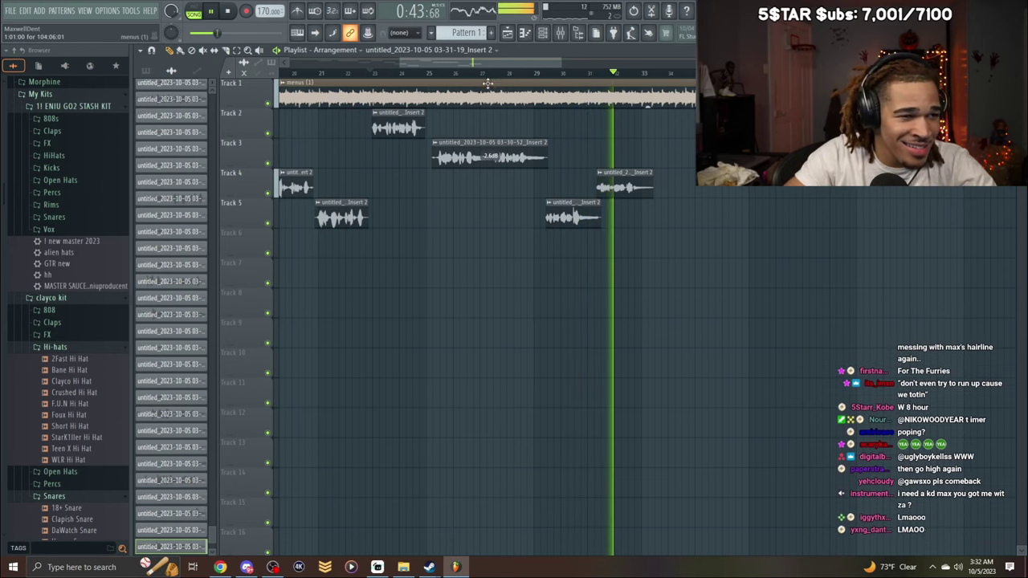
Play back the vocal section from bar 25, where the Track 3 clip begins.
{"action": "left_click_drag", "start_coordinate": [504, 64], "coordinate": [527, 82]}
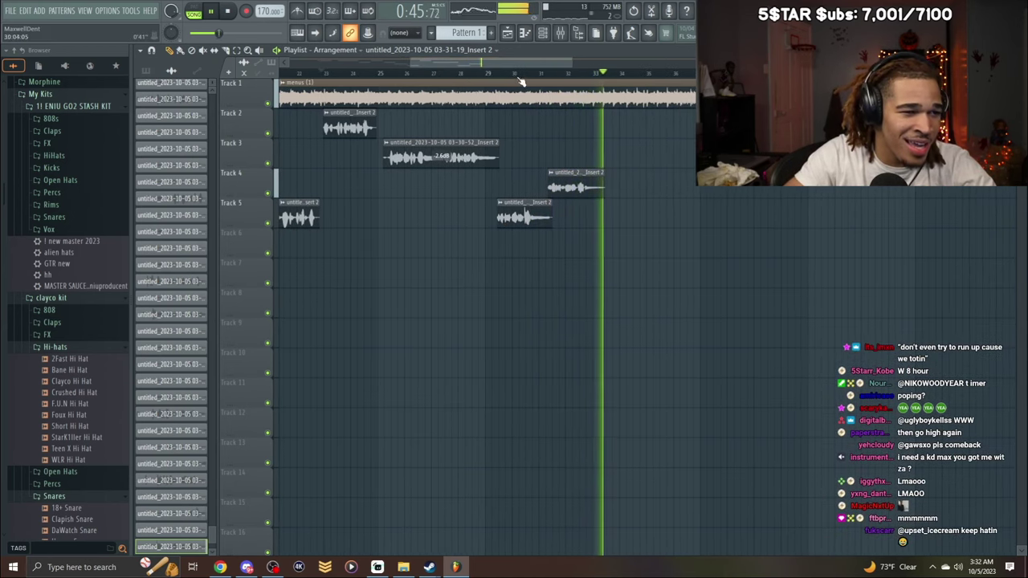
{"action": "key", "text": "space"}
{"action": "left_click", "coordinate": [376, 73]}
{"action": "key", "text": "space"}
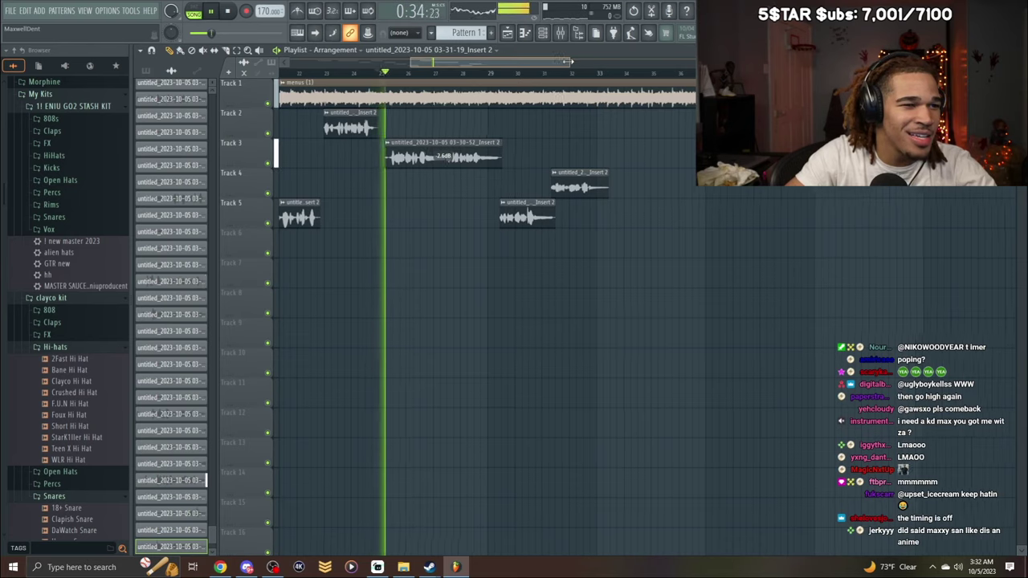
{"action": "left_click_drag", "start_coordinate": [572, 63], "coordinate": [473, 71]}
{"action": "key", "text": "space"}
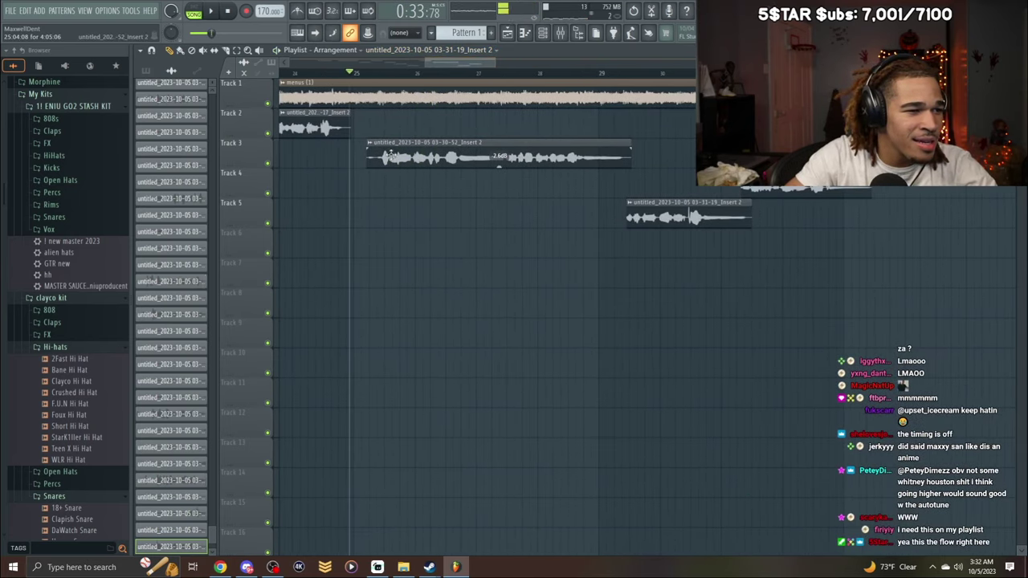
Trim the start of the Track 3 vocal clip to about bar 27.4 and check the playback around it.
{"action": "left_click_drag", "start_coordinate": [446, 170], "coordinate": [508, 183]}
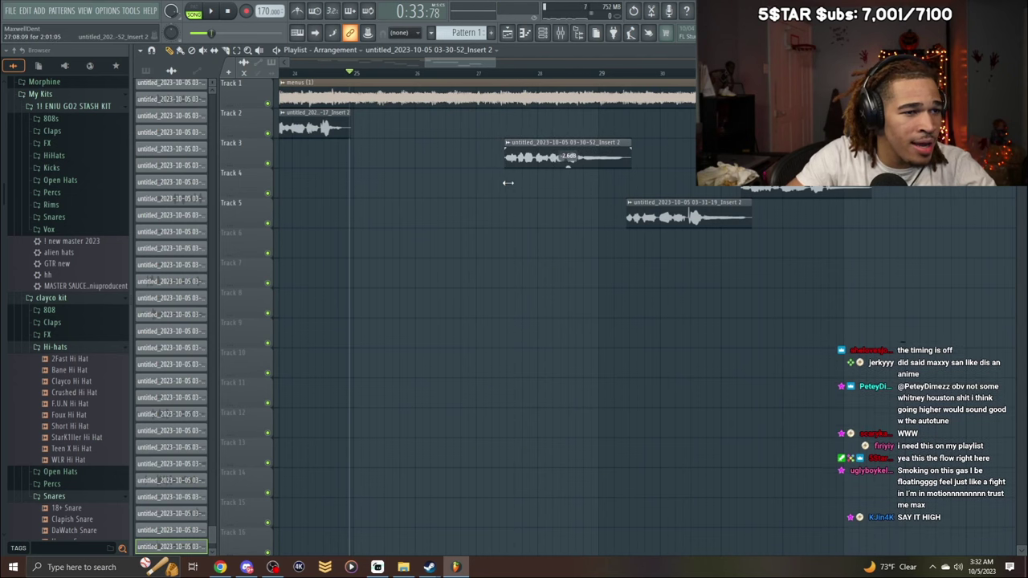
{"action": "left_click_drag", "start_coordinate": [314, 79], "coordinate": [629, 170]}
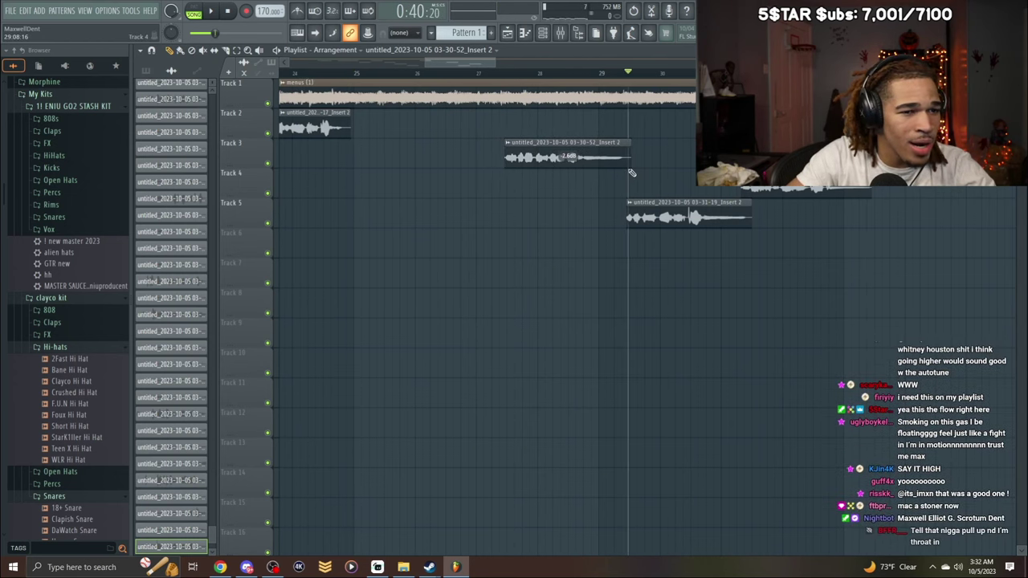
{"action": "key", "text": "space"}
{"action": "key", "text": "space"}
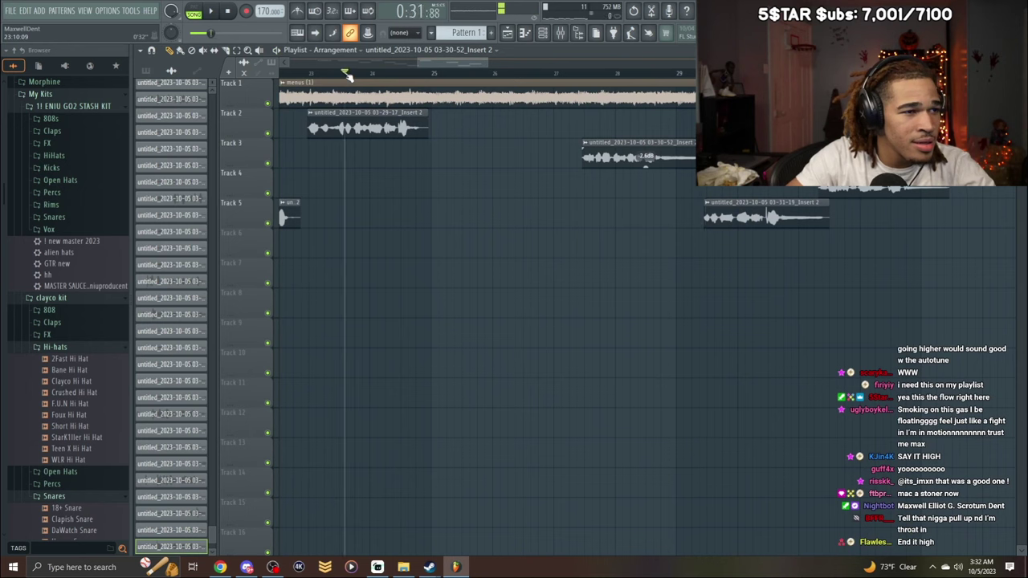
Record trial vocal takes from just before bar 24 and delete the rejected take on Track 7.
{"action": "key", "text": "space"}
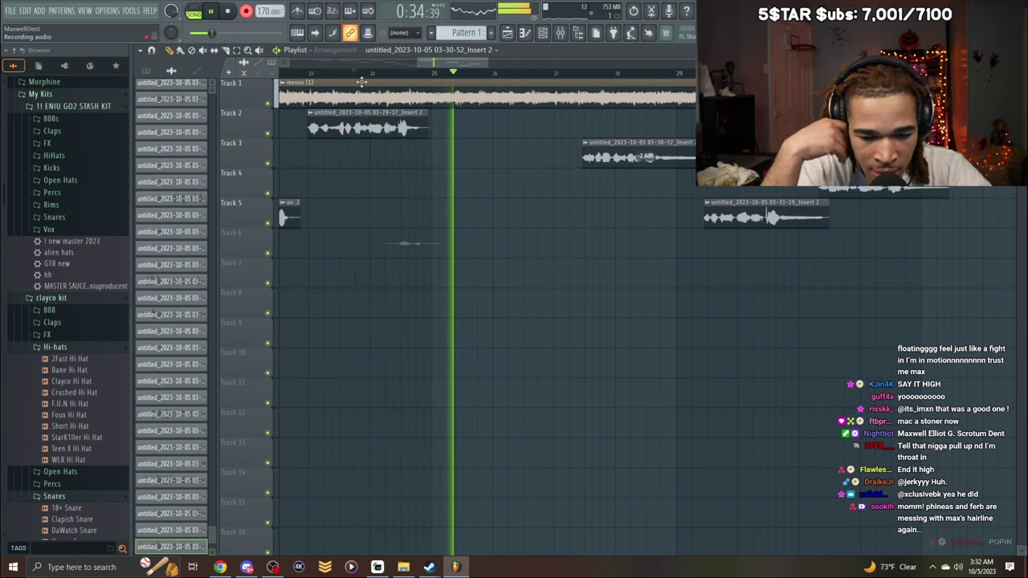
{"action": "key", "text": "space"}
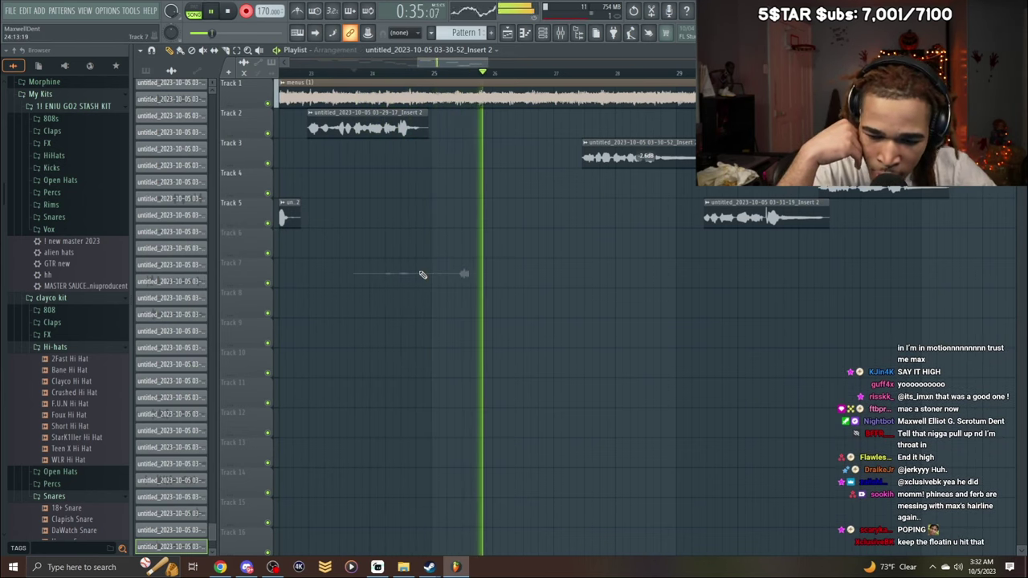
{"action": "key", "text": "space"}
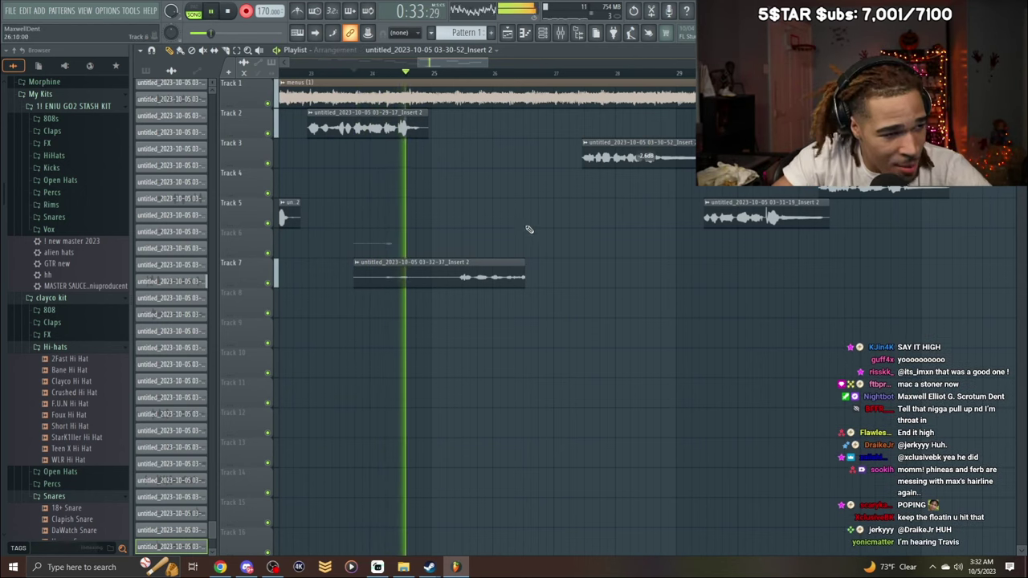
{"action": "right_click", "coordinate": [419, 269]}
{"action": "key", "text": "space"}
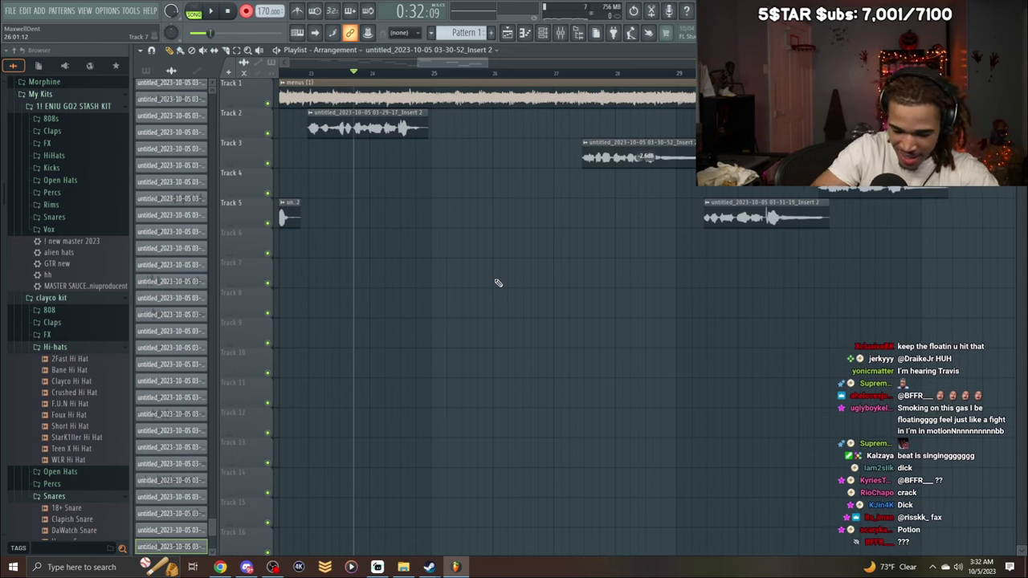
Record another short vocal take on Track 6 from just before bar 24 and delete it while recording again.
{"action": "key", "text": "space"}
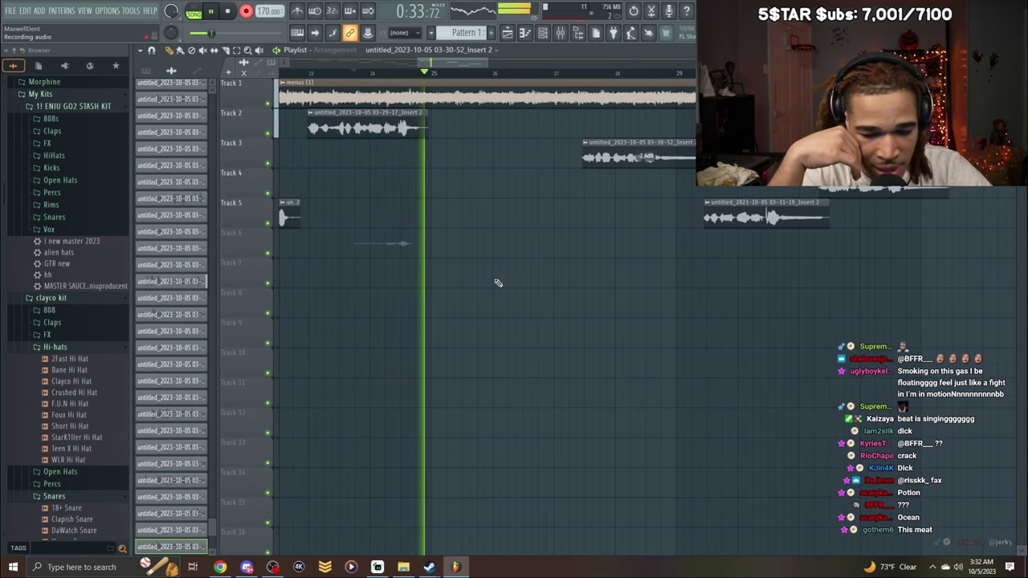
{"action": "key", "text": "space"}
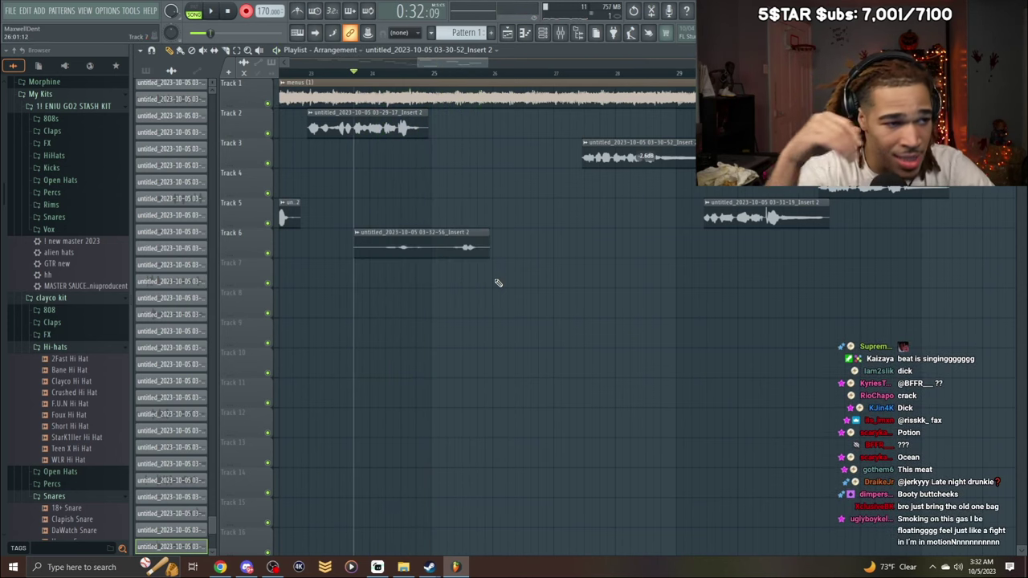
{"action": "key", "text": "space"}
{"action": "right_click", "coordinate": [418, 241]}
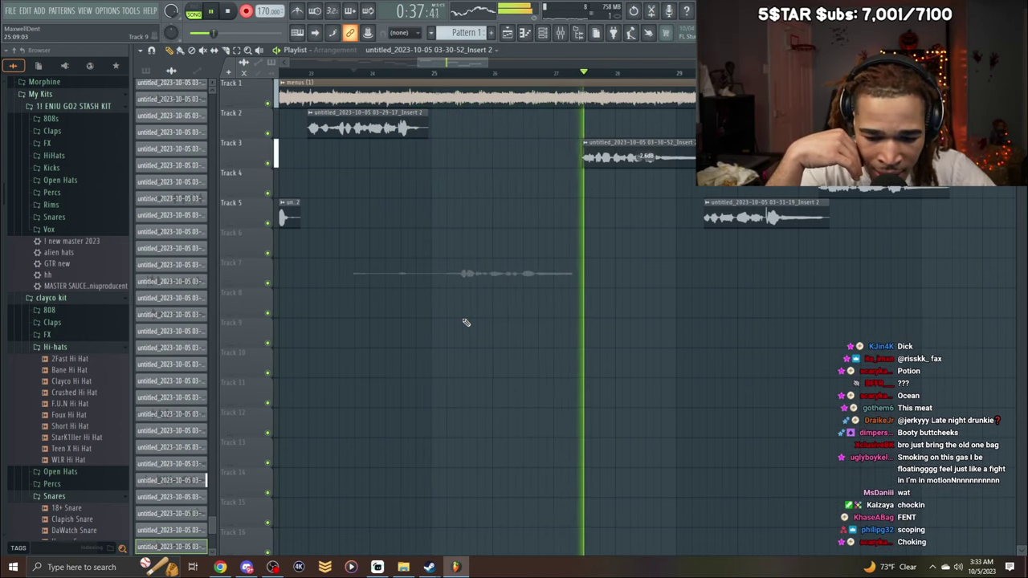
Normalize the newly recorded take on Track 7 and trim its start to about bar 25.
{"action": "key", "text": "space"}
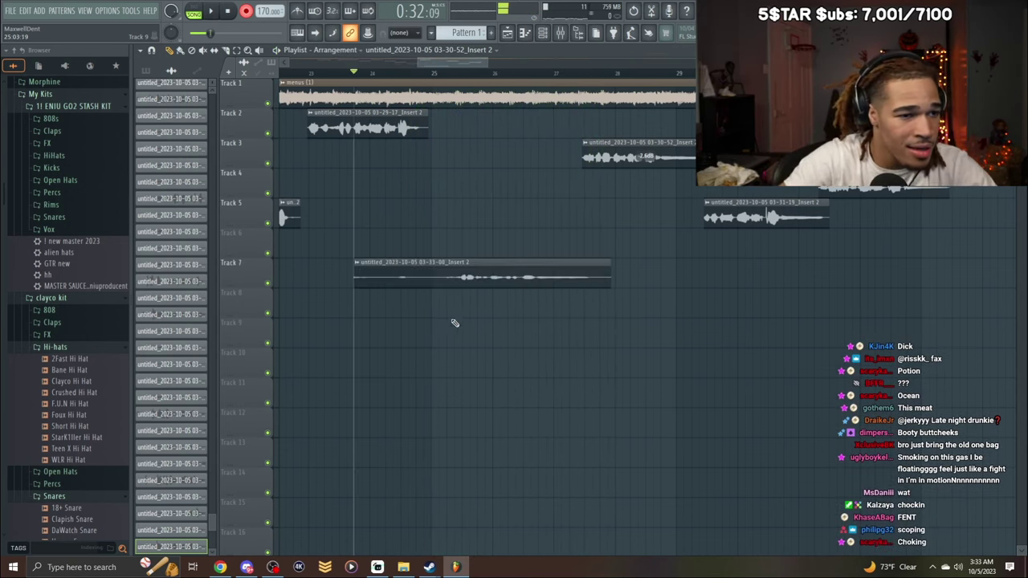
{"action": "double_click", "coordinate": [507, 265]}
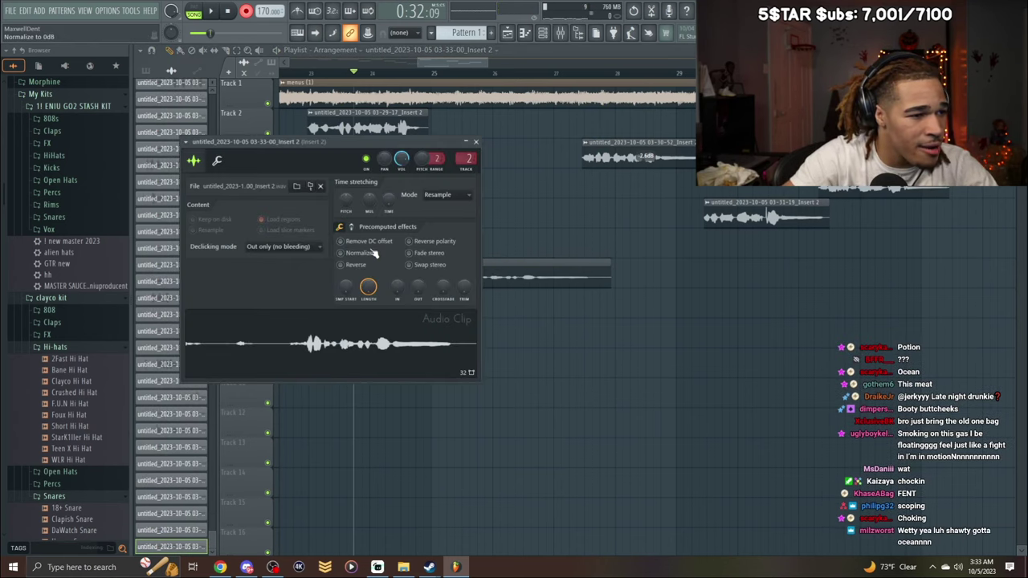
{"action": "left_click", "coordinate": [477, 143]}
{"action": "key", "text": "space"}
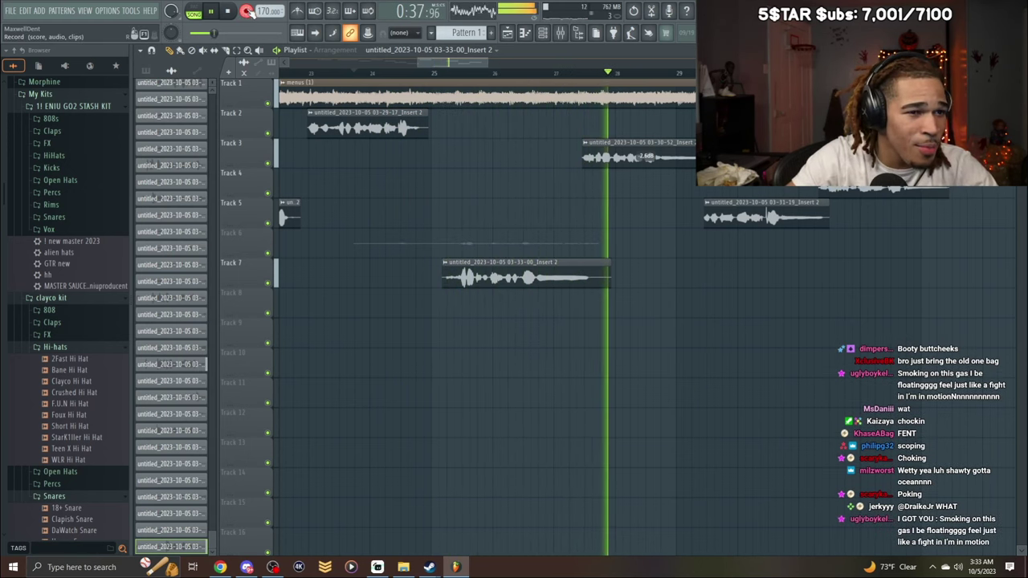
Delete the vocal clips on Track 7 and Track 3 around bars 25 to 29 and record another take.
{"action": "right_click", "coordinate": [599, 274]}
{"action": "key", "text": "space"}
{"action": "key", "text": "space"}
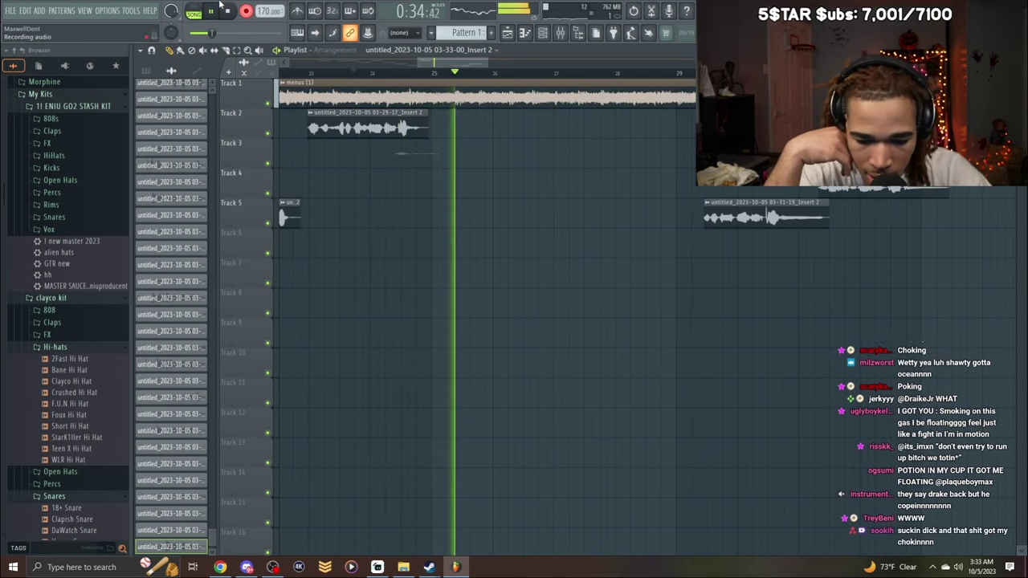
{"action": "key", "text": "space"}
Record a longer vocal take on Track 6 from just before bar 24 to about bar 29.6, deleting the short Track 3 take.
{"action": "key", "text": "space"}
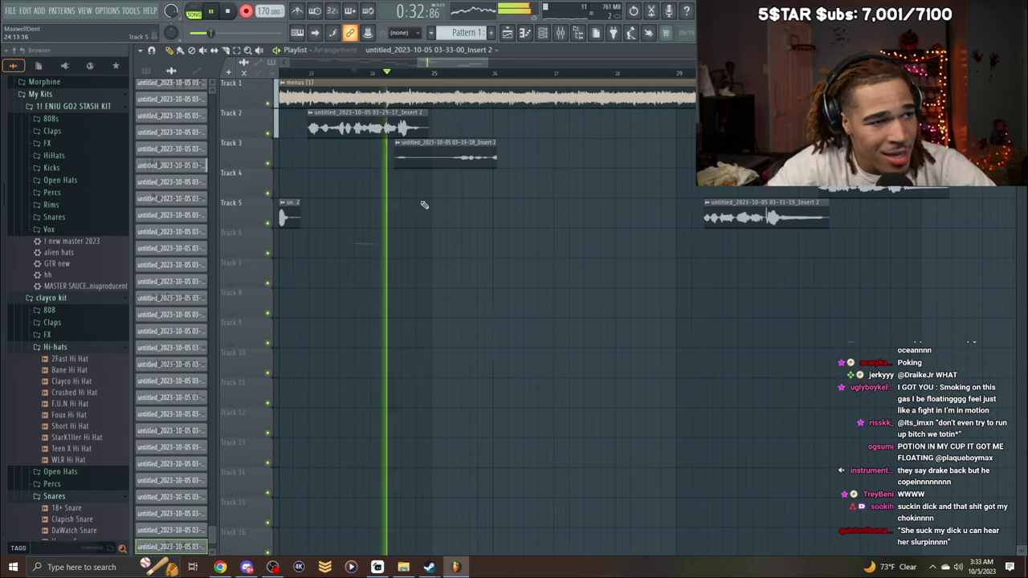
{"action": "right_click", "coordinate": [450, 160]}
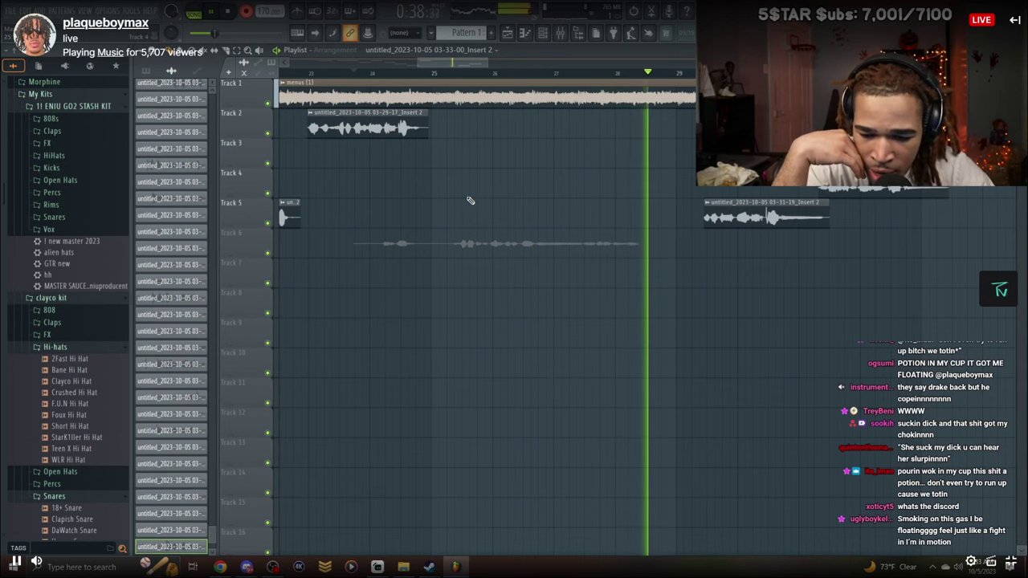
{"action": "key", "text": "space"}
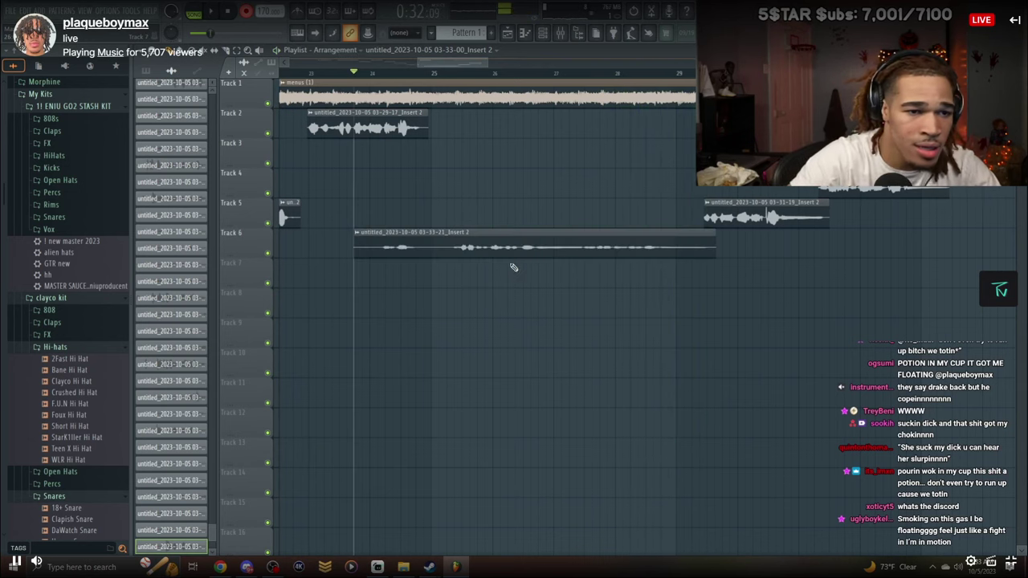
Normalize the new take on Track 6 and mute it along with the later vocal clip on Track 5.
{"action": "double_click", "coordinate": [535, 246]}
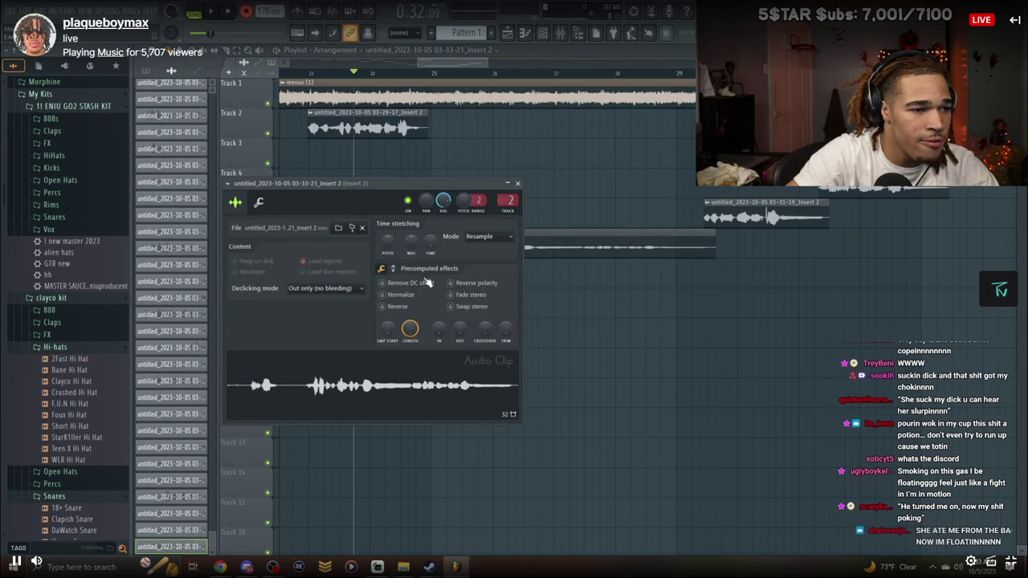
{"action": "left_click", "coordinate": [517, 183]}
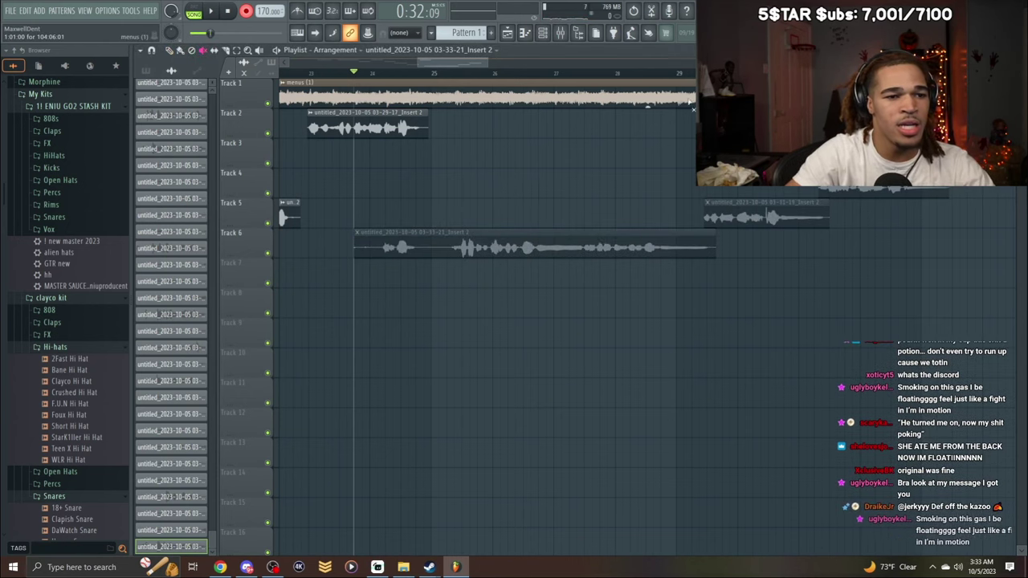
{"action": "left_click_drag", "start_coordinate": [710, 74], "coordinate": [354, 130]}
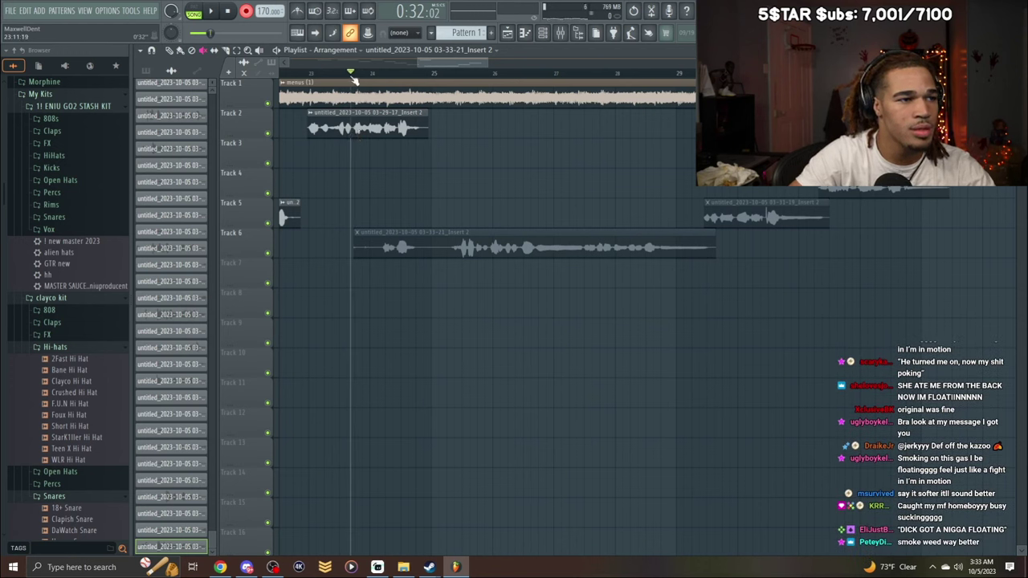
{"action": "left_click", "coordinate": [343, 98]}
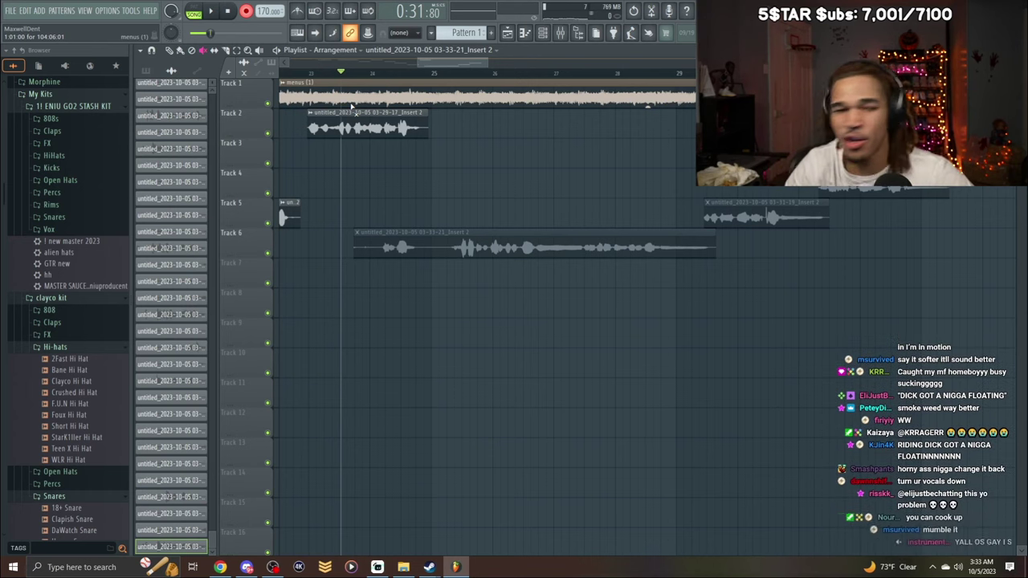
Lower the volume of the Main vocals channel on mixer track 3 to 70%.
{"action": "left_click", "coordinate": [574, 35]}
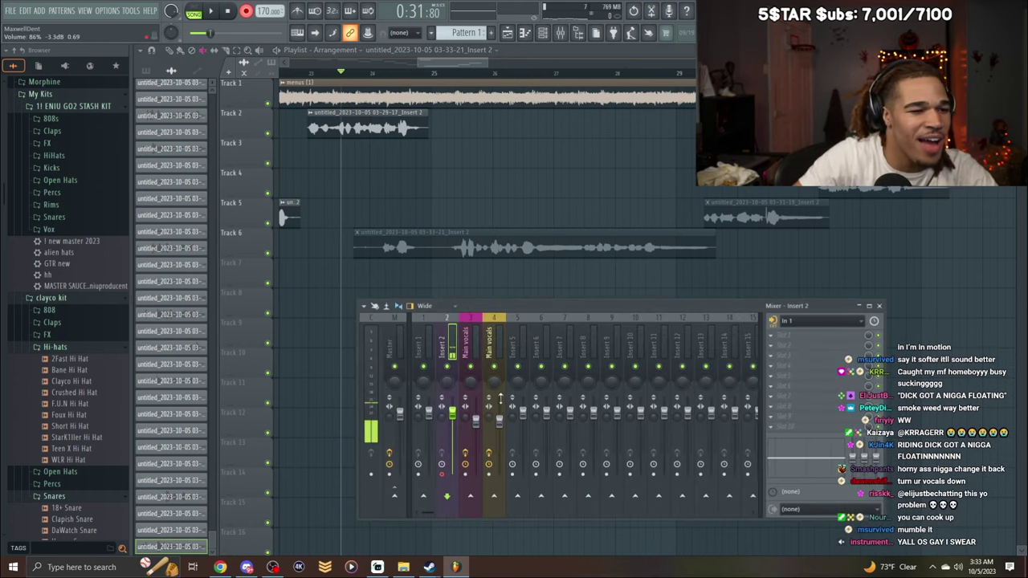
{"action": "left_click_drag", "start_coordinate": [477, 422], "coordinate": [476, 431]}
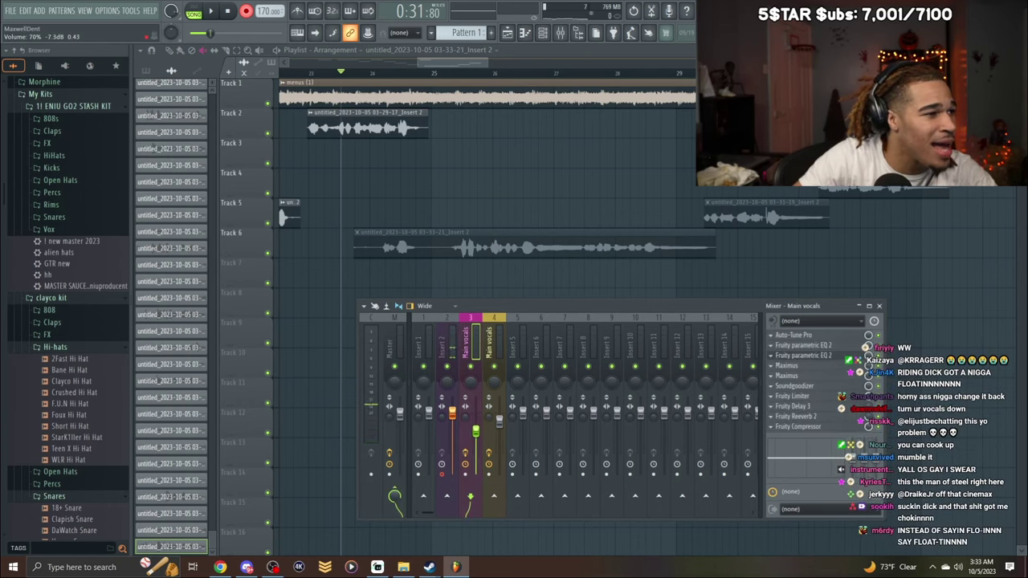
Play the song from its opening vocals onward and delete the silent clip on Track 7 near bar 9.
{"action": "mouse_move", "coordinate": [432, 64]}
{"action": "left_mouse_down"}
{"action": "mouse_move", "coordinate": [314, 83]}
{"action": "mouse_move", "coordinate": [434, 63]}
{"action": "left_mouse_up"}
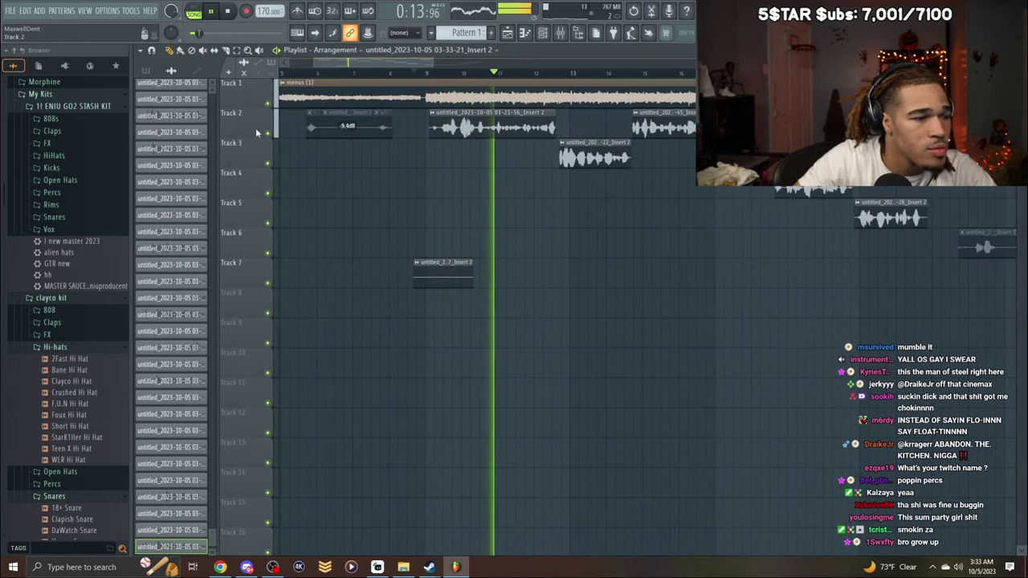
{"action": "right_click", "coordinate": [446, 273]}
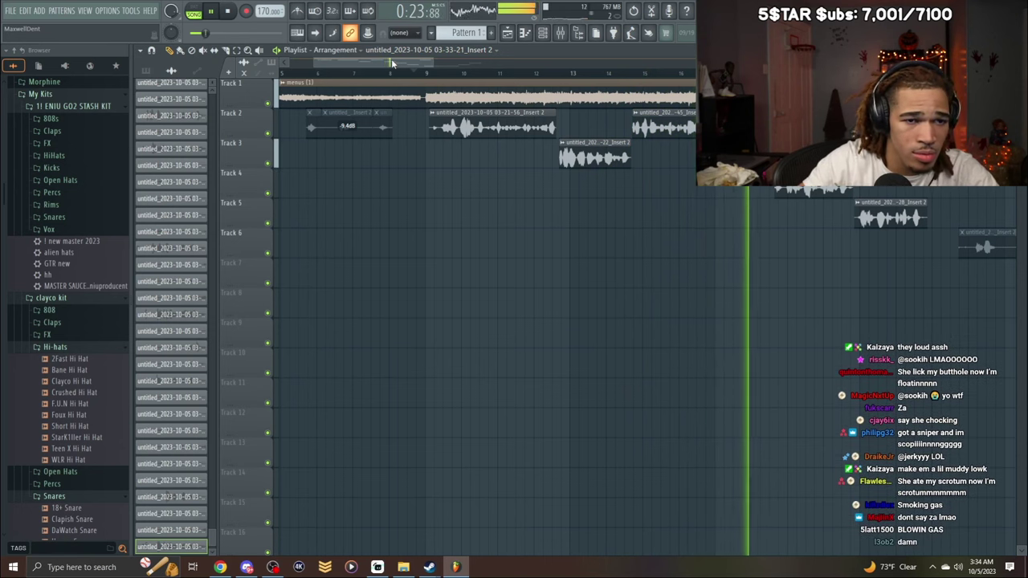
{"action": "left_click_drag", "start_coordinate": [391, 59], "coordinate": [435, 81]}
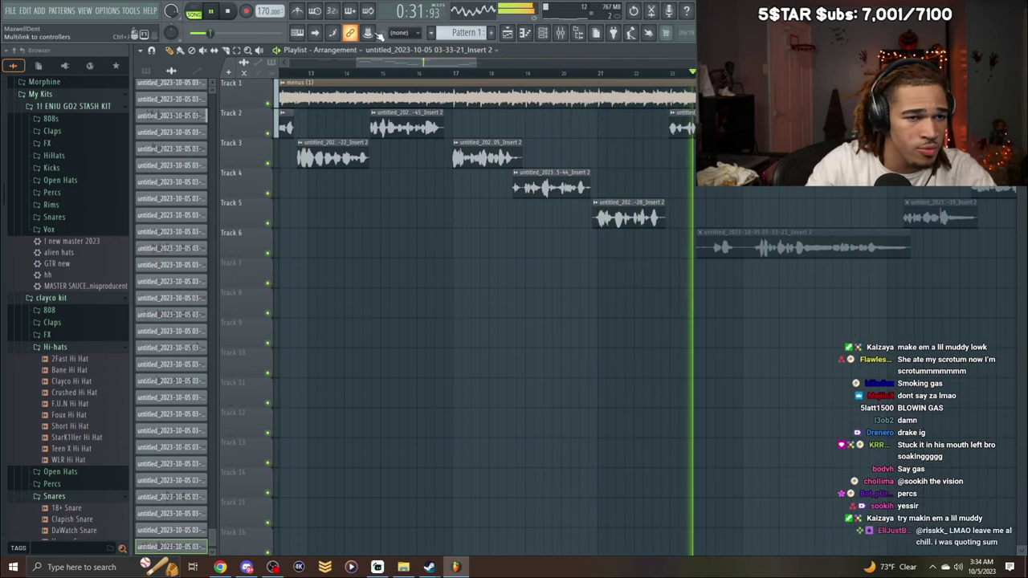
{"action": "left_click_drag", "start_coordinate": [425, 62], "coordinate": [467, 85]}
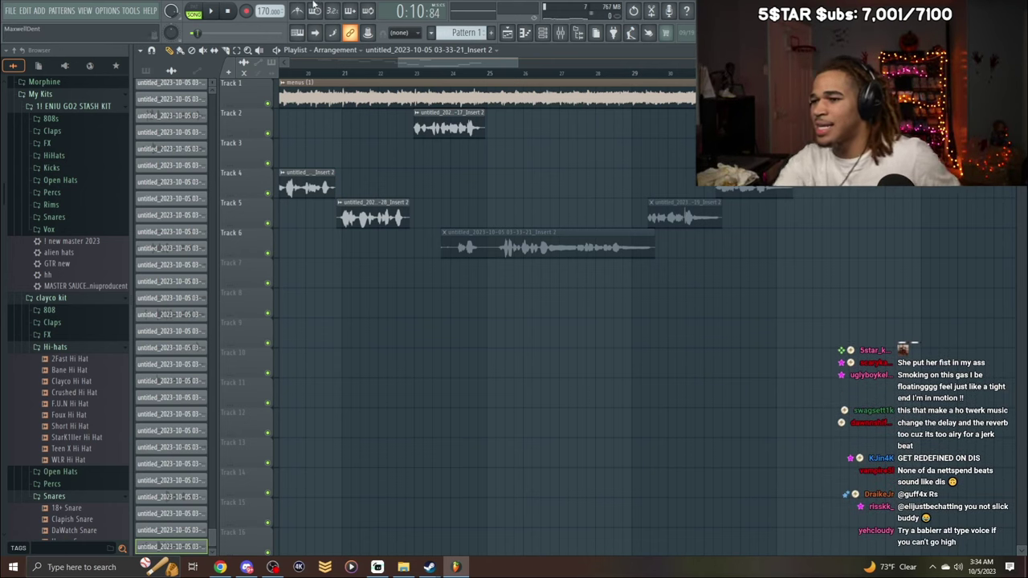
Adjust the delay and reverb mix level to 14% on the Main vocals mixer track and audition the vocals from bar 23.
{"action": "left_click", "coordinate": [560, 32]}
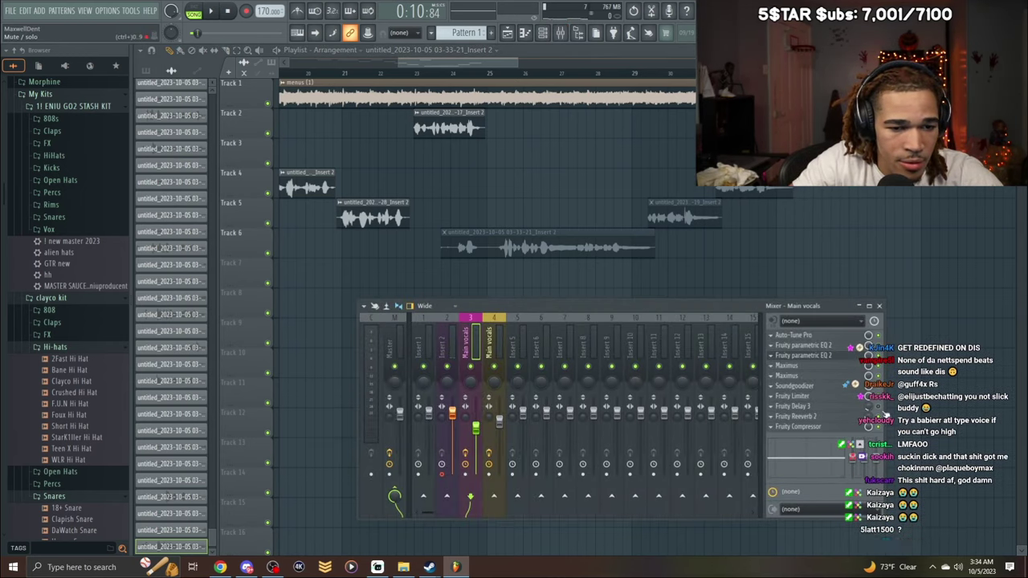
{"action": "left_click", "coordinate": [416, 73]}
{"action": "key", "text": "space"}
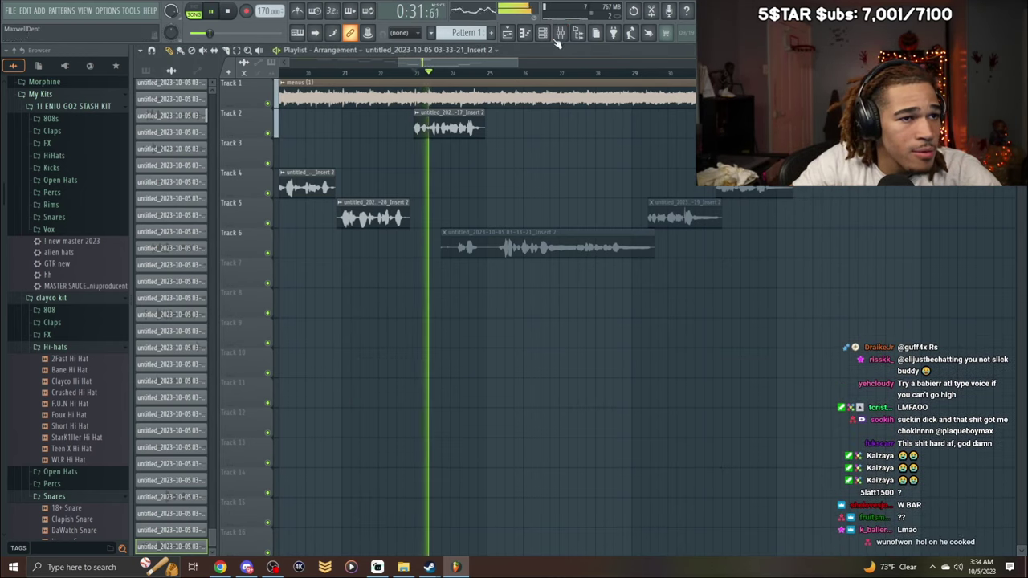
{"action": "left_click", "coordinate": [560, 32]}
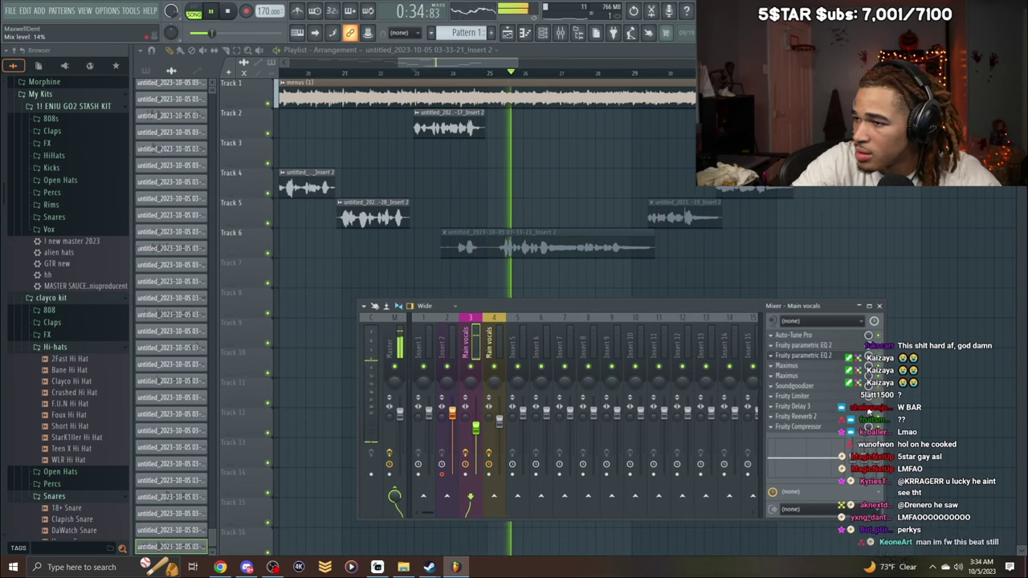
{"action": "key", "text": "space"}
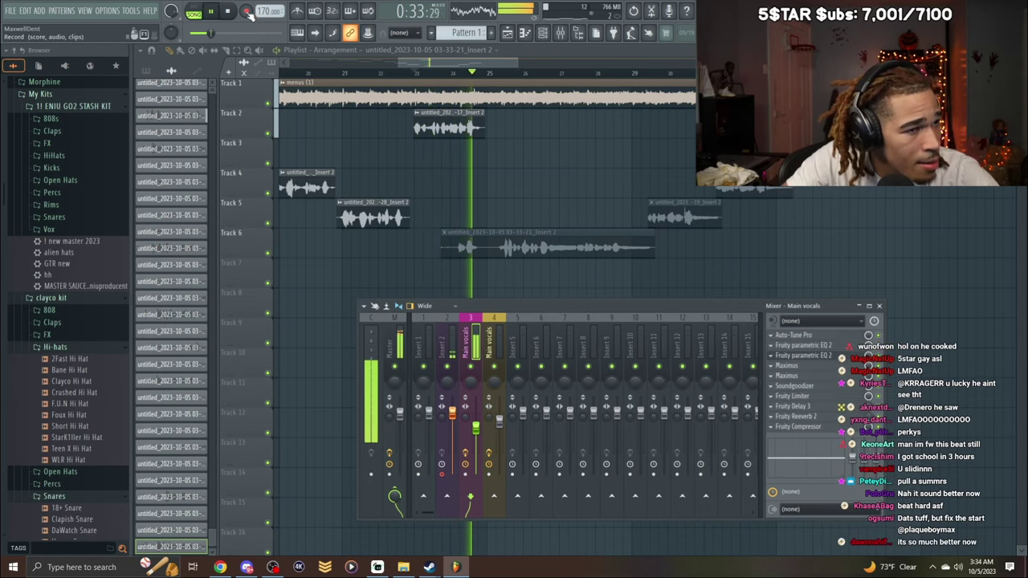
{"action": "key", "text": "space"}
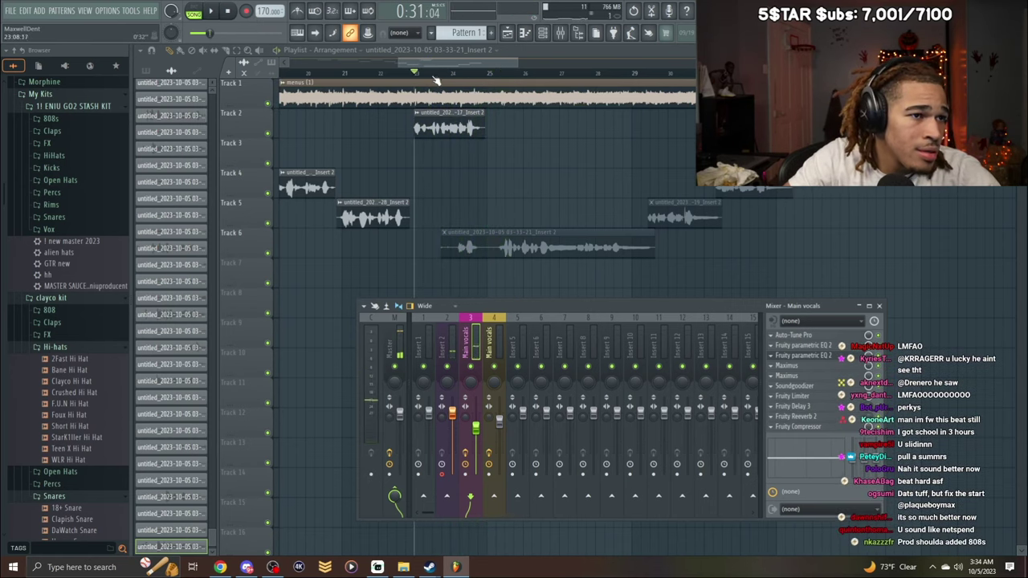
Record trial vocal takes from about bar 23 and delete the rejected ones on Tracks 7 and 3.
{"action": "key", "text": "F9"}
{"action": "left_click", "coordinate": [415, 74]}
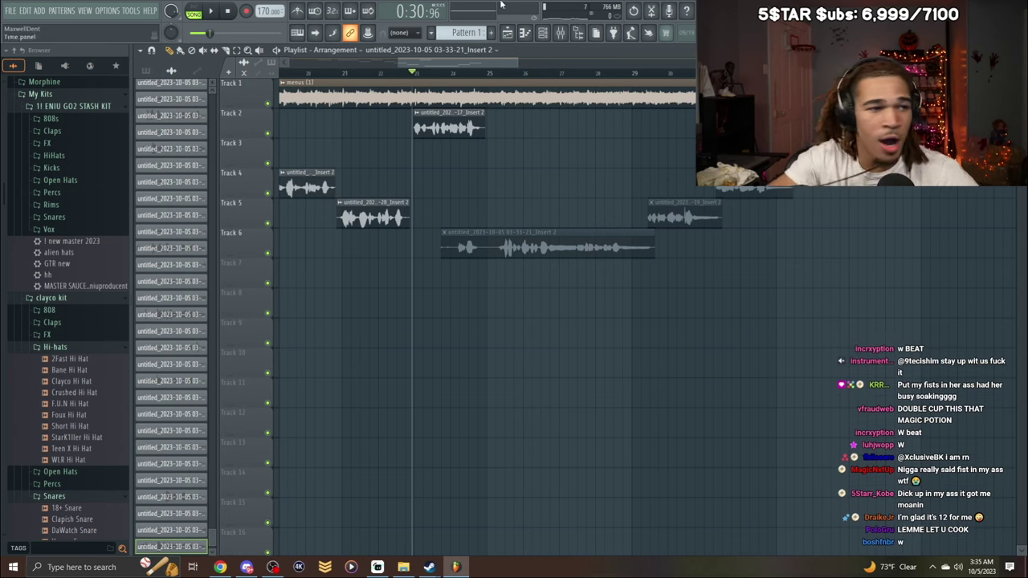
{"action": "left_click", "coordinate": [247, 11]}
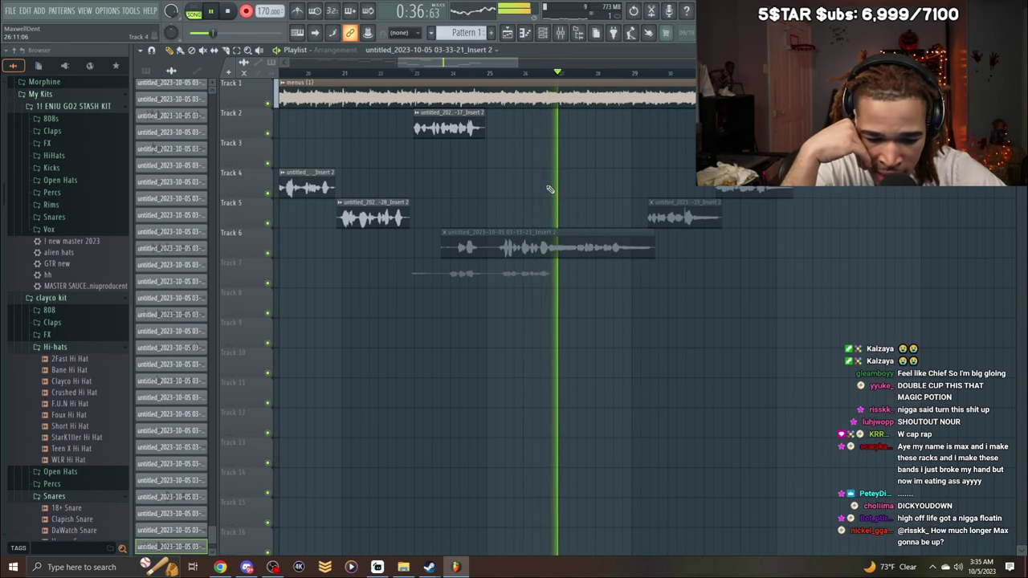
{"action": "key", "text": "space"}
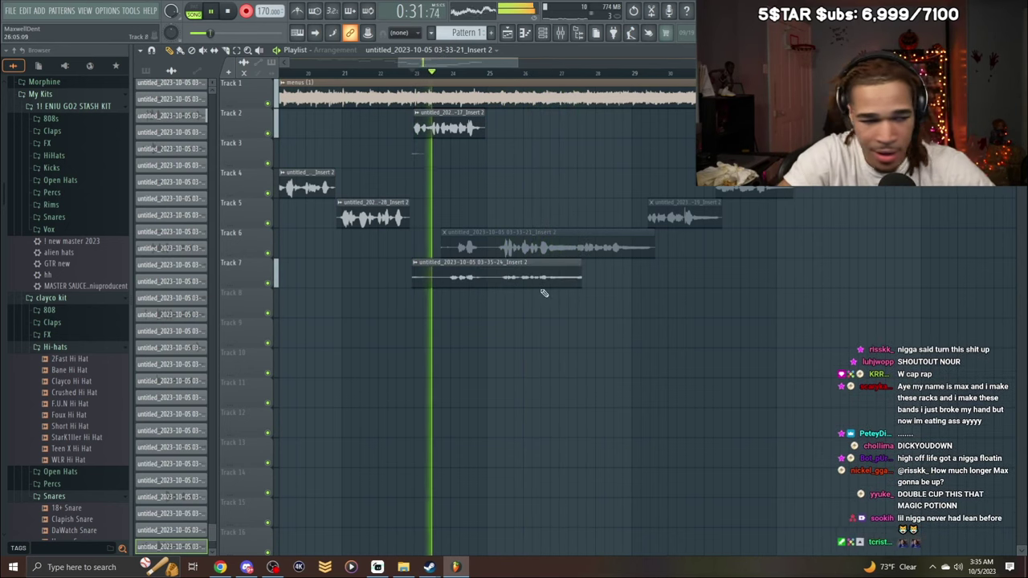
{"action": "right_click", "coordinate": [514, 281]}
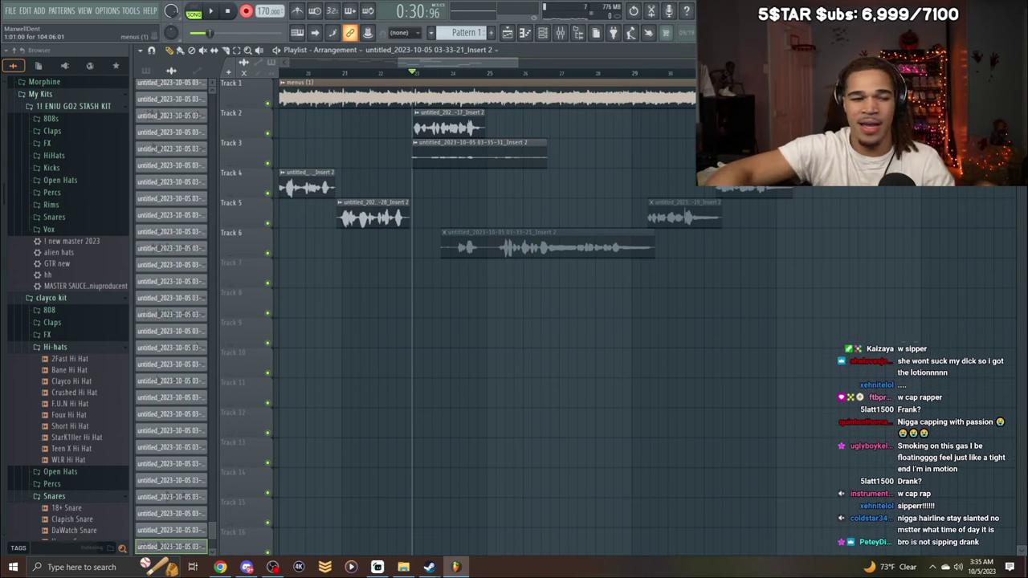
{"action": "key", "text": "space"}
{"action": "right_click", "coordinate": [514, 155]}
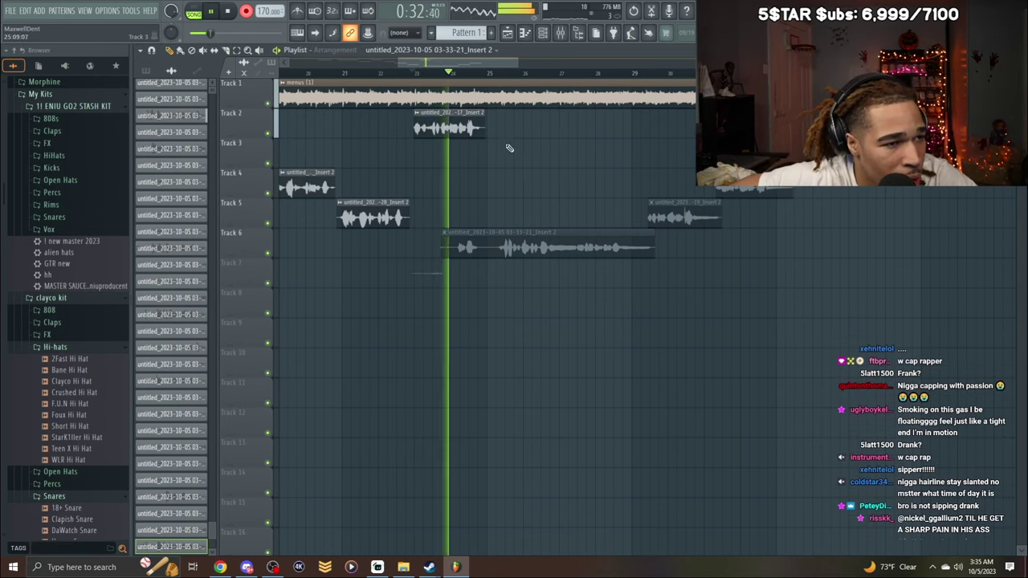
Try new vocal takes, restarting between bars 23 and 24, and delete the rejected clips on Tracks 7 and 3.
{"action": "left_click_drag", "start_coordinate": [475, 64], "coordinate": [486, 66]}
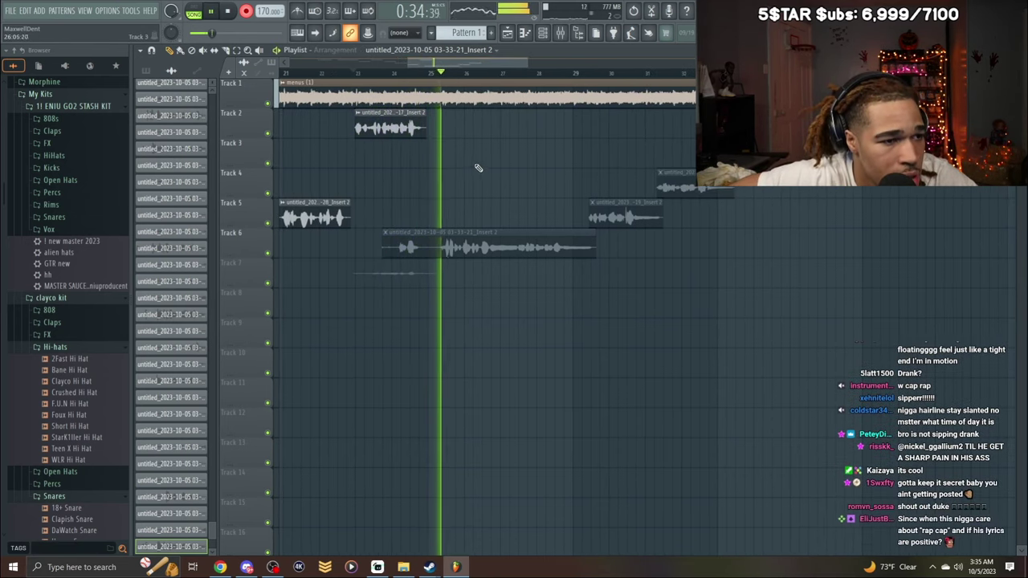
{"action": "left_click", "coordinate": [393, 72]}
{"action": "right_click", "coordinate": [443, 284]}
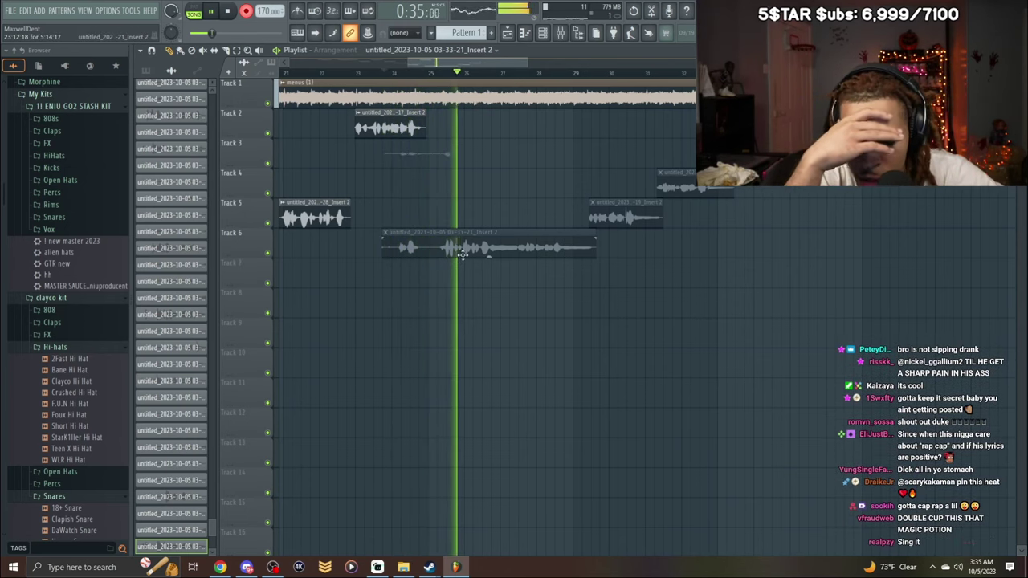
{"action": "key", "text": "space"}
{"action": "key", "text": "space"}
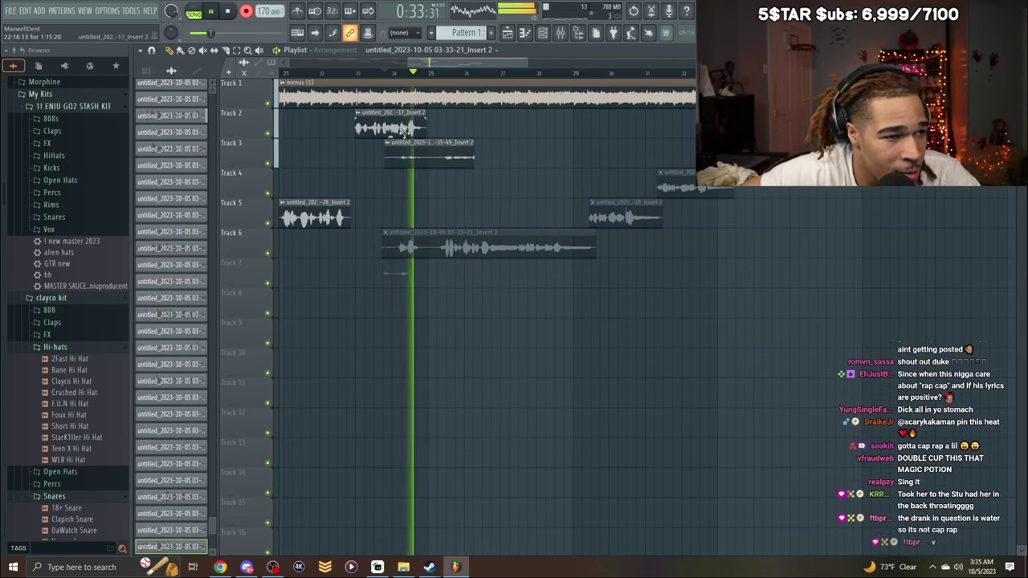
{"action": "right_click", "coordinate": [419, 151]}
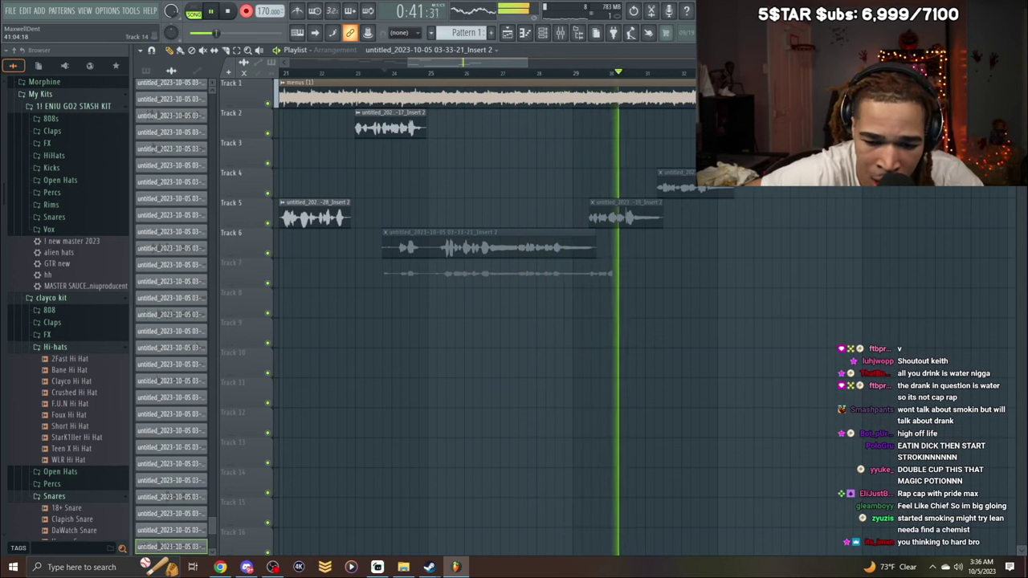
Record another vocal take from about bar 23.7 onto Track 3 and delete the rejected one on Track 7.
{"action": "key", "text": "space"}
{"action": "key", "text": "space"}
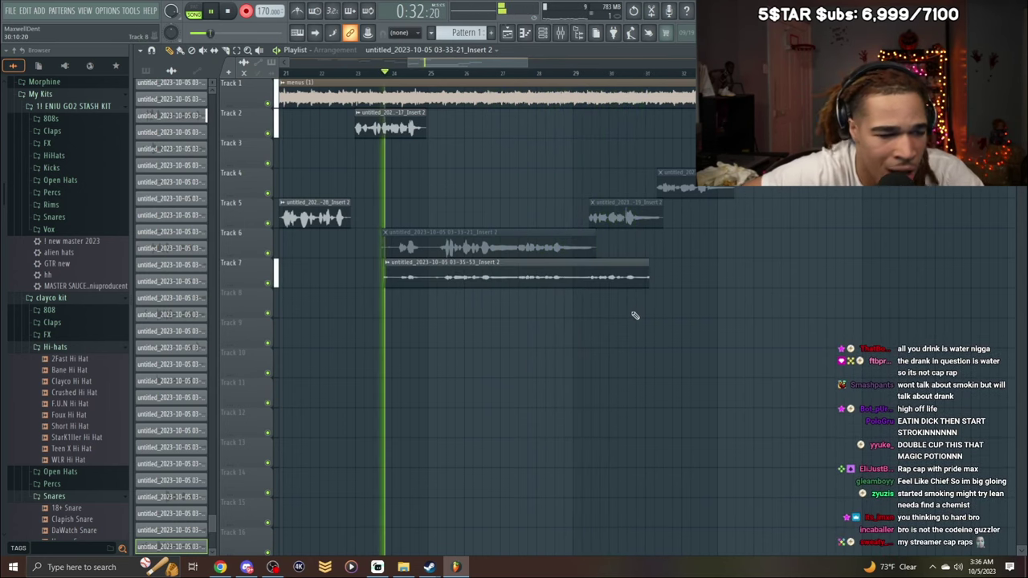
{"action": "right_click", "coordinate": [598, 285]}
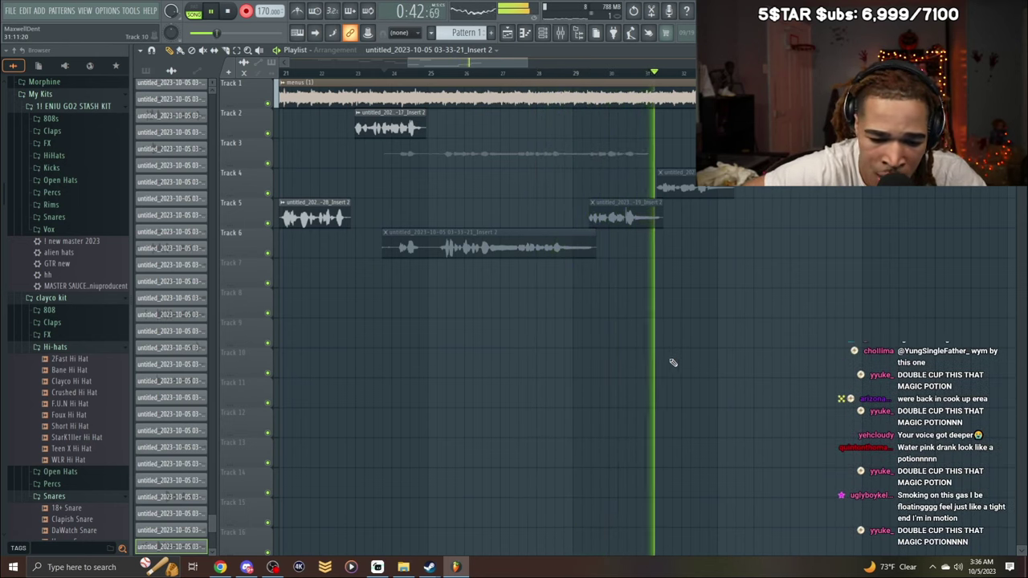
{"action": "key", "text": "space"}
Normalize the new vocal take on Track 3 and play it back with the instrumental.
{"action": "double_click", "coordinate": [570, 159]}
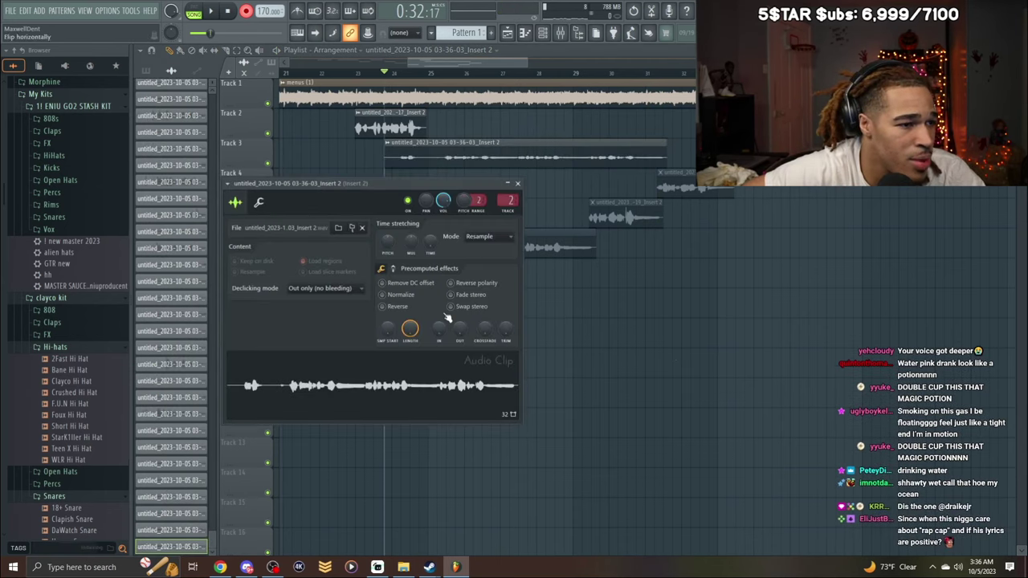
{"action": "key", "text": "space"}
{"action": "key", "text": "Escape"}
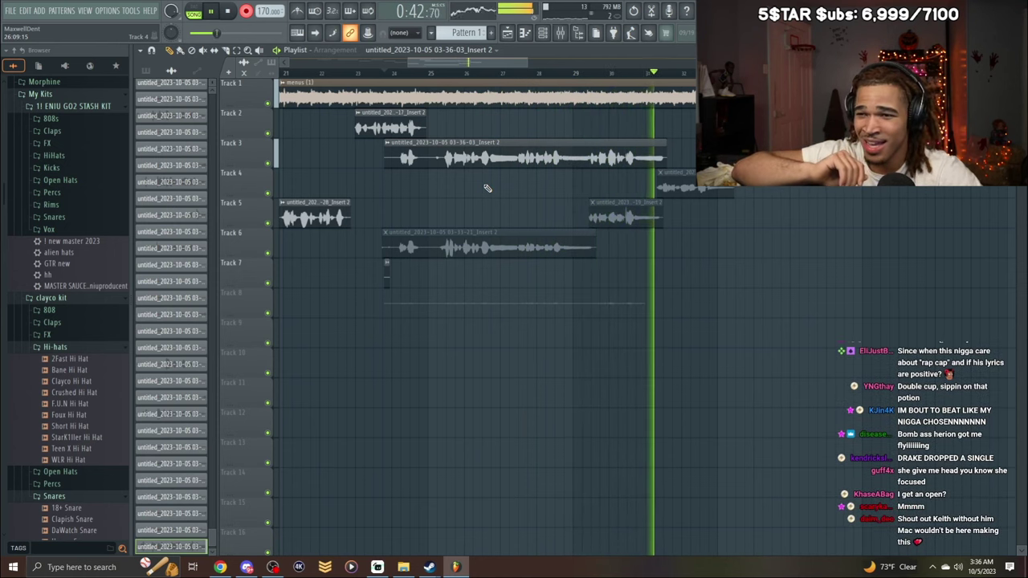
{"action": "key", "text": "space"}
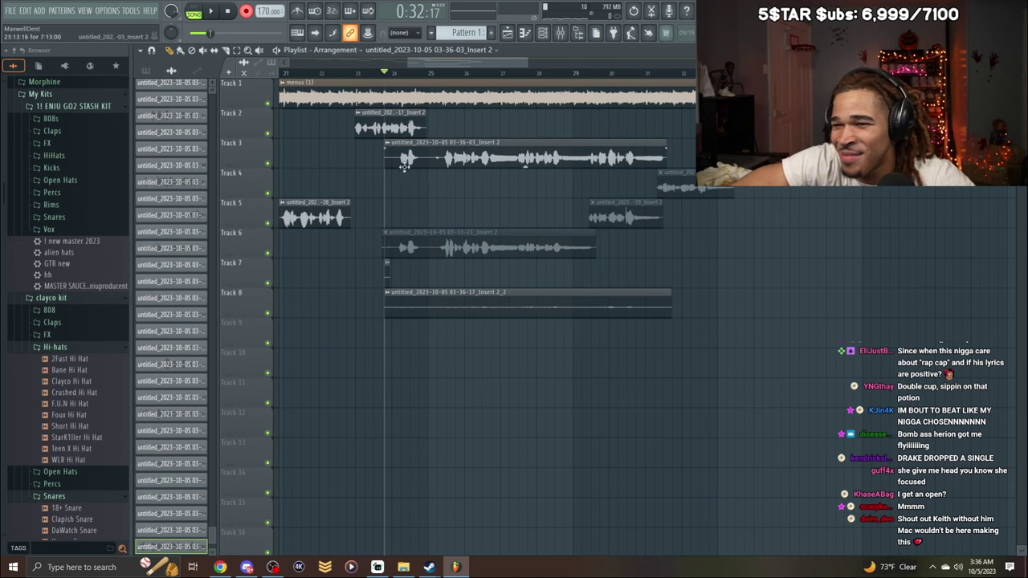
Trim the start of the Track 3 take to about bar 26.6 and audition the vocals from bar 22.
{"action": "left_click_drag", "start_coordinate": [449, 178], "coordinate": [491, 194]}
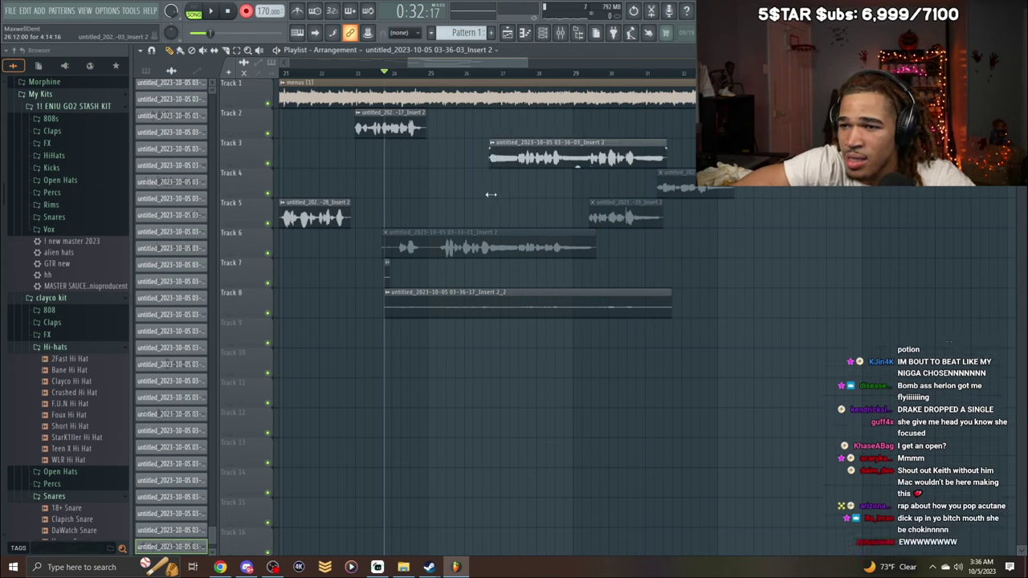
{"action": "left_click_drag", "start_coordinate": [374, 72], "coordinate": [332, 72]}
{"action": "key", "text": "space"}
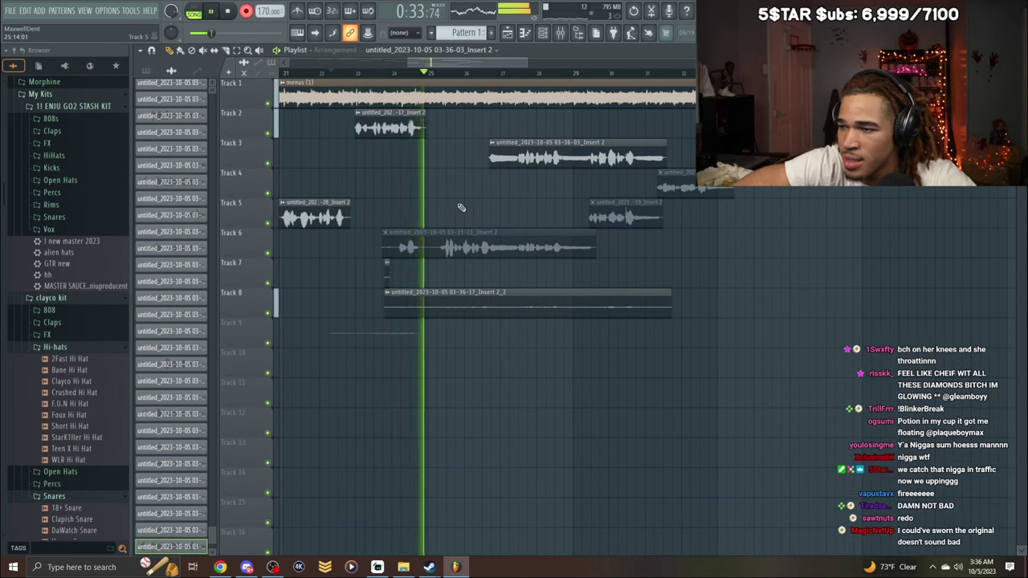
{"action": "key", "text": "space"}
Delete the muted vocal clip on Track 6 and the stray recordings on Tracks 7 and 8.
{"action": "right_click", "coordinate": [418, 245]}
{"action": "right_click", "coordinate": [388, 267]}
{"action": "right_click", "coordinate": [402, 305]}
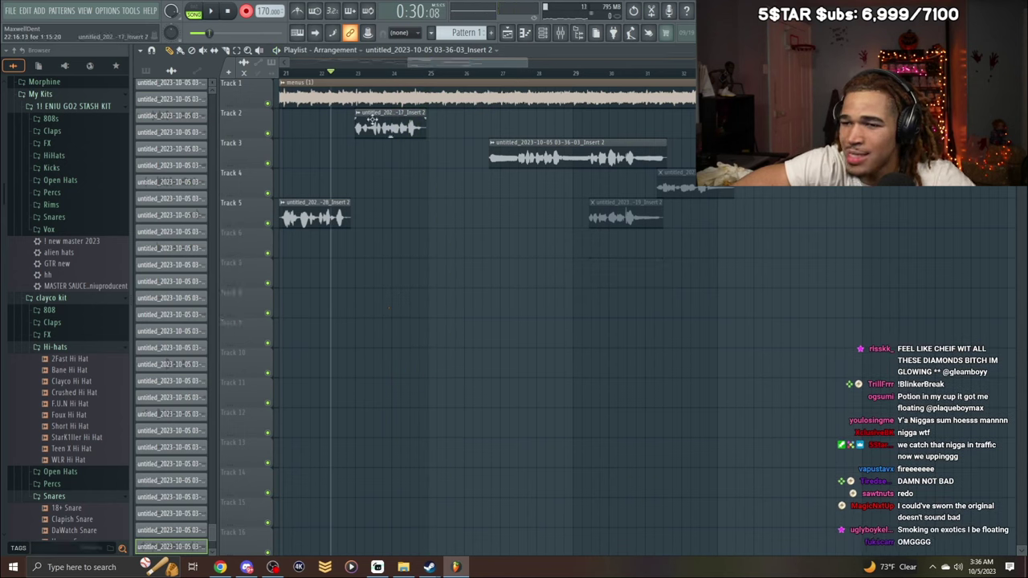
Audition the Track 3 take with the Track 4 clip near bar 31 unmuted, and delete the stray Track 2 recording.
{"action": "left_click", "coordinate": [362, 74]}
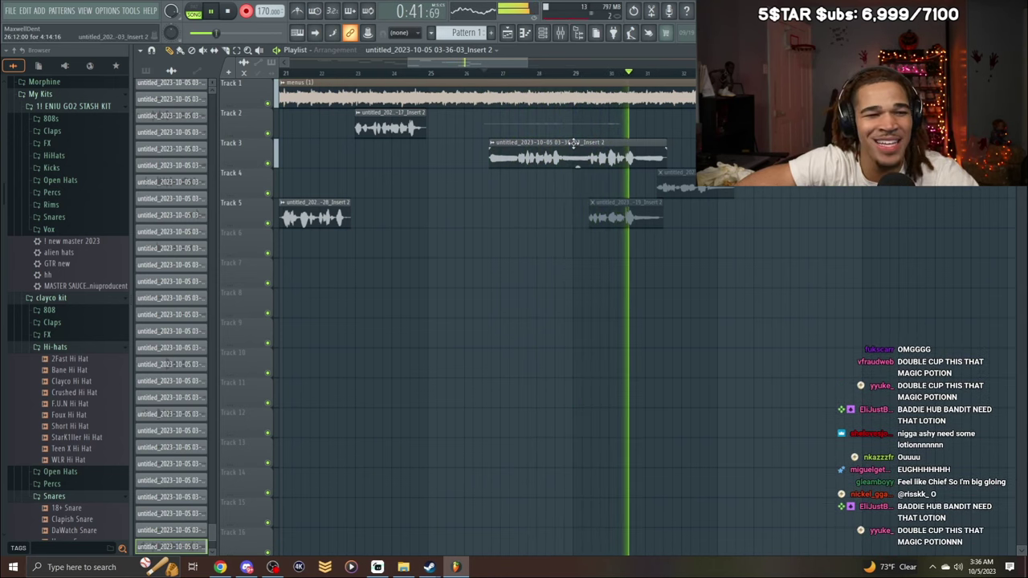
{"action": "key", "text": "space"}
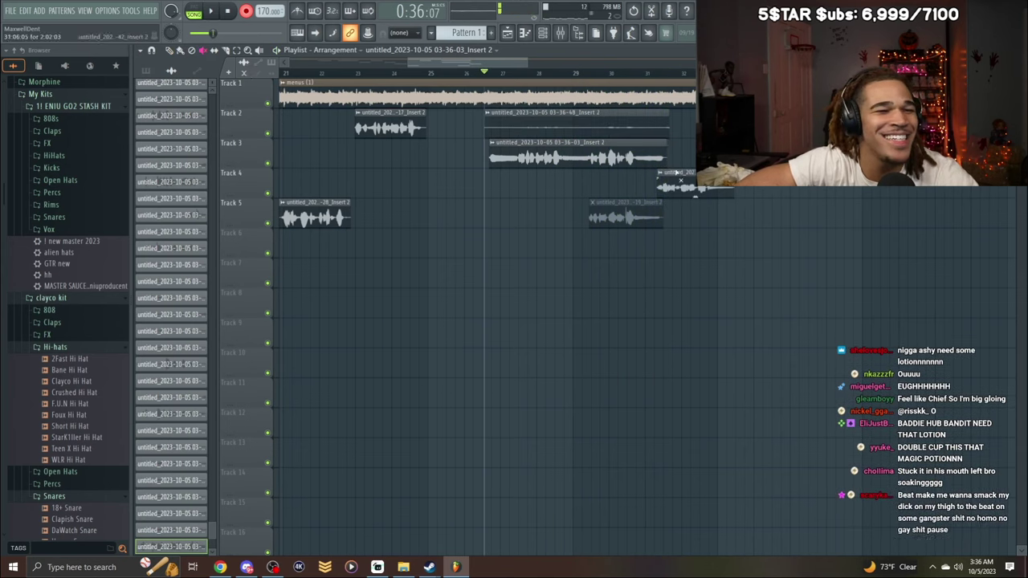
{"action": "left_click", "coordinate": [630, 74]}
{"action": "key", "text": "space"}
{"action": "right_click", "coordinate": [662, 131]}
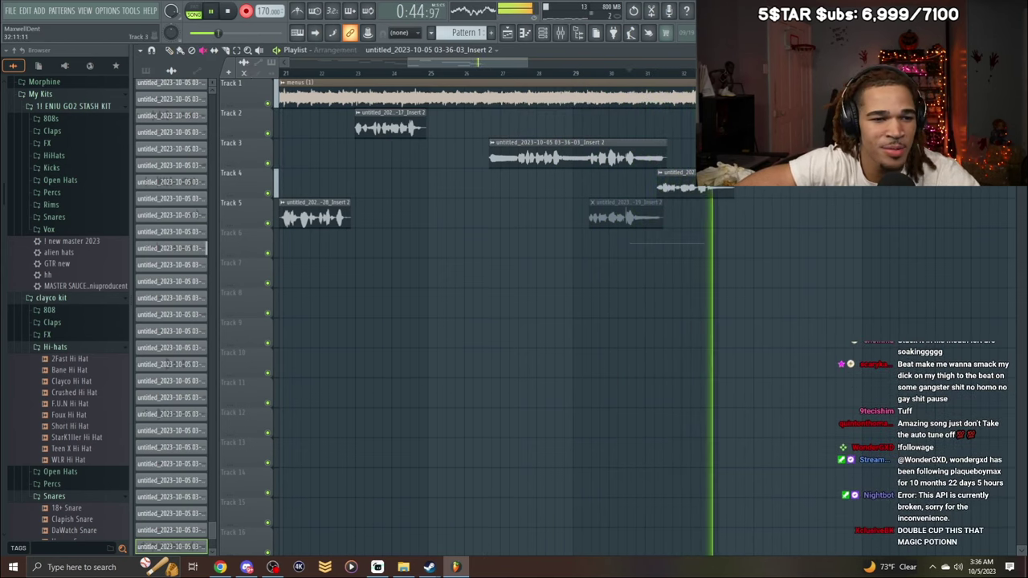
Replace the Track 4 clip with a new vocal take recorded from about bar 28.7 and normalize it.
{"action": "key", "text": "space"}
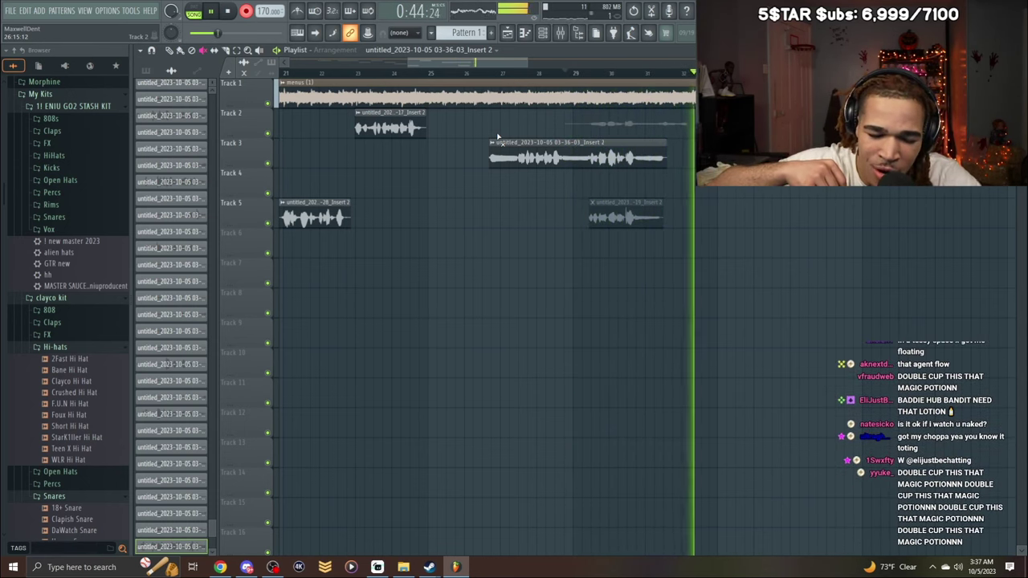
{"action": "key", "text": "space"}
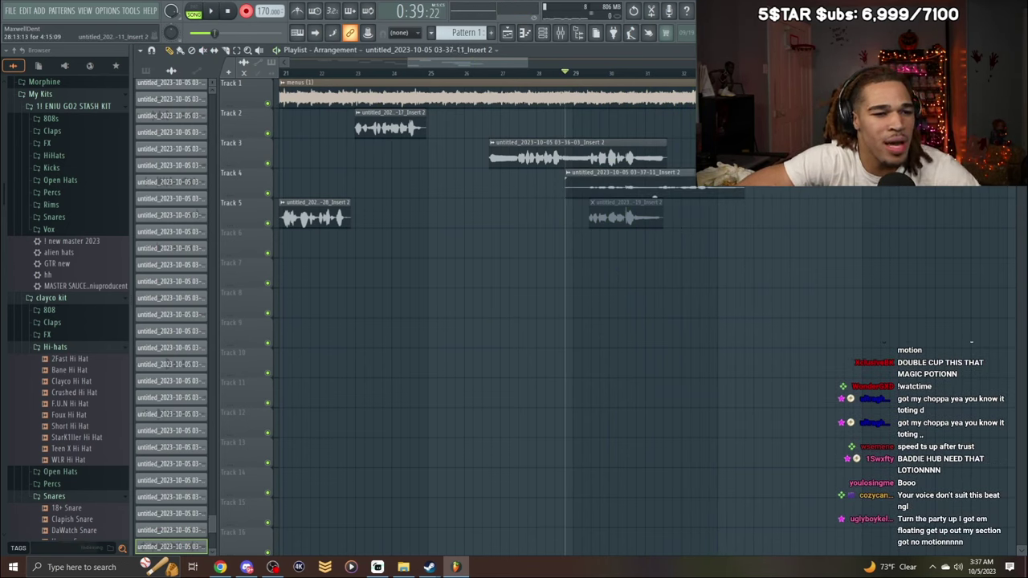
{"action": "double_click", "coordinate": [655, 196]}
{"action": "key", "text": "Escape"}
Trim the Track 3 and Track 4 takes to meet at about bar 30.8 and delete the stray Track 6 recording.
{"action": "key", "text": "space"}
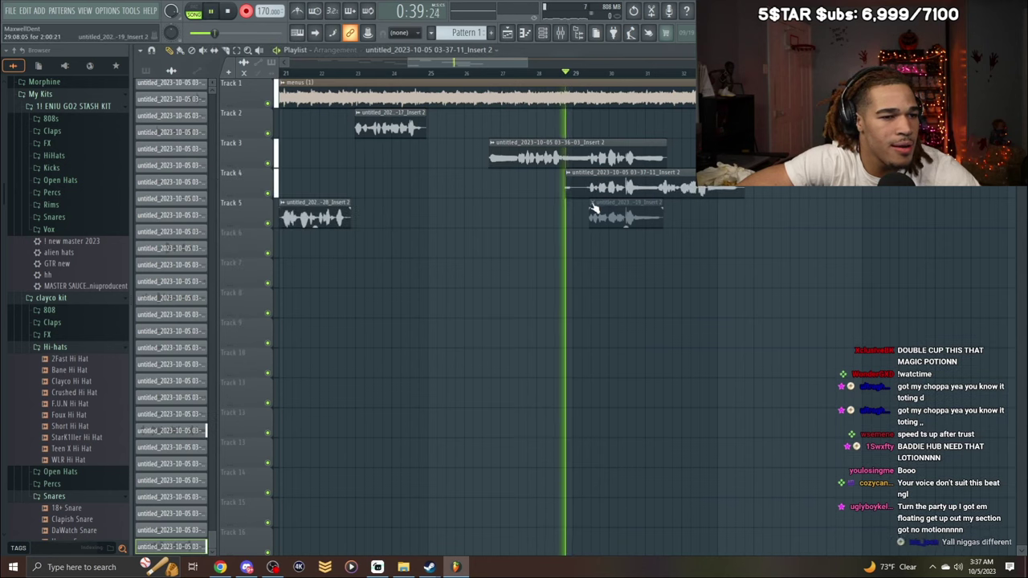
{"action": "left_click_drag", "start_coordinate": [570, 192], "coordinate": [634, 201]}
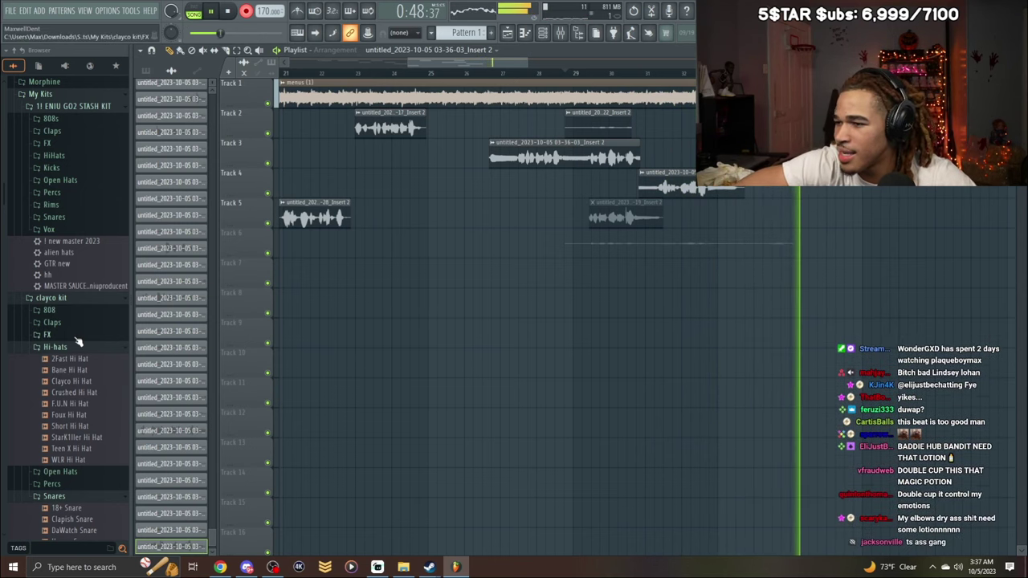
{"action": "key", "text": "space"}
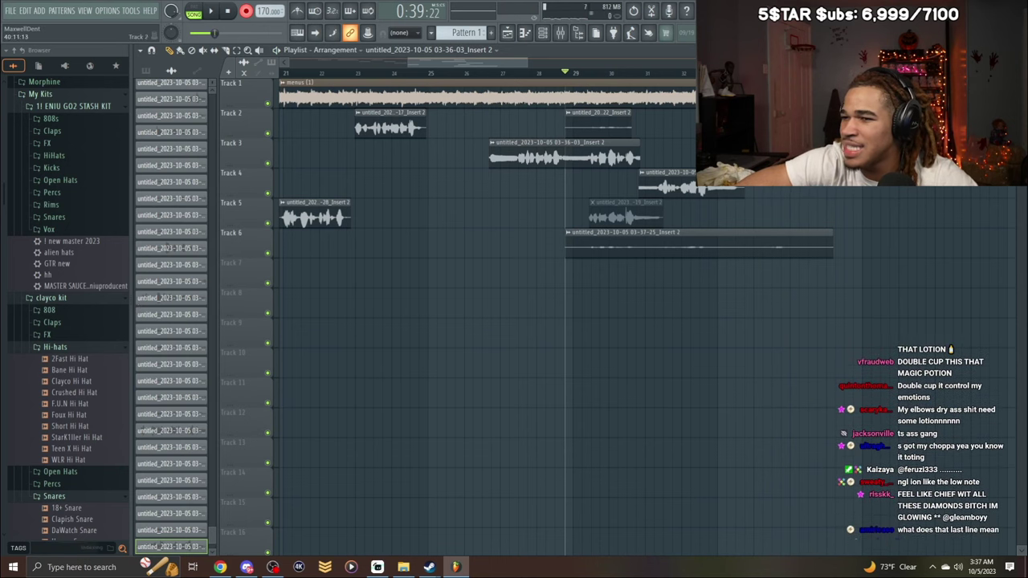
{"action": "right_click", "coordinate": [619, 251]}
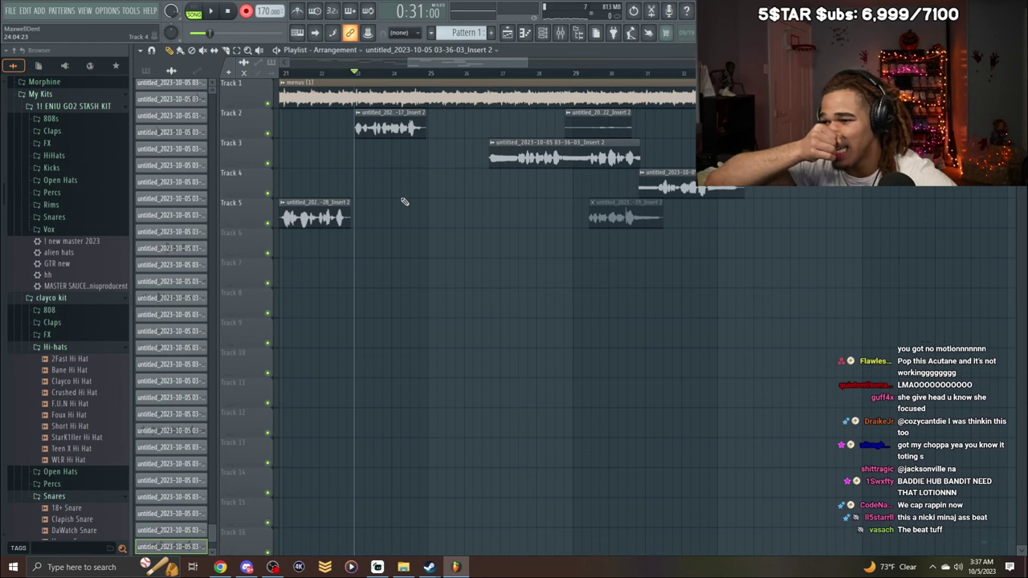
Play the song from about bar 23 and discard the recordings captured on Tracks 6 and 7.
{"action": "key", "text": "space"}
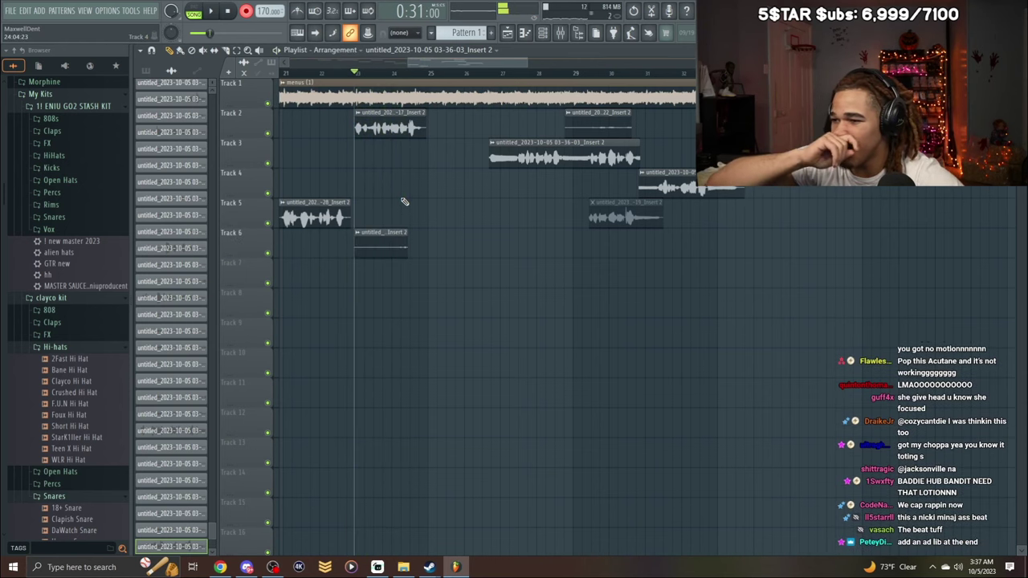
{"action": "key", "text": "space"}
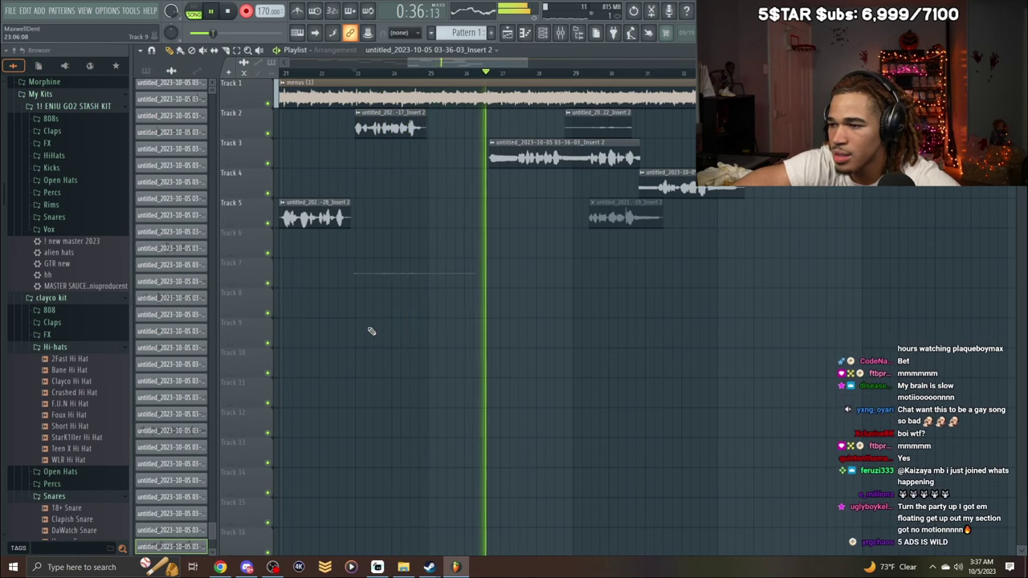
{"action": "key", "text": "space"}
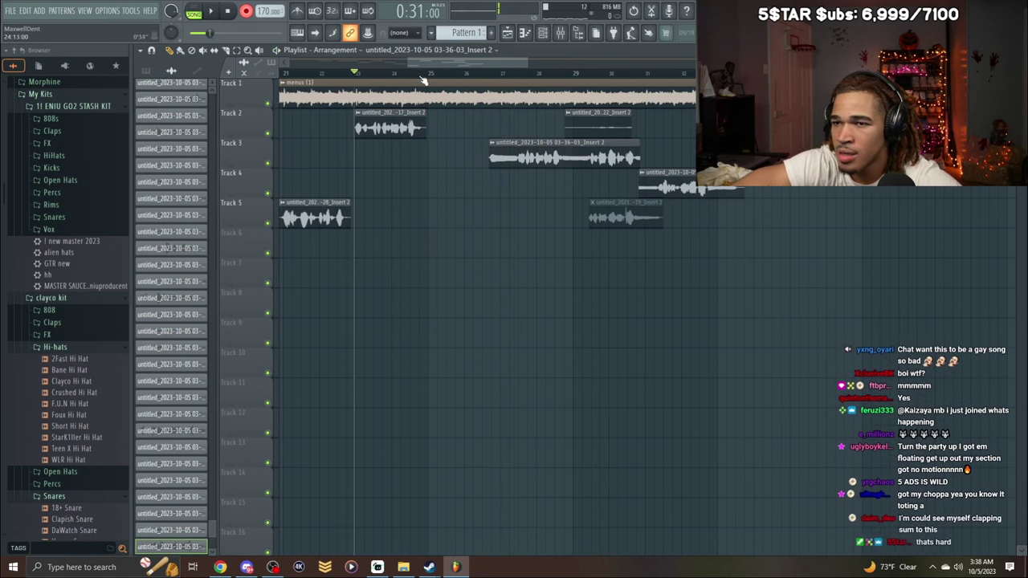
Record a vocal take on Track 6 from about bar 23.6 and normalize it.
{"action": "key", "text": "space"}
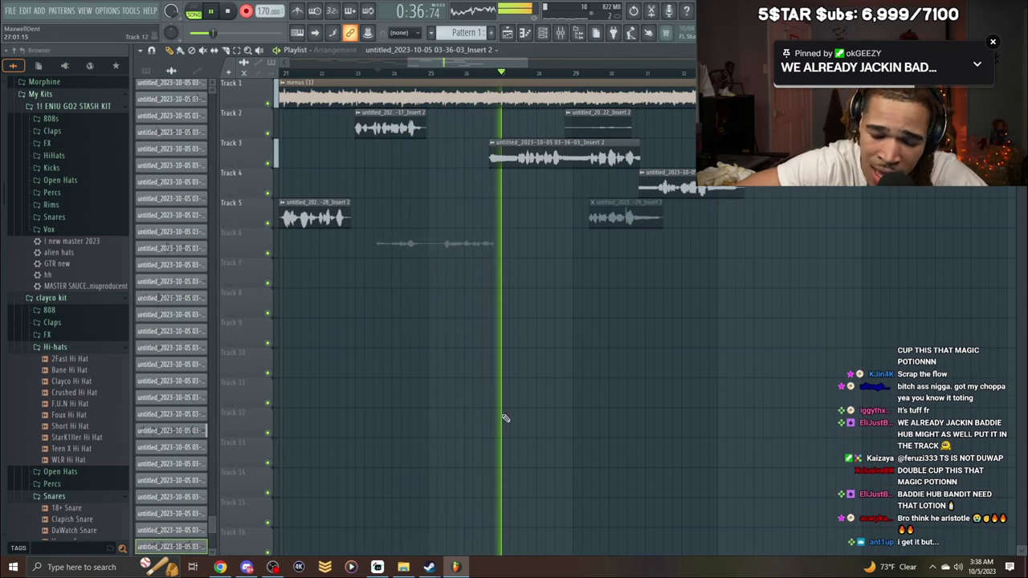
{"action": "double_click", "coordinate": [478, 241]}
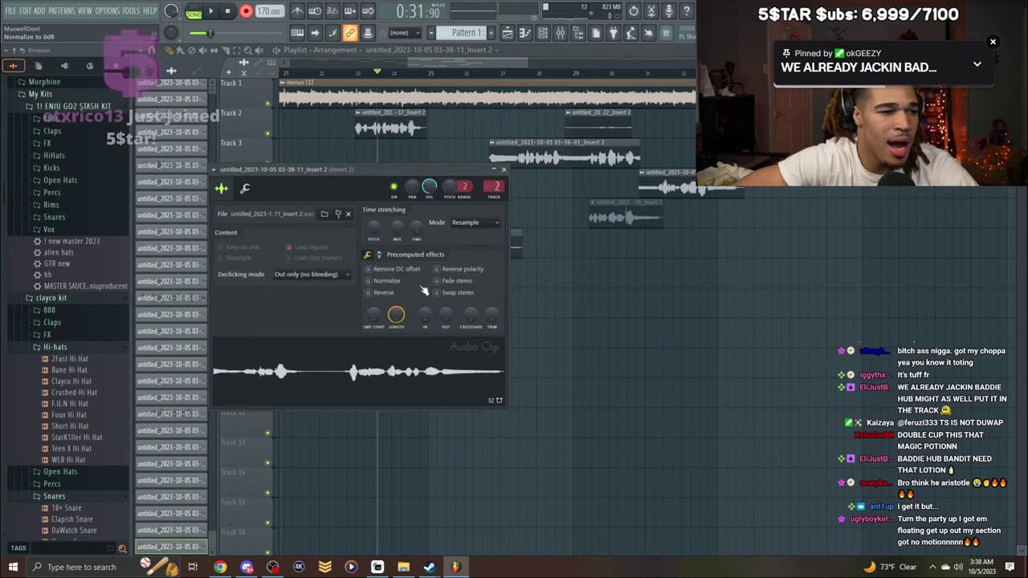
{"action": "left_click", "coordinate": [384, 280]}
{"action": "left_click", "coordinate": [504, 171]}
Trim the start of the Track 6 take to about bar 25.3 and audition it with the surrounding vocals.
{"action": "key", "text": "space"}
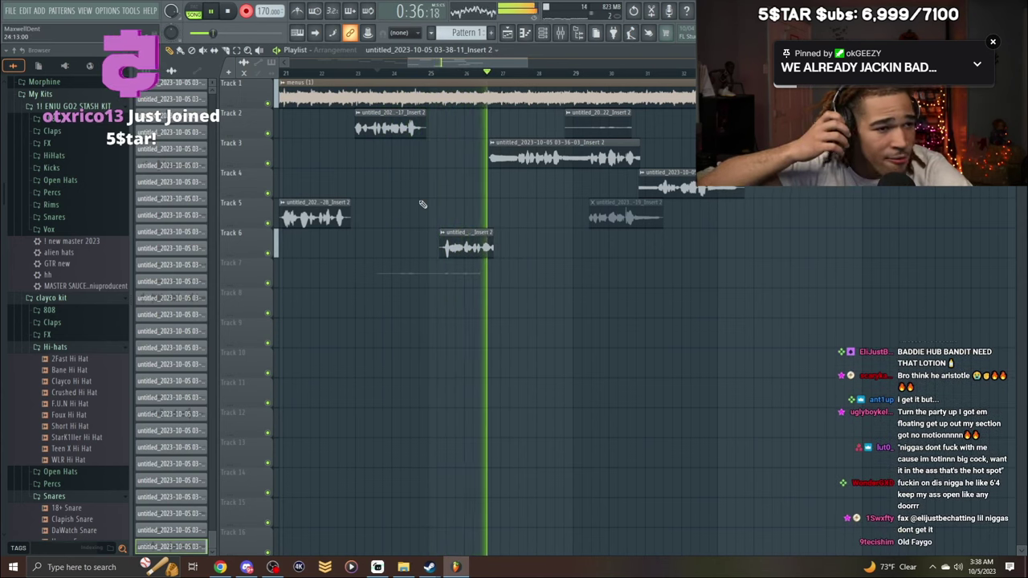
{"action": "key", "text": "space"}
{"action": "key", "text": "space"}
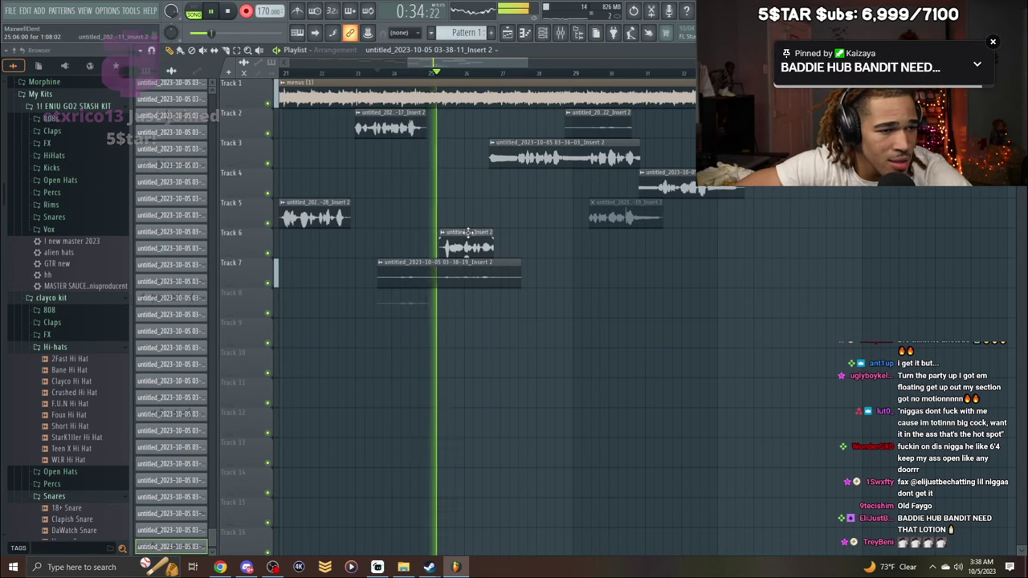
Discard the Track 6 and Track 7 clips and re-record the vocals onto Track 6 from about bar 23.6.
{"action": "key", "text": "space"}
{"action": "key", "text": "space"}
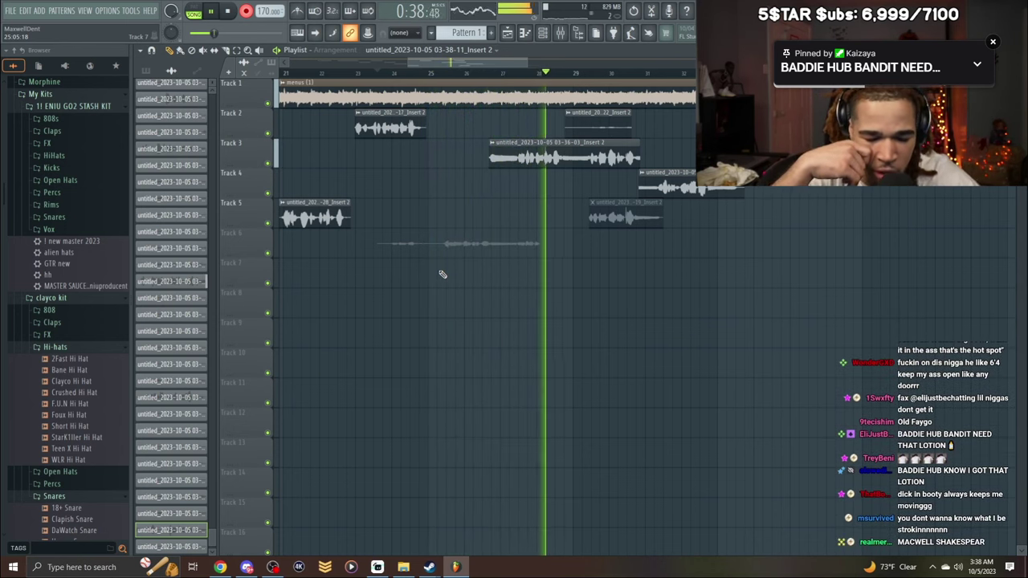
{"action": "key", "text": "space"}
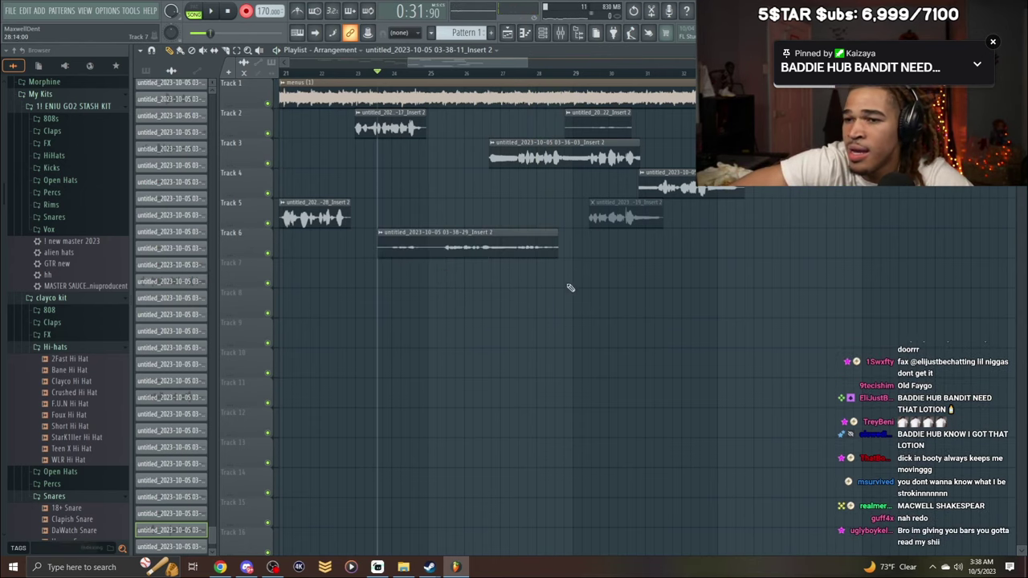
Normalize the new Track 6 take and trim its start to about bar 25.3.
{"action": "double_click", "coordinate": [410, 245]}
{"action": "left_click", "coordinate": [318, 211]}
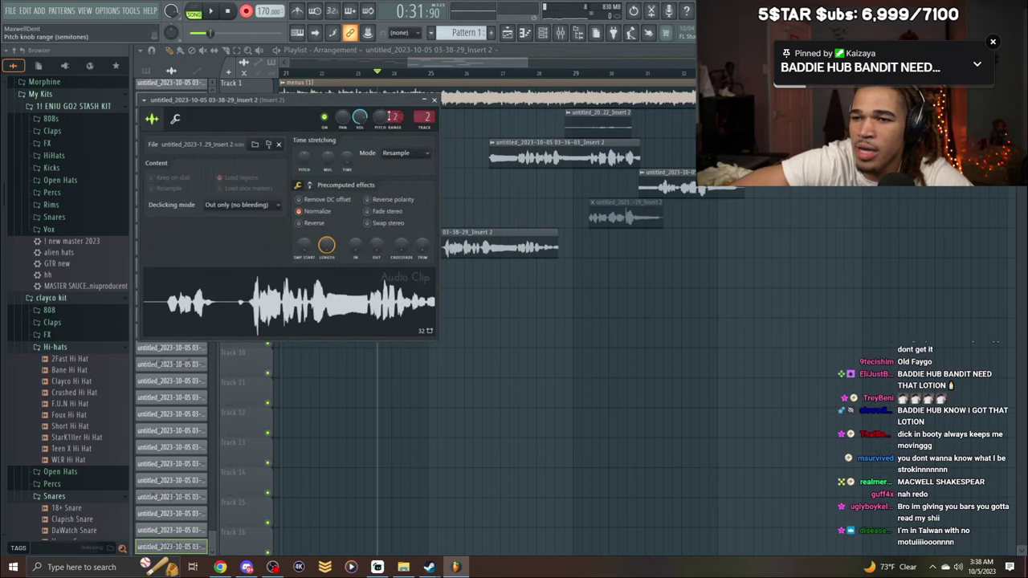
{"action": "left_click_drag", "start_coordinate": [417, 124], "coordinate": [414, 119]}
{"action": "left_click", "coordinate": [434, 101]}
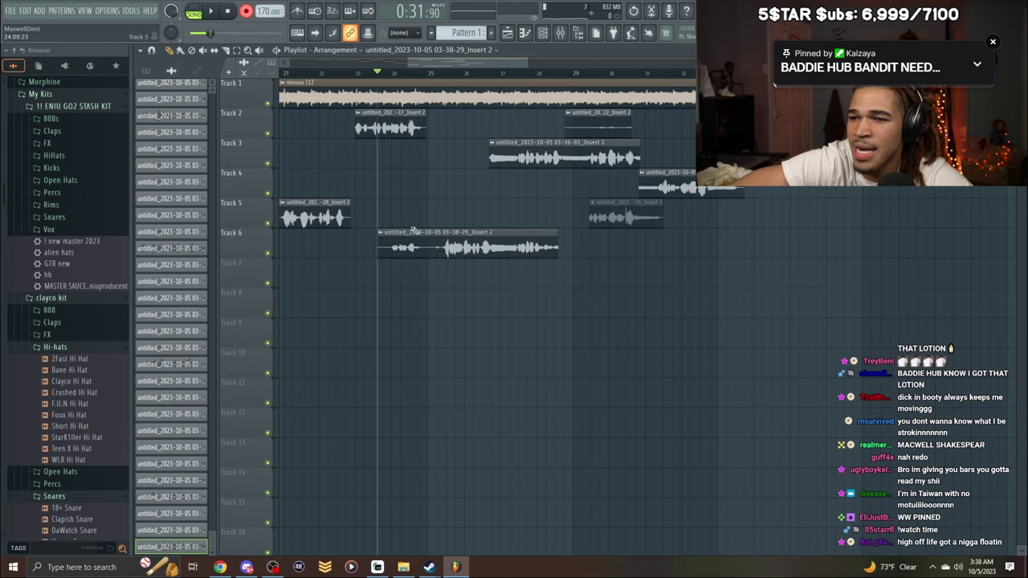
{"action": "left_click_drag", "start_coordinate": [376, 255], "coordinate": [404, 247]}
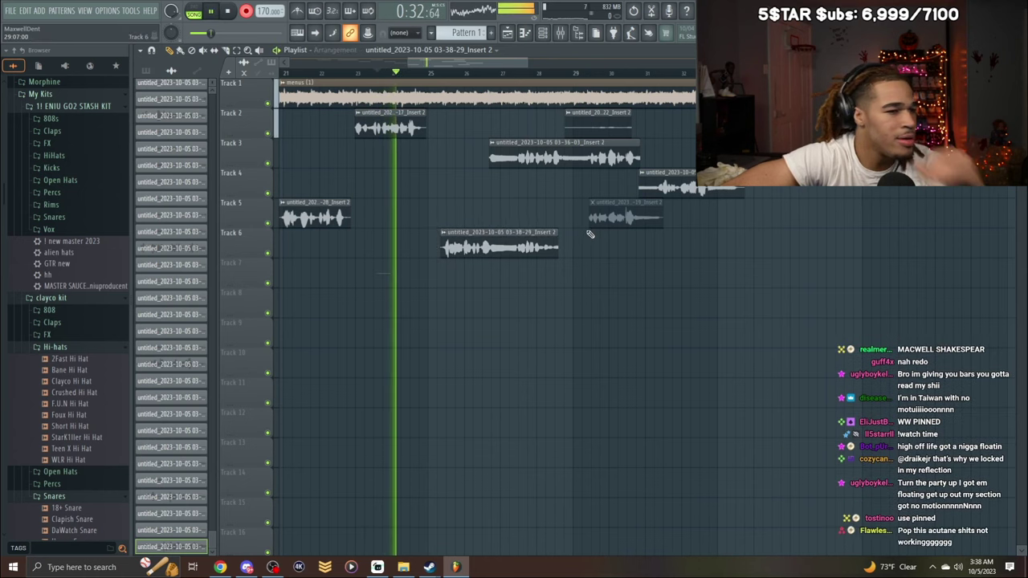
Turn off recording and trim the end of the Track 6 take and the start of the Track 3 clip to meet at about bar 27.
{"action": "left_click", "coordinate": [247, 11]}
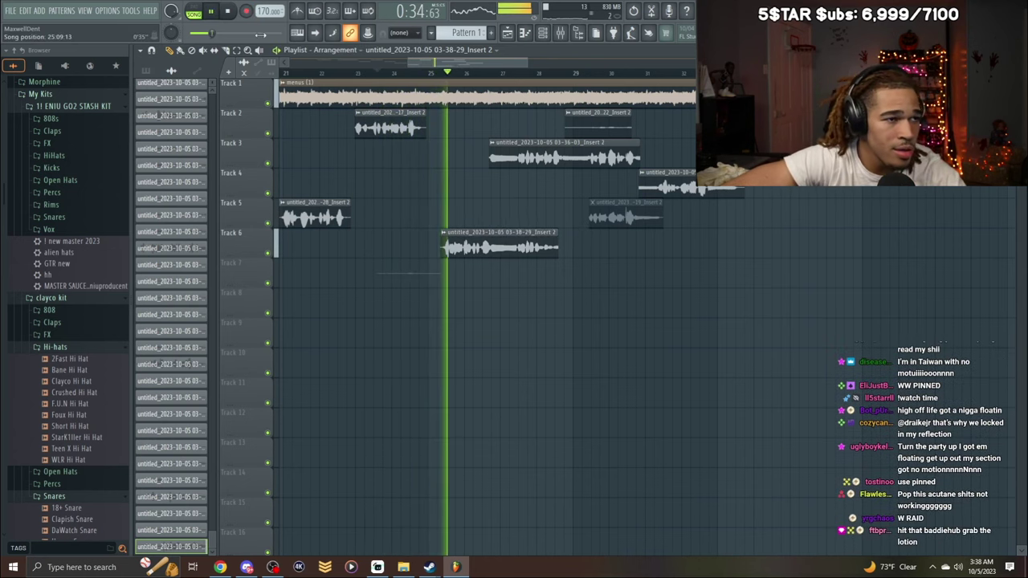
{"action": "left_click_drag", "start_coordinate": [559, 232], "coordinate": [493, 237]}
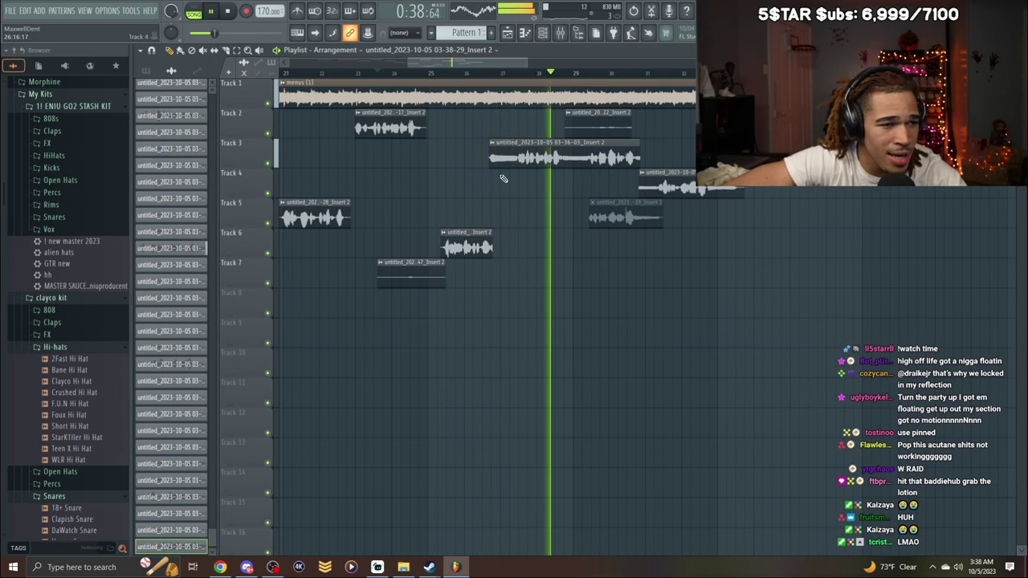
{"action": "left_click_drag", "start_coordinate": [490, 157], "coordinate": [503, 157]}
{"action": "key", "text": "space"}
{"action": "key", "text": "space"}
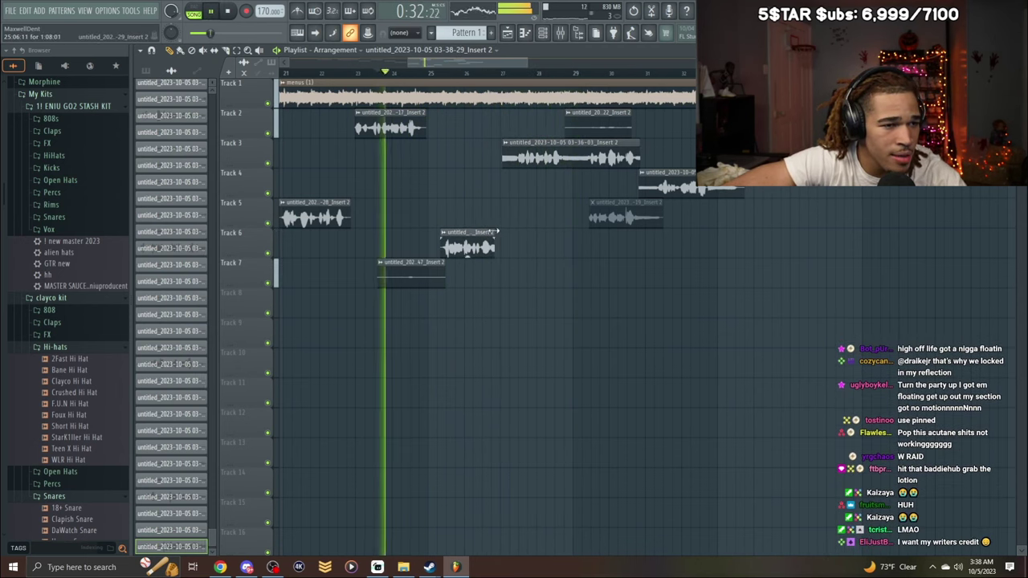
{"action": "left_click_drag", "start_coordinate": [503, 230], "coordinate": [506, 232]}
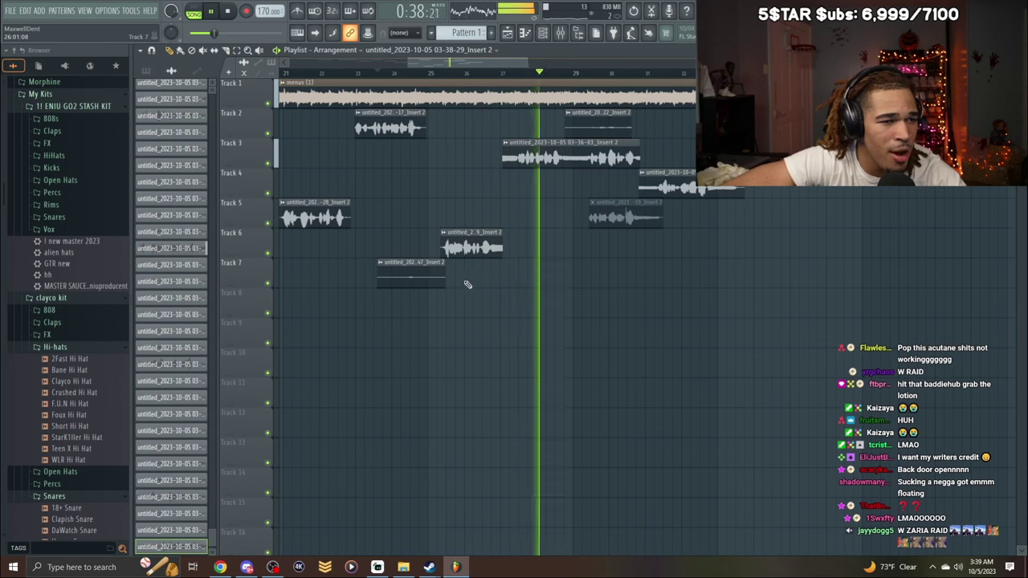
Delete the Track 7 recording and the quiet Track 2 clip near bar 29, and move the Track 6 take up to Track 4.
{"action": "right_click", "coordinate": [434, 282]}
{"action": "right_click", "coordinate": [603, 131]}
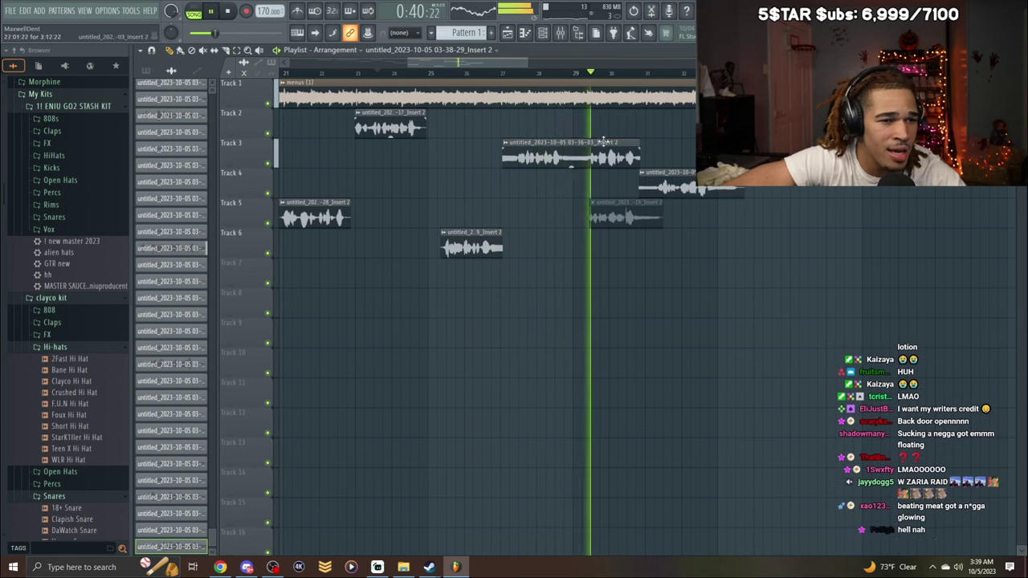
{"action": "left_click_drag", "start_coordinate": [408, 63], "coordinate": [291, 64]}
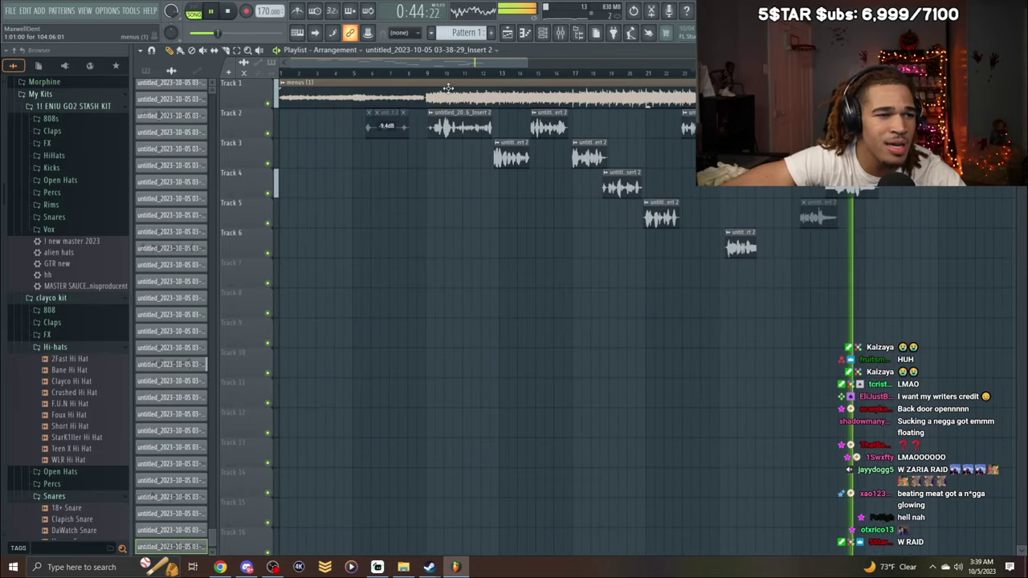
{"action": "left_click", "coordinate": [416, 72]}
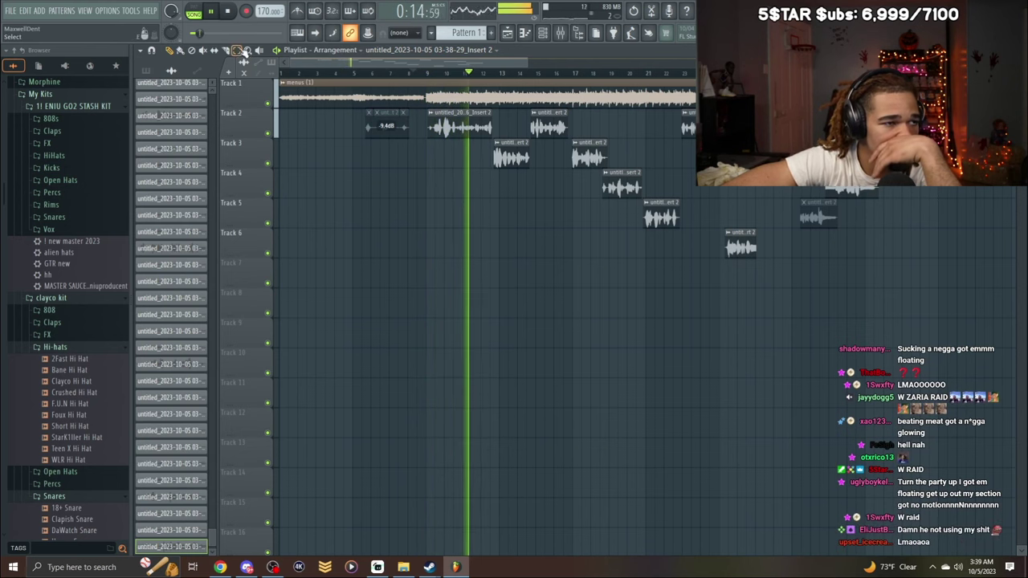
{"action": "left_click_drag", "start_coordinate": [757, 348], "coordinate": [740, 184]}
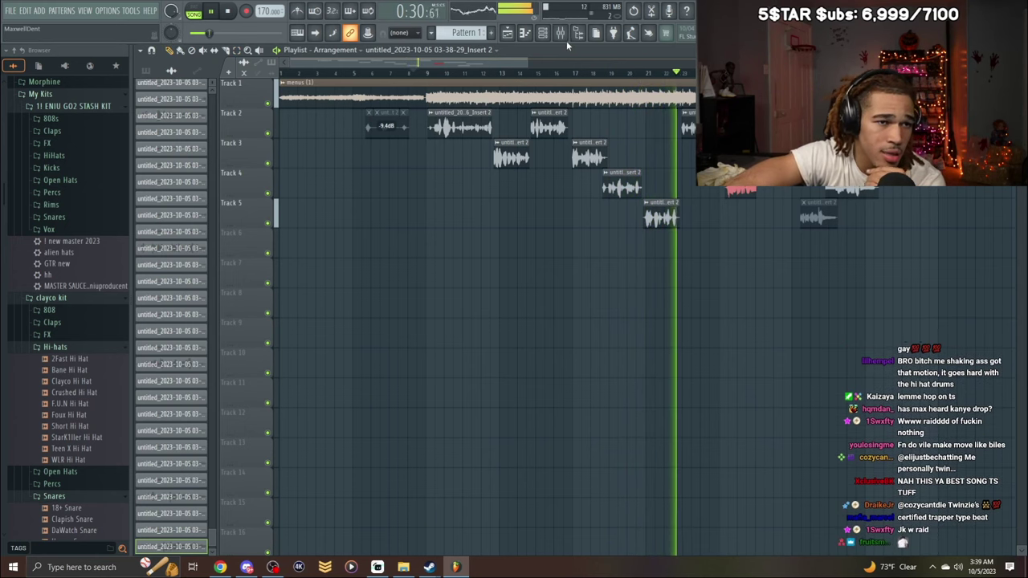
Trim the end of the Track 4 take to about bar 26.7 and extend the start of the Track 3 clip back to meet it.
{"action": "key", "text": "F9"}
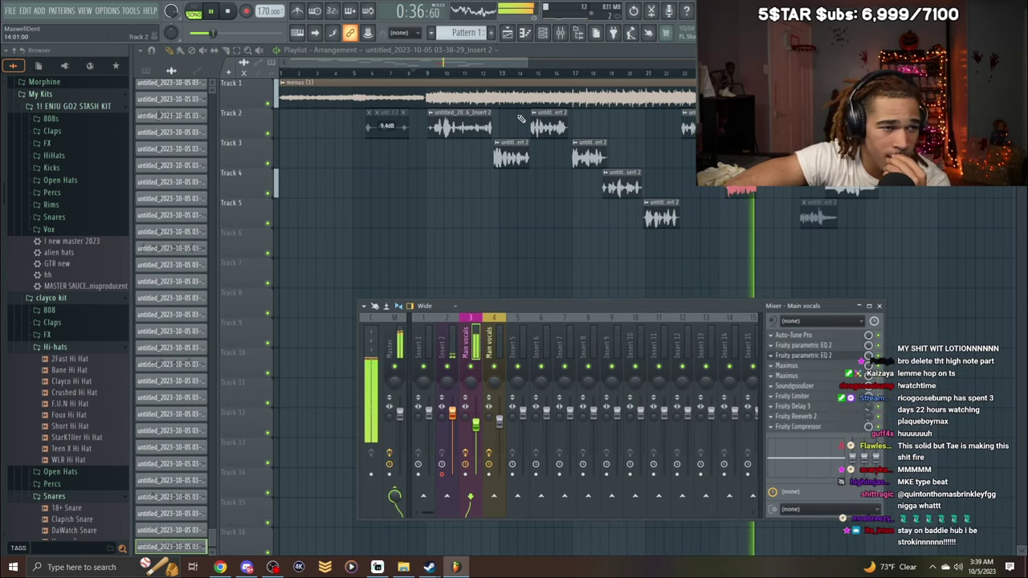
{"action": "left_click_drag", "start_coordinate": [526, 65], "coordinate": [481, 110]}
{"action": "left_click_drag", "start_coordinate": [450, 191], "coordinate": [435, 191]}
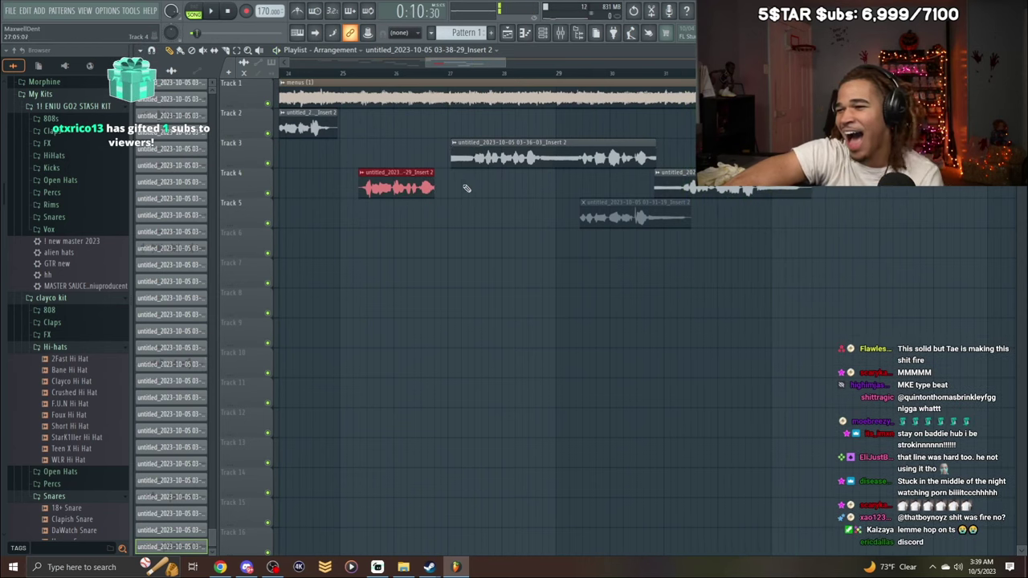
{"action": "left_click_drag", "start_coordinate": [452, 159], "coordinate": [434, 170]}
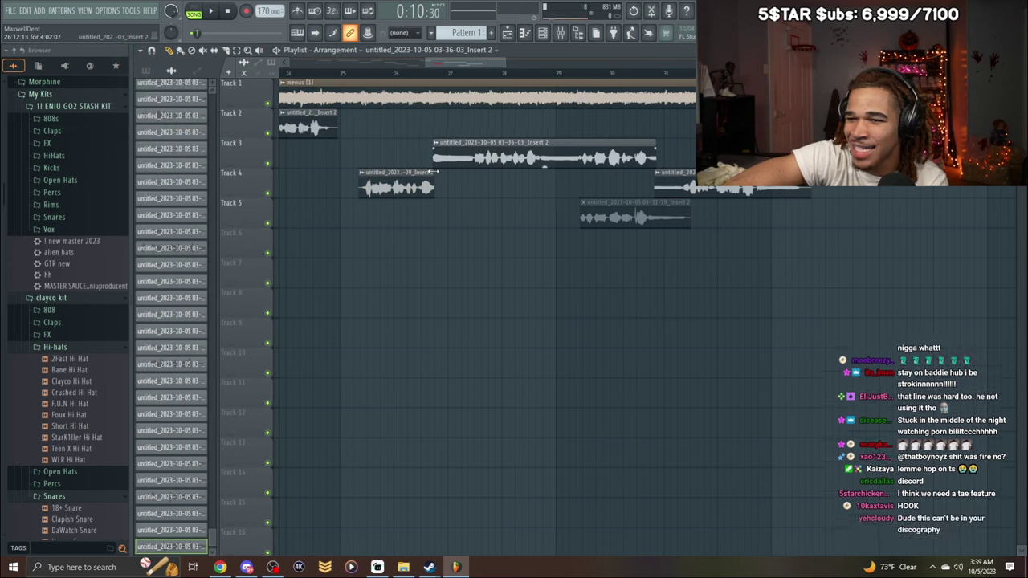
Audition from about bar 24.8, tighten the Track 4 take's start to about bar 25.4 and fine-tune its join with the Track 3 clip.
{"action": "left_click", "coordinate": [330, 73]}
{"action": "key", "text": "space"}
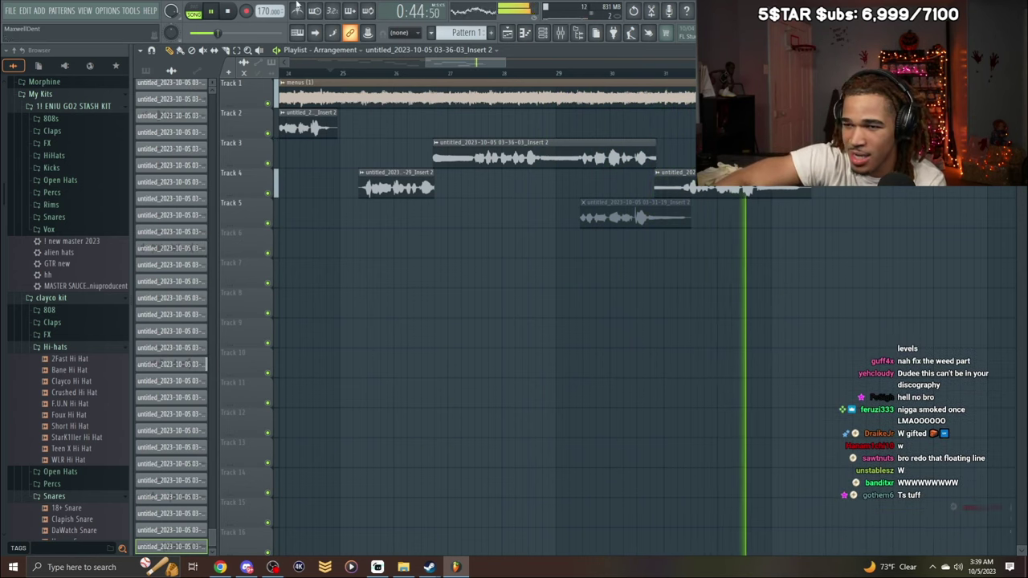
{"action": "left_click", "coordinate": [317, 82]}
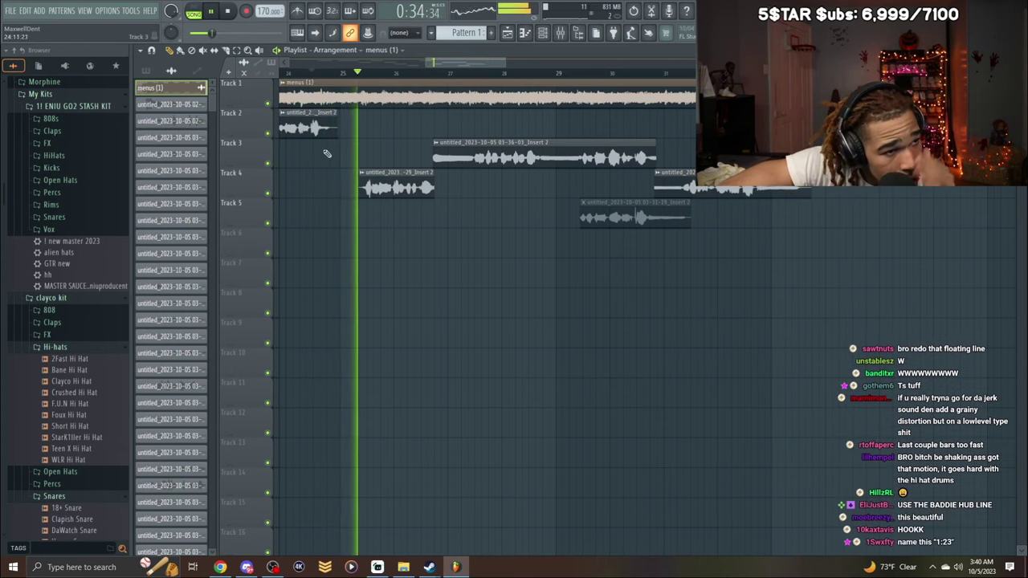
{"action": "left_click_drag", "start_coordinate": [360, 195], "coordinate": [362, 195]}
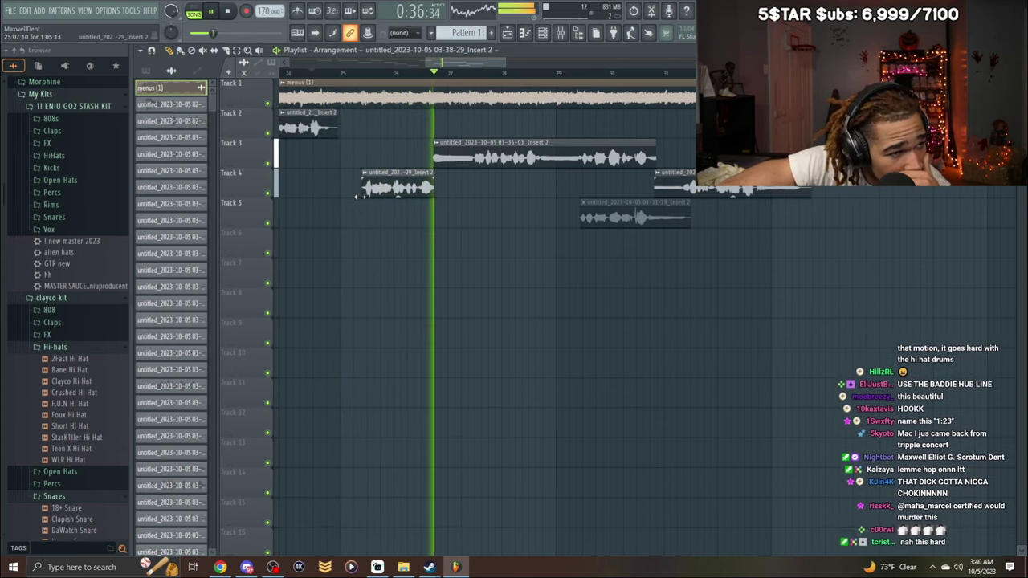
{"action": "left_click_drag", "start_coordinate": [435, 194], "coordinate": [432, 167]}
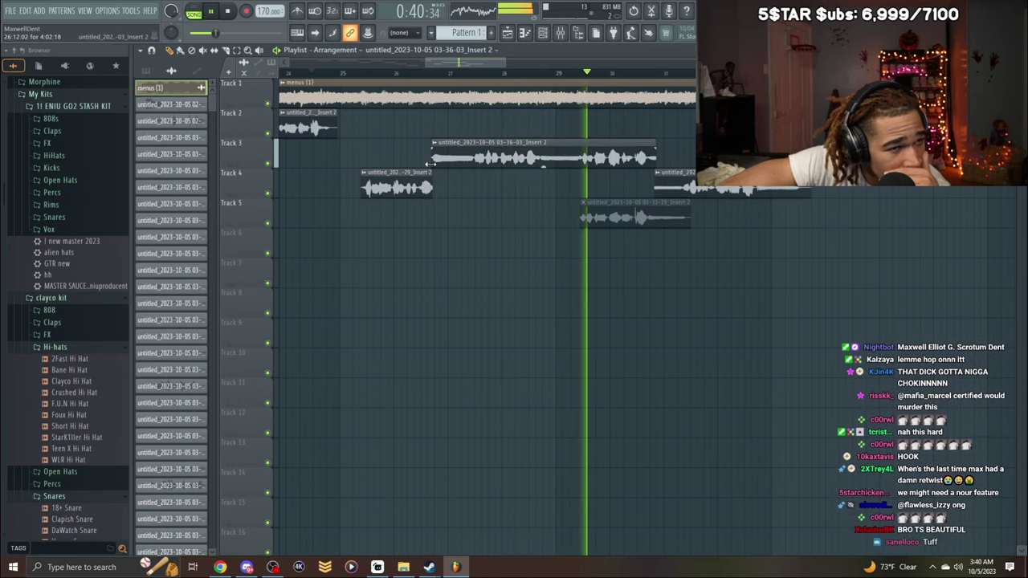
Remove the muted Track 5 clip, and move the bar 19 vocal clip to Track 2 and the bar 21 clip to Track 3.
{"action": "left_click_drag", "start_coordinate": [484, 67], "coordinate": [522, 68]}
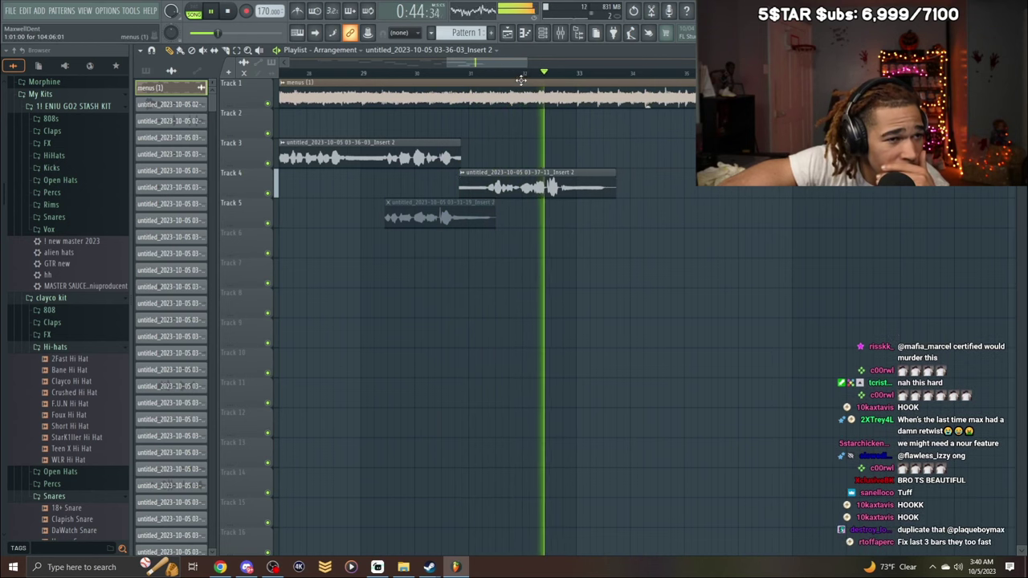
{"action": "left_click_drag", "start_coordinate": [491, 63], "coordinate": [598, 71]}
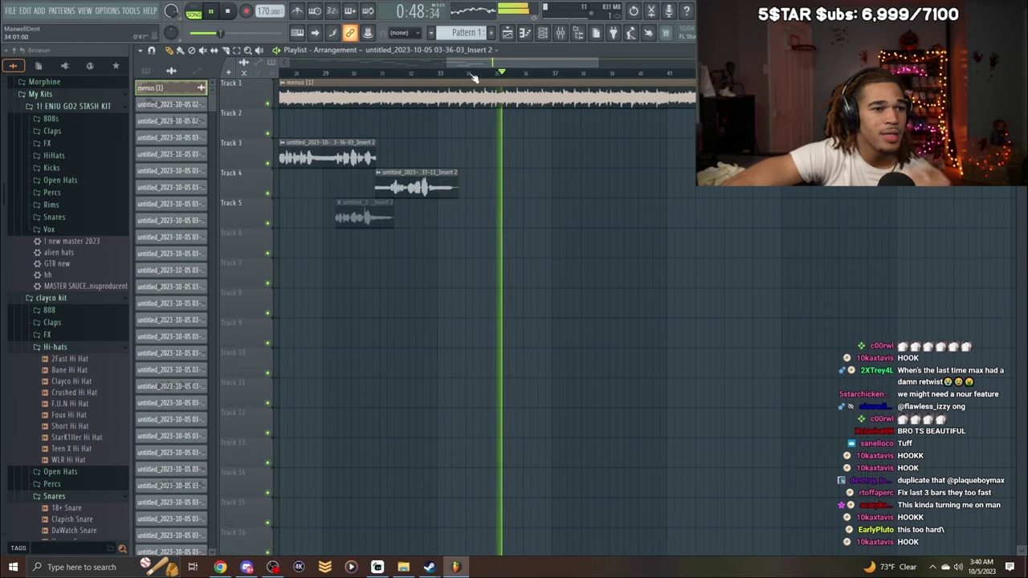
{"action": "left_click_drag", "start_coordinate": [601, 67], "coordinate": [952, 68]}
{"action": "left_click_drag", "start_coordinate": [803, 64], "coordinate": [643, 65]}
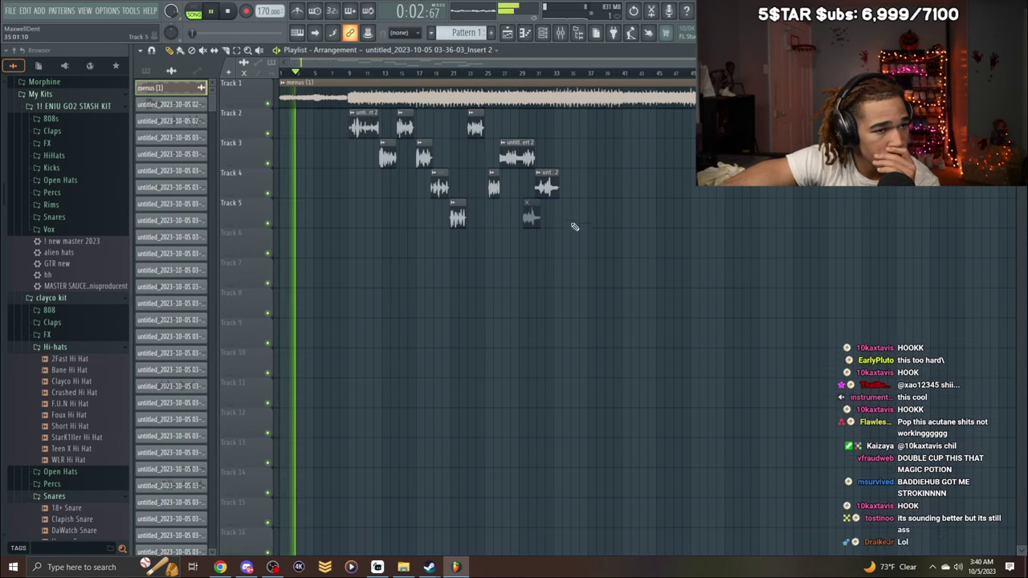
{"action": "left_click_drag", "start_coordinate": [477, 257], "coordinate": [445, 211]}
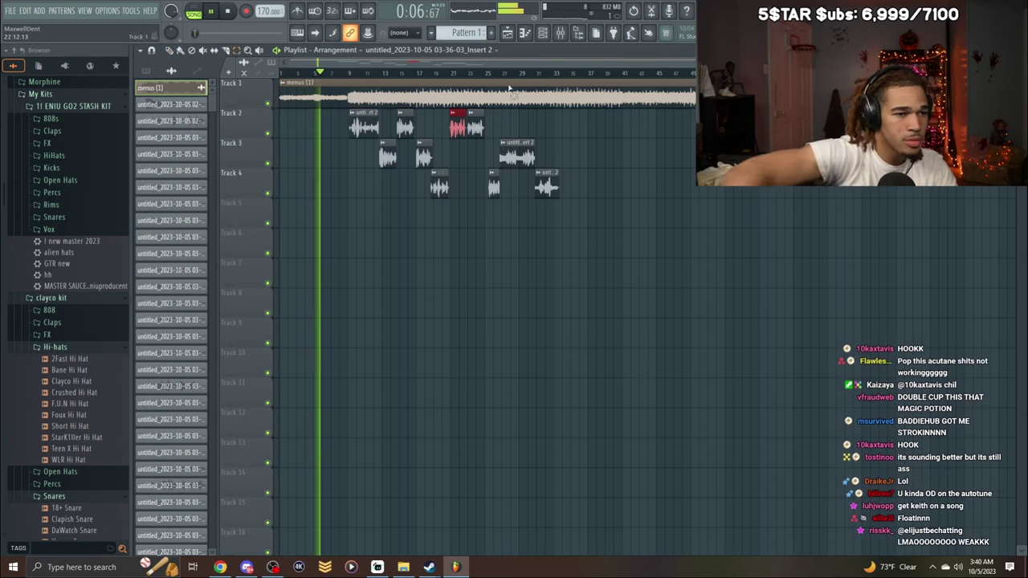
{"action": "key", "text": "shift+Up"}
{"action": "key", "text": "shift+Up"}
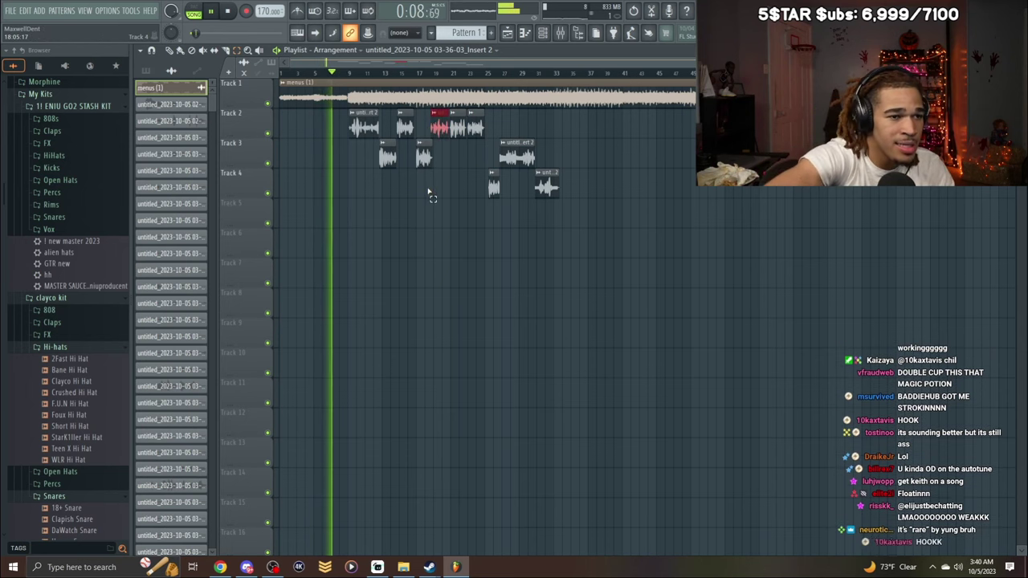
{"action": "left_click_drag", "start_coordinate": [454, 150], "coordinate": [453, 137]}
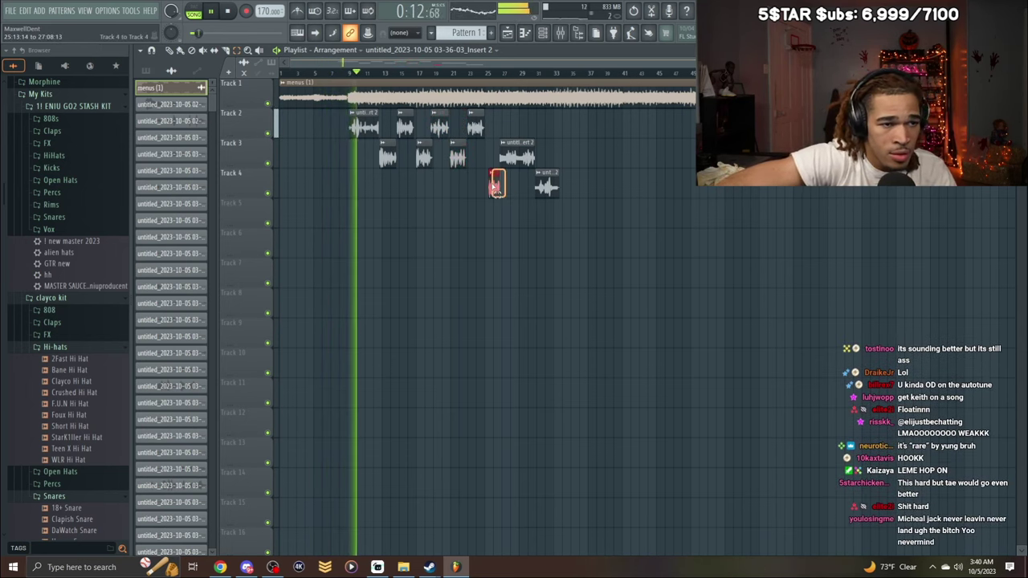
Move the bar 25 clip and the final vocal clip up to Track 3, and the long clip near bar 27 to Track 2.
{"action": "key", "text": "shift+Up"}
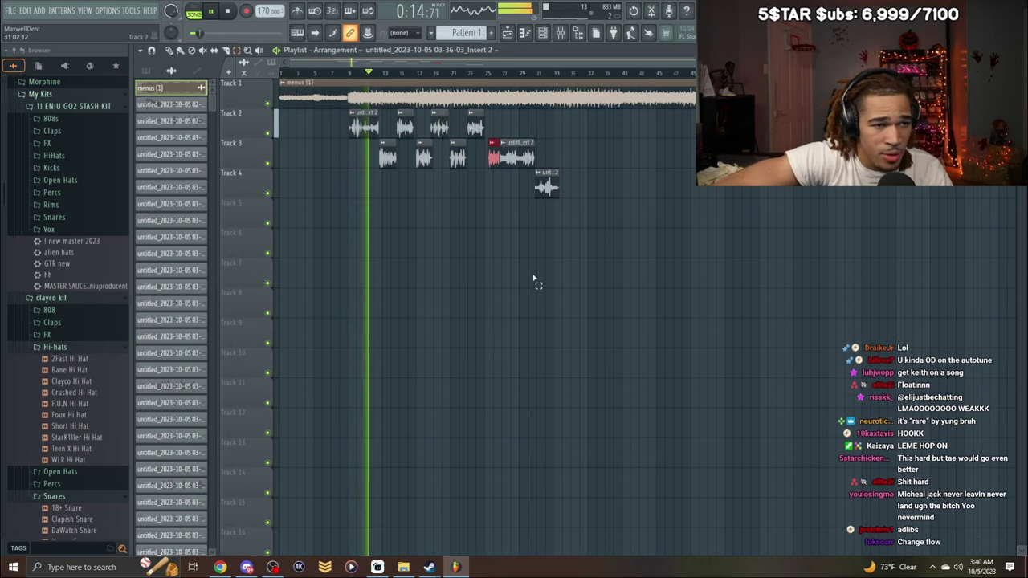
{"action": "left_click_drag", "start_coordinate": [566, 191], "coordinate": [504, 151]}
{"action": "key", "text": "shift+Up"}
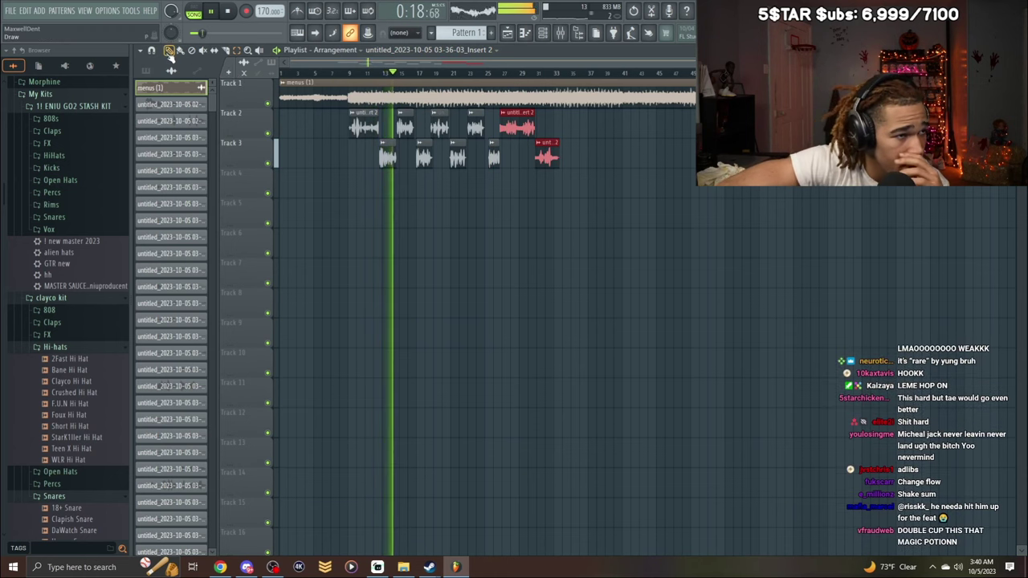
{"action": "left_click_drag", "start_coordinate": [506, 286], "coordinate": [545, 261]}
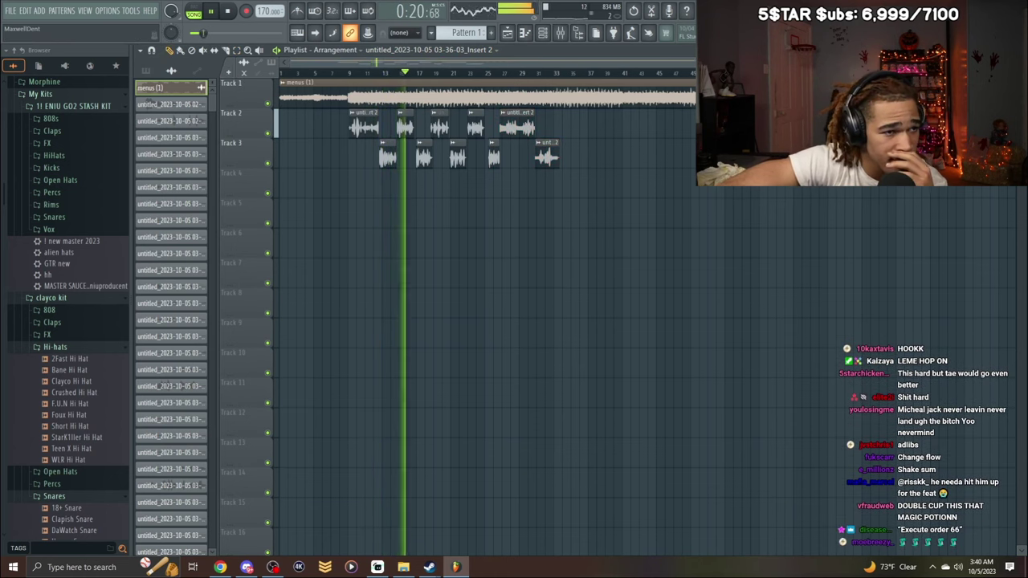
Audition the end of the verse and record a new vocal take onto Track 2 from about bar 31.9.
{"action": "scroll", "coordinate": [532, 80], "scroll_direction": "up", "scroll_amount": 5}
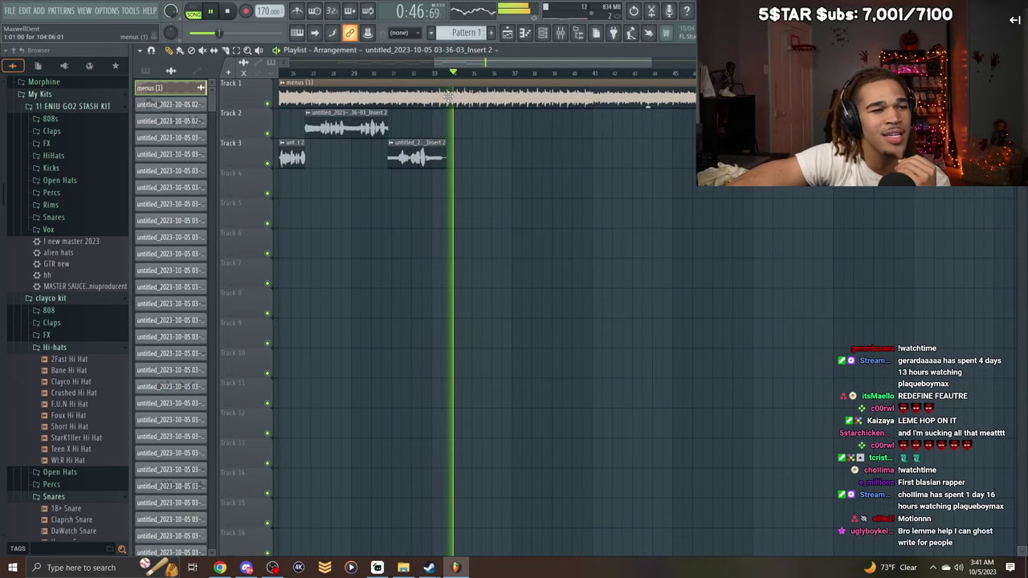
{"action": "key", "text": "space"}
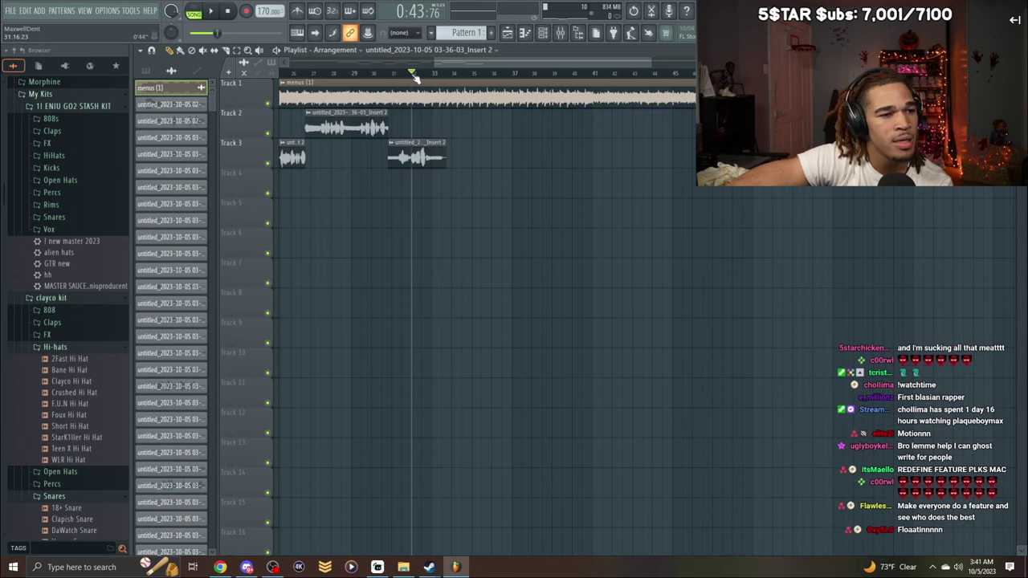
{"action": "left_click_drag", "start_coordinate": [647, 58], "coordinate": [526, 73]}
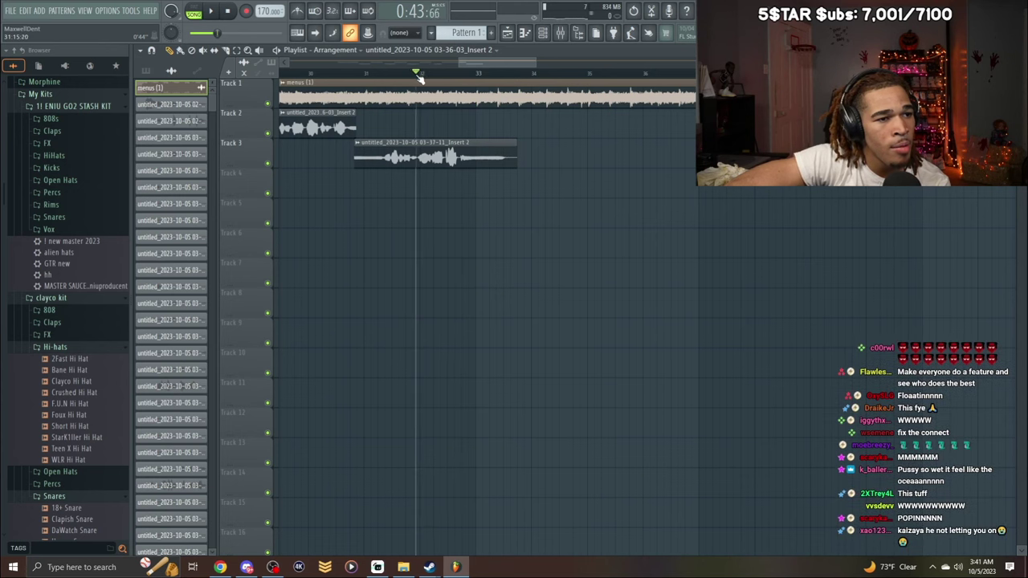
{"action": "left_click_drag", "start_coordinate": [416, 74], "coordinate": [410, 74]}
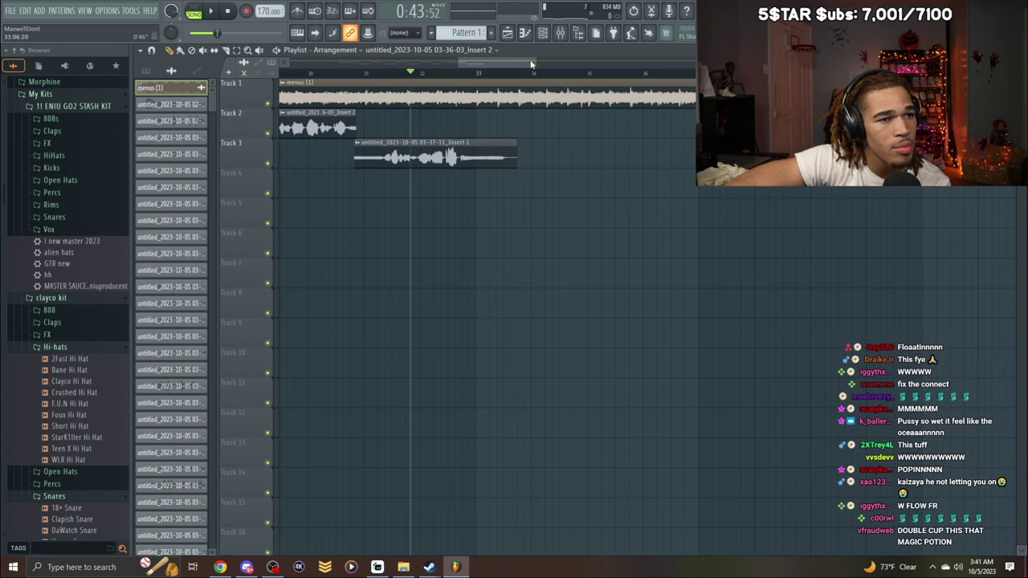
{"action": "left_click_drag", "start_coordinate": [532, 59], "coordinate": [504, 71]}
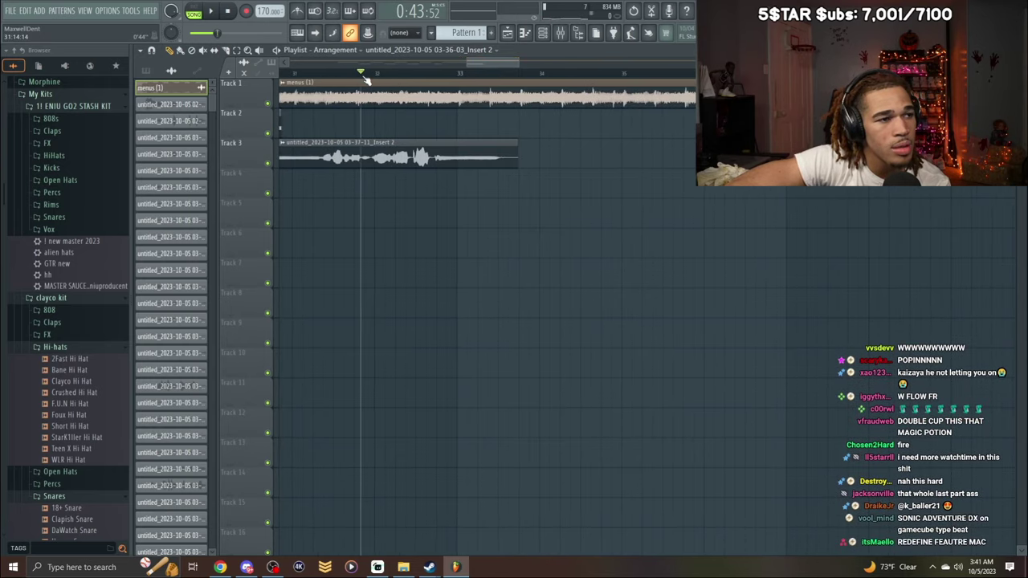
{"action": "left_click_drag", "start_coordinate": [366, 76], "coordinate": [372, 80]}
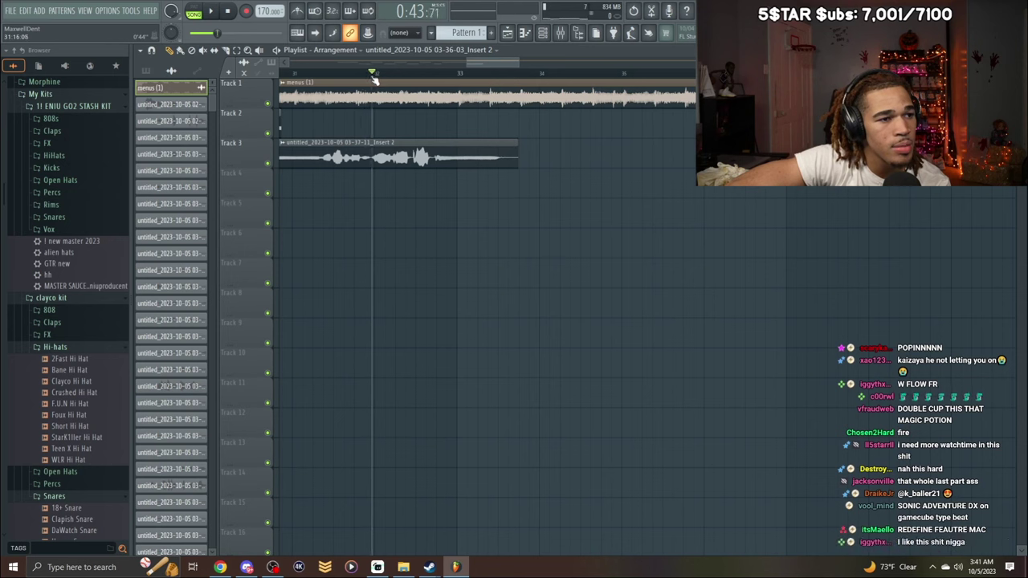
{"action": "key", "text": "space"}
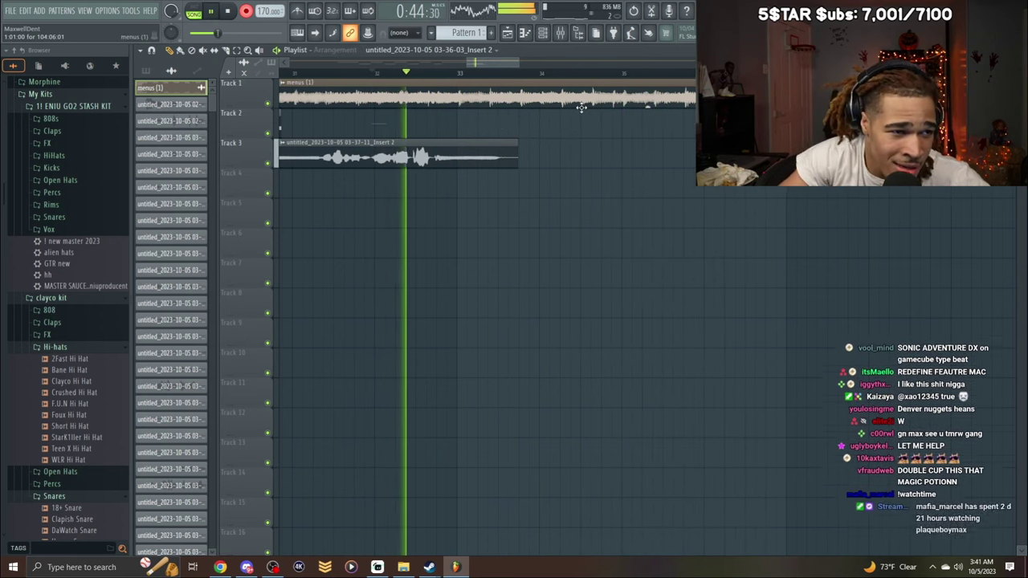
{"action": "key", "text": "space"}
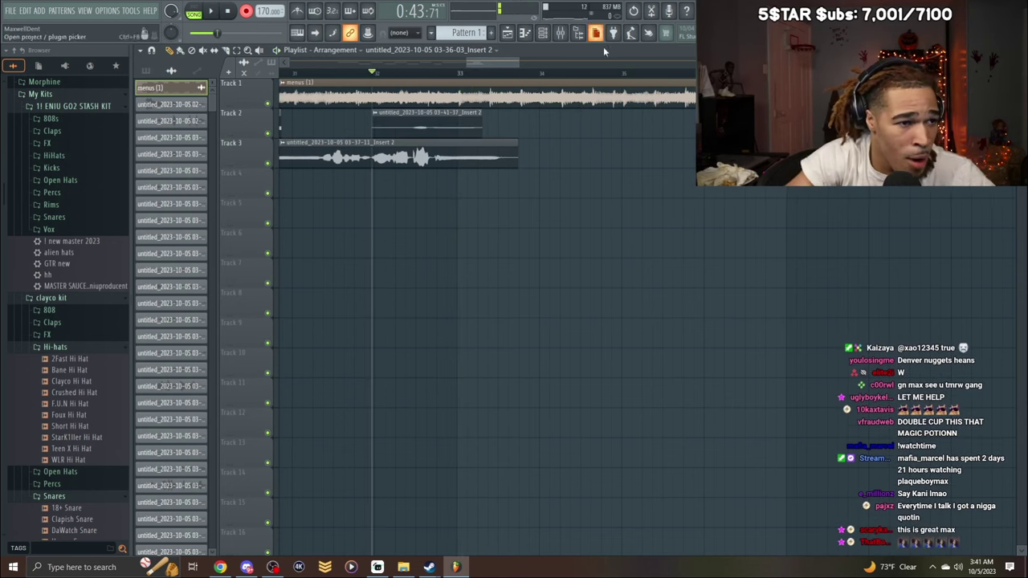
Trim the Track 3 clip's end to about bar 32.7 and record a new vocal take onto Track 5 from about bar 31.1.
{"action": "left_click_drag", "start_coordinate": [517, 142], "coordinate": [437, 158]}
{"action": "key", "text": "space"}
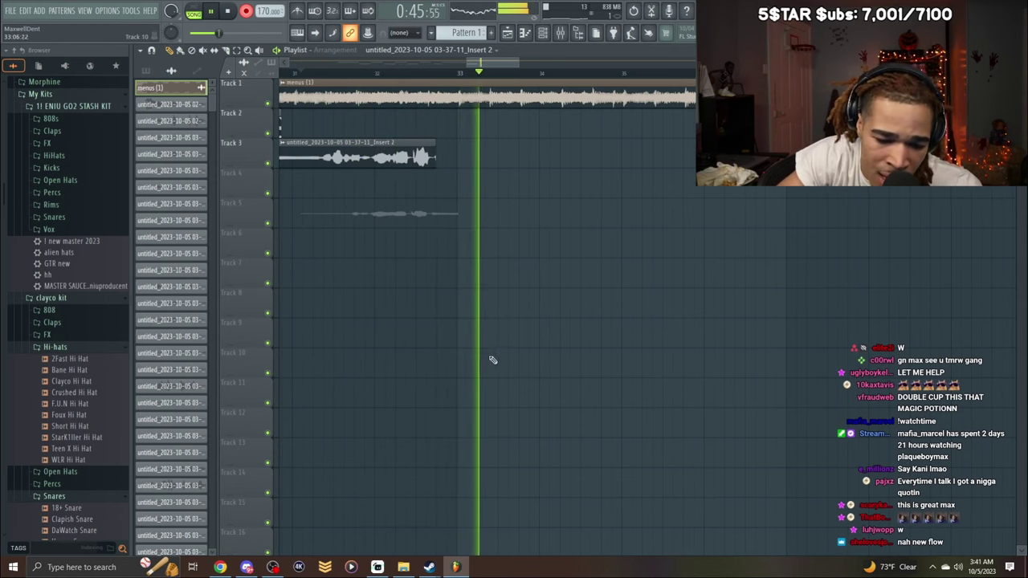
{"action": "key", "text": "space"}
Normalize the new Track 5 take and trim its start to about bar 32.7, following the Track 3 clip.
{"action": "double_click", "coordinate": [453, 213]}
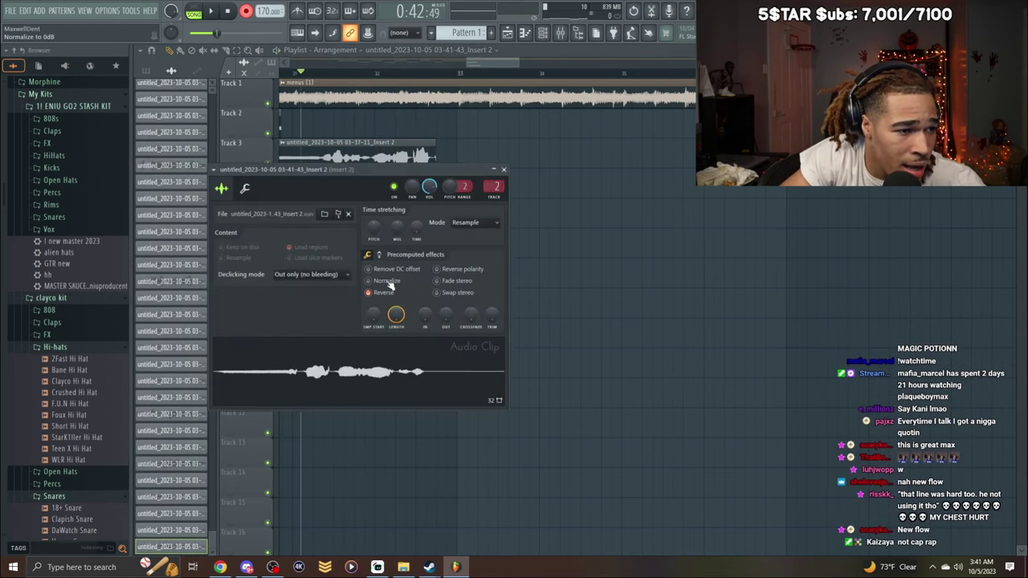
{"action": "left_click", "coordinate": [369, 280]}
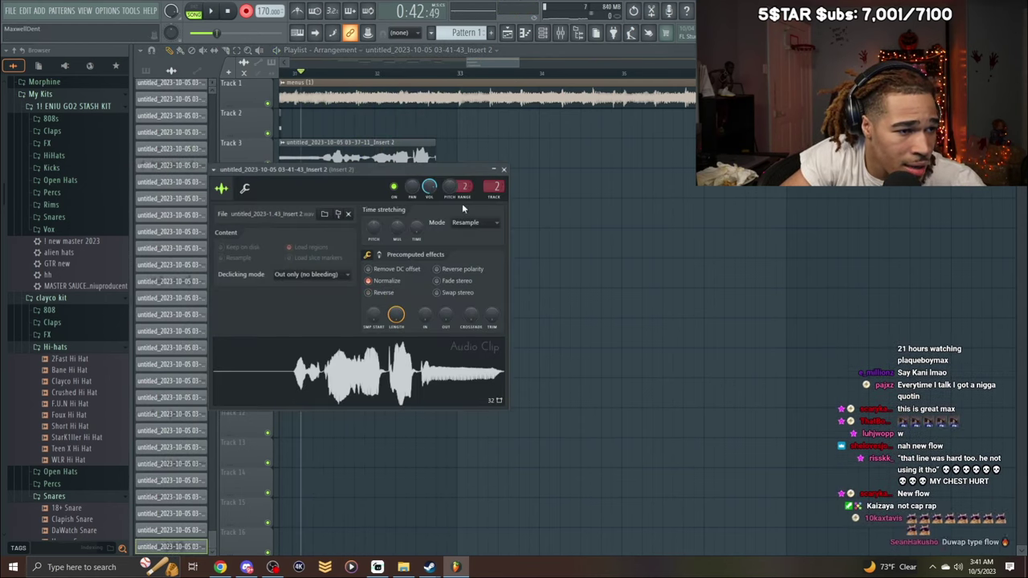
{"action": "left_click", "coordinate": [504, 170]}
{"action": "key", "text": "space"}
{"action": "left_click_drag", "start_coordinate": [425, 248], "coordinate": [431, 249]}
{"action": "key", "text": "space"}
{"action": "key", "text": "space"}
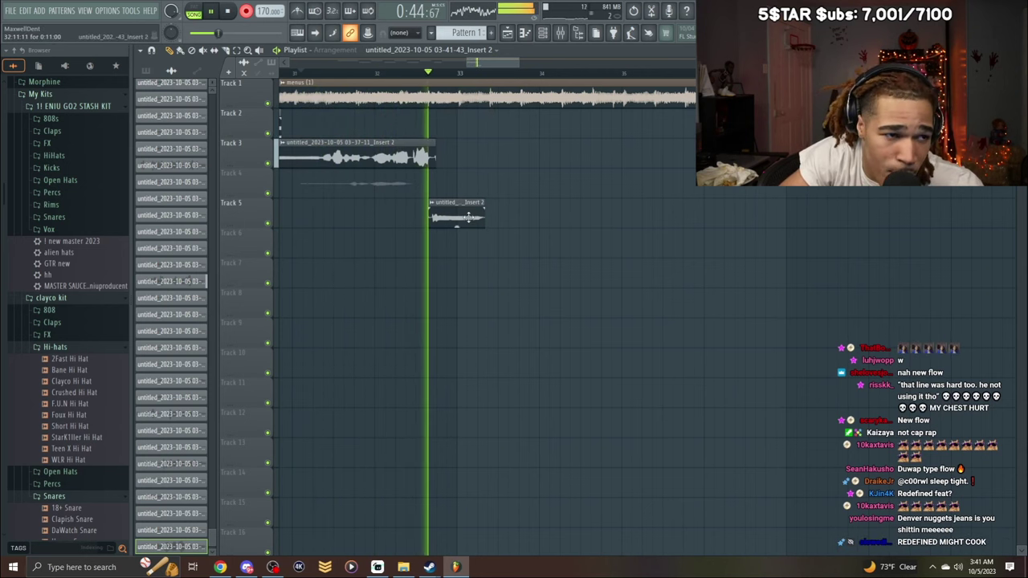
Try short vocal takes for the line after the Track 5 clip, discarding each false start.
{"action": "key", "text": "space"}
{"action": "key", "text": "space"}
{"action": "right_click", "coordinate": [427, 184]}
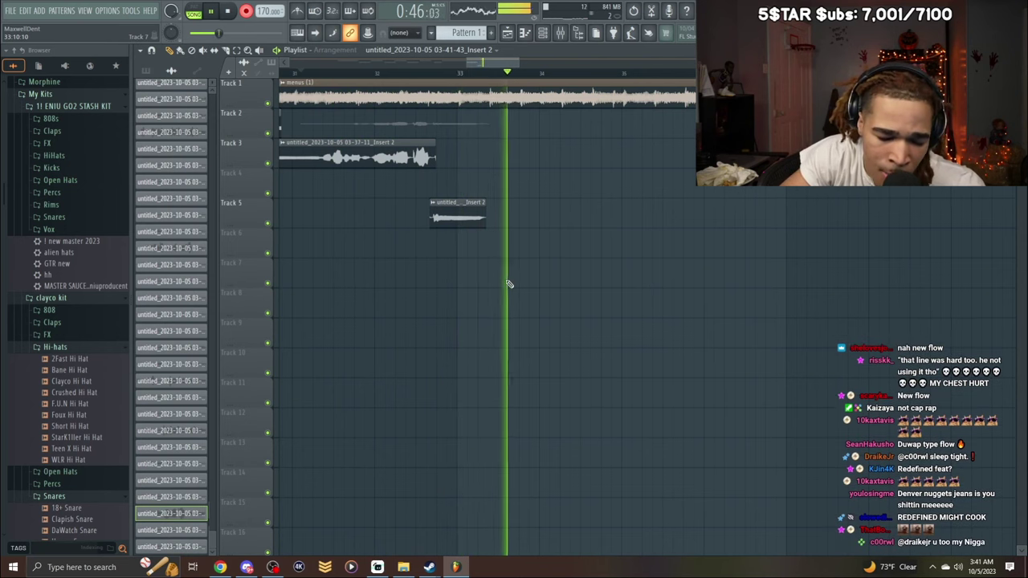
{"action": "key", "text": "space"}
{"action": "key", "text": "space"}
{"action": "key", "text": "ctrl+z"}
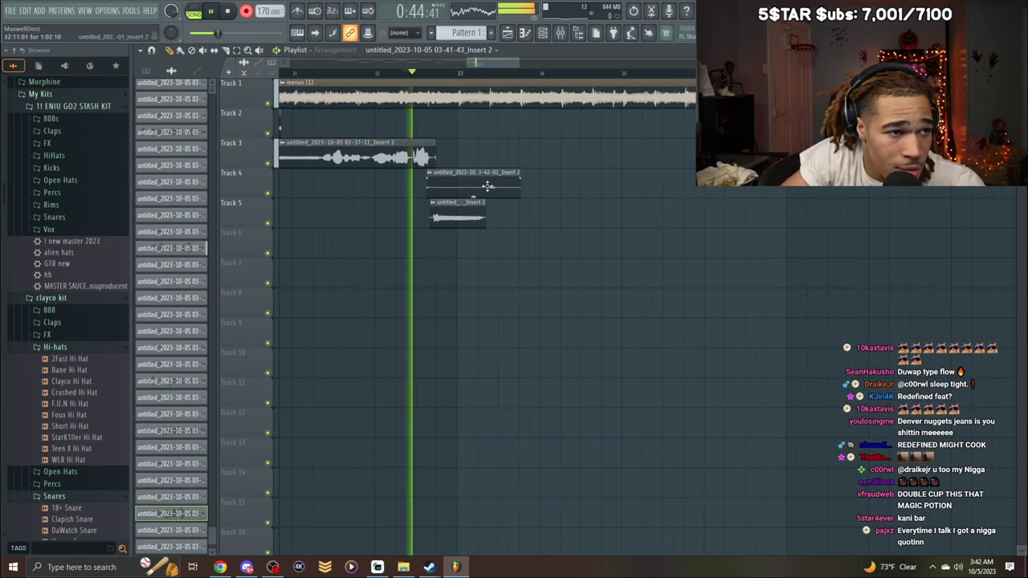
{"action": "right_click", "coordinate": [487, 186]}
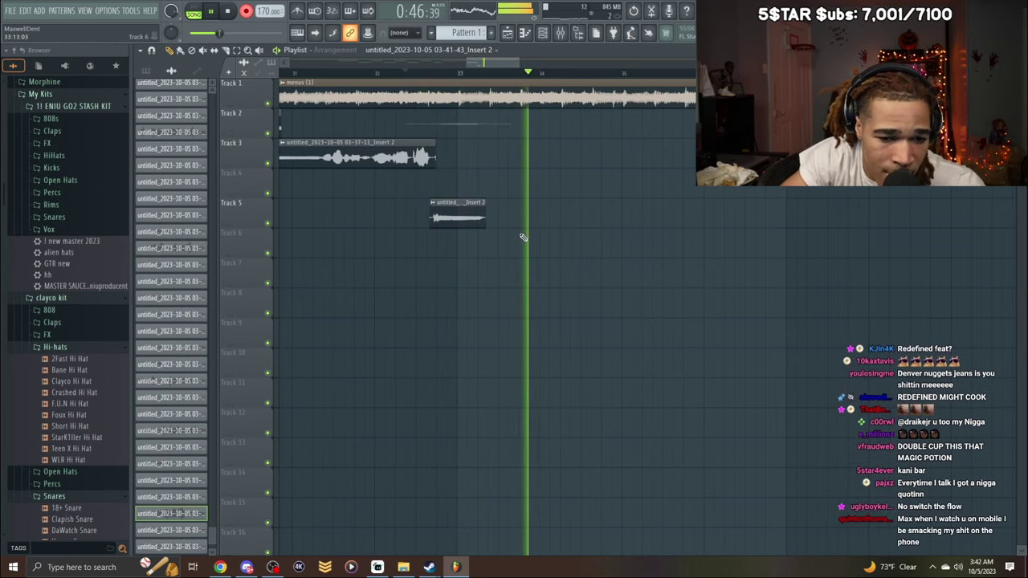
{"action": "key", "text": "space"}
{"action": "key", "text": "space"}
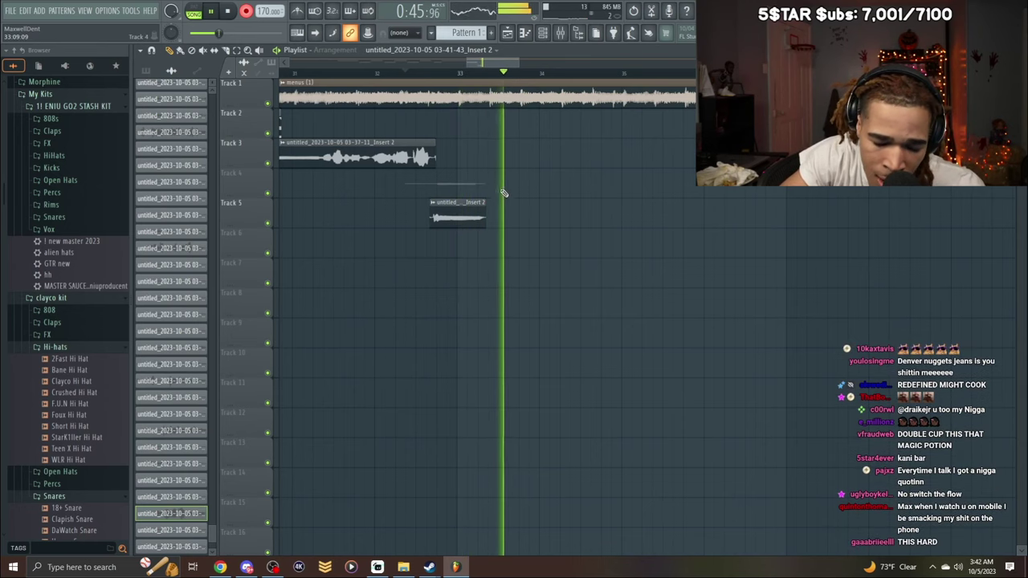
{"action": "key", "text": "space"}
Try a longer vocal take on Track 2 from about bar 32.4 and normalize it.
{"action": "key", "text": "space"}
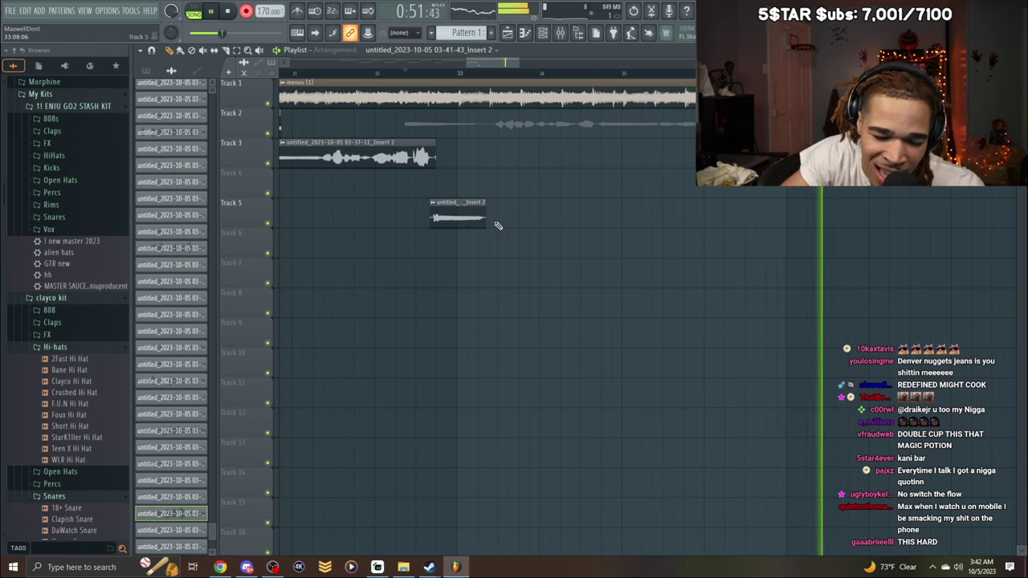
{"action": "key", "text": "space"}
{"action": "double_click", "coordinate": [509, 118]}
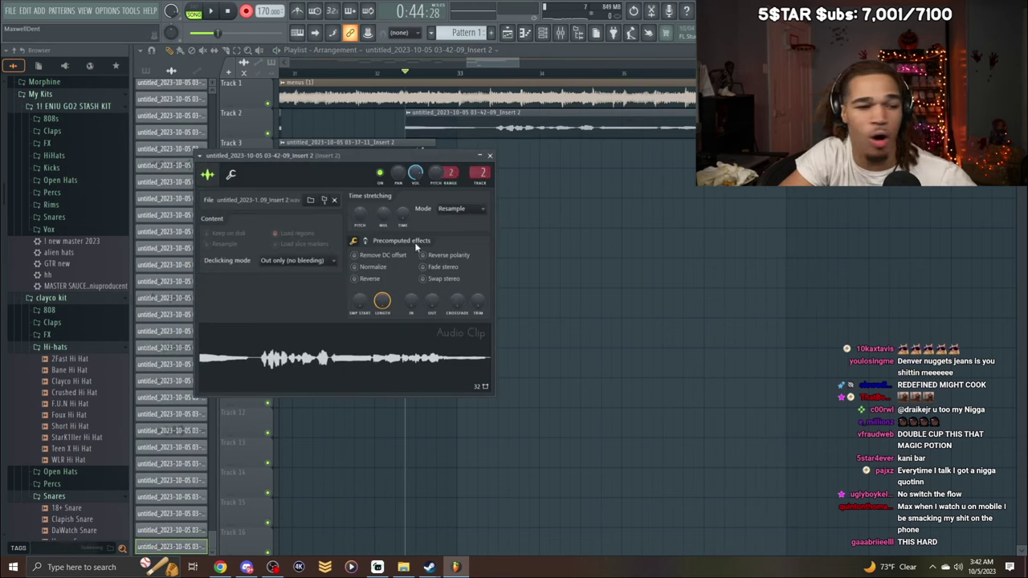
{"action": "key", "text": "space"}
{"action": "left_click", "coordinate": [490, 155]}
Trim the Track 2 take's start to about bar 33.4, audition it, and delete the takes on Tracks 2 and 4.
{"action": "left_click_drag", "start_coordinate": [409, 127], "coordinate": [497, 126]}
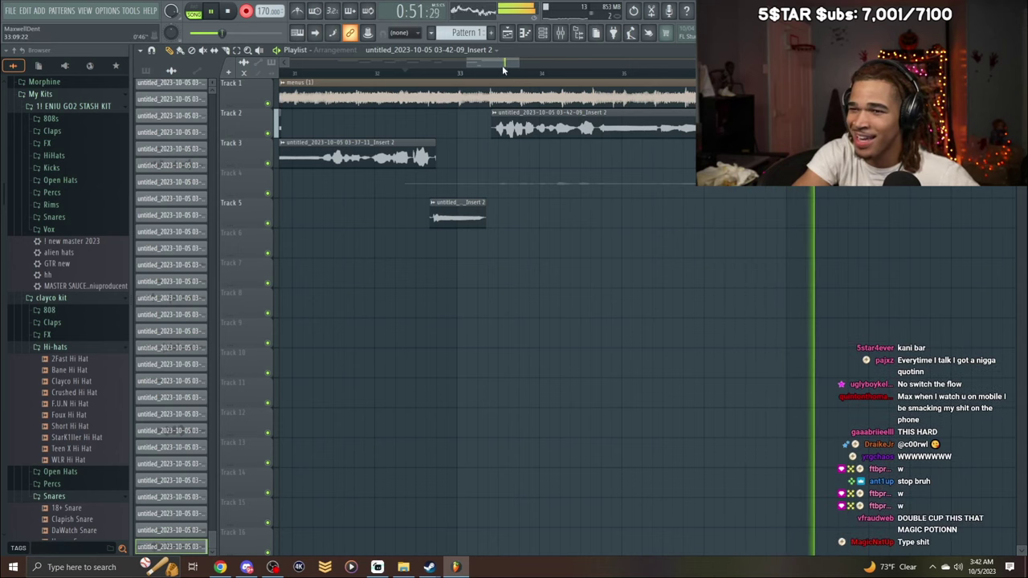
{"action": "key", "text": "space"}
{"action": "left_click_drag", "start_coordinate": [521, 63], "coordinate": [560, 64]}
{"action": "key", "text": "space"}
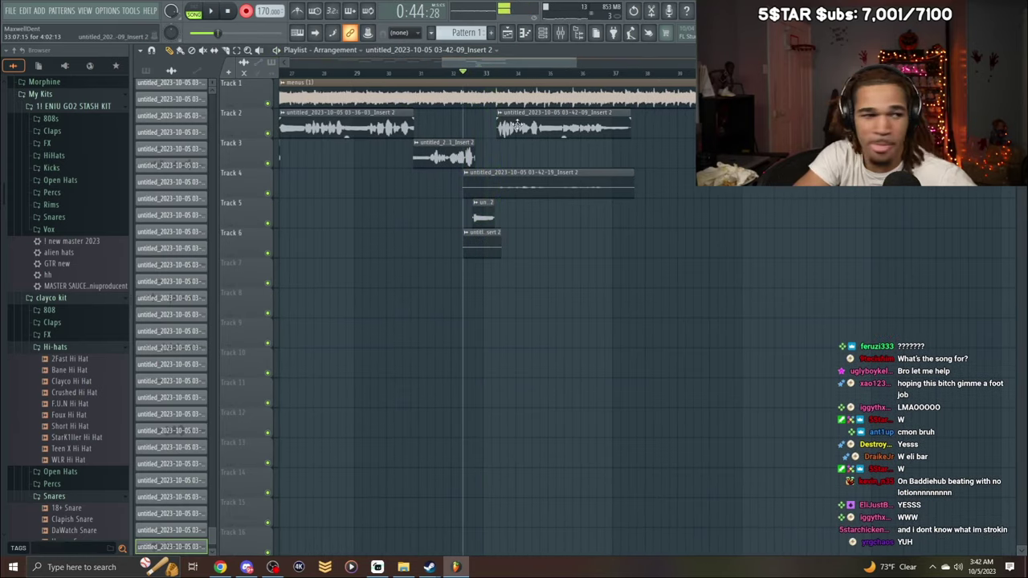
{"action": "right_click", "coordinate": [517, 125]}
{"action": "right_click", "coordinate": [540, 183]}
Try recording the line again from about bar 32.4, deleting the short takes on Tracks 6 and 2.
{"action": "key", "text": "space"}
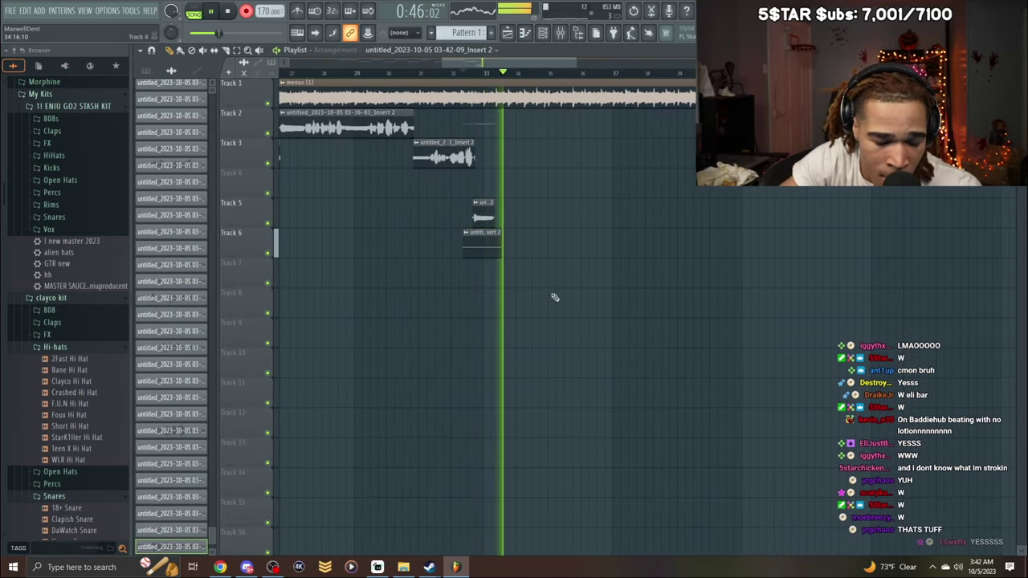
{"action": "key", "text": "space"}
{"action": "key", "text": "space"}
{"action": "right_click", "coordinate": [494, 251]}
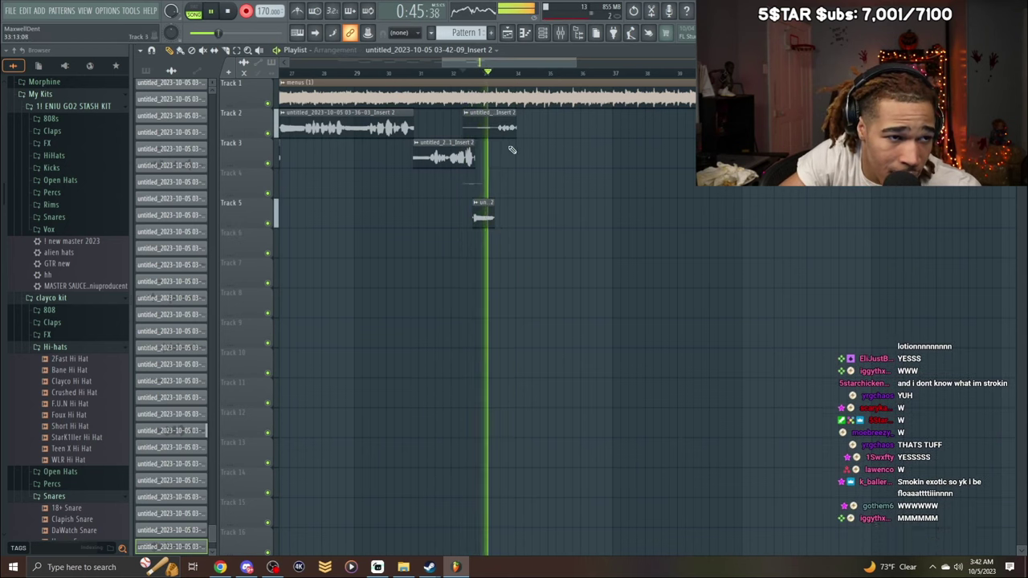
{"action": "right_click", "coordinate": [510, 129]}
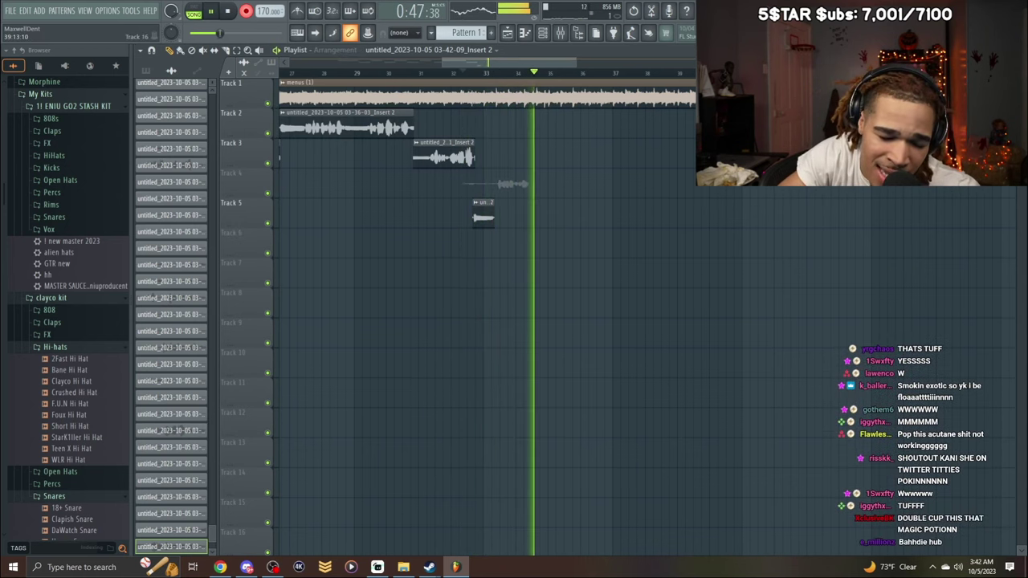
Try another Track 2 take from about bar 32.4, normalized and trimmed to start at about bar 33.4.
{"action": "key", "text": "space"}
{"action": "key", "text": "space"}
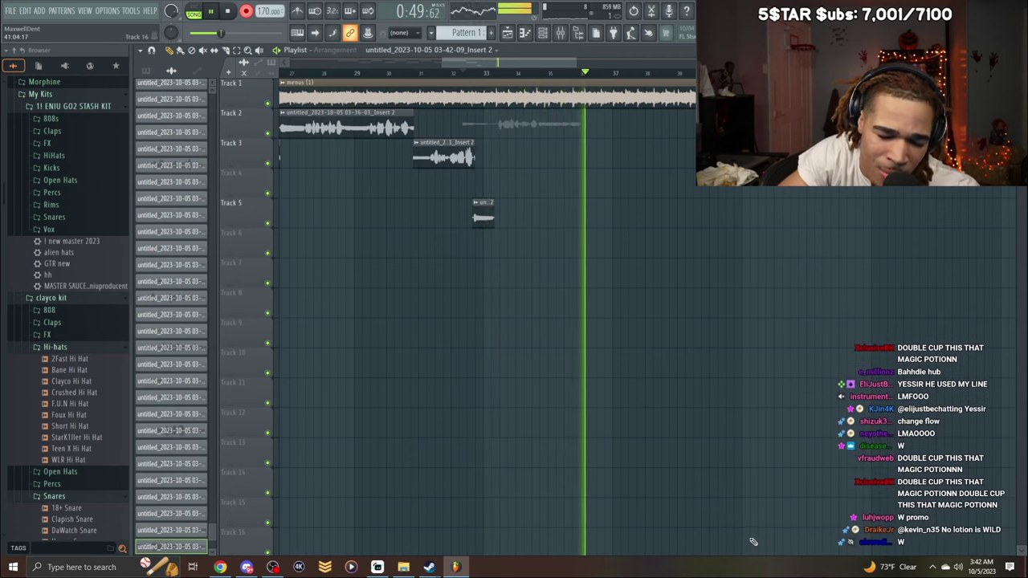
{"action": "key", "text": "space"}
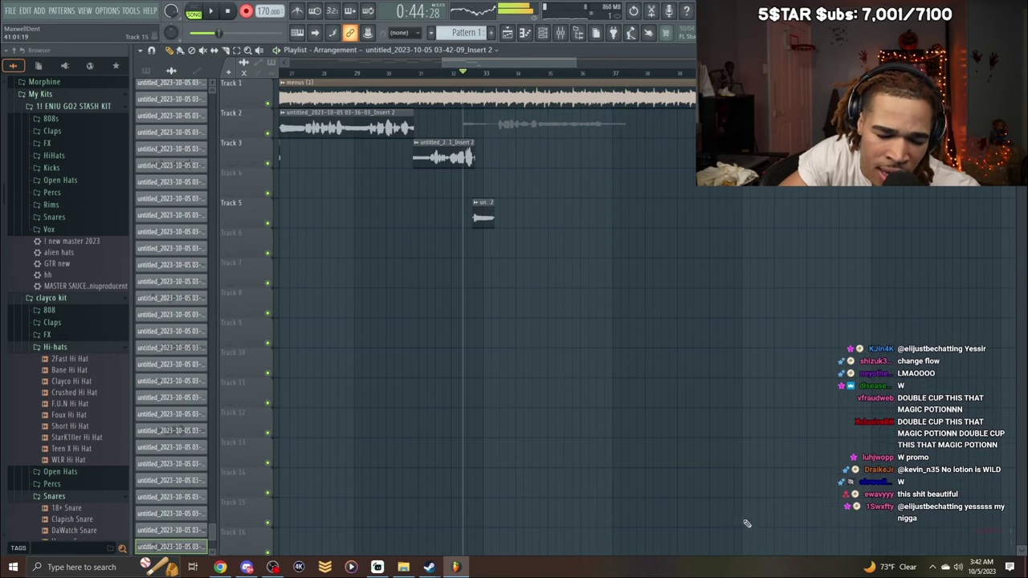
{"action": "double_click", "coordinate": [543, 119]}
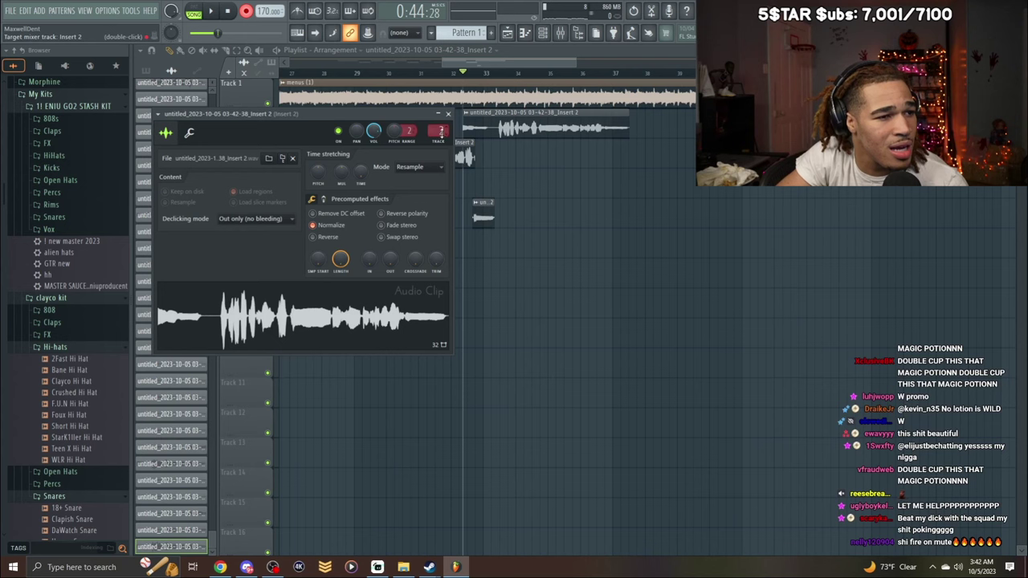
{"action": "left_click", "coordinate": [448, 113]}
{"action": "key", "text": "space"}
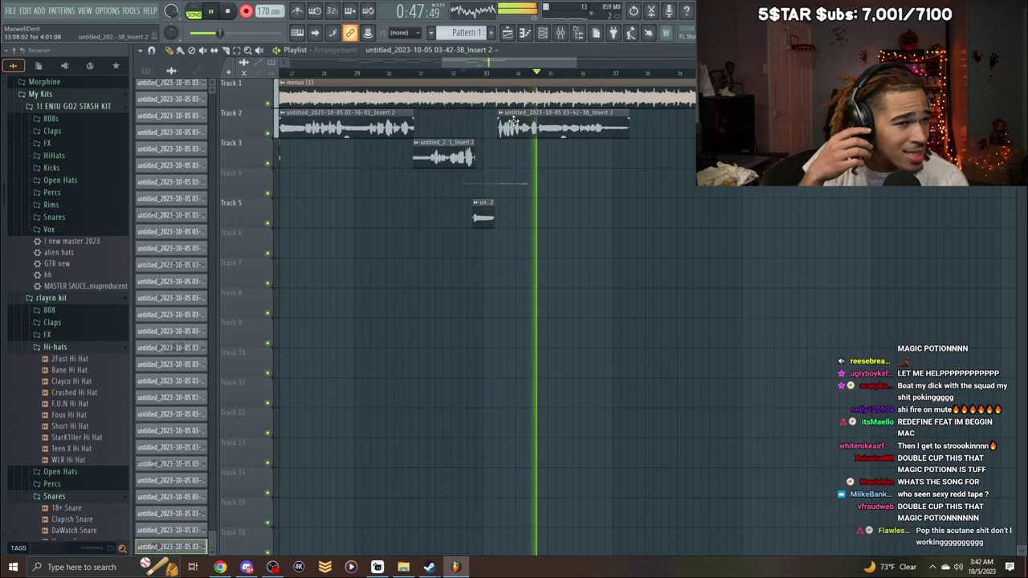
{"action": "key", "text": "space"}
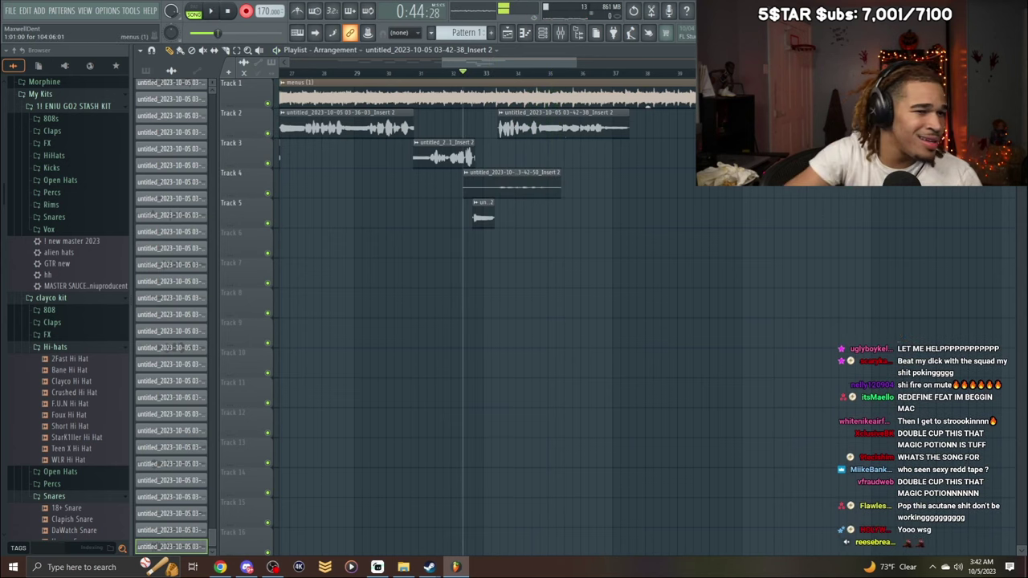
Delete the rejected takes on Tracks 2 and 4 and record a fresh take onto Track 6 from about bar 32.4.
{"action": "key", "text": "space"}
{"action": "right_click", "coordinate": [552, 129]}
{"action": "right_click", "coordinate": [542, 190]}
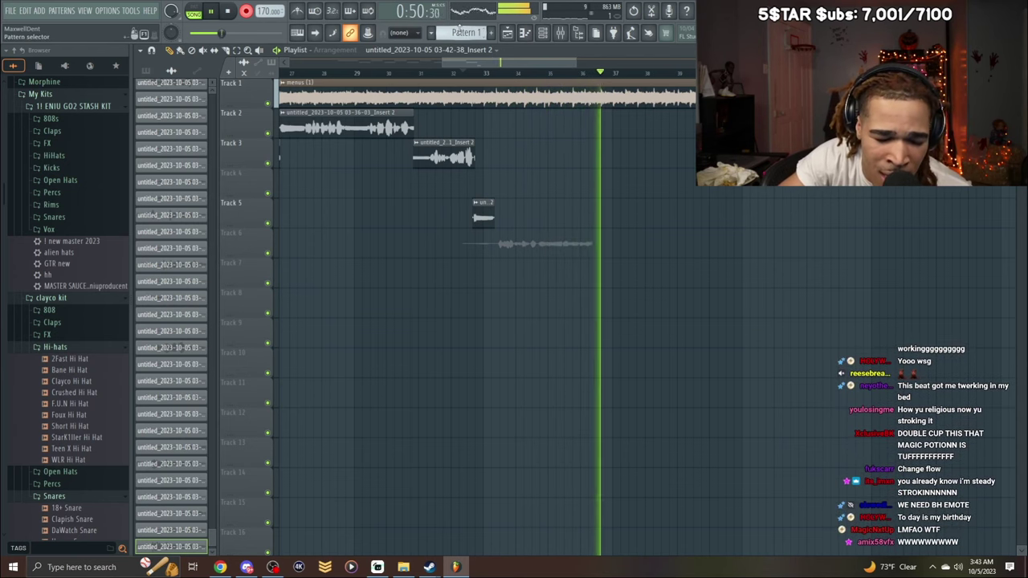
{"action": "key", "text": "space"}
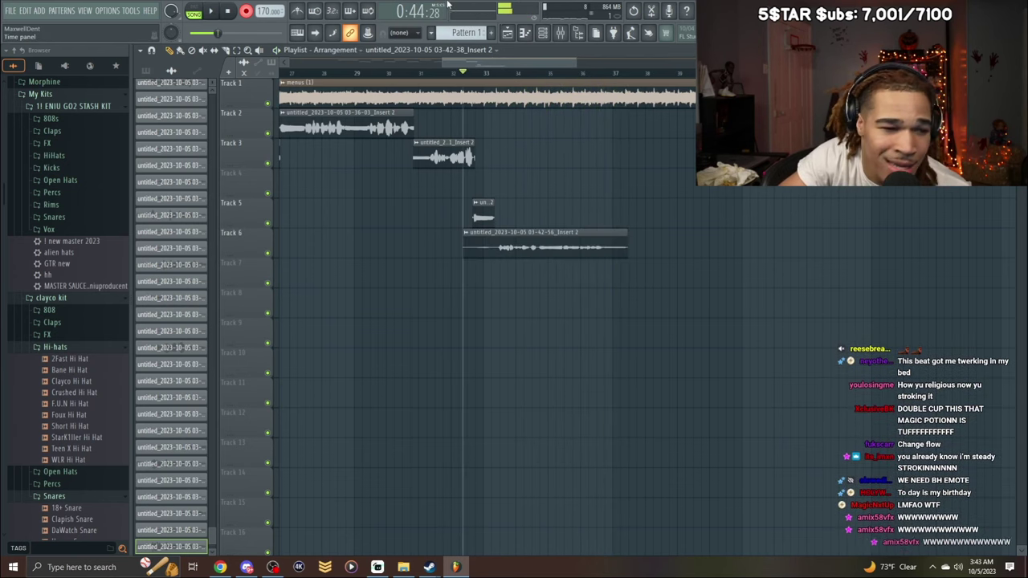
Normalize the Track 6 take and, with recording turned off, trim its start to about bar 33.4.
{"action": "double_click", "coordinate": [576, 237]}
{"action": "key", "text": "space"}
{"action": "left_click", "coordinate": [476, 141]}
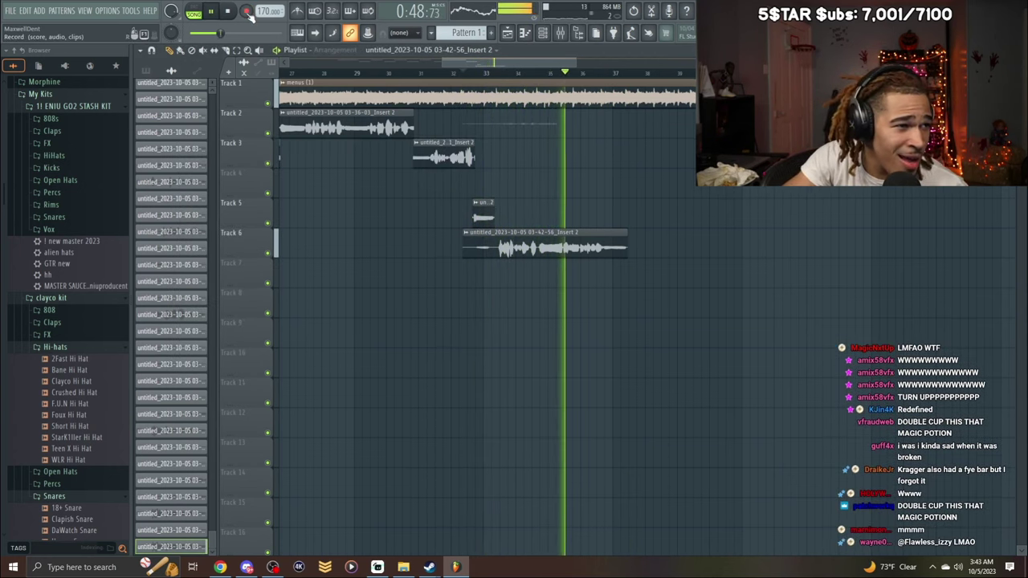
{"action": "left_click_drag", "start_coordinate": [465, 249], "coordinate": [499, 249]}
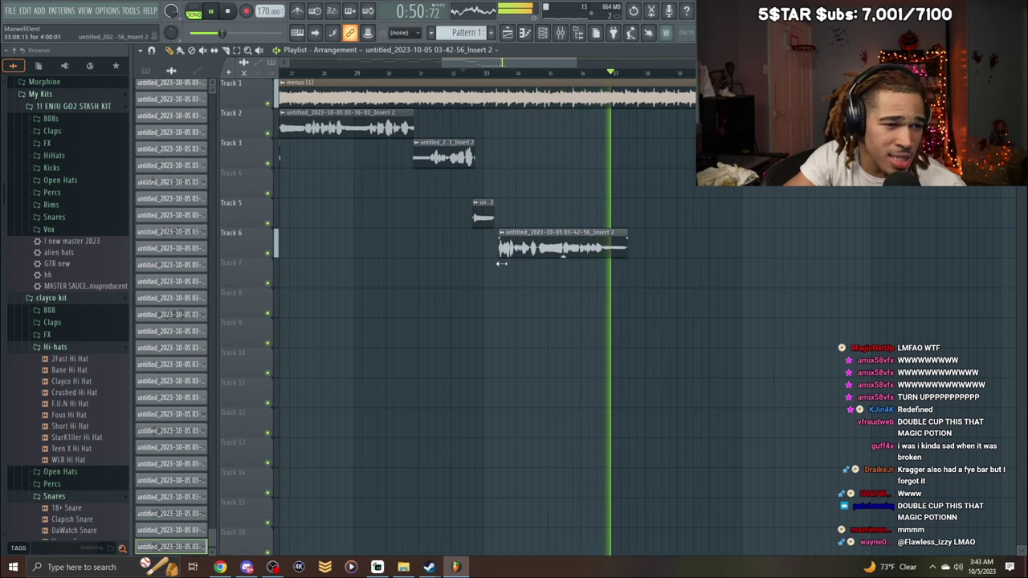
{"action": "key", "text": "space"}
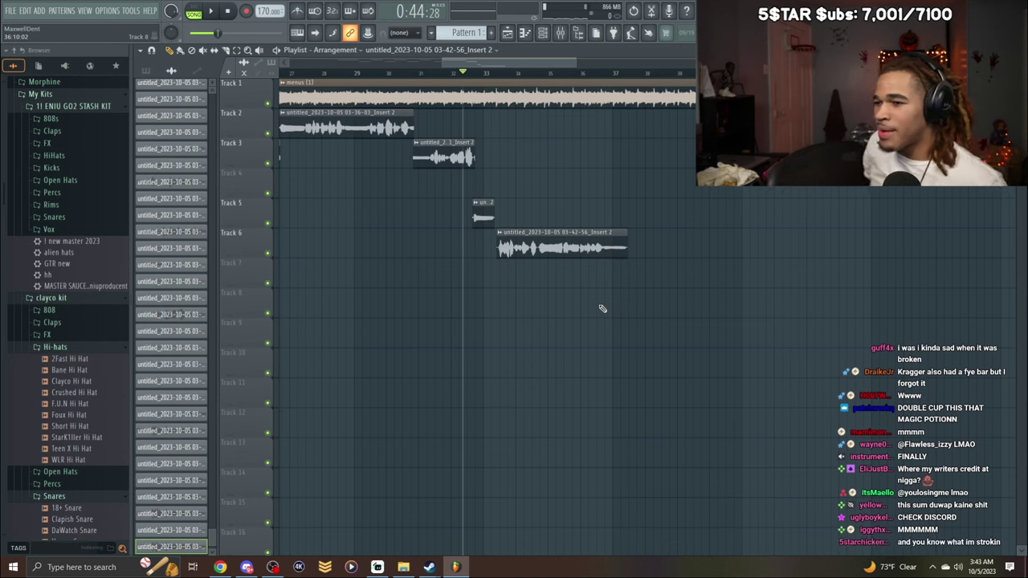
Move the Track 6 take up to Track 2, audition it, and trim its end to about bar 35.4.
{"action": "key", "text": "space"}
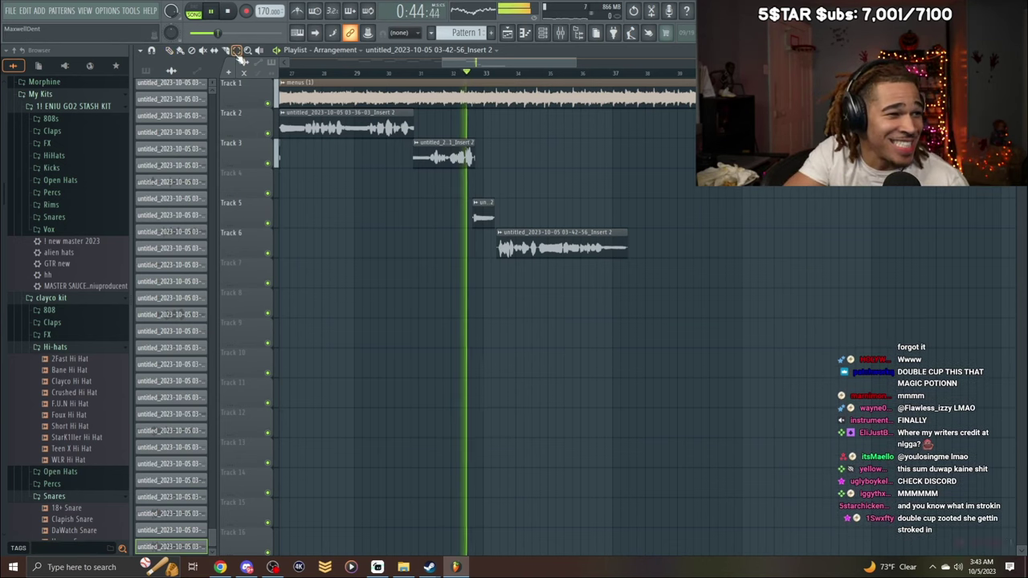
{"action": "left_click_drag", "start_coordinate": [512, 316], "coordinate": [562, 241]}
{"action": "key", "text": "shift+Up"}
{"action": "key", "text": "shift+Up"}
{"action": "key", "text": "shift+Up"}
{"action": "key", "text": "shift+Up"}
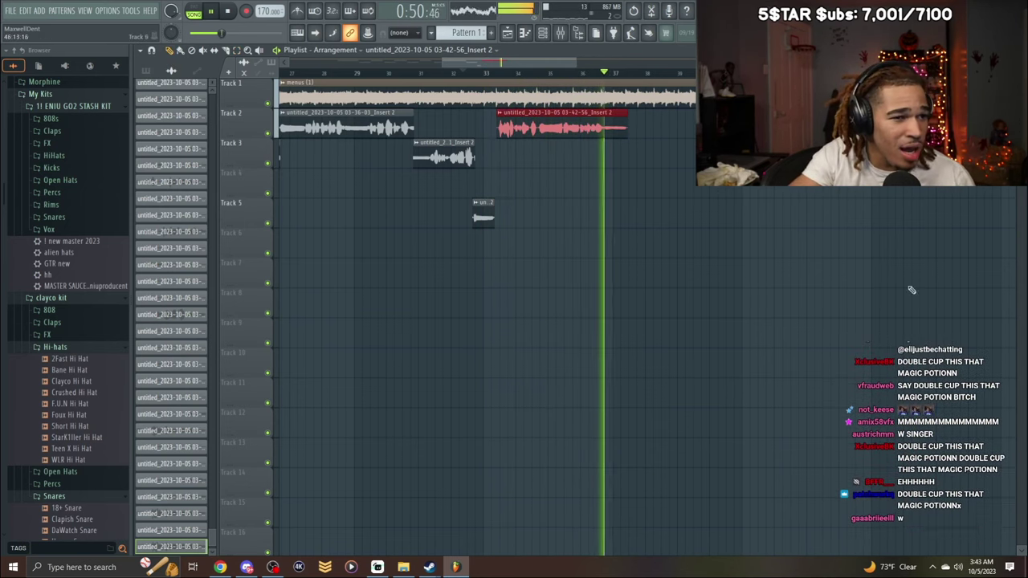
{"action": "key", "text": "space"}
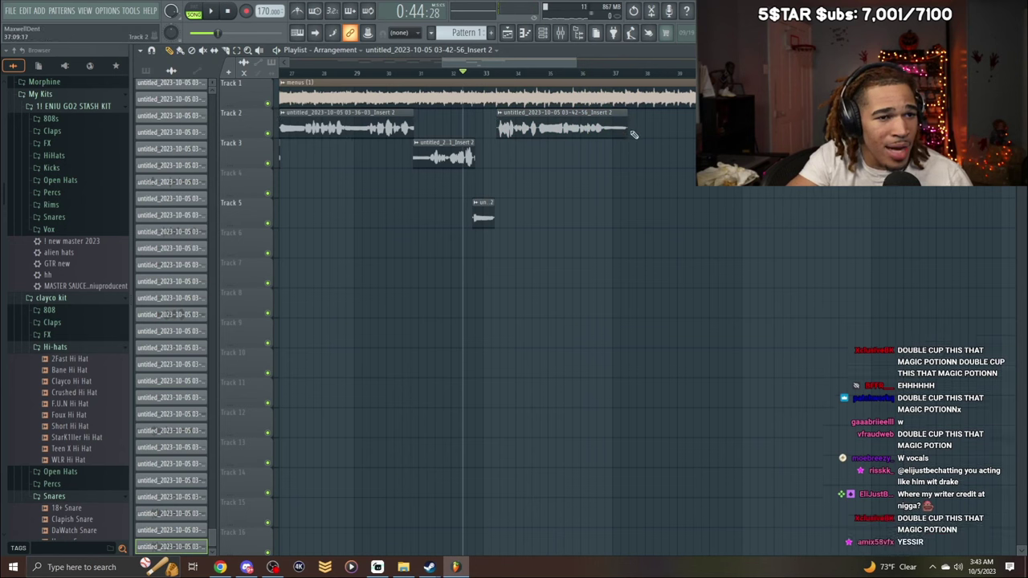
{"action": "left_click_drag", "start_coordinate": [568, 135], "coordinate": [561, 135]}
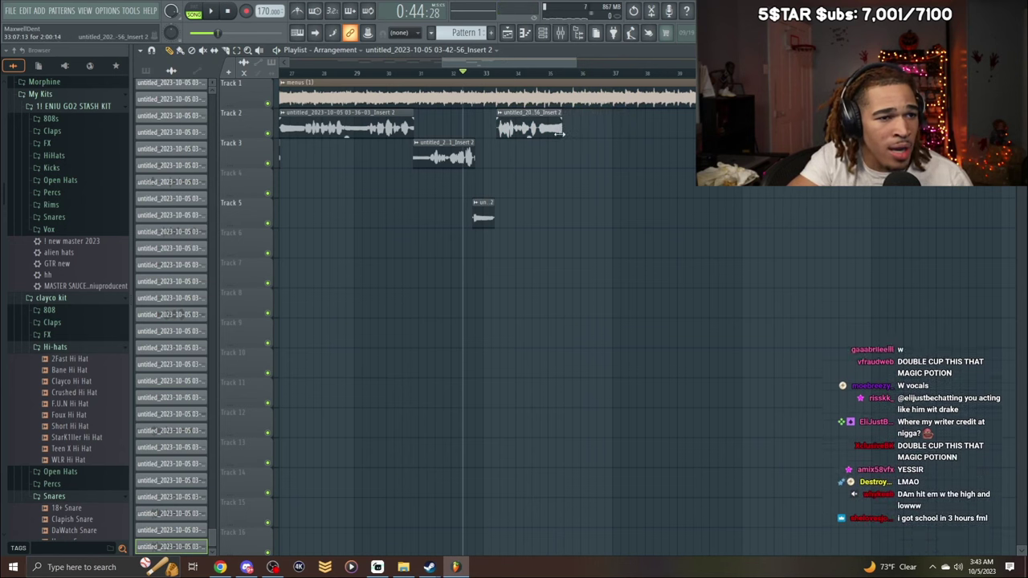
Re-enable recording and capture a new take on Track 4 from about bar 33.3, deleting the trial take on Track 3.
{"action": "left_click", "coordinate": [246, 12]}
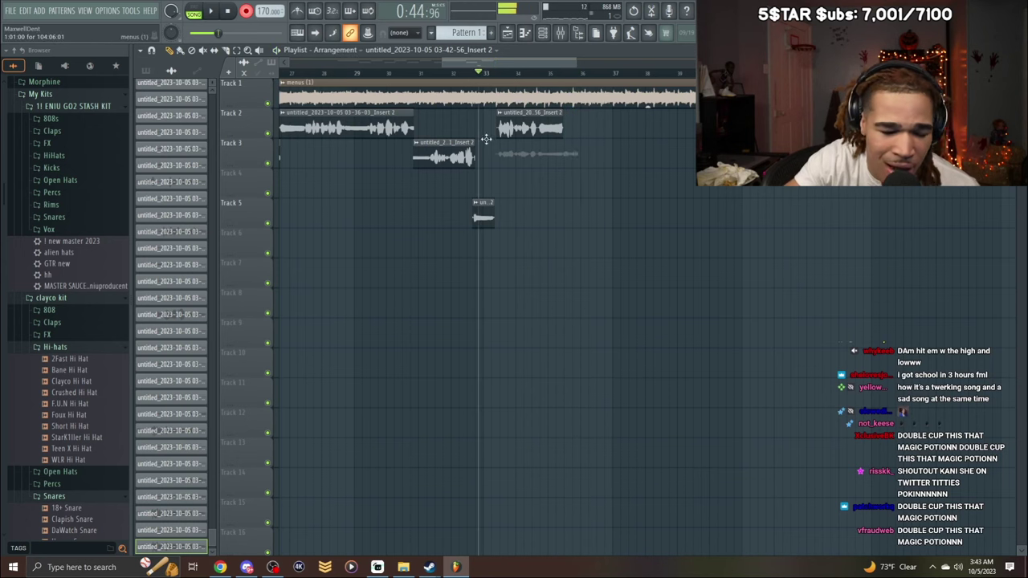
{"action": "key", "text": "space"}
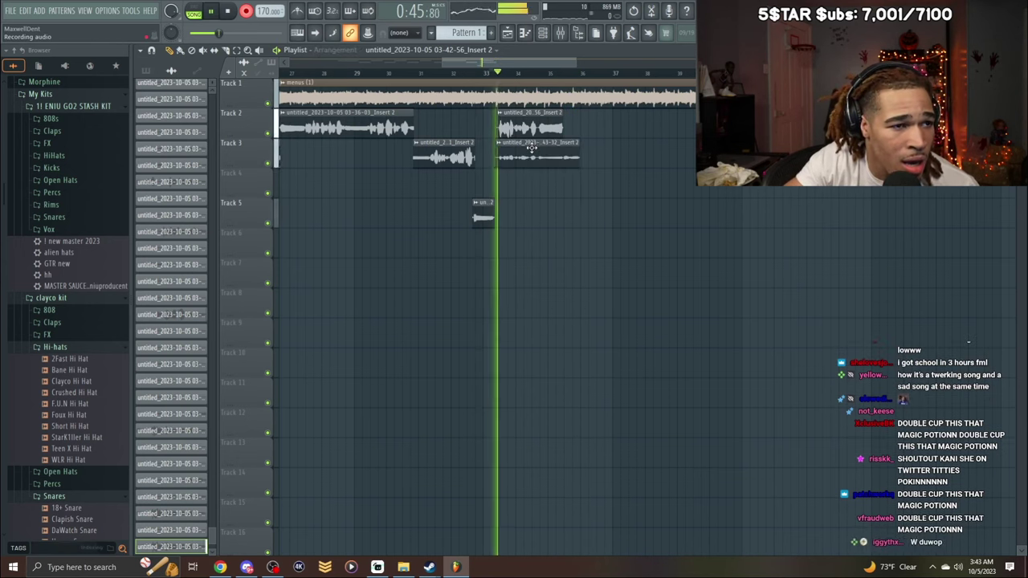
{"action": "right_click", "coordinate": [532, 149]}
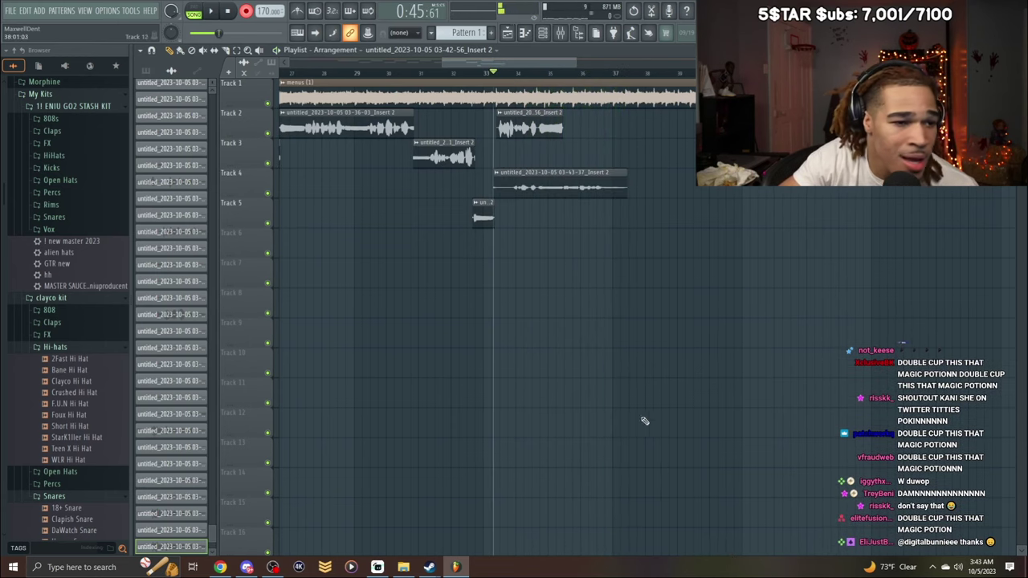
Normalize the Track 4 take and trim its start to about bar 35.4, where the Track 2 clip ends.
{"action": "double_click", "coordinate": [558, 184]}
{"action": "left_click", "coordinate": [516, 183]}
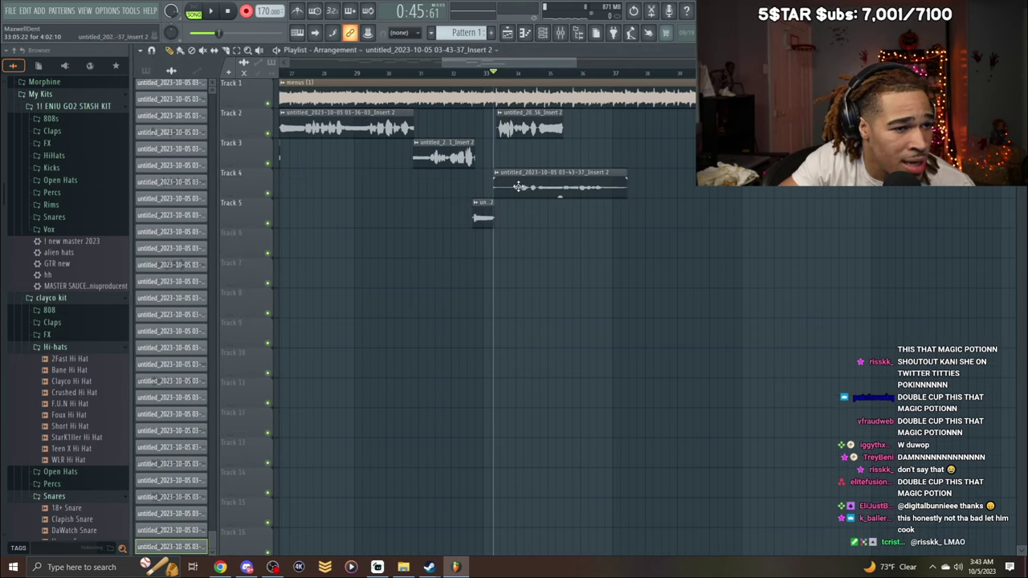
{"action": "double_click", "coordinate": [518, 184]}
{"action": "left_click", "coordinate": [406, 296]}
{"action": "key", "text": "space"}
{"action": "left_click", "coordinate": [518, 185]}
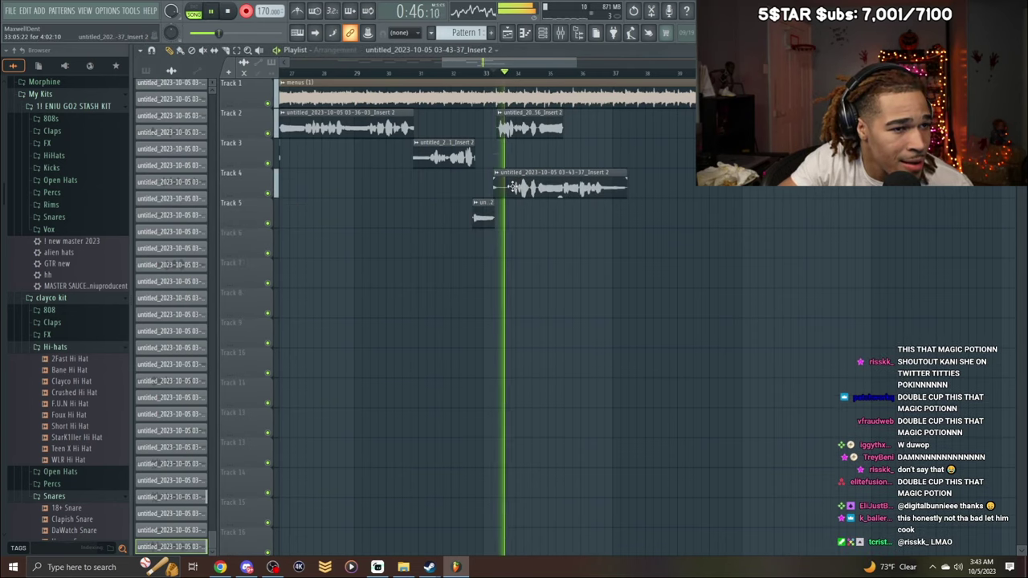
{"action": "left_click_drag", "start_coordinate": [492, 191], "coordinate": [563, 190]}
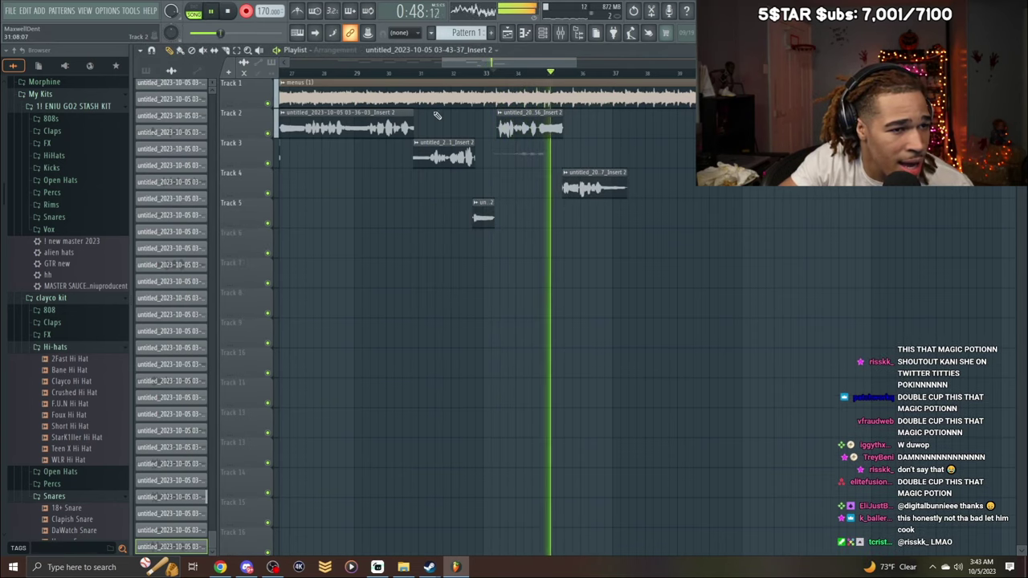
Capture a trial take on Track 5 from about bar 34.4 and delete the Track 3 trial take from about bar 33.
{"action": "key", "text": "space"}
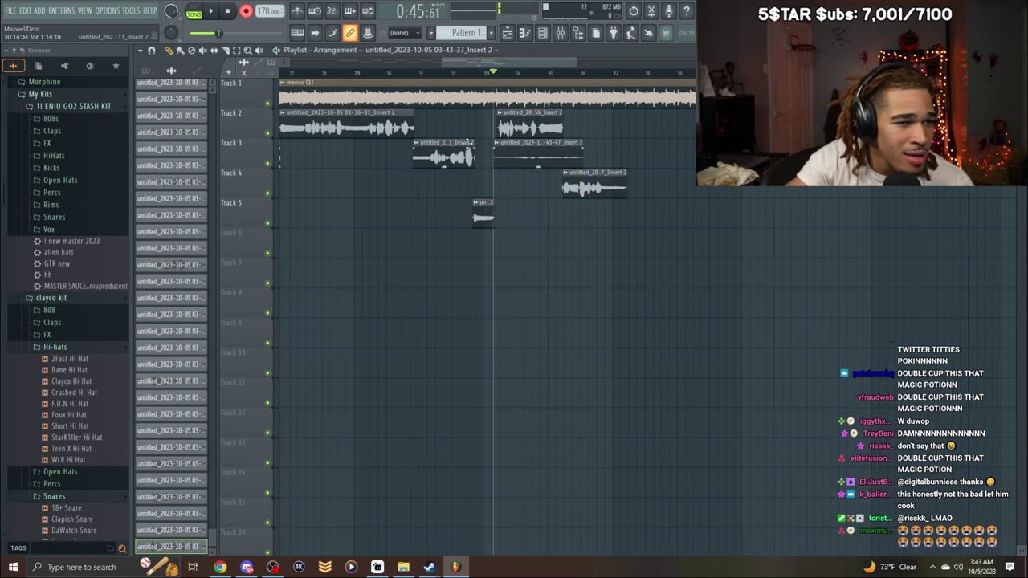
{"action": "left_click", "coordinate": [532, 73]}
{"action": "key", "text": "space"}
{"action": "right_click", "coordinate": [580, 151]}
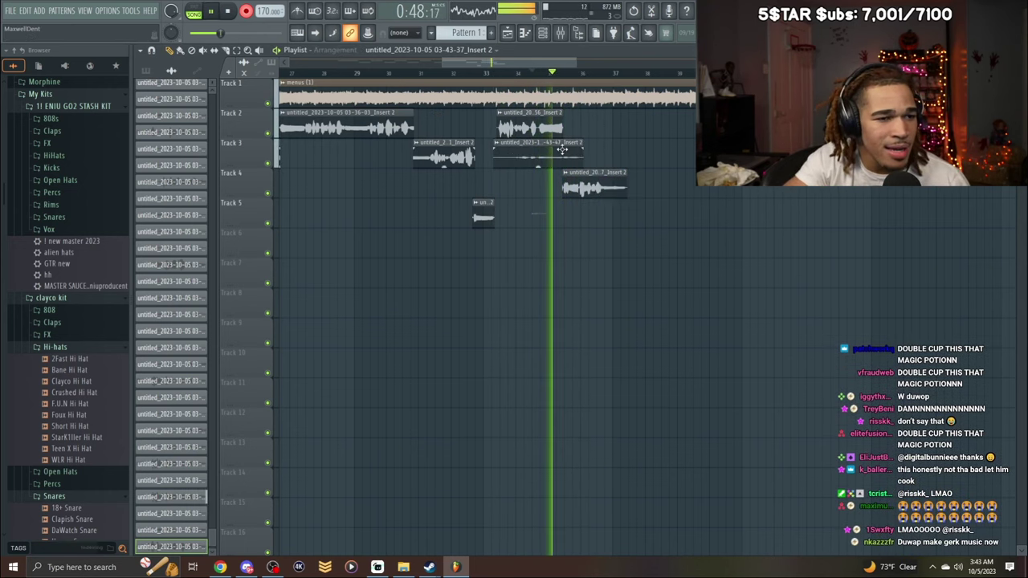
{"action": "right_click", "coordinate": [562, 151], "text": "alt"}
{"action": "right_click", "coordinate": [563, 151]}
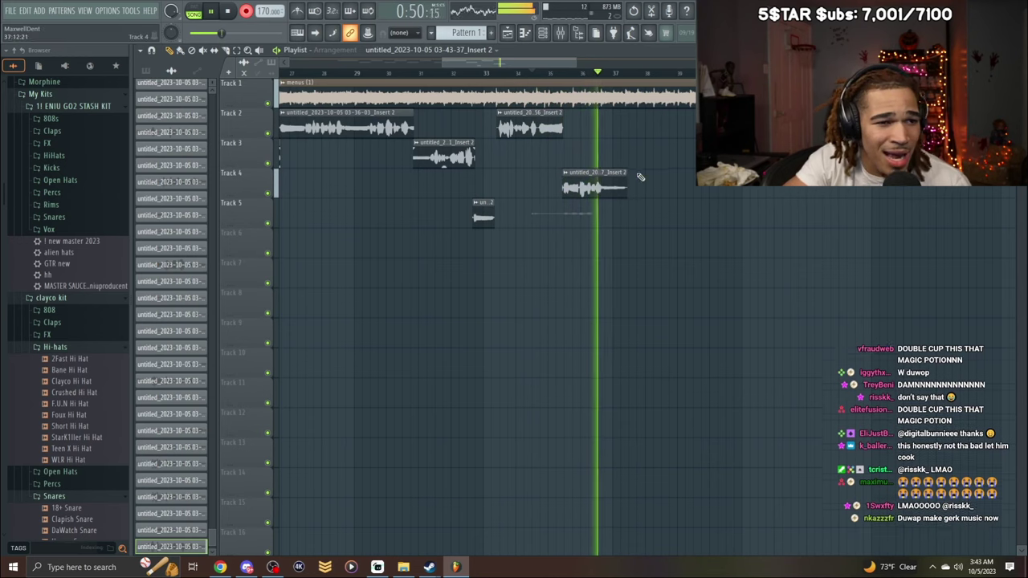
Delete the Track 5 trial take and play the arrangement back from about bar 8 with recording turned off.
{"action": "left_click", "coordinate": [373, 73]}
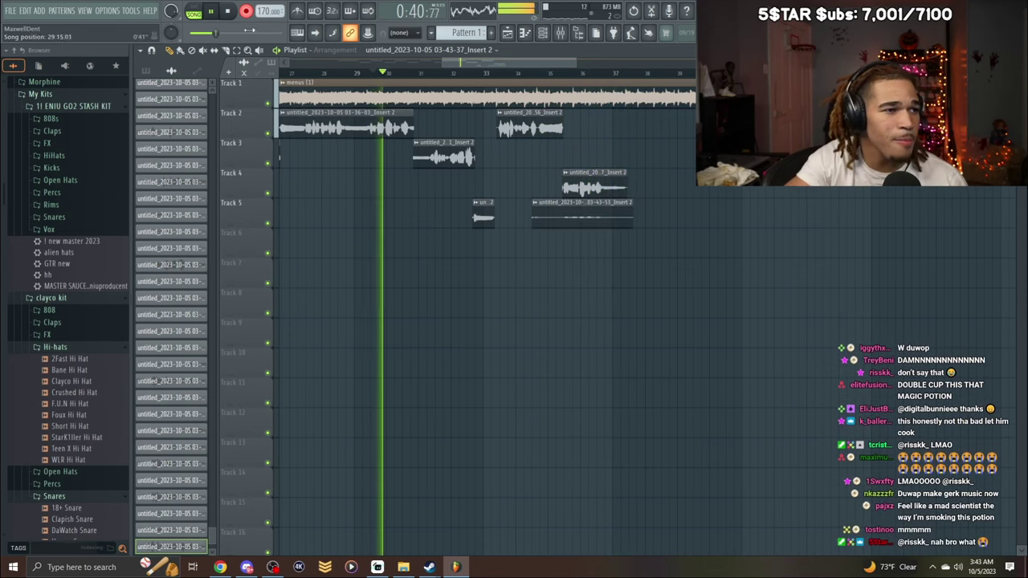
{"action": "left_click_drag", "start_coordinate": [442, 63], "coordinate": [313, 62]}
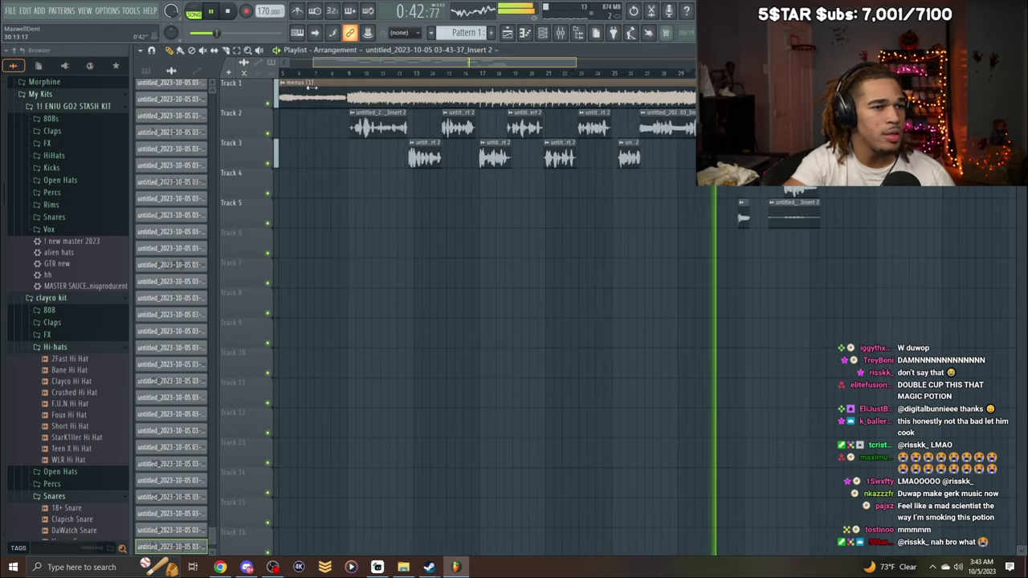
{"action": "left_click", "coordinate": [331, 74]}
{"action": "right_click", "coordinate": [799, 222]}
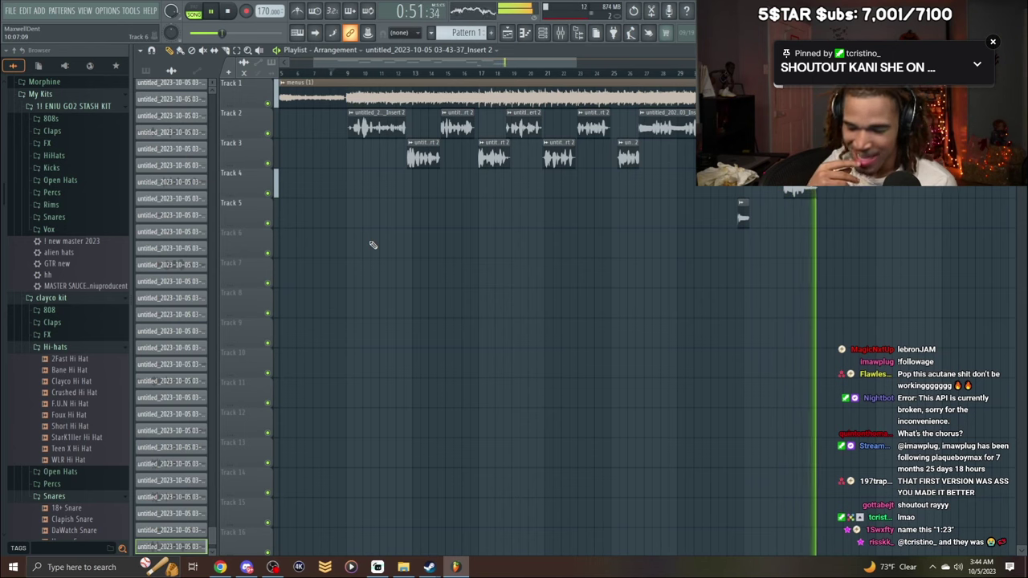
{"action": "key", "text": "space"}
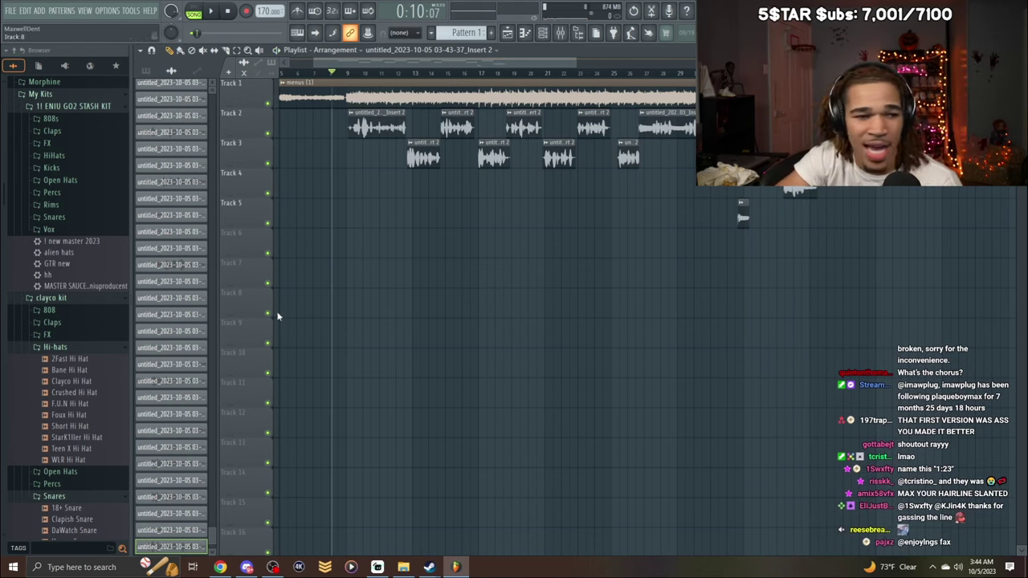
Replace the Track 2 and Track 4 clips after bar 33 with a new take recorded on Track 2 from just before bar 33.
{"action": "left_click_drag", "start_coordinate": [548, 64], "coordinate": [605, 64]}
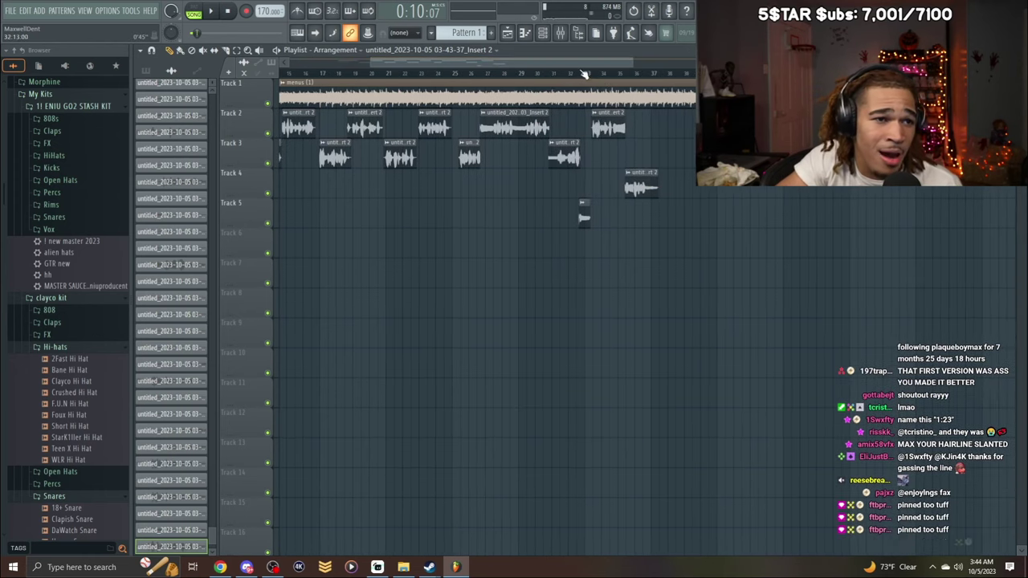
{"action": "key", "text": "space"}
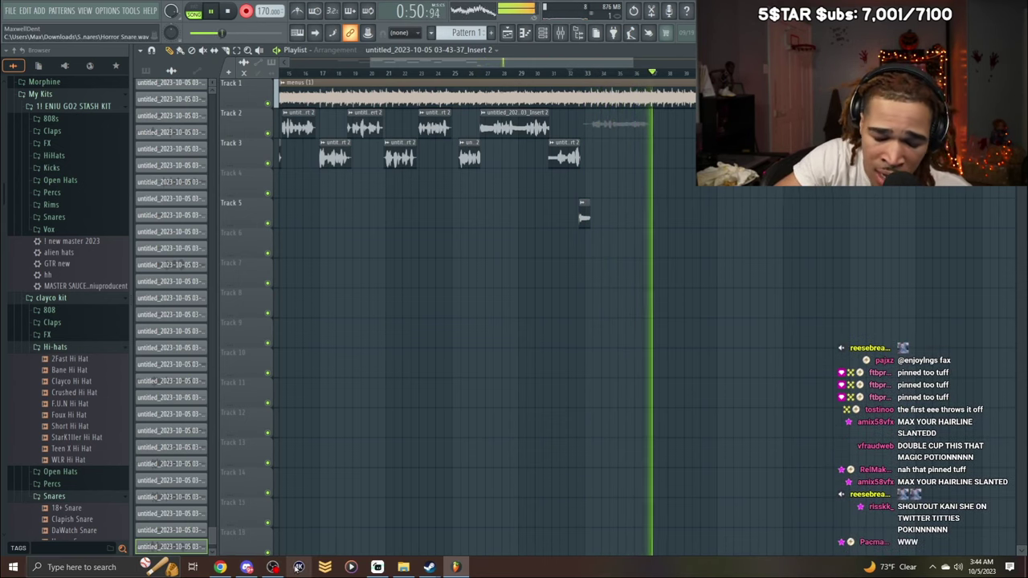
{"action": "key", "text": "space"}
Normalize the new Track 2 take on mixer track 3 and audition it, deleting the stray recording captured on Track 4.
{"action": "double_click", "coordinate": [619, 117]}
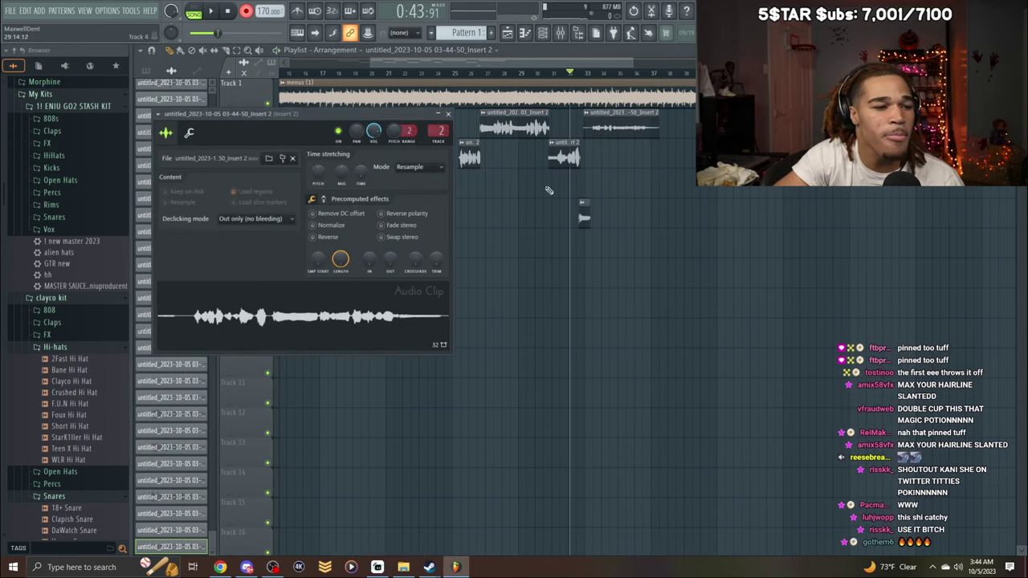
{"action": "left_click", "coordinate": [343, 226]}
{"action": "key", "text": "space"}
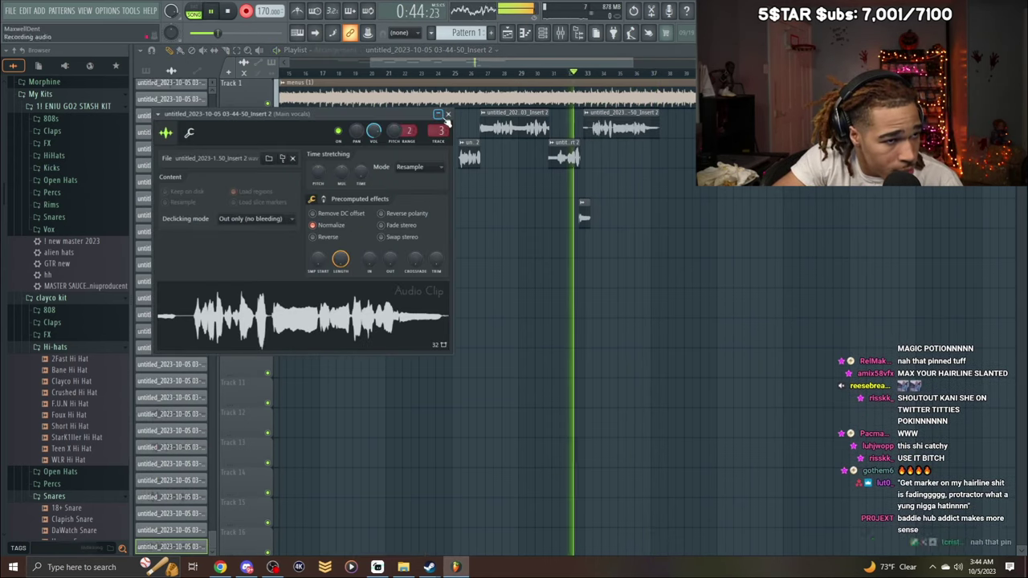
{"action": "left_click", "coordinate": [449, 114]}
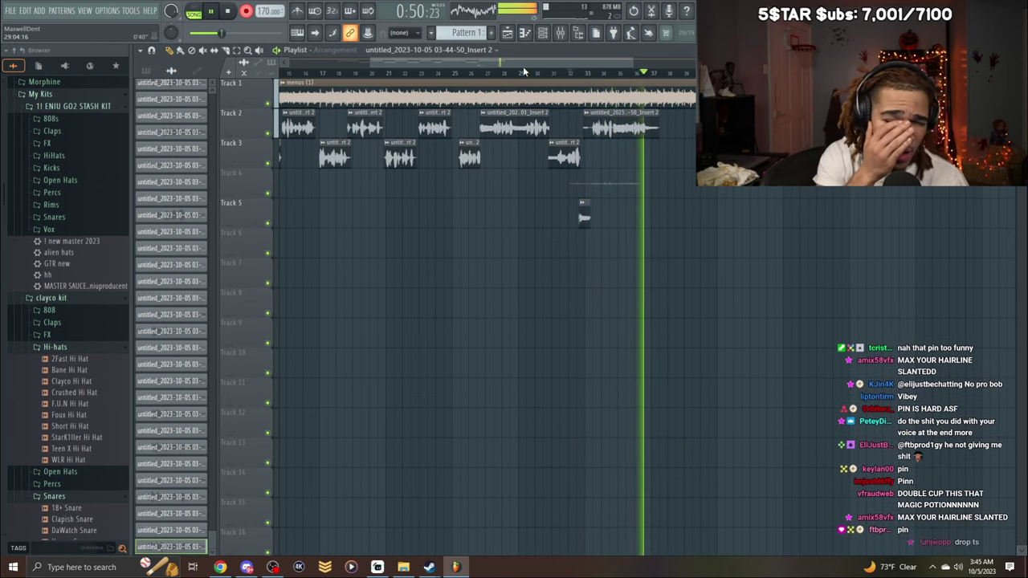
{"action": "key", "text": "space"}
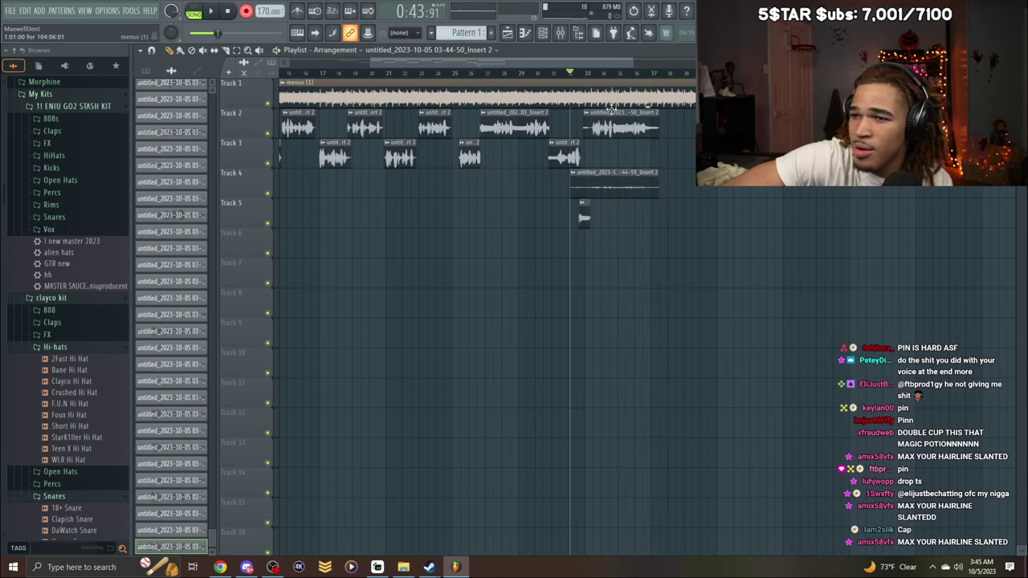
{"action": "right_click", "coordinate": [619, 181]}
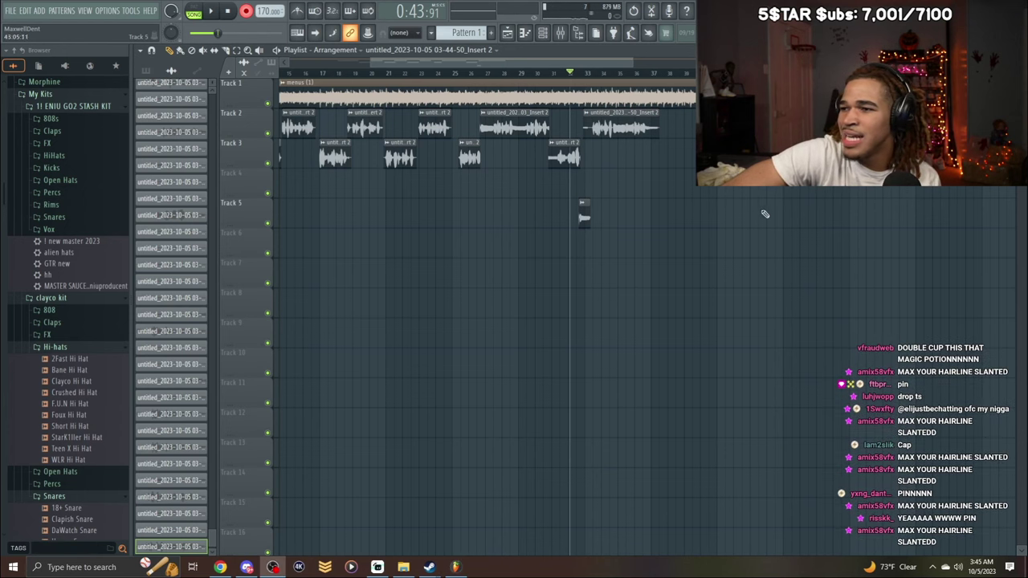
Record a trial take on Track 3 from about bar 35.6, and delete it together with the Track 2 take that starts near bar 33.
{"action": "scroll", "coordinate": [562, 68], "scroll_direction": "right", "scroll_amount": 1}
{"action": "left_click", "coordinate": [571, 71]}
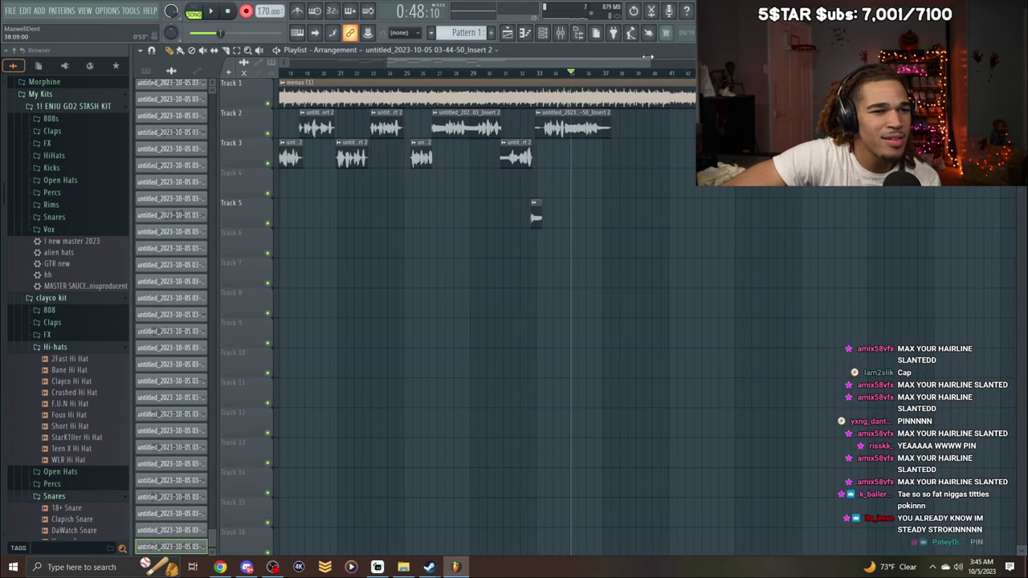
{"action": "left_click_drag", "start_coordinate": [647, 65], "coordinate": [498, 67]}
{"action": "mouse_move", "coordinate": [484, 67]}
{"action": "left_mouse_down"}
{"action": "mouse_move", "coordinate": [554, 92]}
{"action": "mouse_move", "coordinate": [502, 76]}
{"action": "left_mouse_up"}
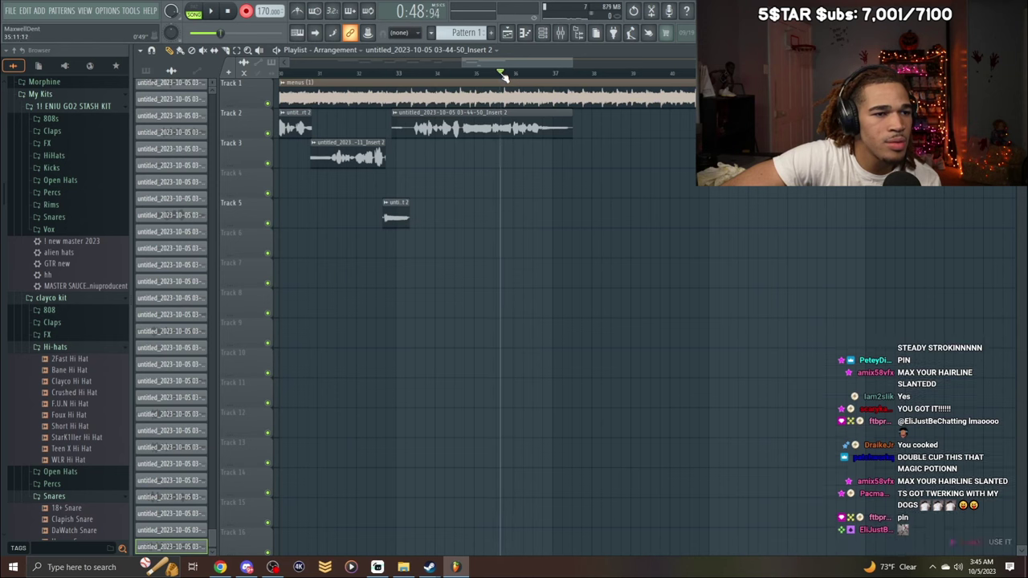
{"action": "key", "text": "space"}
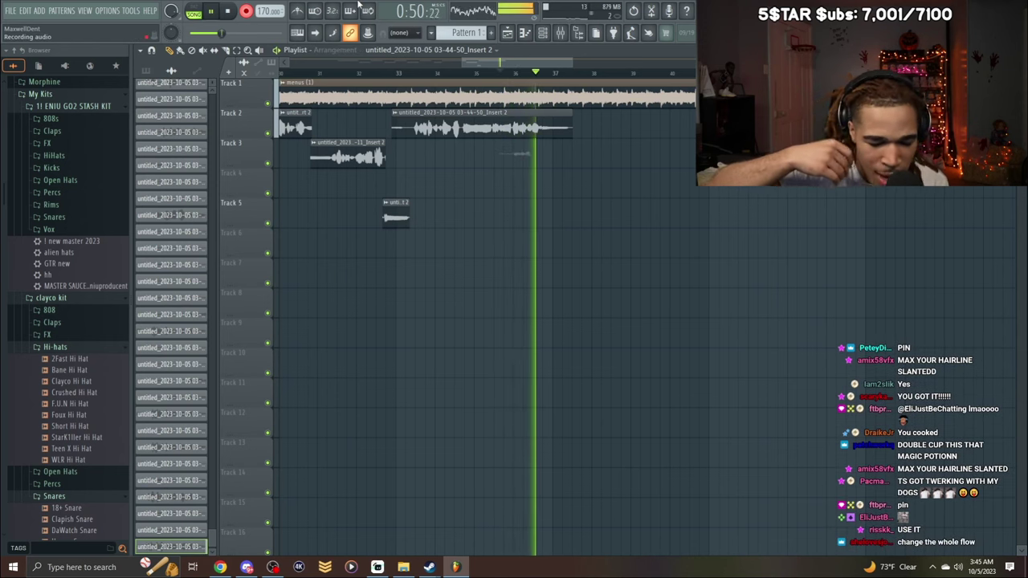
{"action": "key", "text": "space"}
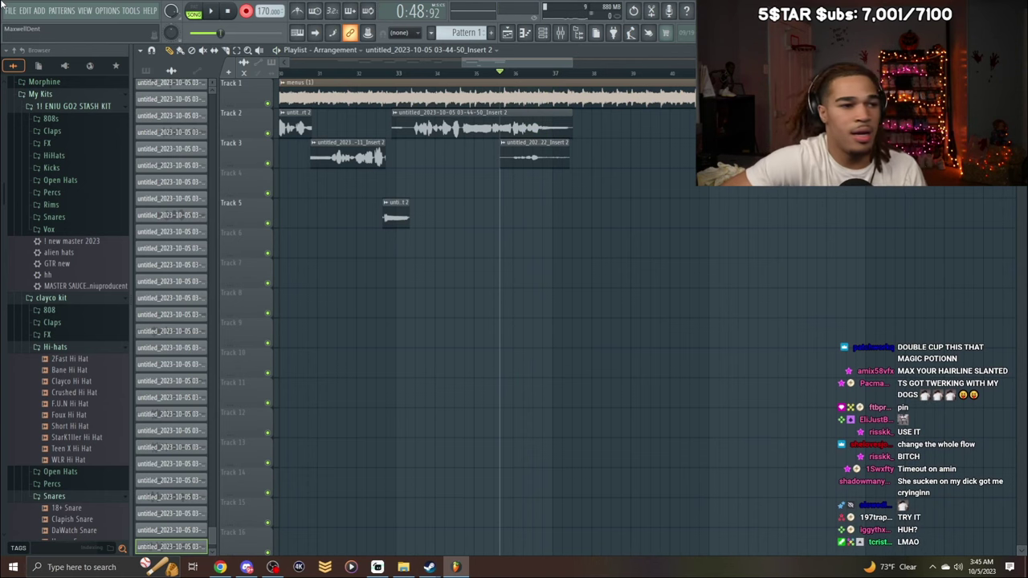
{"action": "right_click", "coordinate": [453, 126]}
{"action": "right_click", "coordinate": [534, 157]}
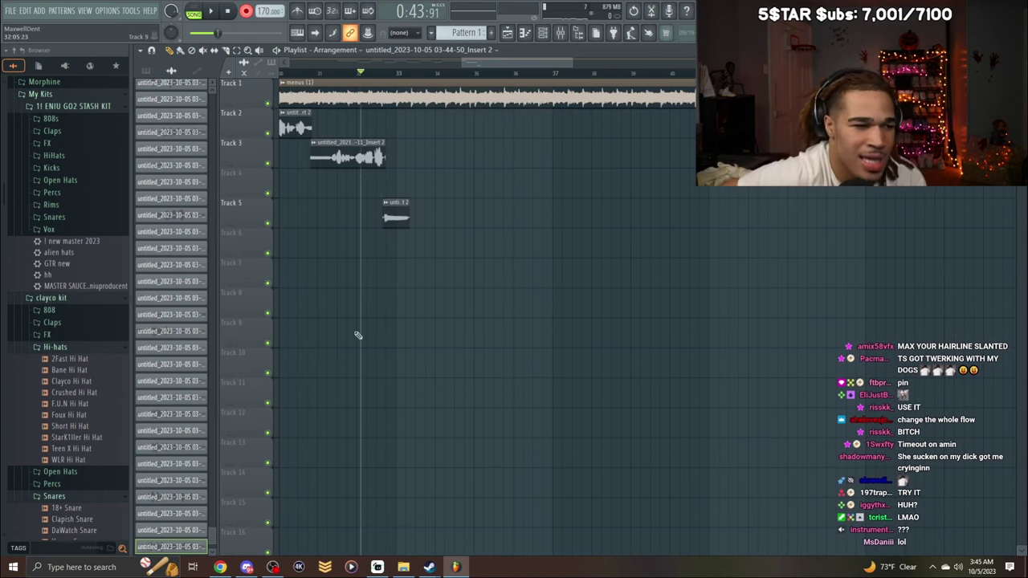
Record the line again from about bar 32, discarding the Track 4 attempt and capturing another one on Track 2.
{"action": "key", "text": "space"}
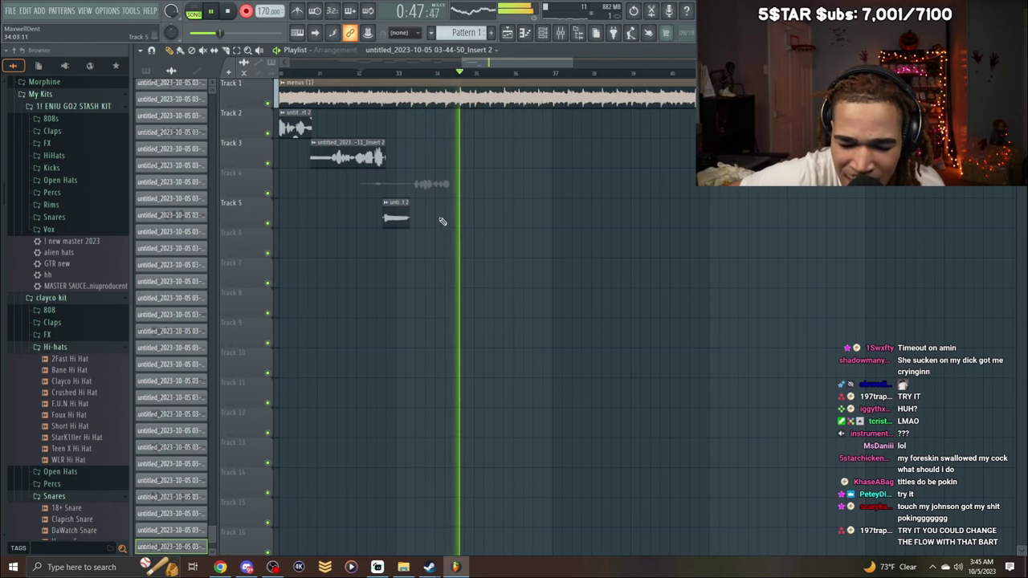
{"action": "right_click", "coordinate": [467, 178]}
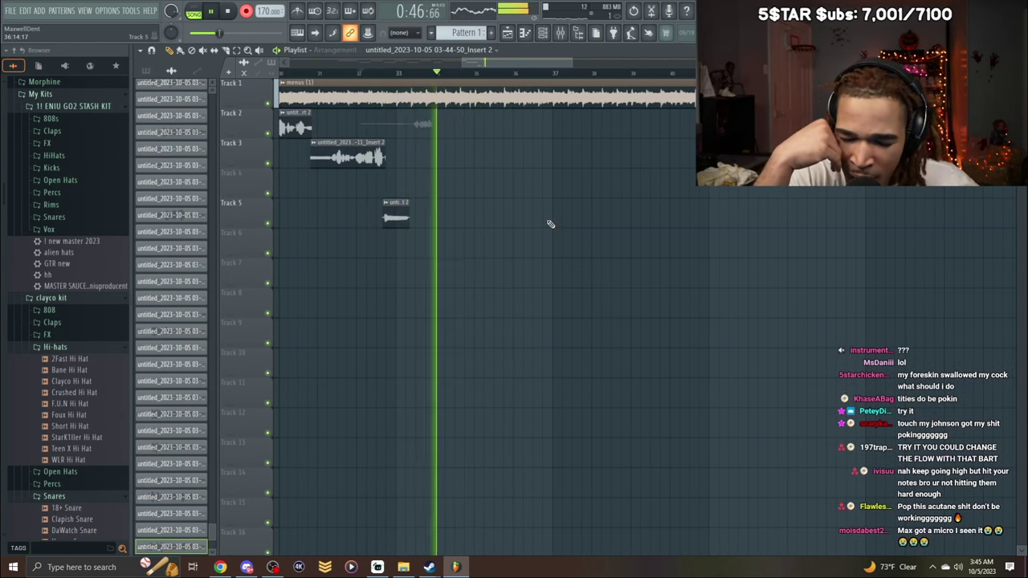
{"action": "key", "text": "space"}
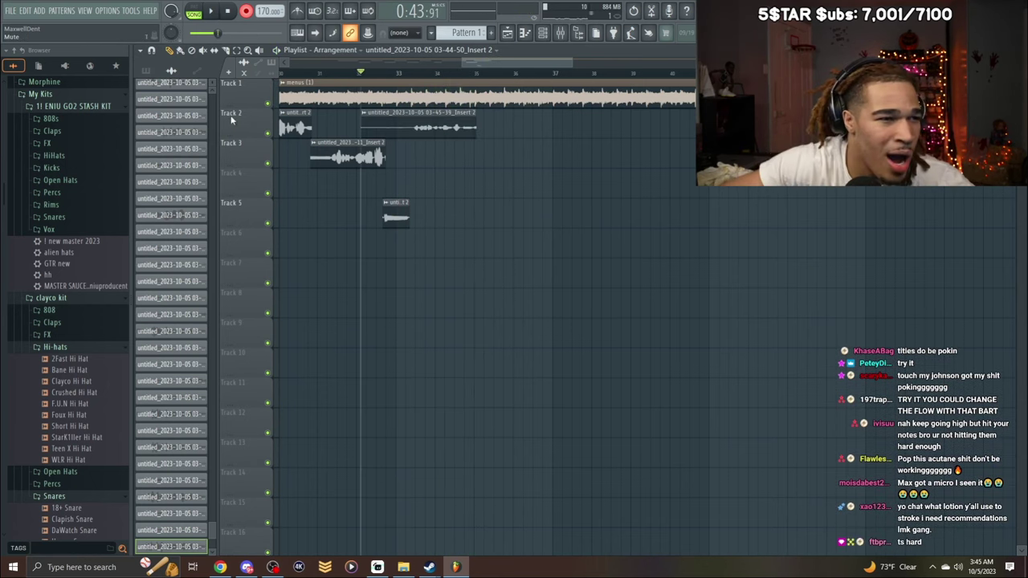
Move the song position to about bar 32.8, clear the previous attempt, and record another take on Track 2.
{"action": "left_click_drag", "start_coordinate": [501, 64], "coordinate": [443, 64]}
{"action": "left_click", "coordinate": [438, 73]}
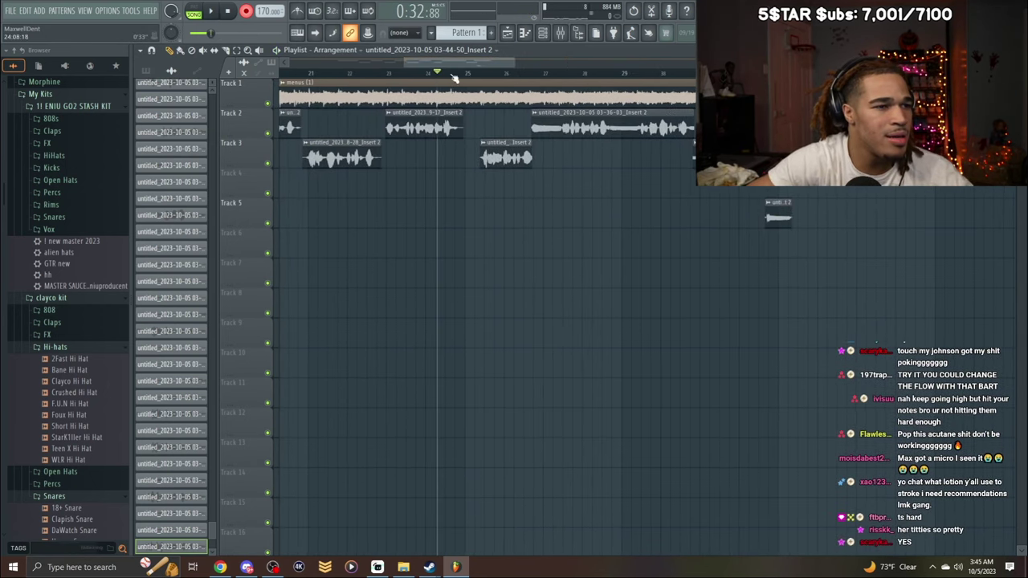
{"action": "left_click_drag", "start_coordinate": [505, 64], "coordinate": [550, 69]}
{"action": "left_click", "coordinate": [518, 71]}
{"action": "key", "text": "space"}
{"action": "right_click", "coordinate": [577, 183]}
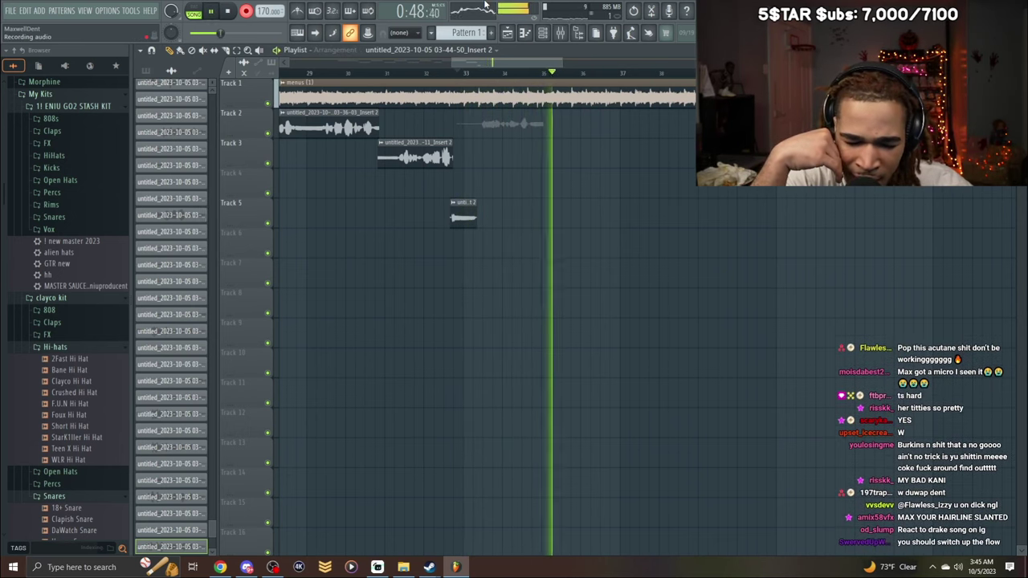
Discard the Track 2 attempt and re-record from about bar 32.8, capturing a longer take on Track 3.
{"action": "left_click", "coordinate": [449, 72]}
{"action": "right_click", "coordinate": [508, 128]}
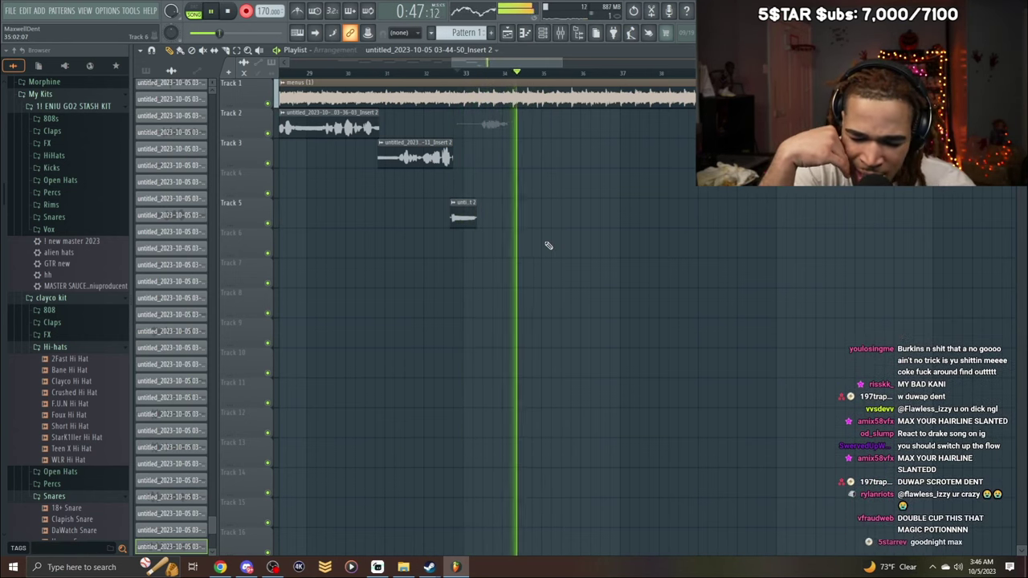
{"action": "key", "text": "space"}
{"action": "key", "text": "space"}
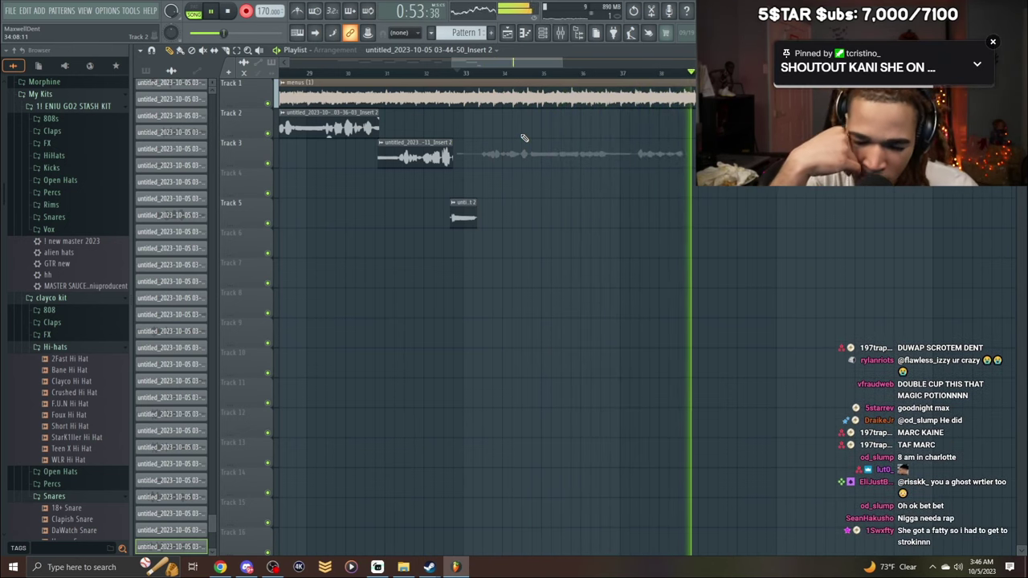
{"action": "key", "text": "space"}
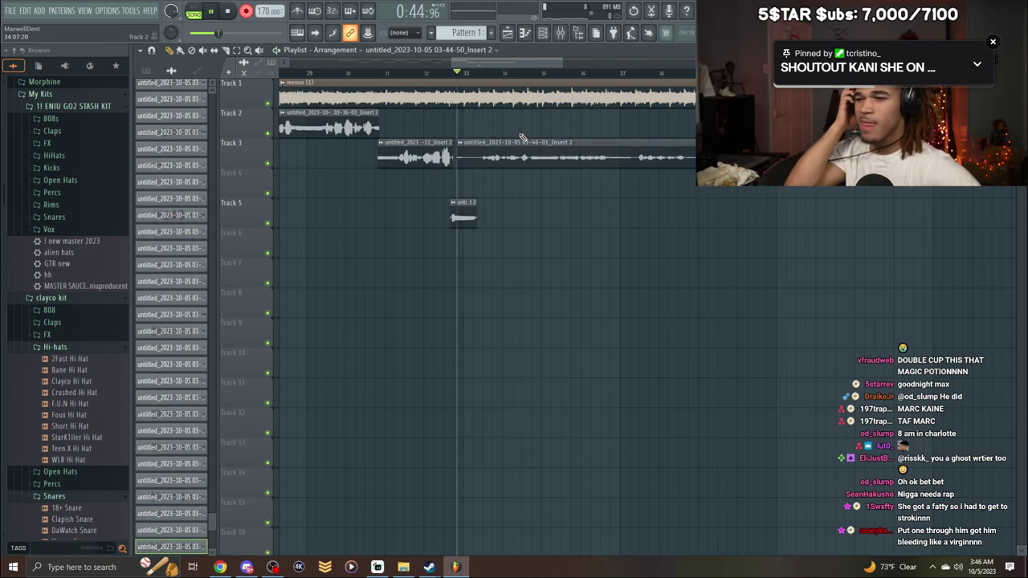
Discard the long Track 3 take and capture several short trial takes, restarting the recording each time from about bar 32.8.
{"action": "key", "text": "space"}
{"action": "key", "text": "space"}
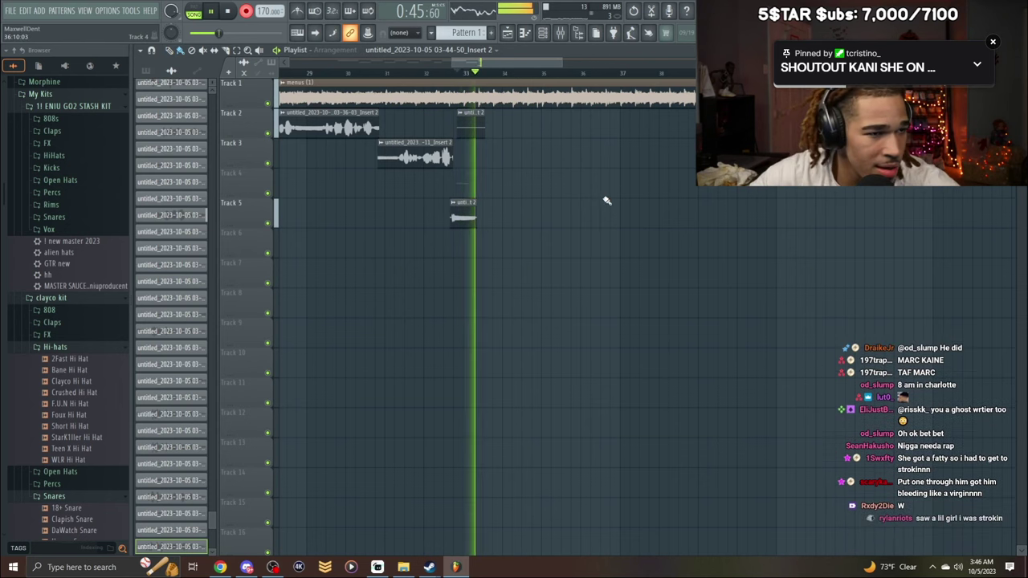
{"action": "key", "text": "space"}
{"action": "key", "text": "space"}
{"action": "key", "text": "space"}
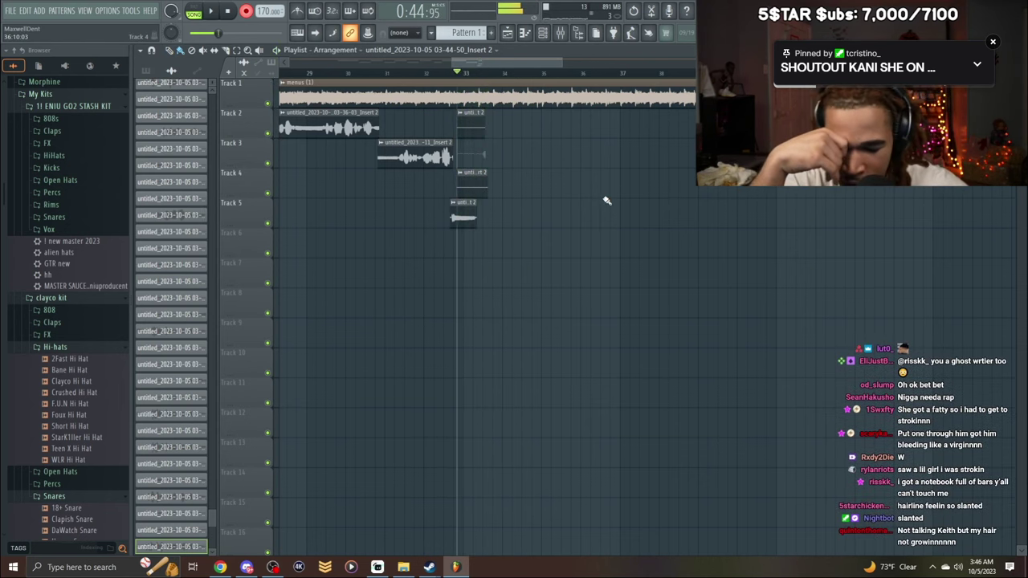
{"action": "key", "text": "space"}
{"action": "key", "text": "space"}
Delete the short trial takes on Tracks 2, 3, 4 and 6, and record and discard one more attempt on Track 3.
{"action": "right_click", "coordinate": [477, 128]}
{"action": "right_click", "coordinate": [481, 158]}
{"action": "right_click", "coordinate": [482, 187]}
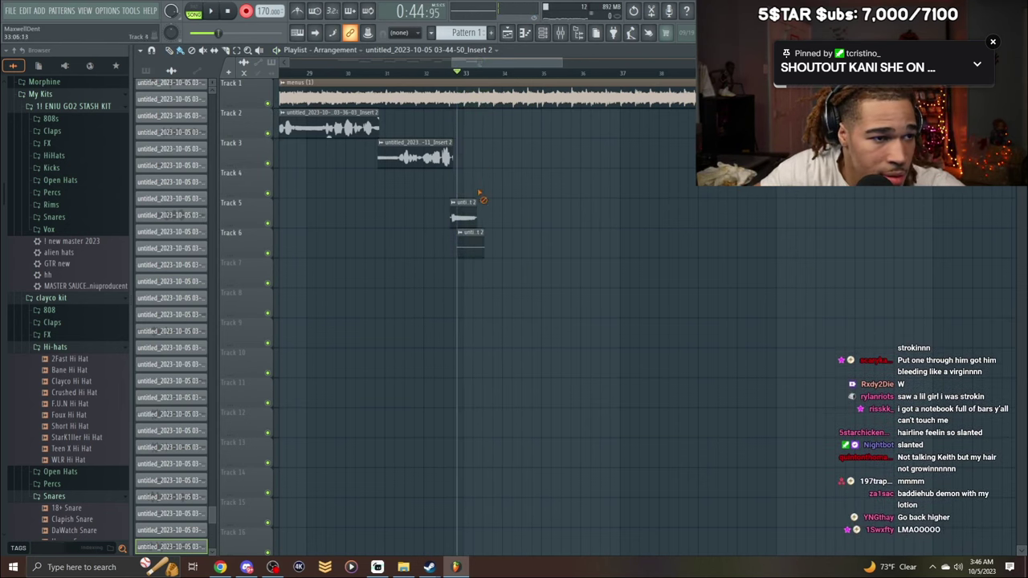
{"action": "key", "text": "space"}
{"action": "right_click", "coordinate": [482, 245]}
{"action": "key", "text": "space"}
{"action": "key", "text": "space"}
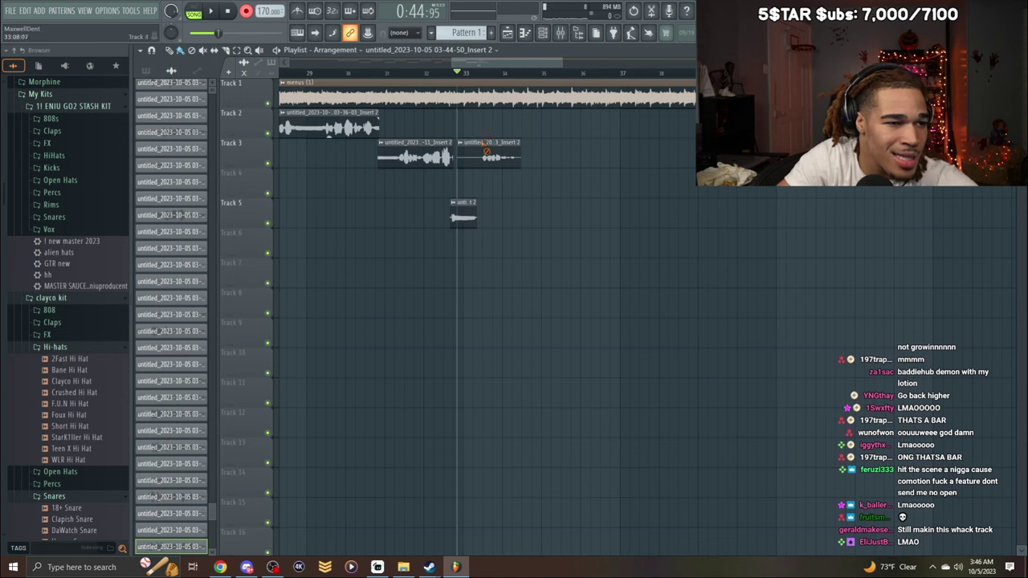
{"action": "right_click", "coordinate": [486, 150]}
Record a new take on Track 2 from about bar 32.8 to about bar 37.
{"action": "mouse_move", "coordinate": [481, 67]}
{"action": "left_mouse_down"}
{"action": "mouse_move", "coordinate": [436, 69]}
{"action": "mouse_move", "coordinate": [471, 86]}
{"action": "mouse_move", "coordinate": [482, 79]}
{"action": "left_mouse_up"}
{"action": "key", "text": "space"}
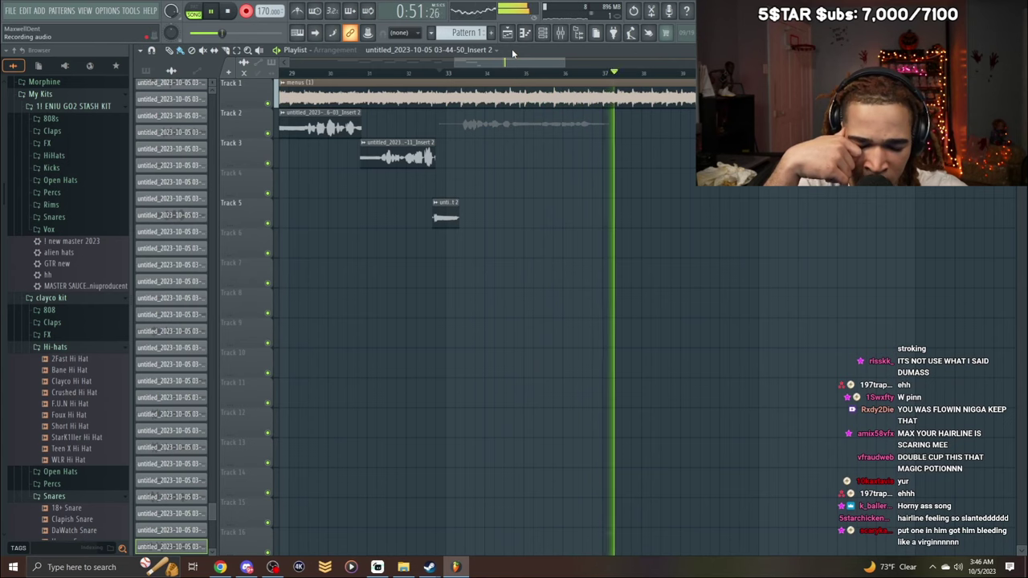
{"action": "key", "text": "space"}
Normalize the new Track 2 take and audition it against the instrumental from about bar 32.8.
{"action": "double_click", "coordinate": [584, 127]}
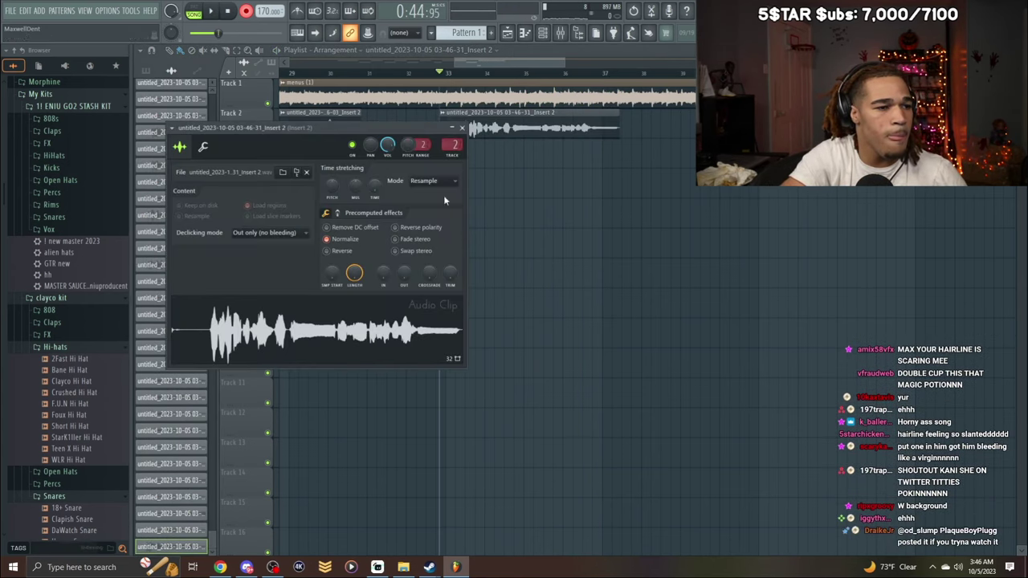
{"action": "key", "text": "space"}
{"action": "left_click", "coordinate": [461, 127]}
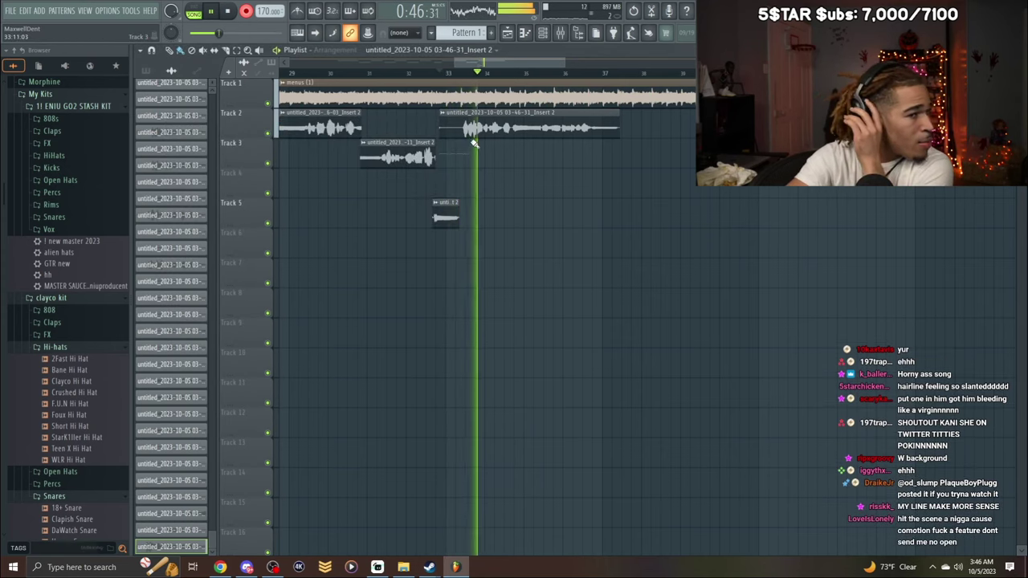
{"action": "key", "text": "space"}
{"action": "key", "text": "space"}
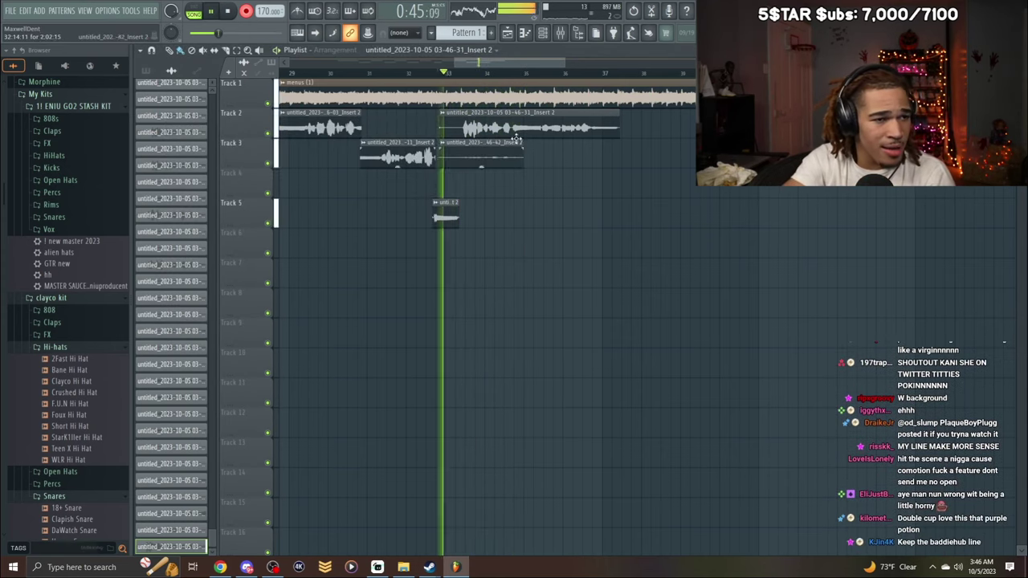
Delete the takes starting near bar 32.8 on Tracks 2 and 3, and record a replacement on Track 2 to about bar 37.
{"action": "right_click", "coordinate": [516, 129]}
{"action": "right_click", "coordinate": [517, 157]}
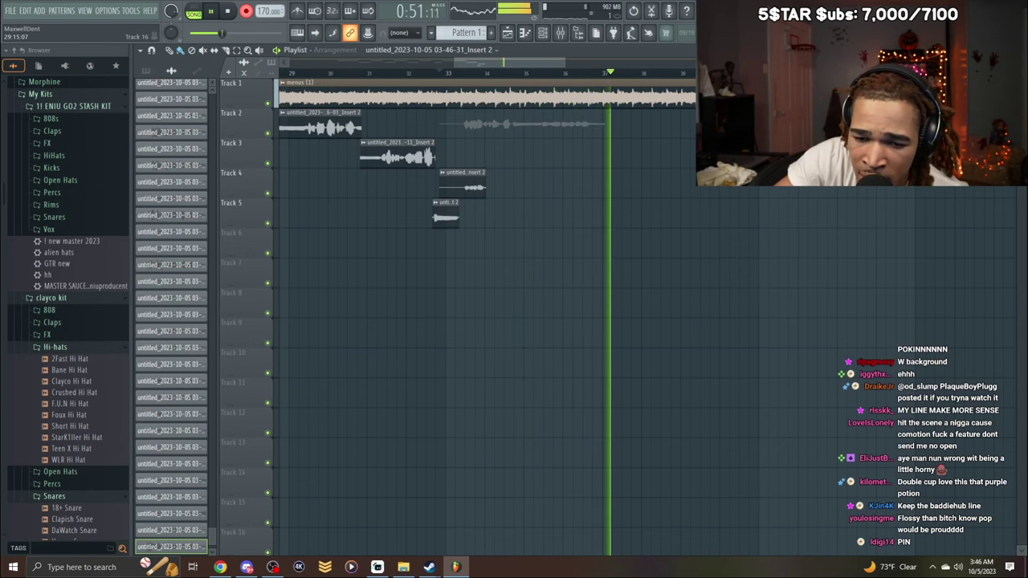
{"action": "key", "text": "space"}
{"action": "double_click", "coordinate": [535, 122]}
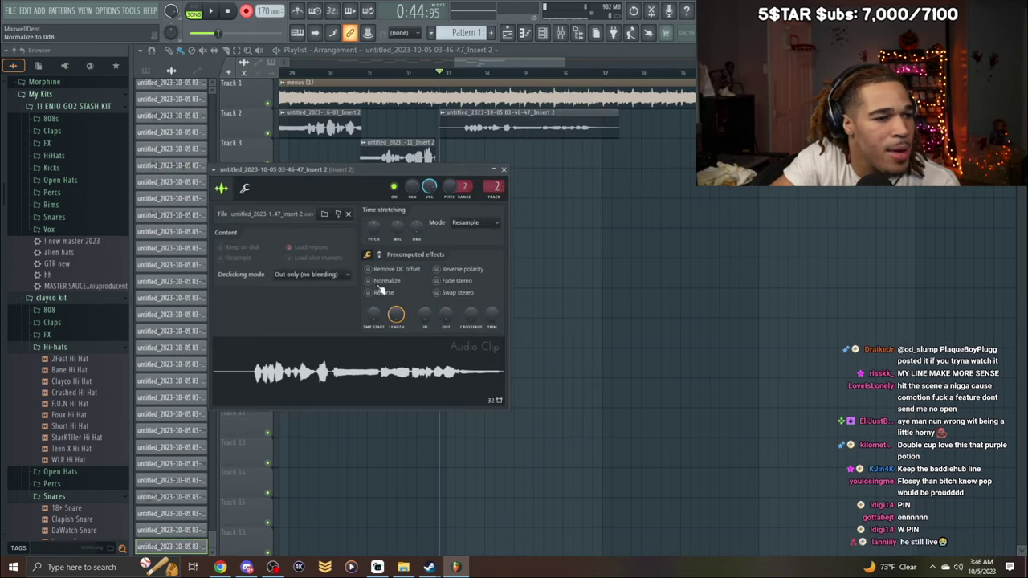
{"action": "left_click", "coordinate": [504, 170]}
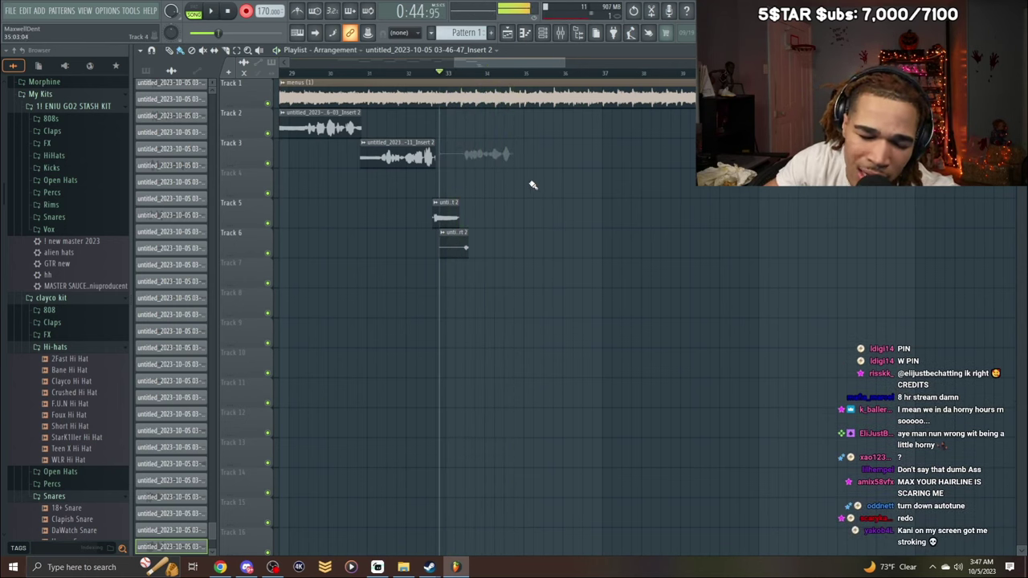
Audition the existing verse vocals on Tracks 2 and 3 from about bar 25.
{"action": "key", "text": "space"}
{"action": "left_click_drag", "start_coordinate": [456, 63], "coordinate": [313, 62]}
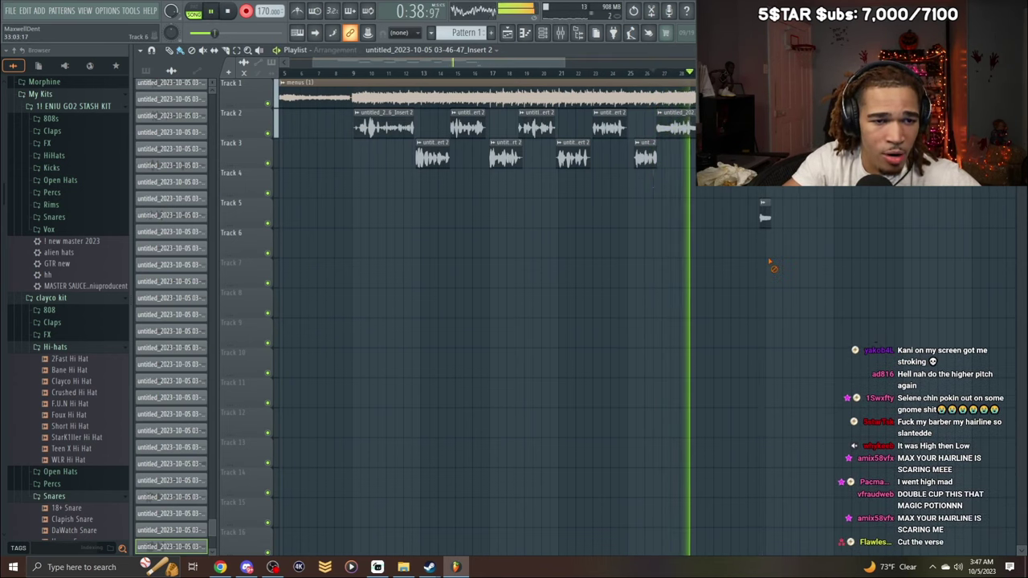
{"action": "left_click", "coordinate": [600, 74]}
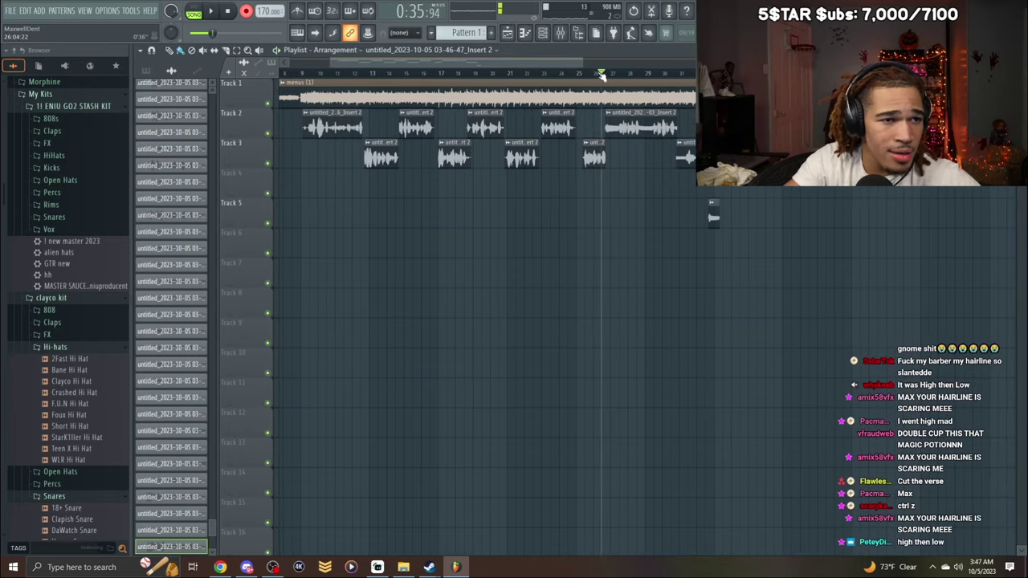
{"action": "left_click", "coordinate": [597, 74]}
{"action": "key", "text": "space"}
{"action": "left_click", "coordinate": [583, 74]}
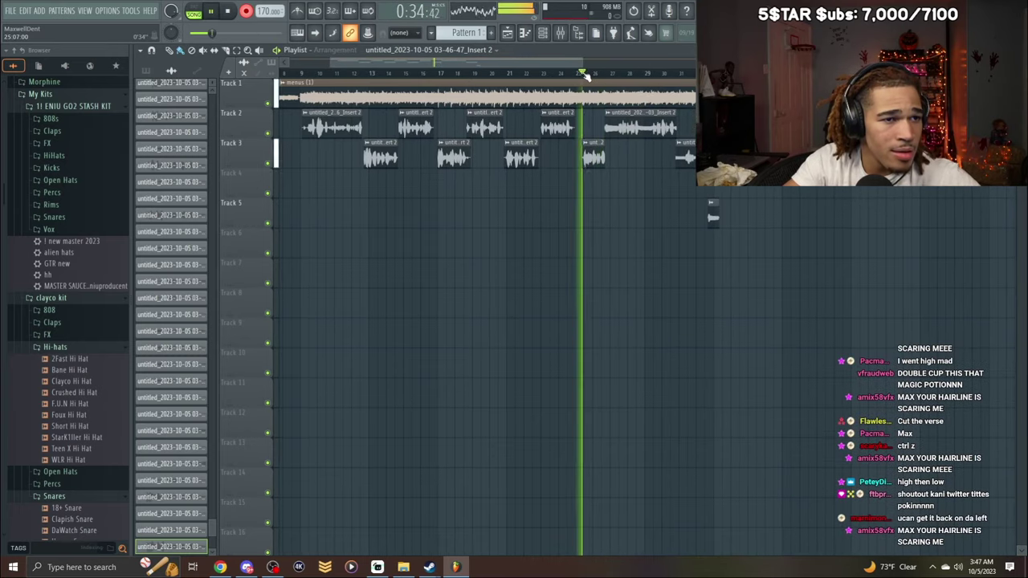
{"action": "key", "text": "space"}
Try recording a take on Track 2 from about bar 32, and delete it.
{"action": "scroll", "coordinate": [610, 194], "scroll_direction": "right", "scroll_amount": 1}
{"action": "left_click_drag", "start_coordinate": [548, 63], "coordinate": [592, 77]}
{"action": "left_click", "coordinate": [542, 74]}
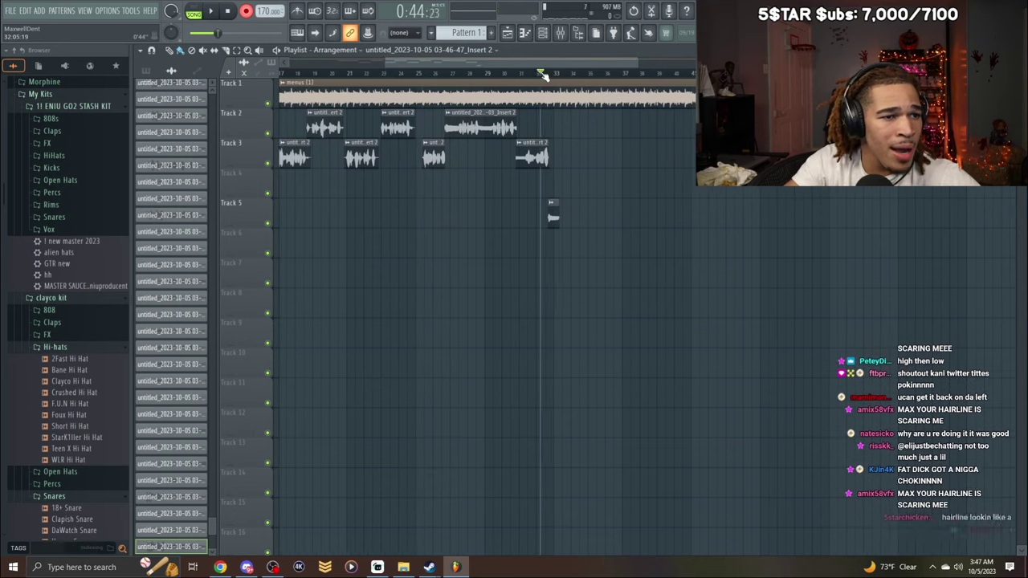
{"action": "left_click_drag", "start_coordinate": [634, 63], "coordinate": [536, 82]}
{"action": "key", "text": "space"}
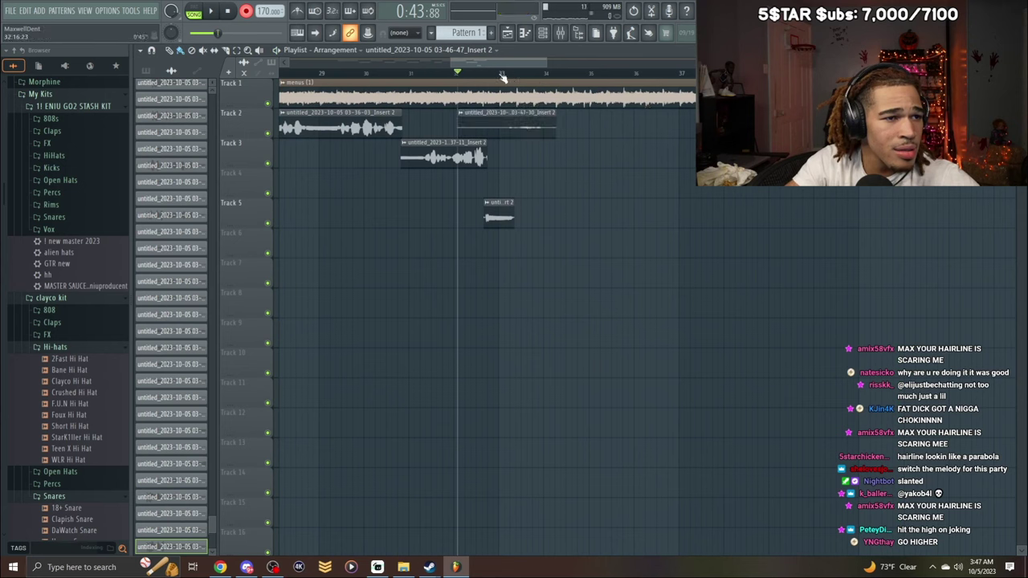
{"action": "key", "text": "space"}
{"action": "right_click", "coordinate": [534, 125]}
Record a Track 2 take from about bar 32.8 past bar 37, normalize it and audition it.
{"action": "key", "text": "space"}
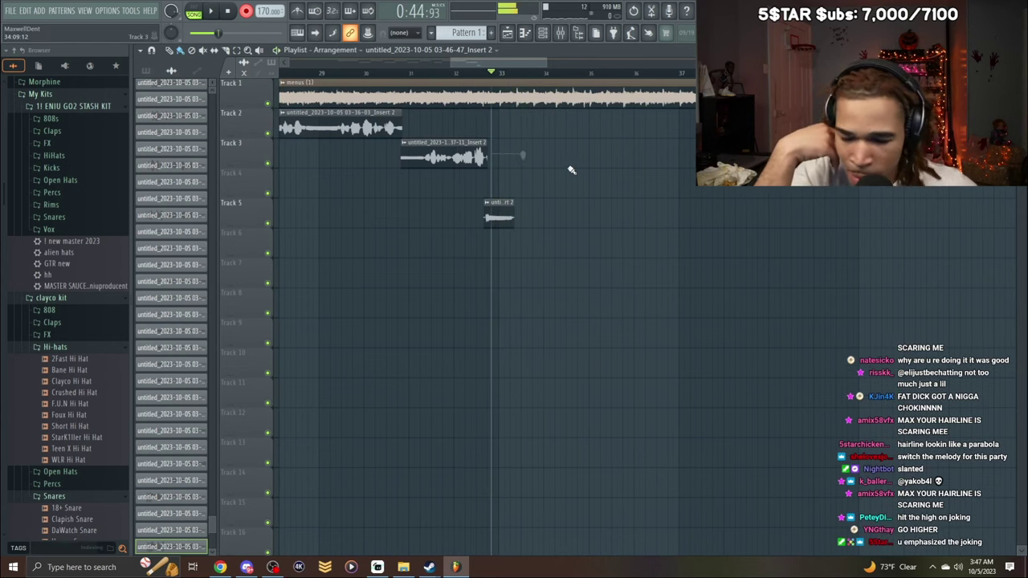
{"action": "key", "text": "space"}
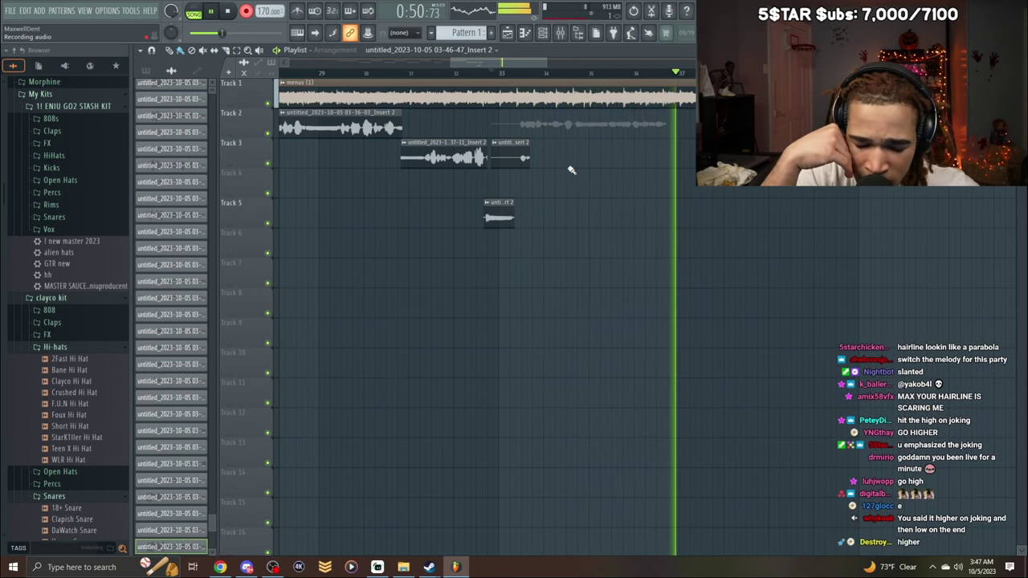
{"action": "key", "text": "space"}
{"action": "double_click", "coordinate": [593, 135]}
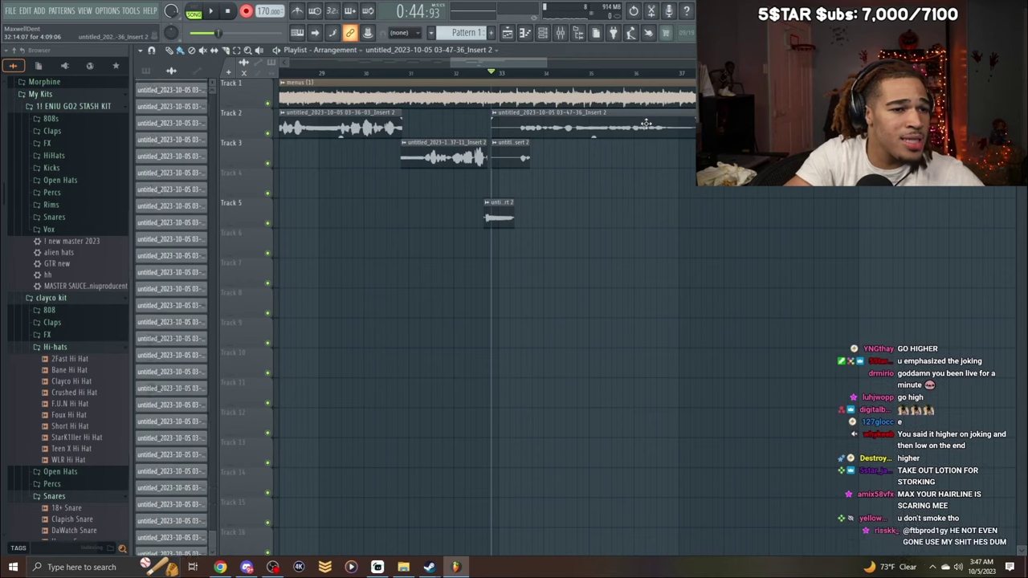
{"action": "left_click", "coordinate": [317, 211]}
{"action": "key", "text": "space"}
{"action": "left_click", "coordinate": [433, 100]}
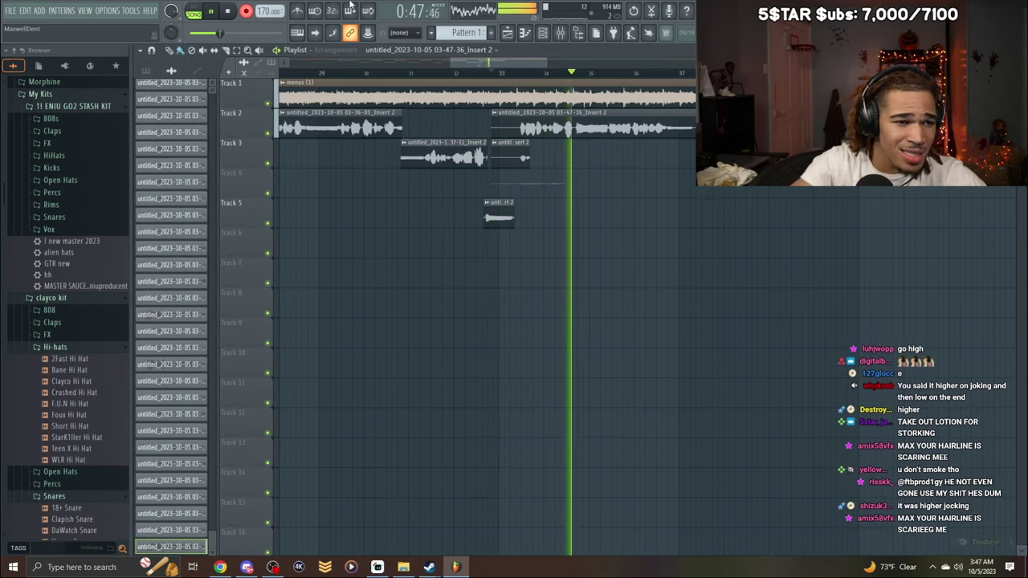
Delete the trial takes starting near bar 32.8 on Tracks 2 and 3.
{"action": "key", "text": "space"}
{"action": "right_click", "coordinate": [522, 158]}
{"action": "key", "text": "space"}
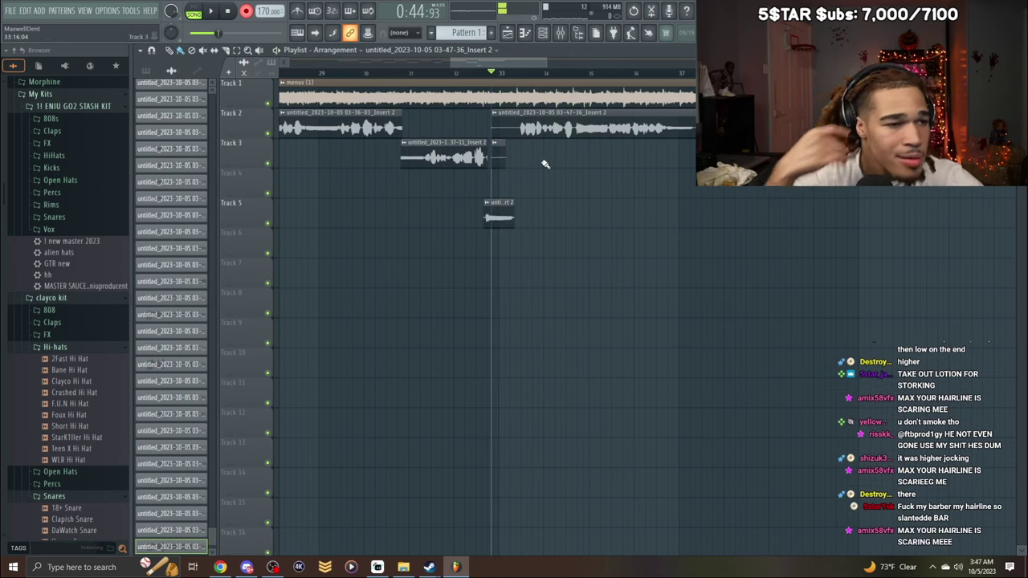
{"action": "key", "text": "space"}
{"action": "right_click", "coordinate": [522, 127]}
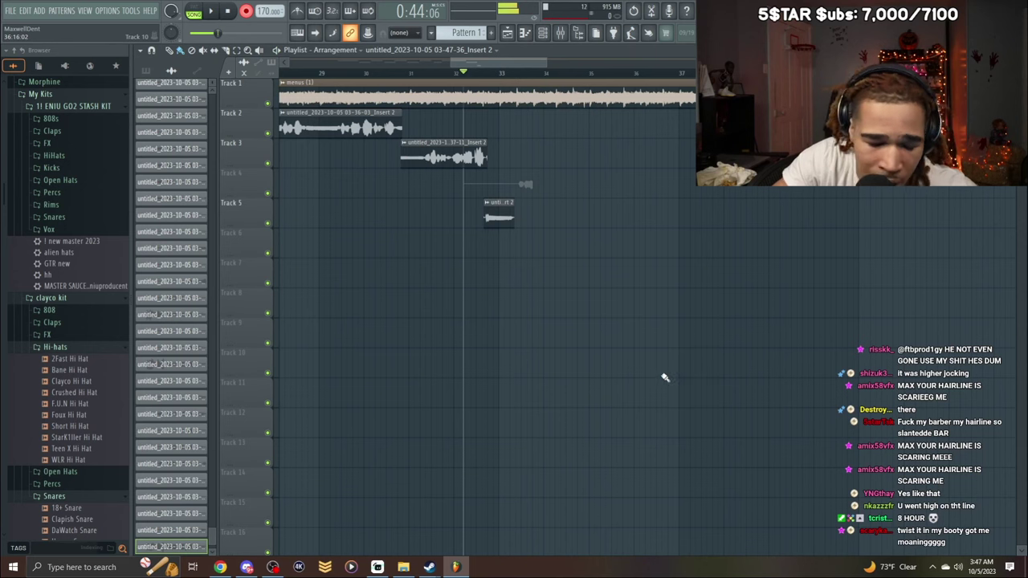
Record a Track 2 take from about bar 32.2, normalize it and trim its start to about bar 33.5.
{"action": "key", "text": "space"}
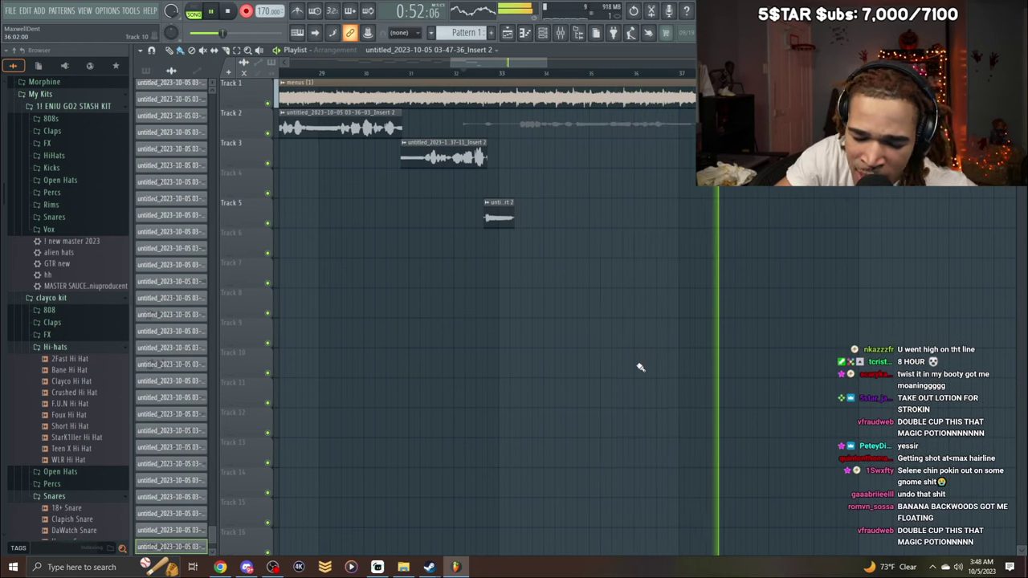
{"action": "double_click", "coordinate": [571, 117]}
{"action": "left_click", "coordinate": [372, 267]}
{"action": "left_click", "coordinate": [489, 156]}
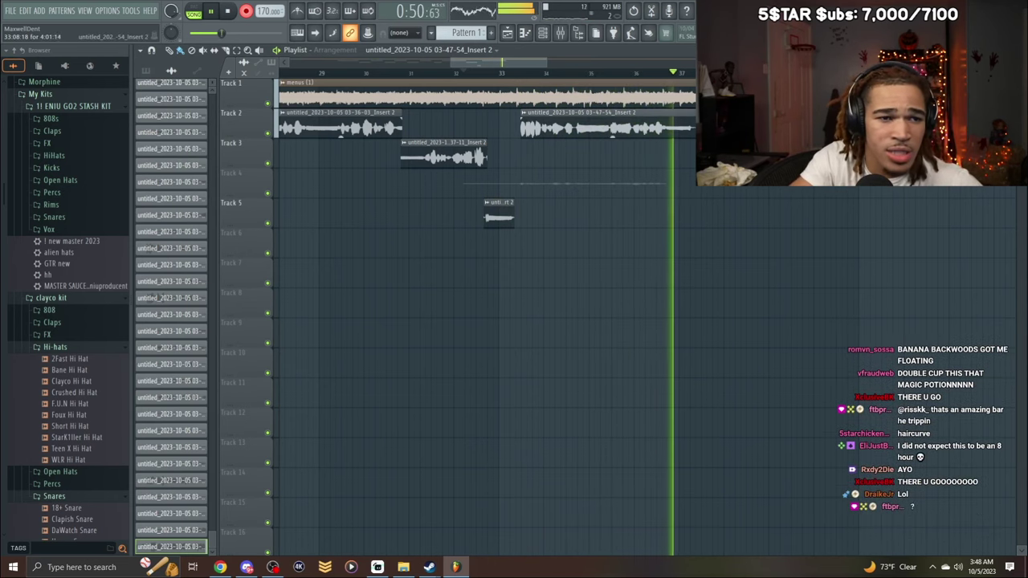
{"action": "key", "text": "space"}
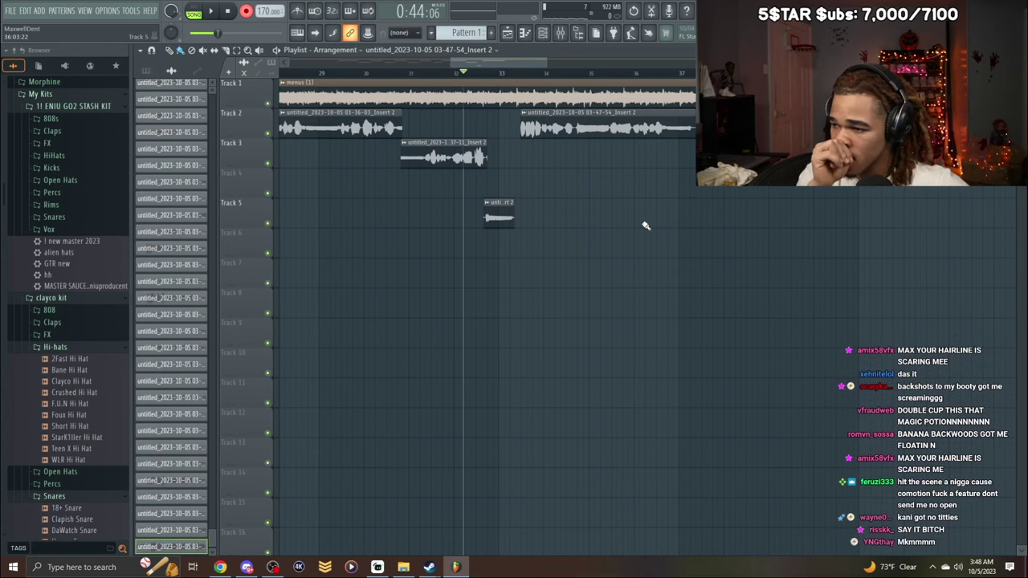
Try recording the following line on Track 3 from about bar 35.4.
{"action": "left_click", "coordinate": [575, 73]}
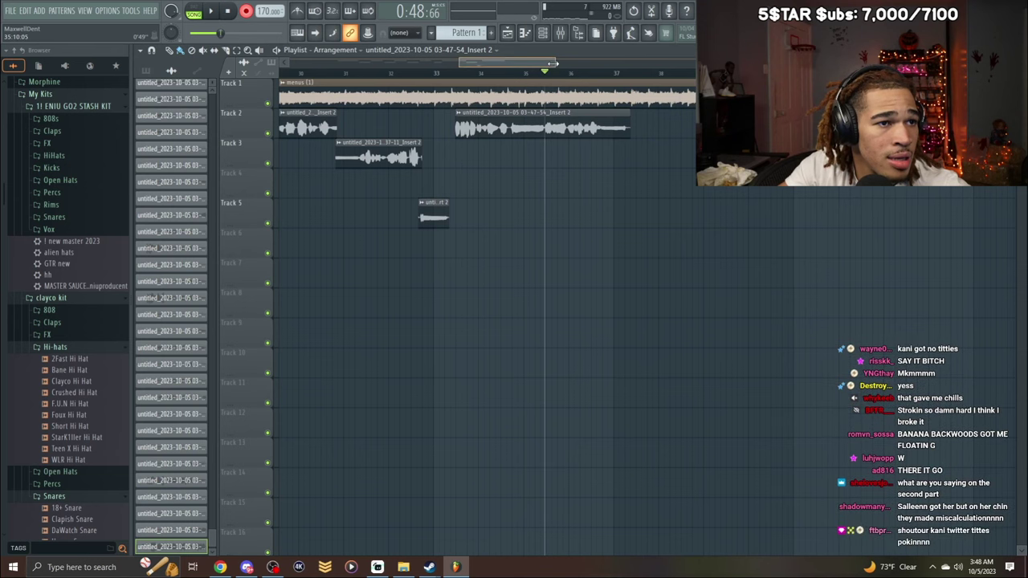
{"action": "left_click_drag", "start_coordinate": [550, 65], "coordinate": [529, 70]}
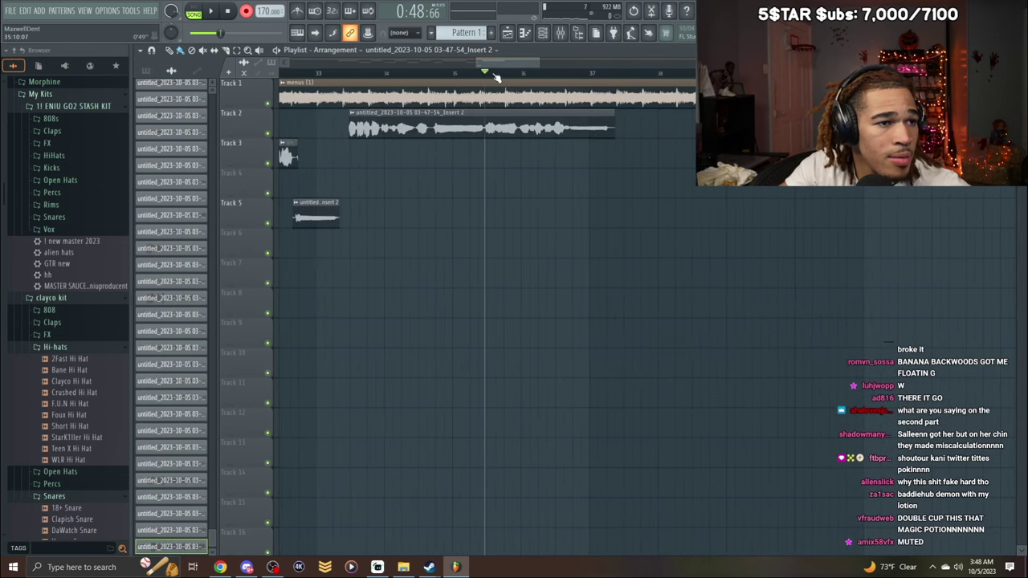
{"action": "left_click", "coordinate": [488, 73]}
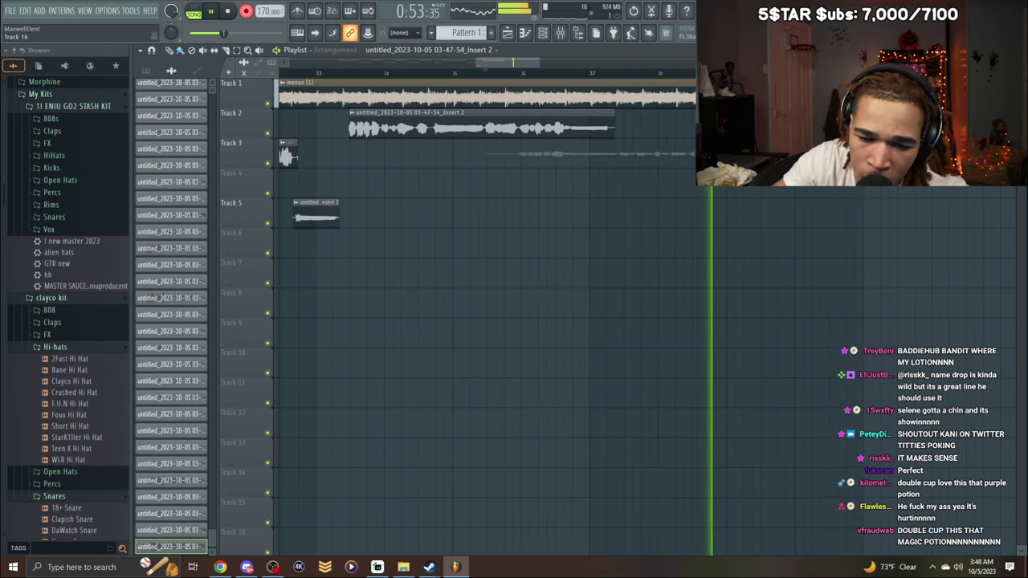
{"action": "key", "text": "space"}
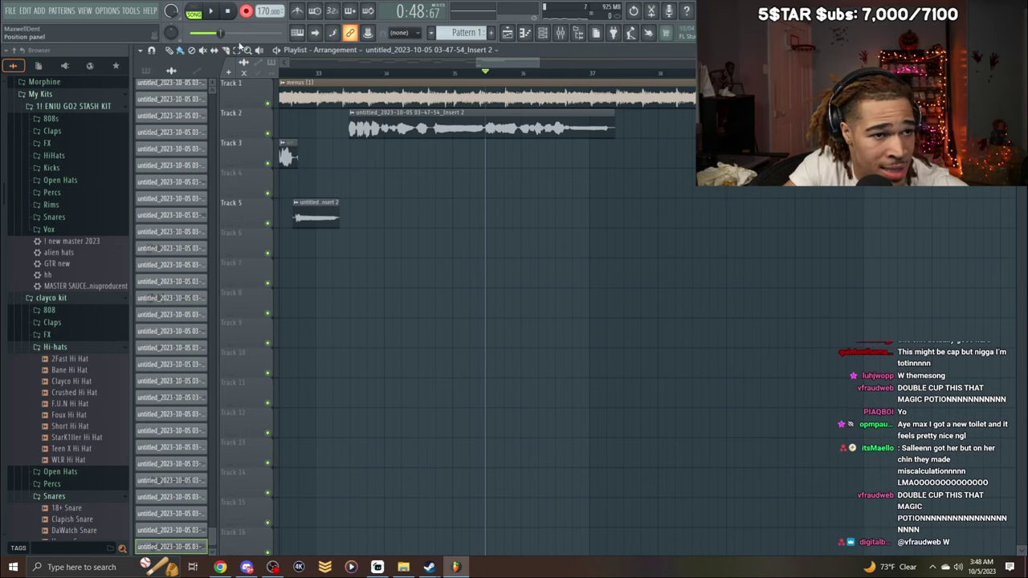
Trim the end of the Track 2 take to about bar 36.7 and move the playhead to about bar 35.6.
{"action": "left_click_drag", "start_coordinate": [616, 110], "coordinate": [580, 111]}
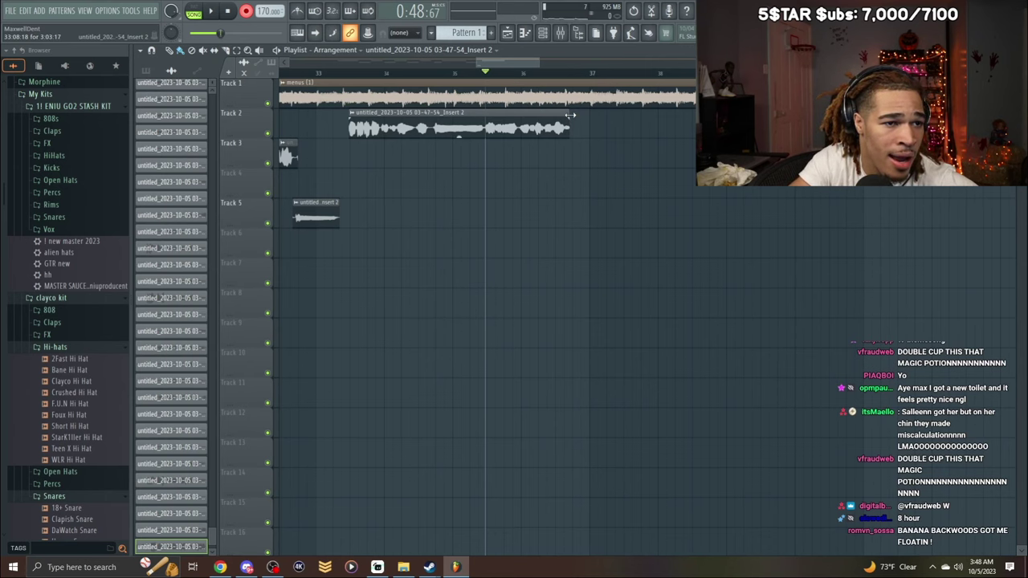
{"action": "left_click_drag", "start_coordinate": [516, 61], "coordinate": [517, 73]}
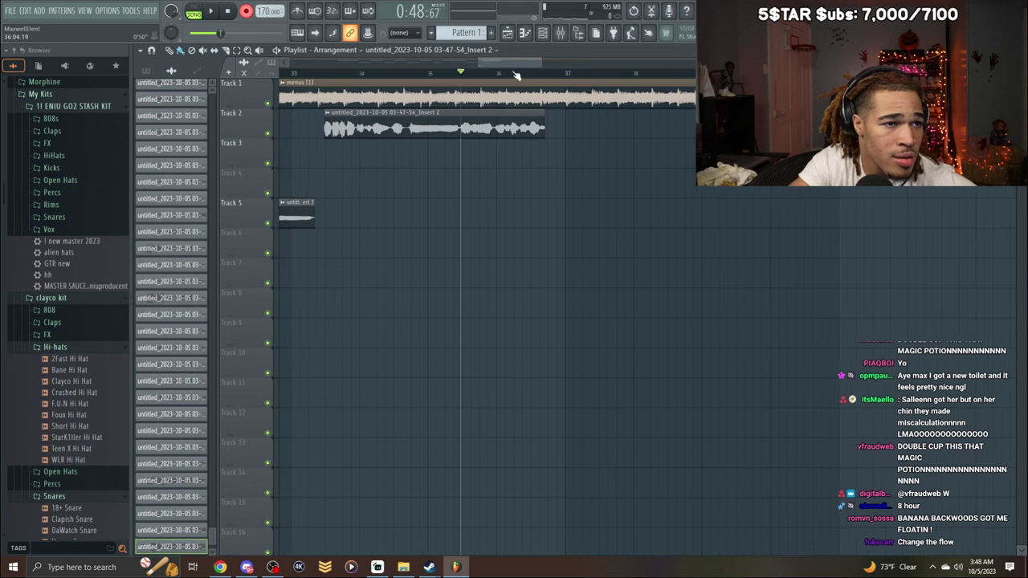
{"action": "left_click", "coordinate": [493, 74]}
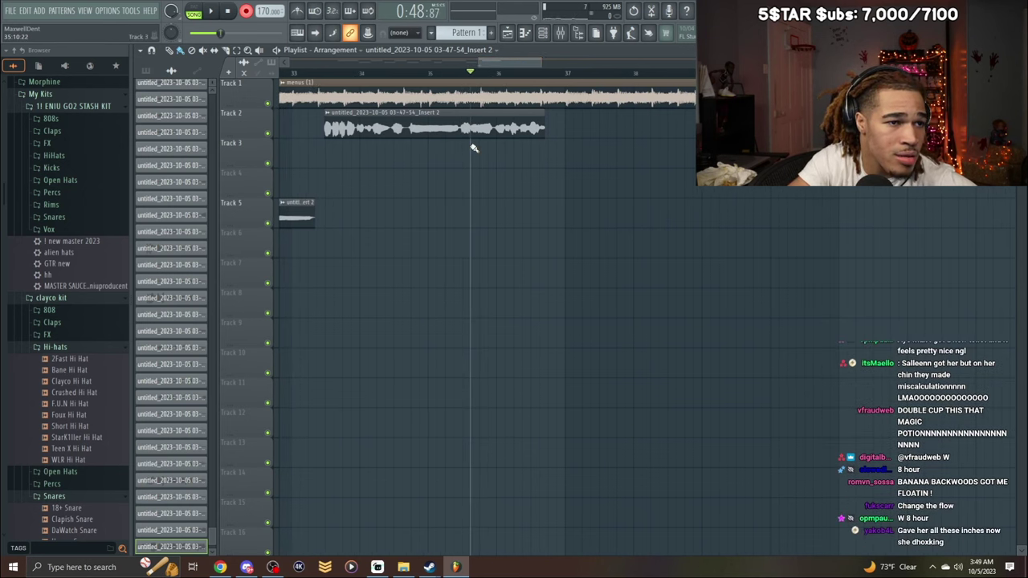
{"action": "mouse_move", "coordinate": [471, 74]}
{"action": "left_mouse_down"}
{"action": "mouse_move", "coordinate": [461, 75]}
{"action": "mouse_move", "coordinate": [474, 88]}
{"action": "left_mouse_up"}
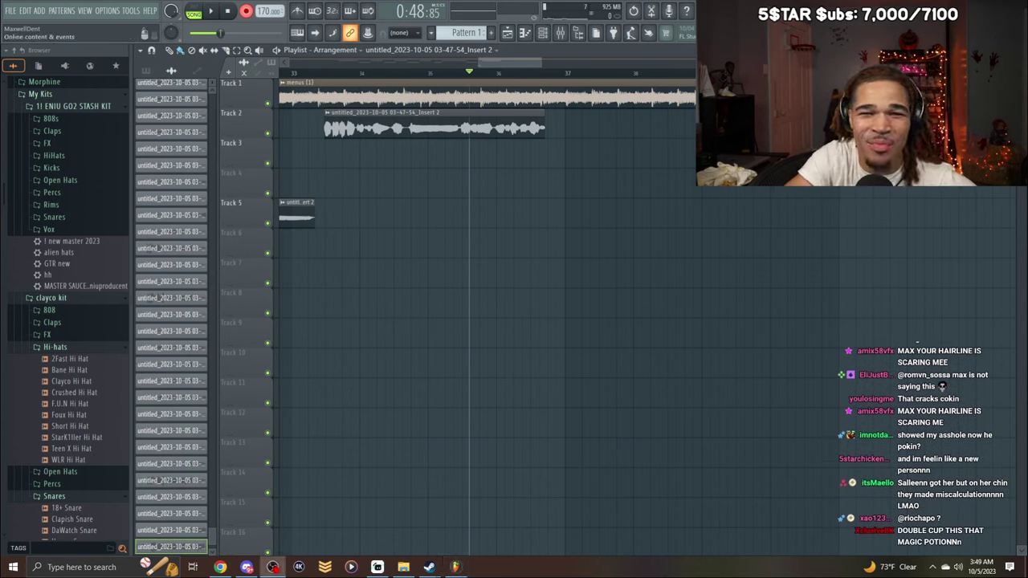
During playback from about bar 34, extend the Track 2 take's end to about bar 37.3 and delete the trial take on Track 3.
{"action": "left_click", "coordinate": [361, 74]}
{"action": "key", "text": "space"}
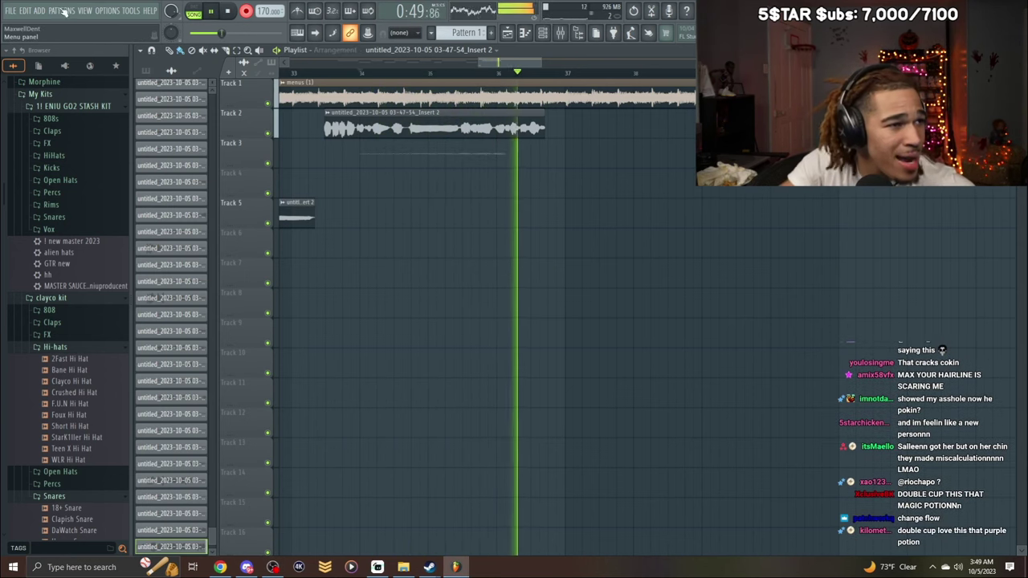
{"action": "key", "text": "space"}
{"action": "key", "text": "space"}
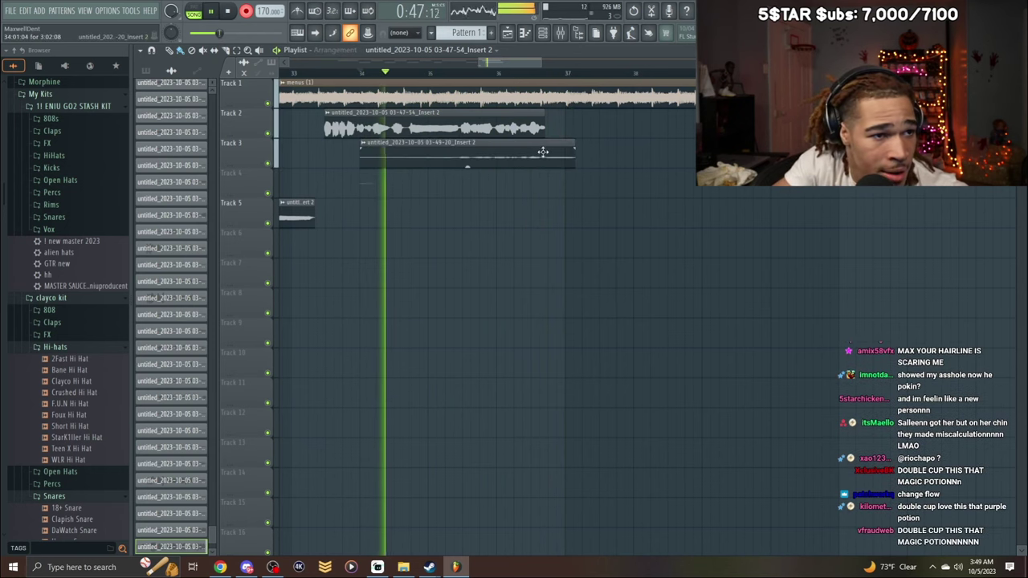
{"action": "left_click_drag", "start_coordinate": [546, 136], "coordinate": [585, 143]}
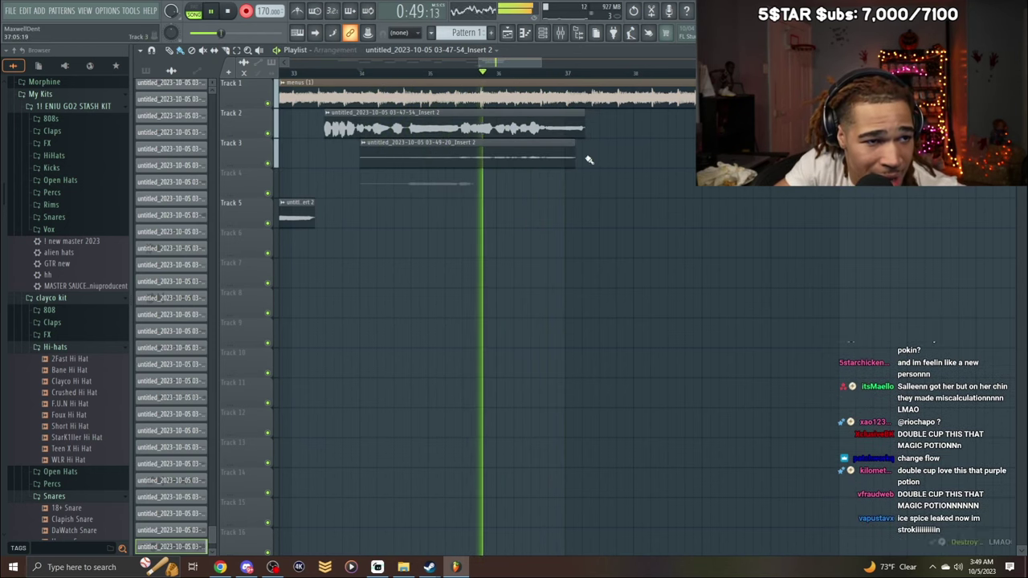
{"action": "right_click", "coordinate": [562, 159]}
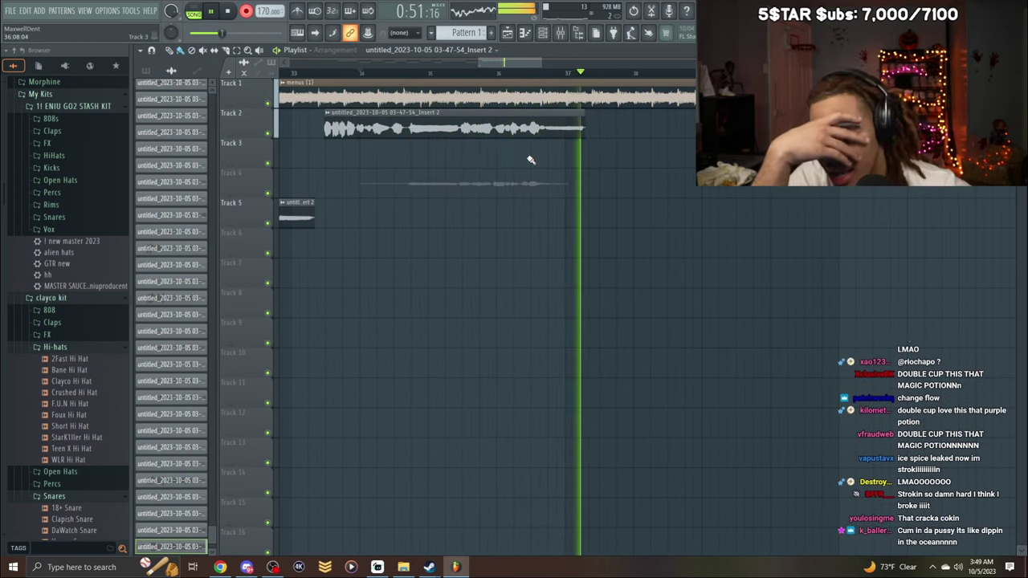
Record a new Track 3 take from about bar 34 to about bar 39.5 and normalize it.
{"action": "key", "text": "space"}
{"action": "key", "text": "space"}
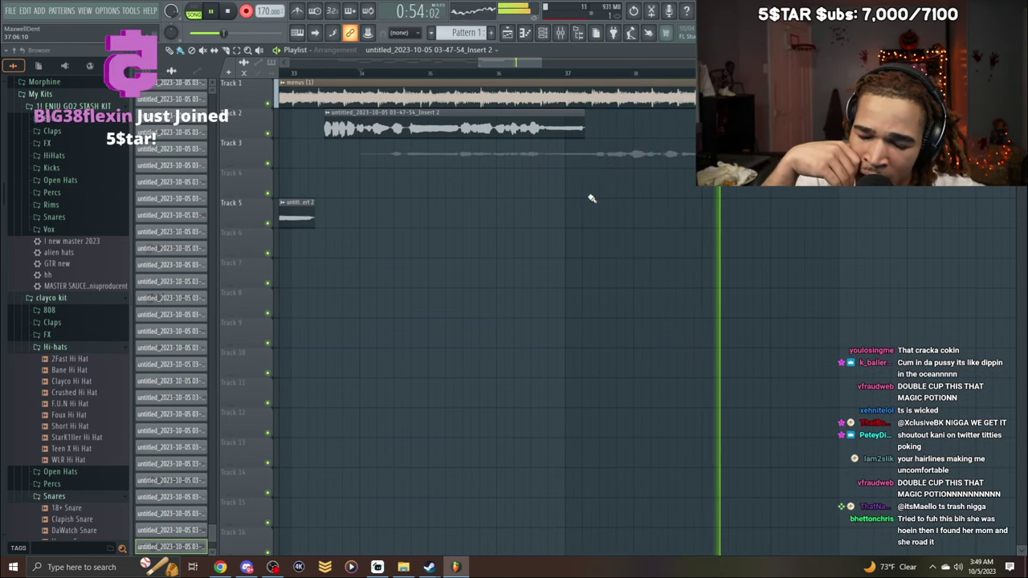
{"action": "key", "text": "space"}
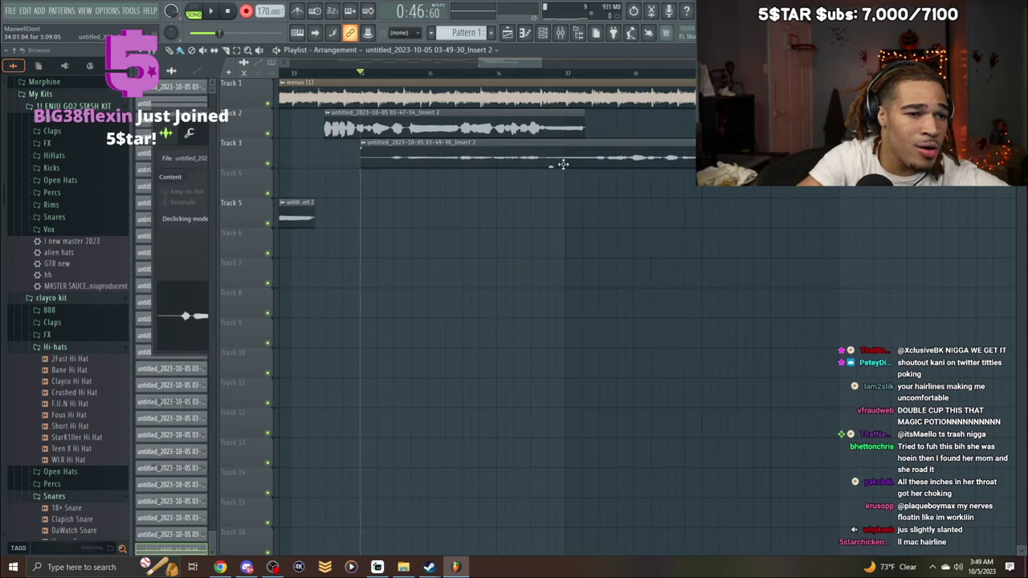
{"action": "double_click", "coordinate": [557, 160]}
{"action": "left_click", "coordinate": [330, 225]}
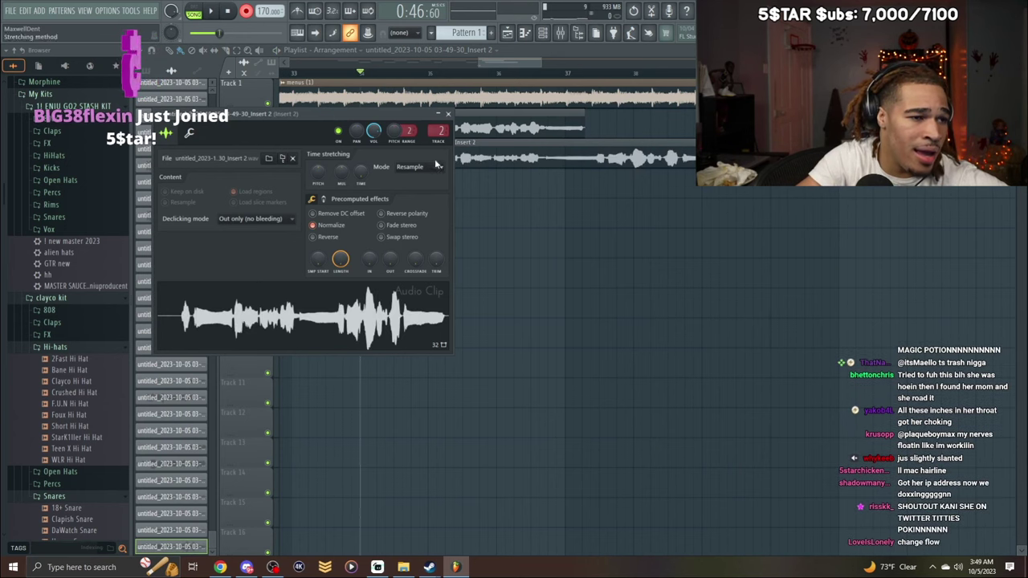
{"action": "left_click", "coordinate": [447, 114]}
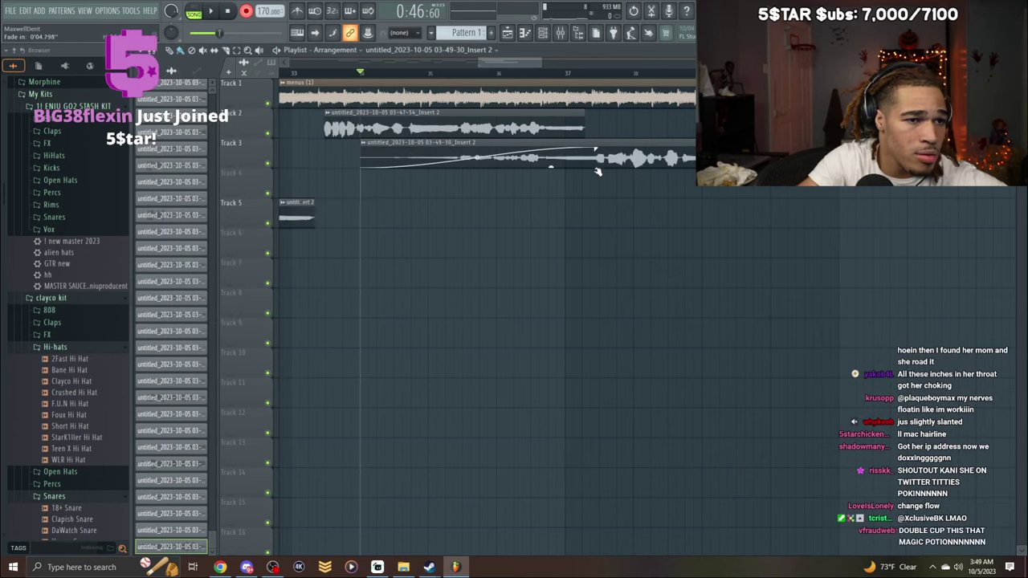
Trim the Track 3 take's start and the Track 2 take's end to about bar 37, and play from about bar 36.5.
{"action": "left_click_drag", "start_coordinate": [360, 143], "coordinate": [568, 137]}
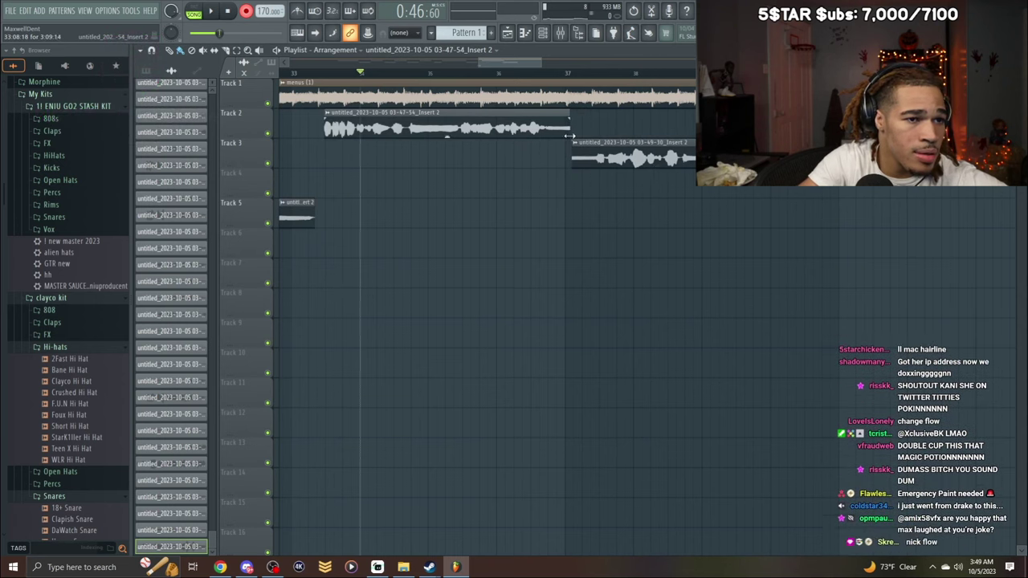
{"action": "left_click", "coordinate": [534, 73]}
{"action": "key", "text": "space"}
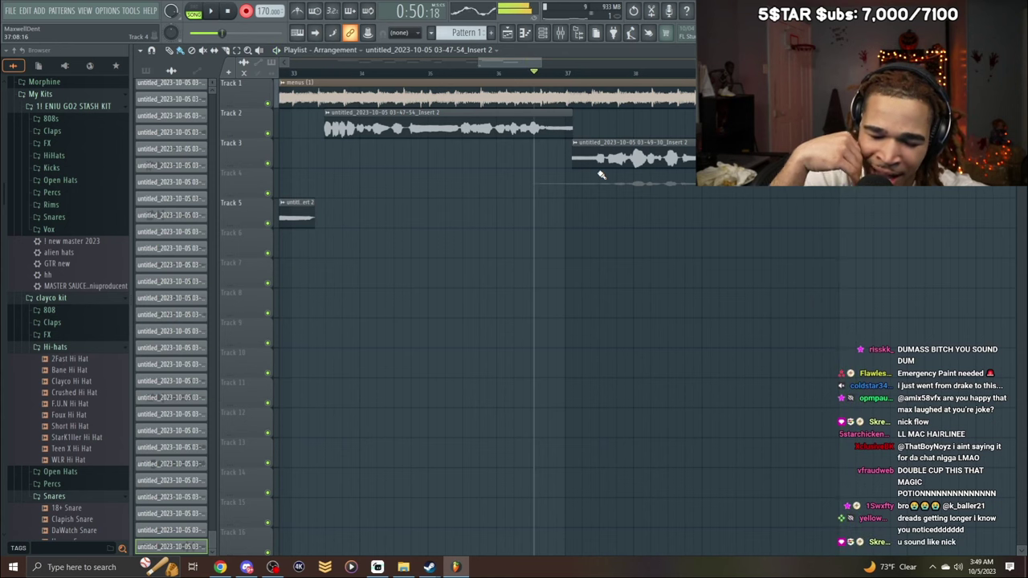
Delete the trial take on Track 4 and record a Track 5 take from about bar 36.5 to about bar 41.5.
{"action": "key", "text": "space"}
{"action": "right_click", "coordinate": [787, 195]}
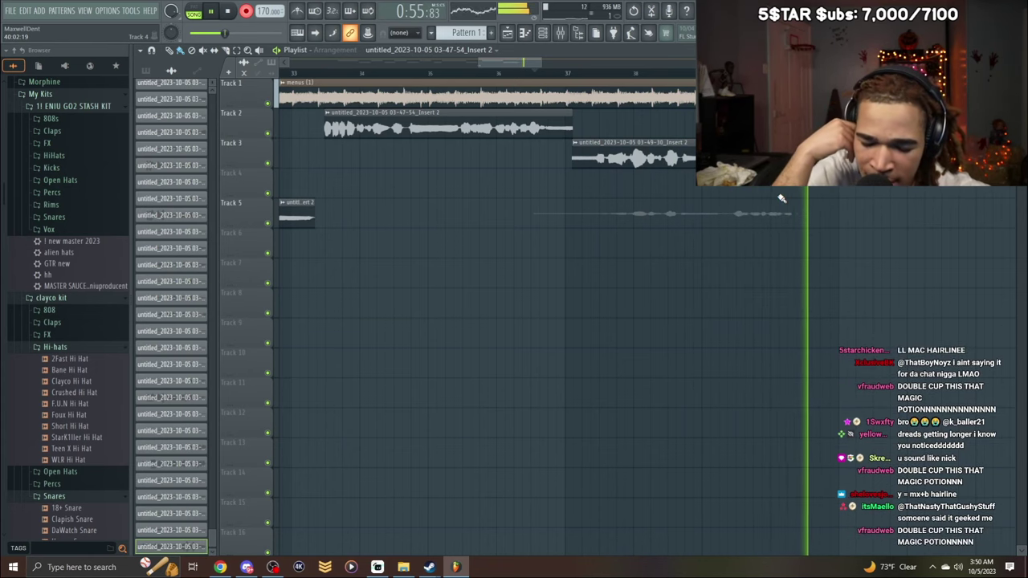
{"action": "key", "text": "space"}
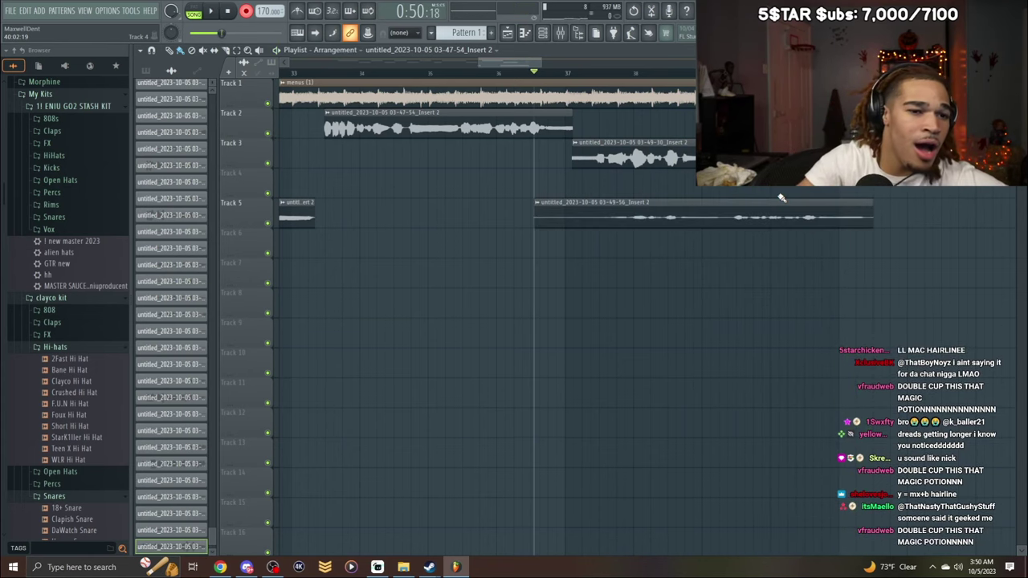
Normalize the new Track 5 take and trim its start to about bar 39.4.
{"action": "double_click", "coordinate": [792, 206]}
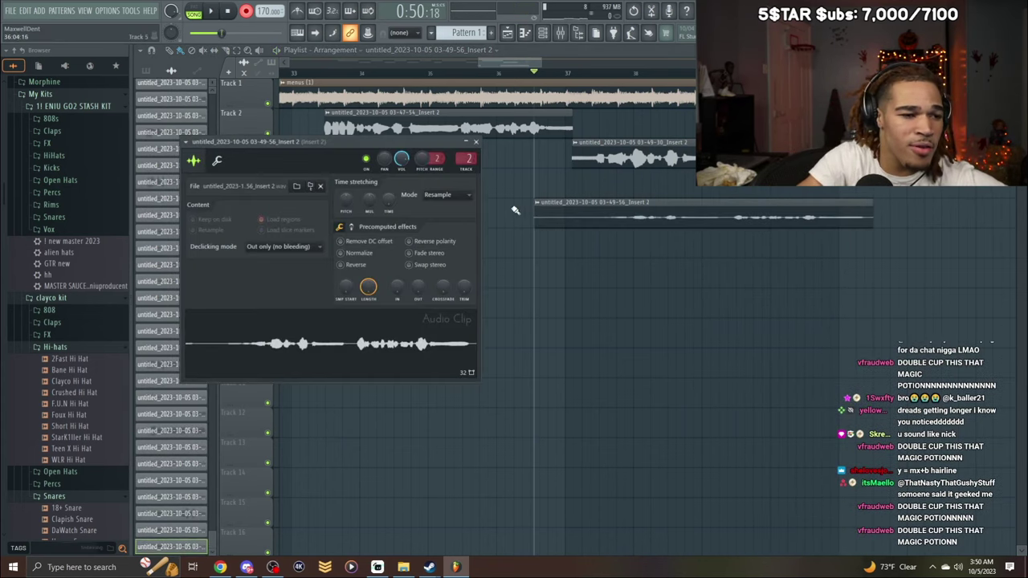
{"action": "left_click", "coordinate": [384, 251]}
{"action": "left_click", "coordinate": [475, 141]}
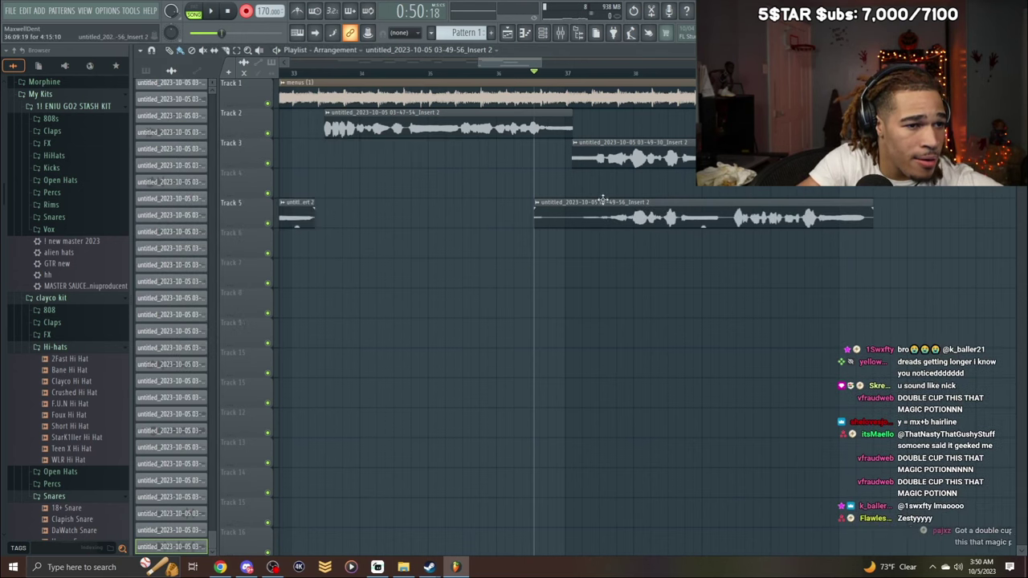
{"action": "key", "text": "space"}
{"action": "left_click_drag", "start_coordinate": [535, 220], "coordinate": [731, 244]}
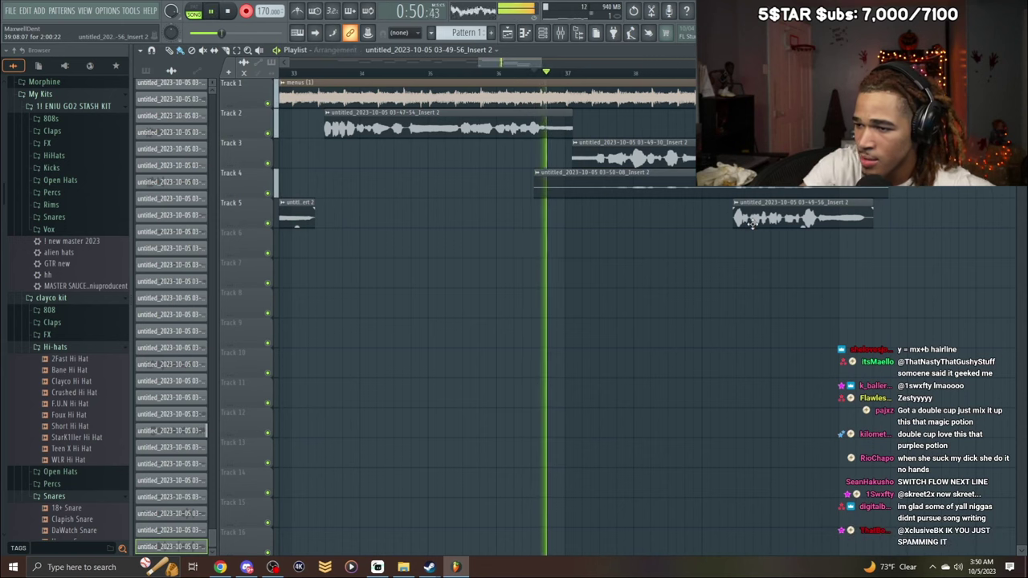
Delete the trial takes on Tracks 4 and 5, and record a Track 6 take from about bar 36.5 to about bar 41.4.
{"action": "right_click", "coordinate": [755, 215]}
{"action": "right_click", "coordinate": [689, 183]}
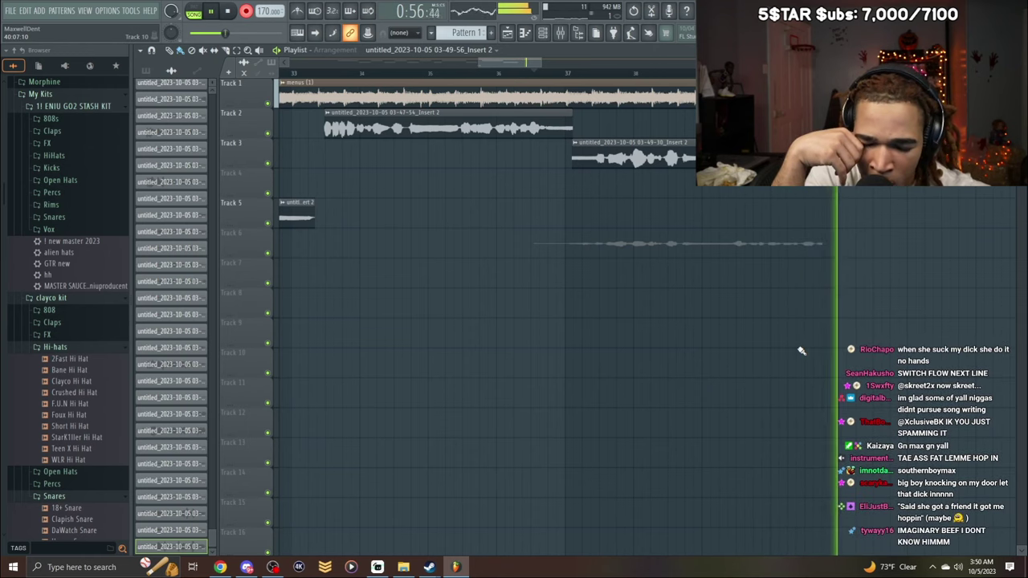
{"action": "key", "text": "space"}
{"action": "key", "text": "space"}
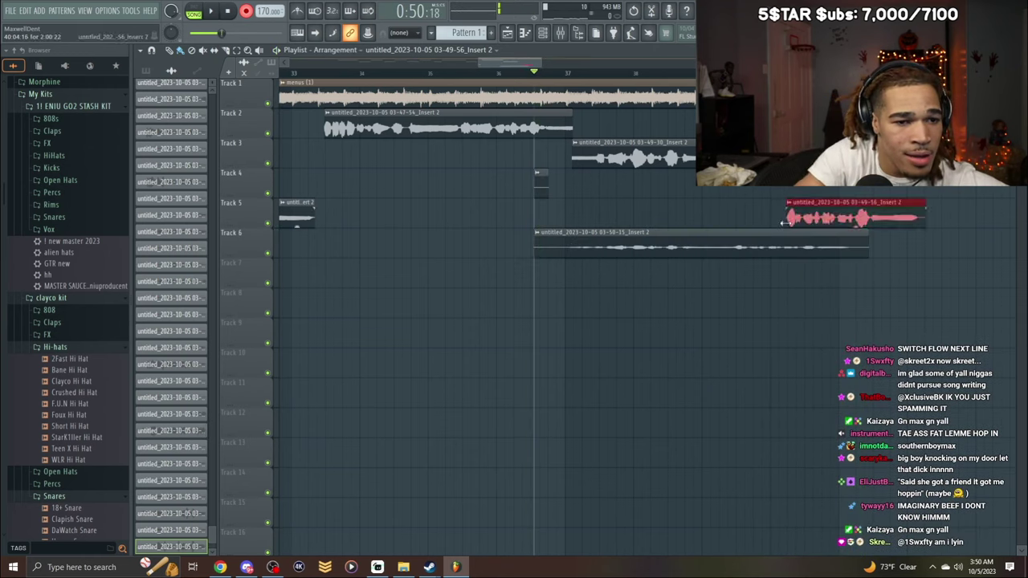
{"action": "right_click", "coordinate": [789, 222]}
Normalize the new Track 6 take and trim its start to about bar 39.3 during playback.
{"action": "double_click", "coordinate": [780, 232]}
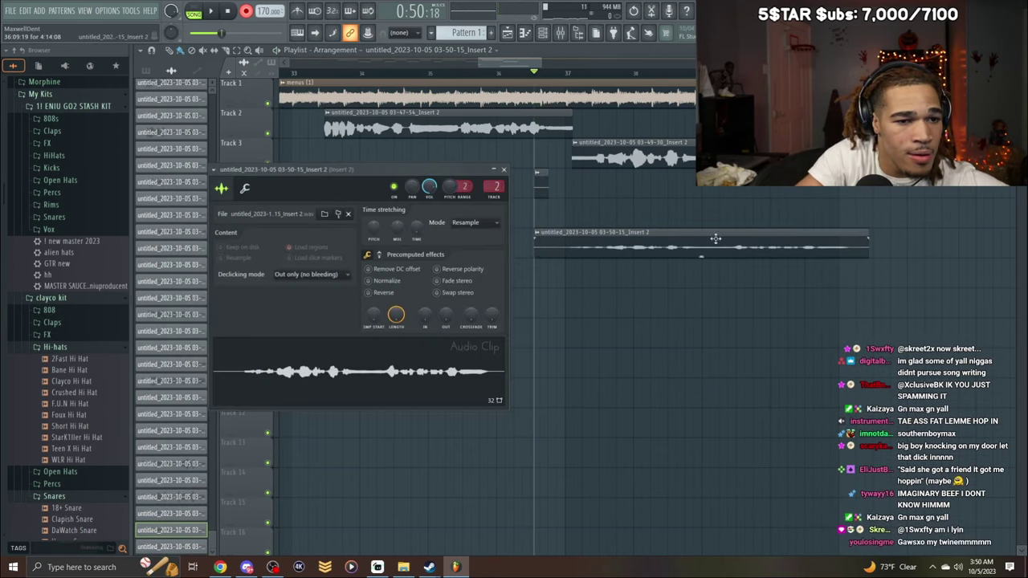
{"action": "left_click", "coordinate": [415, 280]}
{"action": "left_click", "coordinate": [504, 169]}
{"action": "key", "text": "space"}
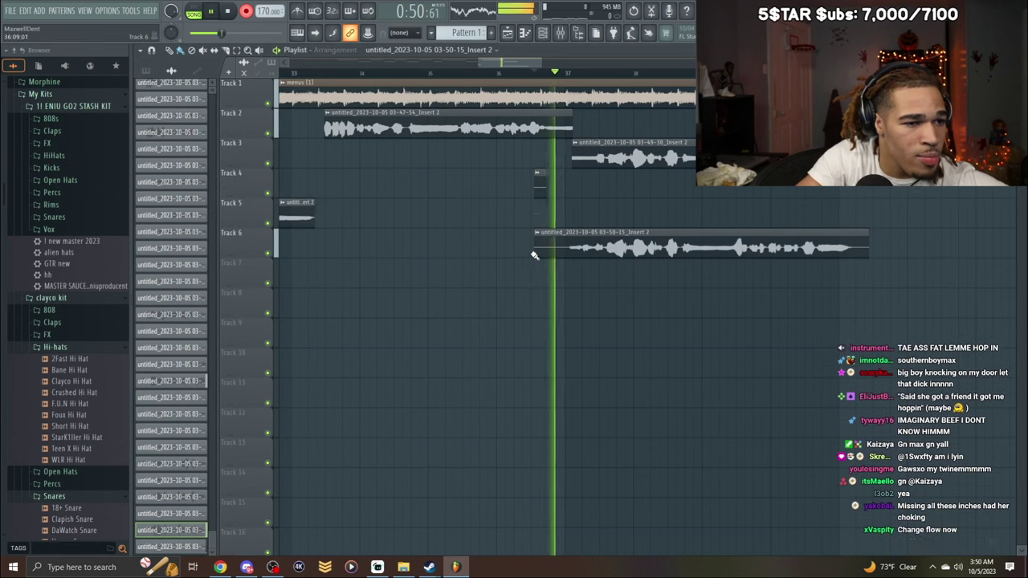
{"action": "left_click_drag", "start_coordinate": [534, 256], "coordinate": [726, 265]}
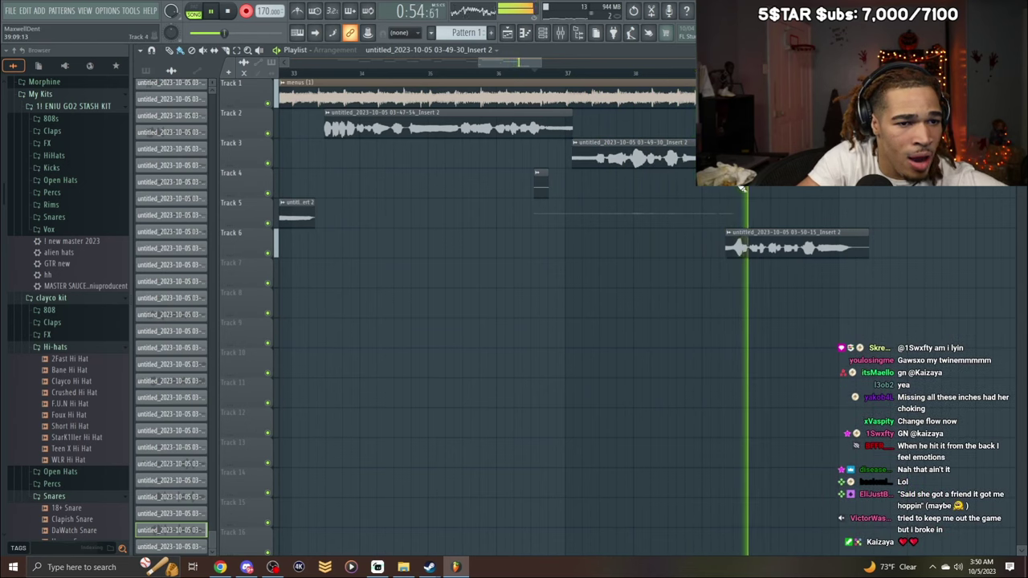
Turn off recording and delete the leftover clips starting near bar 36.5 on Tracks 4 and 5.
{"action": "left_click", "coordinate": [248, 11]}
{"action": "right_click", "coordinate": [543, 184]}
{"action": "right_click", "coordinate": [560, 204]}
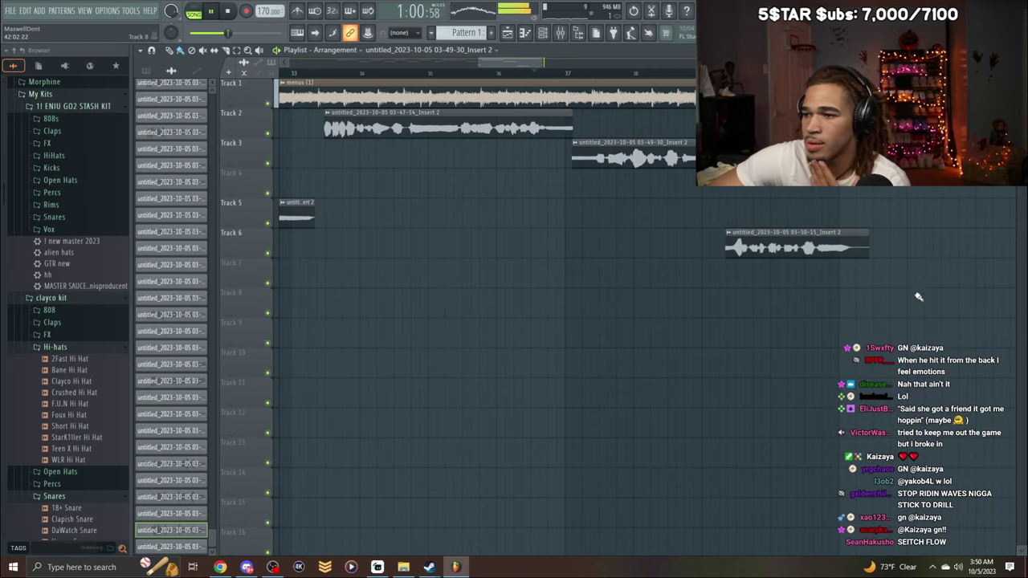
Move the Track 6 take and the short Track 5 clip near bar 33 up to Track 3, and play from about bar 8.
{"action": "scroll", "coordinate": [557, 96], "scroll_direction": "down", "scroll_amount": 5}
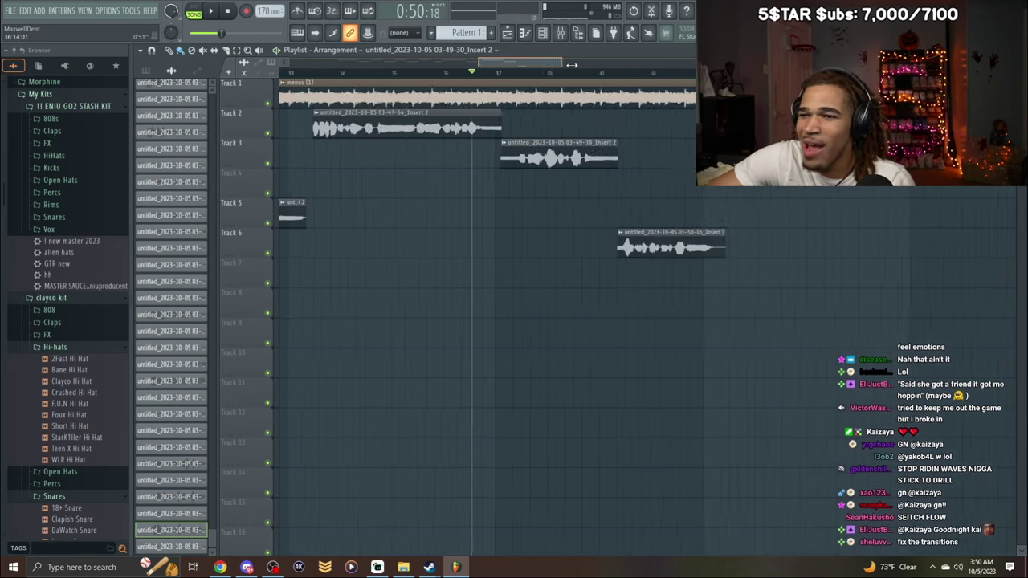
{"action": "left_click_drag", "start_coordinate": [592, 64], "coordinate": [380, 74]}
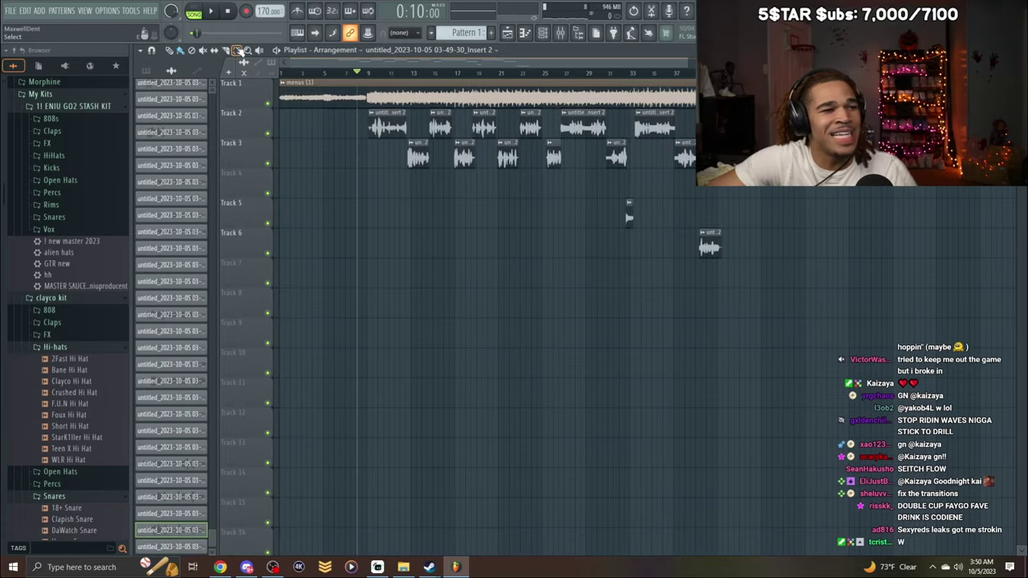
{"action": "left_click_drag", "start_coordinate": [739, 276], "coordinate": [680, 207]}
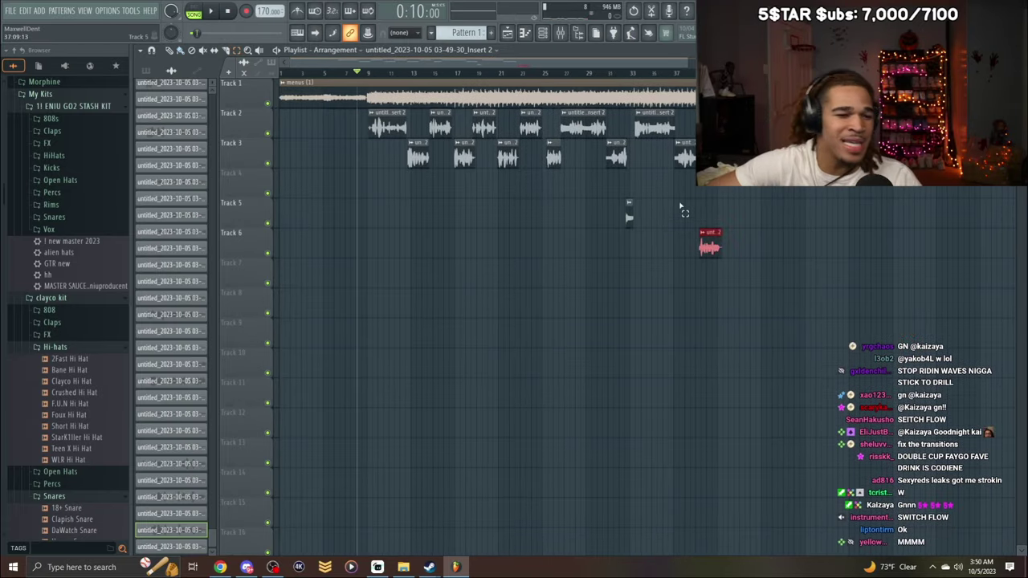
{"action": "key", "text": "Delete"}
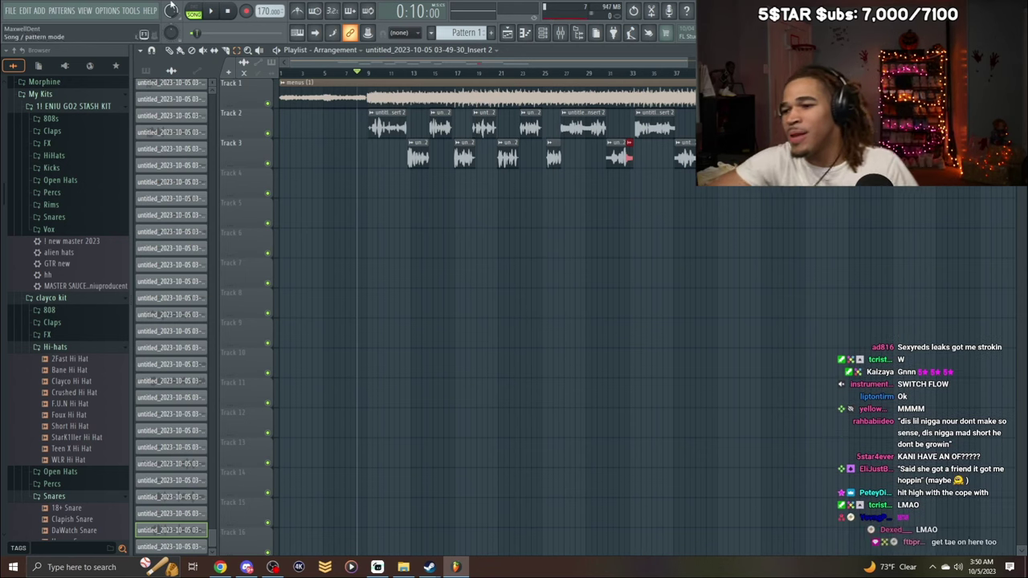
{"action": "key", "text": "space"}
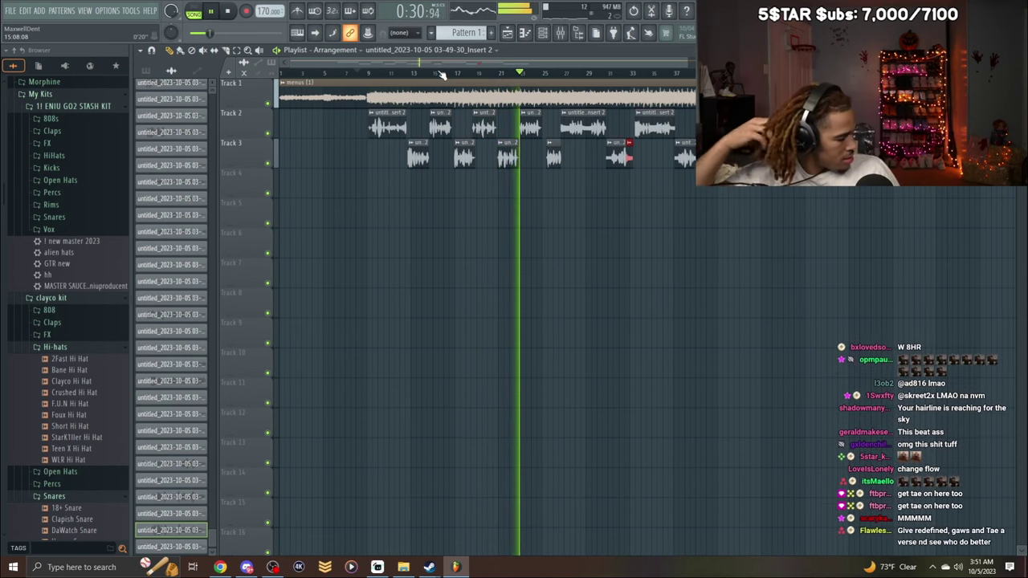
Copy the Main vocals state from mixer track 3 onto mixer track 4.
{"action": "left_click", "coordinate": [561, 33]}
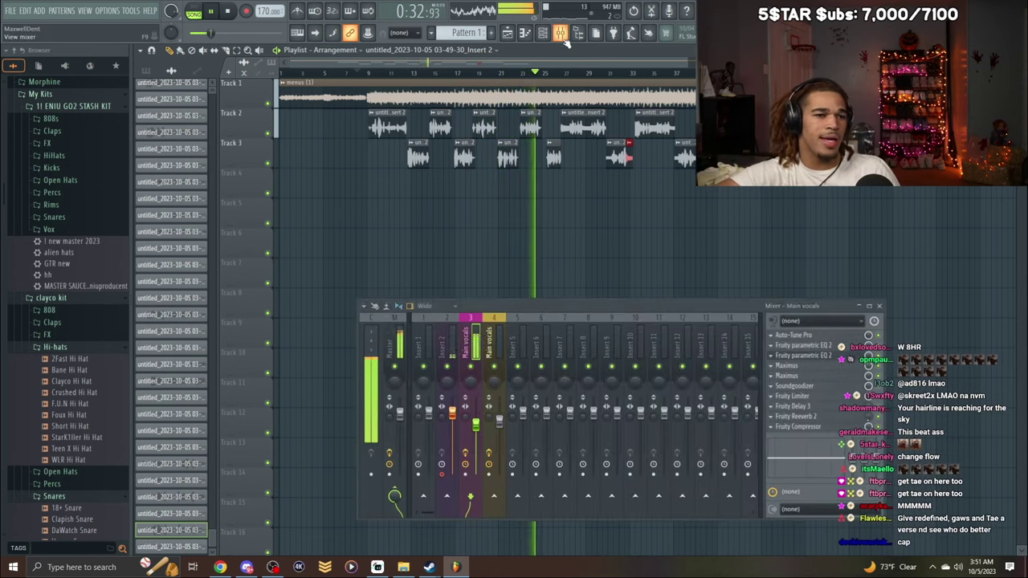
{"action": "right_click", "coordinate": [470, 325]}
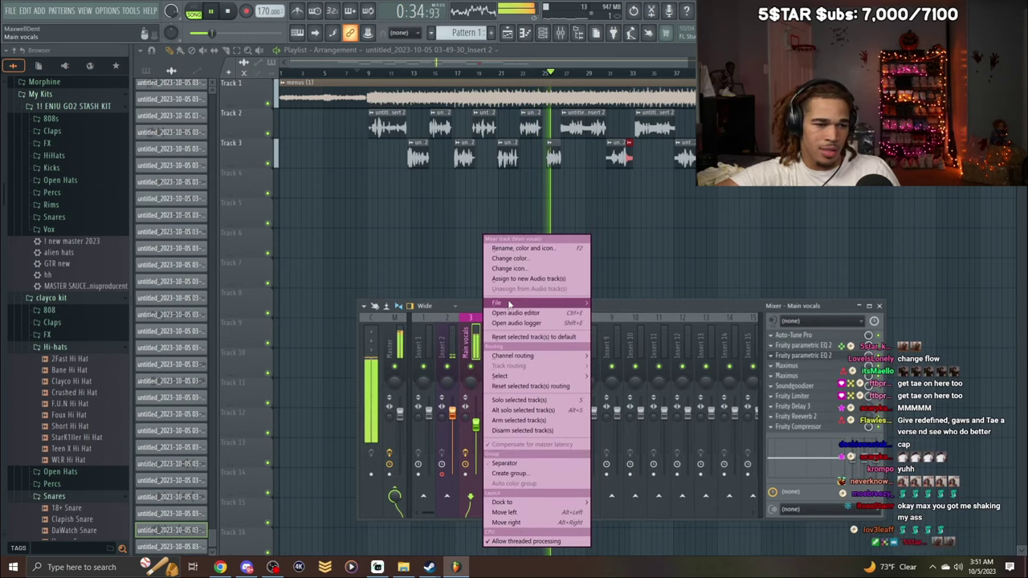
{"action": "mouse_move", "coordinate": [508, 303]}
{"action": "left_click_drag", "start_coordinate": [603, 225], "coordinate": [609, 253]}
{"action": "left_click", "coordinate": [502, 360]}
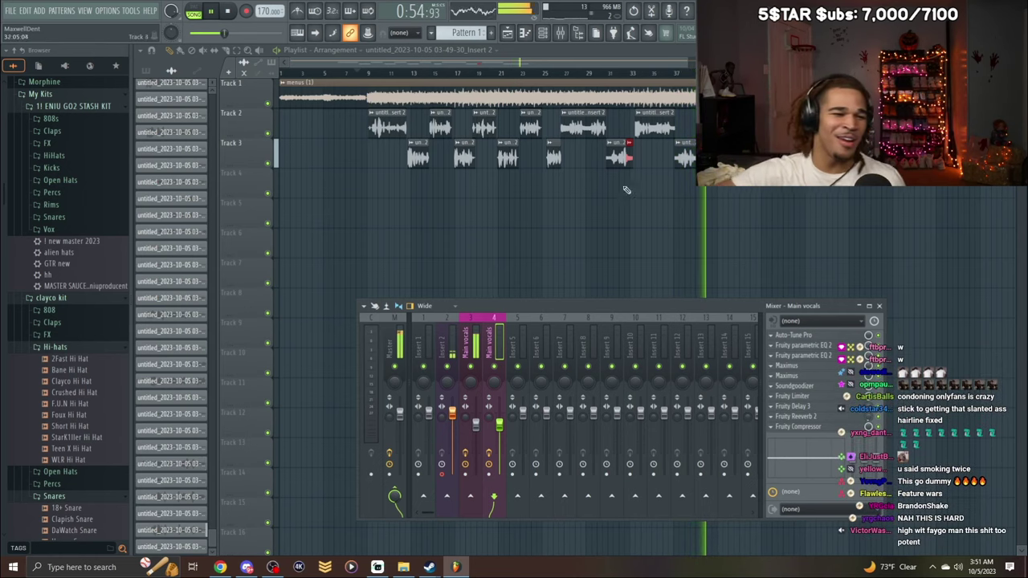
Lower mixer track 4's volume and replace its second Maximus with Fruity Flangus, placed directly after Auto-Tune Pro.
{"action": "key", "text": "F9"}
{"action": "left_click_drag", "start_coordinate": [579, 65], "coordinate": [599, 65]}
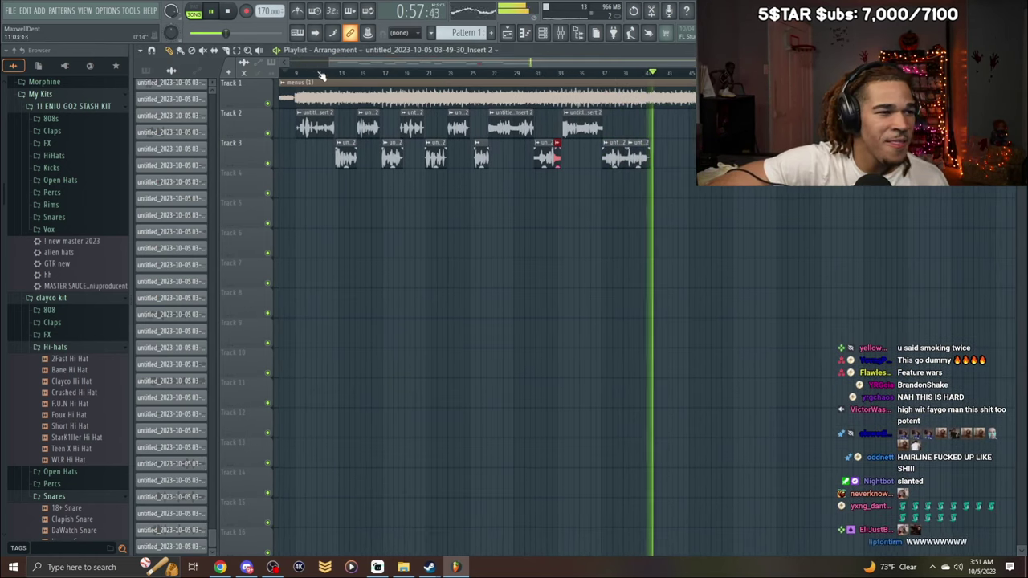
{"action": "left_click", "coordinate": [302, 74]}
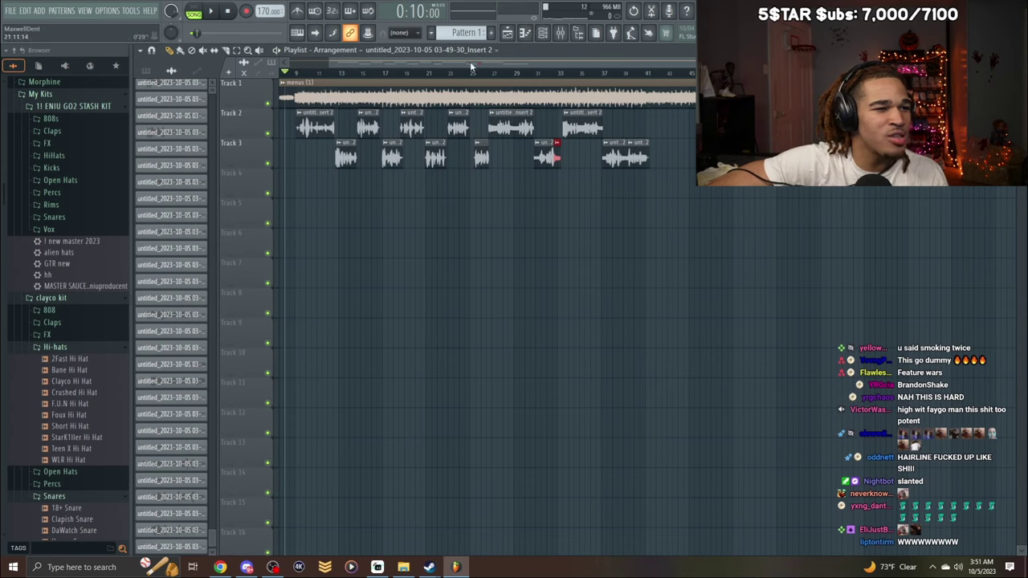
{"action": "key", "text": "F9"}
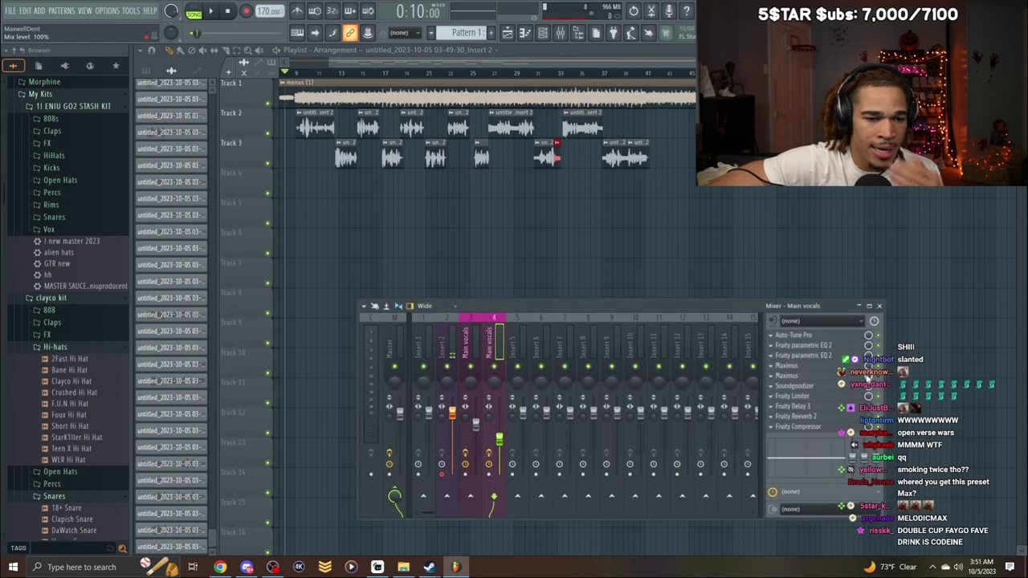
{"action": "right_click", "coordinate": [778, 381]}
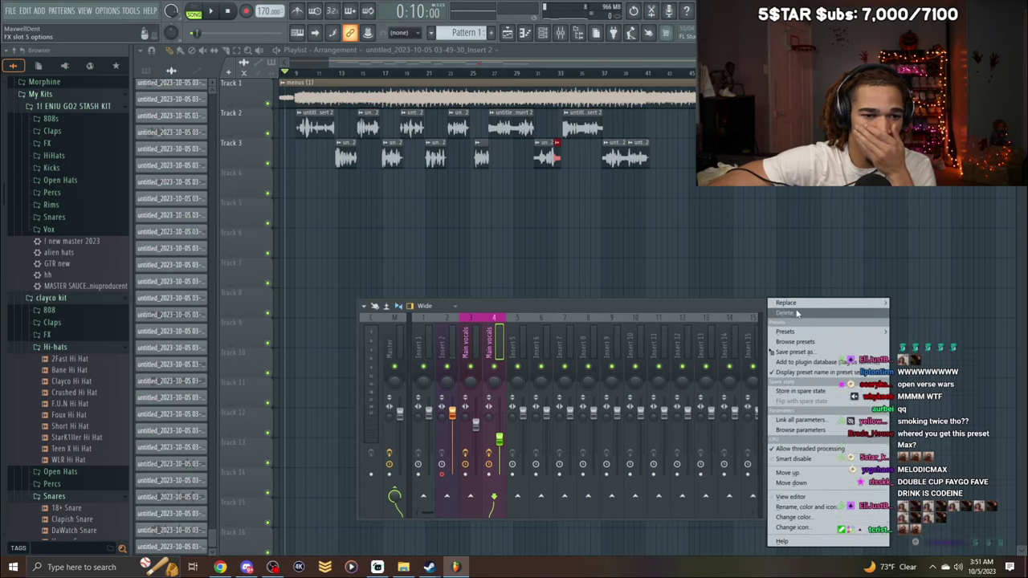
{"action": "mouse_move", "coordinate": [789, 303]}
{"action": "left_click", "coordinate": [634, 435]}
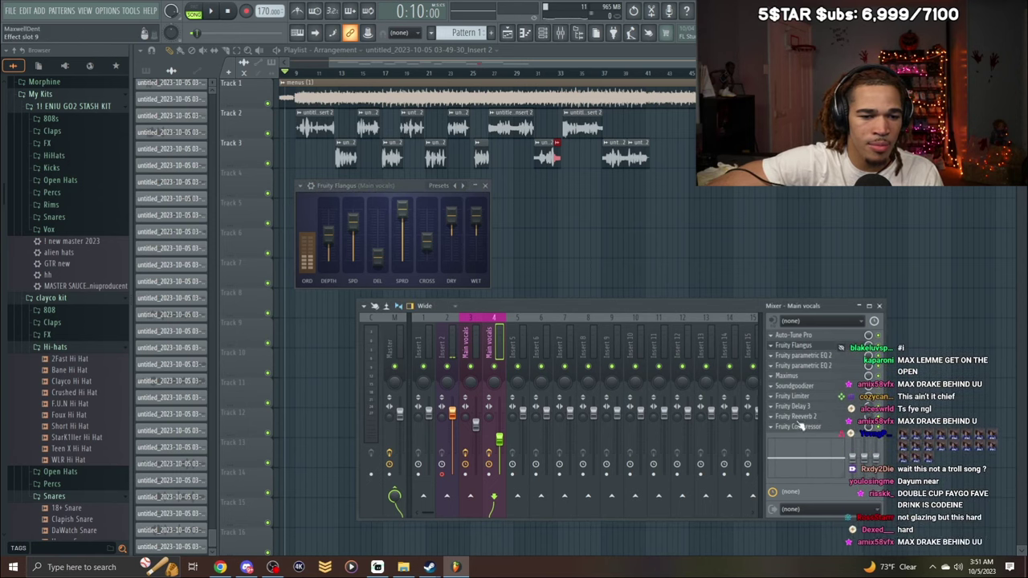
Record an ad-lib take on Track 4 from about bar 9 to about bar 41.5.
{"action": "key", "text": "space"}
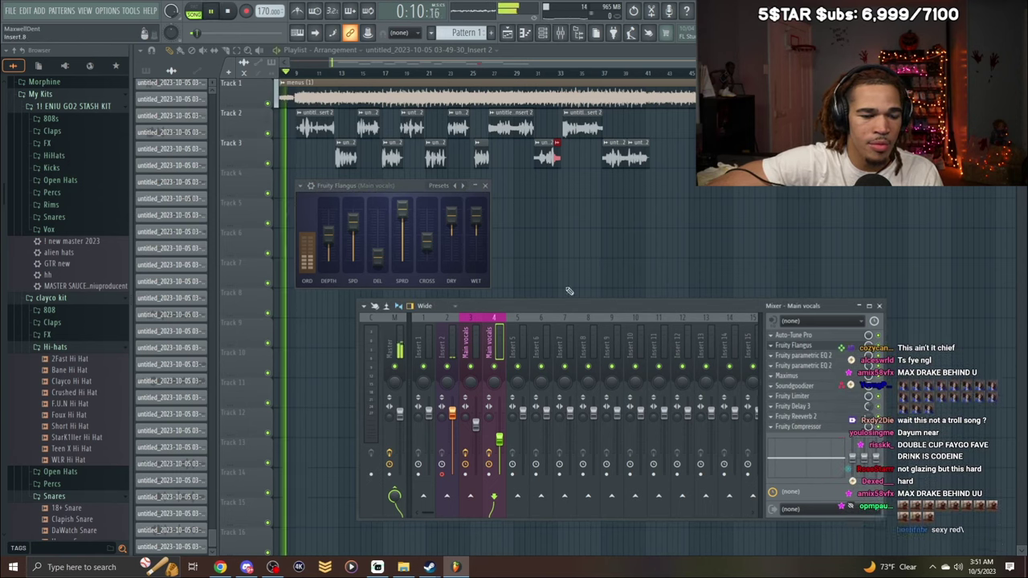
{"action": "left_click", "coordinate": [247, 13]}
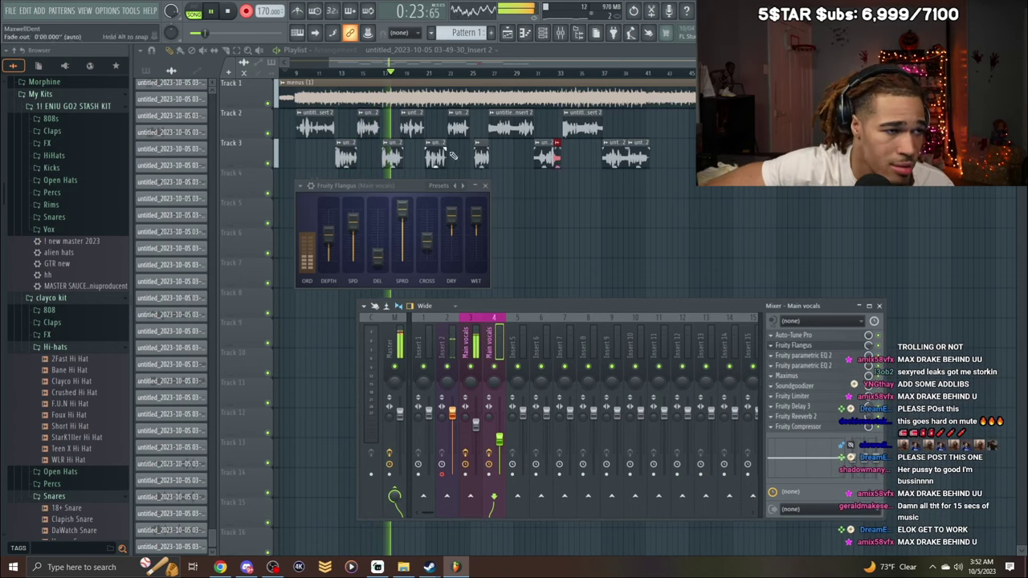
{"action": "left_click", "coordinate": [485, 186]}
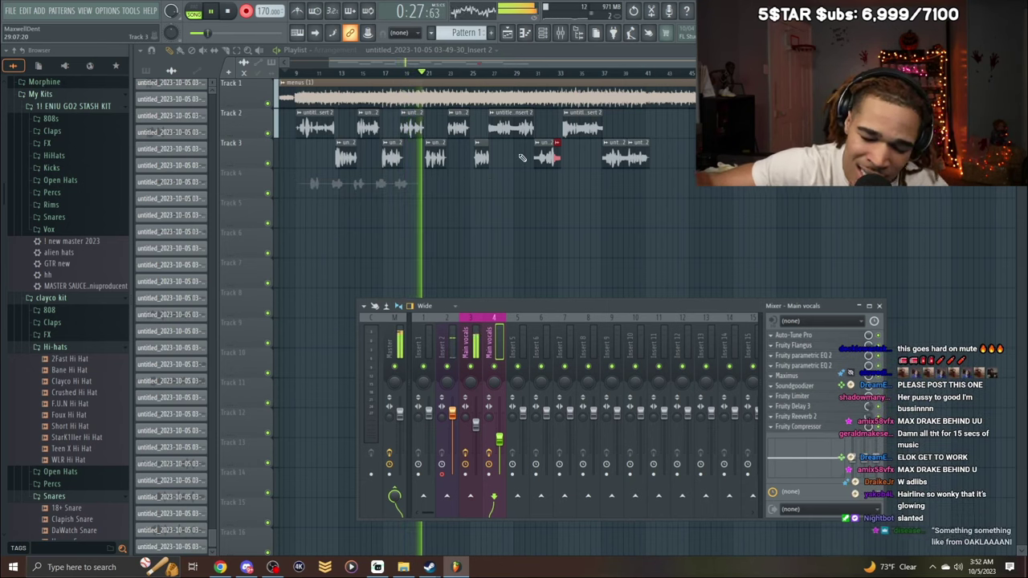
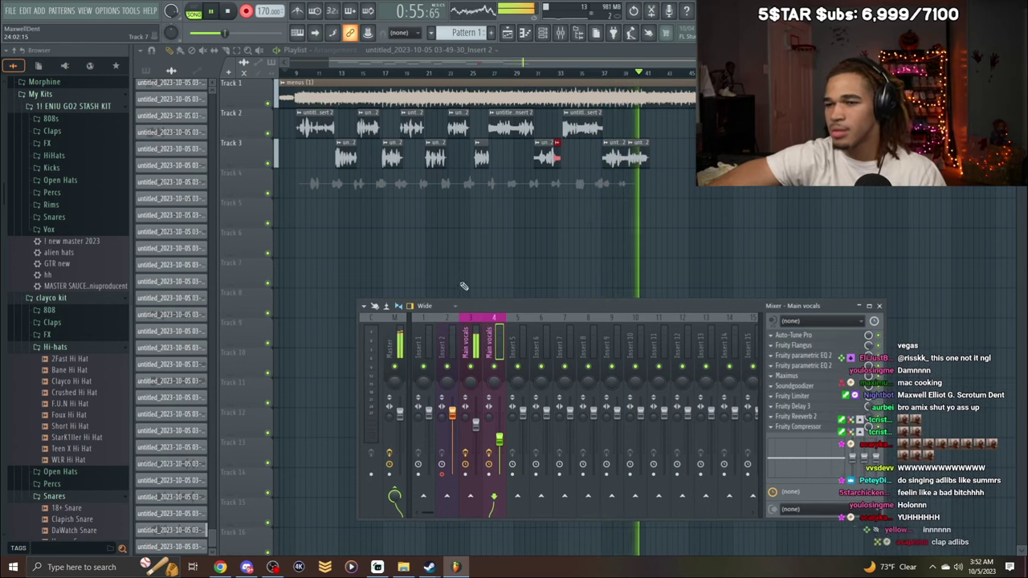
{"action": "key", "text": "space"}
Normalize the Track 4 ad-lib take, route it to mixer track 4, and play from about bar 8.
{"action": "double_click", "coordinate": [427, 184]}
{"action": "left_click", "coordinate": [318, 210]}
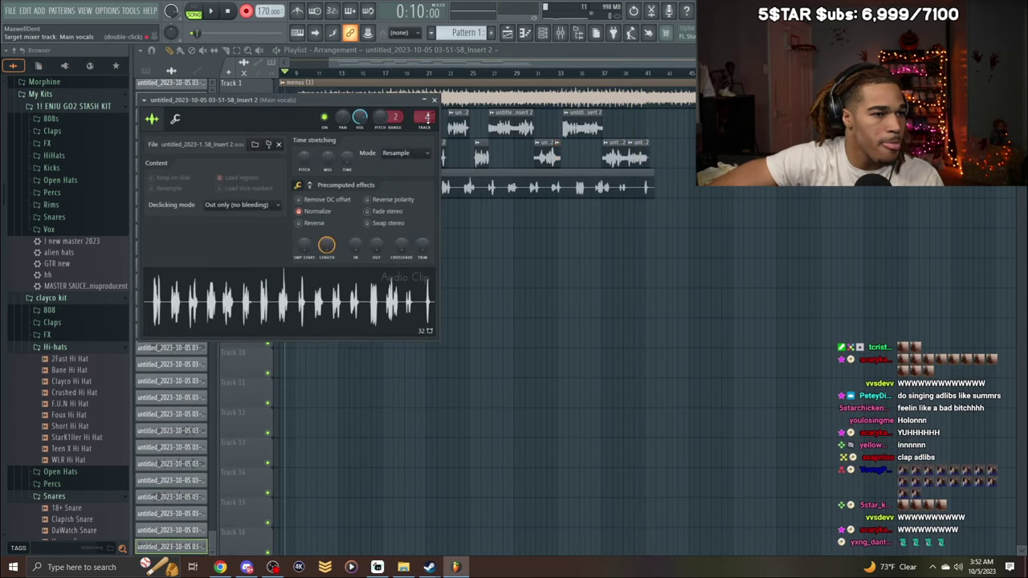
{"action": "key", "text": "space"}
{"action": "left_click", "coordinate": [433, 100]}
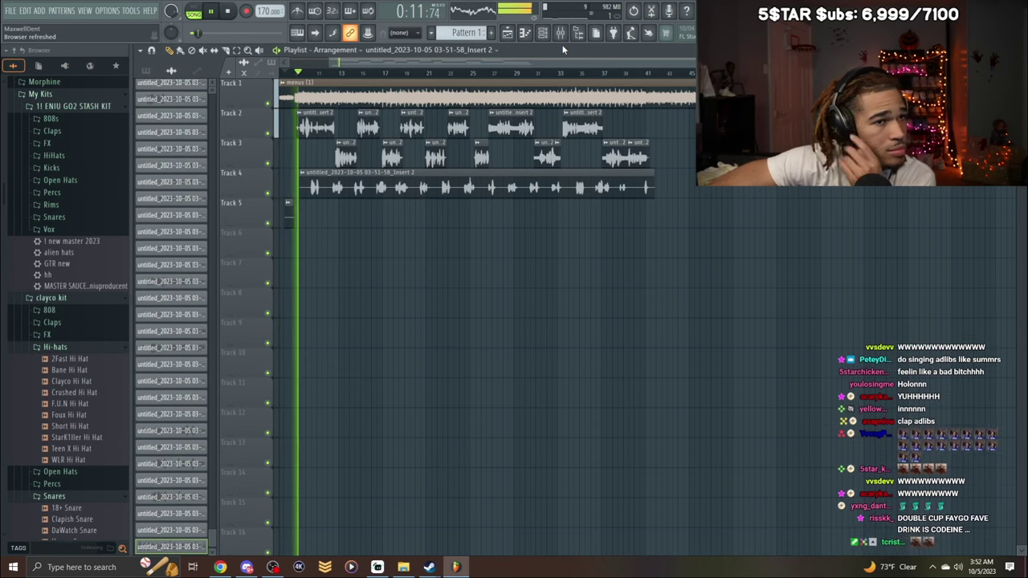
Lower Fruity Flangus's mix level on mixer track 4 and raise that track's volume slightly during playback.
{"action": "key", "text": "F9"}
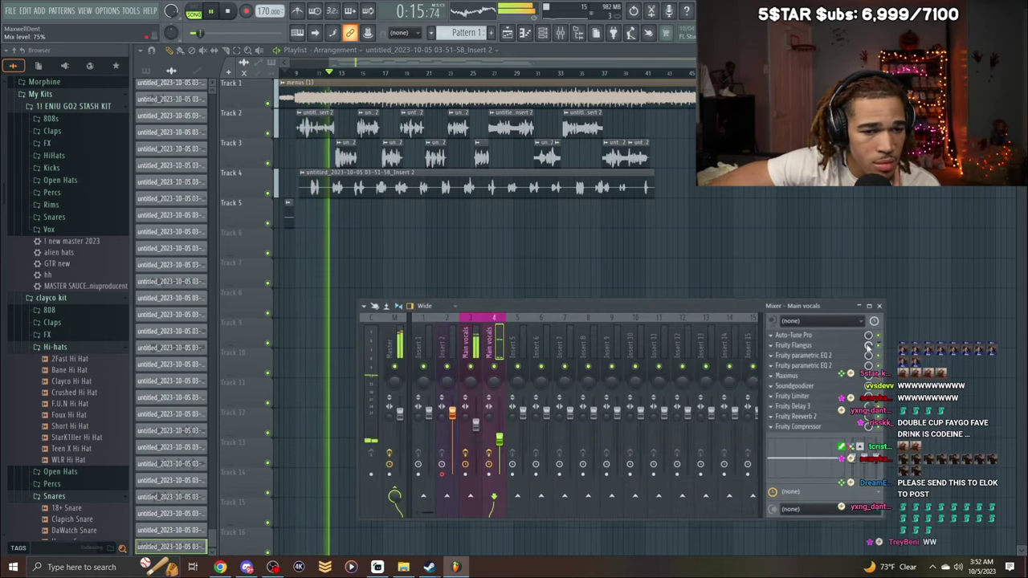
{"action": "left_click_drag", "start_coordinate": [867, 347], "coordinate": [867, 376]}
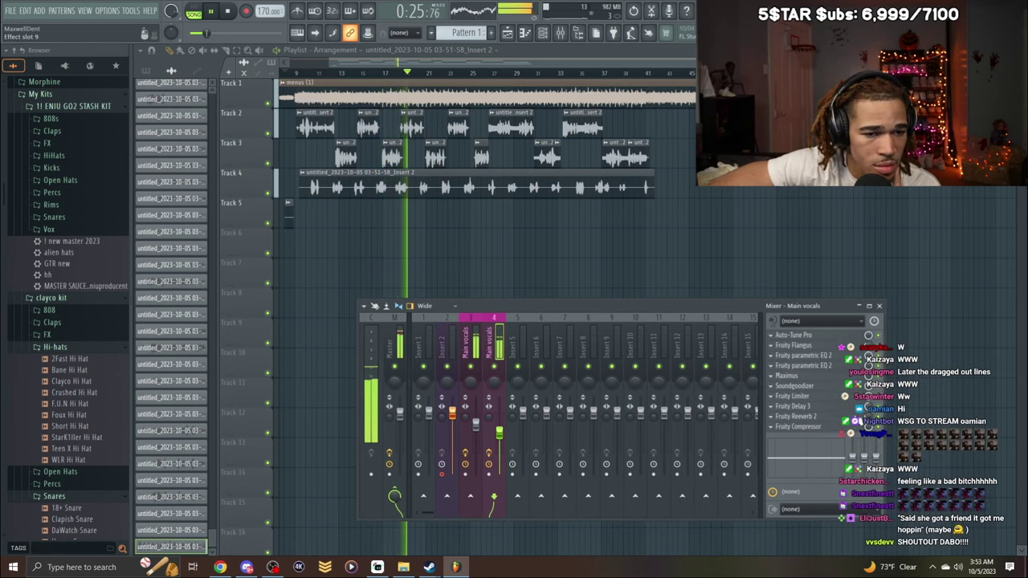
{"action": "left_click", "coordinate": [879, 306]}
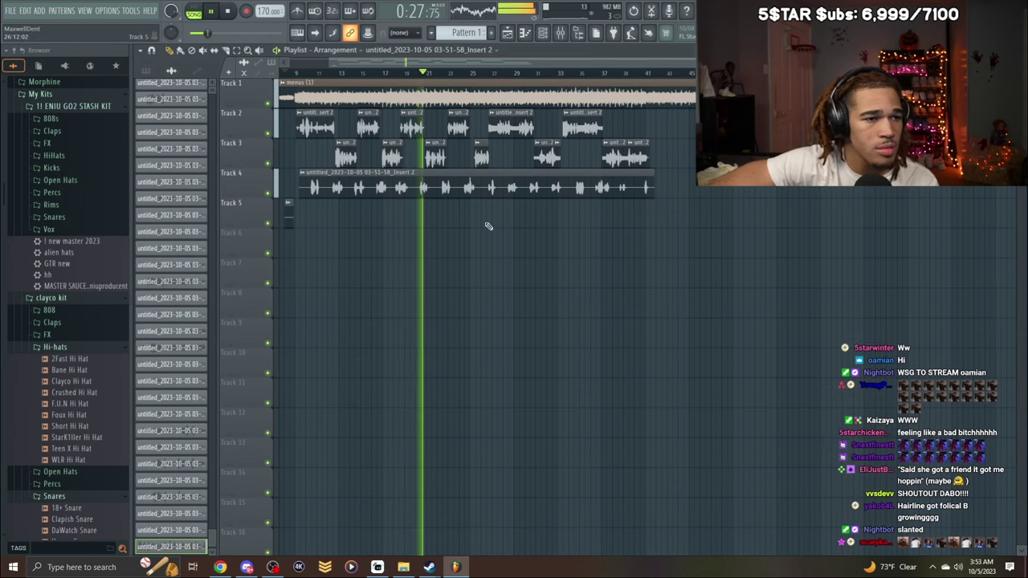
Remove the Track 4 ad-lib take and record a short new one from about bar 9 to about bar 10.
{"action": "key", "text": "space"}
{"action": "key", "text": "space"}
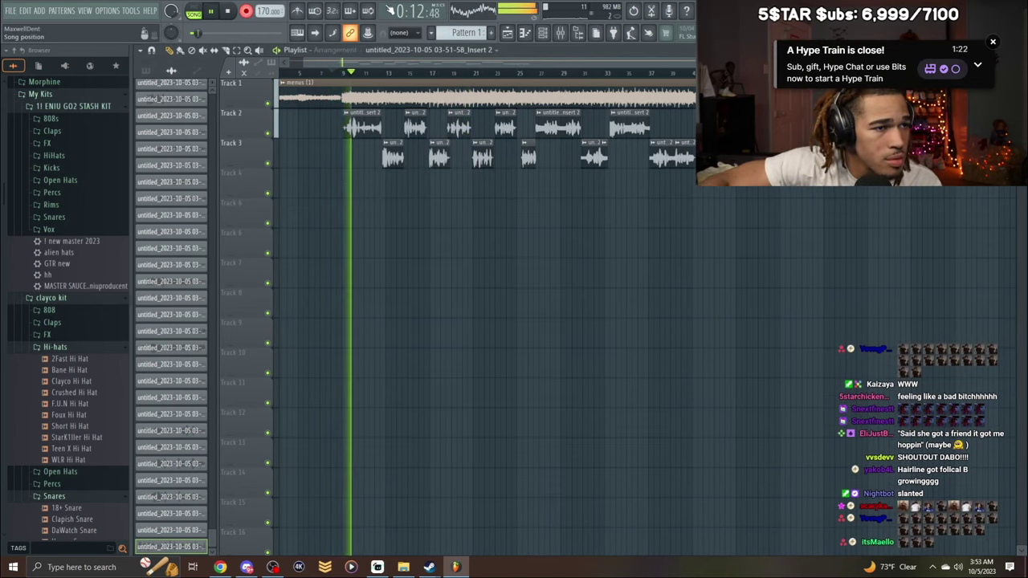
{"action": "key", "text": "space"}
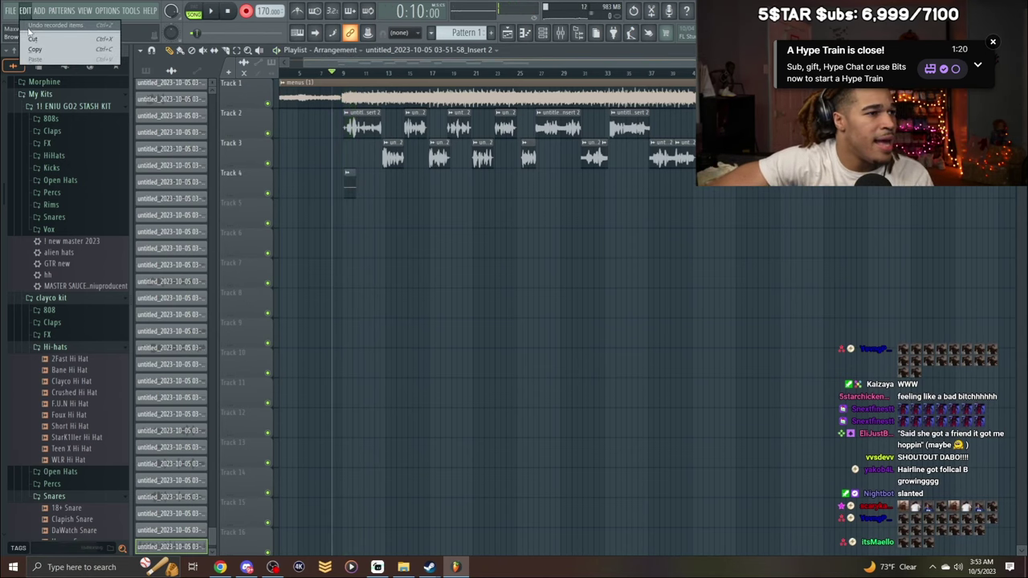
Undo the short ad-lib recording to restore the long Track 4 take, and mute that take.
{"action": "key", "text": "ctrl+z"}
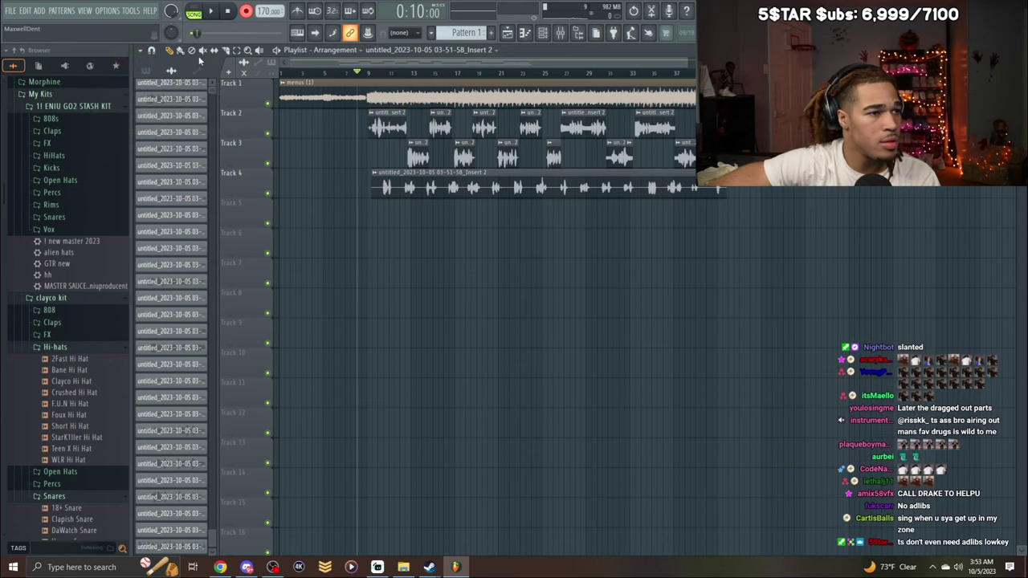
{"action": "left_click", "coordinate": [202, 50]}
{"action": "left_click", "coordinate": [516, 190]}
During playback, set Fruity Delay 3's mix level on mixer track 3 to about 19%.
{"action": "left_click", "coordinate": [560, 33]}
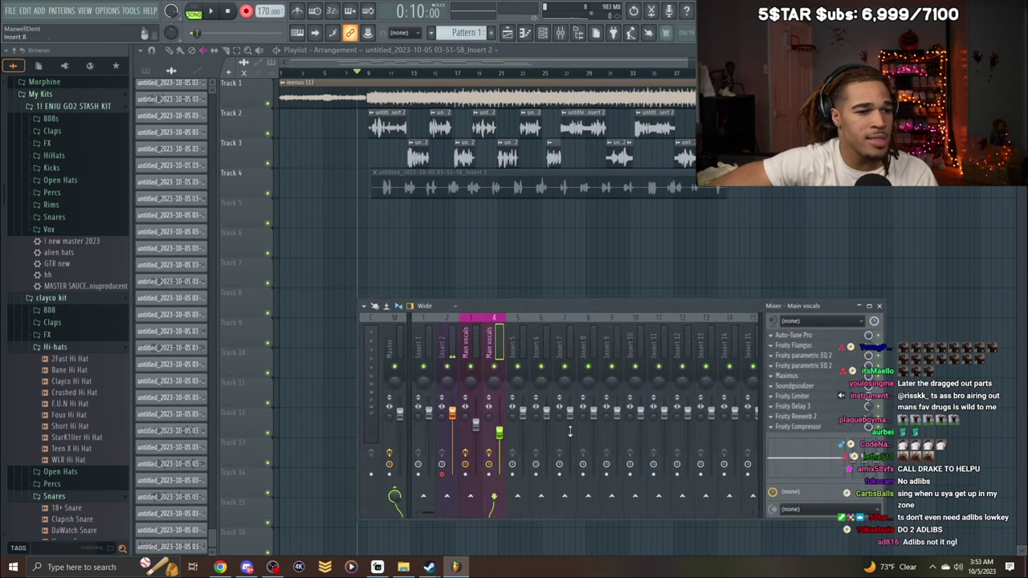
{"action": "key", "text": "space"}
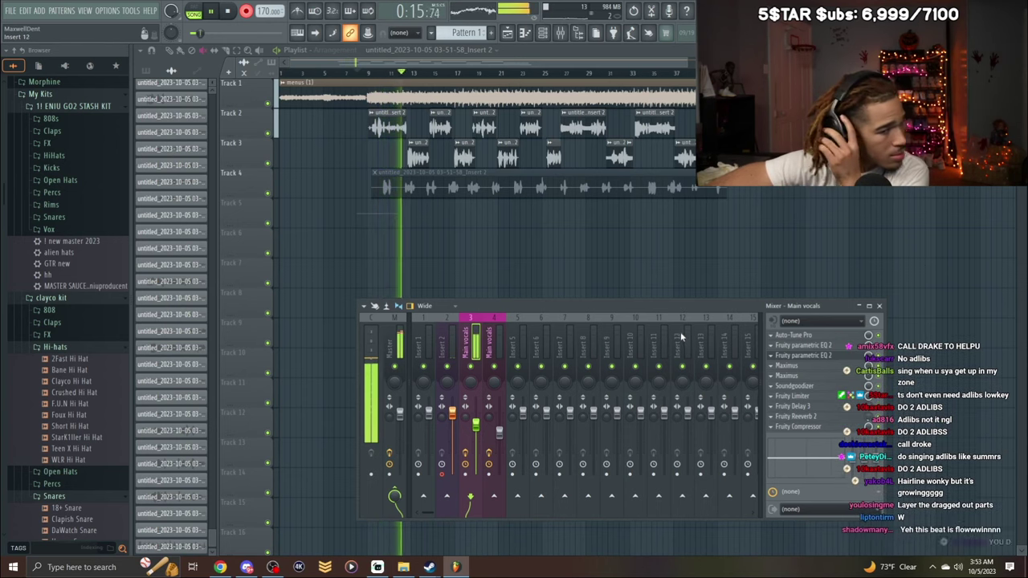
{"action": "left_click", "coordinate": [498, 361]}
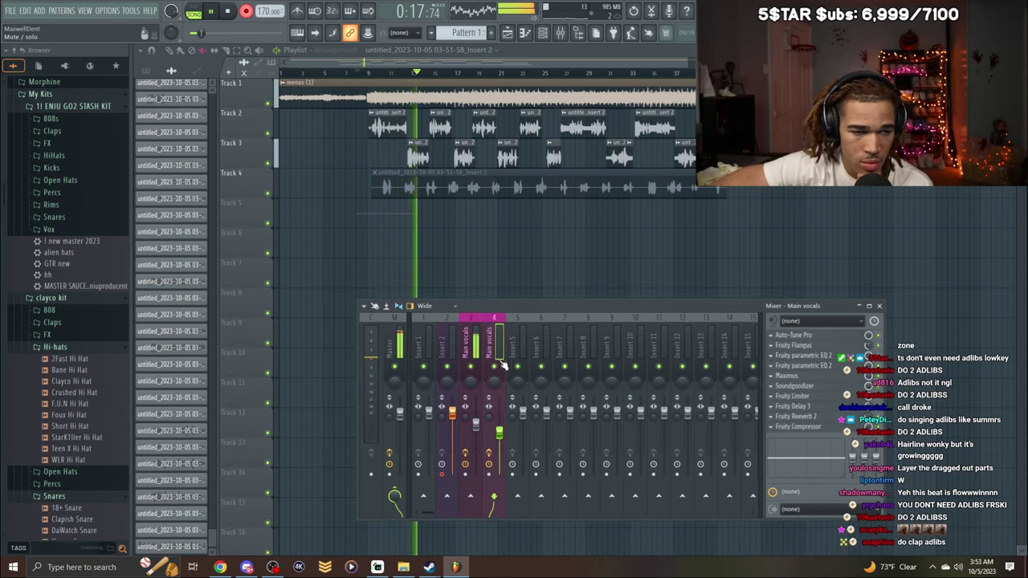
{"action": "left_click", "coordinate": [476, 344]}
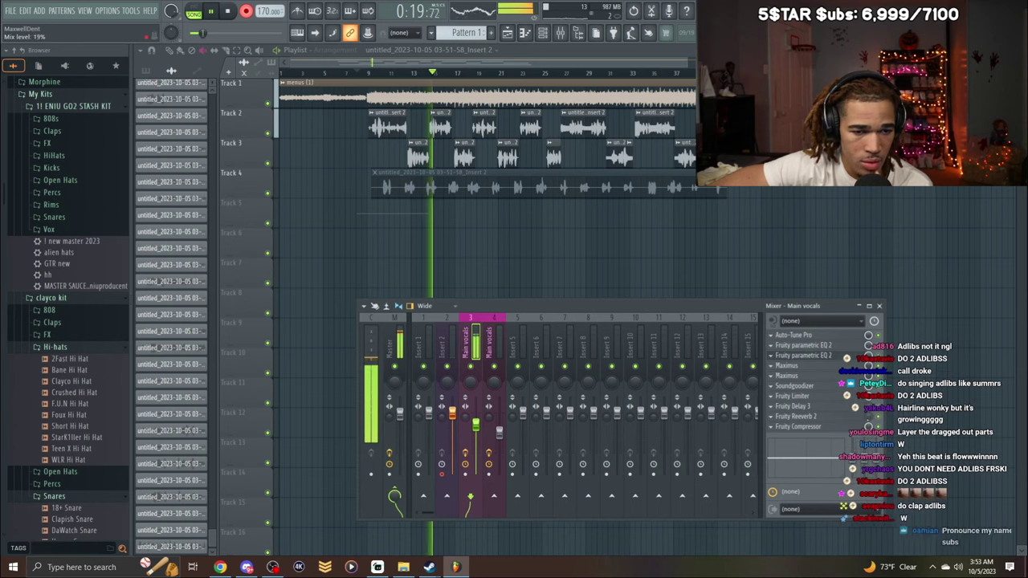
{"action": "left_click_drag", "start_coordinate": [868, 411], "coordinate": [867, 416]}
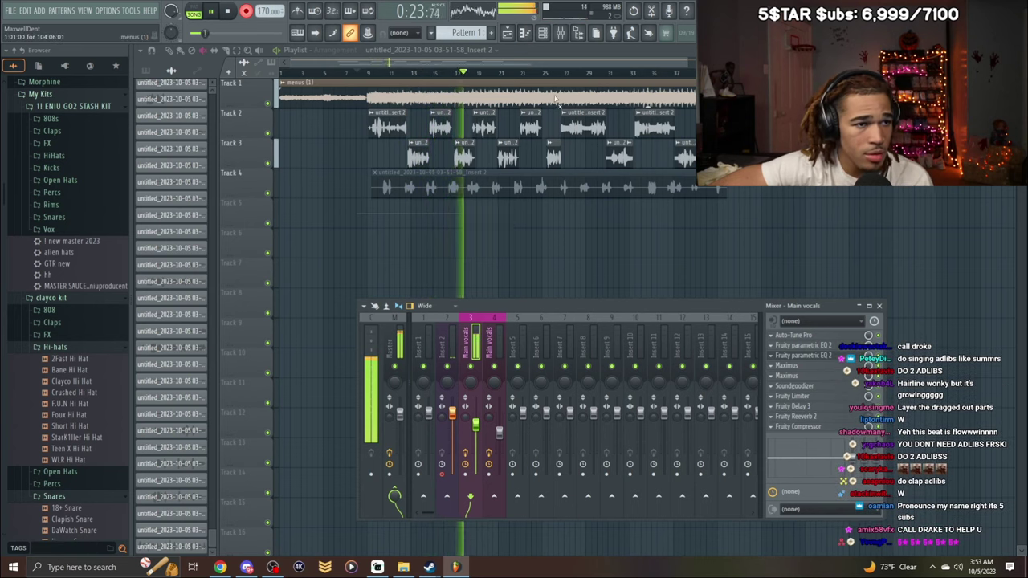
Move the playback start to about bar 15 and delete the clips on Tracks 4 and 5.
{"action": "key", "text": "space"}
{"action": "left_click", "coordinate": [436, 71]}
{"action": "key", "text": "space"}
{"action": "right_click", "coordinate": [456, 209]}
{"action": "right_click", "coordinate": [452, 186]}
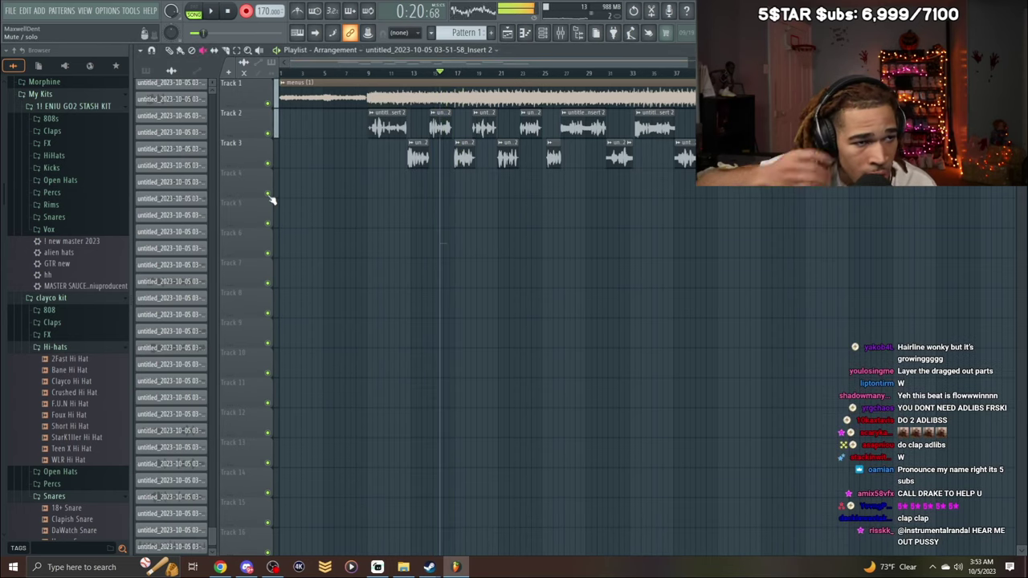
Record a short ad-lib take from about bar 15 and normalize the take on Track 5.
{"action": "key", "text": "space"}
{"action": "key", "text": "space"}
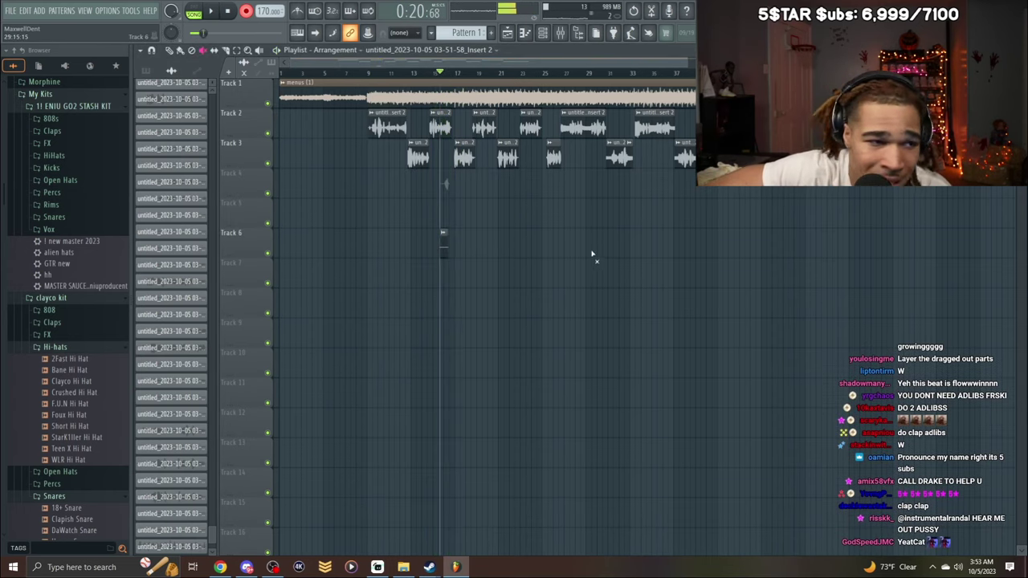
{"action": "key", "text": "space"}
{"action": "right_click", "coordinate": [444, 250]}
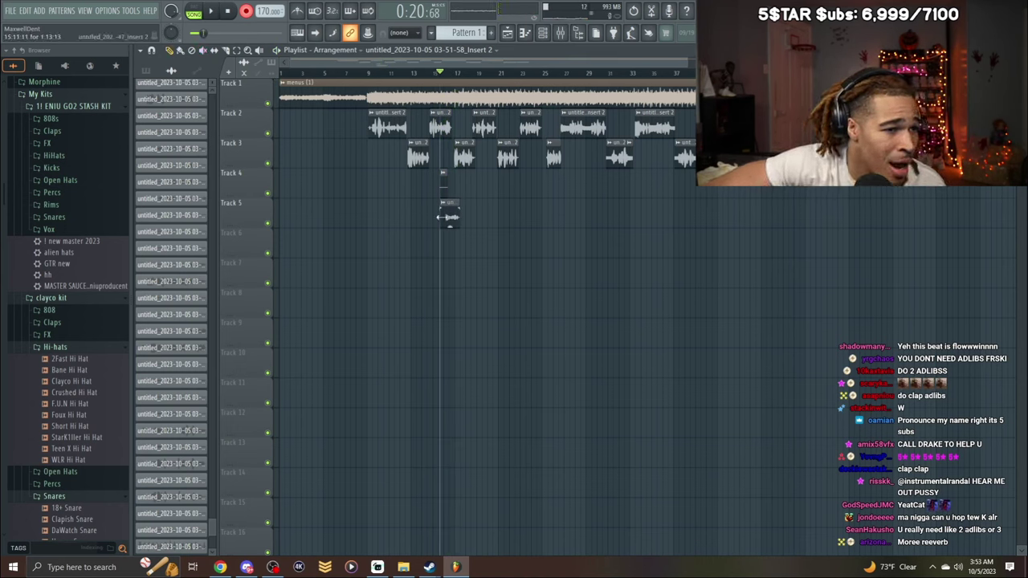
{"action": "double_click", "coordinate": [449, 217]}
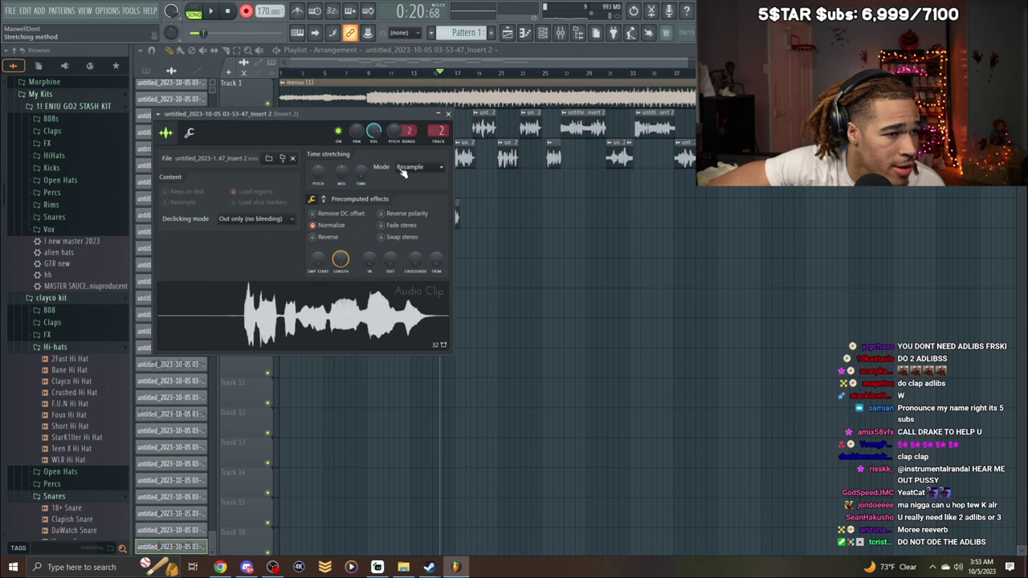
{"action": "left_click", "coordinate": [448, 113]}
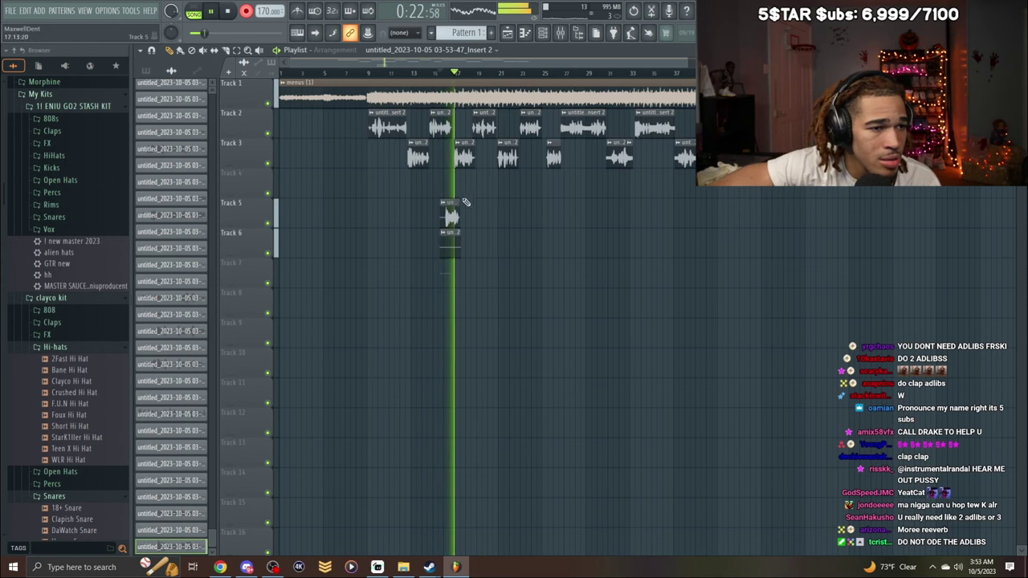
Delete the clips on Tracks 5 and 6 and record a new short ad-lib on Track 4 from about bar 15.
{"action": "left_click_drag", "start_coordinate": [465, 203], "coordinate": [438, 274]}
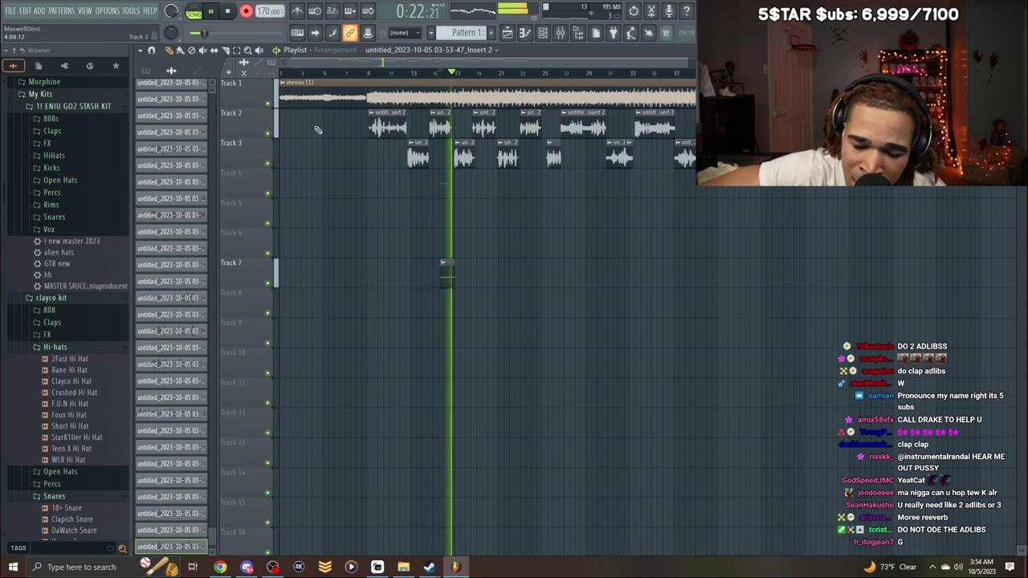
{"action": "key", "text": "space"}
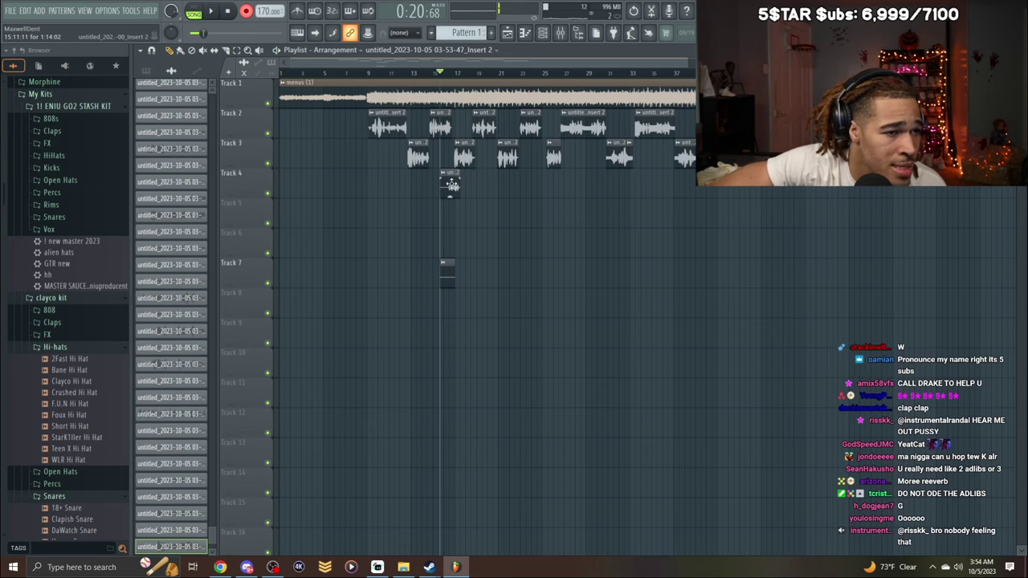
Normalize the new Track 4 ad-lib and route it to mixer track 4.
{"action": "double_click", "coordinate": [453, 185]}
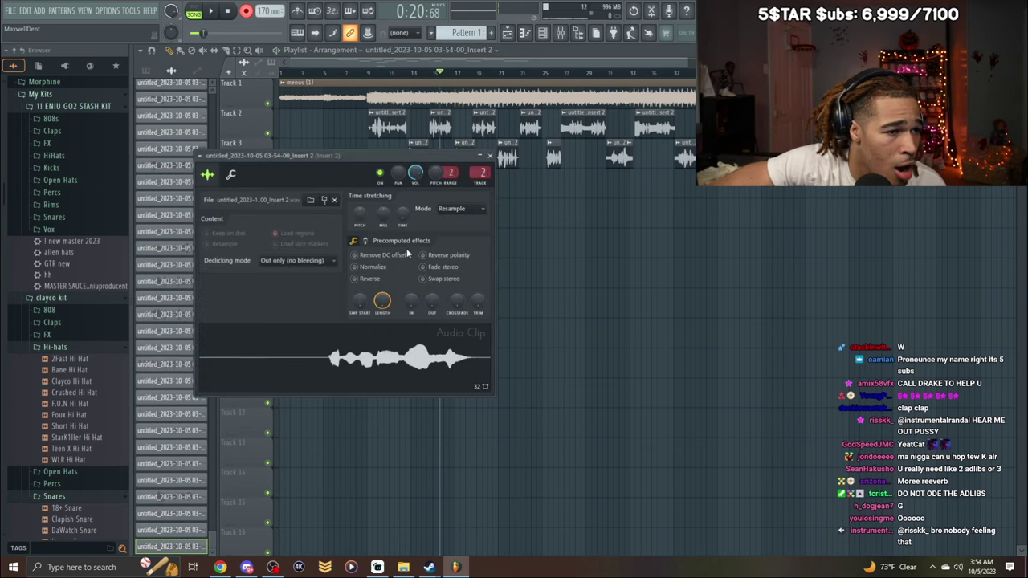
{"action": "key", "text": "space"}
{"action": "left_click", "coordinate": [489, 156]}
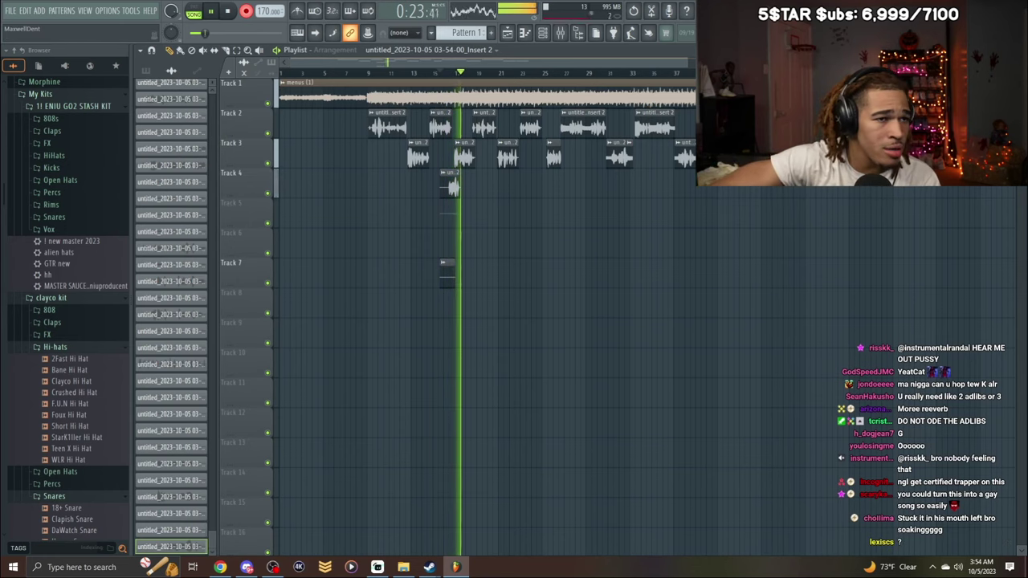
Lower mixer track 4's volume slightly while playing the ad-lib, and delete the empty clips below Track 4.
{"action": "left_click", "coordinate": [560, 34]}
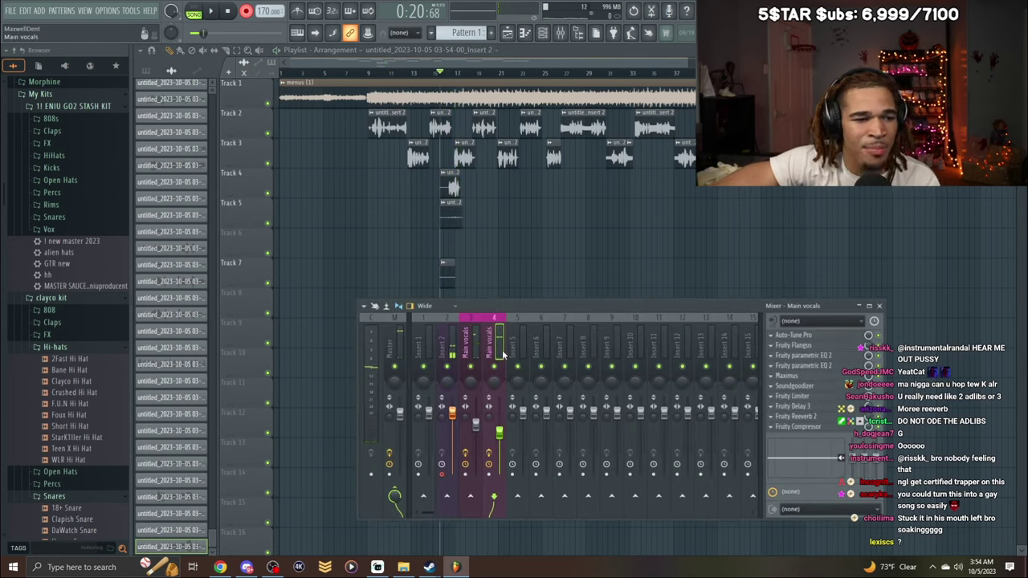
{"action": "key", "text": "space"}
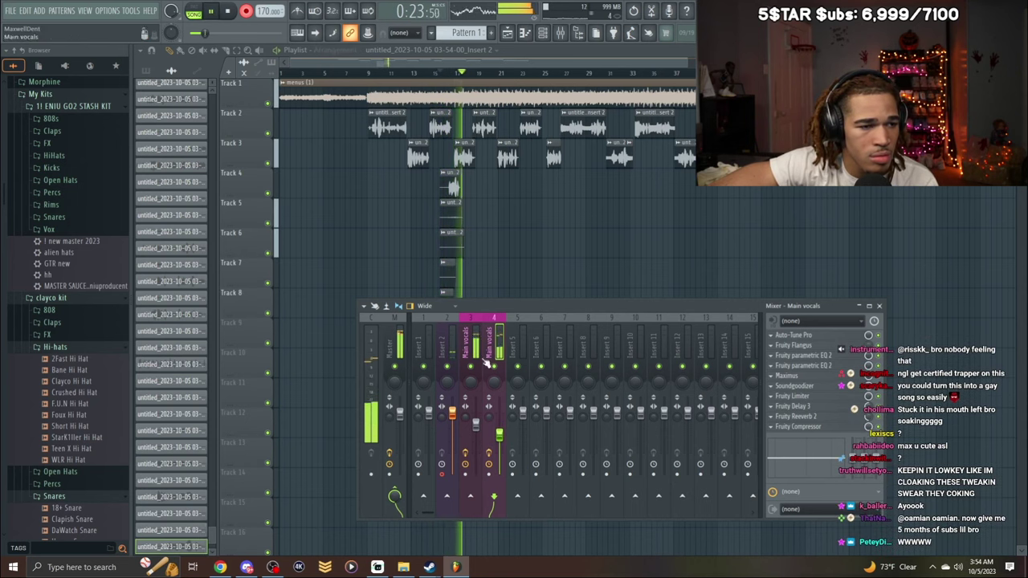
{"action": "key", "text": "space"}
{"action": "key", "text": "F9"}
{"action": "key", "text": "space"}
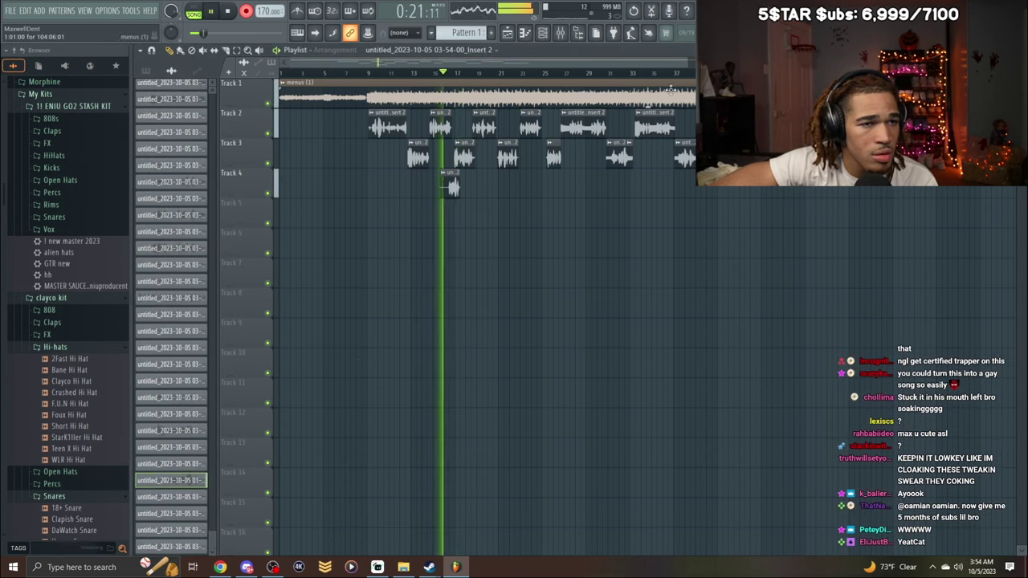
Replay the ad-lib from about bar 15 and set mixer track 4's volume to about 59%.
{"action": "scroll", "coordinate": [393, 61], "scroll_direction": "up", "scroll_amount": 3}
{"action": "scroll", "coordinate": [393, 60], "scroll_direction": "down", "scroll_amount": 3}
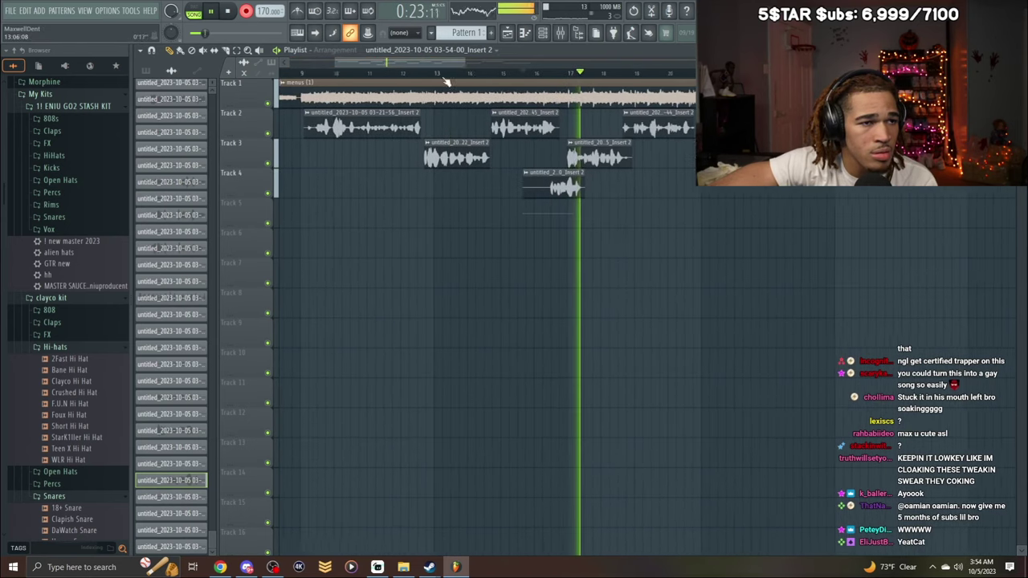
{"action": "key", "text": "space"}
{"action": "key", "text": "F9"}
{"action": "key", "text": "space"}
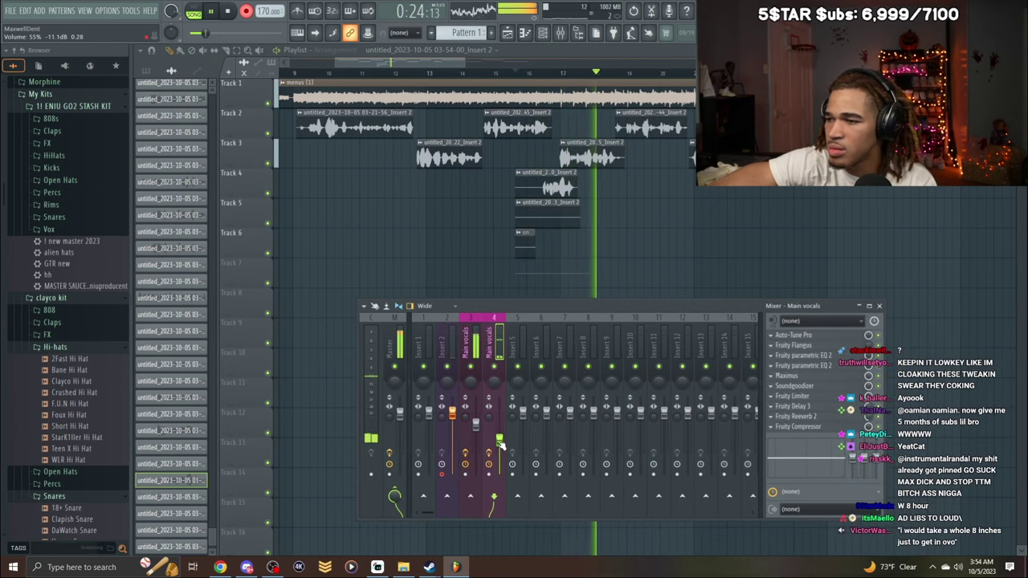
{"action": "key", "text": "space"}
{"action": "key", "text": "space"}
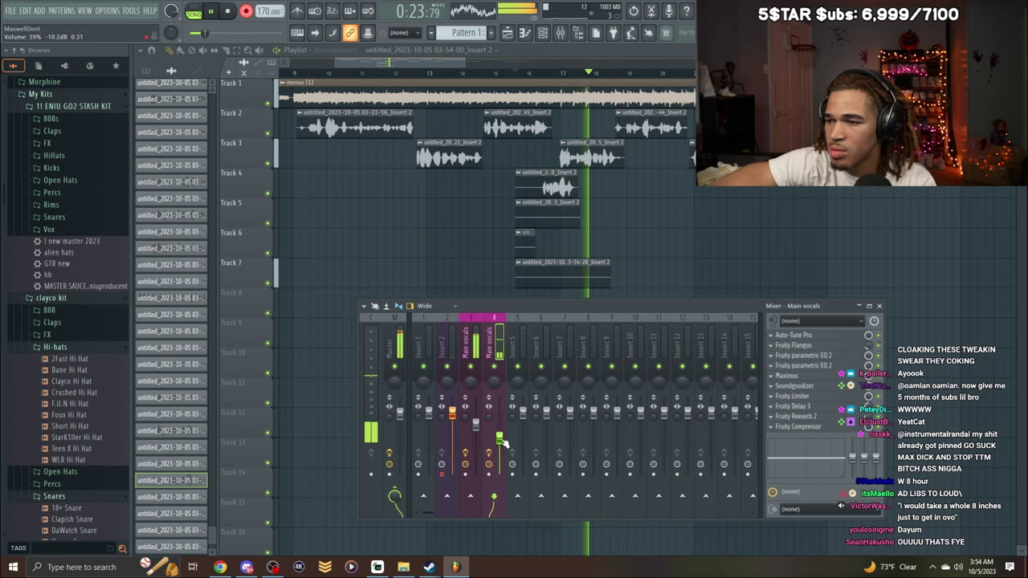
Delete the empty recorded clips on Tracks 5, 6 and 7.
{"action": "right_click", "coordinate": [542, 218]}
{"action": "right_click", "coordinate": [531, 240]}
{"action": "right_click", "coordinate": [530, 270]}
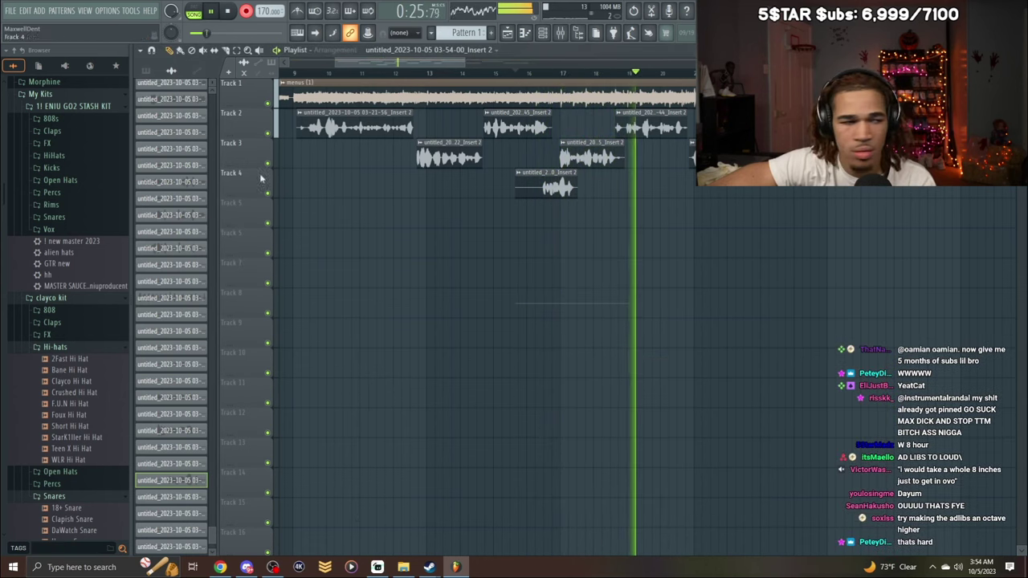
Record an ad-lib take on Track 6 from about bar 9 to about bar 13.
{"action": "left_click", "coordinate": [295, 74]}
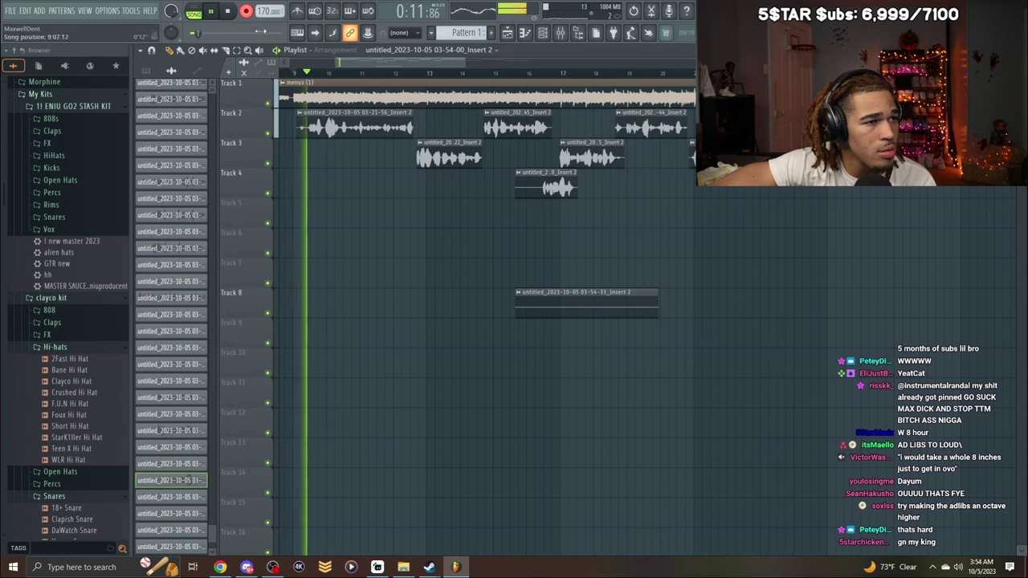
{"action": "left_click", "coordinate": [247, 11]}
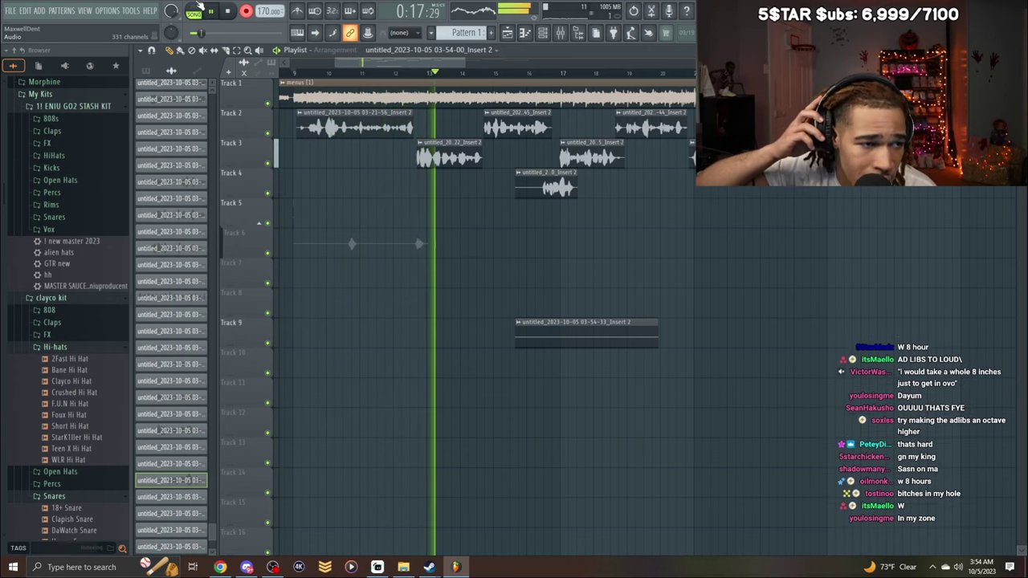
{"action": "key", "text": "space"}
Normalize the Track 6 ad-lib take and route it to mixer track 4.
{"action": "double_click", "coordinate": [311, 255]}
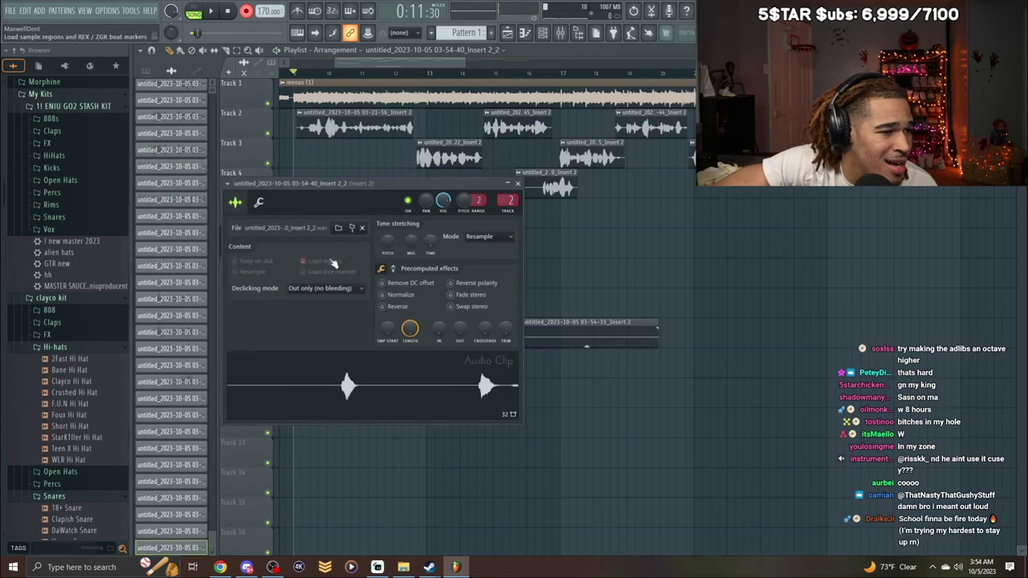
{"action": "key", "text": "space"}
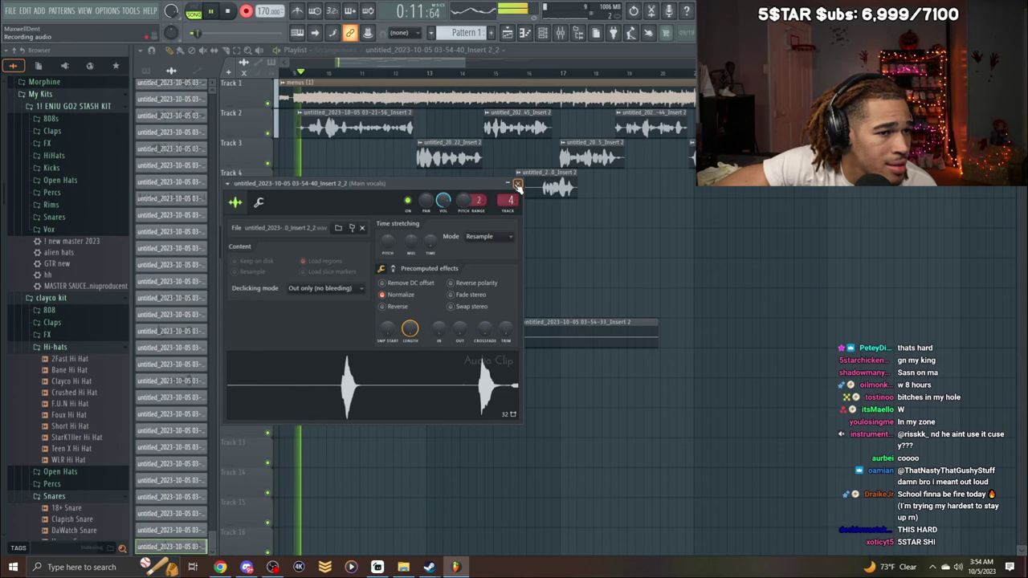
{"action": "left_click", "coordinate": [518, 183]}
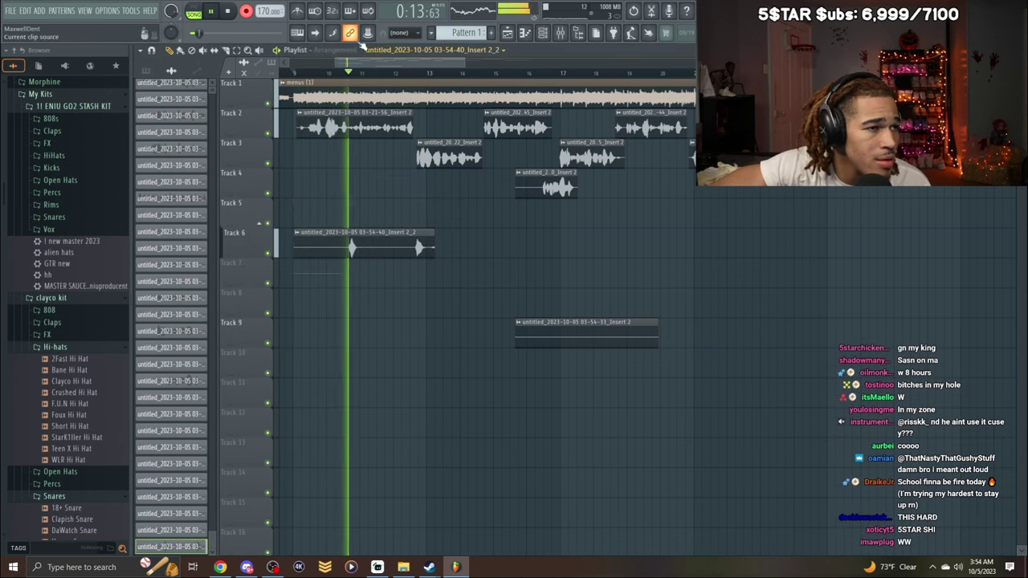
Delete the Track 6 ad-lib take and move the playback start to the beginning of the song.
{"action": "key", "text": "space"}
{"action": "right_click", "coordinate": [353, 248]}
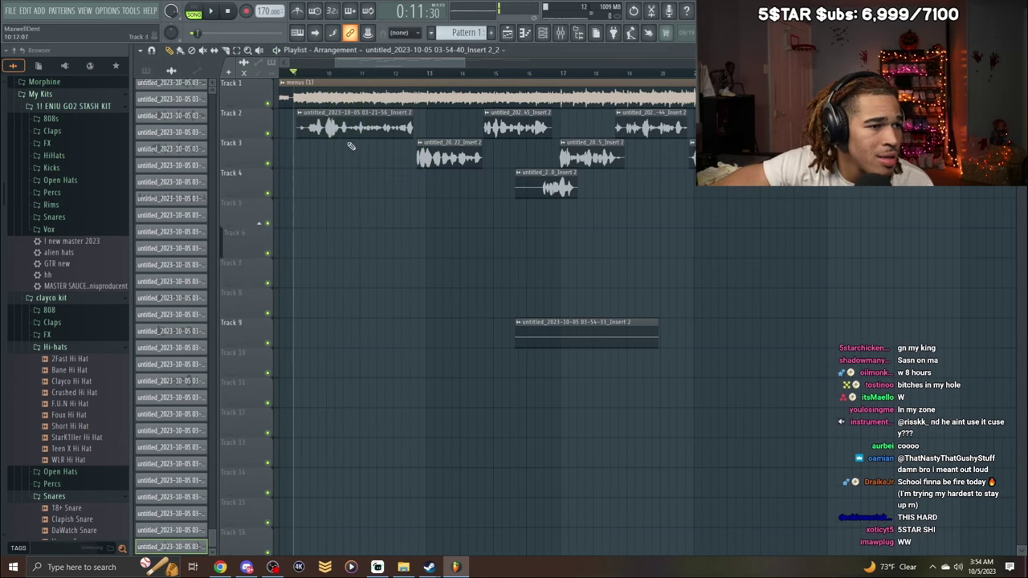
{"action": "left_click_drag", "start_coordinate": [351, 63], "coordinate": [103, 80]}
{"action": "left_click", "coordinate": [286, 74]}
Record an ad-lib take on Track 5 from bar 1 to about bar 13, discarding the first short attempt.
{"action": "key", "text": "space"}
{"action": "left_click", "coordinate": [246, 11]}
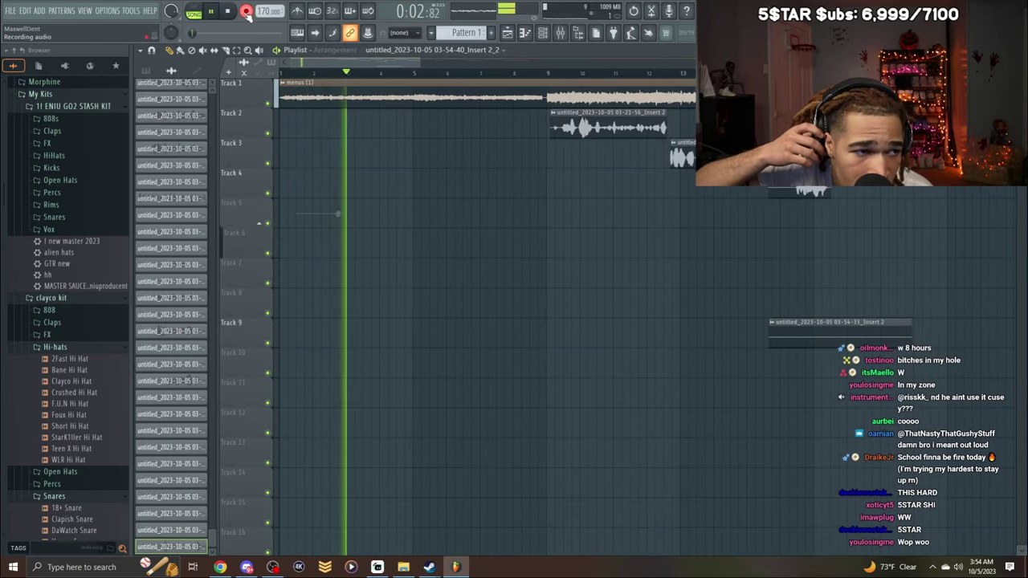
{"action": "key", "text": "space"}
{"action": "key", "text": "space"}
{"action": "right_click", "coordinate": [320, 217]}
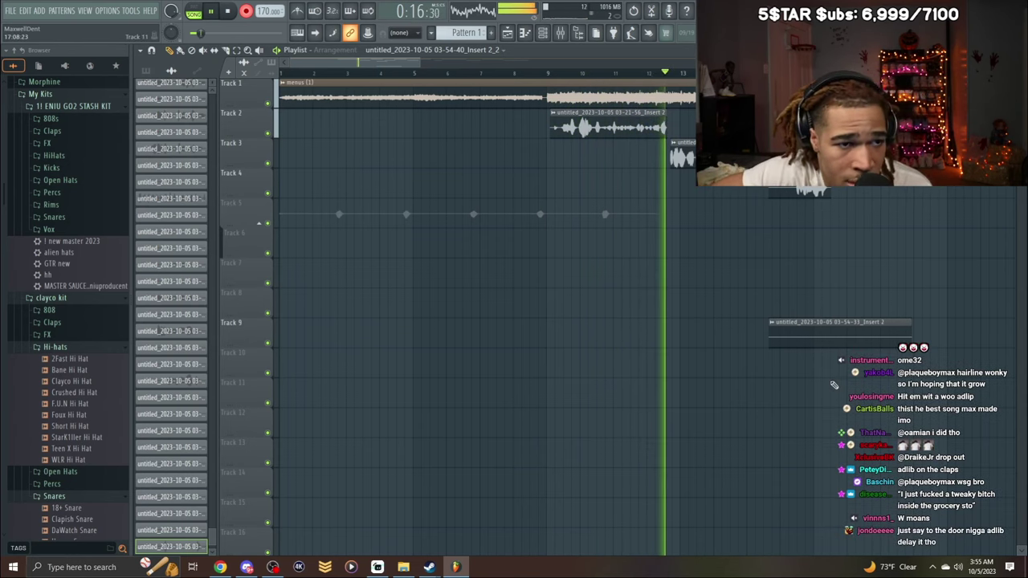
{"action": "key", "text": "space"}
Normalize the new Track 5 ad-lib take and route it to mixer track 4.
{"action": "double_click", "coordinate": [606, 220]}
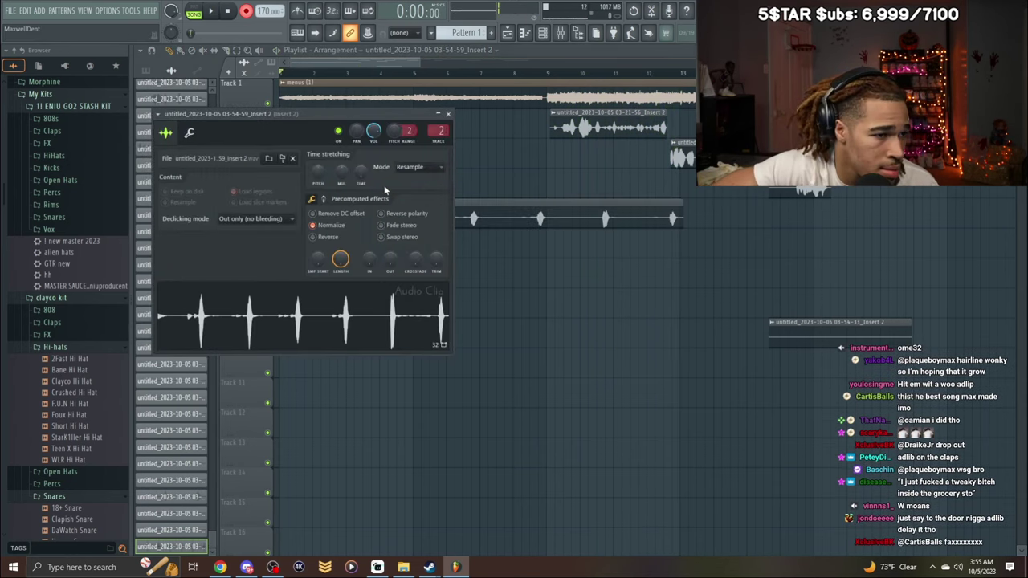
{"action": "left_click_drag", "start_coordinate": [434, 134], "coordinate": [433, 129]}
{"action": "left_click", "coordinate": [449, 113]}
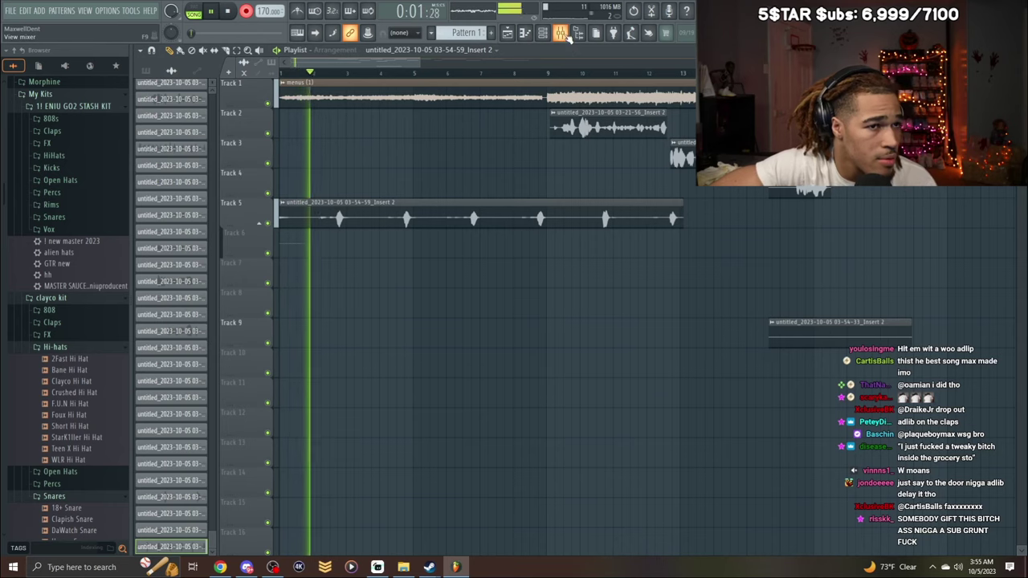
Set Fruity Delay 3's mix level on mixer track 4 to about 21% and delete the empty Track 6 clip.
{"action": "key", "text": "F9"}
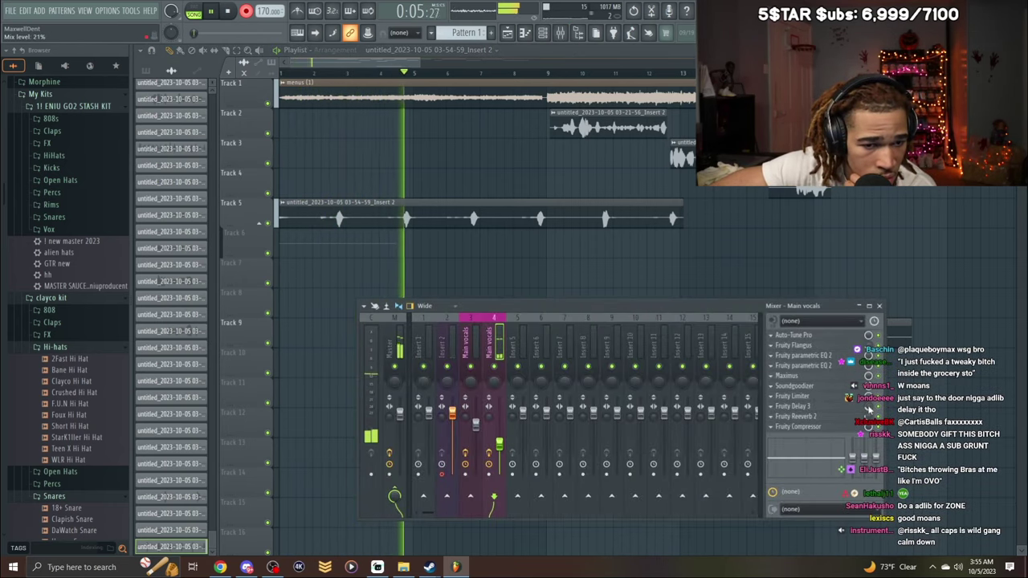
{"action": "key", "text": "F9"}
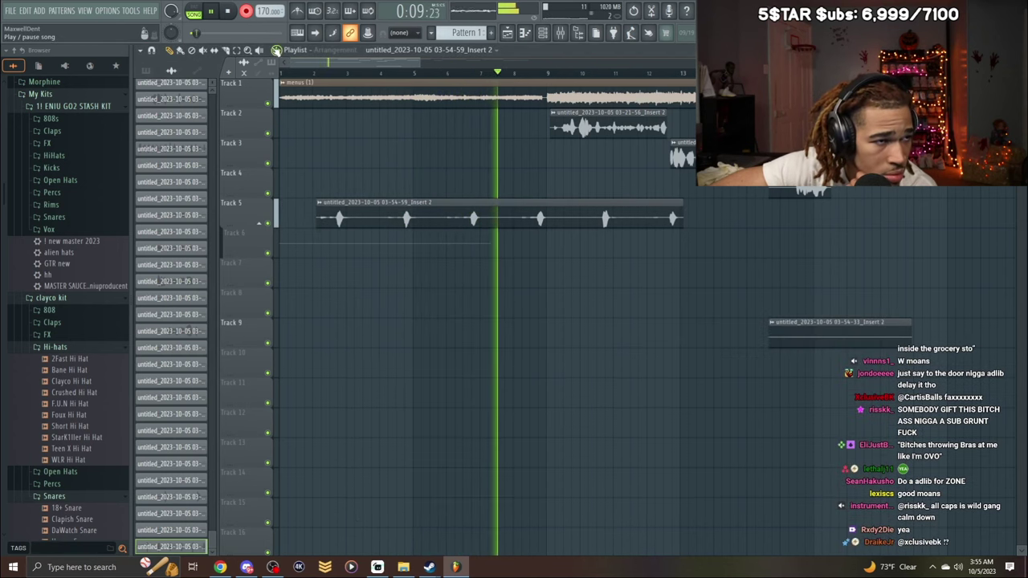
{"action": "right_click", "coordinate": [427, 249]}
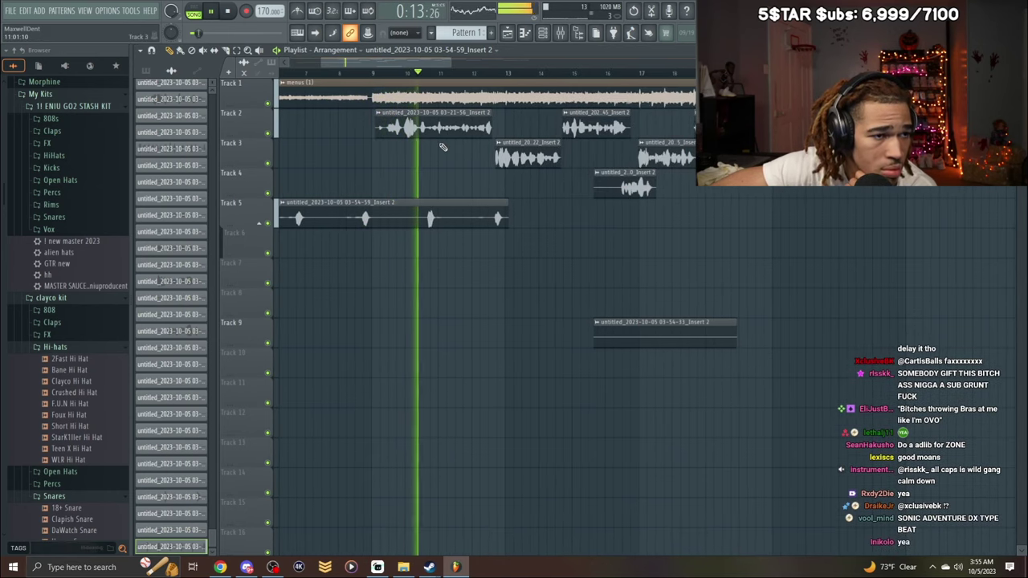
Trim the end of the Track 5 ad-lib take to about bar 9 and delete the empty Track 9 clip.
{"action": "left_click_drag", "start_coordinate": [506, 219], "coordinate": [374, 222]}
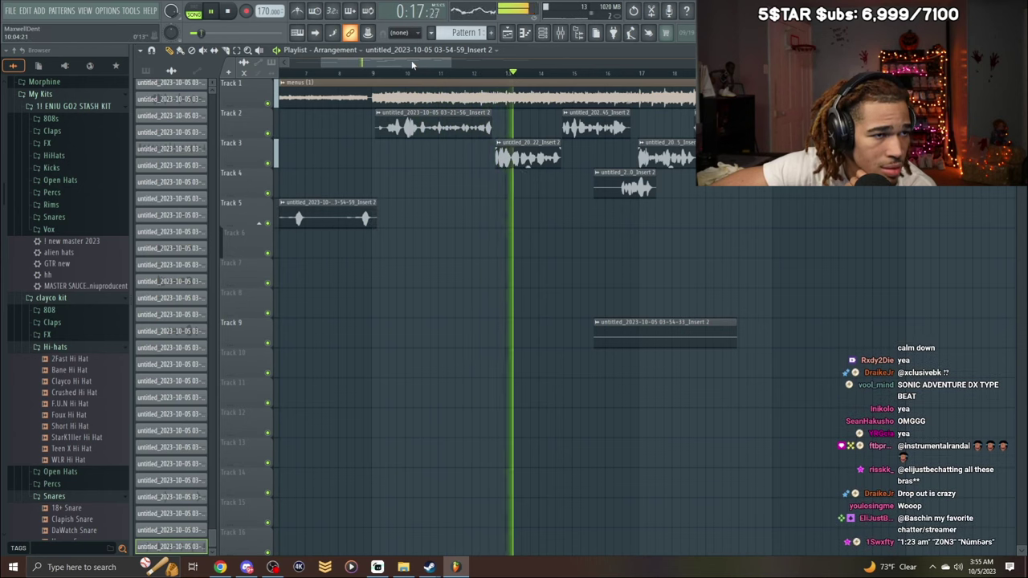
{"action": "key", "text": "space"}
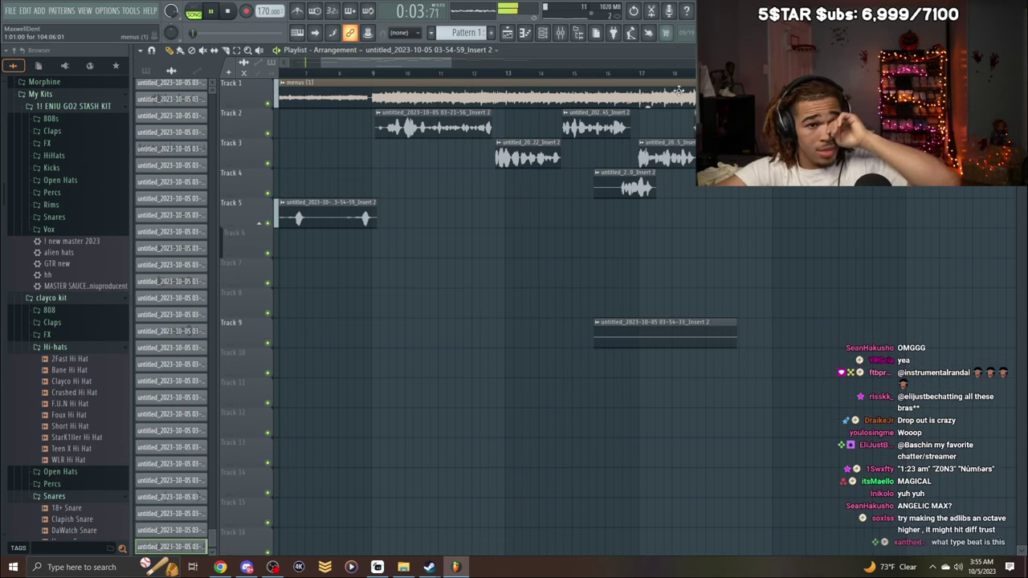
{"action": "scroll", "coordinate": [426, 95], "scroll_direction": "down", "scroll_amount": 3}
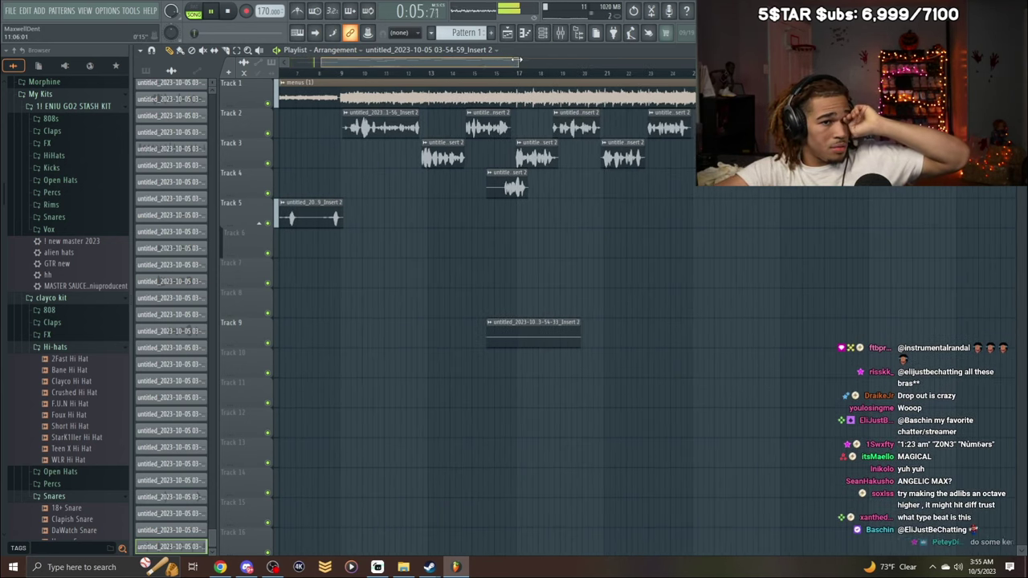
{"action": "right_click", "coordinate": [675, 329]}
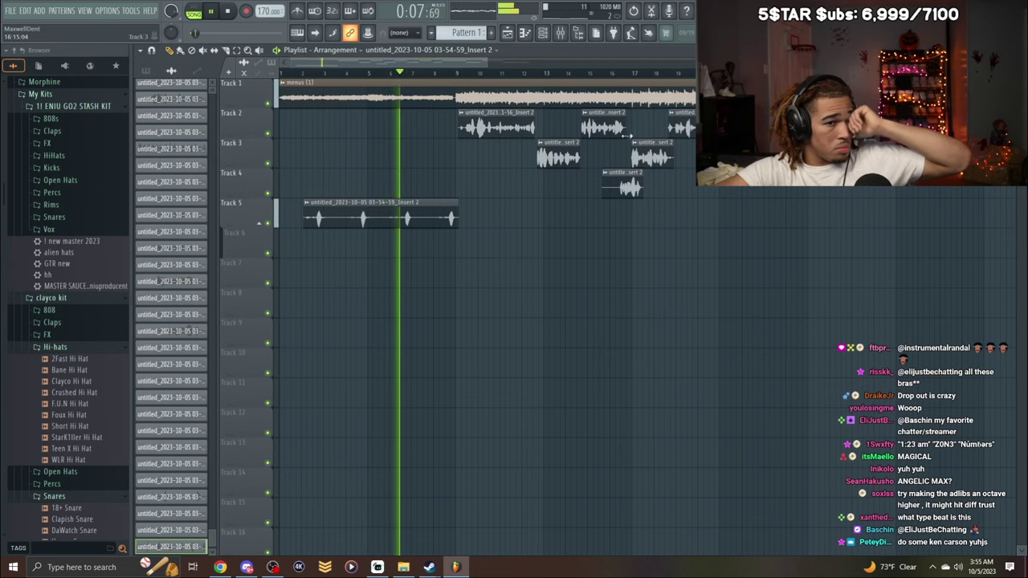
Slightly lower the main vocals' volume on mixer track 3 during playback.
{"action": "left_click", "coordinate": [561, 32]}
{"action": "left_click", "coordinate": [561, 33]}
{"action": "left_click", "coordinate": [562, 34]}
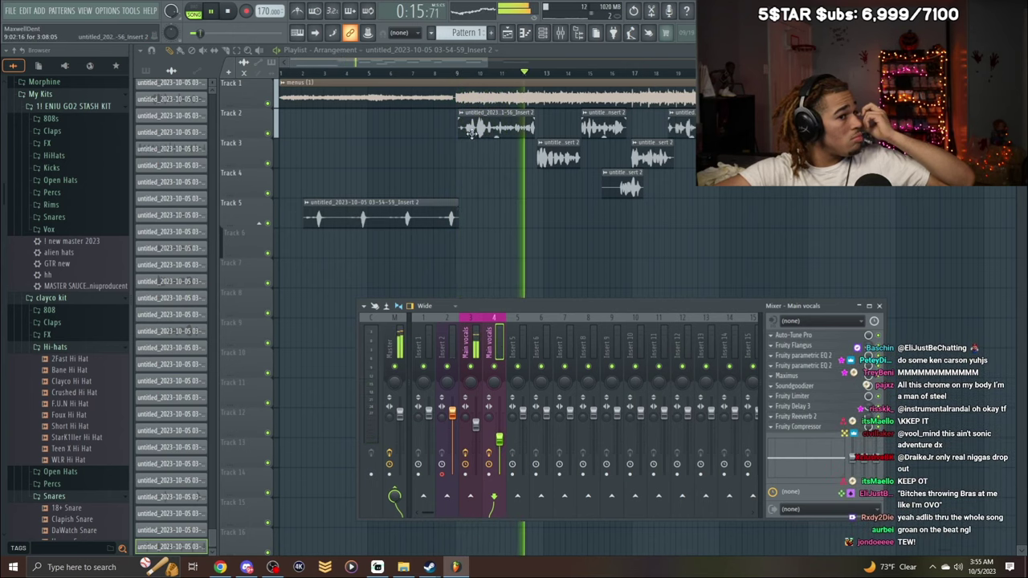
{"action": "mouse_move", "coordinate": [476, 425]}
{"action": "left_mouse_down"}
{"action": "mouse_move", "coordinate": [476, 436]}
{"action": "mouse_move", "coordinate": [475, 427]}
{"action": "left_mouse_up"}
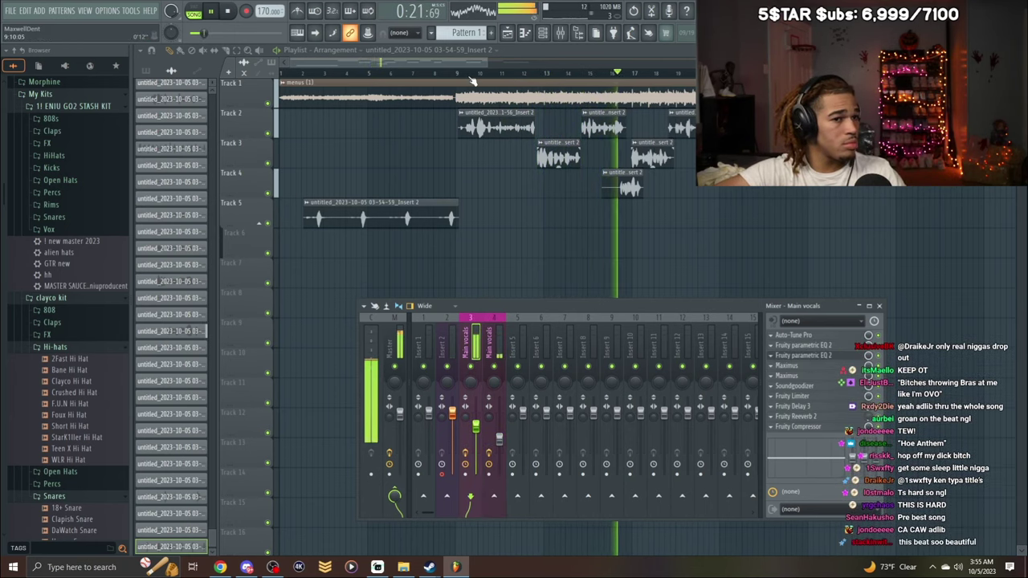
{"action": "key", "text": "F9"}
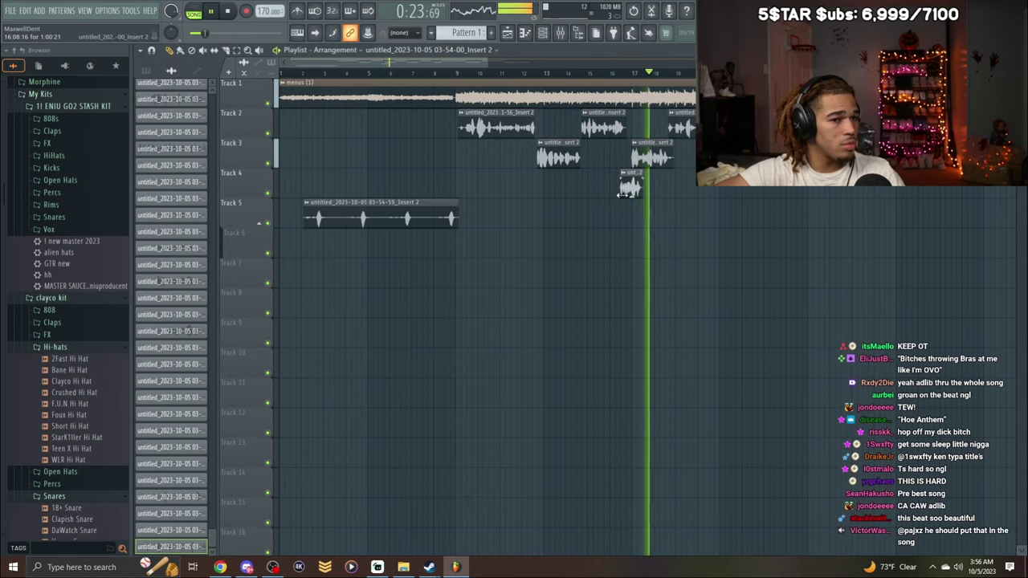
Trim the silent start off the Track 4 ad-lib clip near bar 16 and replay the verse from about bar 9.
{"action": "left_click_drag", "start_coordinate": [604, 194], "coordinate": [620, 193]}
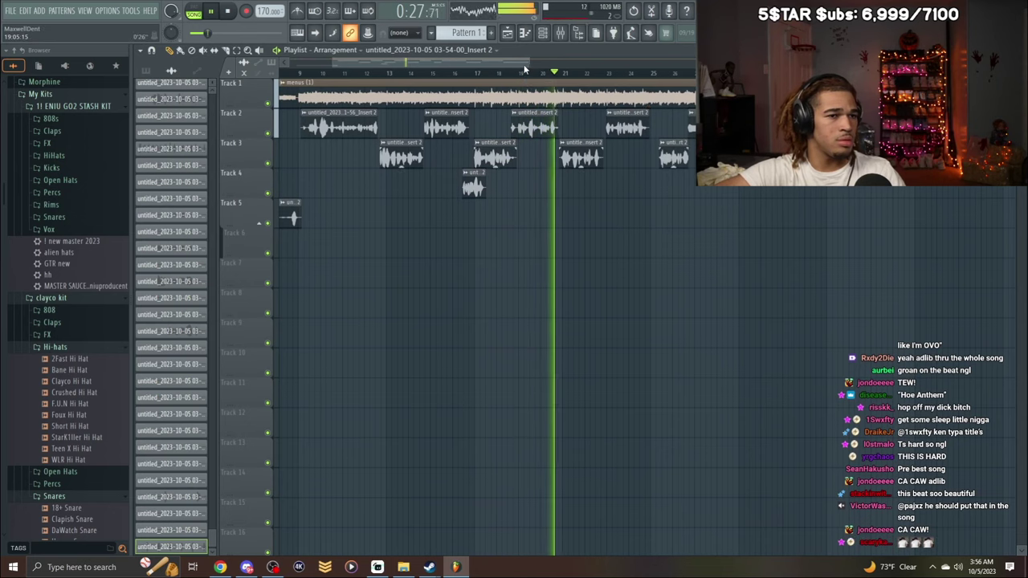
{"action": "key", "text": "space"}
{"action": "left_click", "coordinate": [341, 74]}
{"action": "key", "text": "space"}
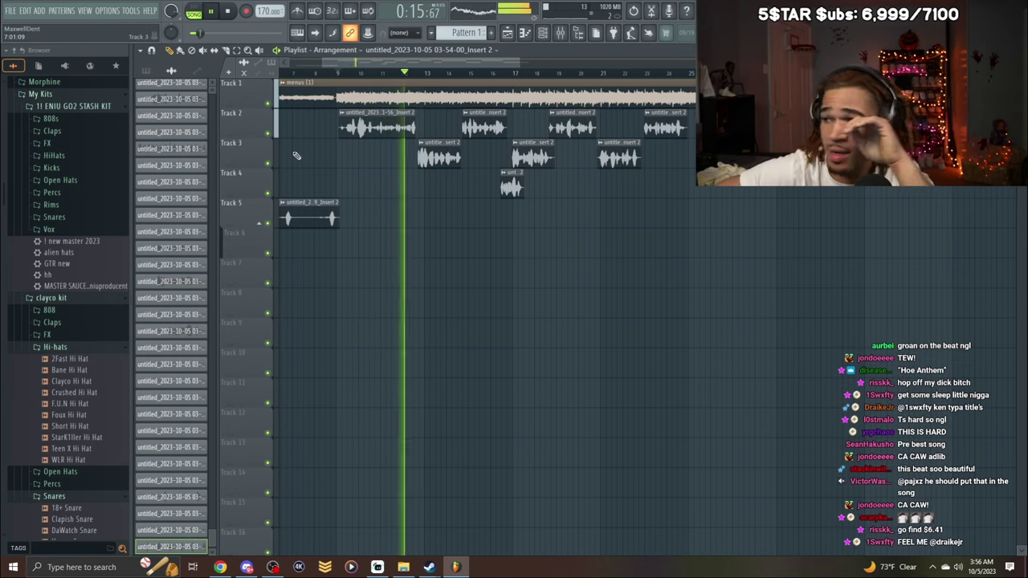
Try recording an ad-lib on Track 6 from bar 9.
{"action": "left_click", "coordinate": [315, 87]}
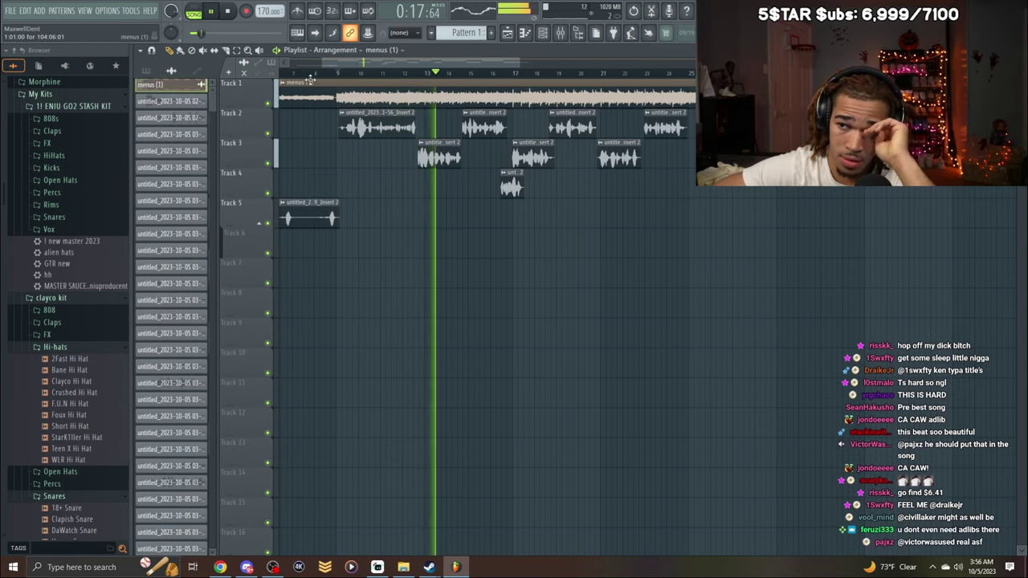
{"action": "left_click", "coordinate": [310, 74]}
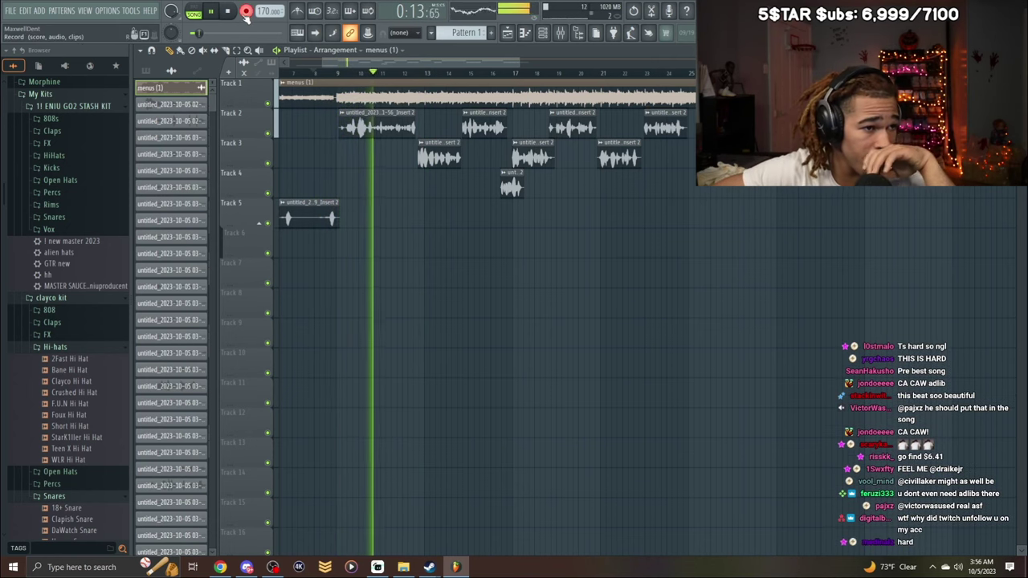
{"action": "left_click", "coordinate": [337, 74]}
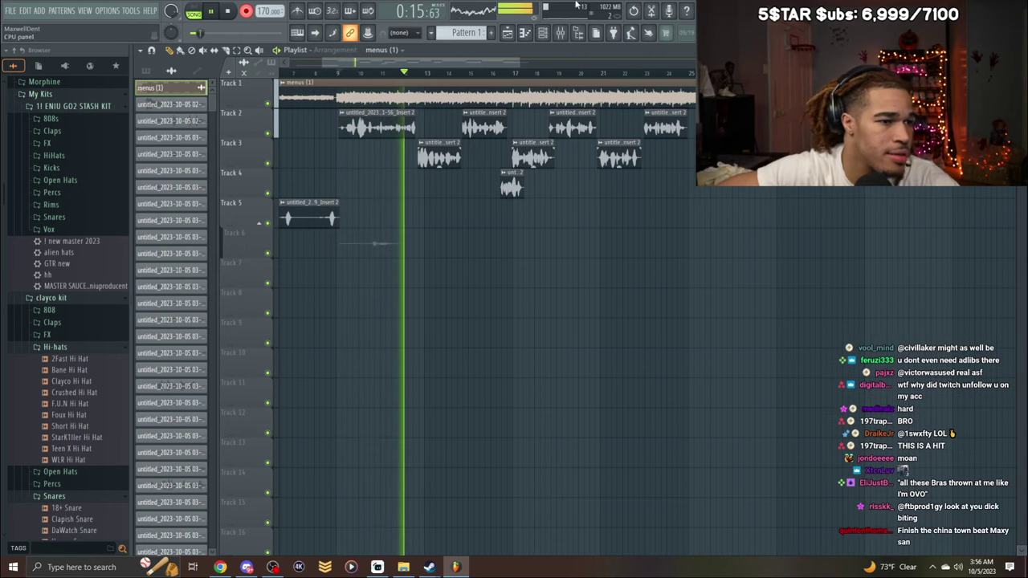
{"action": "left_click", "coordinate": [230, 11]}
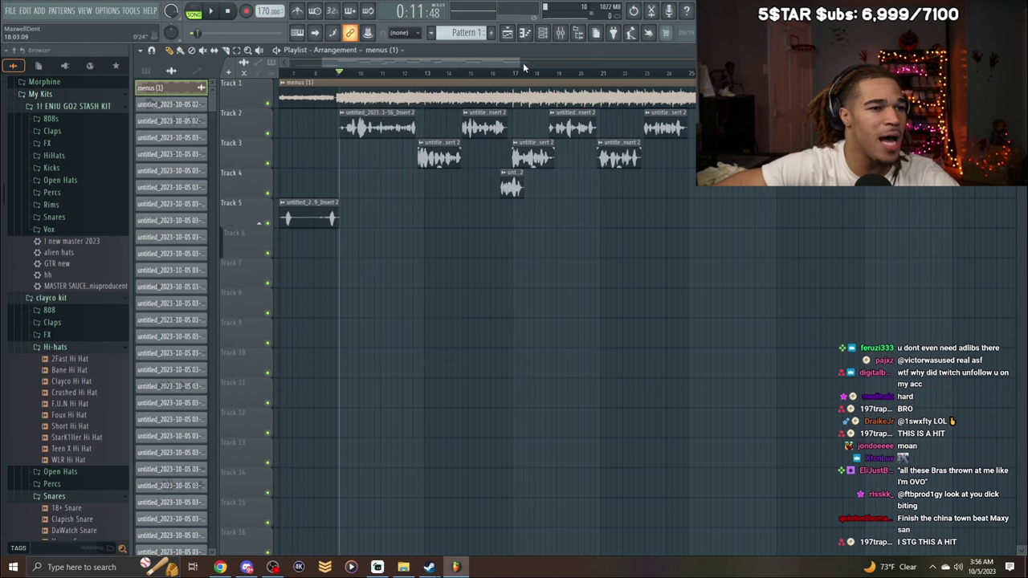
Copy the vocal clips between about bars 25 and 40 on Tracks 2 and 3 to a later section starting around bar 73.
{"action": "left_click_drag", "start_coordinate": [523, 63], "coordinate": [884, 64]}
{"action": "left_click_drag", "start_coordinate": [386, 75], "coordinate": [366, 74]}
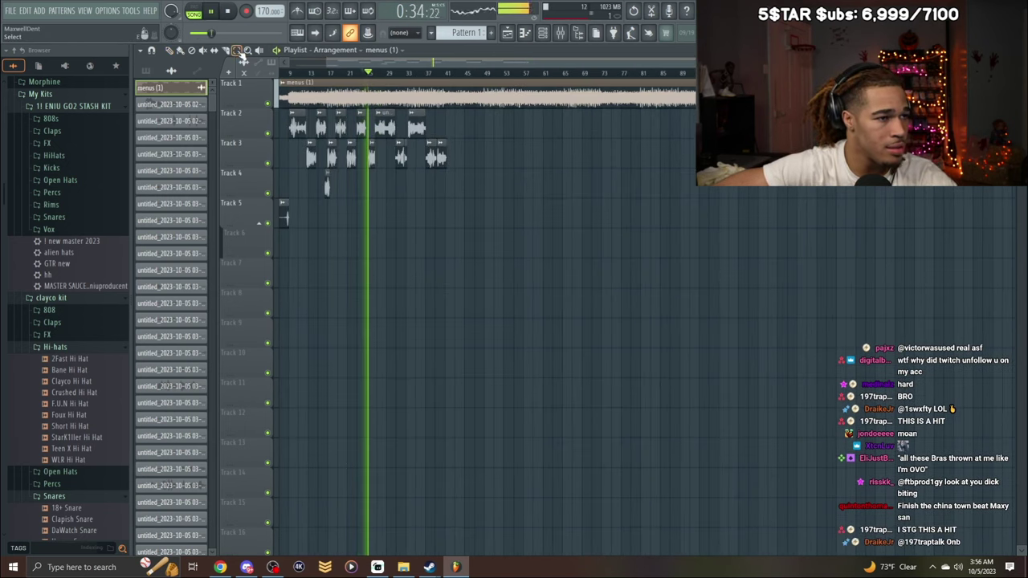
{"action": "left_click_drag", "start_coordinate": [380, 173], "coordinate": [452, 108]}
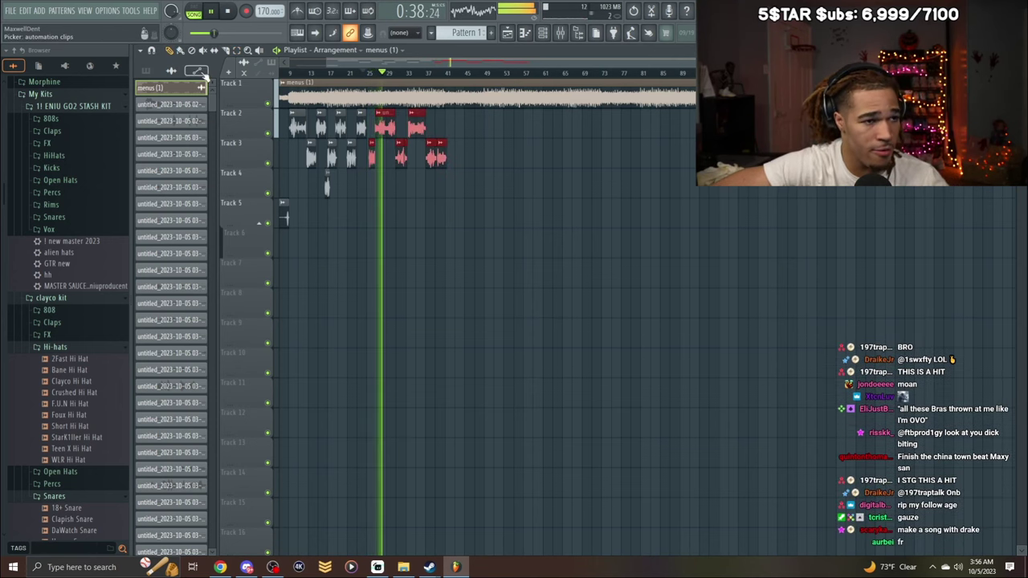
{"action": "key", "text": "space"}
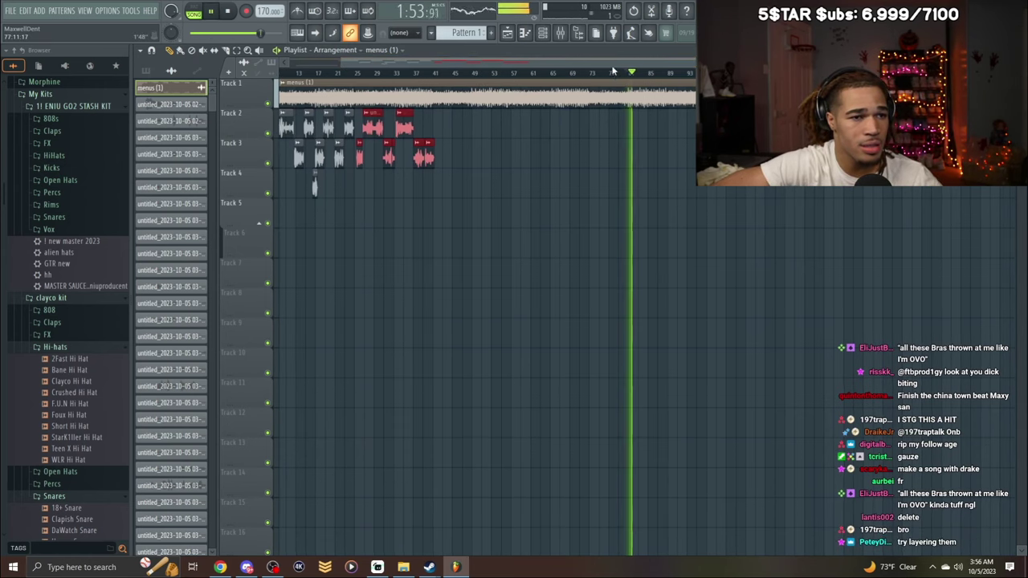
{"action": "left_click", "coordinate": [337, 76]}
{"action": "left_click", "coordinate": [566, 76]}
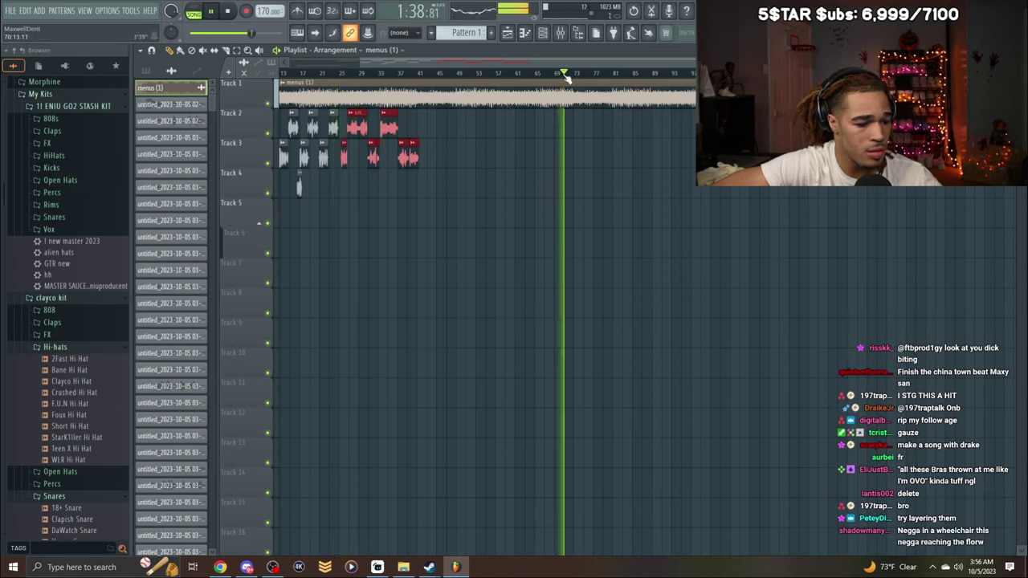
{"action": "left_click_drag", "start_coordinate": [577, 127], "coordinate": [589, 125]}
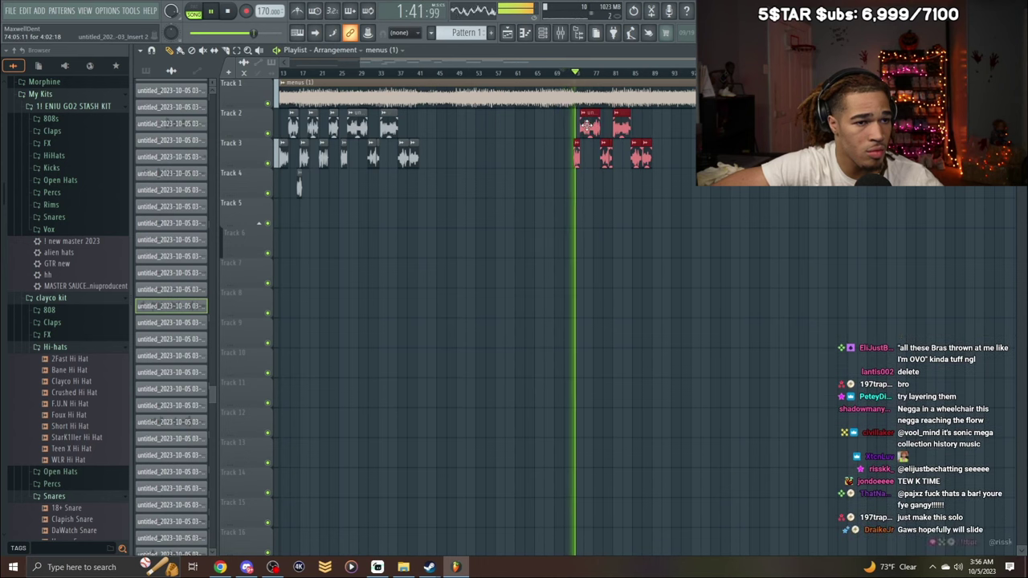
Nudge the copied vocal clips near bar 73 to fit the beat, checking the timing in playback.
{"action": "key", "text": "space"}
{"action": "key", "text": "space"}
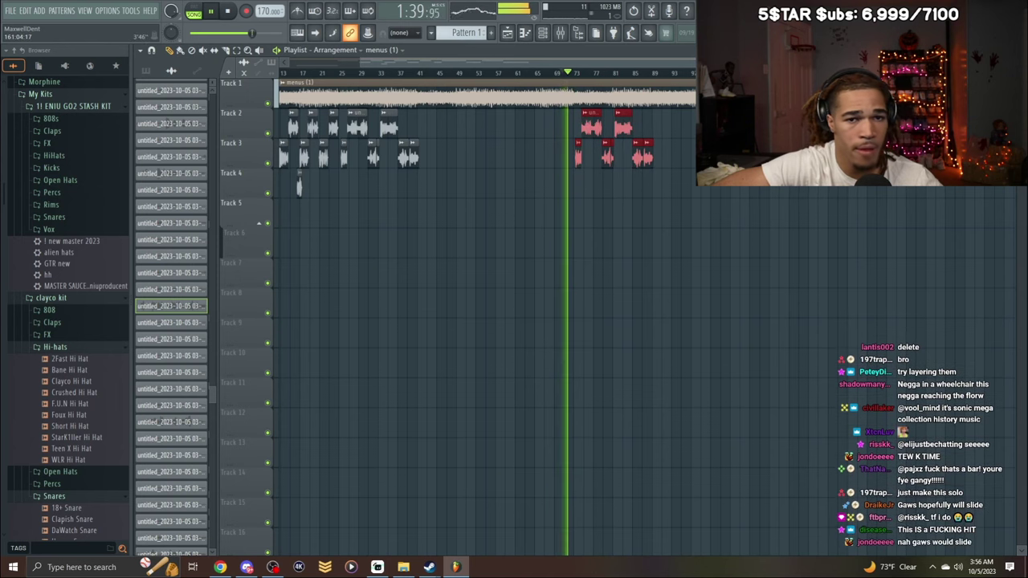
{"action": "scroll", "coordinate": [625, 86], "scroll_direction": "up", "scroll_amount": 5}
{"action": "key", "text": "space"}
{"action": "left_click_drag", "start_coordinate": [625, 86], "coordinate": [508, 100]}
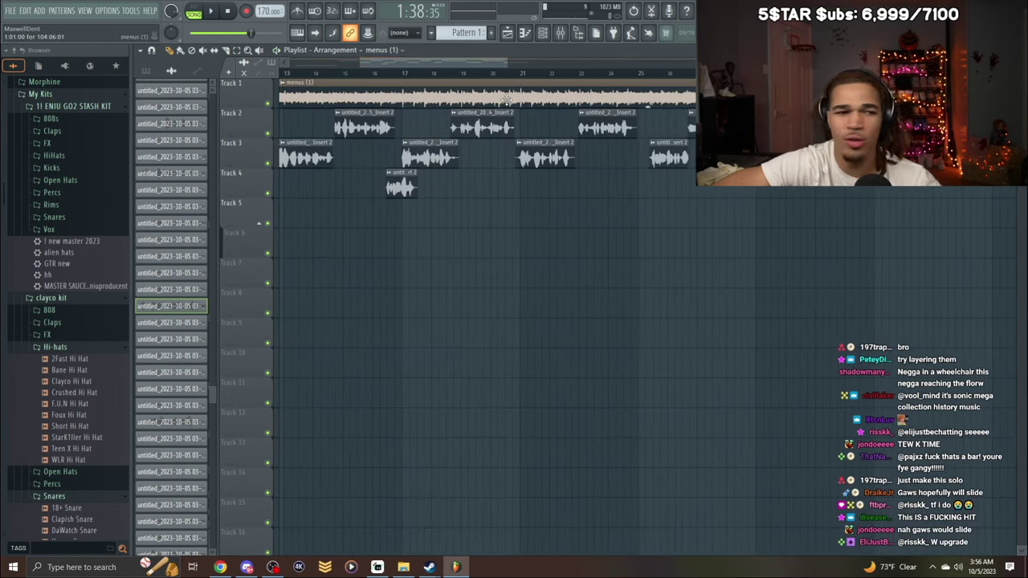
{"action": "left_click_drag", "start_coordinate": [406, 63], "coordinate": [681, 113]}
{"action": "key", "text": "space"}
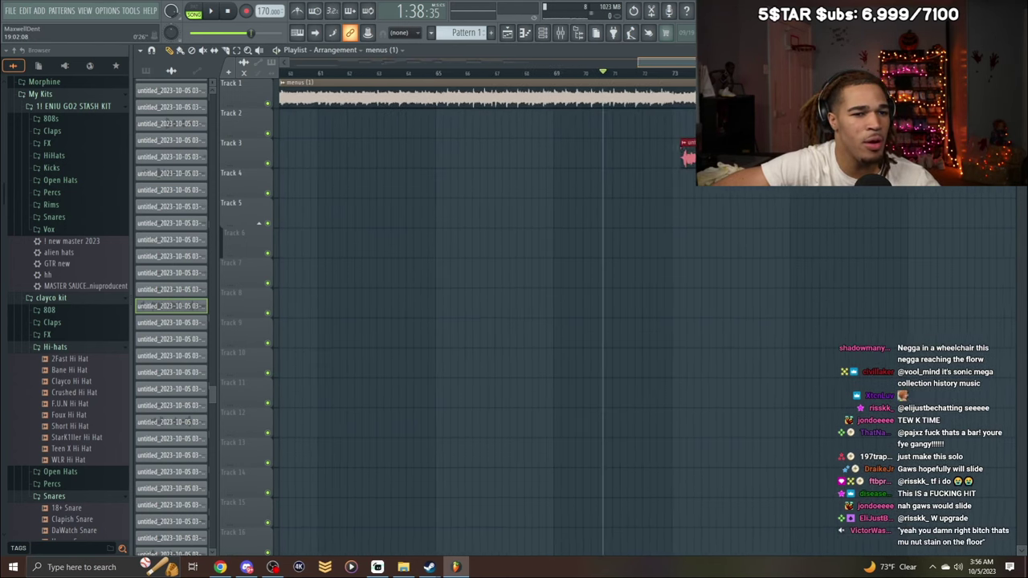
{"action": "left_click", "coordinate": [653, 73]}
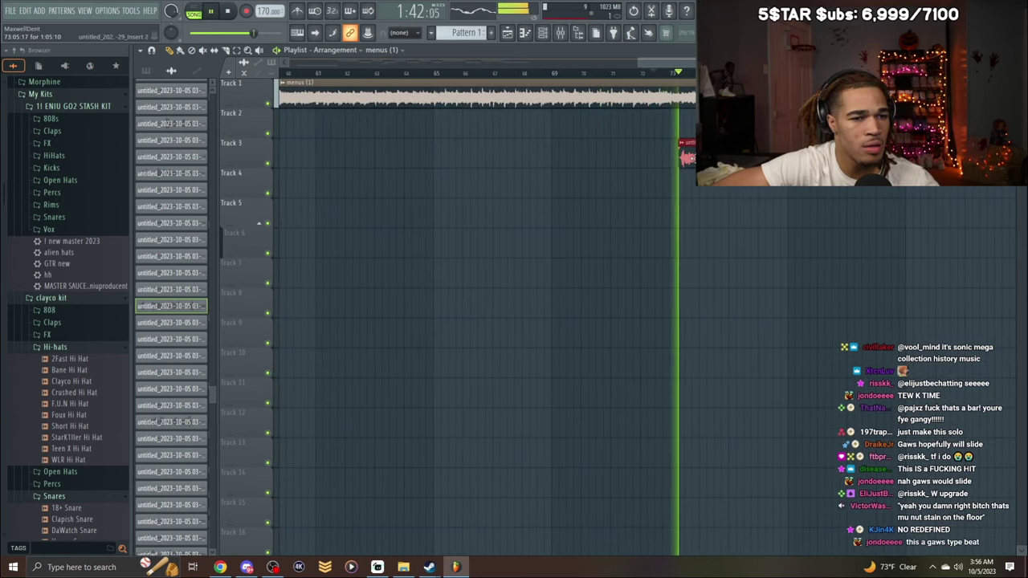
Listen through the copied vocals from about bar 73 and compare them with the original section.
{"action": "key", "text": "space"}
{"action": "key", "text": "space"}
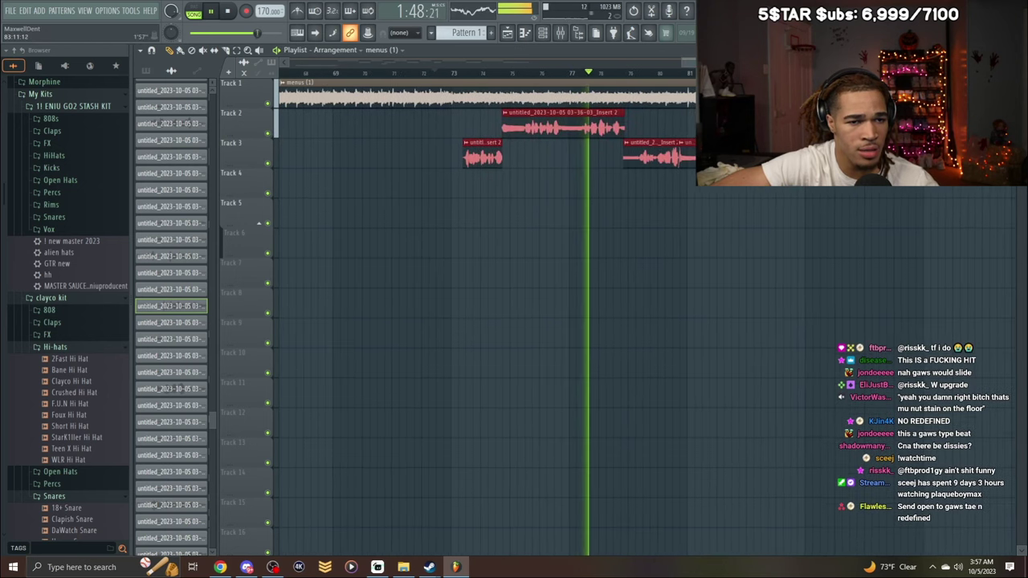
{"action": "scroll", "coordinate": [486, 314], "scroll_direction": "down", "scroll_amount": 1}
{"action": "scroll", "coordinate": [486, 313], "scroll_direction": "up", "scroll_amount": 4}
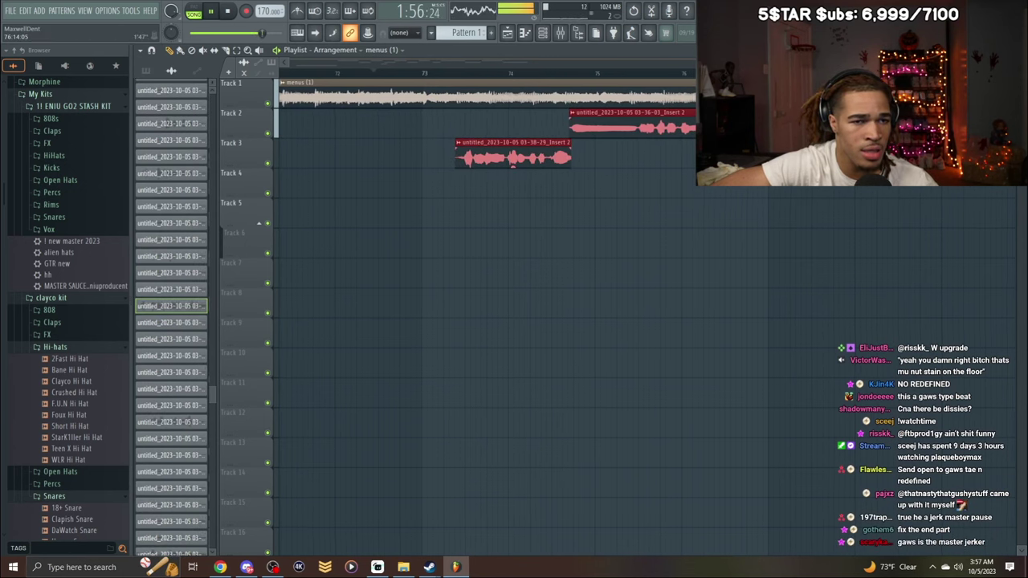
{"action": "scroll", "coordinate": [482, 321], "scroll_direction": "down", "scroll_amount": 3}
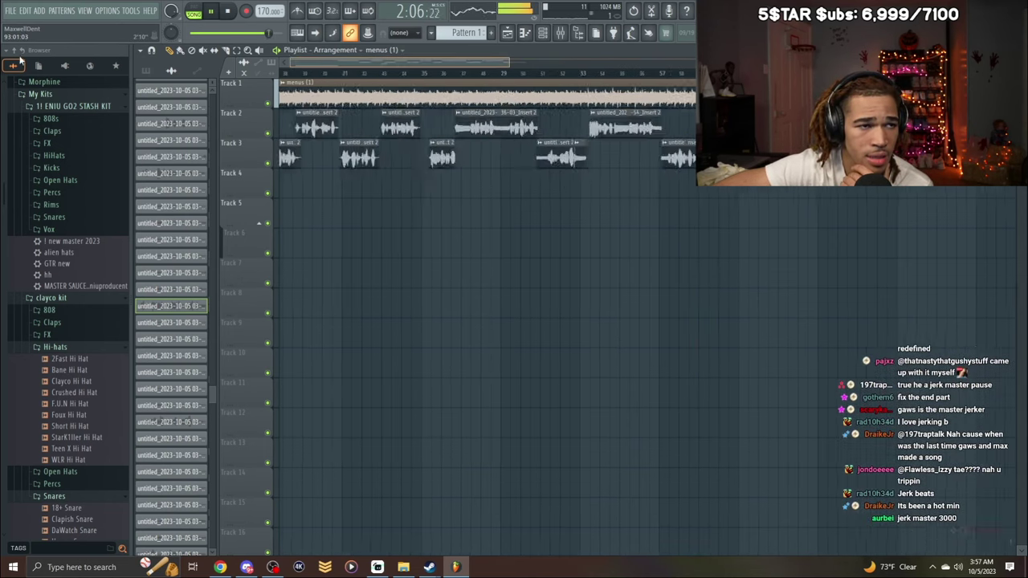
{"action": "left_click_drag", "start_coordinate": [536, 70], "coordinate": [536, 81]}
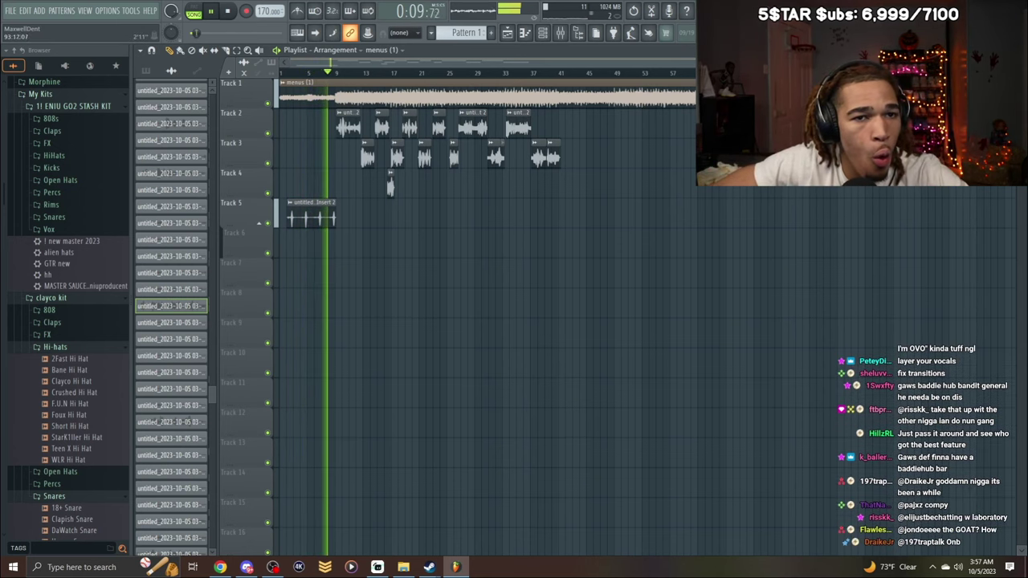
Record a long ad-lib take on Track 5 from bar 9 to about bar 27.
{"action": "left_click_drag", "start_coordinate": [913, 63], "coordinate": [407, 75]}
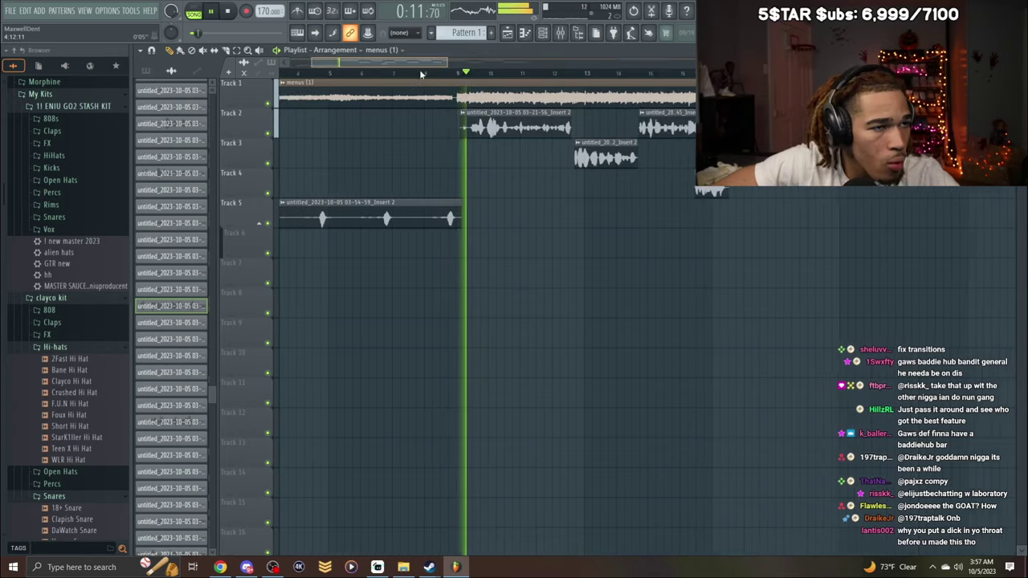
{"action": "key", "text": "space"}
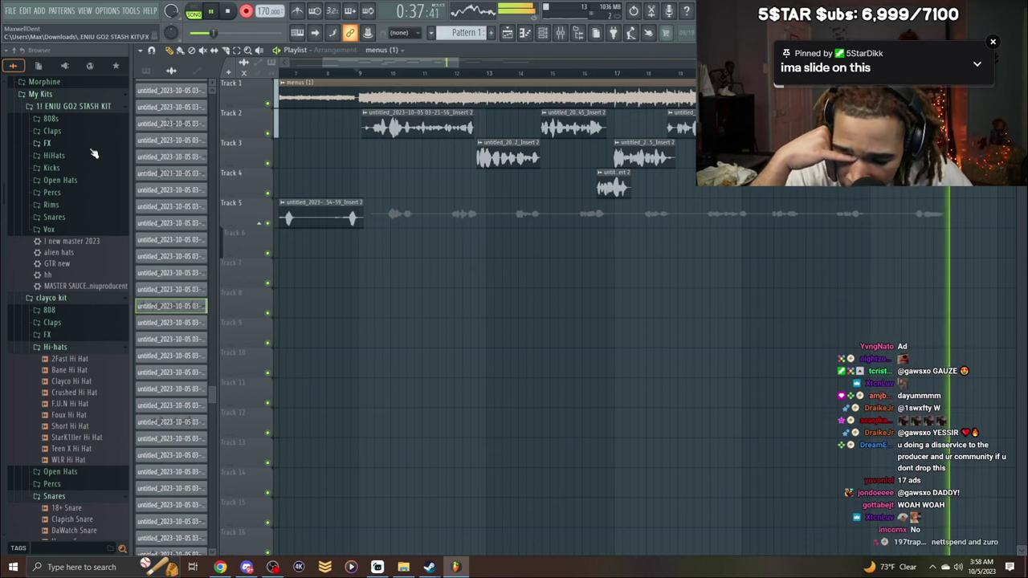
{"action": "key", "text": "space"}
Normalize the long Track 5 ad-lib take and route it to mixer track 4.
{"action": "double_click", "coordinate": [450, 218]}
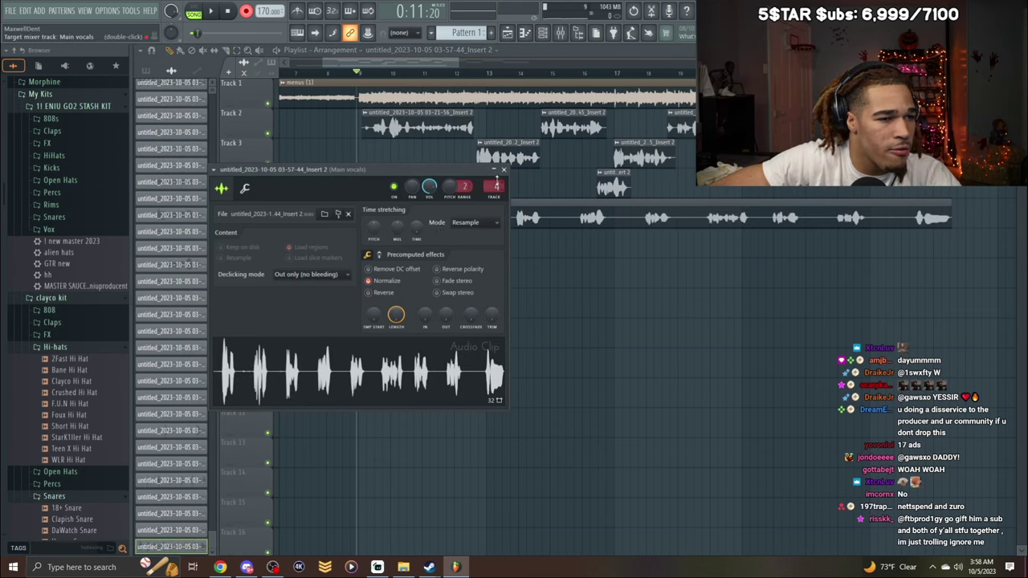
{"action": "left_click", "coordinate": [504, 169]}
{"action": "key", "text": "space"}
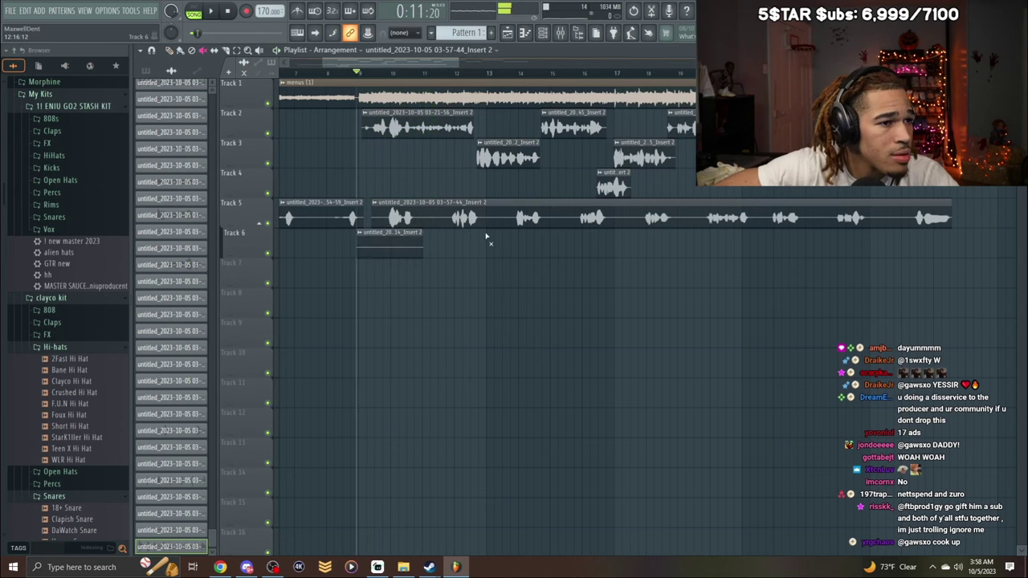
Mute the long Track 5 take, then record and normalize a Track 7 ad-lib take from bar 9 to almost bar 13.
{"action": "key", "text": "space"}
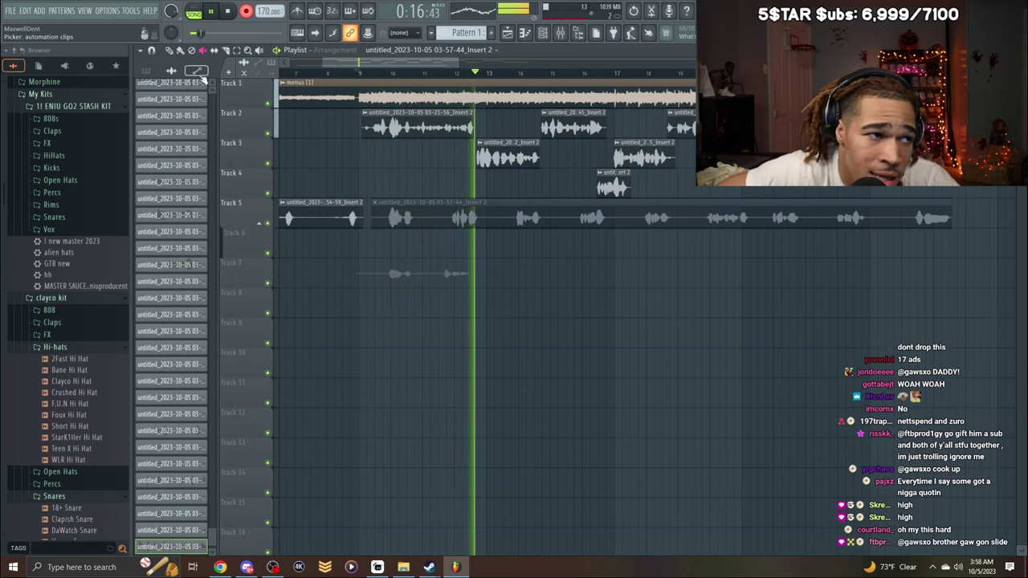
{"action": "key", "text": "space"}
{"action": "double_click", "coordinate": [450, 277]}
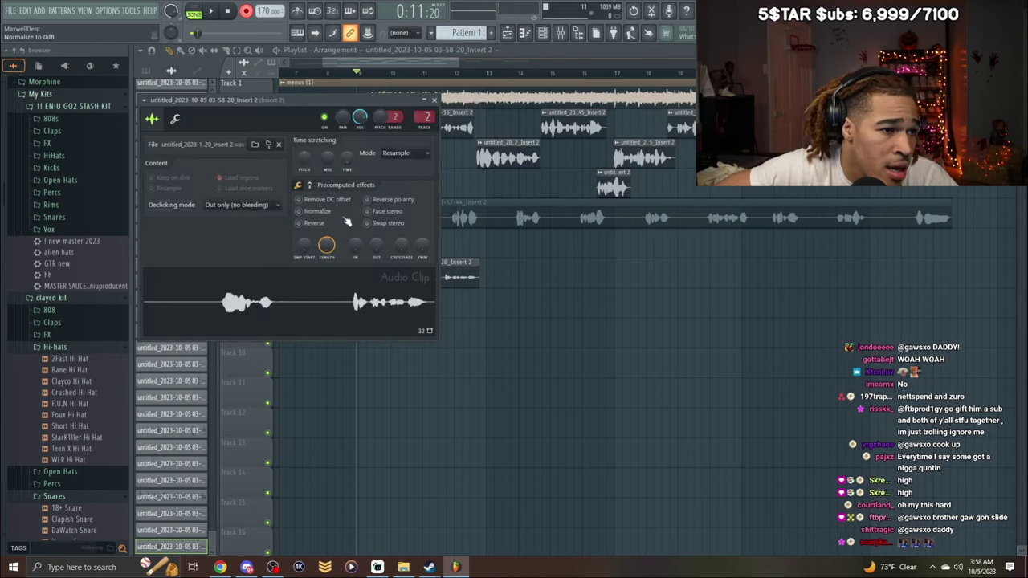
{"action": "left_click", "coordinate": [434, 100]}
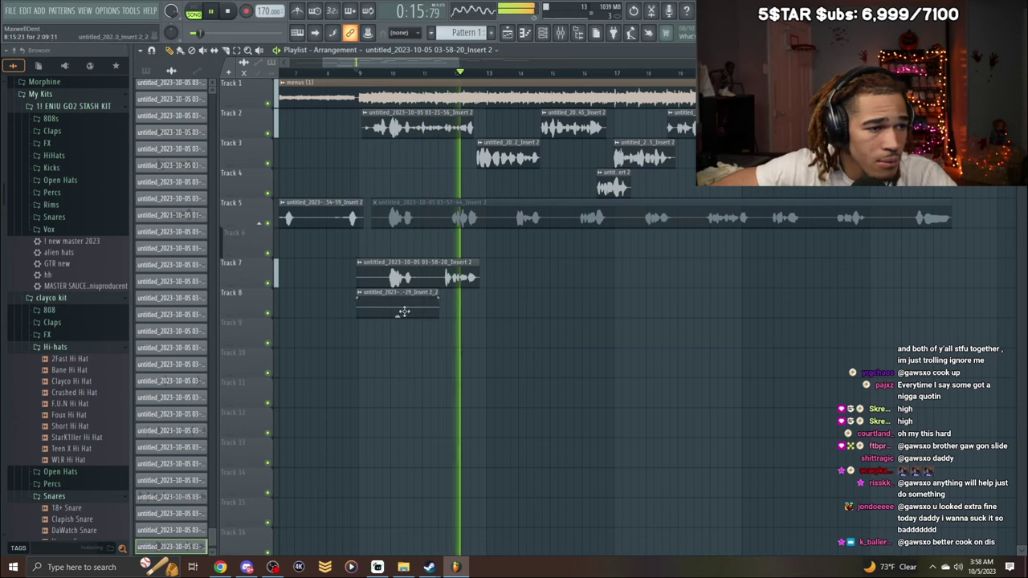
Discard the Track 7 take and empty Track 8 clip, and record a shorter ad-lib on Track 6 from bar 9.
{"action": "key", "text": "ctrl+z"}
{"action": "key", "text": "ctrl+z"}
{"action": "key", "text": "ctrl+z"}
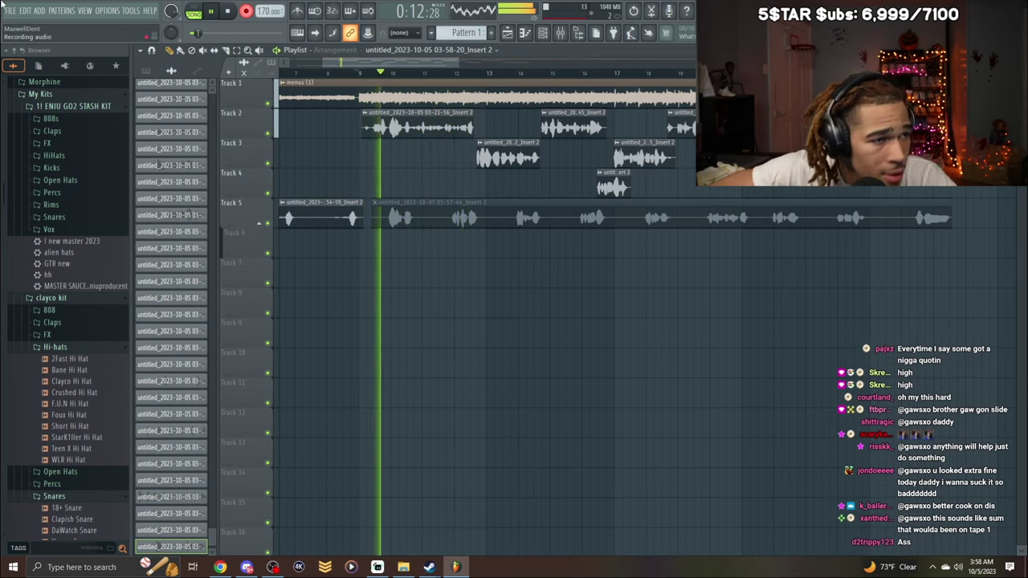
{"action": "key", "text": "space"}
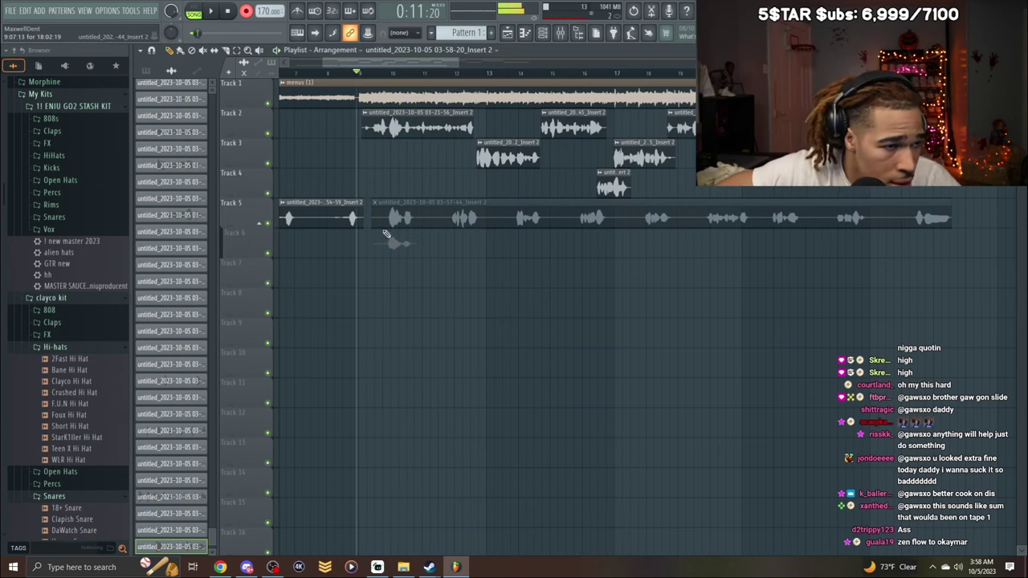
Normalize the short Track 6 ad-lib, route it to mixer track 4 and play it back from bar 9.
{"action": "double_click", "coordinate": [394, 243]}
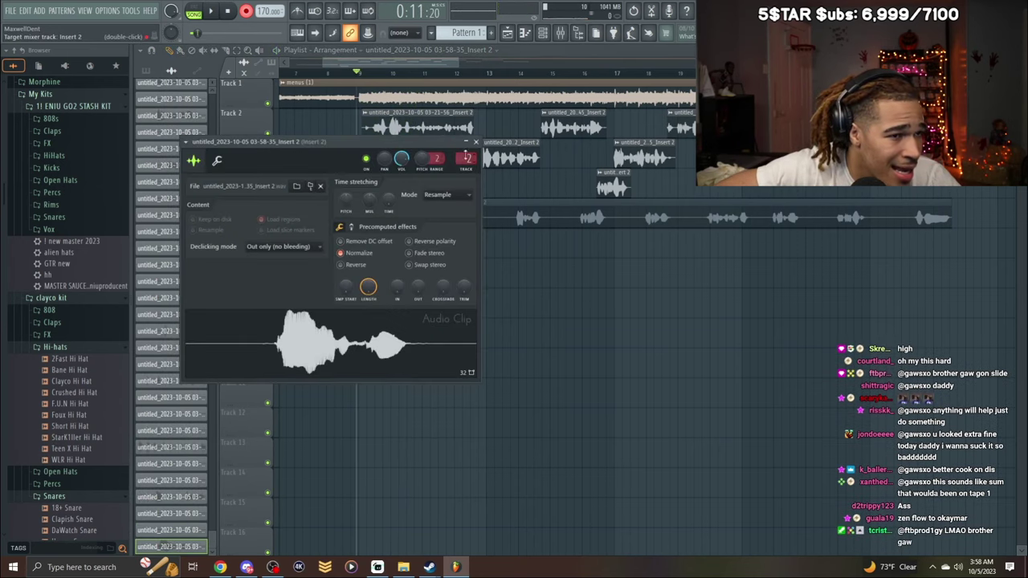
{"action": "left_click", "coordinate": [475, 142]}
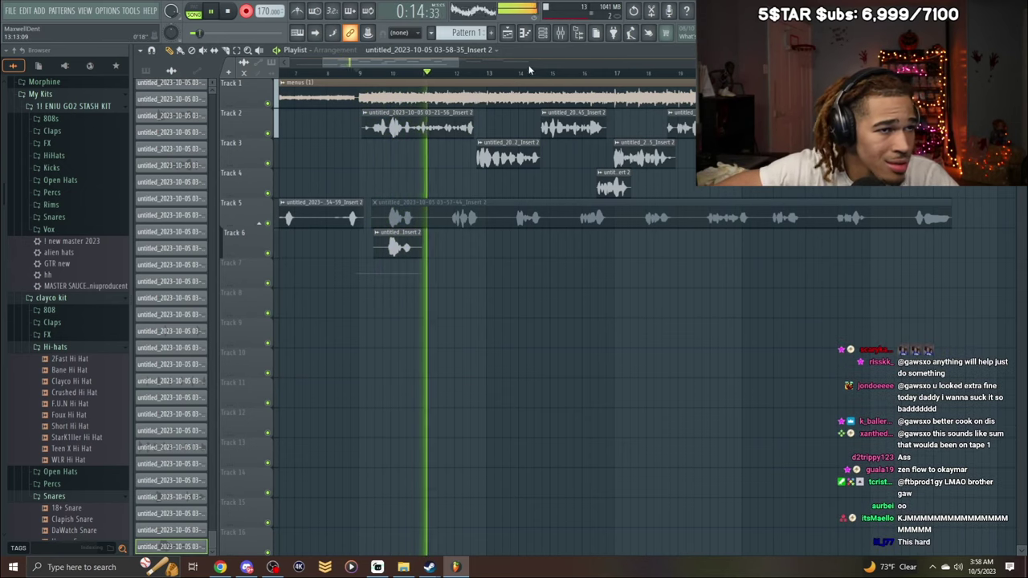
{"action": "key", "text": "space"}
{"action": "key", "text": "F9"}
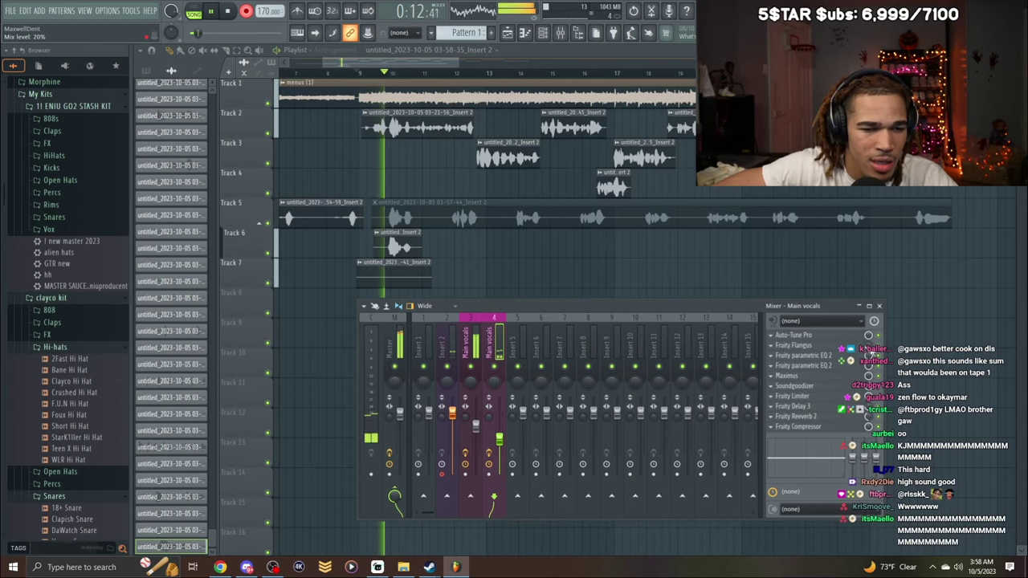
{"action": "key", "text": "space"}
{"action": "left_click", "coordinate": [878, 306]}
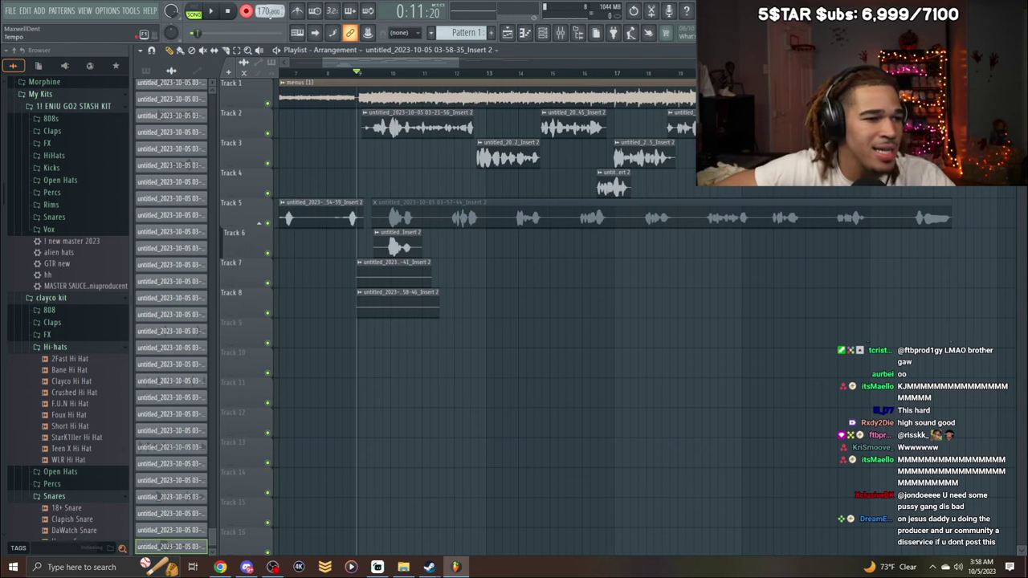
Delete the empty recorded clips on Tracks 7 and 8 and replay the Track 6 ad-lib from bar 9.
{"action": "right_click", "coordinate": [423, 268]}
{"action": "right_click", "coordinate": [410, 300]}
{"action": "key", "text": "space"}
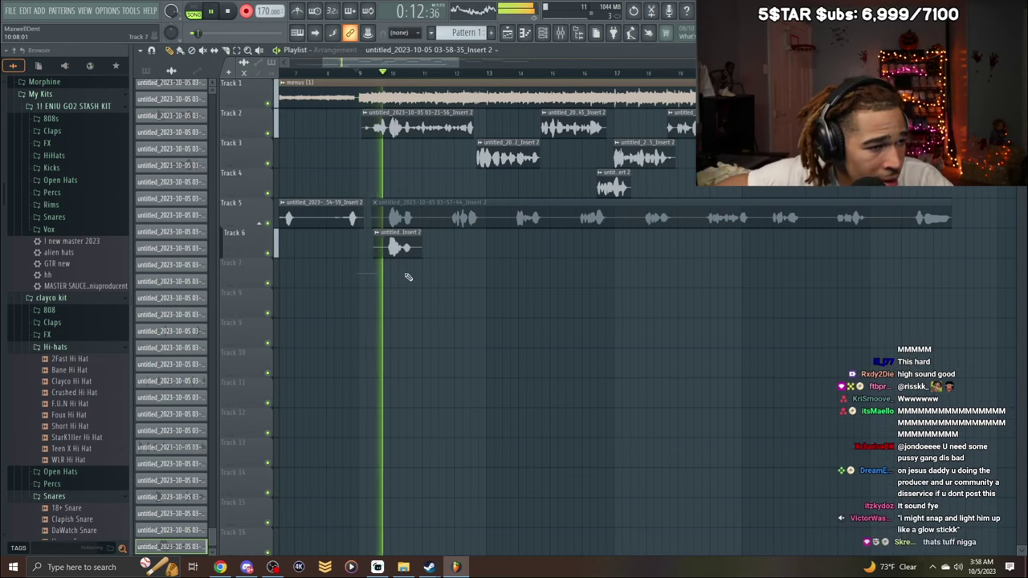
{"action": "key", "text": "space"}
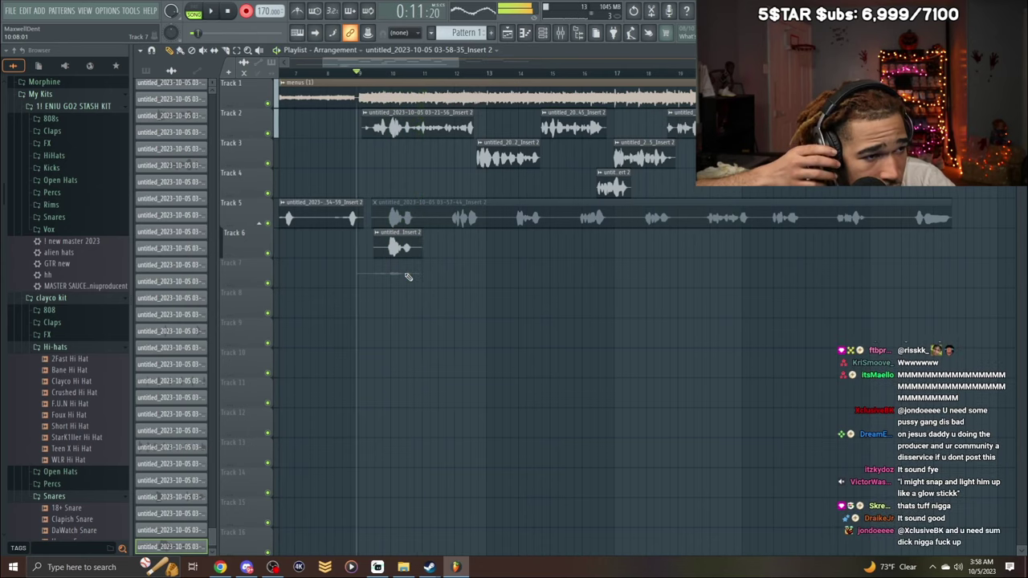
Remove both Fruity Parametric EQ 2 effects from slots 3 and 4 of mixer track 4.
{"action": "left_click", "coordinate": [561, 32]}
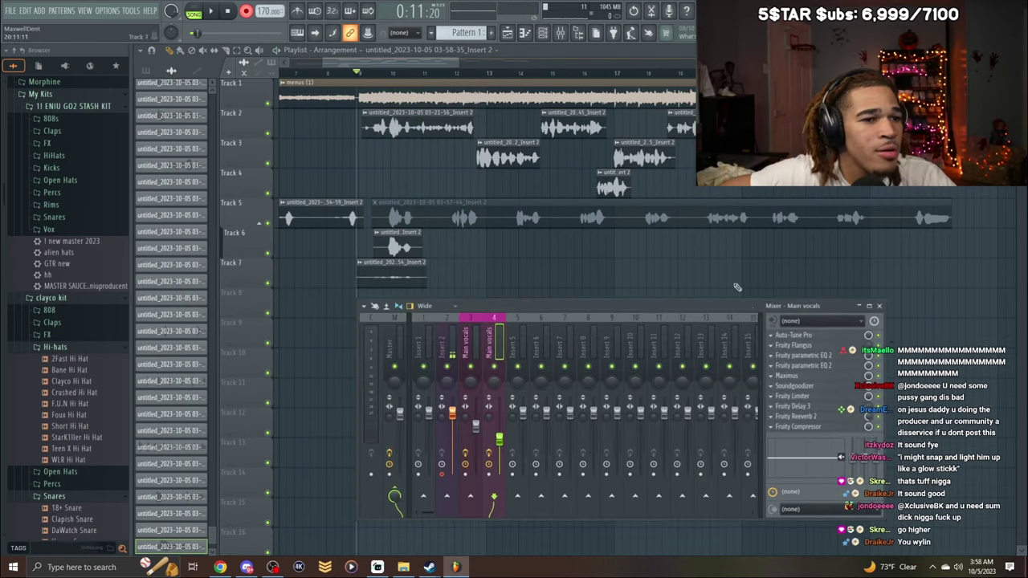
{"action": "left_click", "coordinate": [811, 370]}
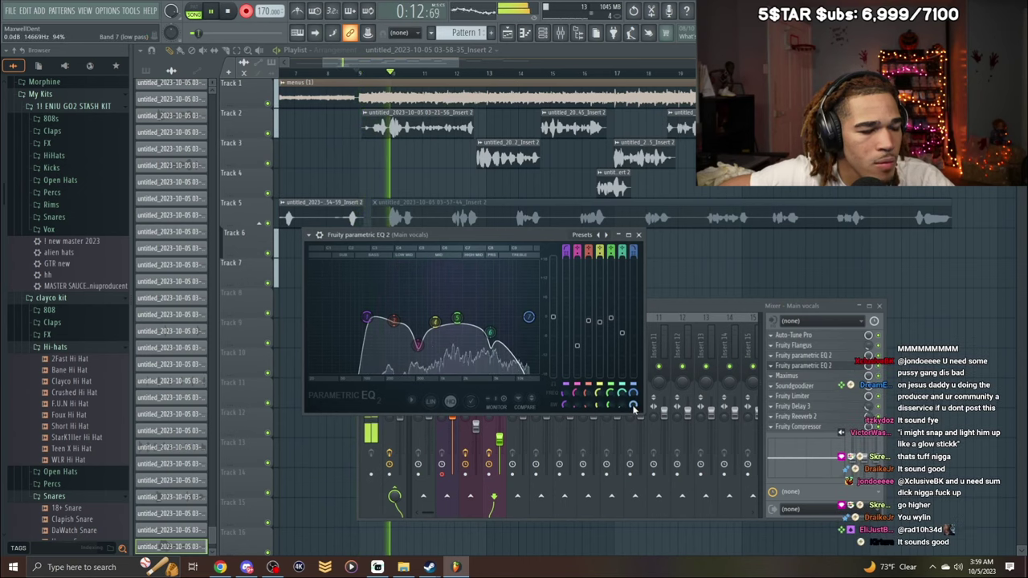
{"action": "key", "text": "space"}
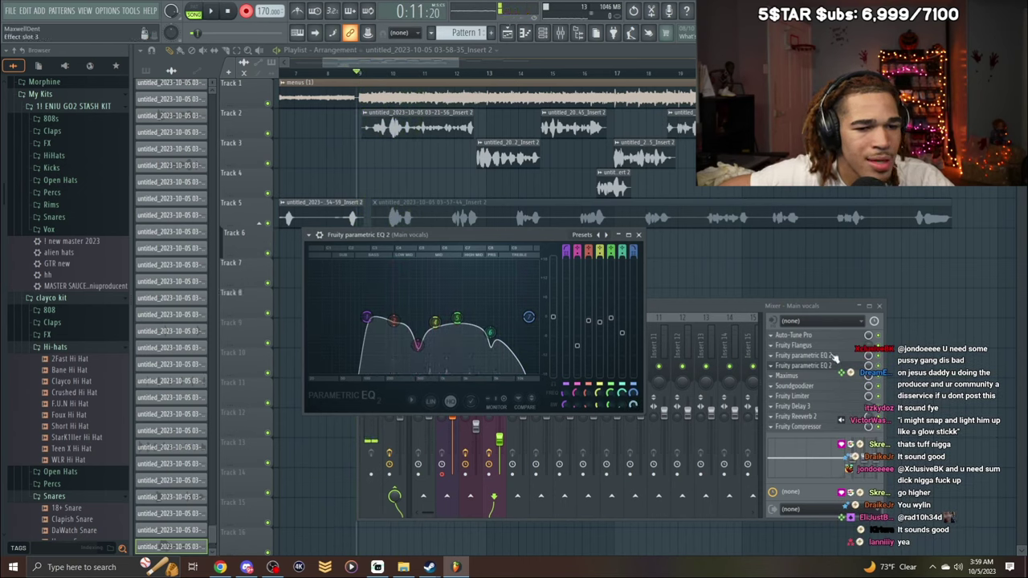
{"action": "left_click", "coordinate": [775, 368]}
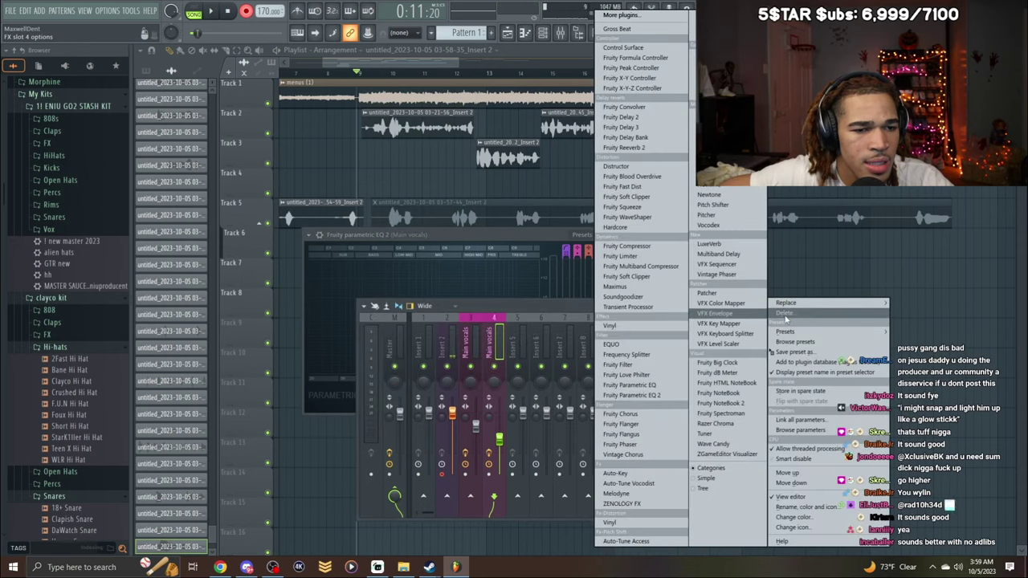
{"action": "left_click", "coordinate": [786, 314]}
{"action": "left_click", "coordinate": [550, 318]}
{"action": "left_click", "coordinate": [773, 357]}
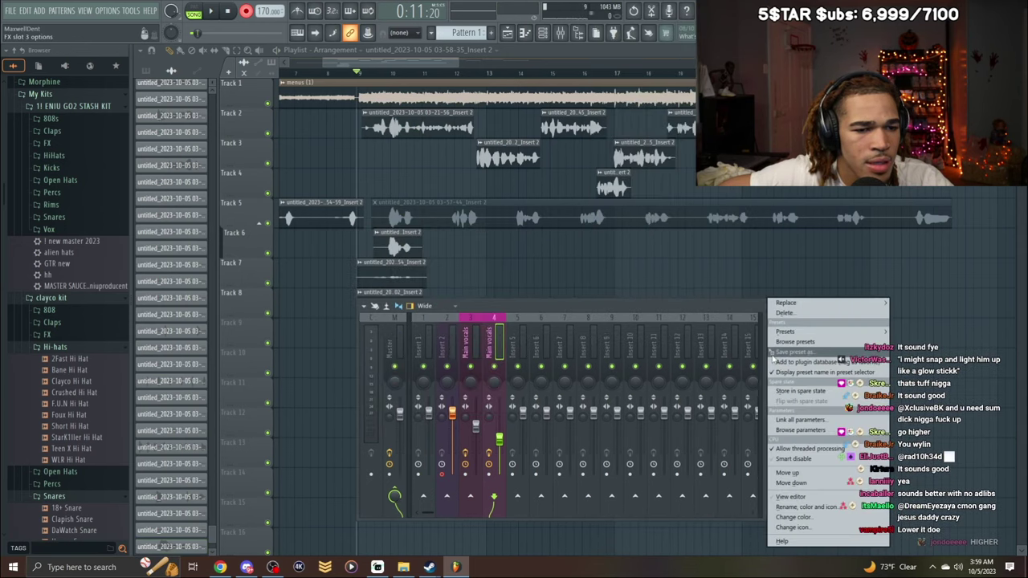
{"action": "left_click", "coordinate": [784, 312]}
{"action": "key", "text": "Return"}
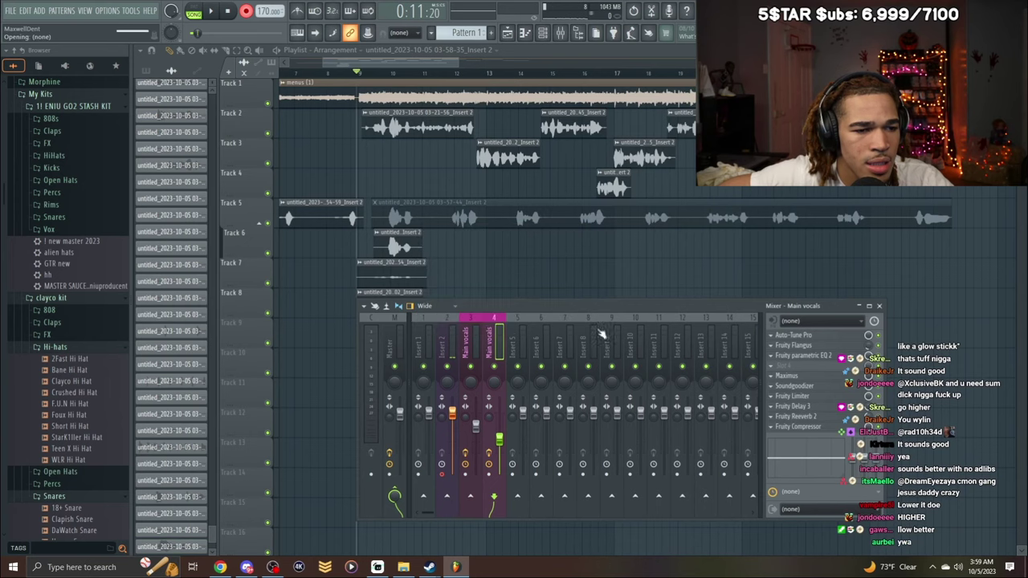
Load a new Fruity Parametric EQ 2 into slot 3 of mixer track 4 with the "underwater" preset.
{"action": "left_click", "coordinate": [779, 363]}
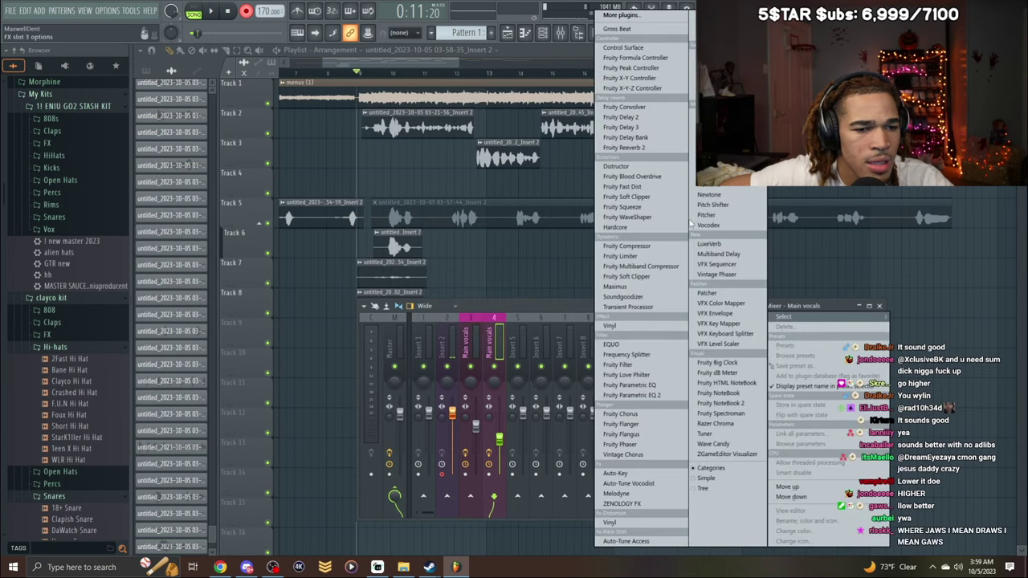
{"action": "left_click", "coordinate": [630, 395]}
{"action": "left_click", "coordinate": [779, 363]}
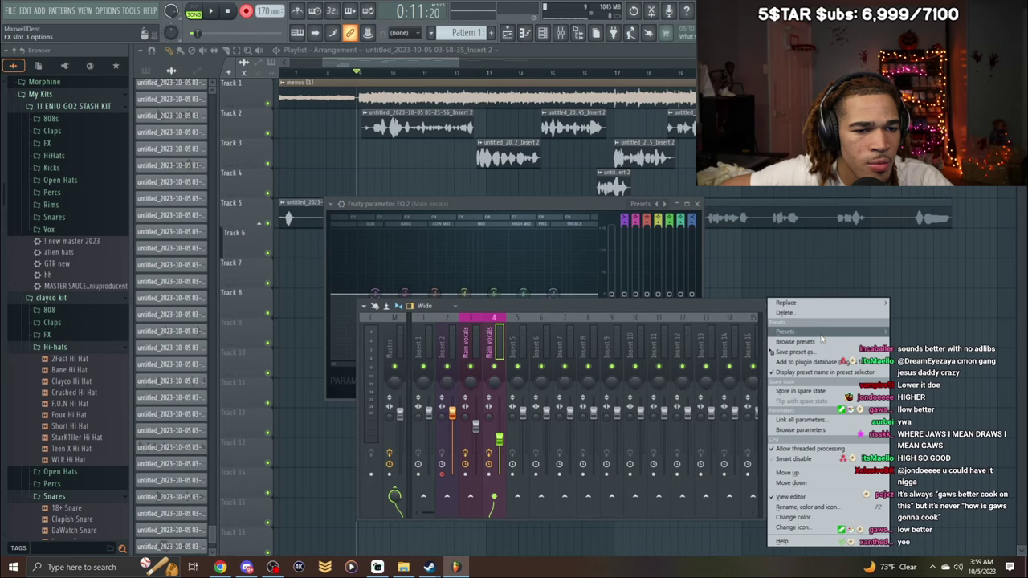
{"action": "mouse_move", "coordinate": [821, 333]}
{"action": "left_click", "coordinate": [916, 503]}
Set the Fruity Delay 3 mix level on mixer track 4 to 34% during playback from bar 9.
{"action": "key", "text": "space"}
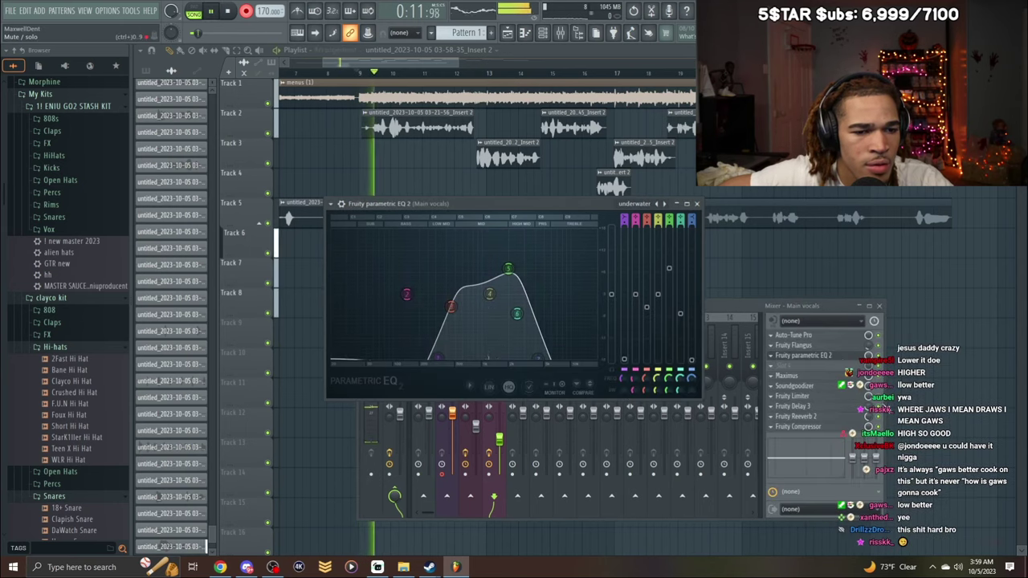
{"action": "left_click_drag", "start_coordinate": [867, 407], "coordinate": [867, 398]}
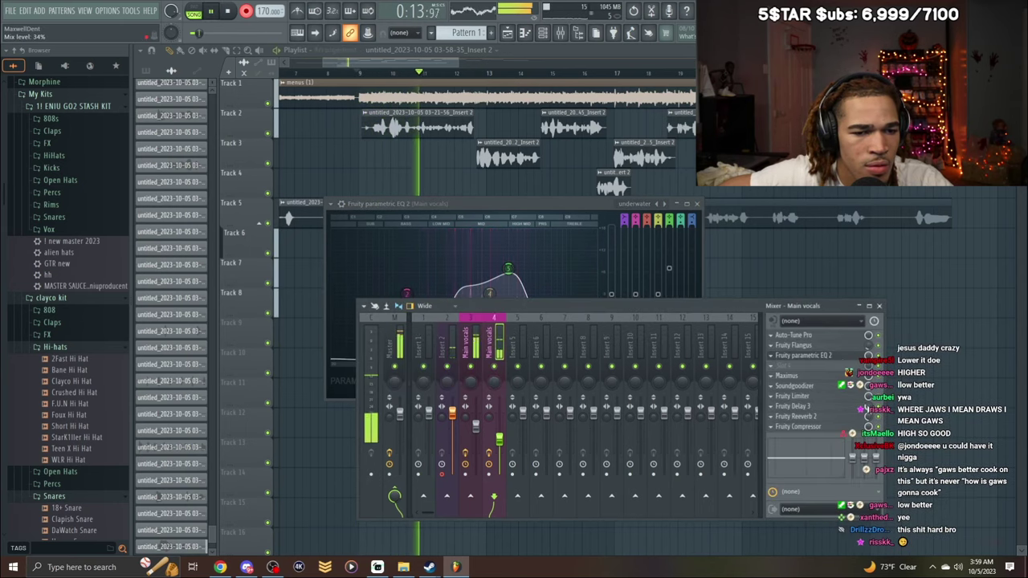
{"action": "left_click", "coordinate": [392, 180]}
{"action": "right_click", "coordinate": [393, 181]}
{"action": "key", "text": "space"}
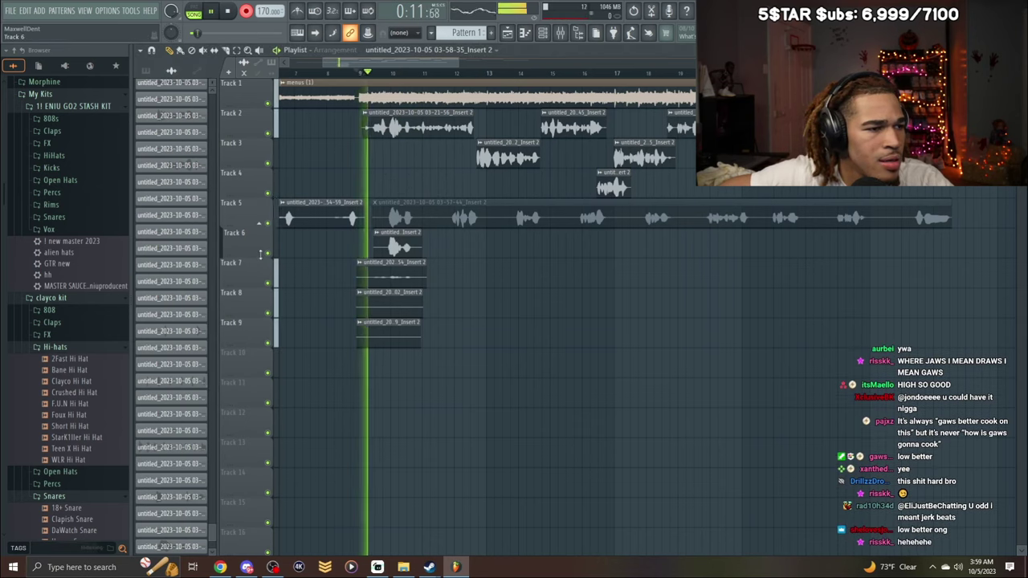
Audition Track 6 in solo while applying the "underwater" preset to Fruity Reeverb 2 on mixer track 4.
{"action": "right_click", "coordinate": [268, 253]}
{"action": "key", "text": "F9"}
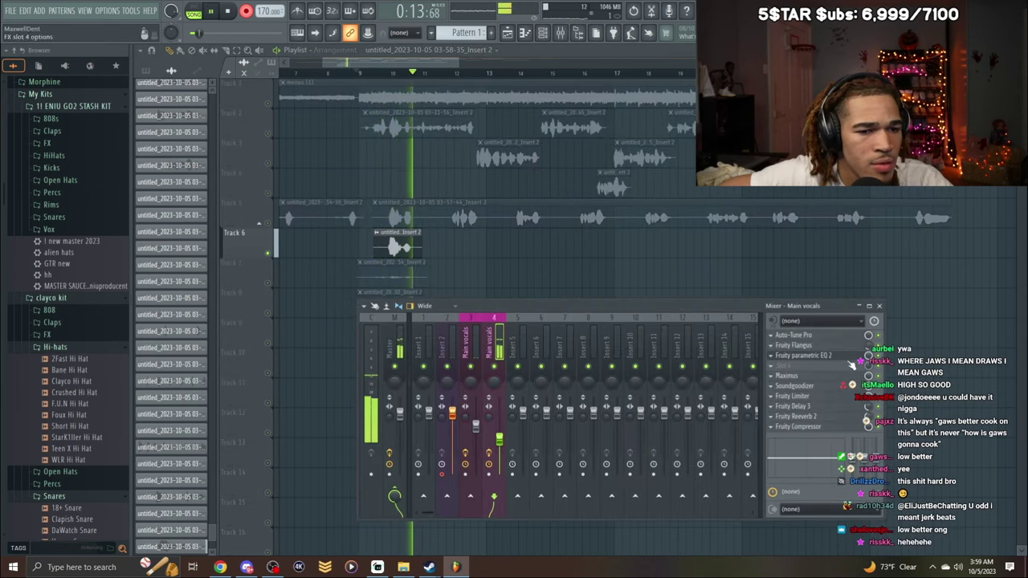
{"action": "left_click", "coordinate": [867, 410]}
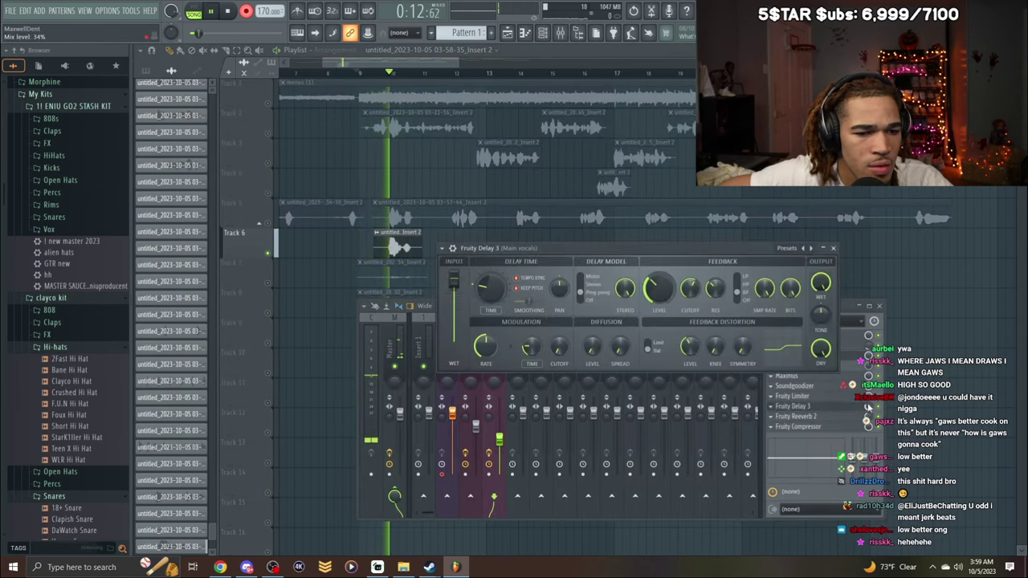
{"action": "left_click", "coordinate": [868, 411]}
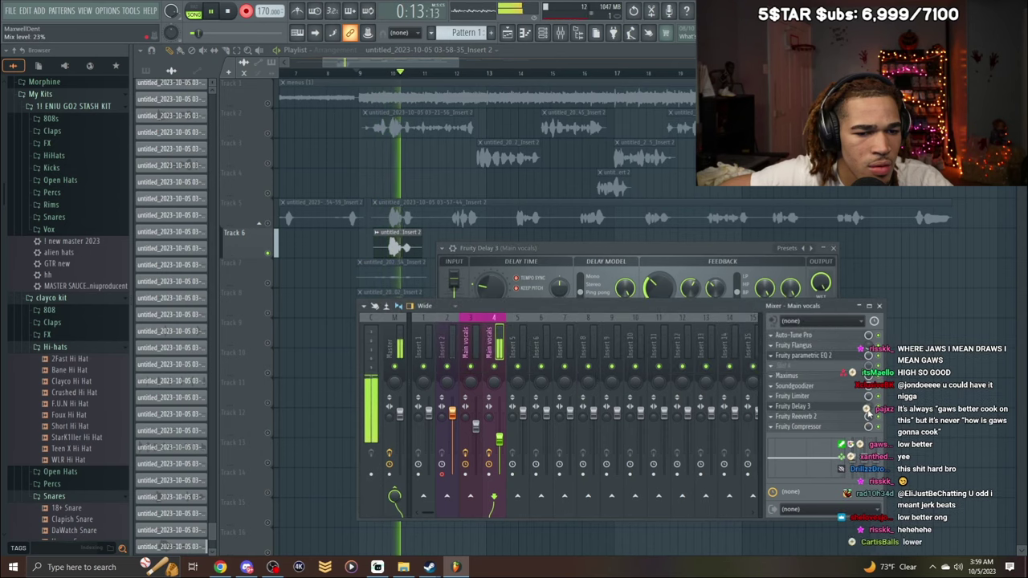
{"action": "left_click", "coordinate": [773, 417]}
{"action": "mouse_move", "coordinate": [851, 332]}
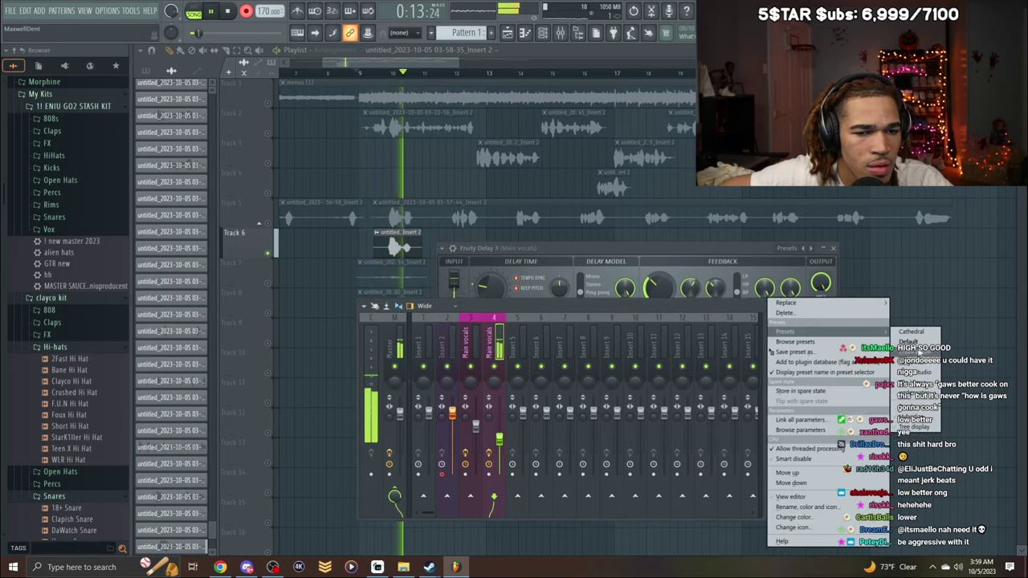
{"action": "left_click", "coordinate": [914, 412]}
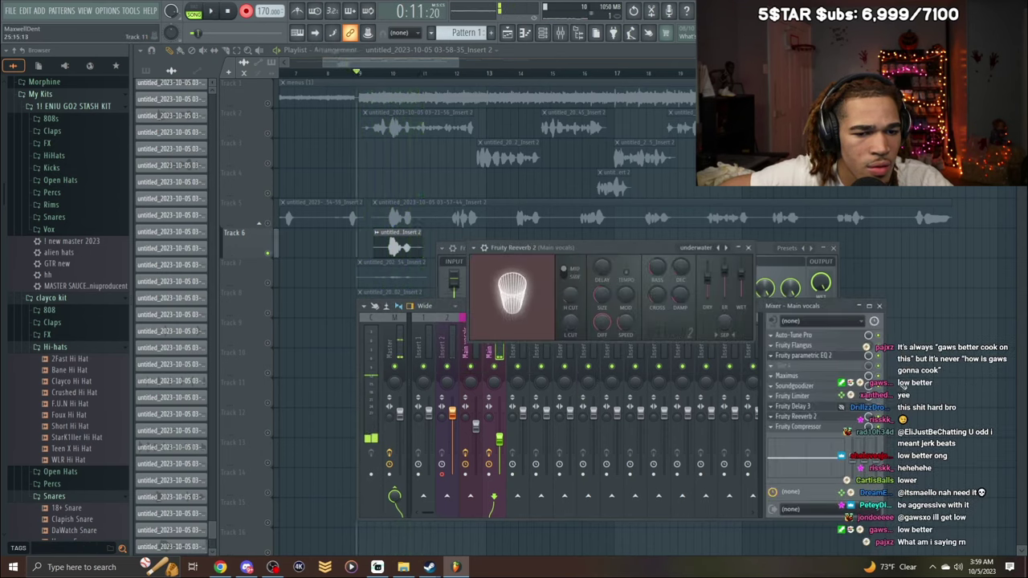
{"action": "left_click", "coordinate": [748, 247]}
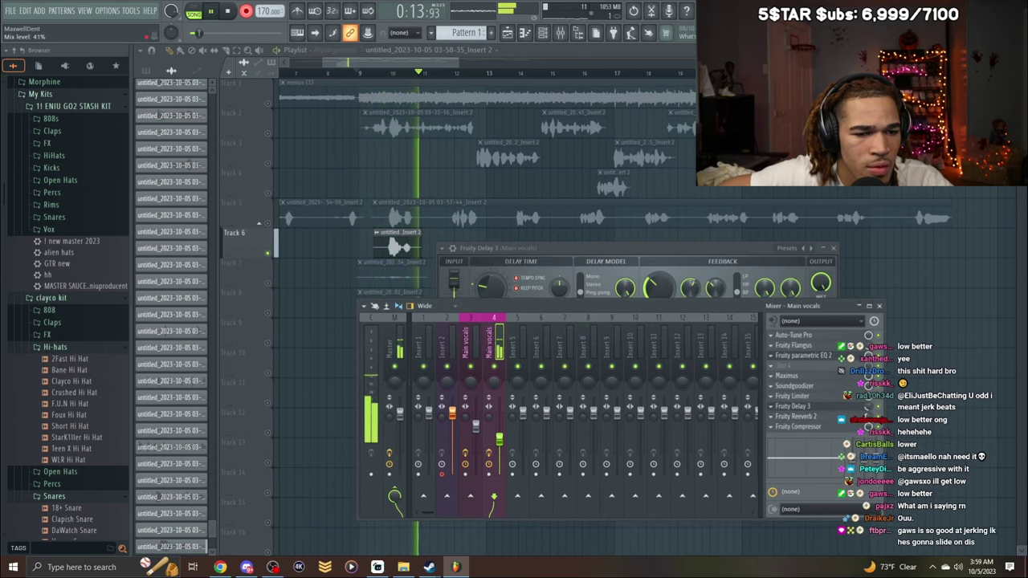
{"action": "left_click", "coordinate": [879, 308]}
{"action": "left_click", "coordinate": [833, 248]}
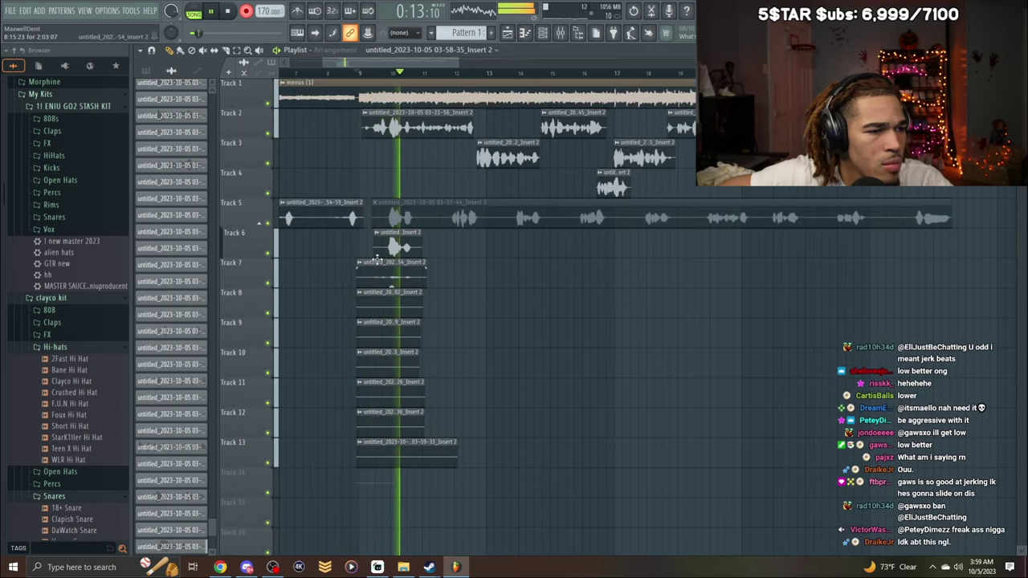
Trim the start of the Track 6 ad-lib clip slightly.
{"action": "left_click_drag", "start_coordinate": [375, 252], "coordinate": [387, 252]}
{"action": "key", "text": "space"}
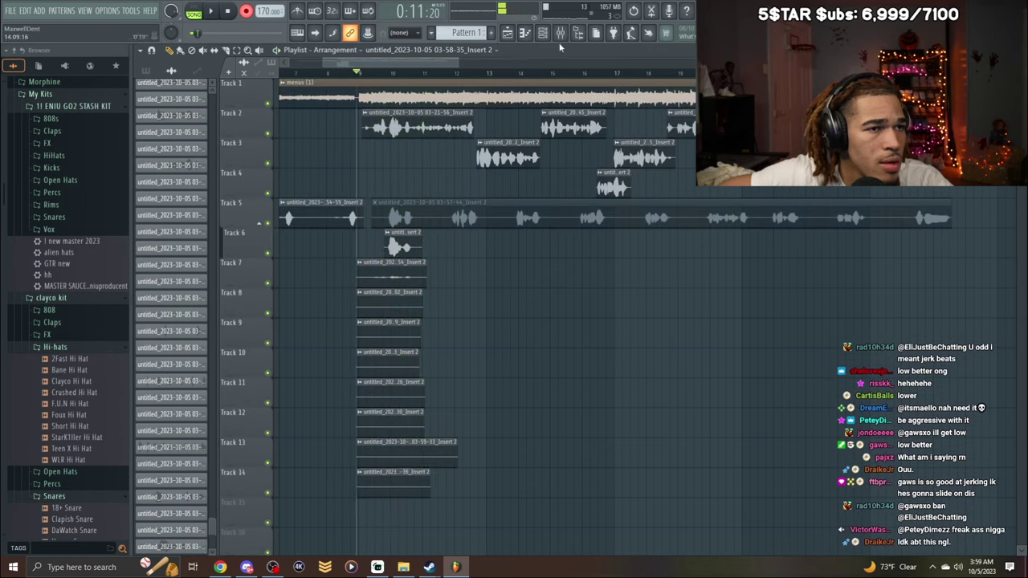
{"action": "left_click", "coordinate": [561, 33]}
{"action": "right_click", "coordinate": [489, 349]}
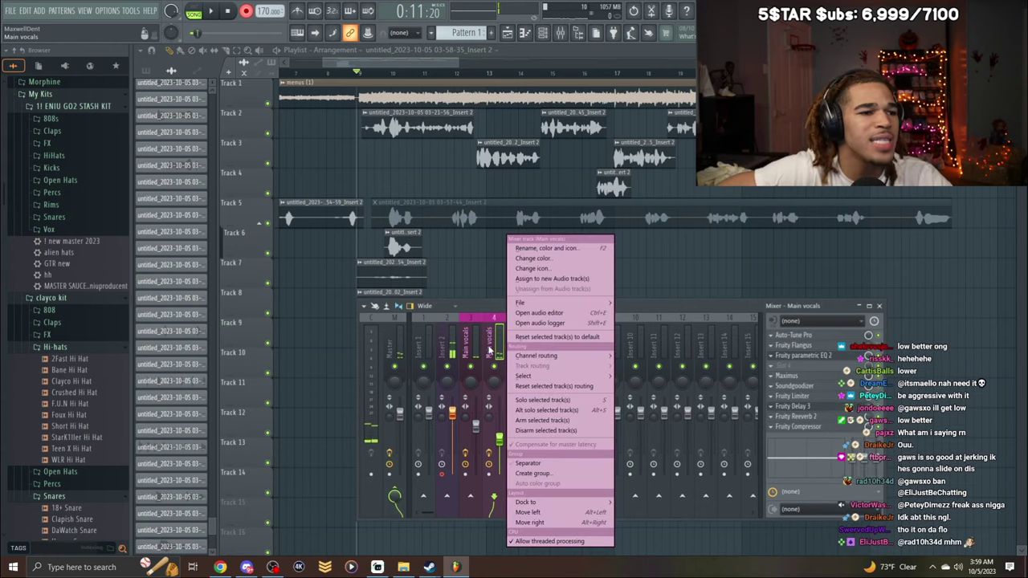
{"action": "left_click", "coordinate": [597, 75]}
Play briefly from about bar 16, then turn off recording and play the arrangement from near the beginning.
{"action": "key", "text": "space"}
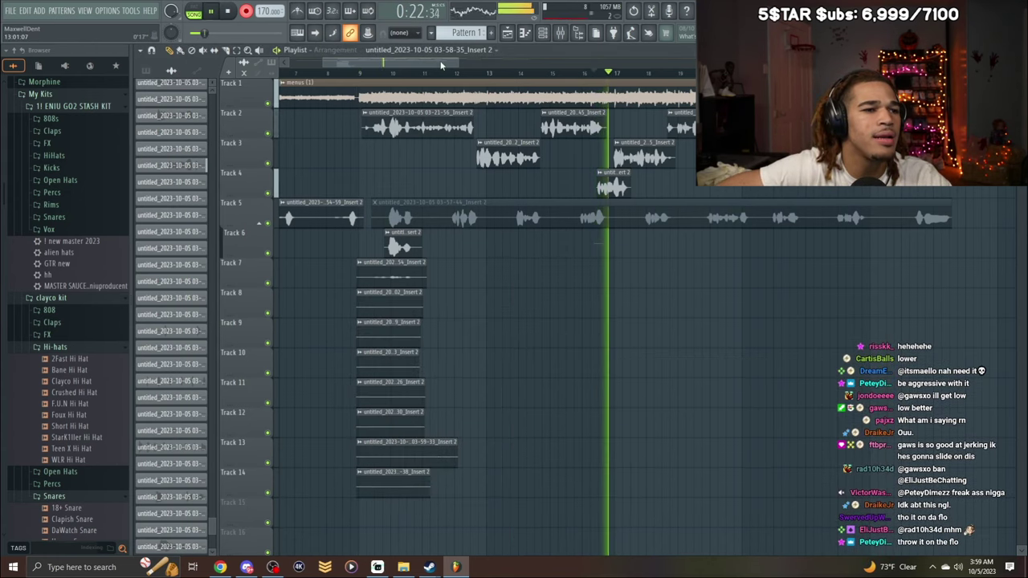
{"action": "left_click_drag", "start_coordinate": [440, 65], "coordinate": [324, 71]}
{"action": "key", "text": "space"}
{"action": "left_click", "coordinate": [277, 83]}
{"action": "key", "text": "space"}
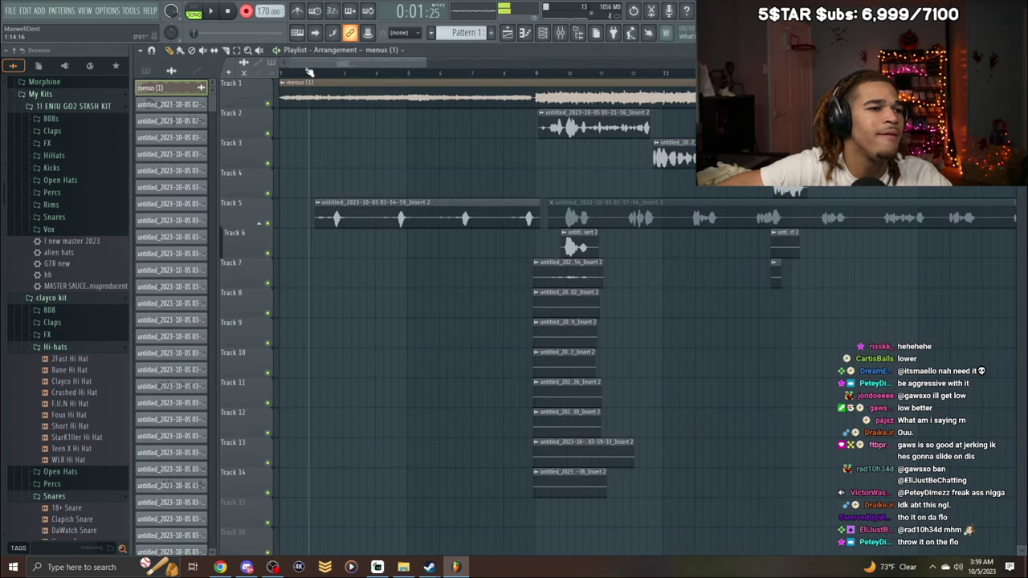
{"action": "key", "text": "space"}
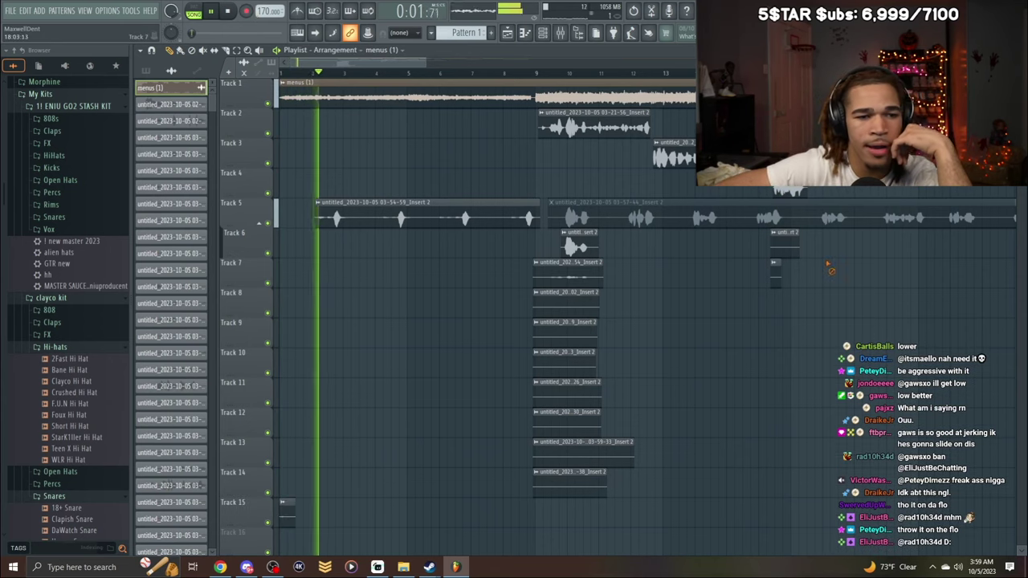
Delete the leftover empty clips on Tracks 7 to 15 and the extra empty clip on Track 6.
{"action": "mouse_move", "coordinate": [827, 265]}
{"action": "left_mouse_down"}
{"action": "mouse_move", "coordinate": [586, 285]}
{"action": "mouse_move", "coordinate": [550, 339]}
{"action": "mouse_move", "coordinate": [506, 509]}
{"action": "mouse_move", "coordinate": [521, 541]}
{"action": "mouse_move", "coordinate": [555, 426]}
{"action": "mouse_move", "coordinate": [562, 348]}
{"action": "mouse_move", "coordinate": [470, 461]}
{"action": "mouse_move", "coordinate": [355, 478]}
{"action": "mouse_move", "coordinate": [292, 415]}
{"action": "left_mouse_up"}
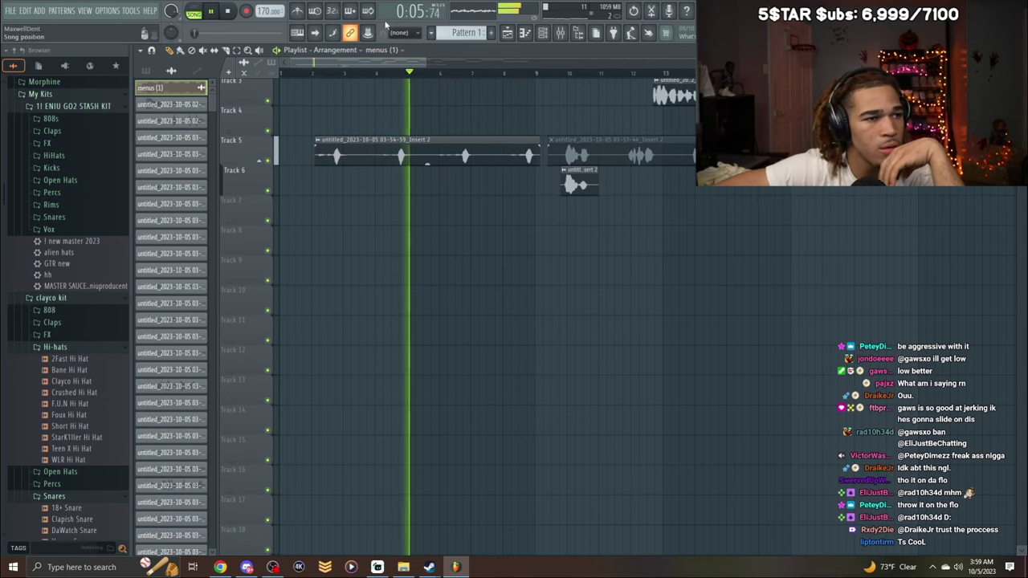
{"action": "scroll", "coordinate": [498, 182], "scroll_direction": "up", "scroll_amount": 2}
{"action": "left_click_drag", "start_coordinate": [409, 63], "coordinate": [426, 65]}
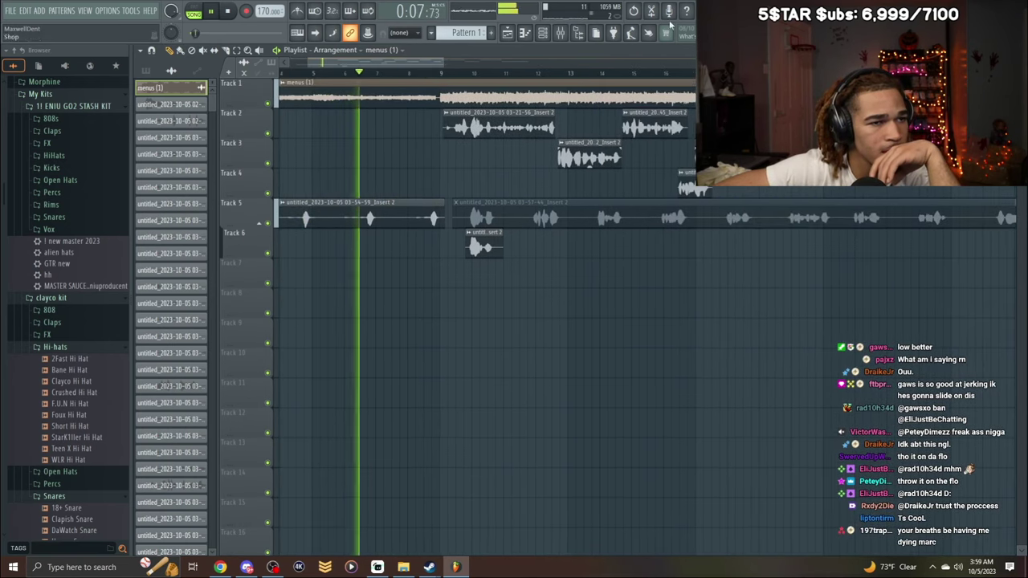
Copy the Main vocals state from mixer track 3 onto mixer track 5.
{"action": "key", "text": "F9"}
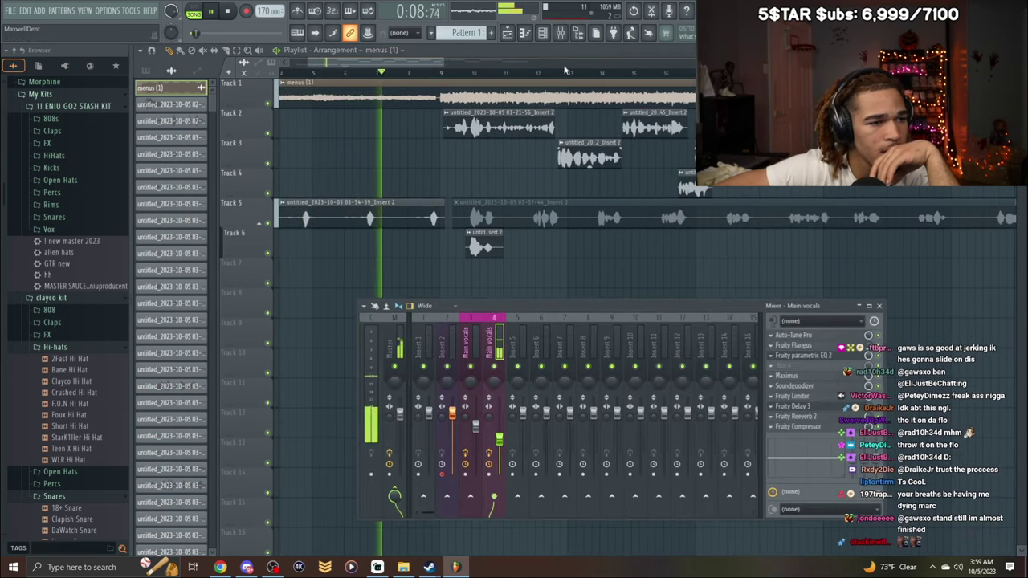
{"action": "right_click", "coordinate": [481, 342]}
{"action": "mouse_move", "coordinate": [506, 302]}
{"action": "left_click_drag", "start_coordinate": [603, 224], "coordinate": [518, 345]}
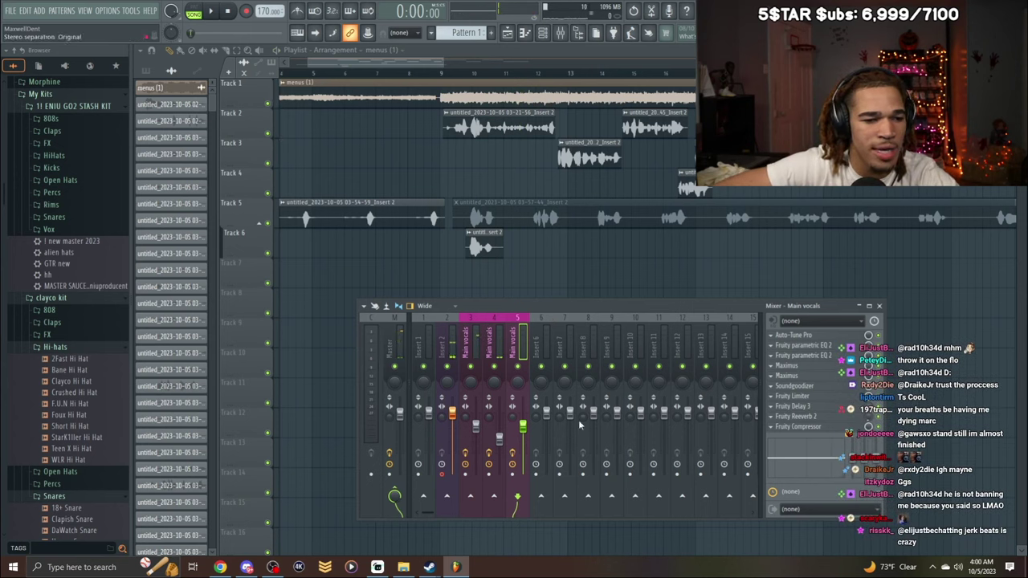
Replace the first Maximus on mixer track 5 with Fruity Flangus and move it up to the second effect slot.
{"action": "right_click", "coordinate": [790, 365]}
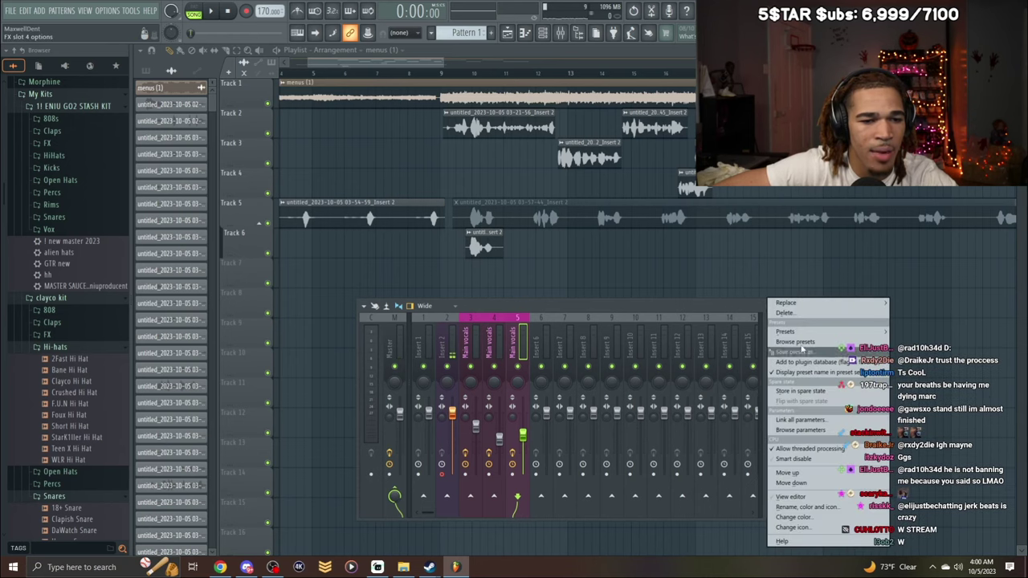
{"action": "mouse_move", "coordinate": [806, 304]}
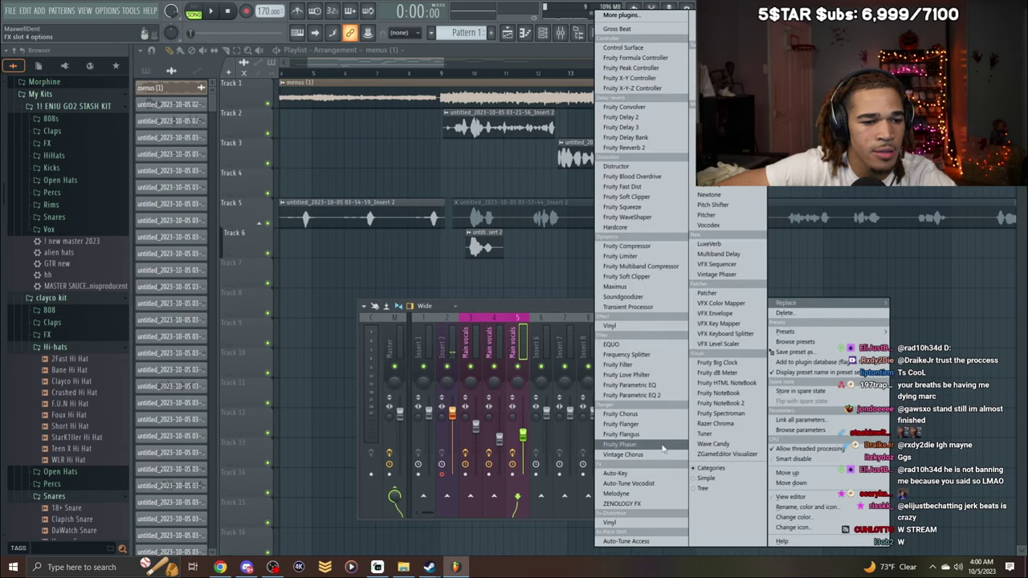
{"action": "left_click", "coordinate": [657, 435]}
{"action": "scroll", "coordinate": [789, 348], "scroll_direction": "up", "scroll_amount": 1}
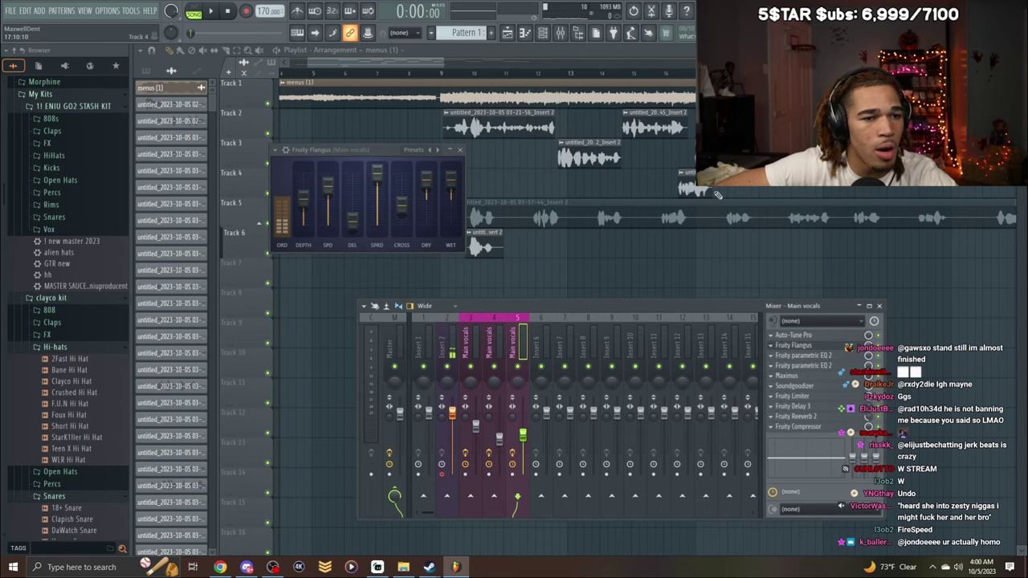
Route the vocal clip on Track 4 and the first ad-lib clip on Track 5 to mixer track 5.
{"action": "double_click", "coordinate": [693, 183]}
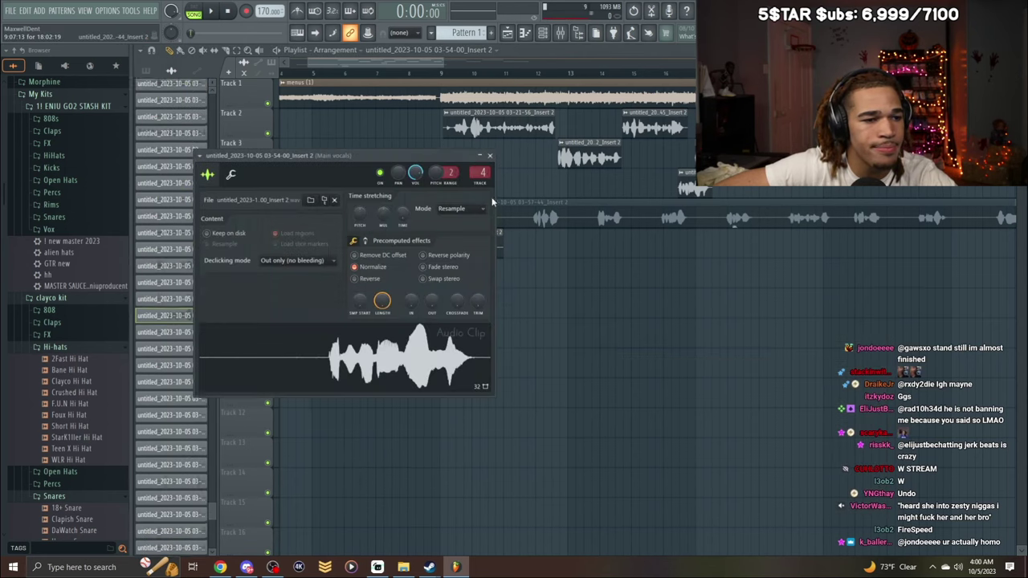
{"action": "left_click", "coordinate": [489, 156]}
{"action": "double_click", "coordinate": [387, 204]}
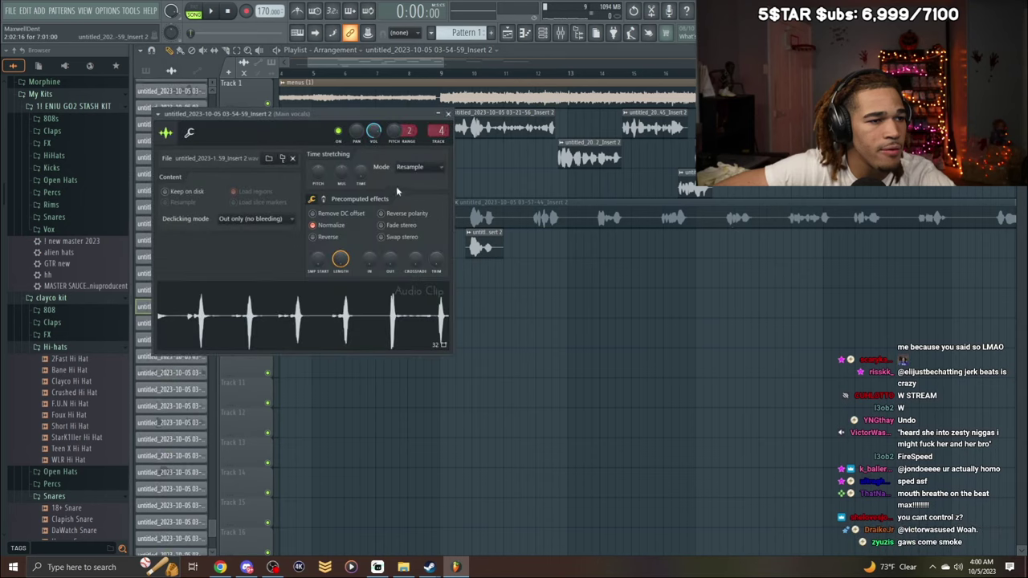
{"action": "key", "text": "space"}
{"action": "left_click", "coordinate": [446, 114]}
Play through the first Track 5 ad-lib clip and set the Fruity Flangus mix level to 35% on mixer track 5.
{"action": "left_click", "coordinate": [444, 103]}
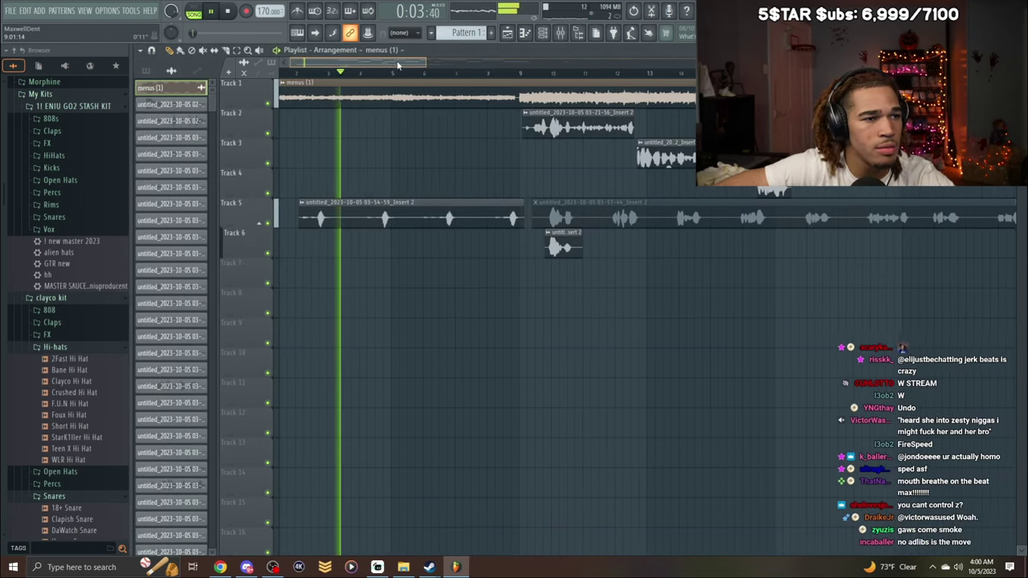
{"action": "key", "text": "F9"}
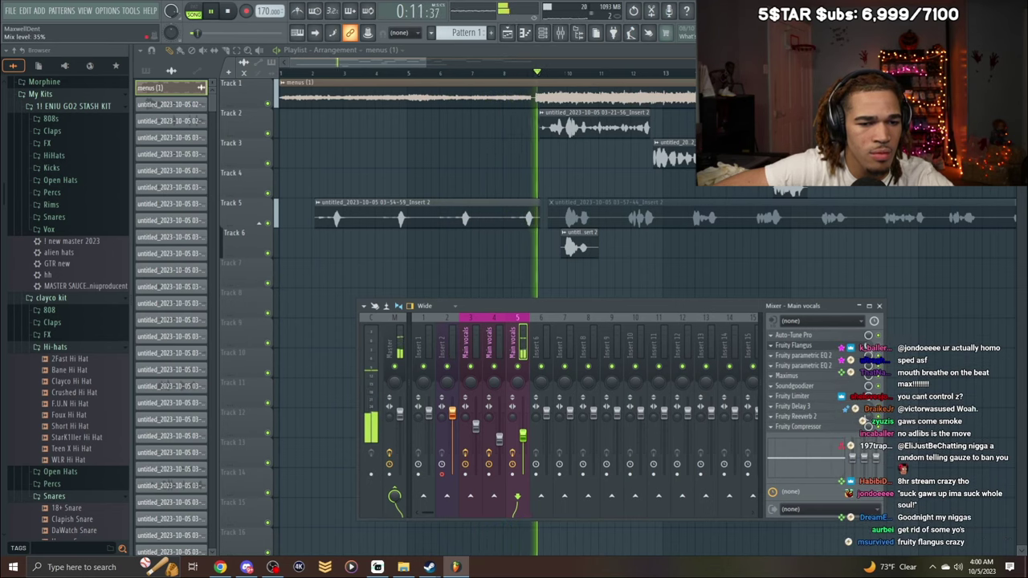
{"action": "left_click", "coordinate": [879, 306]}
{"action": "key", "text": "space"}
Record a new ad-lib take on Track 6 from about bar 11, after its first clip.
{"action": "key", "text": "space"}
{"action": "left_click", "coordinate": [582, 246]}
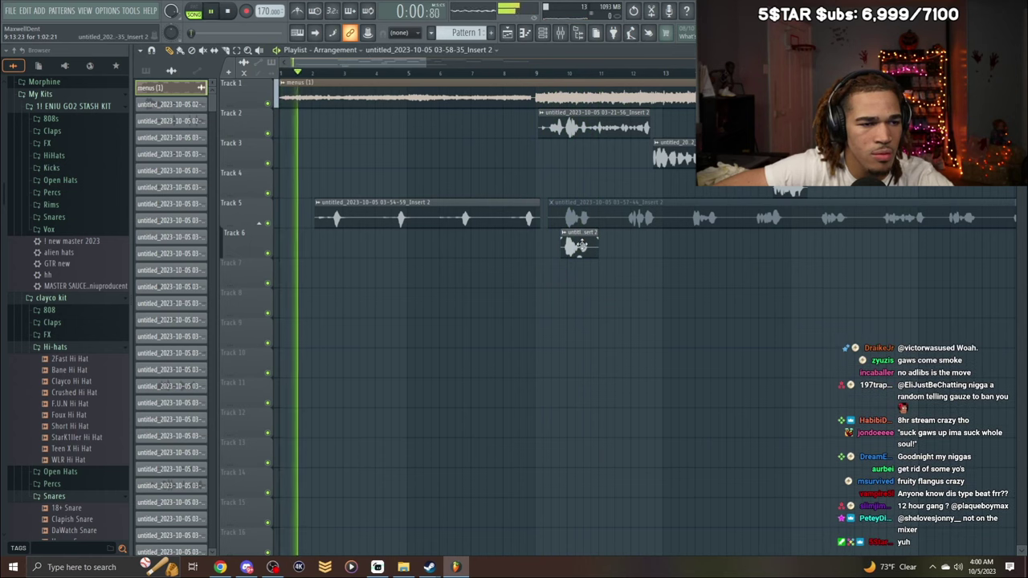
{"action": "left_click", "coordinate": [547, 71]}
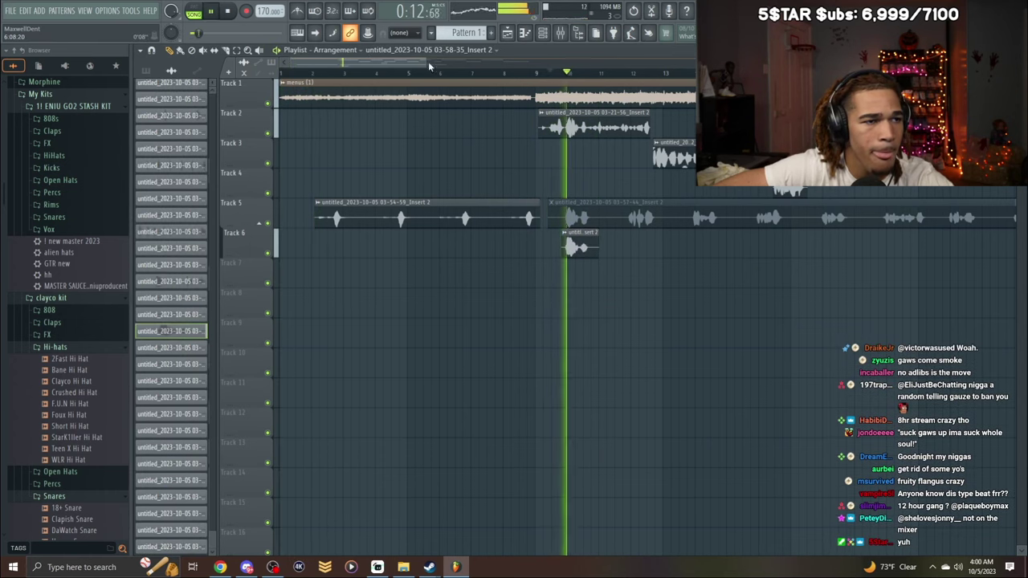
{"action": "left_click_drag", "start_coordinate": [425, 63], "coordinate": [373, 81]}
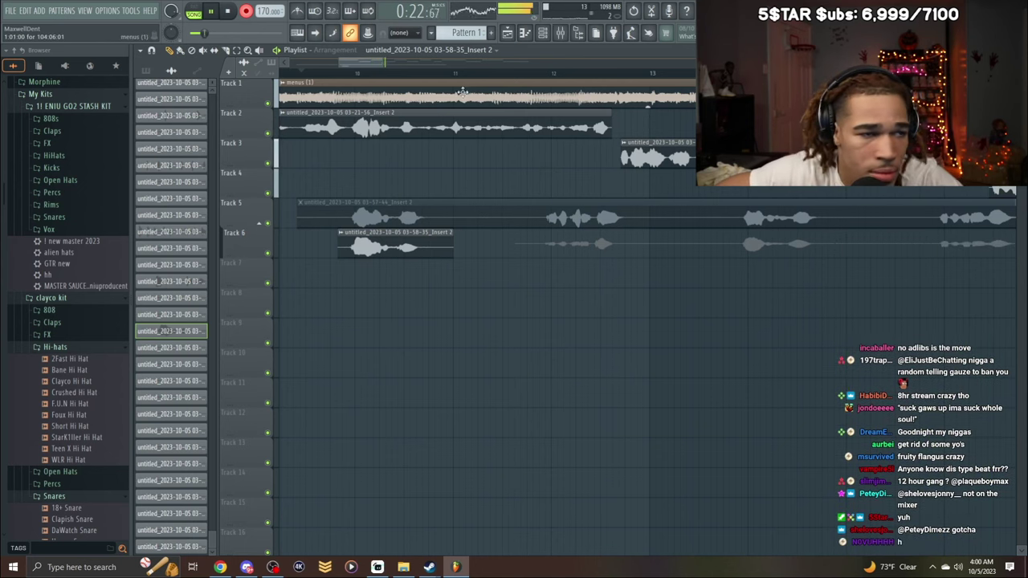
{"action": "key", "text": "space"}
Normalize the newly recorded Track 6 ad-lib clip and delete the empty leftover clip on Track 7.
{"action": "double_click", "coordinate": [643, 247]}
{"action": "left_click", "coordinate": [323, 228]}
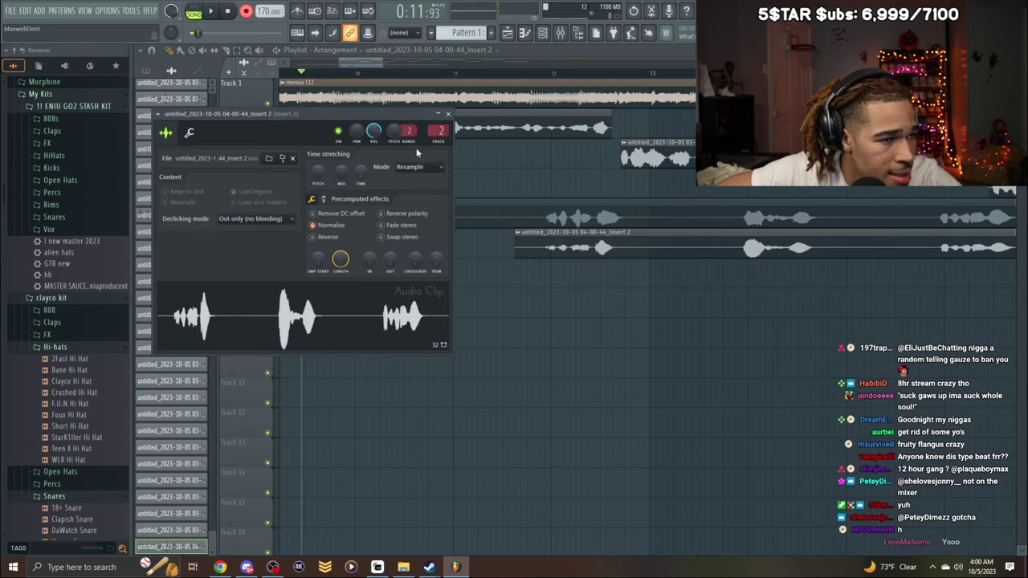
{"action": "left_click", "coordinate": [448, 114]}
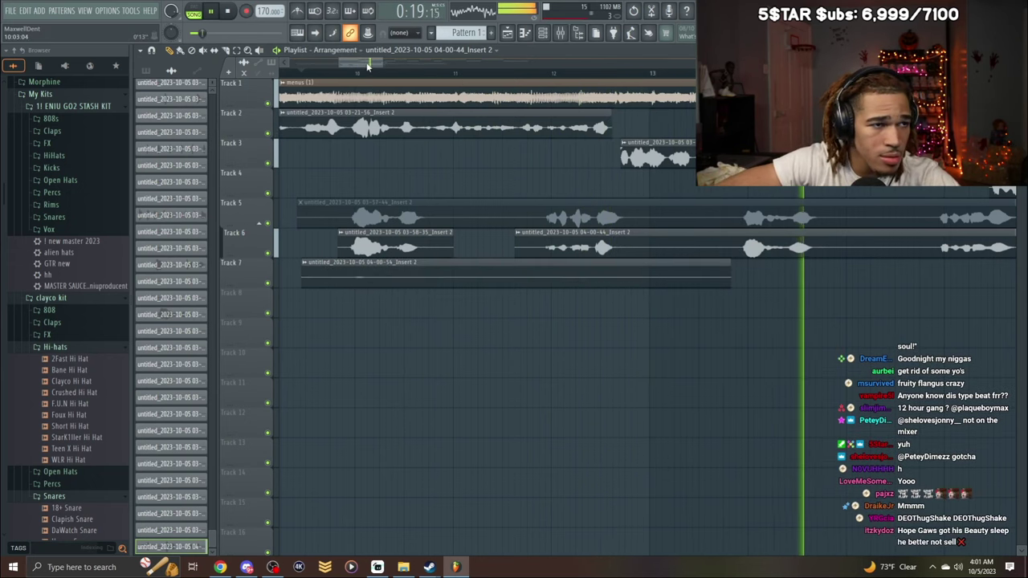
{"action": "left_click_drag", "start_coordinate": [369, 64], "coordinate": [375, 64]}
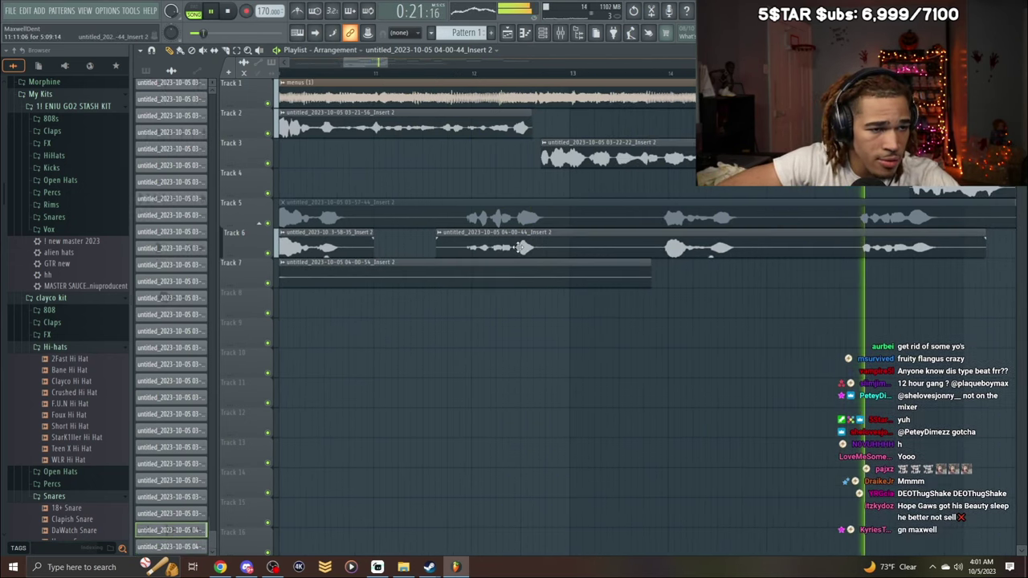
{"action": "right_click", "coordinate": [506, 274]}
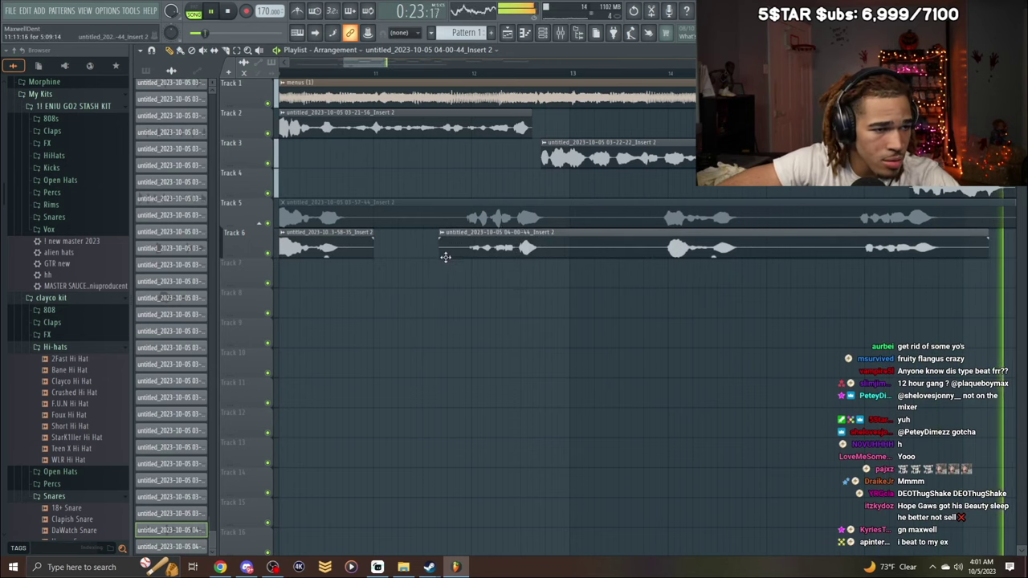
Replay the new ad-libs while setting mixer track 5's Fruity Flangus mix to 38% and its volume to about -9.9 dB.
{"action": "key", "text": "space"}
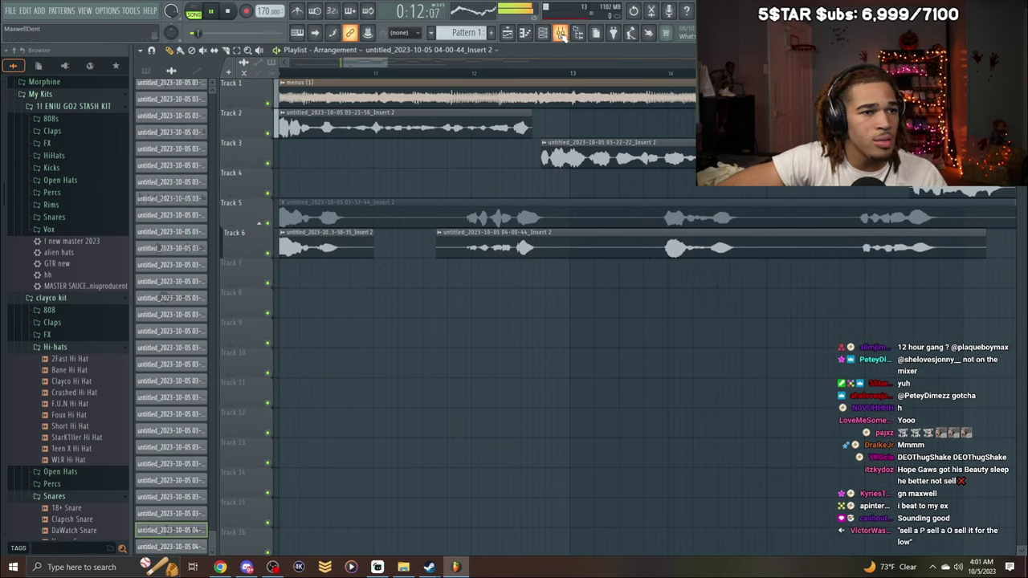
{"action": "left_click", "coordinate": [560, 33]}
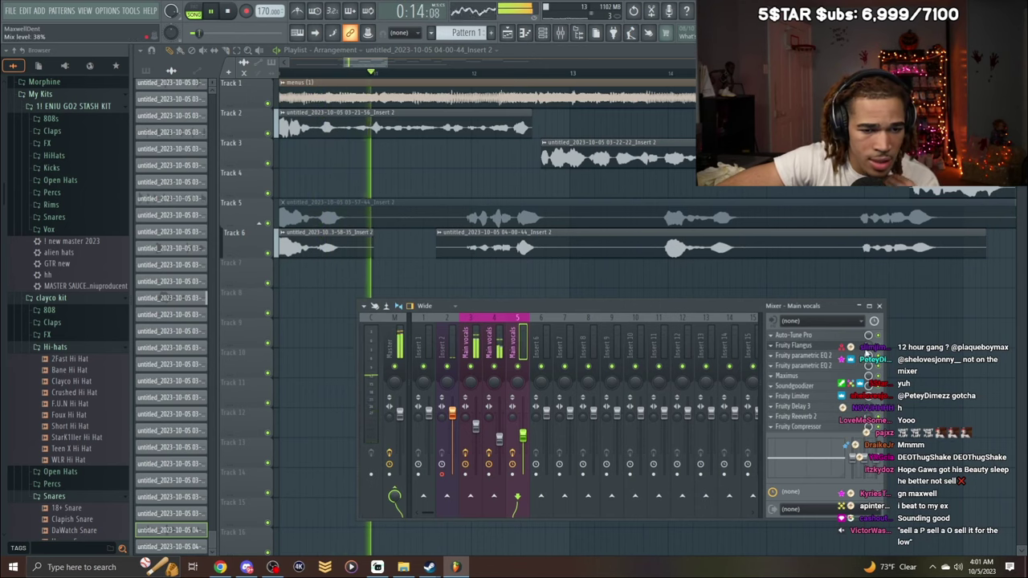
{"action": "left_click_drag", "start_coordinate": [868, 417], "coordinate": [868, 421]}
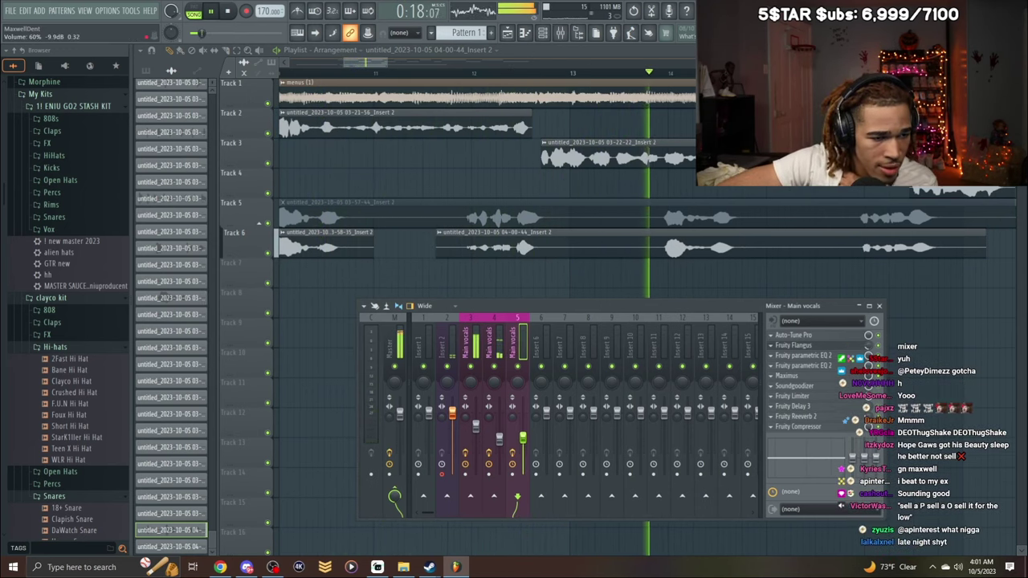
Load the underwater preset in the first Fruity parametric EQ 2 on mixer track 5 and audition it from about bar 15.
{"action": "left_click", "coordinate": [777, 359]}
{"action": "mouse_move", "coordinate": [818, 332]}
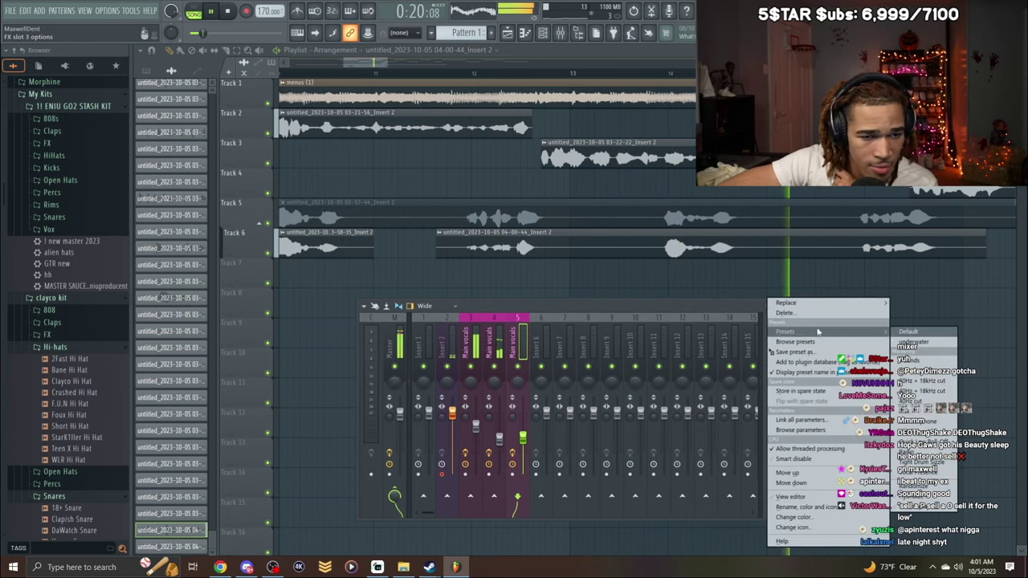
{"action": "left_click", "coordinate": [916, 342]}
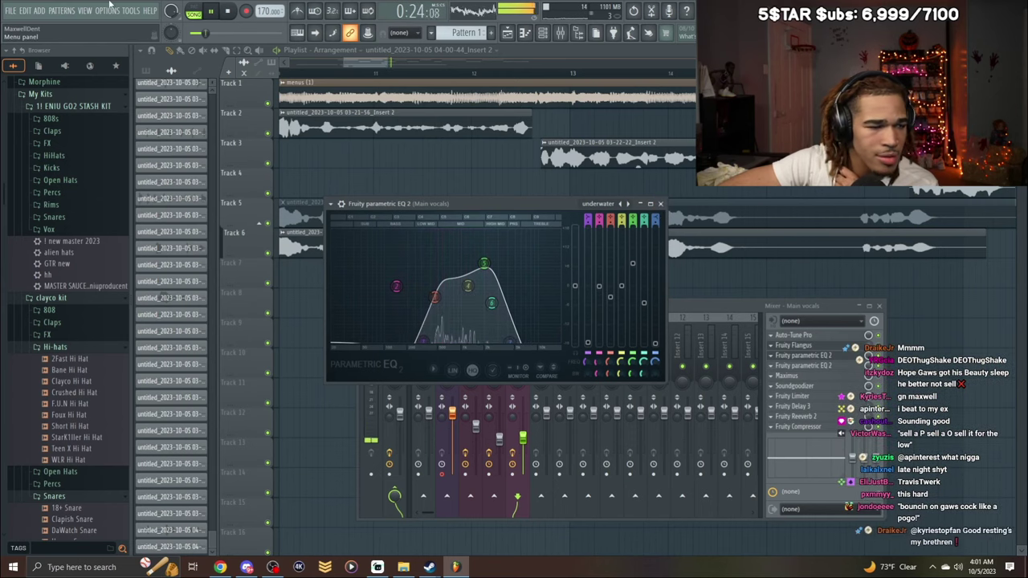
{"action": "left_click", "coordinate": [848, 74]}
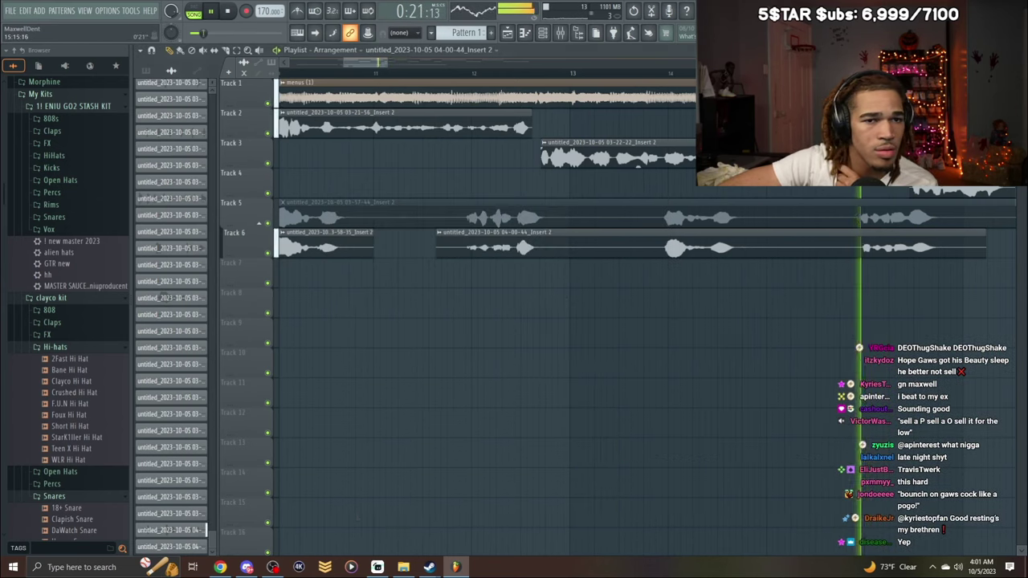
{"action": "left_click", "coordinate": [562, 33]}
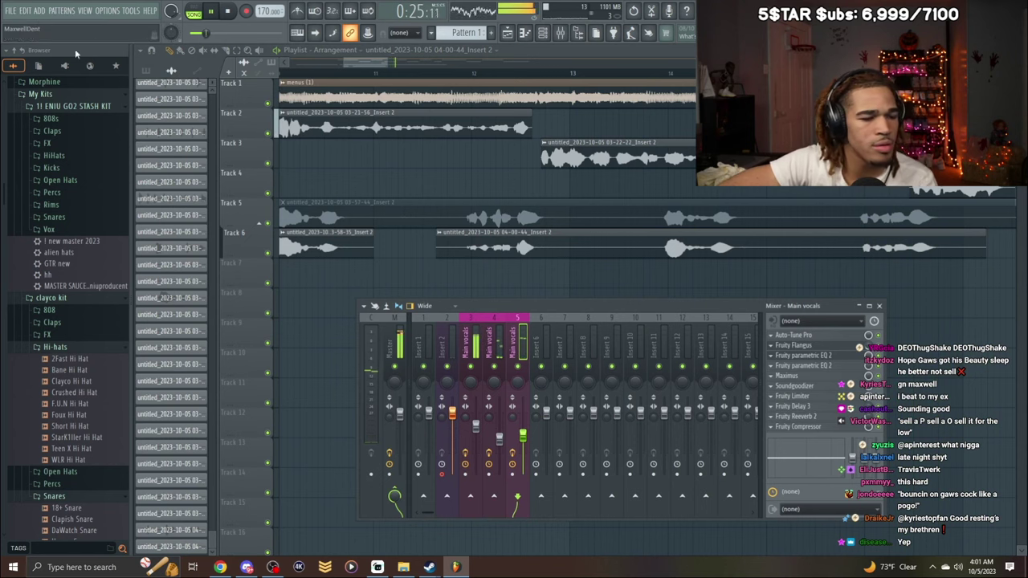
{"action": "key", "text": "space"}
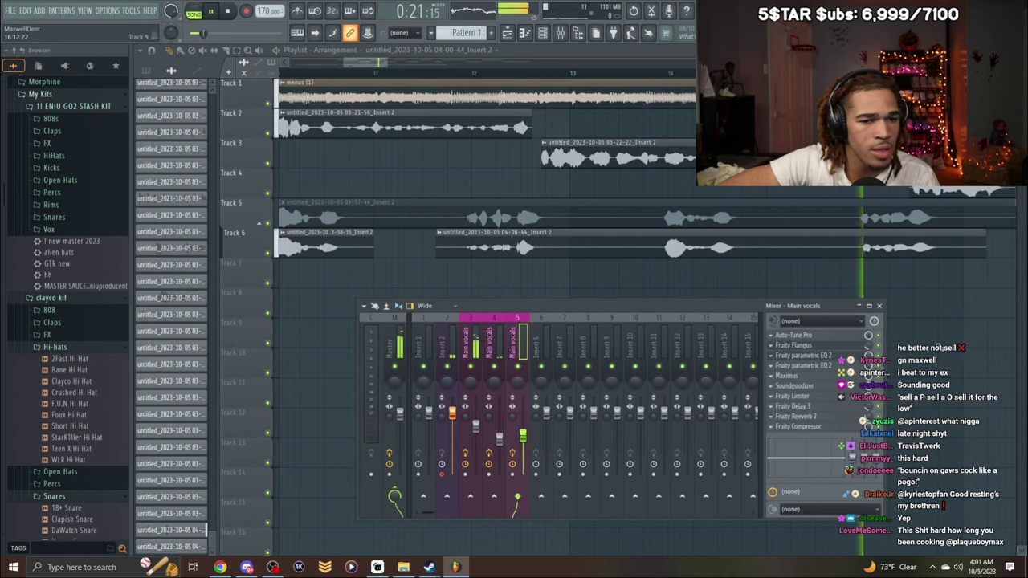
Stop playback and check the mixer routing of the Track 4 vocal clip against mixer track 5.
{"action": "left_click", "coordinate": [948, 191]}
{"action": "key", "text": "space"}
{"action": "double_click", "coordinate": [932, 189]}
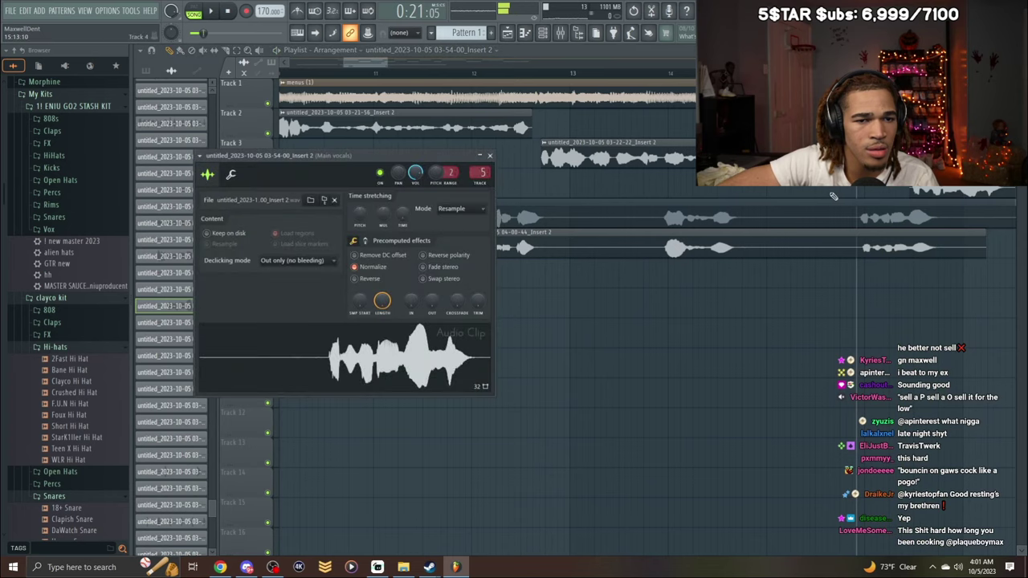
{"action": "key", "text": "F9"}
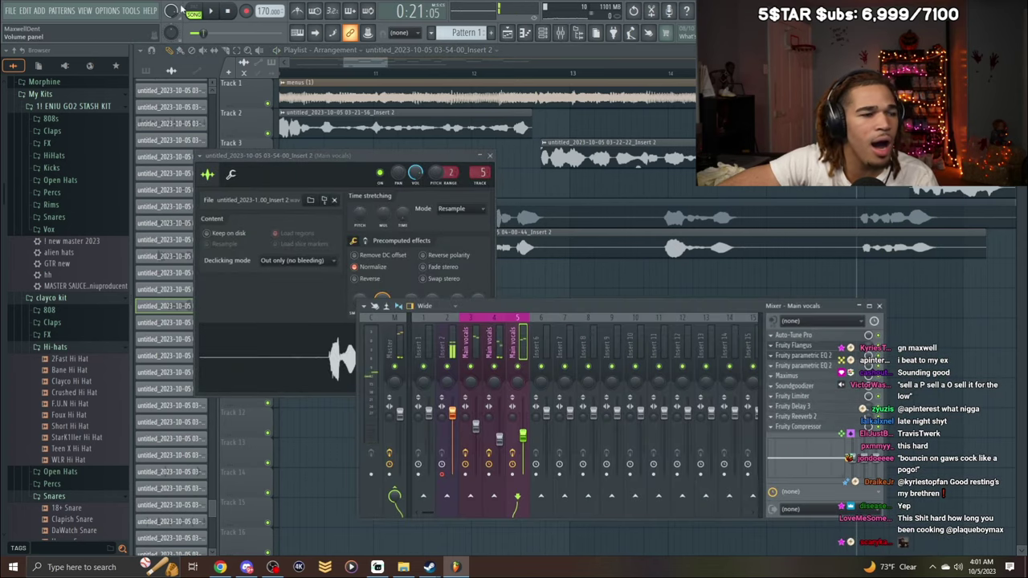
{"action": "left_click", "coordinate": [25, 11]}
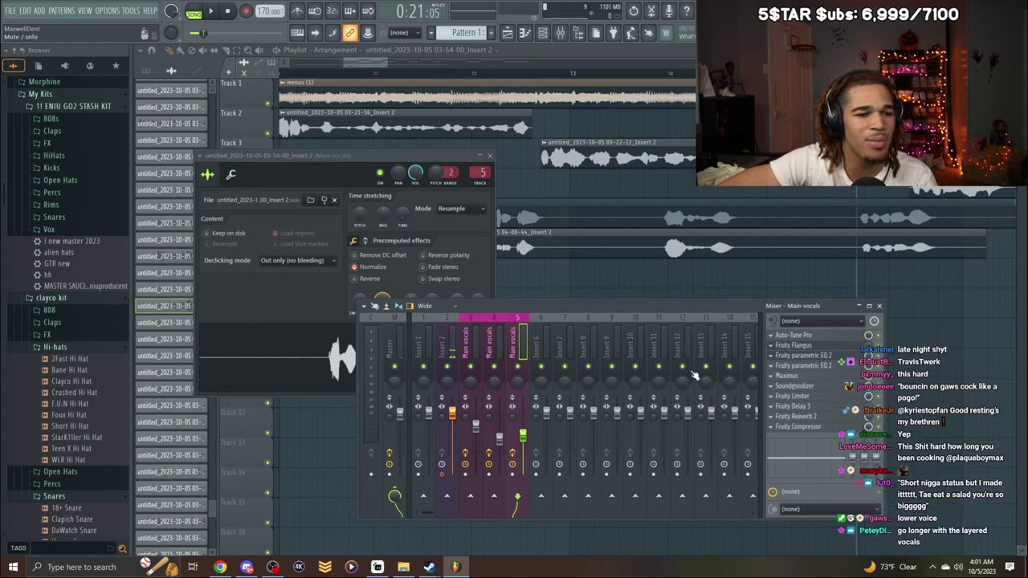
Delete the first Fruity parametric EQ 2 from mixer track 5 and replay the section from about bar 15.
{"action": "left_click", "coordinate": [772, 357]}
{"action": "left_click", "coordinate": [786, 316]}
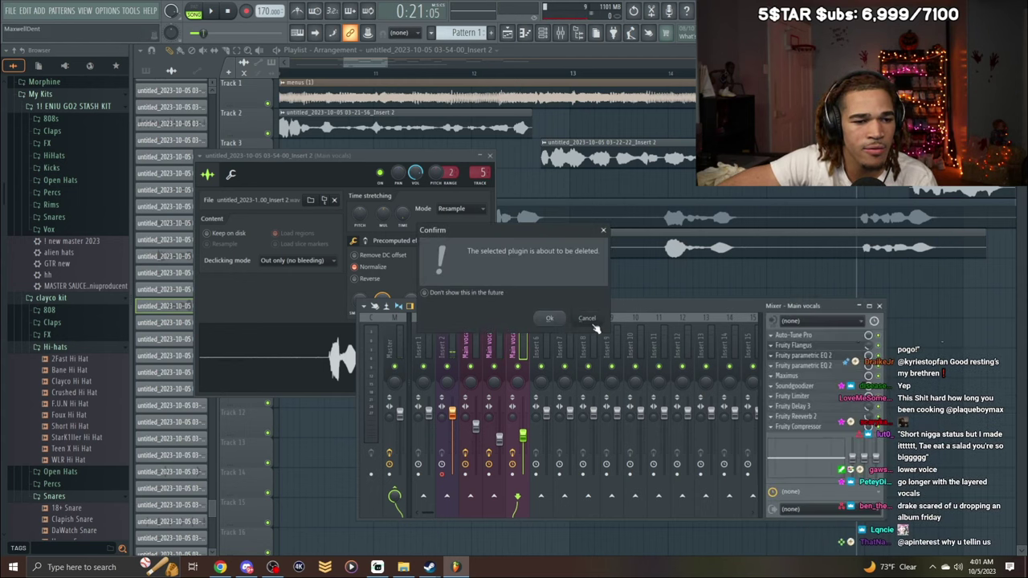
{"action": "left_click", "coordinate": [548, 318]}
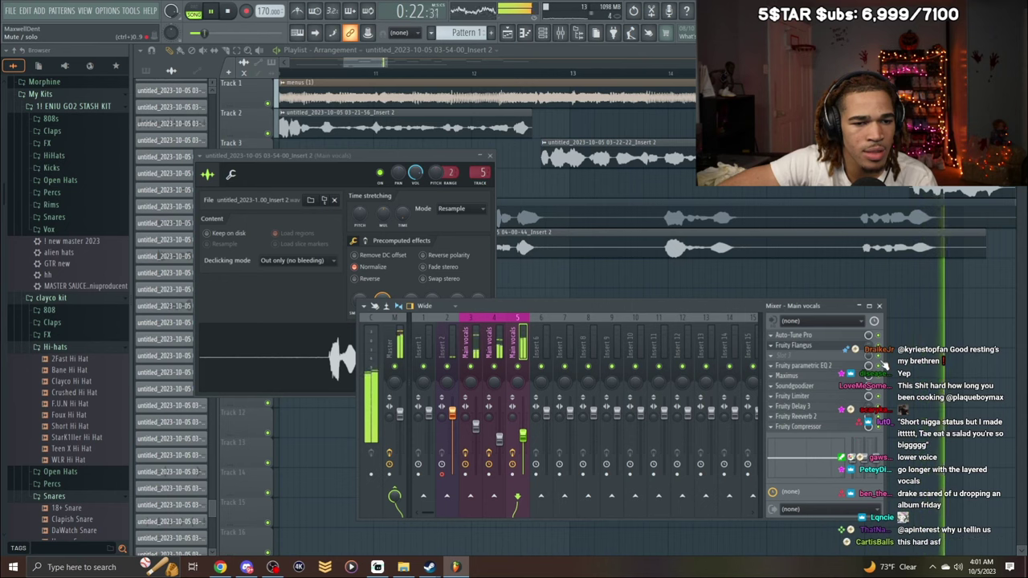
{"action": "key", "text": "space"}
{"action": "key", "text": "space"}
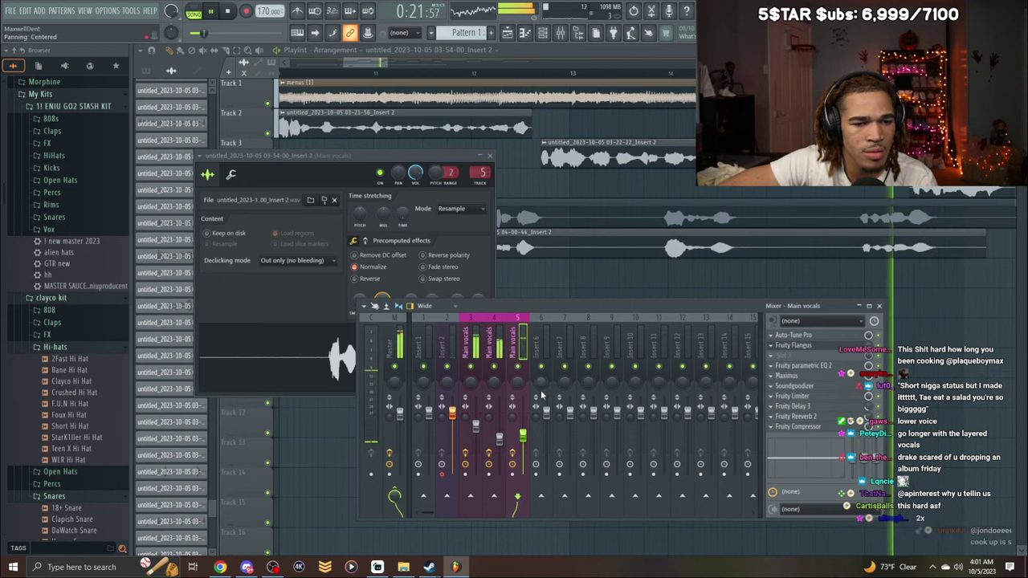
Record a vocal take on Track 7 from about bar 17 to just past bar 25.
{"action": "left_click", "coordinate": [385, 62]}
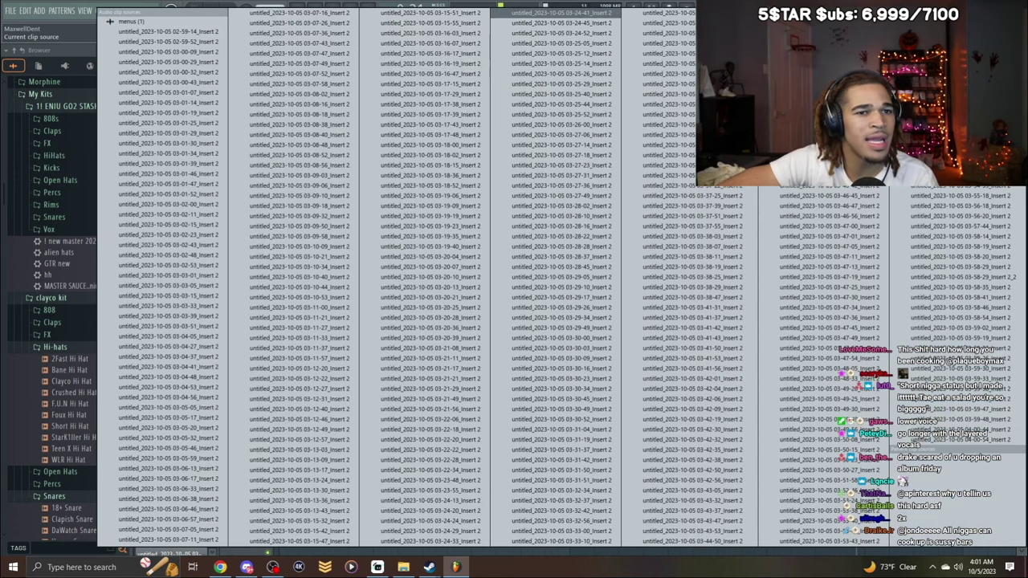
{"action": "key", "text": "Escape"}
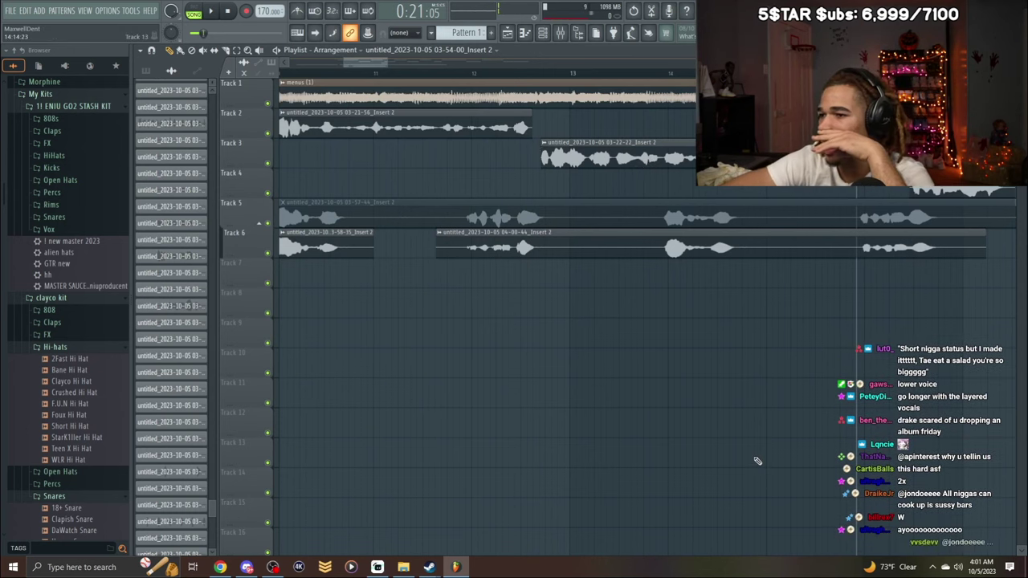
{"action": "left_click", "coordinate": [472, 74]}
{"action": "key", "text": "space"}
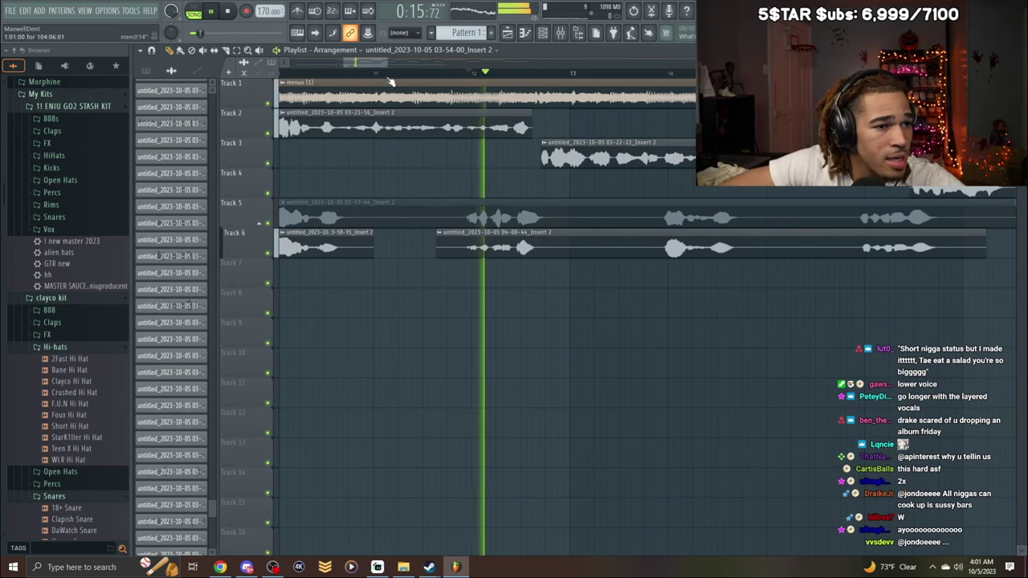
{"action": "left_click_drag", "start_coordinate": [388, 61], "coordinate": [489, 72]}
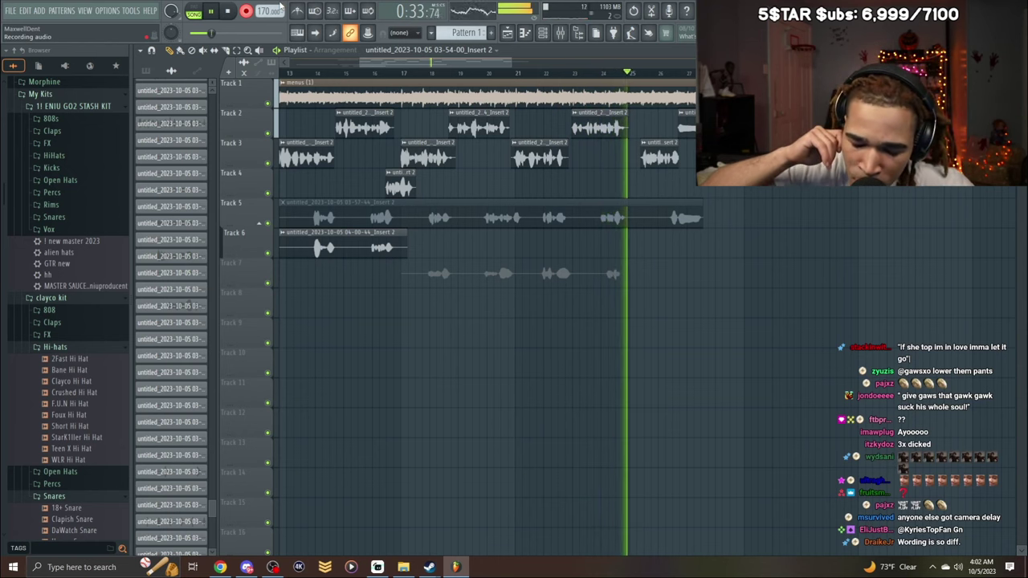
{"action": "key", "text": "space"}
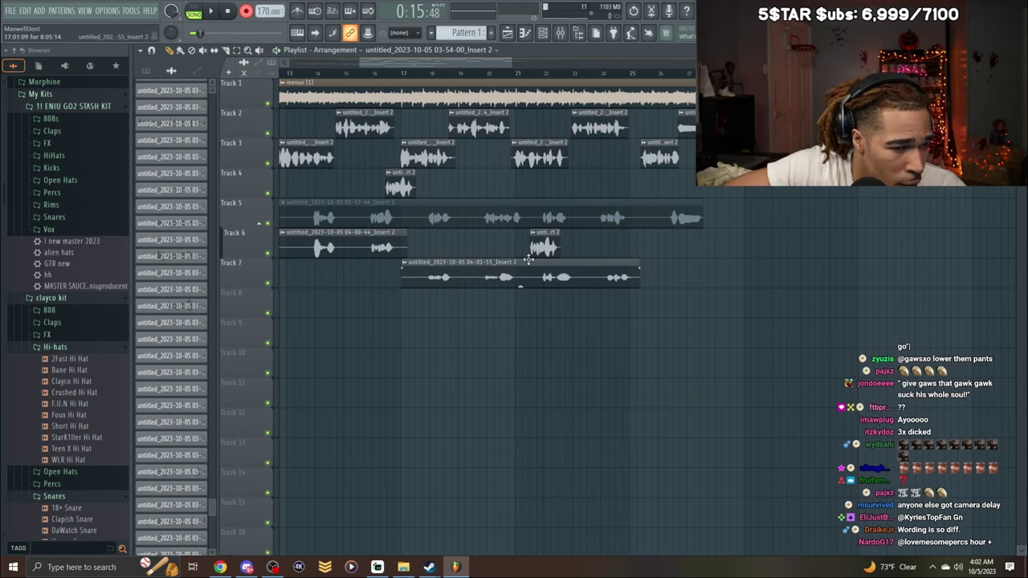
Normalize the newly recorded Track 7 vocal clip, route it to mixer track 4 and play it back.
{"action": "double_click", "coordinate": [532, 276]}
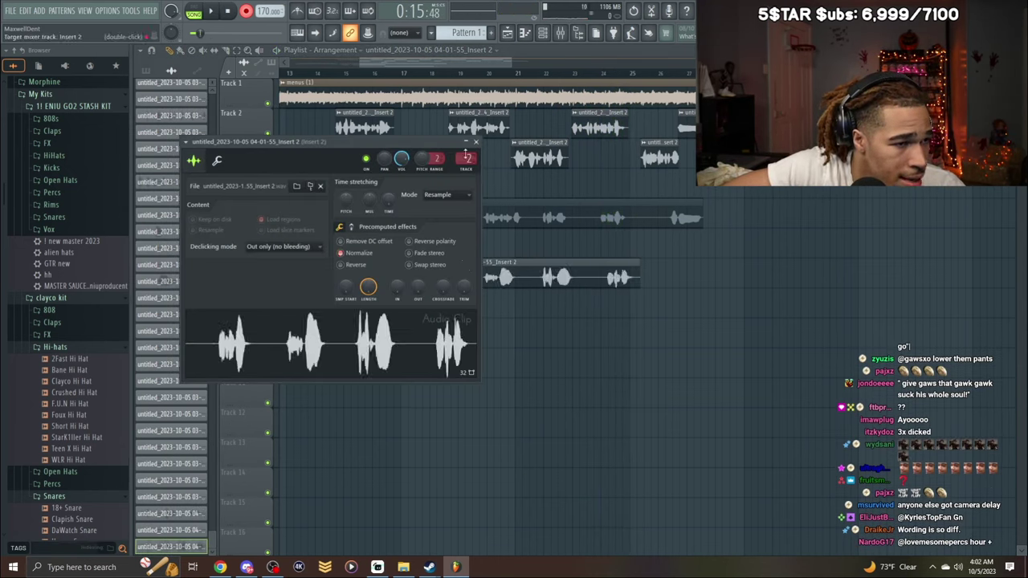
{"action": "left_click", "coordinate": [380, 74]}
{"action": "key", "text": "space"}
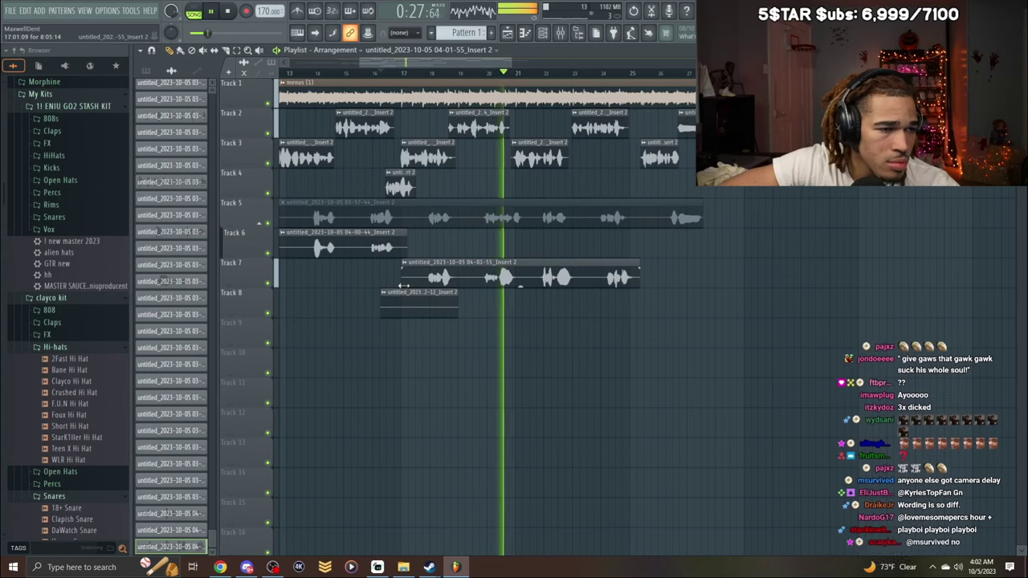
Trim the start of the Track 7 clip to just before bar 18 and slightly raise the volume of mixer track 4.
{"action": "left_click_drag", "start_coordinate": [402, 277], "coordinate": [426, 281]}
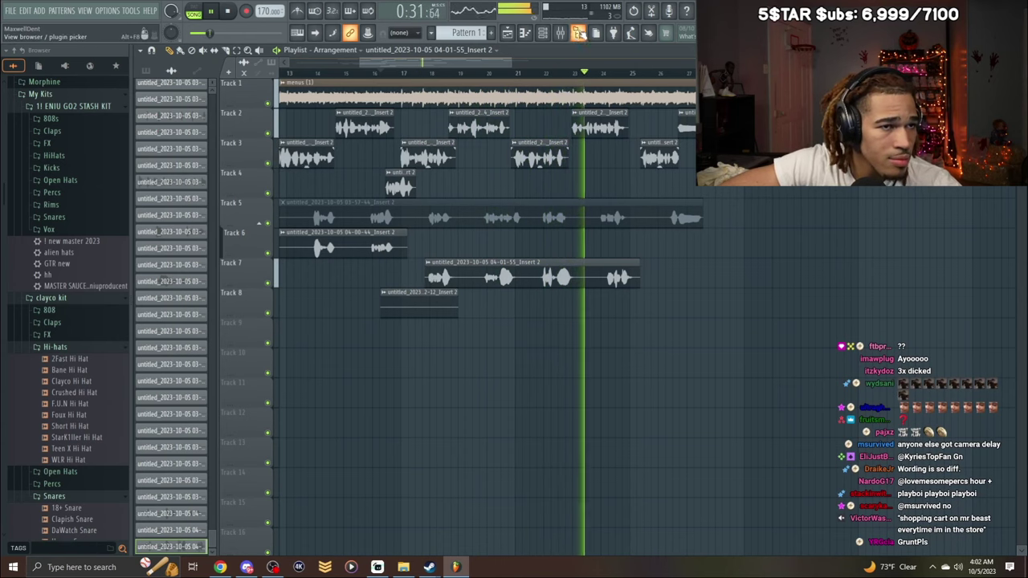
{"action": "left_click", "coordinate": [561, 33]}
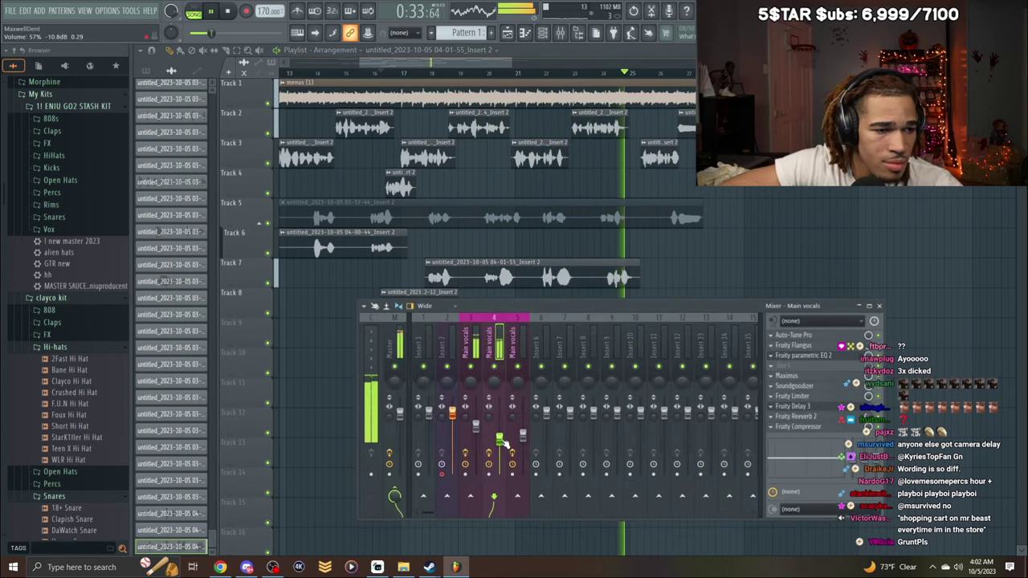
{"action": "left_click_drag", "start_coordinate": [500, 440], "coordinate": [500, 438]}
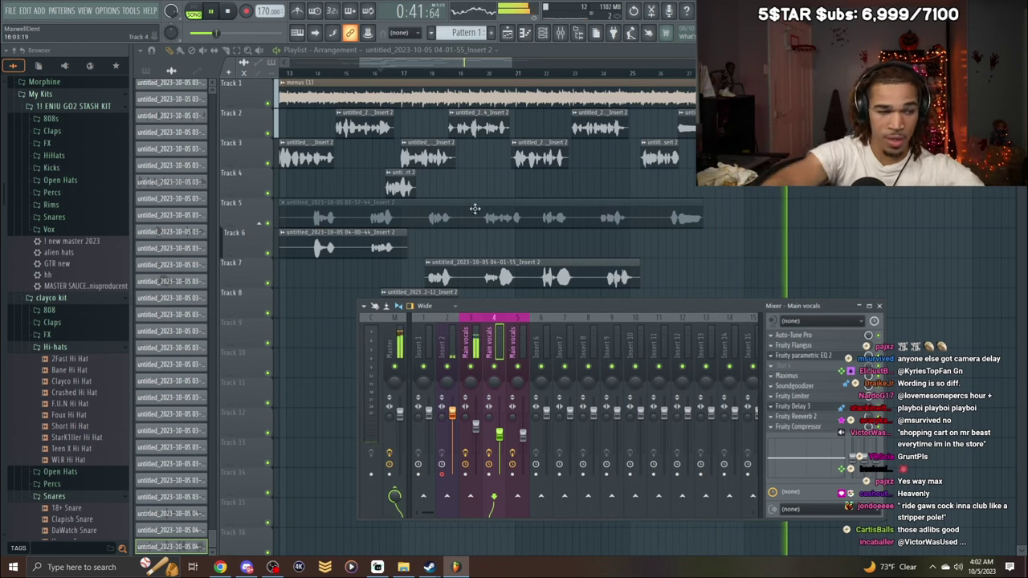
Play the arrangement from the intro and trim the start of the long Track 6 clip to just before bar 14.
{"action": "left_click_drag", "start_coordinate": [361, 63], "coordinate": [261, 107]}
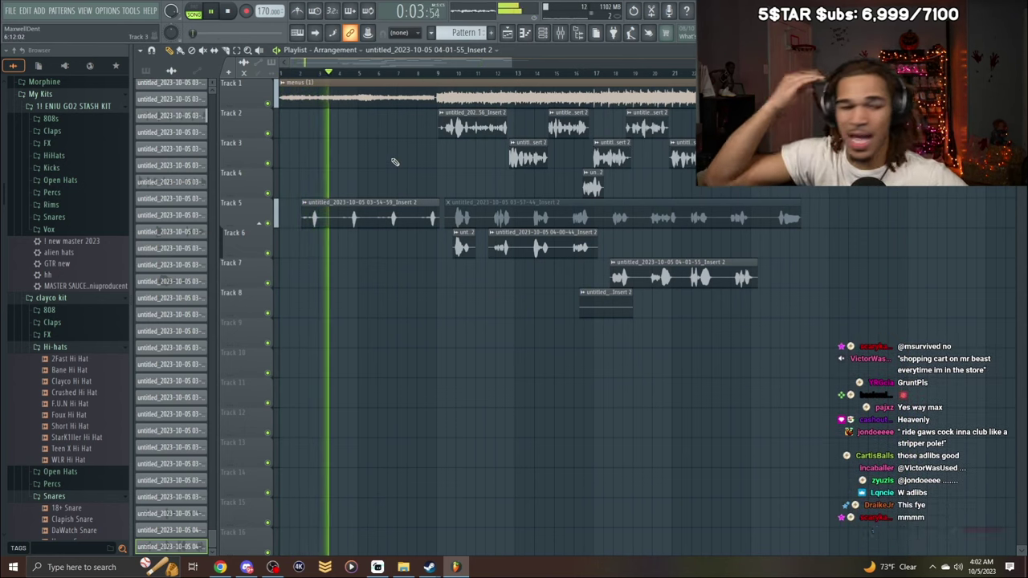
{"action": "key", "text": "space"}
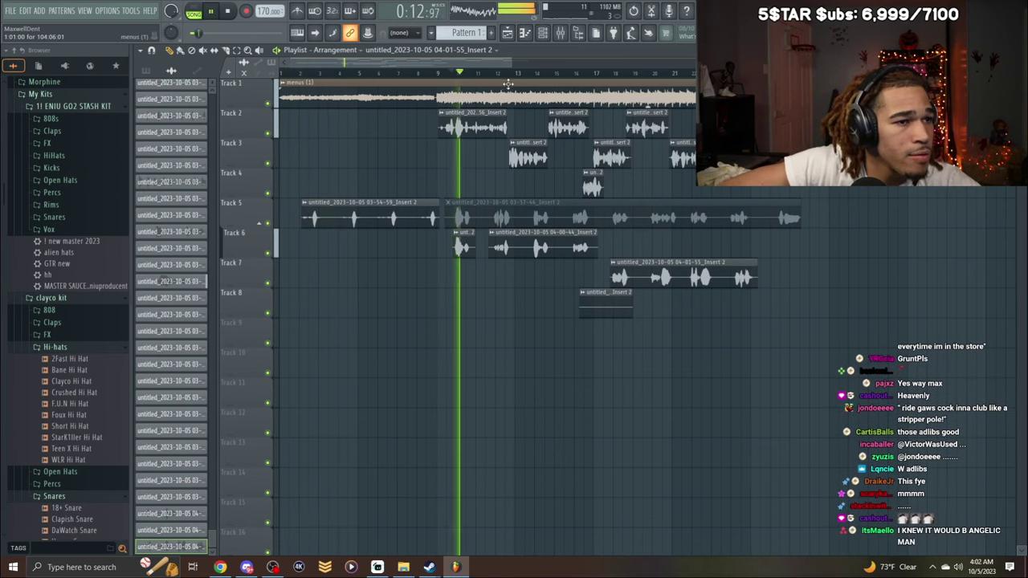
{"action": "left_click_drag", "start_coordinate": [514, 66], "coordinate": [440, 66]}
{"action": "left_click", "coordinate": [406, 73]}
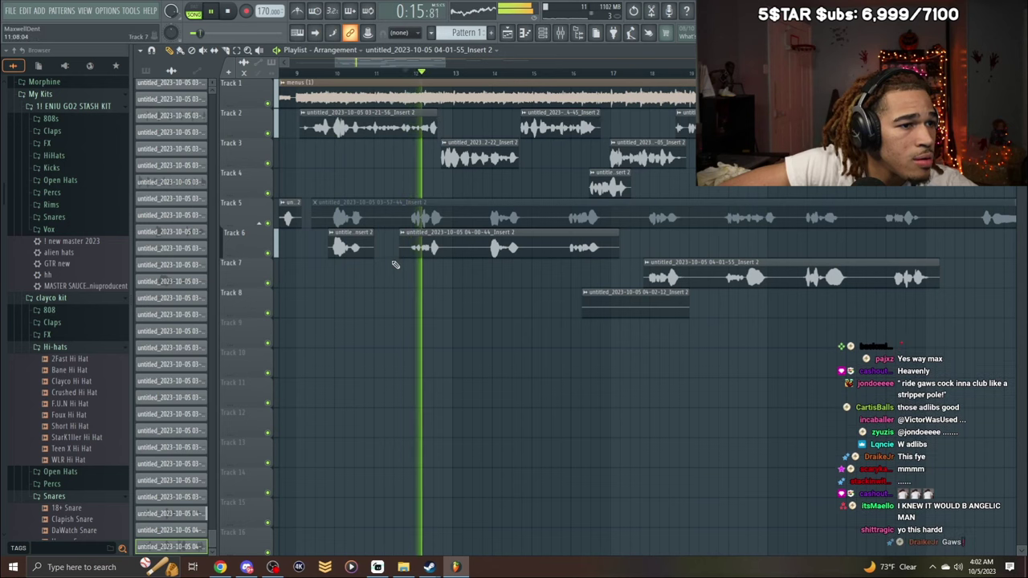
{"action": "key", "text": "space"}
{"action": "left_click_drag", "start_coordinate": [399, 254], "coordinate": [485, 255]}
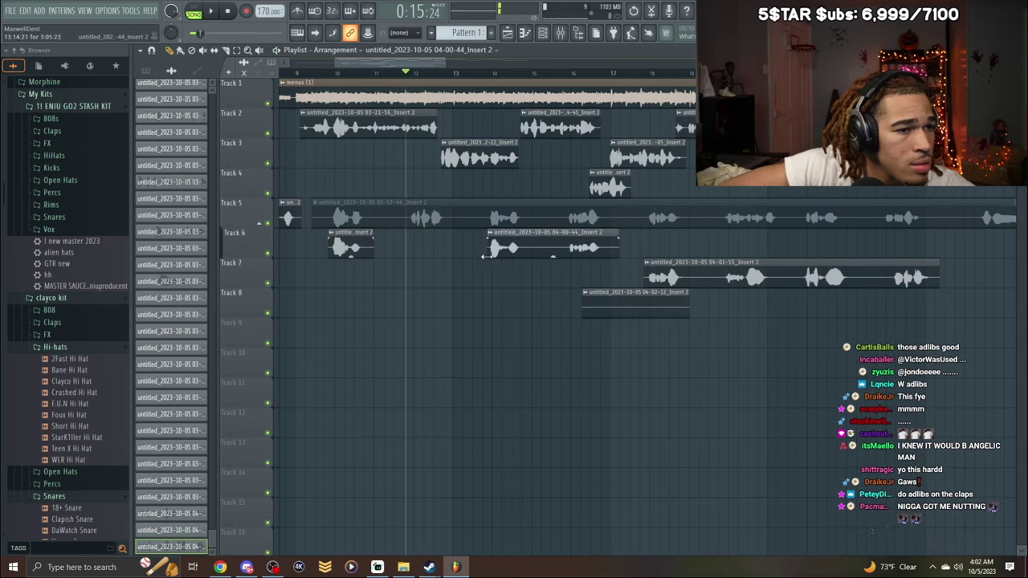
Record a vocal take from about bar 10 onto Track 10, discarding the first attempt on Track 9.
{"action": "left_click", "coordinate": [340, 74]}
{"action": "key", "text": "space"}
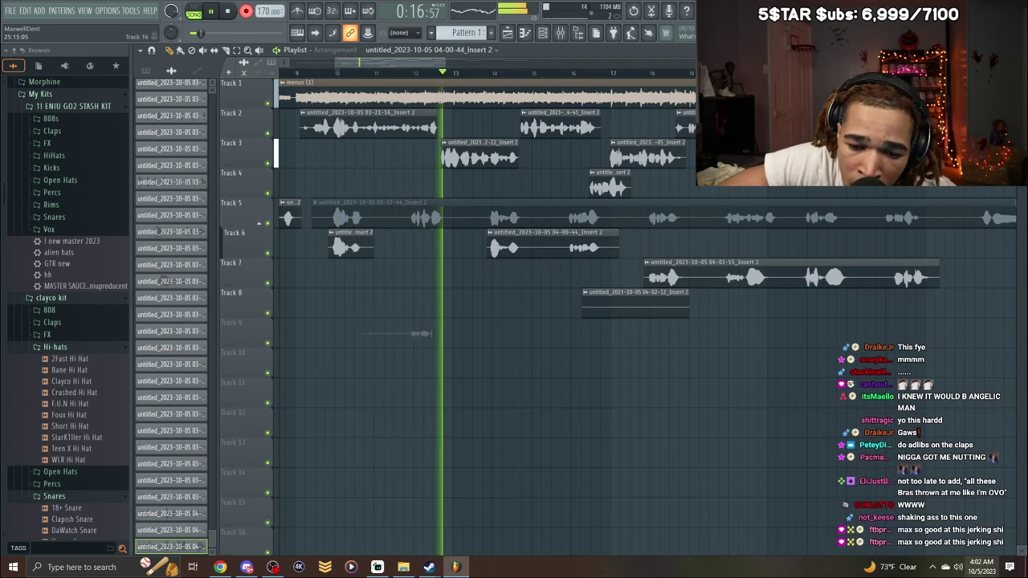
{"action": "key", "text": "space"}
{"action": "key", "text": "space"}
{"action": "right_click", "coordinate": [413, 333]}
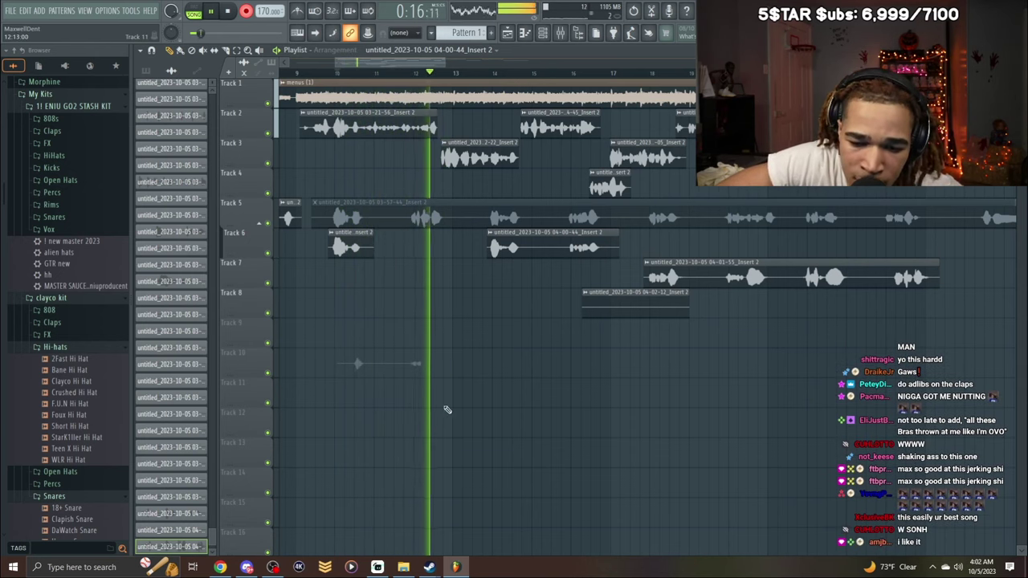
{"action": "key", "text": "space"}
Normalize the newly recorded vocal clip on Track 10.
{"action": "double_click", "coordinate": [397, 373]}
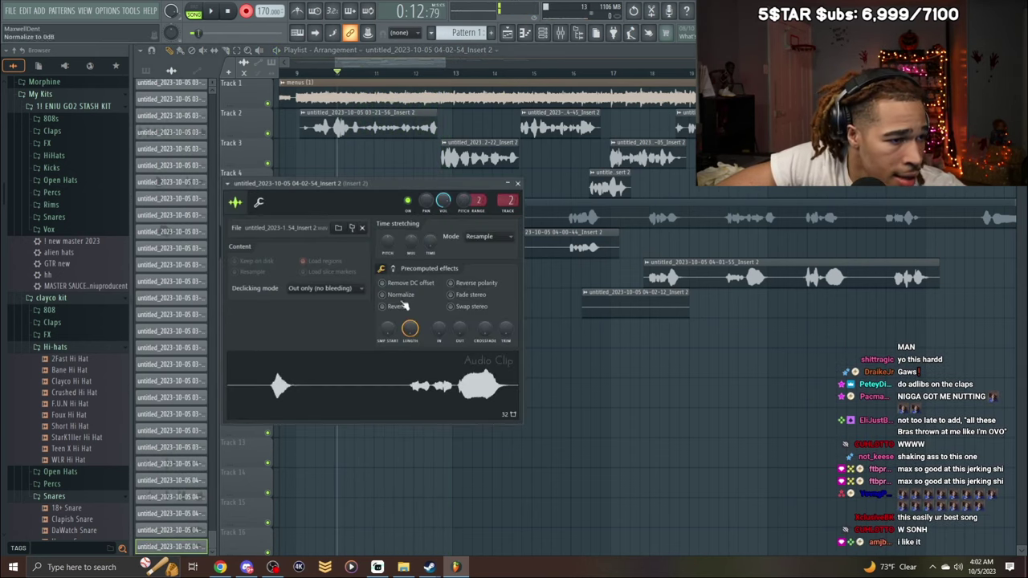
{"action": "left_click", "coordinate": [401, 298]}
{"action": "left_click", "coordinate": [519, 183]}
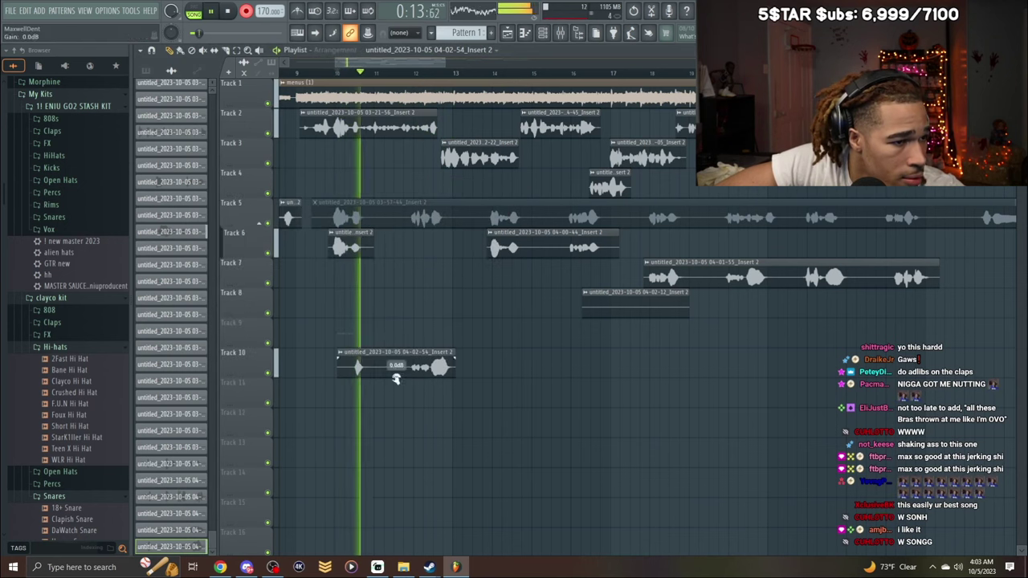
Trim the start of the Track 10 clip to just before bar 12 and the second Track 6 clip to just before bar 16.
{"action": "left_click_drag", "start_coordinate": [345, 371], "coordinate": [409, 362]}
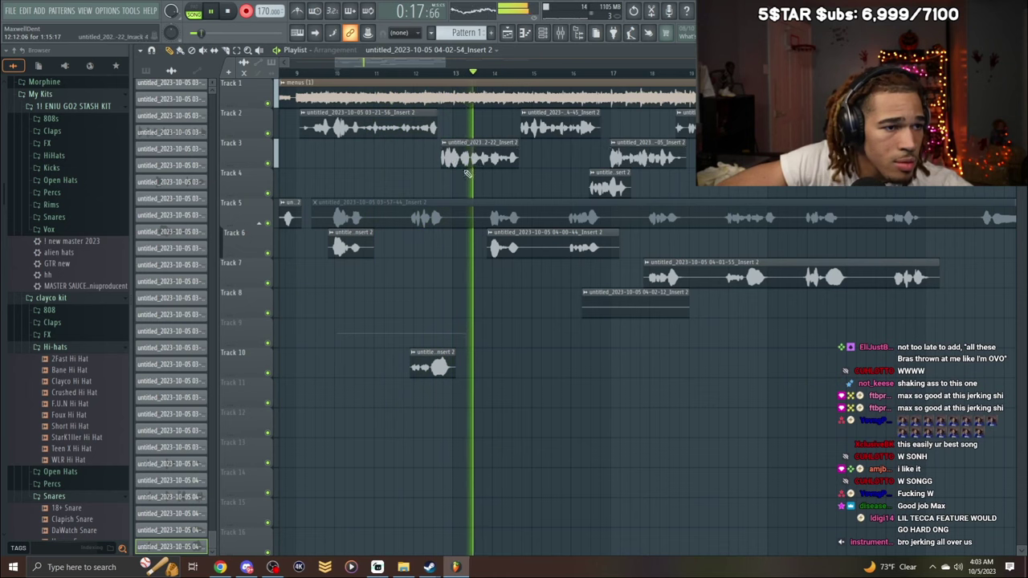
{"action": "left_click_drag", "start_coordinate": [487, 251], "coordinate": [564, 249]}
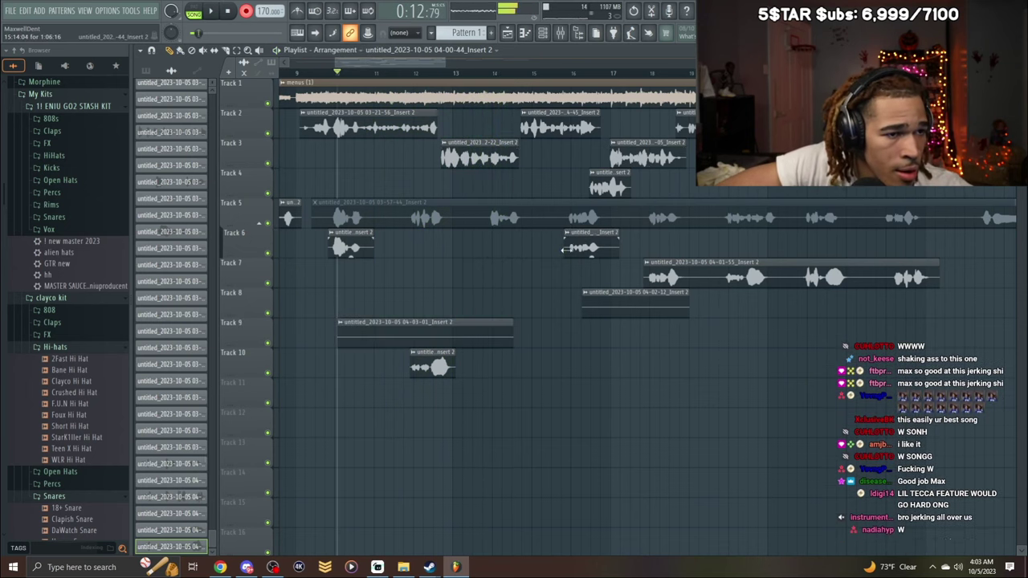
Record a vocal take from bar 13 onto Track 11 and delete the silent clip on Track 9.
{"action": "left_click", "coordinate": [453, 72]}
{"action": "key", "text": "space"}
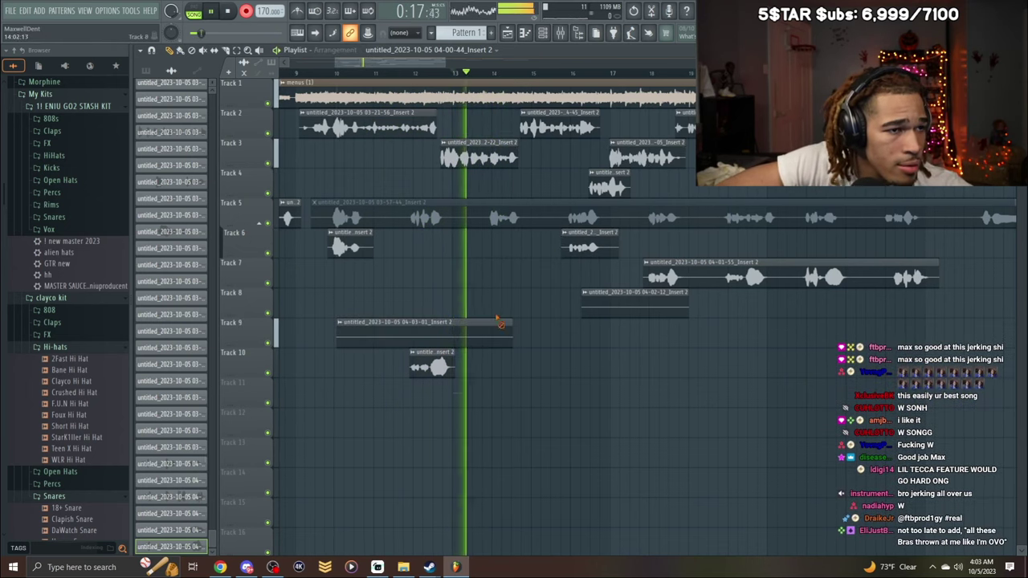
{"action": "right_click", "coordinate": [498, 322]}
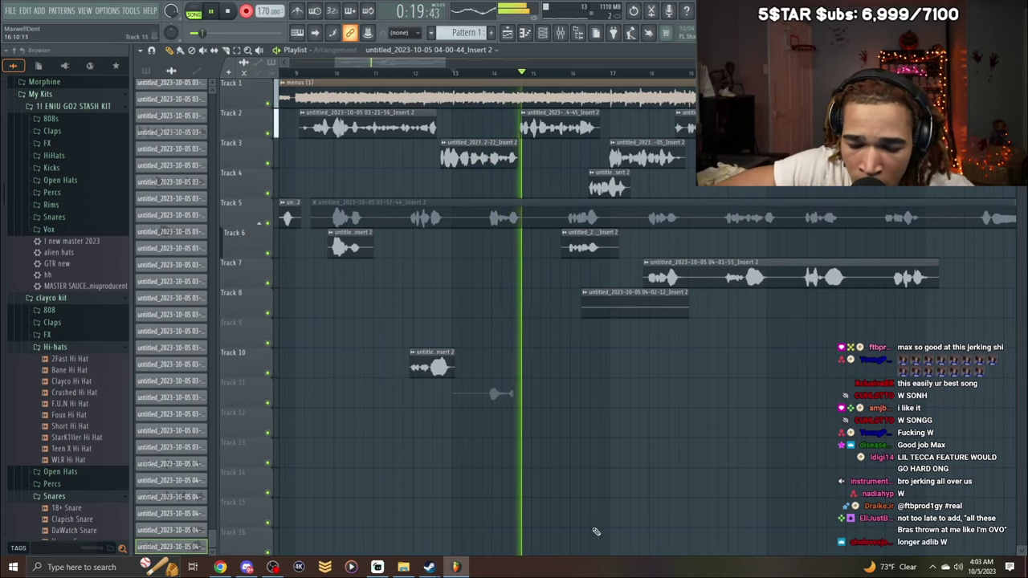
{"action": "key", "text": "space"}
{"action": "key", "text": "ctrl+s"}
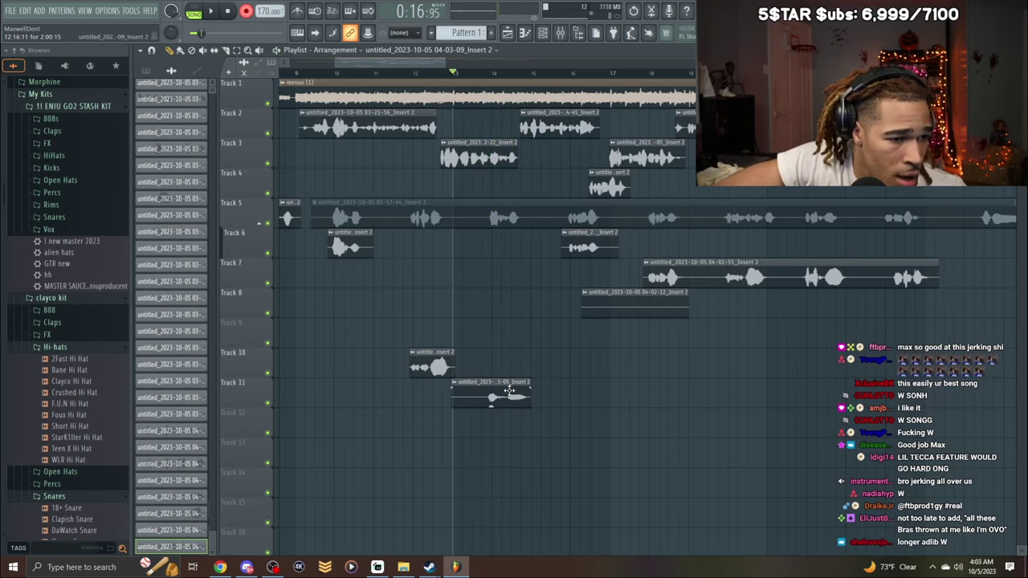
Normalize the new Track 11 vocal clip and delete the silent clip on Track 8.
{"action": "double_click", "coordinate": [499, 392]}
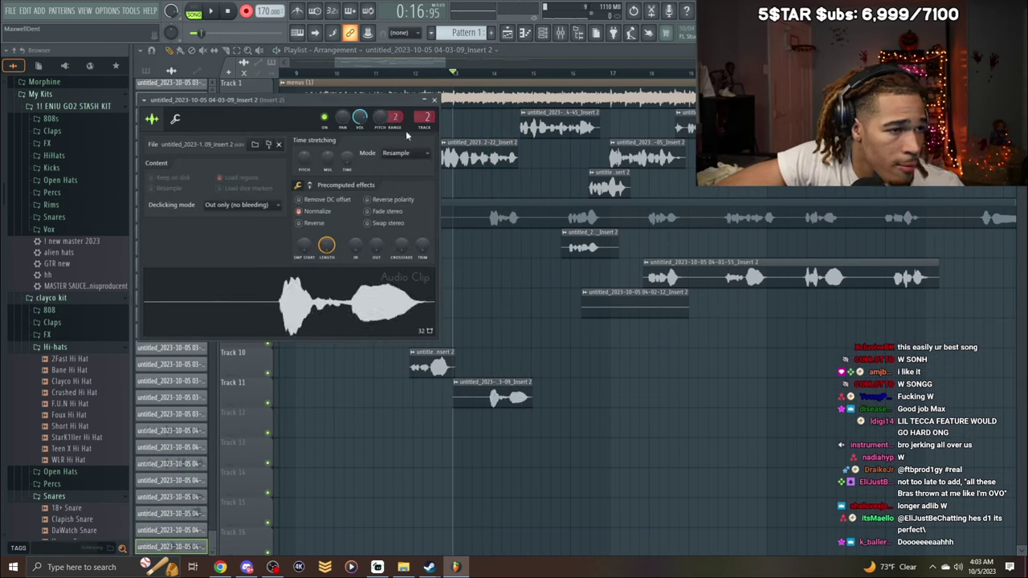
{"action": "key", "text": "space"}
{"action": "left_click", "coordinate": [433, 100]}
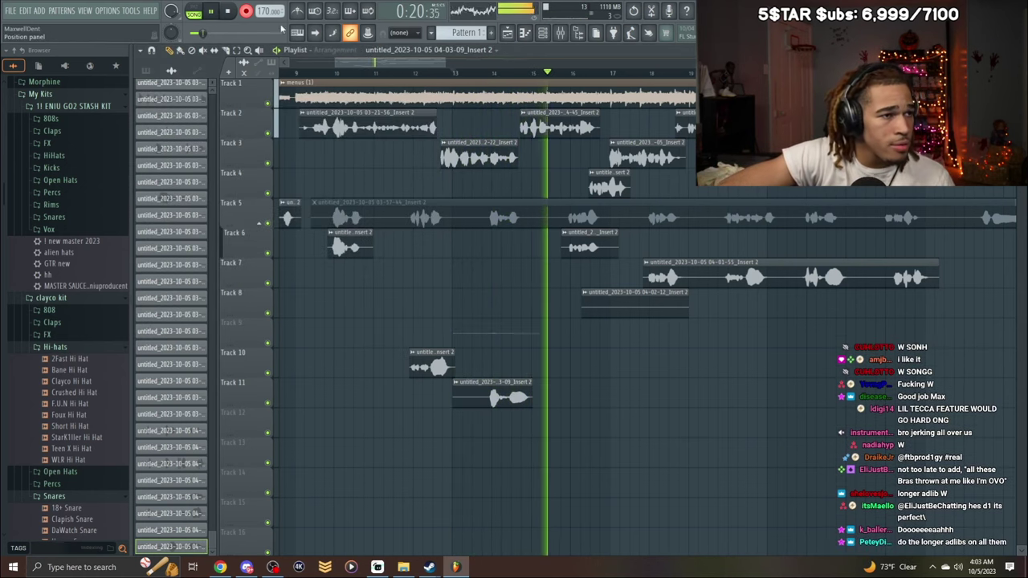
{"action": "right_click", "coordinate": [602, 295]}
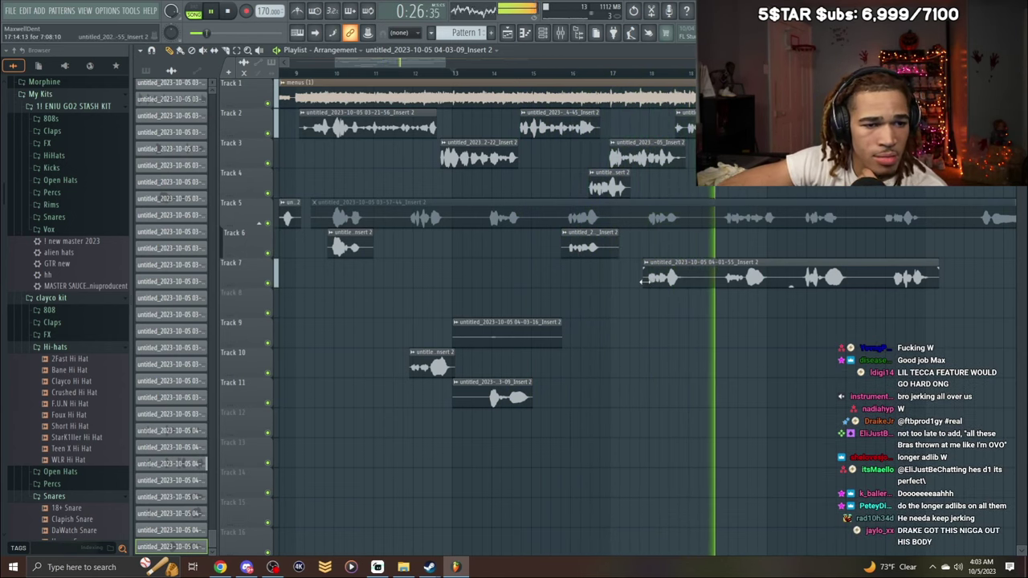
Slice the long Track 7 clip just before bar 24, switch back to the Draw tool and check the clip's settings.
{"action": "left_click_drag", "start_coordinate": [433, 63], "coordinate": [473, 83]}
{"action": "scroll", "coordinate": [474, 84], "scroll_direction": "right", "scroll_amount": 1}
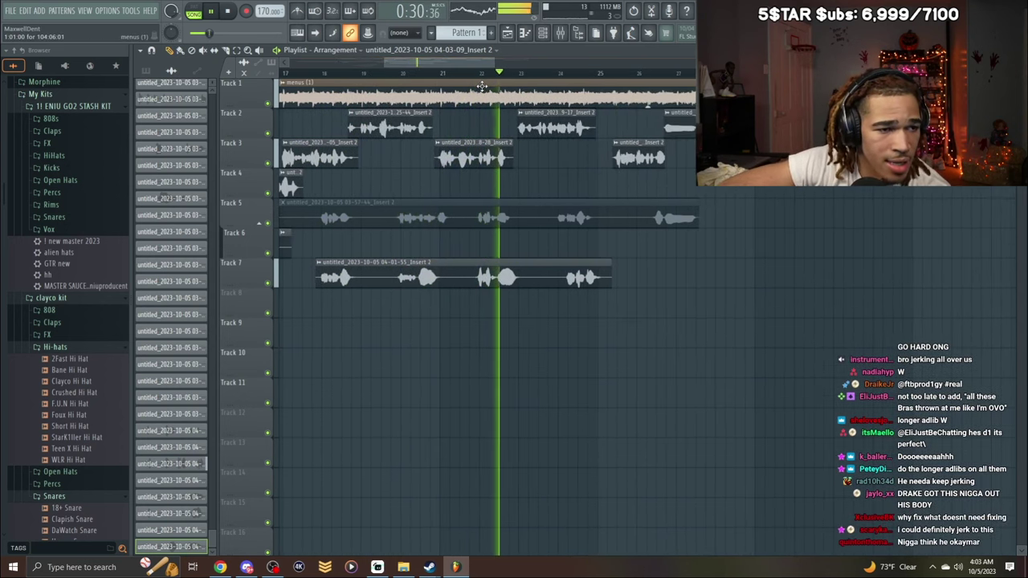
{"action": "scroll", "coordinate": [478, 77], "scroll_direction": "right", "scroll_amount": 1}
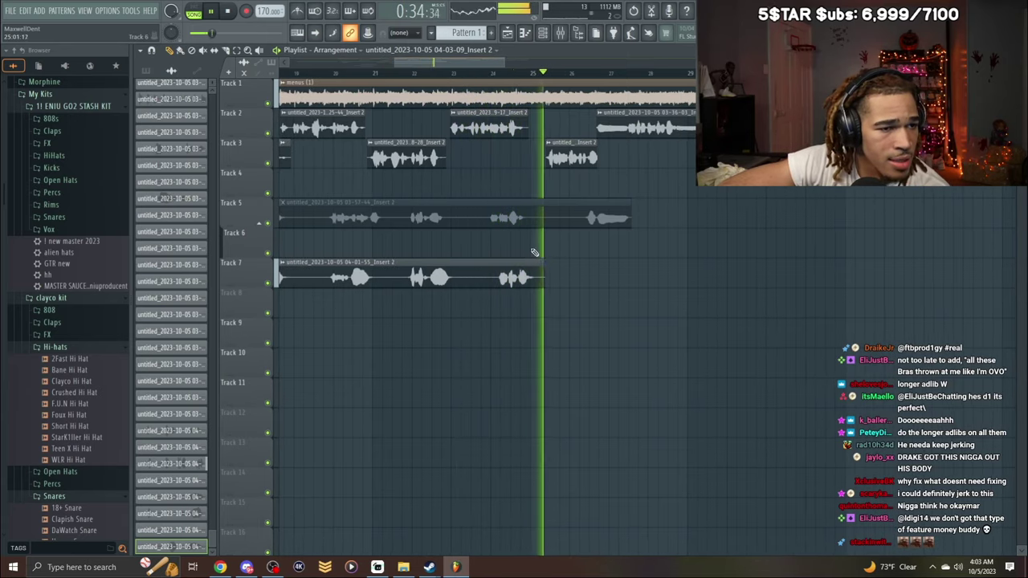
{"action": "left_click_drag", "start_coordinate": [490, 266], "coordinate": [486, 288]}
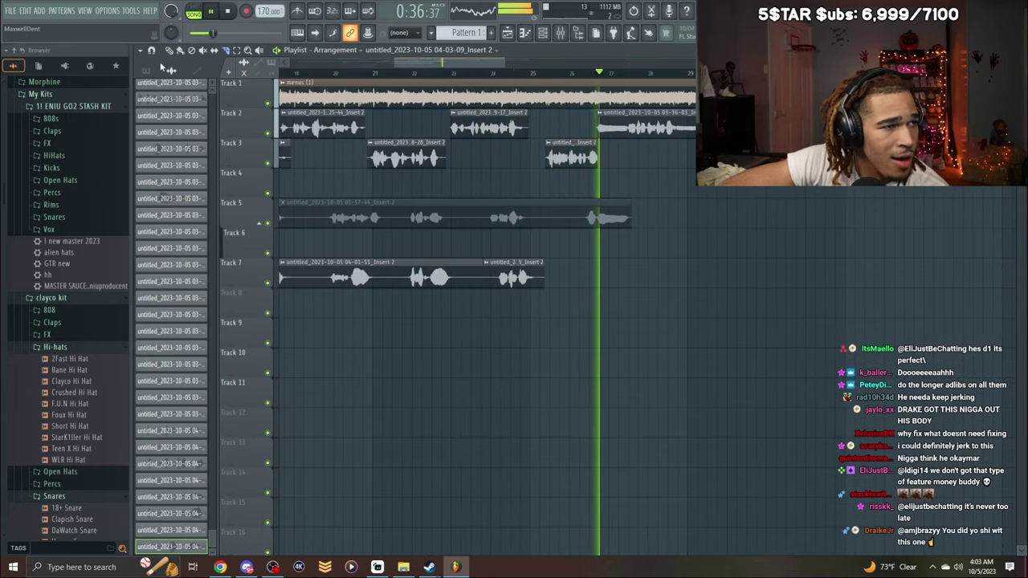
{"action": "left_click", "coordinate": [169, 51]}
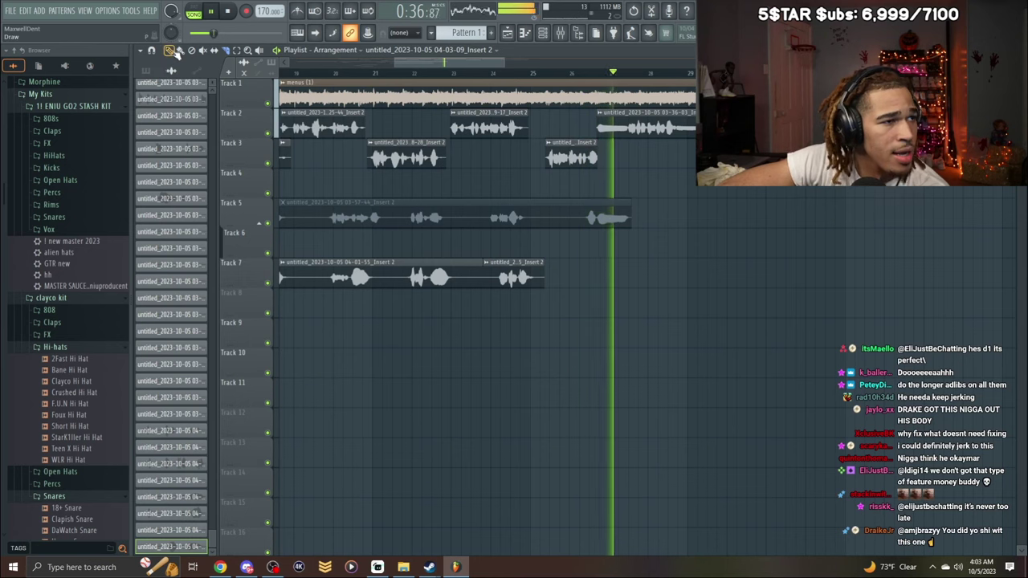
{"action": "left_click", "coordinate": [485, 263]}
{"action": "left_click", "coordinate": [517, 293]}
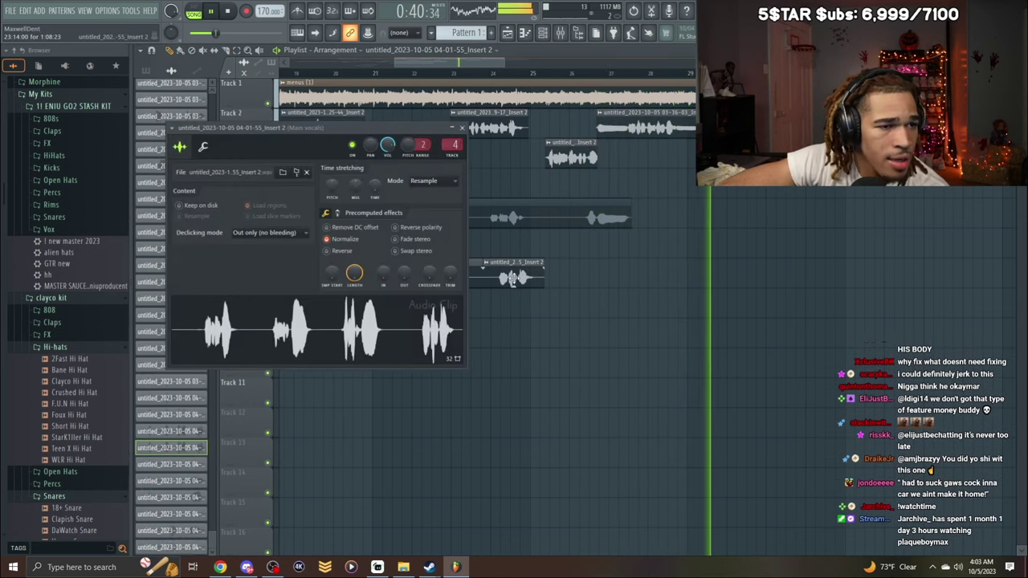
{"action": "left_click", "coordinate": [462, 127]}
Play the section around bar 25, arm recording, and record a vocal take onto Track 4 from just before bar 25.
{"action": "left_click", "coordinate": [491, 73]}
{"action": "key", "text": "space"}
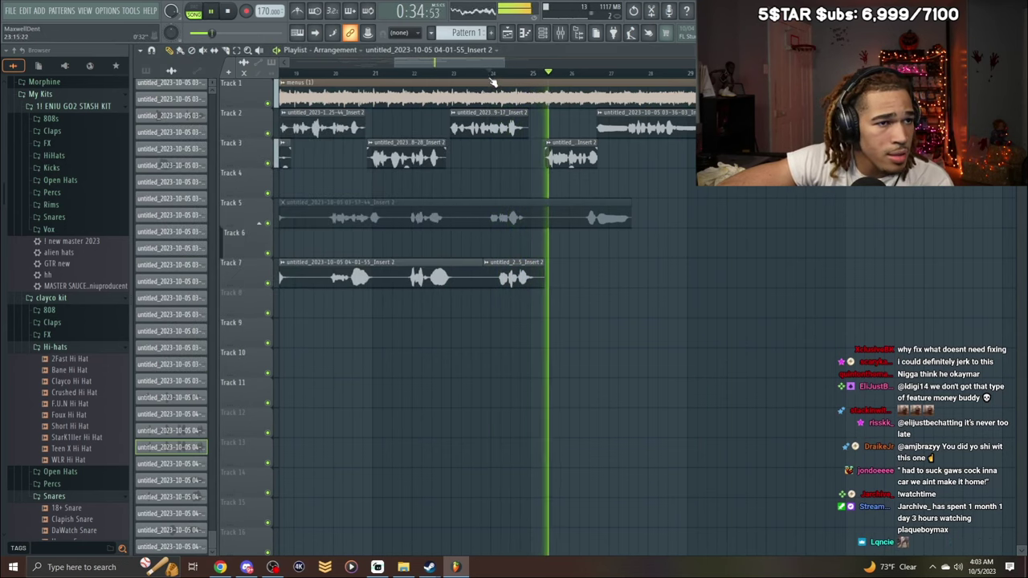
{"action": "left_click", "coordinate": [248, 11]}
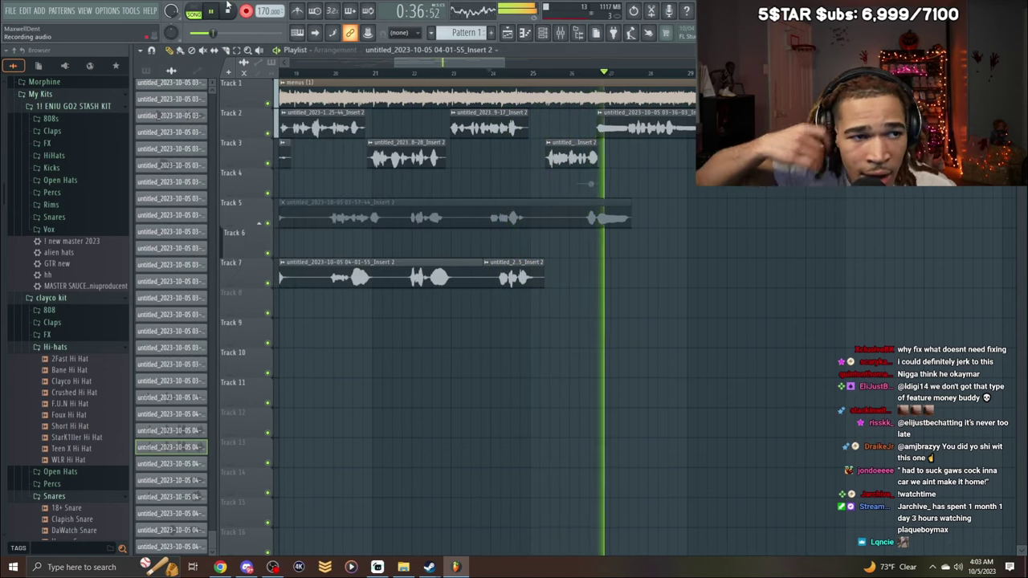
{"action": "left_click", "coordinate": [525, 74]}
{"action": "key", "text": "space"}
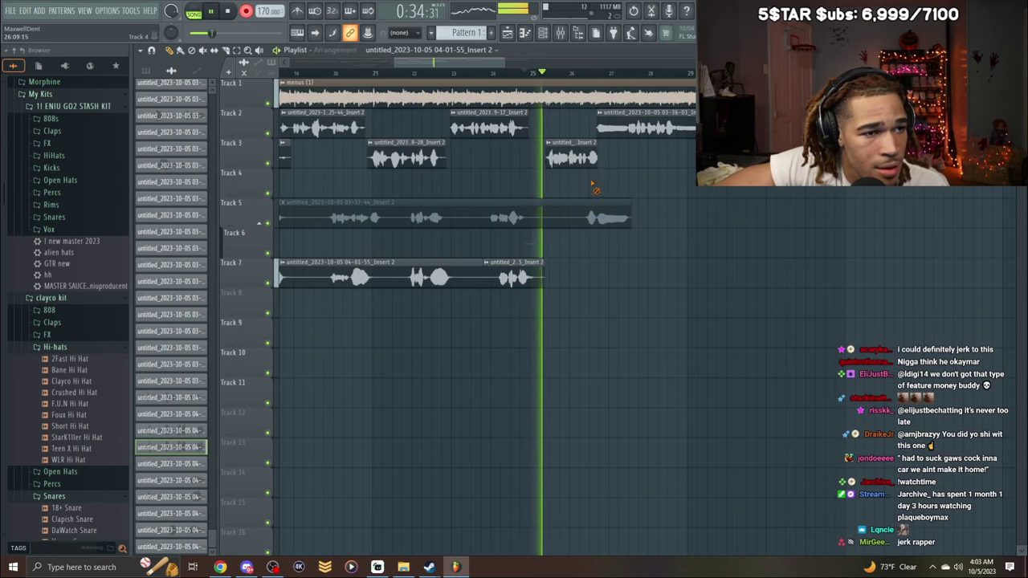
{"action": "key", "text": "space"}
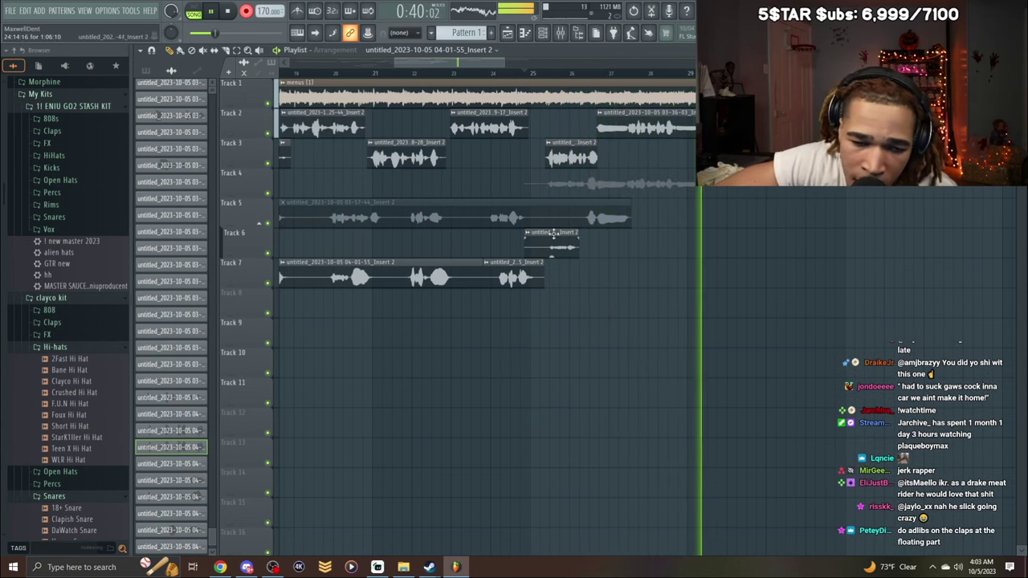
Normalize the new Track 4 clip and route it to a Main vocals mixer track.
{"action": "double_click", "coordinate": [626, 186]}
{"action": "left_click", "coordinate": [390, 281]}
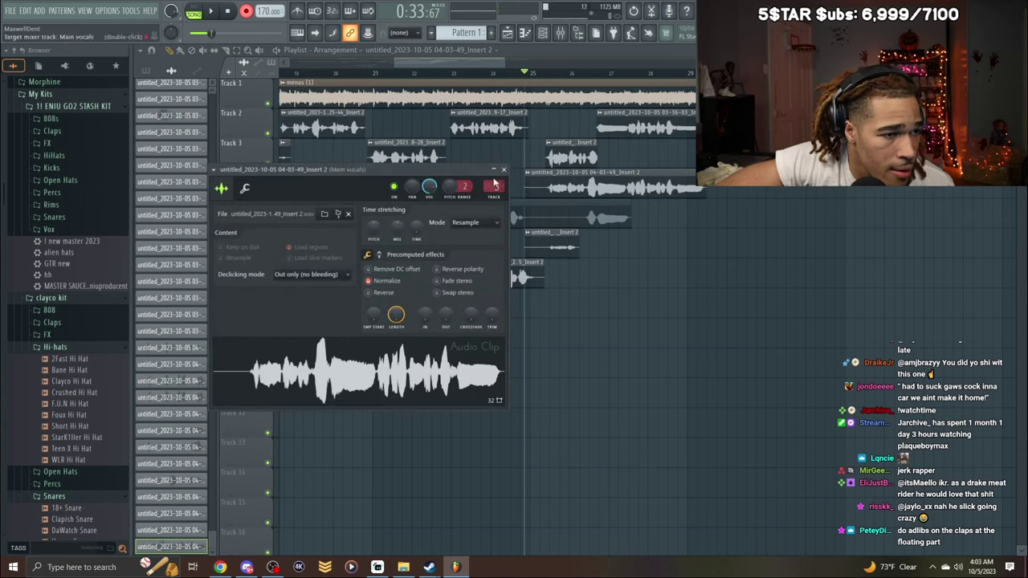
{"action": "left_click", "coordinate": [504, 170]}
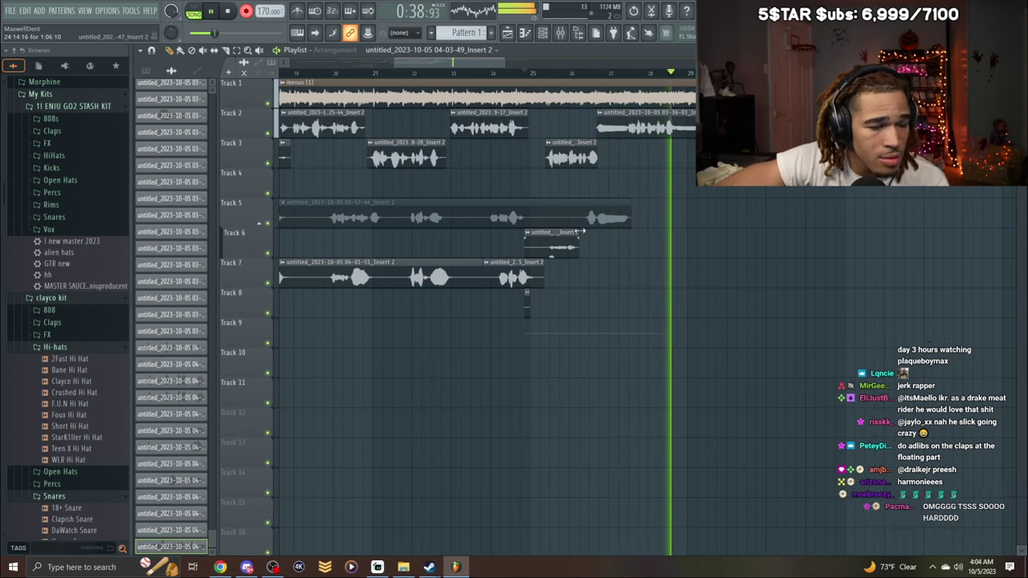
Trim the start of the Track 4 take to just past bar 26 and lower its gain to -14.3 dB.
{"action": "key", "text": "space"}
{"action": "key", "text": "space"}
{"action": "left_click_drag", "start_coordinate": [526, 192], "coordinate": [646, 210]}
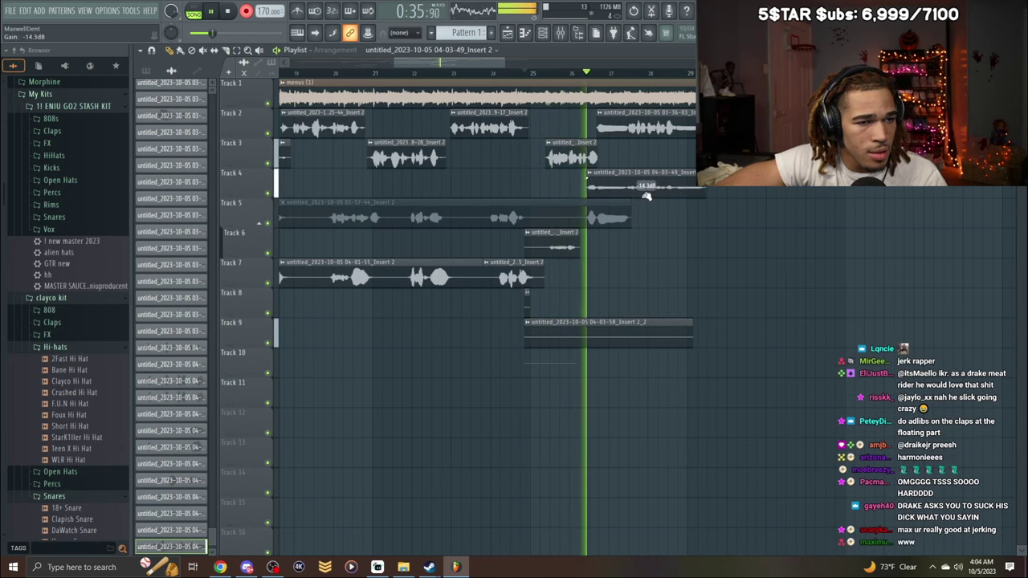
{"action": "key", "text": "space"}
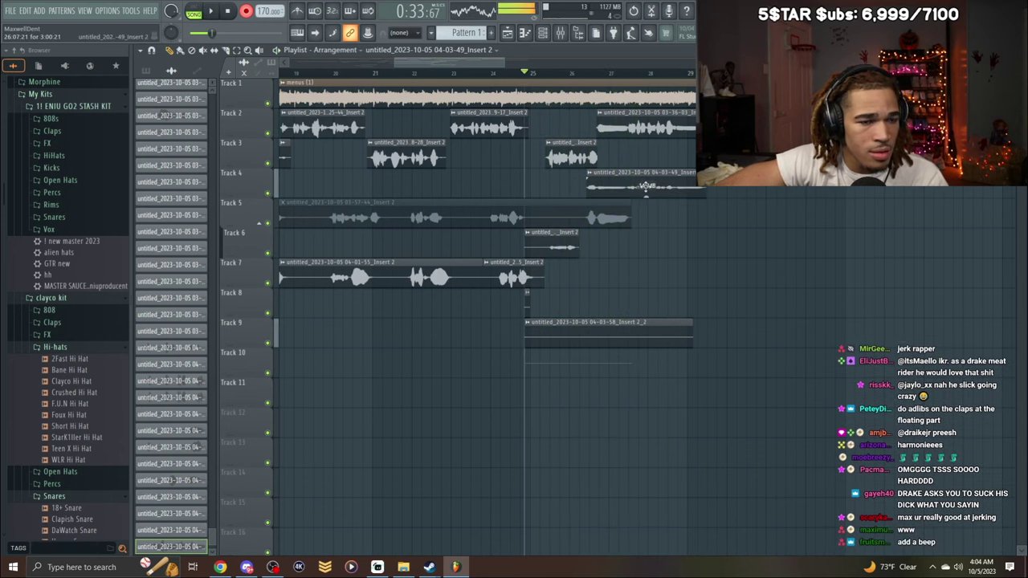
Delete the unwanted takes around bar 25 on Tracks 4, 6, 8 and 9.
{"action": "right_click", "coordinate": [647, 186]}
{"action": "right_click", "coordinate": [635, 338]}
{"action": "key", "text": "space"}
{"action": "right_click", "coordinate": [567, 249]}
{"action": "right_click", "coordinate": [526, 310]}
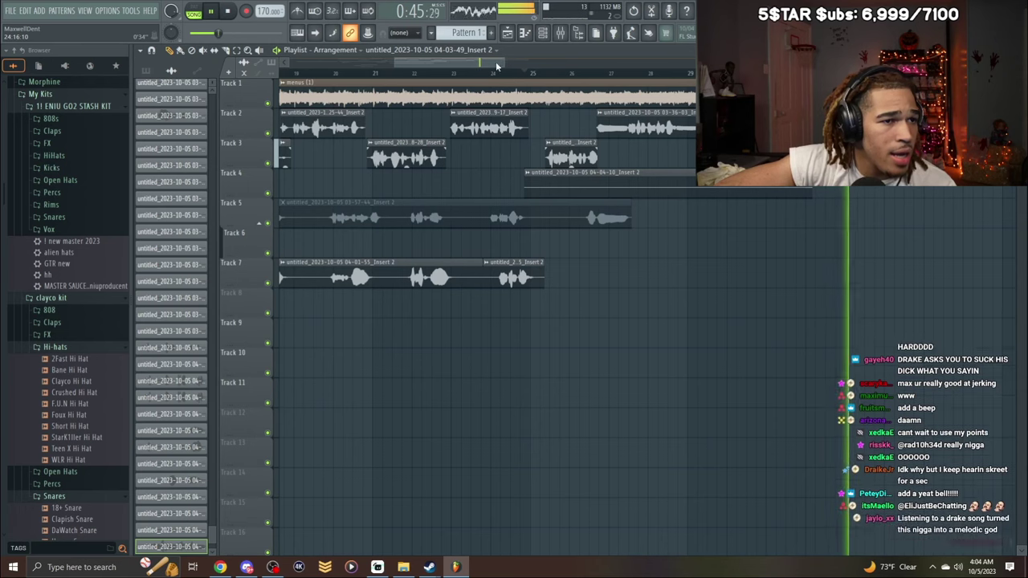
Record a vocal take onto Track 5 from just after bar 32 and delete the silent Track 4 clip near bar 33.
{"action": "left_click_drag", "start_coordinate": [514, 65], "coordinate": [538, 73]}
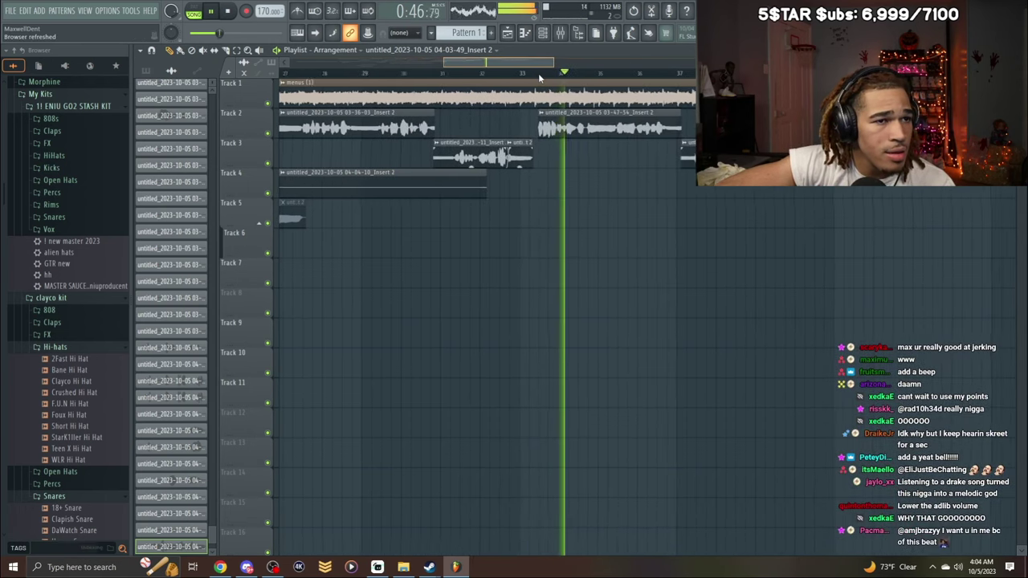
{"action": "left_click", "coordinate": [488, 76]}
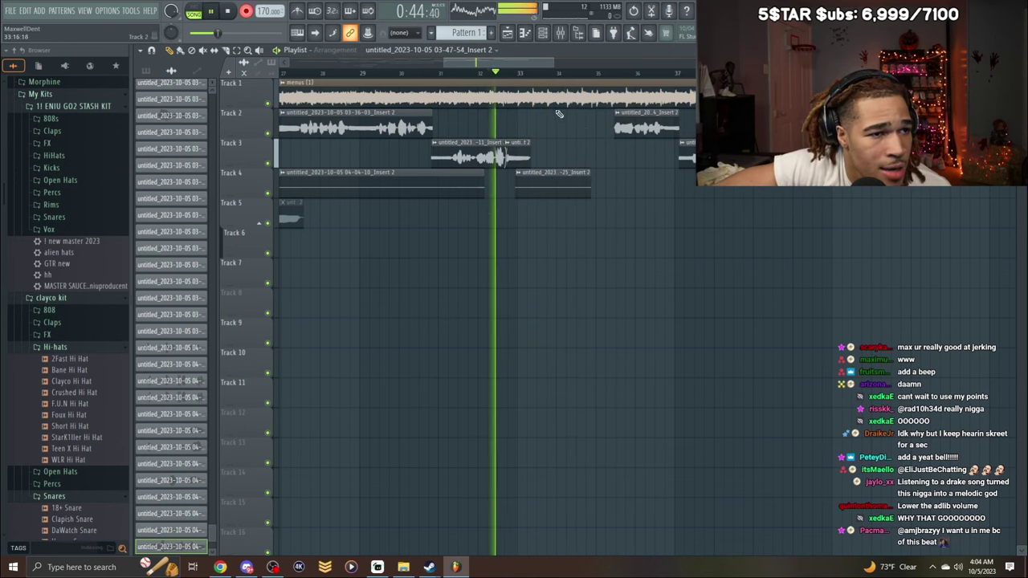
{"action": "right_click", "coordinate": [559, 183]}
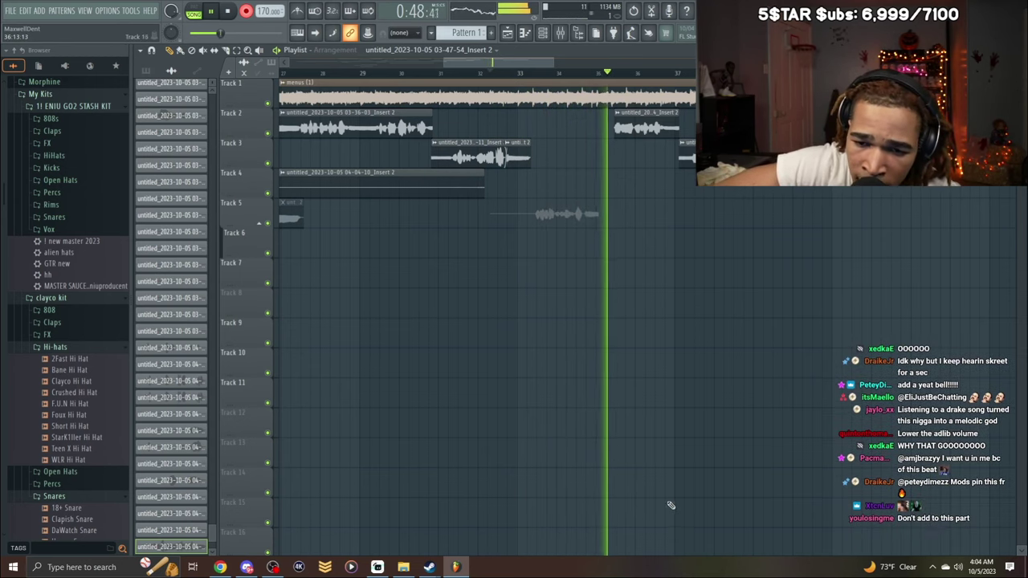
Normalize the Track 5 take and trim both ends so it runs from just after bar 33 to just after bar 35.
{"action": "double_click", "coordinate": [611, 212]}
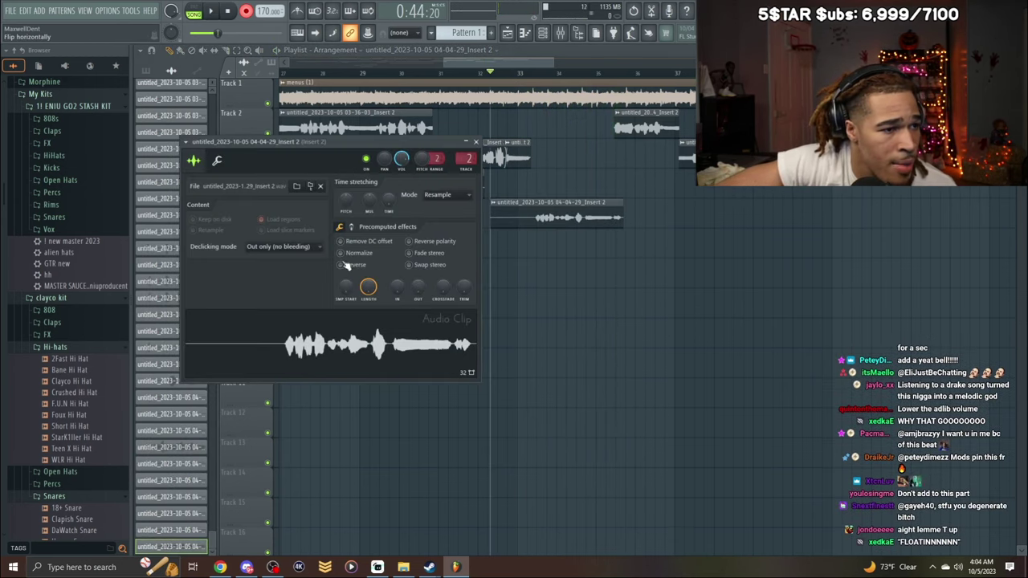
{"action": "scroll", "coordinate": [467, 157], "scroll_direction": "up", "scroll_amount": 1}
{"action": "left_click", "coordinate": [476, 141]}
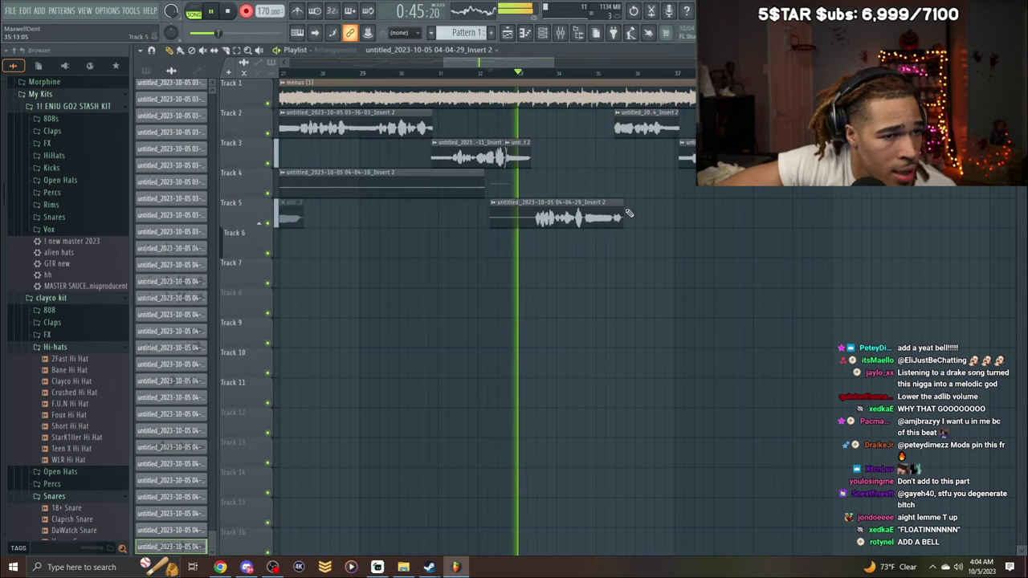
{"action": "left_click_drag", "start_coordinate": [623, 204], "coordinate": [612, 206]}
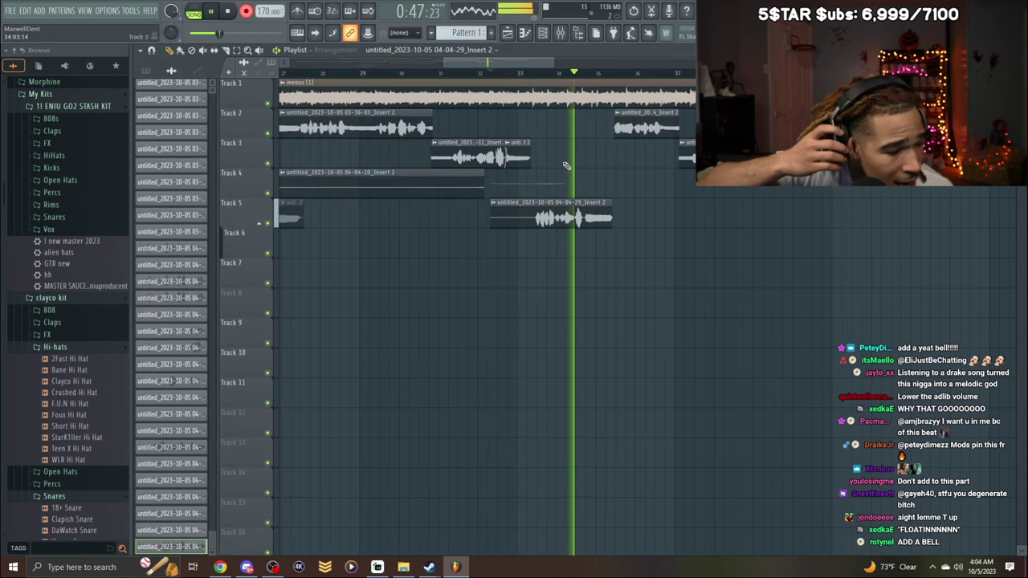
{"action": "key", "text": "space"}
{"action": "key", "text": "space"}
{"action": "left_click_drag", "start_coordinate": [492, 222], "coordinate": [531, 227]}
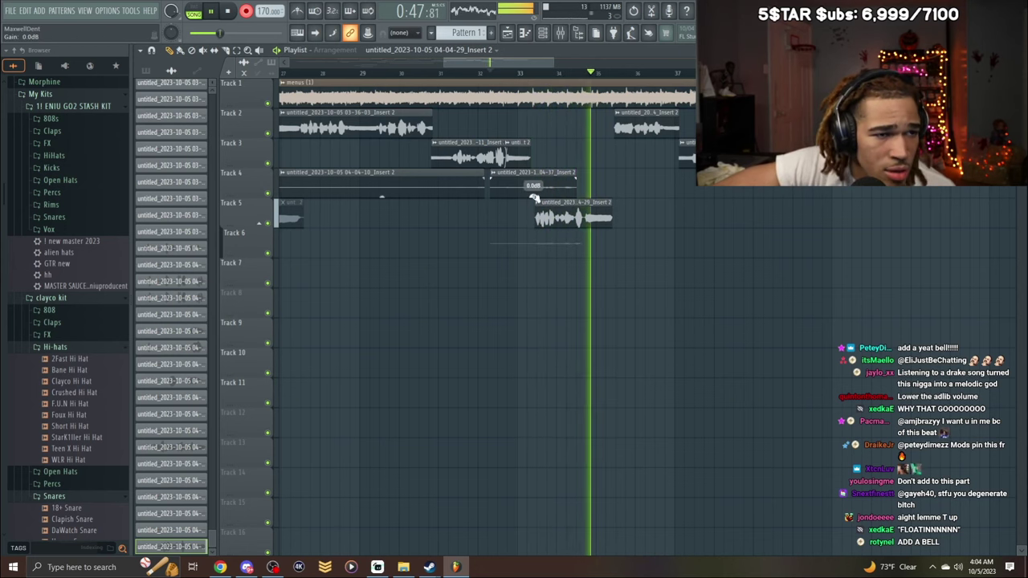
Discard the takes after bar 32 on Tracks 4 and 5 and record a replacement onto Track 4.
{"action": "right_click", "coordinate": [554, 187]}
{"action": "key", "text": "space"}
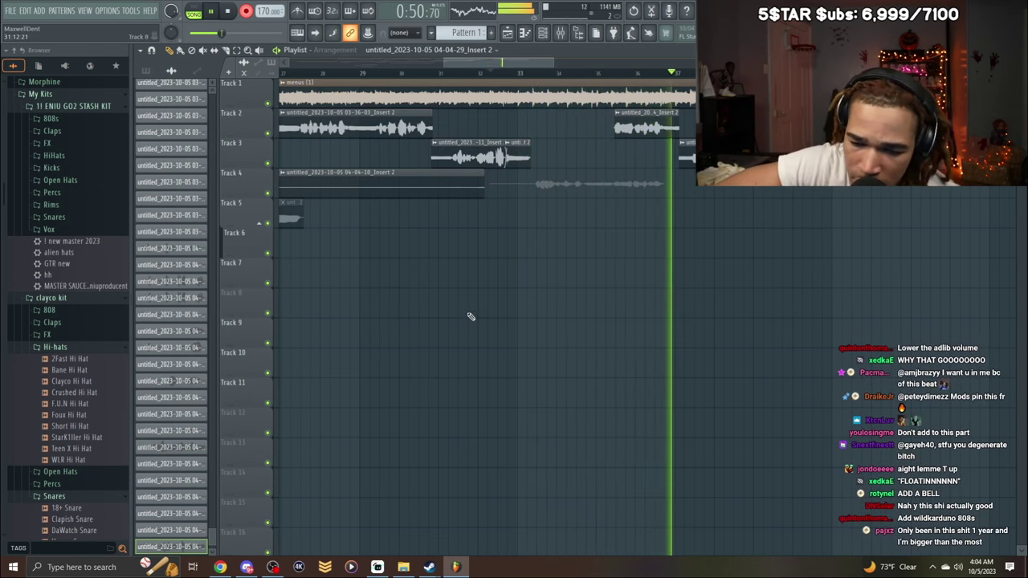
{"action": "key", "text": "space"}
Normalize the replacement Track 4 take and delete the Track 2 clip that starts after bar 35.
{"action": "double_click", "coordinate": [638, 175]}
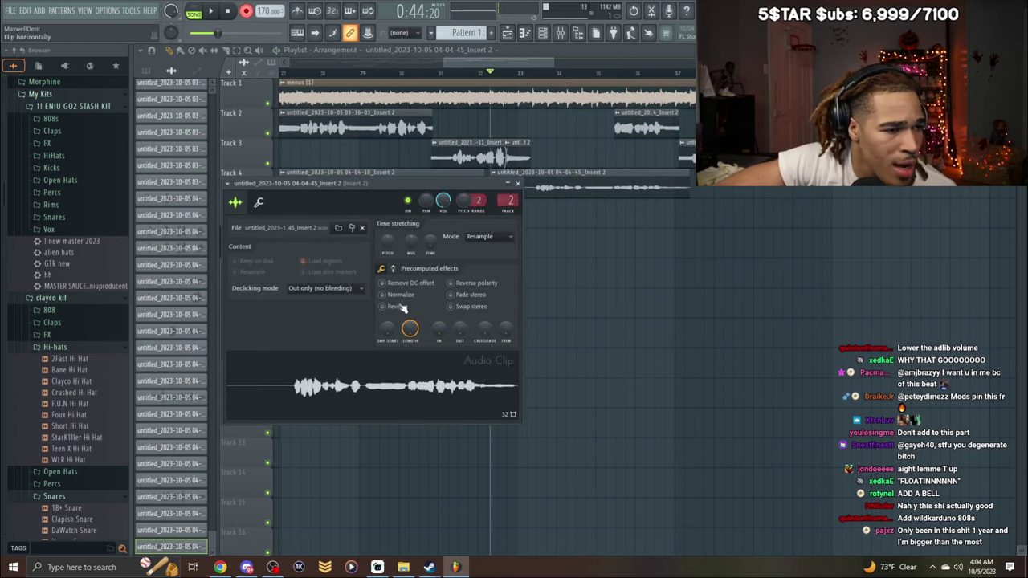
{"action": "key", "text": "space"}
{"action": "left_click", "coordinate": [517, 184]}
{"action": "right_click", "coordinate": [620, 122]}
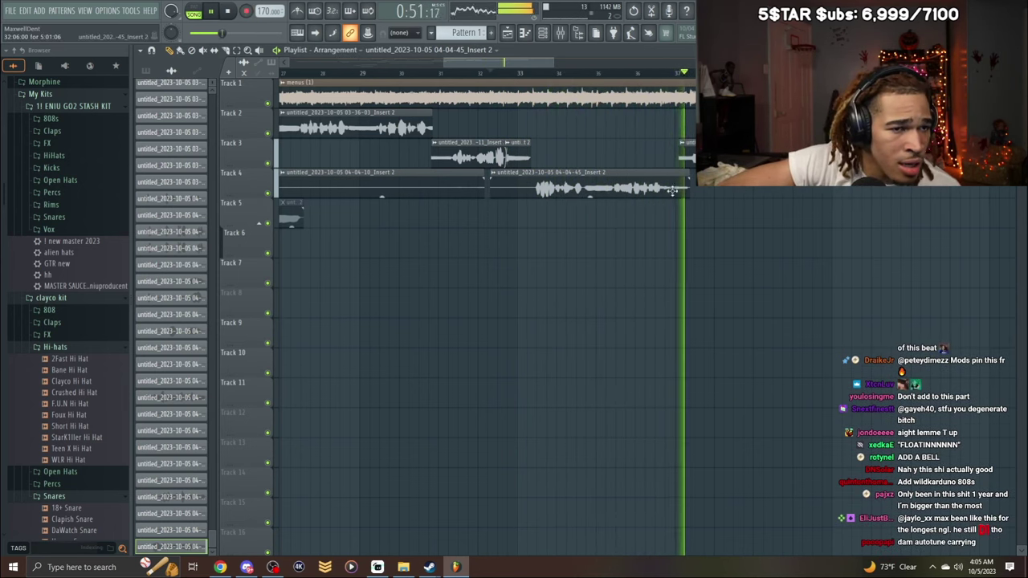
Trim the Track 4 take to run from just after bar 33 to bar 37 and delete the silent clip before it.
{"action": "left_click_drag", "start_coordinate": [687, 173], "coordinate": [682, 173]}
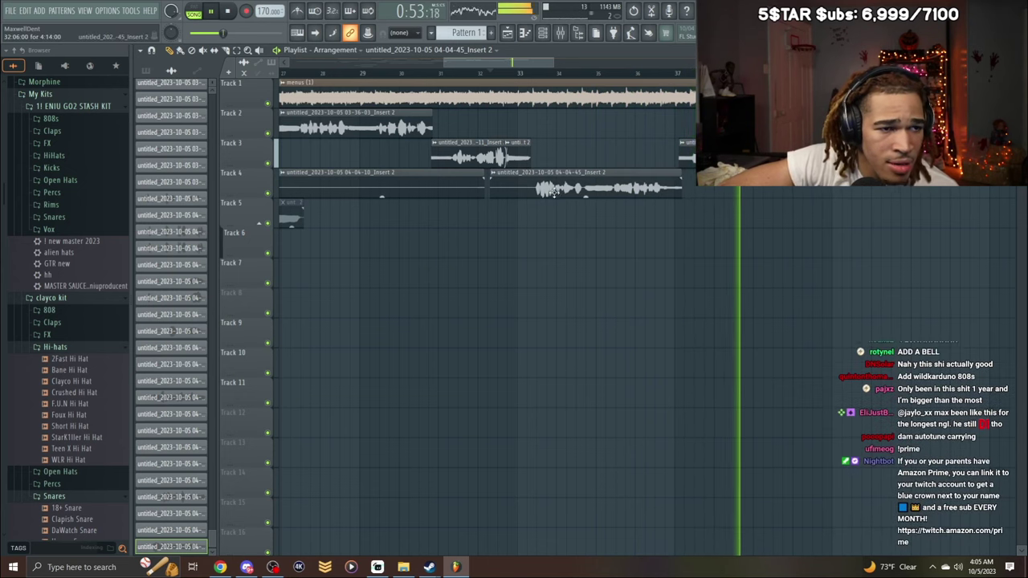
{"action": "left_click_drag", "start_coordinate": [490, 195], "coordinate": [526, 199]}
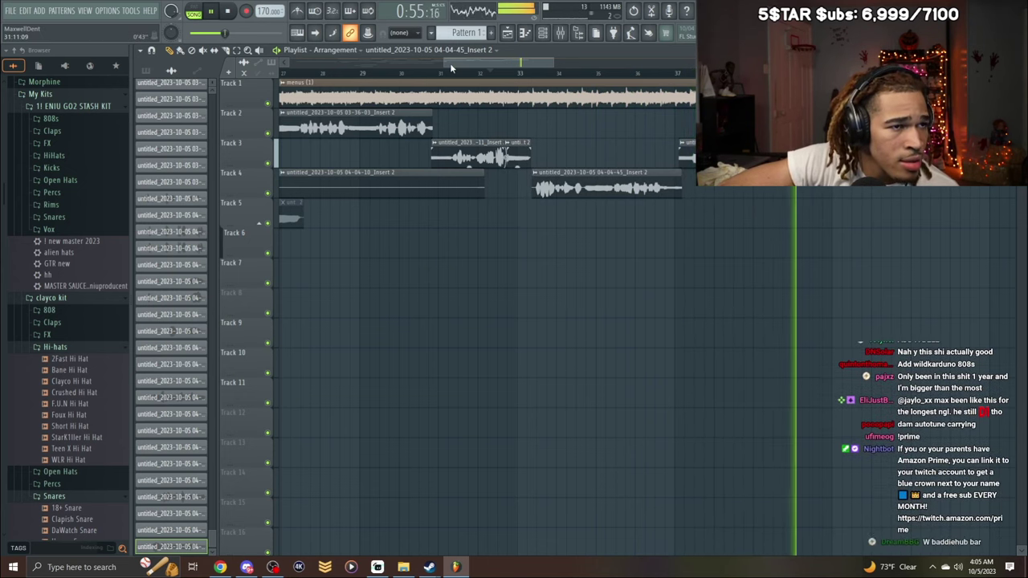
{"action": "right_click", "coordinate": [391, 185]}
Reorder the Main vocals mixer tracks to occupy inserts 3, 4 and 6, leaving insert 5 free.
{"action": "left_click_drag", "start_coordinate": [443, 62], "coordinate": [287, 66]}
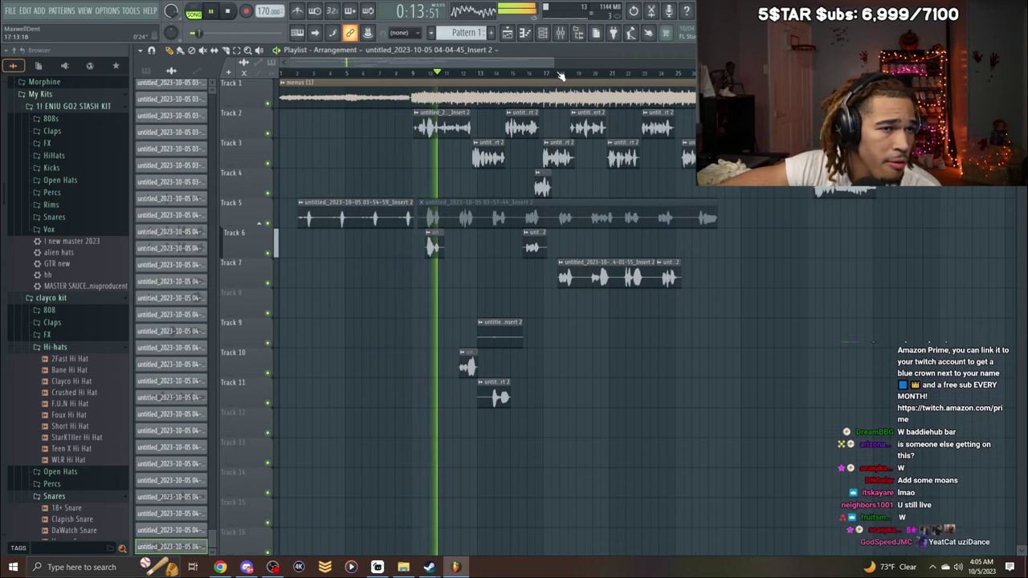
{"action": "left_click", "coordinate": [561, 33]}
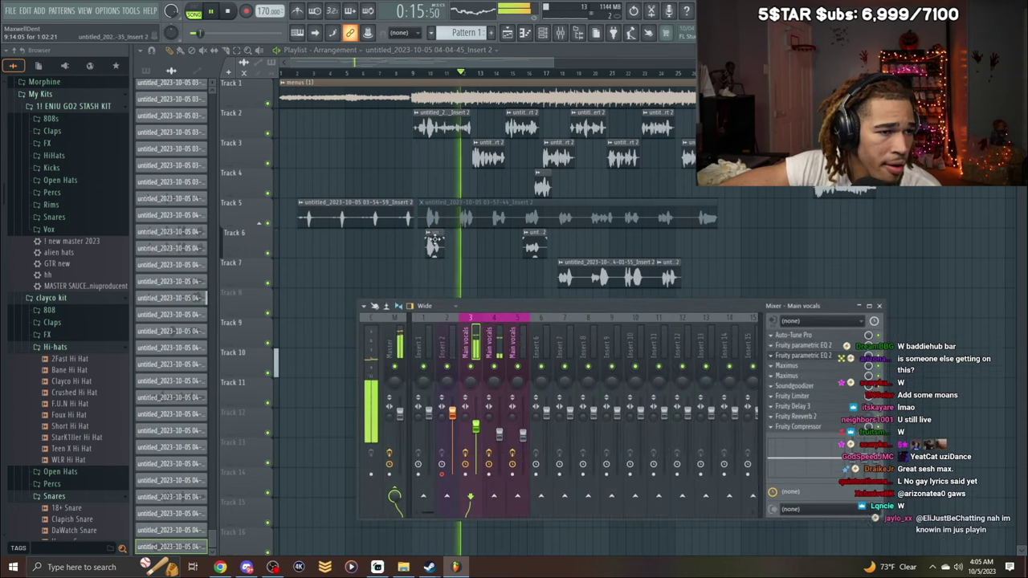
{"action": "left_click", "coordinate": [432, 238]}
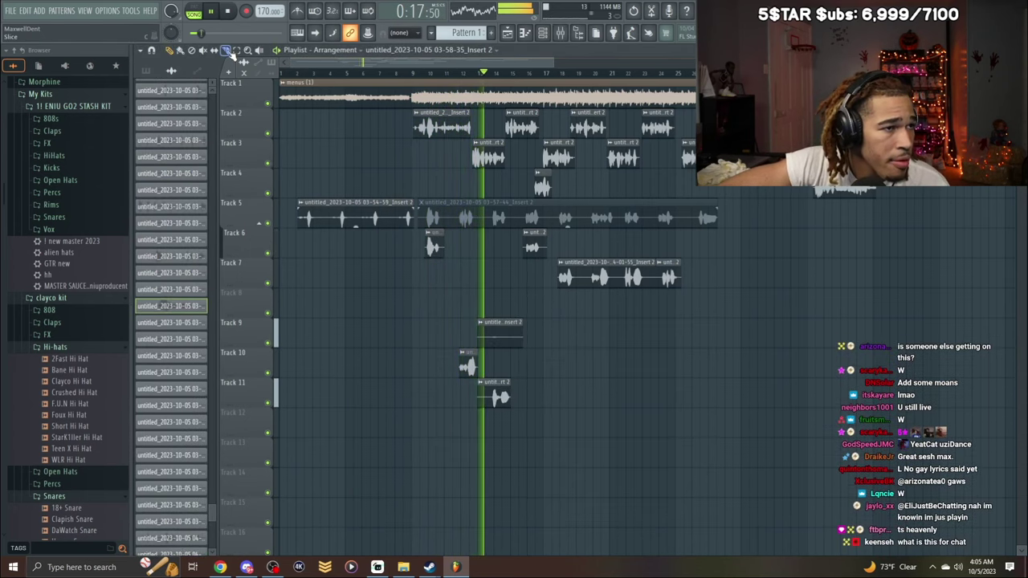
{"action": "left_click_drag", "start_coordinate": [554, 64], "coordinate": [362, 67]}
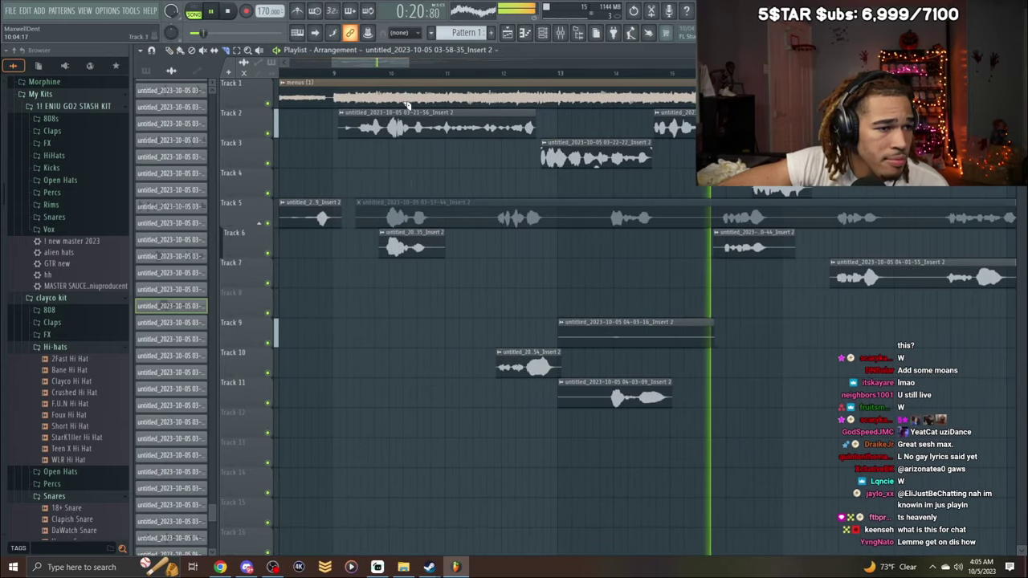
{"action": "left_click", "coordinate": [571, 28]}
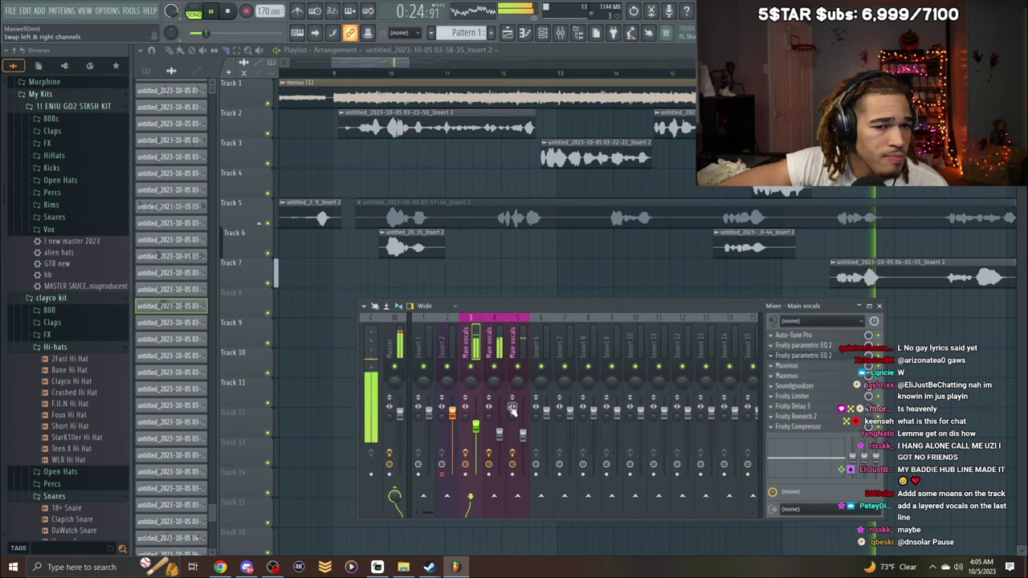
{"action": "right_click", "coordinate": [515, 368]}
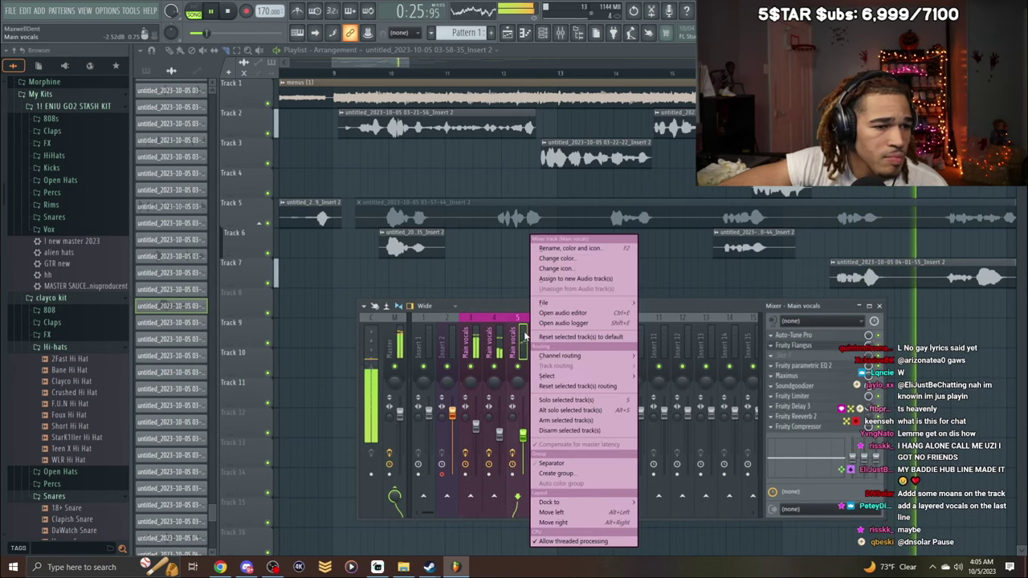
{"action": "left_click", "coordinate": [559, 515]}
{"action": "left_click_drag", "start_coordinate": [557, 512], "coordinate": [421, 512]}
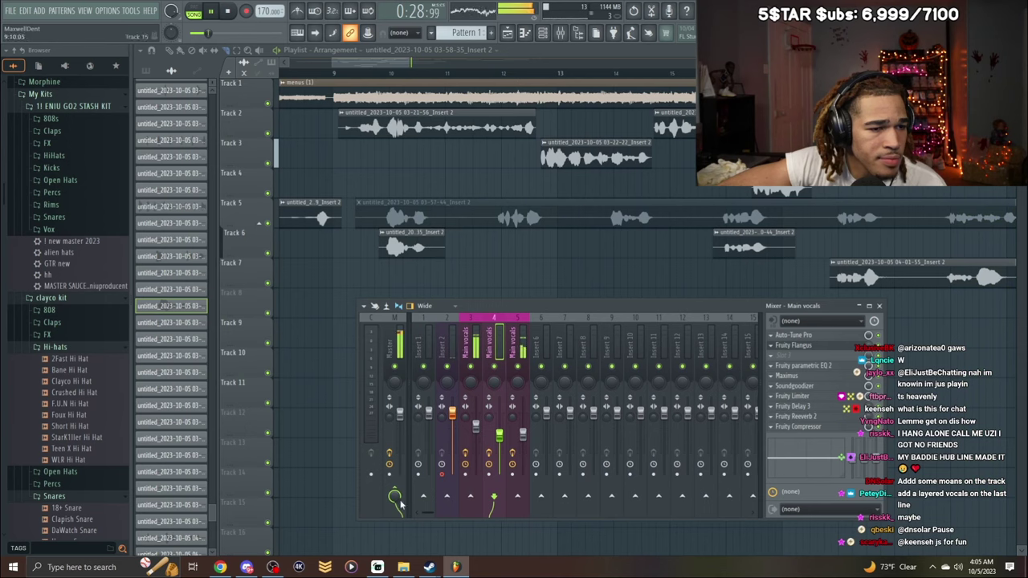
{"action": "right_click", "coordinate": [524, 352]}
{"action": "left_click", "coordinate": [552, 511]}
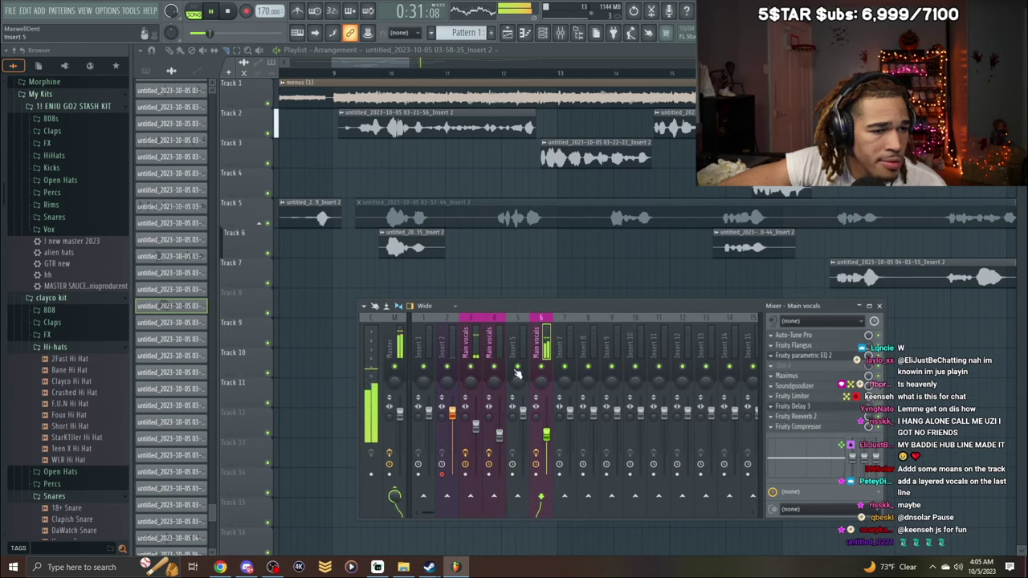
Copy the mixer track state of insert 4 onto the empty insert 5.
{"action": "right_click", "coordinate": [497, 353]}
{"action": "mouse_move", "coordinate": [563, 303]}
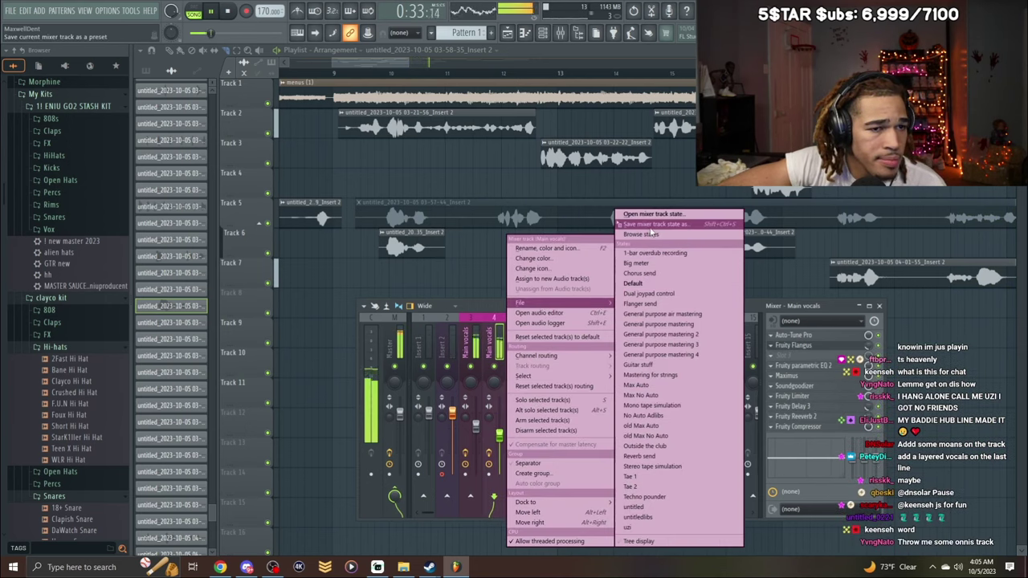
{"action": "left_click_drag", "start_coordinate": [656, 226], "coordinate": [518, 359]}
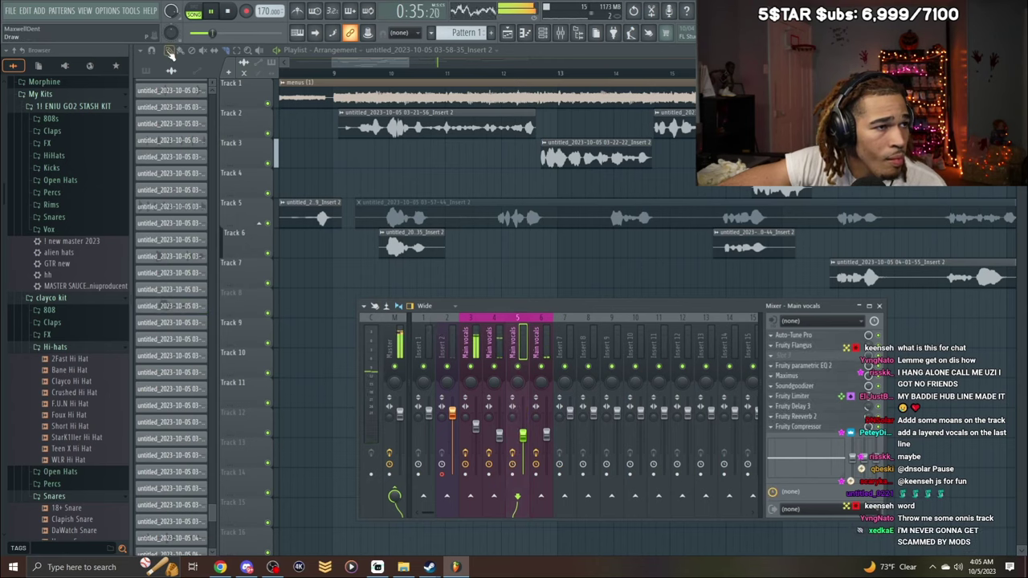
Stop playback, switch back to the Draw tool and route the Track 6 clip at bar 10 to mixer track 5.
{"action": "left_click", "coordinate": [169, 52]}
{"action": "key", "text": "space"}
{"action": "key", "text": "F9"}
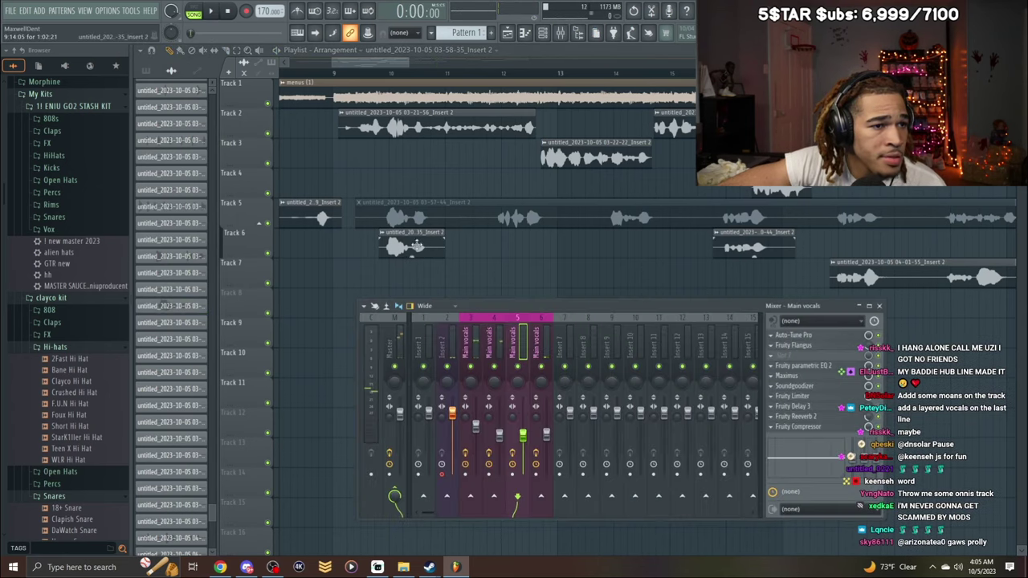
{"action": "left_click_drag", "start_coordinate": [528, 436], "coordinate": [534, 454]}
{"action": "key", "text": "F9"}
{"action": "double_click", "coordinate": [410, 245]}
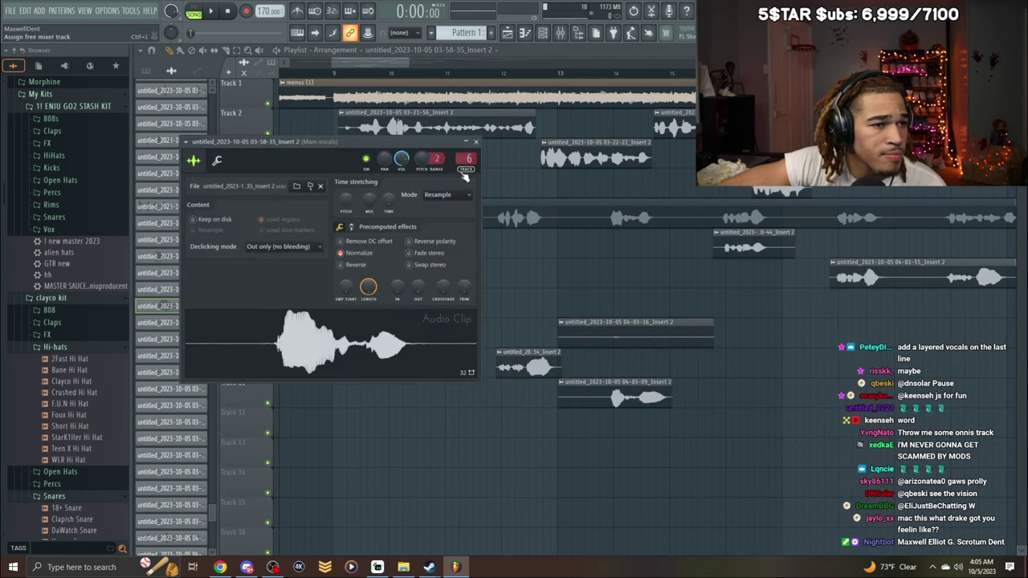
{"action": "left_click_drag", "start_coordinate": [466, 154], "coordinate": [468, 143]}
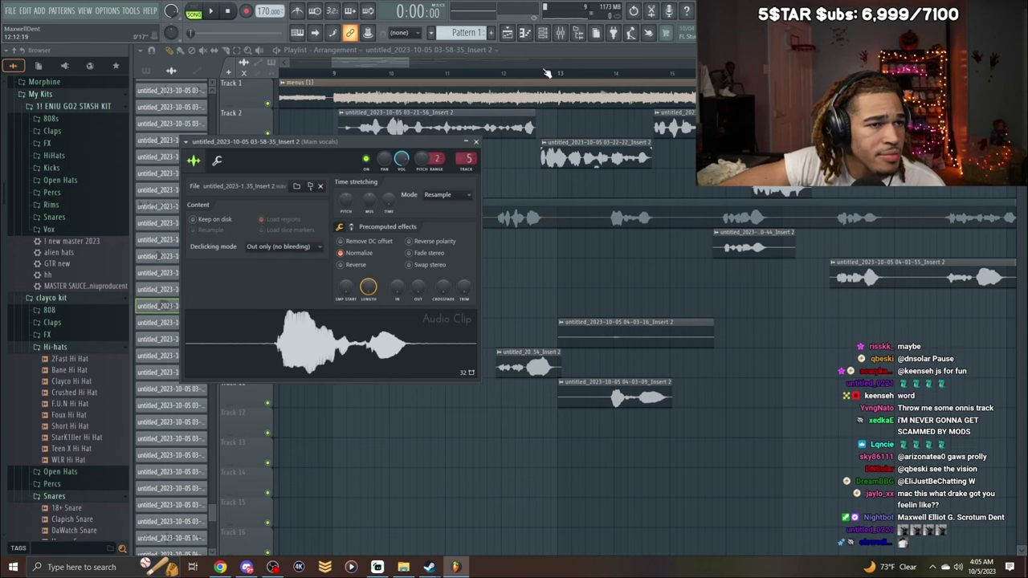
Lower the level of the Main vocals mixer track on insert 4 and close the open clip settings.
{"action": "key", "text": "F9"}
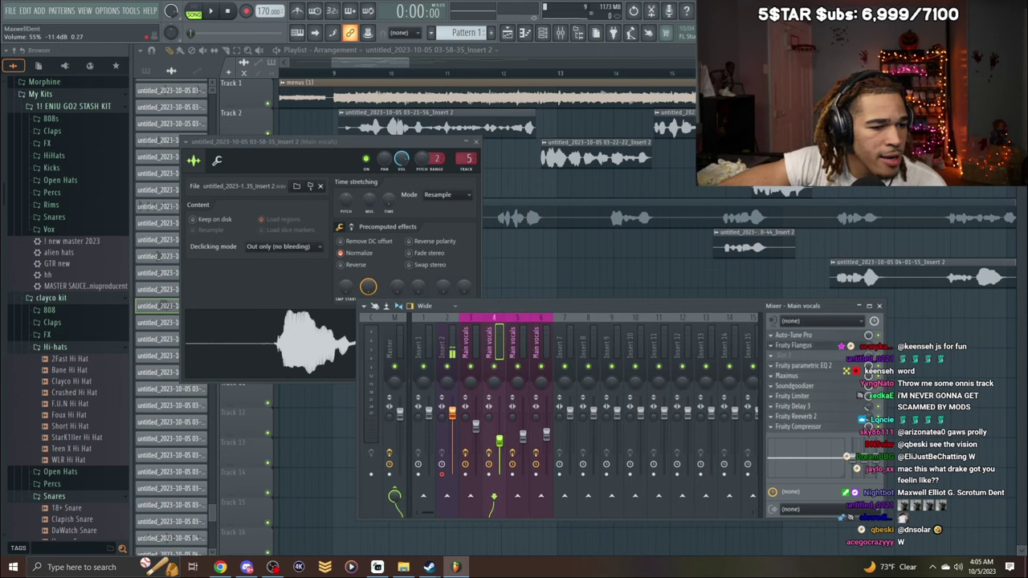
{"action": "left_click", "coordinate": [571, 277]}
{"action": "right_click", "coordinate": [577, 282]}
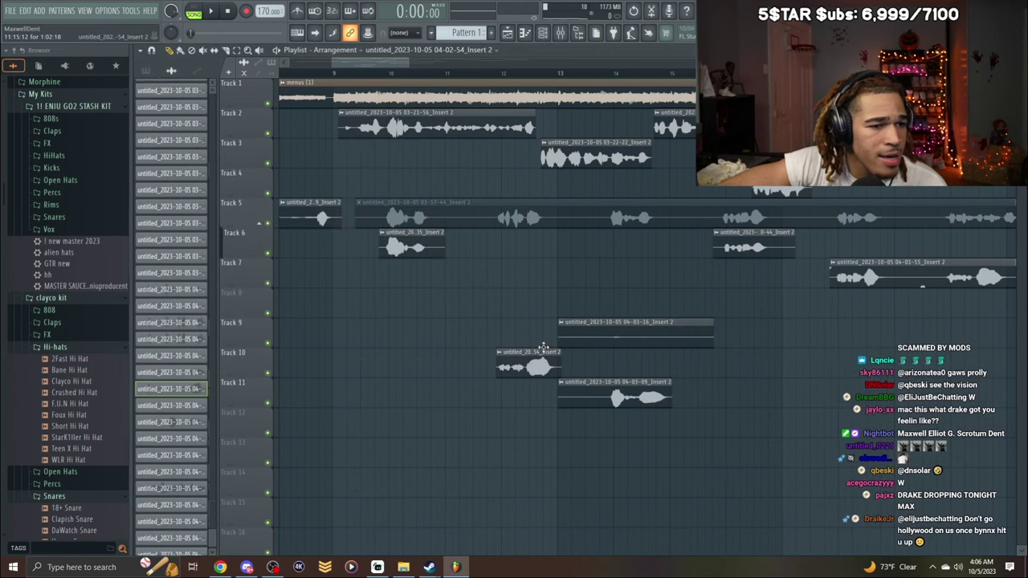
Route the vocal clips on Track 10 and Track 11 to mixer track 5 and play briefly from just before bar 10.
{"action": "double_click", "coordinate": [544, 350]}
{"action": "double_click", "coordinate": [625, 402]}
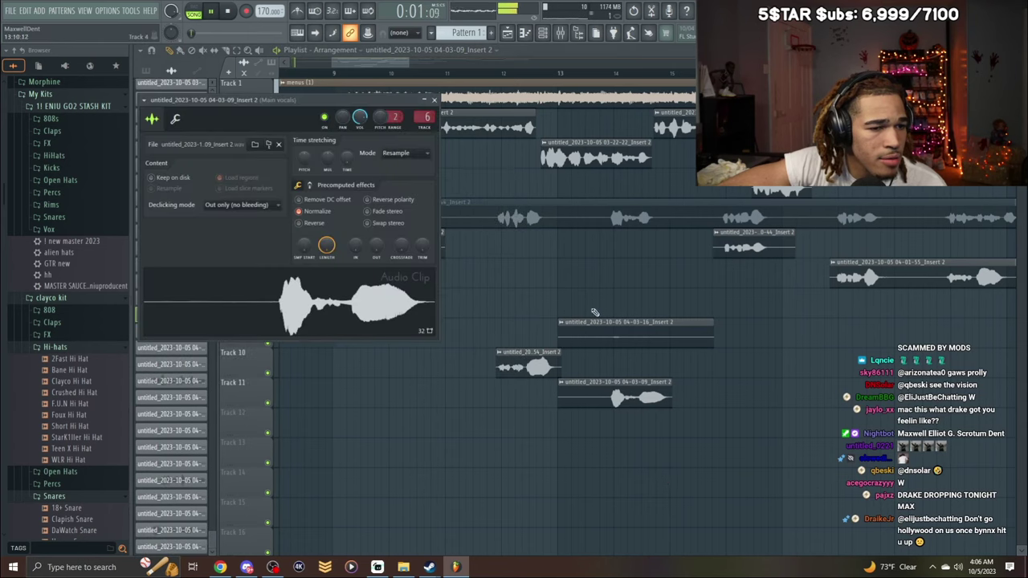
{"action": "left_click", "coordinate": [363, 74]}
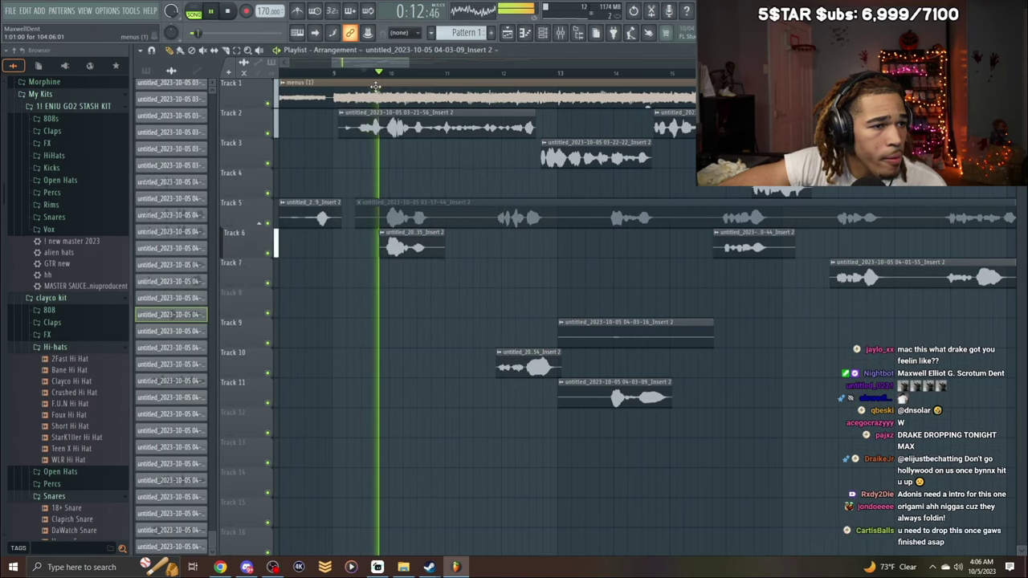
{"action": "key", "text": "space"}
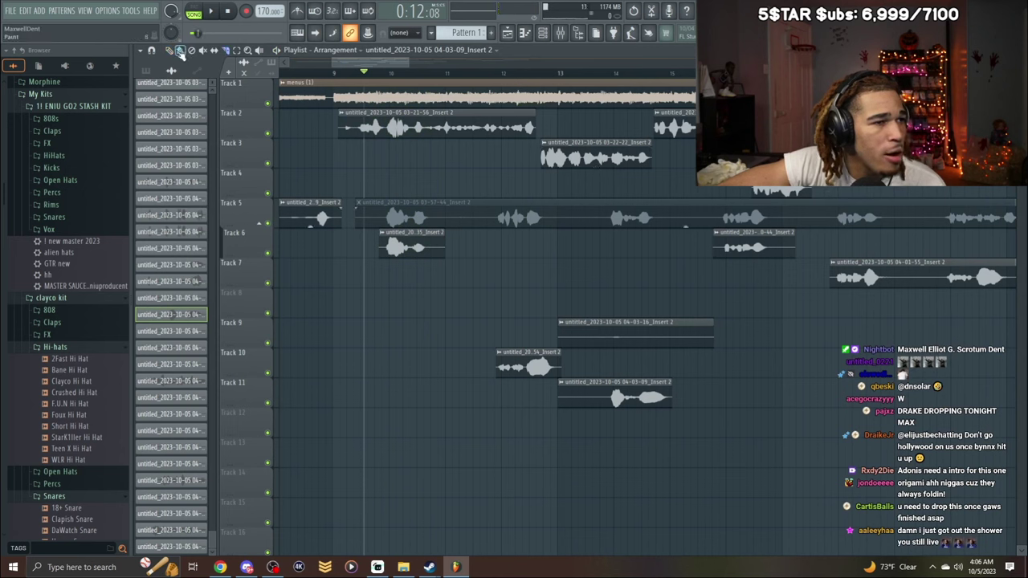
Trim off the first phrase of the Track 6 clip so it starts shortly after bar 10, and replay the section.
{"action": "key", "text": "space"}
{"action": "left_click_drag", "start_coordinate": [381, 250], "coordinate": [409, 255]}
{"action": "key", "text": "space"}
{"action": "key", "text": "space"}
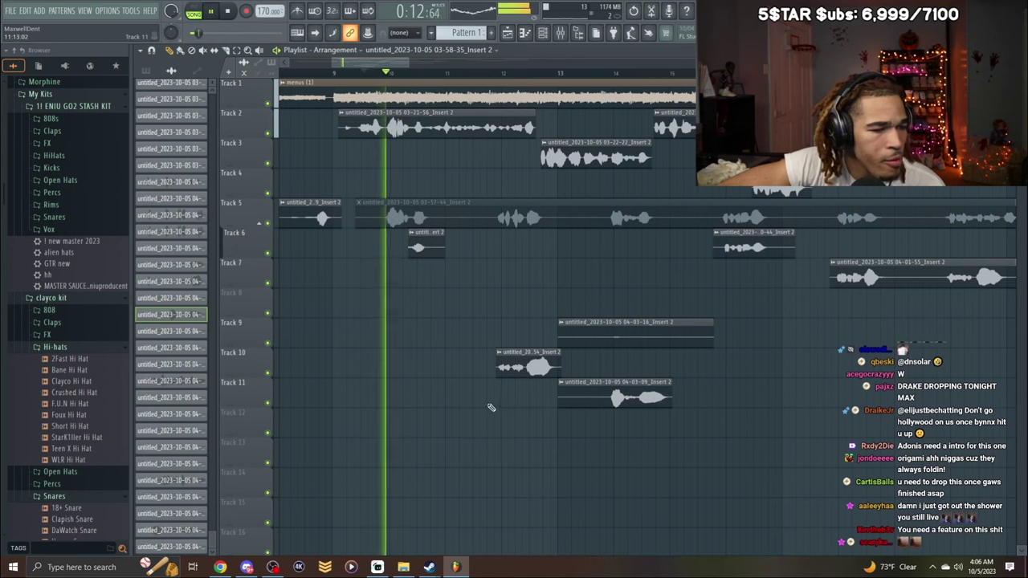
Slice the Track 10 clip between its two phrases after bar 12 and lower the second slice's gain to -9.1 dB.
{"action": "left_click_drag", "start_coordinate": [500, 372], "coordinate": [526, 409]}
{"action": "key", "text": "space"}
{"action": "key", "text": "space"}
{"action": "left_click", "coordinate": [170, 50]}
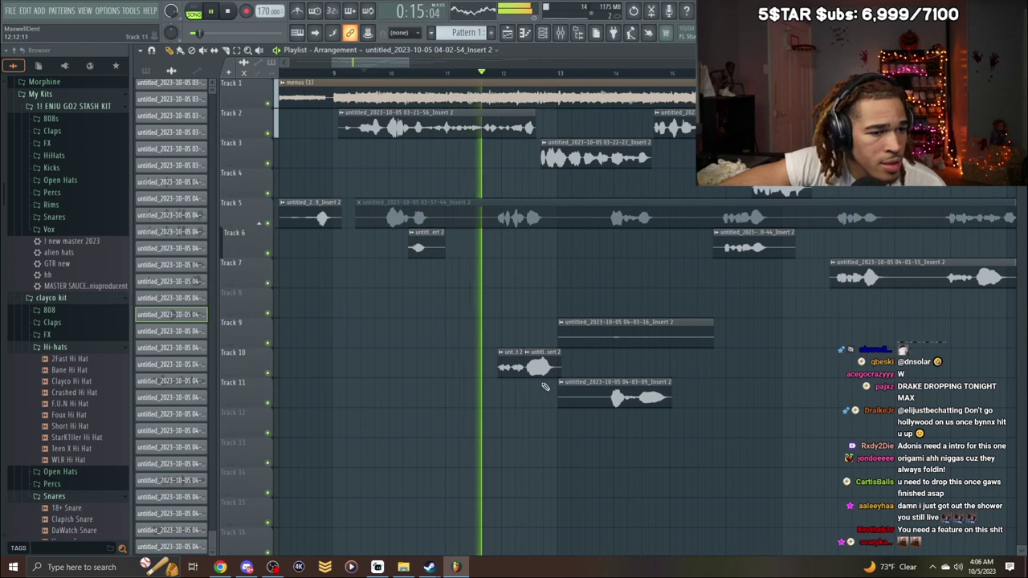
{"action": "left_click_drag", "start_coordinate": [541, 374], "coordinate": [542, 379]}
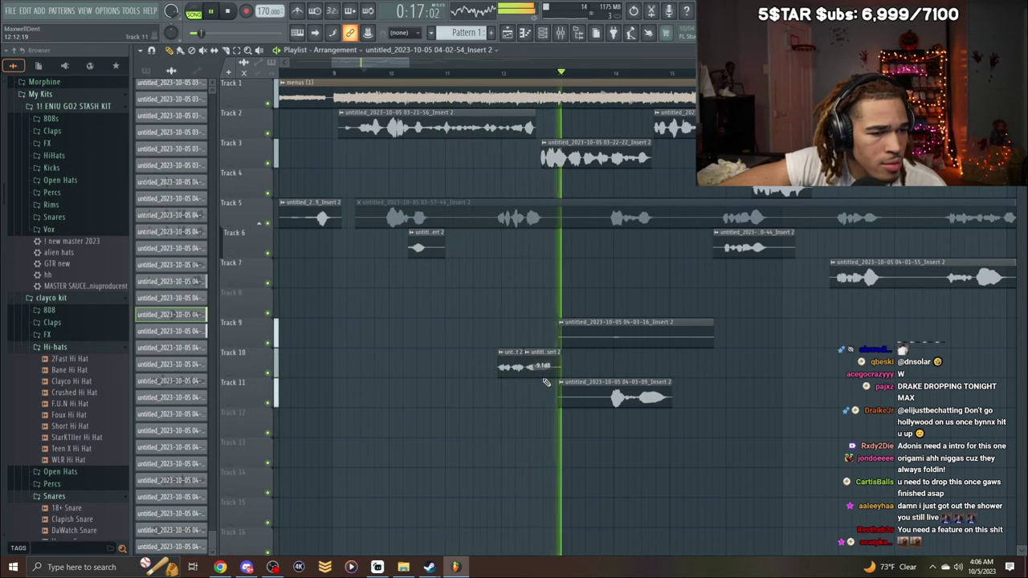
Trim the silent start of the Track 11 clip to just before bar 14 and lower its gain to -8.0 dB.
{"action": "key", "text": "space"}
{"action": "key", "text": "space"}
{"action": "left_click_drag", "start_coordinate": [561, 402], "coordinate": [640, 397]}
Check the mixer routing of the Track 11 clip, the Track 10 slices and the Track 6 clip at bar 10 during playback.
{"action": "double_click", "coordinate": [641, 396]}
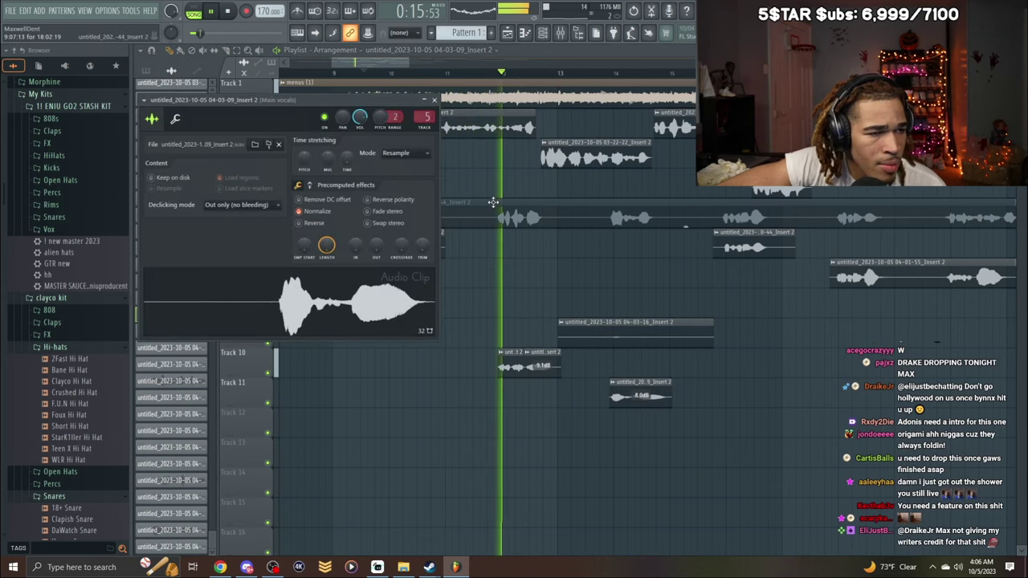
{"action": "key", "text": "space"}
{"action": "left_click", "coordinate": [536, 366]}
{"action": "double_click", "coordinate": [536, 366]}
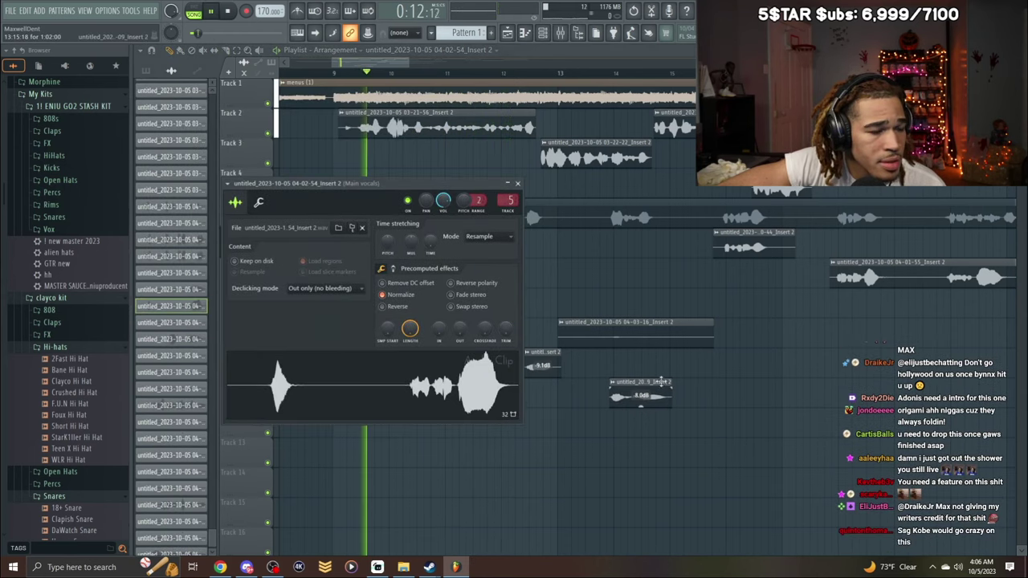
{"action": "double_click", "coordinate": [647, 389]}
{"action": "double_click", "coordinate": [446, 247]}
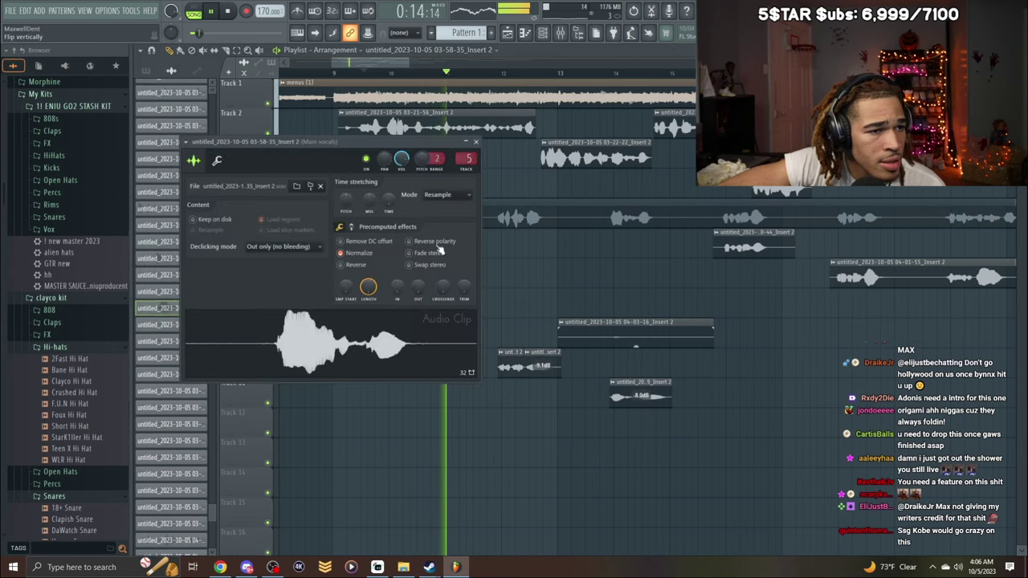
{"action": "key", "text": "Escape"}
Check the mixer routing of the Track 6 clip at bar 16 and lower the first Track 10 slice's gain to -5.8 dB.
{"action": "double_click", "coordinate": [747, 241]}
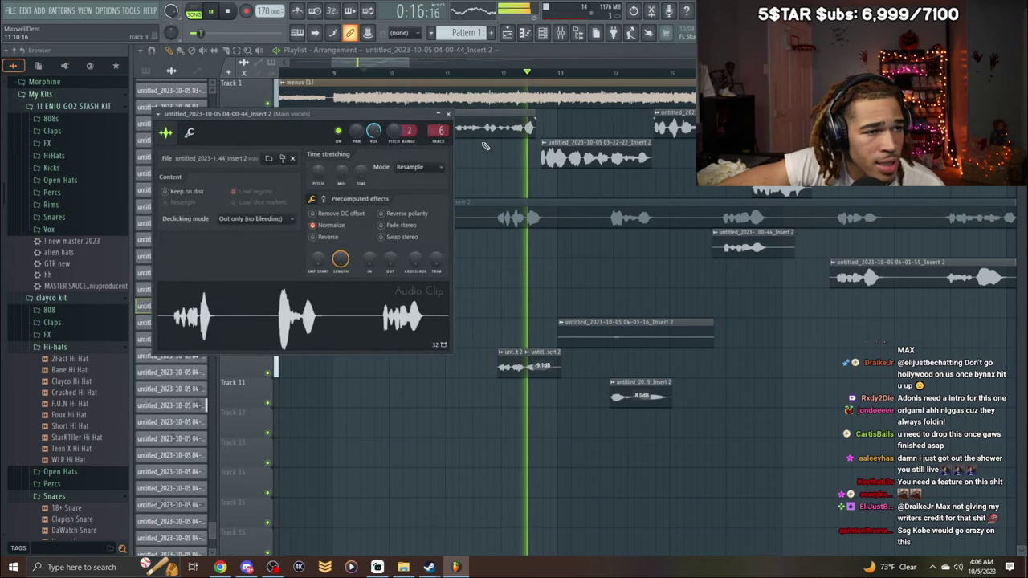
{"action": "key", "text": "Escape"}
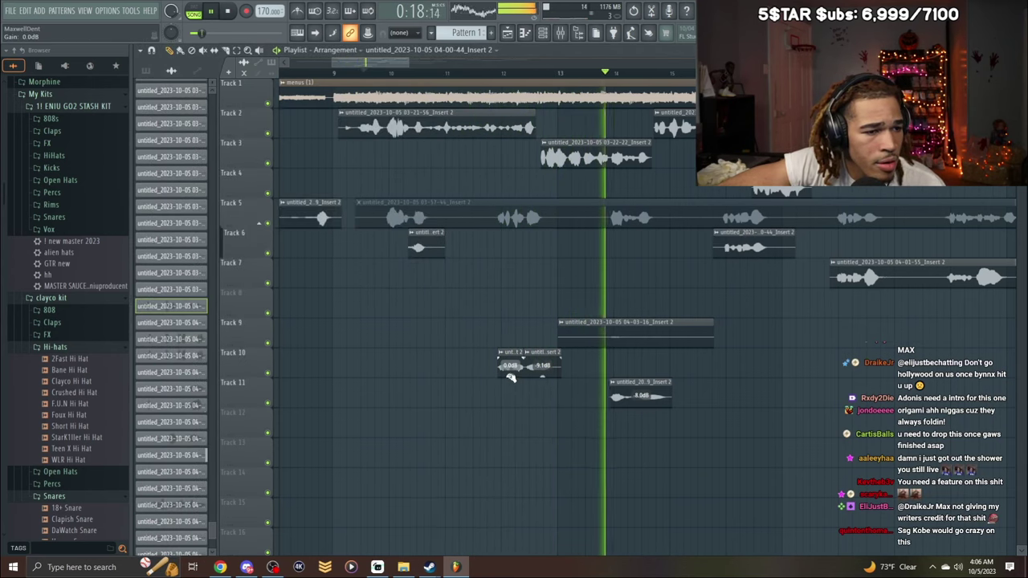
{"action": "double_click", "coordinate": [757, 246]}
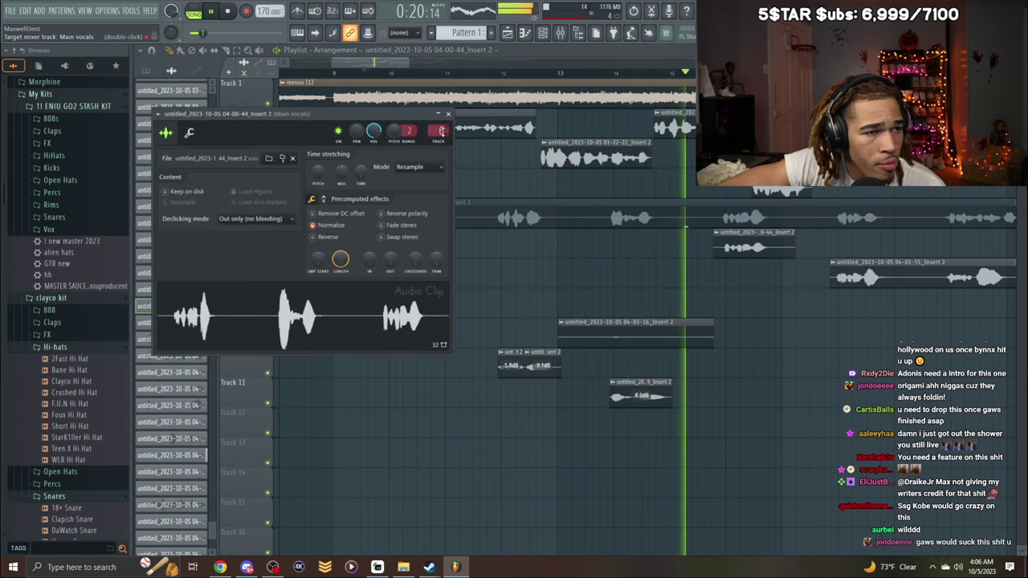
{"action": "left_click", "coordinate": [448, 114]}
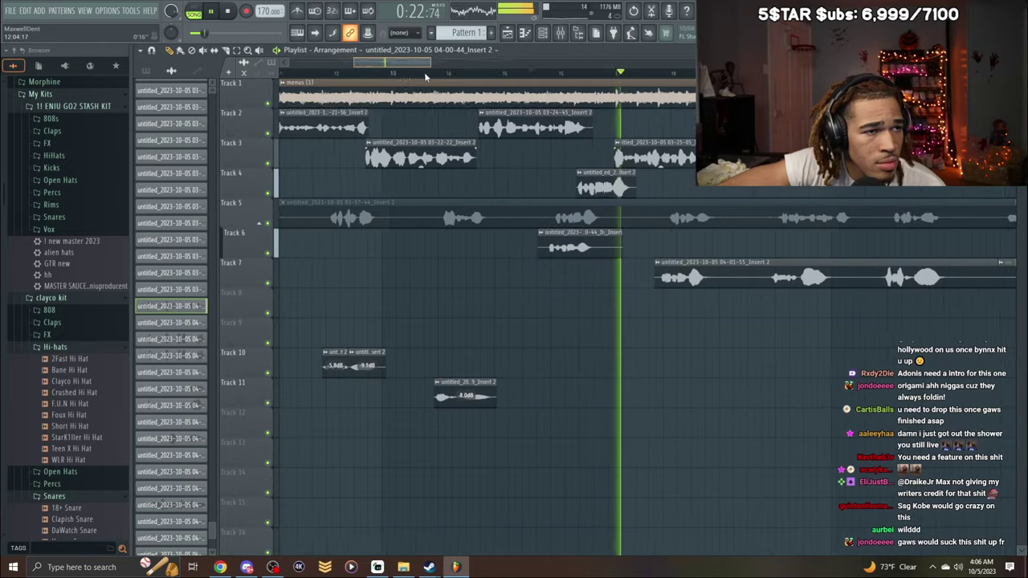
Audition the Track 6 clip at bar 16 in solo, unsolo the track and delete the clip.
{"action": "key", "text": "space"}
{"action": "key", "text": "space"}
{"action": "right_click", "coordinate": [269, 254]}
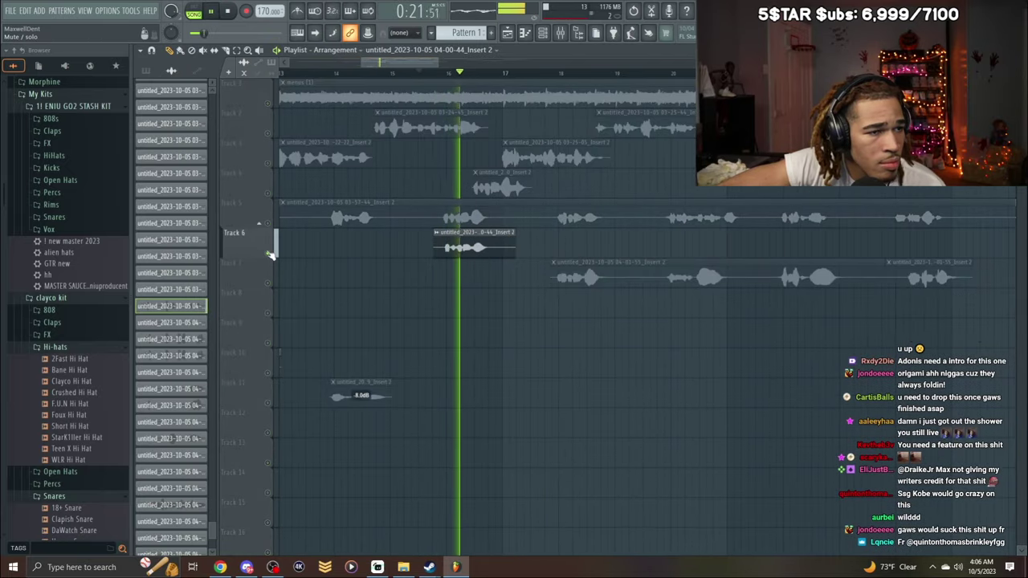
{"action": "key", "text": "space"}
{"action": "right_click", "coordinate": [270, 254]}
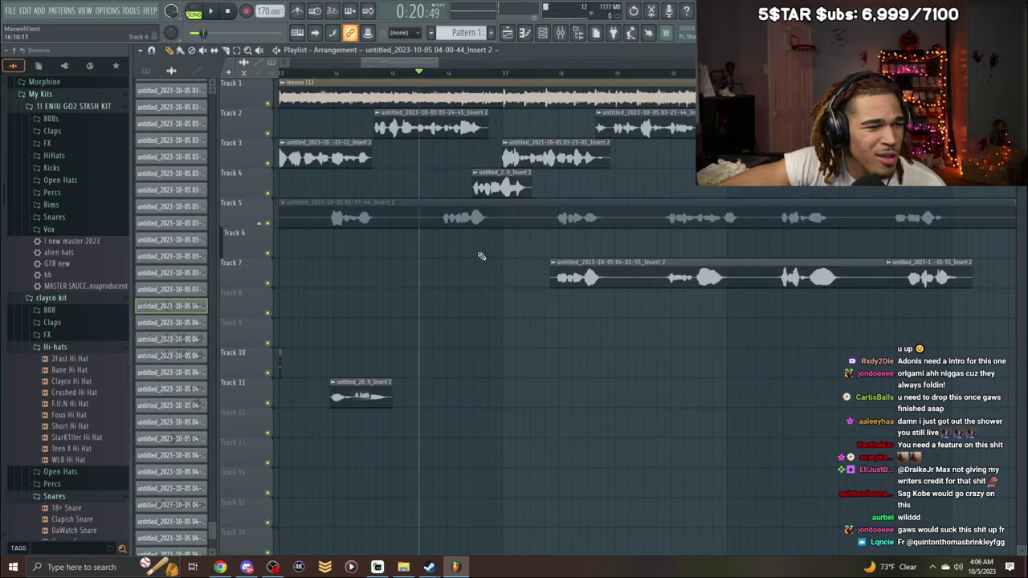
Record a replacement ad-lib take on Track 6 from shortly after bar 15 to bar 17.
{"action": "left_click", "coordinate": [388, 78]}
{"action": "key", "text": "space"}
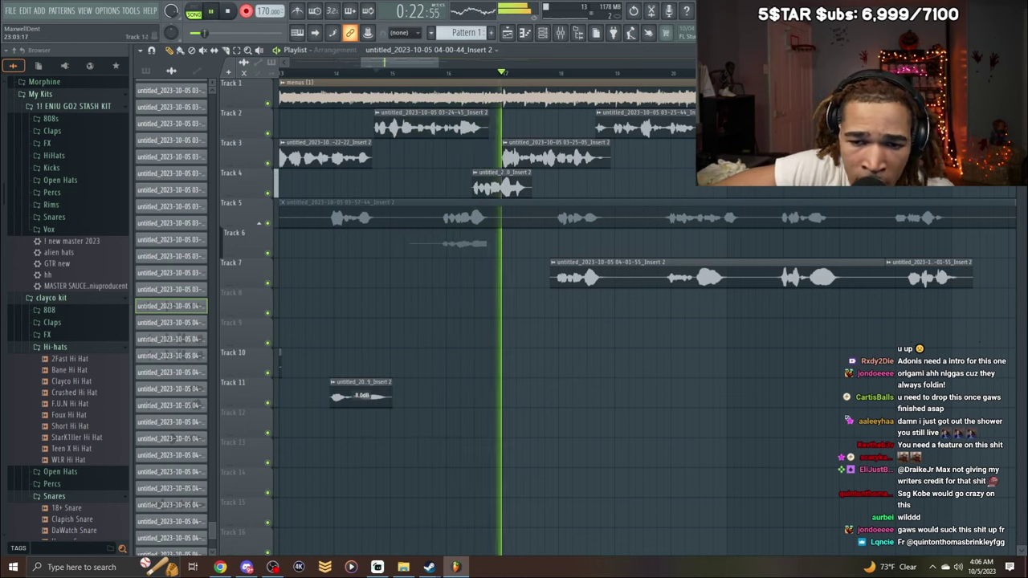
{"action": "key", "text": "space"}
Normalize the new Track 6 take and route it to mixer track 5.
{"action": "left_click", "coordinate": [491, 248]}
{"action": "double_click", "coordinate": [491, 248]}
{"action": "left_click", "coordinate": [351, 212]}
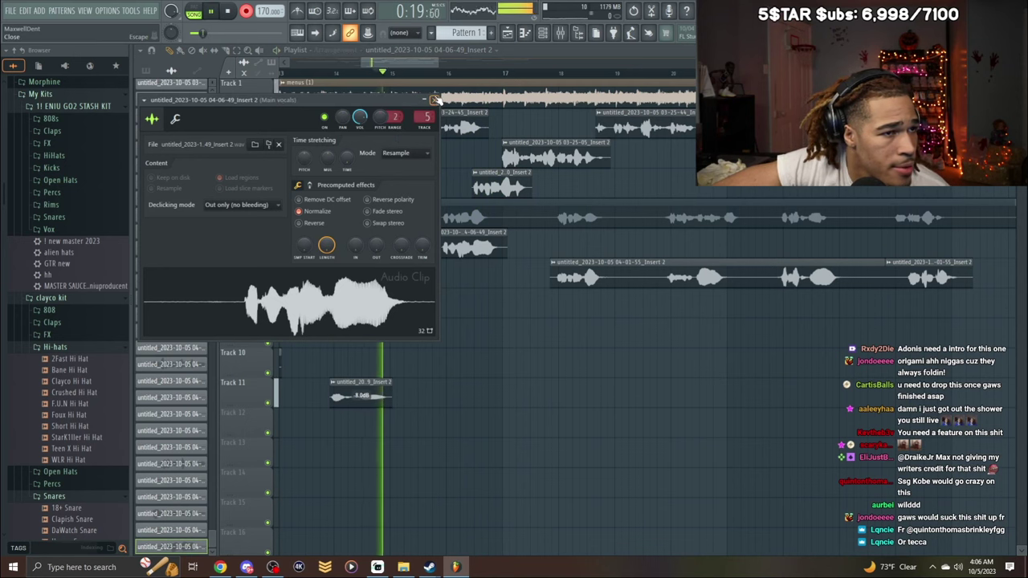
{"action": "left_click", "coordinate": [435, 100]}
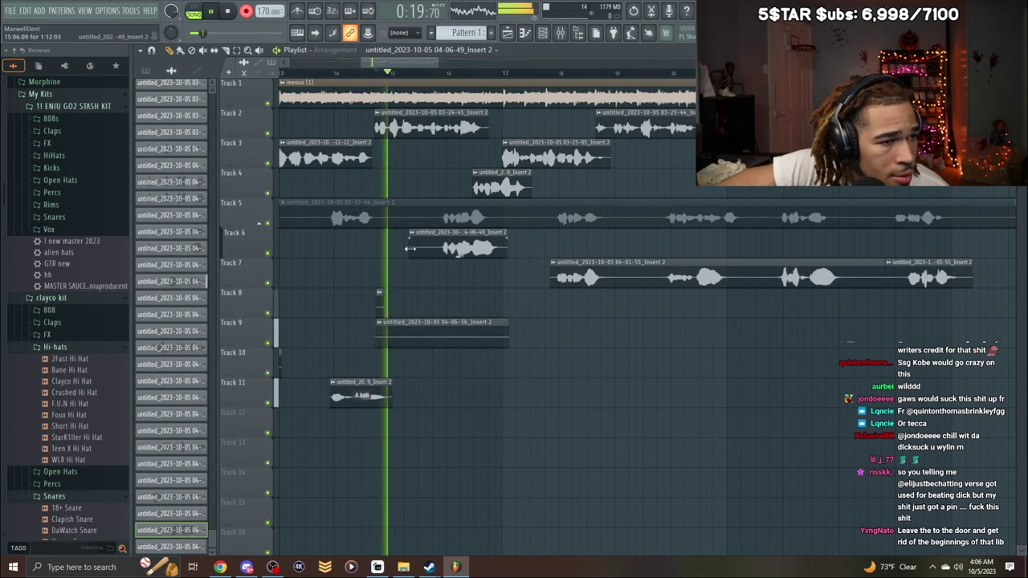
Trim the new Track 6 take to start after bar 16 at -6.4 dB gain, and delete the stray recordings on Tracks 8 and 9.
{"action": "left_click_drag", "start_coordinate": [410, 248], "coordinate": [464, 249]}
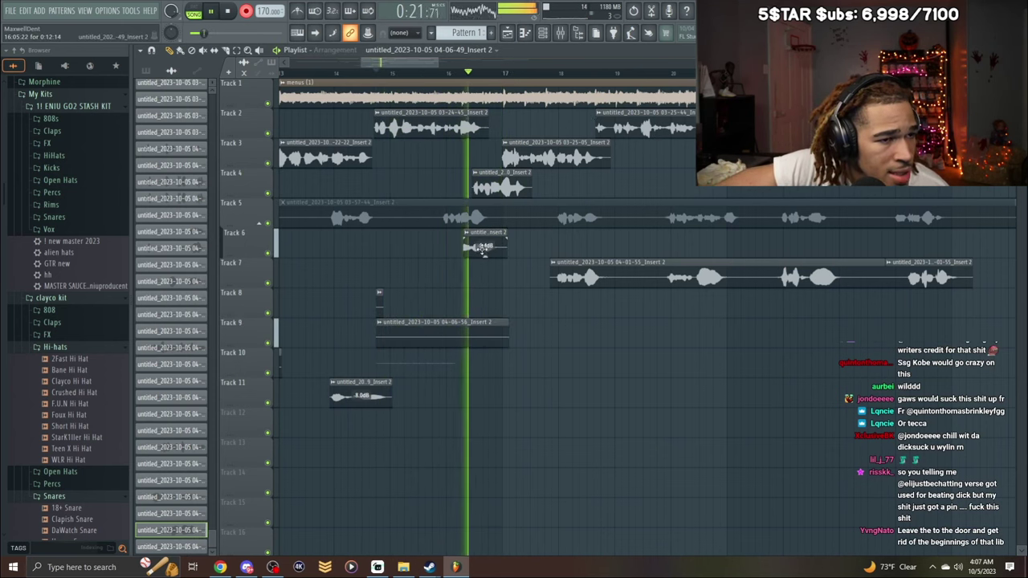
{"action": "right_click", "coordinate": [380, 302]}
{"action": "right_click", "coordinate": [410, 337]}
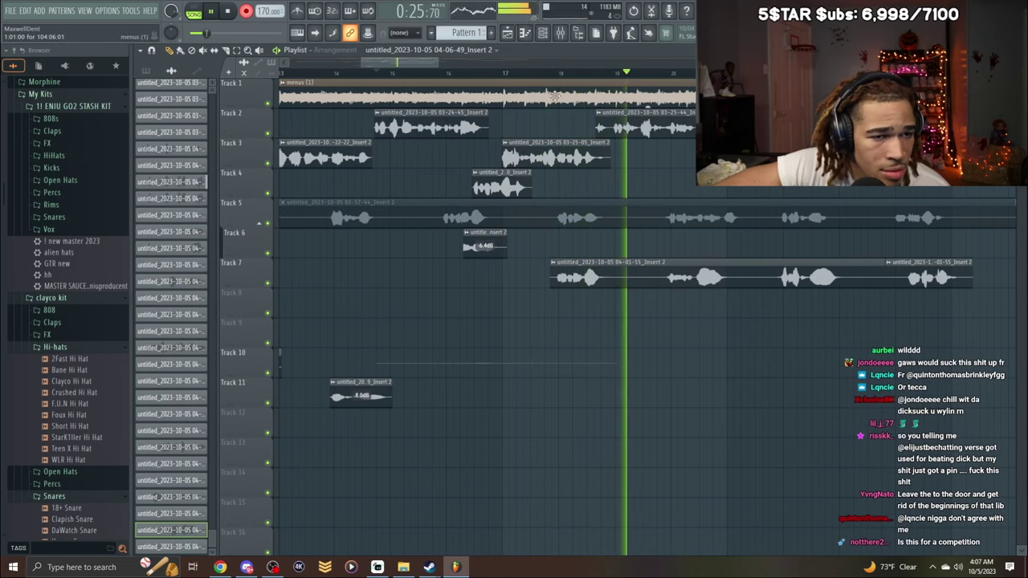
Slightly lower the fader of the Main vocals mixer track on insert 6.
{"action": "key", "text": "F9"}
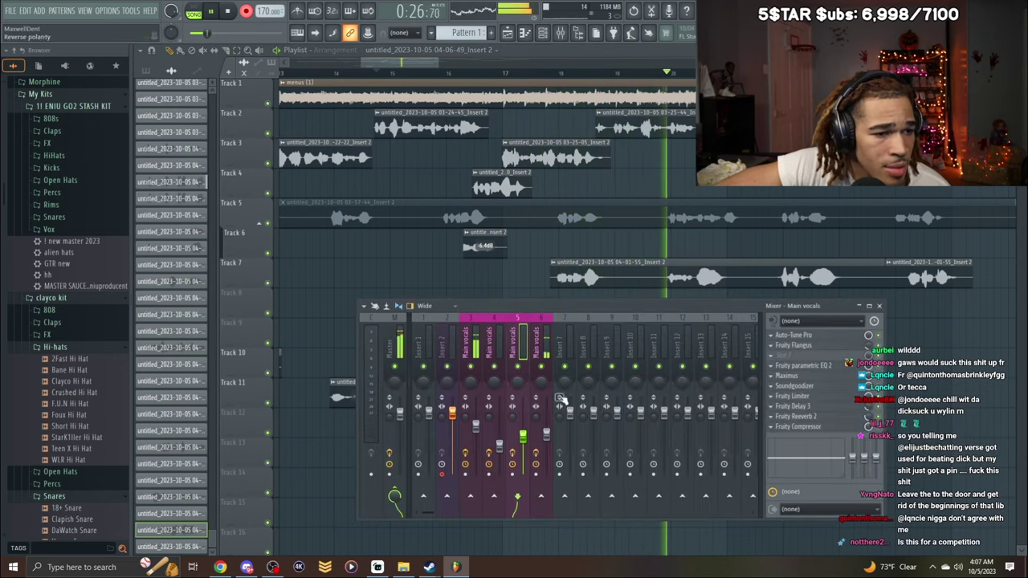
{"action": "left_click", "coordinate": [547, 437]}
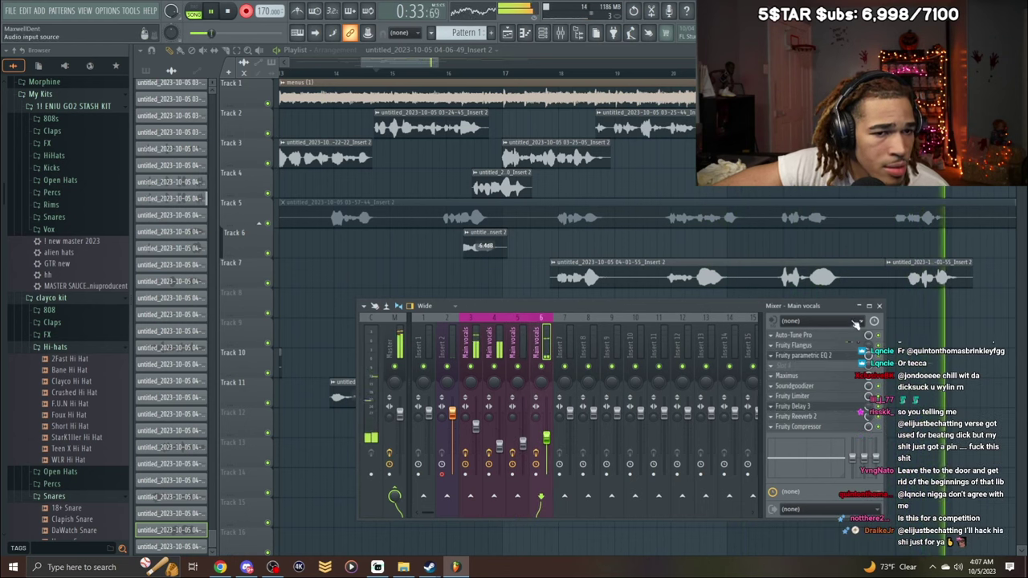
{"action": "key", "text": "F9"}
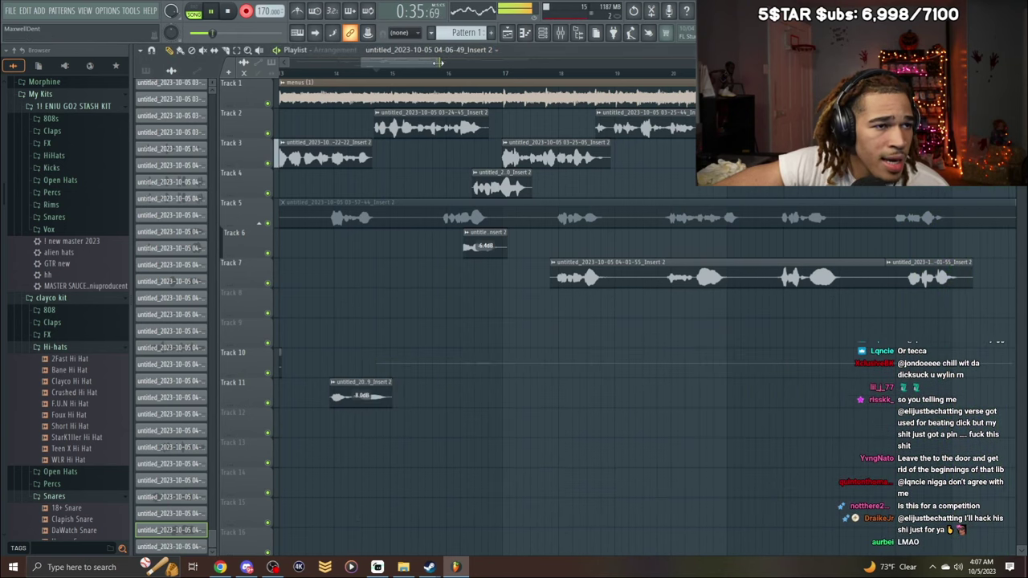
Play the whole arrangement from bar 1, check the last vocal clips near bar 81 and stop playback.
{"action": "left_click_drag", "start_coordinate": [438, 62], "coordinate": [668, 72]}
{"action": "left_click_drag", "start_coordinate": [501, 64], "coordinate": [429, 70]}
{"action": "left_click_drag", "start_coordinate": [343, 73], "coordinate": [233, 31]}
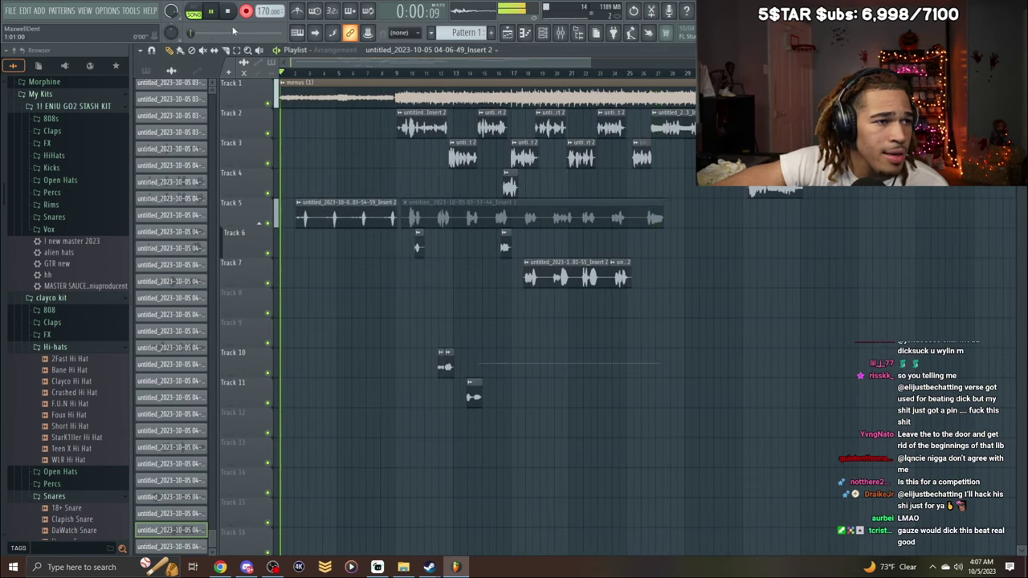
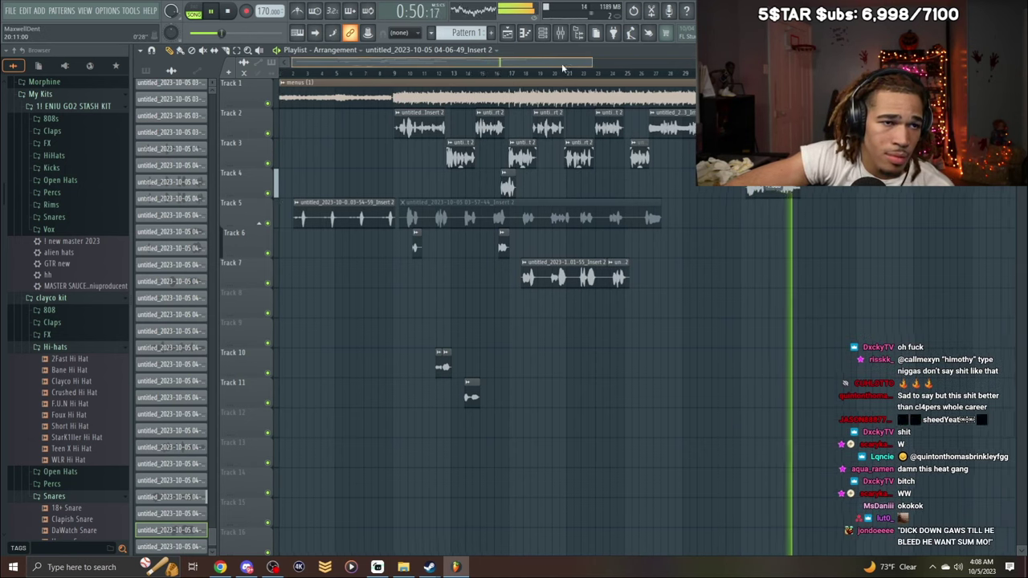
{"action": "left_click_drag", "start_coordinate": [562, 62], "coordinate": [382, 66]}
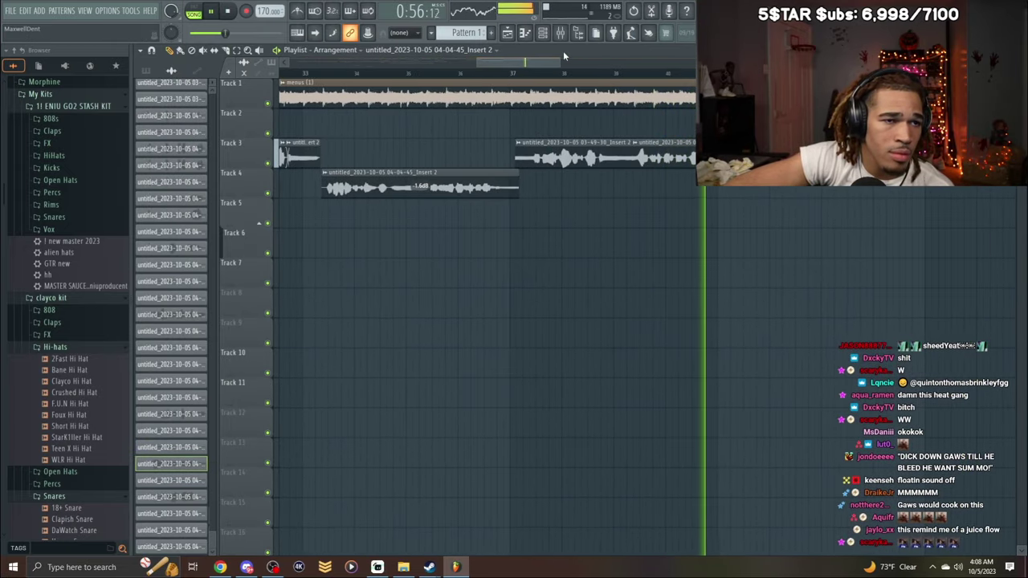
{"action": "left_click_drag", "start_coordinate": [560, 62], "coordinate": [845, 63]}
{"action": "left_click", "coordinate": [683, 74]}
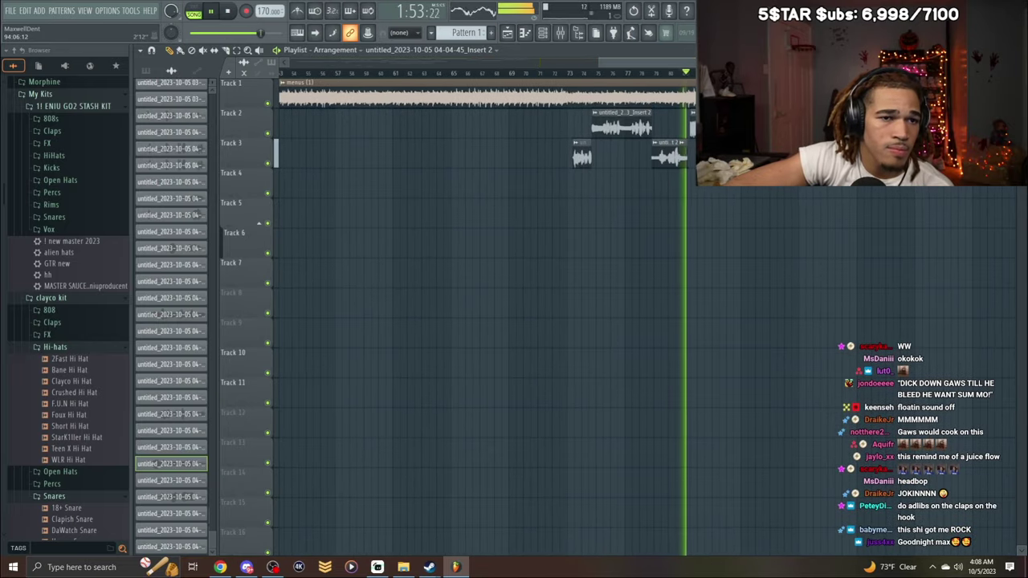
{"action": "key", "text": "space"}
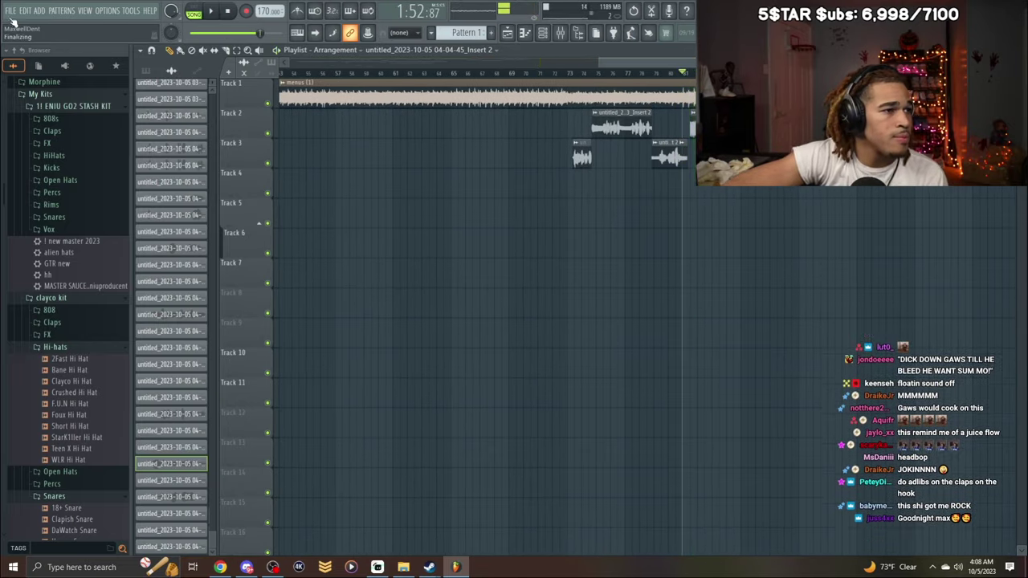
Export the song as a WAV file named coping in the Downloads folder and start the render.
{"action": "left_click", "coordinate": [10, 11]}
{"action": "mouse_move", "coordinate": [49, 116]}
{"action": "left_click", "coordinate": [114, 123]}
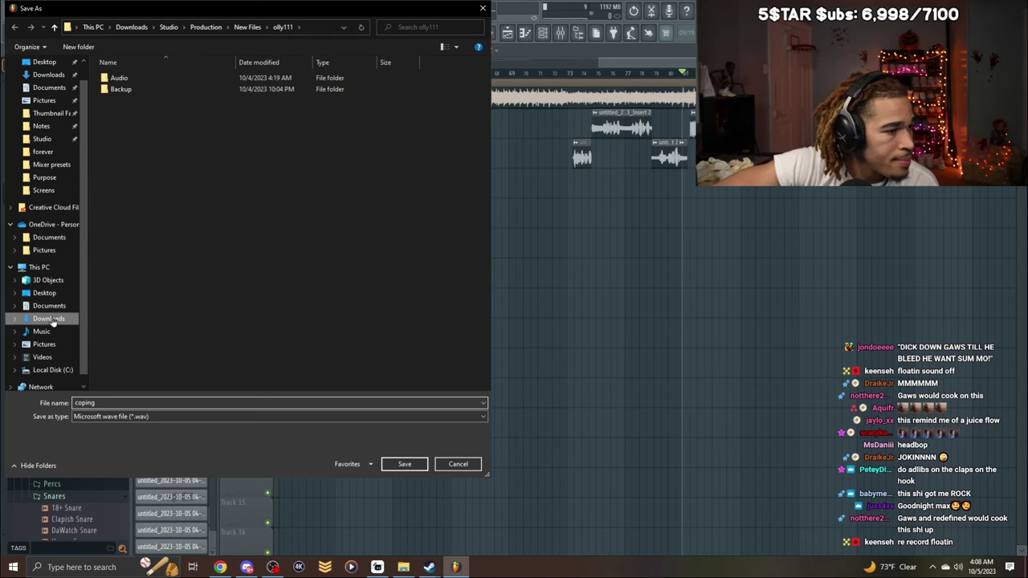
{"action": "left_click", "coordinate": [50, 319]}
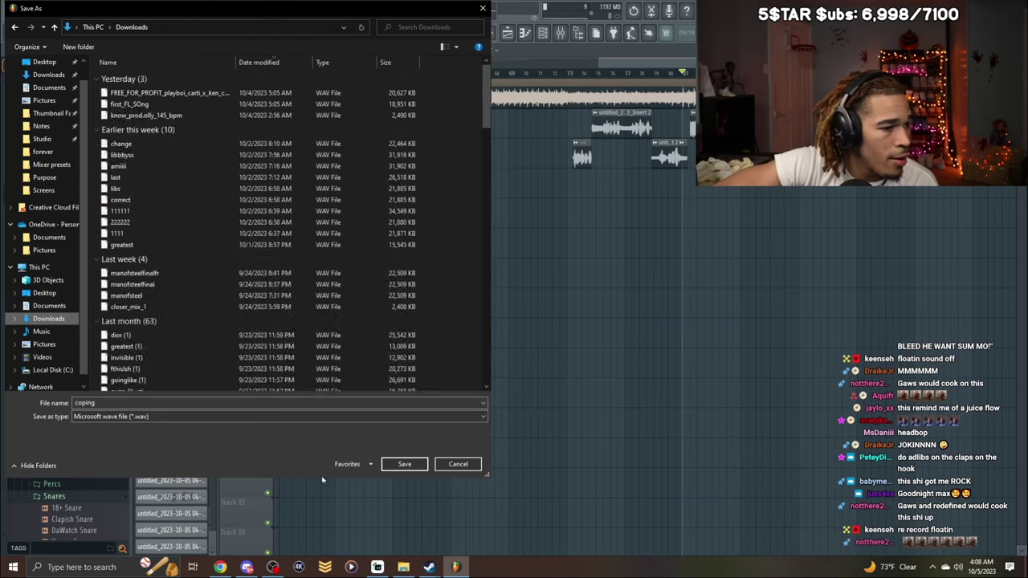
{"action": "left_click", "coordinate": [395, 467]}
{"action": "left_click", "coordinate": [593, 429]}
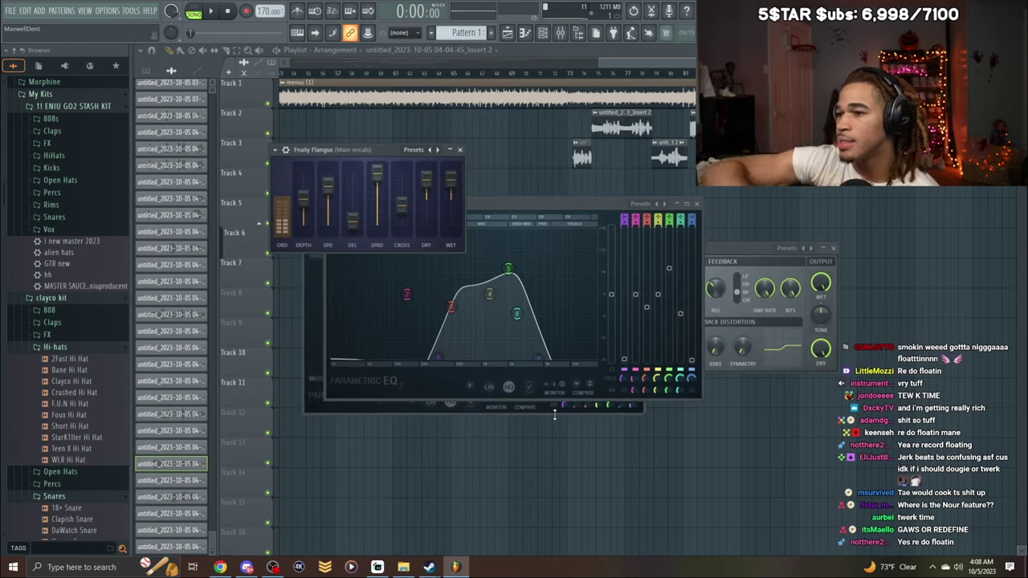
Switch to Discord and open the Cookie Connect Cook Up group chat.
{"action": "key", "text": "alt+Tab"}
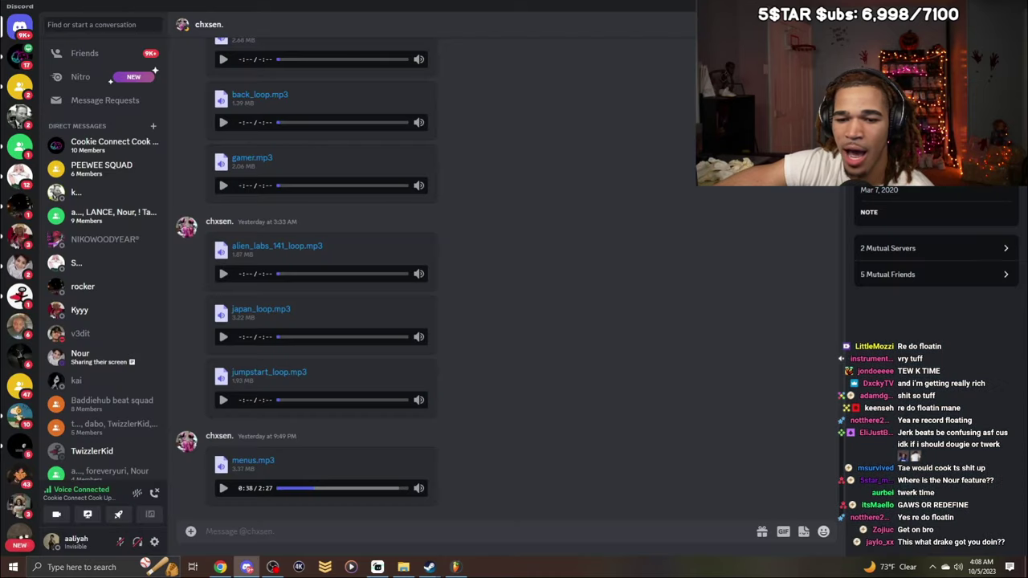
{"action": "left_click", "coordinate": [104, 145]}
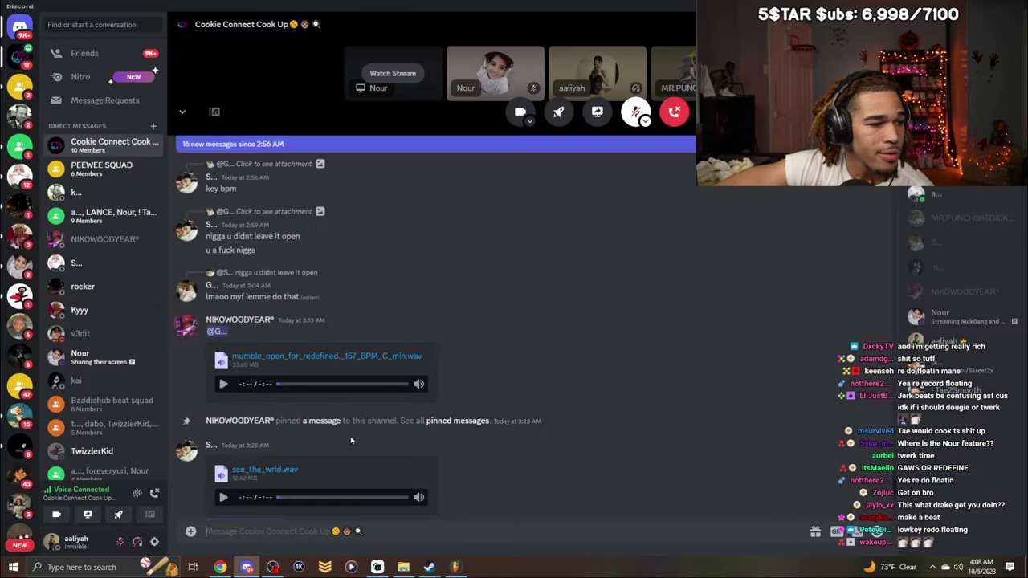
Listen to the updated see_the_wrld.wav in the group chat, skip through to about 1:04 and pause it.
{"action": "left_click", "coordinate": [224, 375]}
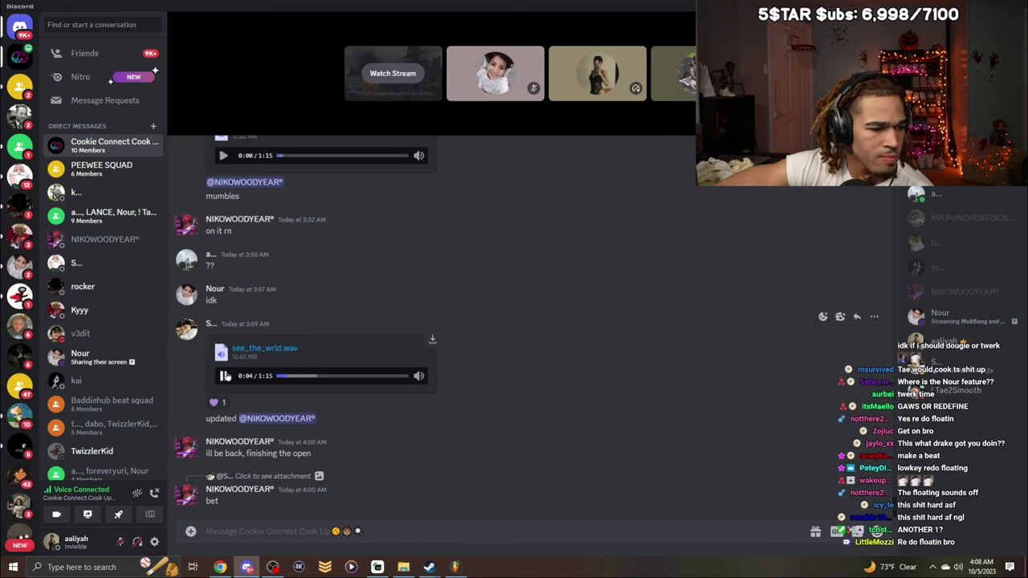
{"action": "left_click", "coordinate": [226, 376]}
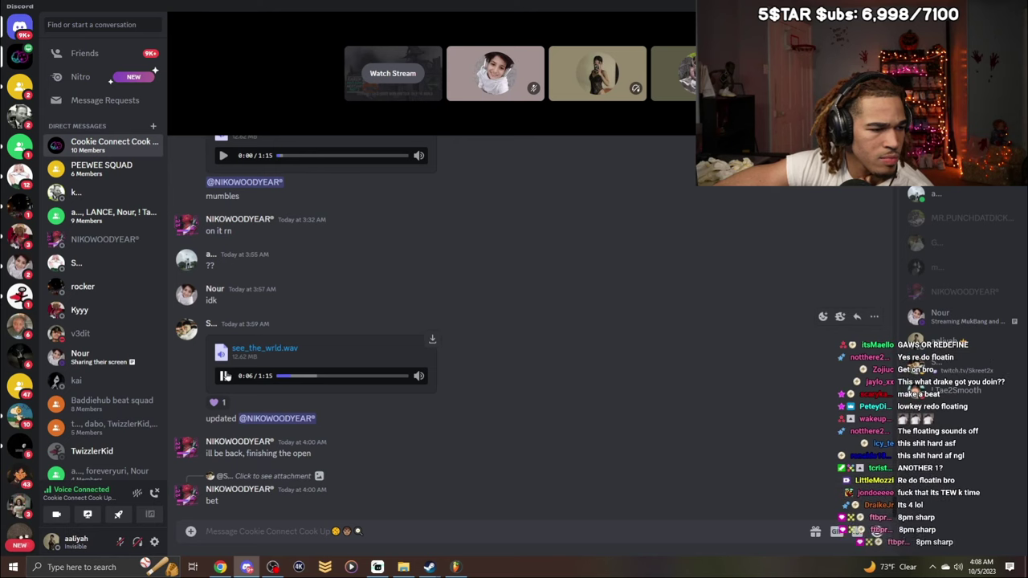
{"action": "scroll", "coordinate": [282, 409], "scroll_direction": "up", "scroll_amount": 1}
{"action": "left_click", "coordinate": [353, 466]}
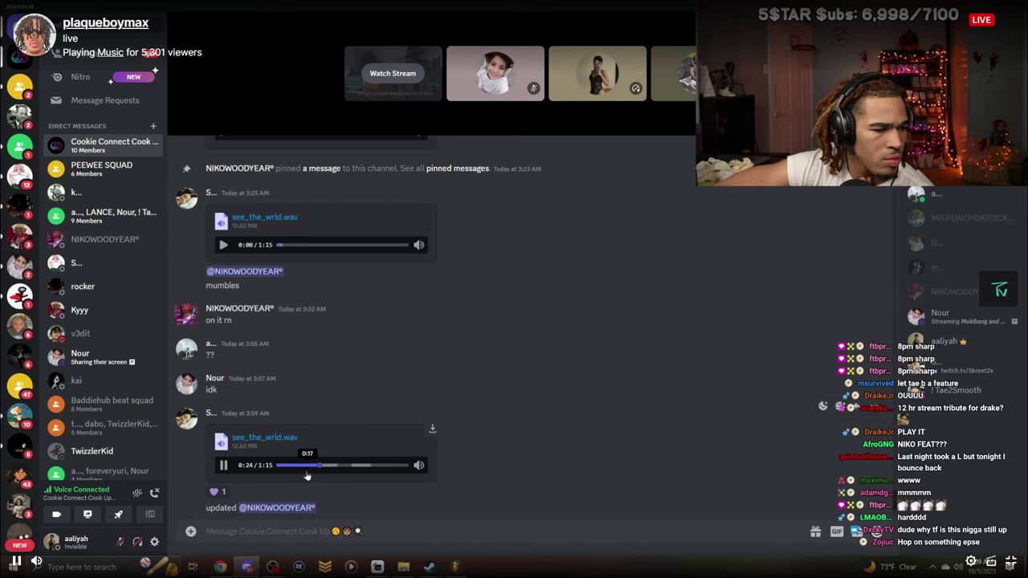
{"action": "left_click", "coordinate": [347, 471]}
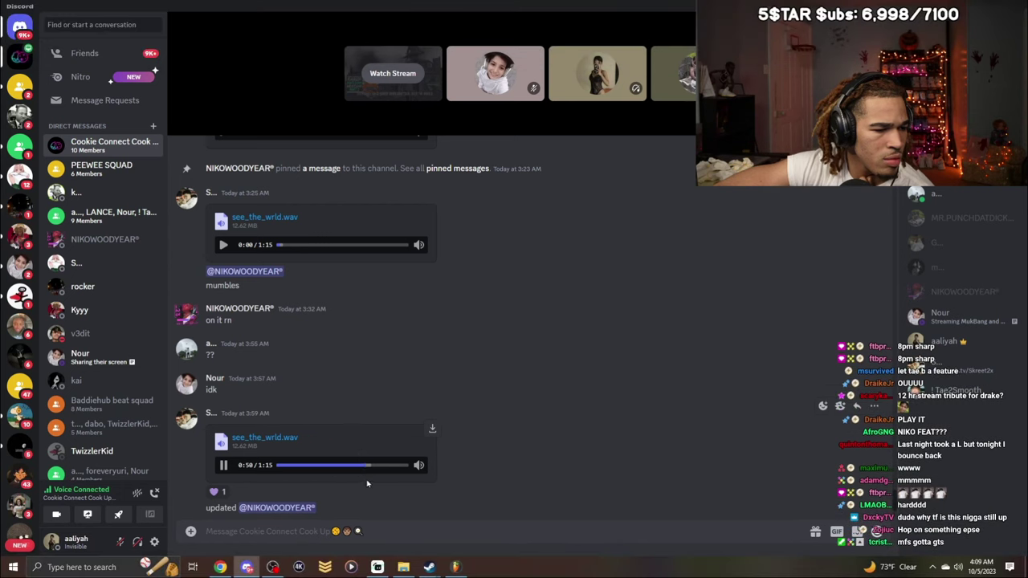
{"action": "left_click", "coordinate": [388, 465]}
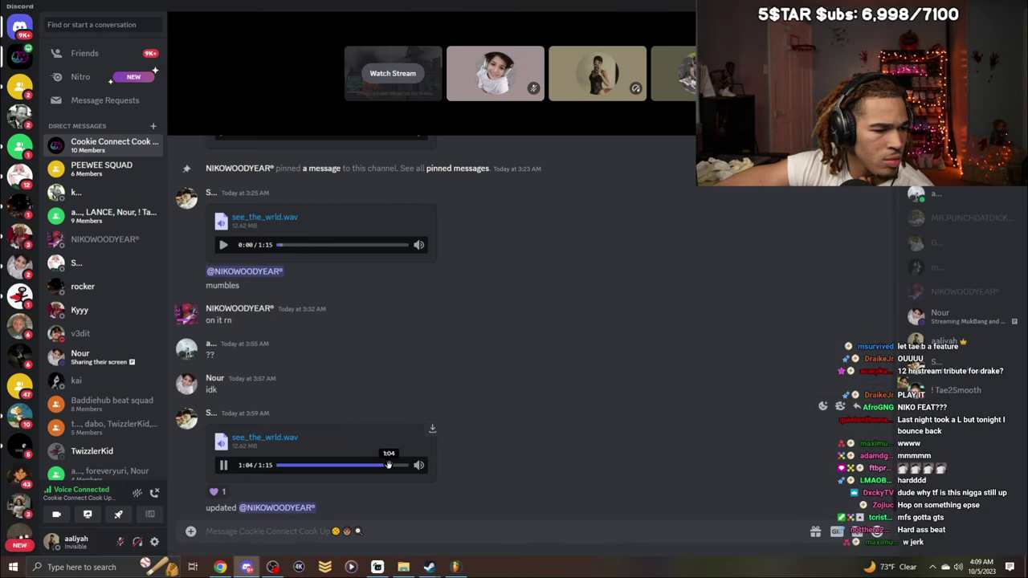
{"action": "left_click", "coordinate": [223, 465]}
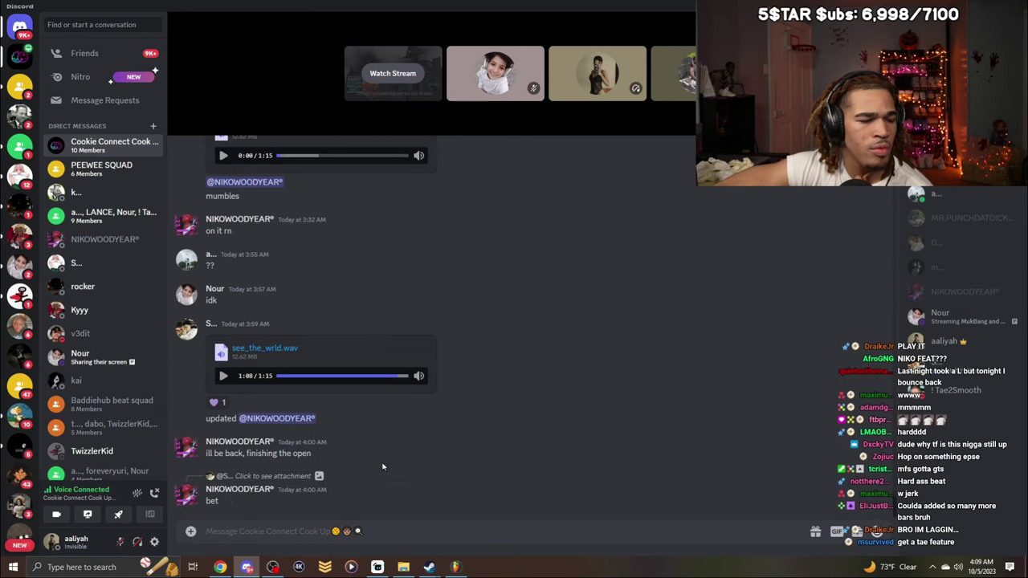
Send the exported coping audio file from File Explorer's recent files to the Cookie Connect Cook Up group chat.
{"action": "left_click", "coordinate": [404, 567]}
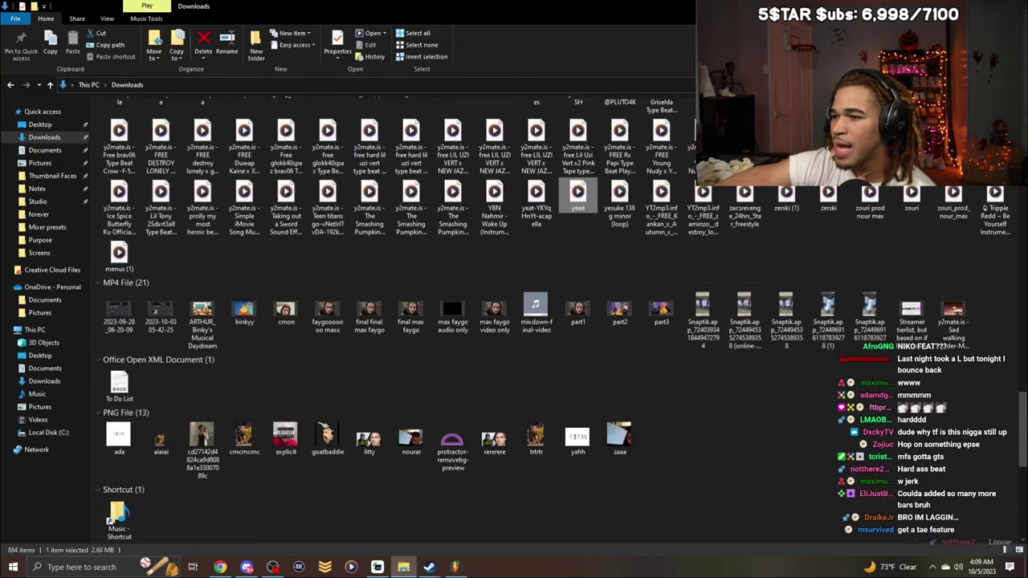
{"action": "left_click", "coordinate": [991, 6]}
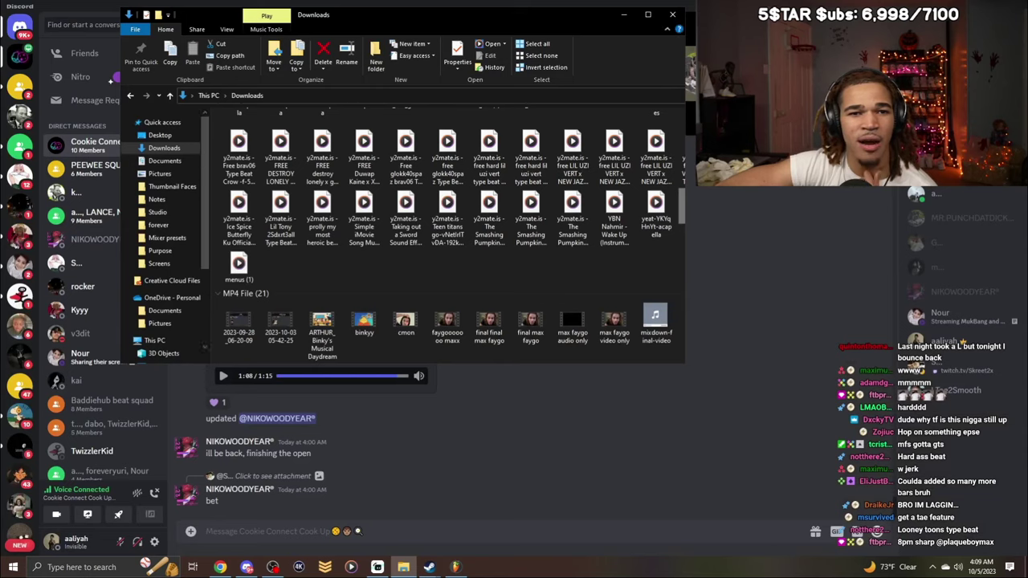
{"action": "left_click", "coordinate": [162, 122]}
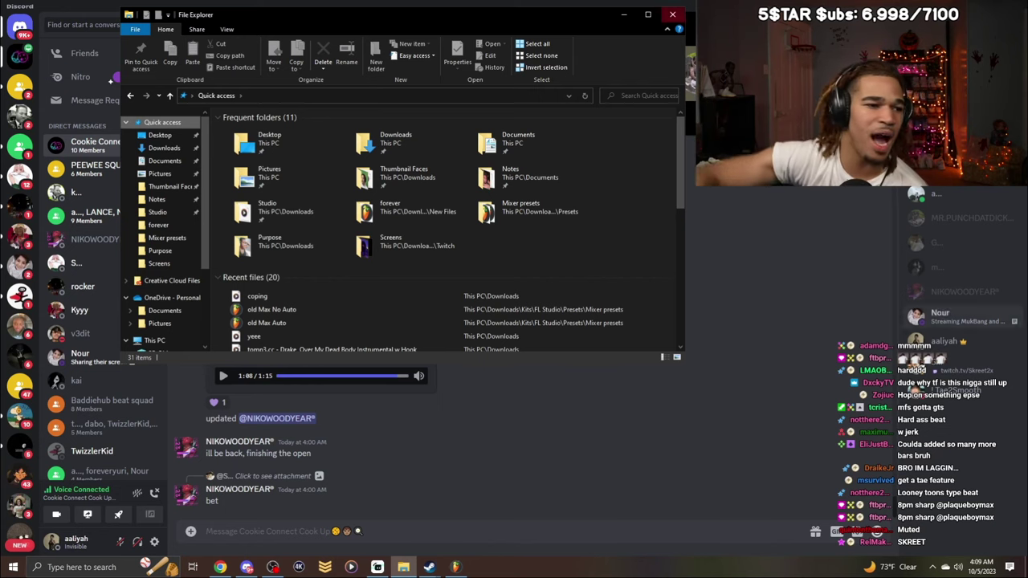
{"action": "left_click", "coordinate": [270, 299]}
{"action": "left_click_drag", "start_coordinate": [271, 303], "coordinate": [429, 488]}
{"action": "key", "text": "Return"}
Check the newest messages in the PEEWEE SQUAD chat, switch to FL Studio and briefly play the arrangement.
{"action": "left_click", "coordinate": [113, 178]}
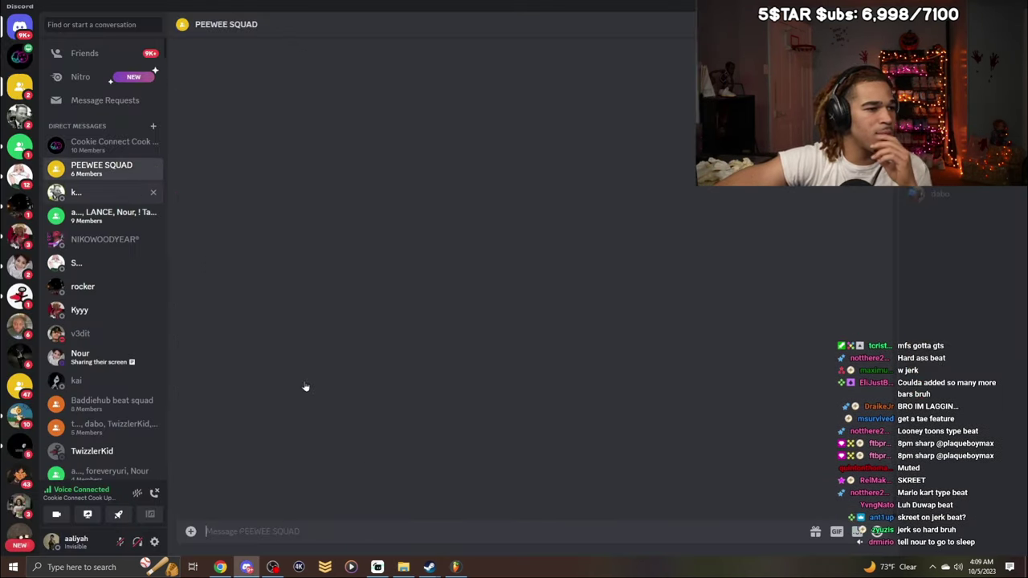
{"action": "triple_click", "coordinate": [257, 476]}
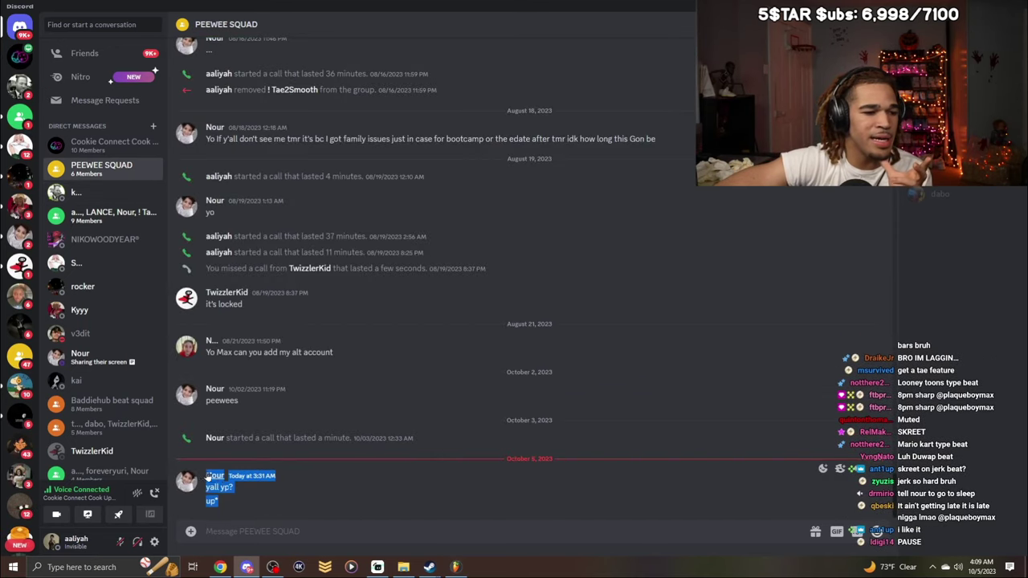
{"action": "left_click", "coordinate": [455, 567]}
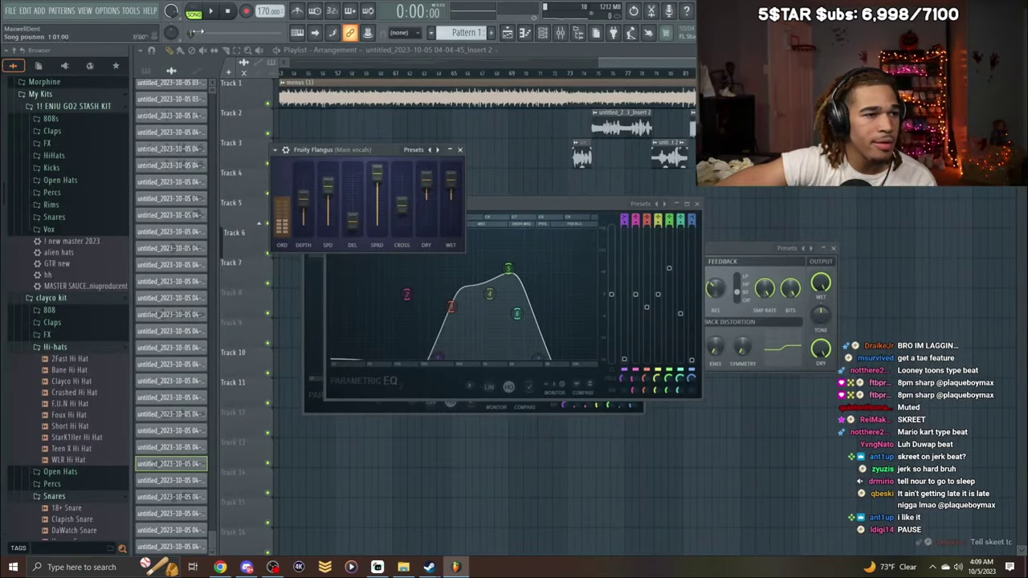
{"action": "left_click", "coordinate": [210, 11]}
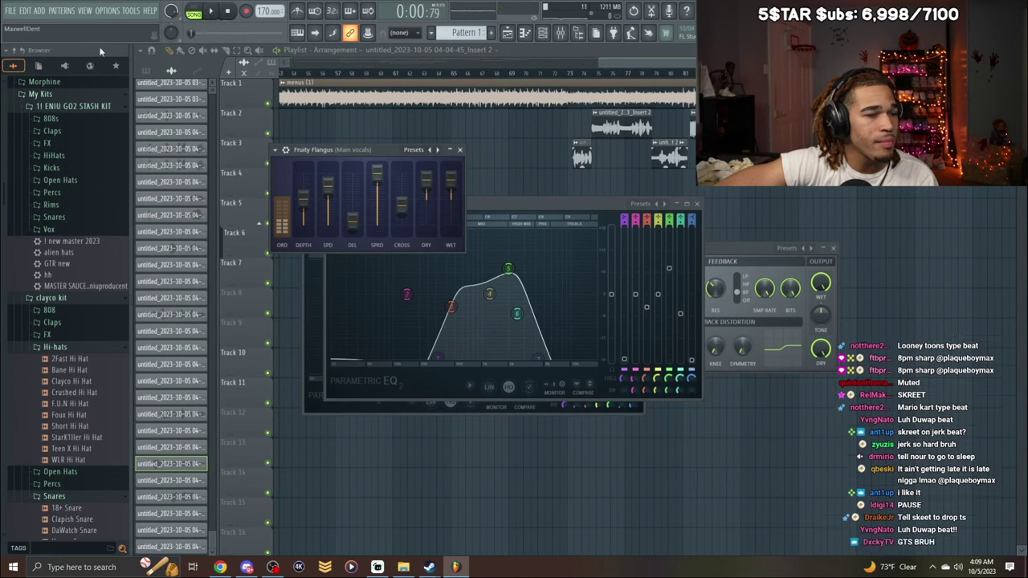
Begin saving the project in its own new project folder under the name vopinhh.
{"action": "left_click", "coordinate": [10, 10]}
{"action": "left_click", "coordinate": [32, 72]}
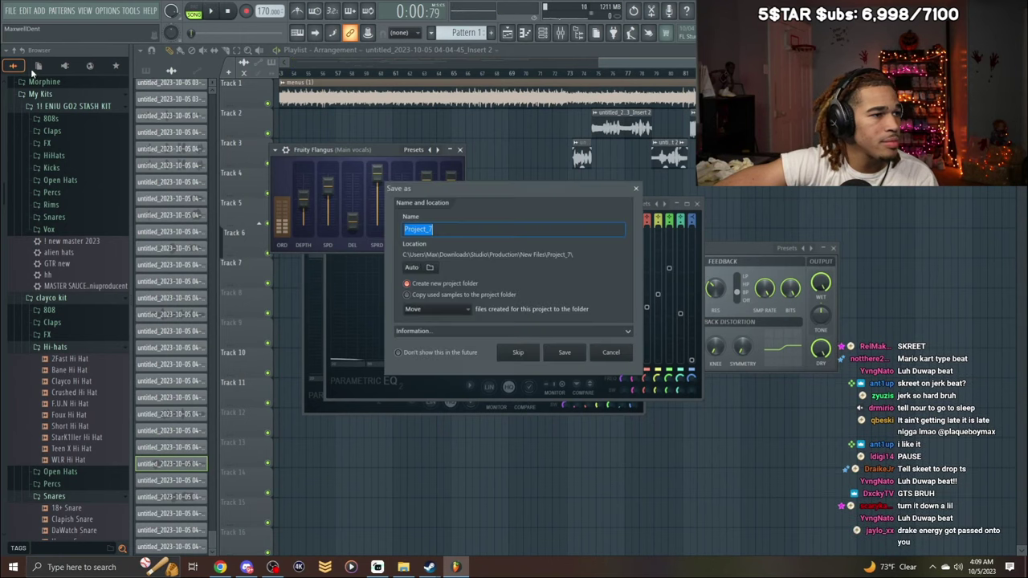
{"action": "type", "text": "vopi"}
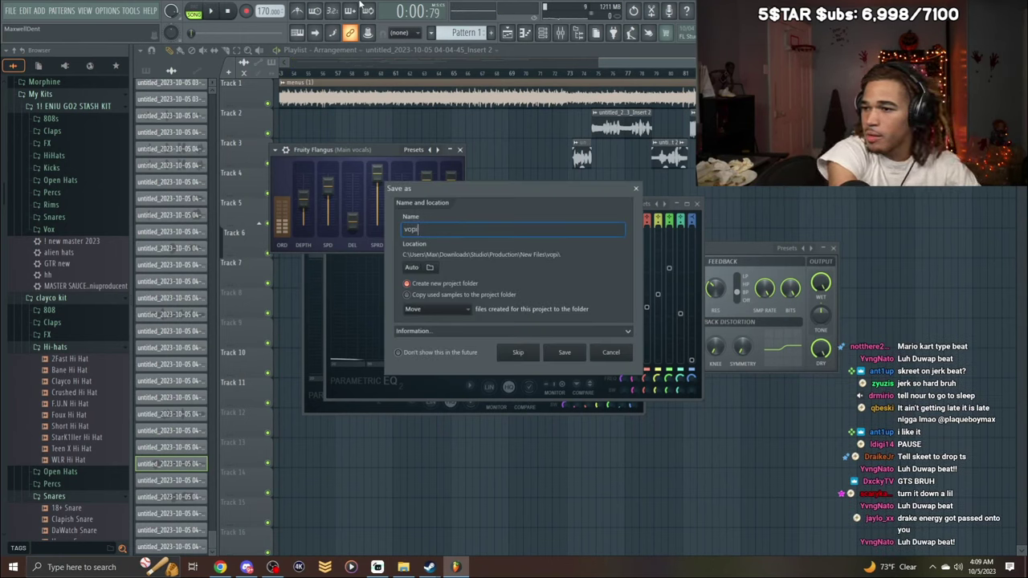
{"action": "type", "text": "nhh"}
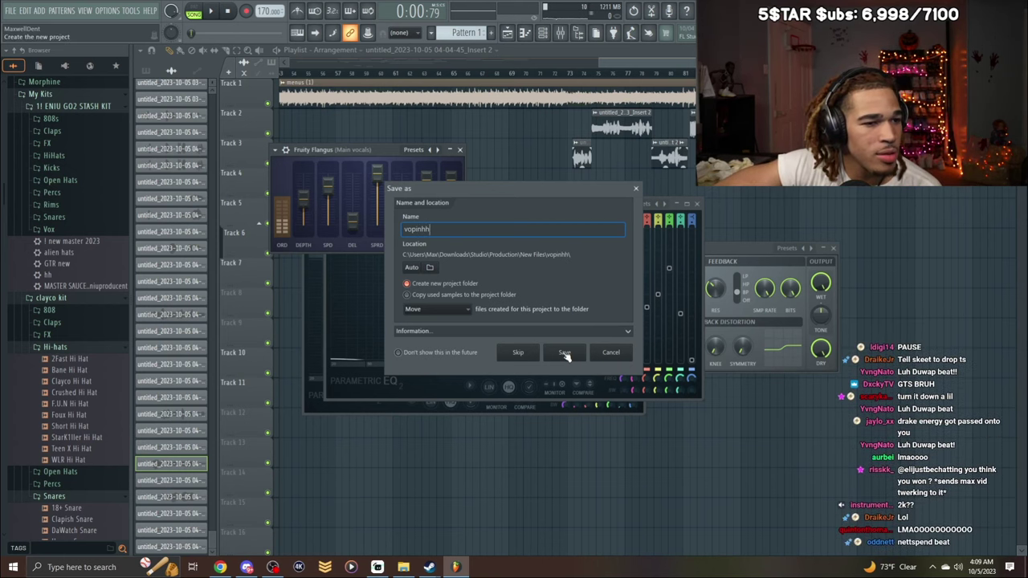
Save the project to the New Files folder under Studio > Rap and start a new project.
{"action": "left_click", "coordinate": [431, 267]}
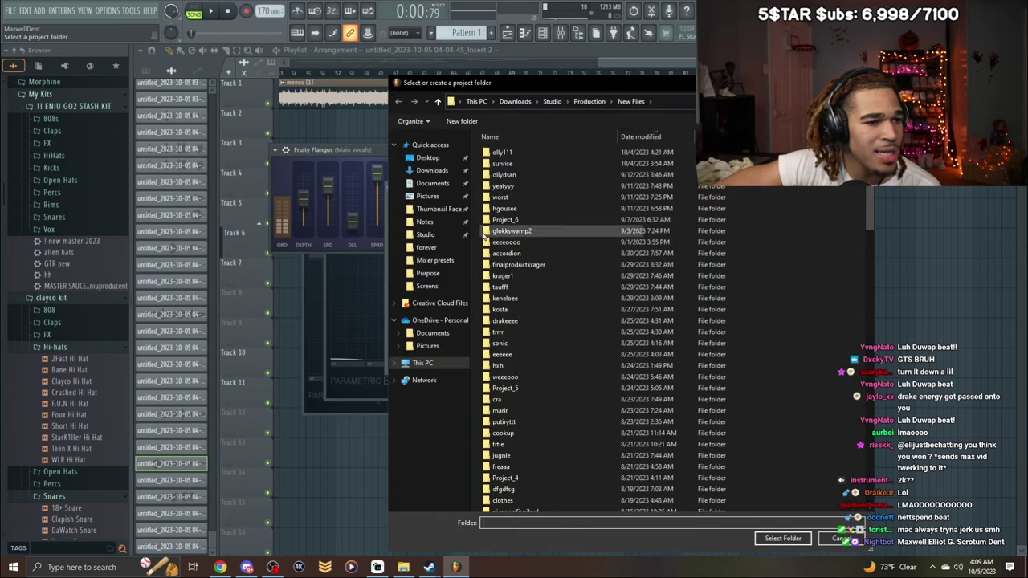
{"action": "left_click", "coordinate": [552, 98]}
{"action": "left_click", "coordinate": [536, 153]}
{"action": "double_click", "coordinate": [536, 152]}
{"action": "left_click", "coordinate": [539, 160]}
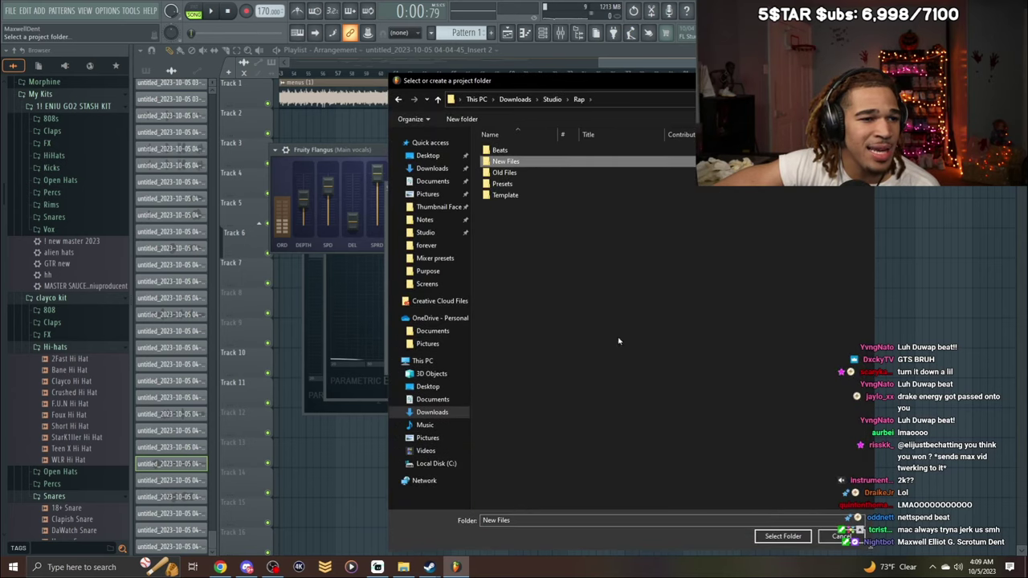
{"action": "left_click", "coordinate": [803, 537]}
{"action": "left_click", "coordinate": [574, 349]}
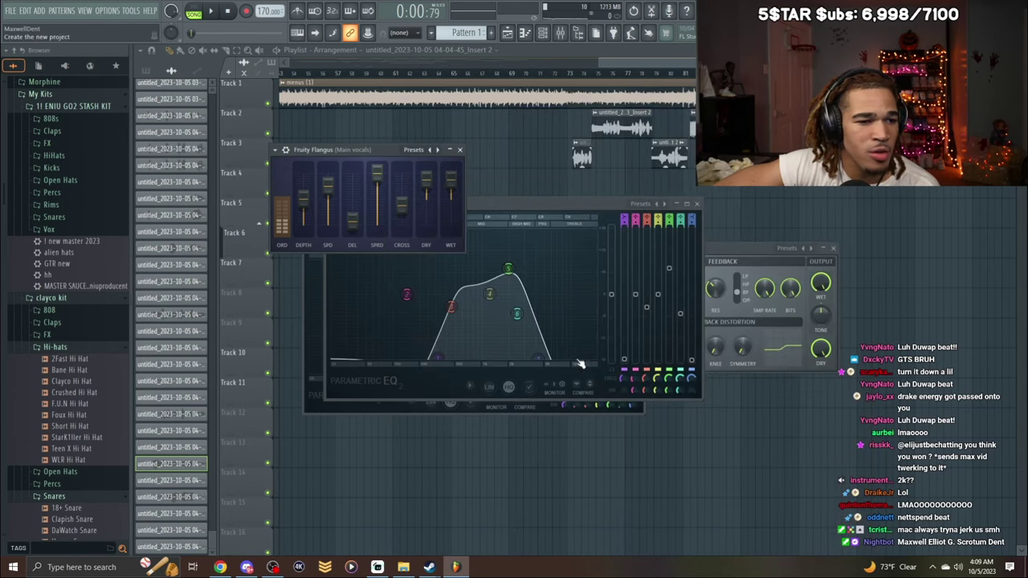
{"action": "left_click", "coordinate": [11, 10]}
{"action": "left_click", "coordinate": [24, 31]}
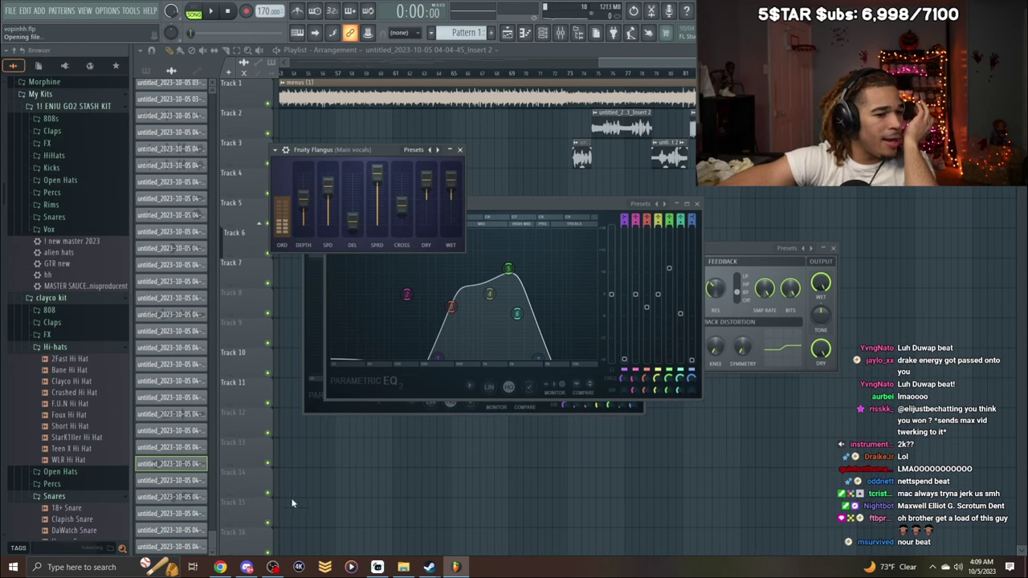
Open the Downloads folder in a maximized File Explorer window and find the audio files.
{"action": "left_click", "coordinate": [401, 567]}
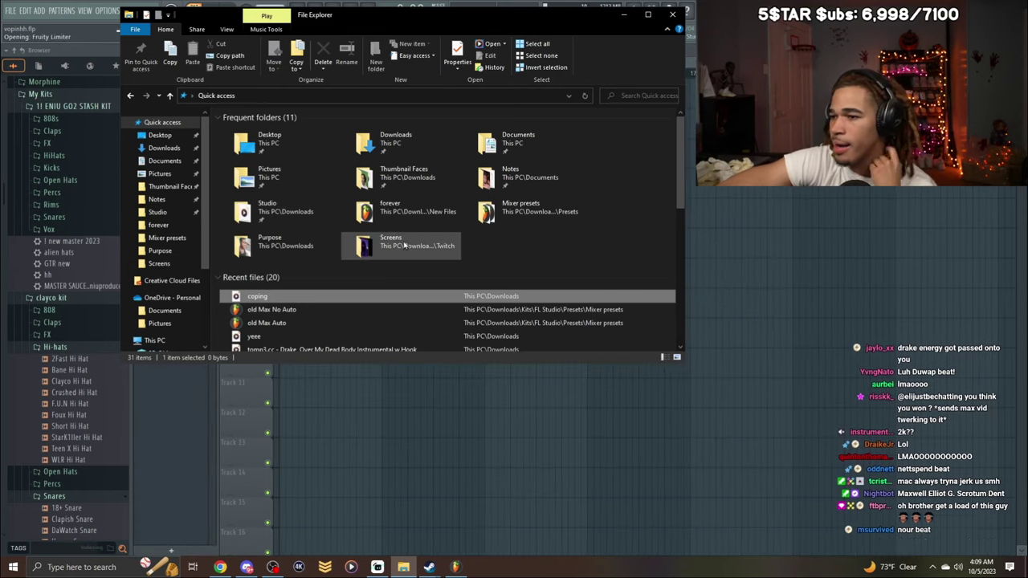
{"action": "left_click", "coordinate": [650, 20]}
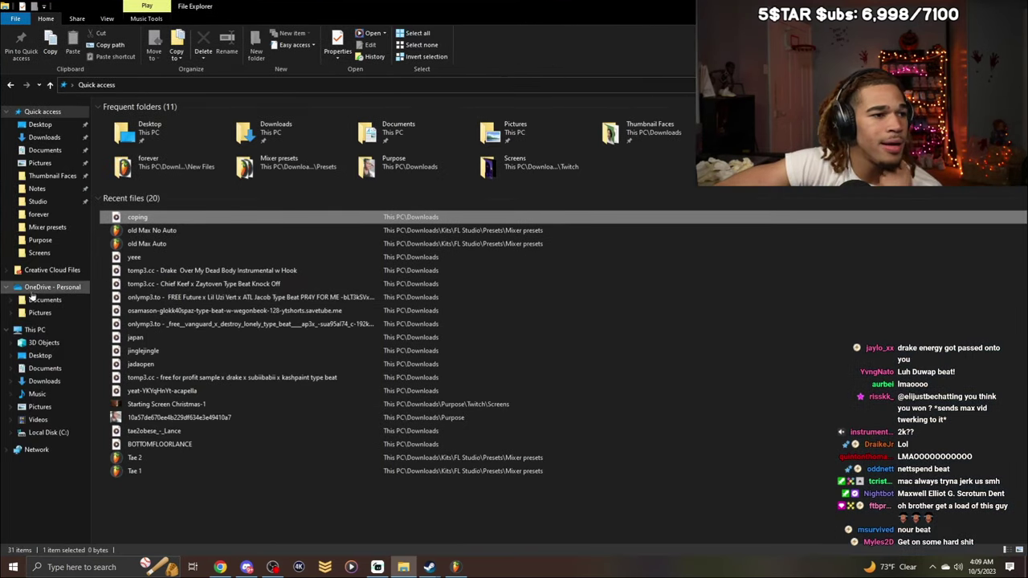
{"action": "left_click", "coordinate": [44, 136]}
{"action": "scroll", "coordinate": [259, 418], "scroll_direction": "down", "scroll_amount": 15}
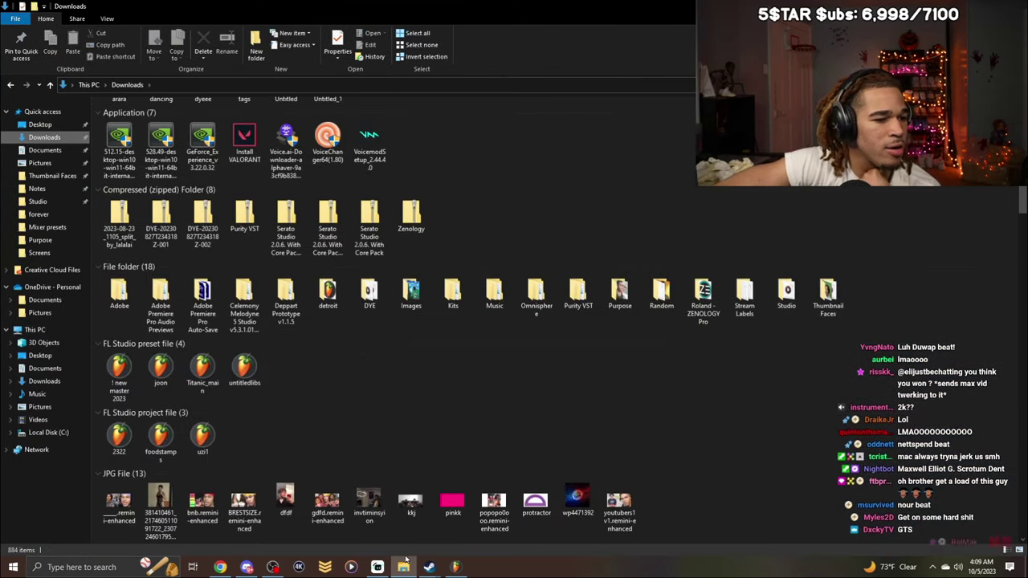
Preview the Free_Glo_x_Redda Nebula Mist beat and the free-certified-trapper beat from Downloads in a smaller Media Player window.
{"action": "double_click", "coordinate": [371, 450]}
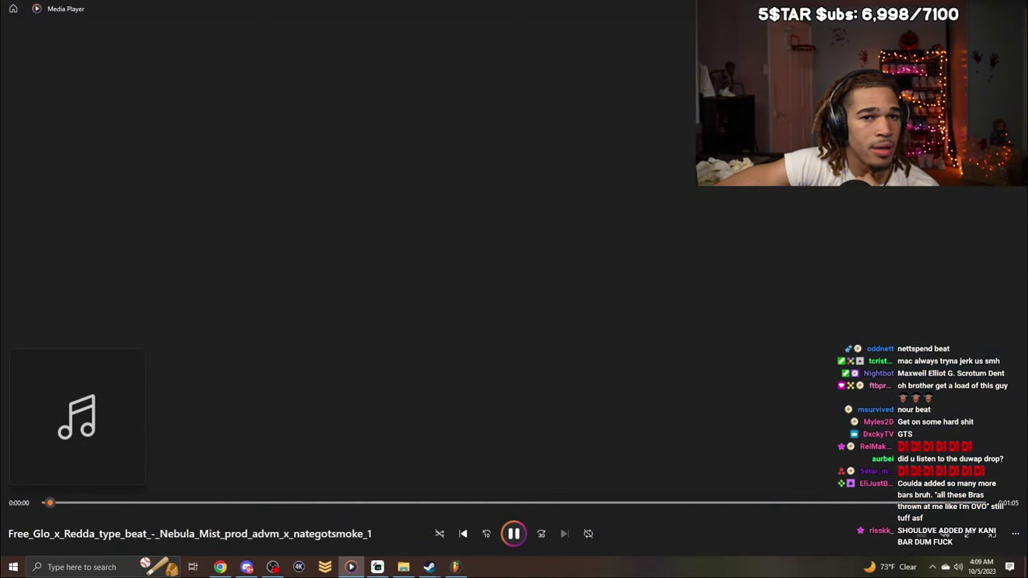
{"action": "left_click", "coordinate": [990, 8]}
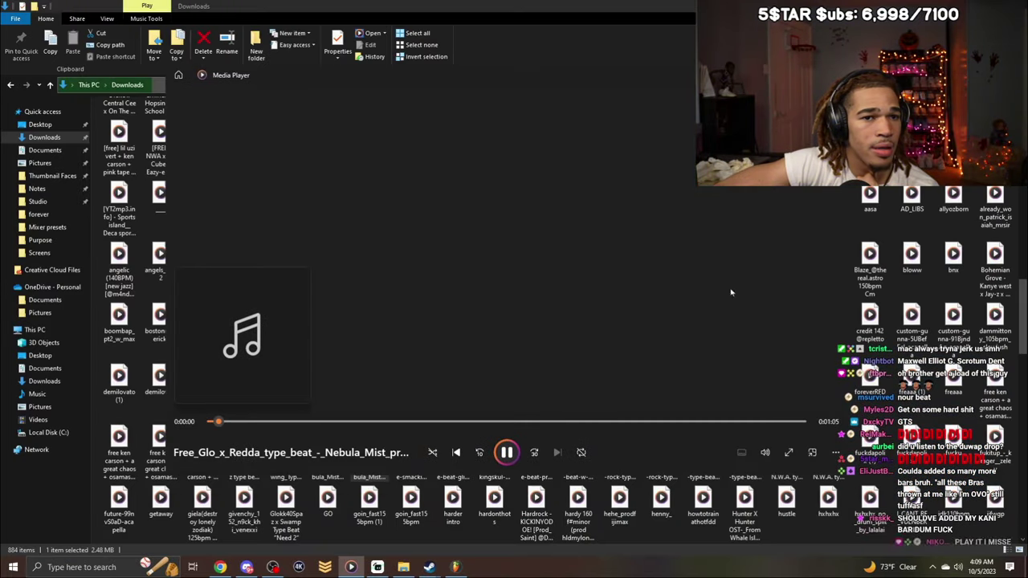
{"action": "left_click", "coordinate": [562, 483]}
{"action": "double_click", "coordinate": [426, 450]}
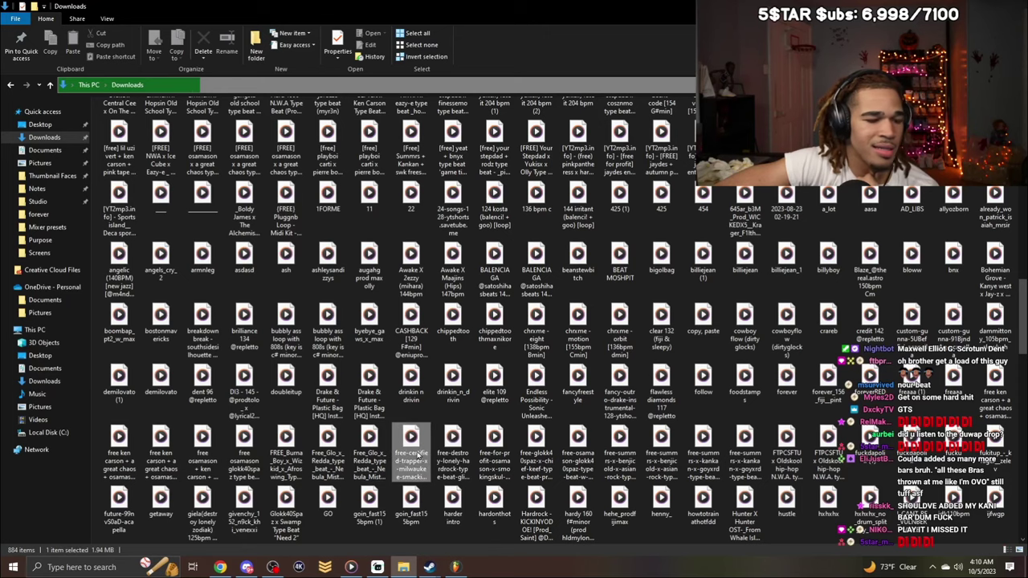
{"action": "key", "text": "super+Down"}
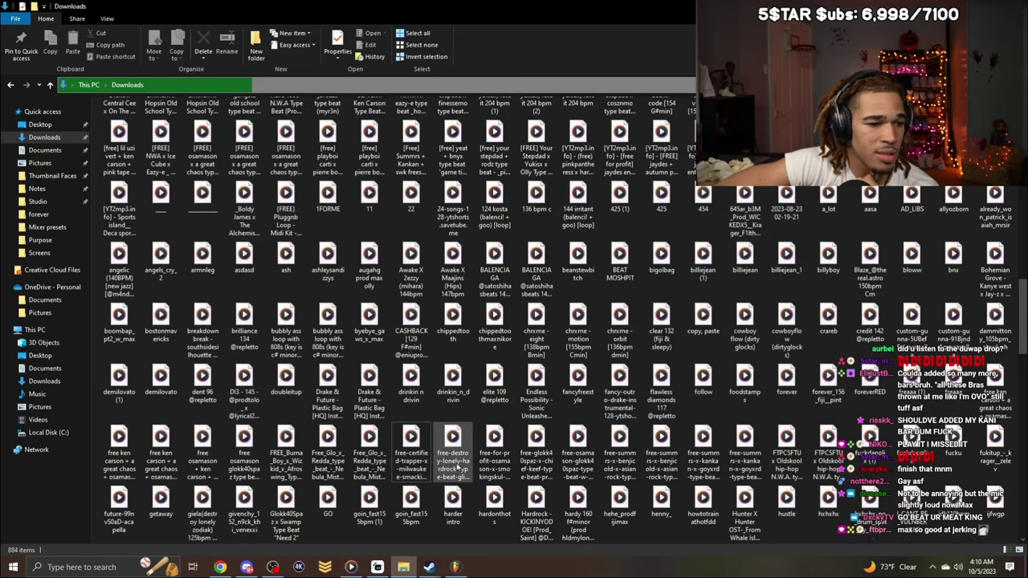
Preview the destroy-lonely-hardrock, osamason-x-smokingskul, glokk40spaz-x-chief-keef and osamason-glokk40spaz type beats one after another.
{"action": "double_click", "coordinate": [462, 463]}
{"action": "left_click", "coordinate": [499, 494]}
{"action": "double_click", "coordinate": [498, 470]}
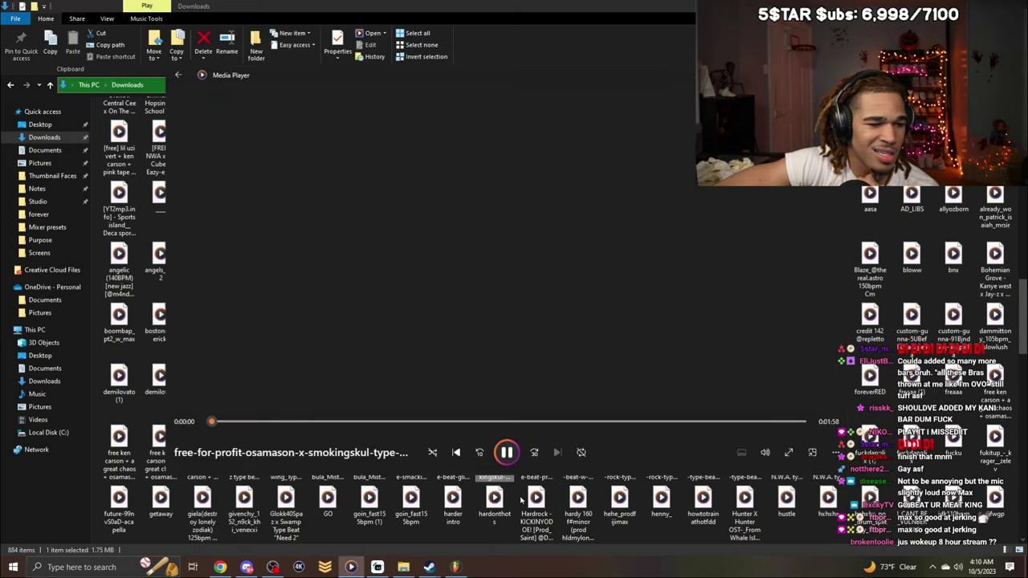
{"action": "left_click", "coordinate": [536, 482]}
{"action": "double_click", "coordinate": [536, 466]}
{"action": "left_click", "coordinate": [572, 475]}
{"action": "double_click", "coordinate": [572, 474]}
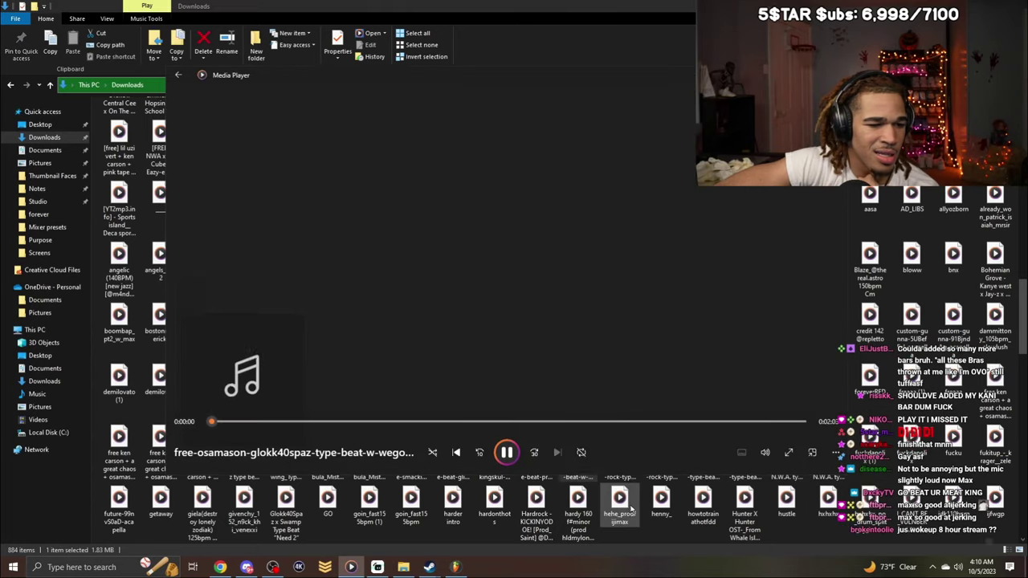
Preview the summrs-x-benjicold asian-rock type beats, returning to the first one for a longer listen.
{"action": "left_click", "coordinate": [619, 478]}
{"action": "double_click", "coordinate": [619, 474]}
{"action": "left_click", "coordinate": [661, 478]}
{"action": "double_click", "coordinate": [664, 473]}
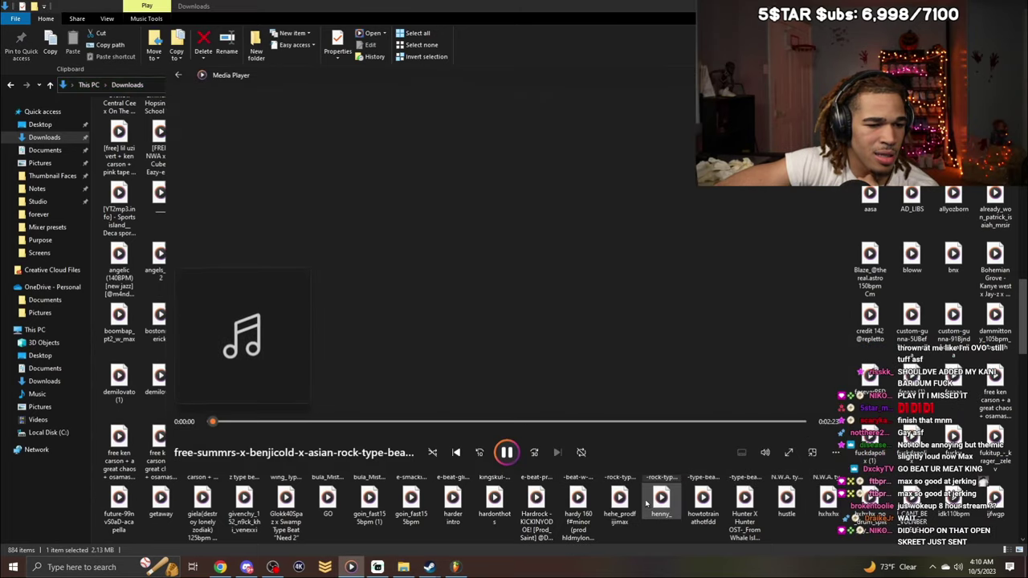
{"action": "left_click", "coordinate": [627, 481]}
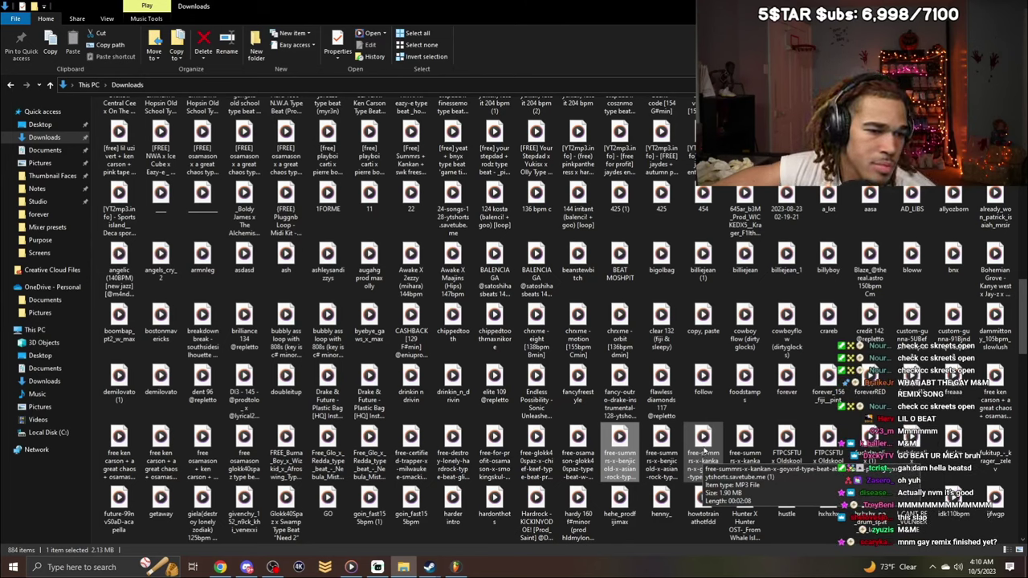
{"action": "double_click", "coordinate": [612, 457]}
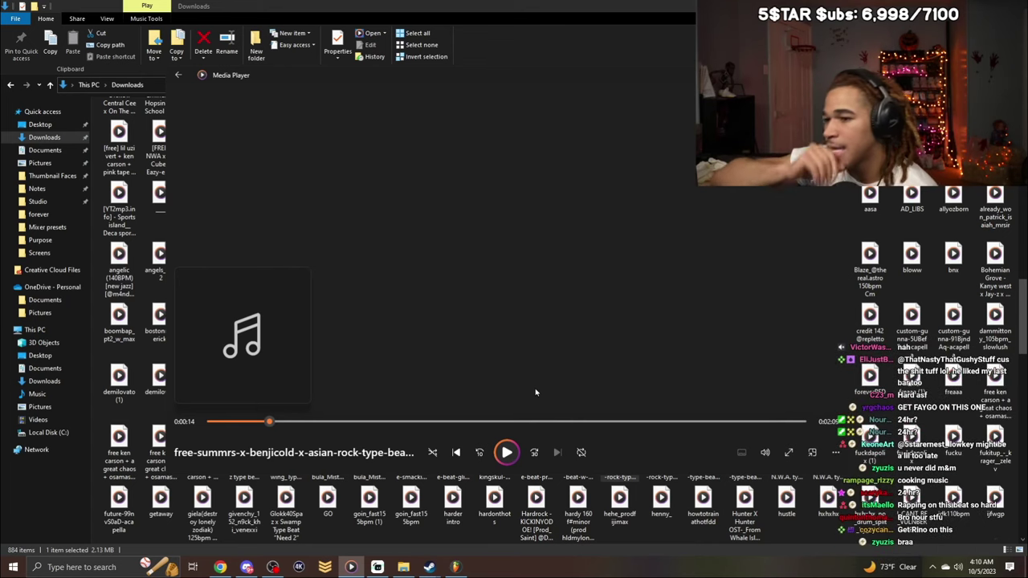
{"action": "left_click", "coordinate": [507, 452]}
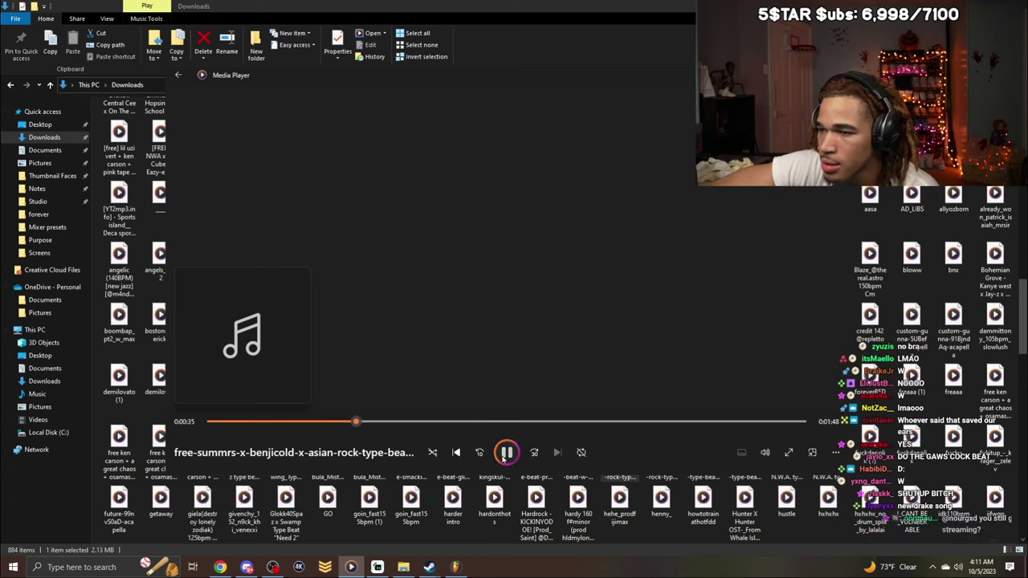
Preview the Hunter X Hunter OST From Whale Island track and the Glokk40Spaz x Swamp Type Beat "Need 2".
{"action": "left_click", "coordinate": [708, 524]}
{"action": "double_click", "coordinate": [744, 514]}
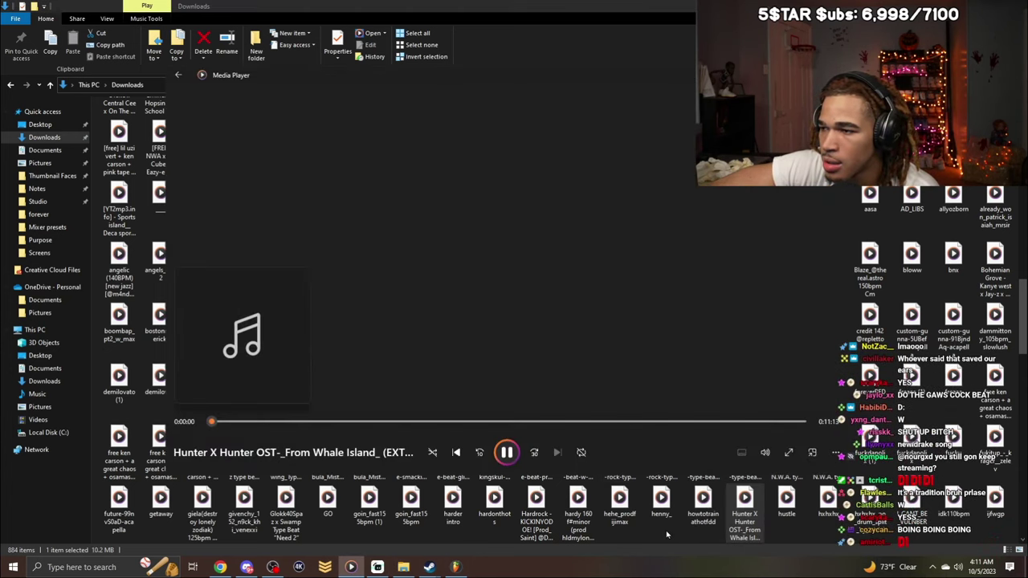
{"action": "left_click", "coordinate": [641, 508]}
{"action": "double_click", "coordinate": [285, 508]}
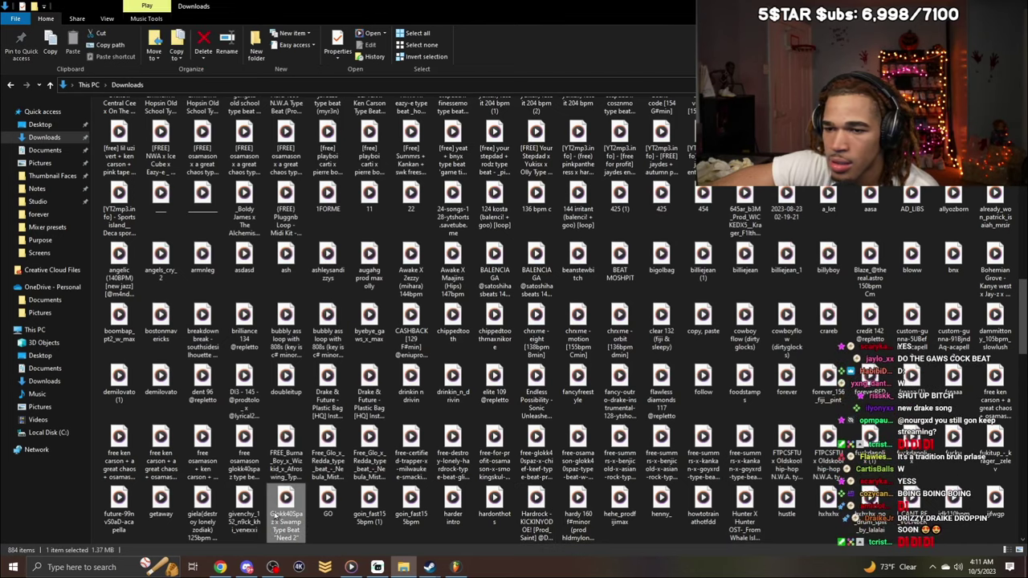
Preview the givenchy_152 track, the FTPCSFTU x Oldskool hip-hop N.W.A. type beat and a summrs-x-kankan-x-goyxrd type beat from Downloads.
{"action": "left_click", "coordinate": [254, 518]}
{"action": "left_click", "coordinate": [207, 513]}
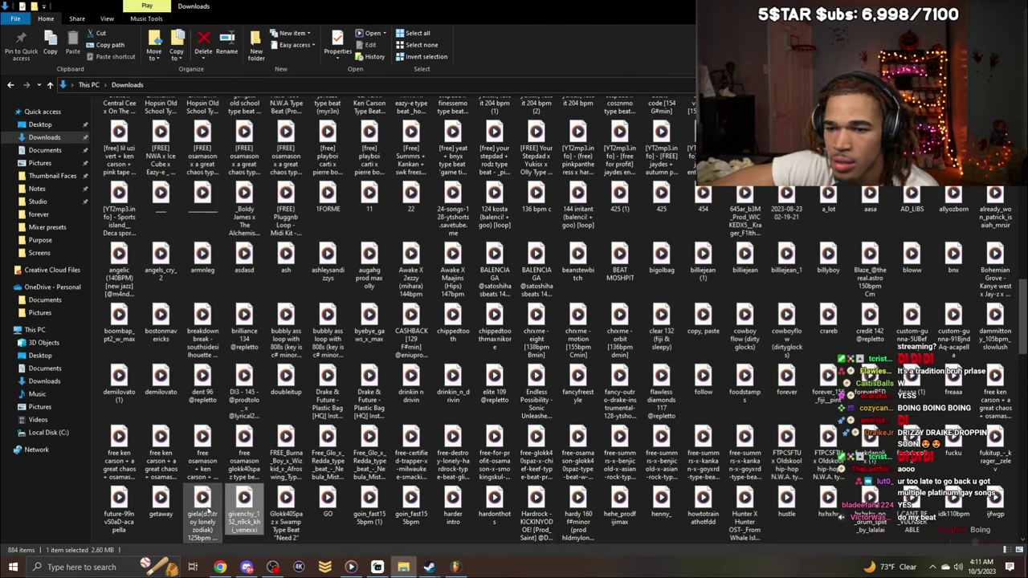
{"action": "left_click", "coordinate": [244, 502]}
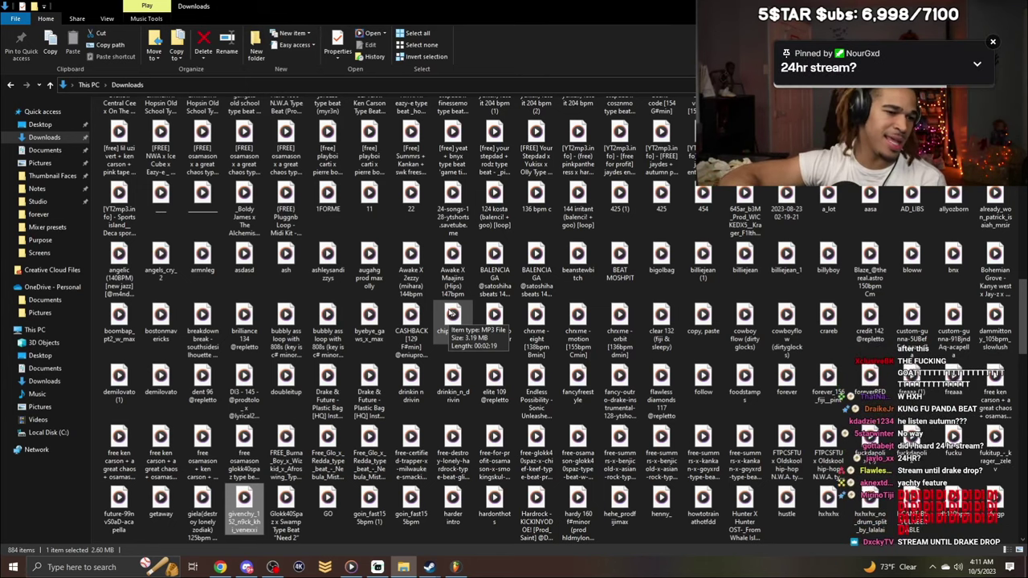
{"action": "double_click", "coordinate": [781, 452]}
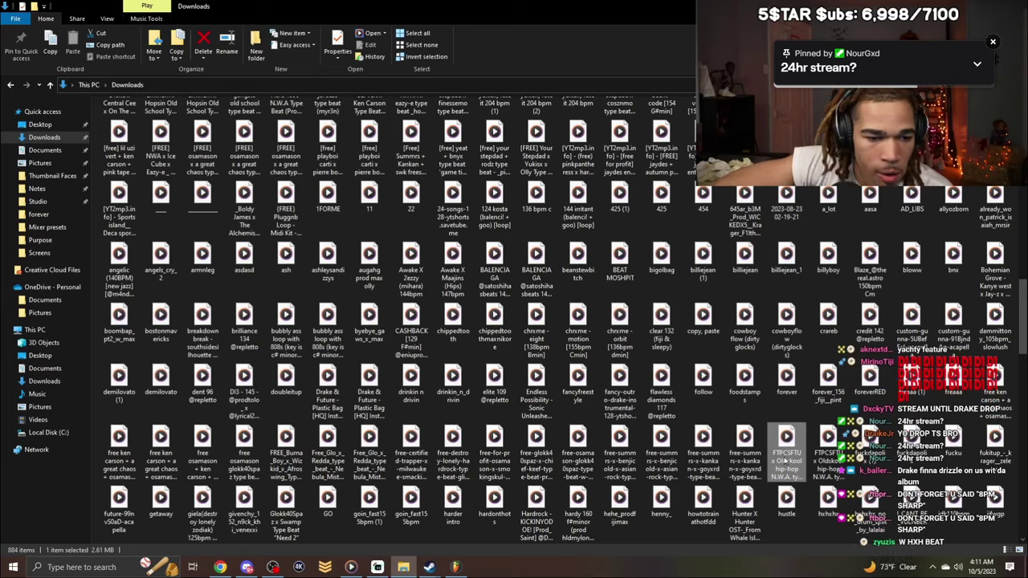
{"action": "left_click", "coordinate": [738, 479]}
{"action": "double_click", "coordinate": [739, 478]}
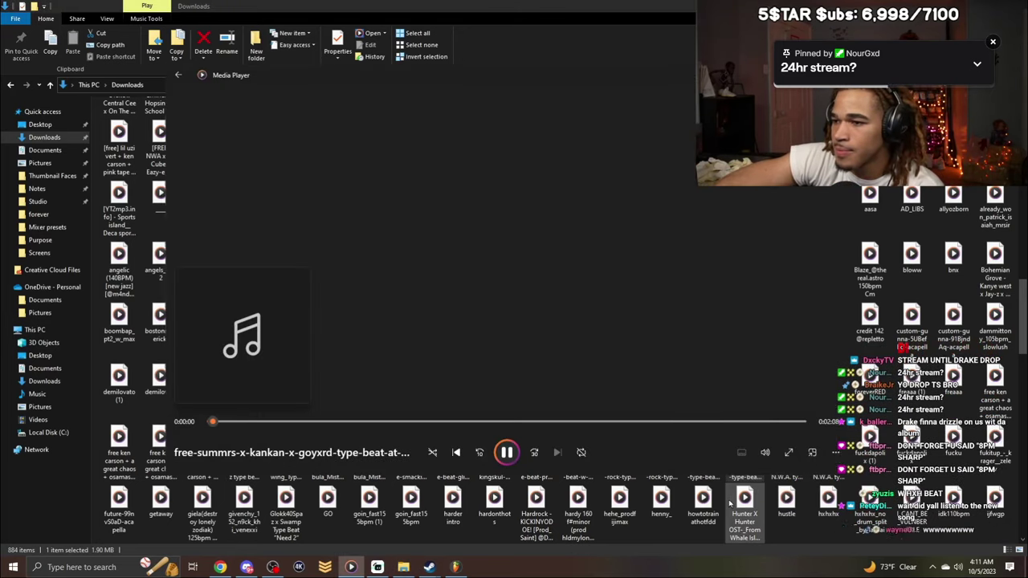
{"action": "left_click", "coordinate": [710, 464]}
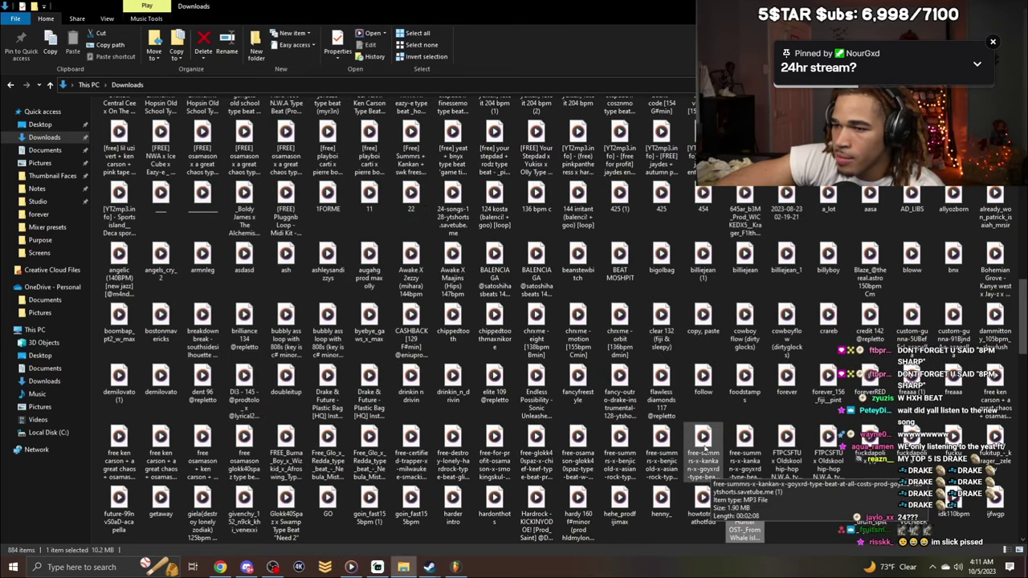
Preview the first summrs-x-kankan-x-goyxrd file and both summrs-x-benjicold-x-asian-rock type beats.
{"action": "scroll", "coordinate": [704, 444], "scroll_direction": "down", "scroll_amount": 1}
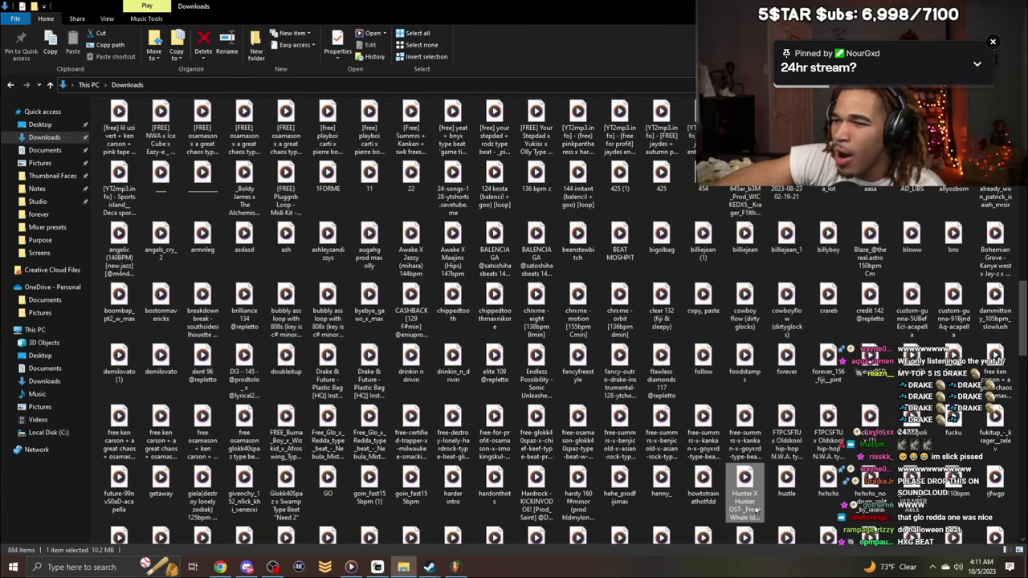
{"action": "double_click", "coordinate": [702, 429]}
{"action": "left_click", "coordinate": [744, 492]}
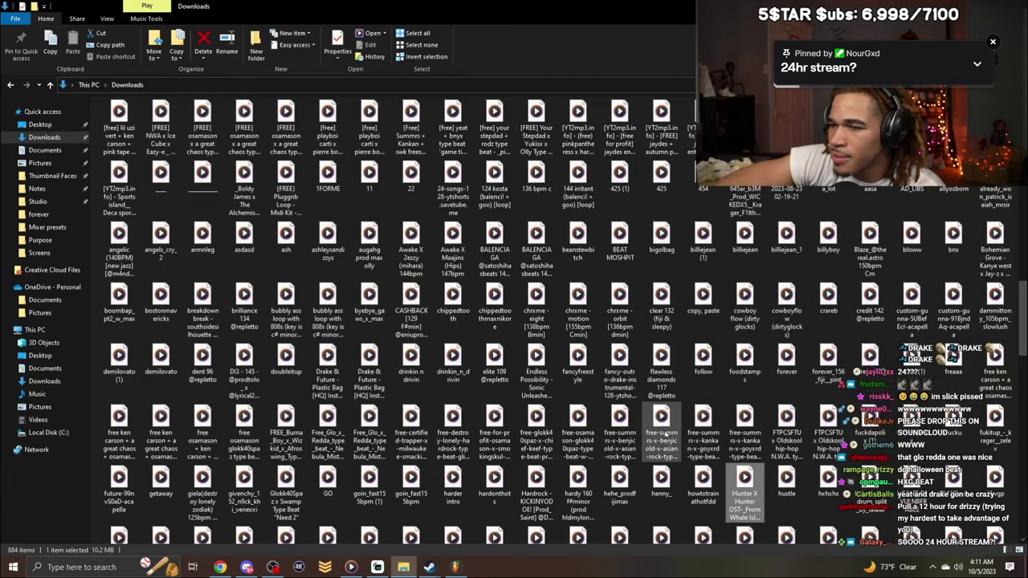
{"action": "double_click", "coordinate": [662, 430]}
{"action": "left_click", "coordinate": [661, 535]}
{"action": "double_click", "coordinate": [620, 432]}
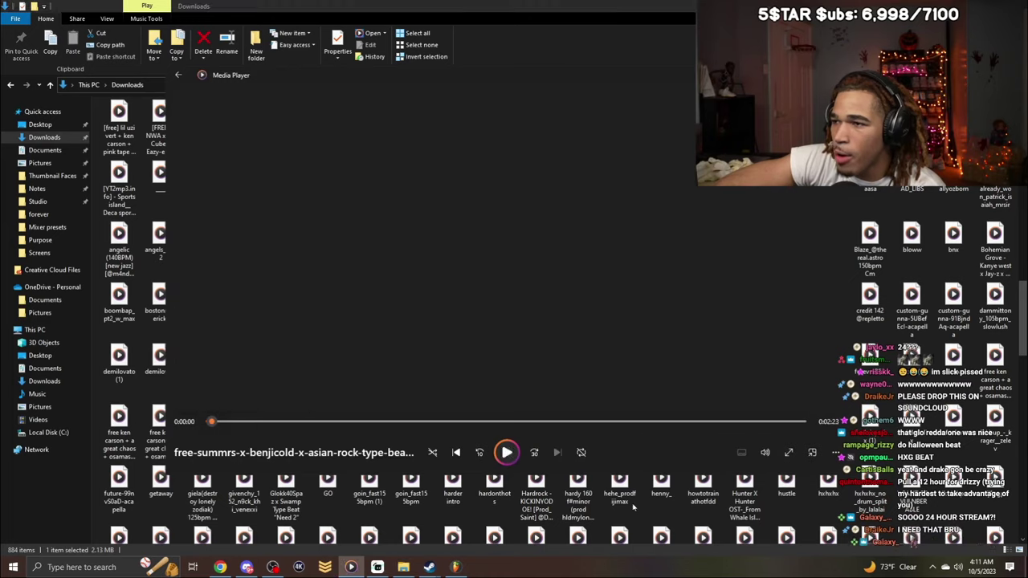
{"action": "left_click", "coordinate": [631, 504]}
Briefly preview the osamason-glokk40spaz, glokk40spaz-x-chief-keef, destroy-lonely-hardrock and osamason-x-smokingskul type beats.
{"action": "double_click", "coordinate": [586, 449]}
{"action": "left_click", "coordinate": [574, 484]}
{"action": "double_click", "coordinate": [544, 451]}
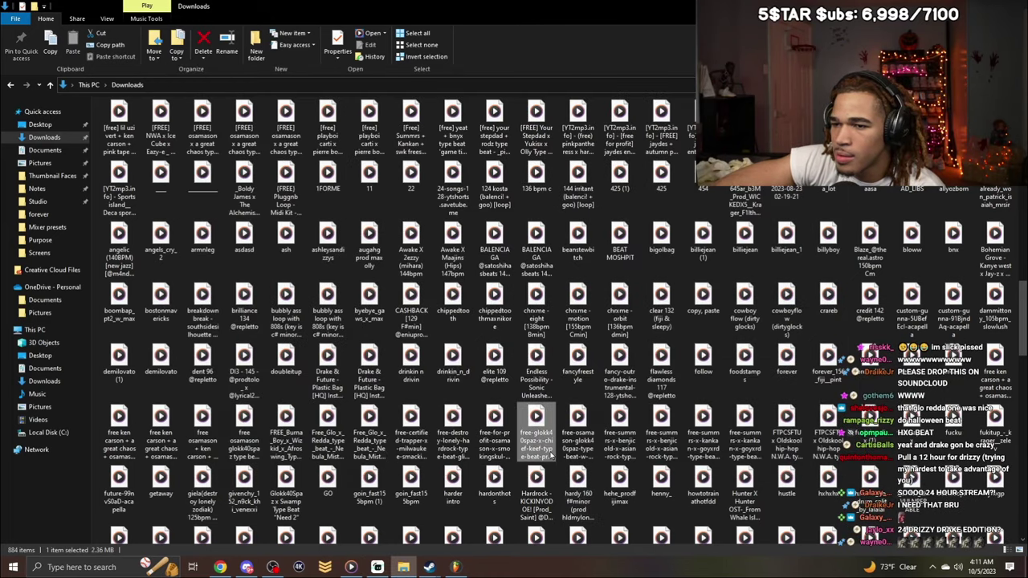
{"action": "left_click", "coordinate": [523, 481]}
{"action": "double_click", "coordinate": [494, 430]}
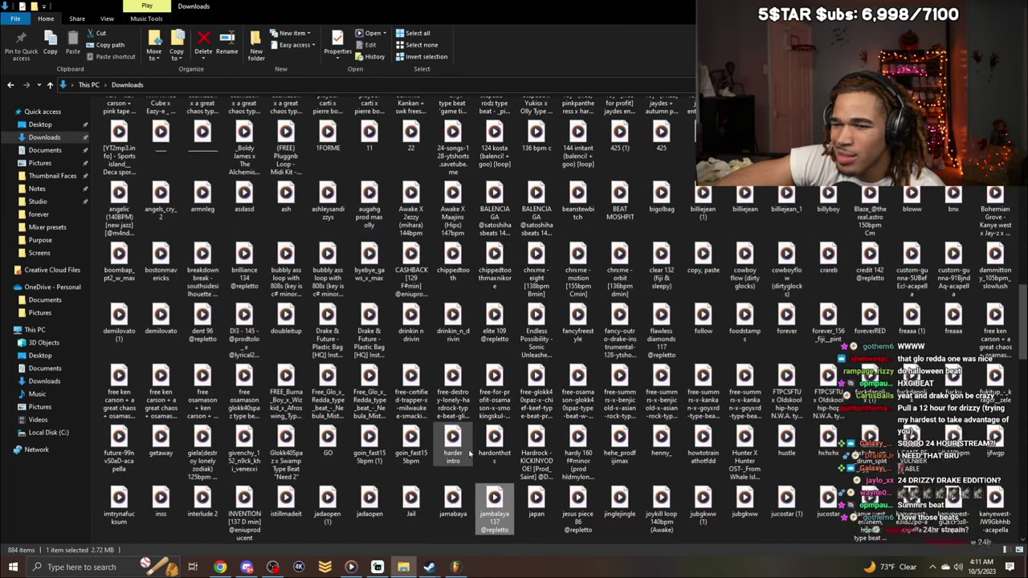
{"action": "left_click", "coordinate": [456, 452]}
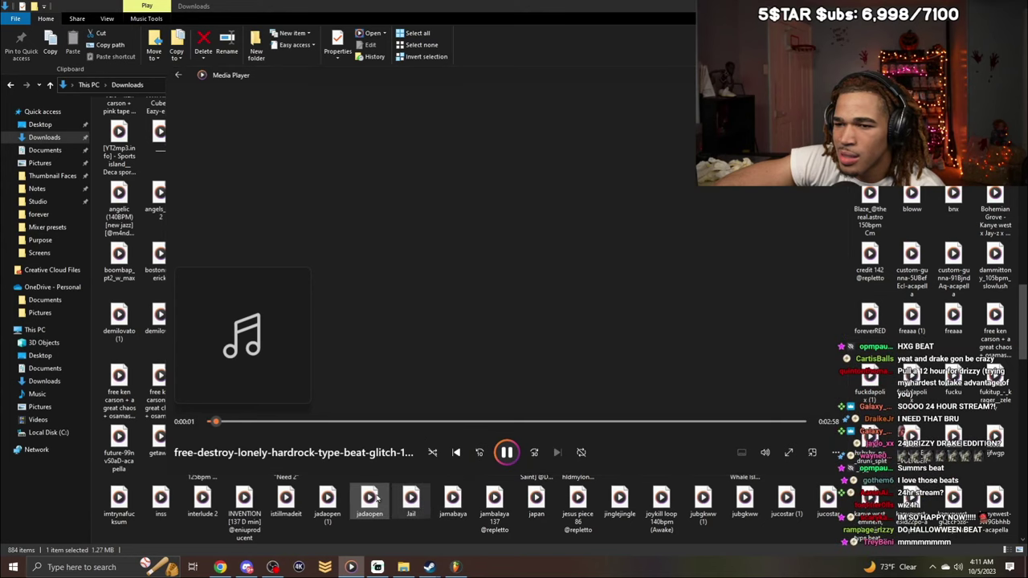
{"action": "left_click", "coordinate": [369, 498]}
{"action": "double_click", "coordinate": [494, 394]}
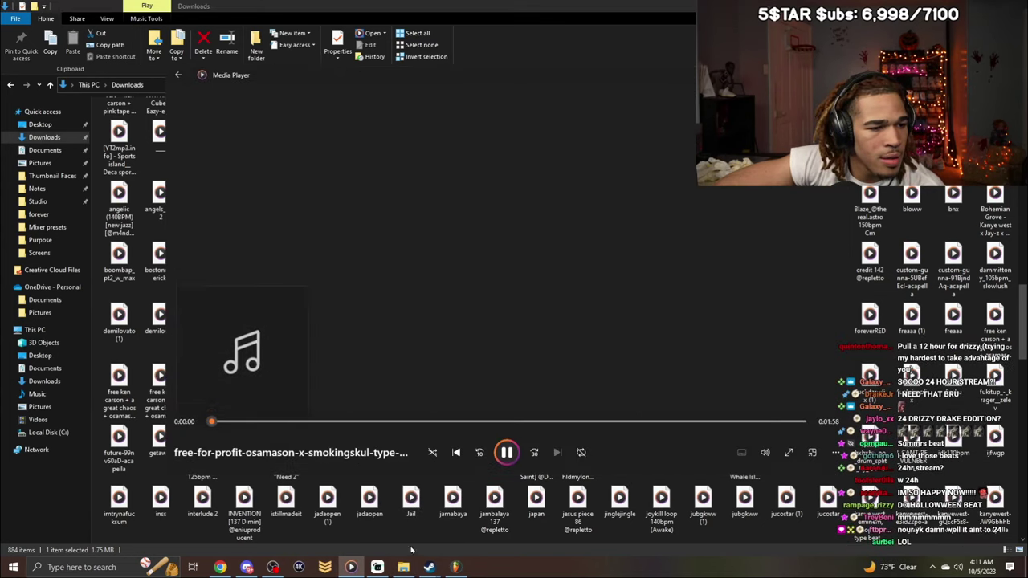
Preview the ken carson + a great chaos + osamason, osamason glokk40spaz, Burna Boy x Wizkid and certified-trapper type beats.
{"action": "double_click", "coordinate": [149, 382]}
{"action": "left_click", "coordinate": [241, 498]}
{"action": "double_click", "coordinate": [236, 390]}
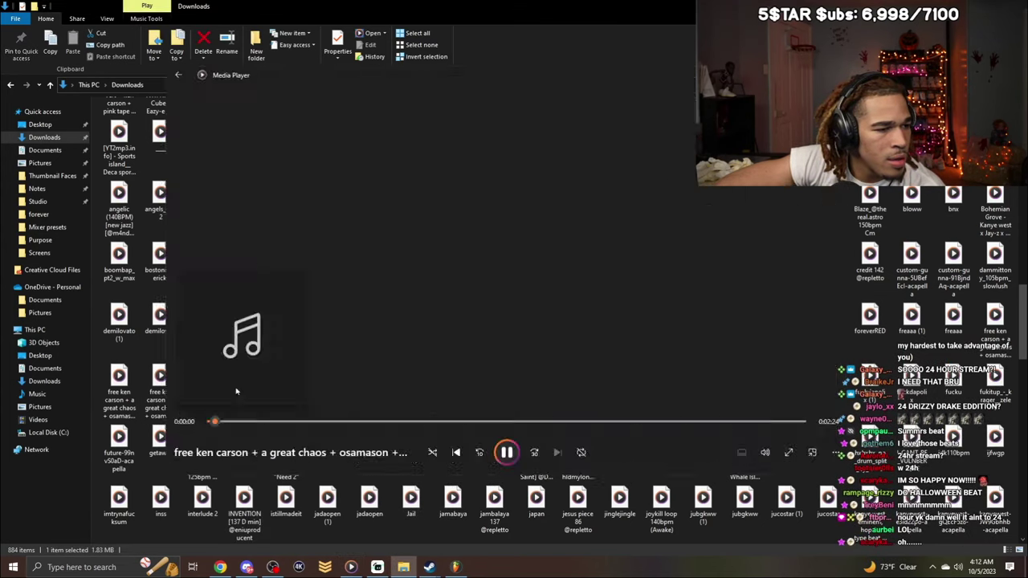
{"action": "left_click", "coordinate": [358, 499]}
{"action": "double_click", "coordinate": [286, 385]}
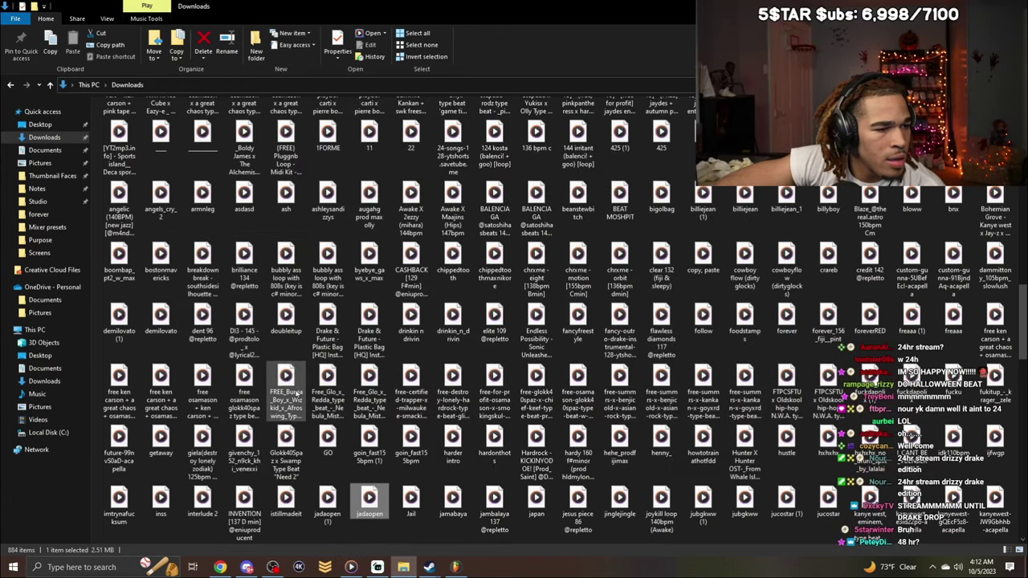
{"action": "left_click", "coordinate": [404, 517]}
{"action": "left_click", "coordinate": [455, 503]}
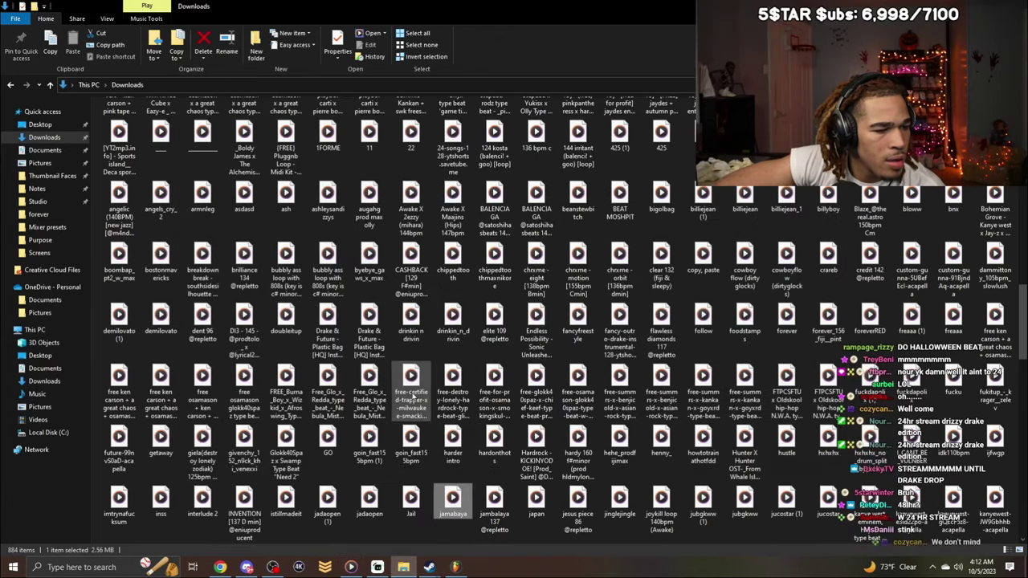
{"action": "double_click", "coordinate": [410, 394]}
{"action": "left_click", "coordinate": [413, 502]}
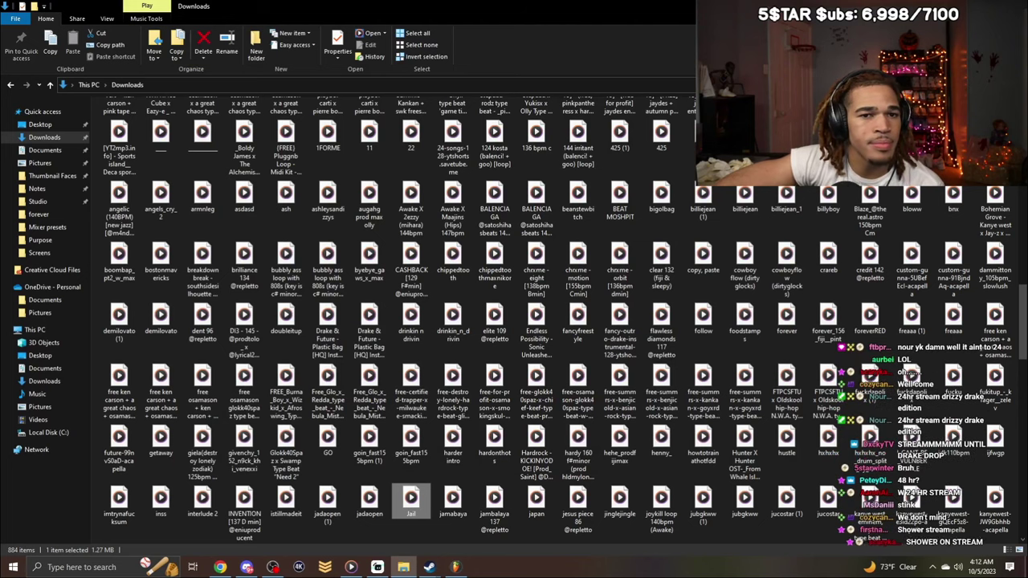
Play the (sold) your stepdad x cosznmo type beat from the start of the MP3 files, then return to Downloads.
{"action": "scroll", "coordinate": [650, 319], "scroll_direction": "up", "scroll_amount": 5}
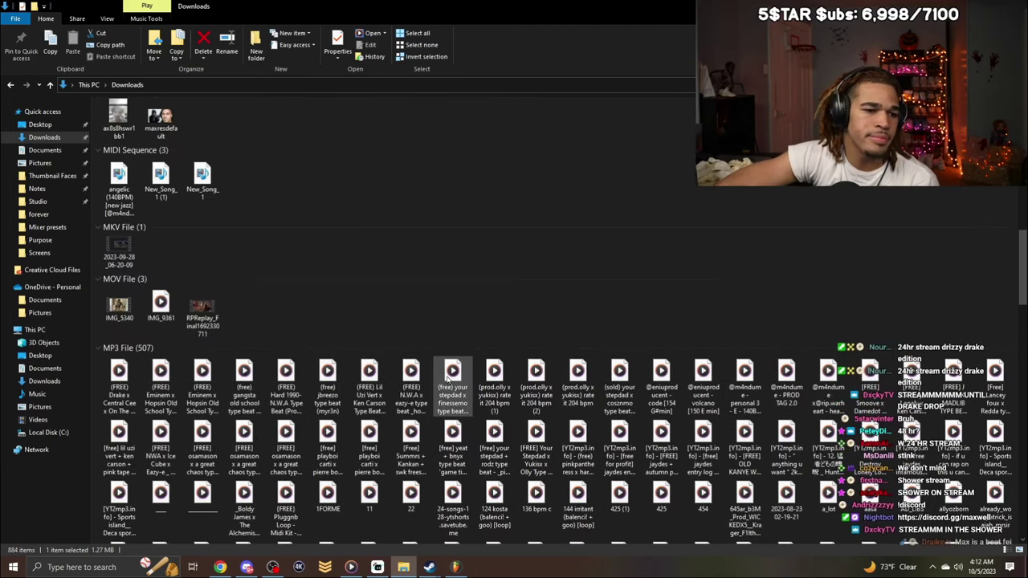
{"action": "left_click", "coordinate": [411, 375]}
{"action": "key", "text": "space"}
{"action": "key", "text": "space"}
{"action": "key", "text": "Right"}
{"action": "key", "text": "Right"}
{"action": "key", "text": "Right"}
{"action": "key", "text": "Right"}
{"action": "key", "text": "Right"}
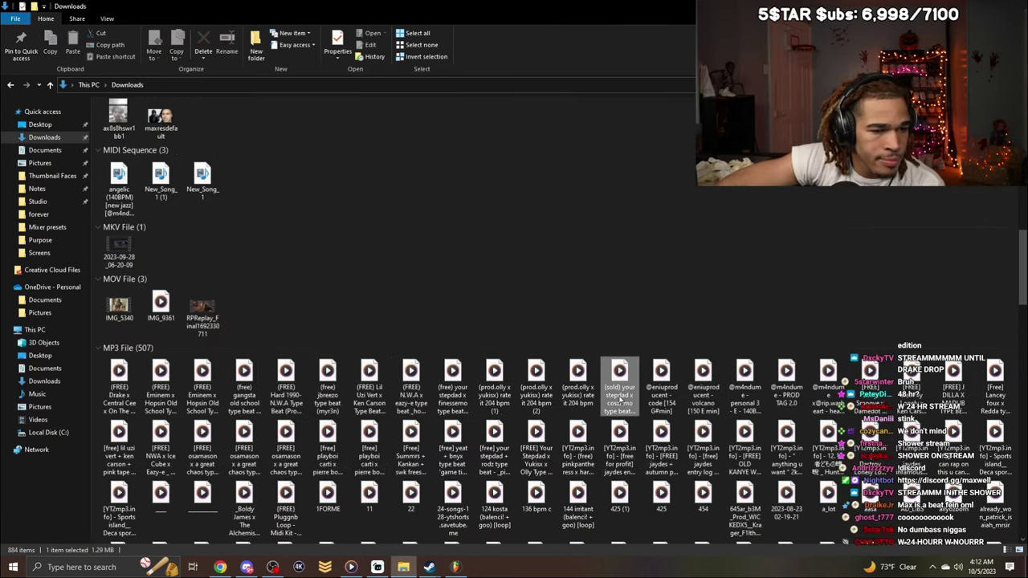
{"action": "key", "text": "space"}
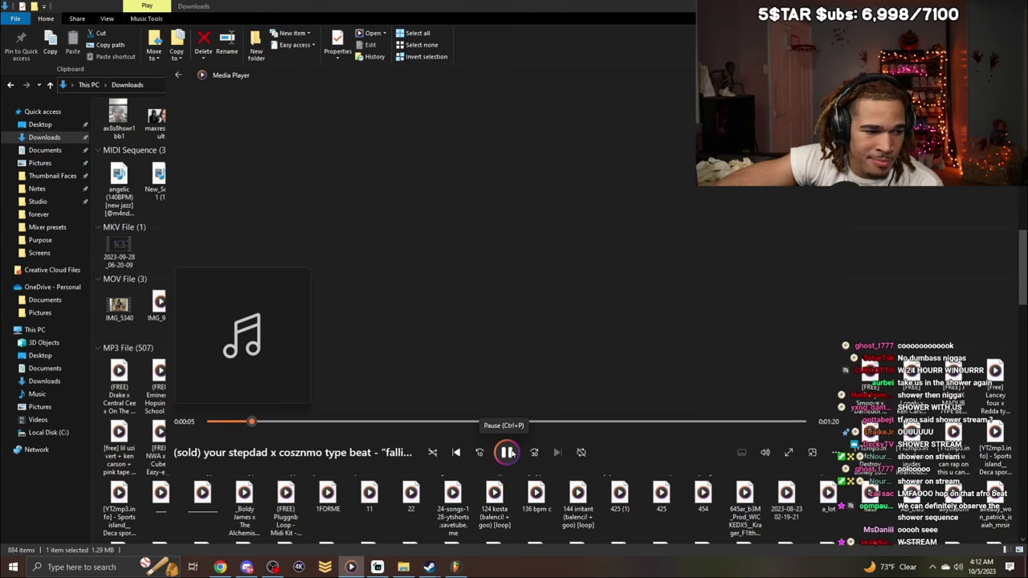
{"action": "left_click", "coordinate": [945, 313]}
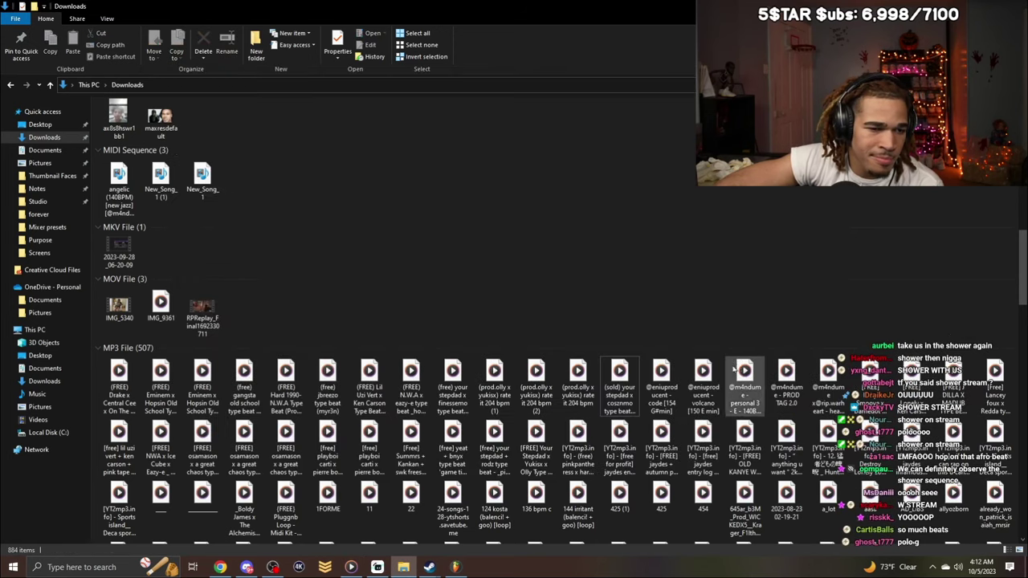
Preview the (prod.olly x yukisx) rate it 204 bpm versions and the (free) your stepdad x finessemo type beat.
{"action": "double_click", "coordinate": [594, 398]}
{"action": "left_click", "coordinate": [589, 504]}
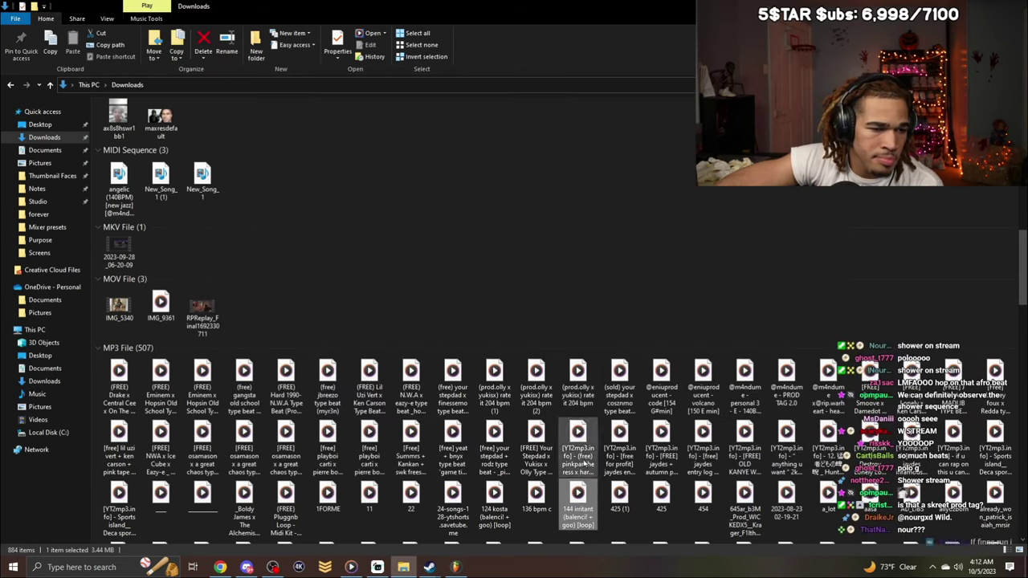
{"action": "double_click", "coordinate": [537, 398]}
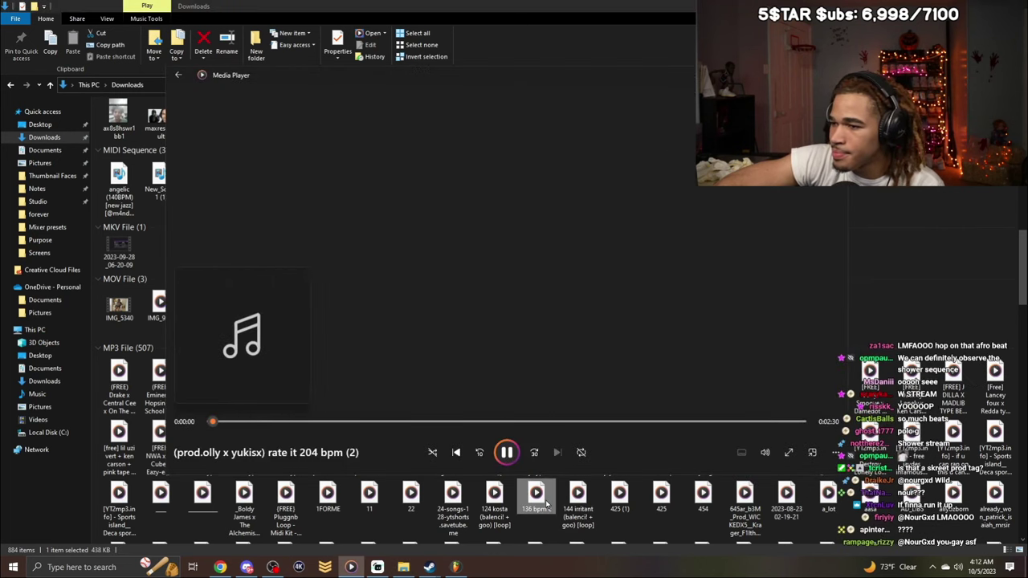
{"action": "key", "text": "Down"}
{"action": "key", "text": "Down"}
{"action": "double_click", "coordinate": [509, 405]}
{"action": "key", "text": "Down"}
{"action": "key", "text": "Down"}
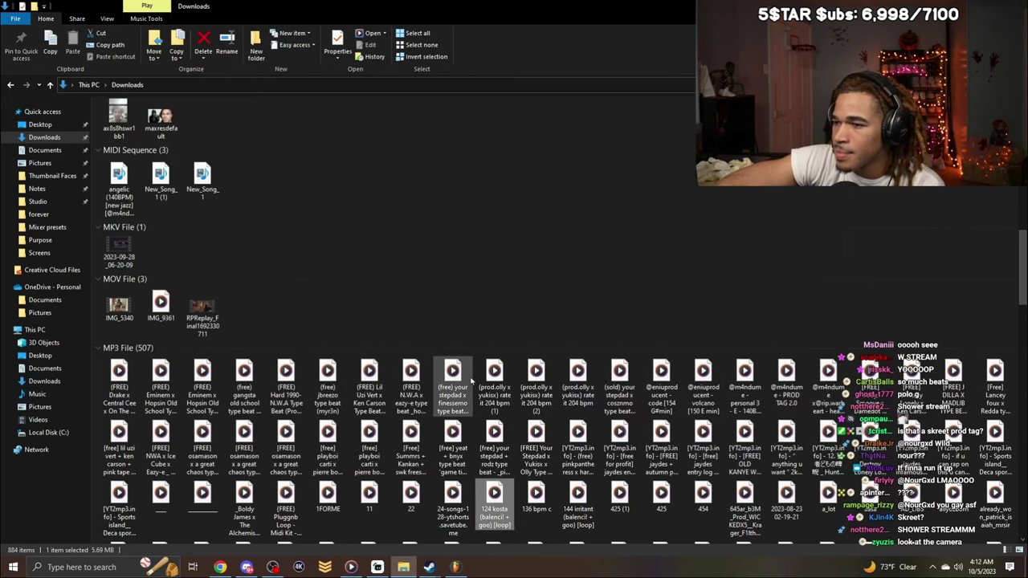
{"action": "double_click", "coordinate": [469, 379]}
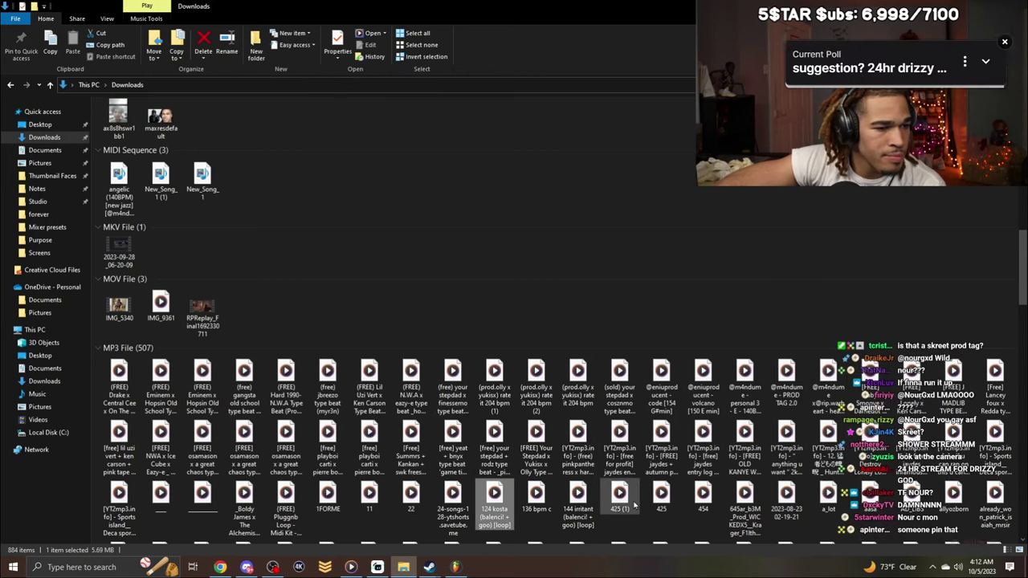
Switch to YouTube in Chrome and search for "olly stepdad type beat".
{"action": "left_click", "coordinate": [220, 567]}
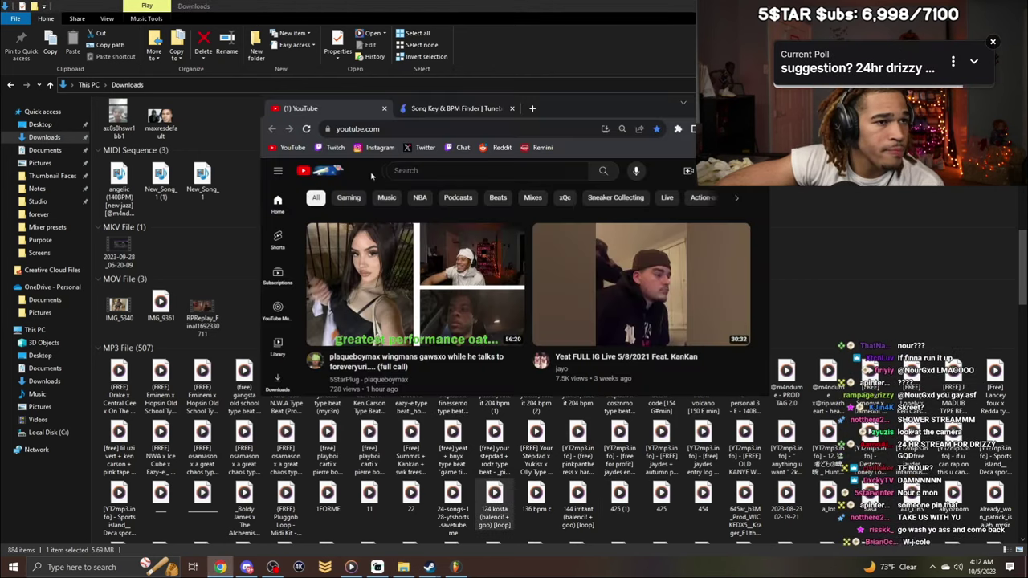
{"action": "left_click", "coordinate": [466, 170]}
{"action": "type", "text": "olluy"}
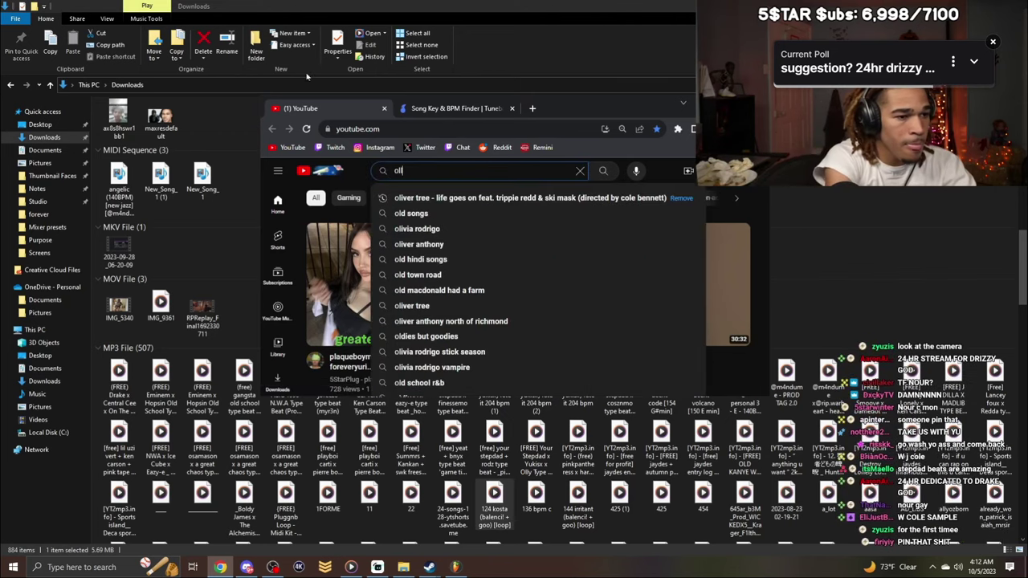
{"action": "key", "text": "BackSpace"}
{"action": "key", "text": "BackSpace"}
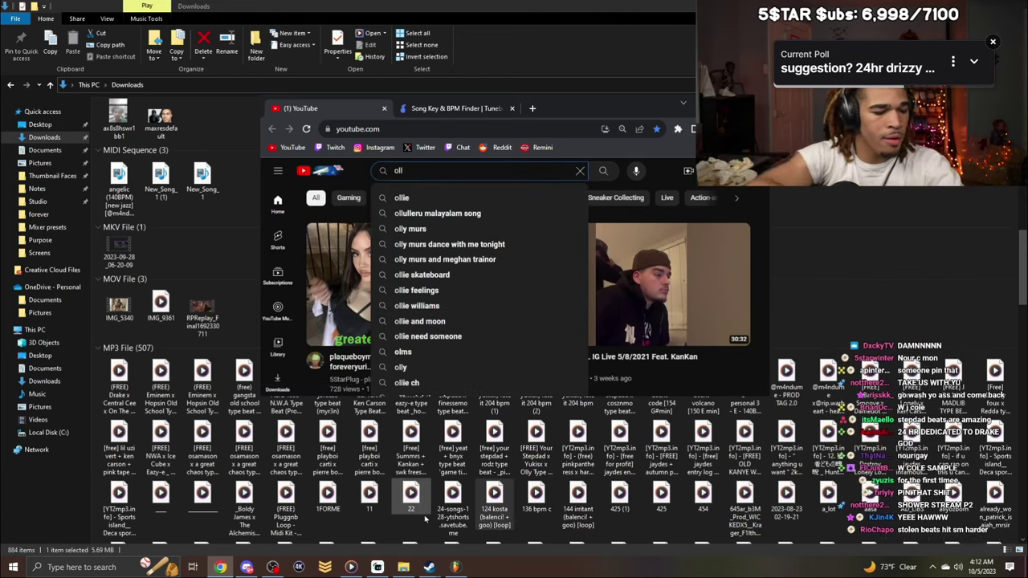
{"action": "type", "text": "y stepd"}
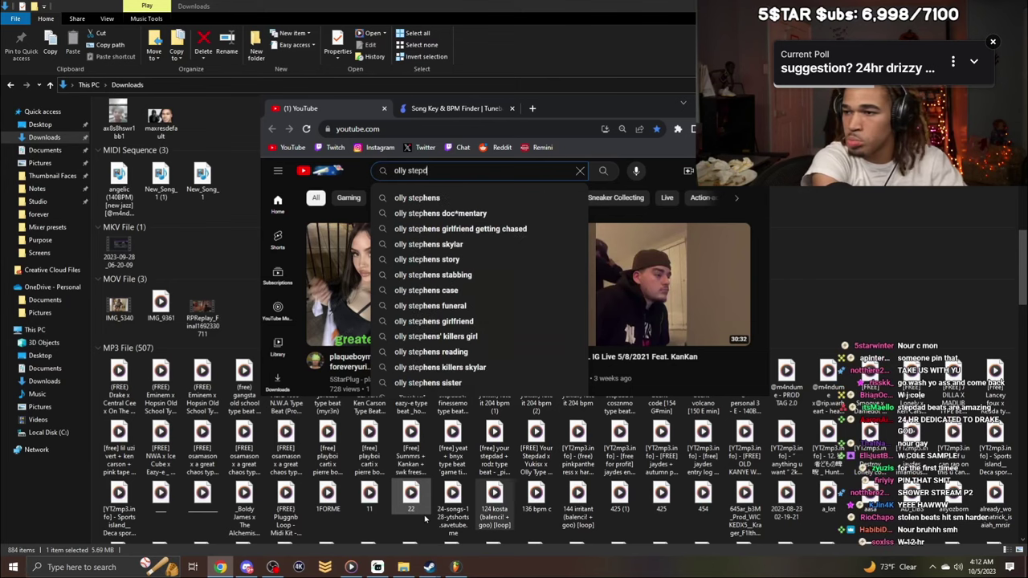
{"action": "type", "text": "ad type beat"}
{"action": "key", "text": "Return"}
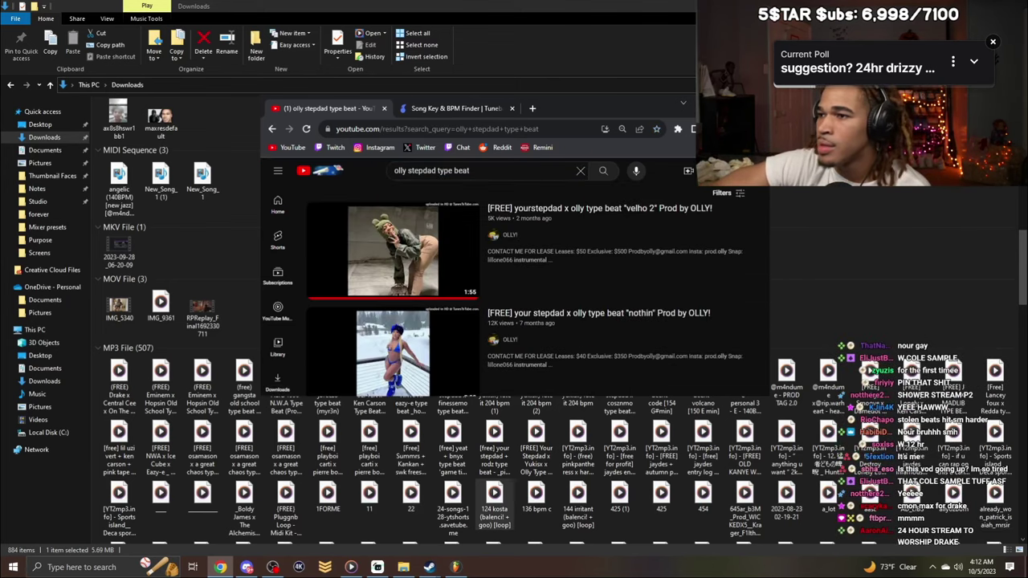
Play the yourstepdad x olly "velho 2" beat on YouTube and pause the finessemo beat in Media Player.
{"action": "left_click", "coordinate": [409, 259]}
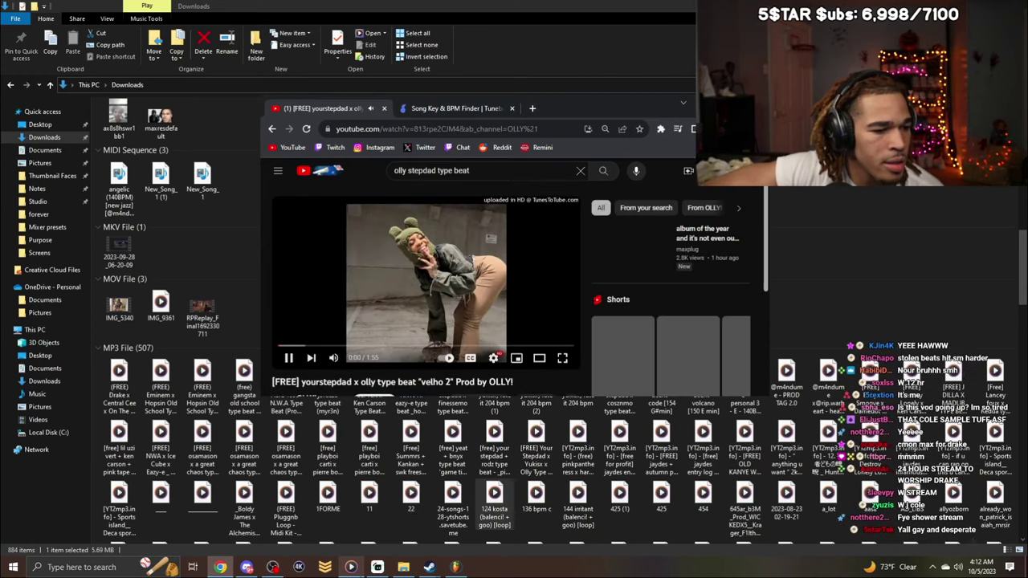
{"action": "left_click", "coordinate": [351, 567]}
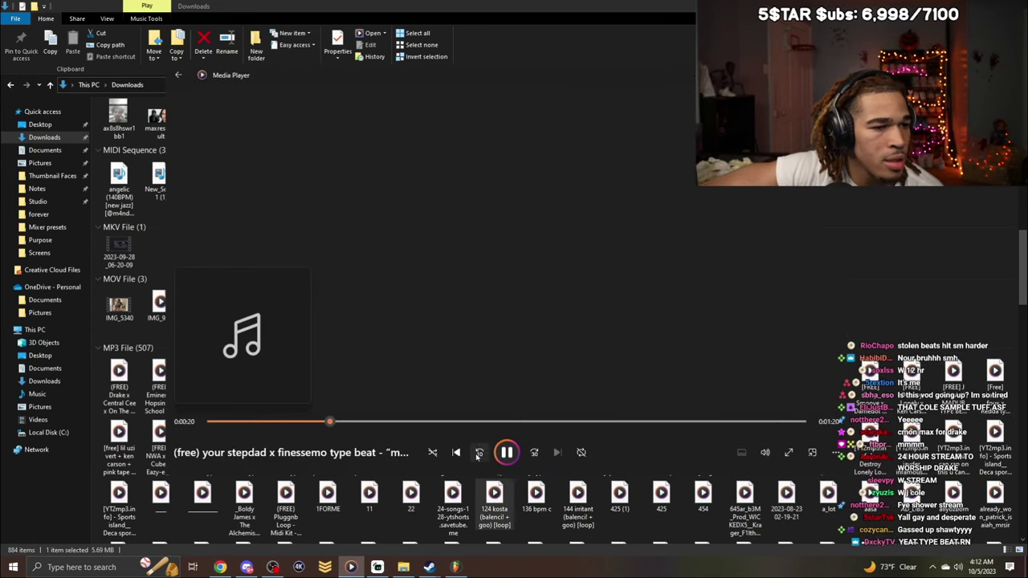
{"action": "left_click", "coordinate": [220, 567]}
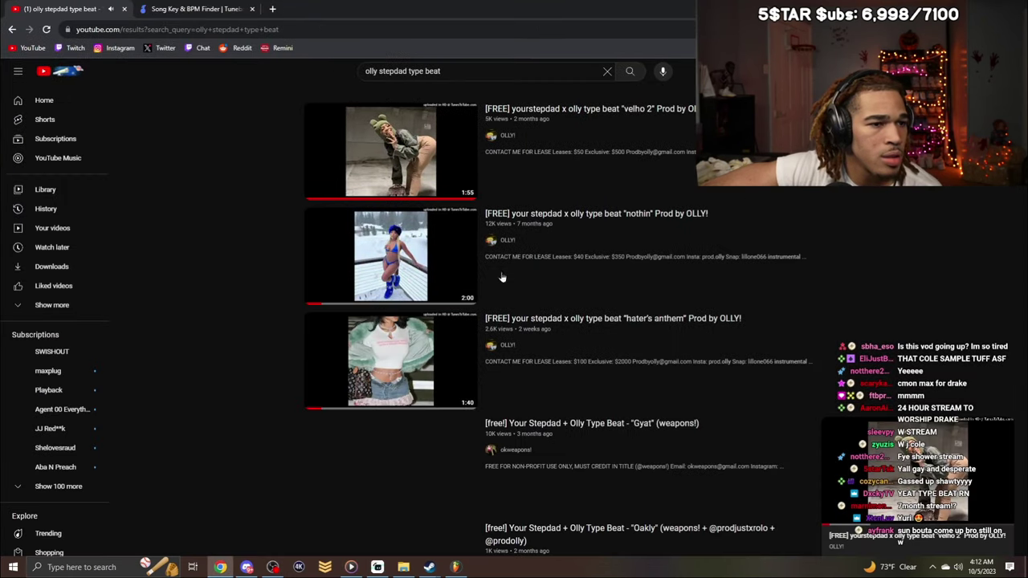
Preview the "hater's anthem", "Gyat" and "Oakly" type beats from the YouTube search results in the miniplayer.
{"action": "left_click", "coordinate": [413, 338]}
{"action": "scroll", "coordinate": [401, 331], "scroll_direction": "down", "scroll_amount": 1}
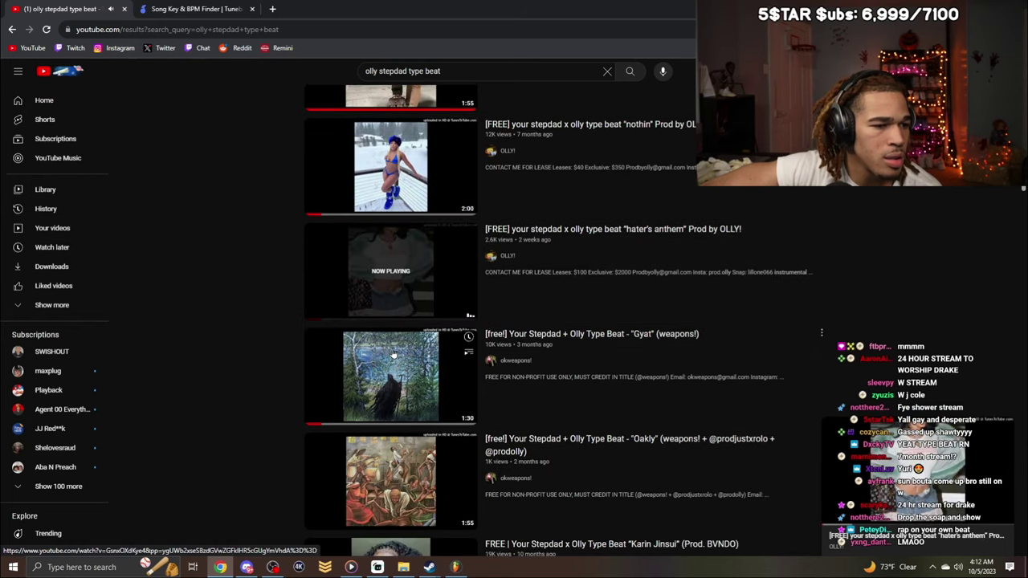
{"action": "left_click", "coordinate": [393, 355]}
{"action": "scroll", "coordinate": [389, 360], "scroll_direction": "down", "scroll_amount": 1}
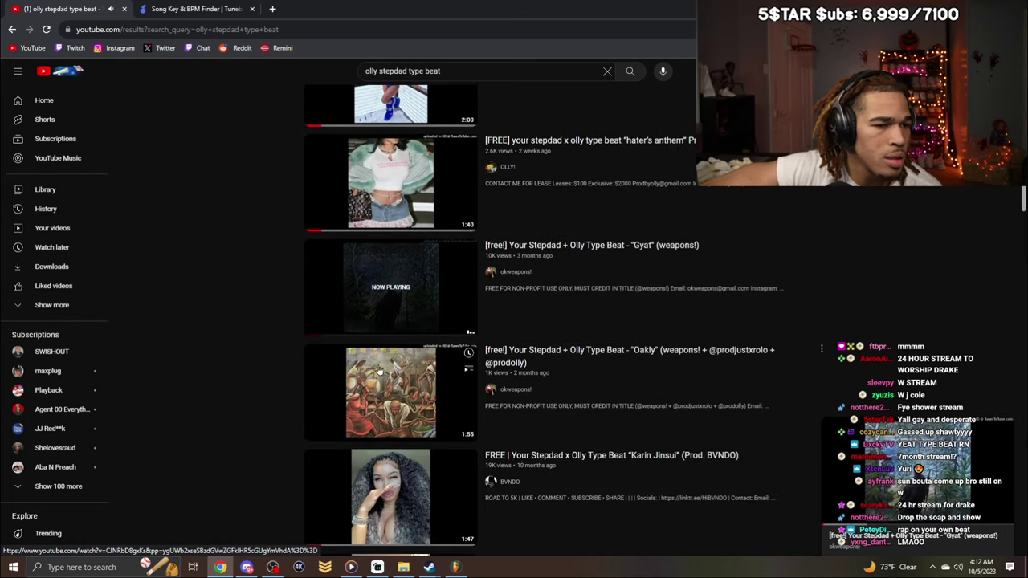
{"action": "left_click", "coordinate": [381, 371]}
{"action": "scroll", "coordinate": [383, 368], "scroll_direction": "down", "scroll_amount": 1}
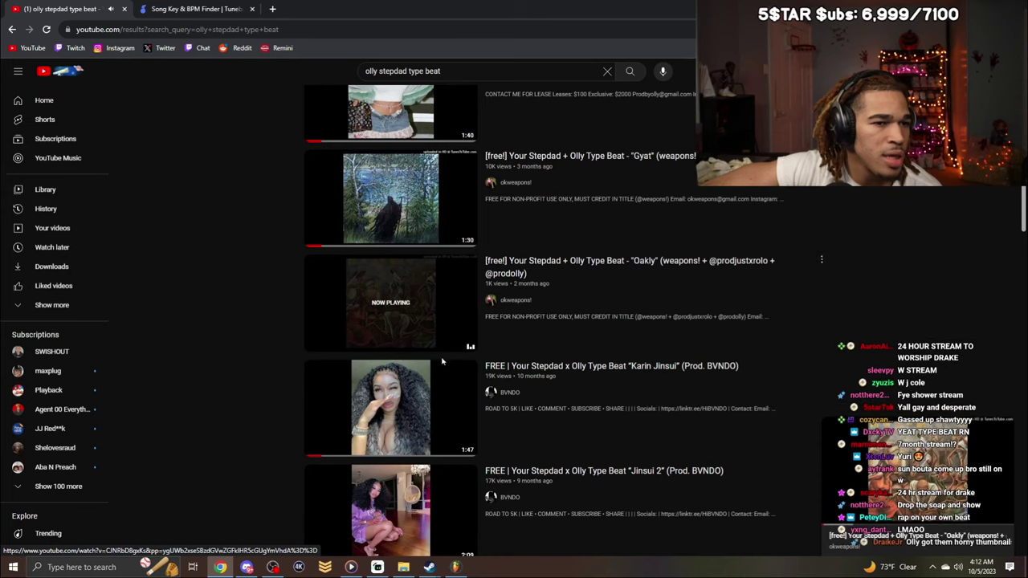
Preview the "Karin Jinsui", "Jinsui 2" and "jacksons" type beats from the YouTube search results in the miniplayer.
{"action": "scroll", "coordinate": [388, 392], "scroll_direction": "up", "scroll_amount": 1}
{"action": "scroll", "coordinate": [476, 324], "scroll_direction": "down", "scroll_amount": 2}
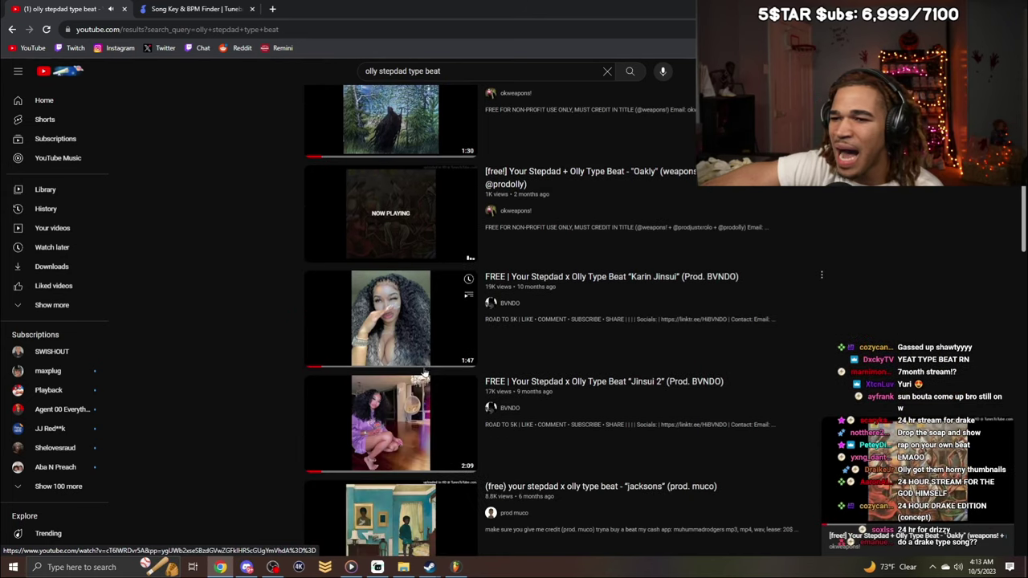
{"action": "left_click", "coordinate": [402, 364]}
{"action": "left_click", "coordinate": [401, 437]}
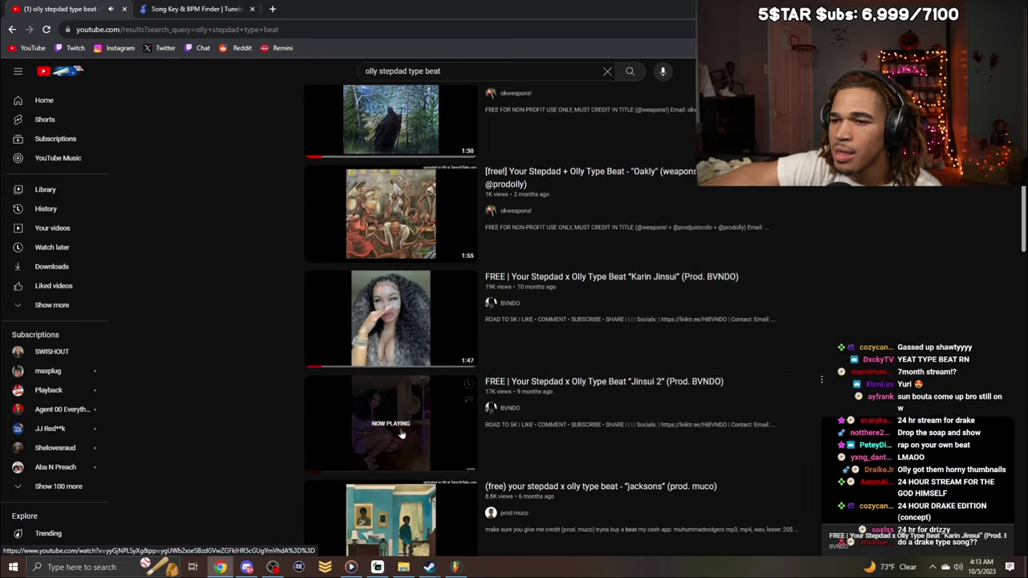
{"action": "scroll", "coordinate": [399, 429], "scroll_direction": "down", "scroll_amount": 1}
{"action": "left_click", "coordinate": [397, 423]}
{"action": "scroll", "coordinate": [397, 424], "scroll_direction": "down", "scroll_amount": 2}
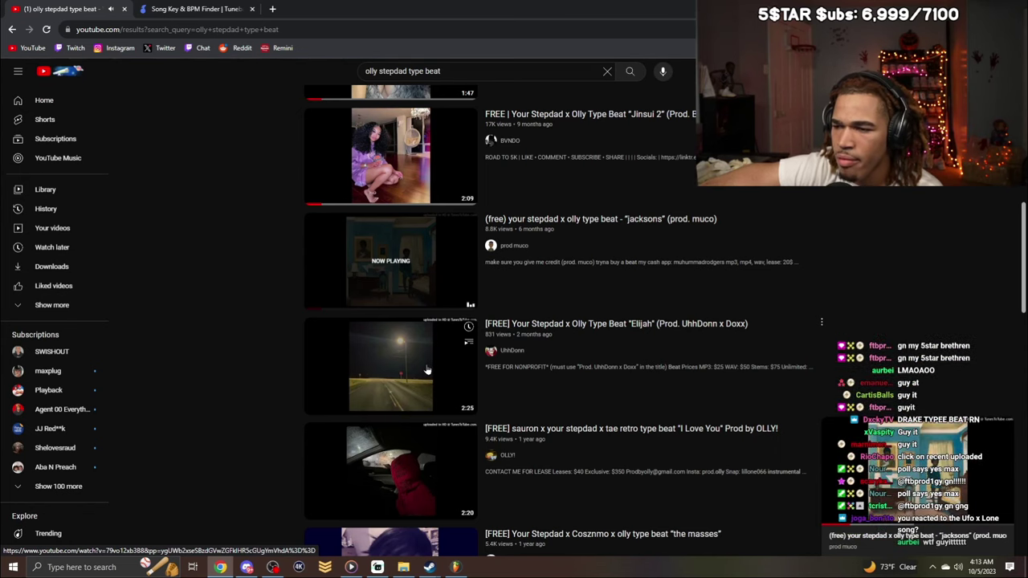
Preview the "Elijah", "I Love You" and "the masses" type beats from the search results.
{"action": "right_click", "coordinate": [434, 361]}
{"action": "left_click", "coordinate": [406, 356]}
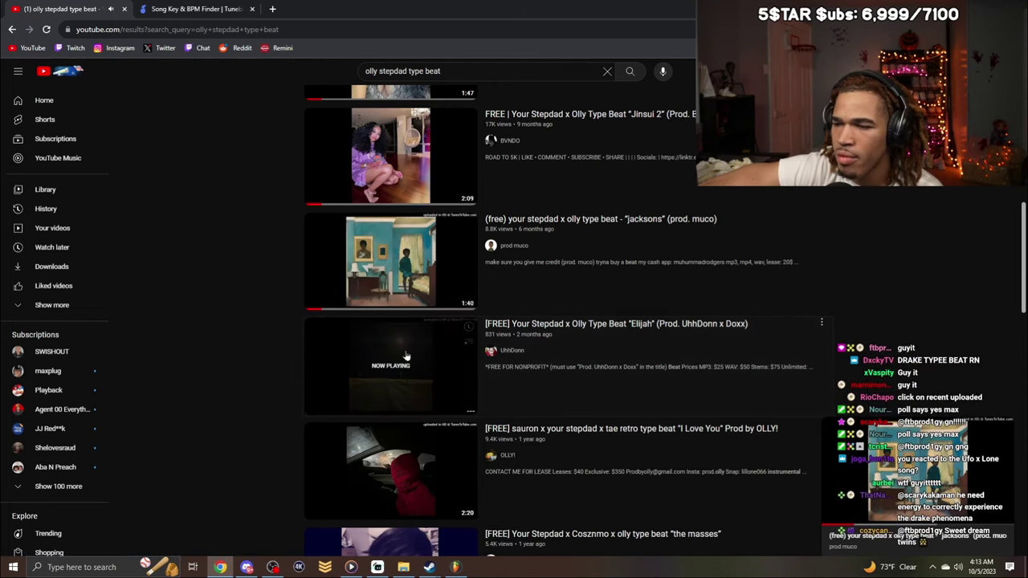
{"action": "scroll", "coordinate": [406, 356], "scroll_direction": "down", "scroll_amount": 2}
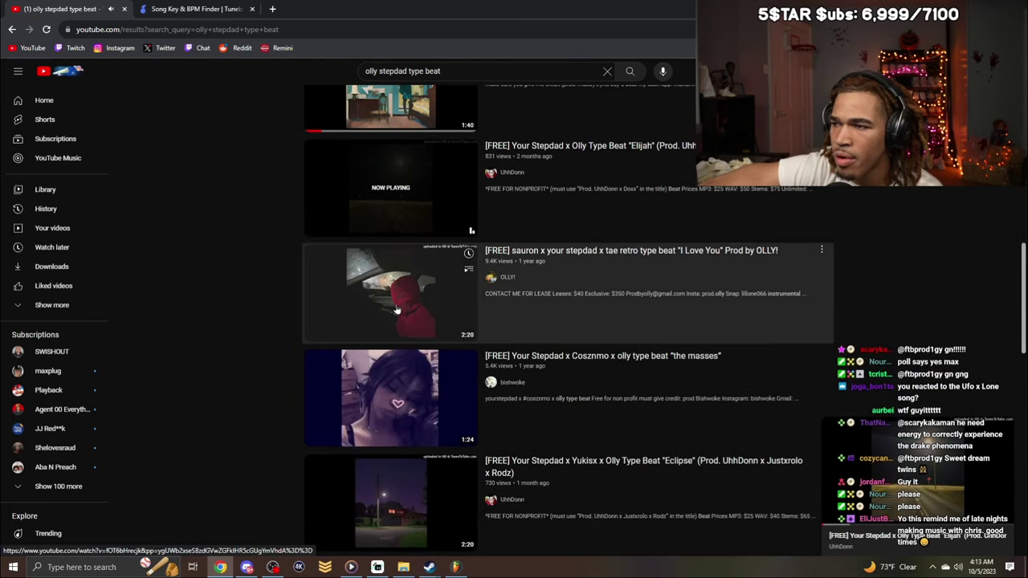
{"action": "left_click", "coordinate": [396, 309]}
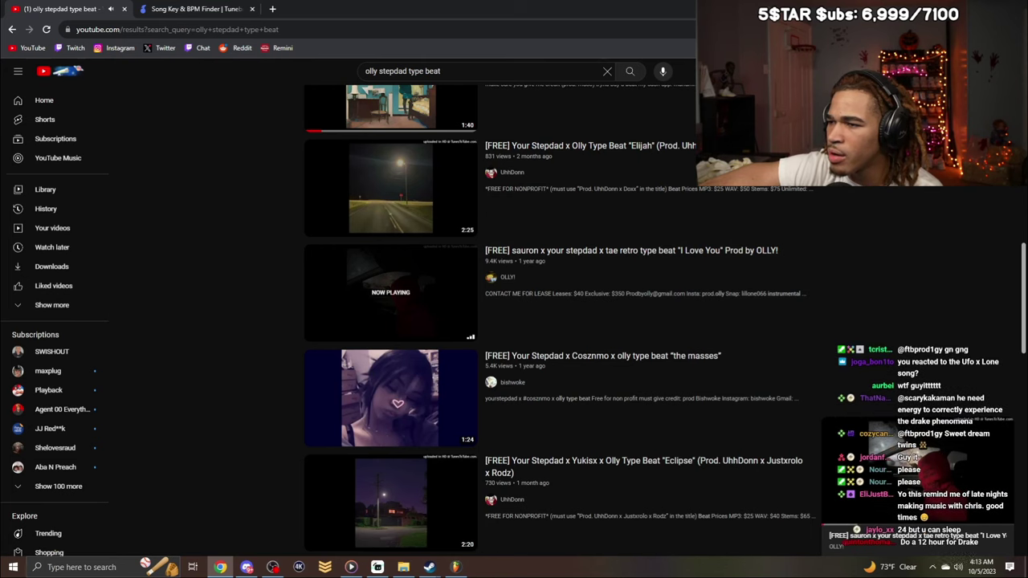
{"action": "left_click", "coordinate": [393, 393]}
{"action": "scroll", "coordinate": [402, 369], "scroll_direction": "down", "scroll_amount": 2}
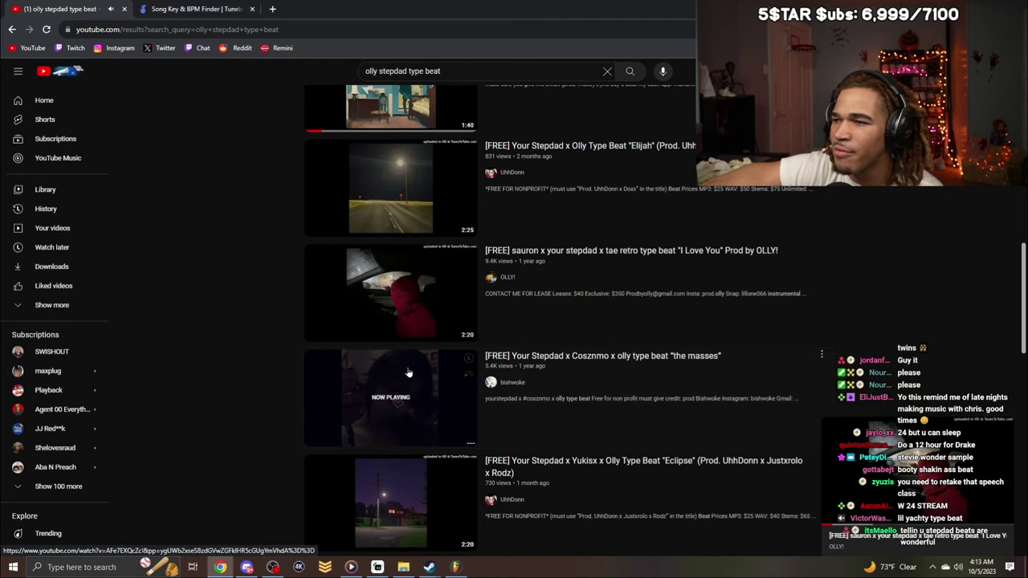
Preview the "Eclipse", "nyc 2", "home" and "Jinsui 3" type beats further down the search results.
{"action": "left_click", "coordinate": [415, 346]}
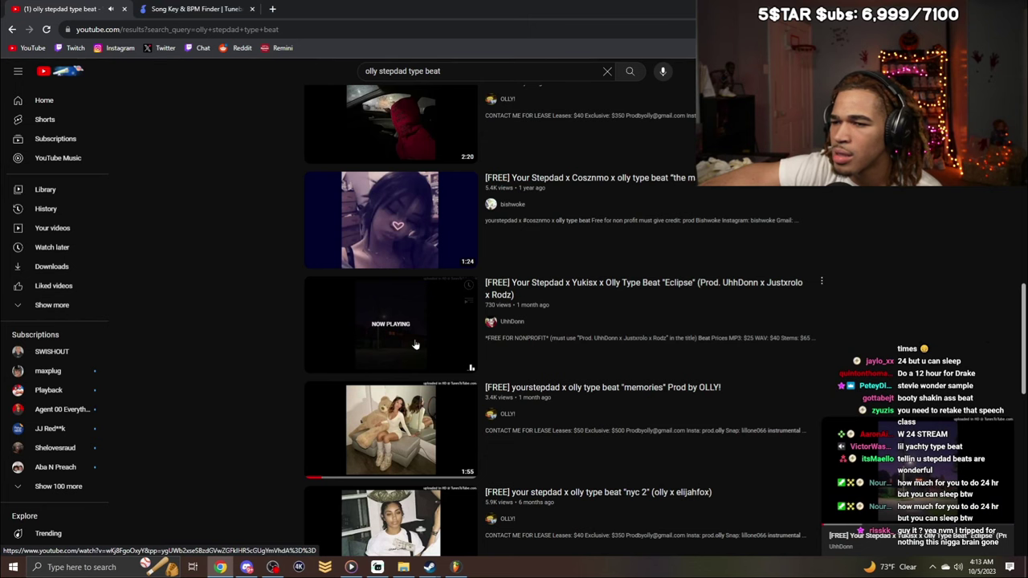
{"action": "scroll", "coordinate": [416, 346], "scroll_direction": "down", "scroll_amount": 2}
{"action": "left_click", "coordinate": [389, 348]}
{"action": "scroll", "coordinate": [385, 349], "scroll_direction": "down", "scroll_amount": 2}
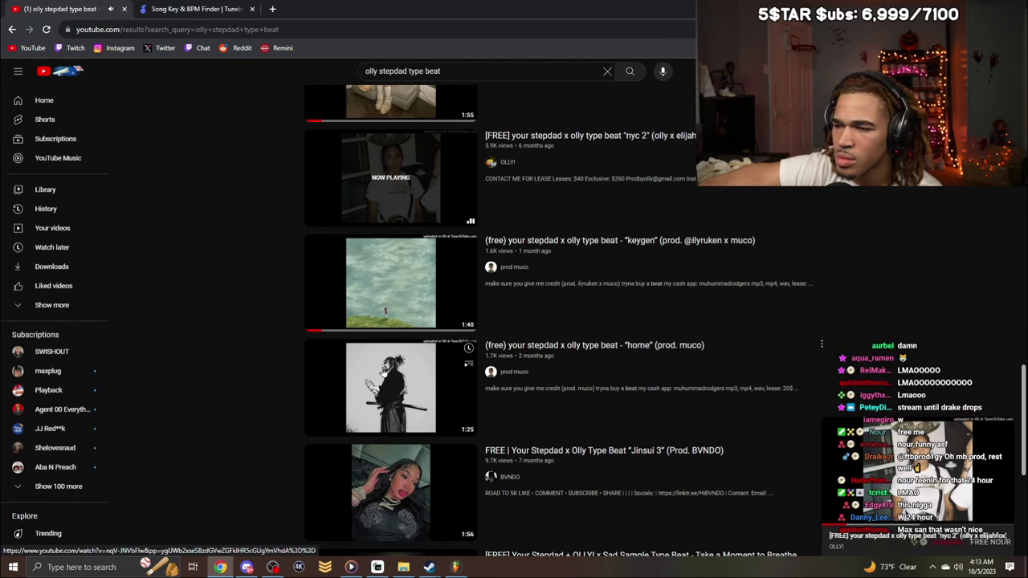
{"action": "left_click", "coordinate": [390, 387]}
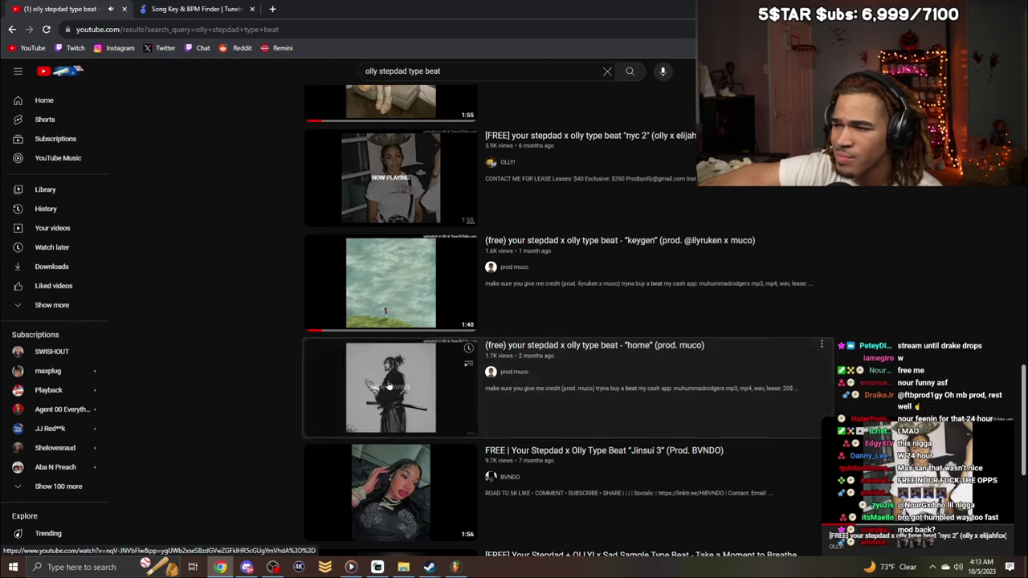
{"action": "left_click", "coordinate": [393, 498]}
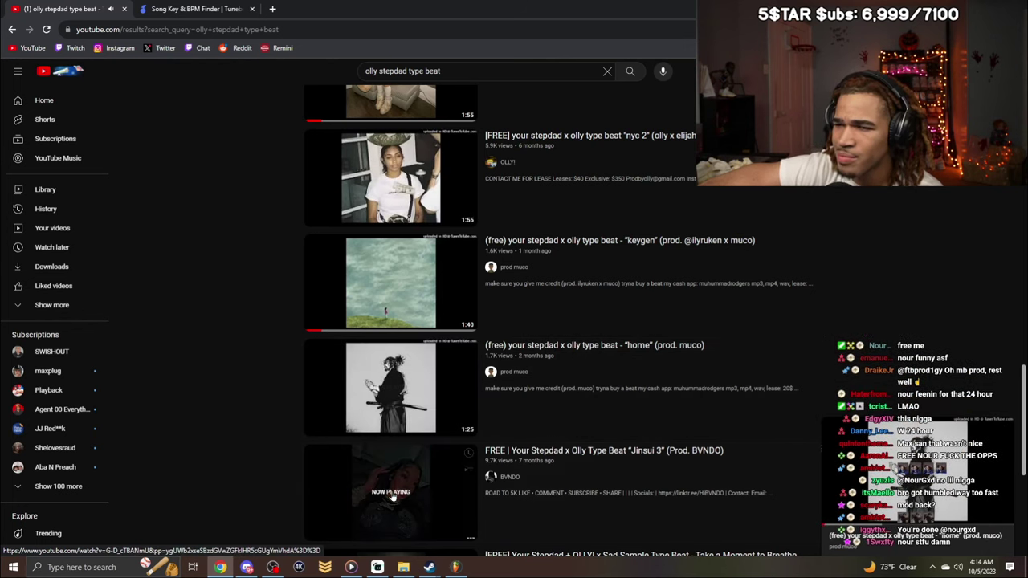
{"action": "scroll", "coordinate": [395, 457], "scroll_direction": "down", "scroll_amount": 2}
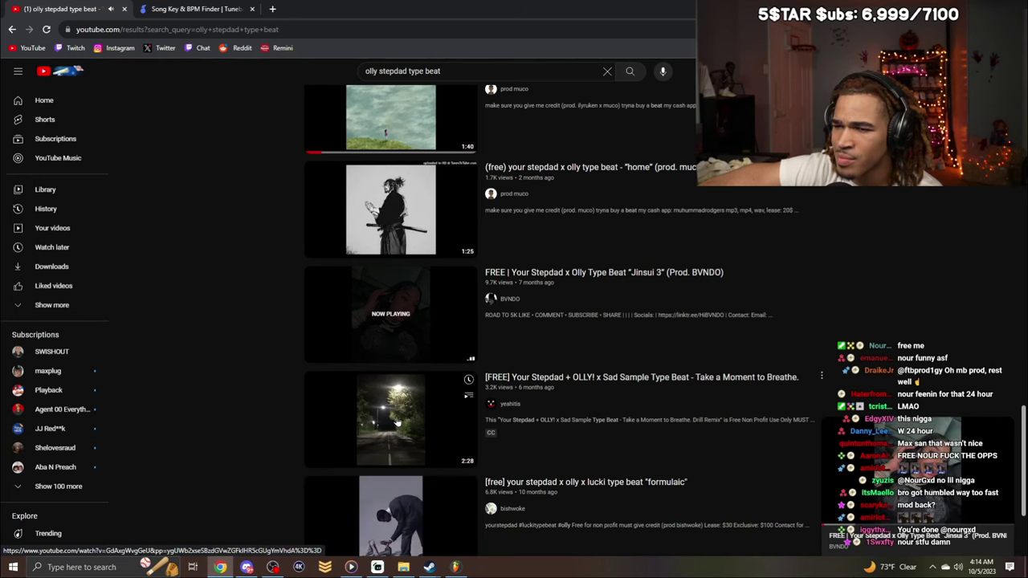
{"action": "left_click", "coordinate": [81, 287]}
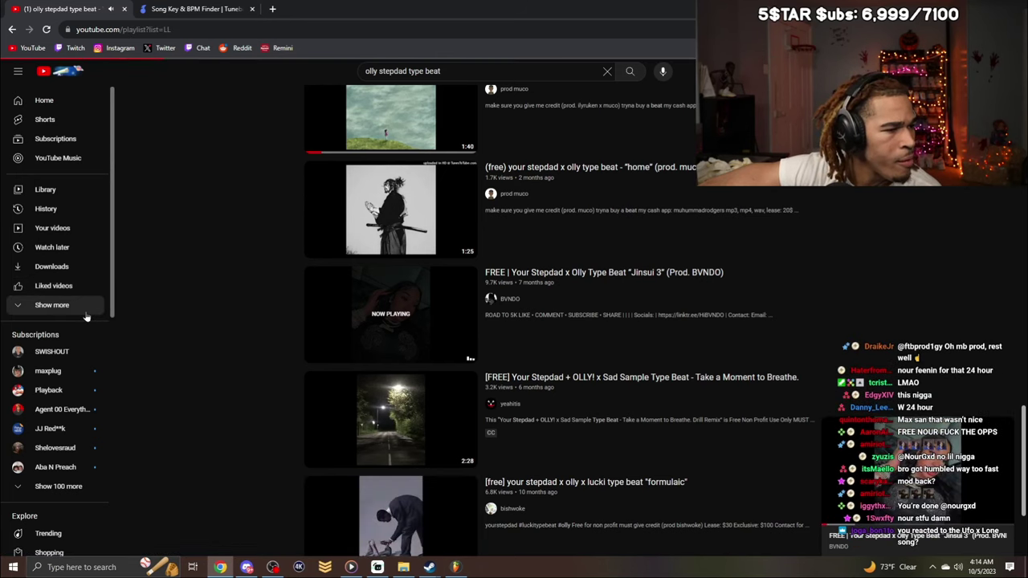
{"action": "left_click", "coordinate": [88, 307]}
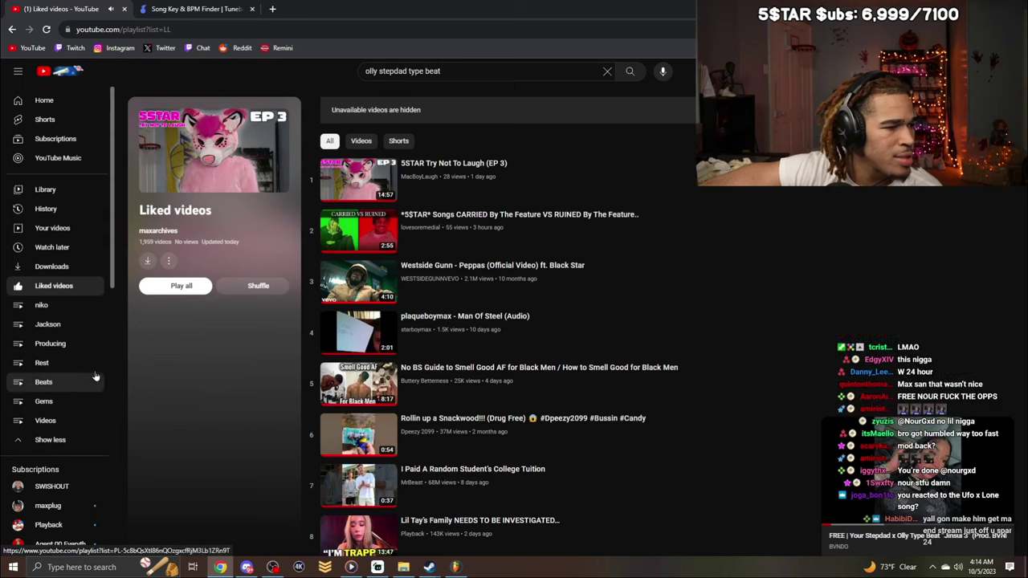
{"action": "left_click", "coordinate": [80, 310]}
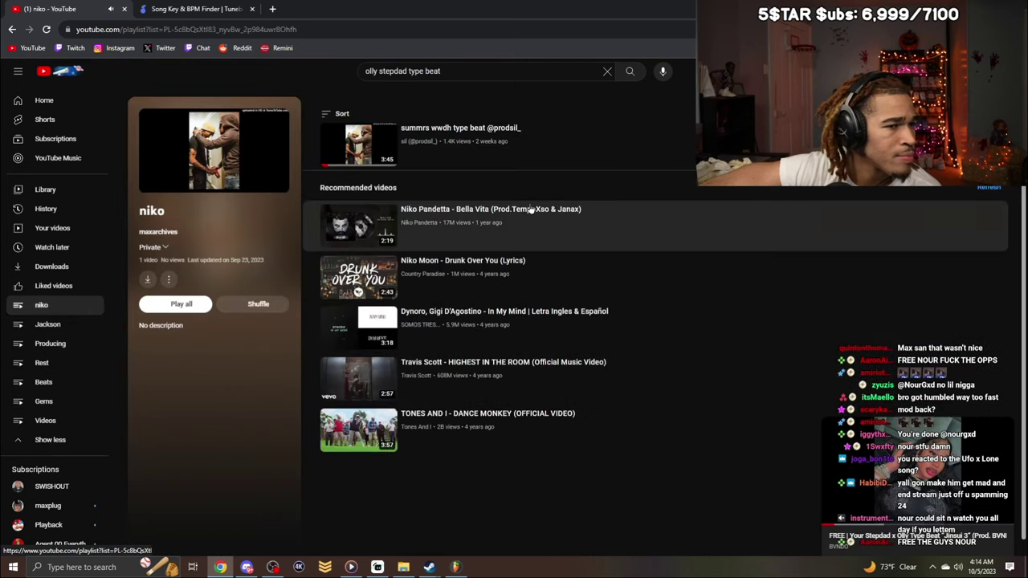
{"action": "left_click", "coordinate": [629, 152]}
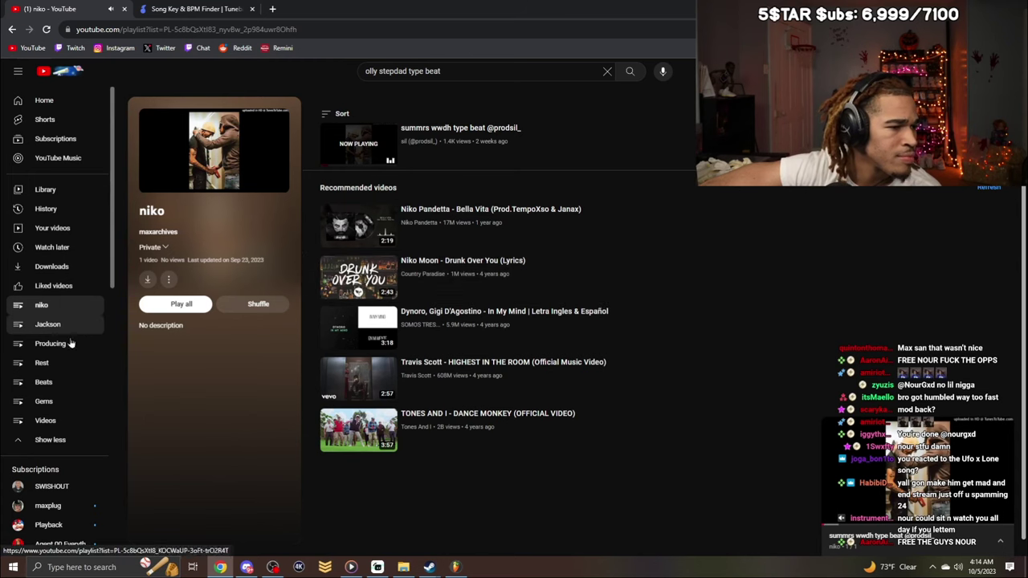
Preview the OLLY! beats in the Rest playlist, finishing with the untitled second one, and pause playback.
{"action": "left_click", "coordinate": [80, 362]}
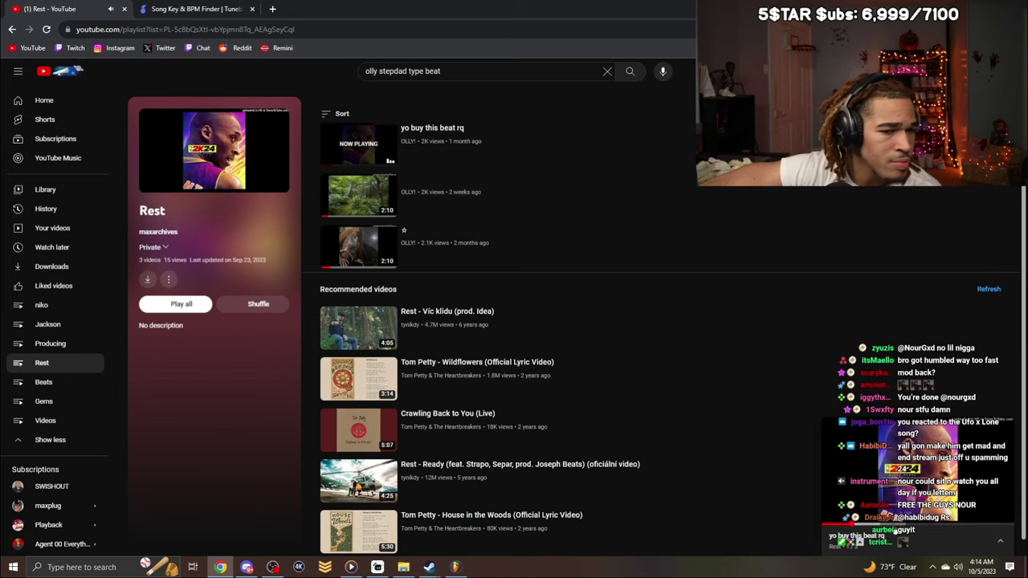
{"action": "left_click", "coordinate": [483, 245]}
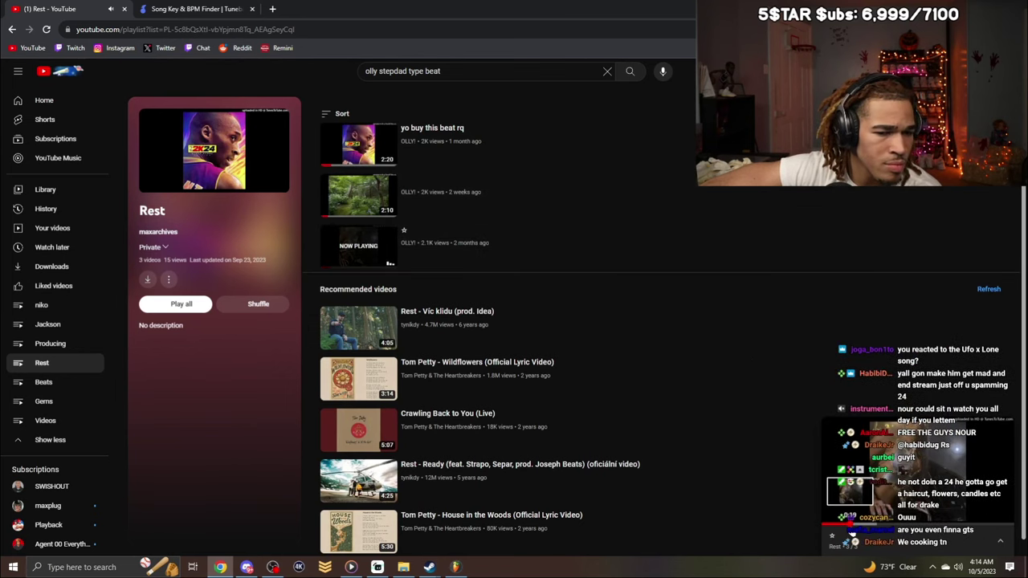
{"action": "left_click", "coordinate": [475, 201]}
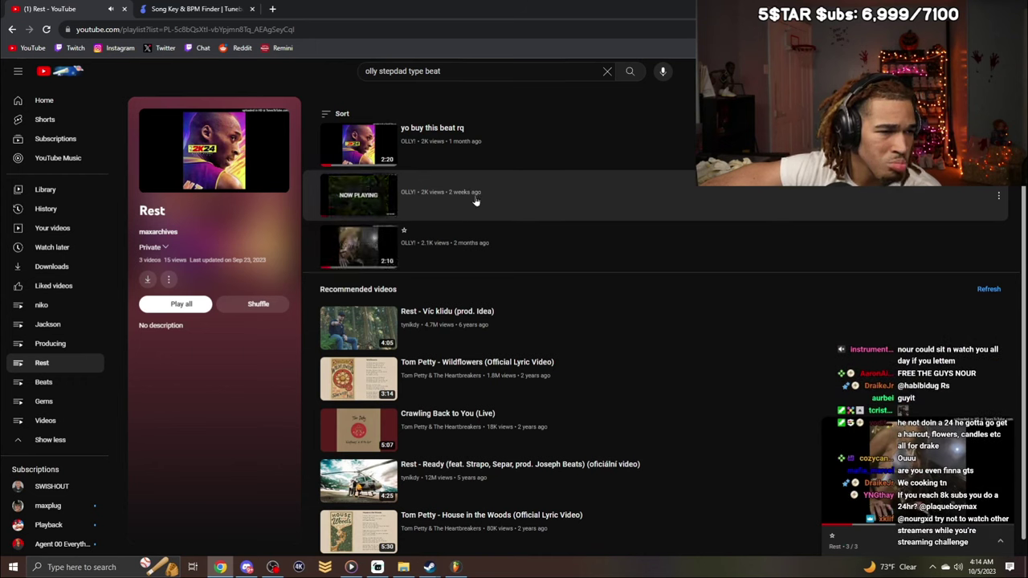
{"action": "left_click", "coordinate": [840, 526]}
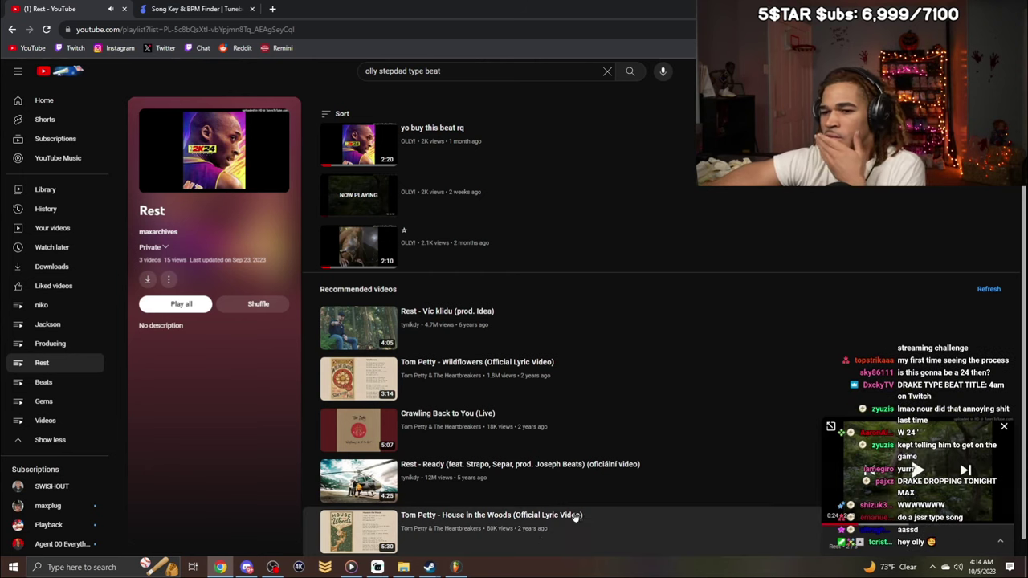
Switch to Discord, open the direct messages with the beat producer and play rocker_wazzam.mp3.
{"action": "left_click", "coordinate": [247, 571]}
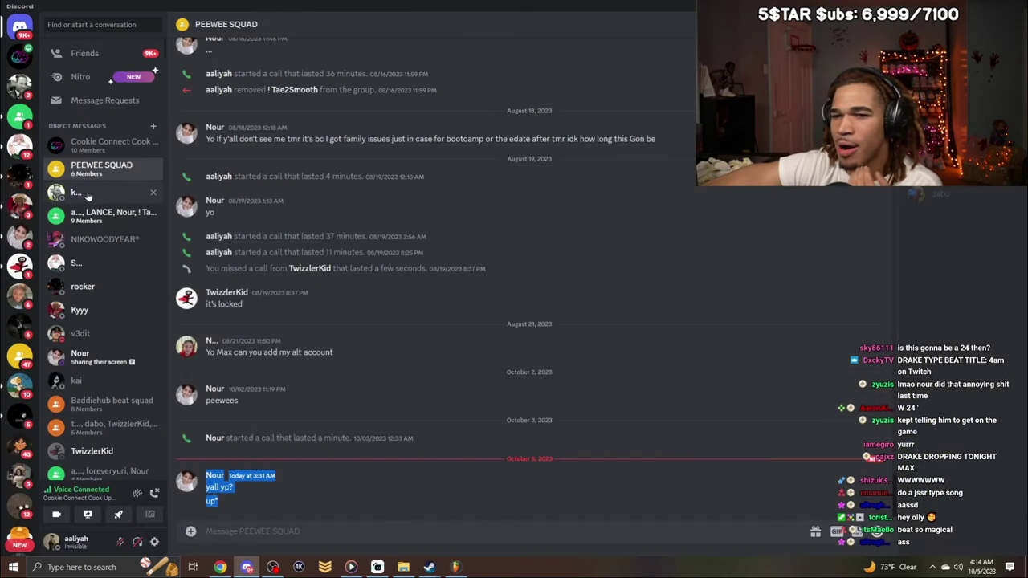
{"action": "scroll", "coordinate": [104, 152], "scroll_direction": "down", "scroll_amount": 1}
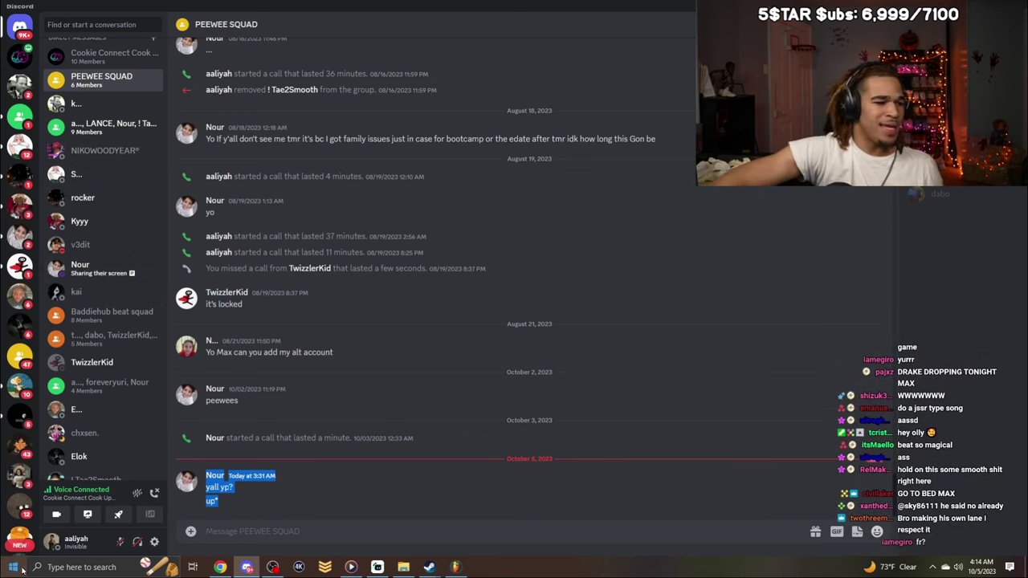
{"action": "scroll", "coordinate": [86, 383], "scroll_direction": "up", "scroll_amount": 2}
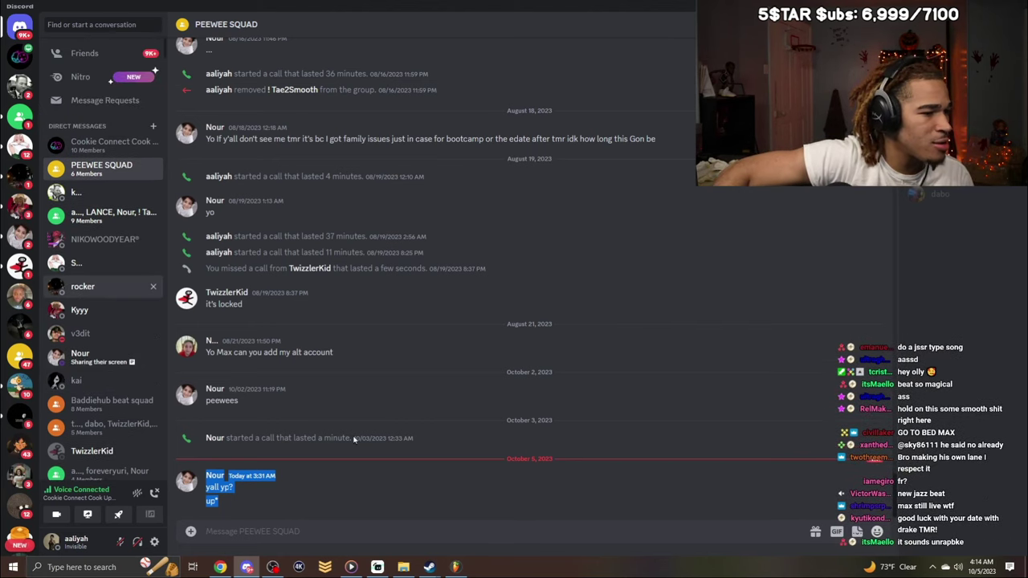
{"action": "left_click", "coordinate": [82, 286]}
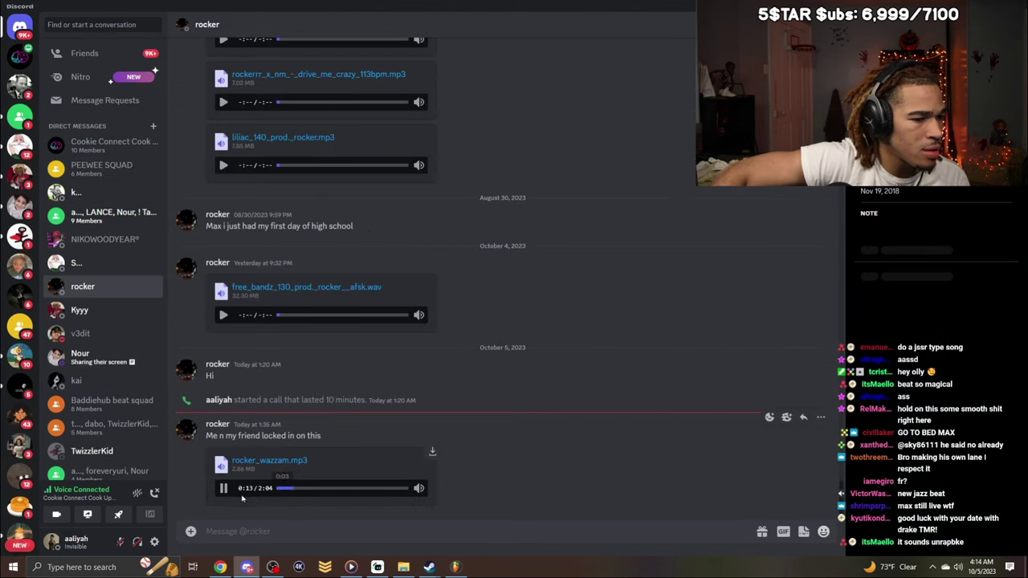
Preview free_bandz_130_prod._rocker__afsk.wav and liliac_140_prod._rocker.mp3, and look through the earlier beat attachments in the conversation.
{"action": "left_click", "coordinate": [224, 315]}
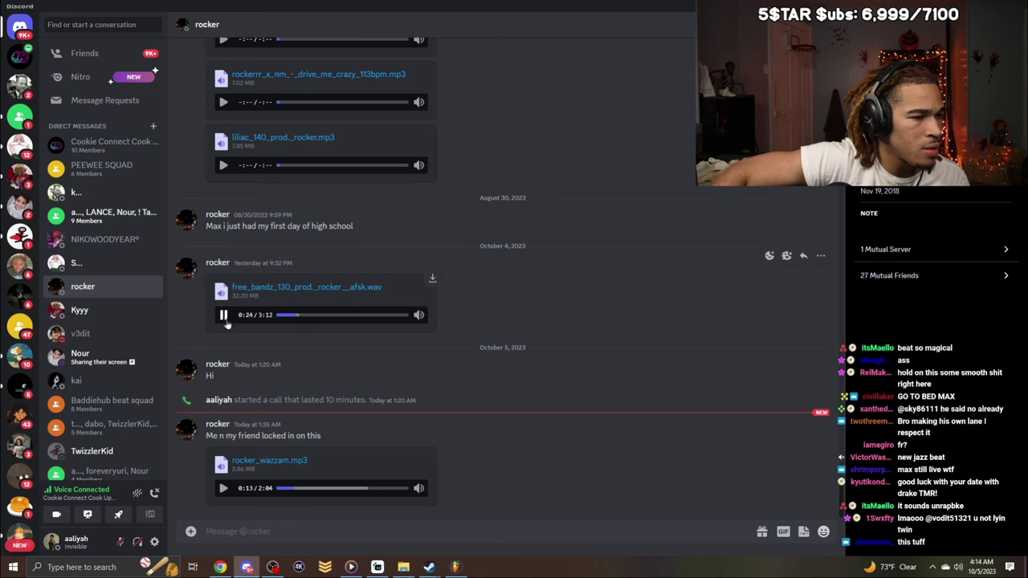
{"action": "left_click", "coordinate": [223, 165]}
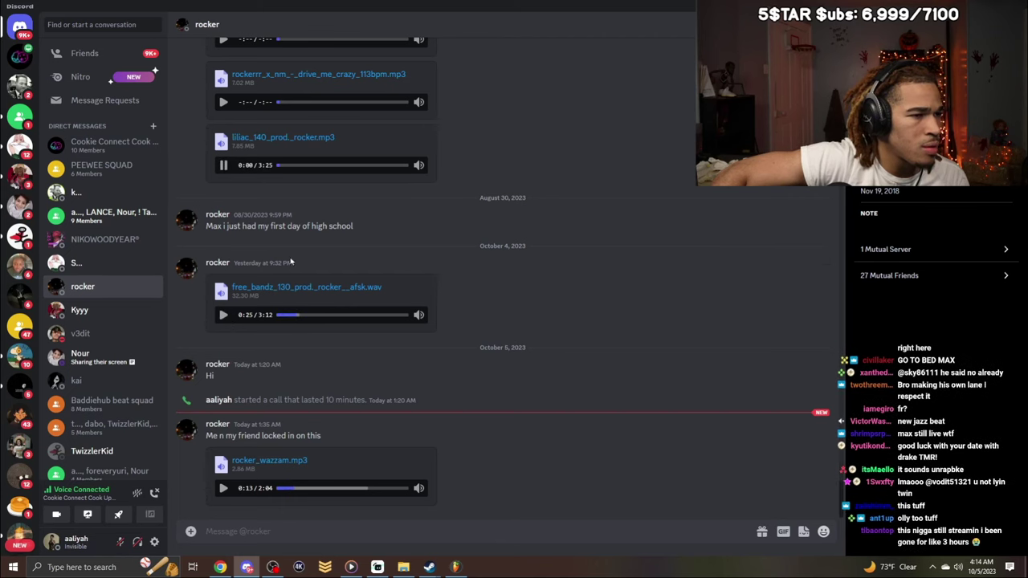
{"action": "scroll", "coordinate": [330, 301], "scroll_direction": "up", "scroll_amount": 2}
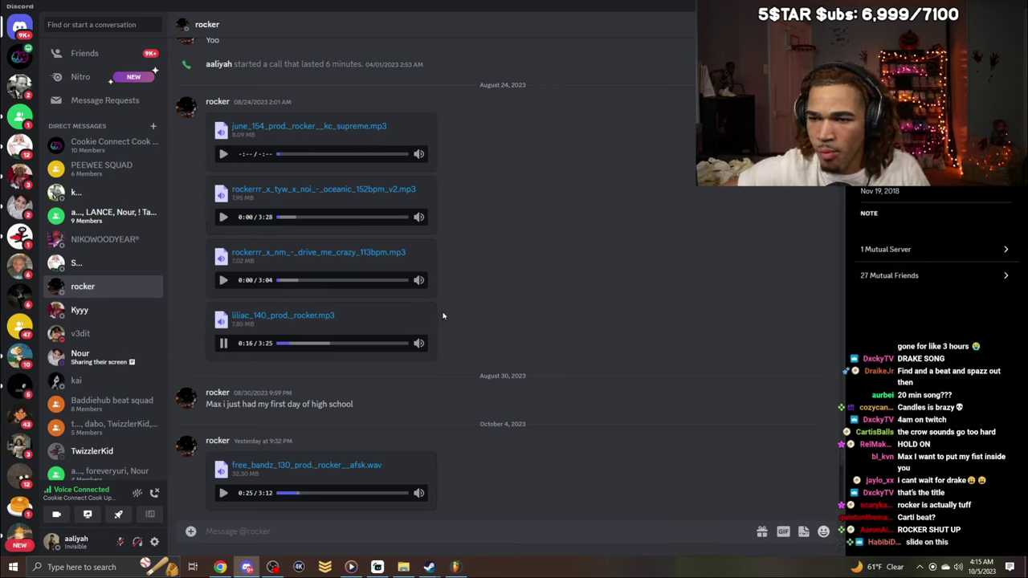
Download liliac_140_prod._rocker.mp3, place it at the start of Track 1 in the FL Studio Playlist and start playback.
{"action": "left_click", "coordinate": [431, 308]}
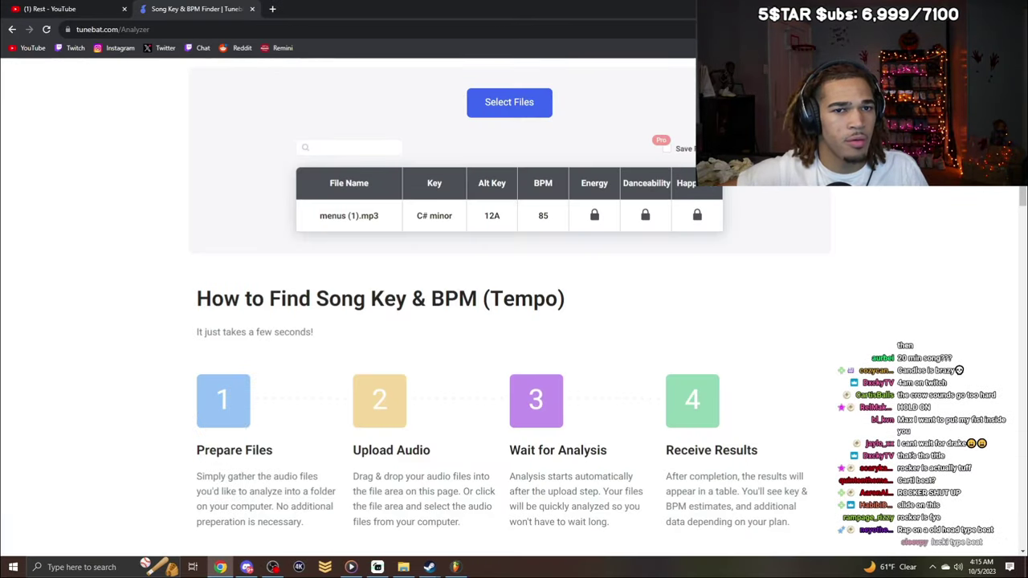
{"action": "key", "text": "super+Down"}
{"action": "key", "text": "super+Down"}
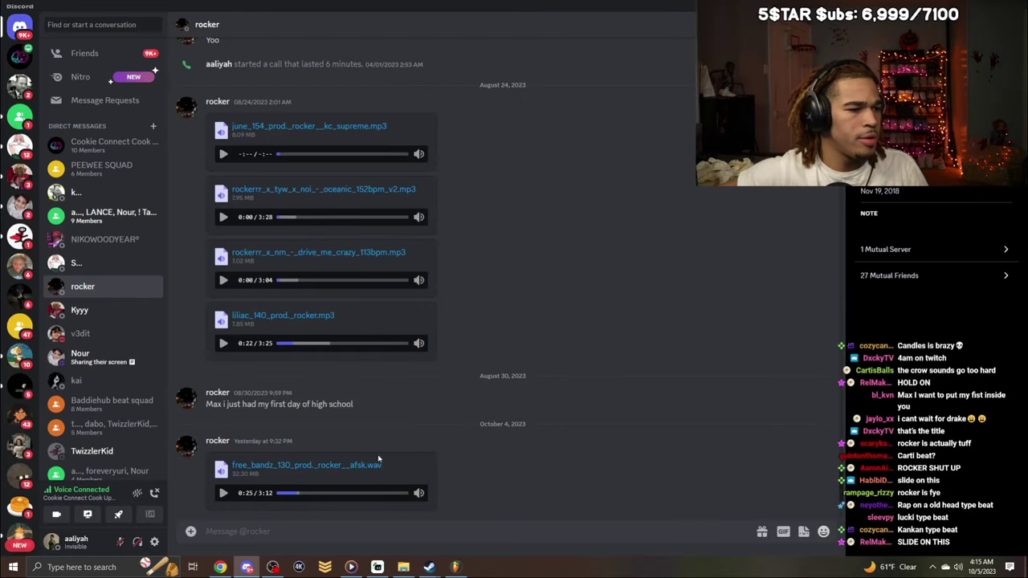
{"action": "left_click", "coordinate": [456, 567]}
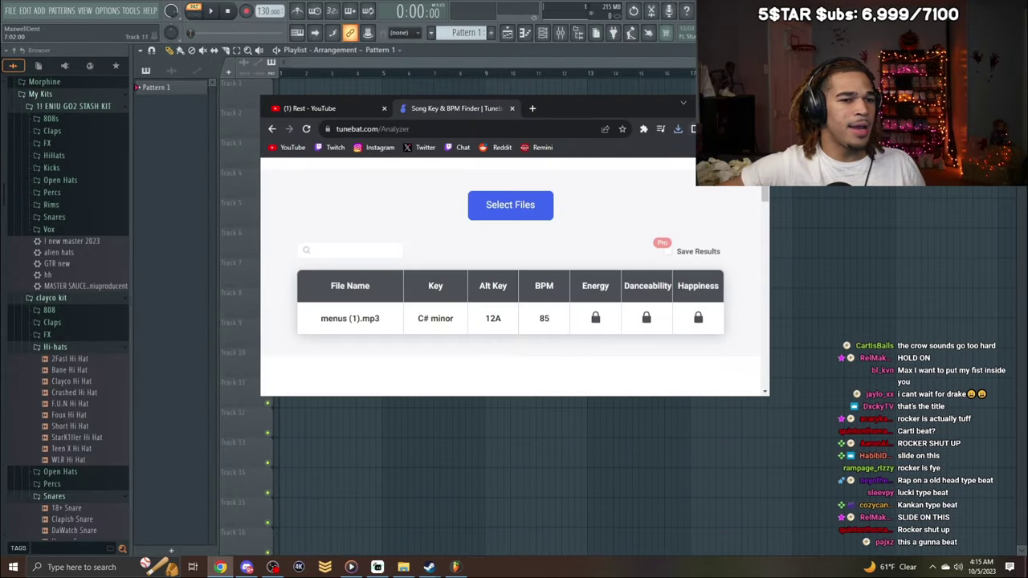
{"action": "left_click", "coordinate": [677, 129]}
{"action": "left_click_drag", "start_coordinate": [631, 170], "coordinate": [281, 87]}
{"action": "key", "text": "space"}
Open the Mixer and set the audio input of Insert 2 to the mono In 1.
{"action": "left_click", "coordinate": [558, 36]}
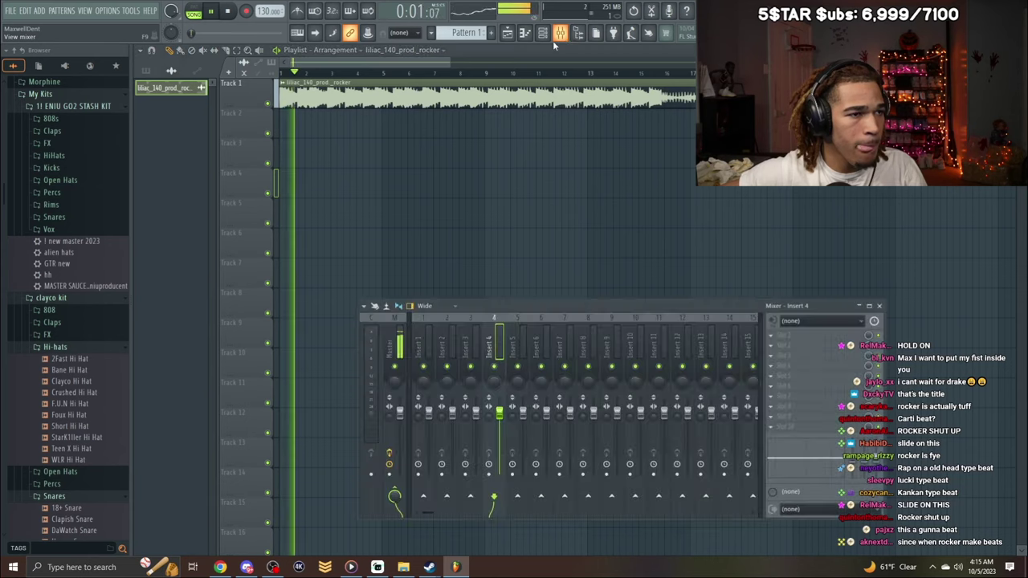
{"action": "left_click", "coordinate": [444, 345]}
{"action": "left_click", "coordinate": [803, 321]}
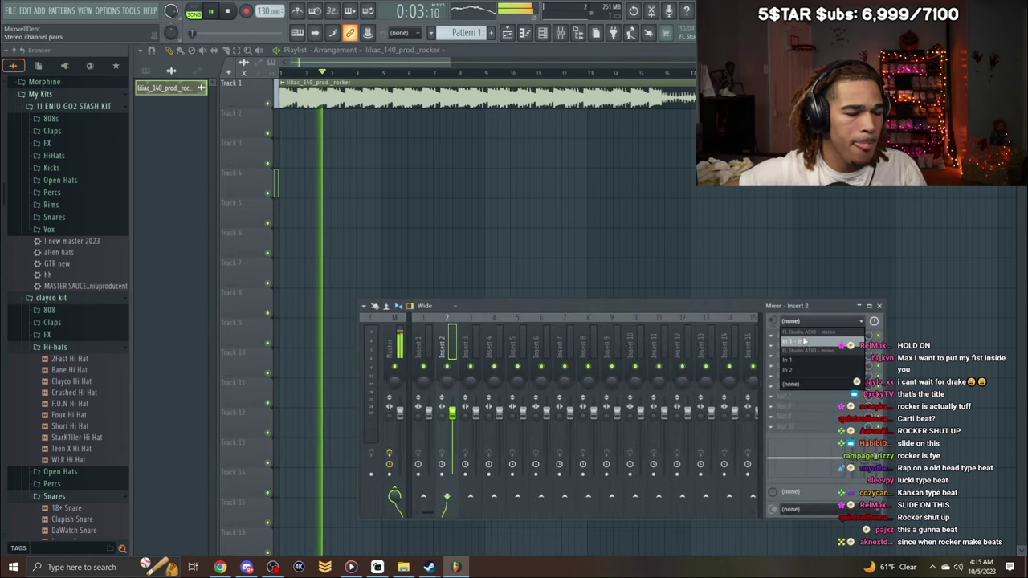
{"action": "left_click", "coordinate": [789, 361]}
Load the old Max No Auto mixer preset onto Insert 3 and open its second Fruity parametric EQ 2.
{"action": "left_click", "coordinate": [473, 340]}
{"action": "right_click", "coordinate": [482, 337]}
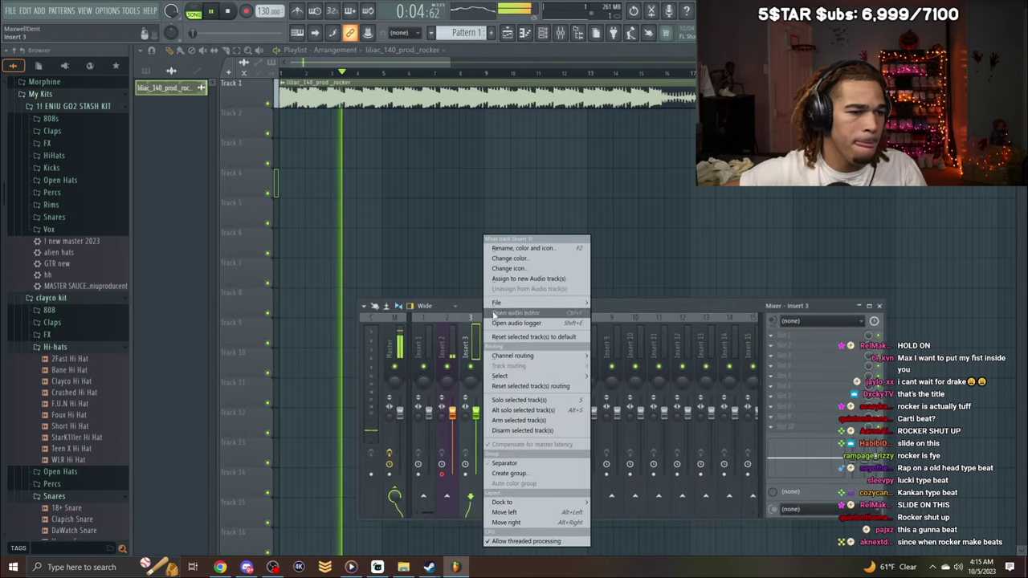
{"action": "mouse_move", "coordinate": [514, 302]}
{"action": "left_click_drag", "start_coordinate": [642, 223], "coordinate": [598, 266]}
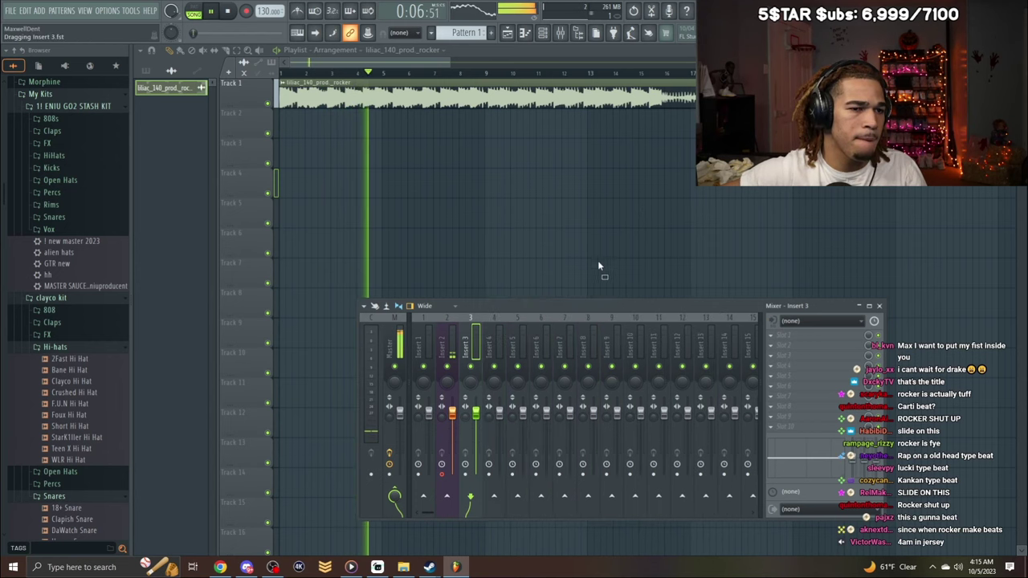
{"action": "right_click", "coordinate": [476, 344]}
{"action": "mouse_move", "coordinate": [539, 304]}
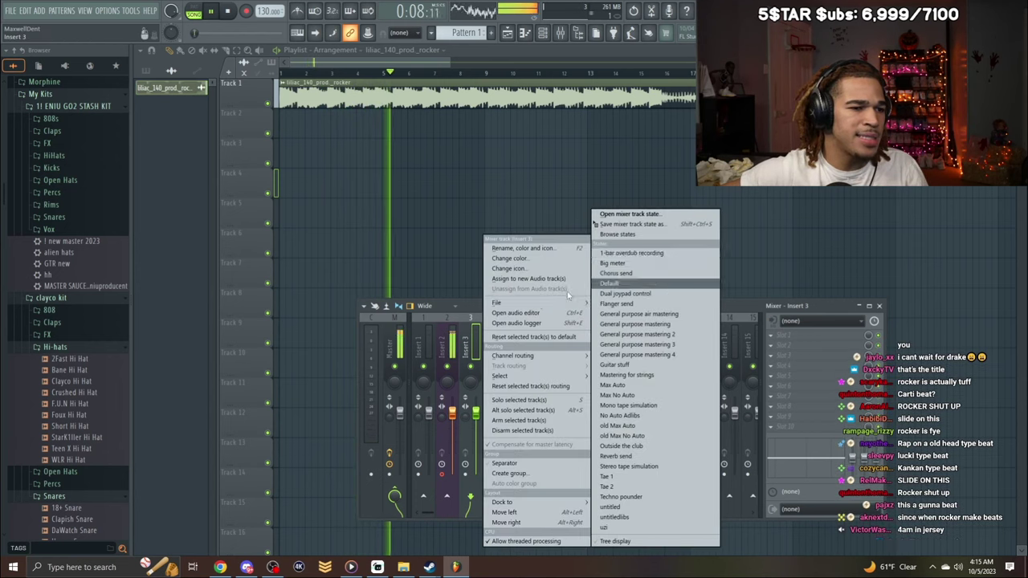
{"action": "left_click", "coordinate": [614, 233]}
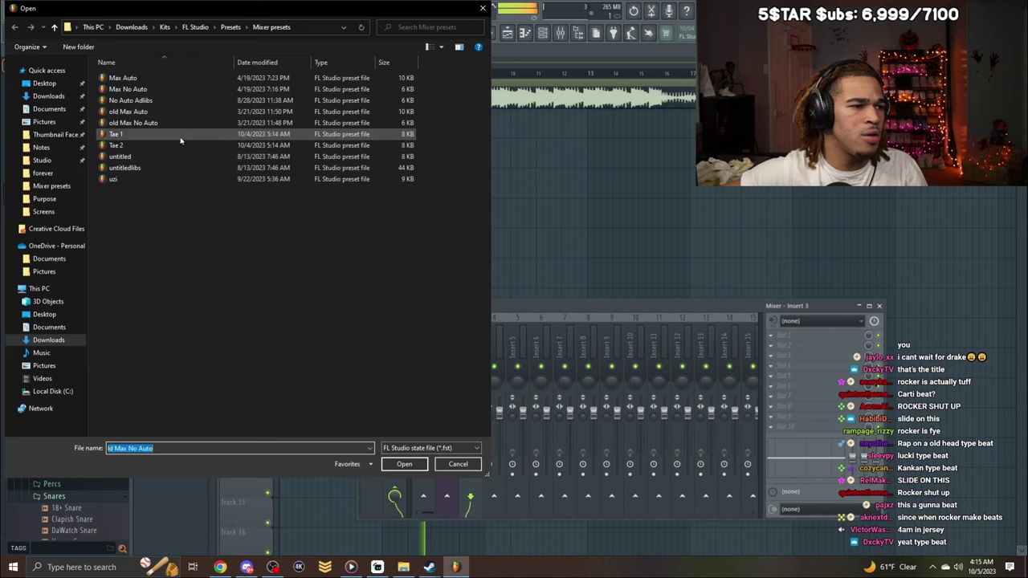
{"action": "left_click_drag", "start_coordinate": [190, 113], "coordinate": [185, 125]}
{"action": "left_click", "coordinate": [183, 125]}
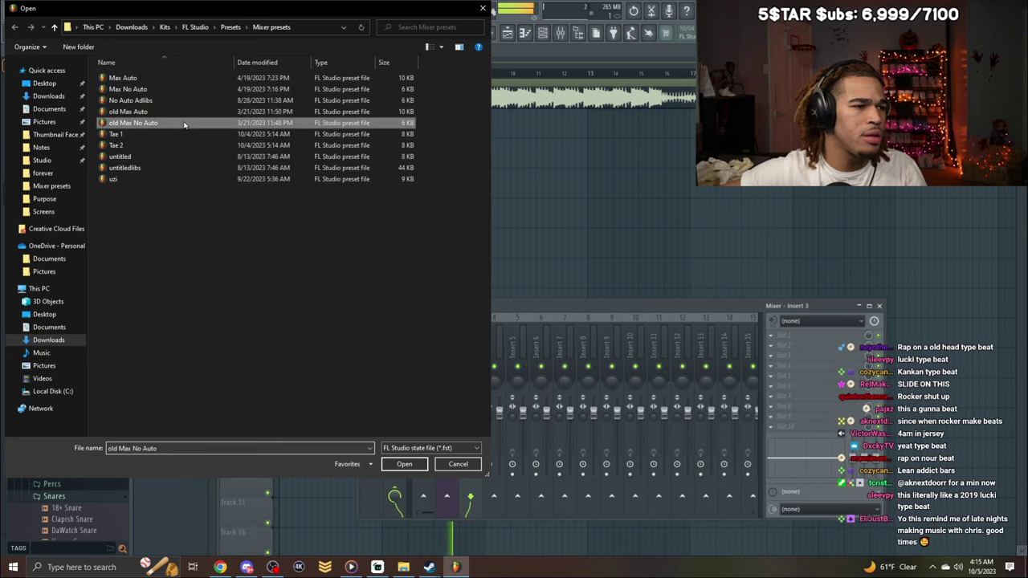
{"action": "left_click", "coordinate": [404, 465]}
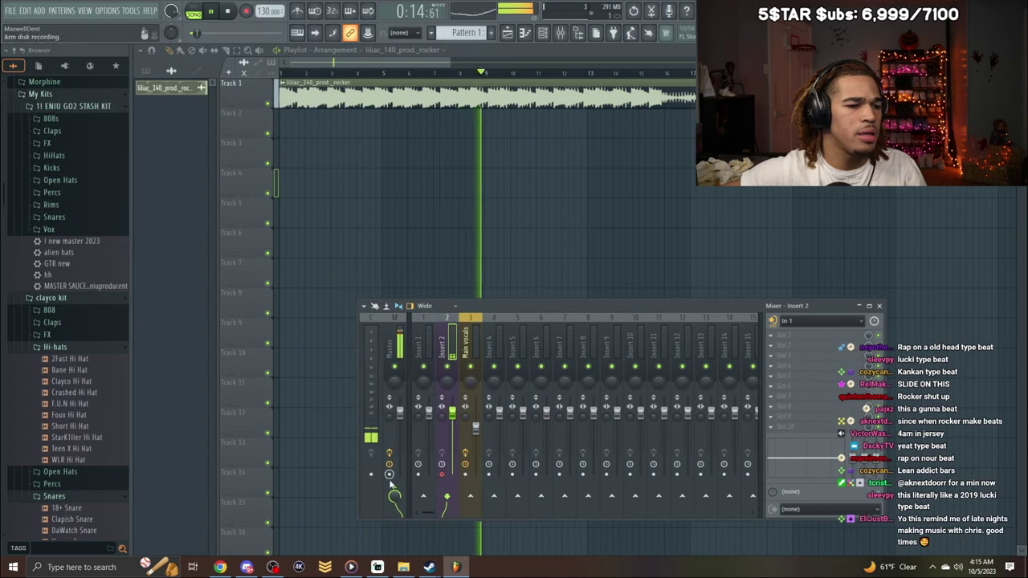
{"action": "left_click", "coordinate": [468, 359]}
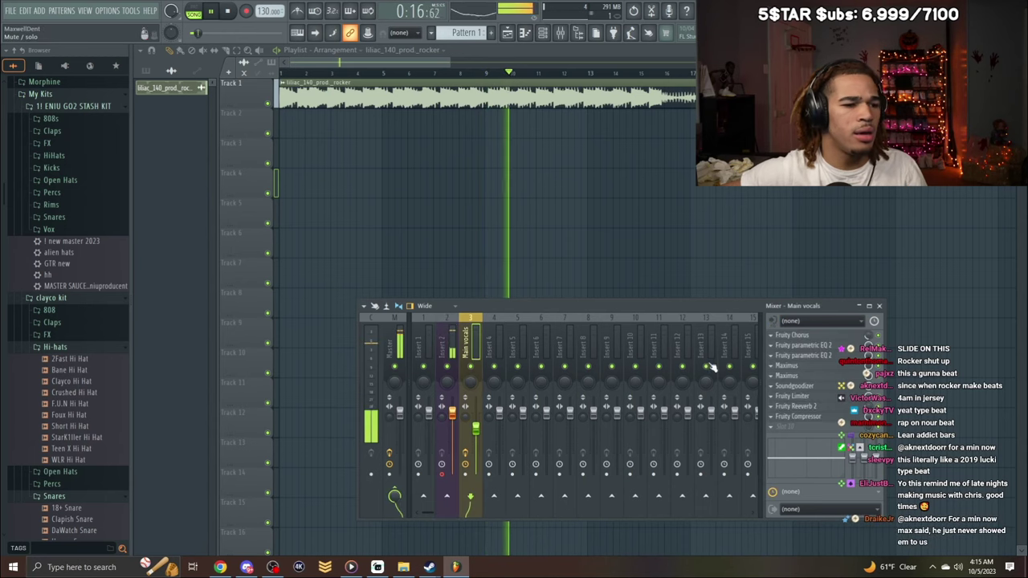
{"action": "left_click", "coordinate": [803, 355]}
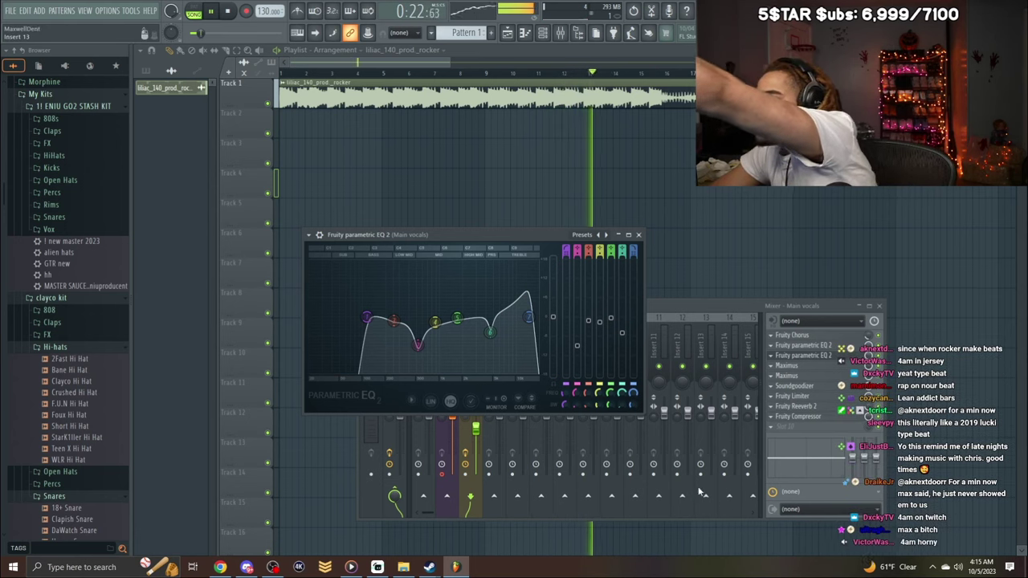
Return to the start of the song, enable recording and set the project tempo to 140 BPM.
{"action": "left_click", "coordinate": [284, 74]}
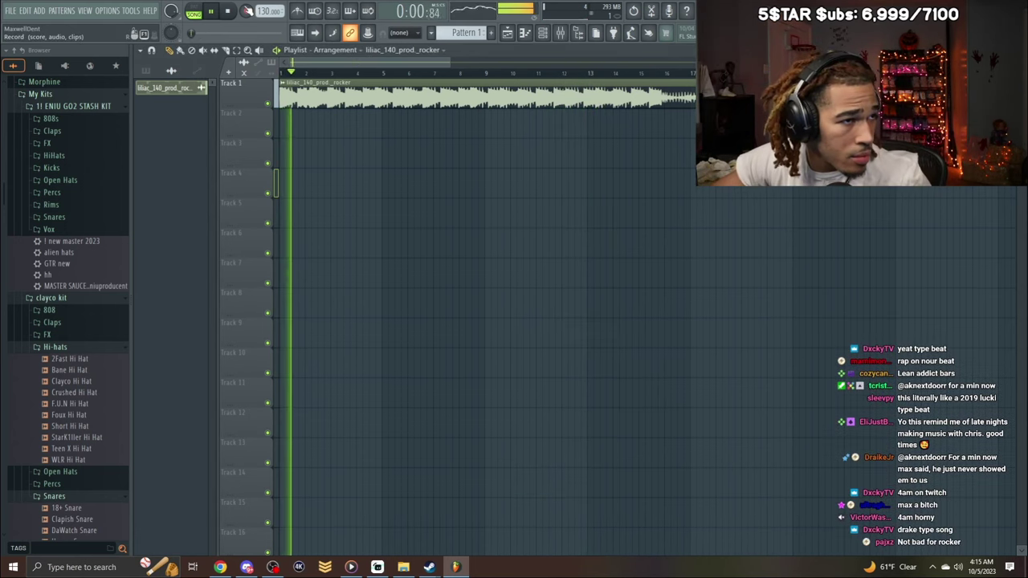
{"action": "right_click", "coordinate": [270, 15]}
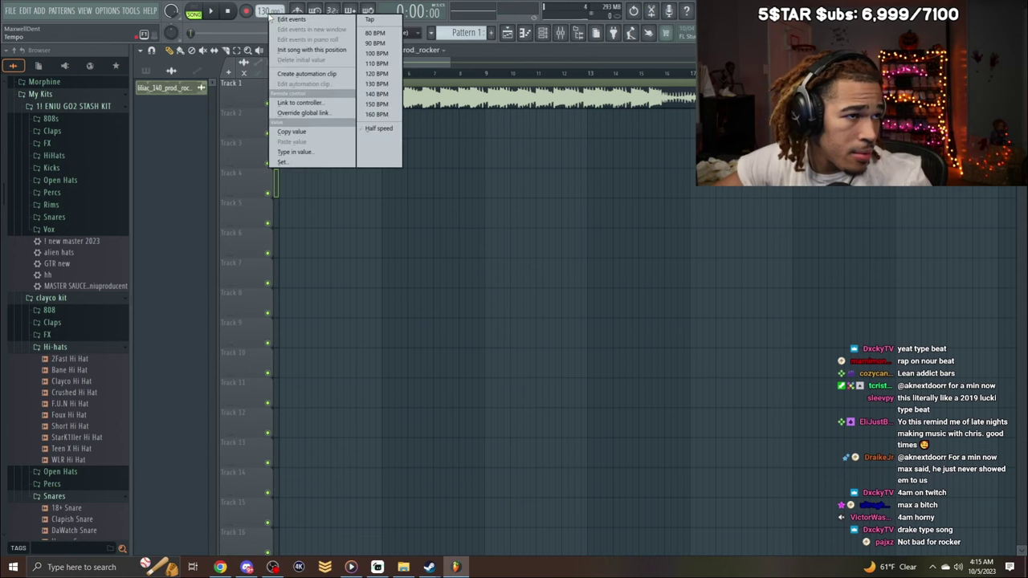
{"action": "left_click", "coordinate": [374, 95]}
Try two short vocal takes from the start of the beat and delete each one.
{"action": "key", "text": "space"}
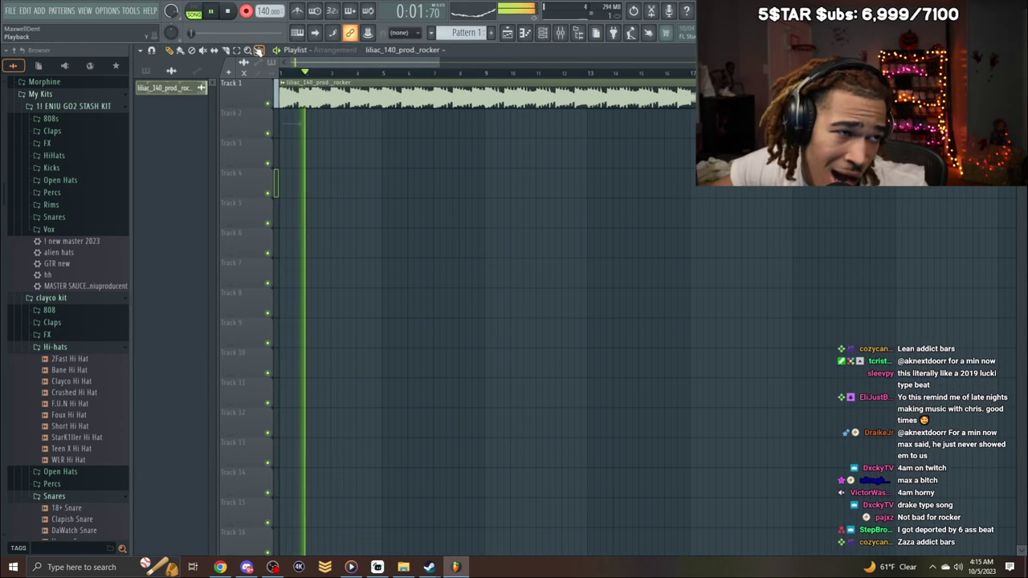
{"action": "key", "text": "space"}
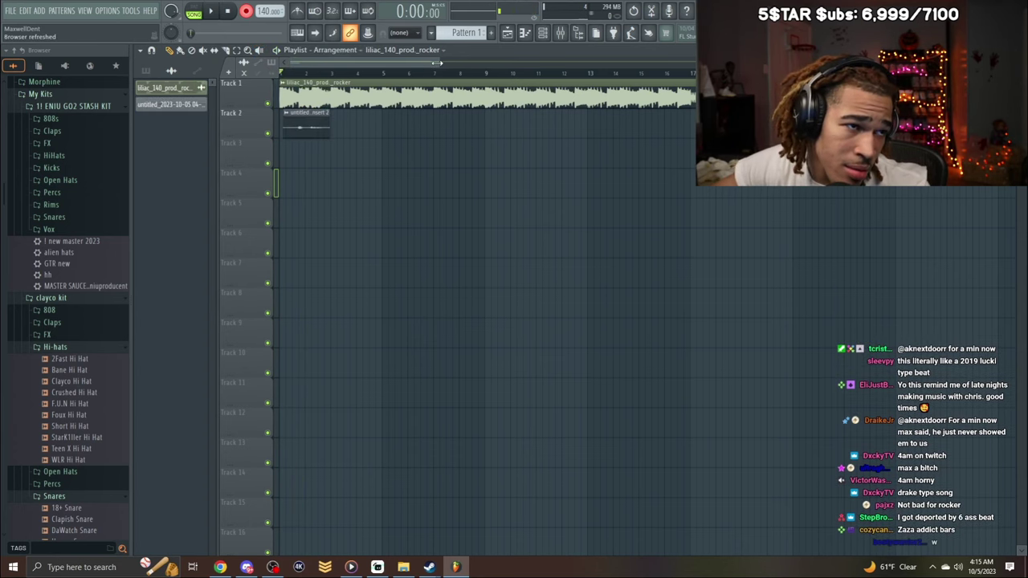
{"action": "right_click", "coordinate": [318, 131]}
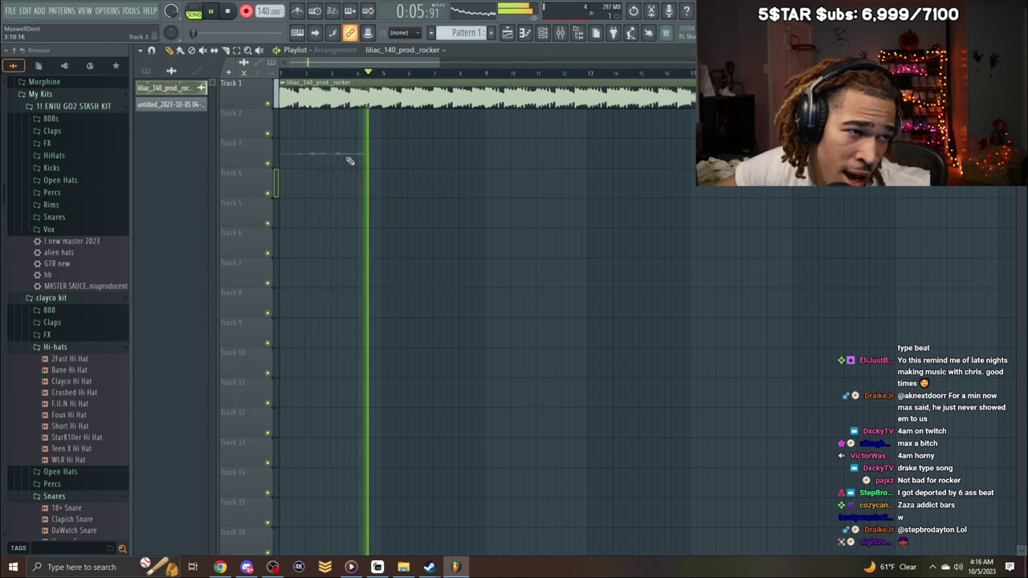
{"action": "key", "text": "space"}
{"action": "right_click", "coordinate": [344, 154]}
Record a vocal take on Track 2 from the start of the beat to about bar 12.
{"action": "key", "text": "space"}
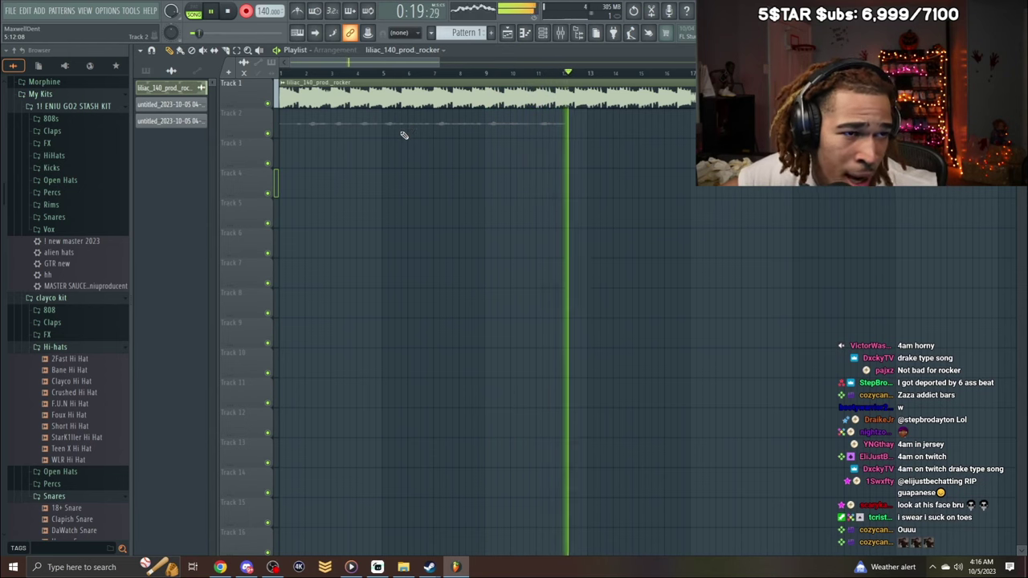
{"action": "key", "text": "space"}
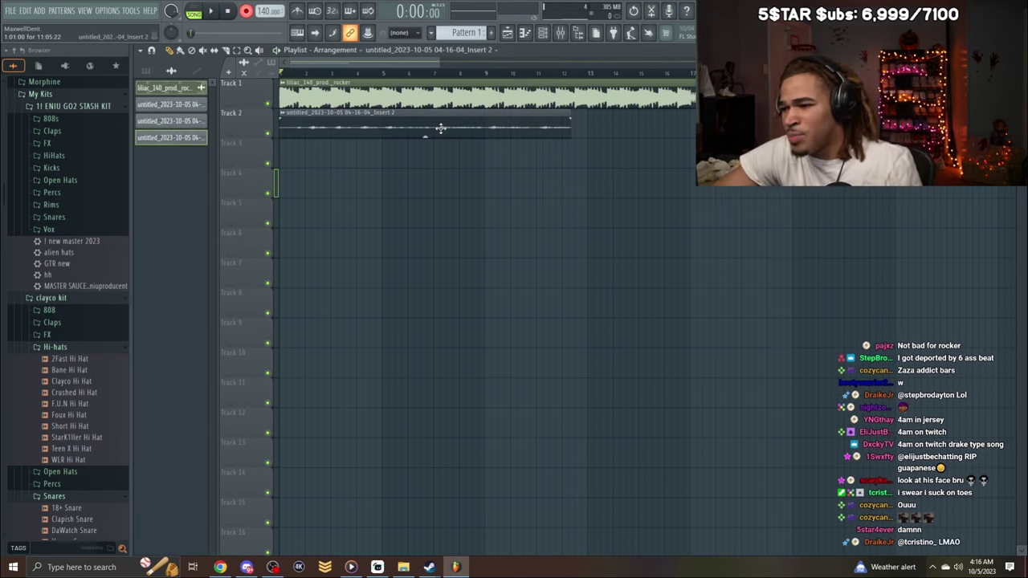
Normalize the recorded vocal clip and route it to the Main vocals mixer track.
{"action": "double_click", "coordinate": [441, 129]}
{"action": "left_click", "coordinate": [340, 253]}
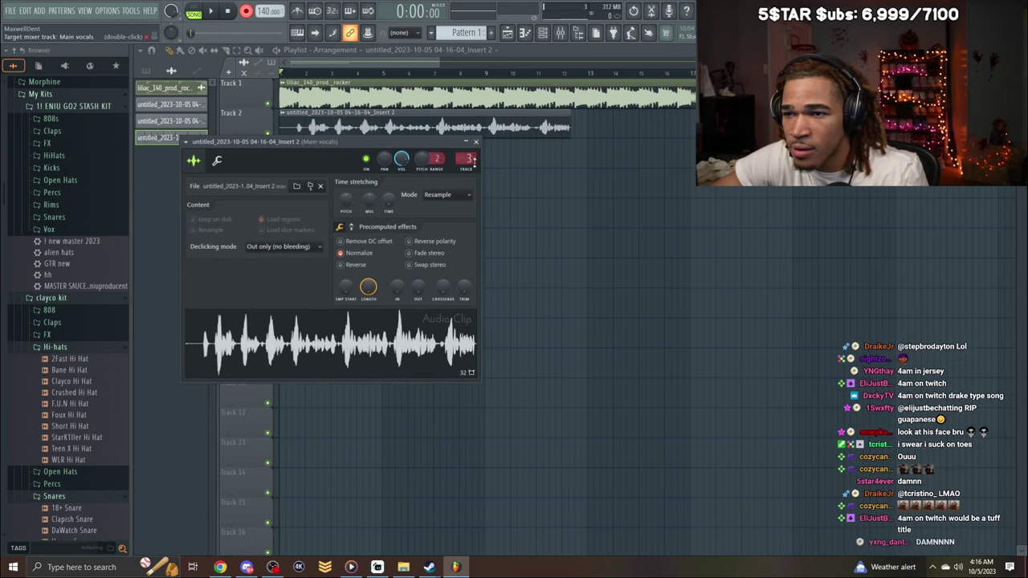
{"action": "key", "text": "space"}
{"action": "left_click", "coordinate": [475, 141]}
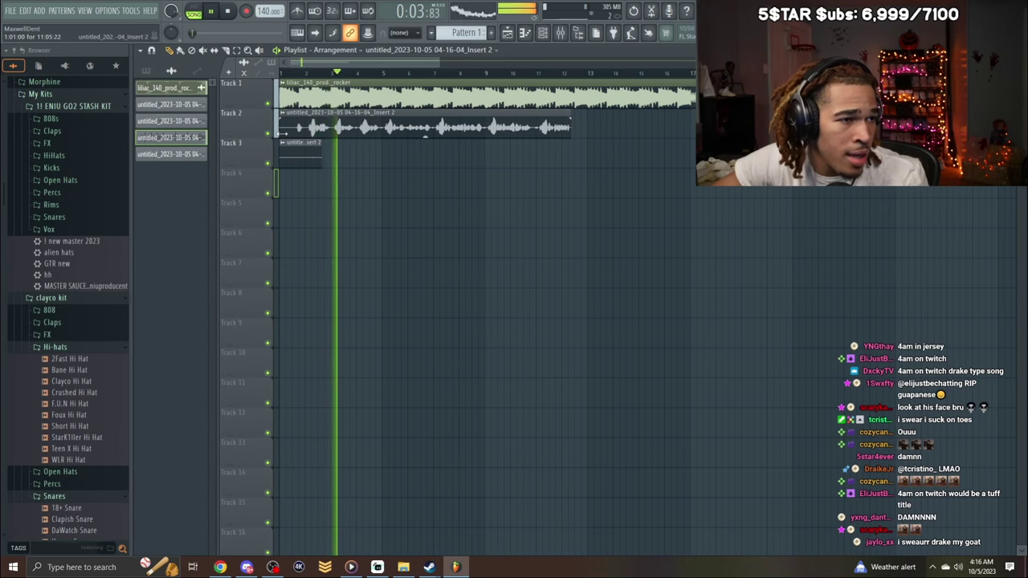
Delete the stray recording on Track 3 and trim the Track 2 vocal clip, ending it at bar 9.
{"action": "right_click", "coordinate": [304, 151]}
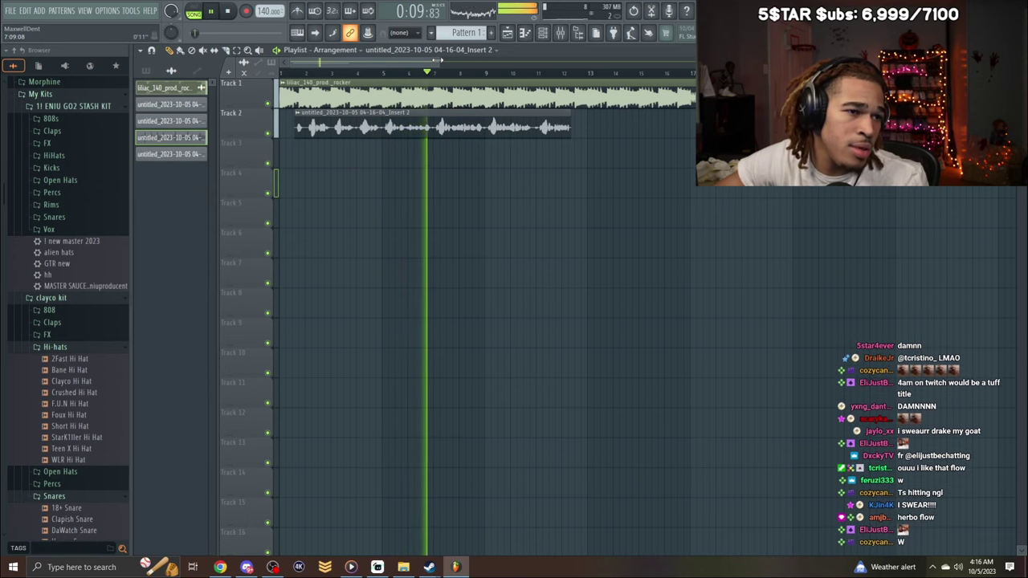
{"action": "left_click_drag", "start_coordinate": [438, 62], "coordinate": [479, 75]}
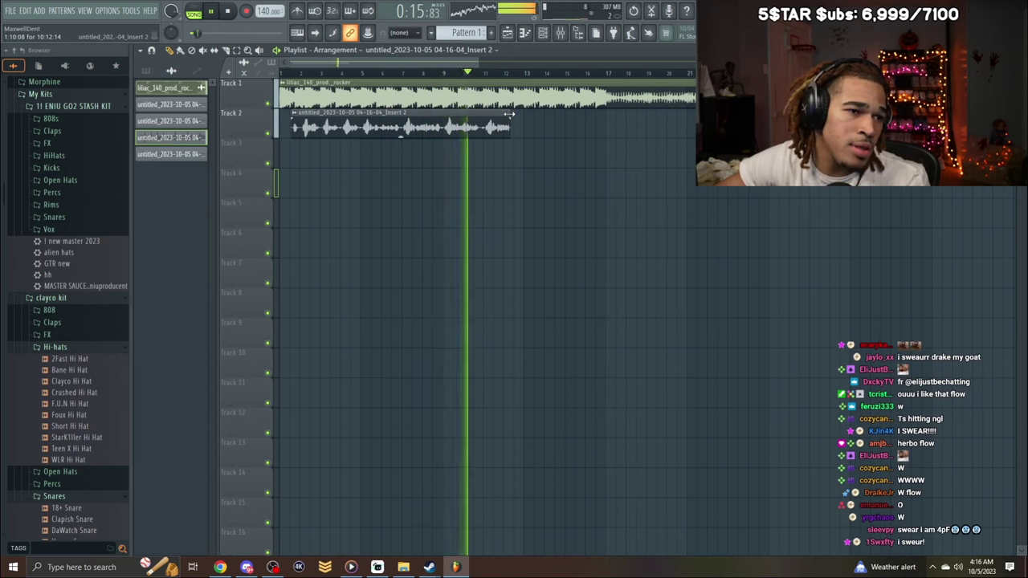
{"action": "left_click_drag", "start_coordinate": [509, 115], "coordinate": [442, 115]}
Play back the trimmed vocal over the beat from the start and re-enable recording before the clip ends.
{"action": "left_click", "coordinate": [402, 74]}
{"action": "key", "text": "space"}
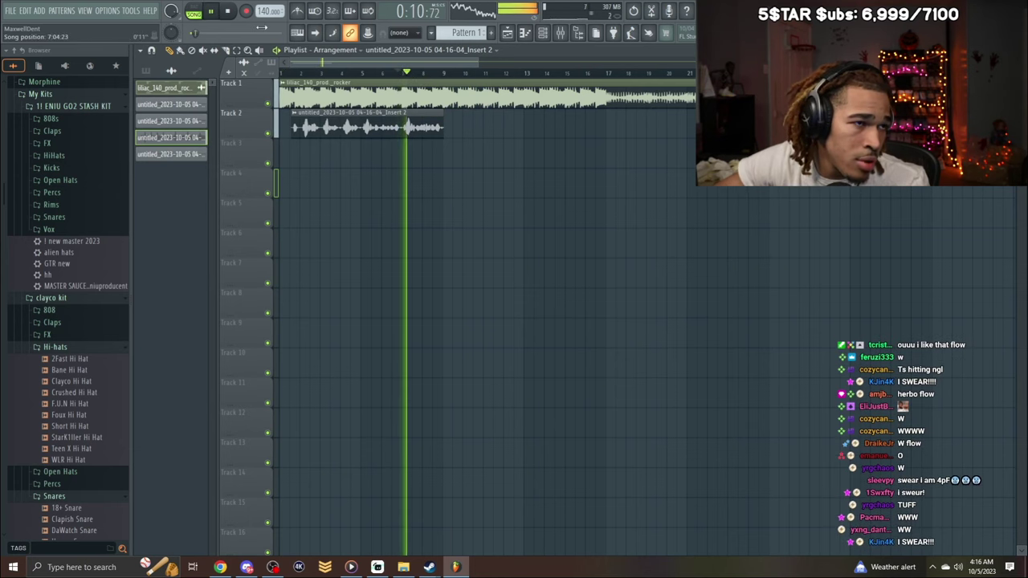
{"action": "left_click", "coordinate": [283, 73]}
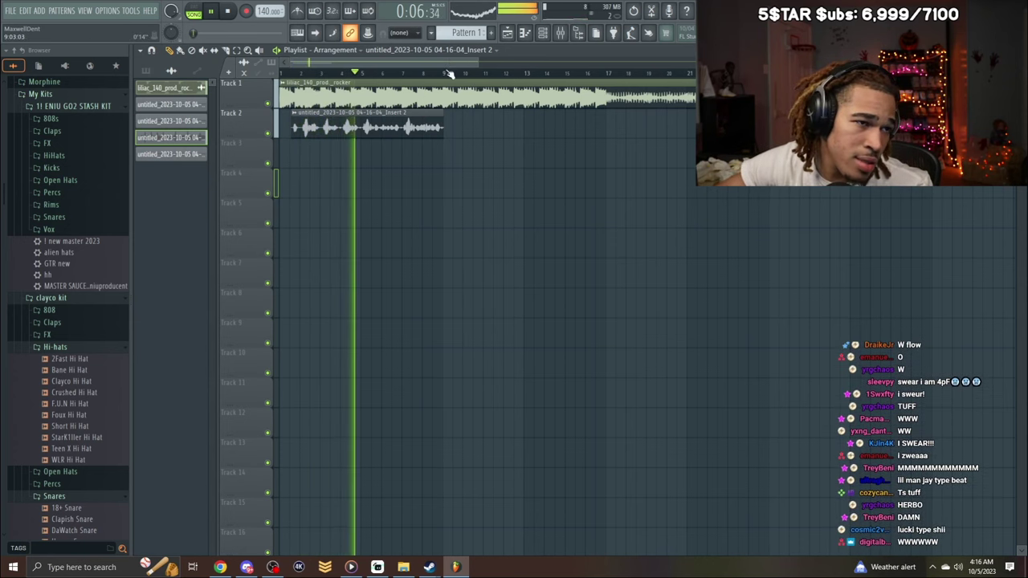
{"action": "left_click_drag", "start_coordinate": [474, 61], "coordinate": [361, 66]}
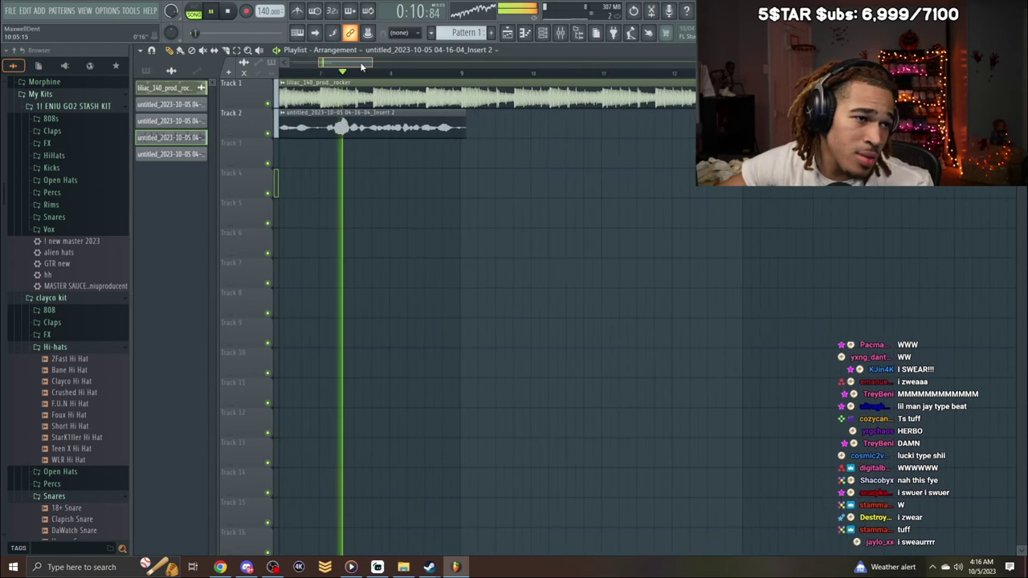
{"action": "left_click", "coordinate": [246, 11]}
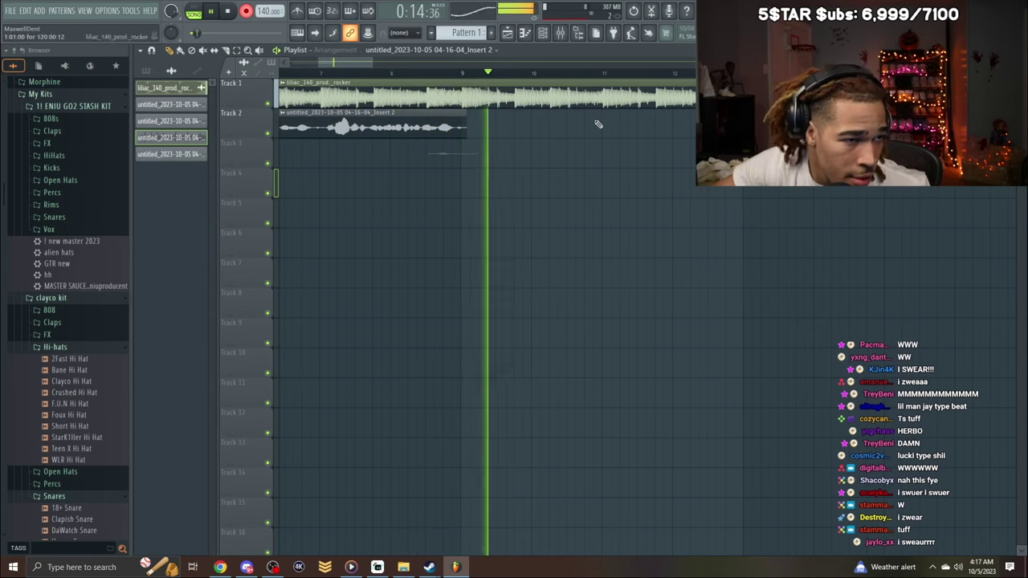
Discard the current Track 3 take and try recording the next vocal line again from early in bar 7.
{"action": "key", "text": "space"}
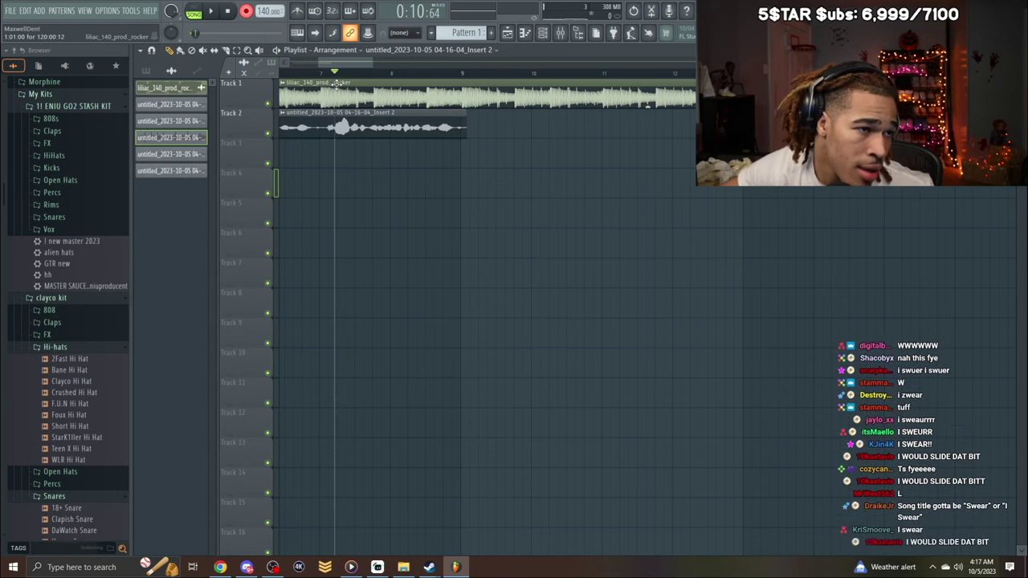
{"action": "left_click", "coordinate": [341, 73]}
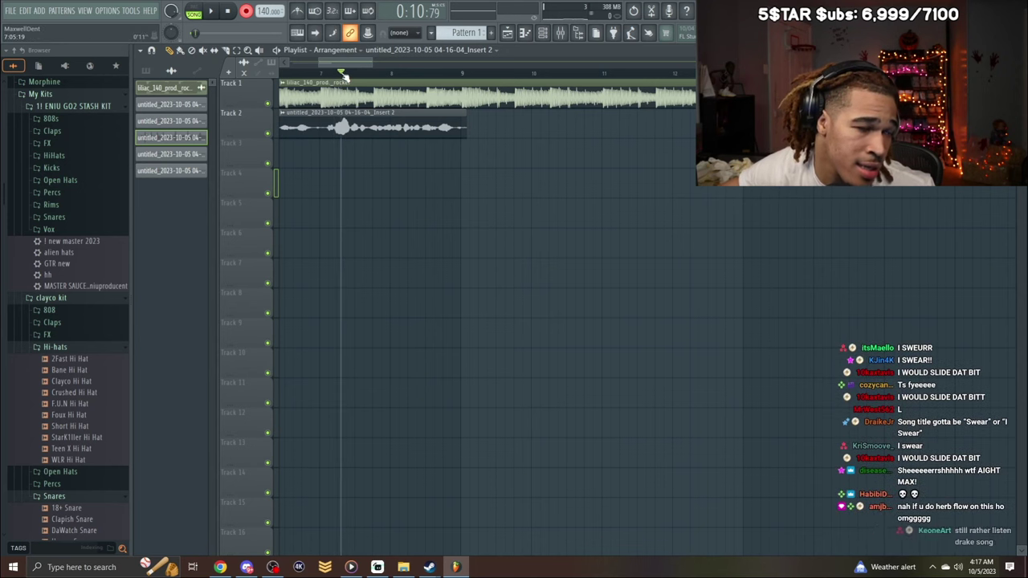
{"action": "key", "text": "space"}
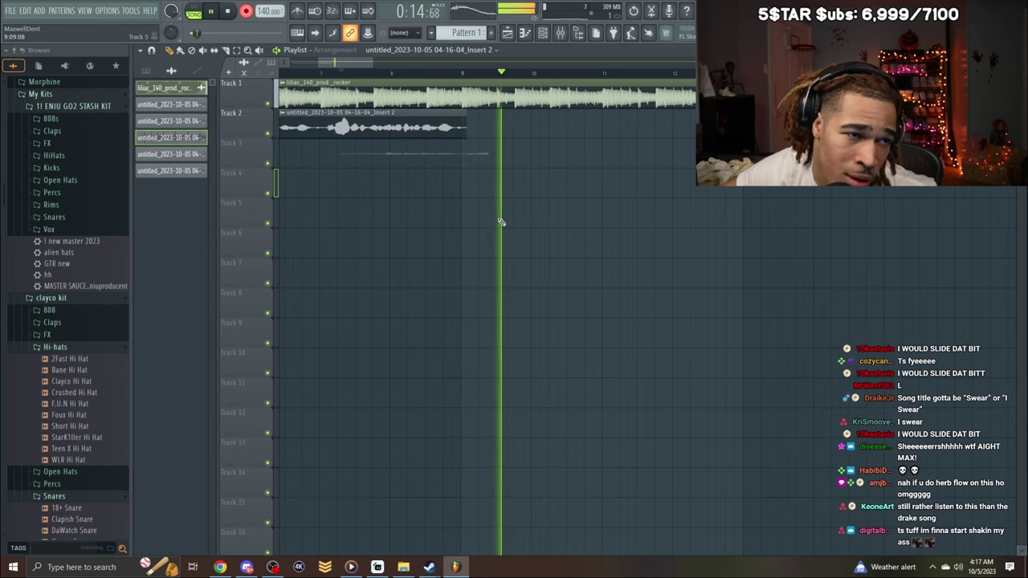
{"action": "key", "text": "space"}
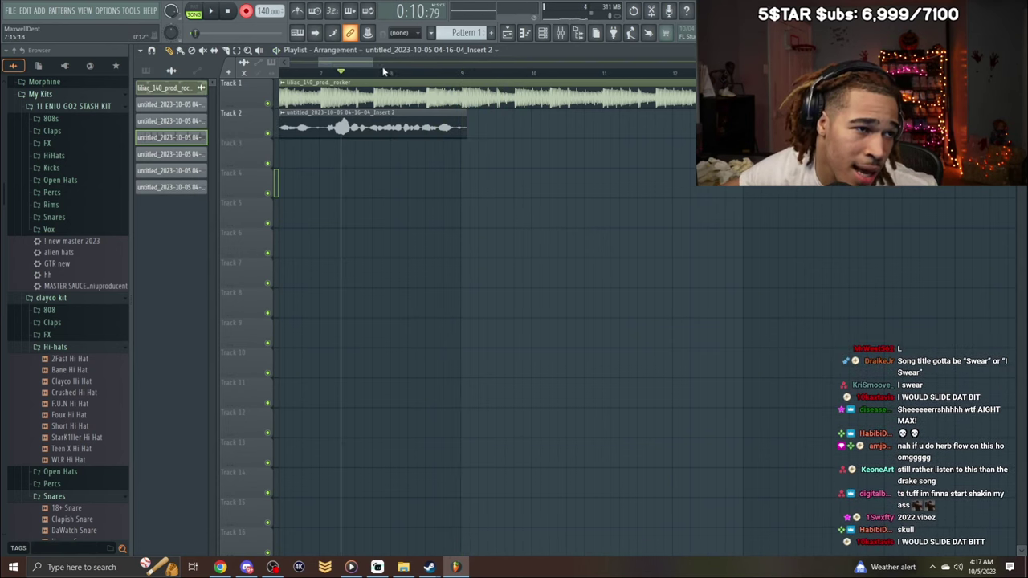
Try recording the next vocal line from later in bar 7, discarding the takes on Track 3.
{"action": "left_click", "coordinate": [378, 74]}
{"action": "key", "text": "space"}
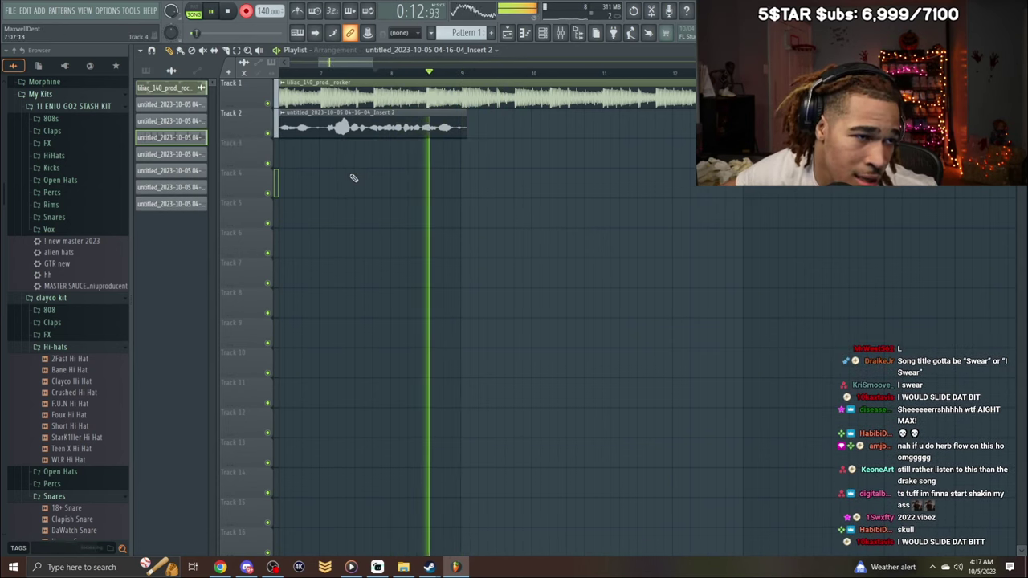
{"action": "key", "text": "space"}
{"action": "key", "text": "space"}
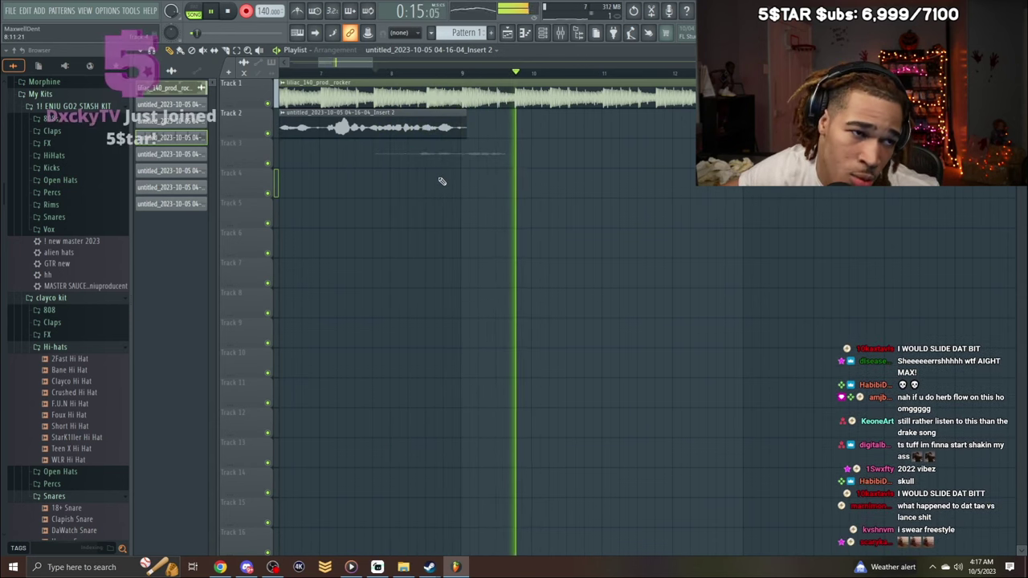
{"action": "key", "text": "space"}
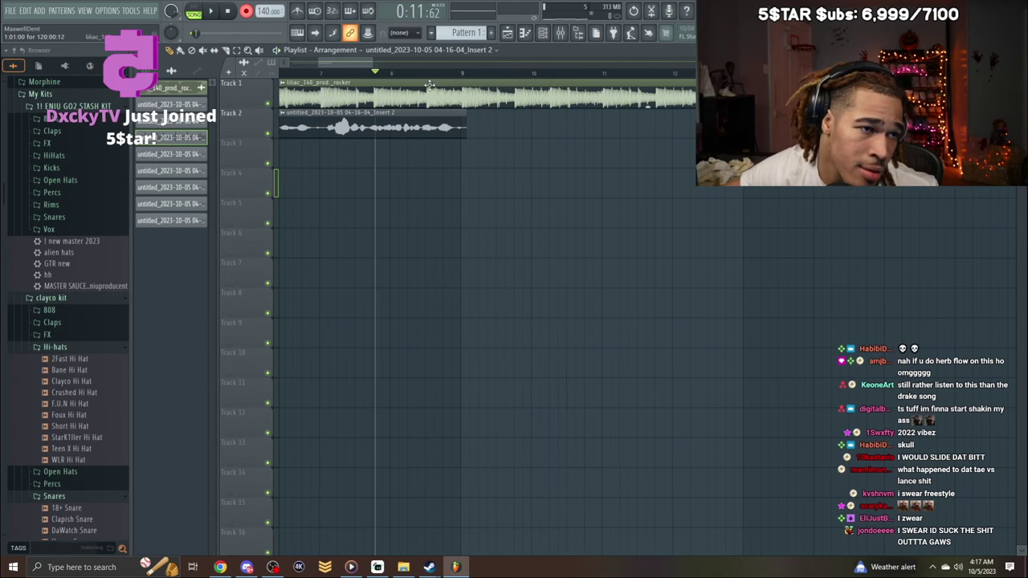
Try recording the next vocal line from early in bar 8, discarding the unwanted takes on Tracks 3 and 4.
{"action": "left_click", "coordinate": [412, 74]}
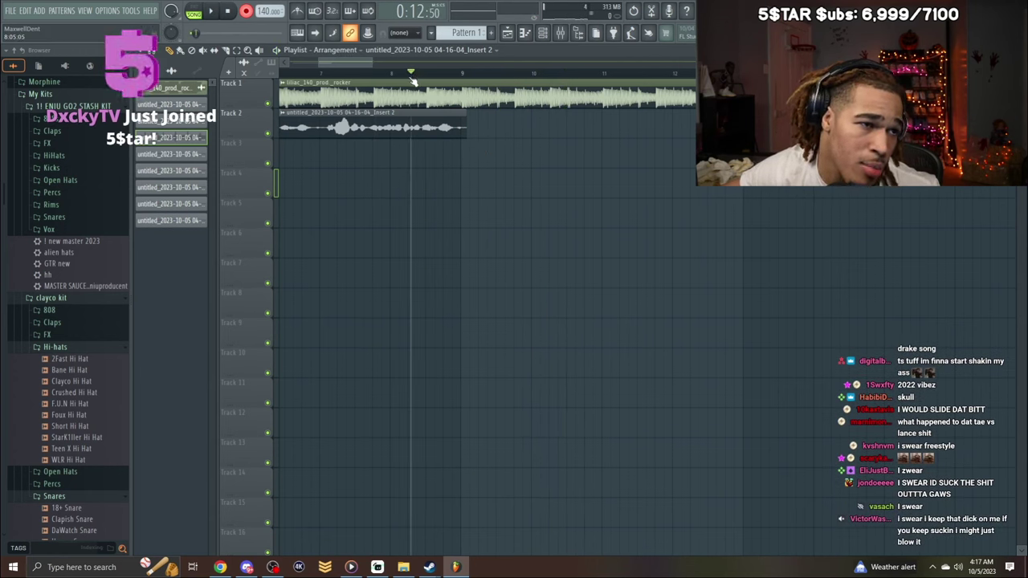
{"action": "key", "text": "space"}
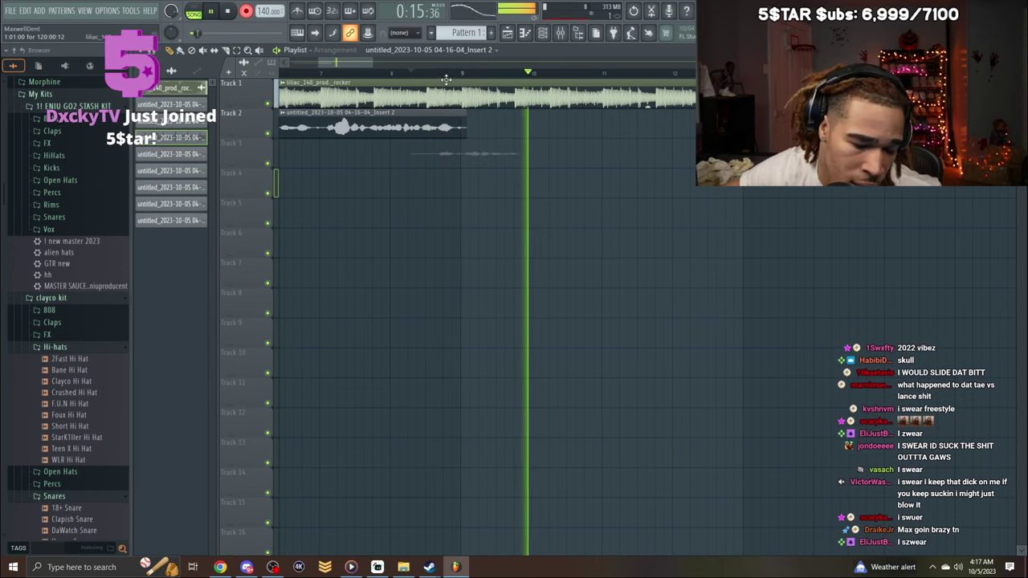
{"action": "key", "text": "space"}
{"action": "key", "text": "space"}
{"action": "right_click", "coordinate": [493, 155]}
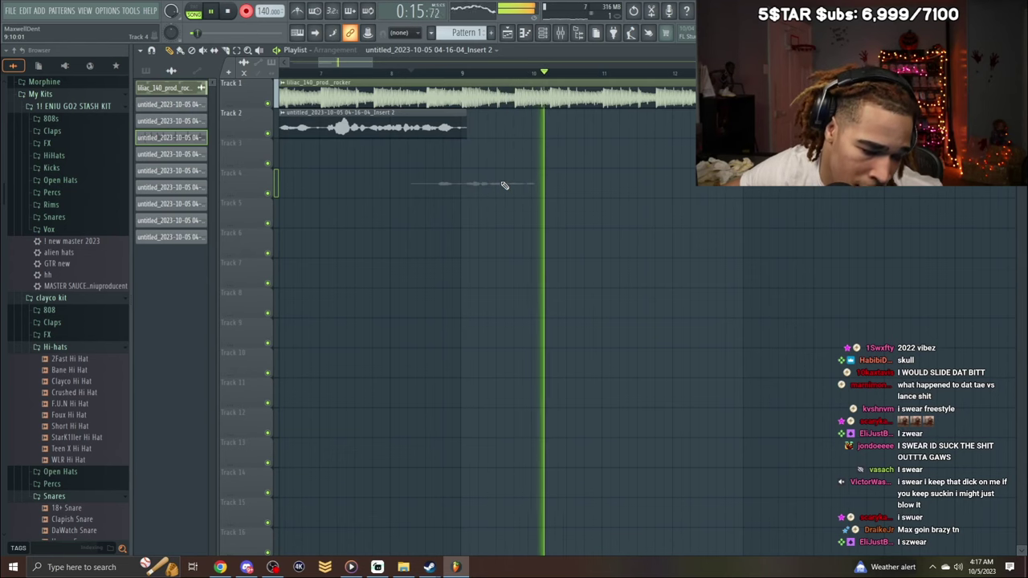
{"action": "key", "text": "space"}
{"action": "key", "text": "space"}
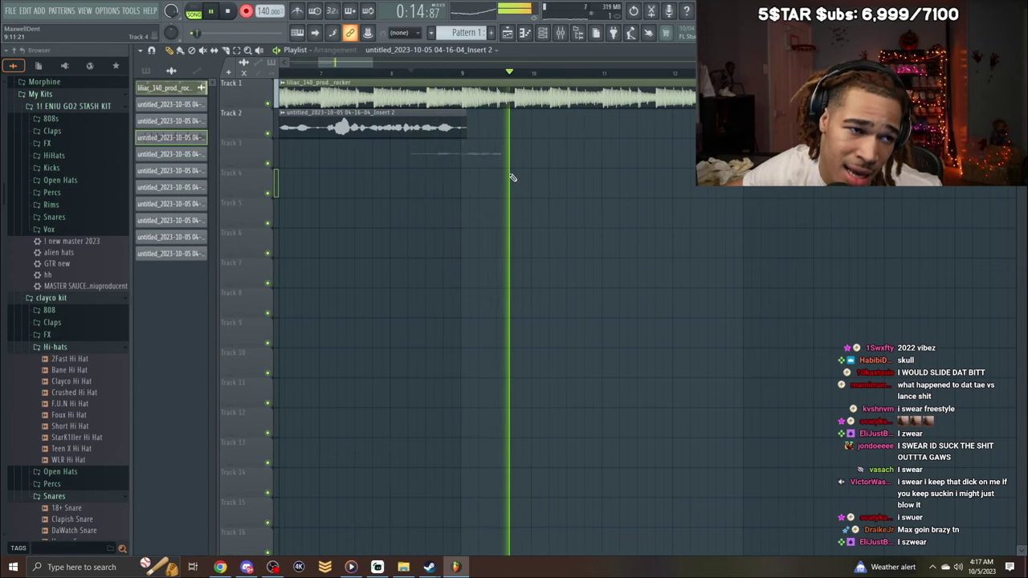
{"action": "key", "text": "space"}
{"action": "key", "text": "space"}
{"action": "right_click", "coordinate": [492, 151]}
{"action": "key", "text": "space"}
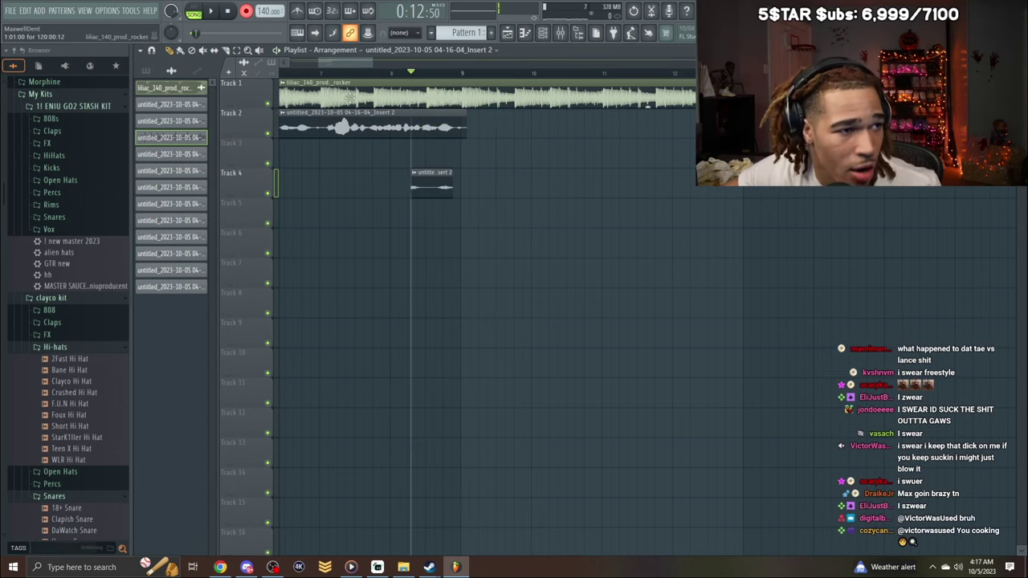
Discard the short Track 4 take and record the next vocal line again from about the start of bar 7.
{"action": "key", "text": "space"}
{"action": "right_click", "coordinate": [434, 187]}
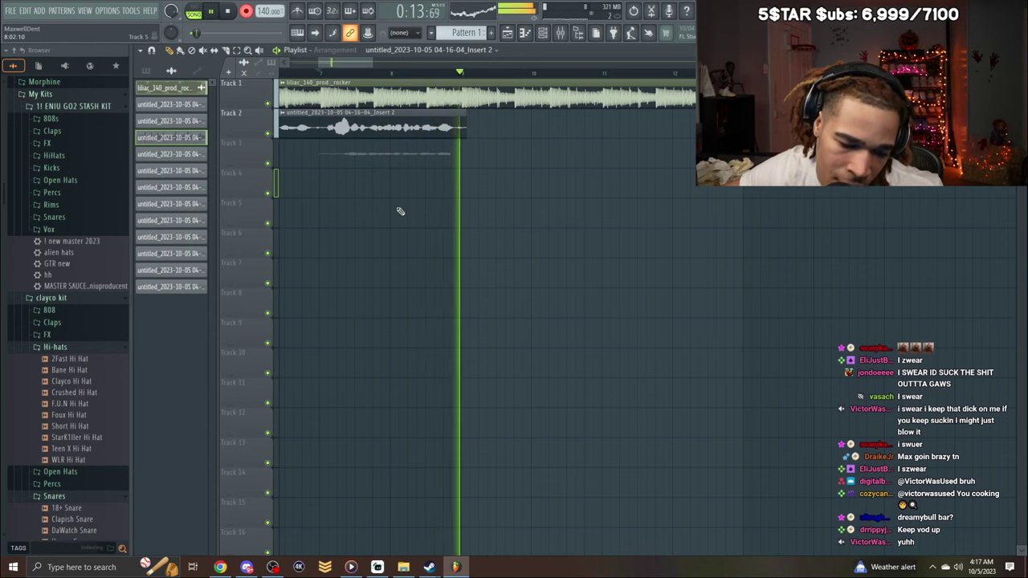
{"action": "key", "text": "space"}
{"action": "right_click", "coordinate": [432, 167]}
{"action": "key", "text": "space"}
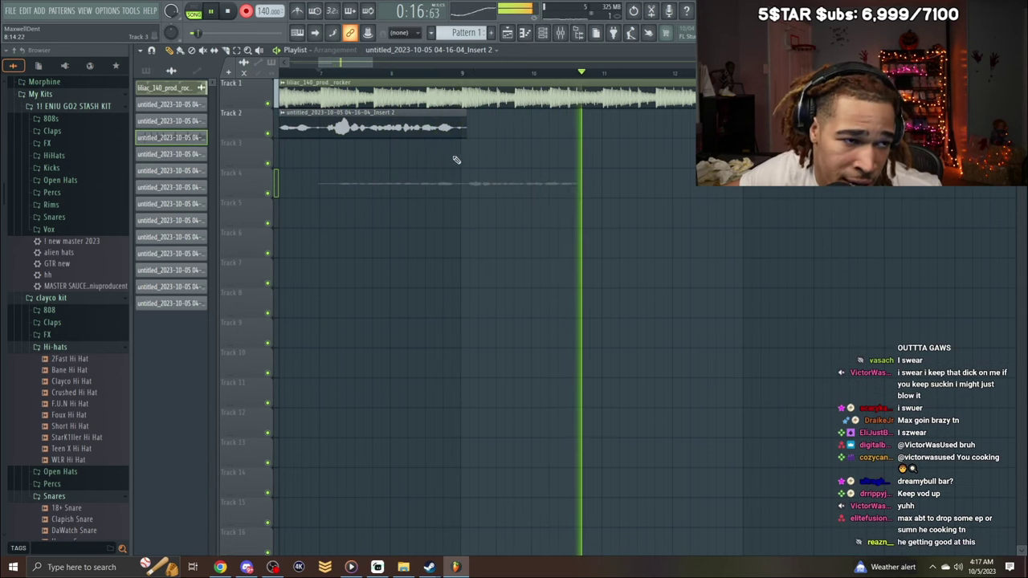
{"action": "key", "text": "space"}
Normalize the new Track 4 vocal clip and trim its start to about bar 9 during playback.
{"action": "double_click", "coordinate": [491, 191]}
{"action": "left_click", "coordinate": [401, 294]}
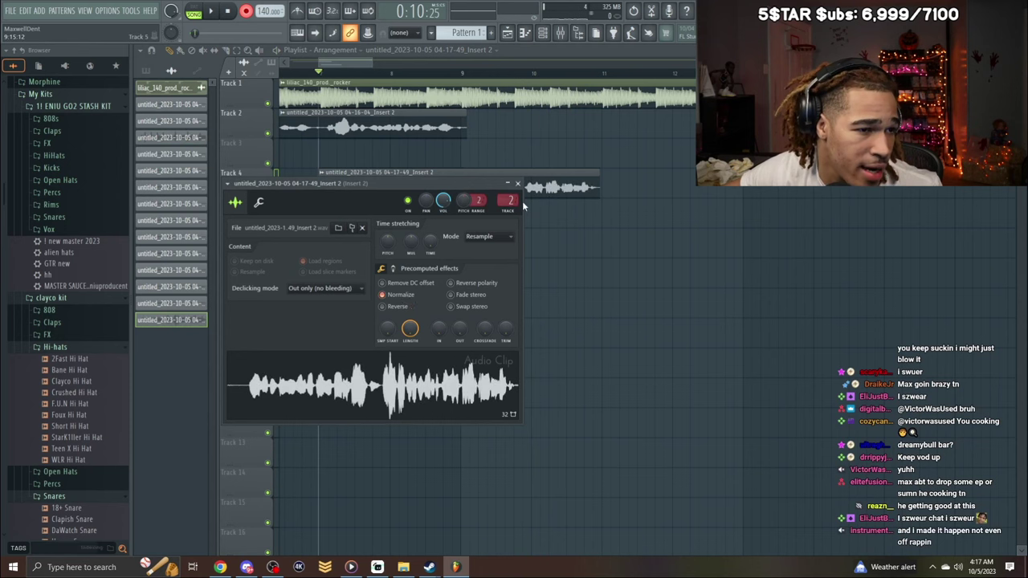
{"action": "left_click", "coordinate": [518, 186]}
{"action": "key", "text": "space"}
{"action": "left_click_drag", "start_coordinate": [321, 199], "coordinate": [455, 201]}
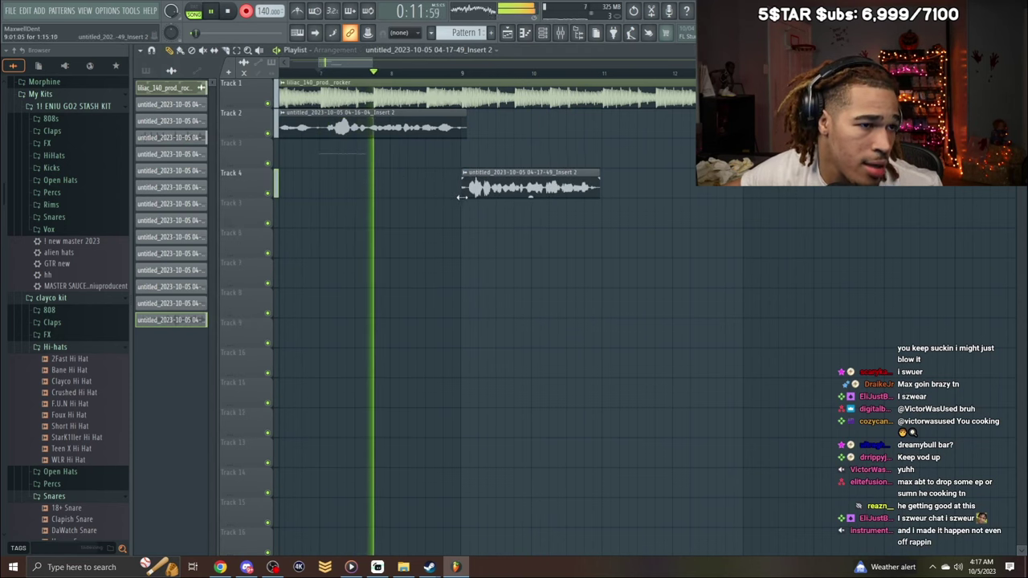
Play back the trimmed Track 4 clip and try recording the following vocal line from late in bar 9.
{"action": "left_click_drag", "start_coordinate": [356, 63], "coordinate": [360, 65]}
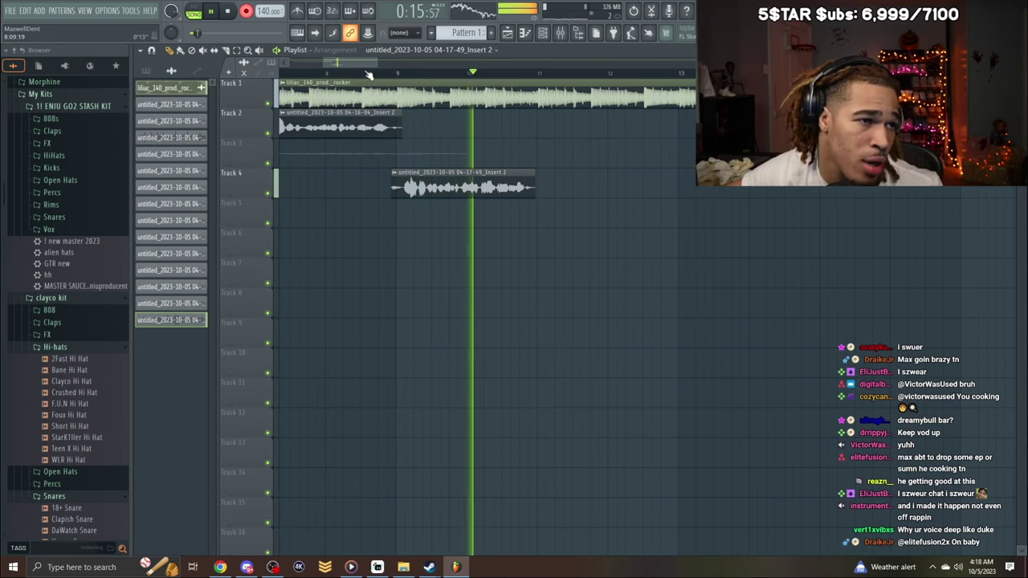
{"action": "scroll", "coordinate": [365, 65], "scroll_direction": "right", "scroll_amount": 4}
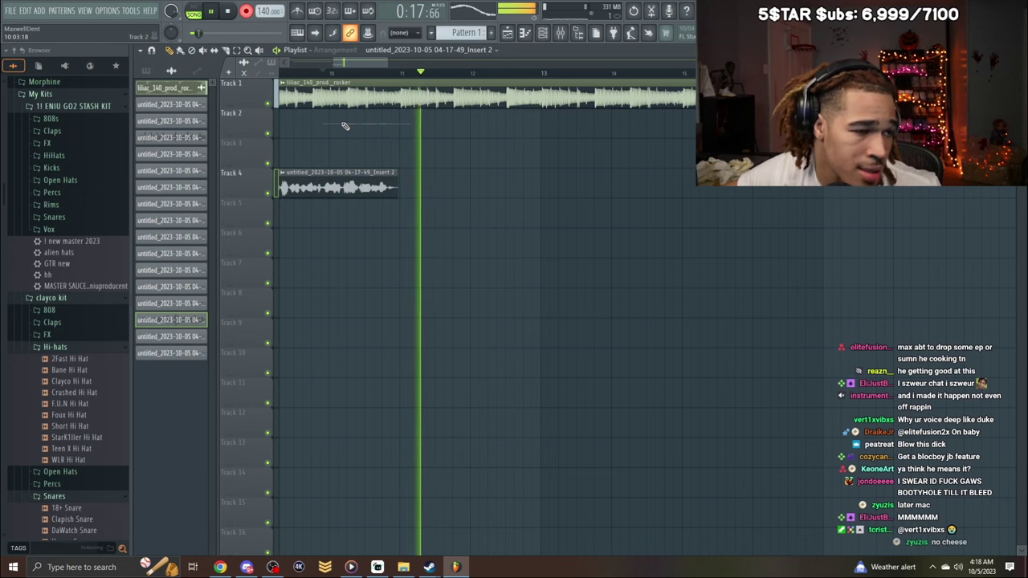
{"action": "key", "text": "space"}
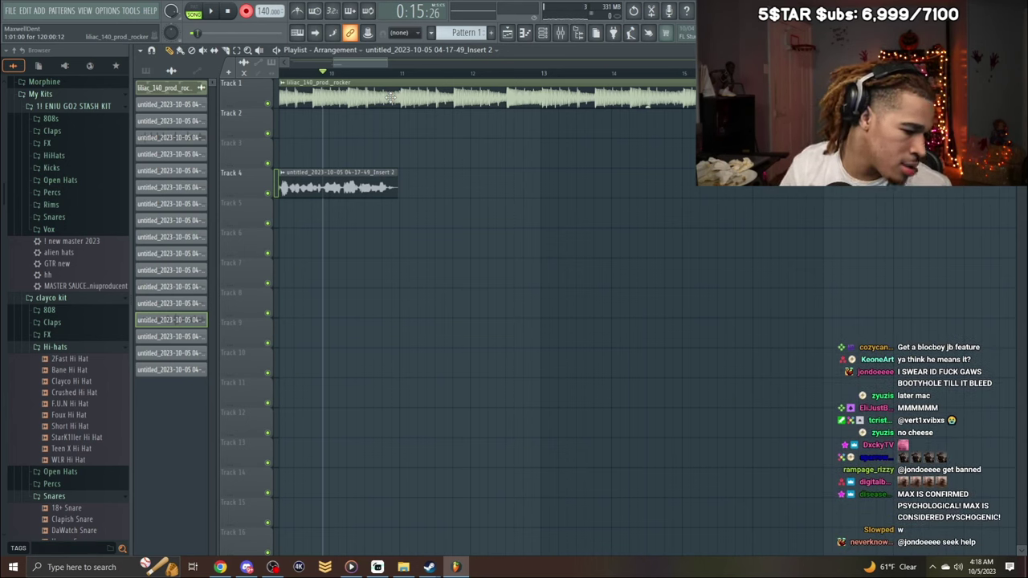
{"action": "key", "text": "space"}
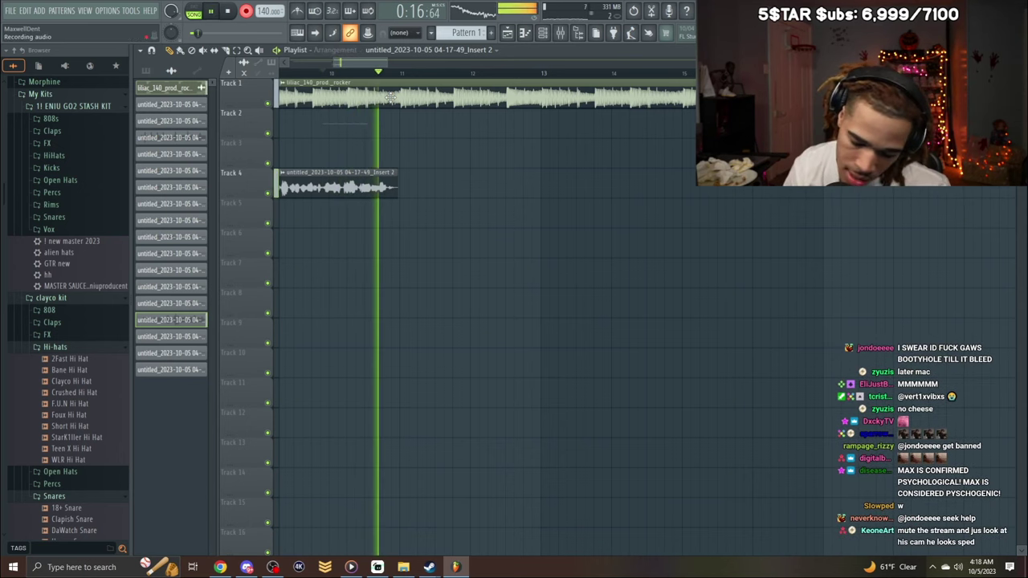
{"action": "key", "text": "space"}
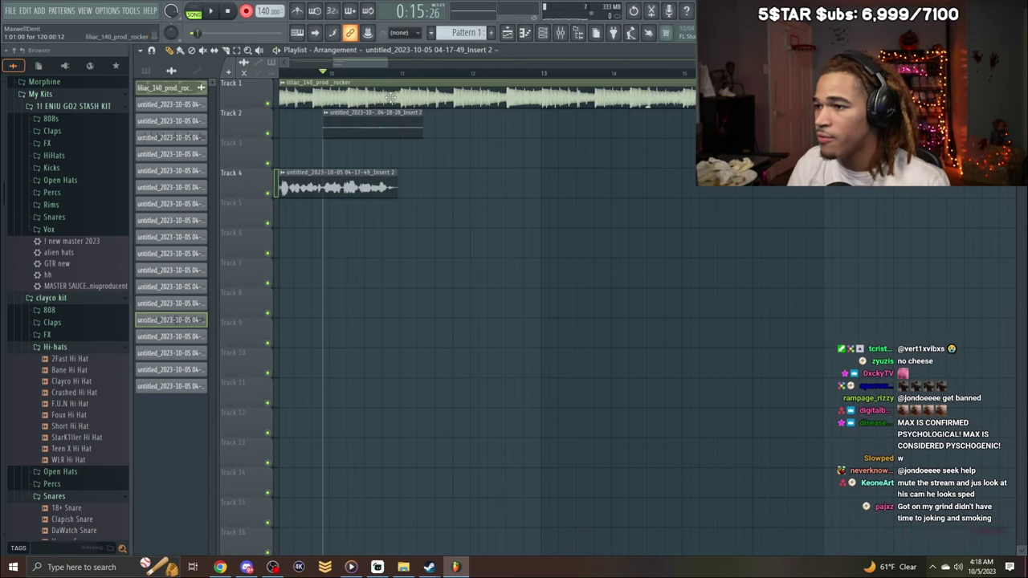
{"action": "key", "text": "space"}
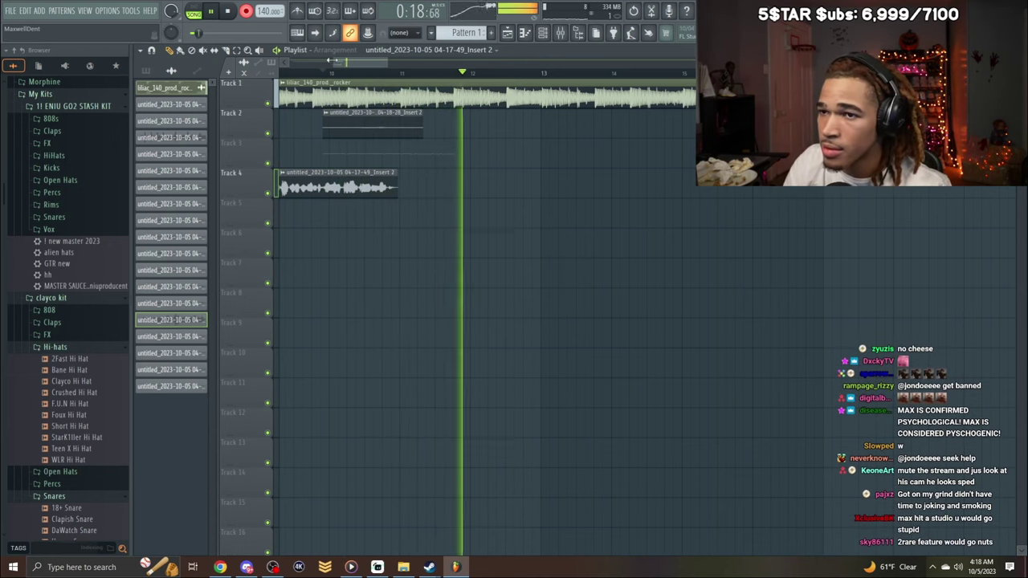
Delete the unwanted takes on Tracks 2 and 3 and play back the song from the start with recording off.
{"action": "left_click_drag", "start_coordinate": [336, 63], "coordinate": [286, 64]}
{"action": "key", "text": "space"}
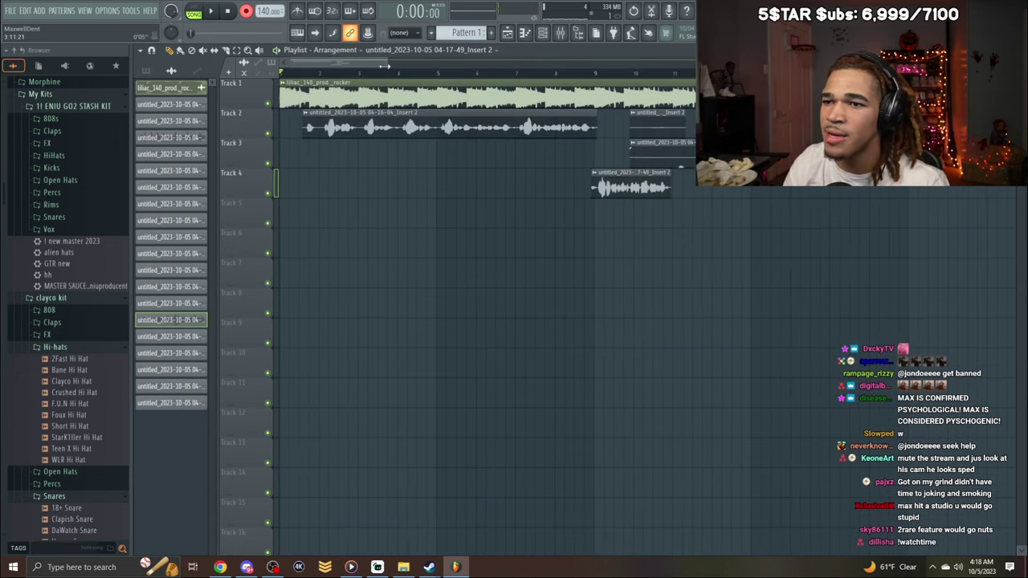
{"action": "left_click_drag", "start_coordinate": [385, 67], "coordinate": [462, 91]}
{"action": "key", "text": "space"}
{"action": "right_click", "coordinate": [531, 132]}
{"action": "right_click", "coordinate": [546, 155]}
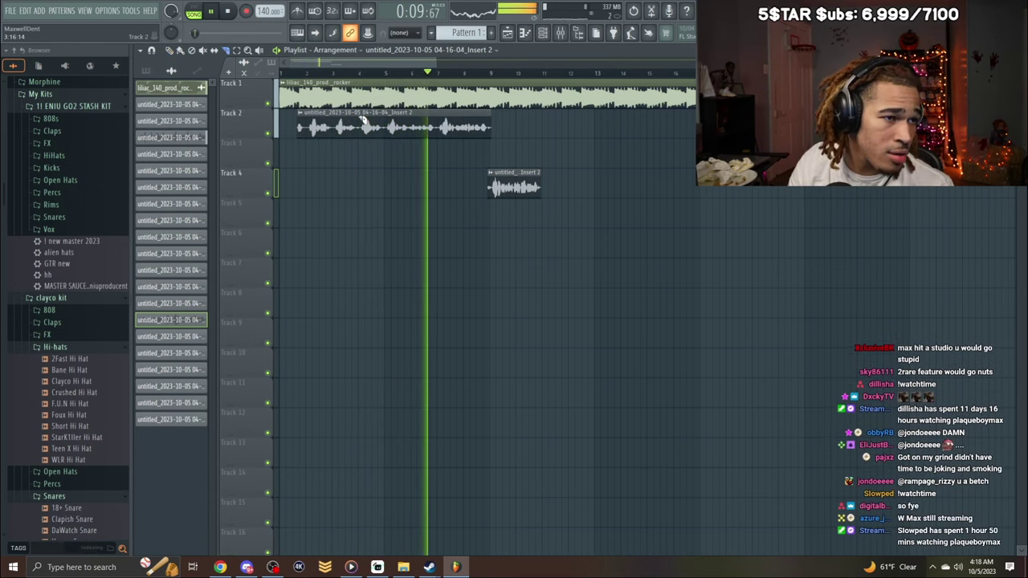
{"action": "left_click", "coordinate": [414, 52]}
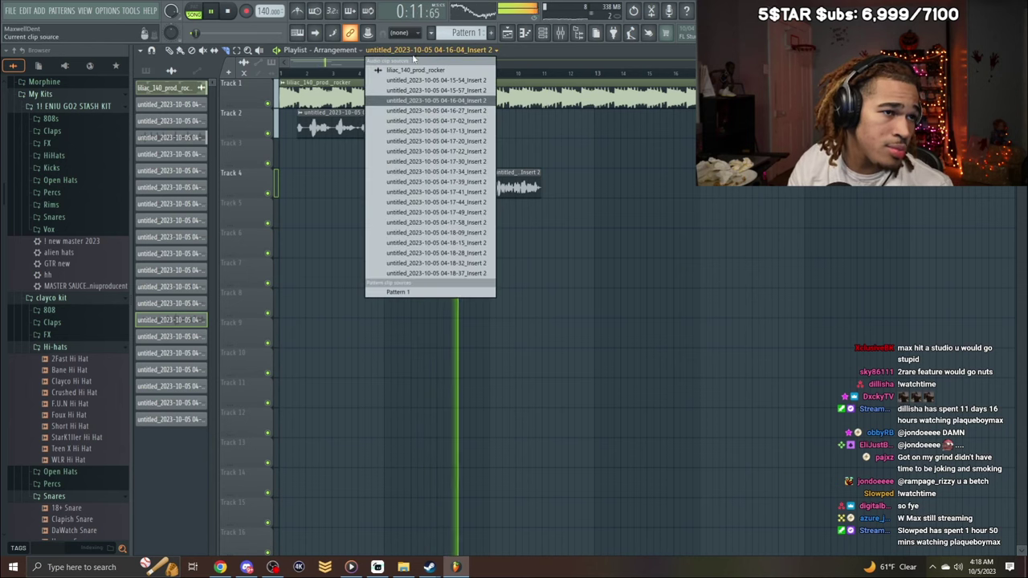
{"action": "left_click", "coordinate": [347, 58]}
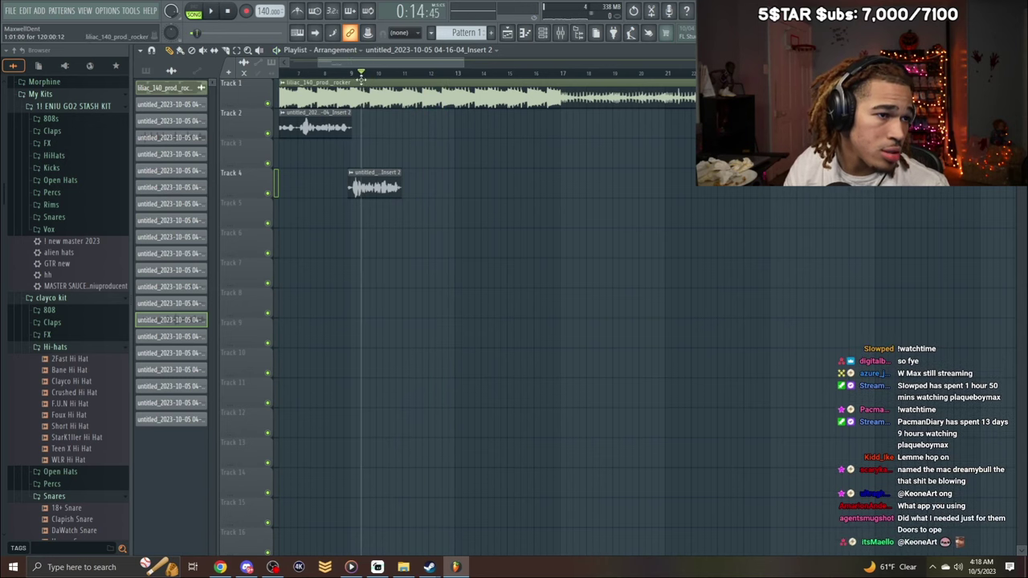
Re-enable recording and record the next vocal line on Track 2 with the playhead starting late in bar 9.
{"action": "key", "text": "space"}
{"action": "left_click_drag", "start_coordinate": [464, 64], "coordinate": [298, 78]}
{"action": "key", "text": "space"}
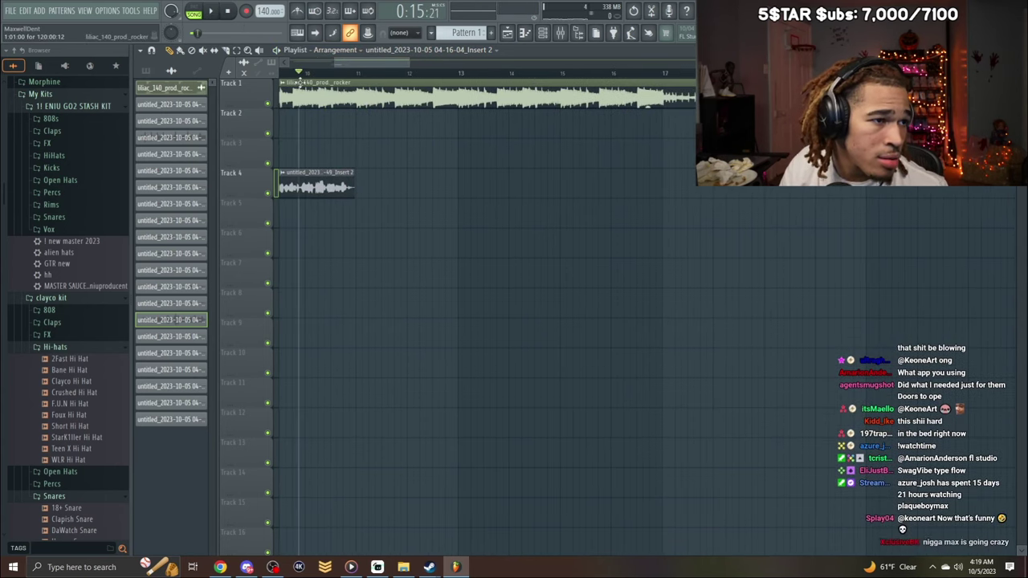
{"action": "key", "text": "space"}
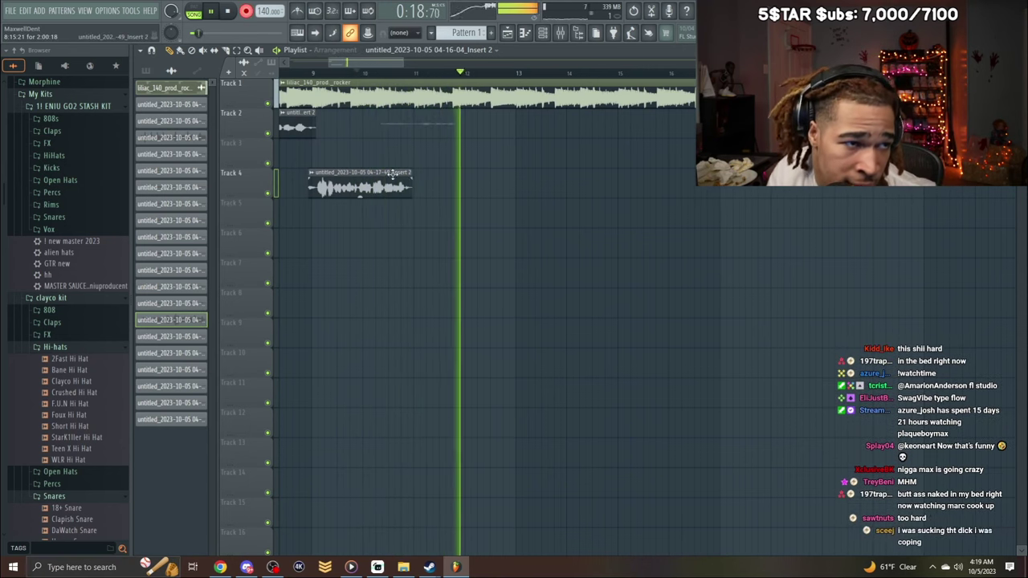
{"action": "key", "text": "space"}
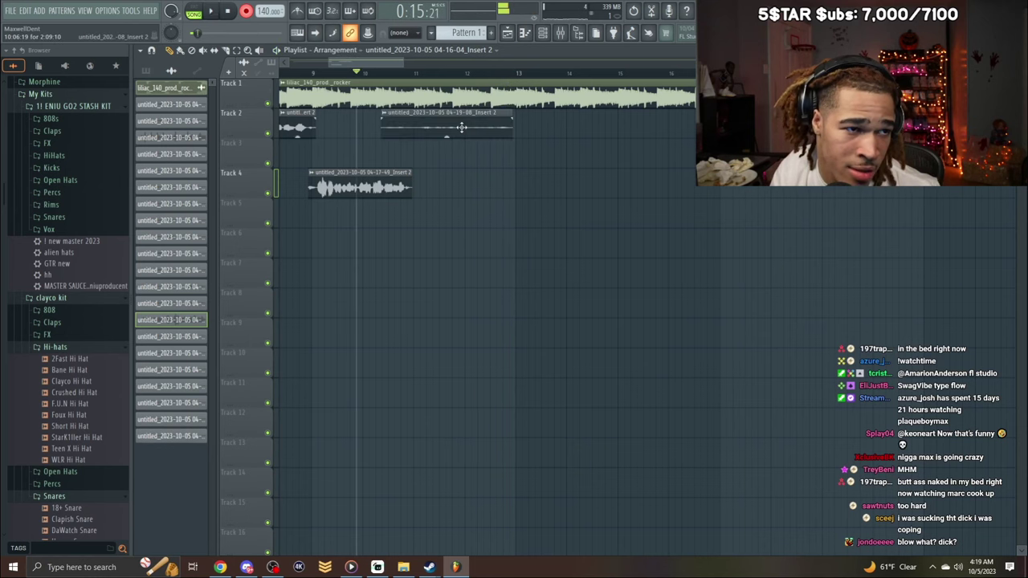
Normalize the new Track 2 take and trim its start to just before bar 11.
{"action": "double_click", "coordinate": [461, 128]}
{"action": "left_click", "coordinate": [387, 281]}
{"action": "key", "text": "space"}
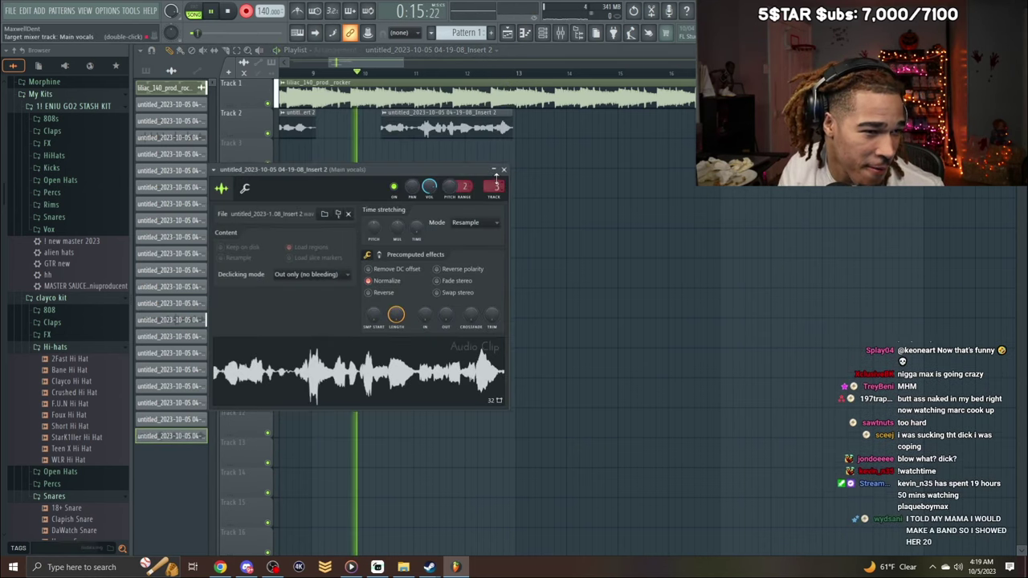
{"action": "left_click", "coordinate": [504, 169]}
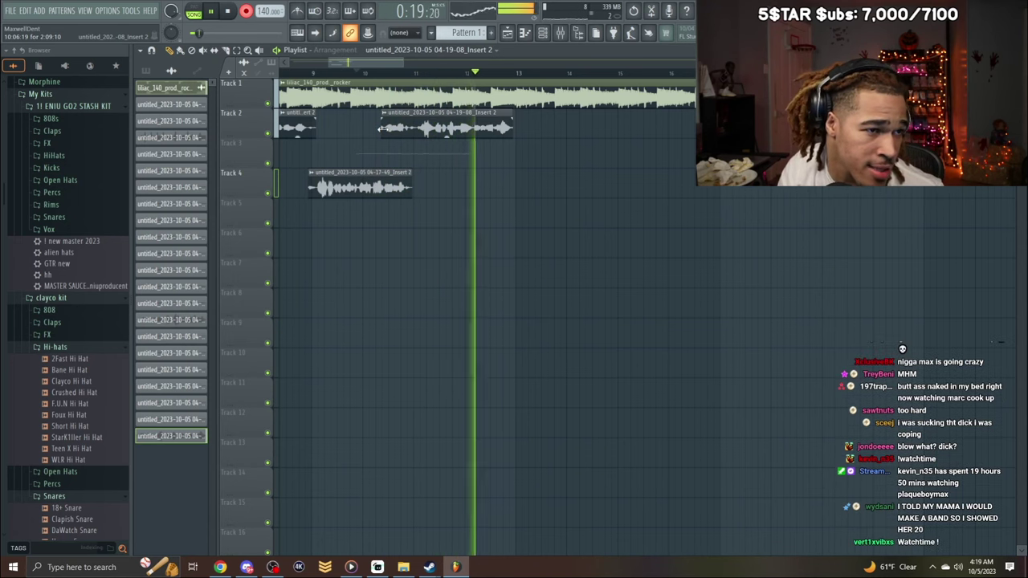
{"action": "left_click_drag", "start_coordinate": [381, 129], "coordinate": [410, 128]}
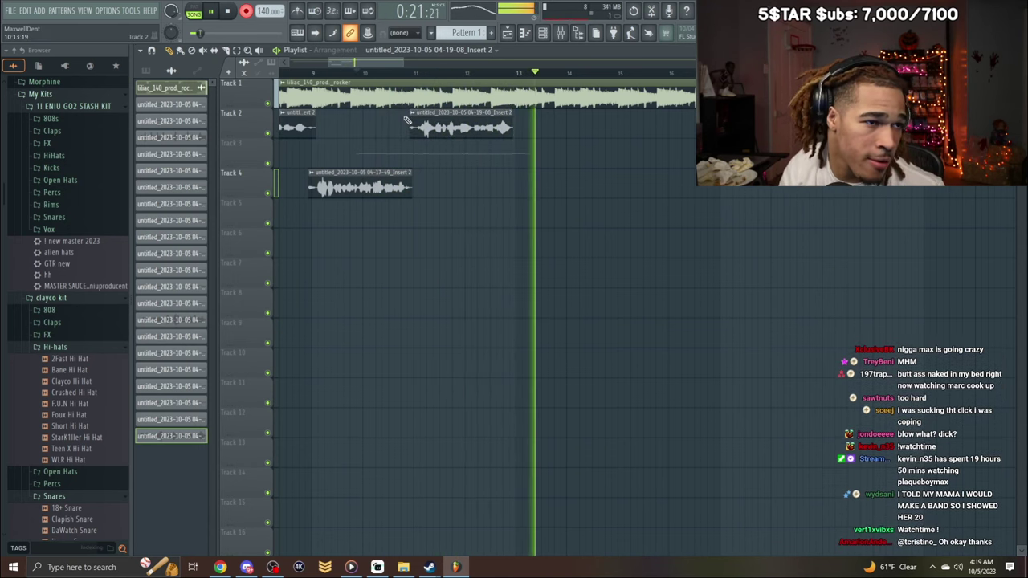
Delete the takes after bar 9 on Tracks 2 and 3 and record the vocal line again from late in bar 9.
{"action": "left_click", "coordinate": [406, 74]}
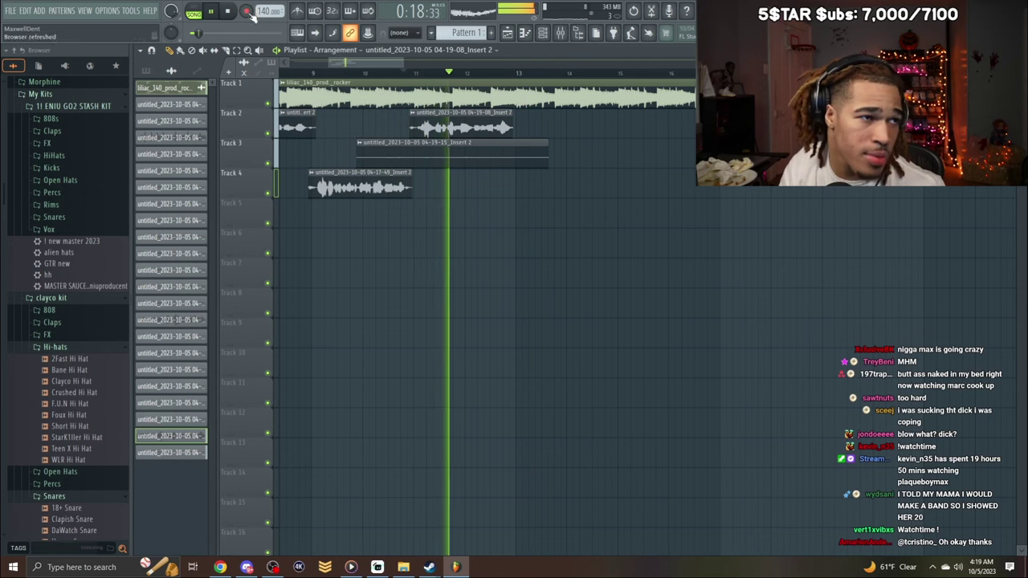
{"action": "key", "text": "space"}
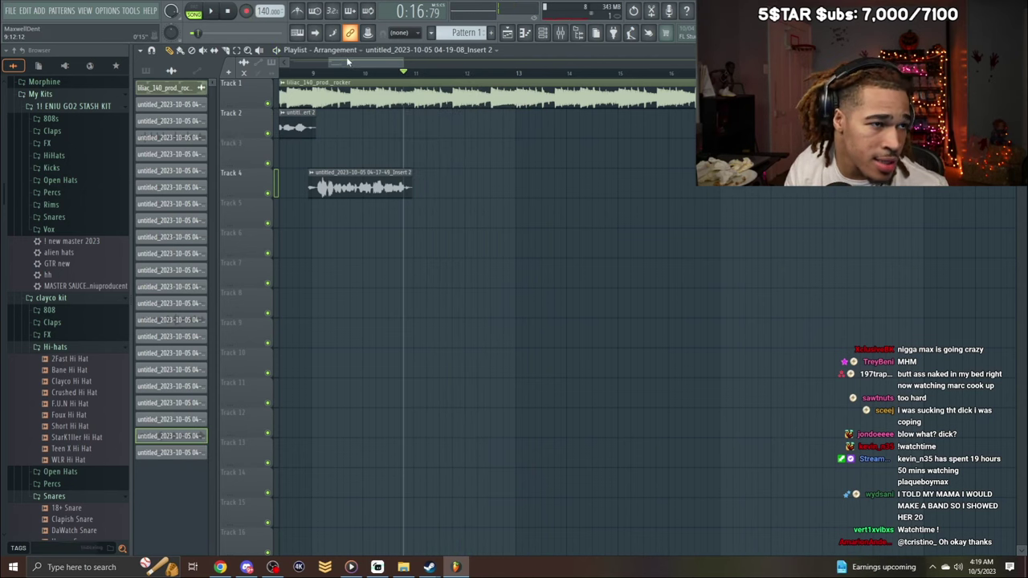
{"action": "left_click", "coordinate": [359, 72]}
{"action": "key", "text": "space"}
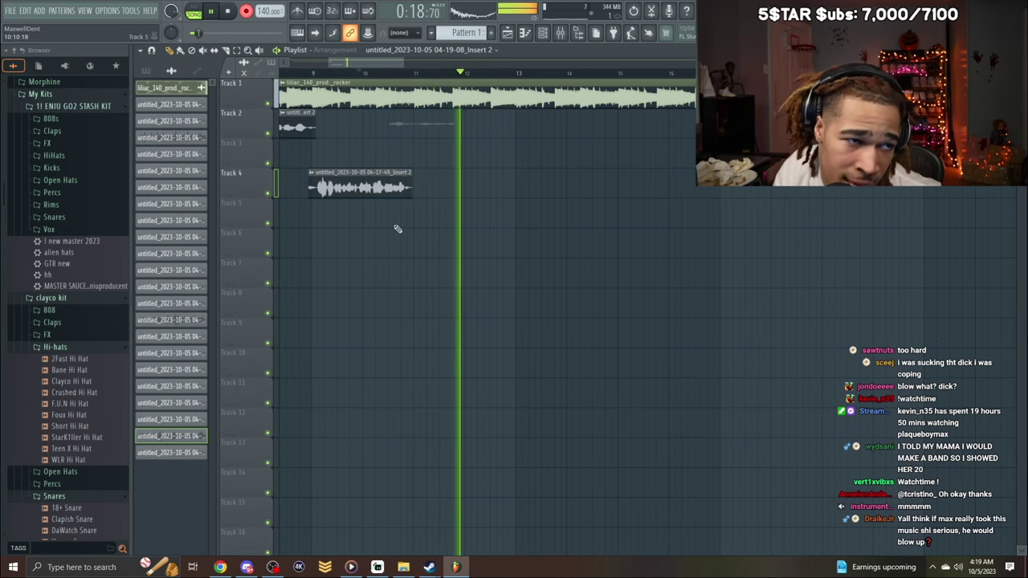
{"action": "key", "text": "space"}
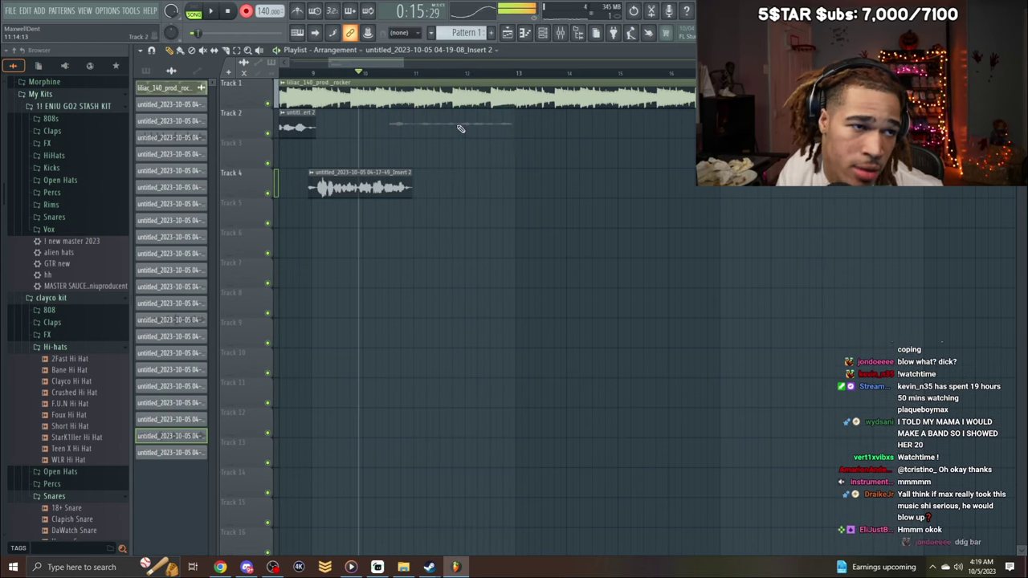
Normalize the re-recorded Track 2 clip and trim its silent lead-in to start just before bar 11.
{"action": "double_click", "coordinate": [458, 128]}
{"action": "left_click", "coordinate": [421, 310]}
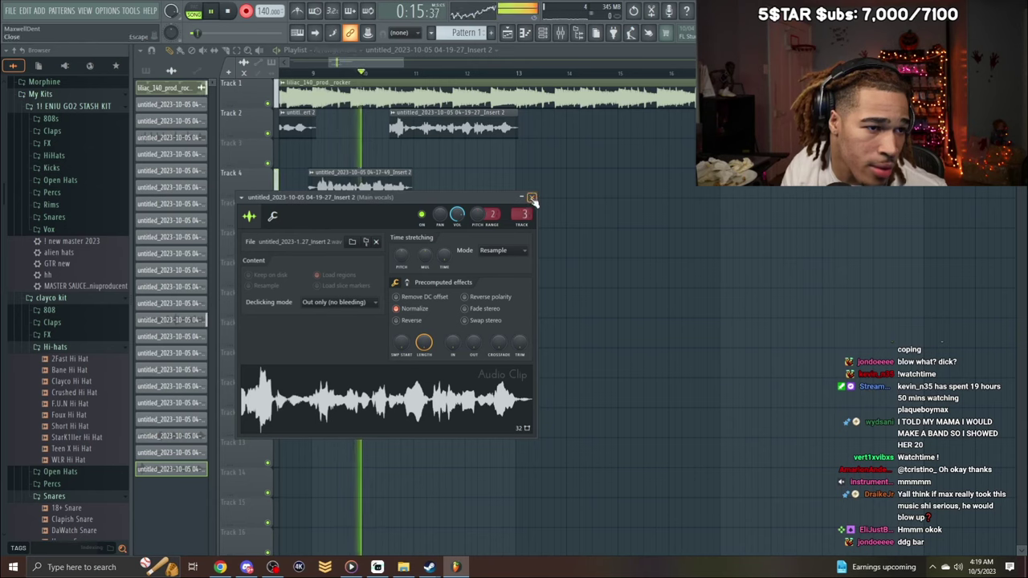
{"action": "left_click", "coordinate": [531, 198]}
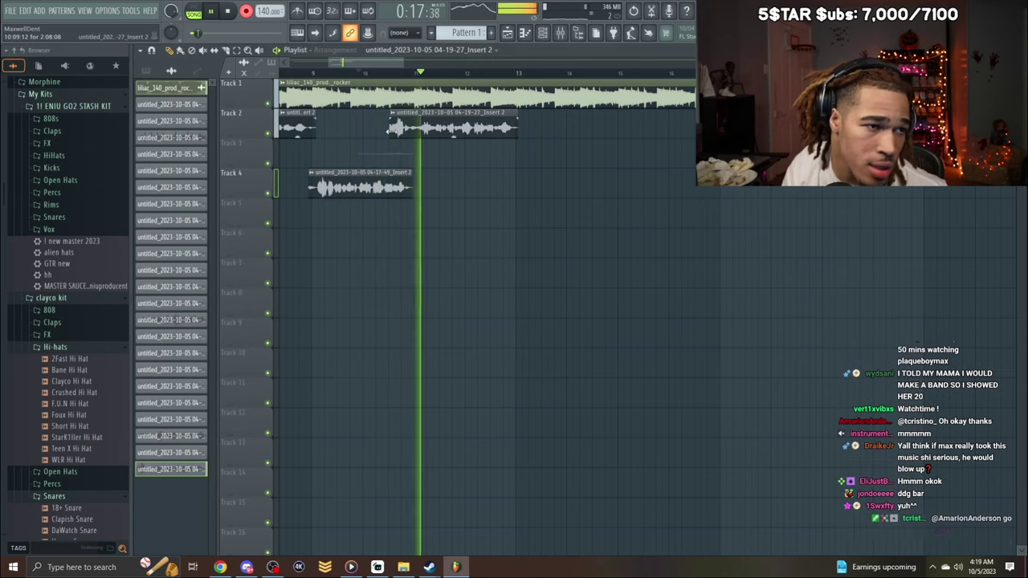
{"action": "left_click_drag", "start_coordinate": [388, 130], "coordinate": [409, 128]}
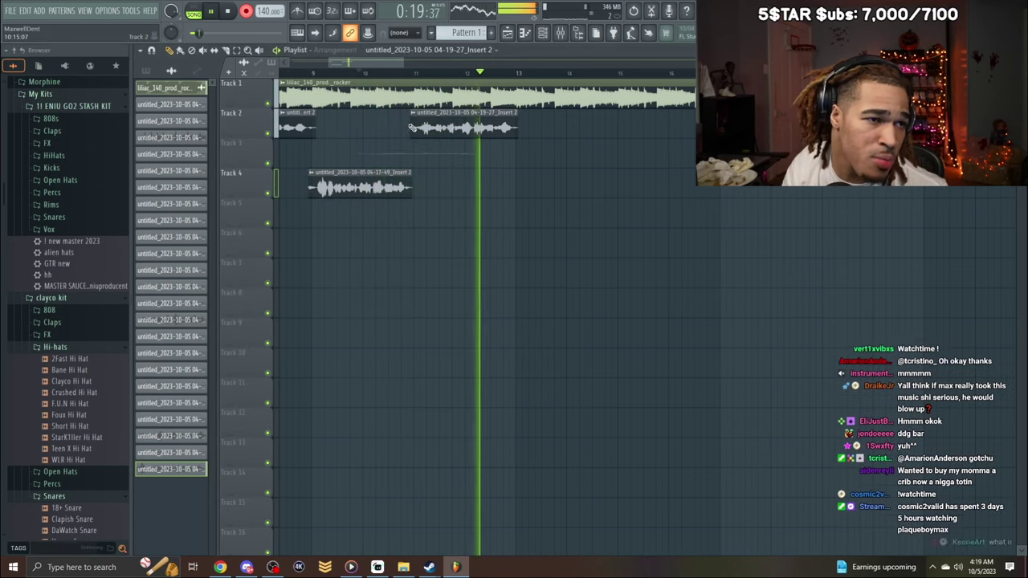
Play the trimmed Track 2 clip to its end, discard the stray Track 3 recording and place the playhead at bar 12.
{"action": "left_click_drag", "start_coordinate": [392, 62], "coordinate": [400, 62]}
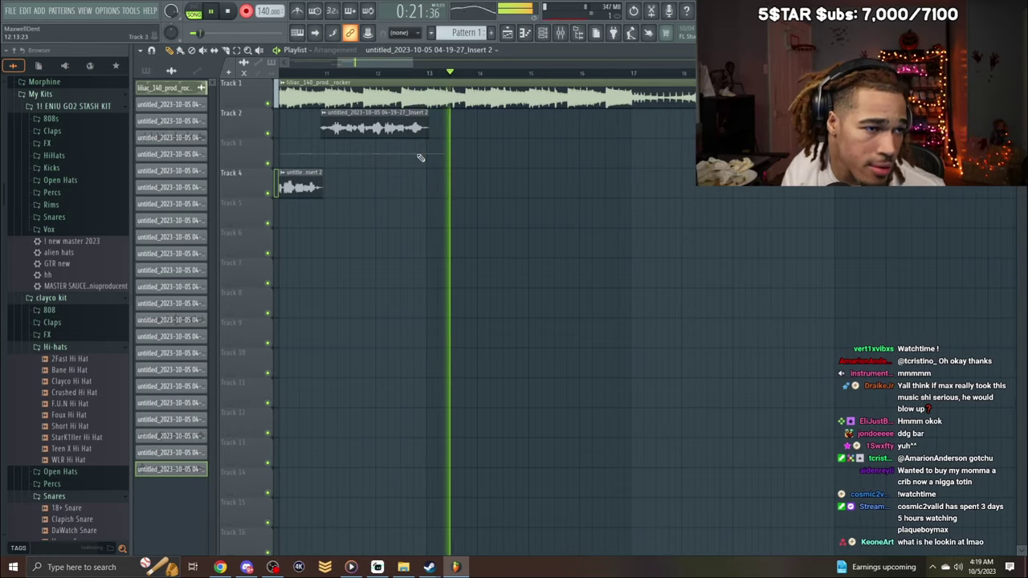
{"action": "key", "text": "space"}
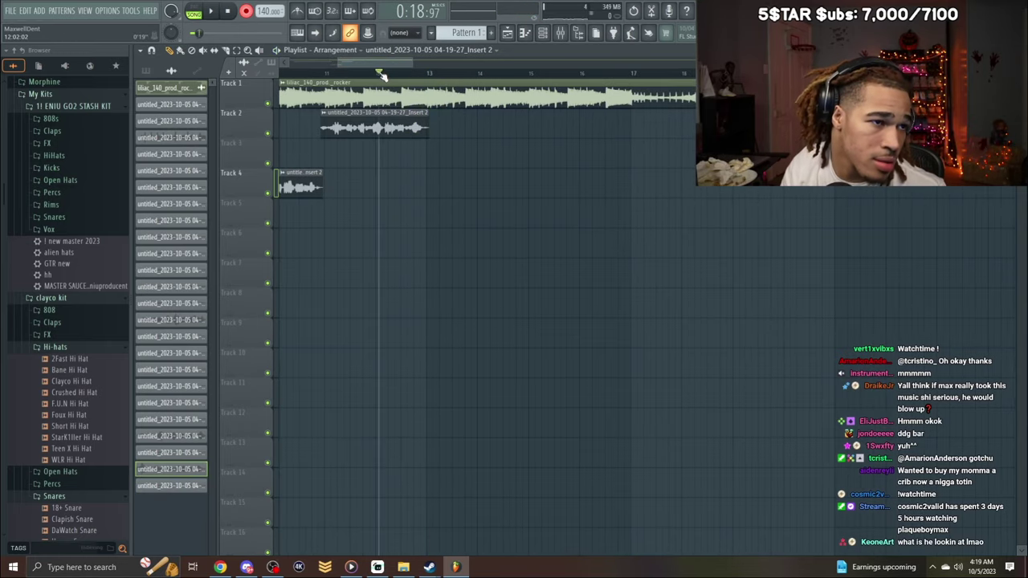
{"action": "scroll", "coordinate": [384, 65], "scroll_direction": "right", "scroll_amount": 1}
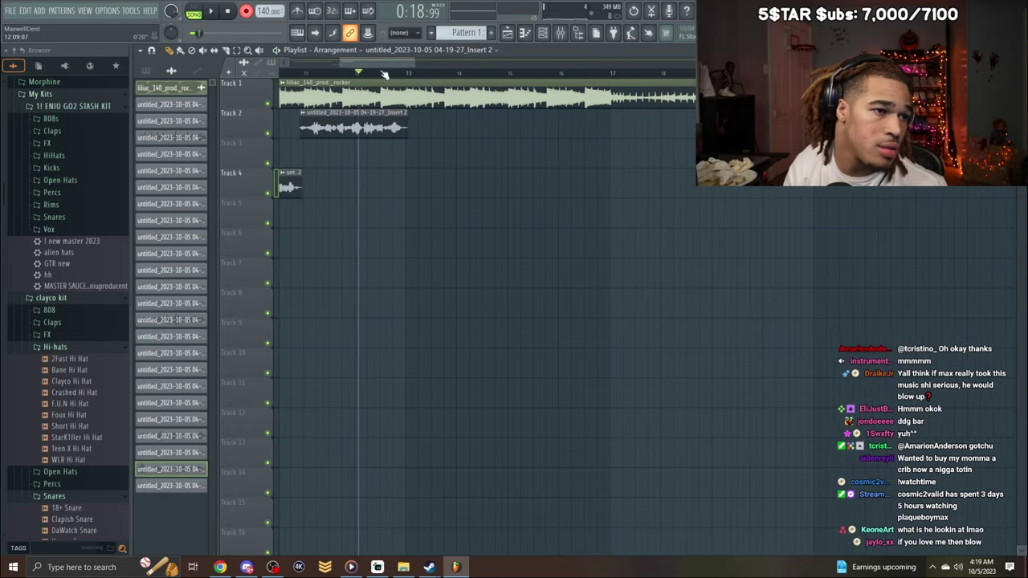
Record the next vocal line from early in bar 12, discarding the weak attempts and keeping the take on Track 4.
{"action": "key", "text": "space"}
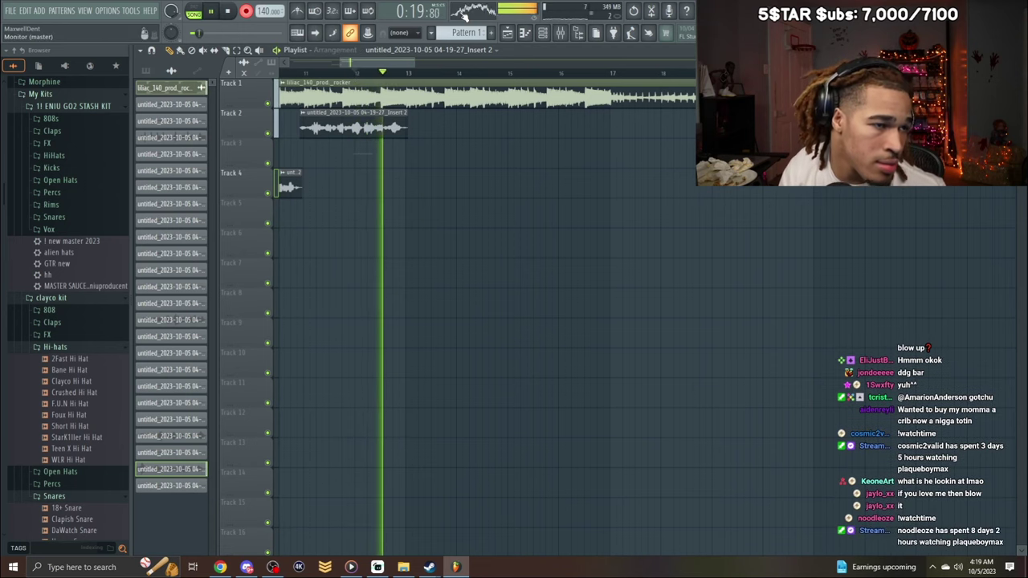
{"action": "key", "text": "space"}
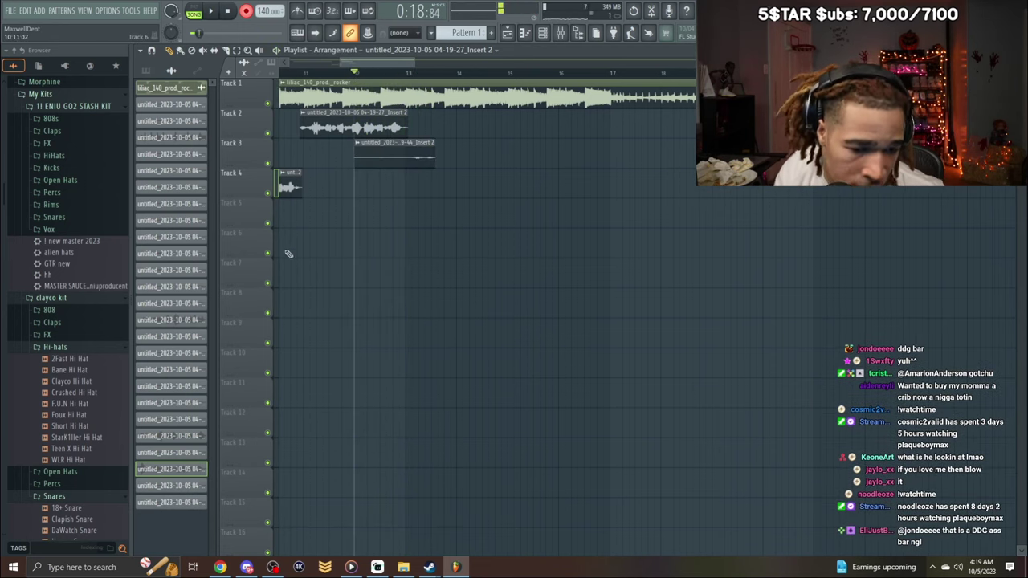
{"action": "key", "text": "space"}
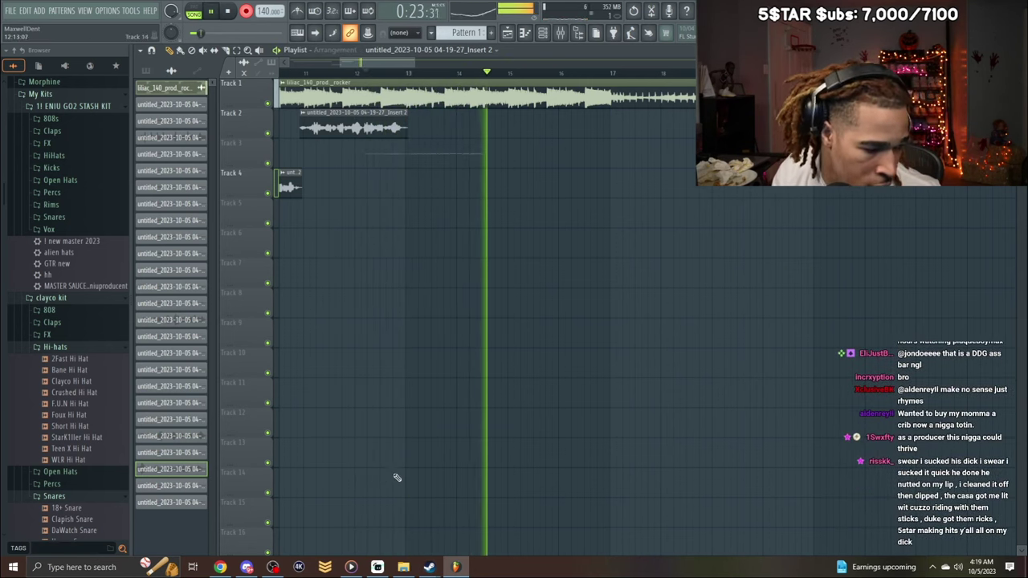
{"action": "key", "text": "space"}
{"action": "key", "text": "space"}
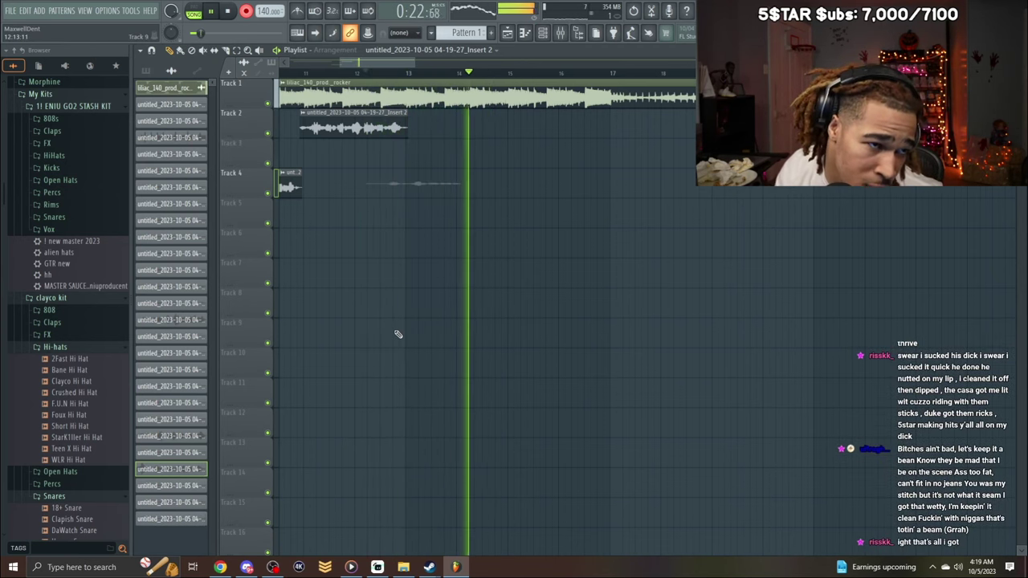
{"action": "key", "text": "space"}
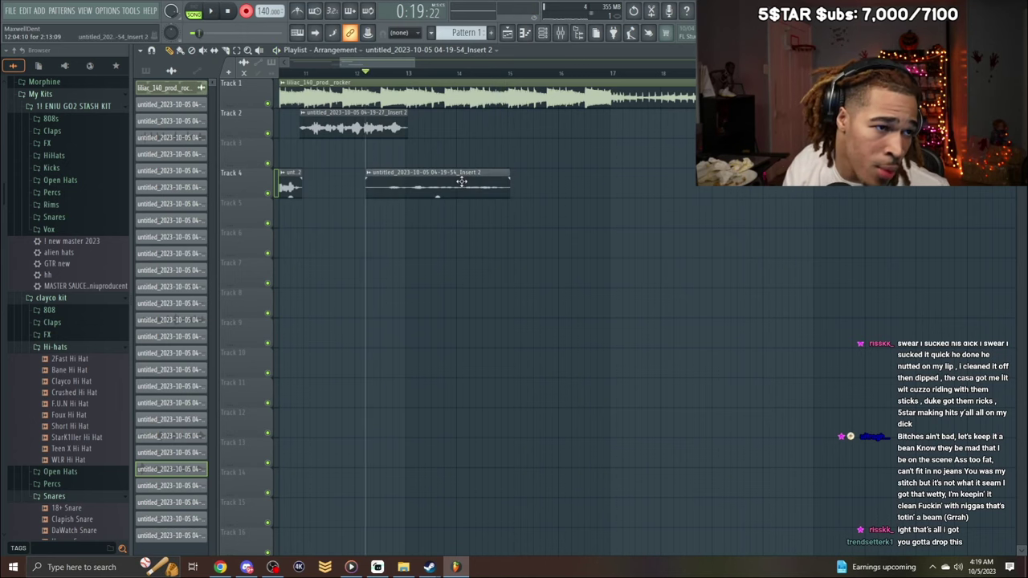
Normalize the new Track 4 take and trim its silent lead-in to start at bar 13.
{"action": "double_click", "coordinate": [462, 182]}
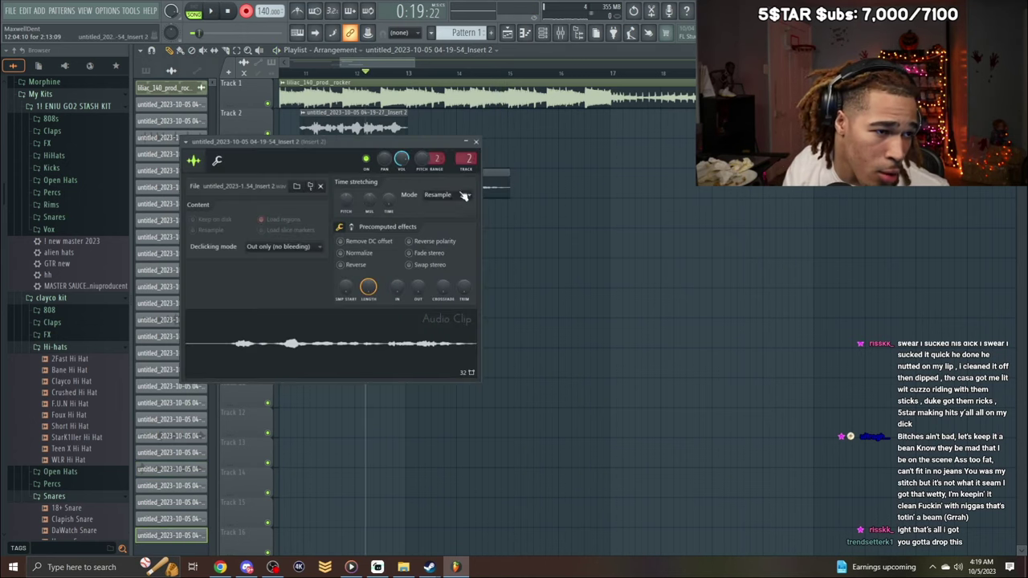
{"action": "left_click", "coordinate": [477, 141]}
{"action": "key", "text": "space"}
{"action": "left_click_drag", "start_coordinate": [367, 193], "coordinate": [409, 206]}
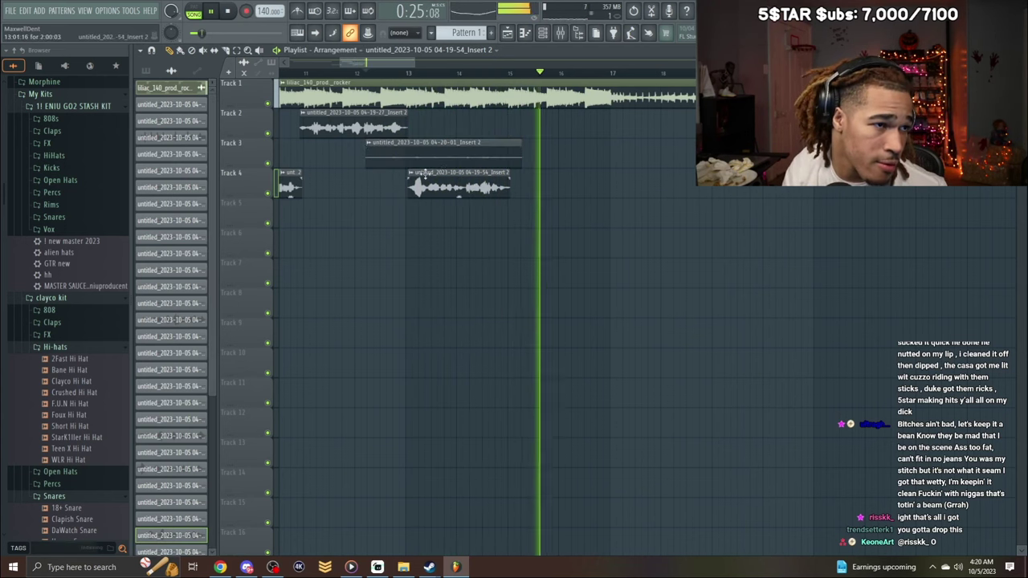
{"action": "scroll", "coordinate": [392, 61], "scroll_direction": "down", "scroll_amount": 2}
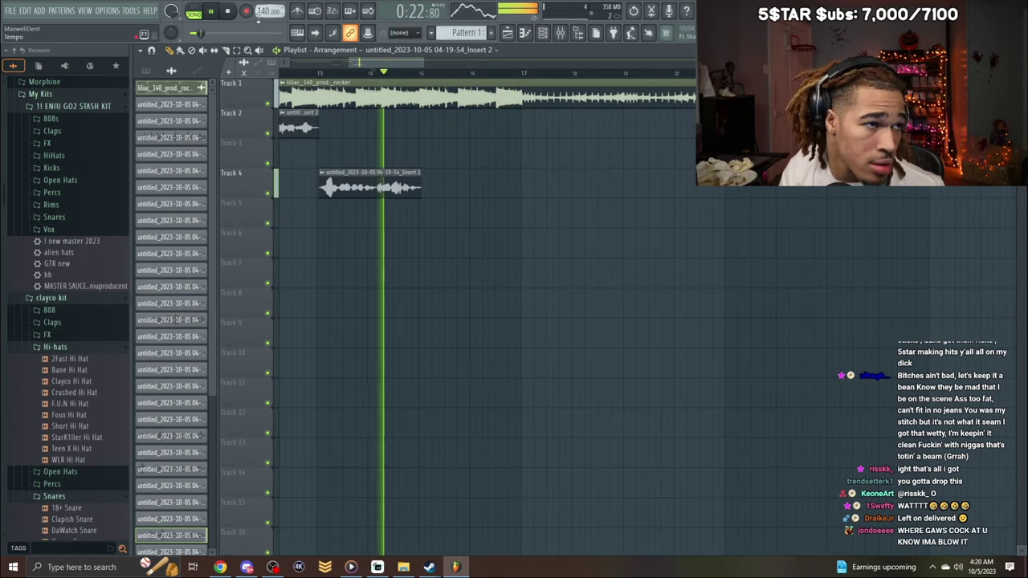
Record the following vocal line onto Track 3 from early in bar 14.
{"action": "key", "text": "space"}
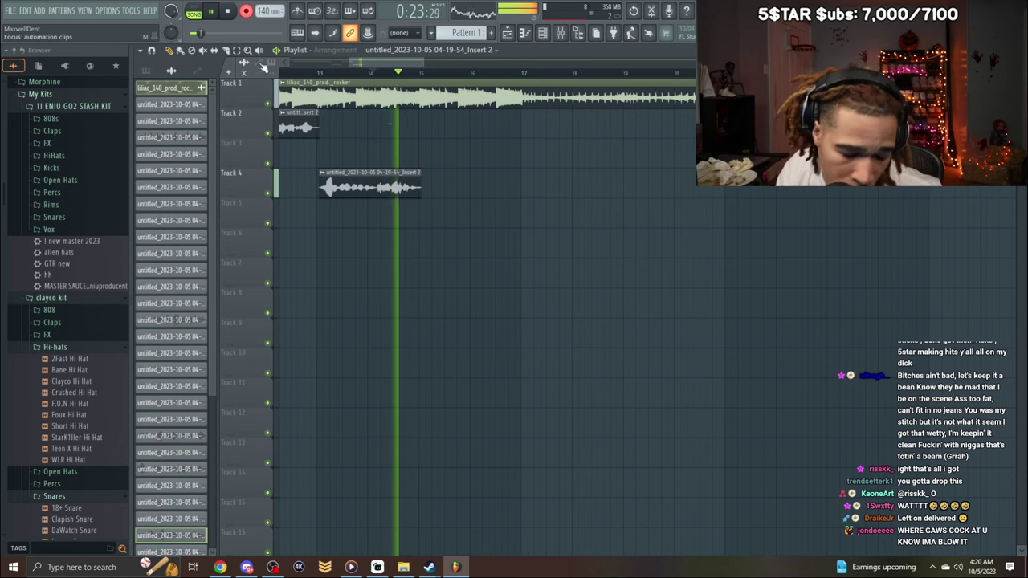
{"action": "key", "text": "space"}
{"action": "key", "text": "space"}
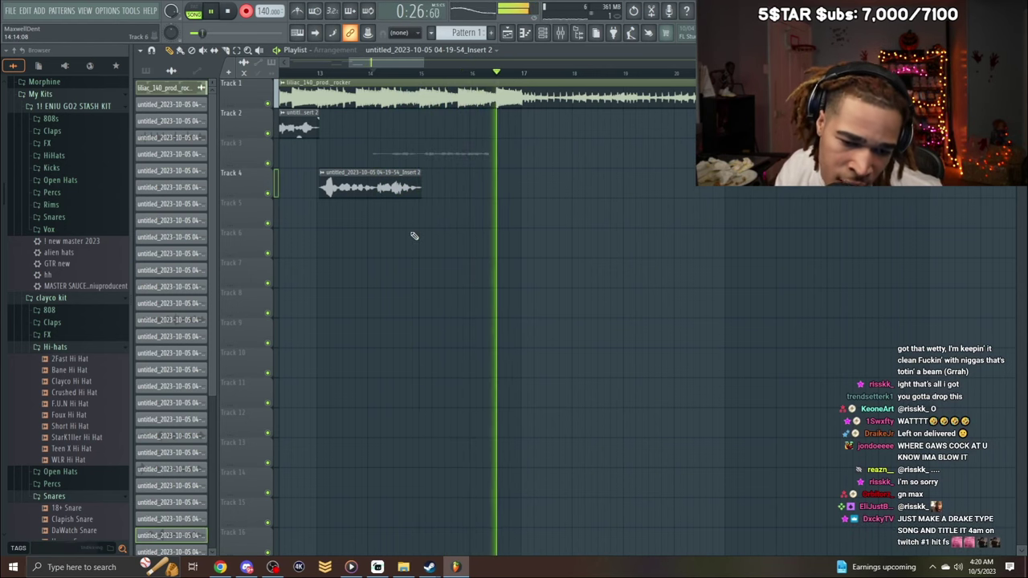
{"action": "key", "text": "space"}
Normalize the Track 3 take, trim its start to just before bar 15, then delete it after playback.
{"action": "double_click", "coordinate": [469, 164]}
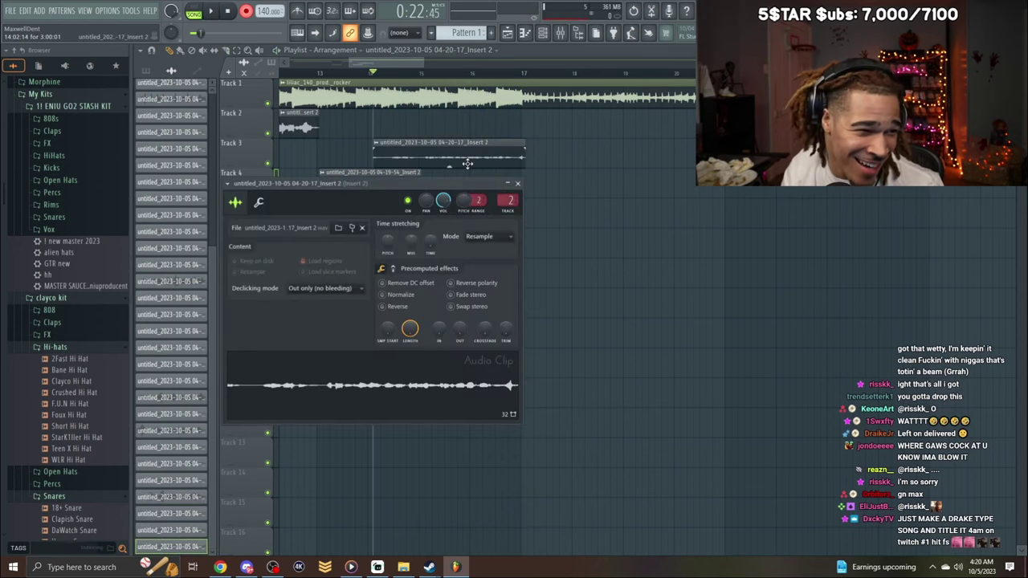
{"action": "right_click", "coordinate": [470, 165]}
{"action": "double_click", "coordinate": [467, 160]}
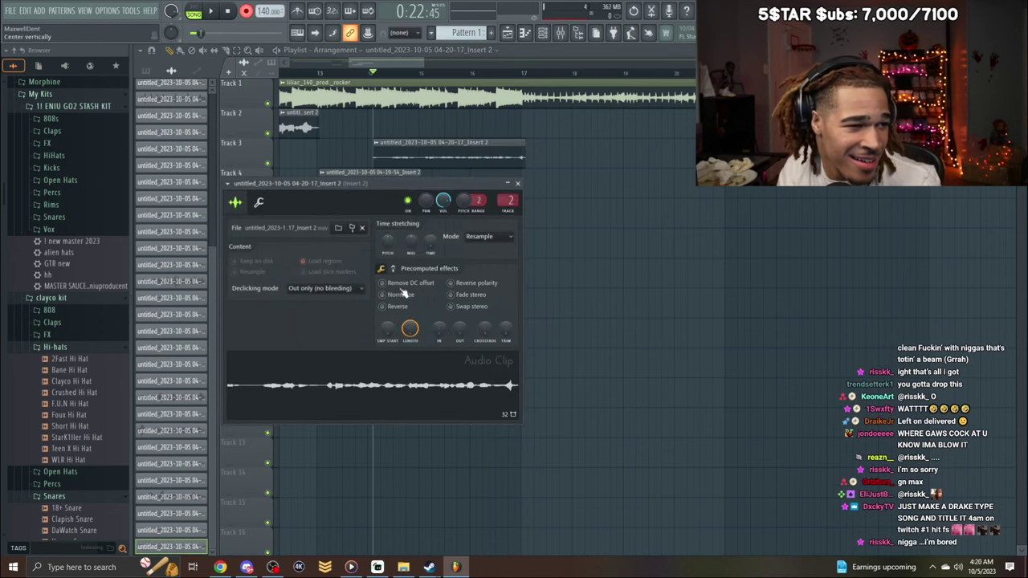
{"action": "left_click", "coordinate": [518, 184]}
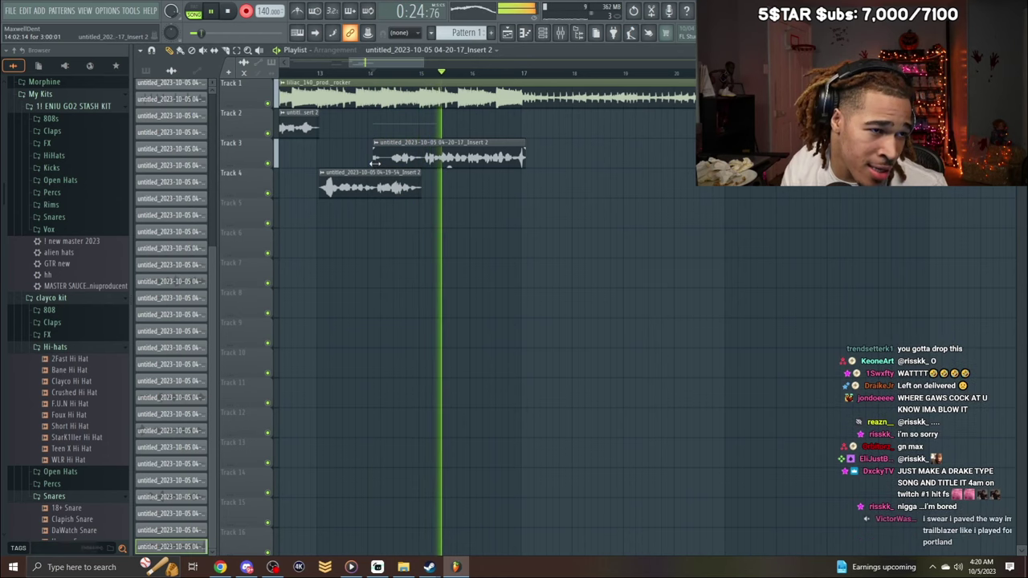
{"action": "left_click_drag", "start_coordinate": [374, 161], "coordinate": [410, 164]}
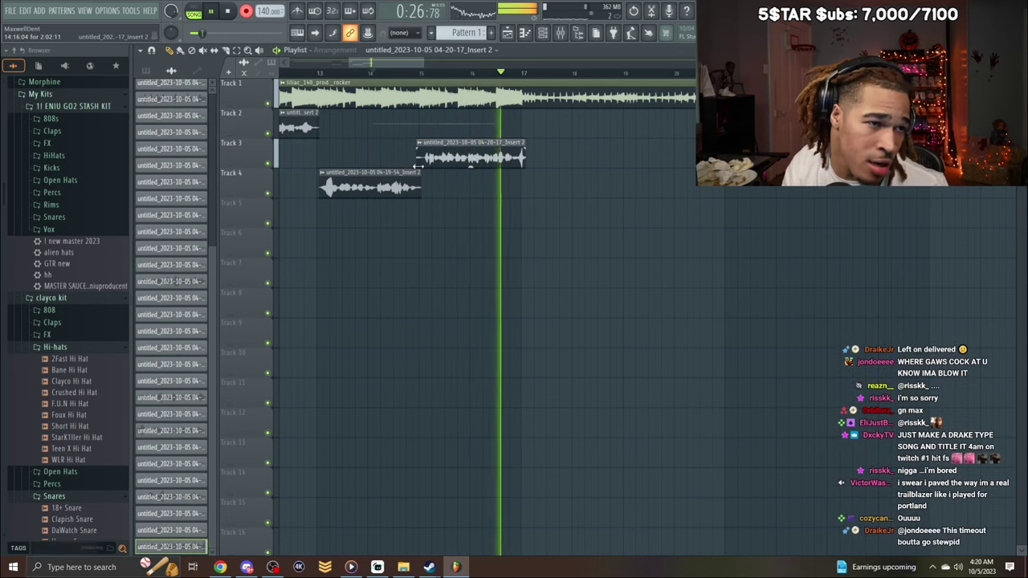
{"action": "right_click", "coordinate": [475, 165]}
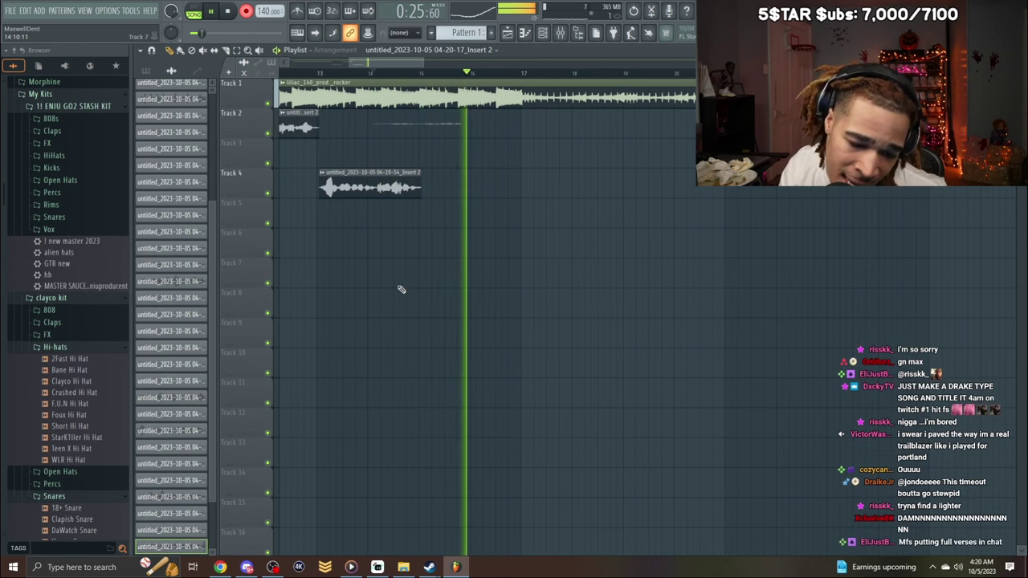
Try again to record the vocal line from early in bar 14, discarding each attempt.
{"action": "key", "text": "space"}
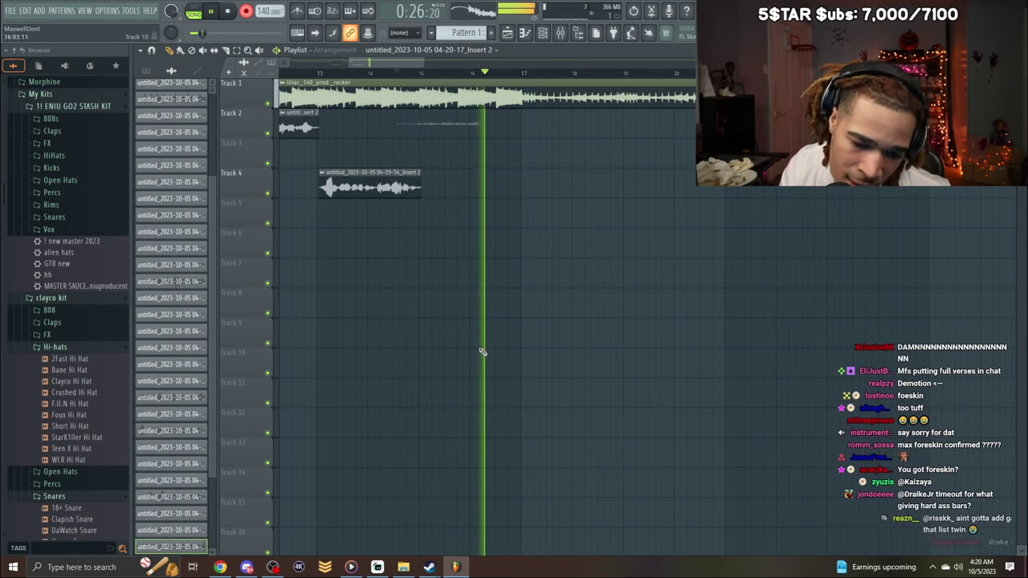
{"action": "key", "text": "space"}
{"action": "left_click", "coordinate": [375, 73]}
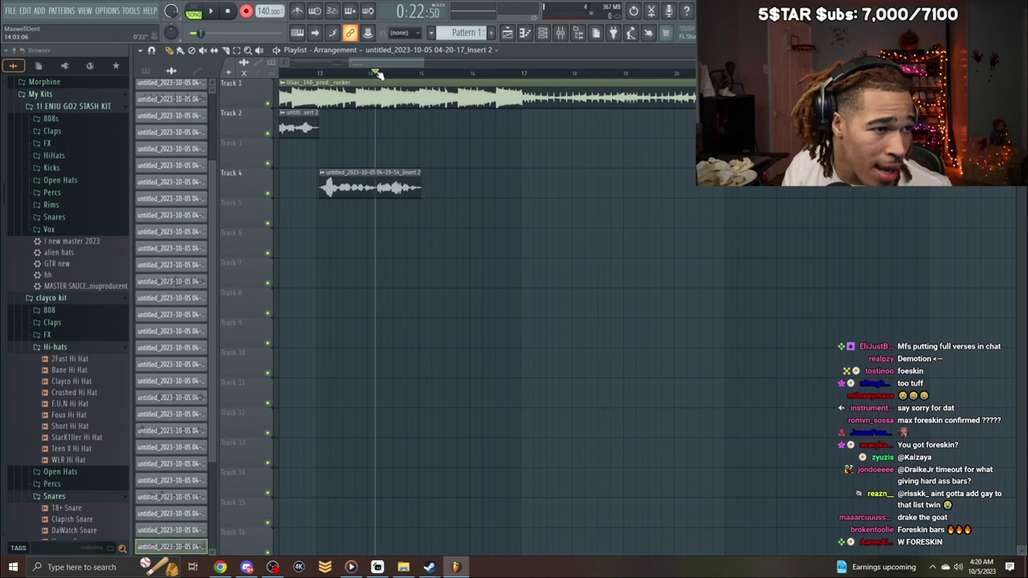
{"action": "left_click_drag", "start_coordinate": [375, 73], "coordinate": [380, 74]}
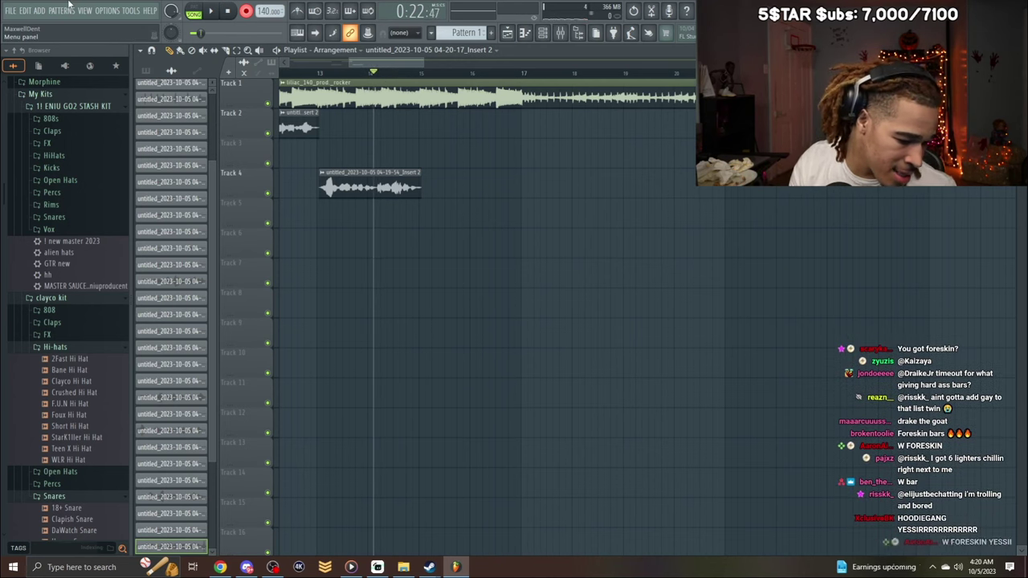
{"action": "key", "text": "space"}
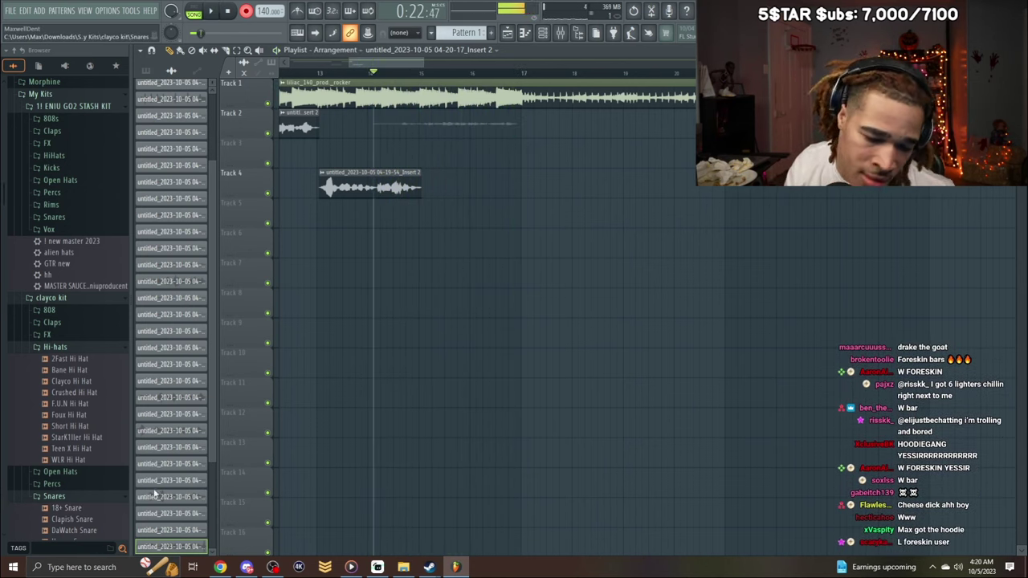
{"action": "key", "text": "space"}
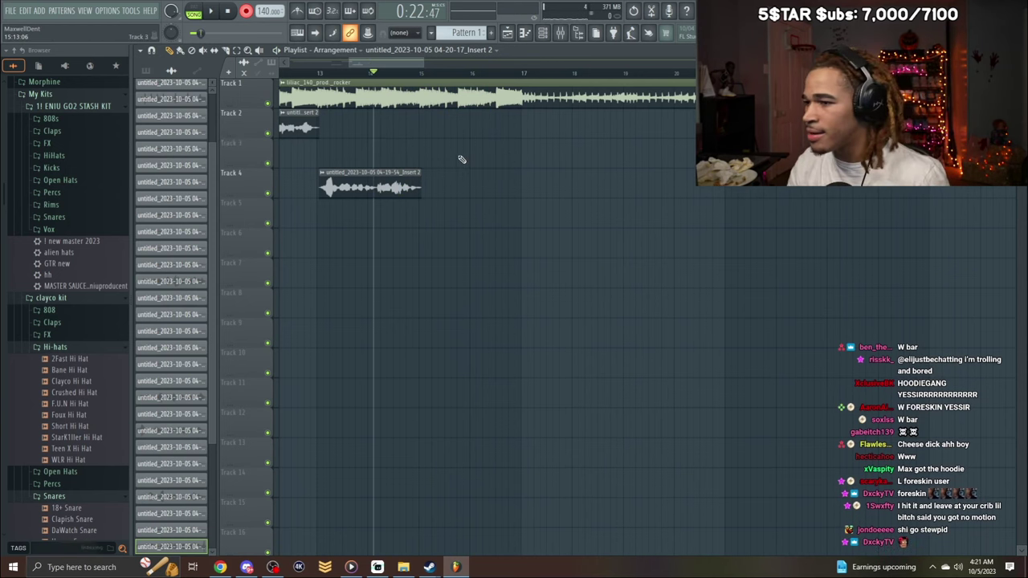
Re-record the line from early in bar 14, delete the Track 3 attempt and capture a full take on Track 2.
{"action": "key", "text": "space"}
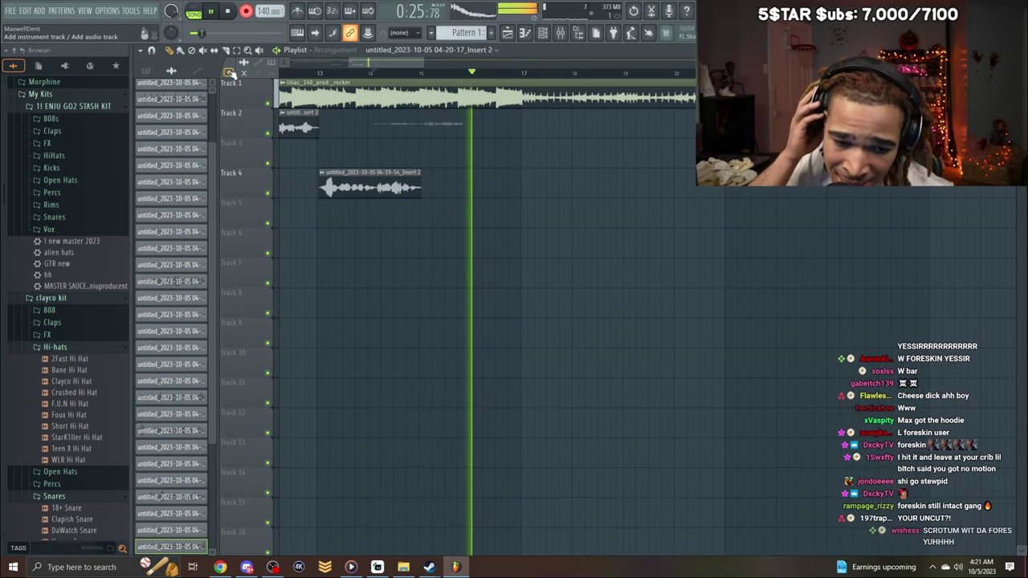
{"action": "key", "text": "space"}
{"action": "key", "text": "space"}
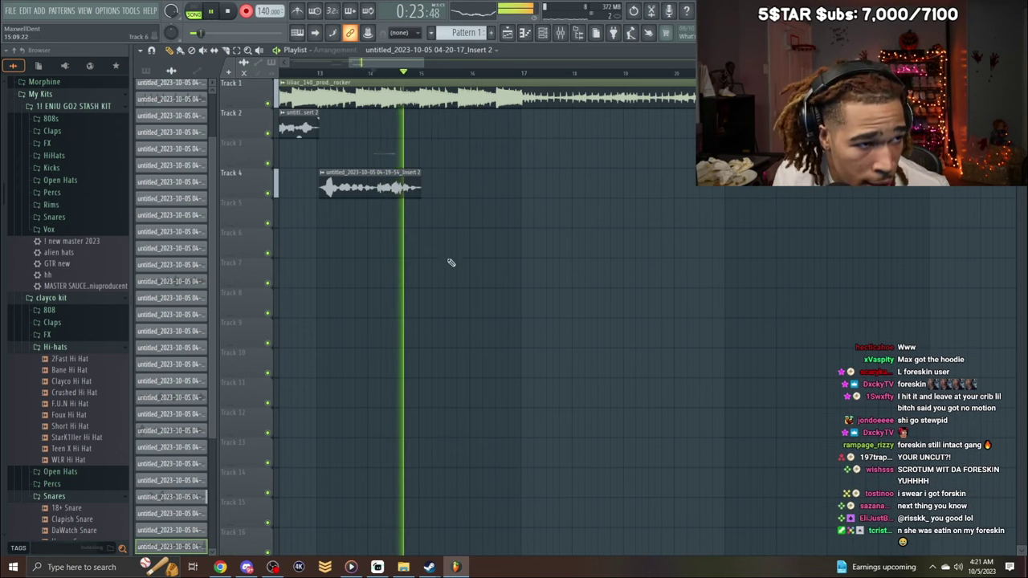
{"action": "key", "text": "space"}
{"action": "key", "text": "space"}
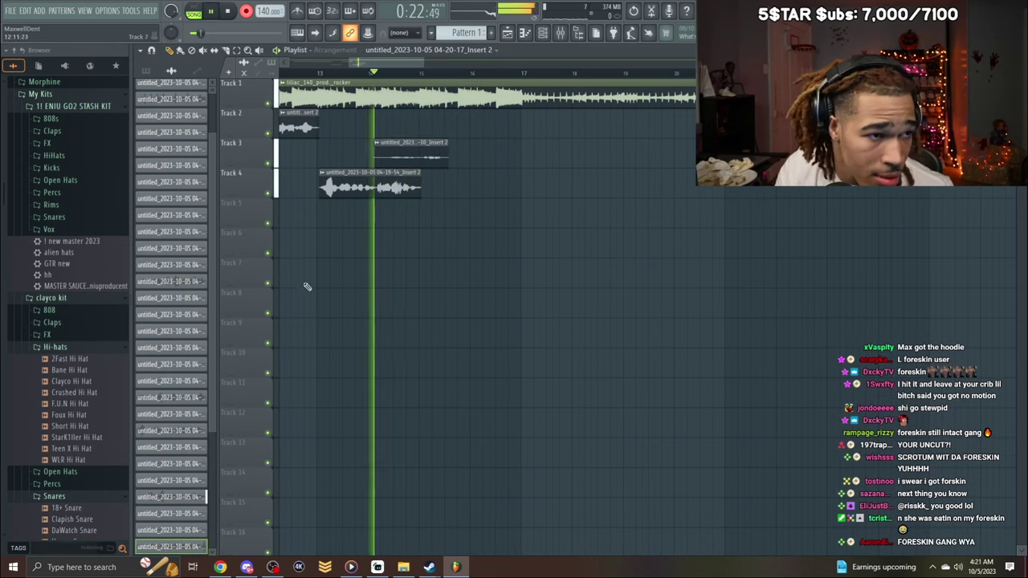
{"action": "right_click", "coordinate": [431, 148]}
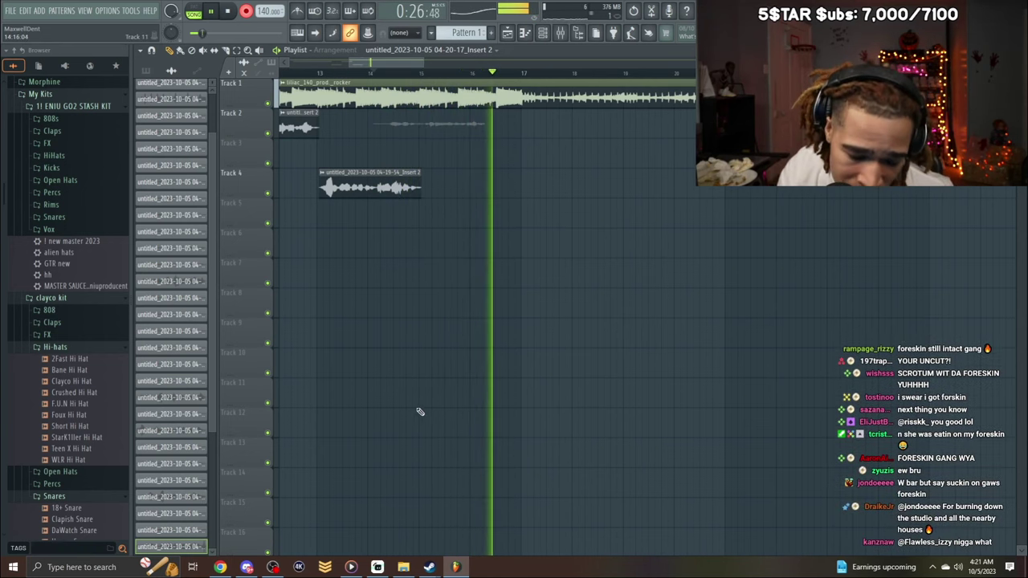
Normalize the new Track 2 take and trim its silent lead-in to start just after bar 15.
{"action": "double_click", "coordinate": [475, 125]}
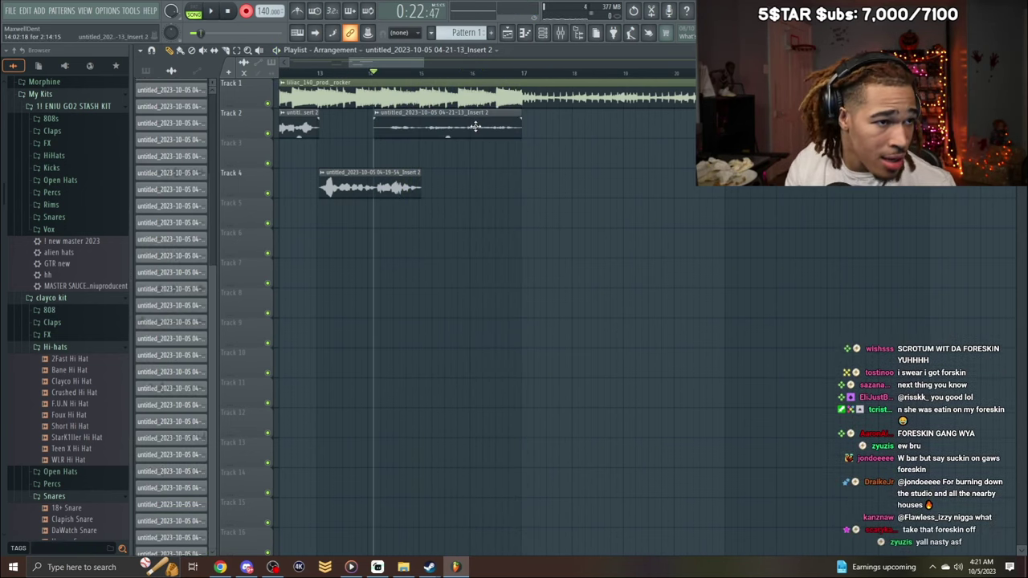
{"action": "left_click", "coordinate": [384, 295]}
{"action": "left_click", "coordinate": [518, 183]}
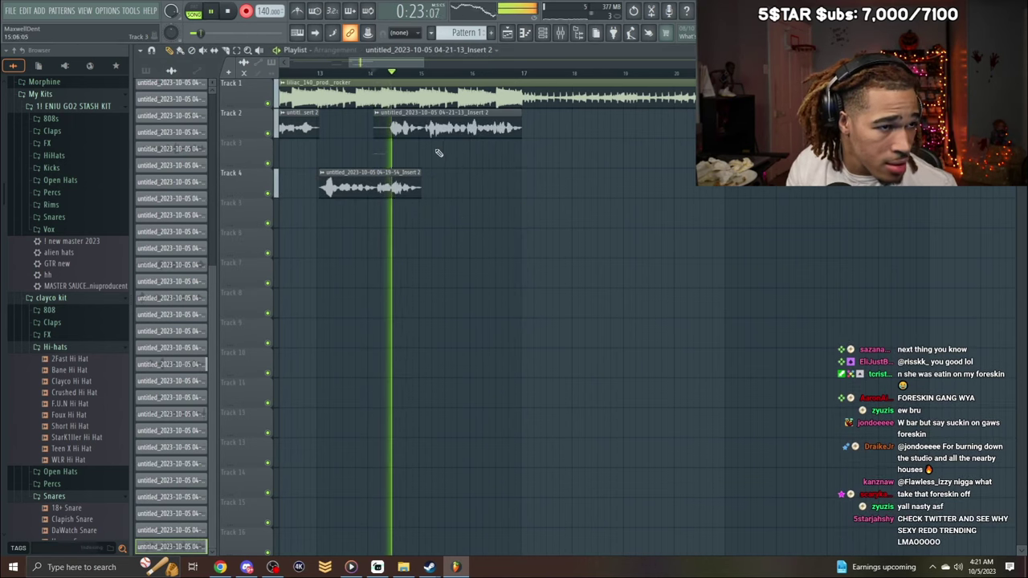
{"action": "left_click_drag", "start_coordinate": [375, 128], "coordinate": [425, 129]}
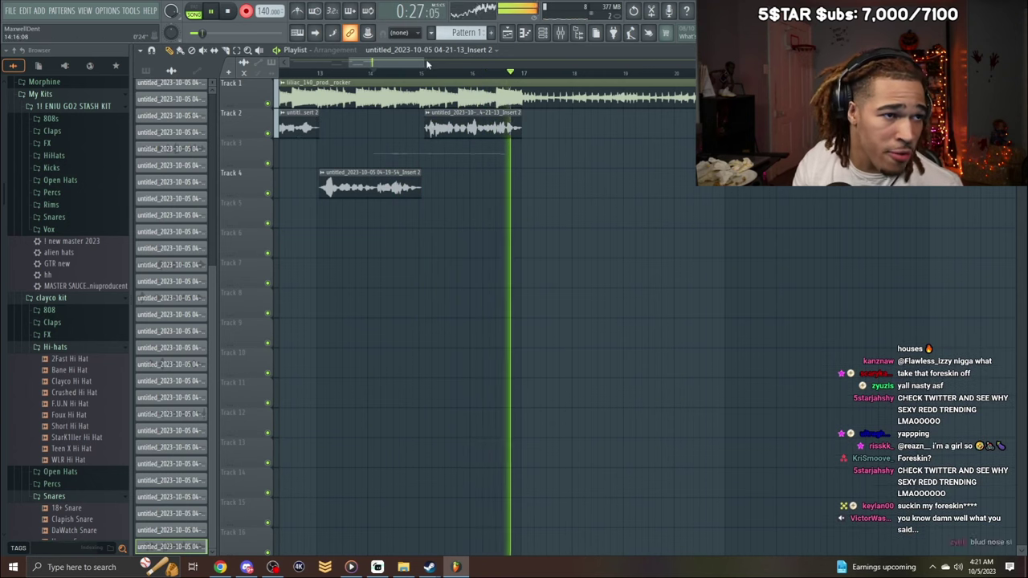
Record the next vocal line, discarding the Track 3 attempt and retaking it onto Track 4 from midway through bar 16.
{"action": "left_click_drag", "start_coordinate": [418, 66], "coordinate": [427, 66]}
{"action": "key", "text": "space"}
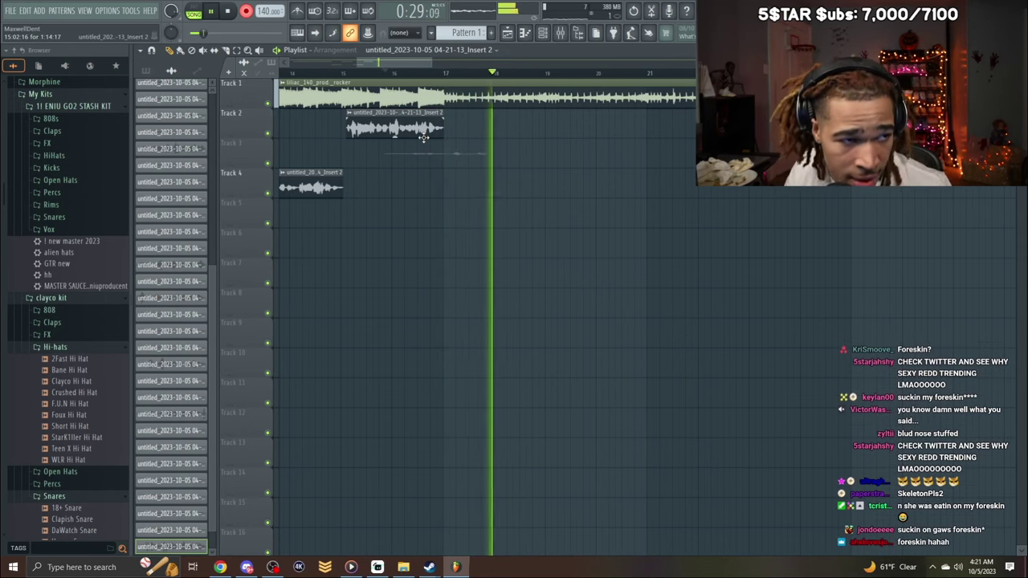
{"action": "key", "text": "space"}
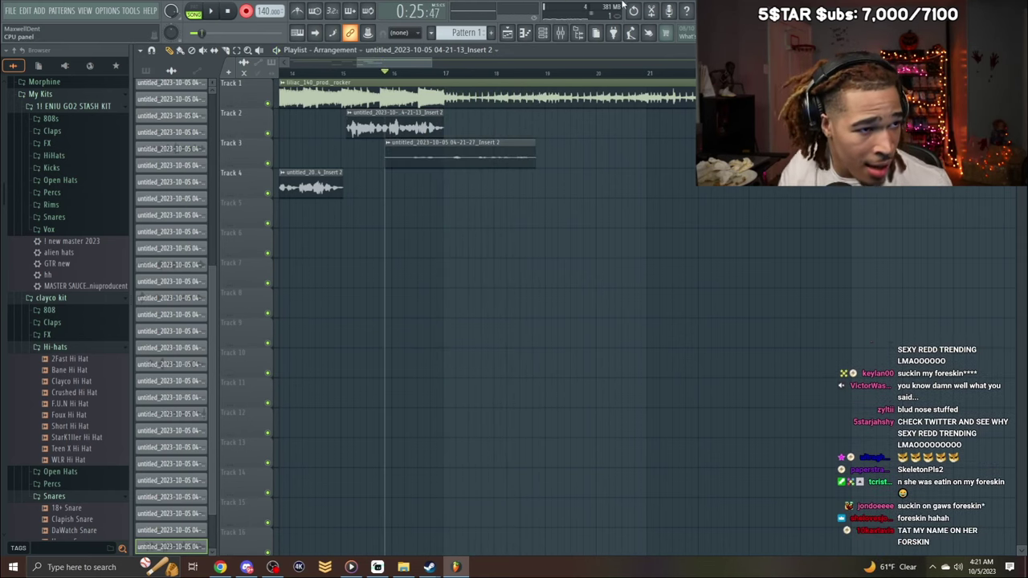
{"action": "key", "text": "space"}
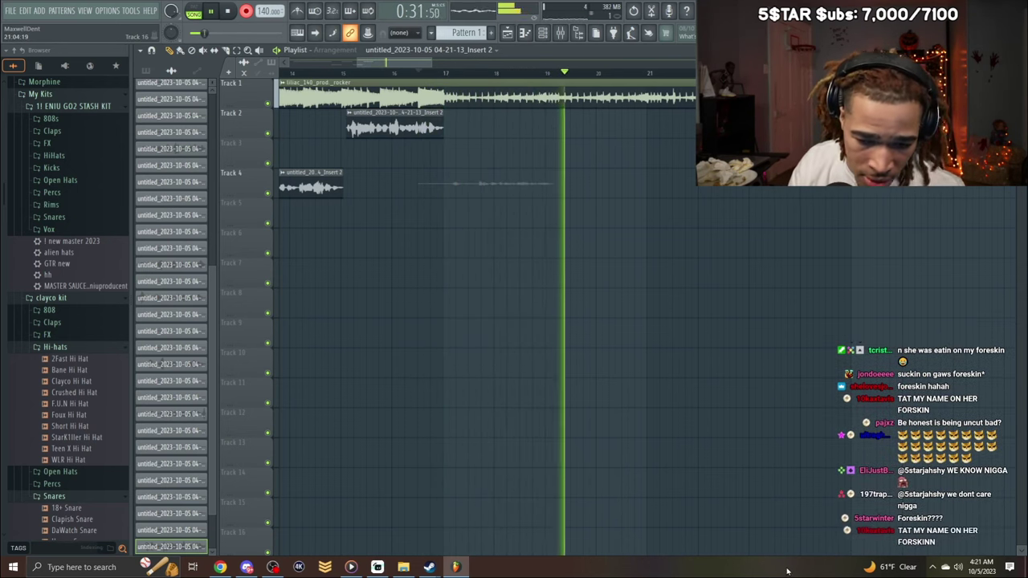
{"action": "key", "text": "space"}
Normalize the new Track 4 take and trim it to run from just after bar 17 to just after bar 19.
{"action": "double_click", "coordinate": [516, 171]}
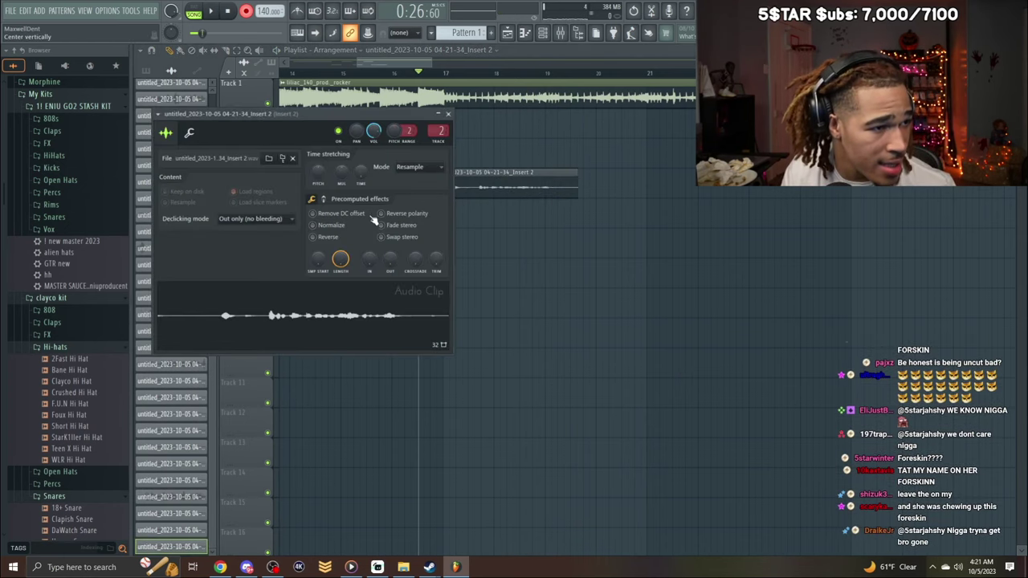
{"action": "left_click", "coordinate": [448, 114]}
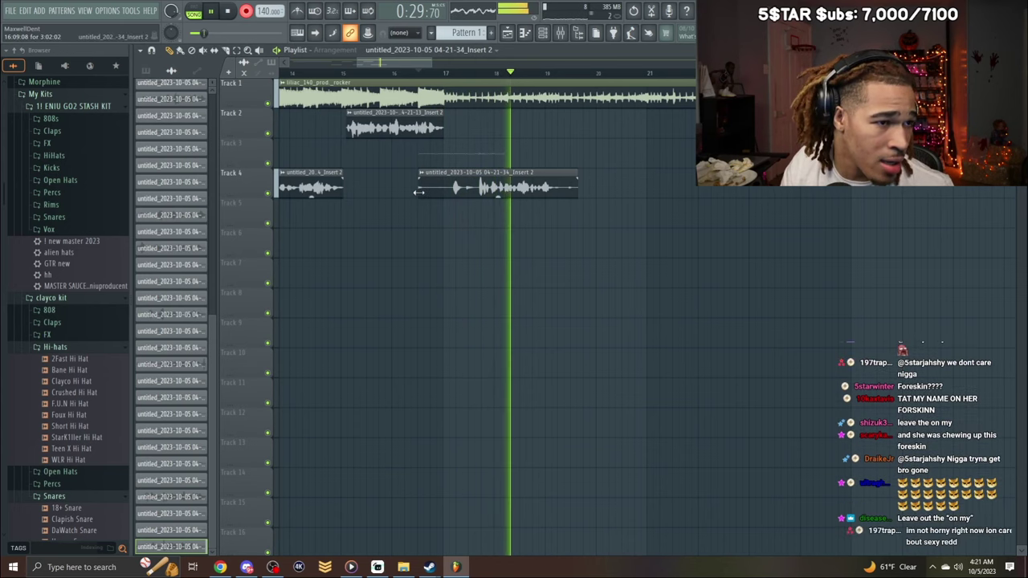
{"action": "left_click_drag", "start_coordinate": [412, 189], "coordinate": [445, 190]}
{"action": "left_click_drag", "start_coordinate": [423, 66], "coordinate": [427, 67]}
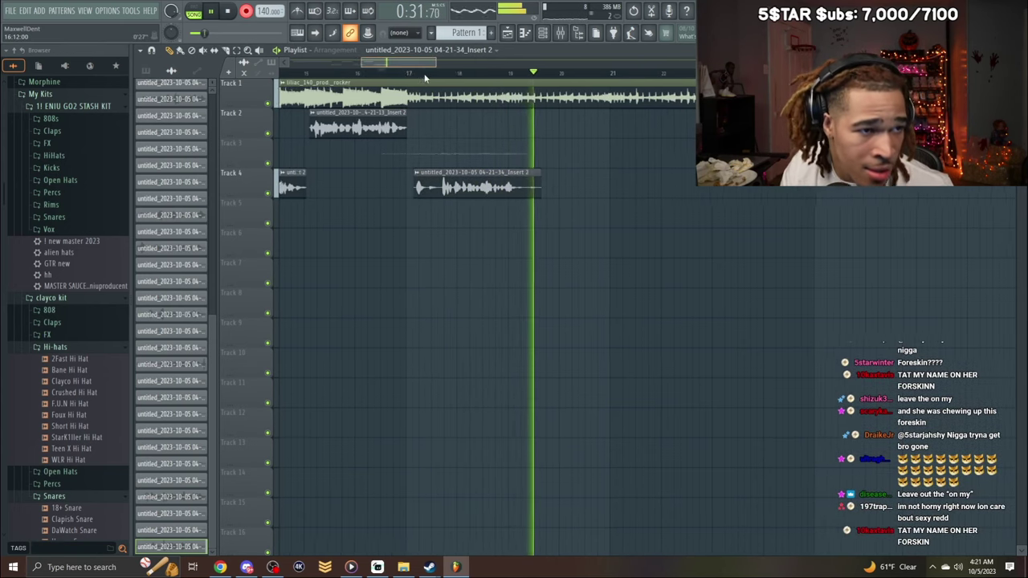
{"action": "key", "text": "space"}
{"action": "left_click_drag", "start_coordinate": [530, 175], "coordinate": [514, 179]}
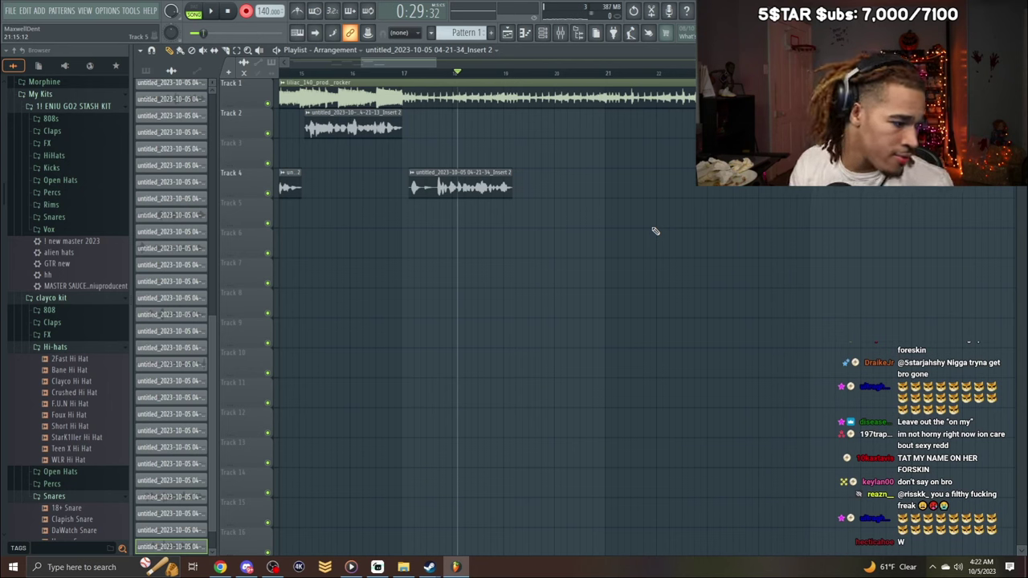
Record the next vocal line from the start of bar 18, discarding the Track 2 attempt and keeping the full take on Track 3.
{"action": "key", "text": "space"}
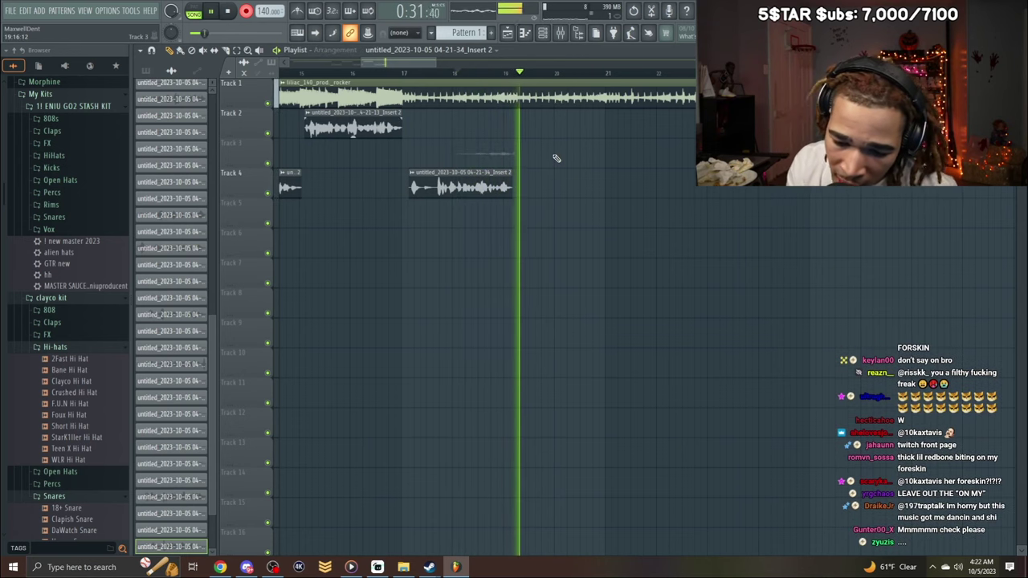
{"action": "key", "text": "space"}
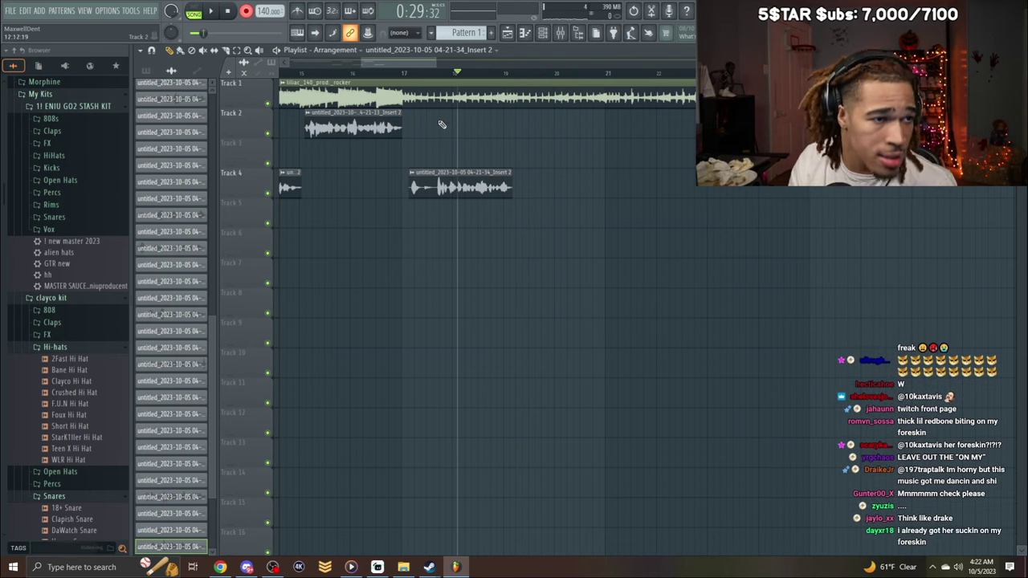
{"action": "key", "text": "space"}
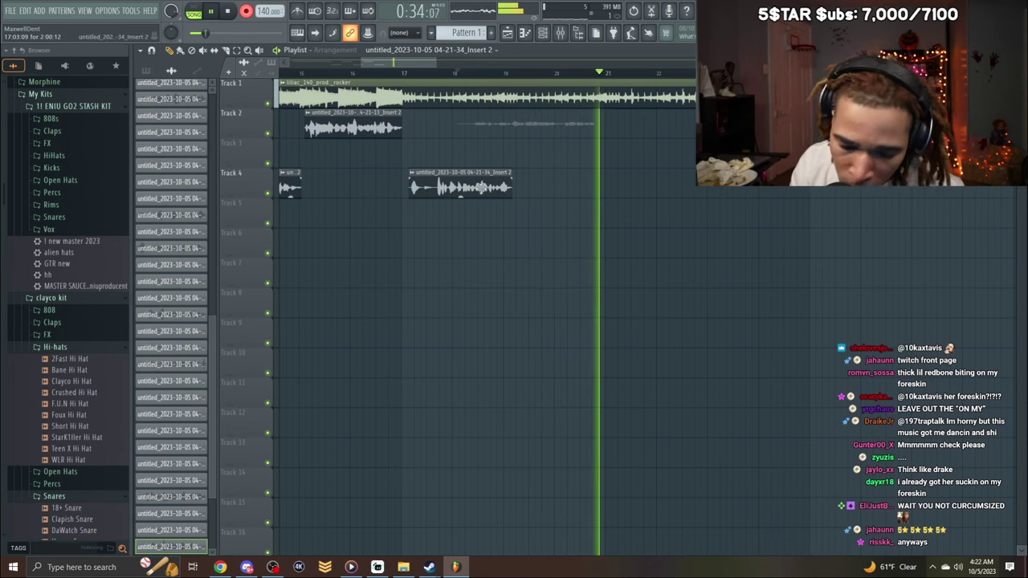
{"action": "key", "text": "space"}
{"action": "key", "text": "space"}
{"action": "right_click", "coordinate": [536, 125]}
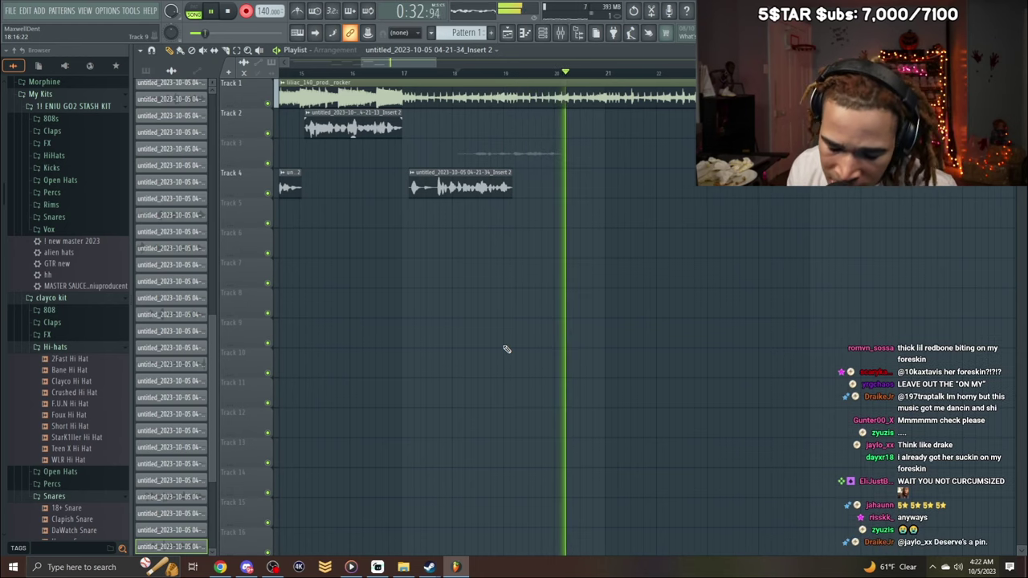
{"action": "key", "text": "space"}
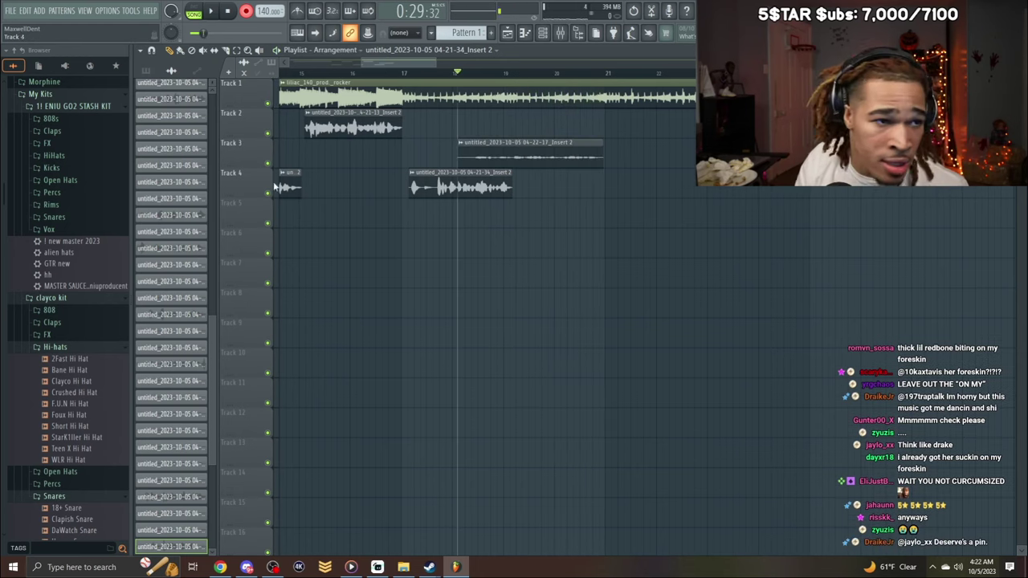
Normalize the new Track 3 take, route it to Main vocals, and trim its lead-in to start just after bar 19.
{"action": "double_click", "coordinate": [546, 146]}
{"action": "left_click", "coordinate": [406, 296]}
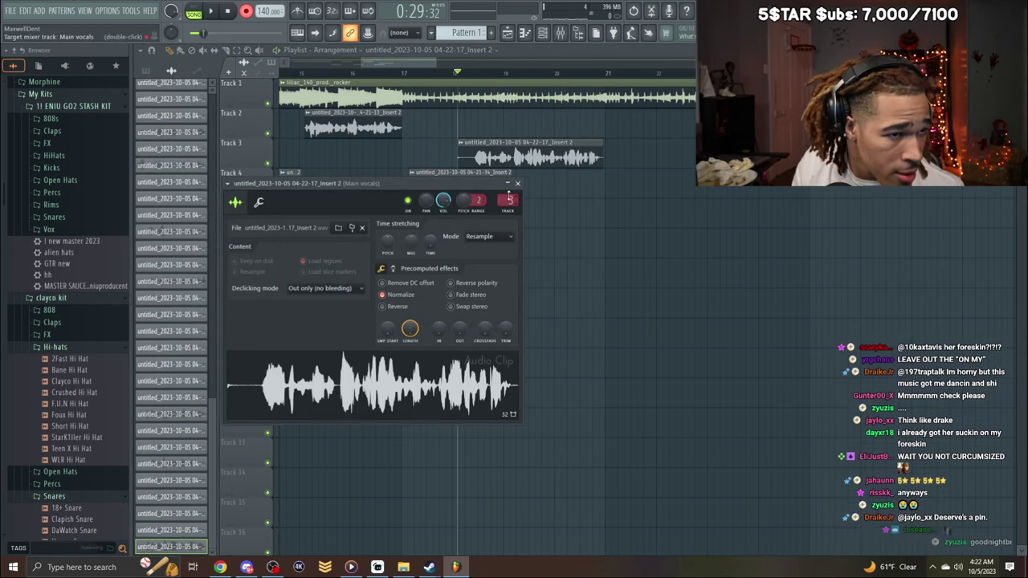
{"action": "key", "text": "space"}
{"action": "left_click", "coordinate": [519, 185]}
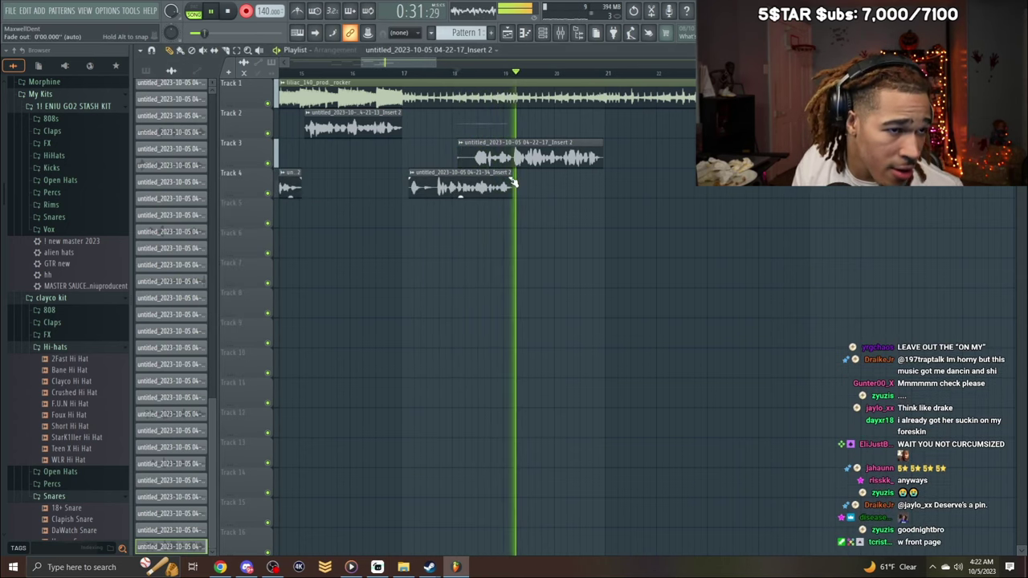
{"action": "left_click_drag", "start_coordinate": [460, 158], "coordinate": [512, 158]}
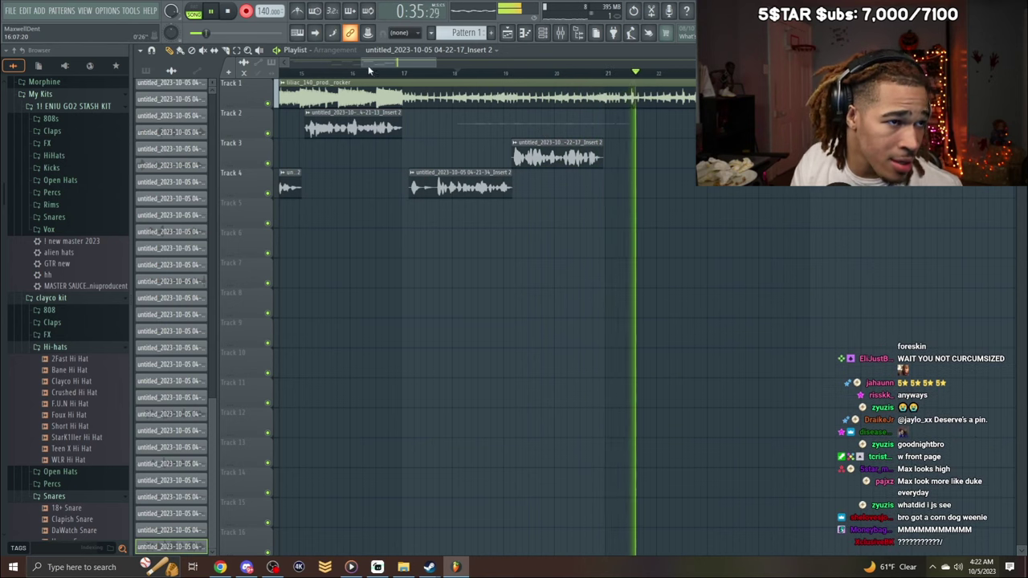
Play the song back from the start with recording off, and delete the stray Track 2 recording spanning bars 18 to 22.
{"action": "left_click_drag", "start_coordinate": [364, 63], "coordinate": [289, 63]}
{"action": "left_click", "coordinate": [285, 72]}
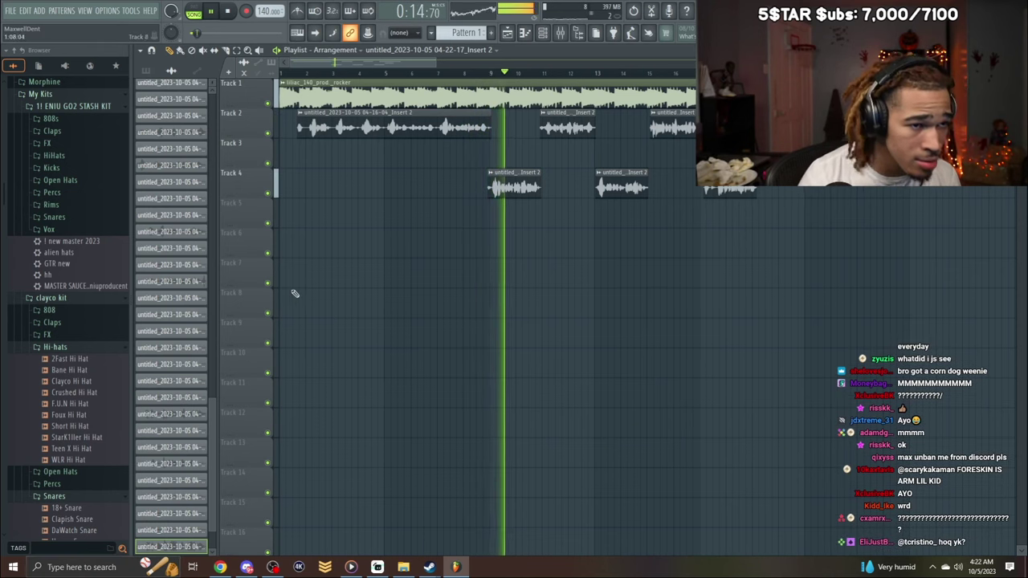
{"action": "left_click_drag", "start_coordinate": [425, 62], "coordinate": [438, 69]}
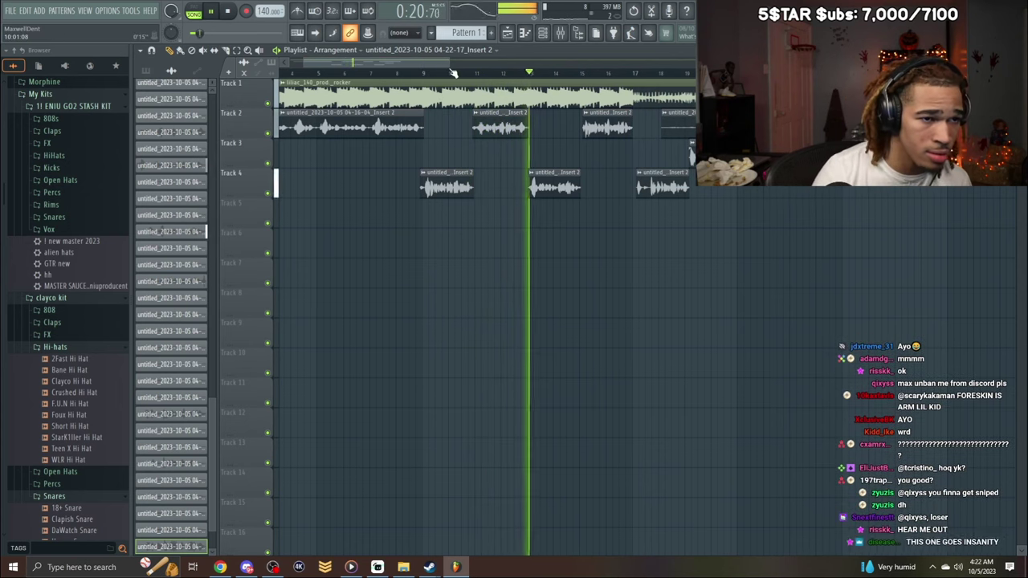
{"action": "left_click_drag", "start_coordinate": [445, 65], "coordinate": [454, 64]}
{"action": "scroll", "coordinate": [462, 69], "scroll_direction": "right", "scroll_amount": 5}
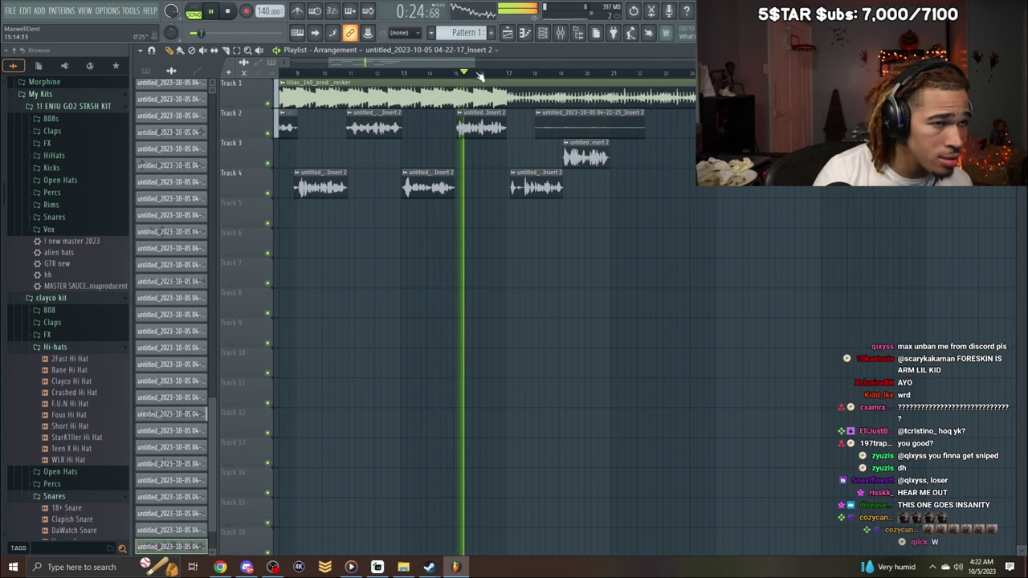
{"action": "scroll", "coordinate": [487, 73], "scroll_direction": "right", "scroll_amount": 3}
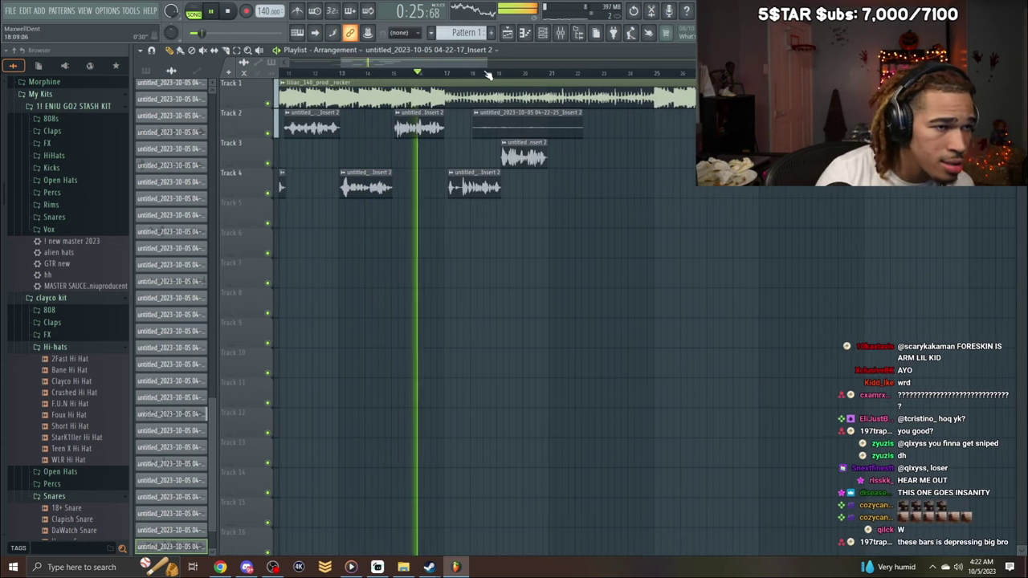
{"action": "right_click", "coordinate": [487, 118]}
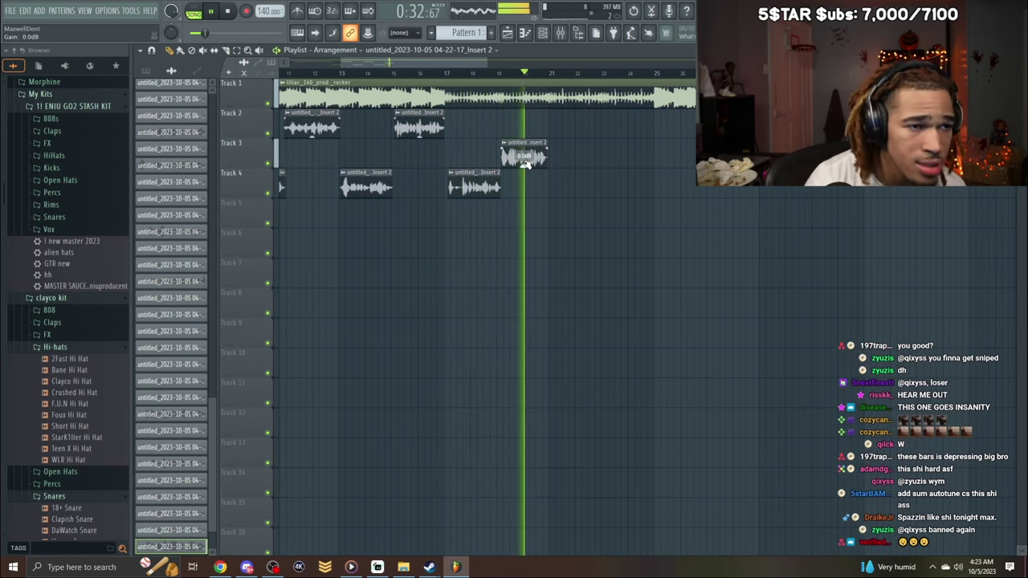
Nudge the Track 3 take slightly later to line up with the end of the Track 4 clip, and replay the transition.
{"action": "left_click", "coordinate": [447, 81]}
{"action": "left_click", "coordinate": [445, 74]}
{"action": "scroll", "coordinate": [418, 77], "scroll_direction": "up", "scroll_amount": 5}
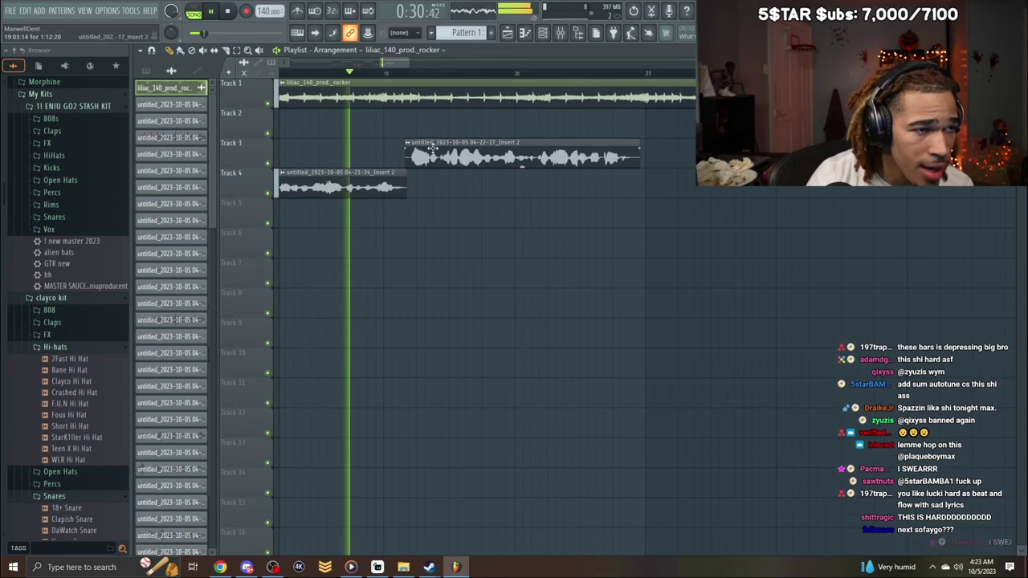
{"action": "left_click", "coordinate": [434, 155]}
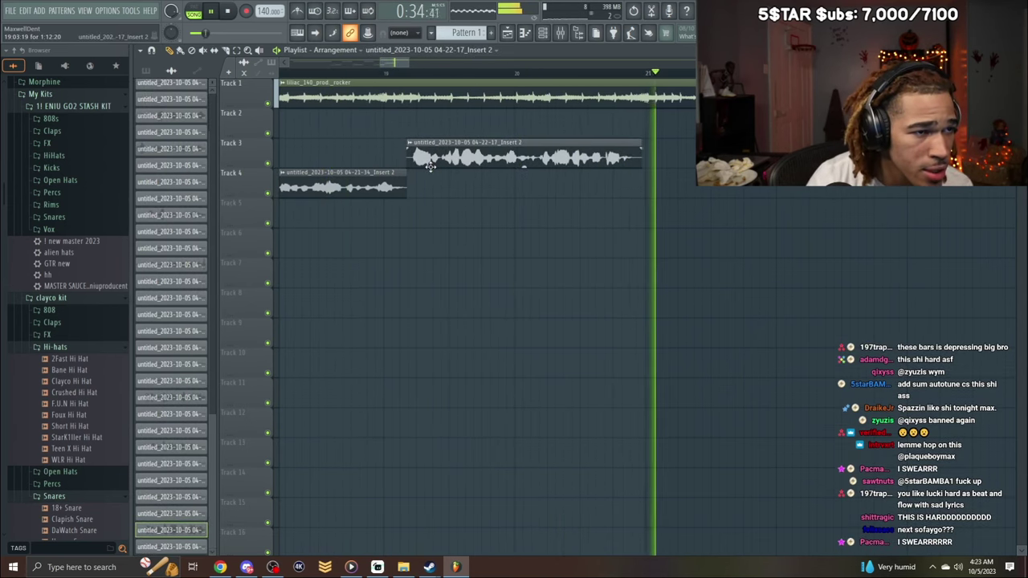
{"action": "left_click", "coordinate": [296, 76]}
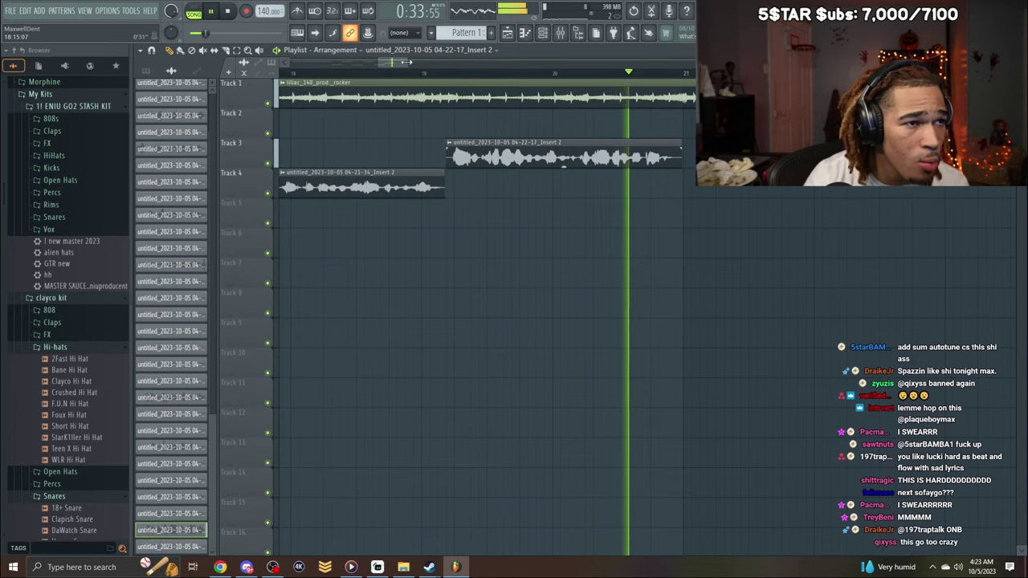
{"action": "left_click_drag", "start_coordinate": [394, 63], "coordinate": [491, 71]}
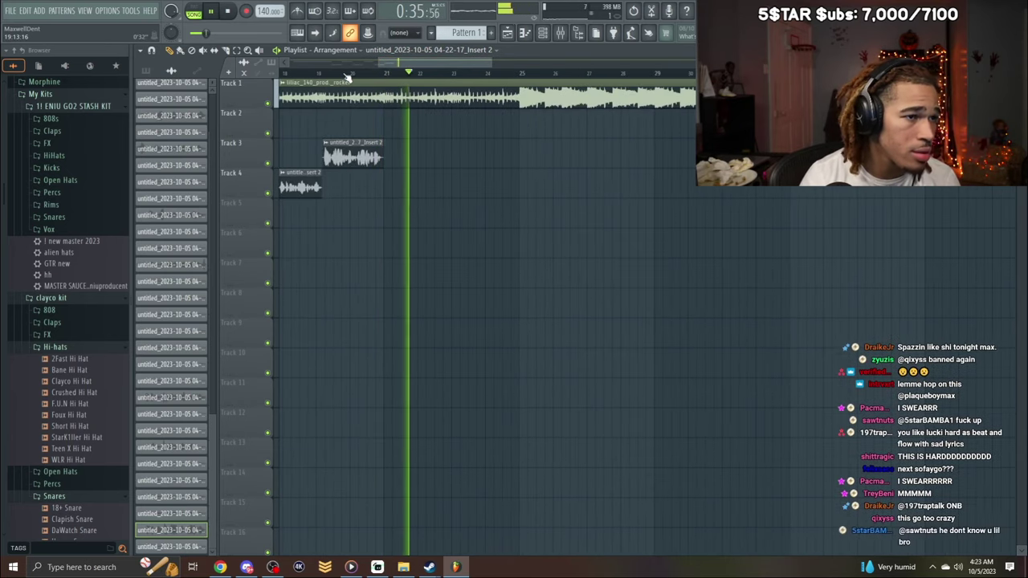
Try recording the next vocal line from bars 19 and 20, restoring the accidentally deleted Track 3 clip and discarding the attempts.
{"action": "left_click", "coordinate": [348, 74]}
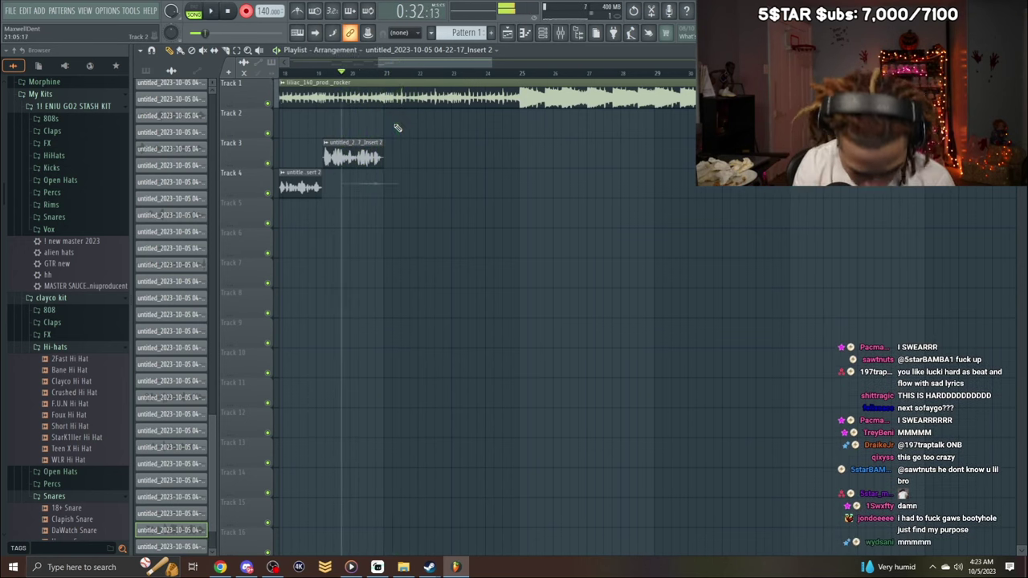
{"action": "left_click", "coordinate": [367, 184]}
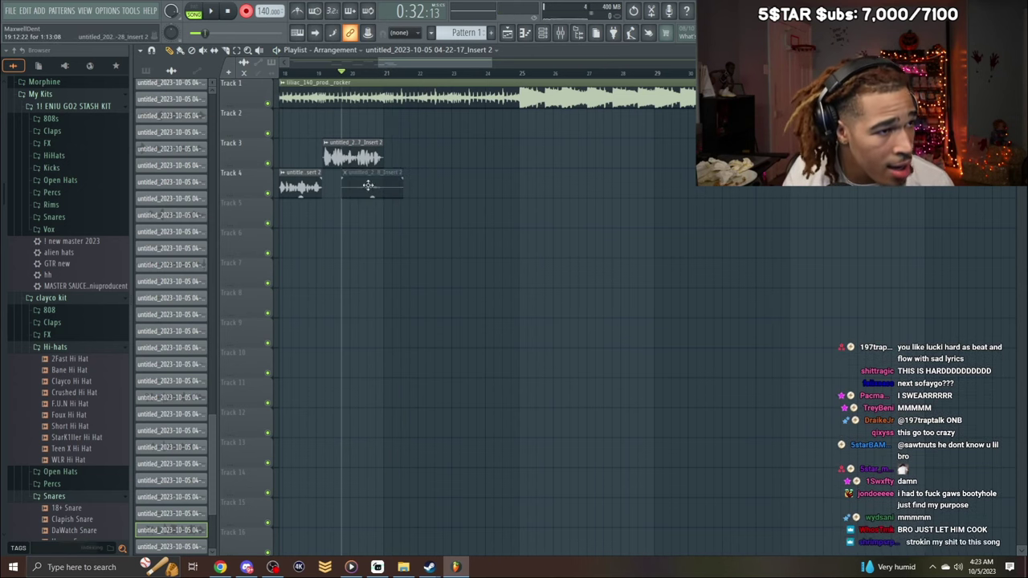
{"action": "left_click", "coordinate": [357, 74]}
{"action": "key", "text": "space"}
{"action": "right_click", "coordinate": [379, 161]}
{"action": "key", "text": "ctrl+z"}
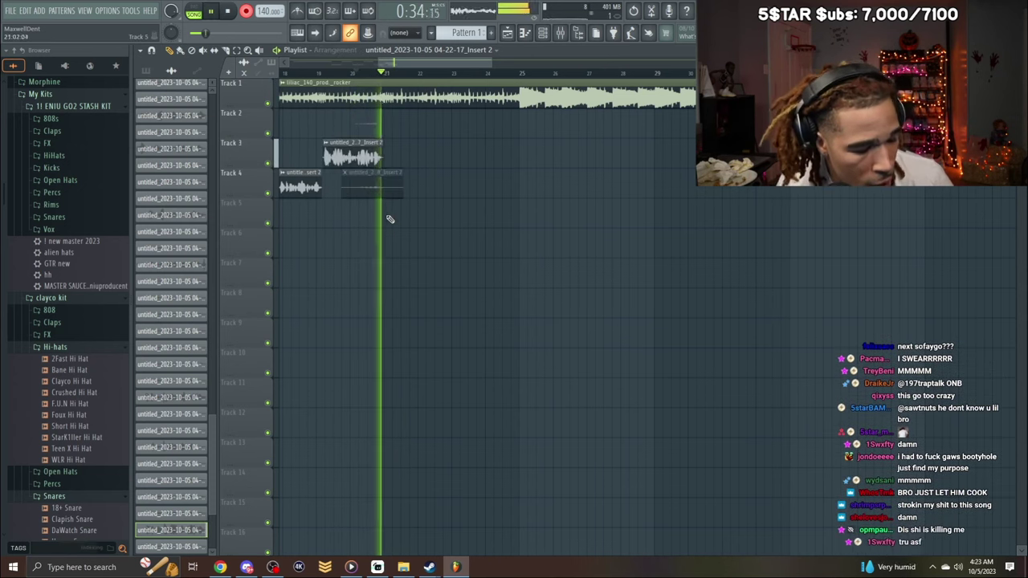
{"action": "key", "text": "space"}
{"action": "key", "text": "space"}
{"action": "right_click", "coordinate": [389, 194]}
{"action": "right_click", "coordinate": [375, 124]}
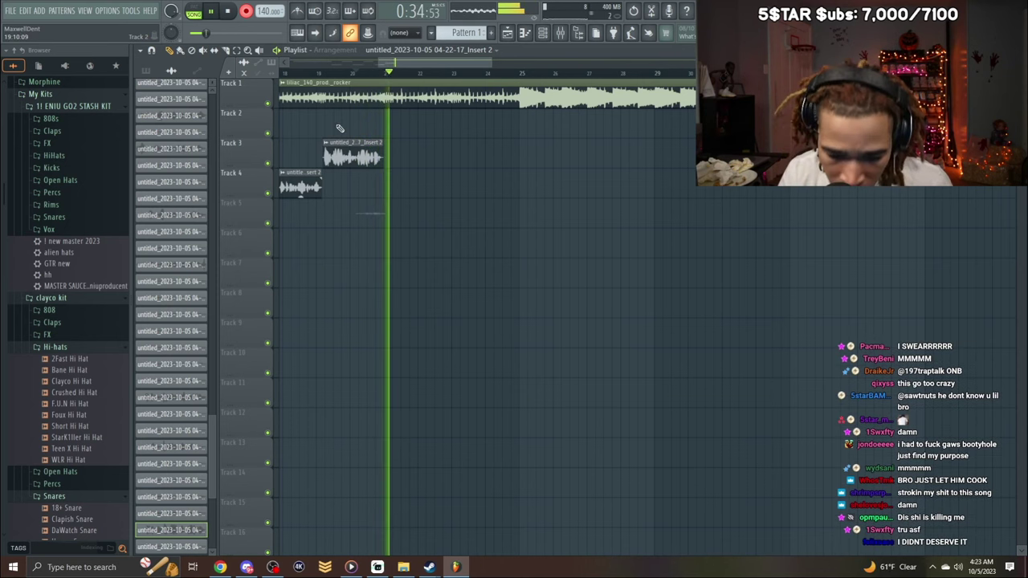
{"action": "key", "text": "space"}
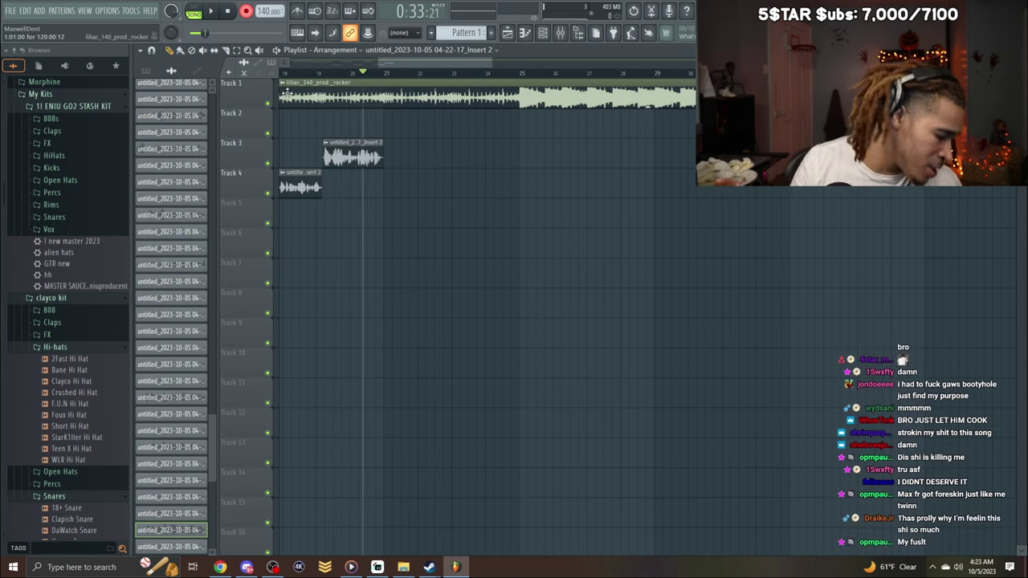
Record the vocal line from early in bar 20, discarding the Track 2 attempt and keeping the full take on Track 4.
{"action": "key", "text": "space"}
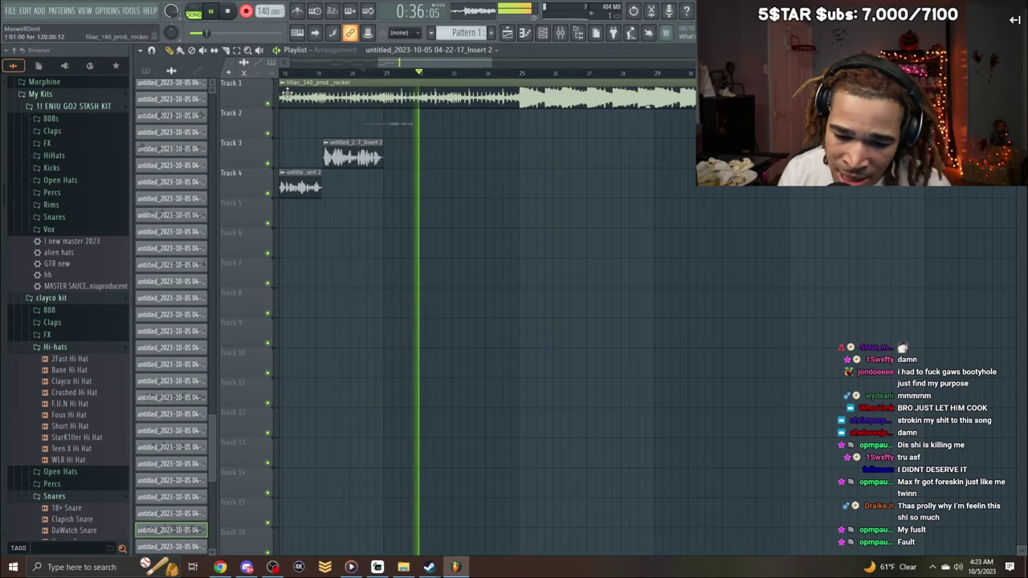
{"action": "key", "text": "space"}
{"action": "right_click", "coordinate": [409, 127]}
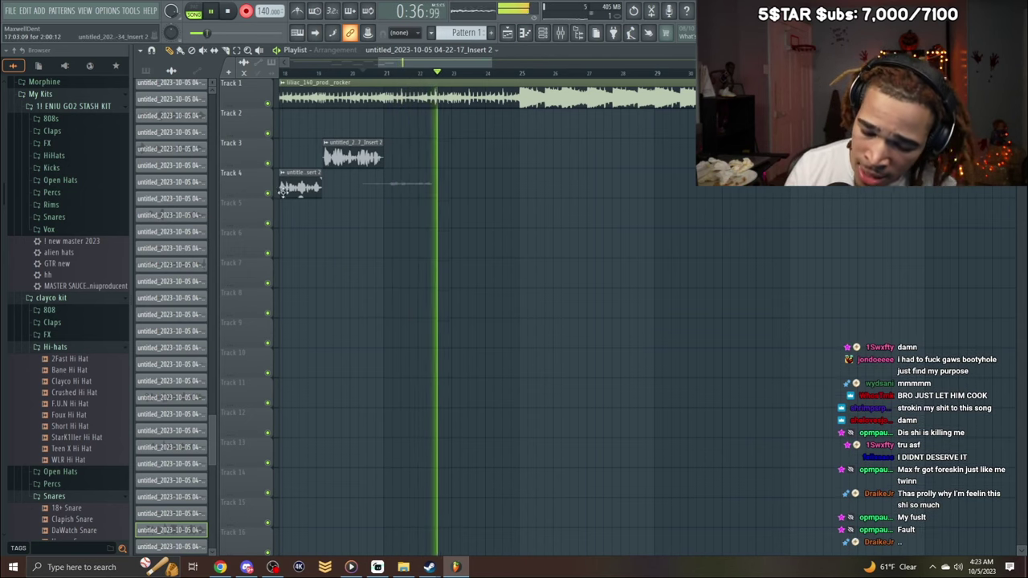
{"action": "key", "text": "space"}
Normalize the new Track 4 take, route it to Main vocals, delete the stray Track 2 recording, and trim the take to start just after bar 21.
{"action": "double_click", "coordinate": [416, 185]}
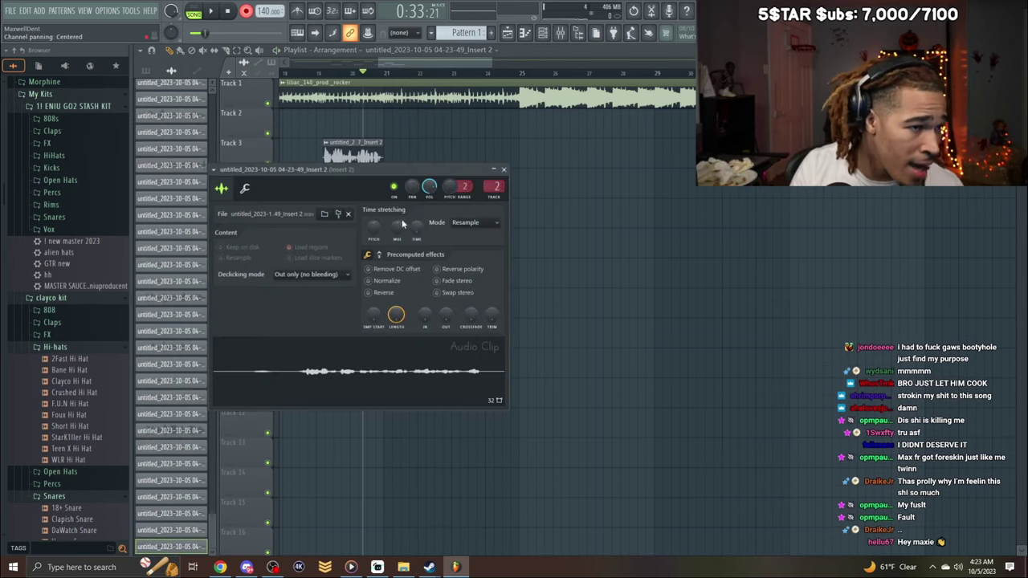
{"action": "key", "text": "space"}
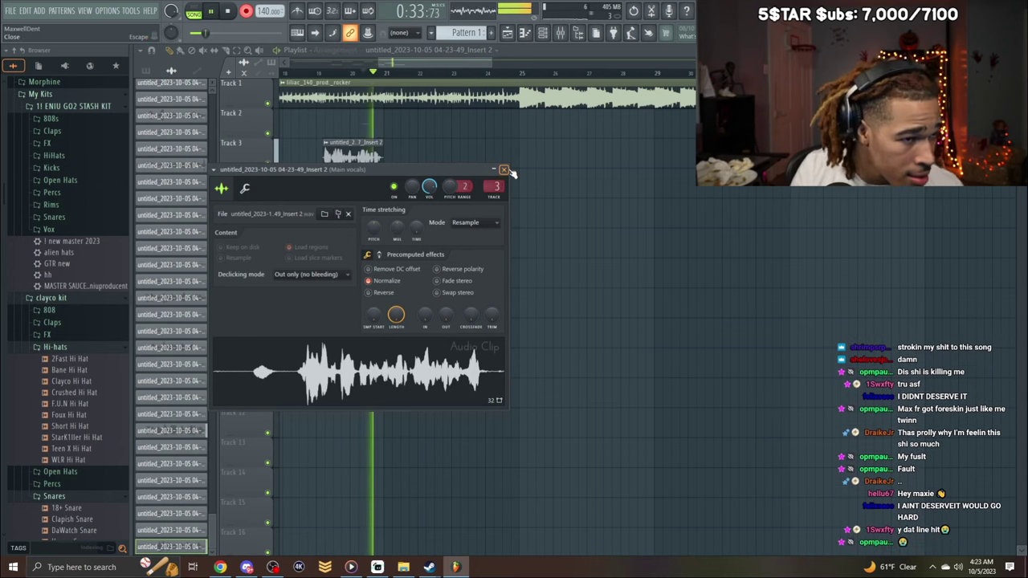
{"action": "left_click", "coordinate": [503, 170]}
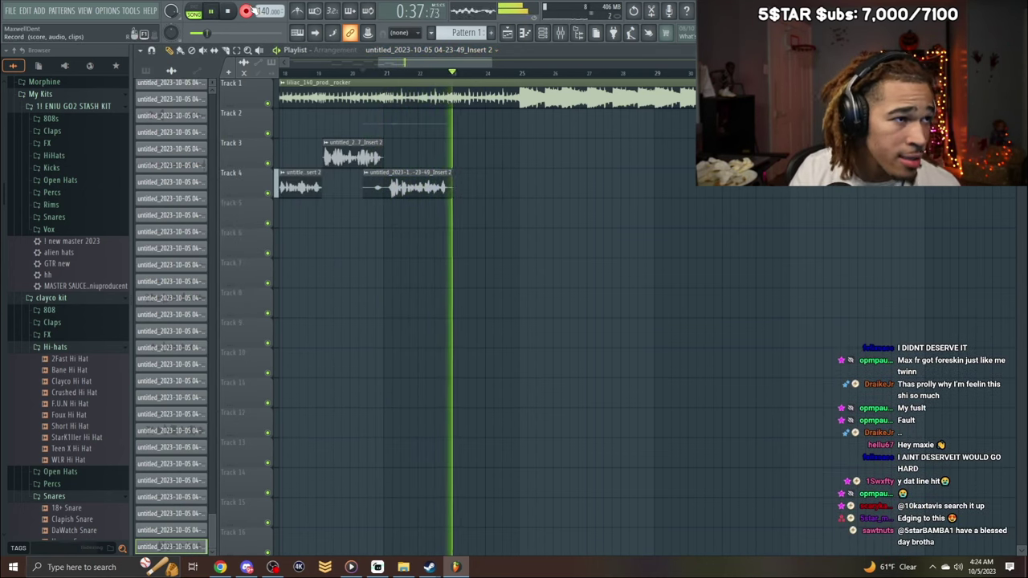
{"action": "key", "text": "r"}
{"action": "right_click", "coordinate": [396, 133]}
{"action": "left_click_drag", "start_coordinate": [367, 207], "coordinate": [390, 206]}
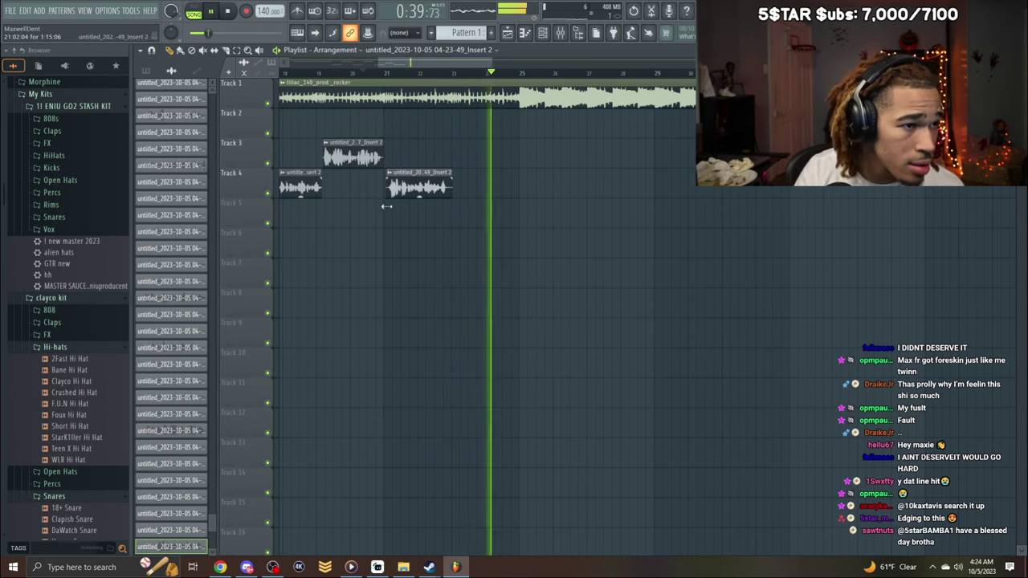
Record the next line onto Track 2 from late in bar 21 to bar 25, after deleting the attempt begun midway through bar 22.
{"action": "key", "text": "space"}
{"action": "left_click", "coordinate": [403, 73]}
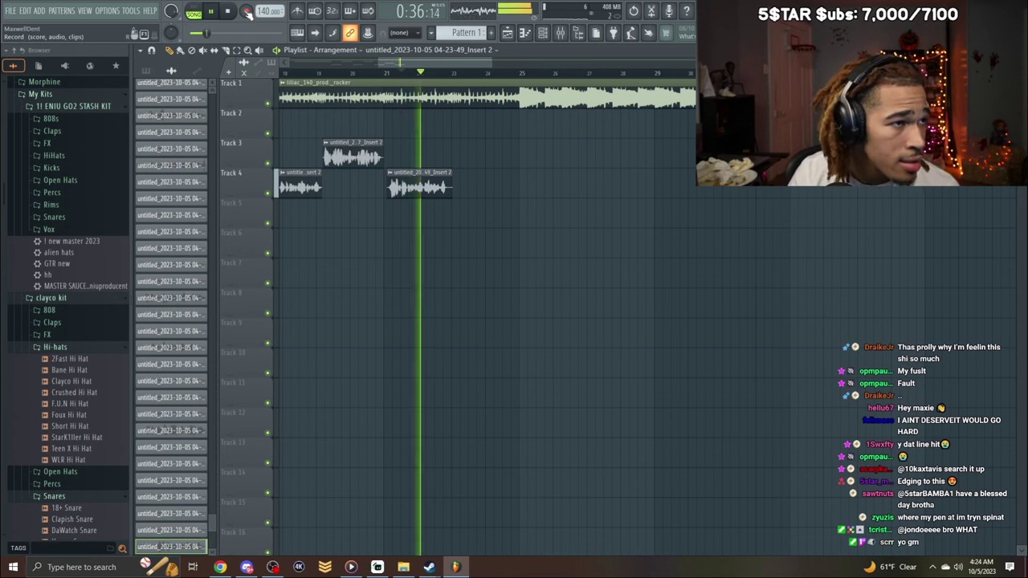
{"action": "left_click", "coordinate": [246, 11]}
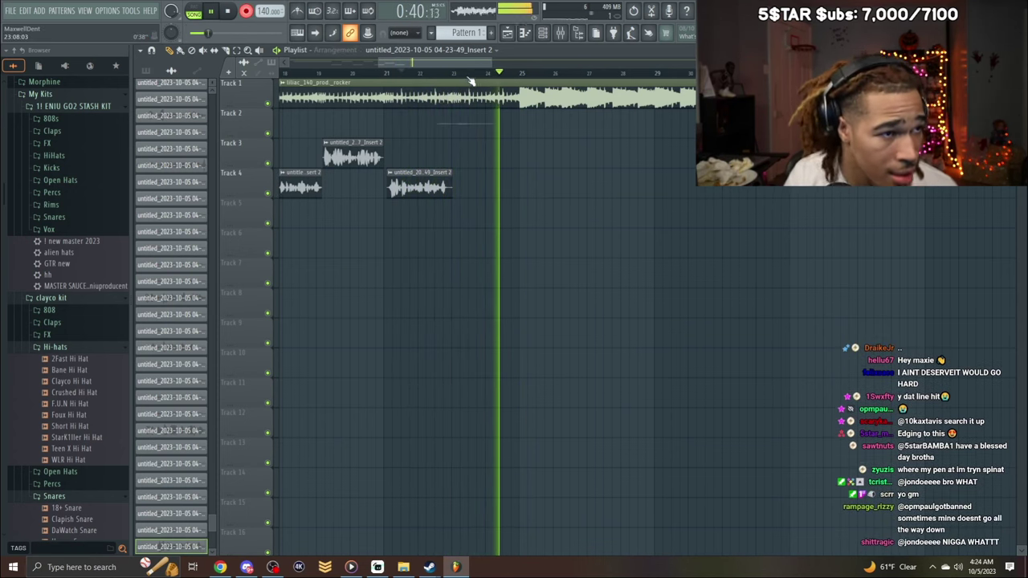
{"action": "key", "text": "space"}
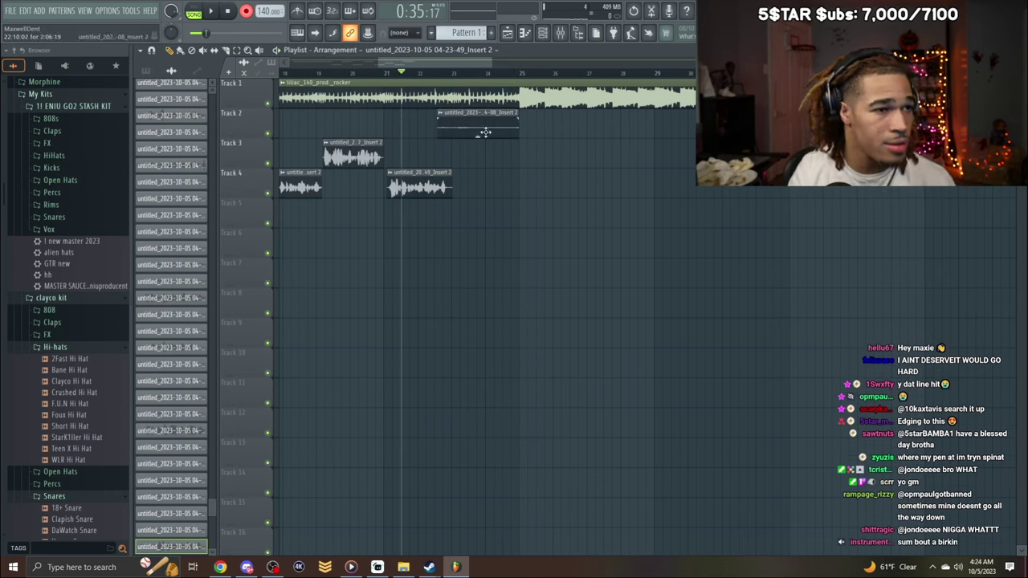
{"action": "right_click", "coordinate": [485, 132]}
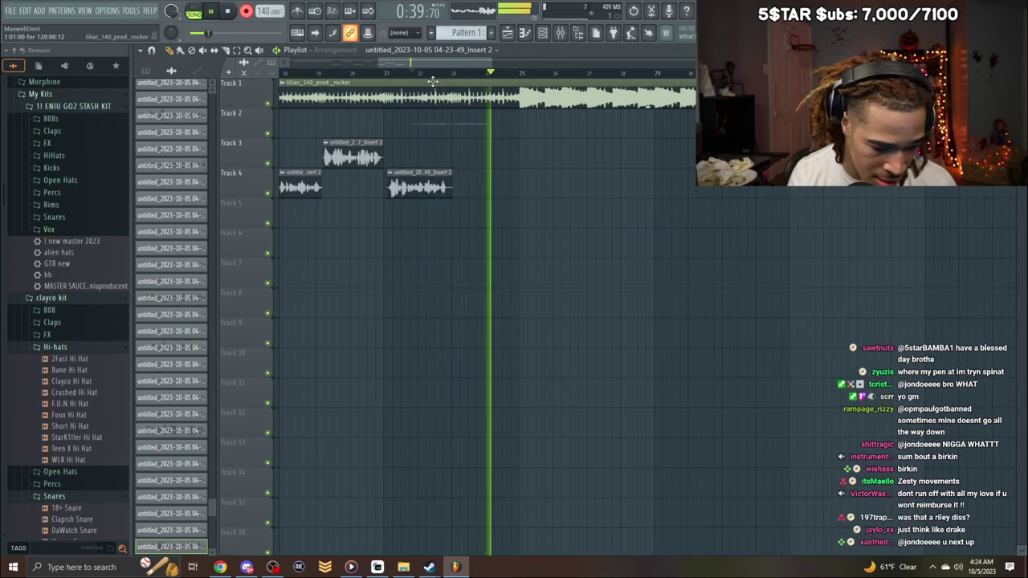
{"action": "key", "text": "space"}
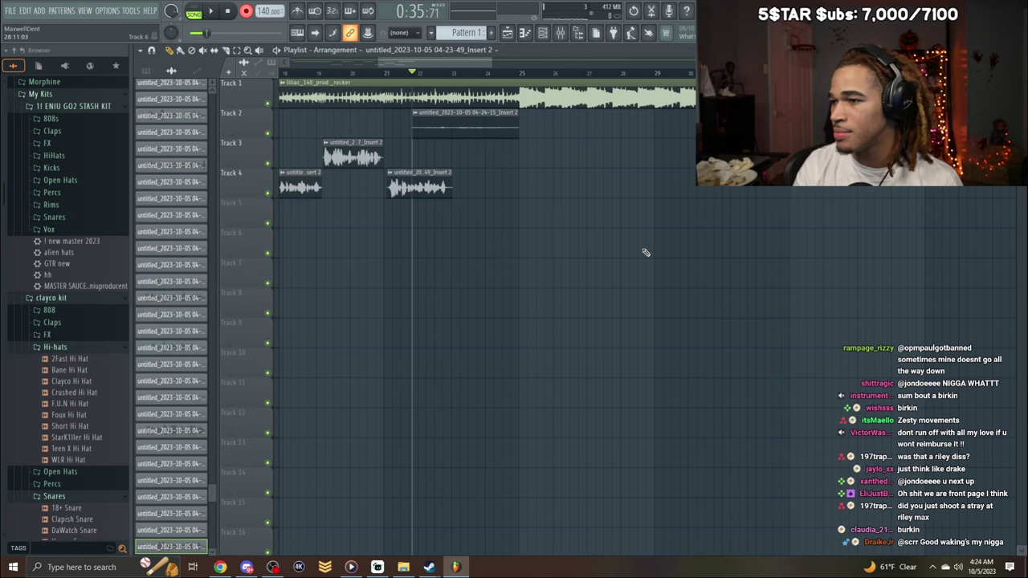
Play the song from the beginning and switch to the Chrome window showing the Tunebat analyzer.
{"action": "left_click_drag", "start_coordinate": [380, 63], "coordinate": [291, 63]}
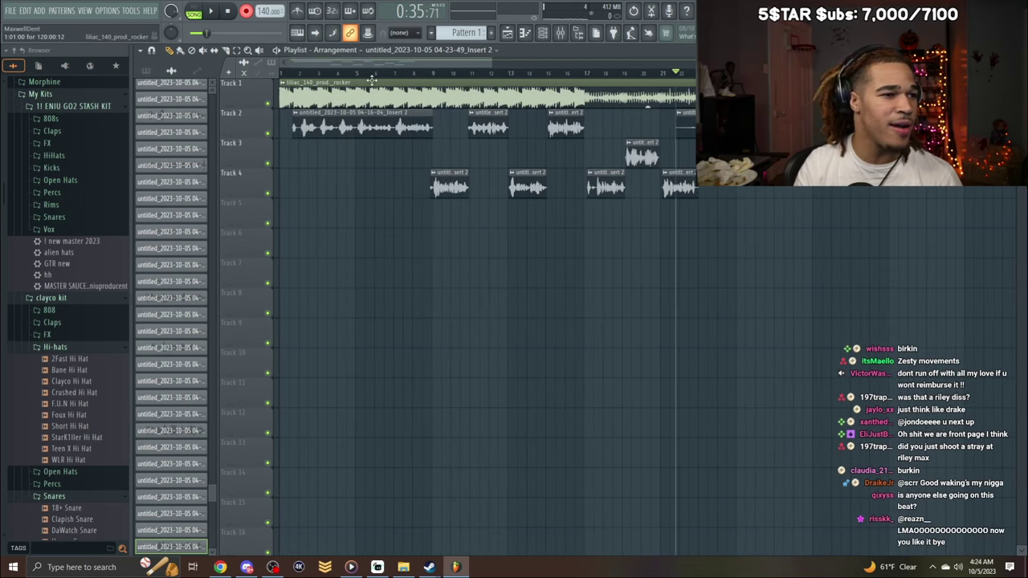
{"action": "left_click", "coordinate": [375, 80]}
{"action": "key", "text": "space"}
{"action": "left_click", "coordinate": [220, 567]}
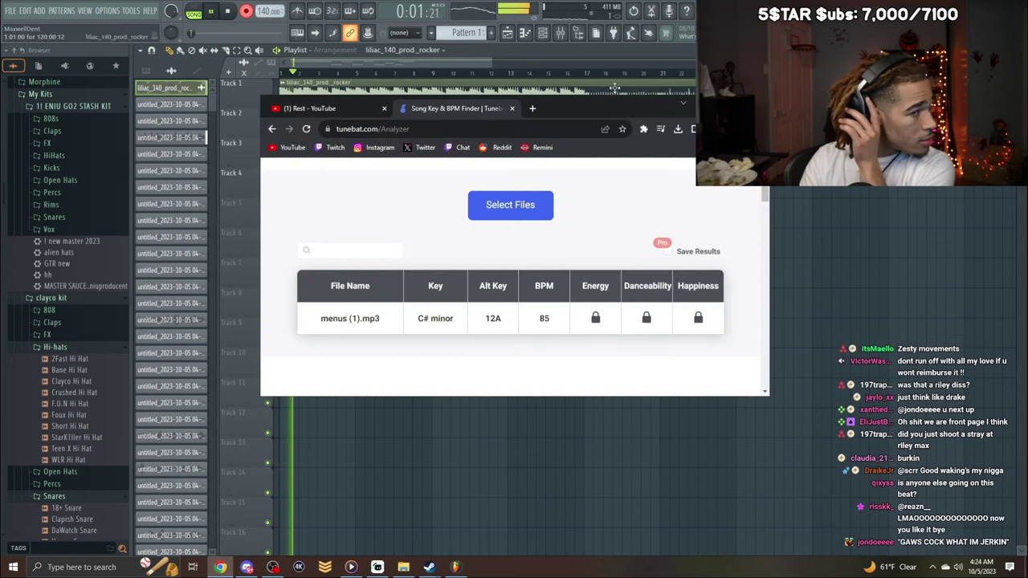
Return to the playlist, play the vocals back to about bar 24, and stop with the playhead early in bar 22.
{"action": "left_click", "coordinate": [220, 567]}
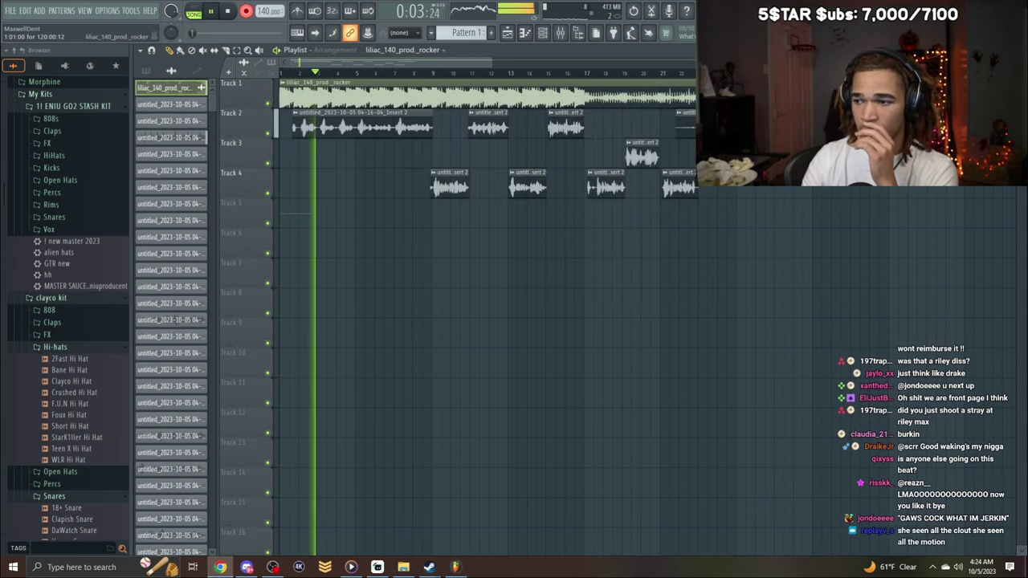
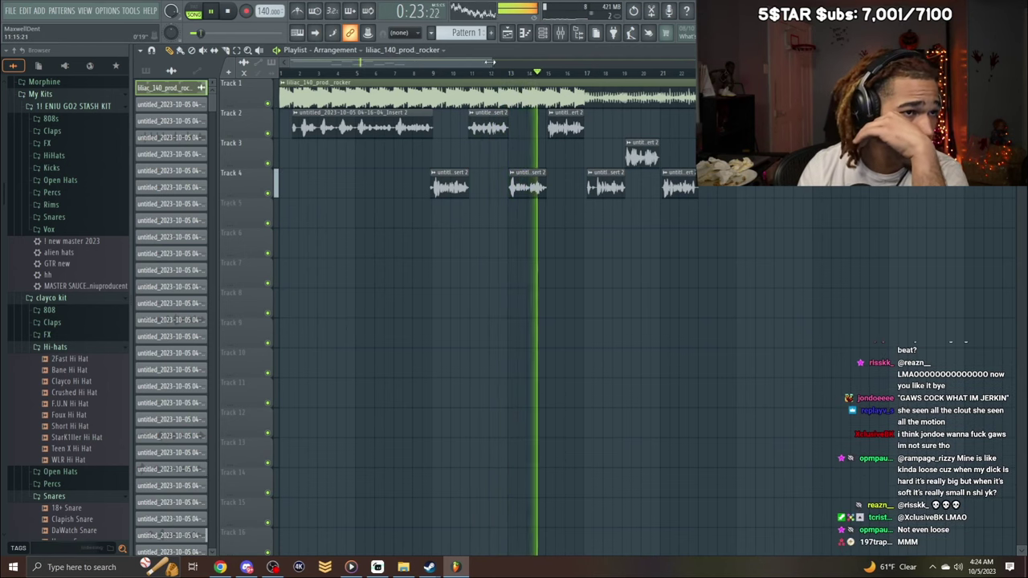
{"action": "left_click_drag", "start_coordinate": [490, 62], "coordinate": [414, 66]}
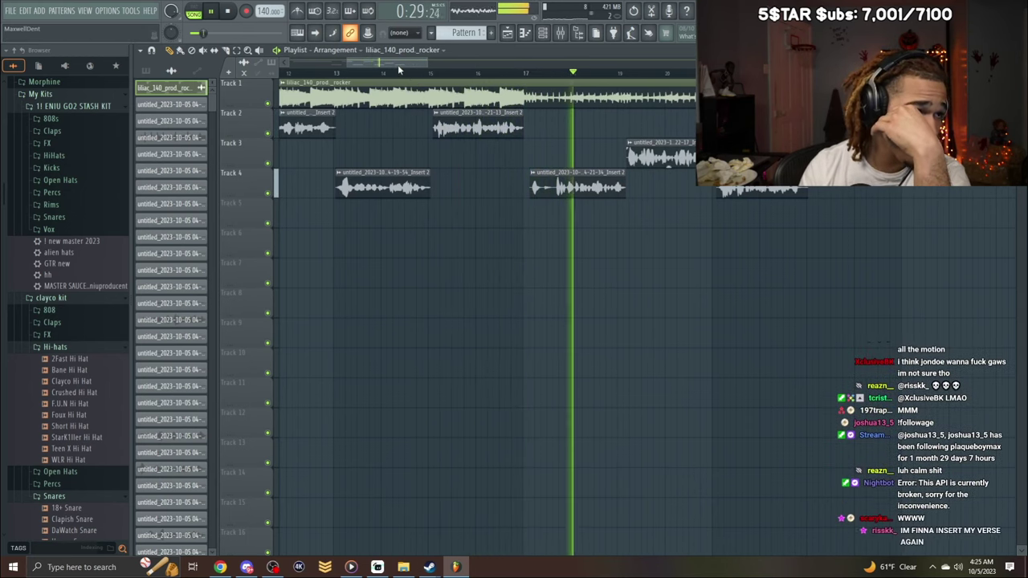
{"action": "left_click_drag", "start_coordinate": [402, 66], "coordinate": [426, 74]}
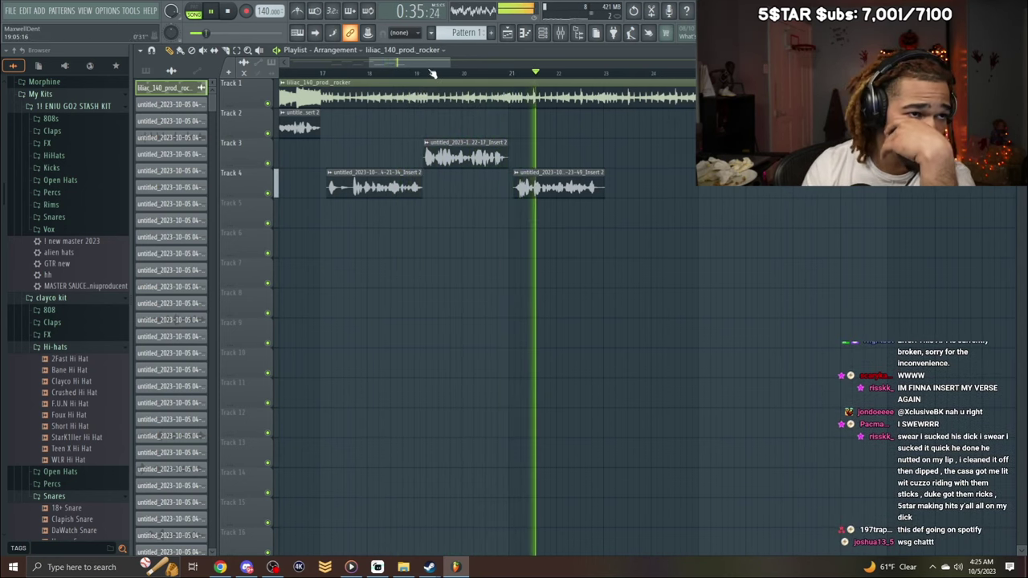
{"action": "left_click_drag", "start_coordinate": [432, 73], "coordinate": [443, 77]}
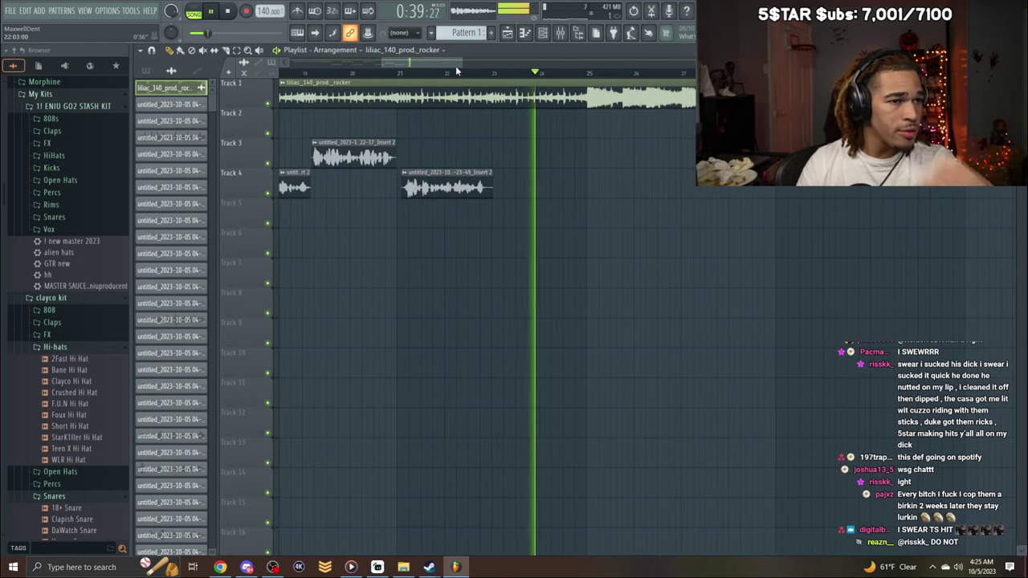
{"action": "left_click", "coordinate": [458, 72]}
{"action": "key", "text": "space"}
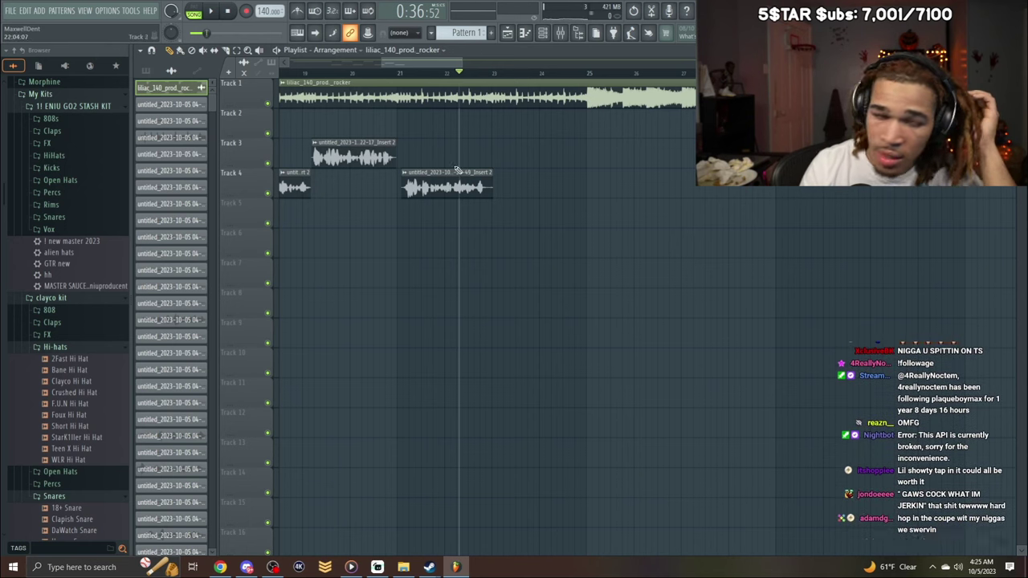
Record the next line onto Track 2 from bar 21 to bar 25, discarding the earlier attempts, including the one on Track 3.
{"action": "left_click", "coordinate": [415, 74]}
{"action": "key", "text": "space"}
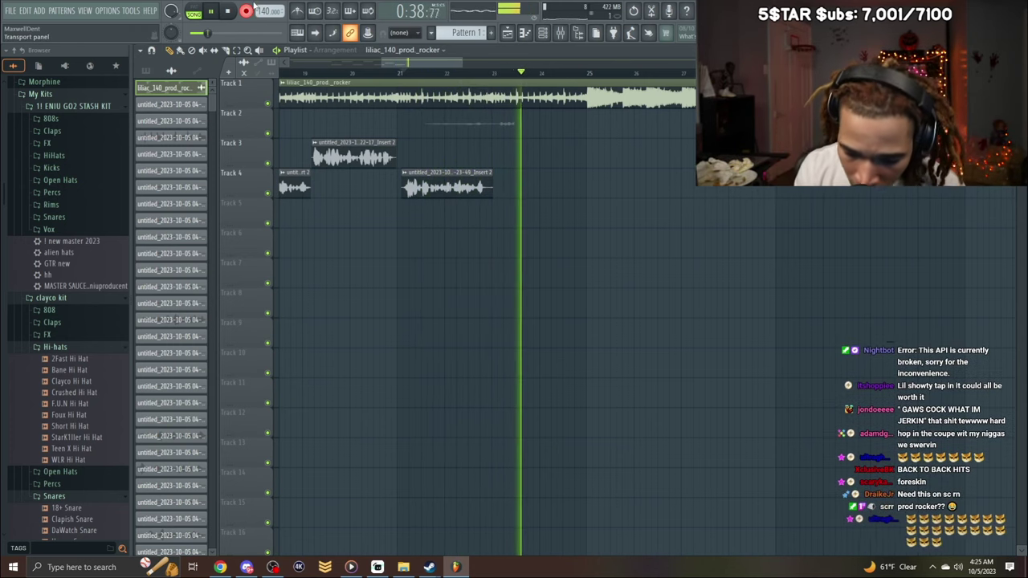
{"action": "left_click", "coordinate": [404, 72]}
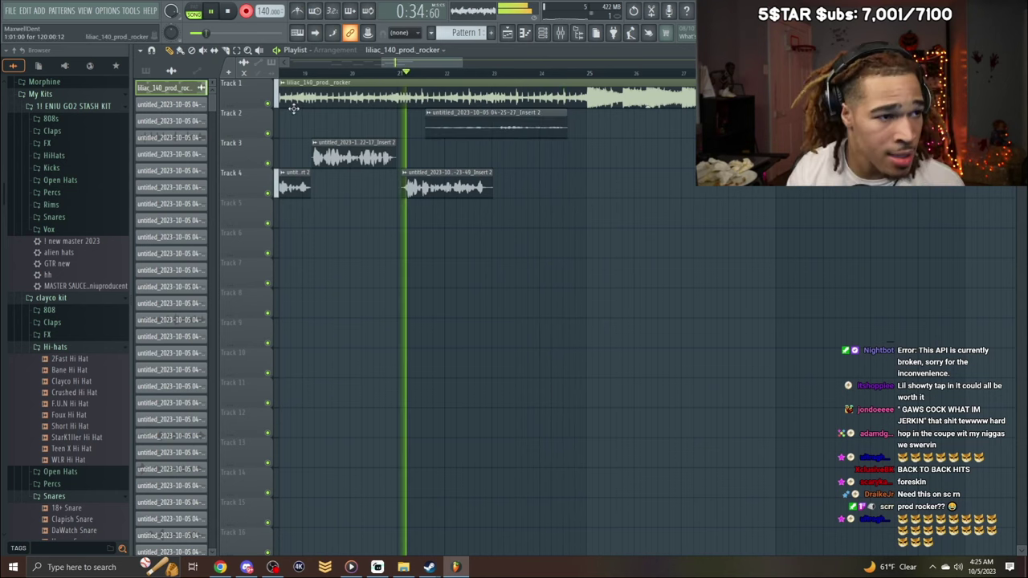
{"action": "left_click_drag", "start_coordinate": [432, 65], "coordinate": [445, 65]}
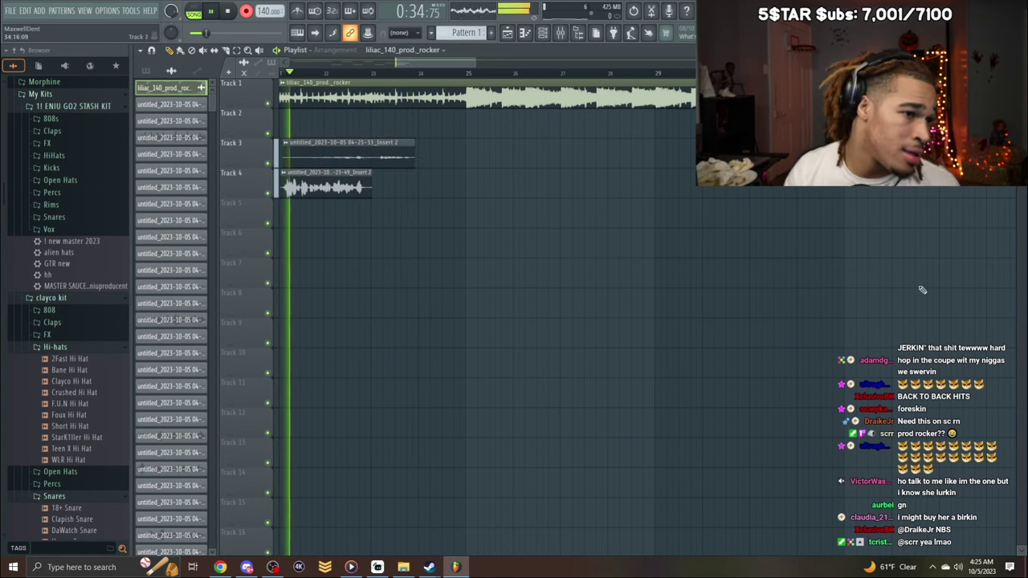
{"action": "right_click", "coordinate": [406, 154]}
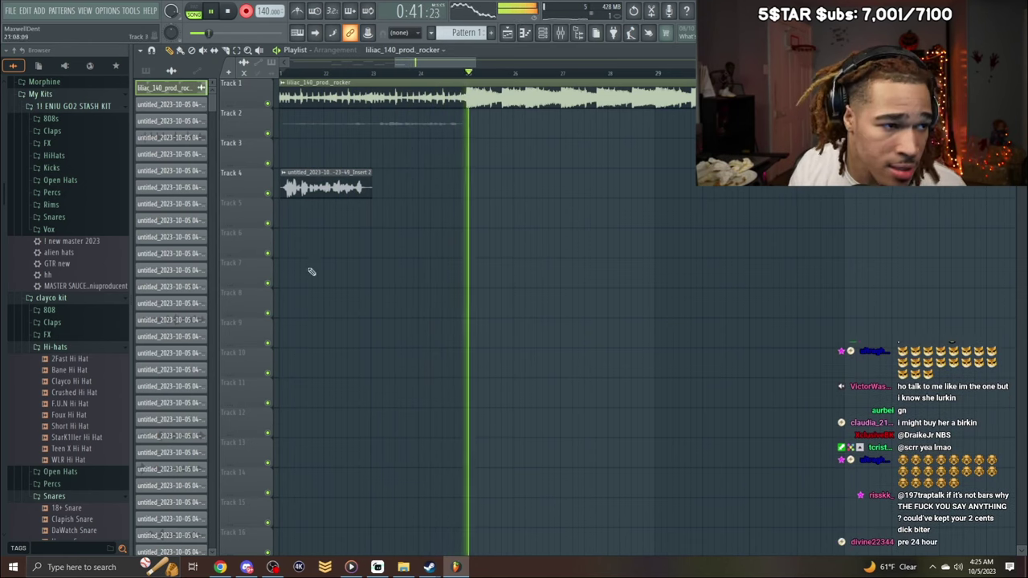
Normalize the new Track 2 take and trim its start to just before bar 23.
{"action": "double_click", "coordinate": [387, 119]}
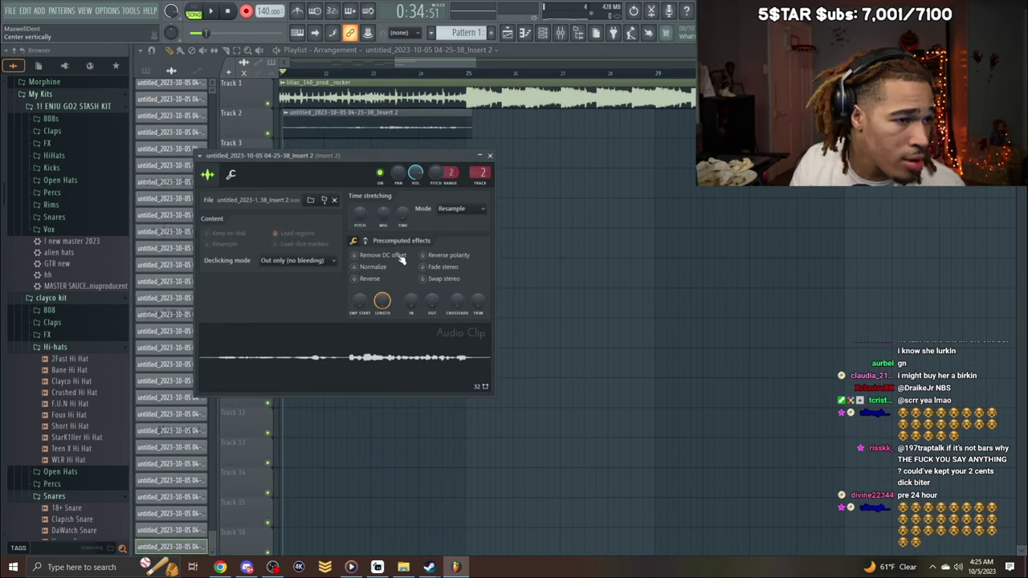
{"action": "left_click", "coordinate": [398, 266]}
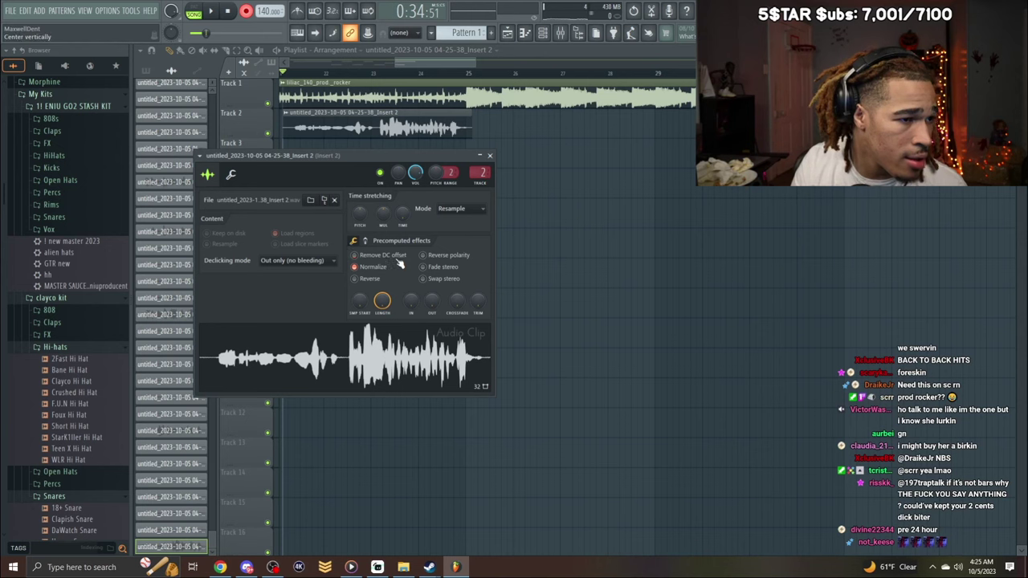
{"action": "left_click", "coordinate": [490, 155]}
{"action": "left_click_drag", "start_coordinate": [281, 122], "coordinate": [365, 146]}
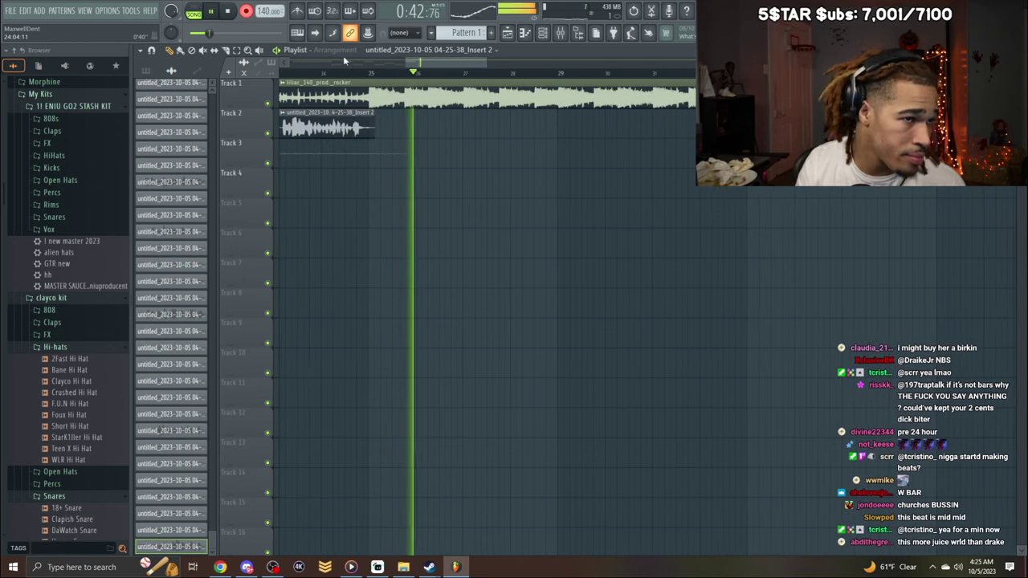
Try recording the following line from just before bar 24 on Tracks 3 and 4, and delete the attempts.
{"action": "key", "text": "space"}
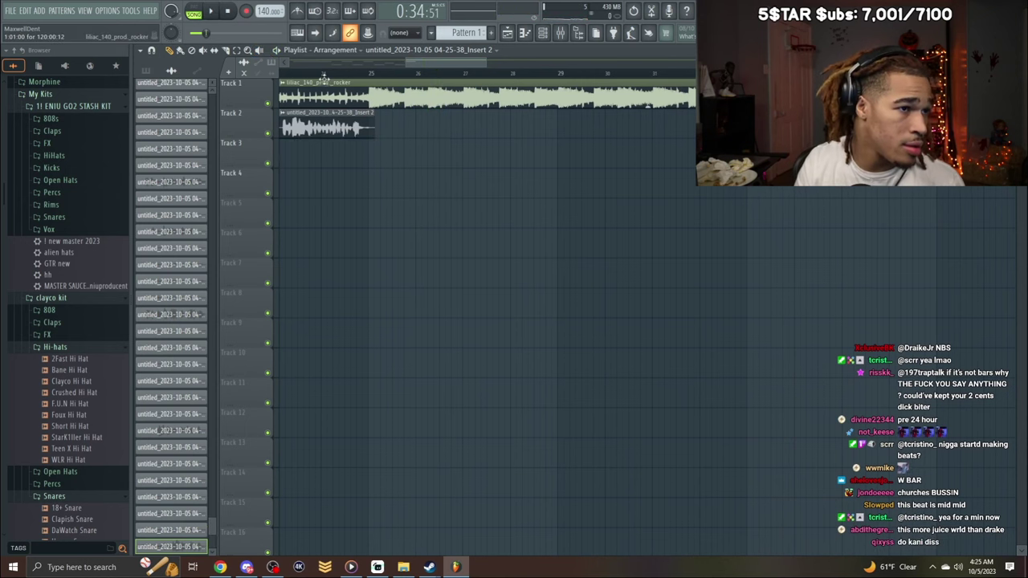
{"action": "left_click", "coordinate": [247, 11]}
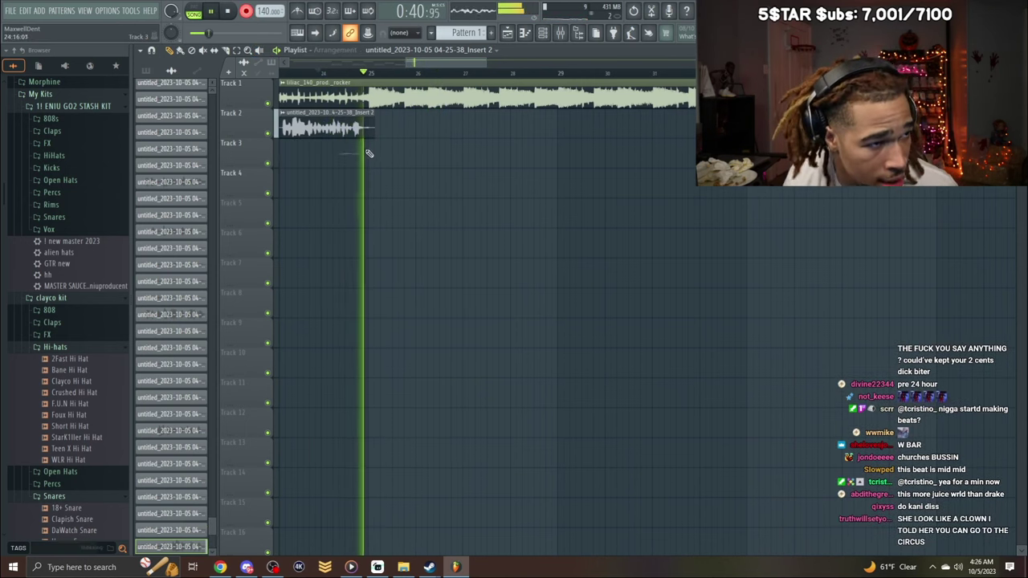
{"action": "key", "text": "space"}
{"action": "key", "text": "space"}
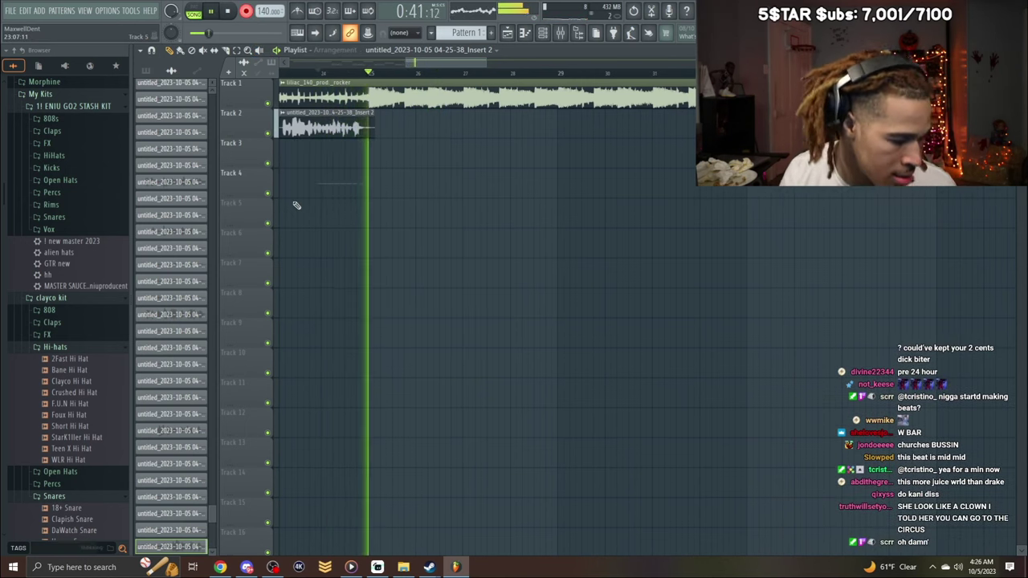
{"action": "key", "text": "space"}
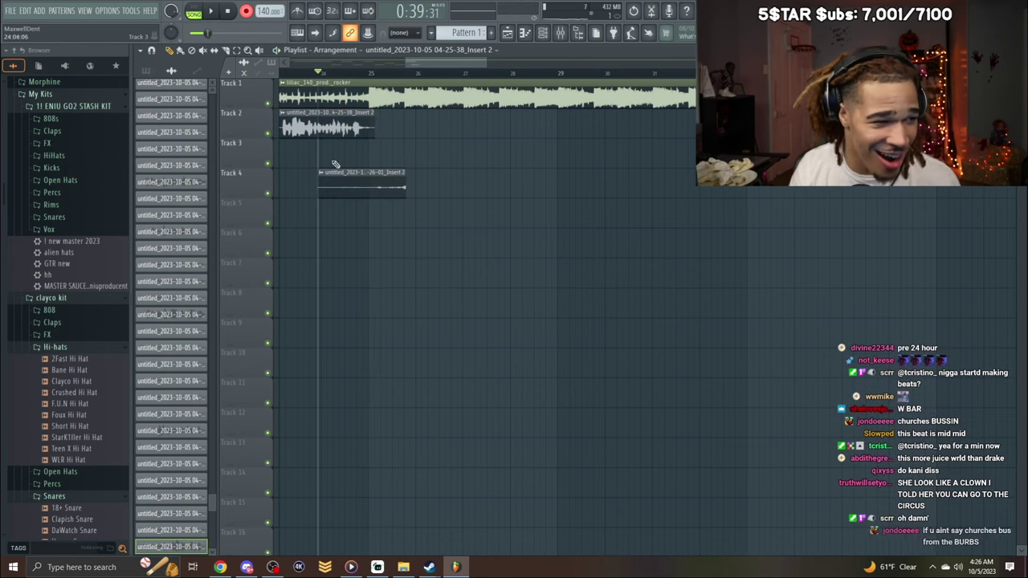
{"action": "key", "text": "space"}
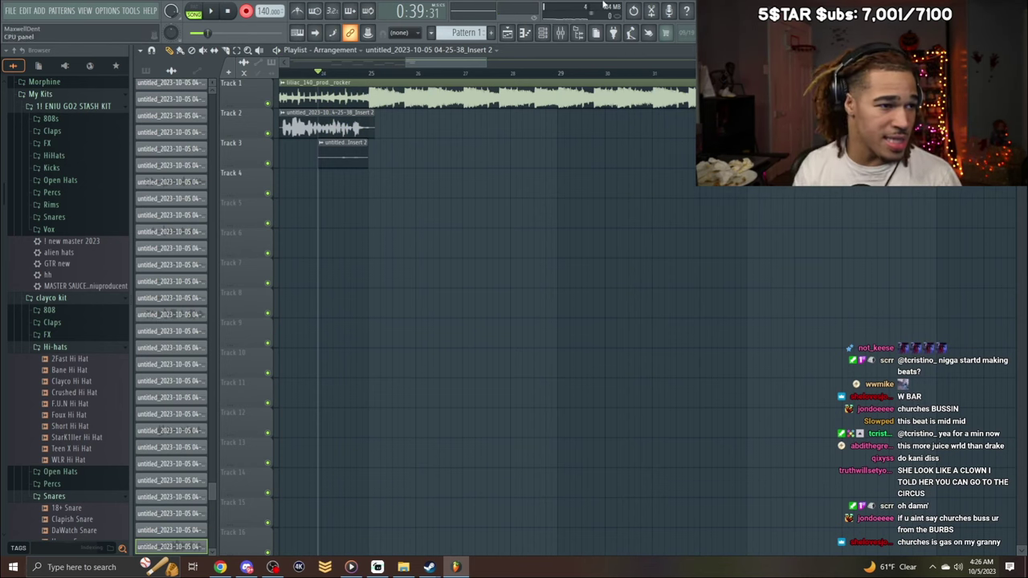
{"action": "right_click", "coordinate": [341, 165]}
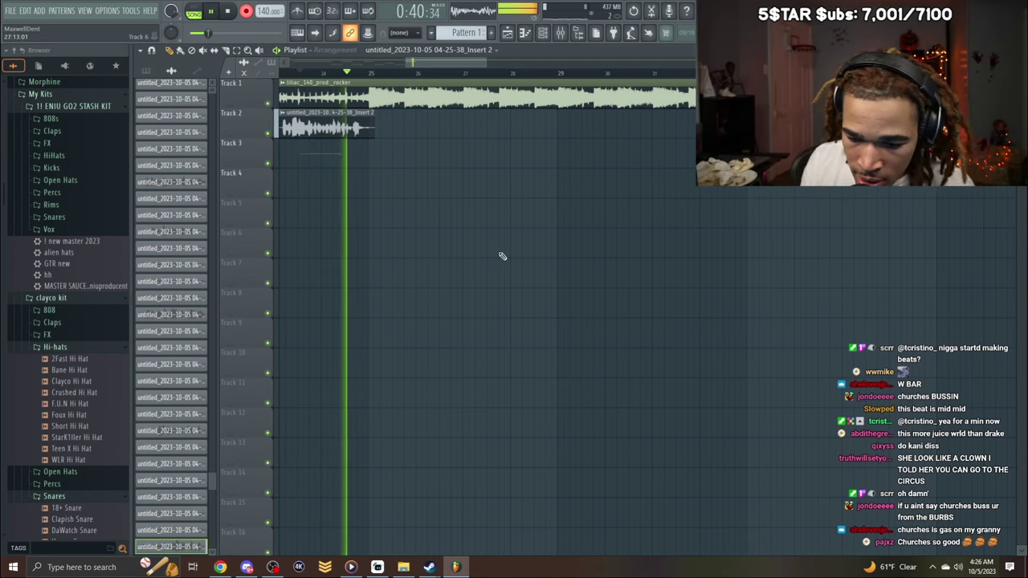
Try a Track 3 take from midway through bar 23 to bar 26, normalize it, and delete it.
{"action": "key", "text": "space"}
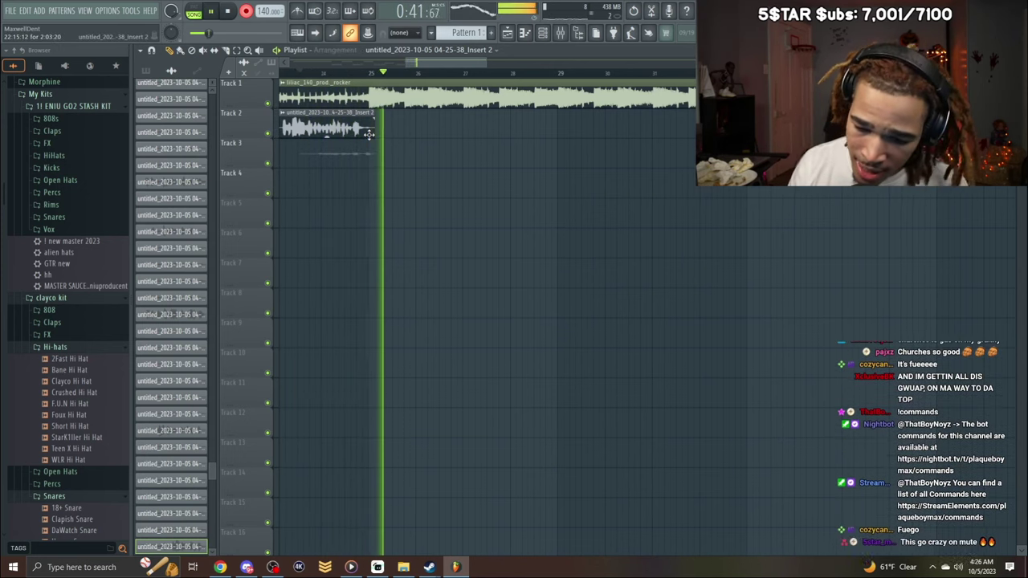
{"action": "key", "text": "space"}
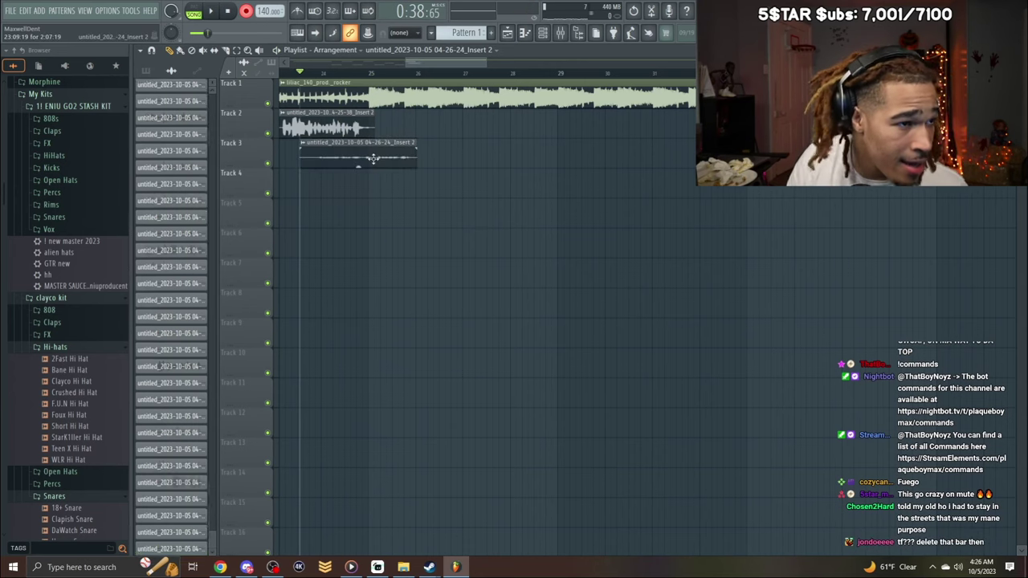
{"action": "double_click", "coordinate": [366, 154]}
{"action": "left_click", "coordinate": [475, 141]}
{"action": "key", "text": "space"}
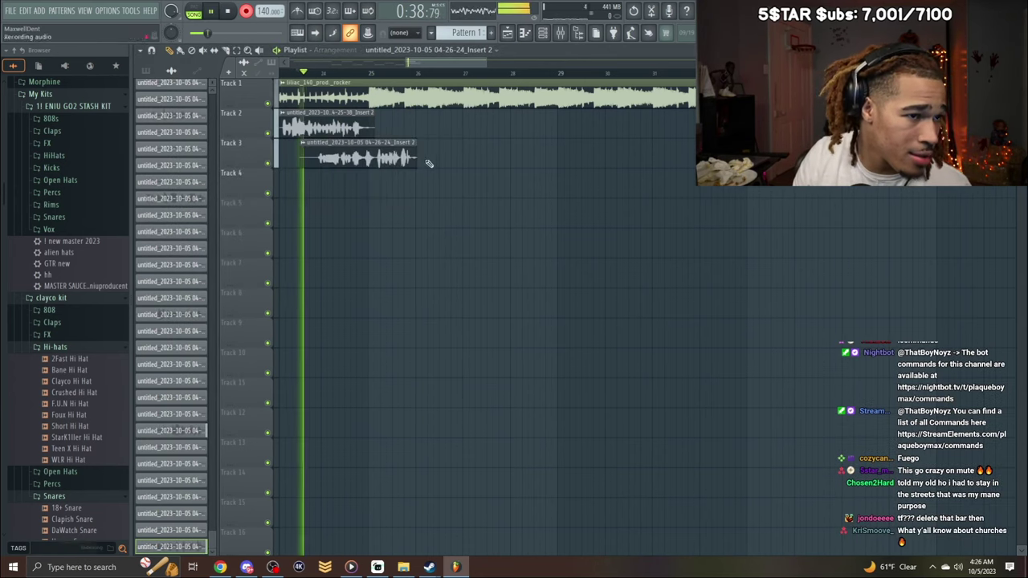
{"action": "right_click", "coordinate": [402, 159]}
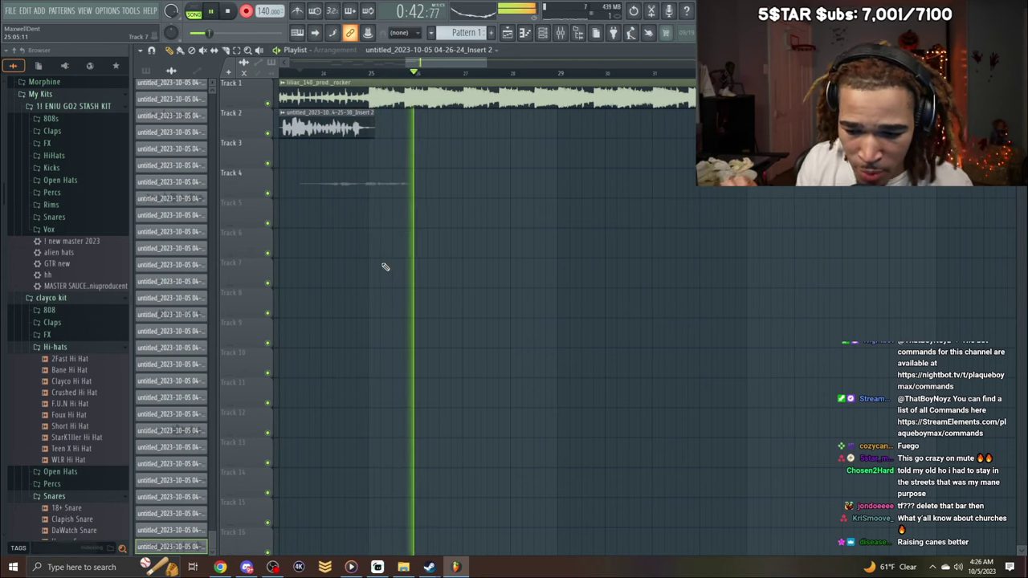
Try a normalized Track 4 take trimmed to start just before bar 25, and delete it.
{"action": "key", "text": "space"}
{"action": "double_click", "coordinate": [370, 184]}
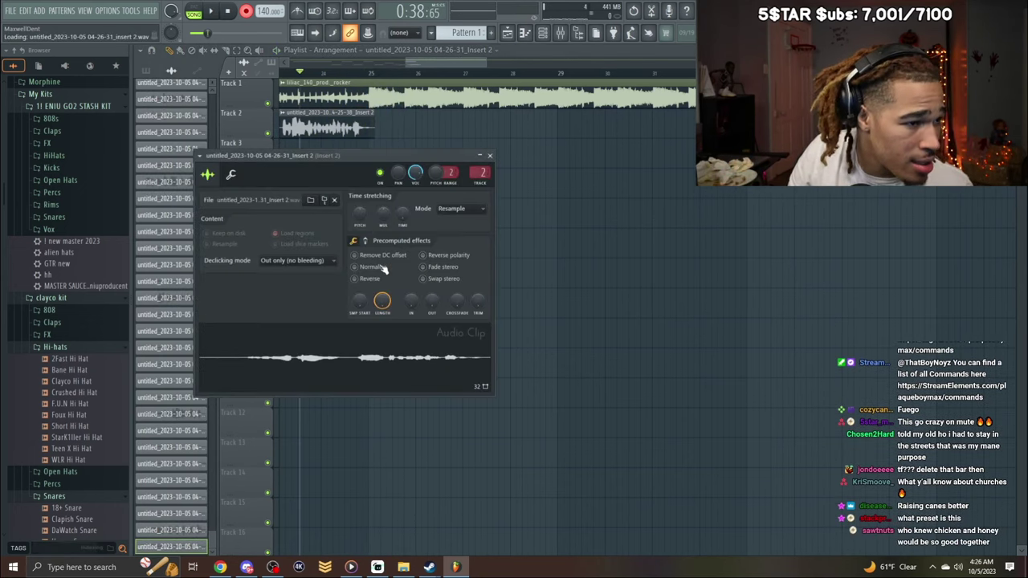
{"action": "left_click", "coordinate": [490, 156]}
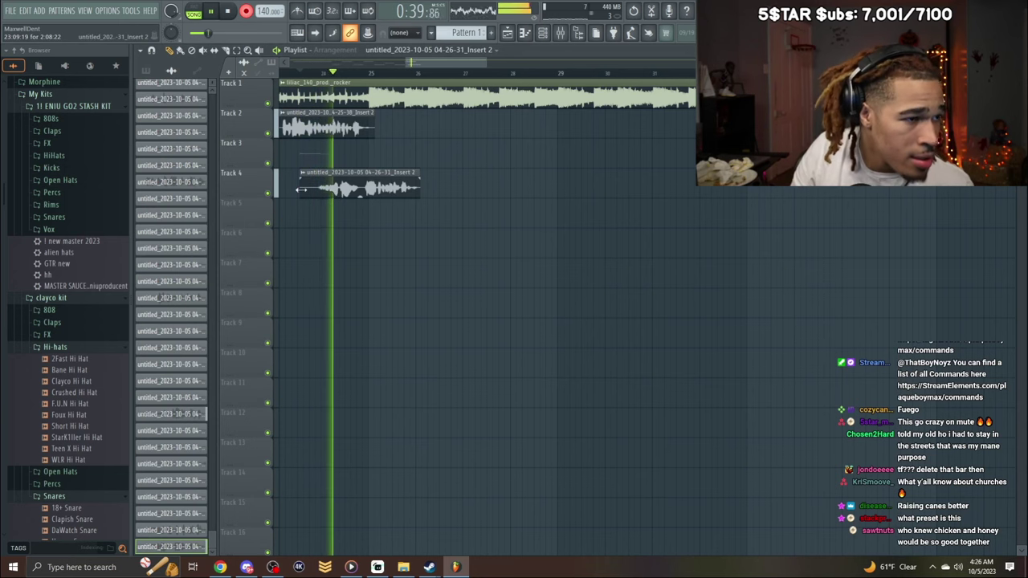
{"action": "left_click_drag", "start_coordinate": [297, 190], "coordinate": [363, 191]}
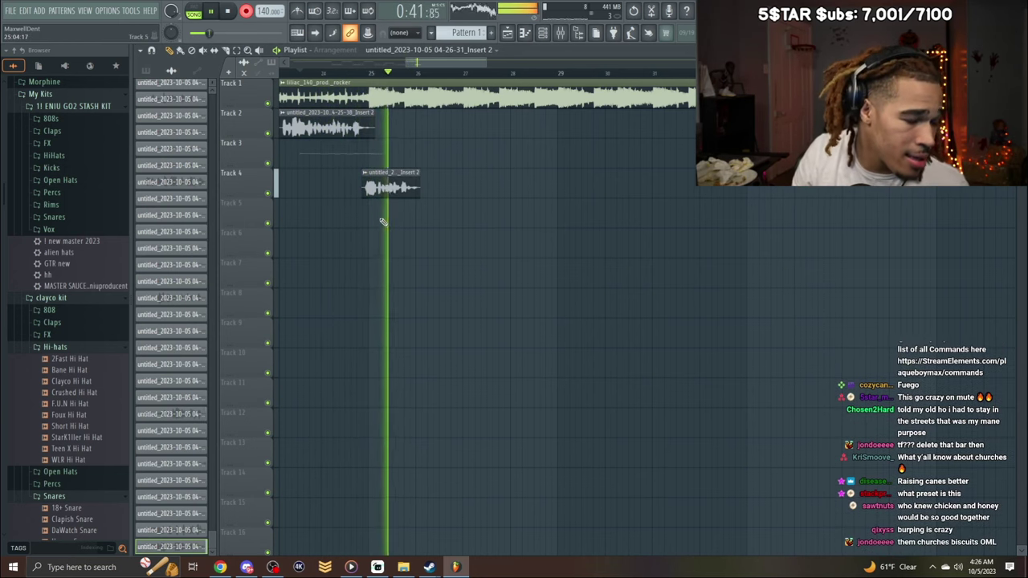
{"action": "key", "text": "space"}
{"action": "key", "text": "space"}
{"action": "right_click", "coordinate": [389, 178]}
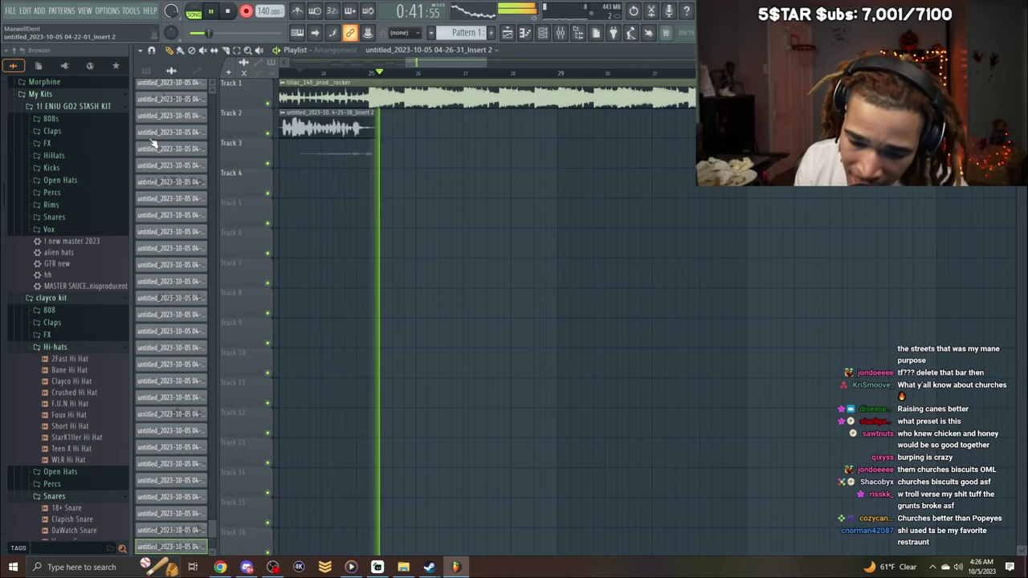
Delete the Track 3 attempt and record the line again from midway through bar 23, ending with a new take on Track 3.
{"action": "right_click", "coordinate": [323, 151]}
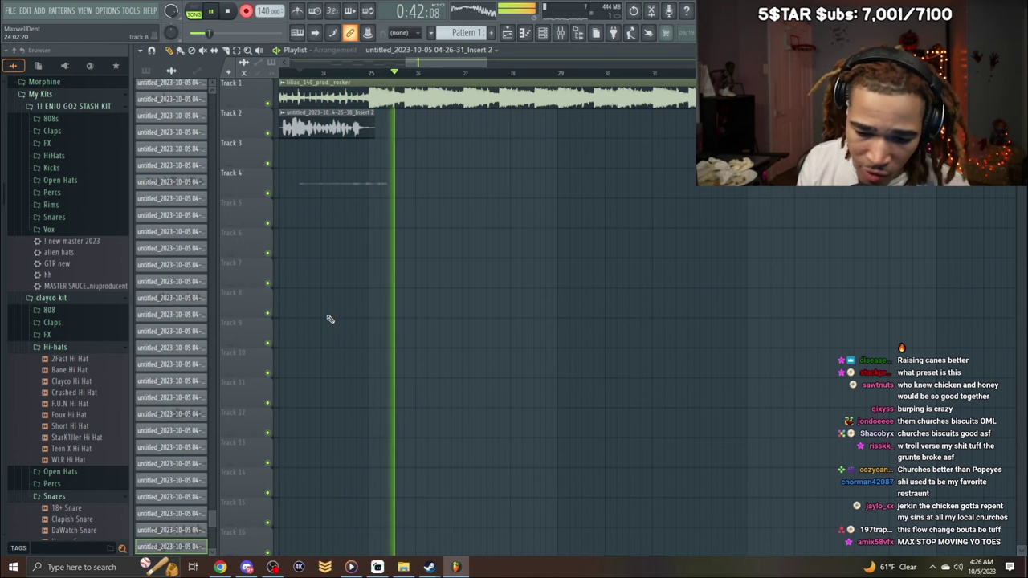
{"action": "mouse_move", "coordinate": [403, 567]}
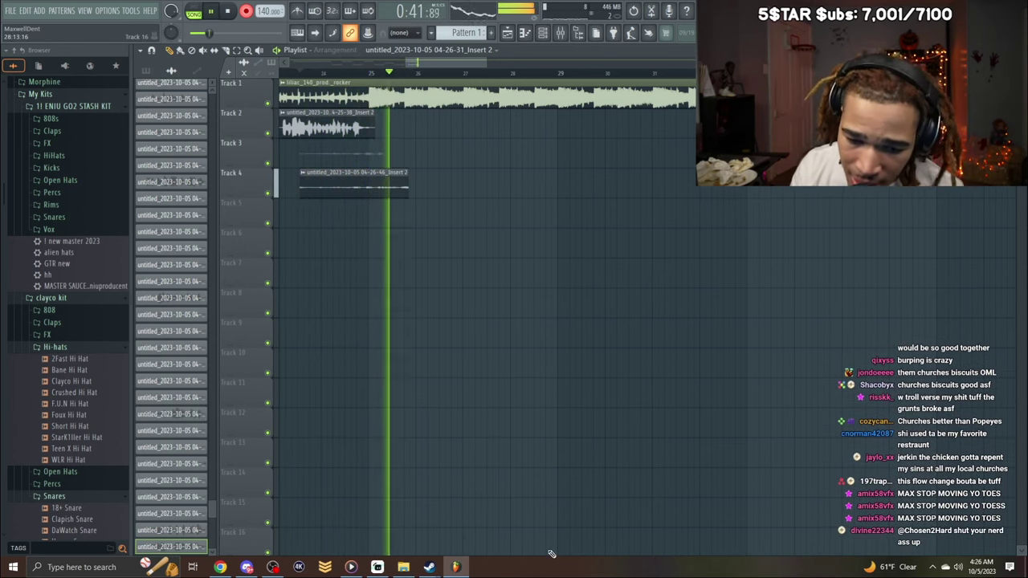
{"action": "key", "text": "space"}
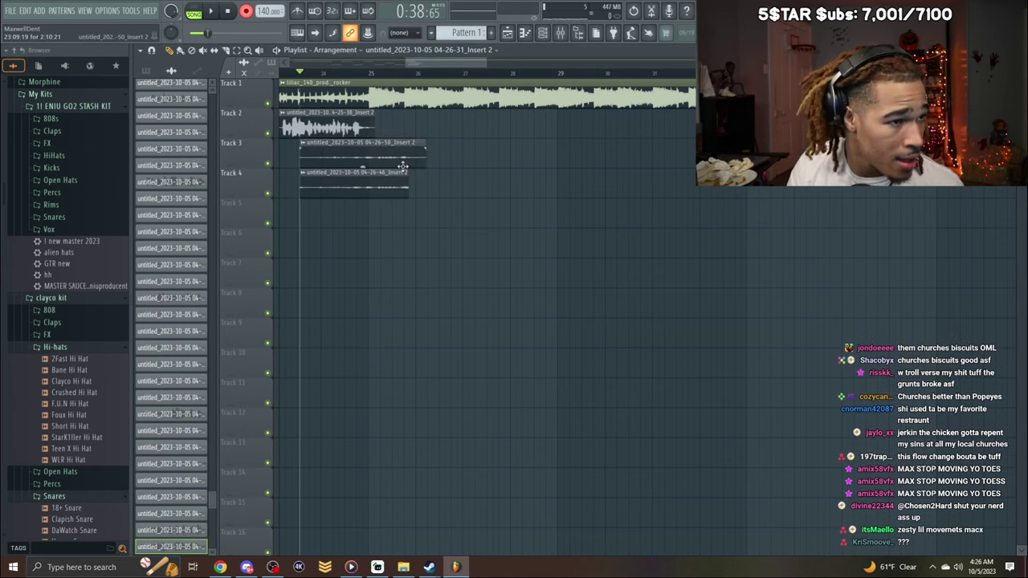
Normalize the Track 3 take on Main vocals, trim its start to around bar 25, and delete the leftover Track 4 recording.
{"action": "double_click", "coordinate": [403, 166]}
{"action": "left_click", "coordinate": [434, 100]}
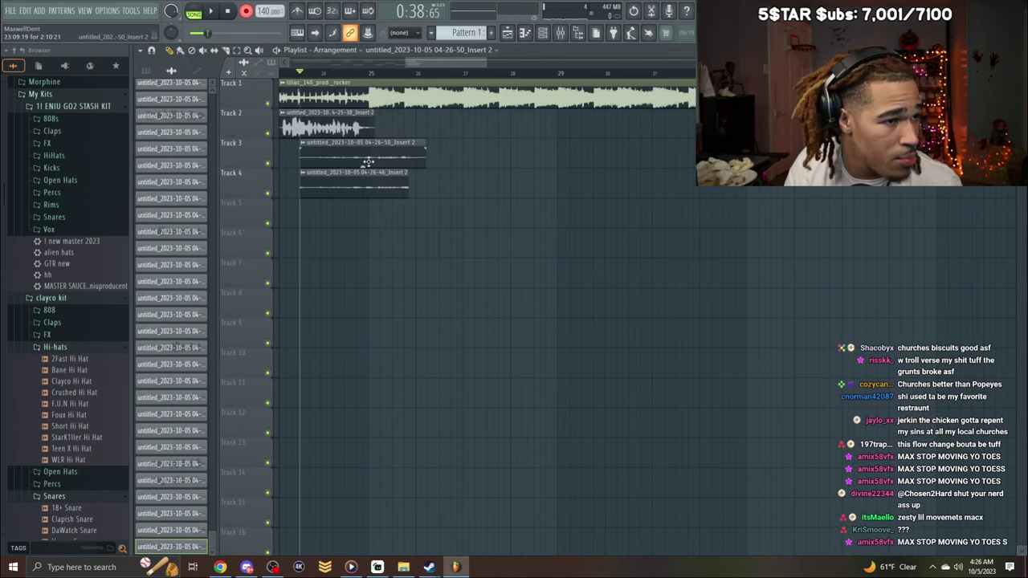
{"action": "double_click", "coordinate": [361, 176]}
{"action": "left_click_drag", "start_coordinate": [428, 116], "coordinate": [429, 108]}
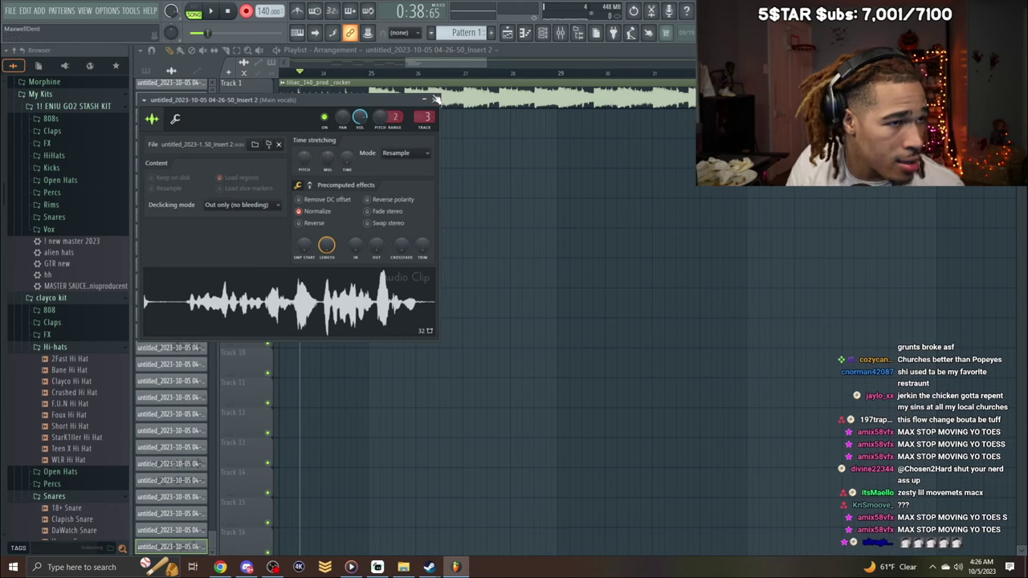
{"action": "left_click", "coordinate": [434, 100]}
{"action": "left_click_drag", "start_coordinate": [301, 159], "coordinate": [378, 160]}
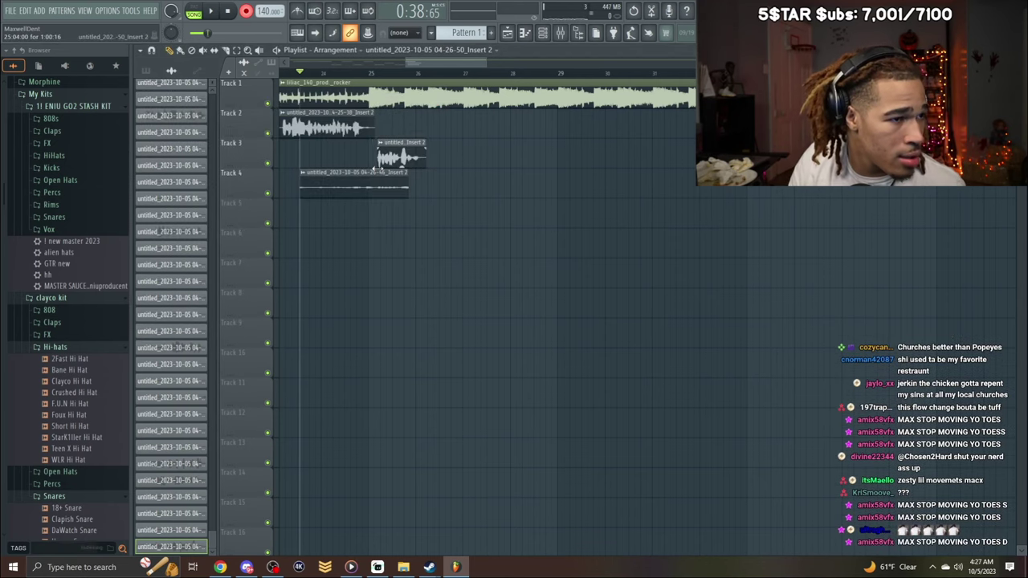
{"action": "right_click", "coordinate": [373, 183]}
Record a Track 4 take from just before bar 25, discard it, and record the line again from bar 25, ending with a Track 5 take.
{"action": "key", "text": "space"}
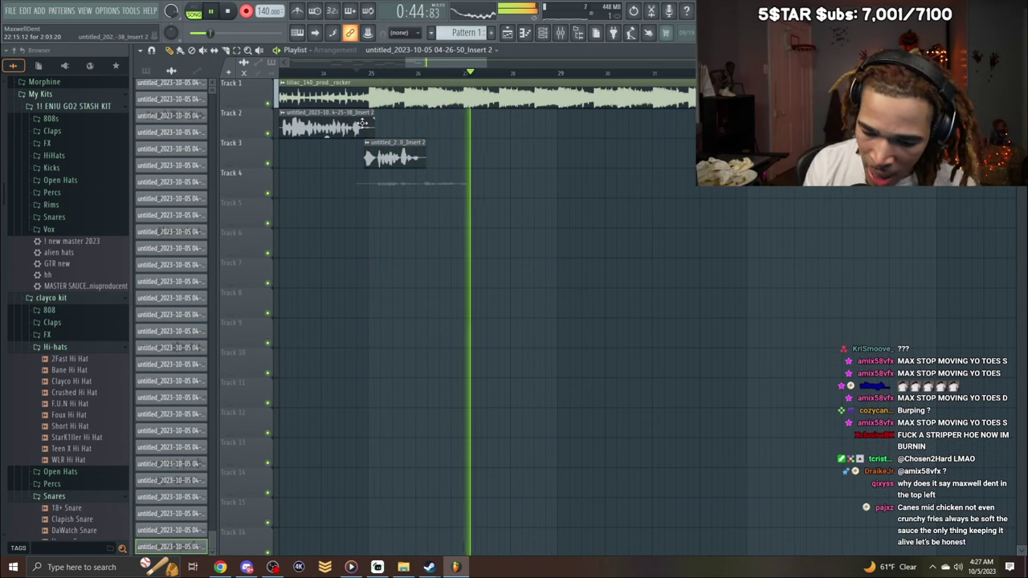
{"action": "key", "text": "space"}
{"action": "key", "text": "space"}
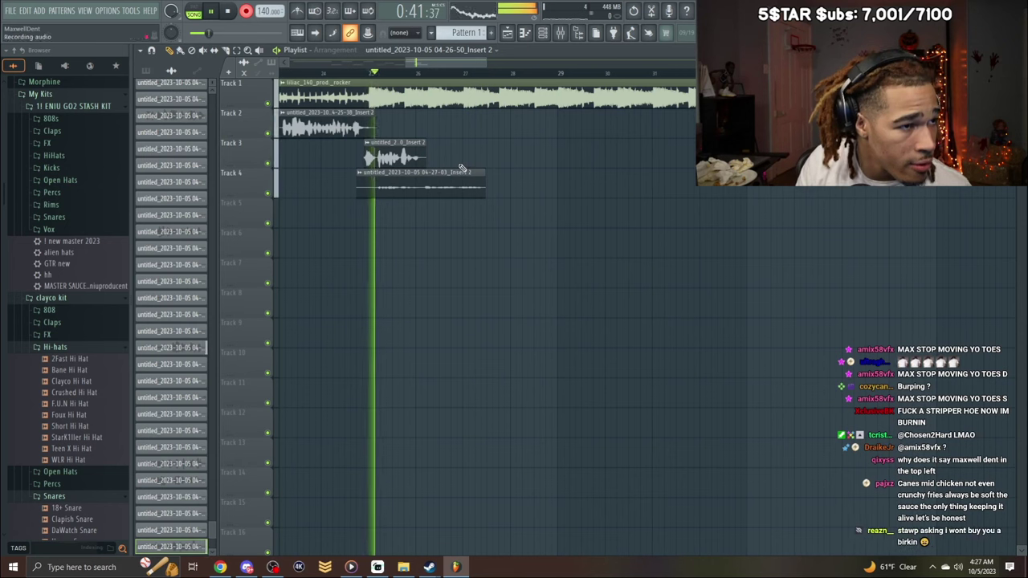
{"action": "key", "text": "ctrl+z"}
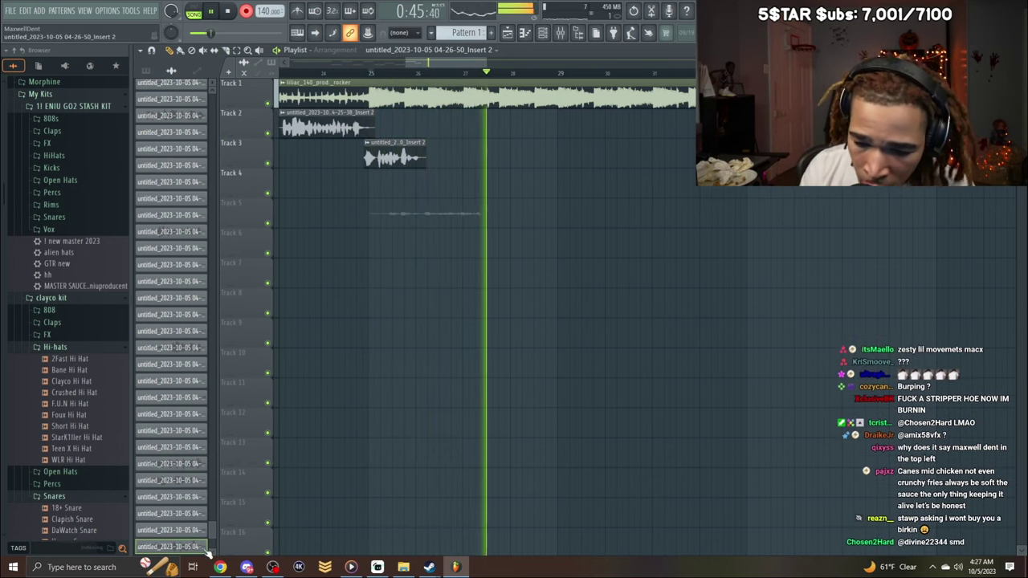
{"action": "key", "text": "space"}
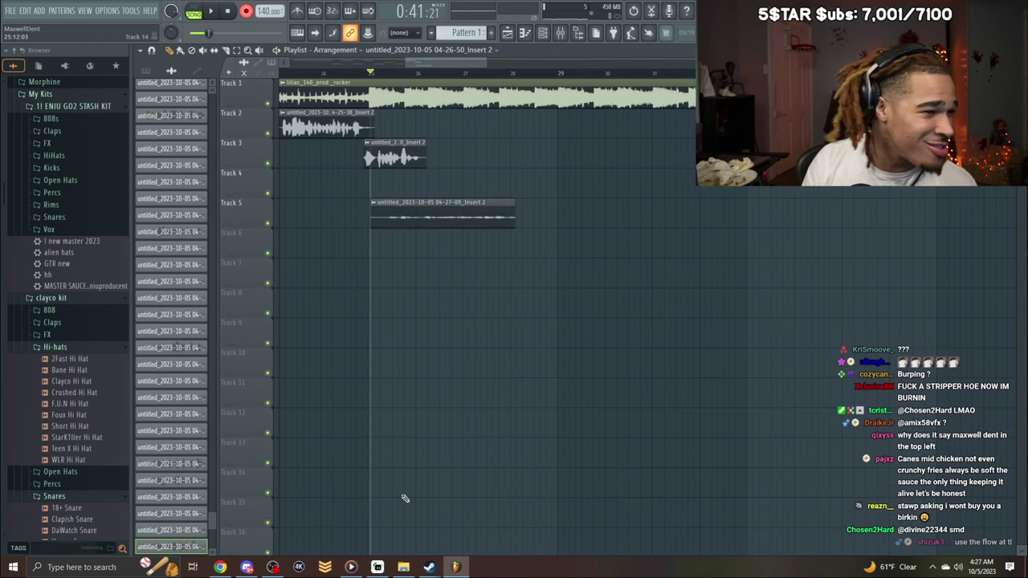
Normalize the new Track 5 take and trim it to run from just after bar 26 to just before bar 28.
{"action": "double_click", "coordinate": [443, 210]}
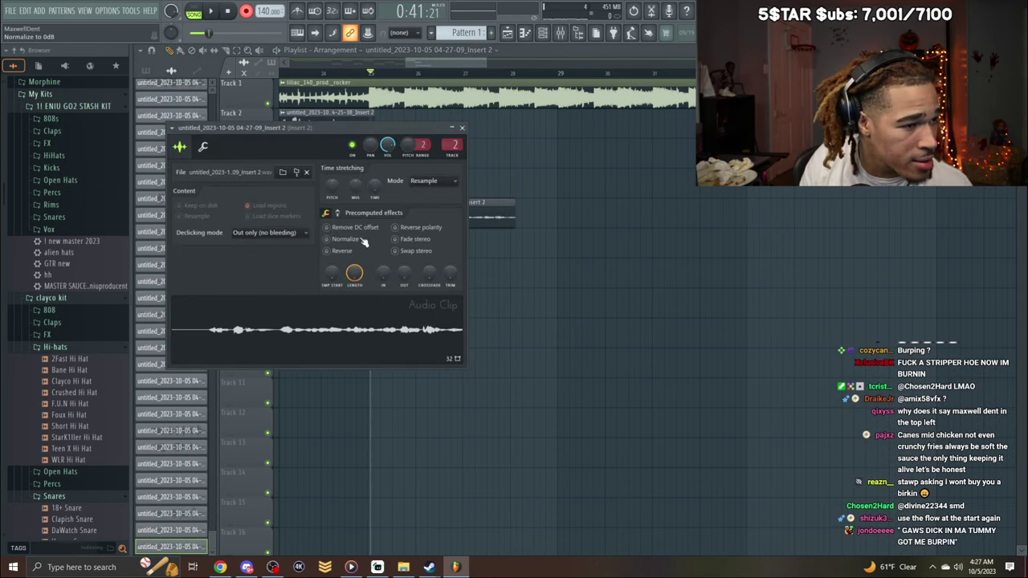
{"action": "left_click", "coordinate": [461, 128]}
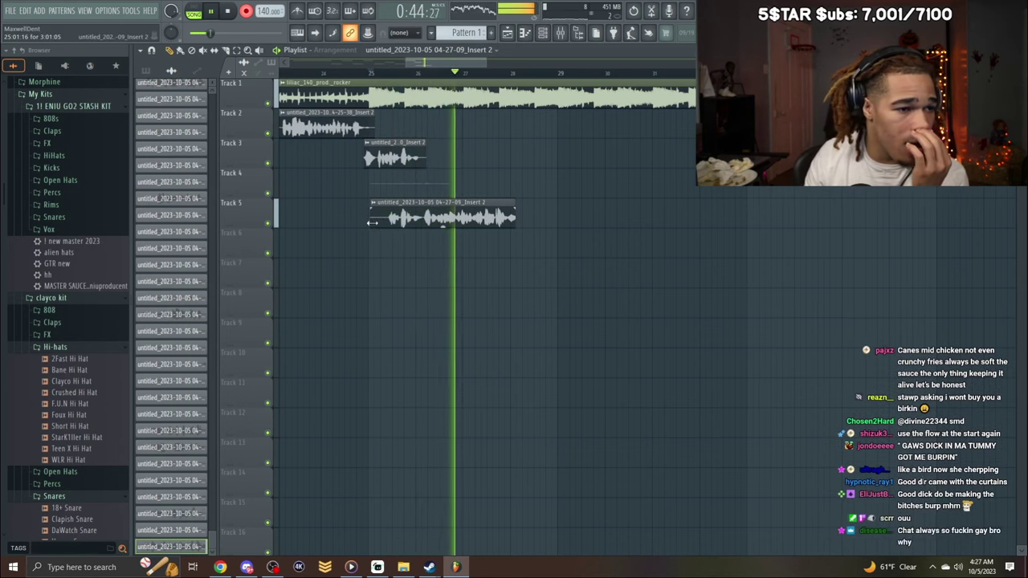
{"action": "left_click_drag", "start_coordinate": [374, 222], "coordinate": [424, 222]}
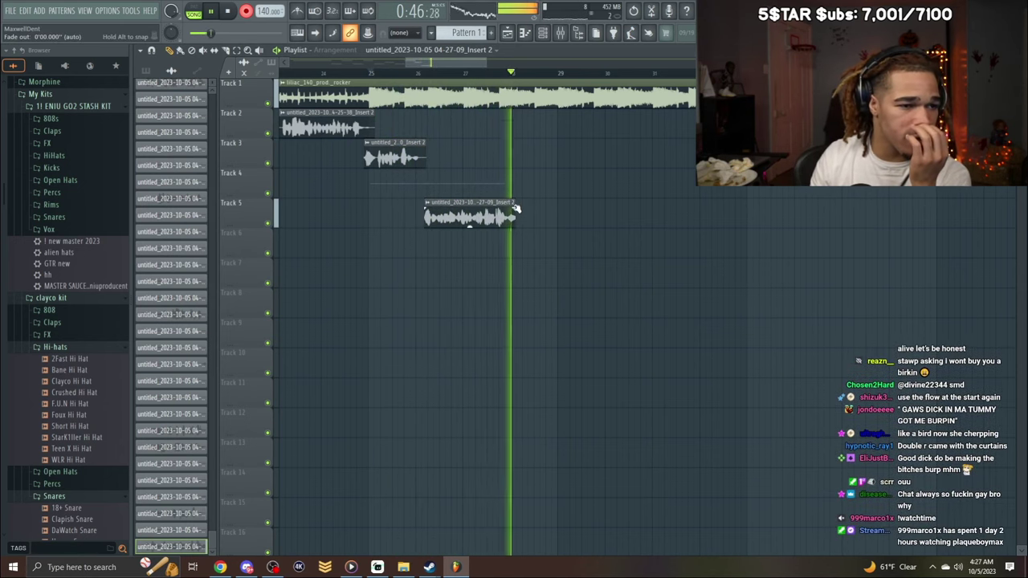
{"action": "left_click_drag", "start_coordinate": [517, 209], "coordinate": [505, 205]}
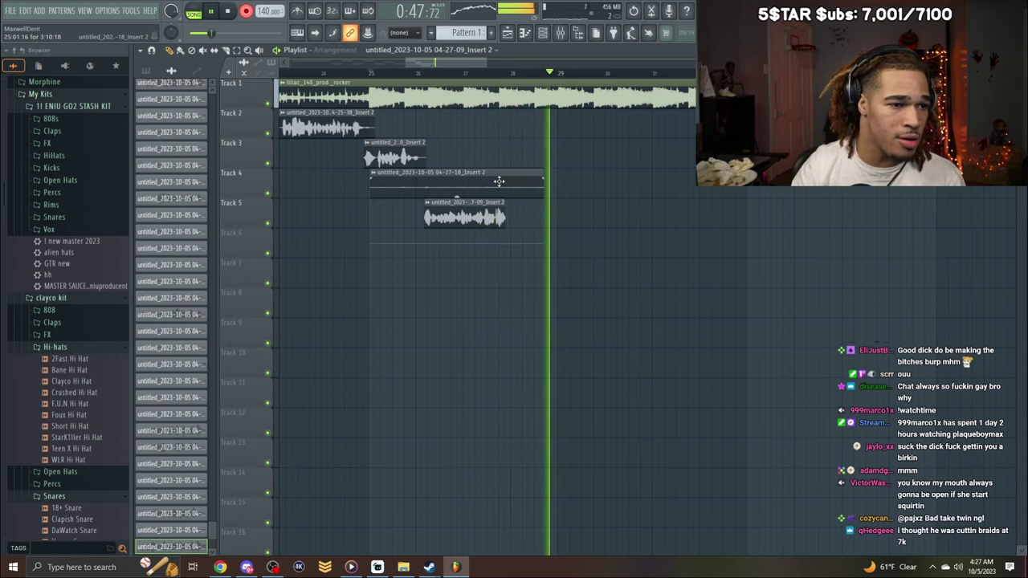
Stop the running recording and delete the nearly silent take on Track 6.
{"action": "key", "text": "space"}
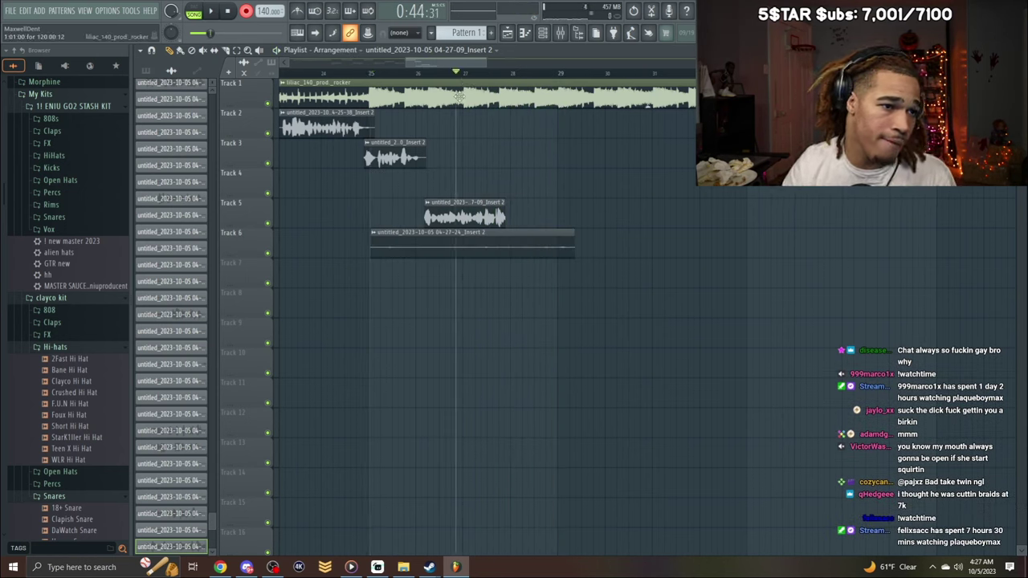
{"action": "right_click", "coordinate": [546, 245]}
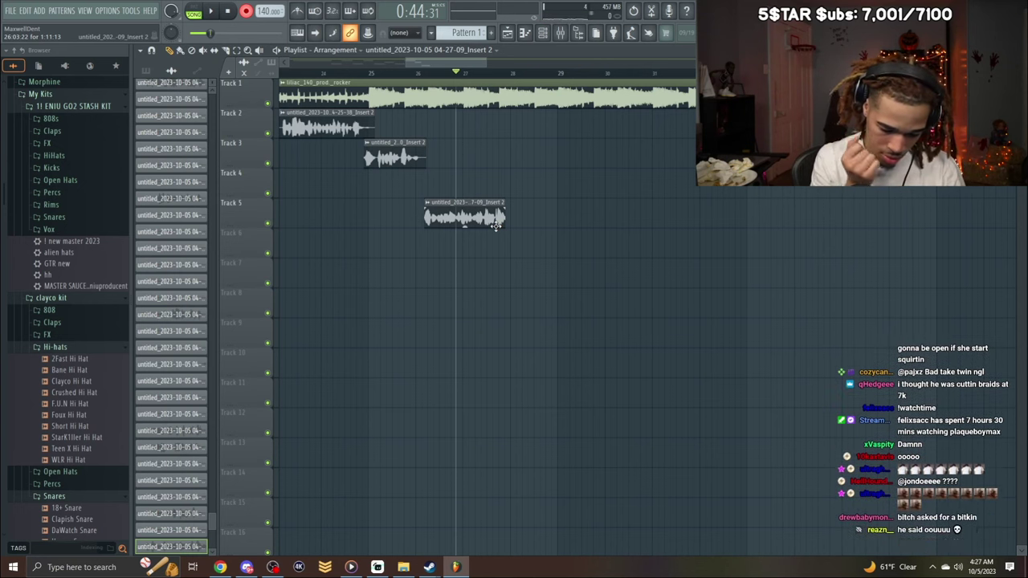
Try several vocal takes from 0:44:31 and delete the rejected clips on Tracks 2 and 3.
{"action": "key", "text": "space"}
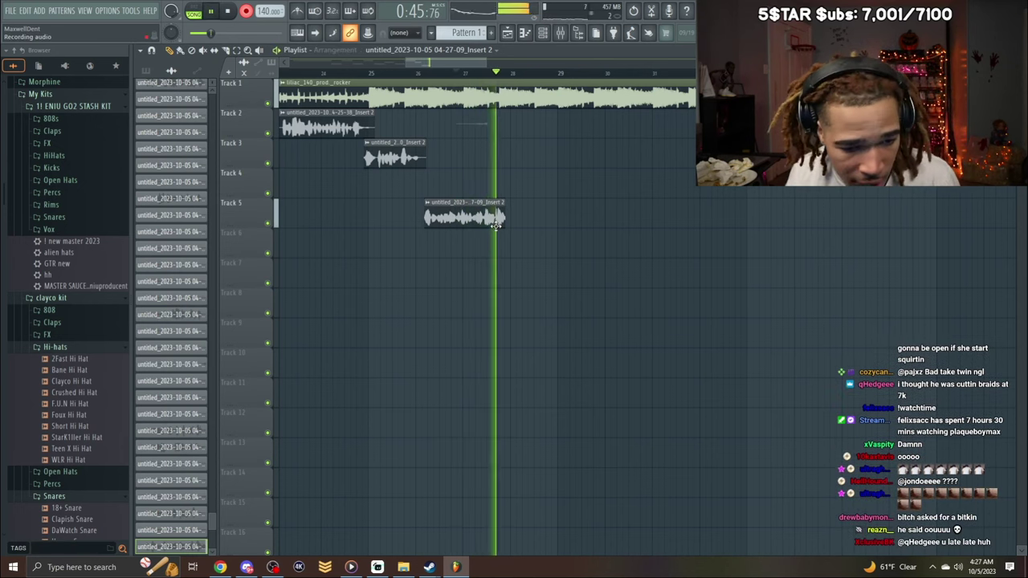
{"action": "key", "text": "space"}
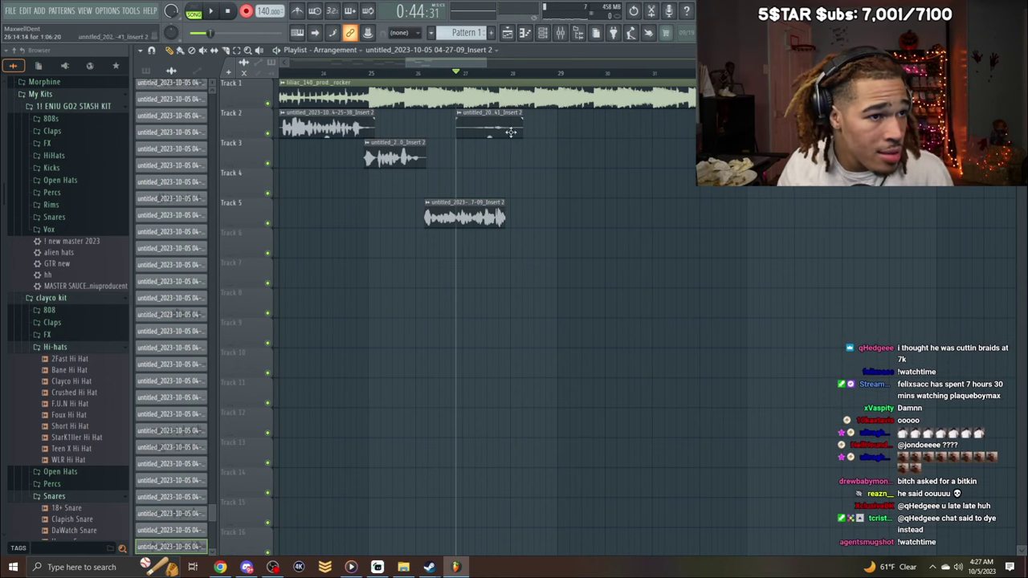
{"action": "right_click", "coordinate": [511, 132]}
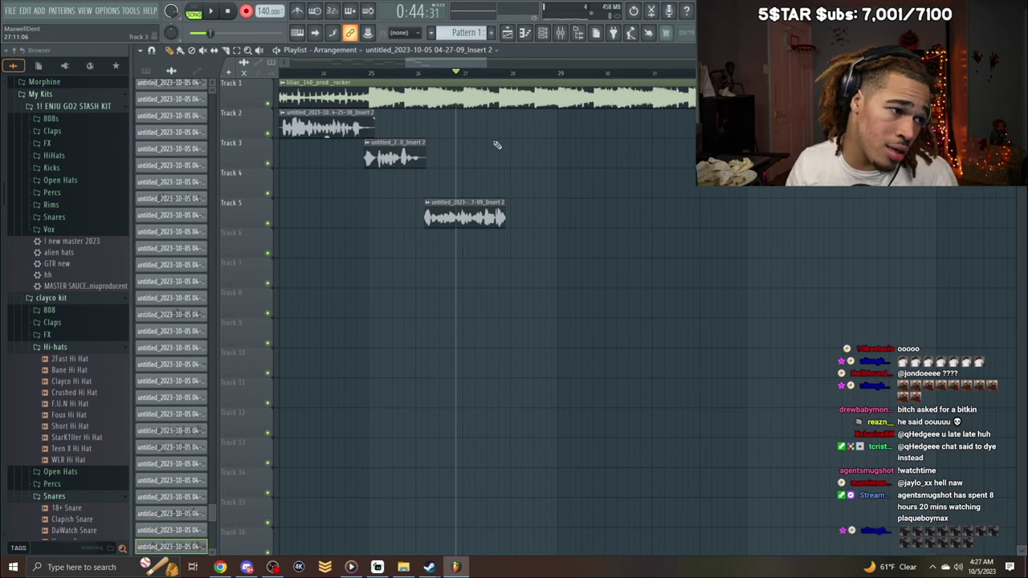
{"action": "key", "text": "space"}
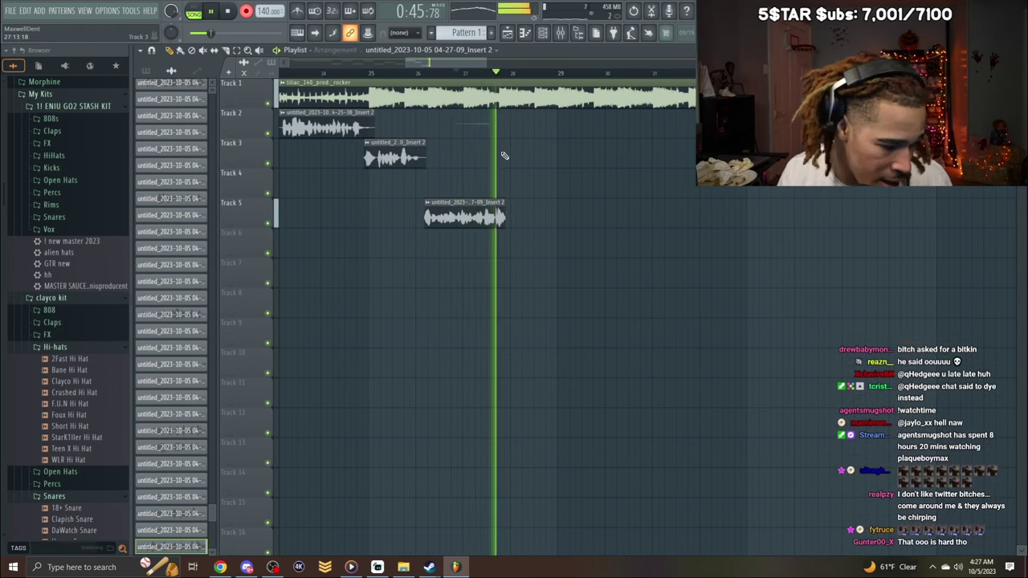
{"action": "key", "text": "space"}
{"action": "key", "text": "space"}
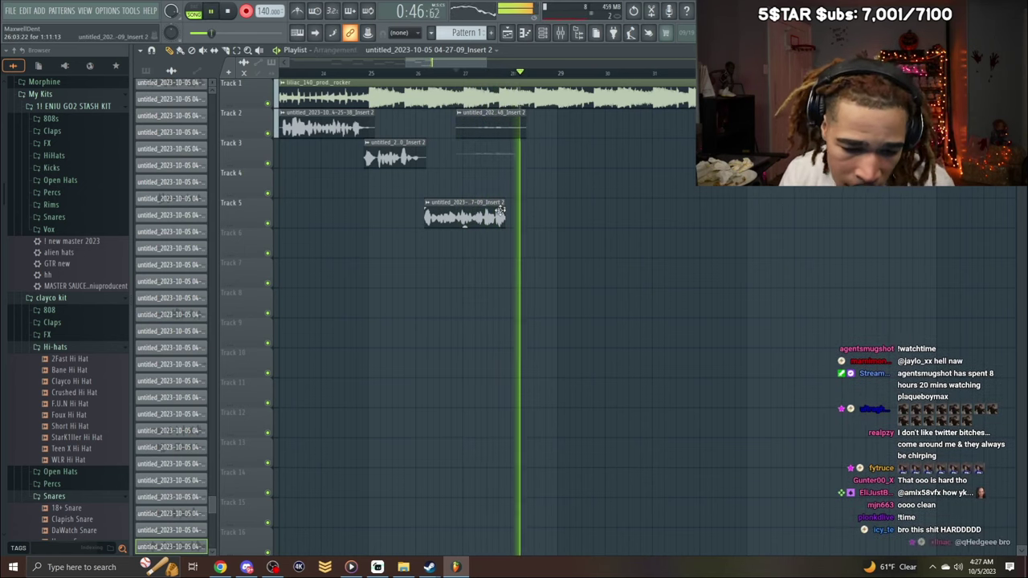
{"action": "key", "text": "space"}
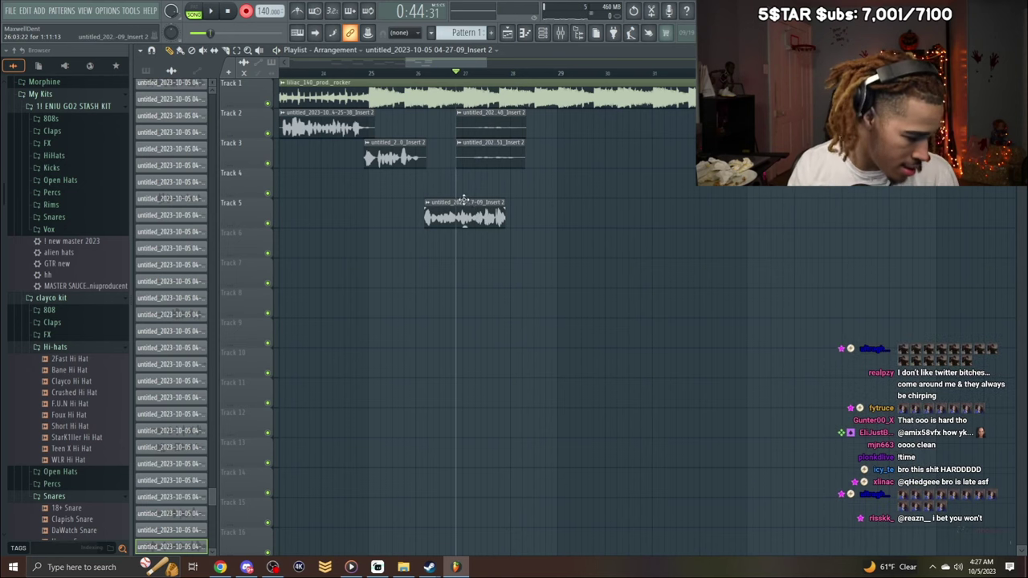
{"action": "right_click", "coordinate": [480, 128]}
{"action": "right_click", "coordinate": [487, 156]}
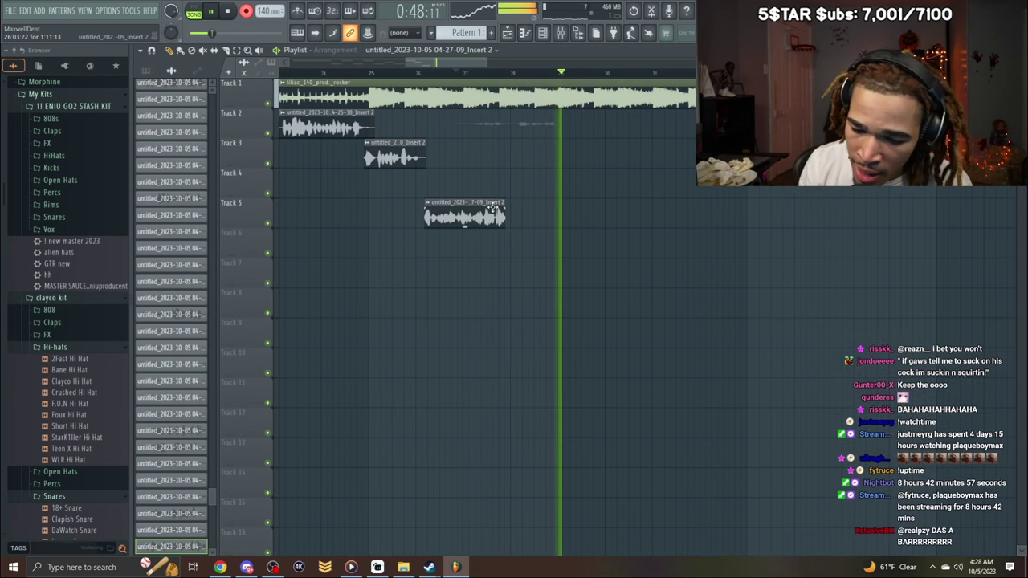
Record a new vocal take from 0:44:31 onto Track 3 and delete the rejected take on Track 2.
{"action": "key", "text": "space"}
{"action": "key", "text": "space"}
{"action": "right_click", "coordinate": [531, 133]}
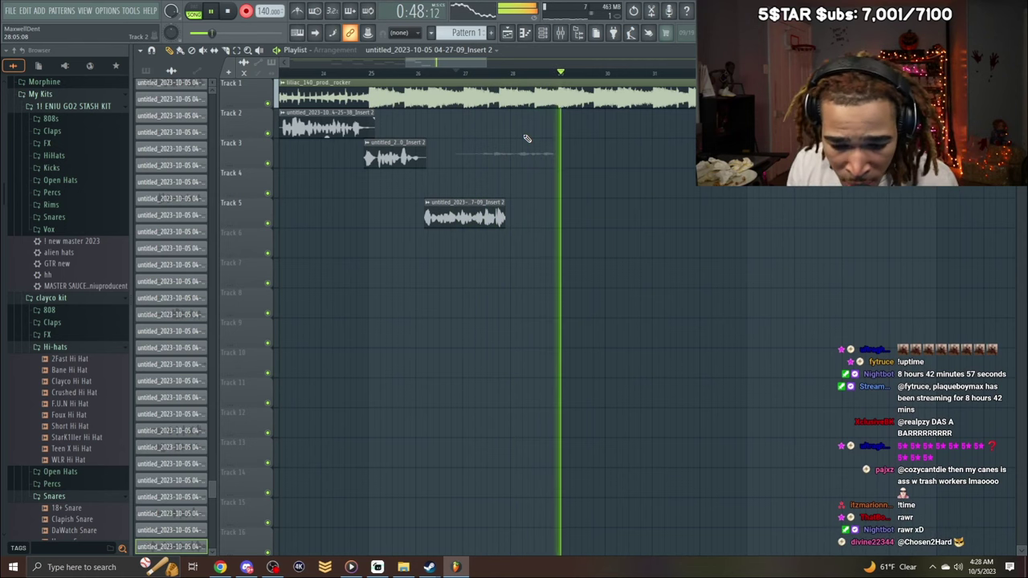
{"action": "key", "text": "space"}
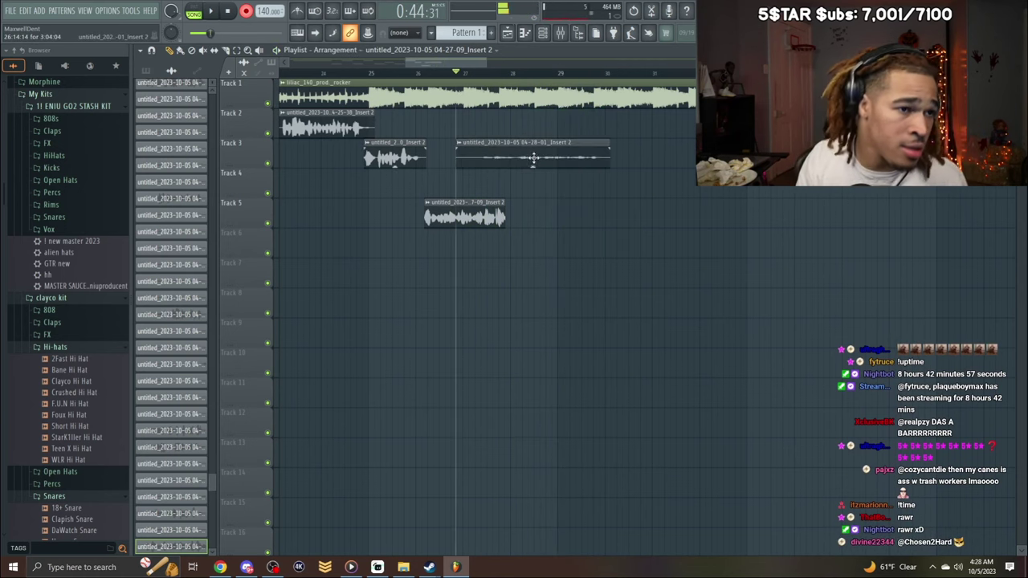
Normalize the new Track 3 vocal take and route it to mixer track 3 (Main vocals).
{"action": "double_click", "coordinate": [532, 159]}
{"action": "left_click", "coordinate": [313, 225]}
{"action": "scroll", "coordinate": [436, 132], "scroll_direction": "up", "scroll_amount": 1}
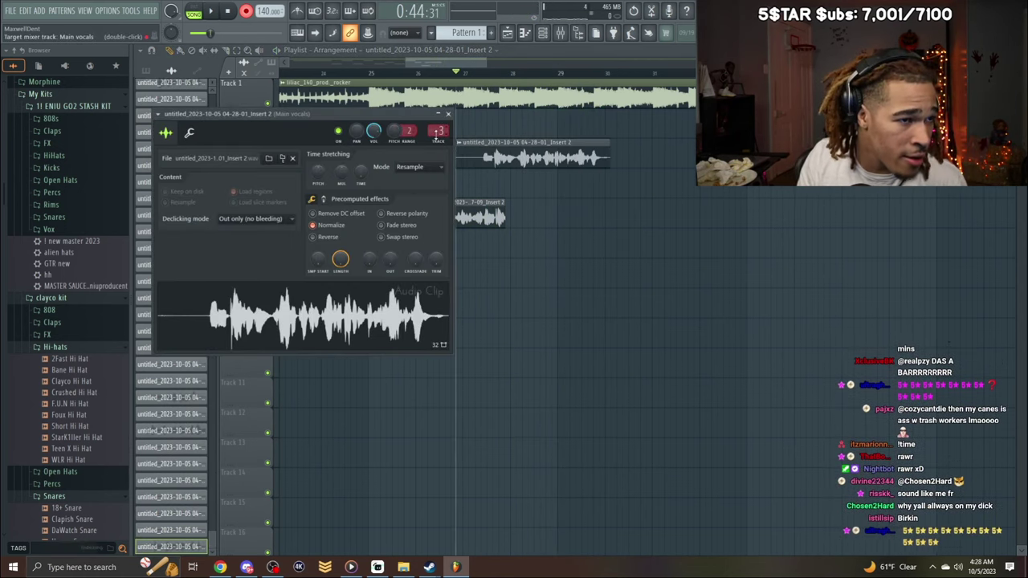
{"action": "left_click", "coordinate": [448, 113]}
Trim the Track 3 take's start to the end of the Track 5 clip and shorten its tail slightly.
{"action": "left_click_drag", "start_coordinate": [456, 161], "coordinate": [504, 165]}
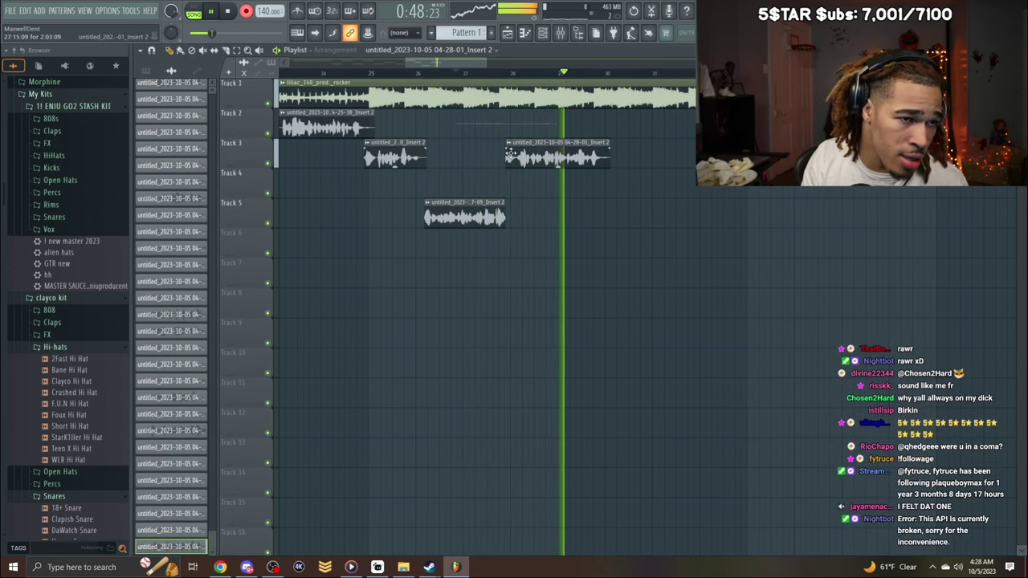
{"action": "left_click_drag", "start_coordinate": [508, 151], "coordinate": [511, 152]}
{"action": "left_click_drag", "start_coordinate": [476, 63], "coordinate": [493, 63]}
{"action": "left_click_drag", "start_coordinate": [471, 144], "coordinate": [462, 149]}
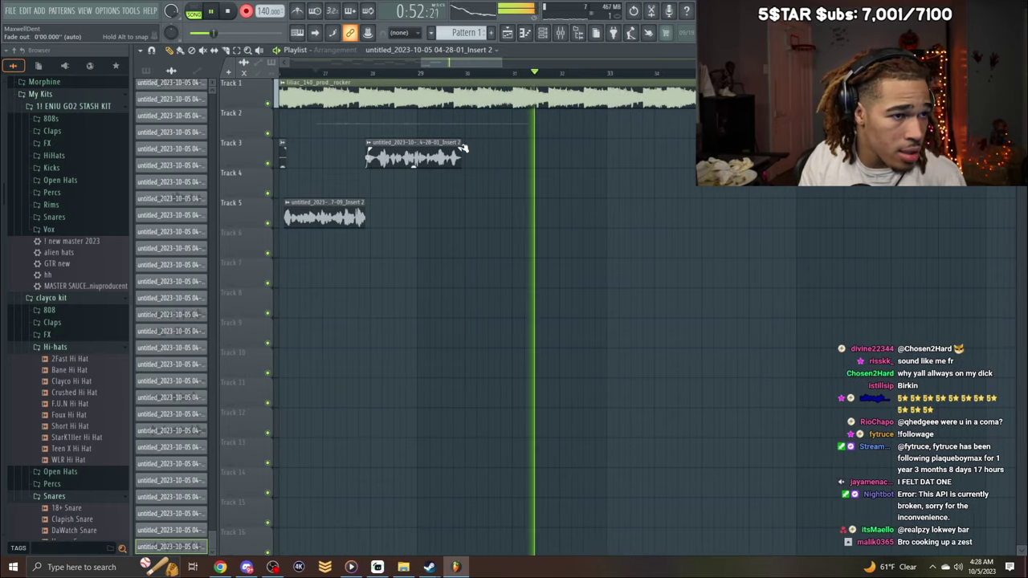
Try recording the next vocal line from the middle of bar 28 and delete the rejected takes.
{"action": "key", "text": "space"}
{"action": "left_click", "coordinate": [398, 73]}
{"action": "key", "text": "space"}
{"action": "right_click", "coordinate": [433, 133]}
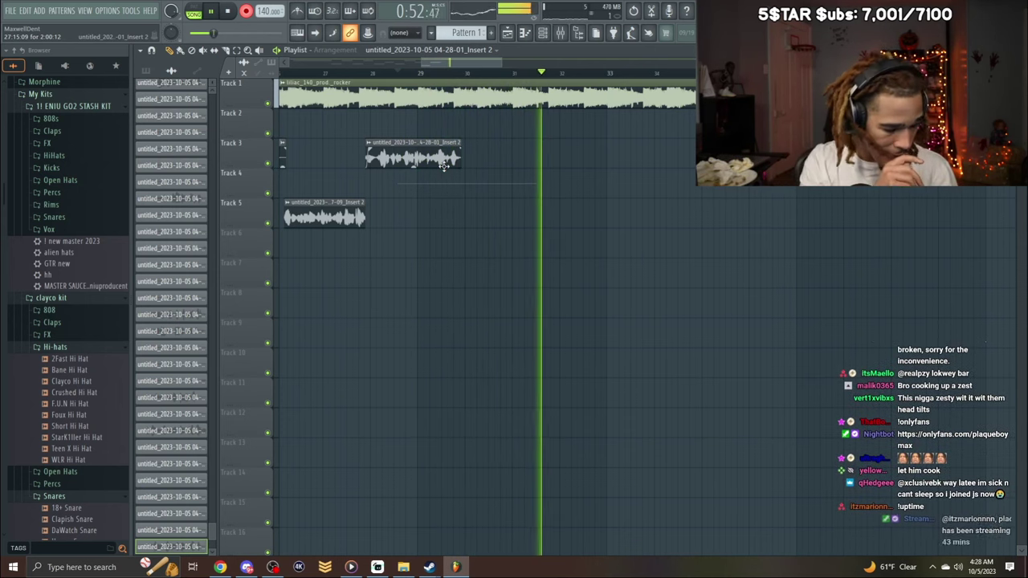
{"action": "key", "text": "space"}
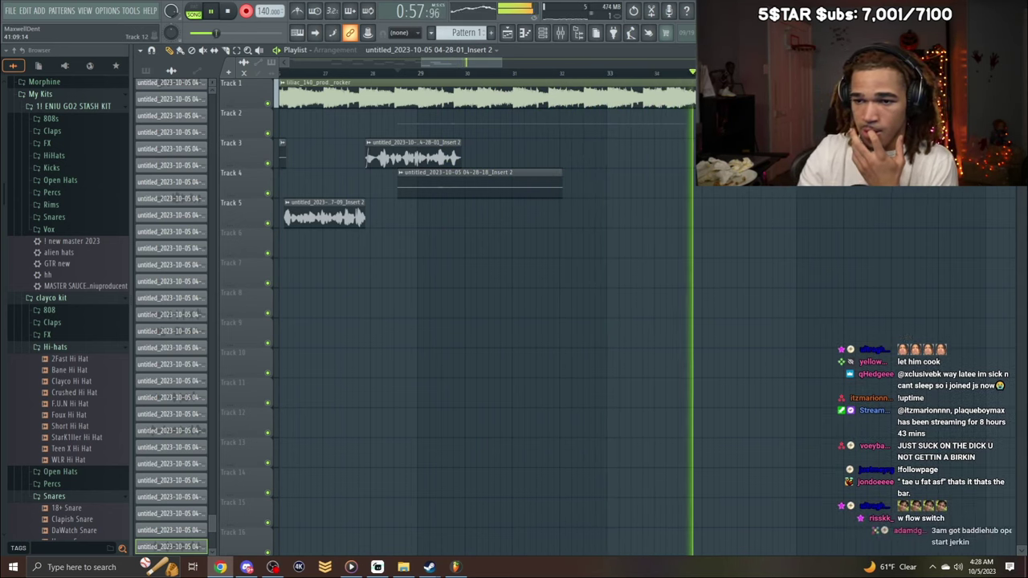
{"action": "left_click", "coordinate": [385, 74]}
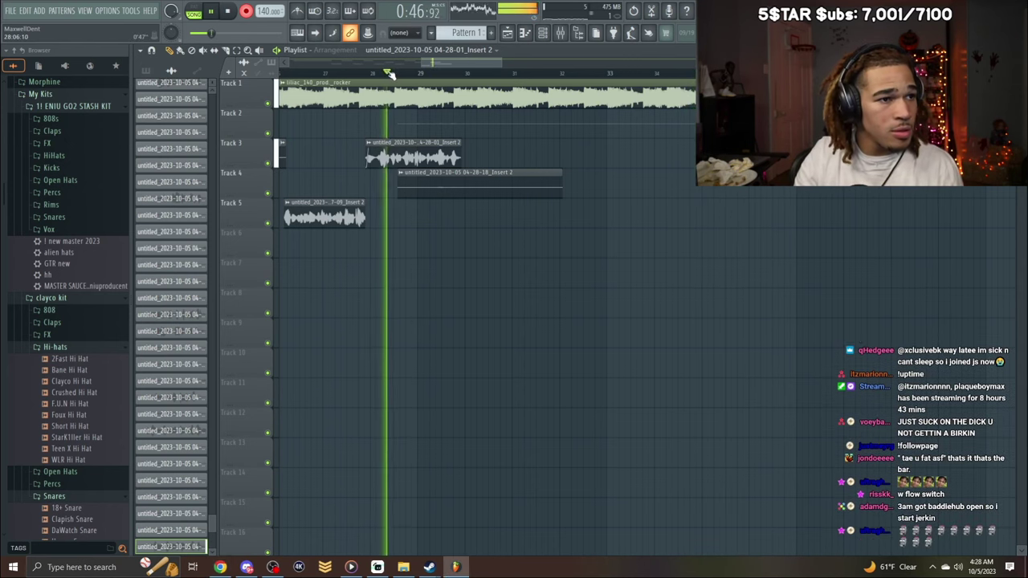
{"action": "right_click", "coordinate": [490, 178]}
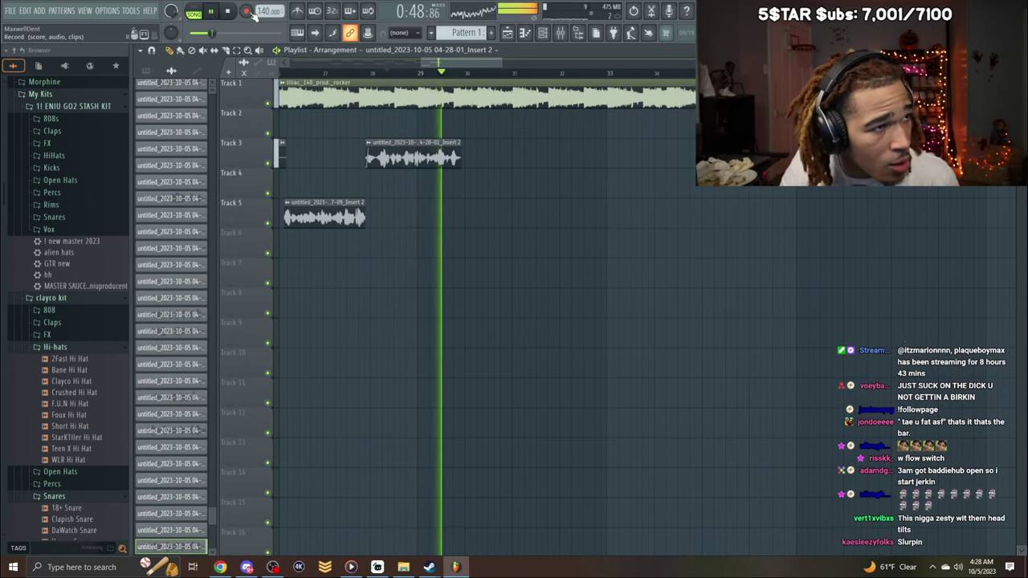
{"action": "key", "text": "space"}
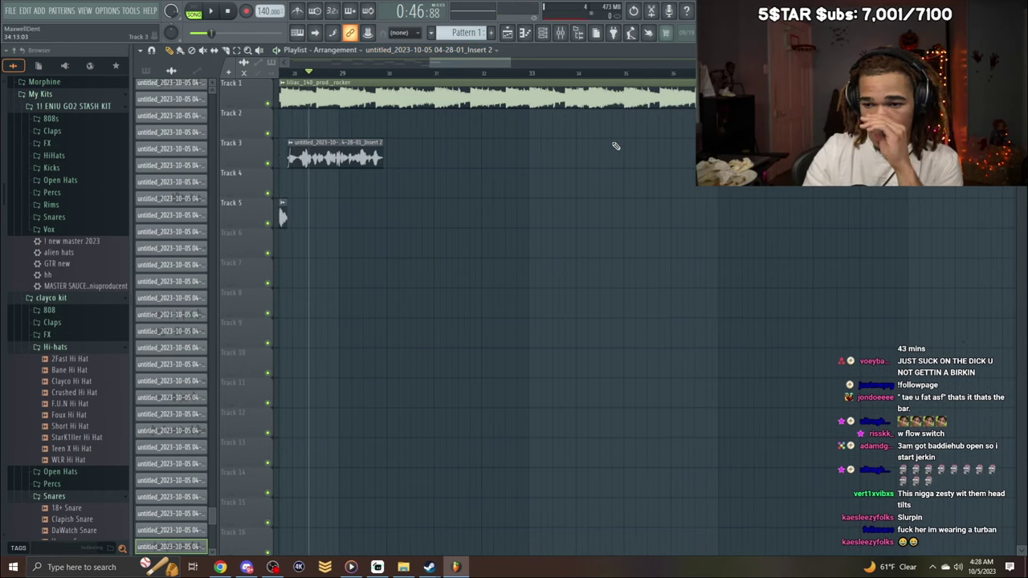
Record the next vocal line from 0:47:44 onto Track 4 and delete the rejected take on Track 2.
{"action": "scroll", "coordinate": [505, 77], "scroll_direction": "up", "scroll_amount": 2}
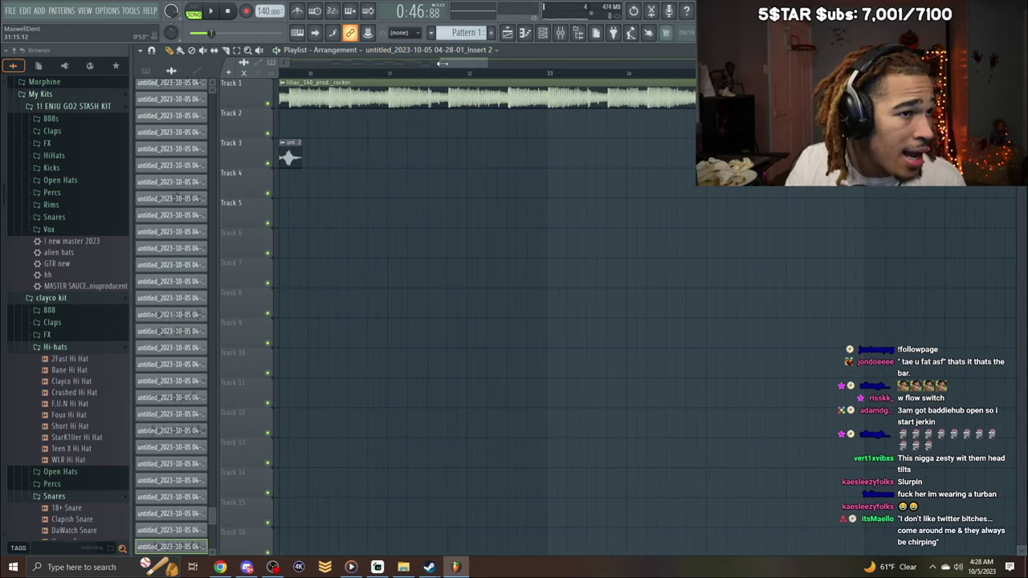
{"action": "left_click_drag", "start_coordinate": [442, 63], "coordinate": [482, 66]}
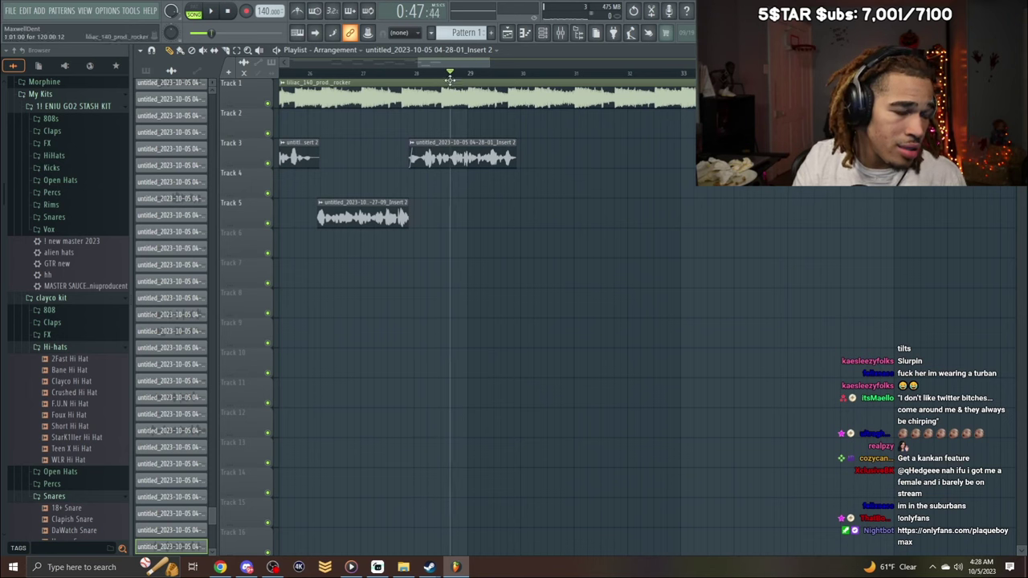
{"action": "key", "text": "space"}
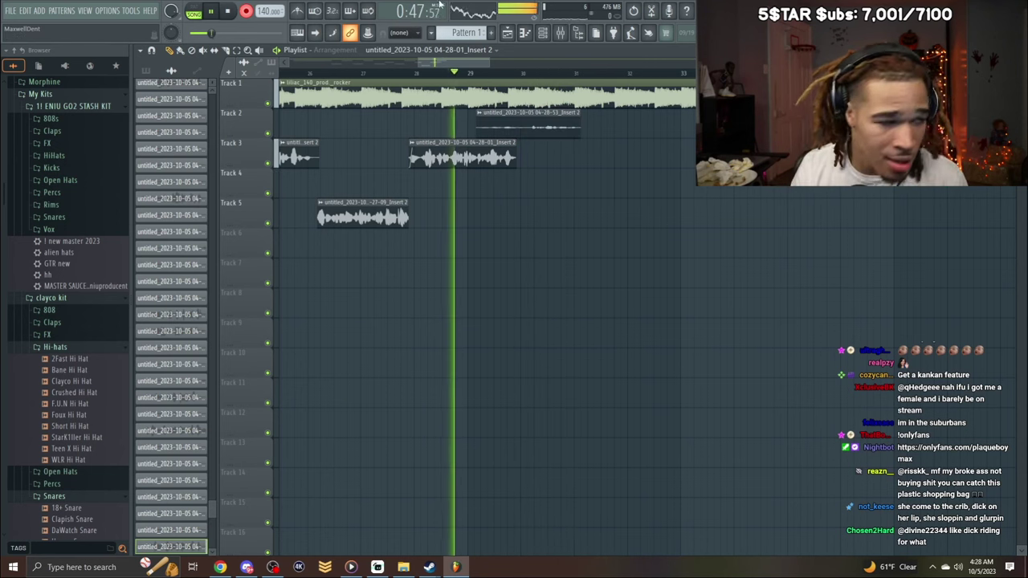
{"action": "right_click", "coordinate": [553, 126]}
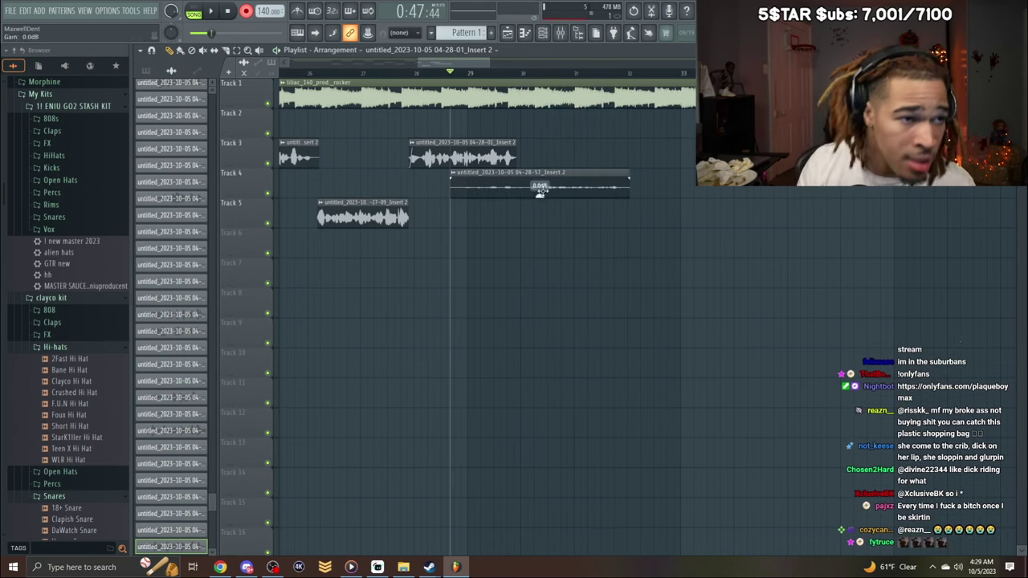
Normalize and route the Track 4 take to mixer track 3, and trim its start to the end of the last Track 3 clip.
{"action": "double_click", "coordinate": [540, 190]}
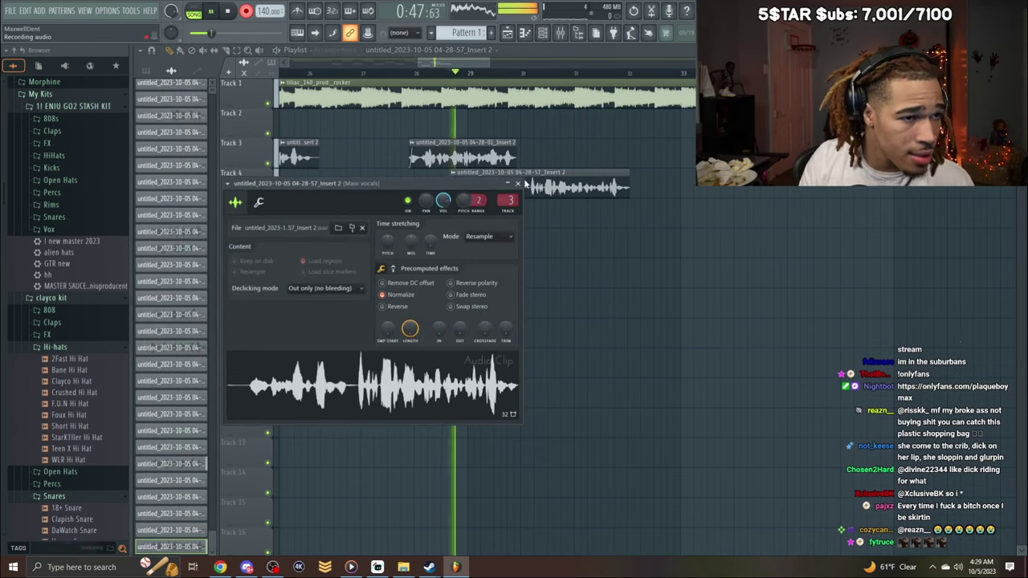
{"action": "left_click", "coordinate": [518, 184]}
{"action": "left_click_drag", "start_coordinate": [453, 192], "coordinate": [518, 203]}
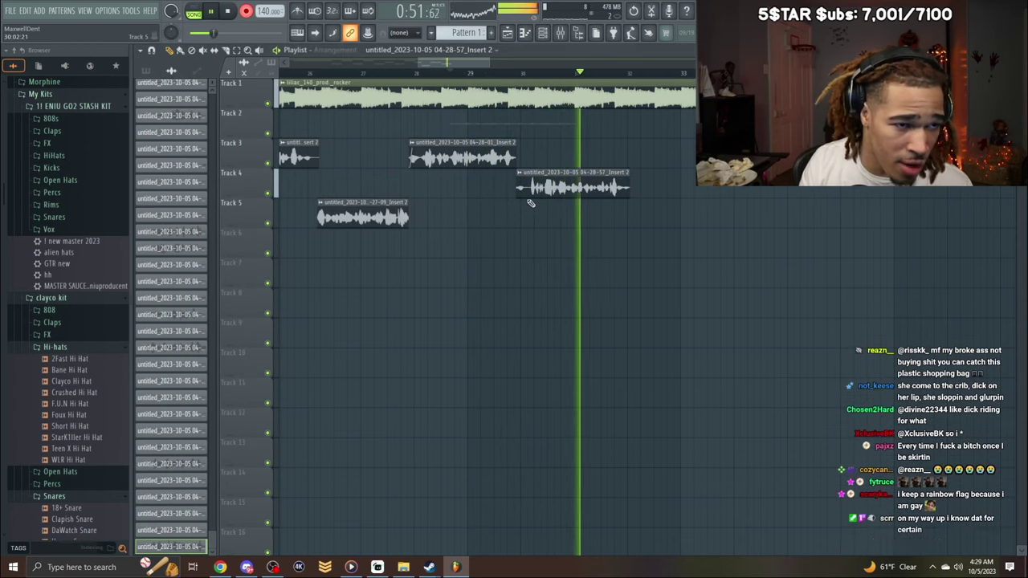
{"action": "left_click_drag", "start_coordinate": [521, 179], "coordinate": [524, 180]}
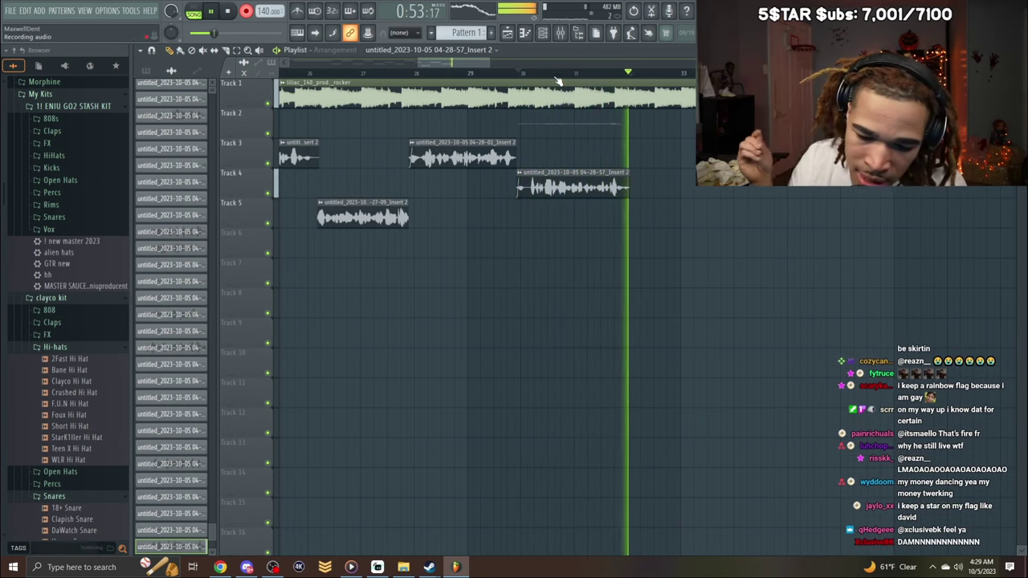
Discard the running take and record the next vocal line onto Track 2 from 0:51:27.
{"action": "key", "text": "space"}
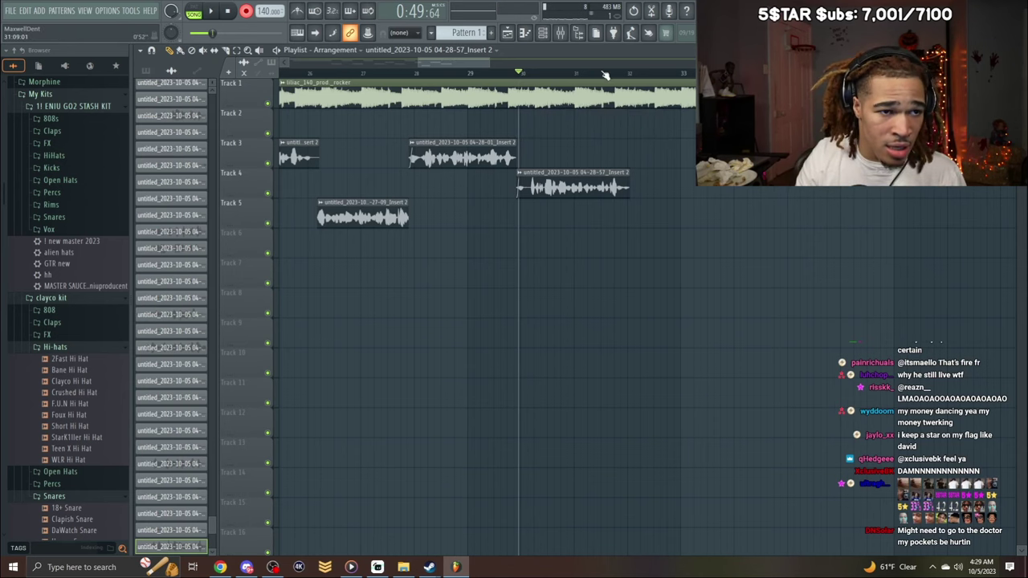
{"action": "left_click", "coordinate": [571, 74]}
{"action": "scroll", "coordinate": [480, 63], "scroll_direction": "right", "scroll_amount": 4}
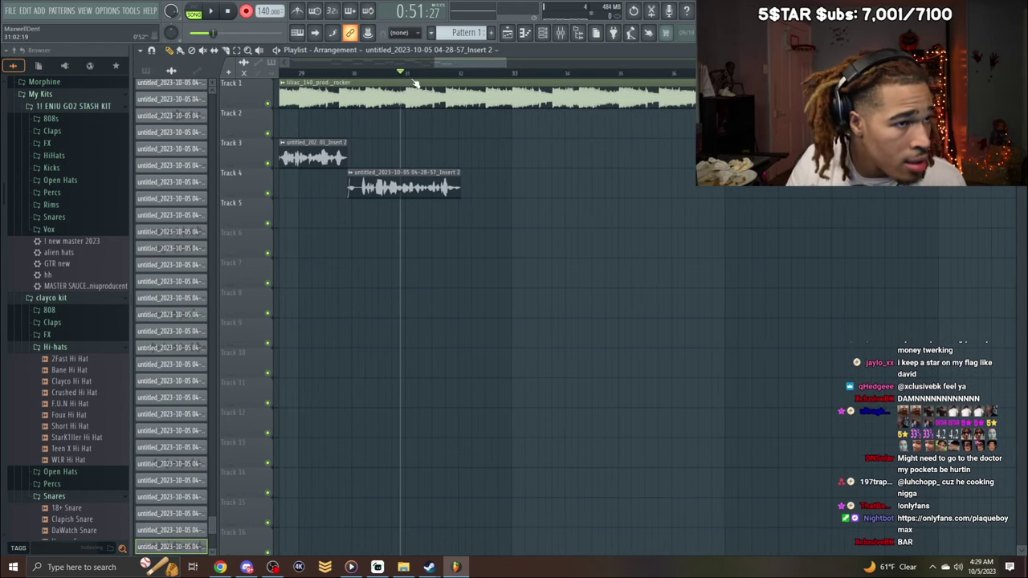
{"action": "key", "text": "space"}
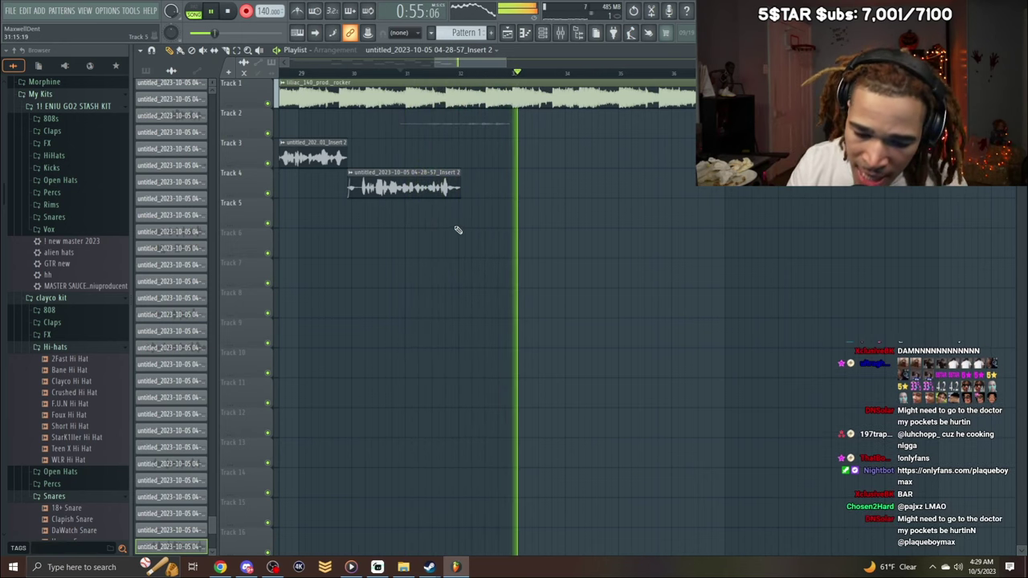
{"action": "key", "text": "space"}
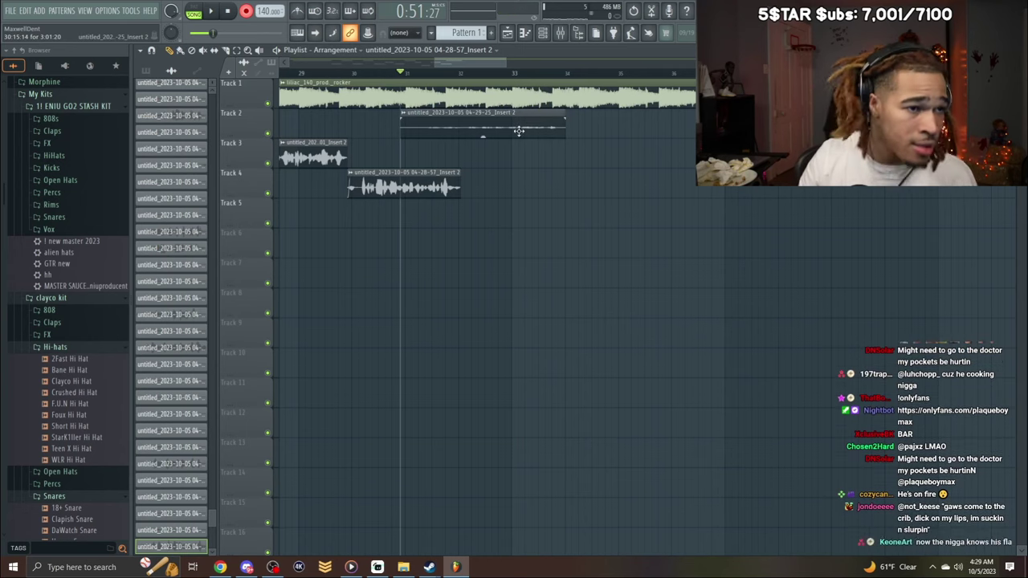
Normalize the new Track 2 take and trim its start to just past the end of the Track 4 clip.
{"action": "double_click", "coordinate": [519, 131]}
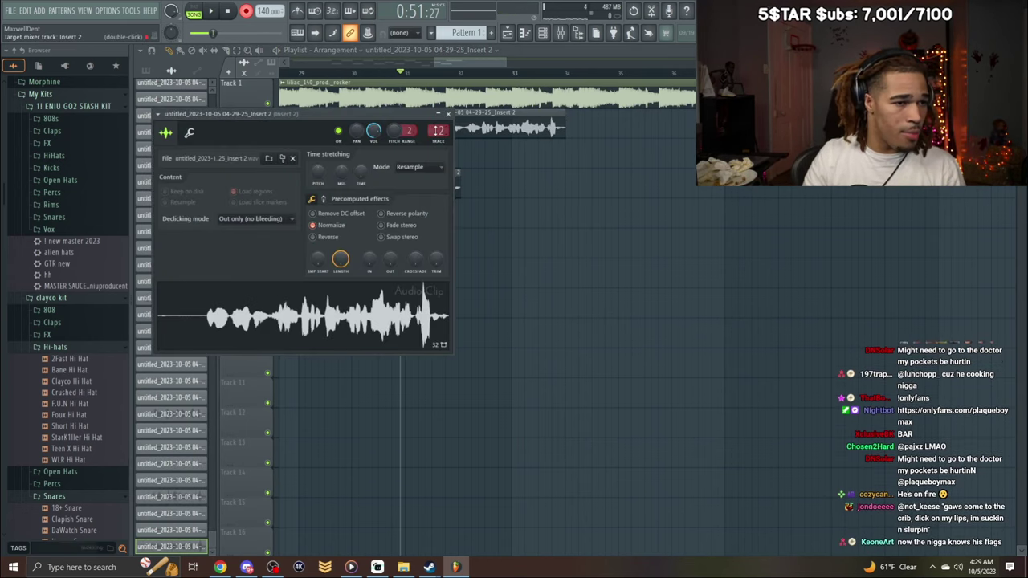
{"action": "left_click", "coordinate": [448, 113]}
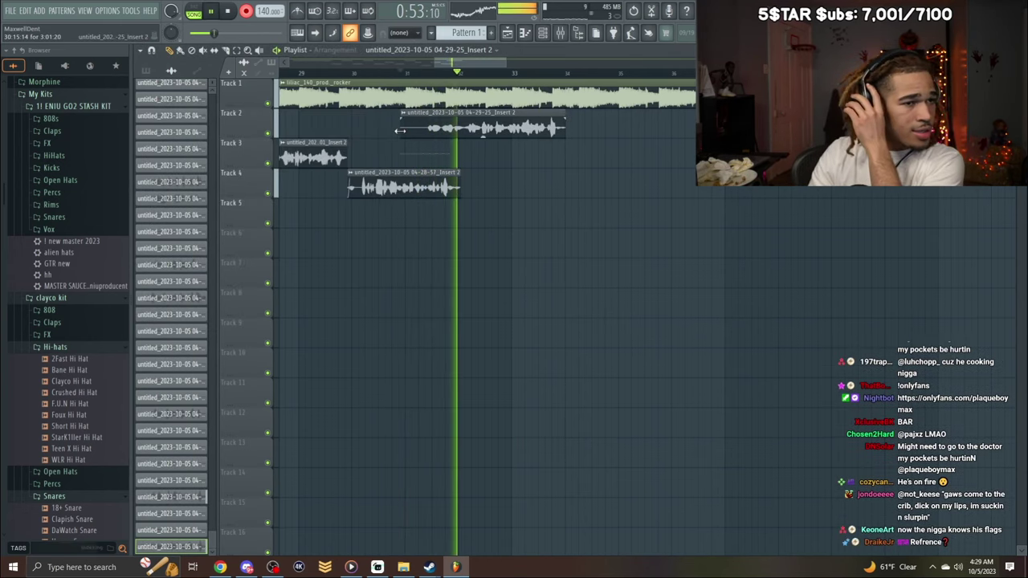
{"action": "left_click_drag", "start_coordinate": [401, 129], "coordinate": [465, 129]}
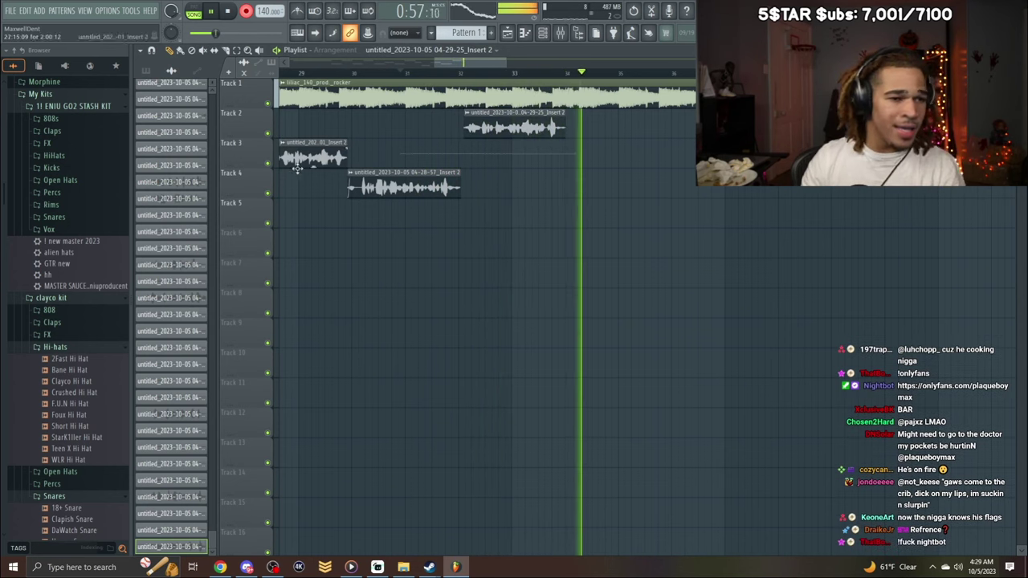
Delete the unwanted take on Track 3 and record another vocal take there from 0:54:95, at bar 33.
{"action": "key", "text": "space"}
{"action": "right_click", "coordinate": [501, 165]}
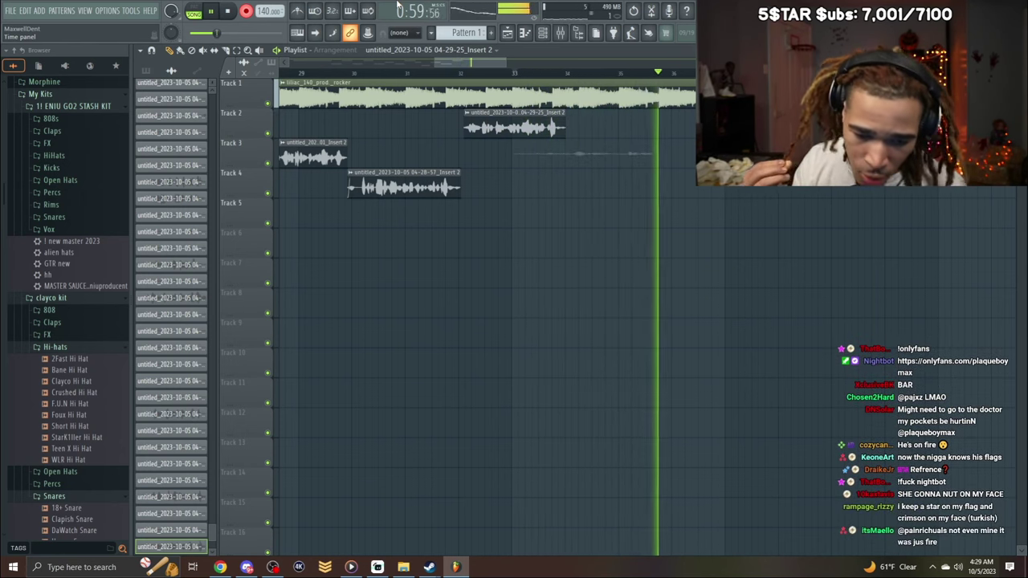
{"action": "key", "text": "space"}
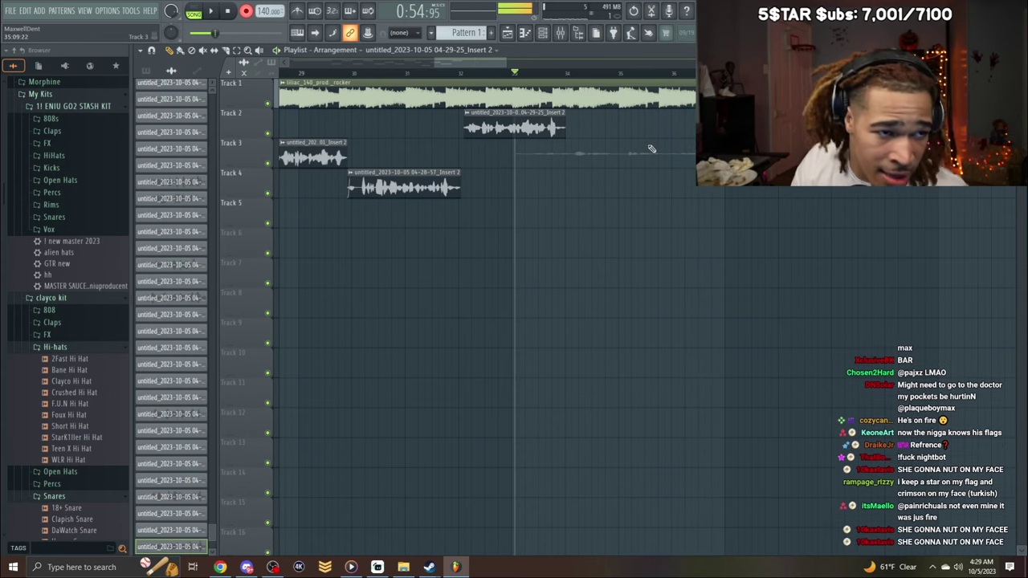
Normalize the new Track 3 take and route it to mixer track 3.
{"action": "double_click", "coordinate": [649, 149]}
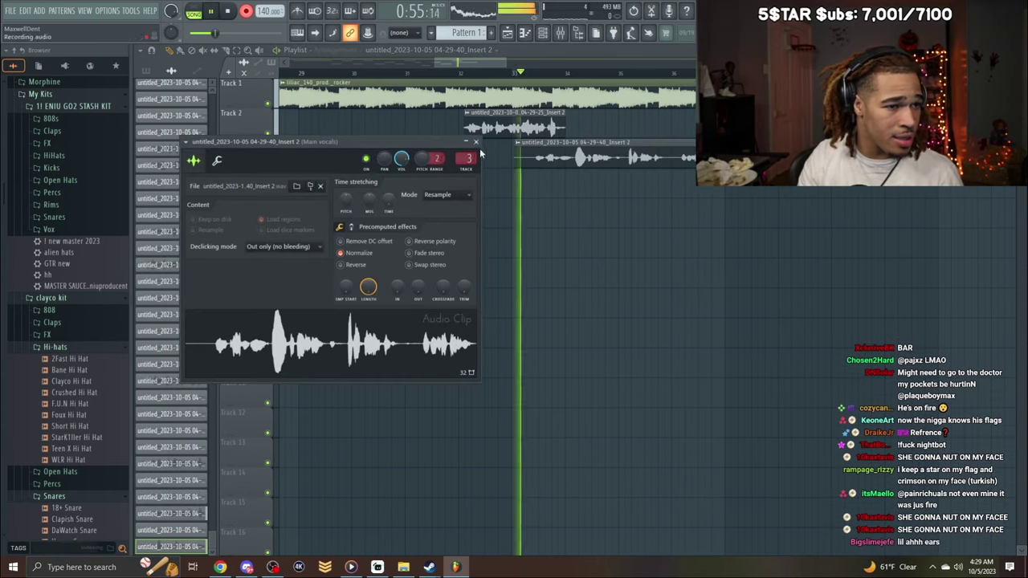
{"action": "left_click", "coordinate": [477, 142]}
{"action": "left_click", "coordinate": [482, 146]}
{"action": "left_click", "coordinate": [485, 143]}
{"action": "right_click", "coordinate": [502, 128]}
{"action": "right_click", "coordinate": [502, 154]}
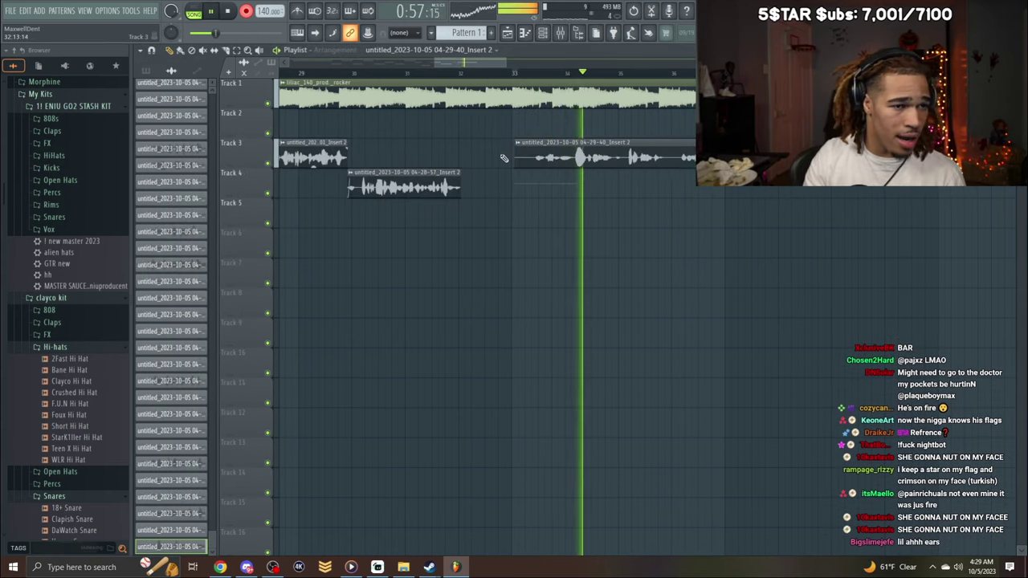
{"action": "key", "text": "ctrl+z"}
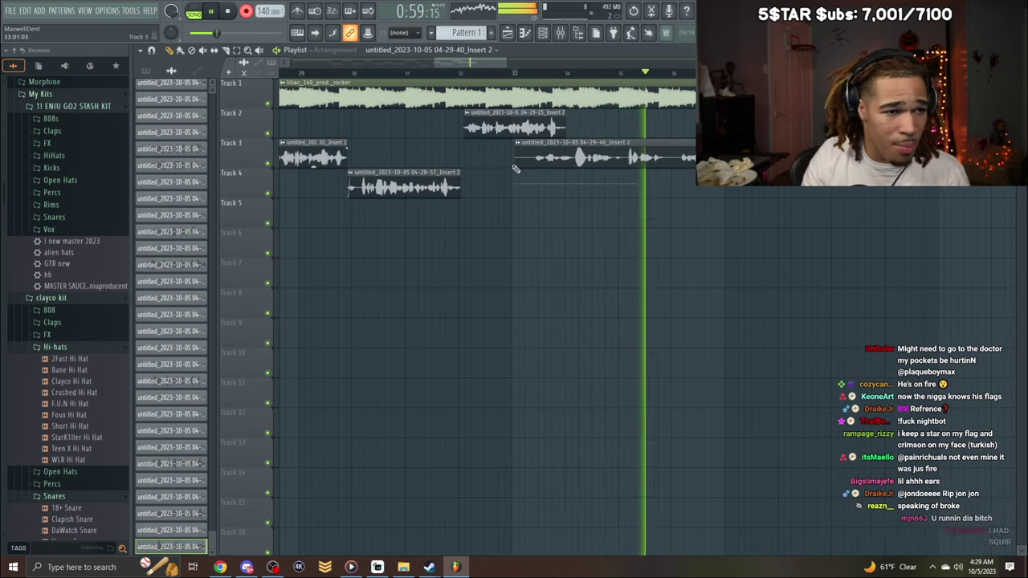
Trim the Track 3 take's start and end to keep about one bar, starting just after bar 34.
{"action": "left_click_drag", "start_coordinate": [516, 169], "coordinate": [575, 165]}
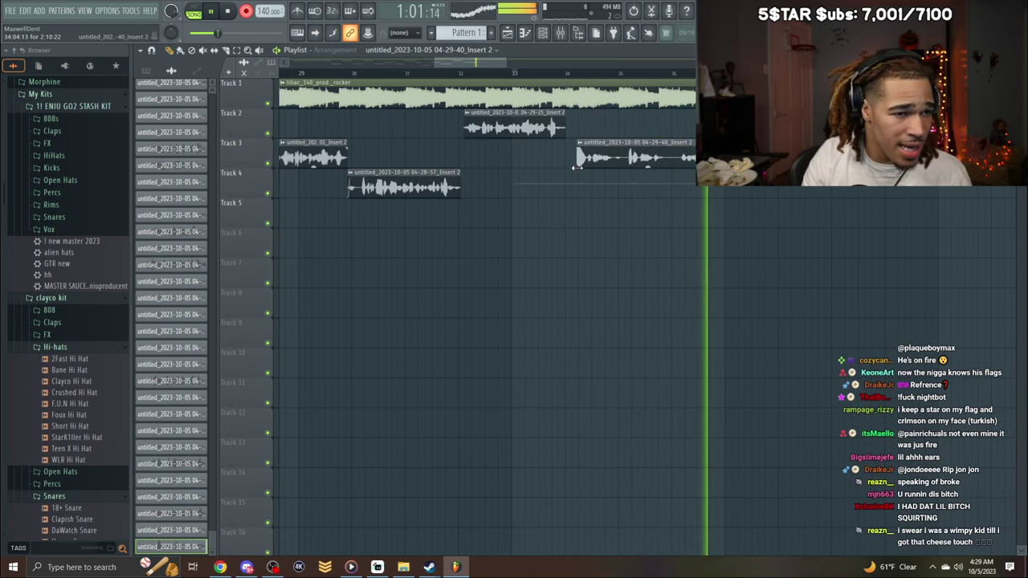
{"action": "key", "text": "space"}
{"action": "left_click_drag", "start_coordinate": [731, 155], "coordinate": [570, 160]}
Record a new vocal take onto Track 7 from 0:54:95 and delete the unwanted takes on Tracks 3 to 6.
{"action": "key", "text": "space"}
{"action": "key", "text": "space"}
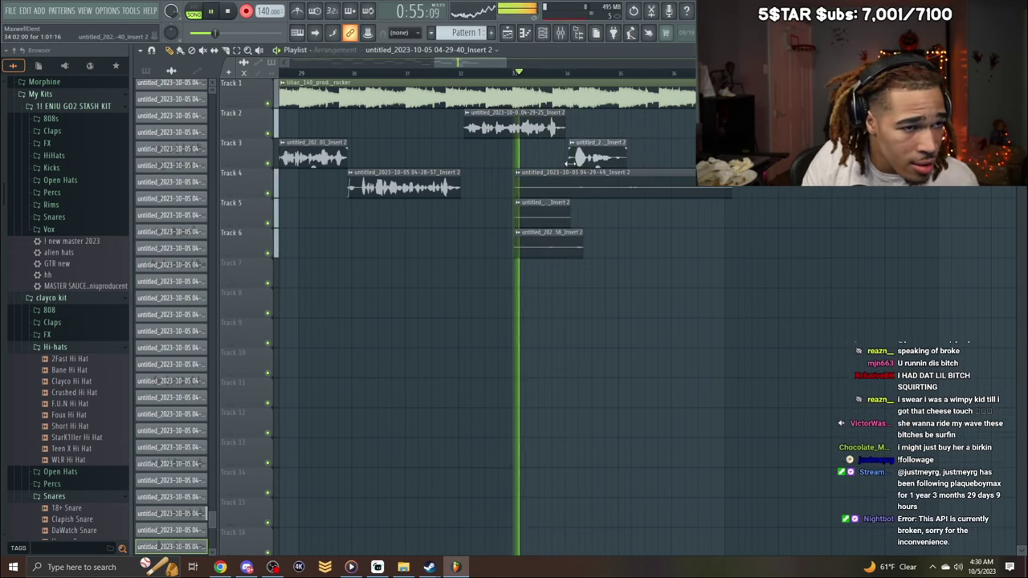
{"action": "right_click", "coordinate": [589, 147]}
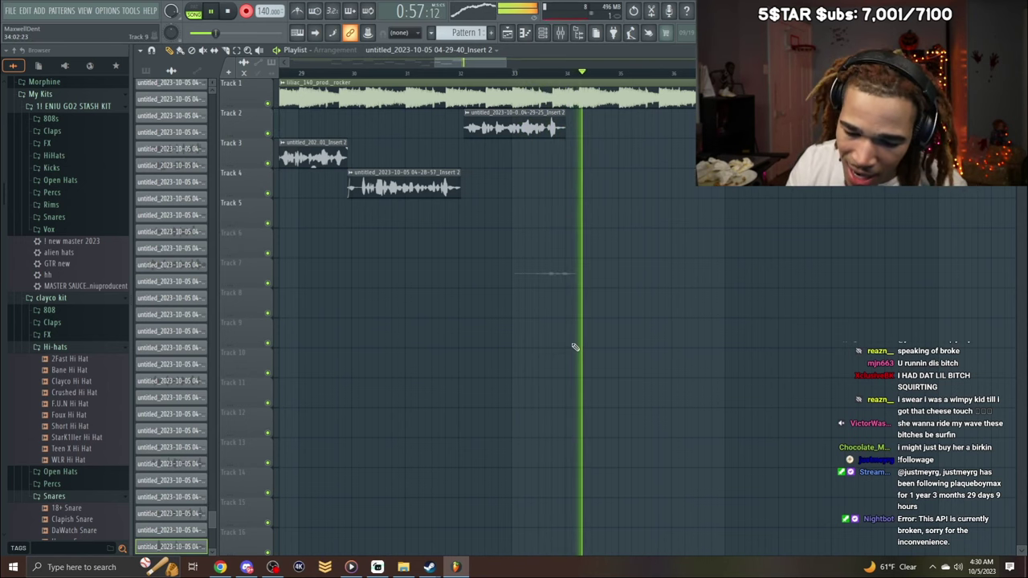
Normalize the Track 7 take and trim its start to just before bar 34, at the end of the Track 2 clip.
{"action": "double_click", "coordinate": [581, 278]}
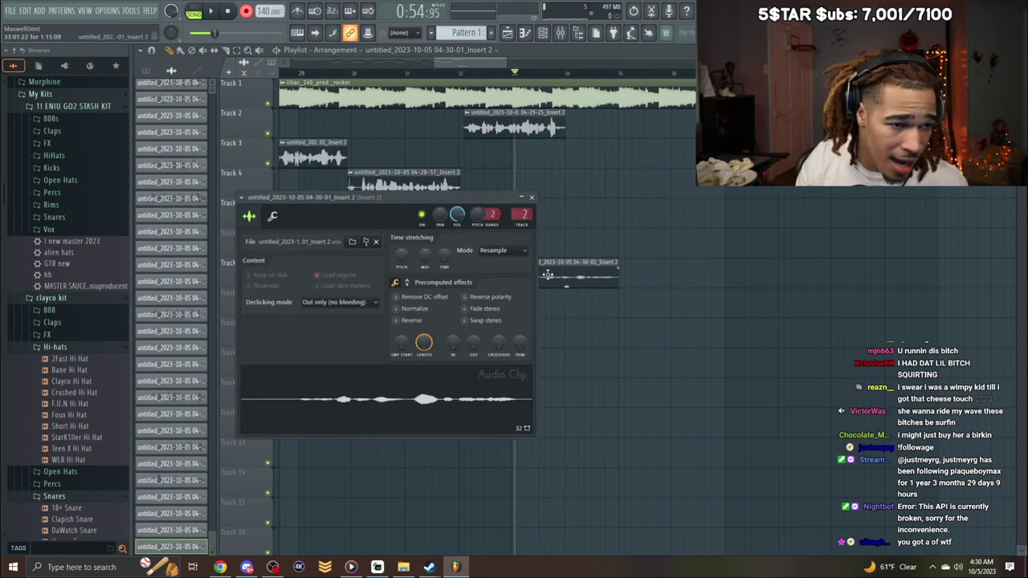
{"action": "left_click", "coordinate": [531, 197]}
{"action": "key", "text": "space"}
{"action": "left_click_drag", "start_coordinate": [517, 282], "coordinate": [556, 281]}
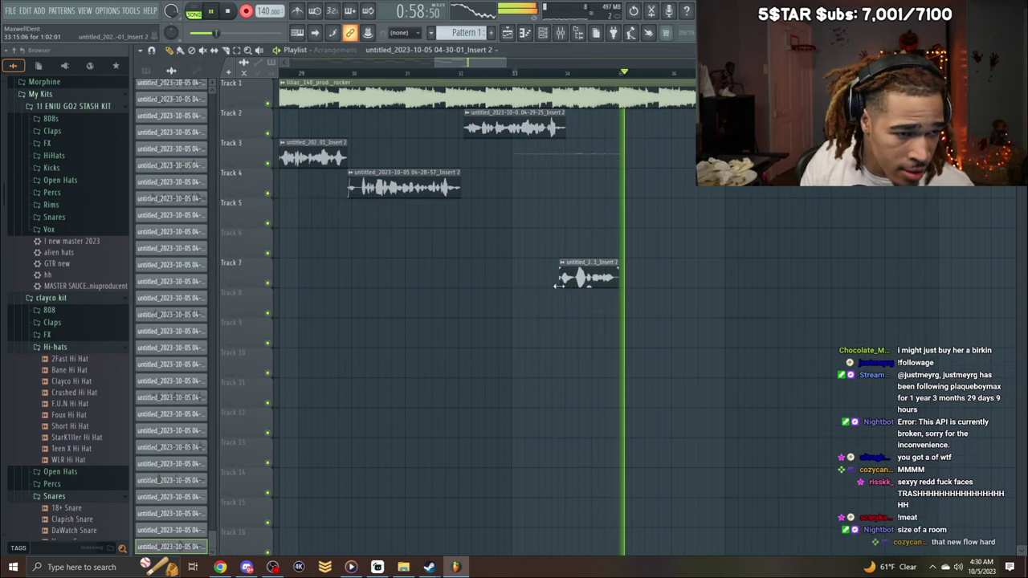
{"action": "key", "text": "space"}
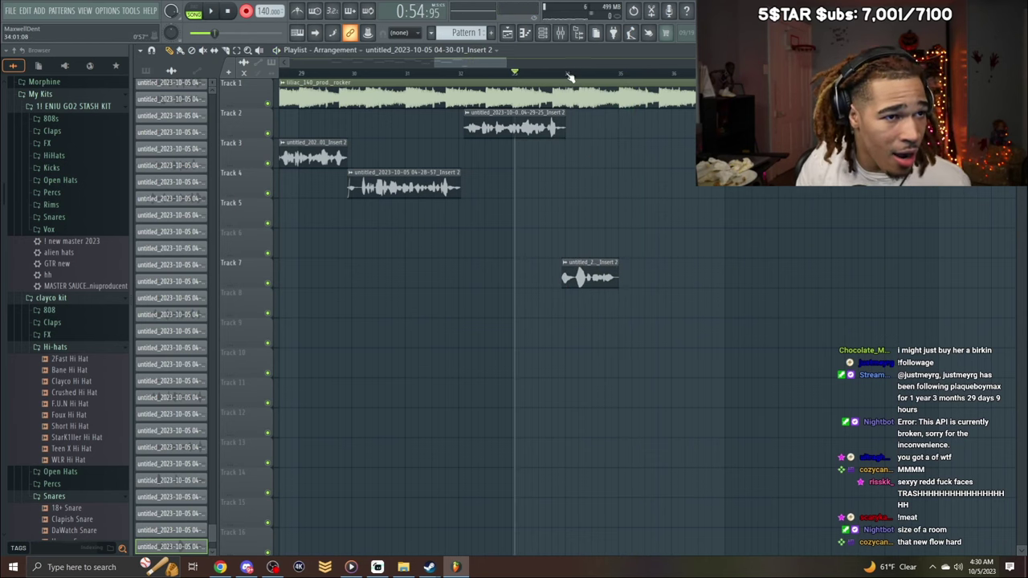
Record the next vocal line onto Track 2 from 0:56:88, deleting the failed takes on Tracks 2 and 3.
{"action": "left_click", "coordinate": [496, 53]}
{"action": "key", "text": "Escape"}
{"action": "key", "text": "space"}
{"action": "left_click_drag", "start_coordinate": [490, 64], "coordinate": [498, 66]}
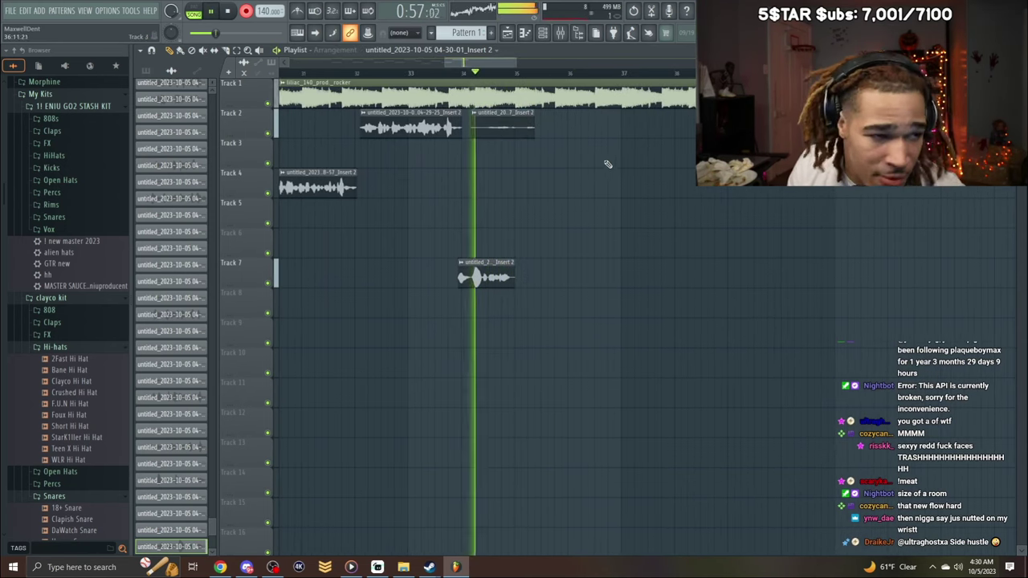
{"action": "right_click", "coordinate": [489, 135]}
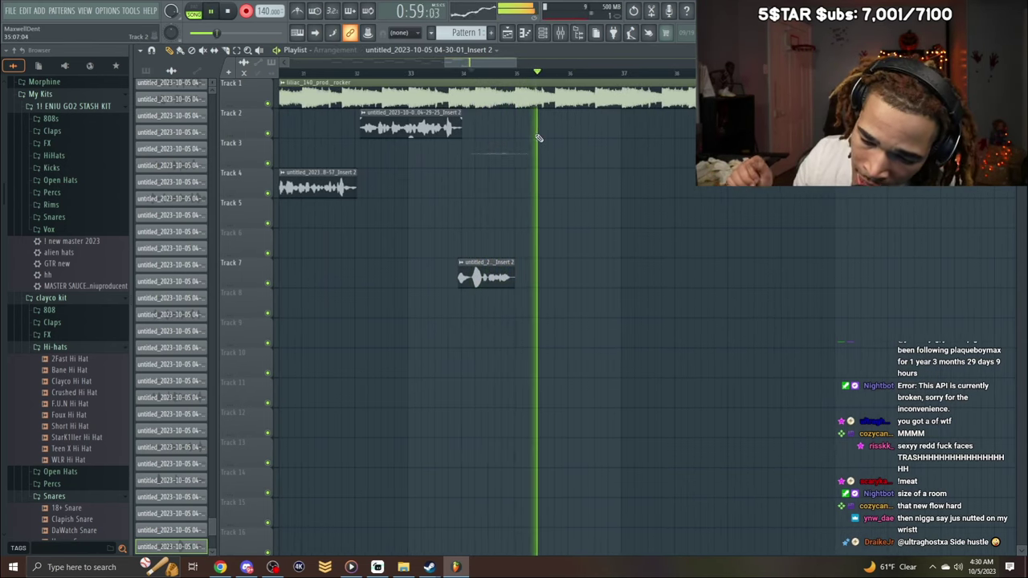
{"action": "right_click", "coordinate": [492, 155]}
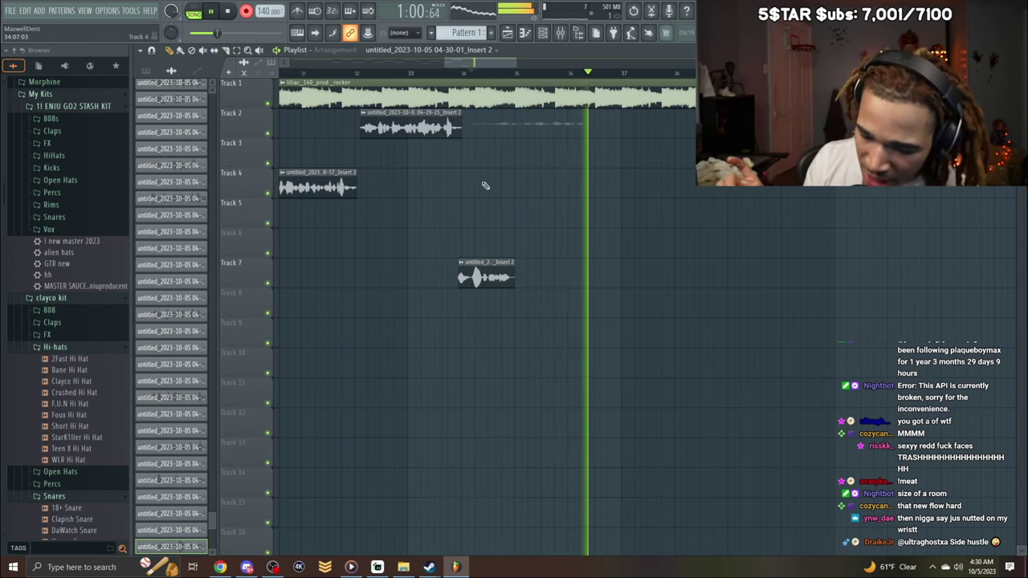
Normalize the new Track 2 take and trim its start to just before bar 35, near the Track 7 clip's end.
{"action": "double_click", "coordinate": [530, 122]}
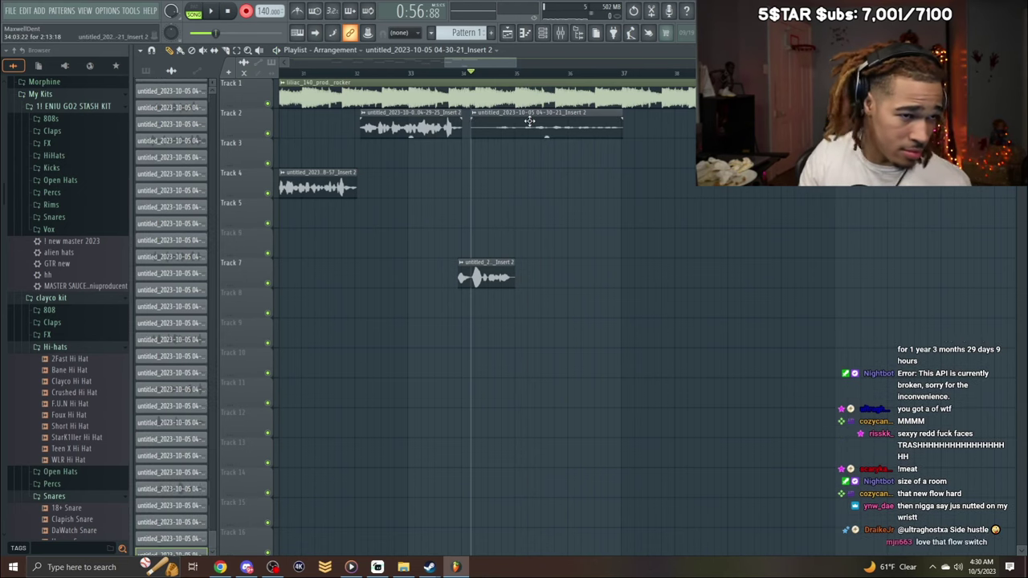
{"action": "left_click", "coordinate": [347, 253]}
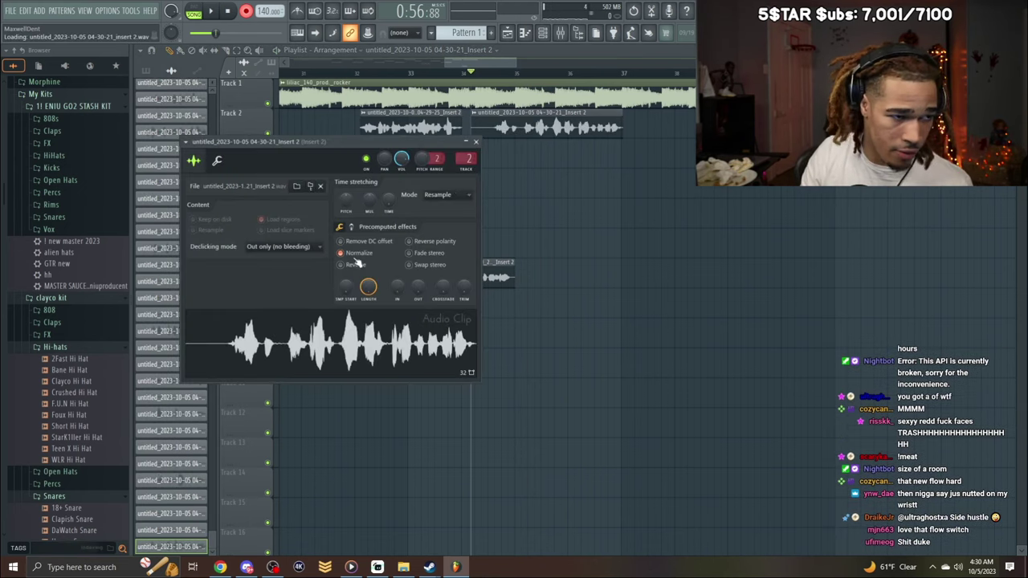
{"action": "left_click", "coordinate": [476, 143]}
{"action": "left_click_drag", "start_coordinate": [473, 137], "coordinate": [511, 140]}
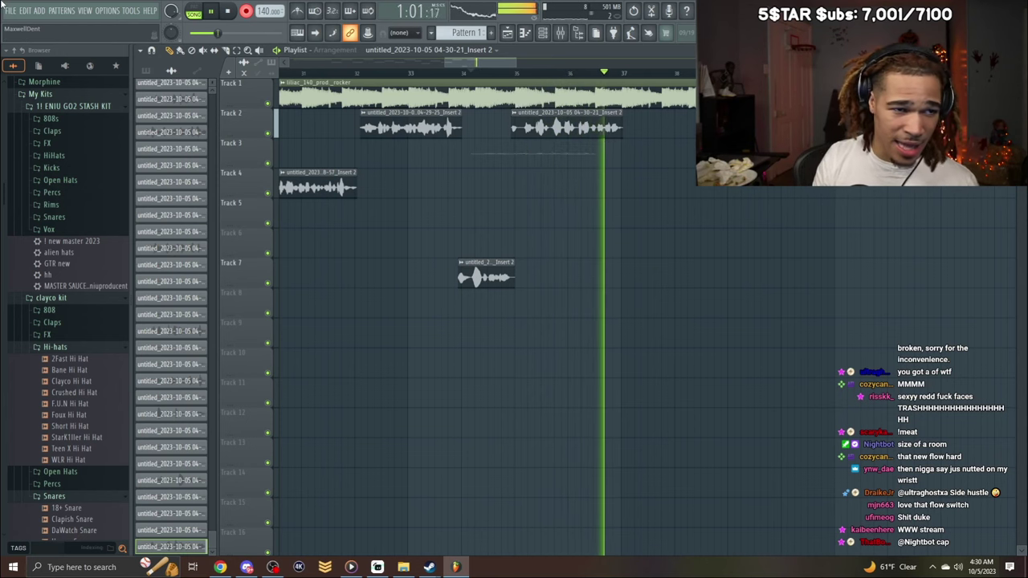
Play back from bar 31, delete the unused Track 3 take and move the Track 7 clip up to Track 3.
{"action": "left_click", "coordinate": [304, 73]}
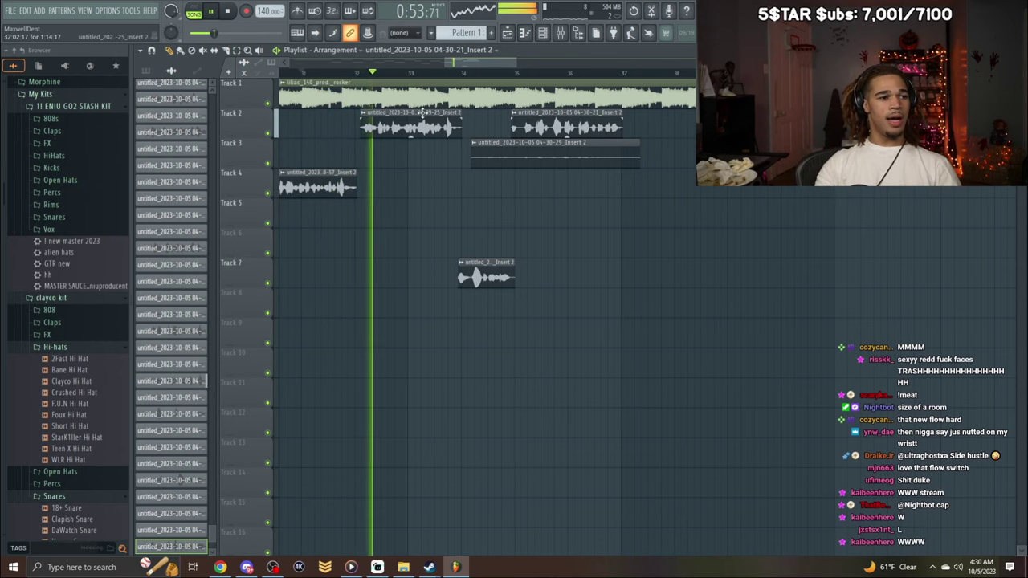
{"action": "right_click", "coordinate": [549, 159]}
{"action": "left_click", "coordinate": [486, 265]}
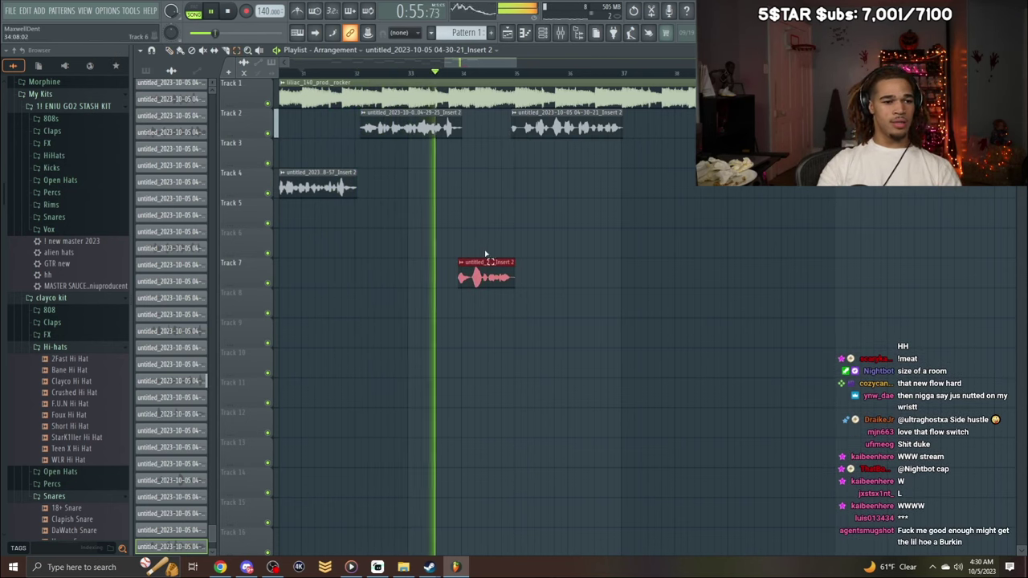
{"action": "left_click_drag", "start_coordinate": [487, 269], "coordinate": [486, 151]}
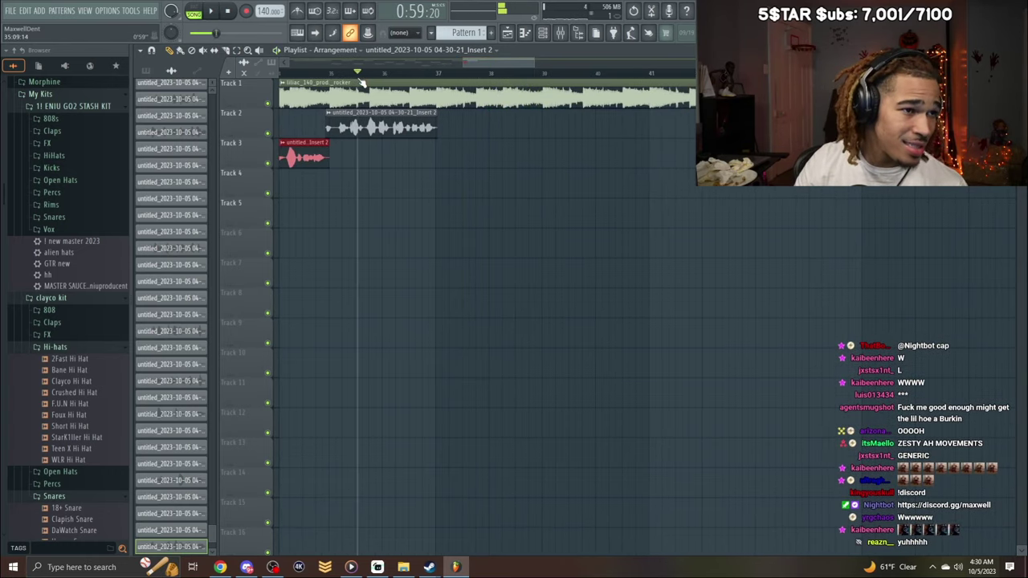
Try recording a vocal take onto Track 3 from bar 36 and discard it.
{"action": "key", "text": "space"}
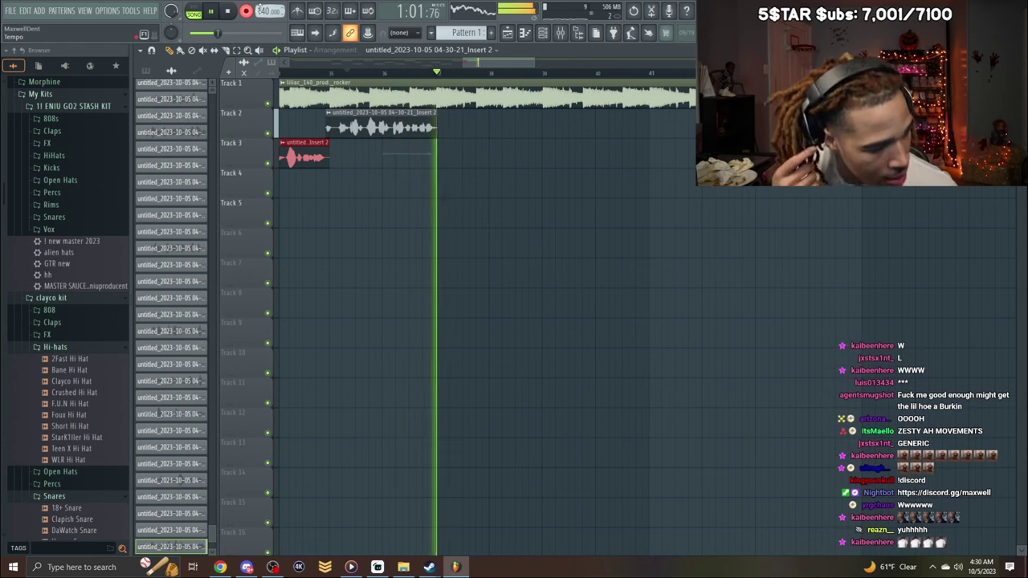
{"action": "key", "text": "space"}
{"action": "right_click", "coordinate": [434, 160]}
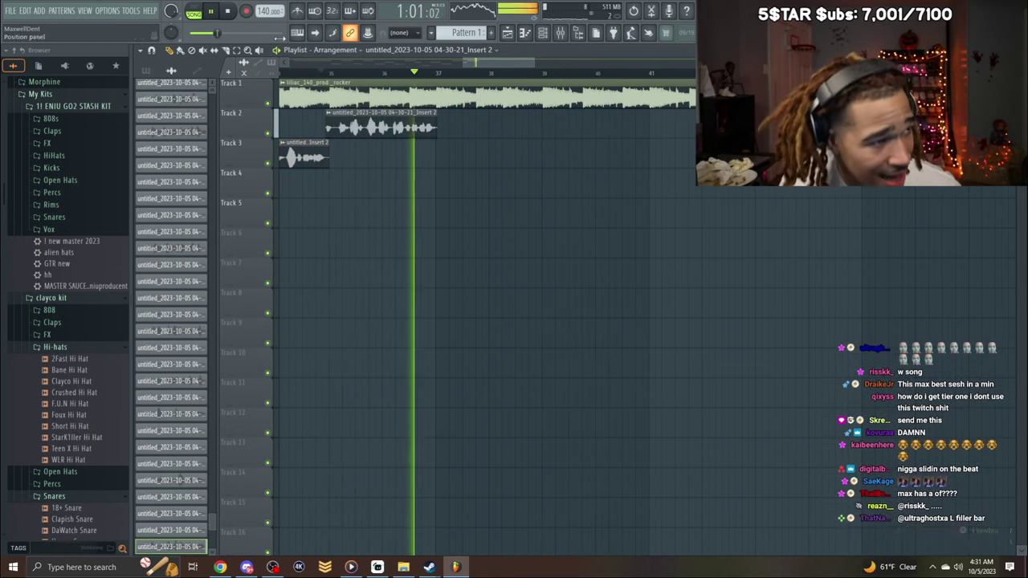
Record a vocal take onto Track 3 from 0:59:37 and apply Normalize and Remove DC offset to it.
{"action": "left_click", "coordinate": [360, 73]}
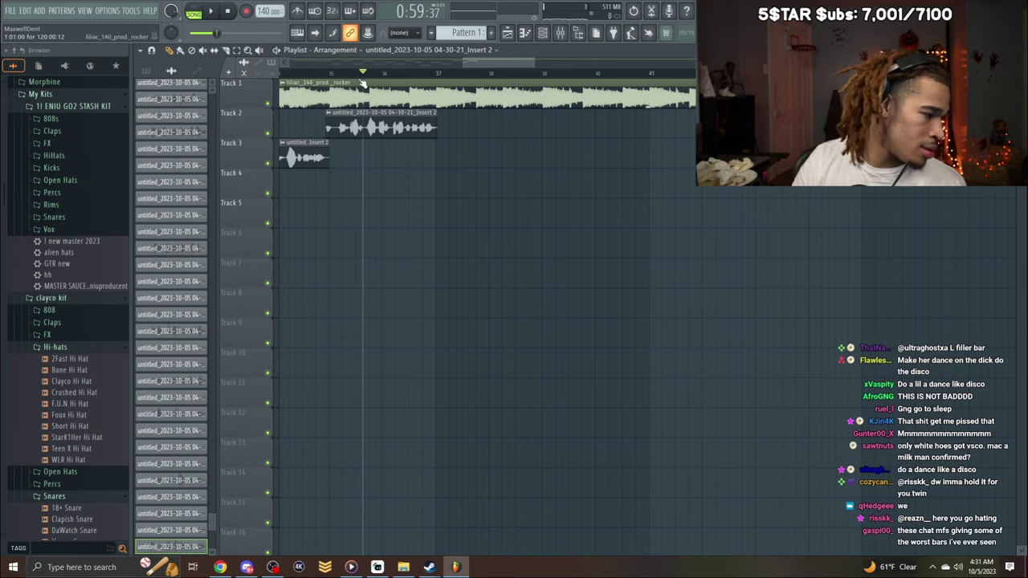
{"action": "key", "text": "space"}
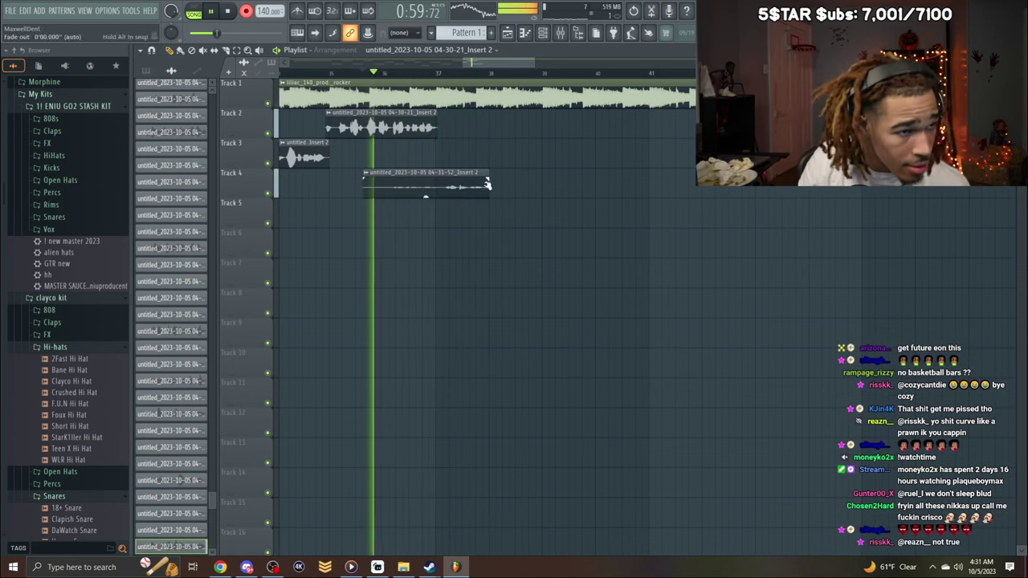
{"action": "right_click", "coordinate": [487, 184]}
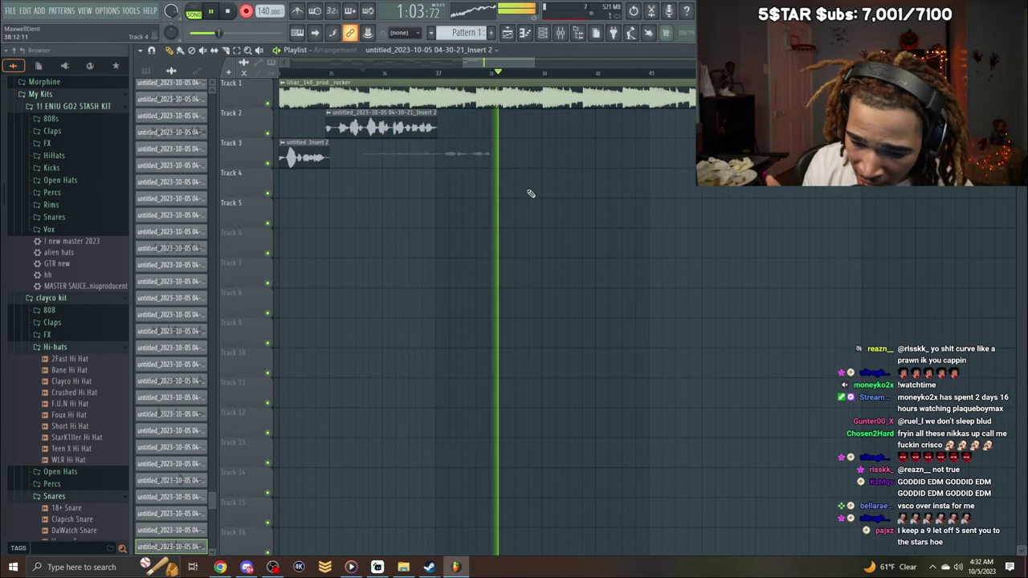
{"action": "key", "text": "space"}
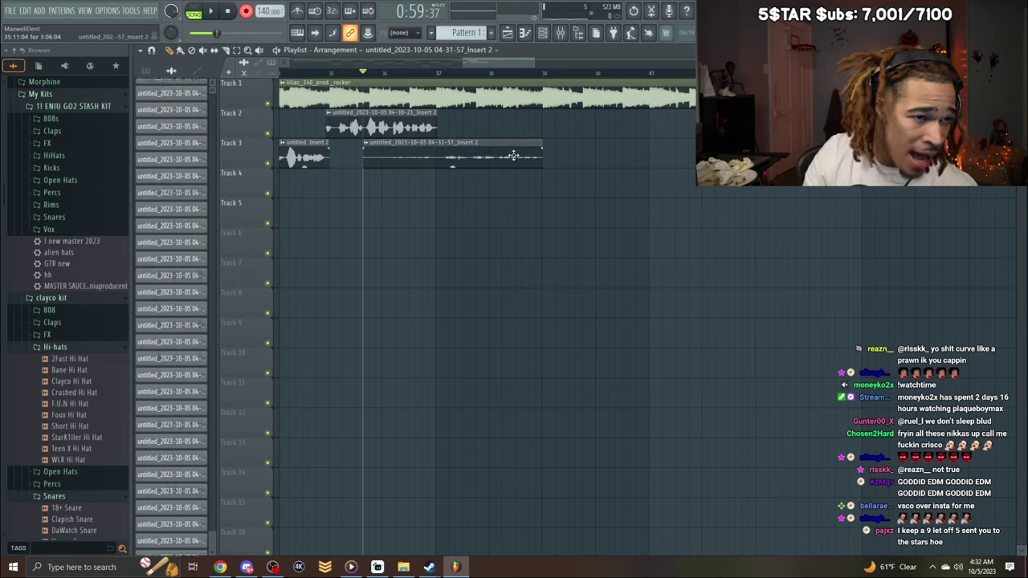
{"action": "double_click", "coordinate": [504, 157]}
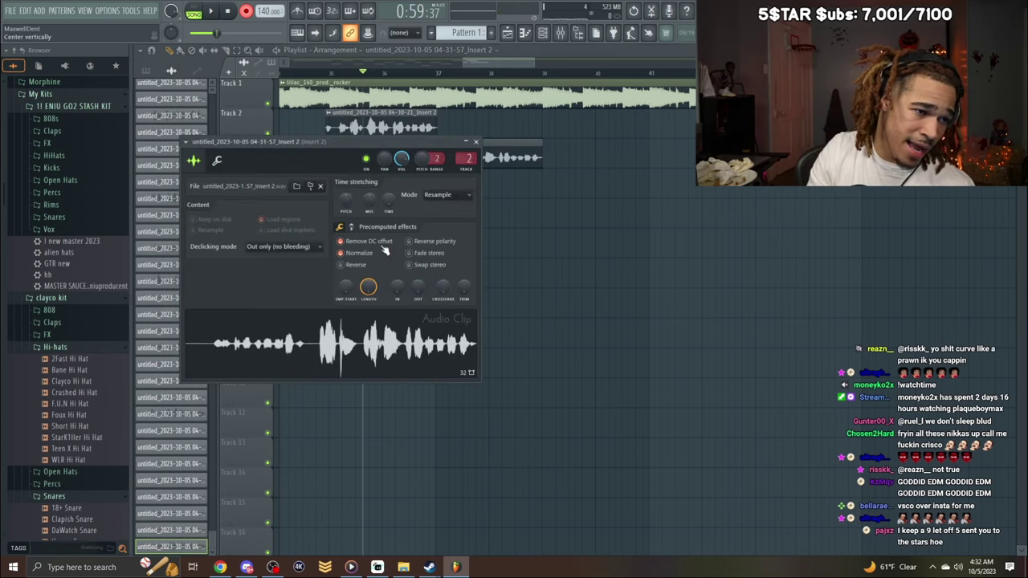
{"action": "left_click", "coordinate": [476, 142]}
Record a replacement vocal take onto Track 4 from 0:59:37, discarding the one on Track 3.
{"action": "key", "text": "space"}
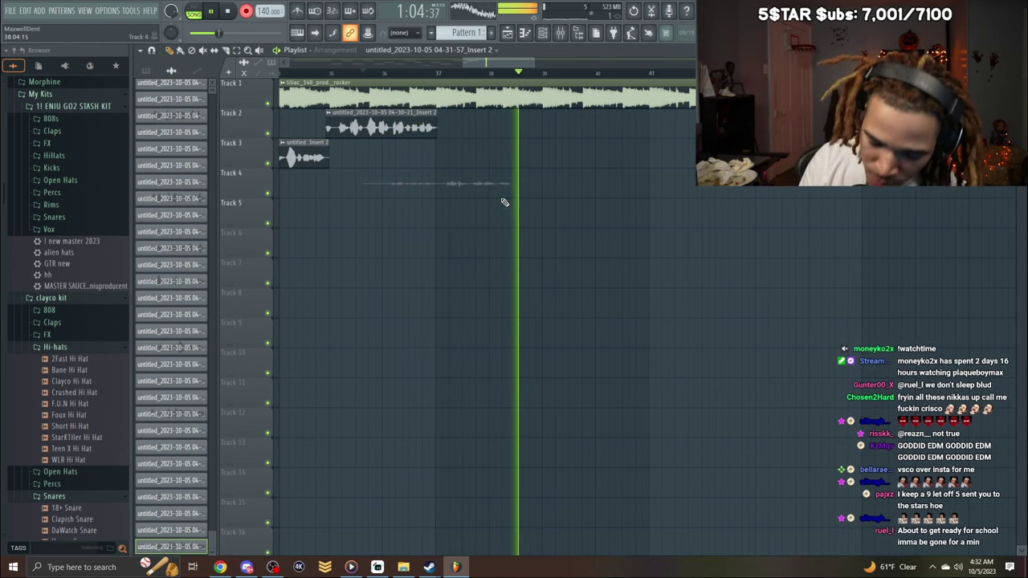
{"action": "key", "text": "space"}
Normalize the Track 4 take and trim its start to just after bar 37, past the Track 2 clip's end.
{"action": "double_click", "coordinate": [514, 193]}
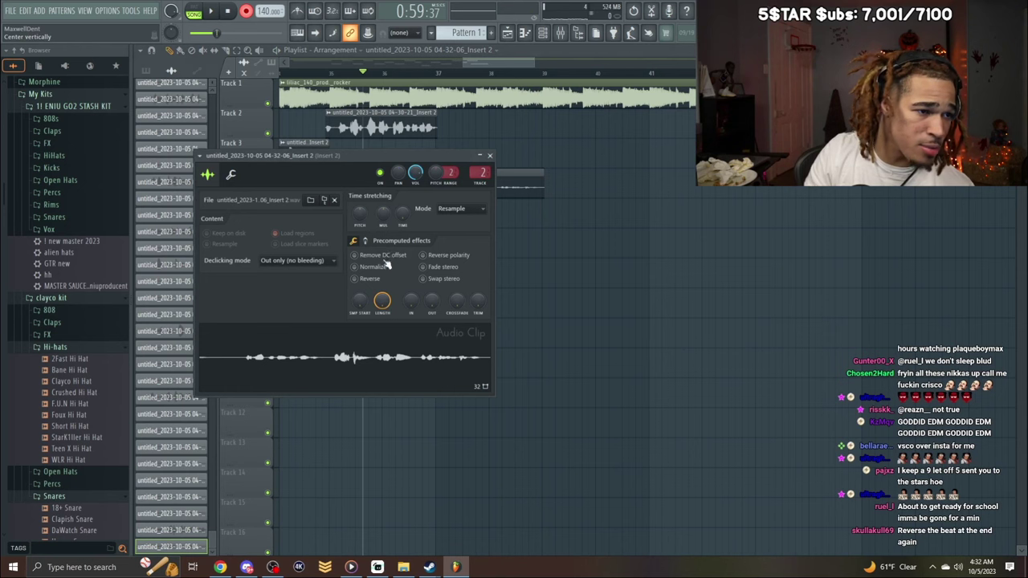
{"action": "key", "text": "space"}
{"action": "left_click", "coordinate": [491, 155]}
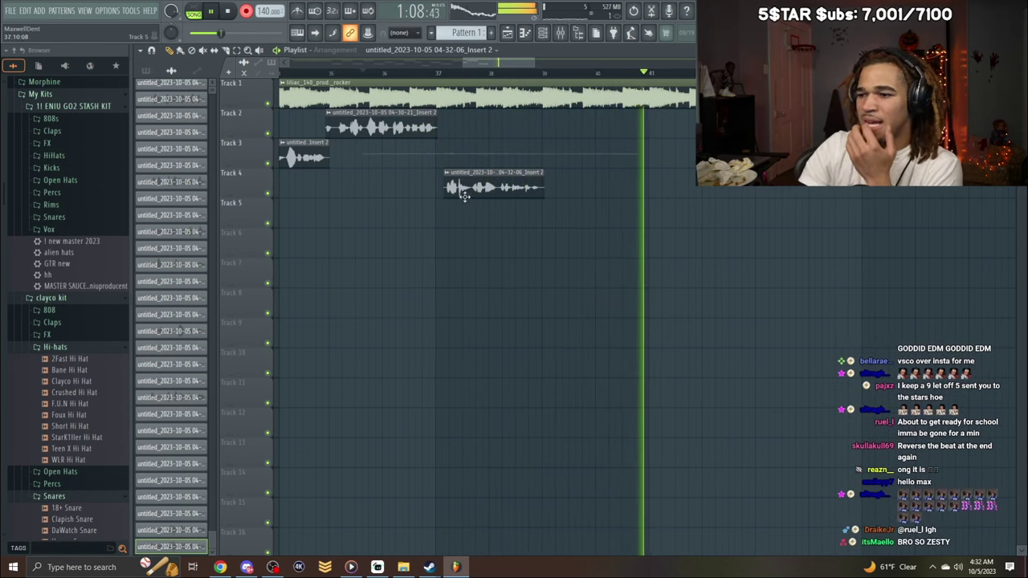
Delete the unused Track 3 recording and move the Track 4 clip up to Track 3.
{"action": "right_click", "coordinate": [494, 148]}
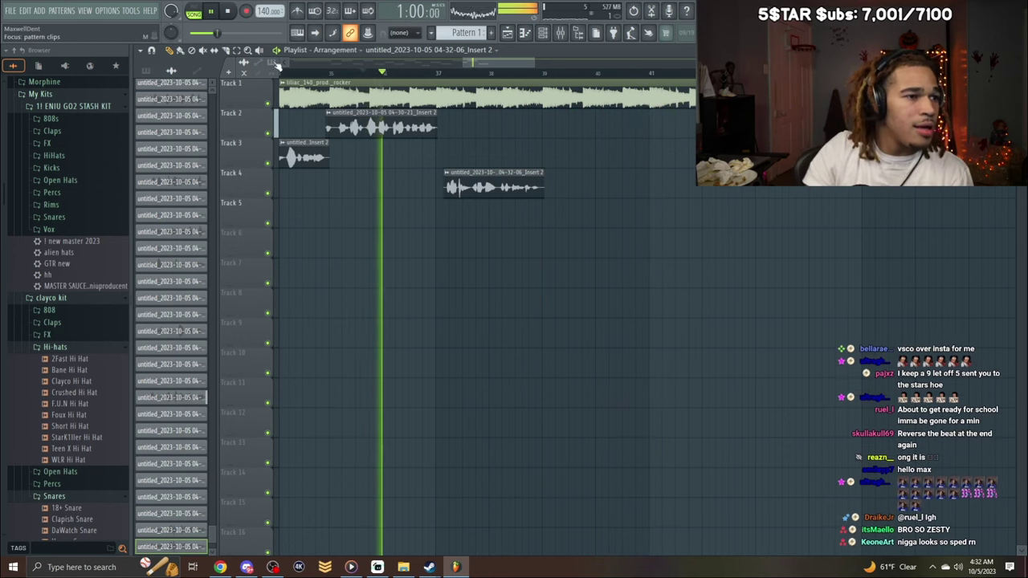
{"action": "key", "text": "shift+Up"}
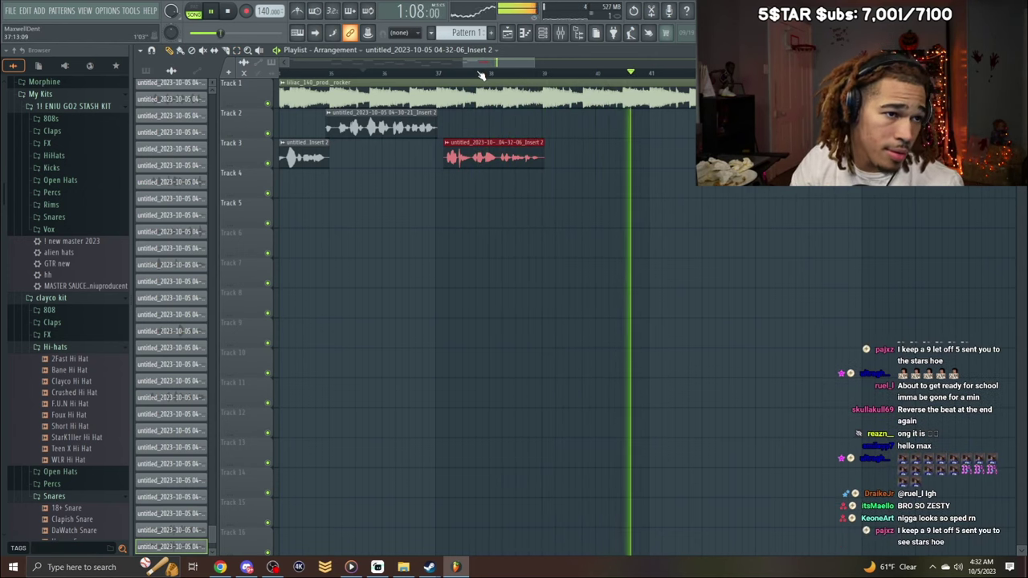
{"action": "key", "text": "space"}
Record the next vocal line onto Track 2 with the playhead at 1:03:24, and normalize the new take.
{"action": "left_click_drag", "start_coordinate": [482, 76], "coordinate": [486, 81]}
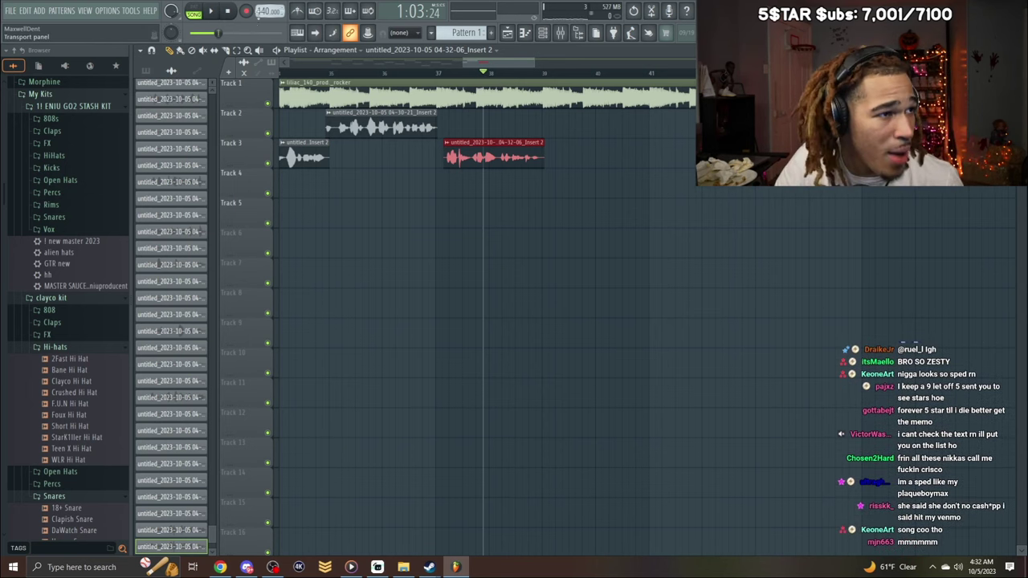
{"action": "key", "text": "space"}
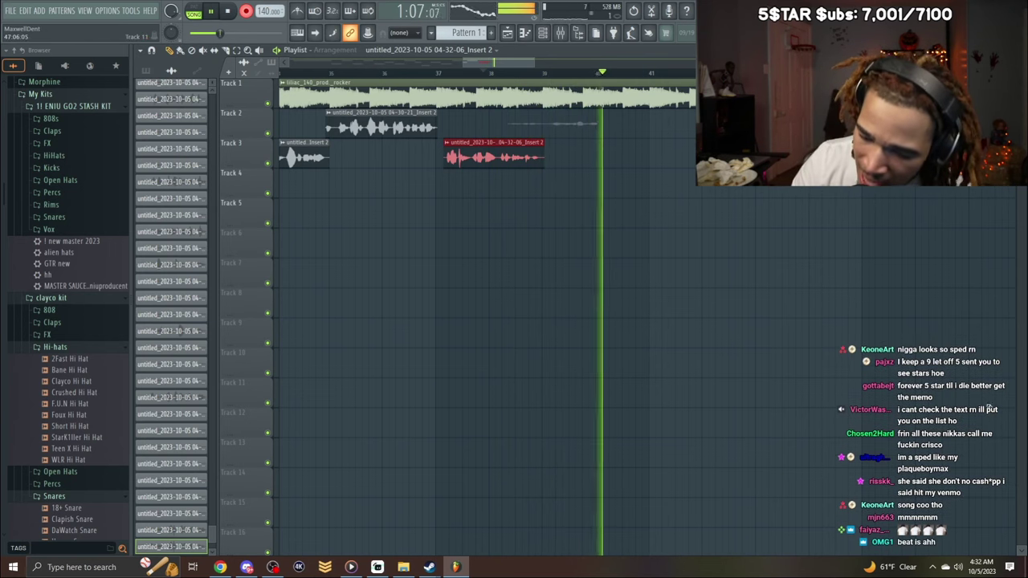
{"action": "key", "text": "space"}
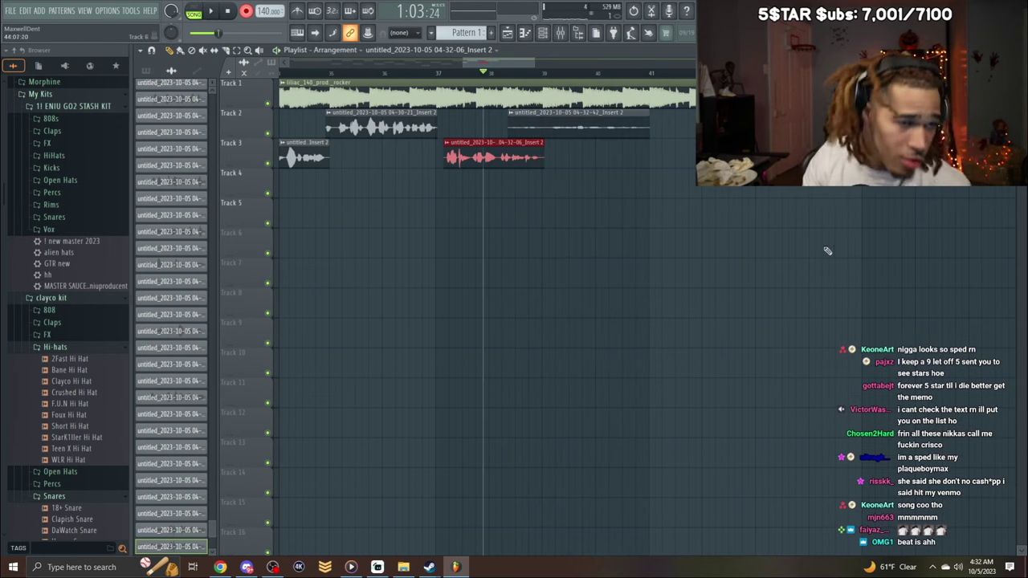
{"action": "double_click", "coordinate": [578, 127]}
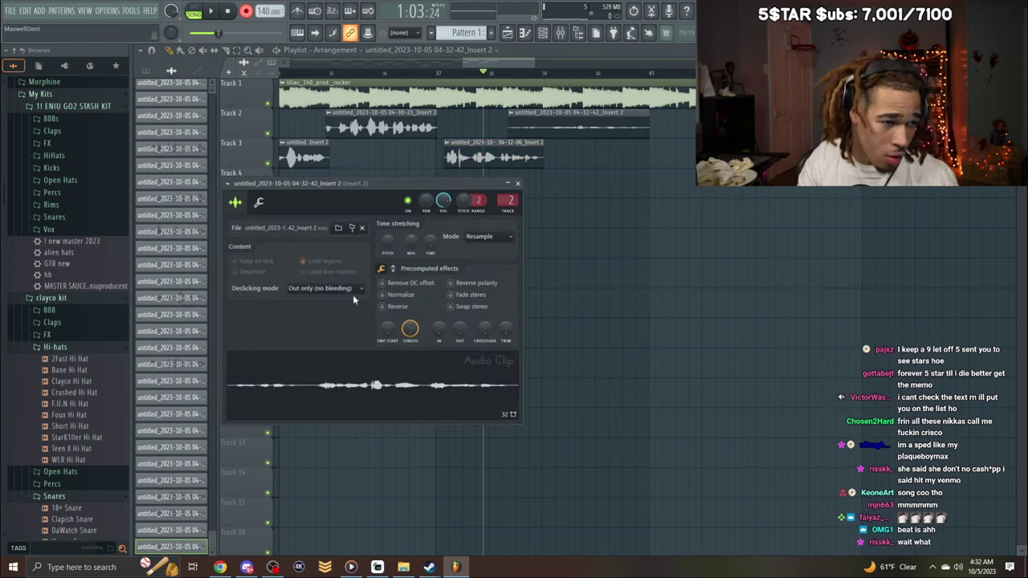
{"action": "left_click", "coordinate": [518, 183]}
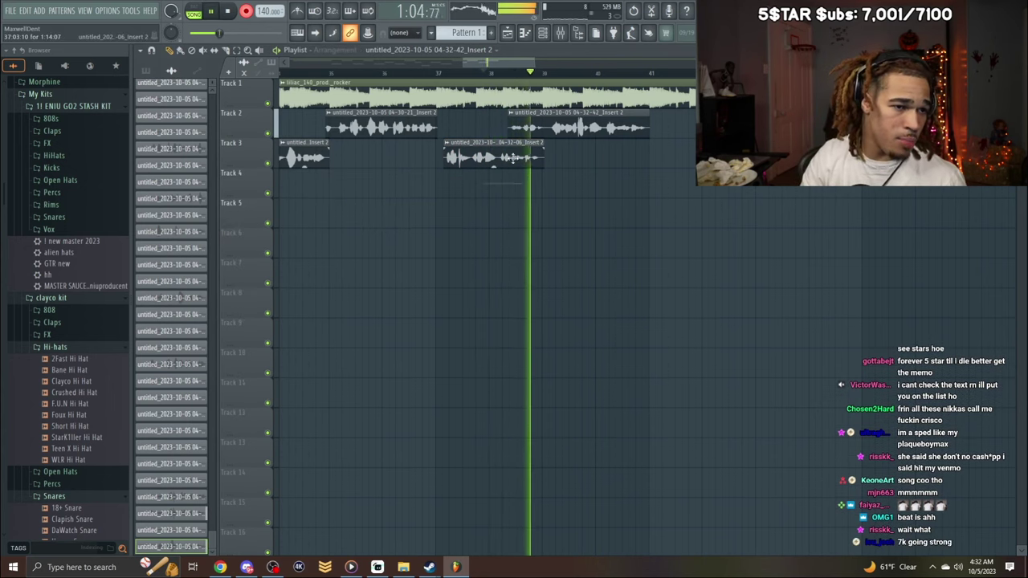
Trim the start of the new Track 2 take to just after bar 39, past the end of the Track 3 clip.
{"action": "left_click_drag", "start_coordinate": [511, 123], "coordinate": [551, 142]}
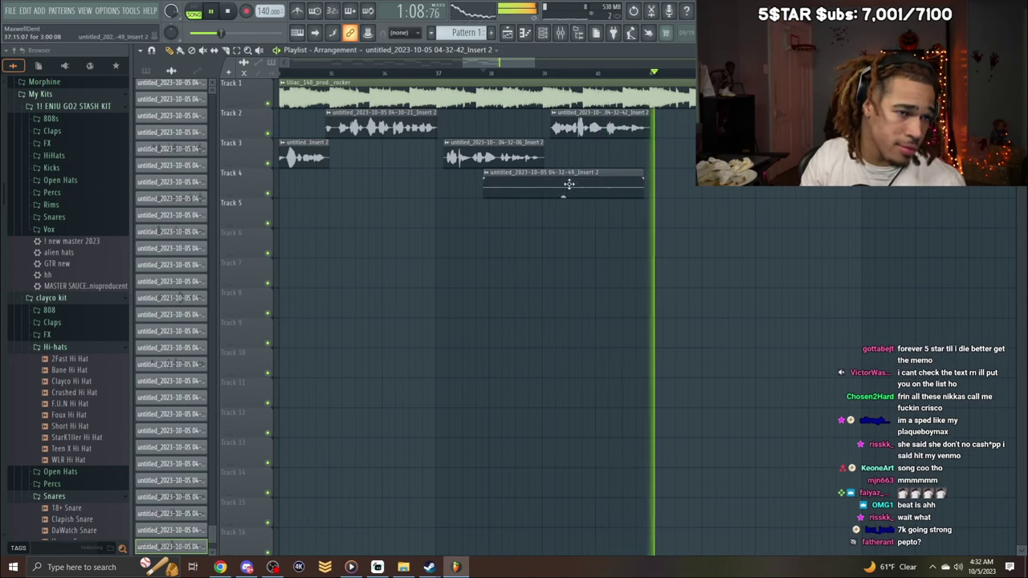
Copy the Main vocals mixer track's saved state, with its effects chain, onto mixer insert 4.
{"action": "left_click_drag", "start_coordinate": [466, 64], "coordinate": [17, 104]}
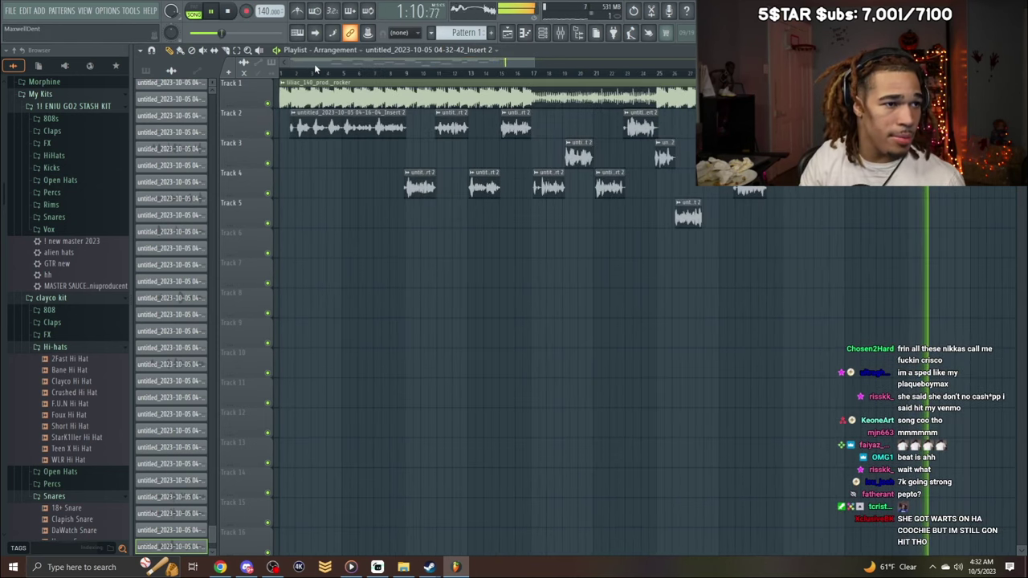
{"action": "left_click", "coordinate": [543, 33]}
{"action": "left_click", "coordinate": [560, 34]}
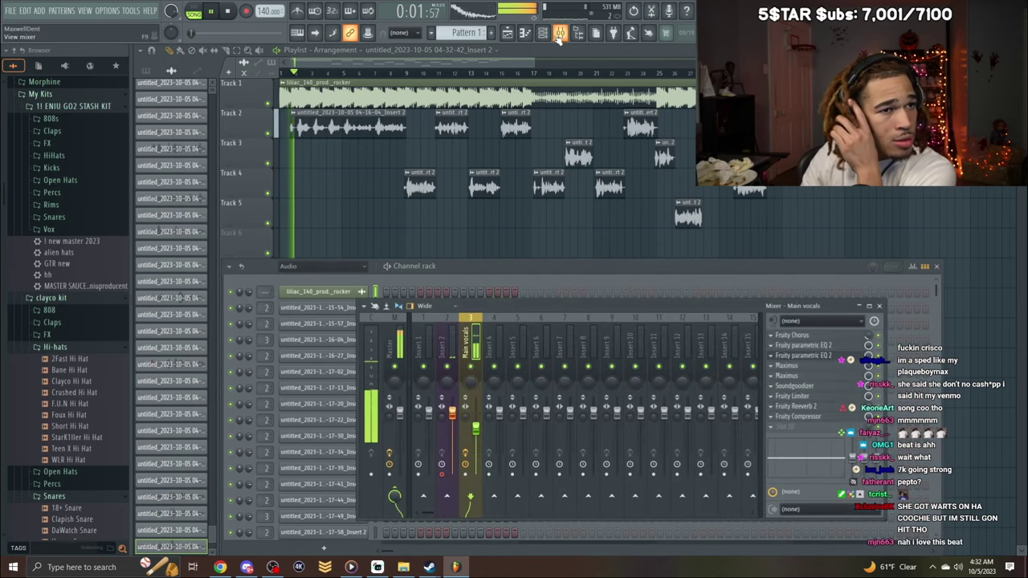
{"action": "right_click", "coordinate": [483, 348]}
{"action": "mouse_move", "coordinate": [498, 302]}
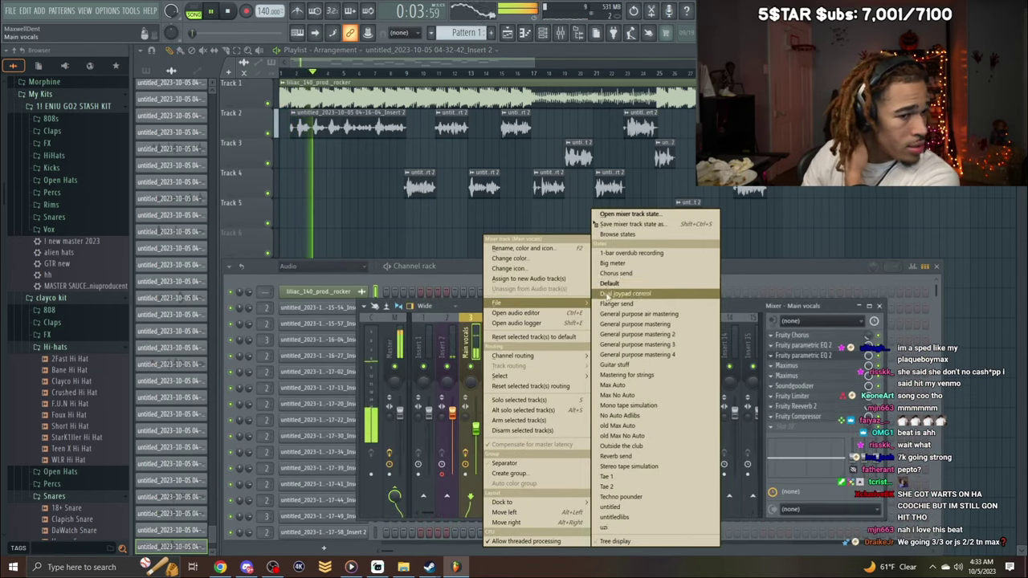
{"action": "left_click_drag", "start_coordinate": [641, 227], "coordinate": [488, 347]}
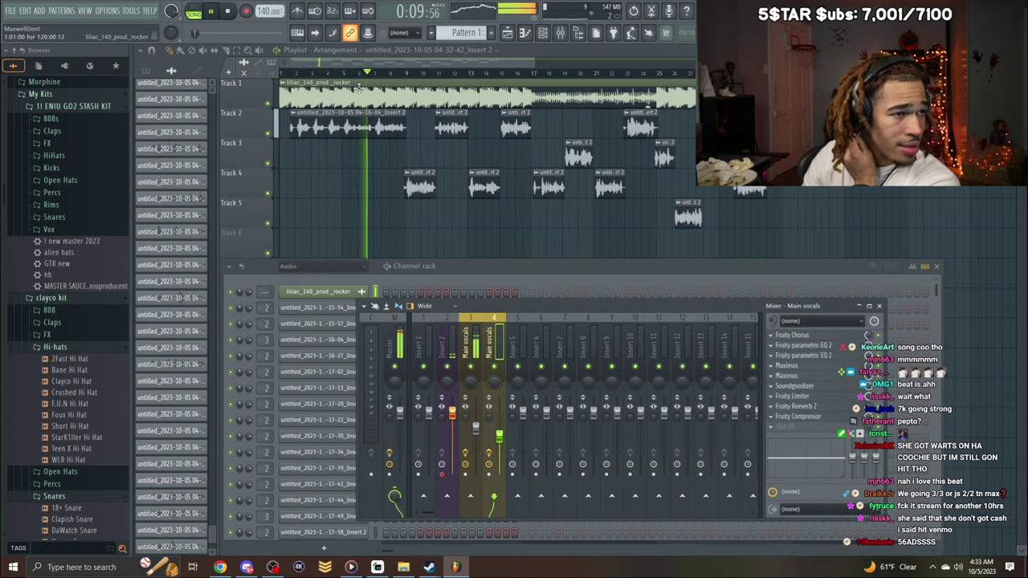
Record an ad-lib take onto Track 8 from the start of the song, discarding the short false starts.
{"action": "left_click", "coordinate": [284, 73]}
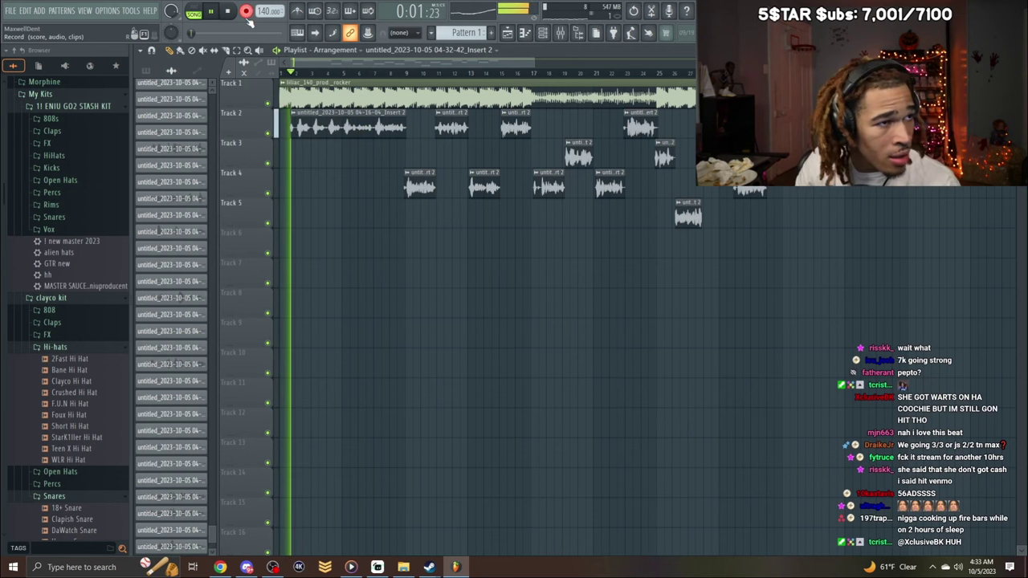
{"action": "key", "text": "space"}
{"action": "key", "text": "space"}
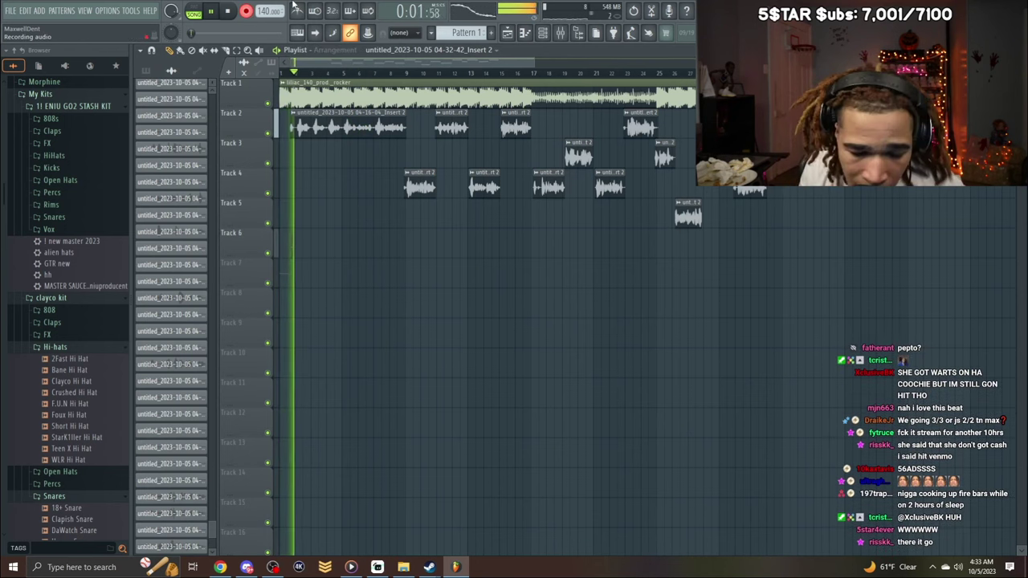
{"action": "key", "text": "space"}
{"action": "key", "text": "space"}
{"action": "right_click", "coordinate": [298, 280]}
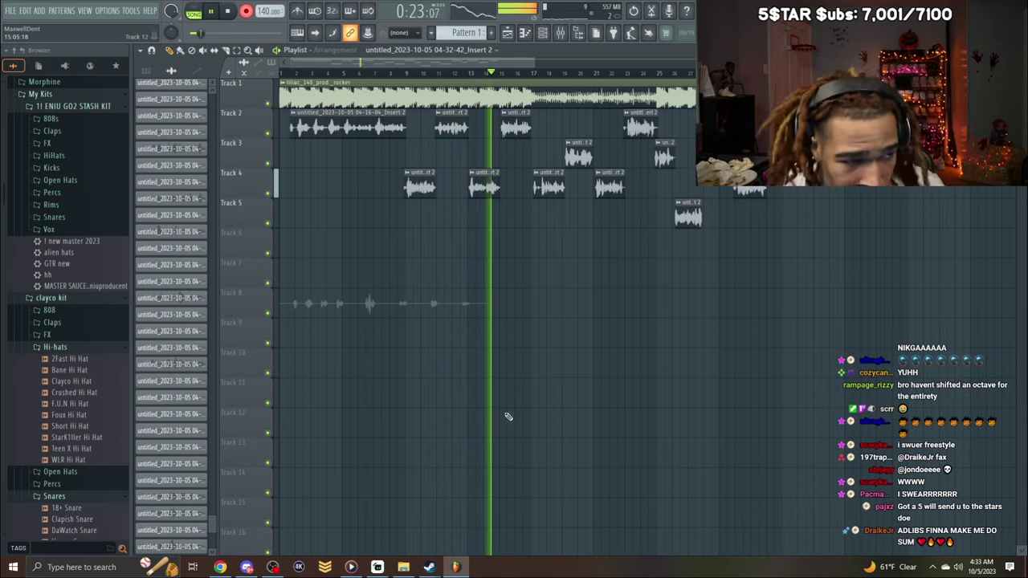
{"action": "left_click_drag", "start_coordinate": [219, 108], "coordinate": [375, 322]}
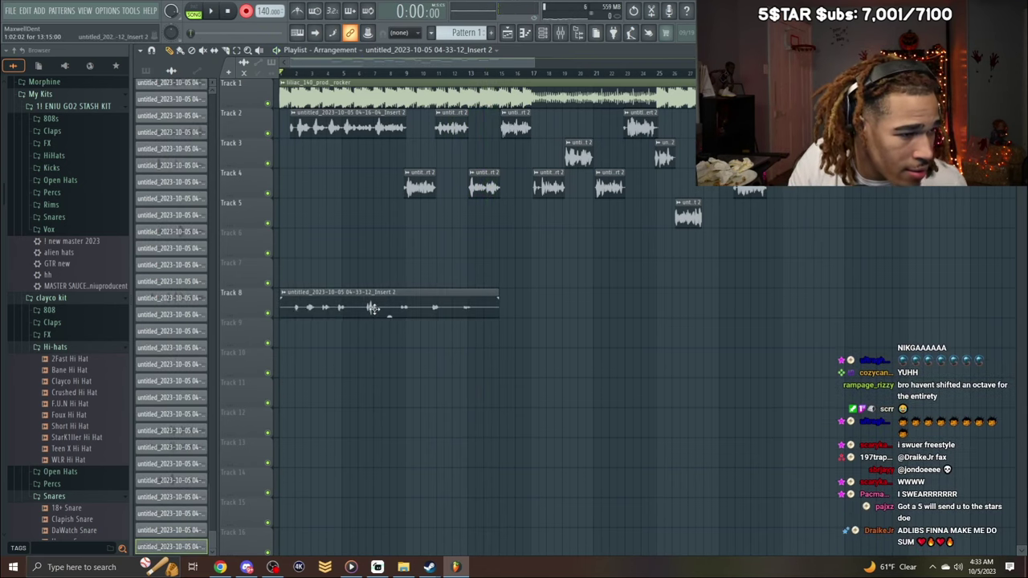
Normalize the Track 8 ad-lib take, play it back, and delete the short stray recordings on Tracks 6 and 7.
{"action": "double_click", "coordinate": [371, 305]}
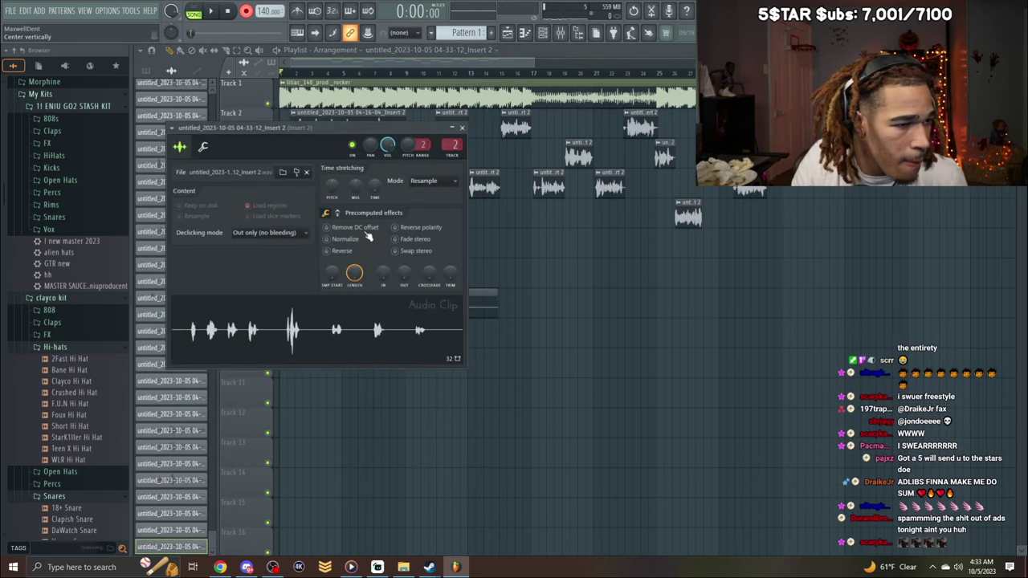
{"action": "key", "text": "space"}
{"action": "left_click", "coordinate": [462, 127]}
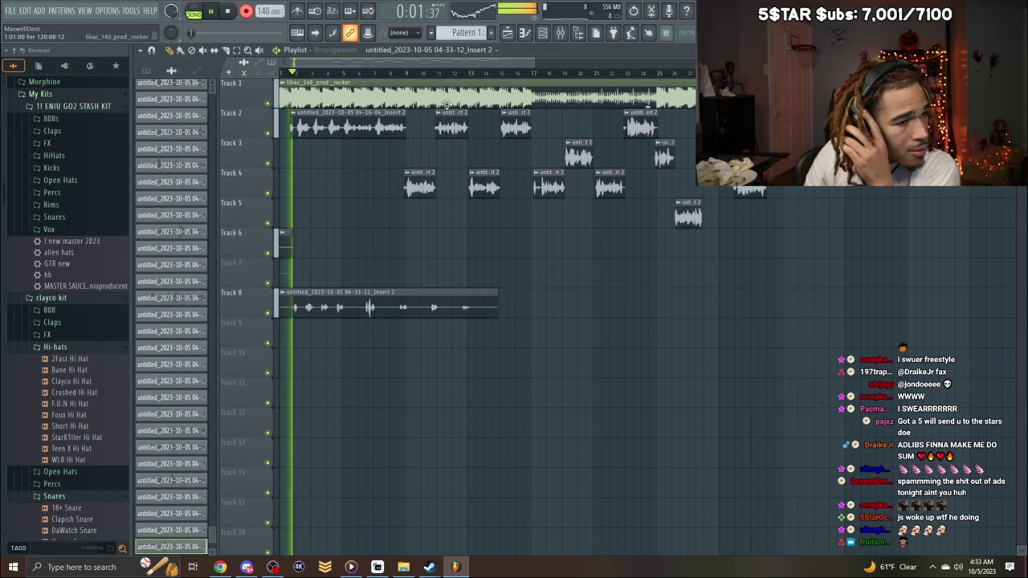
{"action": "left_click", "coordinate": [248, 13]}
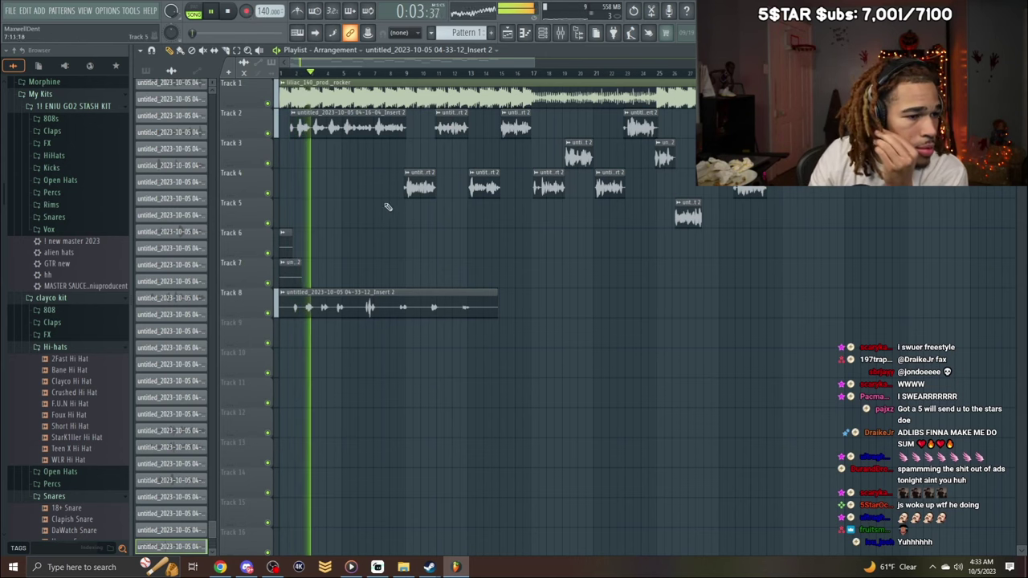
{"action": "right_click", "coordinate": [287, 239]}
{"action": "right_click", "coordinate": [290, 270]}
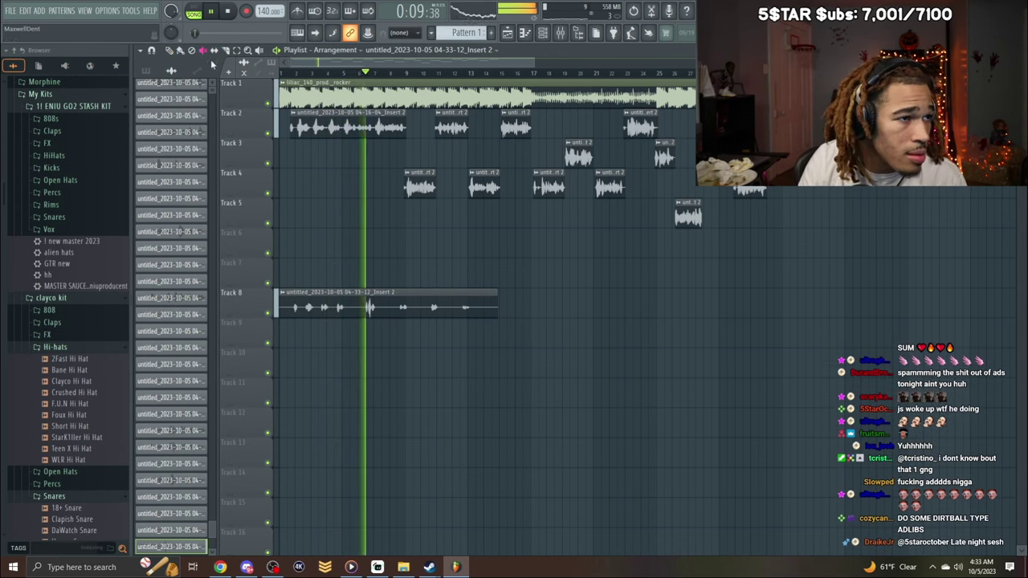
Mute the Track 8 clip, record a replacement ad-lib take onto Track 6 from just before bar 2, and normalize it.
{"action": "key", "text": "space"}
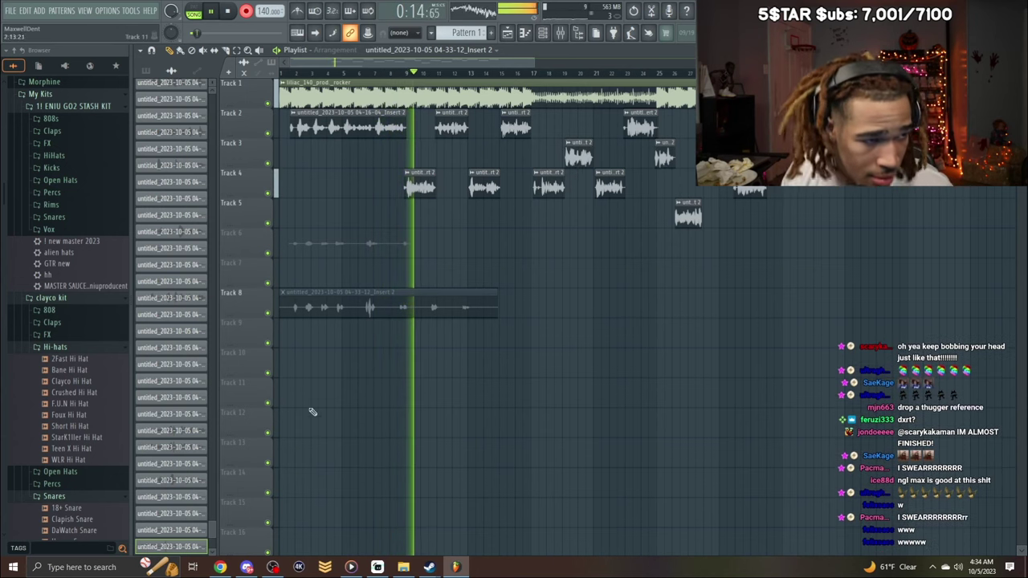
{"action": "key", "text": "space"}
{"action": "double_click", "coordinate": [352, 247]}
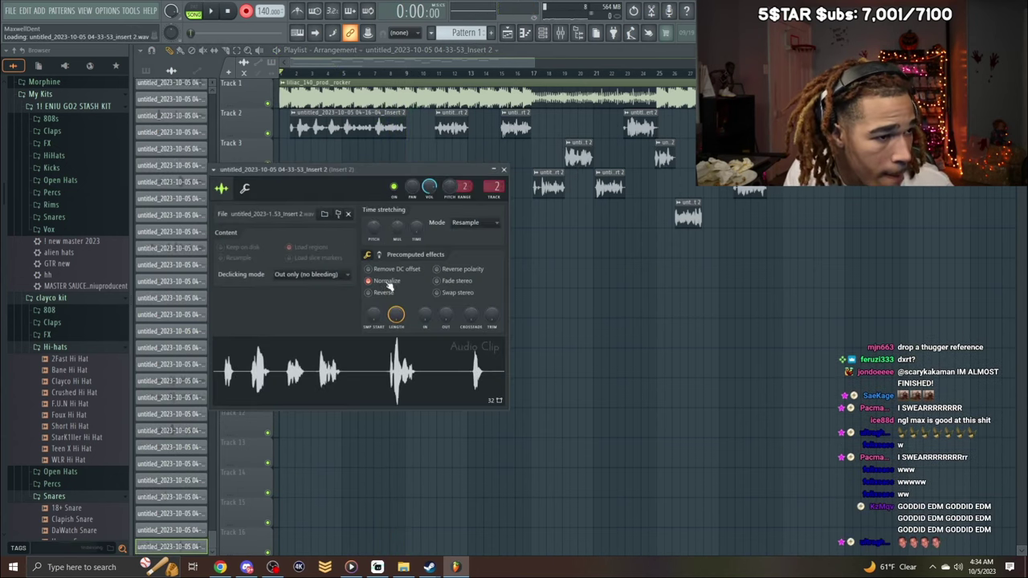
{"action": "left_click", "coordinate": [505, 171]}
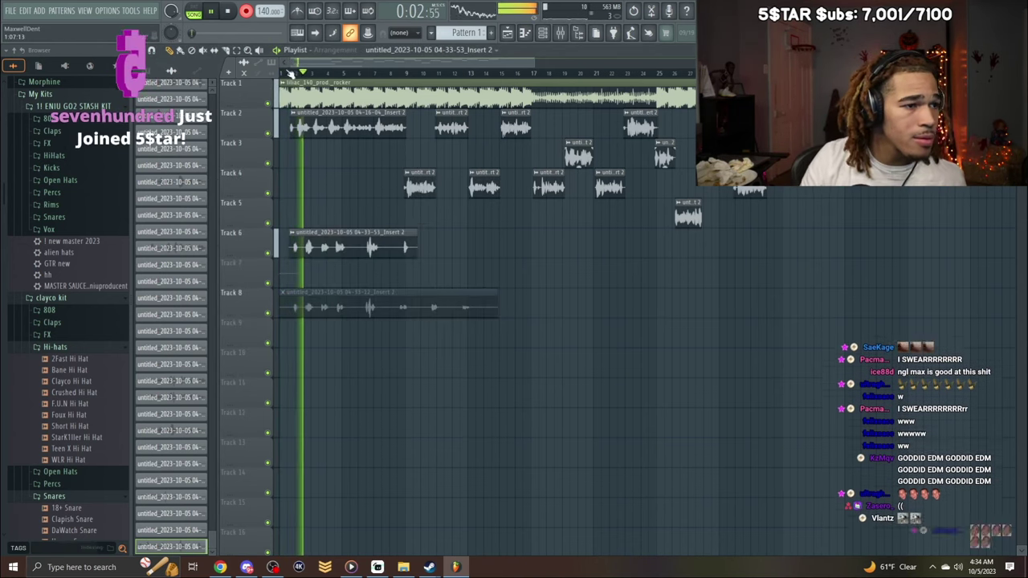
Set the volume of the copied Main vocals mixer track on insert 4 to about 55%, and delete the stray Track 7 recording.
{"action": "key", "text": "F9"}
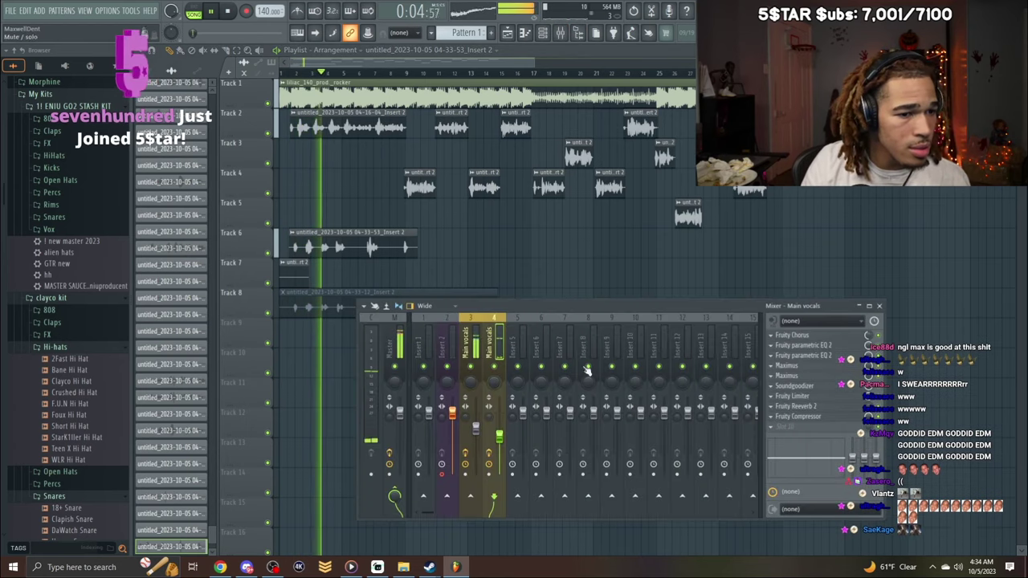
{"action": "left_click_drag", "start_coordinate": [499, 440], "coordinate": [500, 455]}
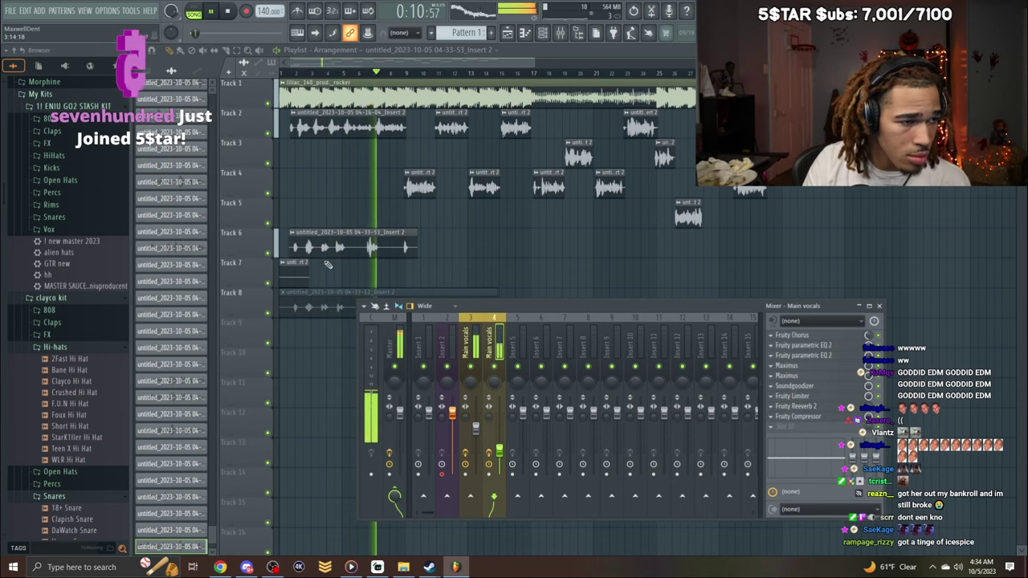
{"action": "right_click", "coordinate": [284, 276]}
{"action": "key", "text": "F9"}
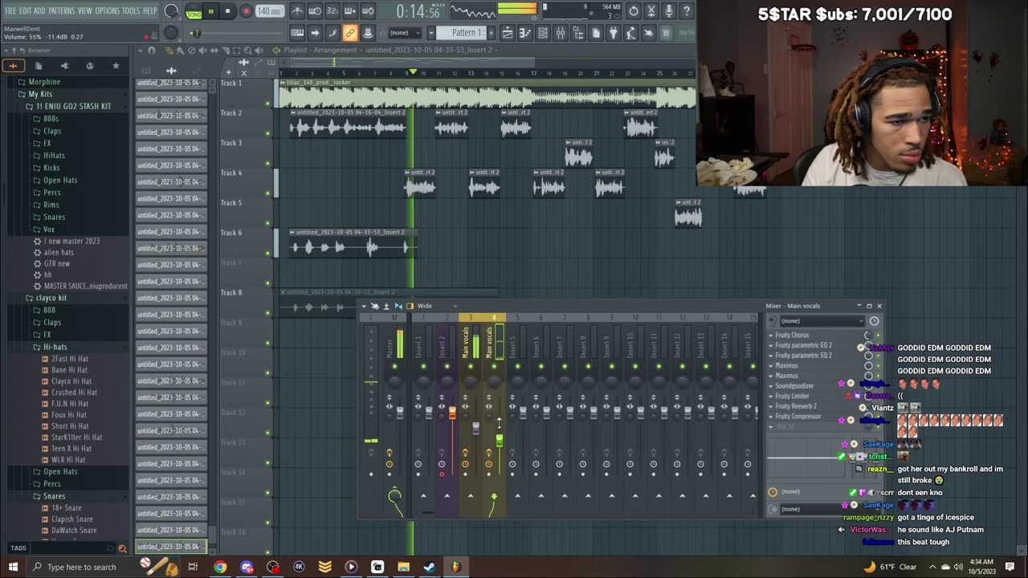
{"action": "key", "text": "F9"}
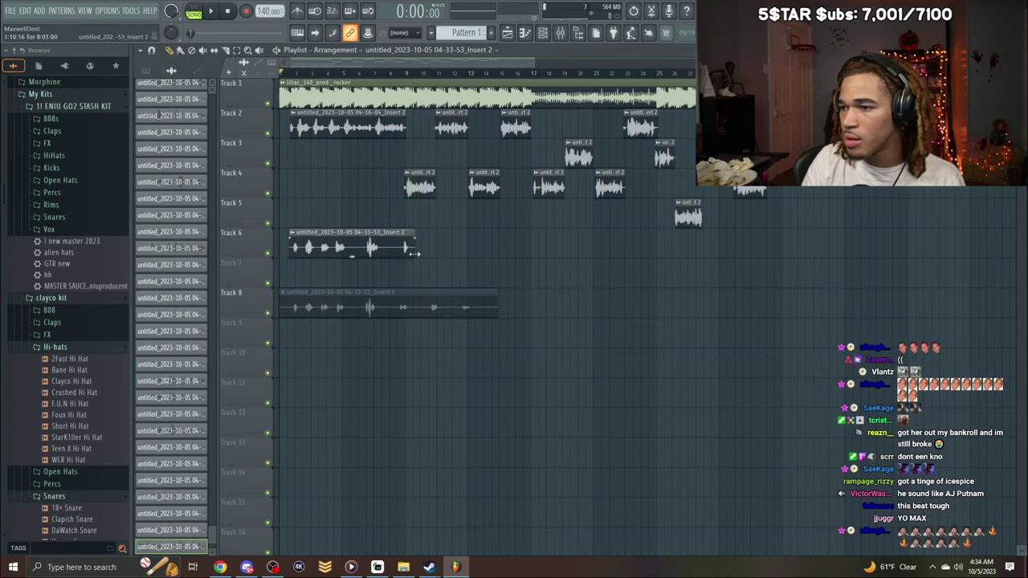
Trim the end of the Track 6 clip to just after bar 7, and record the next ad-libs onto Track 6 from 0:10:56.
{"action": "left_click_drag", "start_coordinate": [416, 253], "coordinate": [381, 262]}
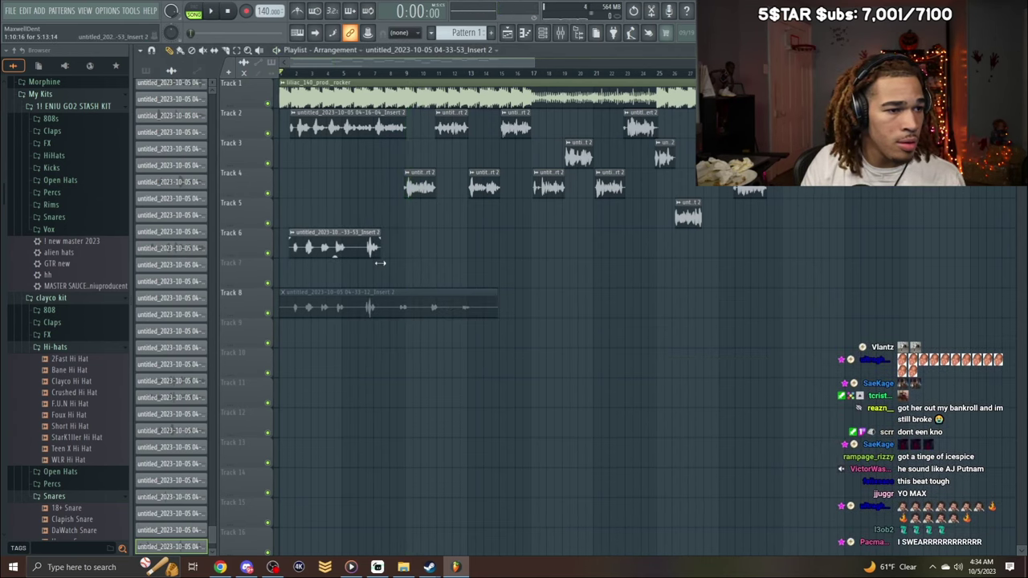
{"action": "left_click", "coordinate": [373, 72]}
{"action": "key", "text": "r"}
{"action": "key", "text": "space"}
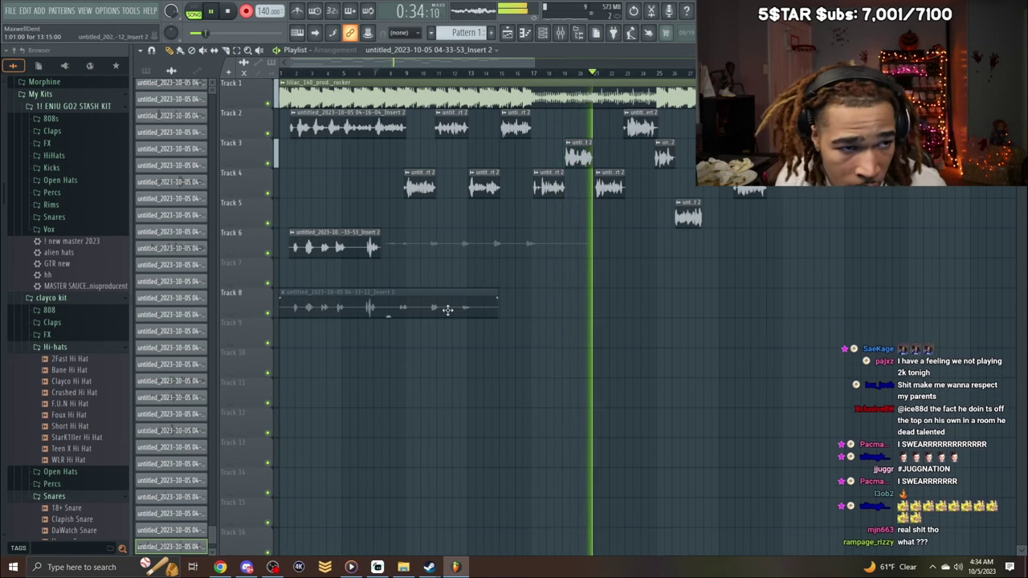
{"action": "key", "text": "space"}
Normalize the new Track 6 take and trim it to run from just before bar 9 to about bar 15, clearing the stray Track 7 recording.
{"action": "double_click", "coordinate": [447, 246]}
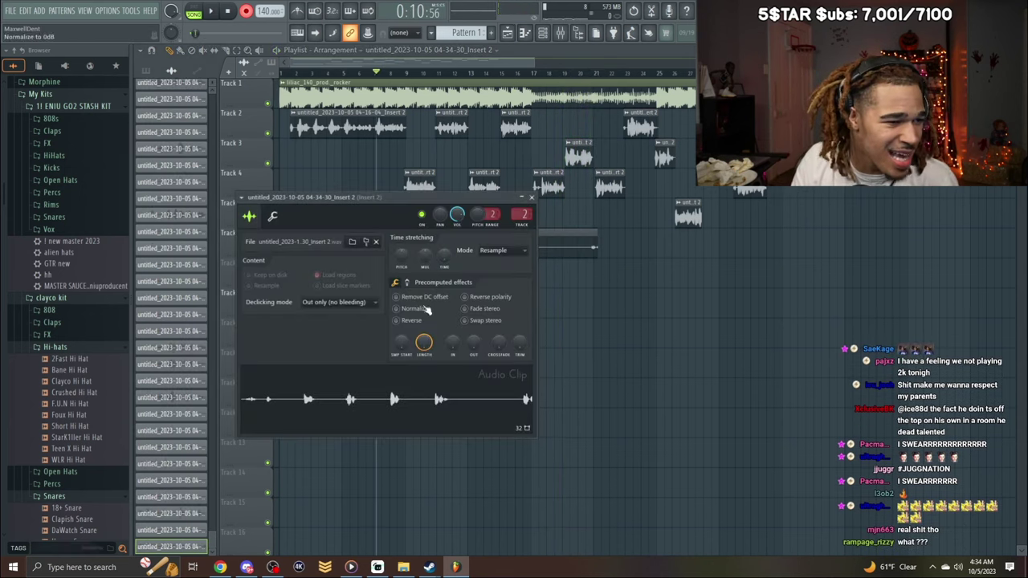
{"action": "left_click", "coordinate": [532, 198]}
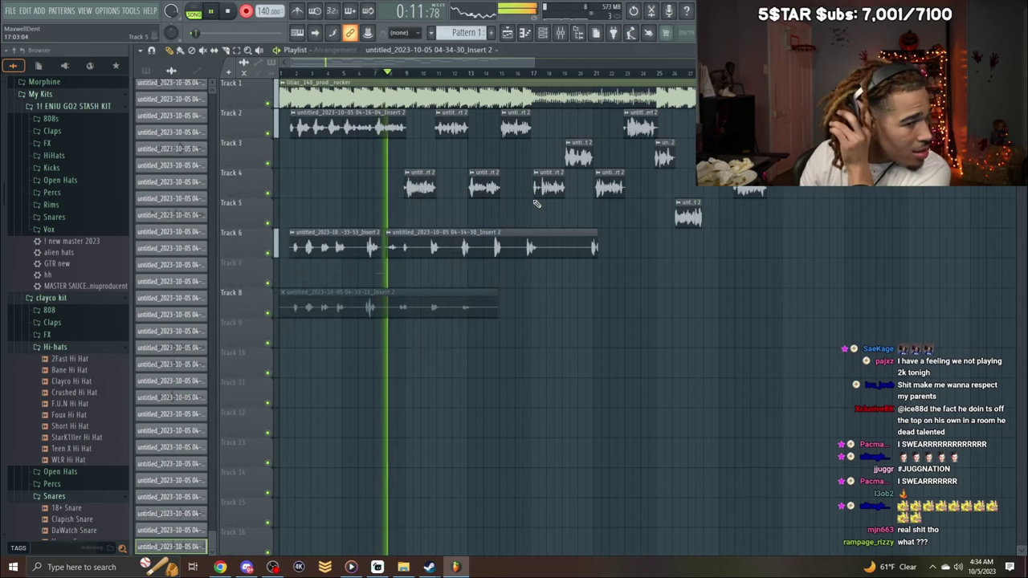
{"action": "left_click", "coordinate": [246, 14]}
{"action": "left_click_drag", "start_coordinate": [387, 249], "coordinate": [405, 255]}
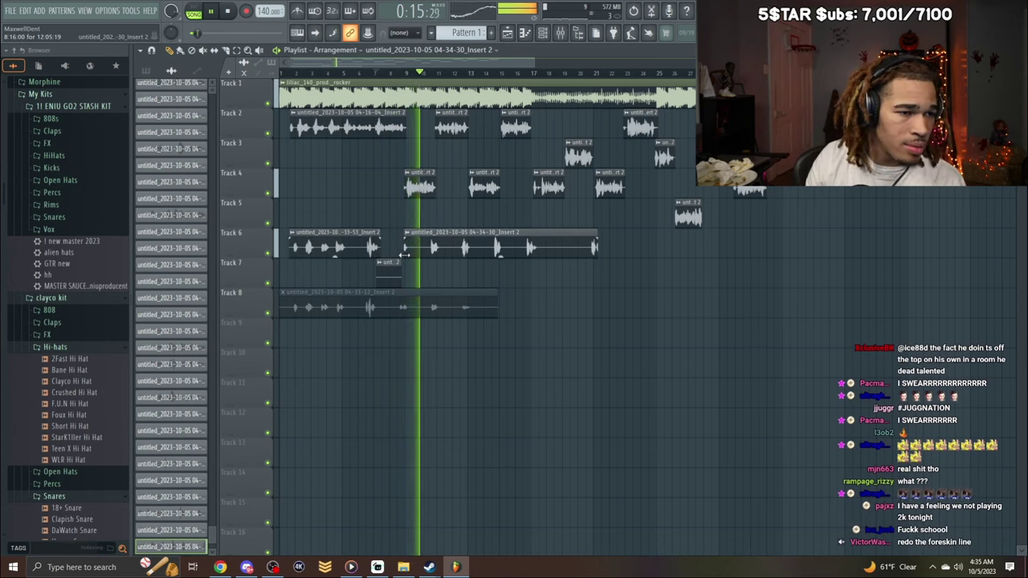
{"action": "right_click", "coordinate": [396, 269]}
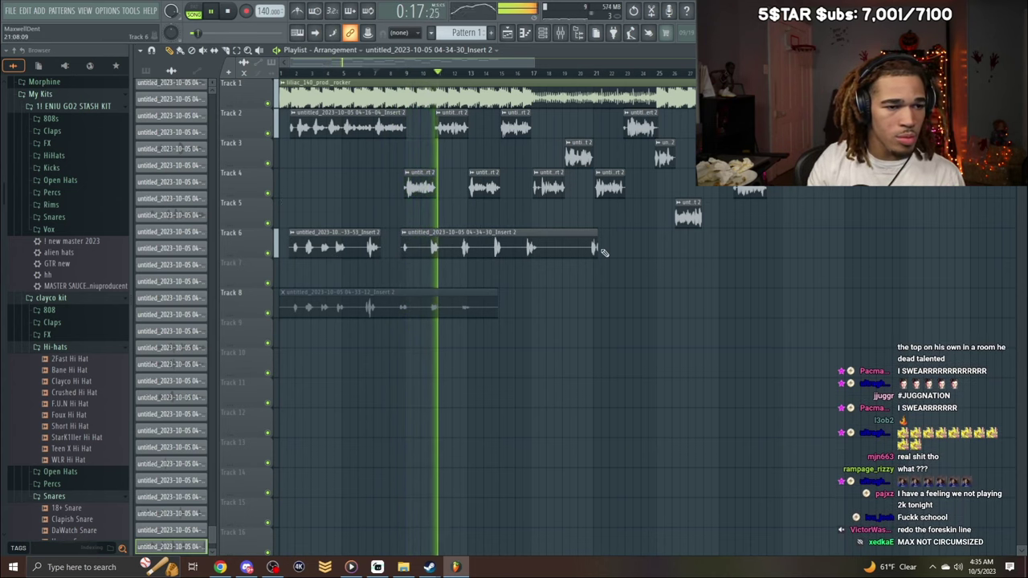
{"action": "left_click_drag", "start_coordinate": [605, 252], "coordinate": [502, 258]}
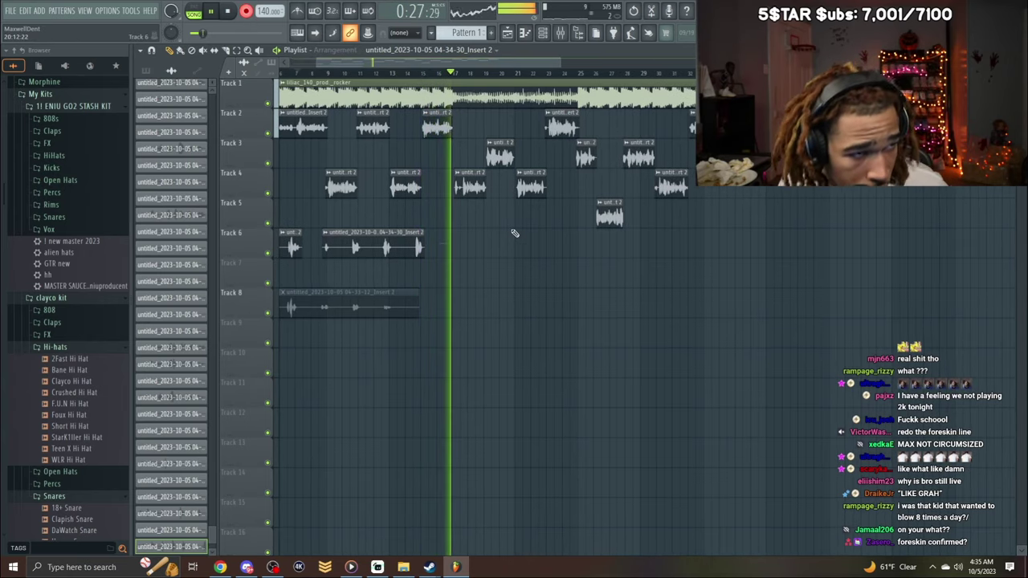
{"action": "key", "text": "space"}
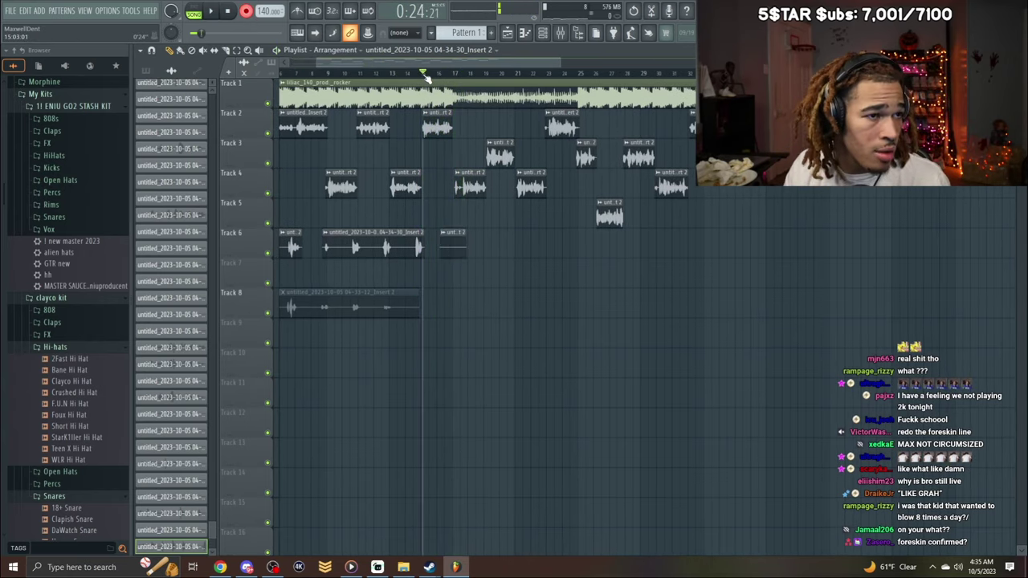
{"action": "right_click", "coordinate": [456, 238]}
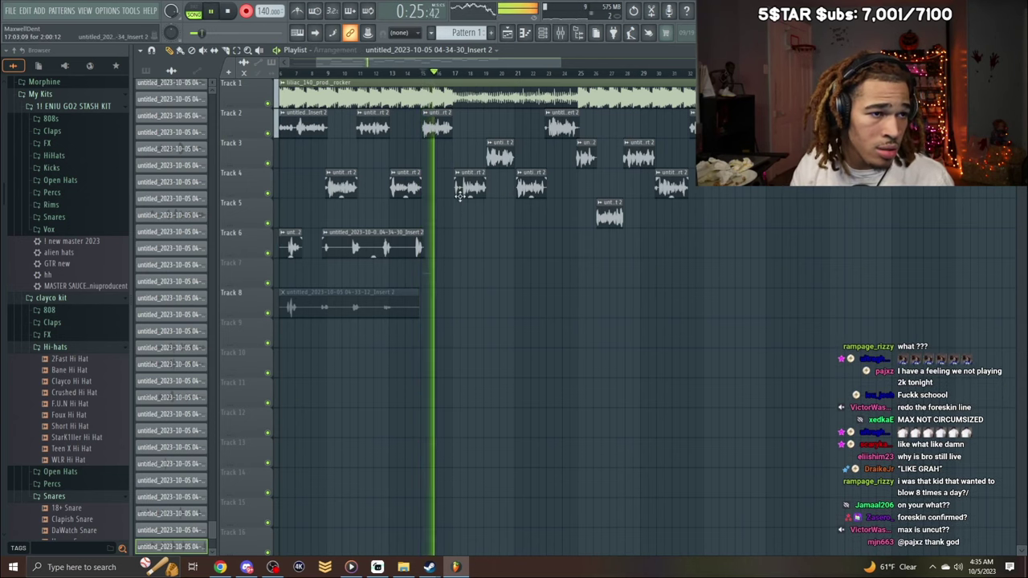
{"action": "key", "text": "space"}
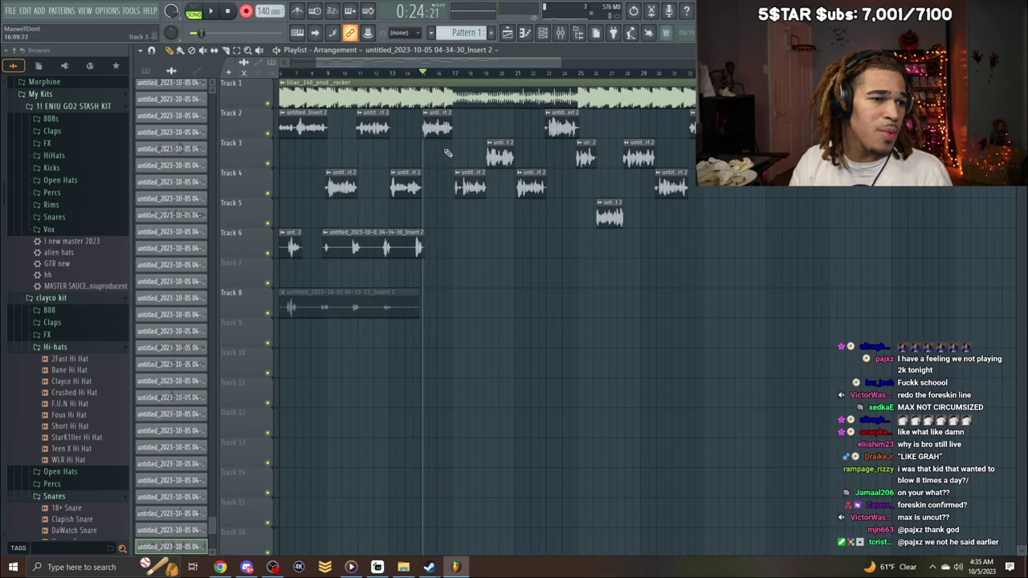
Remove the Track 2 clip at bar 15 and record a replacement vocal line onto Track 7 from 0:22:70.
{"action": "left_click", "coordinate": [411, 73]}
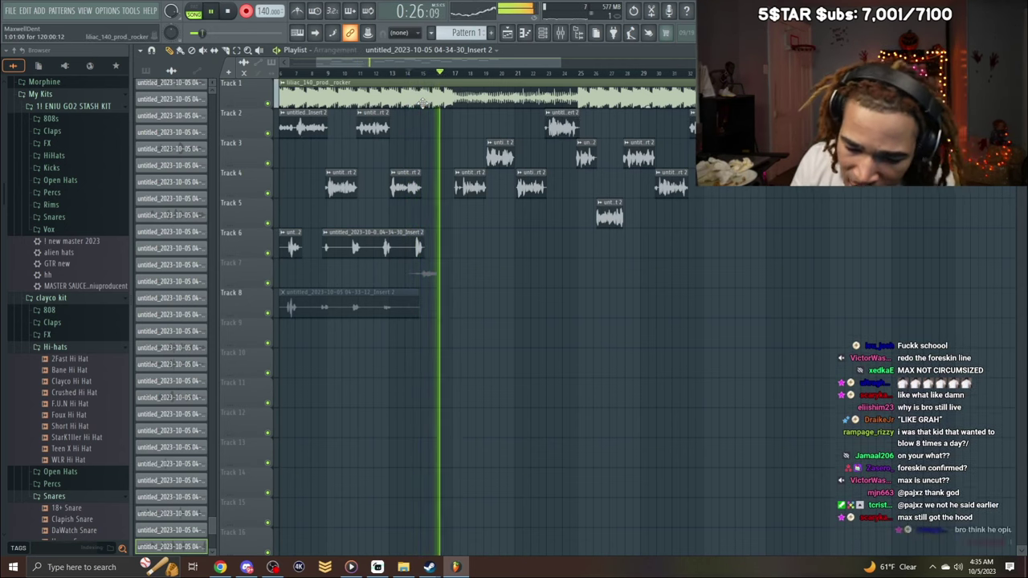
{"action": "key", "text": "space"}
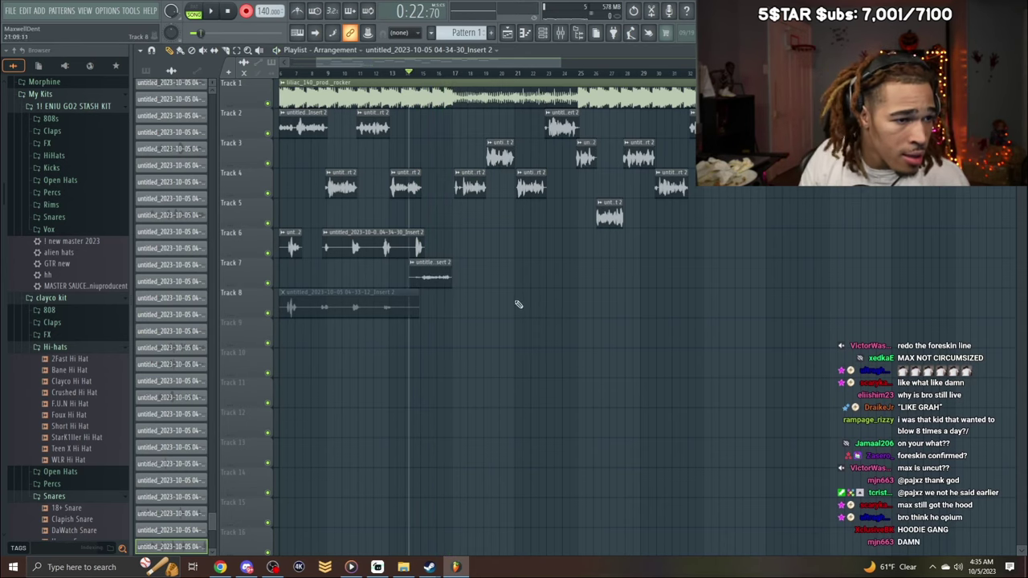
Normalize the new Track 7 take, route it to the Main vocals mixer track 3, and trim its start to about bar 15.
{"action": "double_click", "coordinate": [415, 281]}
{"action": "left_click", "coordinate": [356, 253]}
{"action": "key", "text": "space"}
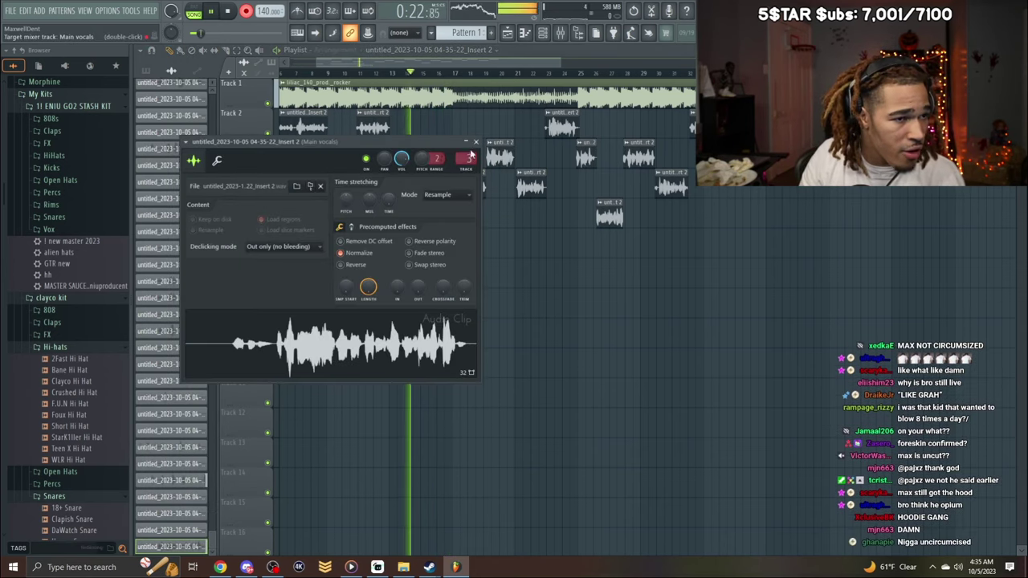
{"action": "left_click", "coordinate": [476, 142]}
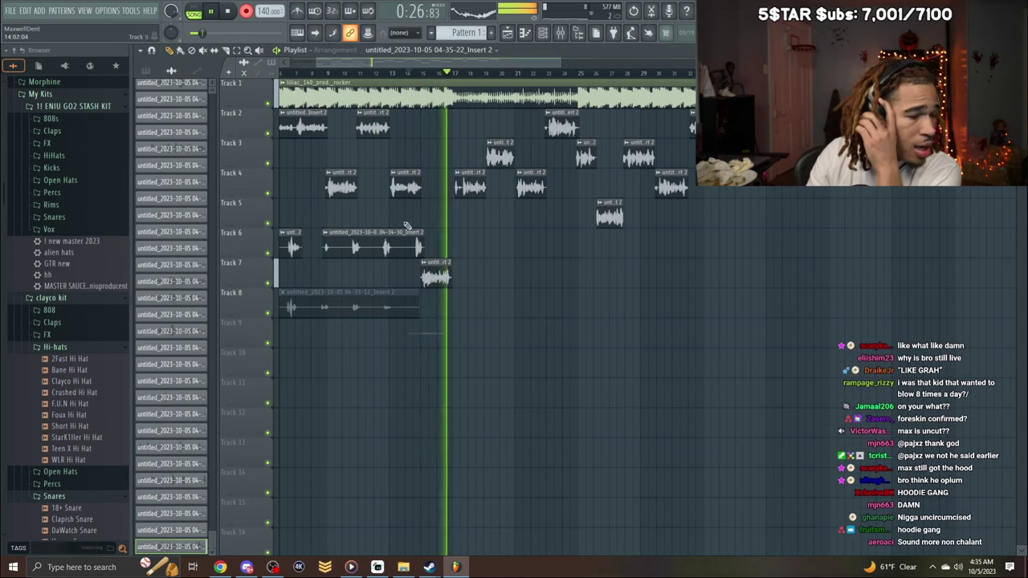
{"action": "left_click", "coordinate": [247, 11]}
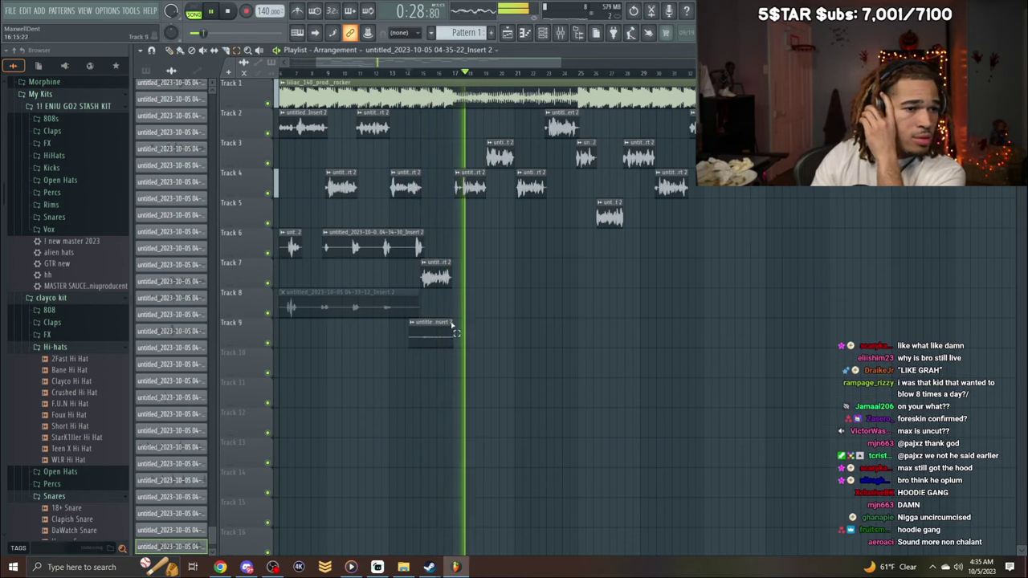
Move the bar 15 vocal clip from Track 7 up to Track 2 and delete the stray recording on Track 9.
{"action": "left_click", "coordinate": [446, 273], "text": "ctrl"}
{"action": "key", "text": "shift+Up"}
{"action": "key", "text": "shift+Up"}
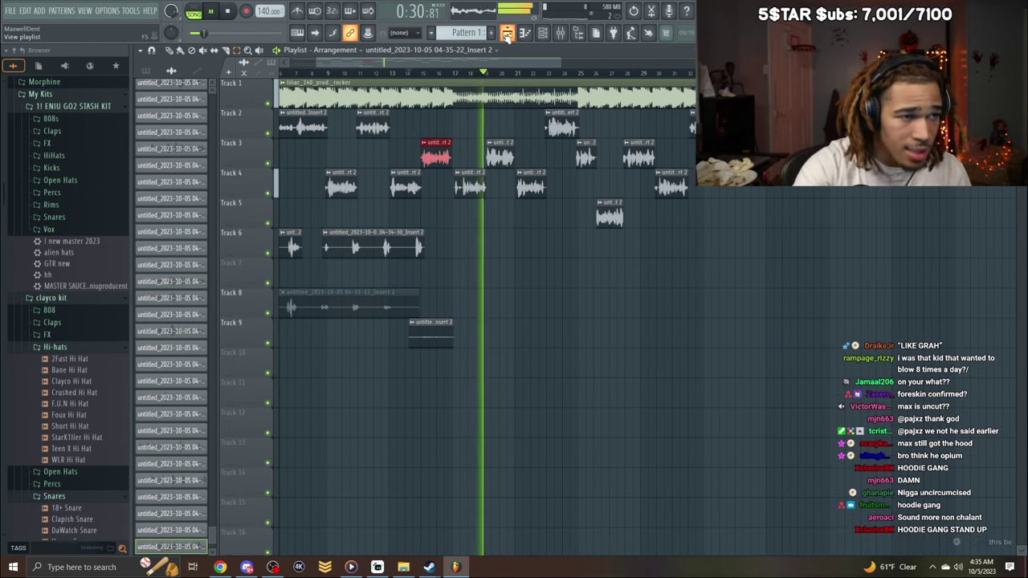
{"action": "key", "text": "shift+Up"}
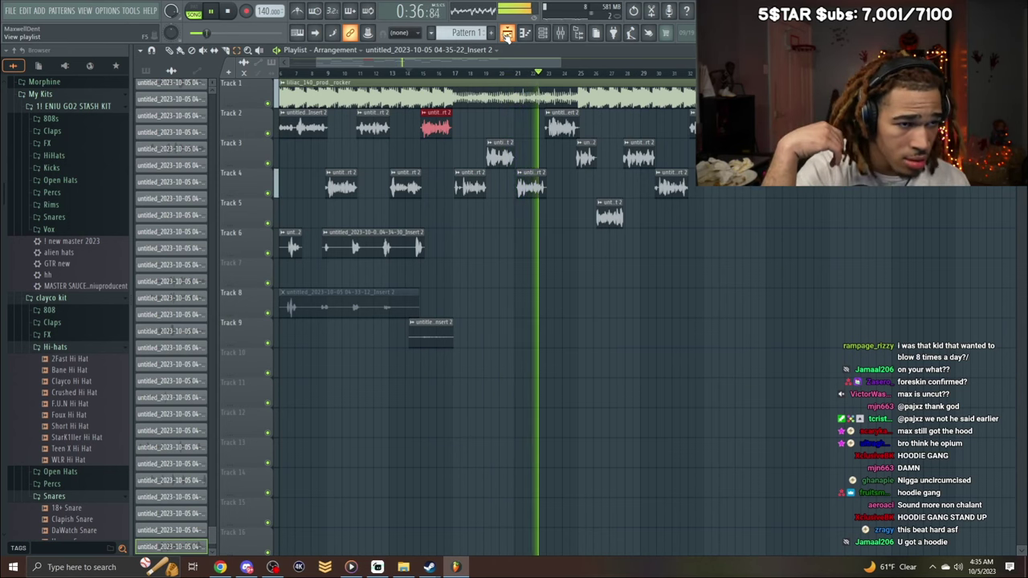
{"action": "right_click", "coordinate": [455, 345]}
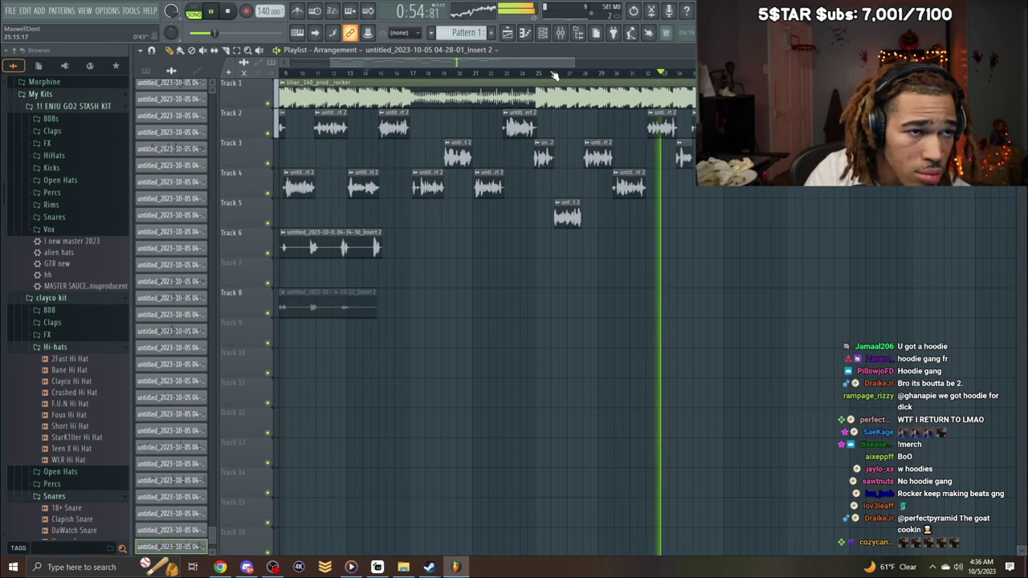
Play back the arrangement from about bar 23 and trim the start of the Track 3 clip to just after bar 25.
{"action": "left_click_drag", "start_coordinate": [551, 61], "coordinate": [613, 104]}
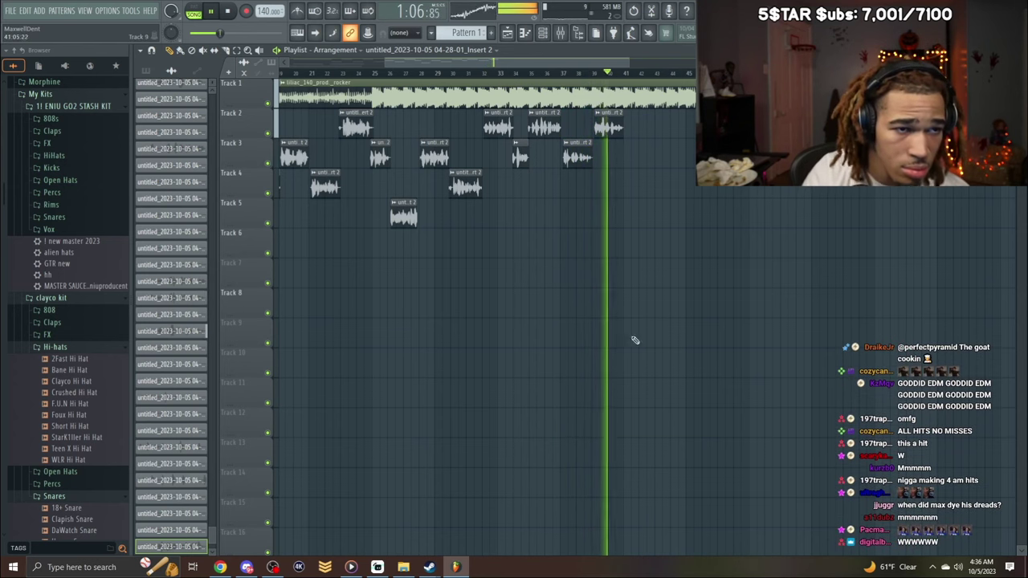
{"action": "left_click_drag", "start_coordinate": [581, 62], "coordinate": [559, 63]}
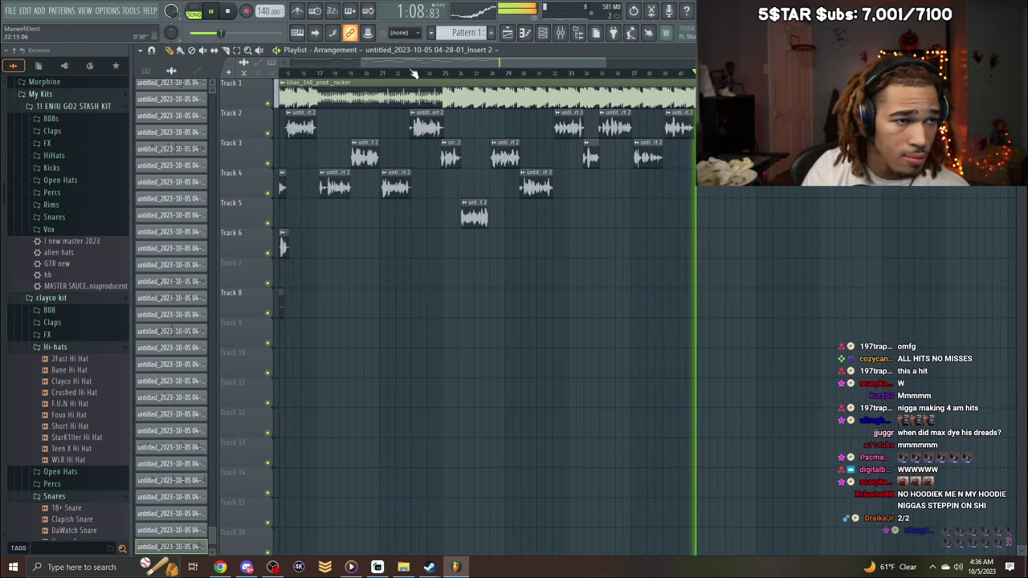
{"action": "left_click", "coordinate": [414, 73]}
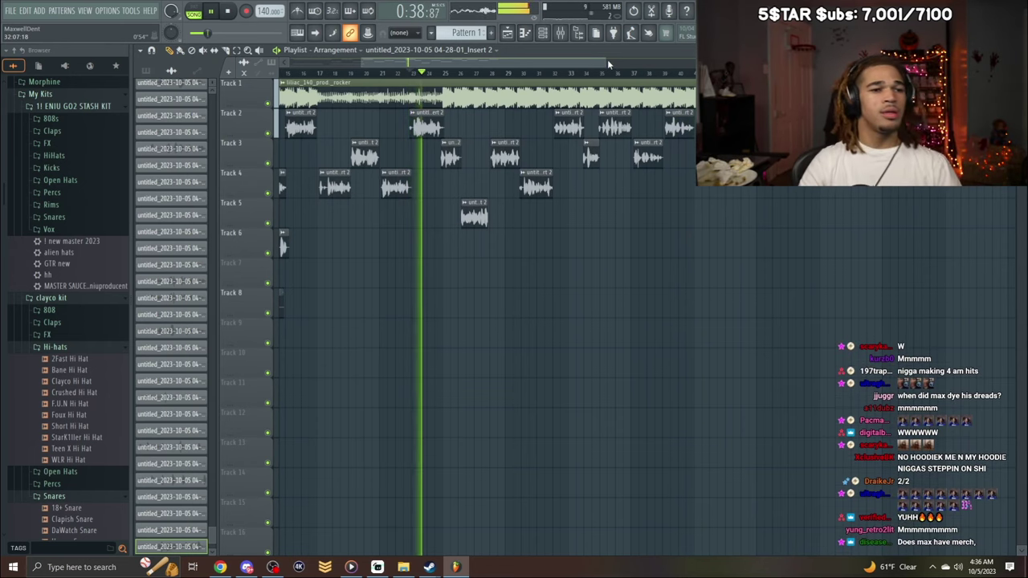
{"action": "left_click_drag", "start_coordinate": [601, 59], "coordinate": [417, 69]}
{"action": "left_click", "coordinate": [414, 70]}
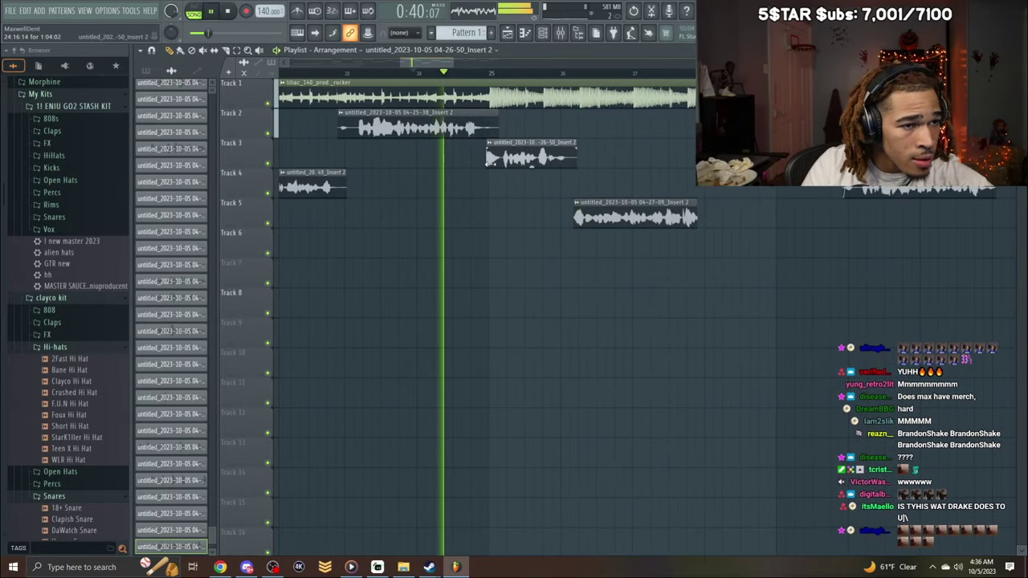
{"action": "left_click_drag", "start_coordinate": [488, 159], "coordinate": [498, 153]}
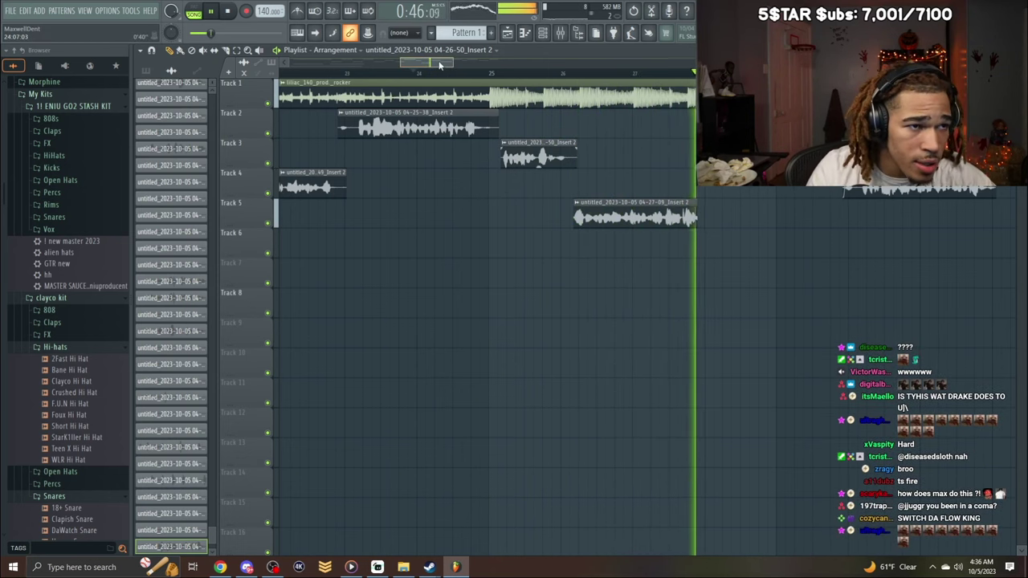
Extend the end of the Track 5 clip to just before bar 28.
{"action": "scroll", "coordinate": [454, 87], "scroll_direction": "left", "scroll_amount": 2}
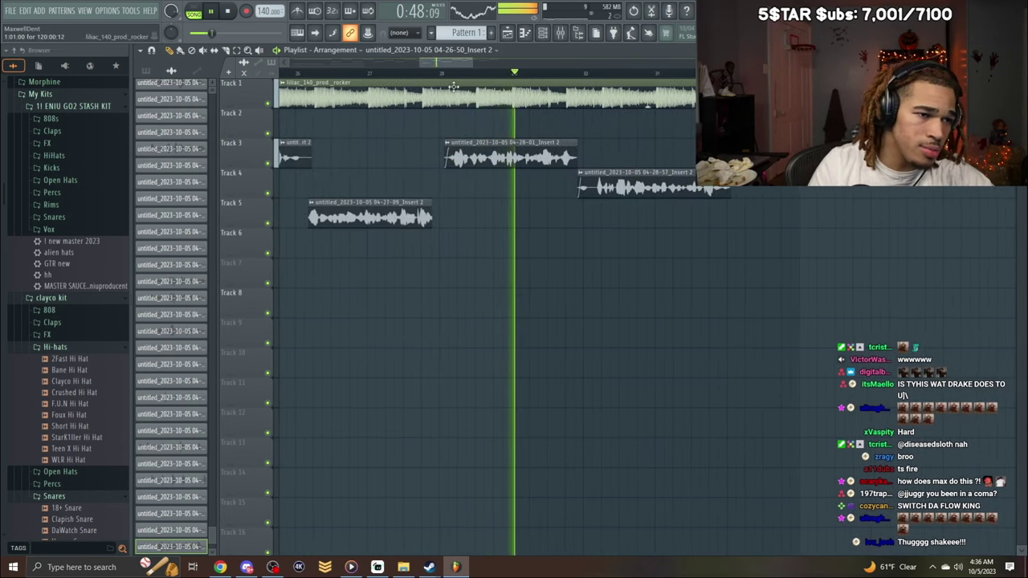
{"action": "mouse_move", "coordinate": [432, 218]}
{"action": "left_mouse_down"}
{"action": "mouse_move", "coordinate": [452, 230]}
{"action": "mouse_move", "coordinate": [442, 227]}
{"action": "left_mouse_up"}
{"action": "key", "text": "space"}
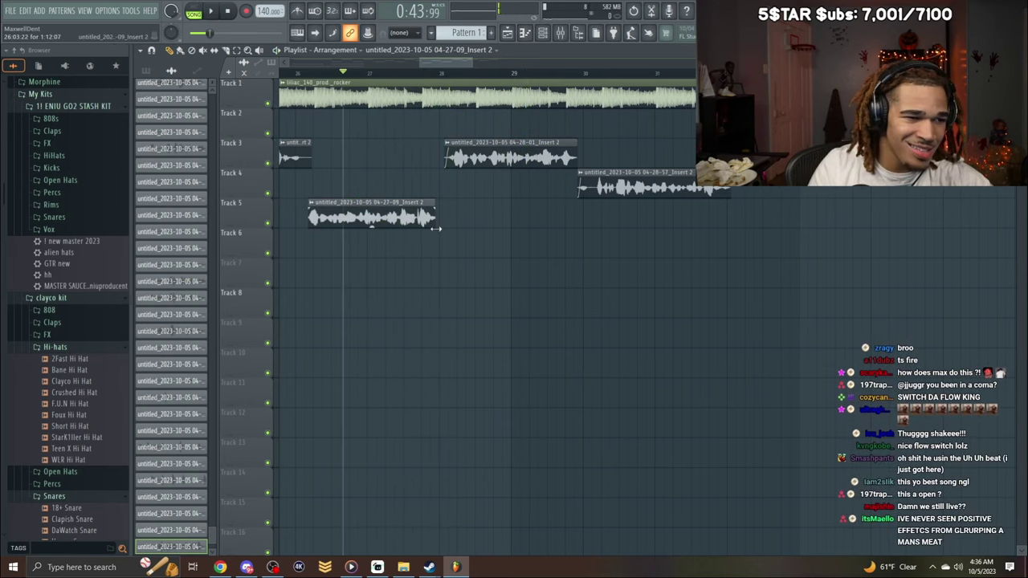
Record a new take onto Track 6 from 0:43:02 and normalize it.
{"action": "left_click", "coordinate": [303, 73]}
{"action": "left_click", "coordinate": [245, 12]}
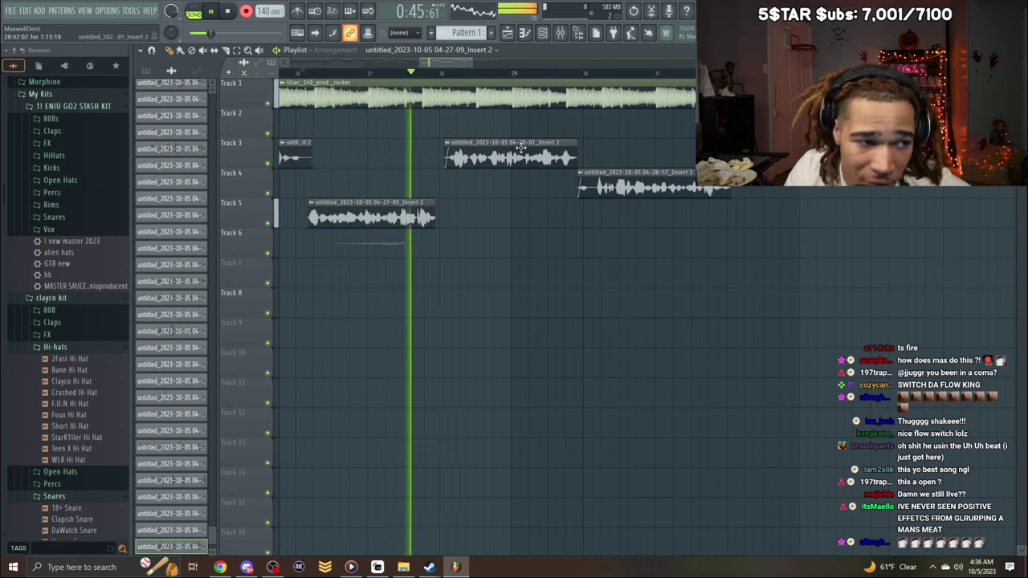
{"action": "key", "text": "space"}
{"action": "double_click", "coordinate": [448, 252]}
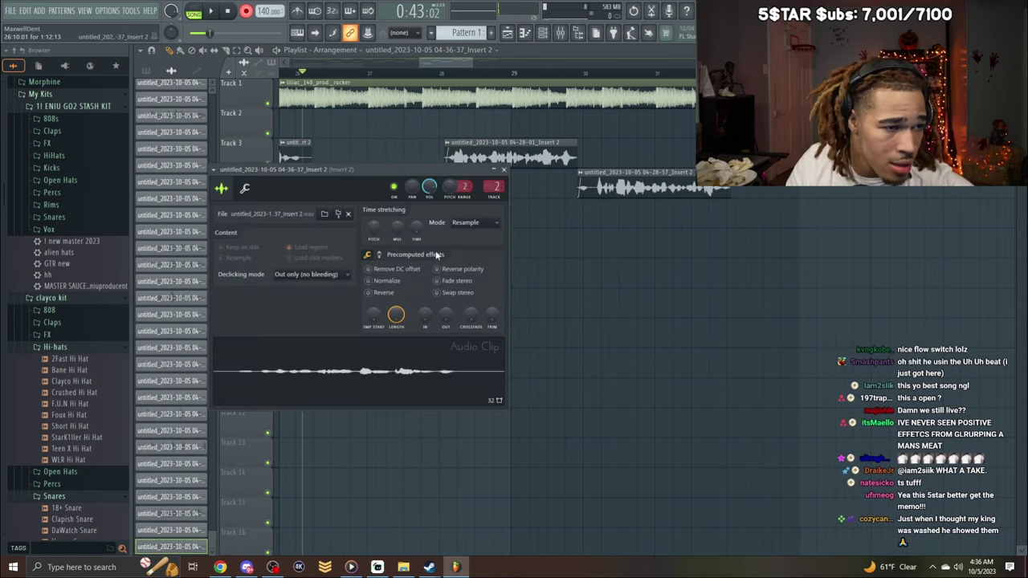
{"action": "left_click", "coordinate": [504, 170]}
Lower the Track 6 take's gain to -9.6 dB and trim its start to just before bar 28.
{"action": "key", "text": "space"}
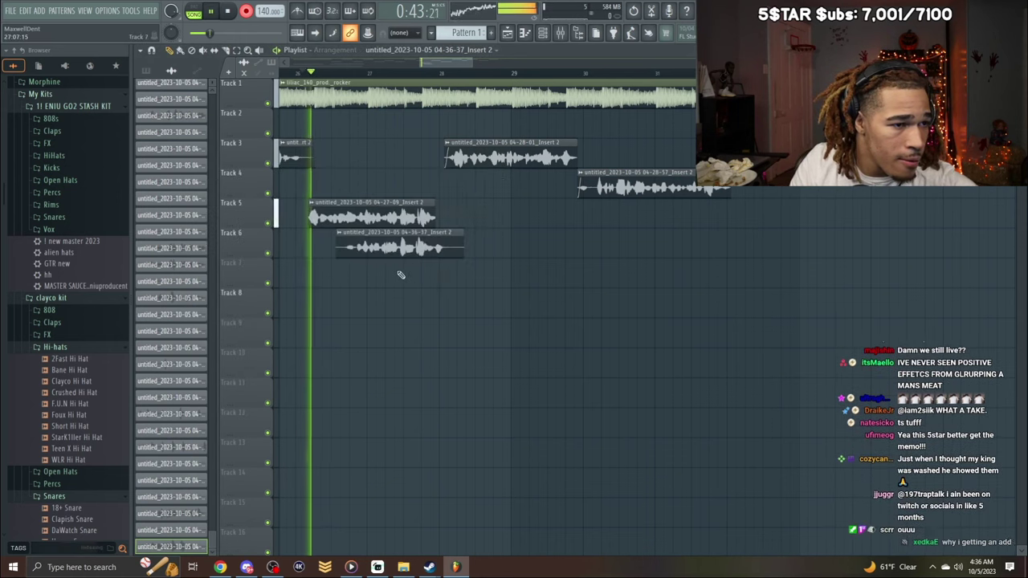
{"action": "left_click_drag", "start_coordinate": [400, 256], "coordinate": [401, 260]}
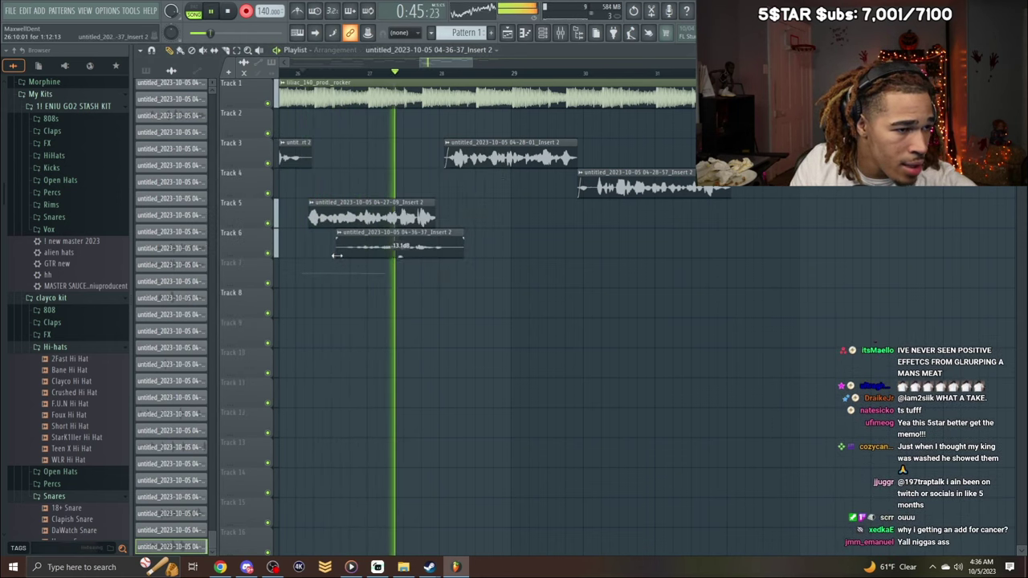
{"action": "left_click_drag", "start_coordinate": [336, 257], "coordinate": [453, 245]}
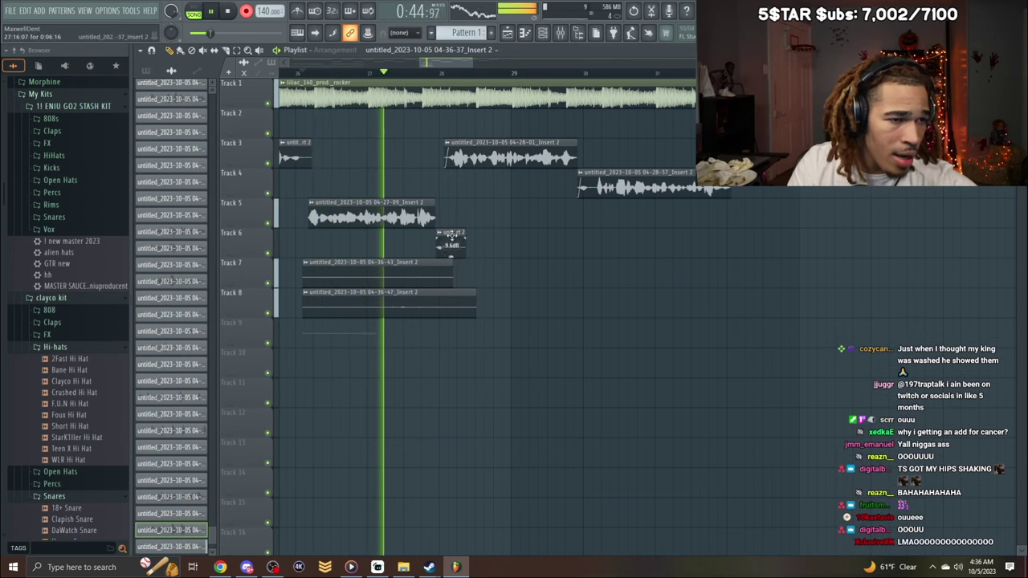
Finish a Track 9 take from 0:43:02, normalize it on Main vocals mixer track 3, and trim its start to just before bar 28.
{"action": "key", "text": "space"}
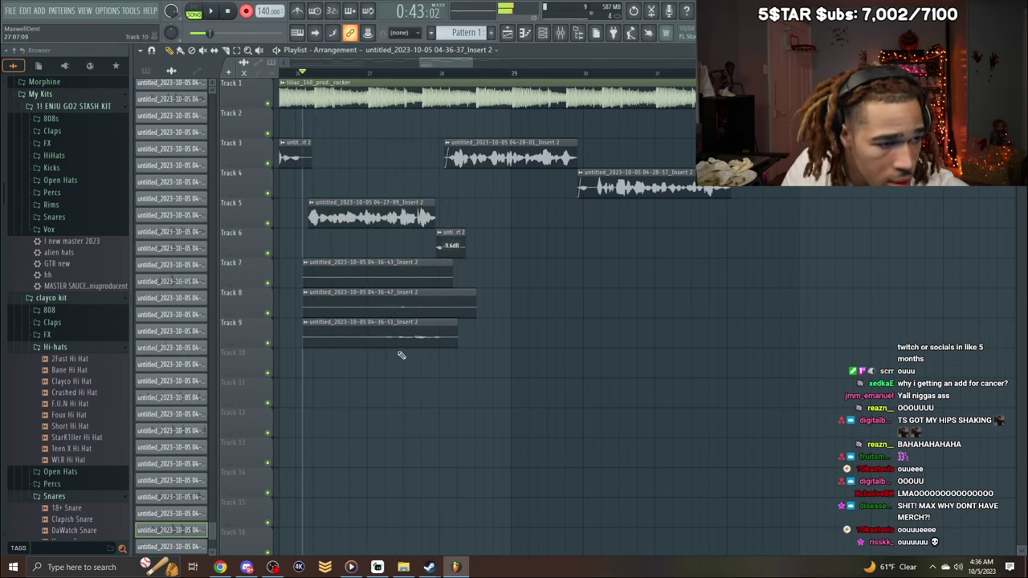
{"action": "double_click", "coordinate": [411, 336]}
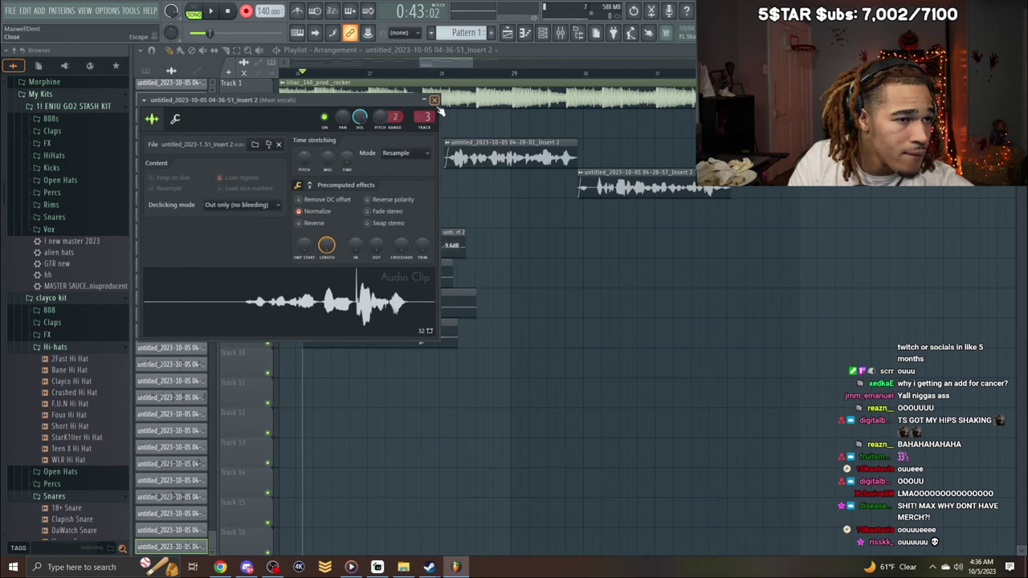
{"action": "left_click", "coordinate": [434, 100]}
{"action": "key", "text": "space"}
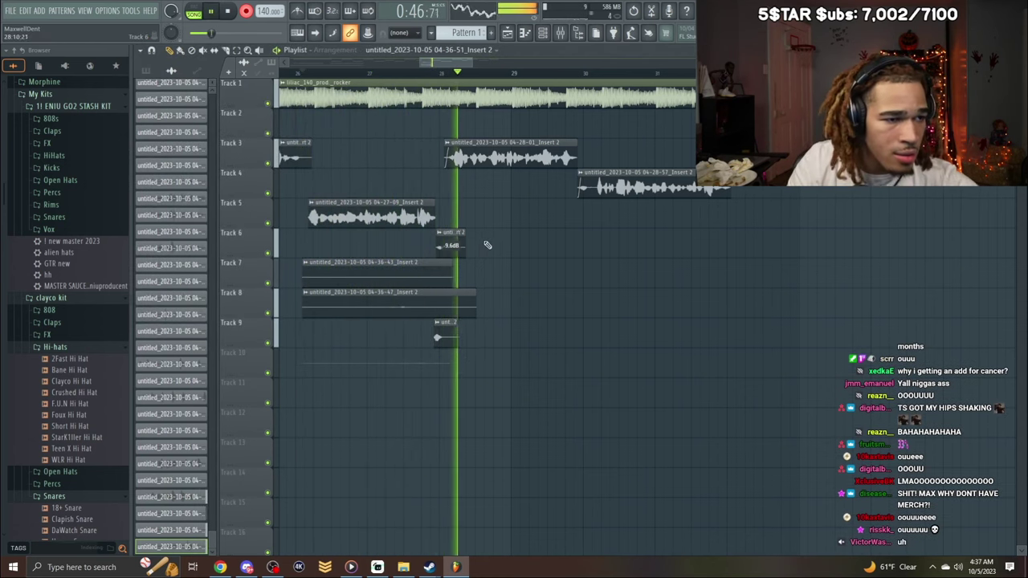
Delete the unused takes on Tracks 6, 7, 8 and 10, and lower the Track 9 clip's gain to -2.6 dB.
{"action": "key", "text": "space"}
{"action": "right_click", "coordinate": [460, 245]}
{"action": "right_click", "coordinate": [445, 277]}
{"action": "key", "text": "space"}
{"action": "left_click_drag", "start_coordinate": [446, 344], "coordinate": [446, 347]}
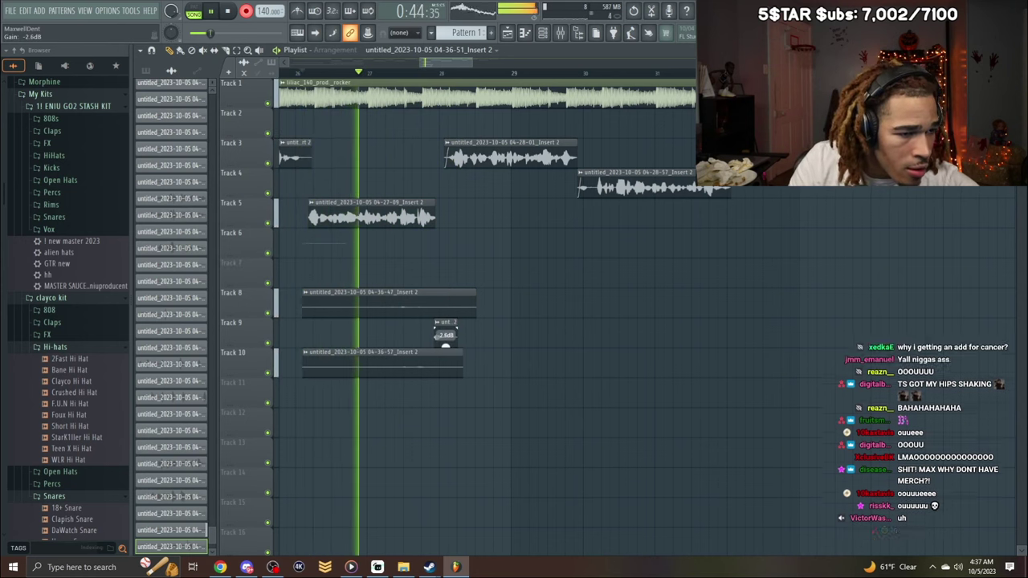
{"action": "right_click", "coordinate": [425, 305]}
{"action": "right_click", "coordinate": [414, 366]}
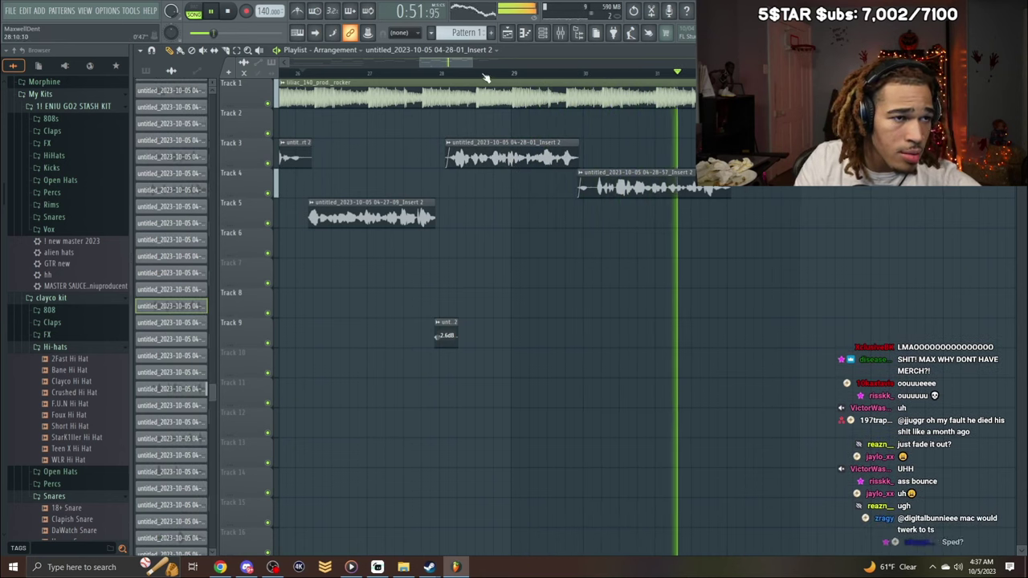
Slice the Track 2 clip that starts at bar 35 just after bar 36, and mute the part following the cut.
{"action": "scroll", "coordinate": [434, 72], "scroll_direction": "down", "scroll_amount": 5}
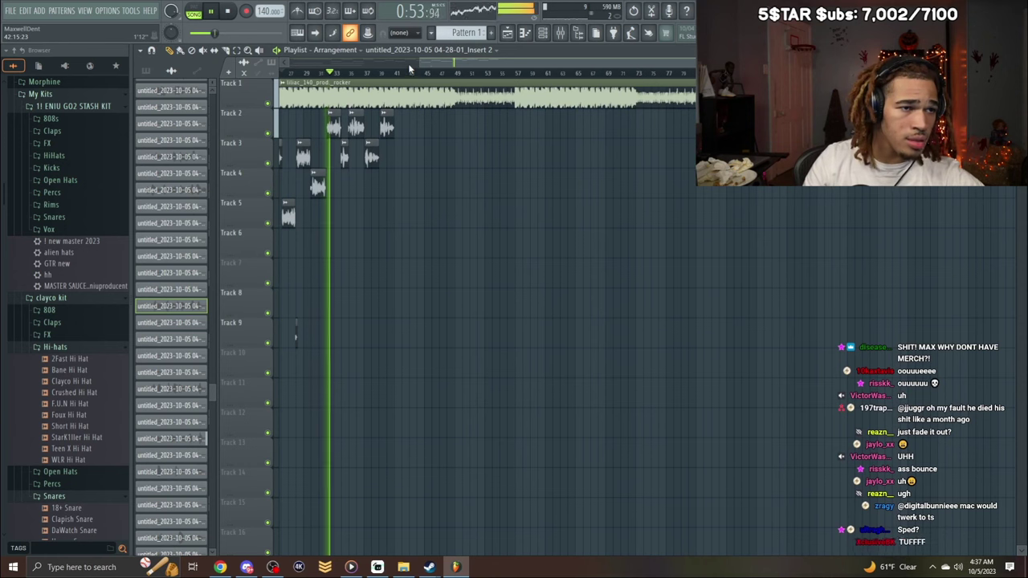
{"action": "scroll", "coordinate": [417, 63], "scroll_direction": "down", "scroll_amount": 4}
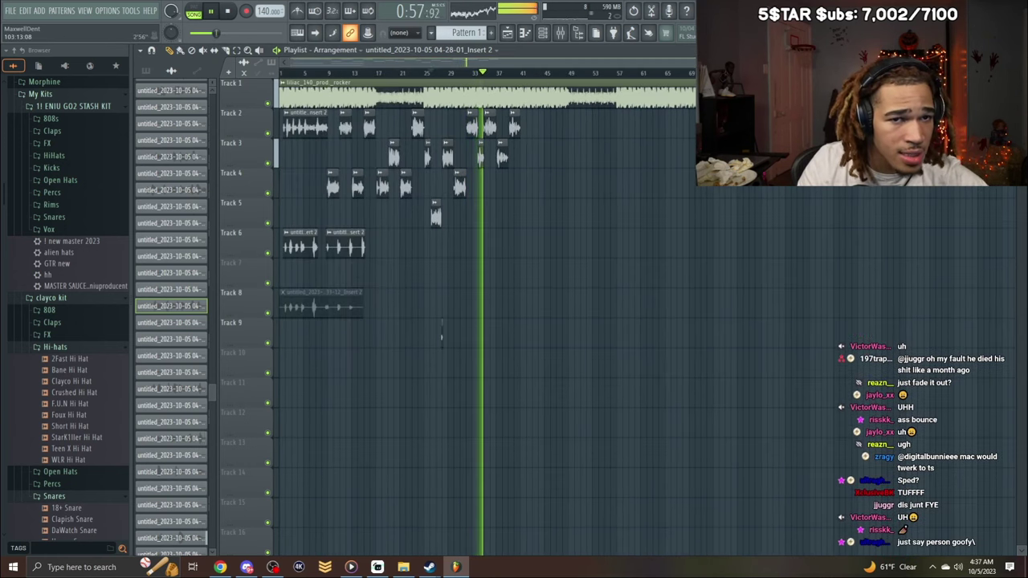
{"action": "scroll", "coordinate": [440, 336], "scroll_direction": "up", "scroll_amount": 6}
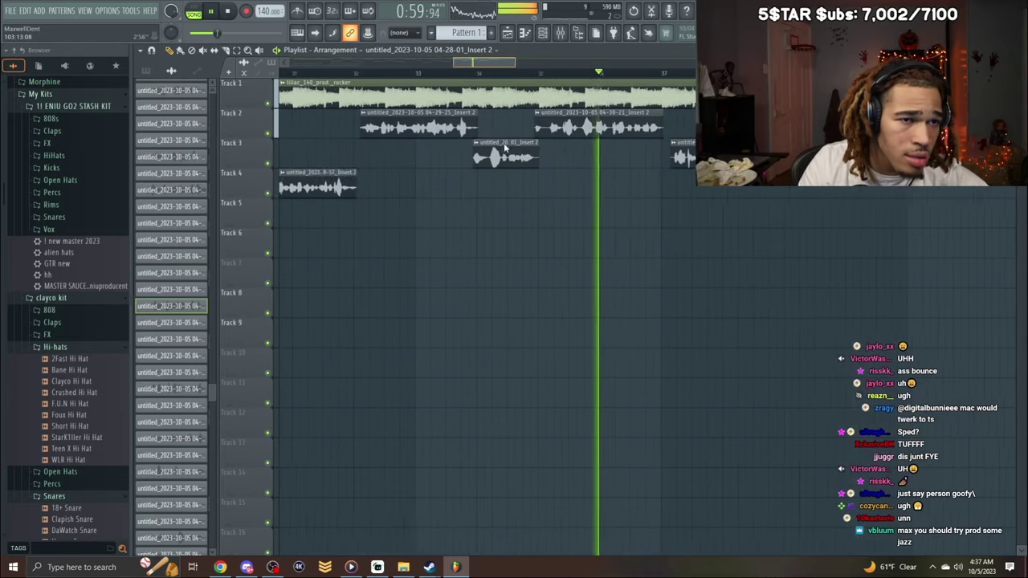
{"action": "scroll", "coordinate": [504, 147], "scroll_direction": "right", "scroll_amount": 3}
{"action": "scroll", "coordinate": [504, 147], "scroll_direction": "left", "scroll_amount": 1}
{"action": "left_click", "coordinate": [226, 49]}
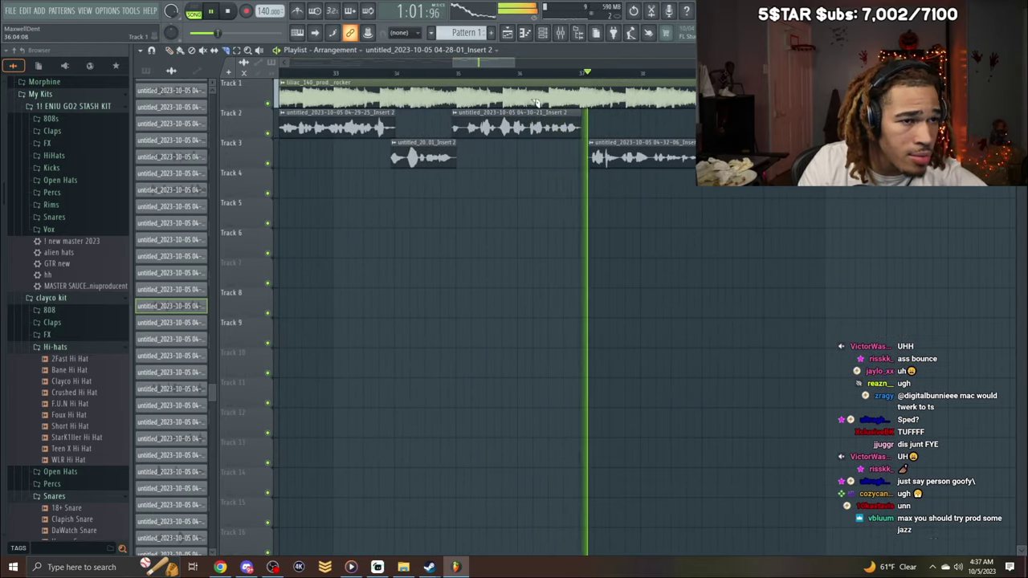
{"action": "left_click", "coordinate": [501, 75]}
{"action": "key", "text": "space"}
{"action": "key", "text": "space"}
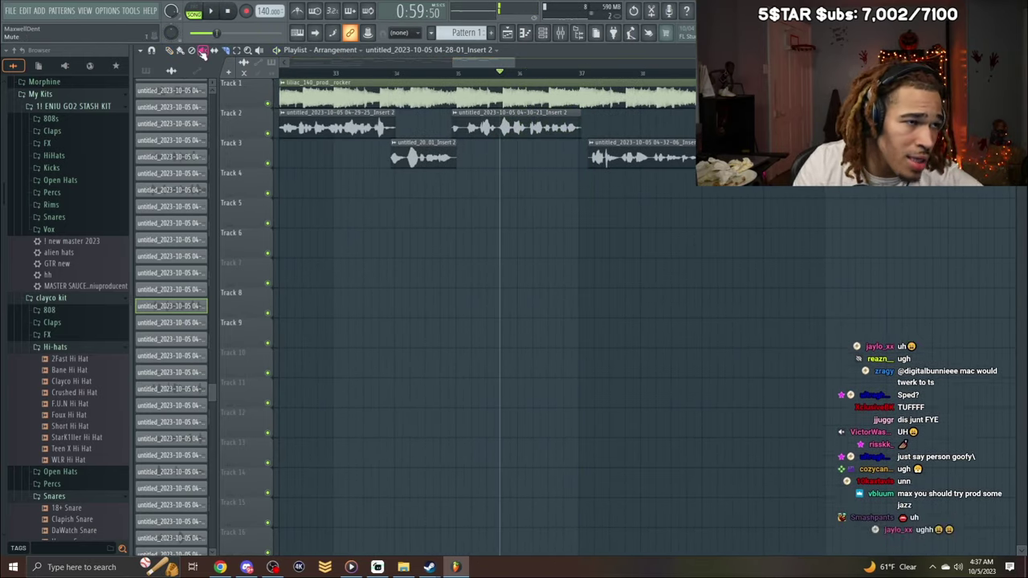
{"action": "key", "text": "space"}
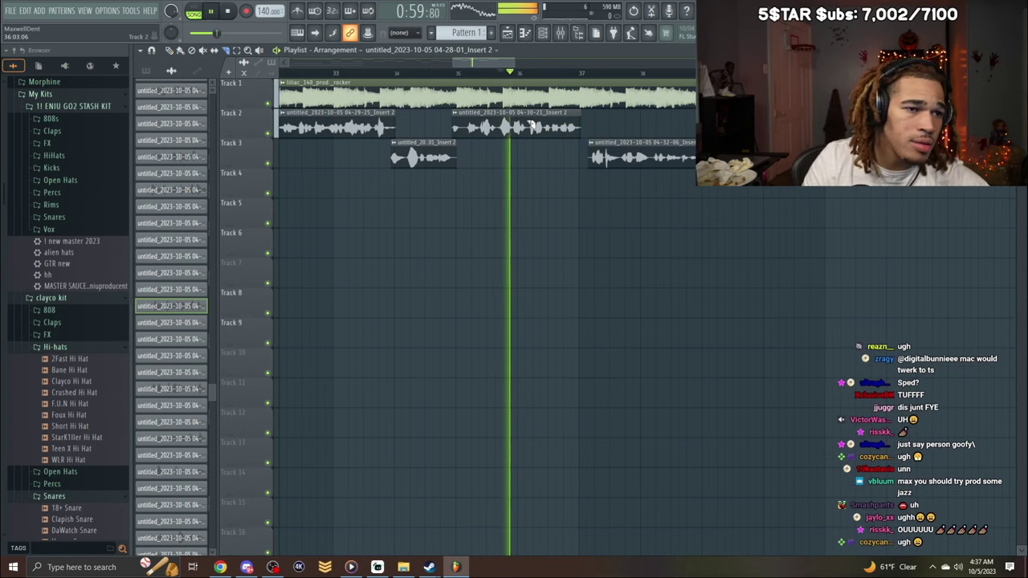
{"action": "left_click", "coordinate": [530, 131]}
Record the replacement for the muted line, discarding the first attempt and recording again onto Track 4 from 0:56:92.
{"action": "key", "text": "space"}
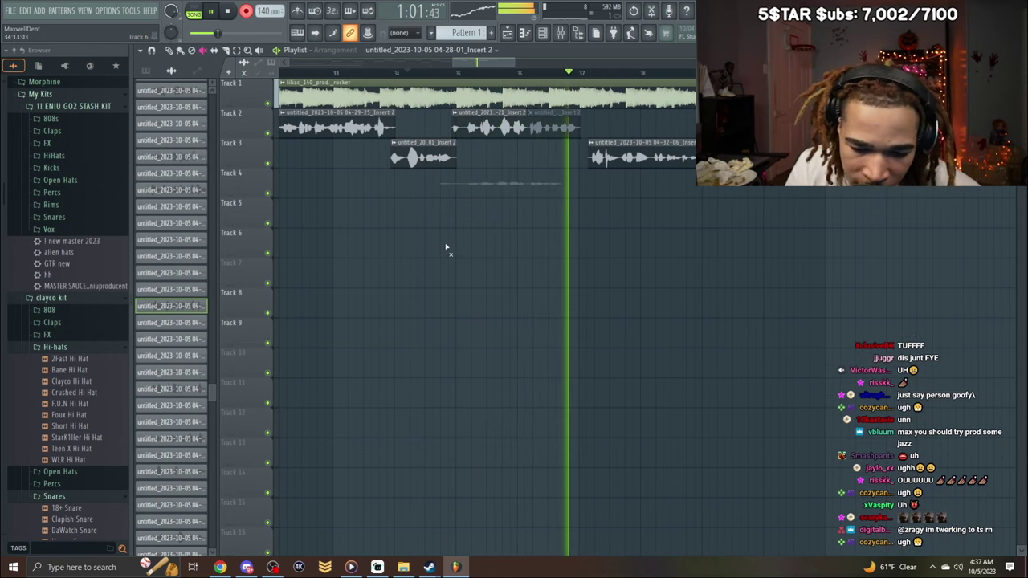
{"action": "key", "text": "space"}
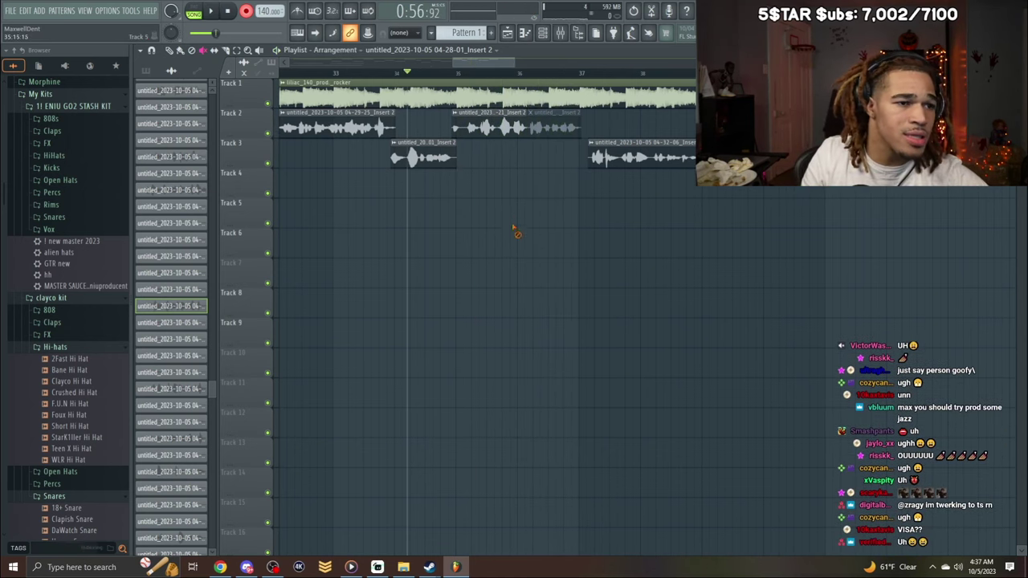
{"action": "key", "text": "space"}
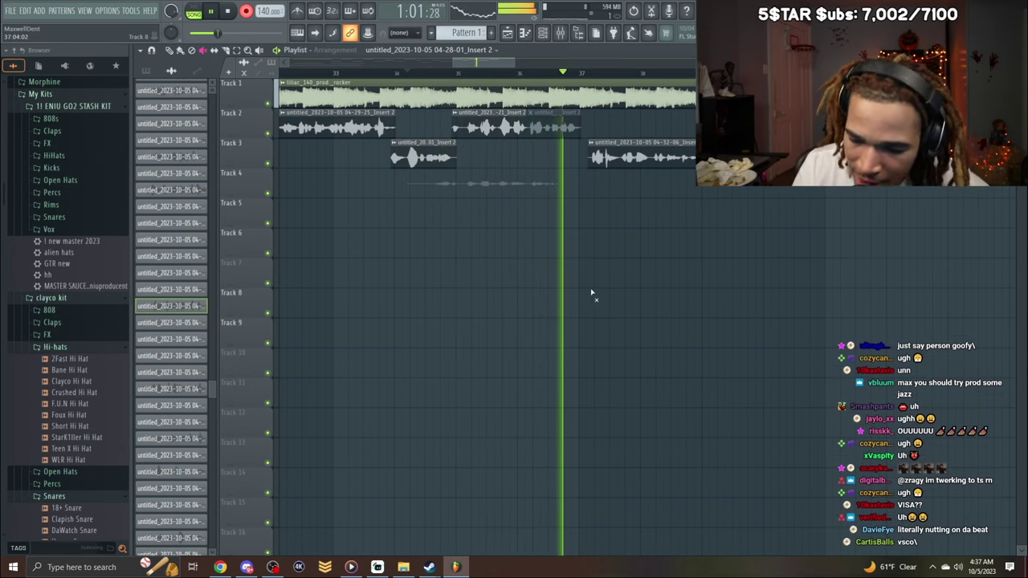
{"action": "key", "text": "space"}
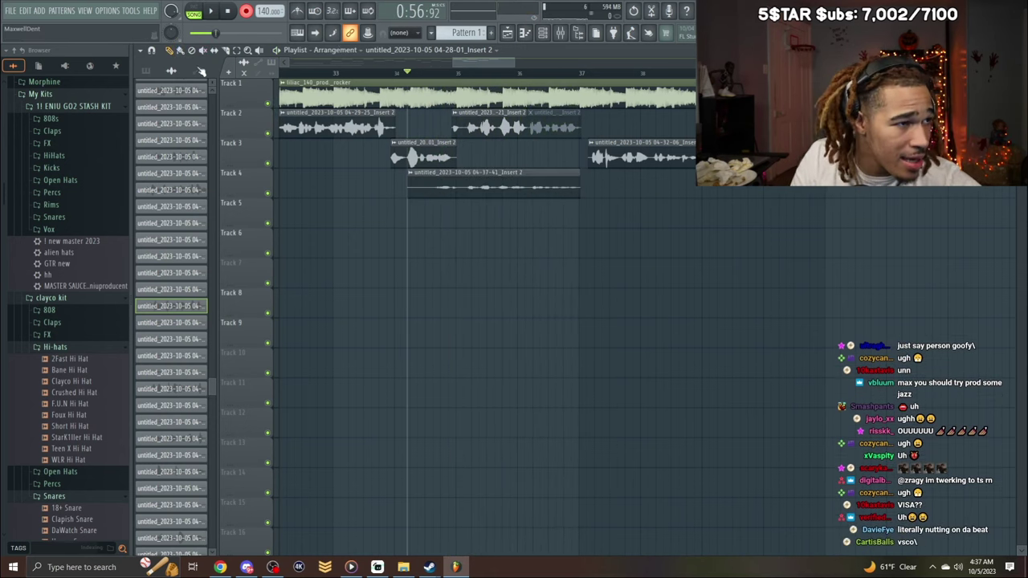
Normalize the new Track 4 take and trim its start to the cut just after bar 36.
{"action": "double_click", "coordinate": [489, 173]}
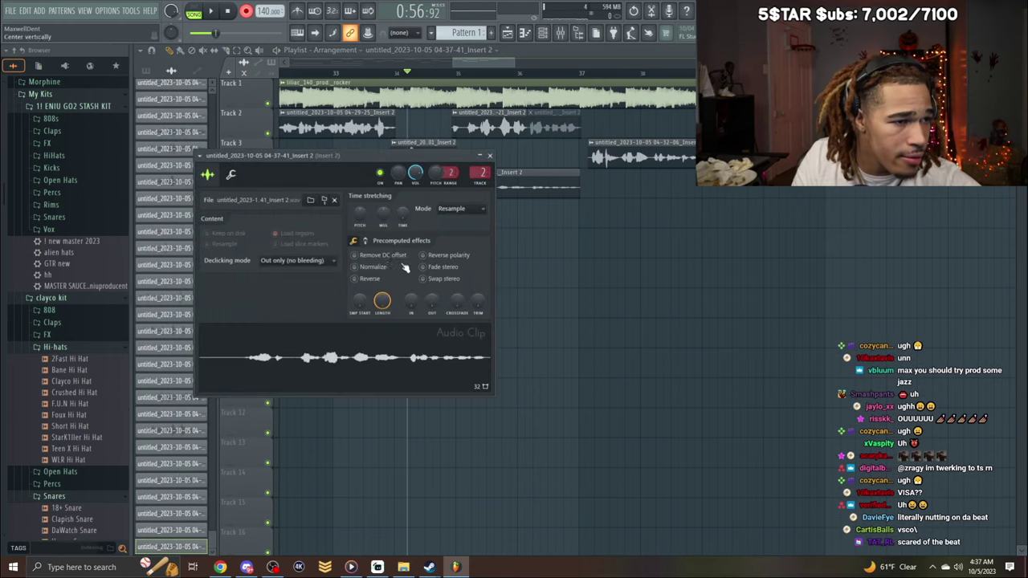
{"action": "left_click", "coordinate": [490, 155]}
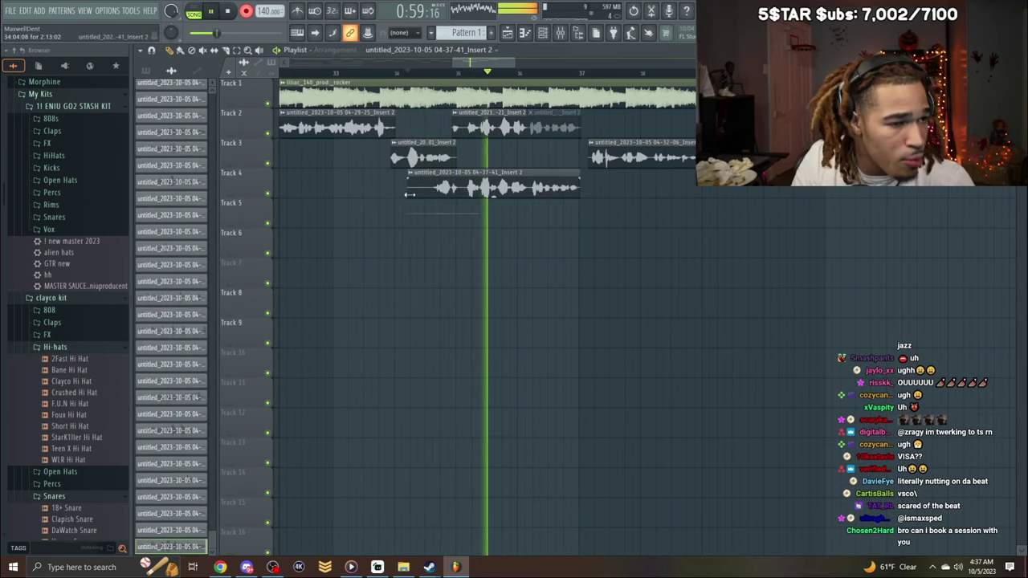
{"action": "left_click_drag", "start_coordinate": [408, 195], "coordinate": [531, 197]}
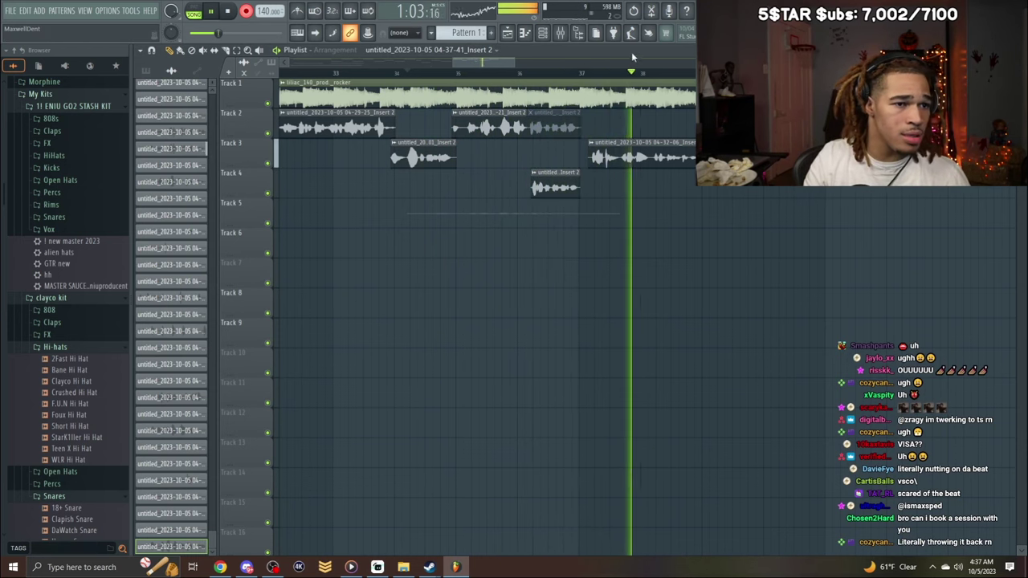
Discard the Track 5 take, record another attempt, and normalize the new clip on Track 6.
{"action": "key", "text": "space"}
{"action": "right_click", "coordinate": [515, 218]}
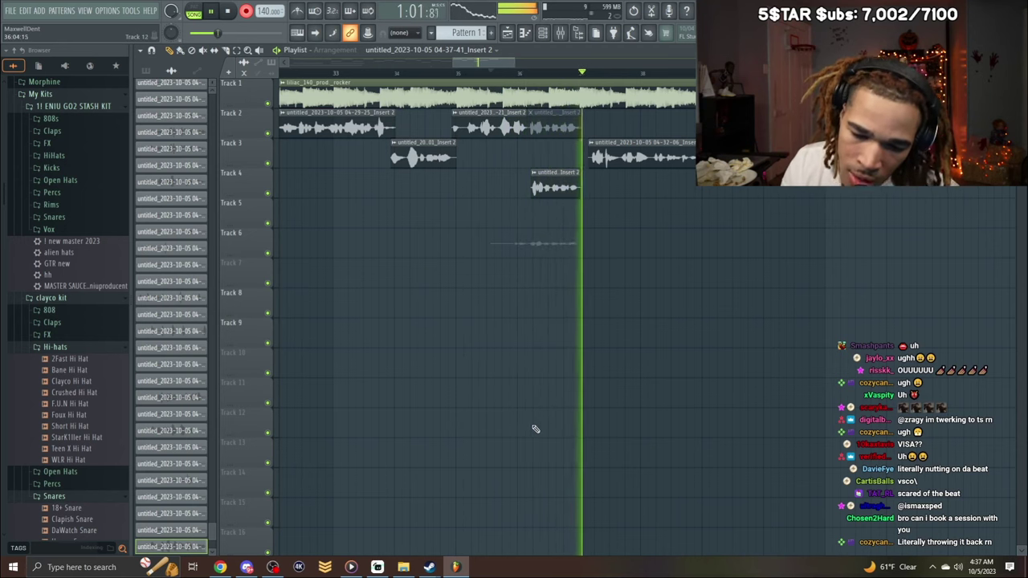
{"action": "double_click", "coordinate": [594, 241]}
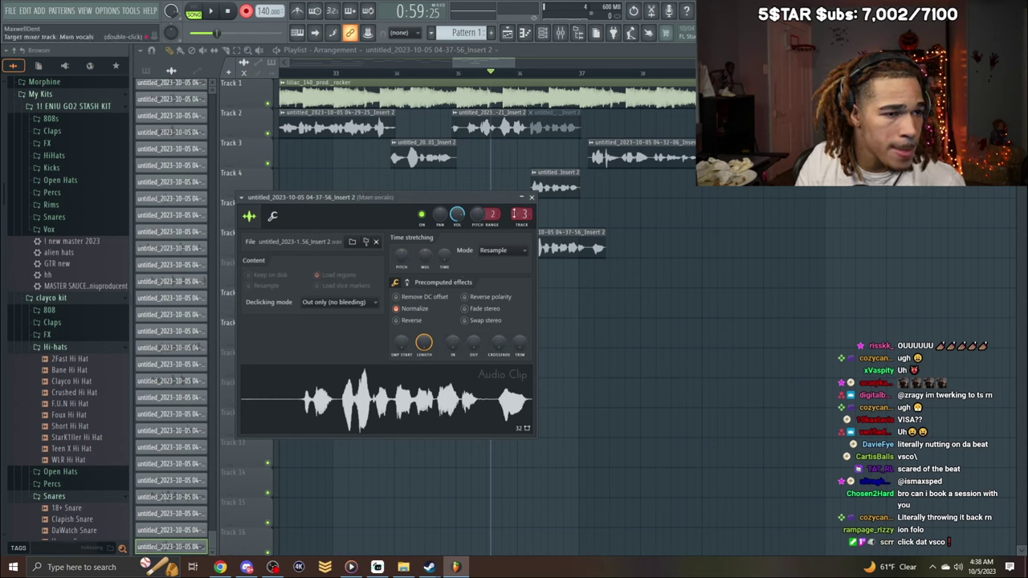
{"action": "left_click", "coordinate": [531, 197]}
Trim the start and end of the Track 6 take, leaving only a short section around bar 37.
{"action": "left_click_drag", "start_coordinate": [491, 241], "coordinate": [595, 270]}
{"action": "left_click", "coordinate": [594, 270]}
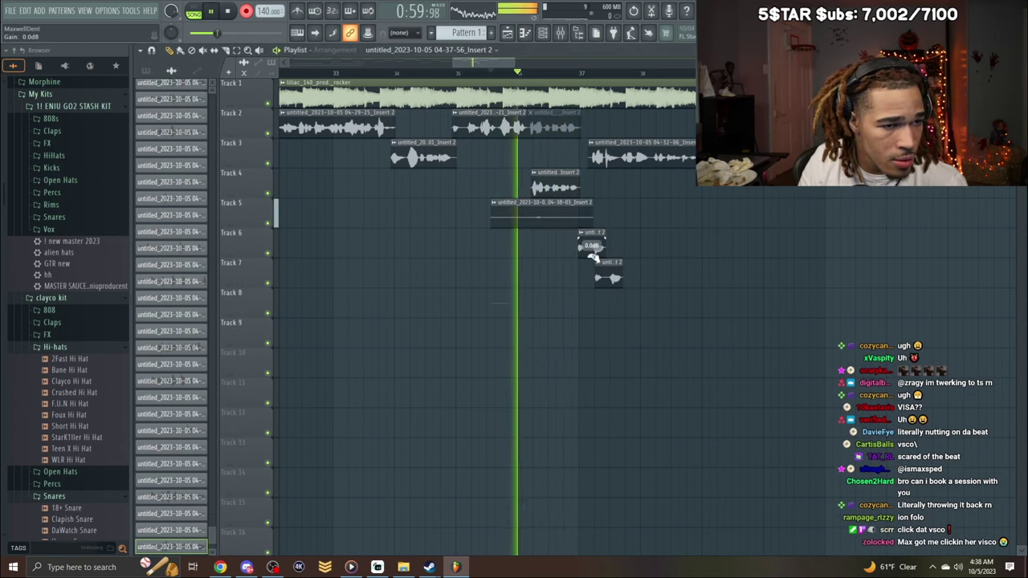
{"action": "left_click_drag", "start_coordinate": [602, 251], "coordinate": [589, 256]}
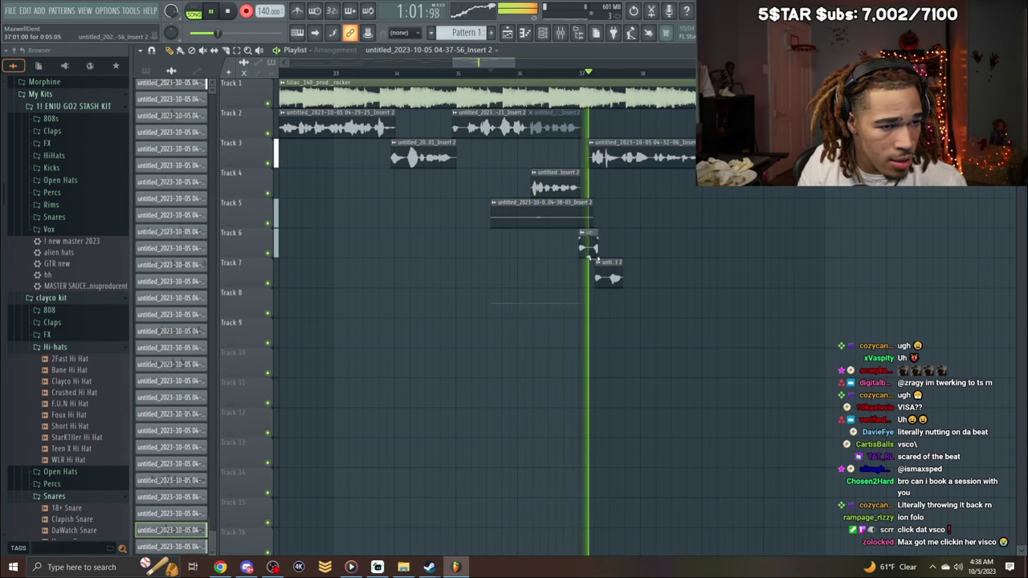
Stop recording and delete the leftover takes on Tracks 5, 7 and 8.
{"action": "key", "text": "space"}
{"action": "right_click", "coordinate": [607, 270]}
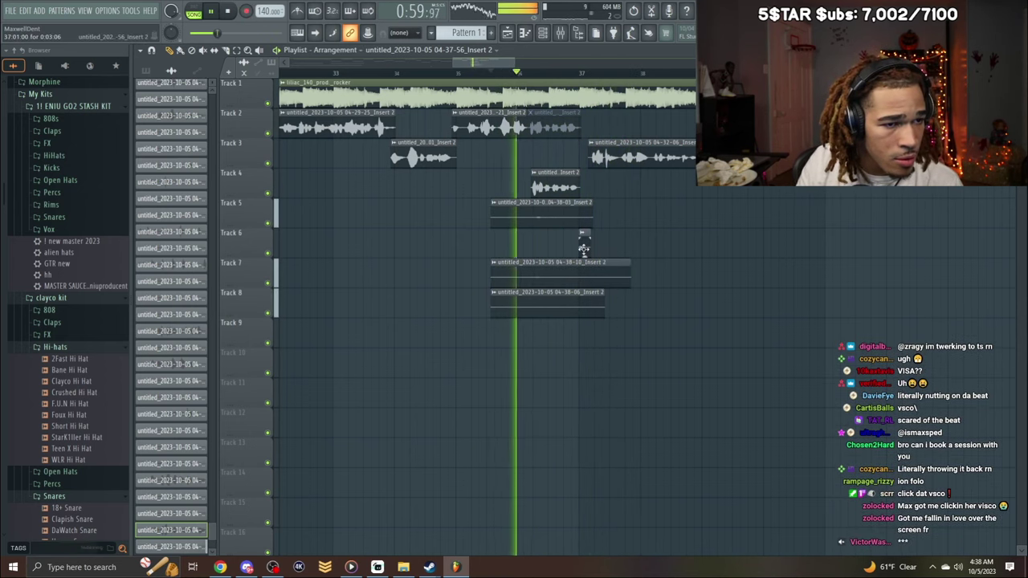
{"action": "right_click", "coordinate": [584, 273]}
{"action": "right_click", "coordinate": [584, 304]}
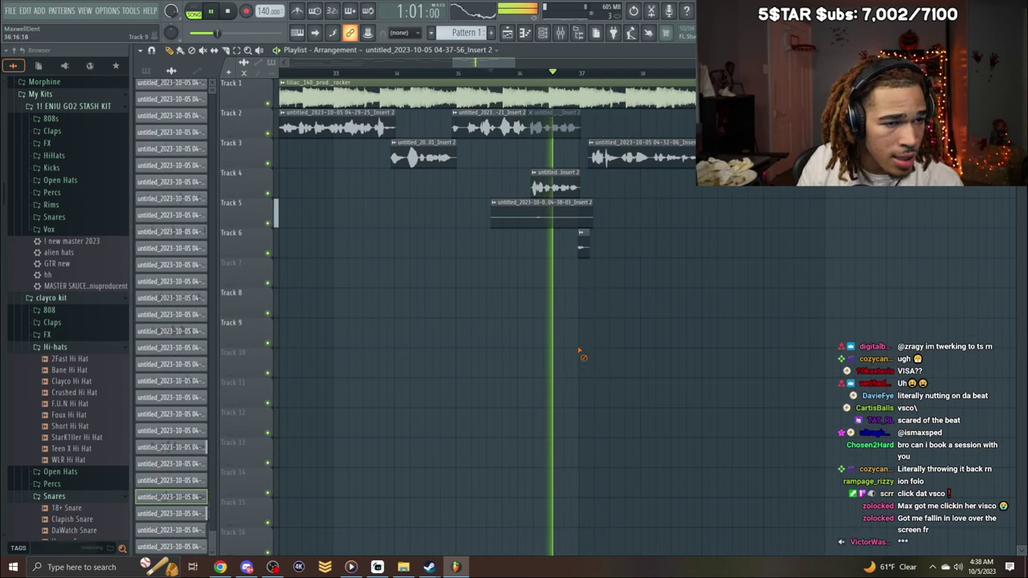
{"action": "right_click", "coordinate": [546, 214]}
Play the song from the beginning through the last vocal clip and mute Track 6 during playback.
{"action": "left_click_drag", "start_coordinate": [455, 63], "coordinate": [3, 167]}
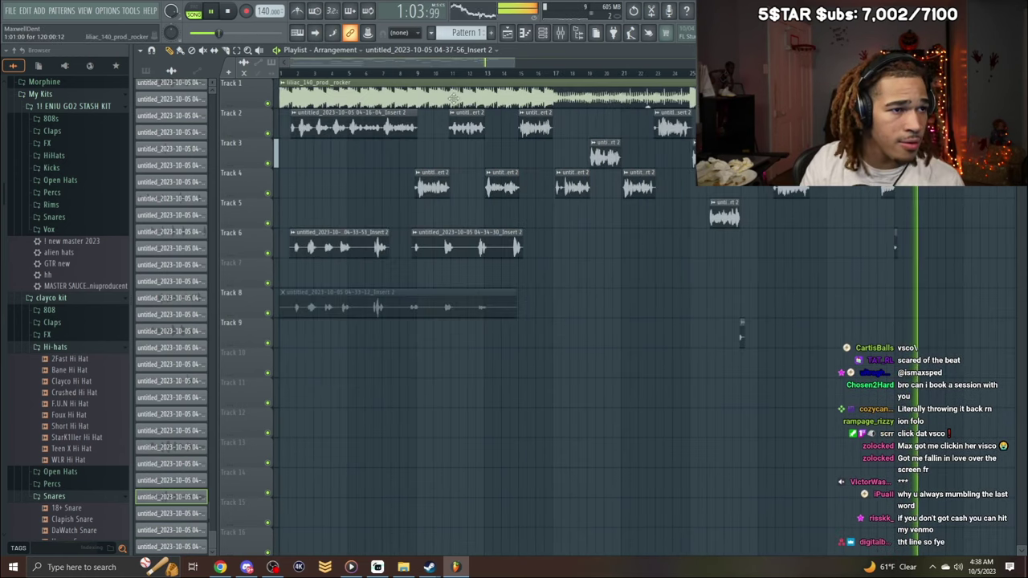
{"action": "key", "text": "space"}
{"action": "key", "text": "space"}
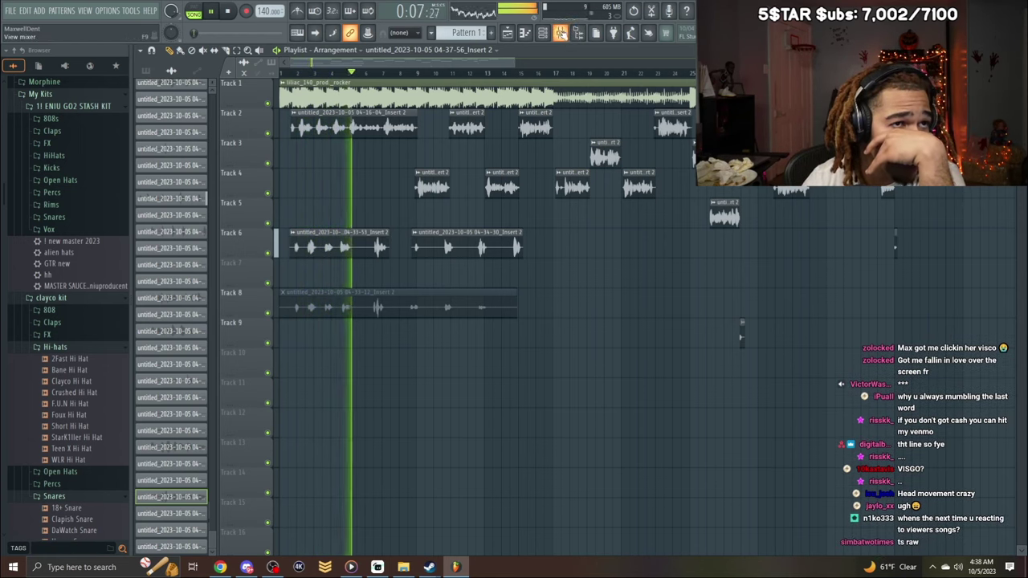
{"action": "left_click", "coordinate": [560, 32]}
{"action": "left_click", "coordinate": [272, 253]}
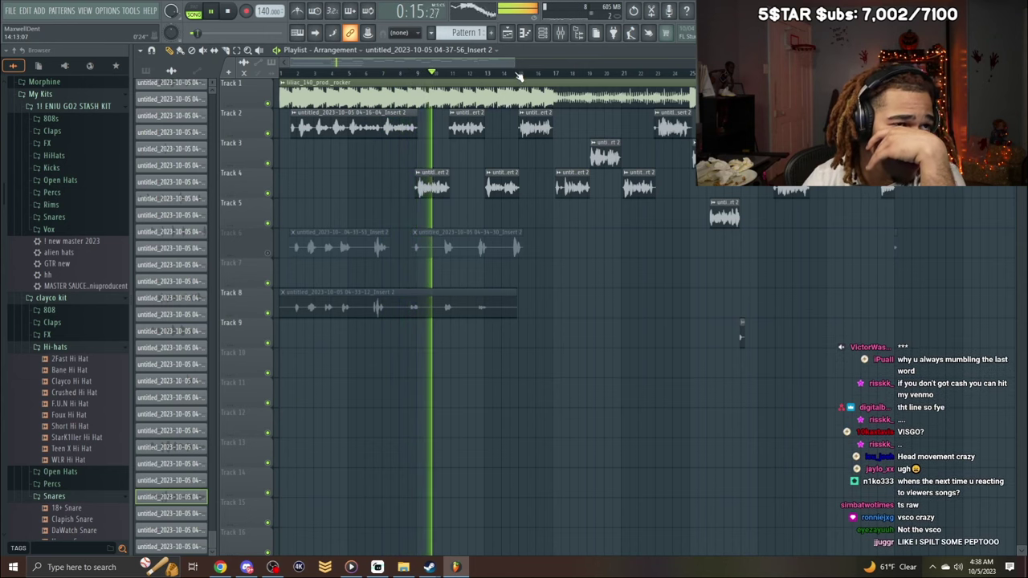
{"action": "scroll", "coordinate": [518, 80], "scroll_direction": "down", "scroll_amount": 2}
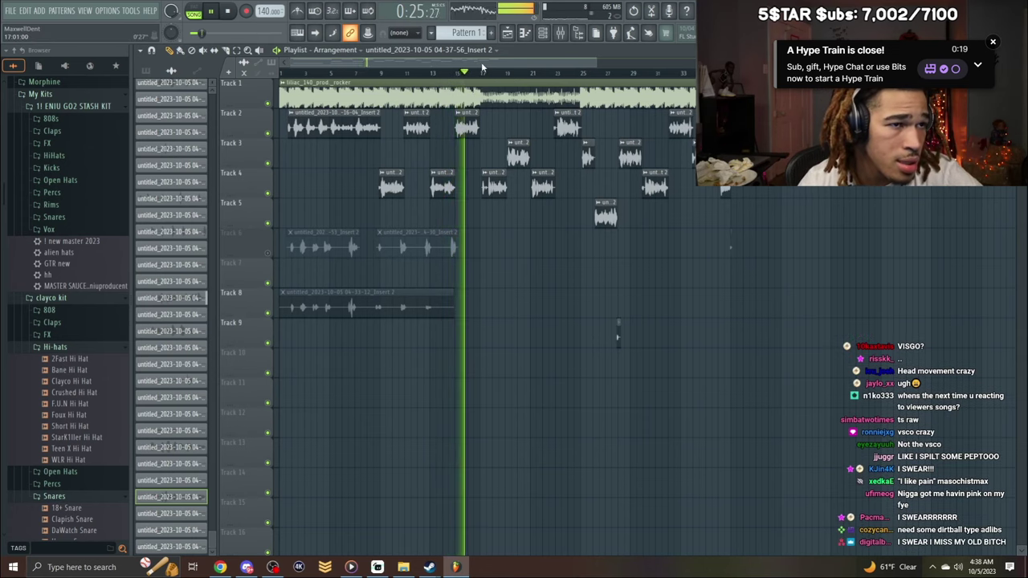
{"action": "left_click_drag", "start_coordinate": [481, 67], "coordinate": [512, 67]}
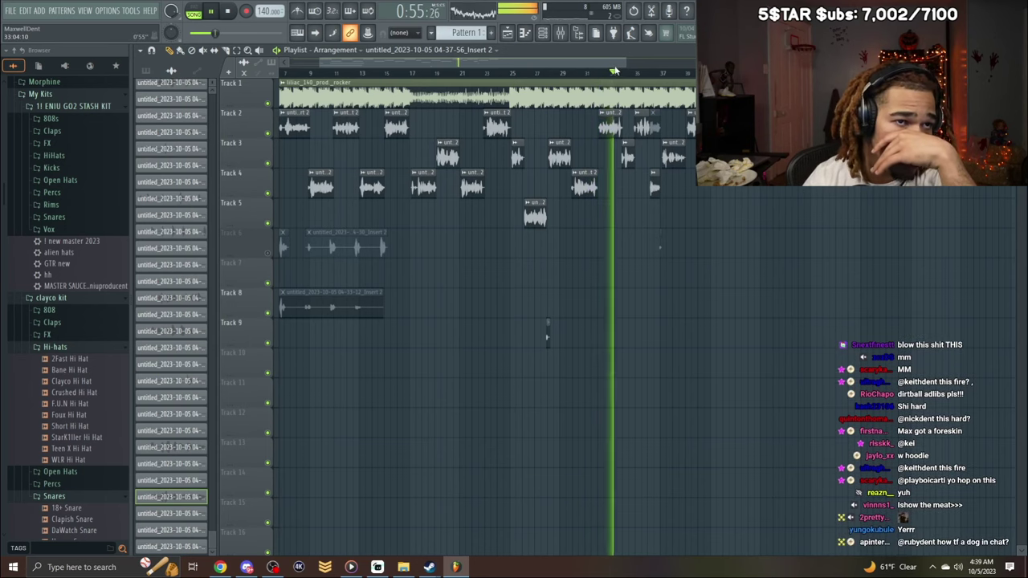
{"action": "left_click_drag", "start_coordinate": [625, 66], "coordinate": [668, 66]}
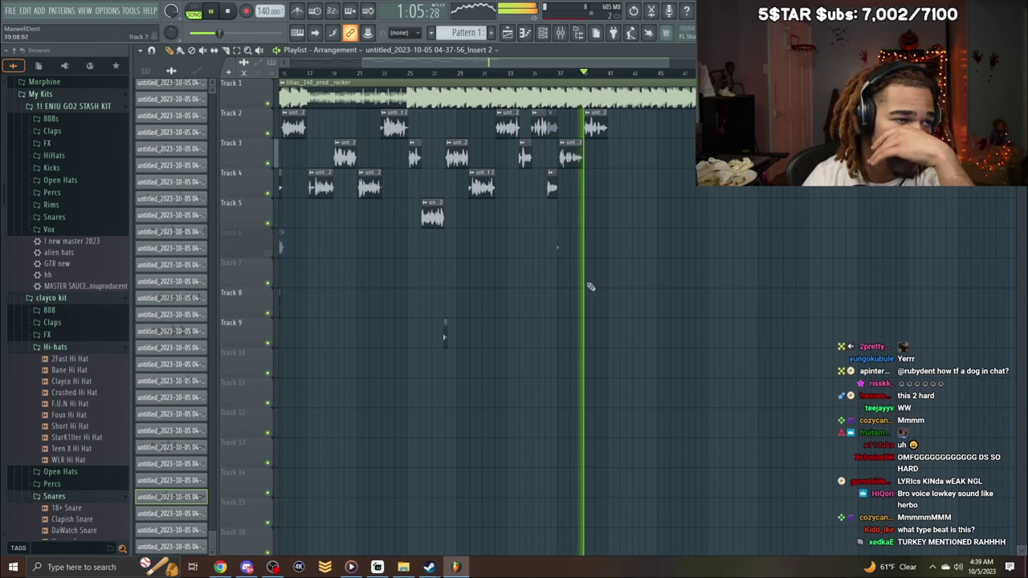
Save the project as vsco in its own new project folder, and start a new empty project.
{"action": "left_click", "coordinate": [10, 10]}
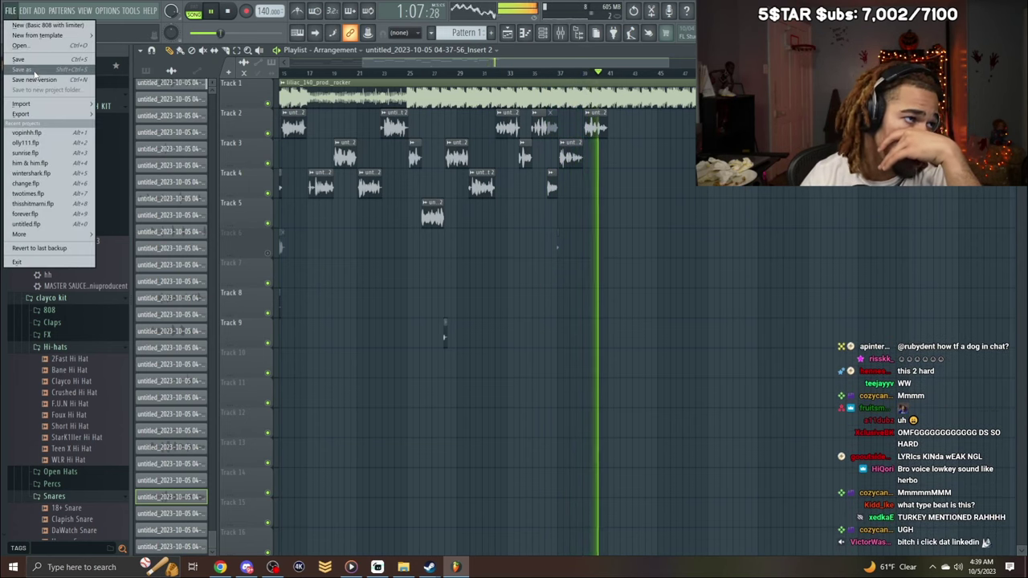
{"action": "left_click", "coordinate": [35, 74]}
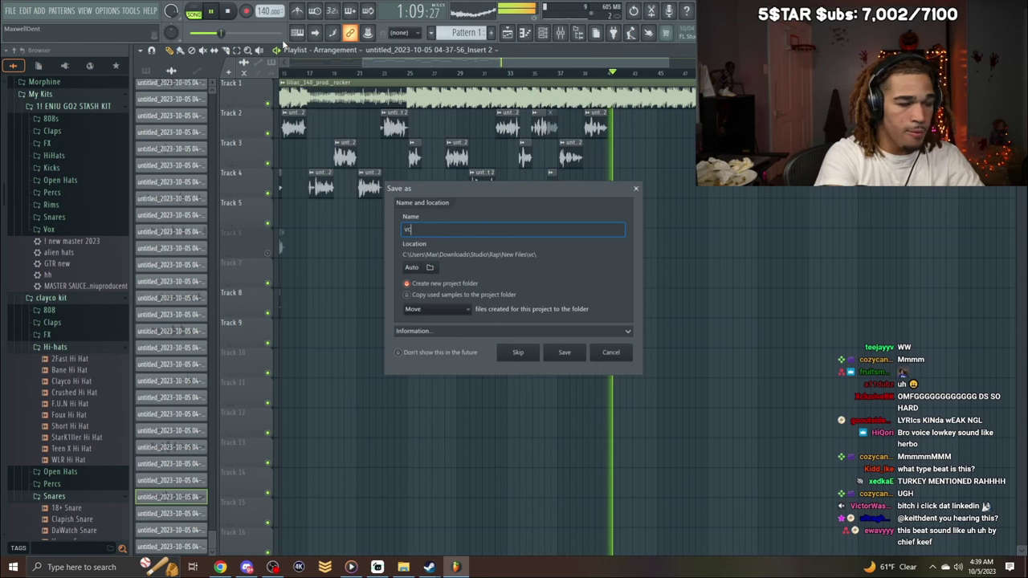
{"action": "type", "text": "vsco"}
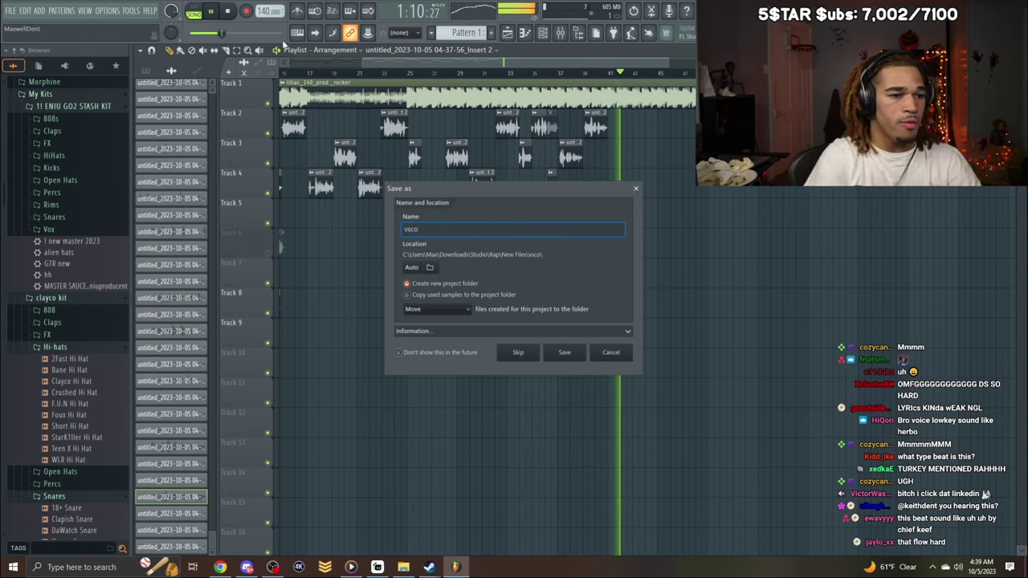
{"action": "left_click", "coordinate": [568, 352]}
{"action": "left_click", "coordinate": [11, 11]}
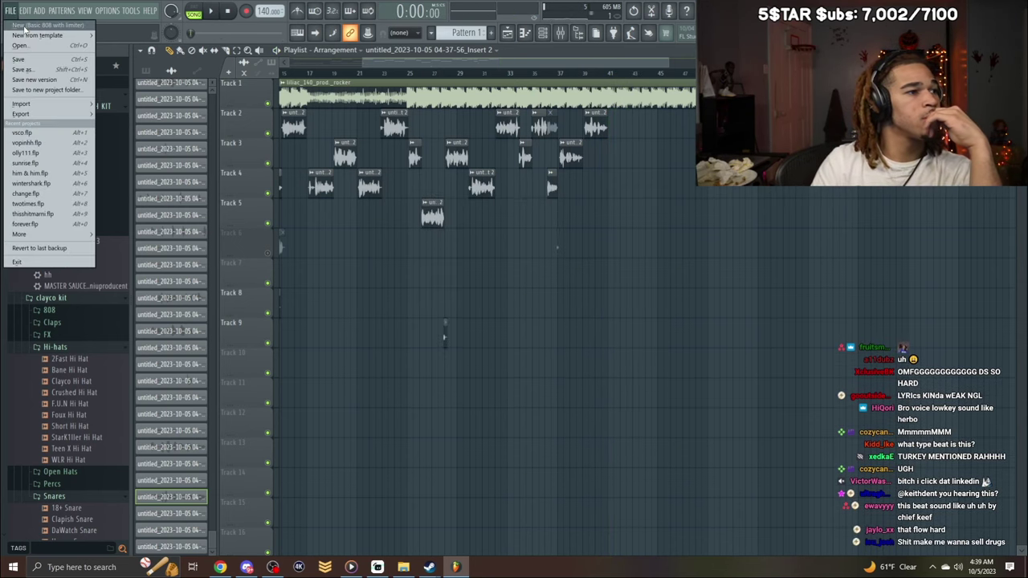
{"action": "left_click", "coordinate": [24, 34]}
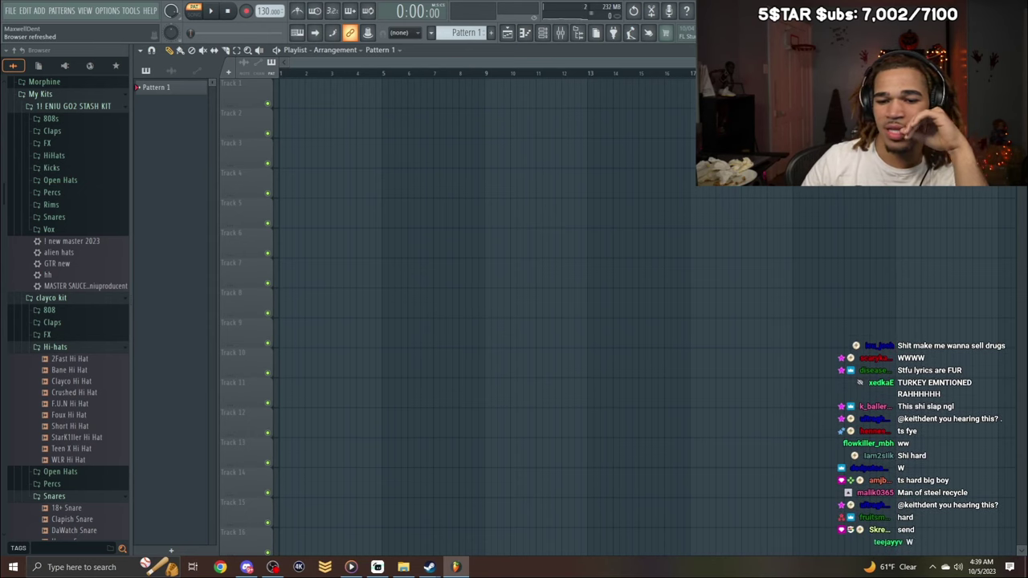
Switch to Discord, preview the 30perk F minor 162 bpm beat from the direct messages, and return to FL Studio.
{"action": "left_click", "coordinate": [246, 567]}
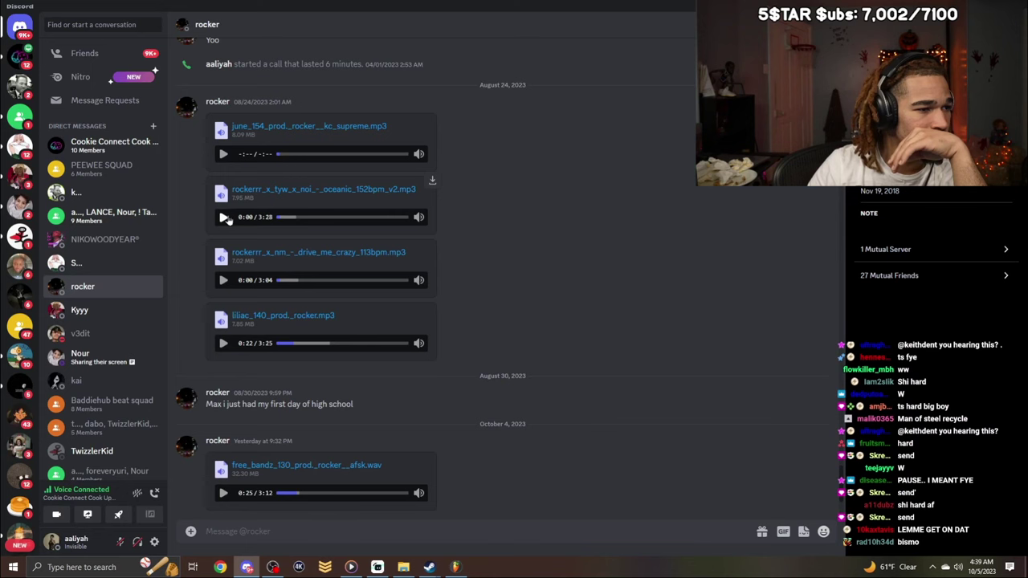
{"action": "left_click", "coordinate": [119, 197]}
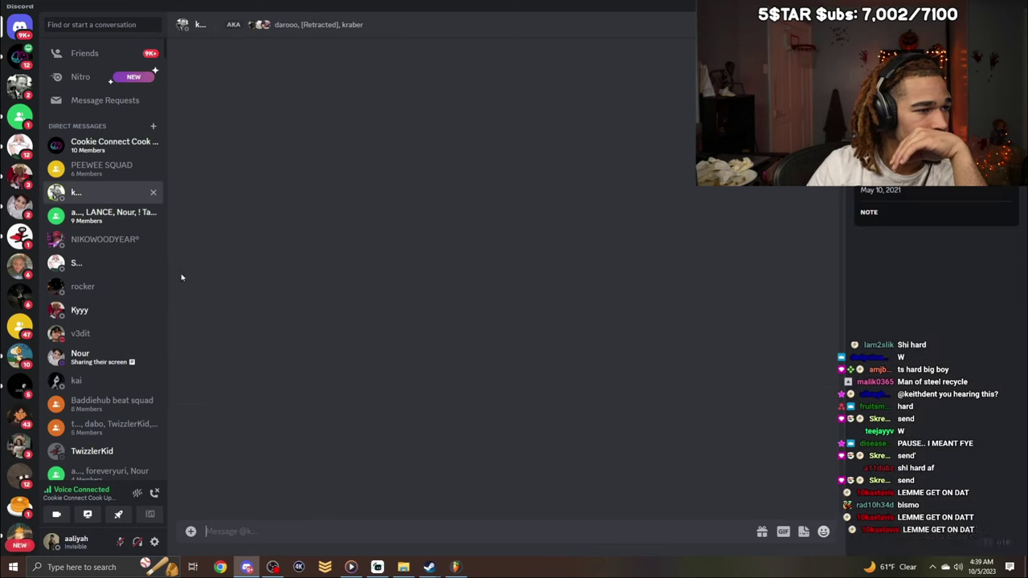
{"action": "left_click", "coordinate": [223, 490]}
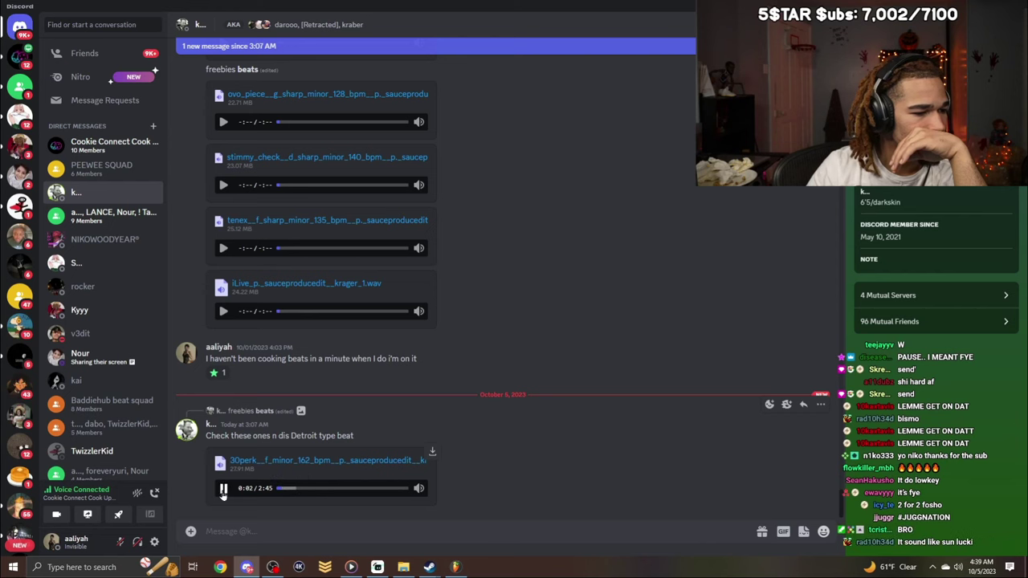
{"action": "left_click", "coordinate": [456, 568]}
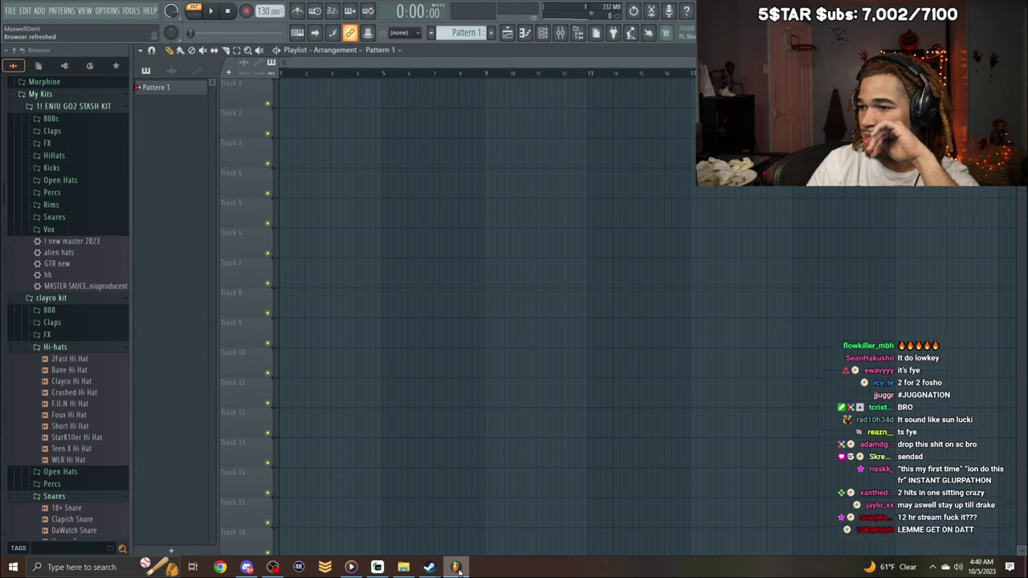
In File Explorer's Downloads folder, preview the prod.olly x yukisx 204 bpm, your stepdad x coznmo and eniuproducent volcano beats.
{"action": "left_click", "coordinate": [408, 568]}
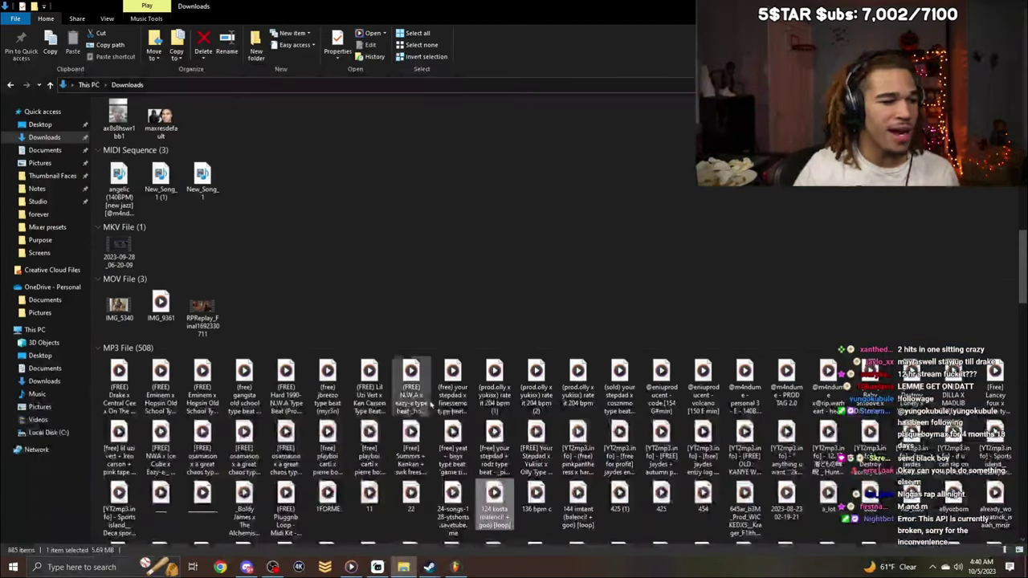
{"action": "double_click", "coordinate": [496, 388]}
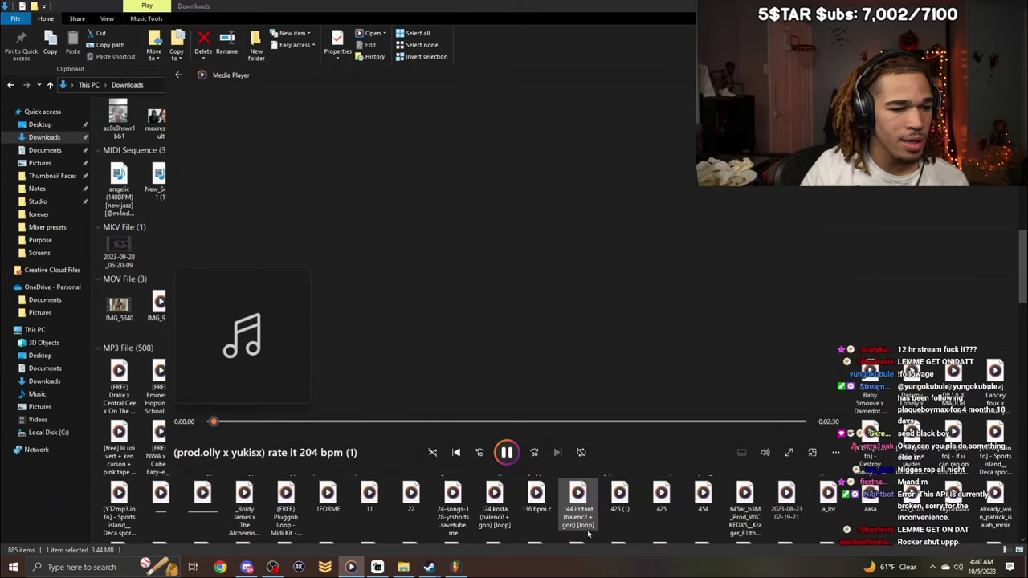
{"action": "left_click", "coordinate": [580, 504]}
{"action": "double_click", "coordinate": [537, 387]}
{"action": "left_click", "coordinate": [434, 478]}
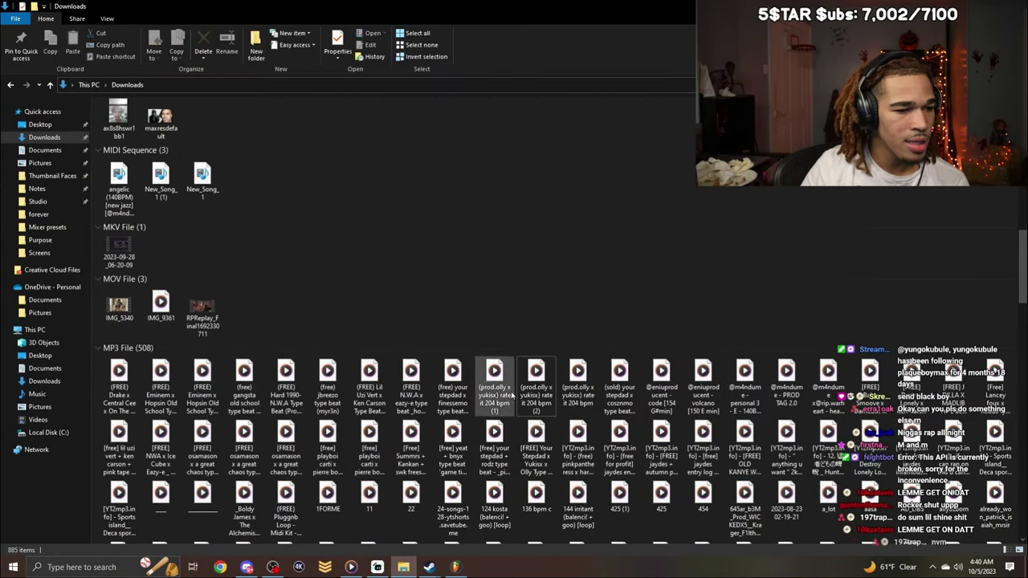
{"action": "double_click", "coordinate": [619, 387]}
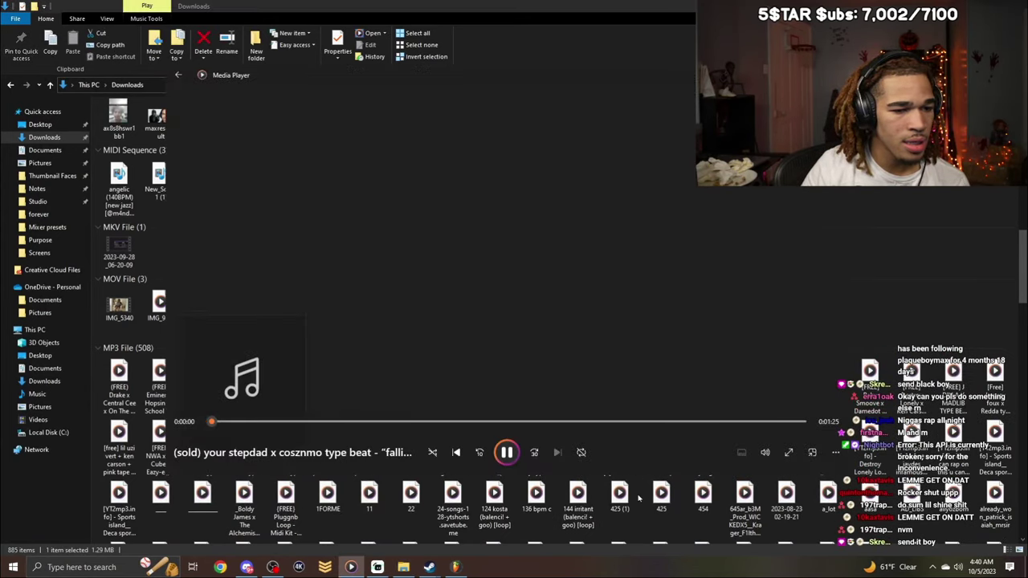
{"action": "left_click", "coordinate": [660, 390]}
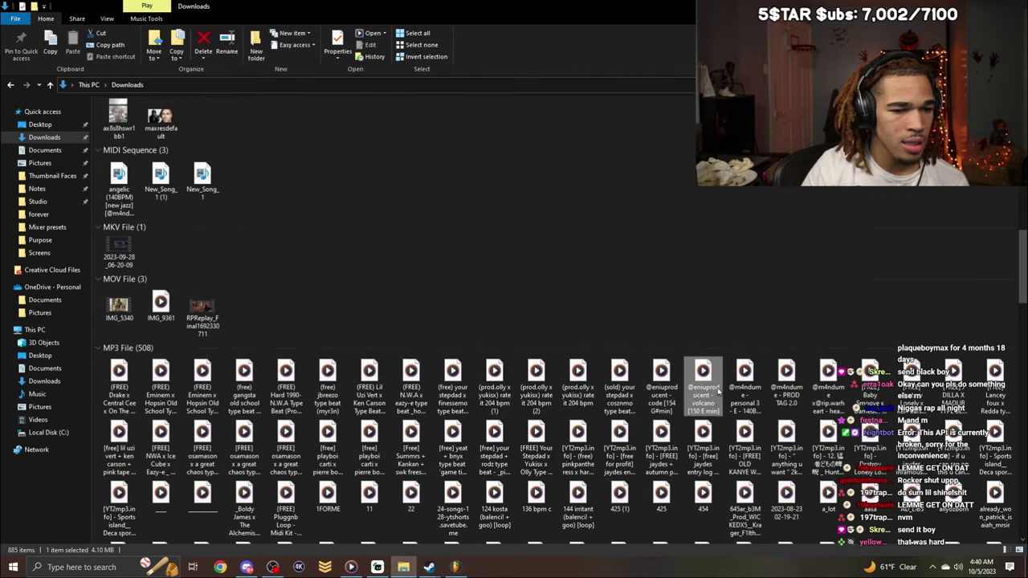
{"action": "double_click", "coordinate": [719, 391]}
{"action": "left_click", "coordinate": [688, 552]}
Preview the playboi carti x pierre and osamason x a great chaos type beats among the downloaded MP3 files.
{"action": "scroll", "coordinate": [495, 450], "scroll_direction": "down", "scroll_amount": 3}
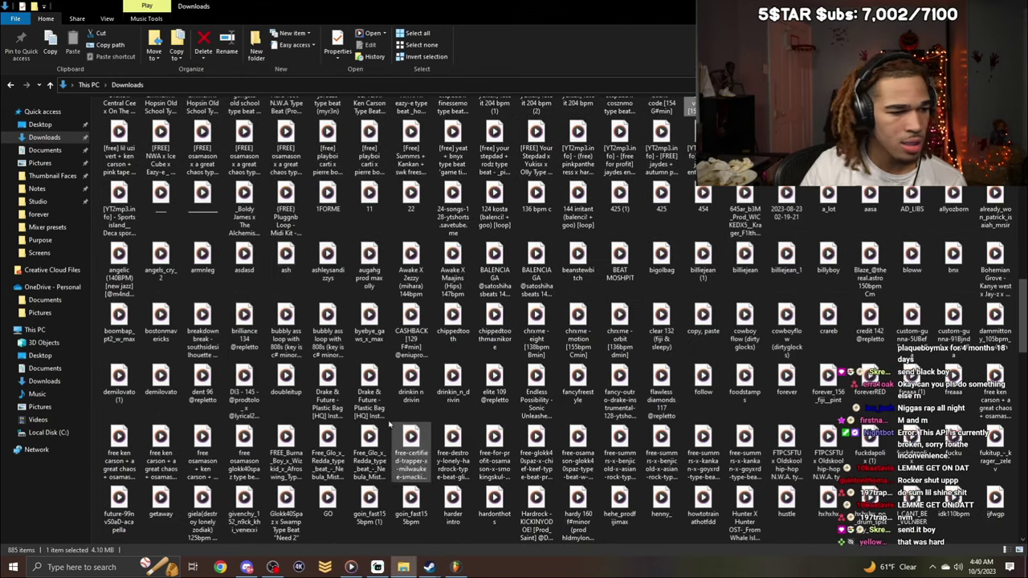
{"action": "left_click", "coordinate": [363, 150]}
{"action": "double_click", "coordinate": [366, 151]}
{"action": "left_click", "coordinate": [327, 502]}
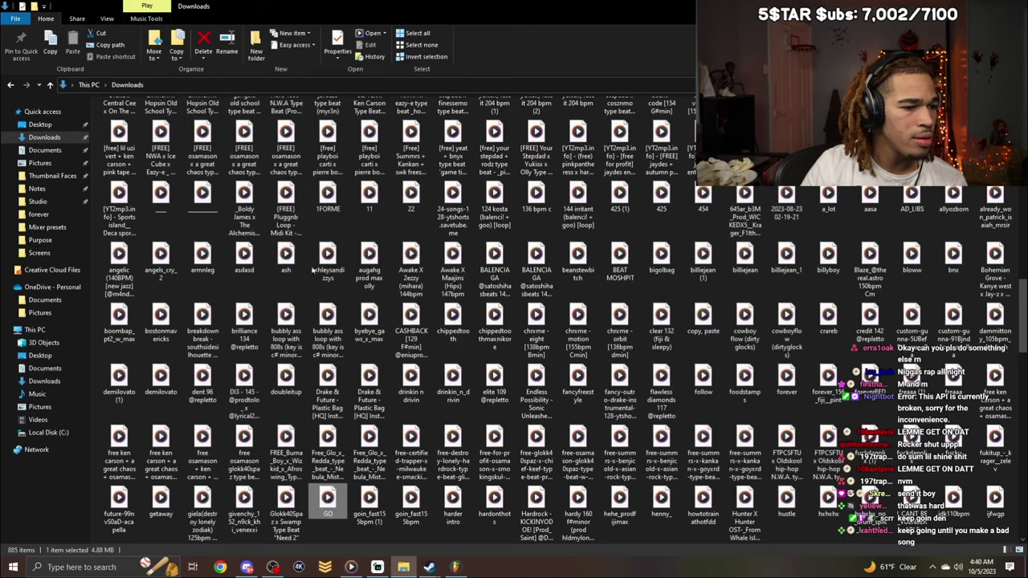
{"action": "double_click", "coordinate": [286, 151]}
{"action": "left_click", "coordinate": [287, 502]}
{"action": "double_click", "coordinate": [245, 151]}
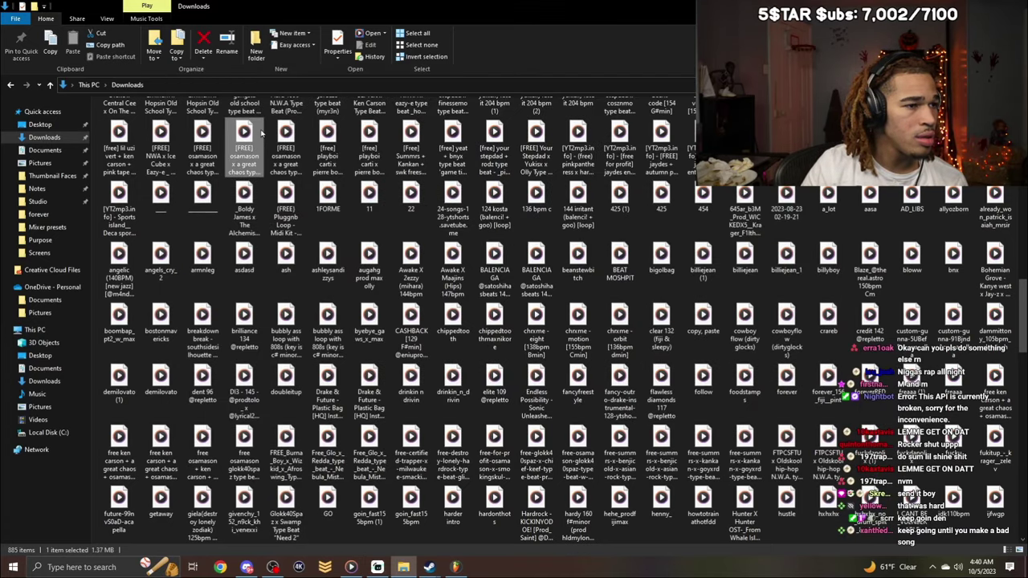
{"action": "left_click", "coordinate": [369, 505]}
Preview the Summrs + Kankan, yeat + bnyx "game time" and your stepdad + rodz type beats.
{"action": "double_click", "coordinate": [411, 165]}
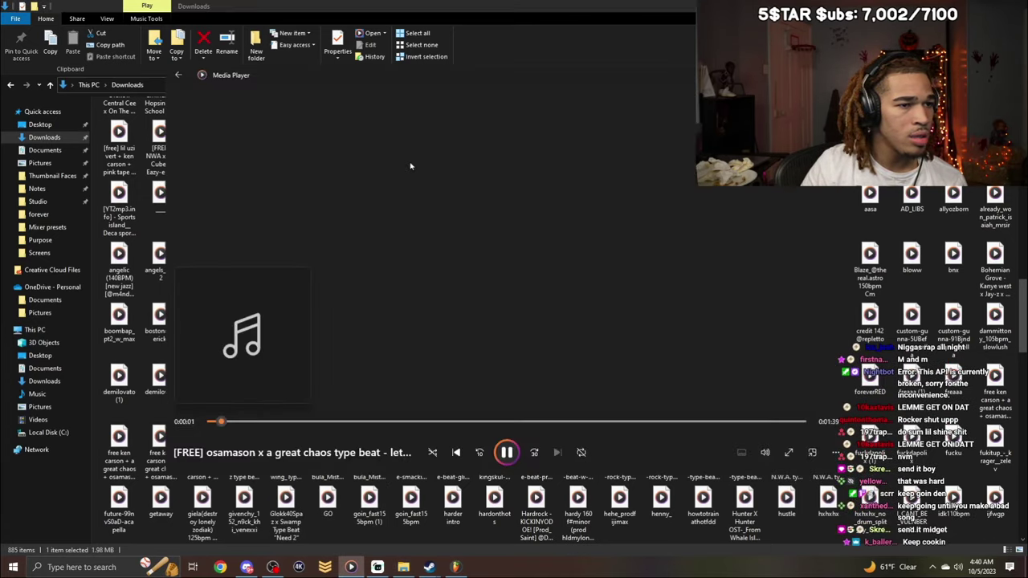
{"action": "left_click", "coordinate": [412, 532]}
{"action": "double_click", "coordinate": [452, 150]}
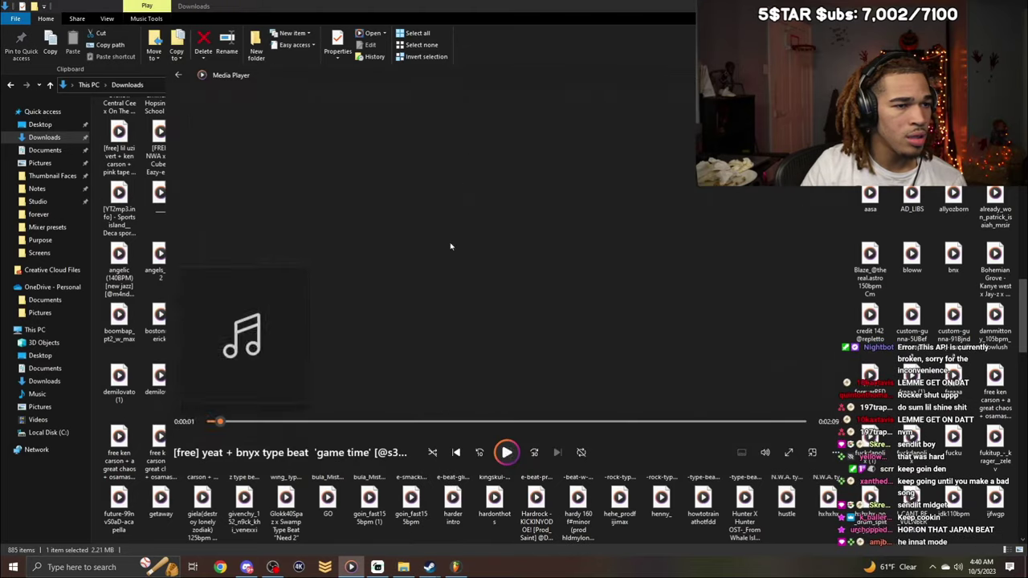
{"action": "left_click", "coordinate": [507, 453]}
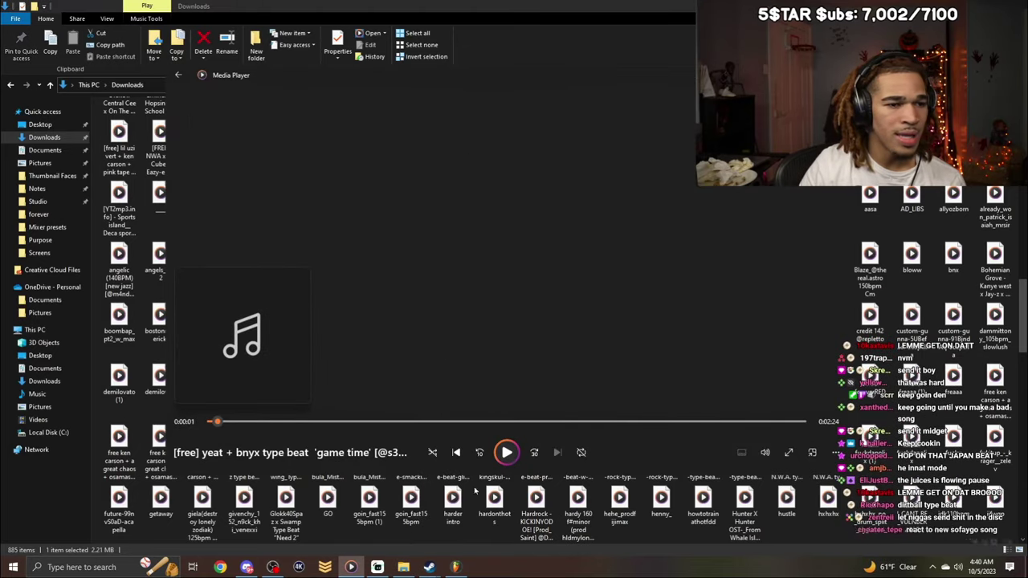
{"action": "left_click", "coordinate": [501, 138]}
{"action": "double_click", "coordinate": [501, 138]}
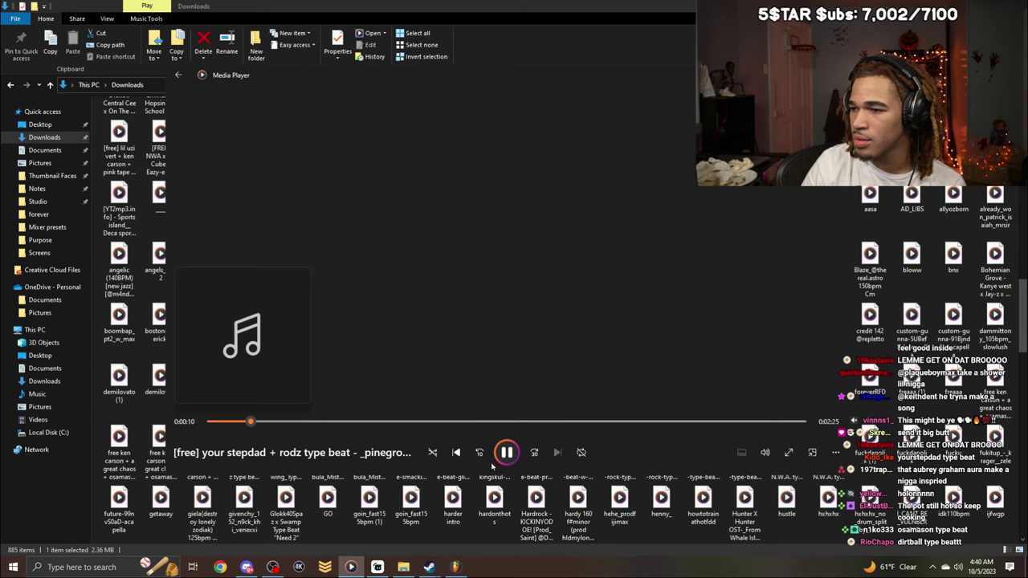
Return to the Downloads folder and search its files for "2s".
{"action": "left_click", "coordinate": [531, 514]}
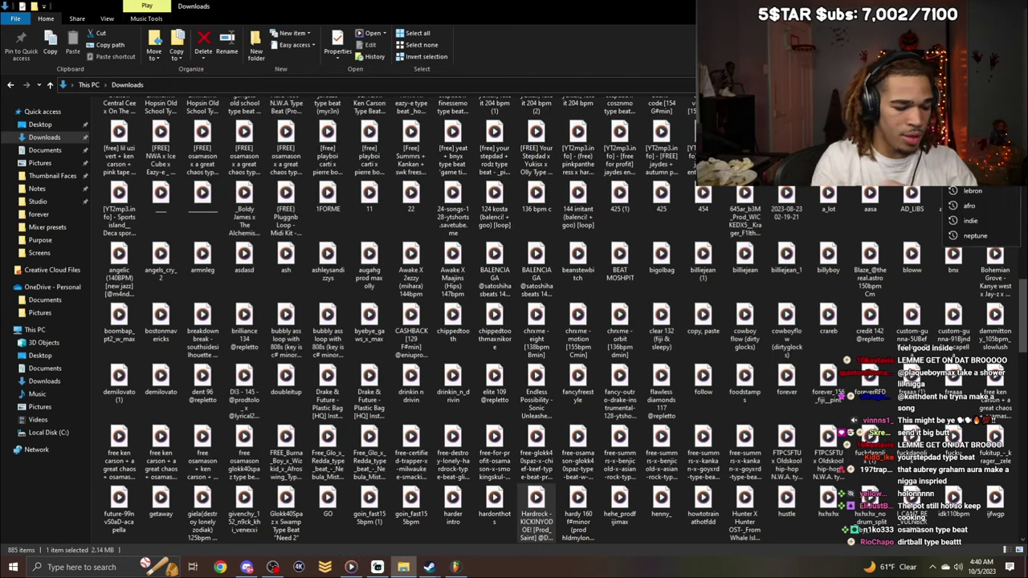
{"action": "type", "text": "w"}
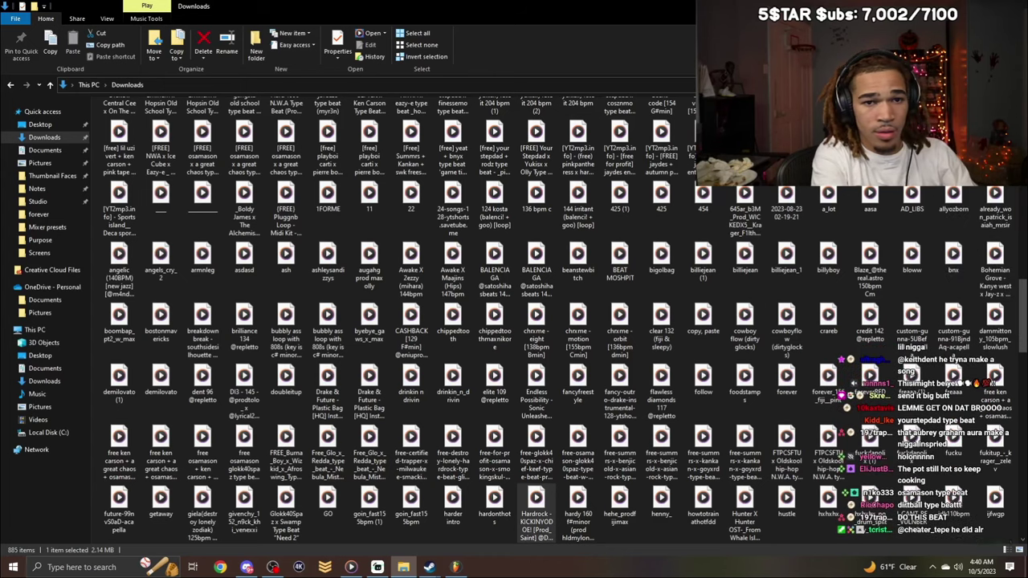
{"action": "key", "text": "BackSpace"}
{"action": "key", "text": "BackSpace"}
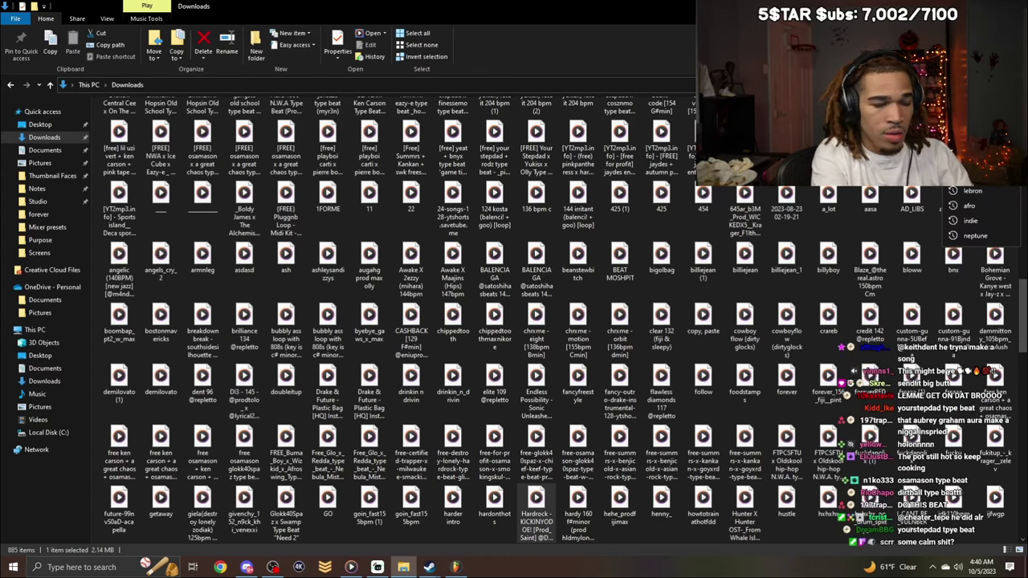
{"action": "type", "text": "2s"}
{"action": "key", "text": "Return"}
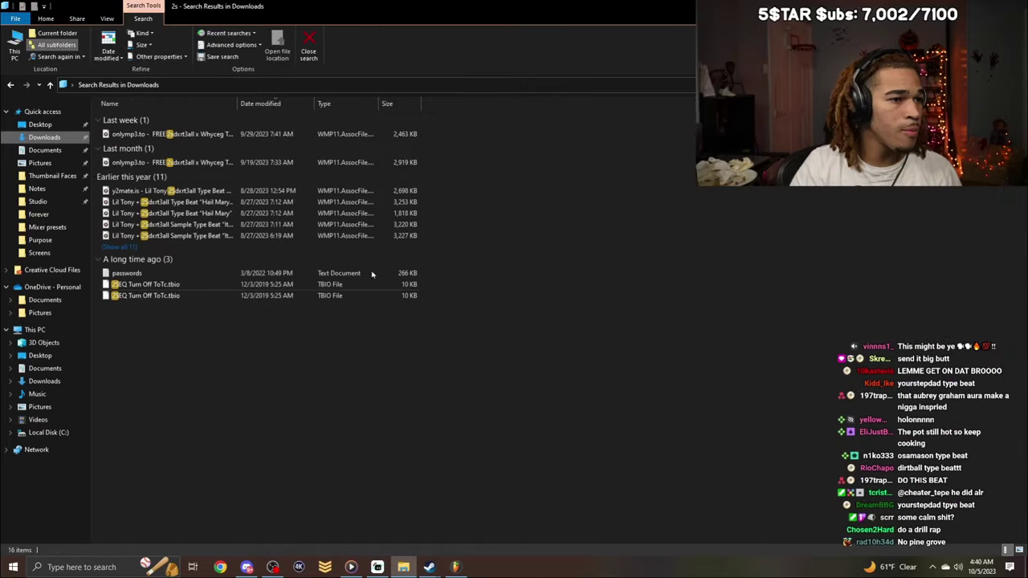
Preview the two 2sdxrt3all x Whyceg MP3s, expand the Earlier this year results, and preview the y2mate Lil Tony 2Sdxrt3all beat.
{"action": "double_click", "coordinate": [296, 134]}
{"action": "left_click", "coordinate": [294, 215]}
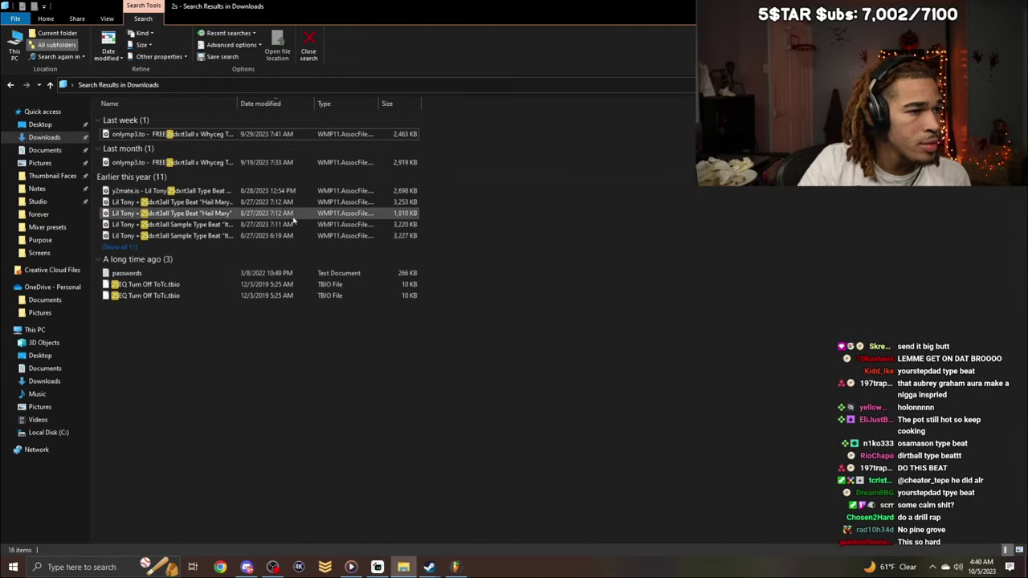
{"action": "double_click", "coordinate": [294, 164]}
{"action": "left_click", "coordinate": [298, 471]}
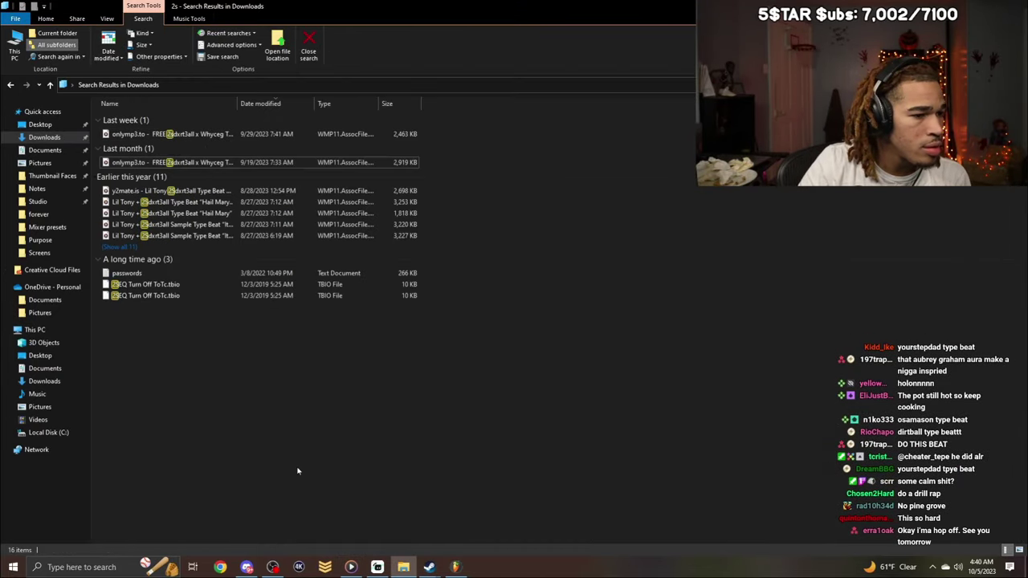
{"action": "left_click", "coordinate": [118, 248]}
{"action": "double_click", "coordinate": [221, 191]}
{"action": "left_click", "coordinate": [298, 521]}
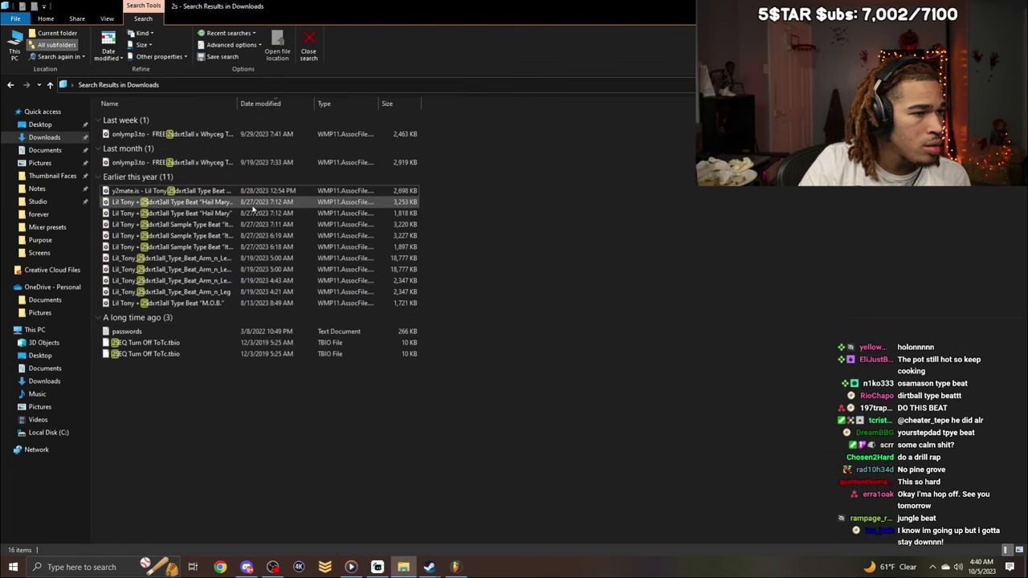
Preview the Lil Tony + 2Sdxrt3all "Hail Mary" beat and two of the Lil Tony + 2Sdxrt3all sample type beats.
{"action": "double_click", "coordinate": [253, 205]}
{"action": "left_click", "coordinate": [297, 506]}
{"action": "double_click", "coordinate": [252, 228]}
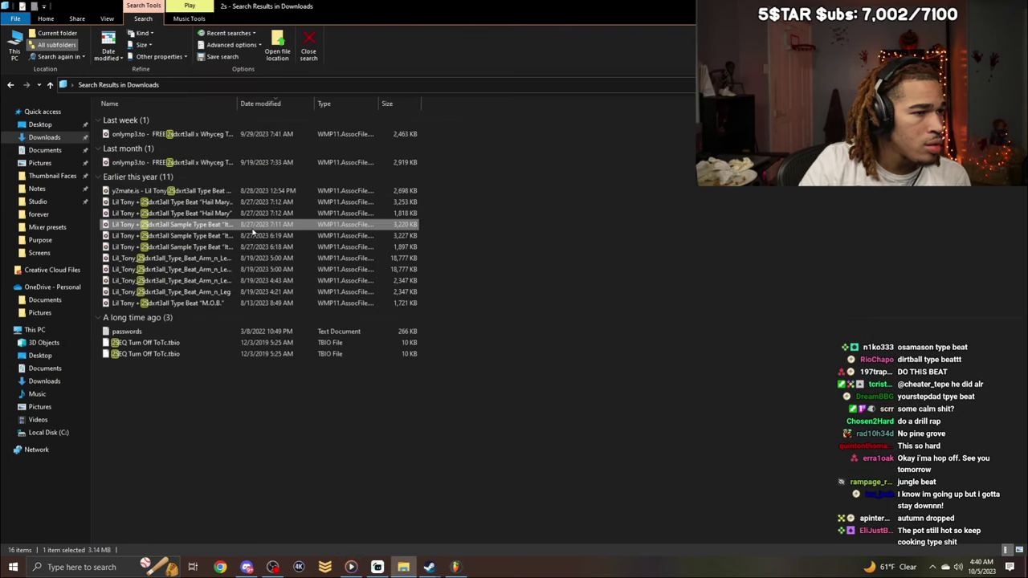
{"action": "left_click", "coordinate": [303, 525]}
{"action": "double_click", "coordinate": [239, 236]}
{"action": "left_click", "coordinate": [277, 506]}
Preview the different Lil_Tony_2Sdxrt3all_Type_Beat_Arm_n_Leg files and pause the playback.
{"action": "double_click", "coordinate": [232, 262]}
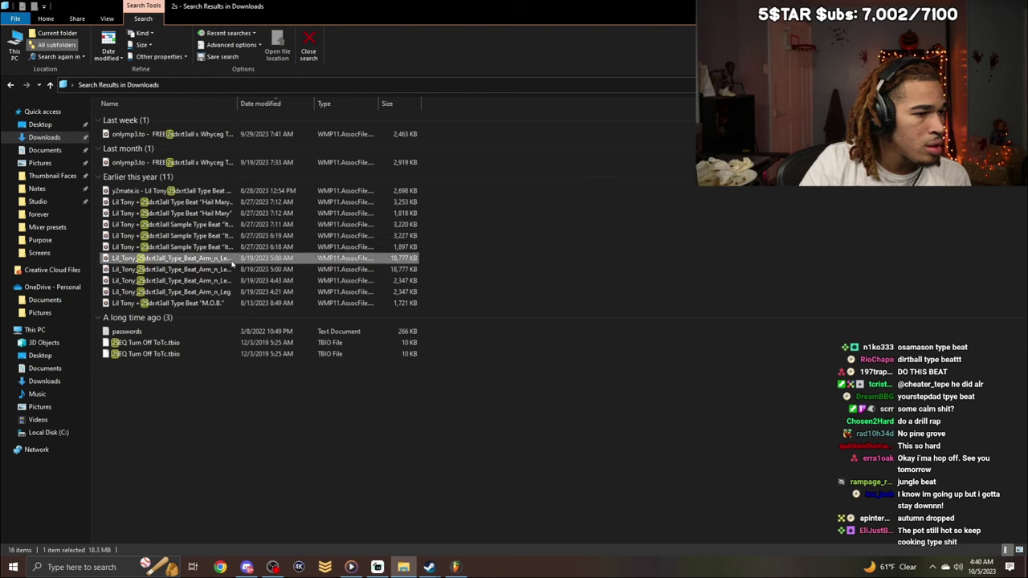
{"action": "left_click", "coordinate": [266, 509]}
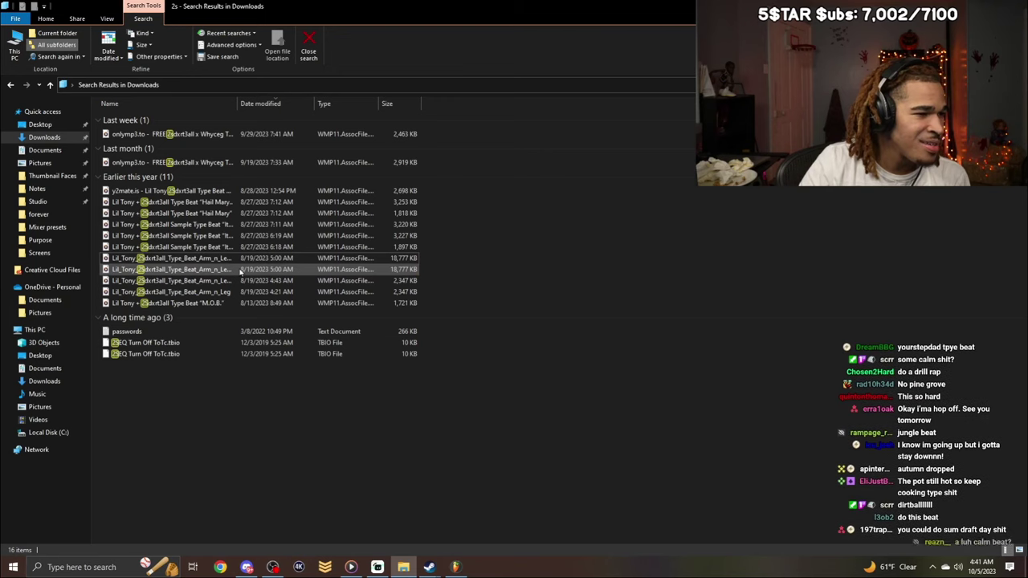
{"action": "double_click", "coordinate": [239, 271]}
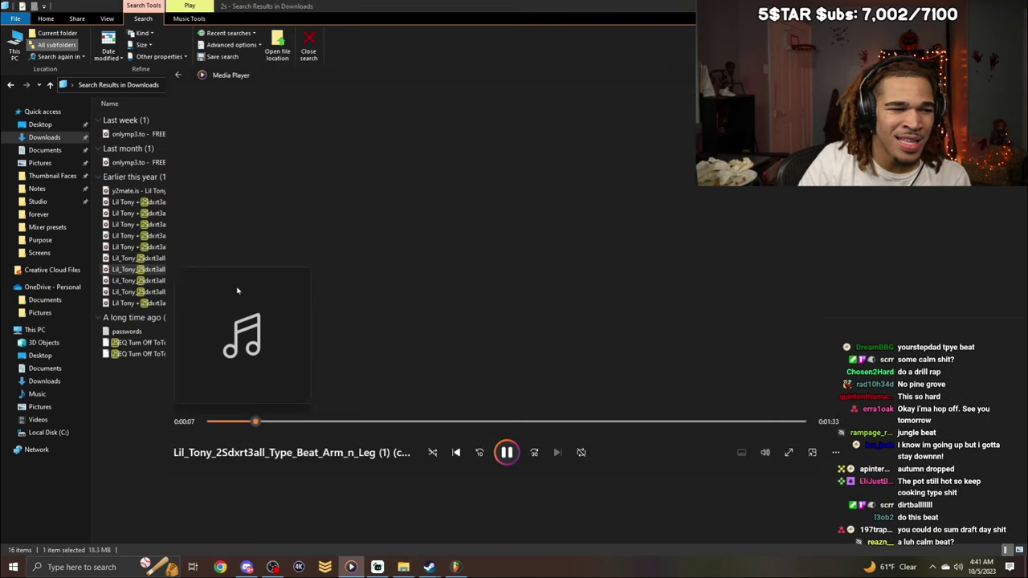
{"action": "left_click", "coordinate": [160, 282]}
{"action": "double_click", "coordinate": [158, 291]}
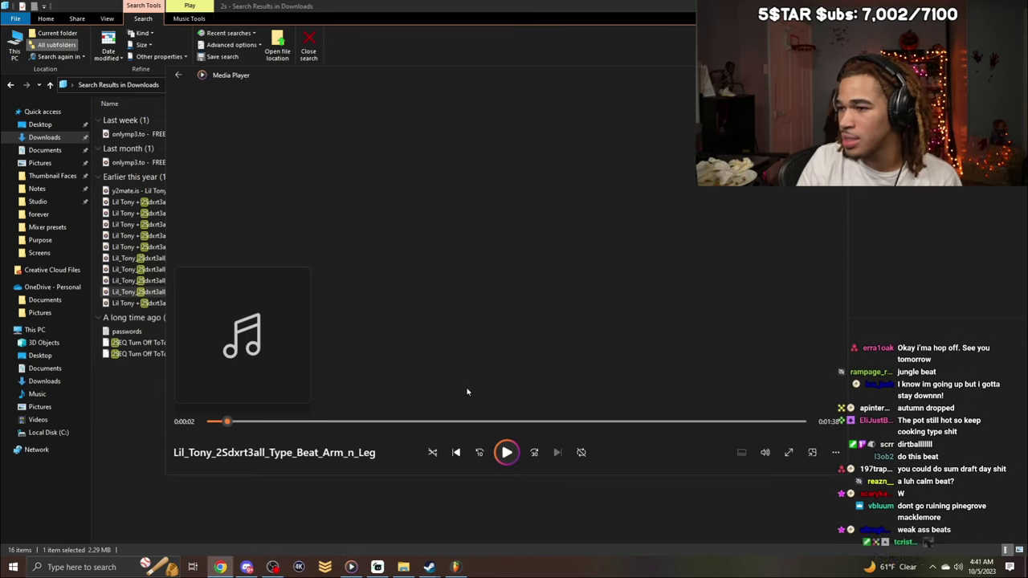
Switch to Chrome and search YouTube for "dxrtb3ll type beat".
{"action": "left_click_drag", "start_coordinate": [1027, 202], "coordinate": [460, 166]}
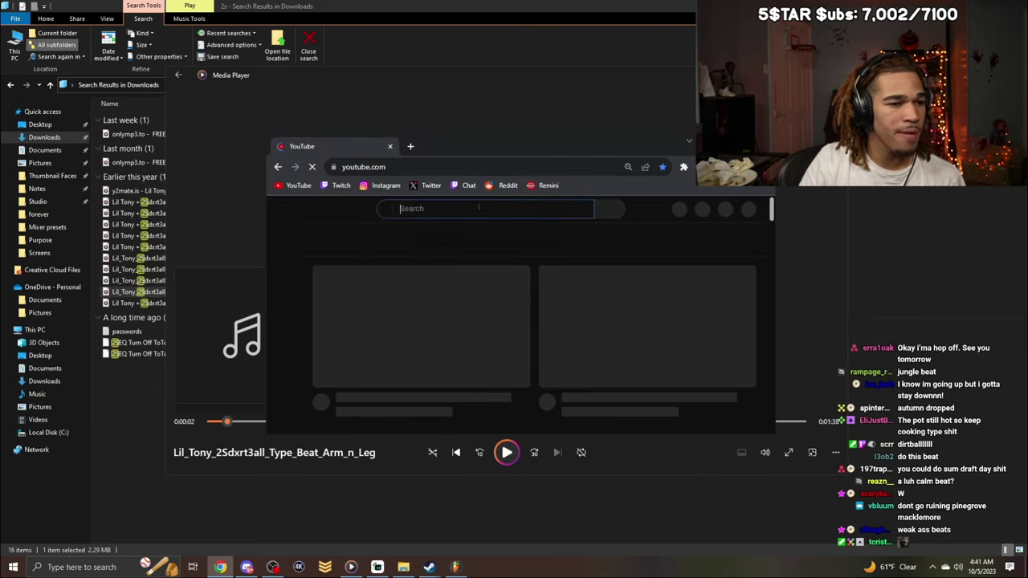
{"action": "left_click", "coordinate": [479, 208]}
{"action": "type", "text": "dxrt"}
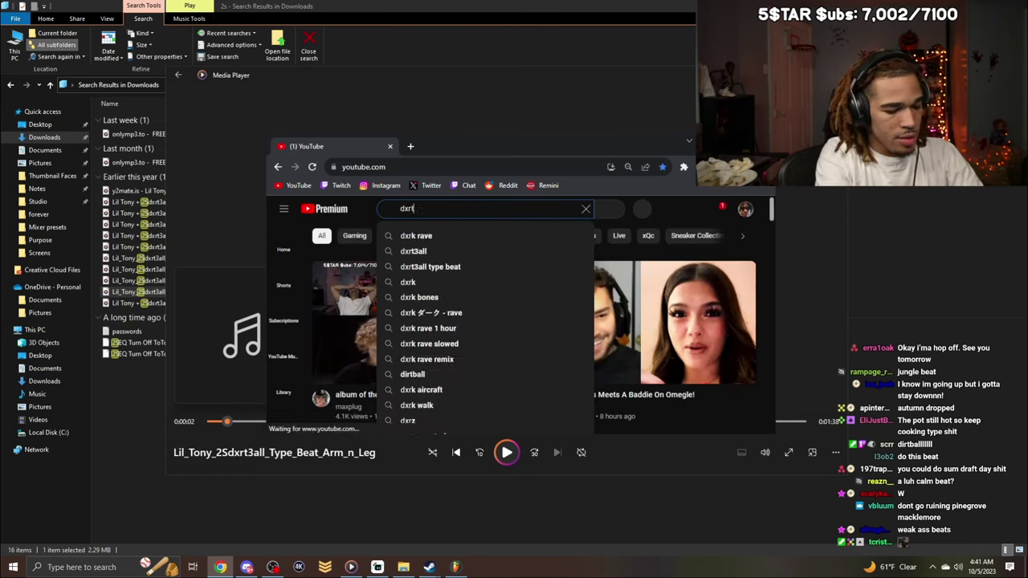
{"action": "type", "text": "b3ll type beat"}
{"action": "key", "text": "Return"}
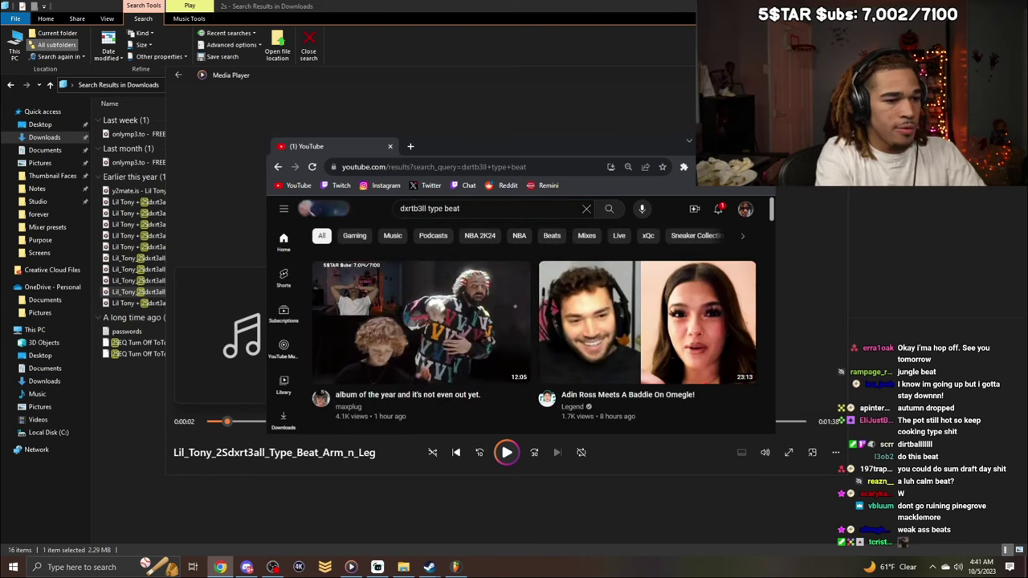
Play the "[FREE] 2sdxrt3all x Whyceg Type Beat - Nobody" video and maximize the browser window.
{"action": "scroll", "coordinate": [365, 313], "scroll_direction": "down", "scroll_amount": 2}
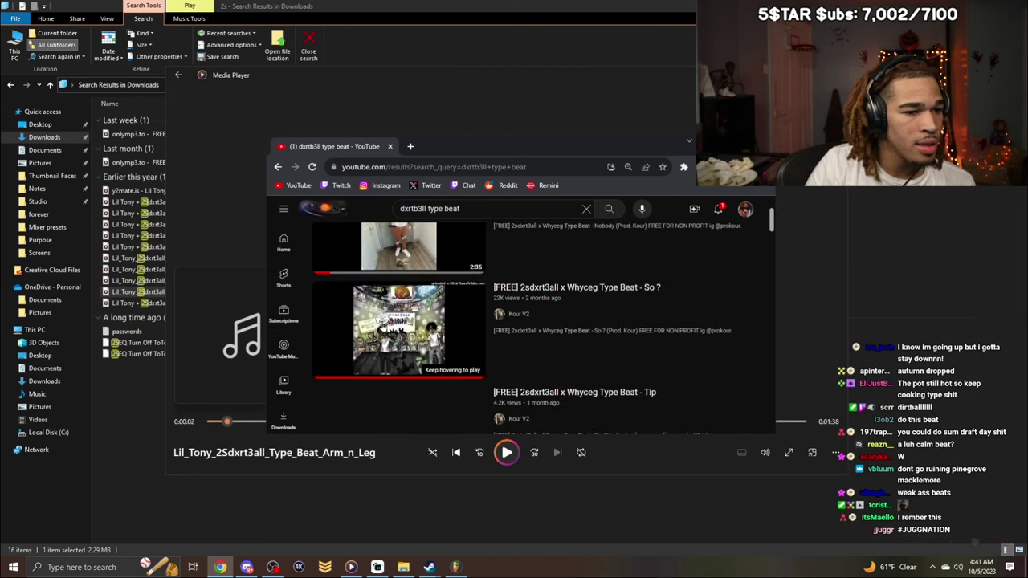
{"action": "left_click", "coordinate": [384, 259]}
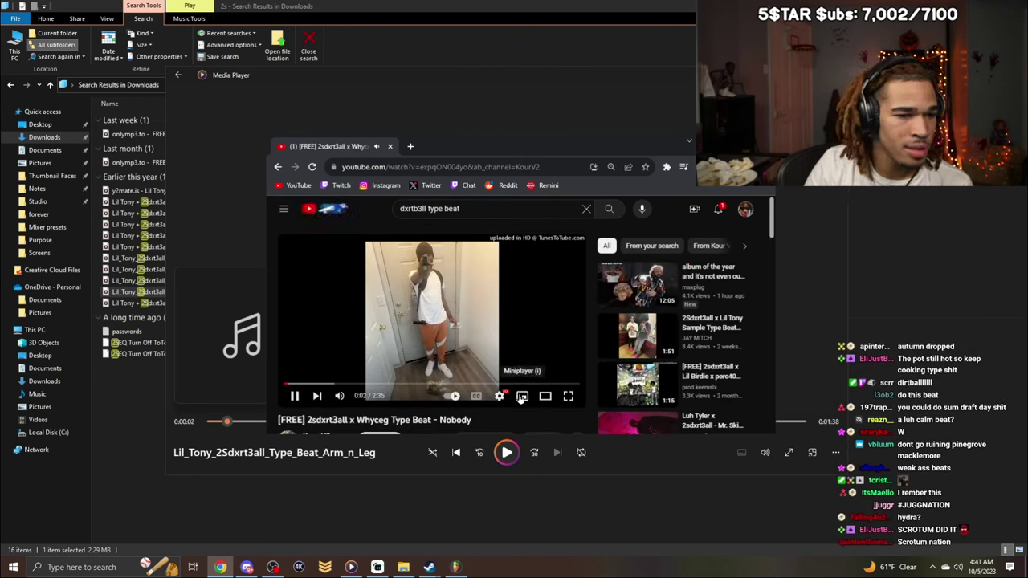
{"action": "scroll", "coordinate": [506, 367], "scroll_direction": "down", "scroll_amount": 2}
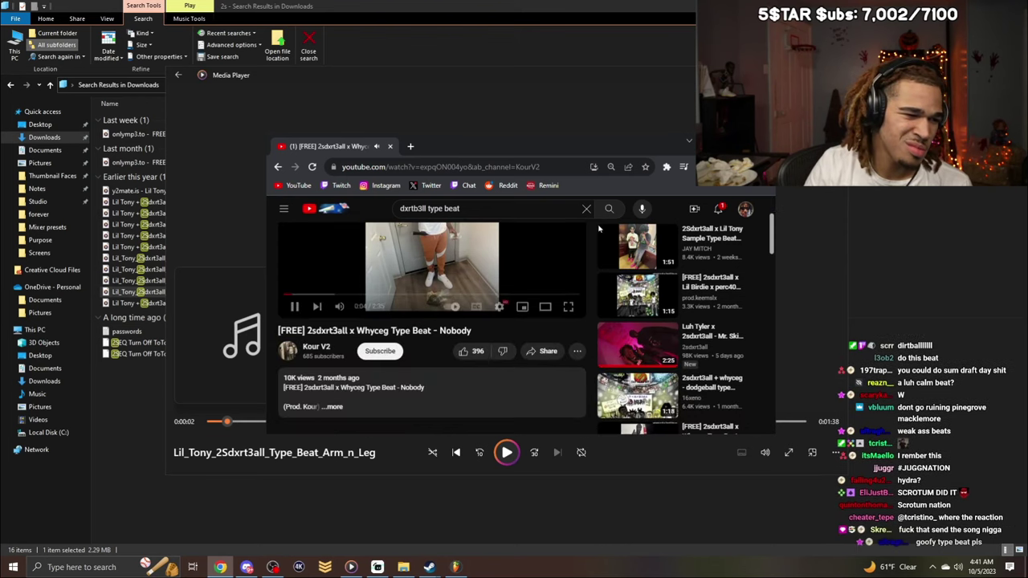
{"action": "key", "text": "super+Up"}
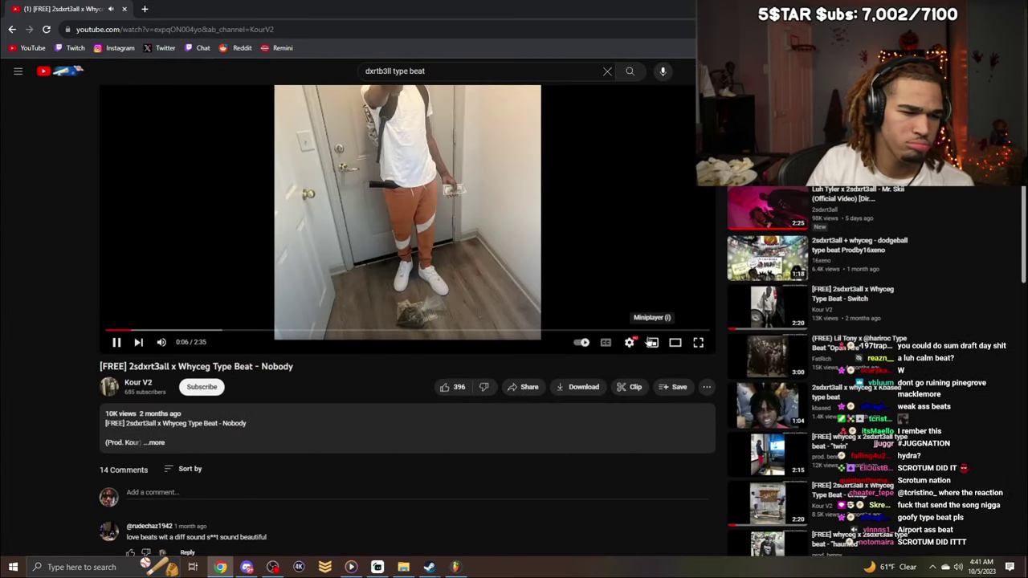
Go back to the search results and open the 2sdxrt3all x Whyceg "Nobody" beat in a new tab.
{"action": "key", "text": "alt+Left"}
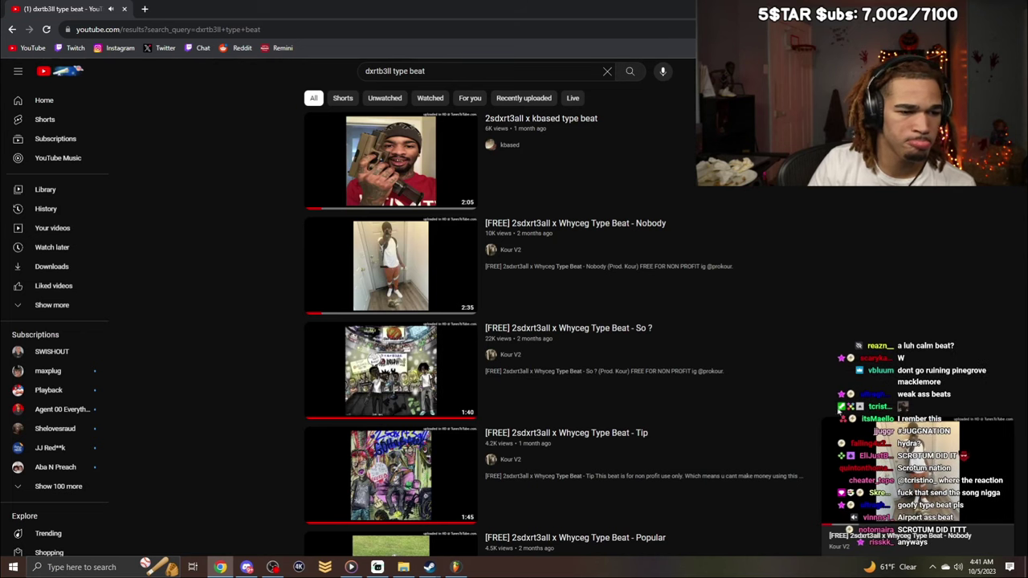
{"action": "right_click", "coordinate": [381, 279]}
{"action": "left_click", "coordinate": [406, 282]}
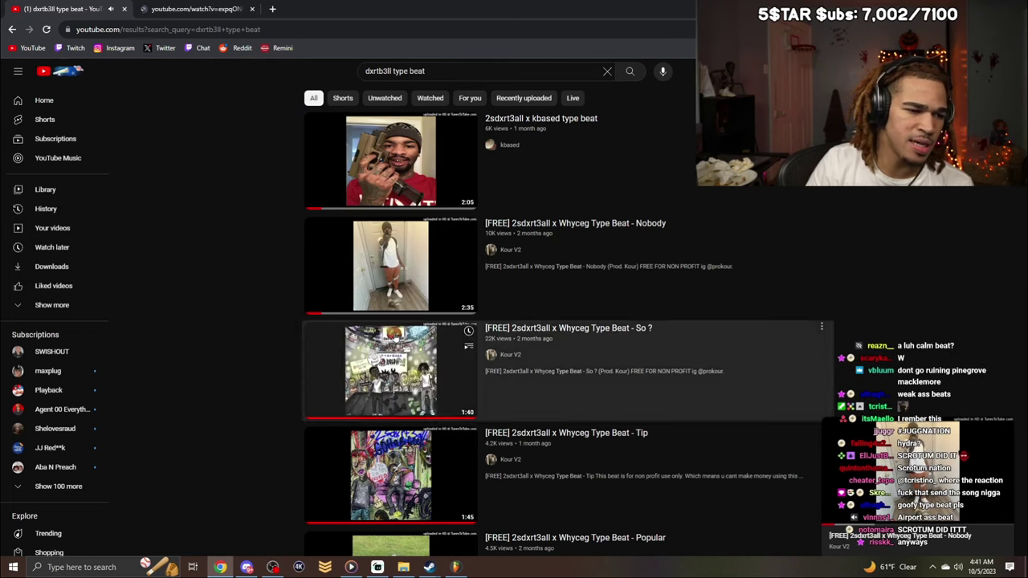
Preview the 2sdxrt3all x Whyceg "So ?", "Tip" and "Popular" beats and the iam3hard type beat in the miniplayer.
{"action": "scroll", "coordinate": [396, 329], "scroll_direction": "down", "scroll_amount": 3}
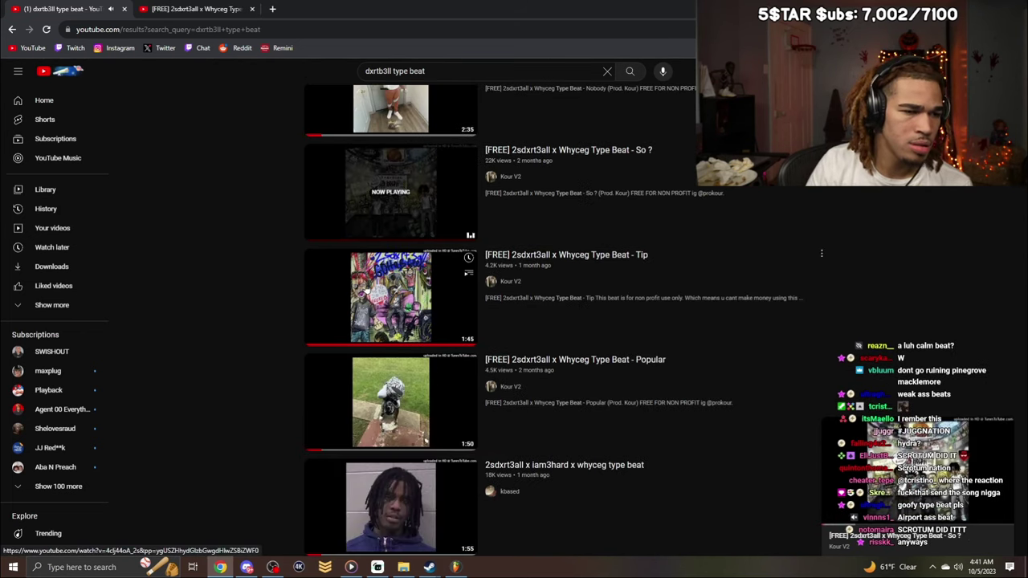
{"action": "left_click", "coordinate": [371, 291]}
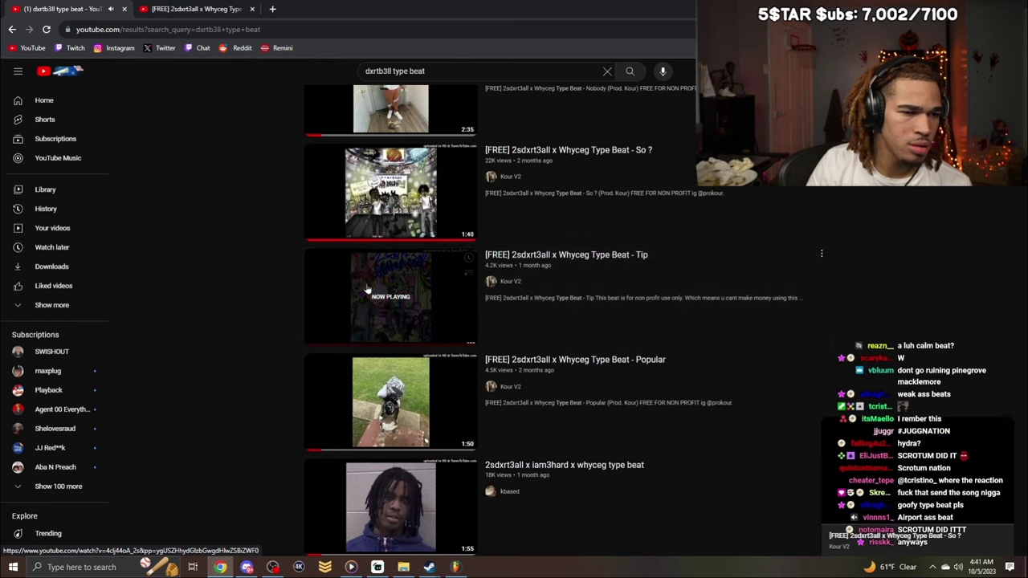
{"action": "left_click", "coordinate": [360, 383]}
{"action": "scroll", "coordinate": [361, 385], "scroll_direction": "down", "scroll_amount": 2}
{"action": "left_click", "coordinate": [373, 400]}
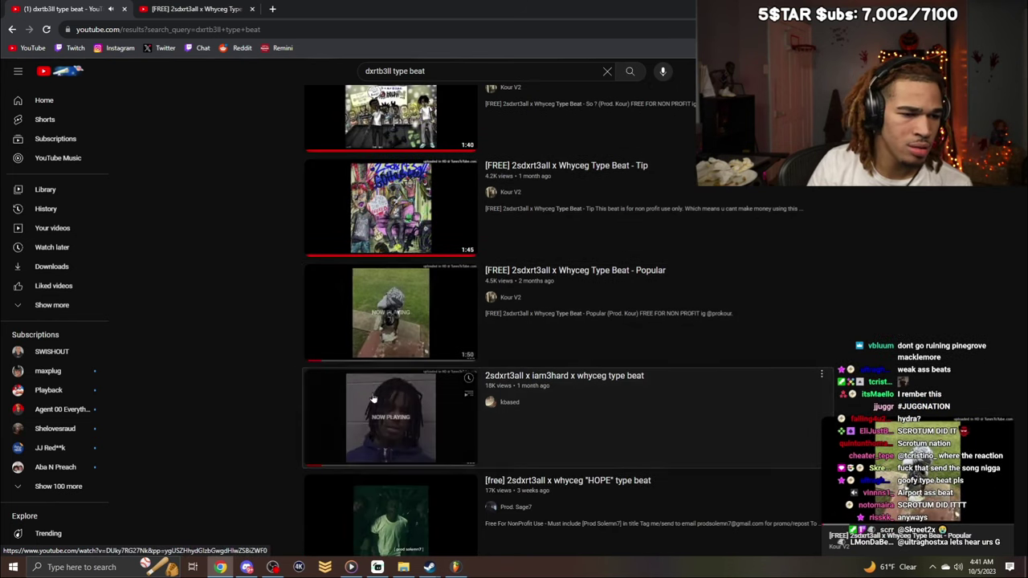
Preview the "HOPE", "Disco" and "Blicks" beats and the 2sdxrt3all X Whyceg type beat w/1cxto_.
{"action": "scroll", "coordinate": [373, 399], "scroll_direction": "down", "scroll_amount": 2}
{"action": "left_click", "coordinate": [361, 358]}
{"action": "scroll", "coordinate": [362, 354], "scroll_direction": "down", "scroll_amount": 1}
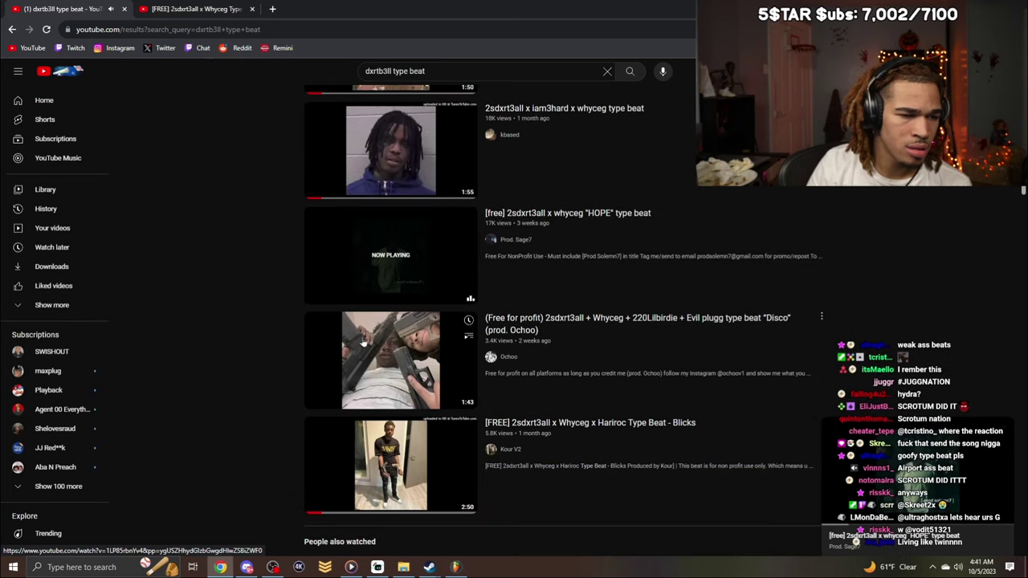
{"action": "left_click", "coordinate": [365, 349]}
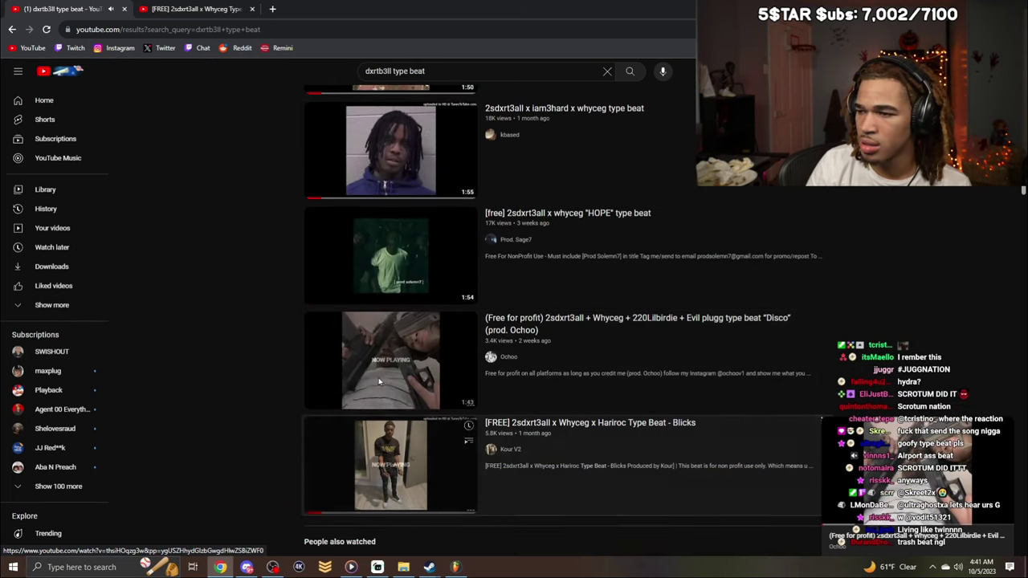
{"action": "scroll", "coordinate": [386, 361], "scroll_direction": "down", "scroll_amount": 3}
{"action": "left_click", "coordinate": [394, 390]}
{"action": "scroll", "coordinate": [393, 390], "scroll_direction": "down", "scroll_amount": 3}
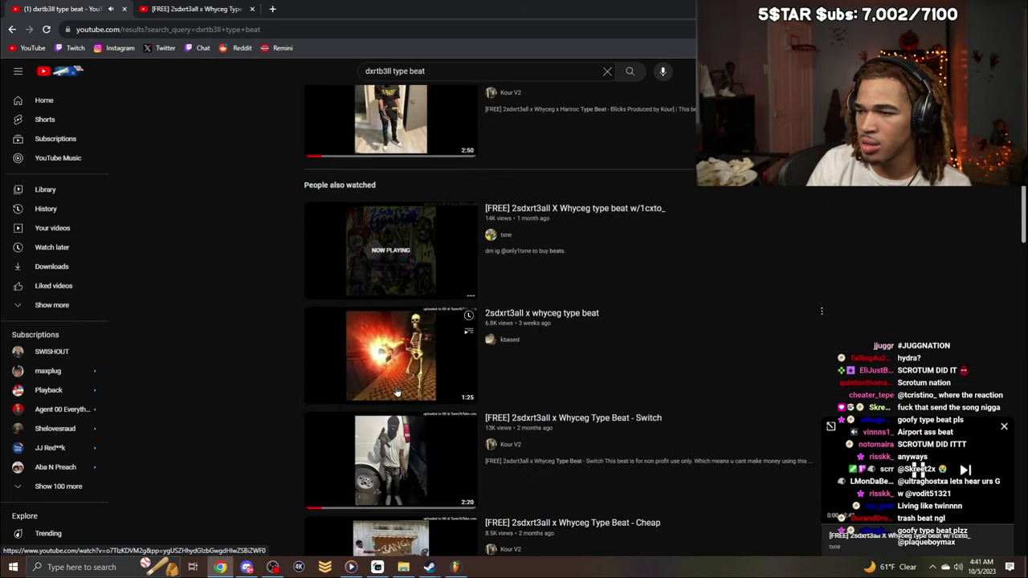
Preview kbased's 2sdxrt3all x whyceg beat plus "Switch" and "Cheap", expanding the People also watched list.
{"action": "left_click", "coordinate": [397, 392]}
{"action": "scroll", "coordinate": [387, 360], "scroll_direction": "down", "scroll_amount": 1}
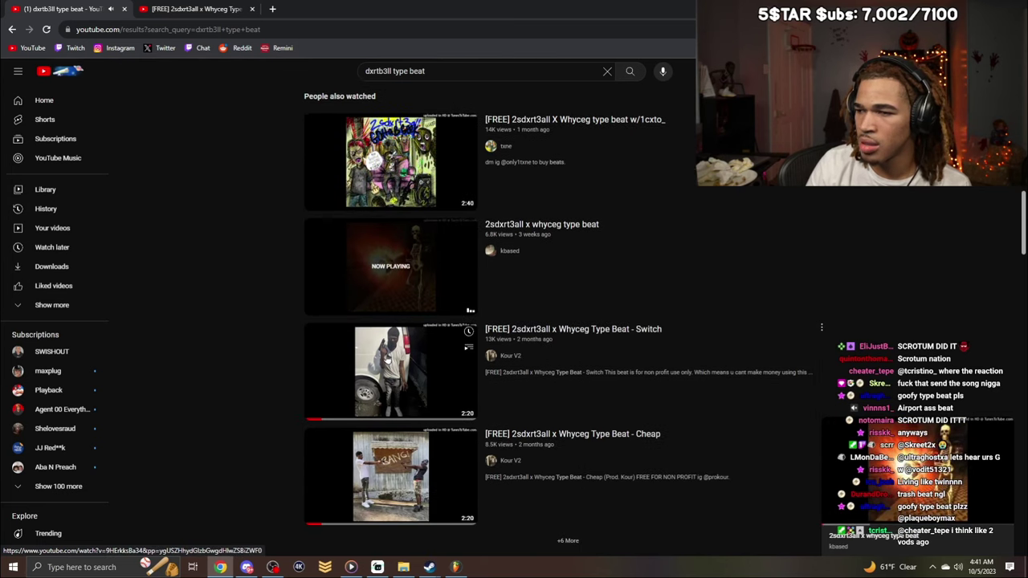
{"action": "left_click", "coordinate": [389, 366]}
{"action": "scroll", "coordinate": [395, 391], "scroll_direction": "down", "scroll_amount": 1}
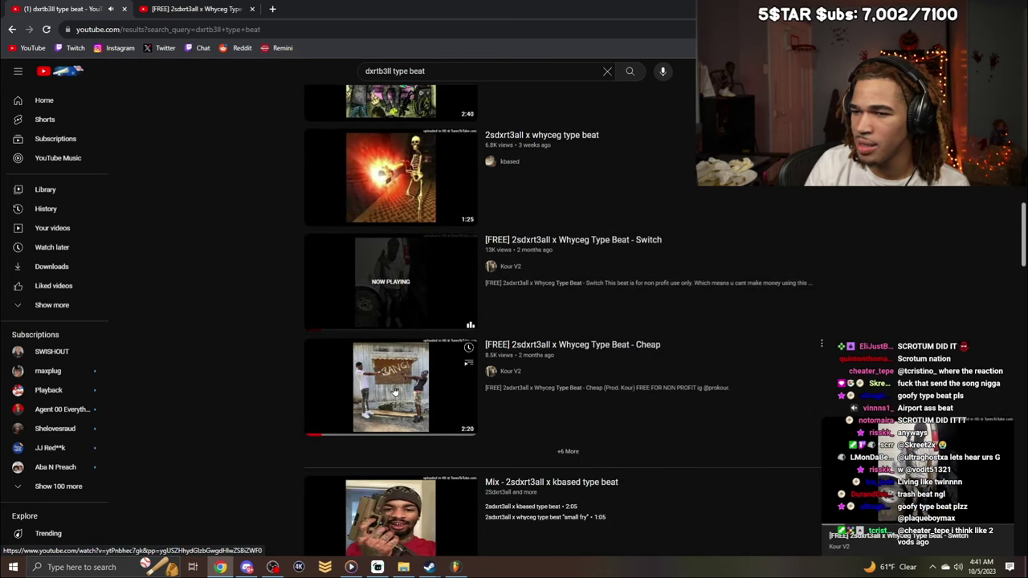
{"action": "left_click", "coordinate": [564, 452]}
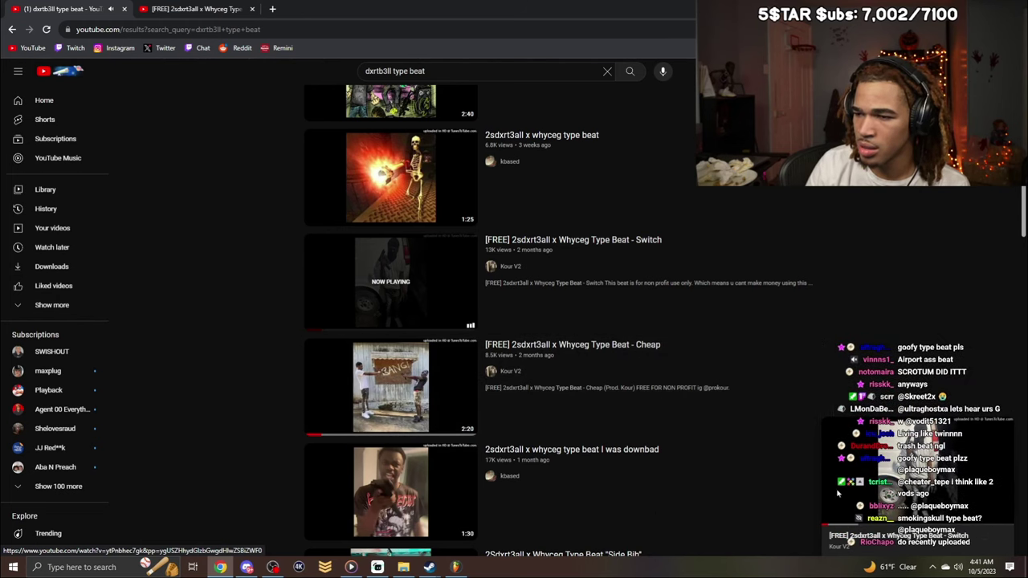
{"action": "left_click", "coordinate": [417, 392]}
Preview the "Side Bih", 2sdxrt3all x whyceg x Kbased and lil birdie "220" type beats.
{"action": "scroll", "coordinate": [410, 417], "scroll_direction": "down", "scroll_amount": 2}
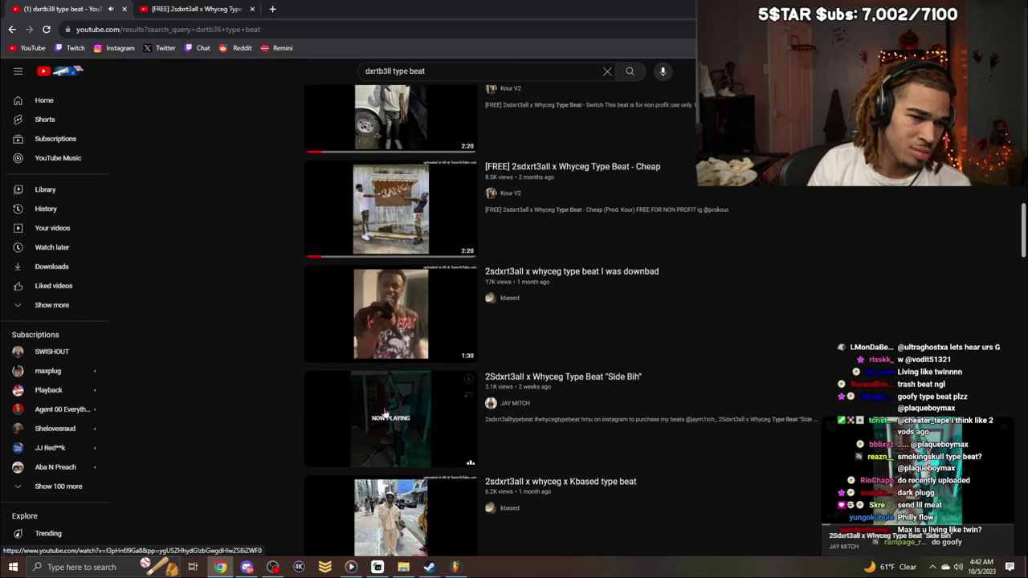
{"action": "scroll", "coordinate": [385, 414], "scroll_direction": "down", "scroll_amount": 1}
{"action": "left_click", "coordinate": [392, 419]}
{"action": "scroll", "coordinate": [391, 419], "scroll_direction": "down", "scroll_amount": 1}
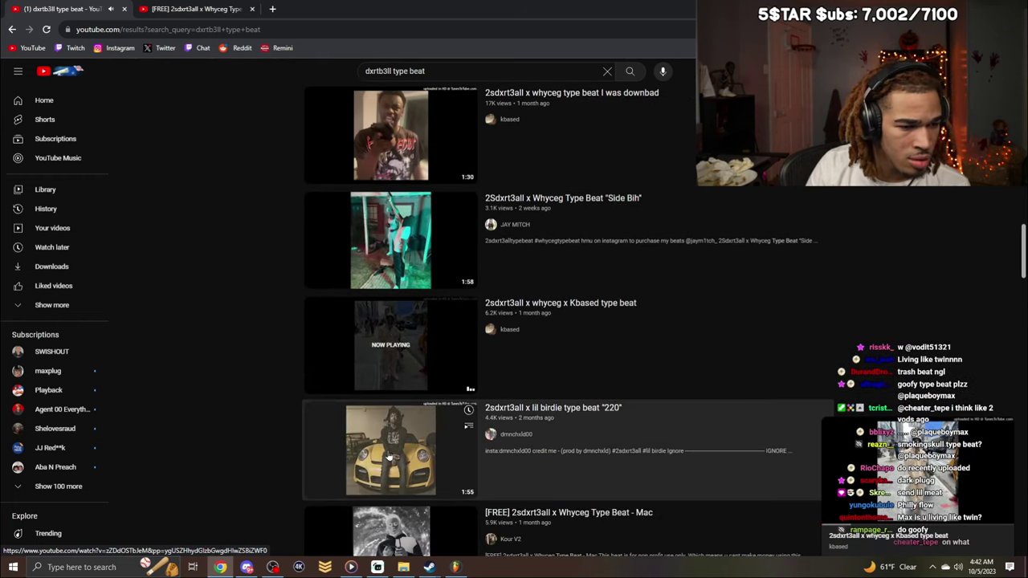
{"action": "left_click", "coordinate": [390, 417]}
{"action": "scroll", "coordinate": [386, 416], "scroll_direction": "down", "scroll_amount": 2}
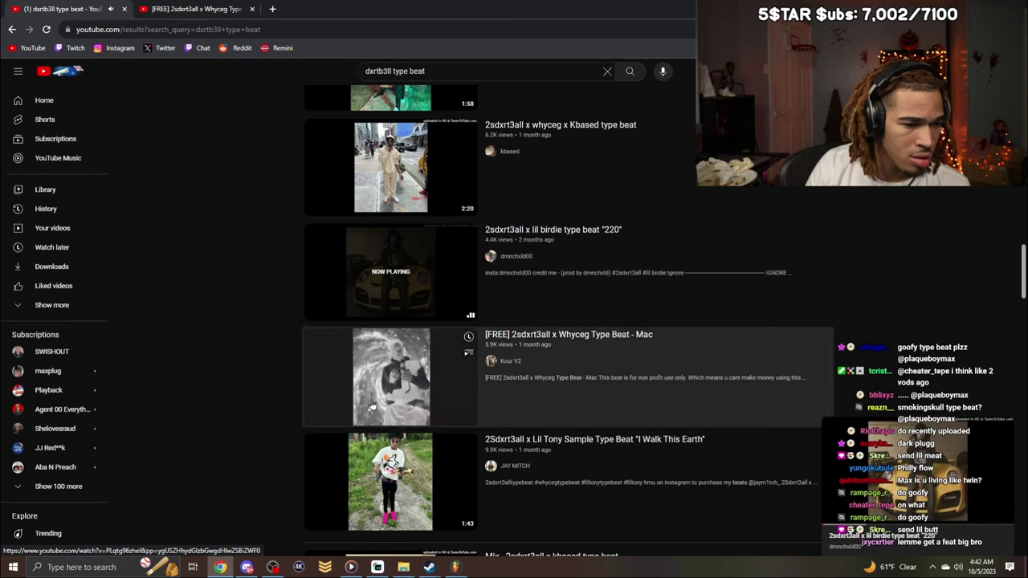
Preview the 2sdxrt3all x Whyceg "Mac" beat and the Lil Tony sample type beat "I Walk This Earth".
{"action": "left_click", "coordinate": [378, 413]}
{"action": "left_click", "coordinate": [390, 473]}
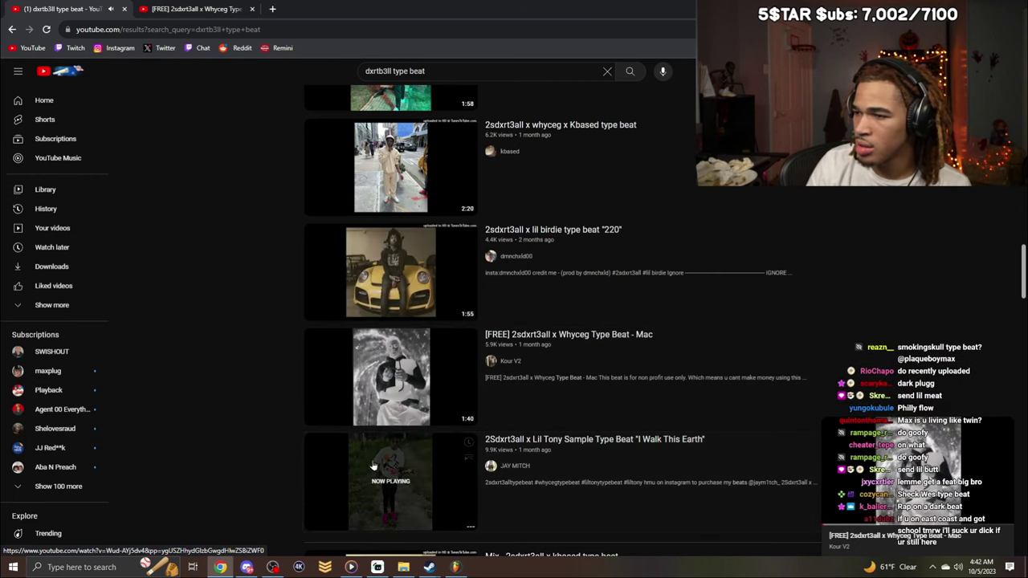
{"action": "scroll", "coordinate": [402, 332], "scroll_direction": "down", "scroll_amount": 1}
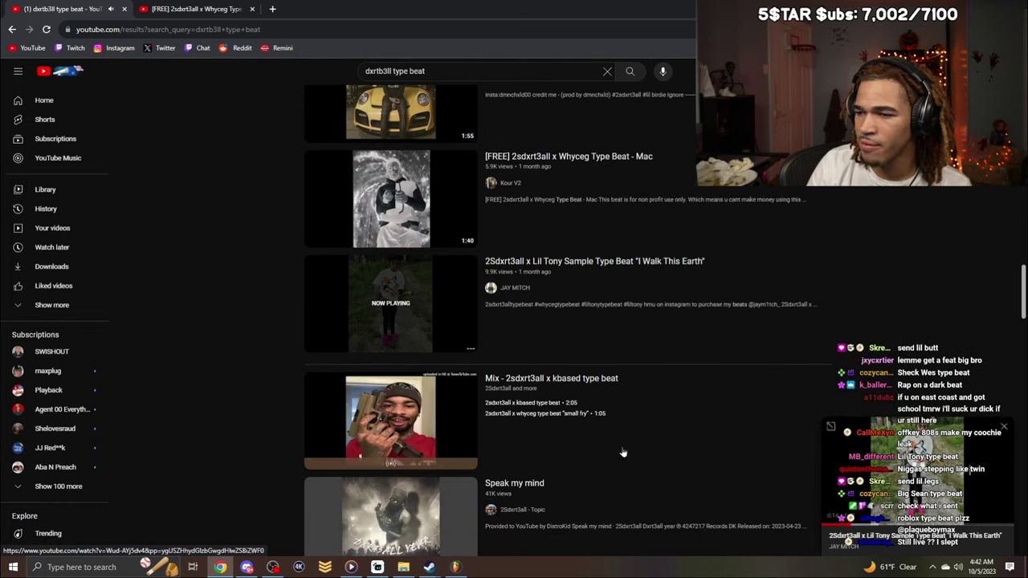
Preview the 2sdxrt3all x Whyceg "After Dark" type beat and Whyceg's "crazy dxrt3all flow".
{"action": "scroll", "coordinate": [622, 452], "scroll_direction": "down", "scroll_amount": 1}
{"action": "scroll", "coordinate": [377, 438], "scroll_direction": "down", "scroll_amount": 3}
{"action": "scroll", "coordinate": [378, 434], "scroll_direction": "down", "scroll_amount": 2}
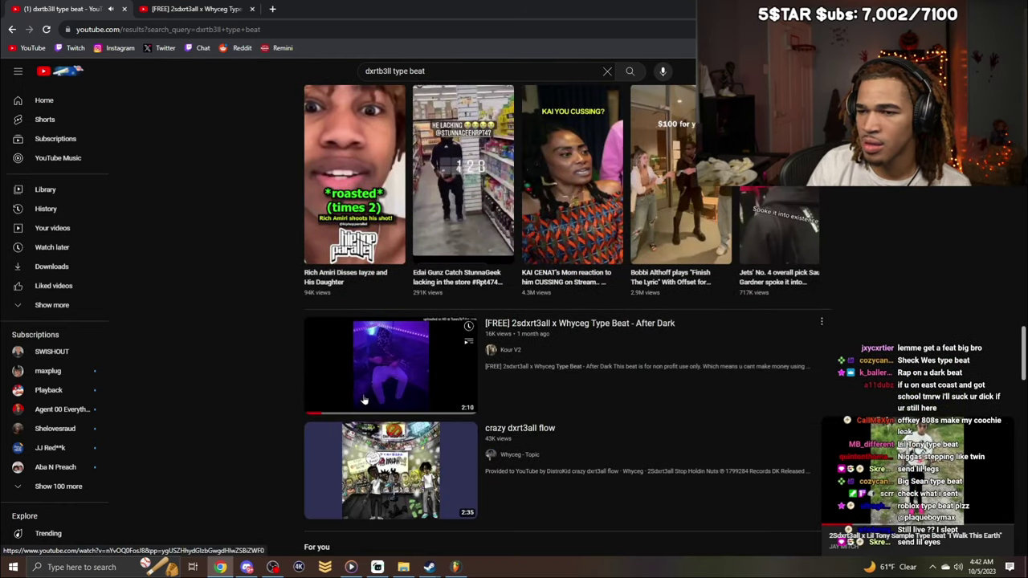
{"action": "scroll", "coordinate": [392, 459], "scroll_direction": "down", "scroll_amount": 3}
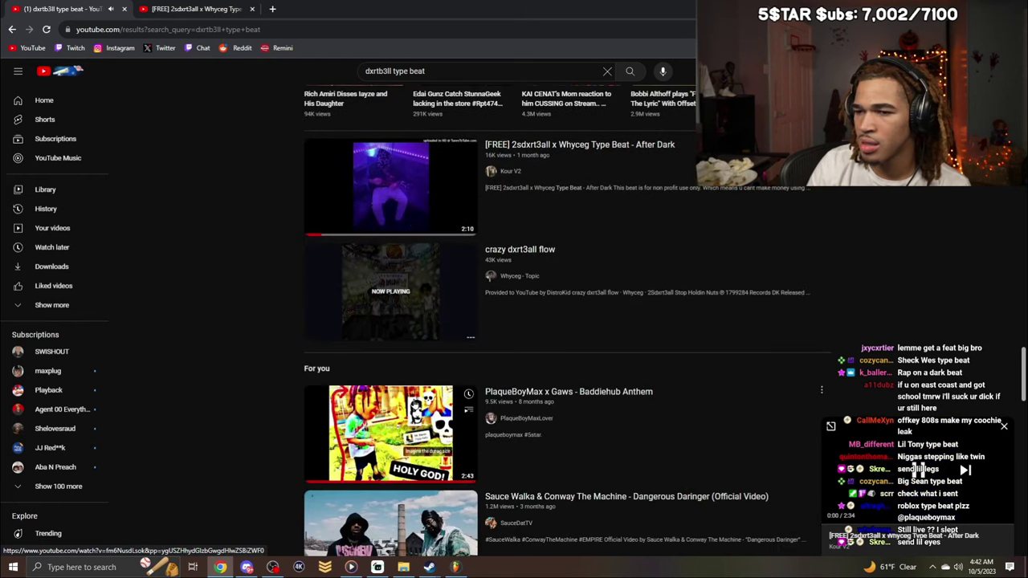
{"action": "scroll", "coordinate": [375, 321], "scroll_direction": "down", "scroll_amount": 4}
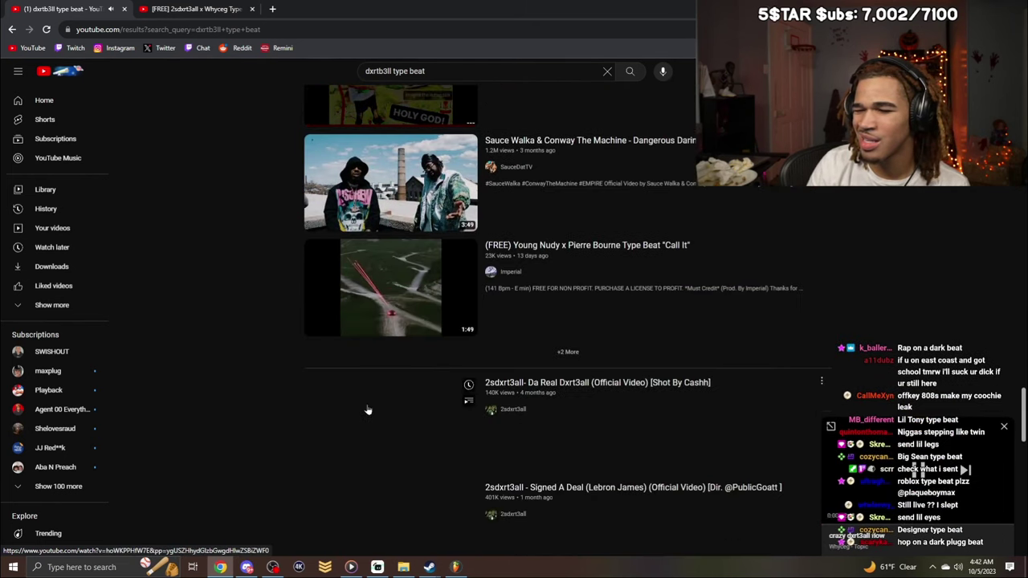
Preview the "Ear Candy" and "Lil O" type beats under Previously watched and check the results that follow.
{"action": "scroll", "coordinate": [359, 384], "scroll_direction": "down", "scroll_amount": 2}
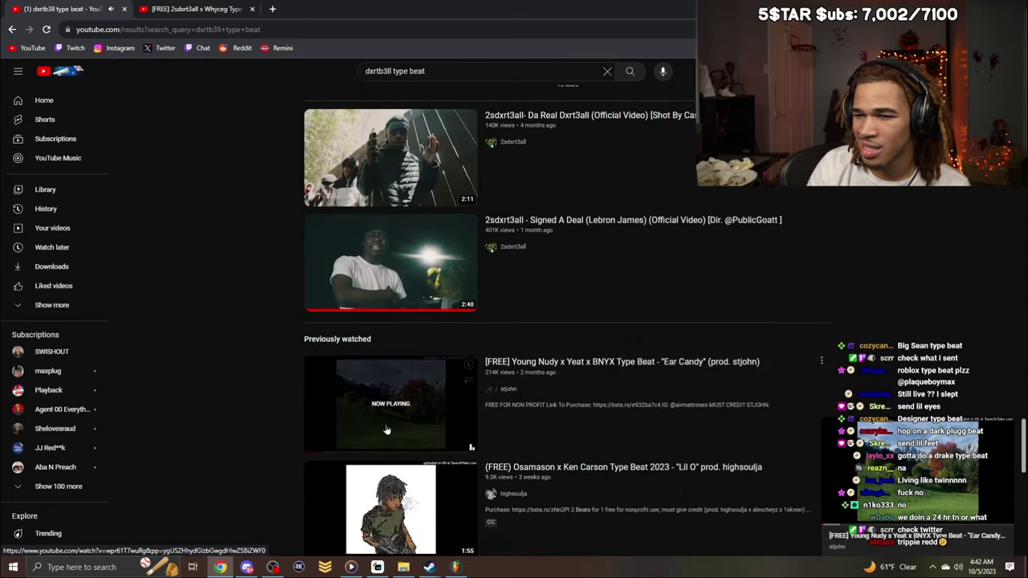
{"action": "scroll", "coordinate": [385, 431], "scroll_direction": "down", "scroll_amount": 1}
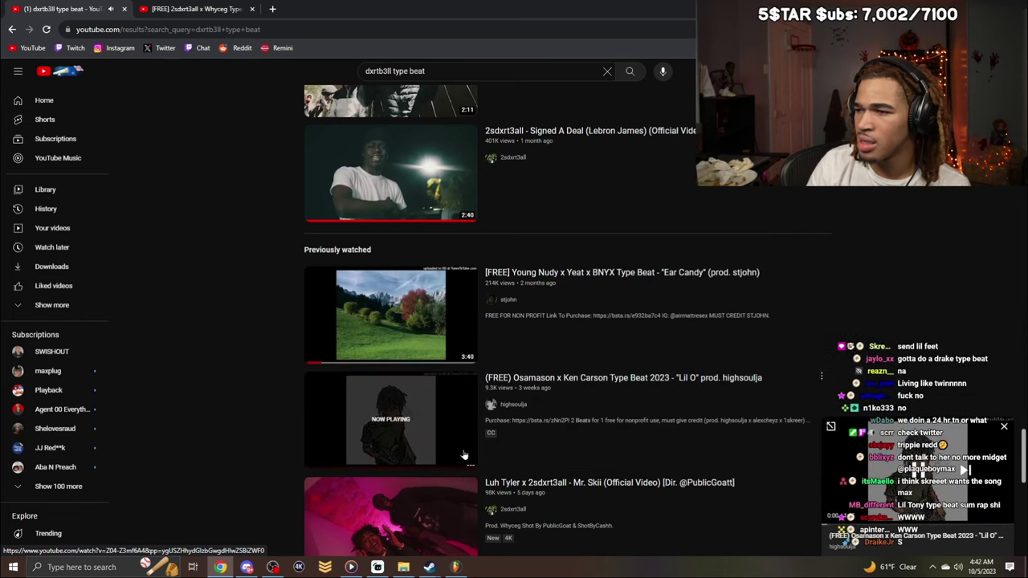
{"action": "scroll", "coordinate": [385, 401], "scroll_direction": "down", "scroll_amount": 1}
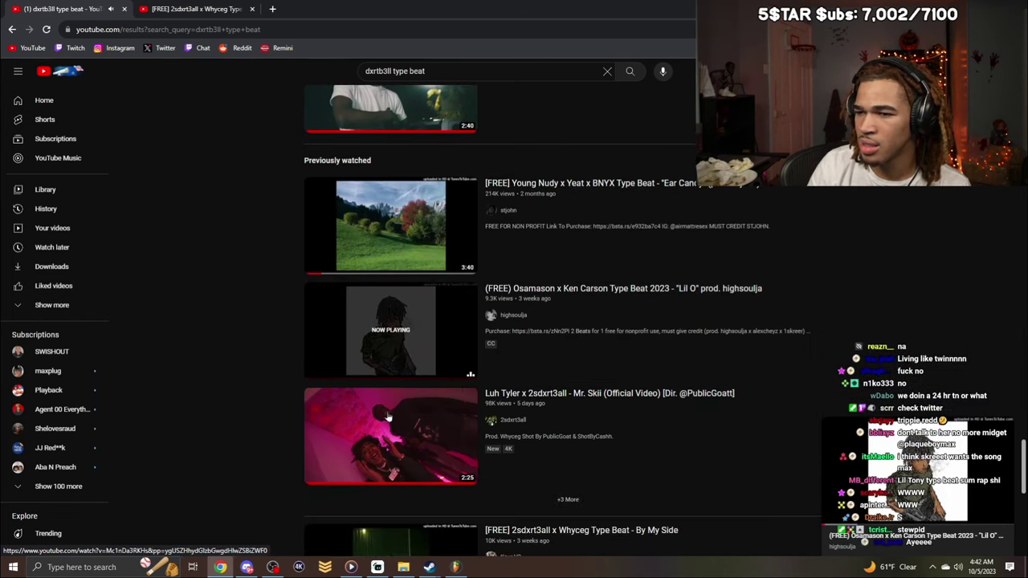
{"action": "scroll", "coordinate": [385, 408], "scroll_direction": "down", "scroll_amount": 1}
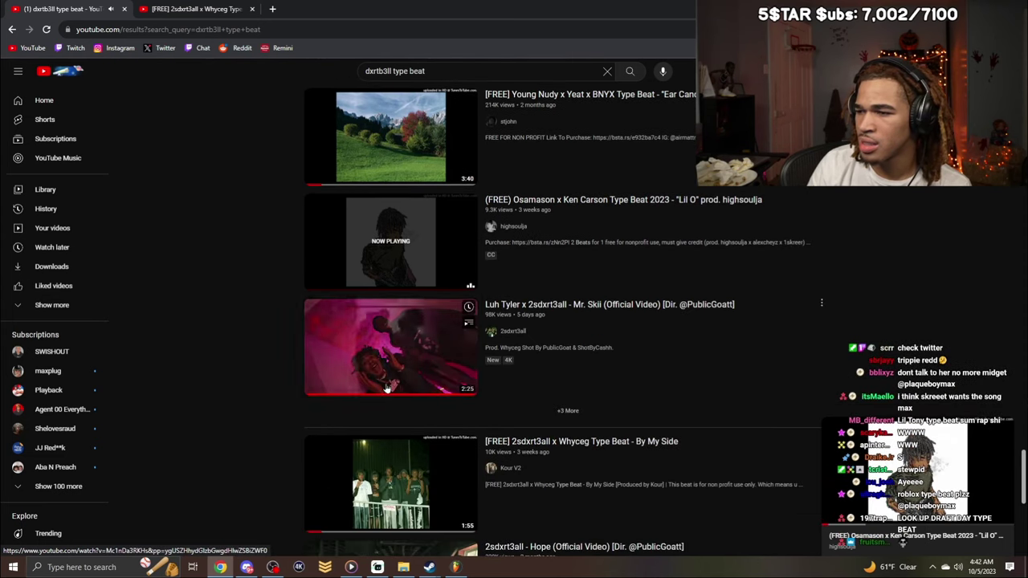
{"action": "scroll", "coordinate": [386, 389], "scroll_direction": "down", "scroll_amount": 2}
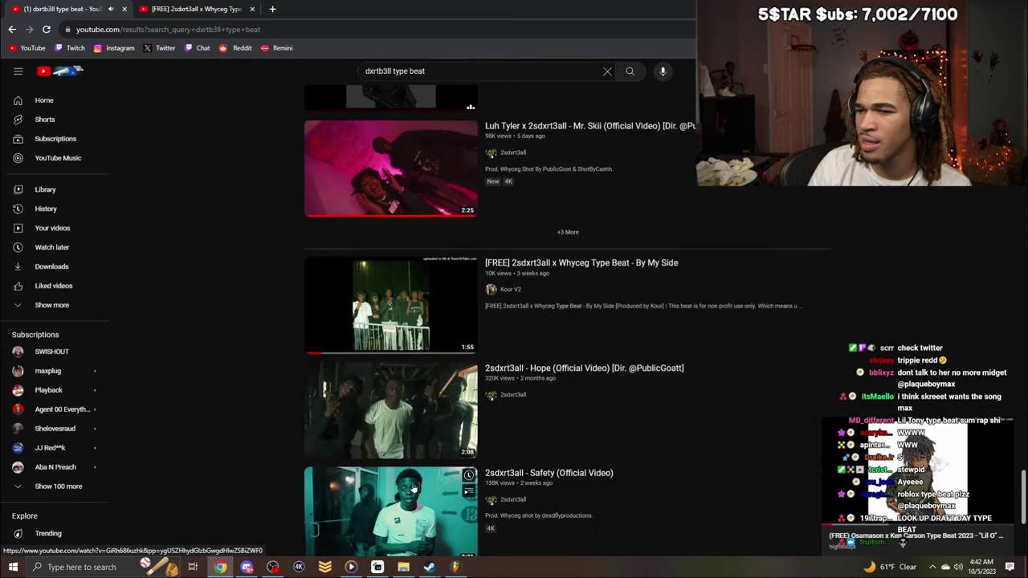
Search YouTube for "lil birdie type beat" and preview the lil birdie x lil tony x 220Trill "unconscious" beat.
{"action": "scroll", "coordinate": [413, 489], "scroll_direction": "up", "scroll_amount": 8}
{"action": "double_click", "coordinate": [377, 71]}
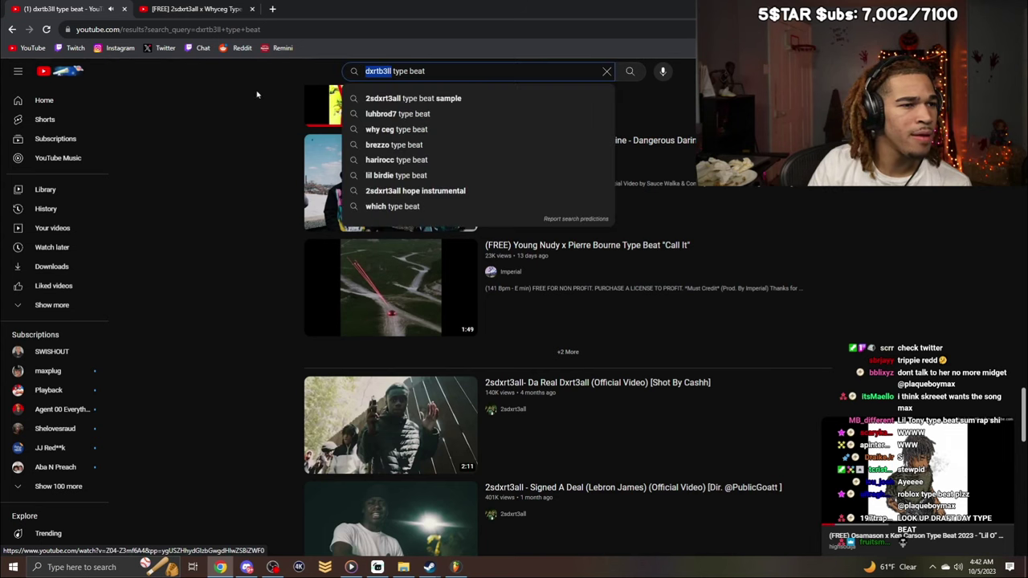
{"action": "type", "text": "why"}
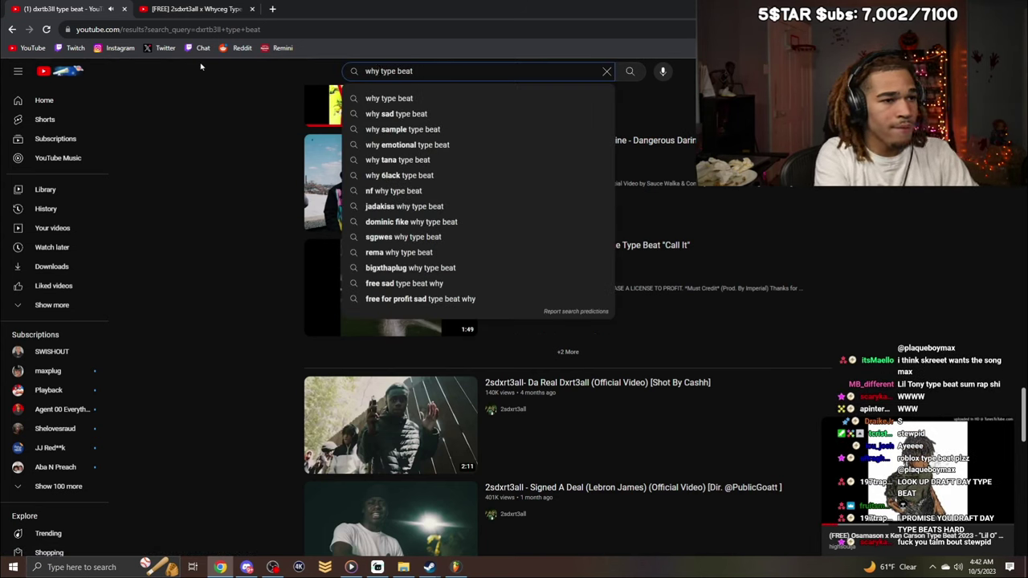
{"action": "key", "text": "BackSpace"}
{"action": "key", "text": "BackSpace"}
{"action": "key", "text": "BackSpace"}
{"action": "type", "text": "l"}
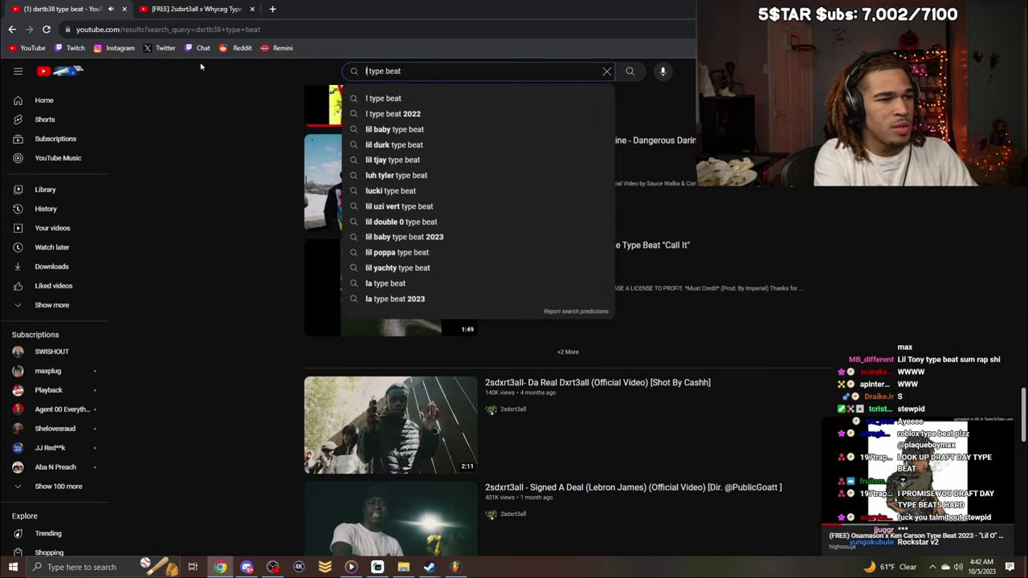
{"action": "type", "text": "il birdie"}
{"action": "key", "text": "Return"}
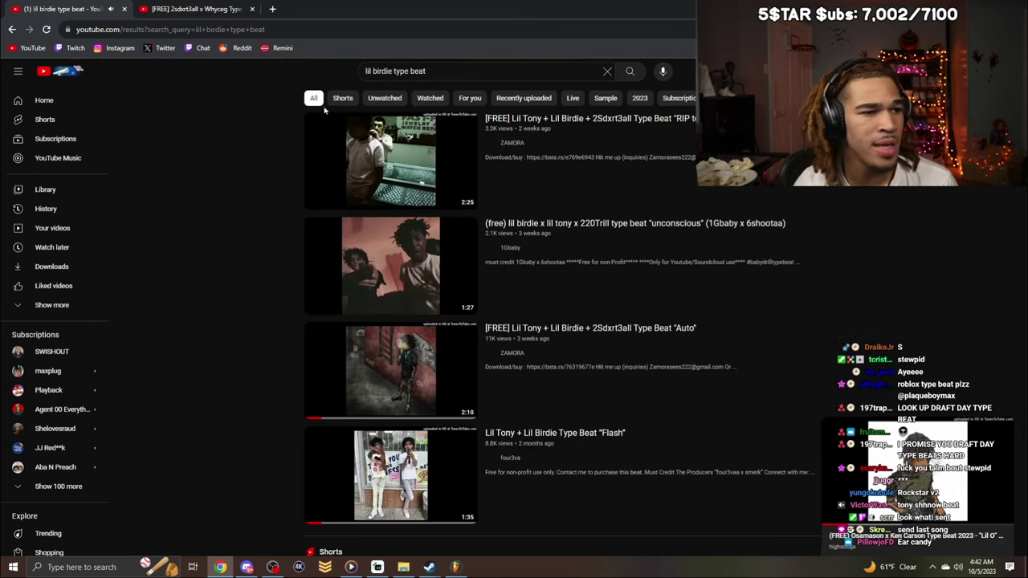
{"action": "left_click", "coordinate": [412, 277]}
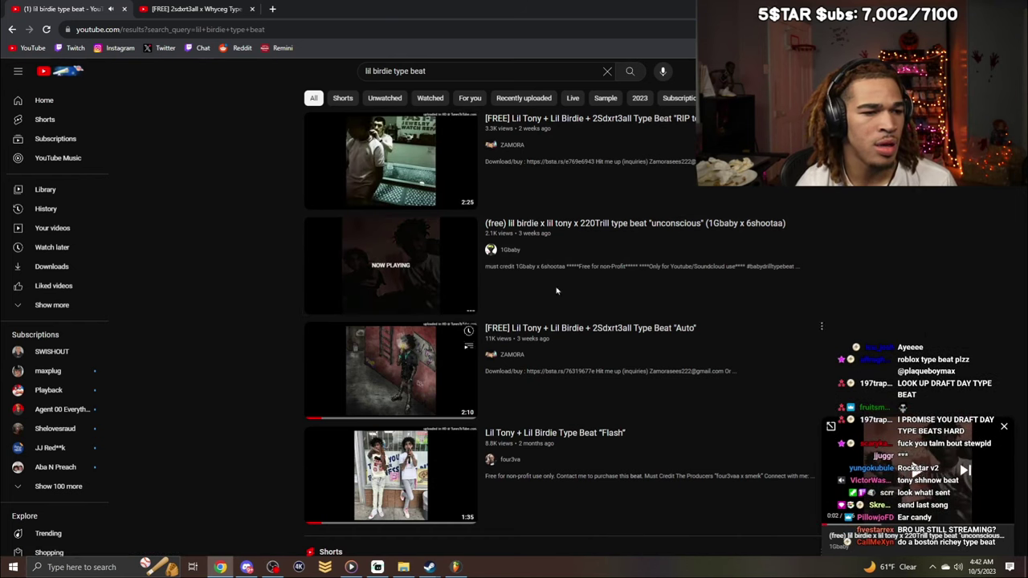
Search YouTube for "glokk40spax type beat" and preview gelatoo's evil plugg and hard glokk40spaz beats.
{"action": "type", "text": "/gl"}
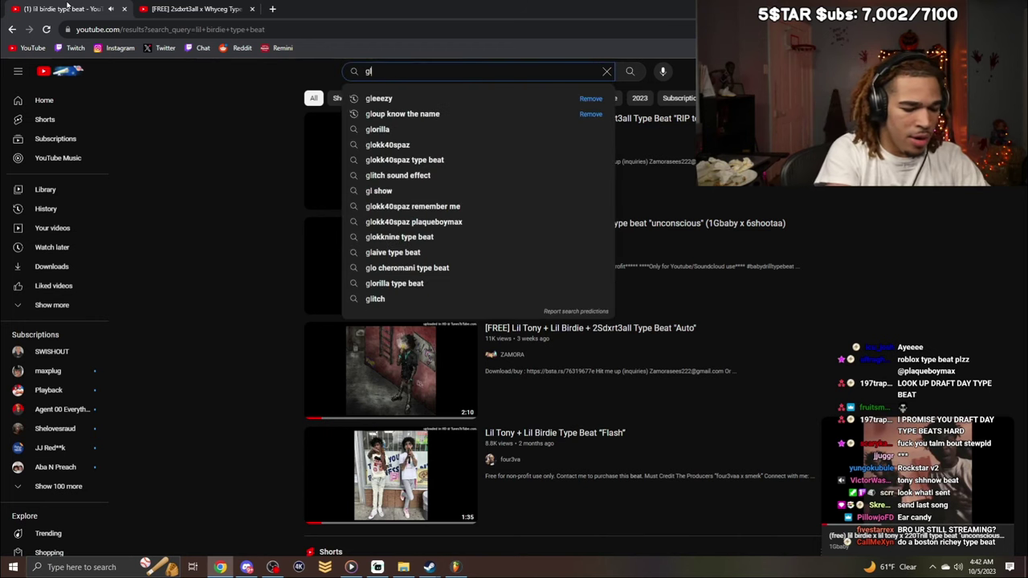
{"action": "type", "text": "okk40spax type beat"}
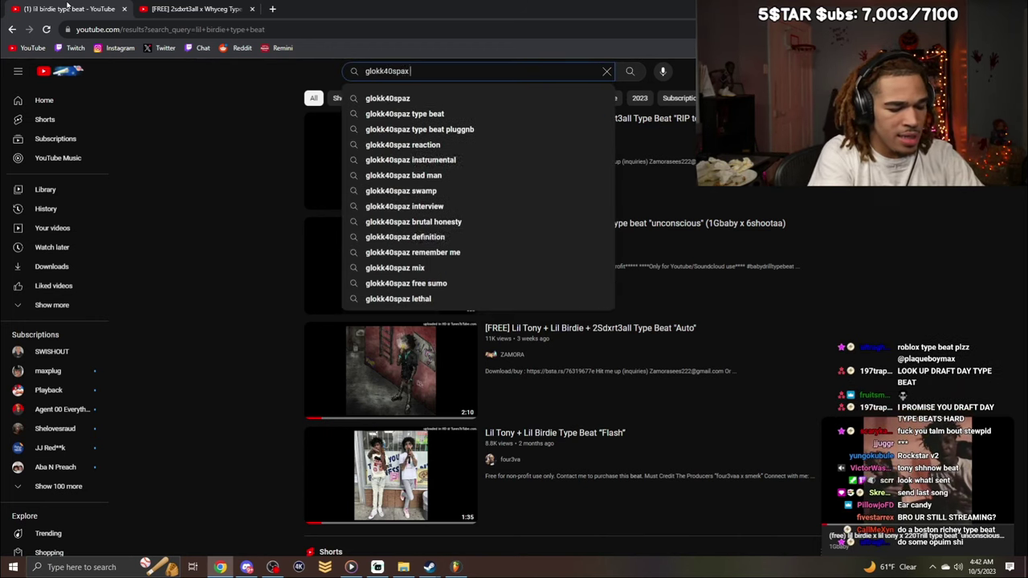
{"action": "key", "text": "Return"}
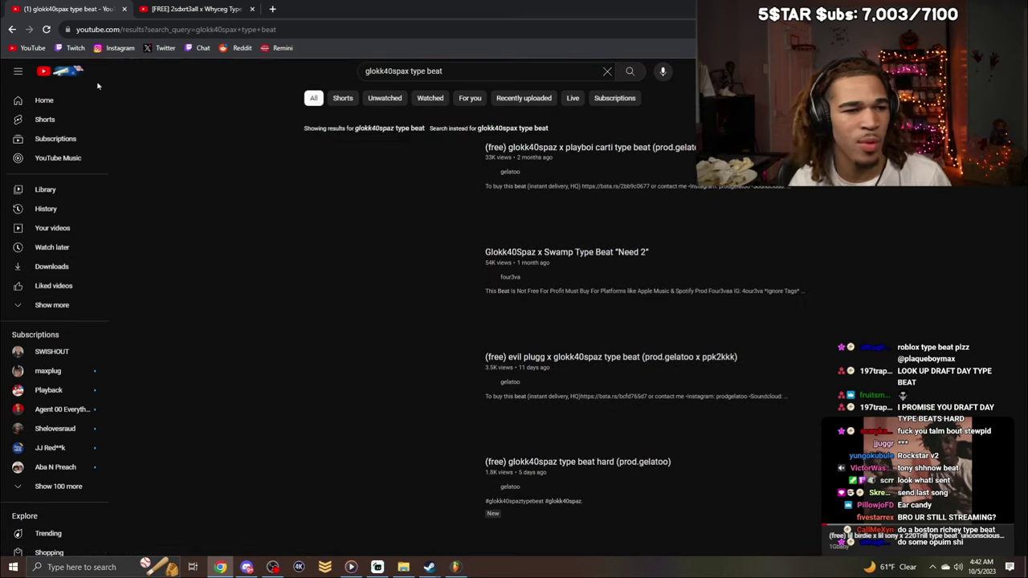
{"action": "scroll", "coordinate": [492, 222], "scroll_direction": "down", "scroll_amount": 2}
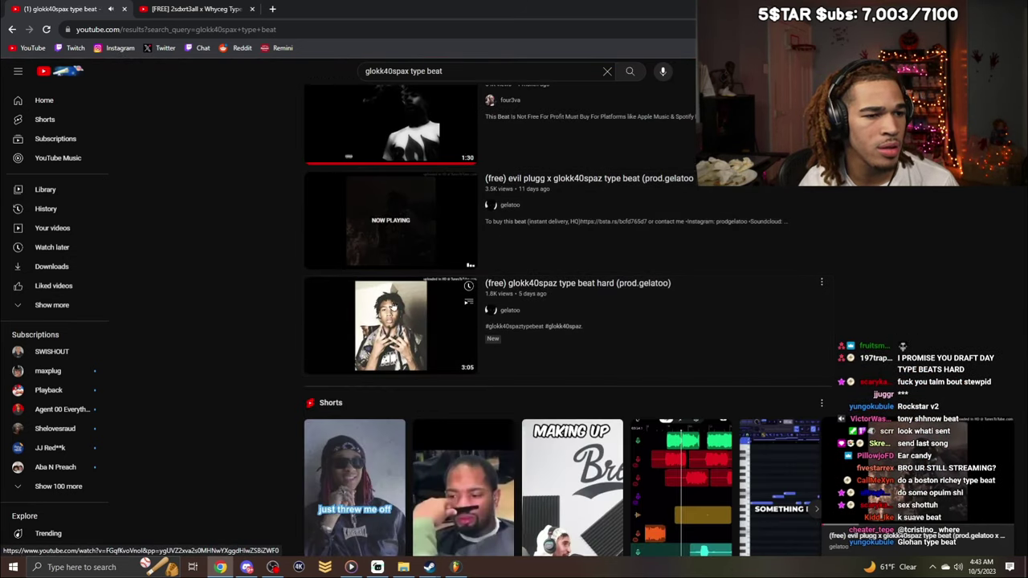
{"action": "scroll", "coordinate": [396, 296], "scroll_direction": "down", "scroll_amount": 5}
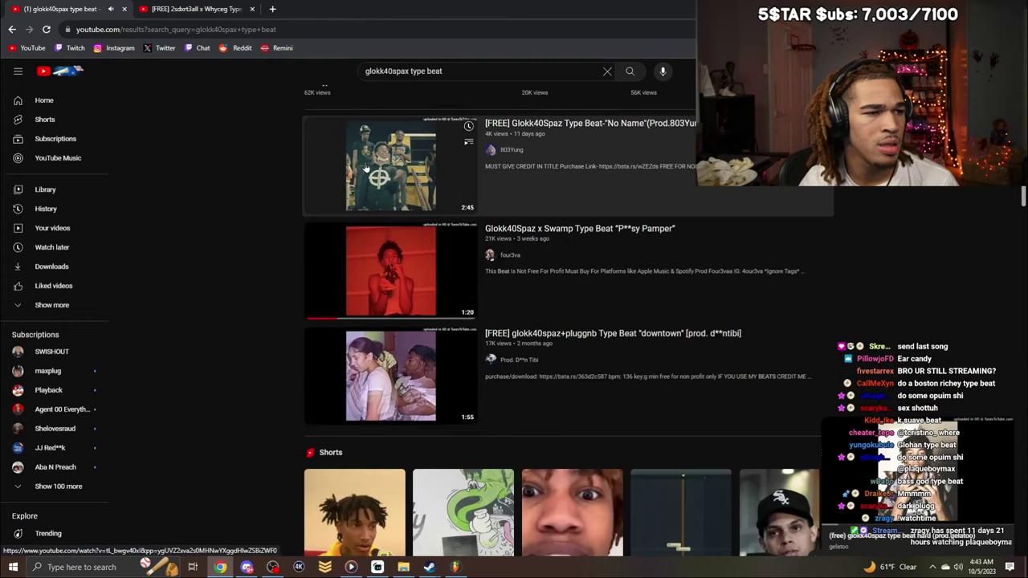
Preview the glokk40spaz "No Name" and "downtown" beats, kade's osamason smokingskul beat and "Immortal".
{"action": "scroll", "coordinate": [392, 295], "scroll_direction": "down", "scroll_amount": 1}
{"action": "scroll", "coordinate": [385, 294], "scroll_direction": "down", "scroll_amount": 4}
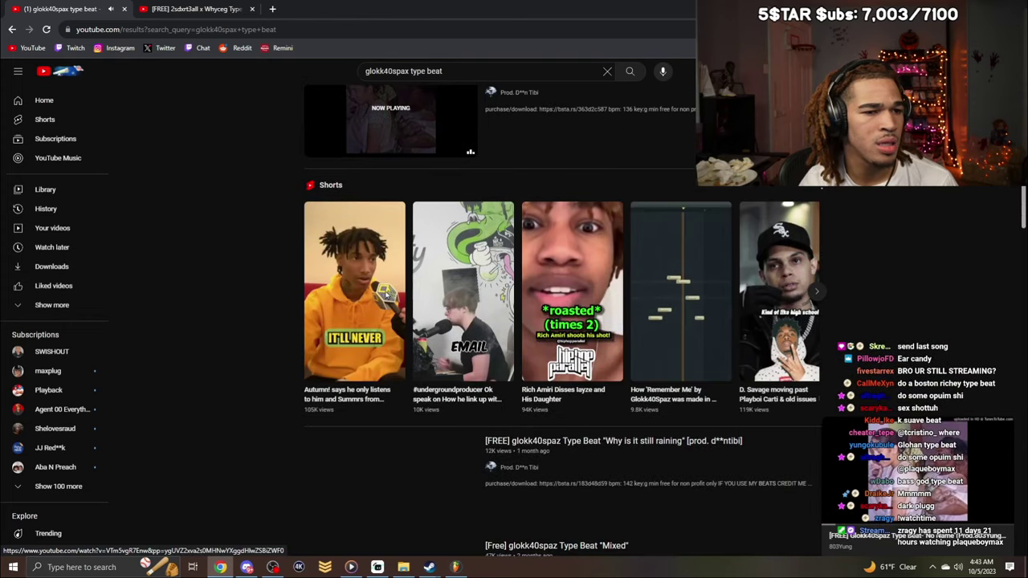
{"action": "scroll", "coordinate": [378, 293], "scroll_direction": "down", "scroll_amount": 4}
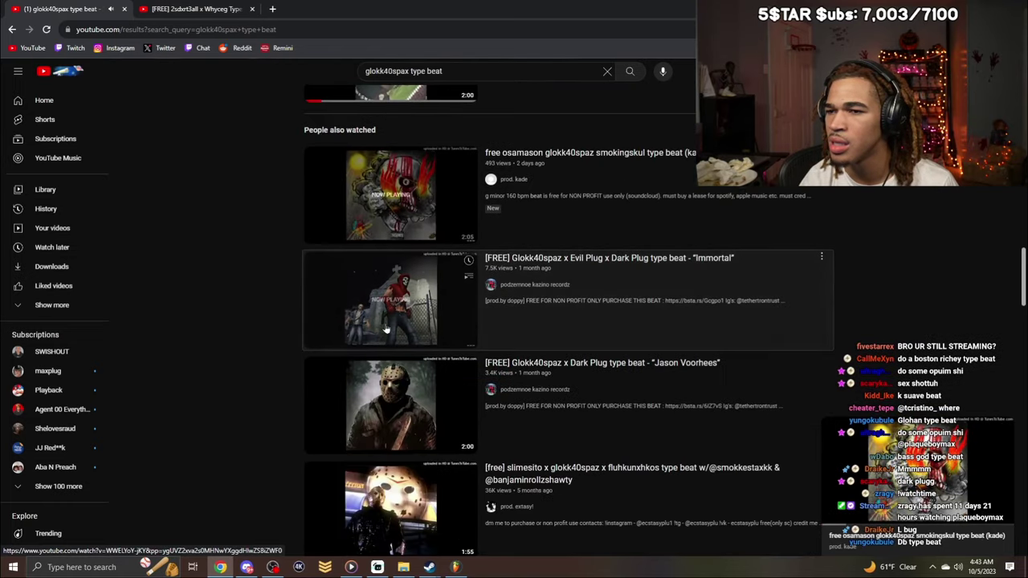
{"action": "scroll", "coordinate": [387, 334], "scroll_direction": "down", "scroll_amount": 1}
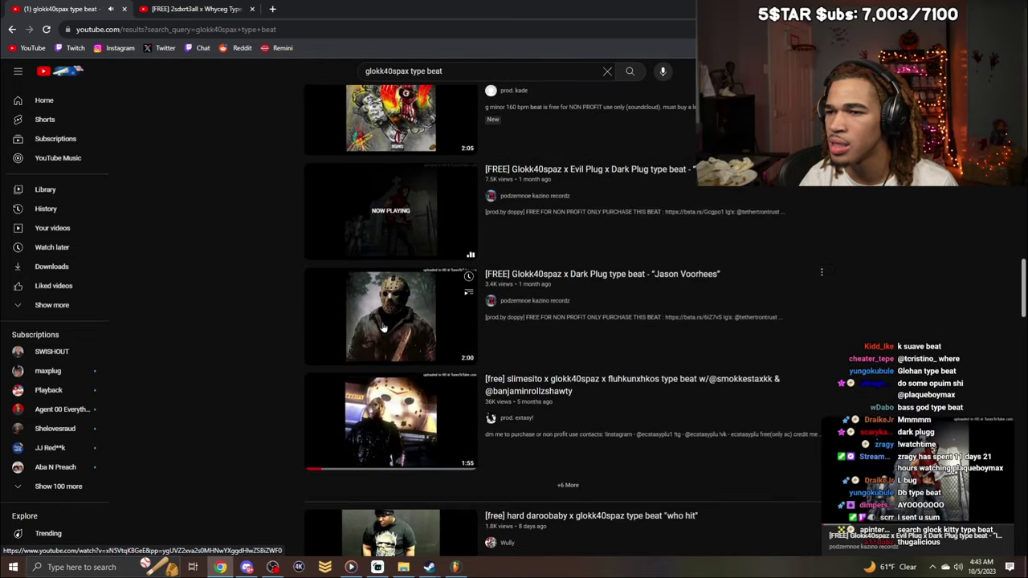
Preview the "Jason Voorhees", "no soap" and "baddest" type beats, expanding the People also watched list.
{"action": "left_click", "coordinate": [384, 328]}
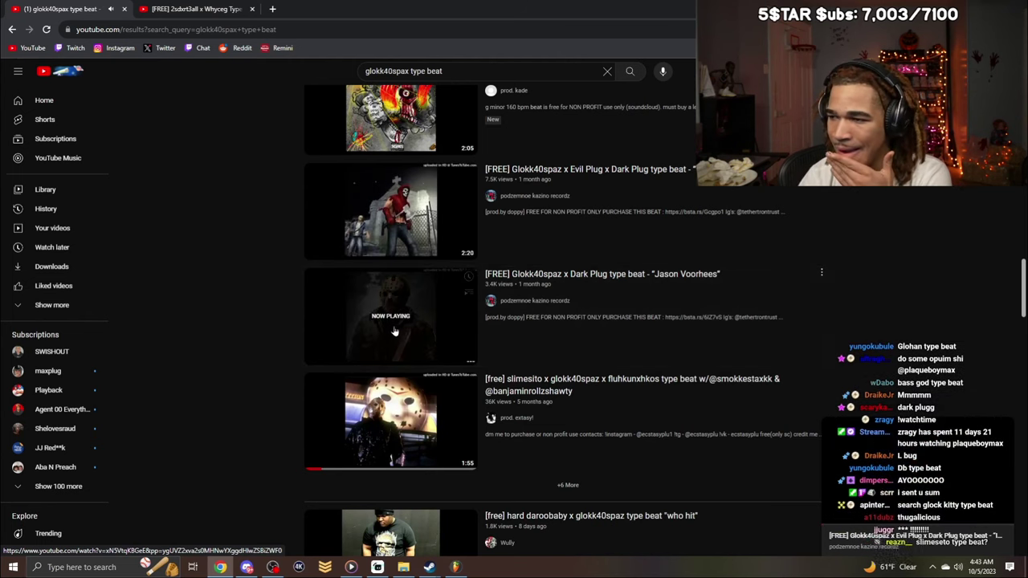
{"action": "left_click", "coordinate": [568, 486]}
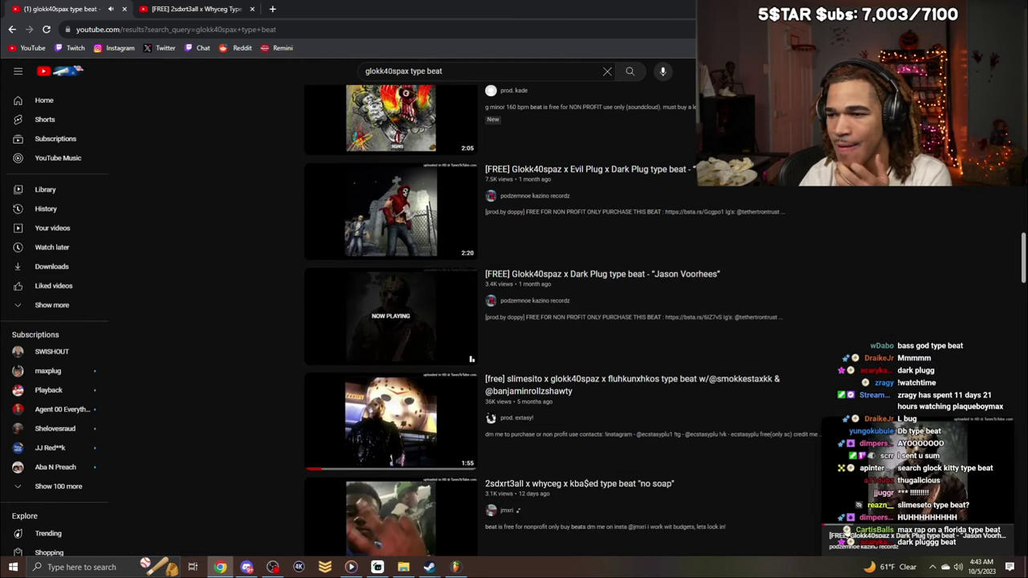
{"action": "scroll", "coordinate": [406, 396], "scroll_direction": "down", "scroll_amount": 2}
{"action": "left_click", "coordinate": [400, 349]}
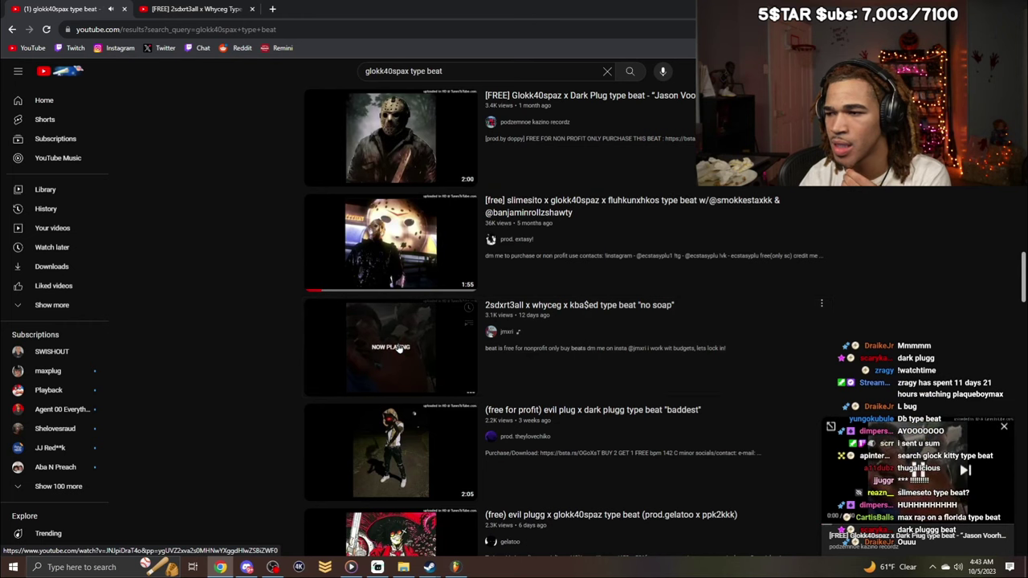
{"action": "scroll", "coordinate": [386, 353], "scroll_direction": "down", "scroll_amount": 1}
{"action": "left_click", "coordinate": [370, 365]}
{"action": "left_click", "coordinate": [369, 366]}
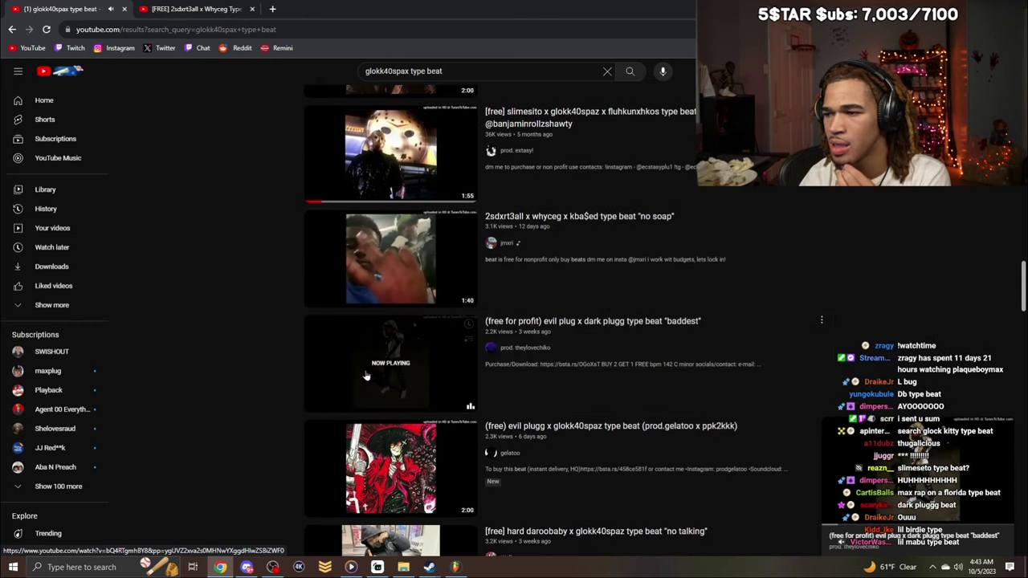
Switch to File Explorer, search Downloads for "glokk" and show all of last month's matches.
{"action": "key", "text": "alt+Tab"}
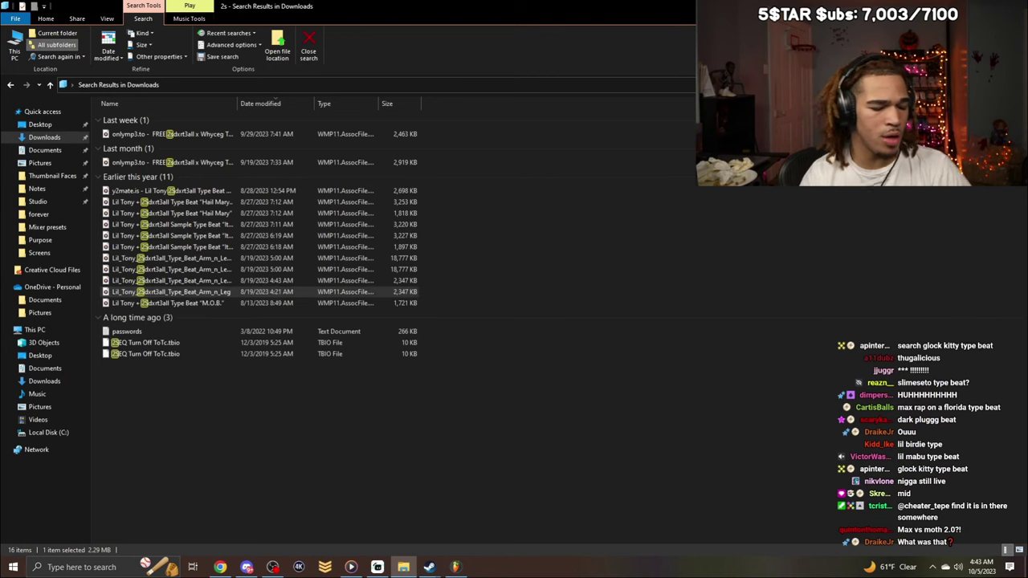
{"action": "type", "text": "glokk"}
{"action": "key", "text": "Return"}
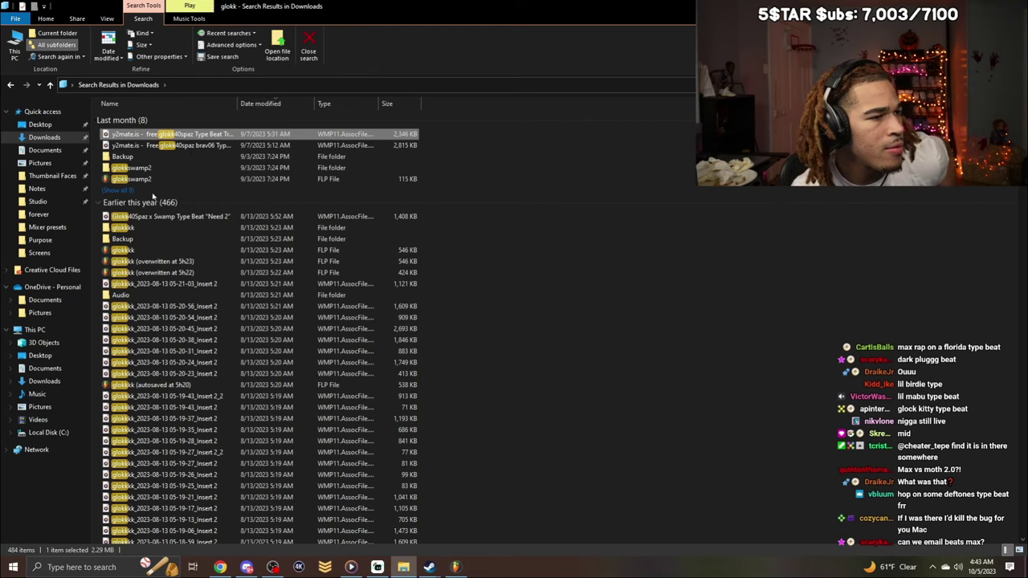
{"action": "left_click", "coordinate": [128, 192]}
Play the downloaded Free glokk40spaz brav06 type beat and the older Glokk40Spaz Swamp Official file.
{"action": "double_click", "coordinate": [189, 145]}
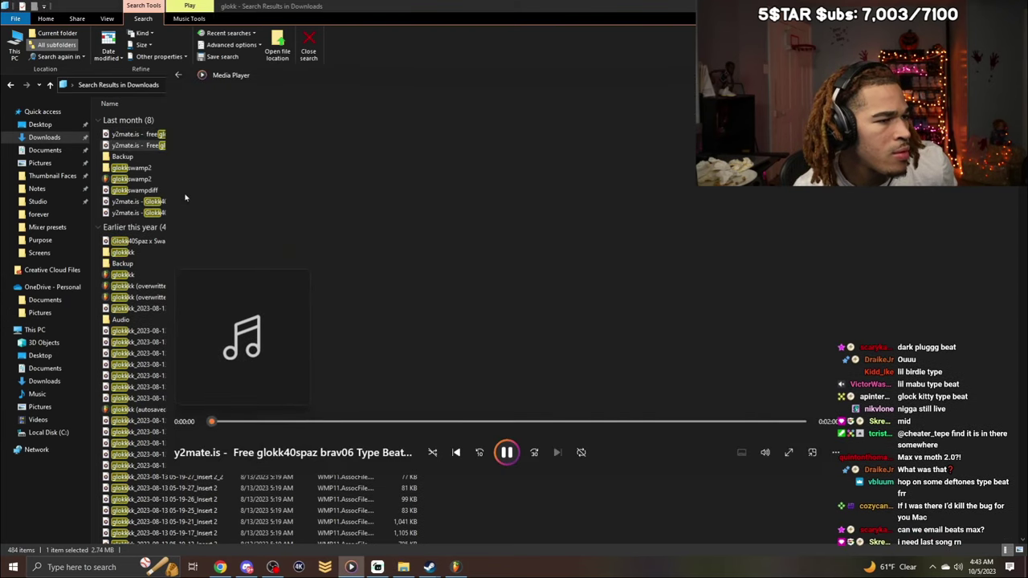
{"action": "double_click", "coordinate": [149, 213]}
{"action": "left_click", "coordinate": [147, 215]}
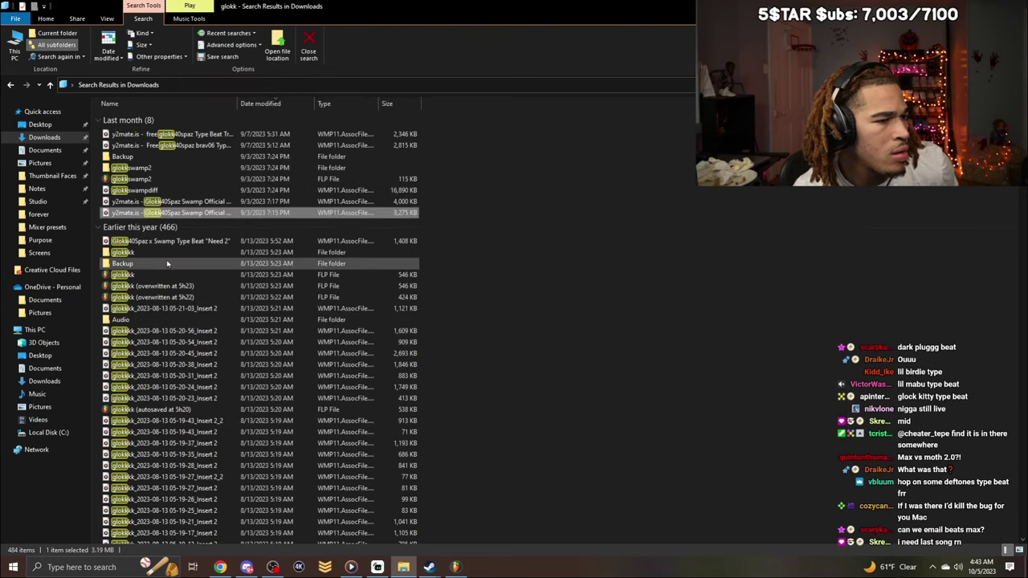
Look through the older "glokk" results and play the August file "free osamason glokk40spaz type beat w wegonbeok".
{"action": "left_click", "coordinate": [161, 286]}
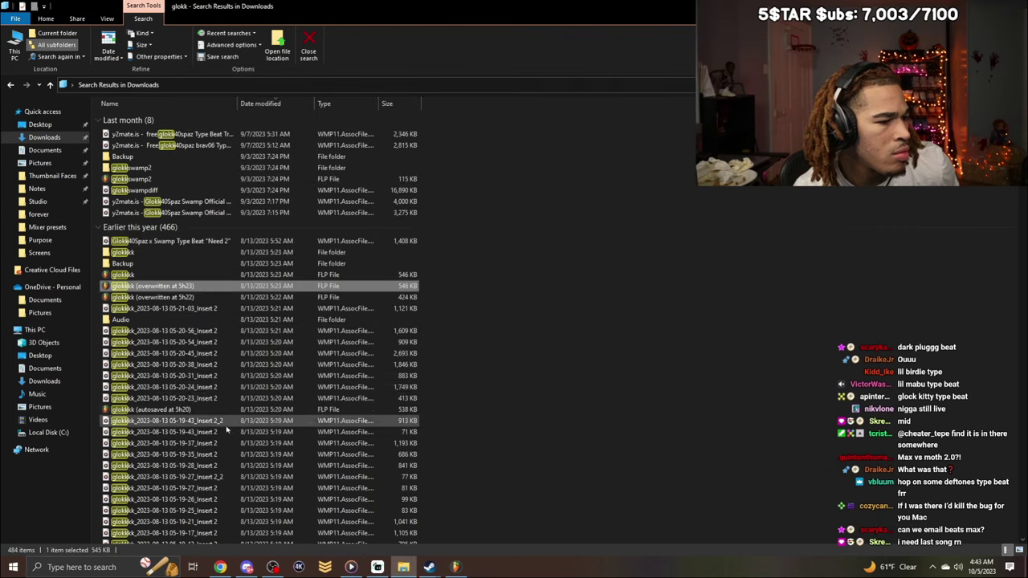
{"action": "scroll", "coordinate": [227, 431], "scroll_direction": "down", "scroll_amount": 15}
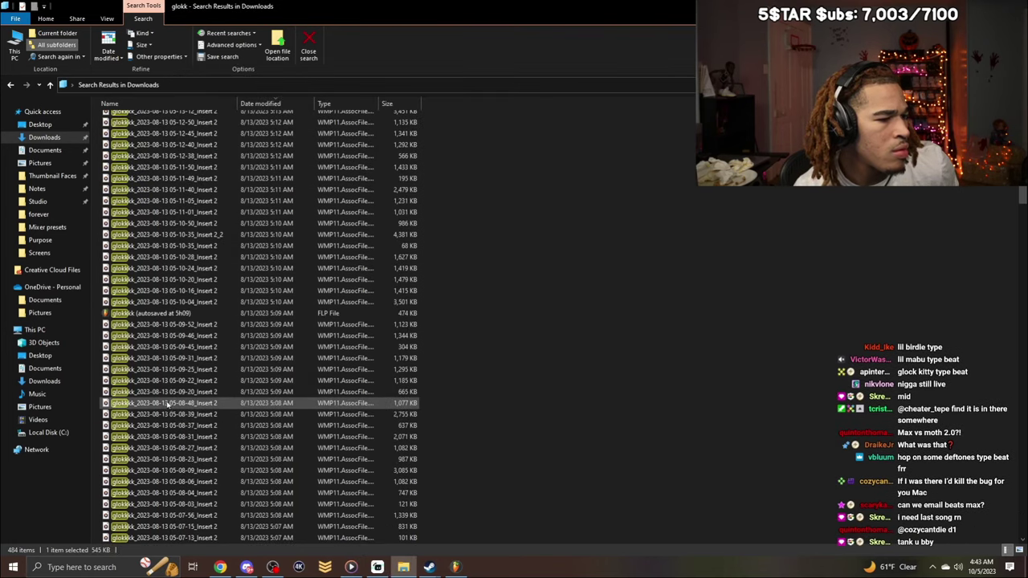
{"action": "scroll", "coordinate": [166, 403], "scroll_direction": "down", "scroll_amount": 15}
{"action": "left_click", "coordinate": [189, 347]}
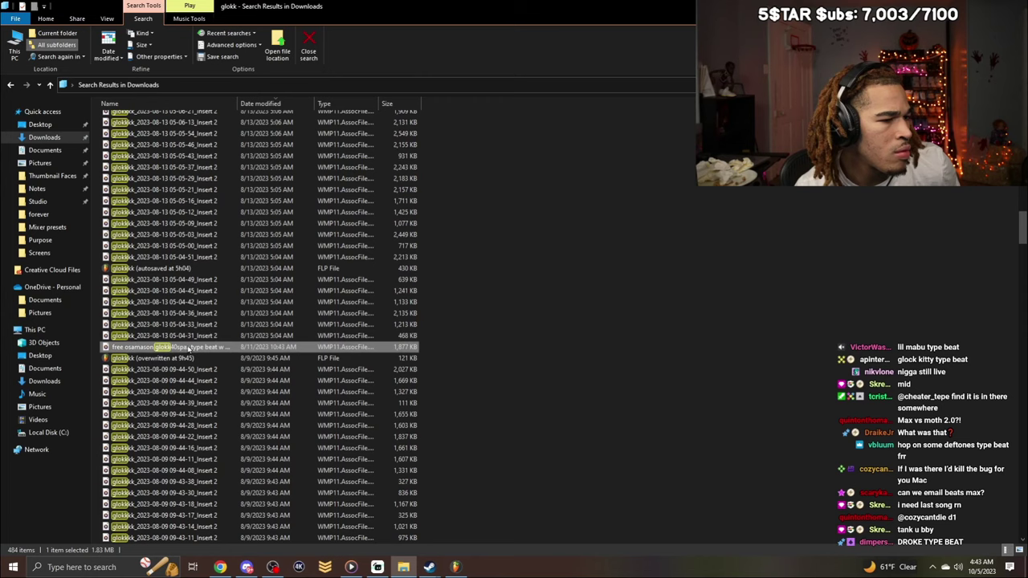
{"action": "double_click", "coordinate": [189, 348]}
{"action": "left_click", "coordinate": [146, 371]}
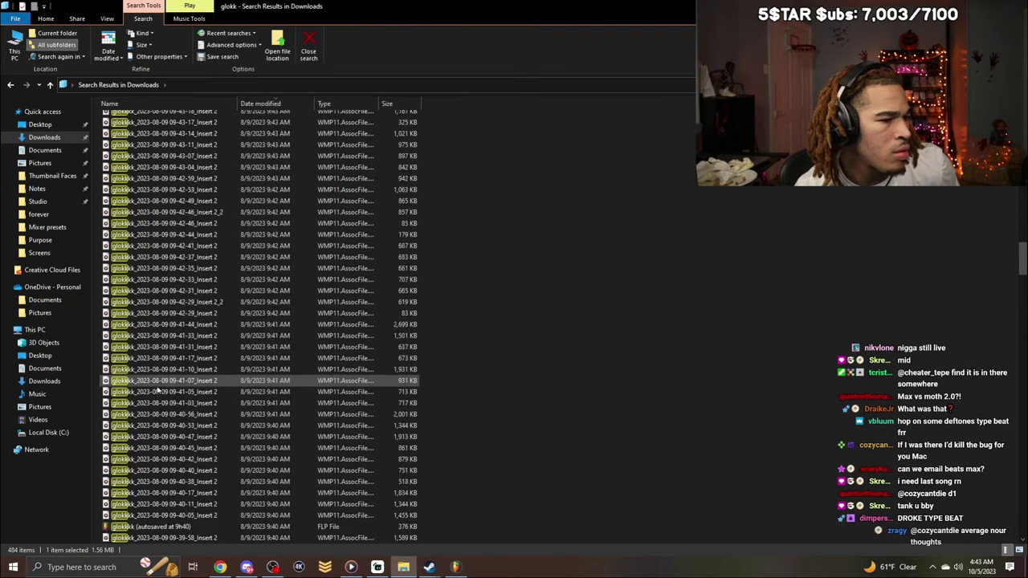
Go past the August recordings to the July downloads and play the tomp3.cc Glokk40Spaz x Playboi carti type beat.
{"action": "scroll", "coordinate": [171, 391], "scroll_direction": "down", "scroll_amount": 10}
{"action": "scroll", "coordinate": [172, 391], "scroll_direction": "down", "scroll_amount": 15}
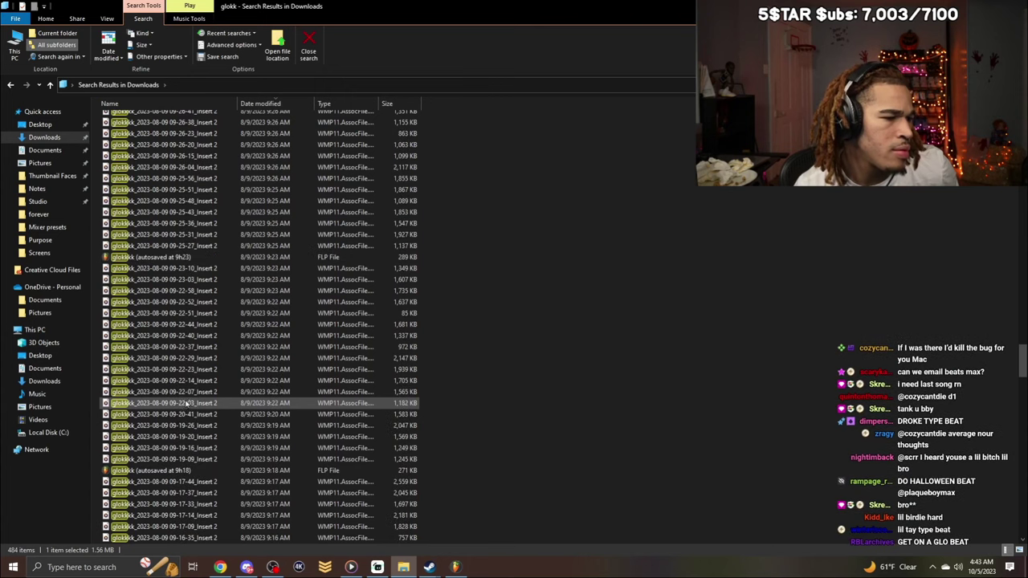
{"action": "scroll", "coordinate": [175, 391], "scroll_direction": "down", "scroll_amount": 15}
{"action": "scroll", "coordinate": [174, 391], "scroll_direction": "down", "scroll_amount": 15}
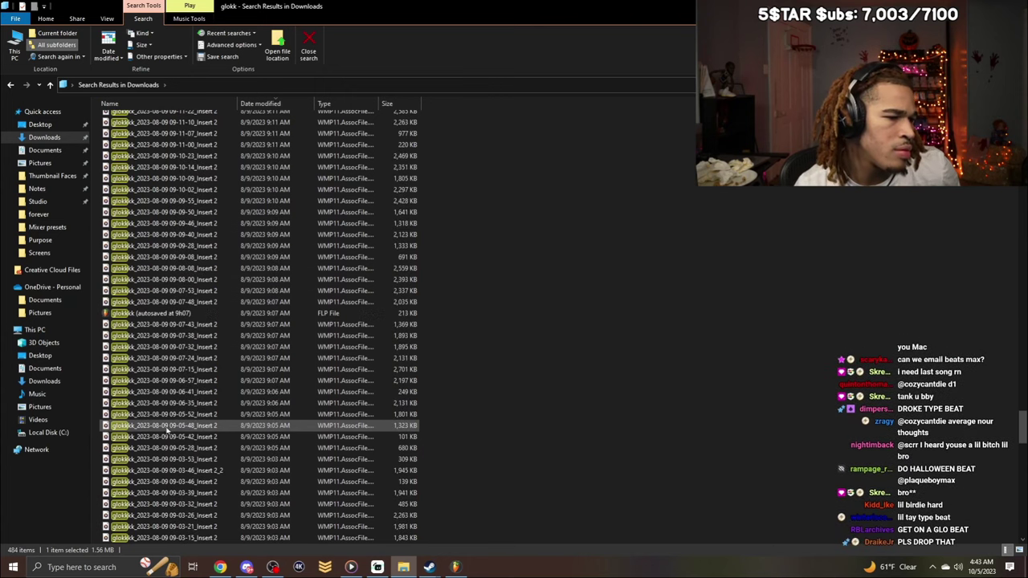
{"action": "scroll", "coordinate": [174, 414], "scroll_direction": "down", "scroll_amount": 12}
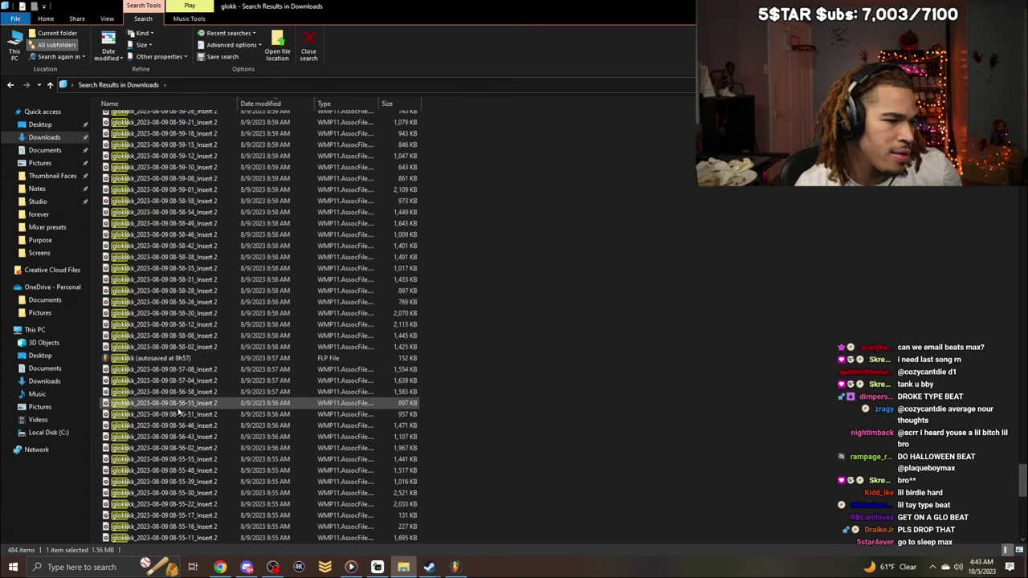
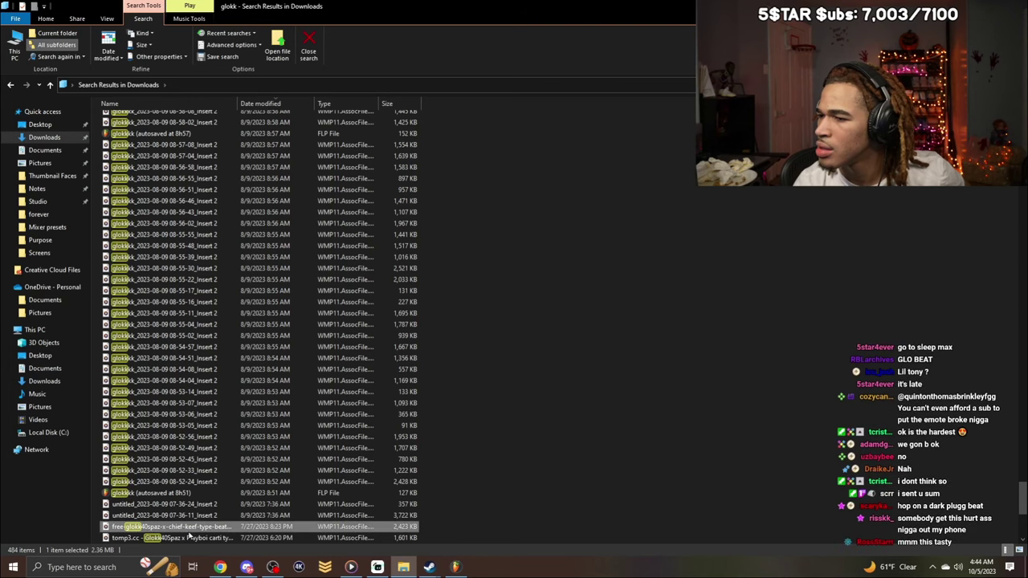
{"action": "double_click", "coordinate": [189, 537]}
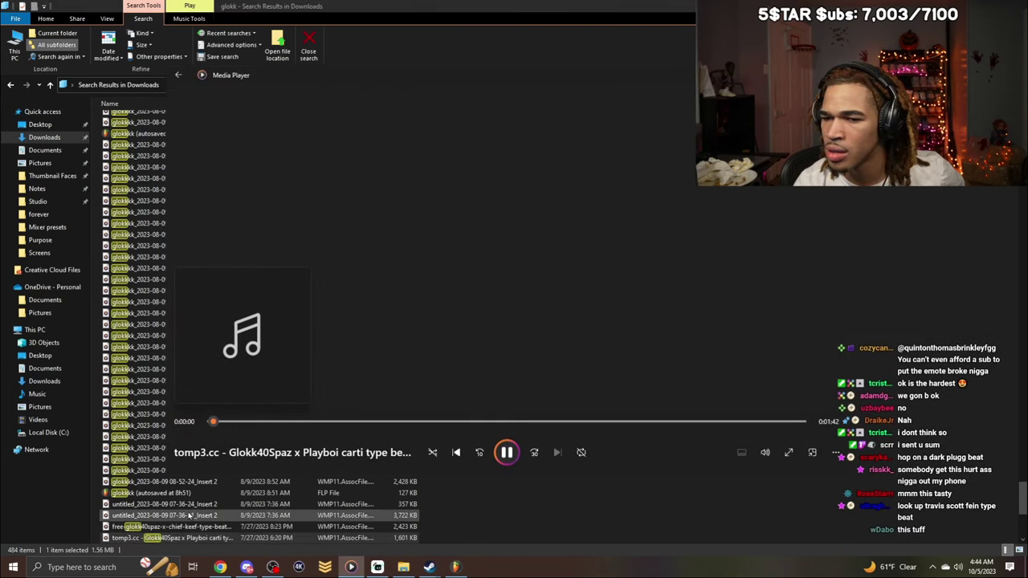
{"action": "left_click", "coordinate": [189, 515]}
{"action": "scroll", "coordinate": [189, 514], "scroll_direction": "down", "scroll_amount": 2}
Preview the July osamason glokk40spaz "ok" type beat and the osamason-glokk40spaz-type-beat-w-wegonbeok file.
{"action": "left_click", "coordinate": [202, 427]}
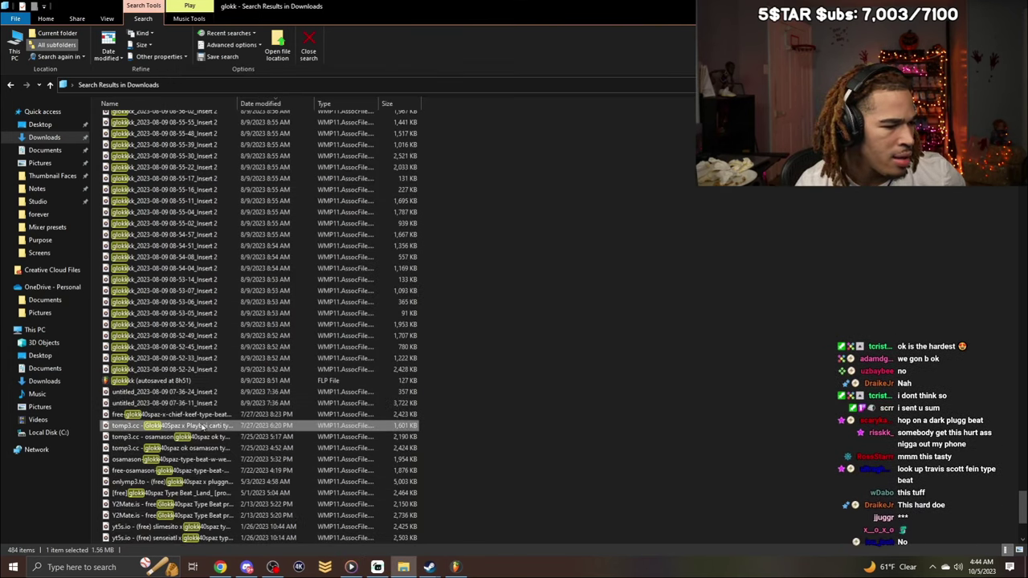
{"action": "double_click", "coordinate": [203, 427]}
{"action": "double_click", "coordinate": [148, 438]}
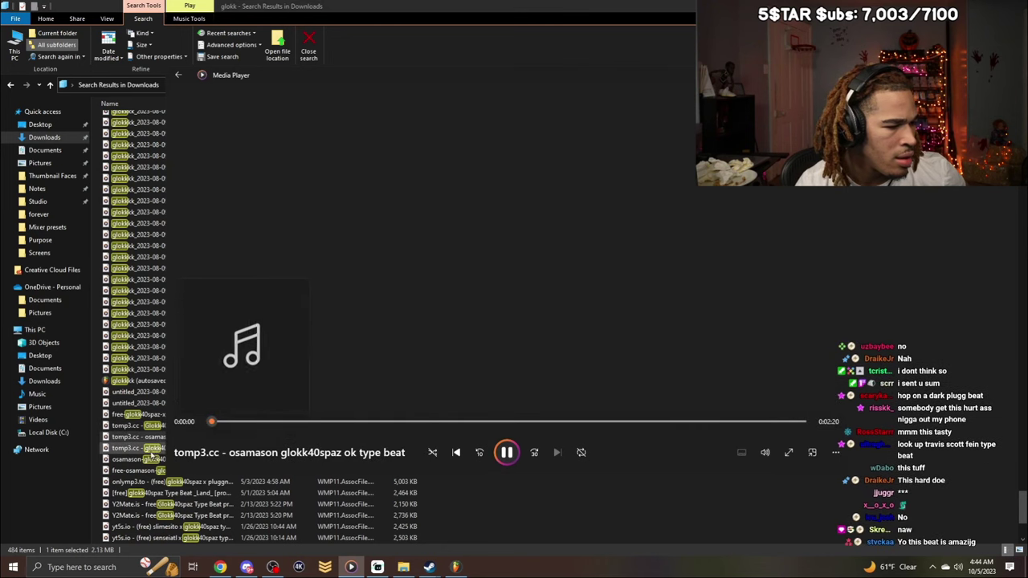
{"action": "double_click", "coordinate": [147, 461]}
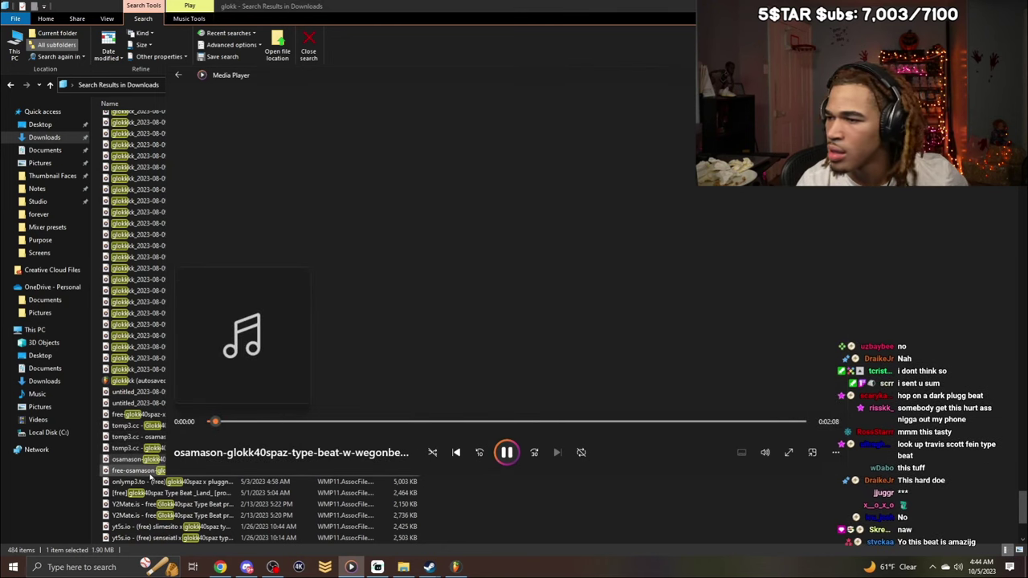
{"action": "left_click", "coordinate": [149, 476]}
Return to the August 11 file "free osamason glokk40spaz type beat w wegonbeok" and play it again.
{"action": "scroll", "coordinate": [217, 241], "scroll_direction": "up", "scroll_amount": 5}
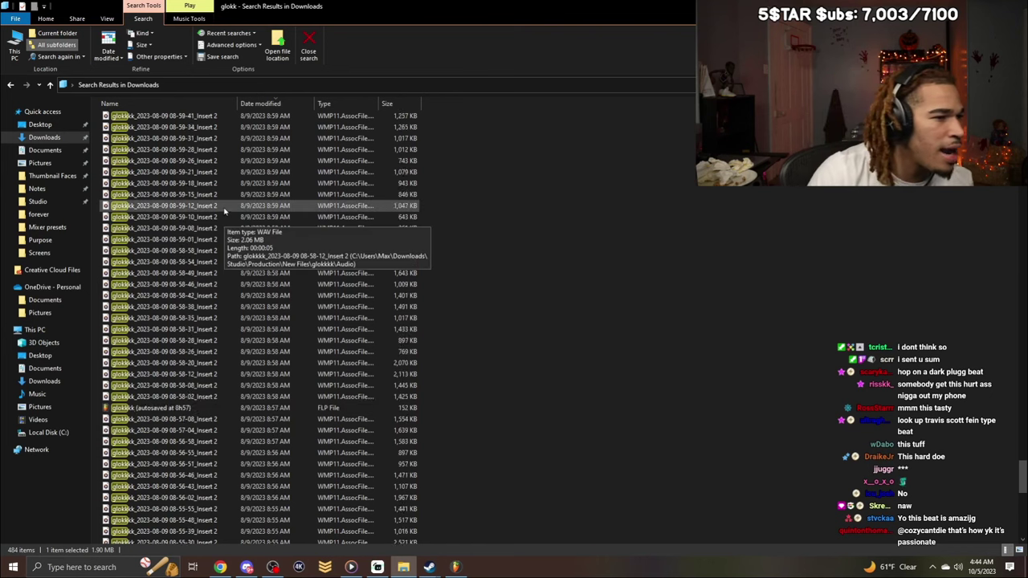
{"action": "scroll", "coordinate": [225, 210], "scroll_direction": "up", "scroll_amount": 20}
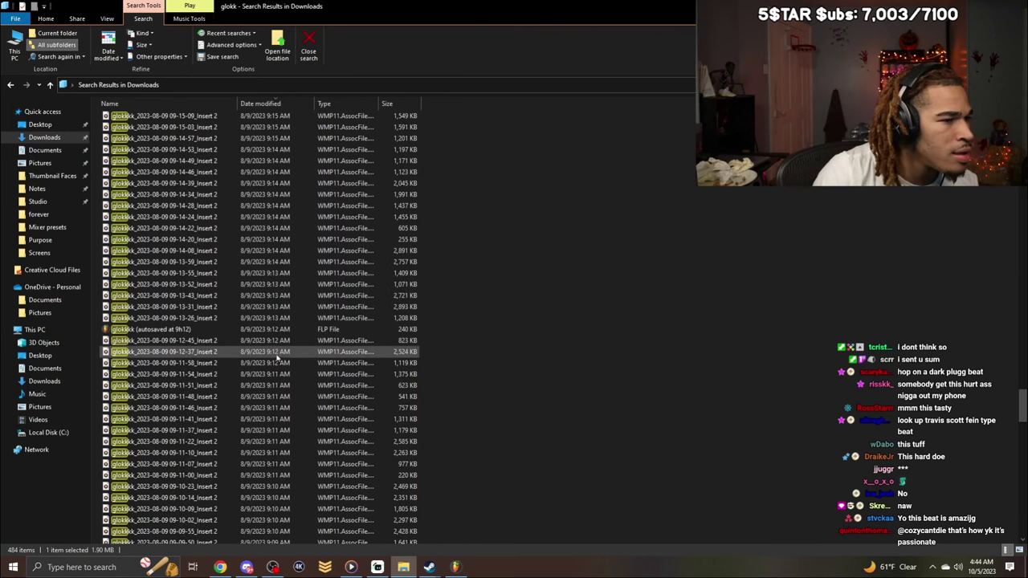
{"action": "scroll", "coordinate": [281, 352], "scroll_direction": "up", "scroll_amount": 15}
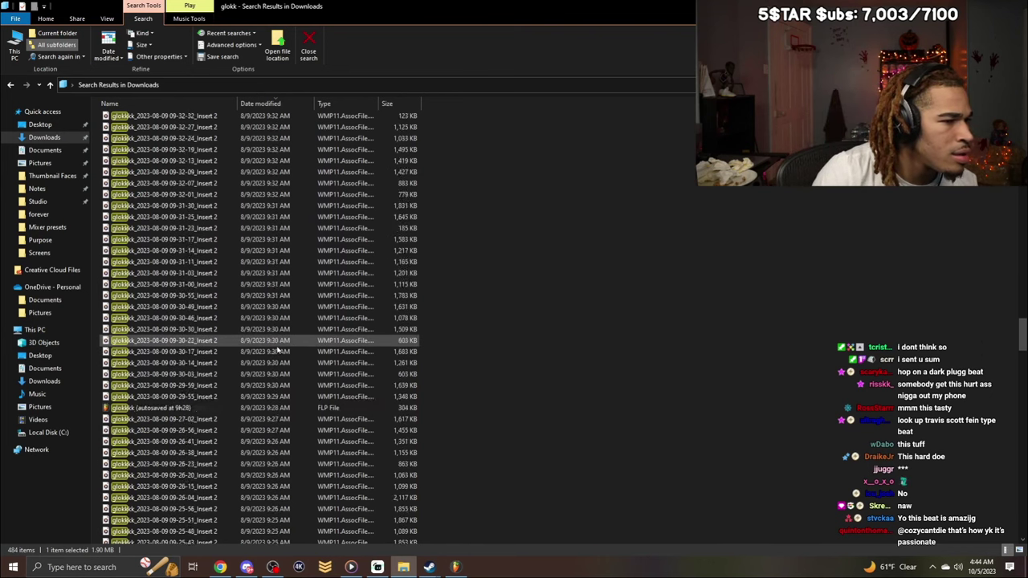
{"action": "scroll", "coordinate": [273, 350], "scroll_direction": "up", "scroll_amount": 13}
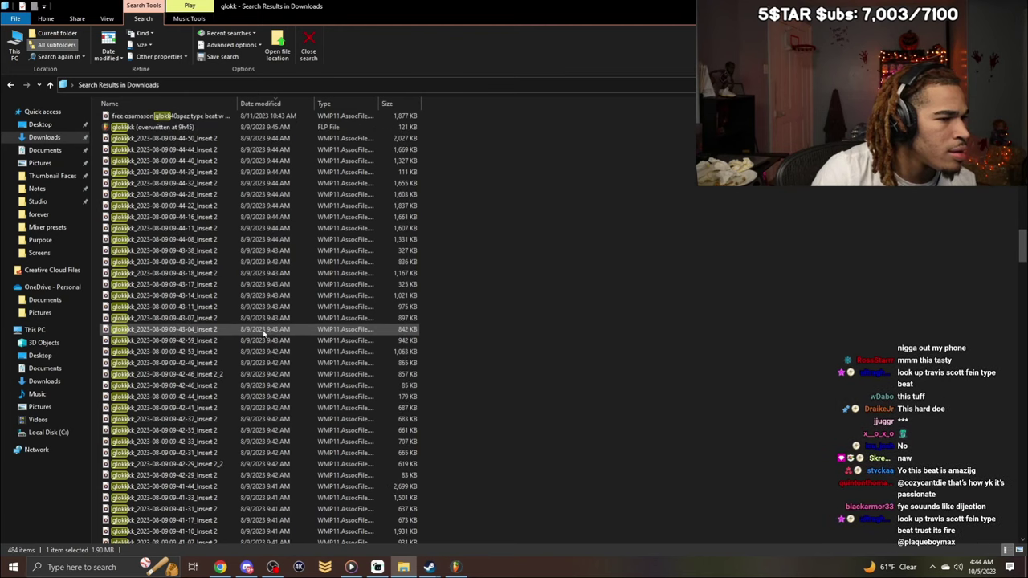
{"action": "scroll", "coordinate": [263, 333], "scroll_direction": "up", "scroll_amount": 3}
{"action": "double_click", "coordinate": [205, 228]}
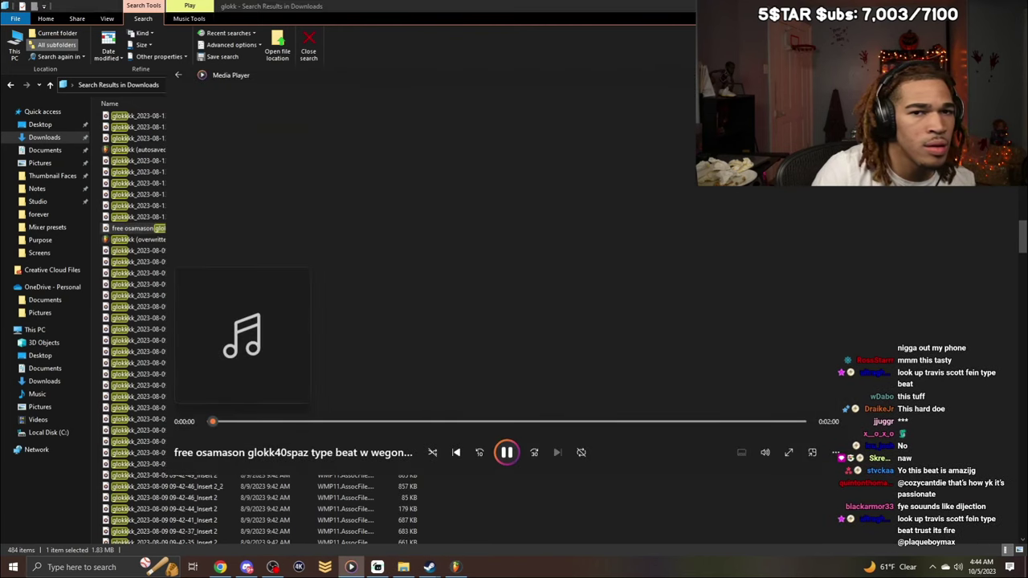
Bring the File Explorer window over FL Studio and place the August osamason glokk40spaz beat at the start of playlist Track 1.
{"action": "left_click_drag", "start_coordinate": [362, 6], "coordinate": [362, 18]}
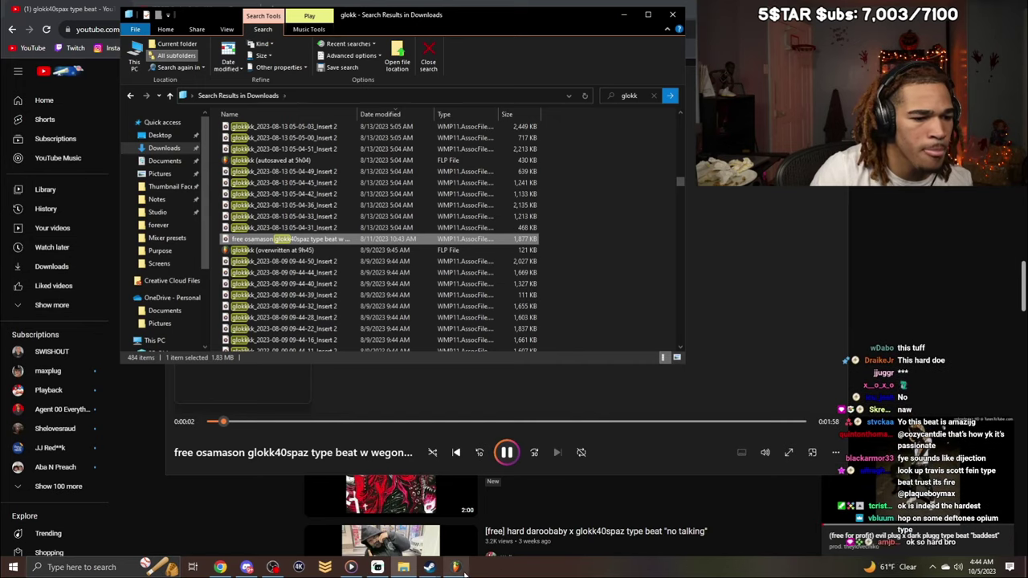
{"action": "left_click", "coordinate": [456, 567]}
{"action": "left_click", "coordinate": [398, 569]}
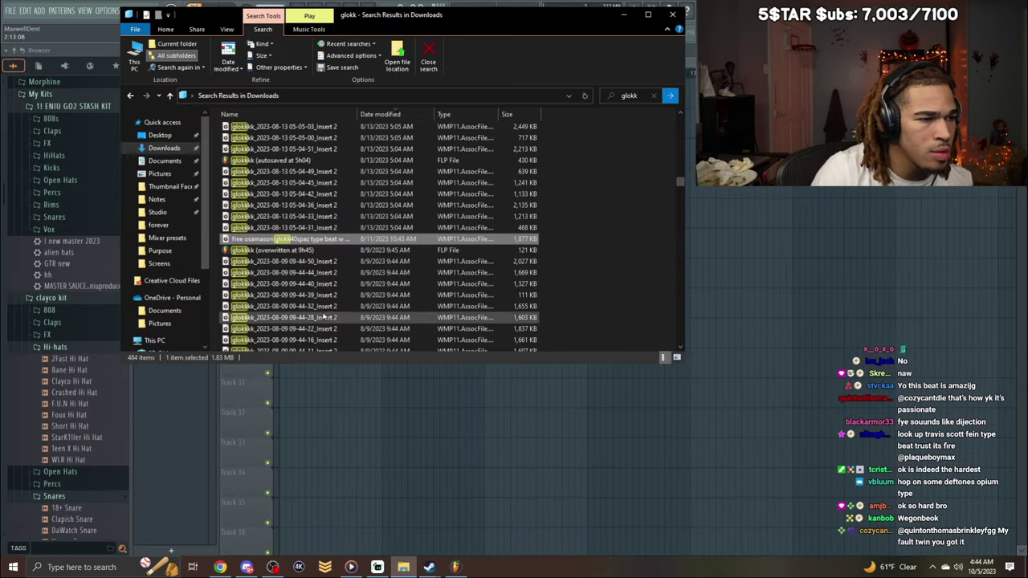
{"action": "left_click_drag", "start_coordinate": [880, 263], "coordinate": [306, 82]}
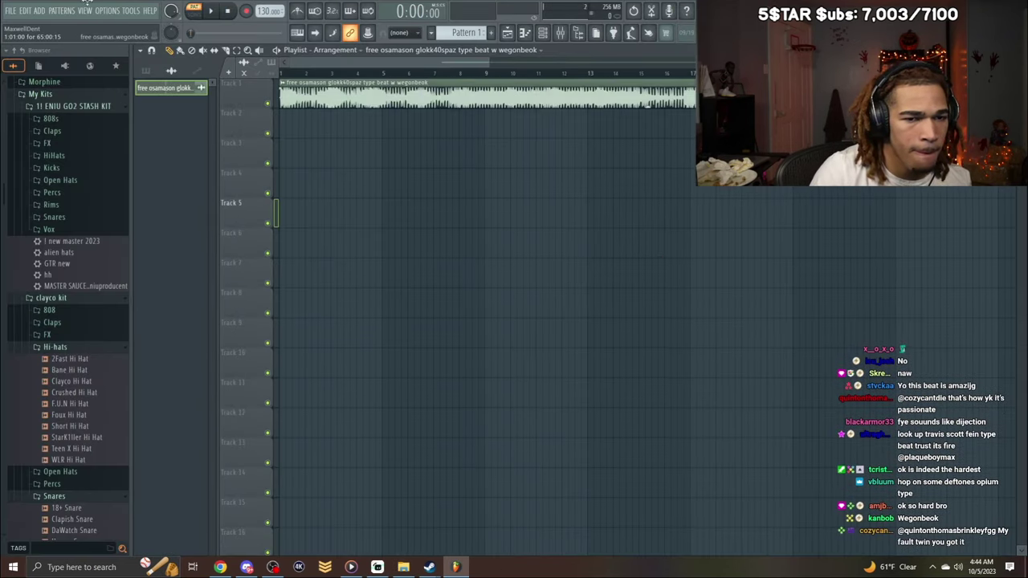
Pause the beat's preview in Media Player and undo the stray copy of the clip on playlist Track 11.
{"action": "double_click", "coordinate": [306, 81]}
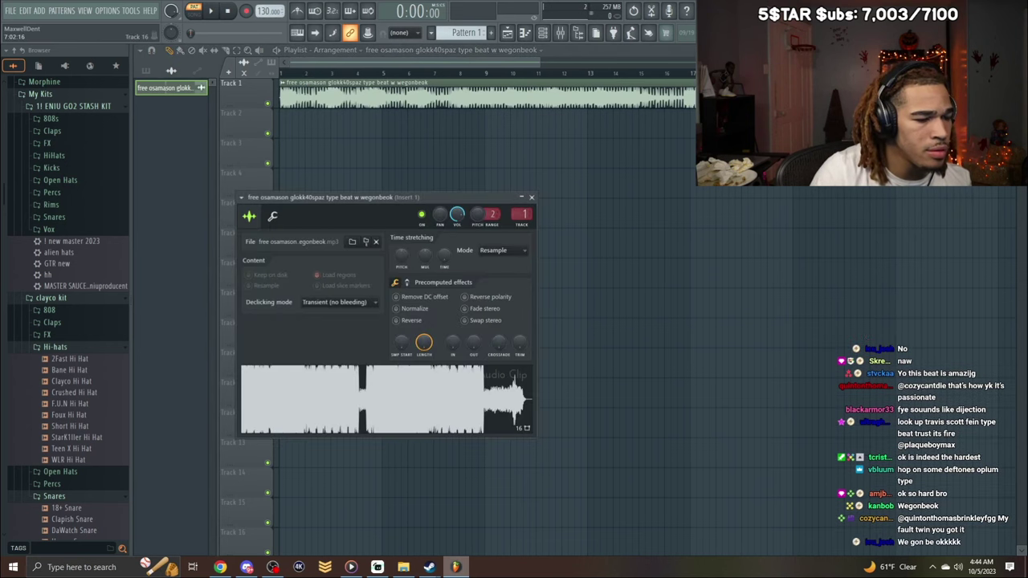
{"action": "left_click", "coordinate": [351, 567]}
{"action": "left_click", "coordinate": [506, 452]}
{"action": "left_click", "coordinate": [864, 392]}
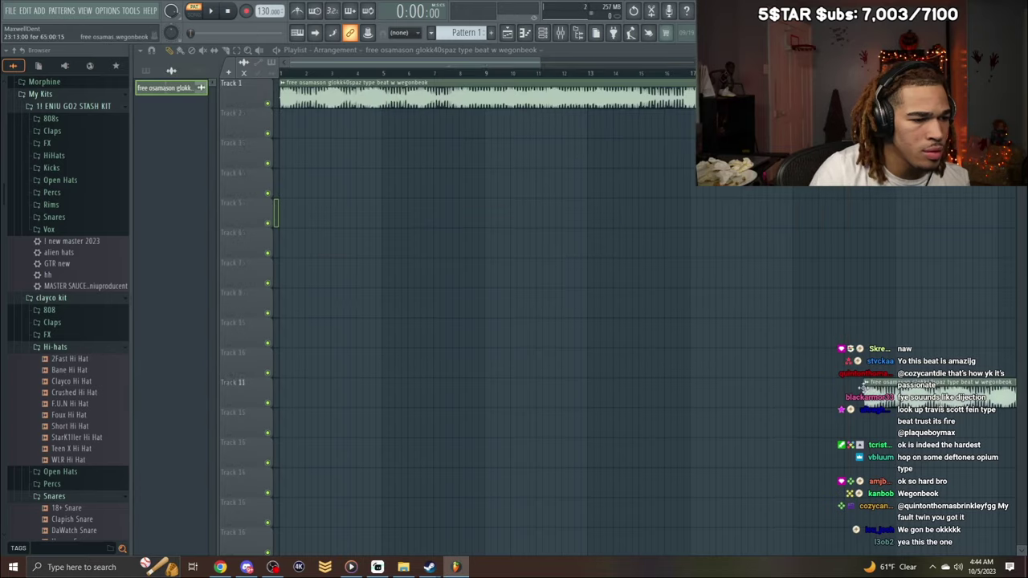
{"action": "key", "text": "ctrl+z"}
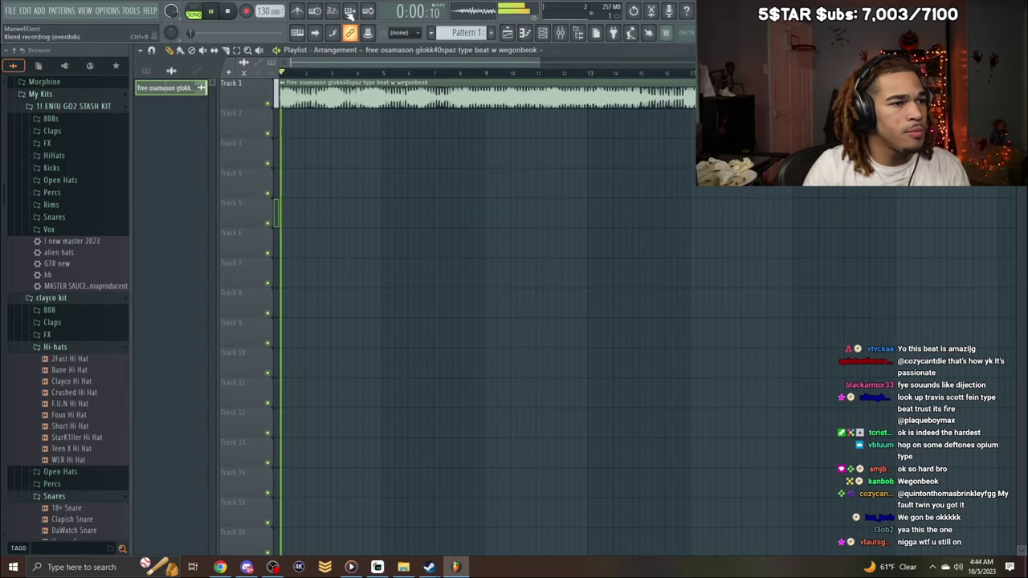
Tap out the tempo along with the playing beat, stop playback and set the project tempo to 150 BPM.
{"action": "right_click", "coordinate": [268, 11]}
{"action": "left_click", "coordinate": [365, 23]}
{"action": "left_click", "coordinate": [511, 270]}
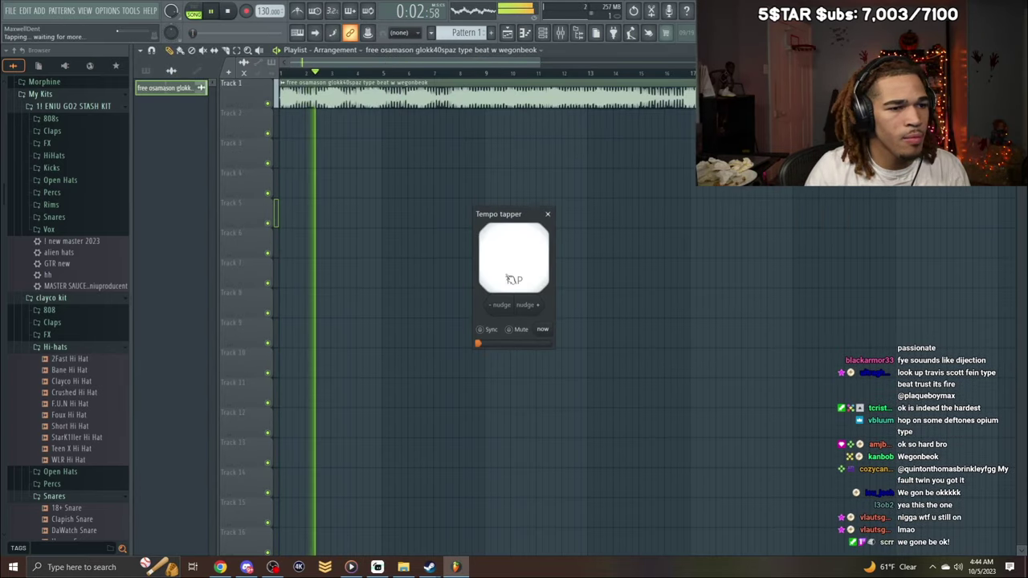
{"action": "left_click", "coordinate": [511, 273]}
{"action": "left_click", "coordinate": [511, 273]}
{"action": "left_click", "coordinate": [512, 273]}
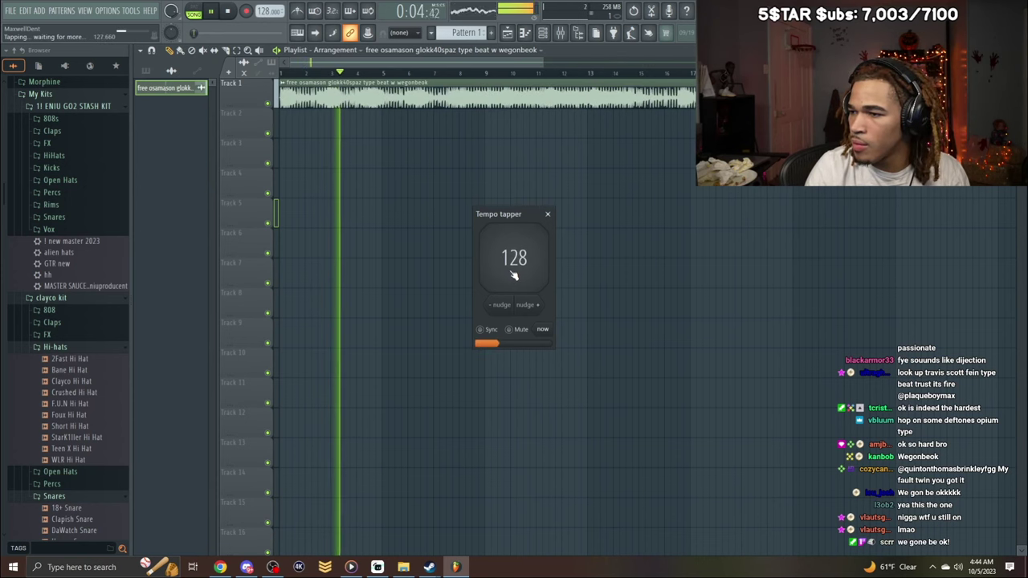
{"action": "left_click", "coordinate": [514, 274]}
{"action": "left_click", "coordinate": [516, 275]}
{"action": "left_click", "coordinate": [516, 275]}
{"action": "left_click", "coordinate": [516, 275]}
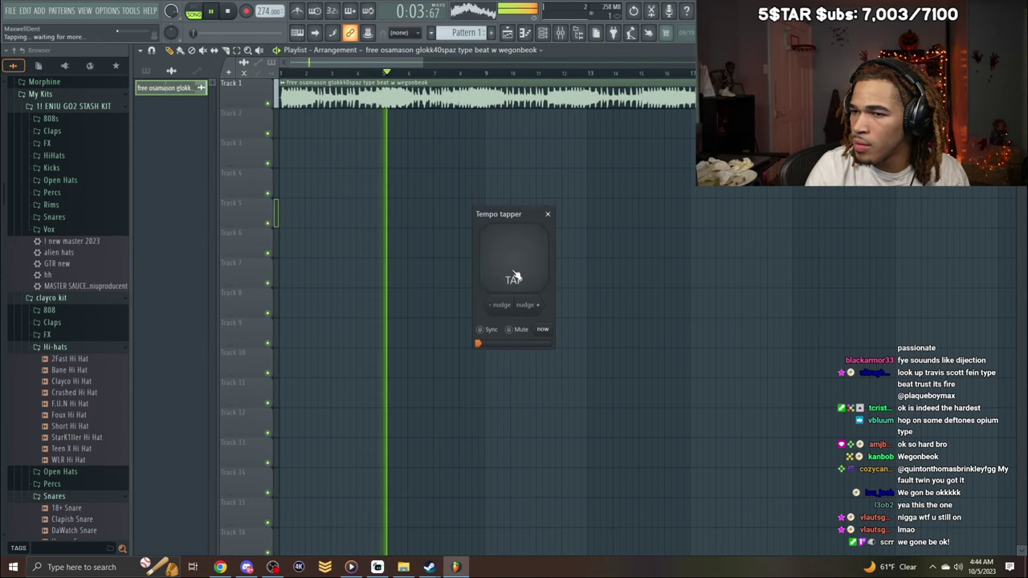
{"action": "left_click", "coordinate": [515, 275]}
{"action": "left_click", "coordinate": [516, 274]}
{"action": "left_click", "coordinate": [516, 274]}
{"action": "left_click", "coordinate": [516, 272]}
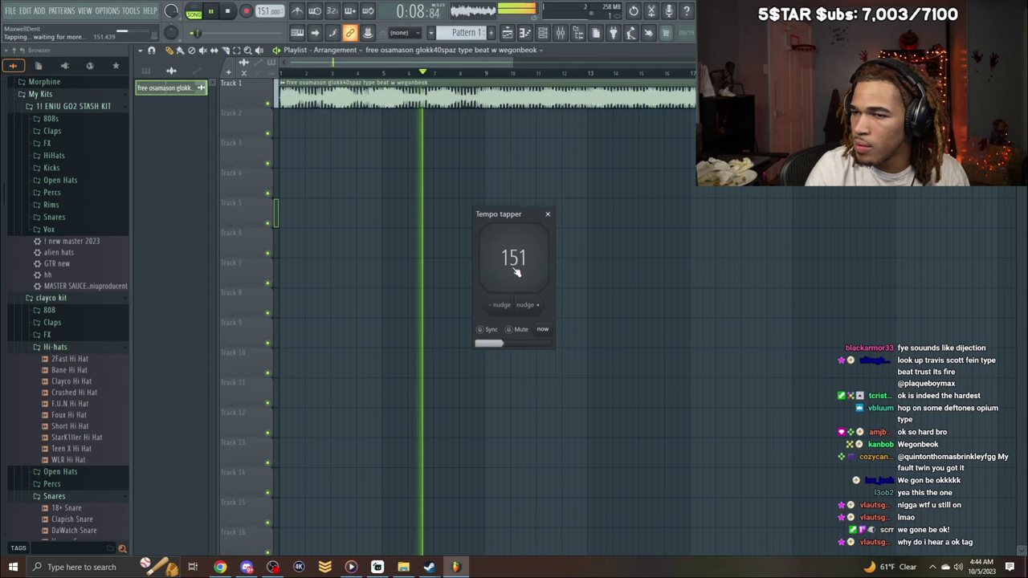
{"action": "left_click", "coordinate": [511, 270]}
{"action": "left_click", "coordinate": [504, 267]}
{"action": "key", "text": "space"}
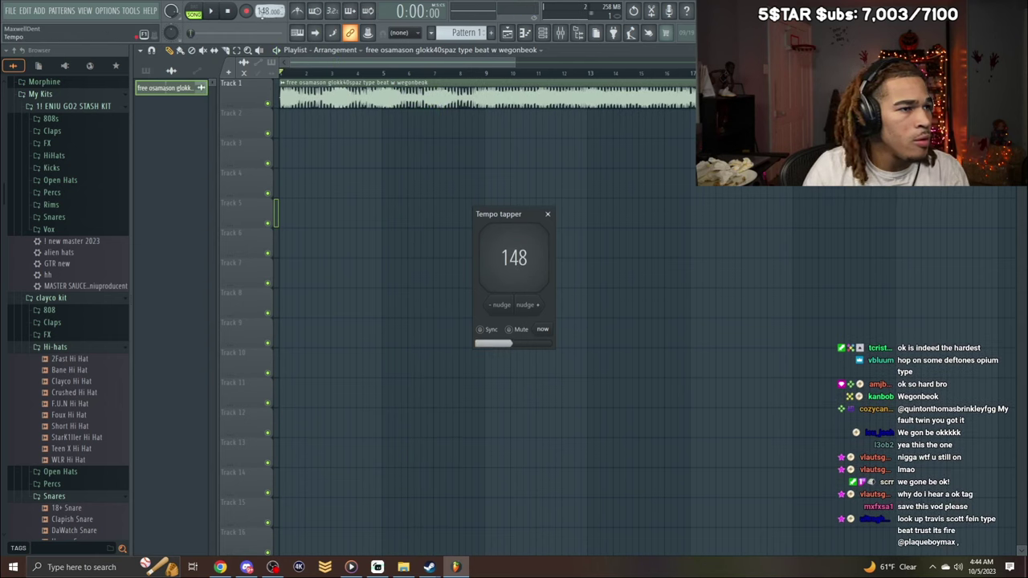
Open the mixer and assign an audio input to Insert 2, arming it for recording.
{"action": "left_click", "coordinate": [561, 32]}
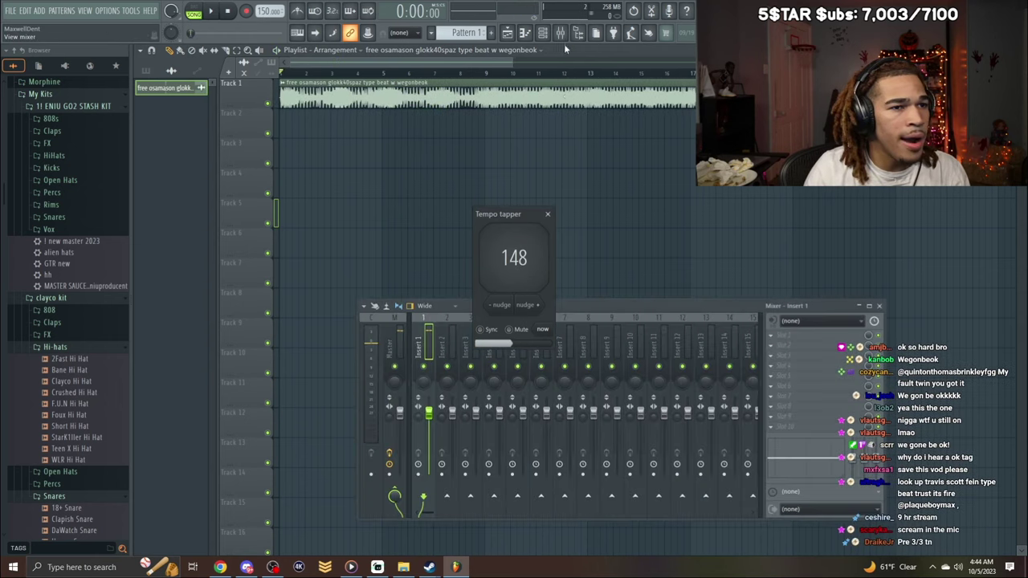
{"action": "left_click", "coordinate": [819, 320]}
{"action": "left_click", "coordinate": [804, 351]}
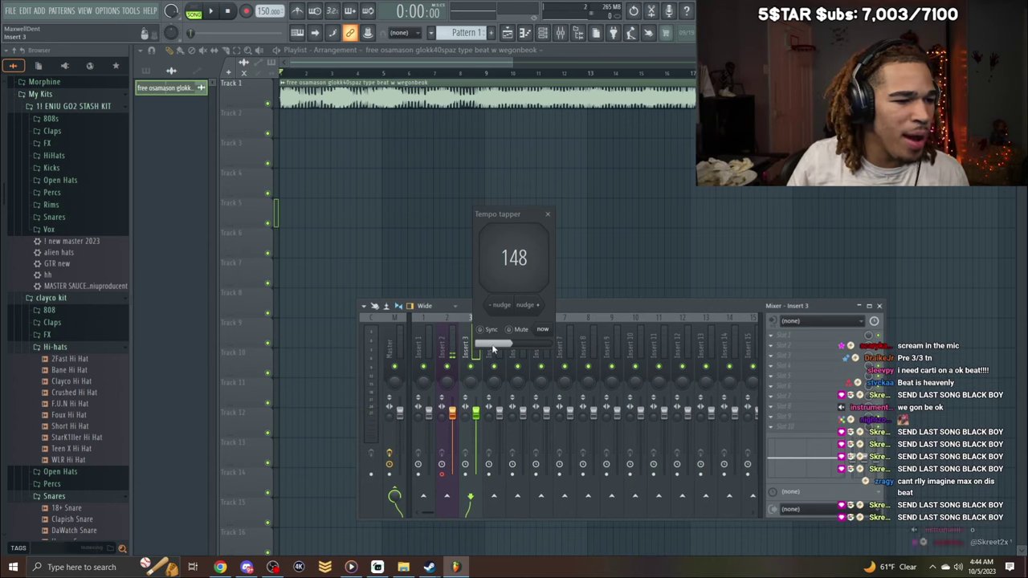
Load the "old Max No Auto" mixer track state onto Insert 3.
{"action": "right_click", "coordinate": [468, 339]}
{"action": "mouse_move", "coordinate": [506, 303]}
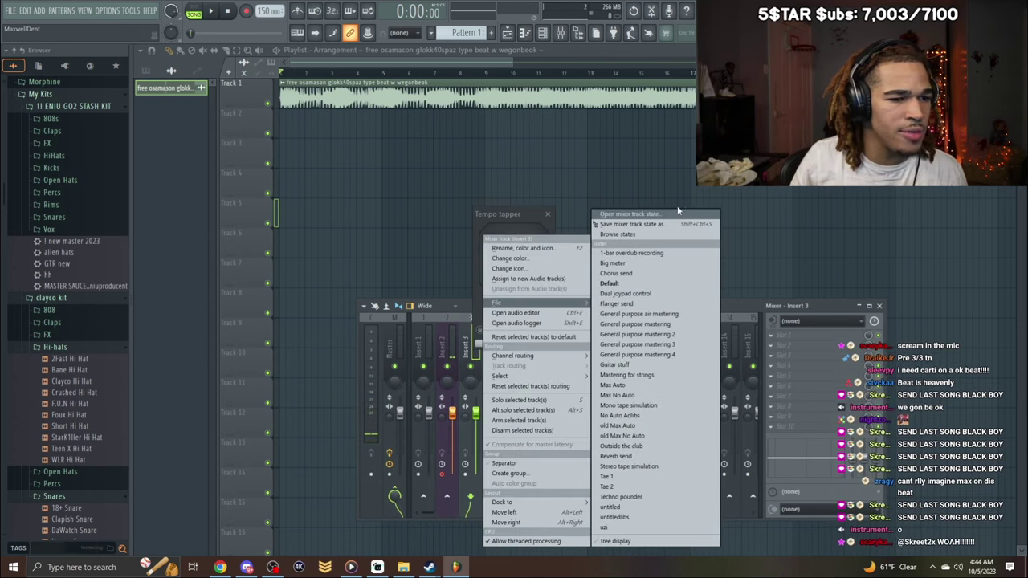
{"action": "left_click", "coordinate": [626, 283]}
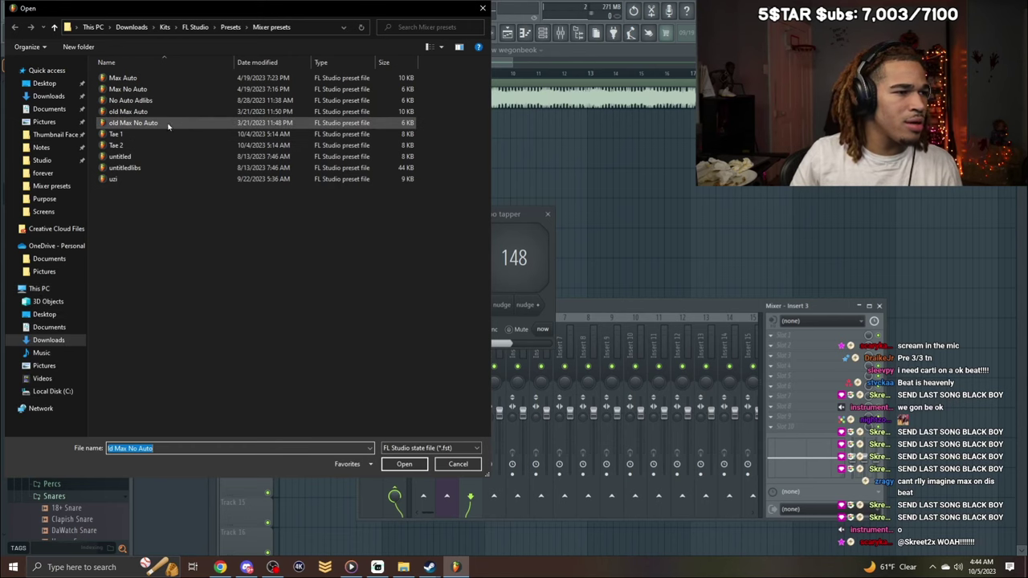
{"action": "left_click", "coordinate": [168, 124]}
{"action": "left_click", "coordinate": [404, 464]}
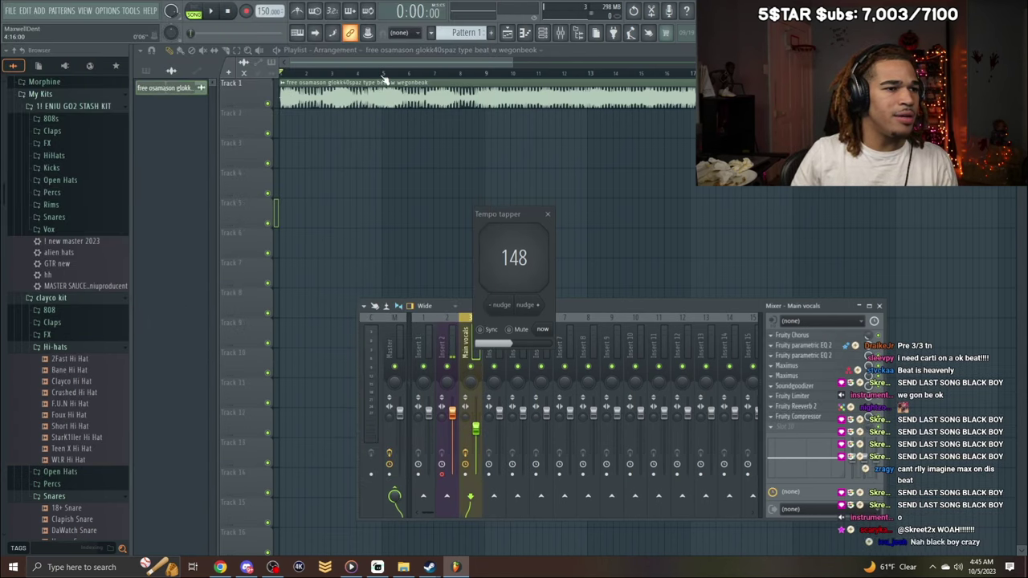
Record test vocal takes over the beat, open the Fruity parametric EQ 2 on Main vocals and close the tempo tapper.
{"action": "key", "text": "F9"}
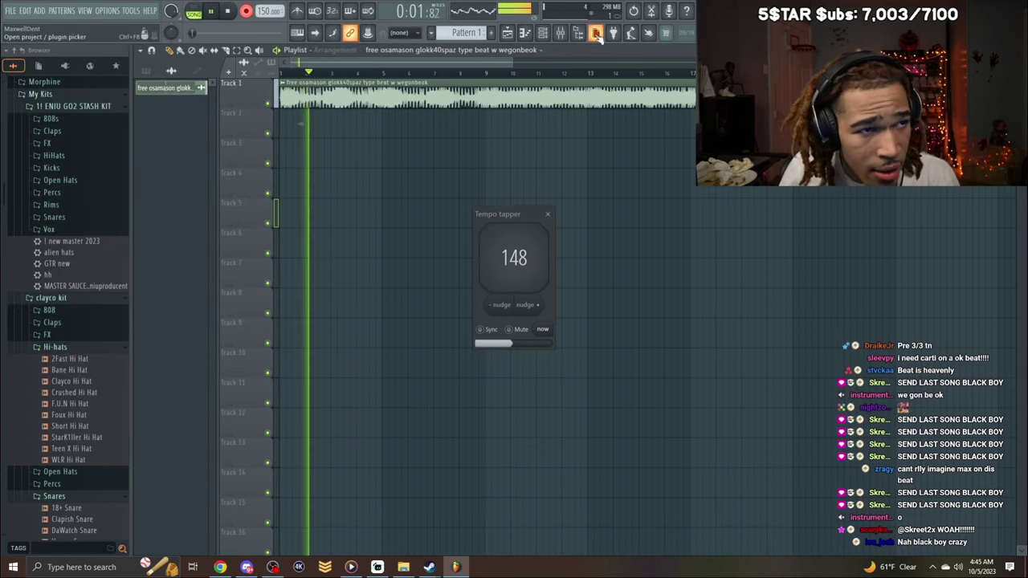
{"action": "key", "text": "F9"}
{"action": "left_click", "coordinate": [829, 356]}
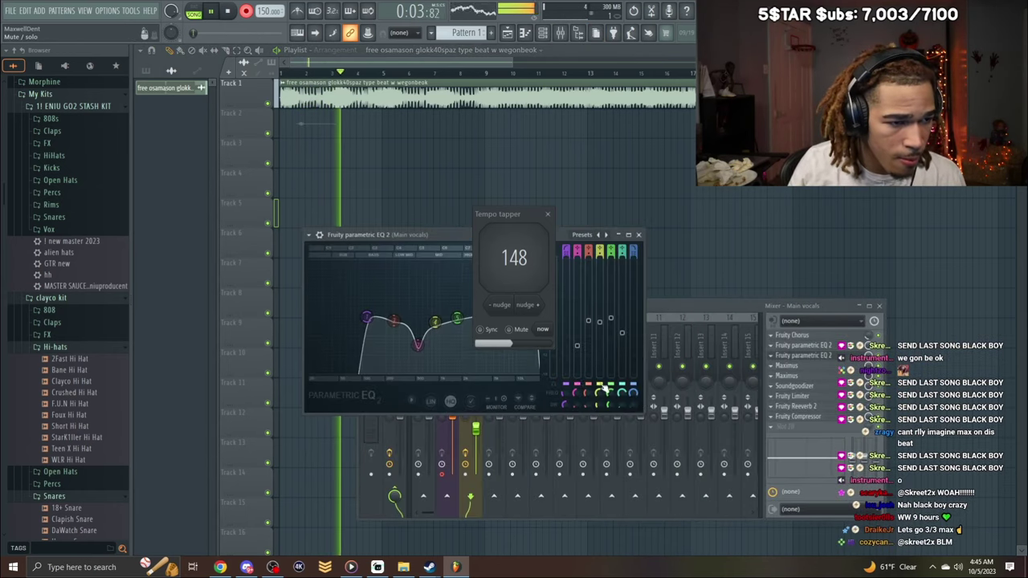
{"action": "left_click", "coordinate": [548, 215]}
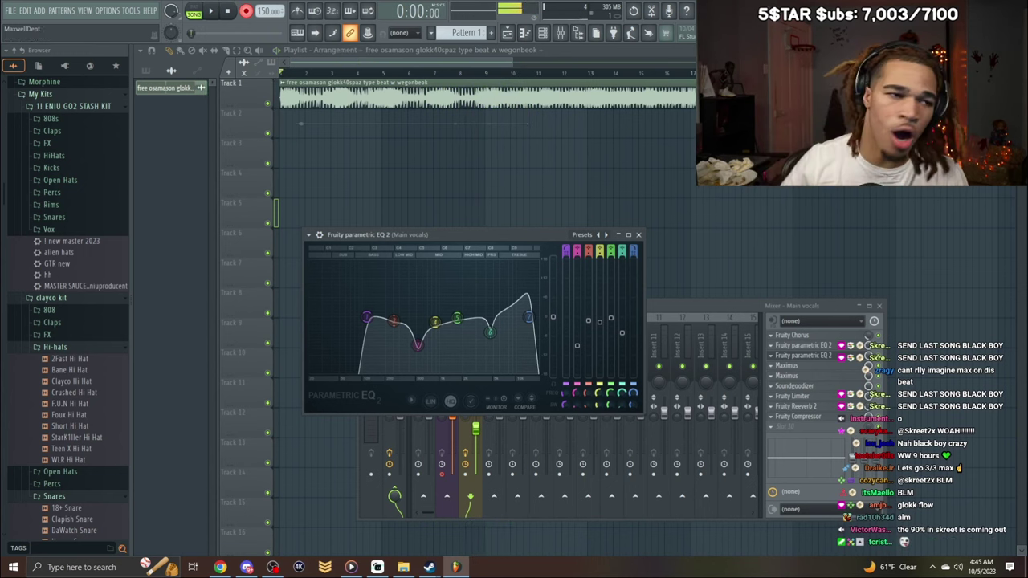
{"action": "key", "text": "space"}
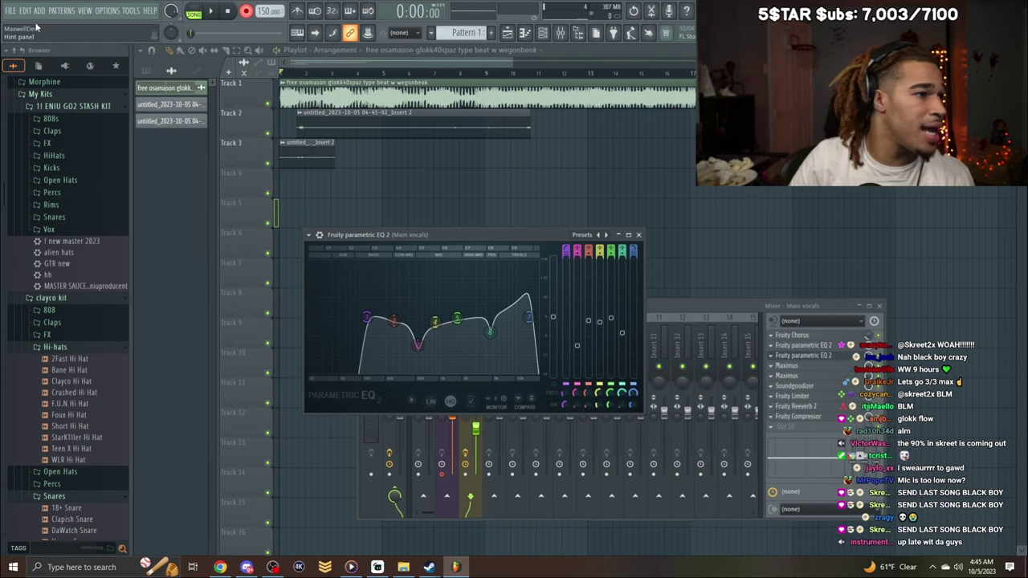
Open the recent project vsco.flp without saving the changes to untitled.flp.
{"action": "left_click", "coordinate": [11, 11]}
{"action": "left_click", "coordinate": [41, 134]}
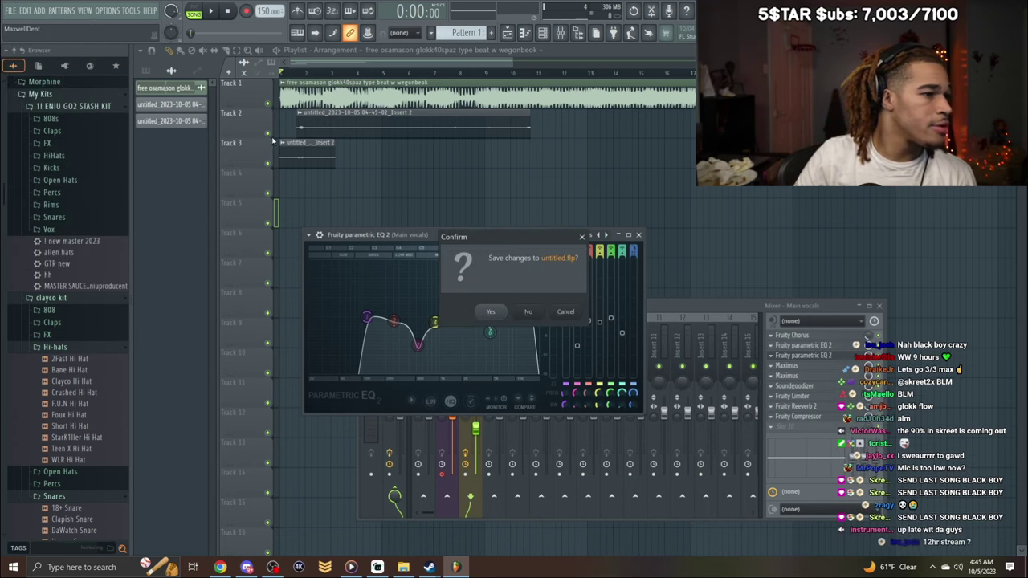
{"action": "left_click", "coordinate": [528, 312]}
{"action": "left_click", "coordinate": [537, 334]}
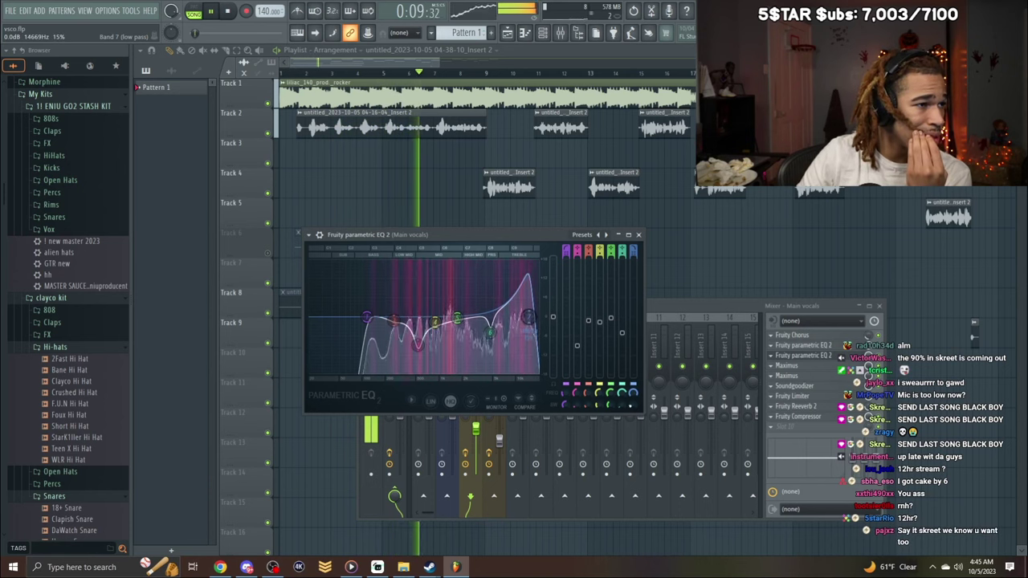
Close the Main vocals EQ and the mixer, listen to the vsco song's opening section and pause playback.
{"action": "left_click", "coordinate": [638, 234]}
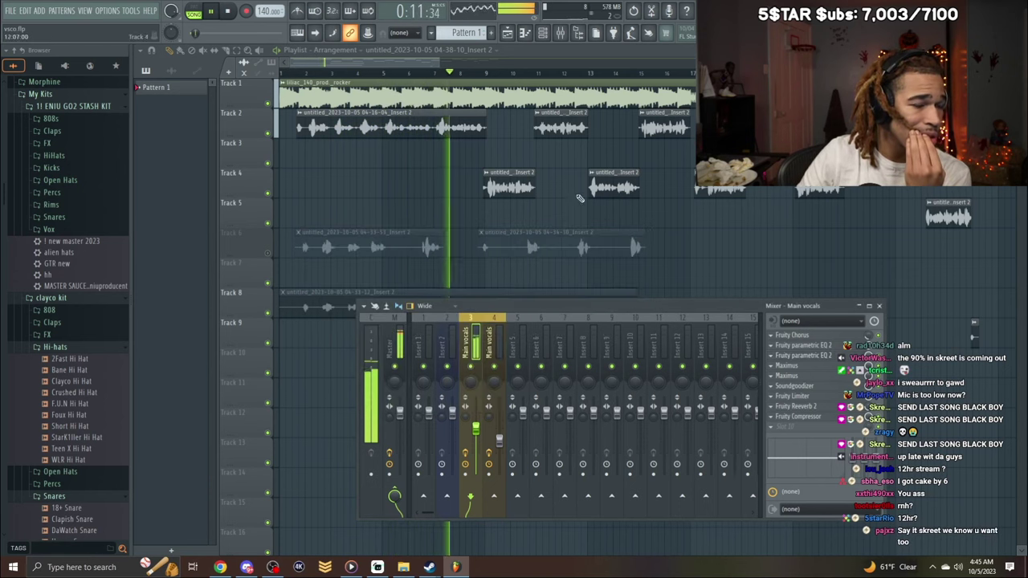
{"action": "left_click_drag", "start_coordinate": [440, 64], "coordinate": [474, 75]}
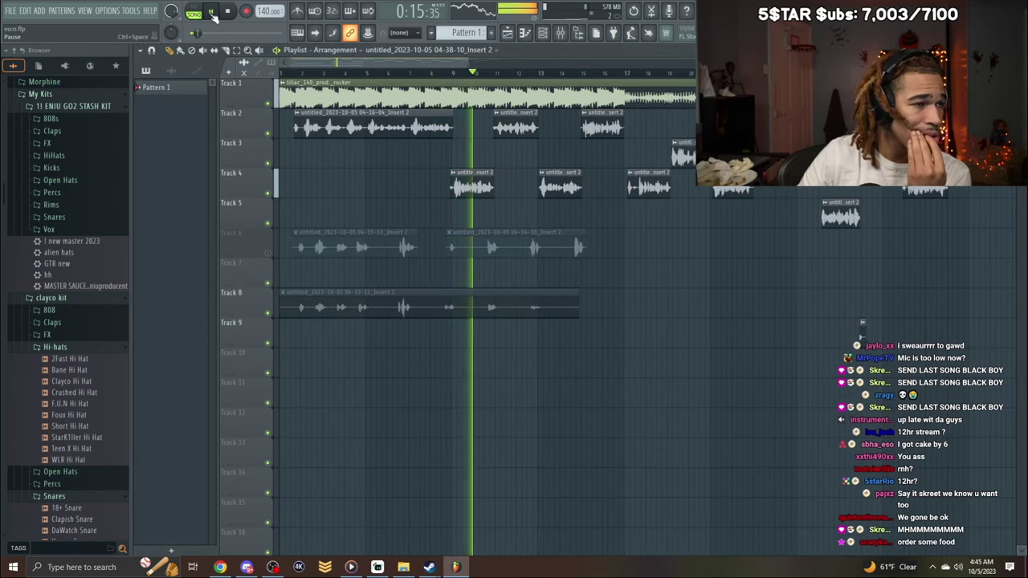
{"action": "left_click", "coordinate": [211, 12]}
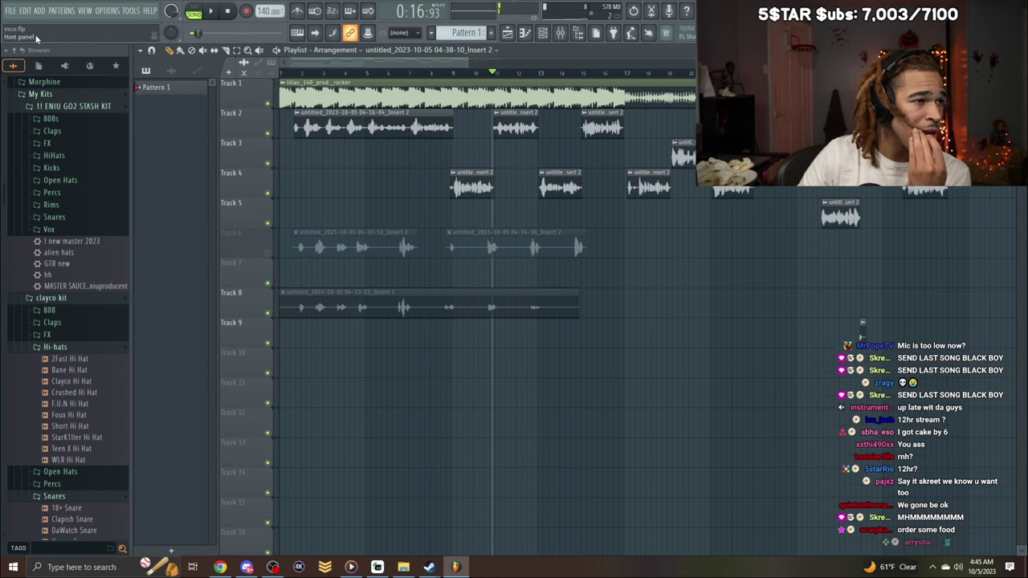
Export the song as a WAV file named vsco into the Downloads folder.
{"action": "left_click", "coordinate": [12, 10]}
{"action": "mouse_move", "coordinate": [34, 118]}
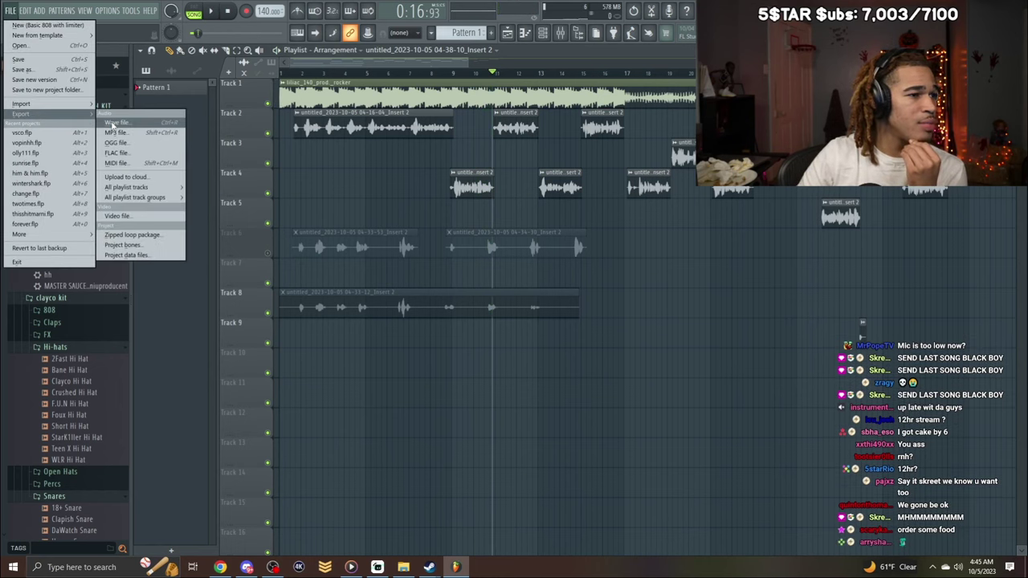
{"action": "left_click", "coordinate": [109, 115]}
{"action": "type", "text": "vsco"}
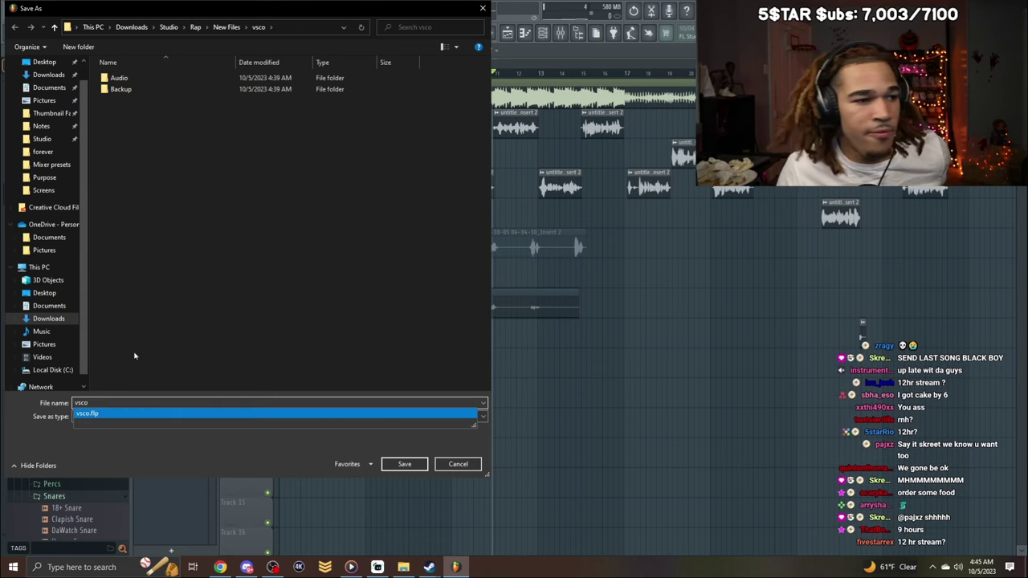
{"action": "left_click", "coordinate": [50, 319]}
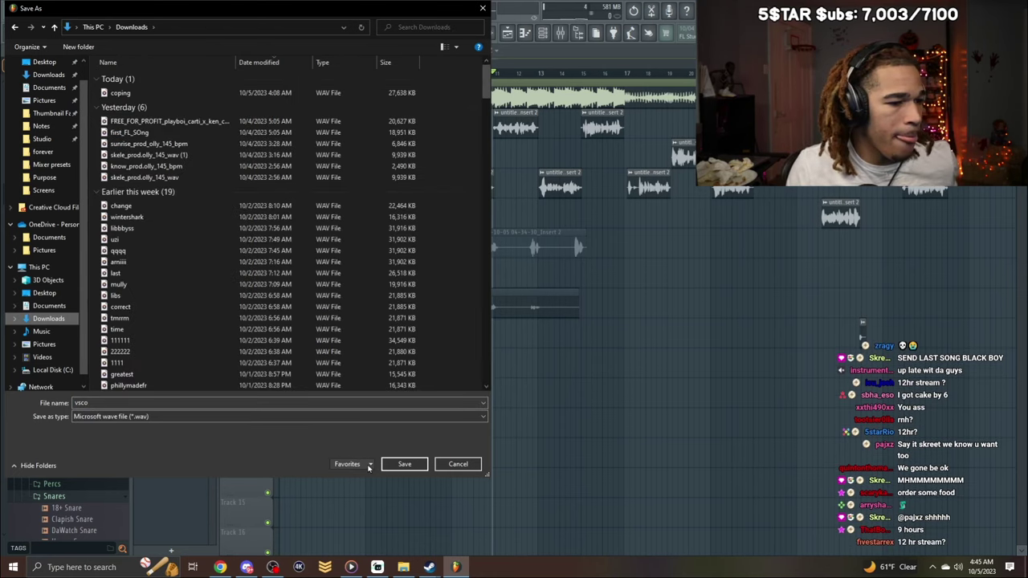
{"action": "left_click", "coordinate": [404, 463]}
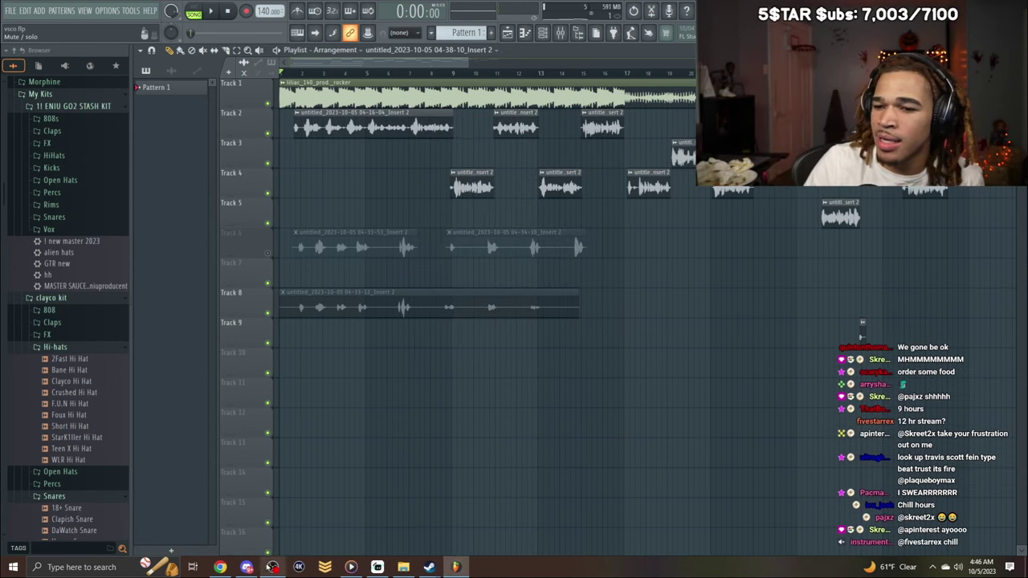
Switch to Discord and send vsco.wav from the recent files to the Cookie Connect Cook Up group chat.
{"action": "left_click", "coordinate": [247, 568]}
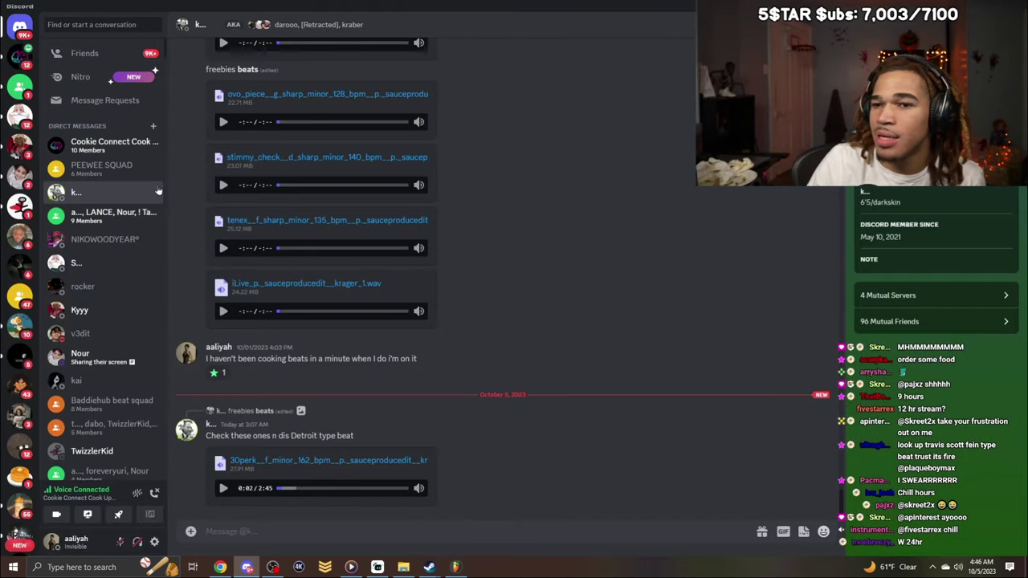
{"action": "left_click", "coordinate": [127, 148]}
{"action": "left_click", "coordinate": [403, 567]}
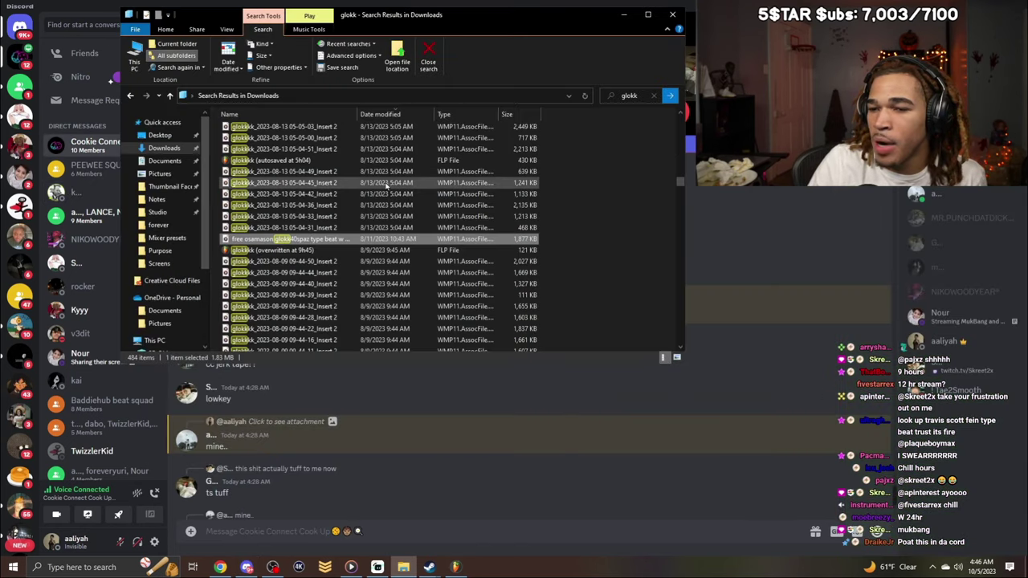
{"action": "left_click", "coordinate": [163, 122]}
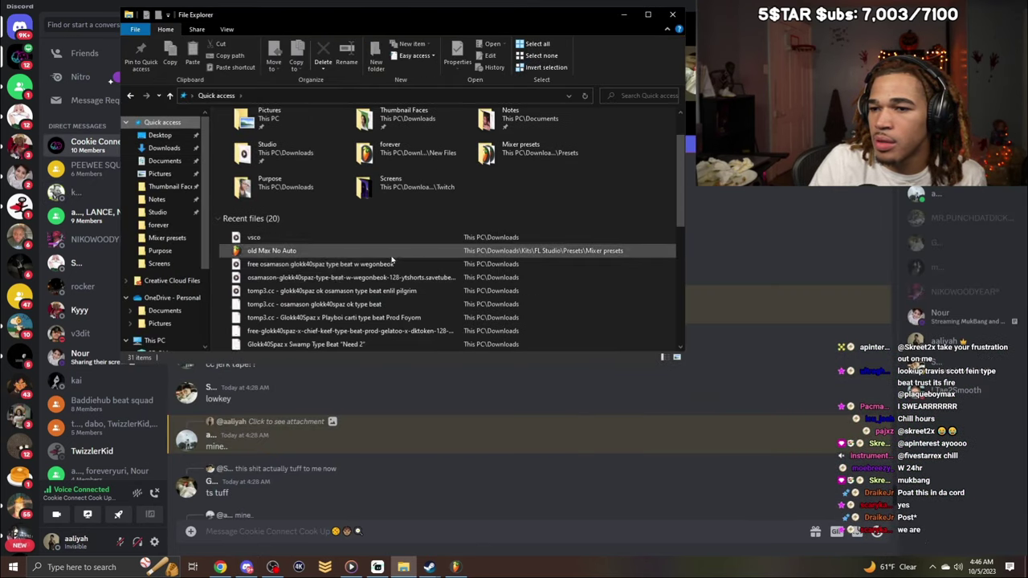
{"action": "left_click_drag", "start_coordinate": [321, 238], "coordinate": [518, 452]}
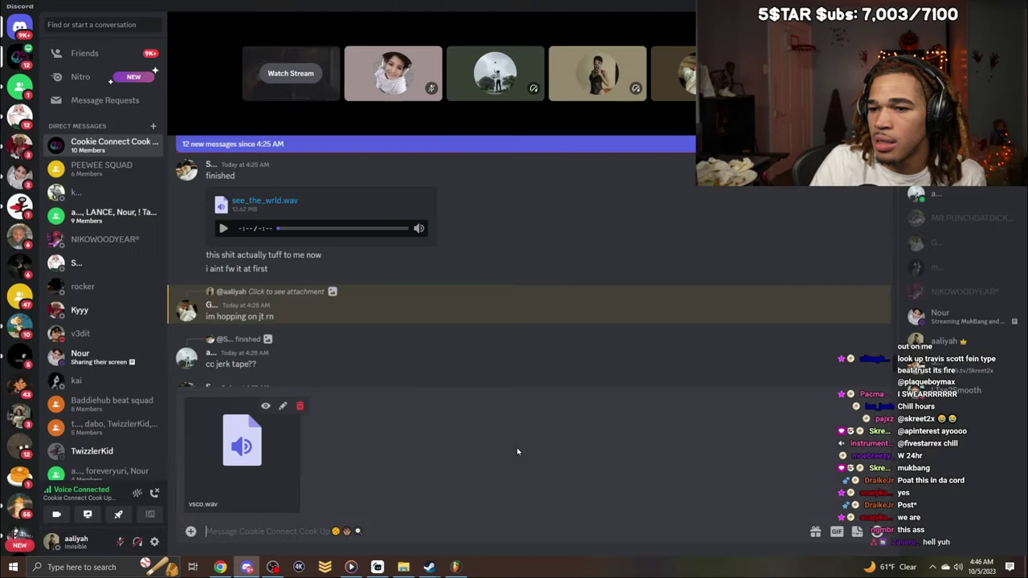
{"action": "key", "text": "Return"}
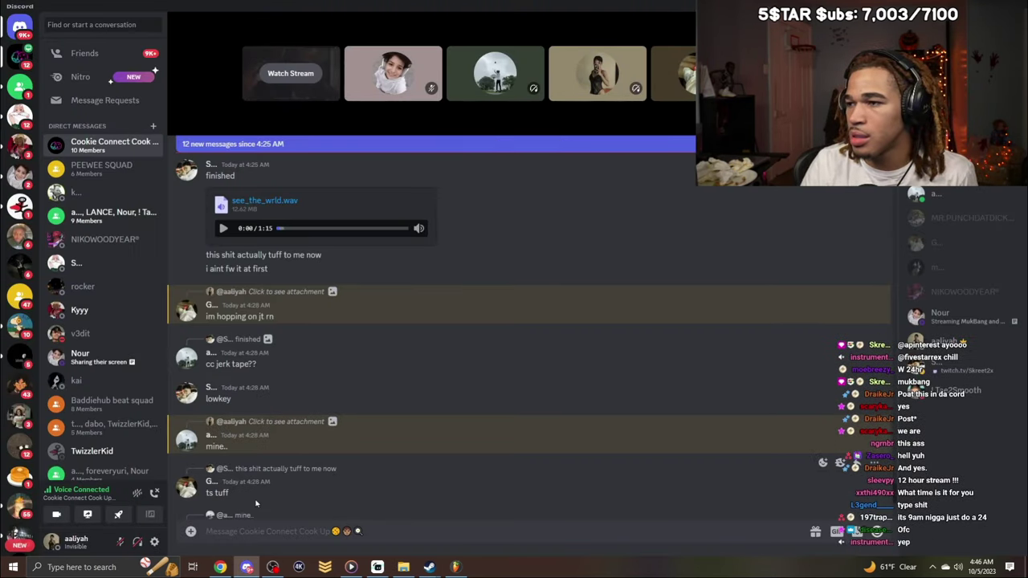
Return to FL Studio and start a new empty project without saving the changes to vsco.flp.
{"action": "left_click", "coordinate": [455, 567]}
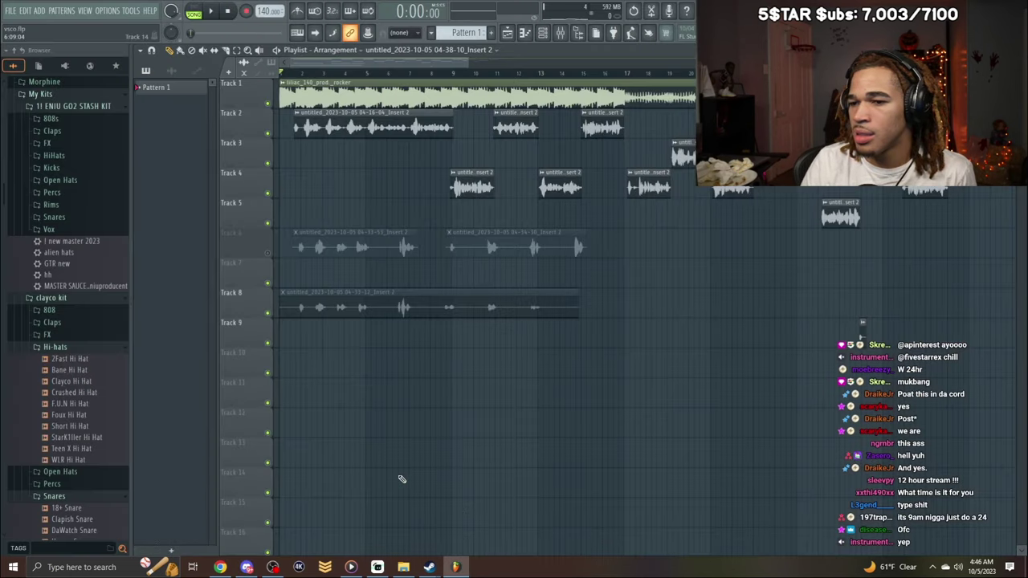
{"action": "double_click", "coordinate": [10, 27]}
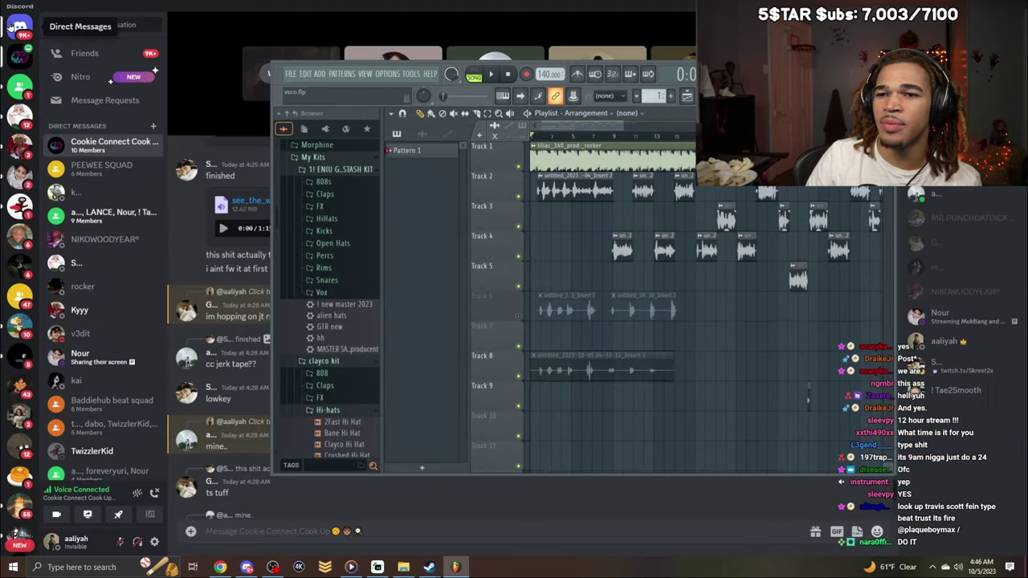
{"action": "left_click", "coordinate": [291, 74]}
{"action": "left_click", "coordinate": [315, 95]}
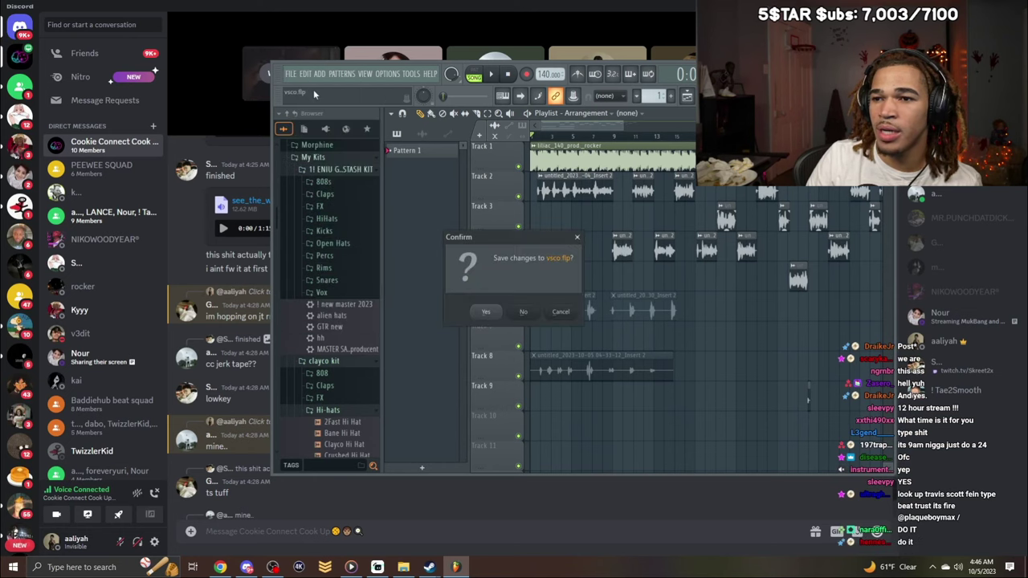
{"action": "left_click", "coordinate": [523, 312]}
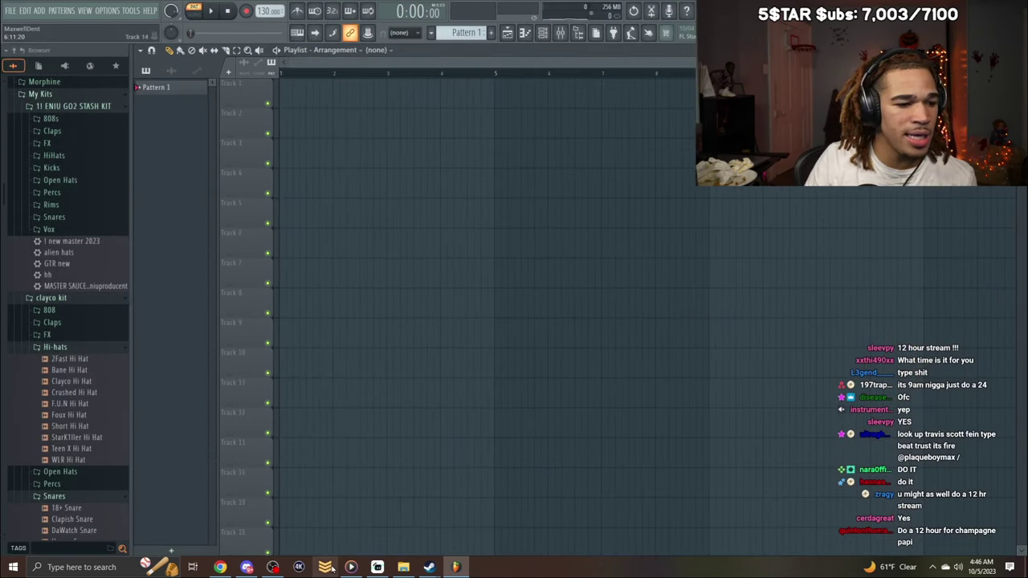
Search the Downloads folder for "why" and preview the FREE 2sdxrt3all x Whyceg type beat in Media Player.
{"action": "left_click", "coordinate": [405, 567]}
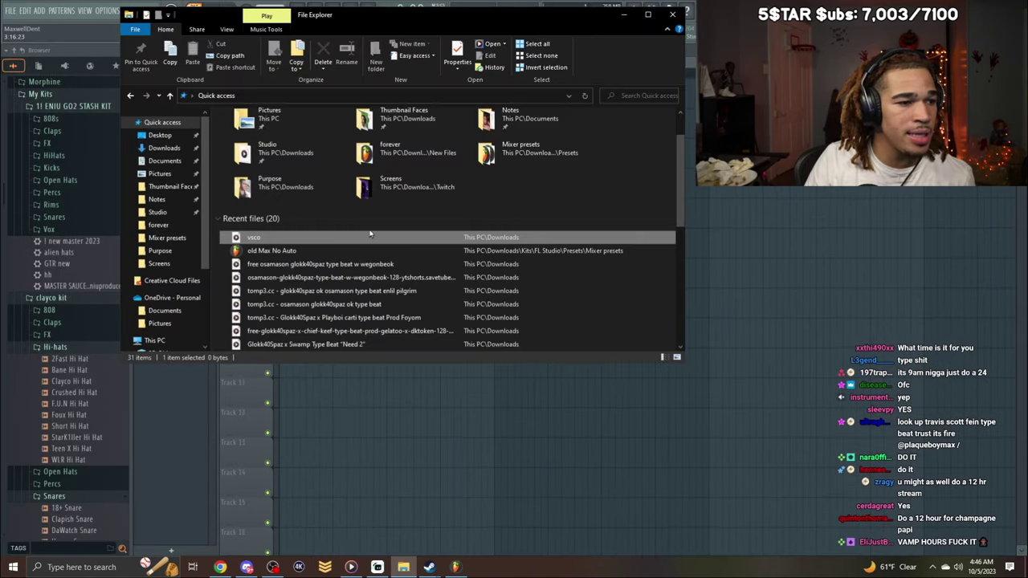
{"action": "left_click", "coordinate": [165, 148]}
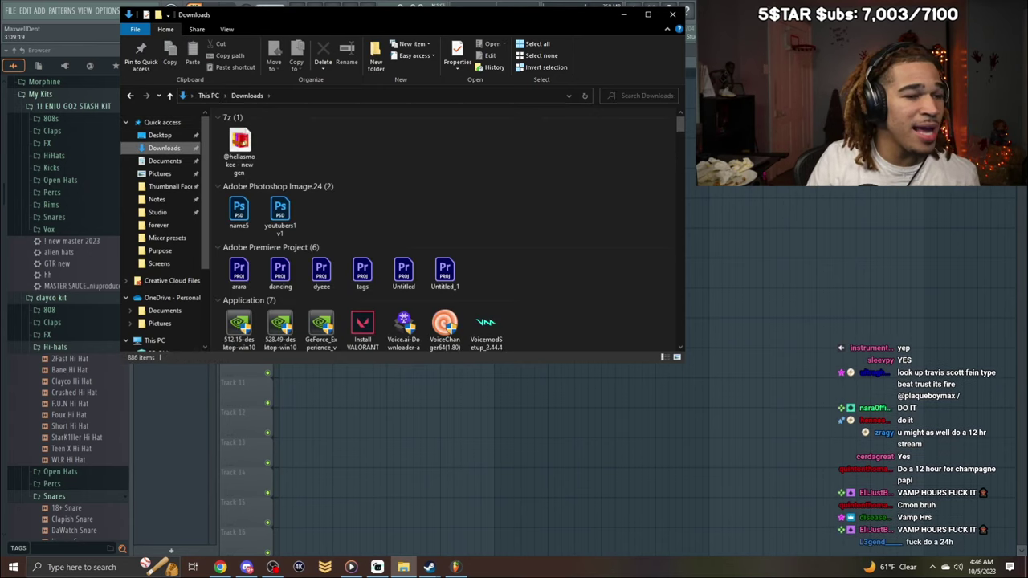
{"action": "left_click", "coordinate": [639, 96]}
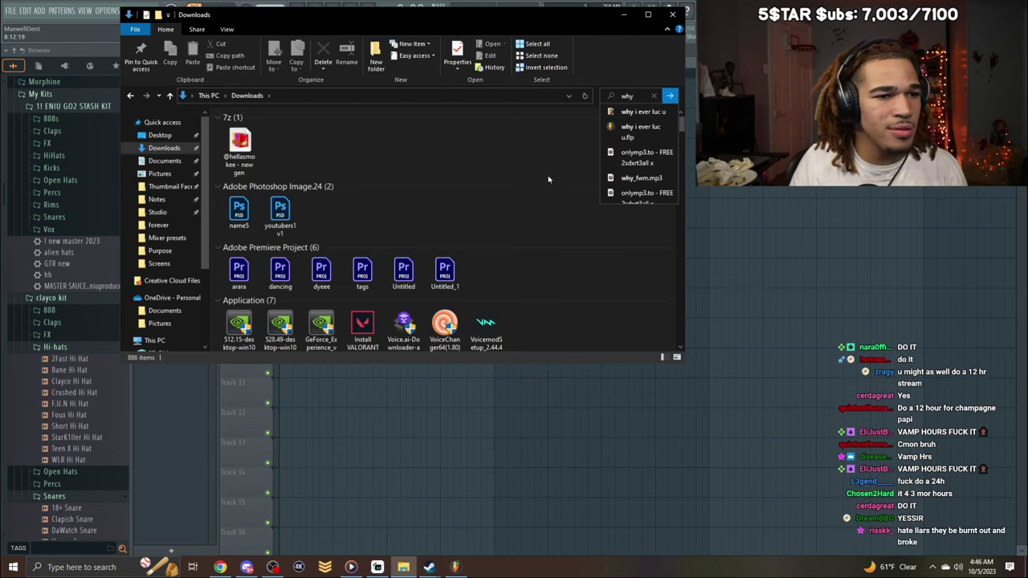
{"action": "left_click", "coordinate": [647, 164]}
{"action": "key", "text": "alt+F4"}
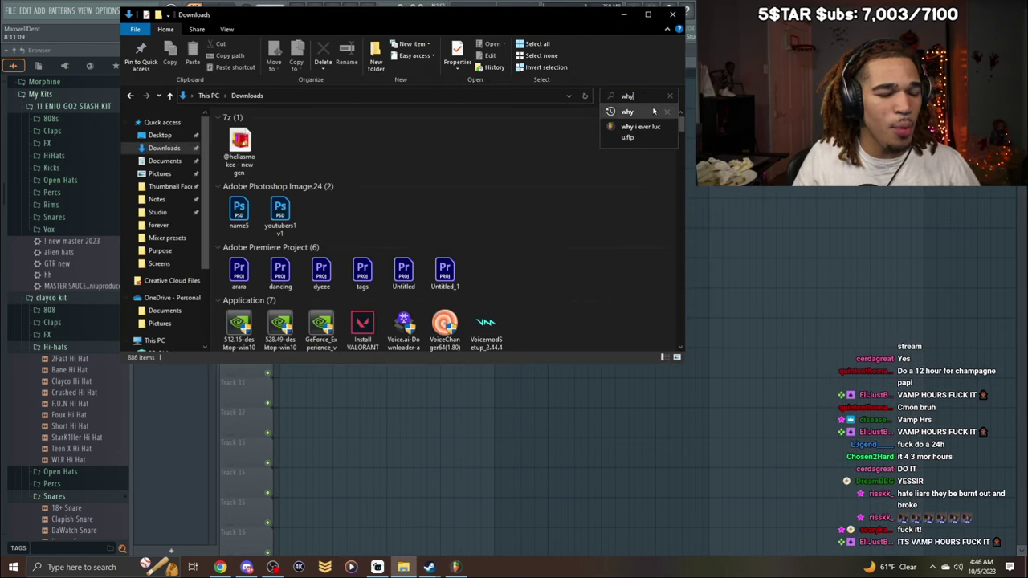
{"action": "key", "text": "BackSpace"}
{"action": "type", "text": "y"}
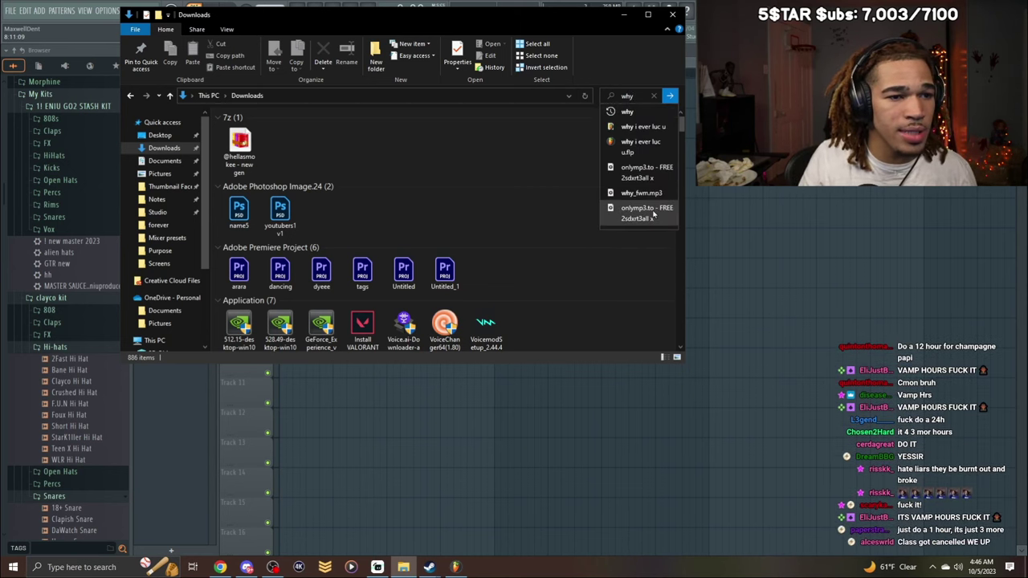
{"action": "left_click", "coordinate": [653, 213]}
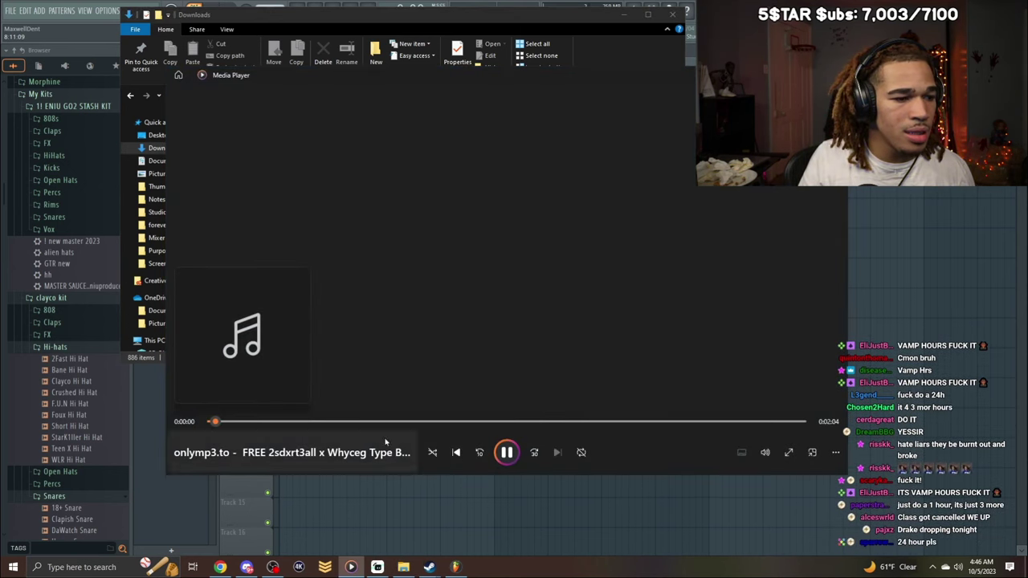
{"action": "left_click", "coordinate": [330, 422]}
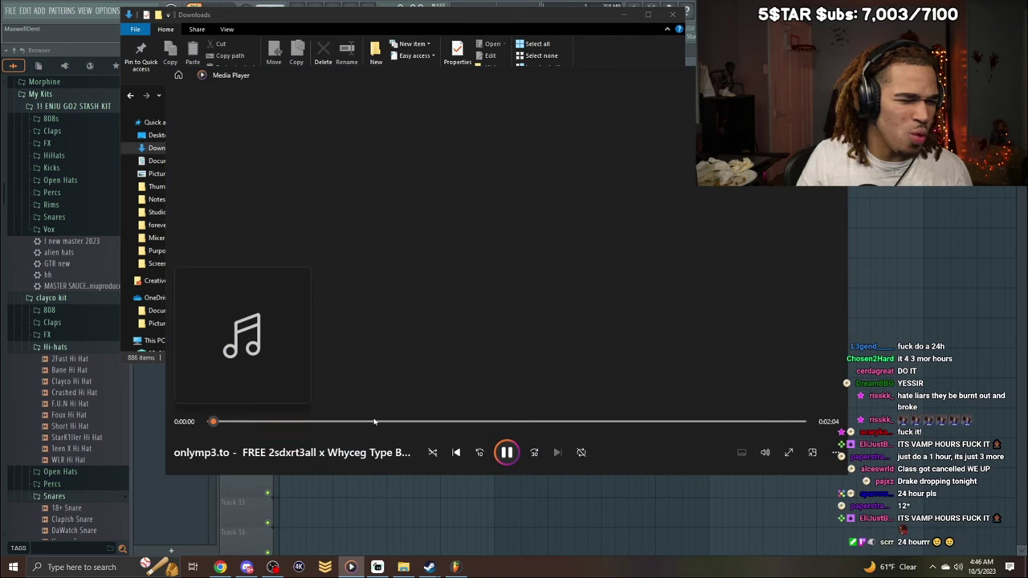
Place last month's FREE 2sdxrt3all x Whyceg type beat from the "why" search results on playlist Track 1 and check its clip settings.
{"action": "left_click", "coordinate": [620, 14]}
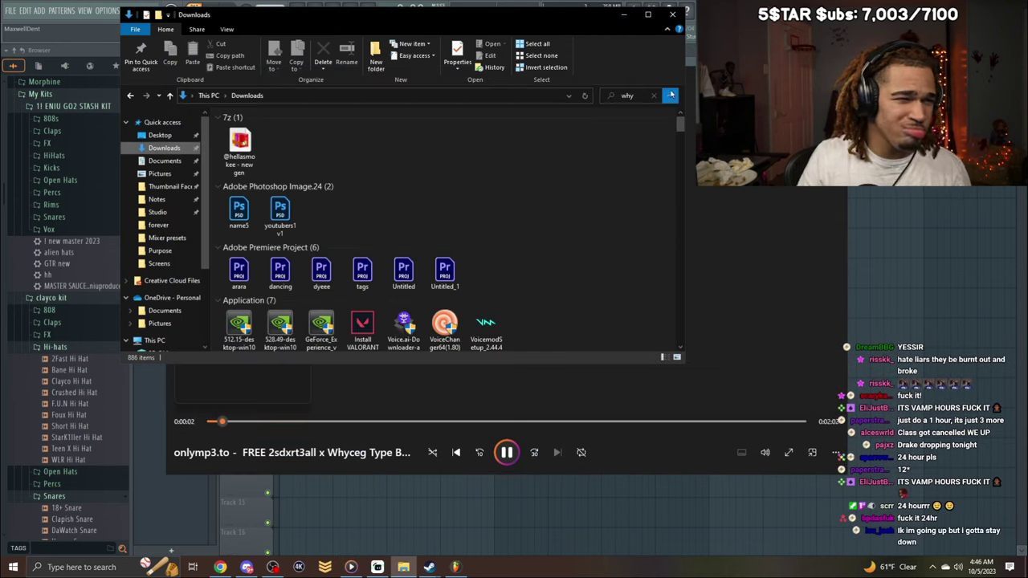
{"action": "left_click", "coordinate": [671, 95]}
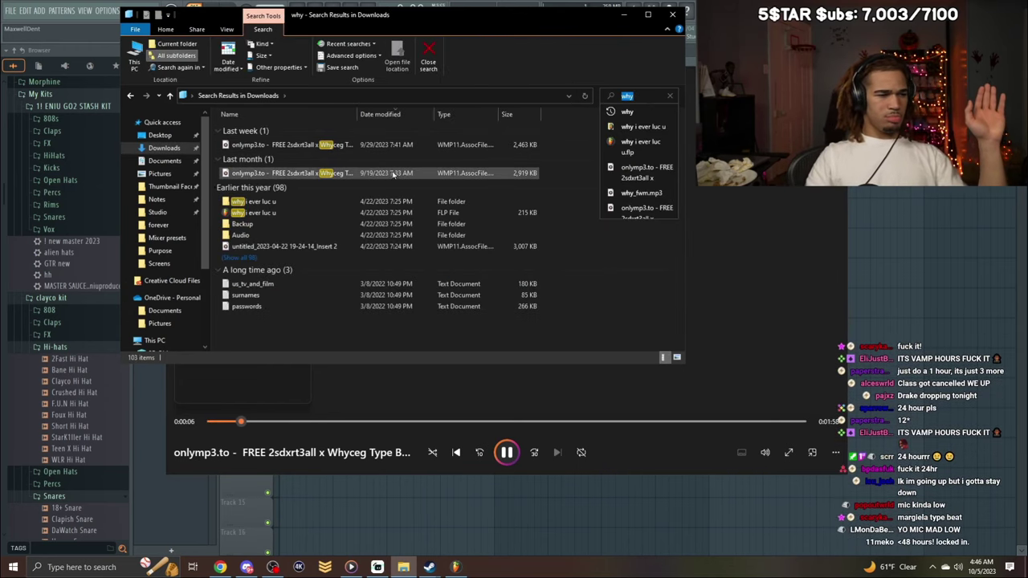
{"action": "left_click_drag", "start_coordinate": [393, 174], "coordinate": [289, 95]}
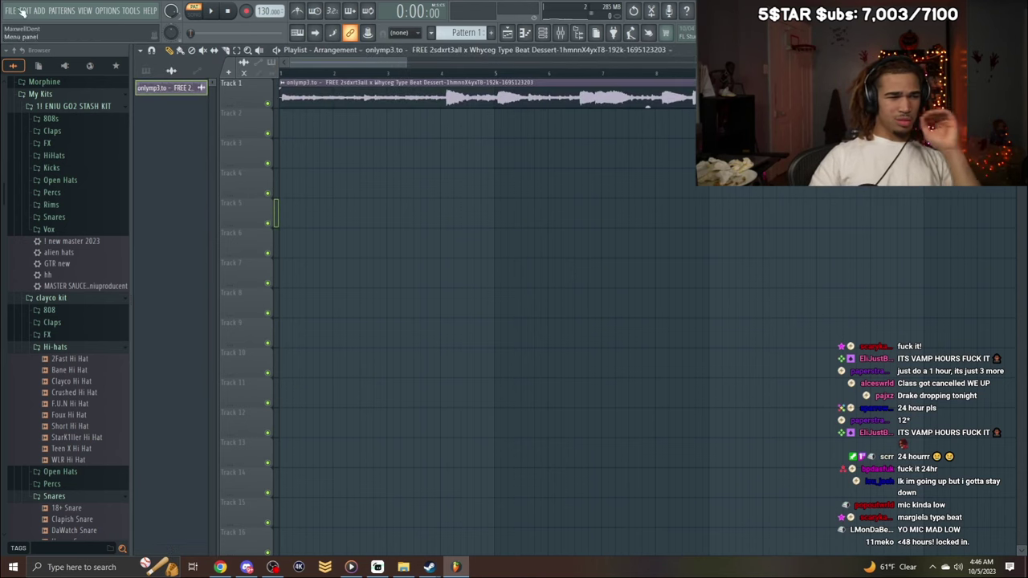
{"action": "double_click", "coordinate": [465, 95]}
{"action": "left_click_drag", "start_coordinate": [501, 189], "coordinate": [503, 186]}
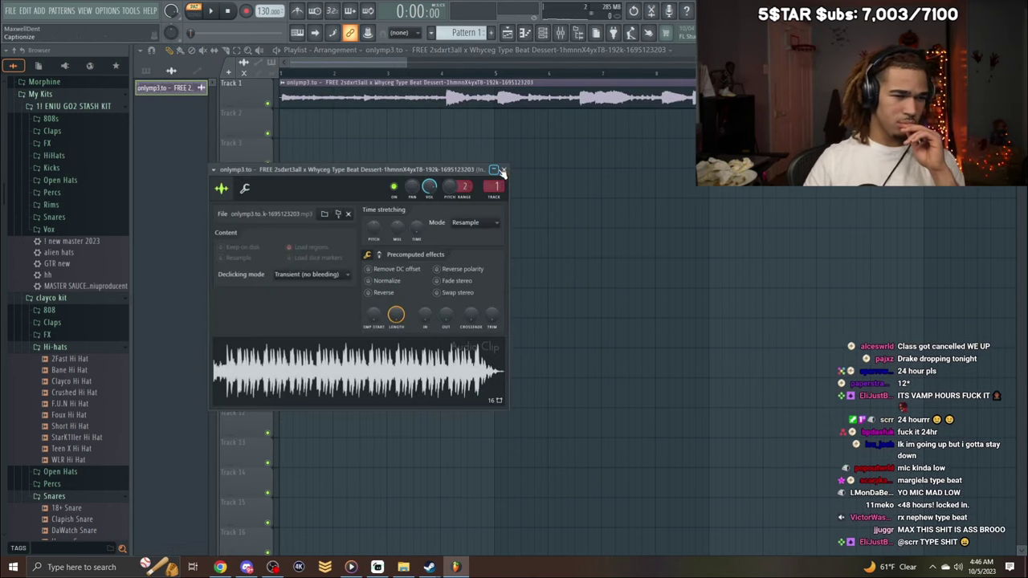
{"action": "left_click", "coordinate": [503, 170]}
Set mixer Insert 2's audio input to In 1 with recording armed and remove its routing to the master.
{"action": "left_click", "coordinate": [561, 37]}
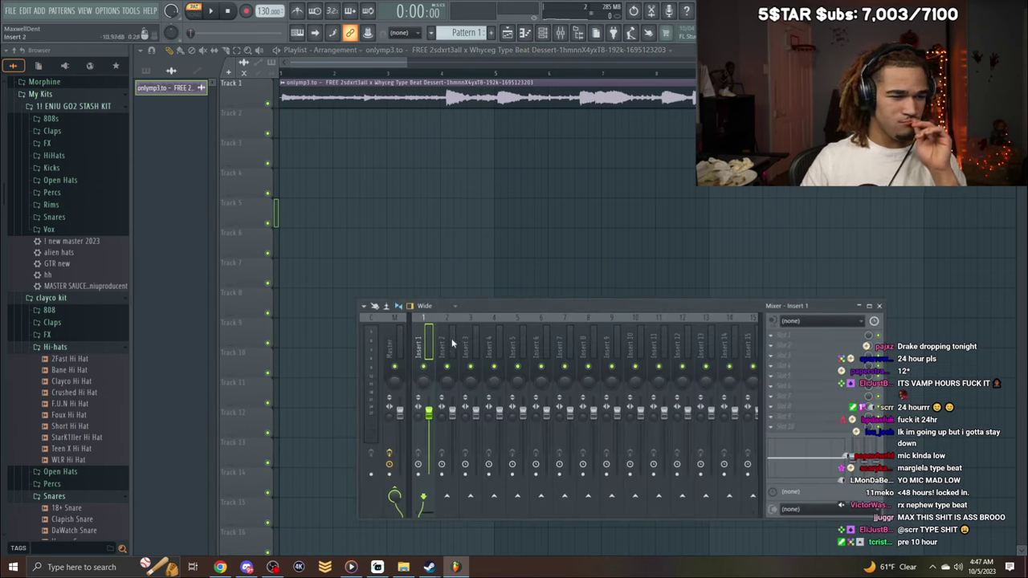
{"action": "left_click", "coordinate": [810, 322]}
{"action": "left_click", "coordinate": [801, 358]}
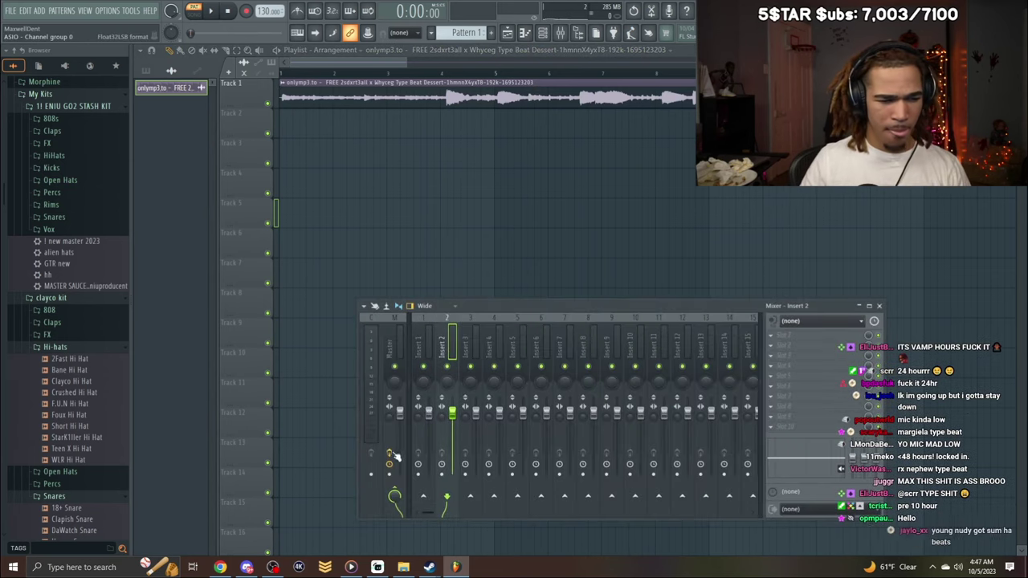
{"action": "left_click", "coordinate": [395, 489]}
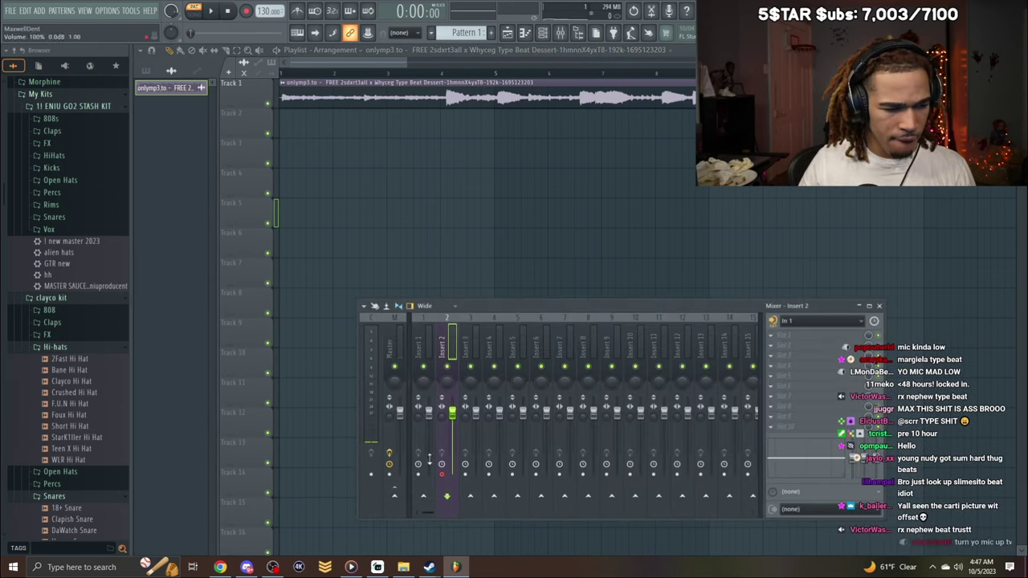
Load the mixer preset "old Max No Auto" onto Insert 3 and close the mixer.
{"action": "right_click", "coordinate": [465, 343]}
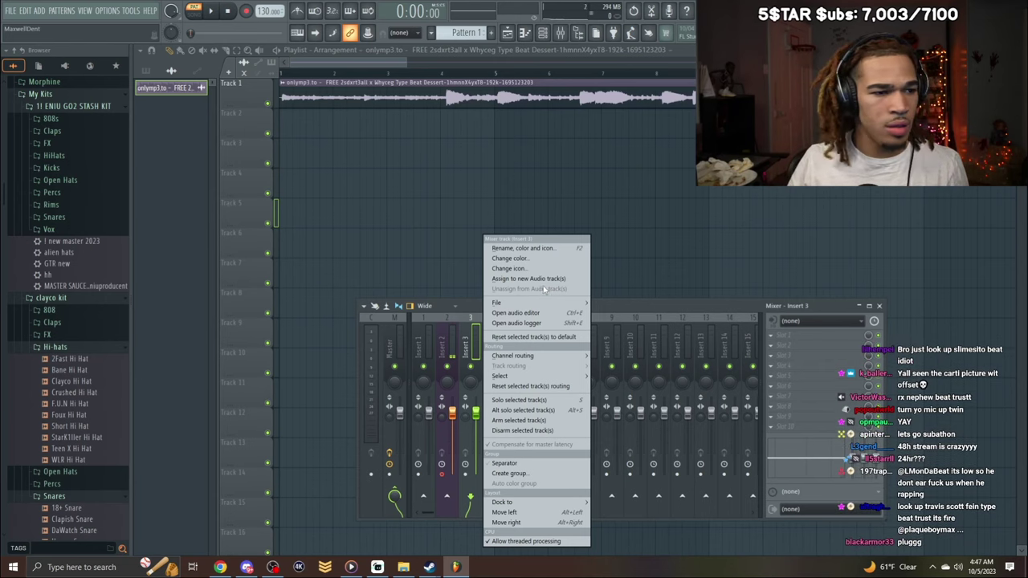
{"action": "mouse_move", "coordinate": [514, 302]}
{"action": "left_click", "coordinate": [656, 218]}
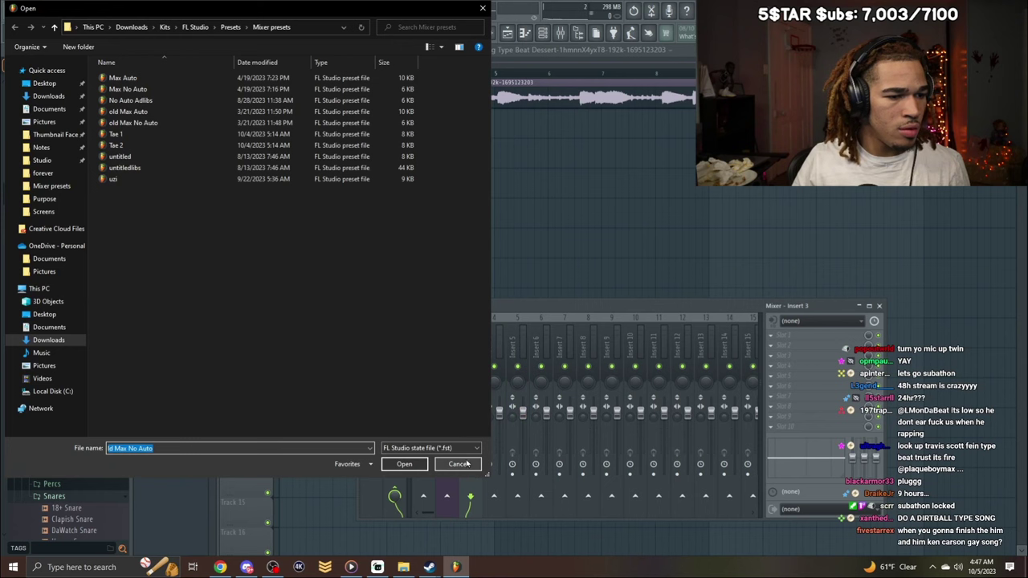
{"action": "left_click", "coordinate": [169, 124]}
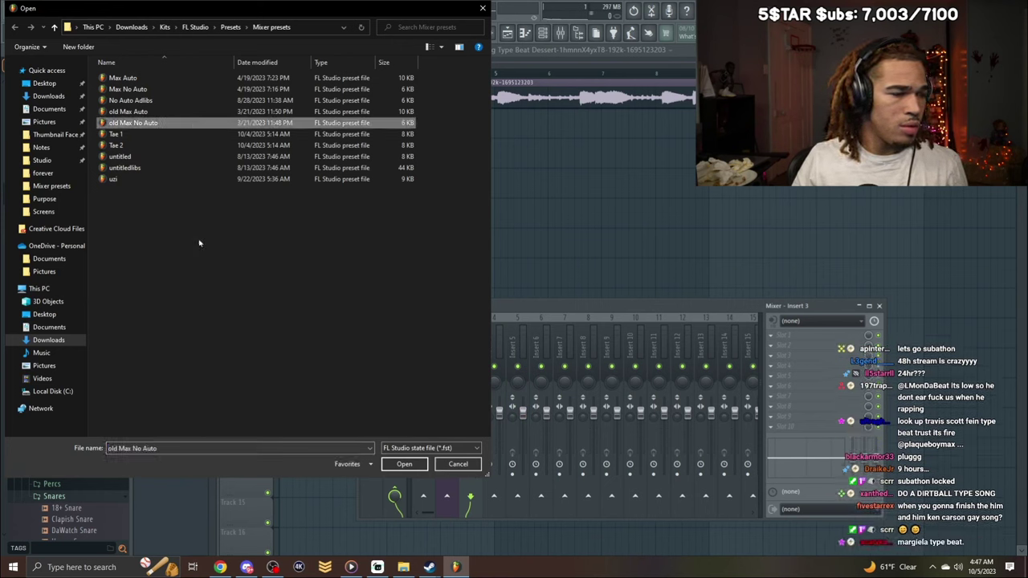
{"action": "left_click", "coordinate": [404, 464]}
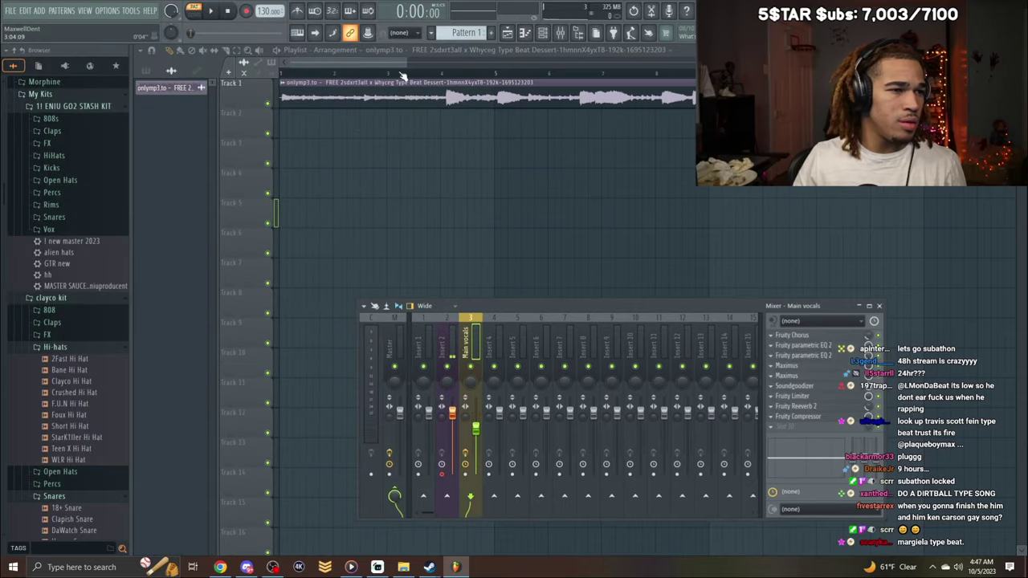
{"action": "key", "text": "F9"}
Check the beat in Media Player, return to FL Studio, and start recording vocals from the beginning of the beat.
{"action": "left_click", "coordinate": [351, 567]}
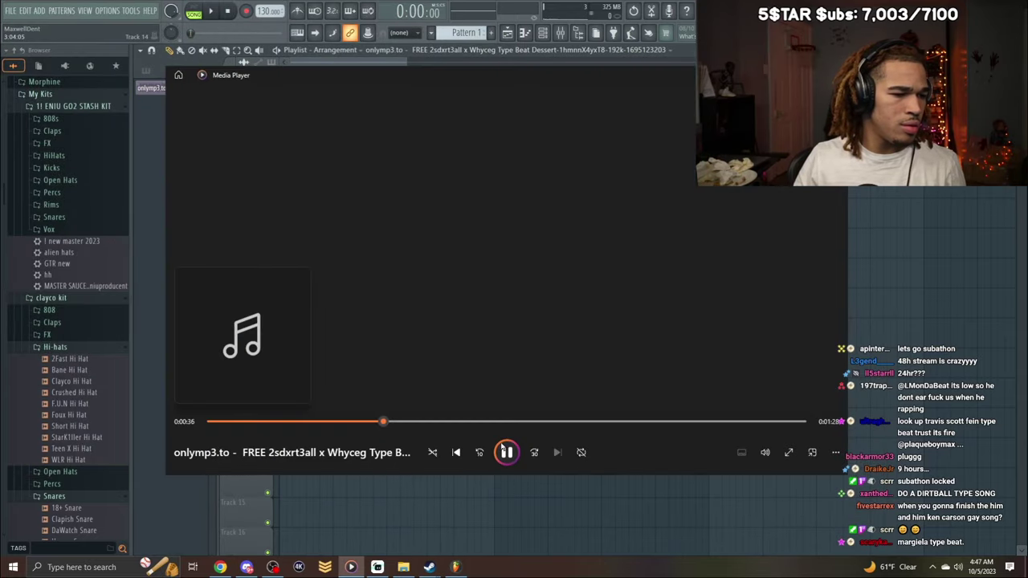
{"action": "left_click", "coordinate": [320, 64]}
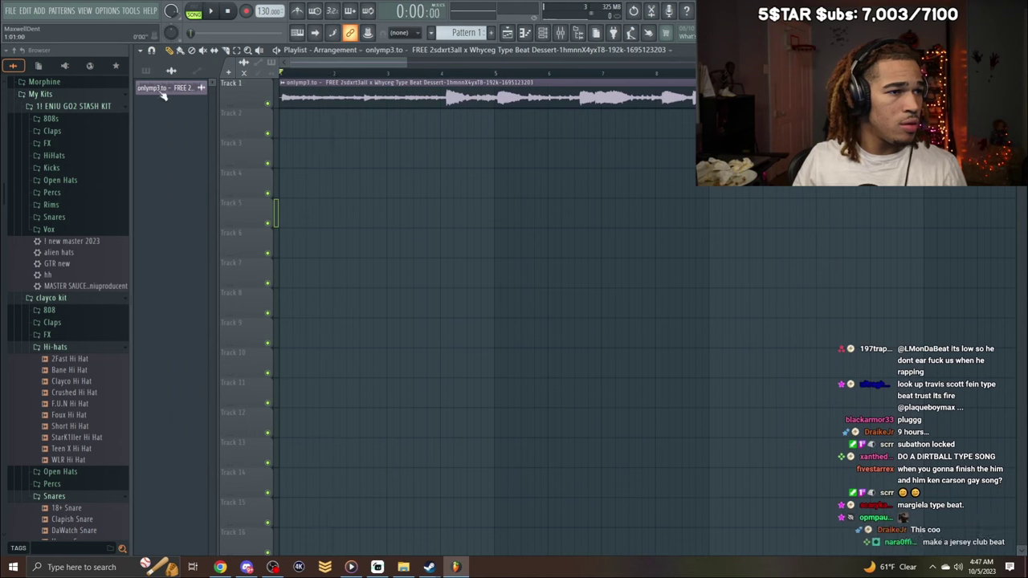
{"action": "key", "text": "space"}
{"action": "left_click", "coordinate": [246, 12]}
{"action": "key", "text": "space"}
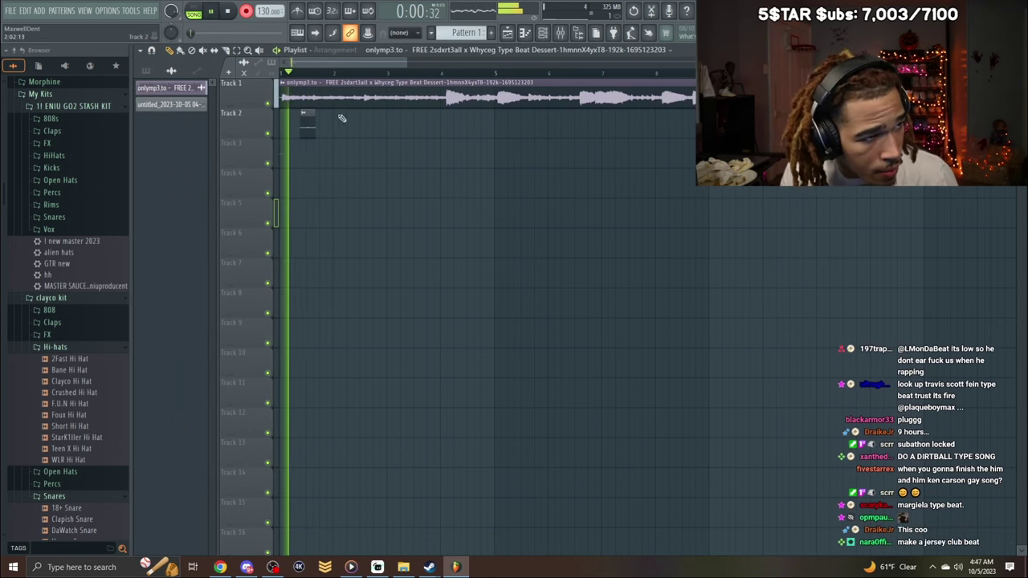
Discard the first short take, record new vocal takes from the start, and delete the take on Track 2.
{"action": "key", "text": "ctrl+z"}
{"action": "key", "text": "ctrl+z"}
{"action": "key", "text": "space"}
{"action": "key", "text": "space"}
{"action": "right_click", "coordinate": [310, 128]}
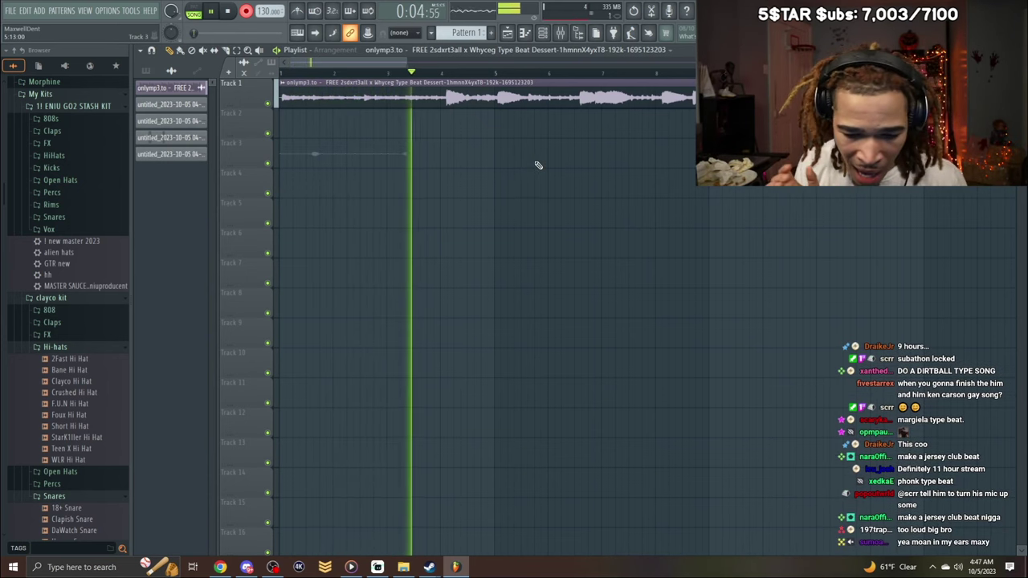
{"action": "key", "text": "space"}
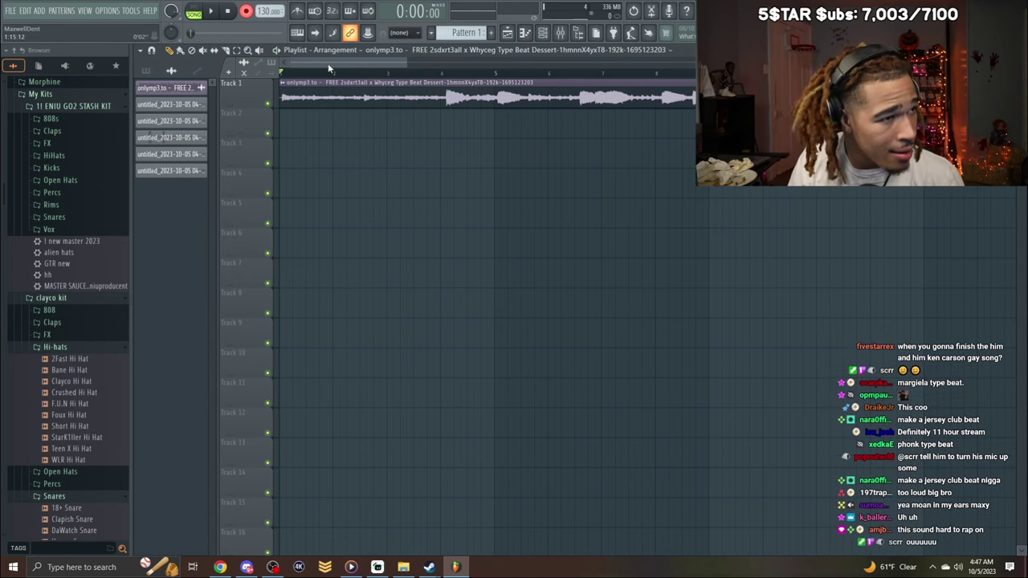
Restore the deleted 04-47-35 vocal take on Track 2 and normalize its audio clip.
{"action": "left_click", "coordinate": [32, 13]}
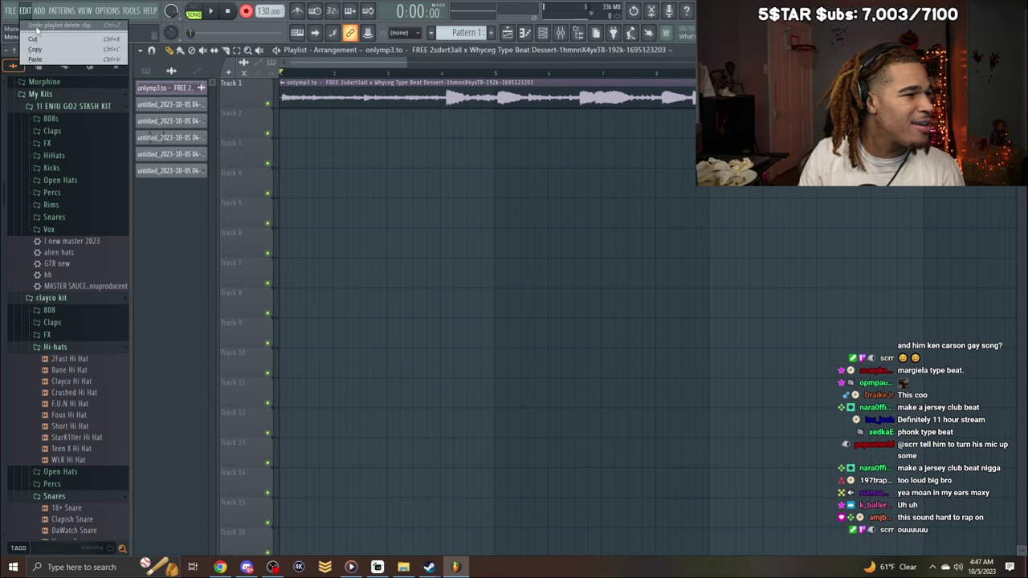
{"action": "left_click", "coordinate": [33, 25]}
{"action": "left_click", "coordinate": [32, 13]}
{"action": "left_click", "coordinate": [33, 25]}
{"action": "double_click", "coordinate": [373, 131]}
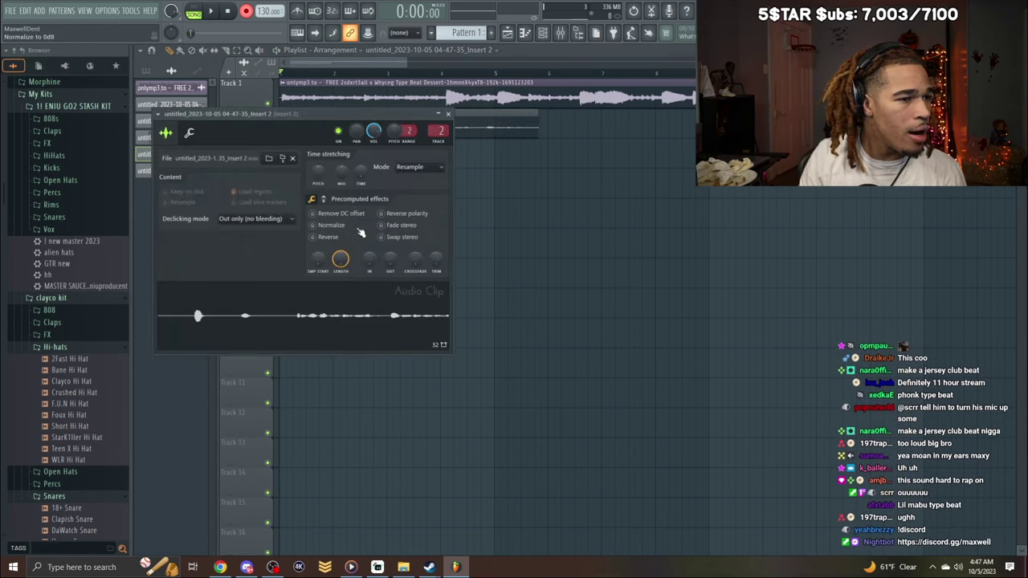
{"action": "left_click", "coordinate": [448, 114]}
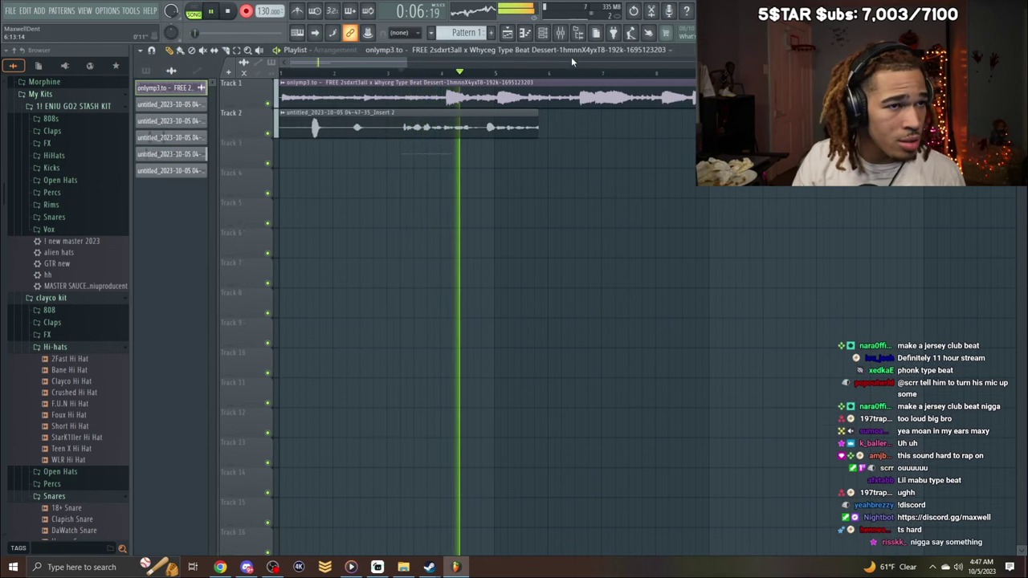
Try recording replacement vocal takes from the start of the beat, deleting the previous take on Track 2.
{"action": "key", "text": "space"}
{"action": "key", "text": "F9"}
{"action": "left_click", "coordinate": [825, 356]}
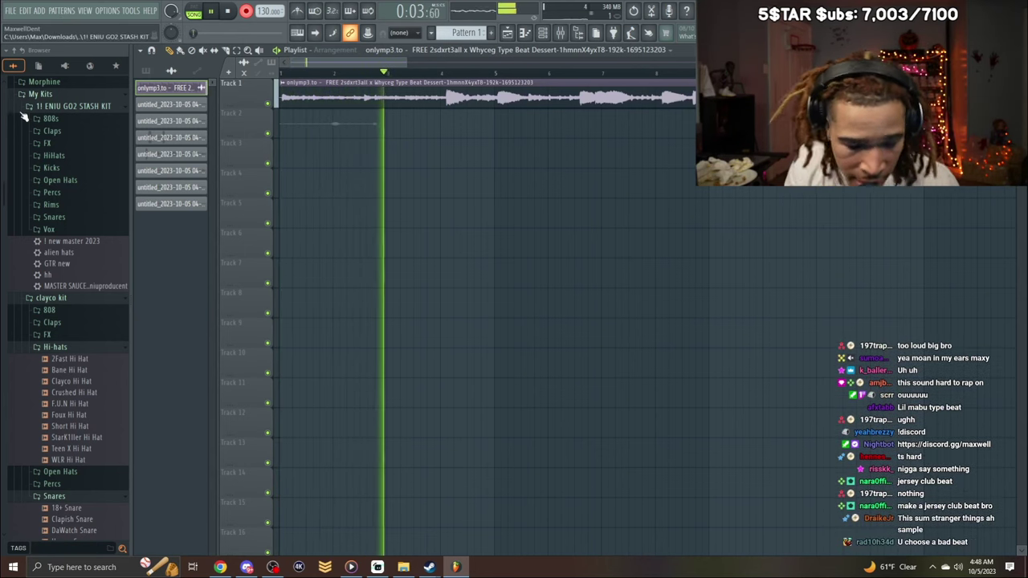
{"action": "key", "text": "space"}
{"action": "key", "text": "space"}
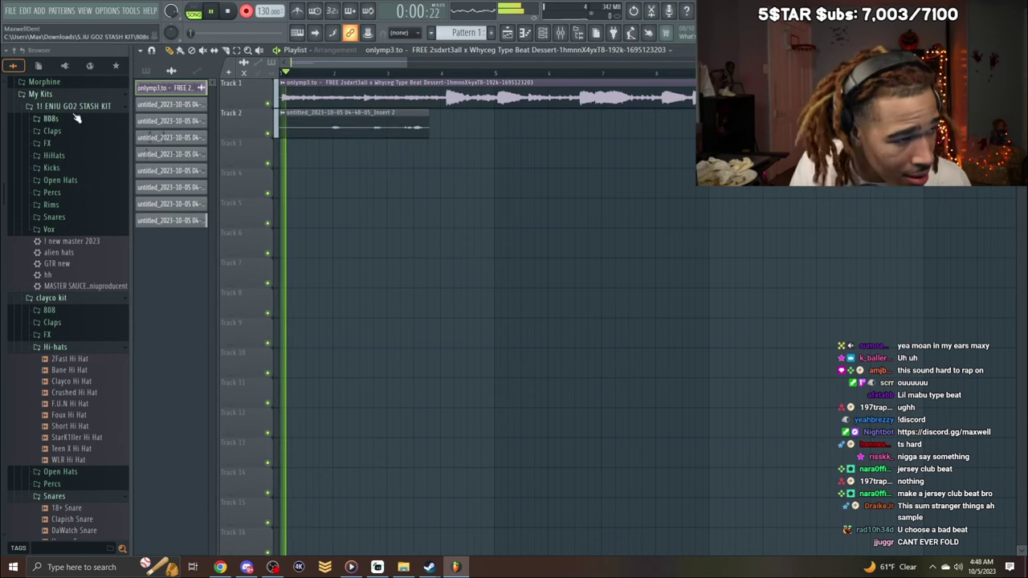
{"action": "right_click", "coordinate": [399, 136]}
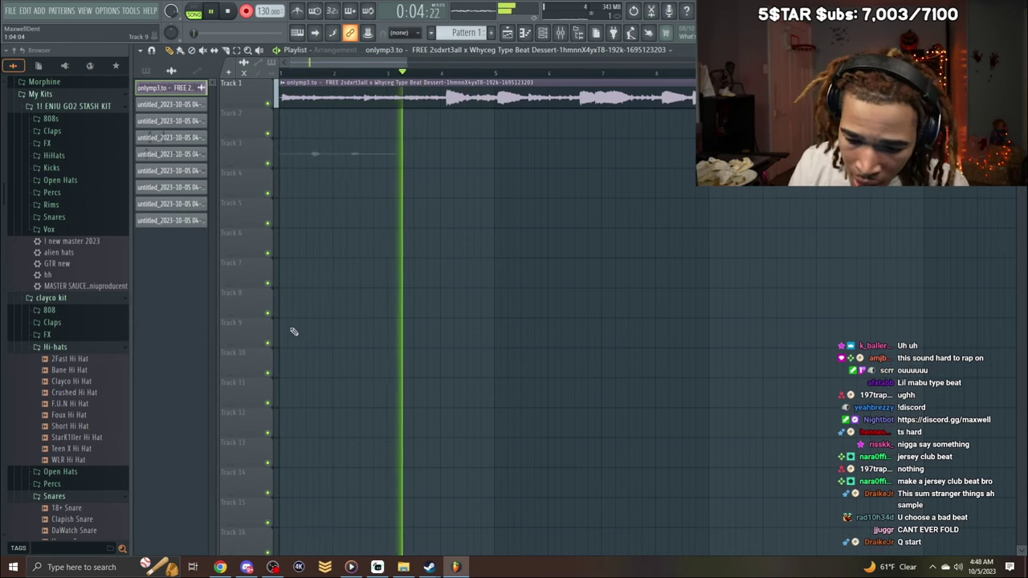
{"action": "key", "text": "space"}
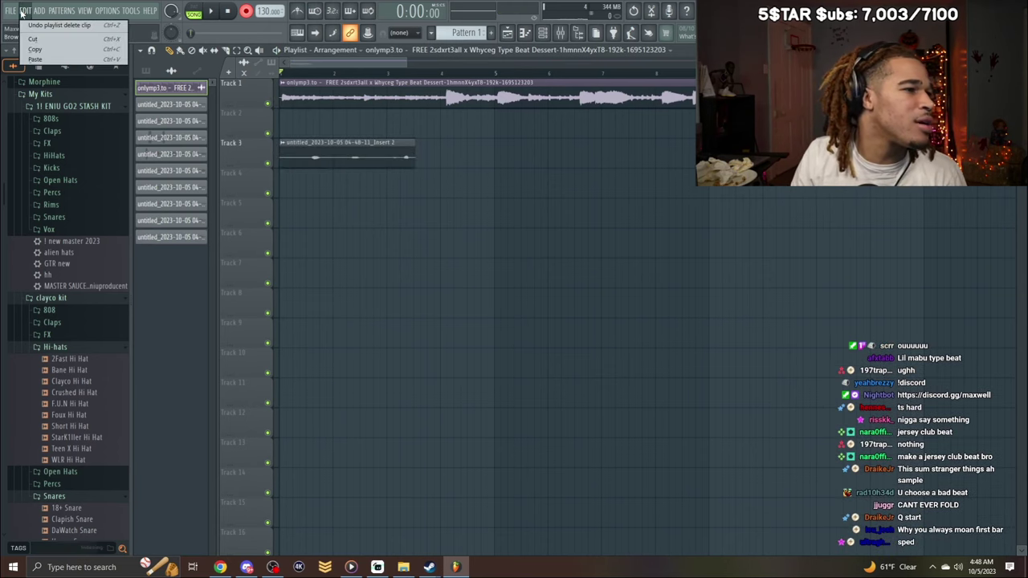
Undo the clip deletions until the 04-47-35 take is back on Track 2.
{"action": "left_click", "coordinate": [35, 26]}
{"action": "left_click", "coordinate": [29, 11]}
{"action": "left_click", "coordinate": [35, 26]}
{"action": "left_click", "coordinate": [30, 11]}
{"action": "left_click", "coordinate": [36, 27]}
{"action": "left_click", "coordinate": [30, 12]}
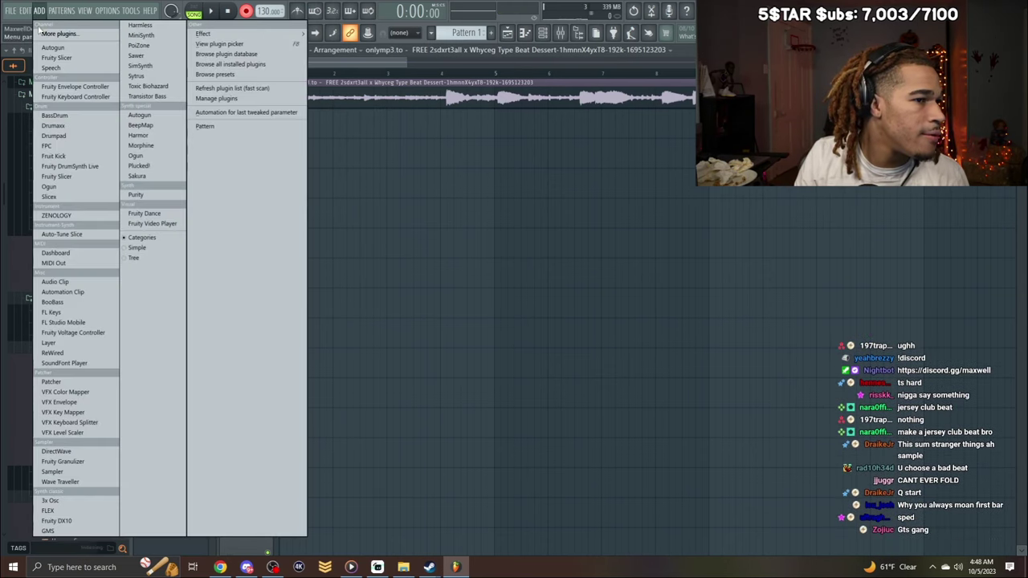
{"action": "left_click", "coordinate": [28, 11]}
{"action": "left_click", "coordinate": [30, 25]}
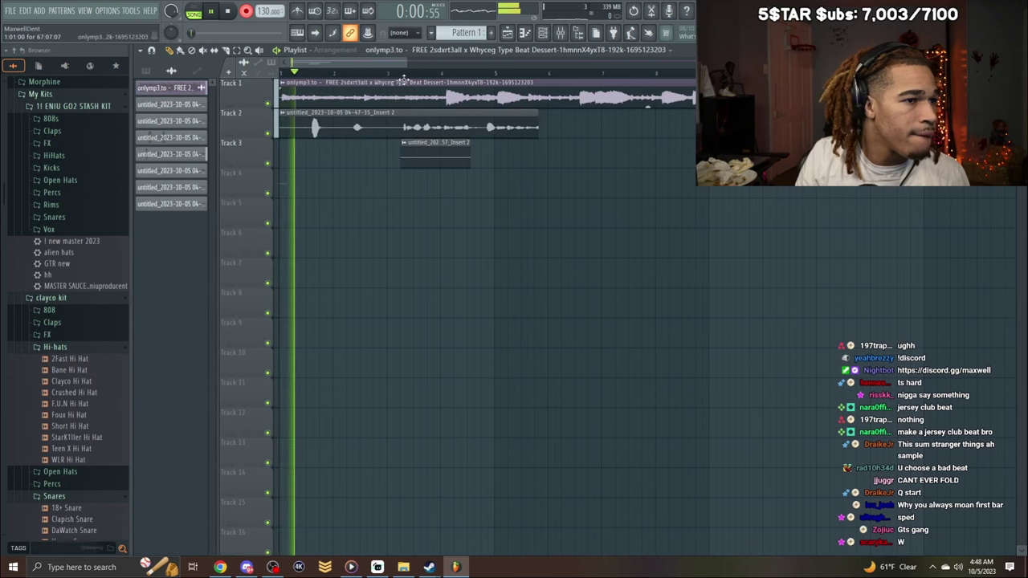
Trim the Track 2 vocal clip to run from about bar 3.3 to bar 4.7 and delete the short Track 3 clip.
{"action": "left_click_drag", "start_coordinate": [282, 135], "coordinate": [404, 140]}
{"action": "right_click", "coordinate": [410, 149]}
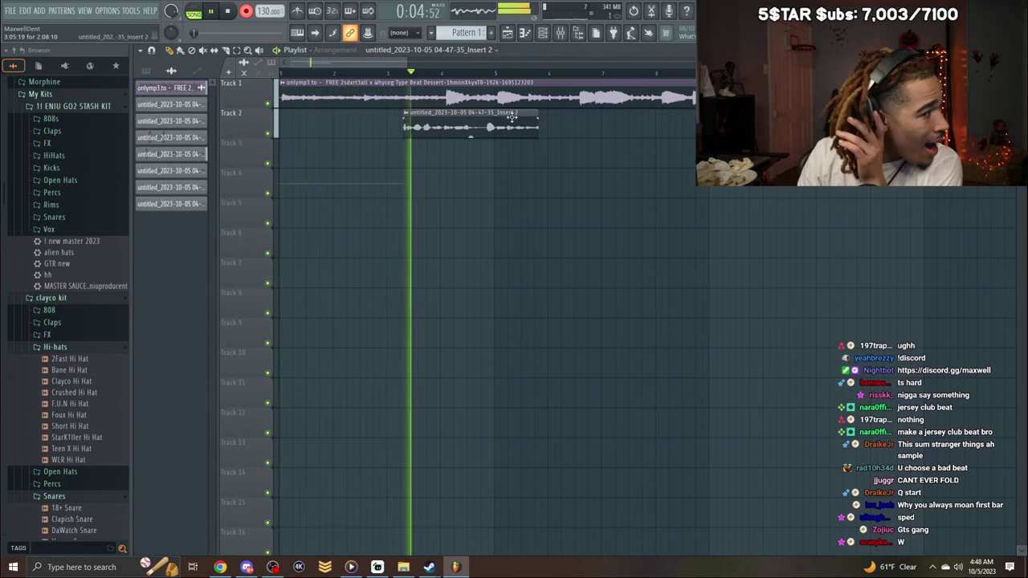
{"action": "left_click_drag", "start_coordinate": [537, 116], "coordinate": [478, 115]}
Record the next vocal line from bar 3 onto Track 3 and normalize the new clip.
{"action": "key", "text": "space"}
{"action": "key", "text": "space"}
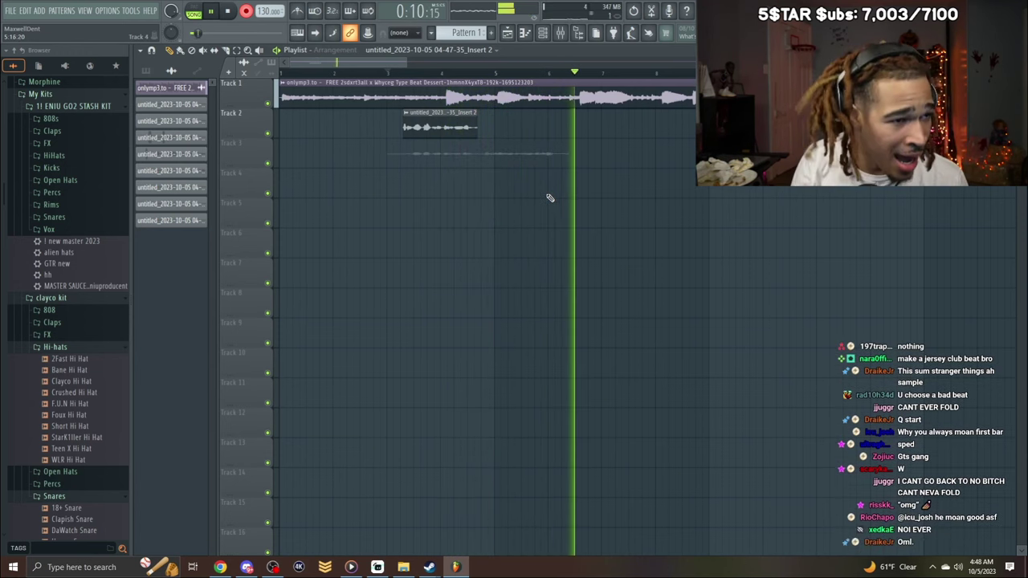
{"action": "key", "text": "space"}
{"action": "double_click", "coordinate": [428, 140]}
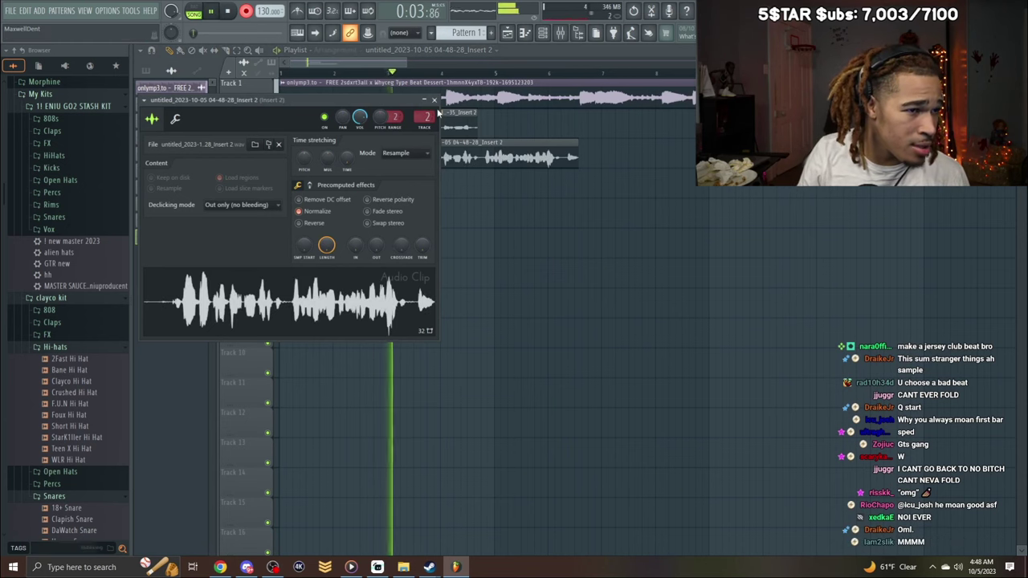
{"action": "left_click", "coordinate": [435, 100]}
Trim the Track 3 vocal clip to about bars 4.6 to 6.2 and start another take from about bar 4.5.
{"action": "left_click_drag", "start_coordinate": [391, 163], "coordinate": [478, 175]}
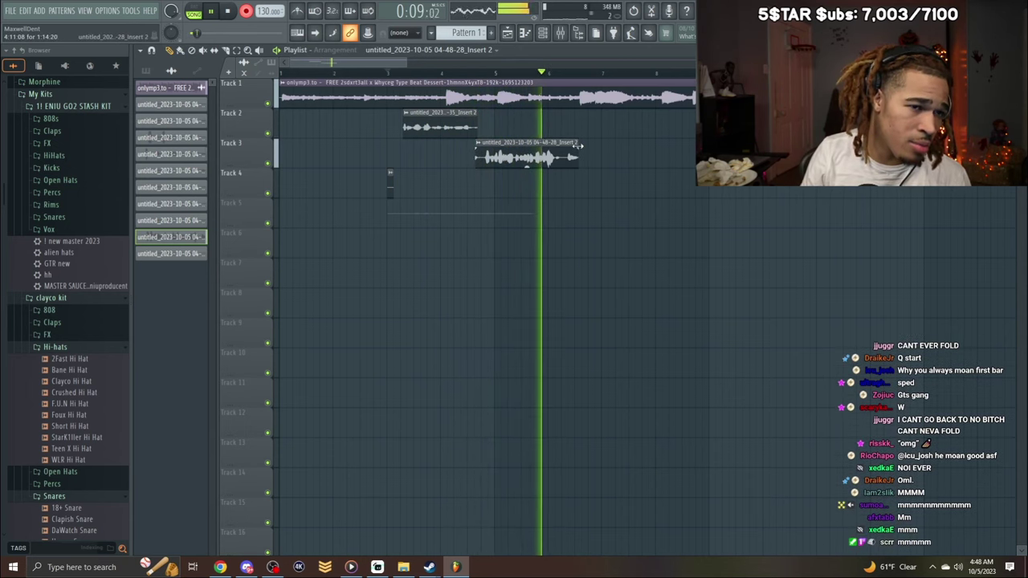
{"action": "left_click_drag", "start_coordinate": [577, 158], "coordinate": [562, 145]}
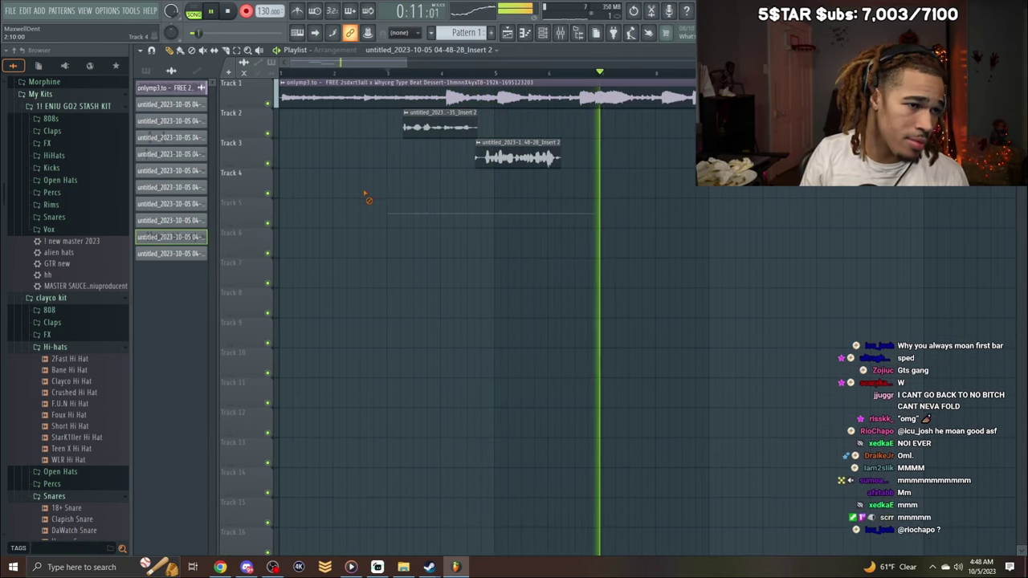
{"action": "key", "text": "space"}
{"action": "key", "text": "space"}
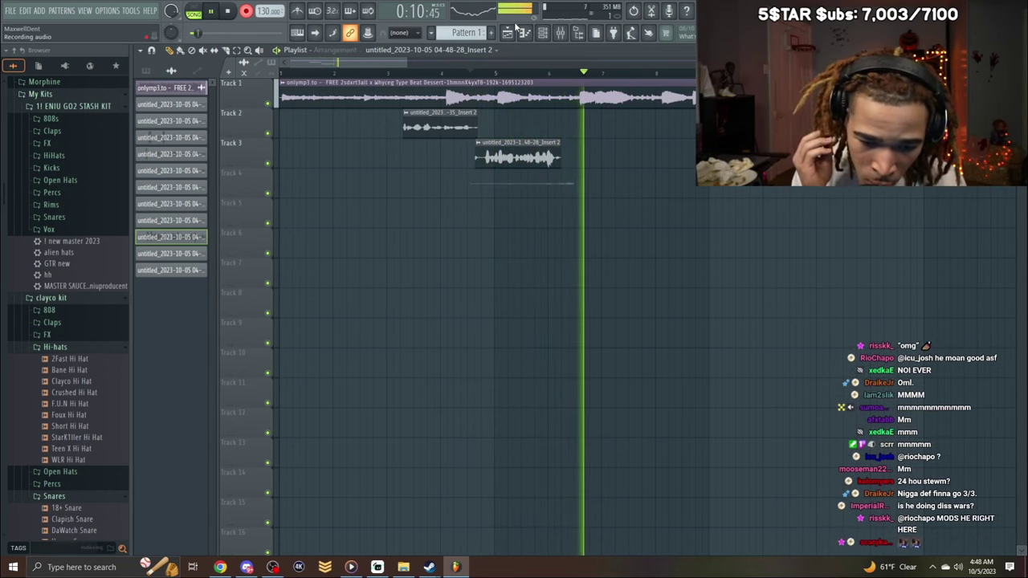
Try recording a follow-up vocal line from bar 1 and from about bar 4.4, deleting the rejected takes.
{"action": "key", "text": "space"}
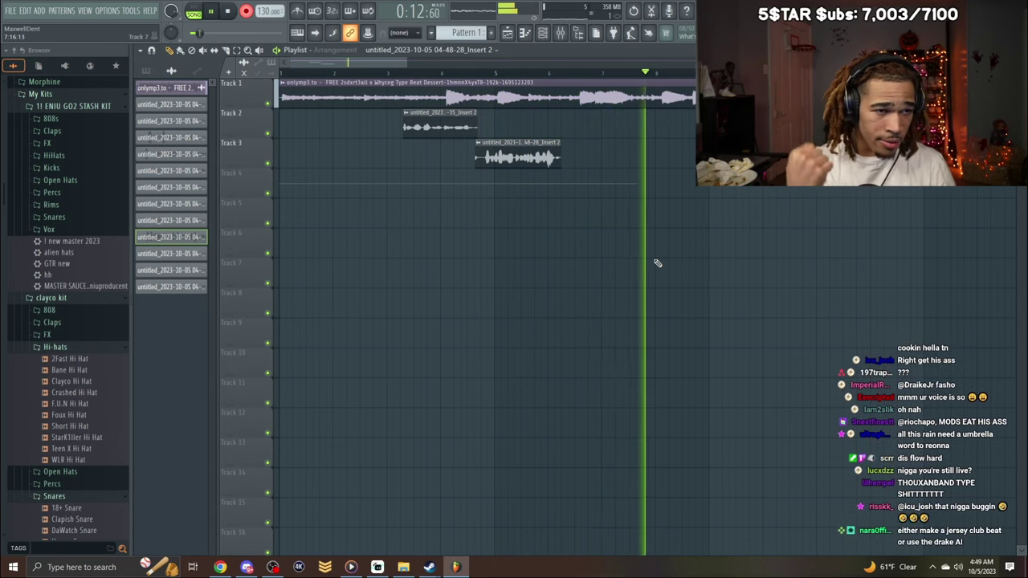
{"action": "right_click", "coordinate": [468, 180]}
{"action": "right_click", "coordinate": [490, 164]}
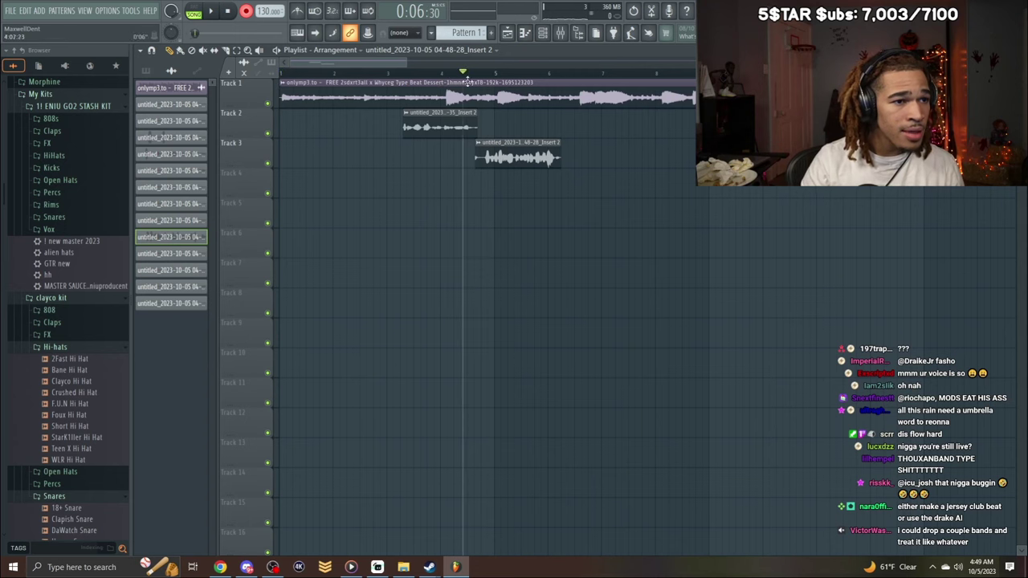
{"action": "key", "text": "space"}
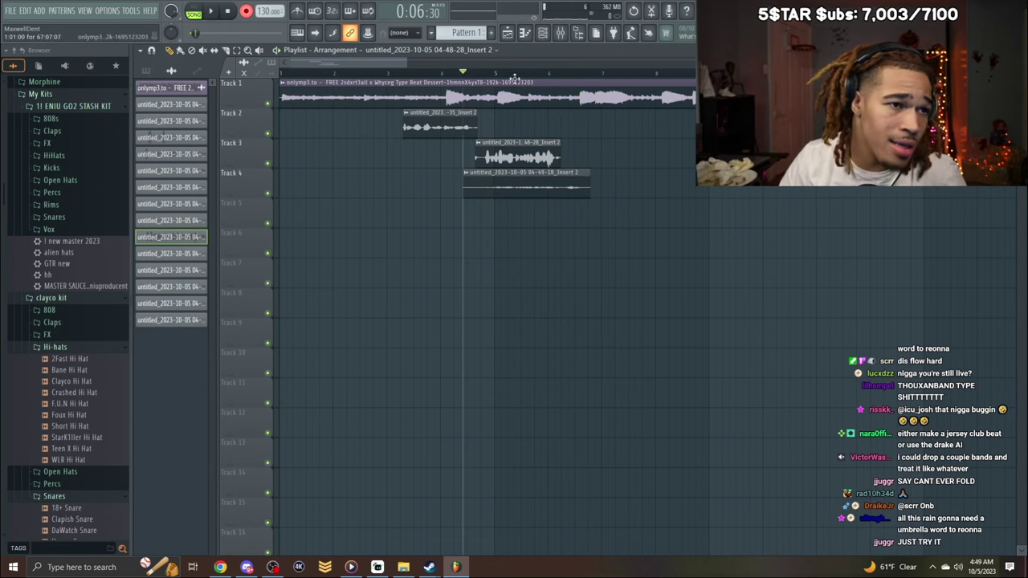
{"action": "right_click", "coordinate": [584, 176]}
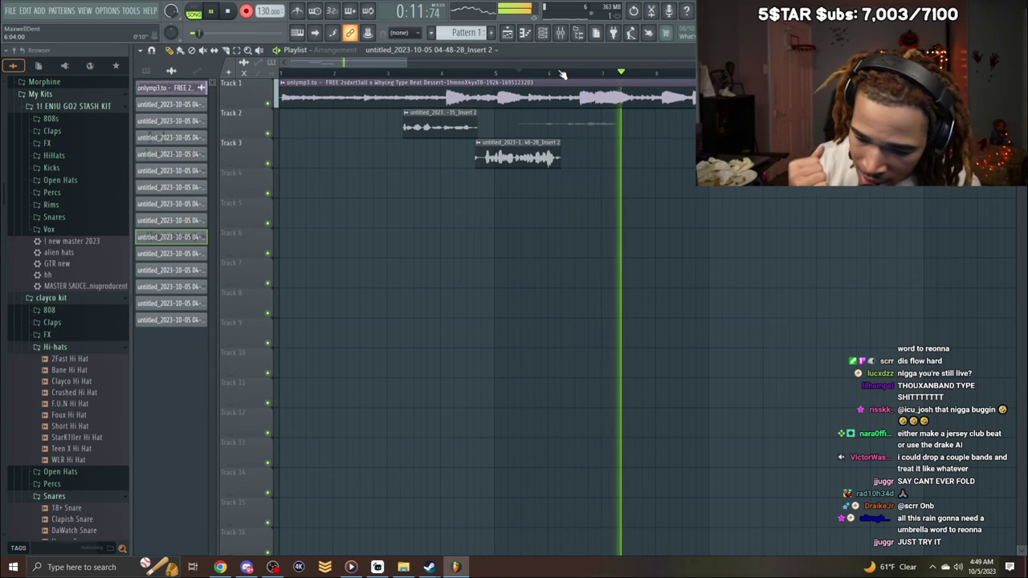
Try recording the follow-up vocal line from about bars 5.4 and 4.9, deleting the rejected takes.
{"action": "key", "text": "space"}
{"action": "left_click", "coordinate": [523, 115]}
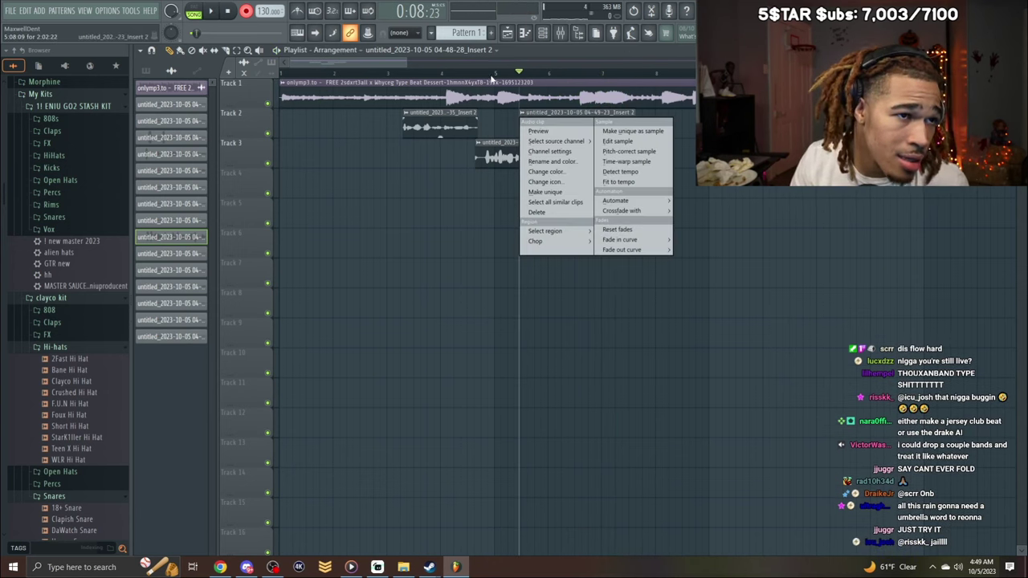
{"action": "left_click", "coordinate": [561, 131]}
{"action": "key", "text": "space"}
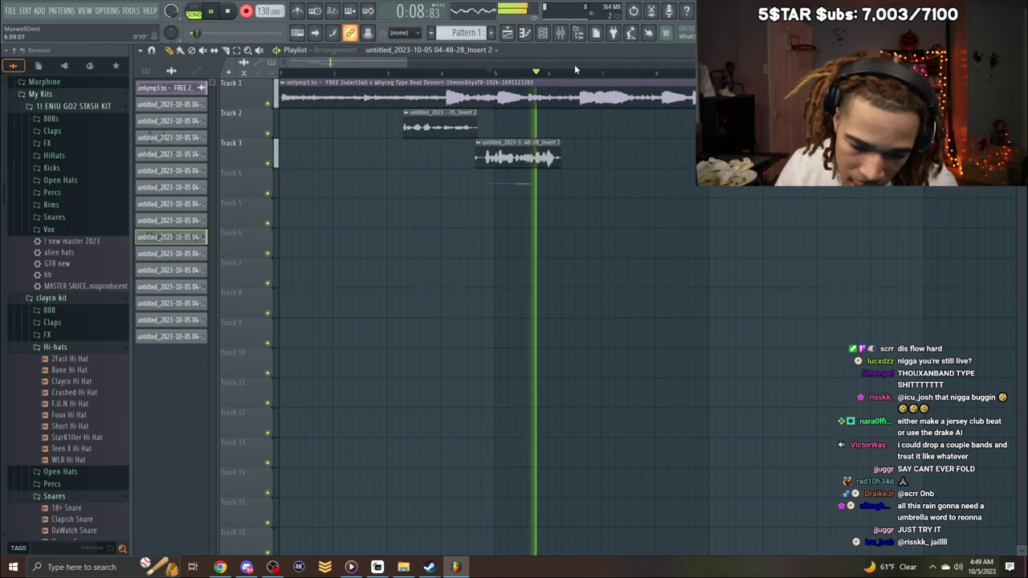
{"action": "key", "text": "space"}
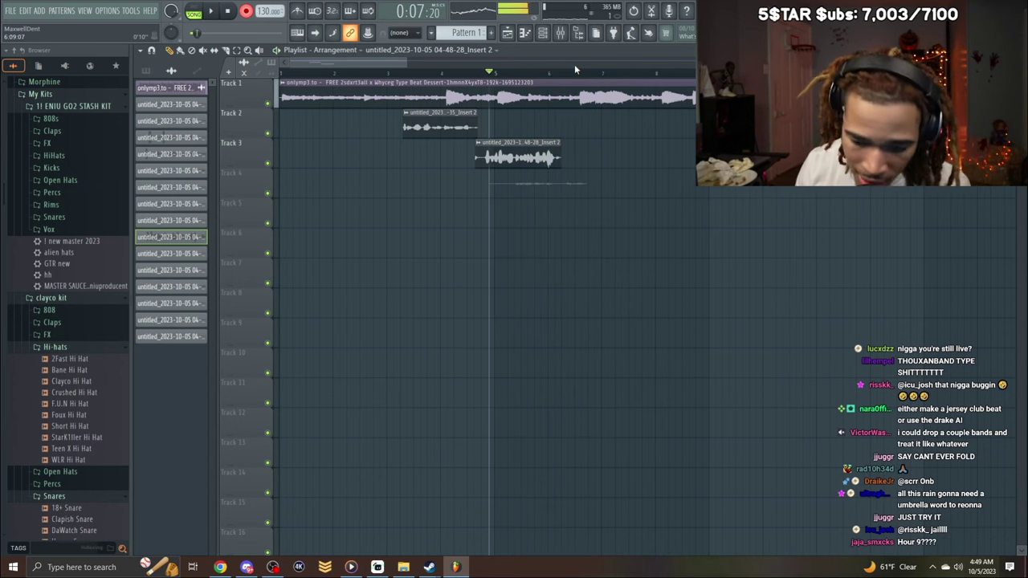
{"action": "key", "text": "space"}
{"action": "right_click", "coordinate": [526, 191]}
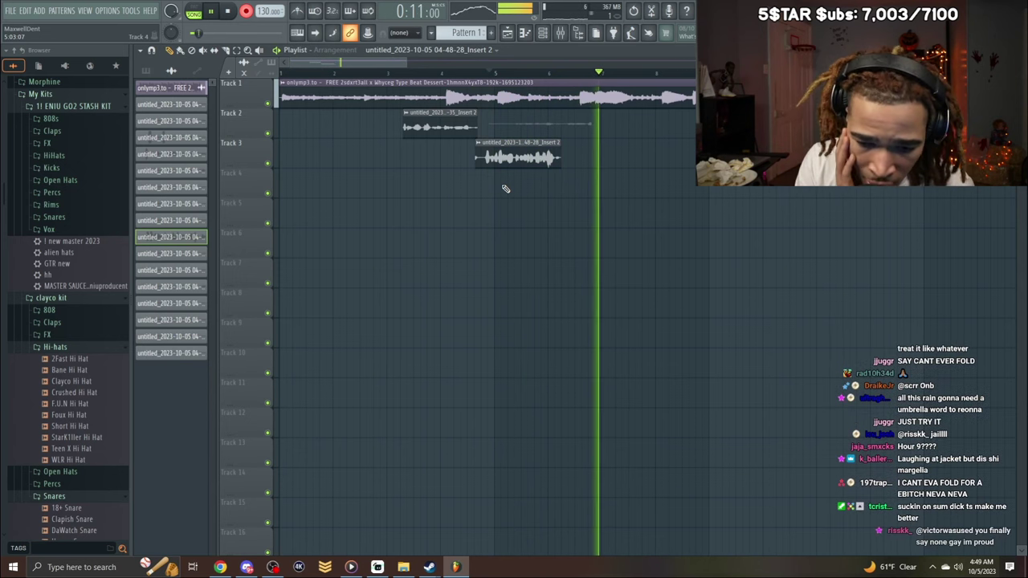
{"action": "key", "text": "space"}
Record a vocal take from about bar 4.9 onto Track 4, then normalize it and trim it to about bars 6.2 to 7.8.
{"action": "key", "text": "space"}
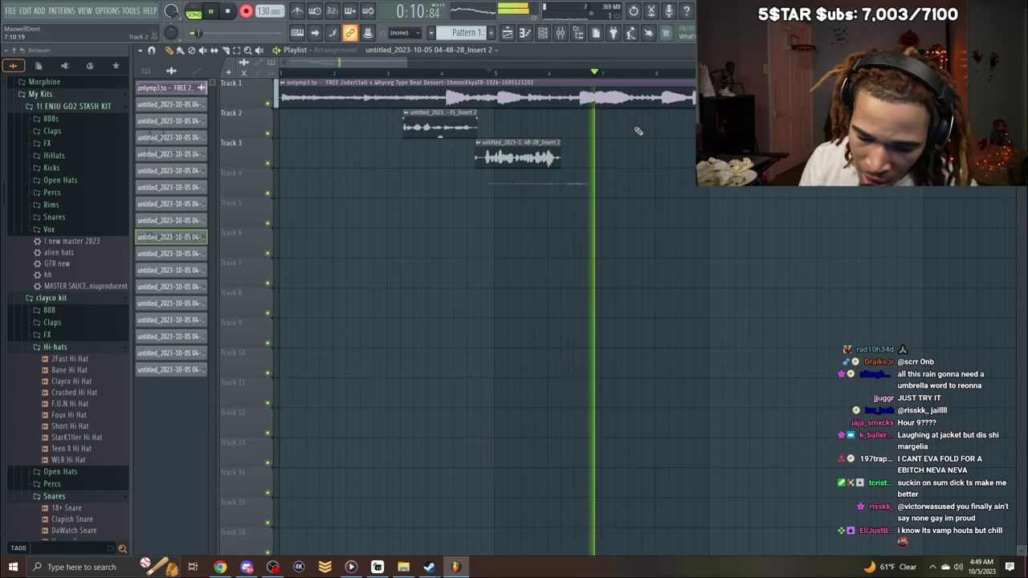
{"action": "key", "text": "space"}
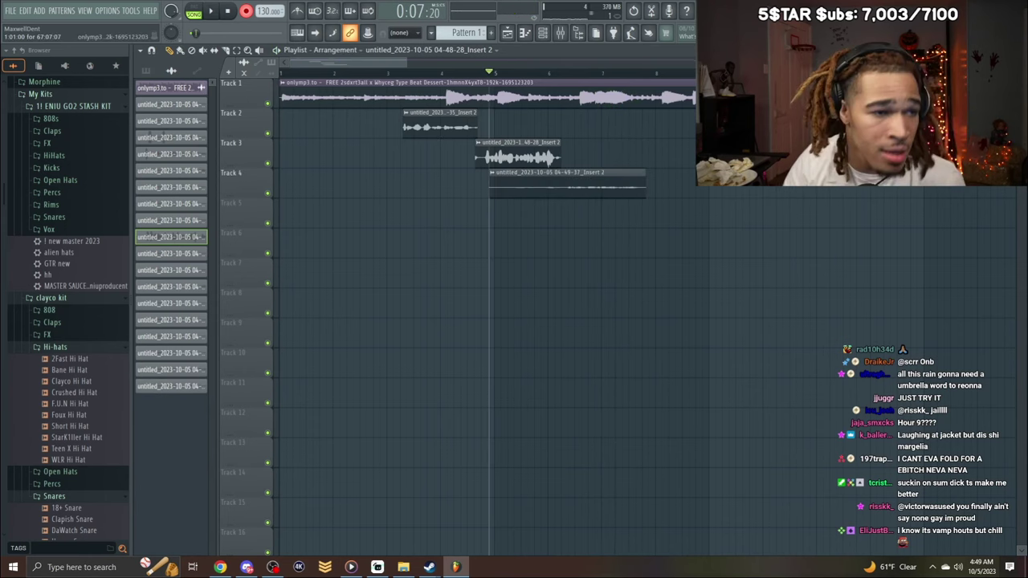
{"action": "double_click", "coordinate": [598, 179]}
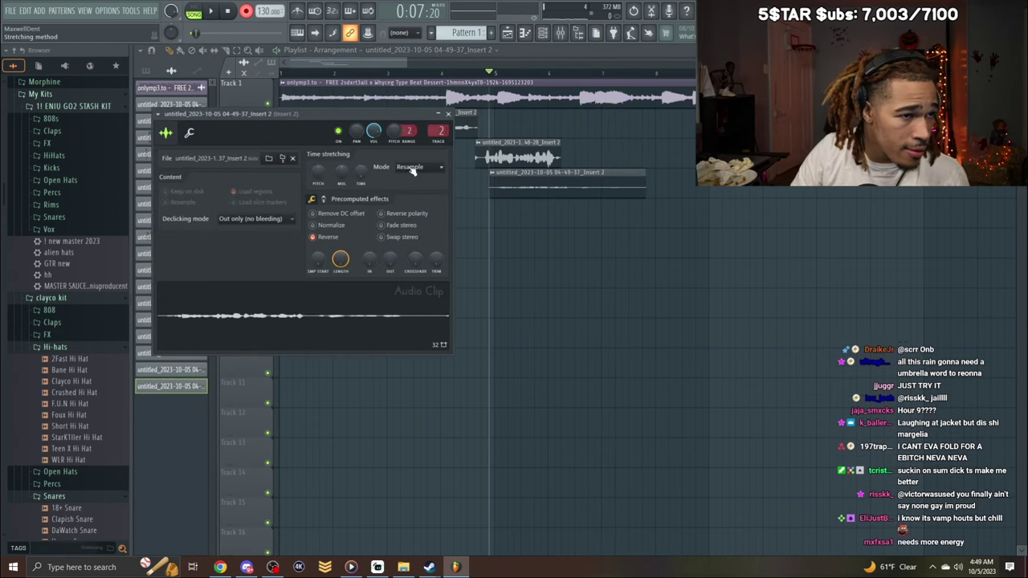
{"action": "left_click", "coordinate": [448, 114]}
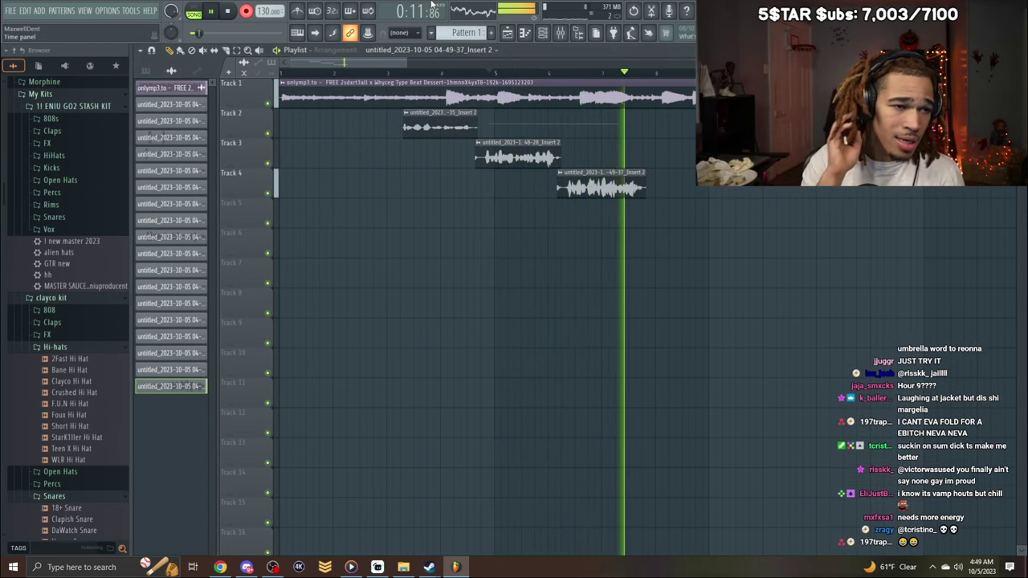
Delete the rejected takes on Tracks 4 and 2 and set the remaining Track 2 vocal clip's gain to 2.5 dB.
{"action": "key", "text": "space"}
{"action": "left_click", "coordinate": [388, 72]}
{"action": "key", "text": "space"}
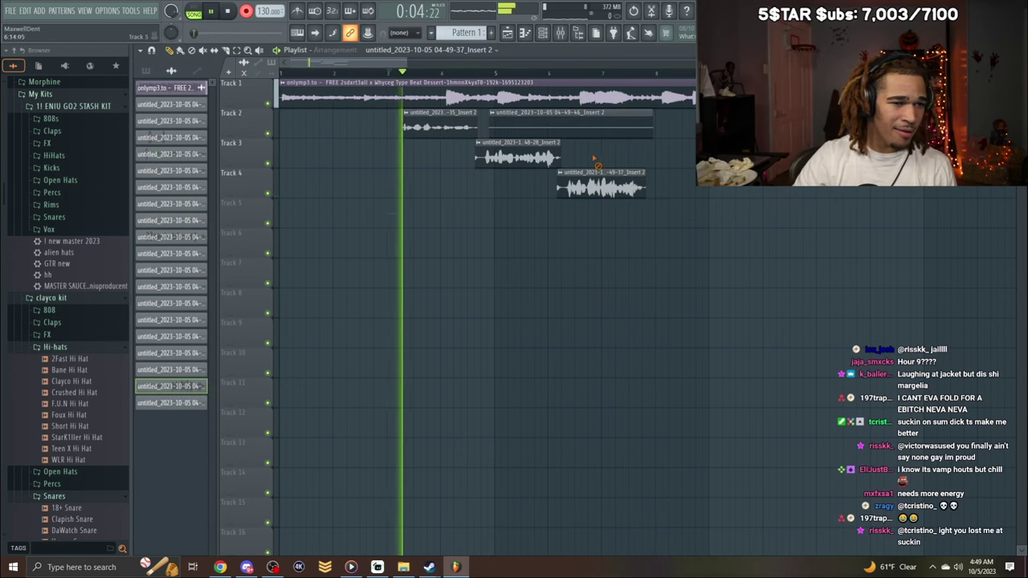
{"action": "right_click", "coordinate": [597, 180]}
{"action": "right_click", "coordinate": [607, 129]}
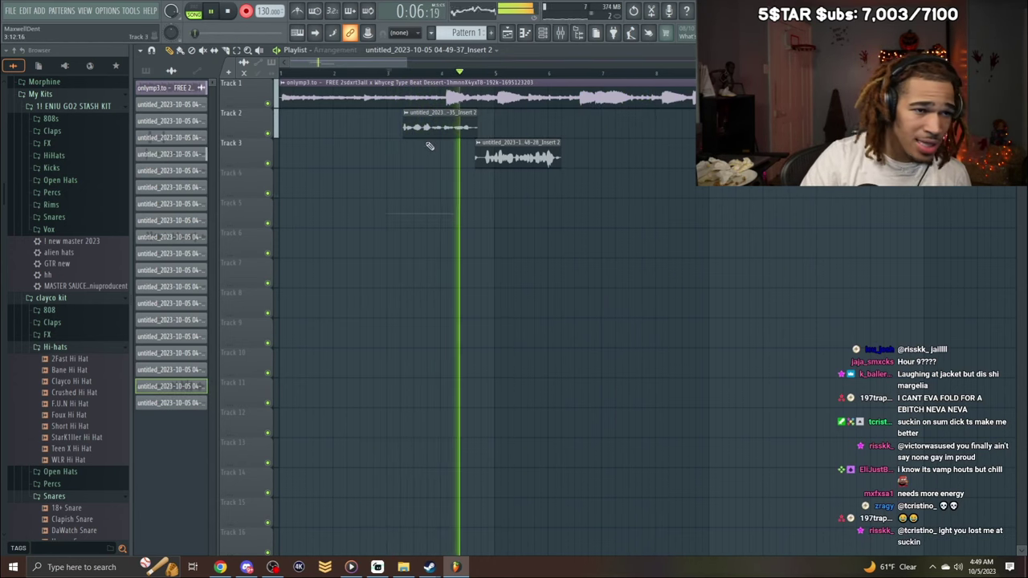
{"action": "left_click_drag", "start_coordinate": [441, 135], "coordinate": [441, 125]}
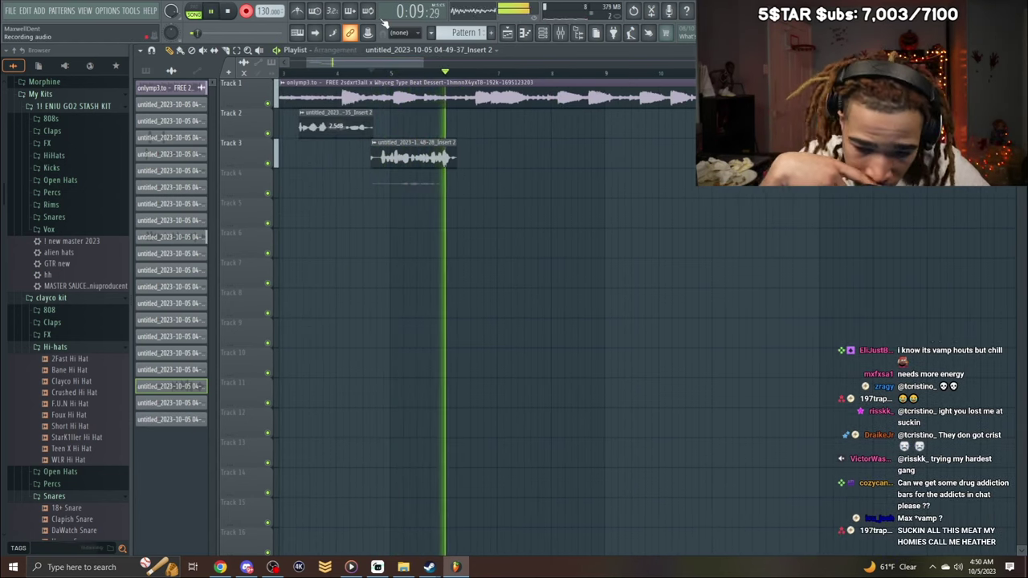
Retry recording the next vocal line from about bars 4.6 and 5.1, deleting the rejected takes on Tracks 4 and 2.
{"action": "key", "text": "space"}
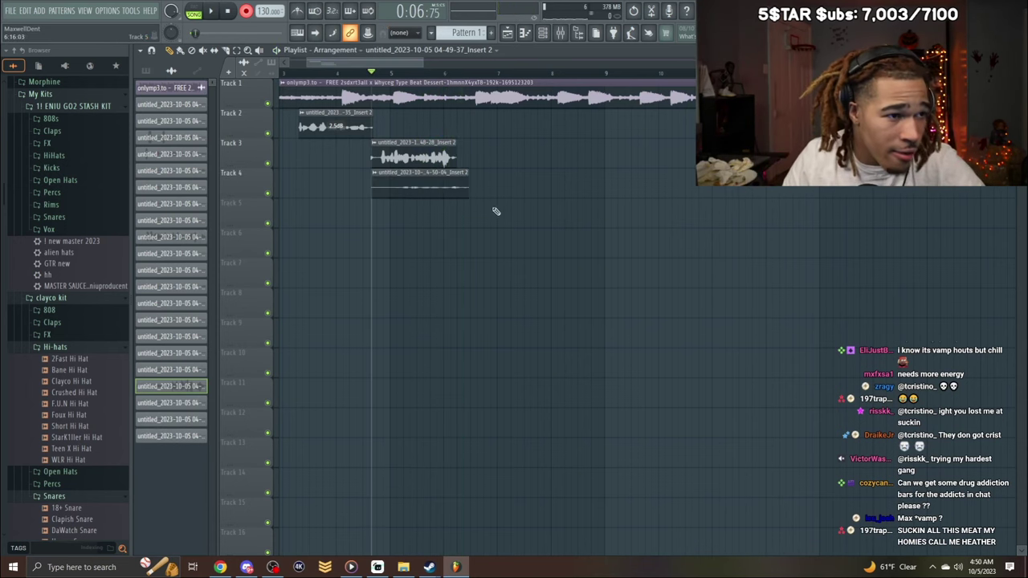
{"action": "key", "text": "space"}
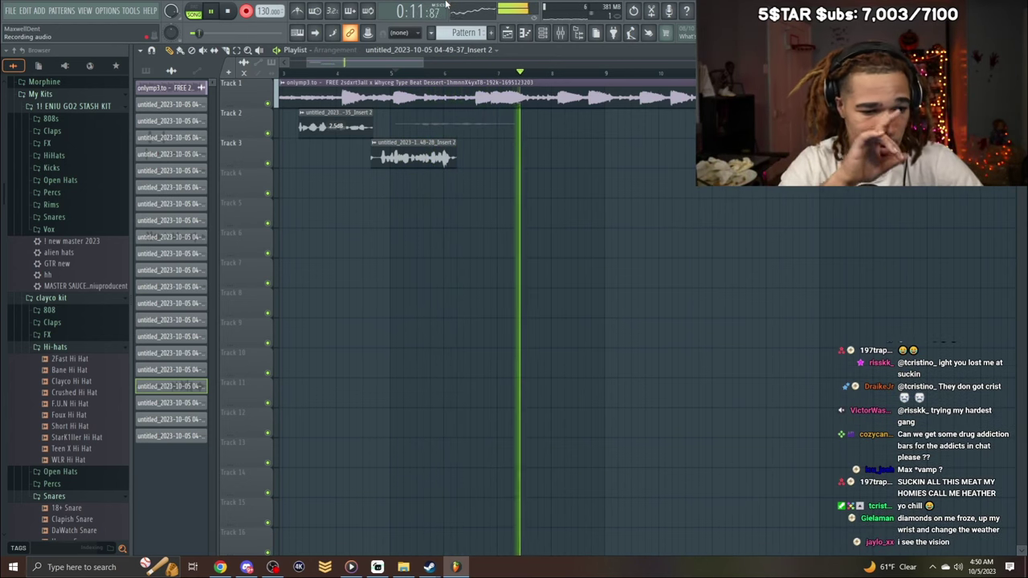
{"action": "key", "text": "space"}
{"action": "key", "text": "space"}
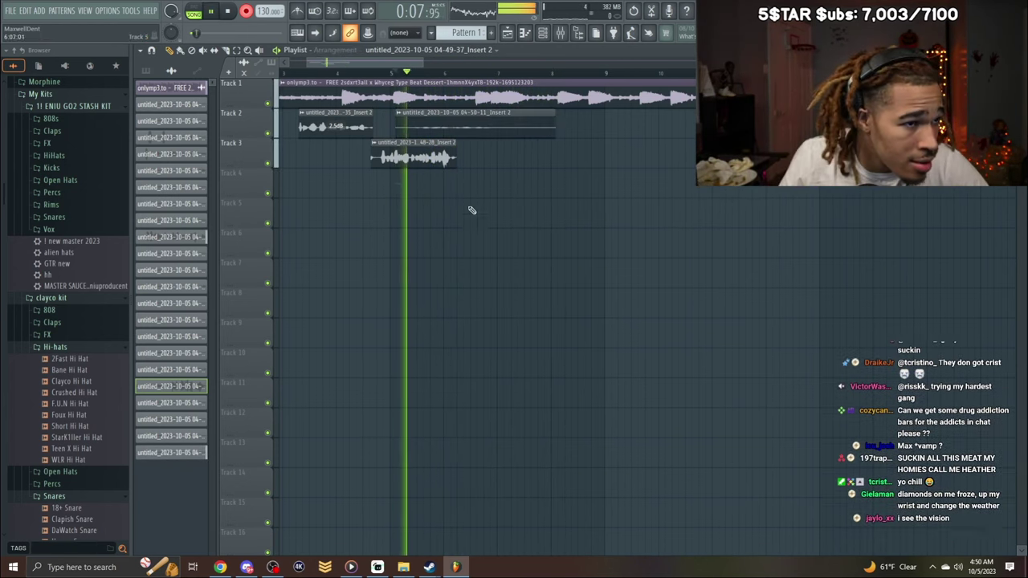
{"action": "right_click", "coordinate": [494, 135]}
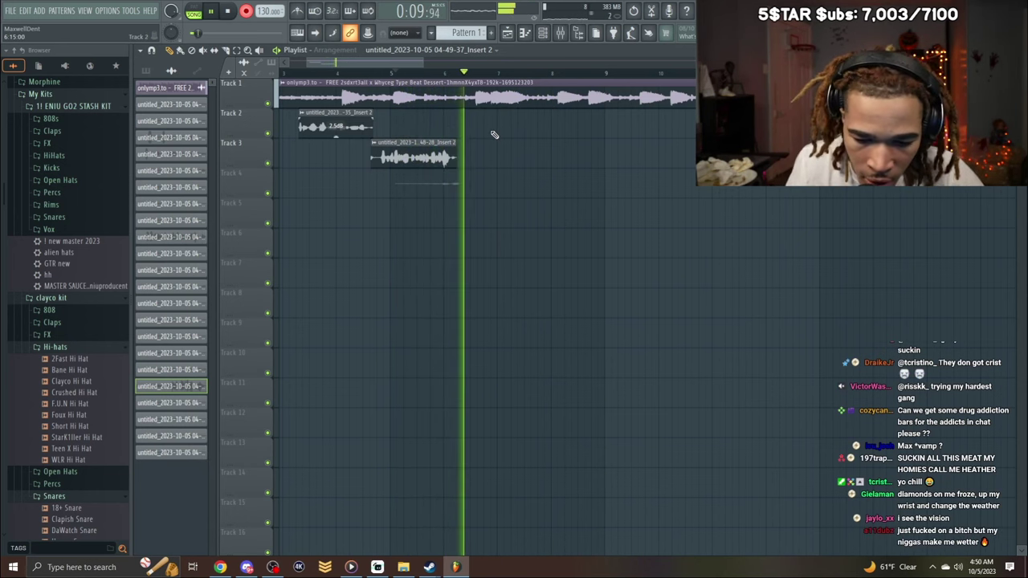
{"action": "key", "text": "space"}
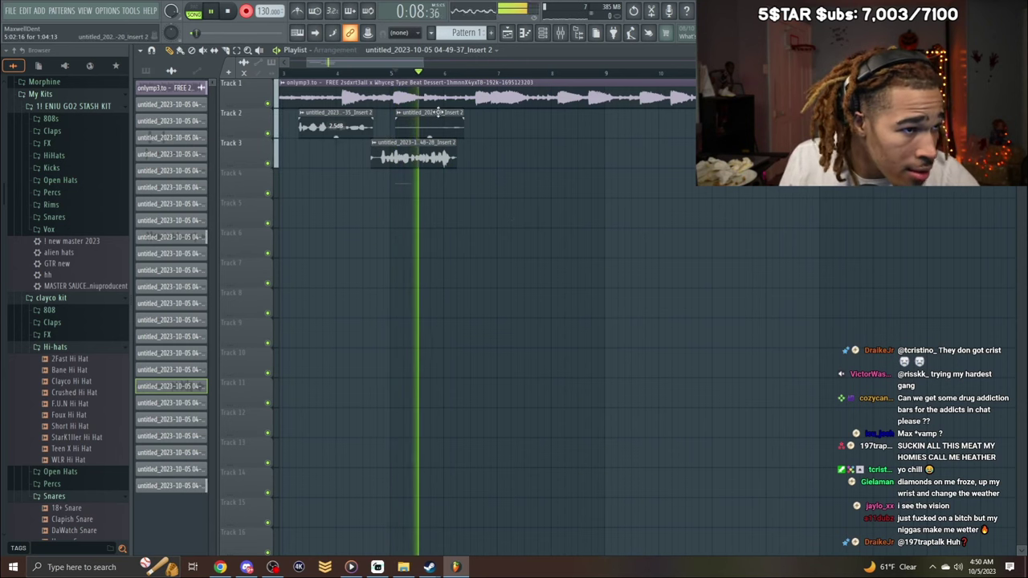
{"action": "right_click", "coordinate": [438, 114]}
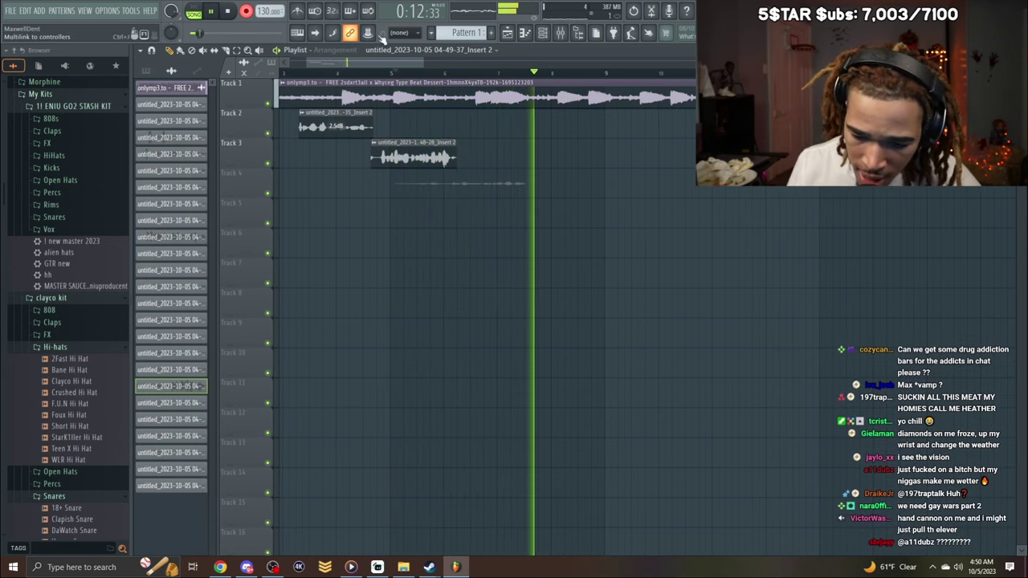
Normalize the new Track 4 vocal take and trim its start to about bar 6.1.
{"action": "double_click", "coordinate": [452, 189]}
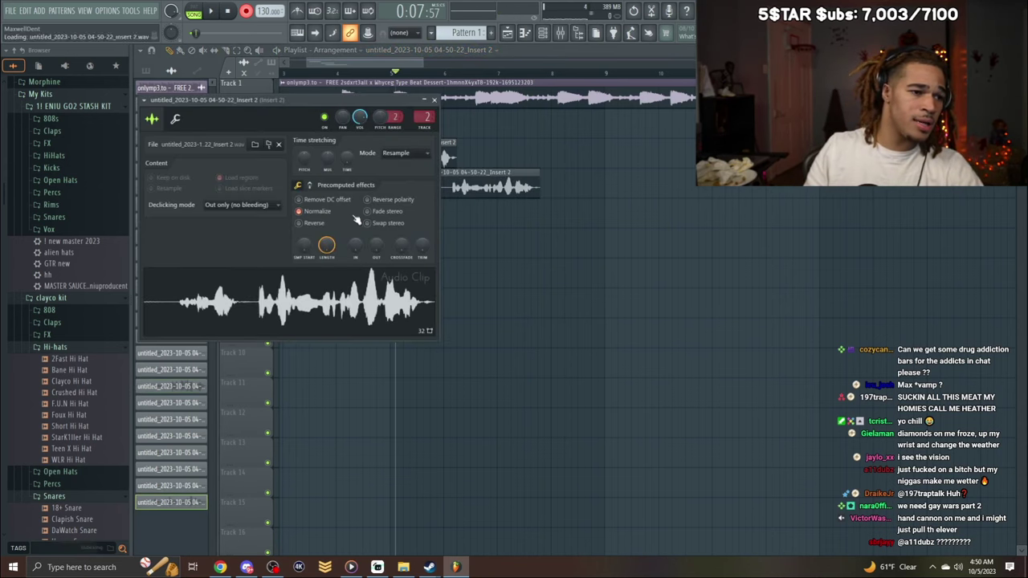
{"action": "left_click", "coordinate": [434, 100]}
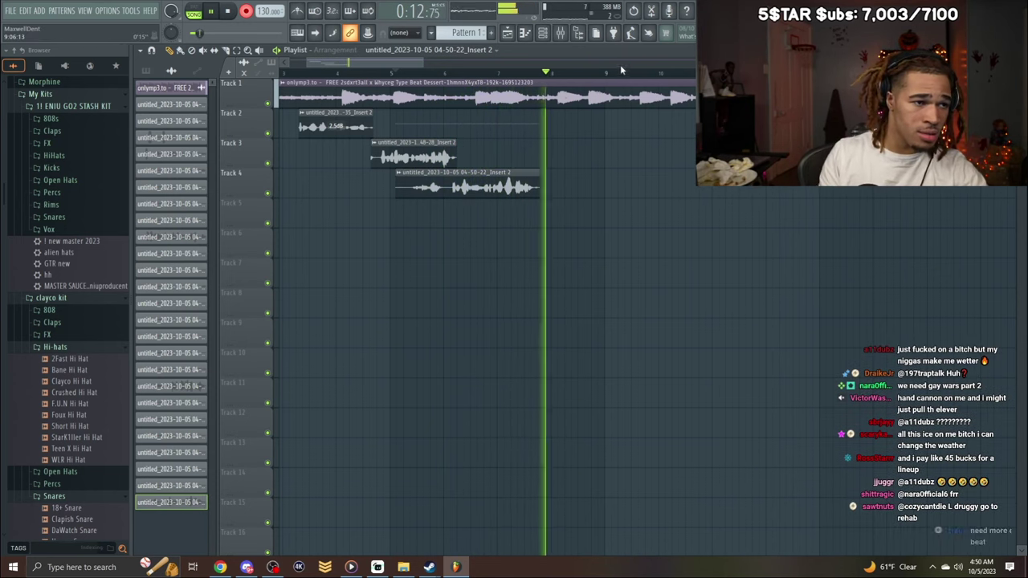
{"action": "left_click_drag", "start_coordinate": [392, 199], "coordinate": [452, 198]}
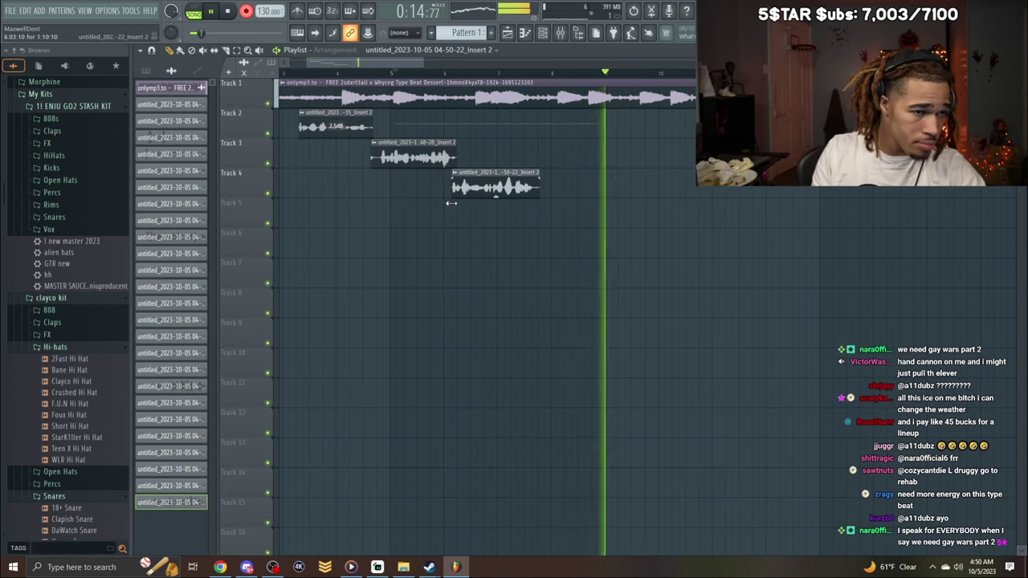
{"action": "key", "text": "space"}
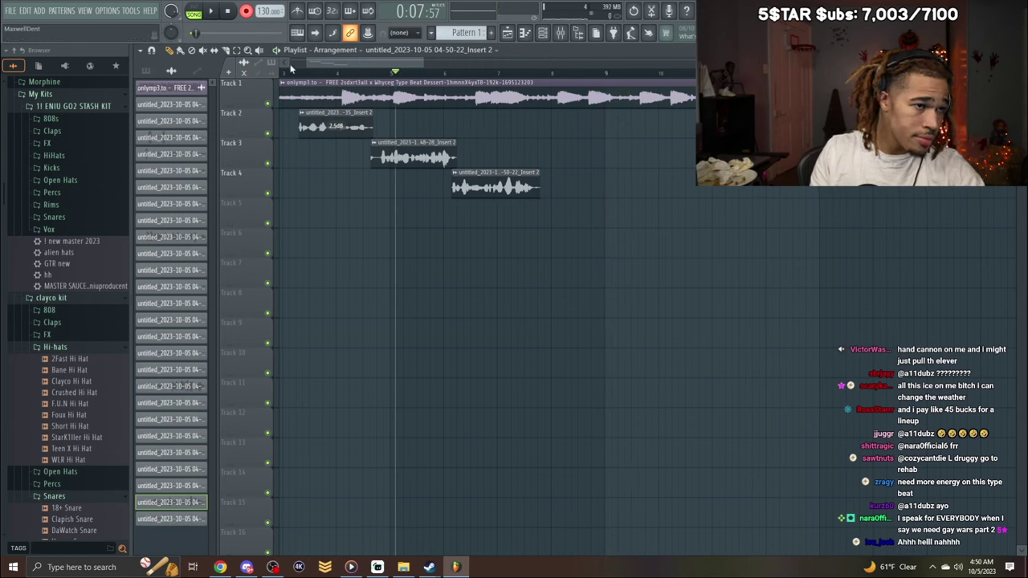
Play back the three vocal clips over the beat from about bar 3.
{"action": "left_click", "coordinate": [291, 70]}
{"action": "key", "text": "space"}
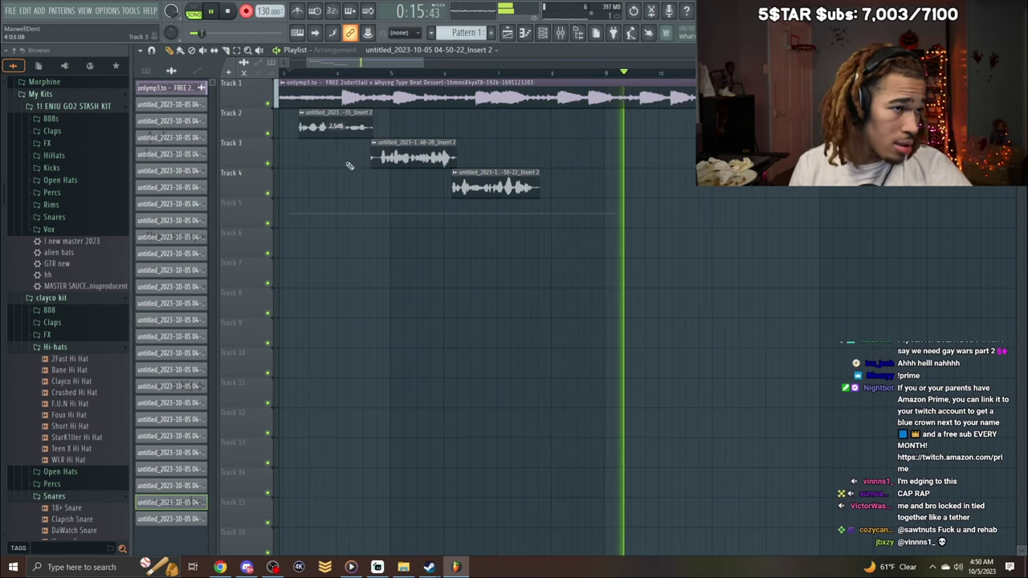
{"action": "key", "text": "space"}
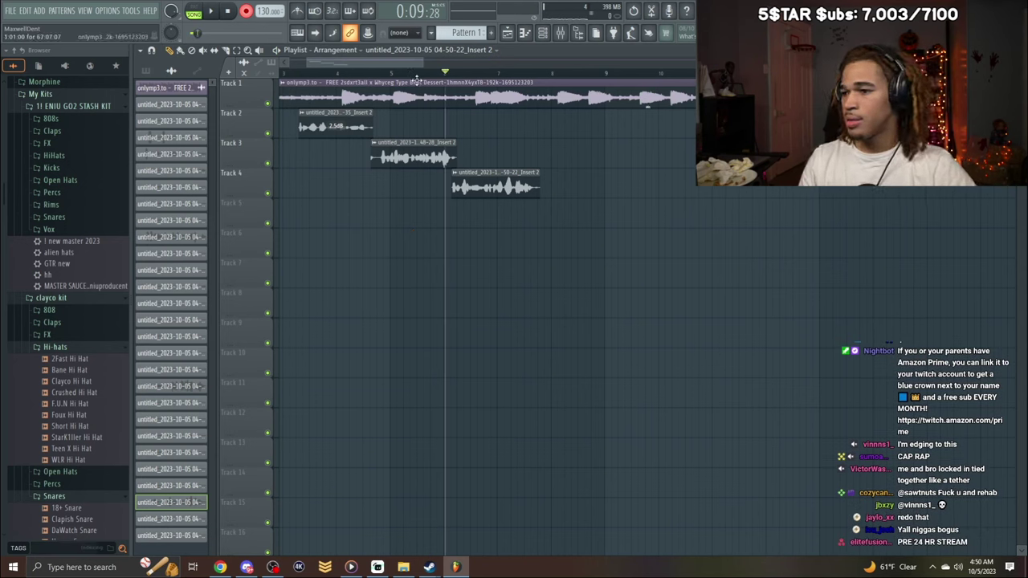
Try recording a short vocal take from about bar 7 onto Track 2.
{"action": "left_click_drag", "start_coordinate": [417, 80], "coordinate": [440, 82]}
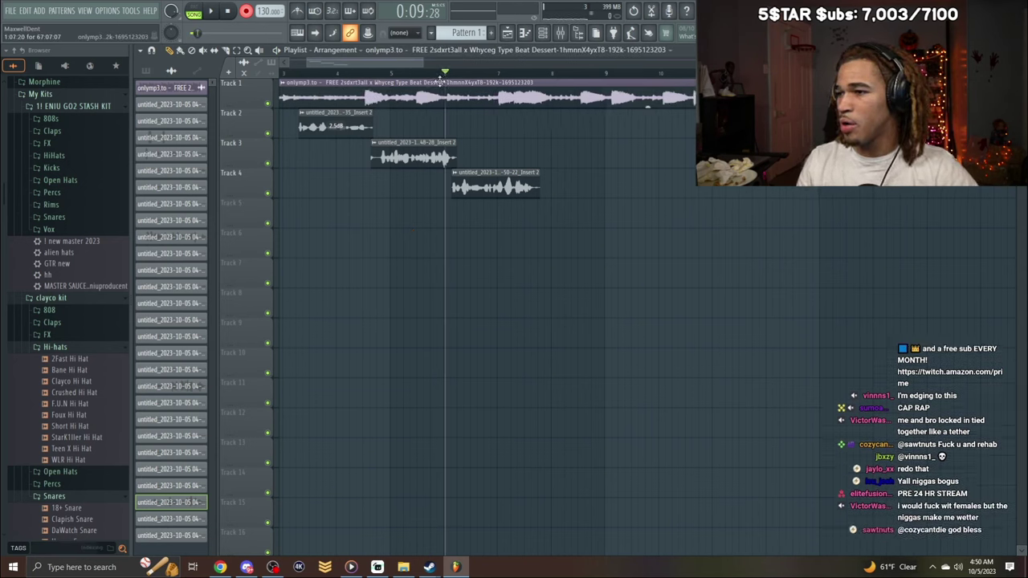
{"action": "scroll", "coordinate": [376, 64], "scroll_direction": "right", "scroll_amount": 2}
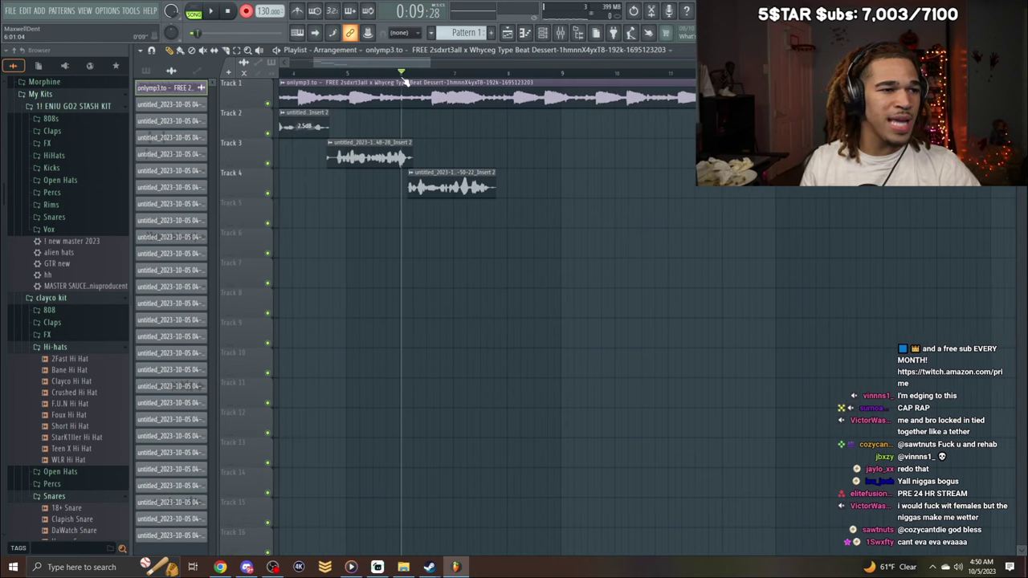
{"action": "key", "text": "space"}
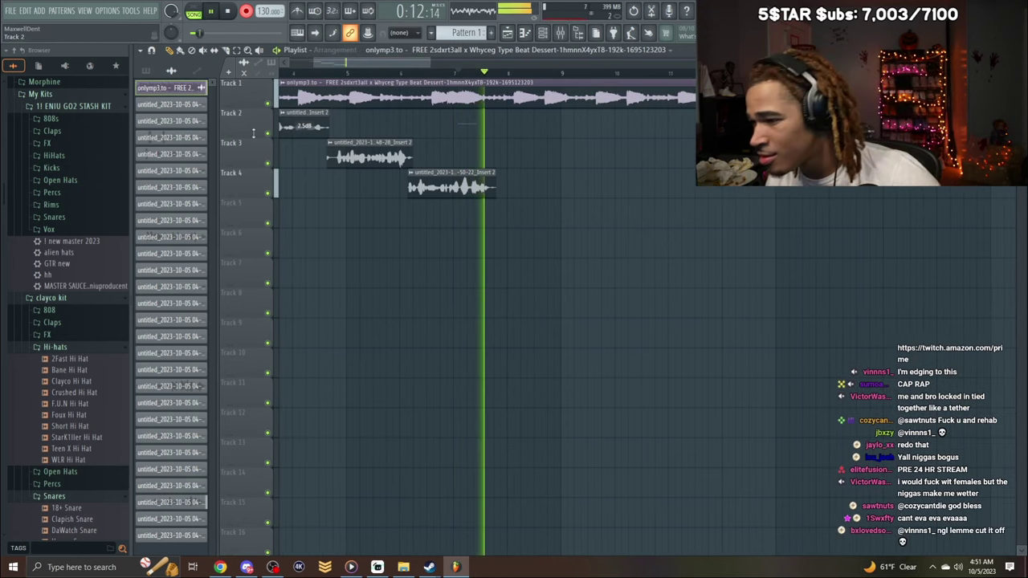
{"action": "key", "text": "space"}
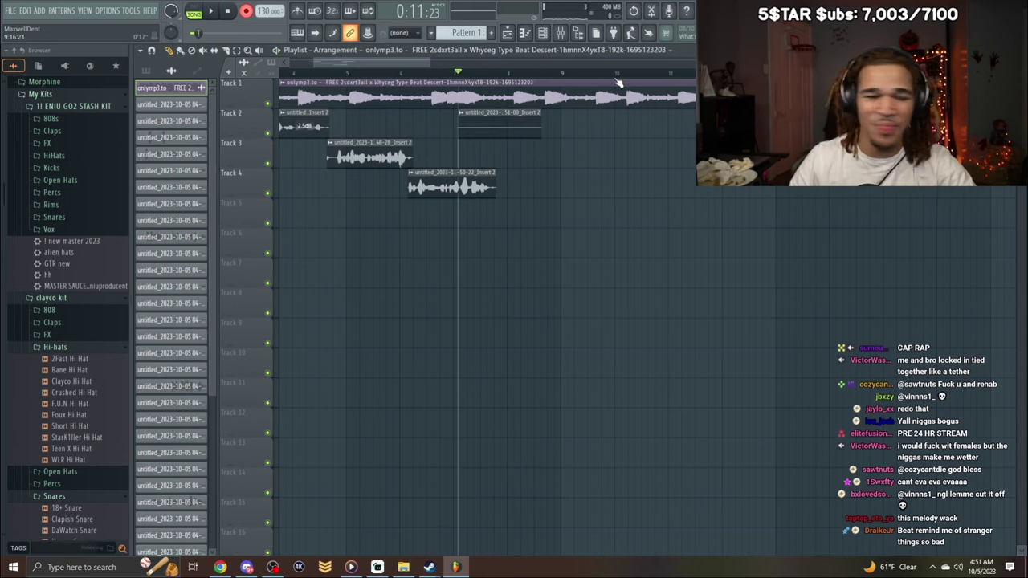
Delete the short takes on Tracks 5 and 2 and the Track 4 vocal clip.
{"action": "scroll", "coordinate": [370, 75], "scroll_direction": "left", "scroll_amount": 6}
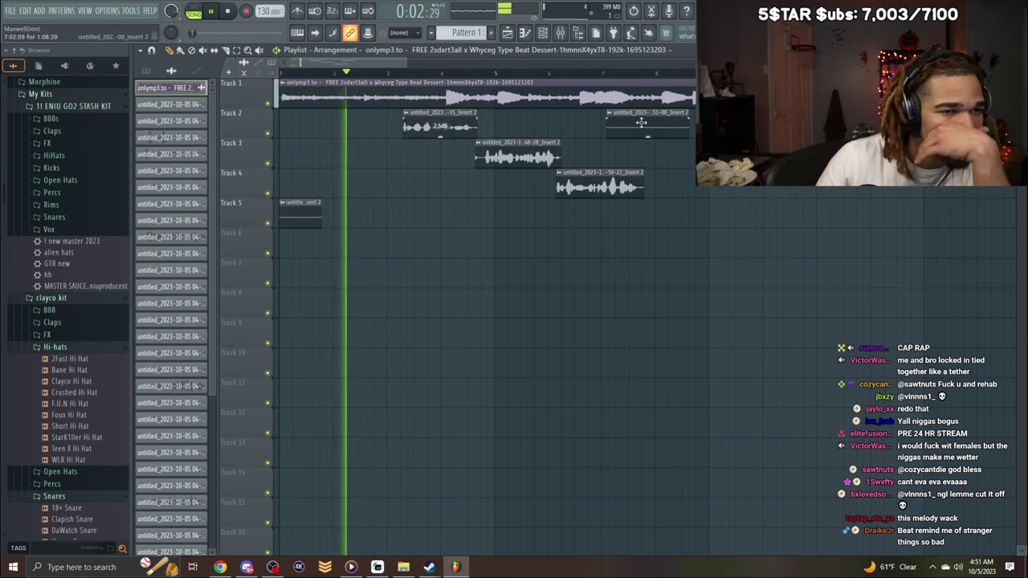
{"action": "right_click", "coordinate": [318, 215]}
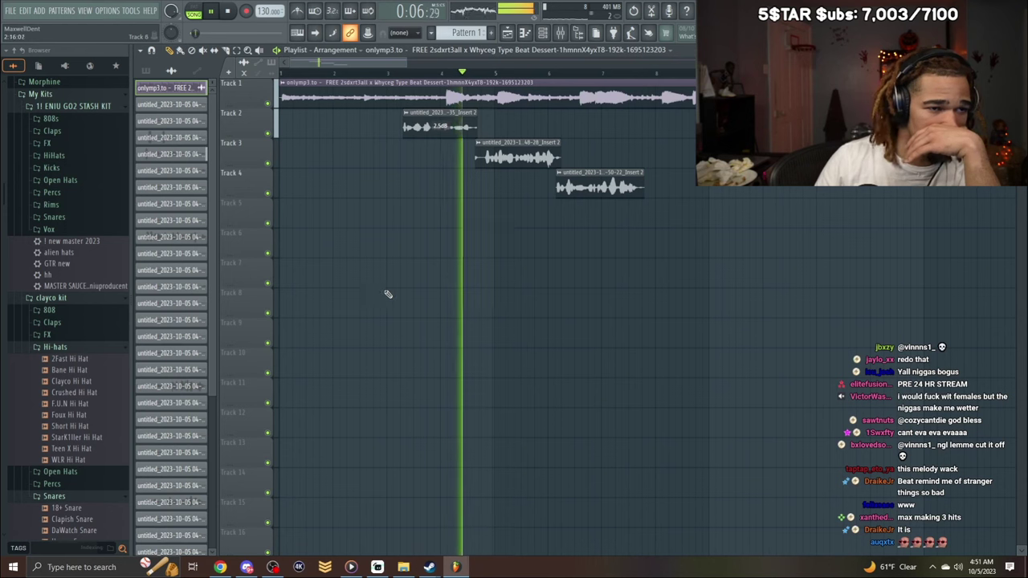
{"action": "right_click", "coordinate": [625, 173]}
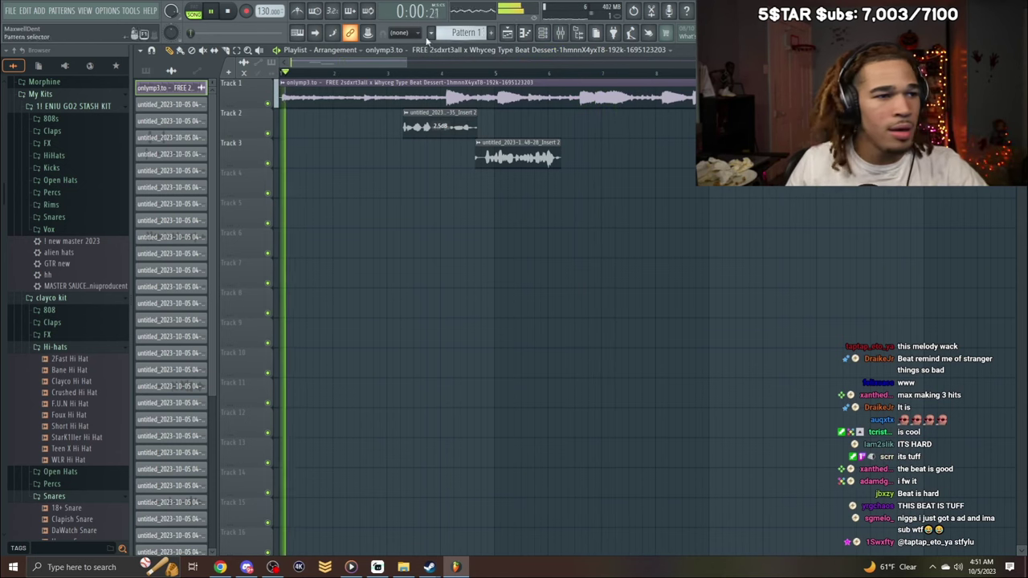
Listen to the Track 2 and Track 3 vocals over the beat from about bar 3.
{"action": "left_click", "coordinate": [396, 74]}
{"action": "left_click_drag", "start_coordinate": [391, 64], "coordinate": [414, 60]}
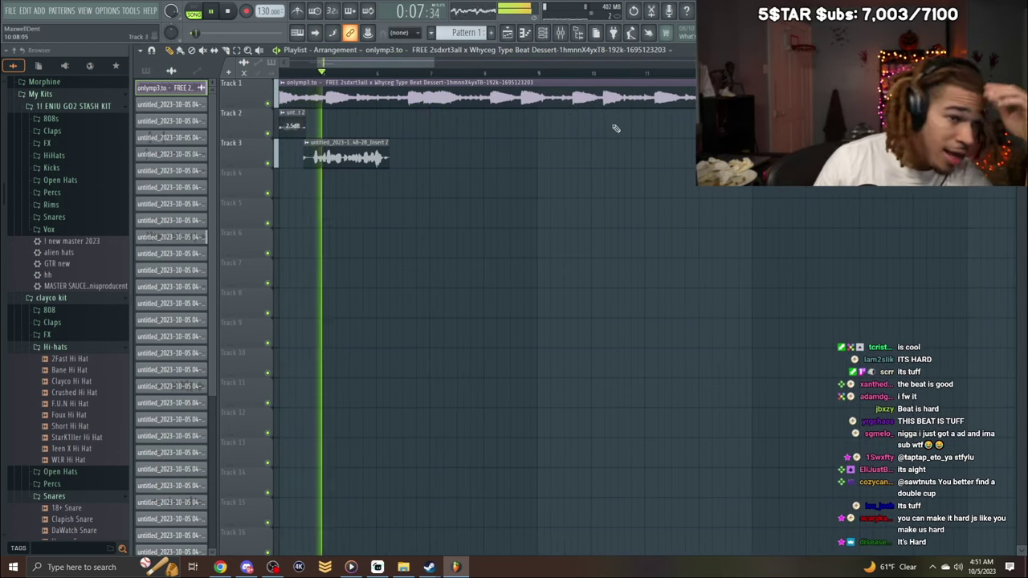
{"action": "left_click_drag", "start_coordinate": [421, 62], "coordinate": [401, 73]}
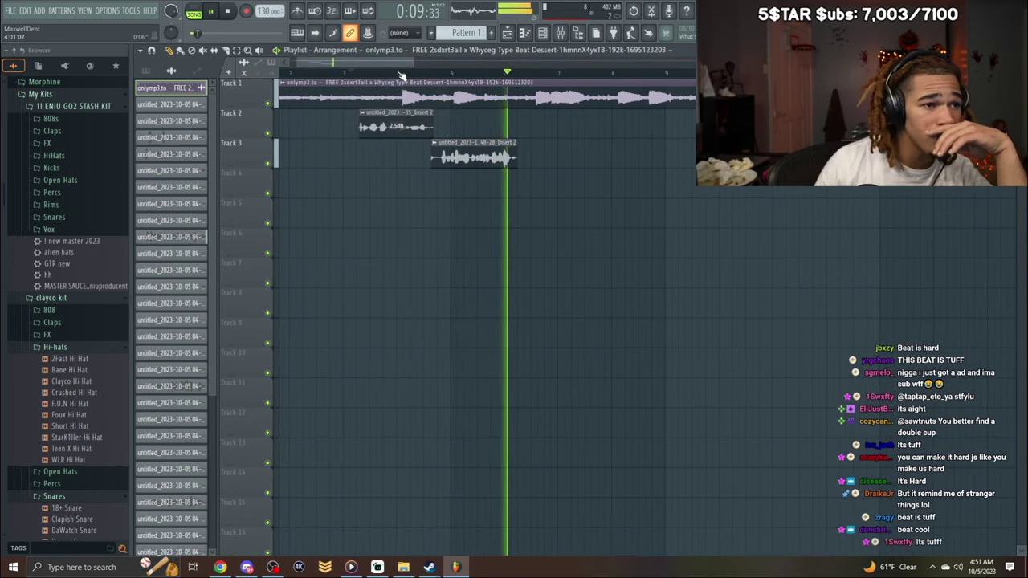
Re-enable recording and try another take of the next vocal line, playing from about bar 4.8.
{"action": "left_click", "coordinate": [437, 72]}
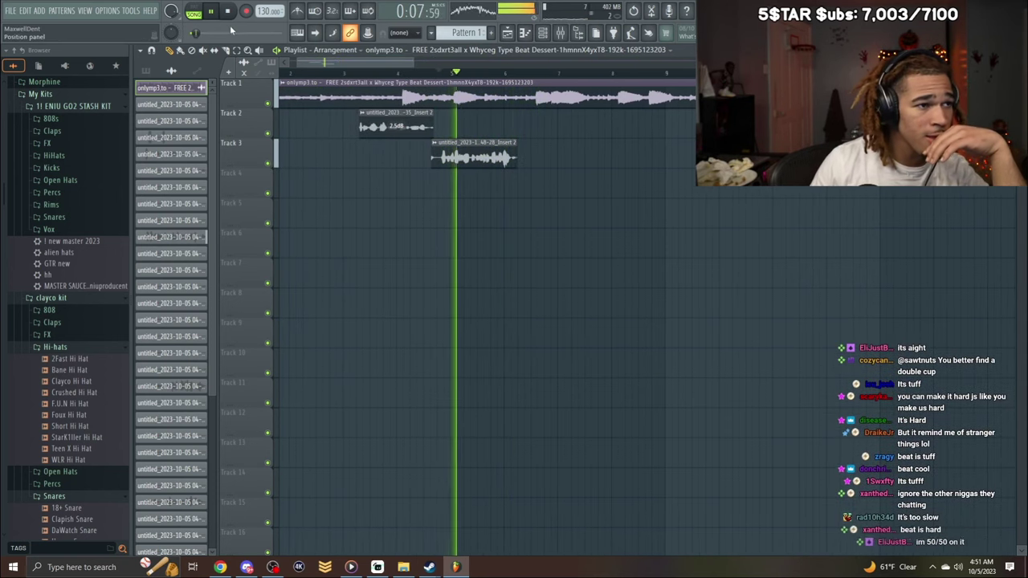
{"action": "left_click", "coordinate": [248, 11]}
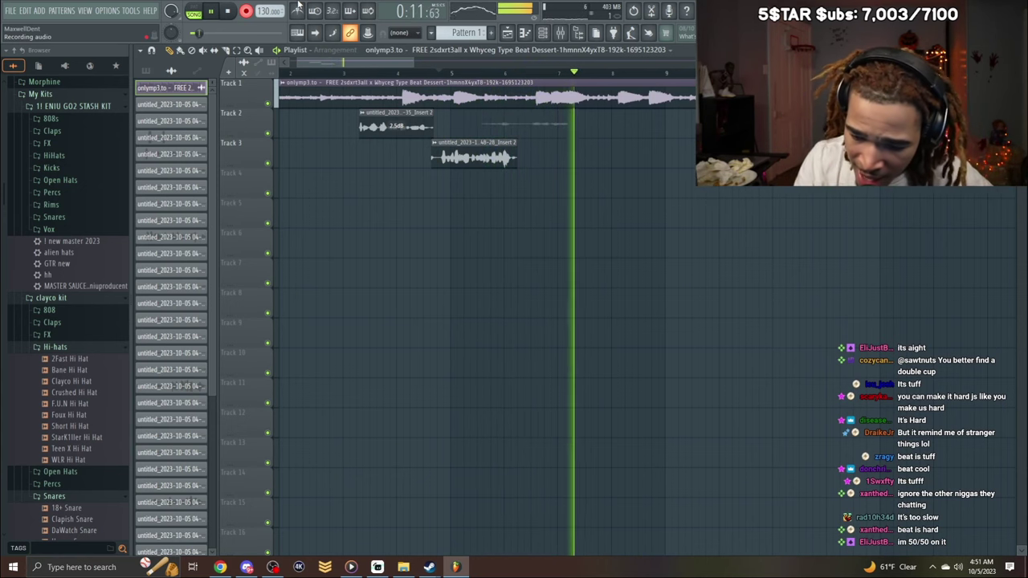
{"action": "key", "text": "space"}
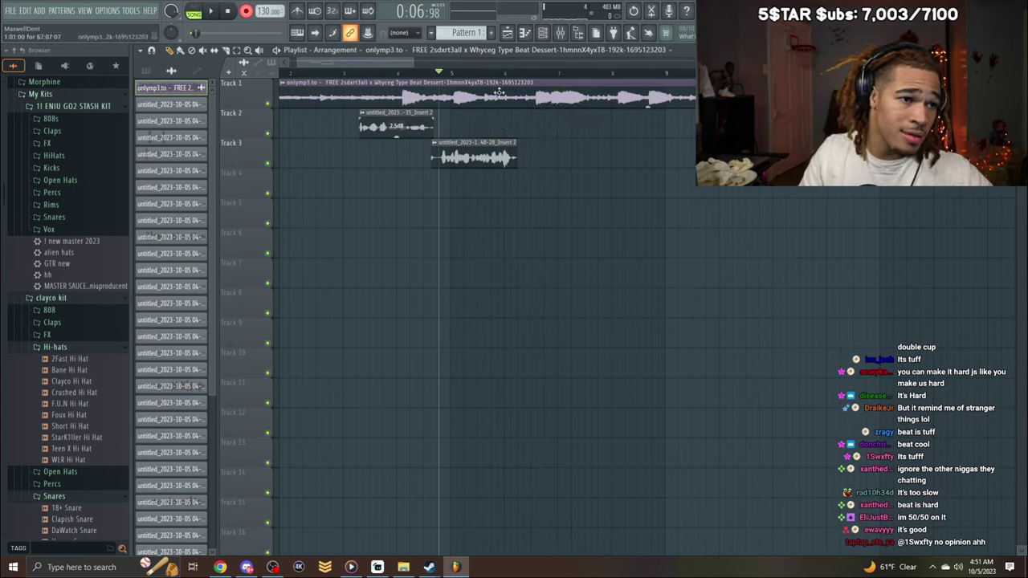
Record the next vocal line onto Track 2 from about bar 5 and normalize the new take.
{"action": "key", "text": "space"}
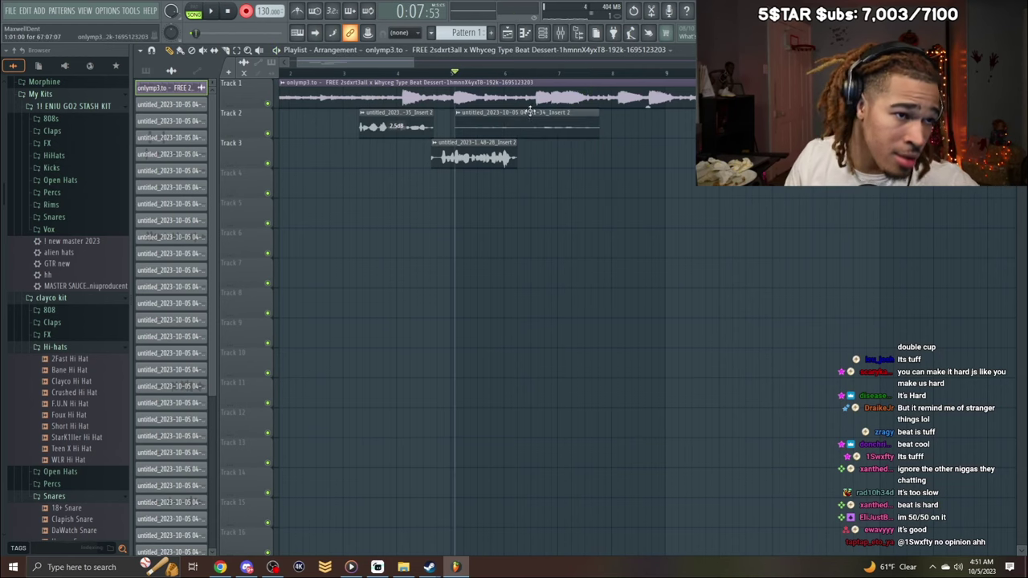
{"action": "double_click", "coordinate": [531, 111]}
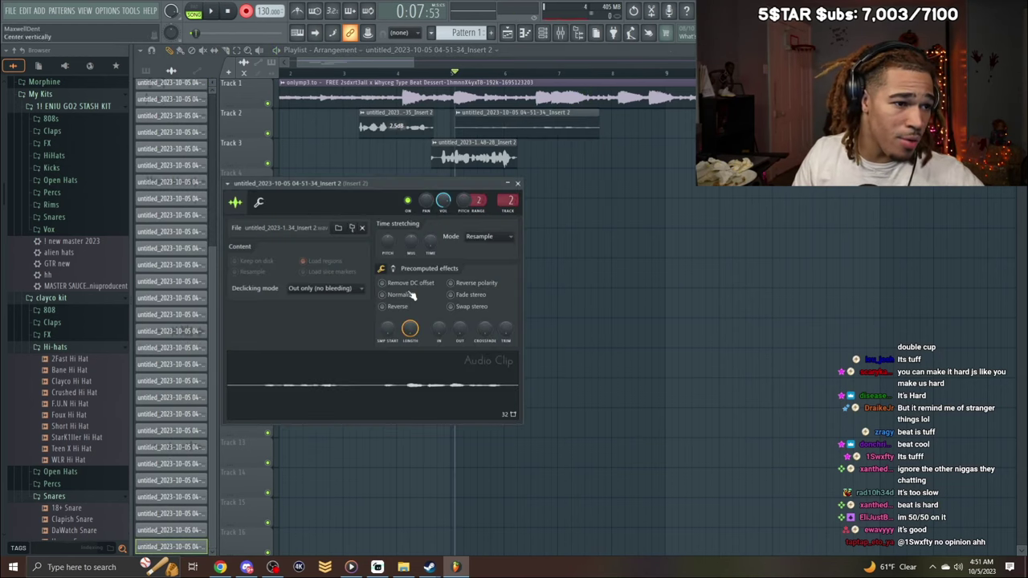
{"action": "left_click", "coordinate": [519, 184]}
Trim the start of the new Track 2 take to about bar 6.5 and lower its gain to -4.1 dB.
{"action": "left_click_drag", "start_coordinate": [457, 129], "coordinate": [504, 132]}
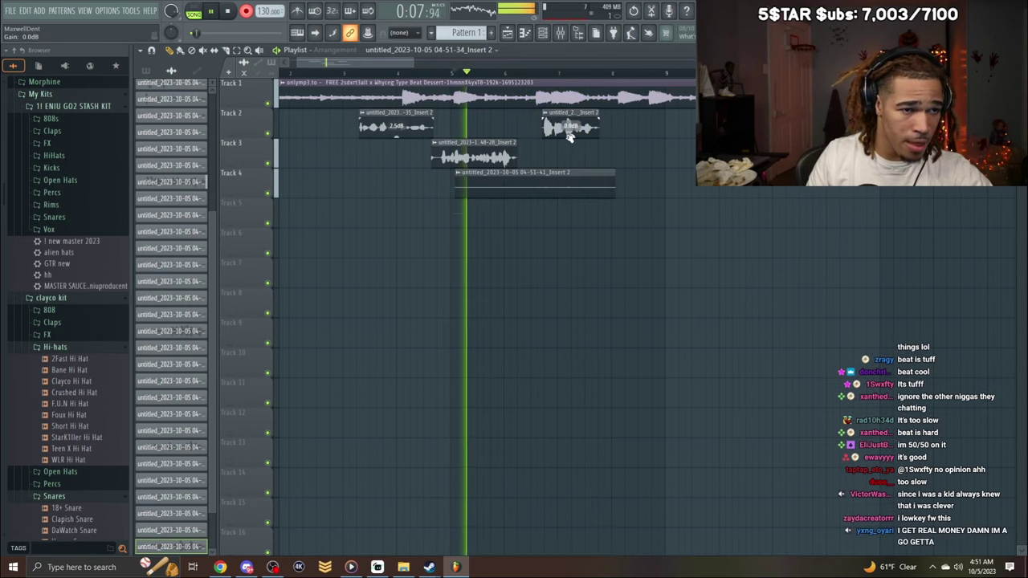
{"action": "left_click_drag", "start_coordinate": [571, 135], "coordinate": [575, 136]}
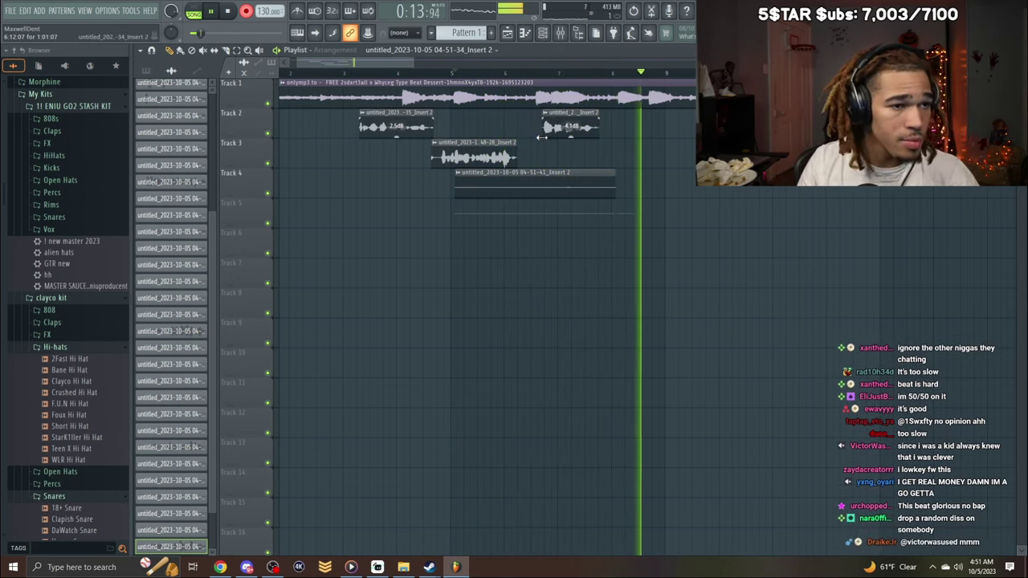
{"action": "left_click_drag", "start_coordinate": [542, 127], "coordinate": [530, 145]}
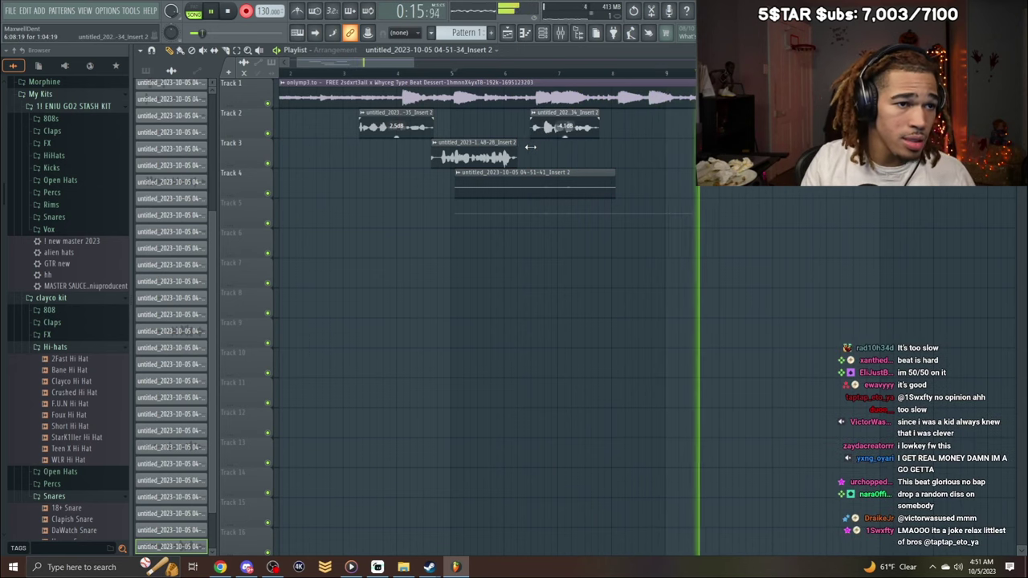
Clear the leftover silent takes from Tracks 4 and 5 and restart recording from about bar 5.8.
{"action": "key", "text": "space"}
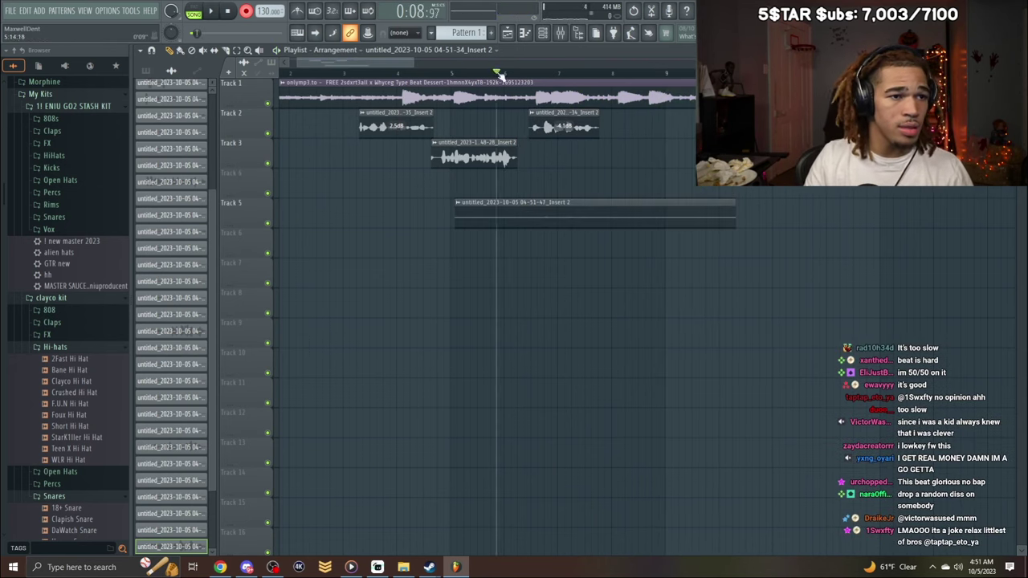
{"action": "key", "text": "space"}
{"action": "right_click", "coordinate": [577, 211]}
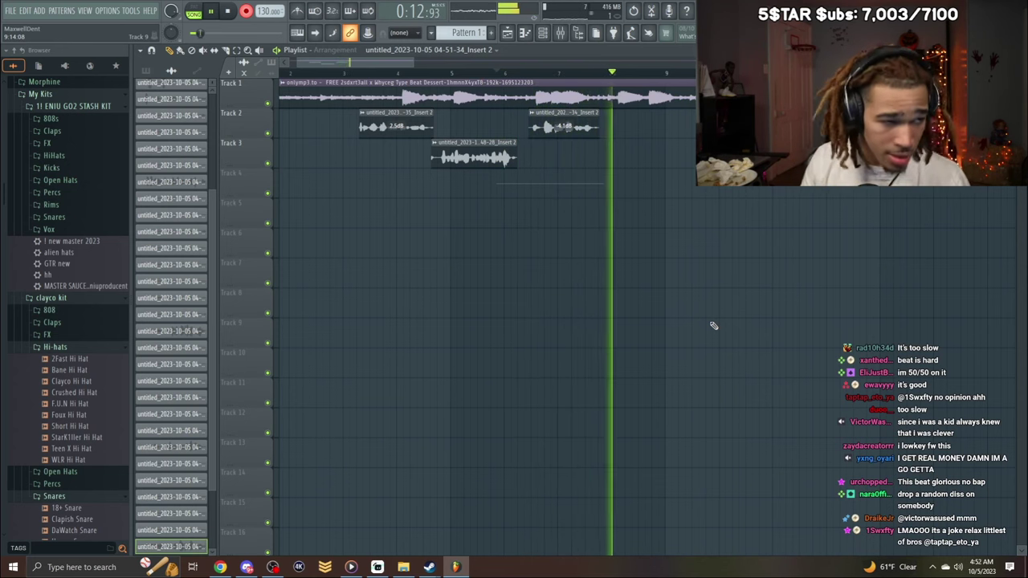
Try another vocal take from about bar 6.1 onto Track 4 and delete the recorded clip.
{"action": "key", "text": "space"}
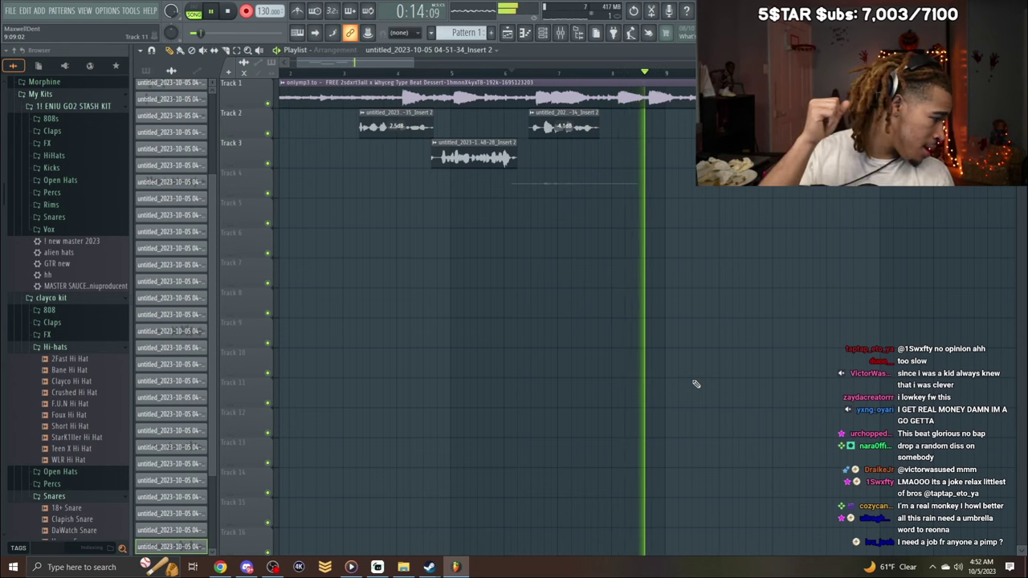
{"action": "key", "text": "space"}
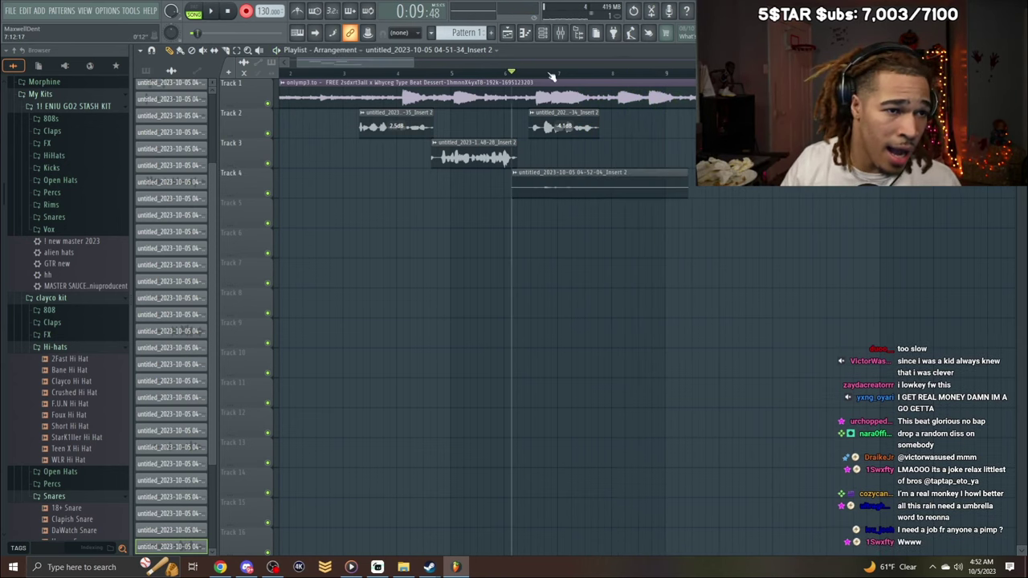
{"action": "right_click", "coordinate": [627, 196]}
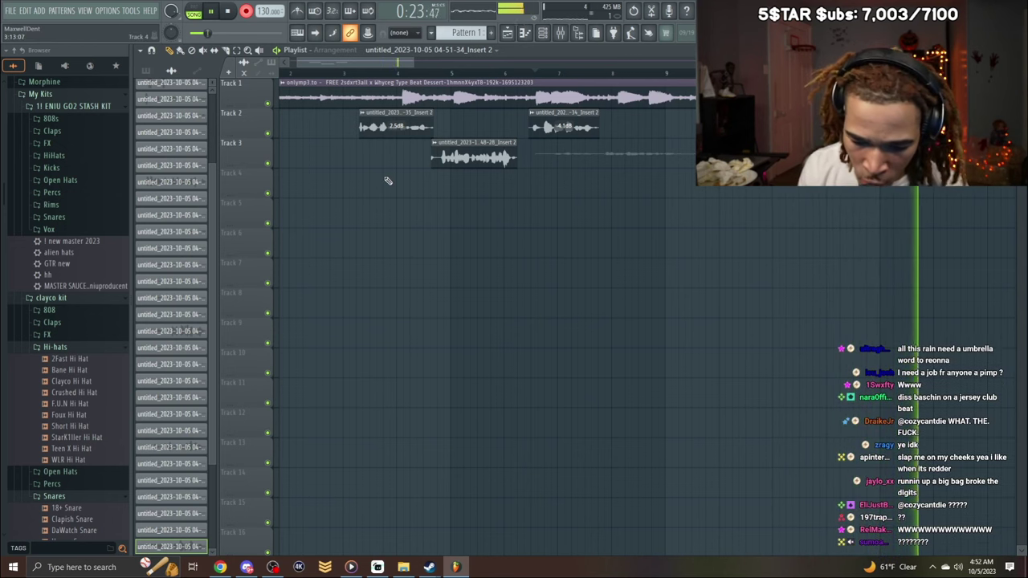
Normalize the newly recorded vocal clip on Track 3.
{"action": "double_click", "coordinate": [594, 143]}
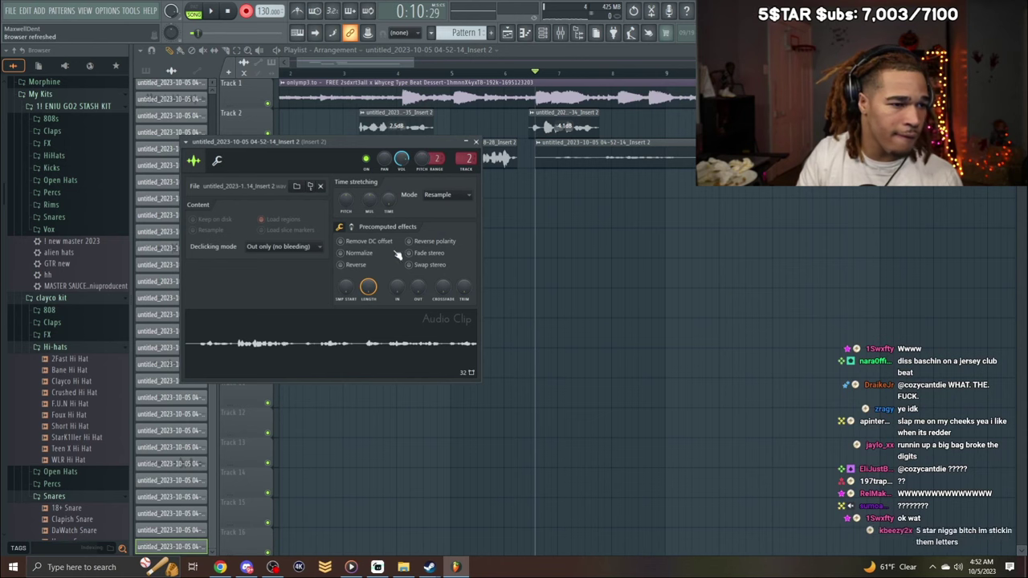
{"action": "left_click", "coordinate": [397, 253]}
{"action": "key", "text": "space"}
{"action": "left_click", "coordinate": [476, 142]}
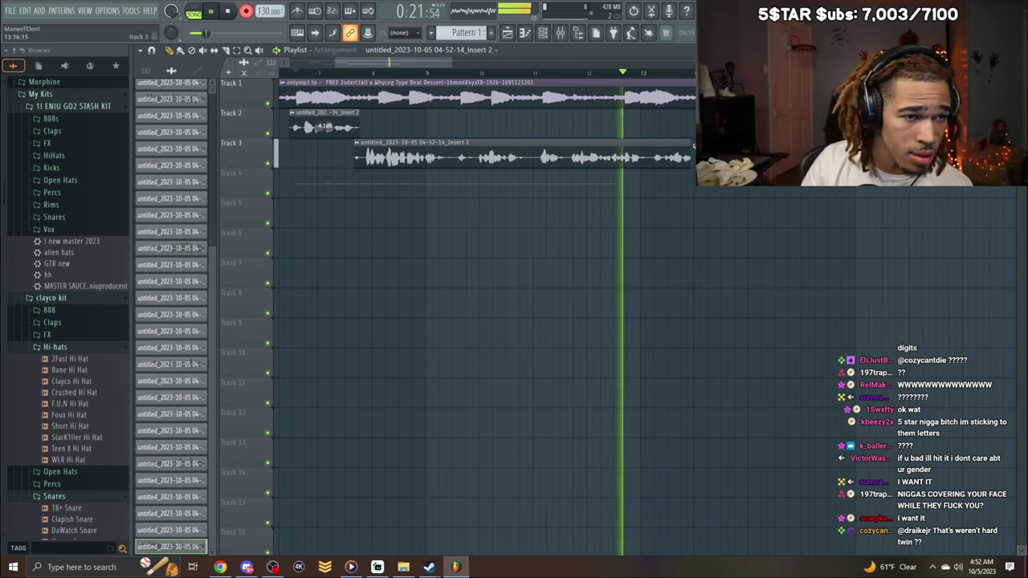
Play back the vocal takes and trim the end of the last Track 3 clip to a length of about 3 bars.
{"action": "left_click_drag", "start_coordinate": [443, 61], "coordinate": [398, 64]}
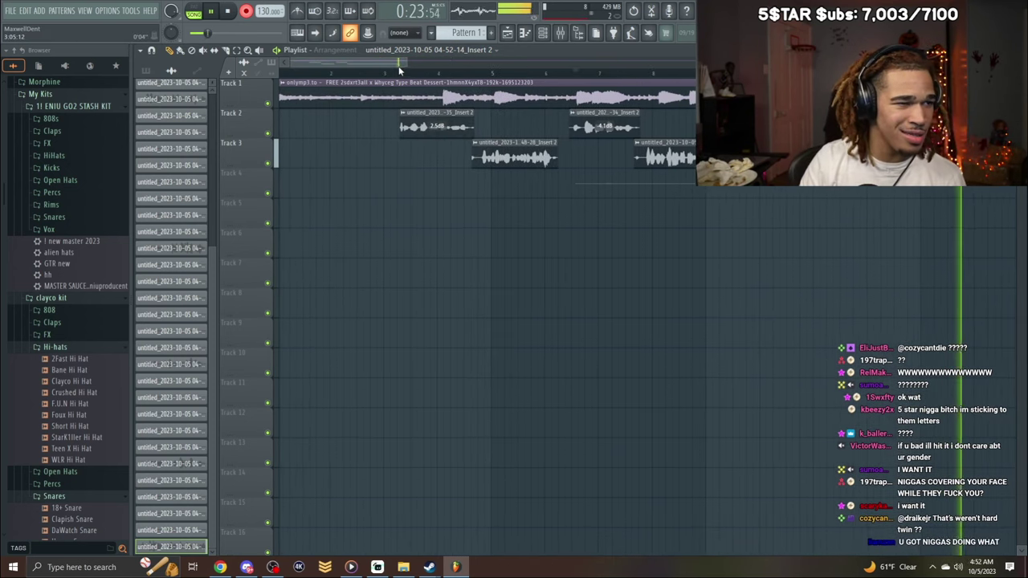
{"action": "left_click", "coordinate": [398, 73]}
{"action": "scroll", "coordinate": [409, 69], "scroll_direction": "down", "scroll_amount": 2}
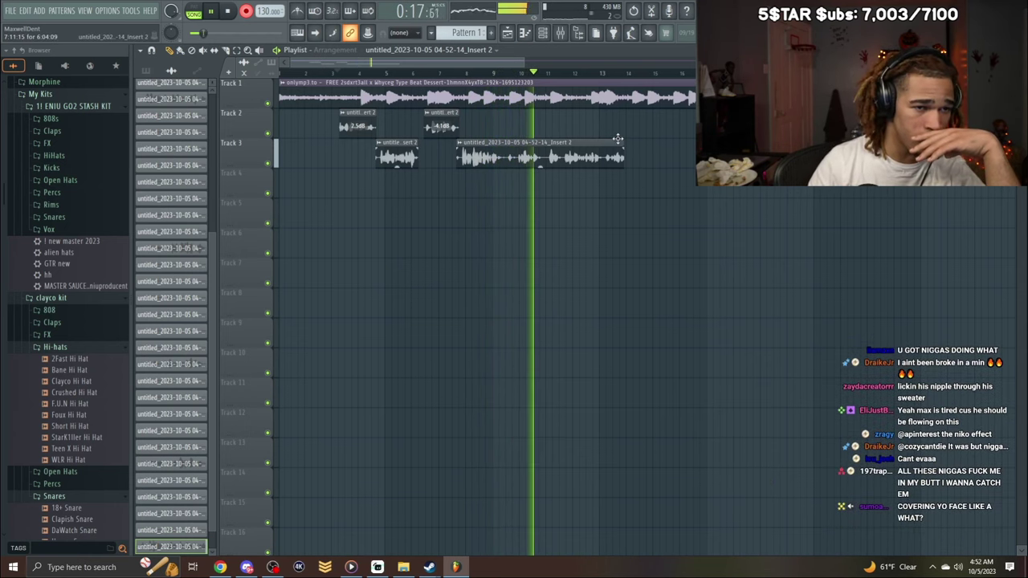
{"action": "left_click_drag", "start_coordinate": [623, 146], "coordinate": [541, 147]}
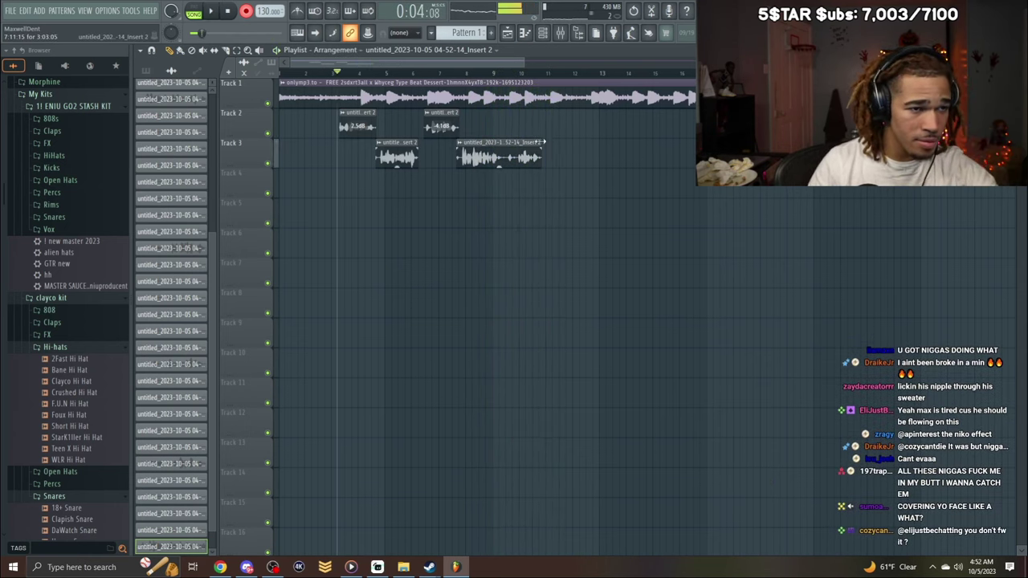
{"action": "left_click", "coordinate": [476, 74]}
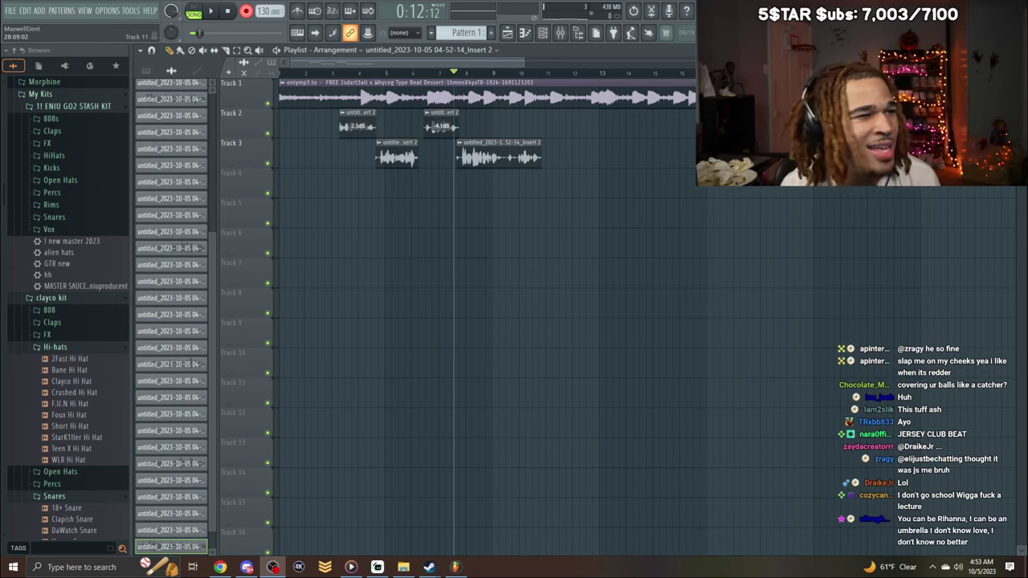
Save the project as bsdr in a new project folder.
{"action": "left_click", "coordinate": [10, 10]}
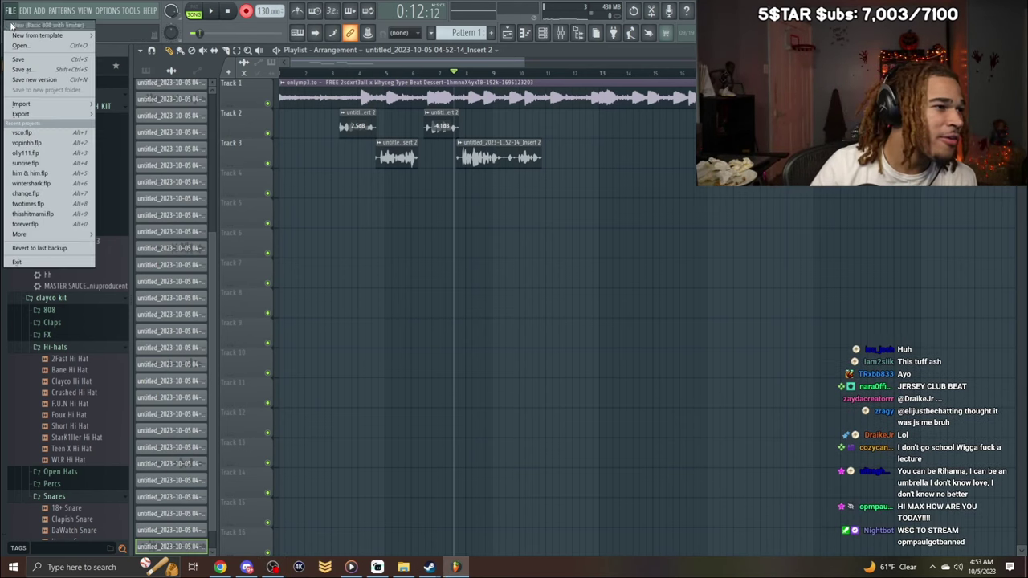
{"action": "left_click", "coordinate": [30, 80]}
{"action": "type", "text": "bsdr"}
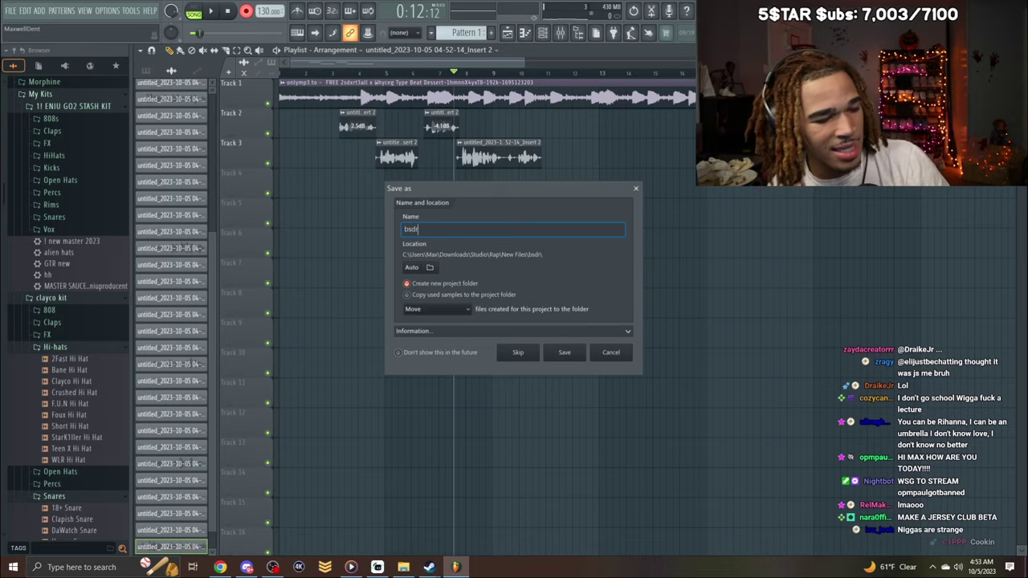
{"action": "left_click", "coordinate": [584, 352]}
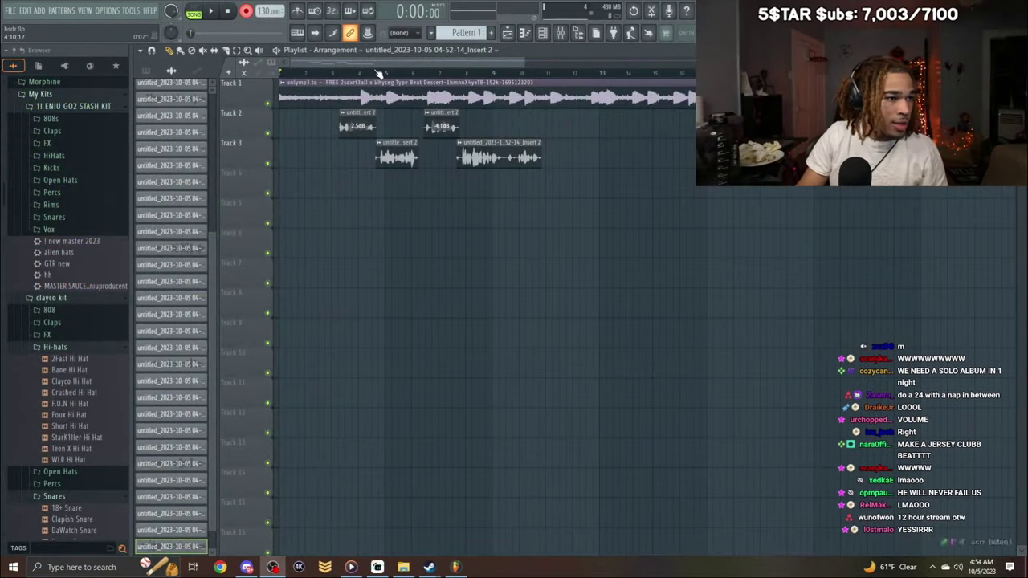
Play the arrangement from the start and delete the stray recording from Track 4.
{"action": "key", "text": "space"}
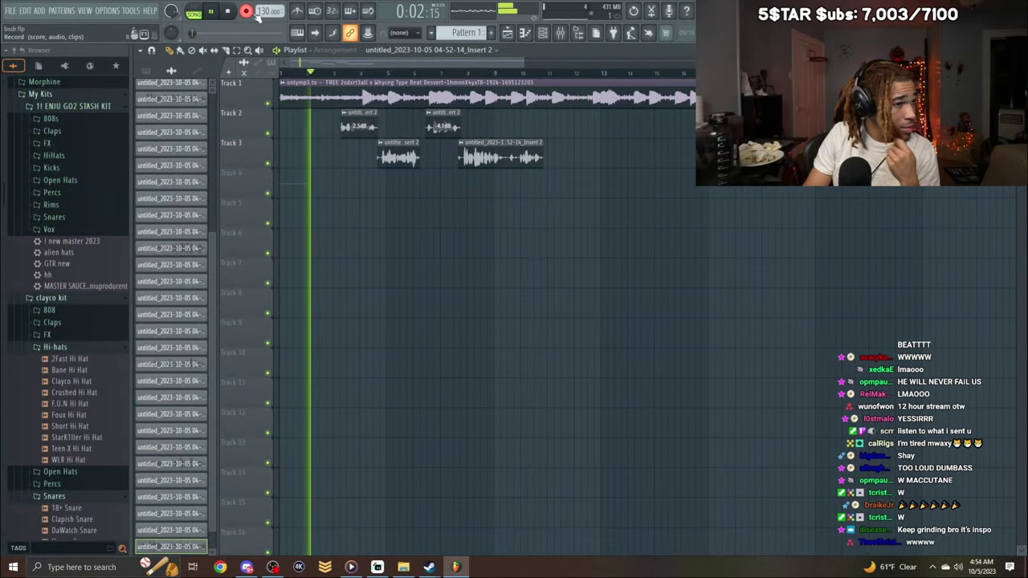
{"action": "right_click", "coordinate": [309, 181]}
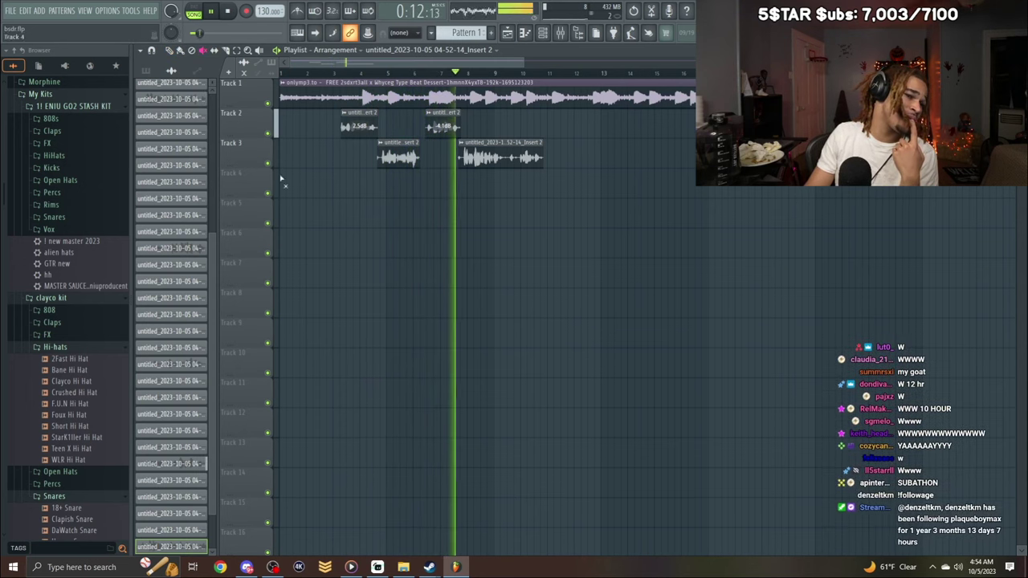
Start a new empty project without saving the changes to bsdr.flp, and delete its unsaved recorded file from disk.
{"action": "left_click", "coordinate": [11, 10]}
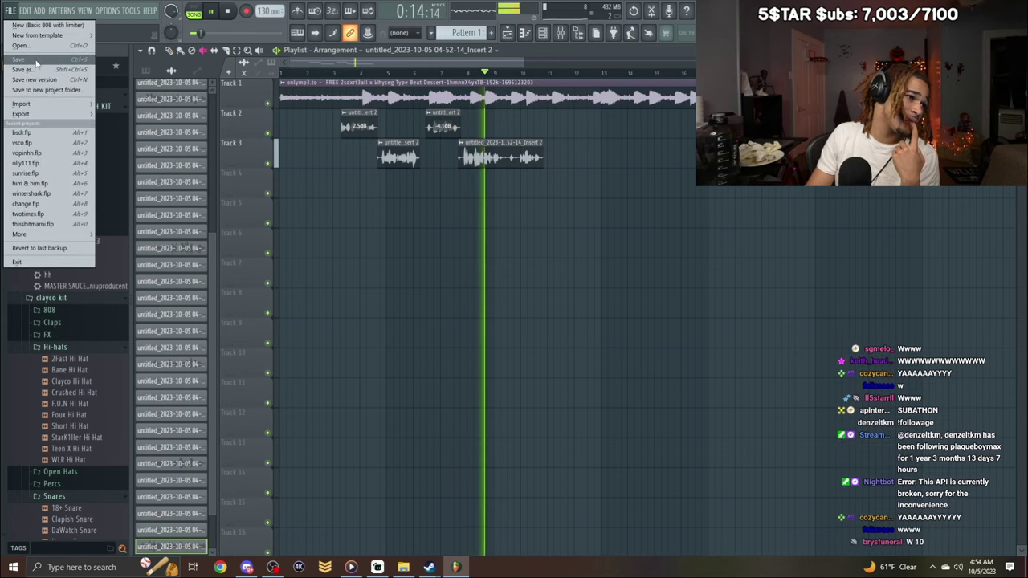
{"action": "left_click", "coordinate": [40, 38]}
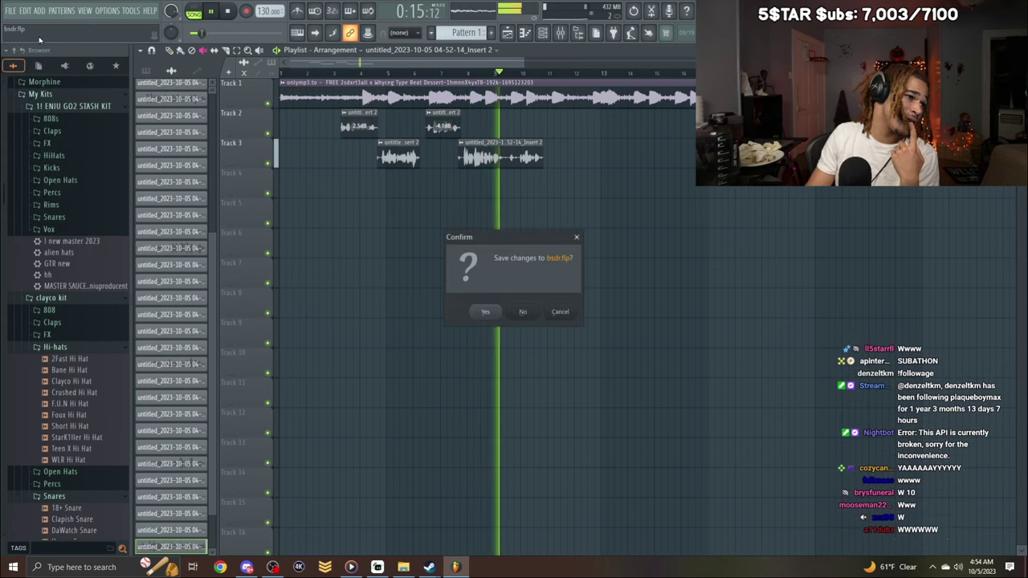
{"action": "left_click", "coordinate": [525, 312]}
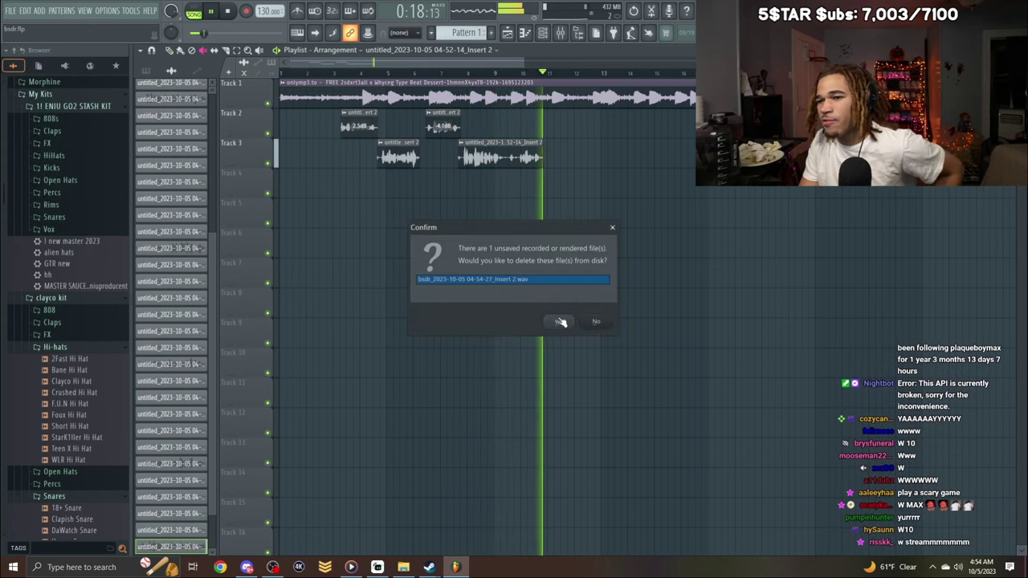
{"action": "left_click", "coordinate": [560, 321]}
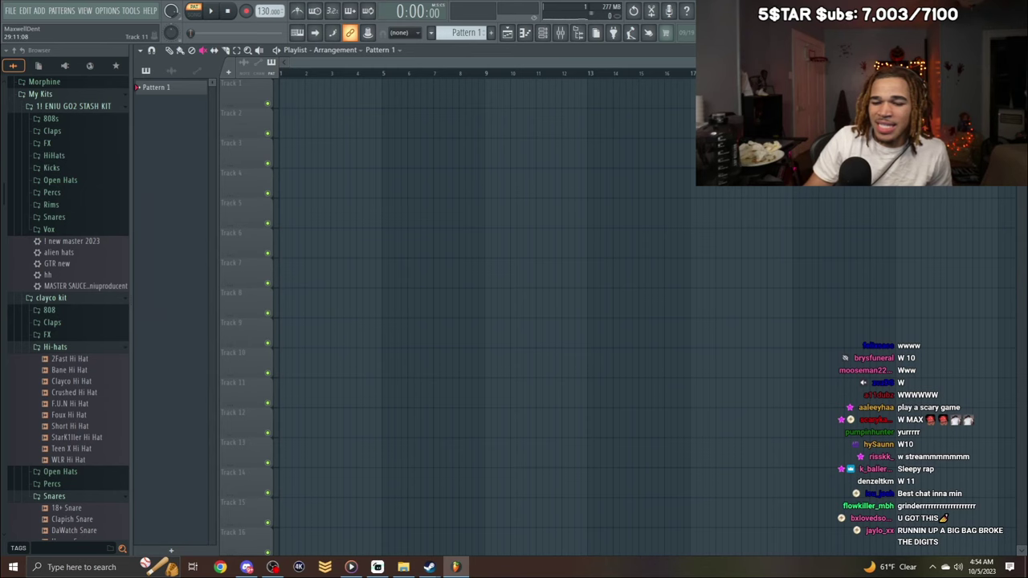
Switch to File Explorer and look through the Downloads folder for a beat.
{"action": "left_click", "coordinate": [403, 567]}
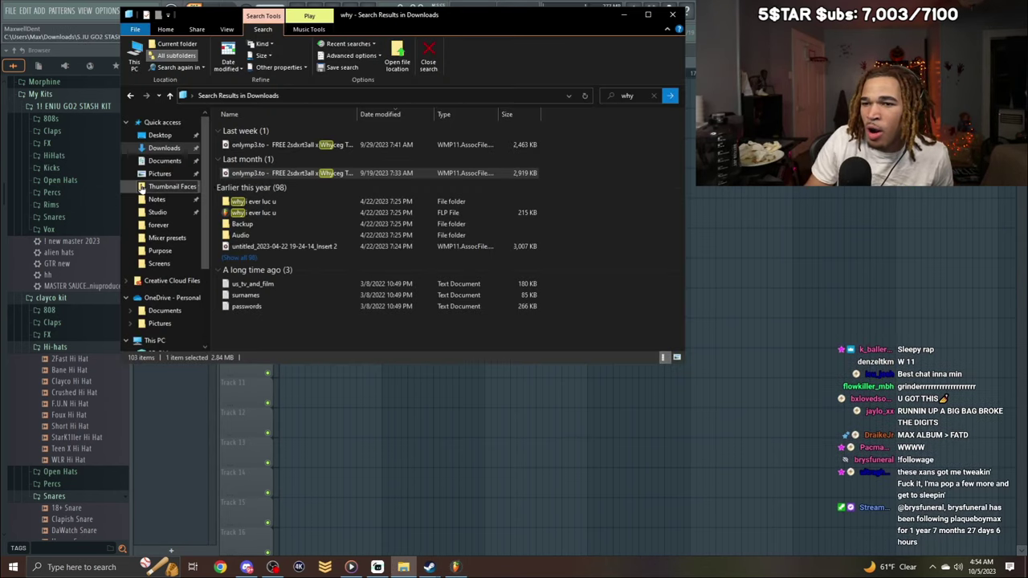
{"action": "left_click", "coordinate": [159, 135]}
{"action": "left_click", "coordinate": [163, 148]}
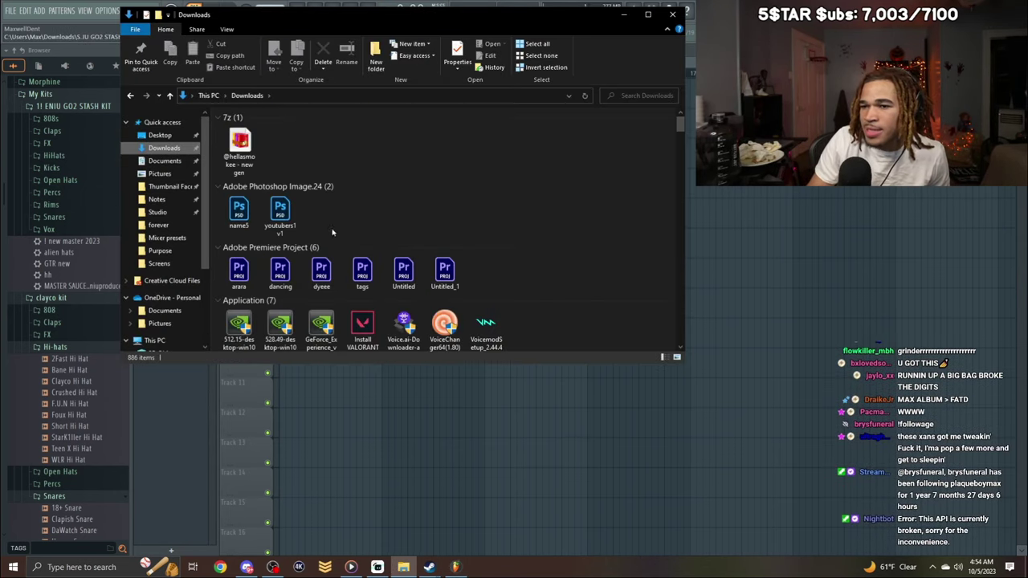
{"action": "scroll", "coordinate": [418, 223], "scroll_direction": "down", "scroll_amount": 10}
{"action": "left_click", "coordinate": [648, 95]}
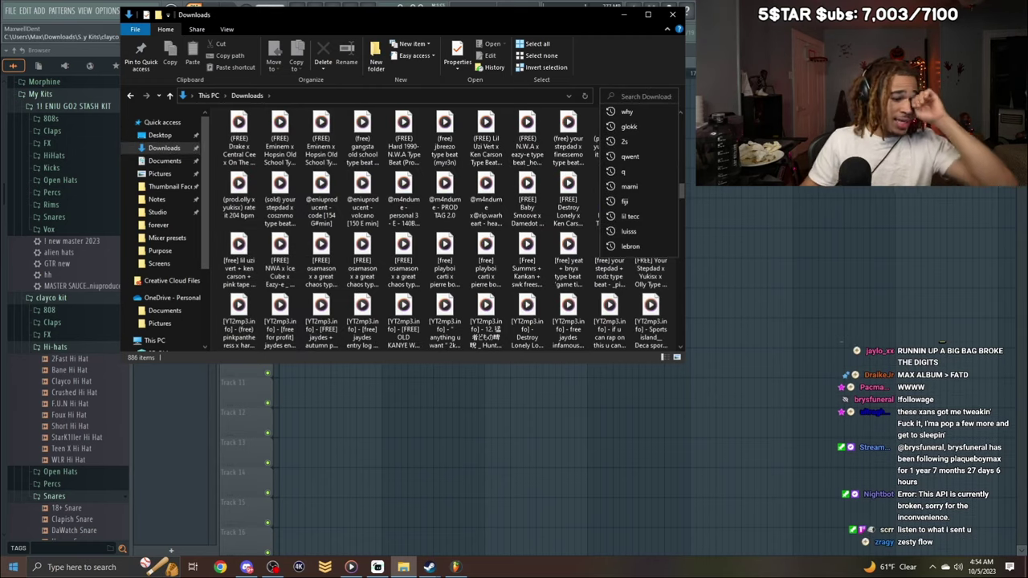
Switch to Chrome and open the X direct-message conversation that contains the shared Google Drive beat links.
{"action": "left_click", "coordinate": [229, 570]}
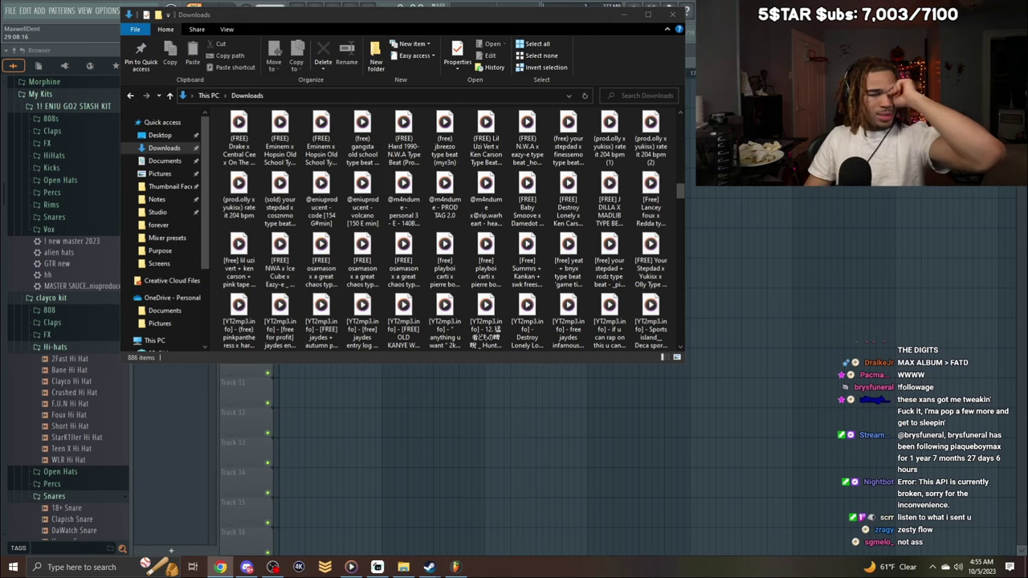
{"action": "left_click", "coordinate": [726, 265]}
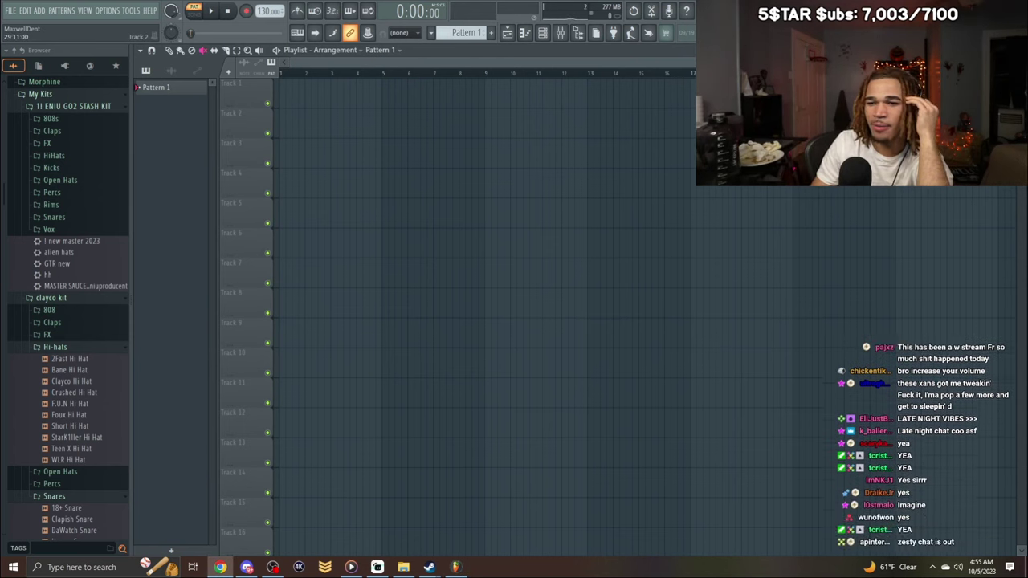
{"action": "left_click_drag", "start_coordinate": [1027, 126], "coordinate": [535, 125]}
{"action": "left_click", "coordinate": [771, 117]}
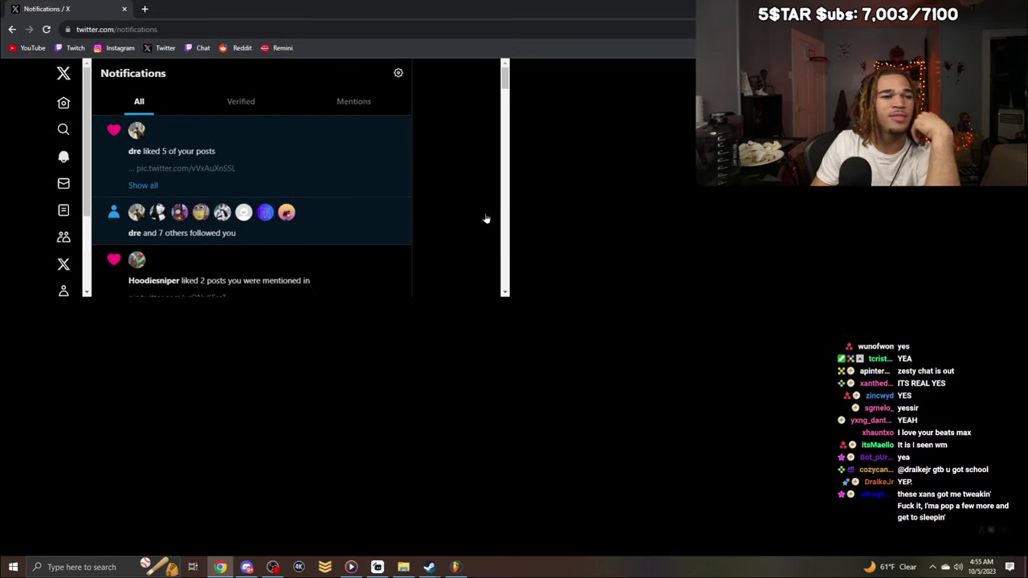
{"action": "left_click", "coordinate": [231, 198]}
{"action": "left_click", "coordinate": [452, 193]}
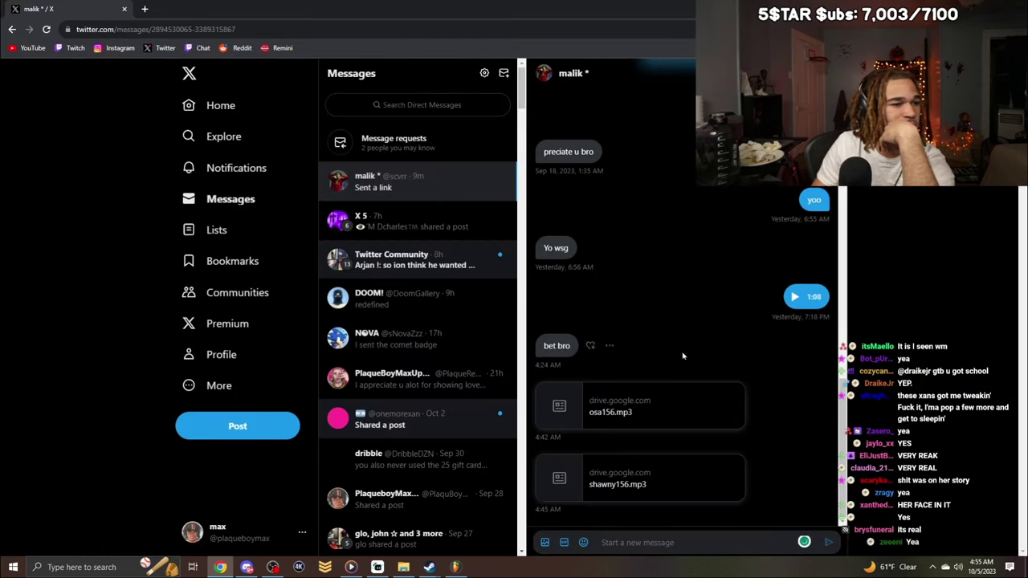
Open the shared shawny156.mp3 and osa156.mp3 beats in separate browser tabs and return to shawny156.mp3.
{"action": "left_click", "coordinate": [657, 469]}
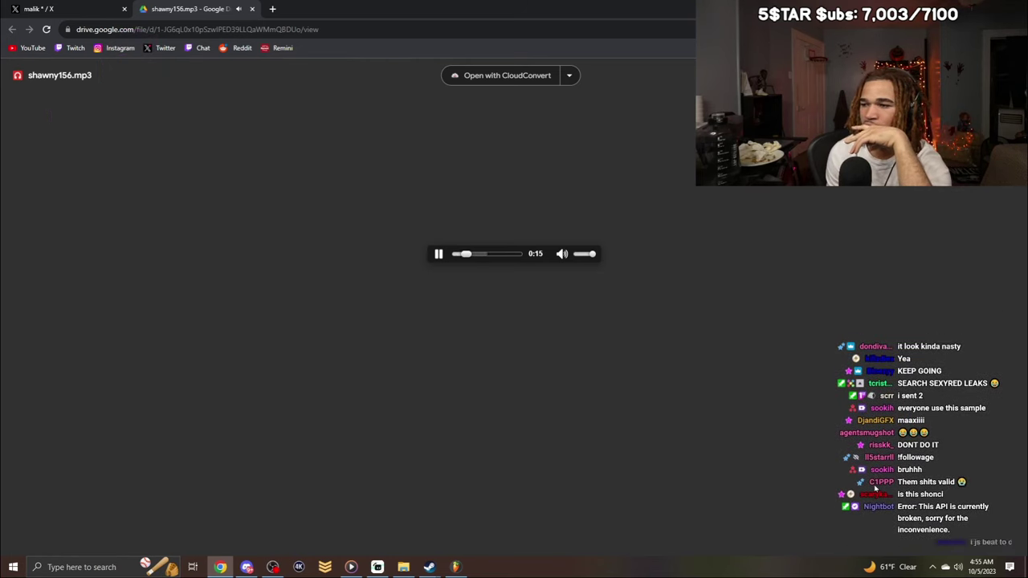
{"action": "key", "text": "ctrl+1"}
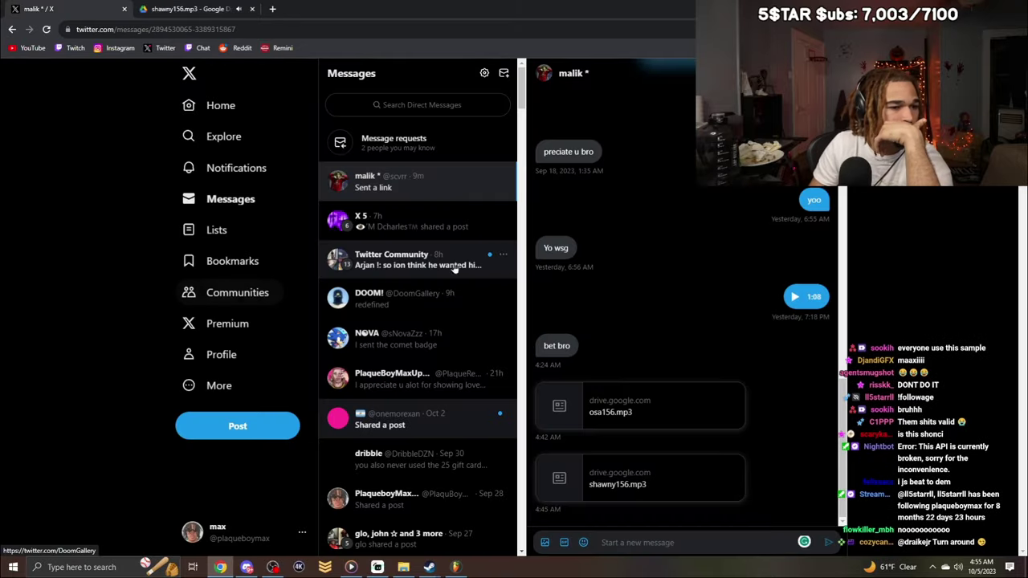
{"action": "left_click", "coordinate": [662, 415]}
{"action": "key", "text": "ctrl+Tab"}
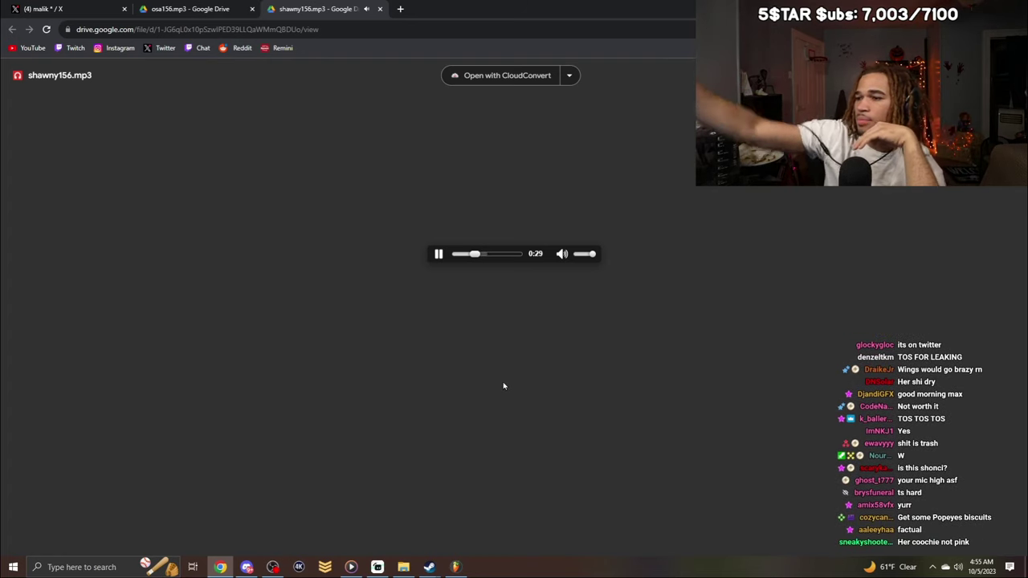
Skip through shawny156.mp3 to preview different sections of the beat.
{"action": "left_click", "coordinate": [498, 256]}
{"action": "left_click", "coordinate": [514, 257]}
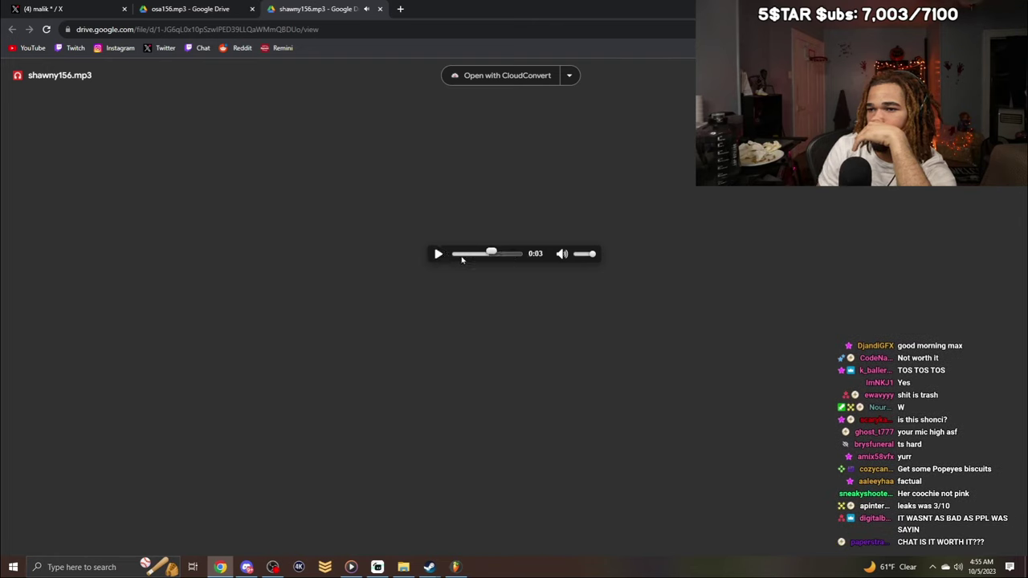
{"action": "left_click", "coordinate": [473, 256]}
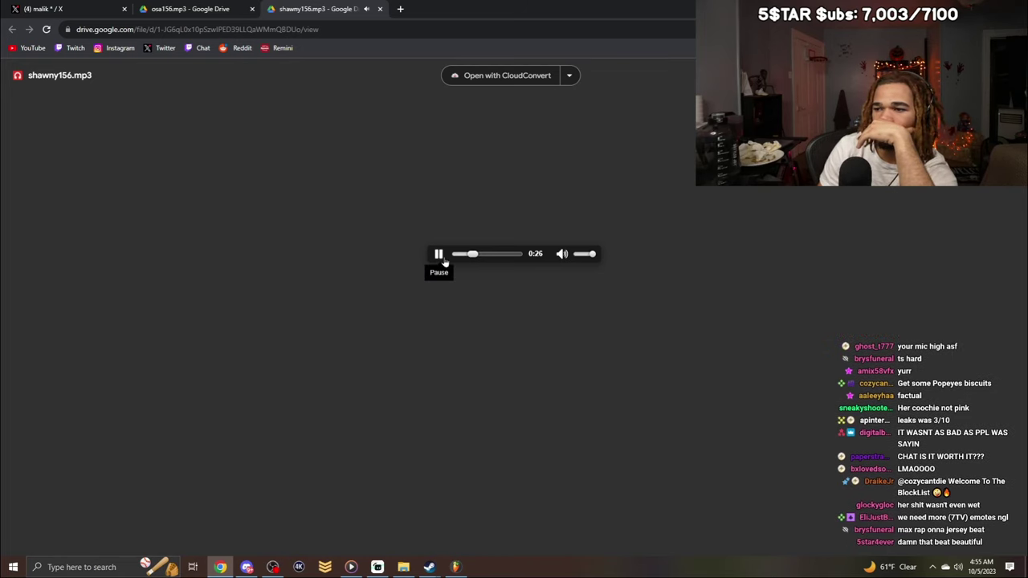
Preview the opening of osa156.mp3 and pause it.
{"action": "key", "text": "ctrl+Tab"}
{"action": "key", "text": "ctrl+Tab"}
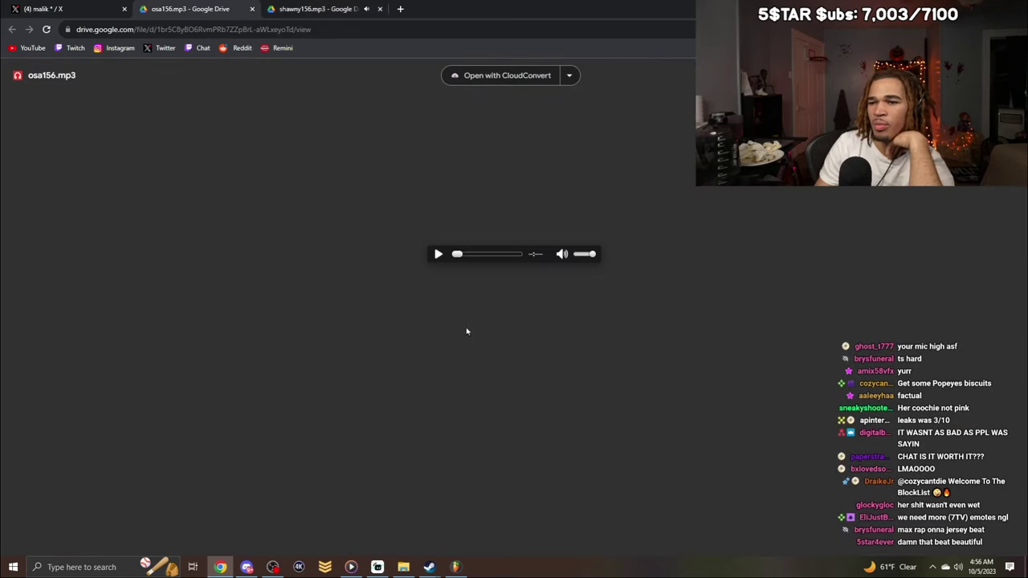
{"action": "left_click", "coordinate": [444, 257]}
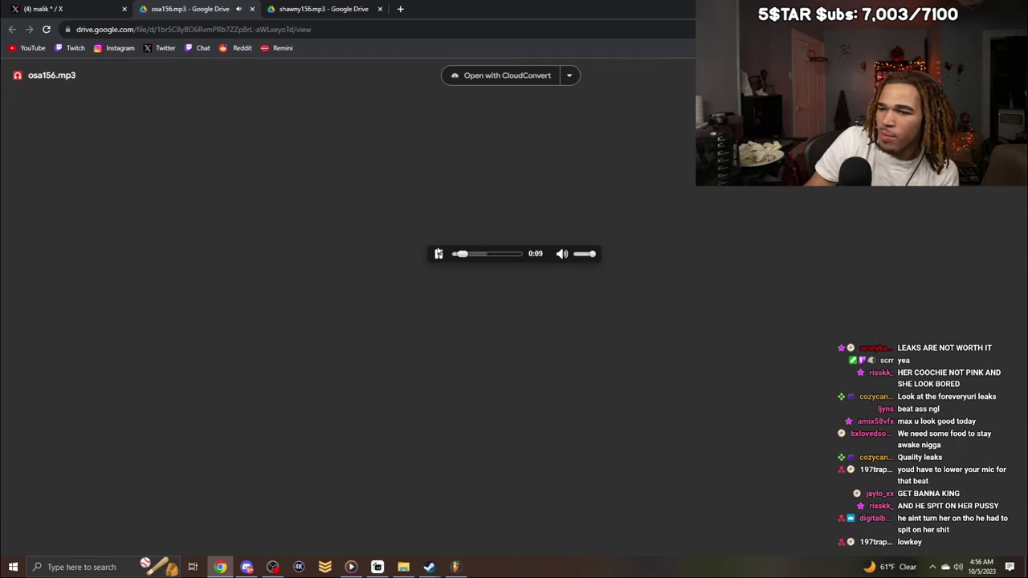
{"action": "left_click", "coordinate": [440, 255]}
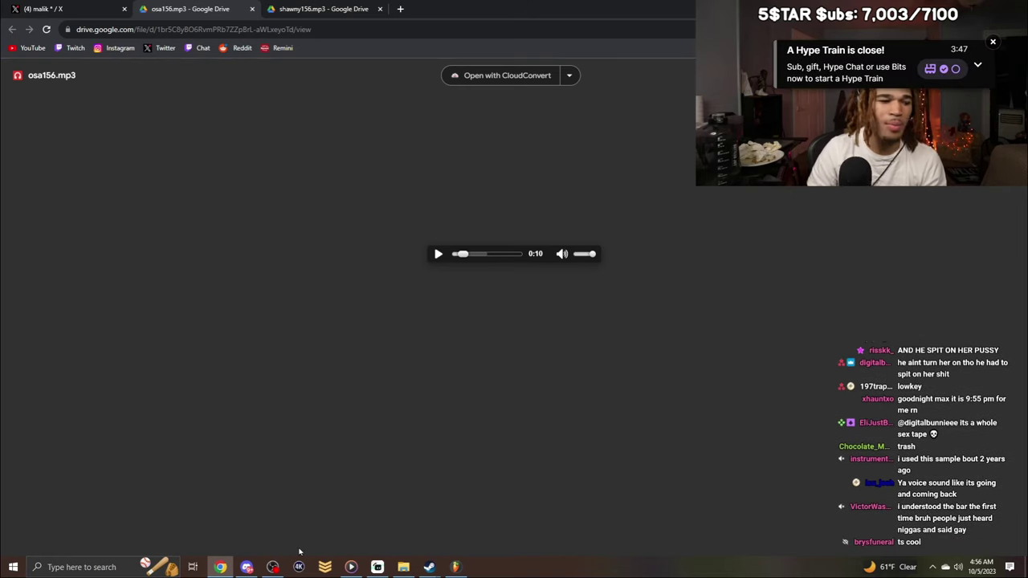
Open the Downloads folder in File Explorer and play the "[Free] Summrs + Kankan + swk freestyle" type beat.
{"action": "left_click", "coordinate": [403, 567]}
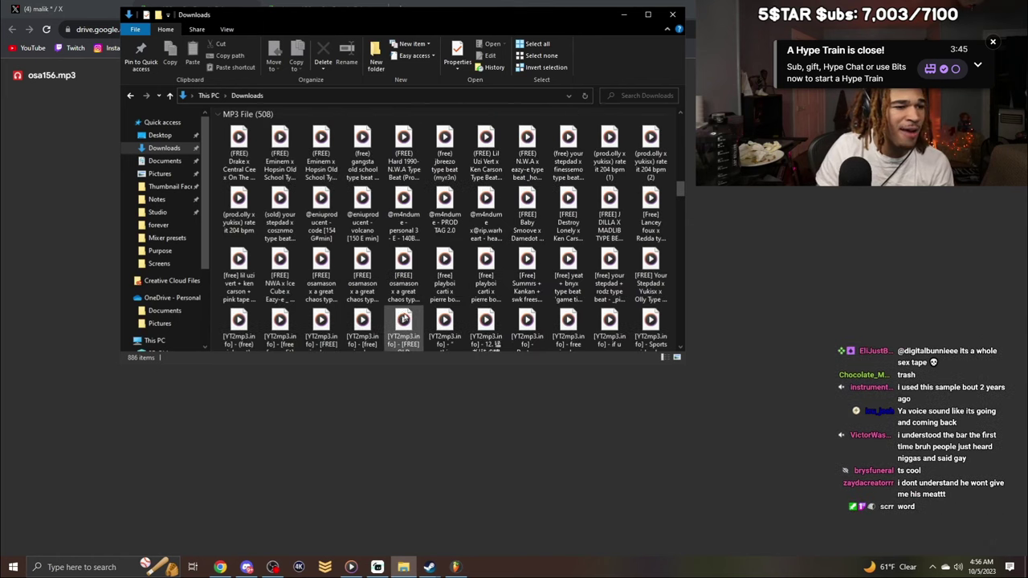
{"action": "double_click", "coordinate": [522, 270]}
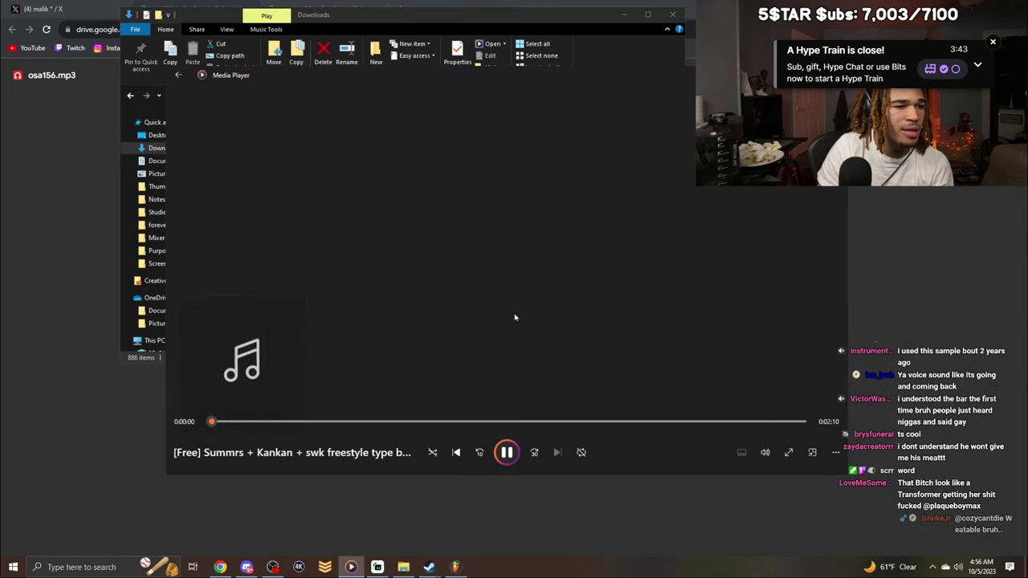
{"action": "left_click", "coordinate": [150, 151]}
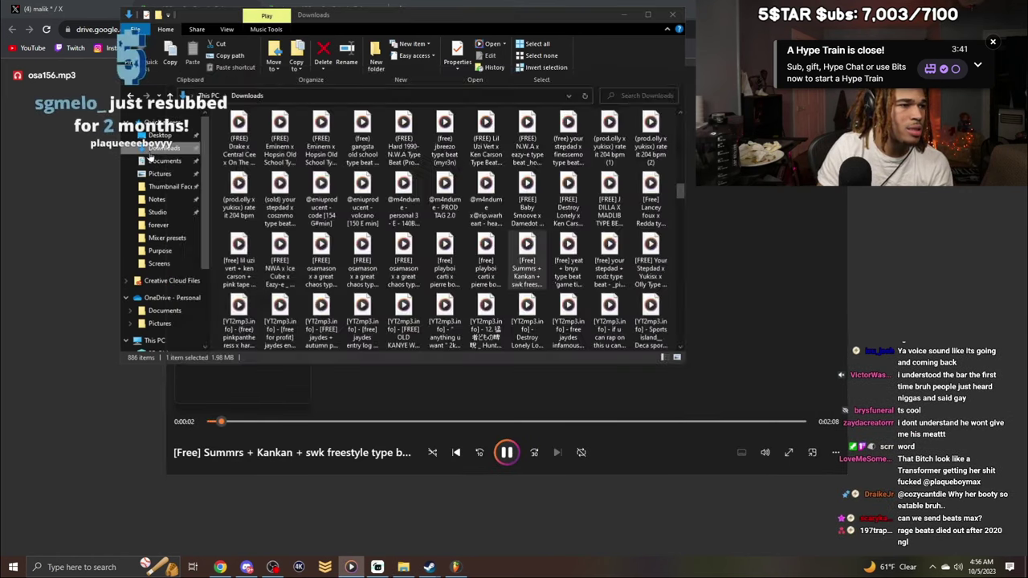
Look through the MP3 files in Downloads for a usable beat and pause the one playing in Media Player.
{"action": "scroll", "coordinate": [516, 276], "scroll_direction": "down", "scroll_amount": 5}
{"action": "scroll", "coordinate": [512, 270], "scroll_direction": "down", "scroll_amount": 10}
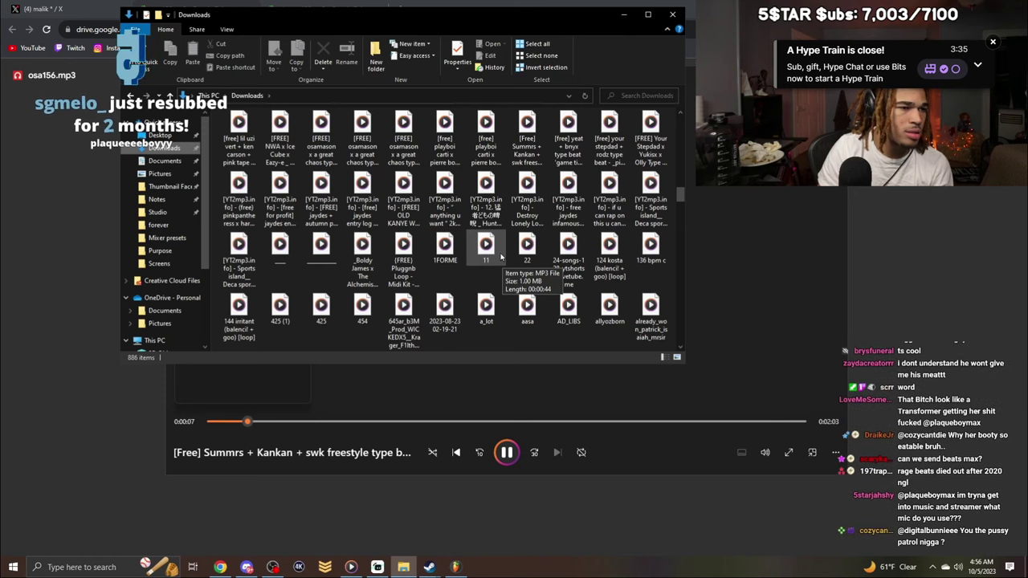
{"action": "scroll", "coordinate": [500, 256], "scroll_direction": "down", "scroll_amount": 15}
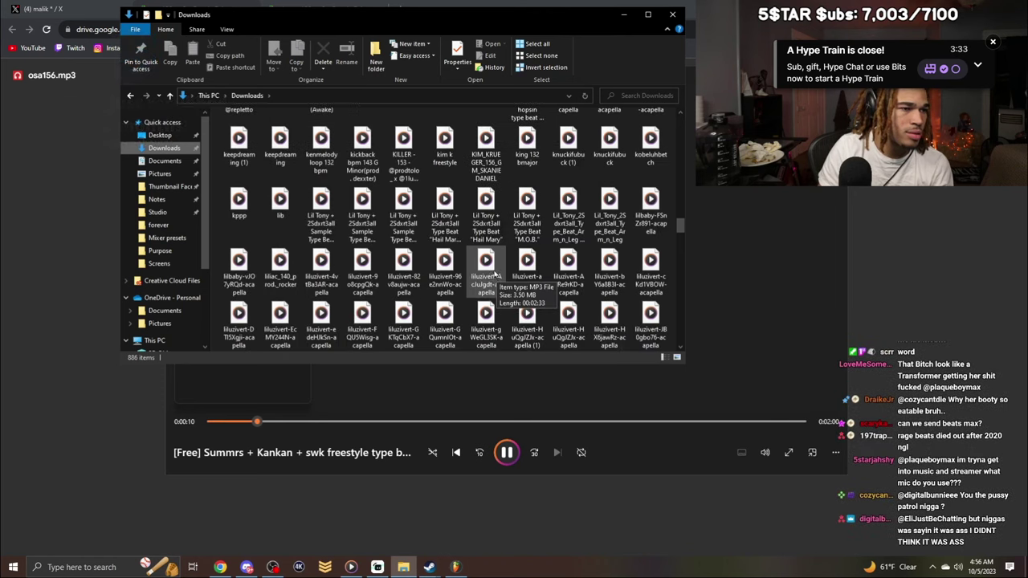
{"action": "scroll", "coordinate": [496, 276], "scroll_direction": "down", "scroll_amount": 15}
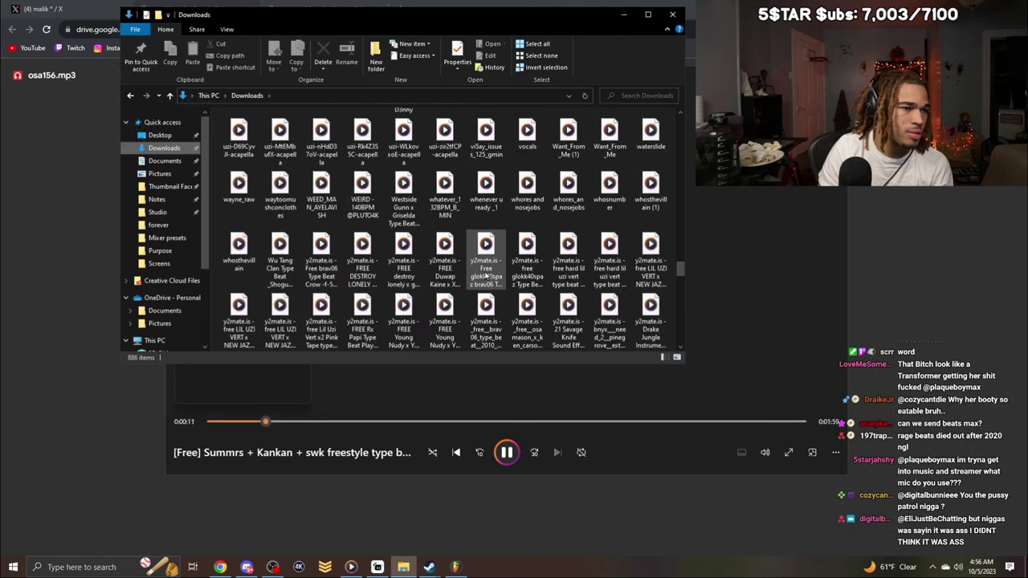
{"action": "scroll", "coordinate": [486, 276], "scroll_direction": "down", "scroll_amount": 5}
{"action": "scroll", "coordinate": [566, 308], "scroll_direction": "up", "scroll_amount": 3}
{"action": "left_click", "coordinate": [507, 452]}
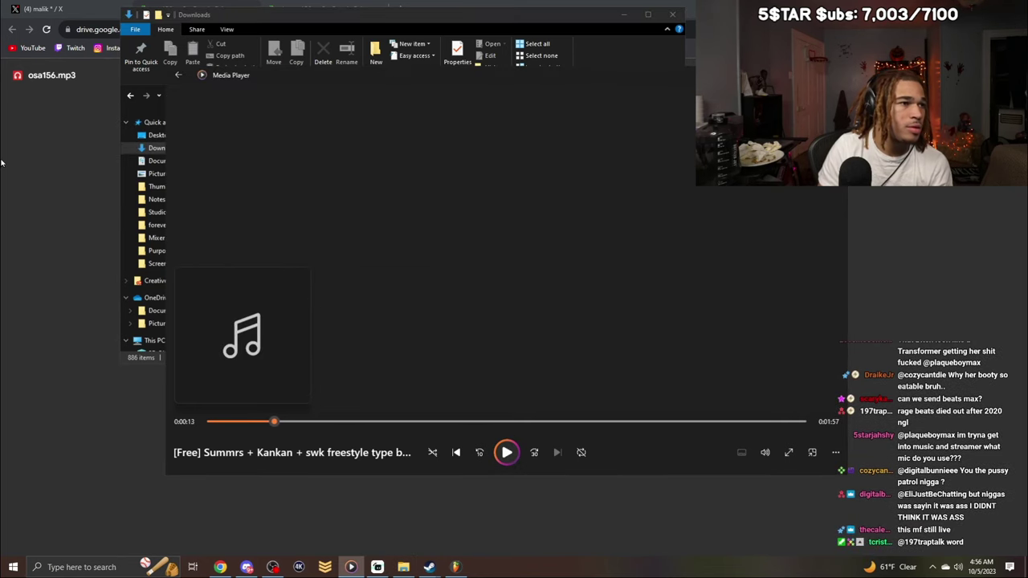
Switch to Chrome, load YouTube in a new tab and open the "cookup" live stream.
{"action": "left_click", "coordinate": [1, 163]}
{"action": "left_click", "coordinate": [400, 8]}
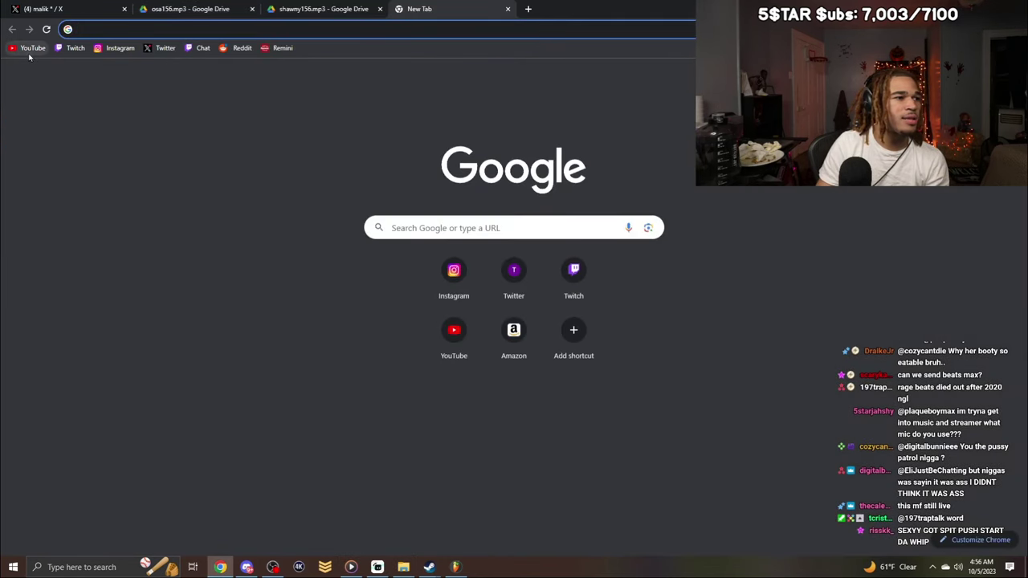
{"action": "left_click", "coordinate": [30, 48]}
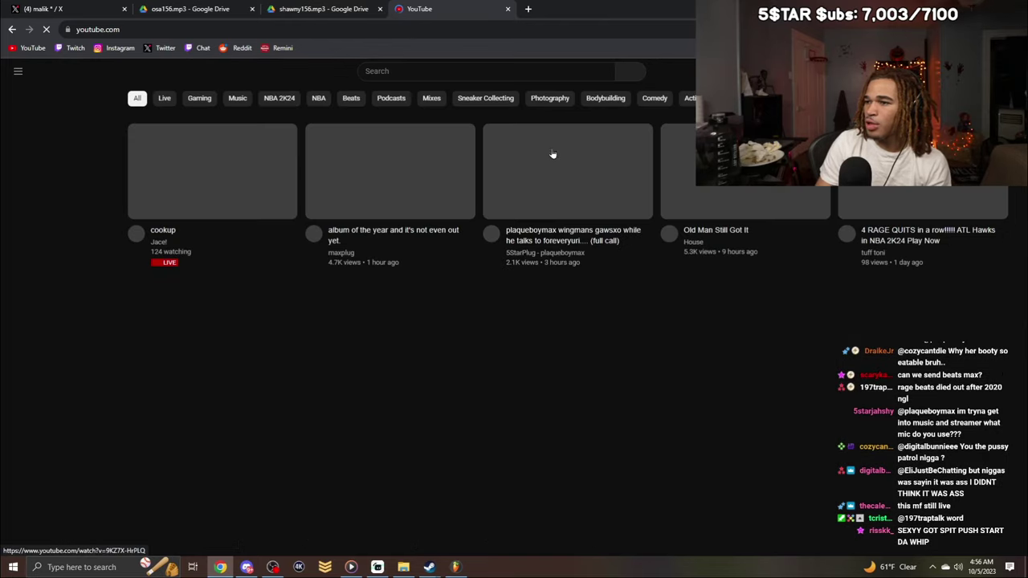
{"action": "left_click", "coordinate": [456, 72]}
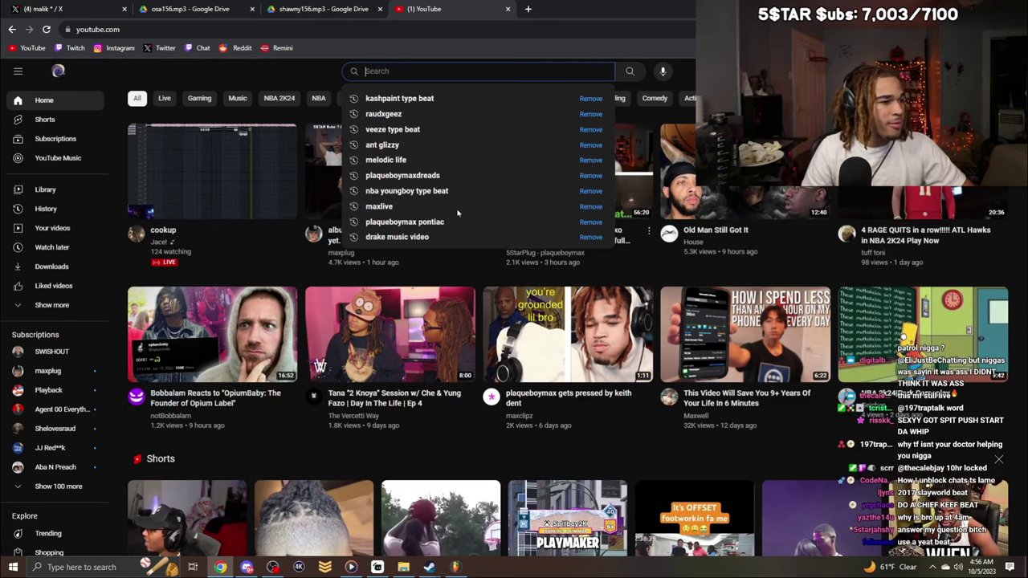
{"action": "left_click", "coordinate": [238, 256]}
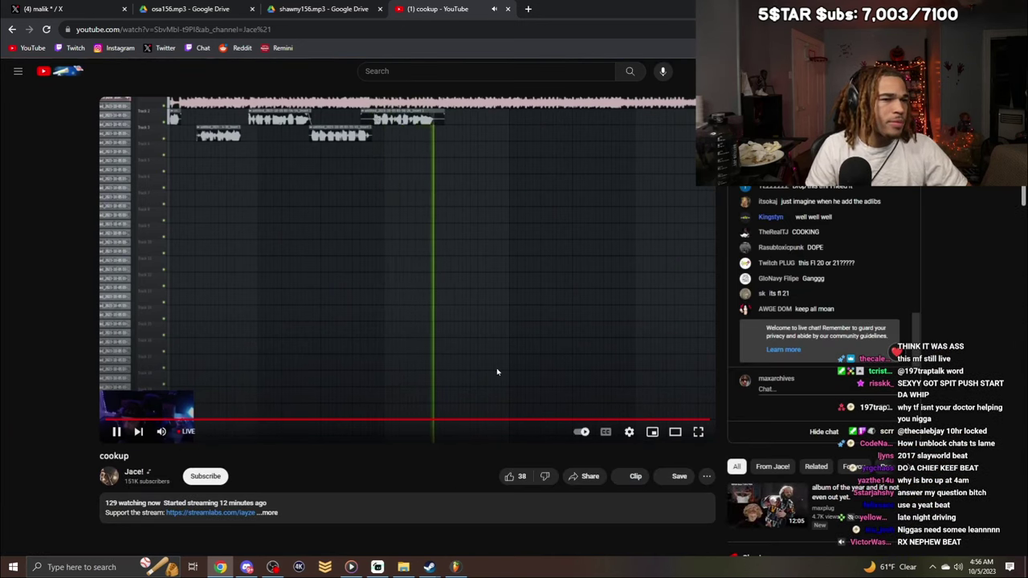
Rewind the "cookup" stream to preview earlier parts, partly in full screen, and return to the normal view.
{"action": "left_click", "coordinate": [358, 260]}
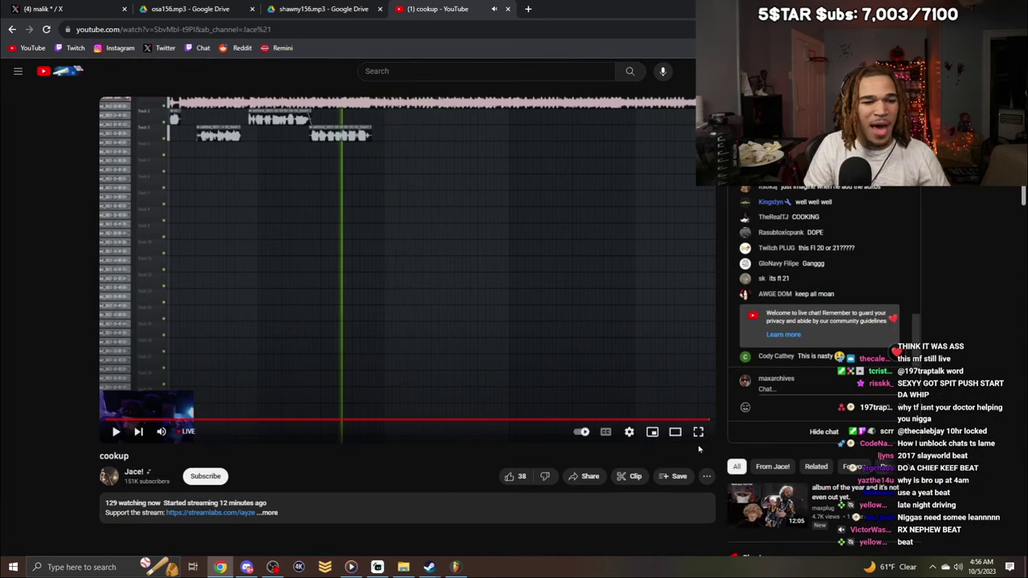
{"action": "left_click", "coordinate": [698, 431]}
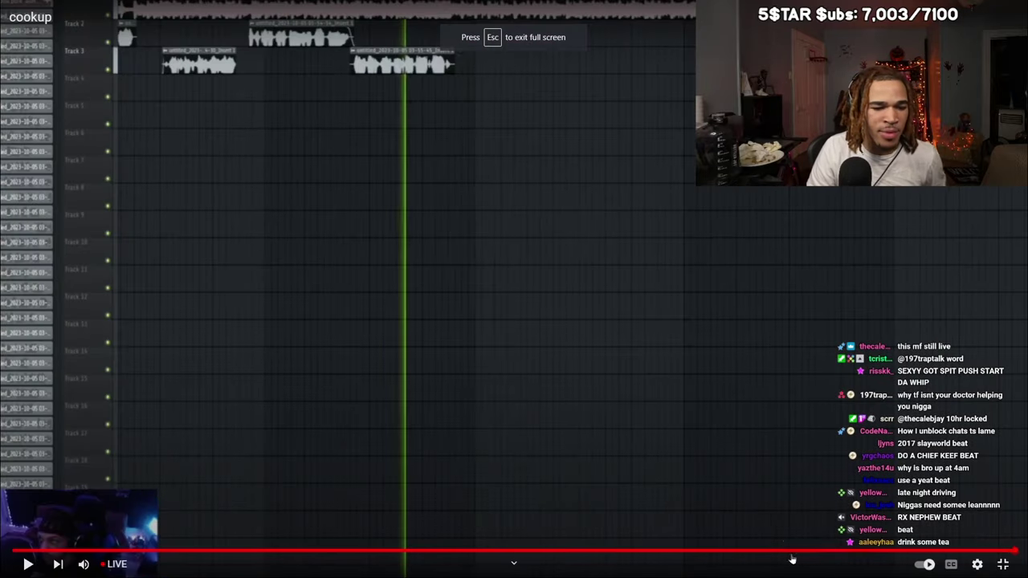
{"action": "left_click", "coordinate": [853, 551]}
{"action": "left_click", "coordinate": [876, 510]}
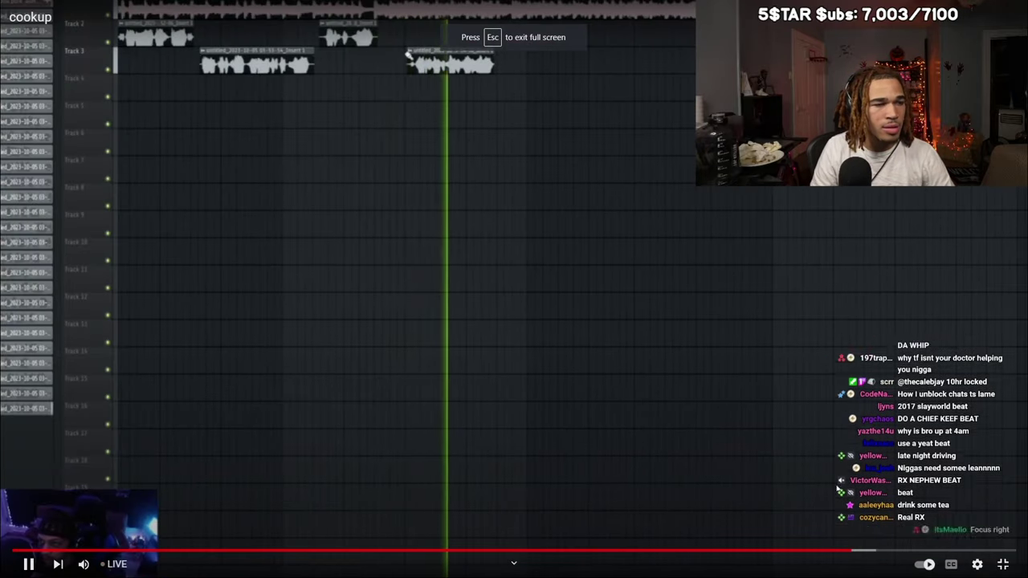
{"action": "left_click", "coordinate": [1003, 564]}
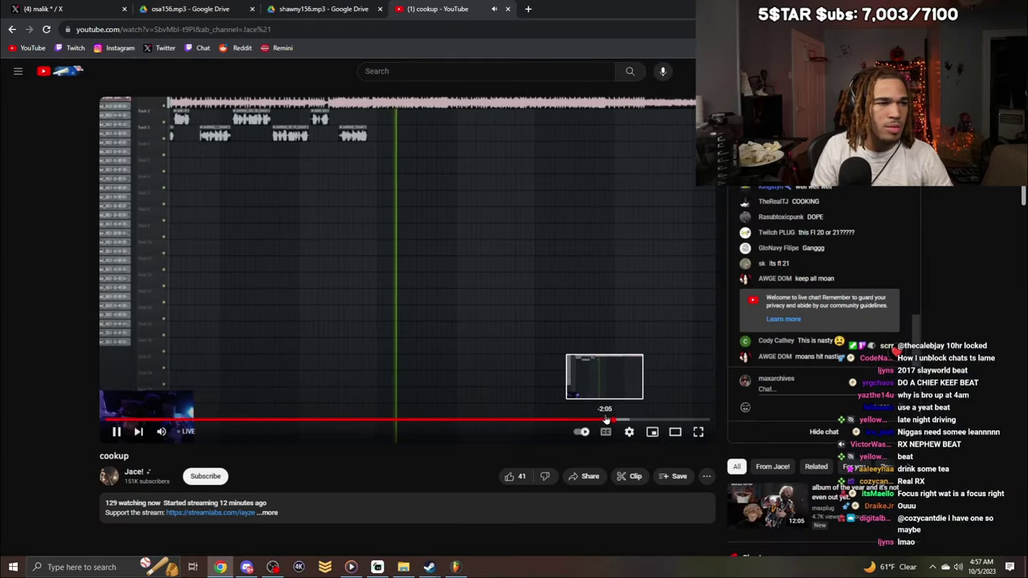
{"action": "left_click", "coordinate": [616, 420]}
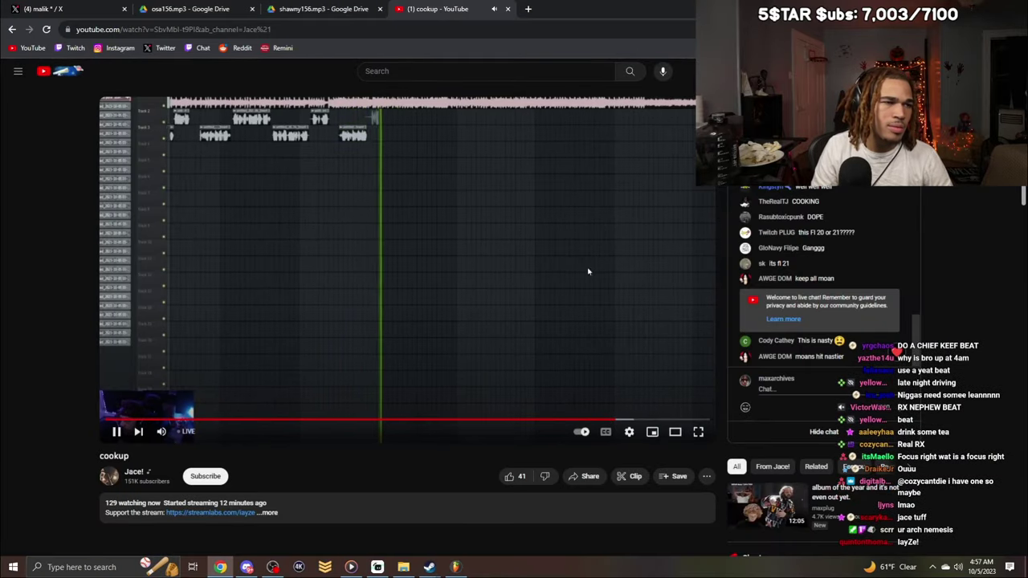
Load the YouTube home page in another new tab, keeping the "cookup" stream in its own tab.
{"action": "left_click", "coordinate": [528, 9]}
{"action": "left_click", "coordinate": [28, 48]}
{"action": "left_click", "coordinate": [440, 9]}
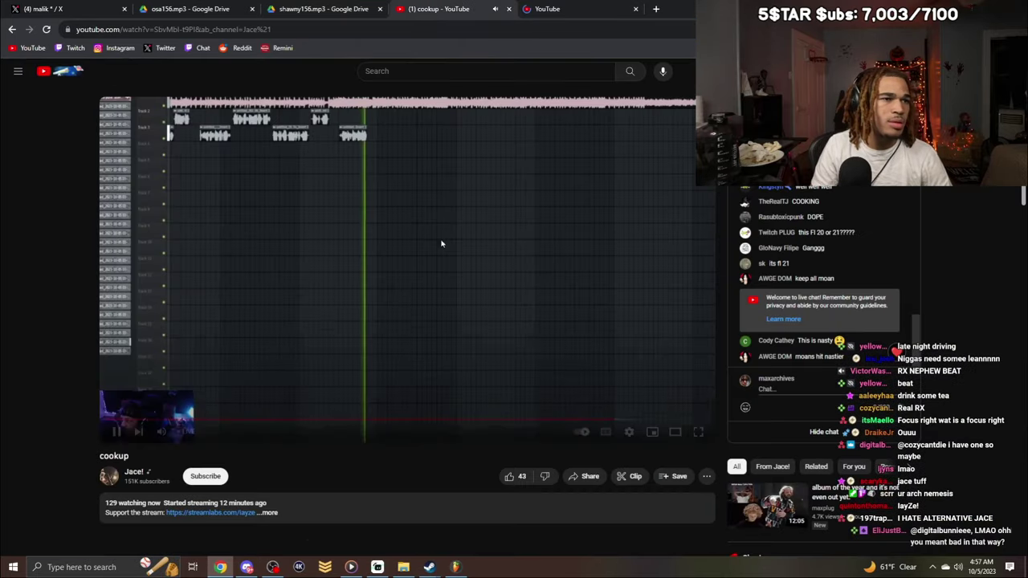
{"action": "key", "text": "ctrl+Tab"}
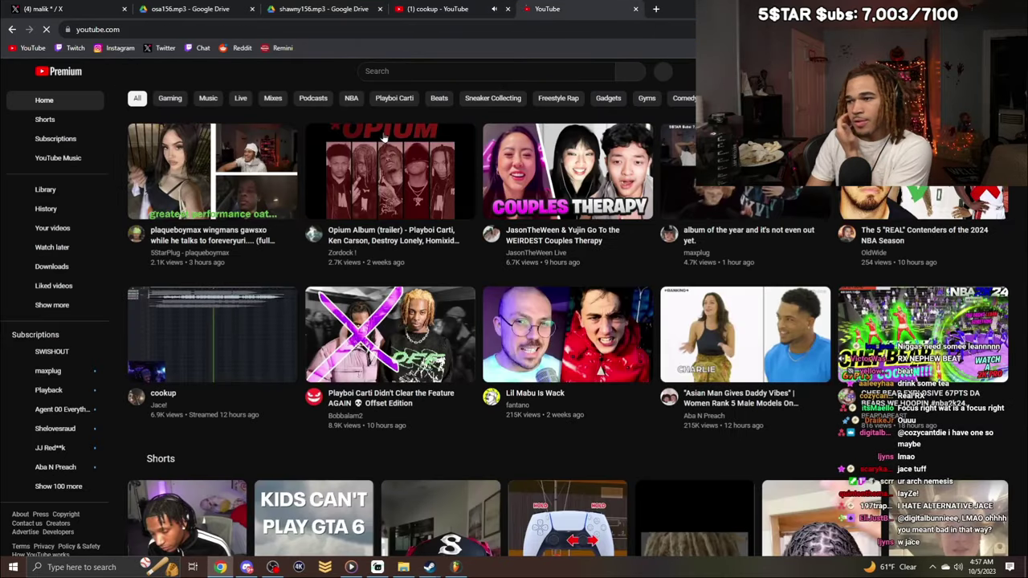
Search YouTube for "alternative type beat".
{"action": "left_click", "coordinate": [467, 70]}
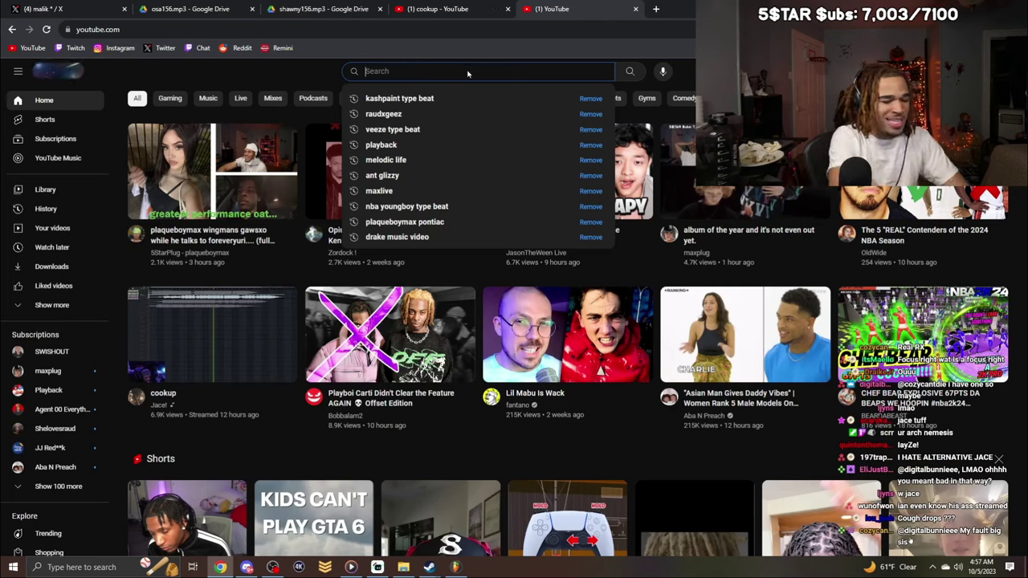
{"action": "type", "text": "c"}
{"action": "key", "text": "BackSpace"}
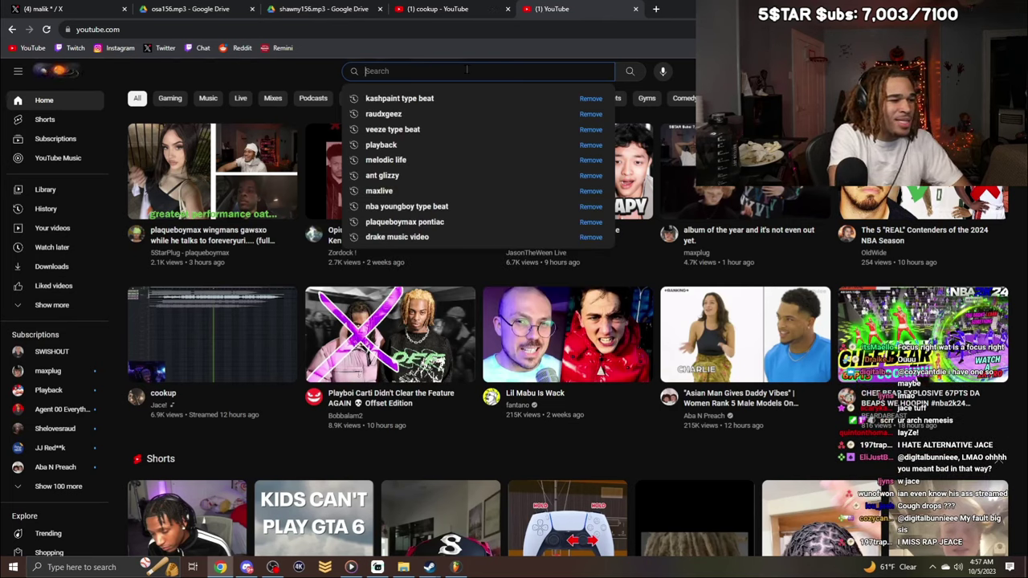
{"action": "type", "text": "alte"}
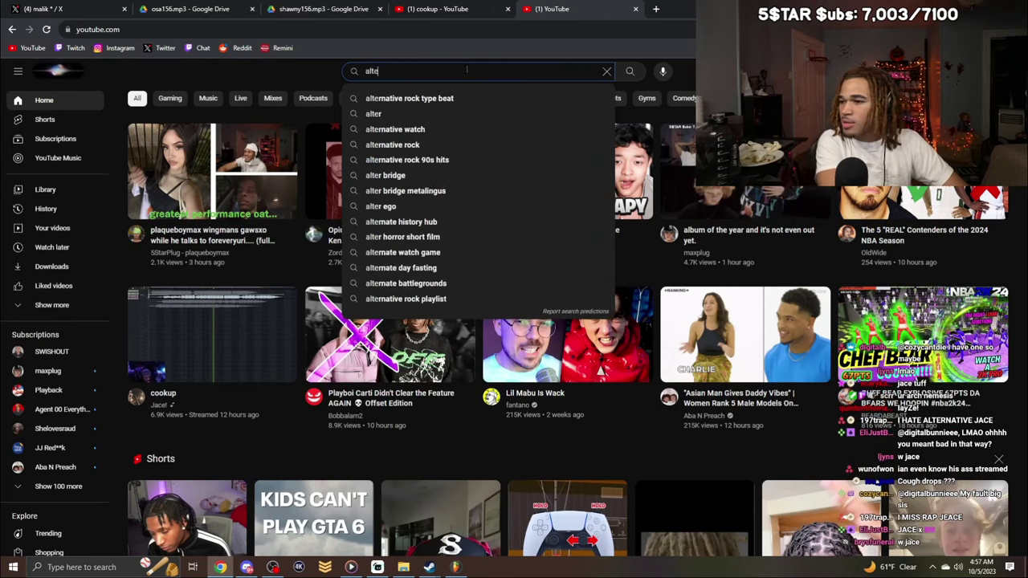
{"action": "type", "text": "rna"}
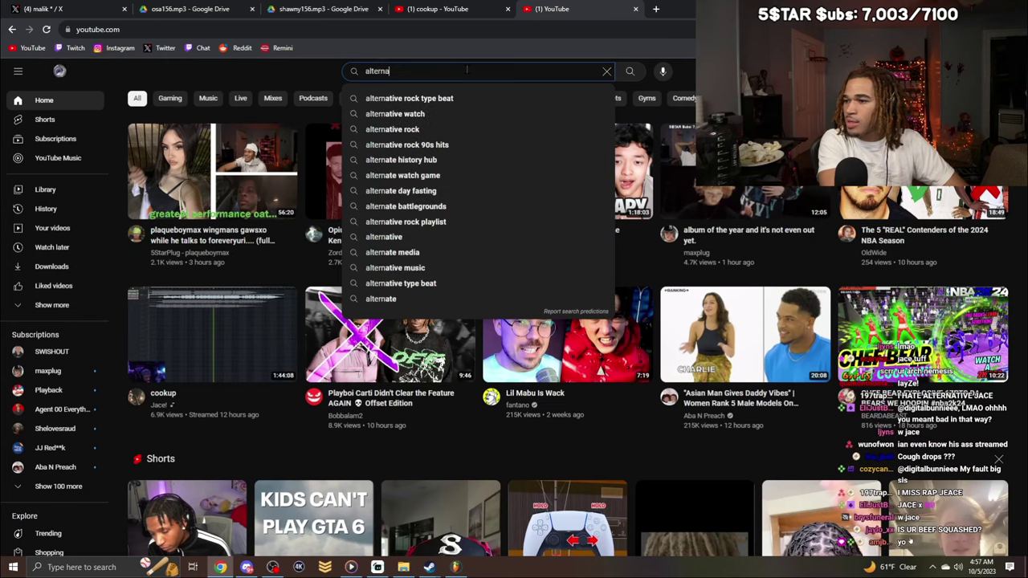
{"action": "type", "text": "tive type beat"}
{"action": "key", "text": "Return"}
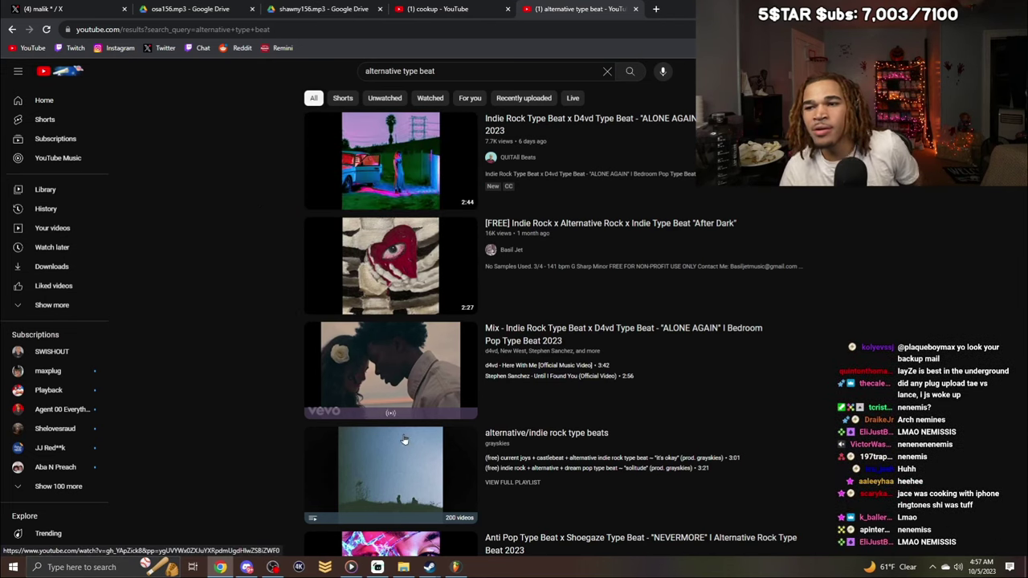
Play the "After Dark" indie rock beat, shrink it to the miniplayer and preview "ALONE AGAIN" from the results.
{"action": "mouse_move", "coordinate": [383, 175]}
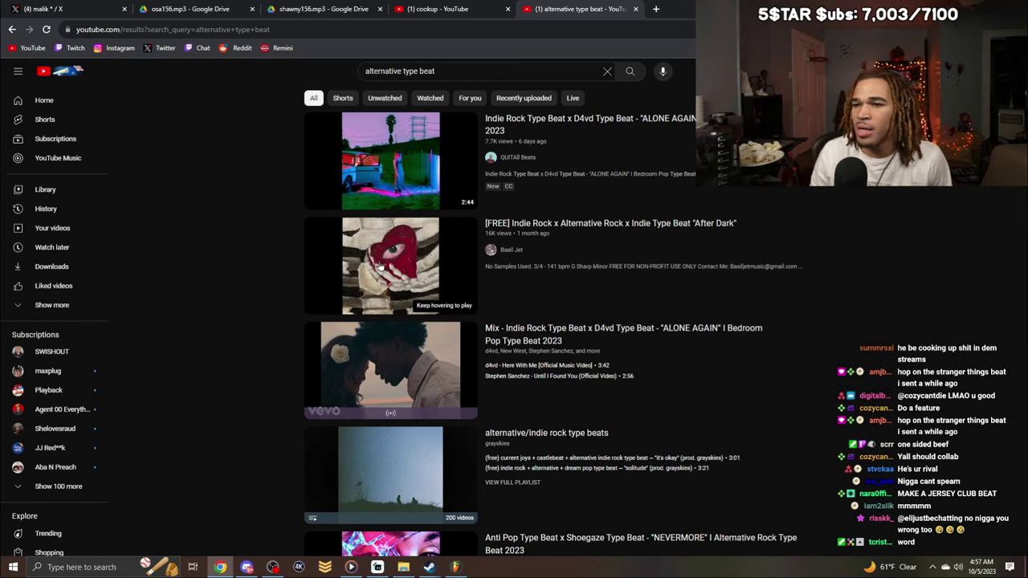
{"action": "mouse_move", "coordinate": [394, 269]}
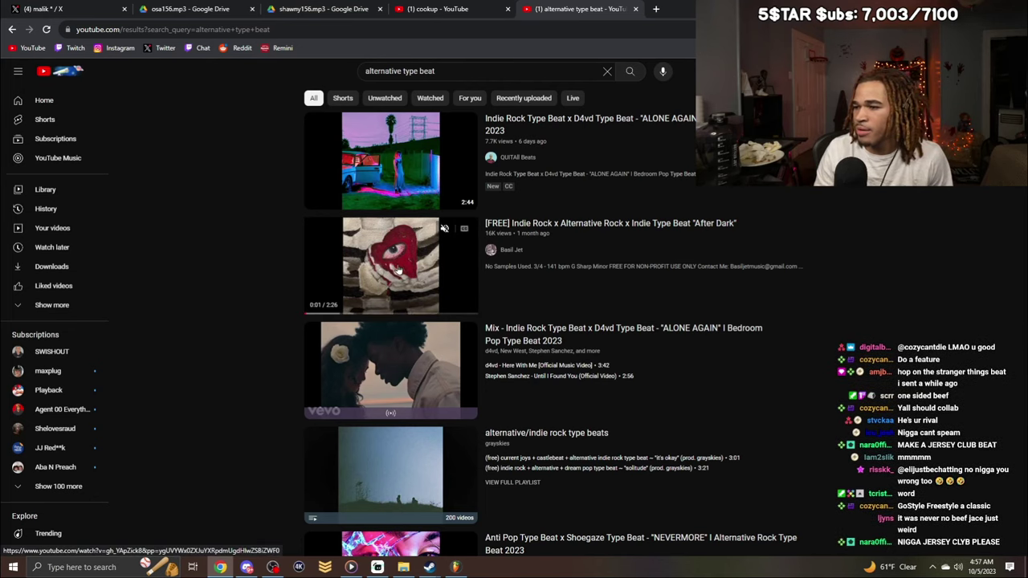
{"action": "left_click", "coordinate": [397, 271]}
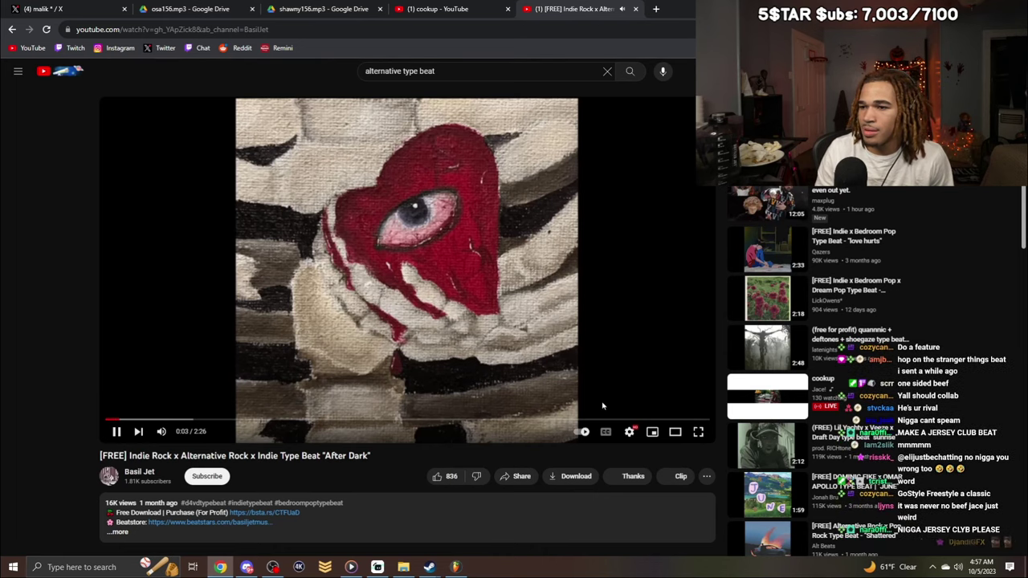
{"action": "left_click", "coordinate": [652, 432]}
{"action": "left_click", "coordinate": [370, 186]}
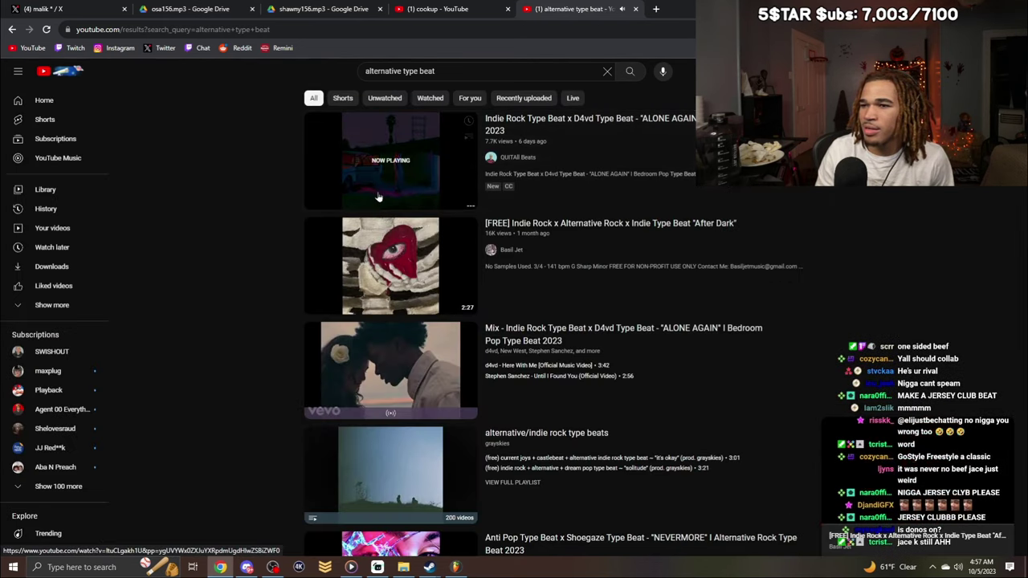
Preview the "NEVERMORE" and "relief" type beats from further down the search results in the miniplayer.
{"action": "scroll", "coordinate": [659, 305], "scroll_direction": "down", "scroll_amount": 3}
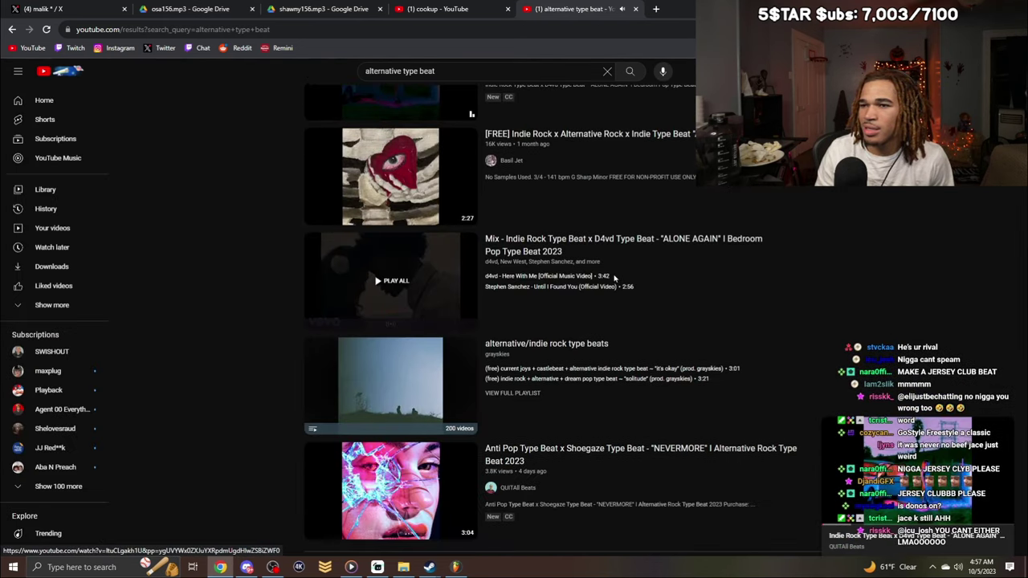
{"action": "left_click", "coordinate": [397, 404]}
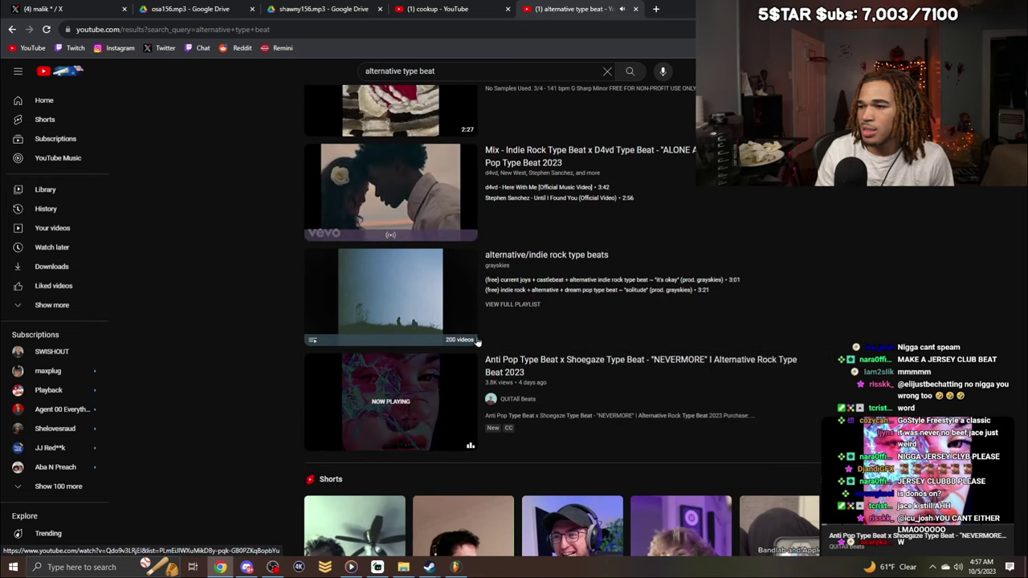
{"action": "scroll", "coordinate": [397, 404], "scroll_direction": "down", "scroll_amount": 6}
{"action": "left_click", "coordinate": [454, 357]}
{"action": "scroll", "coordinate": [454, 358], "scroll_direction": "down", "scroll_amount": 3}
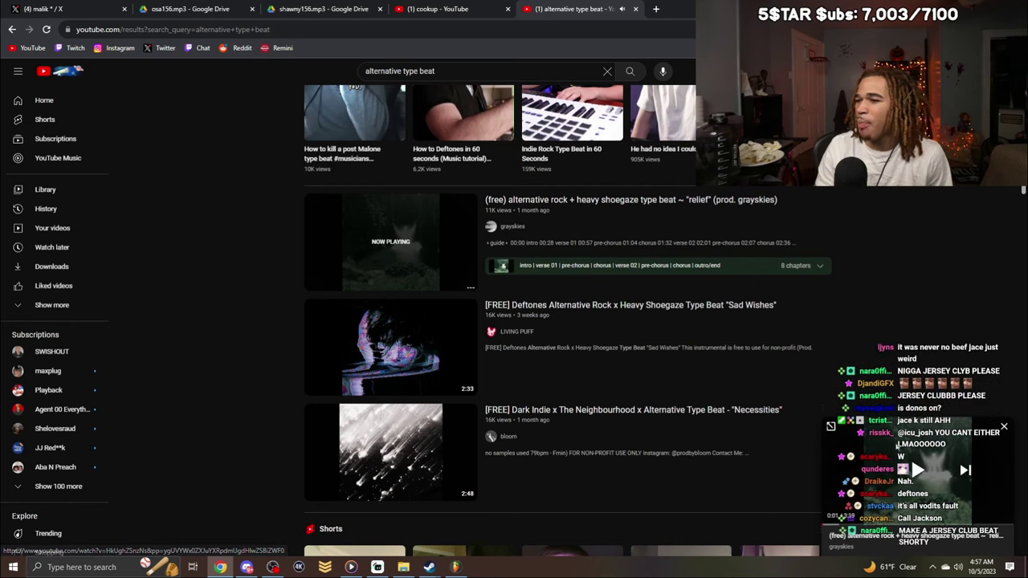
Play the Deftones alternative rock type beat "Sad Wishes", expand its video and copy its share link.
{"action": "mouse_move", "coordinate": [384, 323]}
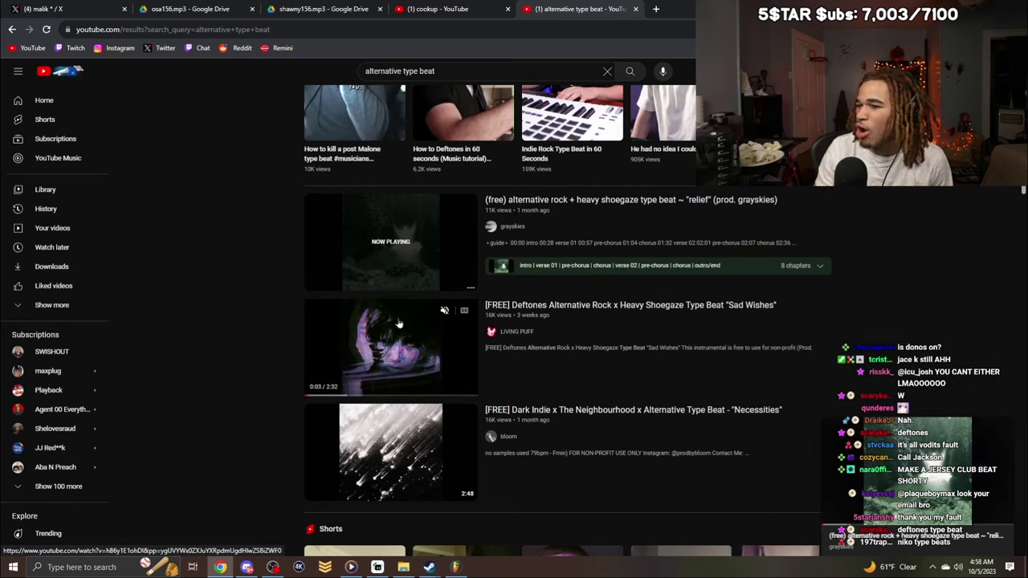
{"action": "left_click", "coordinate": [399, 323]}
{"action": "scroll", "coordinate": [417, 332], "scroll_direction": "down", "scroll_amount": 2}
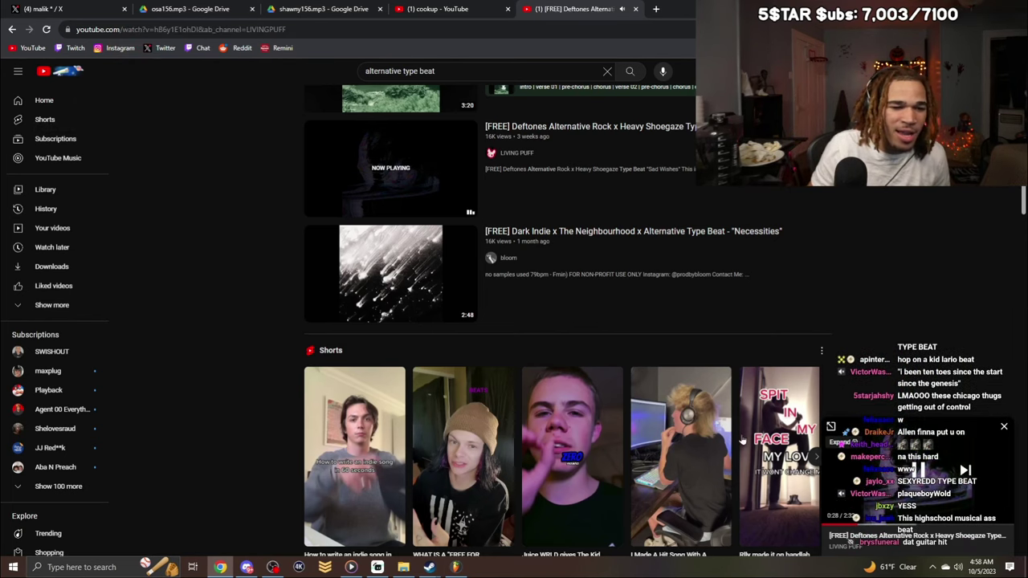
{"action": "left_click", "coordinate": [836, 434]}
{"action": "left_click", "coordinate": [528, 476]}
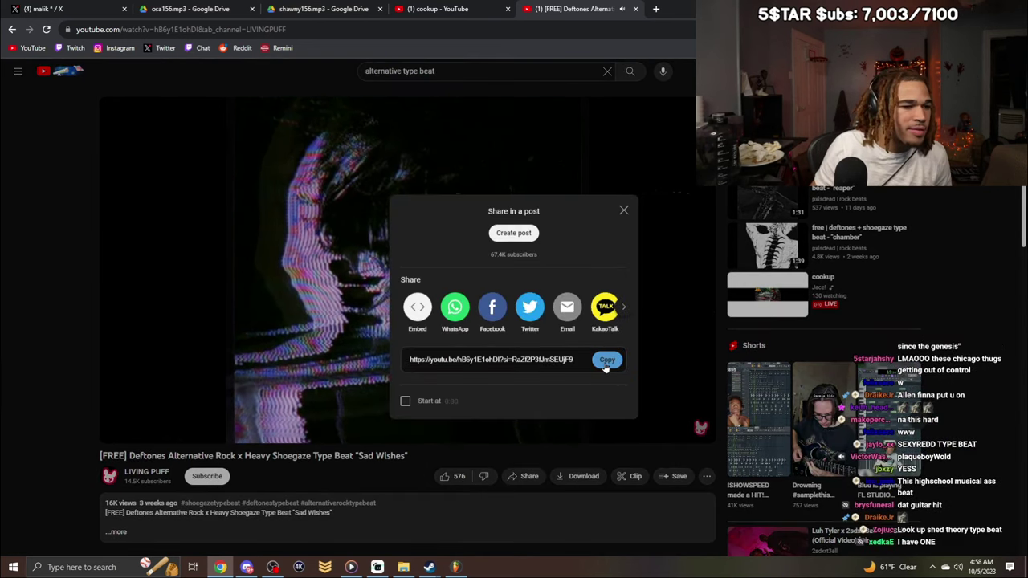
{"action": "left_click", "coordinate": [606, 360]}
Search Google for "youtube to mp3" in a new tab.
{"action": "left_click", "coordinate": [656, 8]}
{"action": "type", "text": "youtube to"}
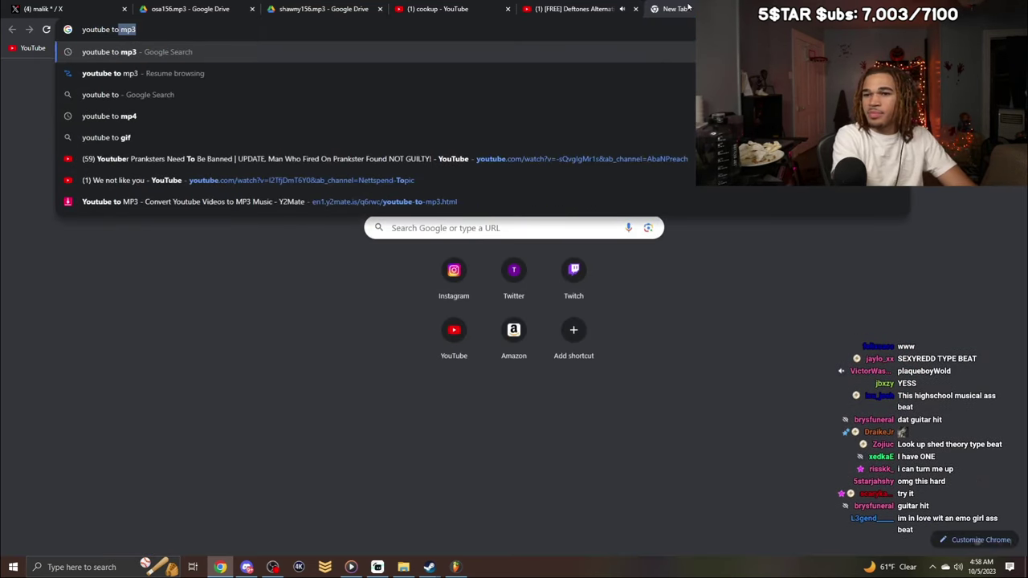
{"action": "key", "text": "Return"}
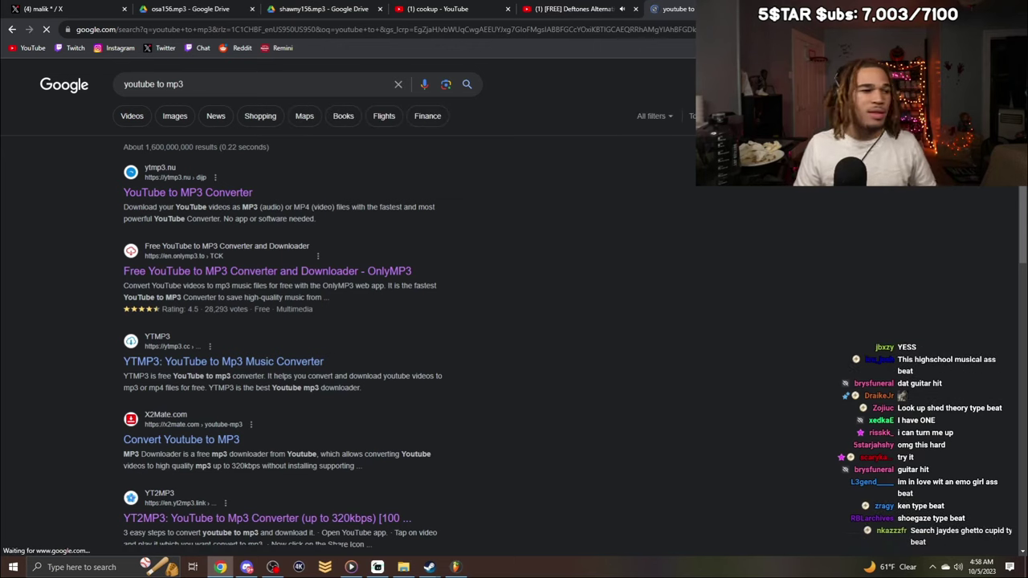
Open the OnlyMP3 converter from the search results and convert the copied "Sad Wishes" video link.
{"action": "left_click", "coordinate": [324, 273]}
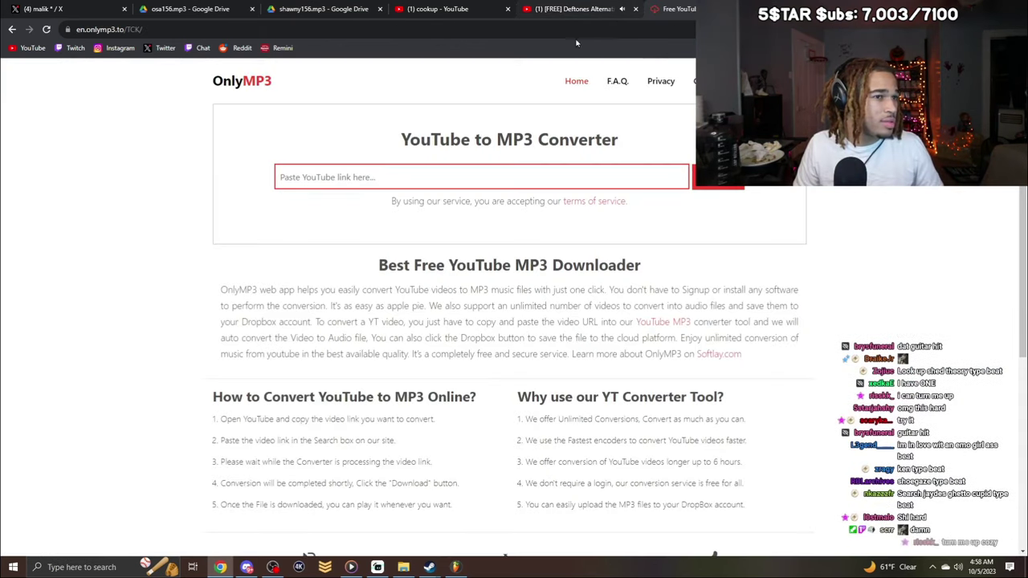
{"action": "left_click", "coordinate": [452, 168]}
{"action": "key", "text": "ctrl+v"}
{"action": "left_click", "coordinate": [712, 187]}
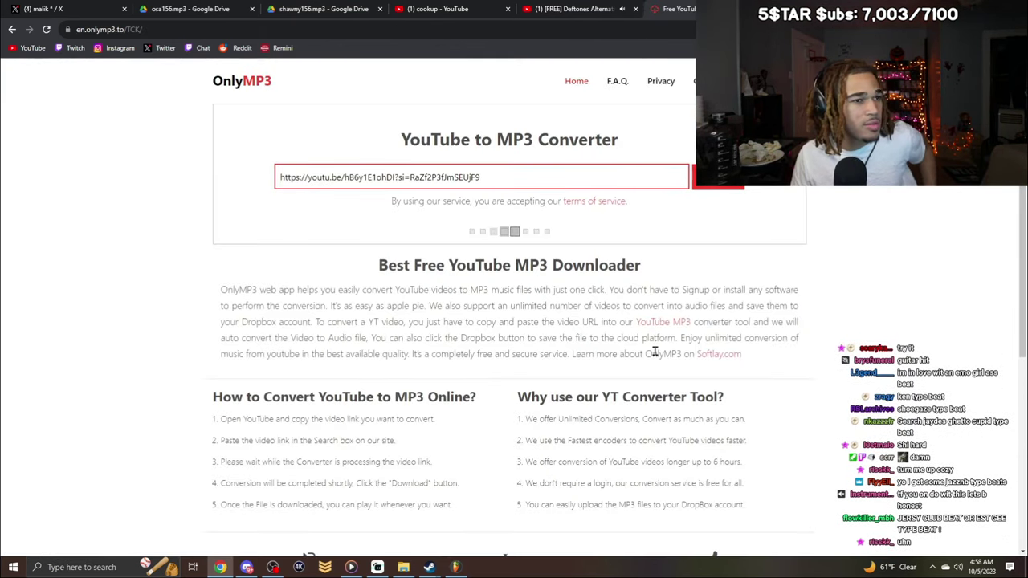
Pause the "Sad Wishes" YouTube video and download the converted 192kbps MP3 from OnlyMP3.
{"action": "left_click", "coordinate": [583, 8]}
{"action": "left_click", "coordinate": [624, 108]}
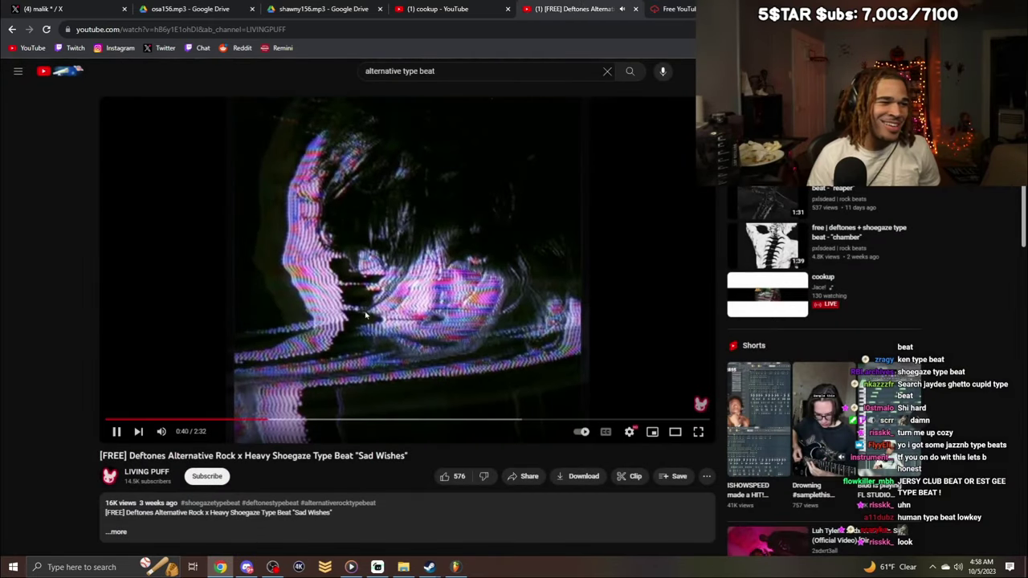
{"action": "left_click", "coordinate": [625, 108]}
{"action": "left_click", "coordinate": [667, 9]}
{"action": "left_click", "coordinate": [724, 295]}
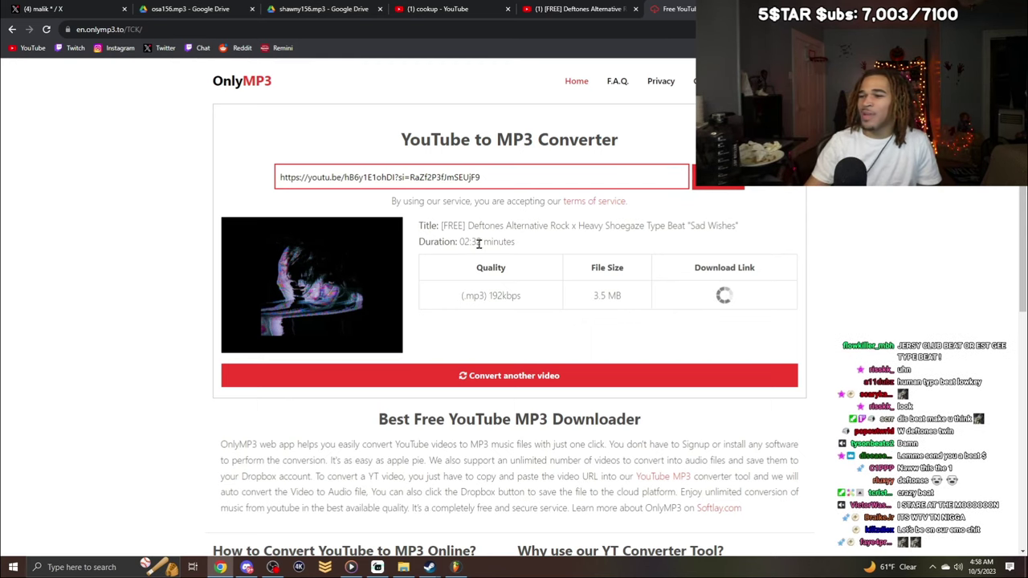
{"action": "left_click", "coordinate": [668, 297]}
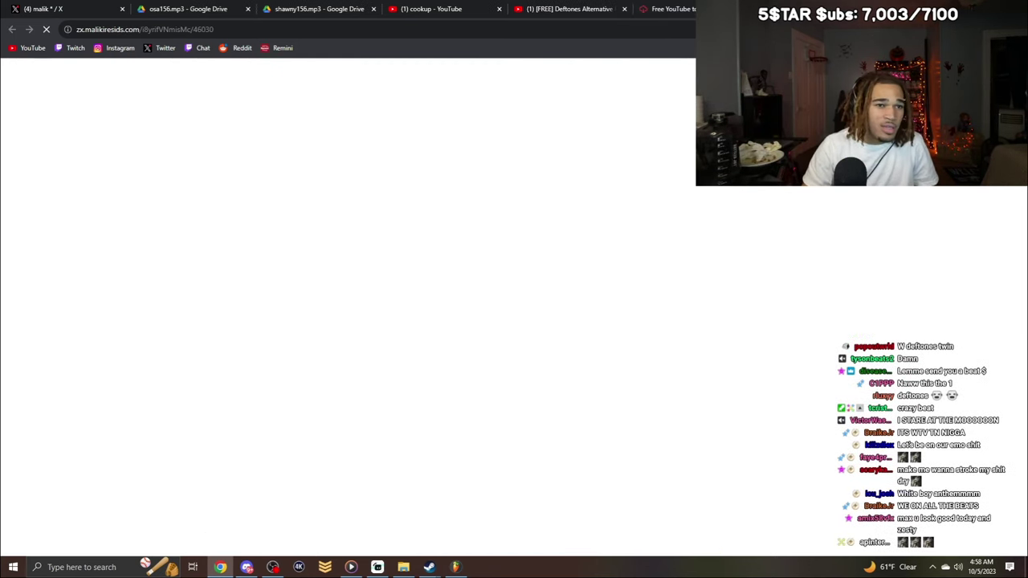
Open the Tunebat analyzer in a new tab and submit the downloaded MP3 for key and BPM analysis.
{"action": "key", "text": "ctrl+t"}
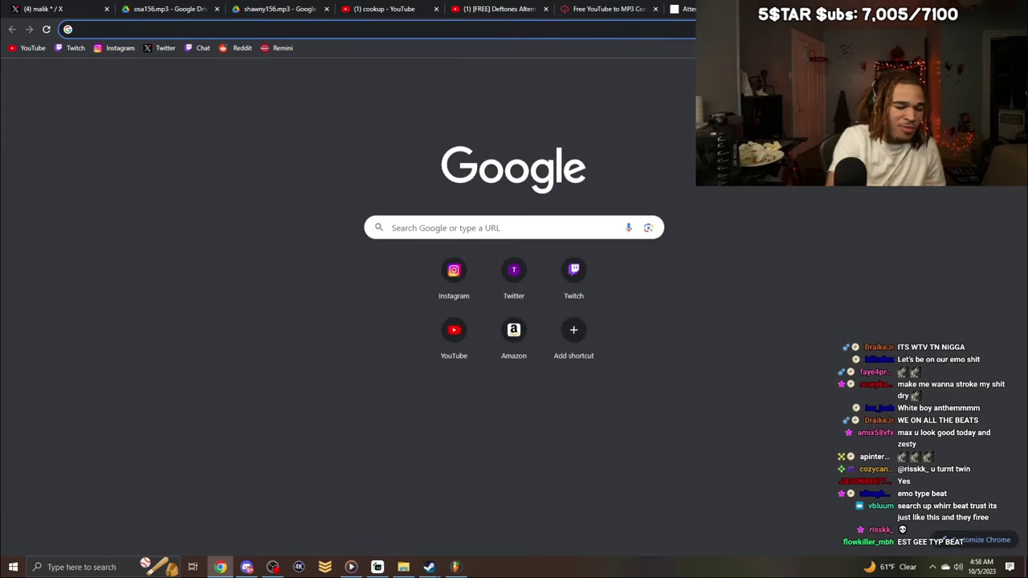
{"action": "type", "text": "tuneb"}
{"action": "key", "text": "Return"}
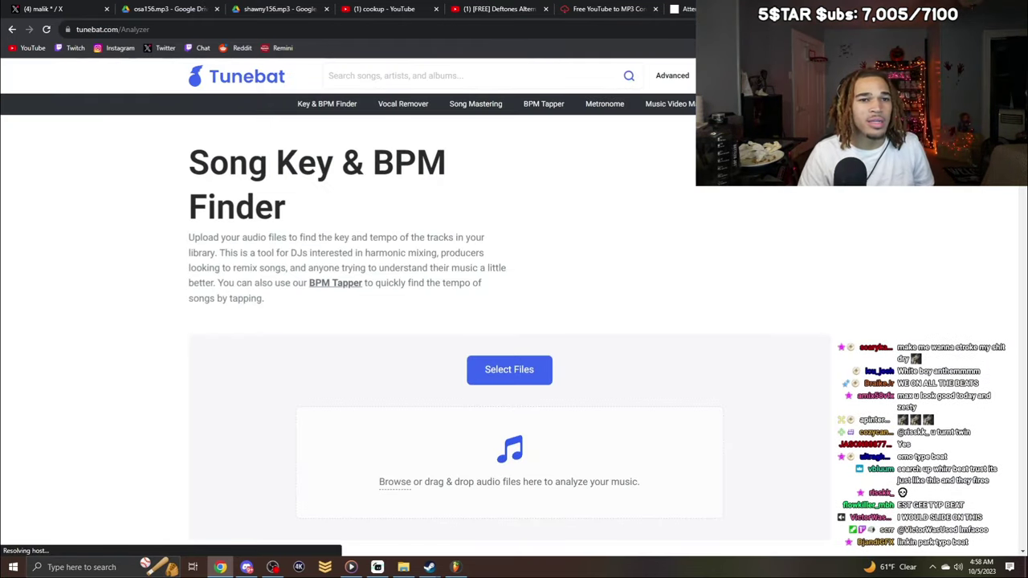
{"action": "left_click_drag", "start_coordinate": [852, 216], "coordinate": [493, 413]}
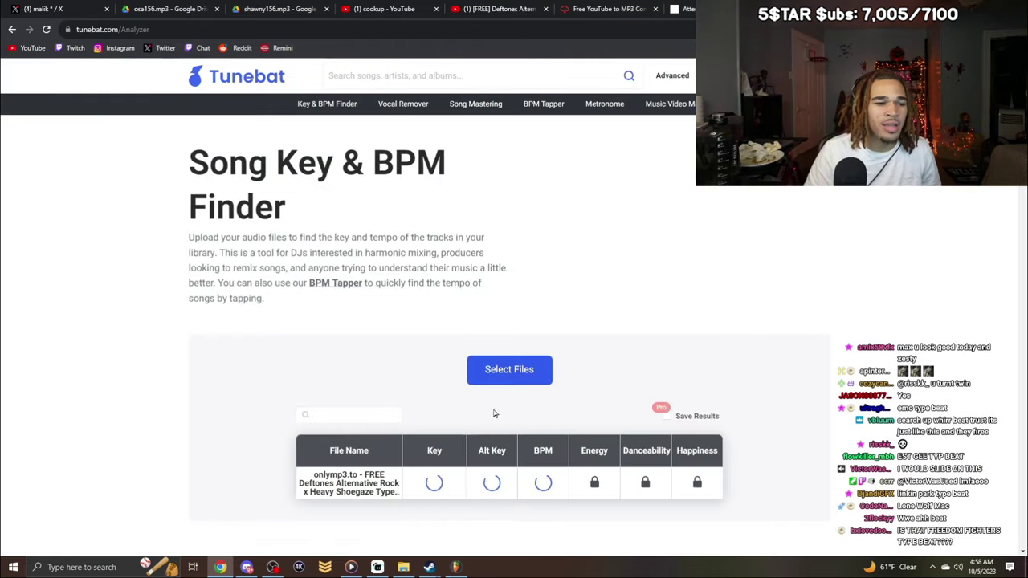
{"action": "left_click", "coordinate": [452, 567]}
{"action": "left_click", "coordinate": [220, 567]}
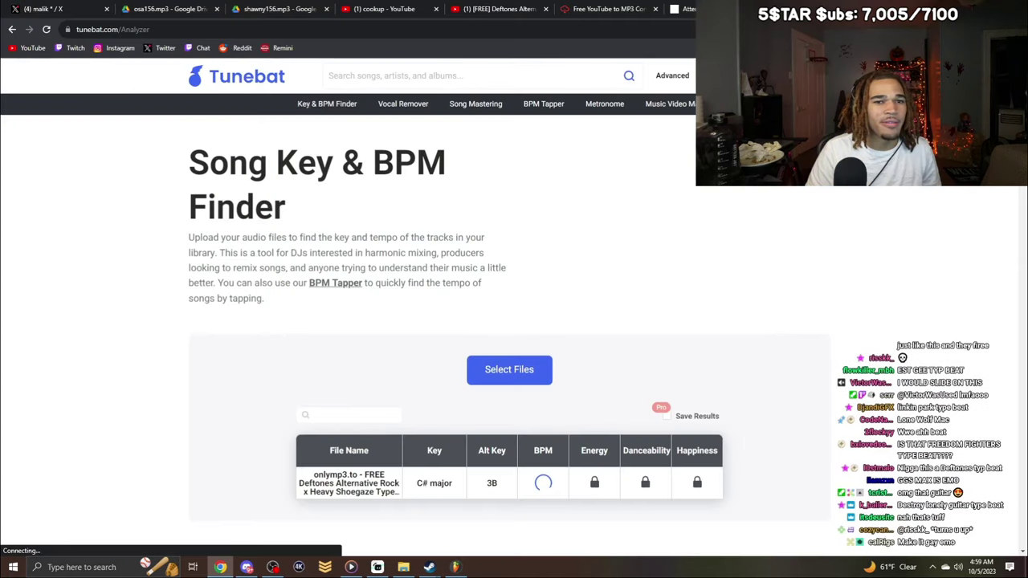
Bring the downloaded "Sad Wishes" MP3 into the FL Studio playlist and place it at the start of Track 1.
{"action": "left_click", "coordinate": [977, 9]}
{"action": "left_click", "coordinate": [727, 138]}
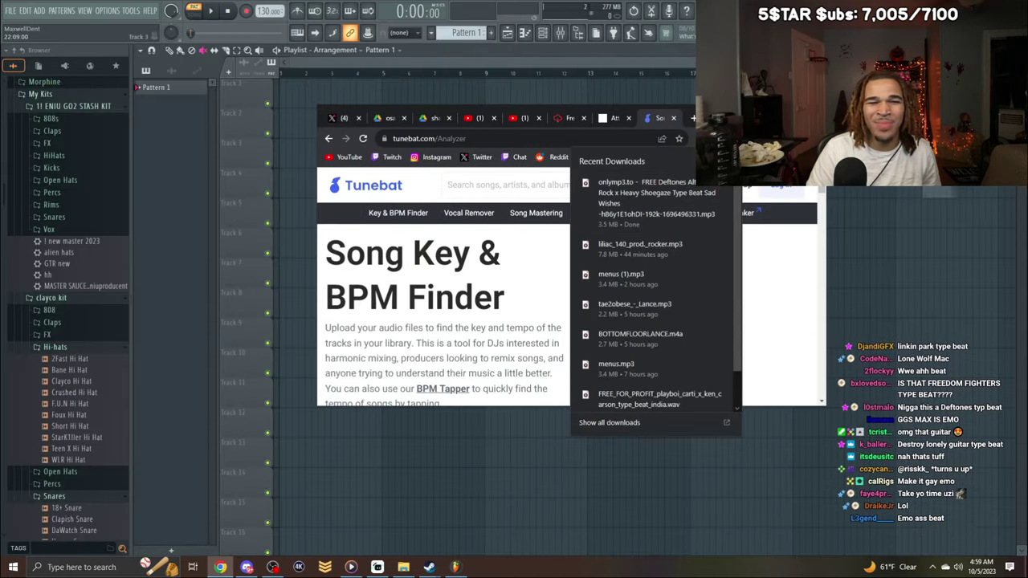
{"action": "left_click_drag", "start_coordinate": [648, 198], "coordinate": [848, 189]}
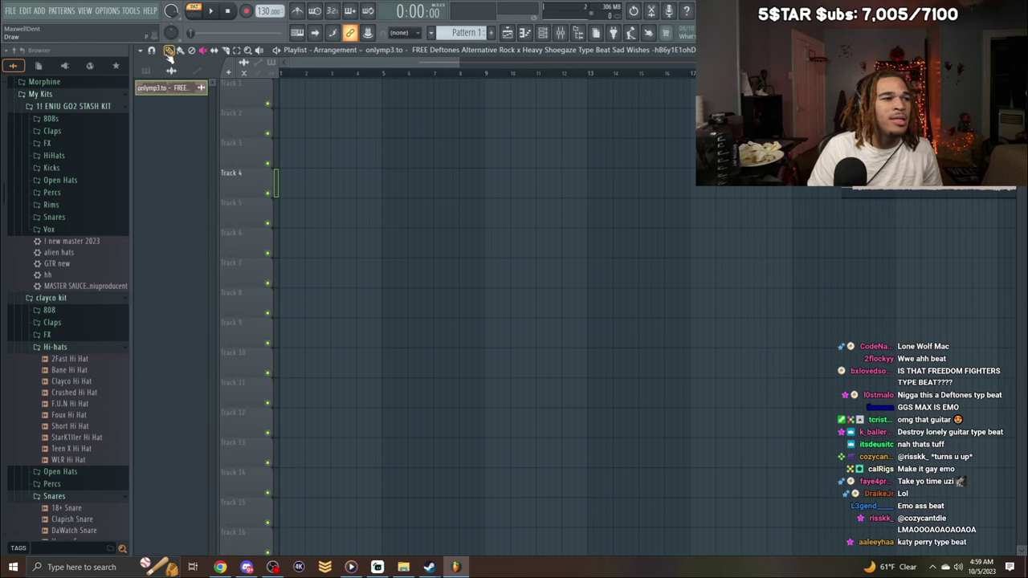
{"action": "left_click_drag", "start_coordinate": [932, 191], "coordinate": [206, 83]}
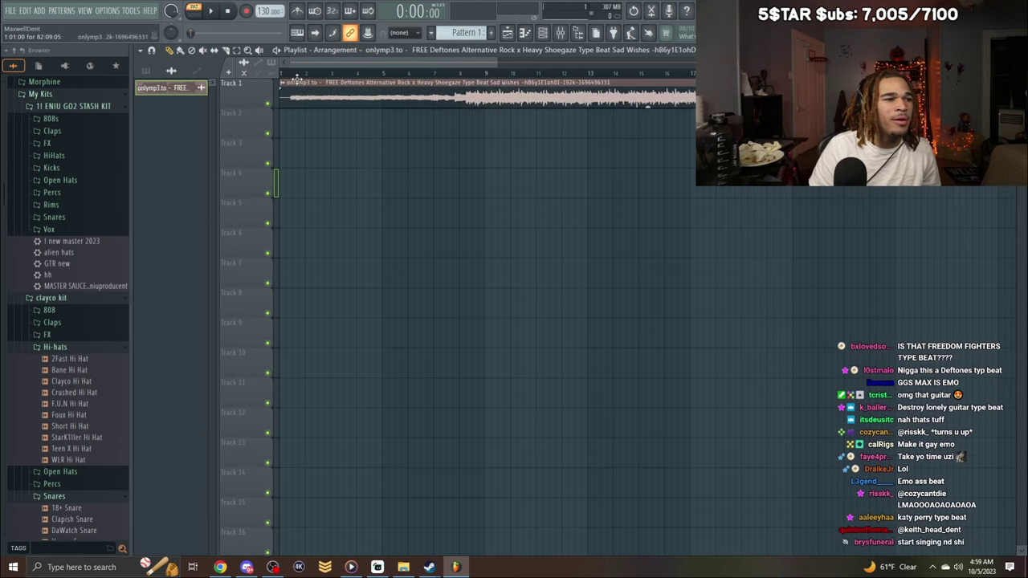
Look up the beat's BPM in Tunebat and set the FL Studio project tempo to 152 BPM.
{"action": "key", "text": "alt+Tab"}
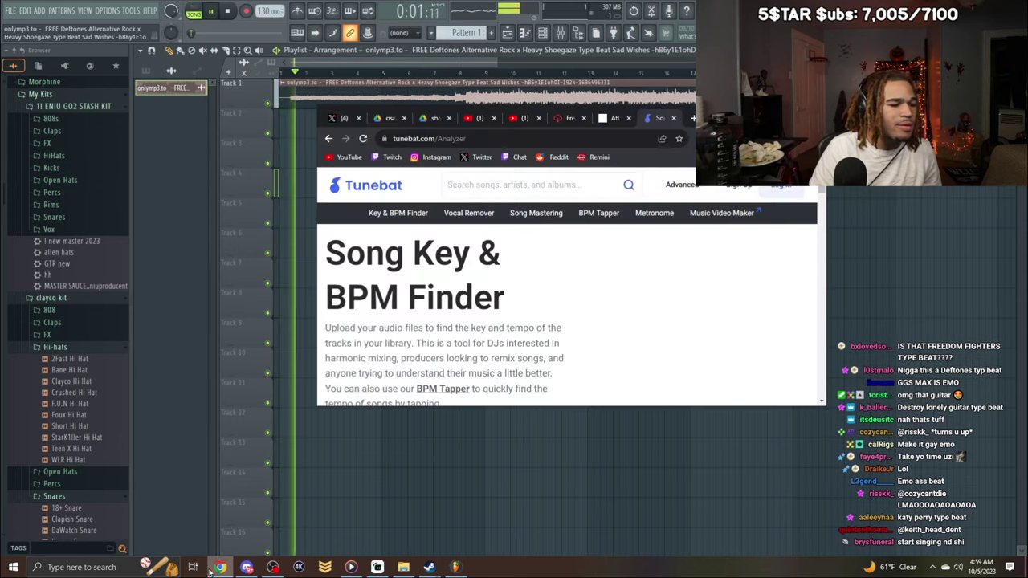
{"action": "scroll", "coordinate": [561, 296], "scroll_direction": "down", "scroll_amount": 4}
{"action": "left_click", "coordinate": [611, 453]}
{"action": "right_click", "coordinate": [624, 442]}
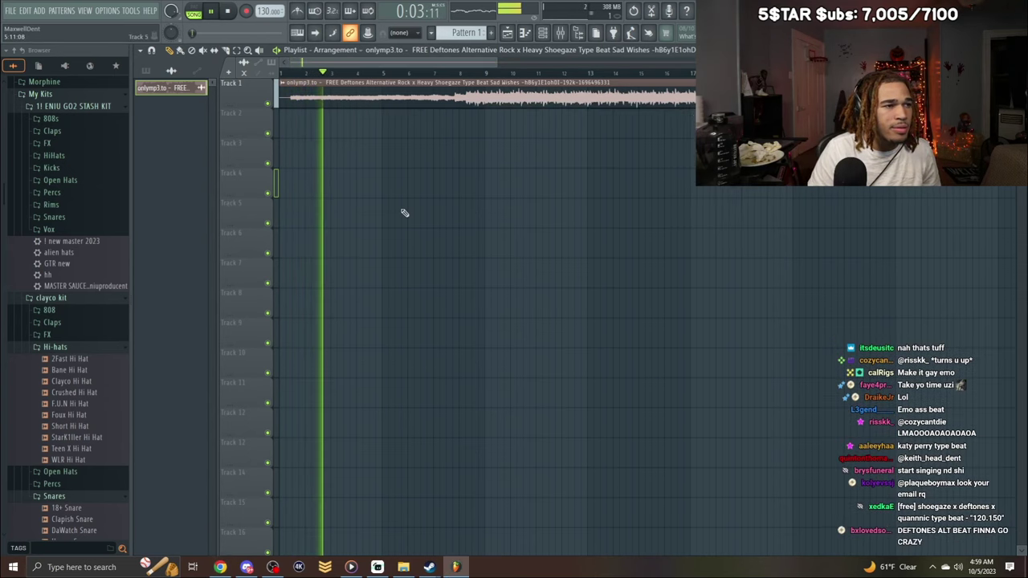
{"action": "right_click", "coordinate": [269, 11]}
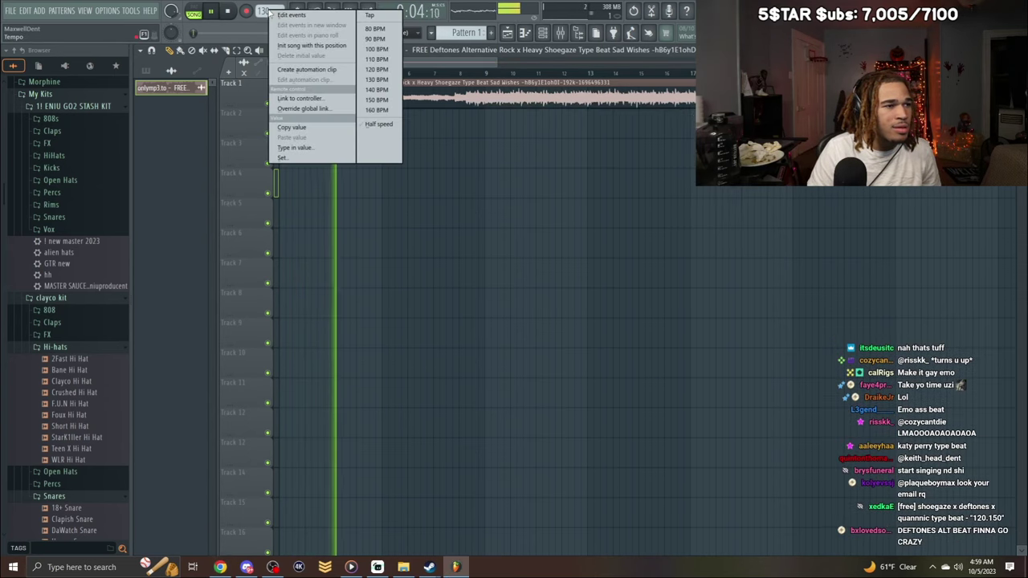
{"action": "left_click", "coordinate": [379, 110]}
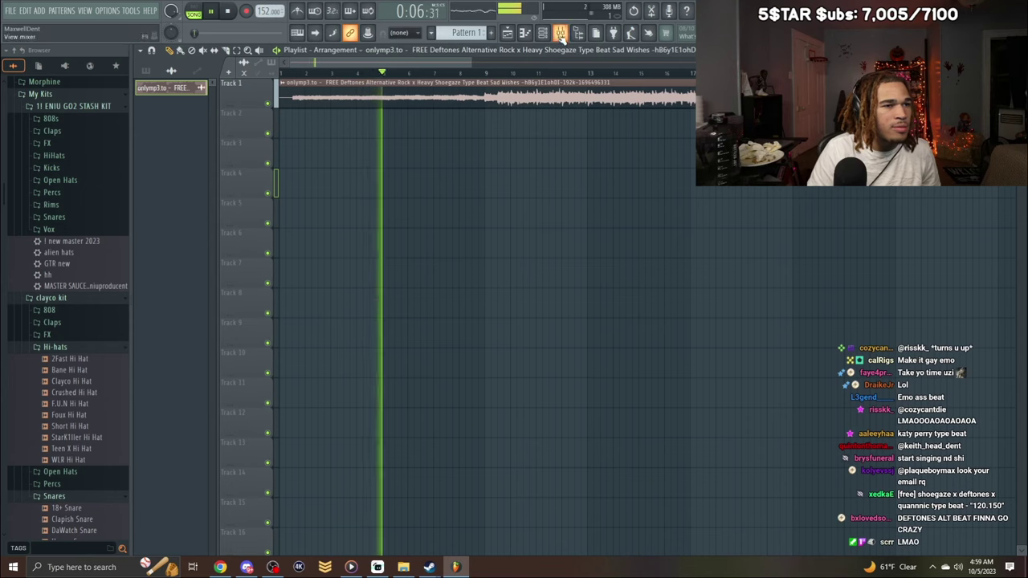
Set mixer Insert 2's audio input to In 1 and load the "old Max Auto" mixer track state on Insert 3.
{"action": "left_click", "coordinate": [561, 33]}
{"action": "left_click", "coordinate": [797, 321]}
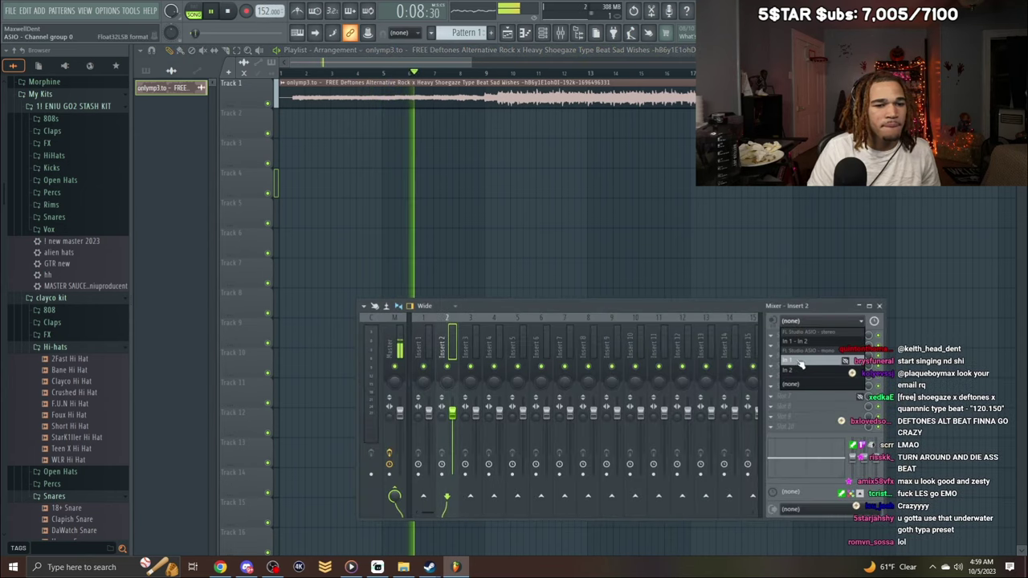
{"action": "right_click", "coordinate": [486, 339]}
{"action": "mouse_move", "coordinate": [522, 302]}
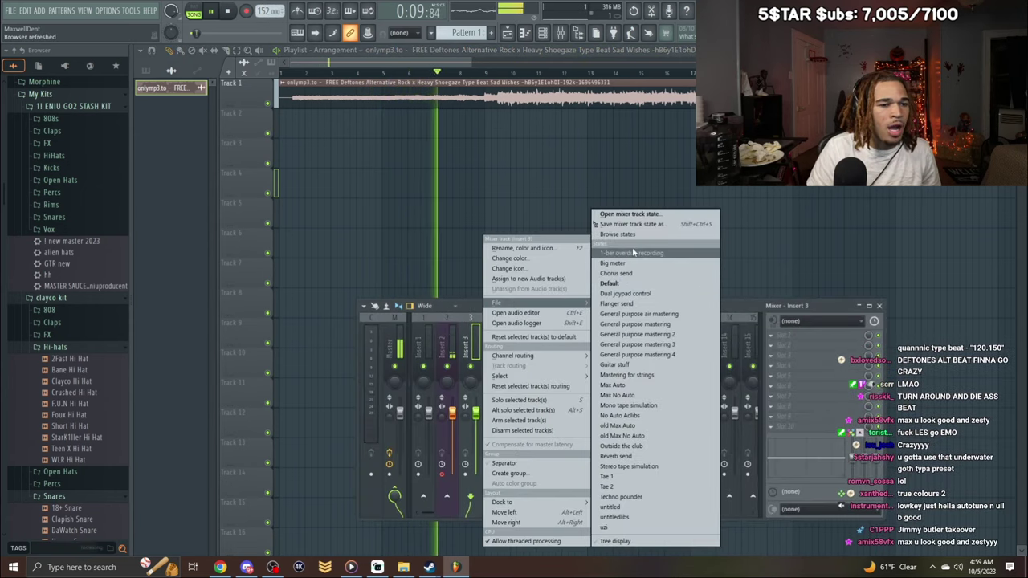
{"action": "left_click", "coordinate": [636, 215]}
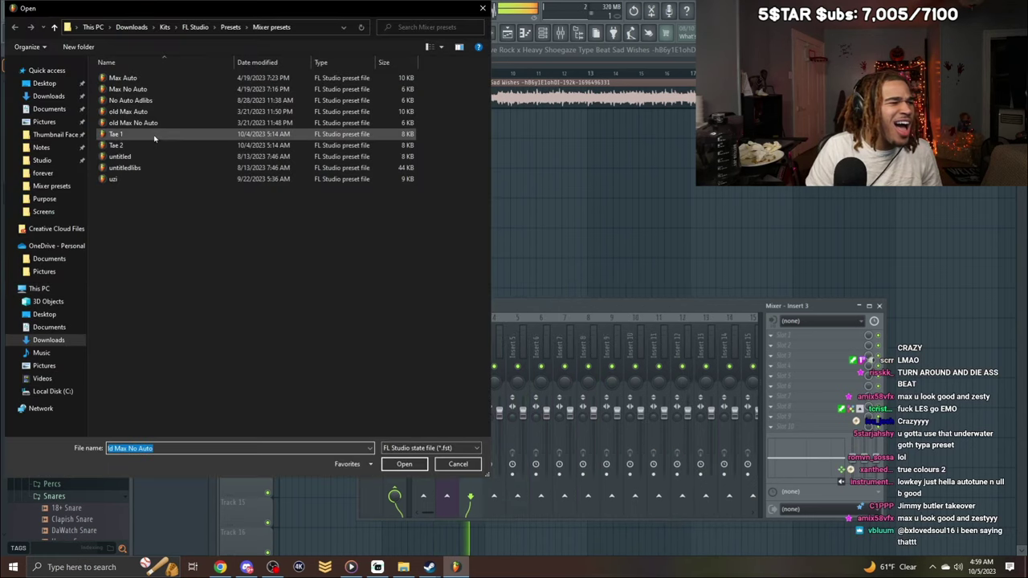
{"action": "left_click", "coordinate": [168, 112]}
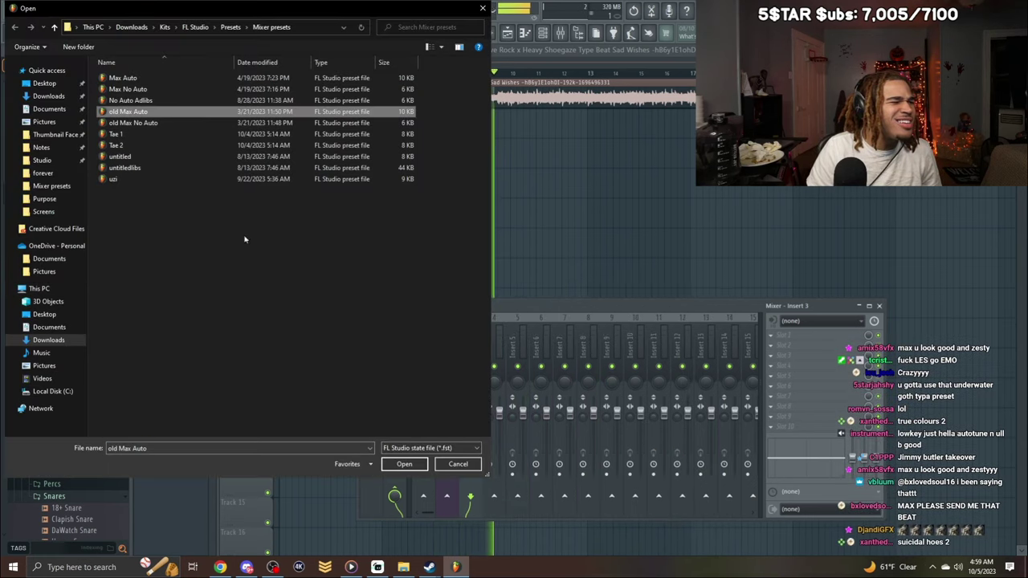
{"action": "left_click", "coordinate": [404, 465]}
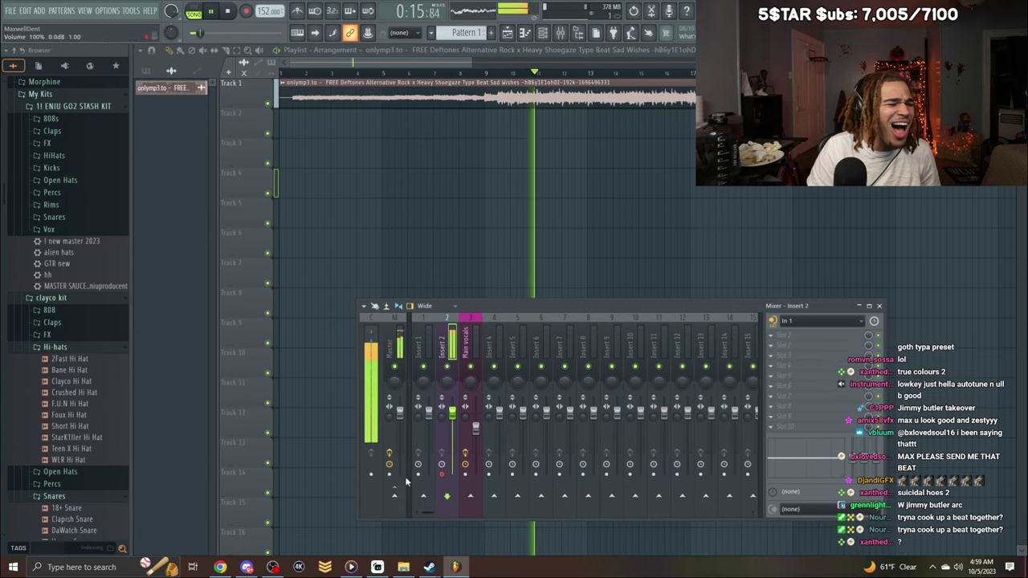
Check the beat's key in Tunebat and set Auto-Tune Pro on the Main vocals track to Db major.
{"action": "left_click", "coordinate": [471, 345]}
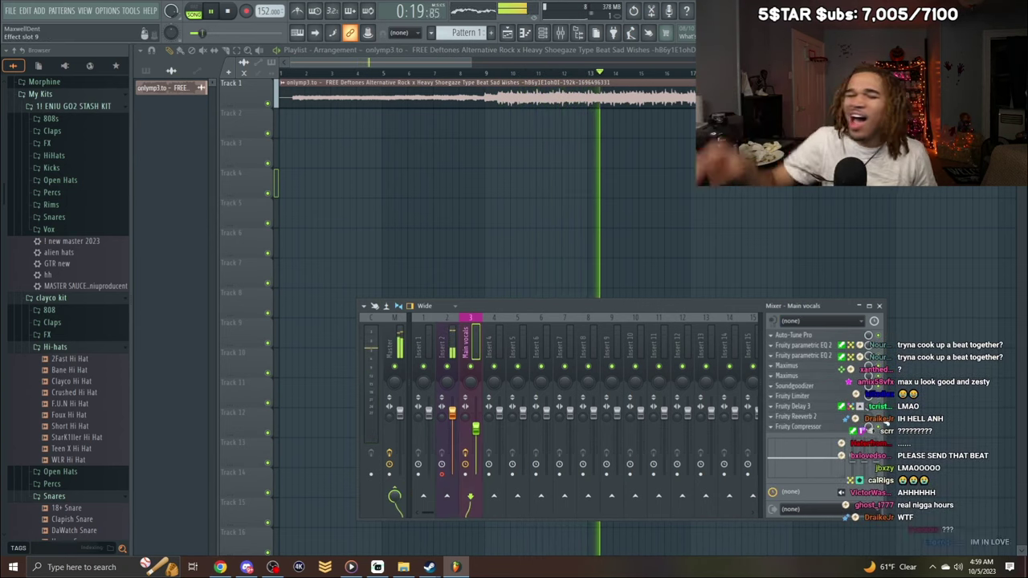
{"action": "key", "text": "alt+Tab"}
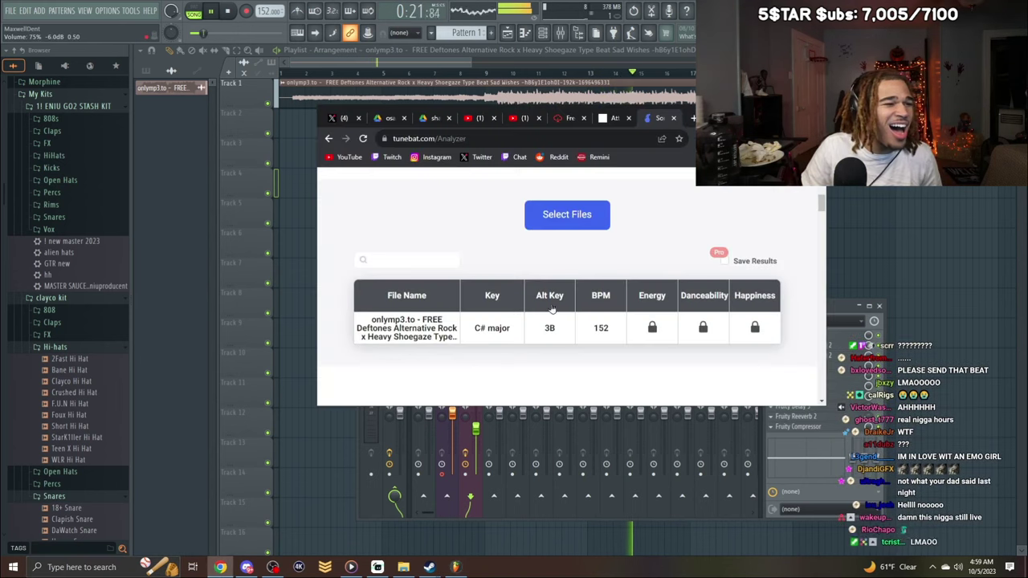
{"action": "key", "text": "alt+Tab"}
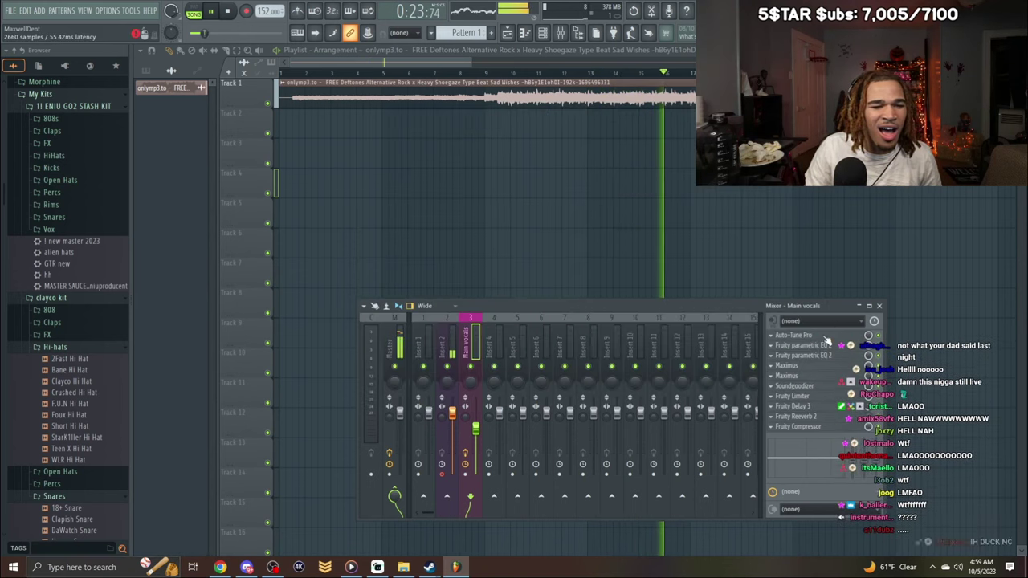
{"action": "left_click", "coordinate": [803, 334]}
{"action": "left_click", "coordinate": [414, 207]}
{"action": "left_click", "coordinate": [384, 210]}
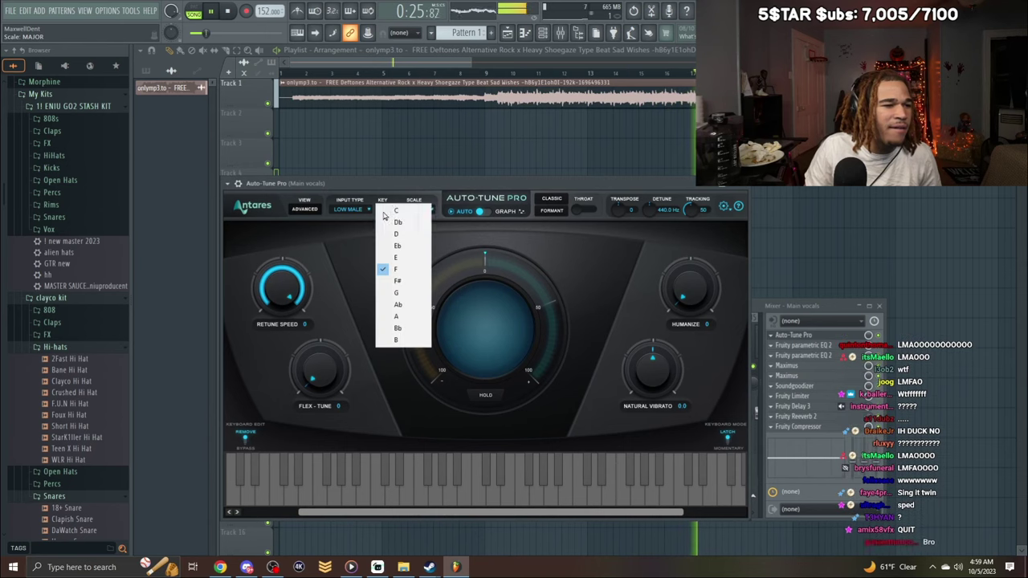
{"action": "left_click", "coordinate": [405, 223]}
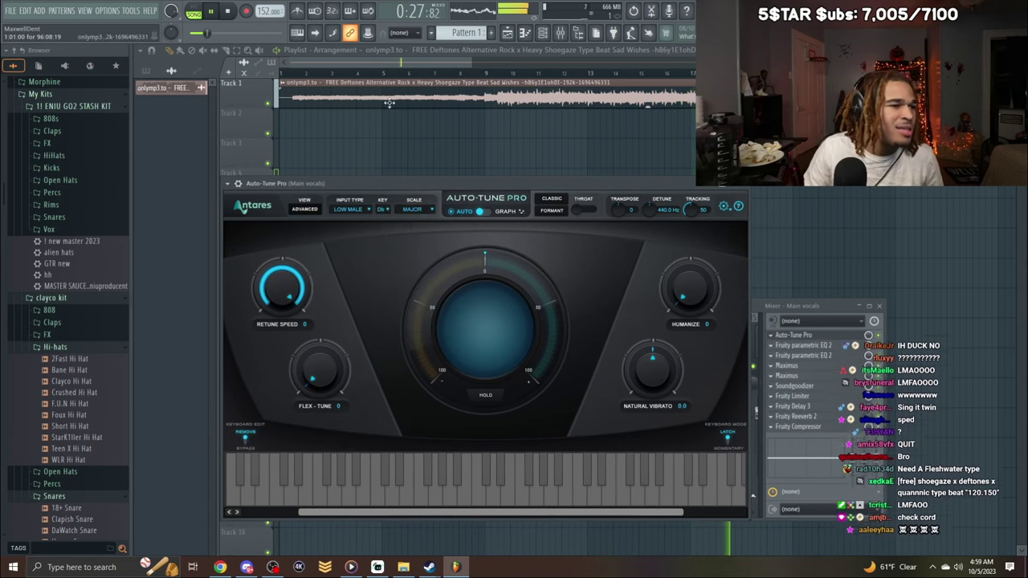
Record a vocal take over the beat from the start of the song.
{"action": "left_click", "coordinate": [282, 73]}
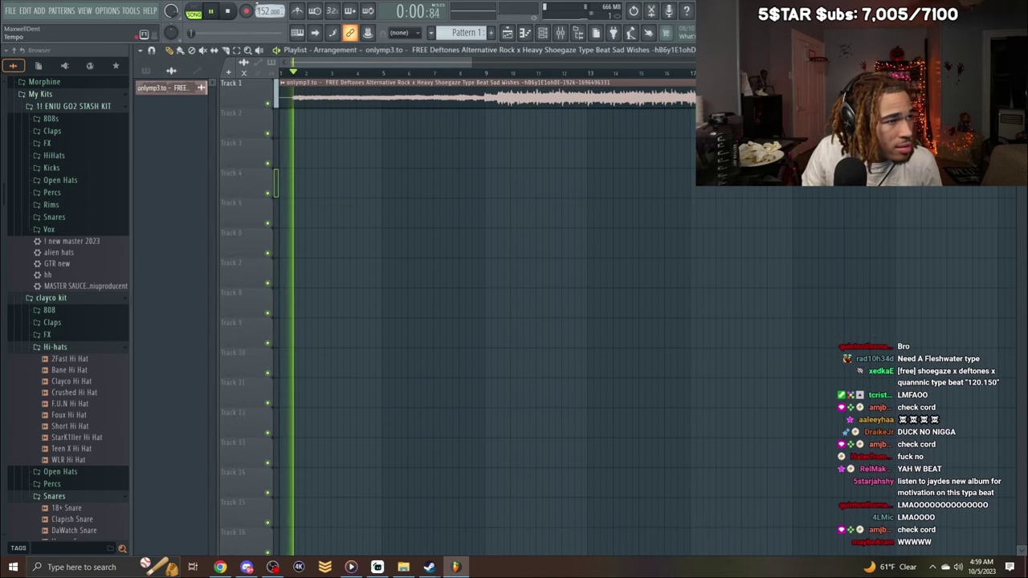
{"action": "left_click", "coordinate": [246, 11]}
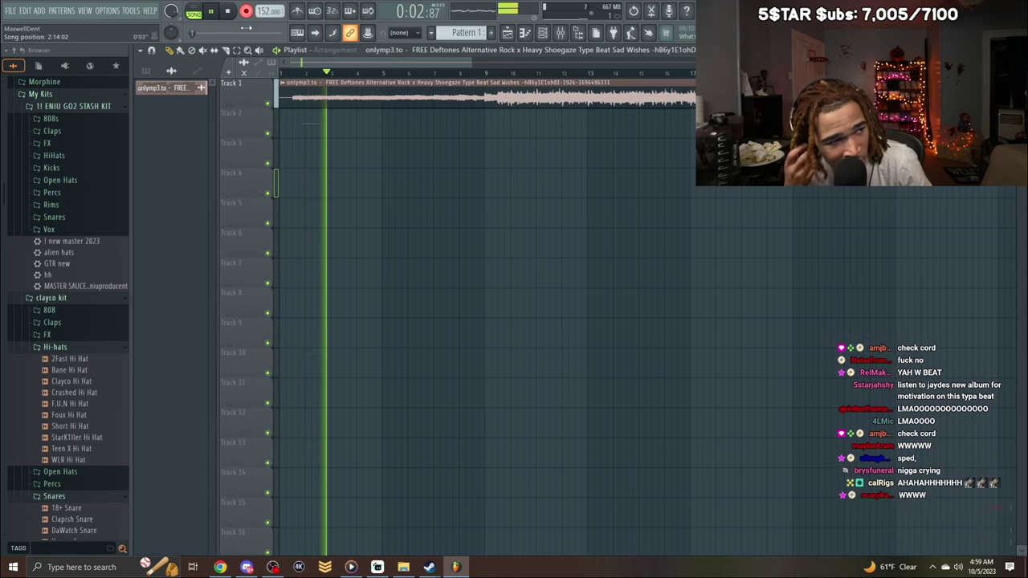
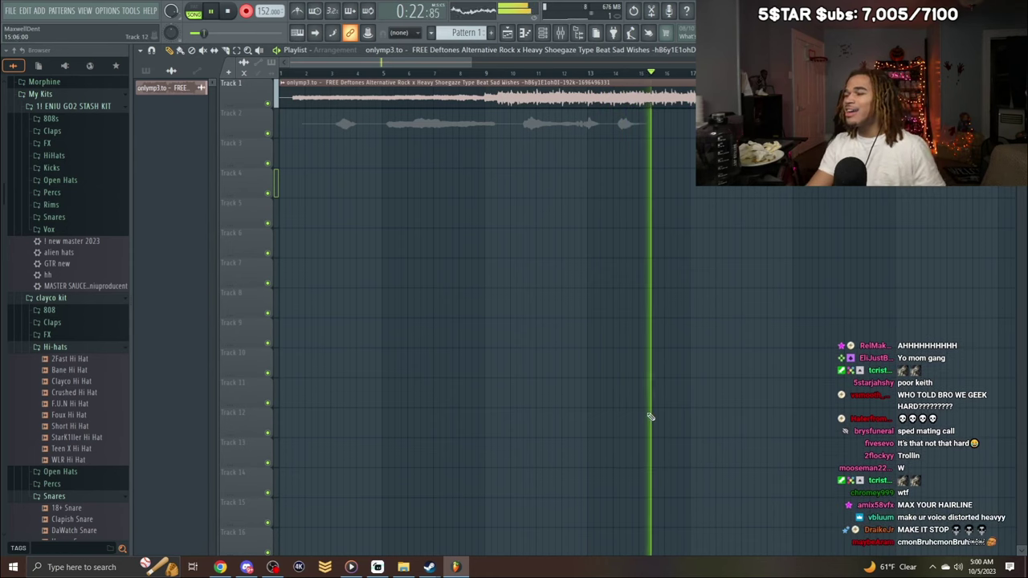
{"action": "key", "text": "space"}
Normalize the recorded vocal clip on Track 2 in its audio clip settings.
{"action": "double_click", "coordinate": [426, 110]}
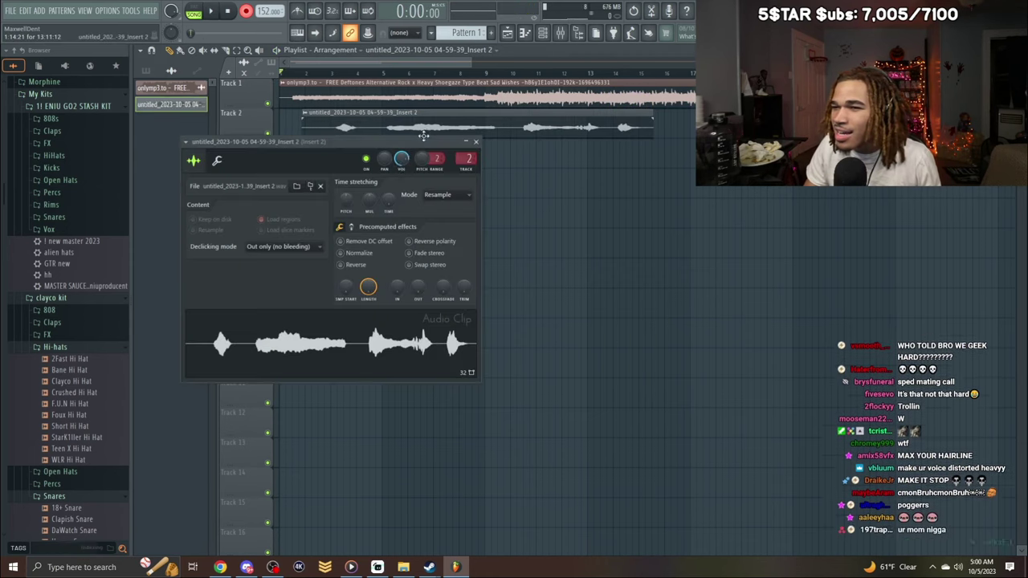
{"action": "left_click", "coordinate": [358, 253]}
{"action": "left_click", "coordinate": [476, 142]}
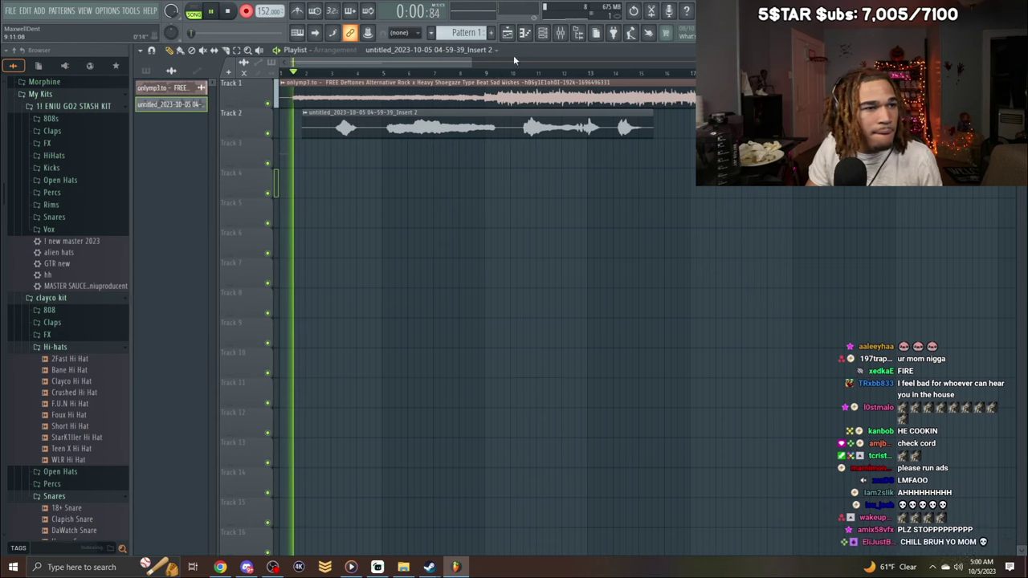
Inspect the second Fruity parametric EQ 2 on the Main vocals mixer track during playback.
{"action": "left_click", "coordinate": [560, 32]}
{"action": "left_click", "coordinate": [831, 358]}
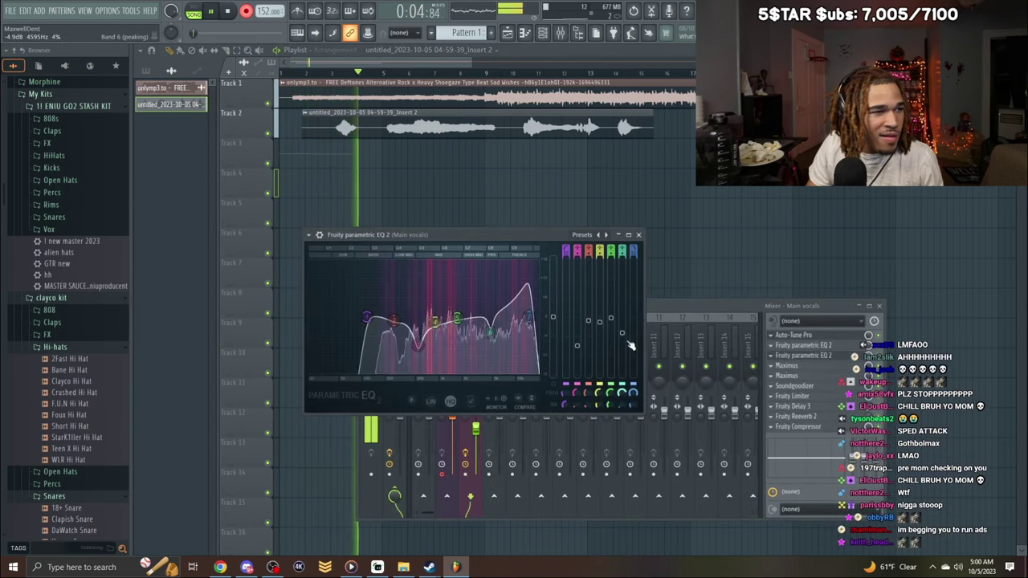
{"action": "left_click", "coordinate": [638, 234]}
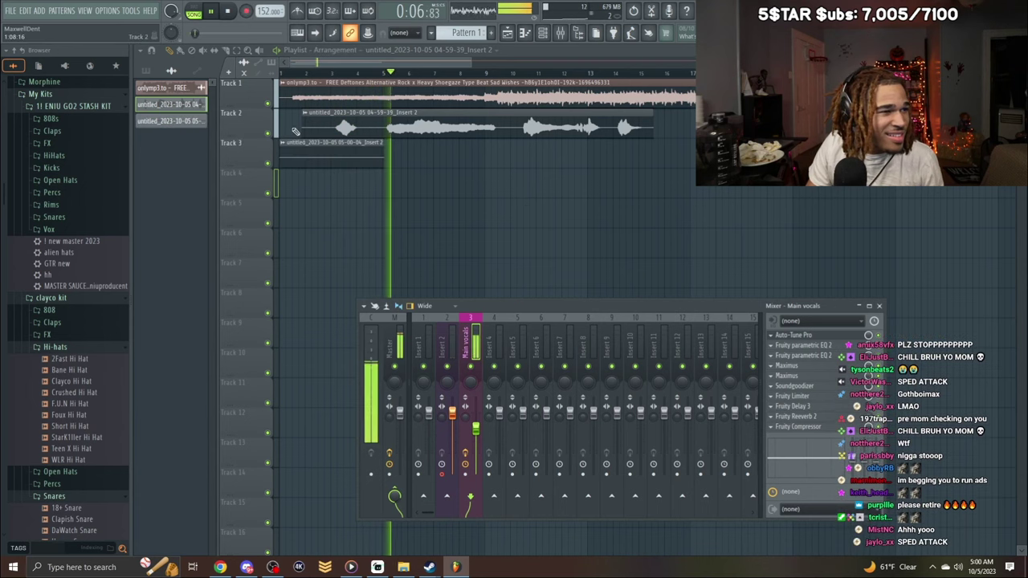
Trim the silent start off the vocal clip on Track 2 and delete the short recording on Track 3.
{"action": "left_click_drag", "start_coordinate": [303, 129], "coordinate": [334, 131]}
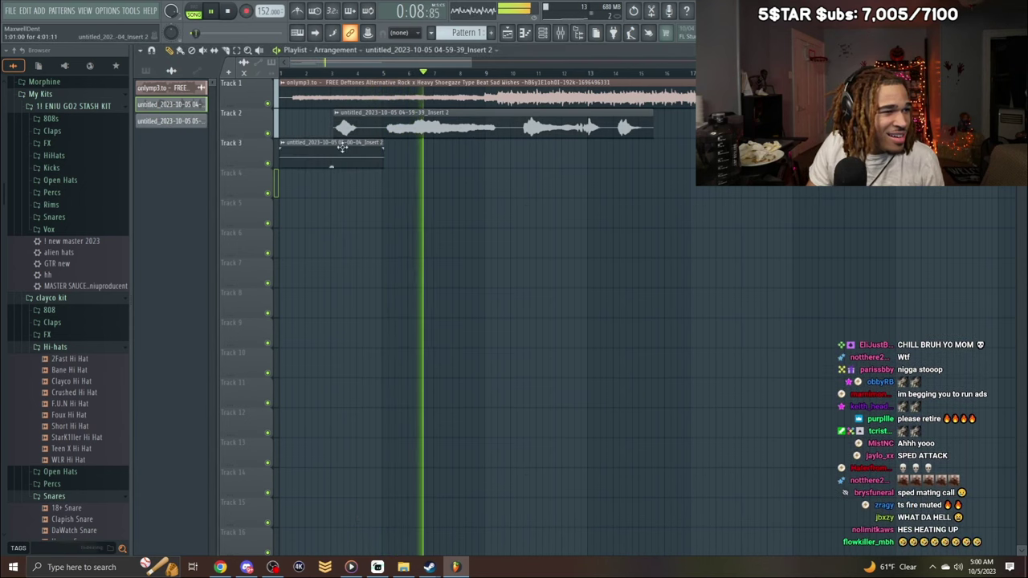
{"action": "right_click", "coordinate": [344, 150]}
{"action": "key", "text": "F9"}
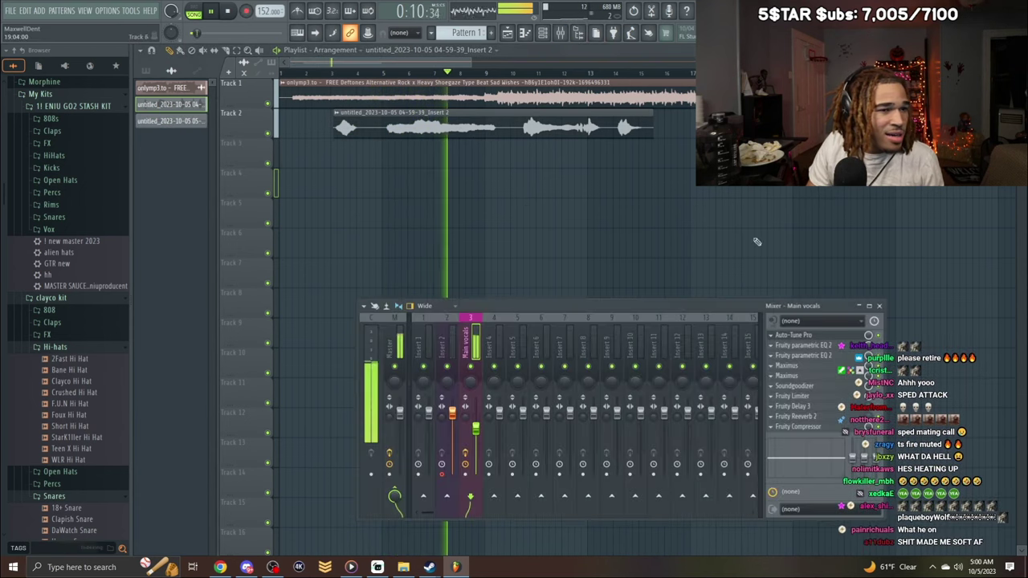
Adjust the Retune Speed of Auto-Tune Pro on the Main vocals mixer track.
{"action": "left_click", "coordinate": [799, 336]}
{"action": "left_click_drag", "start_coordinate": [291, 294], "coordinate": [279, 319]}
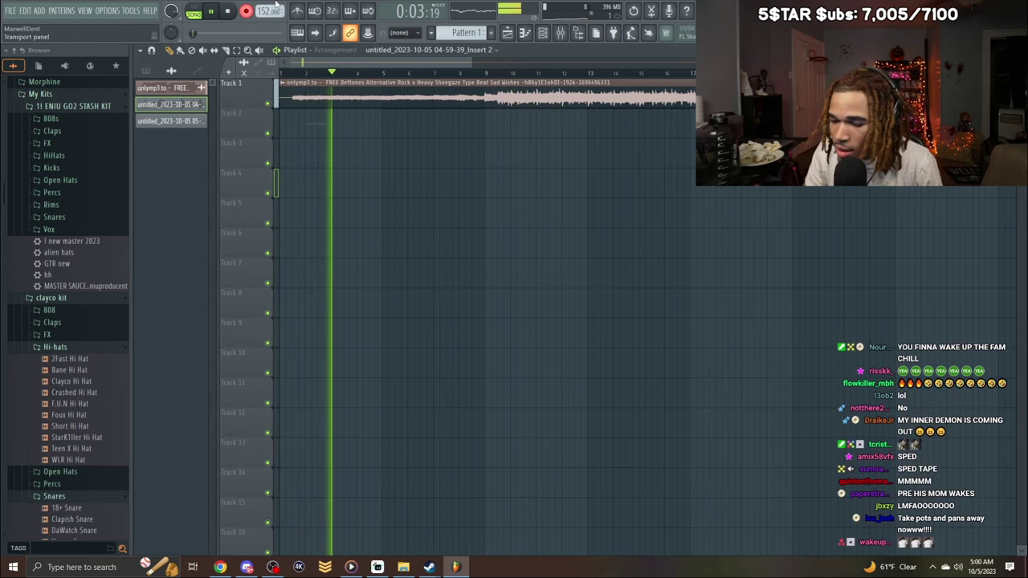
{"action": "key", "text": "space"}
{"action": "key", "text": "space"}
{"action": "right_click", "coordinate": [317, 126]}
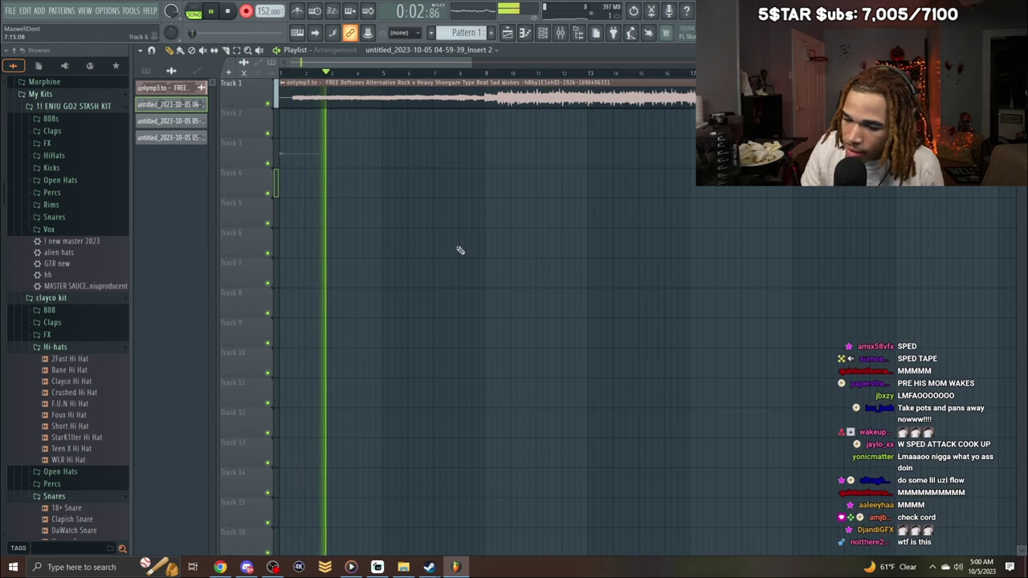
{"action": "key", "text": "space"}
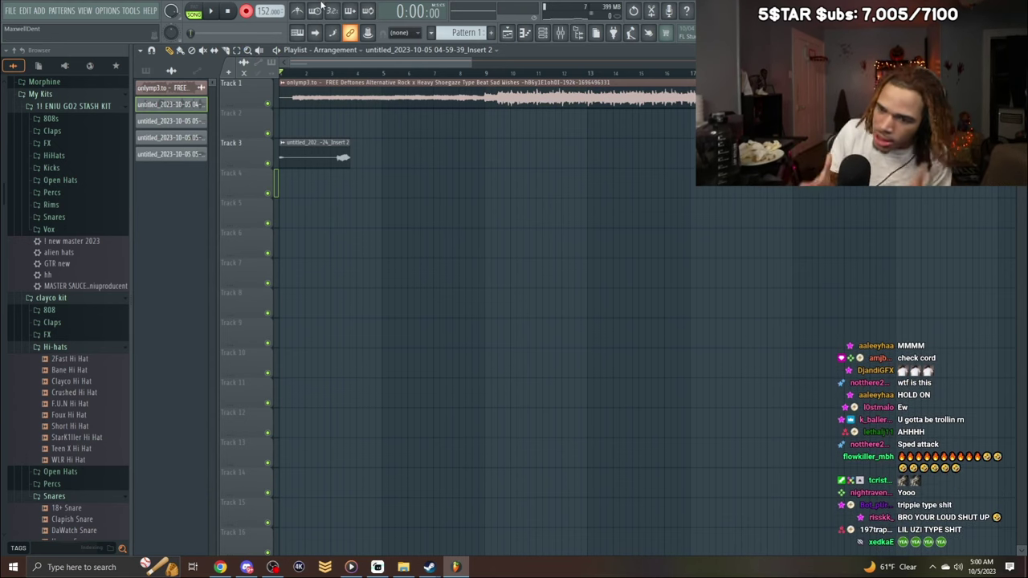
{"action": "key", "text": "space"}
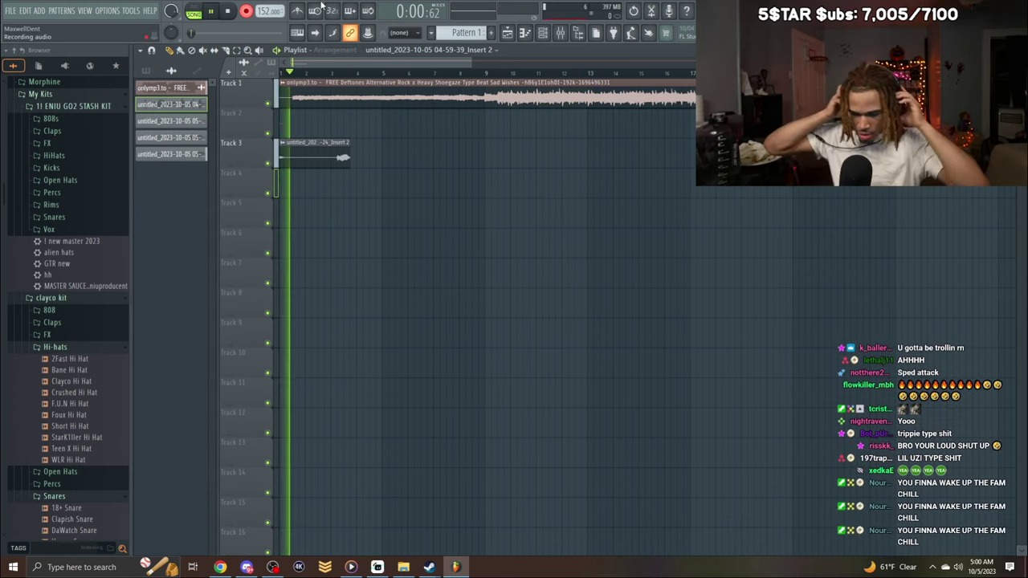
{"action": "right_click", "coordinate": [303, 154]}
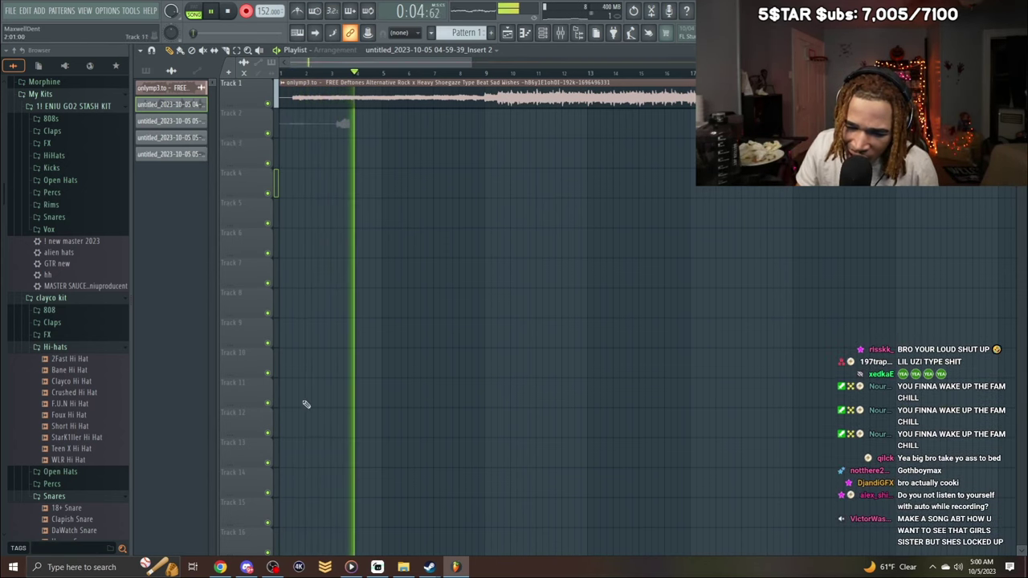
Restart the recording from the start of the song, delete the discarded clip on Track 2 and record a full vocal take.
{"action": "key", "text": "space"}
{"action": "key", "text": "space"}
{"action": "right_click", "coordinate": [311, 127]}
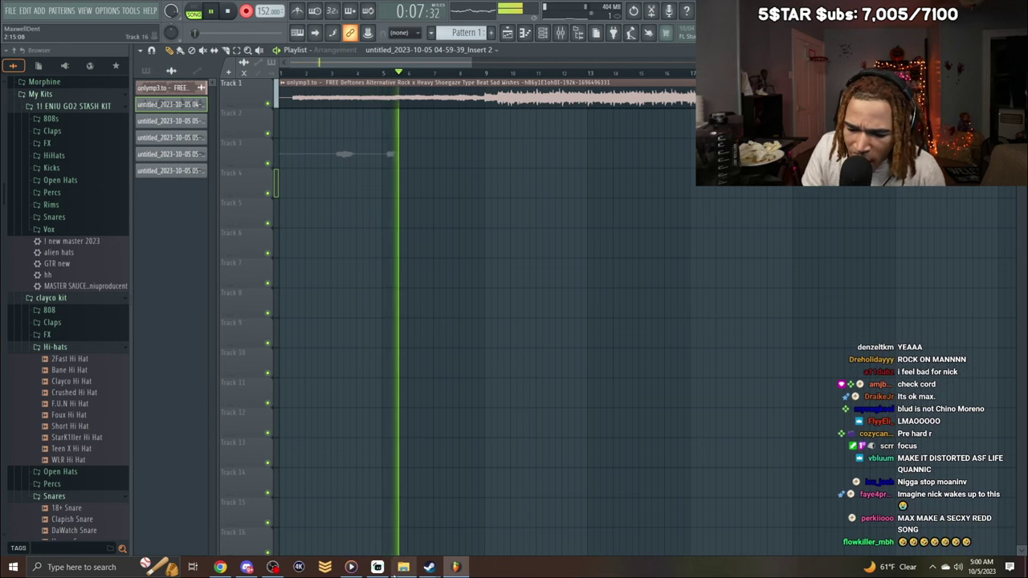
{"action": "mouse_move", "coordinate": [389, 573]}
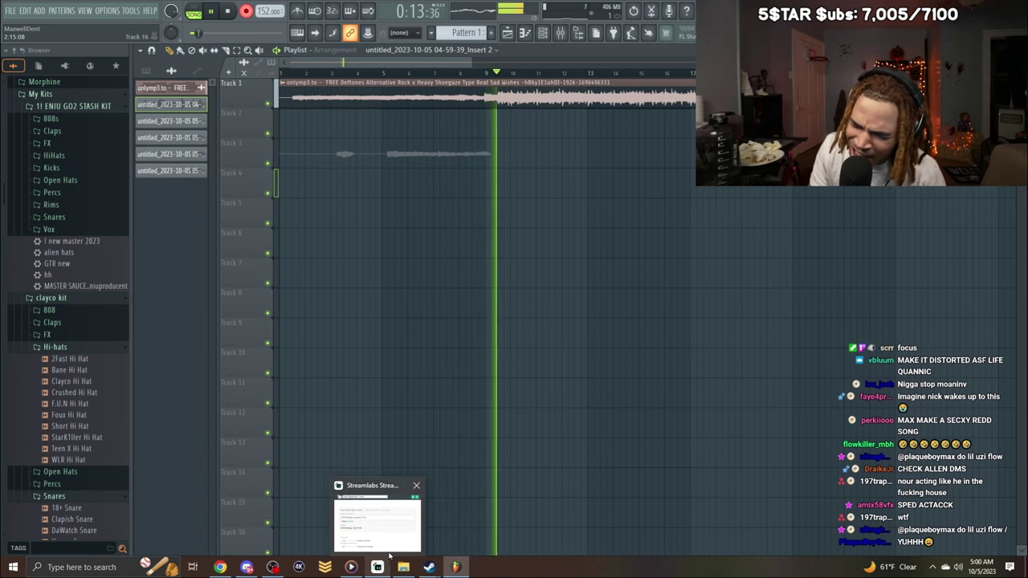
{"action": "key", "text": "space"}
Normalize the new vocal clip on Track 3 in its audio clip settings.
{"action": "double_click", "coordinate": [388, 153]}
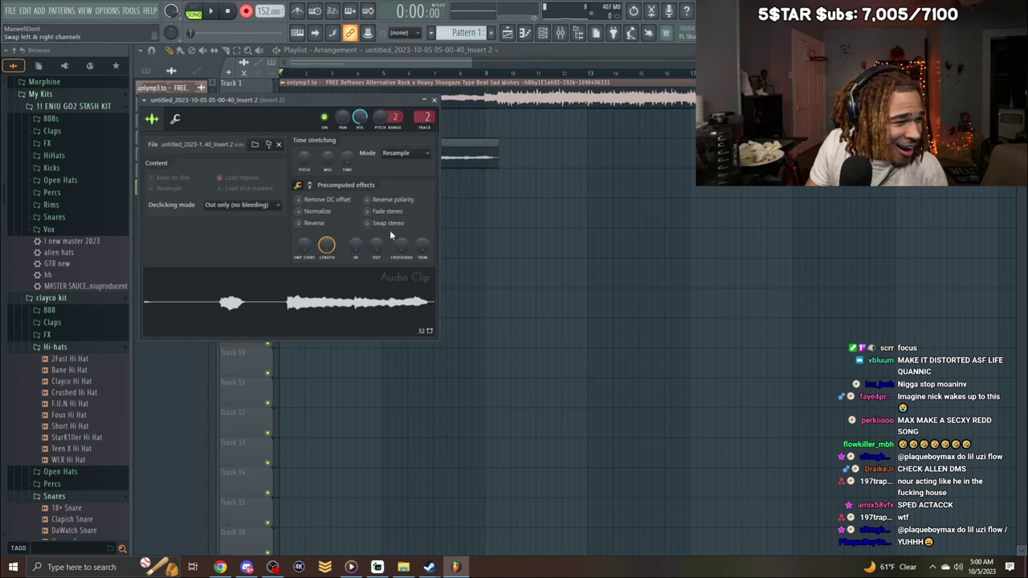
{"action": "left_click", "coordinate": [343, 217]}
{"action": "left_click", "coordinate": [436, 101]}
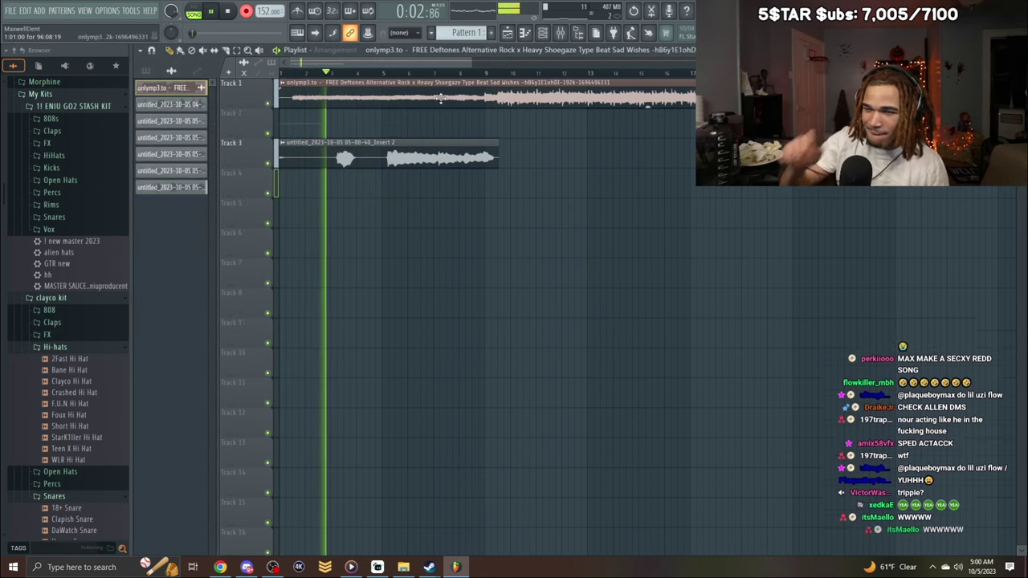
With recording disarmed, trim the silent start off the Track 3 vocal clip and delete the blank recording on Track 2.
{"action": "left_click", "coordinate": [246, 12]}
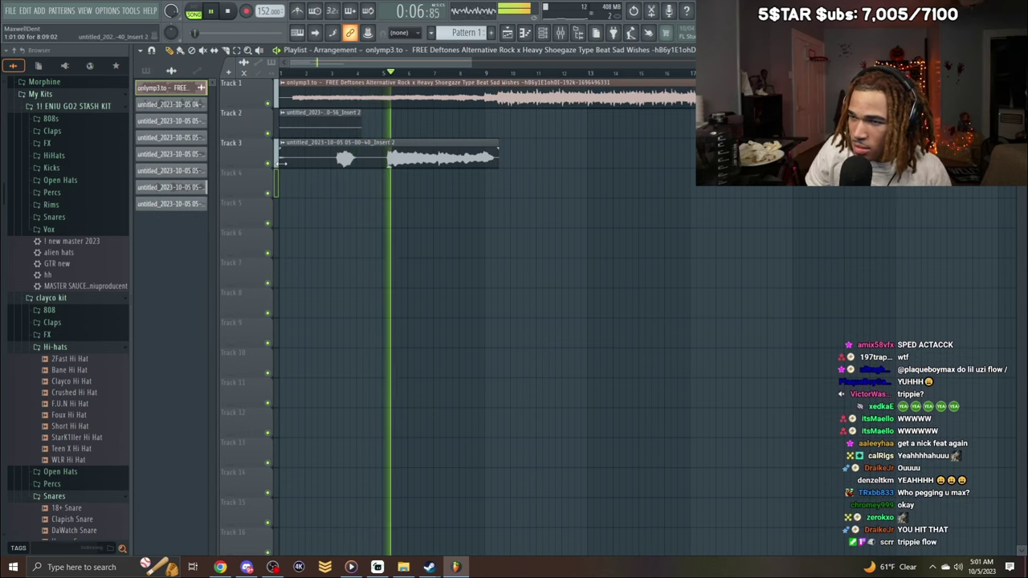
{"action": "left_click_drag", "start_coordinate": [281, 157], "coordinate": [333, 156]}
{"action": "right_click", "coordinate": [343, 125]}
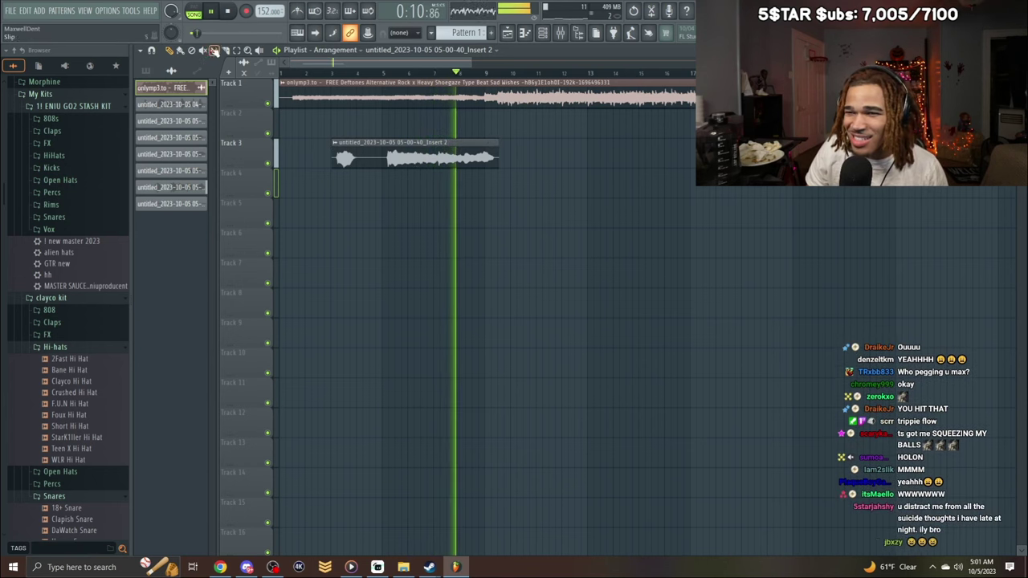
Slice the Track 3 vocal clip just before its second phrase, around bar 5.
{"action": "left_click_drag", "start_coordinate": [387, 126], "coordinate": [401, 221]}
{"action": "key", "text": "space"}
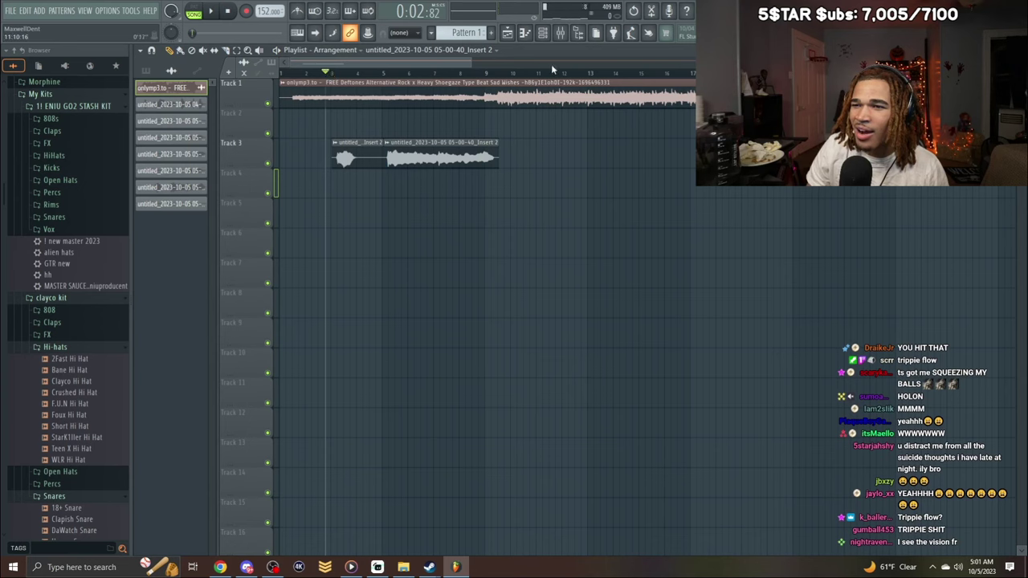
Copy the Main vocals mixer track state onto Insert 4 and open its Auto-Tune Pro.
{"action": "key", "text": "F9"}
{"action": "right_click", "coordinate": [473, 319]}
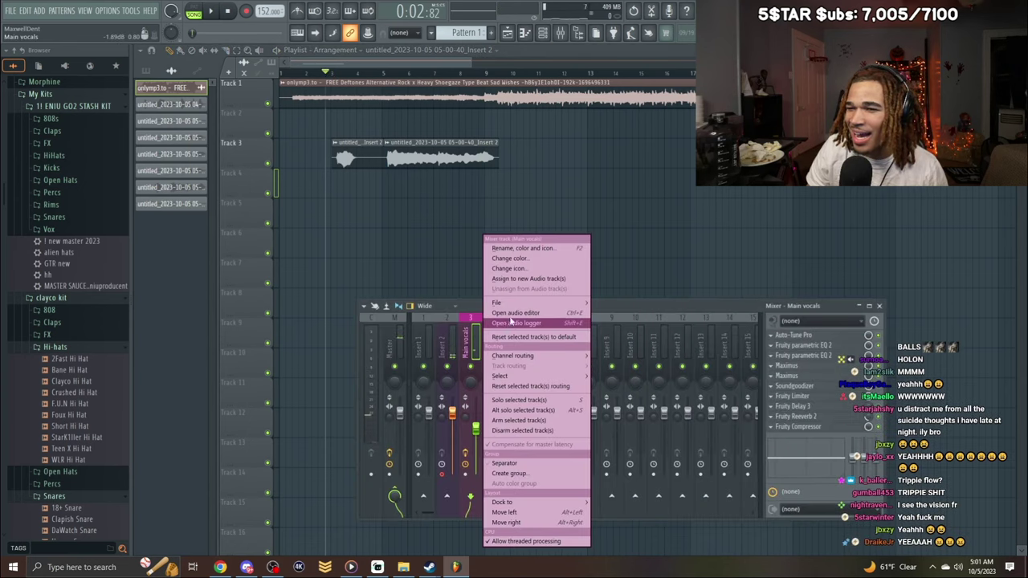
{"action": "mouse_move", "coordinate": [561, 303]}
{"action": "left_click", "coordinate": [621, 253]}
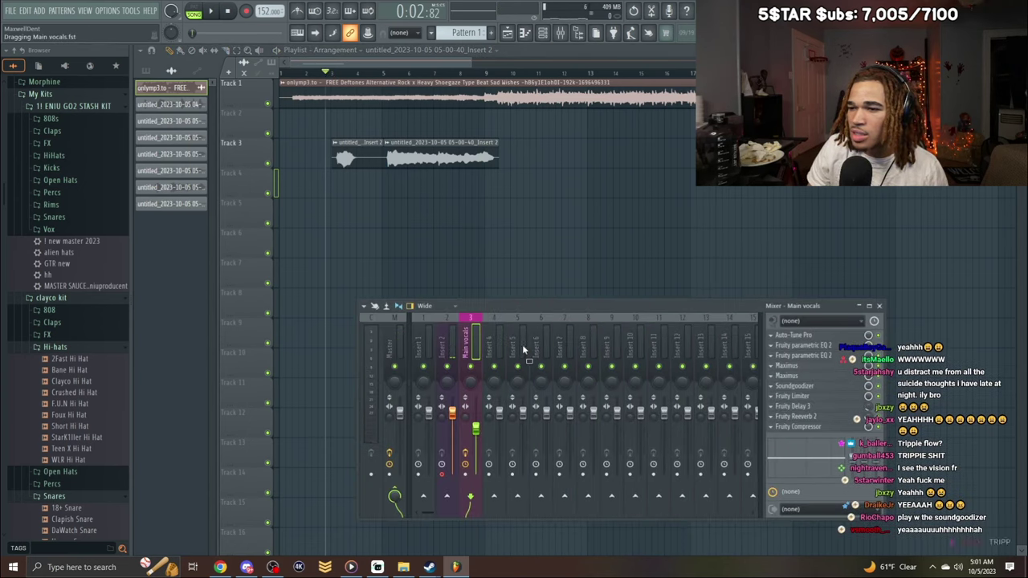
{"action": "left_click", "coordinate": [791, 336]}
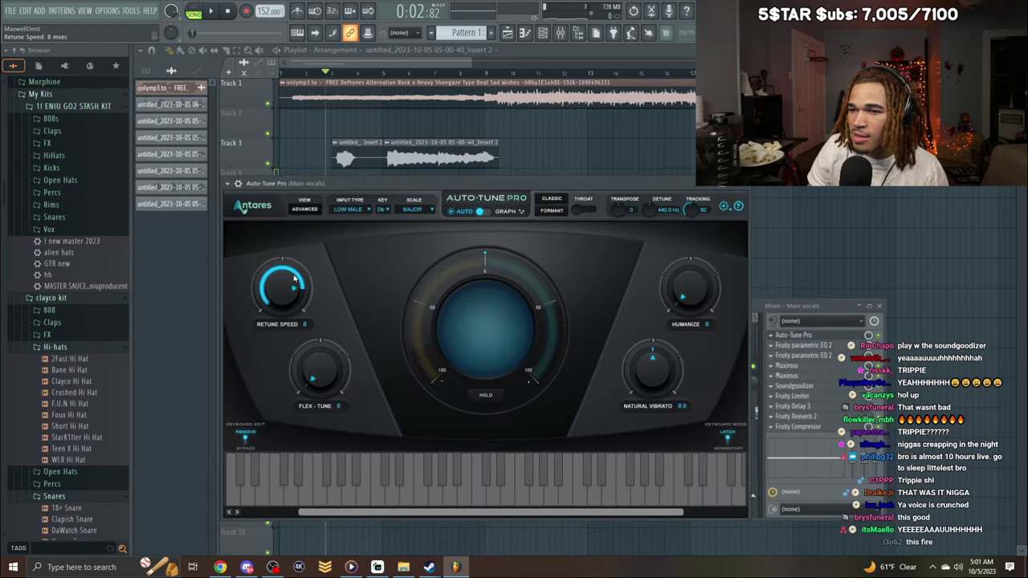
Route the vocal clip for the second phrase on Track 3 to mixer track 4 and play it back.
{"action": "left_click", "coordinate": [434, 156]}
{"action": "double_click", "coordinate": [433, 157]}
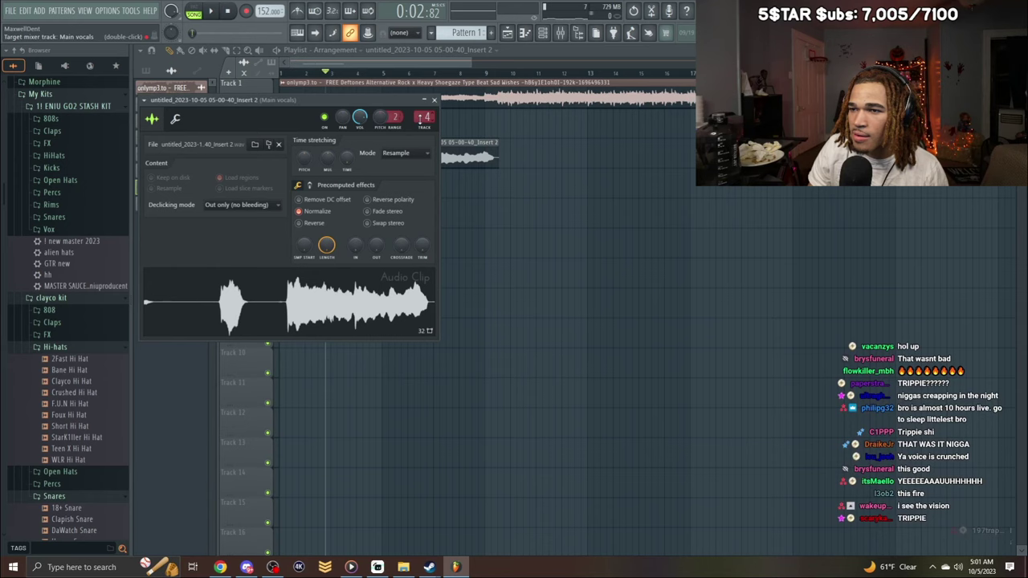
{"action": "key", "text": "space"}
{"action": "left_click", "coordinate": [427, 102]}
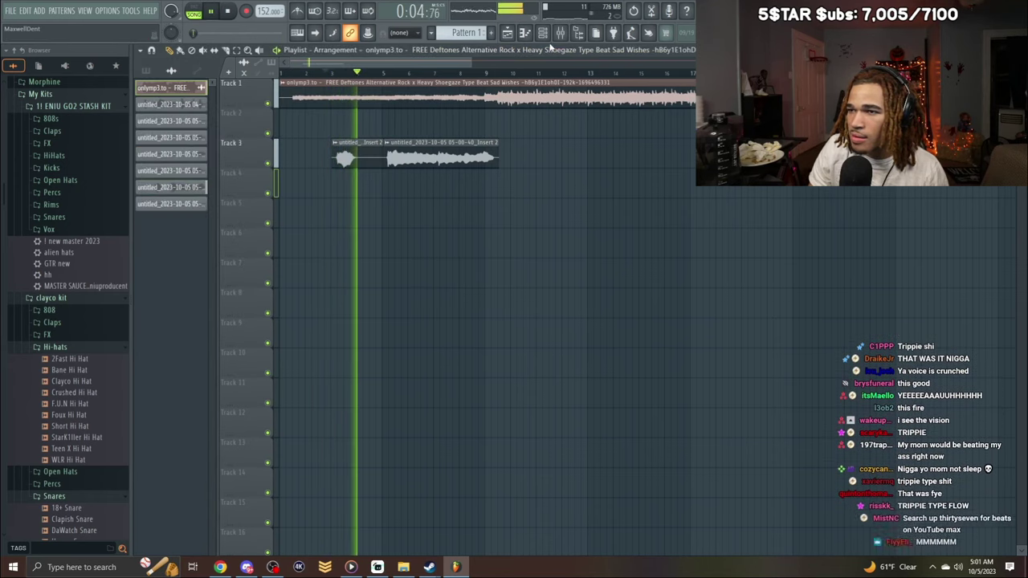
Lower the volume faders of both Main vocals mixer tracks to about -10 dB during playback.
{"action": "key", "text": "F9"}
{"action": "left_click_drag", "start_coordinate": [477, 426], "coordinate": [499, 444]}
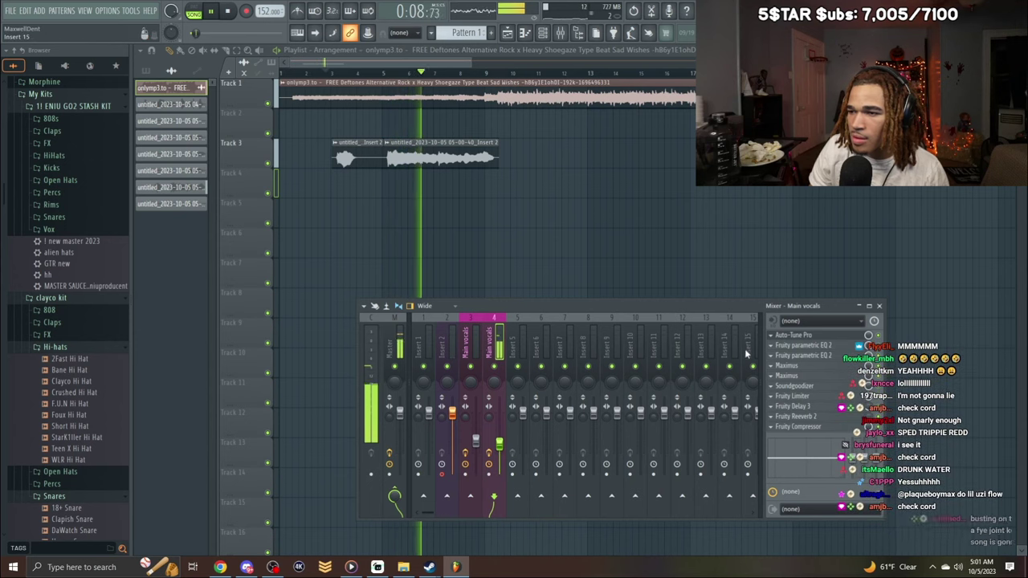
{"action": "left_click_drag", "start_coordinate": [476, 445], "coordinate": [477, 438]}
{"action": "left_click", "coordinate": [500, 444]}
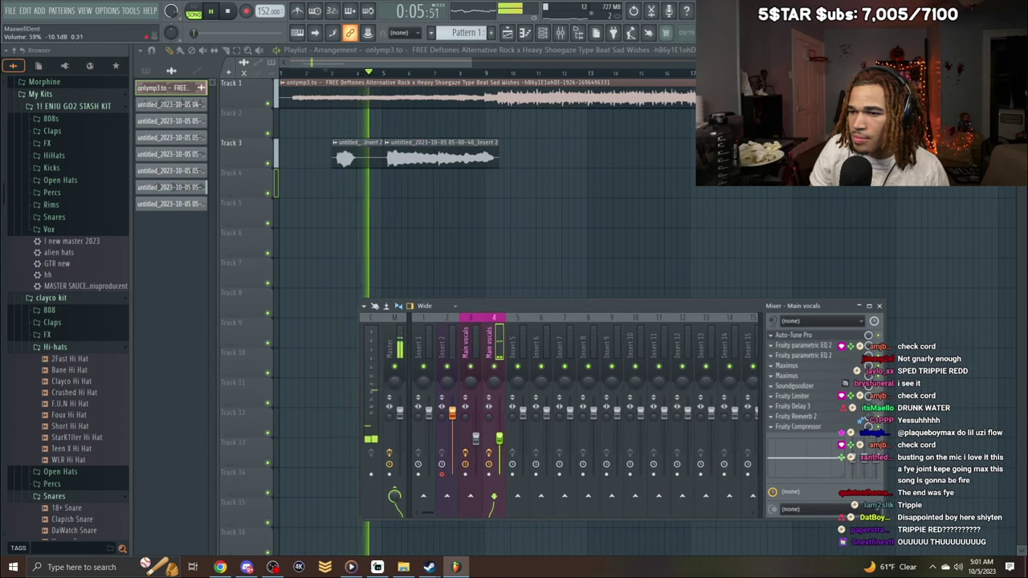
Copy the Main vocals mixer track state onto Insert 5 as a third vocal track.
{"action": "right_click", "coordinate": [481, 348]}
{"action": "mouse_move", "coordinate": [516, 303]}
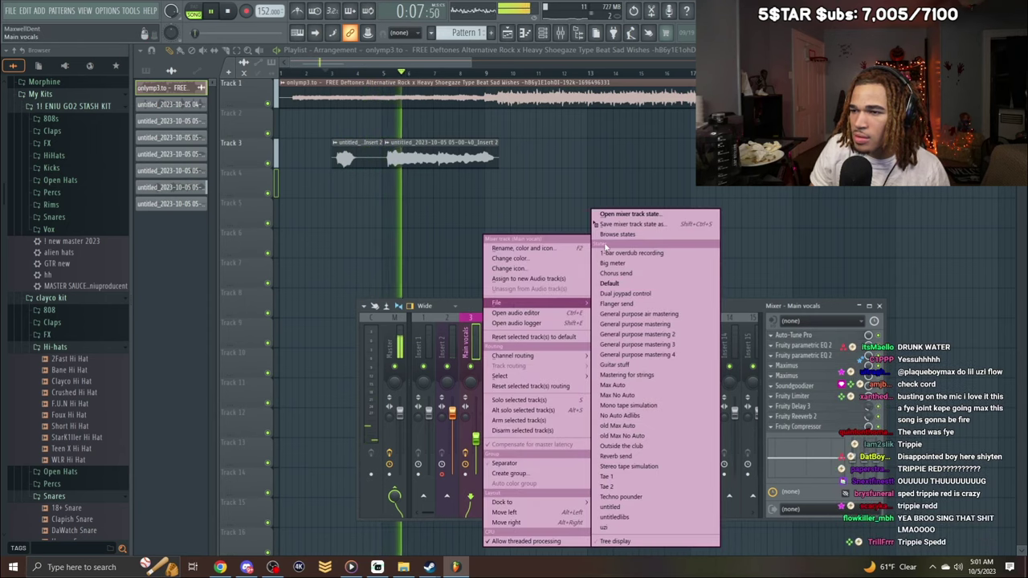
{"action": "left_click_drag", "start_coordinate": [603, 225], "coordinate": [608, 248]}
{"action": "left_click_drag", "start_coordinate": [523, 338], "coordinate": [518, 341]}
{"action": "key", "text": "space"}
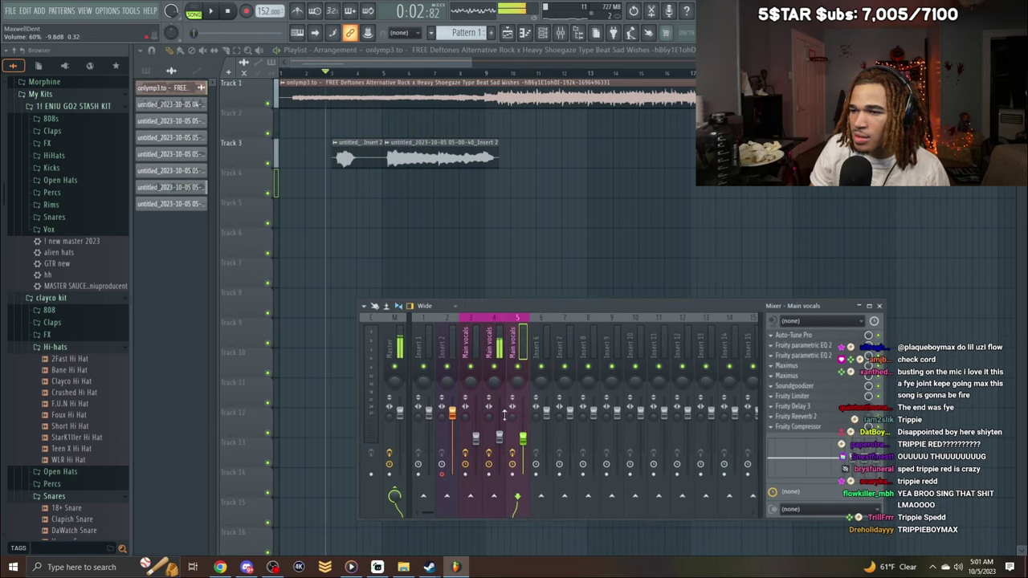
{"action": "key", "text": "F9"}
Record another vocal take over the beat from the start of the song, discarding the short take on Track 2.
{"action": "key", "text": "space"}
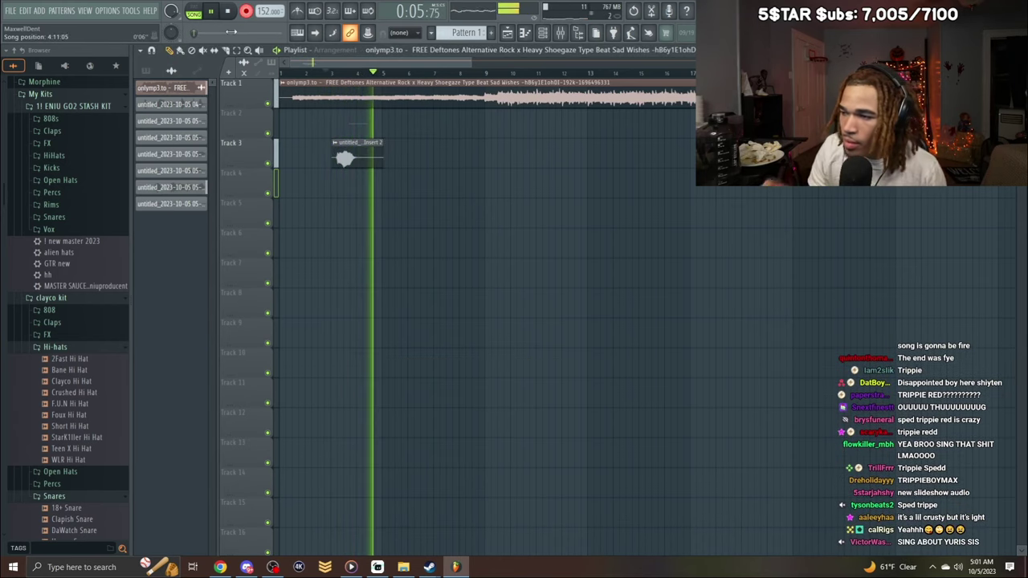
{"action": "key", "text": "space"}
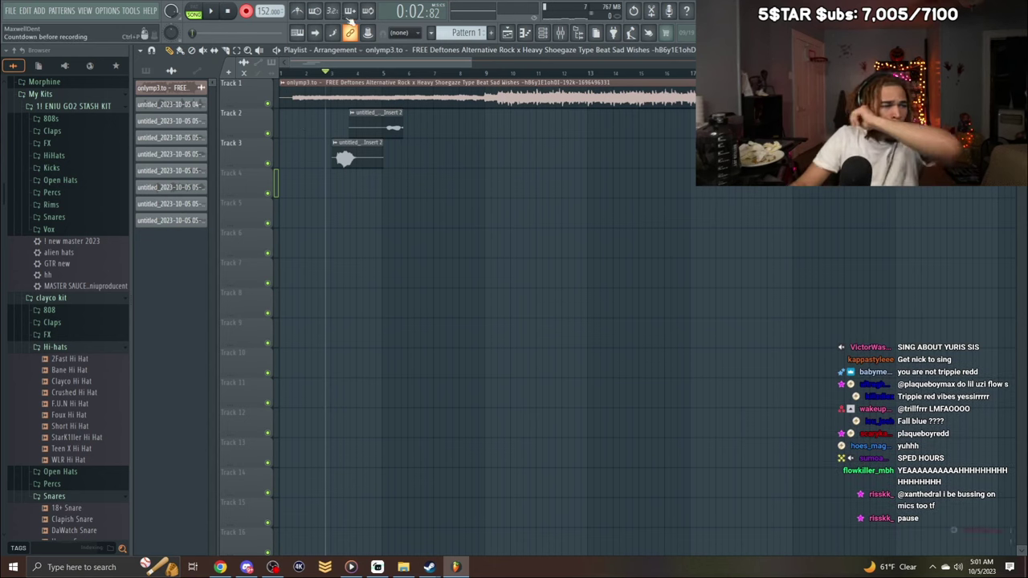
{"action": "right_click", "coordinate": [402, 120]}
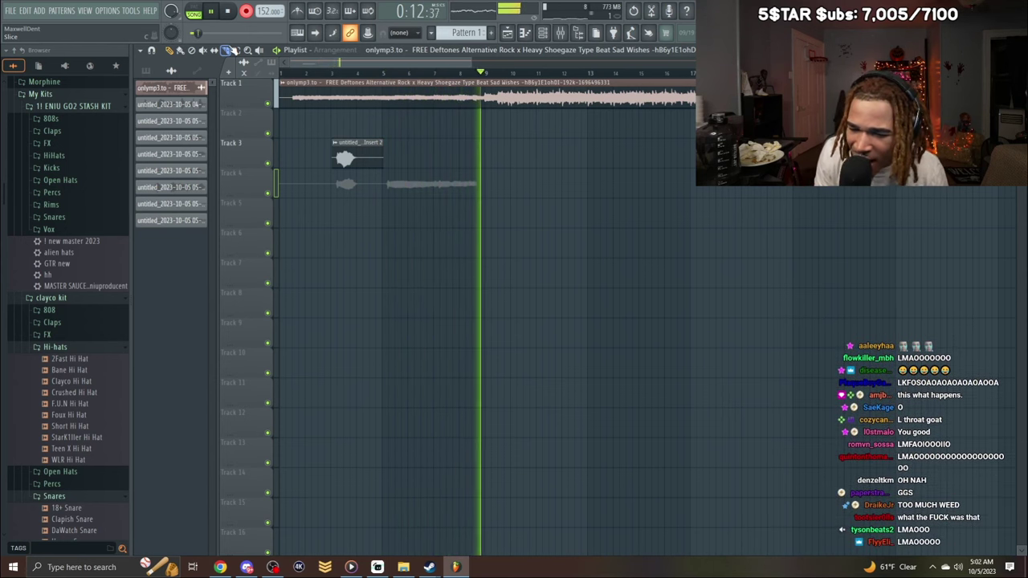
{"action": "key", "text": "space"}
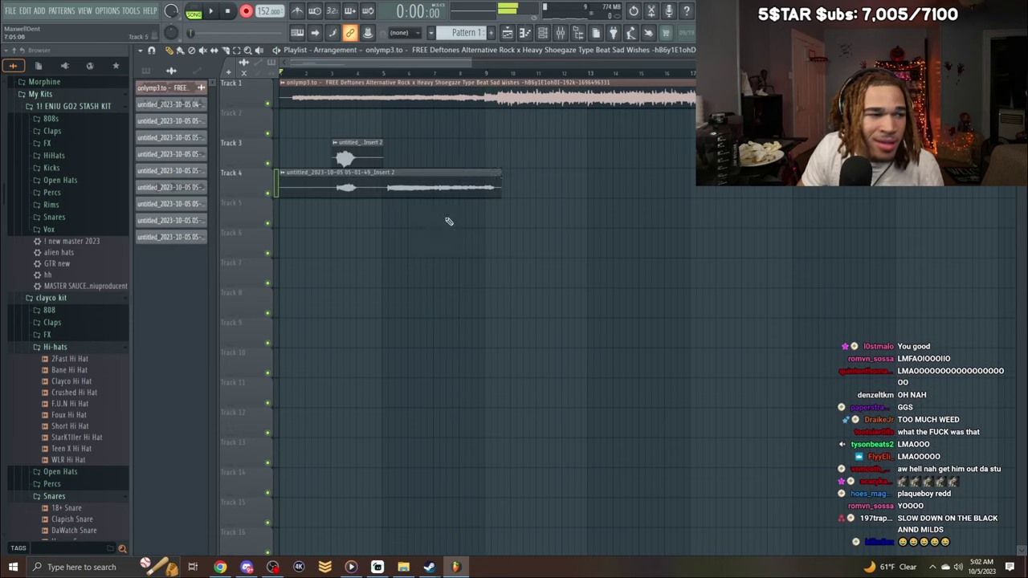
Normalize the newly recorded vocal clip on Track 4.
{"action": "double_click", "coordinate": [413, 172]}
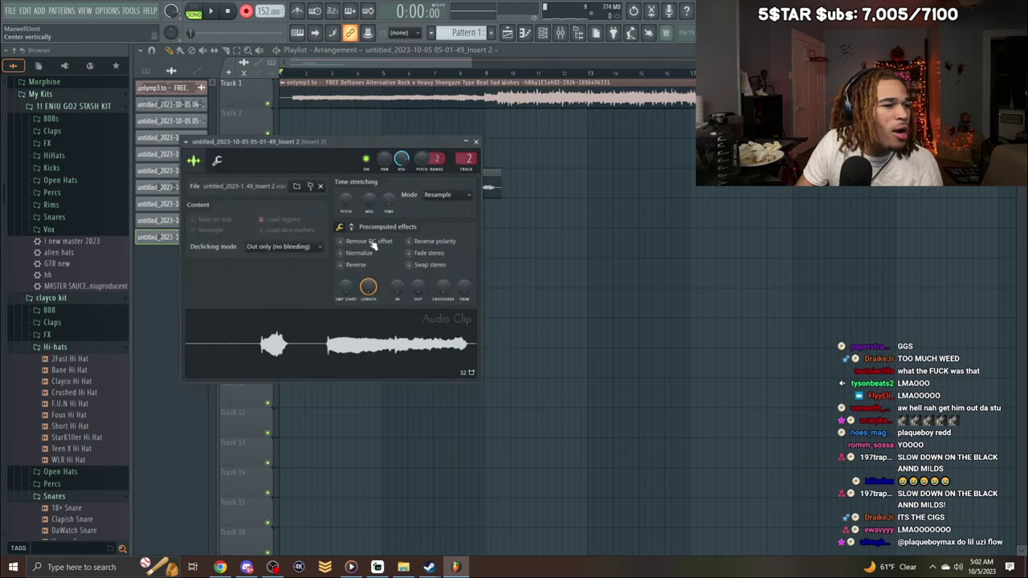
{"action": "left_click", "coordinate": [476, 141]}
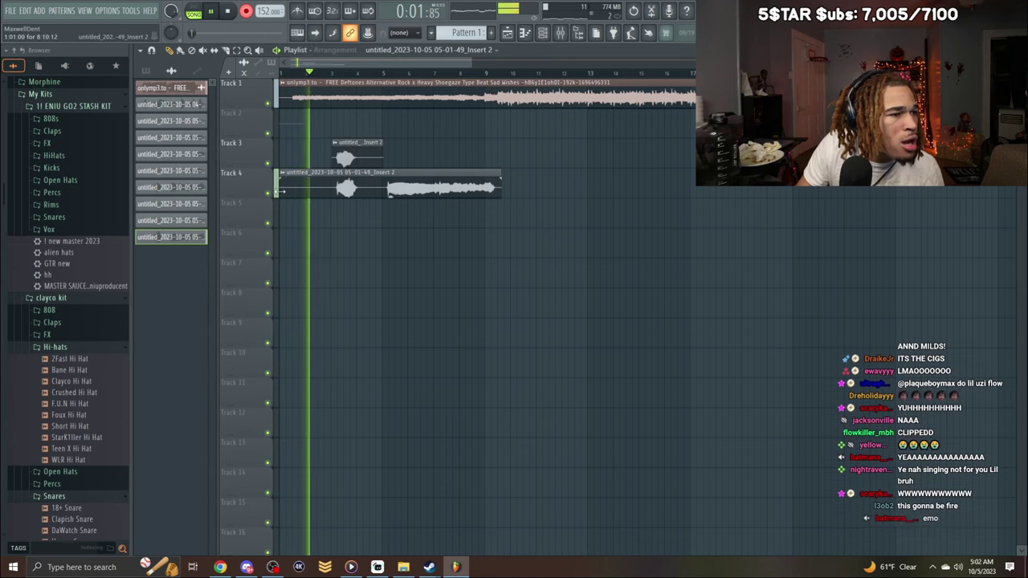
Trim the Track 4 vocal clip to start at its second phrase and shorten the silent tail of the Track 3 clip.
{"action": "left_click_drag", "start_coordinate": [278, 189], "coordinate": [389, 205]}
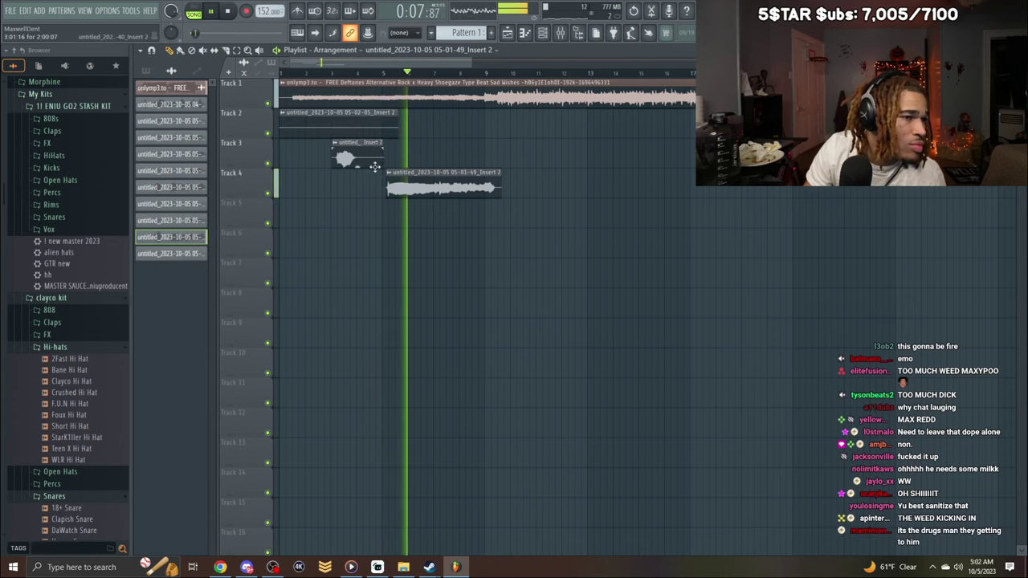
{"action": "key", "text": "space"}
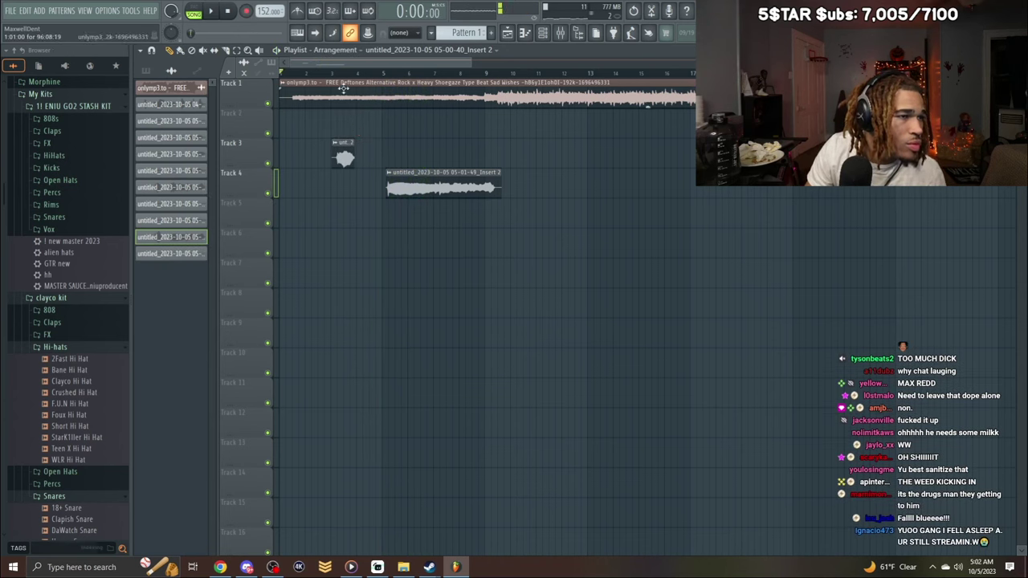
Delete the vocal clip on Track 4 and record a replacement take, discarding the false start on Track 2.
{"action": "right_click", "coordinate": [393, 183]}
{"action": "left_click", "coordinate": [245, 11]}
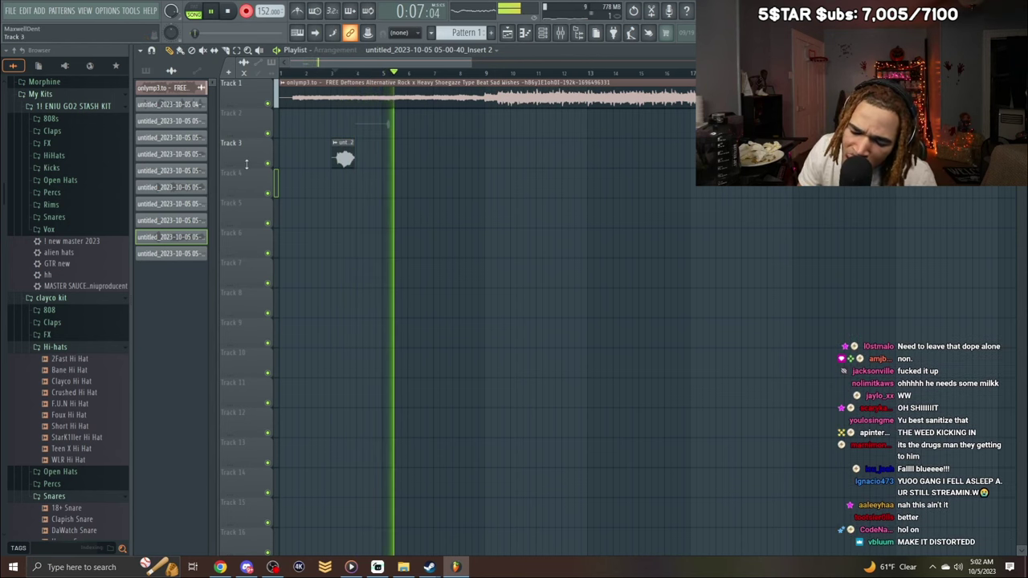
{"action": "key", "text": "space"}
{"action": "key", "text": "space"}
{"action": "right_click", "coordinate": [368, 133]}
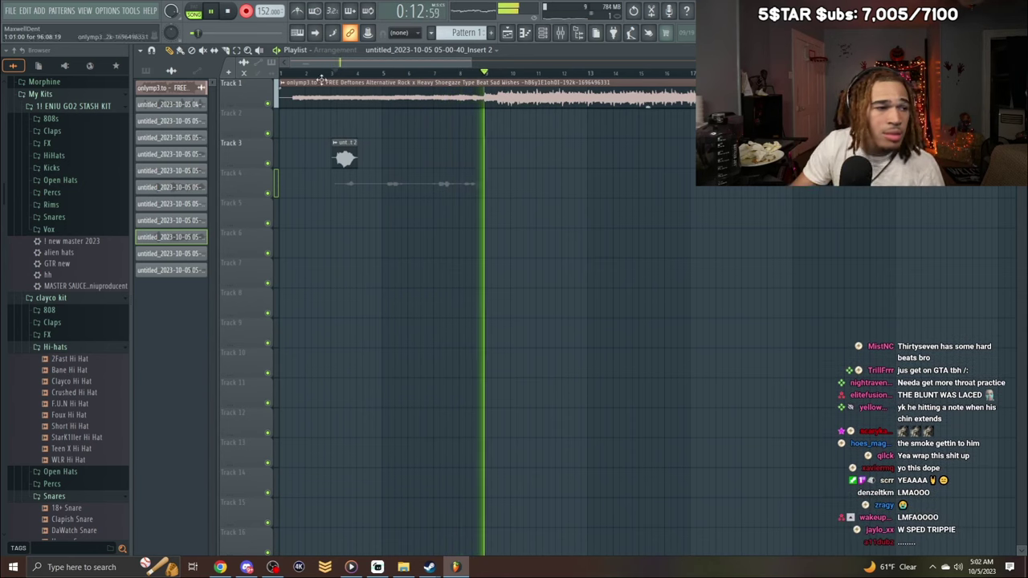
Normalize the replacement vocal clip on Track 4 in its audio clip settings.
{"action": "double_click", "coordinate": [431, 190]}
{"action": "left_click", "coordinate": [394, 294]}
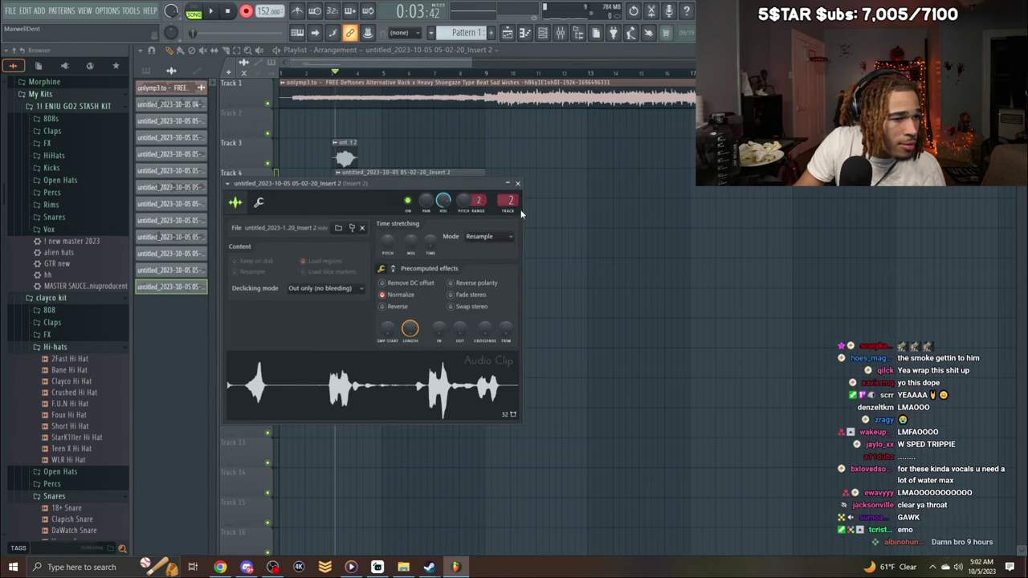
{"action": "key", "text": "space"}
{"action": "left_click", "coordinate": [517, 184]}
Trim the start of the Track 4 vocal clip to around bar 5 and delete the blank recording on Track 2.
{"action": "left_click_drag", "start_coordinate": [347, 197], "coordinate": [388, 196]}
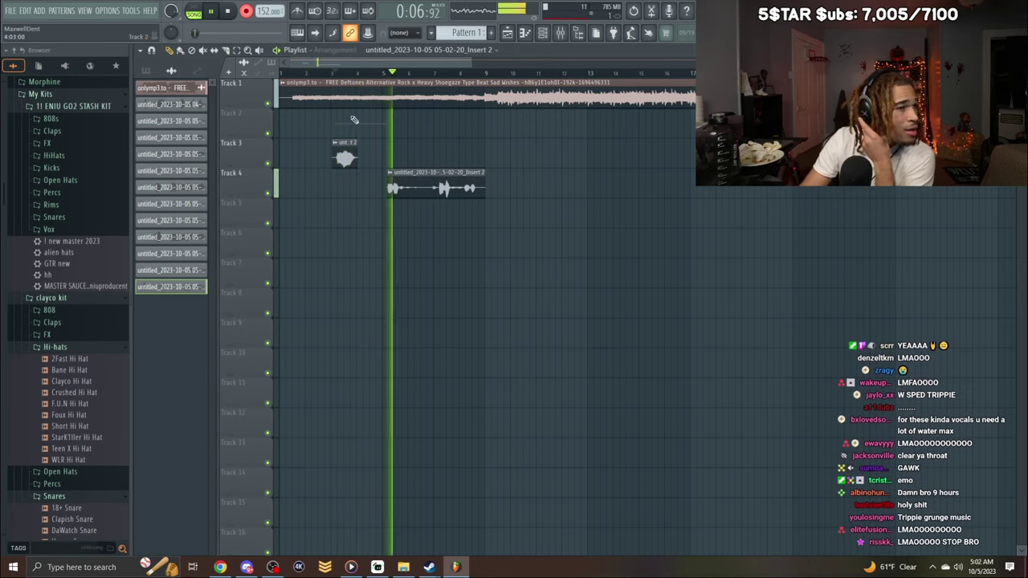
{"action": "left_click", "coordinate": [246, 11]}
{"action": "right_click", "coordinate": [396, 135]}
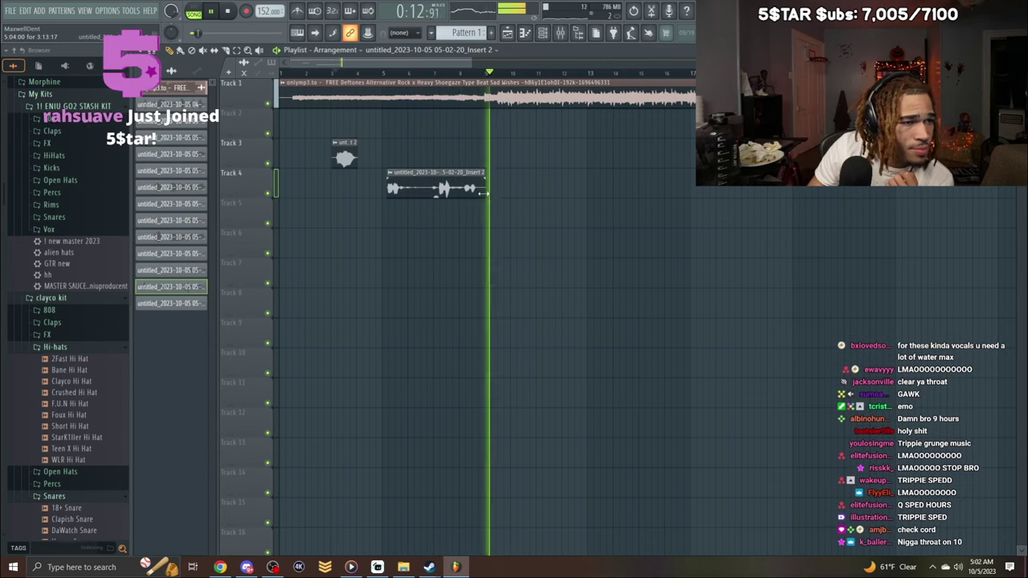
Trim the end of the Track 4 vocal clip and lower its clip volume to -5.4 dB.
{"action": "left_click_drag", "start_coordinate": [483, 194], "coordinate": [433, 206]}
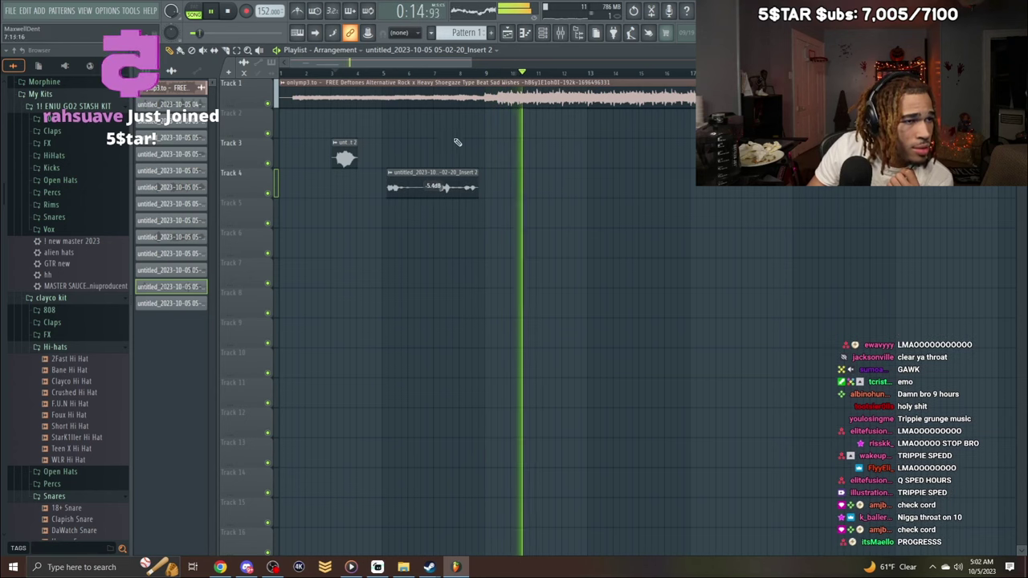
Record a vocal take on Track 2 from around bar 8, deleting the false starts.
{"action": "left_click", "coordinate": [455, 73]}
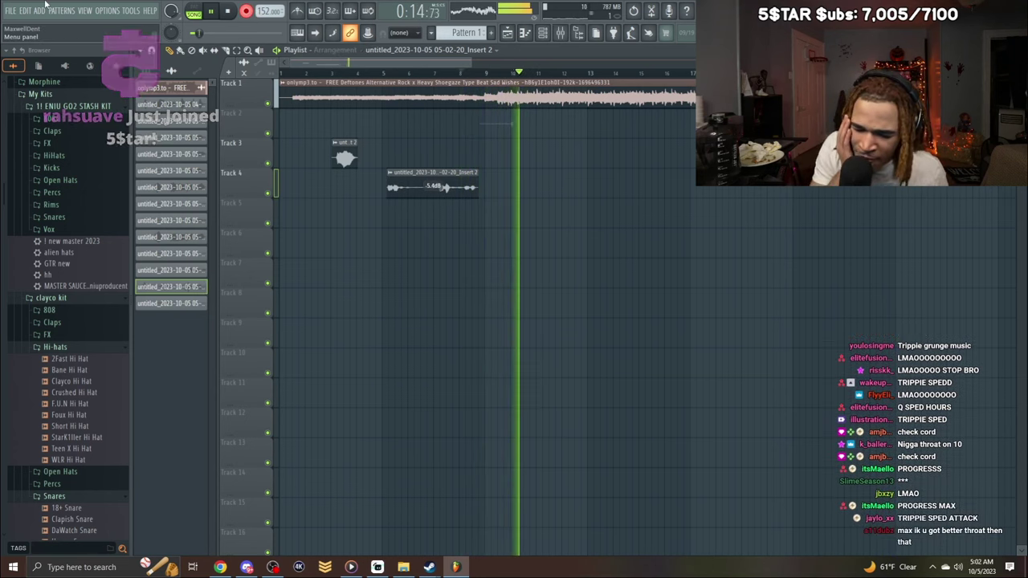
{"action": "key", "text": "space"}
{"action": "key", "text": "space"}
{"action": "right_click", "coordinate": [500, 132]}
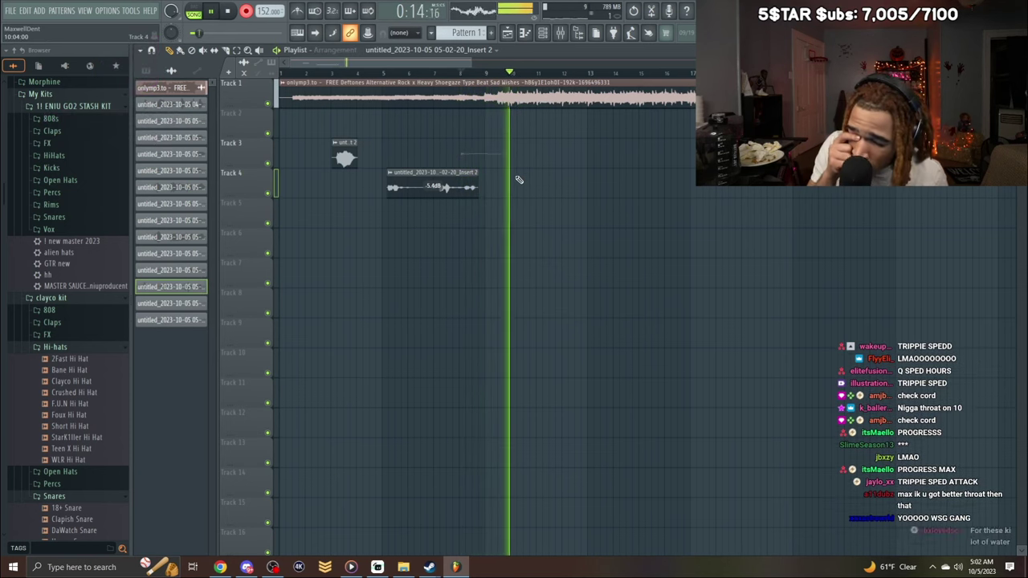
{"action": "key", "text": "space"}
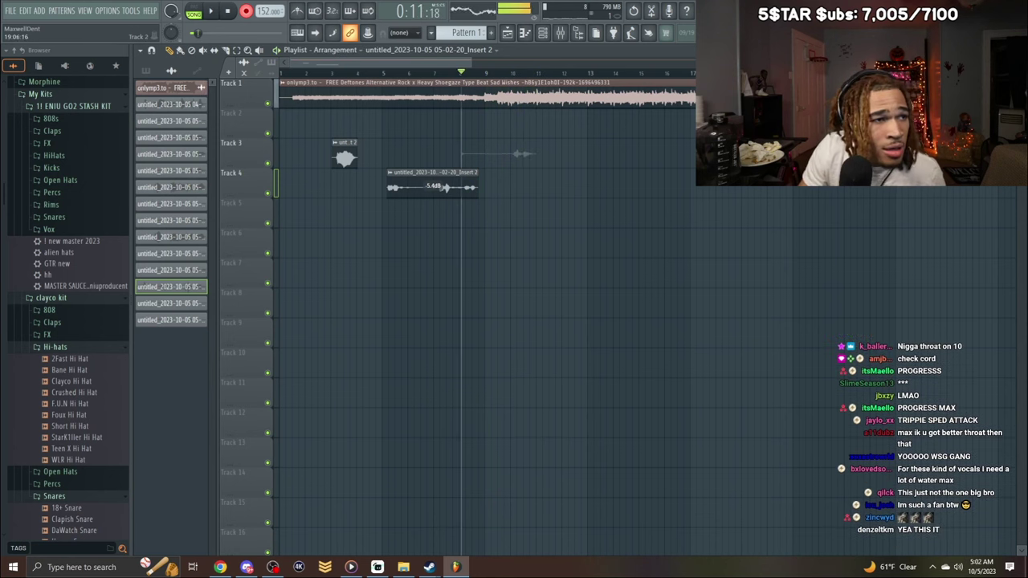
{"action": "right_click", "coordinate": [519, 156]}
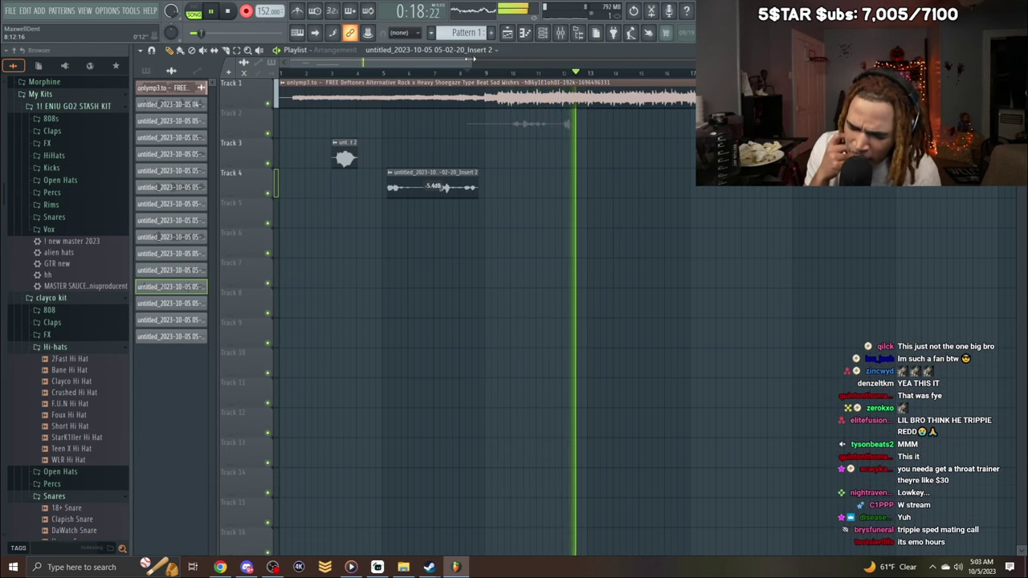
{"action": "key", "text": "space"}
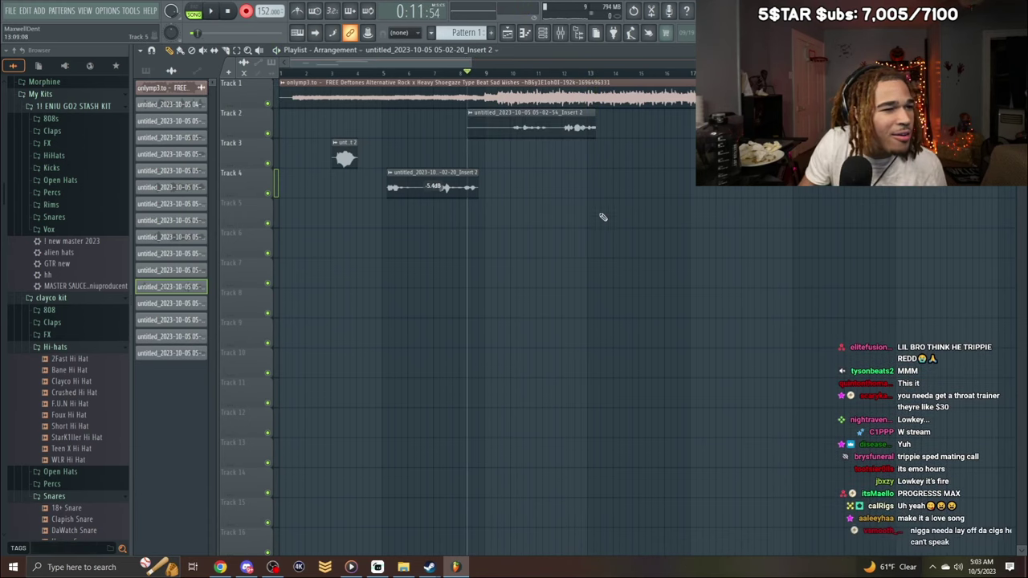
Normalize the new Track 2 vocal clip and trim it to run from around bar 10 to bar 11.5.
{"action": "double_click", "coordinate": [576, 130]}
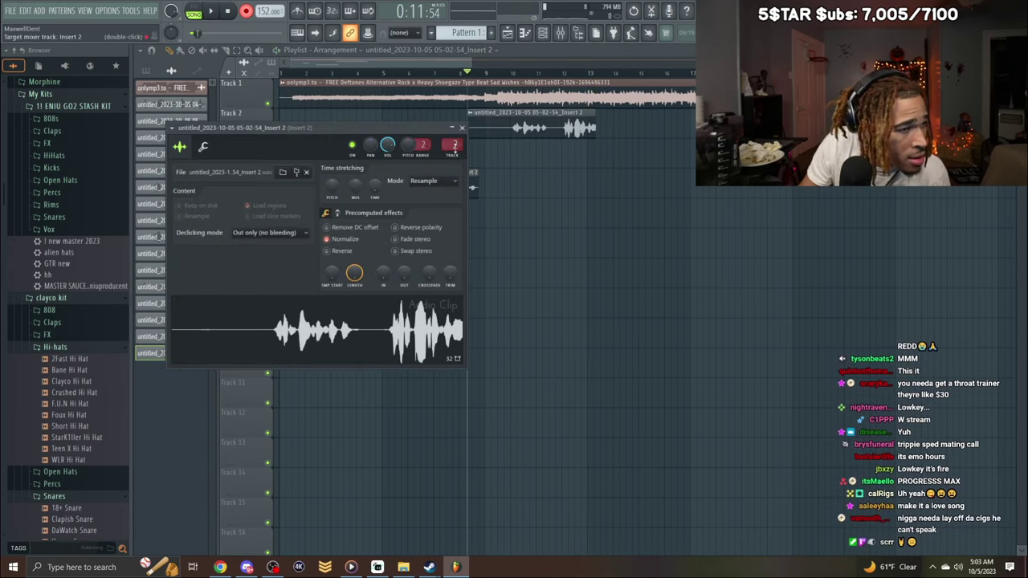
{"action": "left_click", "coordinate": [462, 128]}
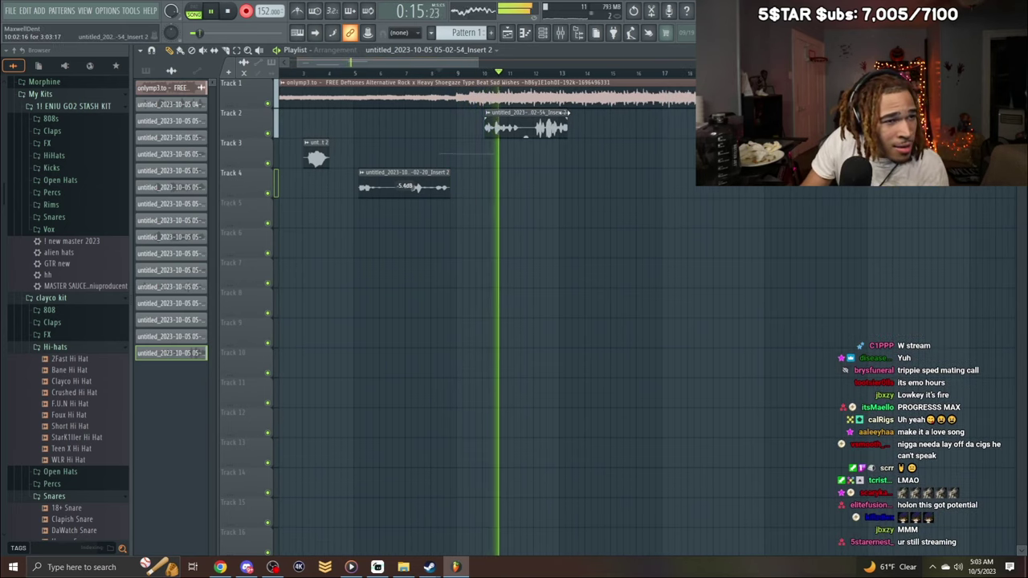
{"action": "left_click_drag", "start_coordinate": [568, 114], "coordinate": [526, 115]}
Raise the fader of Main vocals mixer track 5 and route the Track 2 vocal clip to a Main vocals track.
{"action": "left_click", "coordinate": [561, 32]}
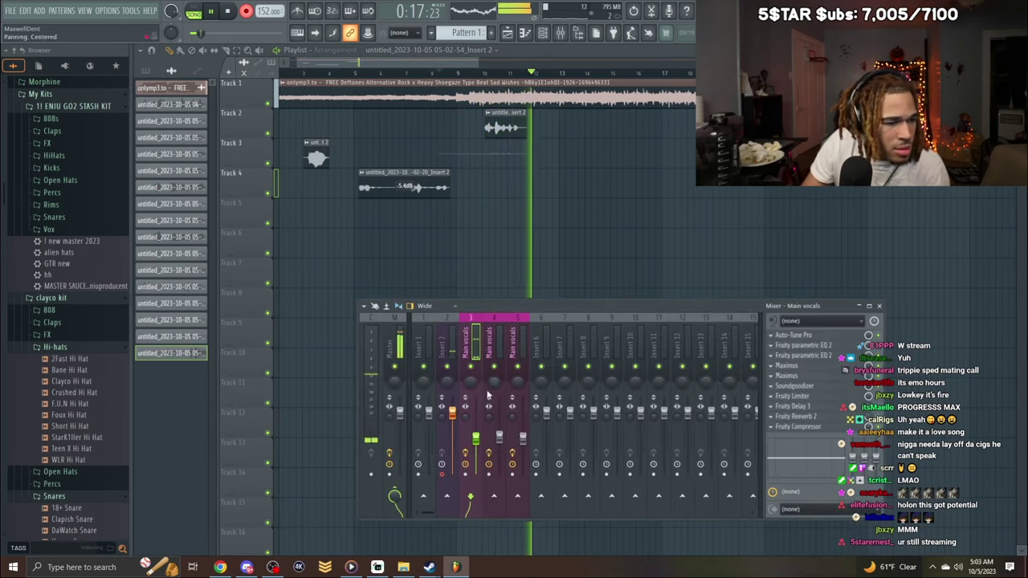
{"action": "key", "text": "space"}
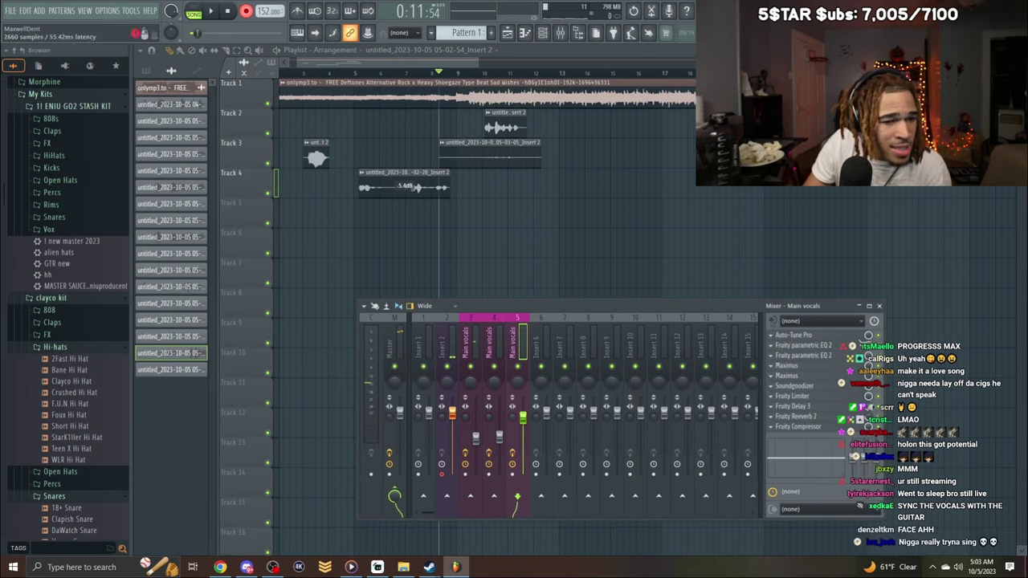
{"action": "double_click", "coordinate": [472, 149]}
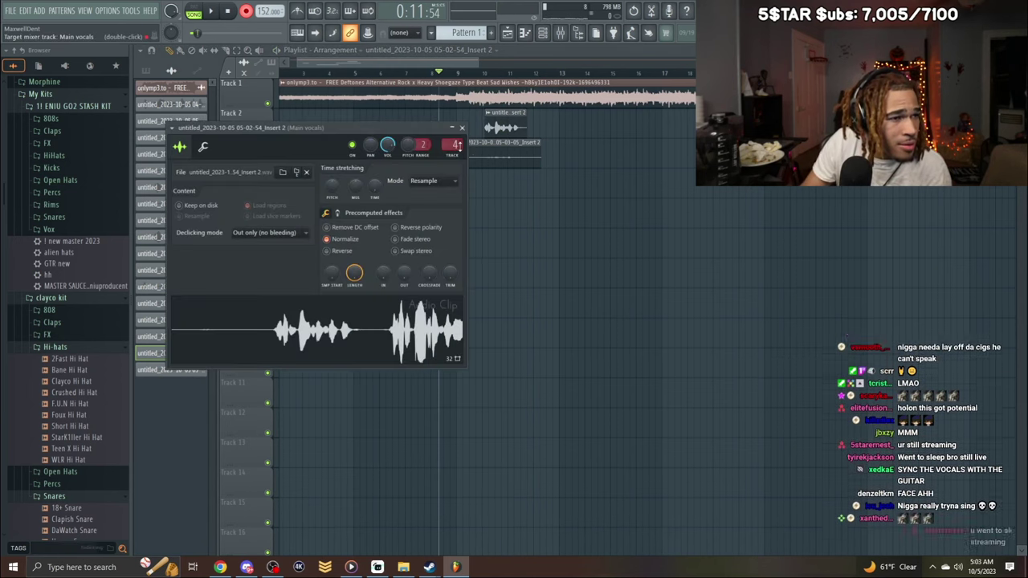
Delete the blank recording on Track 3 and record a new vocal take there from around bar 10.
{"action": "left_click", "coordinate": [482, 72]}
{"action": "key", "text": "space"}
{"action": "right_click", "coordinate": [497, 166]}
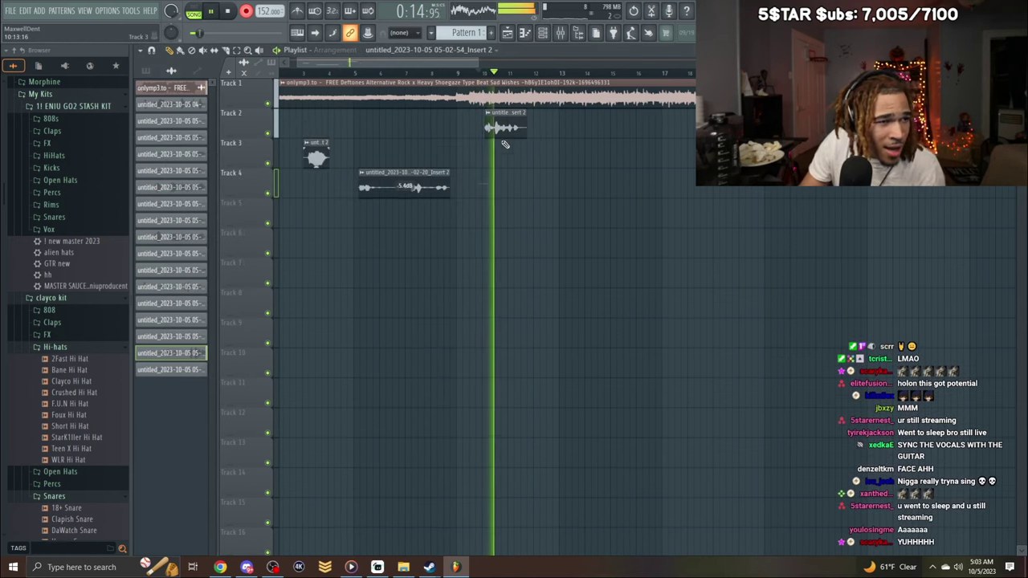
{"action": "key", "text": "space"}
{"action": "key", "text": "F9"}
{"action": "key", "text": "space"}
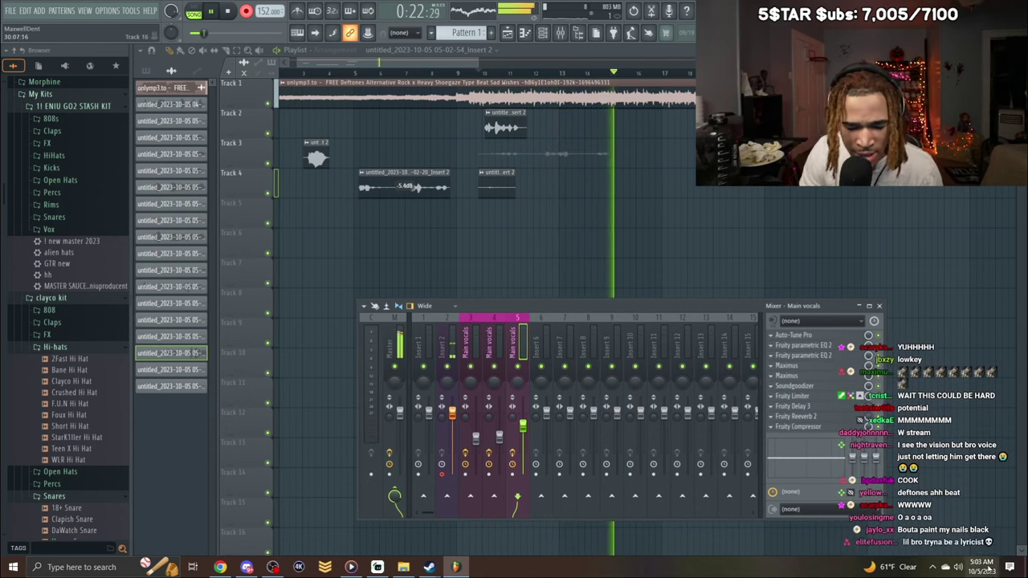
{"action": "key", "text": "space"}
Normalize the new Track 3 vocal clip and trim its start to around bar 11.5.
{"action": "double_click", "coordinate": [549, 164]}
{"action": "left_click", "coordinate": [370, 292]}
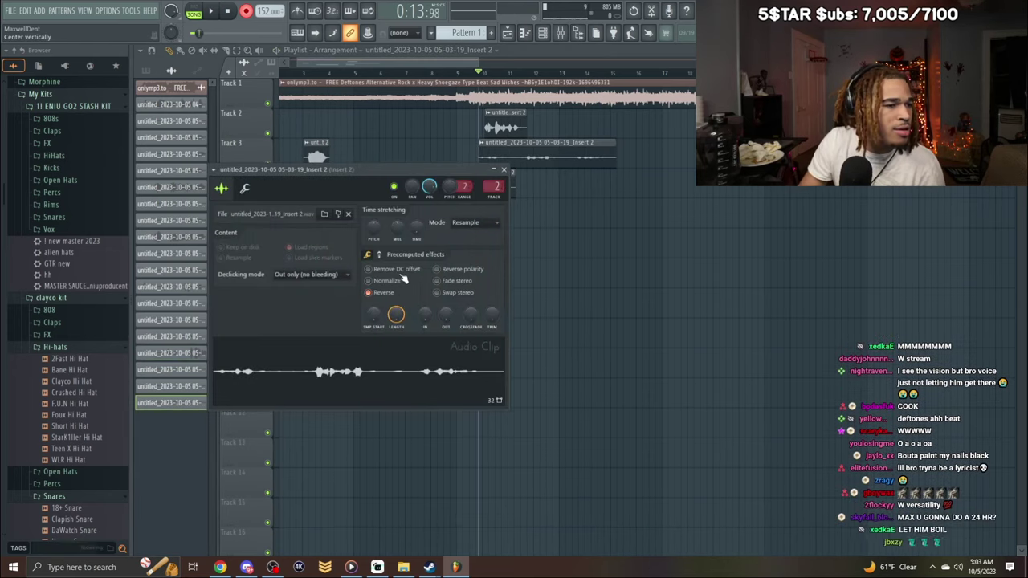
{"action": "key", "text": "space"}
{"action": "left_click", "coordinate": [503, 169]}
{"action": "left_click_drag", "start_coordinate": [481, 160], "coordinate": [522, 166]}
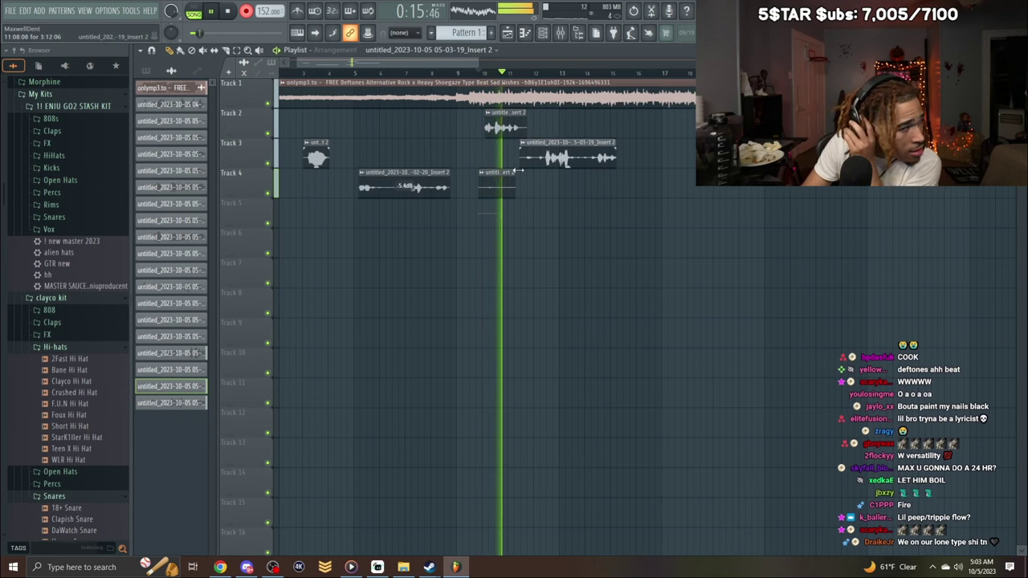
Delete the blank recording on Track 4 and trim the ends of the newest vocal clips on Tracks 3 and 2.
{"action": "right_click", "coordinate": [503, 190]}
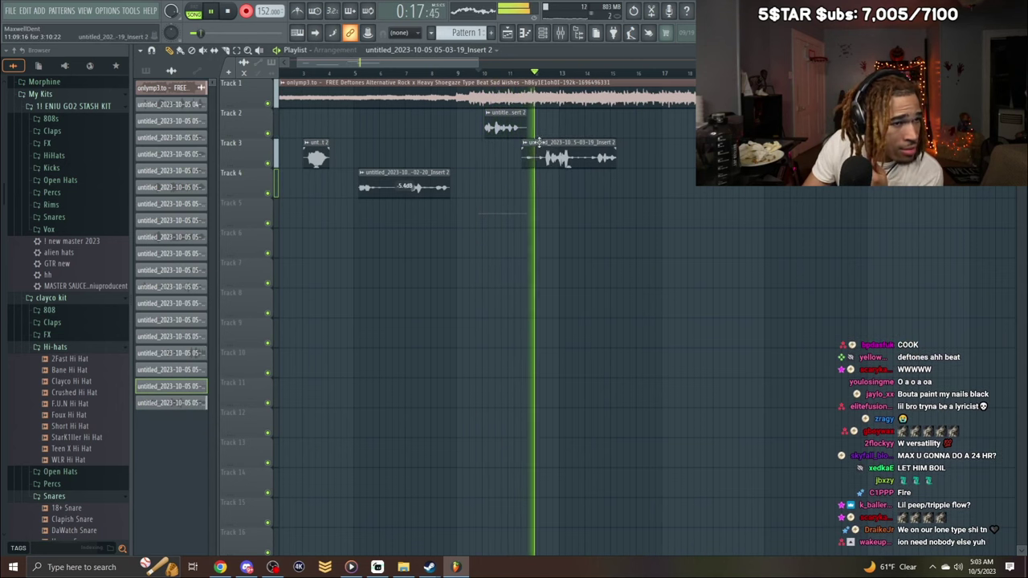
{"action": "left_click_drag", "start_coordinate": [615, 145], "coordinate": [591, 148]}
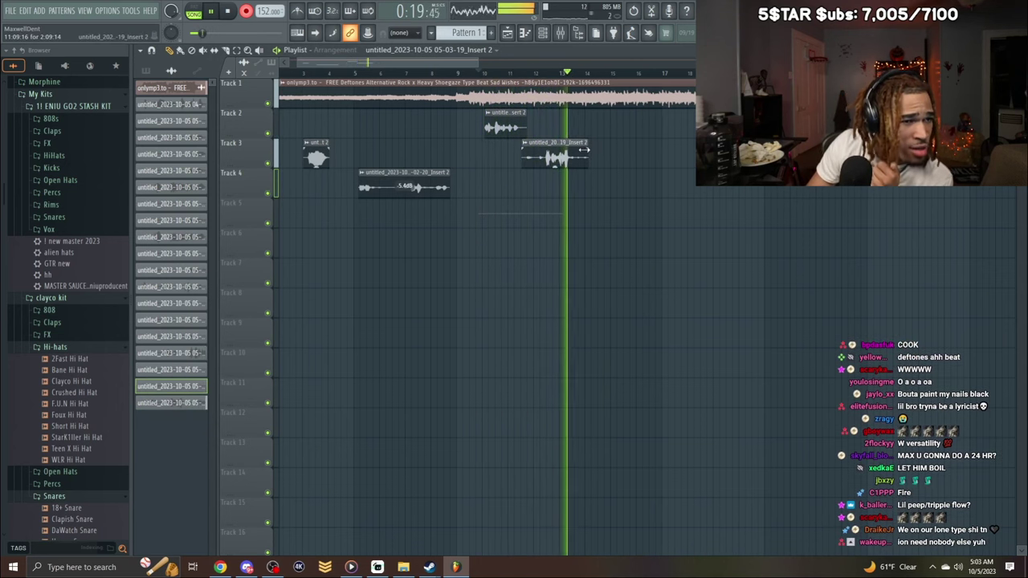
{"action": "left_click_drag", "start_coordinate": [525, 129], "coordinate": [518, 128]}
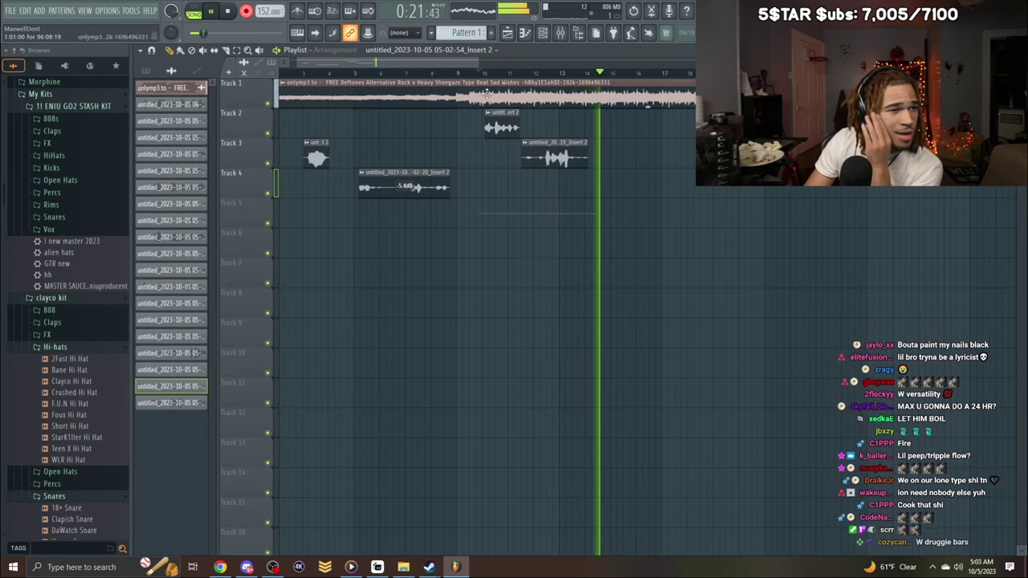
Delete the blank recording on Track 5 and lower the Track 4 vocal clip's volume to -7.9 dB.
{"action": "key", "text": "space"}
{"action": "key", "text": "space"}
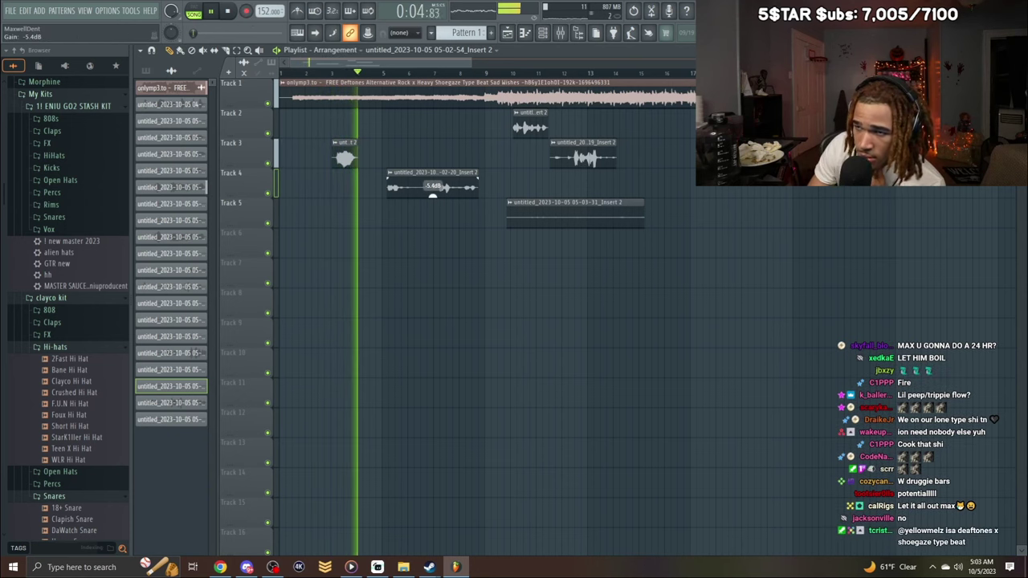
{"action": "right_click", "coordinate": [567, 210]}
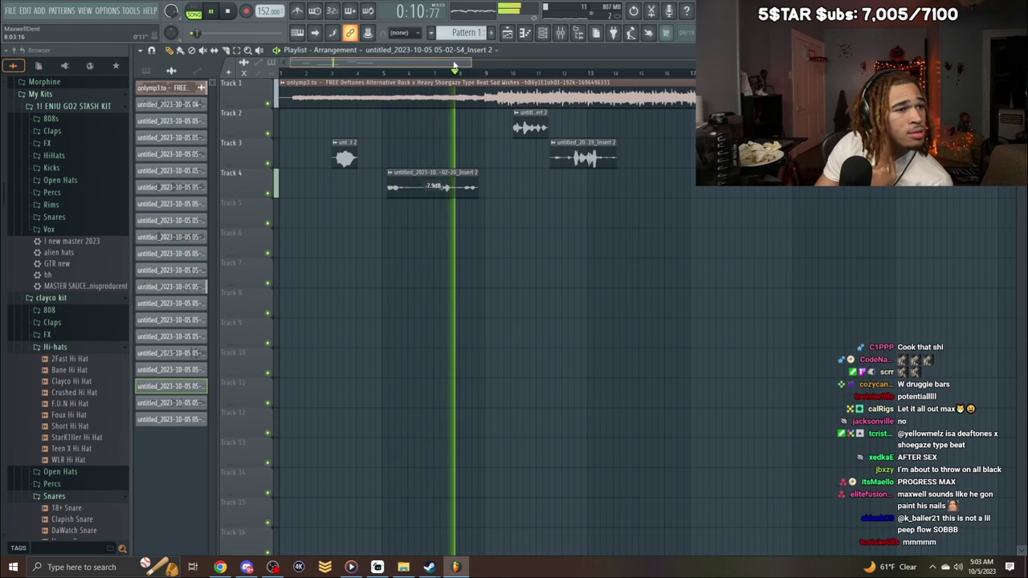
Trim the start of the newest Track 3 vocal clip to around bar 12.
{"action": "left_click_drag", "start_coordinate": [456, 62], "coordinate": [468, 65]}
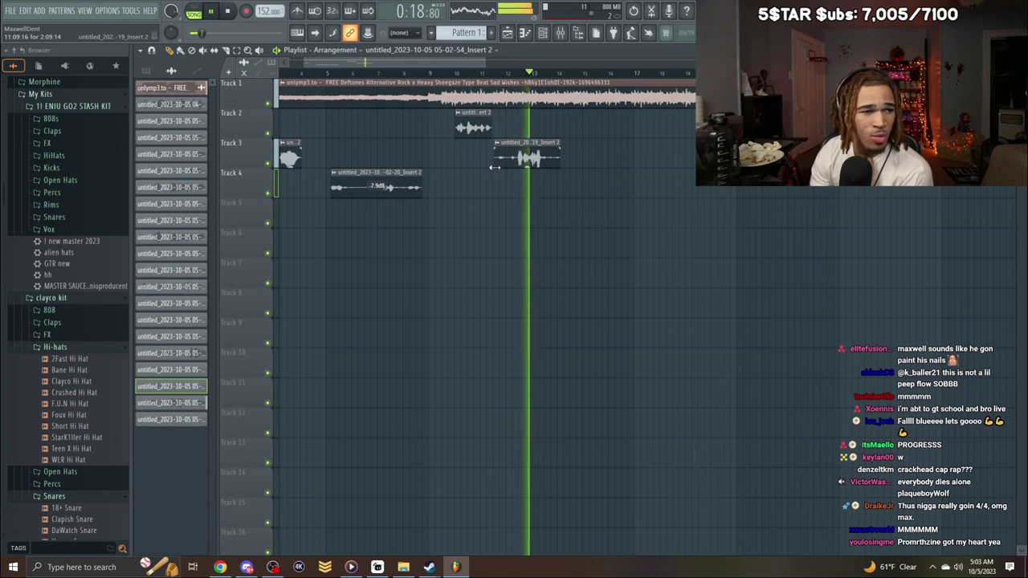
{"action": "left_click_drag", "start_coordinate": [495, 167], "coordinate": [506, 172]}
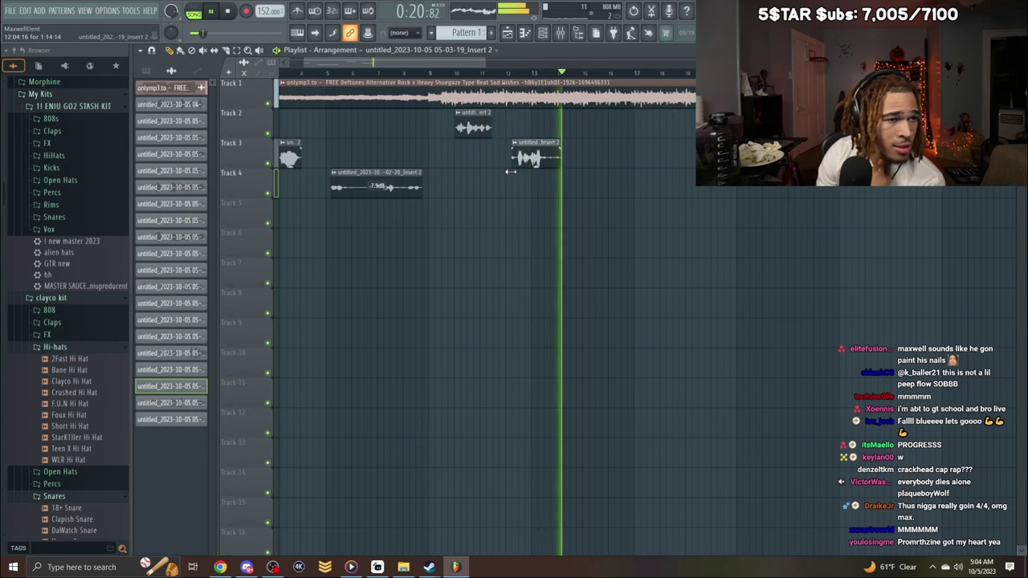
Record another vocal take on Track 4 from around bar 13, discarding the false starts on Track 2.
{"action": "scroll", "coordinate": [440, 74], "scroll_direction": "right", "scroll_amount": 3}
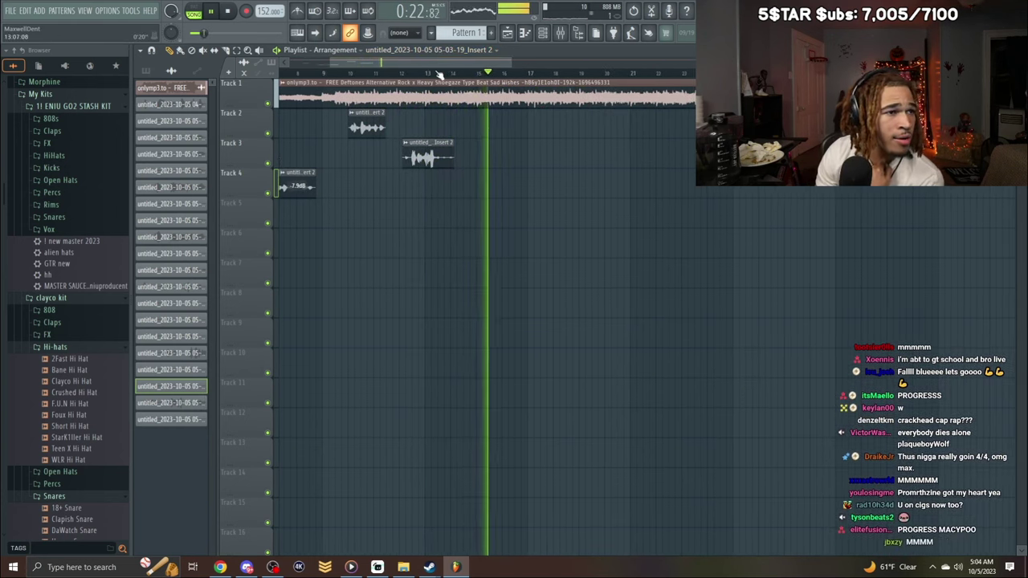
{"action": "left_click", "coordinate": [439, 74]}
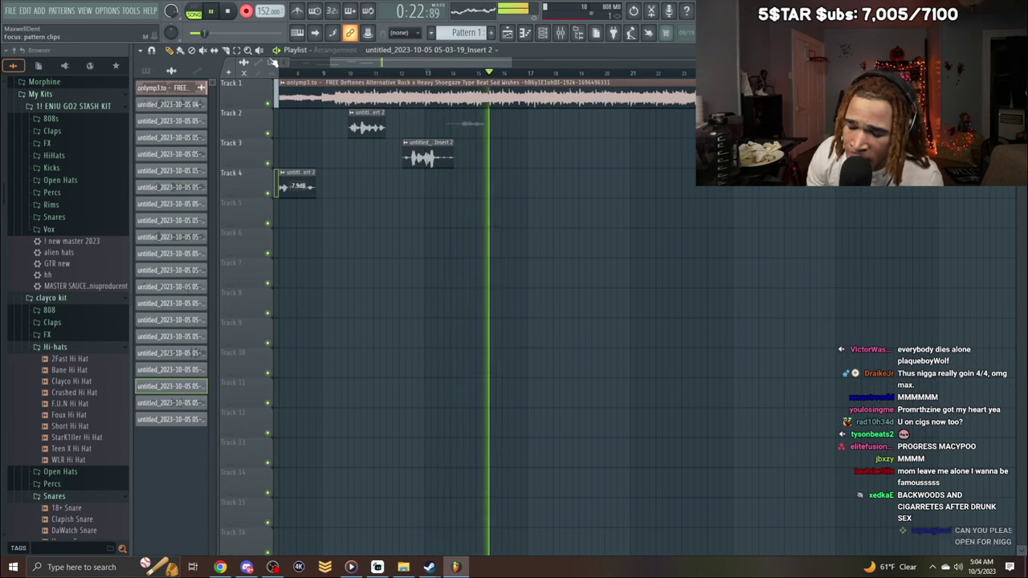
{"action": "right_click", "coordinate": [469, 129]}
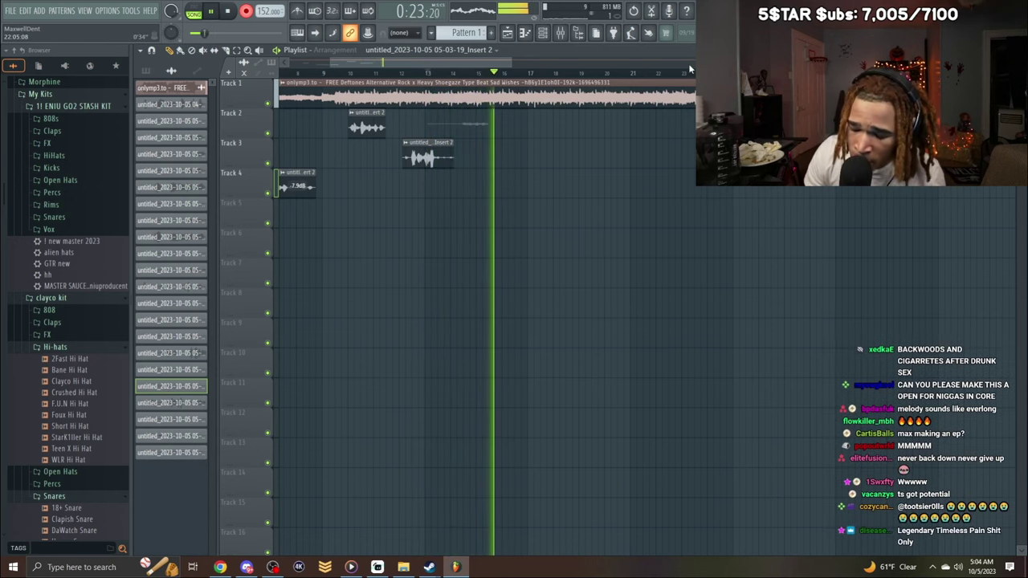
{"action": "right_click", "coordinate": [482, 120]}
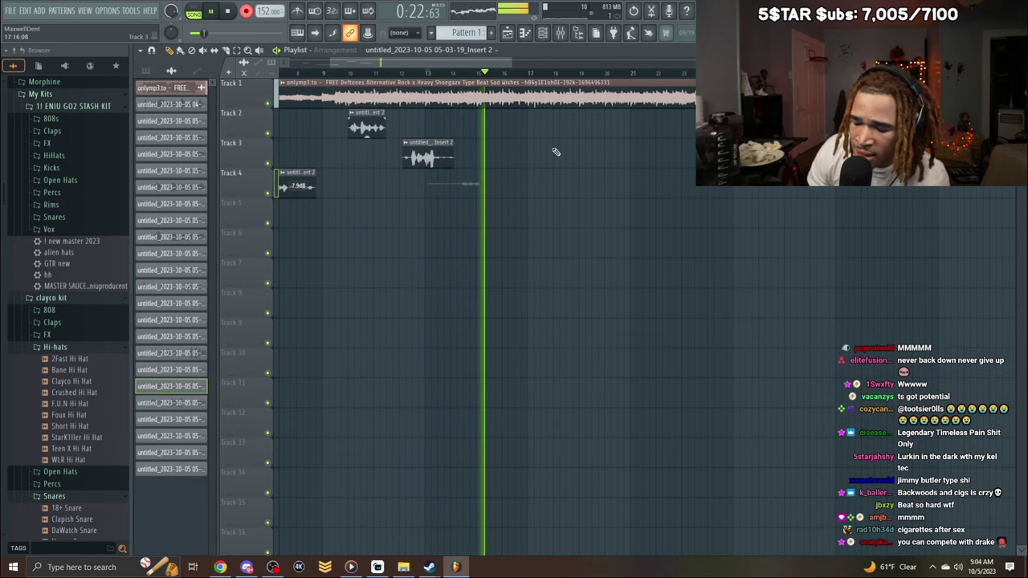
Normalize the new Track 4 vocal clip and route it to Main vocals mixer track 5.
{"action": "double_click", "coordinate": [484, 186]}
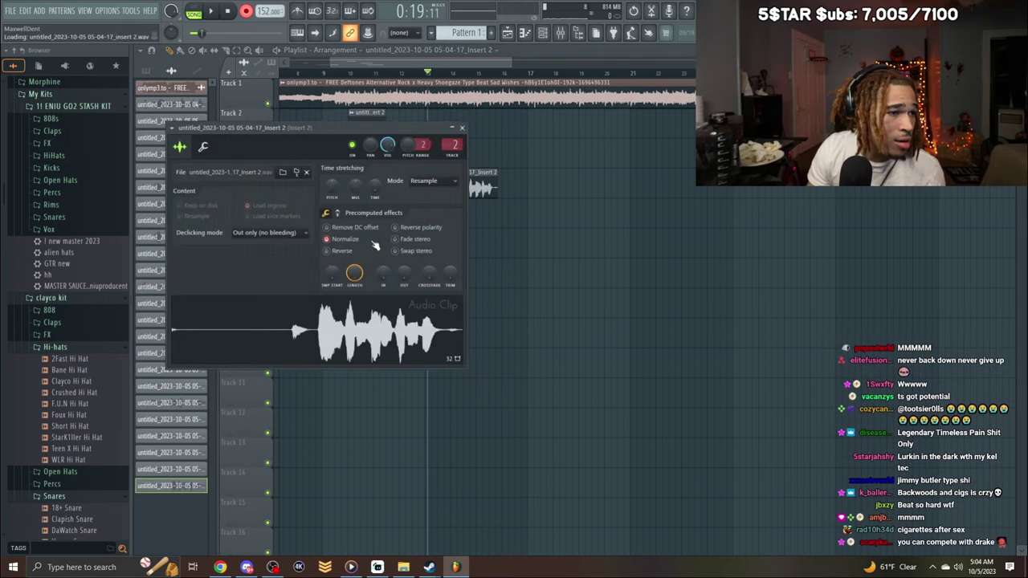
{"action": "key", "text": "space"}
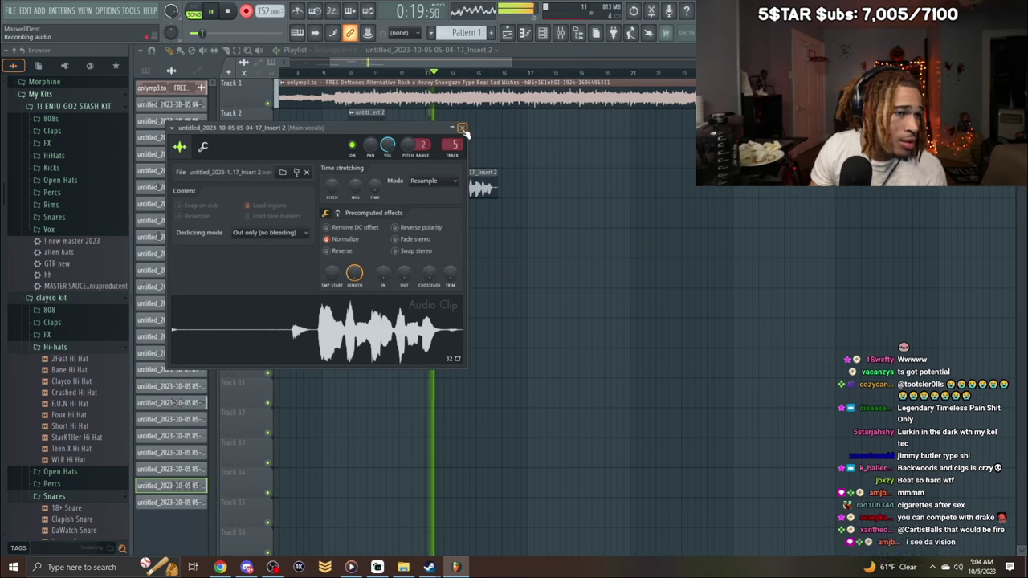
{"action": "left_click", "coordinate": [462, 128]}
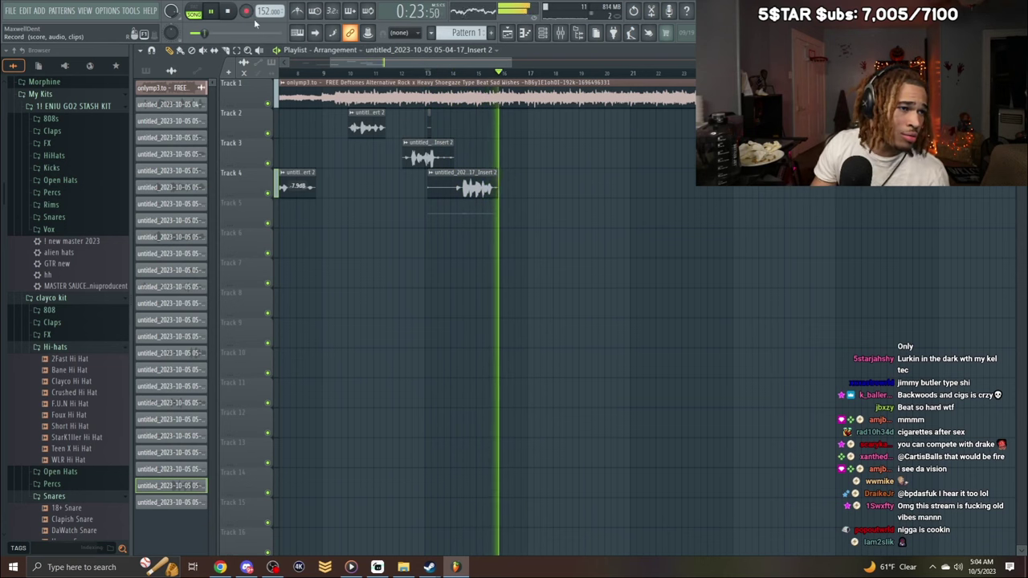
Record a further vocal take on Track 2 from around bar 15.
{"action": "left_click", "coordinate": [461, 73]}
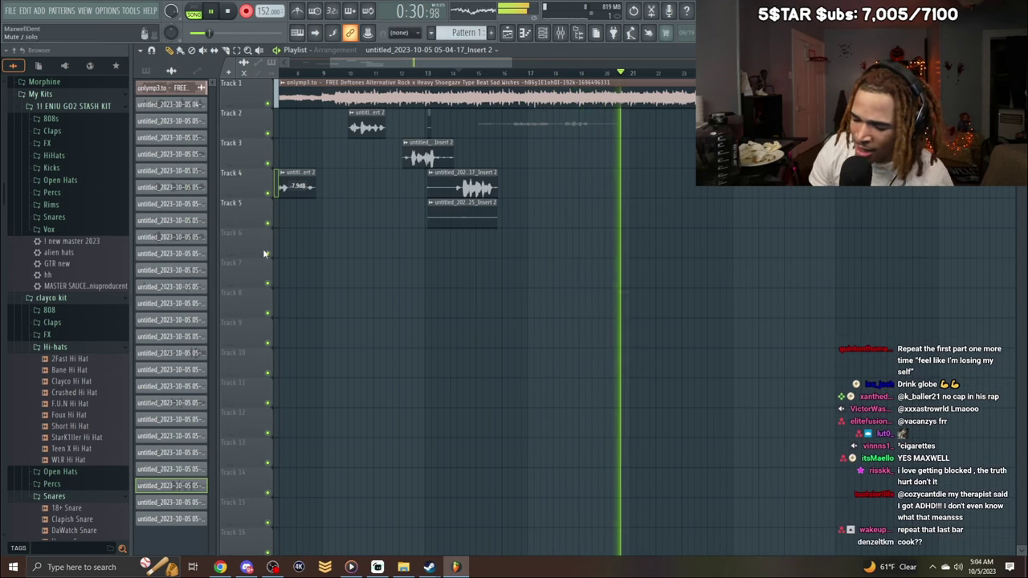
{"action": "key", "text": "space"}
Normalize the latest Track 2 vocal take and trim its start to around bar 16.
{"action": "double_click", "coordinate": [576, 124]}
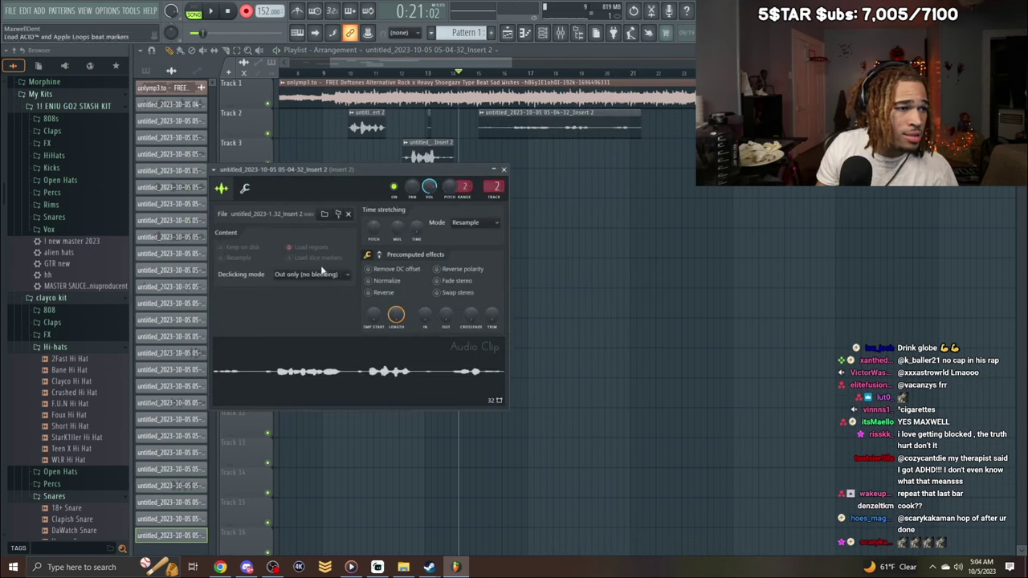
{"action": "left_click", "coordinate": [369, 281]}
{"action": "key", "text": "space"}
{"action": "left_click", "coordinate": [503, 171]}
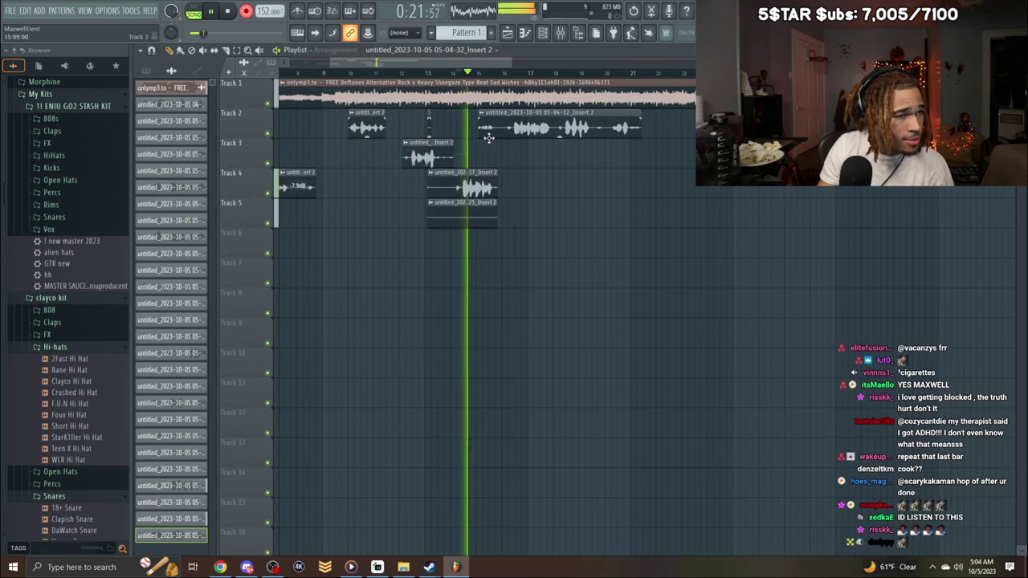
{"action": "left_click_drag", "start_coordinate": [480, 129], "coordinate": [508, 138]}
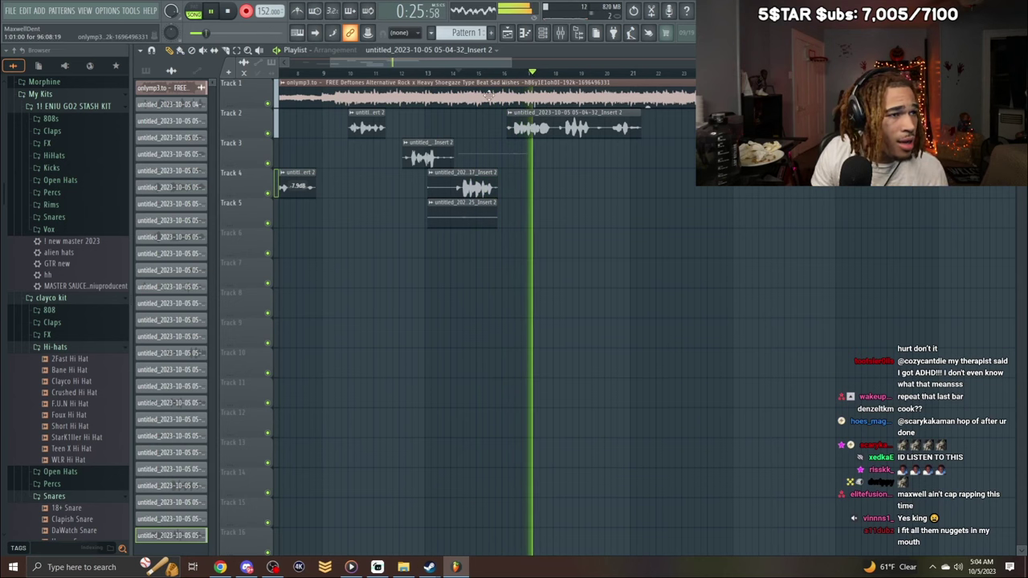
{"action": "key", "text": "space"}
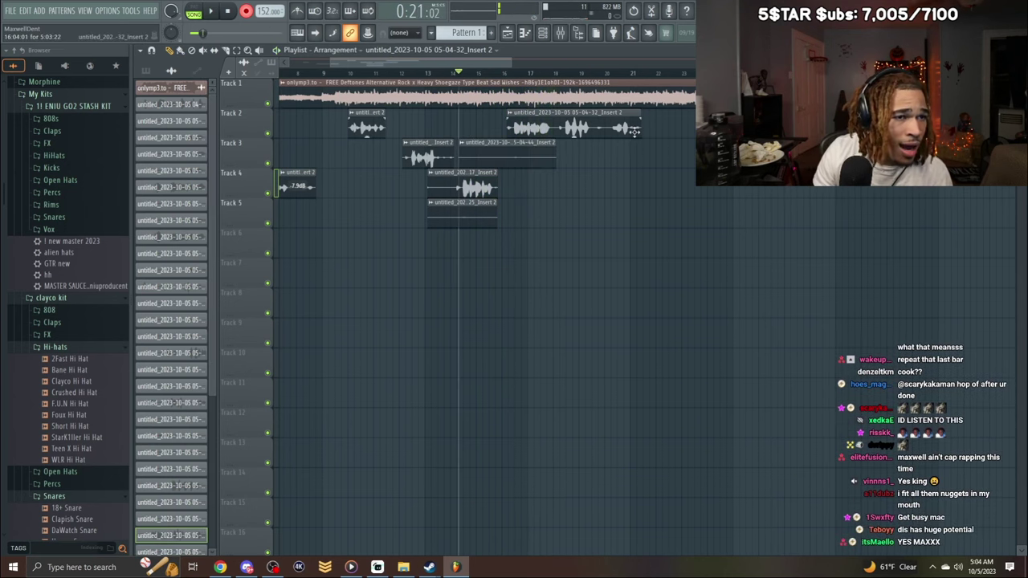
Delete the latest Track 2 take and the blank recordings on Tracks 3 and 5, and trim the Track 4 vocal's start to around bar 14.
{"action": "key", "text": "space"}
{"action": "right_click", "coordinate": [636, 131]}
{"action": "right_click", "coordinate": [532, 157]}
{"action": "right_click", "coordinate": [487, 215]}
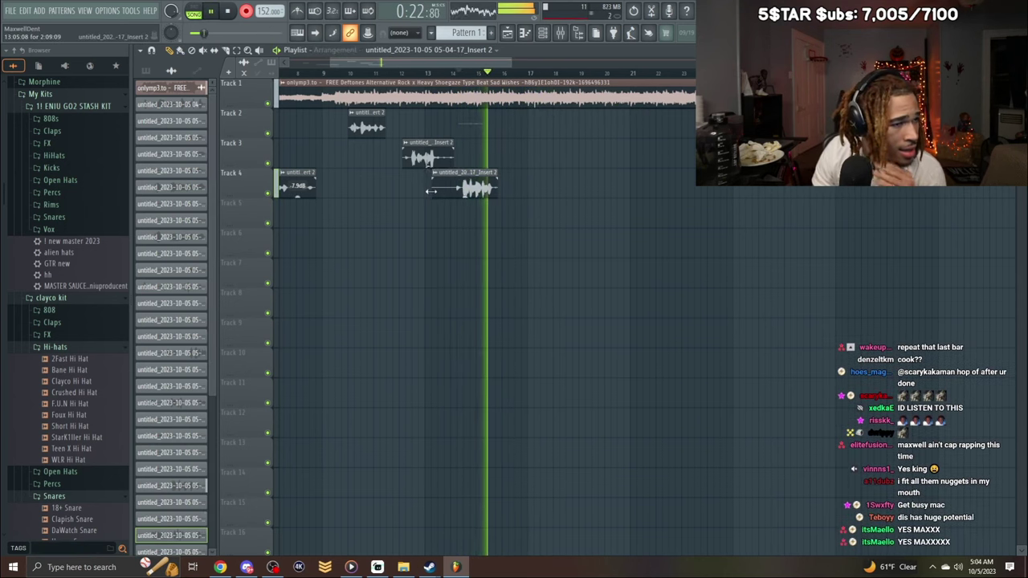
{"action": "left_click_drag", "start_coordinate": [440, 190], "coordinate": [456, 192]}
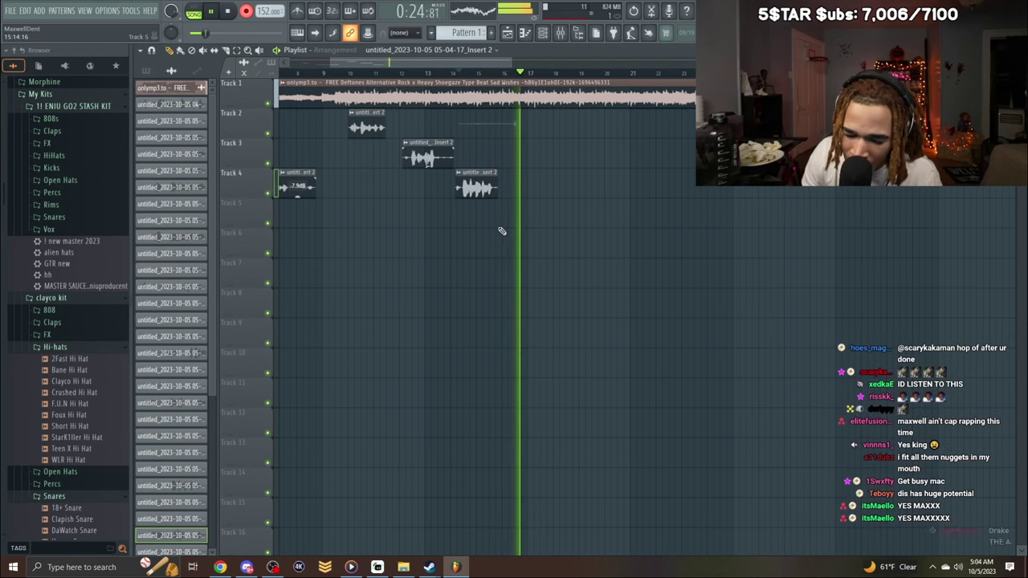
Discard the blank Track 2 recording and record a vocal take on Track 3 from around bar 15.
{"action": "right_click", "coordinate": [501, 126]}
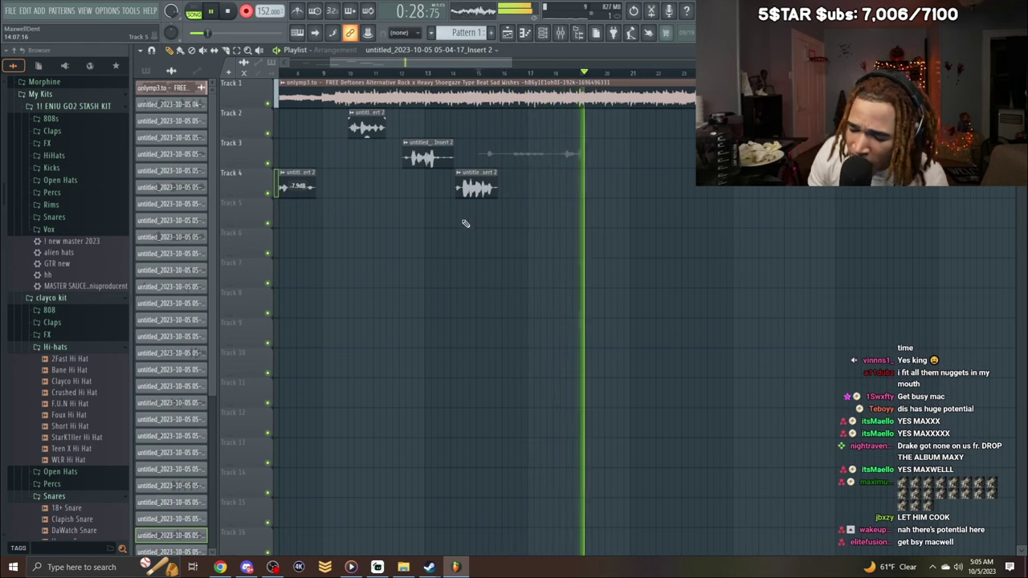
{"action": "key", "text": "space"}
Normalize the new Track 3 vocal take and trim its start to around bar 16.
{"action": "double_click", "coordinate": [572, 149]}
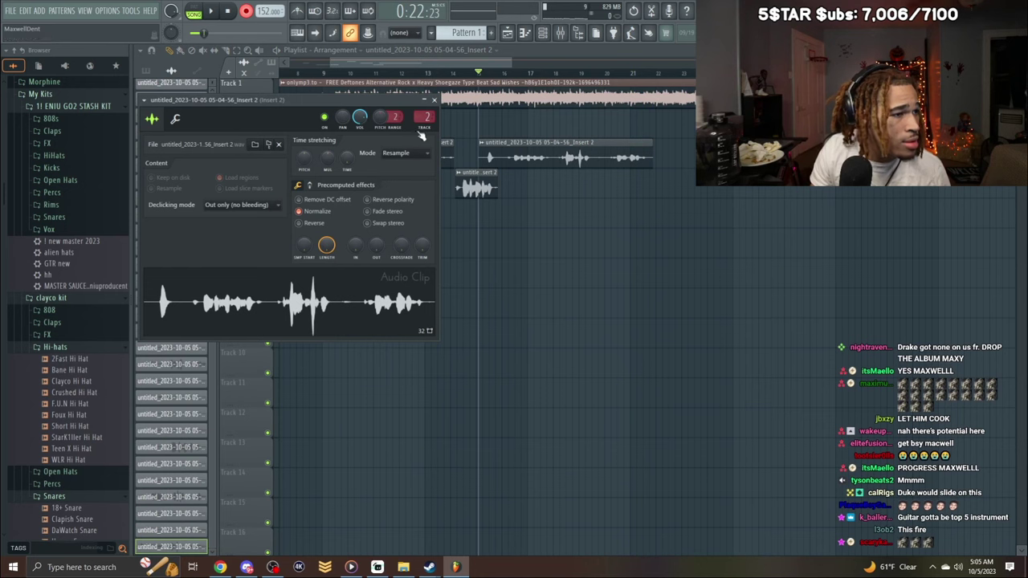
{"action": "left_click", "coordinate": [434, 100]}
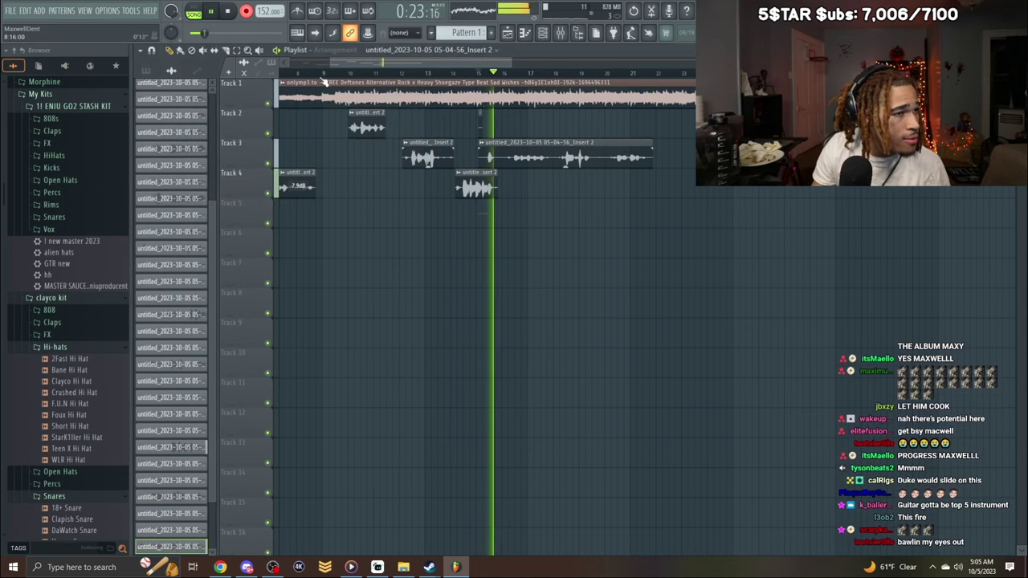
{"action": "left_click", "coordinate": [313, 72]}
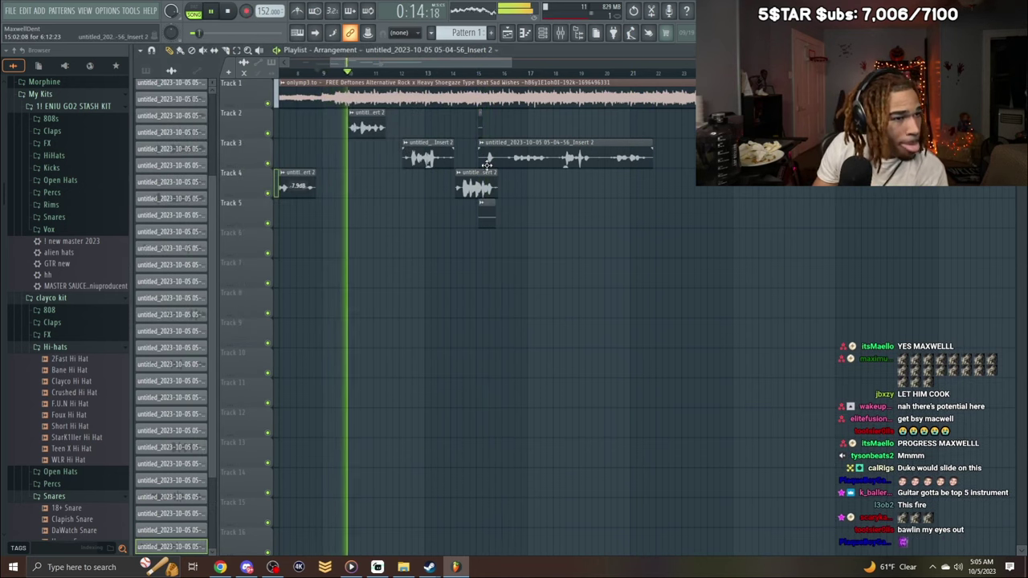
{"action": "left_click_drag", "start_coordinate": [480, 160], "coordinate": [505, 161]}
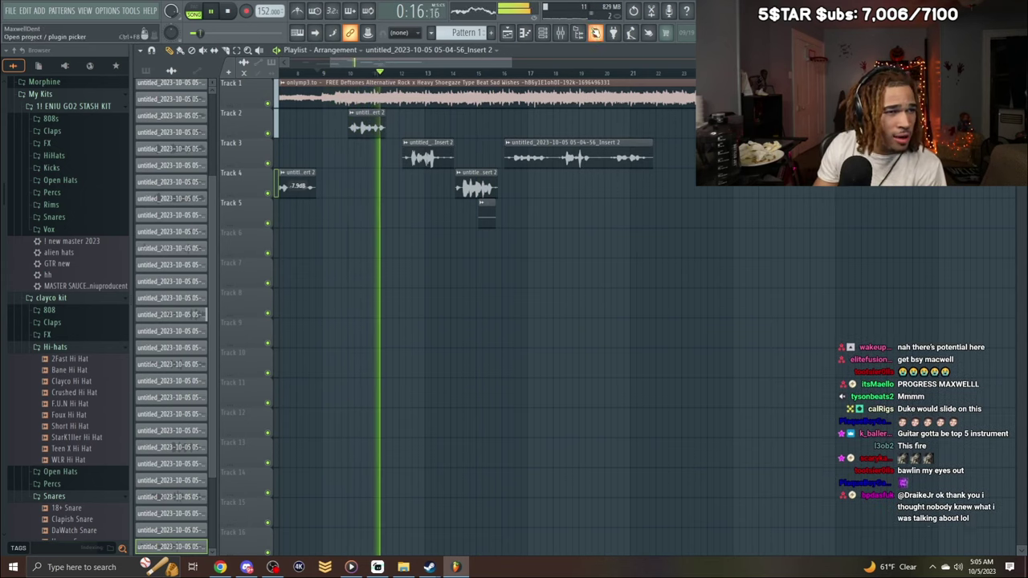
Fine-tune the volume of Main vocals mixer track 5 during playback.
{"action": "key", "text": "F9"}
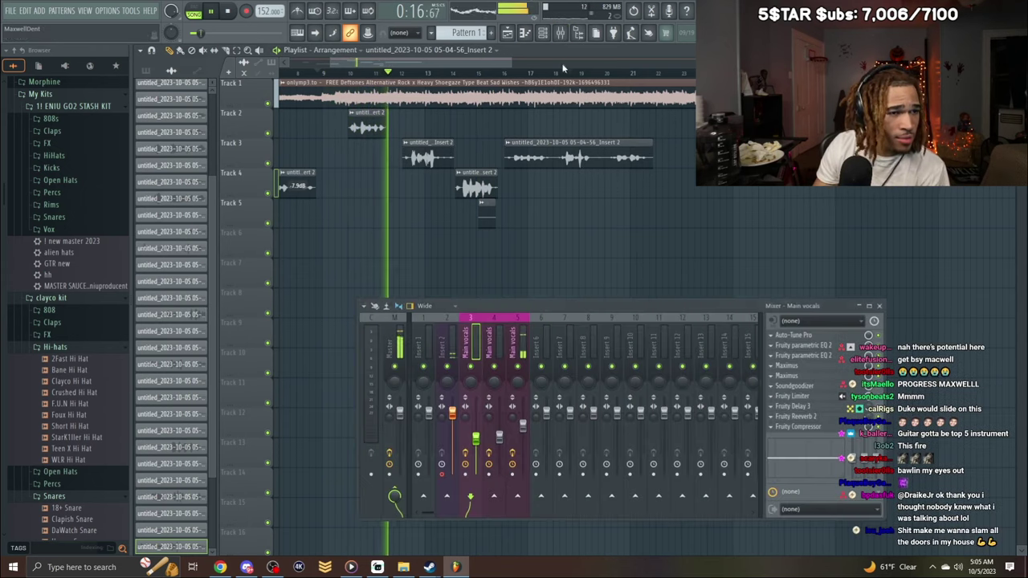
{"action": "left_click", "coordinate": [522, 426]}
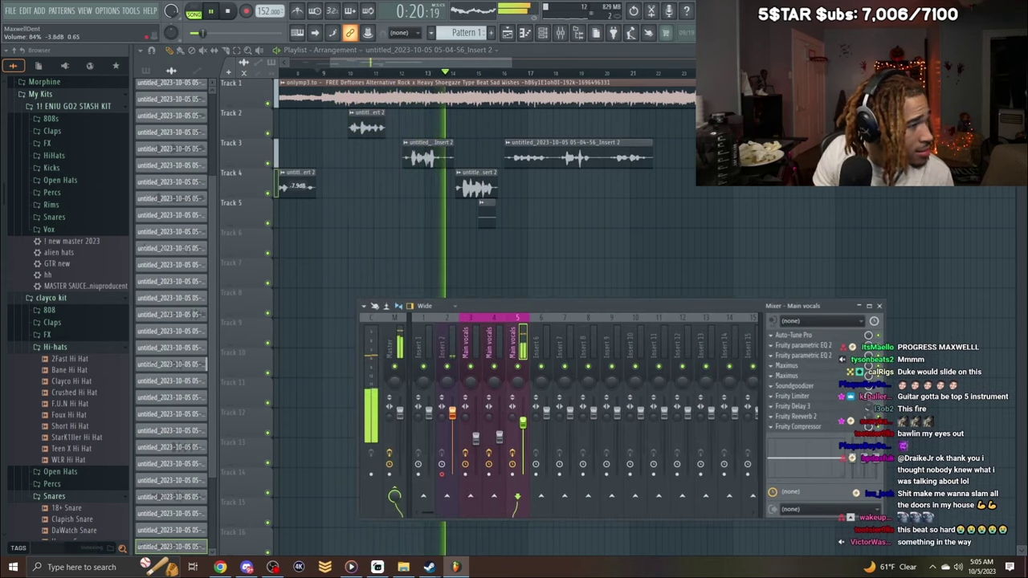
{"action": "left_click_drag", "start_coordinate": [523, 425], "coordinate": [523, 424]}
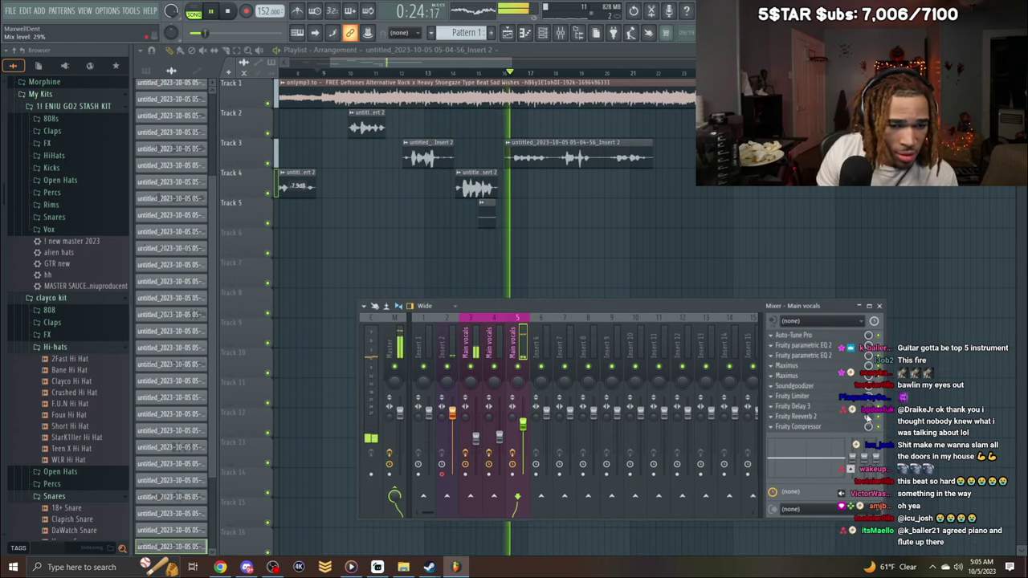
{"action": "key", "text": "F9"}
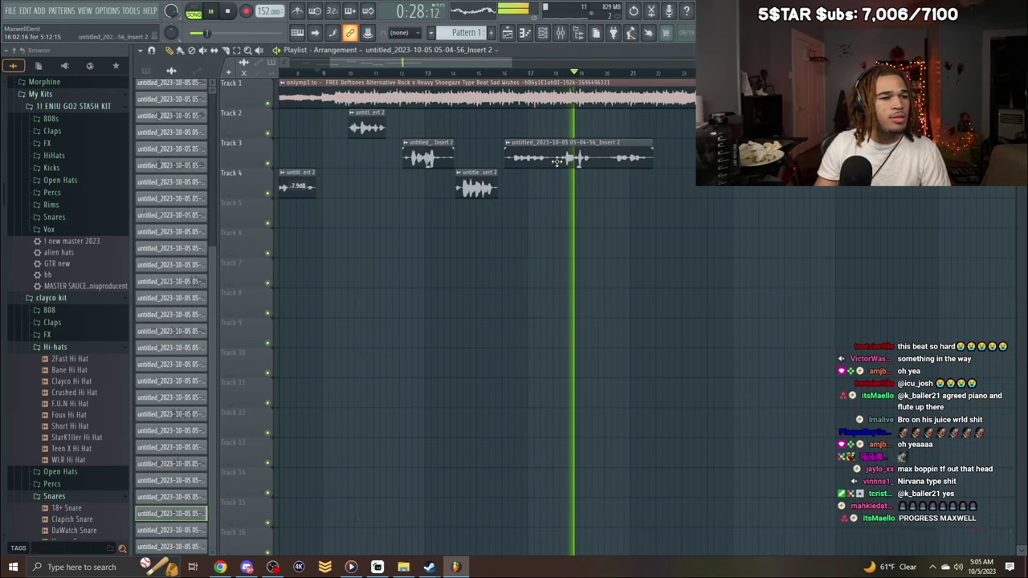
Route the bar 16 vocal on Track 3 to Main vocals mixer track 5 and review that track's Fruity parametric EQ 2.
{"action": "double_click", "coordinate": [556, 160]}
{"action": "left_click", "coordinate": [479, 73]}
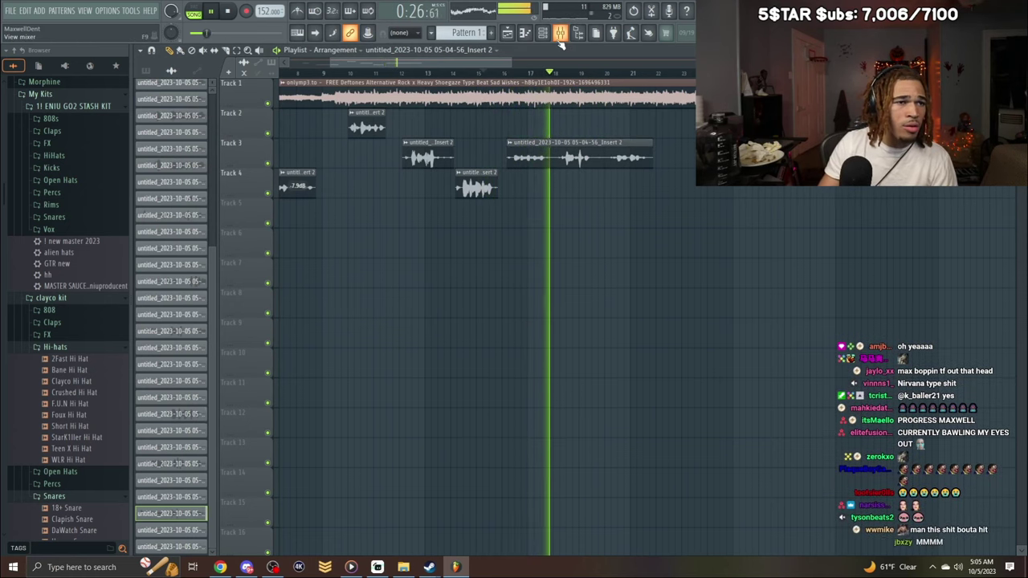
{"action": "key", "text": "F9"}
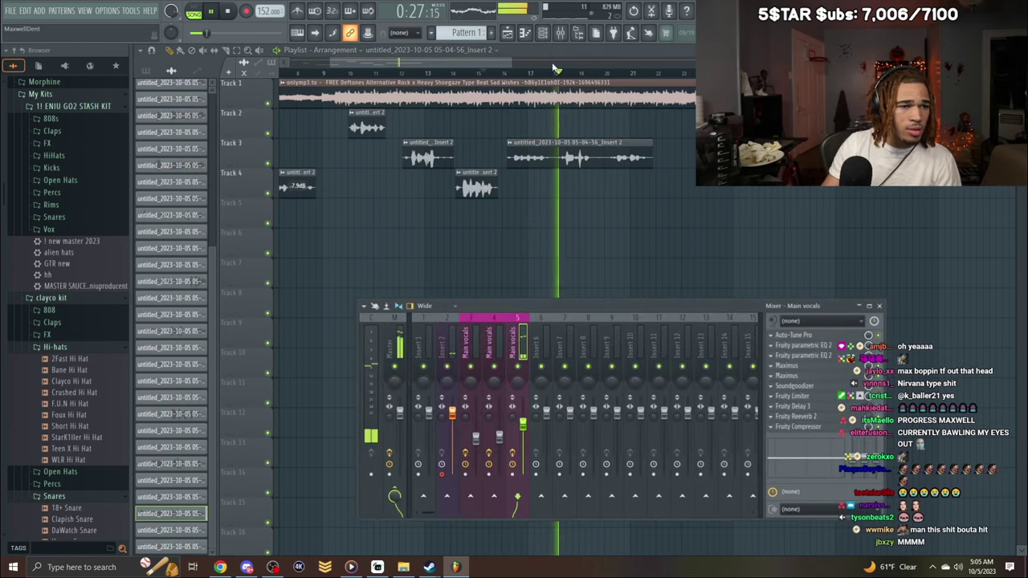
{"action": "left_click", "coordinate": [838, 357]}
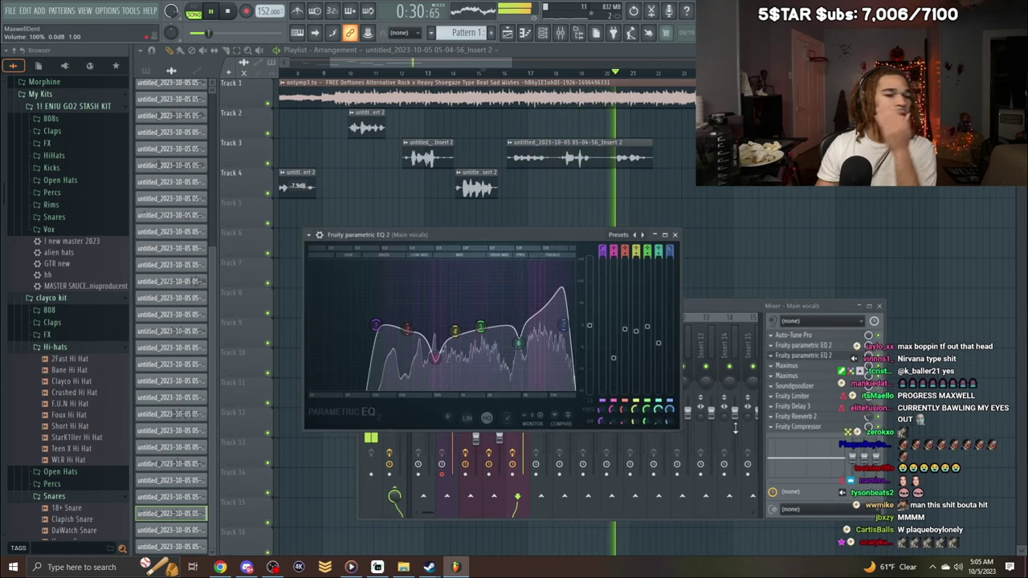
{"action": "left_click", "coordinate": [674, 235]}
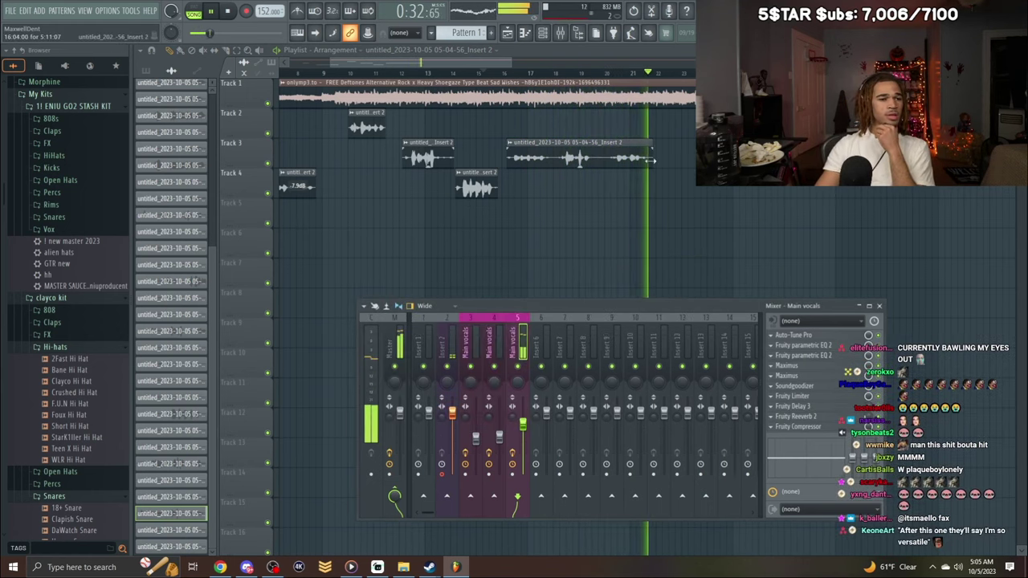
Trim the end of the bar 16 vocal on Track 3 to around bar 19.
{"action": "left_click_drag", "start_coordinate": [652, 160], "coordinate": [590, 165]}
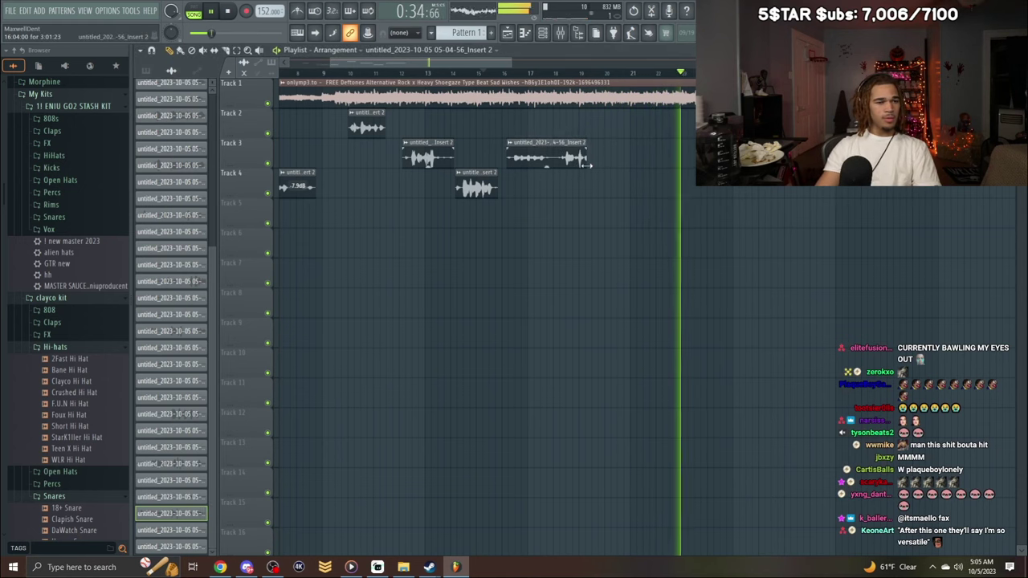
{"action": "key", "text": "space"}
{"action": "left_click_drag", "start_coordinate": [332, 64], "coordinate": [291, 65]}
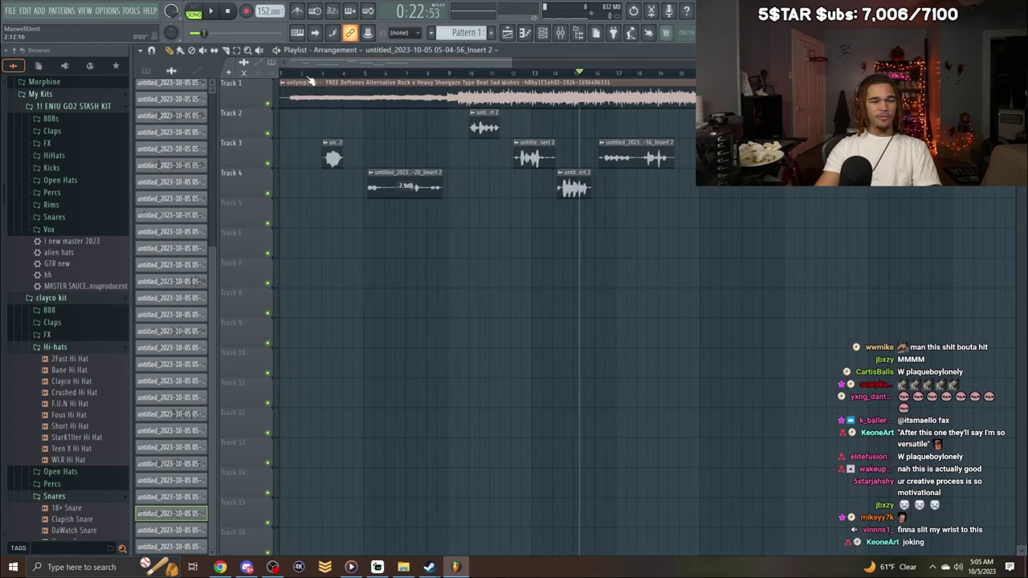
Play the song from the beginning and lower the gain of the bar 14 vocal on Track 4 to -8.3 dB.
{"action": "left_click", "coordinate": [281, 73]}
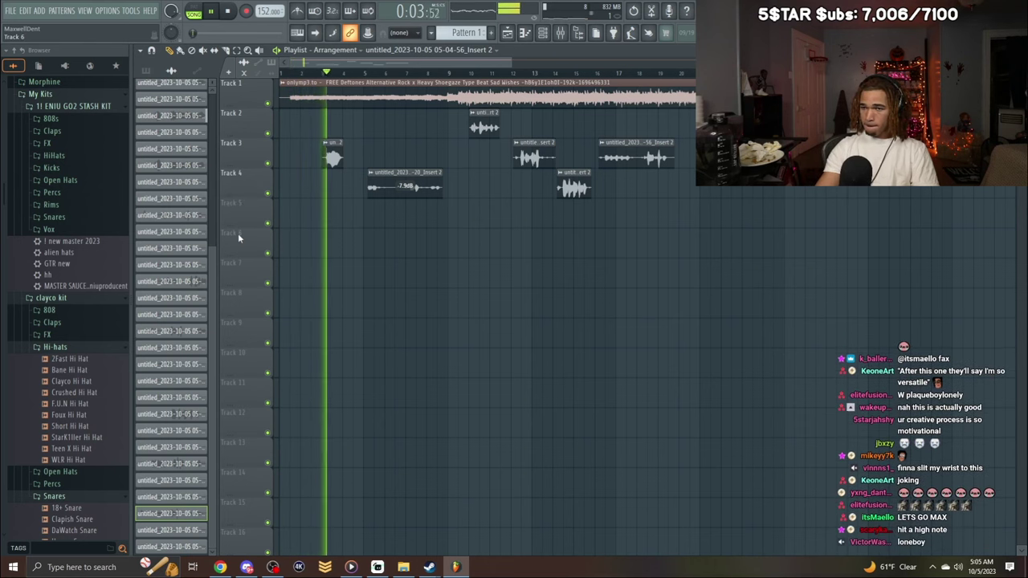
{"action": "left_click_drag", "start_coordinate": [413, 63], "coordinate": [433, 65]}
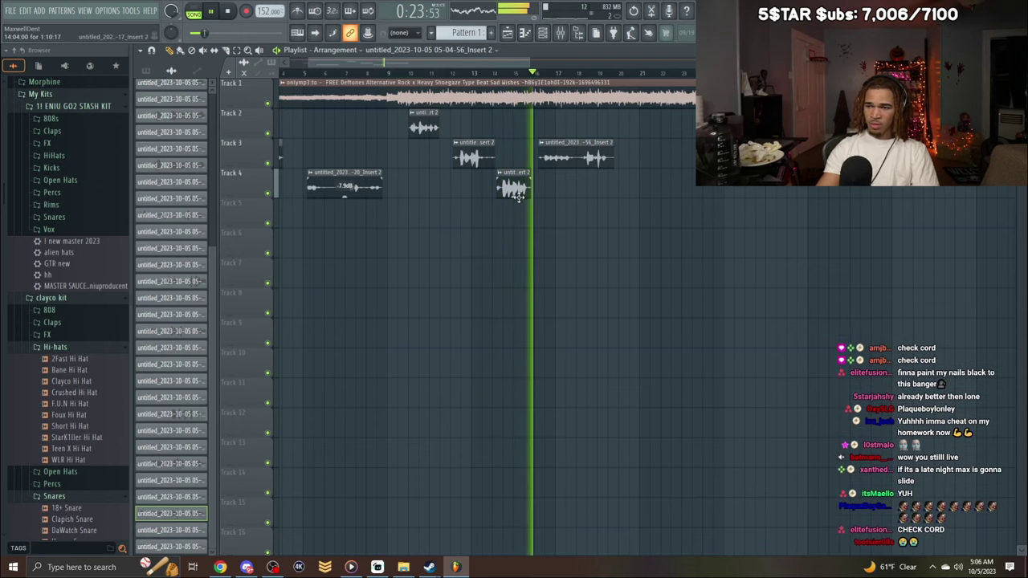
{"action": "left_click_drag", "start_coordinate": [513, 195], "coordinate": [514, 210]}
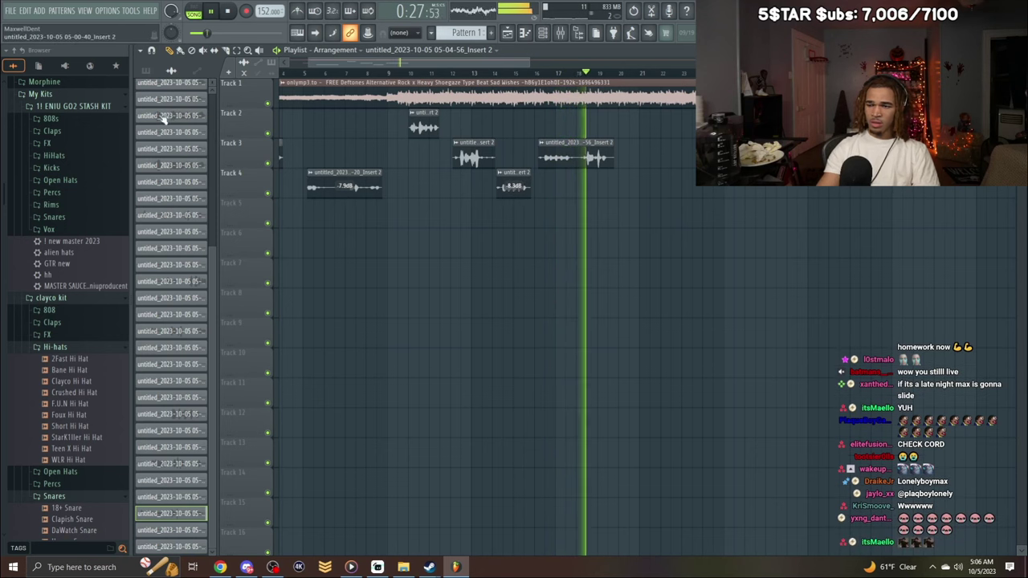
Slice the bar 16 vocal on Track 3 just before bar 18 and set its first part's gain to 2.5 dB.
{"action": "left_click", "coordinate": [229, 52]}
{"action": "left_click_drag", "start_coordinate": [571, 140], "coordinate": [587, 199]}
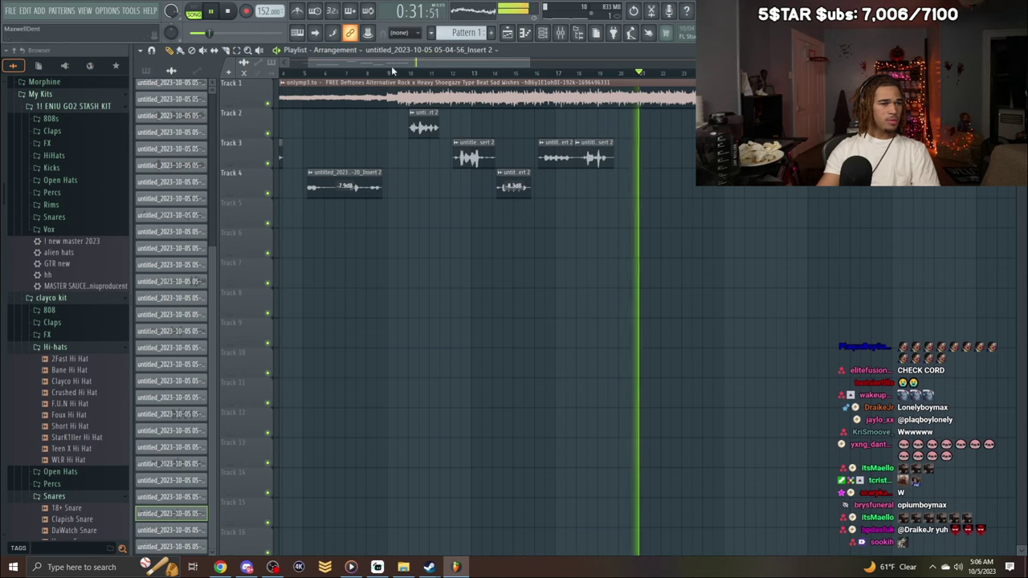
{"action": "key", "text": "space"}
{"action": "left_click_drag", "start_coordinate": [556, 164], "coordinate": [556, 168]}
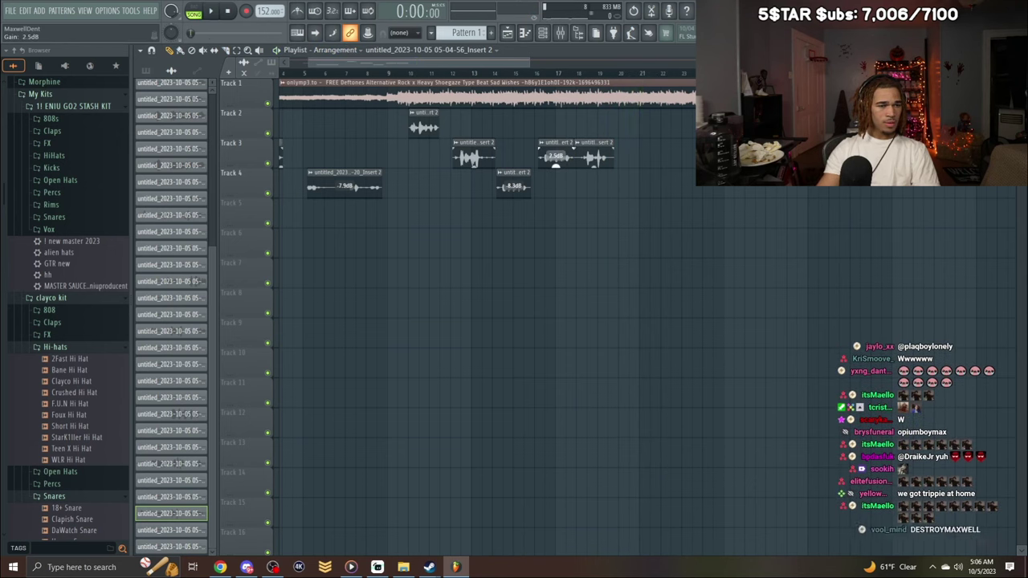
Record a new vocal take on Track 4 from around bar 19 and normalize it.
{"action": "left_click_drag", "start_coordinate": [486, 64], "coordinate": [509, 74]}
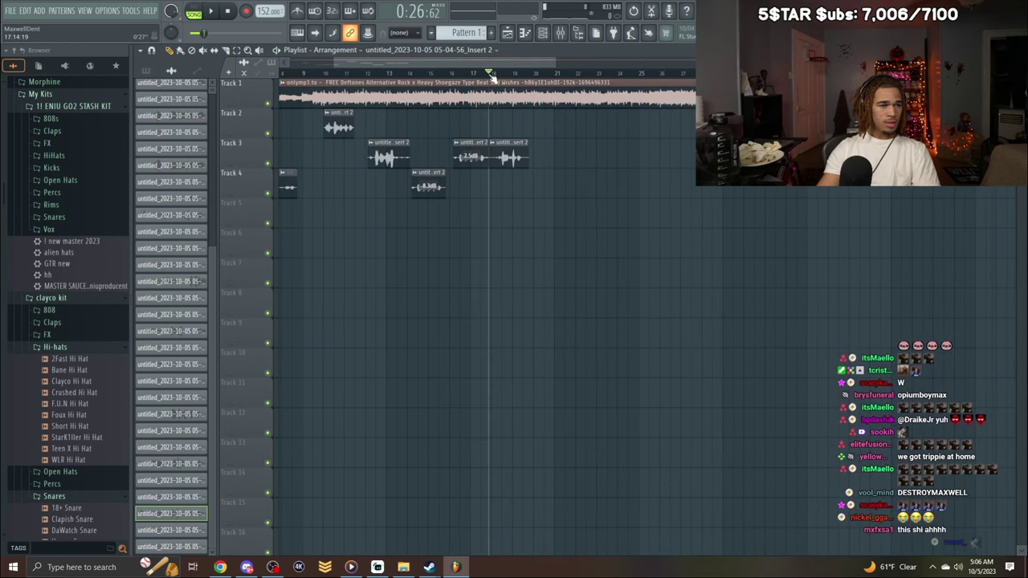
{"action": "key", "text": "space"}
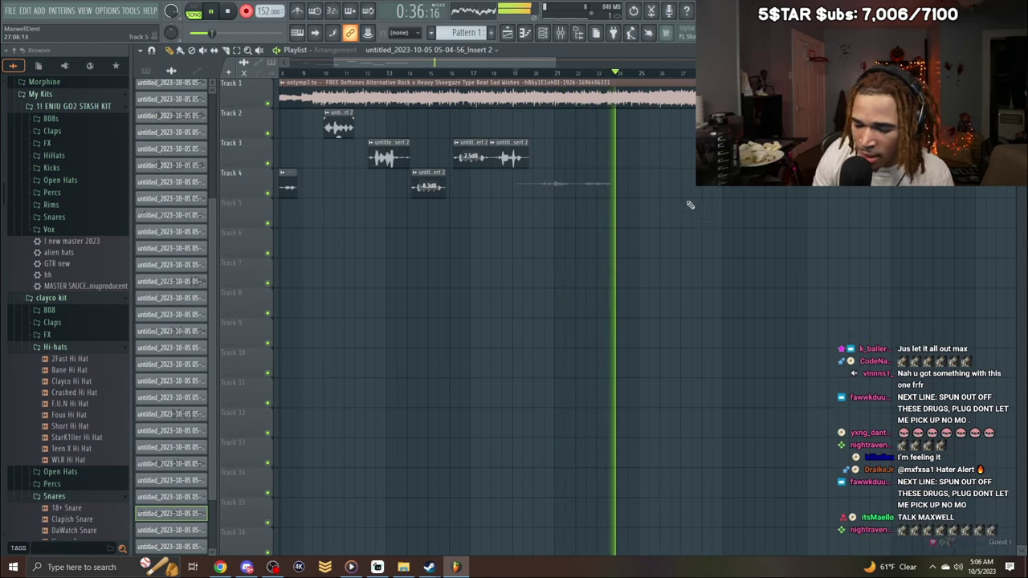
{"action": "double_click", "coordinate": [560, 190]}
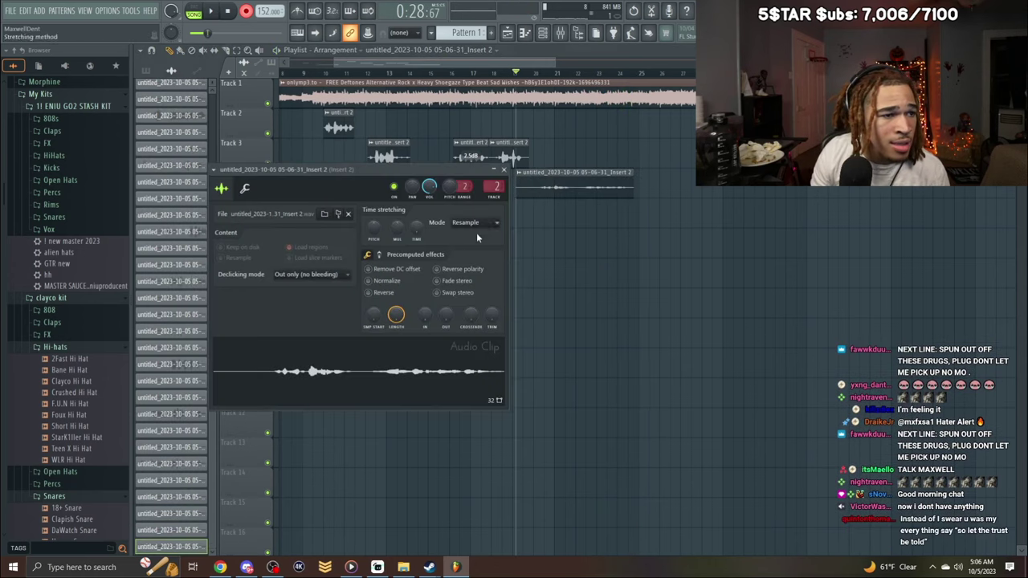
{"action": "key", "text": "space"}
{"action": "left_click", "coordinate": [503, 170]}
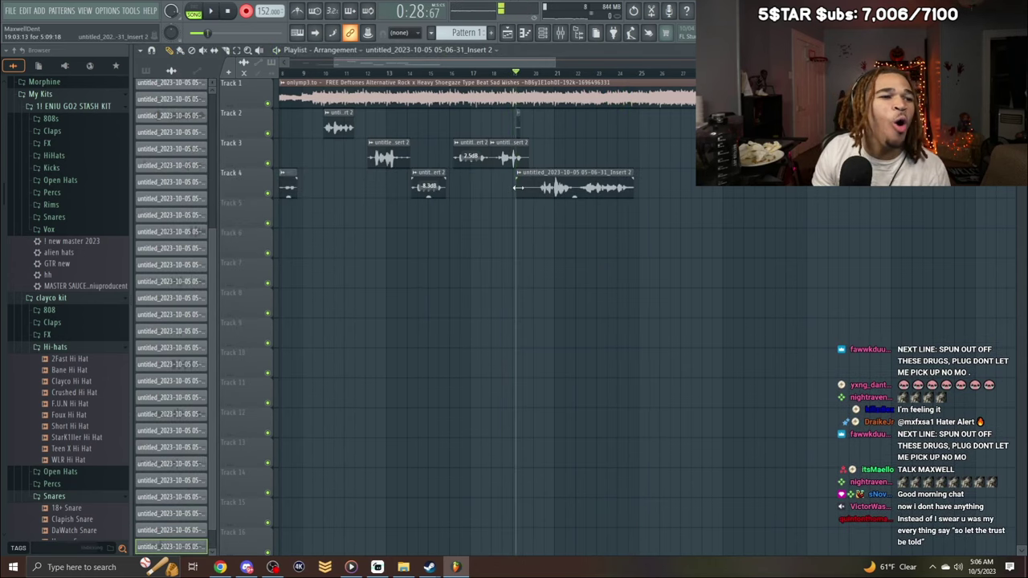
Trim the new Track 4 vocal take to run from around bar 20 to around bar 22.
{"action": "left_click_drag", "start_coordinate": [518, 188], "coordinate": [545, 195]}
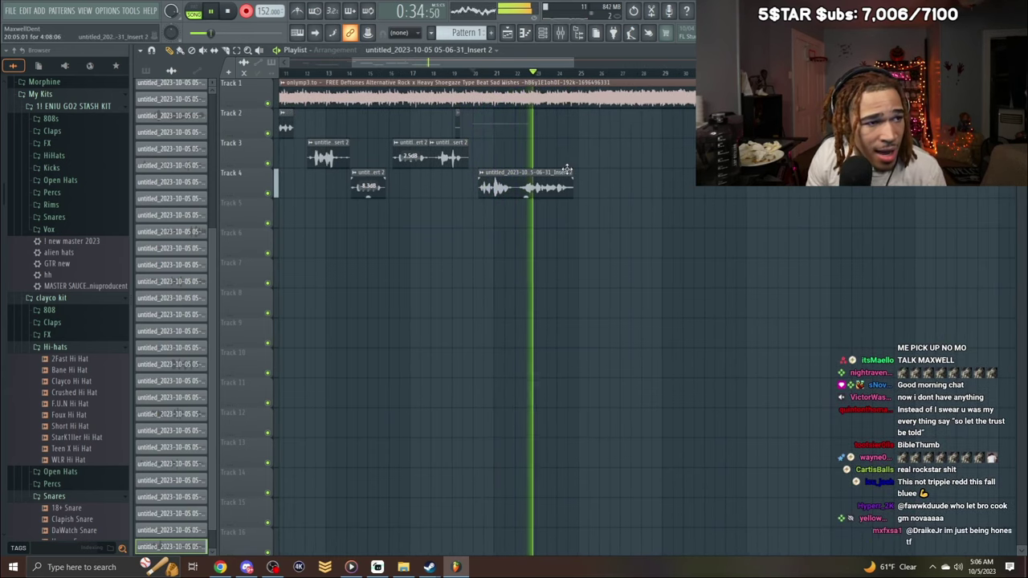
{"action": "key", "text": "space"}
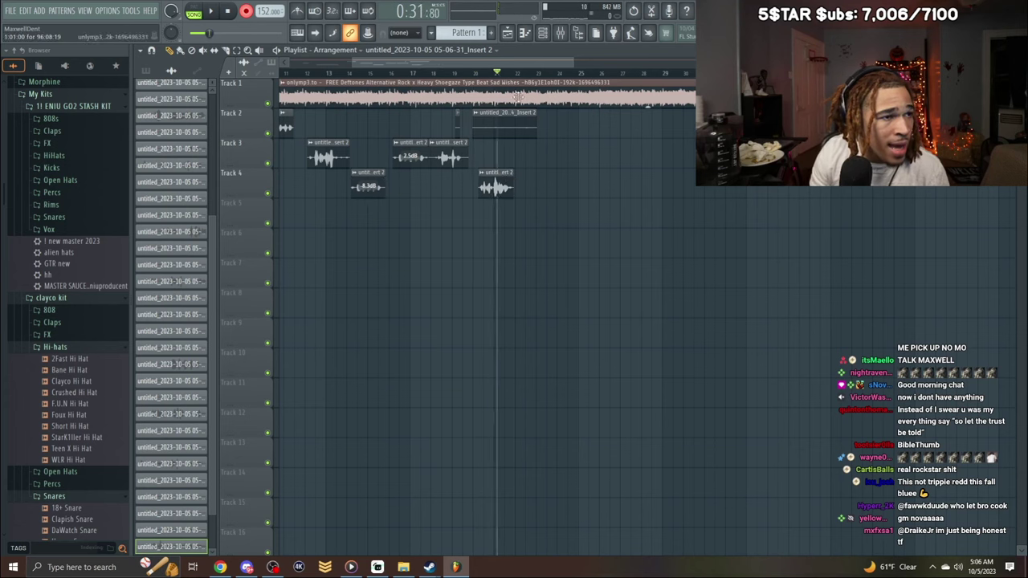
Record another vocal take on Track 3 from around bar 21 and normalize it.
{"action": "key", "text": "space"}
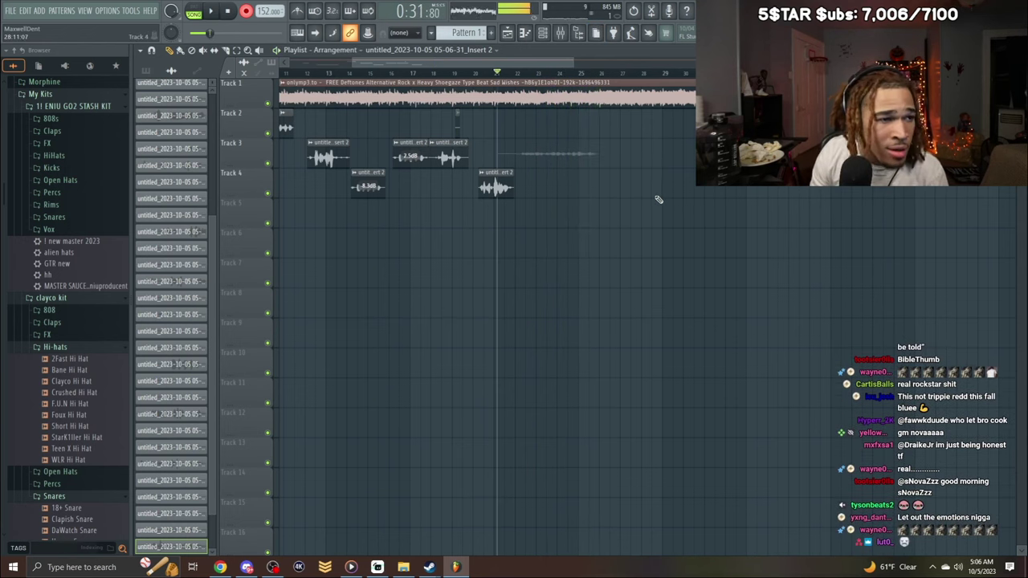
{"action": "double_click", "coordinate": [572, 152]}
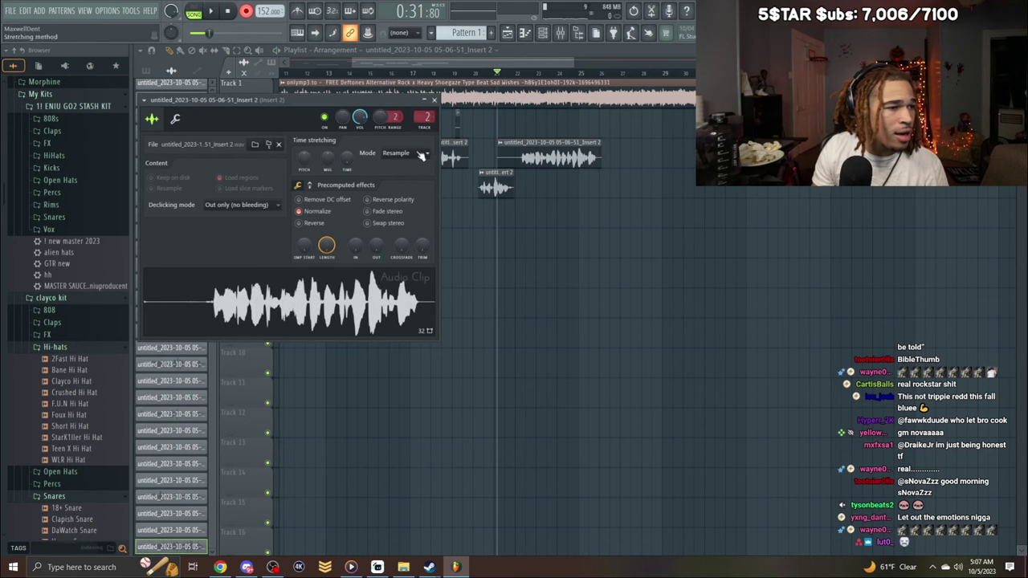
{"action": "left_click", "coordinate": [433, 100]}
Route the bar 20 vocal on Track 4 to Main vocals mixer track 5 and trim the latest Track 3 take's start to around bar 22.
{"action": "double_click", "coordinate": [420, 154]}
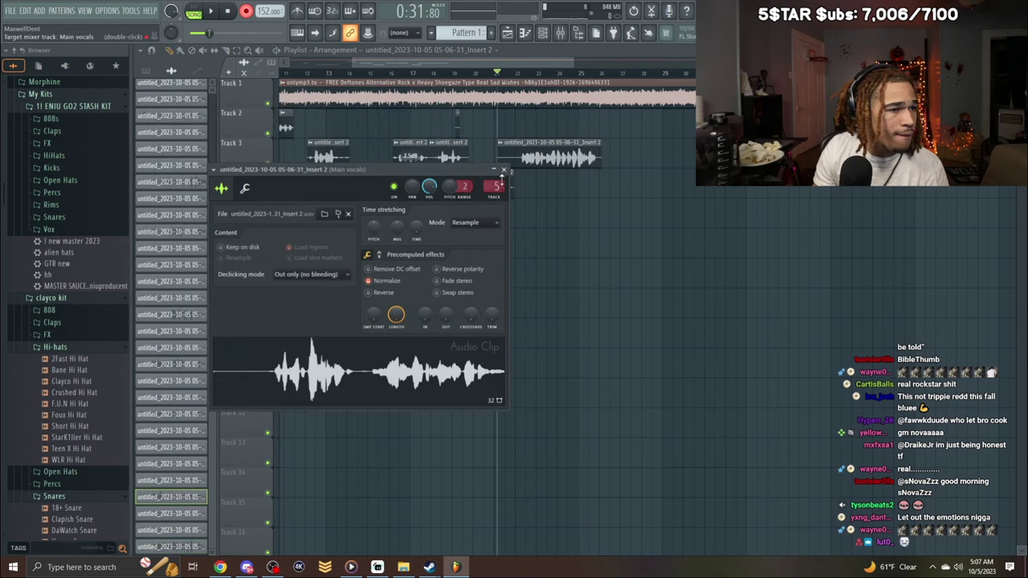
{"action": "left_click", "coordinate": [503, 170]}
{"action": "left_click_drag", "start_coordinate": [499, 170], "coordinate": [521, 170]}
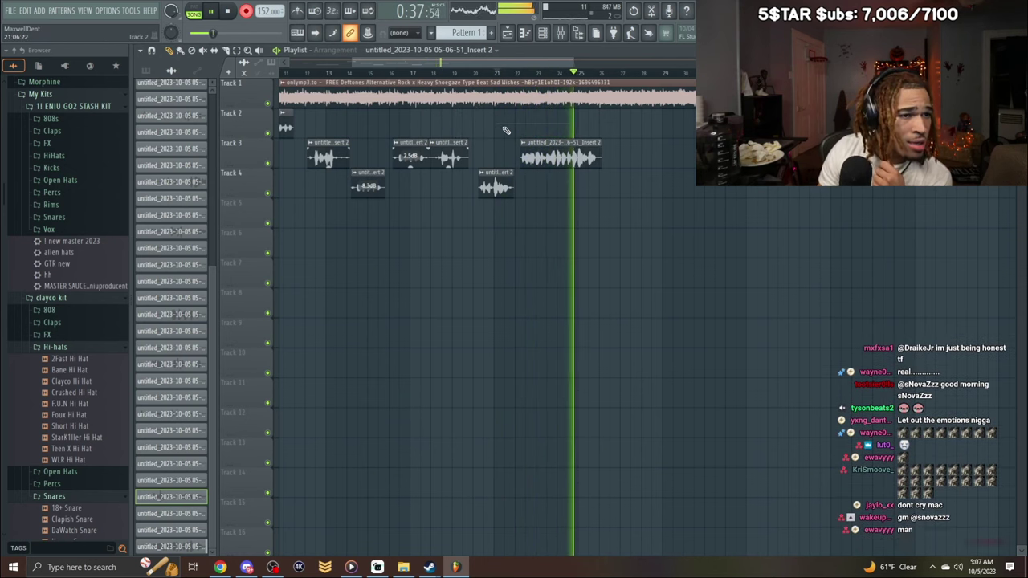
Stop recording and play the arrangement back from around bar 8 to review the layered vocals.
{"action": "left_click_drag", "start_coordinate": [474, 61], "coordinate": [427, 69]}
{"action": "key", "text": "space"}
{"action": "left_click", "coordinate": [385, 72]}
{"action": "key", "text": "space"}
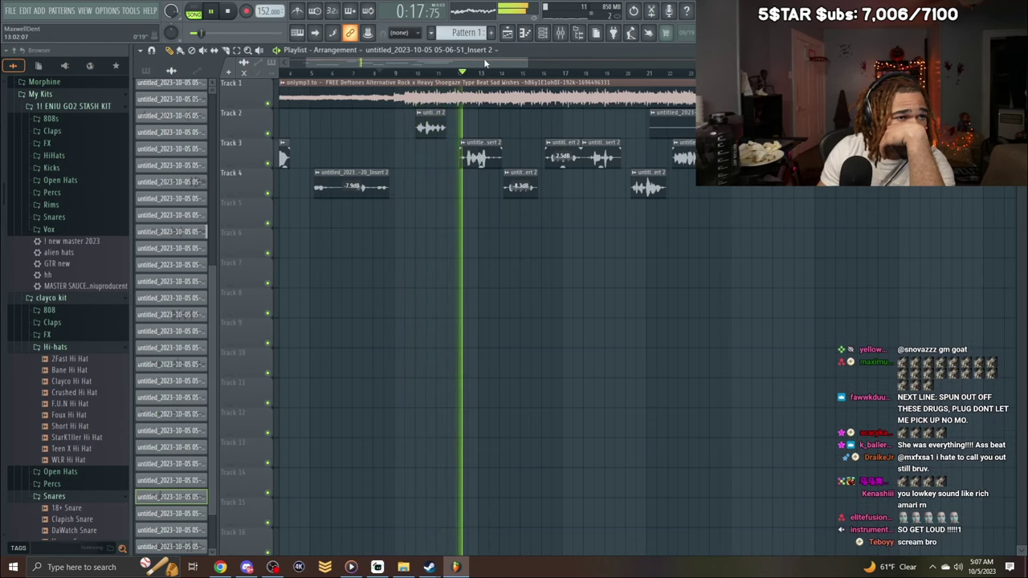
Copy the Main vocals setup of mixer track 5, including its effects chain, onto mixer track 6.
{"action": "key", "text": "F9"}
{"action": "right_click", "coordinate": [526, 350]}
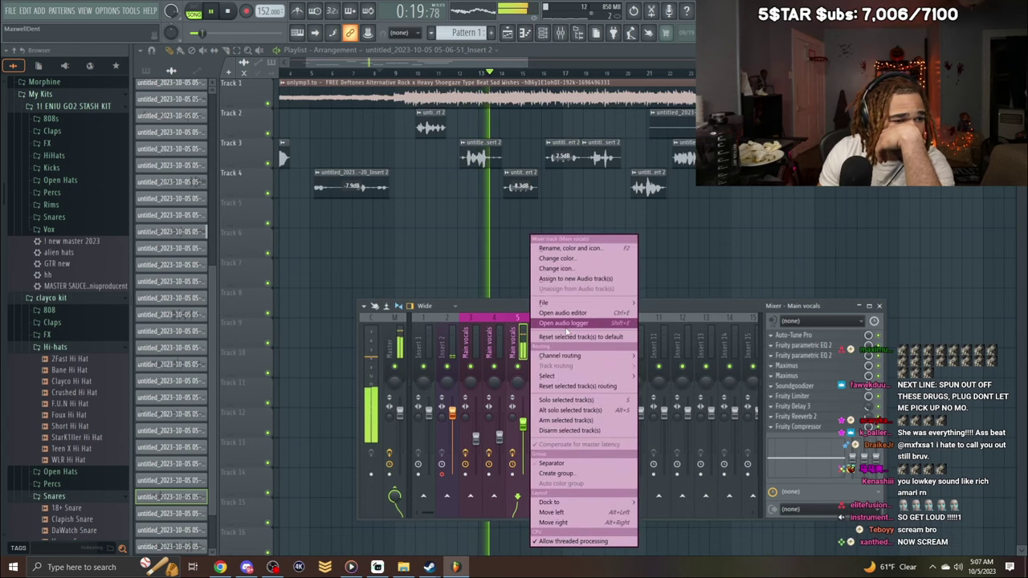
{"action": "mouse_move", "coordinate": [578, 303]}
{"action": "left_click_drag", "start_coordinate": [677, 229], "coordinate": [546, 342]}
Raise the volume of Main vocals mixer track 5 slightly.
{"action": "key", "text": "F9"}
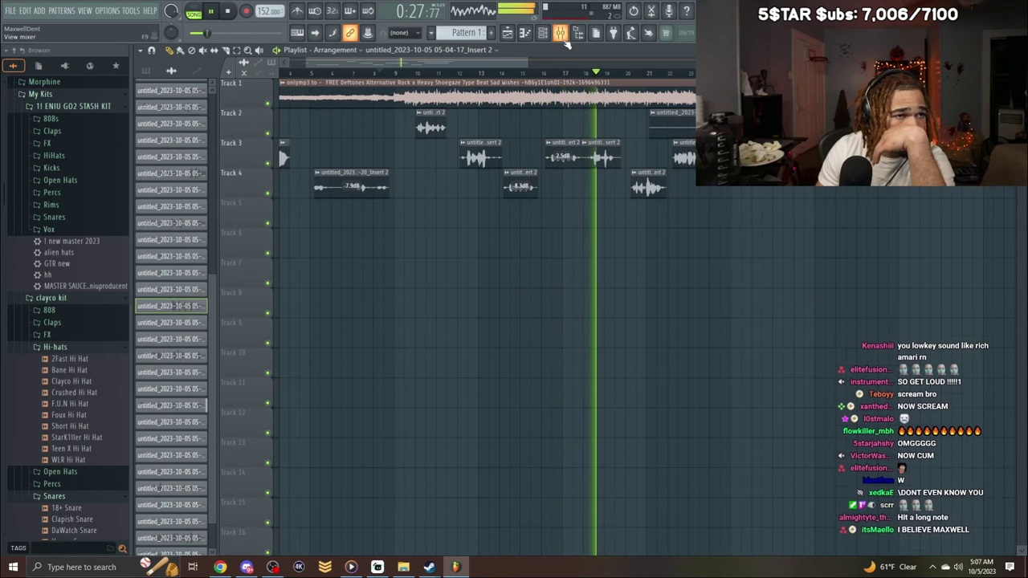
{"action": "key", "text": "F9"}
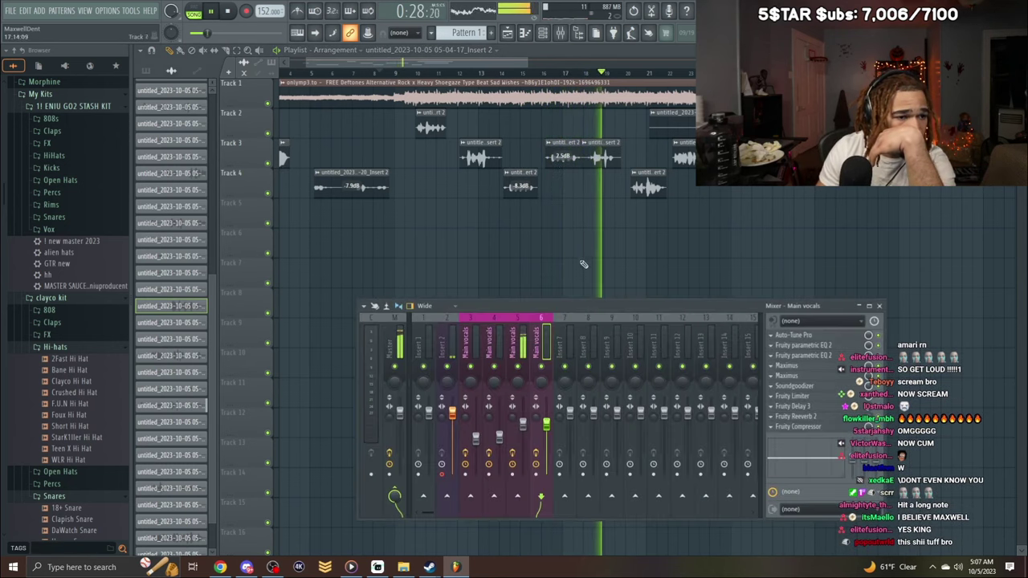
{"action": "left_click", "coordinate": [523, 425]}
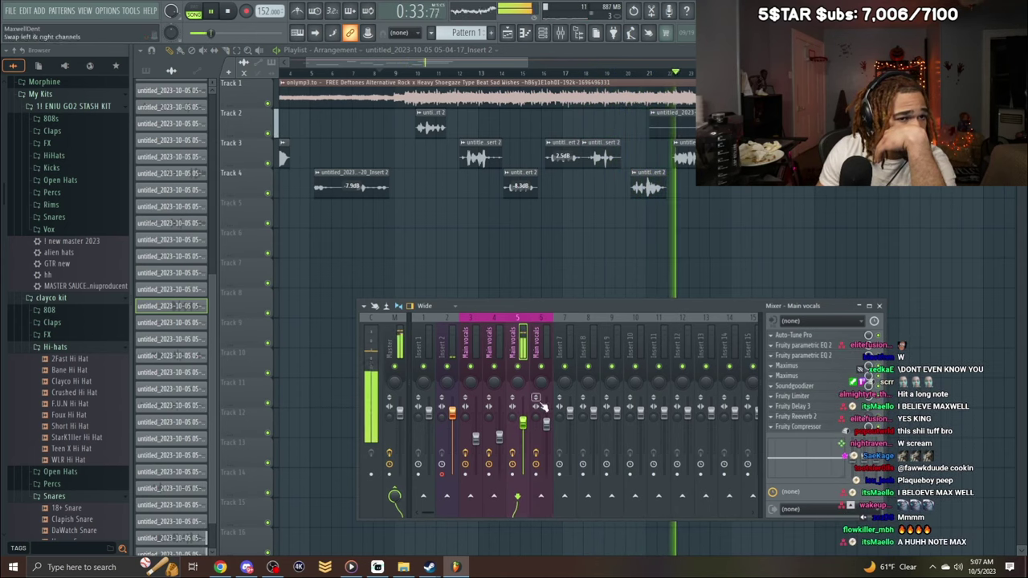
Close the mixer and record a vocal take on Track 2 from around bar 30.
{"action": "key", "text": "F9"}
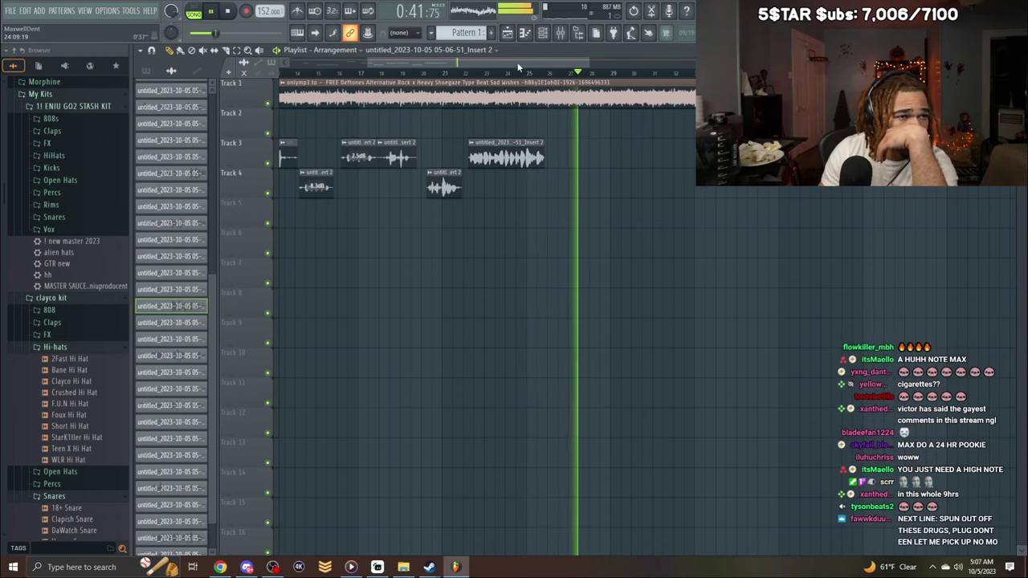
{"action": "left_click_drag", "start_coordinate": [590, 64], "coordinate": [691, 64]}
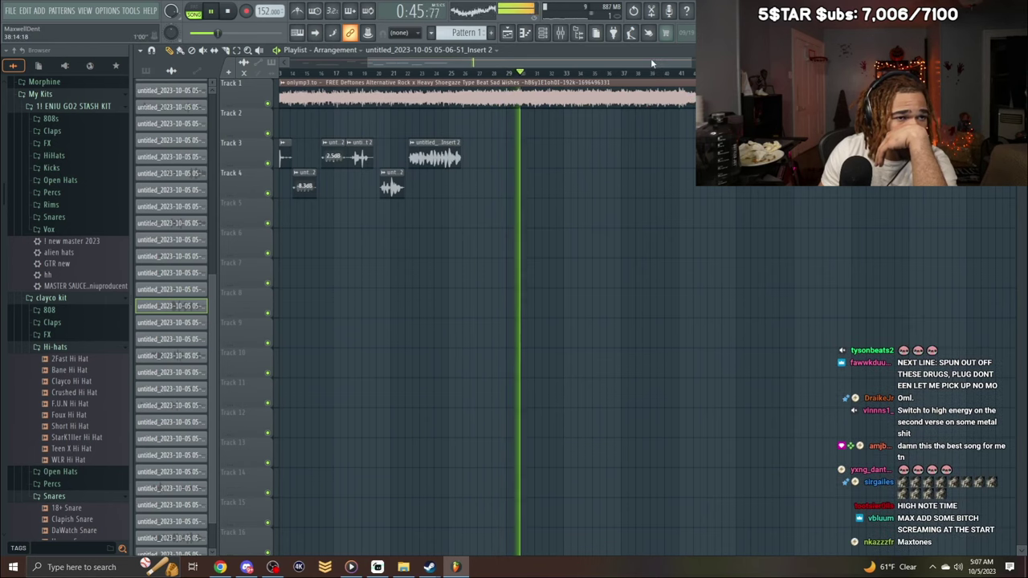
{"action": "left_click_drag", "start_coordinate": [654, 62], "coordinate": [656, 69]}
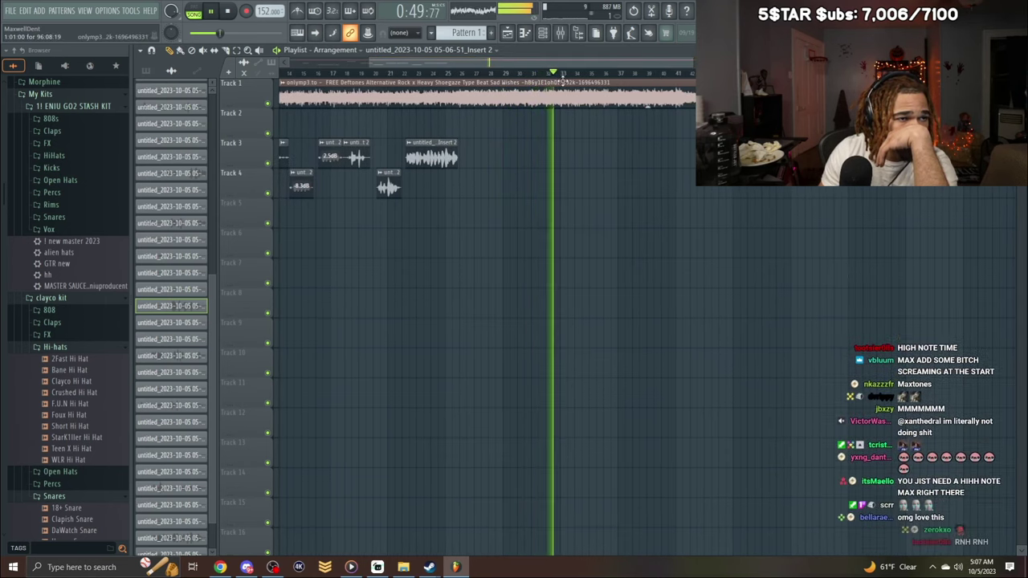
{"action": "left_click", "coordinate": [518, 73]}
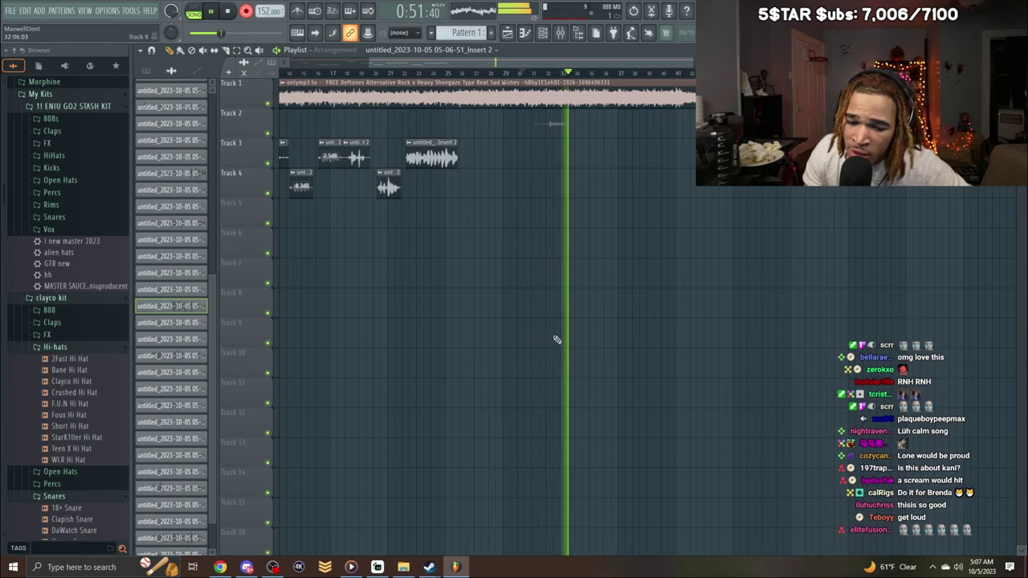
{"action": "key", "text": "space"}
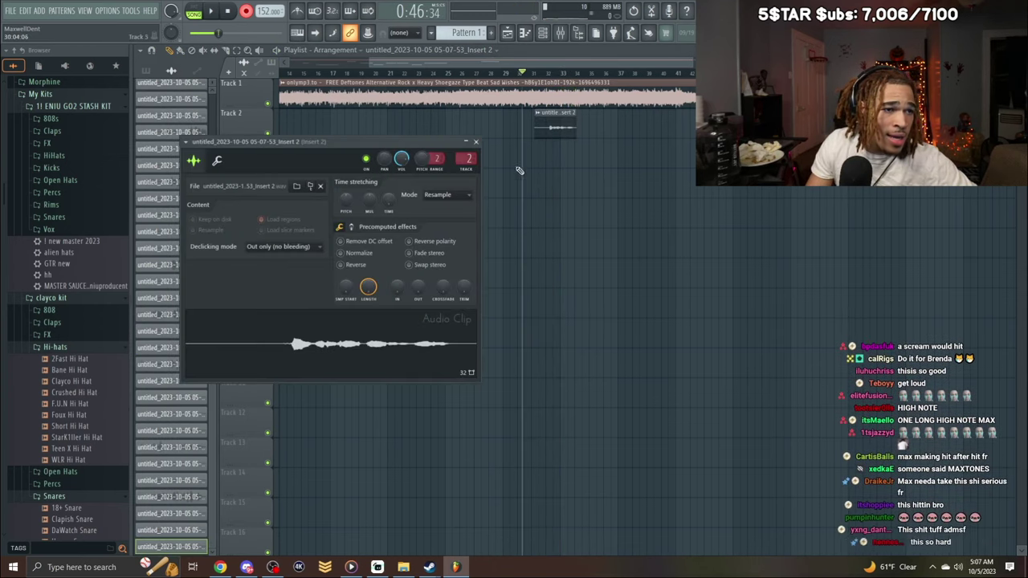
Normalize the new Track 2 take, route it to Main vocals mixer track 6 and play it back with the mixer levels shown.
{"action": "scroll", "coordinate": [464, 159], "scroll_direction": "up", "scroll_amount": 3}
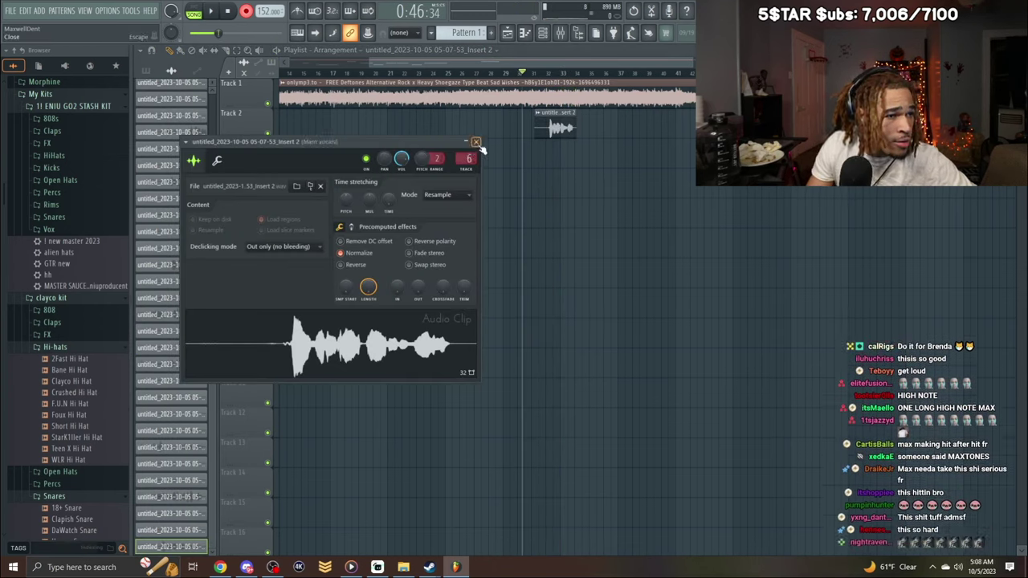
{"action": "left_click", "coordinate": [476, 142]}
{"action": "key", "text": "space"}
{"action": "left_click", "coordinate": [552, 45]}
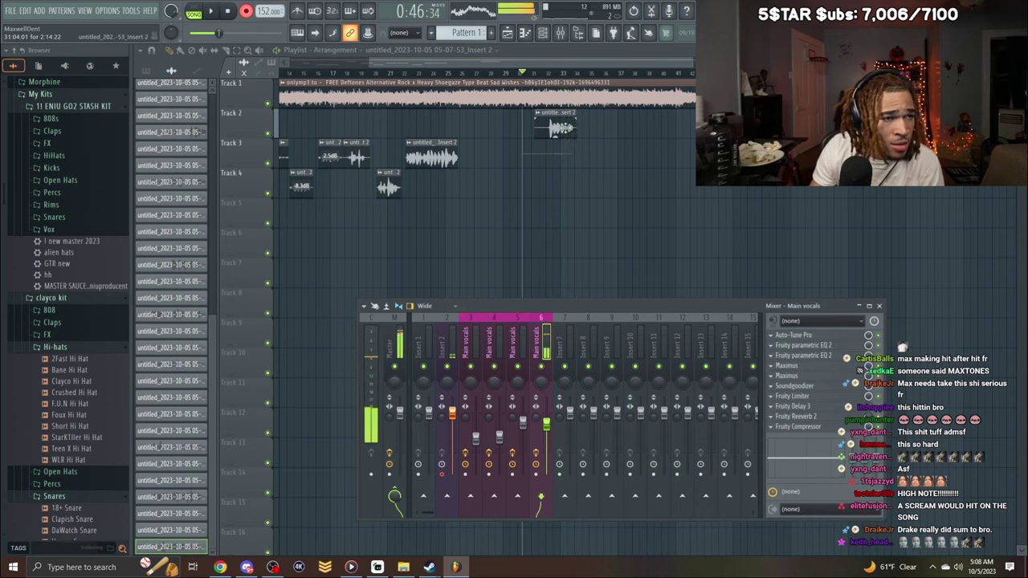
{"action": "left_click", "coordinate": [879, 306]}
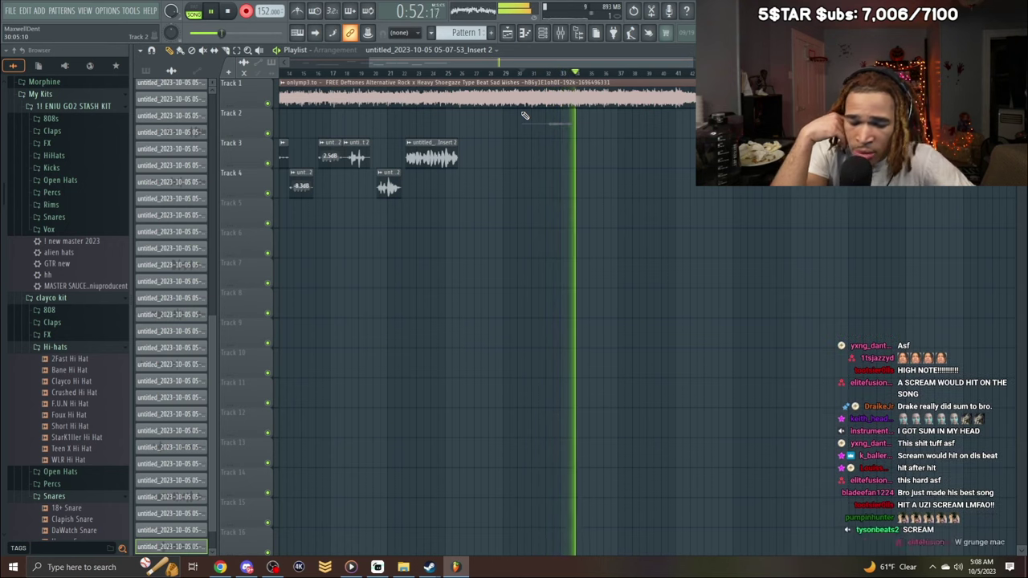
Discard the Track 2 retake and record the vocal again on Track 3 from around bar 31.
{"action": "key", "text": "space"}
{"action": "right_click", "coordinate": [556, 123]}
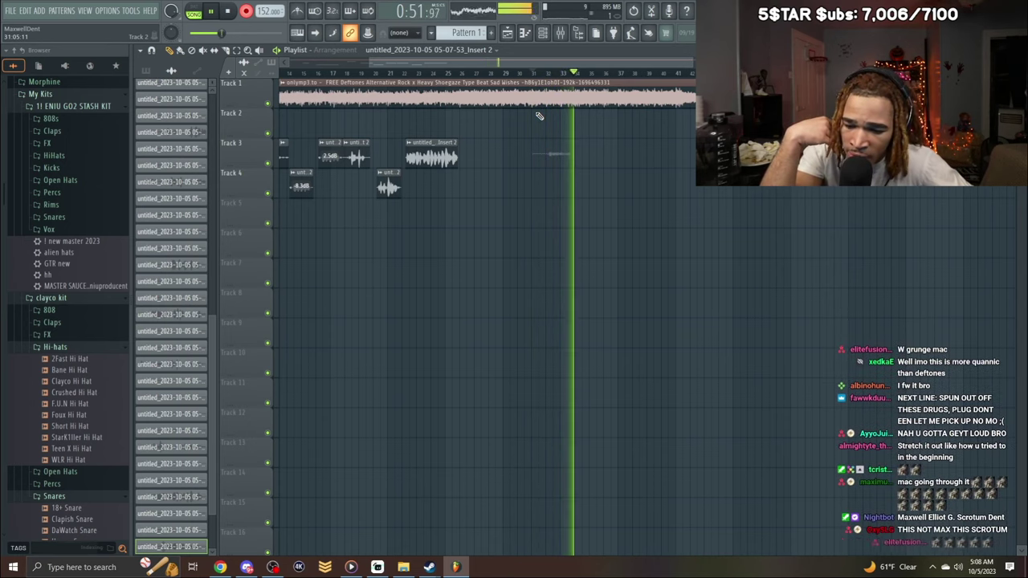
{"action": "key", "text": "space"}
Normalize the bar 31 take on Track 3 and route it to Main vocals mixer track 6.
{"action": "double_click", "coordinate": [565, 142]}
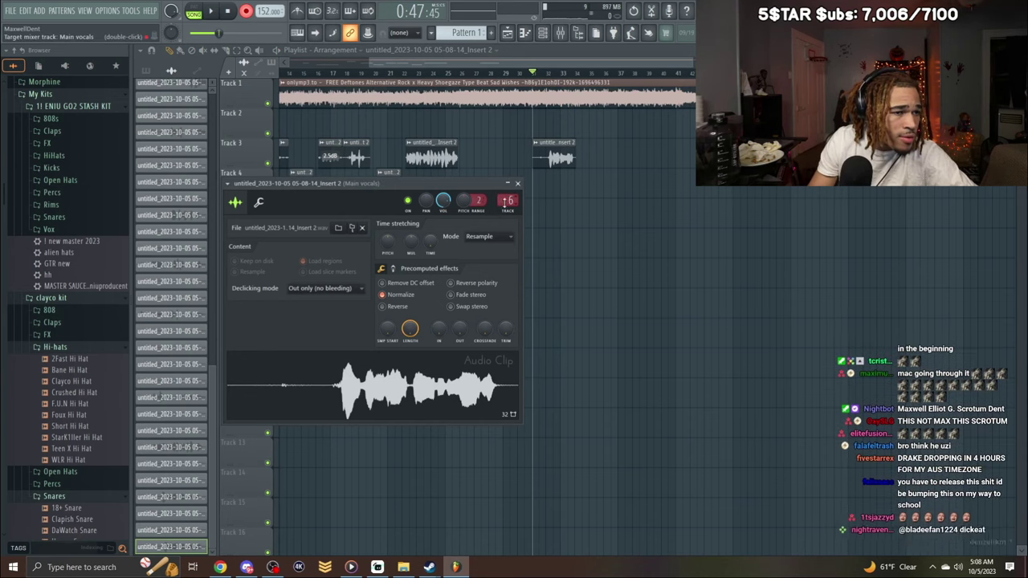
{"action": "key", "text": "space"}
{"action": "left_click", "coordinate": [518, 183]}
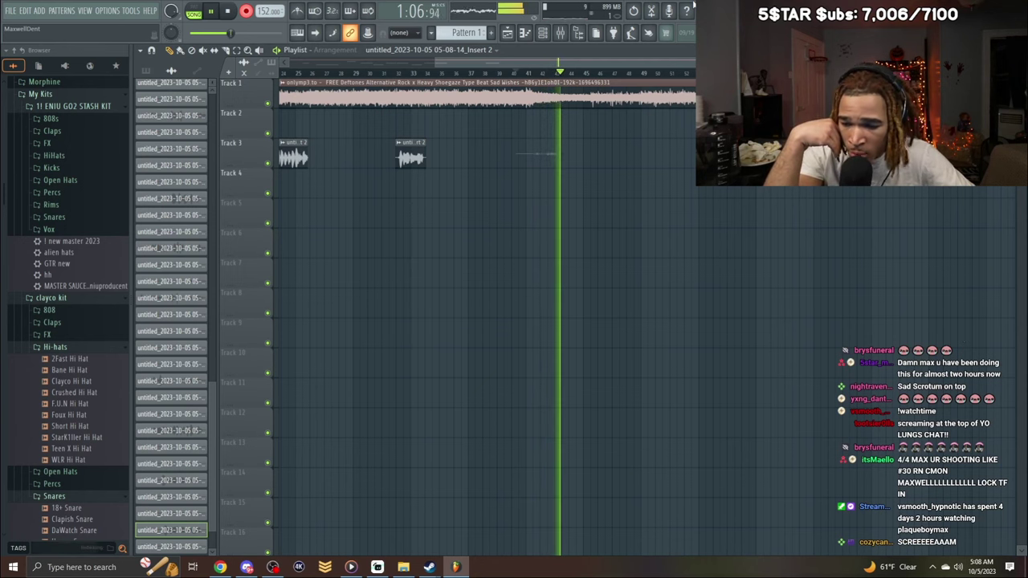
Record a vocal take on Track 2 from around bar 40, normalize it and route it to Main vocals mixer track 4.
{"action": "key", "text": "space"}
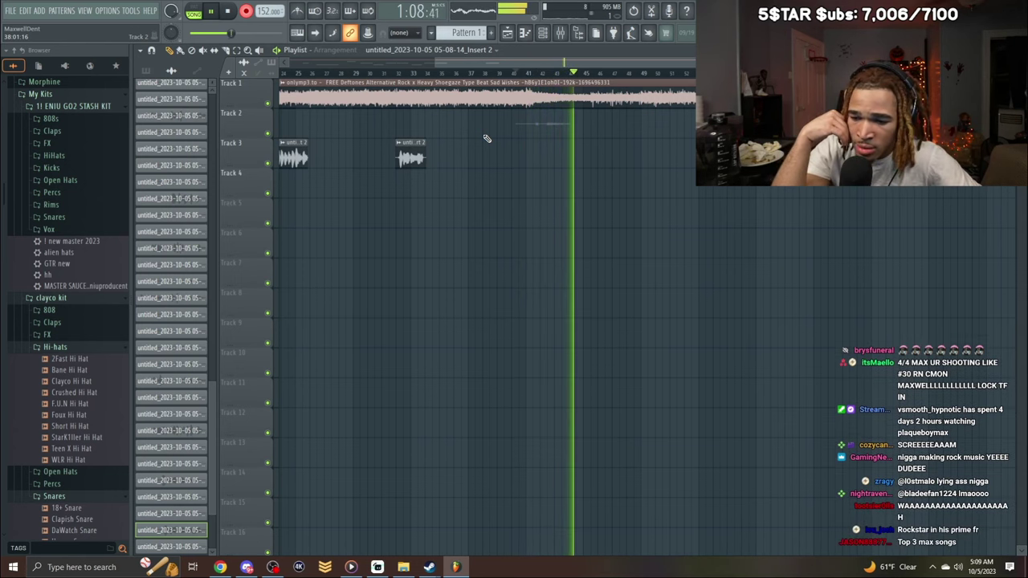
{"action": "double_click", "coordinate": [566, 129]}
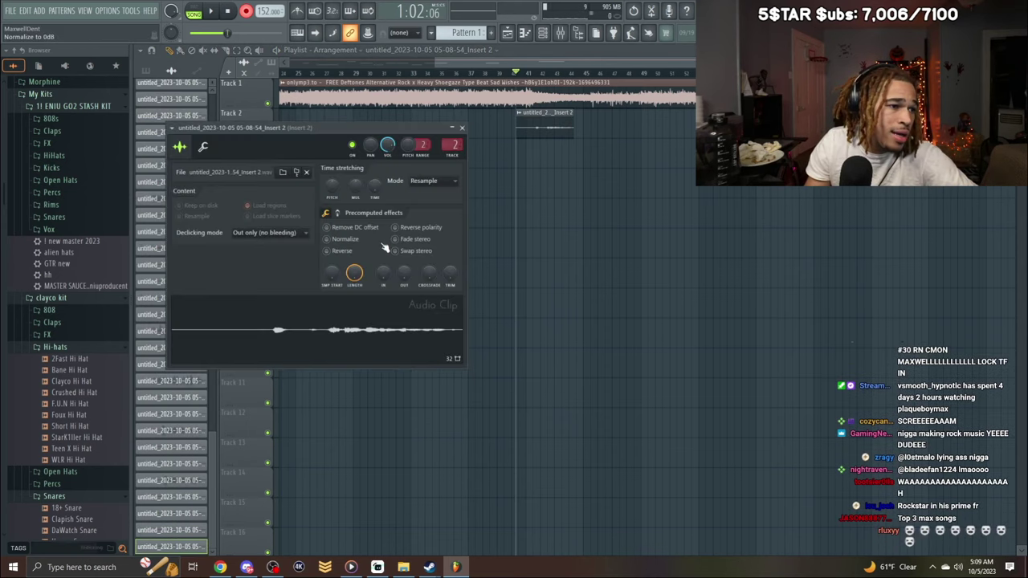
{"action": "left_click", "coordinate": [345, 240]}
{"action": "left_click", "coordinate": [342, 250]}
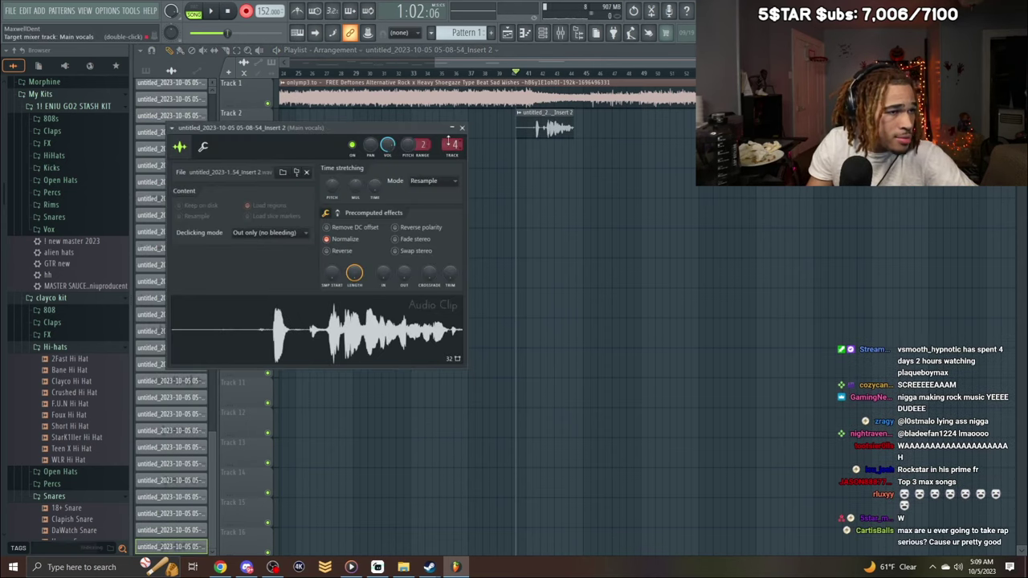
{"action": "left_click", "coordinate": [462, 128]}
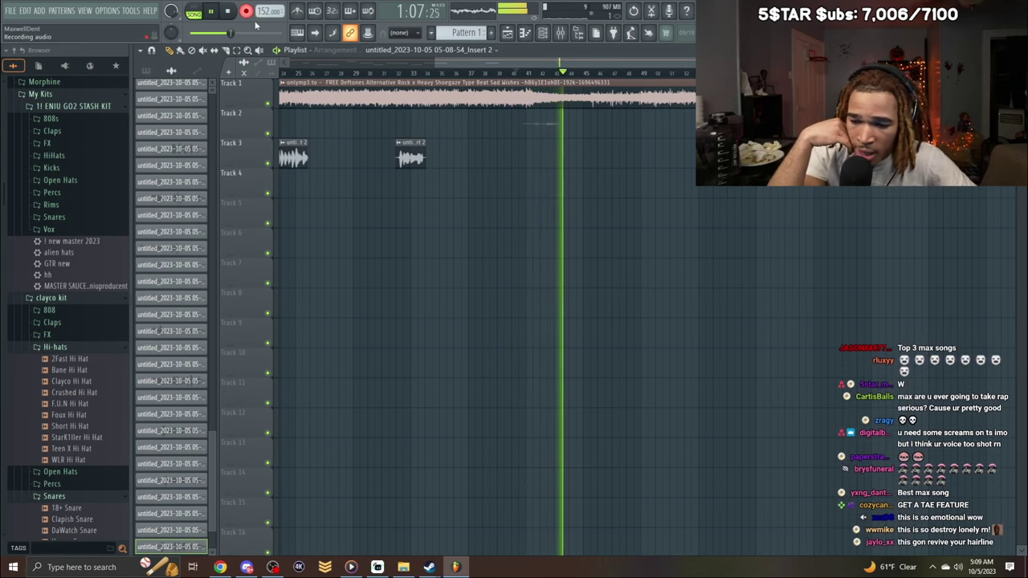
Re-record the bar 40 vocal on Track 2 and normalize the take that is kept.
{"action": "key", "text": "space"}
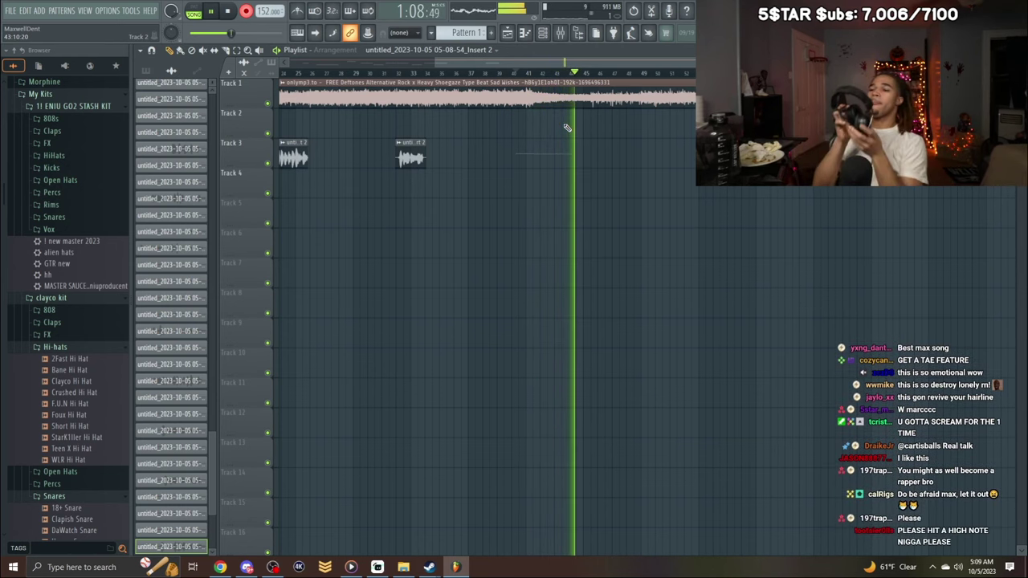
{"action": "key", "text": "space"}
{"action": "key", "text": "space"}
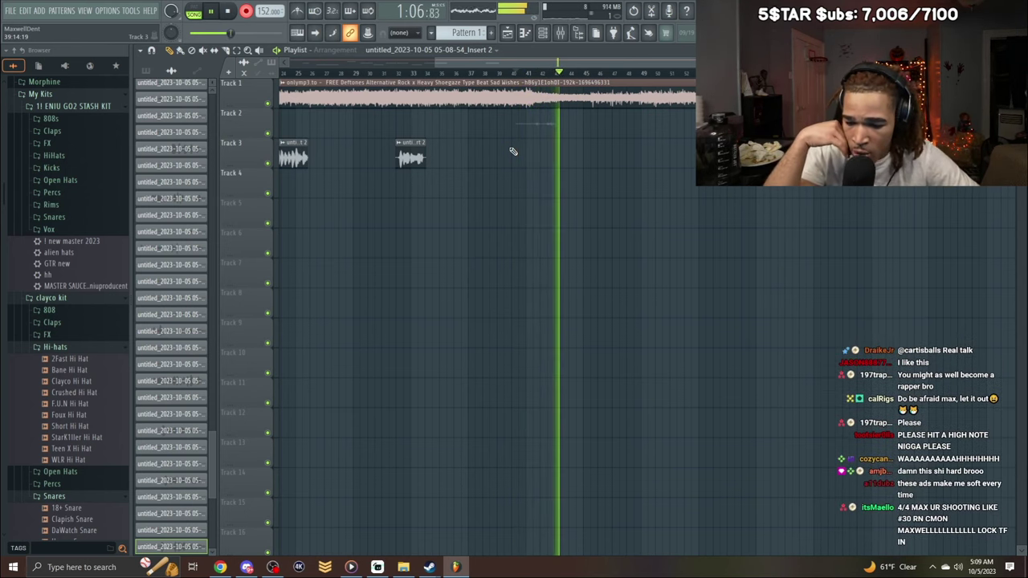
{"action": "key", "text": "space"}
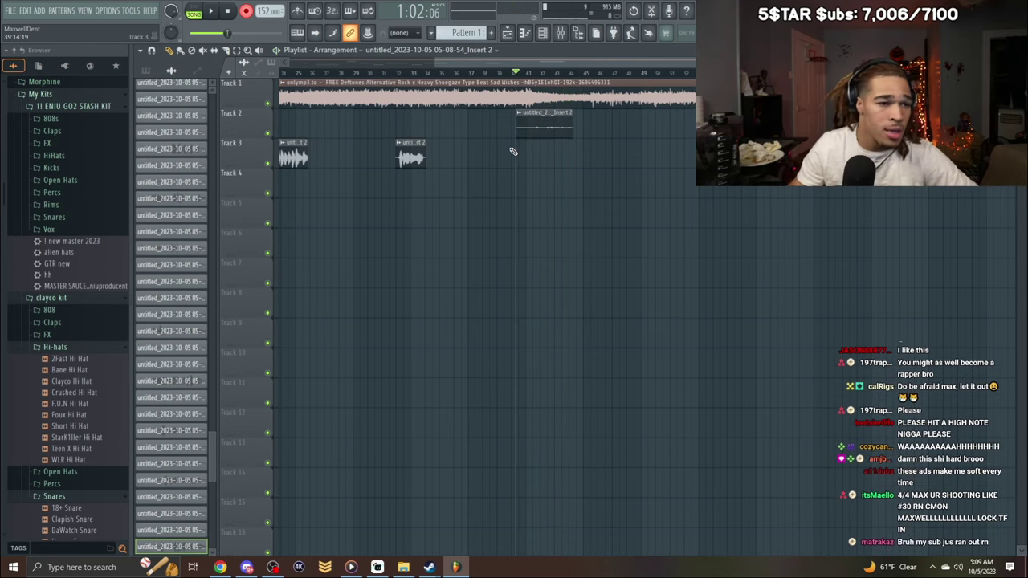
{"action": "double_click", "coordinate": [572, 128]}
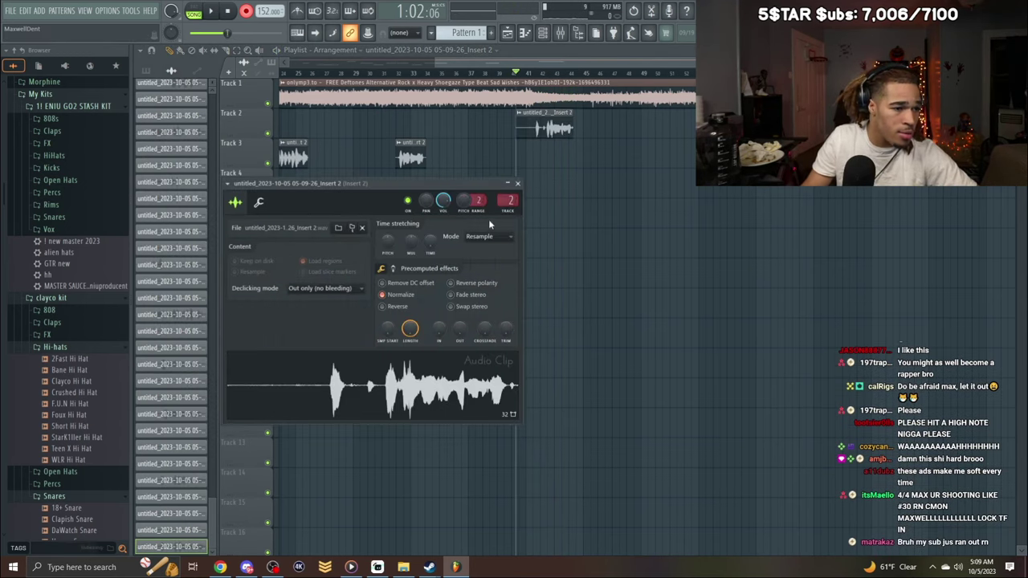
{"action": "left_click", "coordinate": [518, 184]}
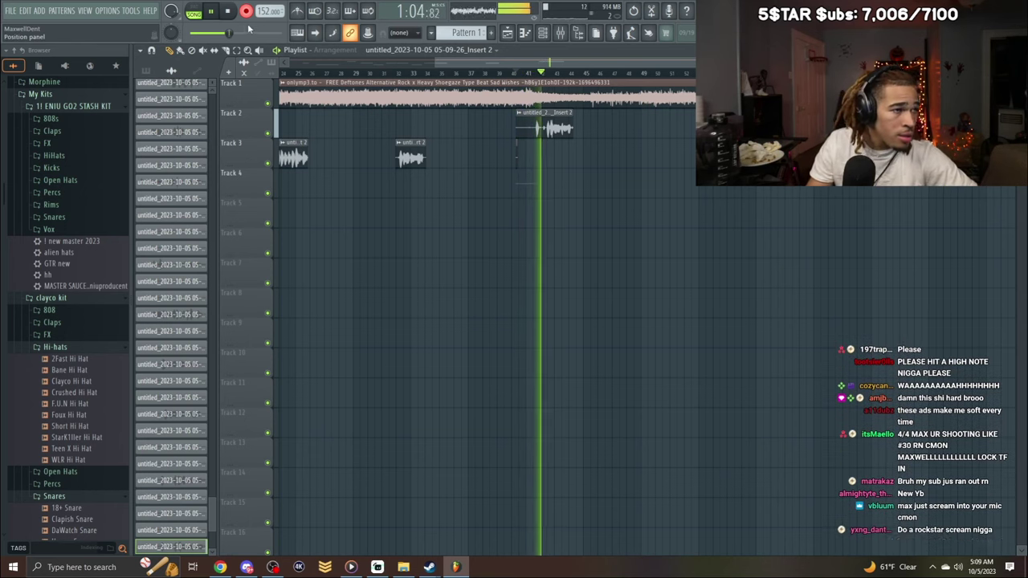
Delete the stray recording on Track 4 and record a vocal take on Track 3 from around bar 42.
{"action": "right_click", "coordinate": [535, 178]}
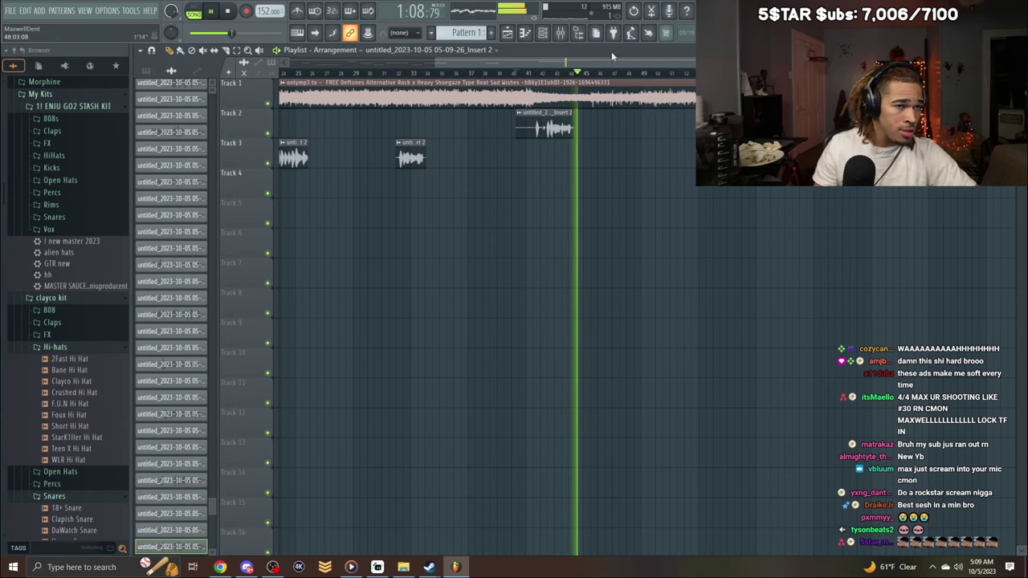
{"action": "left_click_drag", "start_coordinate": [611, 62], "coordinate": [627, 61]}
{"action": "key", "text": "space"}
{"action": "left_click", "coordinate": [508, 73]}
{"action": "key", "text": "space"}
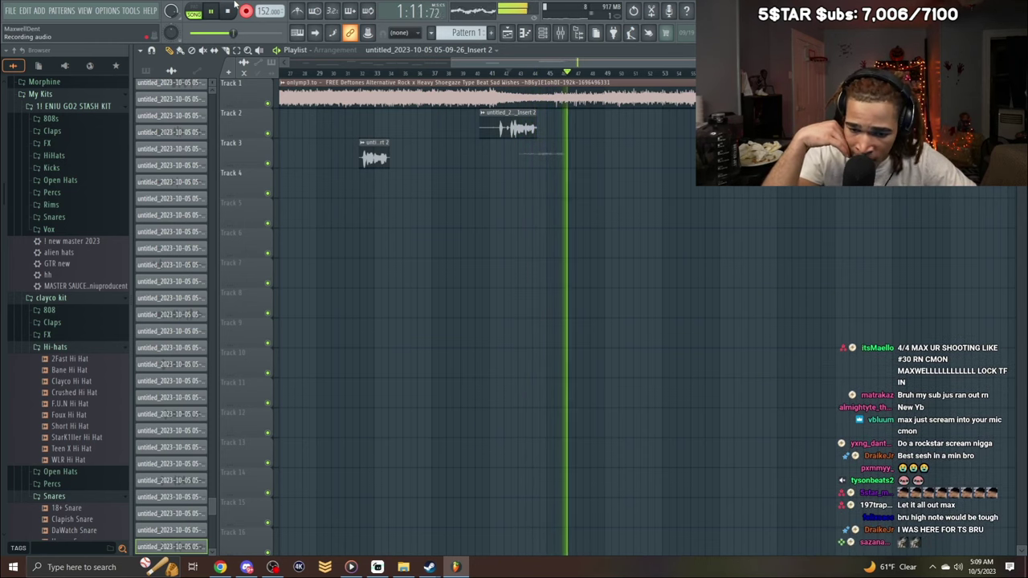
{"action": "left_click", "coordinate": [231, 8]}
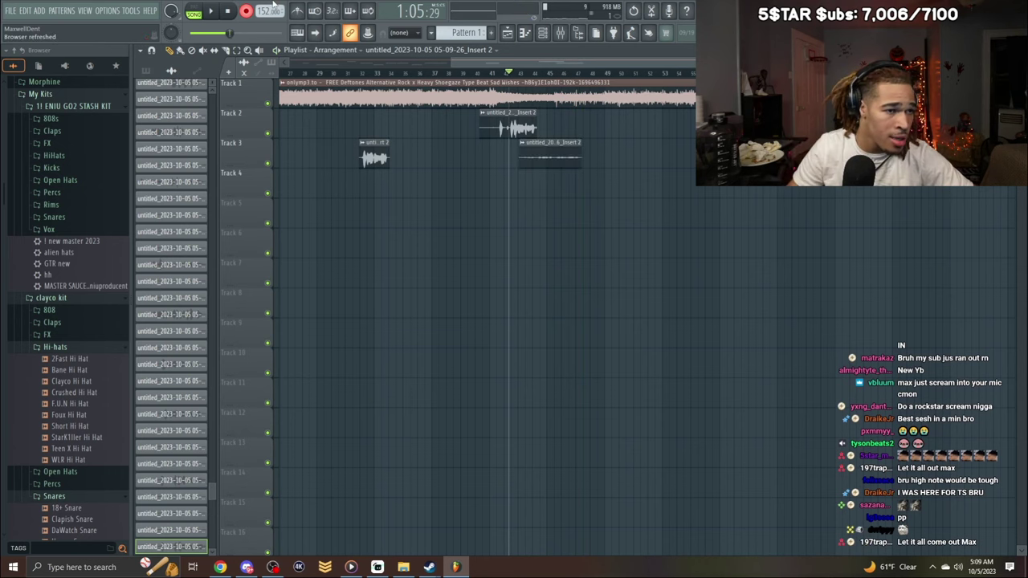
Normalize the new Track 3 take without reversing it and route it to Main vocals mixer track 5.
{"action": "double_click", "coordinate": [547, 161]}
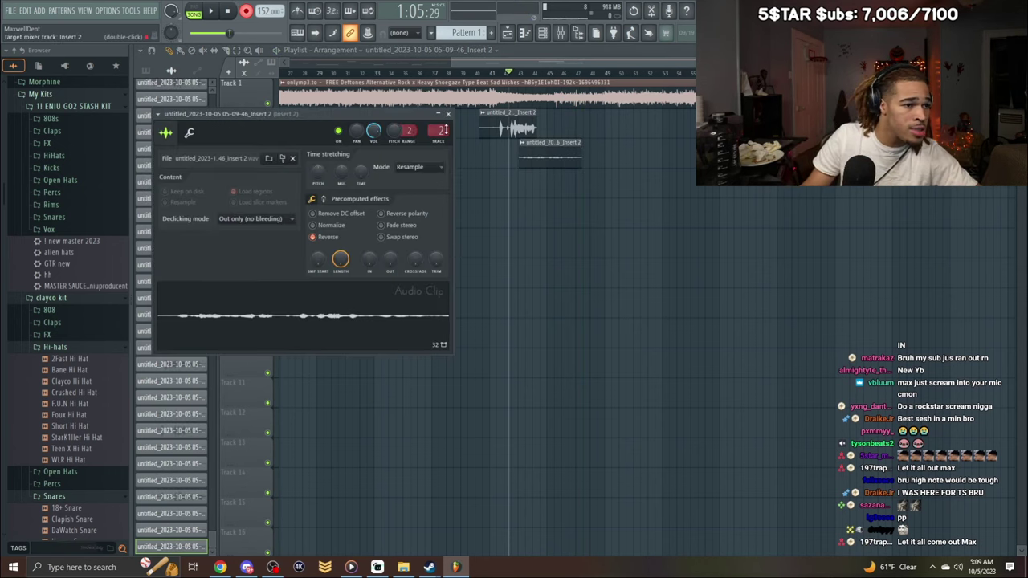
{"action": "left_click", "coordinate": [331, 225]}
{"action": "left_click", "coordinate": [328, 237]}
{"action": "key", "text": "space"}
{"action": "left_click", "coordinate": [447, 114]}
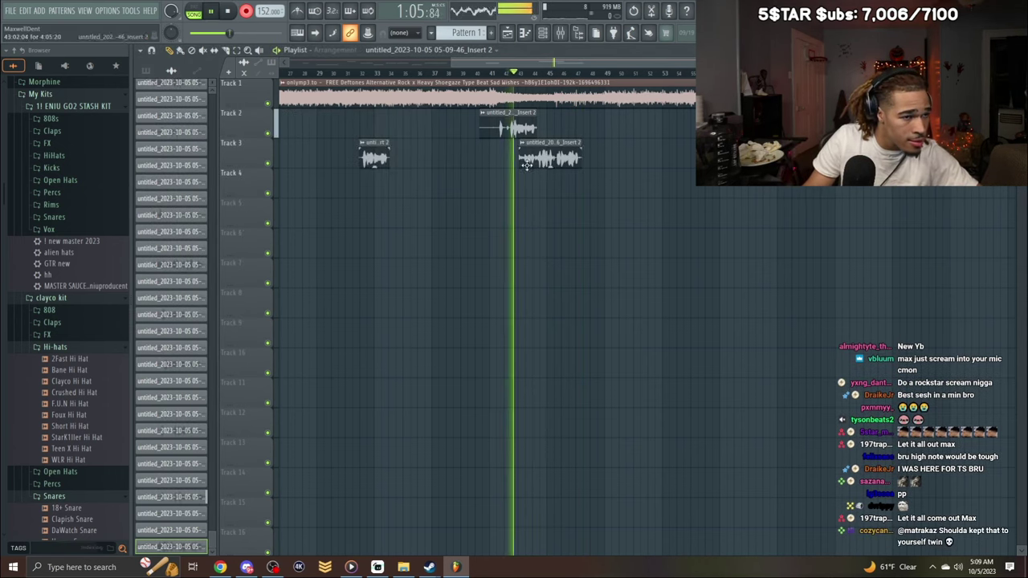
Trim the start of the new Track 3 take to around bar 44 and check its clip settings.
{"action": "left_click_drag", "start_coordinate": [521, 162], "coordinate": [531, 162]}
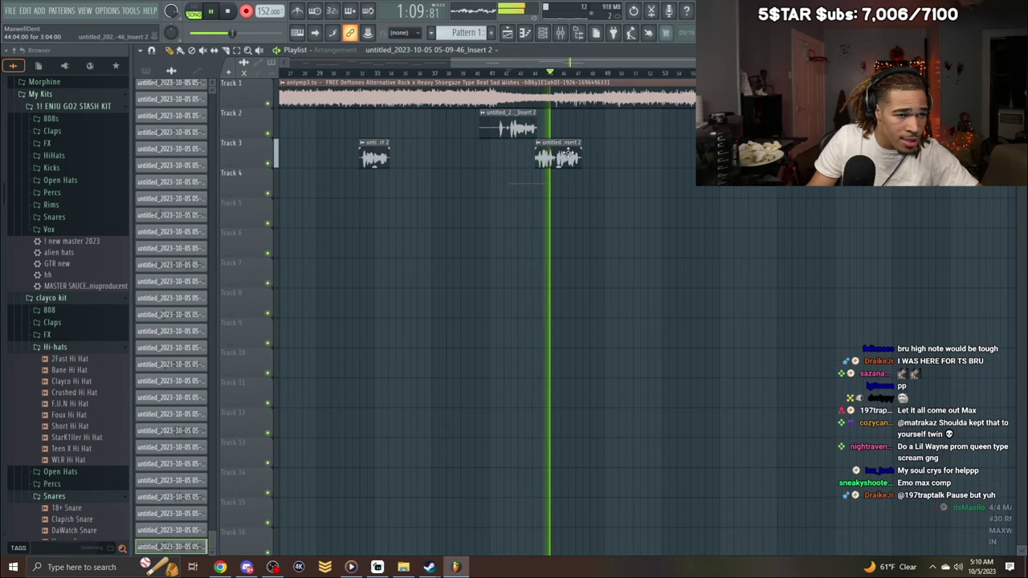
{"action": "double_click", "coordinate": [566, 156]}
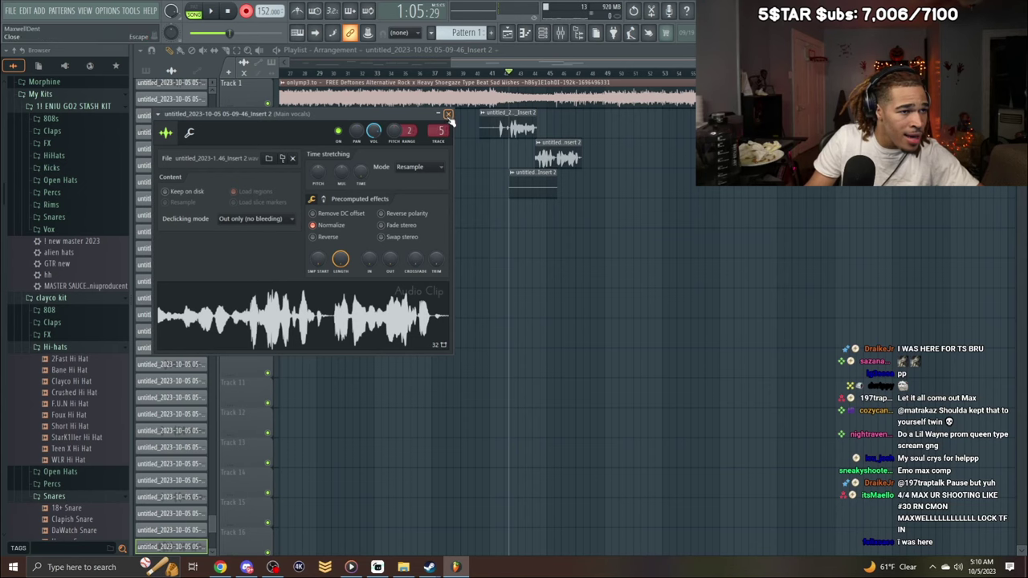
{"action": "left_click", "coordinate": [448, 114]}
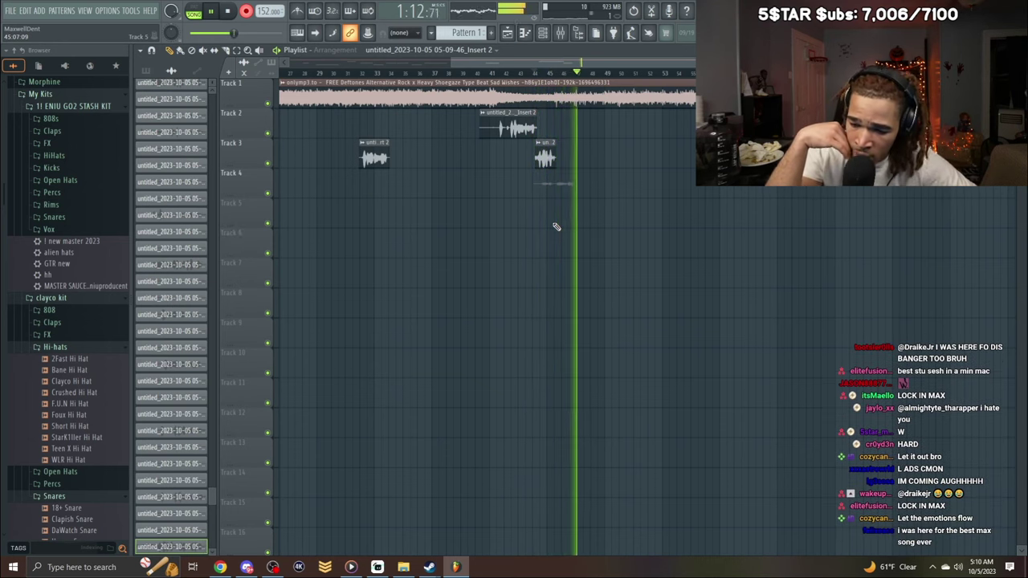
Stop the Track 4 recording made from around bar 44, normalize the take and route it to Main vocals mixer track 5.
{"action": "double_click", "coordinate": [566, 190]}
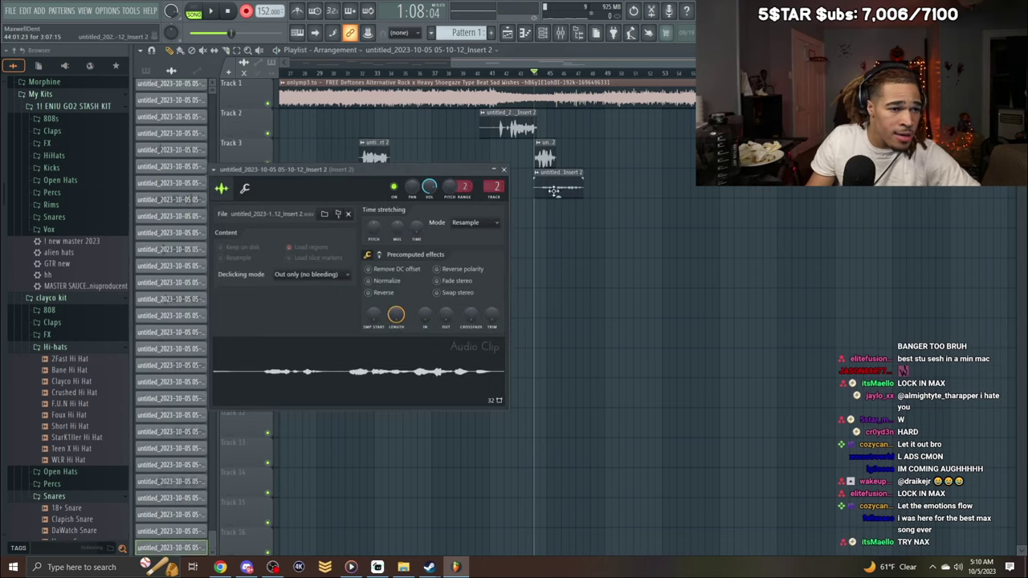
{"action": "left_click", "coordinate": [501, 170]}
{"action": "double_click", "coordinate": [563, 183]}
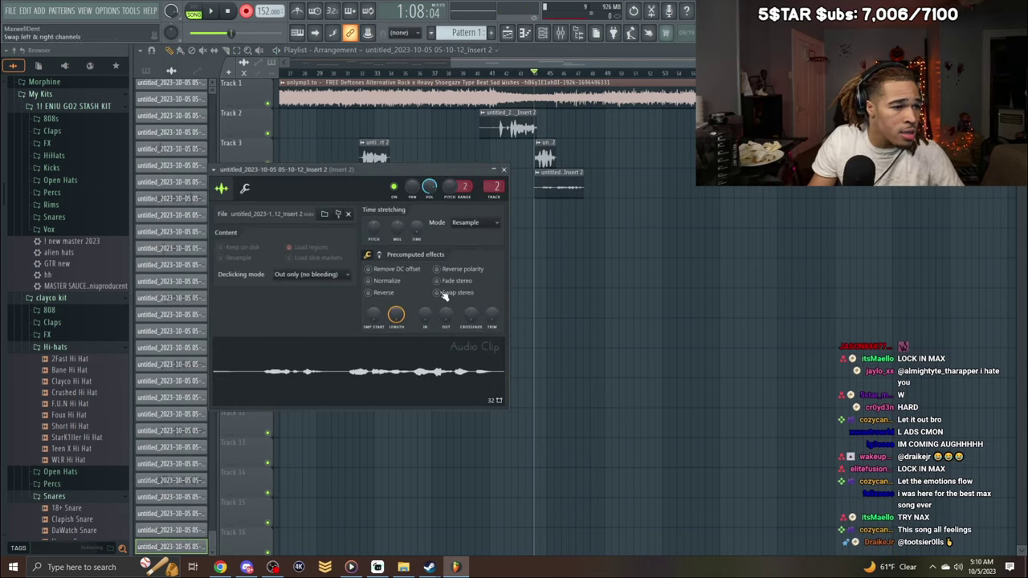
{"action": "left_click", "coordinate": [425, 283]}
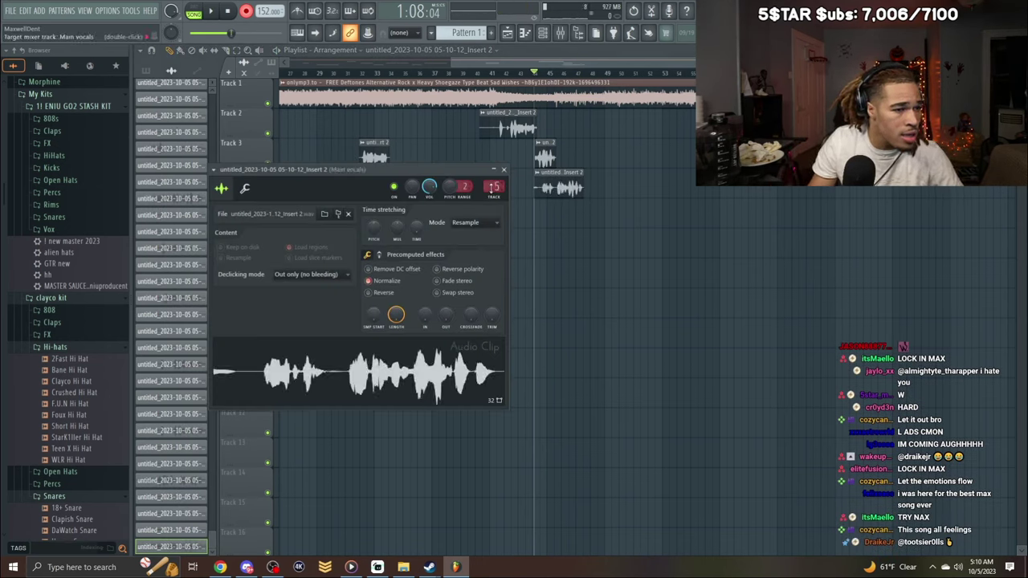
{"action": "left_click", "coordinate": [504, 171]}
Play back the trimmed Track 4 take and mute it along with the stray clip on Track 5 around bar 44.
{"action": "key", "text": "space"}
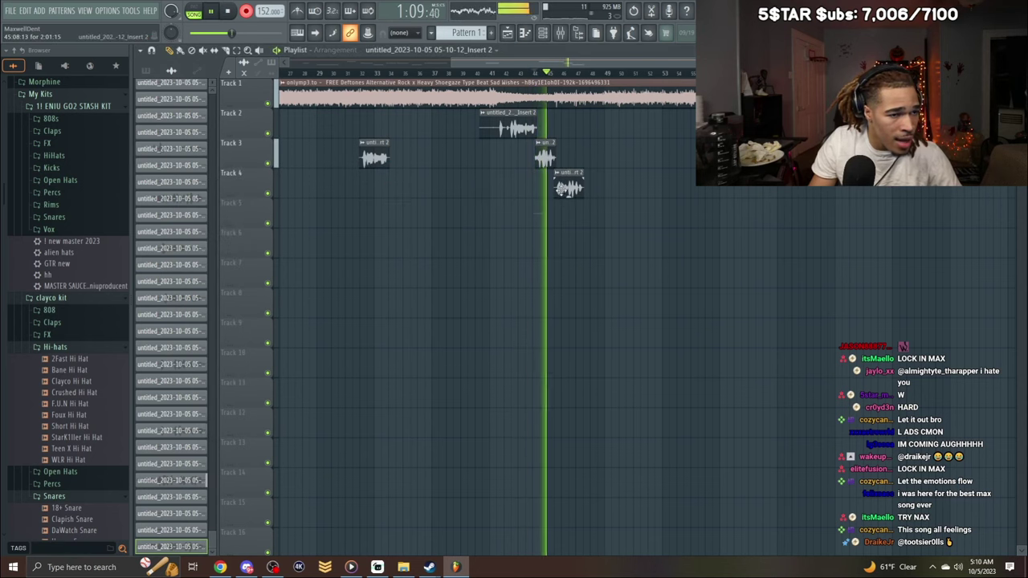
{"action": "key", "text": "space"}
{"action": "key", "text": "space"}
{"action": "left_click", "coordinate": [204, 51]}
{"action": "left_click", "coordinate": [541, 212]}
{"action": "left_click", "coordinate": [564, 184]}
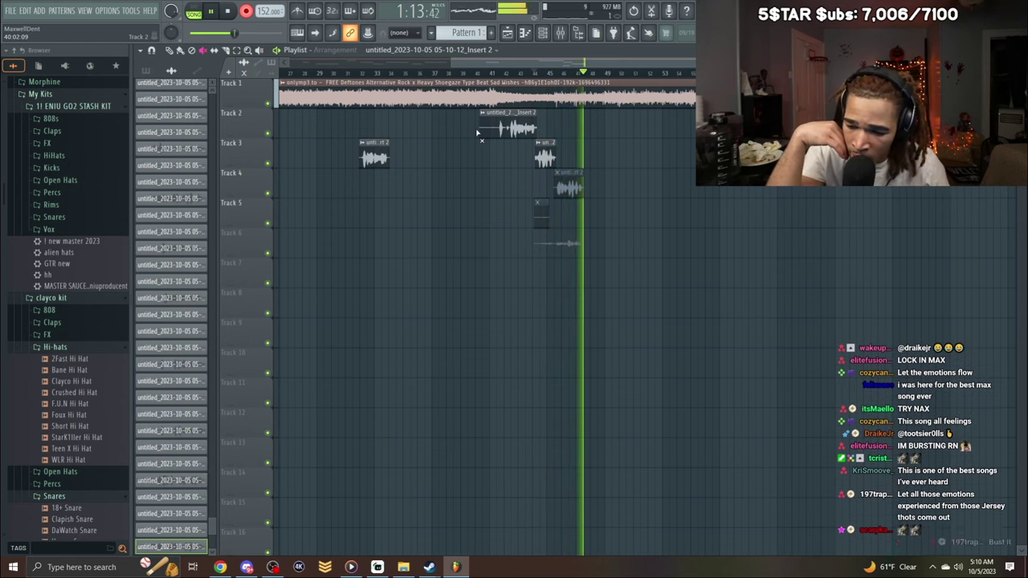
Finish recording an alternate take on Track 6, play it back and delete it together with the stray Track 5 clip.
{"action": "key", "text": "space"}
{"action": "key", "text": "space"}
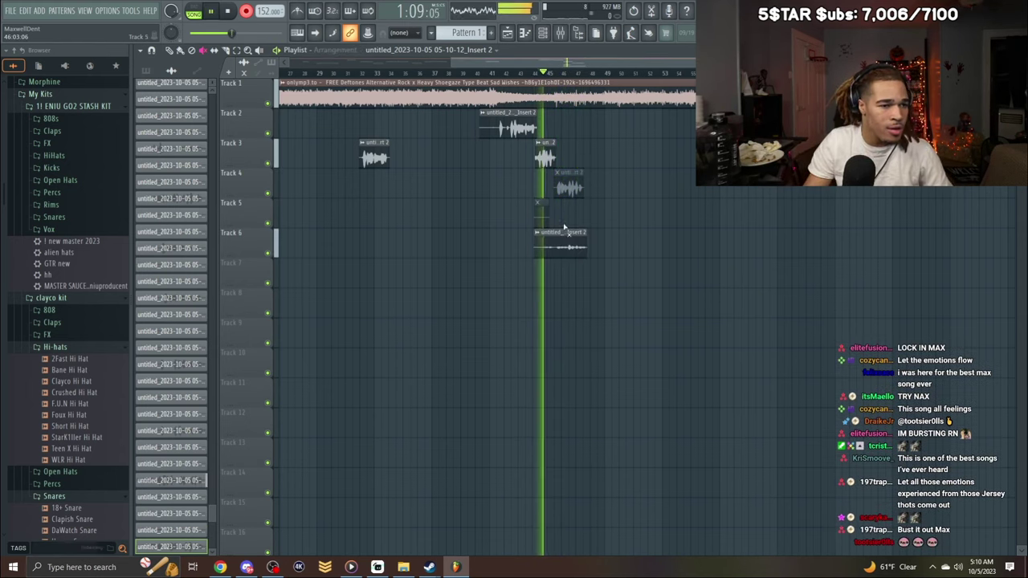
{"action": "right_click", "coordinate": [543, 212]}
{"action": "right_click", "coordinate": [562, 241]}
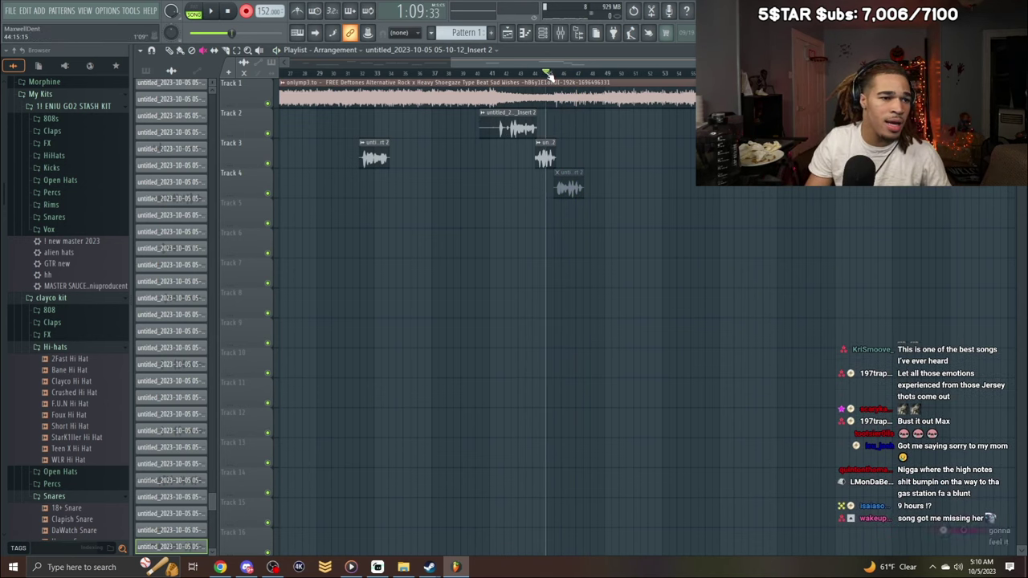
Record a vocal take on Track 2 from around bar 44, normalize it and route it to Main vocals mixer track 5.
{"action": "key", "text": "space"}
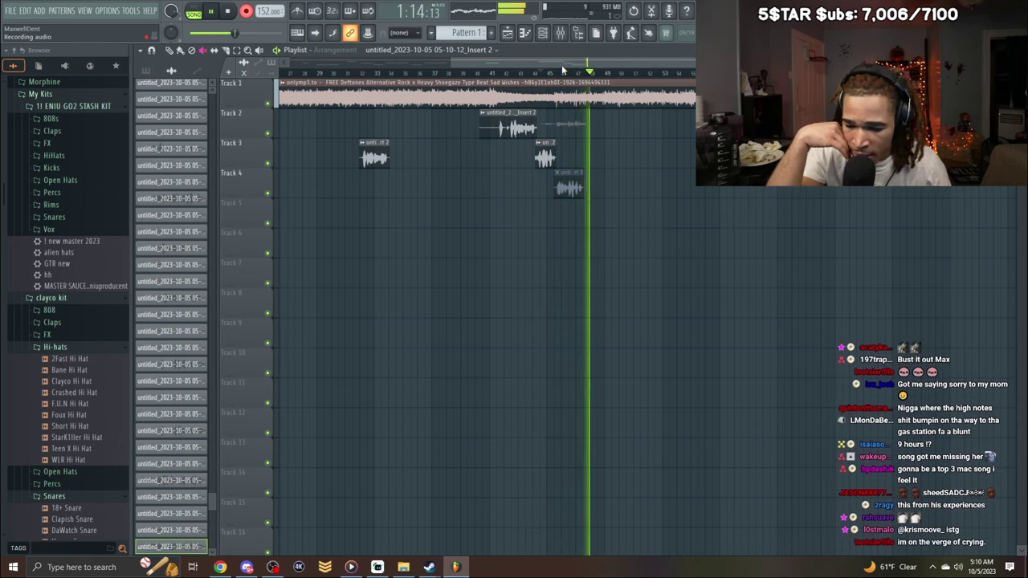
{"action": "key", "text": "space"}
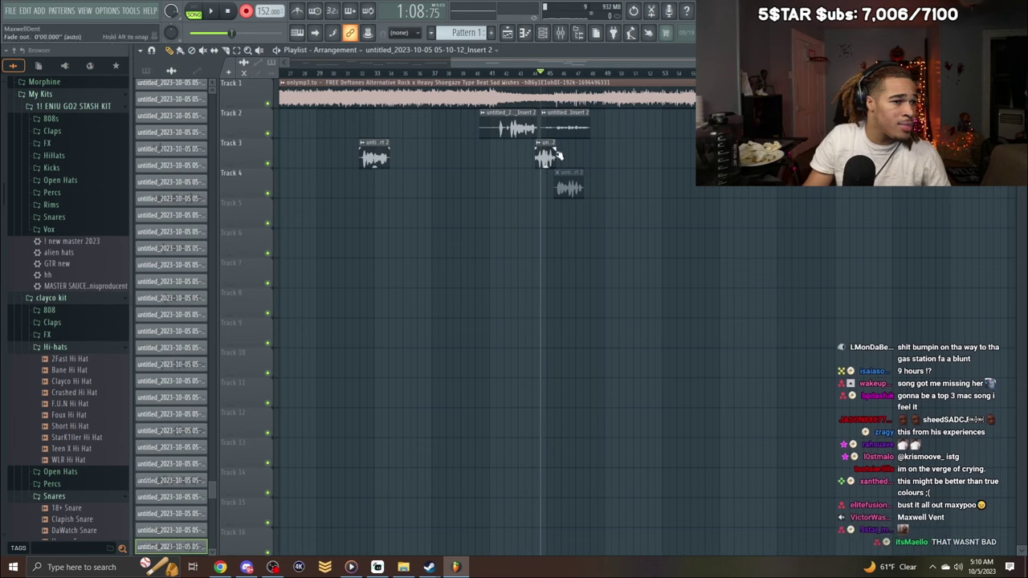
{"action": "double_click", "coordinate": [553, 157]}
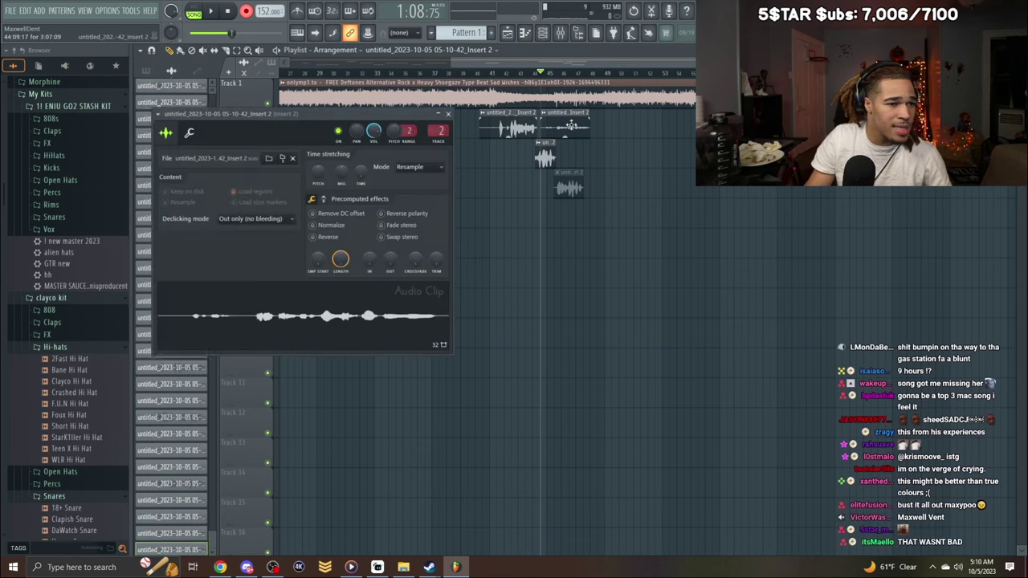
{"action": "key", "text": "space"}
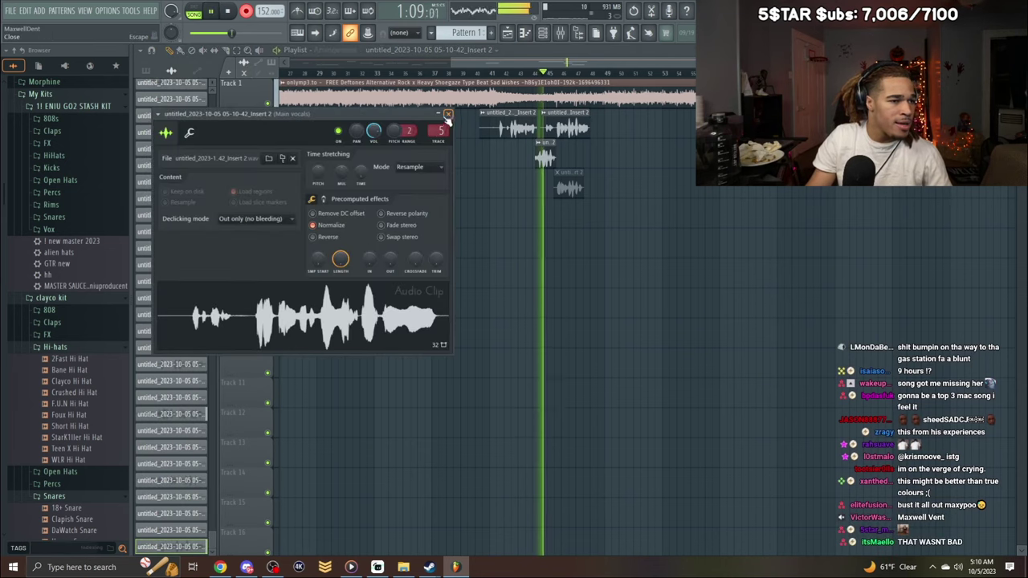
{"action": "left_click", "coordinate": [447, 113]}
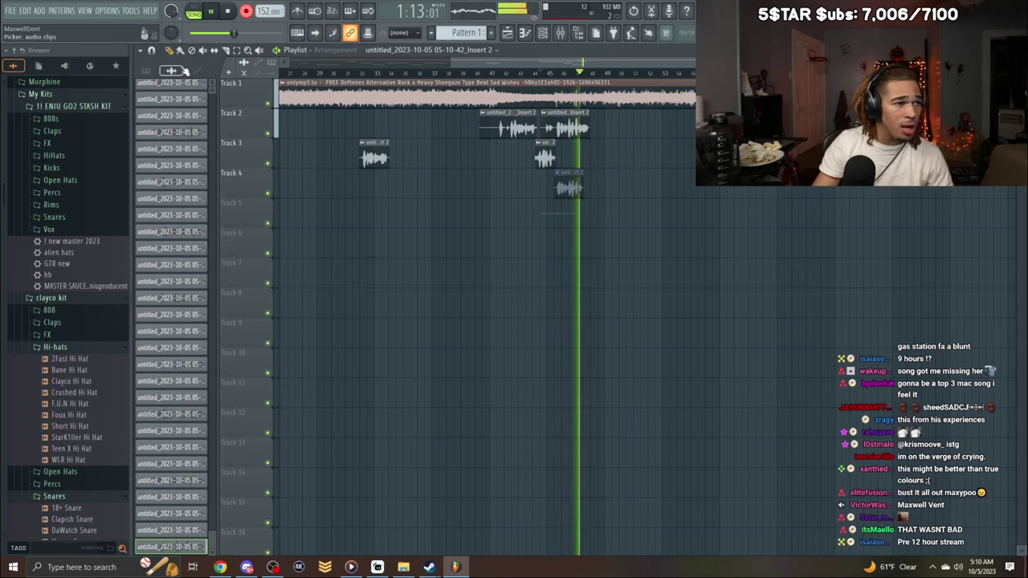
Delete the new Track 2 take around bar 44 and the stray clips on Tracks 5 and 6.
{"action": "key", "text": "space"}
{"action": "right_click", "coordinate": [566, 136]}
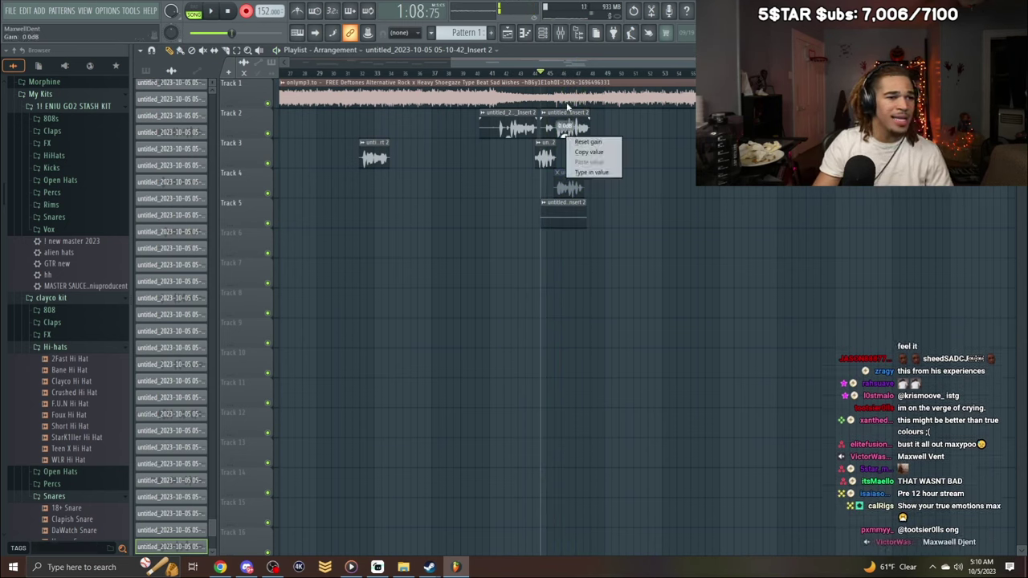
{"action": "left_click", "coordinate": [566, 122]}
{"action": "scroll", "coordinate": [422, 70], "scroll_direction": "down", "scroll_amount": 2}
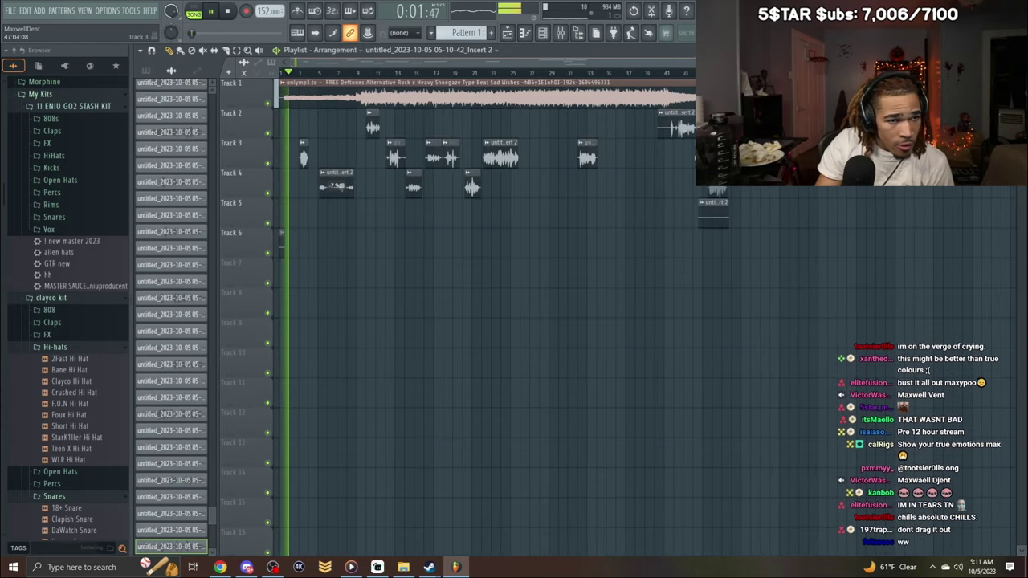
{"action": "right_click", "coordinate": [716, 214]}
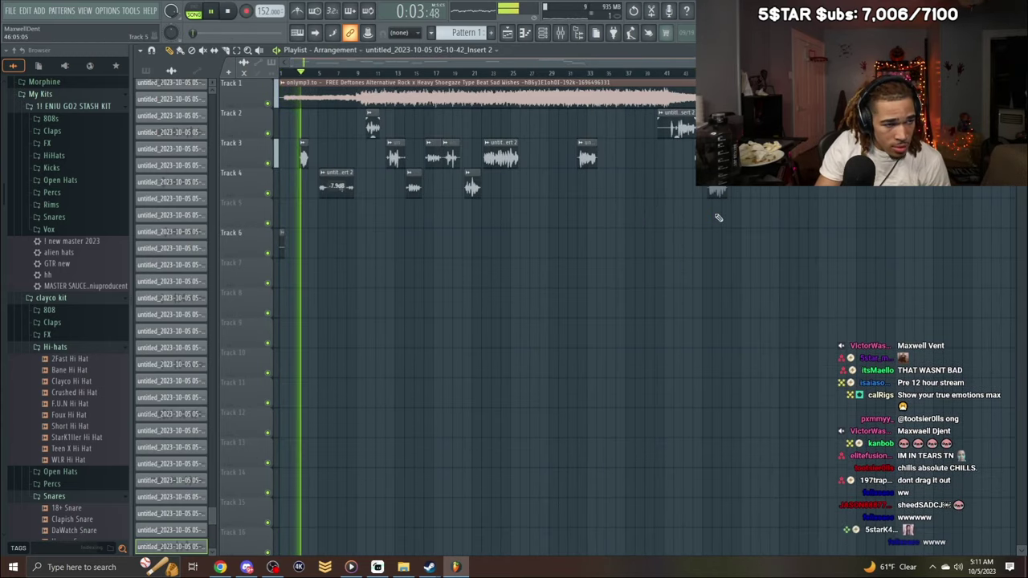
{"action": "right_click", "coordinate": [280, 246]}
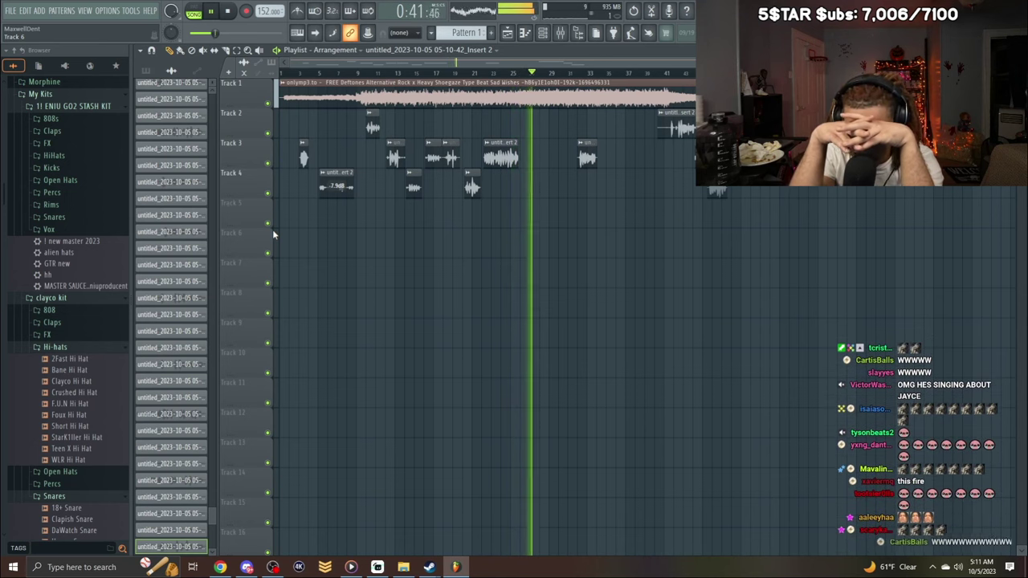
Play back the arrangement and trim the start of the existing Track 2 take to around bar 42.
{"action": "left_click", "coordinate": [461, 73]}
{"action": "left_click_drag", "start_coordinate": [770, 63], "coordinate": [465, 68]}
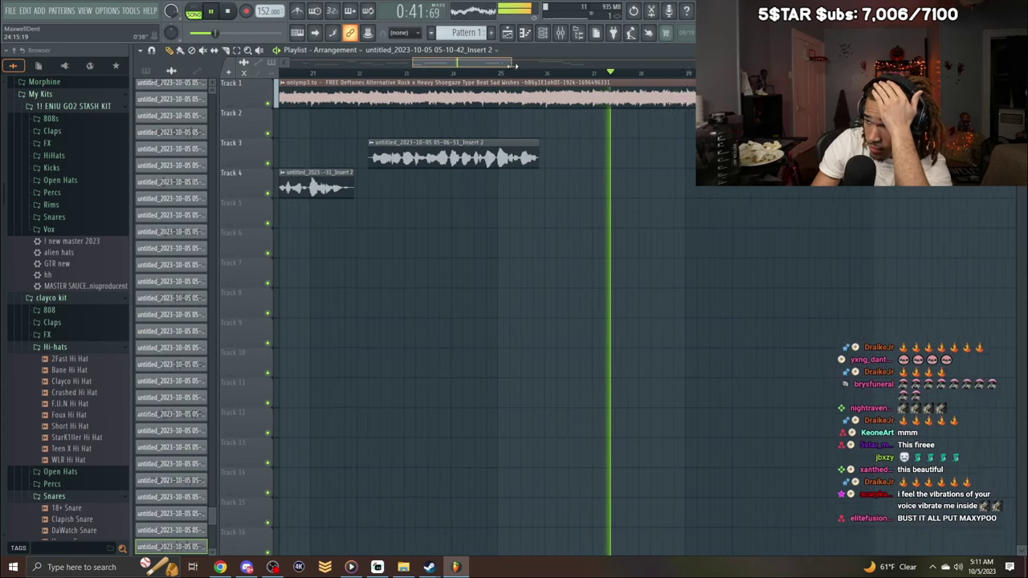
{"action": "left_click_drag", "start_coordinate": [506, 63], "coordinate": [614, 83]}
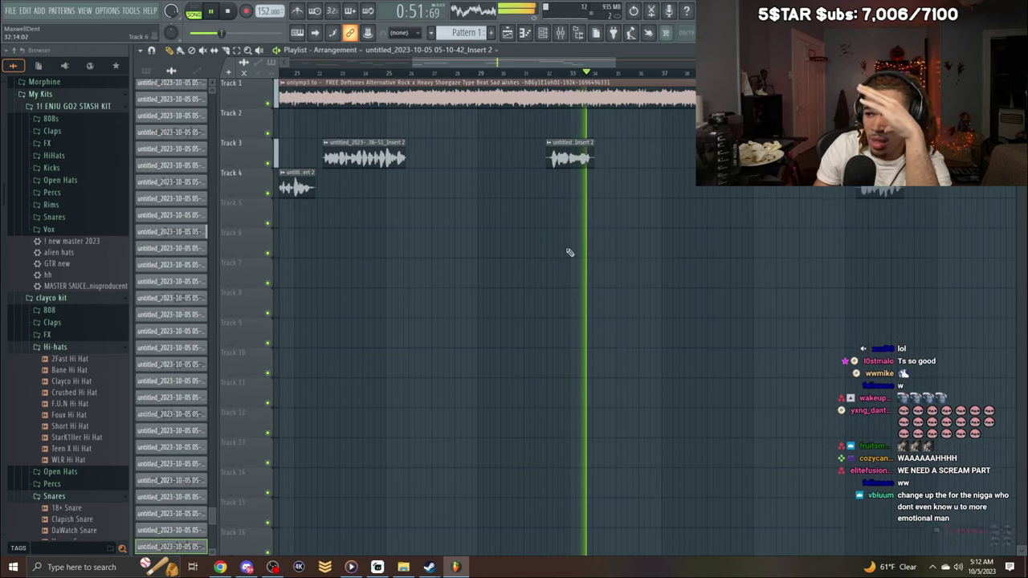
{"action": "left_click_drag", "start_coordinate": [553, 64], "coordinate": [595, 66]}
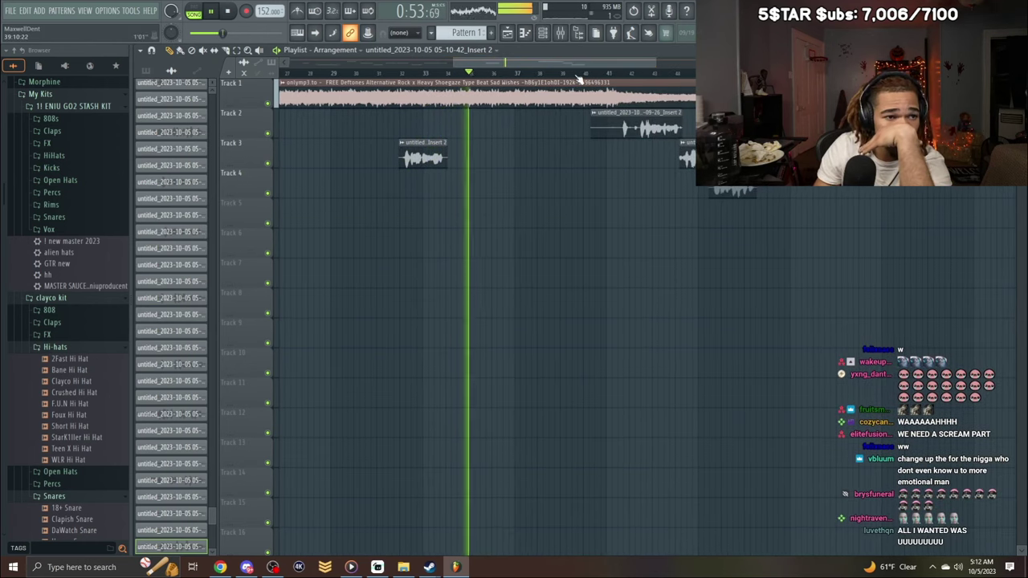
{"action": "left_click_drag", "start_coordinate": [594, 138], "coordinate": [625, 138]}
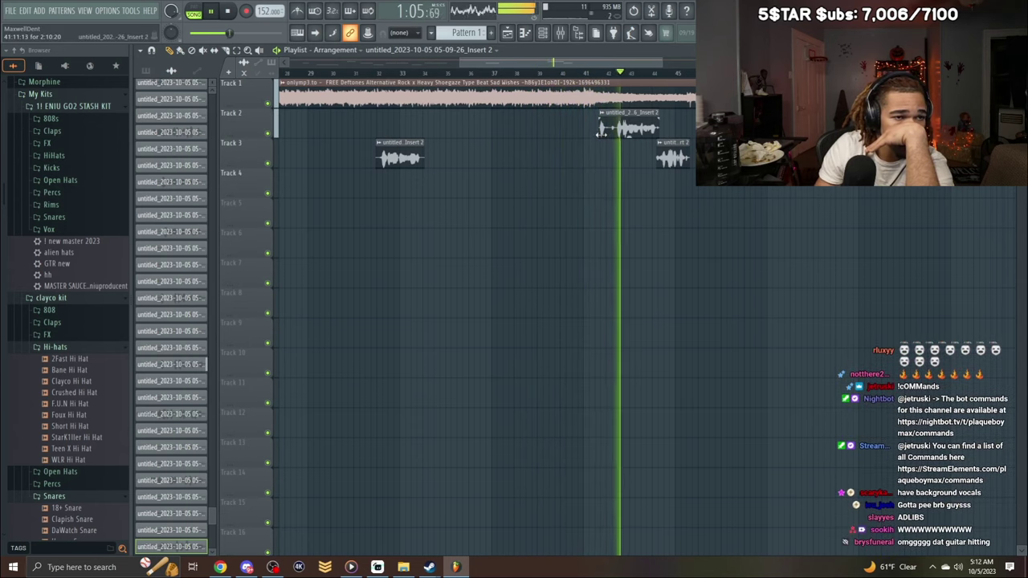
{"action": "left_click_drag", "start_coordinate": [600, 134], "coordinate": [611, 135]}
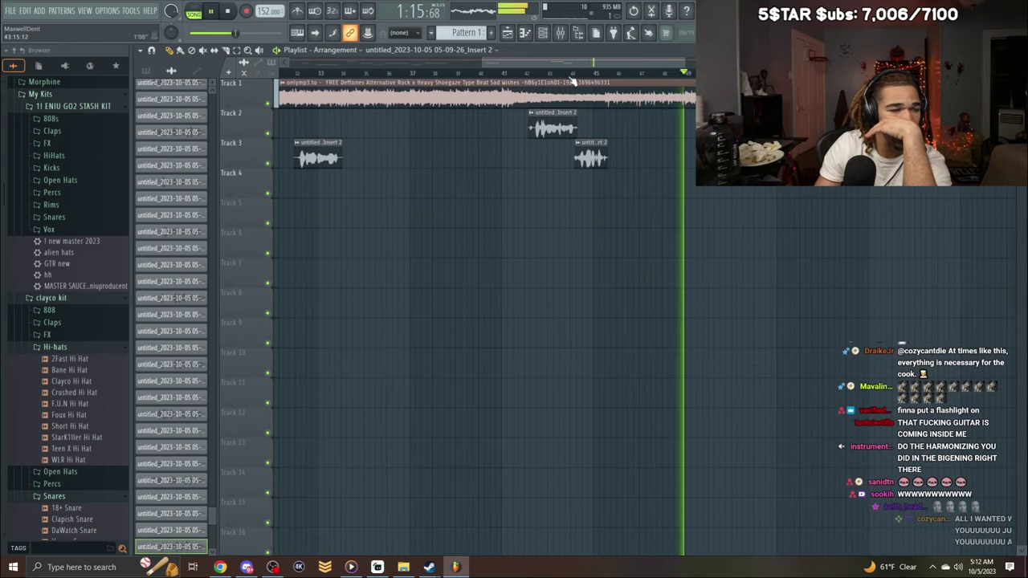
Record a new vocal take on Track 2 from around bar 44, normalize it and route it to Main vocals mixer track 3.
{"action": "left_click", "coordinate": [526, 74]}
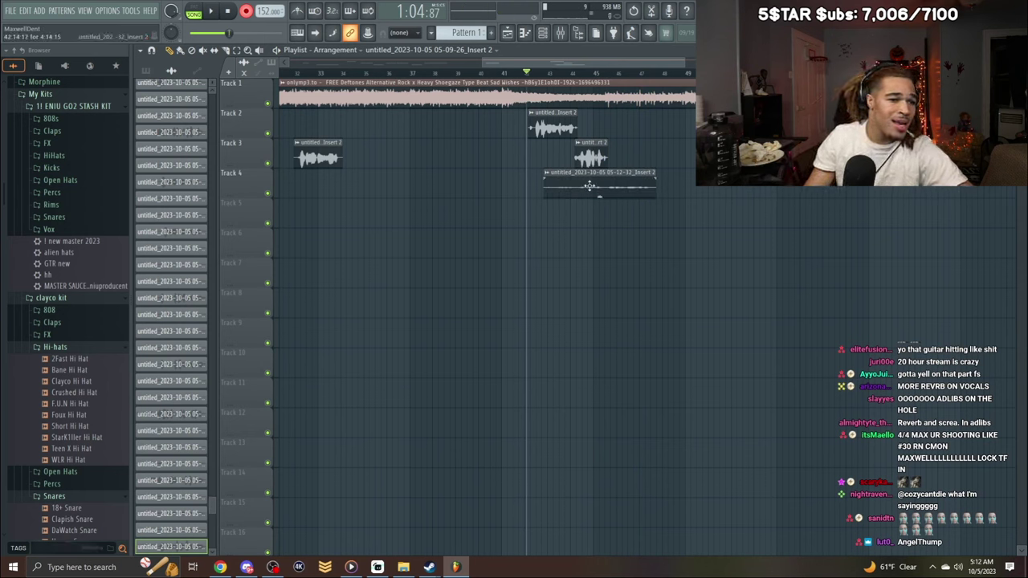
{"action": "key", "text": "space"}
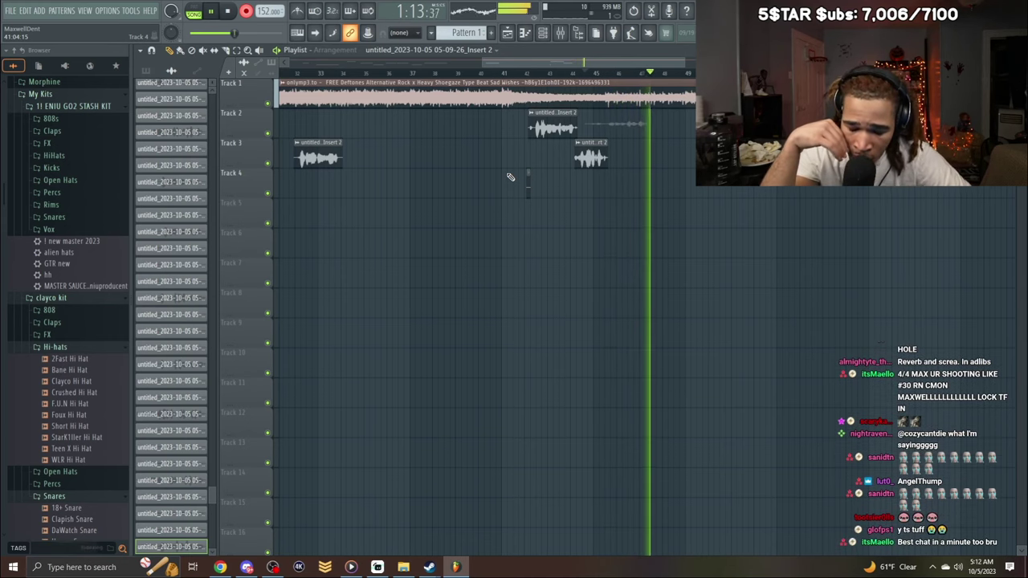
{"action": "key", "text": "space"}
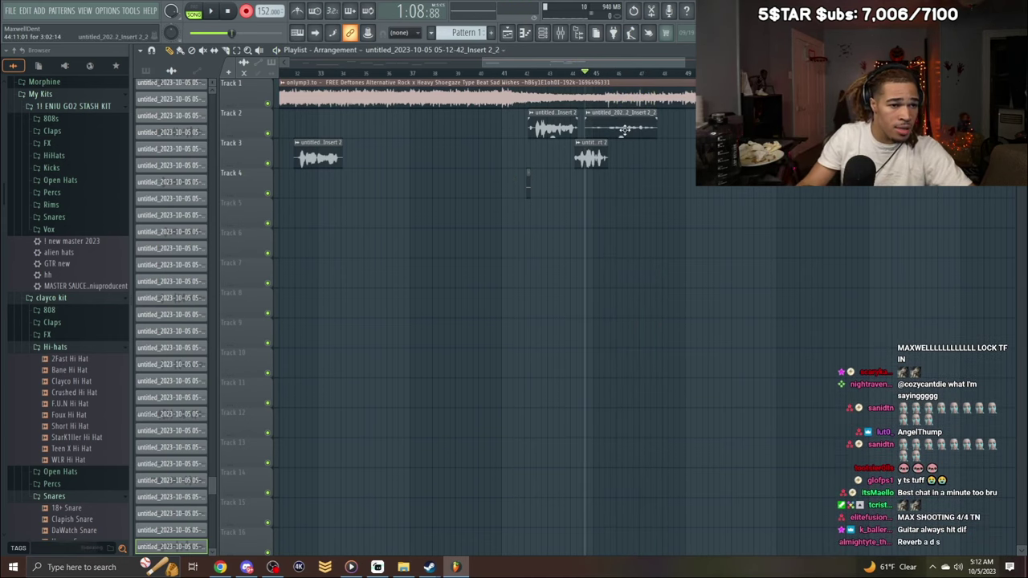
{"action": "double_click", "coordinate": [625, 130]}
{"action": "key", "text": "space"}
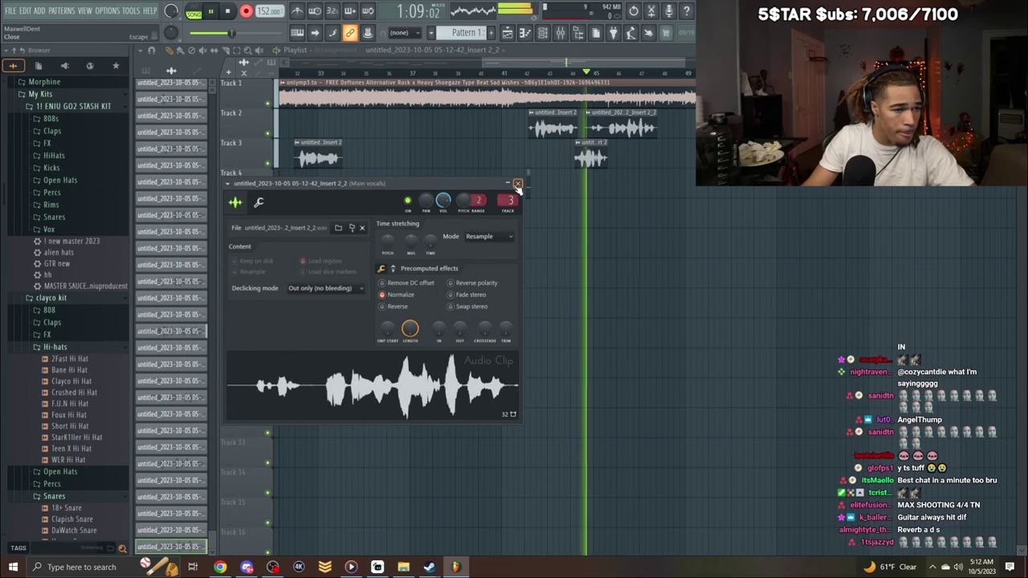
{"action": "left_click", "coordinate": [518, 183]}
Trim the start of the new Track 2 take to around bar 45 and delete the stray clips on Tracks 3 and 4.
{"action": "left_click_drag", "start_coordinate": [585, 139], "coordinate": [608, 141]}
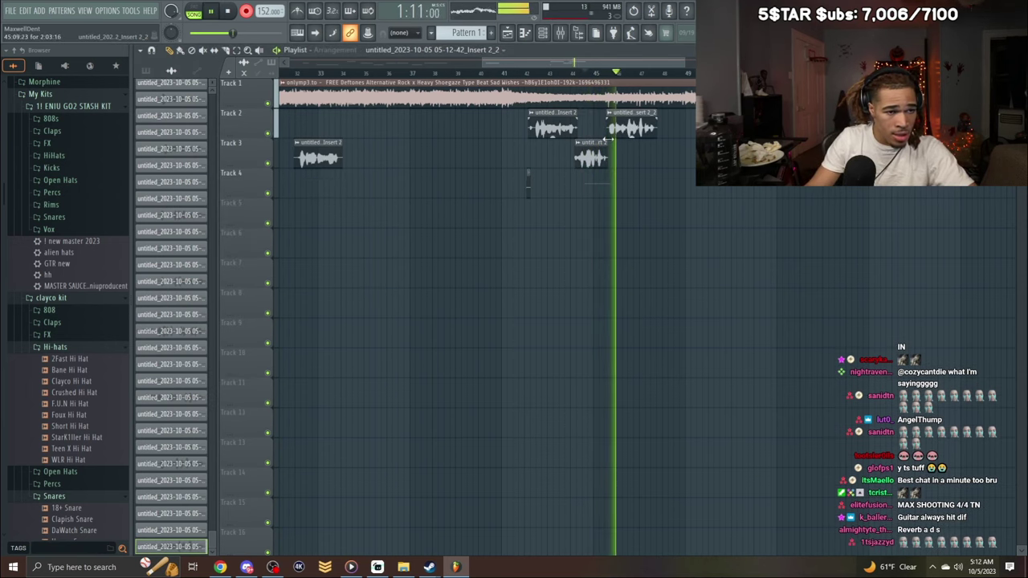
{"action": "left_click", "coordinate": [614, 144]}
{"action": "key", "text": "space"}
{"action": "double_click", "coordinate": [615, 134]}
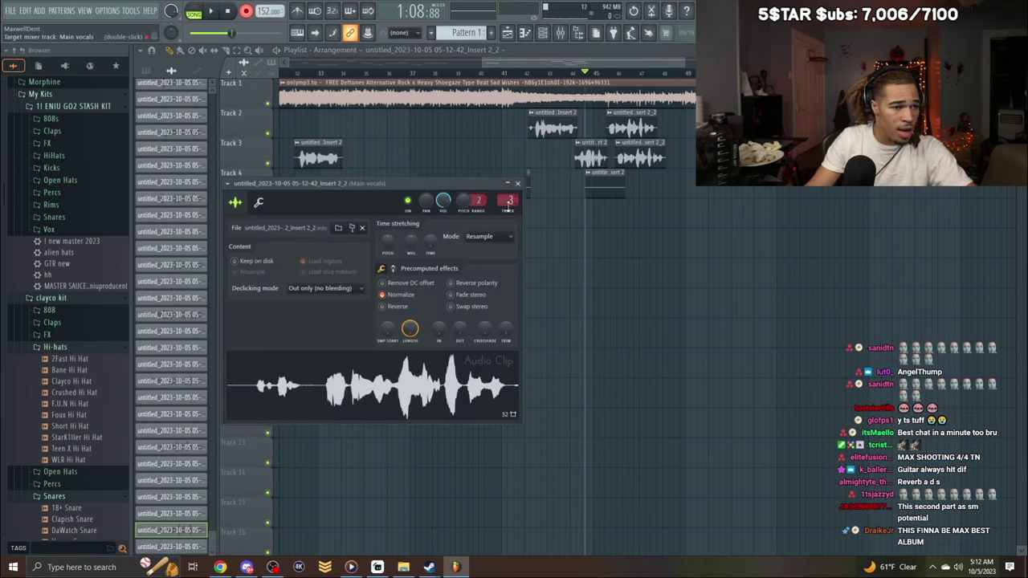
{"action": "key", "text": "space"}
{"action": "right_click", "coordinate": [619, 166]}
{"action": "right_click", "coordinate": [614, 185]}
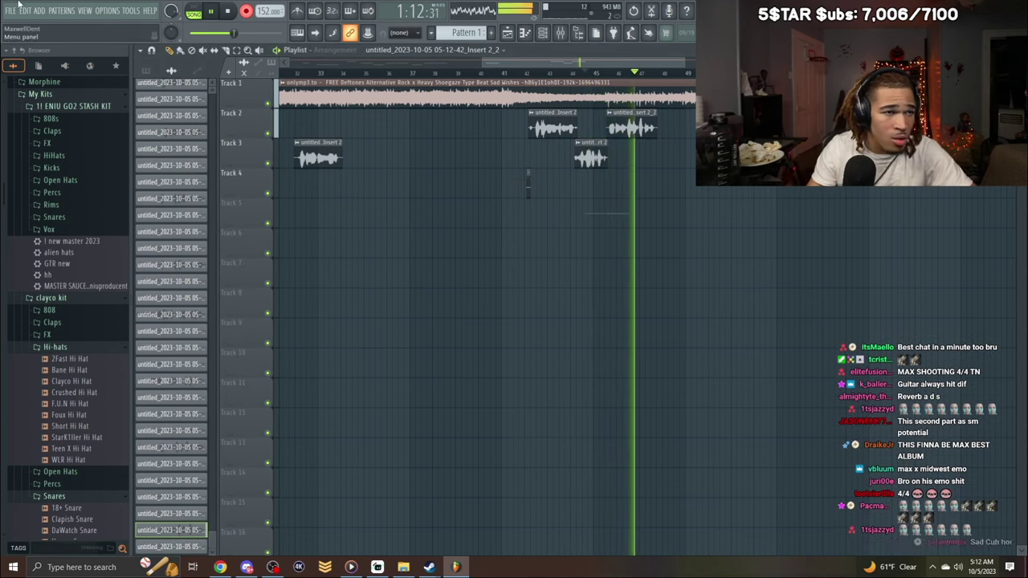
Mute the beat on Track 1 and adjust the Fruity Reeverb 2 mix level on Main vocals mixer track 5 while playing the opening vocals.
{"action": "left_click_drag", "start_coordinate": [570, 63], "coordinate": [495, 80]}
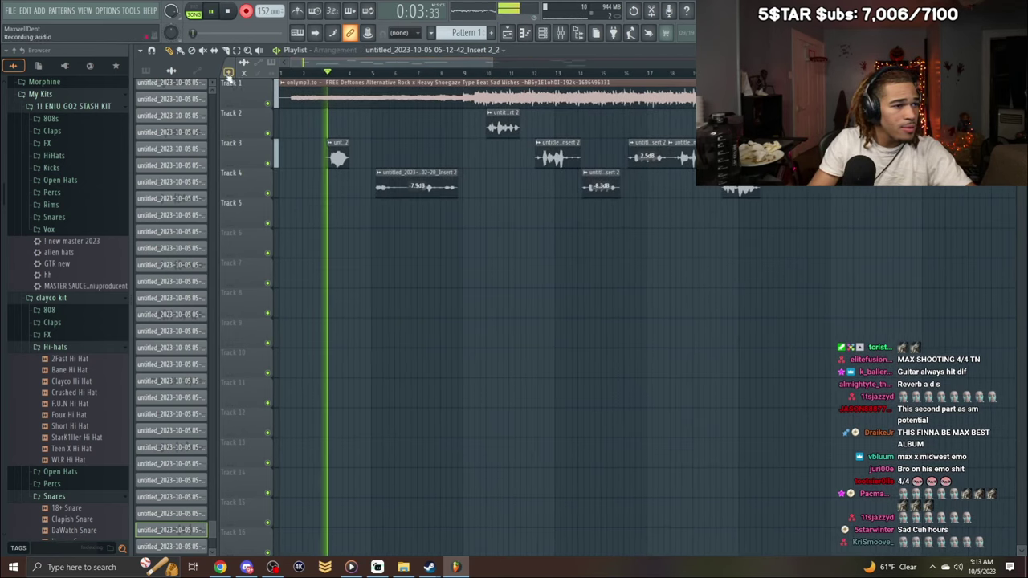
{"action": "left_click", "coordinate": [268, 103]}
{"action": "left_click", "coordinate": [560, 33]}
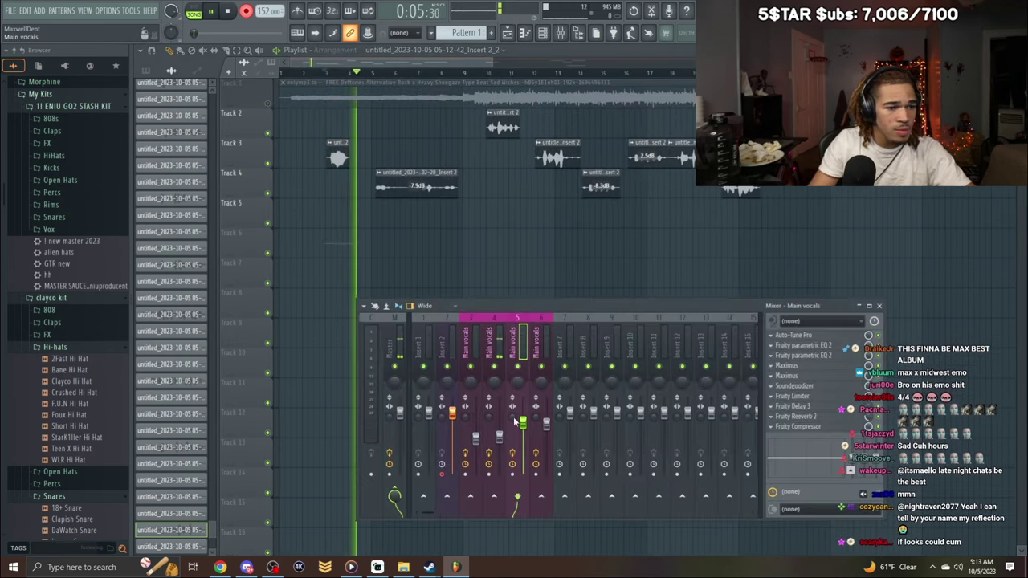
{"action": "left_click", "coordinate": [497, 341]}
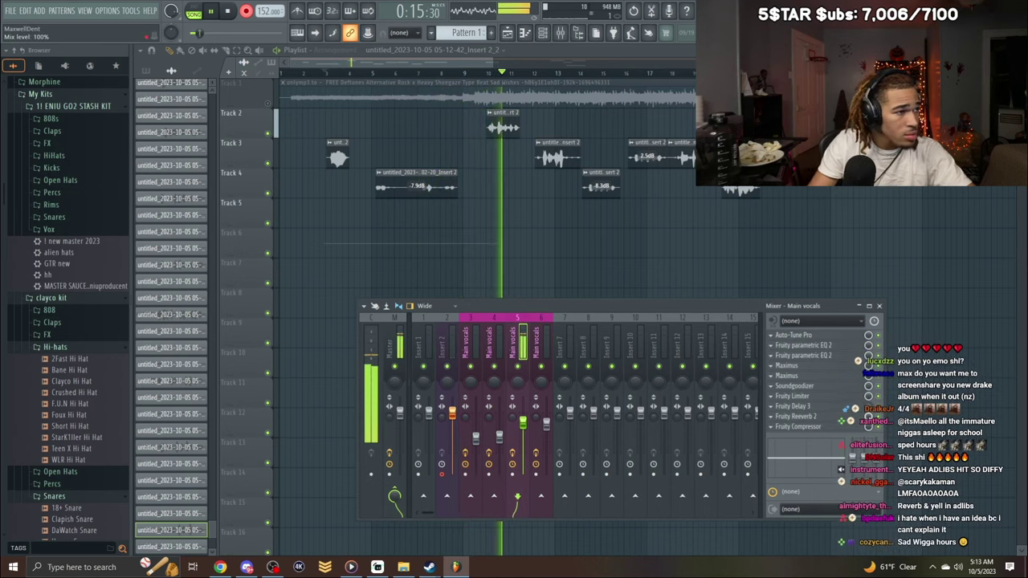
{"action": "left_click_drag", "start_coordinate": [869, 416], "coordinate": [868, 422]}
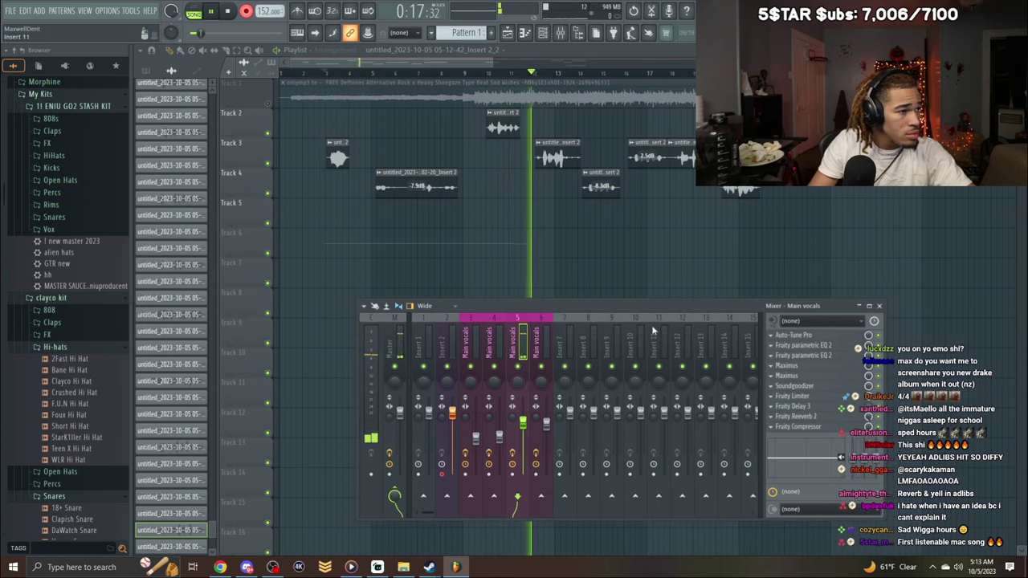
Disarm recording, delete the stray Track 5 clip and unmute the beat on Track 1.
{"action": "left_click", "coordinate": [246, 12]}
{"action": "right_click", "coordinate": [378, 230]}
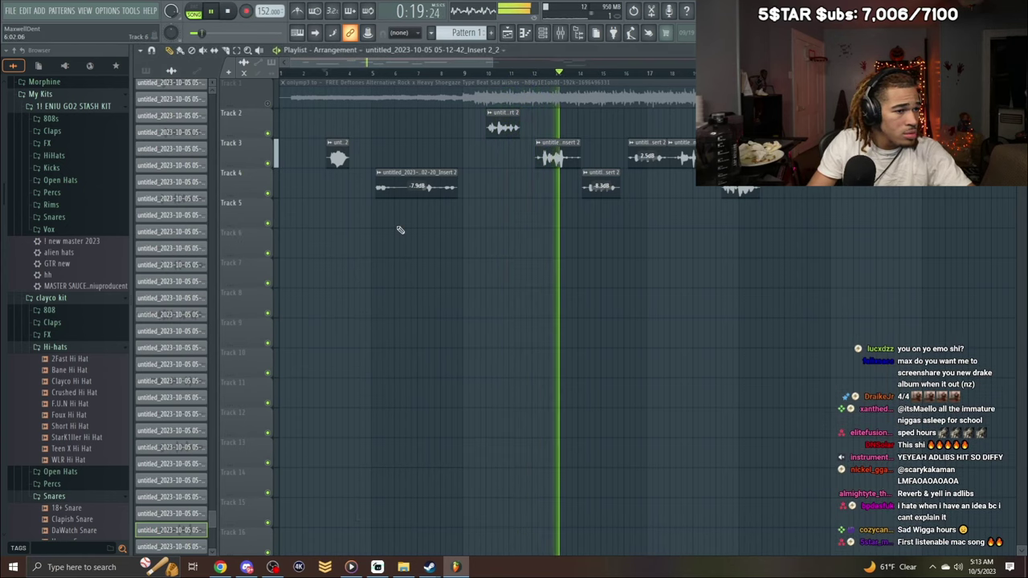
{"action": "left_click_drag", "start_coordinate": [367, 64], "coordinate": [399, 66]}
{"action": "left_click", "coordinate": [267, 103]}
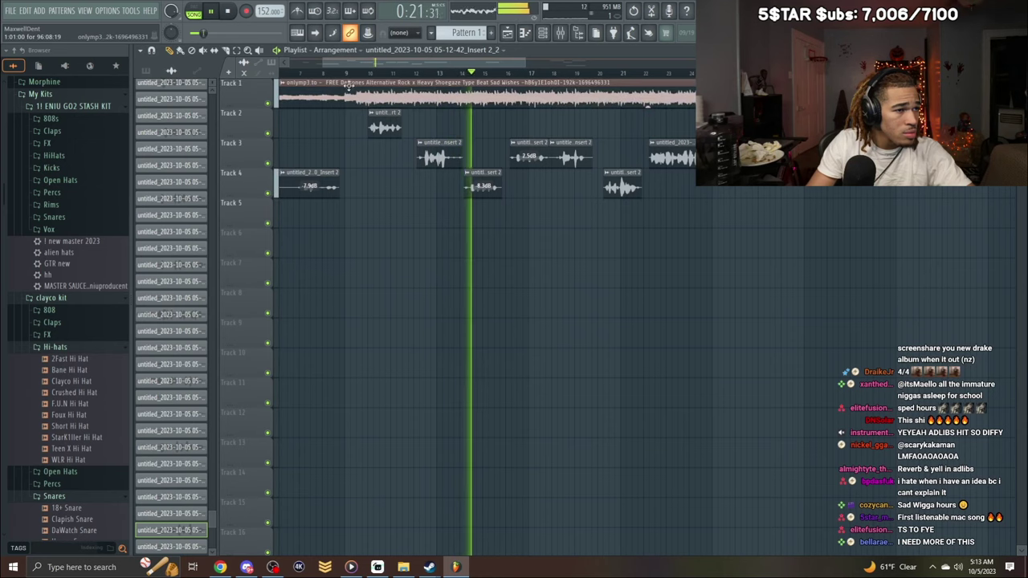
Play from around bar 9 while raising the Fruity Delay 3 feedback on Main vocals track 5 and setting its mix level to about 57%.
{"action": "left_click", "coordinate": [356, 73]}
{"action": "key", "text": "F9"}
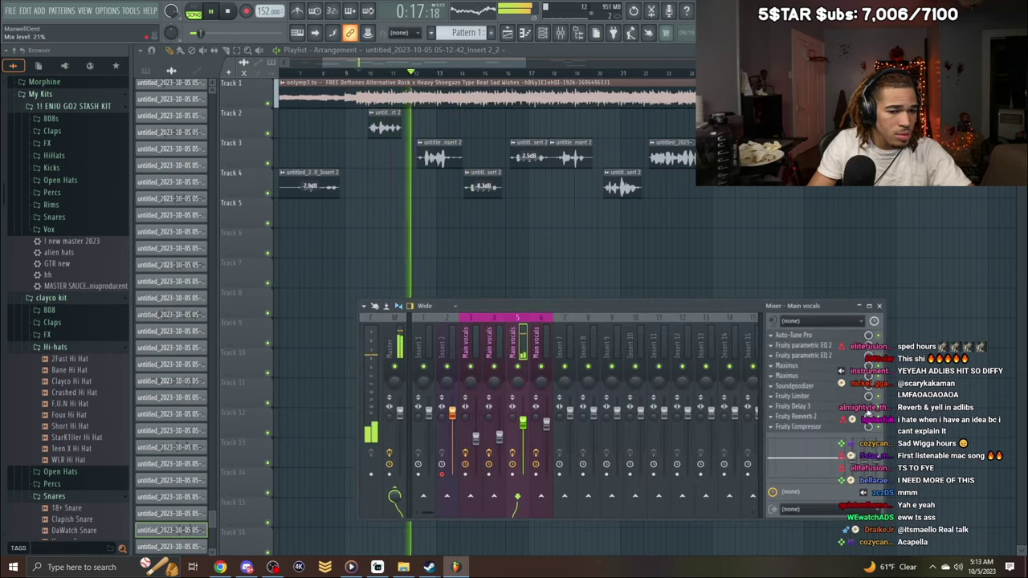
{"action": "left_click", "coordinate": [810, 407]}
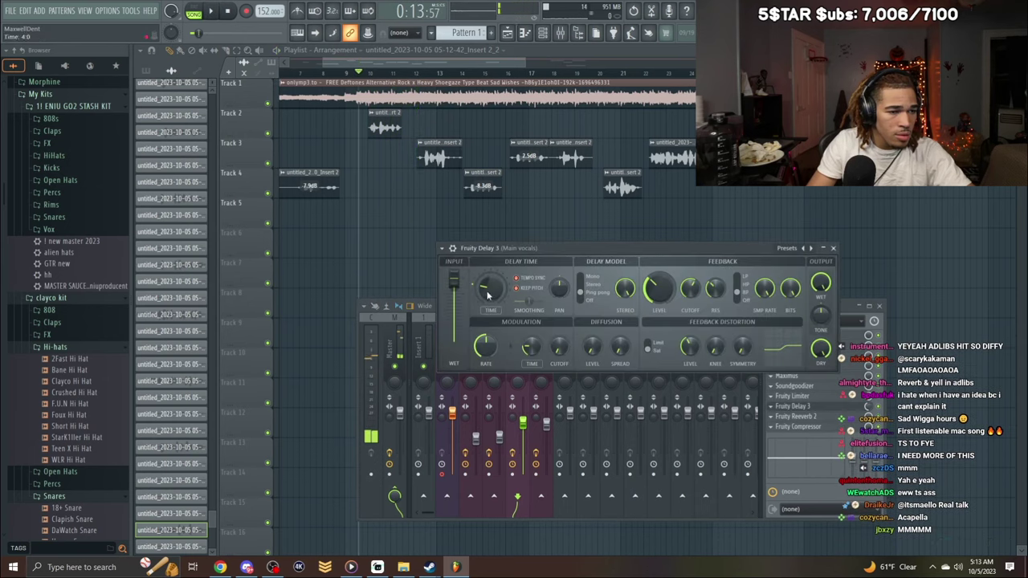
{"action": "left_click_drag", "start_coordinate": [659, 291], "coordinate": [661, 281]}
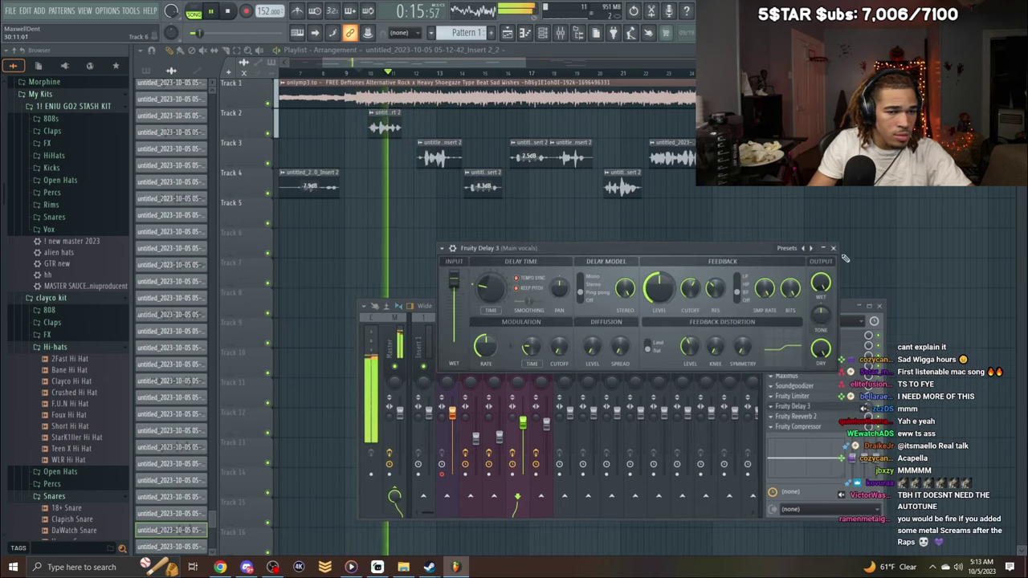
{"action": "key", "text": "space"}
{"action": "key", "text": "space"}
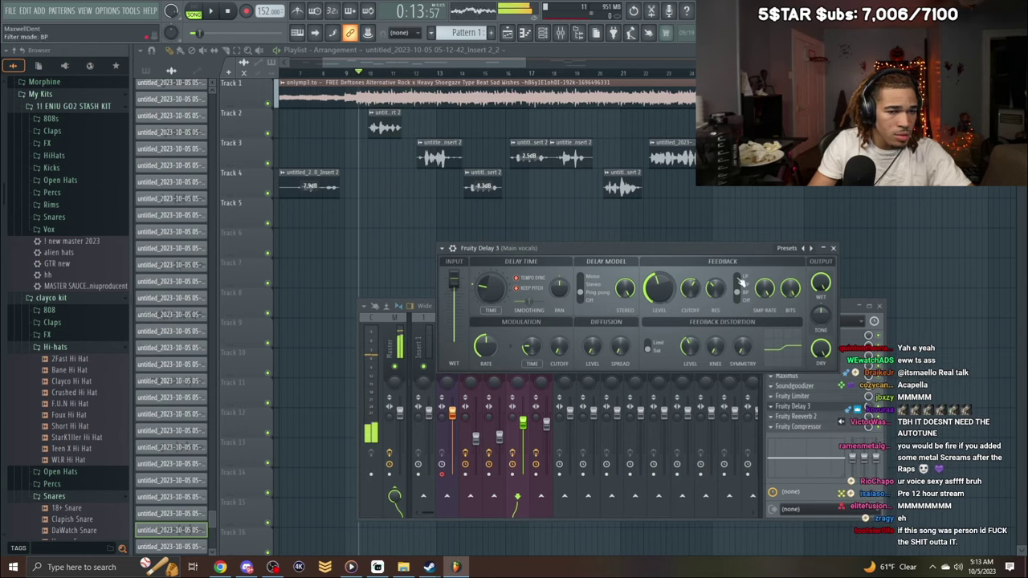
{"action": "left_click_drag", "start_coordinate": [662, 289], "coordinate": [660, 284]}
{"action": "left_click_drag", "start_coordinate": [869, 407], "coordinate": [868, 416]}
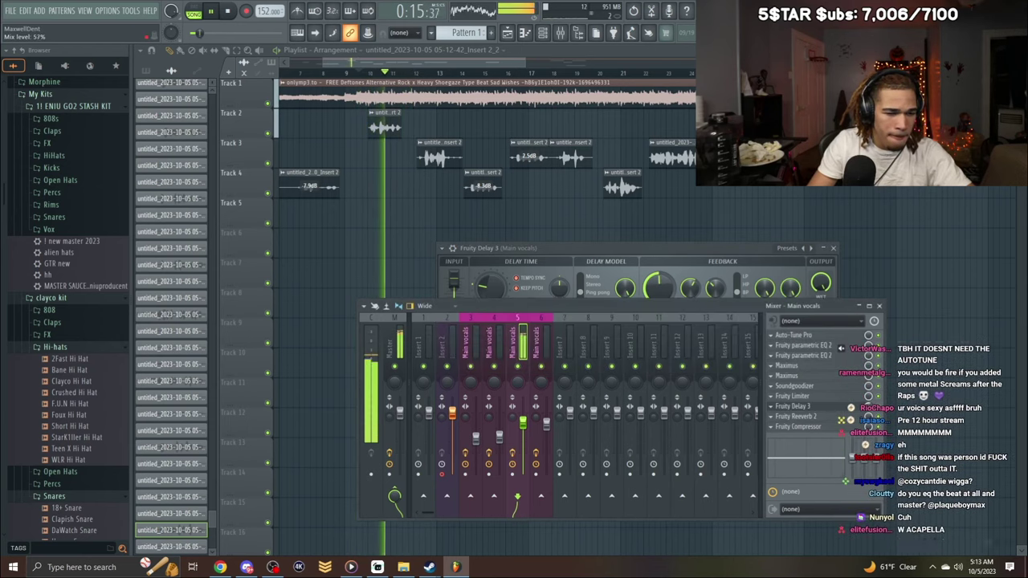
{"action": "left_click", "coordinate": [835, 248]}
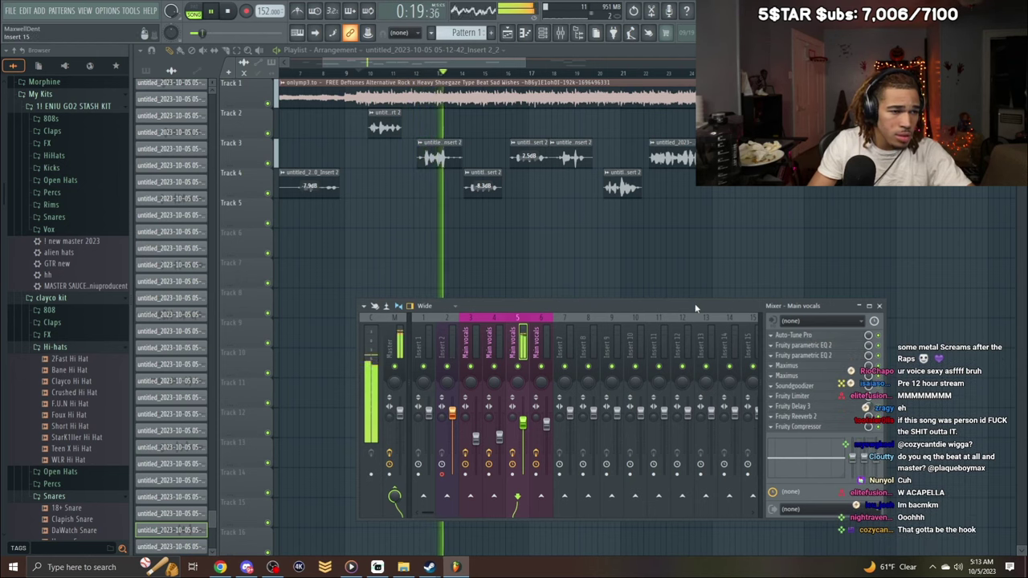
Set the Auto-Tune Pro retune speed on Main vocals mixer track 5 to 12 while playing the vocals from around bar 9.
{"action": "key", "text": "space"}
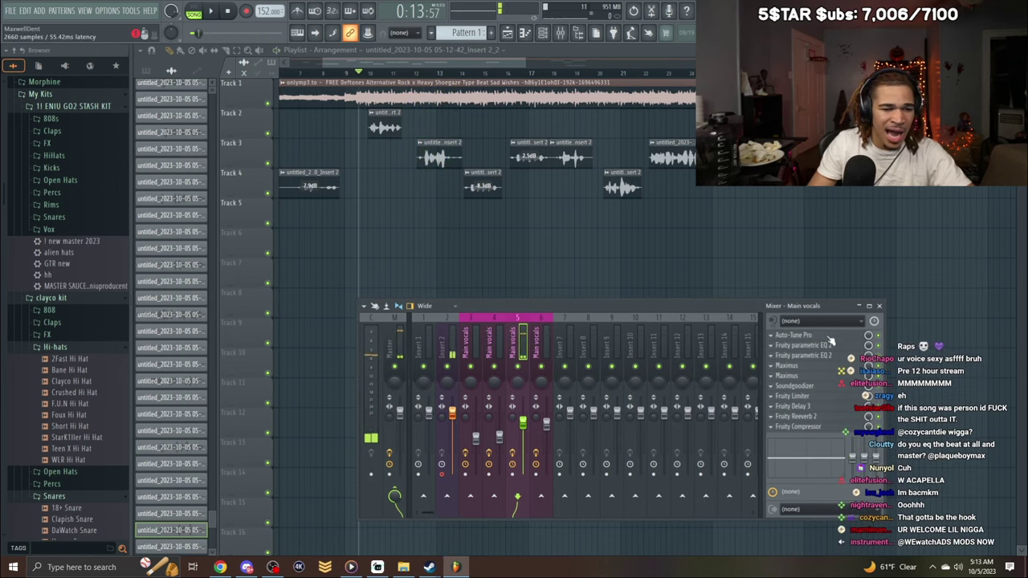
{"action": "left_click", "coordinate": [828, 336]}
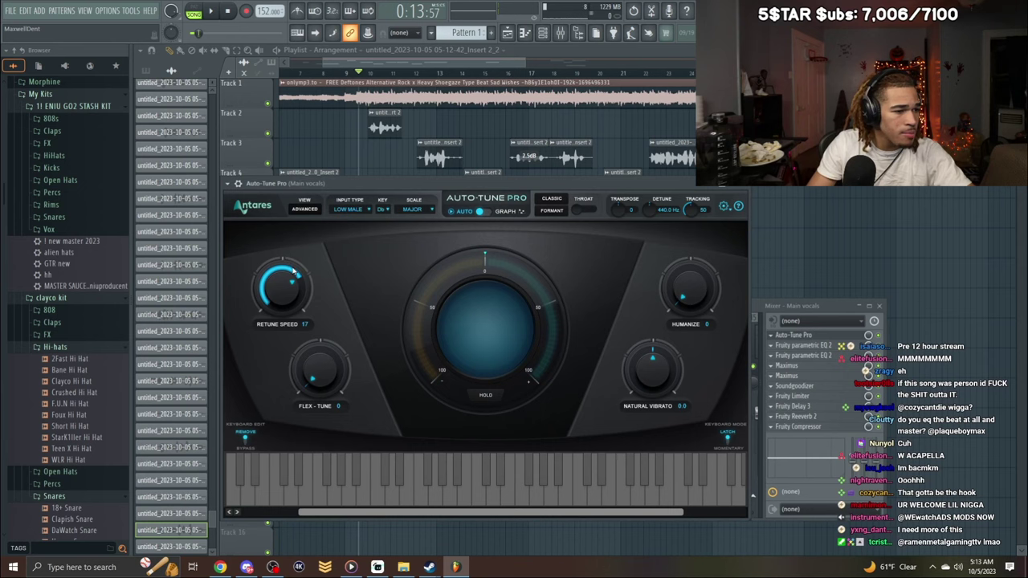
{"action": "left_click", "coordinate": [746, 185]}
{"action": "key", "text": "space"}
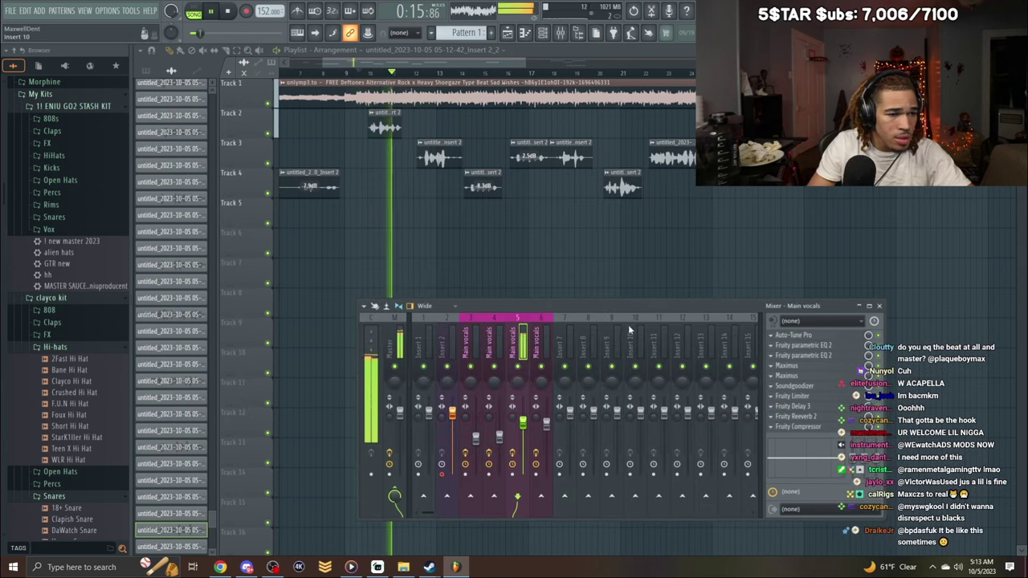
{"action": "left_click", "coordinate": [810, 336]}
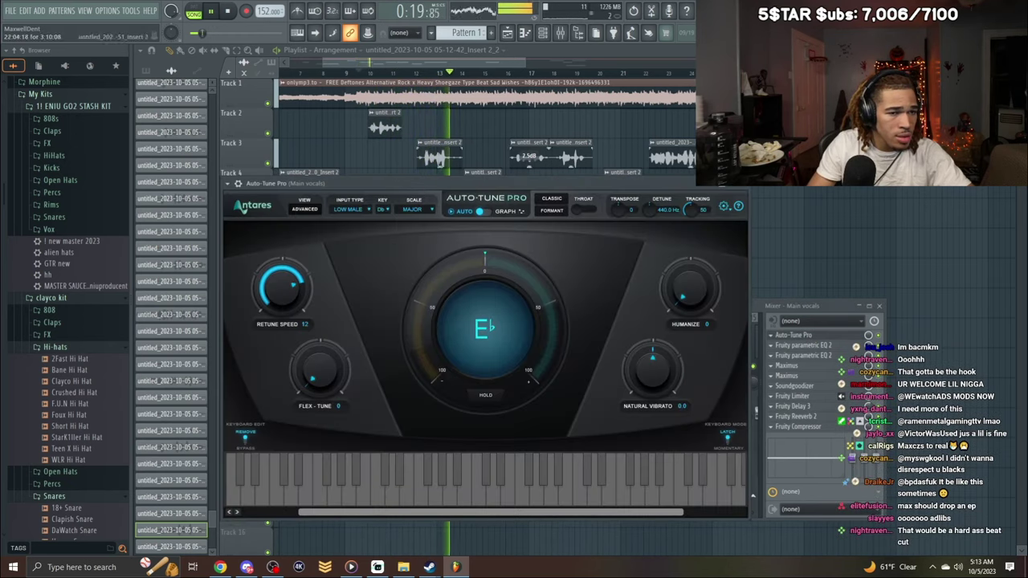
{"action": "left_click", "coordinate": [745, 186]}
{"action": "key", "text": "space"}
{"action": "key", "text": "F9"}
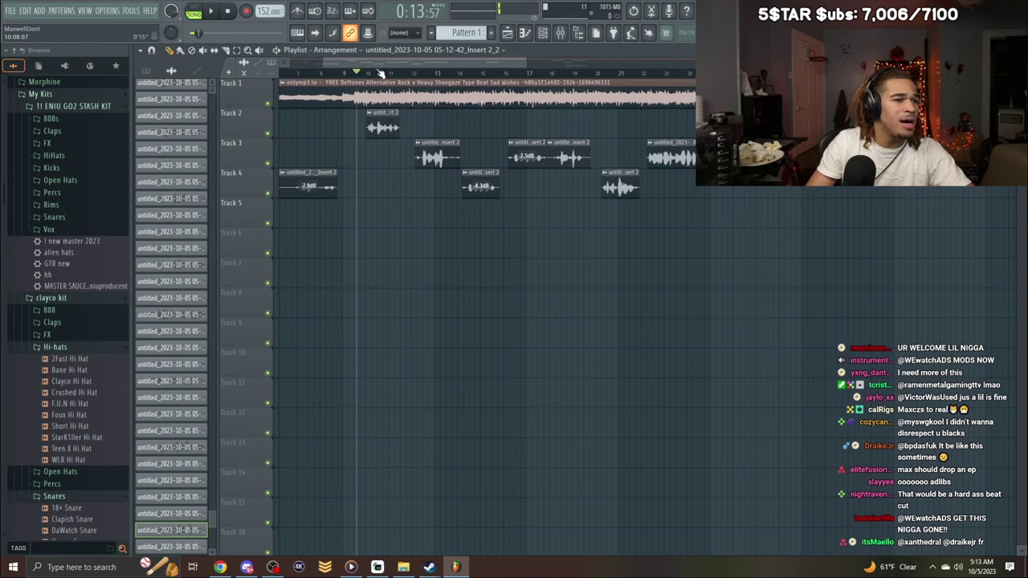
Play from around bar 10 and set the Fruity Delay 3 mix level to 35% and its feedback to about 57% on Main vocals track 5.
{"action": "left_click", "coordinate": [377, 73]}
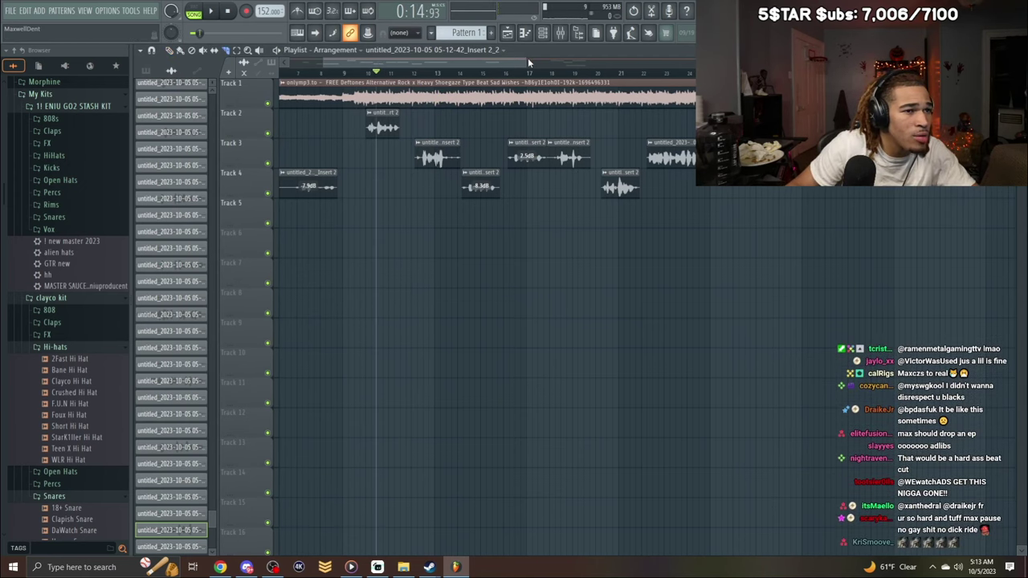
{"action": "scroll", "coordinate": [440, 73], "scroll_direction": "up", "scroll_amount": 6}
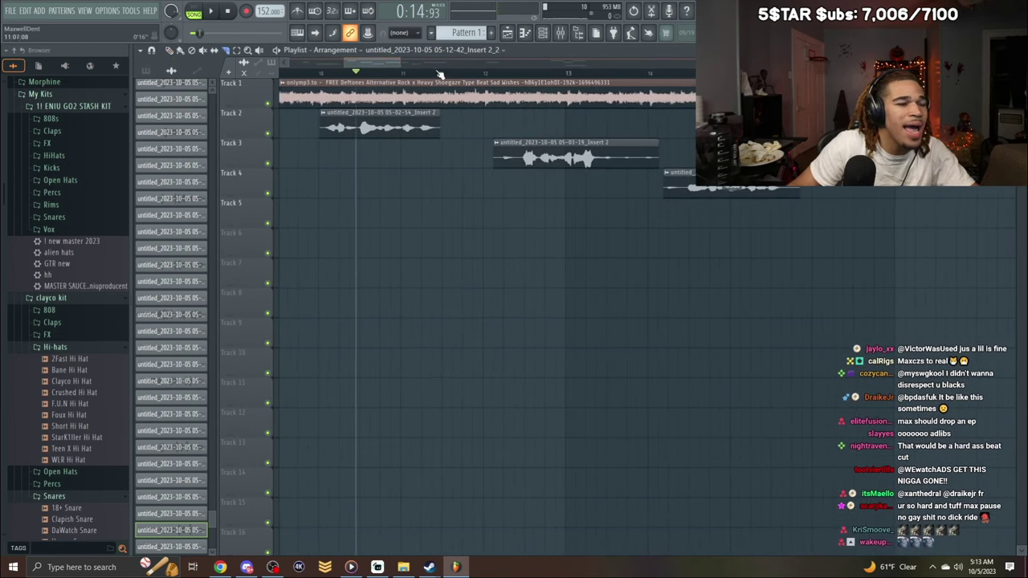
{"action": "left_click", "coordinate": [560, 34]}
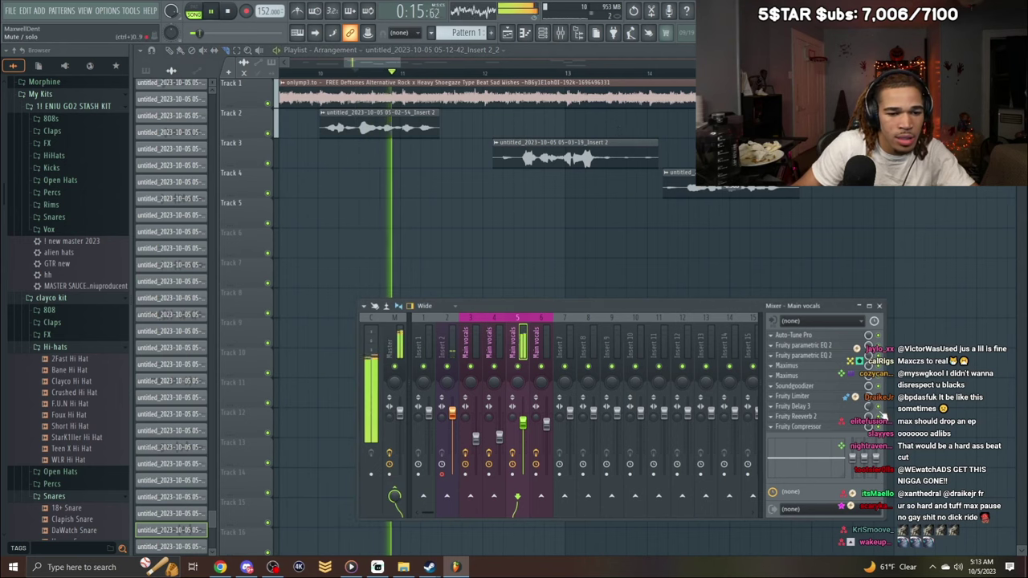
{"action": "left_click_drag", "start_coordinate": [401, 64], "coordinate": [412, 64]}
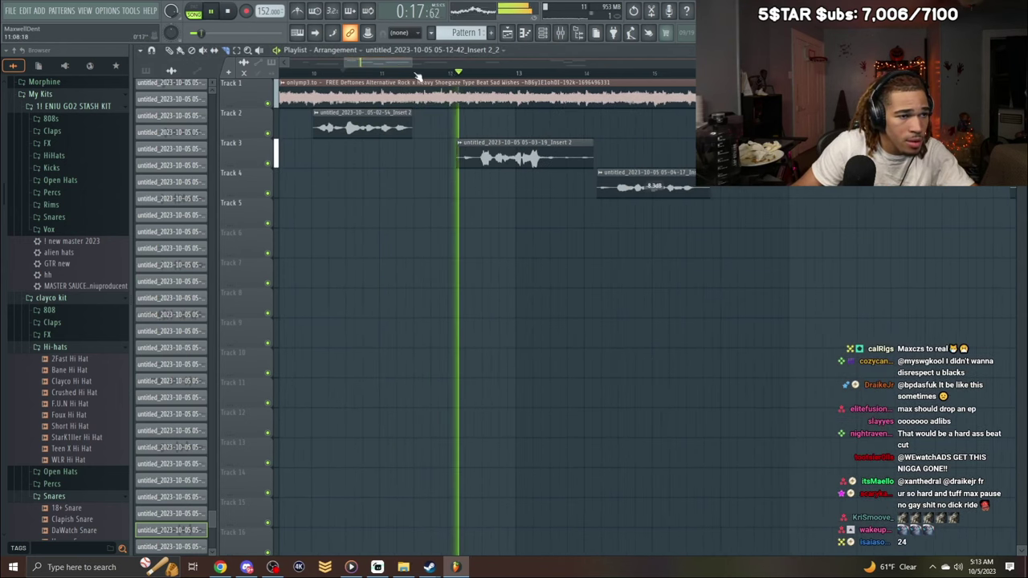
{"action": "left_click", "coordinate": [560, 34]}
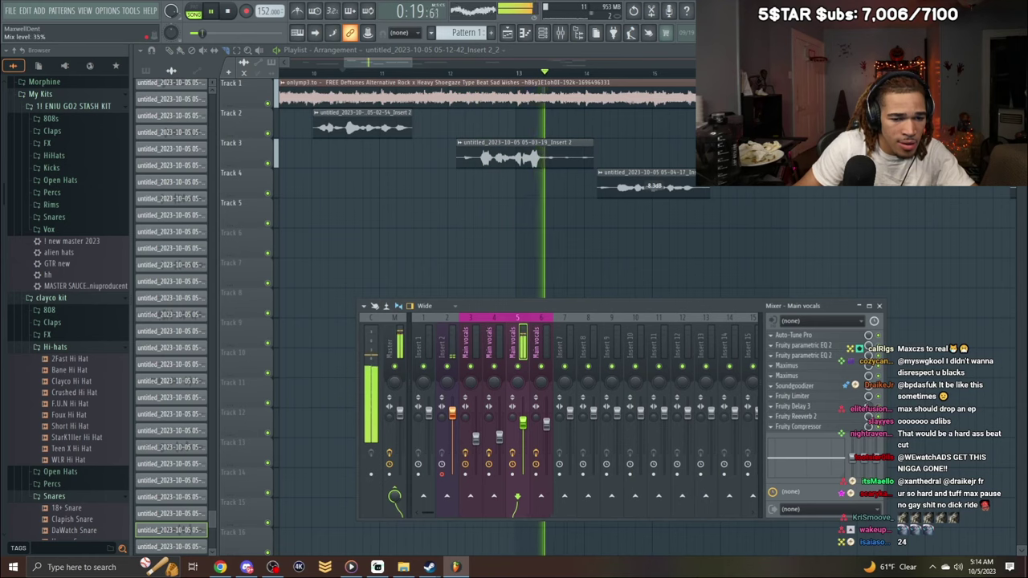
{"action": "left_click", "coordinate": [793, 406]}
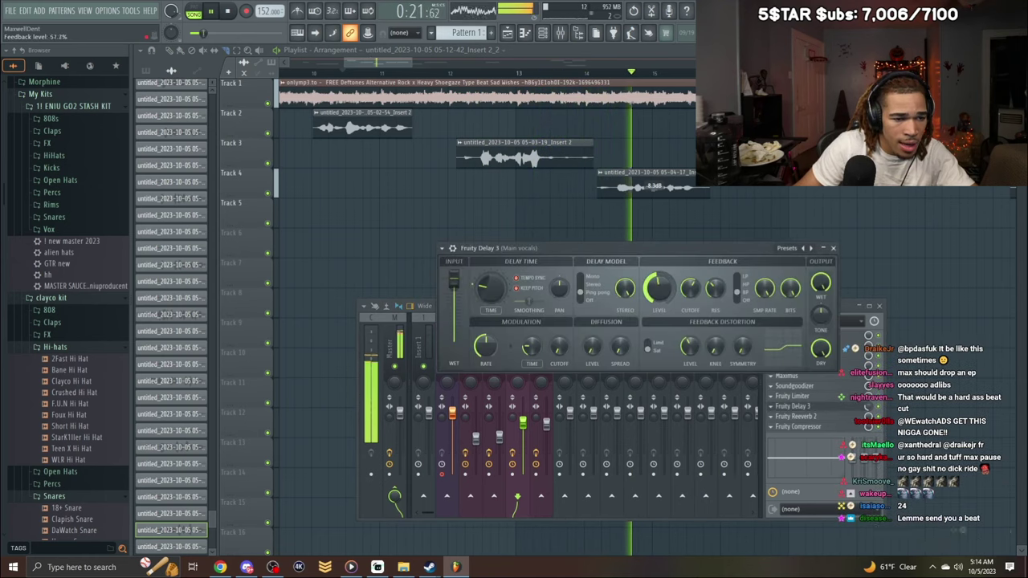
{"action": "left_click", "coordinate": [833, 247]}
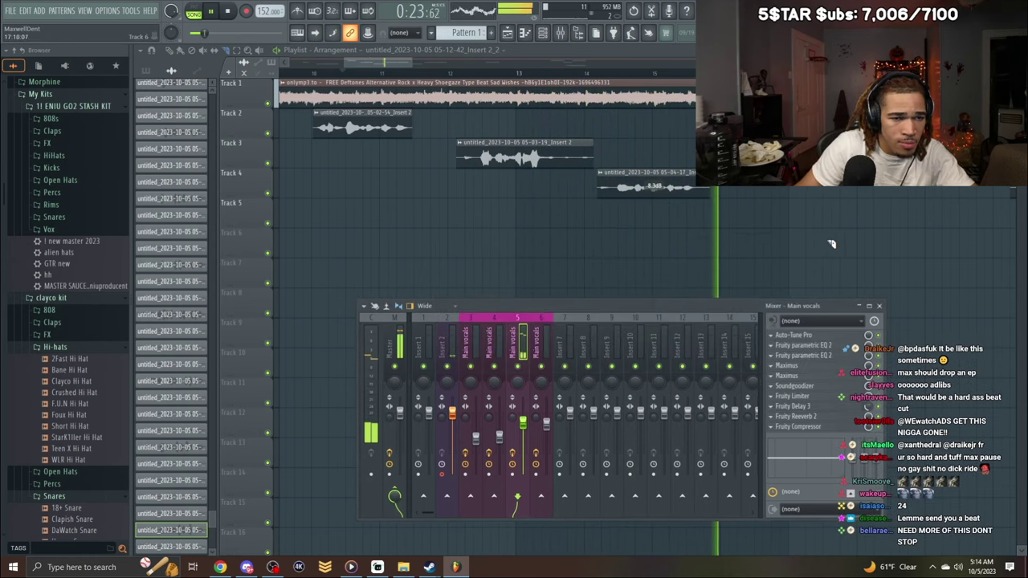
Lower the gain of the Track 3 vocal clip at around bar 22 to about -3.5 dB during playback.
{"action": "left_click_drag", "start_coordinate": [412, 64], "coordinate": [516, 74]}
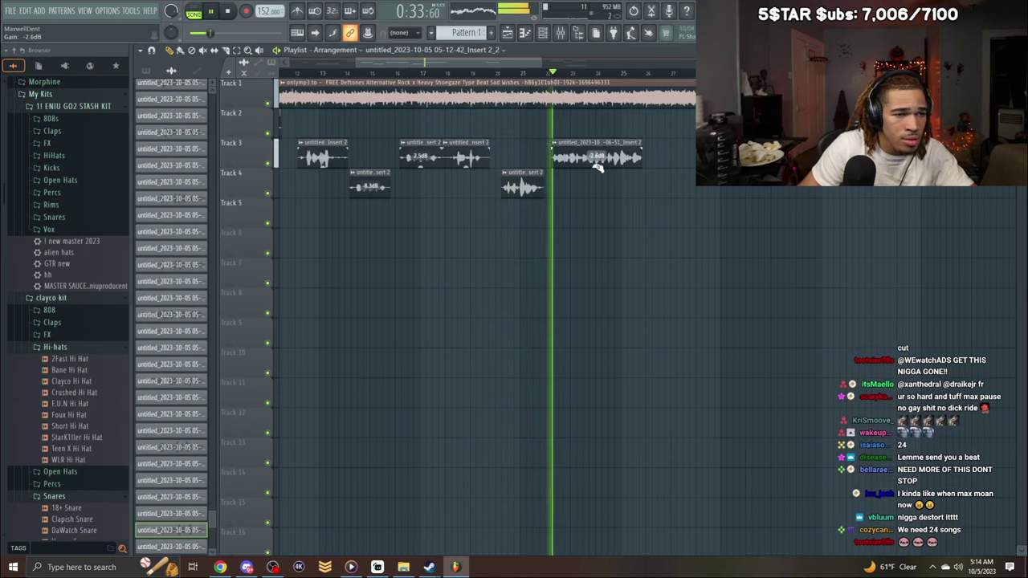
{"action": "mouse_move", "coordinate": [596, 165]}
{"action": "left_mouse_down"}
{"action": "mouse_move", "coordinate": [596, 176]}
{"action": "mouse_move", "coordinate": [597, 161]}
{"action": "left_mouse_up"}
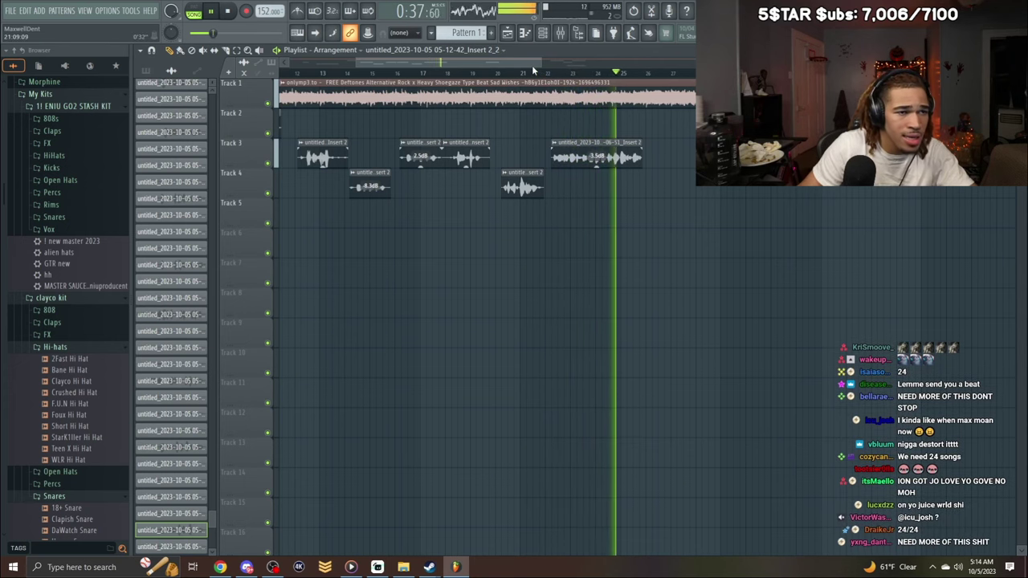
{"action": "left_click_drag", "start_coordinate": [531, 64], "coordinate": [555, 64]}
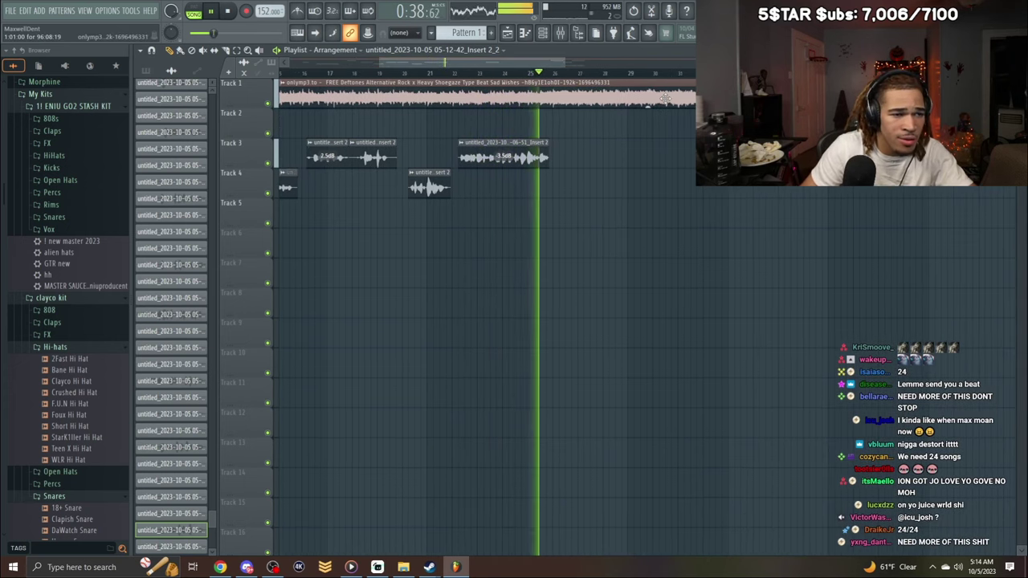
Play through the sections after bar 30 and delete the stray silent clip on Track 5.
{"action": "left_click", "coordinate": [570, 73]}
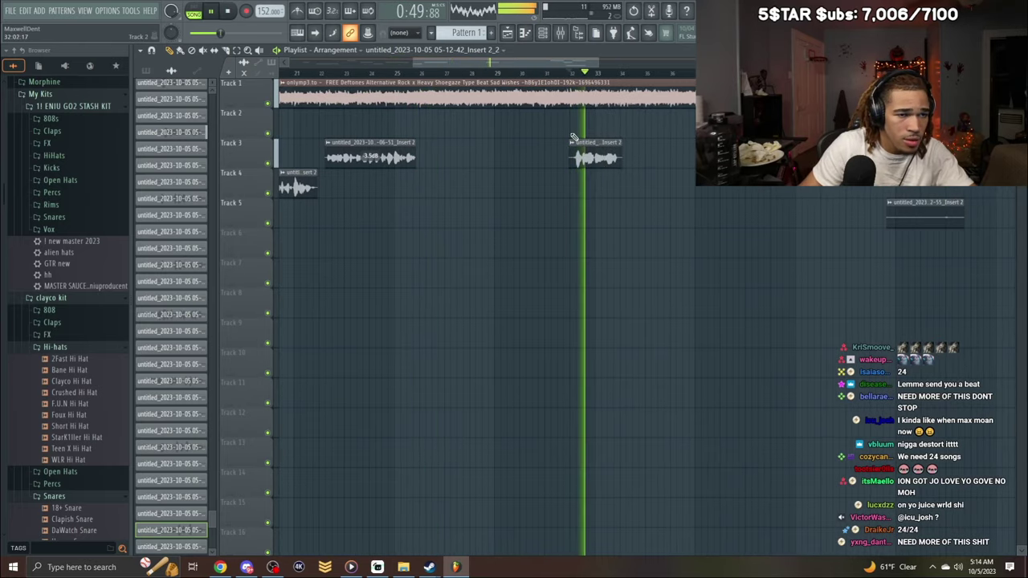
{"action": "left_click_drag", "start_coordinate": [557, 64], "coordinate": [641, 64]}
{"action": "left_click", "coordinate": [643, 73]}
{"action": "right_click", "coordinate": [705, 215]}
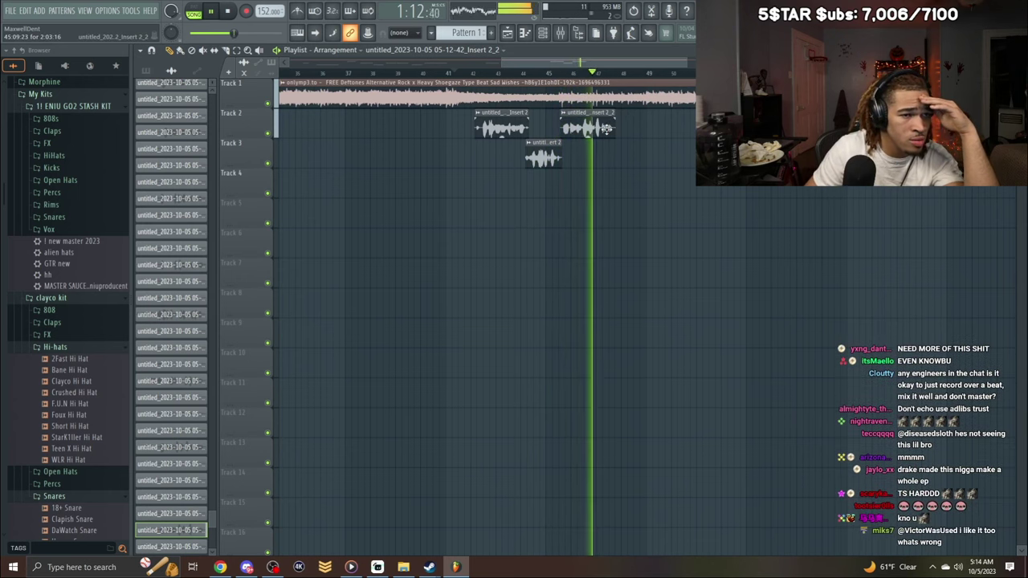
Trim the end of the last Track 2 vocal clip to around bar 47 and replay it from about bar 45.
{"action": "left_click", "coordinate": [472, 73]}
{"action": "left_click_drag", "start_coordinate": [528, 66], "coordinate": [532, 66]}
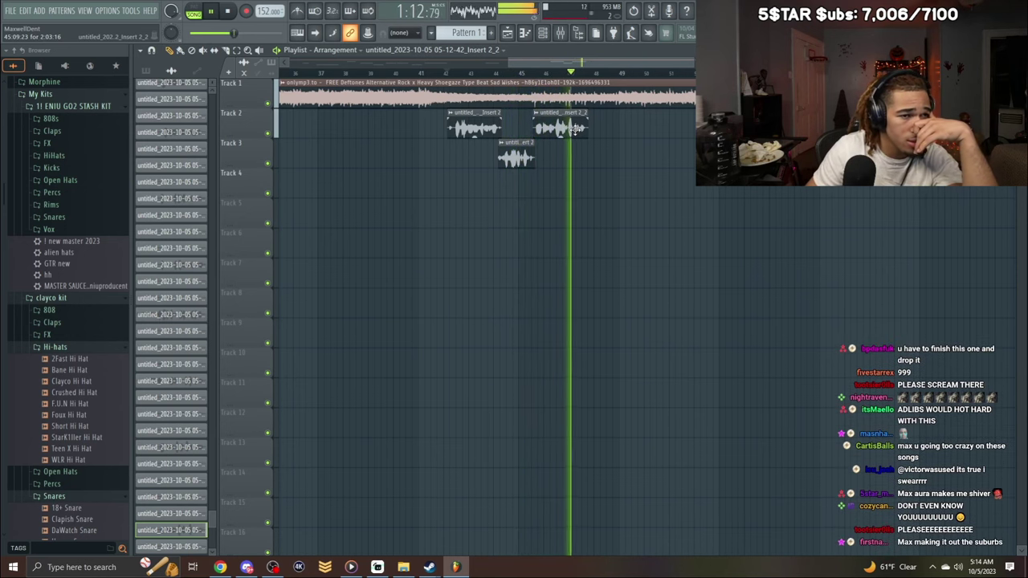
{"action": "left_click_drag", "start_coordinate": [585, 132], "coordinate": [574, 136]}
{"action": "left_click", "coordinate": [526, 73]}
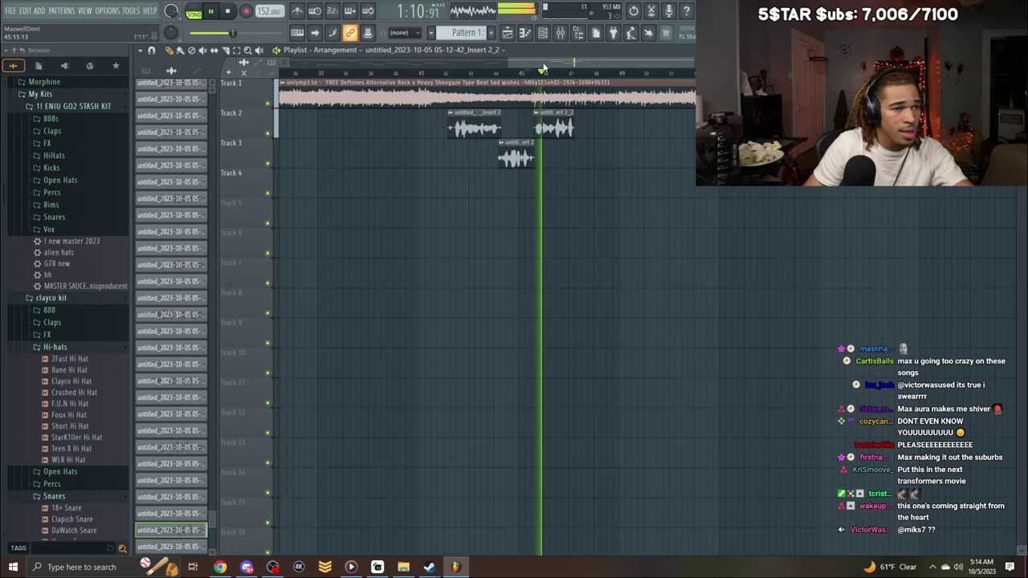
Play the section from around bar 45 several times to review the last Track 2 vocal and work out the next line.
{"action": "left_click_drag", "start_coordinate": [549, 63], "coordinate": [577, 66]}
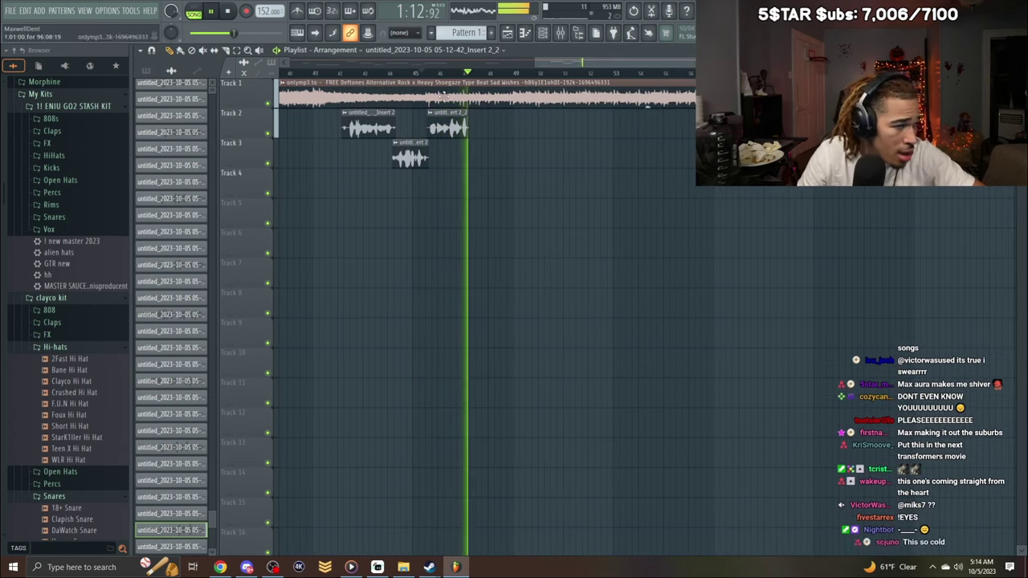
{"action": "left_click", "coordinate": [426, 74]}
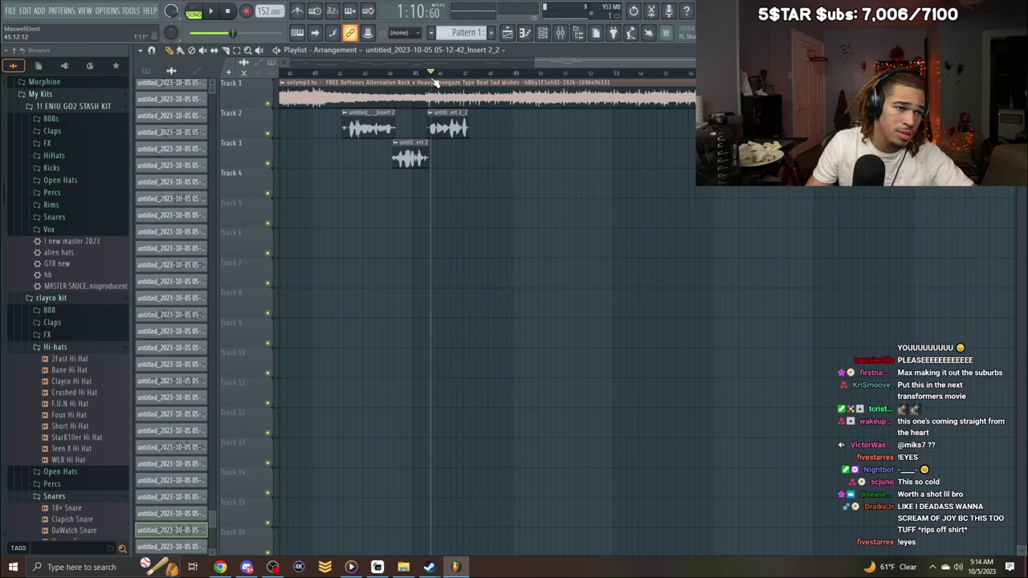
{"action": "key", "text": "space"}
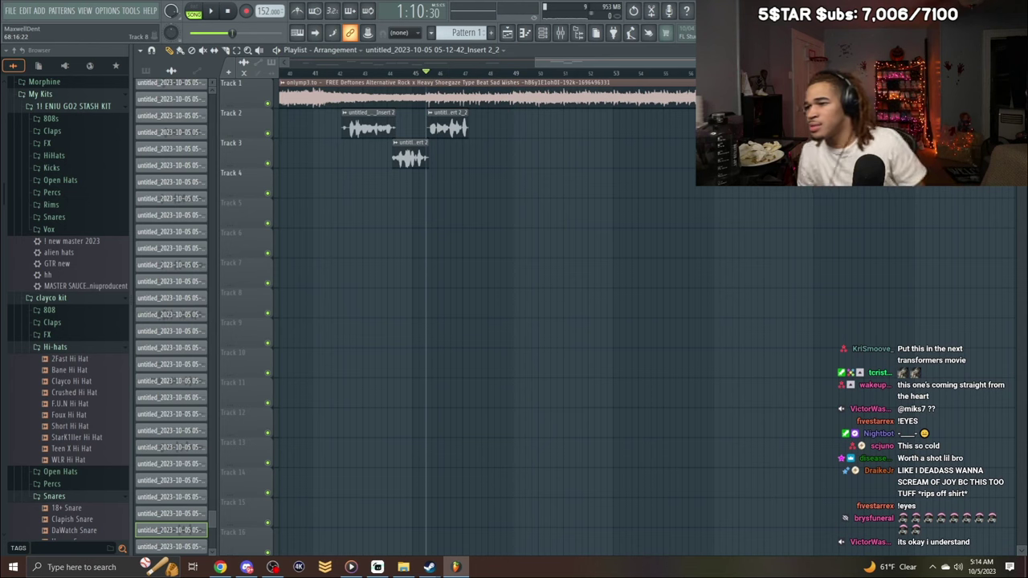
{"action": "key", "text": "space"}
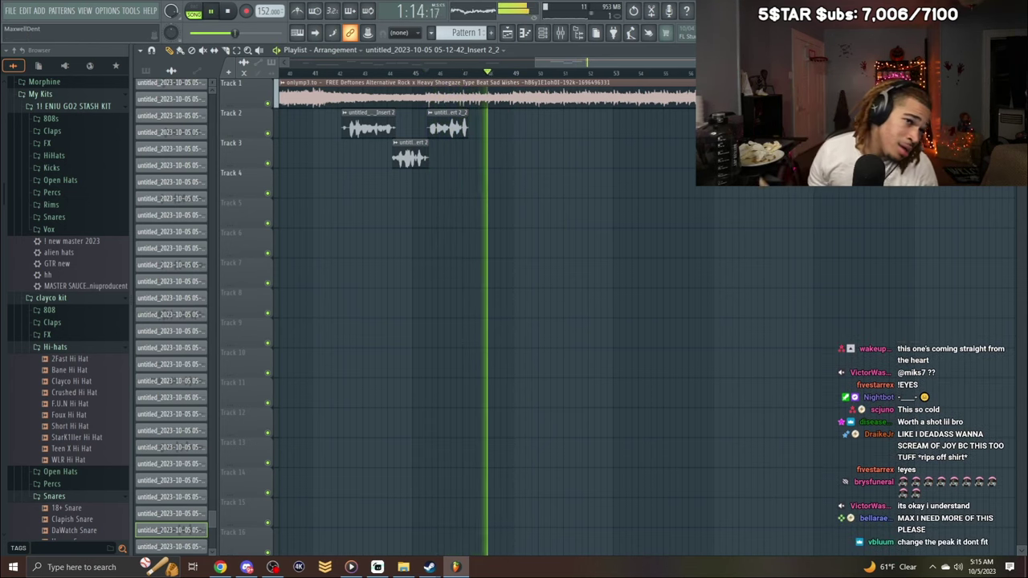
{"action": "key", "text": "space"}
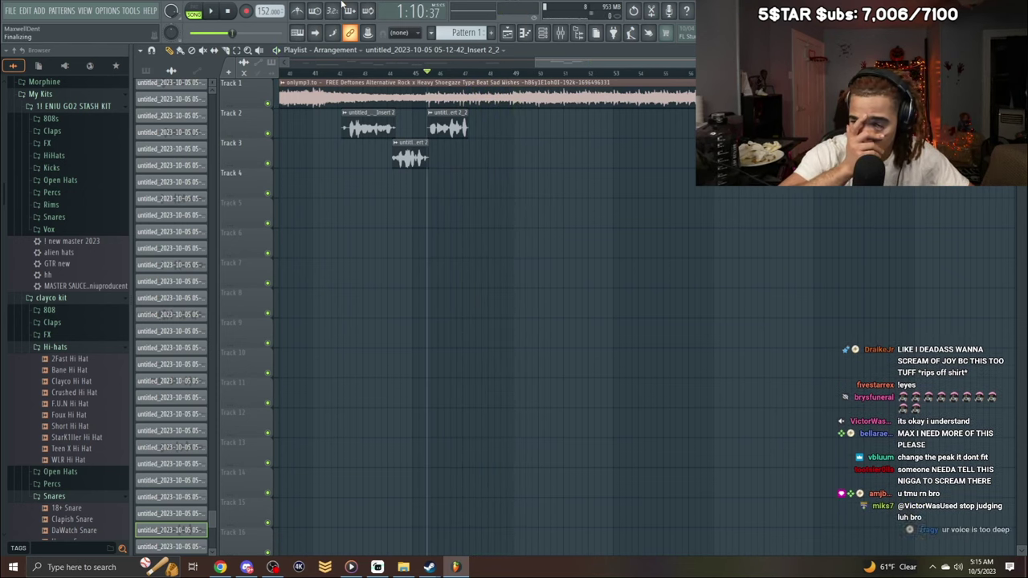
{"action": "key", "text": "space"}
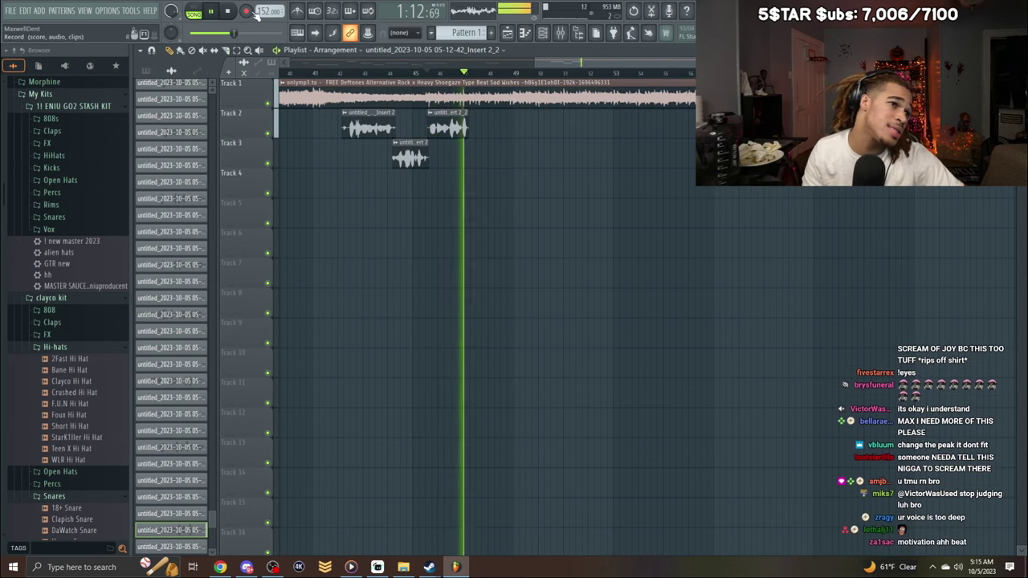
{"action": "key", "text": "space"}
Try a vocal take from around bar 46, discard it from Track 3 and record again from bar 45.
{"action": "left_click", "coordinate": [440, 76]}
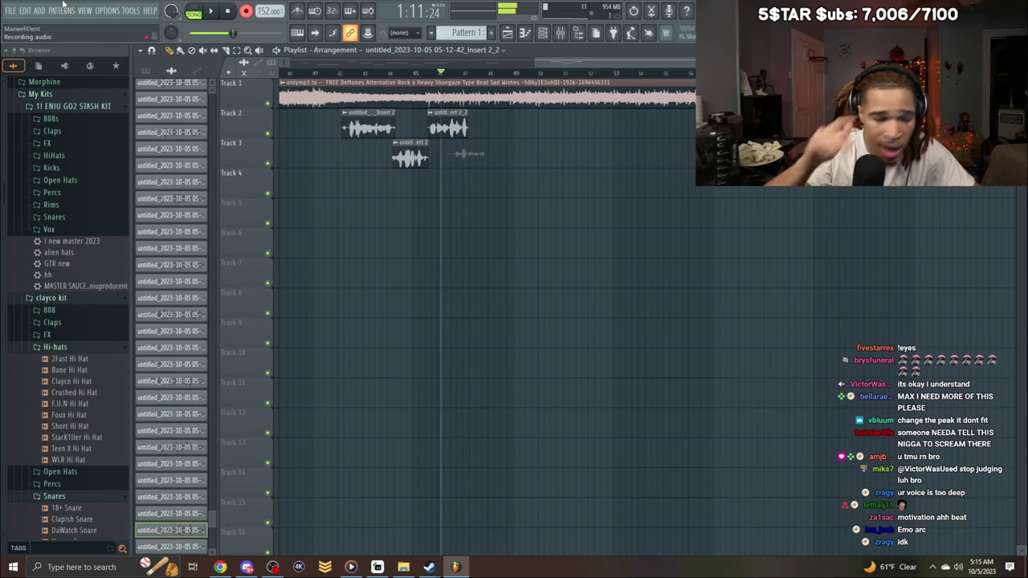
{"action": "left_click", "coordinate": [410, 73]}
{"action": "key", "text": "space"}
{"action": "right_click", "coordinate": [477, 154]}
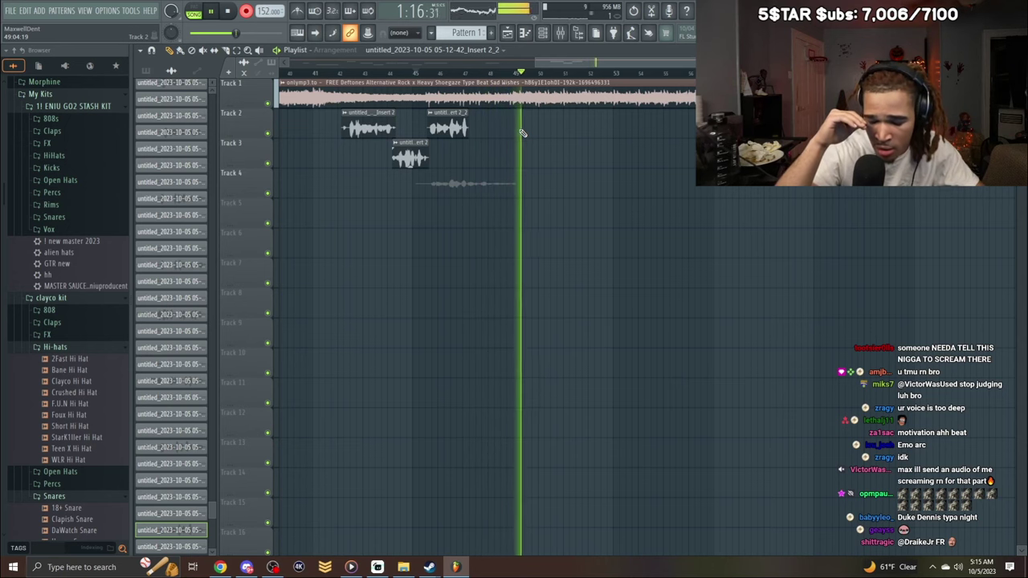
Normalize the new Track 4 take, route it to Main vocals mixer track 3 and trim its start to around bar 47.
{"action": "double_click", "coordinate": [485, 186]}
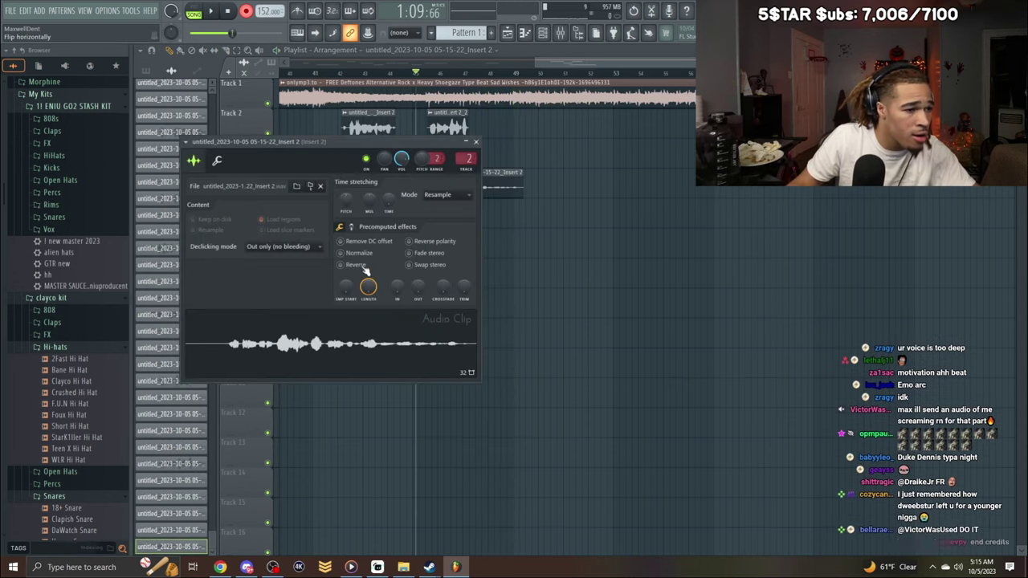
{"action": "left_click", "coordinate": [476, 142]}
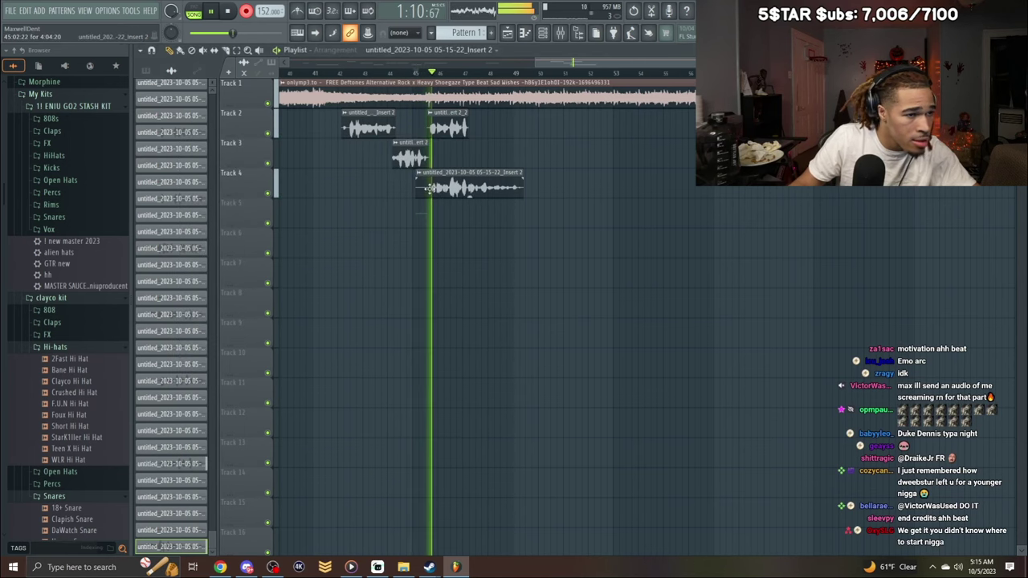
{"action": "double_click", "coordinate": [482, 186]}
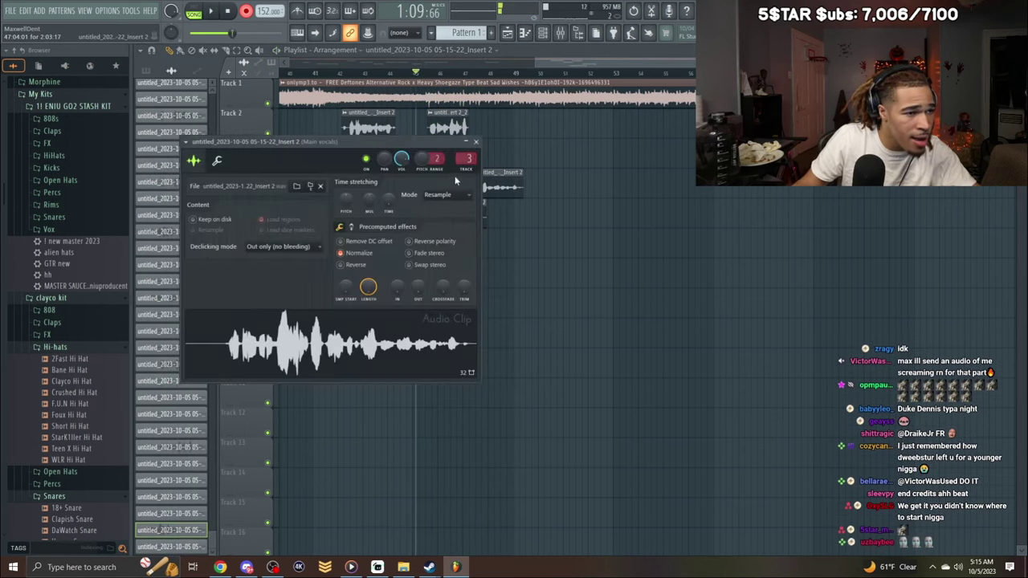
{"action": "left_click", "coordinate": [475, 142]}
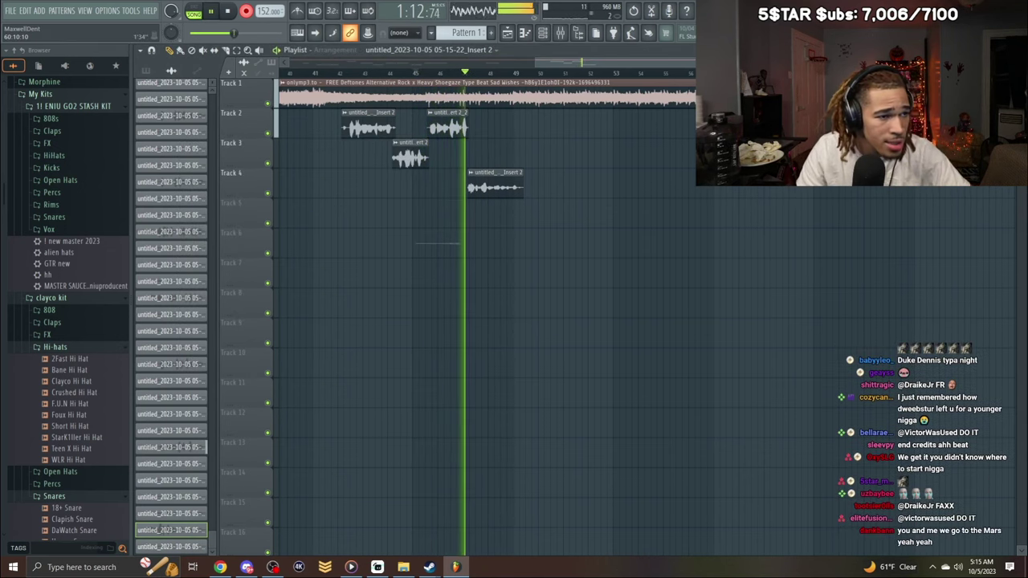
Delete the trimmed Track 4 take and the stray Track 6 clip and record another take from bar 45.
{"action": "key", "text": "space"}
{"action": "right_click", "coordinate": [495, 187]}
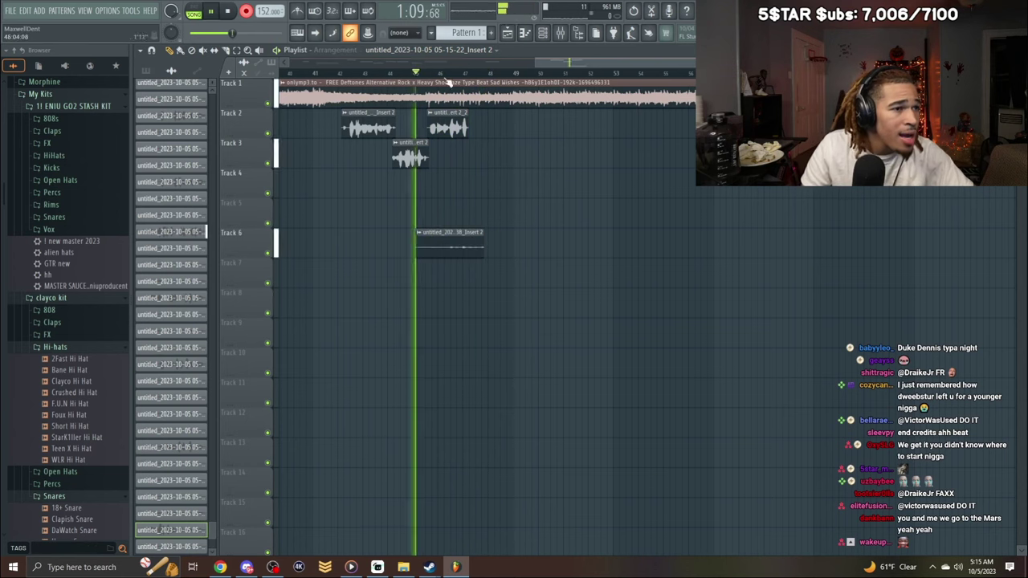
{"action": "right_click", "coordinate": [456, 244]}
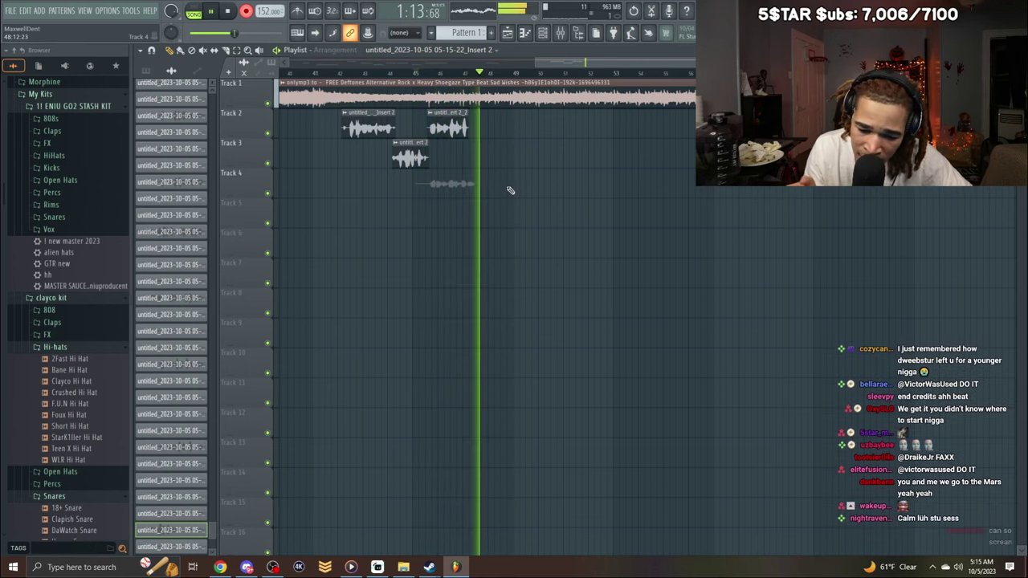
Discard the last Track 4 vocal take and try another take from around bar 45.
{"action": "key", "text": "space"}
{"action": "key", "text": "space"}
{"action": "right_click", "coordinate": [475, 174]}
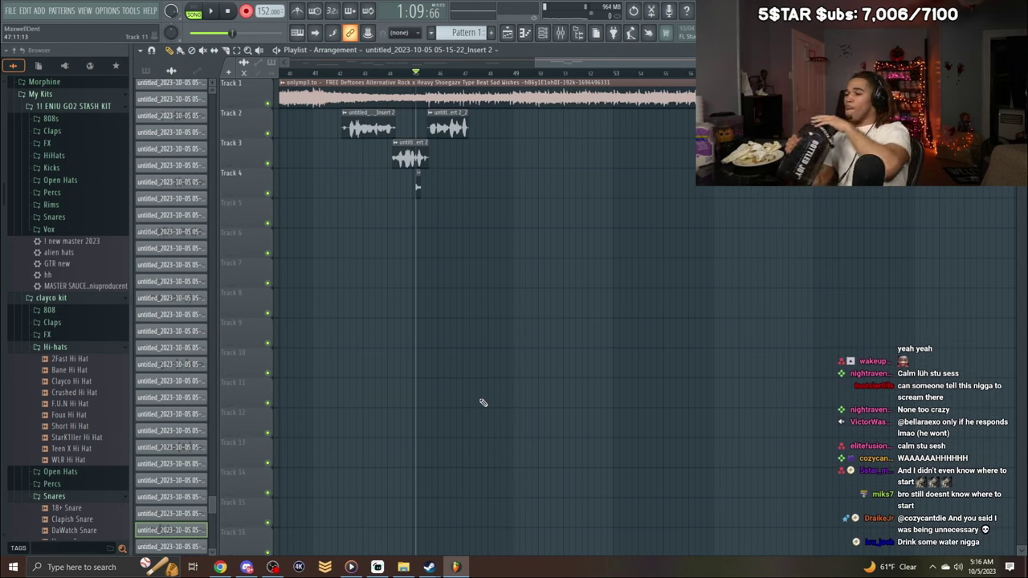
{"action": "key", "text": "space"}
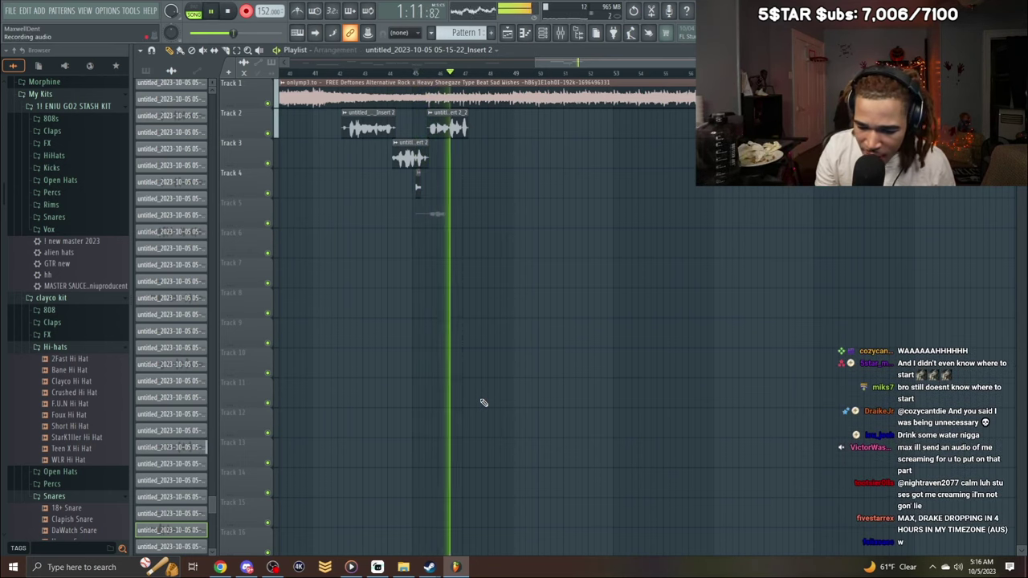
{"action": "key", "text": "space"}
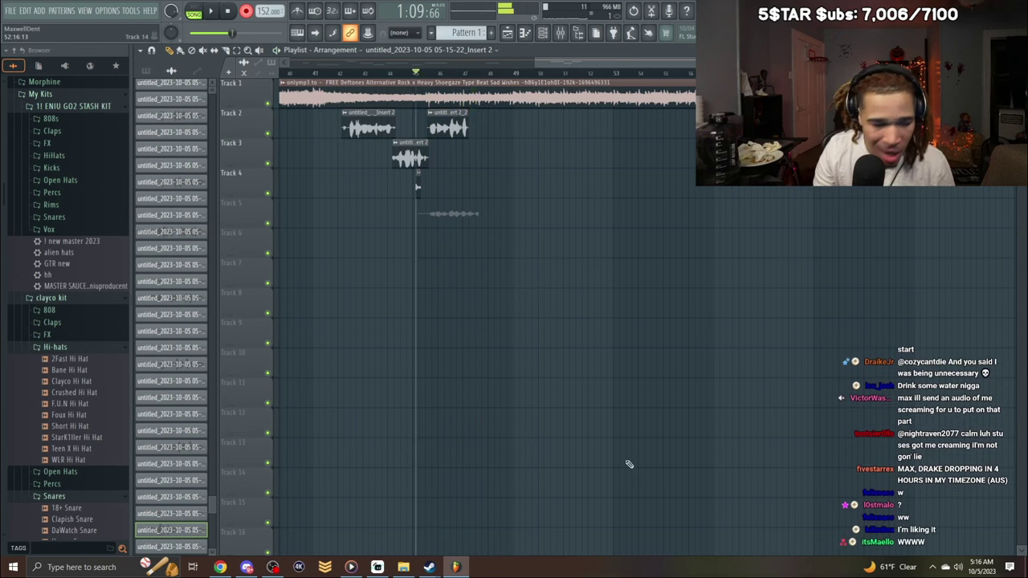
Undo the last take and record a new one from around bar 45 with the second Track 2 clip muted.
{"action": "key", "text": "ctrl+z"}
{"action": "key", "text": "space"}
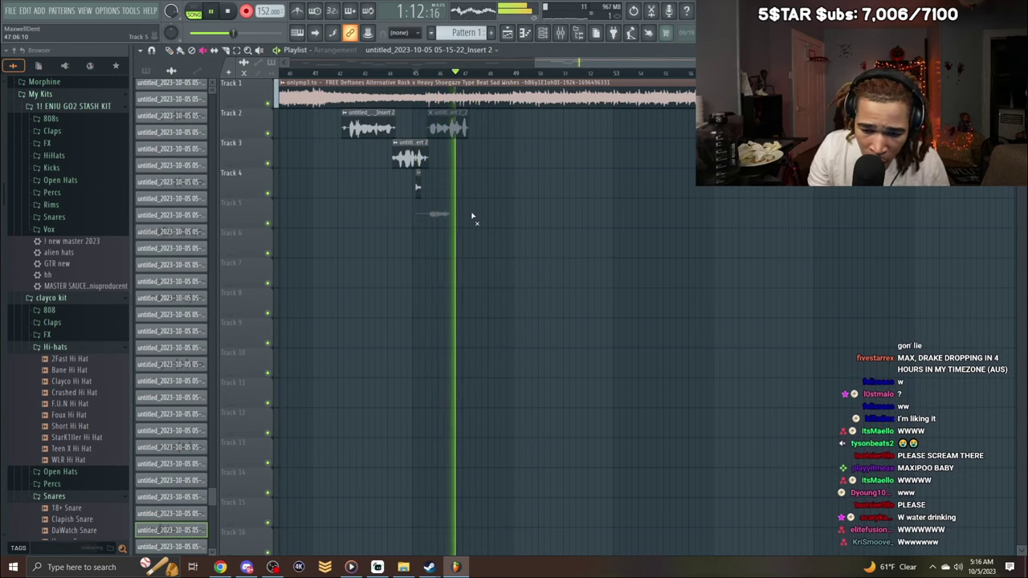
{"action": "key", "text": "space"}
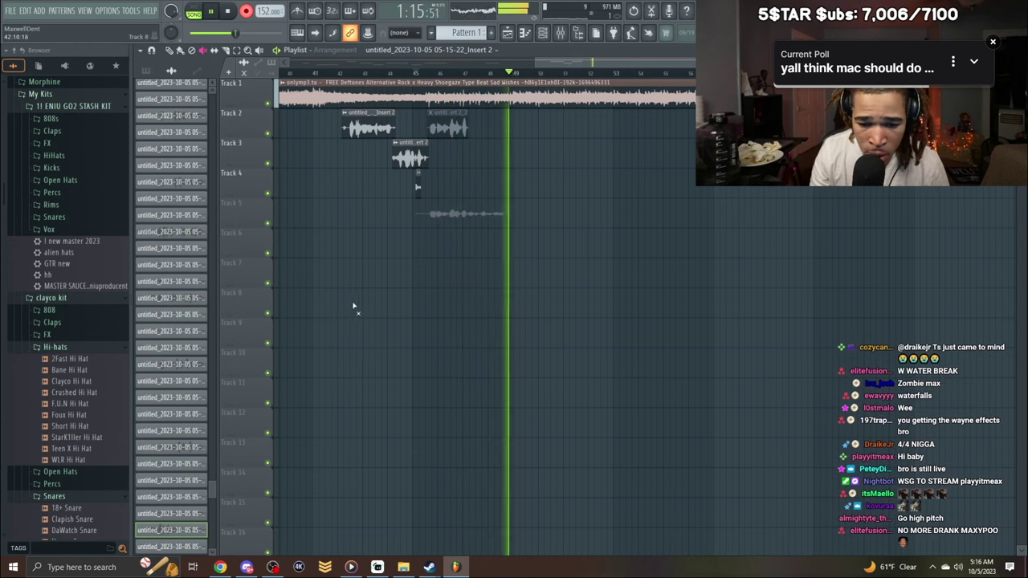
{"action": "key", "text": "space"}
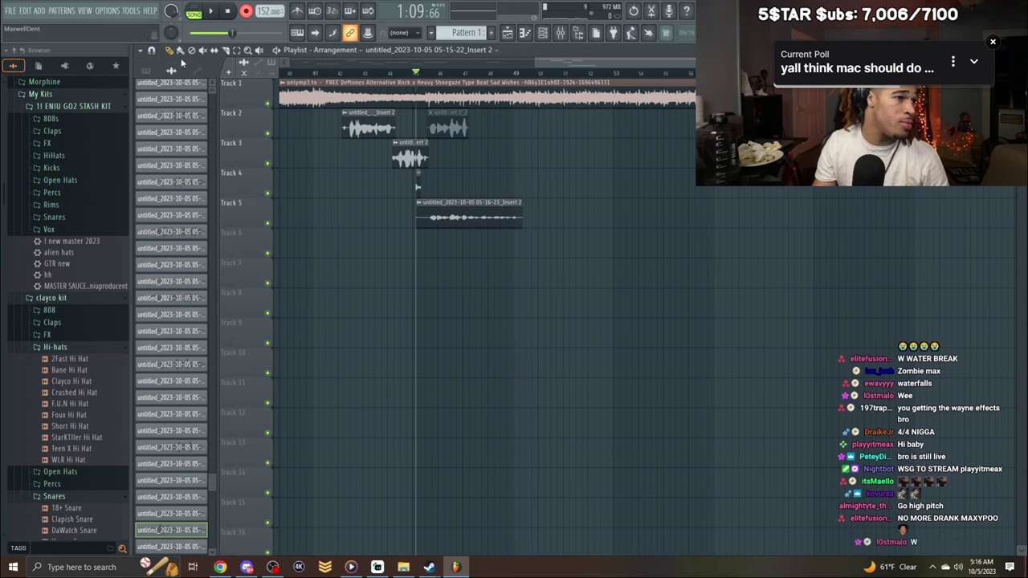
Normalize the Track 5 take, route it to Main vocals mixer track 5 and play it back.
{"action": "double_click", "coordinate": [439, 222]}
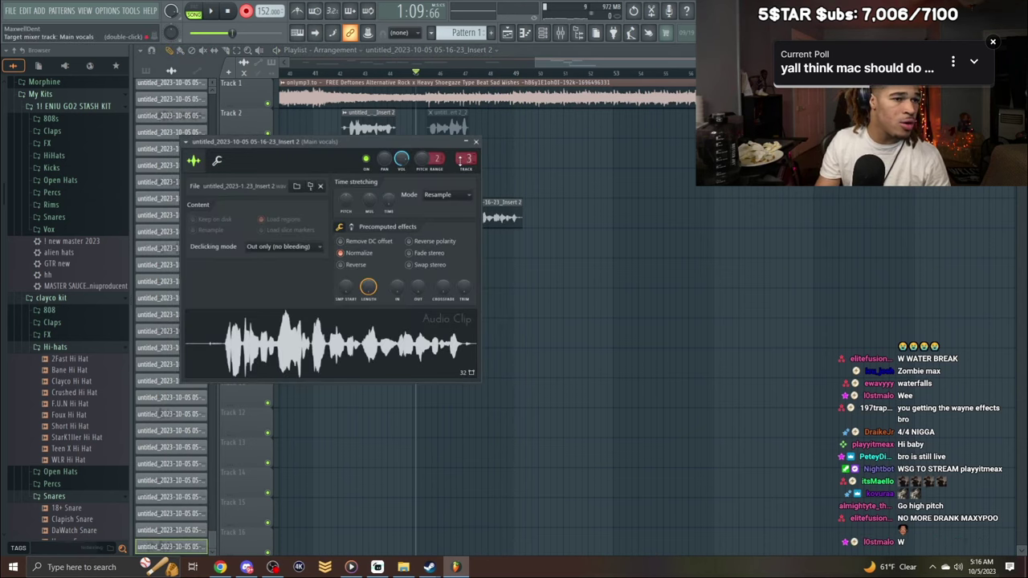
{"action": "left_click", "coordinate": [475, 142]}
{"action": "key", "text": "space"}
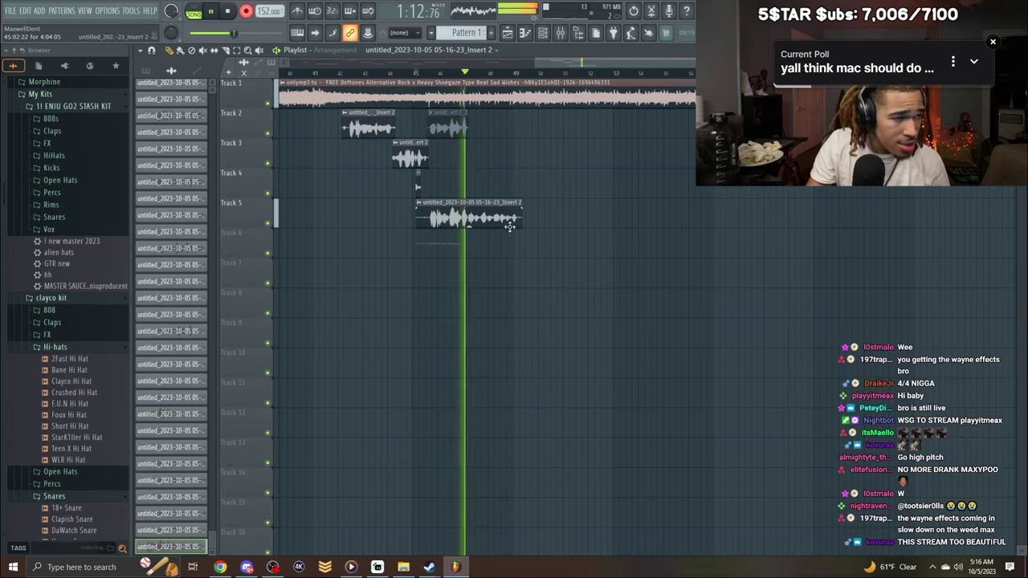
{"action": "key", "text": "space"}
{"action": "double_click", "coordinate": [485, 217]}
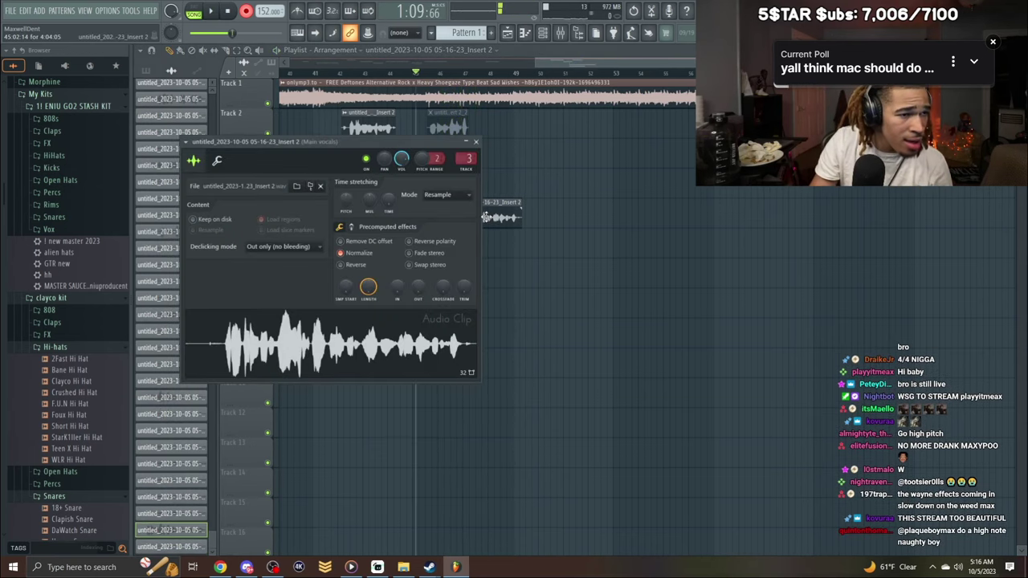
{"action": "left_click", "coordinate": [476, 143]}
{"action": "double_click", "coordinate": [474, 216]}
{"action": "left_click_drag", "start_coordinate": [464, 164], "coordinate": [463, 159]}
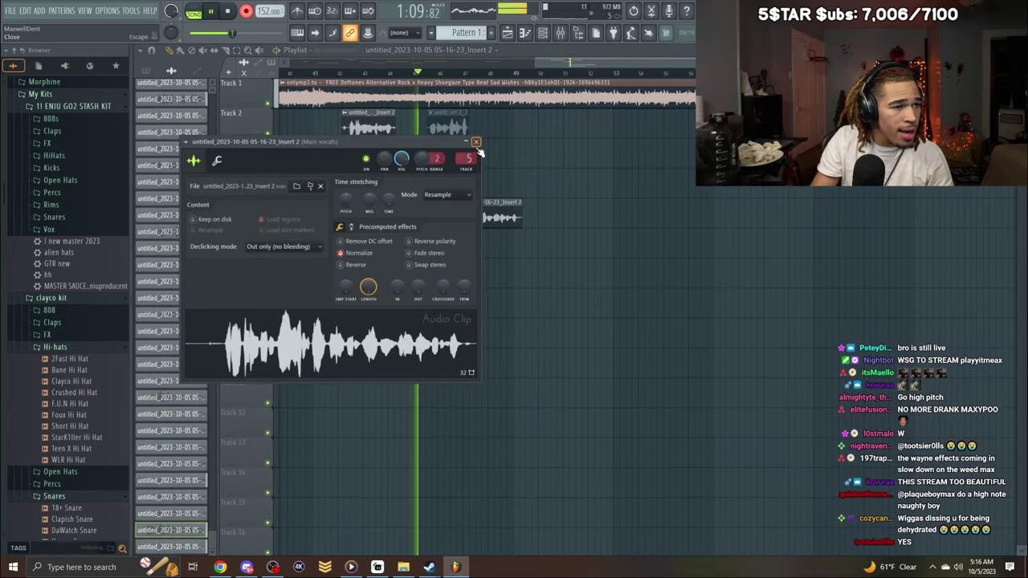
{"action": "left_click", "coordinate": [475, 142]}
Mute the Track 5 take, clear the stray clips on the tracks below and record another take from bar 45.
{"action": "key", "text": "space"}
{"action": "key", "text": "space"}
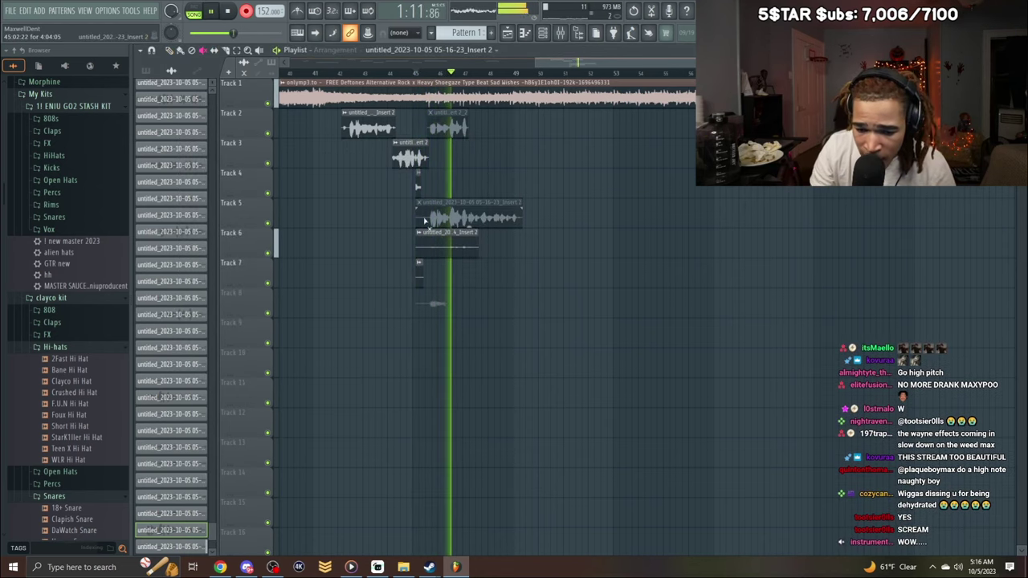
{"action": "key", "text": "space"}
{"action": "right_click", "coordinate": [441, 296]}
{"action": "right_click", "coordinate": [438, 246]}
{"action": "right_click", "coordinate": [420, 268]}
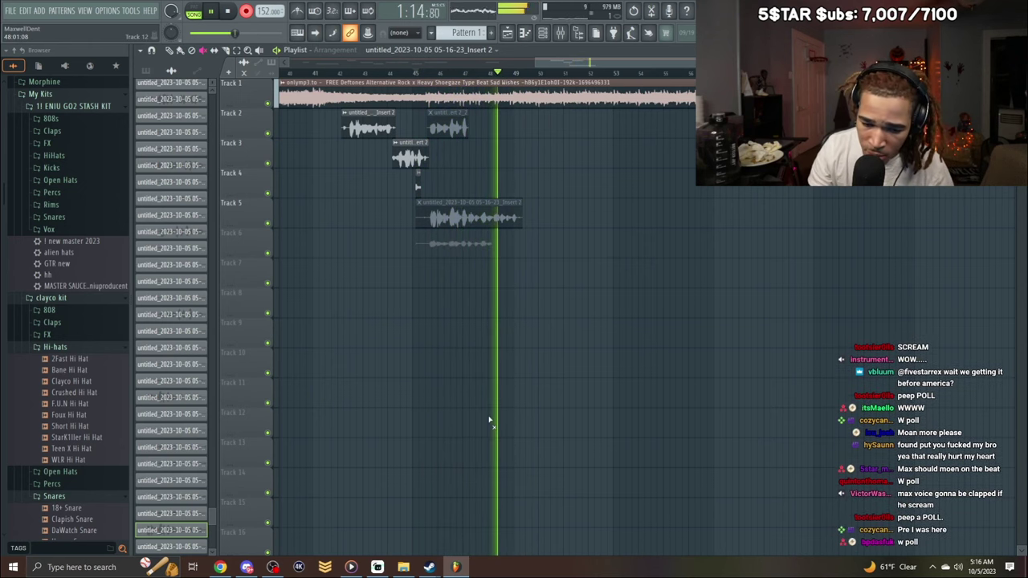
{"action": "key", "text": "space"}
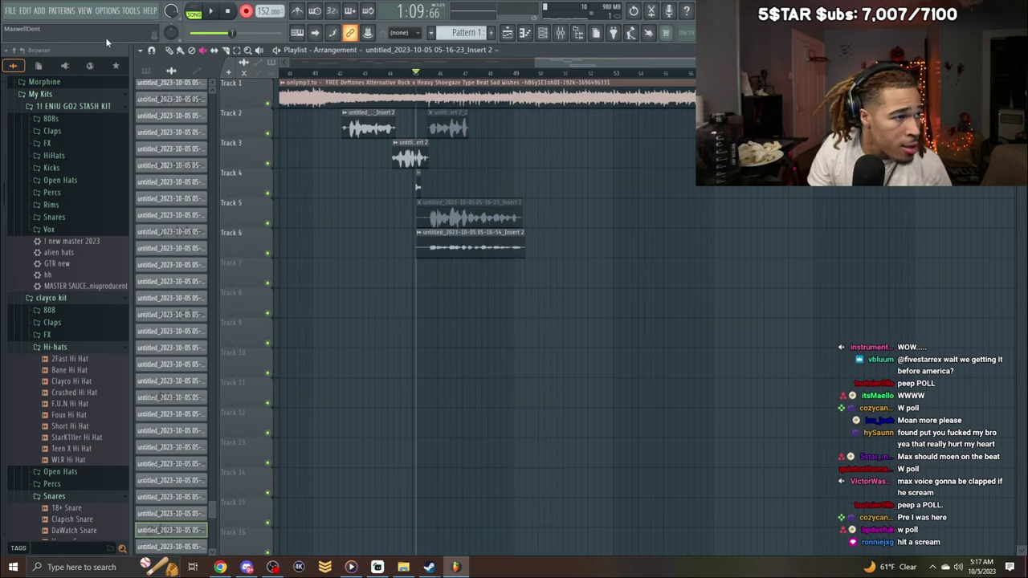
Normalize the new Track 6 take, route it to Main vocals mixer track 5 and play it back.
{"action": "double_click", "coordinate": [470, 250]}
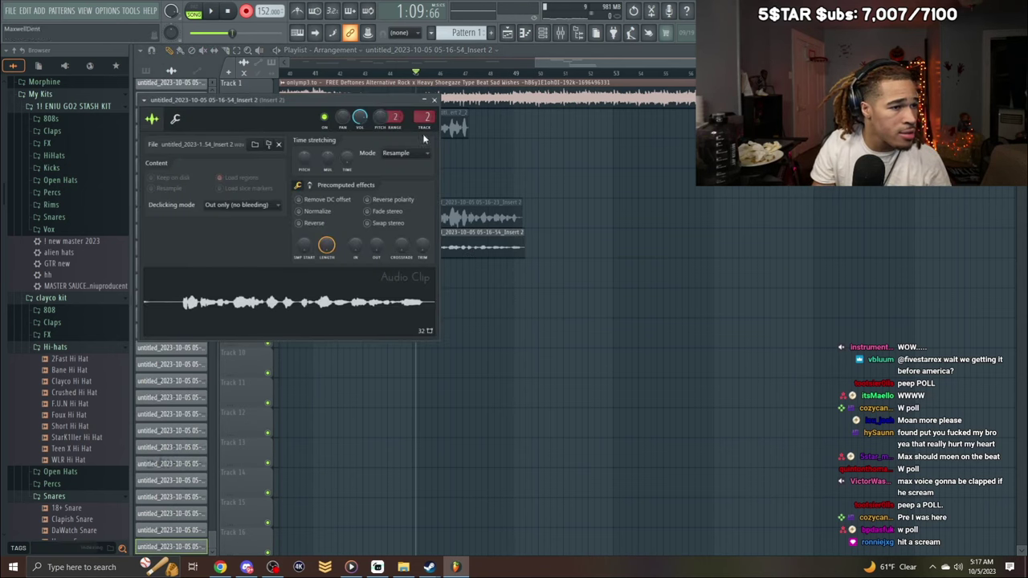
{"action": "left_click", "coordinate": [435, 99]}
{"action": "double_click", "coordinate": [478, 246]}
{"action": "left_click", "coordinate": [299, 211]}
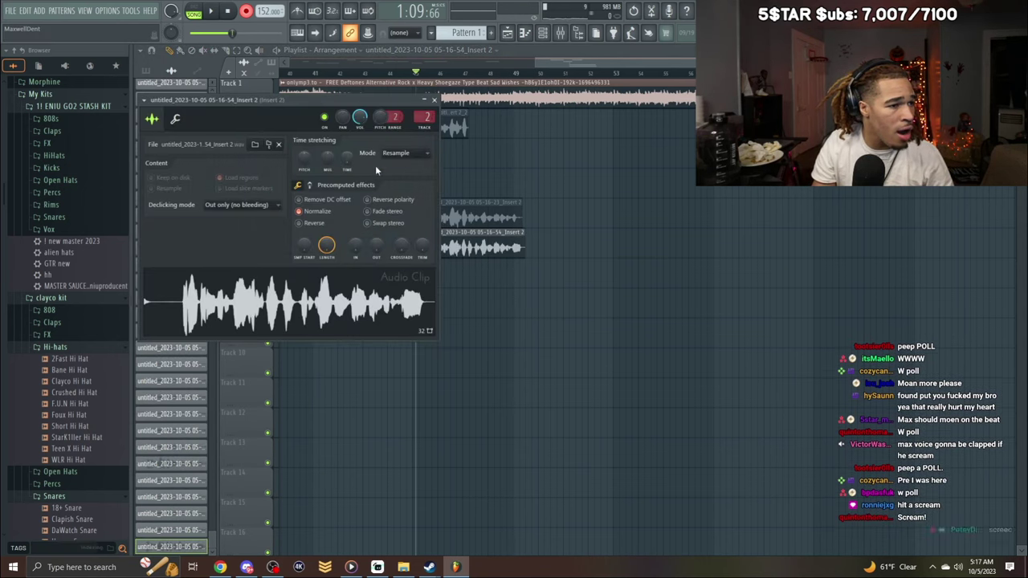
{"action": "scroll", "coordinate": [425, 118], "scroll_direction": "up", "scroll_amount": 2}
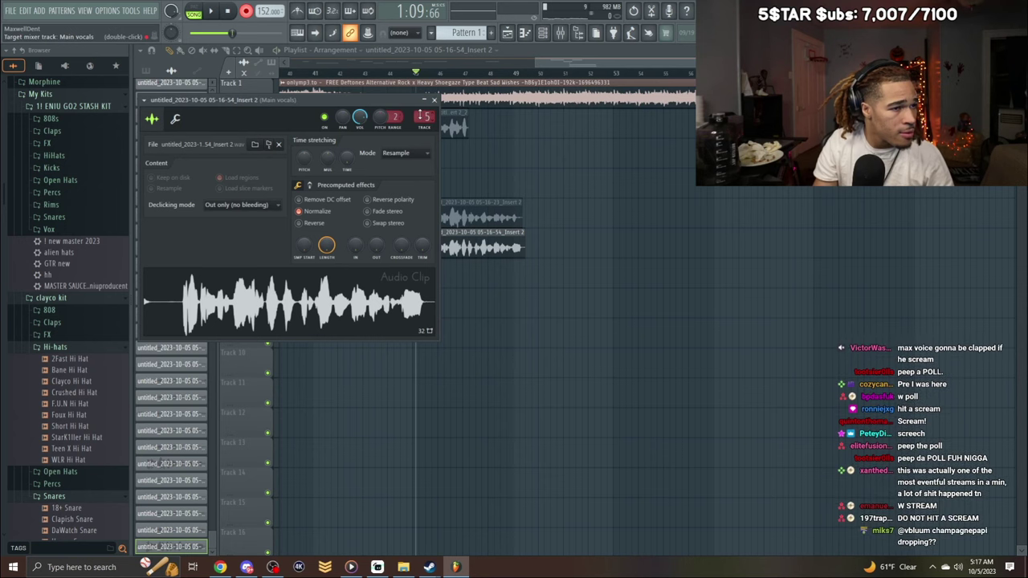
{"action": "key", "text": "space"}
{"action": "left_click", "coordinate": [435, 100]}
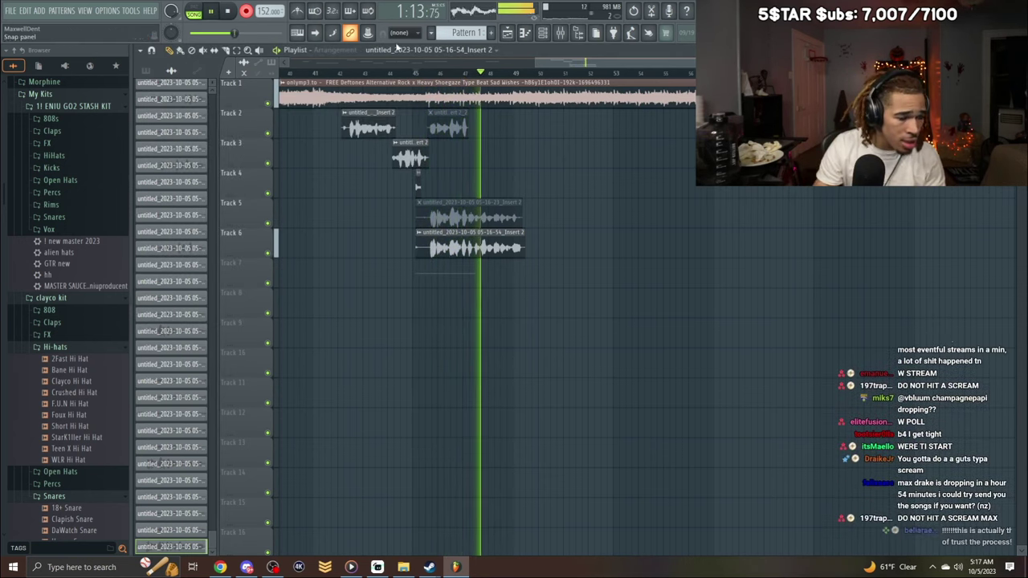
Try trimming the start of the Track 6 take to between bars 46 and 47 and discard the take.
{"action": "left_click_drag", "start_coordinate": [416, 259], "coordinate": [479, 265]}
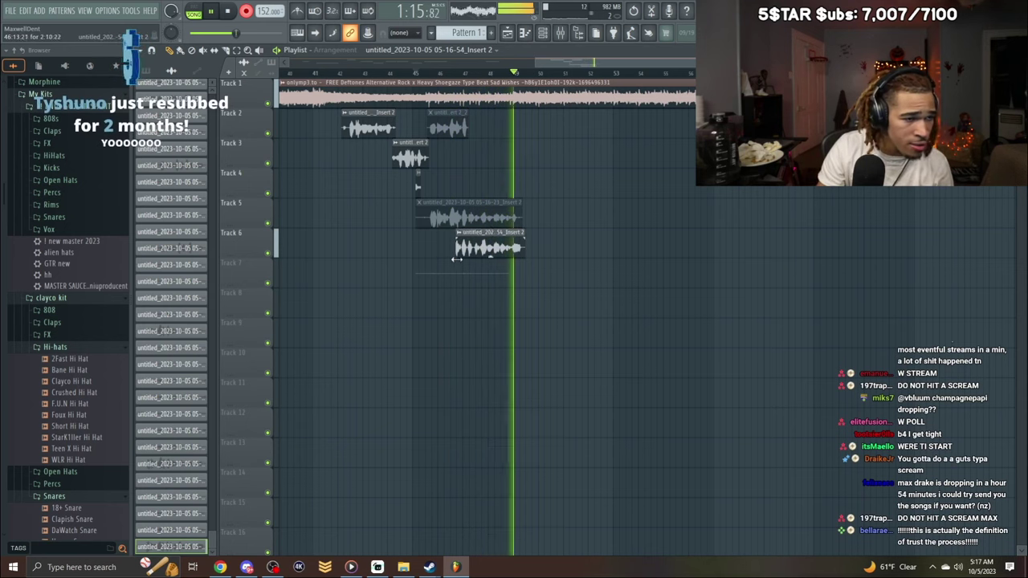
{"action": "key", "text": "space"}
{"action": "key", "text": "ctrl+z"}
{"action": "key", "text": "ctrl+z"}
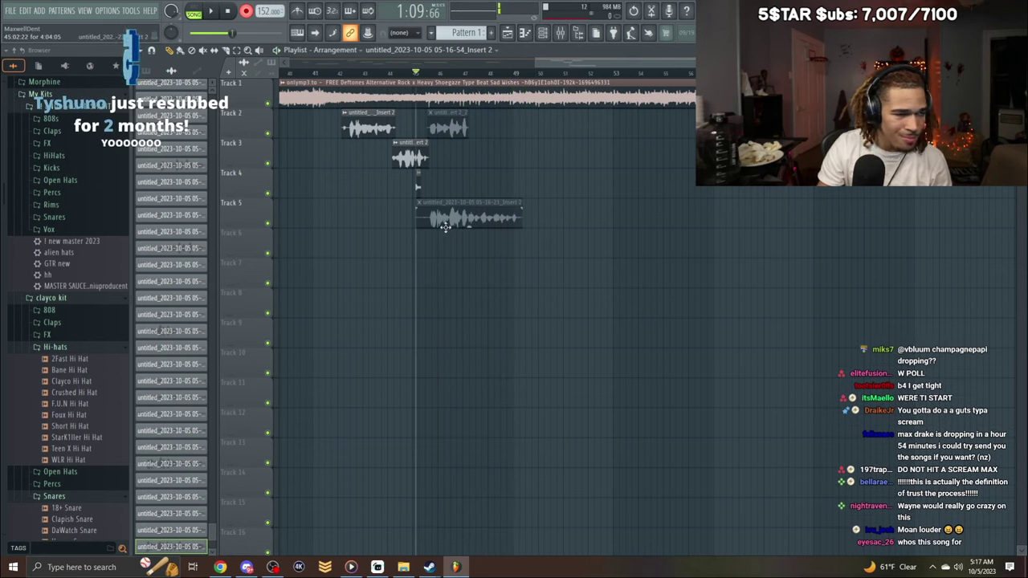
Delete the Track 5 take and the short Track 4 fragment, and re-record the vocal line from around bar 45 on Track 4.
{"action": "right_click", "coordinate": [450, 201]}
{"action": "key", "text": "space"}
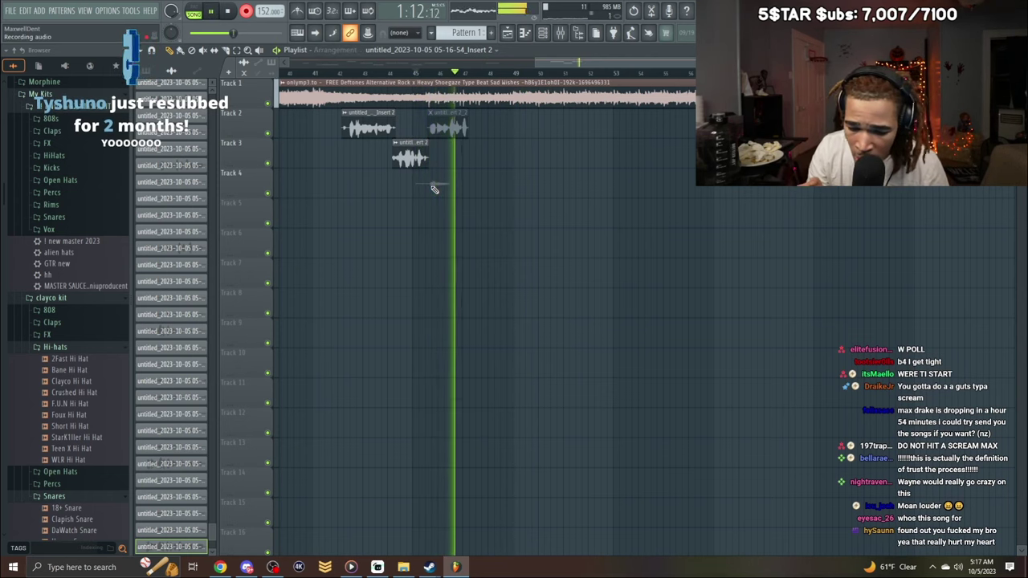
{"action": "left_click", "coordinate": [425, 188]}
{"action": "key", "text": "space"}
{"action": "key", "text": "space"}
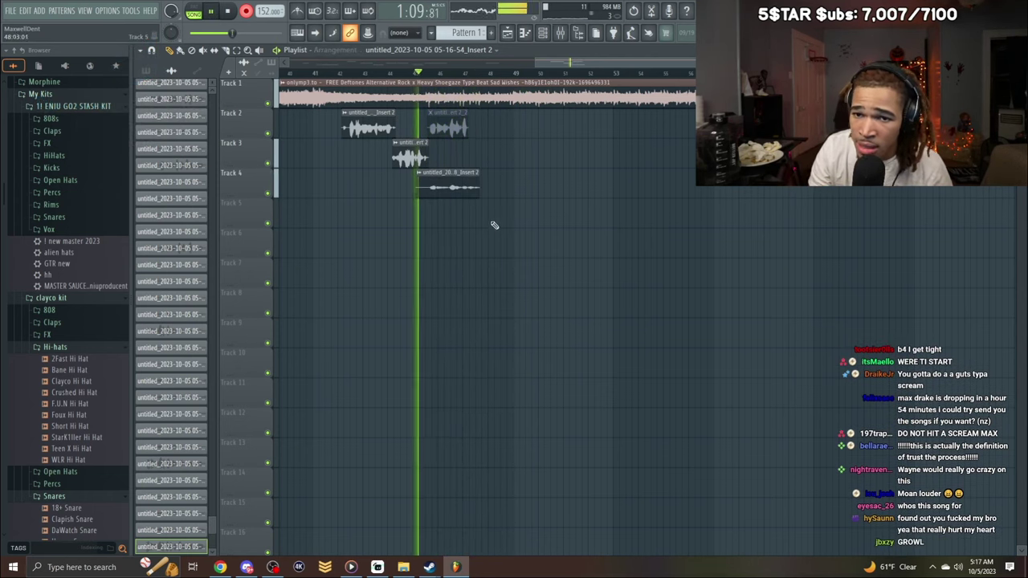
{"action": "right_click", "coordinate": [447, 193]}
{"action": "key", "text": "space"}
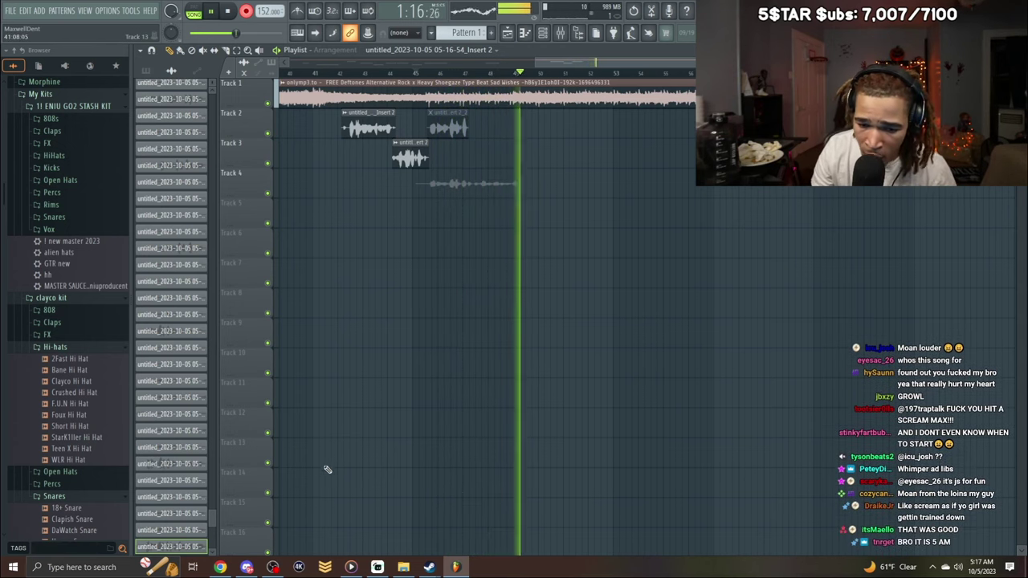
{"action": "key", "text": "space"}
Normalize the new Track 4 take, route it to the Main vocals mixer track and listen to it.
{"action": "double_click", "coordinate": [474, 172]}
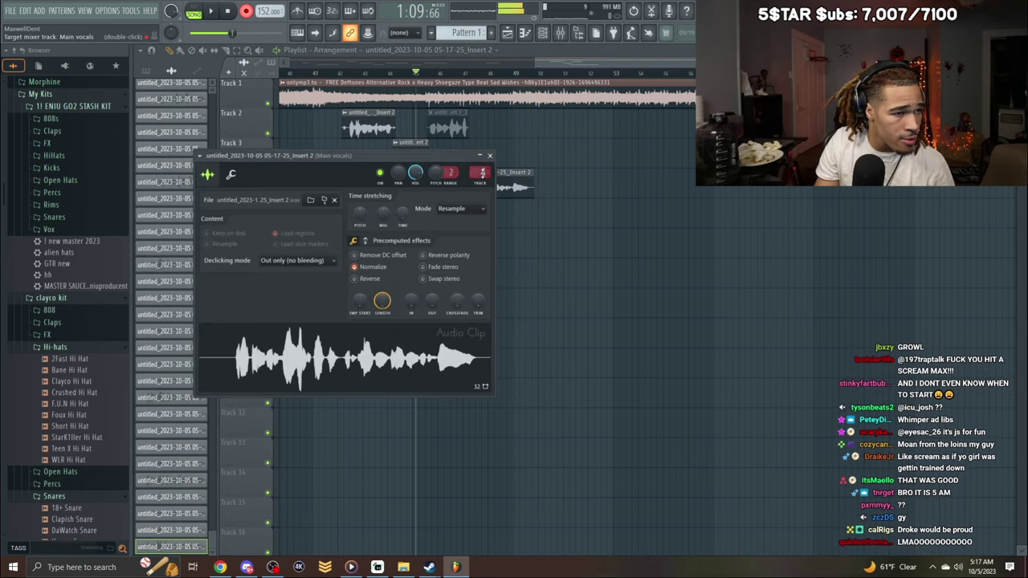
{"action": "left_click", "coordinate": [489, 155]}
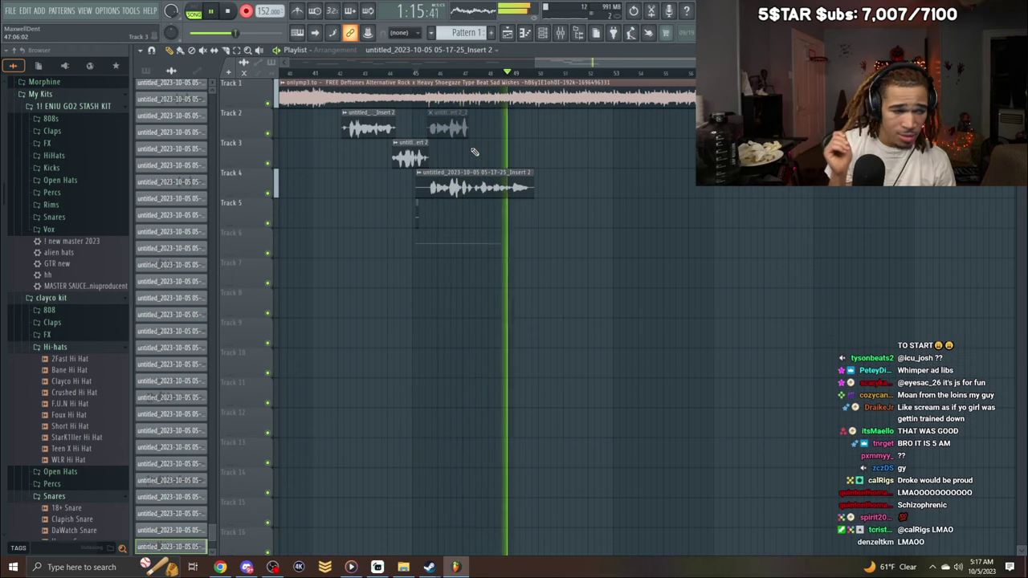
{"action": "key", "text": "space"}
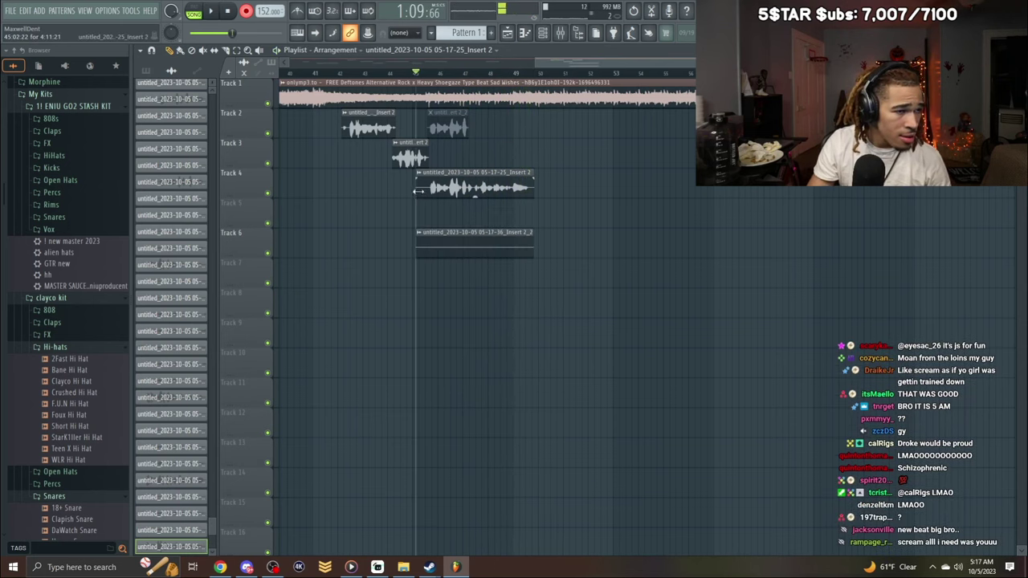
Trim the Track 4 take to run from about bar 45.5 to bar 47 and delete the stray Track 6 clip.
{"action": "left_click_drag", "start_coordinate": [417, 190], "coordinate": [468, 181]}
{"action": "key", "text": "space"}
{"action": "right_click", "coordinate": [480, 246]}
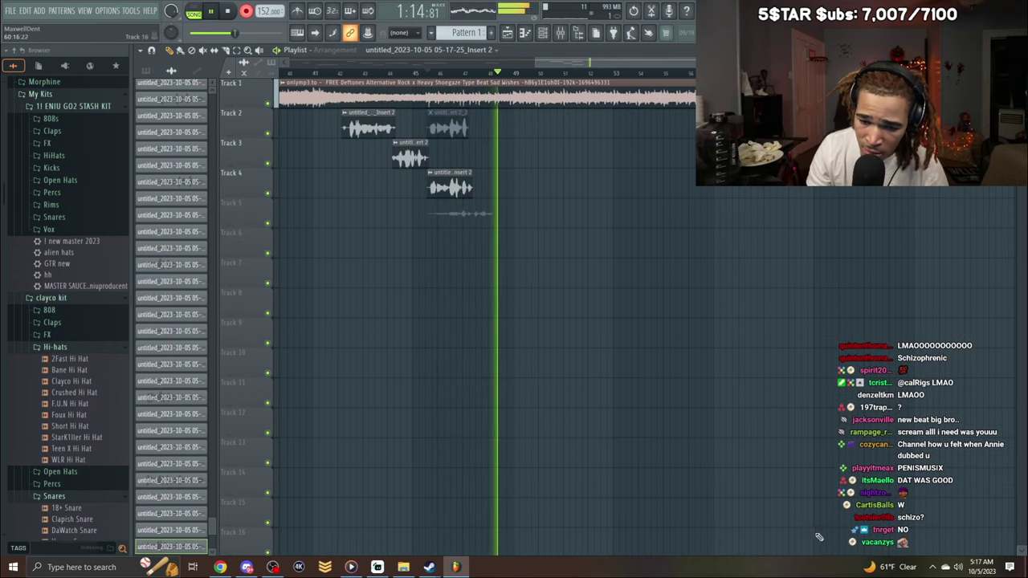
Discard the Track 5 take and record the next vocal line on Track 3 from around bar 46, redoing it until satisfied.
{"action": "key", "text": "space"}
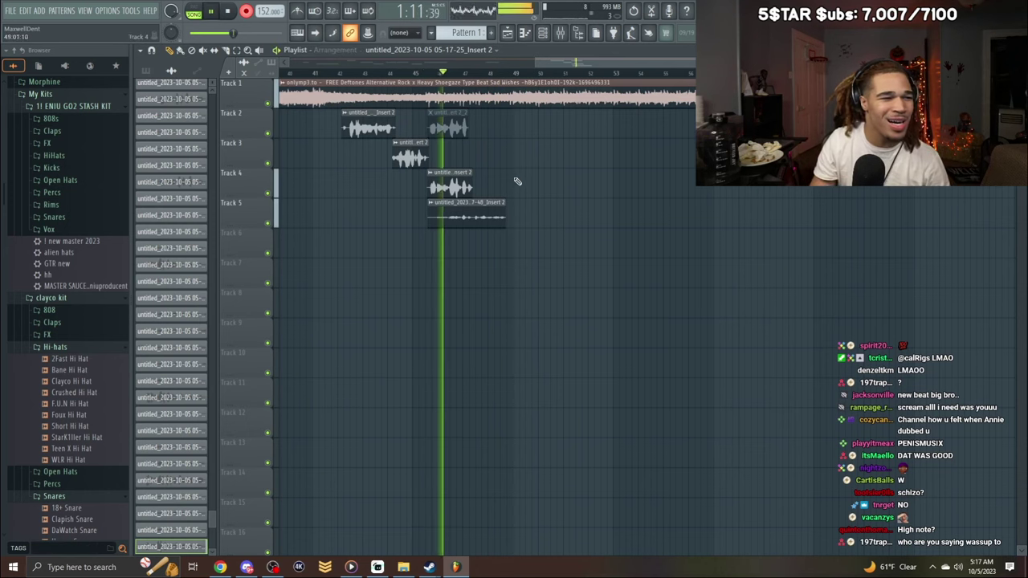
{"action": "key", "text": "ctrl+z"}
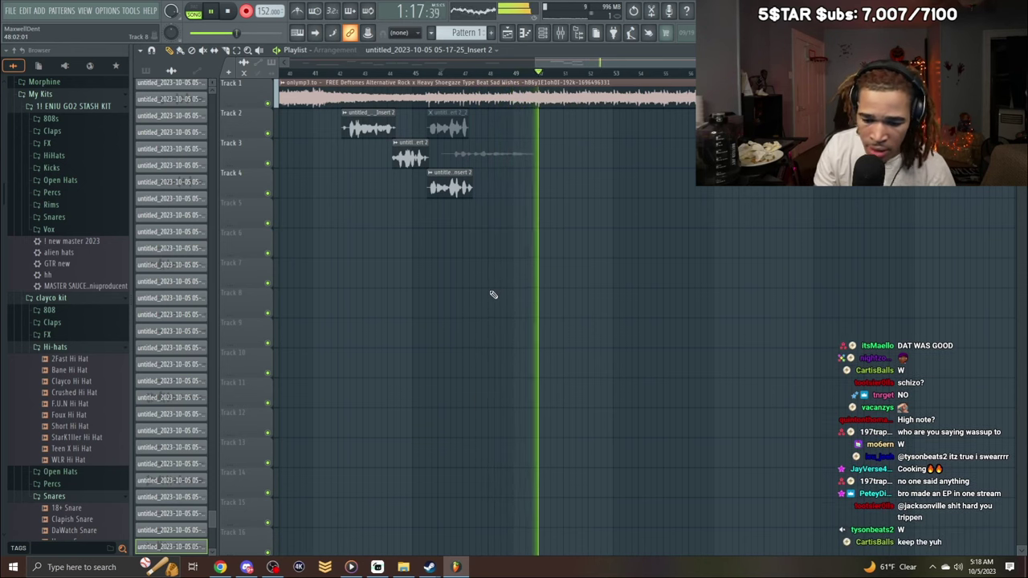
{"action": "key", "text": "space"}
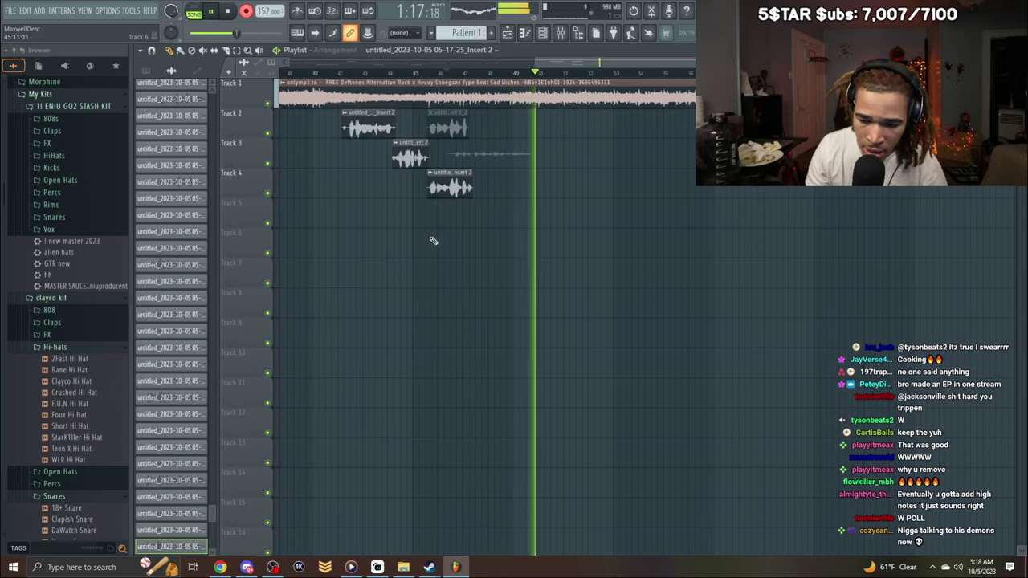
{"action": "key", "text": "space"}
{"action": "right_click", "coordinate": [483, 164]}
{"action": "key", "text": "space"}
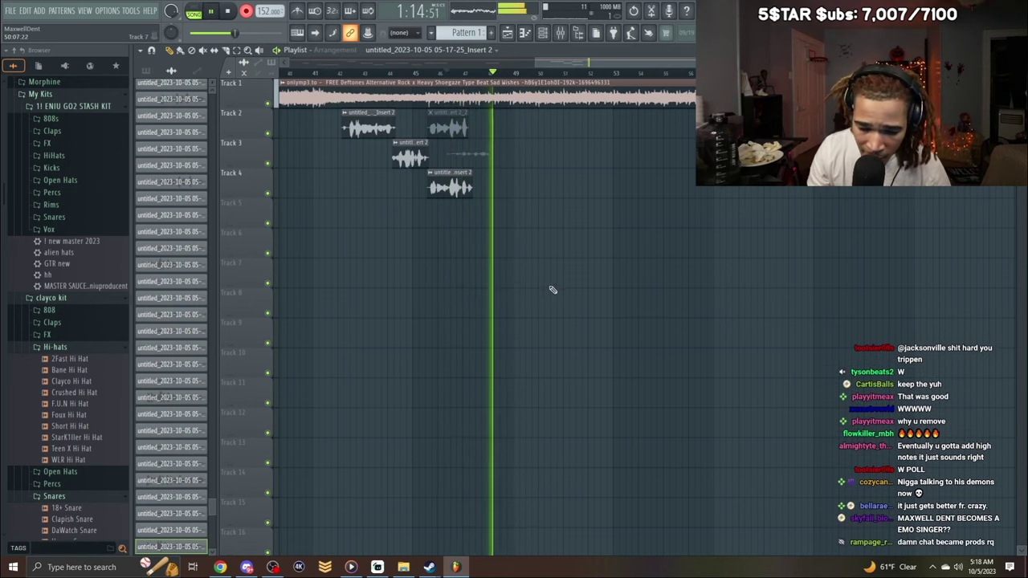
{"action": "key", "text": "space"}
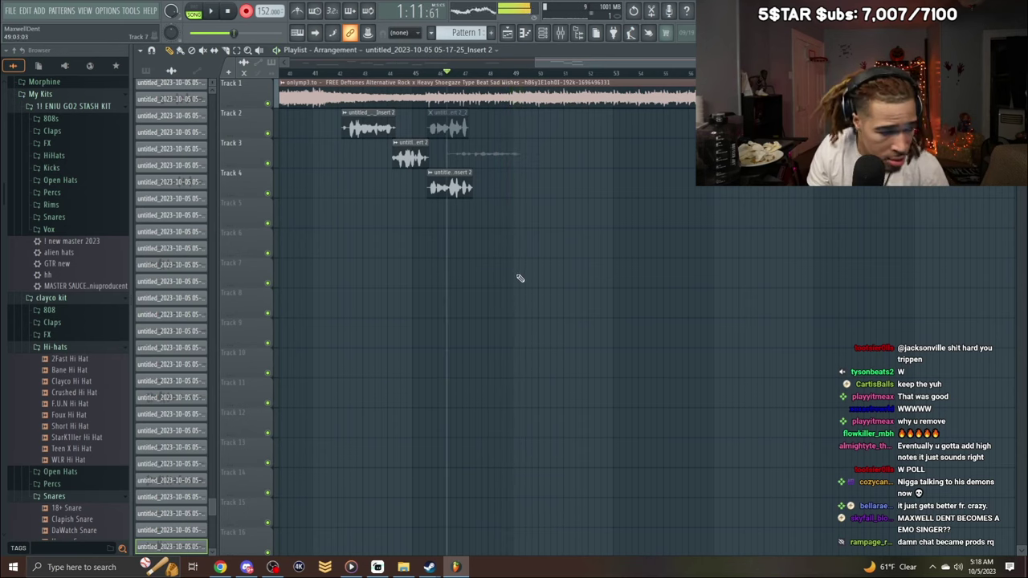
Normalize the new Track 3 take, route it to the Main vocals mixer track and trim its start to around bar 47.
{"action": "double_click", "coordinate": [501, 158]}
{"action": "left_click", "coordinate": [359, 237]}
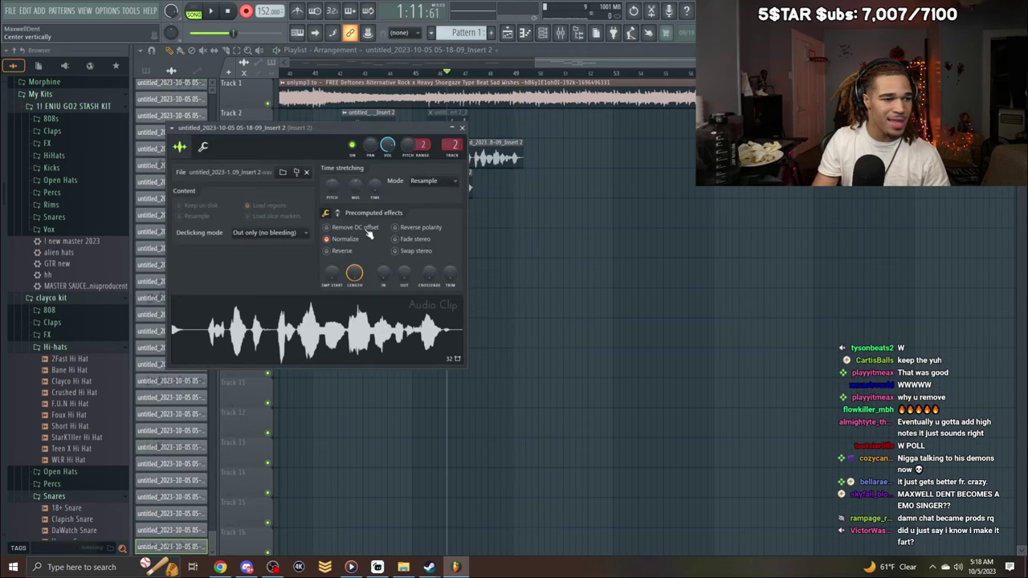
{"action": "key", "text": "space"}
{"action": "left_click_drag", "start_coordinate": [457, 146], "coordinate": [461, 142]}
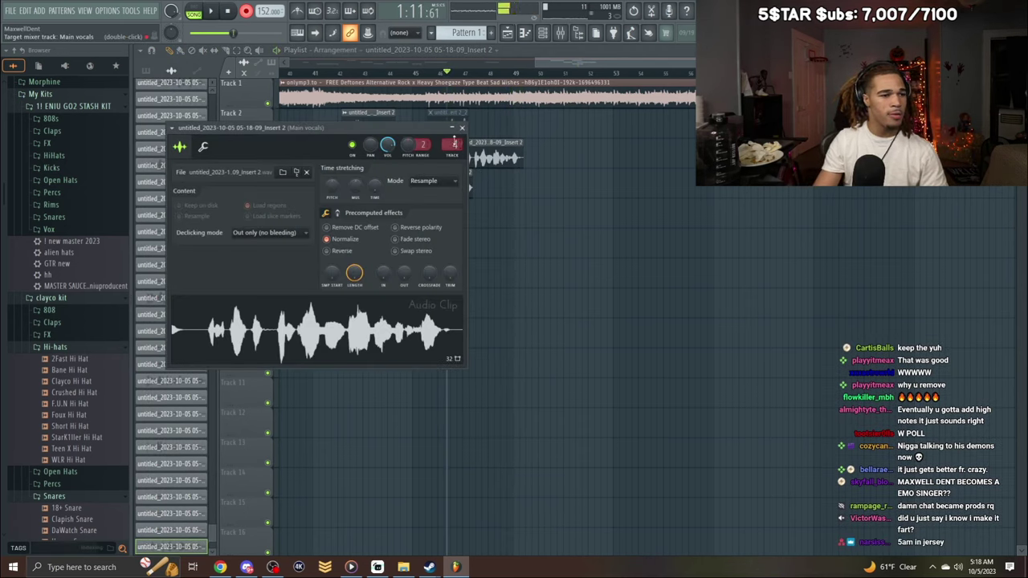
{"action": "left_click", "coordinate": [462, 127]}
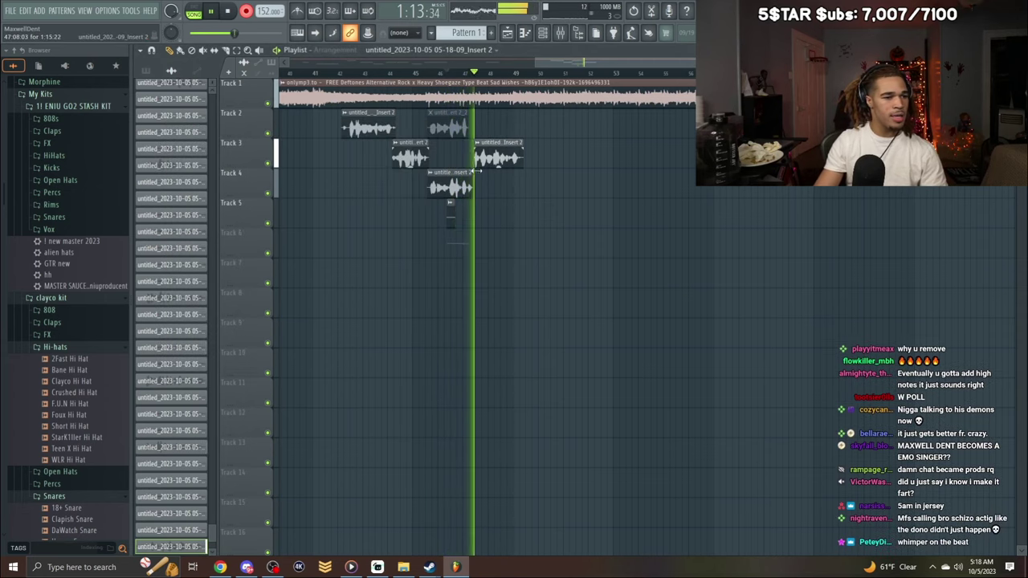
Clear the stray clips on Tracks 5 and 6 and play the section back from around bar 46.
{"action": "key", "text": "space"}
{"action": "key", "text": "space"}
{"action": "right_click", "coordinate": [477, 233]}
{"action": "right_click", "coordinate": [452, 215]}
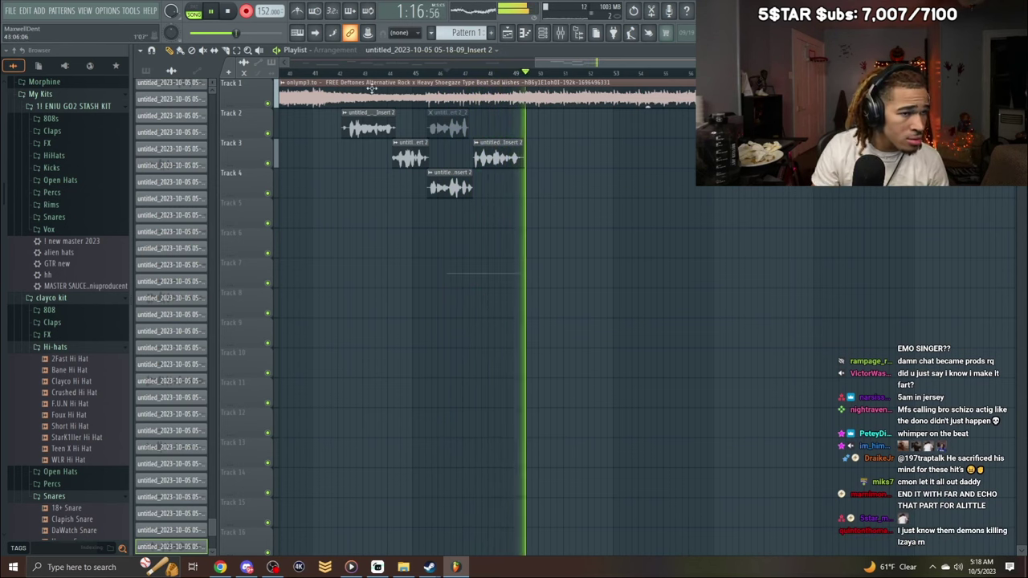
Discard the Track 3 take at bar 47 and re-record the vocal line on Track 5 from around bar 46.
{"action": "key", "text": "space"}
{"action": "key", "text": "space"}
{"action": "right_click", "coordinate": [496, 156]}
{"action": "right_click", "coordinate": [500, 263]}
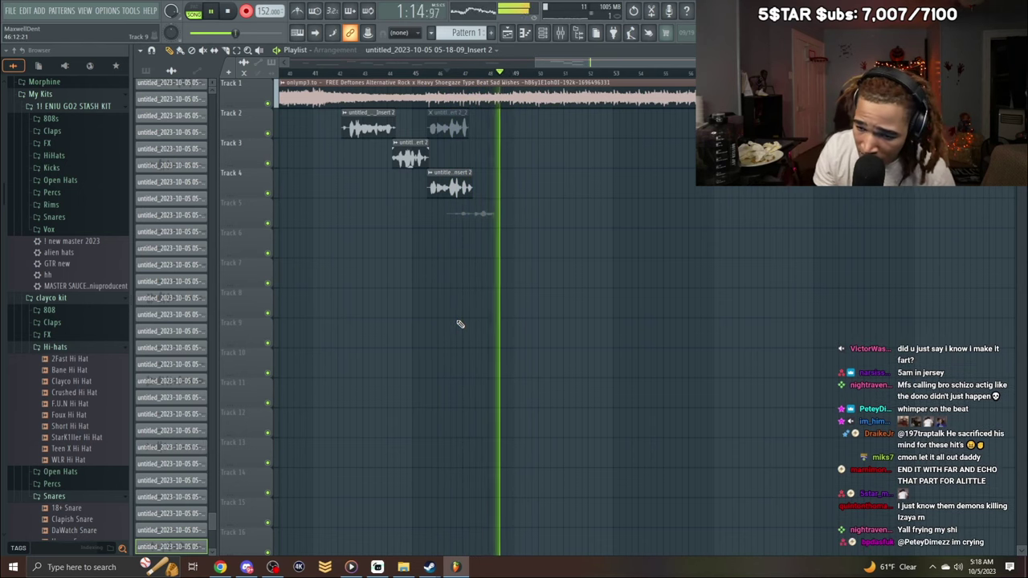
{"action": "key", "text": "space"}
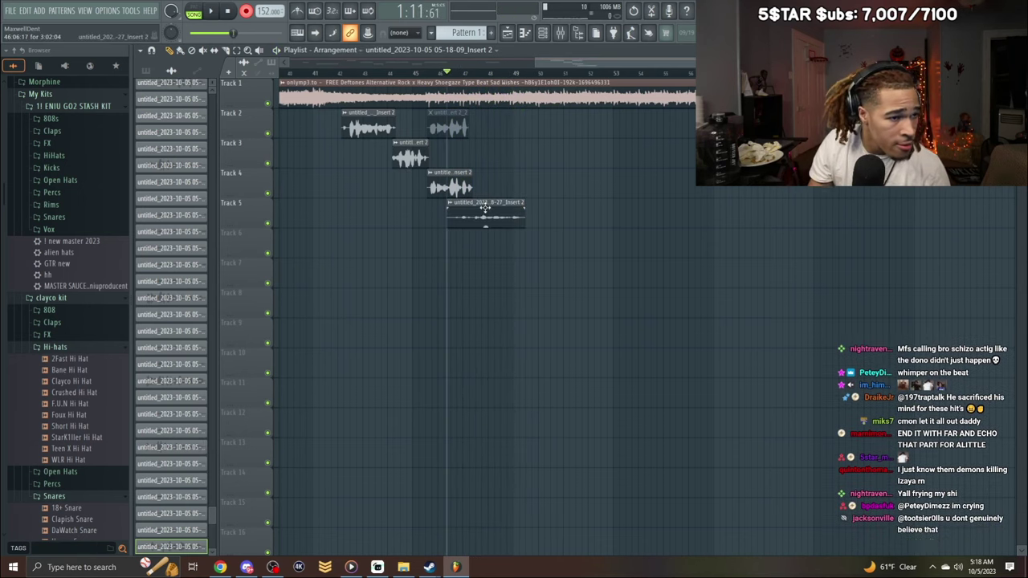
Normalize the new Track 5 take and trim its start to around bar 47.
{"action": "double_click", "coordinate": [486, 209]}
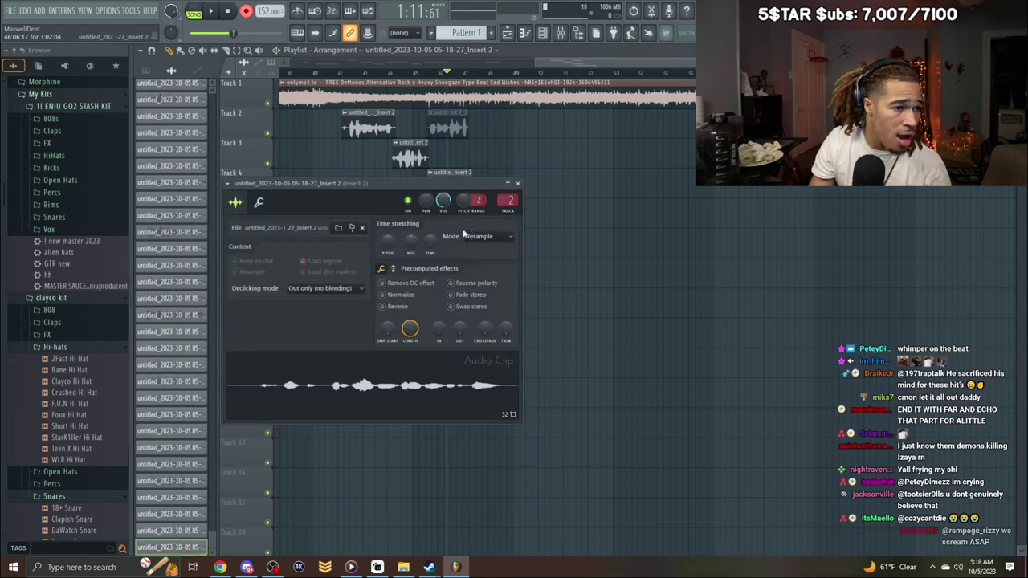
{"action": "key", "text": "space"}
{"action": "left_click", "coordinate": [518, 185]}
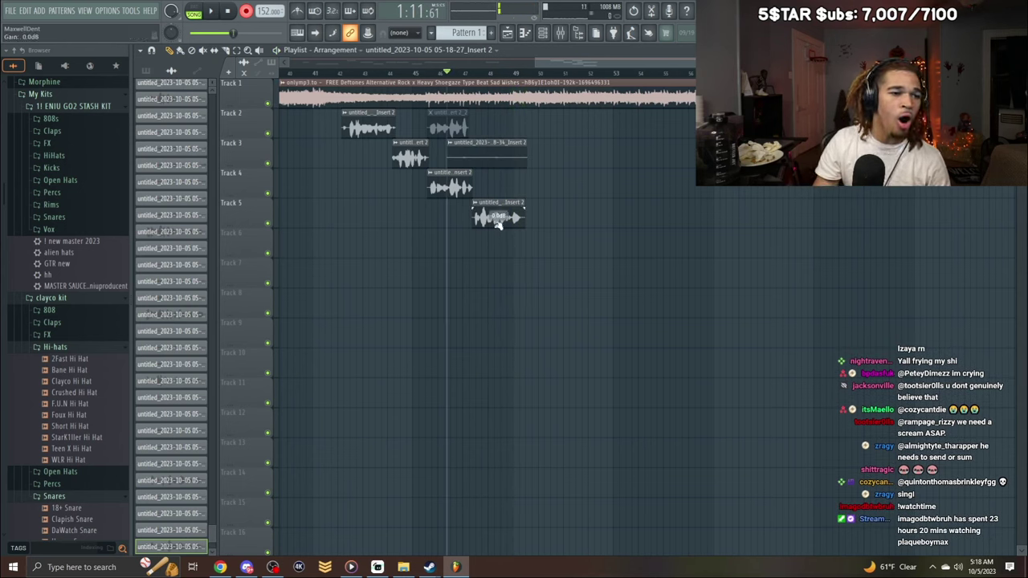
Lower the Track 5 clip's gain to -3.1 dB, delete the empty Track 3 clip and play back from around bar 42.
{"action": "left_click", "coordinate": [329, 74]}
{"action": "key", "text": "space"}
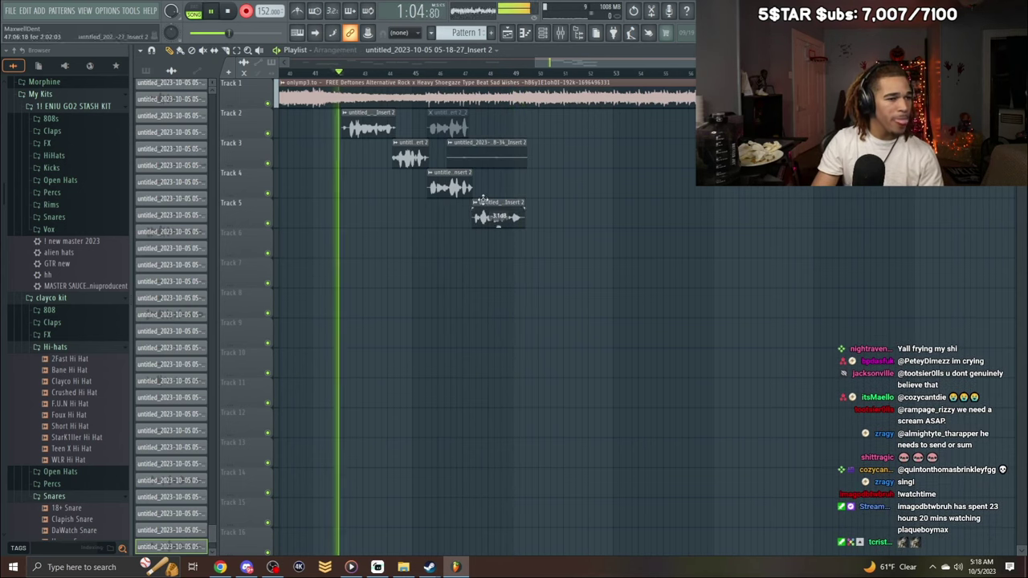
{"action": "right_click", "coordinate": [482, 164]}
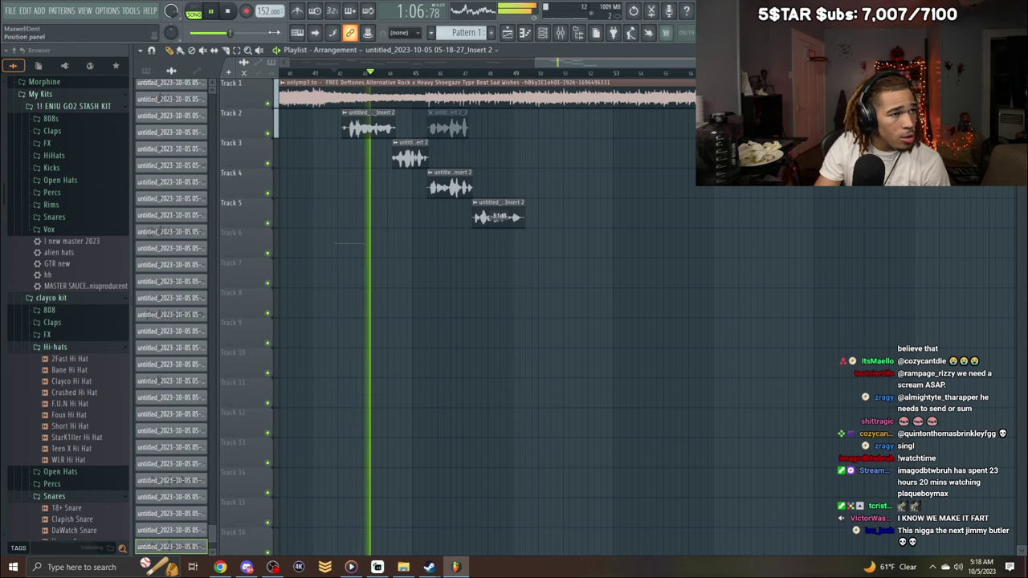
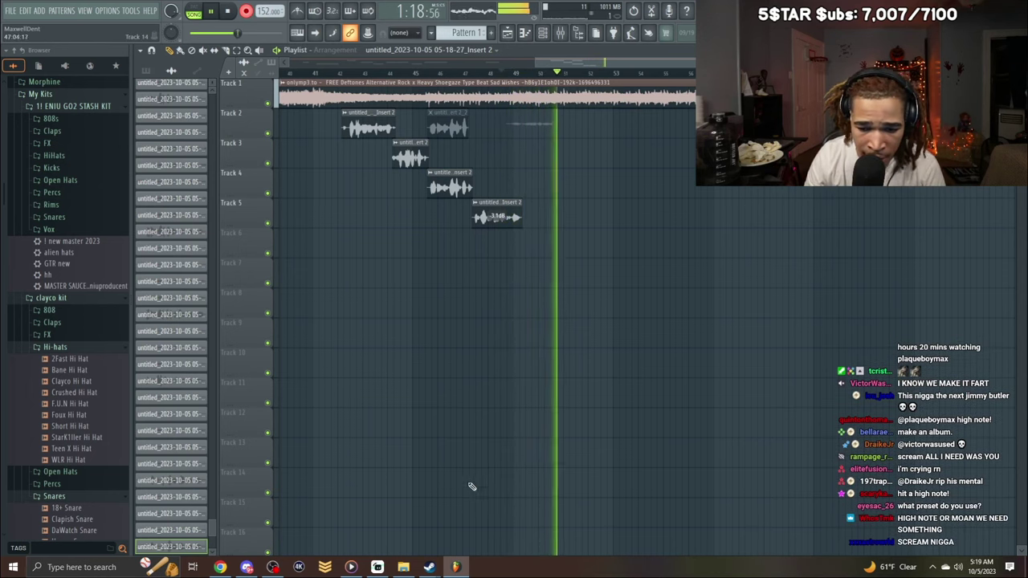
Record the next vocal line on Track 2 from around bar 49 and nudge the clip slightly earlier.
{"action": "key", "text": "space"}
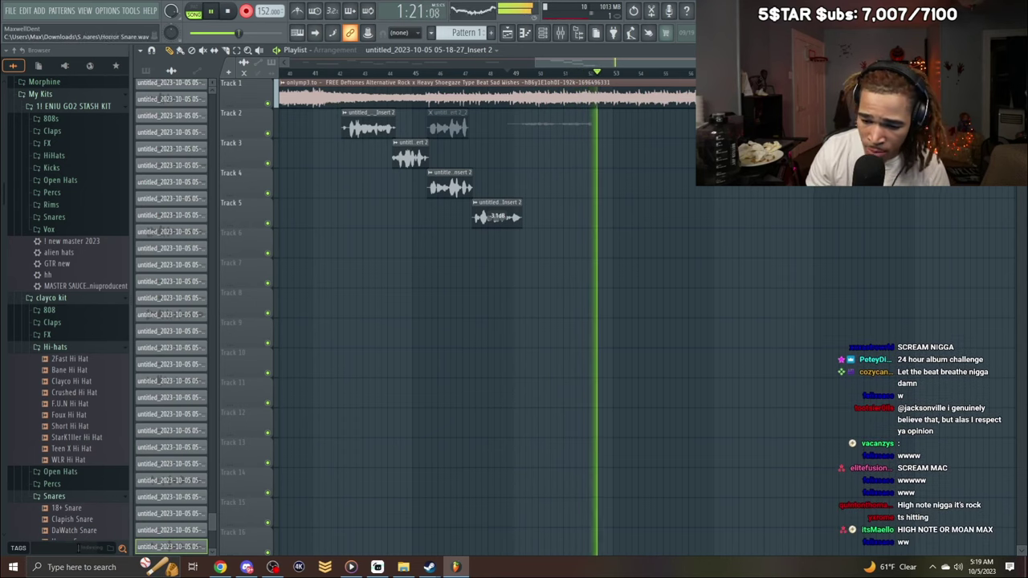
{"action": "key", "text": "space"}
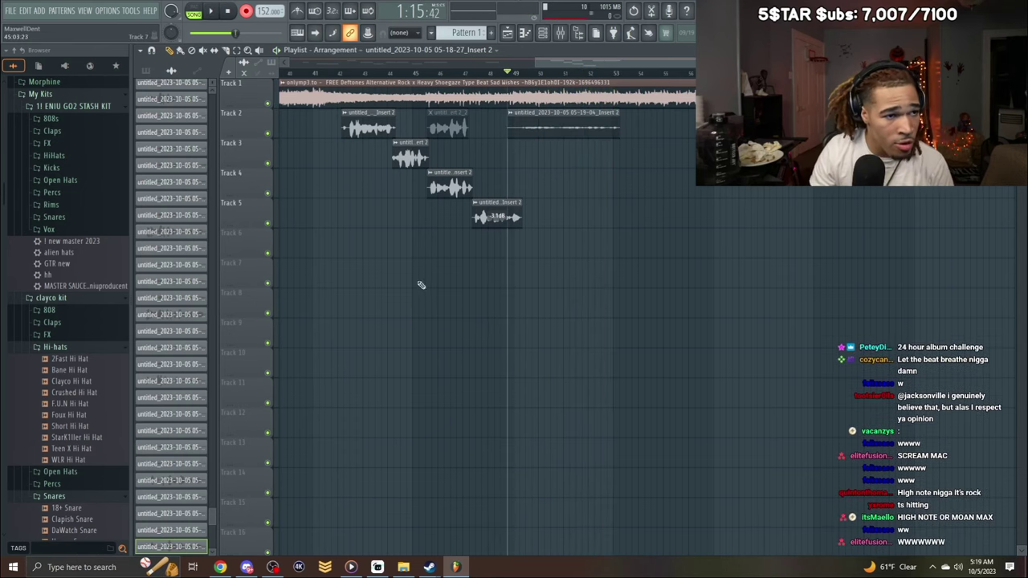
{"action": "left_click", "coordinate": [579, 123]}
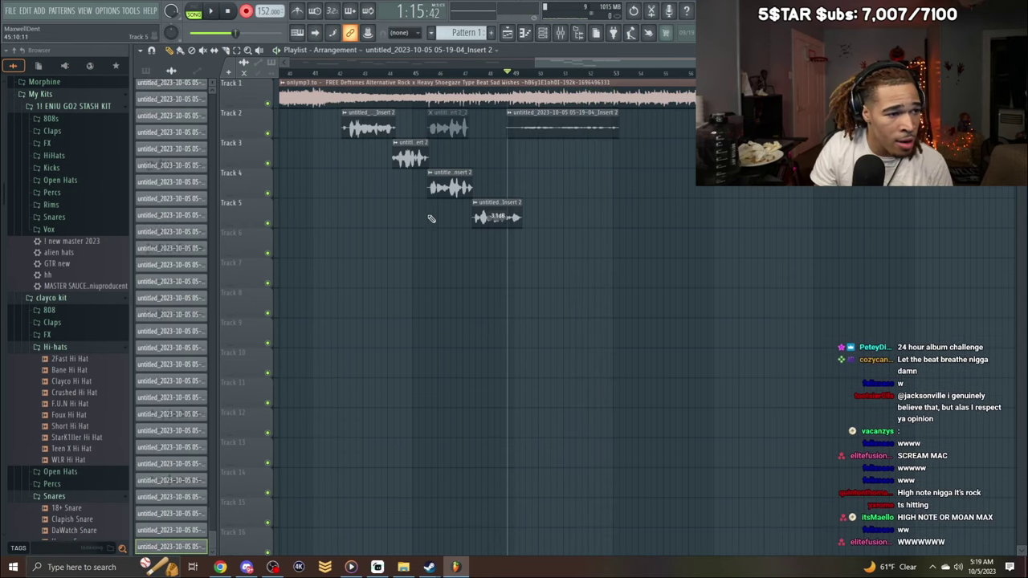
Normalize the new Track 2 take, route it to the Main vocals mixer track and trim it to about bars 49 to 52.5.
{"action": "double_click", "coordinate": [565, 124]}
{"action": "key", "text": "space"}
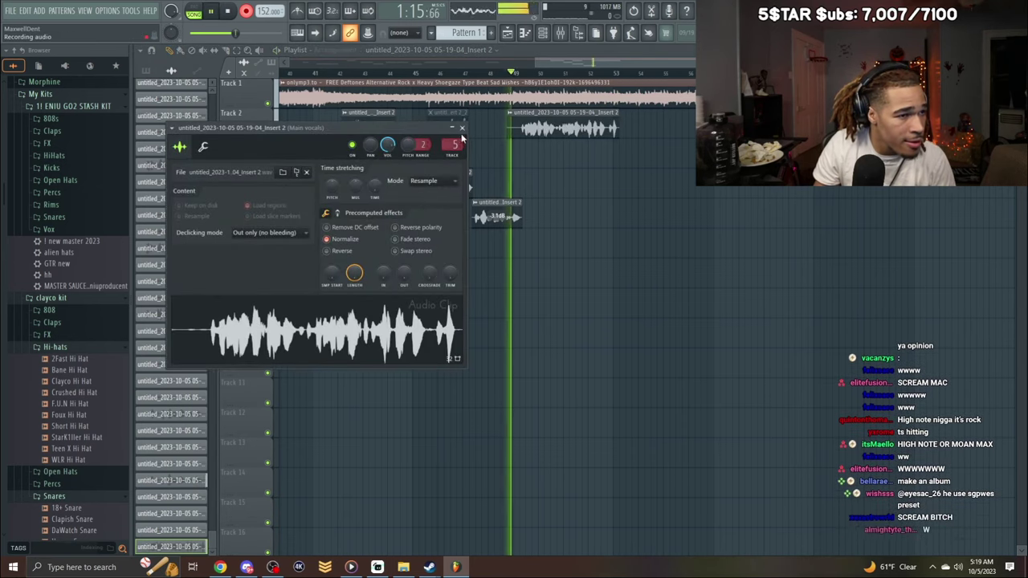
{"action": "left_click", "coordinate": [461, 127]}
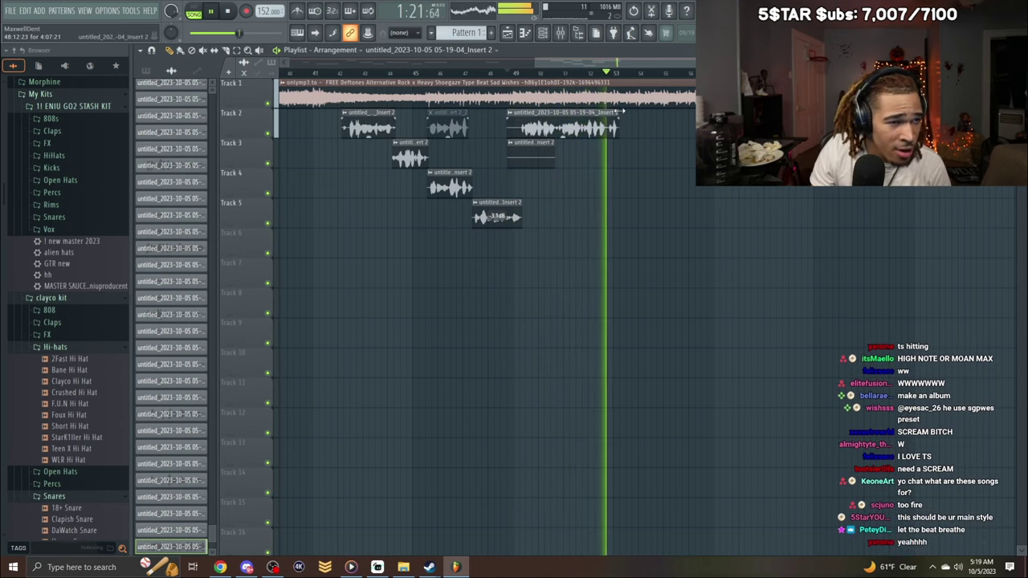
{"action": "key", "text": "space"}
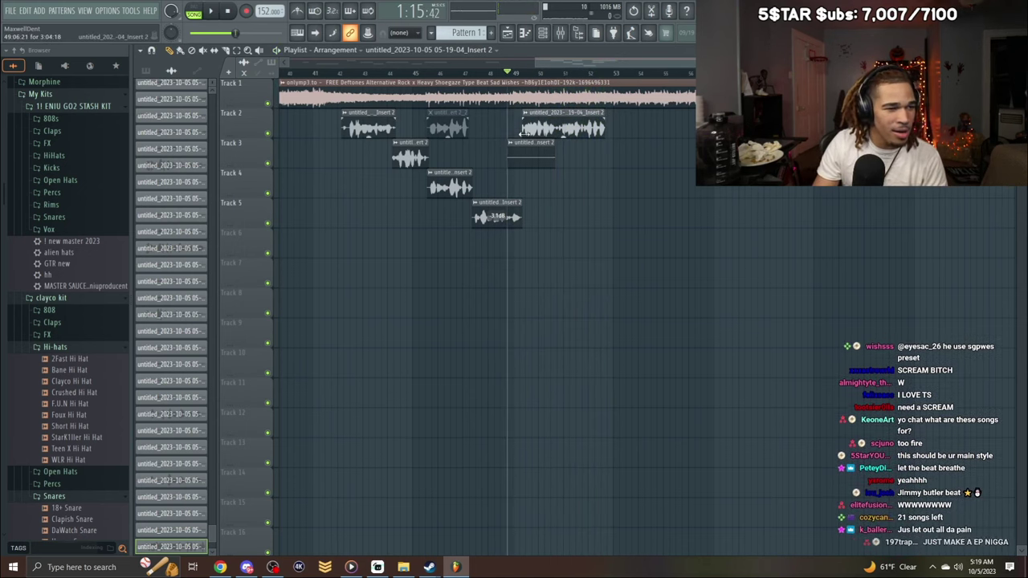
Try recording the next vocal line on Track 3 from around bar 51 and discard the take.
{"action": "key", "text": "space"}
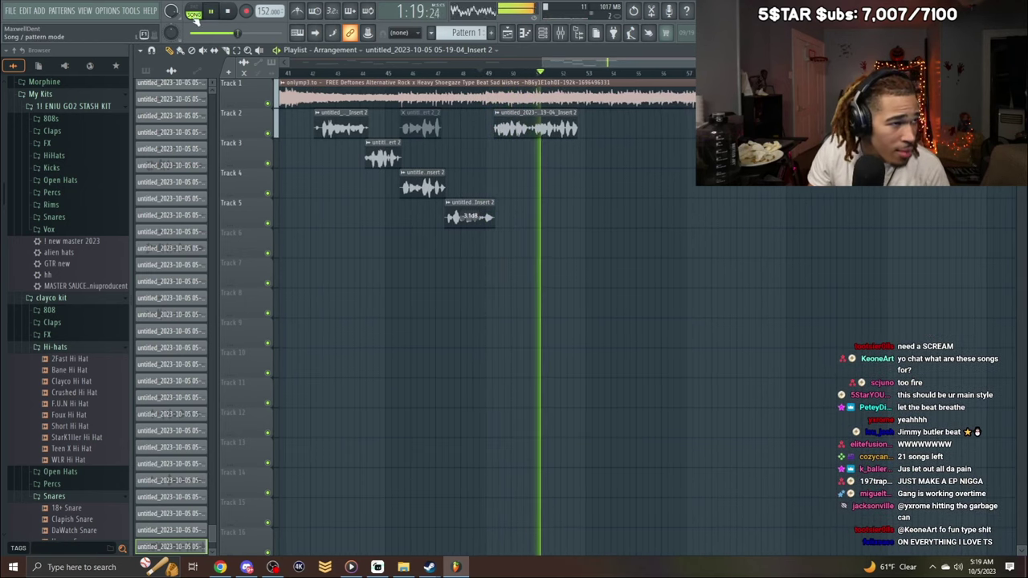
{"action": "left_click", "coordinate": [247, 12]}
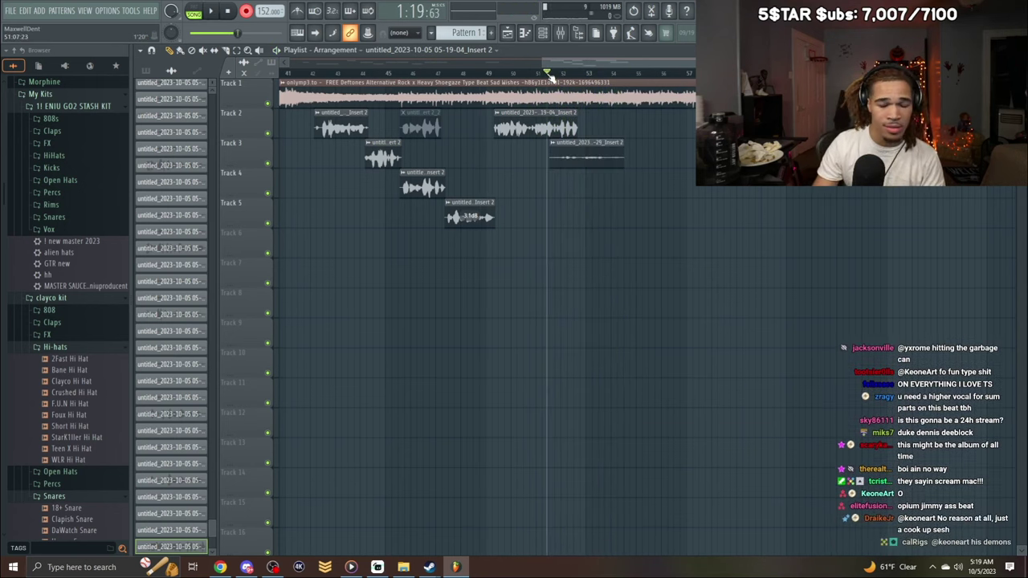
{"action": "left_click_drag", "start_coordinate": [428, 102], "coordinate": [653, 218]}
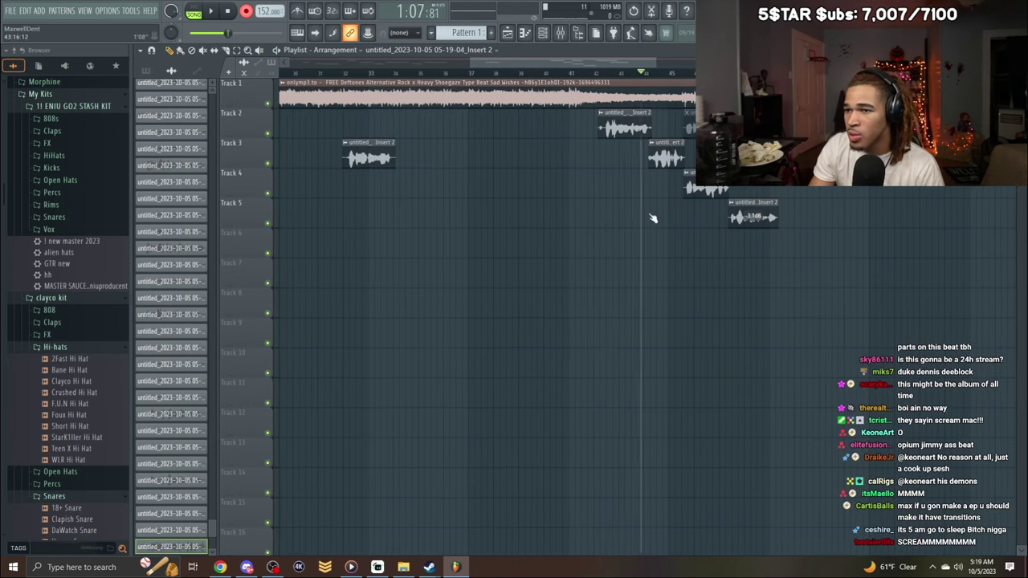
Play the verse back from around bar 42 and delete the muted duplicate clip on Track 2.
{"action": "key", "text": "space"}
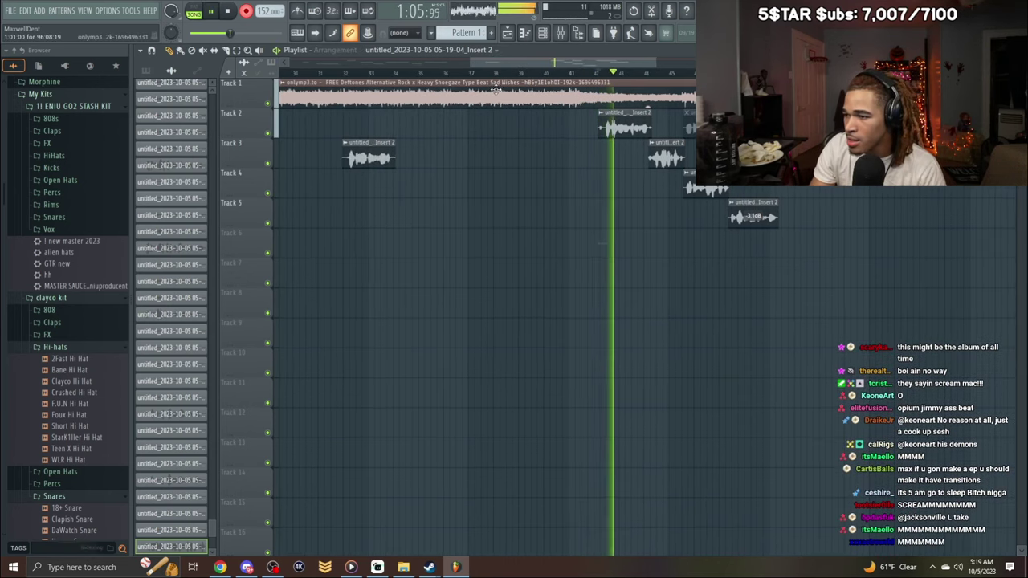
{"action": "left_click_drag", "start_coordinate": [562, 65], "coordinate": [606, 84]}
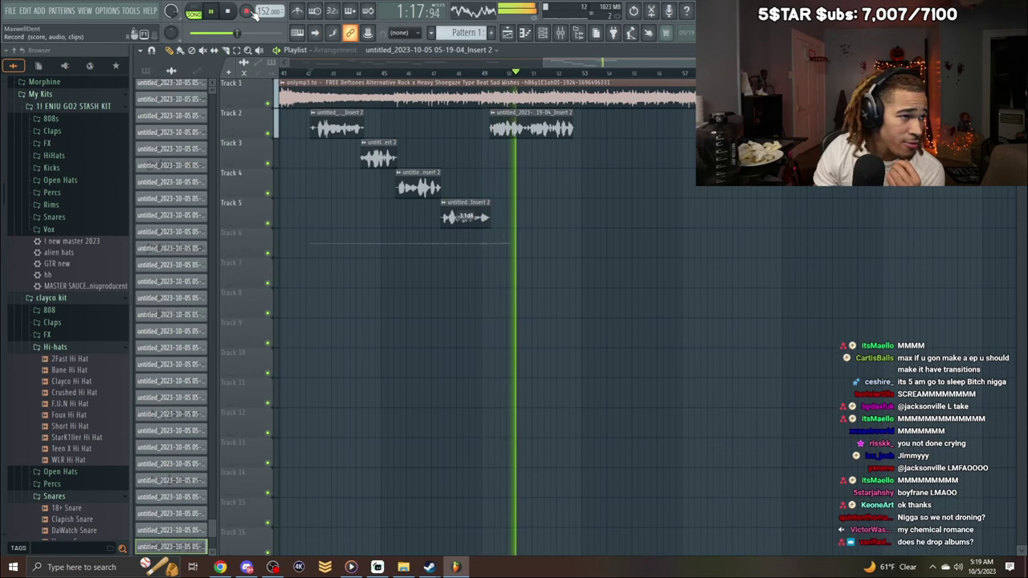
{"action": "left_click_drag", "start_coordinate": [728, 61], "coordinate": [589, 62]}
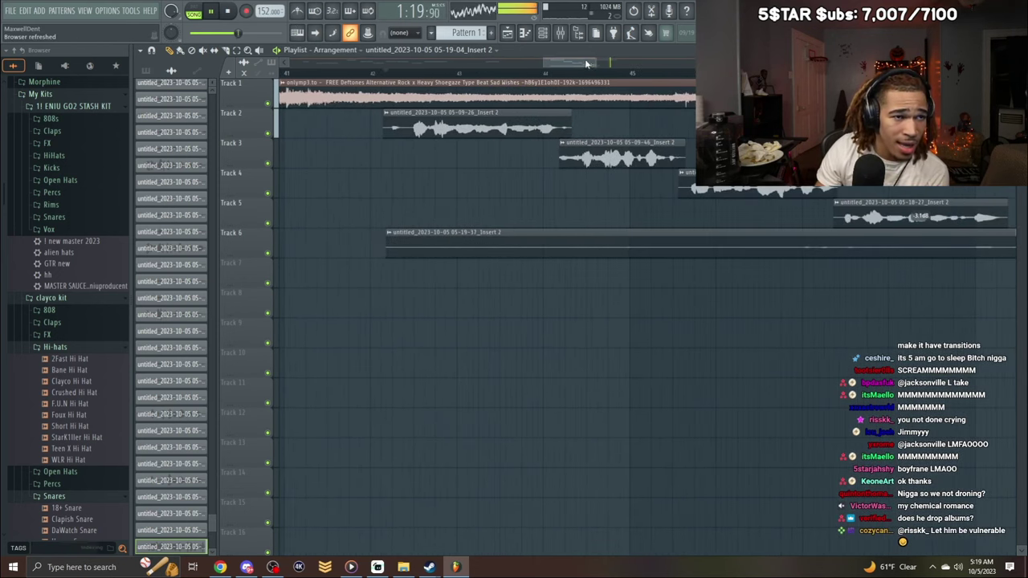
Shift the Track 2 take slightly earlier, just after bar 49, checking its timing against repeated playback.
{"action": "key", "text": "space"}
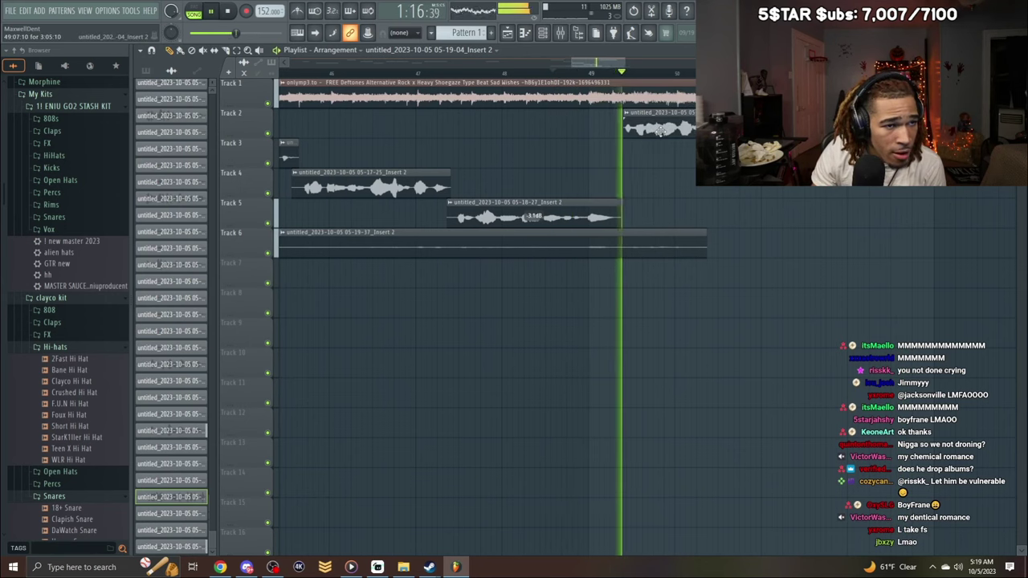
{"action": "key", "text": "space"}
{"action": "key", "text": "space"}
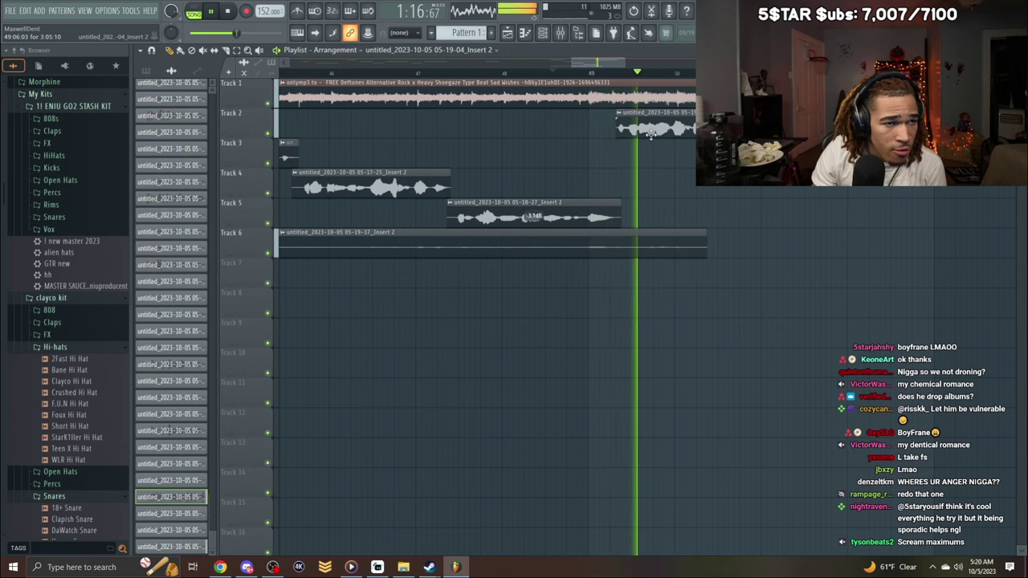
{"action": "key", "text": "space"}
{"action": "key", "text": "space"}
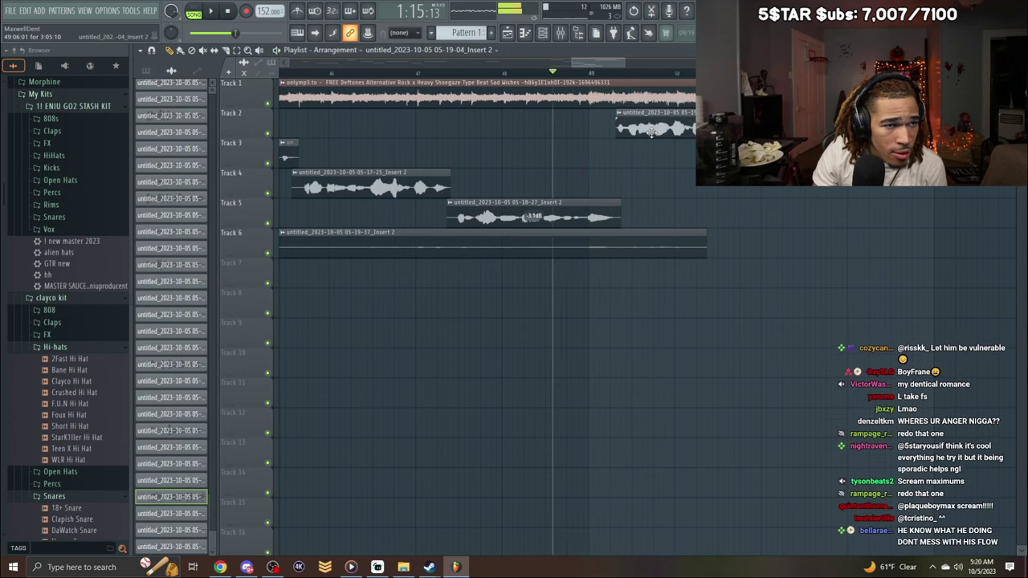
{"action": "left_click_drag", "start_coordinate": [652, 132], "coordinate": [653, 133]}
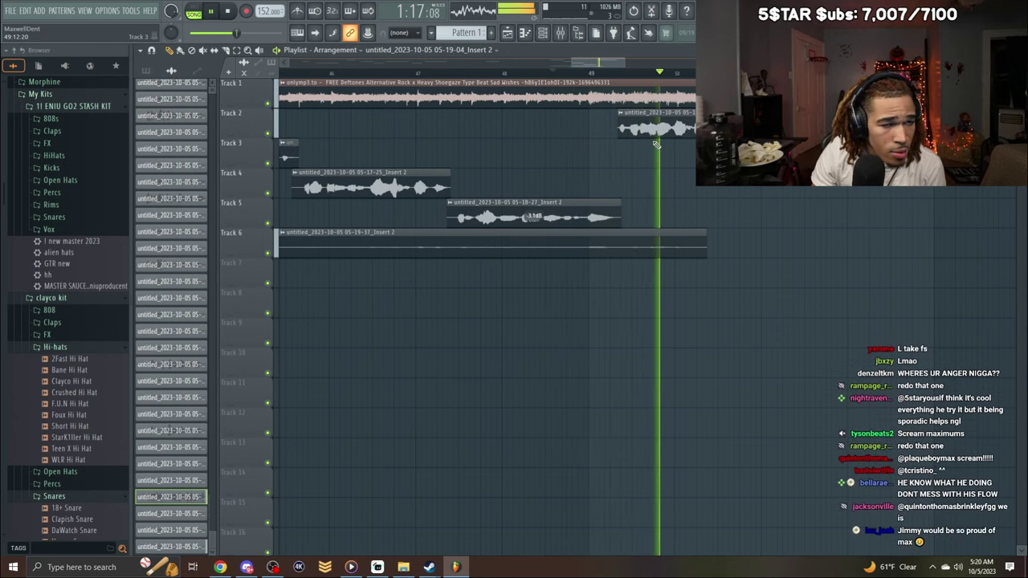
Delete the stray Track 6 clip and, after playback, nudge the Track 2 take slightly earlier again.
{"action": "right_click", "coordinate": [659, 245]}
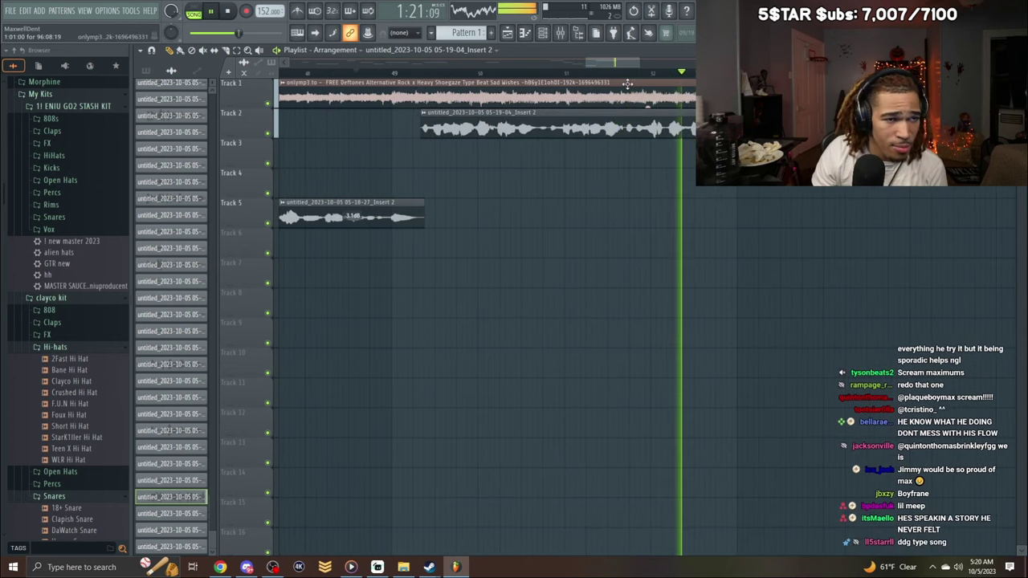
{"action": "key", "text": "space"}
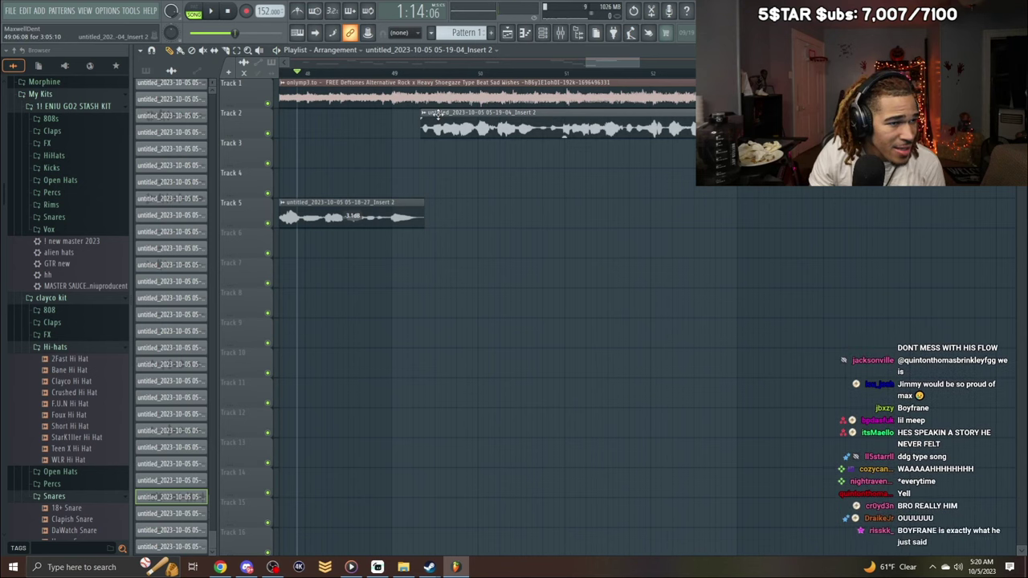
{"action": "left_click_drag", "start_coordinate": [438, 115], "coordinate": [436, 115]}
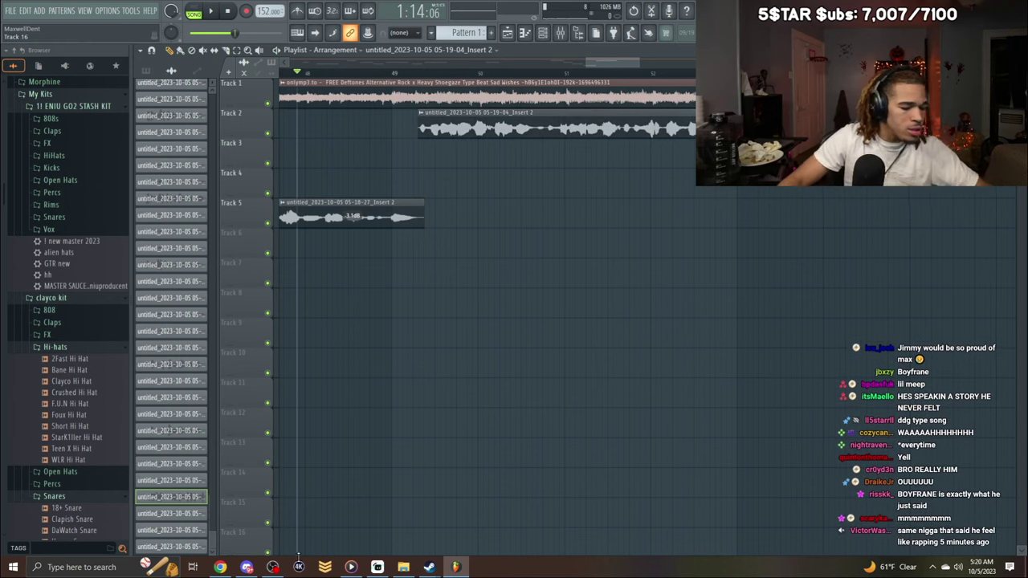
Nudge the Track 2 take slightly later and play the section through to around bar 53.
{"action": "left_click_drag", "start_coordinate": [634, 66], "coordinate": [602, 65]}
{"action": "key", "text": "space"}
{"action": "left_click_drag", "start_coordinate": [612, 128], "coordinate": [617, 129]}
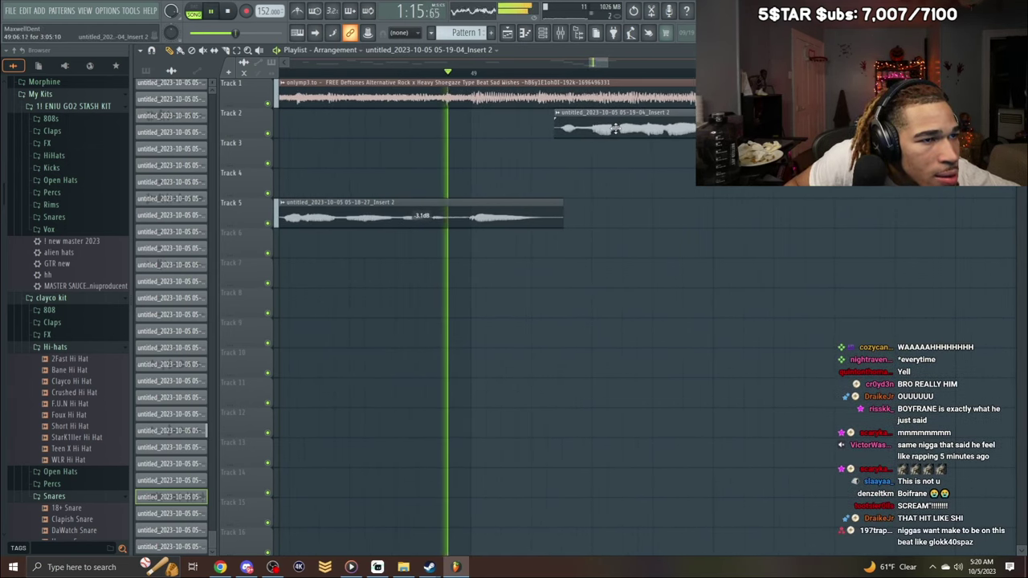
{"action": "key", "text": "space"}
{"action": "key", "text": "space"}
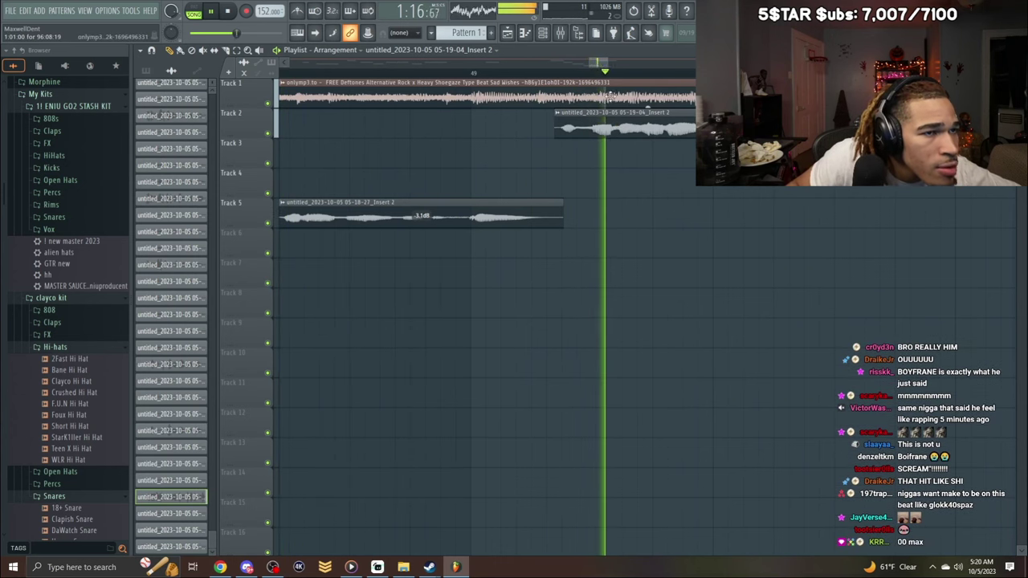
{"action": "left_click_drag", "start_coordinate": [611, 66], "coordinate": [665, 66]}
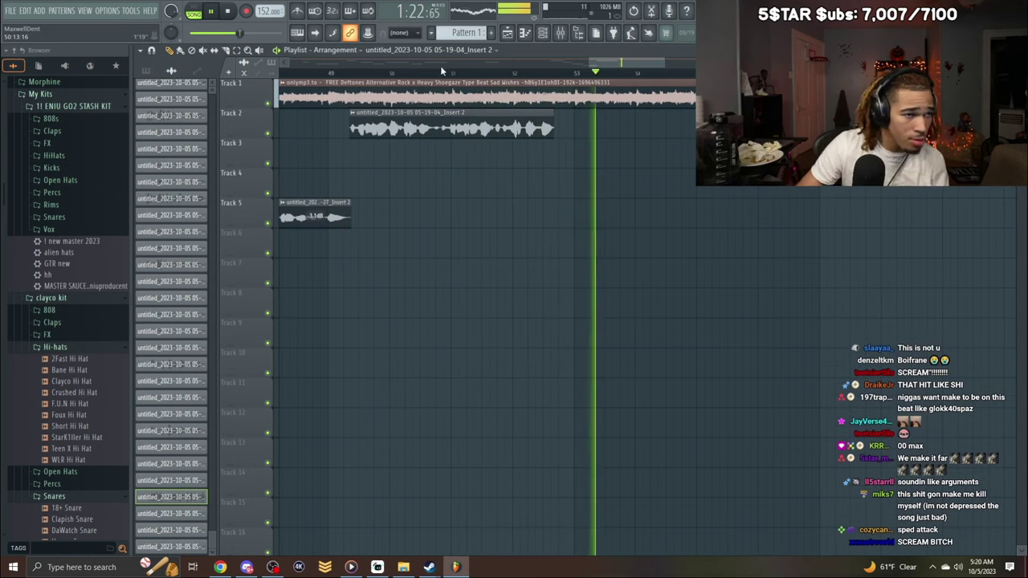
Record the next vocal line on Track 3 from around bar 52.
{"action": "left_click", "coordinate": [479, 85]}
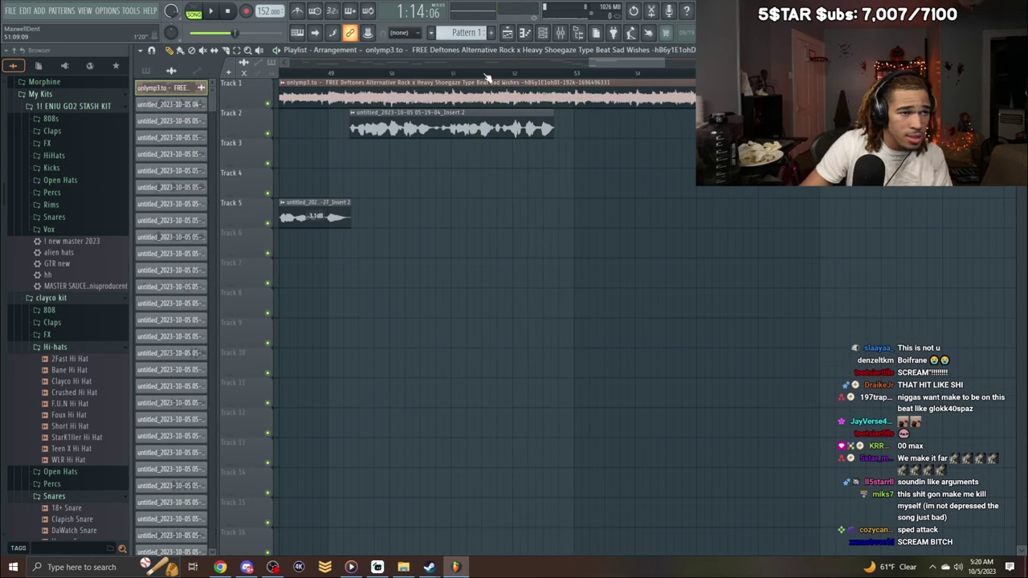
{"action": "key", "text": "space"}
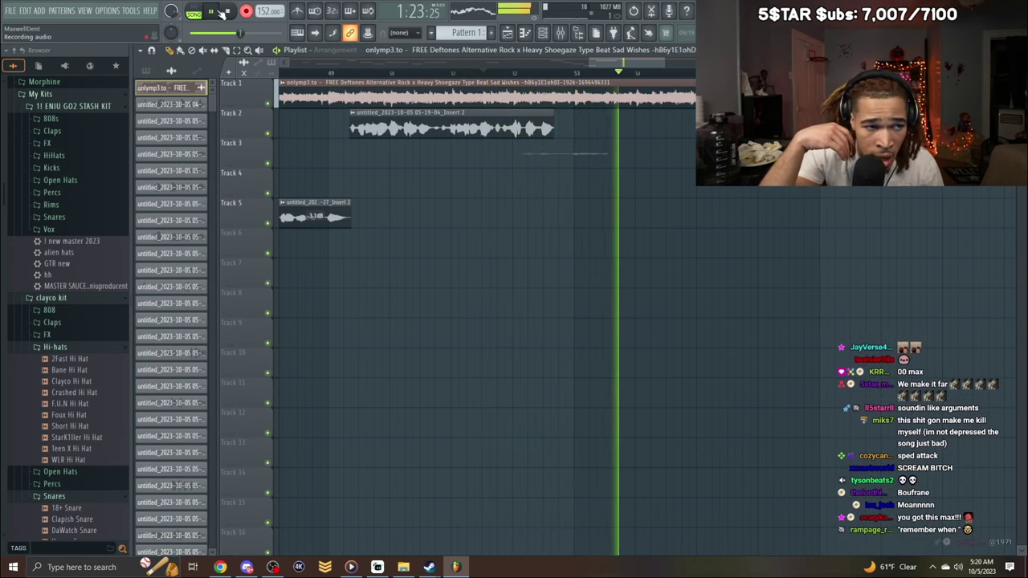
{"action": "key", "text": "space"}
Normalize the new Track 3 take and route it to the Main vocals mixer track.
{"action": "double_click", "coordinate": [605, 156]}
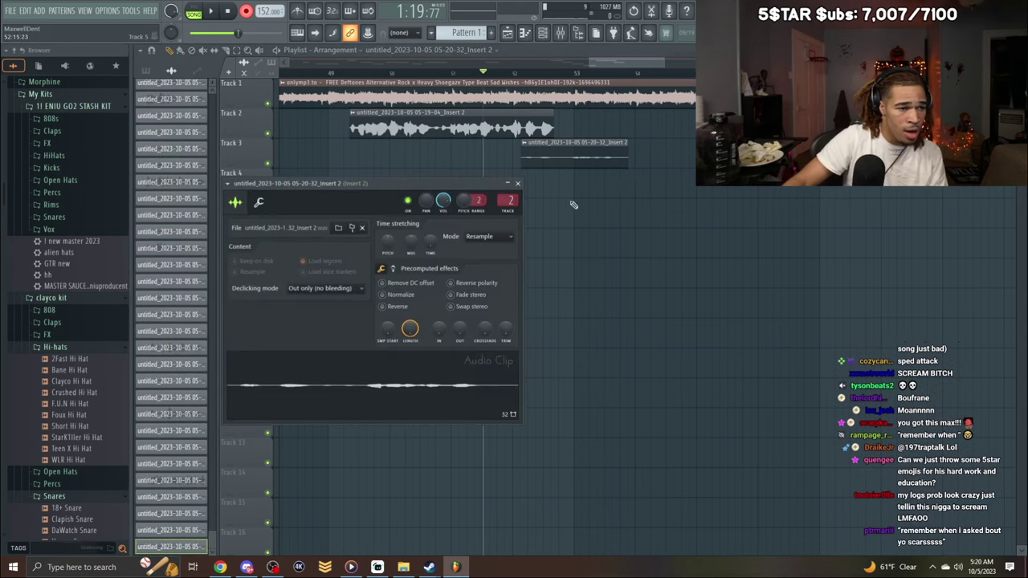
{"action": "left_click", "coordinate": [429, 296]}
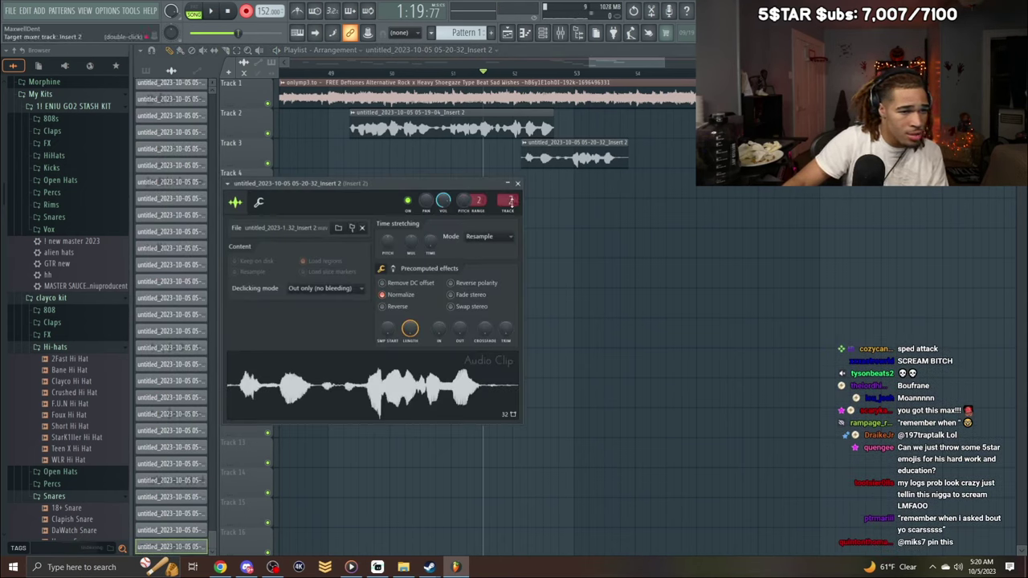
{"action": "left_click_drag", "start_coordinate": [511, 204], "coordinate": [511, 196]}
{"action": "left_click", "coordinate": [518, 185]}
Play back the new Track 3 take, trim its start to about bar 52.5 and reopen its clip settings.
{"action": "key", "text": "space"}
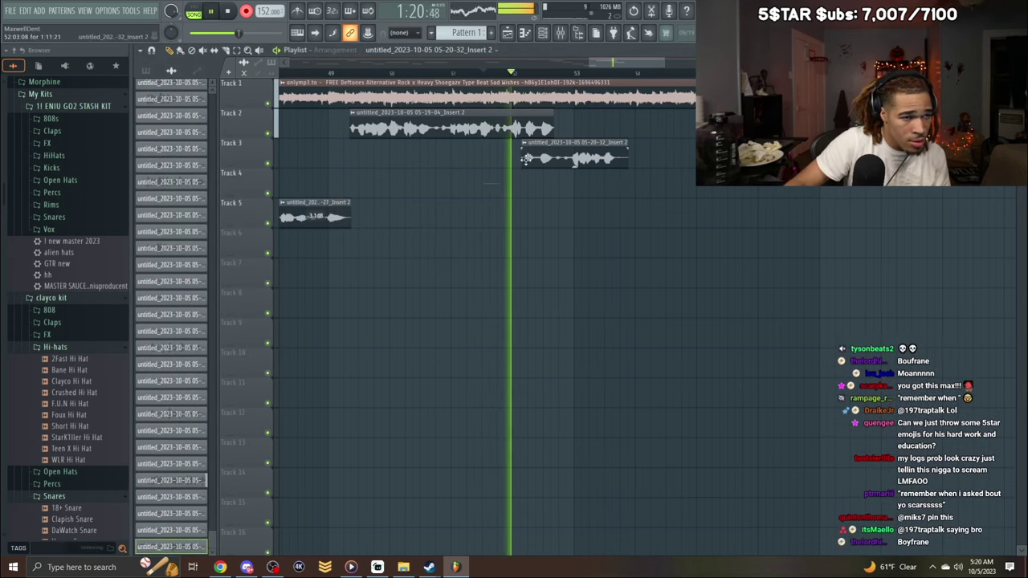
{"action": "left_click_drag", "start_coordinate": [528, 159], "coordinate": [561, 167]}
{"action": "key", "text": "space"}
{"action": "double_click", "coordinate": [560, 165]}
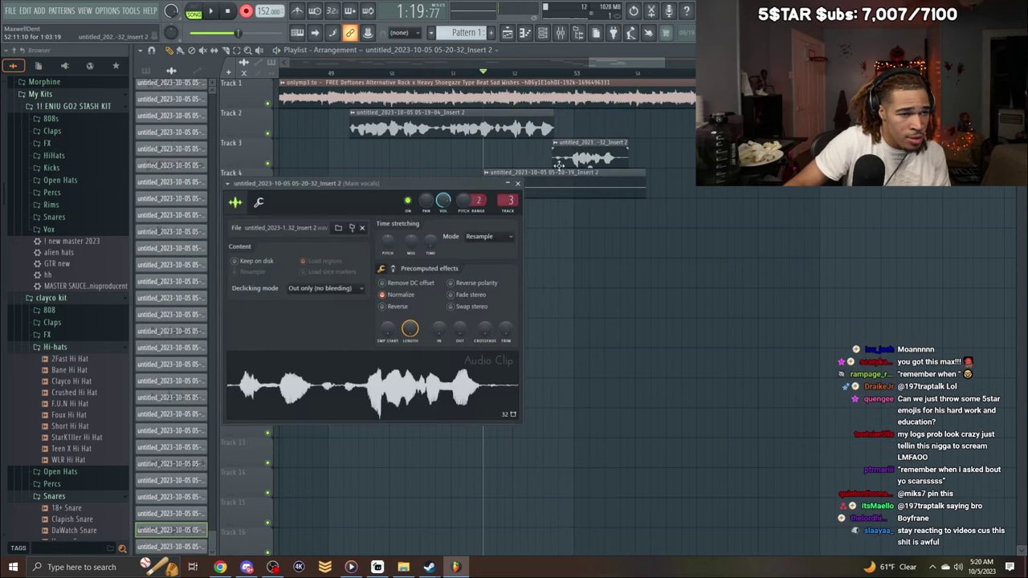
Close the audio clip settings and delete the stray recording on Track 4.
{"action": "left_click", "coordinate": [518, 184]}
{"action": "right_click", "coordinate": [536, 185]}
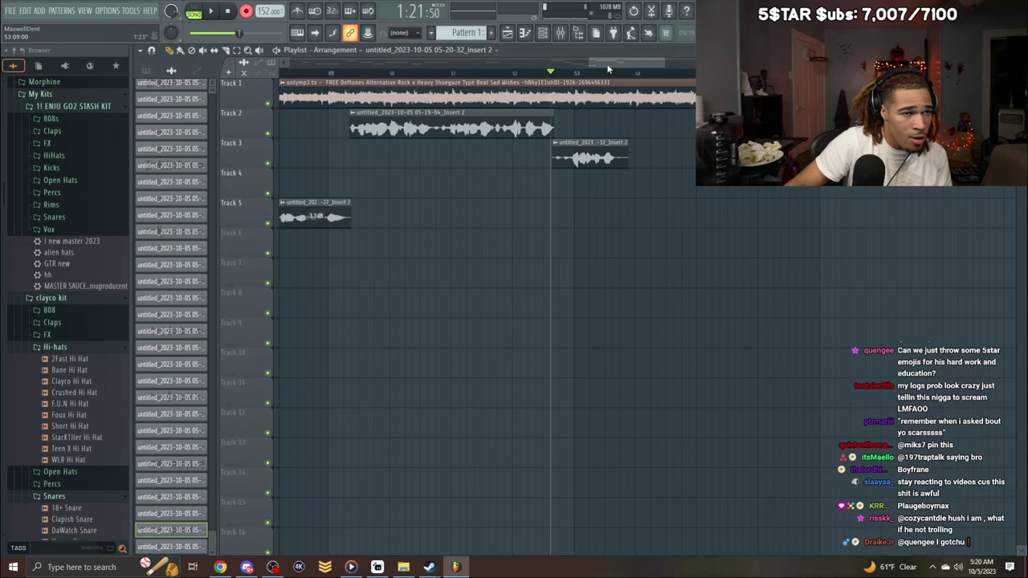
Record short vocal takes from 1:21:50, where the first Track 2 vocal clip ends, and discard the Track 4 attempt.
{"action": "scroll", "coordinate": [561, 84], "scroll_direction": "right", "scroll_amount": 2}
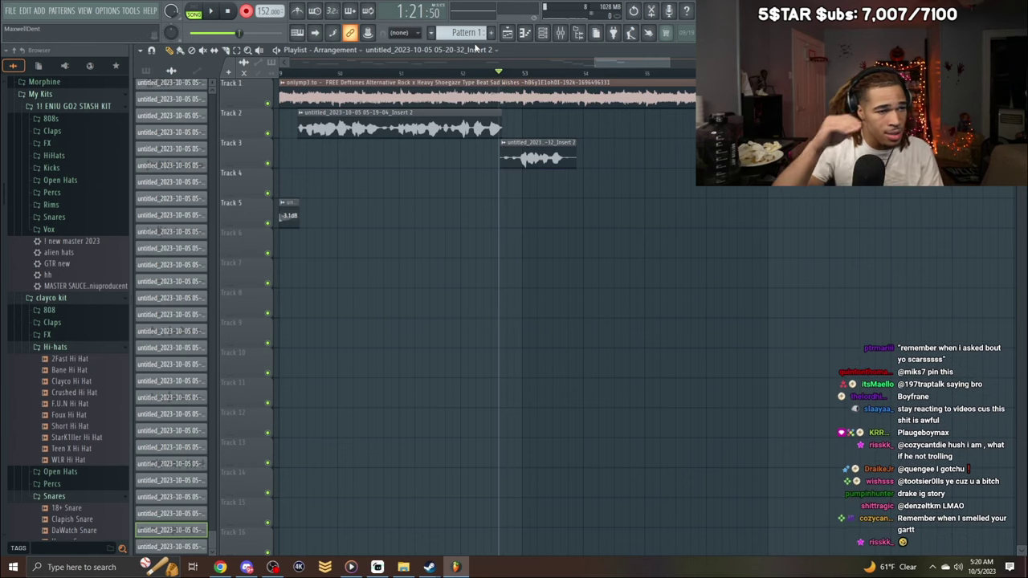
{"action": "key", "text": "space"}
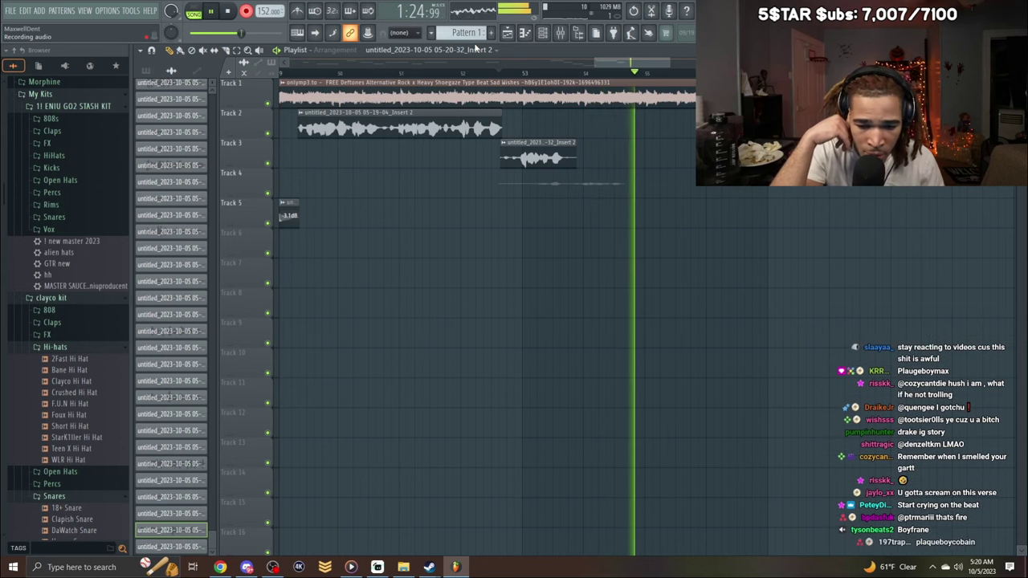
{"action": "key", "text": "space"}
{"action": "key", "text": "space"}
{"action": "right_click", "coordinate": [586, 193]}
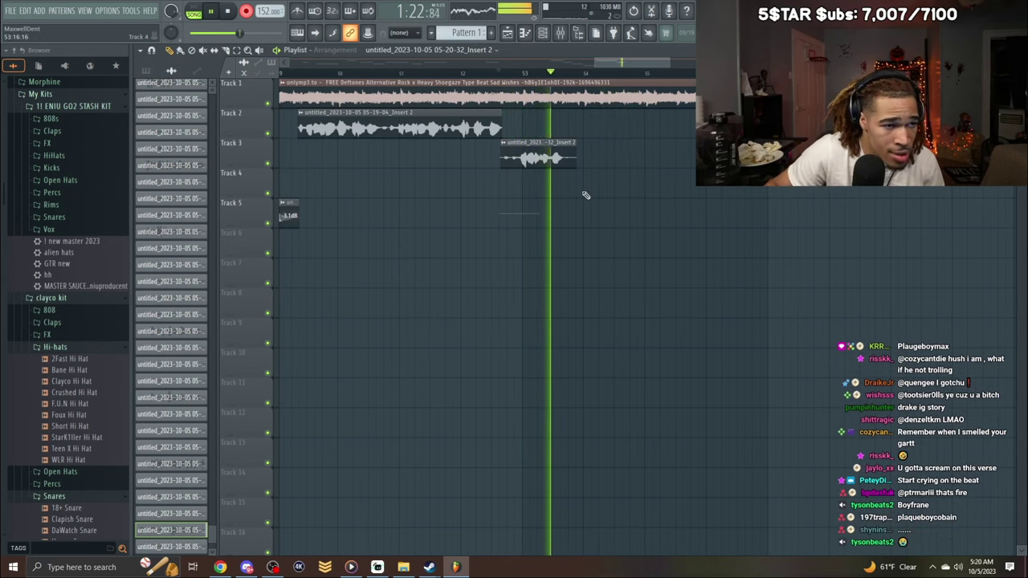
{"action": "key", "text": "space"}
Delete the short Track 5 take, then record a longer vocal take on Track 4 from 1:21:50 and normalize it.
{"action": "key", "text": "space"}
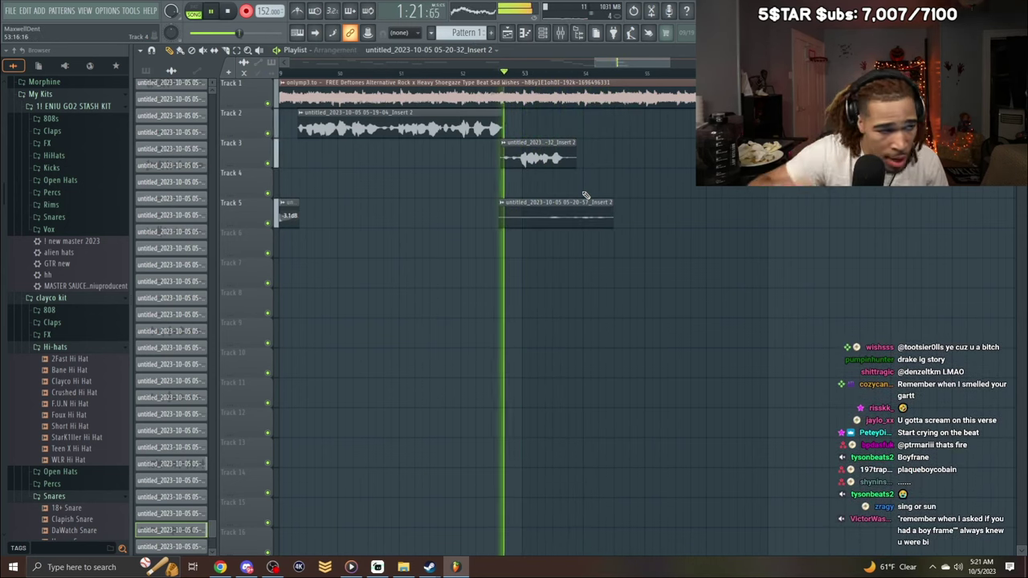
{"action": "right_click", "coordinate": [578, 211]}
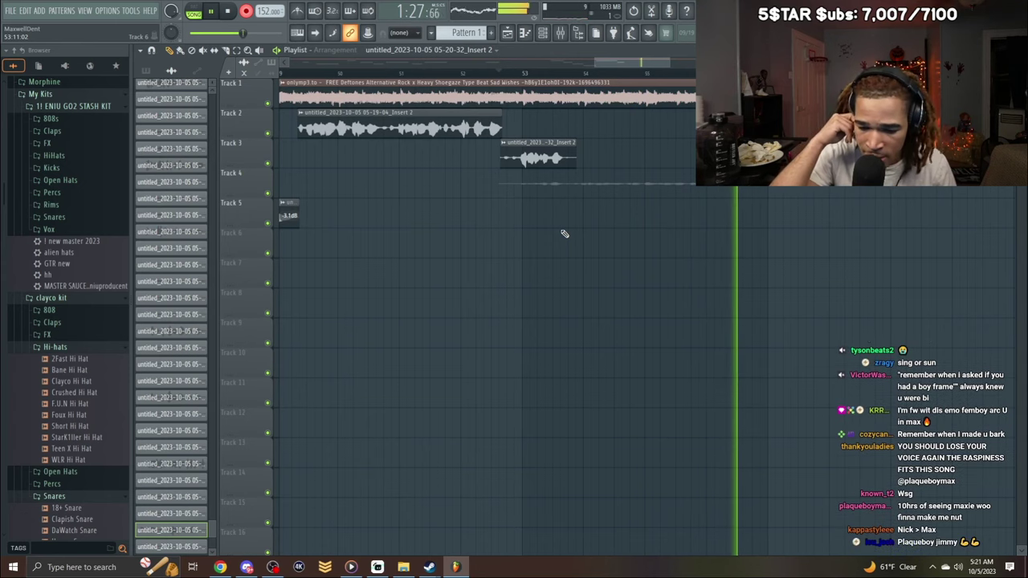
{"action": "key", "text": "space"}
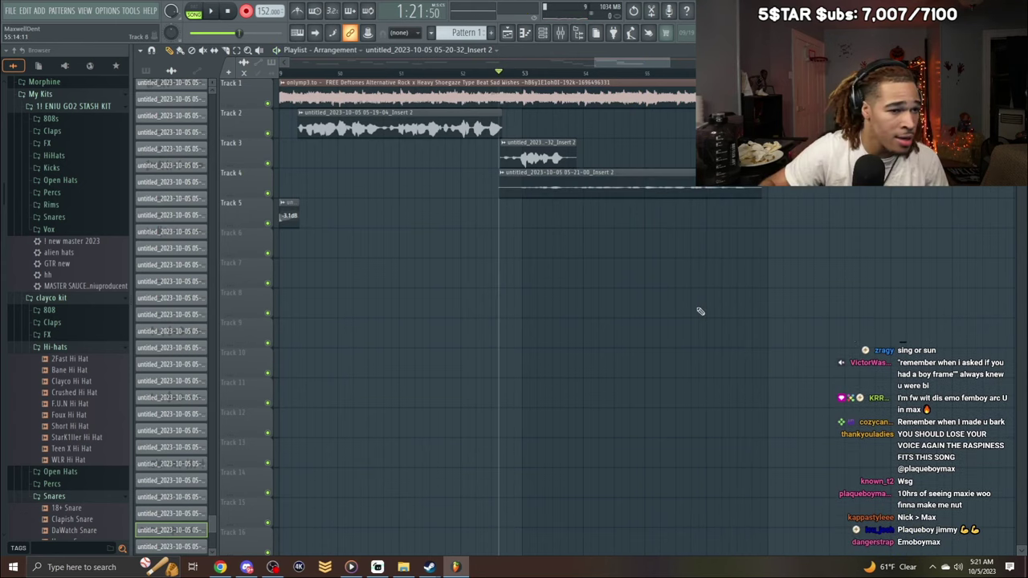
{"action": "double_click", "coordinate": [602, 184]}
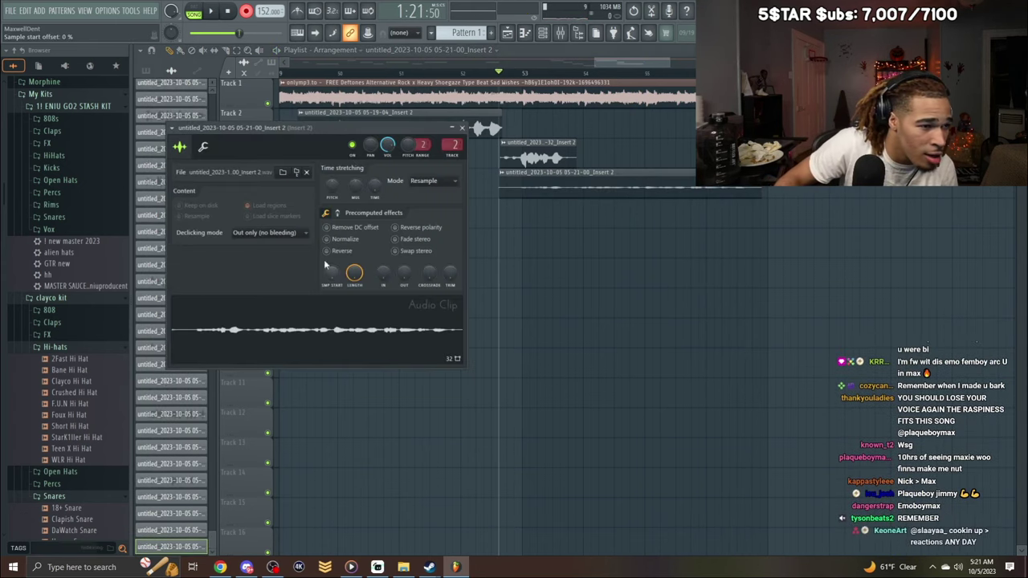
{"action": "left_click", "coordinate": [452, 128]}
{"action": "left_click", "coordinate": [452, 127]}
{"action": "left_click", "coordinate": [462, 127]}
Trim the silent start of the Track 4 take during playback, then delete the take.
{"action": "key", "text": "space"}
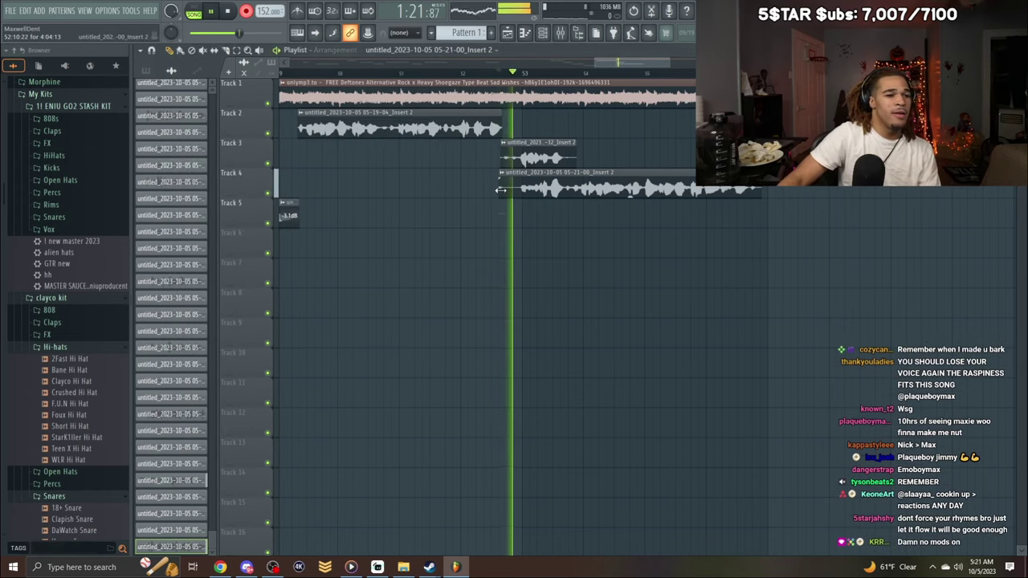
{"action": "left_click_drag", "start_coordinate": [499, 190], "coordinate": [565, 190]}
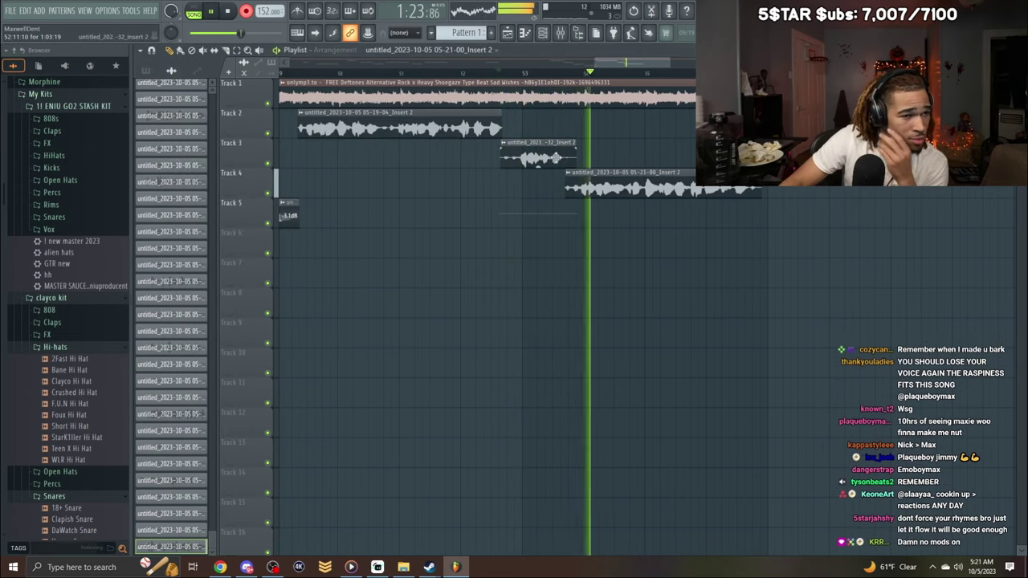
{"action": "right_click", "coordinate": [575, 187]}
{"action": "key", "text": "space"}
Record another vocal take on Track 2, normalize it and route it to the Main vocals mixer track.
{"action": "key", "text": "space"}
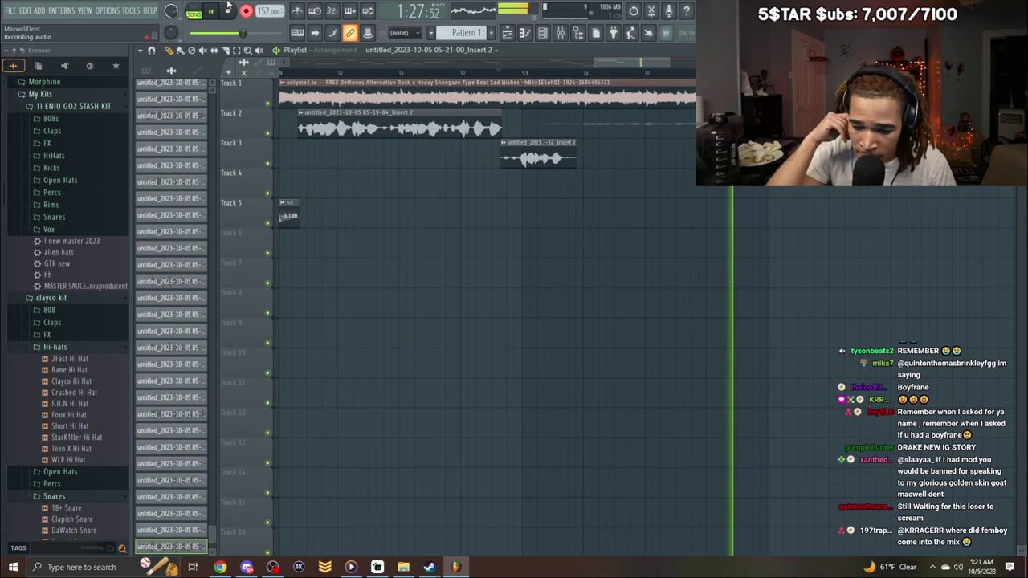
{"action": "double_click", "coordinate": [562, 121]}
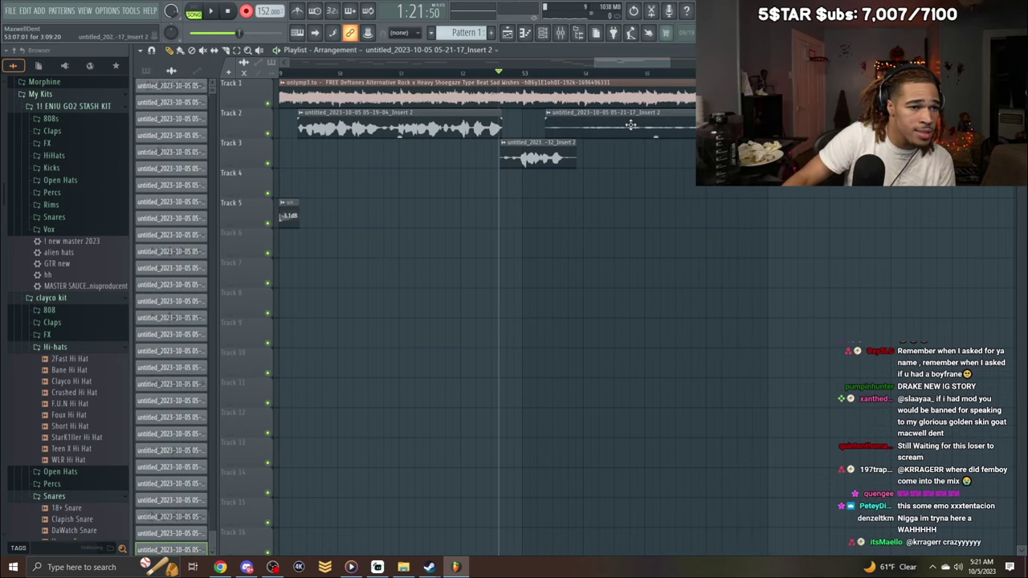
{"action": "left_click", "coordinate": [384, 266]}
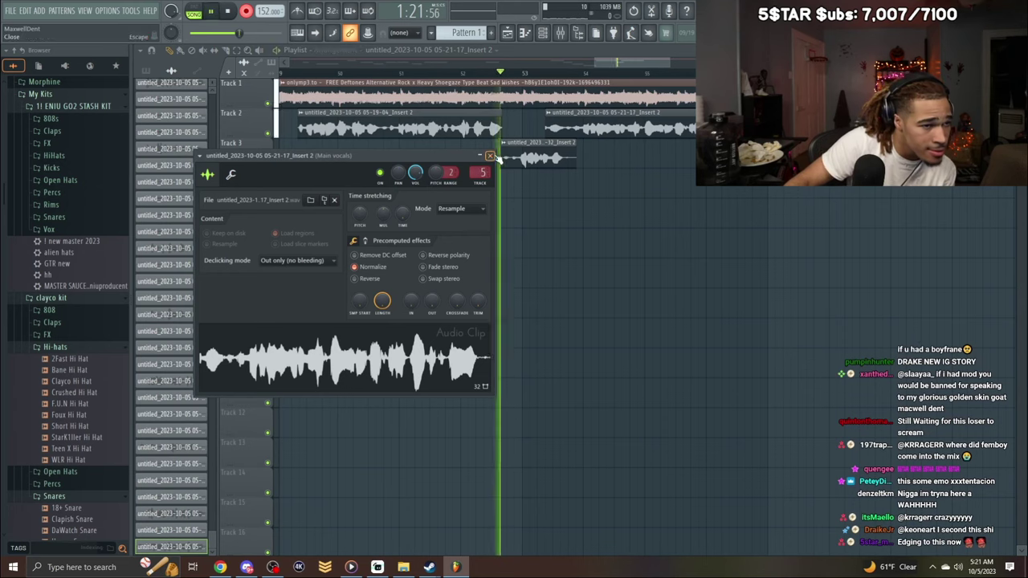
{"action": "left_click", "coordinate": [491, 155]}
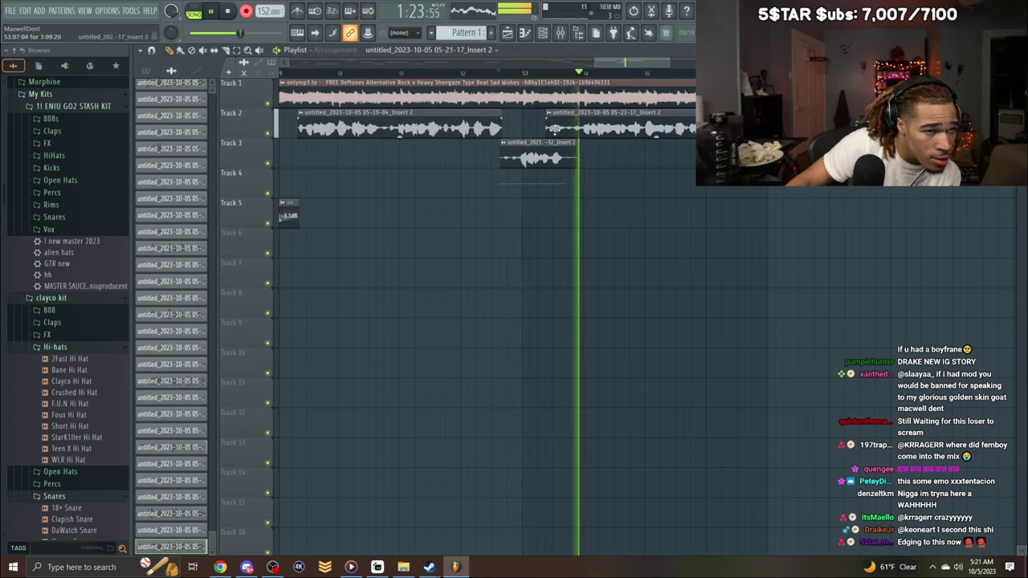
Trim the start of the new Track 2 take, then restart recording and delete the take with the Track 4 leftover.
{"action": "left_click_drag", "start_coordinate": [551, 128], "coordinate": [571, 134]}
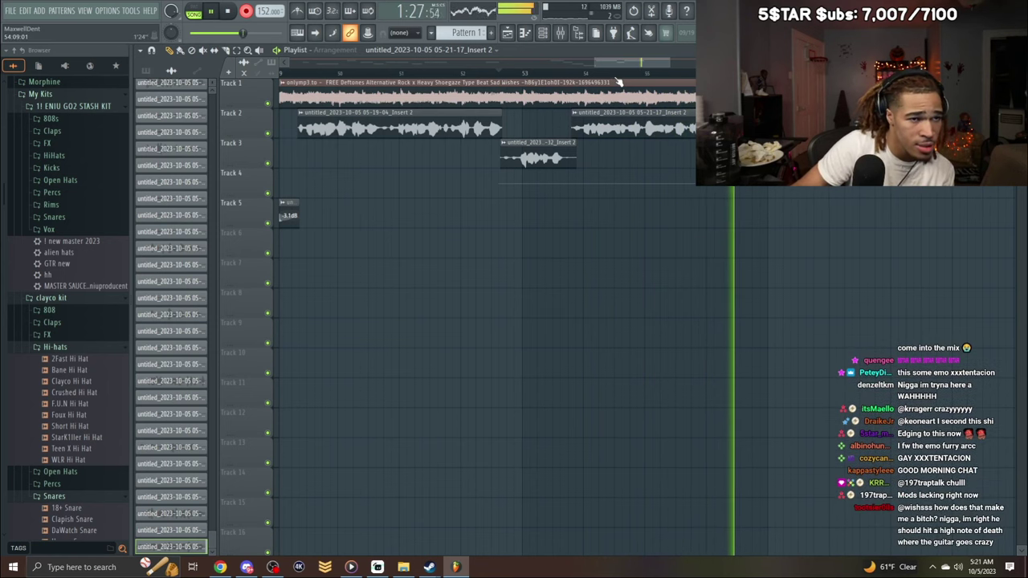
{"action": "key", "text": "space"}
{"action": "key", "text": "space"}
{"action": "right_click", "coordinate": [619, 128]}
{"action": "right_click", "coordinate": [622, 177]}
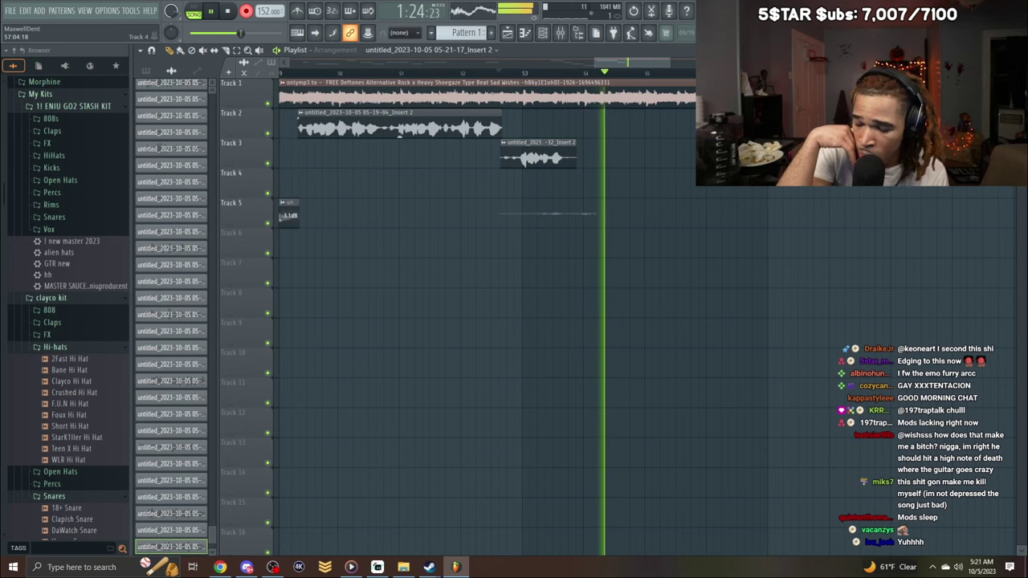
Record several more vocal takes from 1:21:50 on Tracks 4 and 5 and undo the last one.
{"action": "key", "text": "space"}
{"action": "key", "text": "space"}
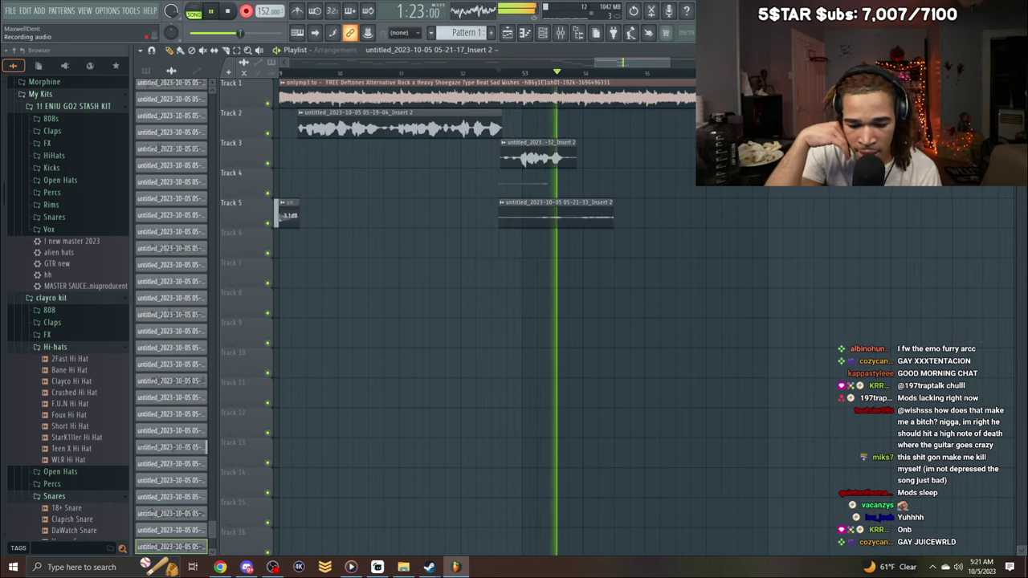
{"action": "key", "text": "space"}
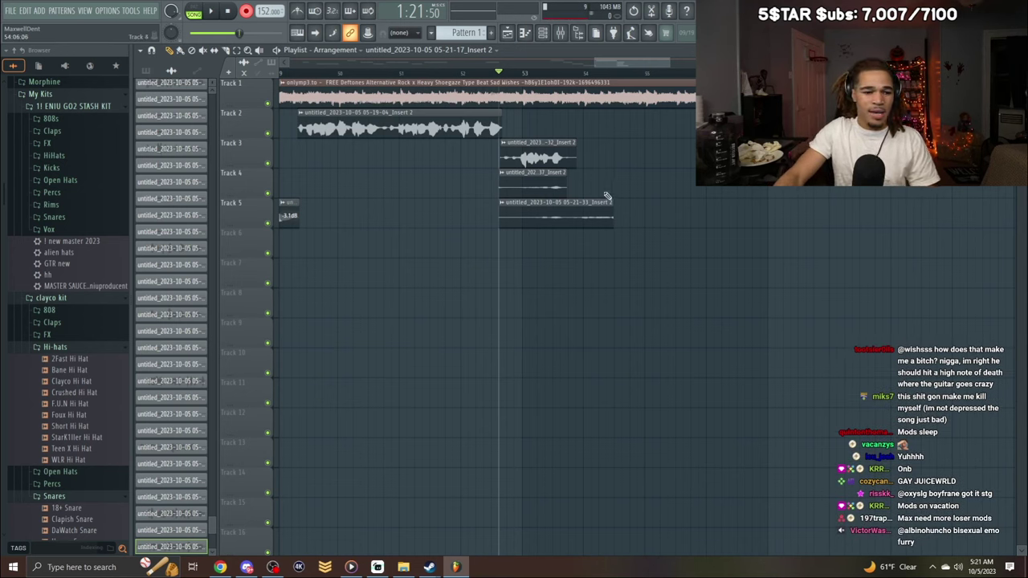
{"action": "key", "text": "space"}
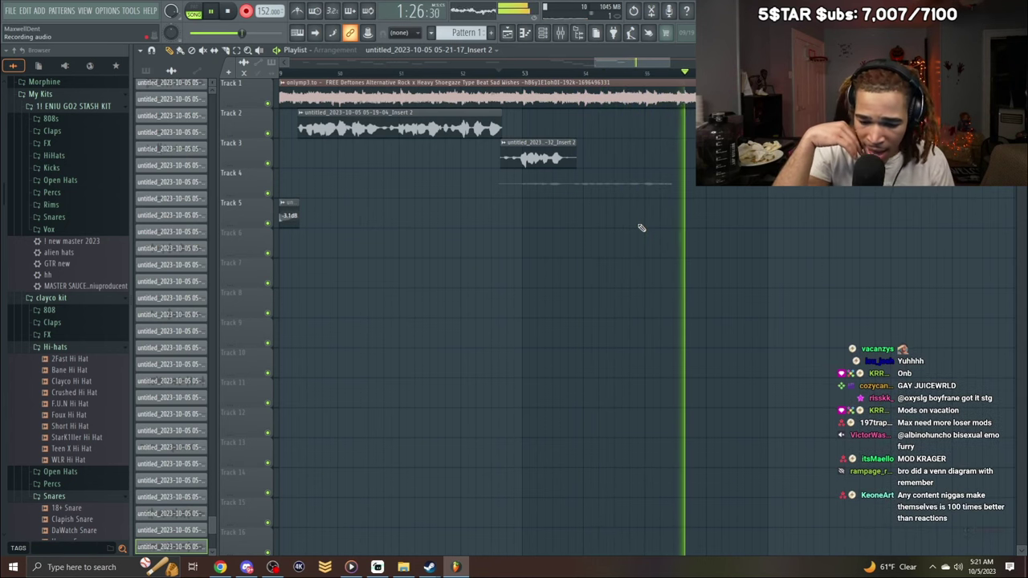
{"action": "key", "text": "space"}
{"action": "key", "text": "ctrl+z"}
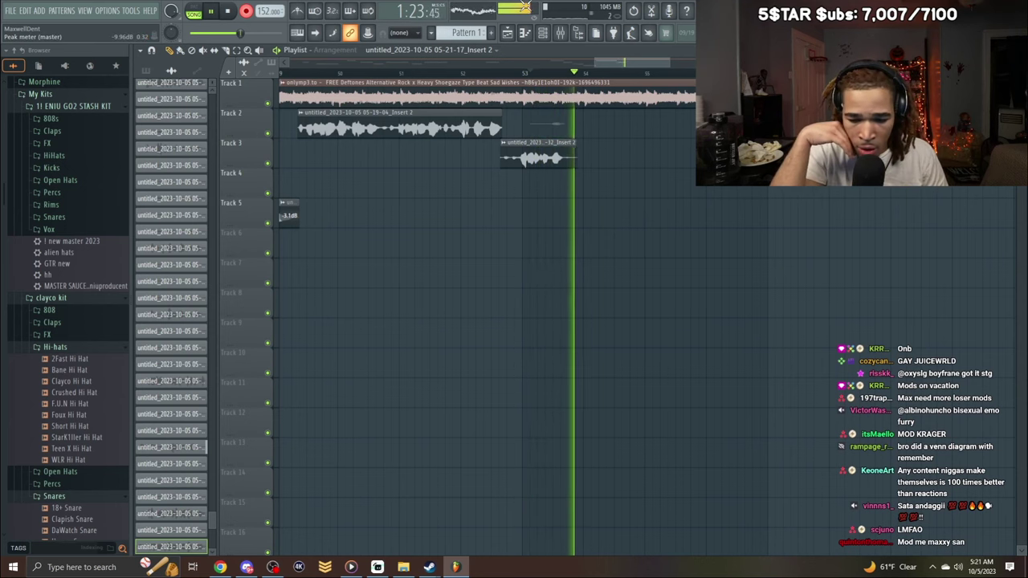
Record repeated vocal takes from 1:22:31 on Tracks 2 and 4 and delete each one.
{"action": "key", "text": "space"}
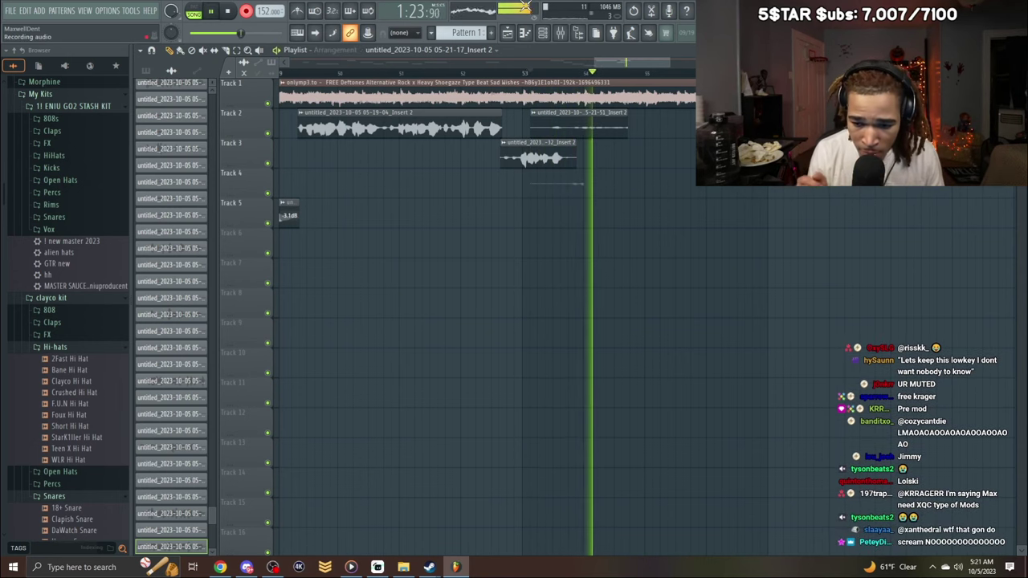
{"action": "key", "text": "space"}
{"action": "key", "text": "space"}
{"action": "right_click", "coordinate": [605, 128]}
{"action": "right_click", "coordinate": [606, 184]}
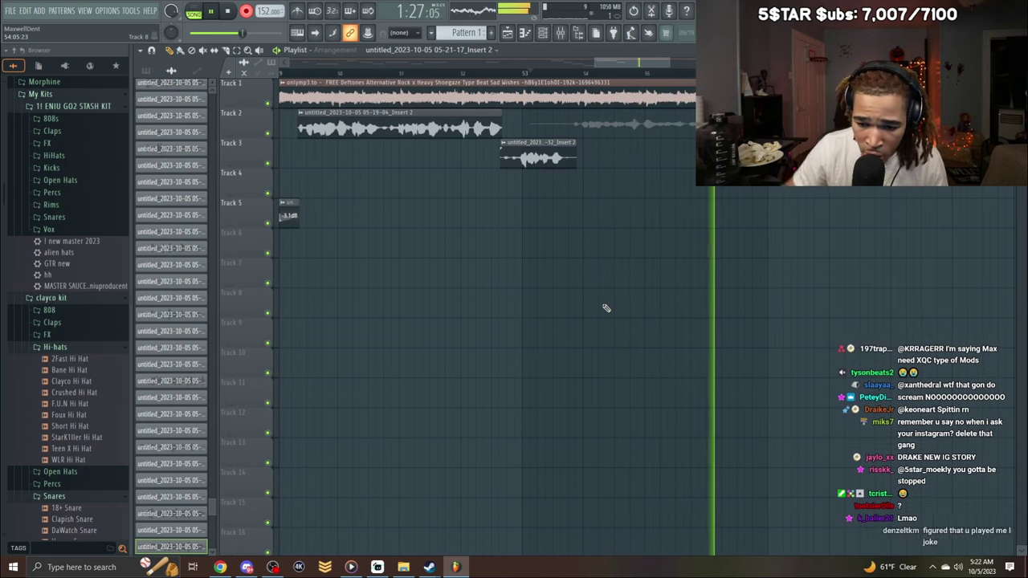
{"action": "key", "text": "space"}
{"action": "right_click", "coordinate": [635, 134]}
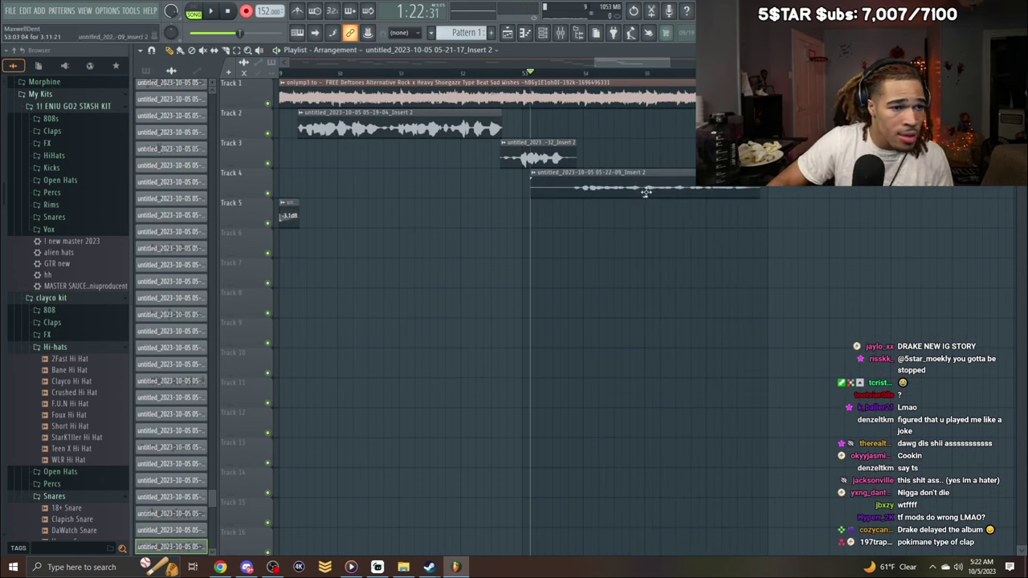
{"action": "right_click", "coordinate": [646, 191]}
Record a vocal take on Track 2 from 1:22:31, normalize it and route it to the Main vocals mixer track.
{"action": "key", "text": "space"}
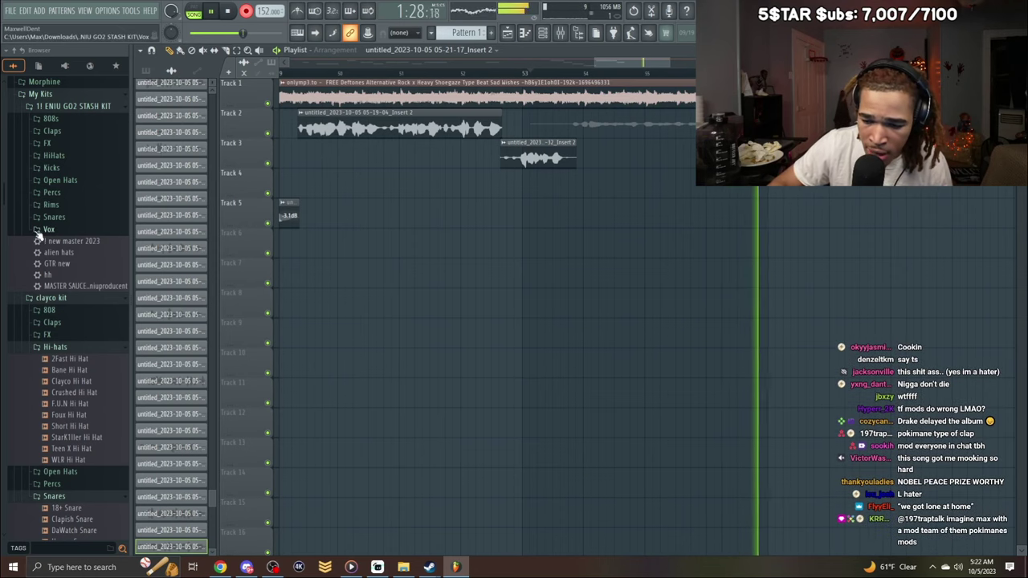
{"action": "key", "text": "space"}
{"action": "left_click", "coordinate": [618, 145]}
{"action": "double_click", "coordinate": [646, 133]}
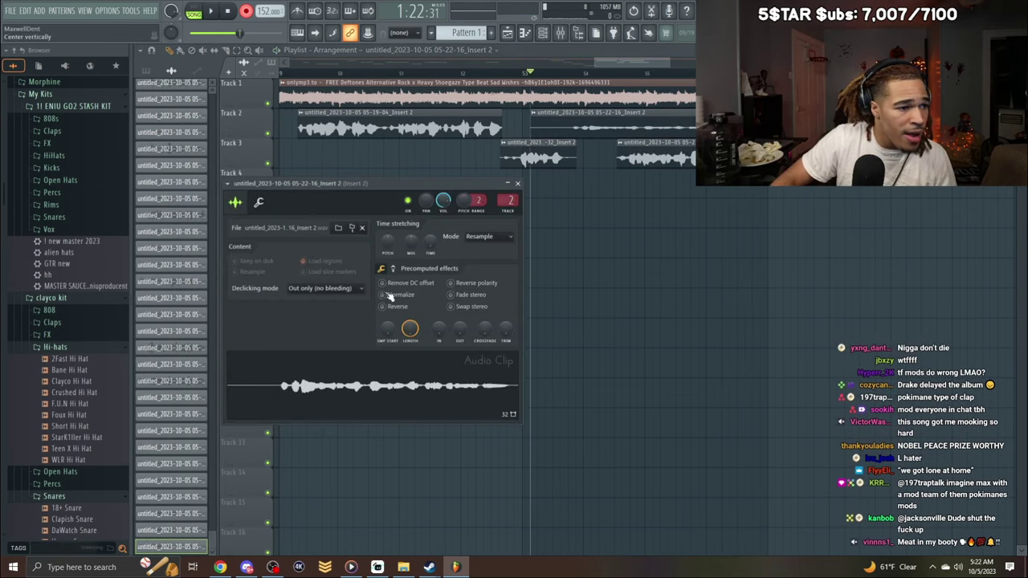
{"action": "left_click", "coordinate": [410, 298]}
{"action": "left_click", "coordinate": [398, 306]}
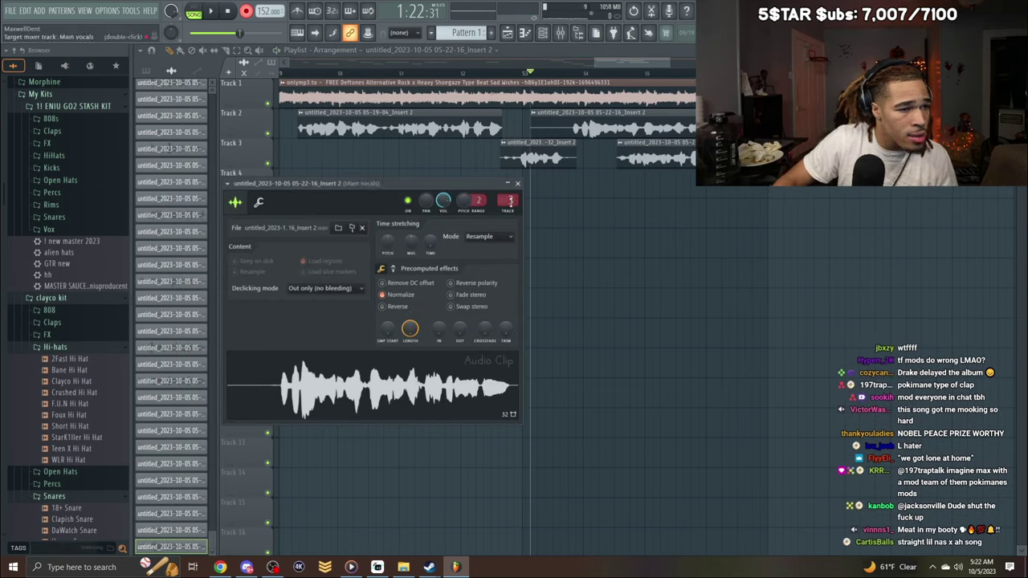
{"action": "key", "text": "space"}
{"action": "left_click", "coordinate": [518, 184]}
Delete the stray clip on Track 3, play back the new vocal take and set the playhead to 1:25:91.
{"action": "right_click", "coordinate": [643, 159]}
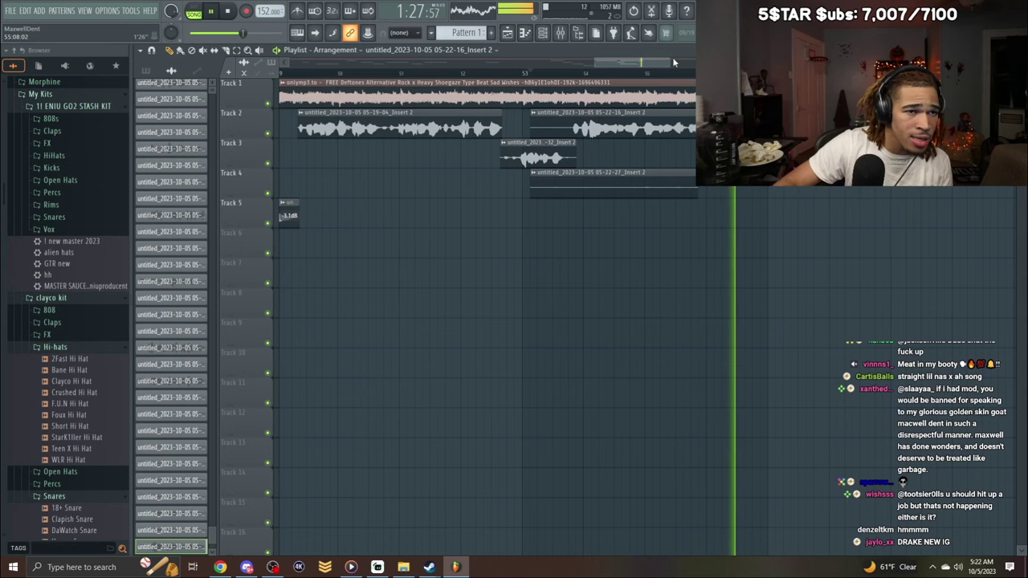
{"action": "left_click_drag", "start_coordinate": [670, 63], "coordinate": [630, 64]}
{"action": "key", "text": "space"}
{"action": "key", "text": "space"}
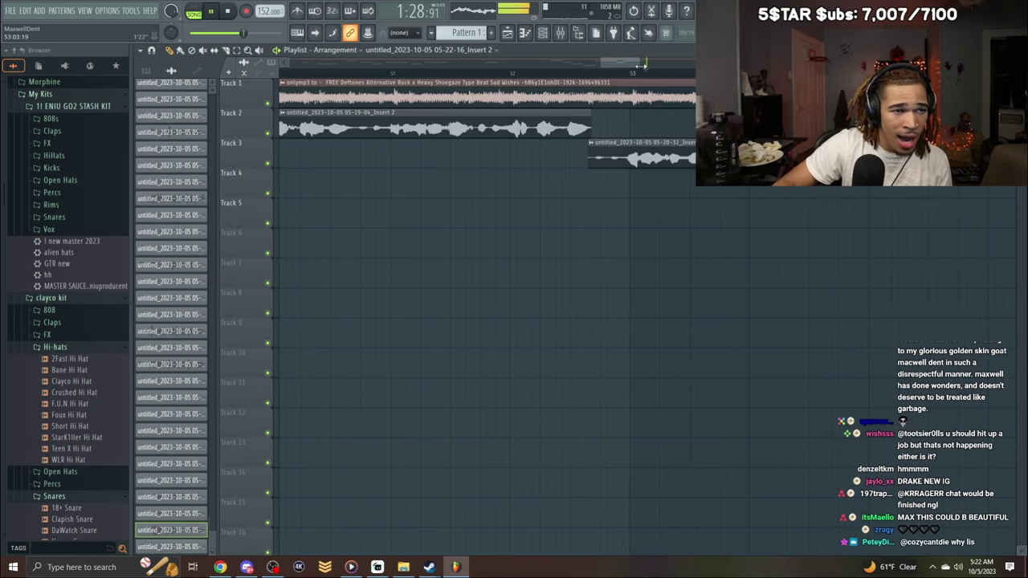
{"action": "key", "text": "space"}
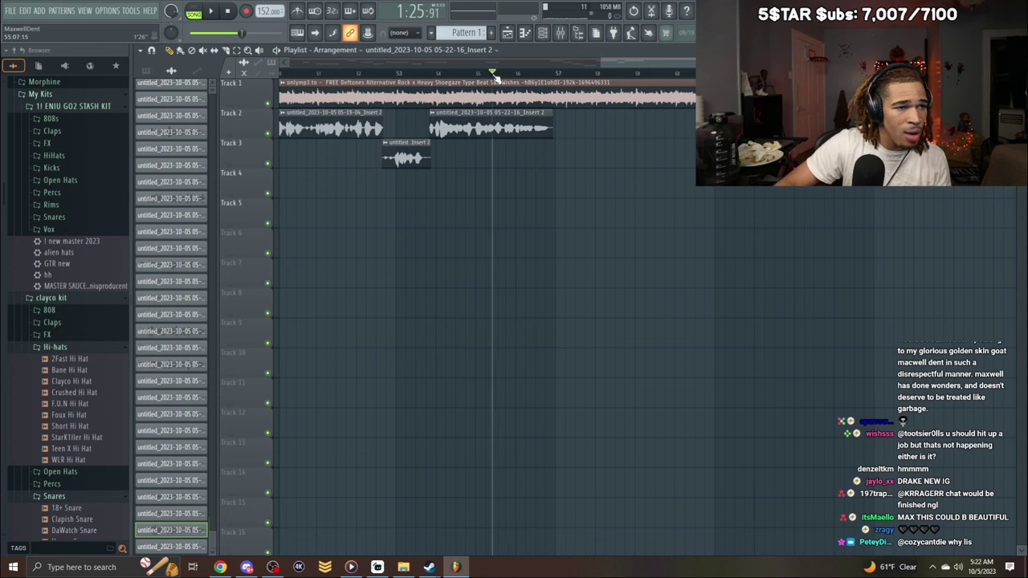
Record the next vocal line on Track 3 from 1:25:91, normalize it and route it to the Main vocals mixer track.
{"action": "key", "text": "space"}
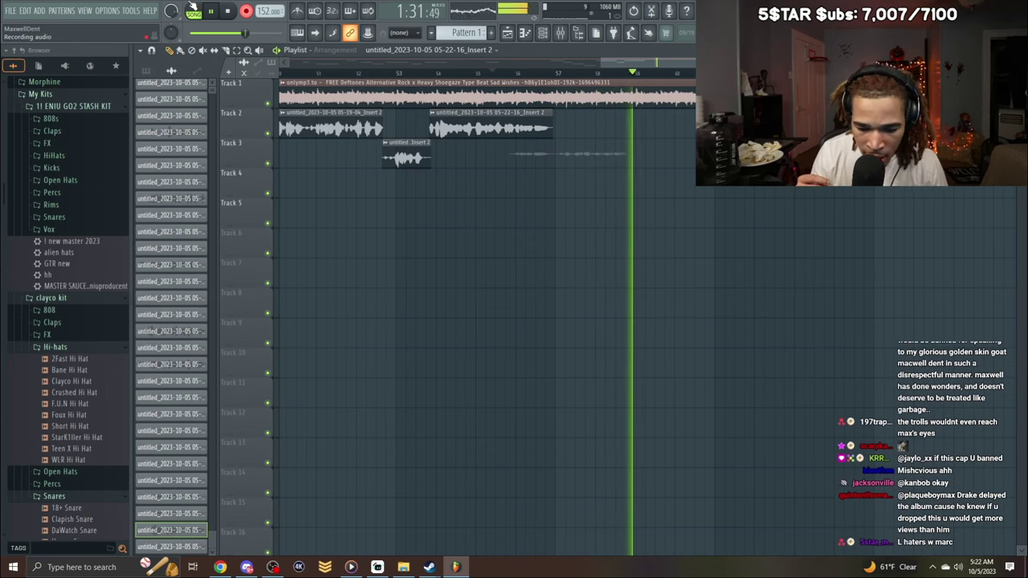
{"action": "key", "text": "space"}
{"action": "left_click", "coordinate": [585, 144]}
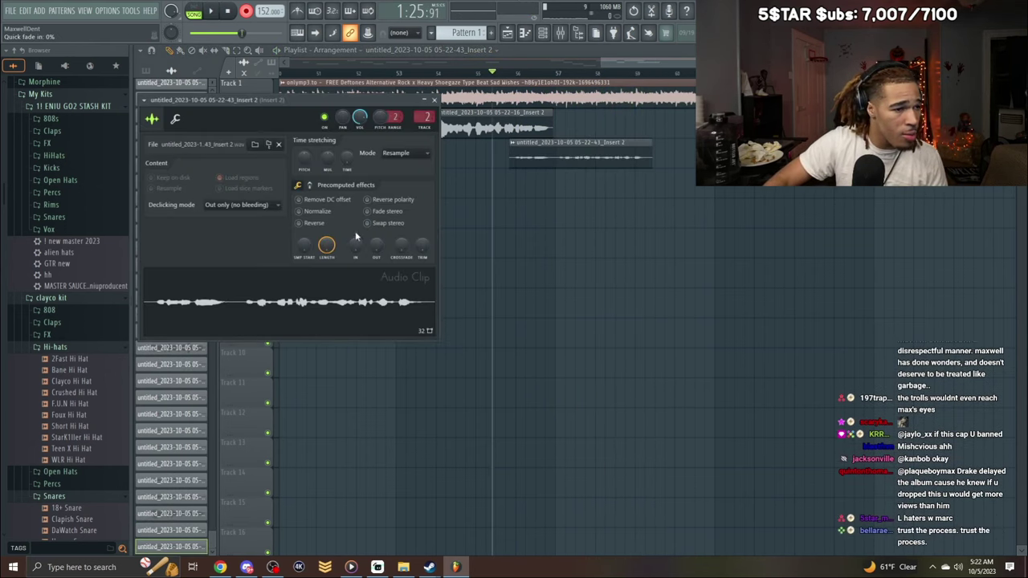
{"action": "scroll", "coordinate": [428, 117], "scroll_direction": "up", "scroll_amount": 3}
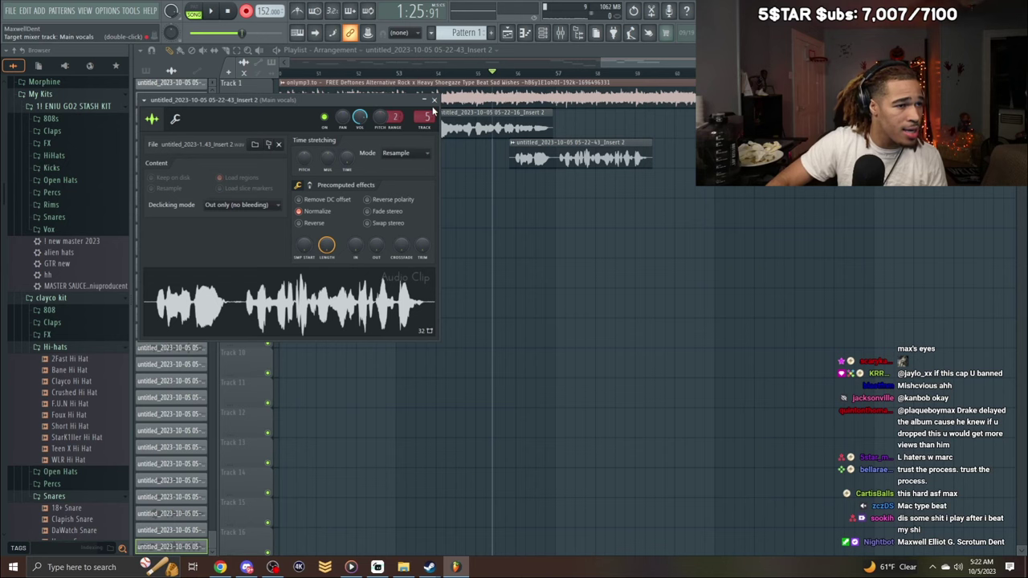
{"action": "left_click", "coordinate": [434, 101]}
Play back the new Track 3 take with its start trimmed, then remove it.
{"action": "key", "text": "space"}
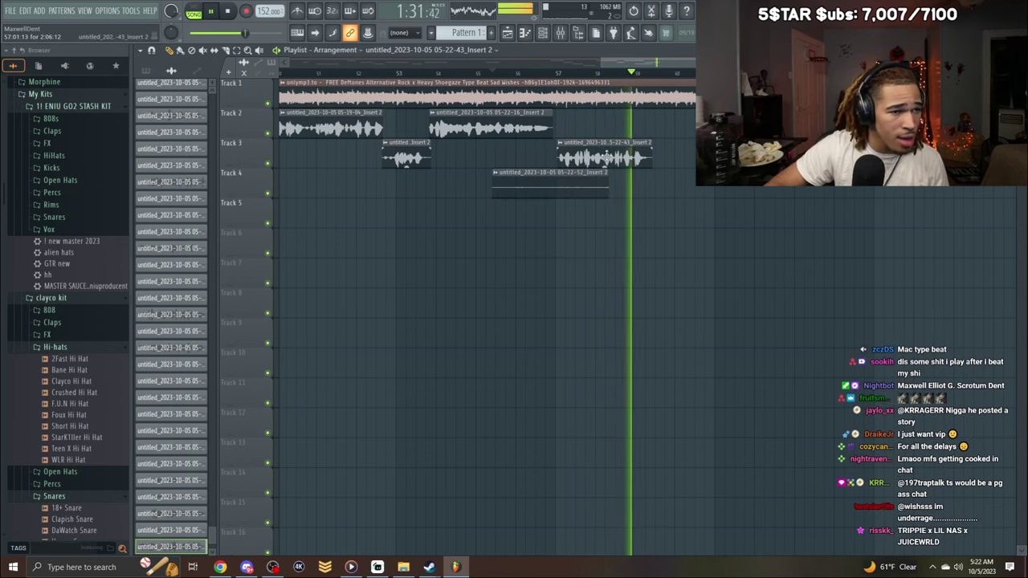
{"action": "key", "text": "ctrl+z"}
Record the vocal line again on Track 4 from 1:25:91, normalize the take and play it back with its silent start trimmed.
{"action": "left_click", "coordinate": [246, 11]}
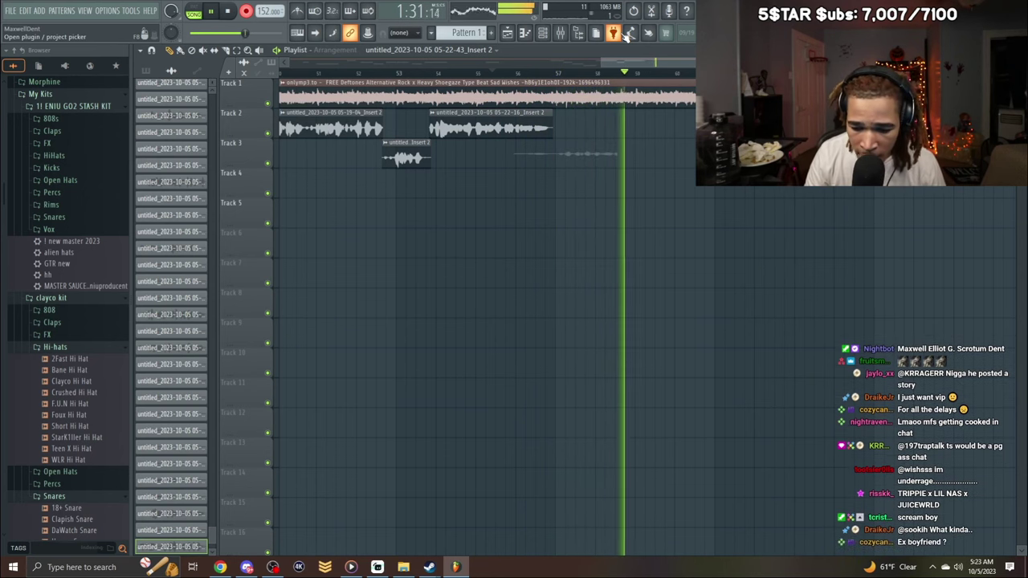
{"action": "key", "text": "space"}
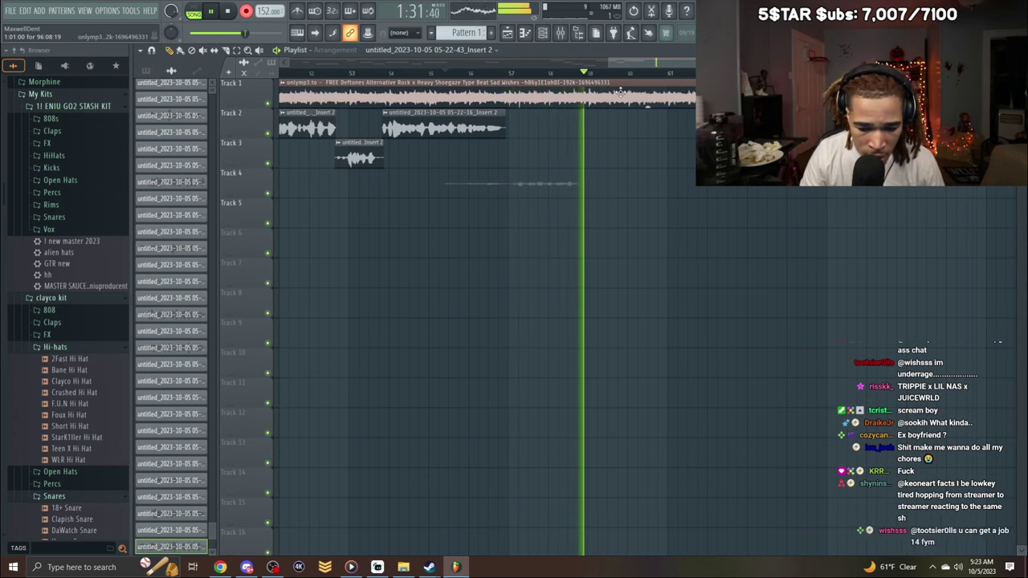
{"action": "key", "text": "space"}
{"action": "double_click", "coordinate": [536, 186]}
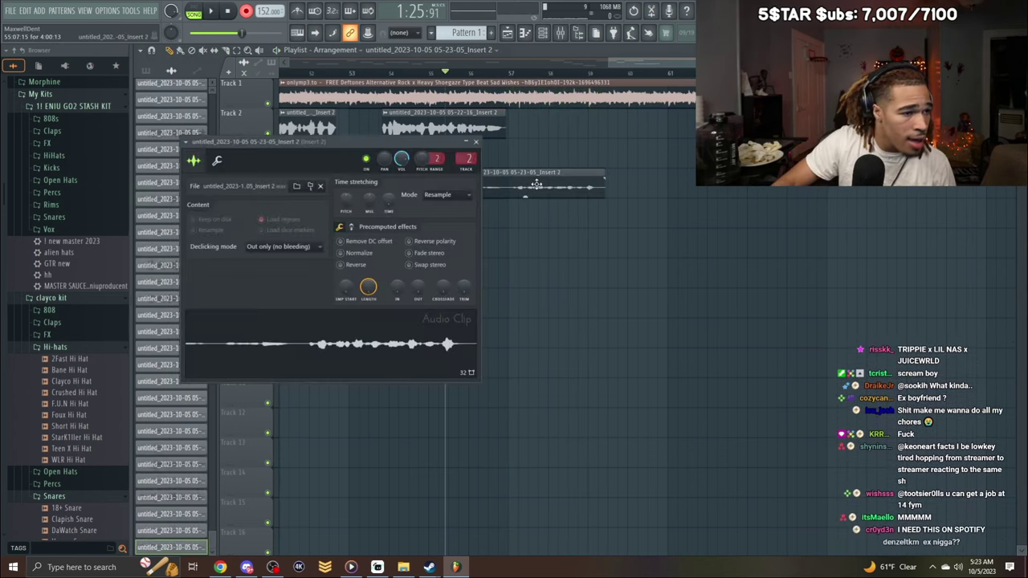
{"action": "left_click", "coordinate": [475, 143]}
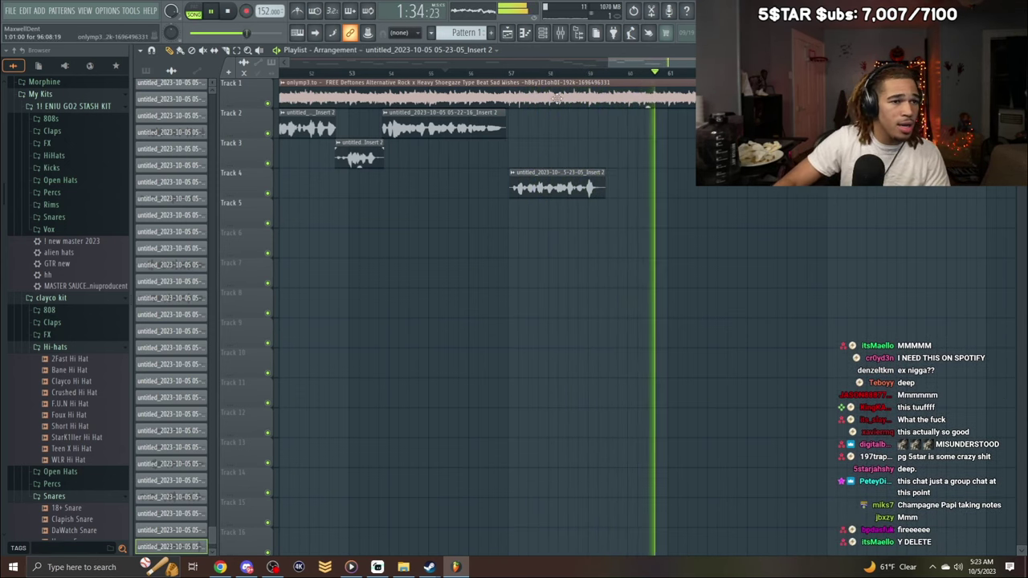
{"action": "key", "text": "space"}
Record the next vocal line on Track 3 from 1:29:90 and check the take's audio clip settings.
{"action": "left_click_drag", "start_coordinate": [623, 65], "coordinate": [634, 66]}
{"action": "key", "text": "space"}
{"action": "left_click", "coordinate": [248, 11]}
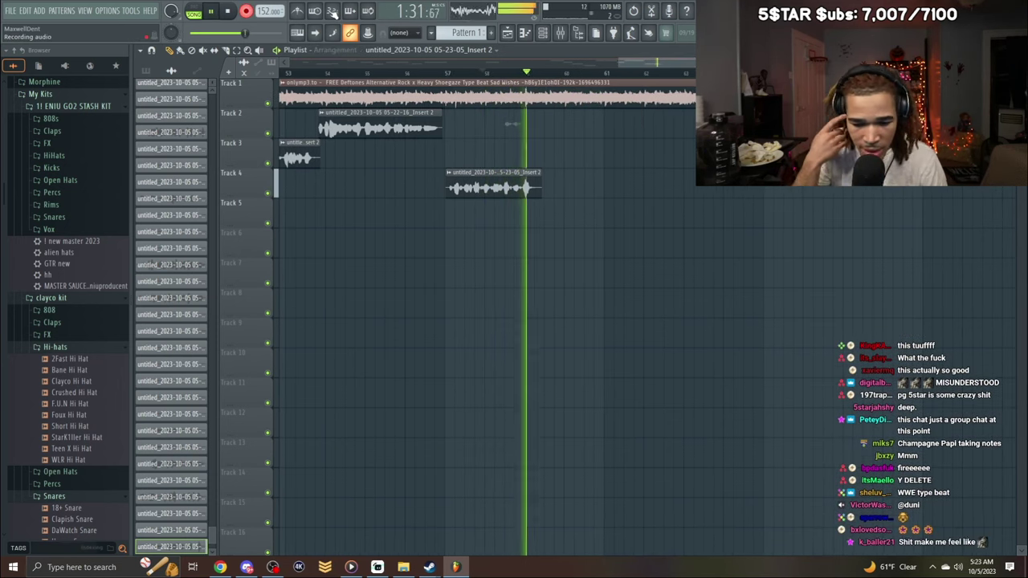
{"action": "key", "text": "space"}
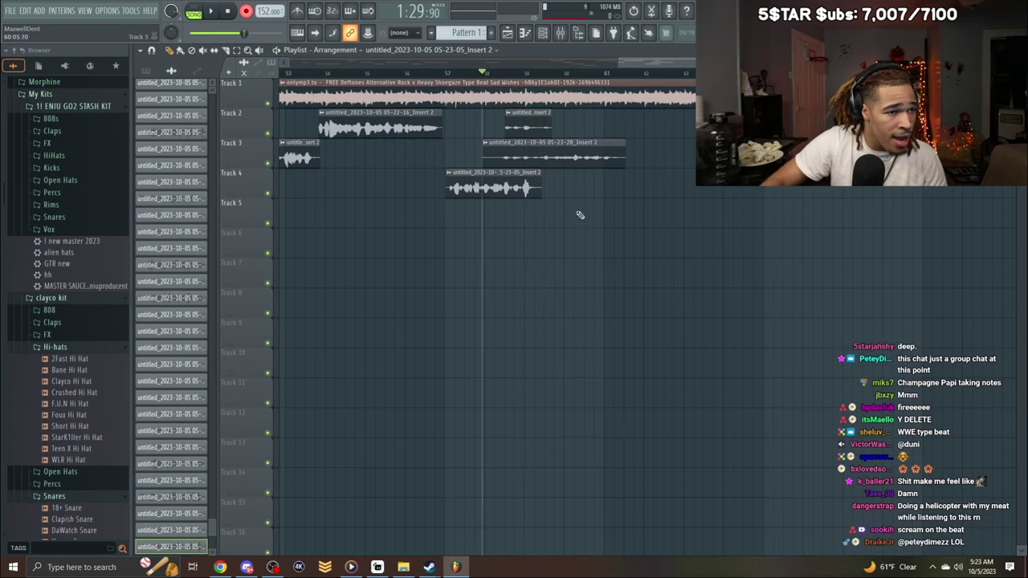
{"action": "double_click", "coordinate": [555, 161]}
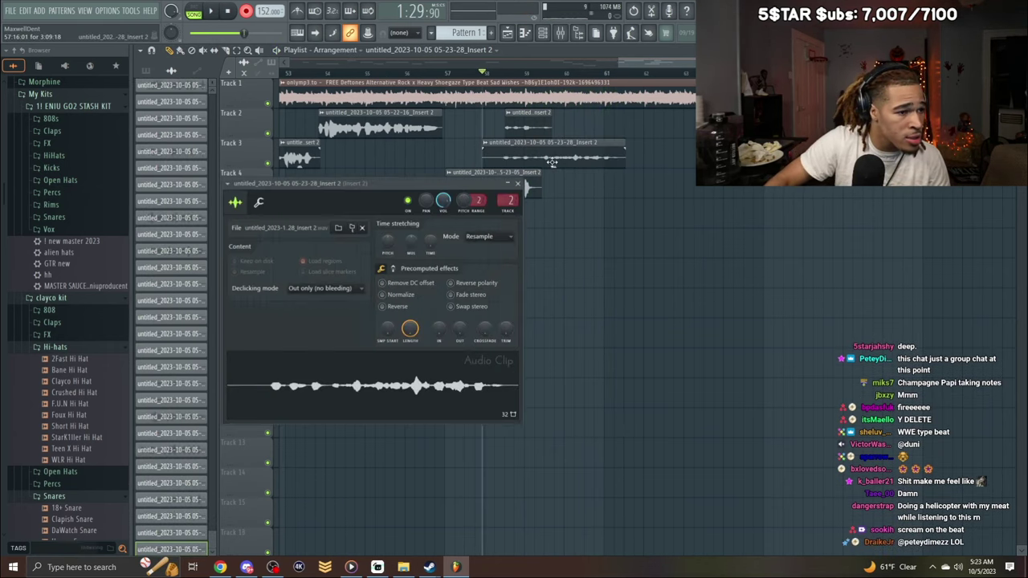
{"action": "left_click", "coordinate": [518, 183]}
Redo the vocal line on Track 2 from 1:29:90, normalize it and route it to the Main vocals mixer track.
{"action": "key", "text": "space"}
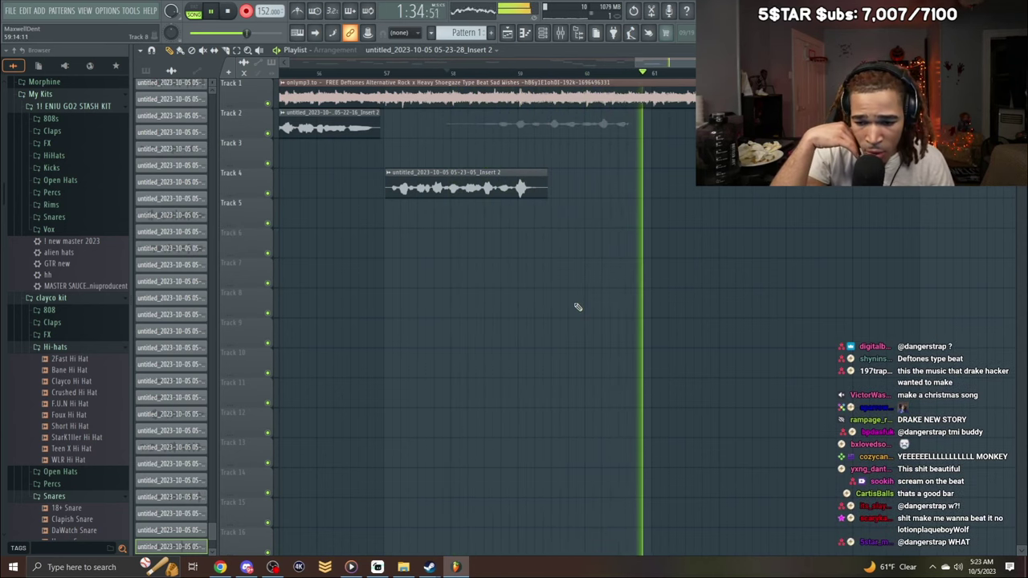
{"action": "key", "text": "space"}
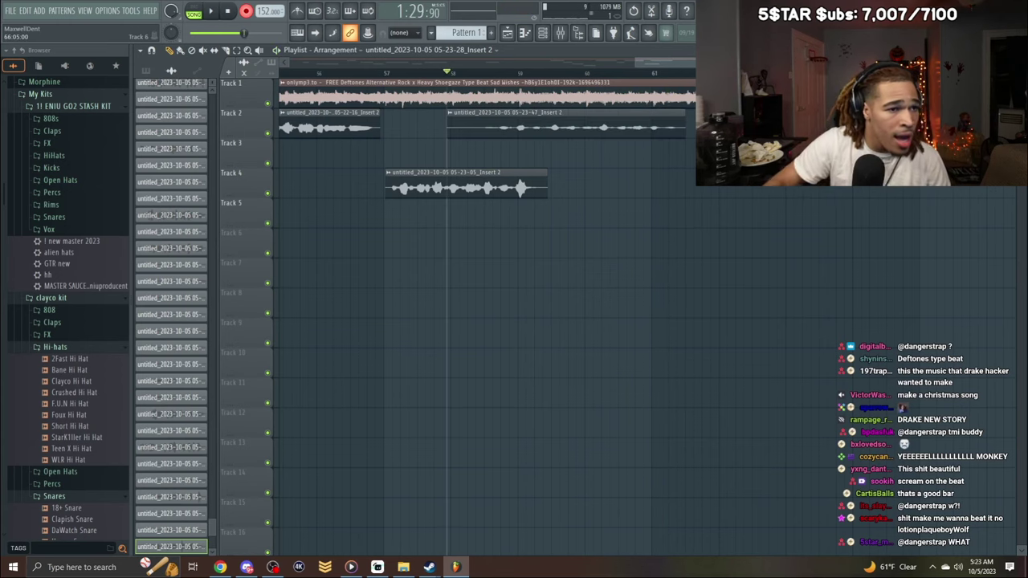
{"action": "double_click", "coordinate": [605, 128]}
{"action": "scroll", "coordinate": [438, 129], "scroll_direction": "up", "scroll_amount": 2}
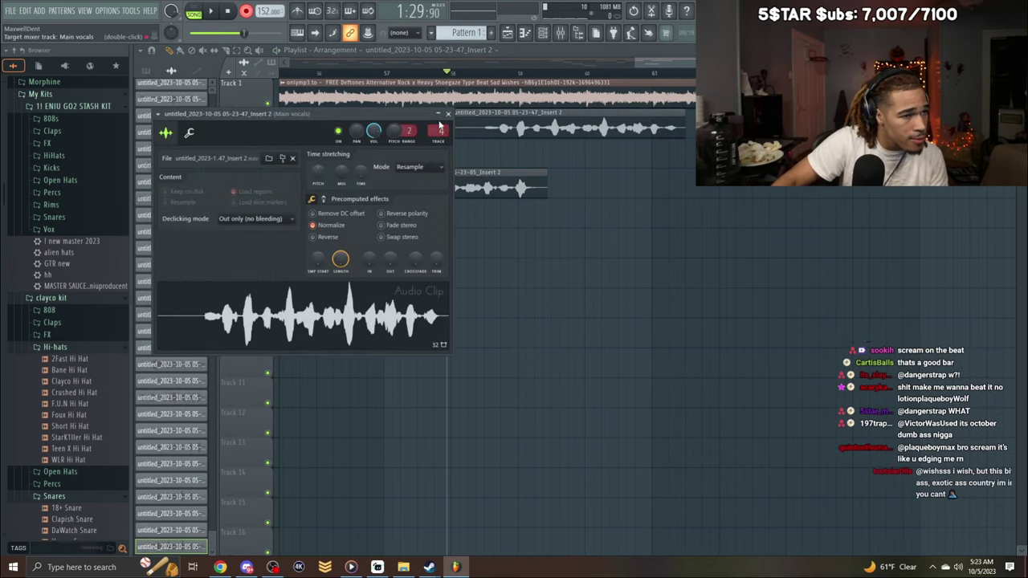
{"action": "left_click", "coordinate": [448, 114]}
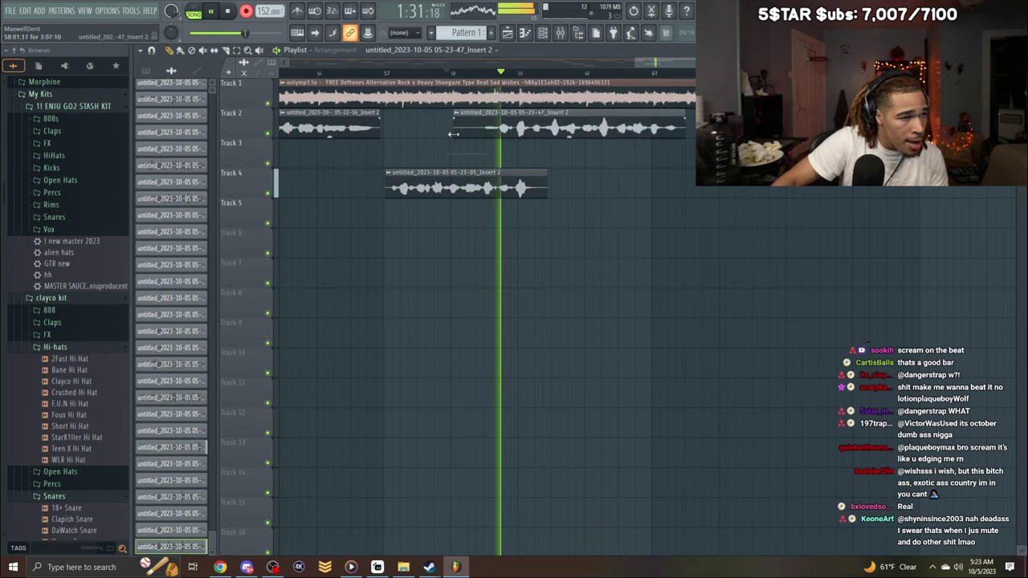
Play back the normalized Track 2 take, then delete it together with the stray Track 3 clip.
{"action": "key", "text": "space"}
{"action": "key", "text": "space"}
{"action": "right_click", "coordinate": [537, 151]}
{"action": "right_click", "coordinate": [633, 130]}
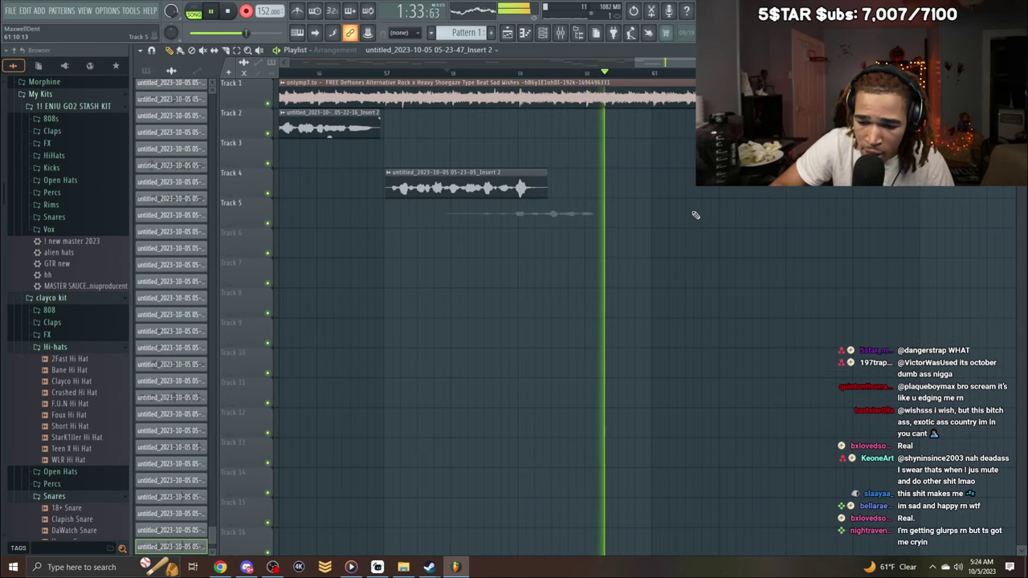
Record the vocal line on Track 5 from 1:29:90, normalize it and trim off its start while playing it back.
{"action": "key", "text": "space"}
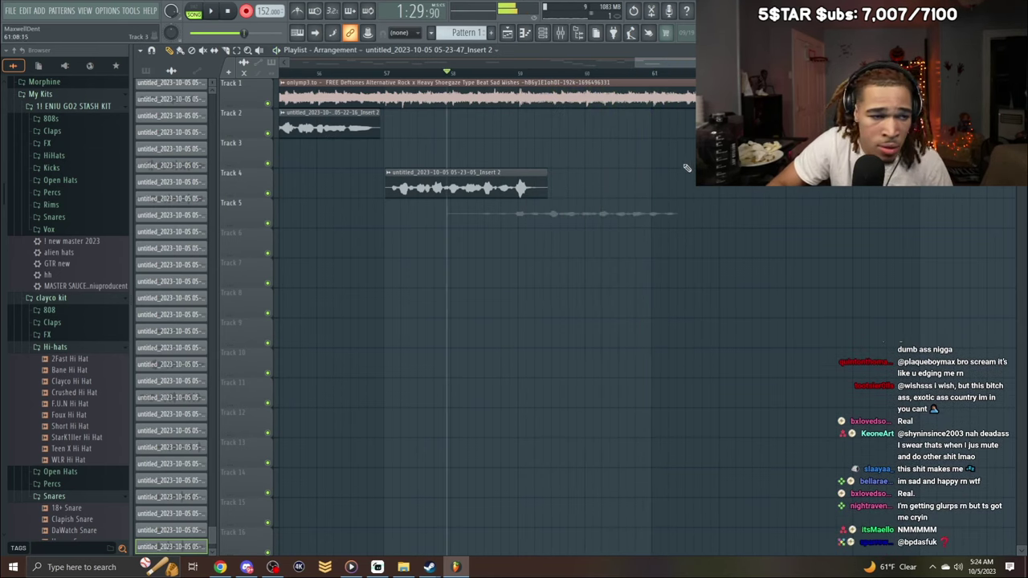
{"action": "double_click", "coordinate": [640, 206]}
{"action": "left_click", "coordinate": [371, 254]}
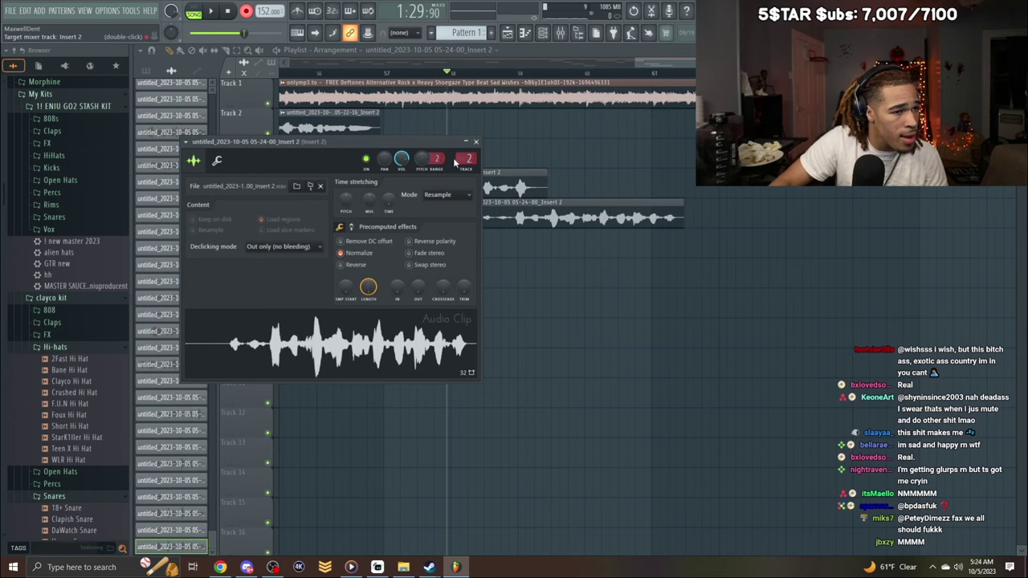
{"action": "left_click", "coordinate": [476, 142]}
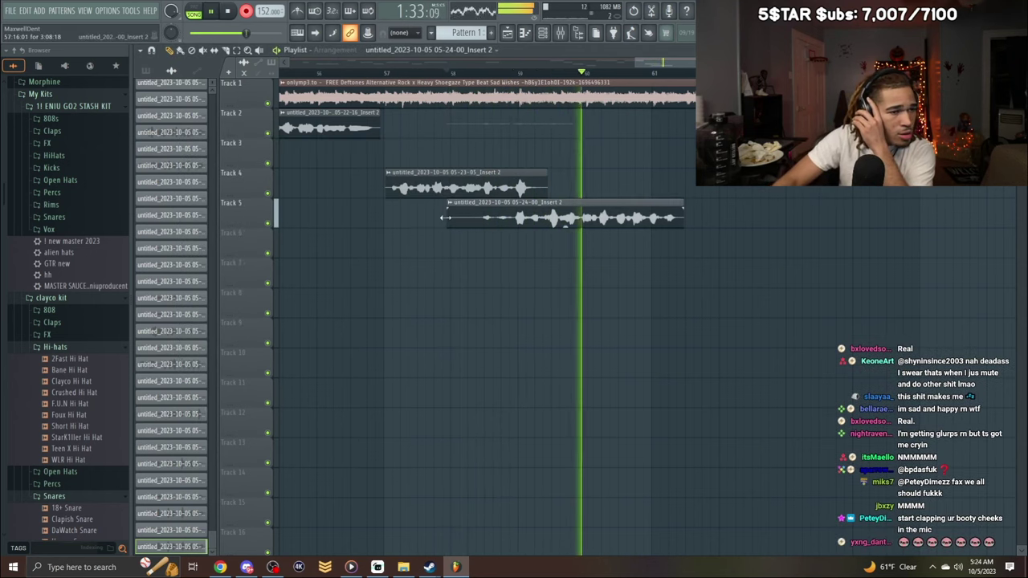
{"action": "left_click_drag", "start_coordinate": [449, 215], "coordinate": [525, 217]}
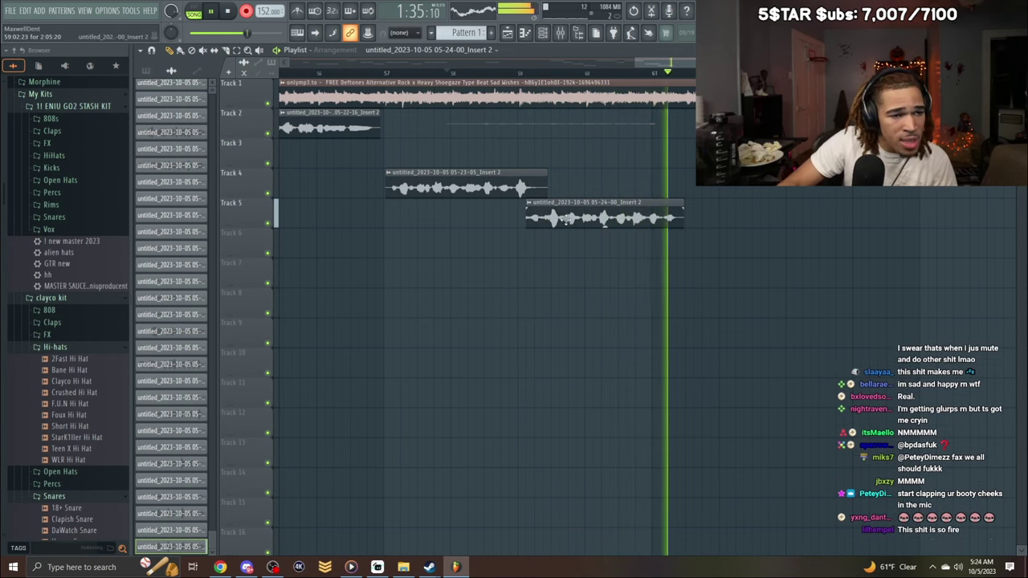
{"action": "key", "text": "space"}
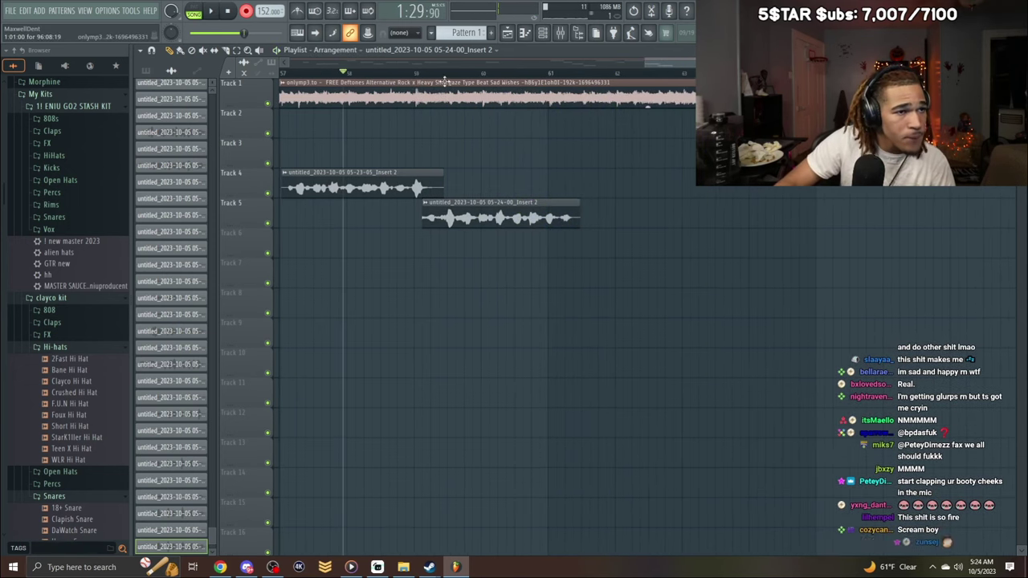
Record the following vocal line on Track 2 from 1:33:47 and normalize the take.
{"action": "key", "text": "space"}
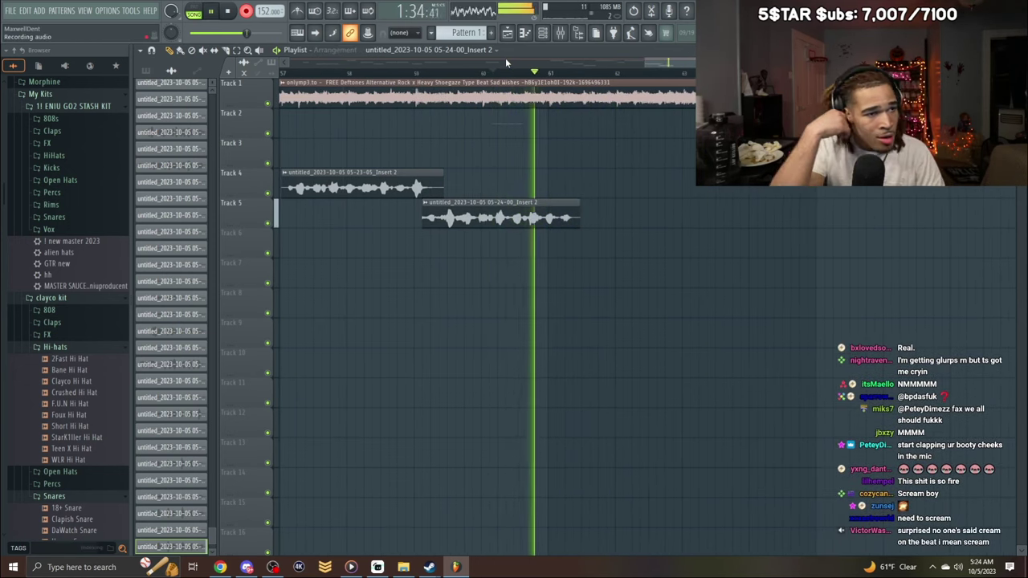
{"action": "key", "text": "space"}
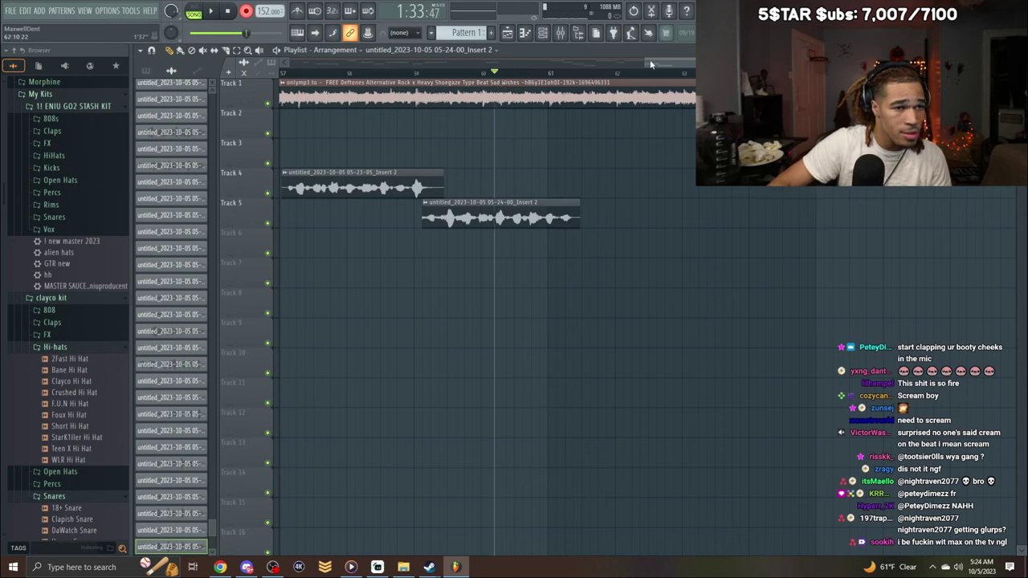
{"action": "key", "text": "space"}
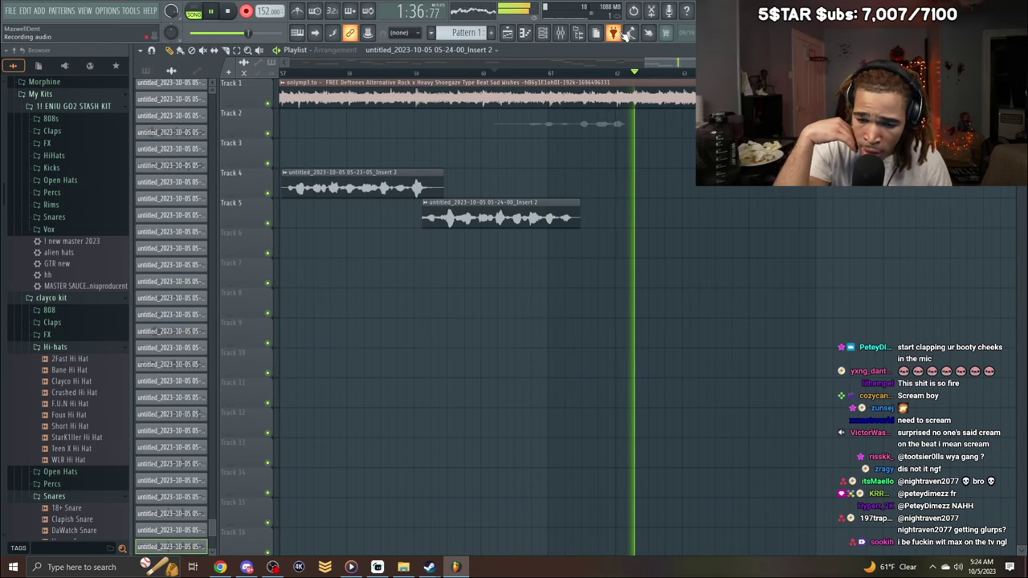
{"action": "key", "text": "space"}
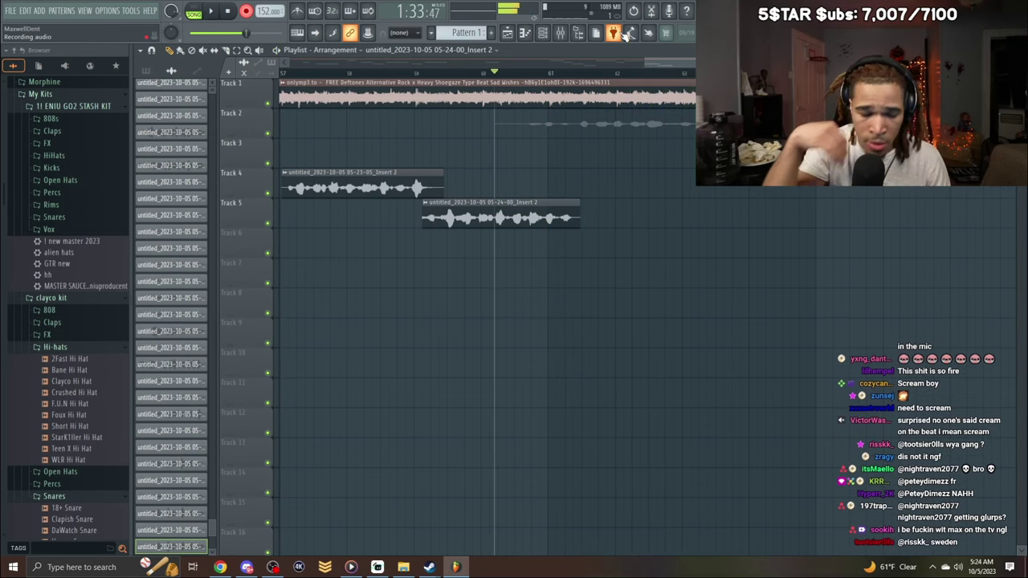
{"action": "double_click", "coordinate": [607, 129]}
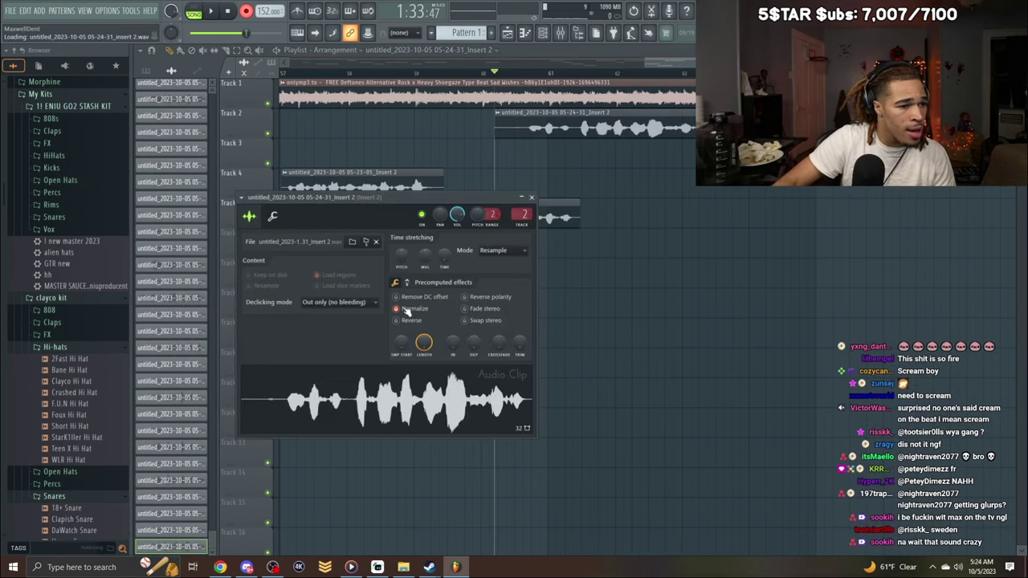
{"action": "left_click", "coordinate": [531, 197]}
Play back the Track 2 take and trim its quiet start up to the first sung part.
{"action": "key", "text": "space"}
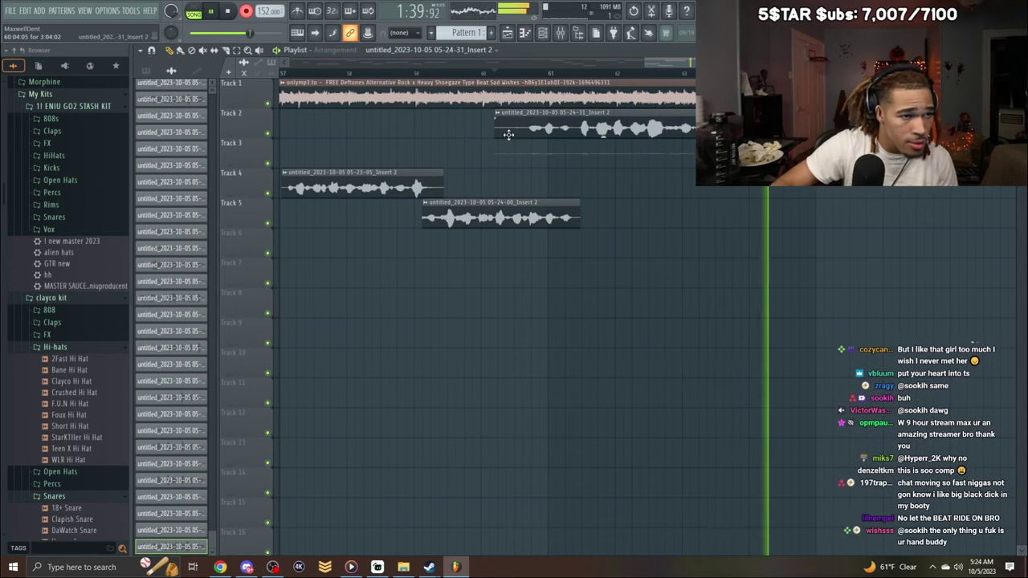
{"action": "key", "text": "space"}
{"action": "left_click_drag", "start_coordinate": [567, 143], "coordinate": [577, 145]}
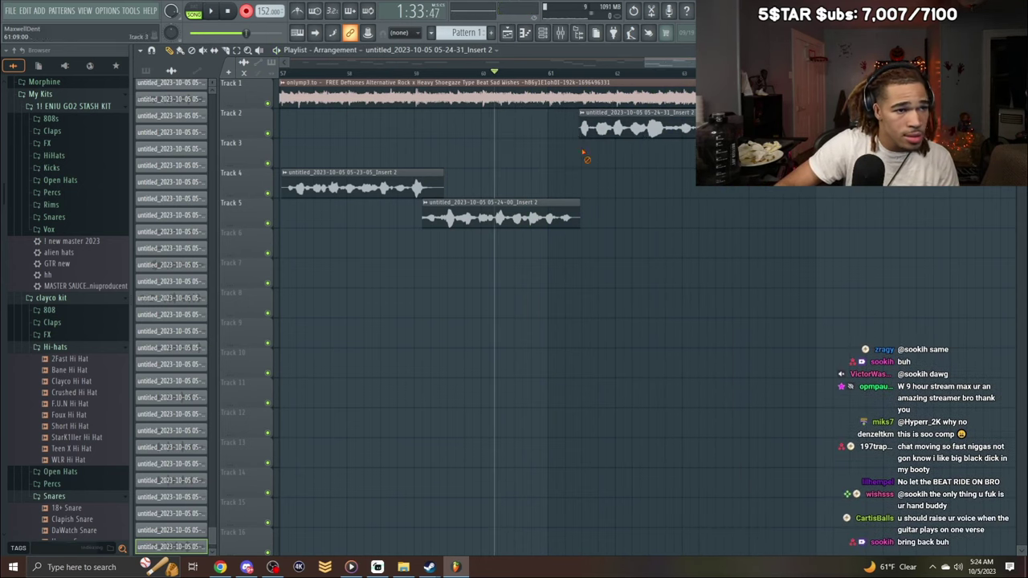
{"action": "left_click", "coordinate": [565, 74]}
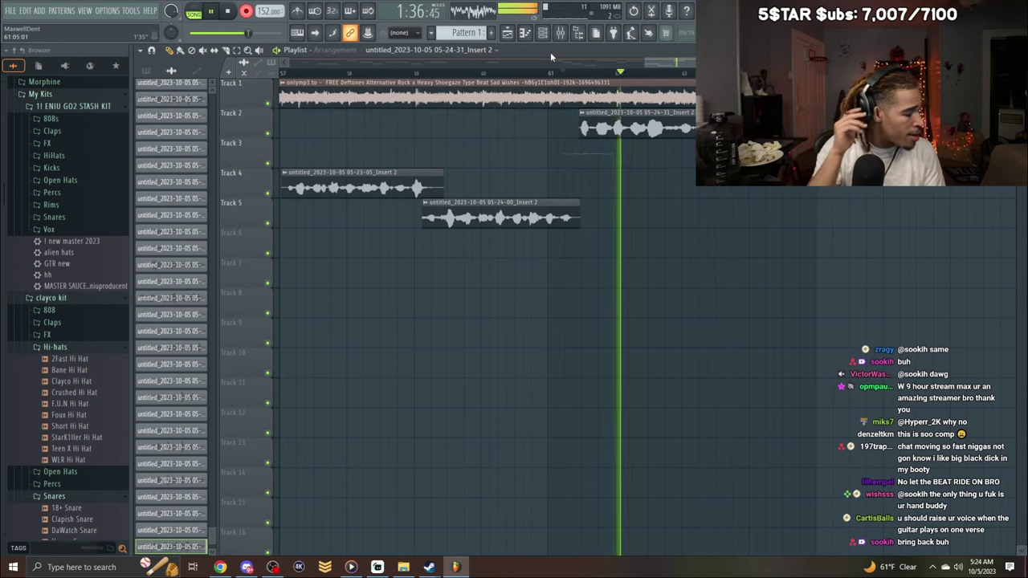
Set the playhead to 1:33:62 and delete the trimmed Track 2 take and the silent Track 3 clip.
{"action": "key", "text": "space"}
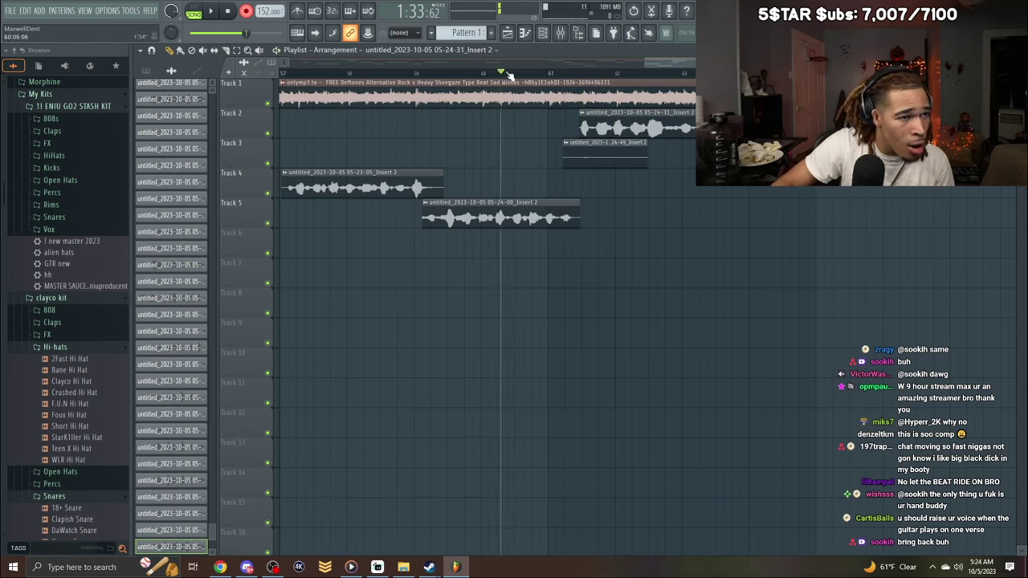
{"action": "key", "text": "space"}
{"action": "right_click", "coordinate": [602, 131]}
{"action": "right_click", "coordinate": [604, 148]}
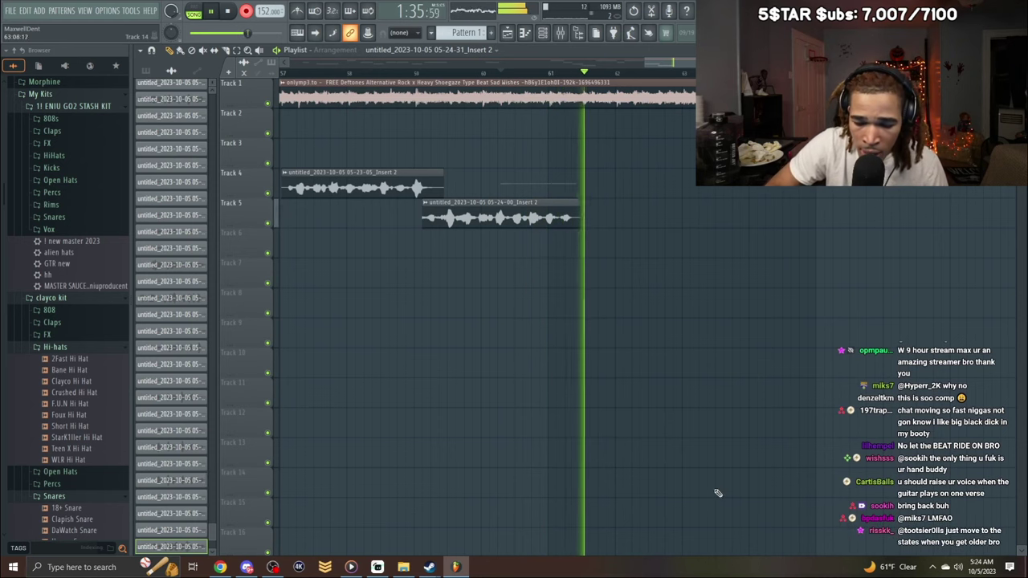
Record the vocal line again on Track 2 from 1:33:62, normalize it and route it to the Main vocals mixer track.
{"action": "key", "text": "space"}
{"action": "key", "text": "space"}
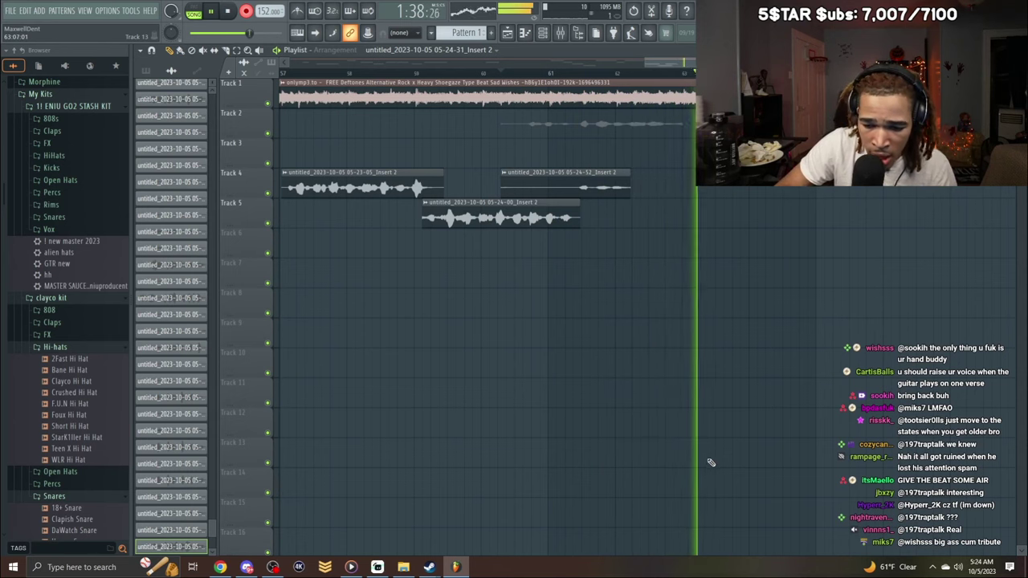
{"action": "key", "text": "space"}
{"action": "double_click", "coordinate": [570, 135]}
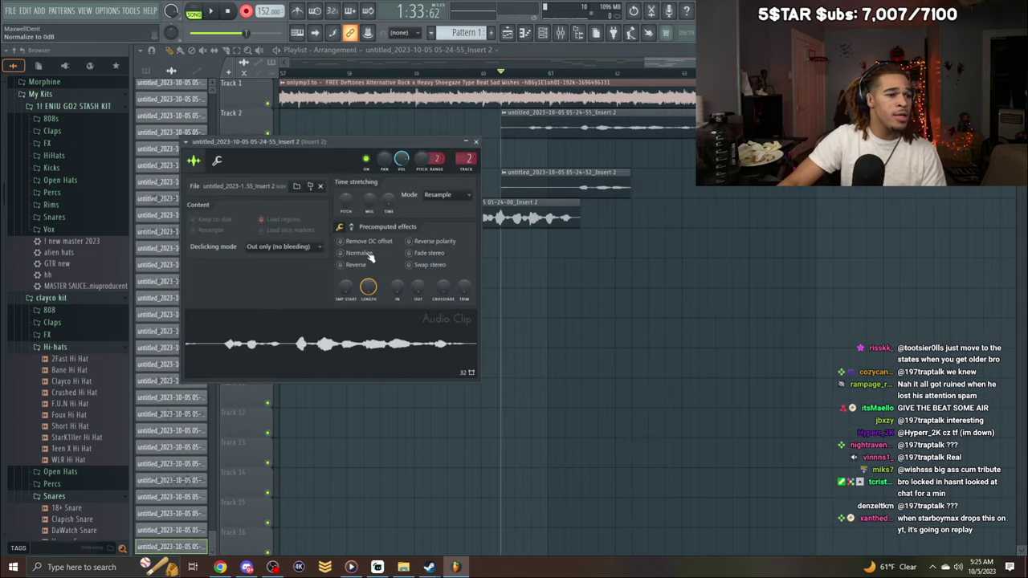
{"action": "left_click", "coordinate": [340, 252]}
{"action": "scroll", "coordinate": [464, 158], "scroll_direction": "up", "scroll_amount": 3}
{"action": "left_click", "coordinate": [477, 142]}
Play back the Track 2 take with its start trimmed and the leftover Track 4 clip deleted, then set the playhead to 1:36:67.
{"action": "key", "text": "space"}
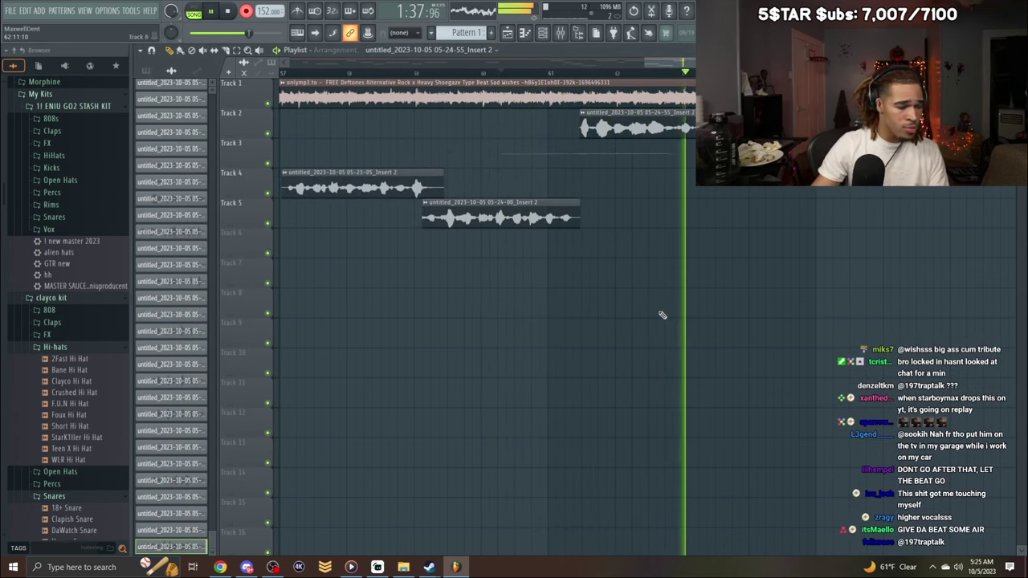
{"action": "key", "text": "space"}
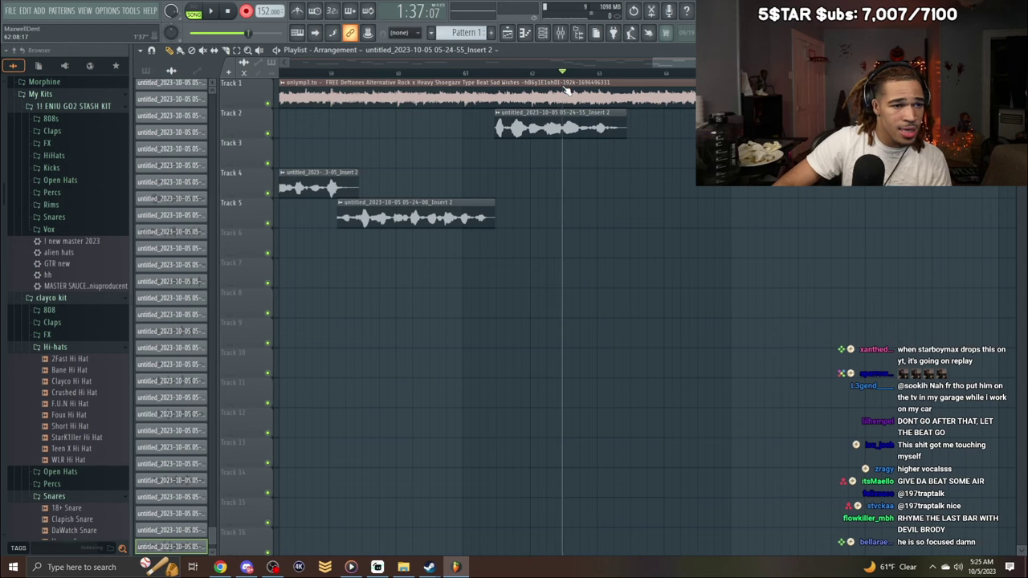
{"action": "left_click_drag", "start_coordinate": [684, 64], "coordinate": [639, 83]}
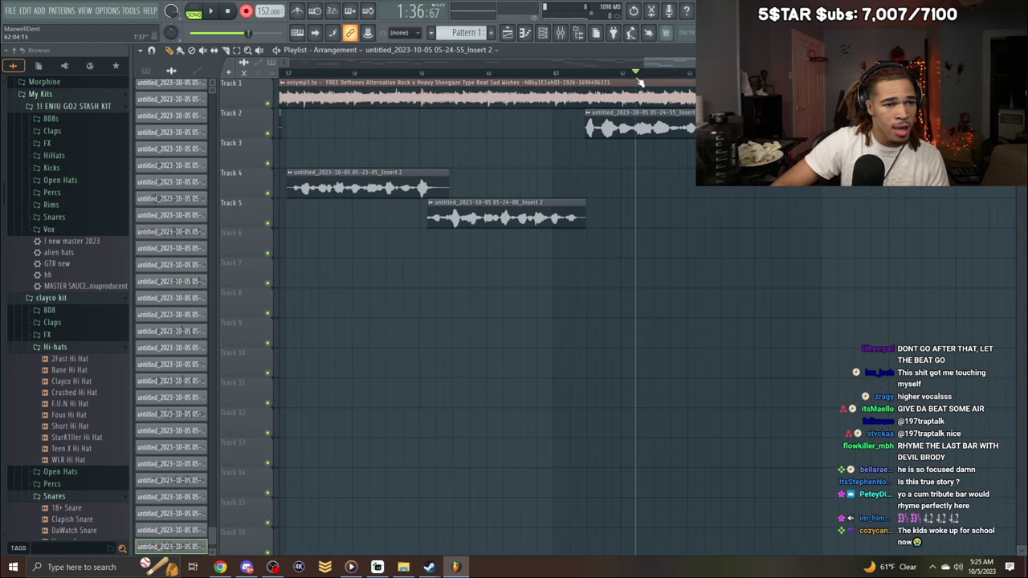
Record the next vocal line on Track 3 from 1:36:67, normalize it and route it to the Main vocals mixer track.
{"action": "key", "text": "space"}
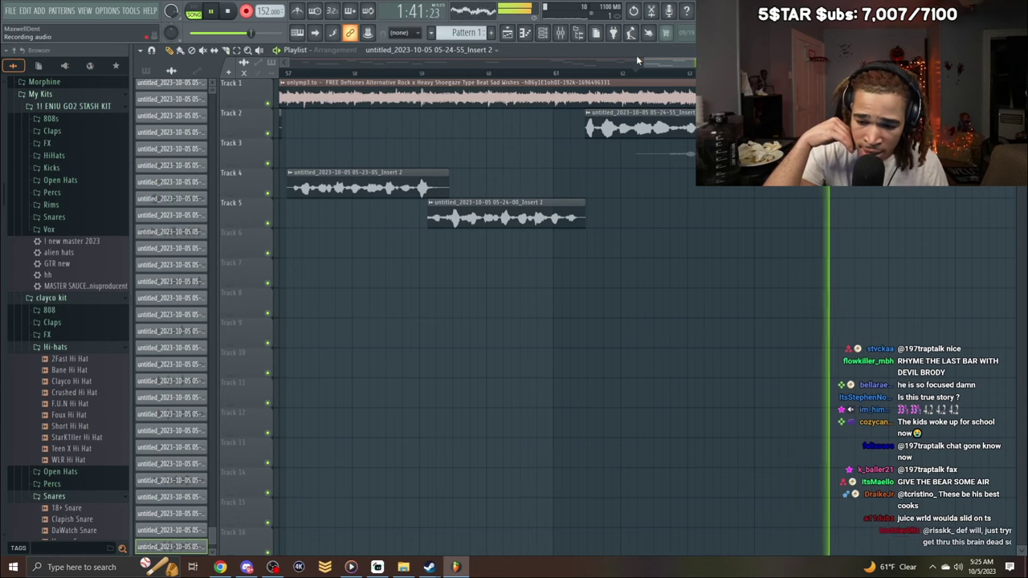
{"action": "key", "text": "space"}
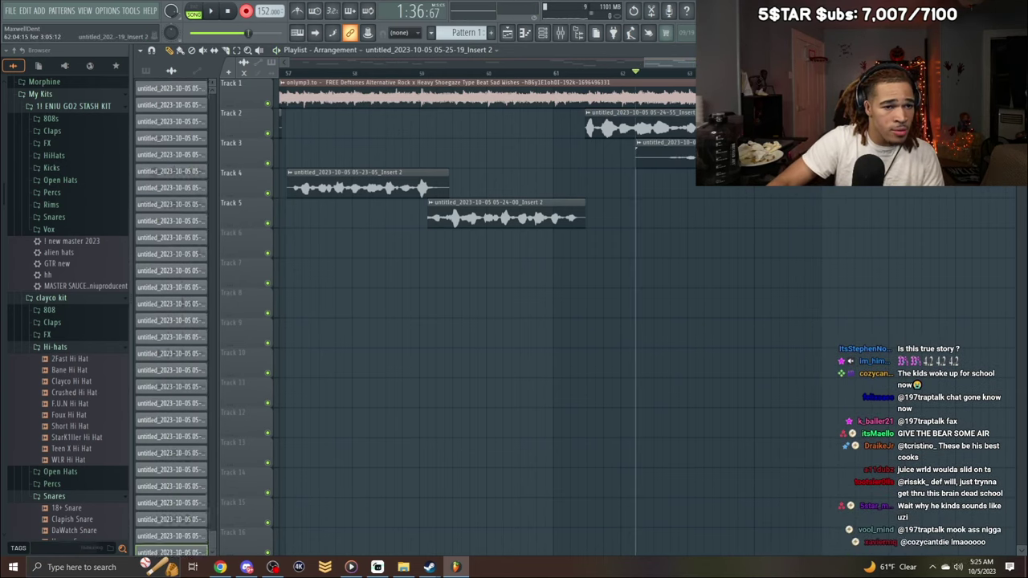
{"action": "double_click", "coordinate": [667, 156]}
{"action": "left_click", "coordinate": [385, 281]}
{"action": "scroll", "coordinate": [494, 190], "scroll_direction": "up", "scroll_amount": 2}
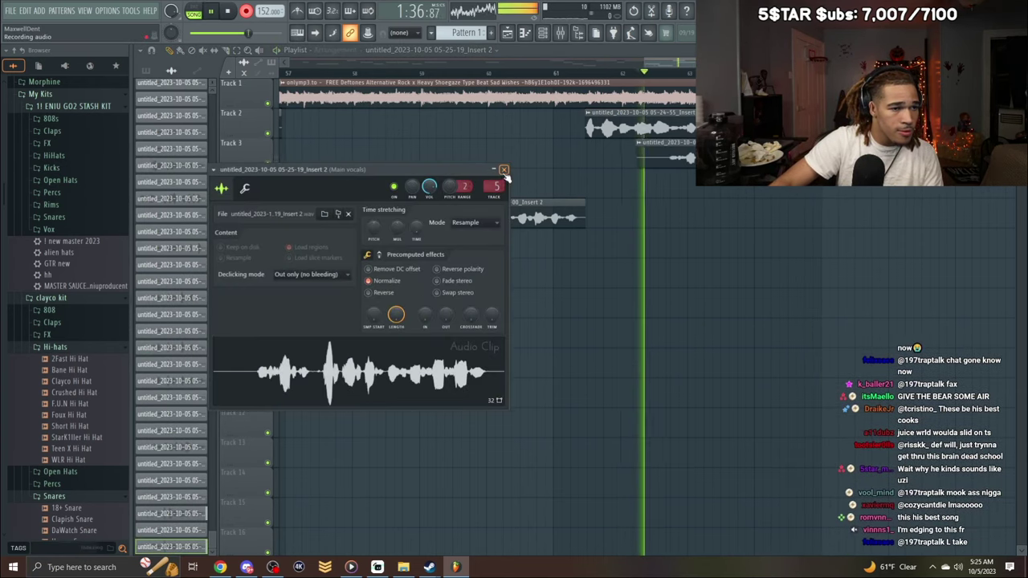
Replace the Track 3 take with a new recording from 1:36:67 on Track 5, normalized and routed to Main vocals.
{"action": "left_click", "coordinate": [503, 170]}
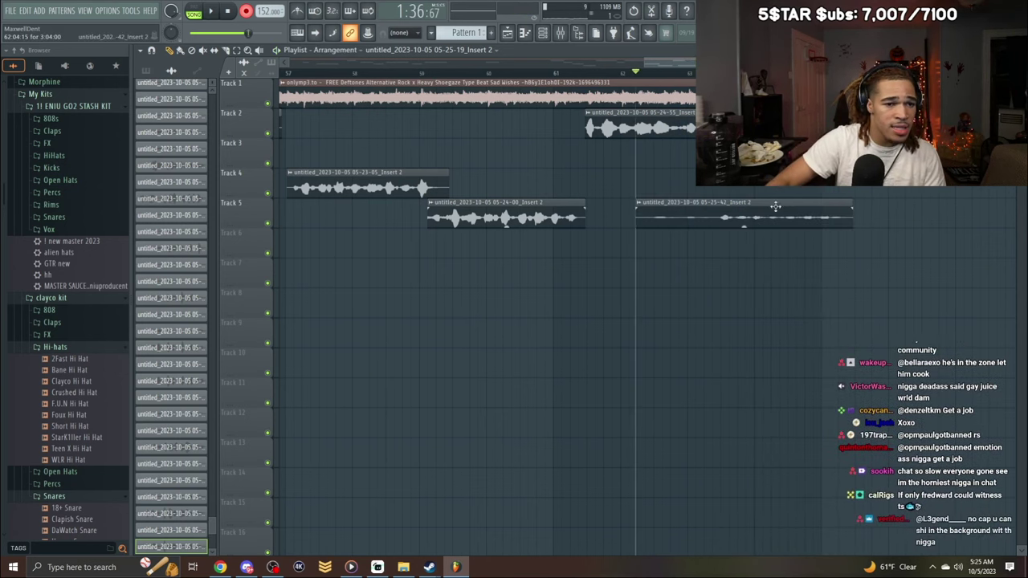
{"action": "double_click", "coordinate": [761, 215]}
{"action": "left_click", "coordinate": [338, 225]}
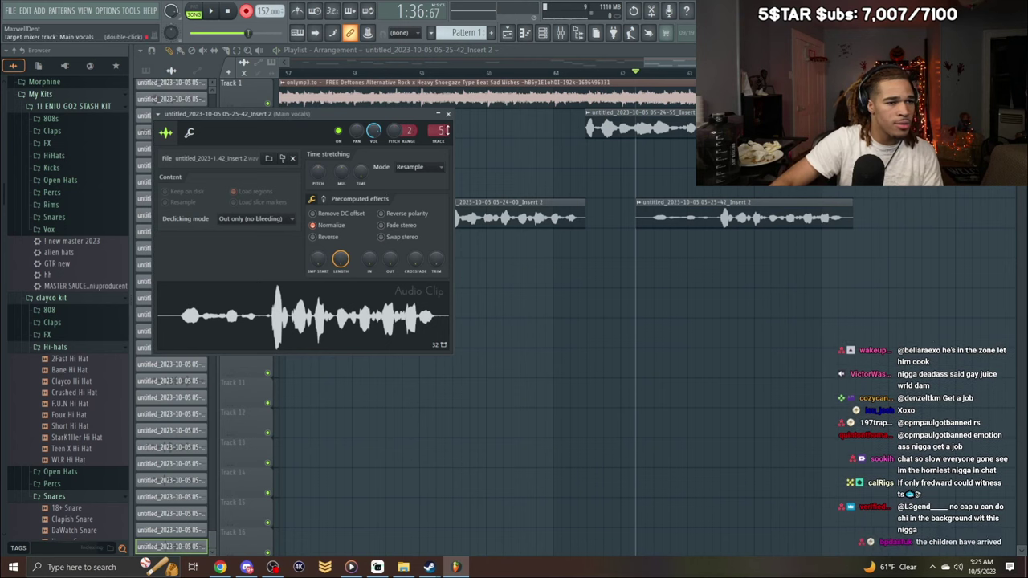
{"action": "key", "text": "space"}
{"action": "left_click", "coordinate": [448, 113]}
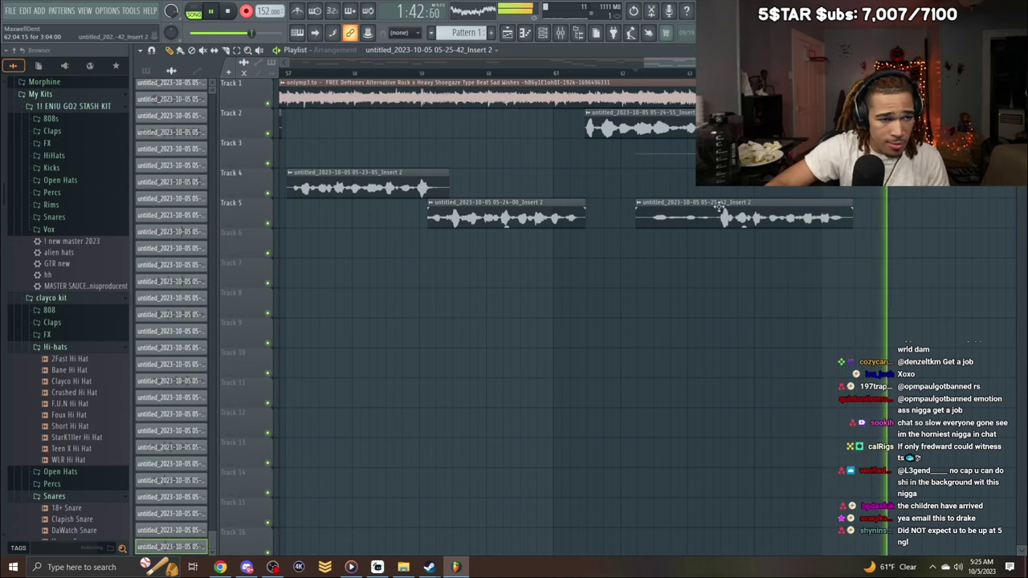
Trim the quiet opening off the new Track 5 take and set the playhead to 1:39:35.
{"action": "left_click_drag", "start_coordinate": [639, 224], "coordinate": [715, 223]}
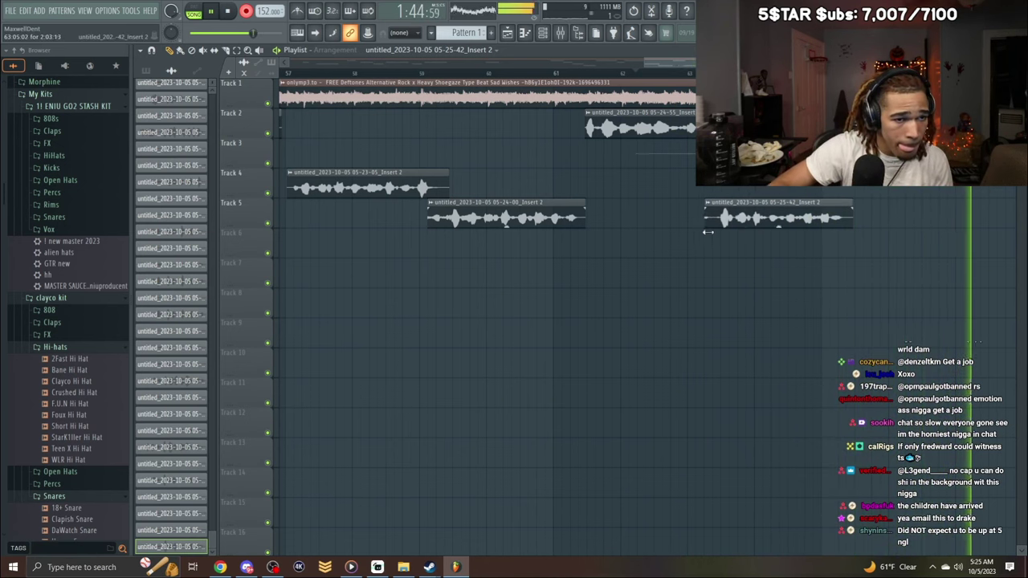
{"action": "key", "text": "space"}
{"action": "left_click", "coordinate": [750, 72]}
{"action": "key", "text": "space"}
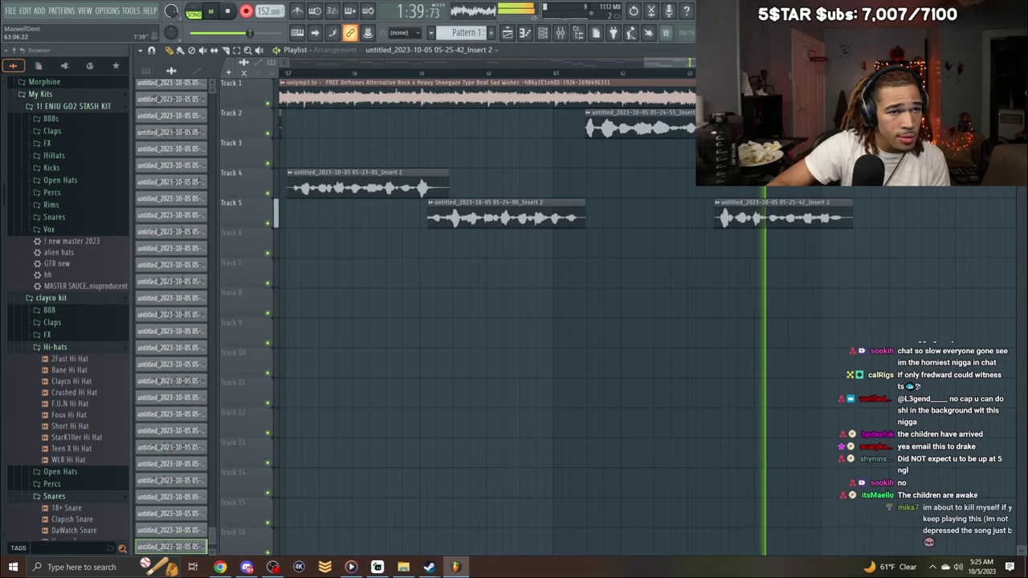
Try to record the next vocal line on Track 2 from 1:39:35.
{"action": "scroll", "coordinate": [725, 72], "scroll_direction": "right", "scroll_amount": 2}
{"action": "scroll", "coordinate": [725, 72], "scroll_direction": "down", "scroll_amount": 1}
{"action": "scroll", "coordinate": [486, 72], "scroll_direction": "down", "scroll_amount": 3}
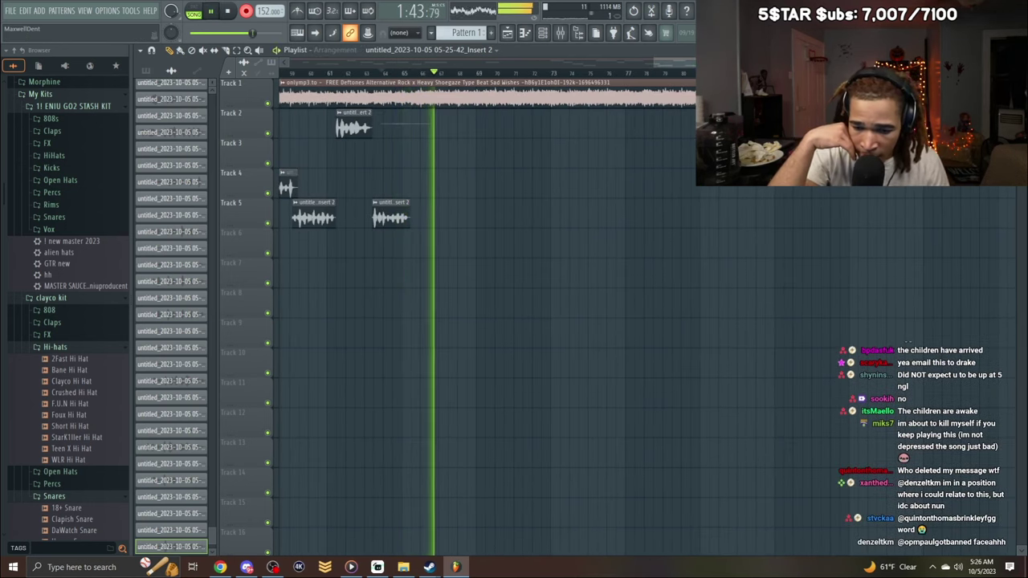
{"action": "key", "text": "space"}
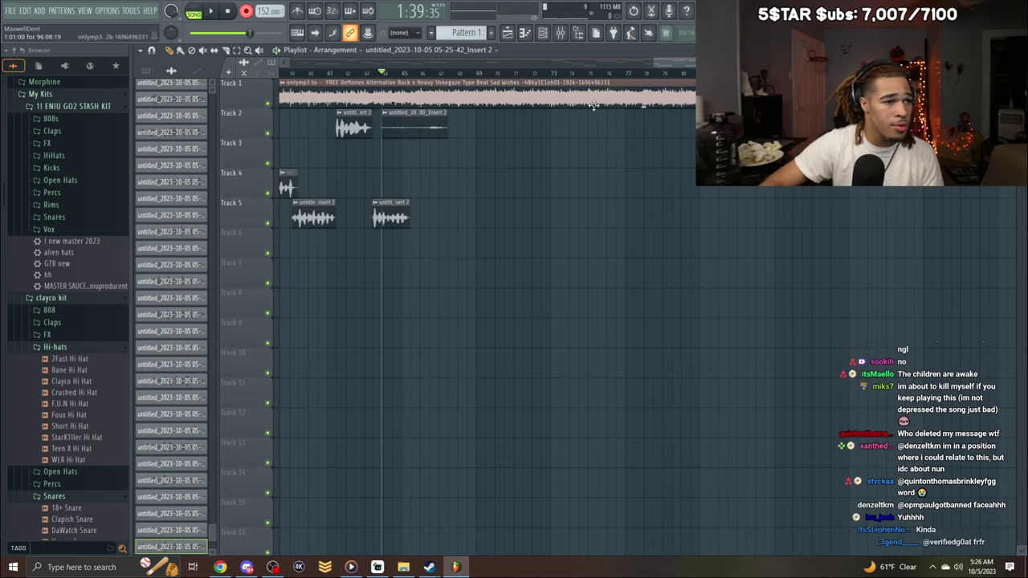
Record the next vocal line repeatedly from 1:40:48, deleting each rejected take and keeping the last one on Track 3.
{"action": "left_click", "coordinate": [399, 74]}
{"action": "key", "text": "space"}
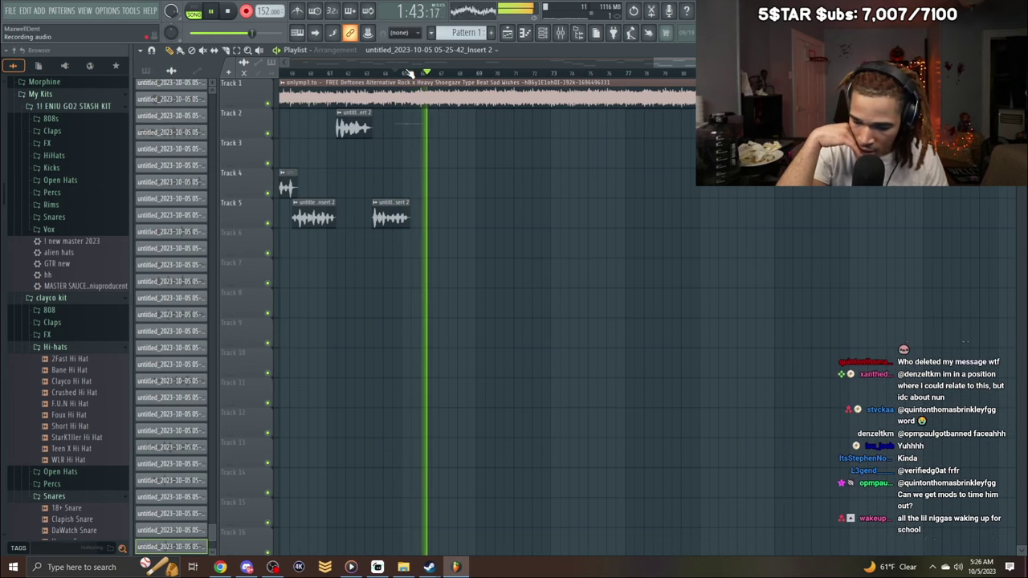
{"action": "key", "text": "space"}
{"action": "key", "text": "space"}
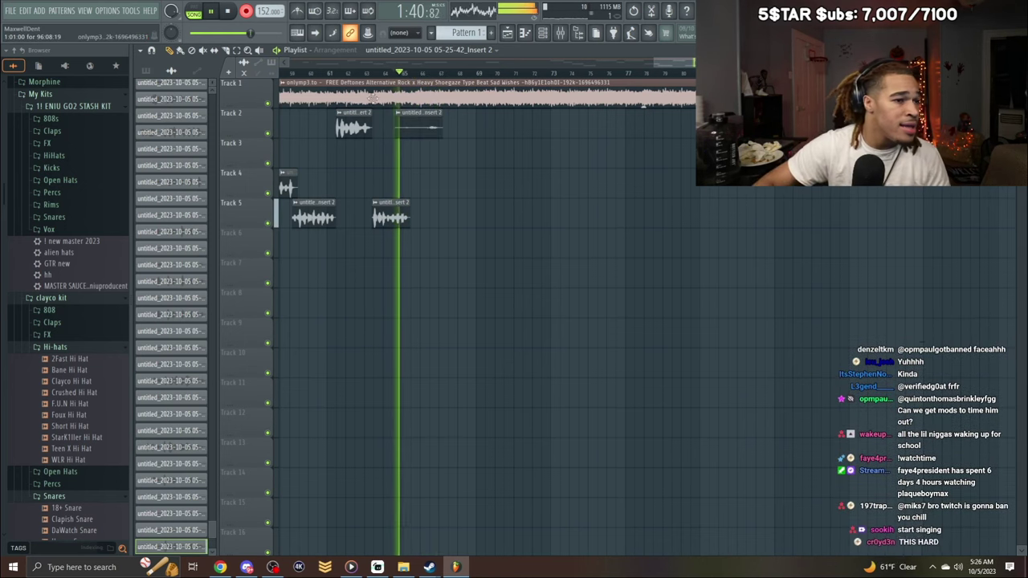
{"action": "right_click", "coordinate": [431, 129]}
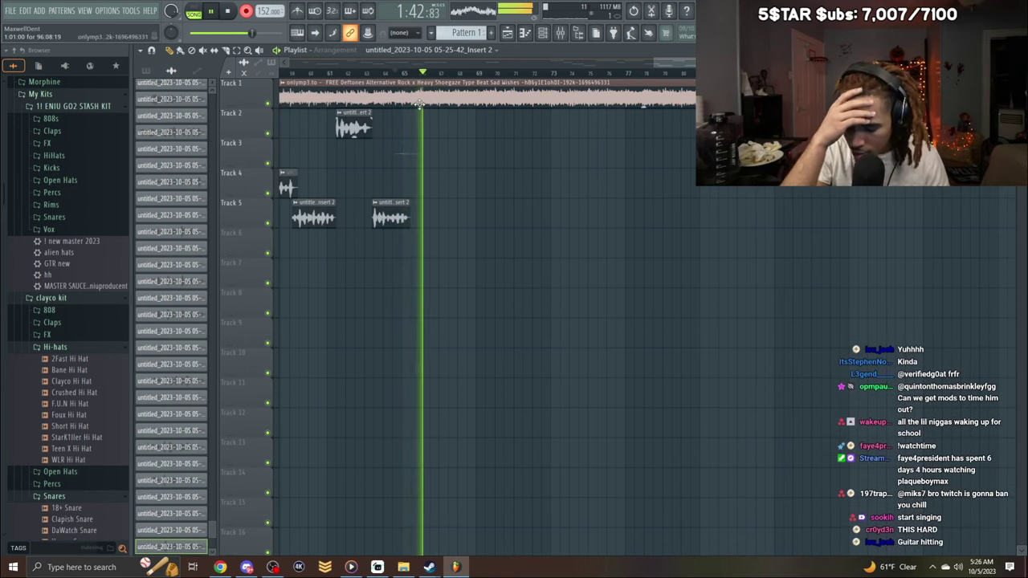
{"action": "key", "text": "space"}
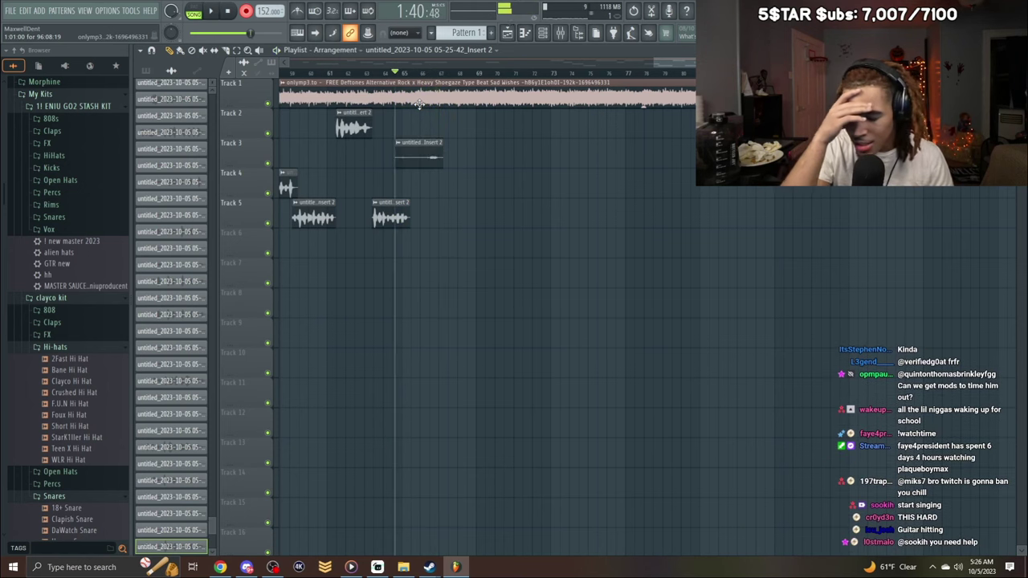
{"action": "key", "text": "space"}
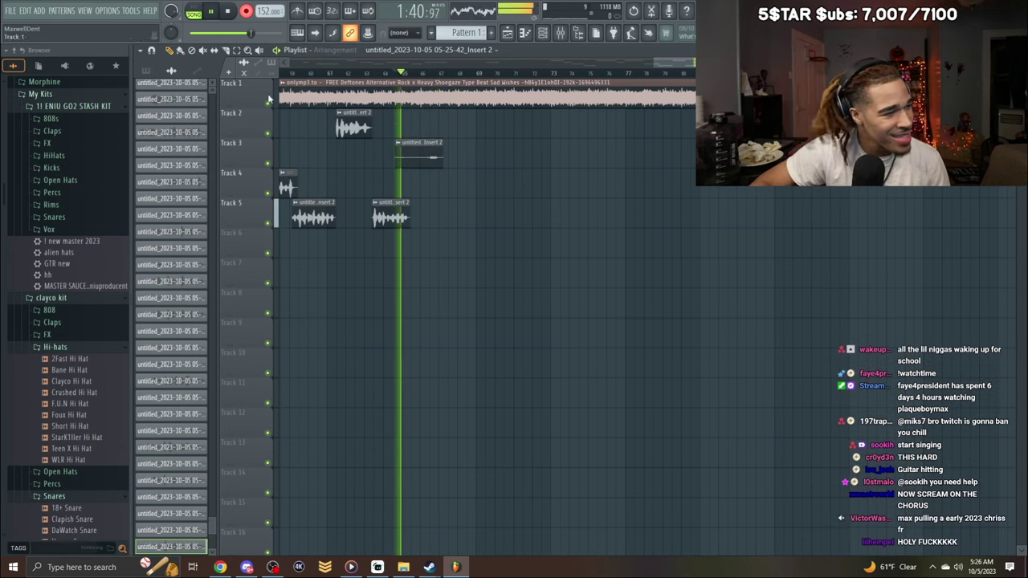
{"action": "right_click", "coordinate": [440, 143]}
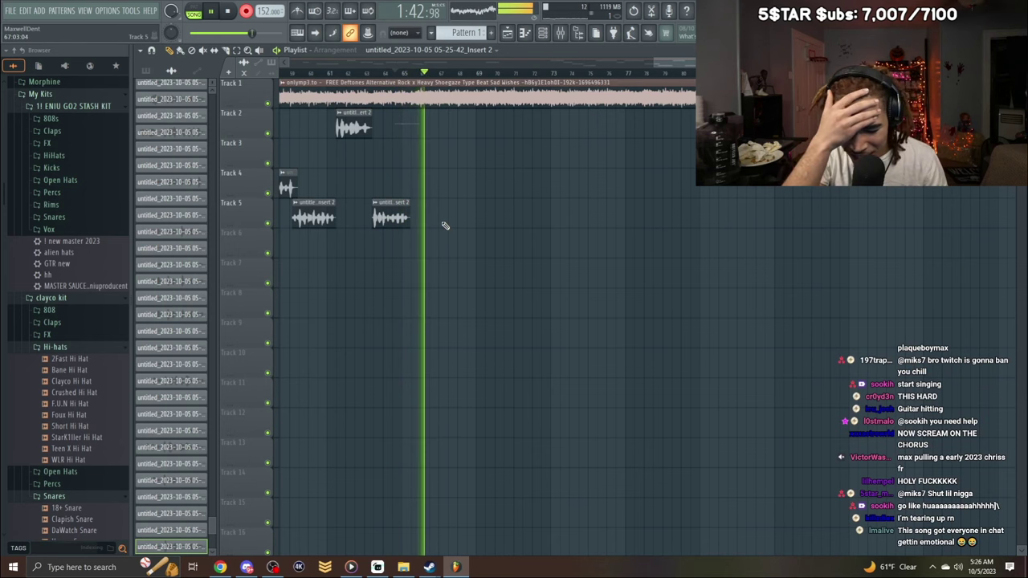
{"action": "key", "text": "space"}
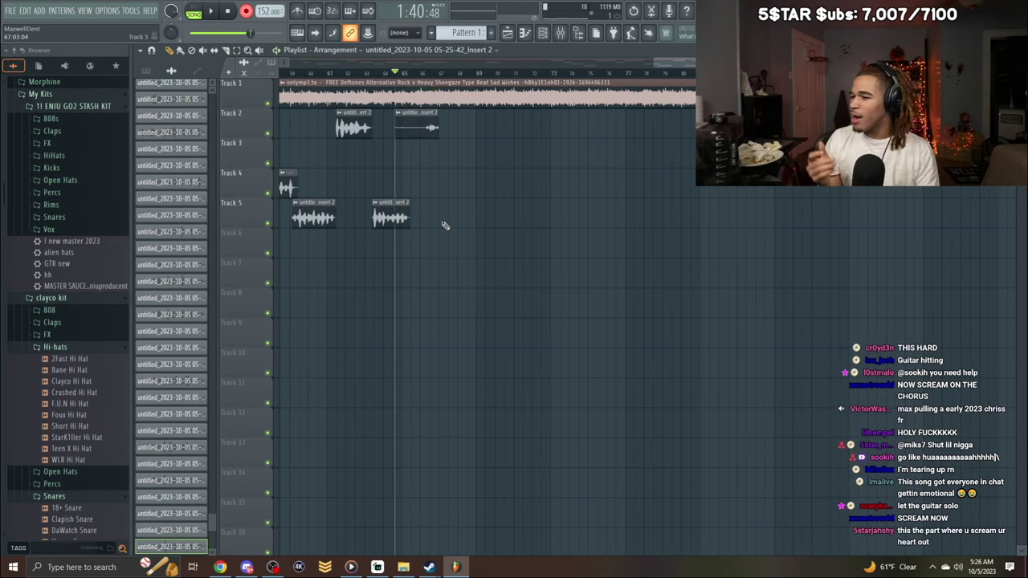
{"action": "key", "text": "space"}
{"action": "right_click", "coordinate": [417, 127]}
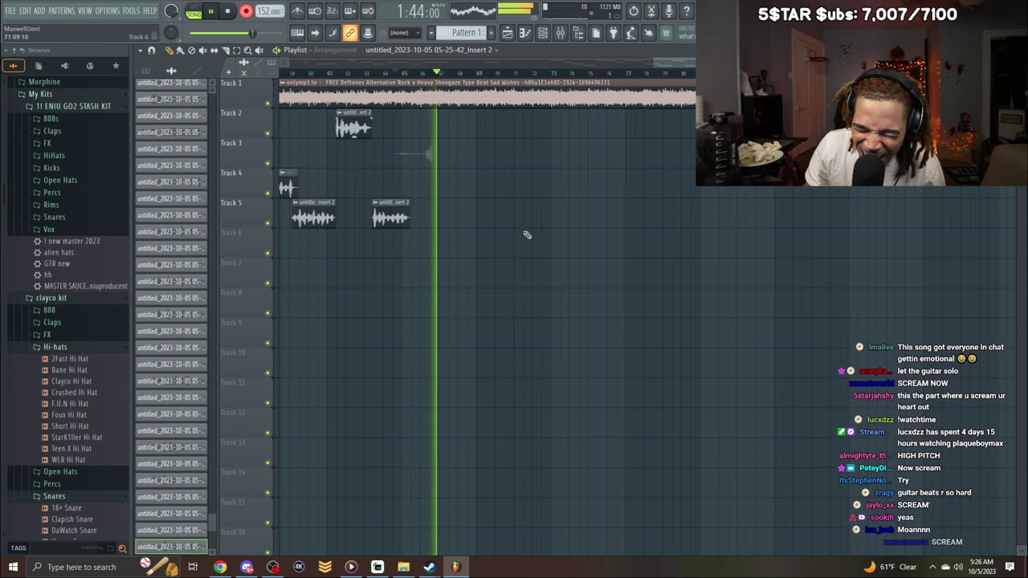
{"action": "key", "text": "space"}
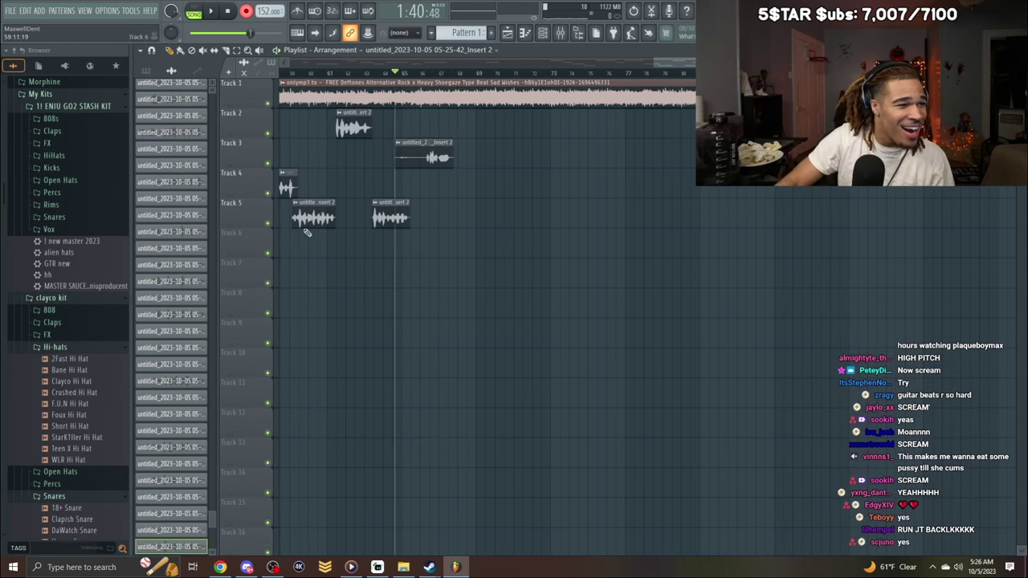
Normalize the kept Track 3 take, route it to the Main vocals mixer track and trim off its quiet start.
{"action": "double_click", "coordinate": [414, 145]}
{"action": "left_click", "coordinate": [531, 199]}
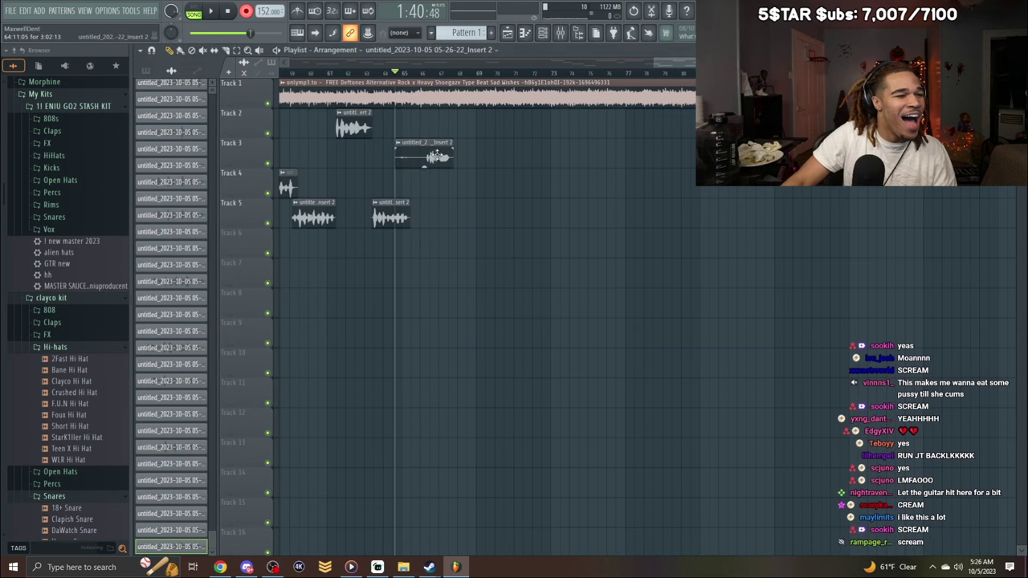
{"action": "double_click", "coordinate": [434, 155]}
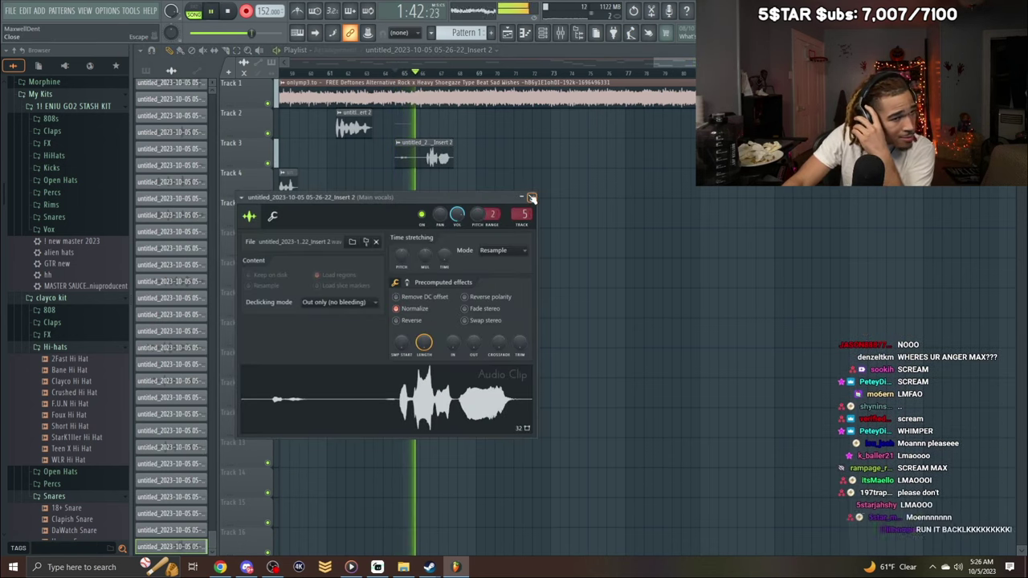
{"action": "left_click", "coordinate": [530, 198]}
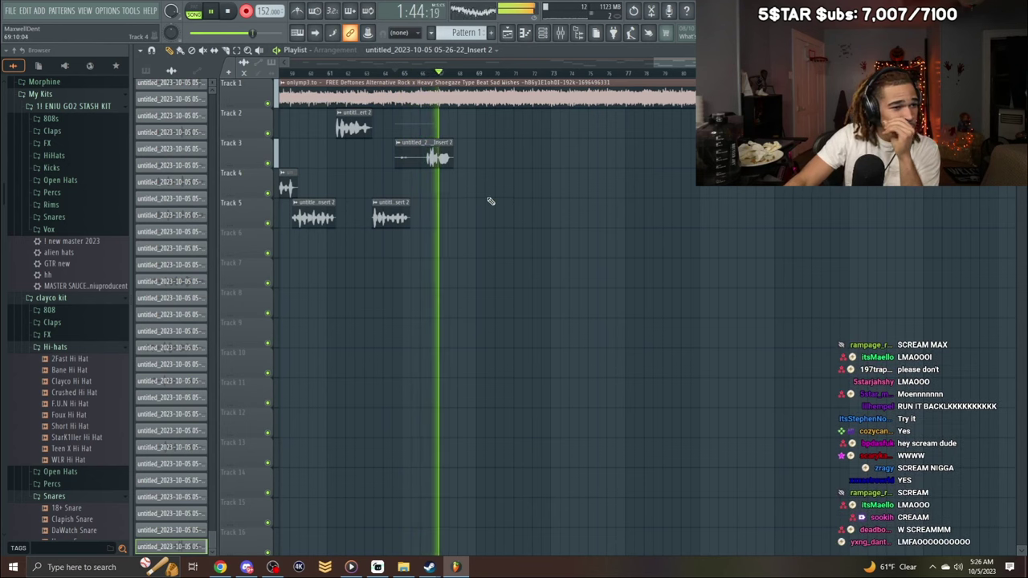
{"action": "left_click_drag", "start_coordinate": [396, 157], "coordinate": [424, 157]}
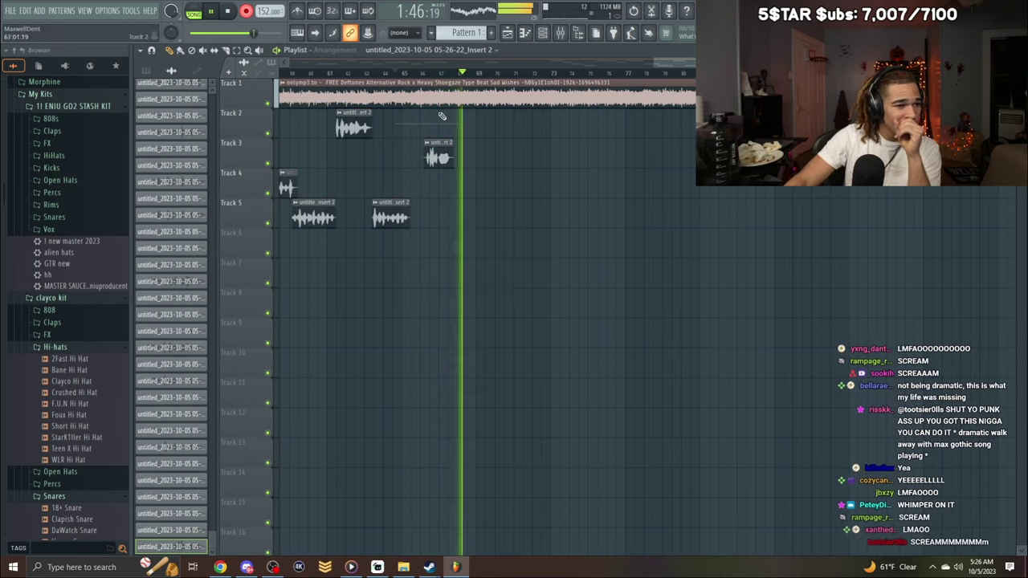
Record the next line on Track 4 from 1:43:52, normalize and route it to Main vocals, and trim its start.
{"action": "left_click", "coordinate": [454, 87]}
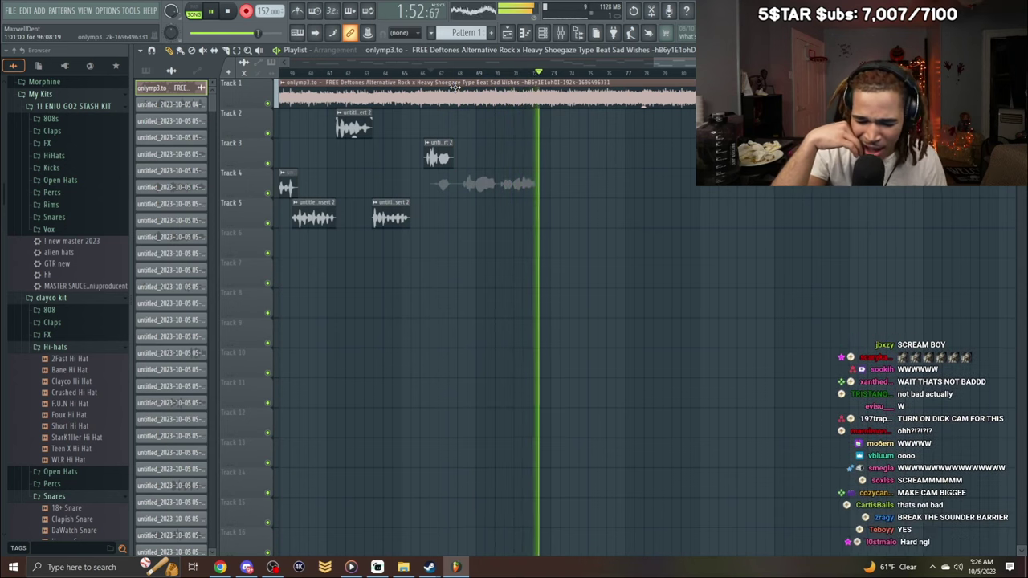
{"action": "key", "text": "space"}
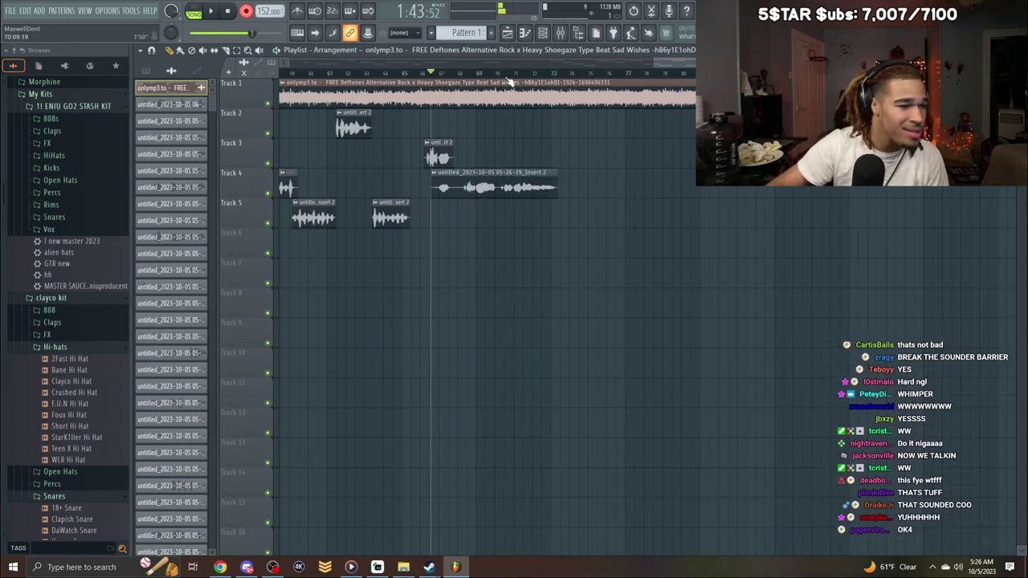
{"action": "double_click", "coordinate": [464, 198]}
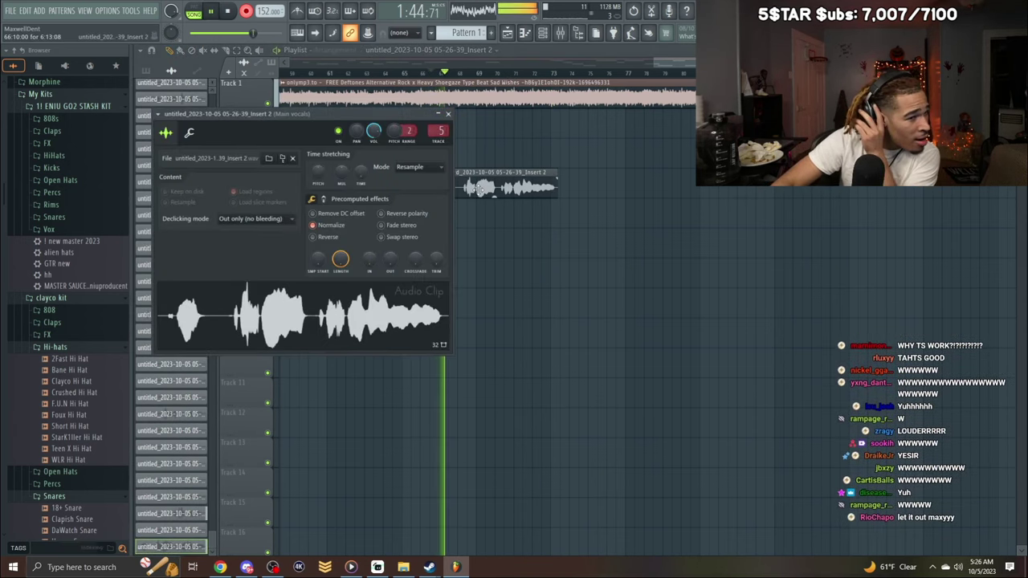
{"action": "left_click", "coordinate": [448, 114]}
{"action": "key", "text": "space"}
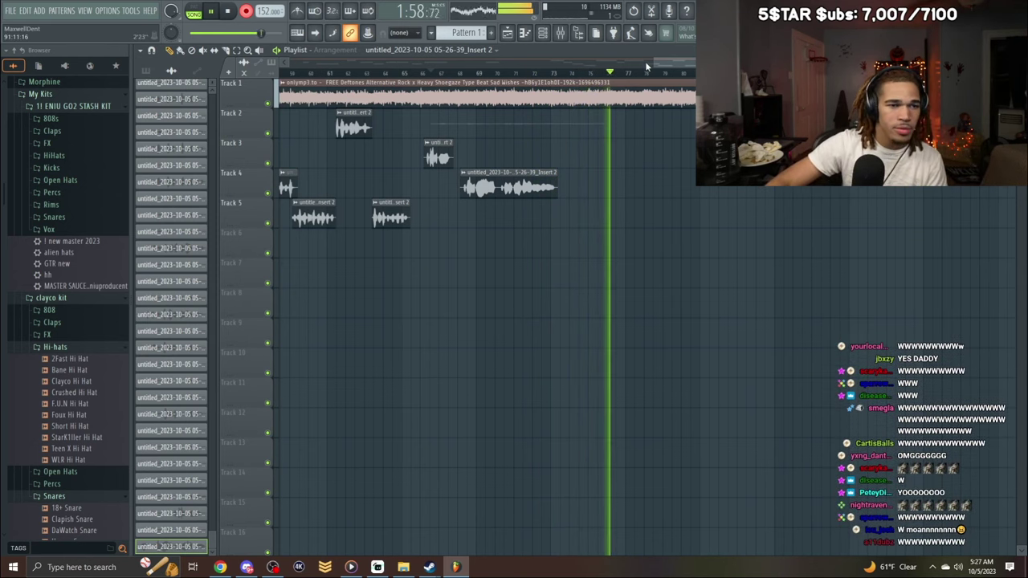
Play the arrangement from near its beginning with recording off and check the Main vocals track in the mixer.
{"action": "left_click_drag", "start_coordinate": [654, 63], "coordinate": [286, 64]}
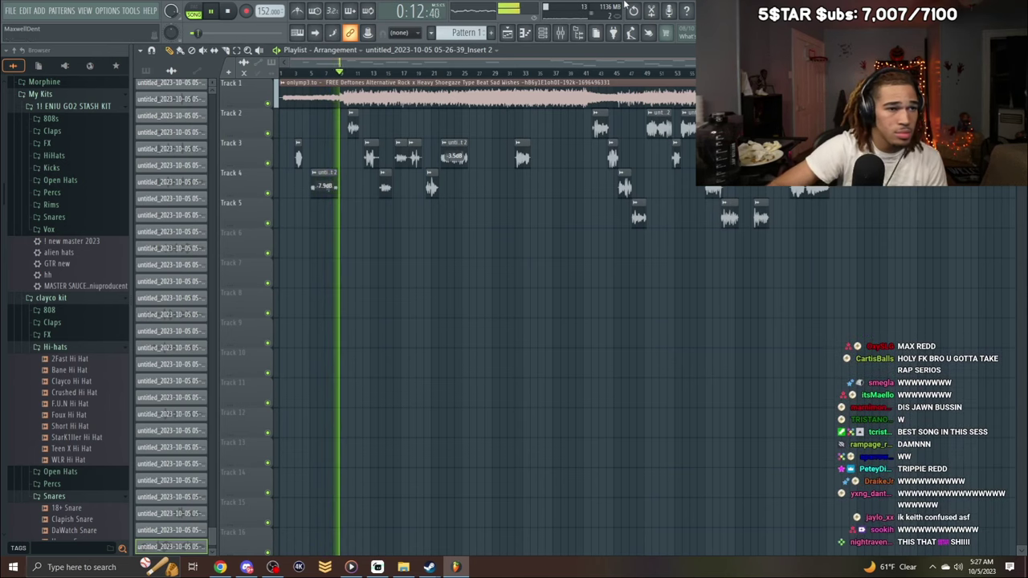
{"action": "left_click", "coordinate": [558, 34]}
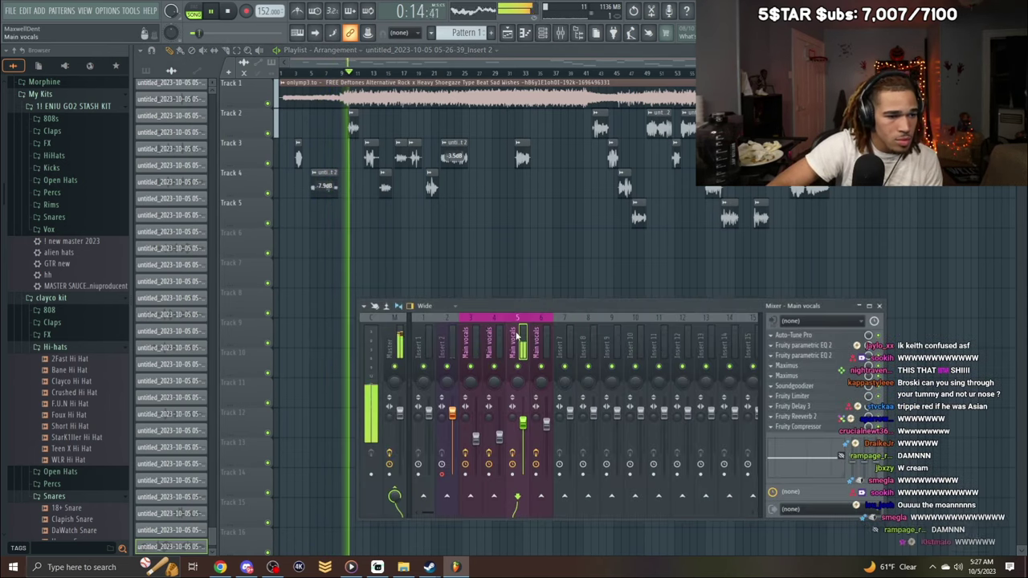
{"action": "left_click", "coordinate": [878, 306]}
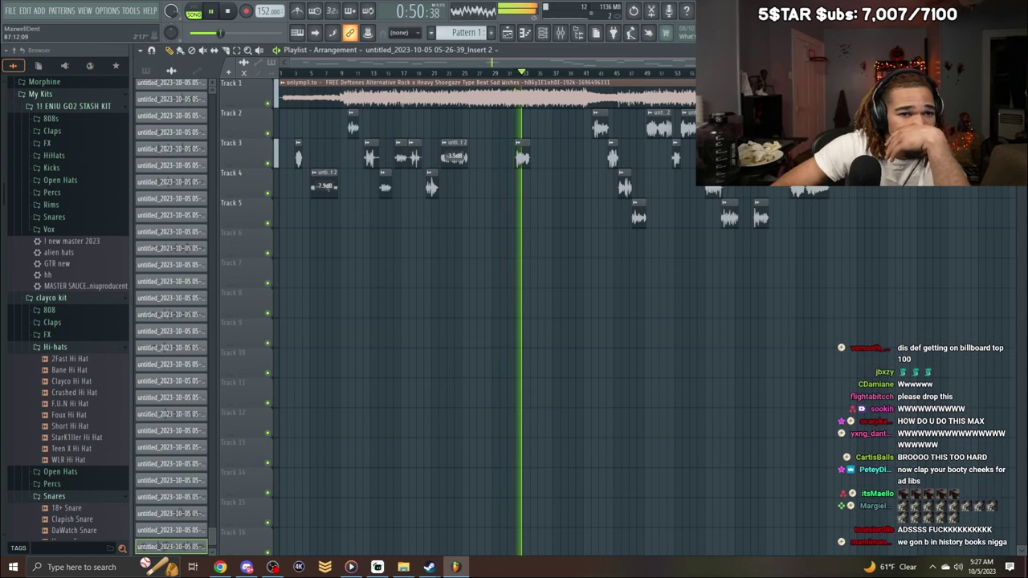
Split the long vocal clip on Track 3 between bars 23 and 24.
{"action": "left_click_drag", "start_coordinate": [504, 64], "coordinate": [529, 82]}
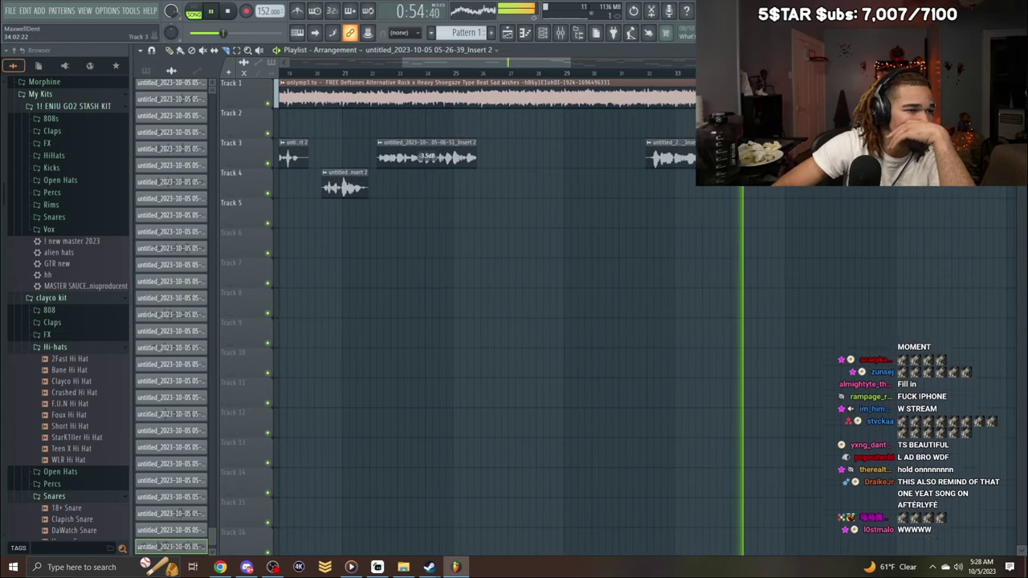
{"action": "left_click_drag", "start_coordinate": [413, 132], "coordinate": [412, 196]}
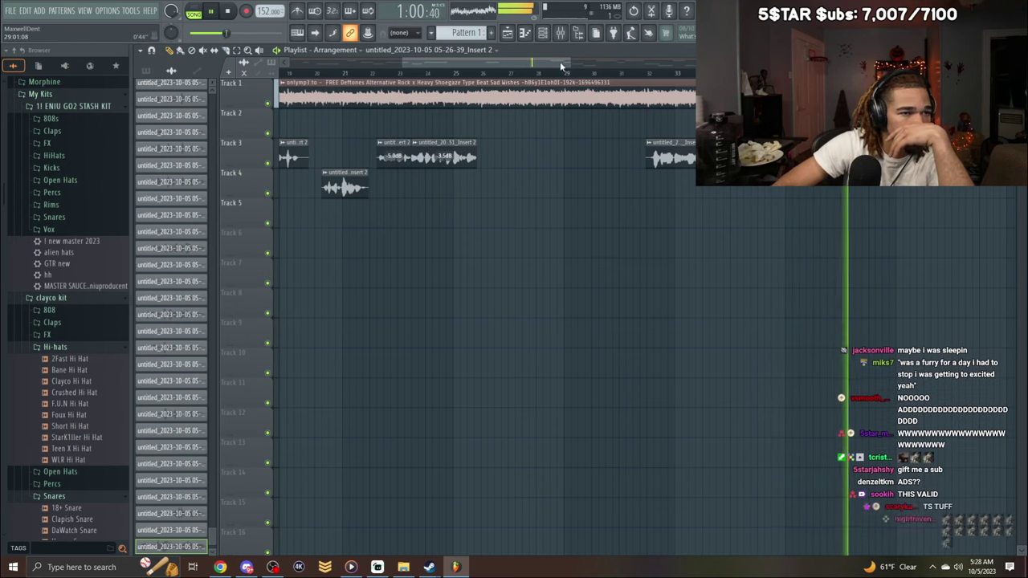
Listen through the rest of the arrangement, past the last recorded vocal clip.
{"action": "left_click_drag", "start_coordinate": [561, 63], "coordinate": [793, 62]}
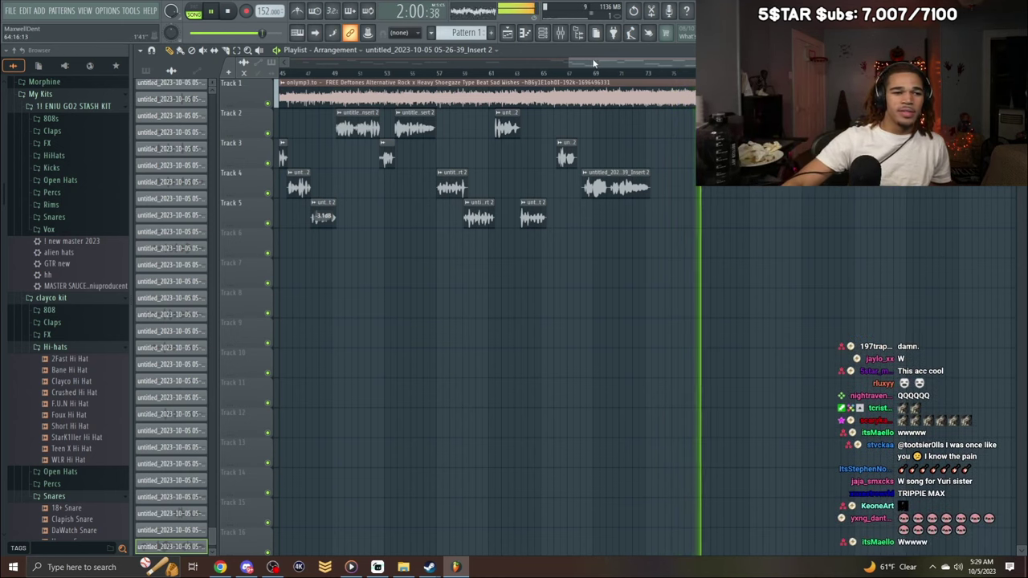
{"action": "left_click_drag", "start_coordinate": [568, 62], "coordinate": [211, 117]}
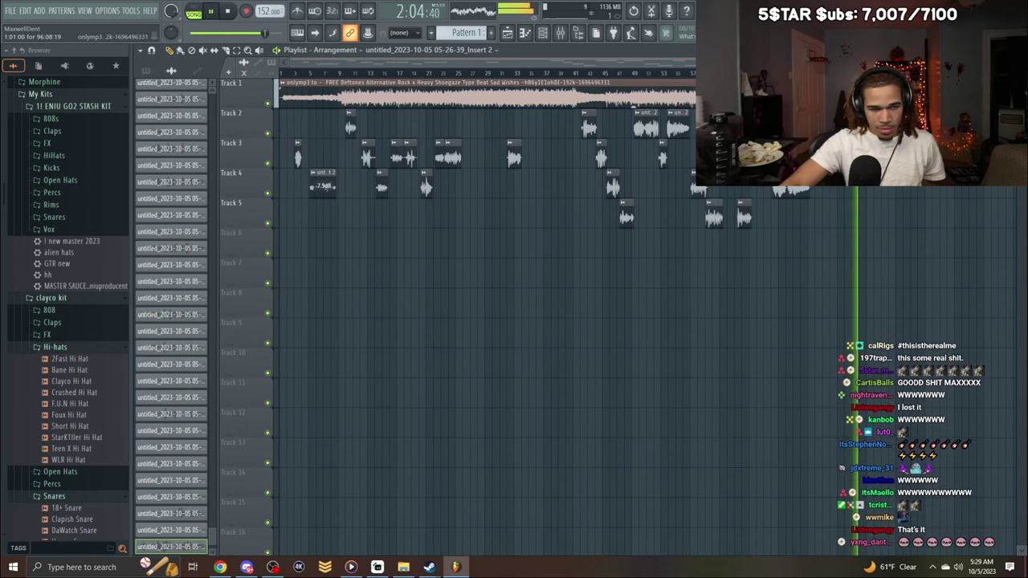
{"action": "left_click_drag", "start_coordinate": [942, 62], "coordinate": [990, 62]}
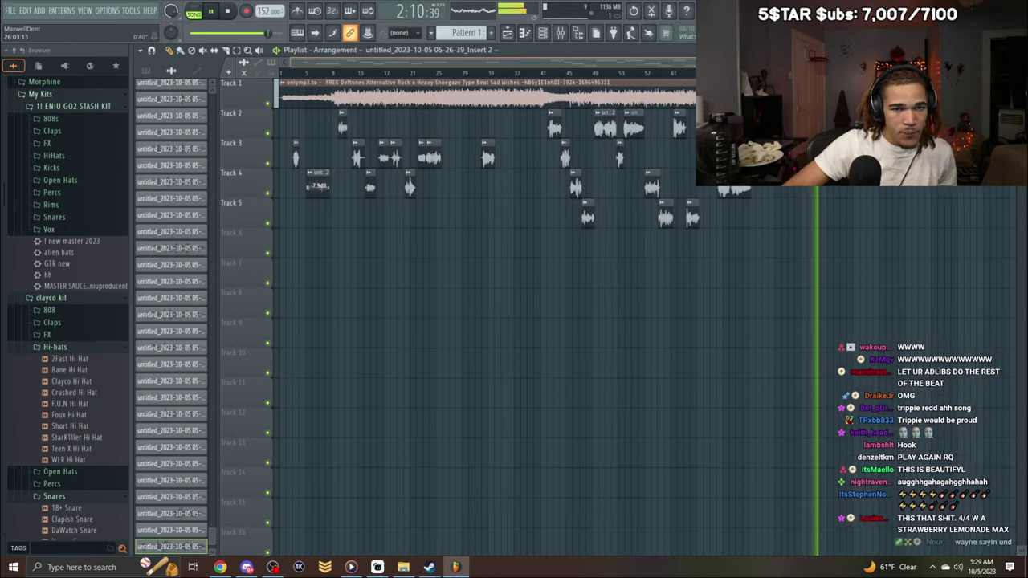
Return to the Track 2 vocal clip at 1:05:06 and lower its level to -3.3 dB.
{"action": "left_click_drag", "start_coordinate": [989, 62], "coordinate": [904, 69]}
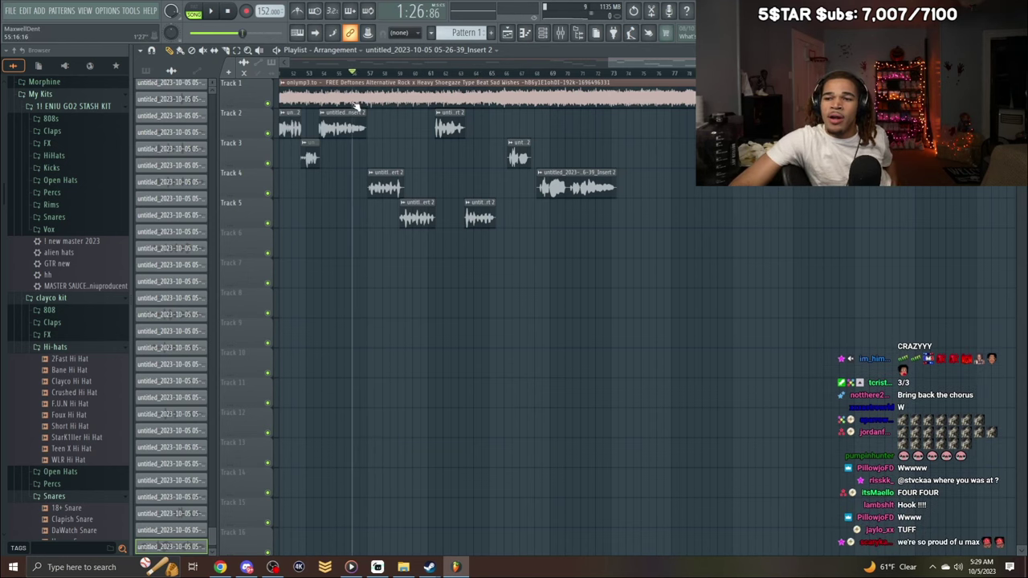
{"action": "left_click_drag", "start_coordinate": [321, 119], "coordinate": [413, 164]}
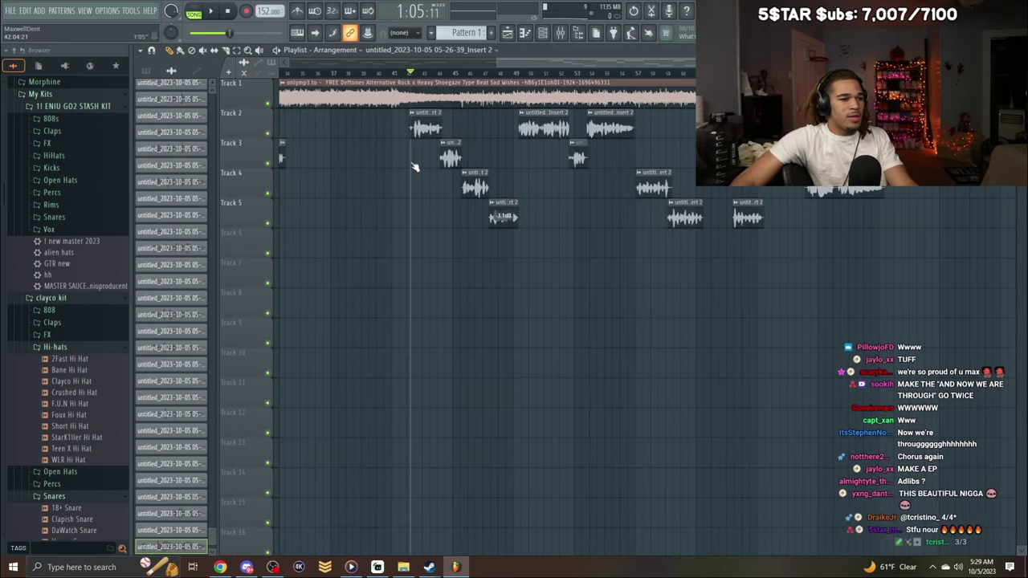
{"action": "key", "text": "space"}
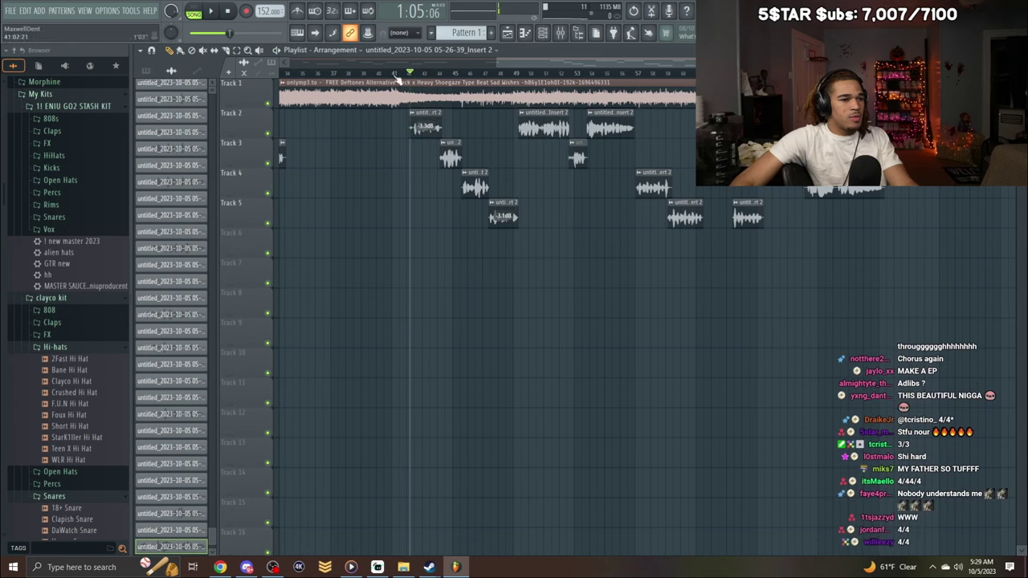
Replay from 1:05:06, lowering the Track 3 vocal clip at bar 44 to -4.3 dB and the Track 2 clip at bar 42 to -4.8 dB.
{"action": "key", "text": "space"}
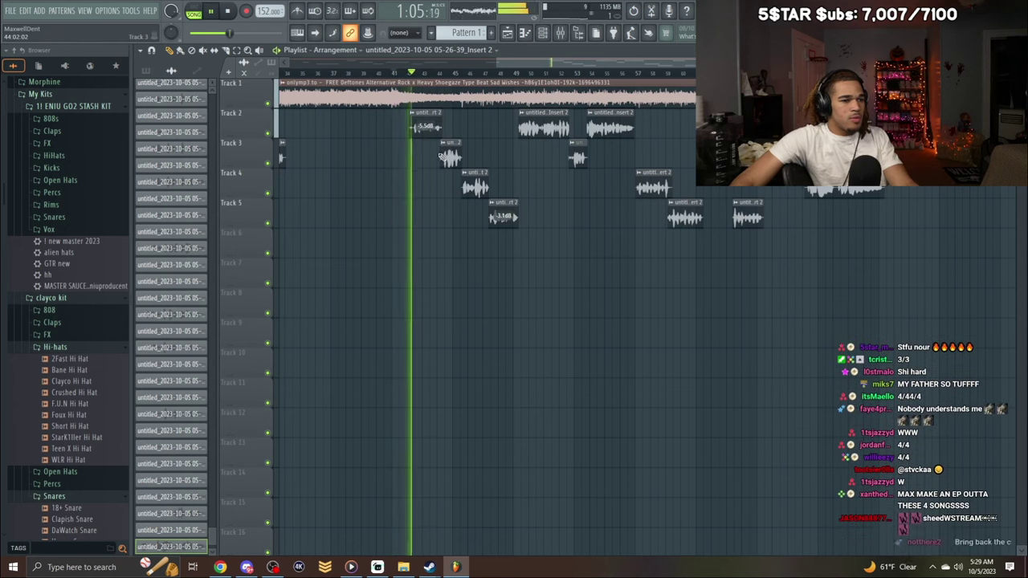
{"action": "left_click_drag", "start_coordinate": [451, 155], "coordinate": [452, 166]}
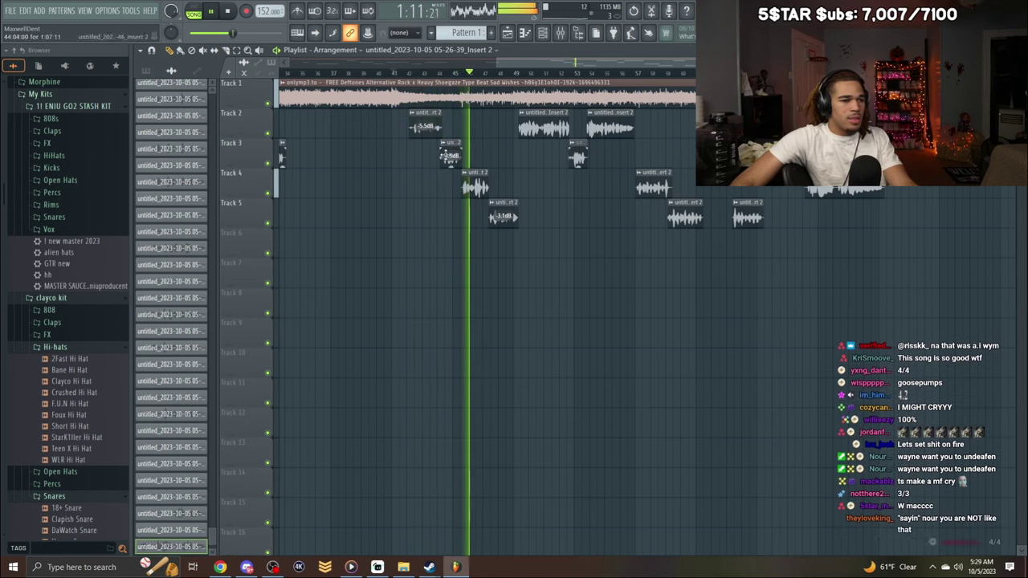
{"action": "left_click_drag", "start_coordinate": [428, 134], "coordinate": [425, 134]}
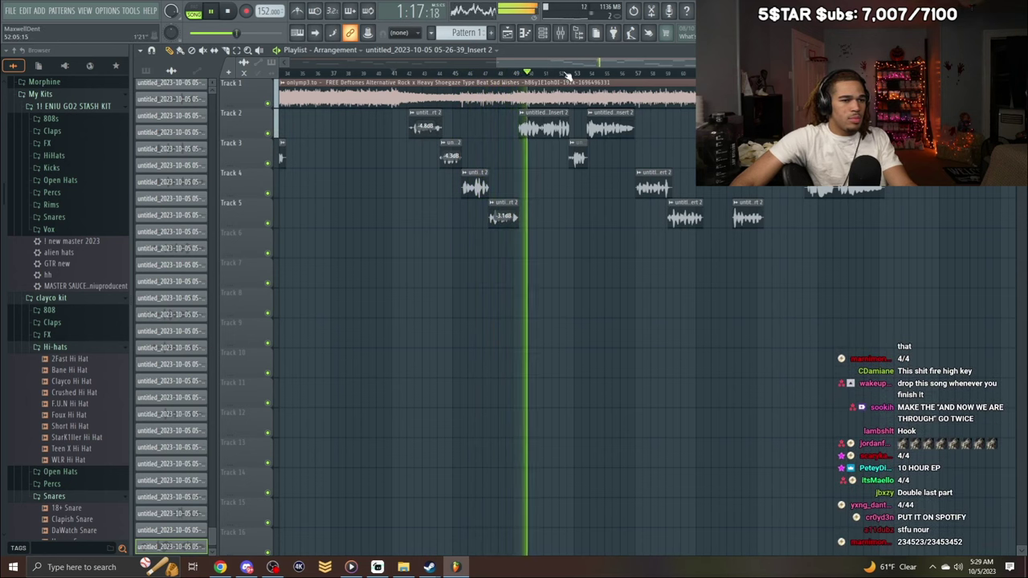
Set the bandwidth of low-pass band 7 to 40% in the second Fruity parametric EQ 2 on Main vocals.
{"action": "left_click_drag", "start_coordinate": [567, 64], "coordinate": [591, 74]}
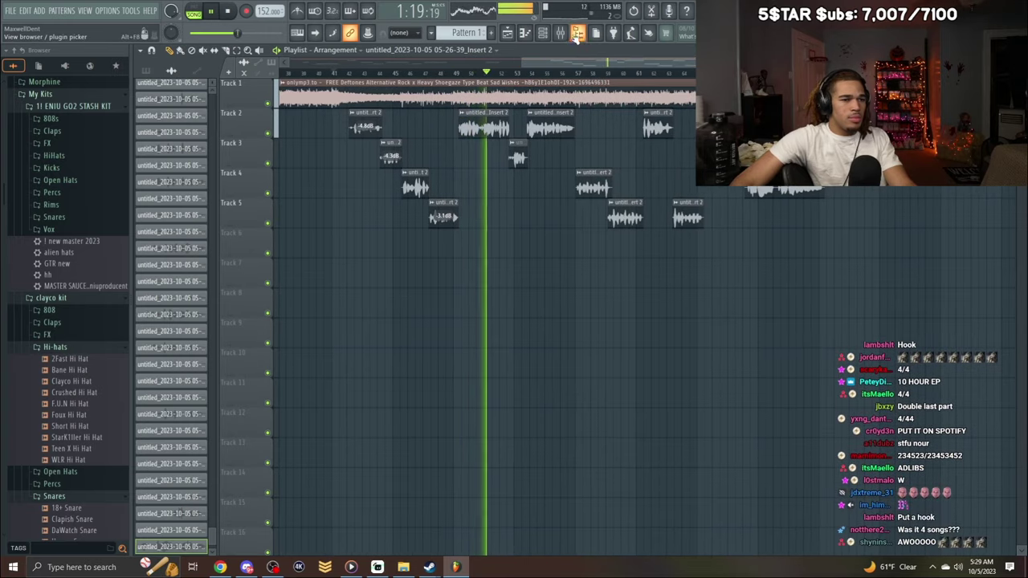
{"action": "left_click", "coordinate": [560, 32]}
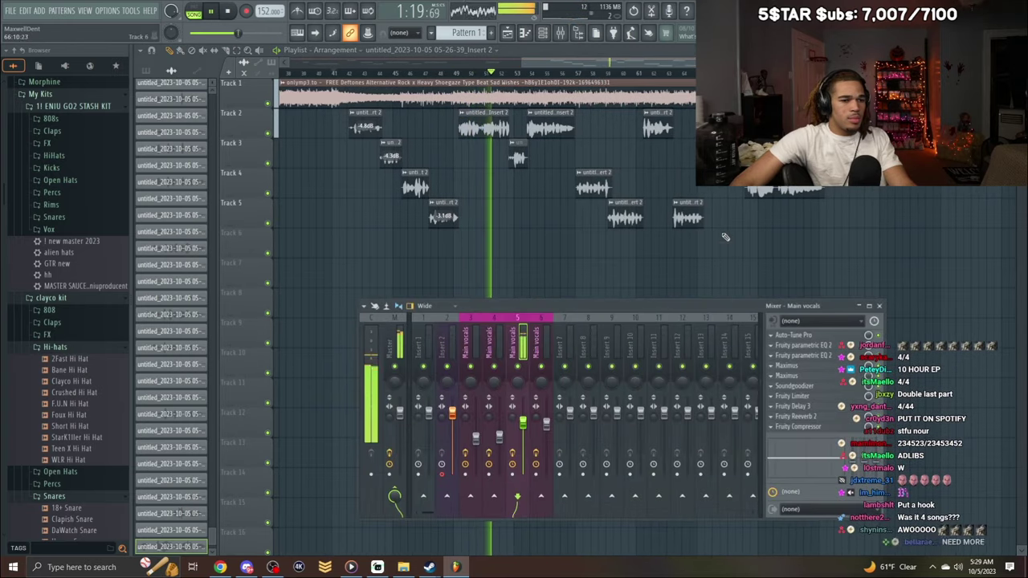
{"action": "left_click", "coordinate": [839, 358]}
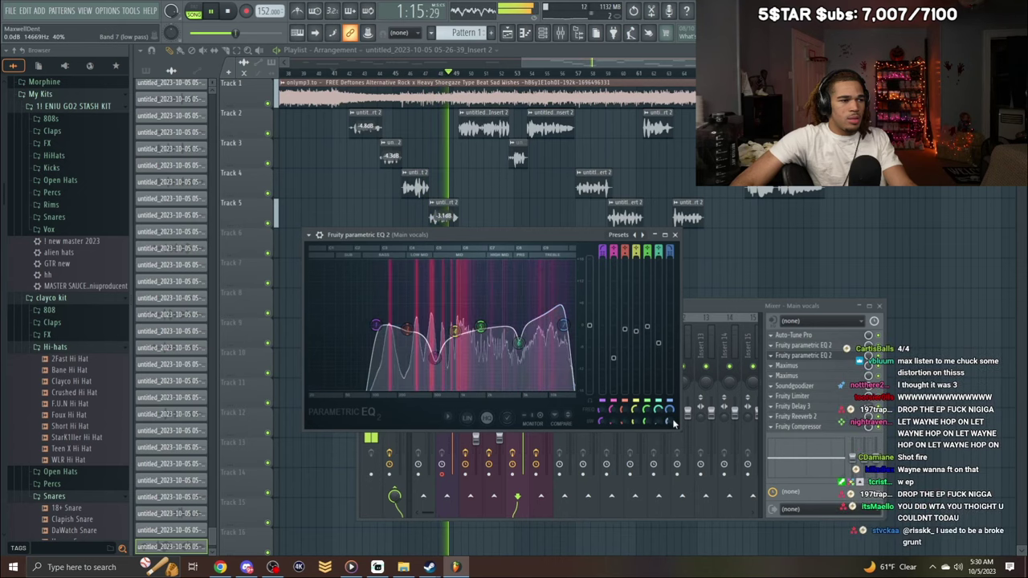
{"action": "left_click", "coordinate": [675, 234]}
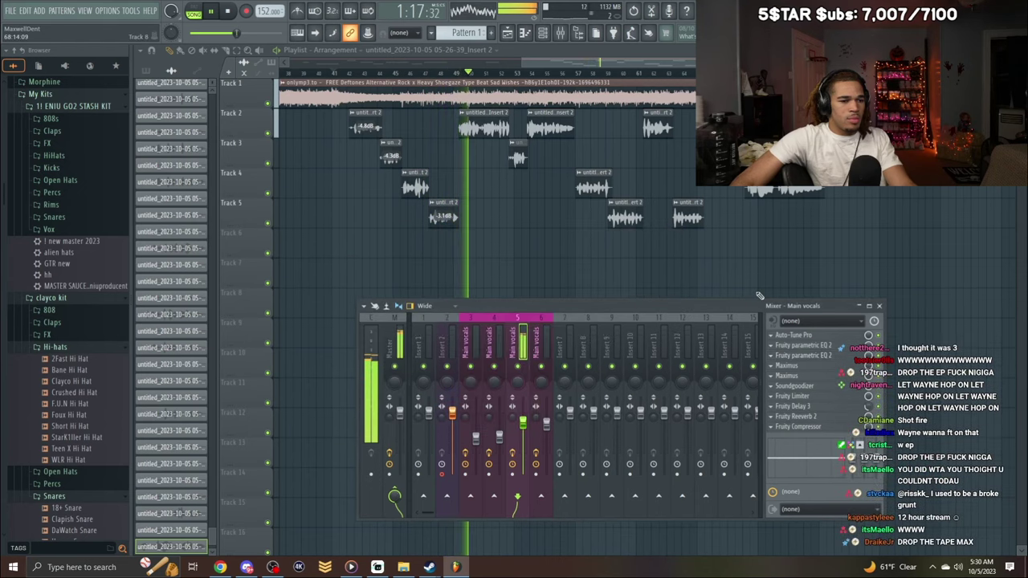
{"action": "left_click", "coordinate": [815, 356]}
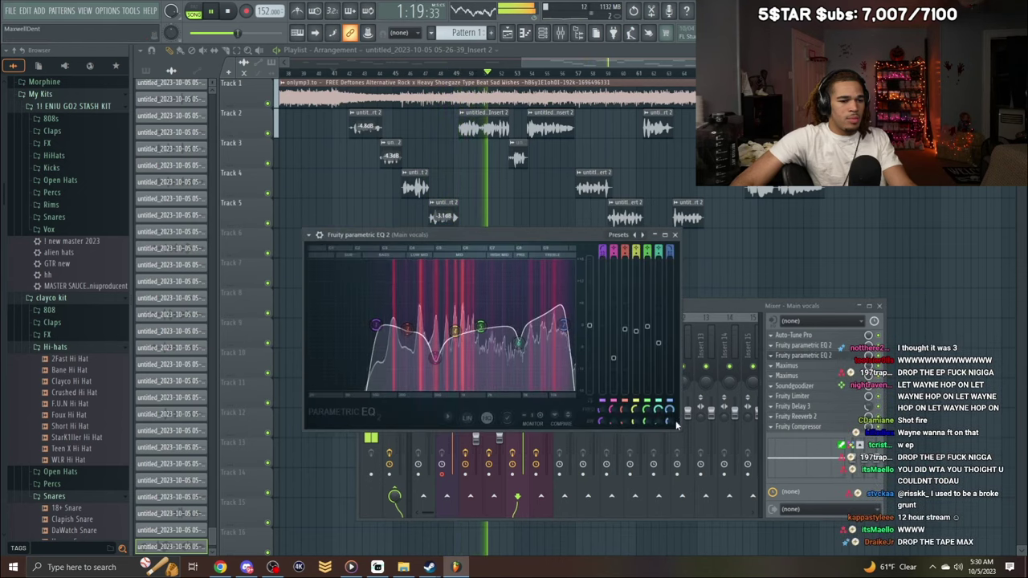
{"action": "left_click", "coordinate": [675, 235]}
{"action": "key", "text": "F9"}
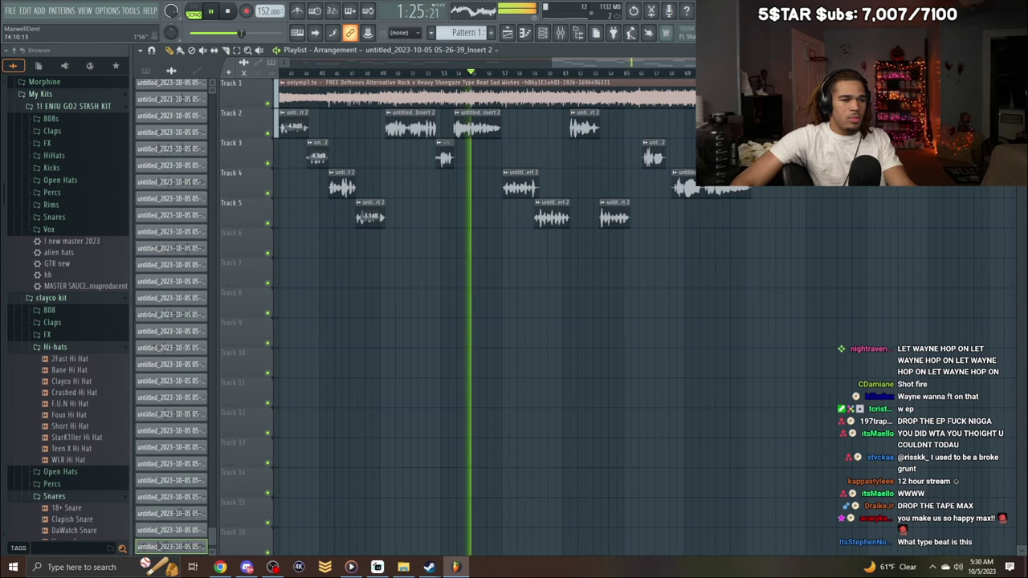
Trim a little off the start of the Track 5 vocal clip near bar 59 and listen on to the last vocal clip.
{"action": "left_click_drag", "start_coordinate": [846, 64], "coordinate": [641, 66]}
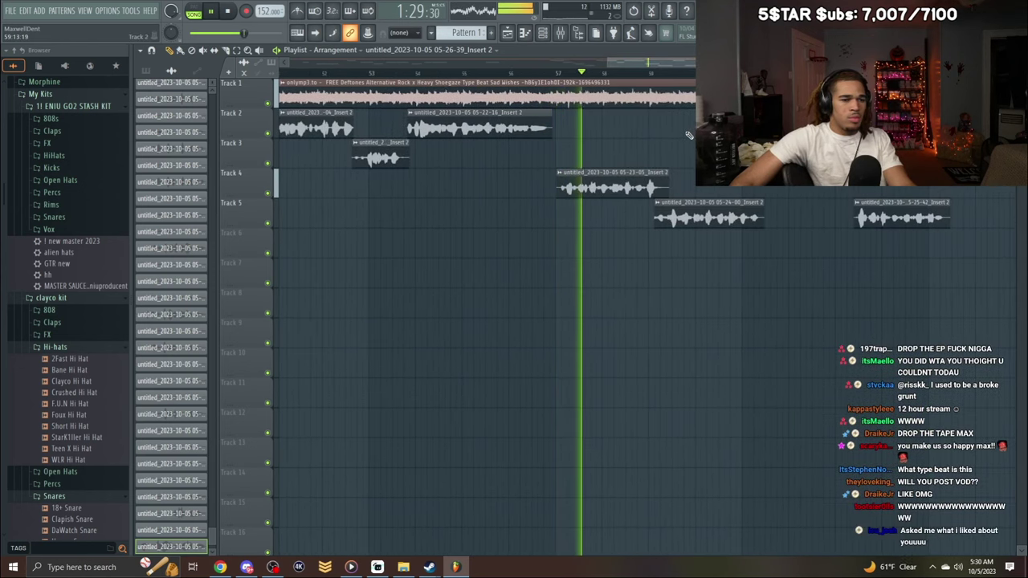
{"action": "key", "text": "space"}
{"action": "left_click", "coordinate": [656, 222]}
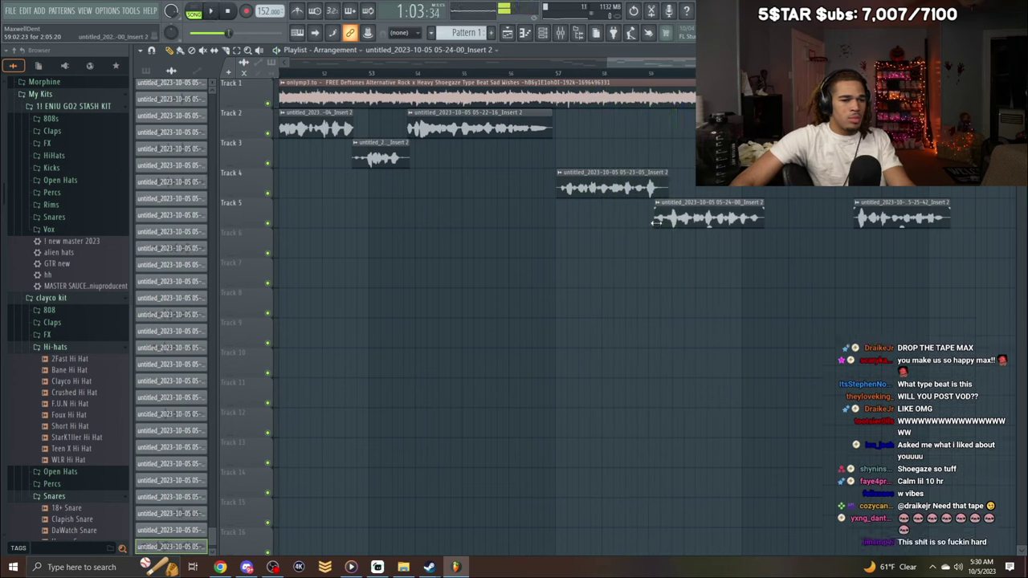
{"action": "left_click_drag", "start_coordinate": [657, 222], "coordinate": [663, 224]}
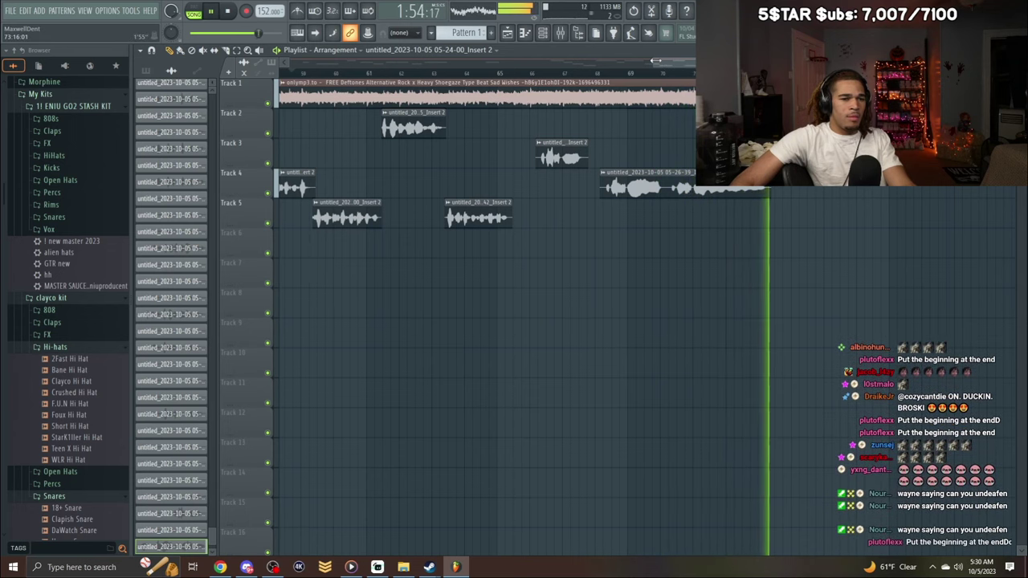
Play the arrangement from its beginning and lower the Track 3 vocal clip near bar 12 to -1.9 dB.
{"action": "scroll", "coordinate": [499, 110], "scroll_direction": "down", "scroll_amount": 3}
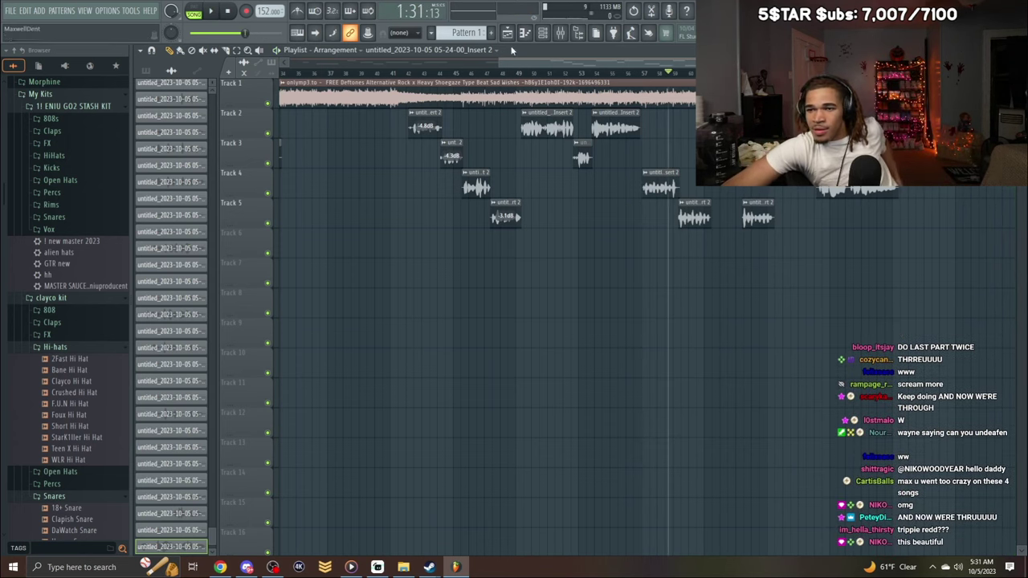
{"action": "left_click_drag", "start_coordinate": [566, 62], "coordinate": [105, 110]}
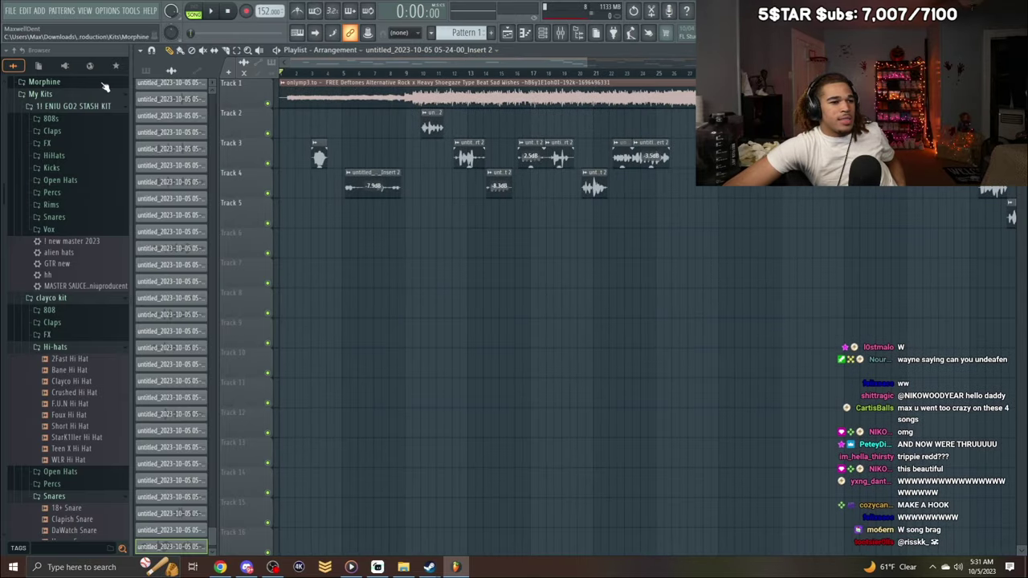
{"action": "left_click_drag", "start_coordinate": [586, 62], "coordinate": [818, 63]}
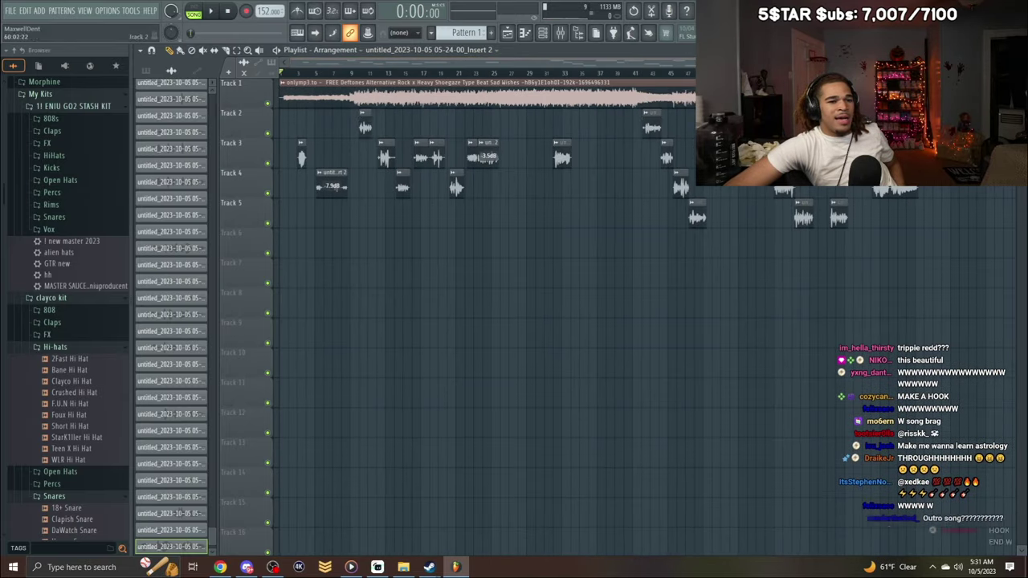
{"action": "key", "text": "space"}
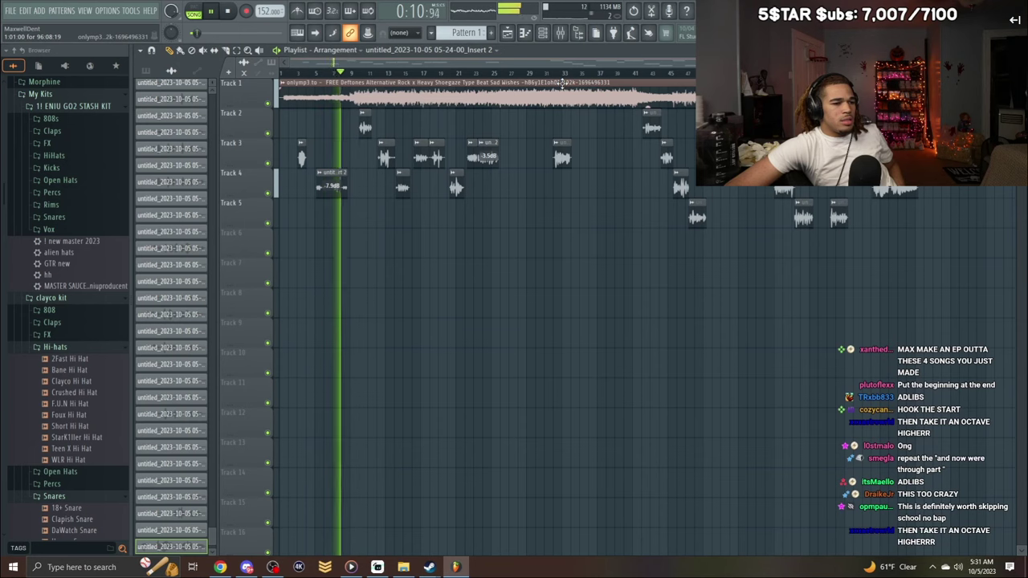
{"action": "key", "text": "F9"}
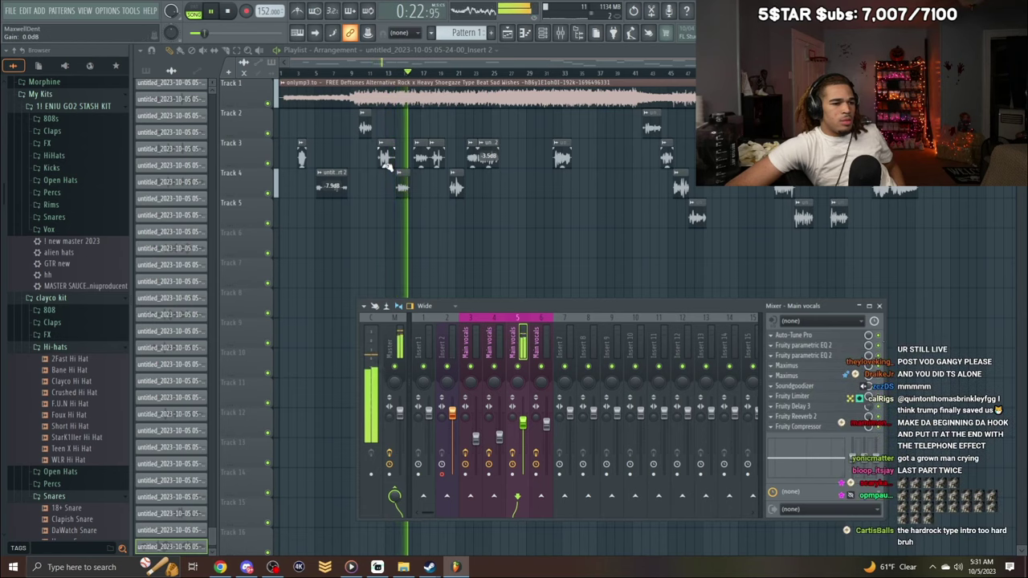
{"action": "key", "text": "F9"}
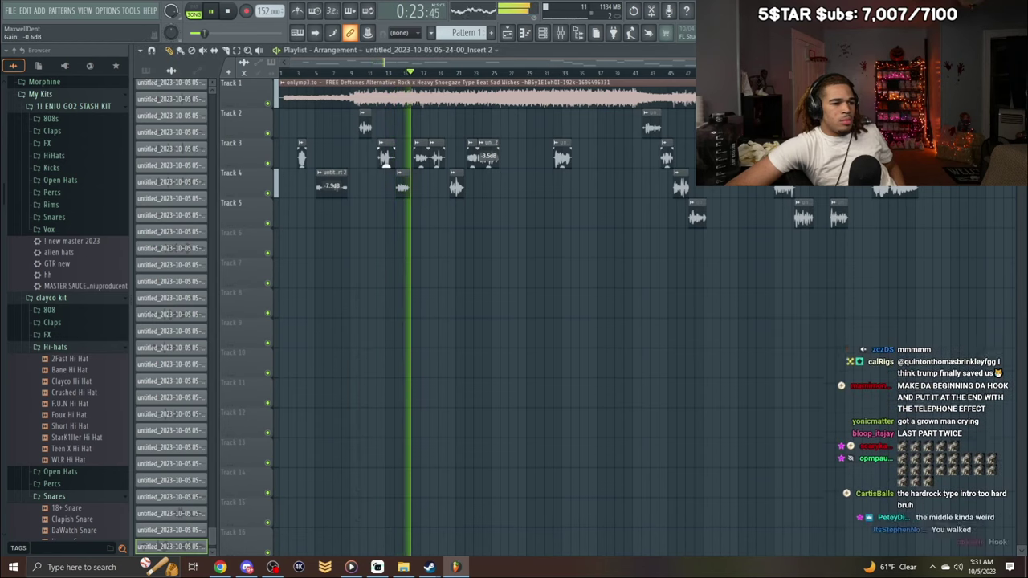
Narrow low-pass band 7 to 15% in the second Fruity parametric EQ 2 on Main vocals.
{"action": "left_click", "coordinate": [560, 32]}
{"action": "left_click", "coordinate": [797, 355]}
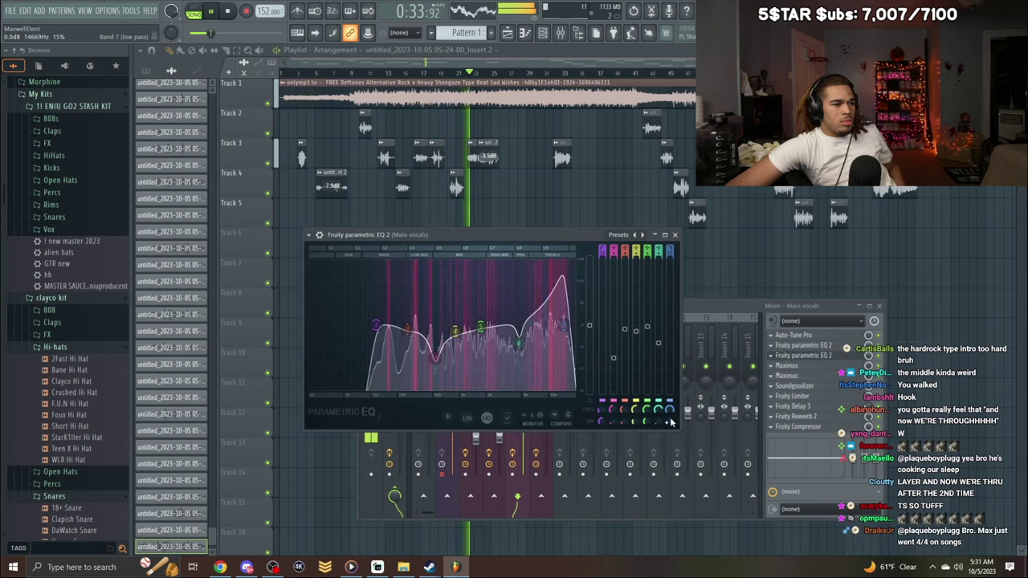
{"action": "left_click", "coordinate": [675, 234]}
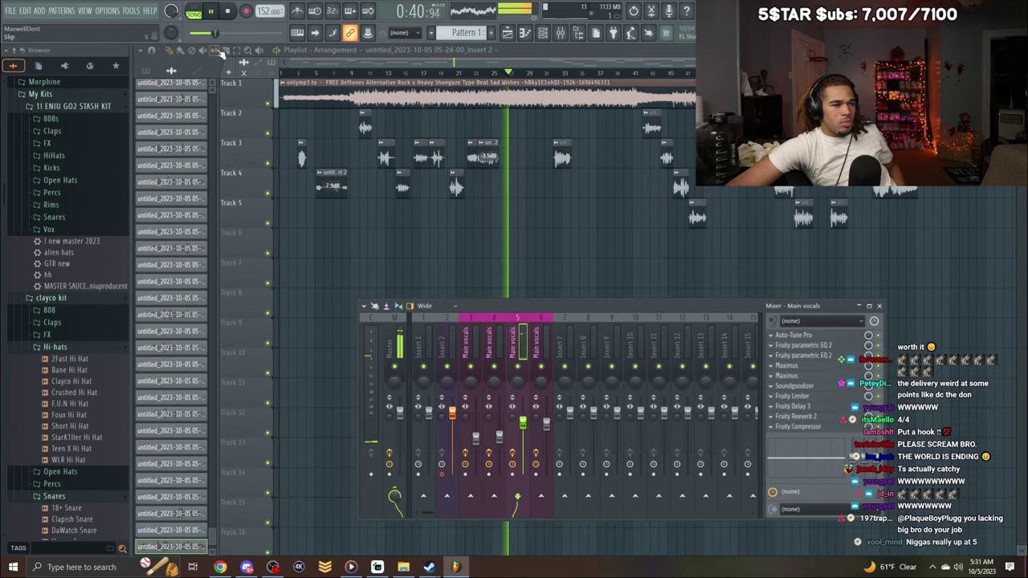
{"action": "left_click", "coordinate": [8, 10]}
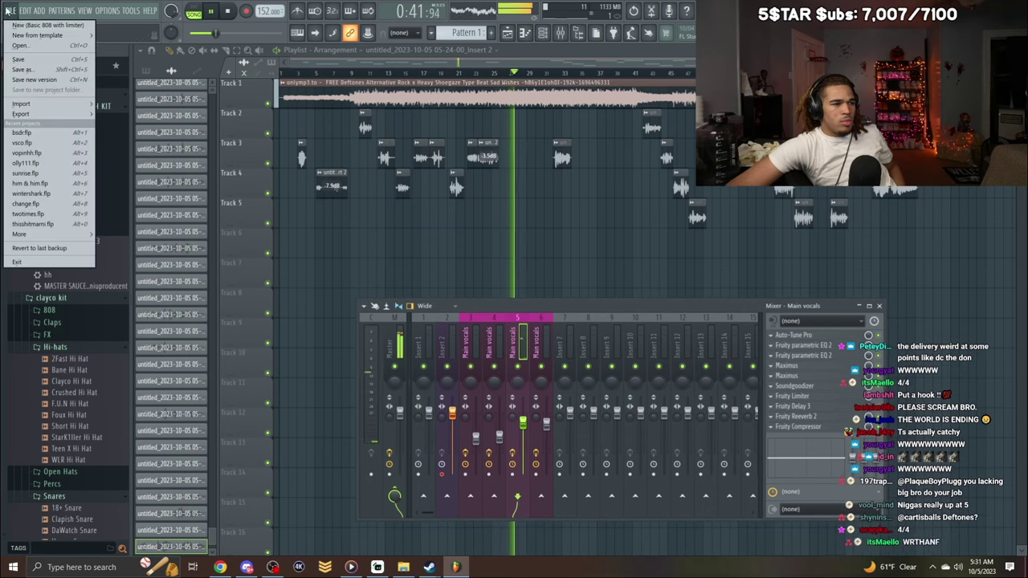
{"action": "left_click", "coordinate": [32, 69]}
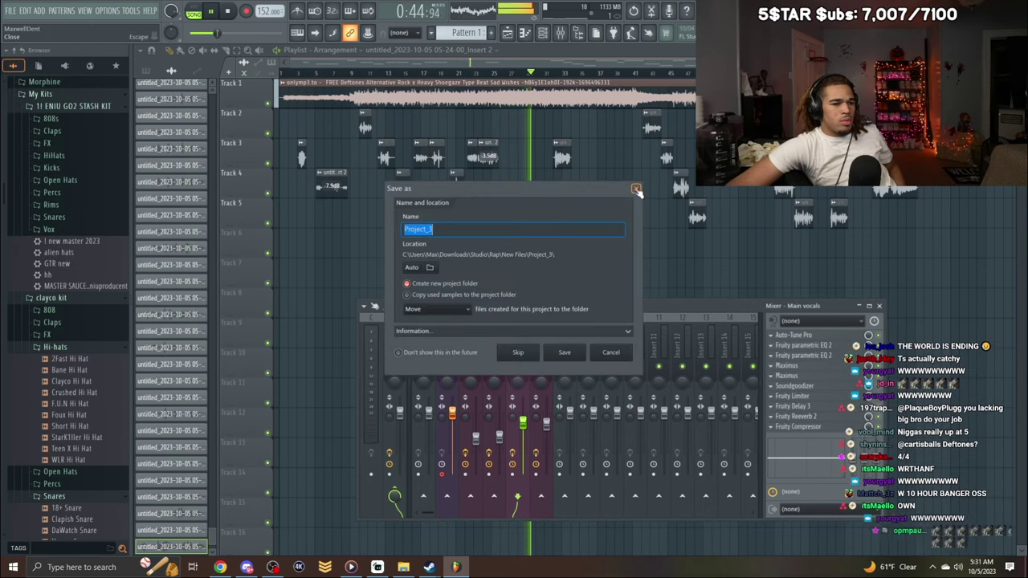
{"action": "left_click", "coordinate": [611, 352]}
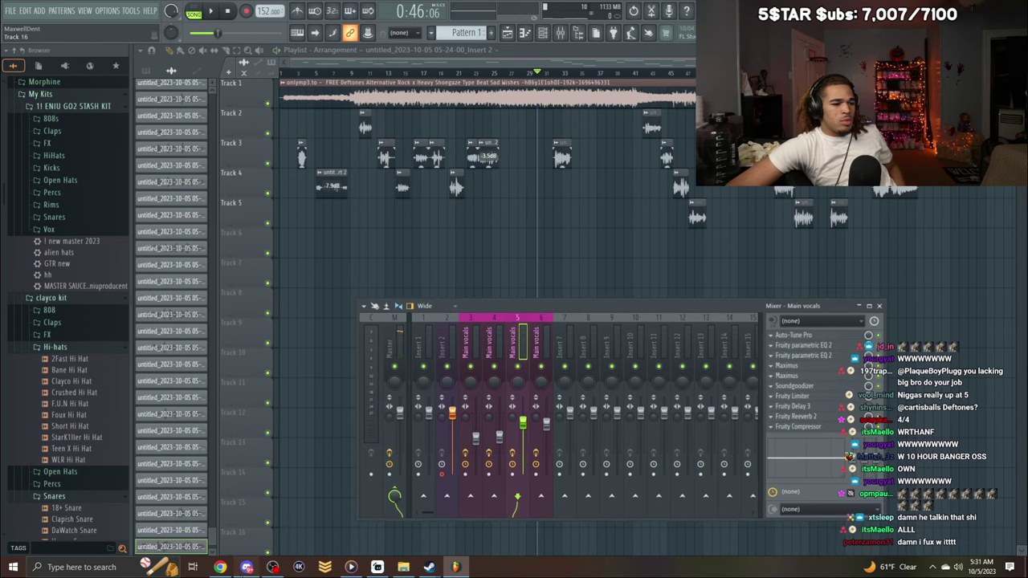
Switch to Discord to check the group voice call, and return to FL Studio.
{"action": "key", "text": "alt+Tab"}
{"action": "left_click", "coordinate": [654, 127]}
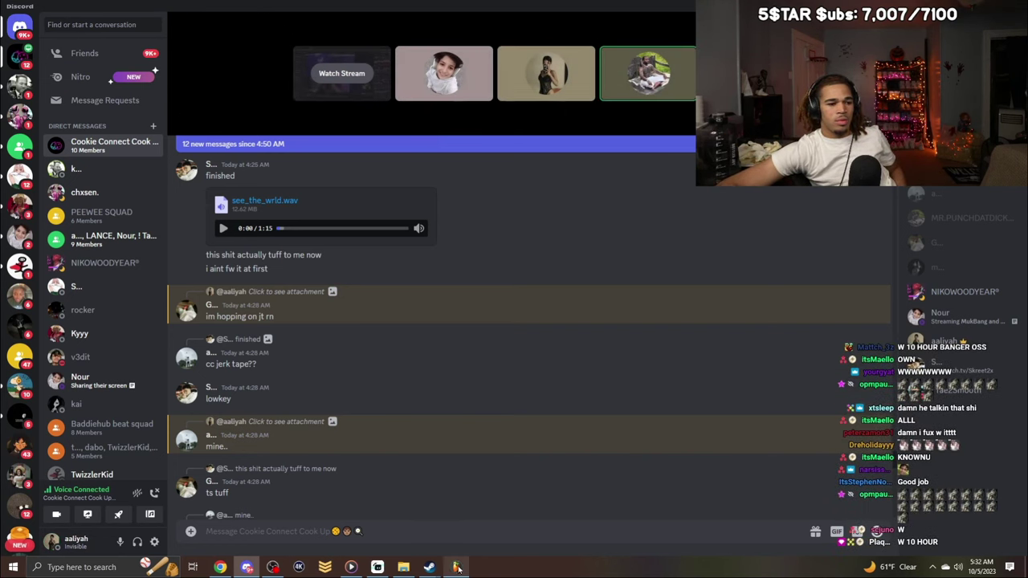
{"action": "mouse_move", "coordinate": [457, 568]}
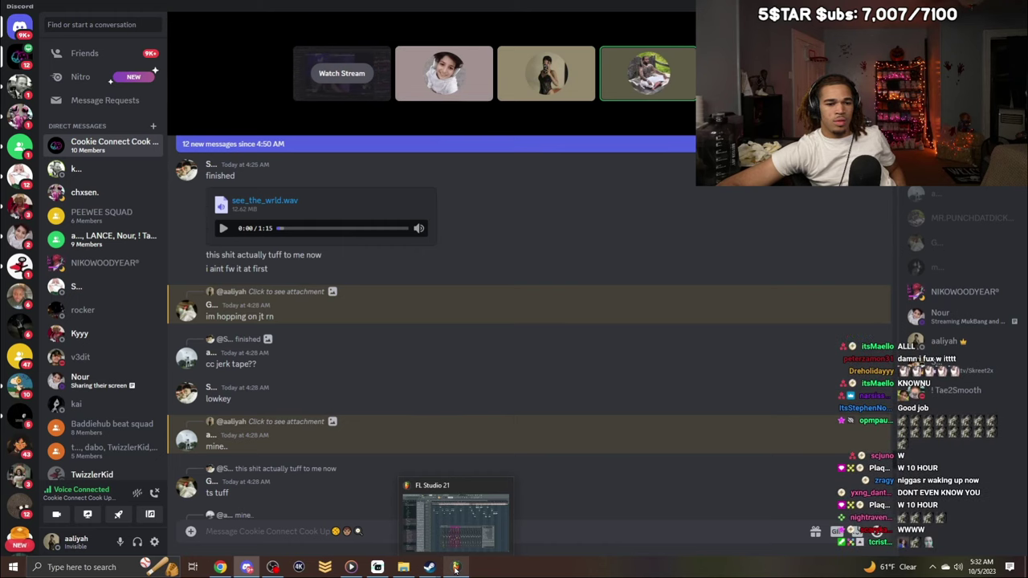
{"action": "left_click", "coordinate": [456, 568]}
{"action": "left_click", "coordinate": [559, 78]}
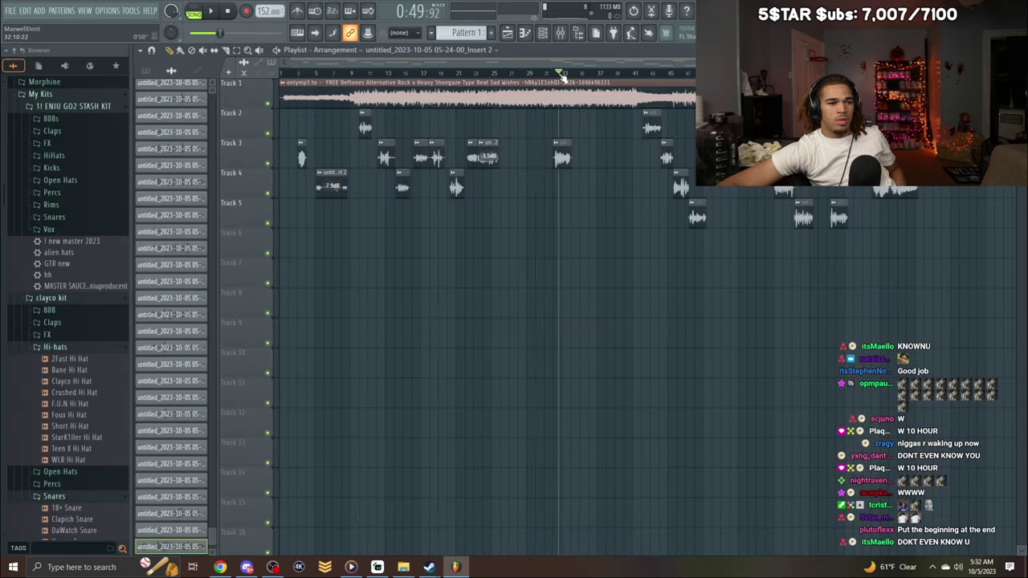
{"action": "left_click_drag", "start_coordinate": [840, 75], "coordinate": [1024, 75]}
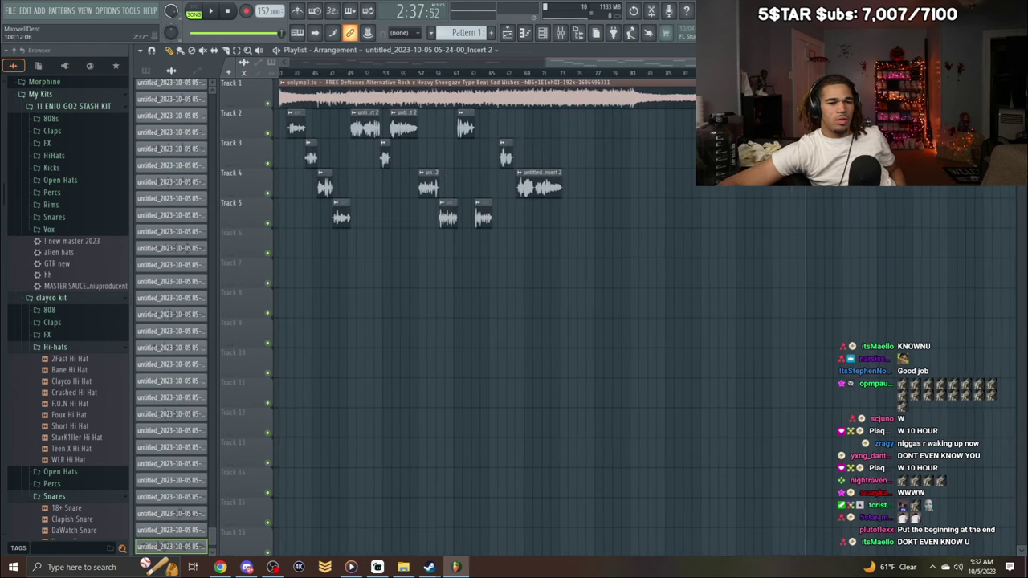
{"action": "left_click_drag", "start_coordinate": [560, 155], "coordinate": [680, 160]}
{"action": "left_click_drag", "start_coordinate": [599, 164], "coordinate": [214, 211]}
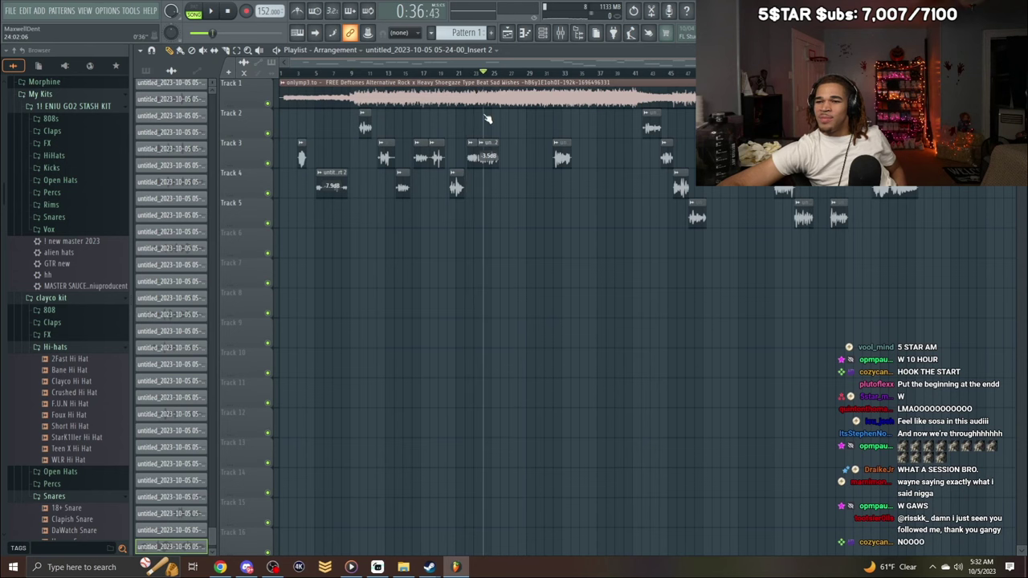
{"action": "mouse_move", "coordinate": [542, 179]}
{"action": "left_mouse_down"}
{"action": "mouse_move", "coordinate": [523, 101]}
{"action": "mouse_move", "coordinate": [526, 197]}
{"action": "mouse_move", "coordinate": [524, 173]}
{"action": "mouse_move", "coordinate": [452, 148]}
{"action": "mouse_move", "coordinate": [526, 173]}
{"action": "left_mouse_up"}
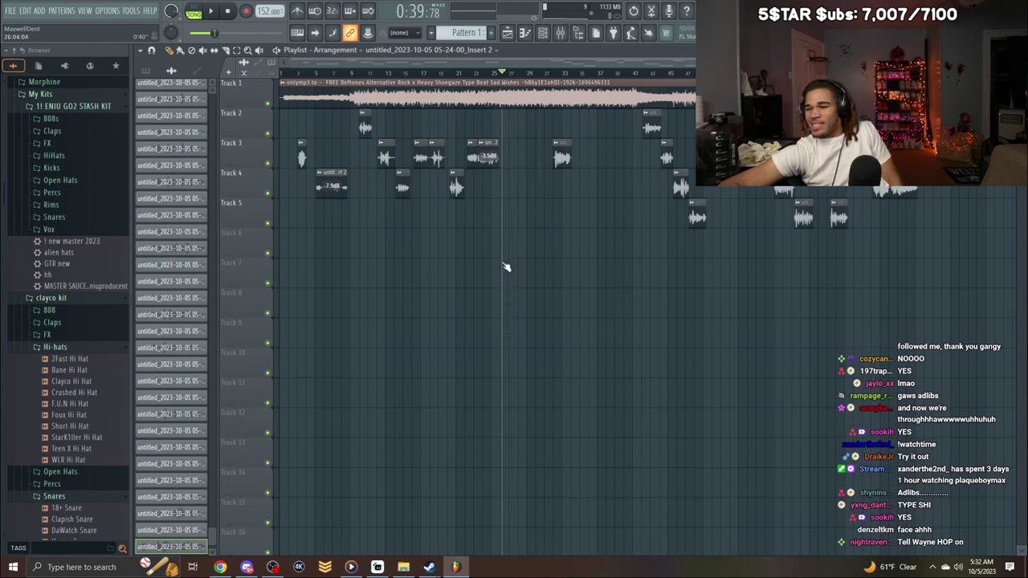
{"action": "left_click_drag", "start_coordinate": [504, 264], "coordinate": [591, 381]}
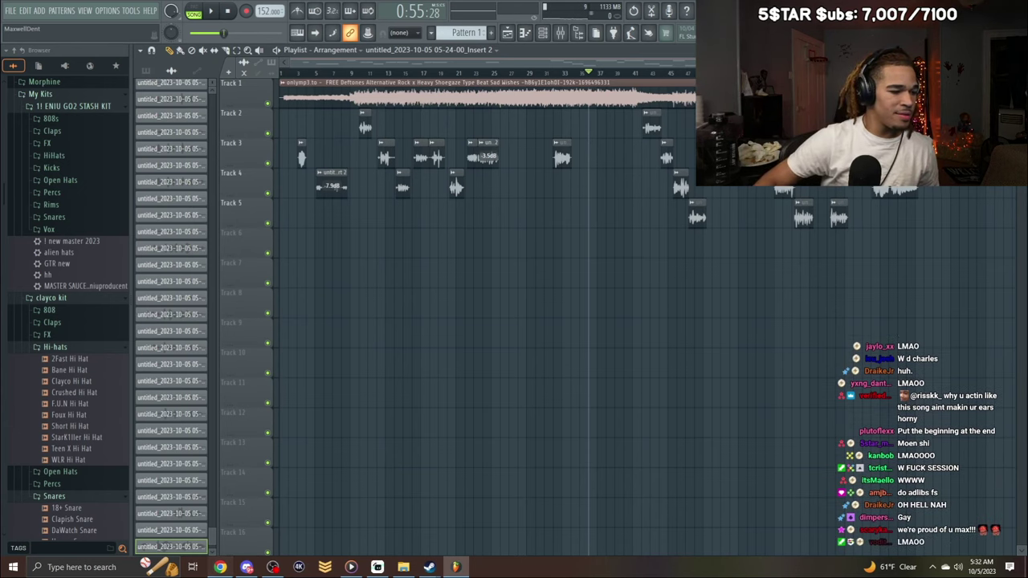
Mute and deafen the Discord voice call, and return to FL Studio.
{"action": "key", "text": "alt+Tab"}
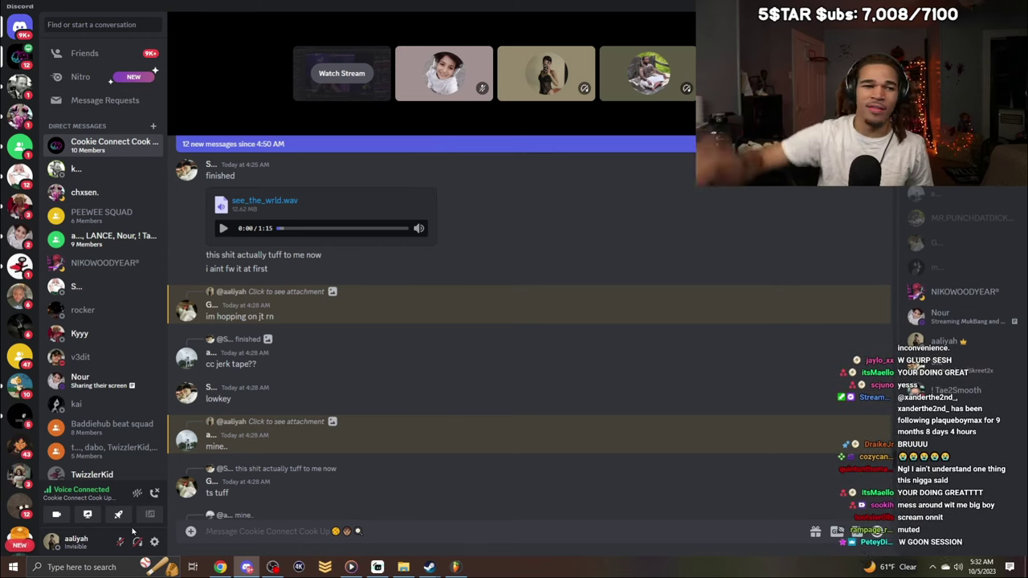
{"action": "left_click", "coordinate": [455, 567]}
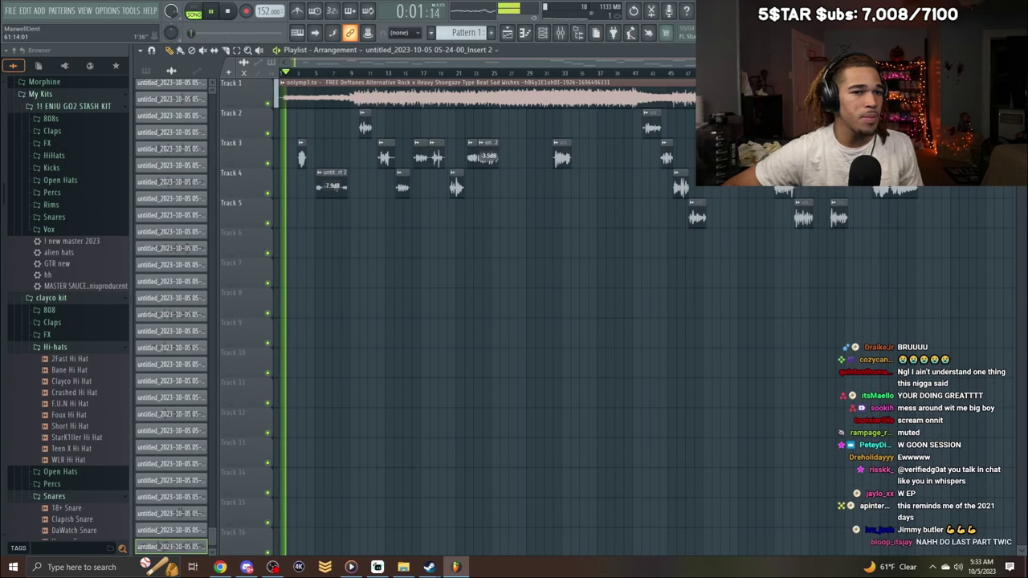
Record a vocal take on Track 6 from about bar 10 to bar 18, starting playback just before it.
{"action": "scroll", "coordinate": [454, 64], "scroll_direction": "up", "scroll_amount": 3}
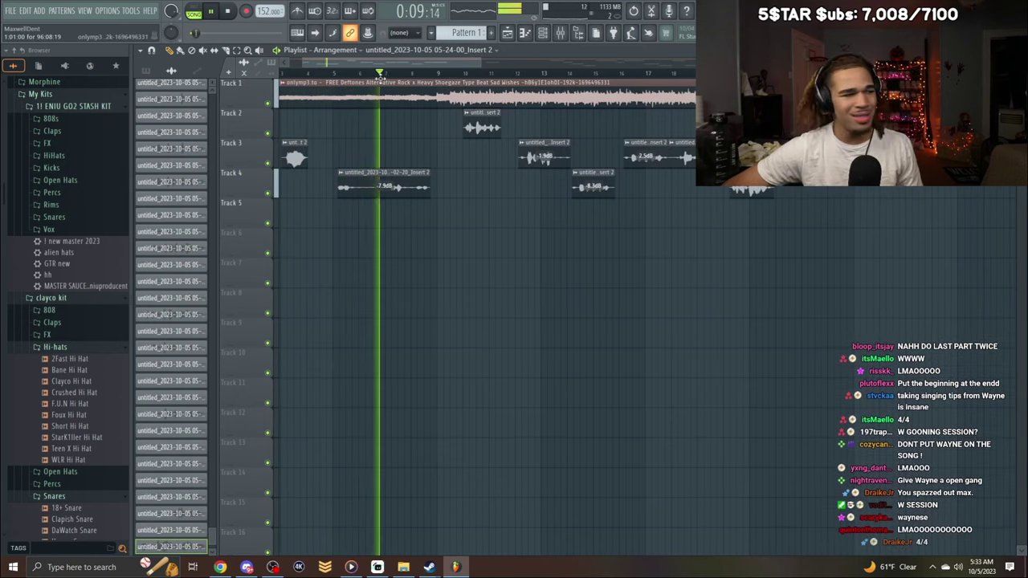
{"action": "left_click", "coordinate": [402, 73]}
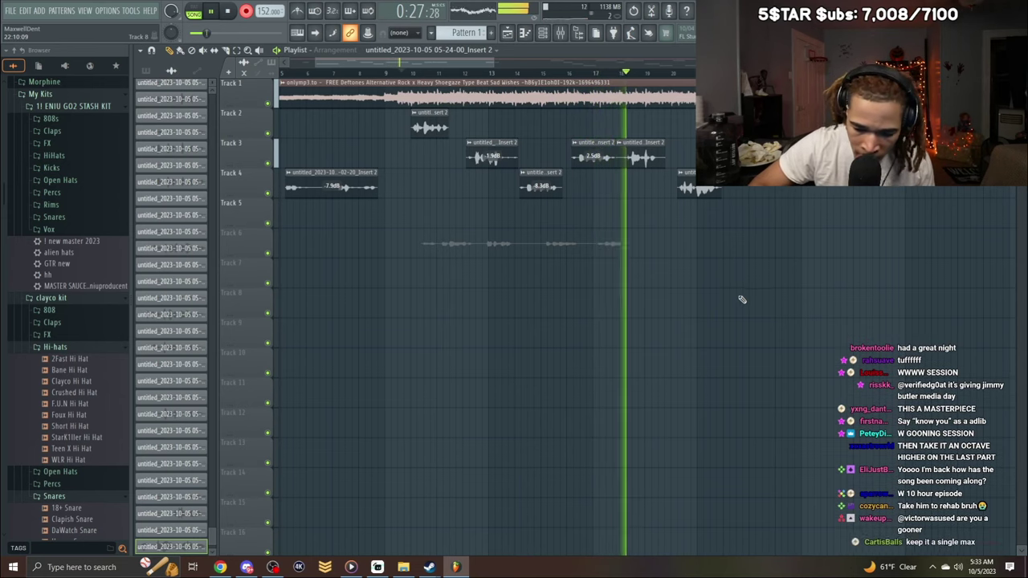
{"action": "key", "text": "space"}
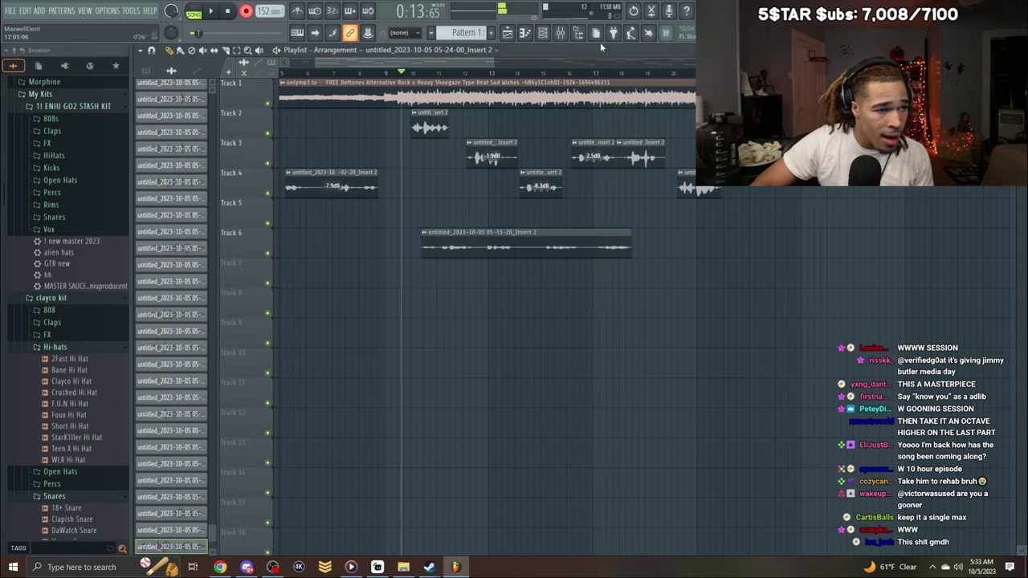
Copy the Main vocals channel state from mixer insert 5 onto insert 7.
{"action": "left_click", "coordinate": [578, 33]}
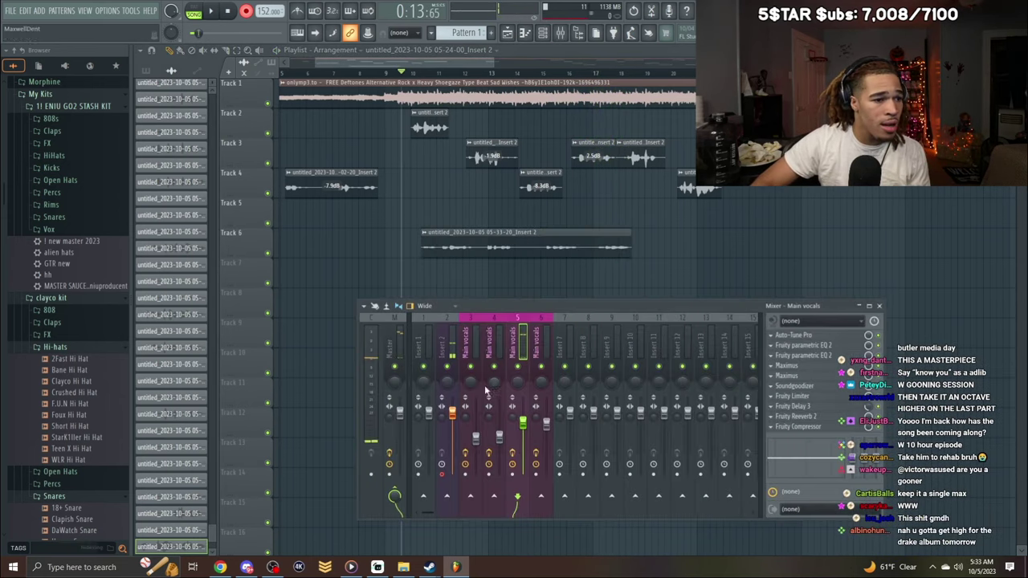
{"action": "right_click", "coordinate": [521, 347]}
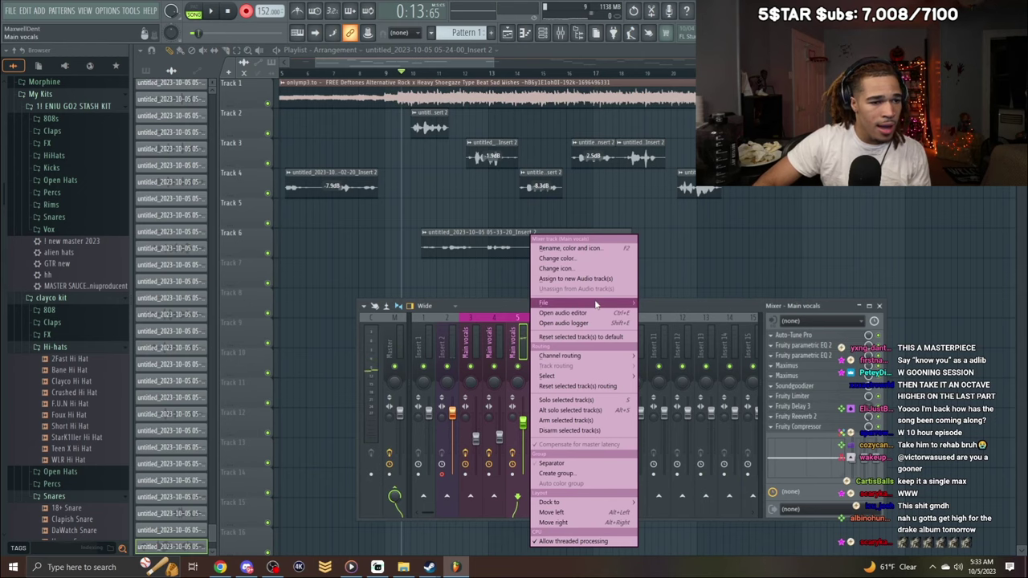
{"action": "mouse_move", "coordinate": [595, 304]}
{"action": "left_click_drag", "start_coordinate": [695, 225], "coordinate": [566, 346]}
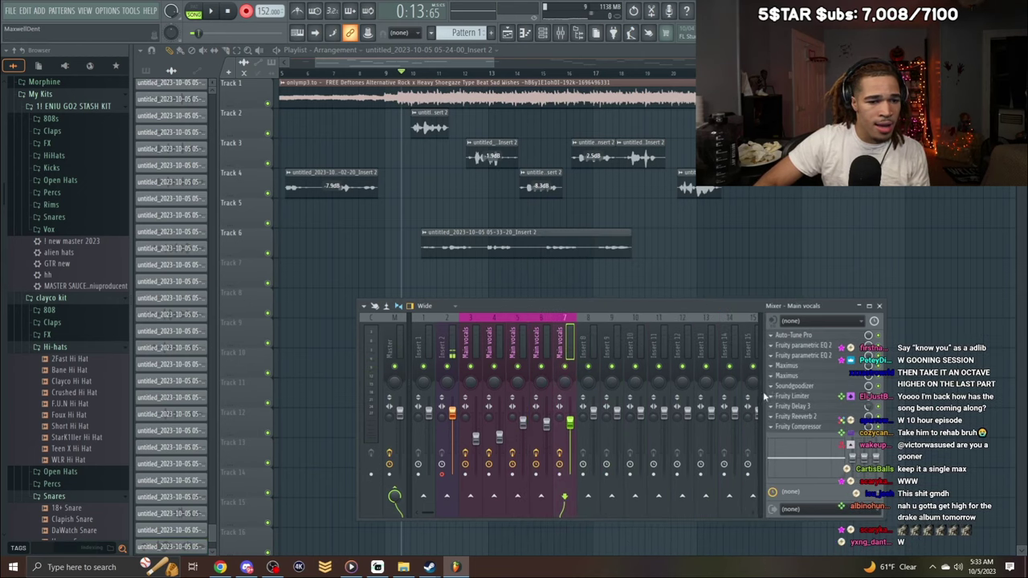
Replace the second Maximus on Main vocals insert 7 with Fruity Flangus.
{"action": "left_click", "coordinate": [768, 396]}
{"action": "mouse_move", "coordinate": [827, 333]}
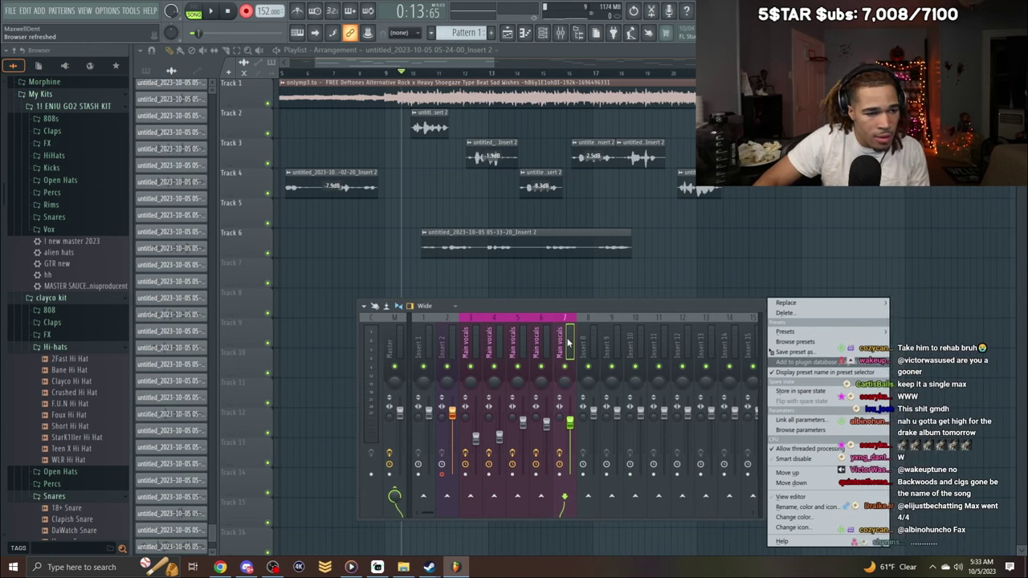
{"action": "left_click", "coordinate": [730, 343]}
{"action": "right_click", "coordinate": [774, 367]}
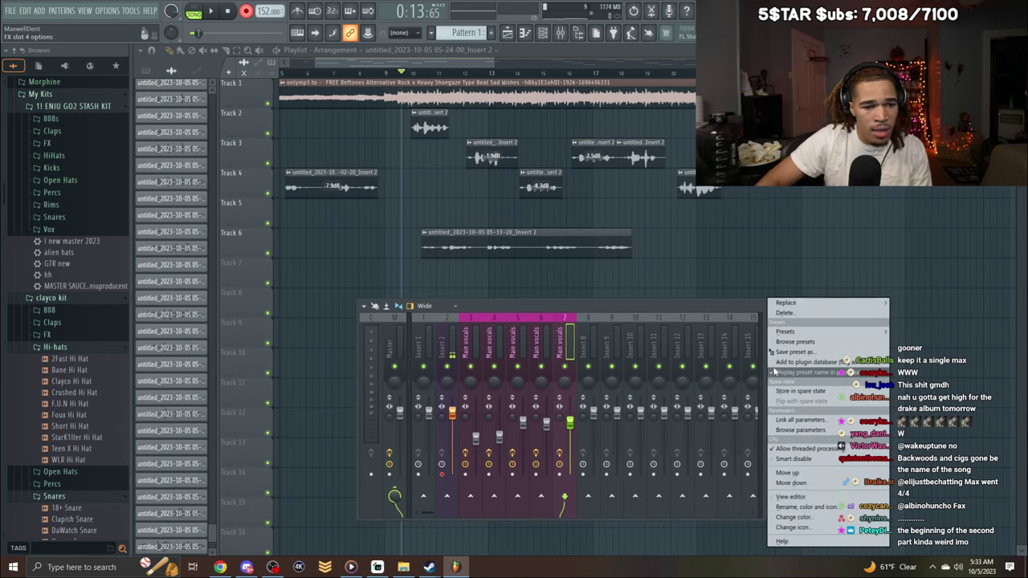
{"action": "left_click", "coordinate": [752, 315]}
{"action": "right_click", "coordinate": [778, 383]}
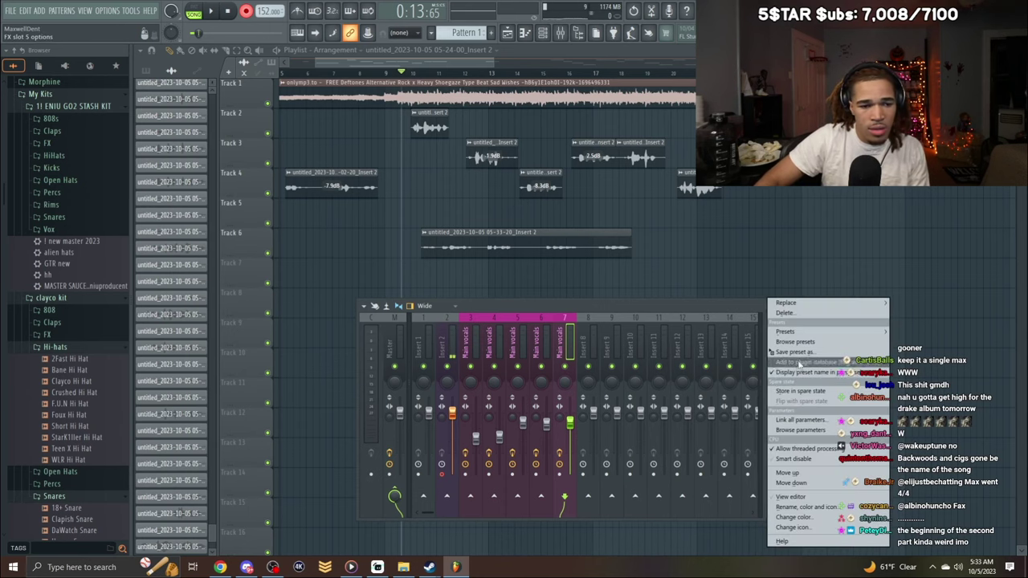
{"action": "mouse_move", "coordinate": [795, 331]}
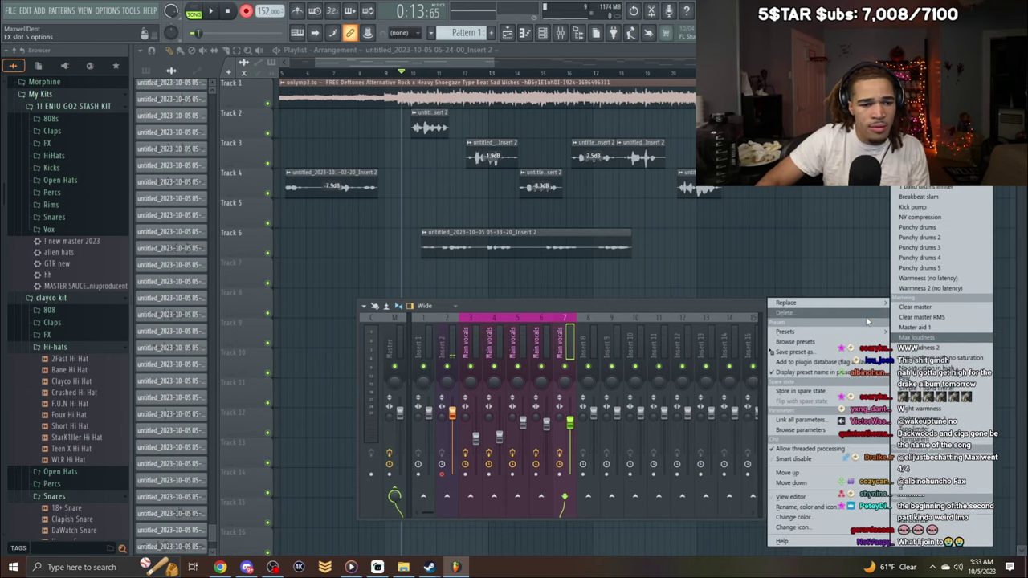
{"action": "mouse_move", "coordinate": [867, 303]}
{"action": "left_click", "coordinate": [635, 435]}
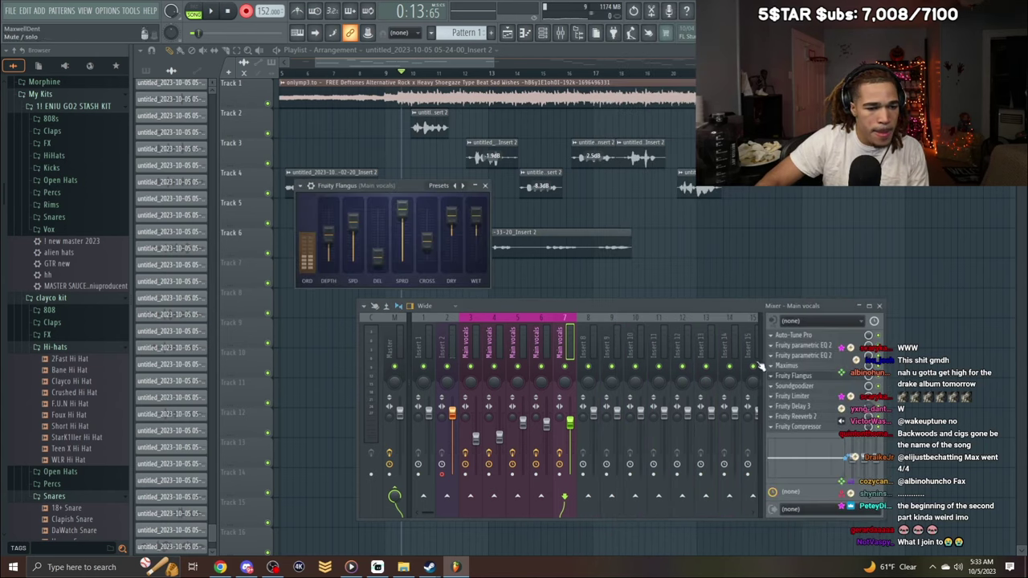
Move Fruity Flangus directly below Auto-Tune Pro in the effect chain and lower insert 7's volume fader.
{"action": "left_click_drag", "start_coordinate": [784, 378], "coordinate": [784, 348]}
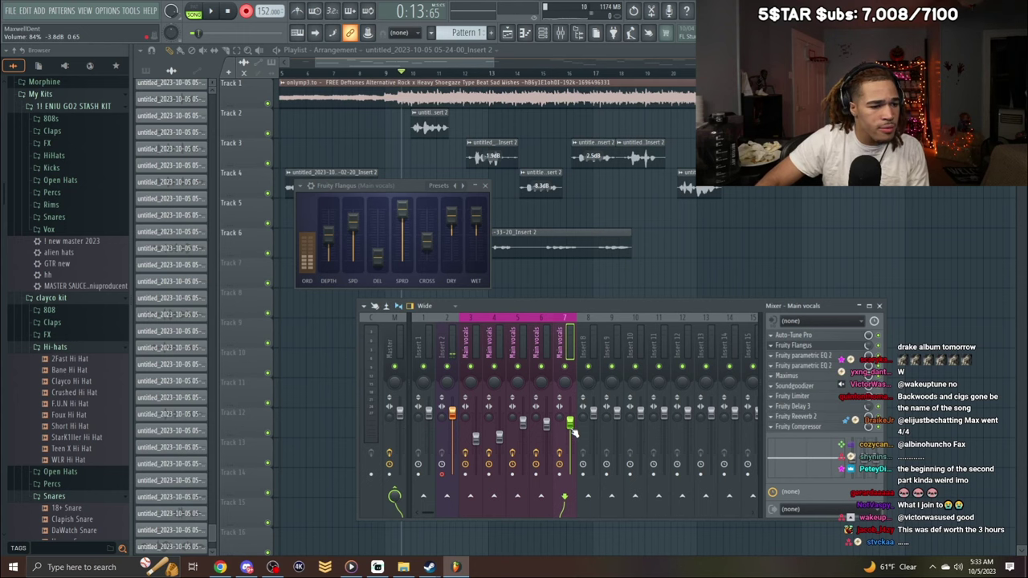
{"action": "left_click_drag", "start_coordinate": [569, 441], "coordinate": [570, 443]}
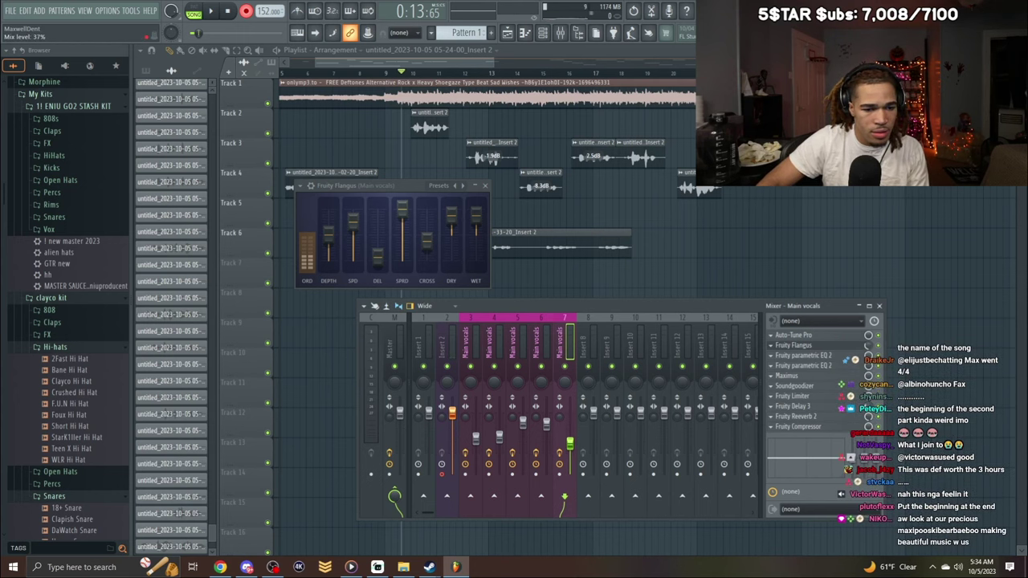
Normalize the vocal take on Track 6 and route it to Main vocals.
{"action": "double_click", "coordinate": [526, 248]}
{"action": "left_click", "coordinate": [359, 253]}
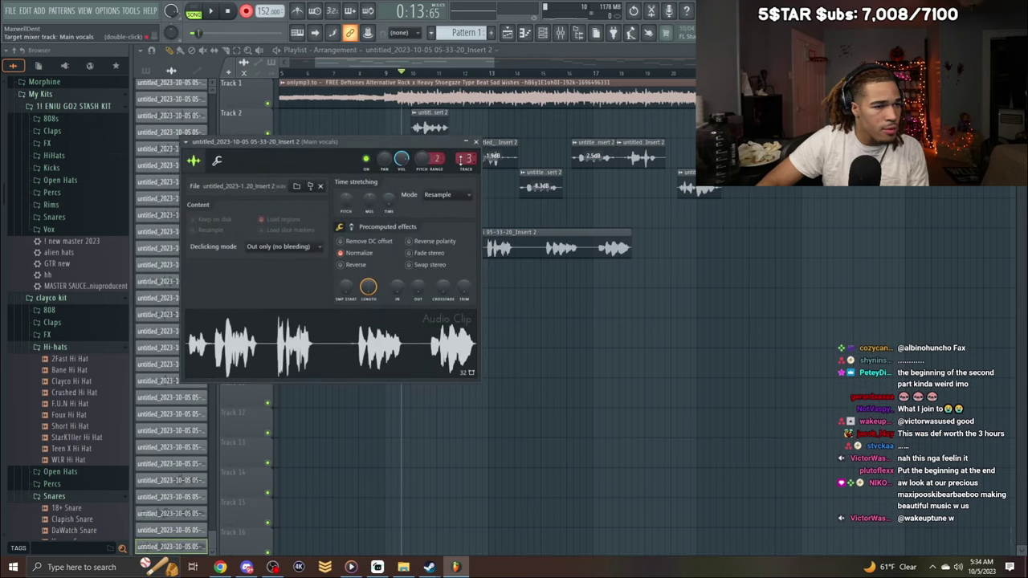
{"action": "key", "text": "space"}
{"action": "left_click", "coordinate": [476, 142]}
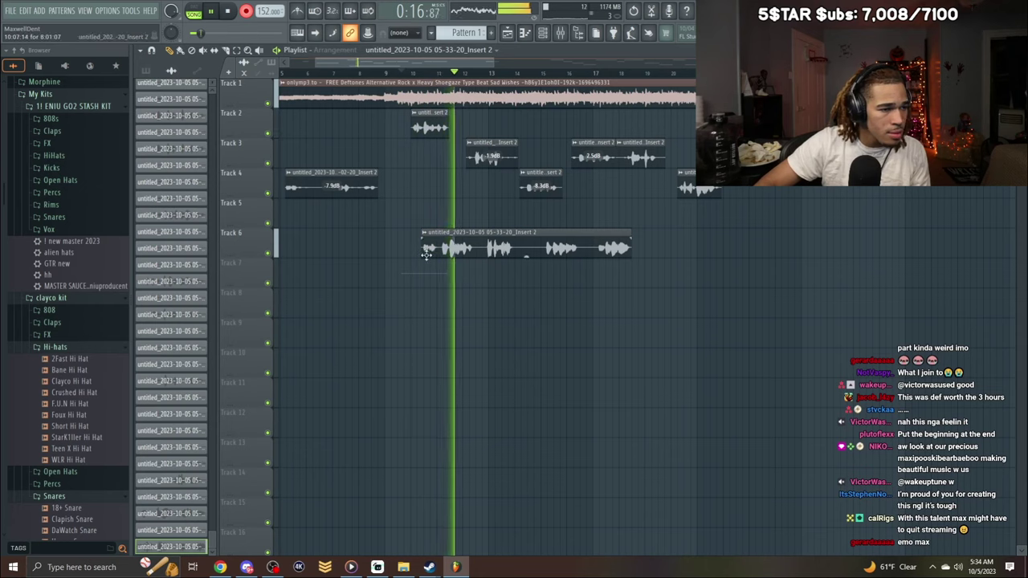
Trim the start of the Track 6 take to about bar 11 and raise insert 7's fader slightly during playback.
{"action": "left_click_drag", "start_coordinate": [424, 250], "coordinate": [441, 249]}
{"action": "key", "text": "space"}
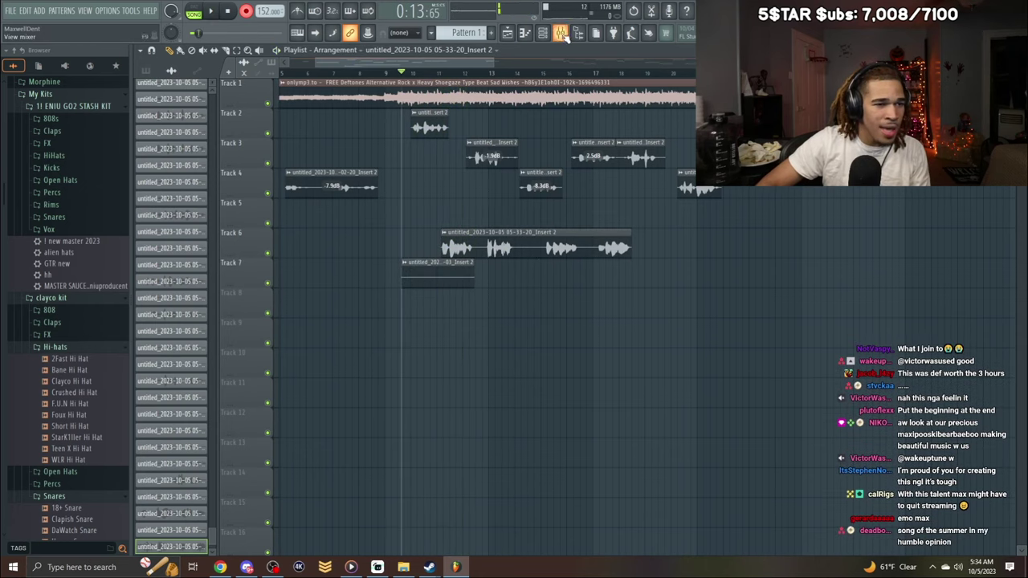
{"action": "left_click", "coordinate": [561, 33]}
{"action": "key", "text": "space"}
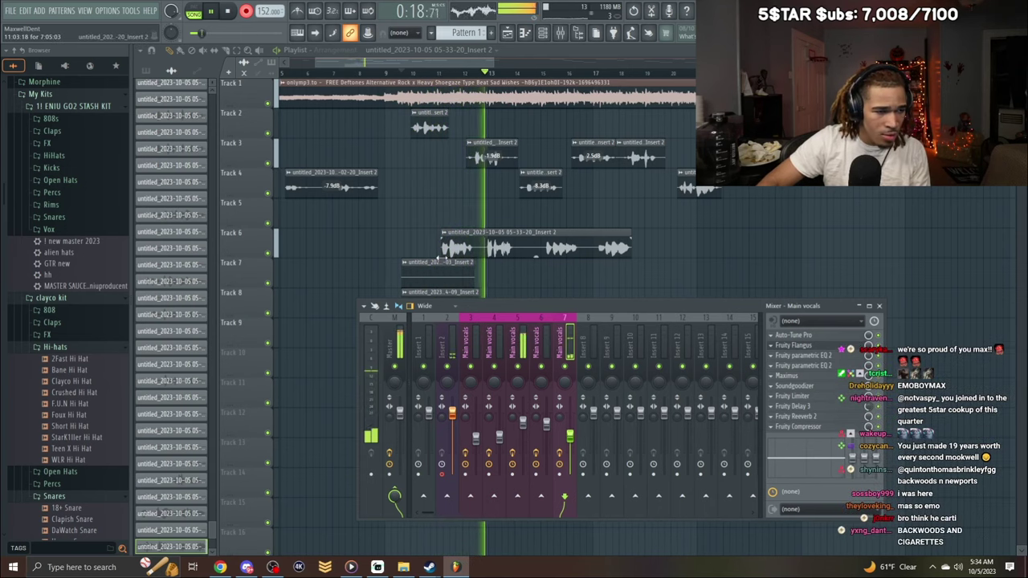
Delete the blank recordings on Tracks 7 to 10 and trim the end of the Track 6 take to about bar 14.
{"action": "right_click", "coordinate": [448, 280]}
{"action": "right_click", "coordinate": [445, 310]}
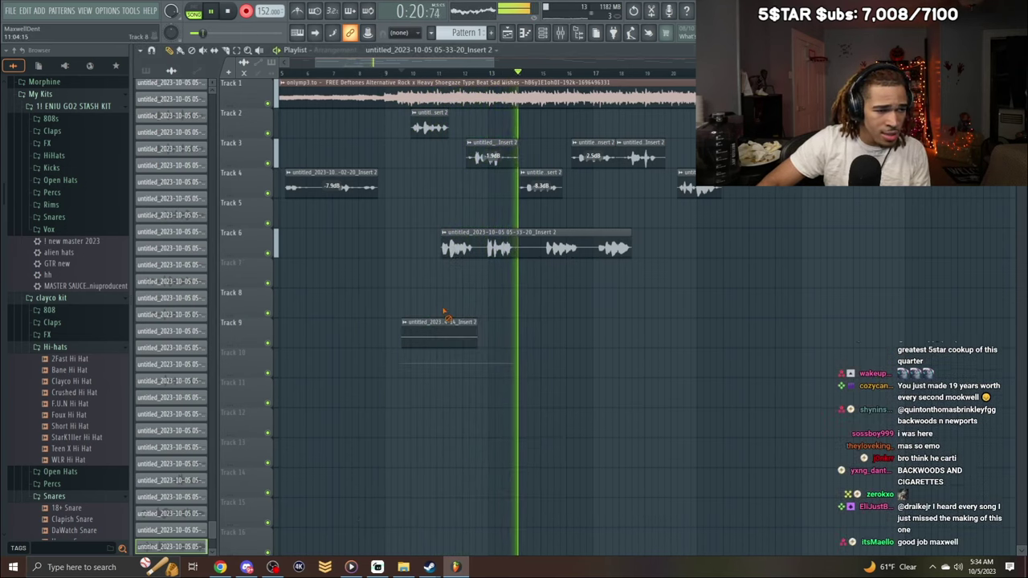
{"action": "right_click", "coordinate": [441, 337]}
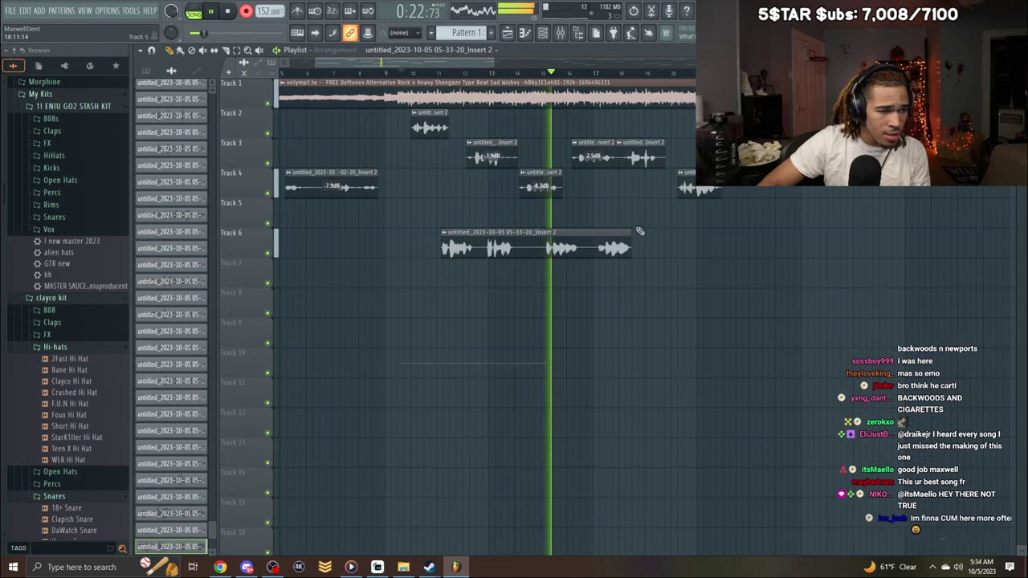
{"action": "left_click_drag", "start_coordinate": [629, 230], "coordinate": [511, 230]}
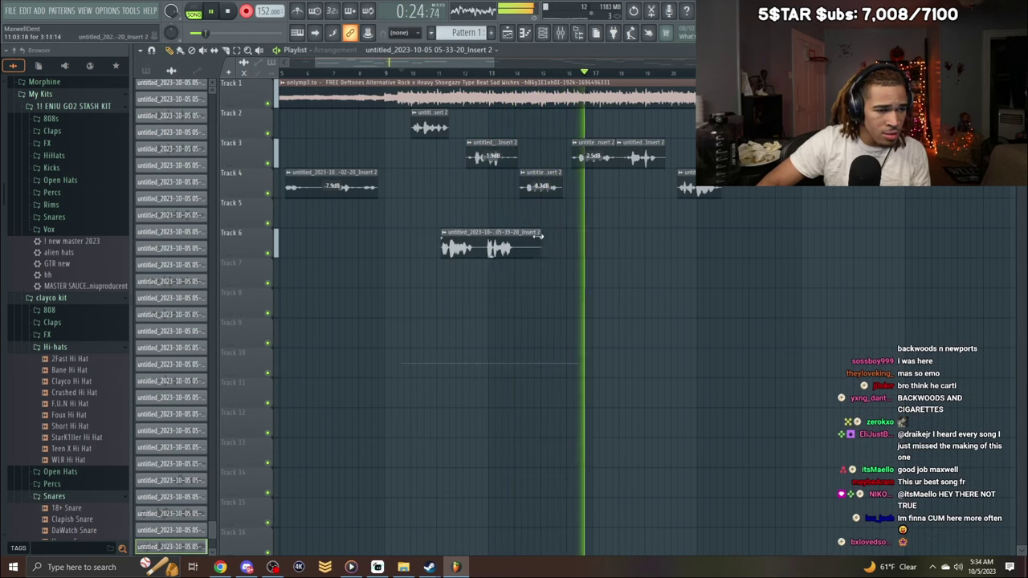
{"action": "key", "text": "space"}
{"action": "key", "text": "space"}
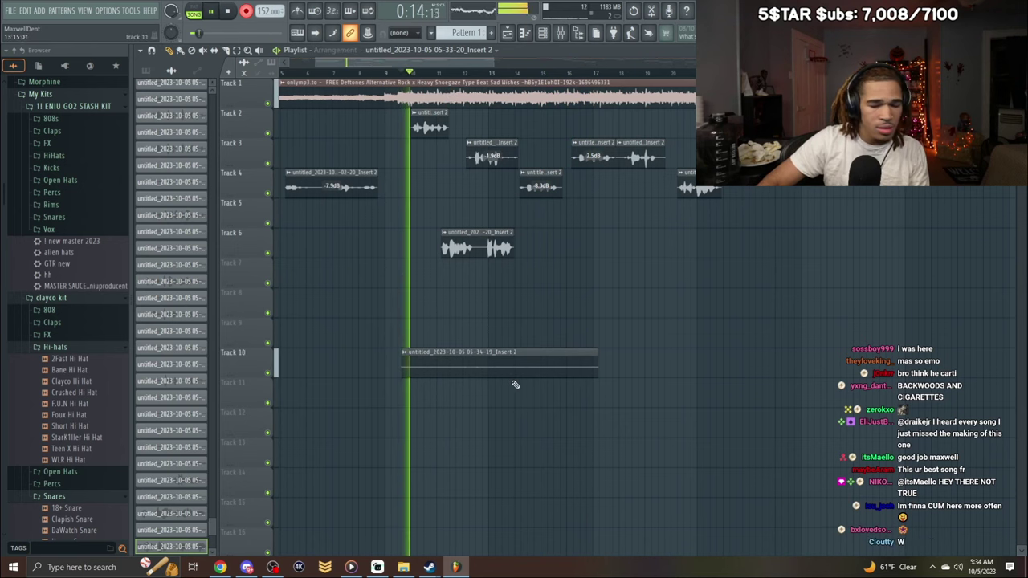
{"action": "right_click", "coordinate": [466, 365]}
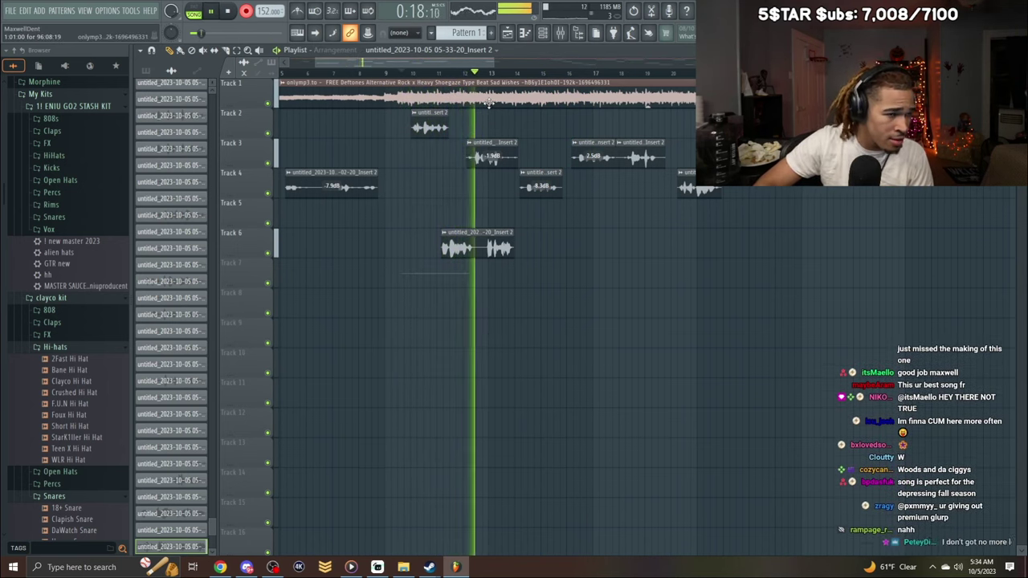
Check the playback levels in the mixer, trim the Track 6 clip's end to about bar 12, and delete the blank Track 7 recording.
{"action": "left_click_drag", "start_coordinate": [470, 63], "coordinate": [494, 62]}
{"action": "left_click", "coordinate": [564, 37]}
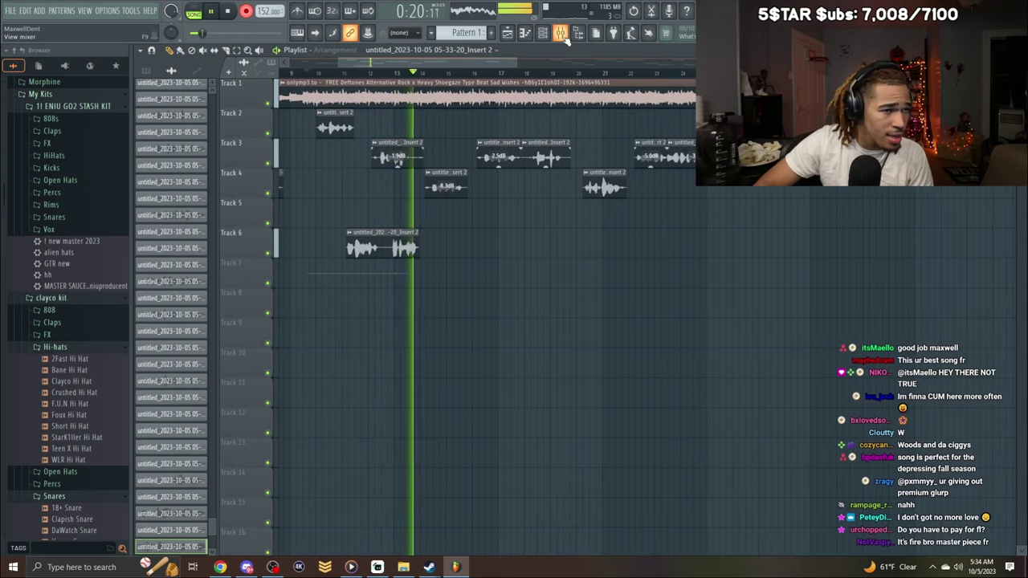
{"action": "left_click", "coordinate": [565, 37]}
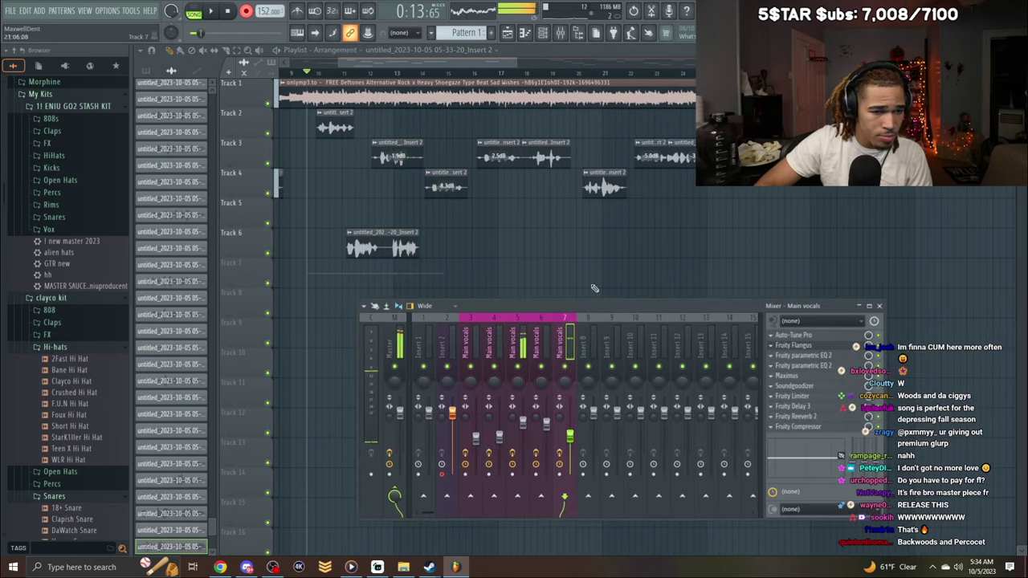
{"action": "key", "text": "space"}
{"action": "left_click_drag", "start_coordinate": [415, 234], "coordinate": [377, 236]}
{"action": "right_click", "coordinate": [428, 270]}
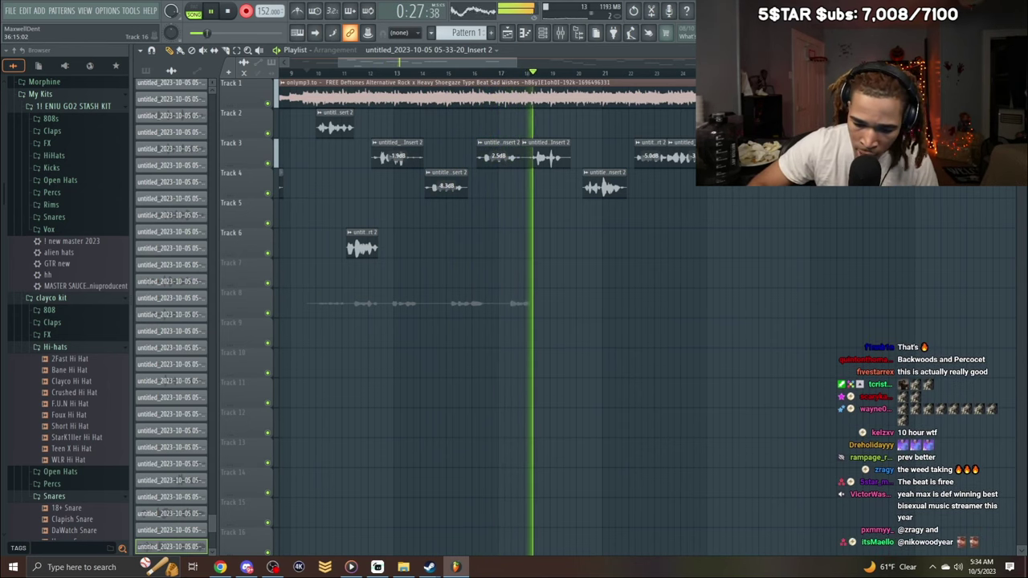
Record a vocal take on Track 8 from about bar 9.5 to bar 18.5, then normalize and route it to Main vocals insert 7.
{"action": "key", "text": "space"}
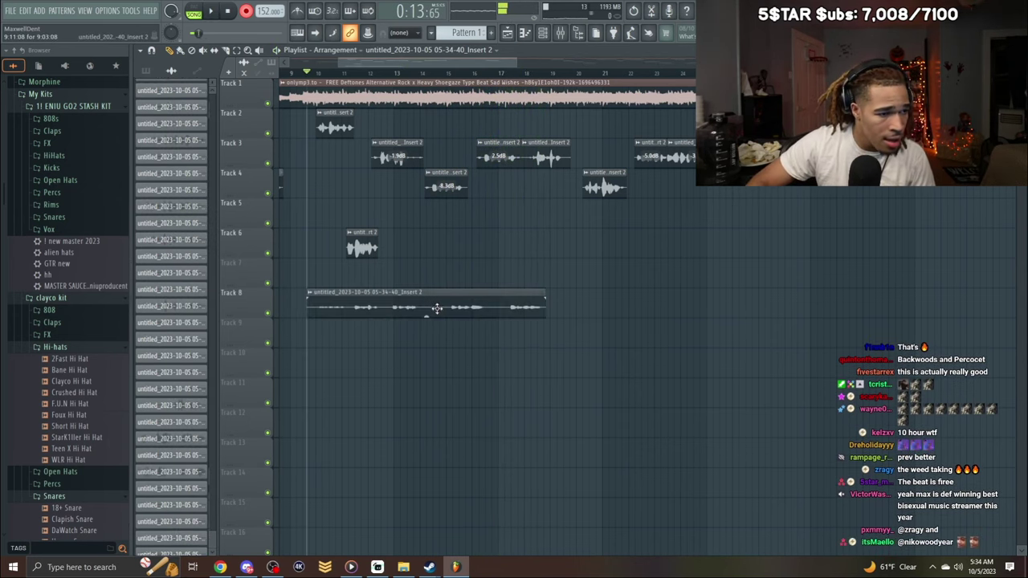
{"action": "double_click", "coordinate": [436, 305]}
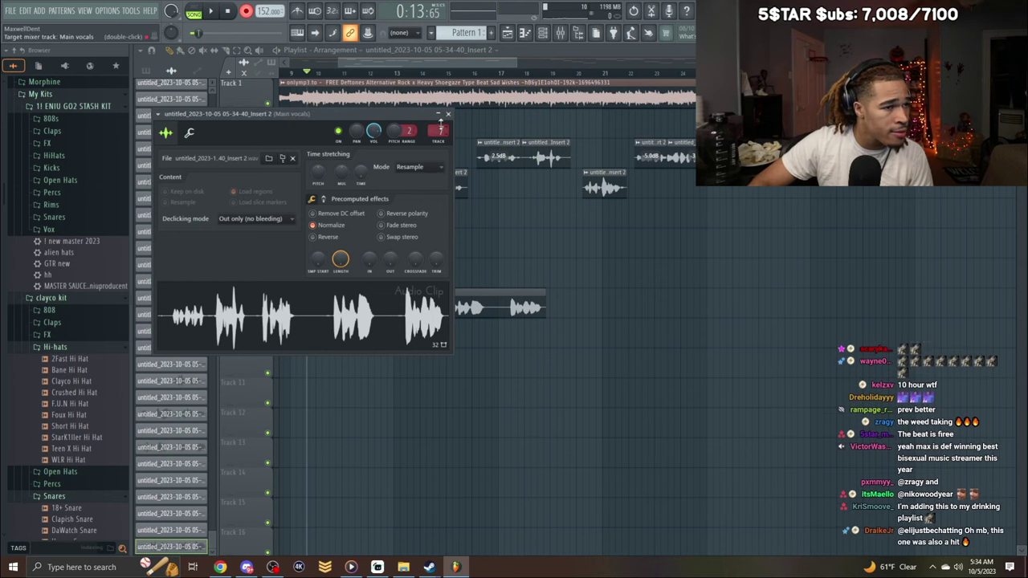
{"action": "left_click", "coordinate": [447, 114]}
Trim the Track 8 take to the phrase between about bars 13 and 14, and delete the stray duplicate clip beside it.
{"action": "key", "text": "space"}
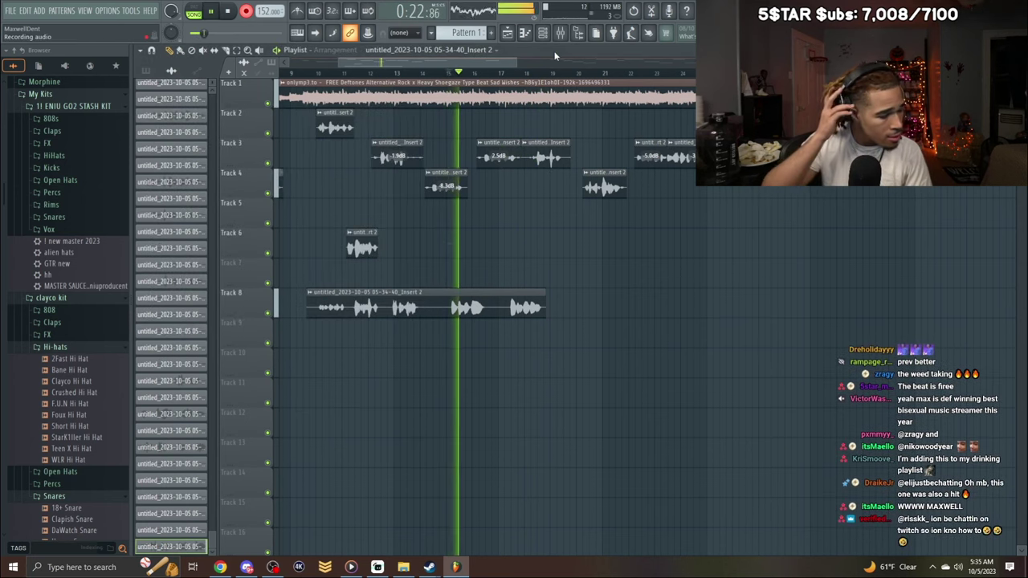
{"action": "left_click", "coordinate": [316, 64]}
{"action": "left_click_drag", "start_coordinate": [307, 315], "coordinate": [388, 315]}
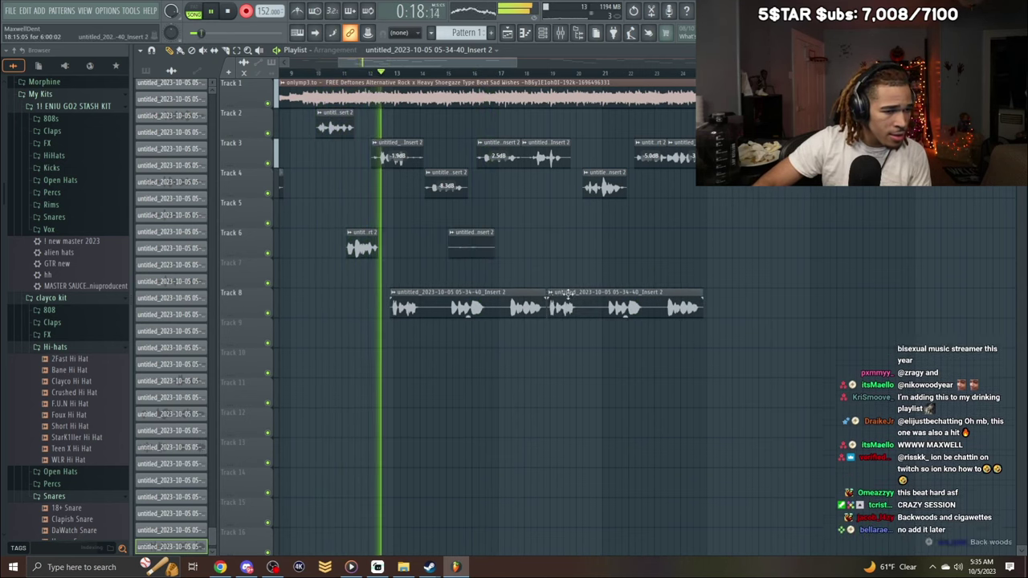
{"action": "left_click_drag", "start_coordinate": [544, 290], "coordinate": [420, 301]}
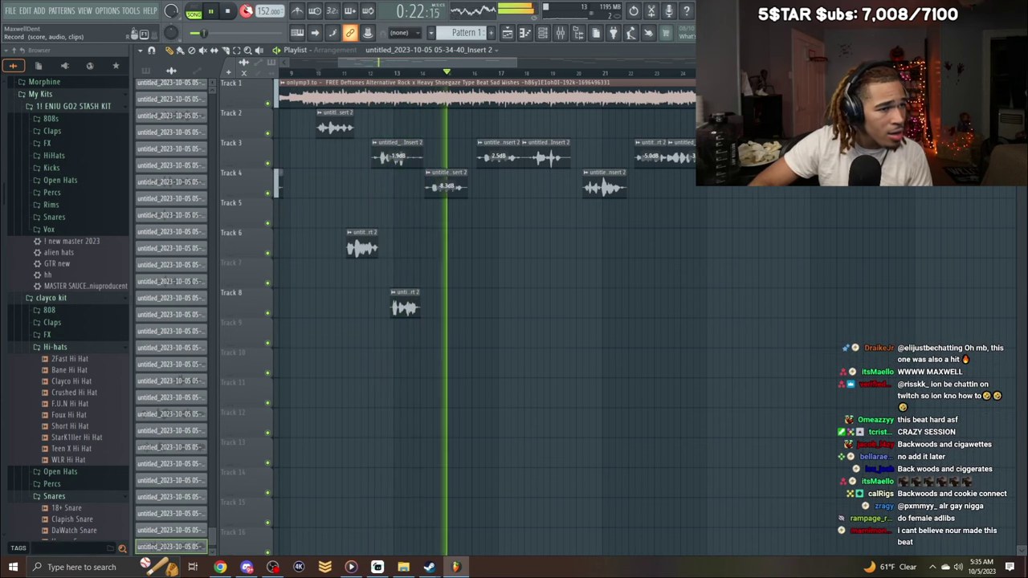
Record a vocal take on Track 8 from about bar 14.5 to bar 18.5, deleting the false-start clips on Tracks 6 and 7.
{"action": "key", "text": "space"}
{"action": "left_click", "coordinate": [437, 74]}
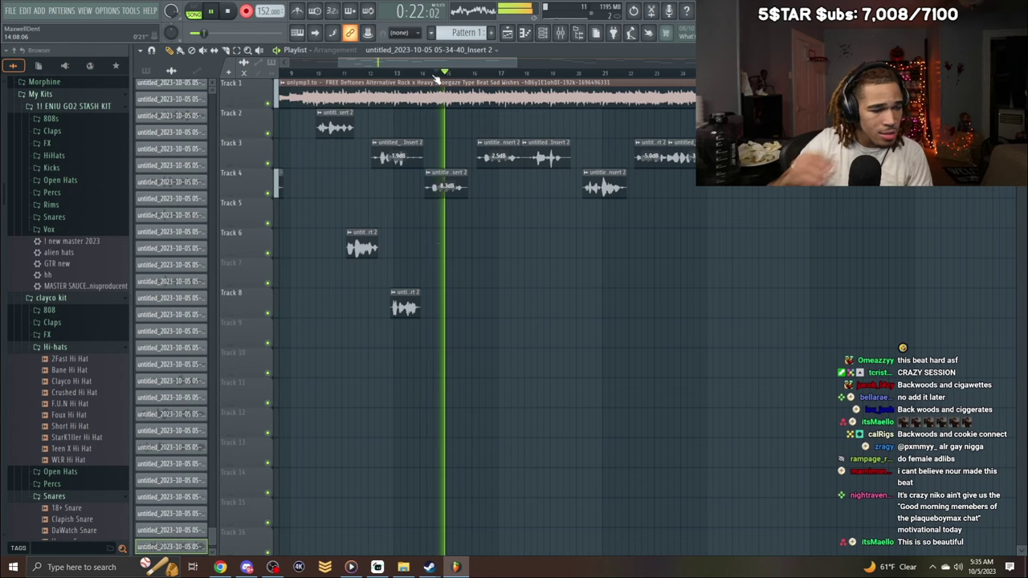
{"action": "key", "text": "space"}
{"action": "key", "text": "space"}
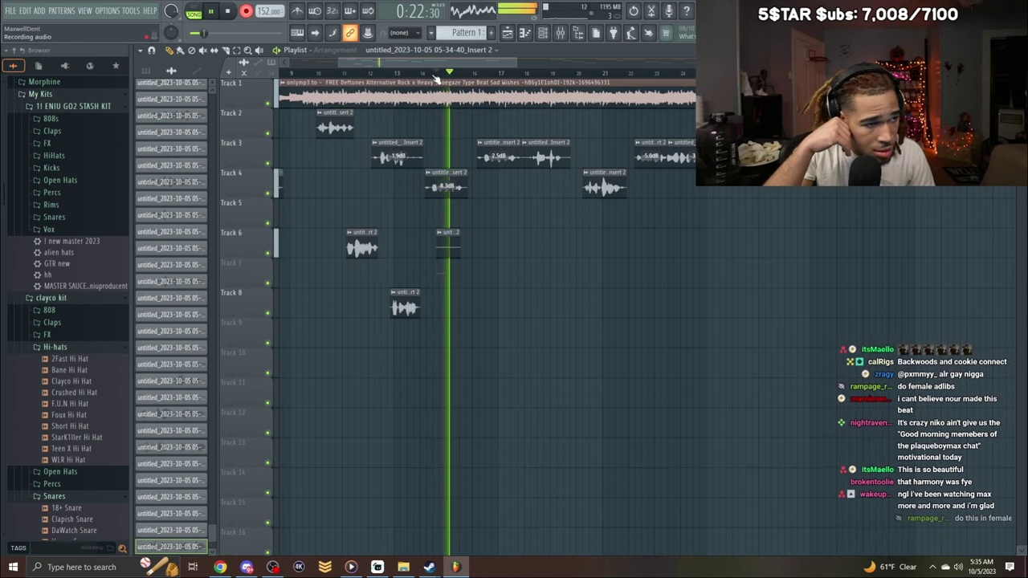
{"action": "key", "text": "space"}
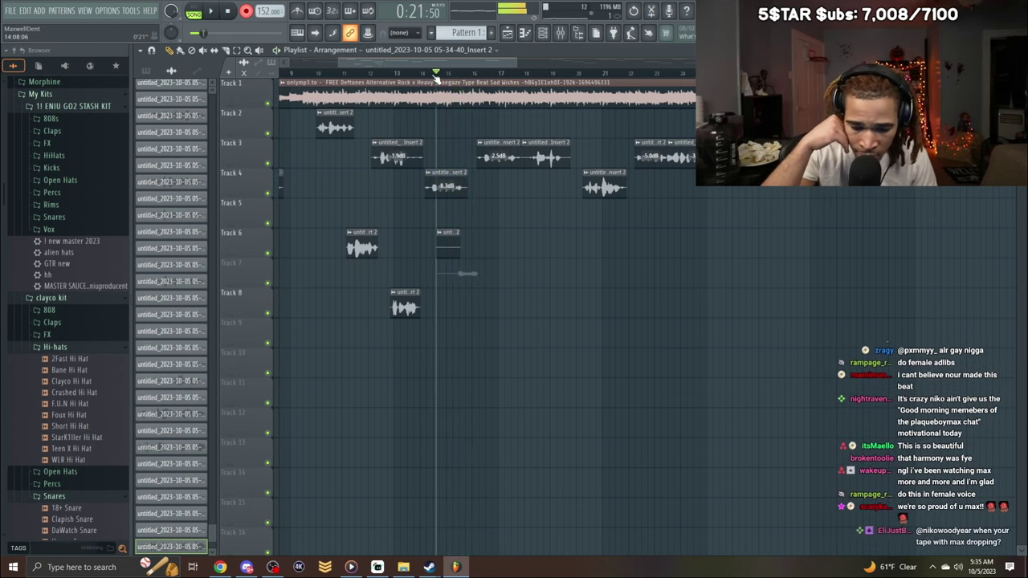
{"action": "right_click", "coordinate": [451, 245]}
{"action": "right_click", "coordinate": [455, 273]}
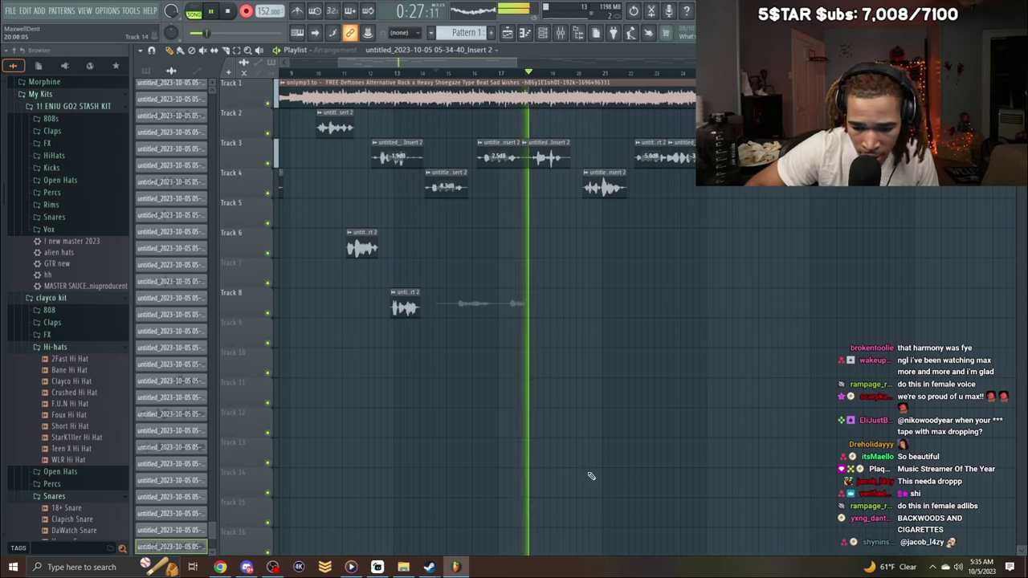
{"action": "key", "text": "space"}
Normalize and route the Track 8 take starting at bar 14.5 to Main vocals insert 7, and delete the blank recording on Track 6.
{"action": "double_click", "coordinate": [501, 292]}
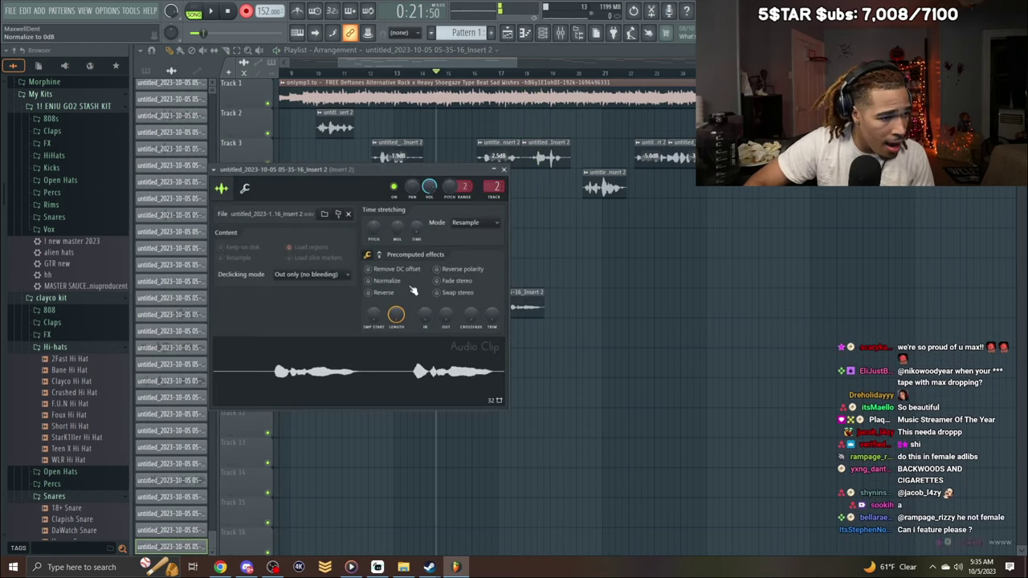
{"action": "left_click", "coordinate": [386, 280]}
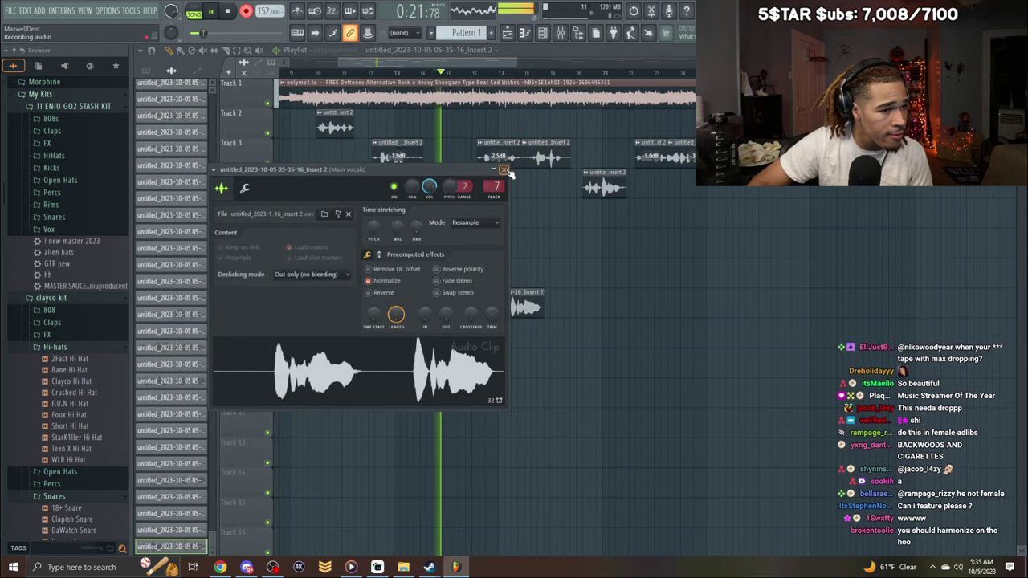
{"action": "left_click", "coordinate": [504, 170]}
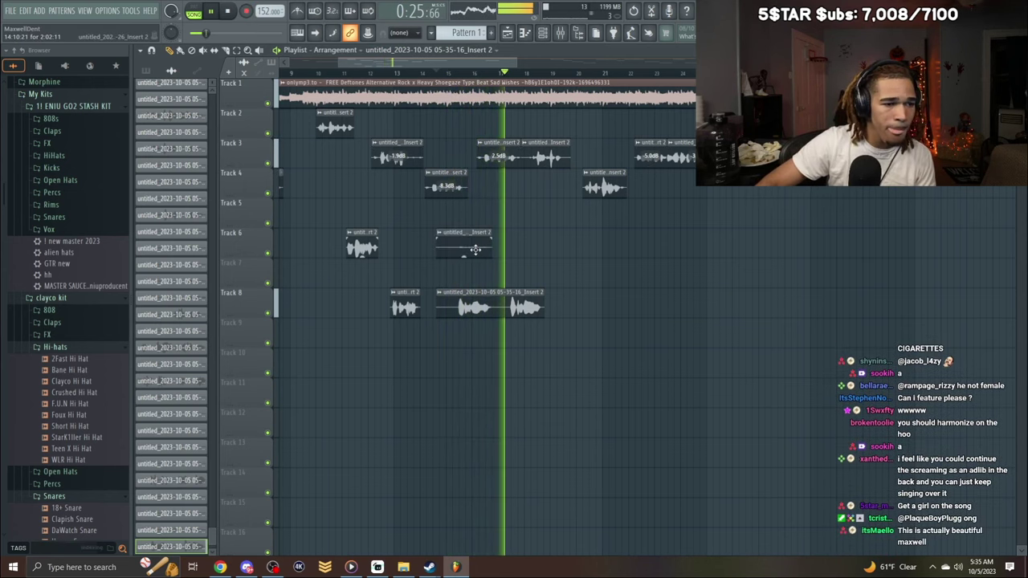
{"action": "right_click", "coordinate": [476, 250]}
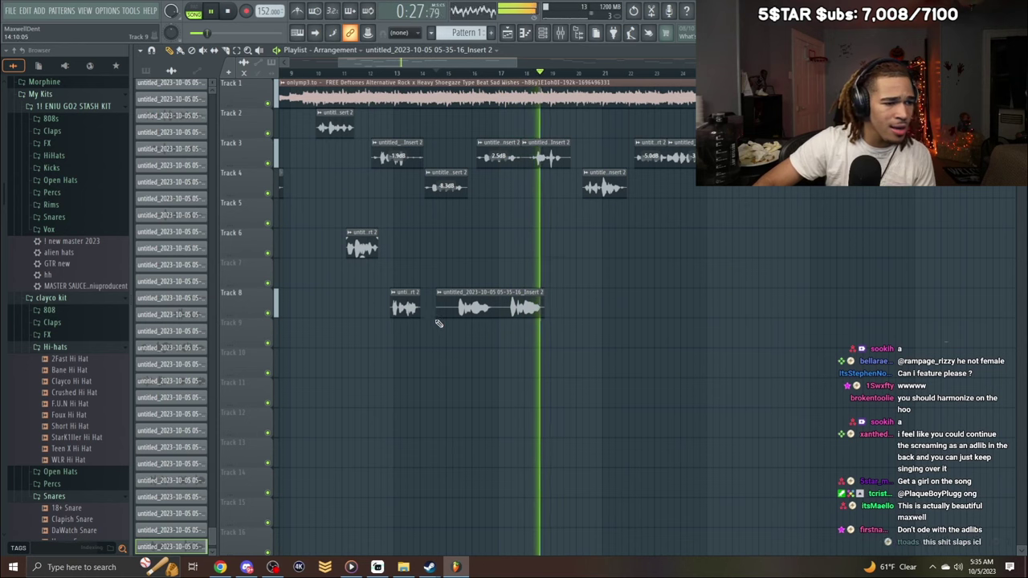
Trim the Track 8 take to the phrase between about bars 15 and 17, and record a take on Track 6 from about bar 16.5 to 18.5.
{"action": "left_click_drag", "start_coordinate": [437, 313], "coordinate": [452, 313]}
{"action": "left_click_drag", "start_coordinate": [546, 292], "coordinate": [494, 292]}
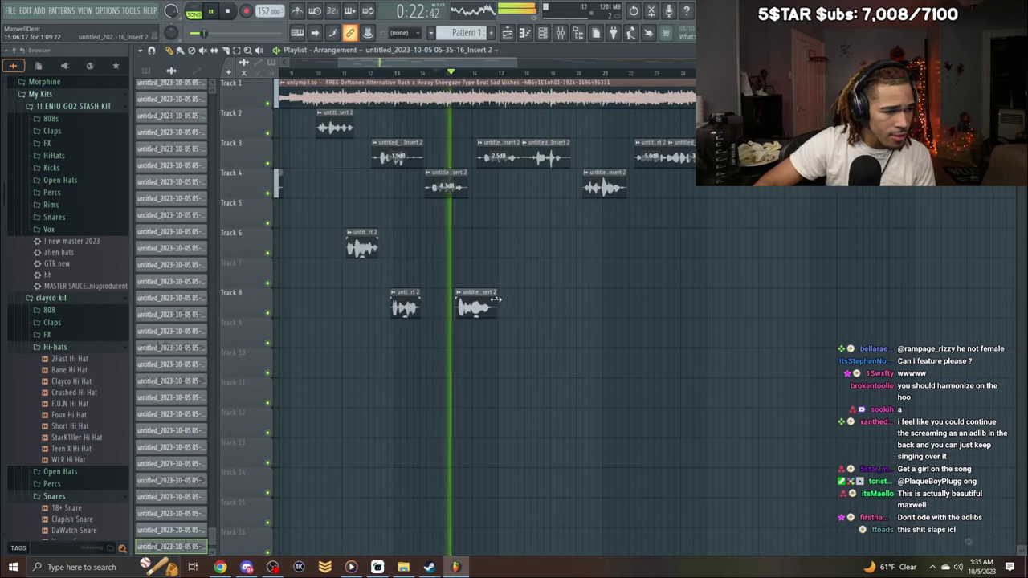
{"action": "left_click", "coordinate": [248, 11]}
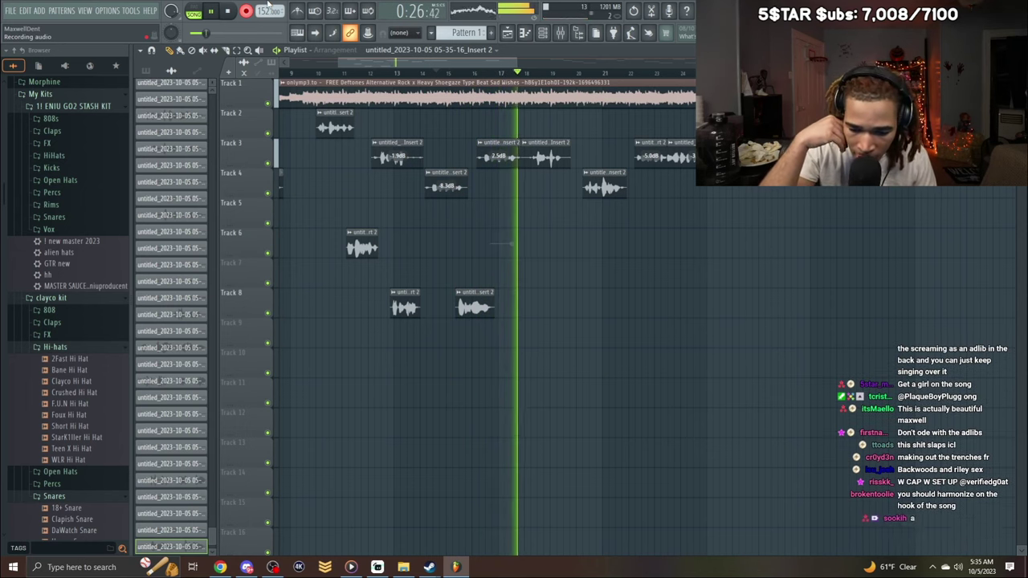
{"action": "key", "text": "space"}
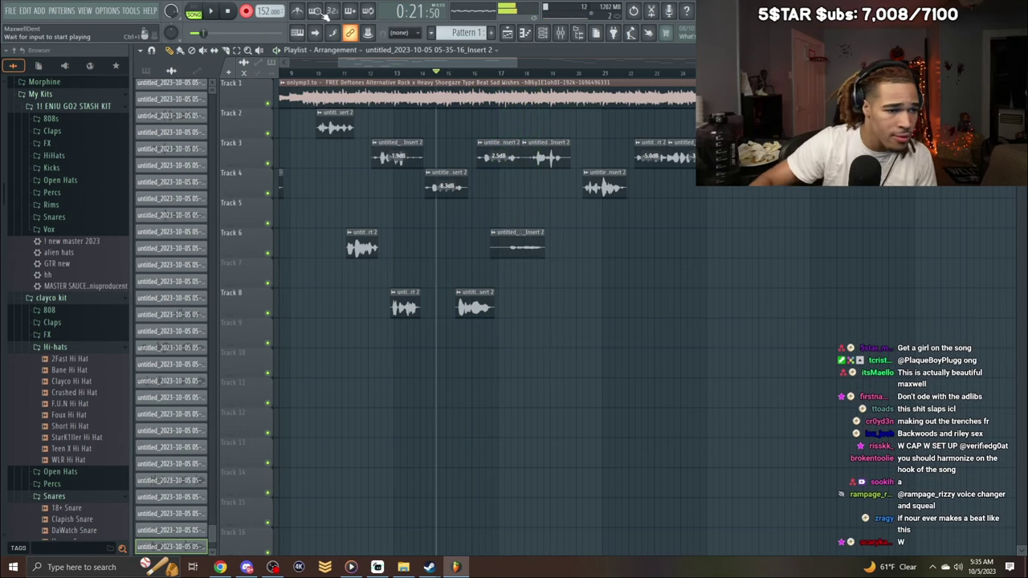
Normalize the new Track 6 take and trim its silent opening so it starts at about bar 17.
{"action": "double_click", "coordinate": [521, 251]}
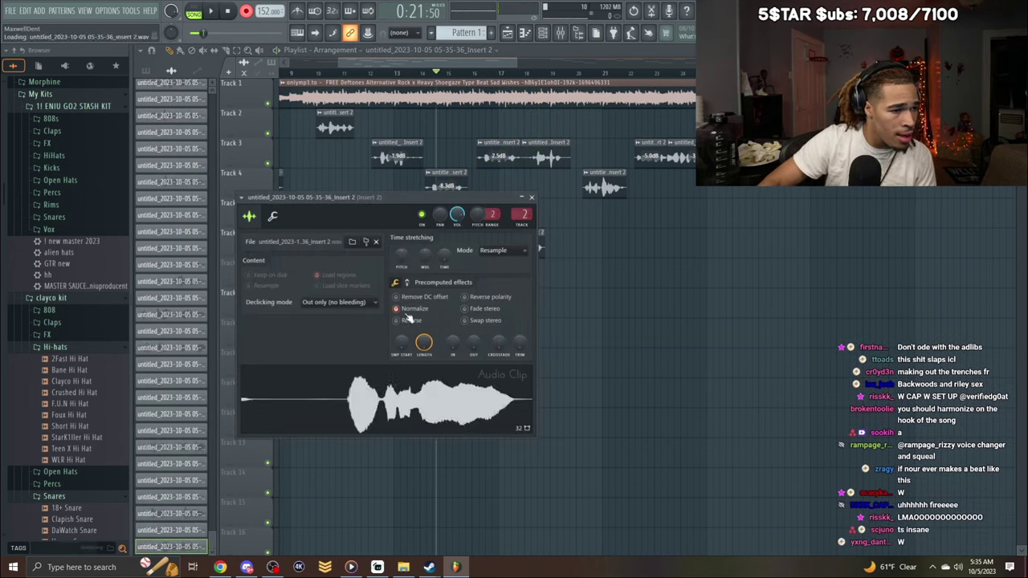
{"action": "key", "text": "space"}
{"action": "left_click", "coordinate": [530, 197]}
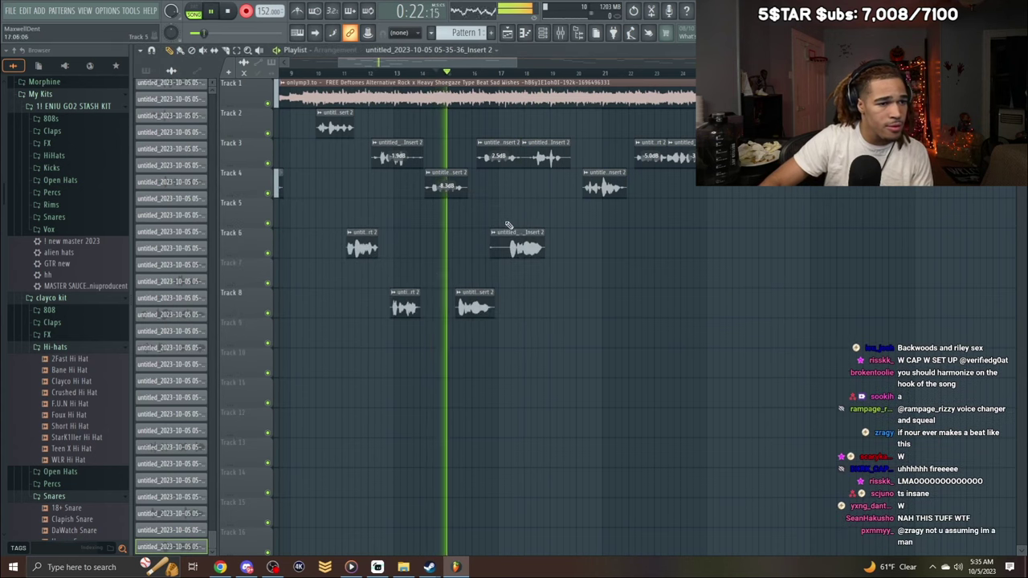
{"action": "left_click_drag", "start_coordinate": [489, 251], "coordinate": [507, 250]}
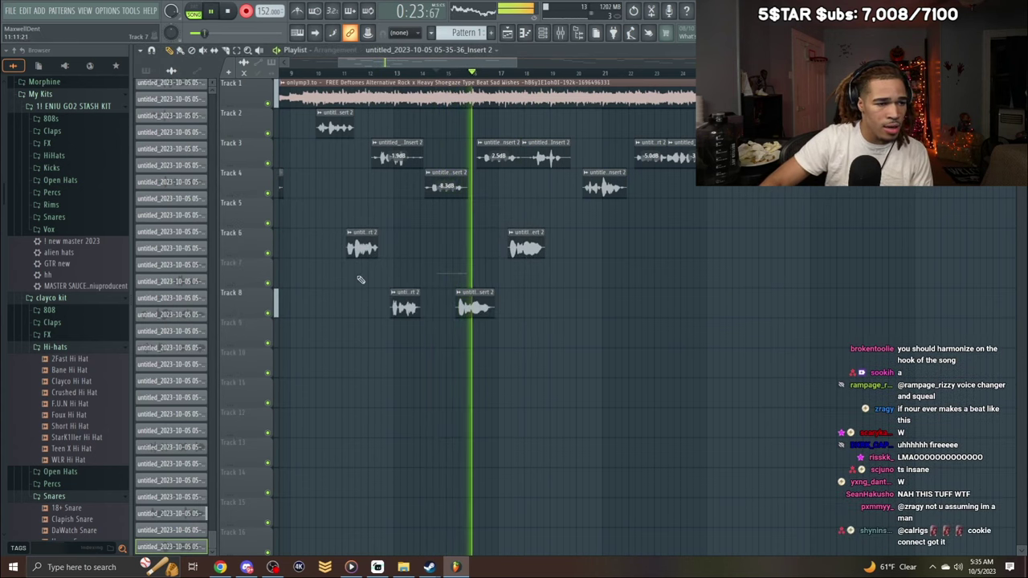
Solo Tracks 6 and 8 to audition the layered vocal takes without the beat and the other vocals.
{"action": "right_click", "coordinate": [268, 254]}
{"action": "right_click", "coordinate": [268, 313]}
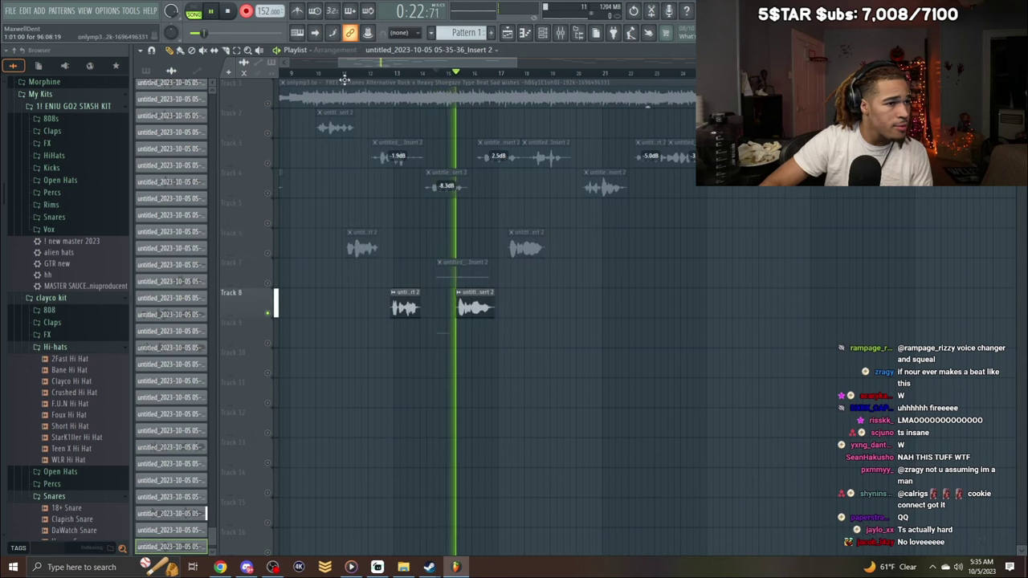
{"action": "right_click", "coordinate": [269, 254]}
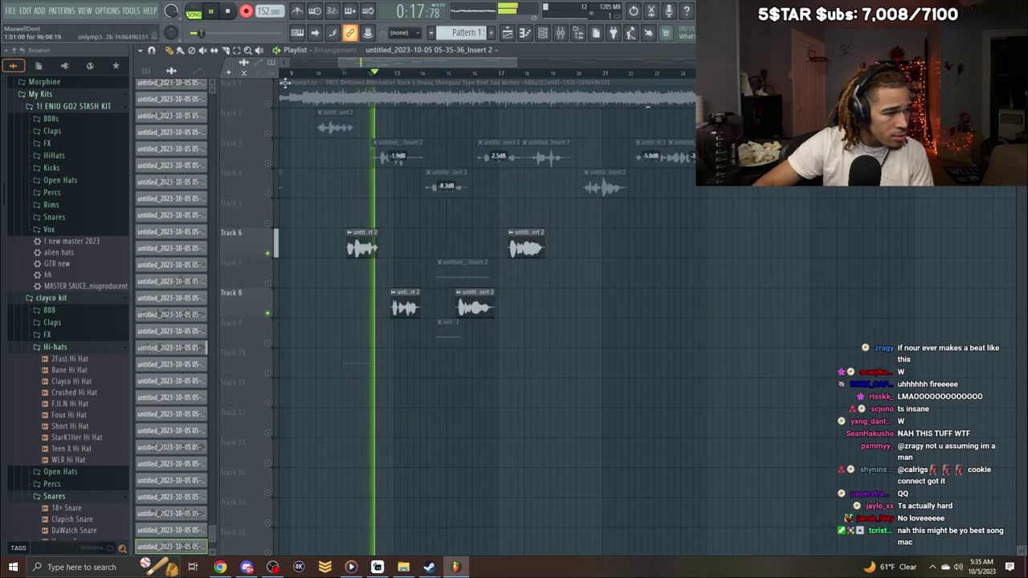
{"action": "right_click", "coordinate": [269, 313]}
Delete the blank recordings on Tracks 7, 9 and 10, and unsolo Tracks 6 and 8.
{"action": "right_click", "coordinate": [458, 271]}
{"action": "right_click", "coordinate": [444, 336]}
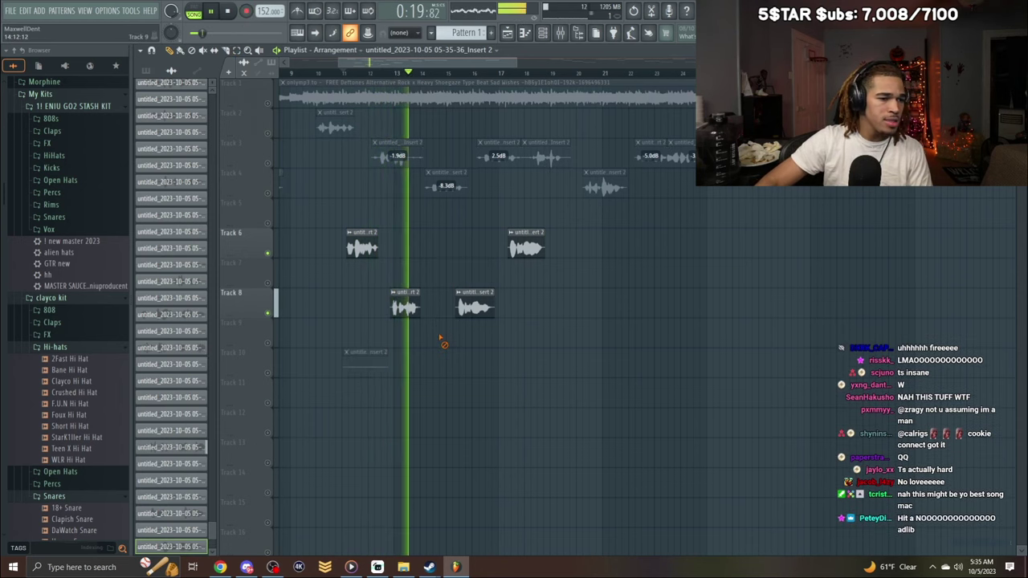
{"action": "right_click", "coordinate": [365, 362]}
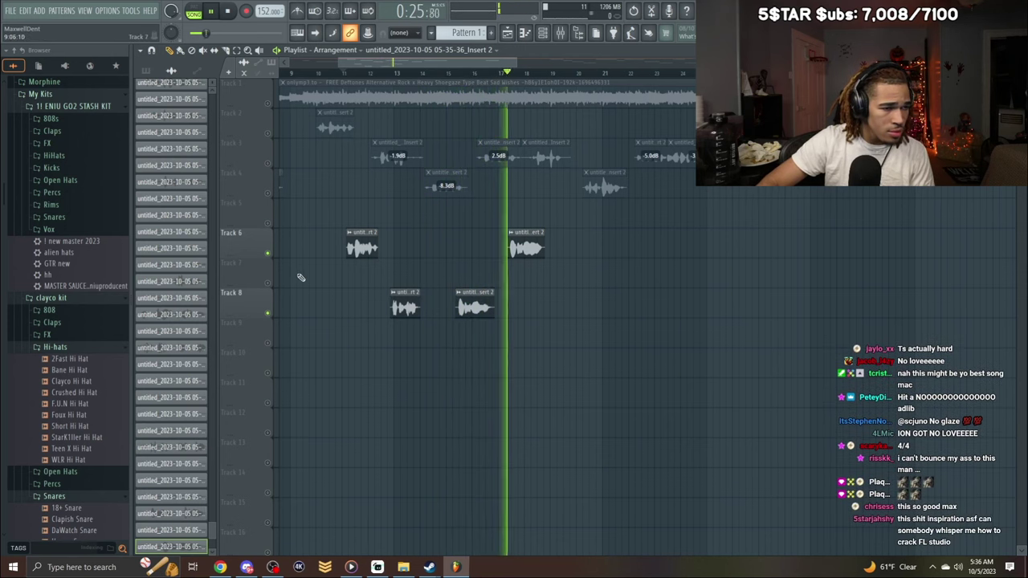
{"action": "right_click", "coordinate": [268, 254]}
{"action": "right_click", "coordinate": [268, 254]}
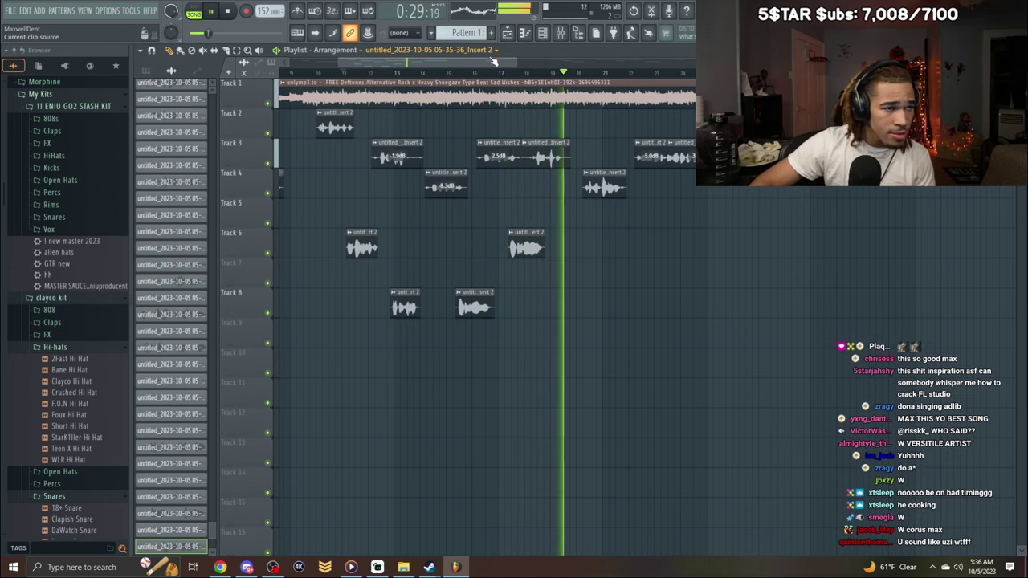
Record a vocal take on Track 7 from about bar 18.5 to bar 20.
{"action": "key", "text": "space"}
{"action": "left_click_drag", "start_coordinate": [494, 62], "coordinate": [520, 73]}
{"action": "left_click", "coordinate": [434, 73]}
{"action": "key", "text": "space"}
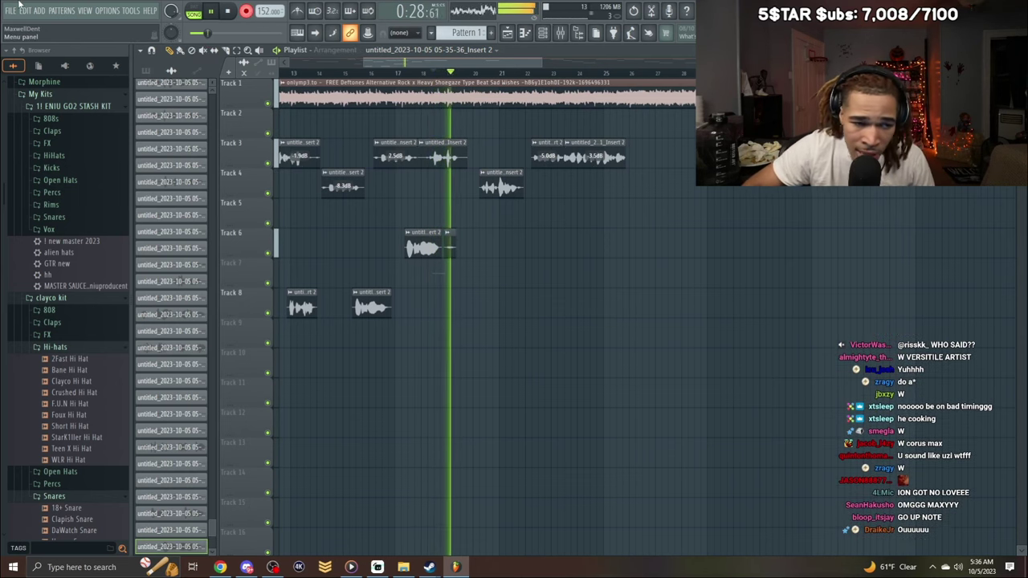
{"action": "key", "text": "space"}
Normalize the Track 7 take and route it to a Main vocals insert.
{"action": "double_click", "coordinate": [453, 277]}
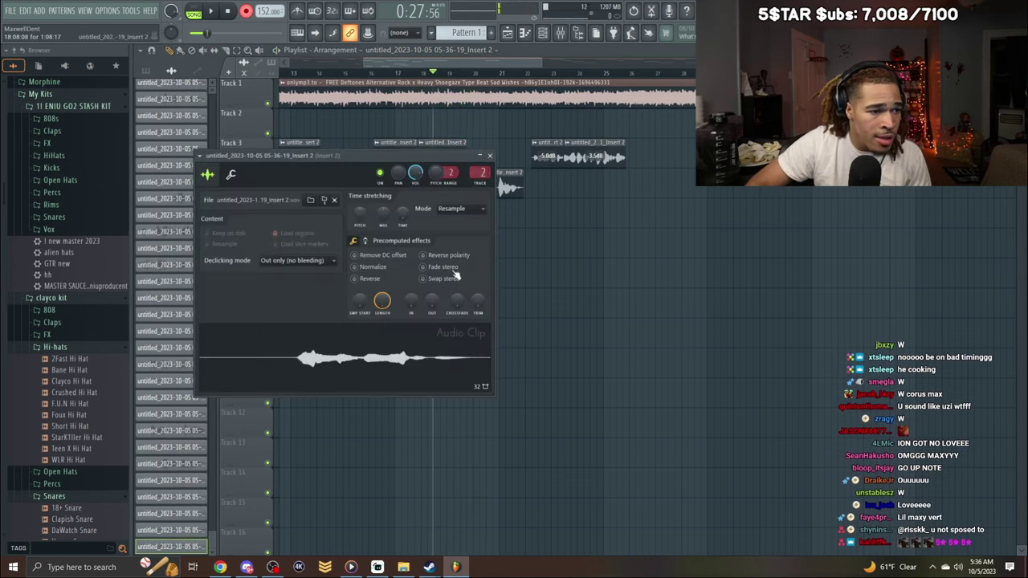
{"action": "left_click_drag", "start_coordinate": [481, 181], "coordinate": [481, 171]}
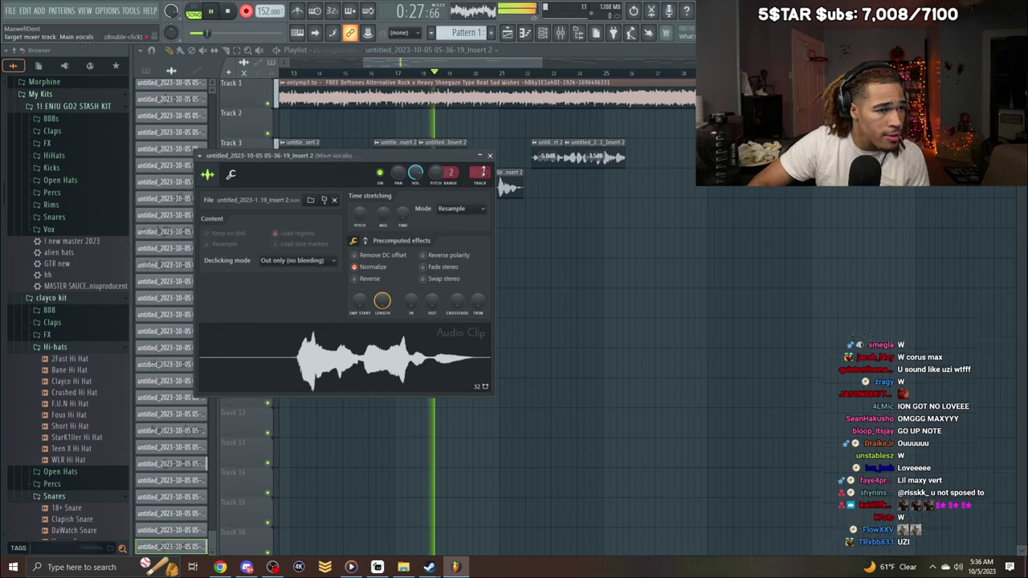
{"action": "left_click", "coordinate": [489, 155]}
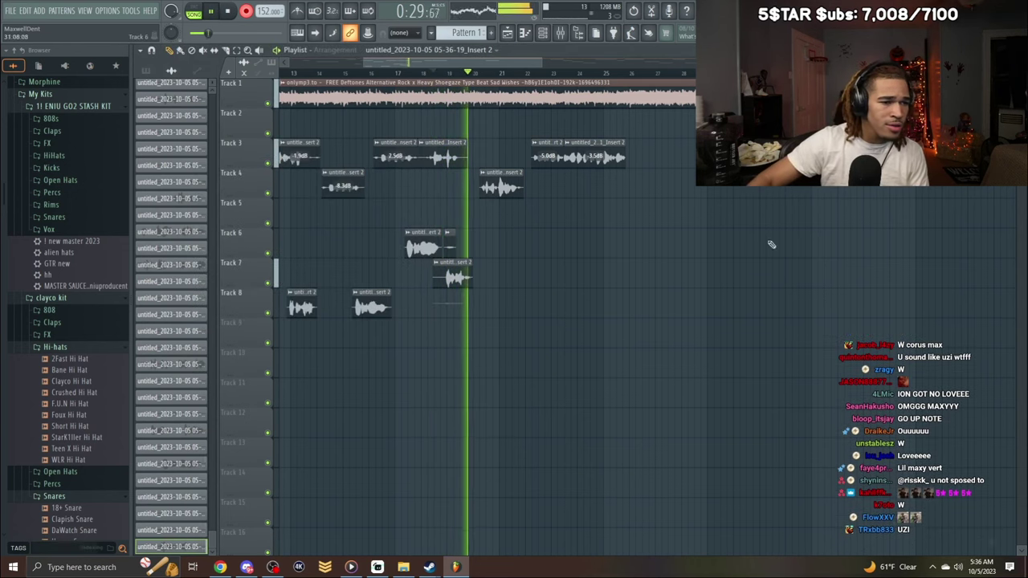
Trim the Track 7 take to start at about bar 19, and delete the short stray clip on Track 6.
{"action": "key", "text": "space"}
{"action": "key", "text": "space"}
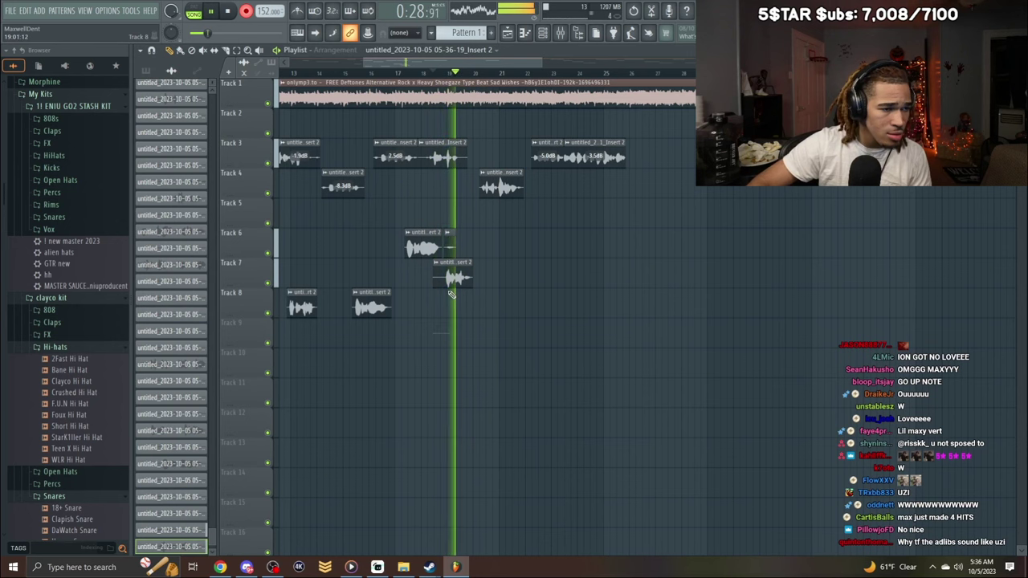
{"action": "left_click_drag", "start_coordinate": [434, 278], "coordinate": [445, 281]}
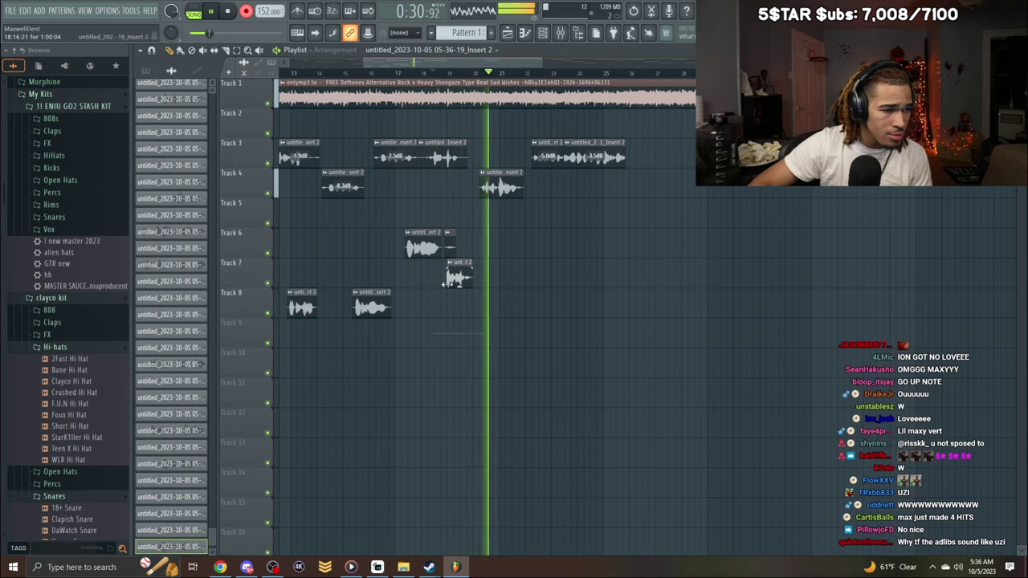
{"action": "key", "text": "space"}
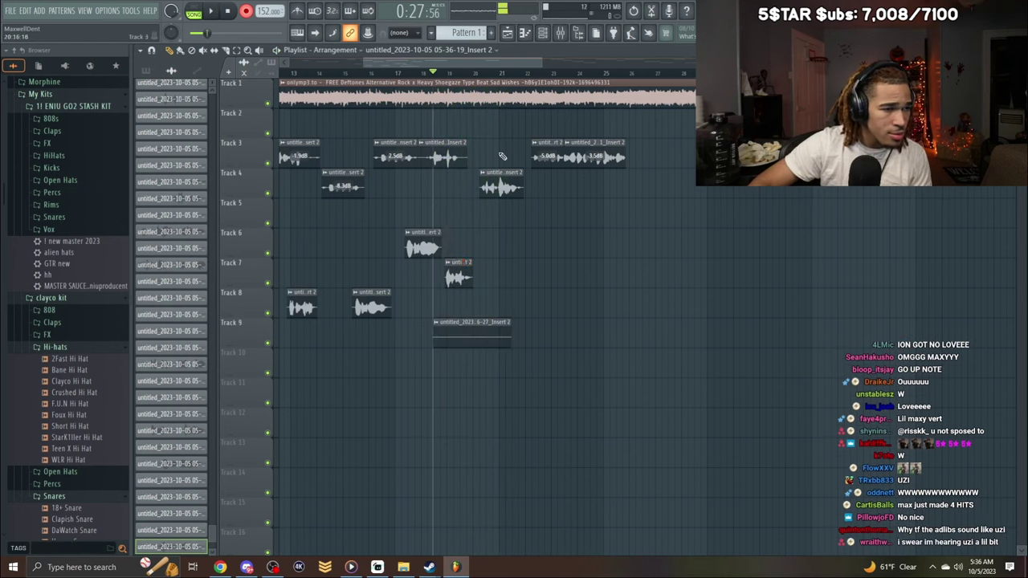
Record and normalize a take on Track 6 from about bar 20.5 to bar 22, and delete the blank recording on Track 9.
{"action": "left_click", "coordinate": [488, 74]}
{"action": "key", "text": "space"}
{"action": "right_click", "coordinate": [498, 331]}
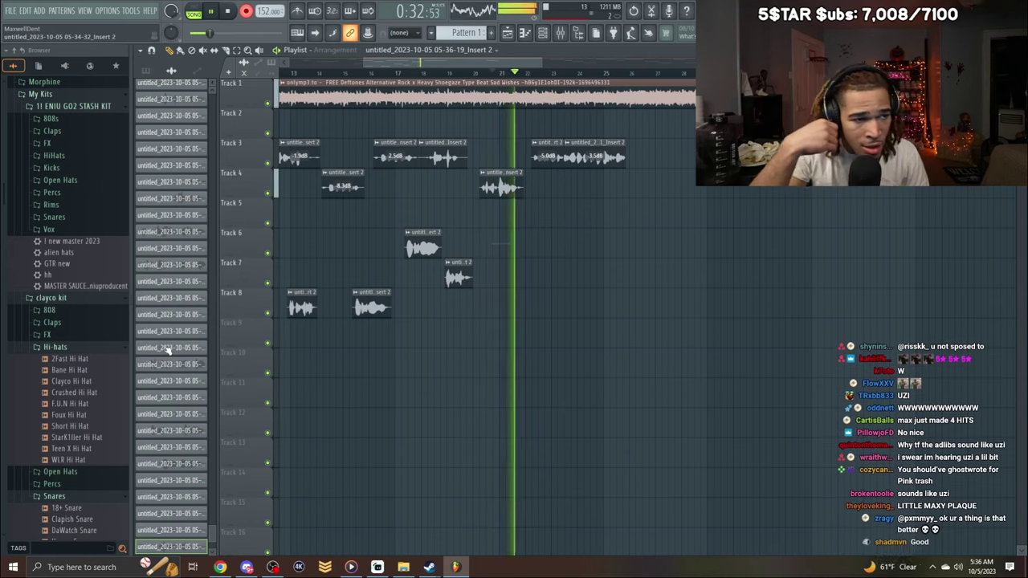
{"action": "key", "text": "space"}
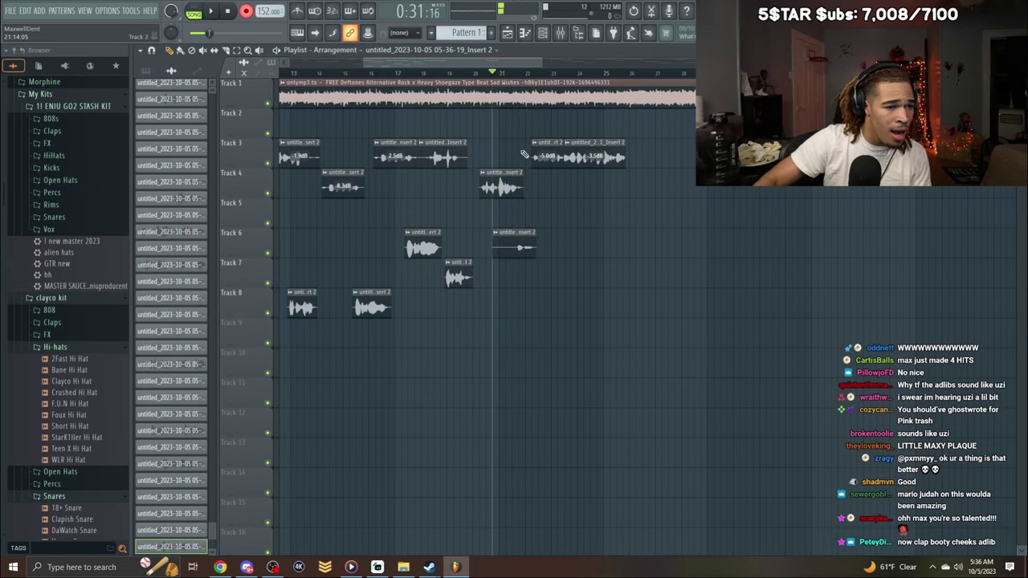
{"action": "double_click", "coordinate": [514, 243]}
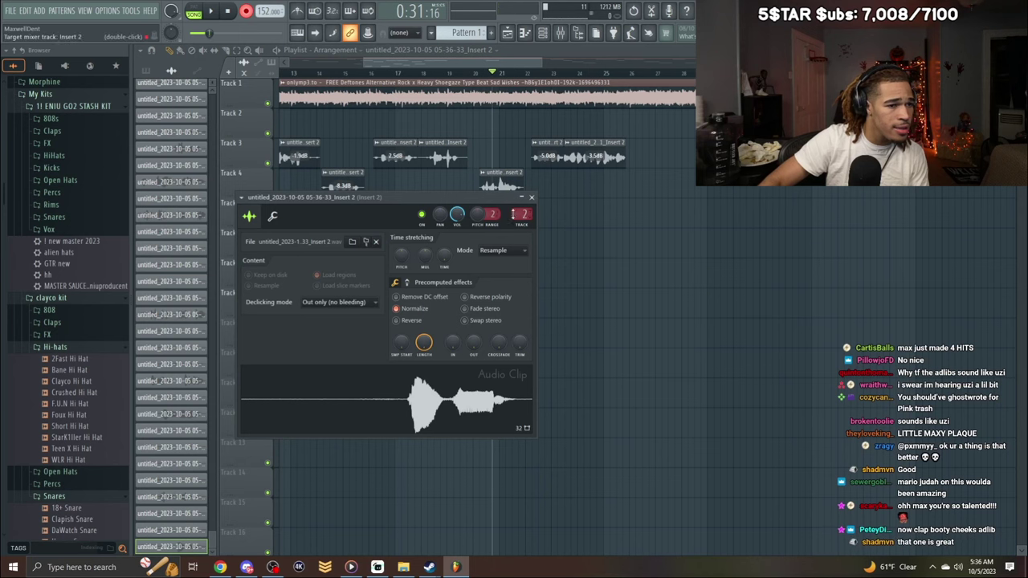
{"action": "left_click", "coordinate": [533, 198]}
Try a normalized take on Track 7 from about bar 20.5 to 22.5, then delete it and the false start on Track 6.
{"action": "key", "text": "space"}
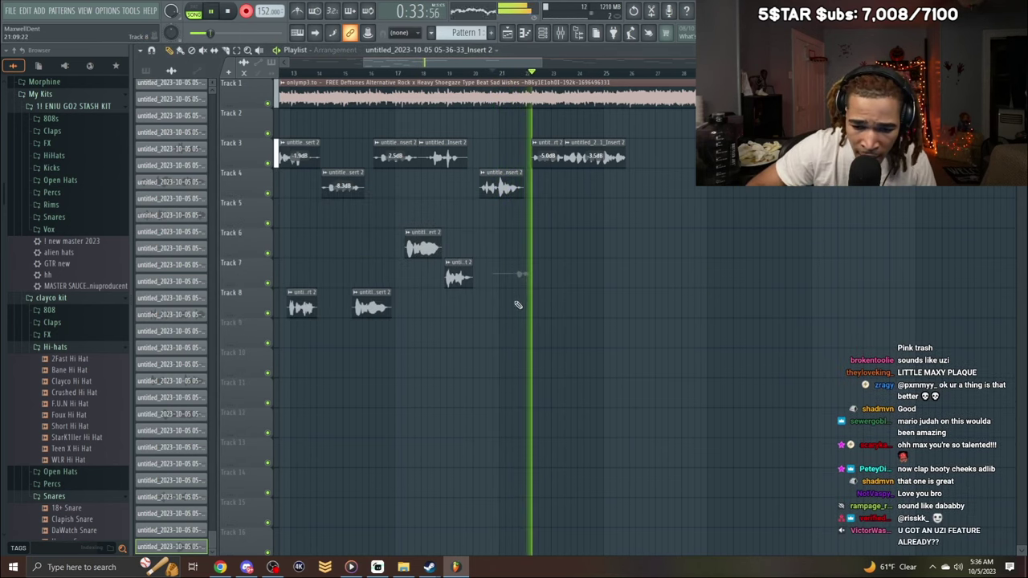
{"action": "key", "text": "space"}
{"action": "left_click", "coordinate": [545, 278]}
{"action": "double_click", "coordinate": [530, 277]}
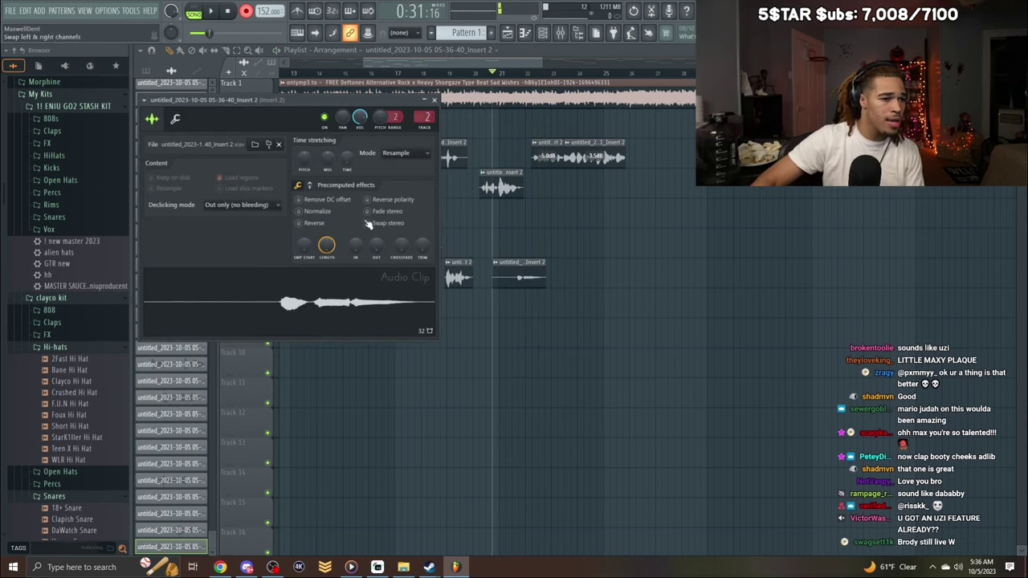
{"action": "left_click", "coordinate": [435, 100]}
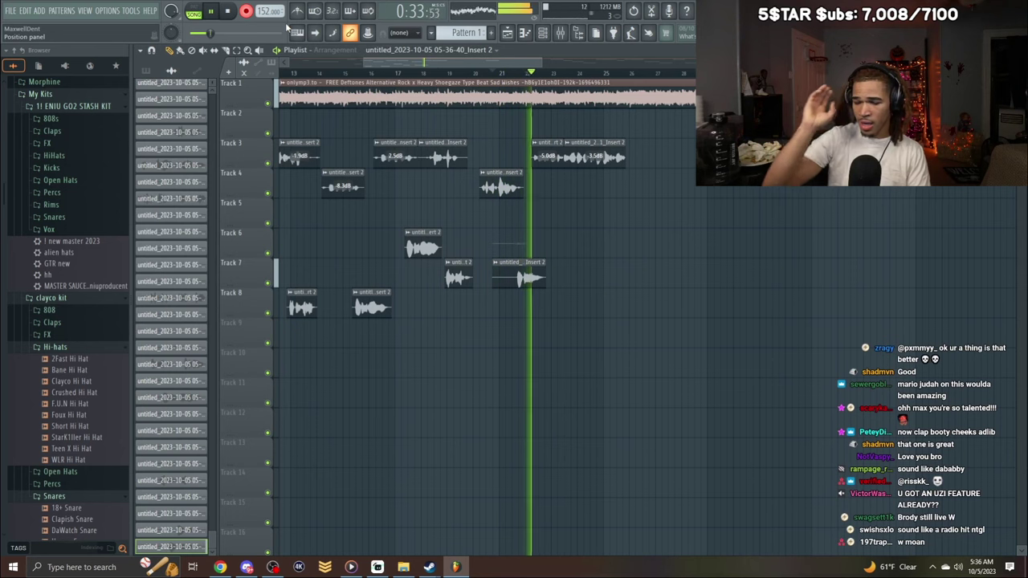
{"action": "key", "text": "space"}
{"action": "right_click", "coordinate": [534, 242]}
{"action": "right_click", "coordinate": [509, 269]}
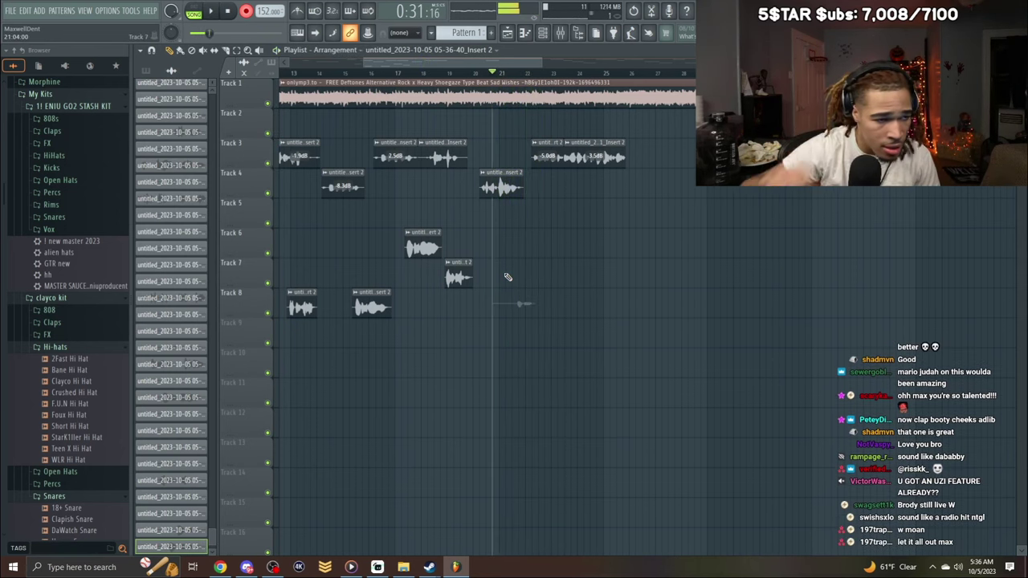
Record another vocal take on Track 6 from about bar 20.5 to bar 22.5 and normalize it.
{"action": "key", "text": "space"}
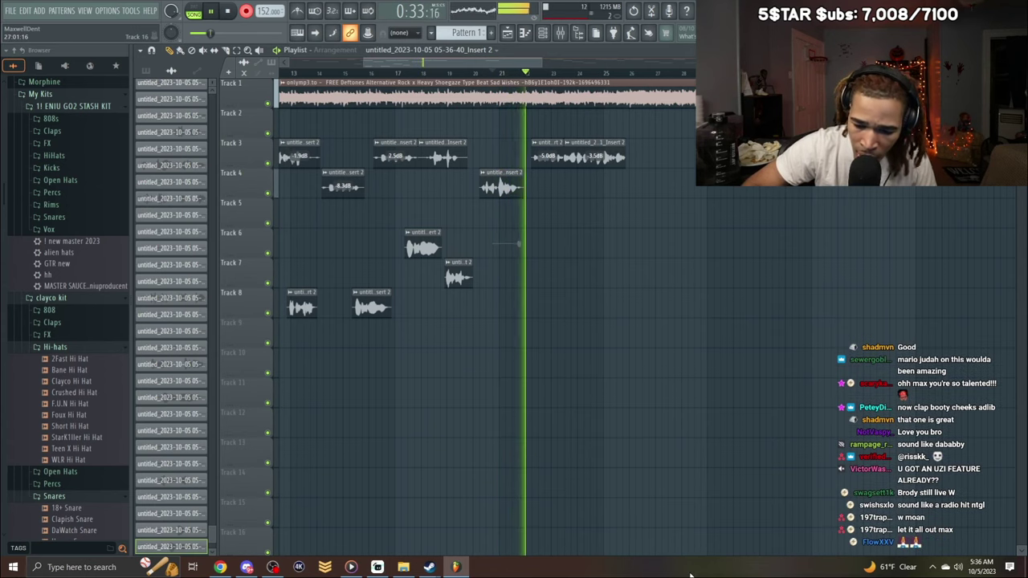
{"action": "key", "text": "space"}
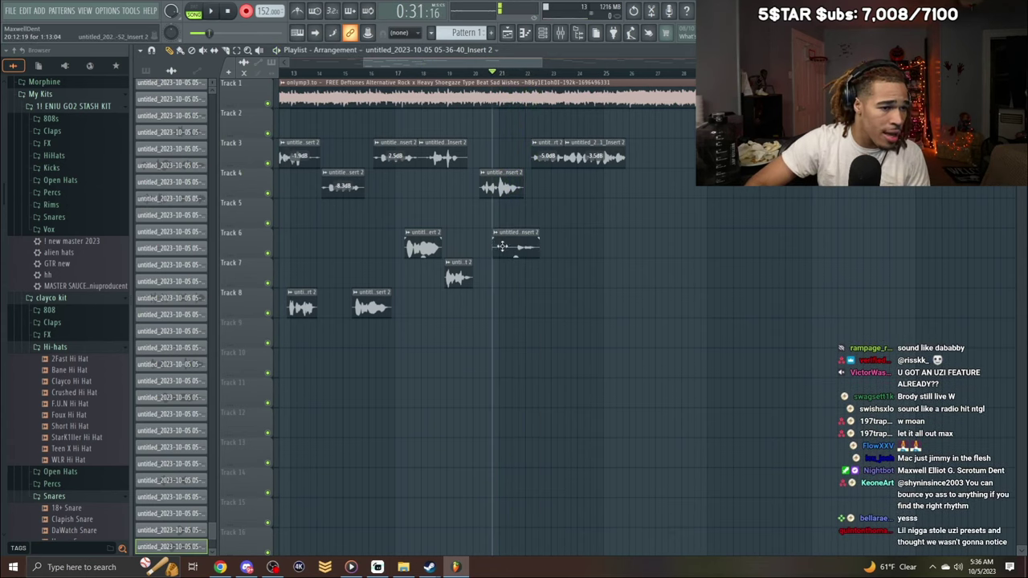
{"action": "double_click", "coordinate": [454, 265]}
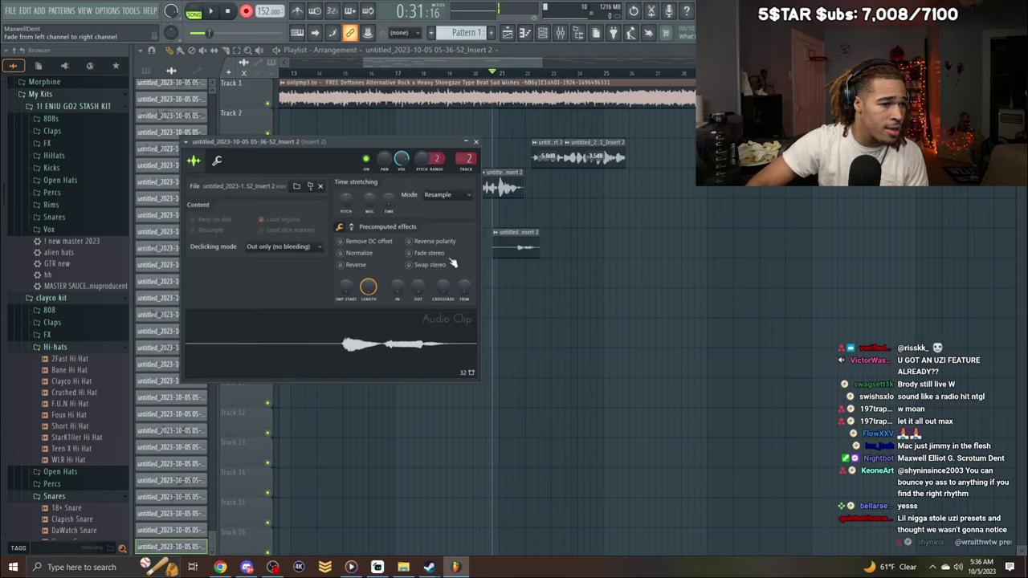
{"action": "left_click", "coordinate": [384, 264]}
{"action": "key", "text": "space"}
{"action": "left_click", "coordinate": [477, 141]}
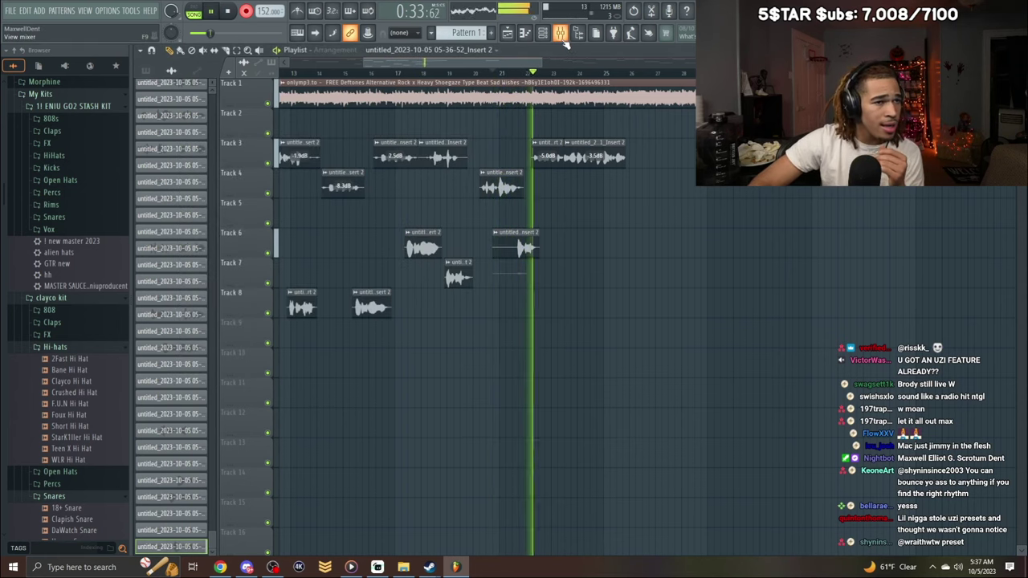
Check the Main vocals inserts in the mixer during playback.
{"action": "key", "text": "F9"}
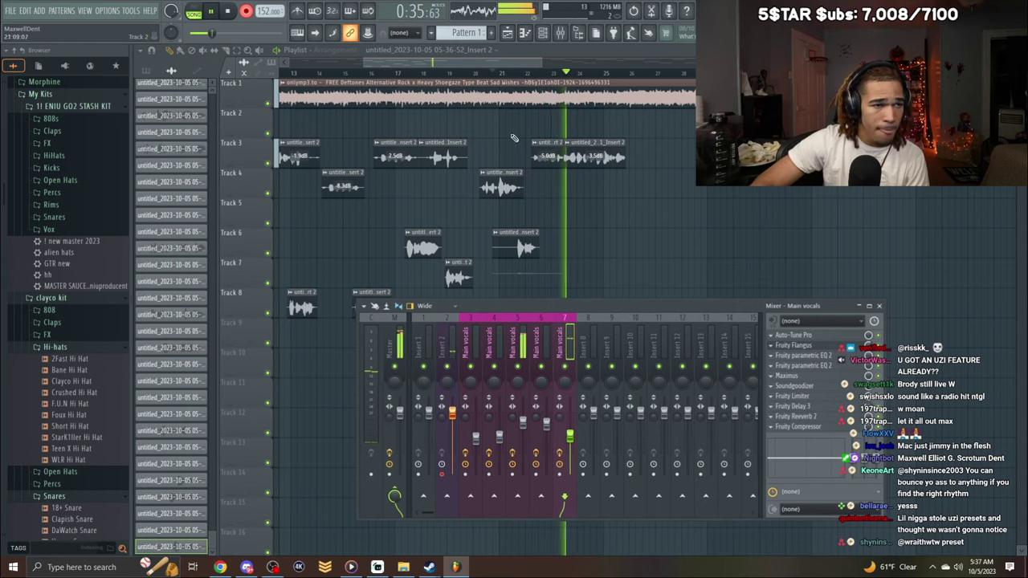
{"action": "left_click", "coordinate": [382, 50]}
{"action": "key", "text": "Escape"}
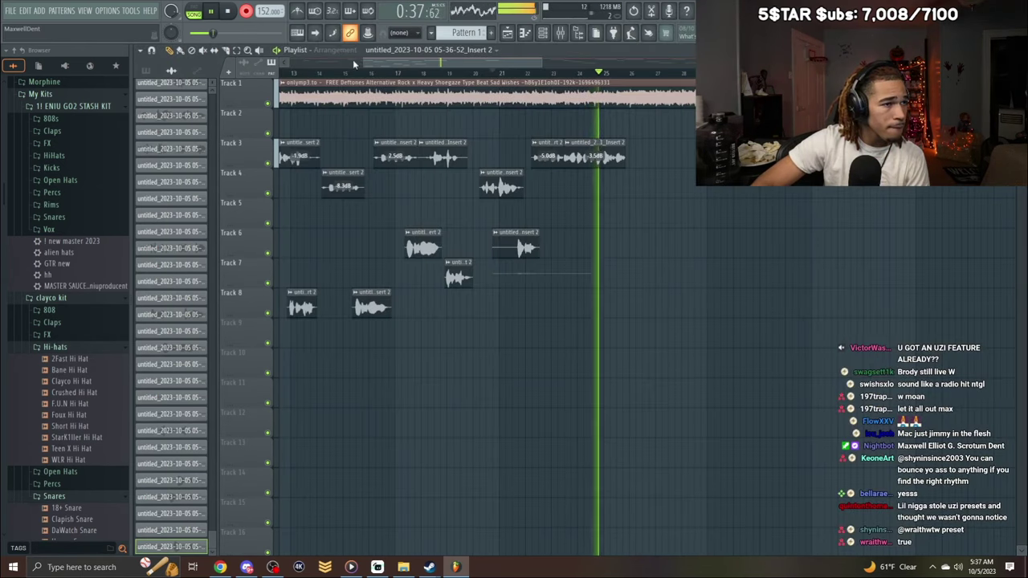
Try a vocal take on Track 9 from bar 1 to about bar 6, inspect its clip settings, and delete it.
{"action": "key", "text": "space"}
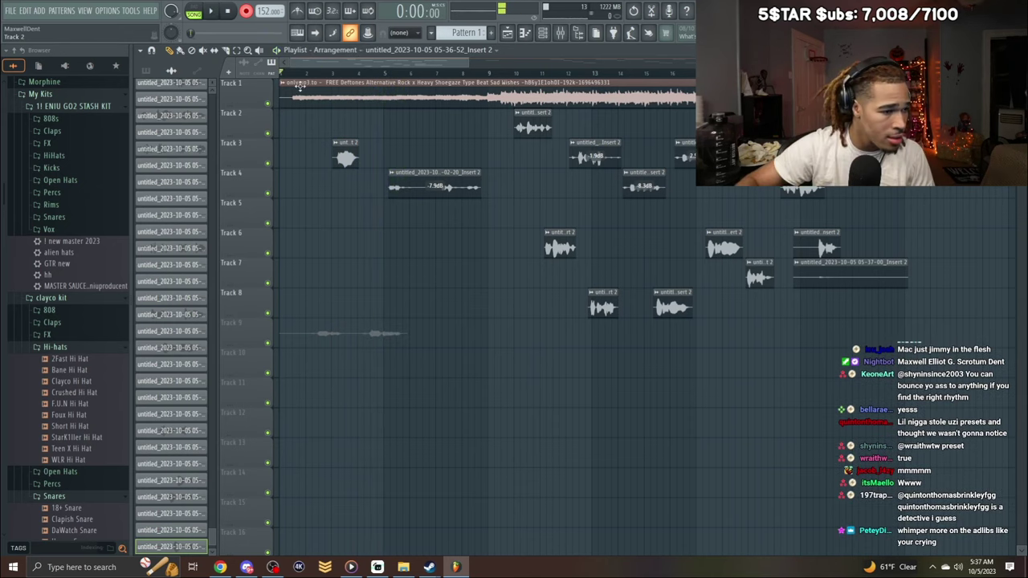
{"action": "double_click", "coordinate": [329, 336]}
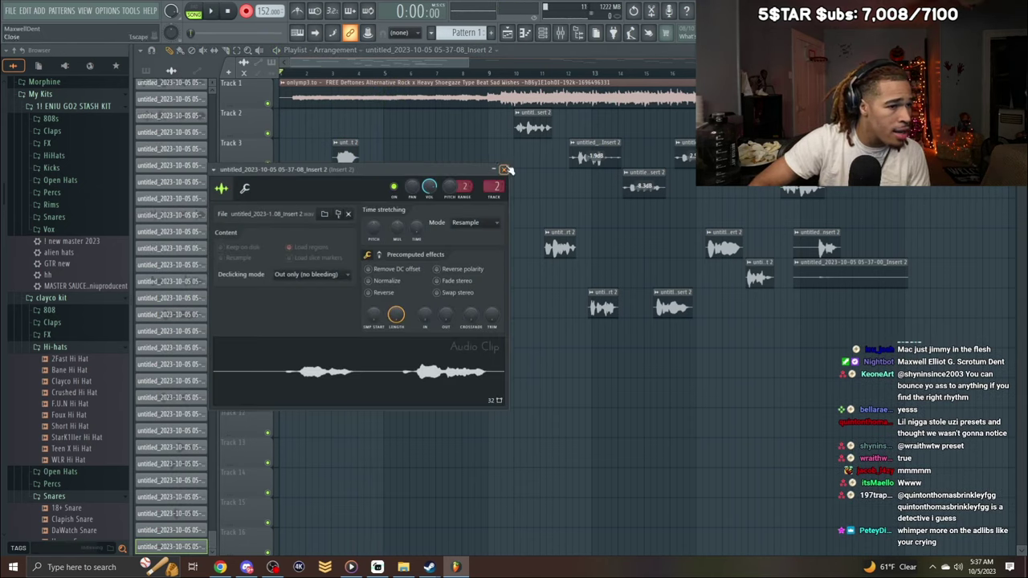
{"action": "left_click", "coordinate": [504, 170]}
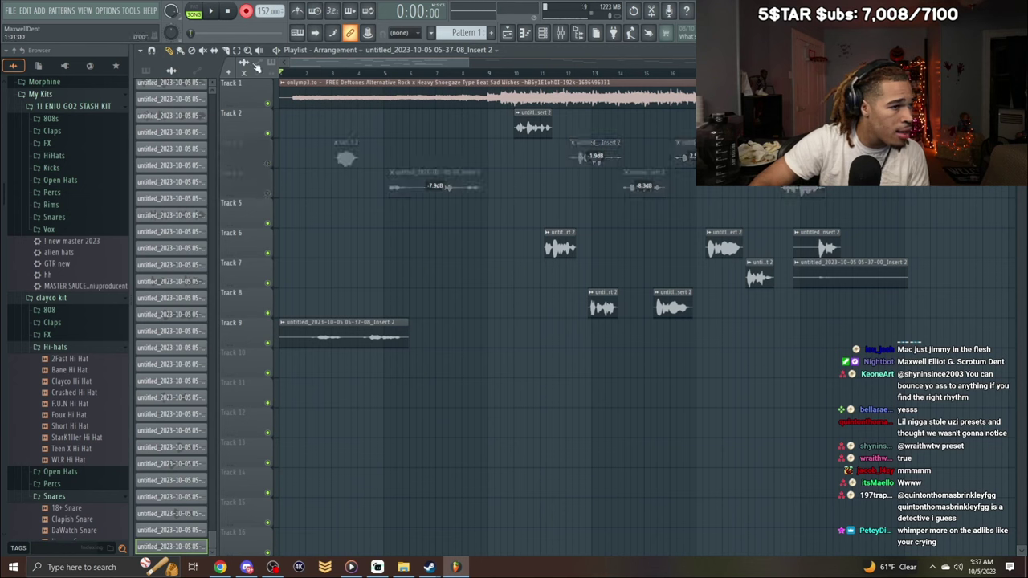
{"action": "right_click", "coordinate": [371, 326]}
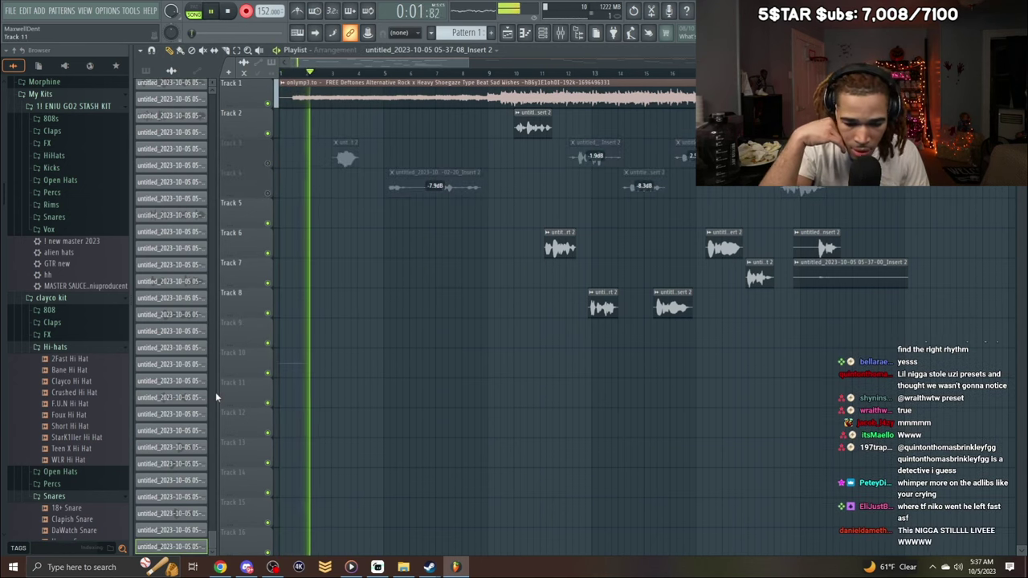
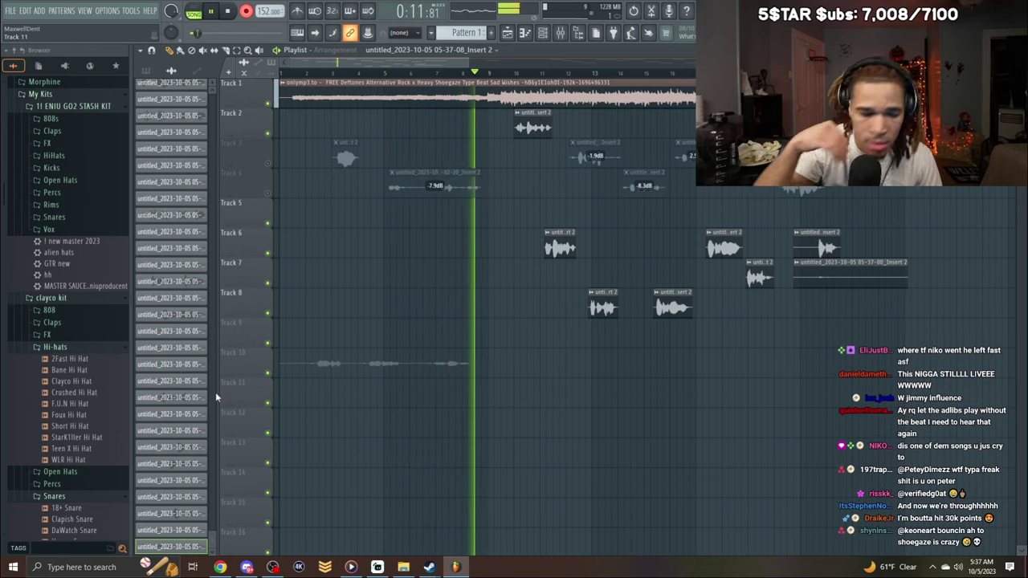
Finish the vocal take on Track 10 at about bar 9, normalize it, and route it to the Main vocals insert.
{"action": "key", "text": "space"}
{"action": "double_click", "coordinate": [434, 360]}
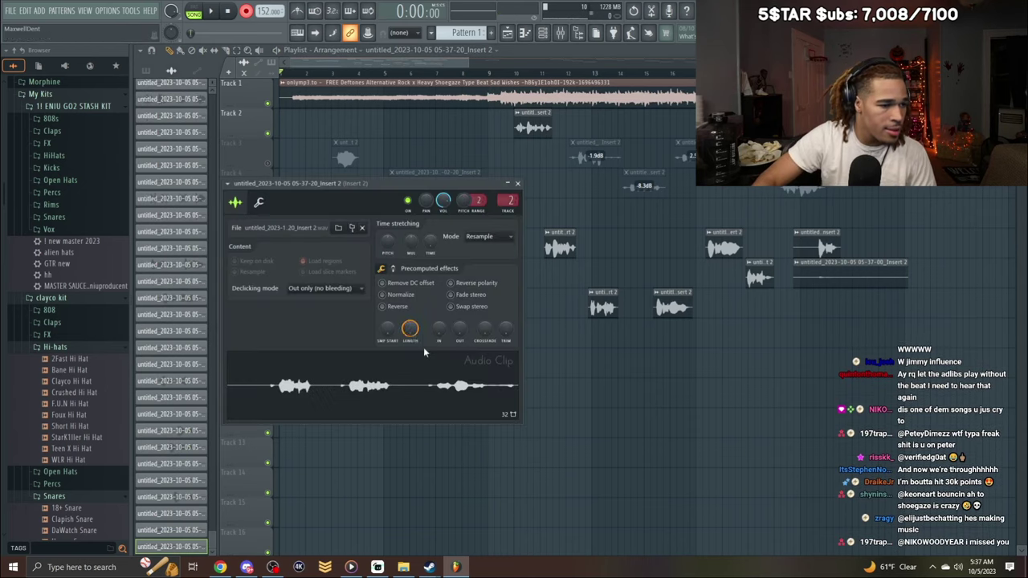
{"action": "left_click", "coordinate": [406, 295]}
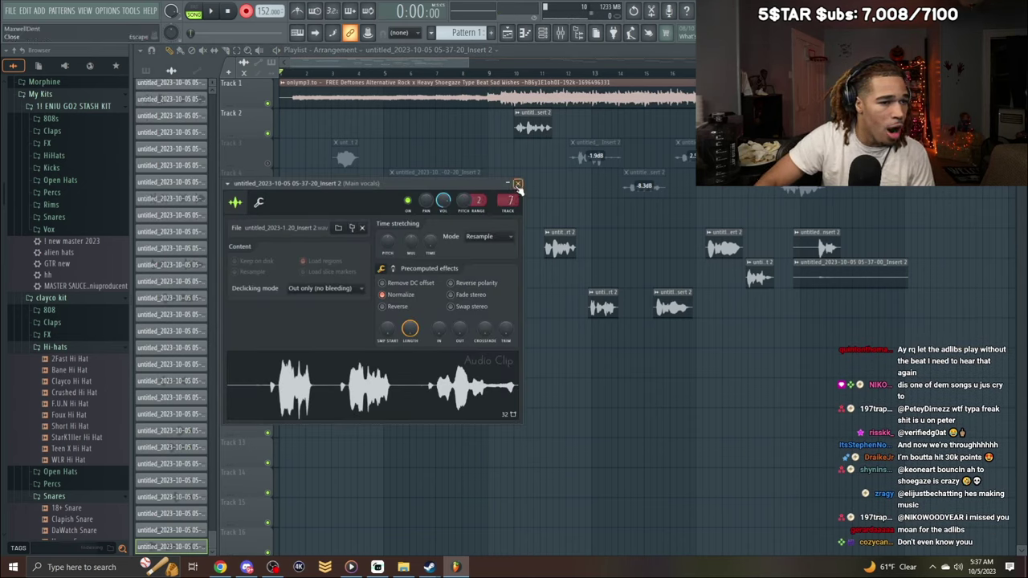
{"action": "left_click", "coordinate": [518, 184]}
Lower the Track 10 take's gain to -15.6 dB during playback and unmute Tracks 3 and 4.
{"action": "key", "text": "space"}
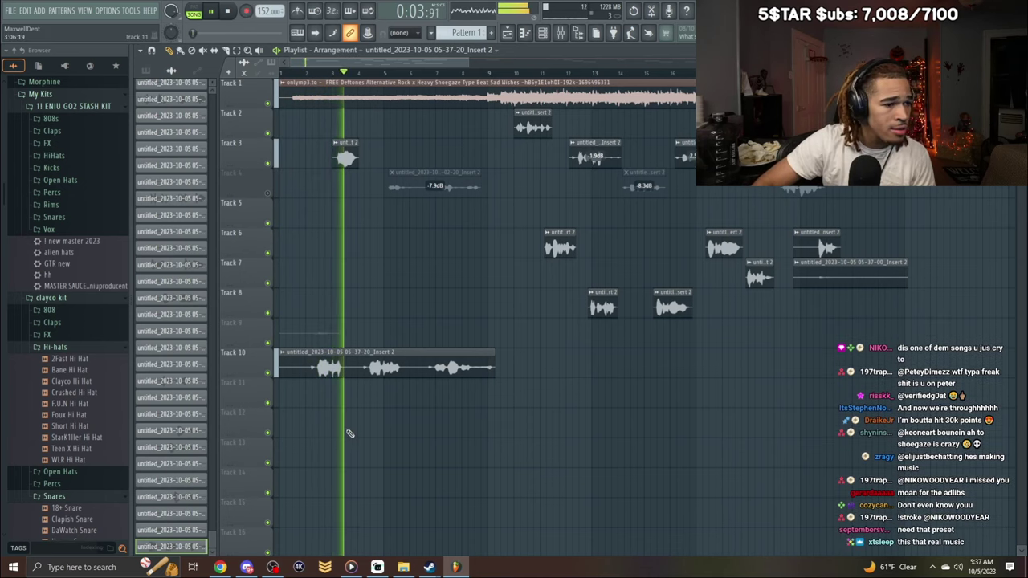
{"action": "key", "text": "space"}
{"action": "left_click_drag", "start_coordinate": [387, 367], "coordinate": [387, 377]}
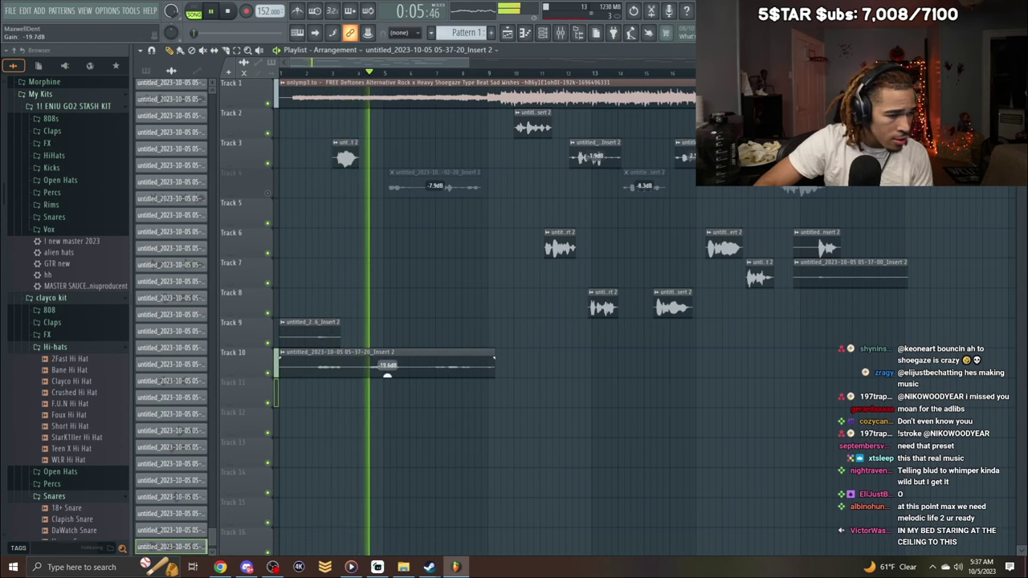
{"action": "scroll", "coordinate": [384, 376], "scroll_direction": "down", "scroll_amount": 4}
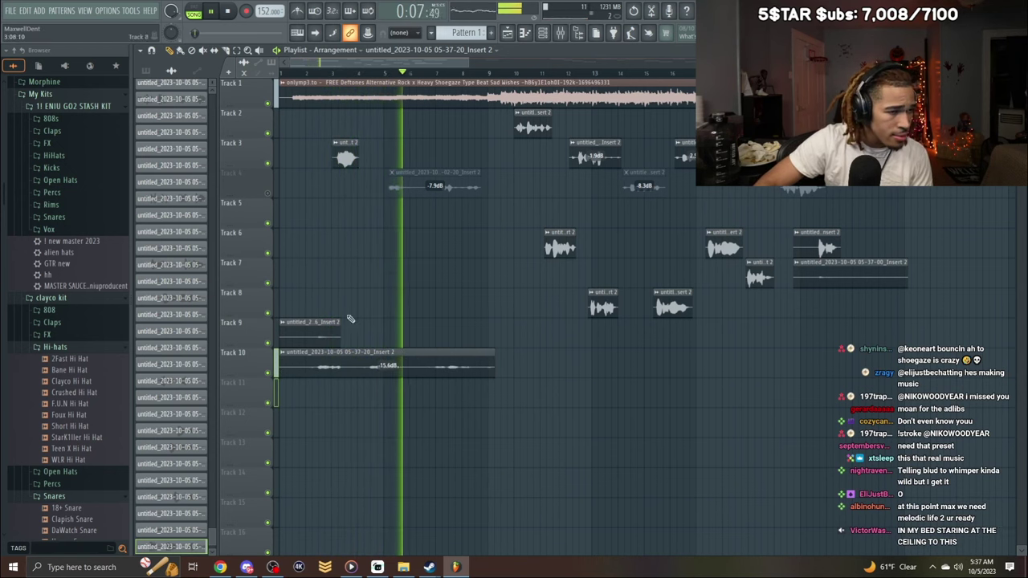
{"action": "left_click", "coordinate": [268, 193]}
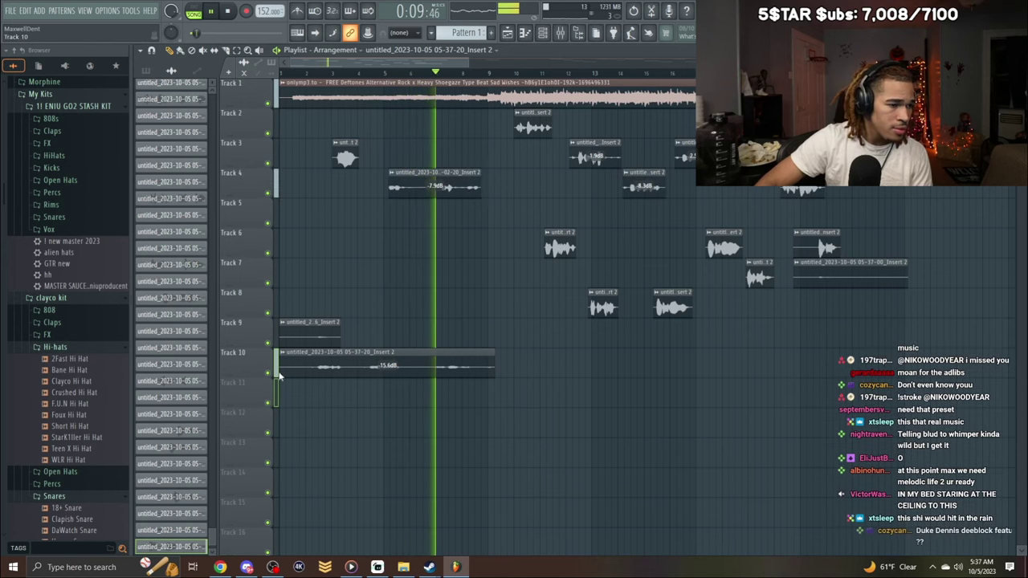
Trim the Track 10 take to run from about bar 2.3 to bar 8.4 and delete the short clip on Track 9.
{"action": "left_click_drag", "start_coordinate": [280, 383], "coordinate": [315, 384]}
{"action": "right_click", "coordinate": [316, 332]}
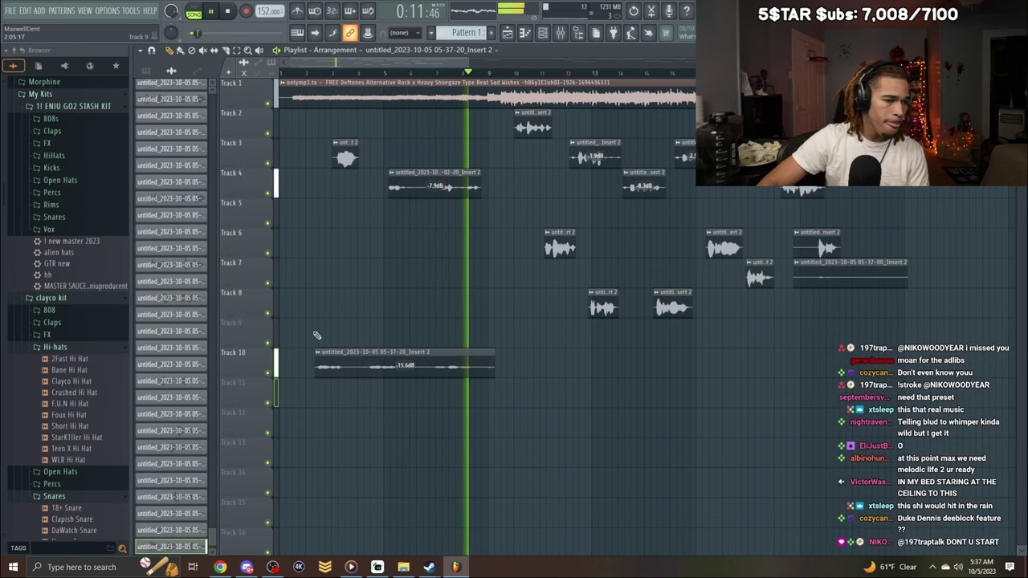
{"action": "left_click_drag", "start_coordinate": [494, 353], "coordinate": [477, 352]}
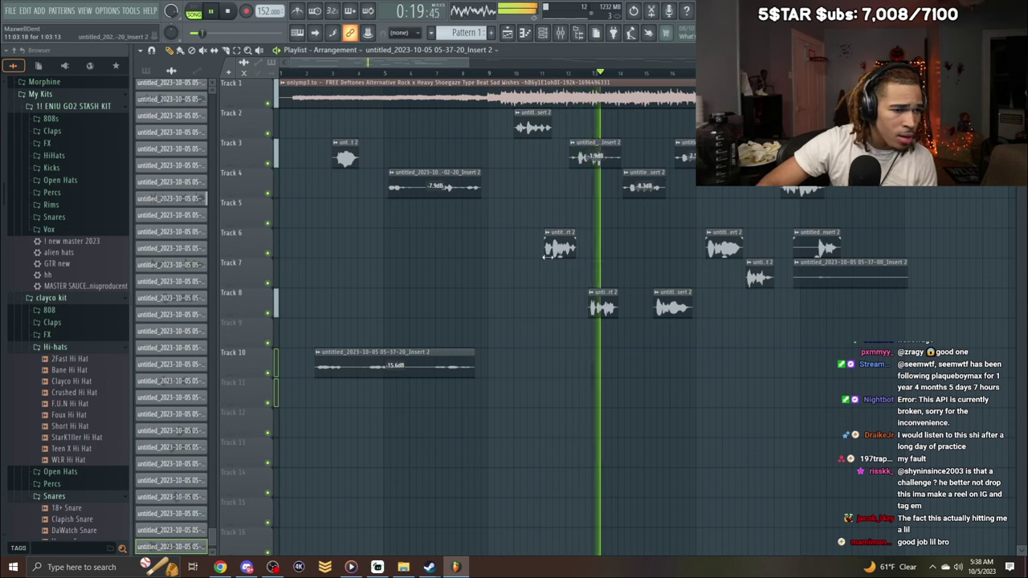
Trim the starts of the Track 6 clip near bar 11 and the Track 8 clip near bar 13, checking them in playback.
{"action": "left_click_drag", "start_coordinate": [546, 257], "coordinate": [554, 260]}
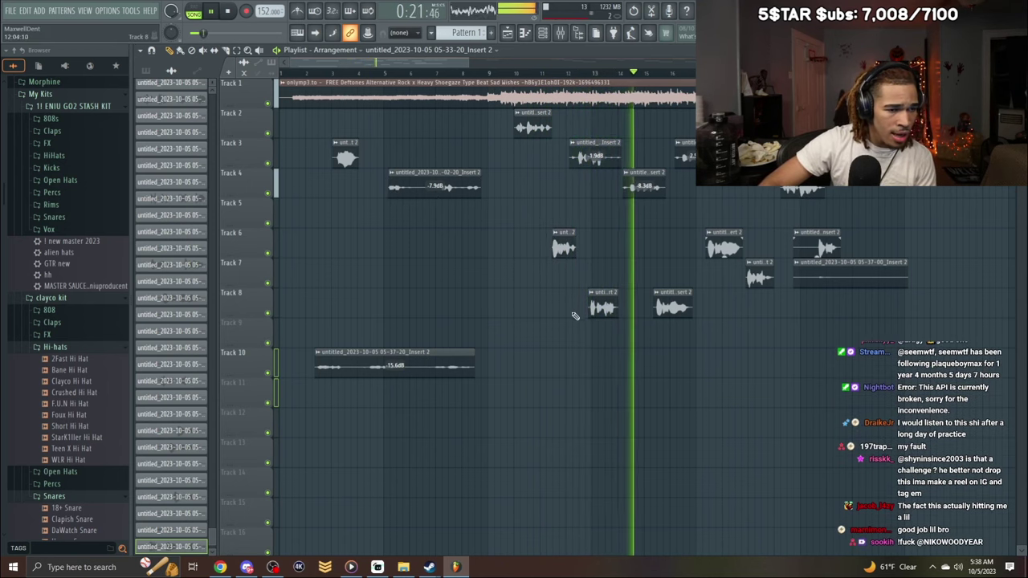
{"action": "left_click_drag", "start_coordinate": [588, 315], "coordinate": [594, 316]}
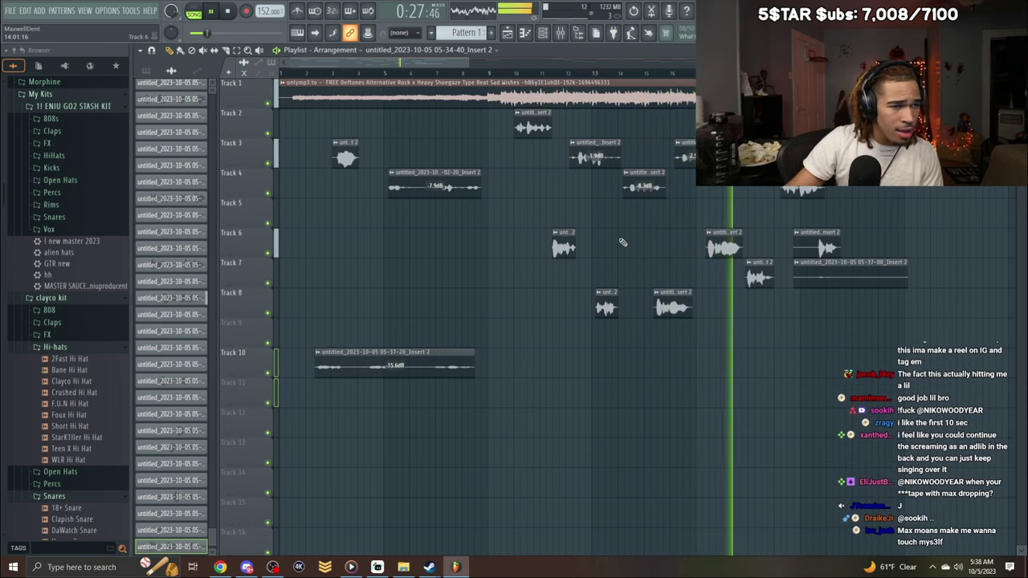
{"action": "left_click", "coordinate": [525, 68]}
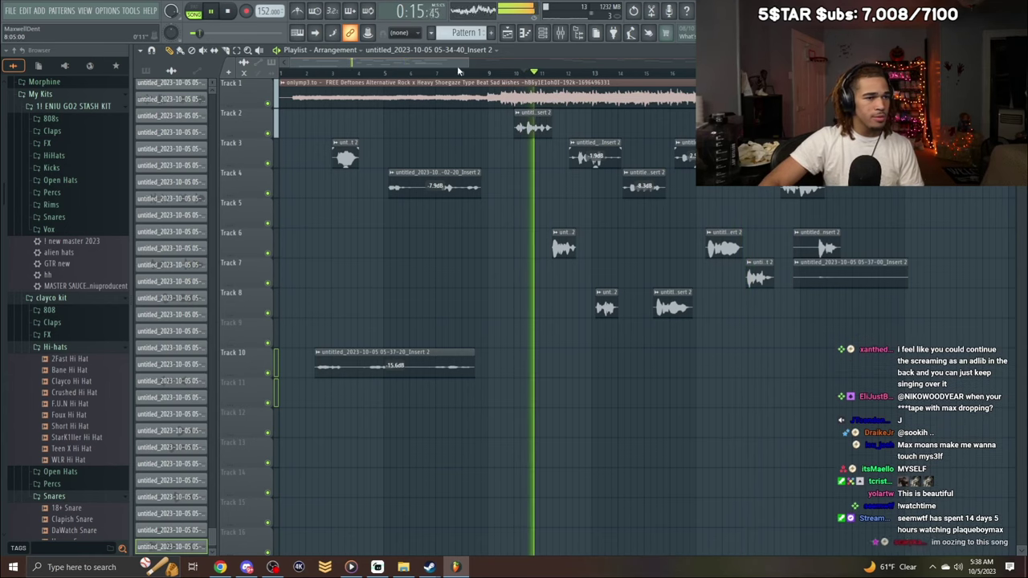
{"action": "left_click_drag", "start_coordinate": [458, 66], "coordinate": [476, 66]}
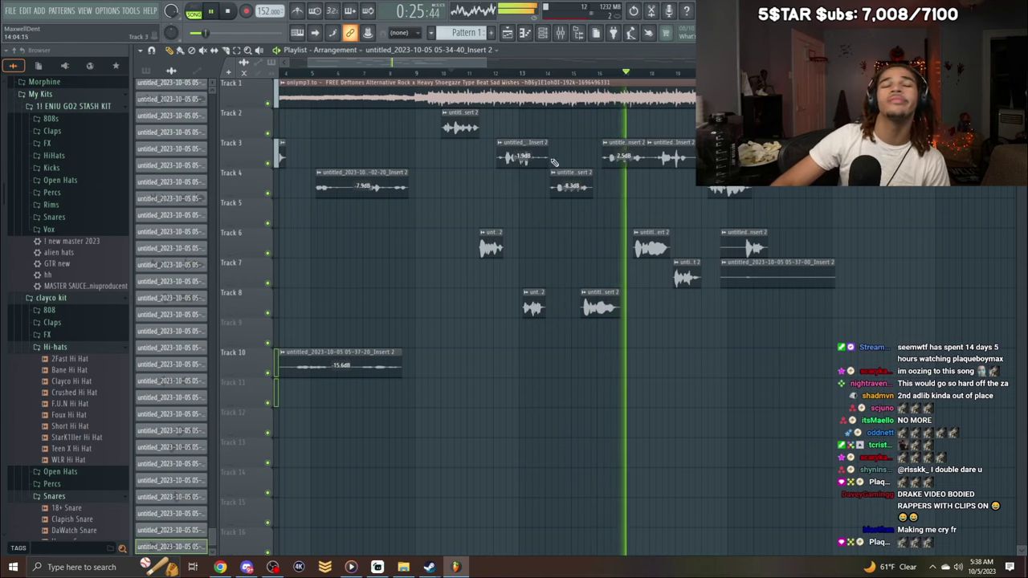
Delete the two clips on Track 7 near bars 19 and 21.
{"action": "left_click_drag", "start_coordinate": [432, 61], "coordinate": [481, 80]}
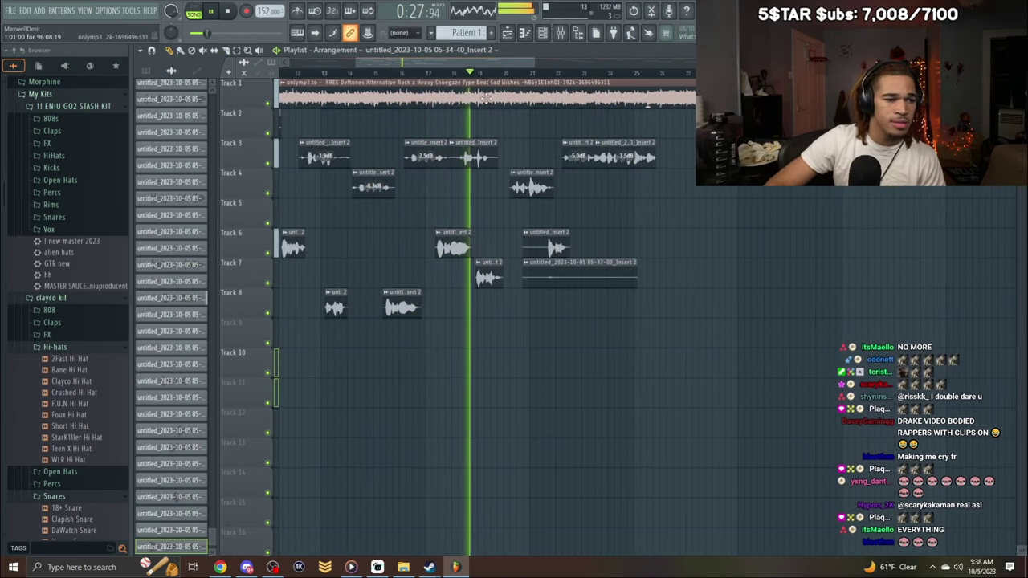
{"action": "right_click", "coordinate": [570, 277]}
{"action": "right_click", "coordinate": [493, 278]}
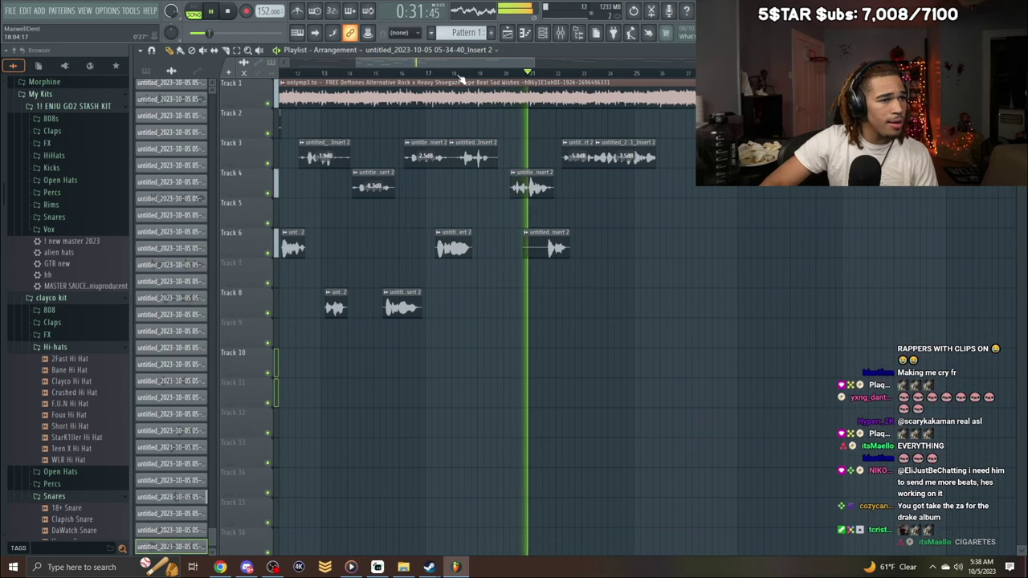
Record a vocal take on Track 9 from about bar 18 to bar 20 and normalize it.
{"action": "left_click", "coordinate": [457, 73]}
{"action": "left_click", "coordinate": [246, 10]}
{"action": "left_click", "coordinate": [456, 74]}
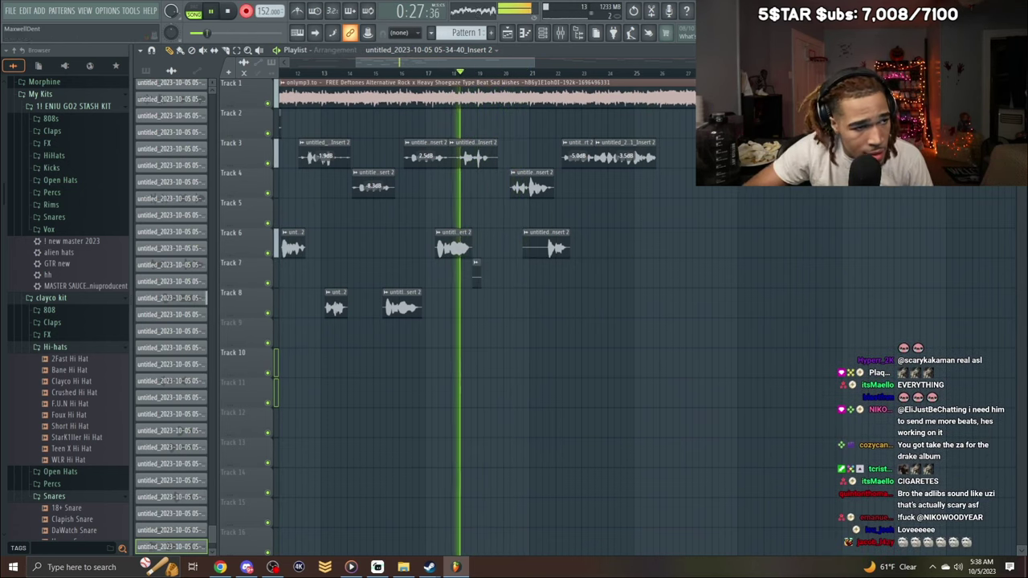
{"action": "left_click", "coordinate": [478, 304]}
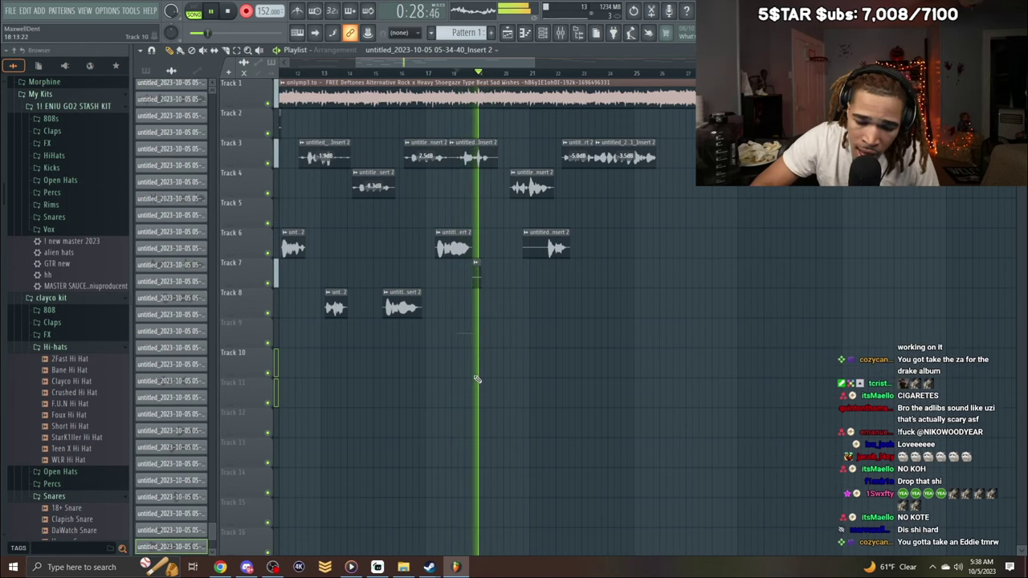
{"action": "left_click", "coordinate": [482, 336]}
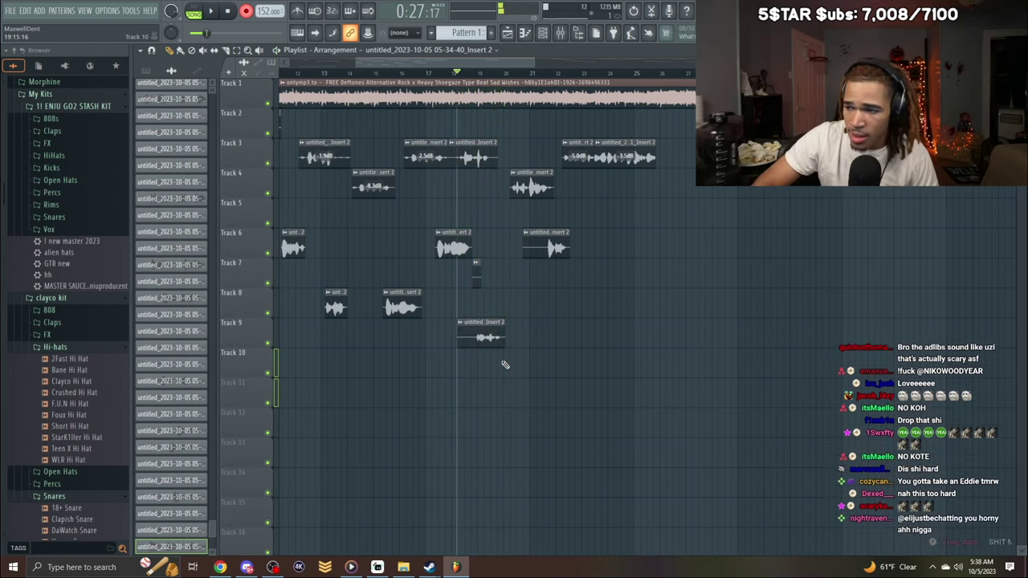
{"action": "double_click", "coordinate": [495, 331]}
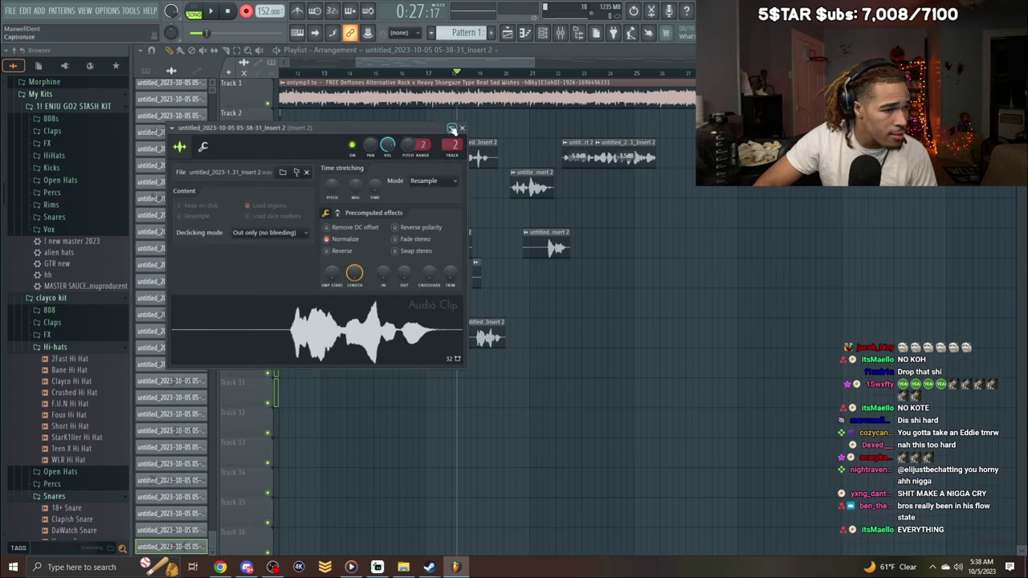
{"action": "scroll", "coordinate": [450, 146], "scroll_direction": "up", "scroll_amount": 2}
{"action": "left_click", "coordinate": [462, 129]}
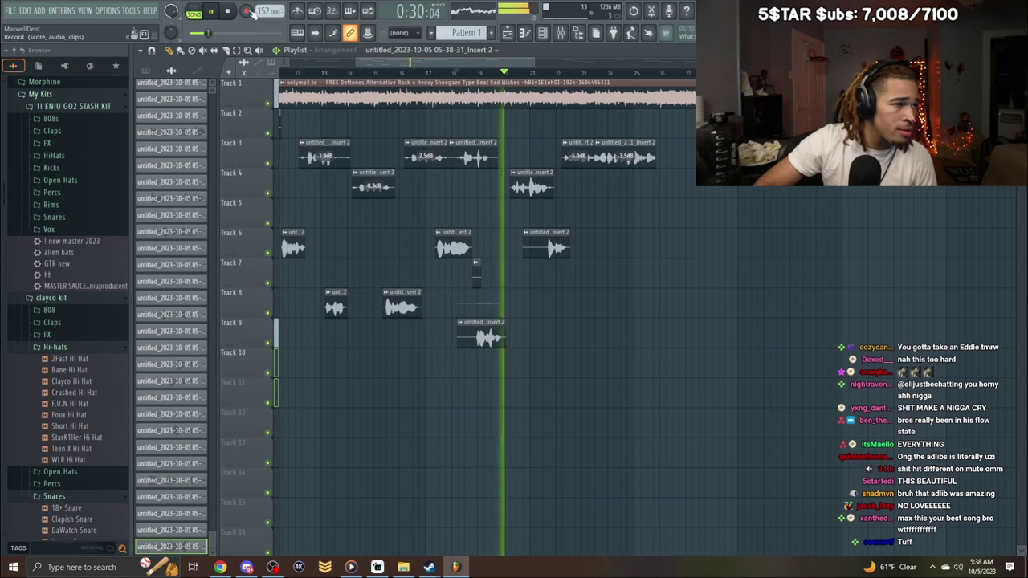
Replace the Track 9 take with a new normalized take on Track 8 from about bar 18 to bar 20.
{"action": "key", "text": "space"}
{"action": "key", "text": "space"}
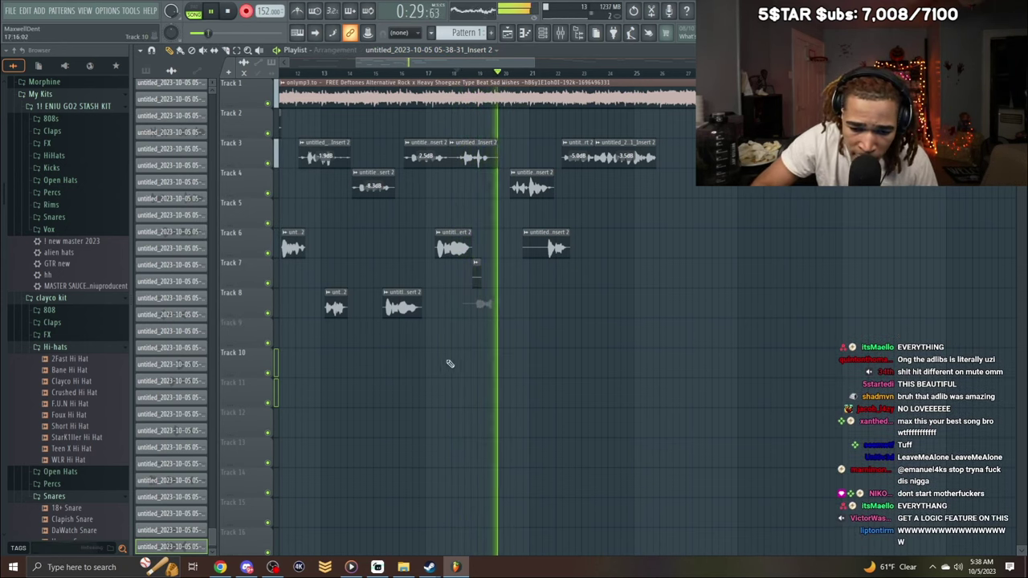
{"action": "double_click", "coordinate": [476, 310]}
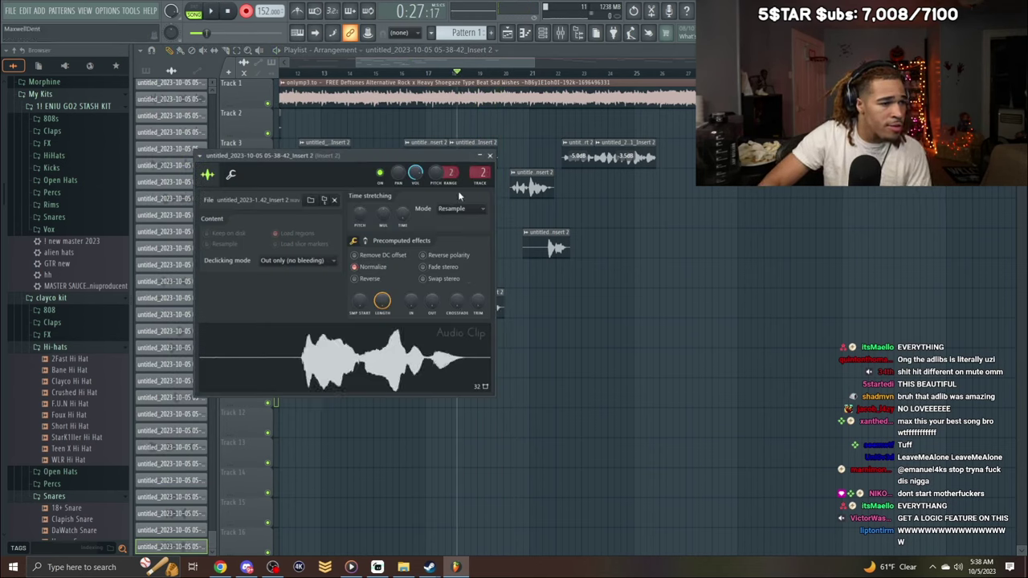
{"action": "left_click", "coordinate": [490, 155]}
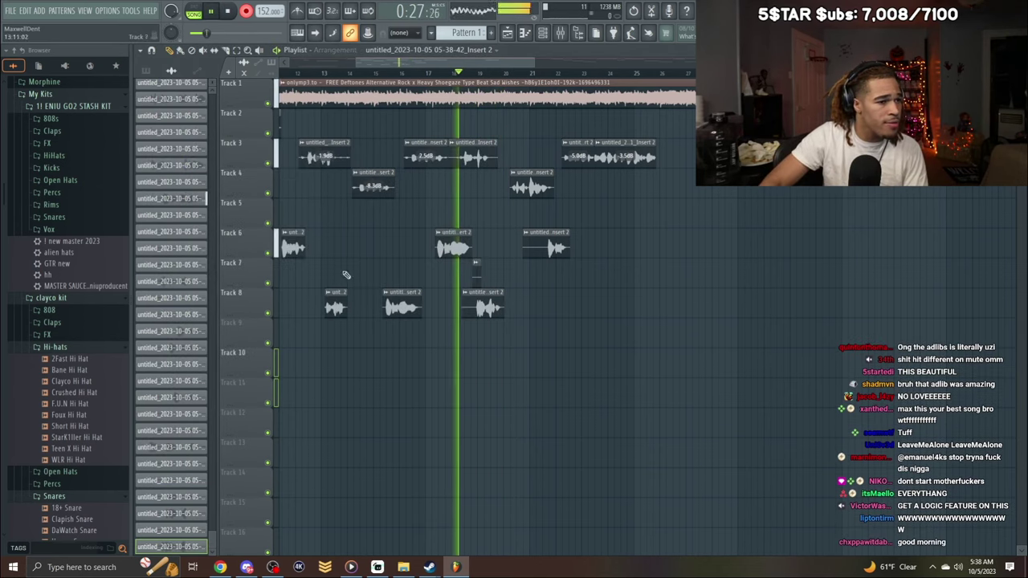
Solo Track 8, trim the start of its newest take near bar 18, and delete that take.
{"action": "right_click", "coordinate": [270, 317]}
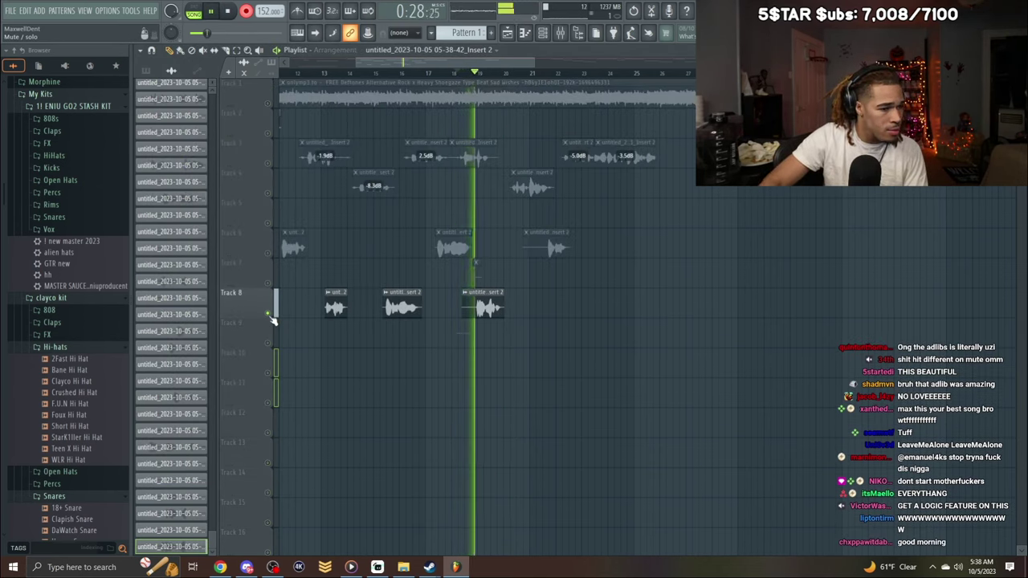
{"action": "left_click_drag", "start_coordinate": [465, 314], "coordinate": [472, 314]}
{"action": "key", "text": "space"}
{"action": "key", "text": "space"}
{"action": "right_click", "coordinate": [475, 313]}
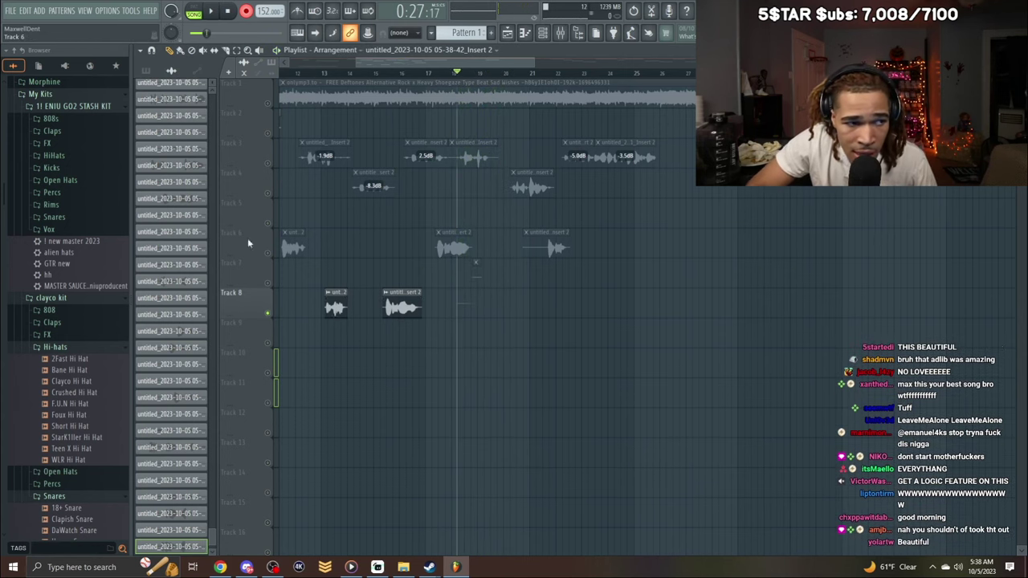
Record another vocal take on Track 9 from about bar 18 to bar 20 with all tracks audible and normalize it.
{"action": "key", "text": "space"}
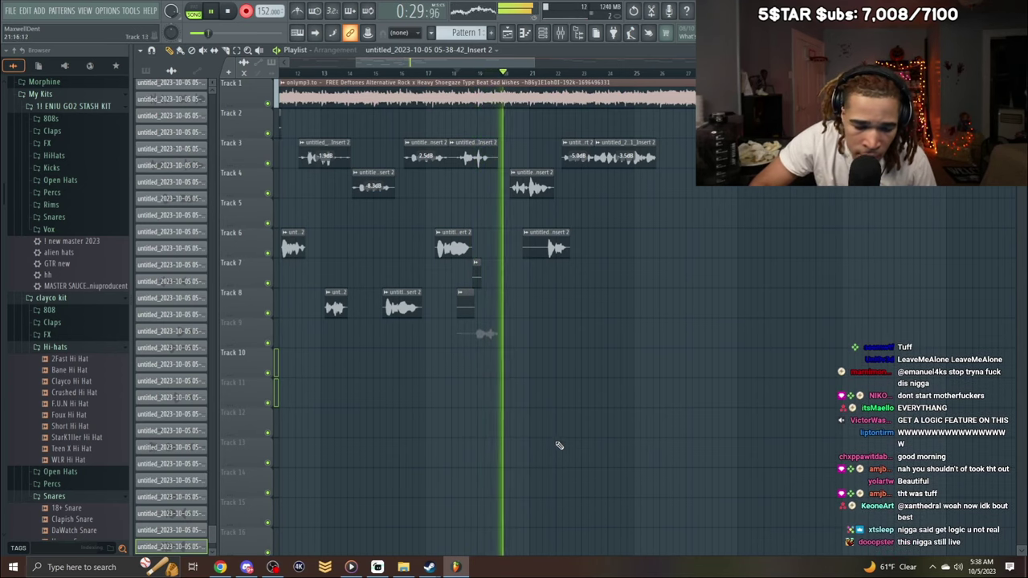
{"action": "double_click", "coordinate": [492, 333]}
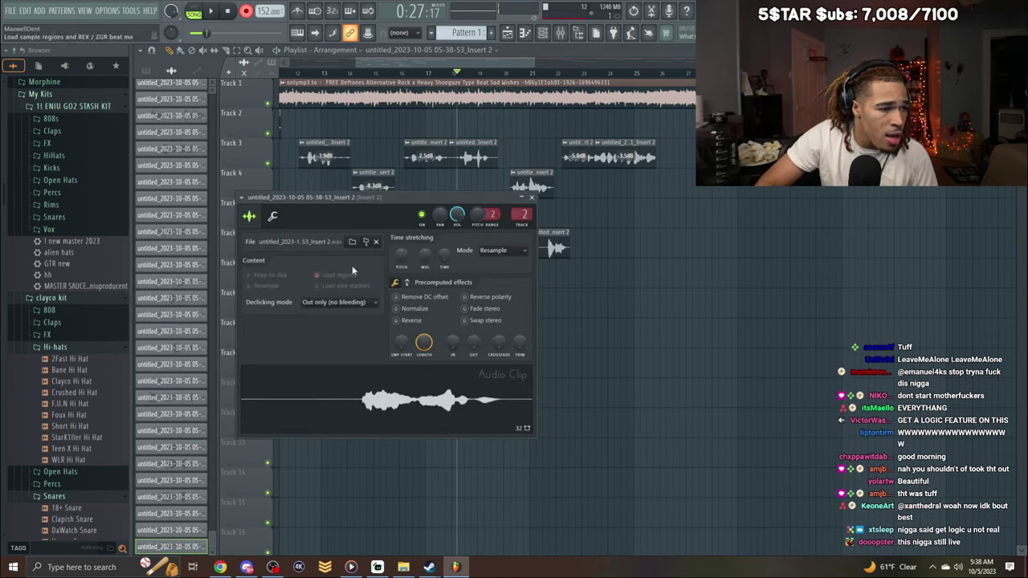
{"action": "key", "text": "space"}
{"action": "left_click", "coordinate": [531, 197]}
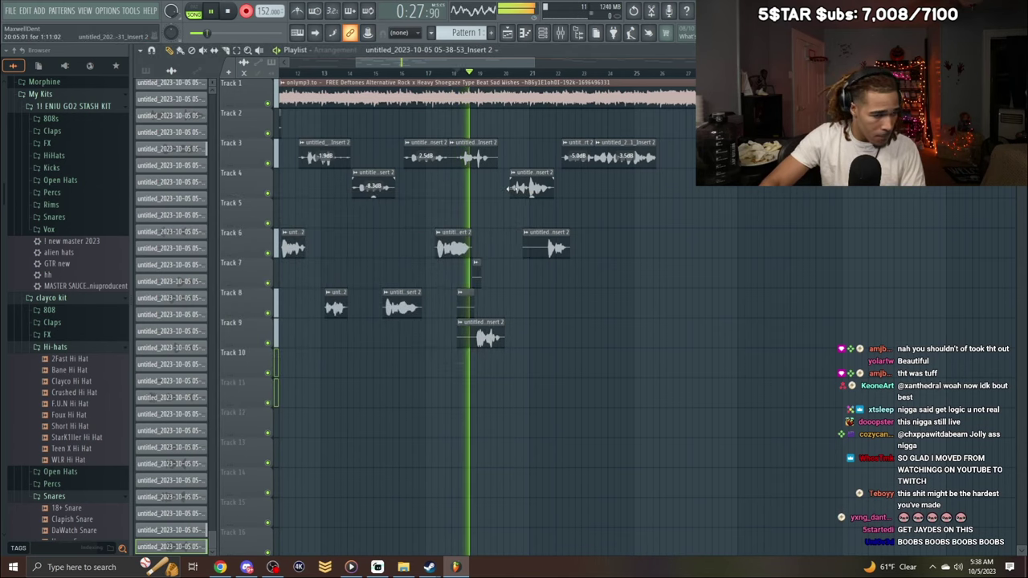
Delete the stray clips on Tracks 7, 8 and 10 and the Track 6 clip near bar 21, and trim the Track 9 take's start.
{"action": "left_click", "coordinate": [249, 12]}
{"action": "right_click", "coordinate": [477, 275]}
{"action": "right_click", "coordinate": [468, 307]}
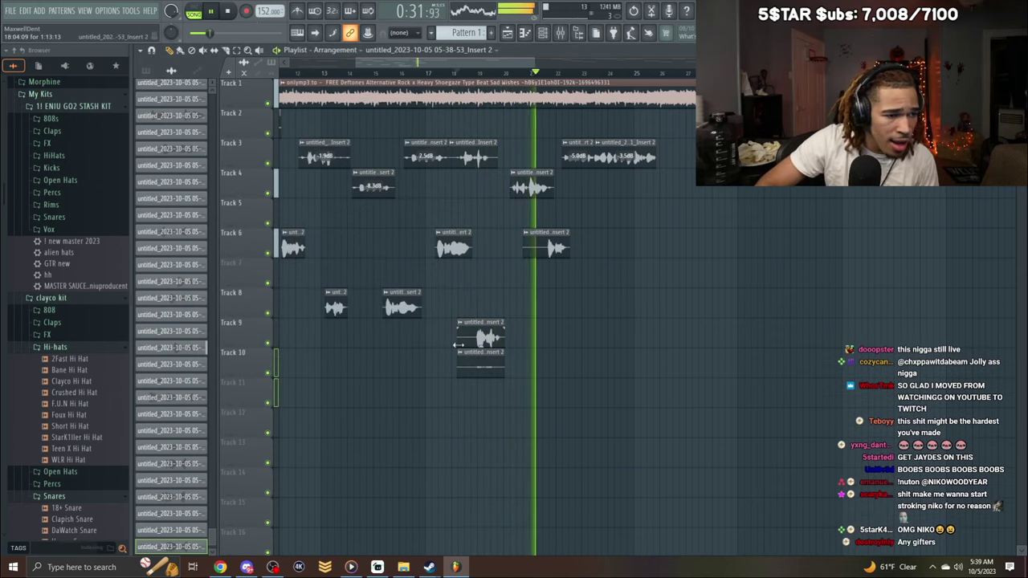
{"action": "left_click_drag", "start_coordinate": [472, 346], "coordinate": [476, 346]}
{"action": "right_click", "coordinate": [482, 368]}
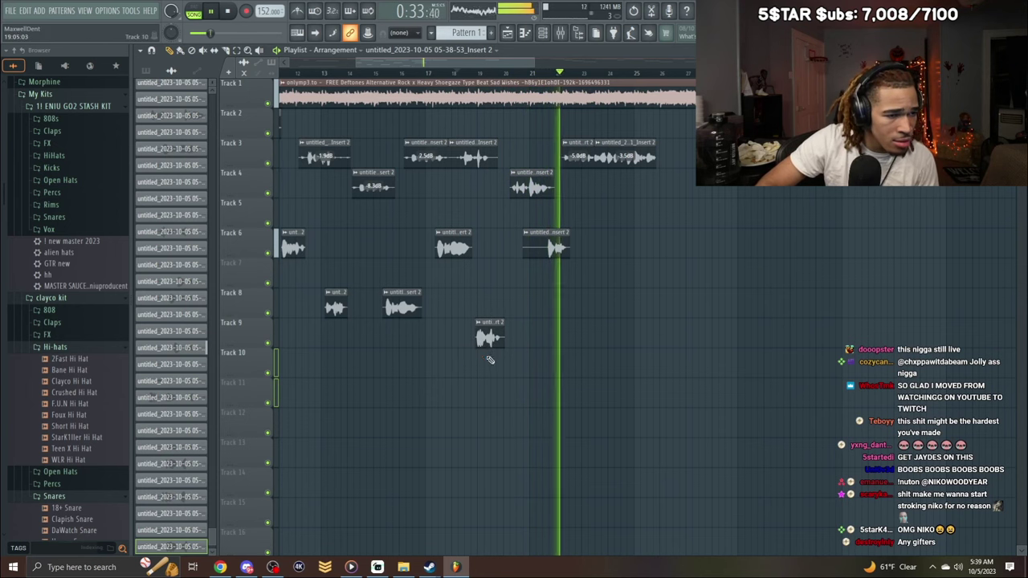
{"action": "right_click", "coordinate": [551, 248]}
Replay the section from about bar 18.5 and delete the trimmed take on Track 9.
{"action": "left_click", "coordinate": [471, 73]}
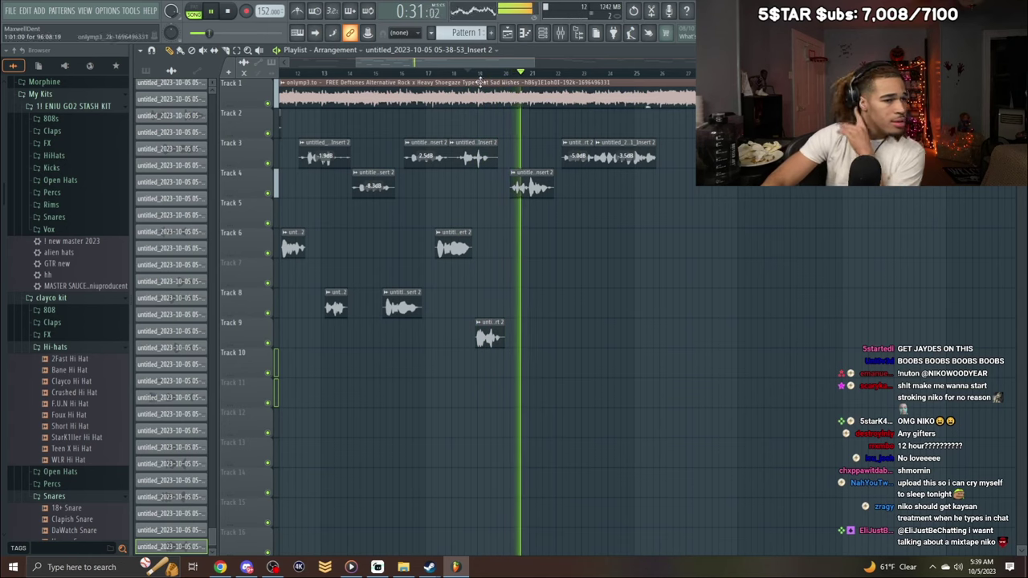
{"action": "key", "text": "space"}
{"action": "right_click", "coordinate": [492, 338]}
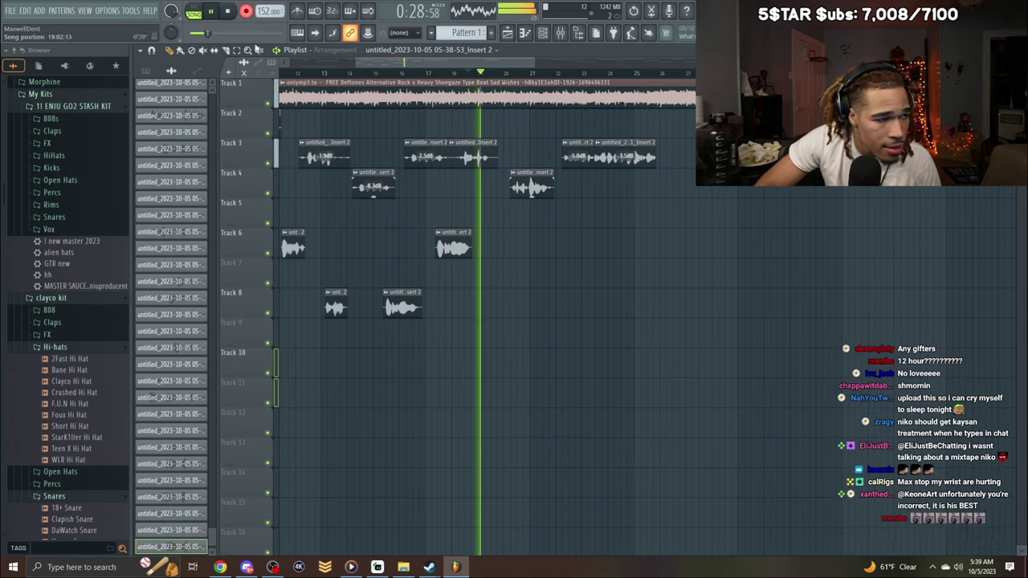
Try another vocal take on Track 9 starting at about bar 18 after restarting the recording.
{"action": "key", "text": "space"}
{"action": "key", "text": "space"}
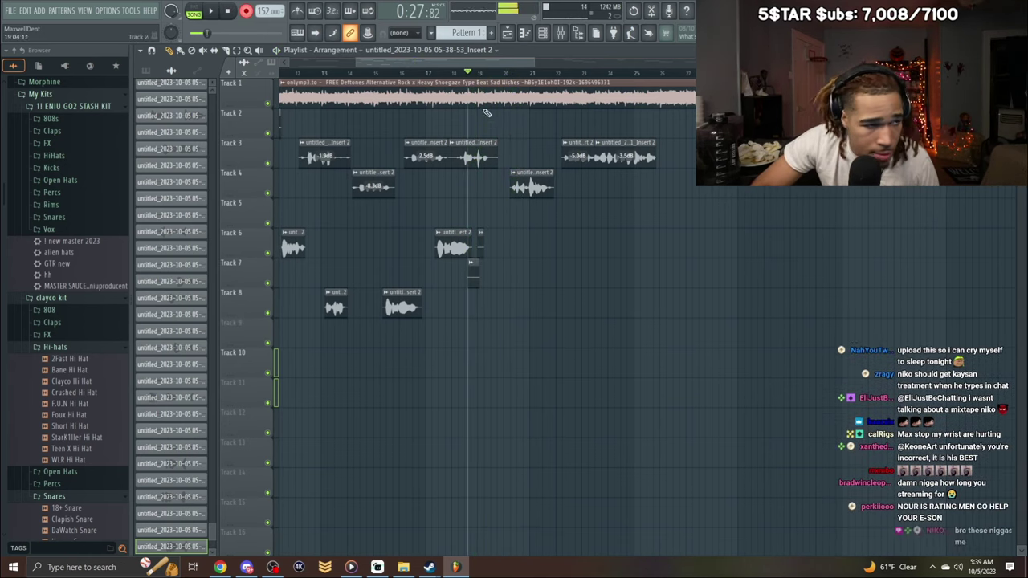
{"action": "left_click", "coordinate": [451, 82]}
{"action": "left_click", "coordinate": [447, 72]}
{"action": "key", "text": "space"}
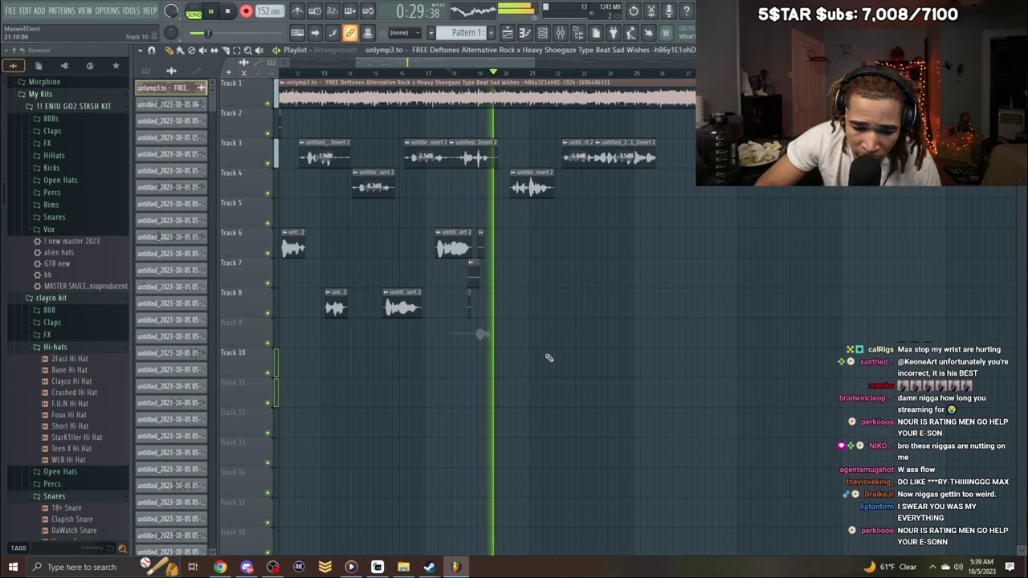
Stop the Track 9 take and delete it along with the stray clips near bar 19 on Tracks 6, 7 and 8.
{"action": "key", "text": "space"}
{"action": "key", "text": "space"}
{"action": "right_click", "coordinate": [481, 245]}
{"action": "right_click", "coordinate": [473, 273]}
{"action": "right_click", "coordinate": [468, 337]}
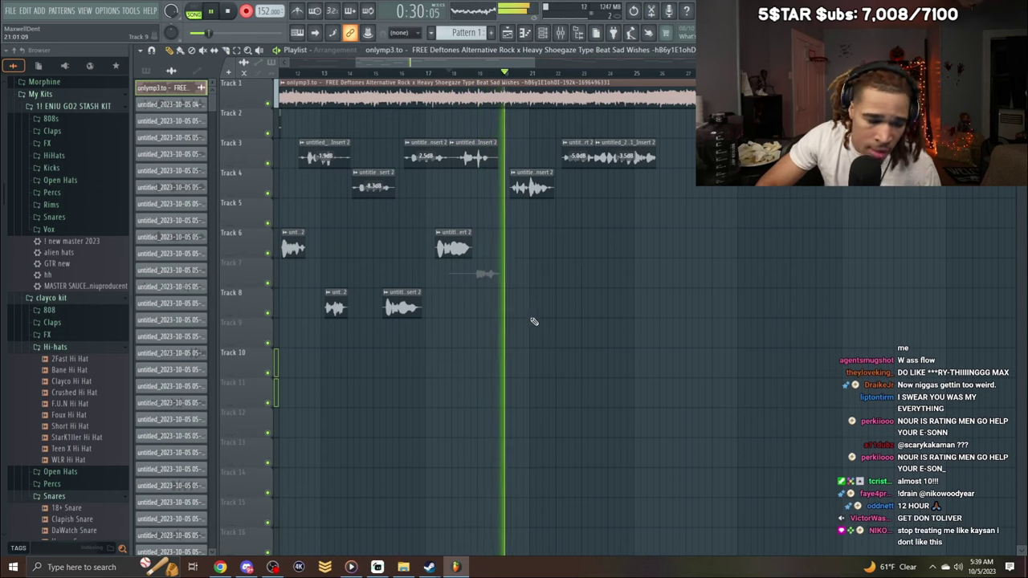
Record a vocal take on Track 7 from about bar 18 to bar 20, normalized and routed to Main vocals.
{"action": "key", "text": "space"}
{"action": "double_click", "coordinate": [481, 274]}
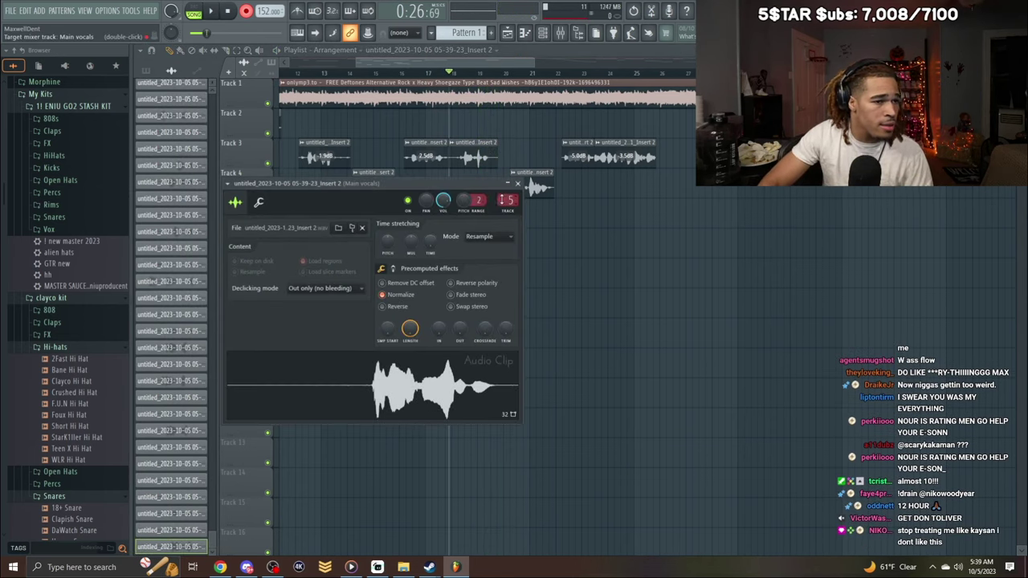
{"action": "scroll", "coordinate": [505, 199], "scroll_direction": "up", "scroll_amount": 2}
{"action": "left_click", "coordinate": [518, 184]}
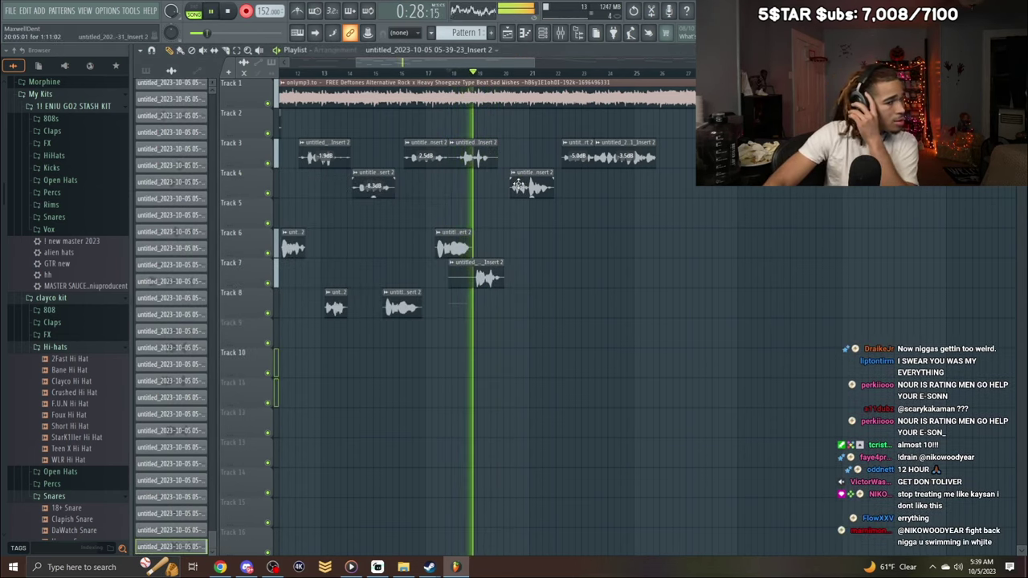
Disable recording, trim the start of the Track 7 take to about bar 19 and delete the empty Track 8 clip.
{"action": "left_click", "coordinate": [249, 11]}
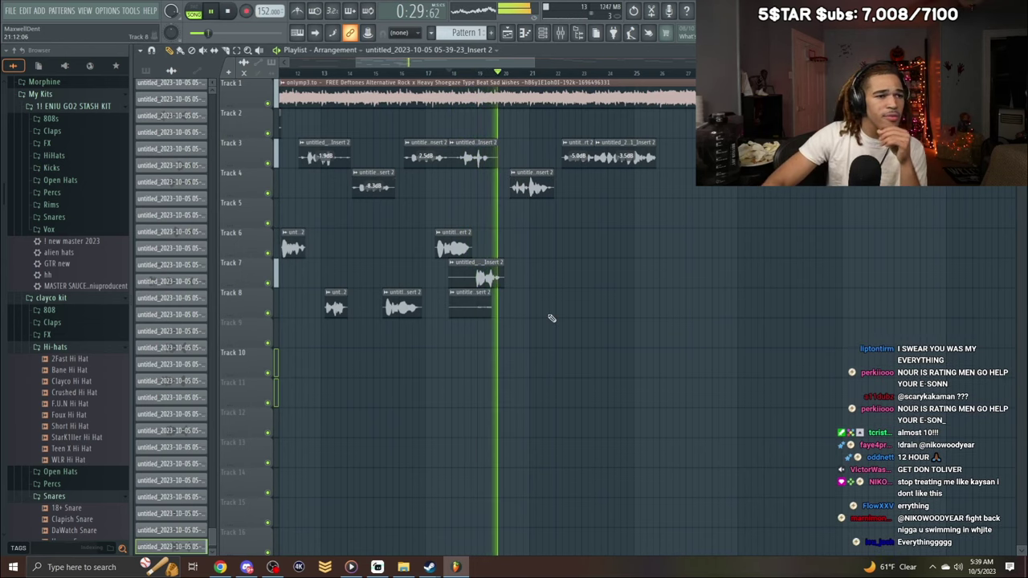
{"action": "left_click_drag", "start_coordinate": [452, 284], "coordinate": [475, 286]}
{"action": "right_click", "coordinate": [479, 293]}
{"action": "key", "text": "space"}
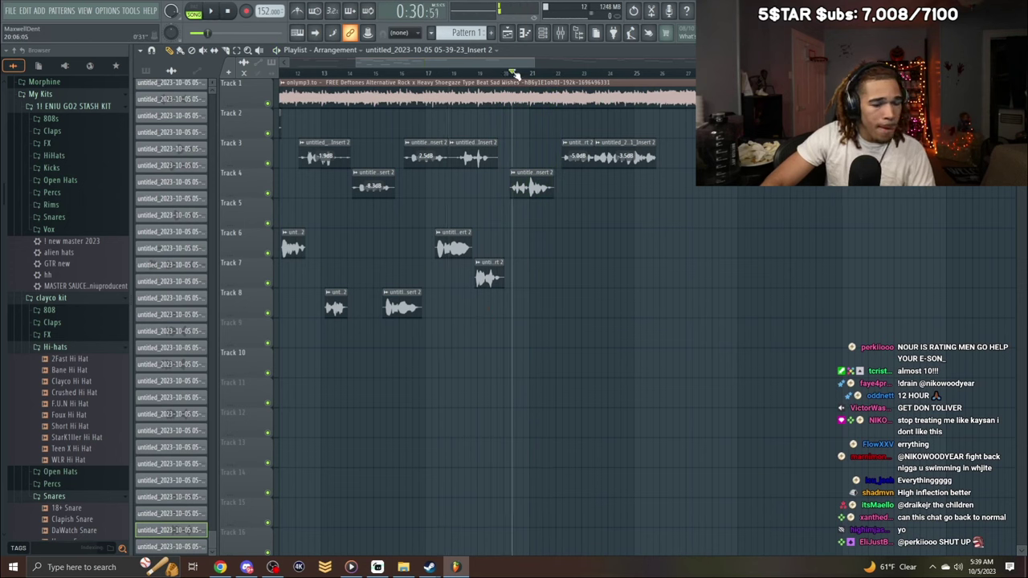
Replace the trimmed Track 7 take with a new recording from about bar 18, normalized and routed to Main vocals.
{"action": "key", "text": "space"}
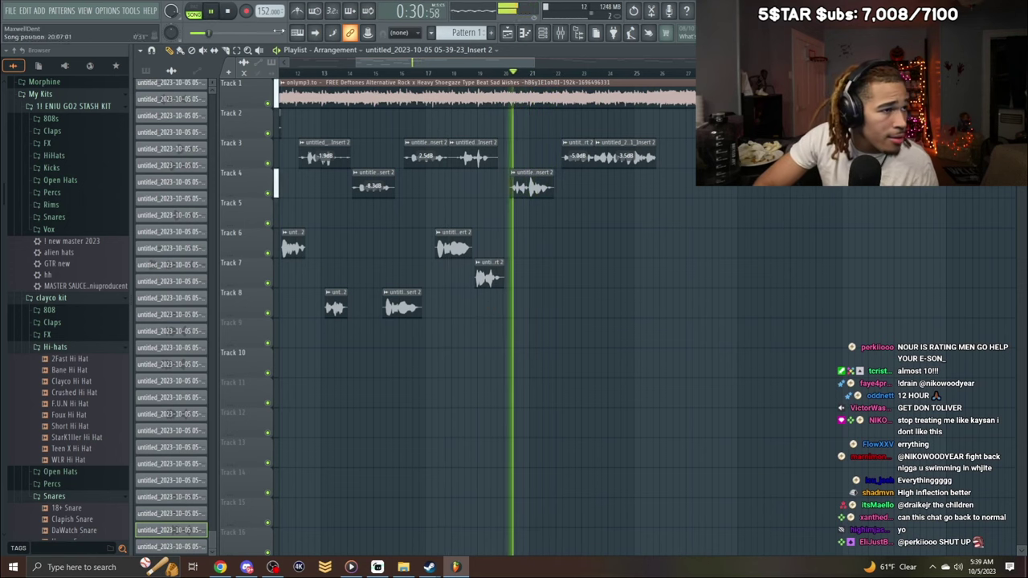
{"action": "left_click_drag", "start_coordinate": [462, 73], "coordinate": [449, 73]}
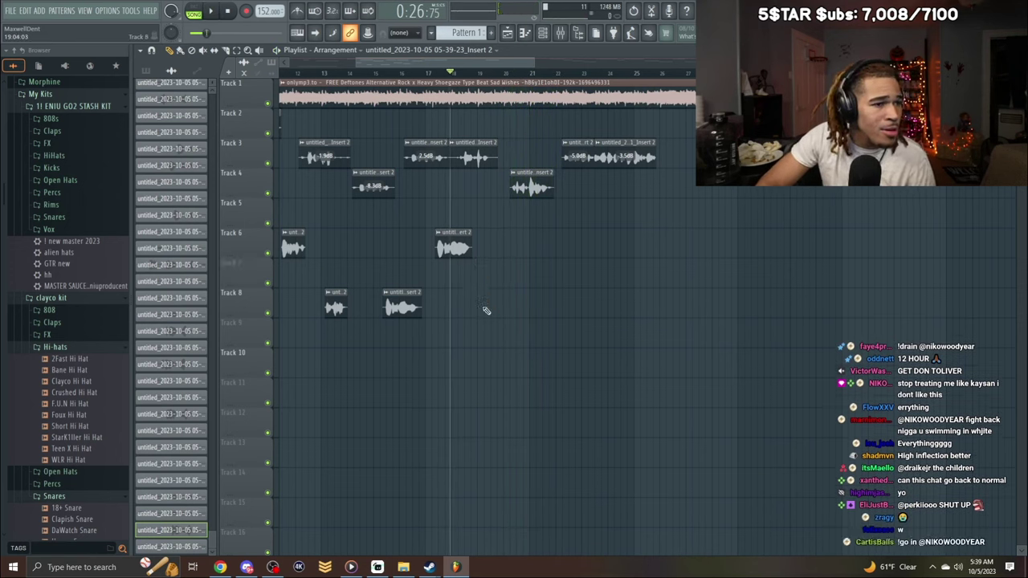
{"action": "key", "text": "space"}
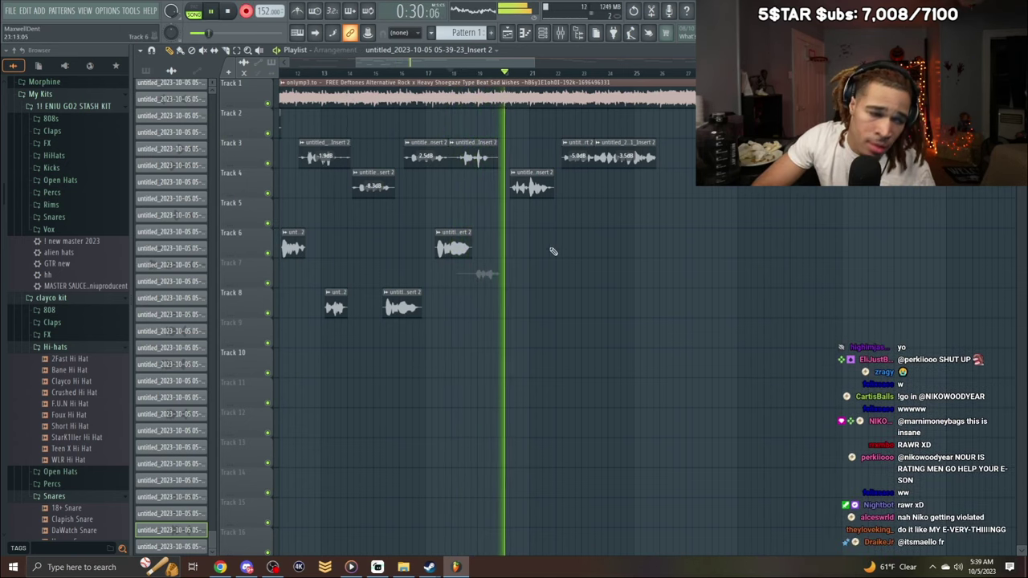
{"action": "key", "text": "space"}
{"action": "key", "text": "ctrl+z"}
{"action": "double_click", "coordinate": [481, 273]}
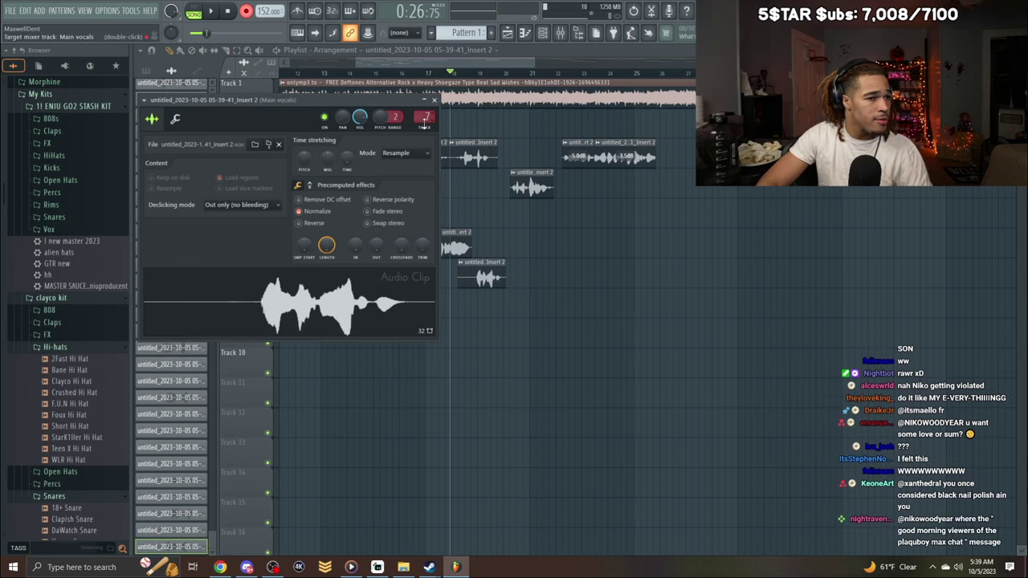
{"action": "key", "text": "space"}
{"action": "left_click", "coordinate": [433, 100]}
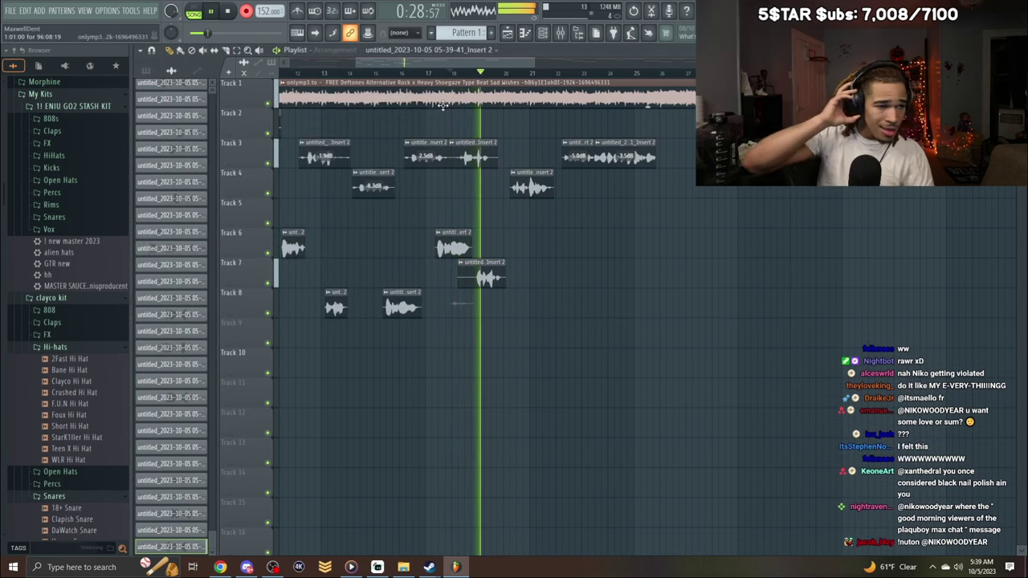
Add a fade-out to the end of the Track 6 clip near bar 18 and replay from about bar 17 with recording off.
{"action": "key", "text": "space"}
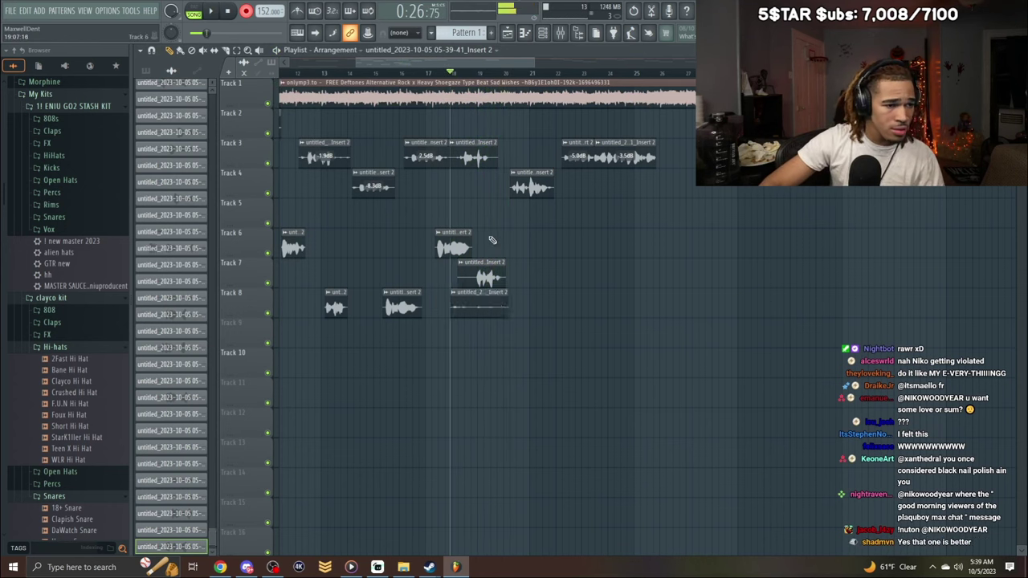
{"action": "key", "text": "space"}
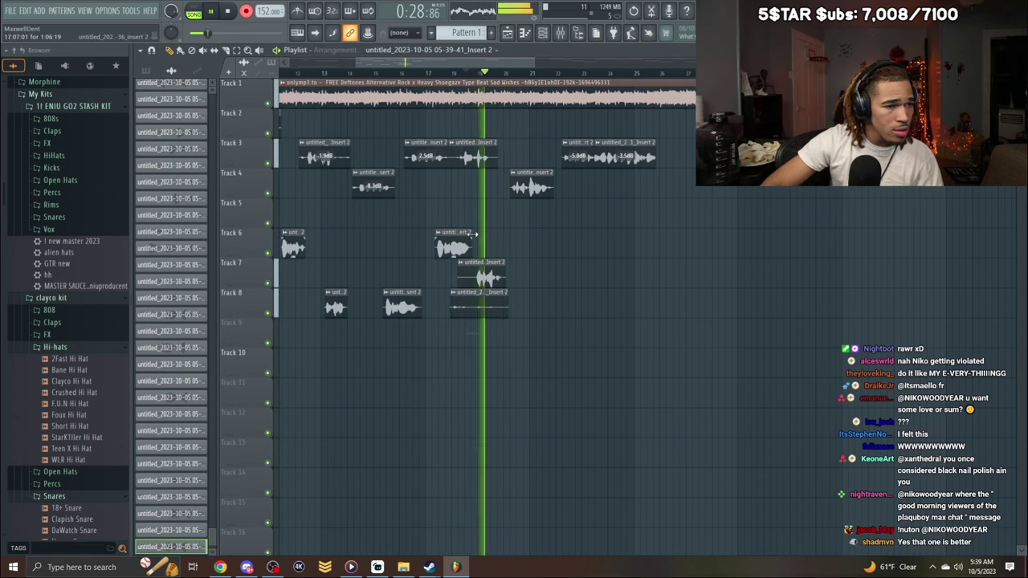
{"action": "key", "text": "space"}
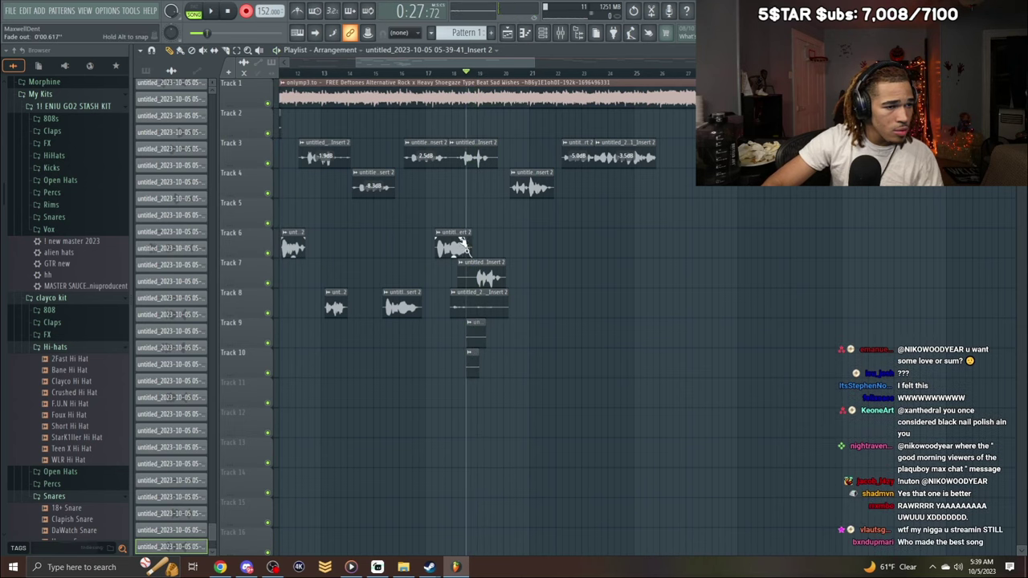
{"action": "left_click", "coordinate": [431, 74]}
{"action": "key", "text": "space"}
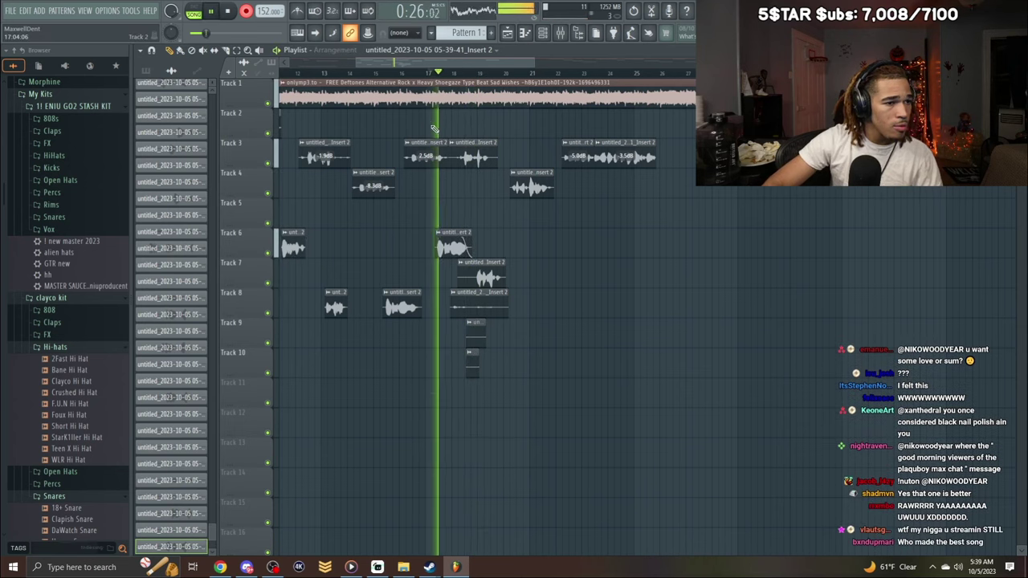
{"action": "left_click", "coordinate": [246, 11]}
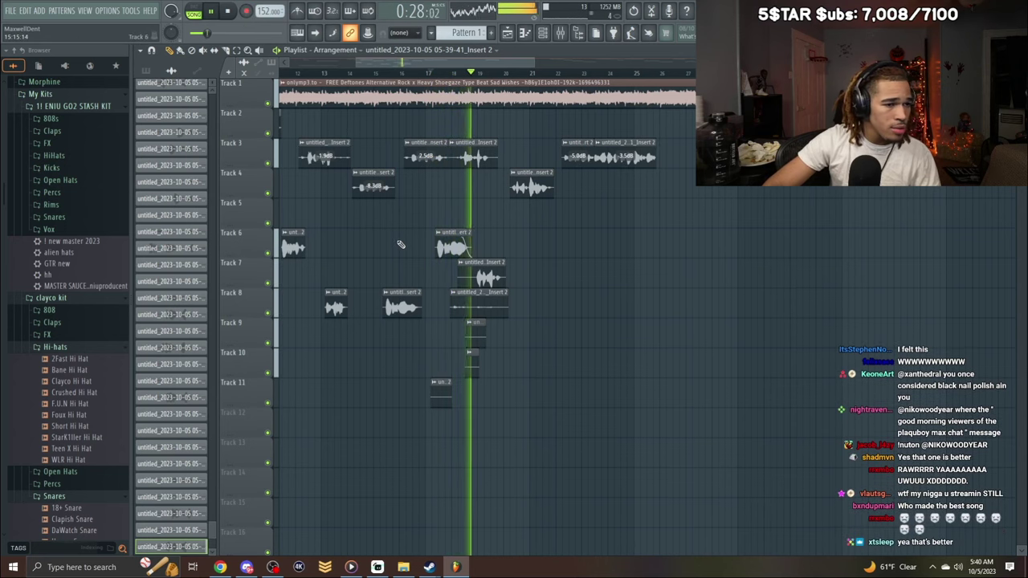
Delete the vocal take on Track 7 and the empty clips below it on Tracks 8 and 9.
{"action": "right_click", "coordinate": [489, 278]}
{"action": "right_click", "coordinate": [482, 307]}
{"action": "right_click", "coordinate": [475, 336]}
{"action": "key", "text": "space"}
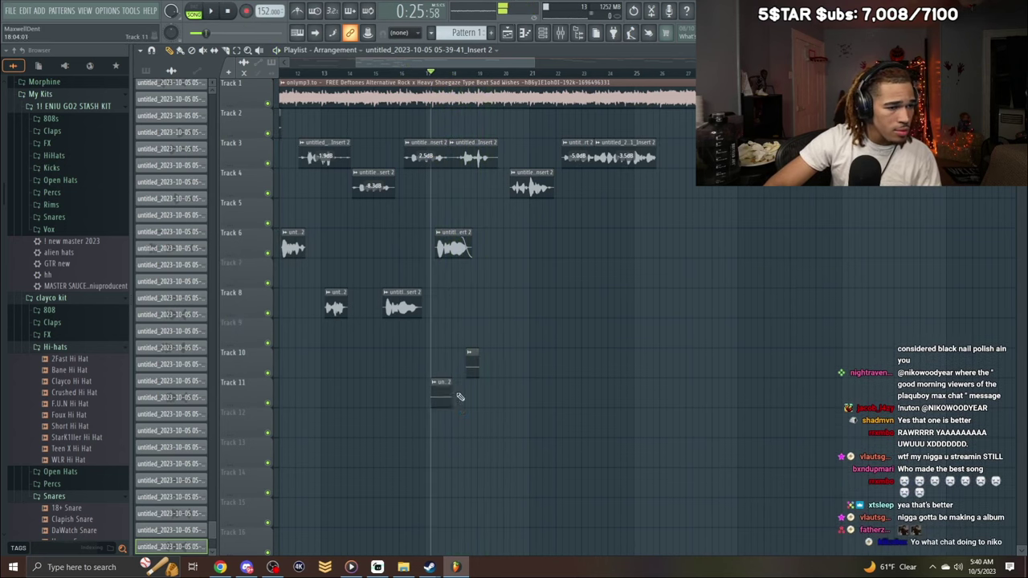
Record a new vocal take on Track 7 from about bar 18 to bar 20 and normalize it.
{"action": "key", "text": "space"}
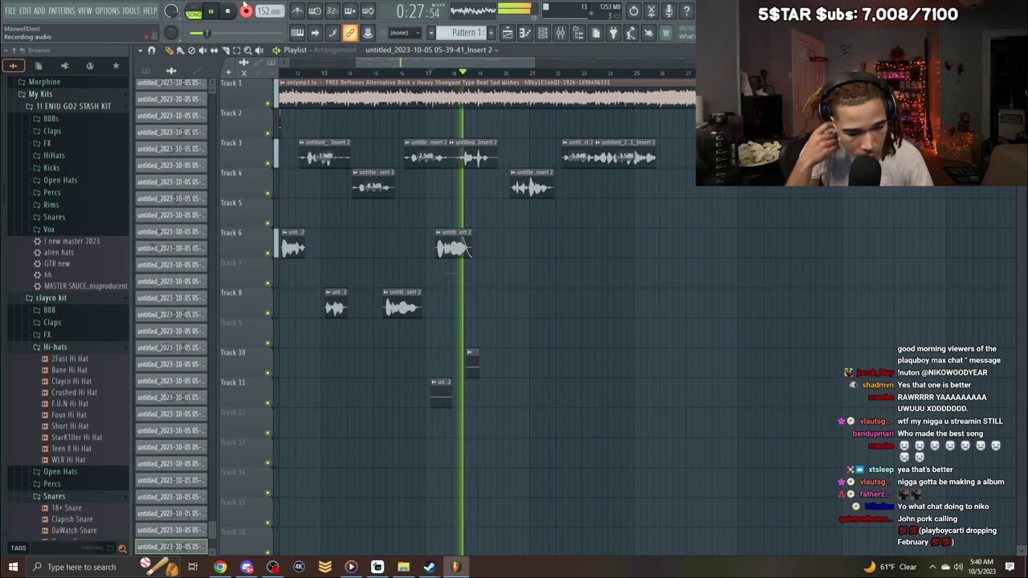
{"action": "double_click", "coordinate": [478, 273]}
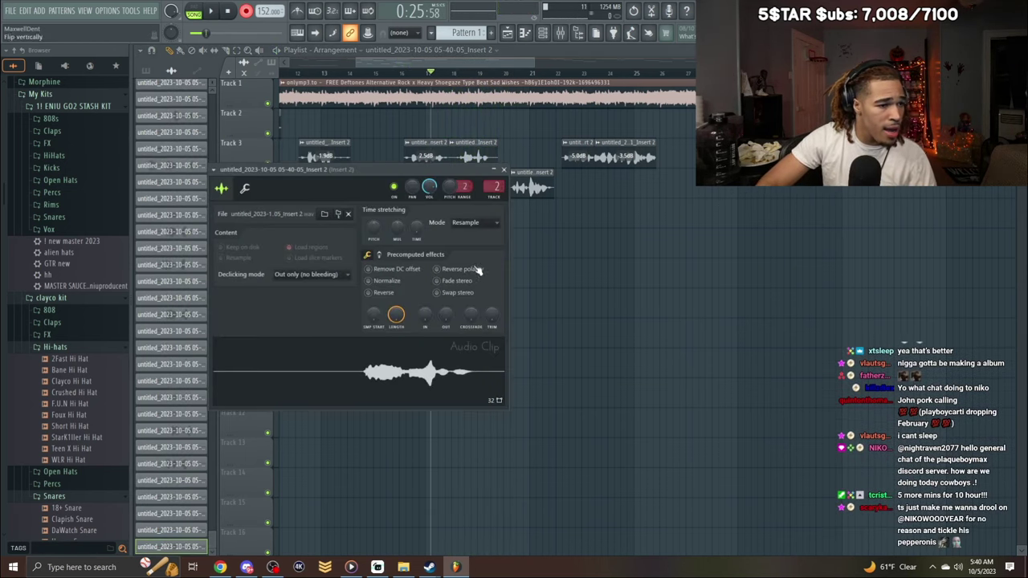
{"action": "left_click", "coordinate": [504, 169]}
{"action": "double_click", "coordinate": [478, 275]}
{"action": "left_click", "coordinate": [385, 280]}
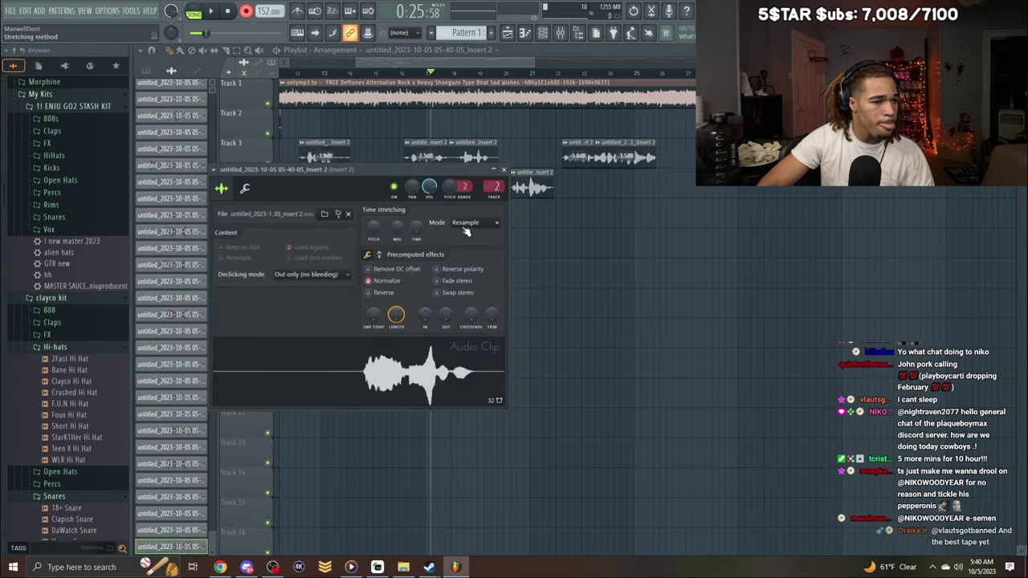
{"action": "left_click", "coordinate": [505, 170]}
Play back the Track 7 take with recording off and delete the stray clips on Tracks 8, 10 and 11.
{"action": "key", "text": "space"}
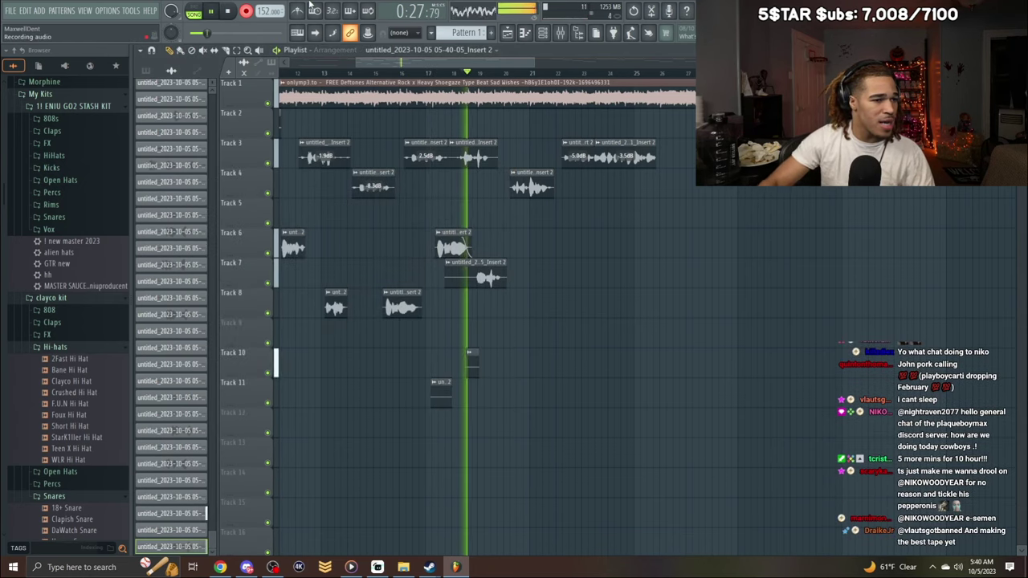
{"action": "left_click", "coordinate": [245, 11]}
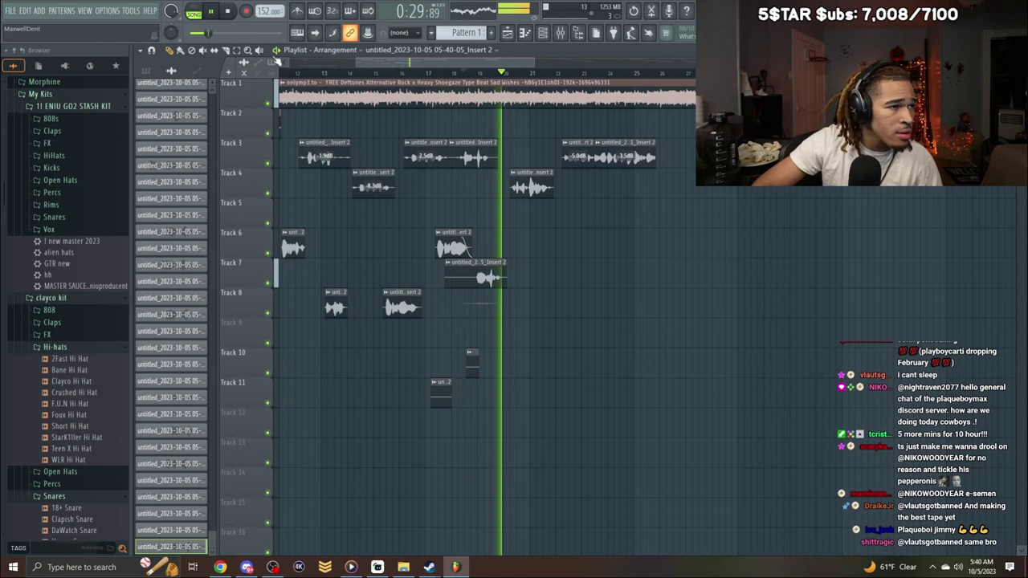
{"action": "right_click", "coordinate": [480, 307]}
{"action": "right_click", "coordinate": [472, 363]}
{"action": "right_click", "coordinate": [441, 393]}
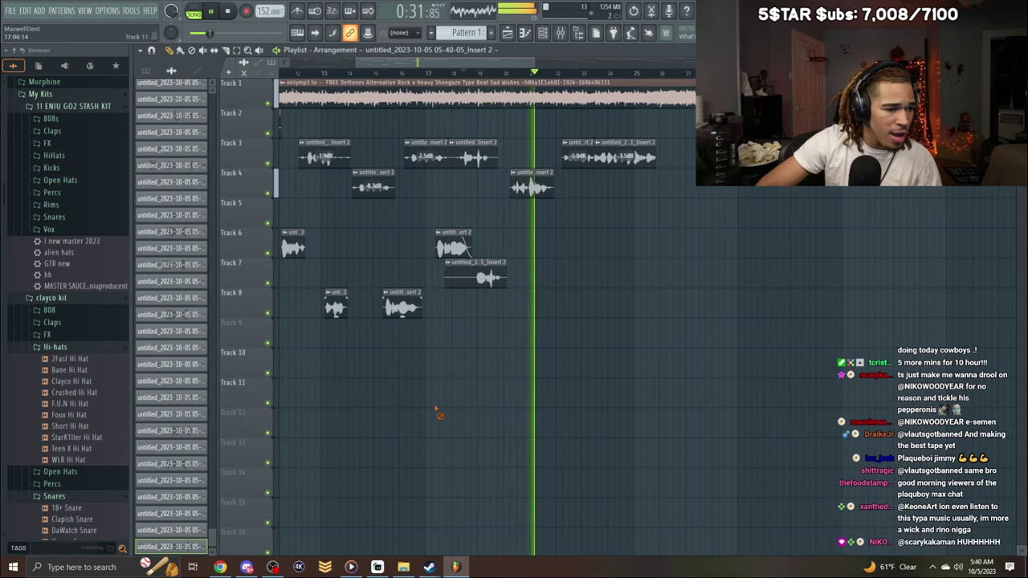
Try a backing vocal take starting at about bar 21, restarting the recording and deleting the false starts.
{"action": "key", "text": "space"}
{"action": "left_click", "coordinate": [525, 74]}
{"action": "key", "text": "space"}
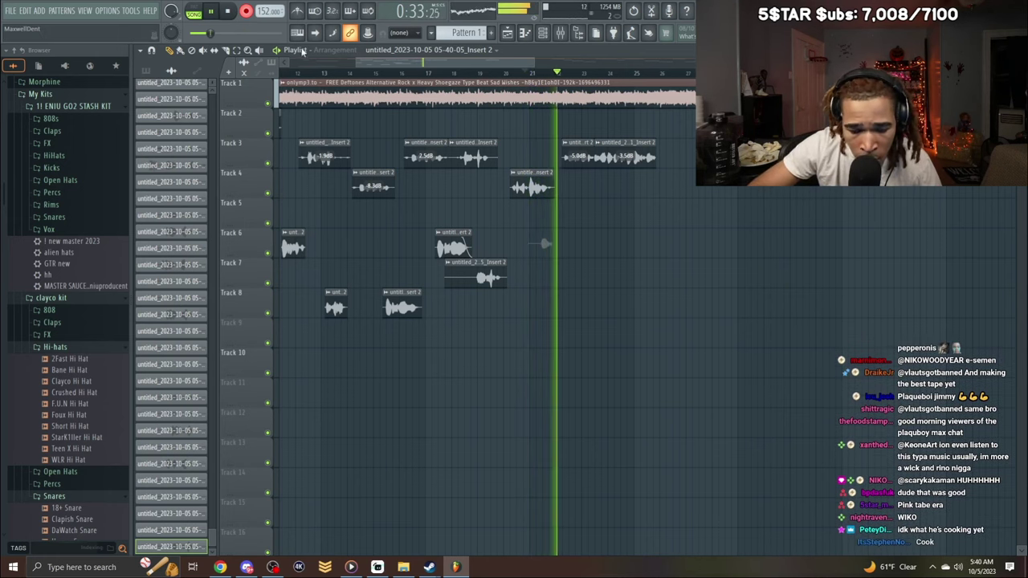
{"action": "key", "text": "space"}
{"action": "key", "text": "space"}
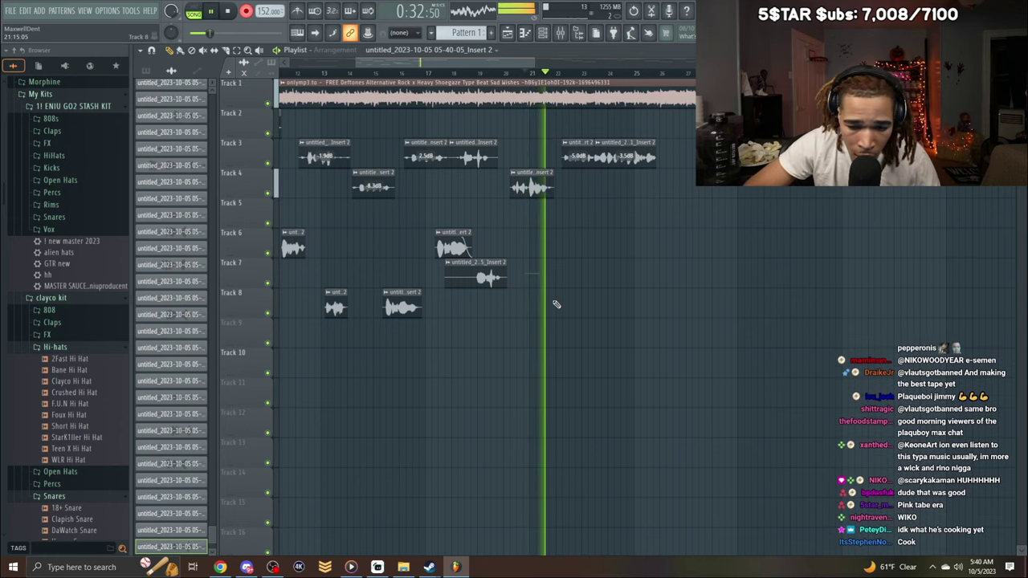
{"action": "right_click", "coordinate": [548, 277]}
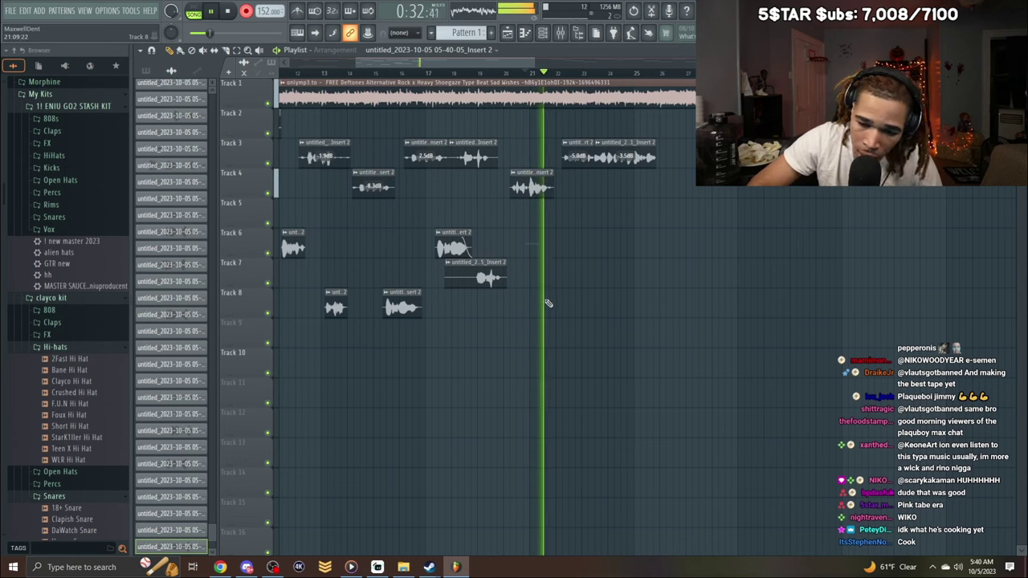
{"action": "key", "text": "space"}
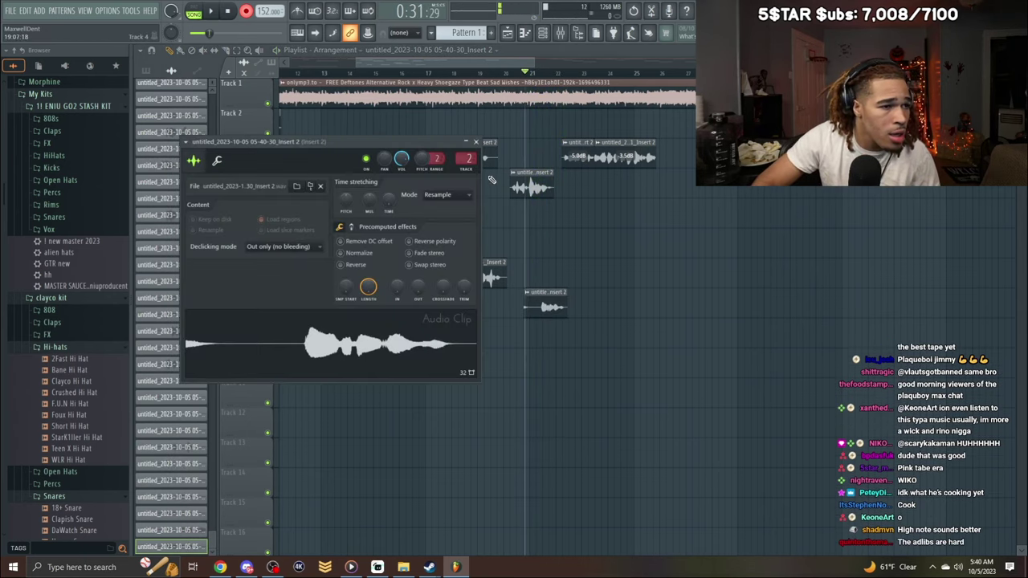
Record another backing take on Track 6 from about bar 21, normalize it and route it to Main vocals.
{"action": "left_click", "coordinate": [478, 139]}
{"action": "double_click", "coordinate": [550, 308]}
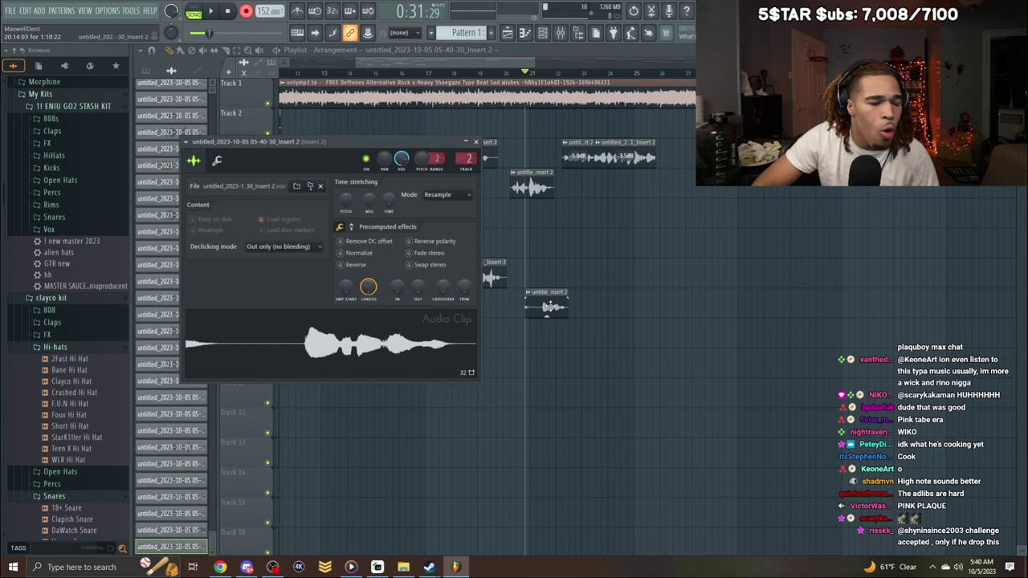
{"action": "key", "text": "space"}
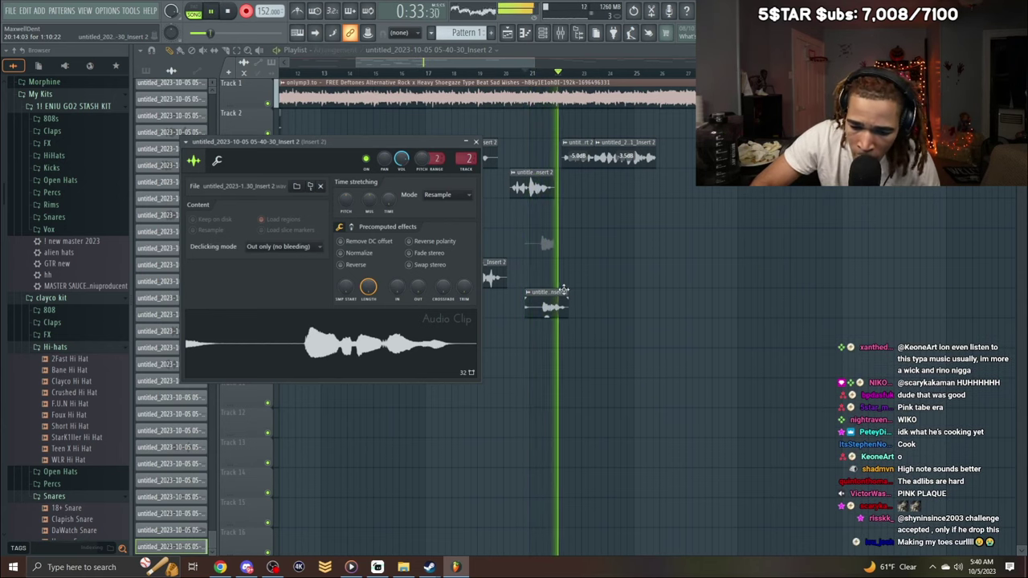
{"action": "double_click", "coordinate": [555, 250]}
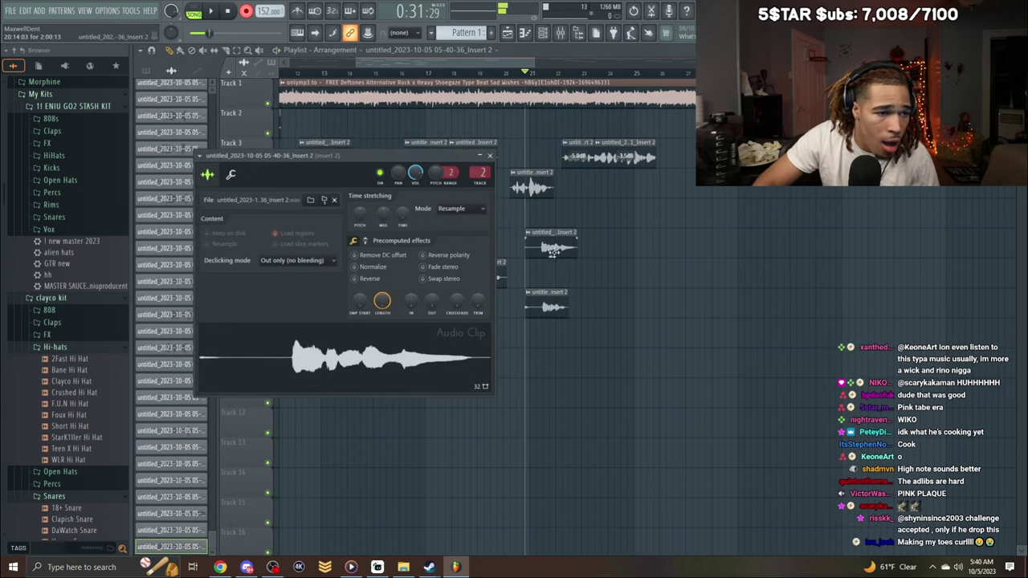
{"action": "key", "text": "space"}
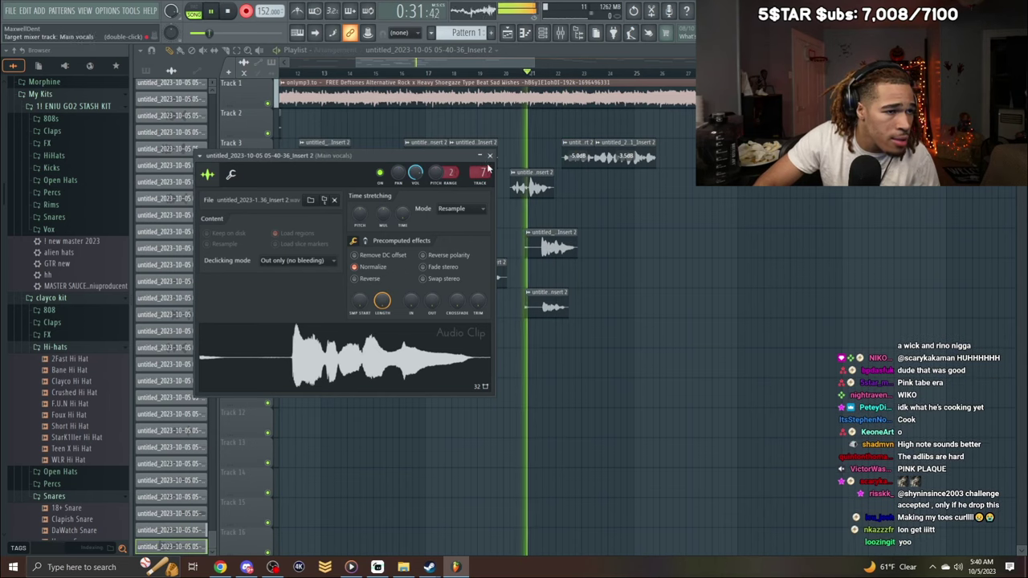
{"action": "left_click", "coordinate": [490, 156]}
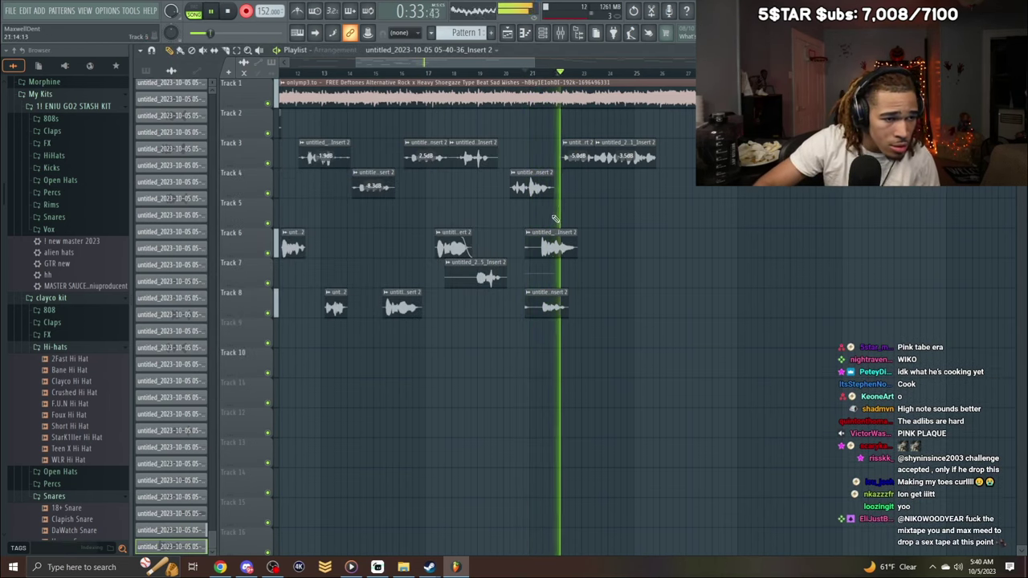
Delete the clips near bar 21 on Tracks 6 and 7, and undo the deletion.
{"action": "right_click", "coordinate": [558, 273]}
{"action": "right_click", "coordinate": [557, 245]}
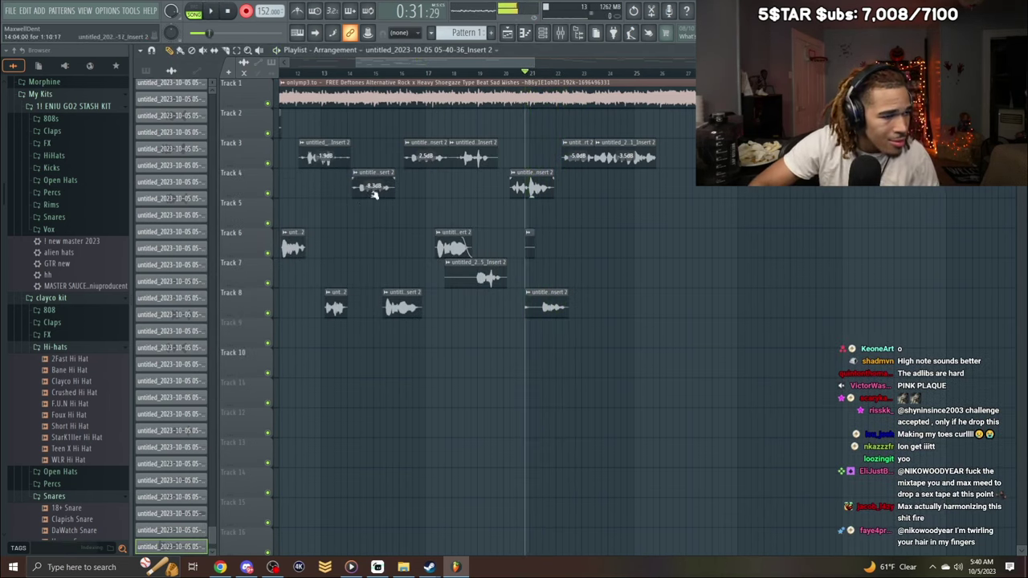
{"action": "left_click", "coordinate": [25, 11]}
{"action": "left_click", "coordinate": [30, 25]}
Solo Track 6 to audition its take near bar 21, and delete the clips there on Tracks 6 through 9.
{"action": "key", "text": "space"}
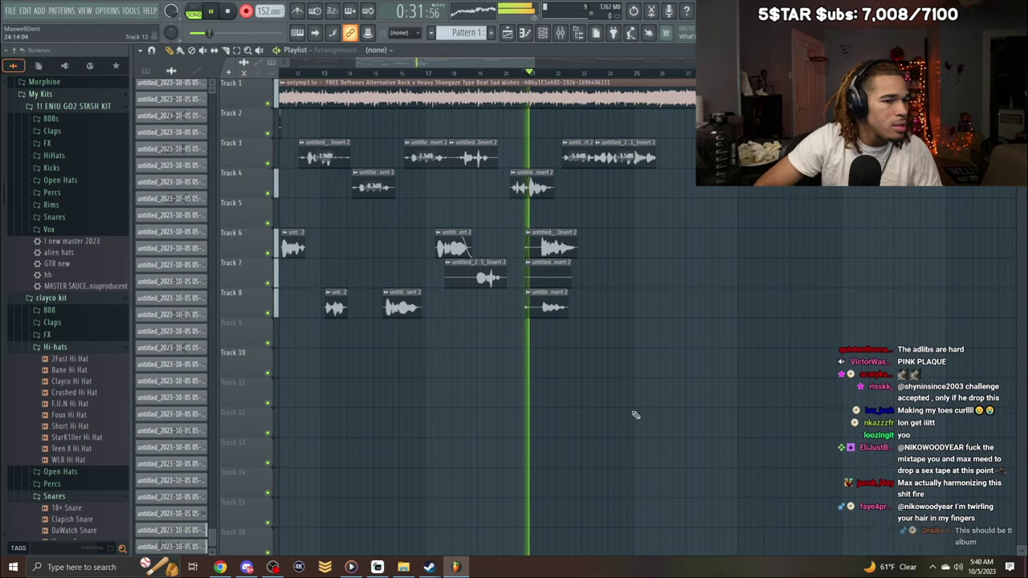
{"action": "right_click", "coordinate": [269, 251]}
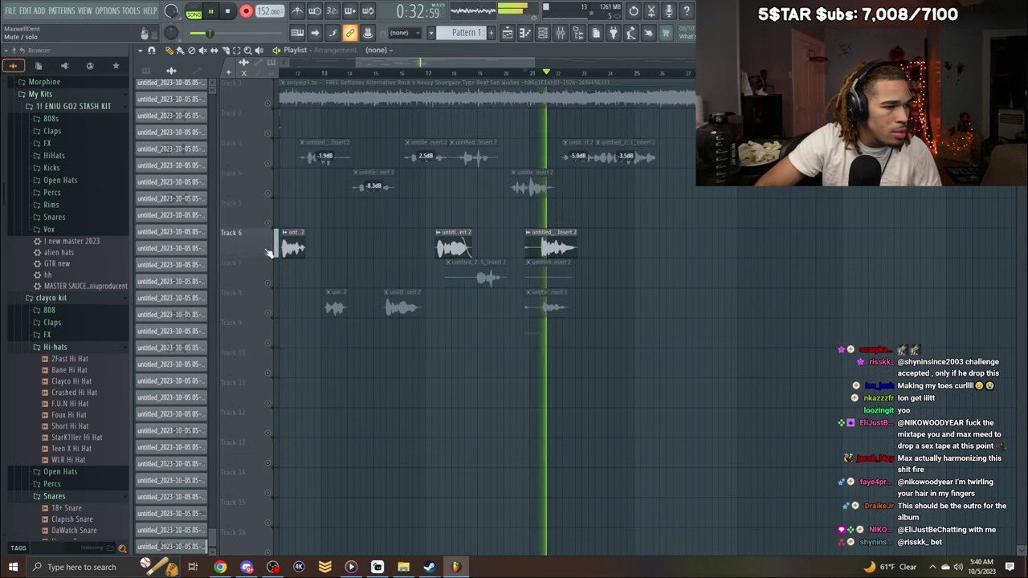
{"action": "key", "text": "space"}
{"action": "right_click", "coordinate": [562, 248]}
{"action": "right_click", "coordinate": [557, 272]}
{"action": "right_click", "coordinate": [547, 306]}
{"action": "right_click", "coordinate": [542, 332]}
Record a new backing take on Track 7 from about bar 21, normalize it and adjust its mixer routing.
{"action": "right_click", "coordinate": [268, 254]}
{"action": "key", "text": "space"}
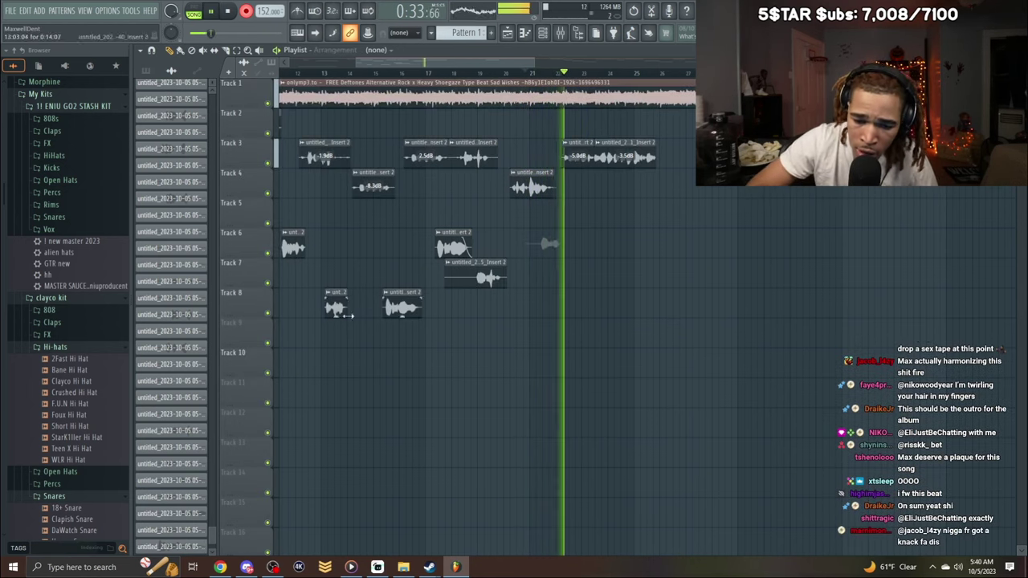
{"action": "key", "text": "space"}
{"action": "key", "text": "space"}
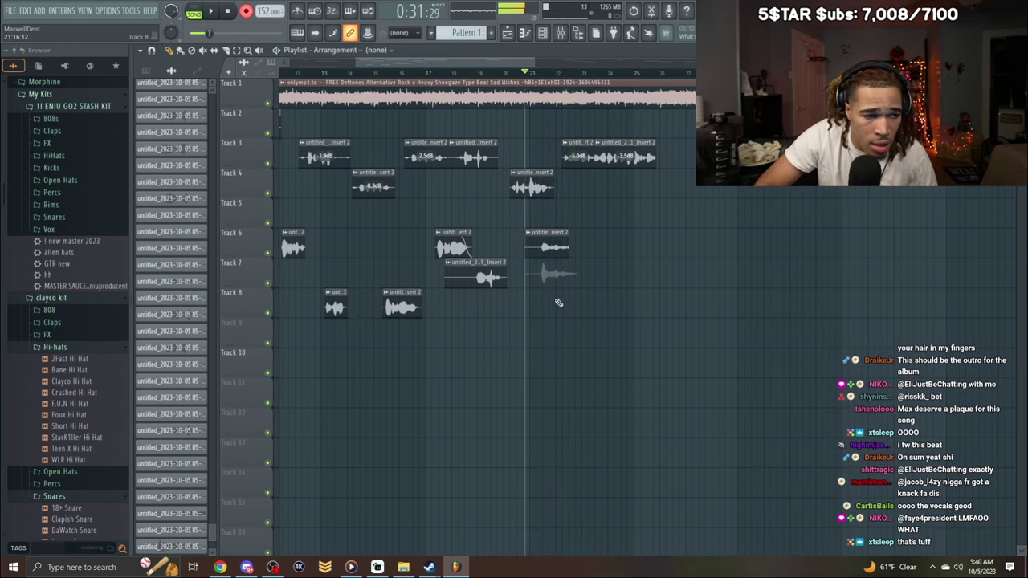
{"action": "double_click", "coordinate": [554, 270]}
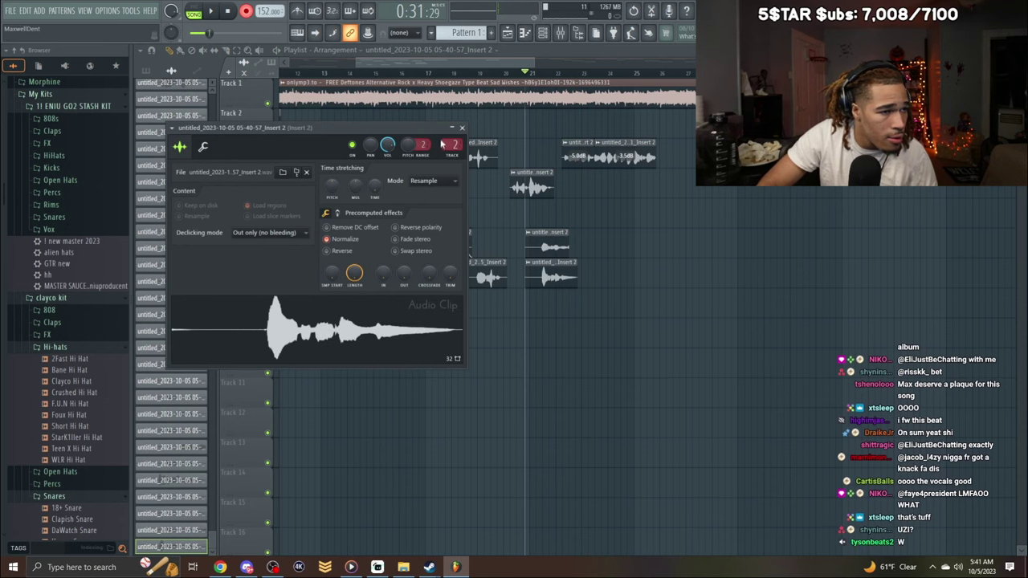
{"action": "scroll", "coordinate": [446, 146], "scroll_direction": "up", "scroll_amount": 3}
{"action": "left_click", "coordinate": [462, 128]}
Solo Track 7 to audition its take, trim its start to mid-bar 21, and delete the surplus takes around it.
{"action": "key", "text": "space"}
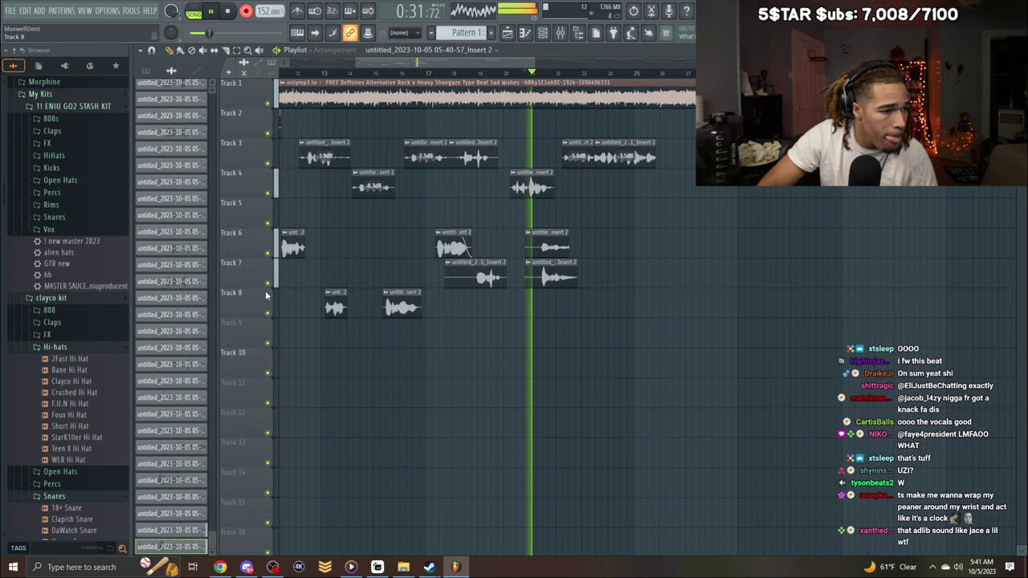
{"action": "right_click", "coordinate": [267, 284]}
{"action": "key", "text": "space"}
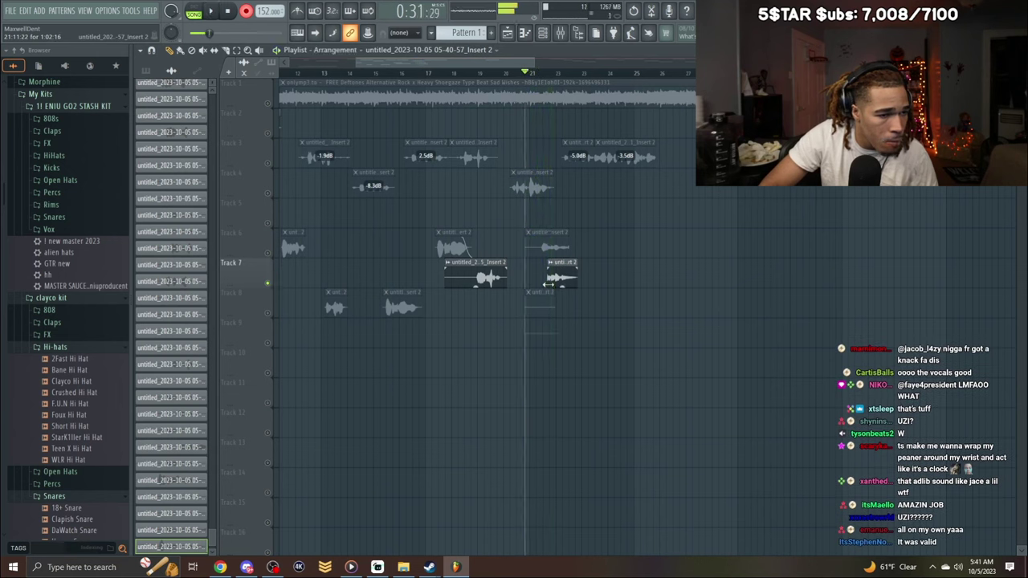
{"action": "key", "text": "space"}
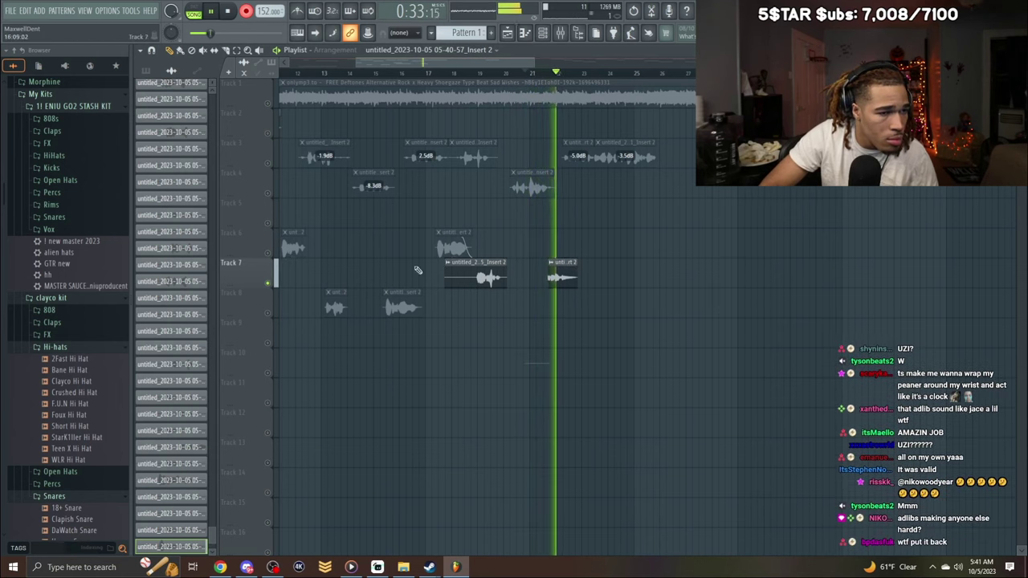
{"action": "key", "text": "space"}
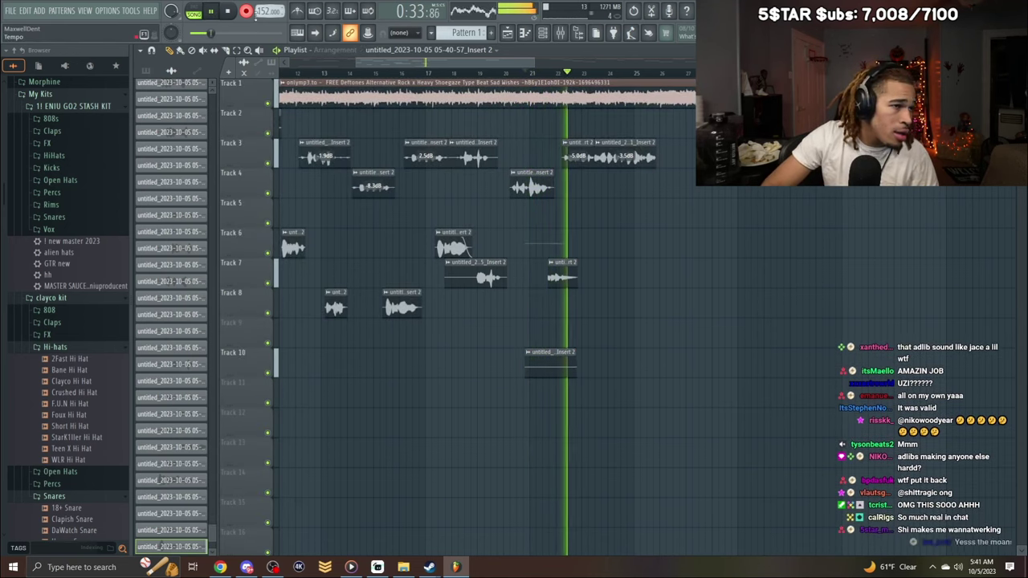
{"action": "right_click", "coordinate": [538, 361]}
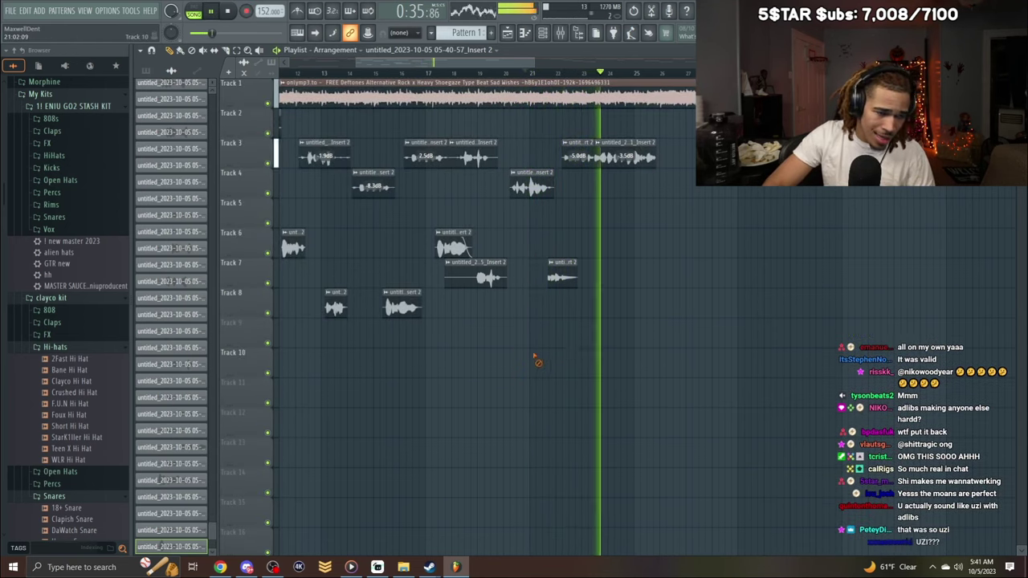
Play the song from about bar 9 and trim the silent start off the Track 7 clip near bar 18.
{"action": "left_click_drag", "start_coordinate": [425, 63], "coordinate": [188, 64]}
{"action": "left_click", "coordinate": [495, 73]}
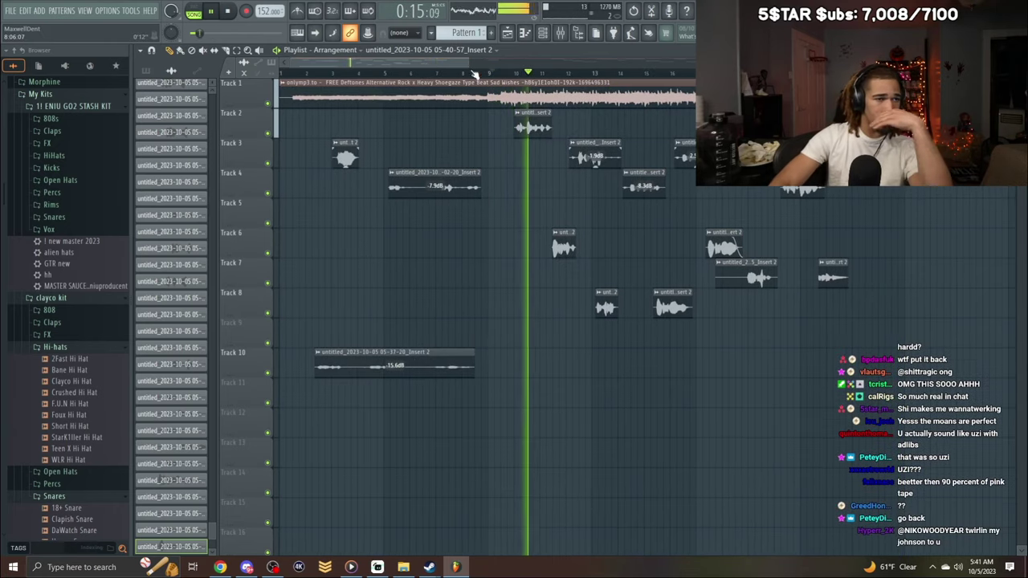
{"action": "scroll", "coordinate": [474, 74], "scroll_direction": "down", "scroll_amount": 2}
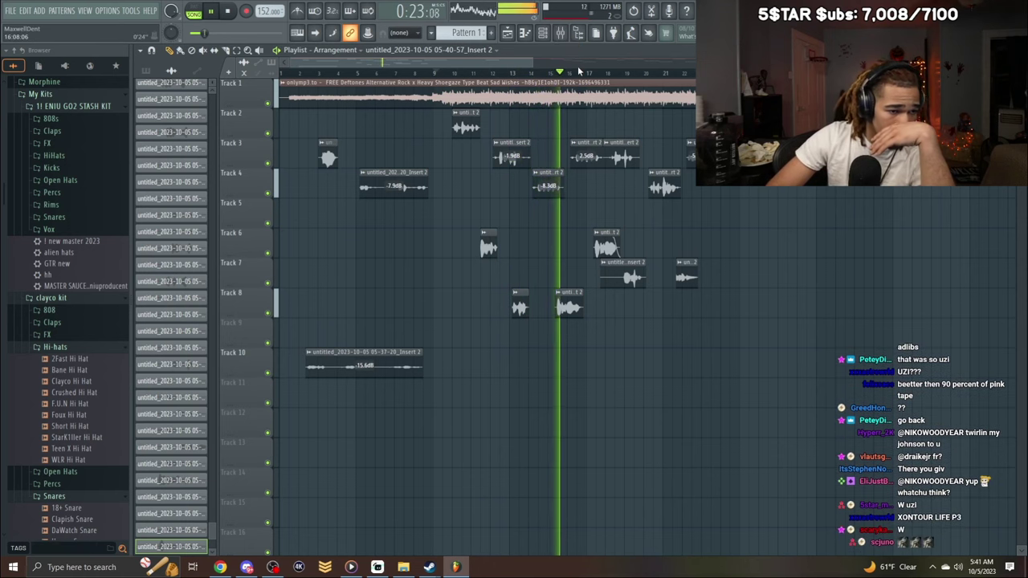
{"action": "left_click_drag", "start_coordinate": [512, 63], "coordinate": [536, 63]}
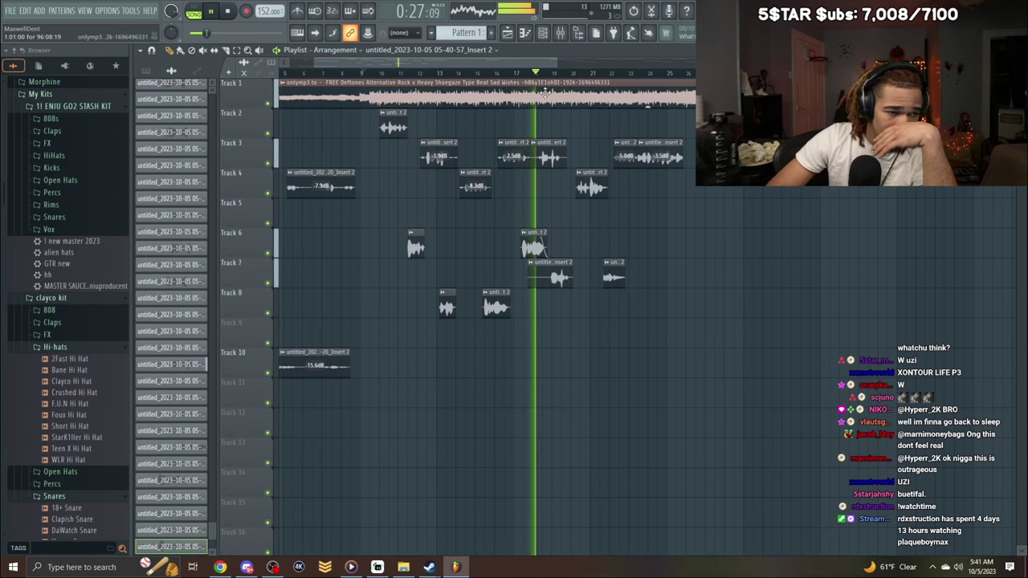
{"action": "left_click_drag", "start_coordinate": [529, 281], "coordinate": [551, 287]}
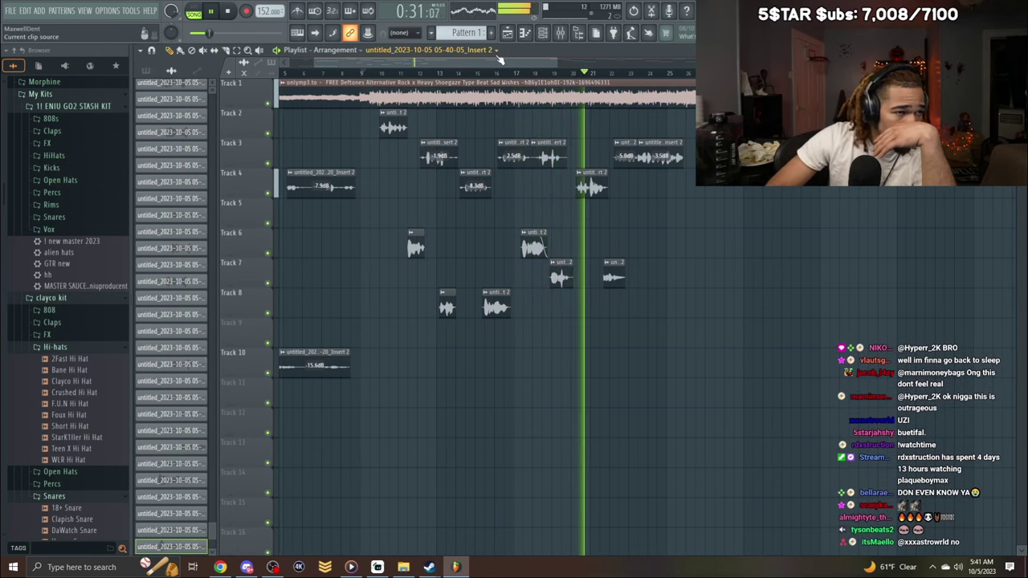
Try backing vocal takes starting at about bar 24 on Tracks 6 and 7, deleting the false starts.
{"action": "left_click_drag", "start_coordinate": [498, 61], "coordinate": [532, 88]}
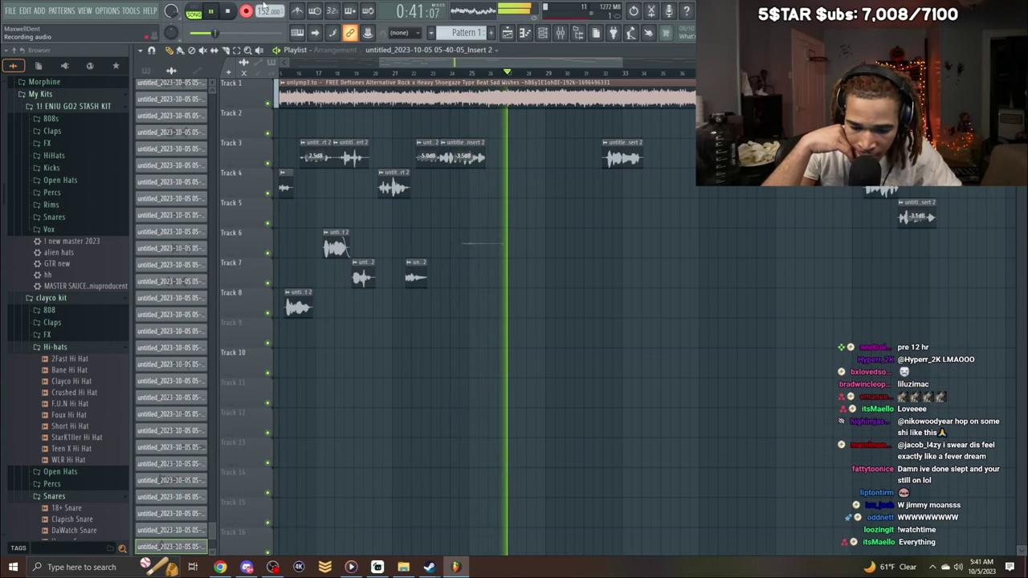
{"action": "key", "text": "space"}
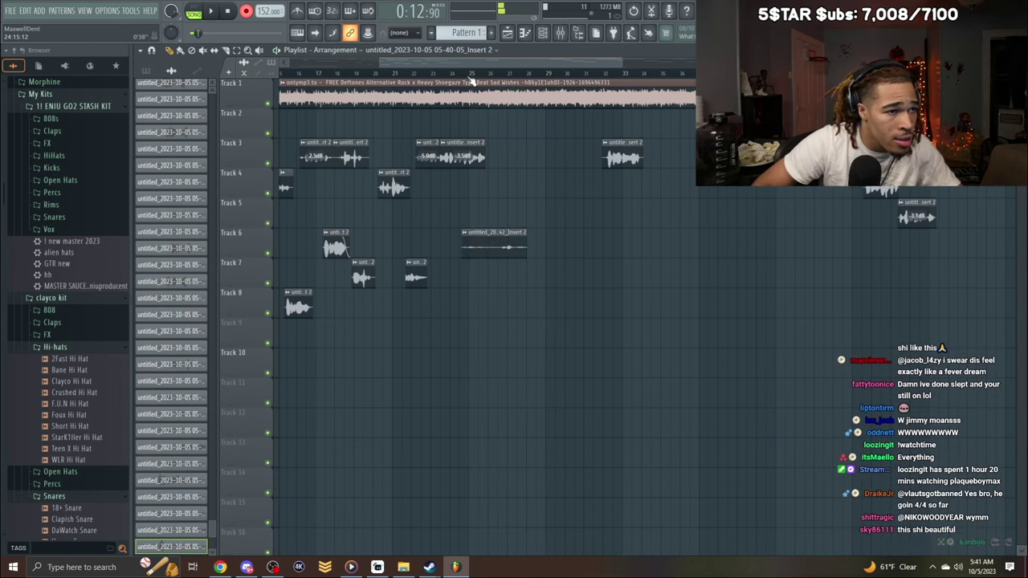
{"action": "right_click", "coordinate": [514, 239]}
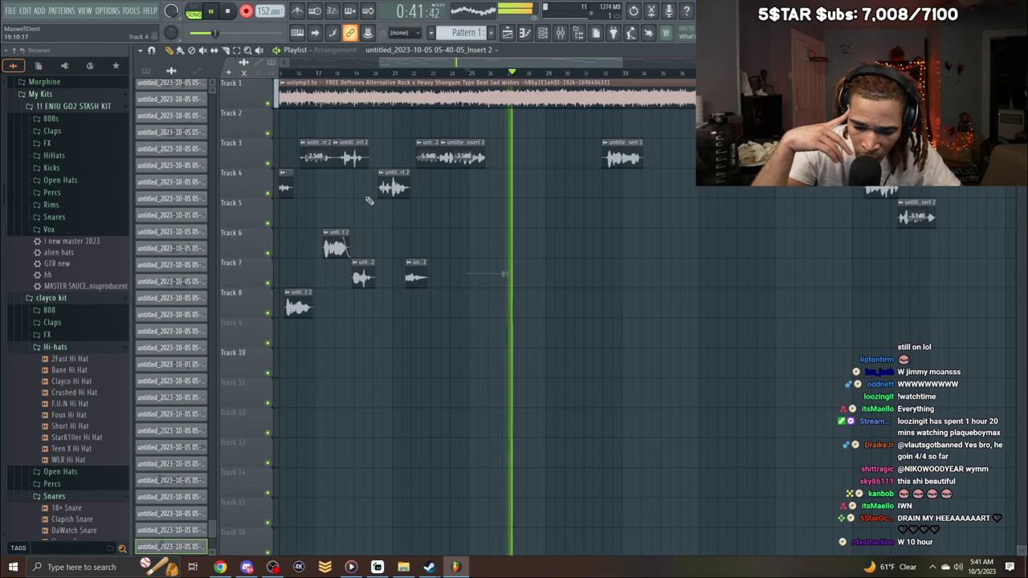
{"action": "key", "text": "space"}
{"action": "key", "text": "space"}
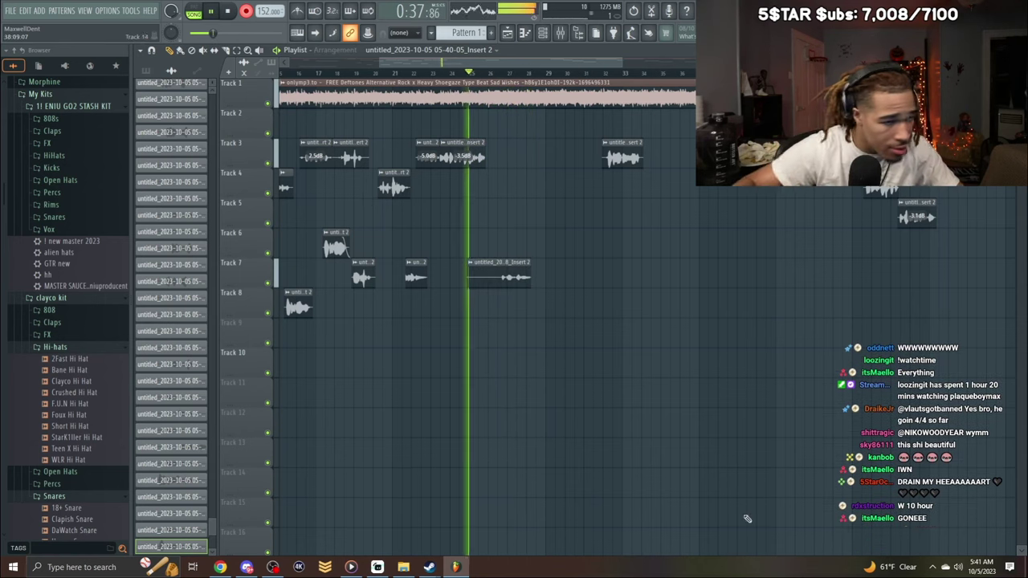
{"action": "right_click", "coordinate": [498, 283]}
{"action": "key", "text": "space"}
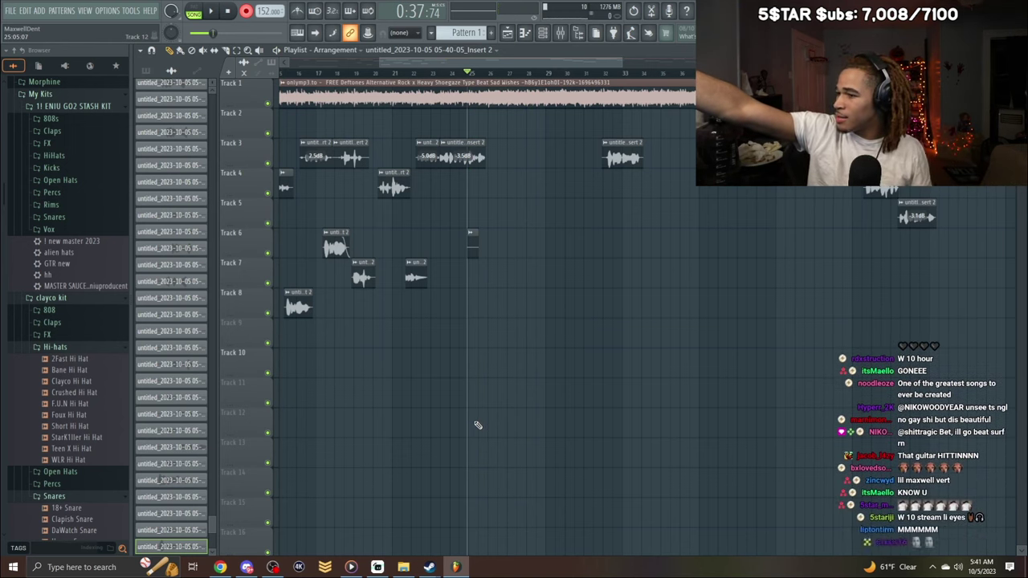
{"action": "key", "text": "space"}
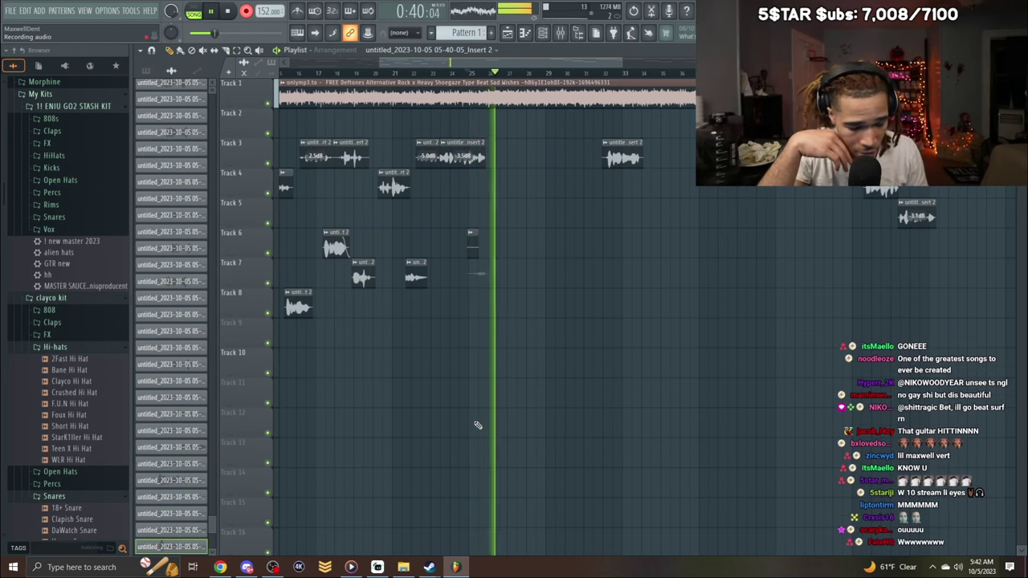
{"action": "key", "text": "space"}
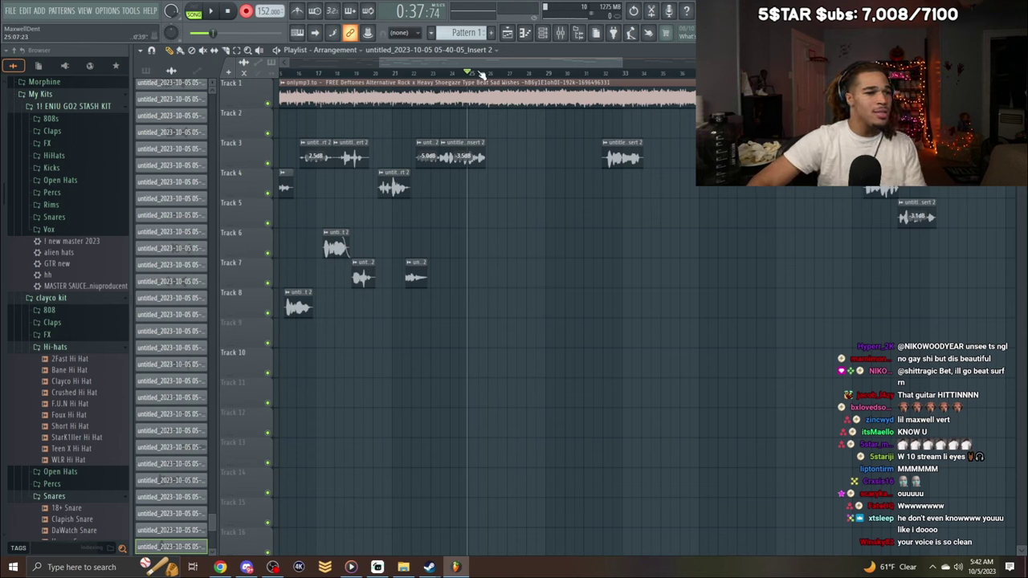
Record a long backing vocal take on Track 6 from about bar 25 and normalize it.
{"action": "key", "text": "space"}
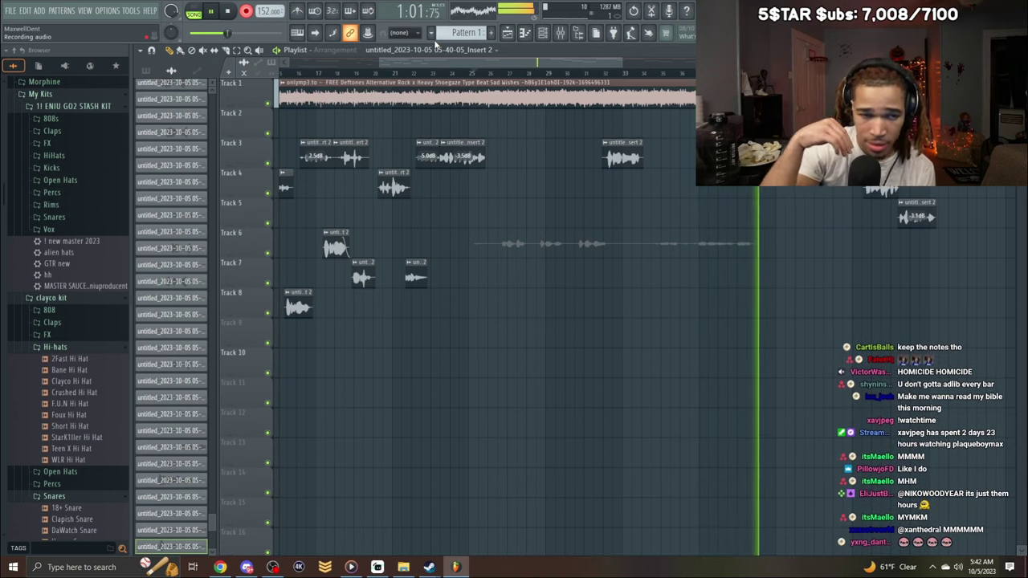
{"action": "key", "text": "space"}
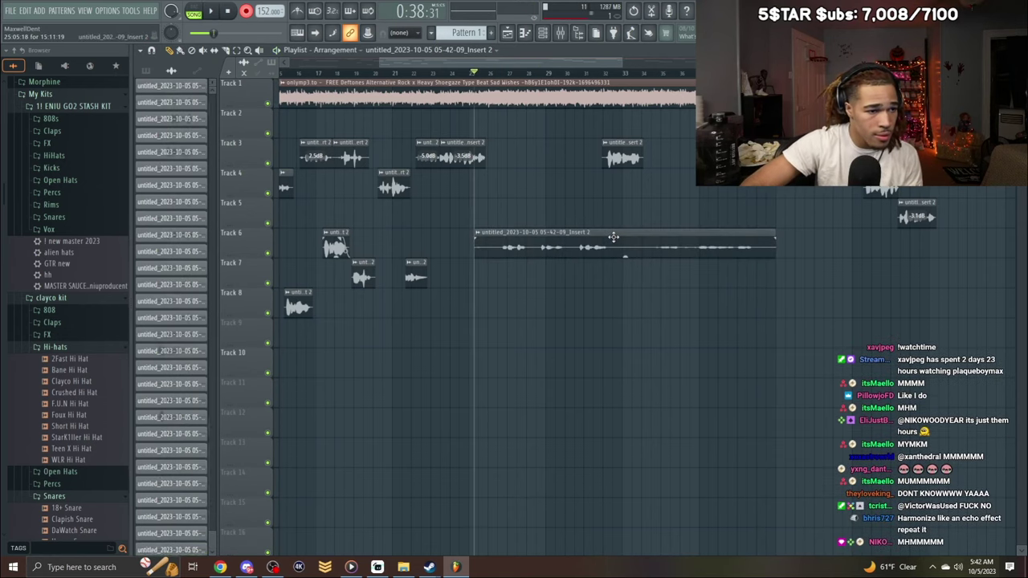
{"action": "double_click", "coordinate": [613, 237]}
{"action": "left_click", "coordinate": [477, 143]}
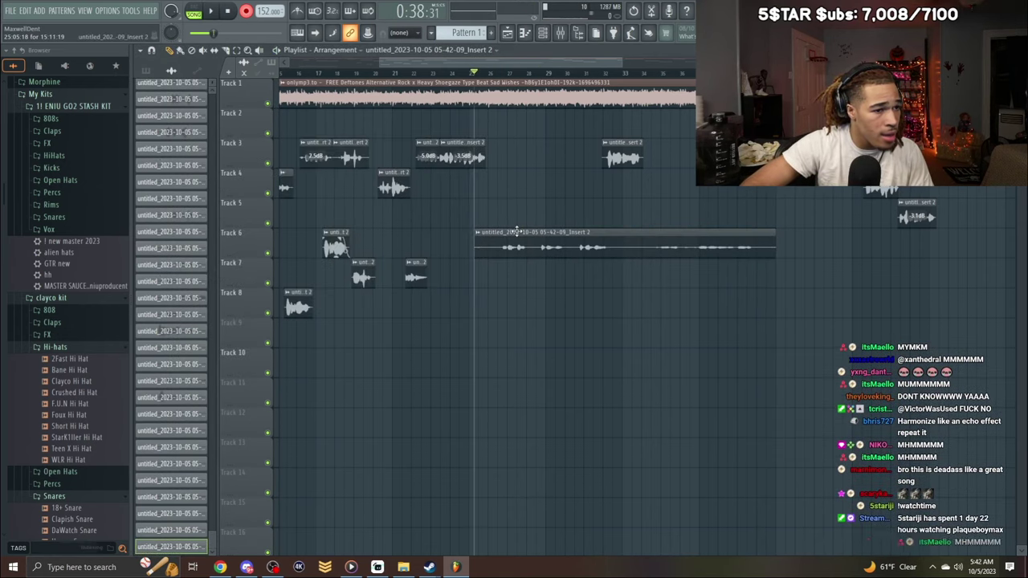
{"action": "double_click", "coordinate": [517, 233]}
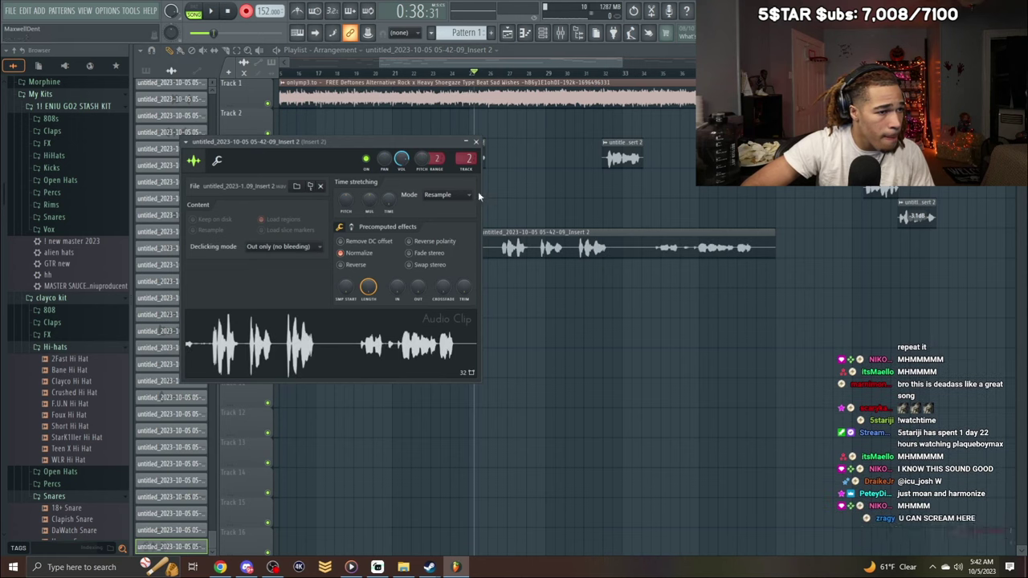
Delete the stray copy of the take on Track 2 and trim the Track 6 take to start at mid-bar 26.
{"action": "key", "text": "space"}
{"action": "left_click", "coordinate": [477, 131]}
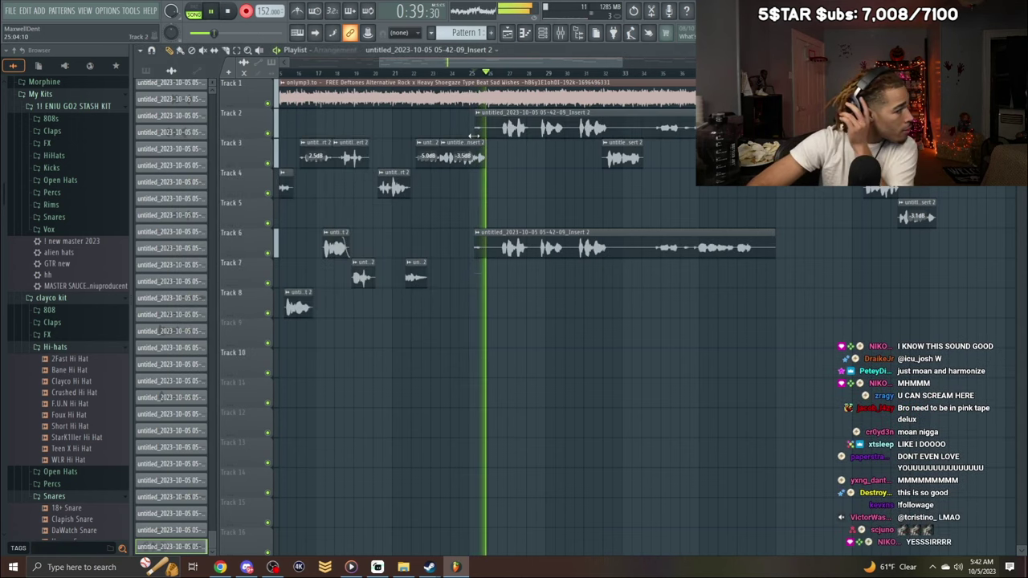
{"action": "right_click", "coordinate": [520, 134]}
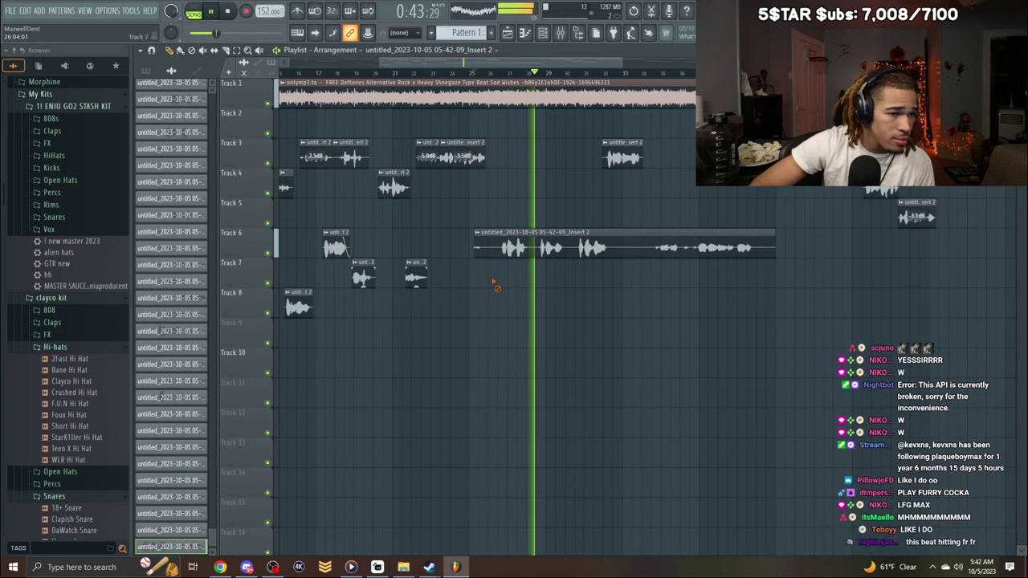
{"action": "left_click_drag", "start_coordinate": [475, 243], "coordinate": [502, 244]}
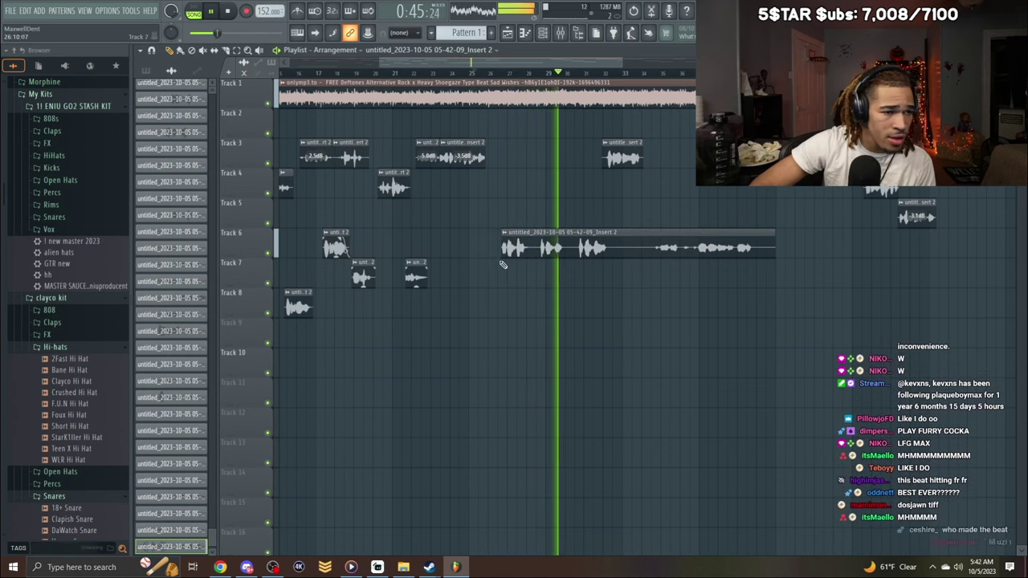
Slice the long Track 6 take at mid-bar 34, with clip gain at 0.5 dB before the cut and 8.6 dB after it.
{"action": "left_click_drag", "start_coordinate": [526, 64], "coordinate": [545, 65]}
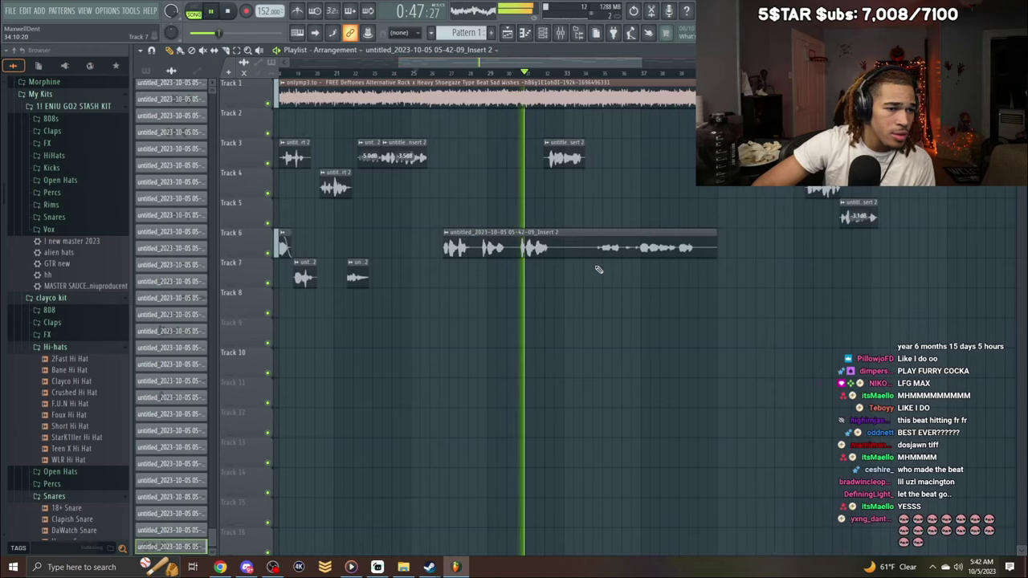
{"action": "mouse_move", "coordinate": [581, 256]}
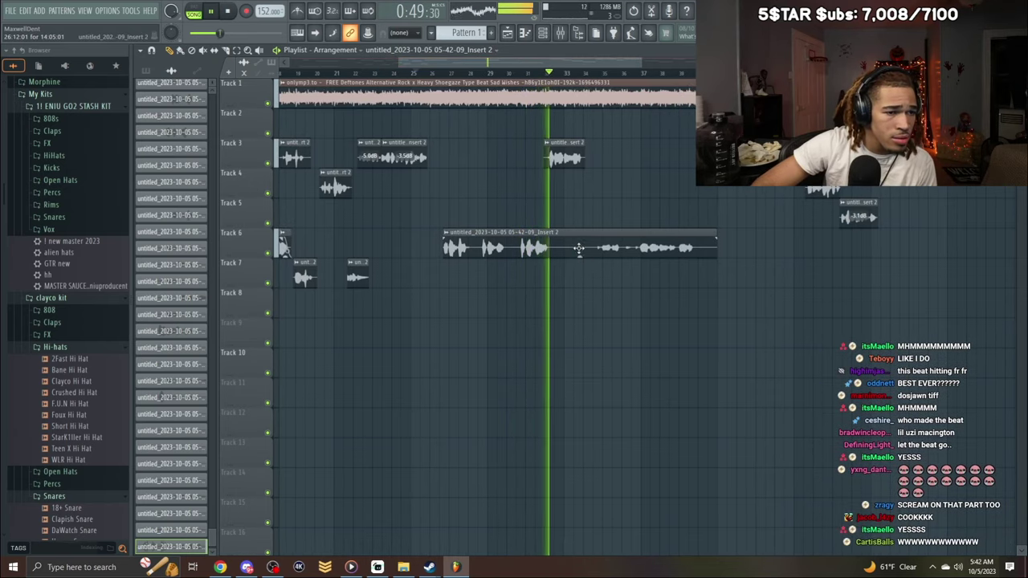
{"action": "left_click_drag", "start_coordinate": [580, 255], "coordinate": [580, 224]}
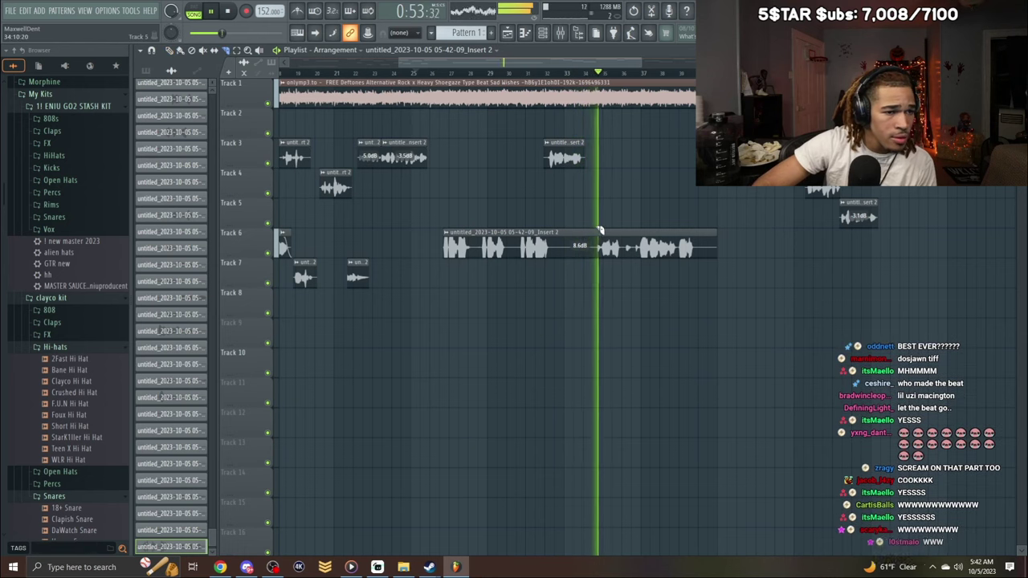
{"action": "left_click_drag", "start_coordinate": [599, 228], "coordinate": [599, 298]}
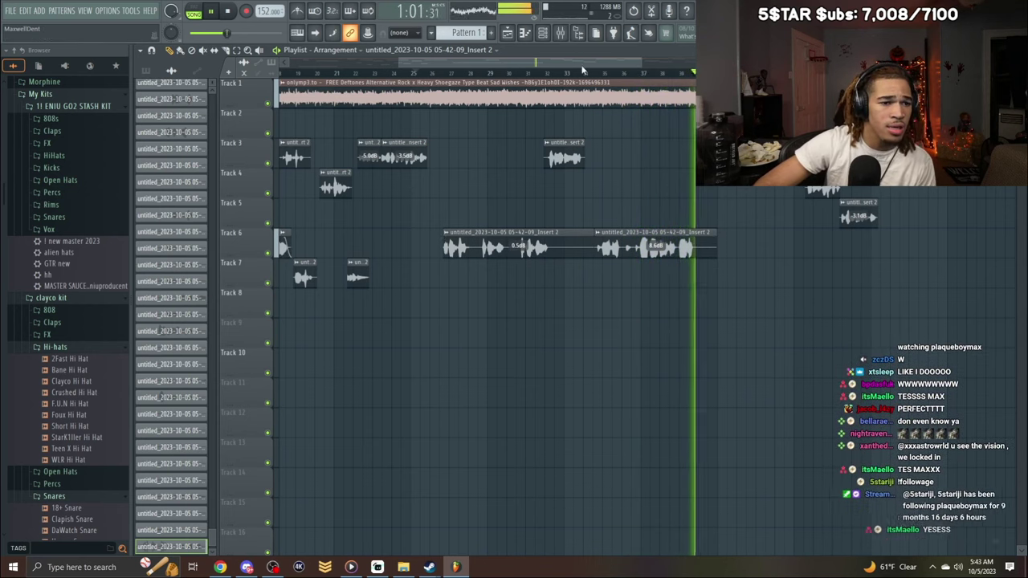
Trim the end of Track 6's second clip back to about bar 38, deleting the copy placed by accident after it.
{"action": "key", "text": "space"}
{"action": "left_click_drag", "start_coordinate": [611, 74], "coordinate": [629, 88]}
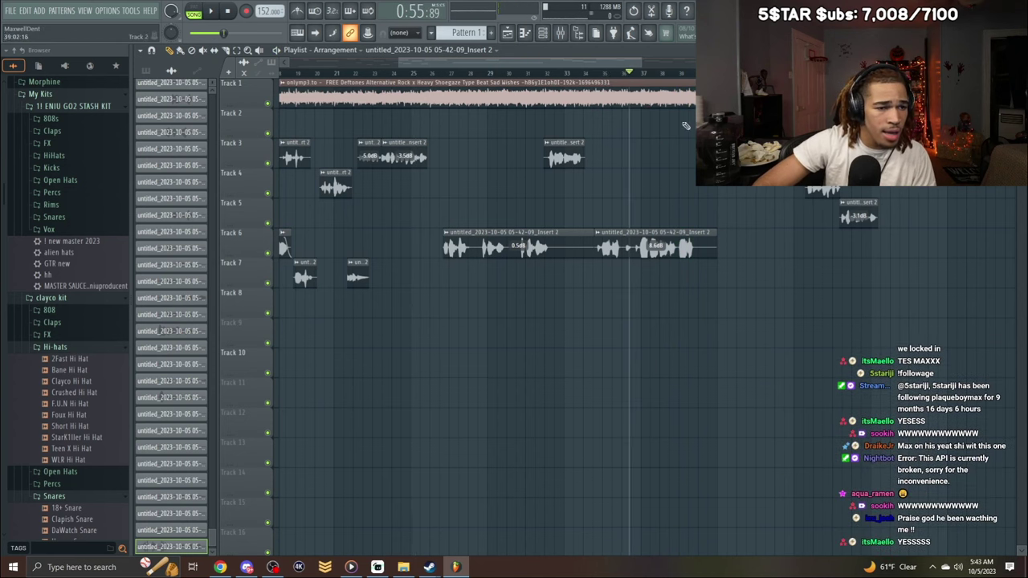
{"action": "left_click", "coordinate": [719, 231]}
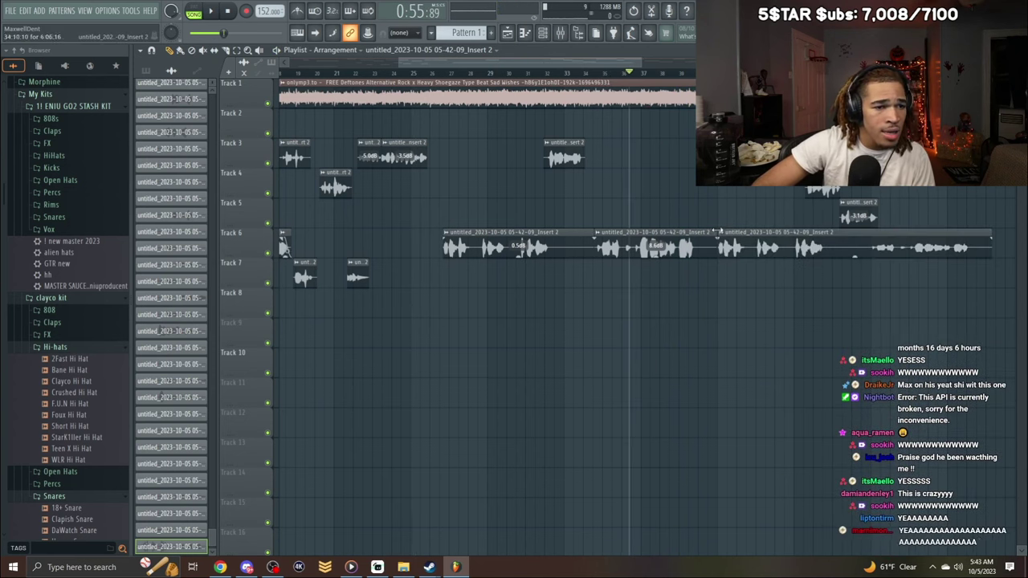
{"action": "right_click", "coordinate": [719, 230]}
{"action": "left_click_drag", "start_coordinate": [722, 237], "coordinate": [676, 234]}
Record an ad-lib take on Track 7 around bar 38 and normalize it.
{"action": "key", "text": "space"}
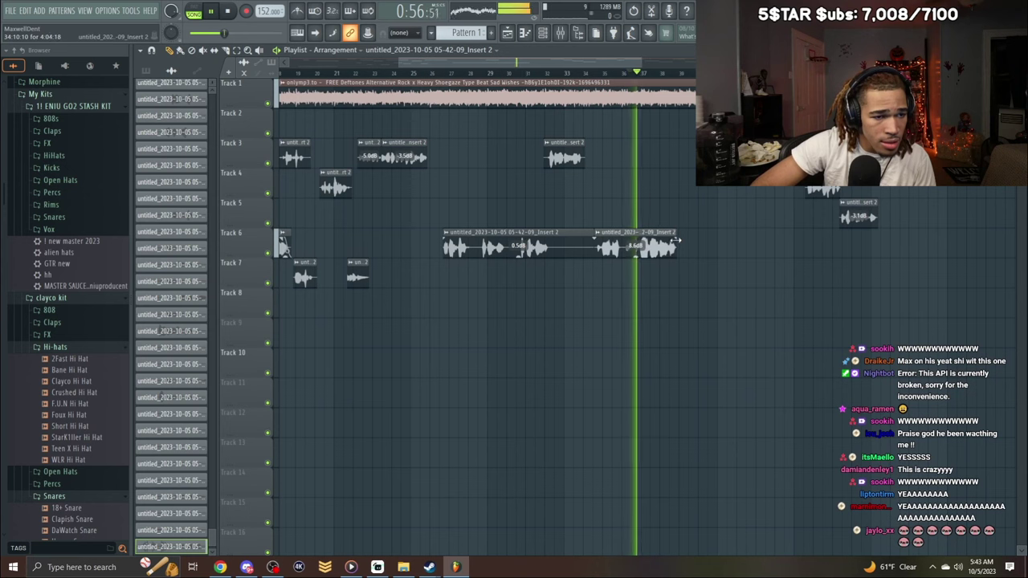
{"action": "left_click", "coordinate": [249, 17]}
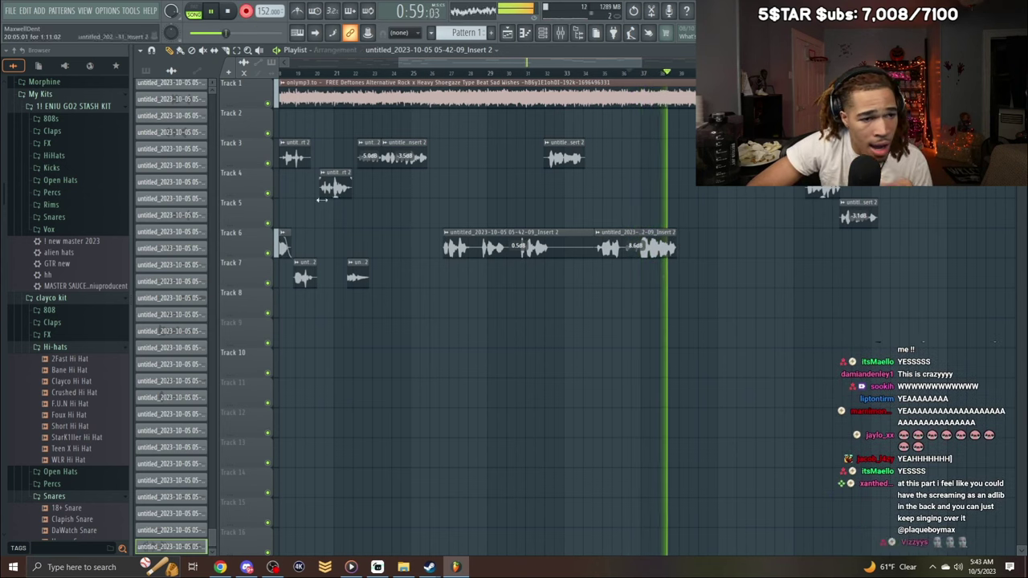
{"action": "double_click", "coordinate": [675, 270]}
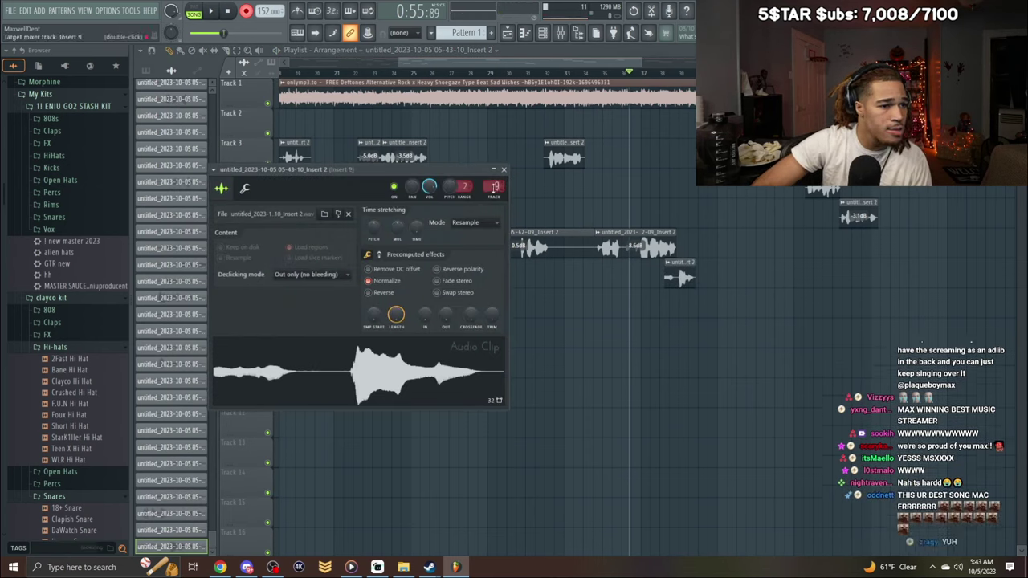
{"action": "key", "text": "space"}
{"action": "left_click", "coordinate": [504, 169]}
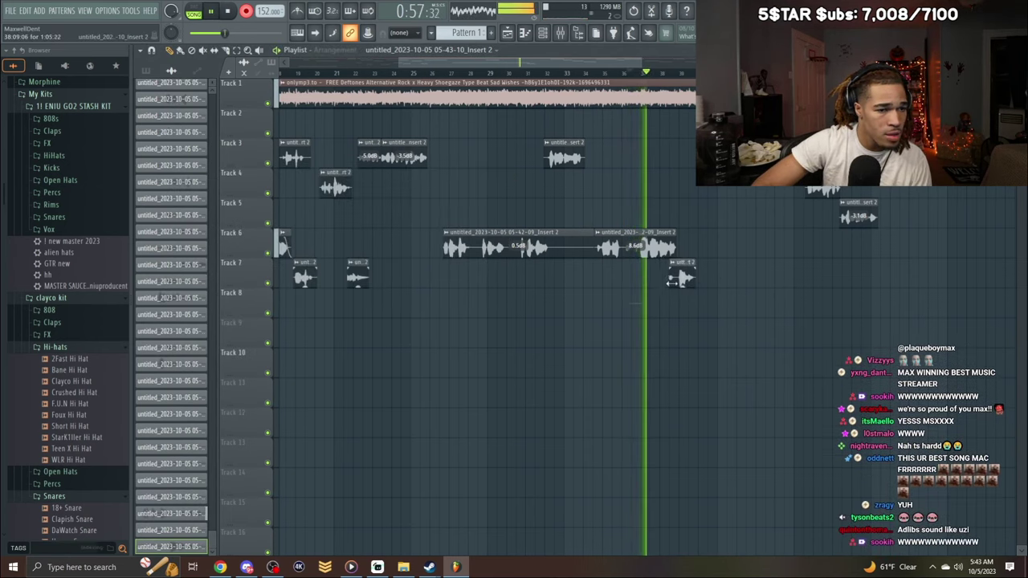
Trim the start of the new Track 7 ad-lib to late bar 38 and audition the track soloed.
{"action": "left_click_drag", "start_coordinate": [666, 277], "coordinate": [677, 277]}
{"action": "right_click", "coordinate": [267, 283]}
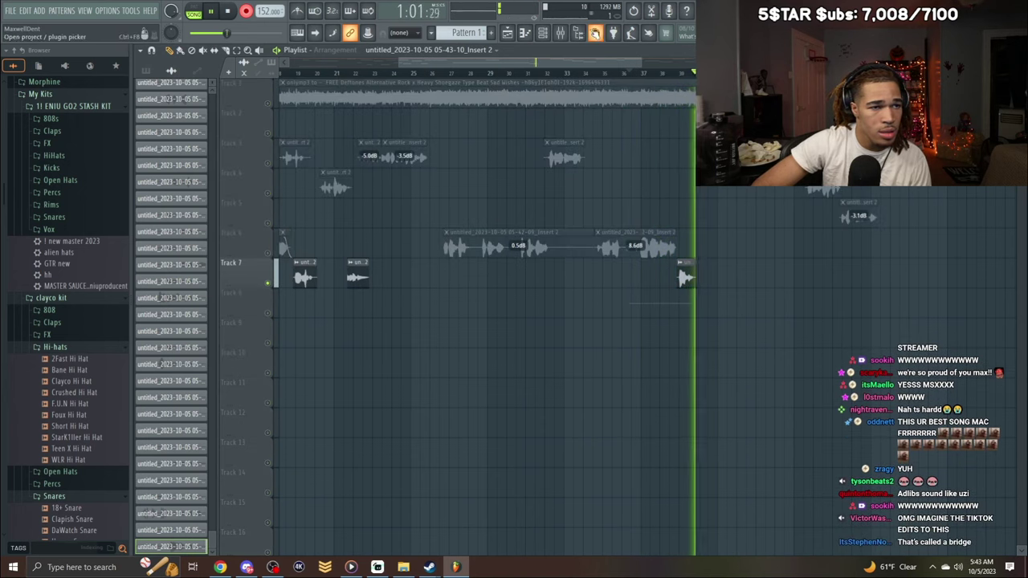
{"action": "key", "text": "space"}
{"action": "right_click", "coordinate": [268, 283]}
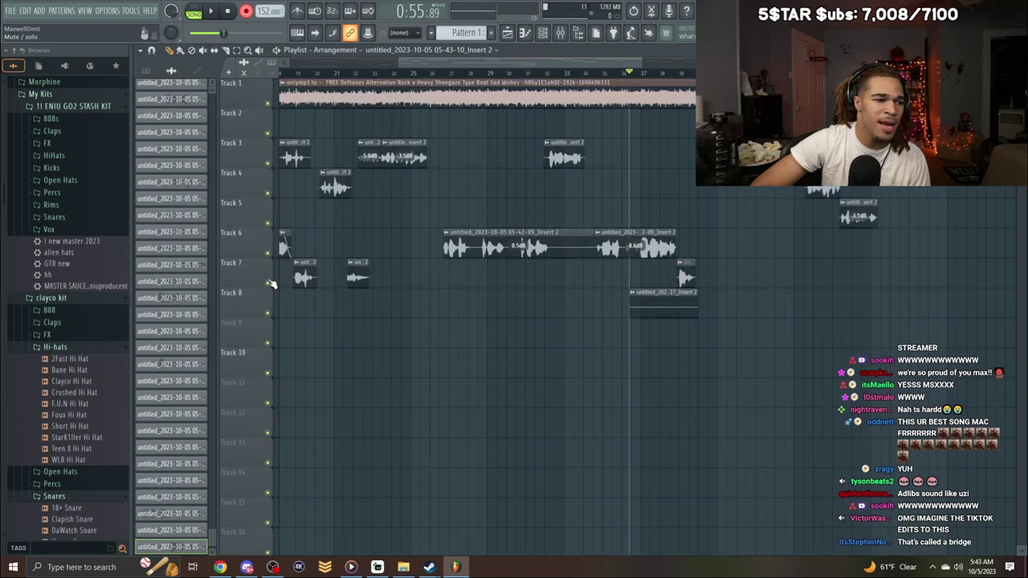
Copy the Main vocals mixer channel state from insert 7 onto insert 8.
{"action": "left_click", "coordinate": [669, 72]}
{"action": "key", "text": "space"}
{"action": "key", "text": "space"}
{"action": "key", "text": "F9"}
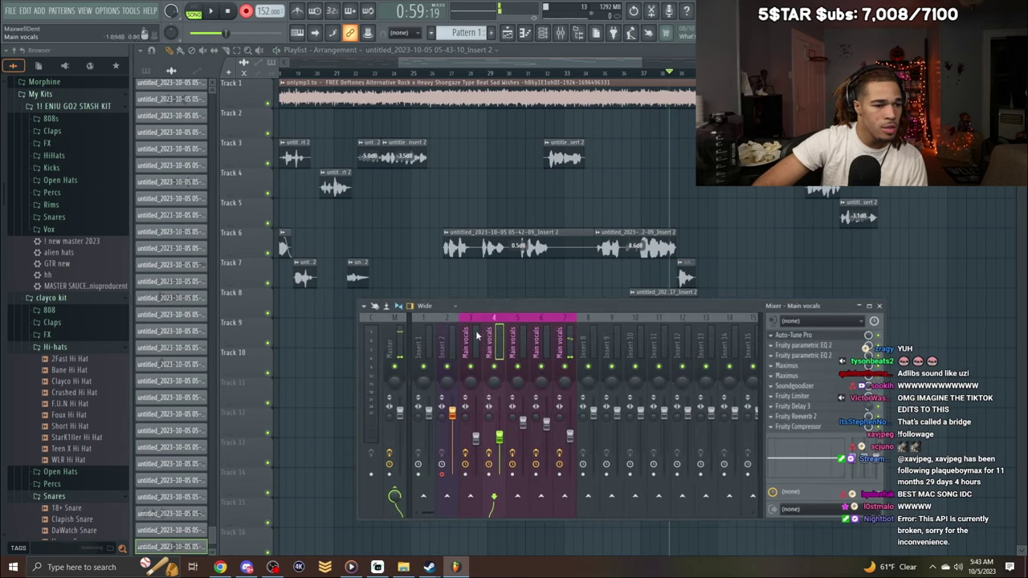
{"action": "right_click", "coordinate": [523, 333]}
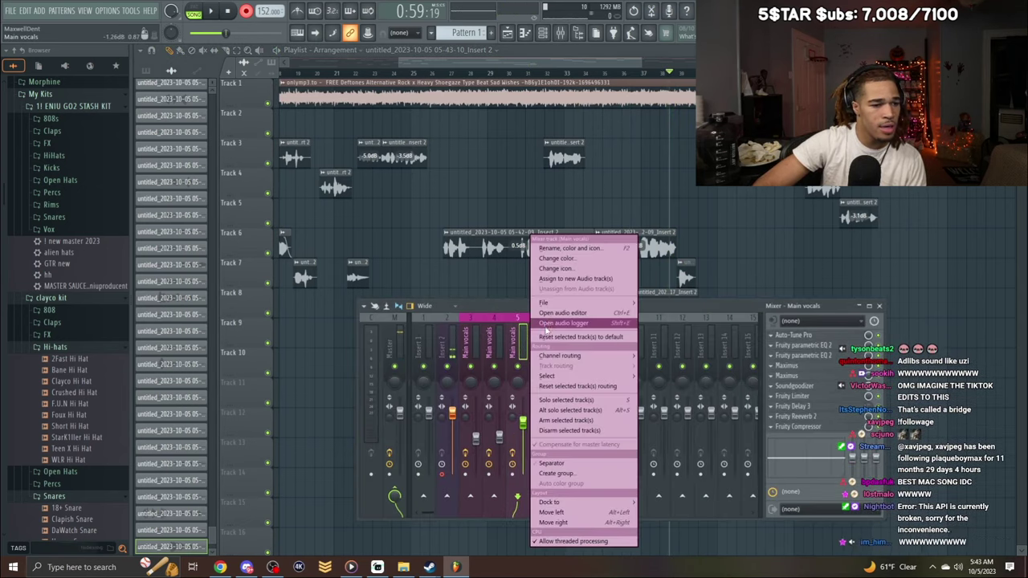
{"action": "left_click", "coordinate": [566, 338]}
{"action": "right_click", "coordinate": [569, 342]}
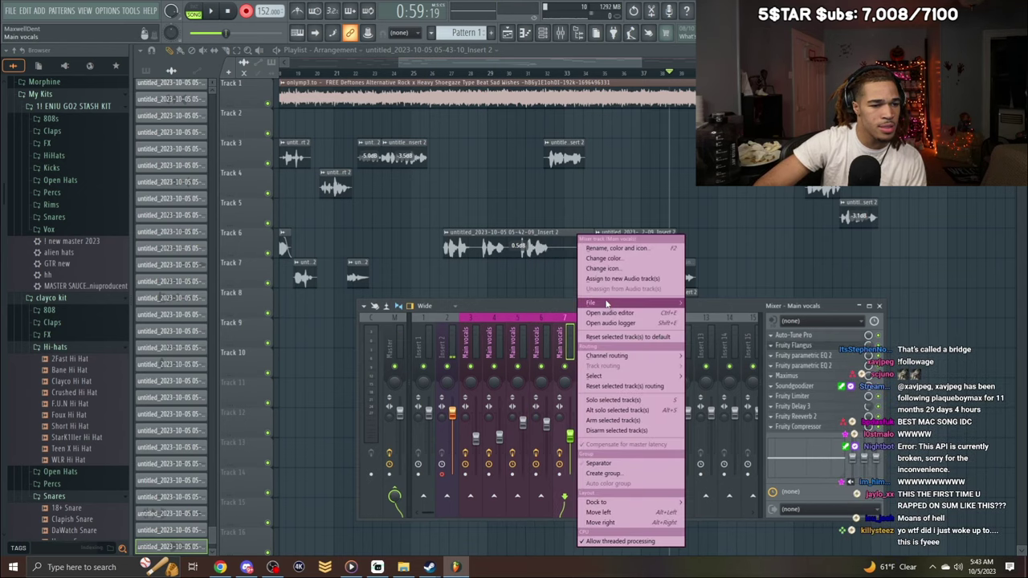
{"action": "mouse_move", "coordinate": [607, 304]}
{"action": "left_click_drag", "start_coordinate": [739, 226], "coordinate": [592, 341]}
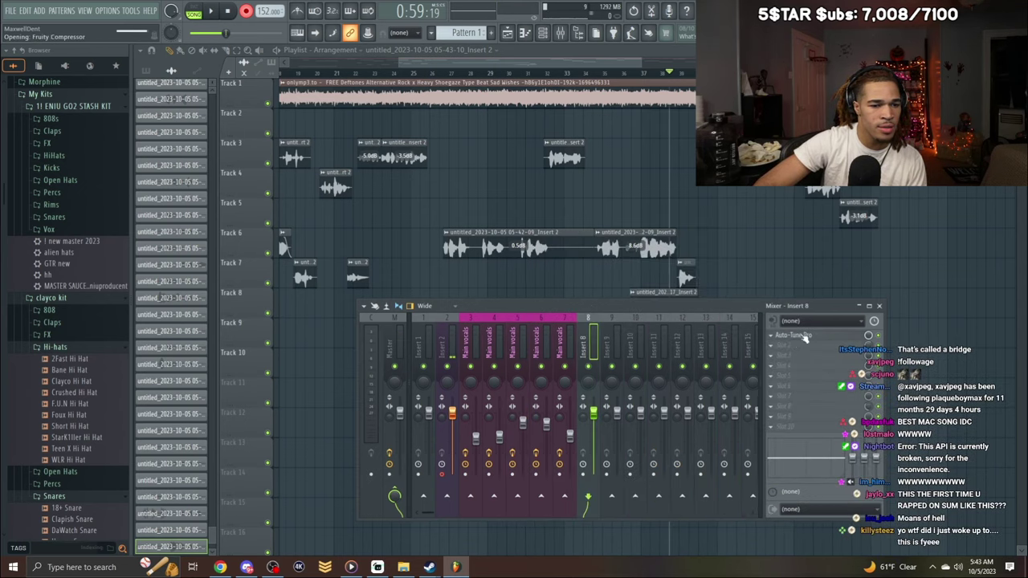
Set Auto-Tune Pro's retune speed to 4 on mixer insert 8 and raise that insert's fader.
{"action": "left_click", "coordinate": [803, 337]}
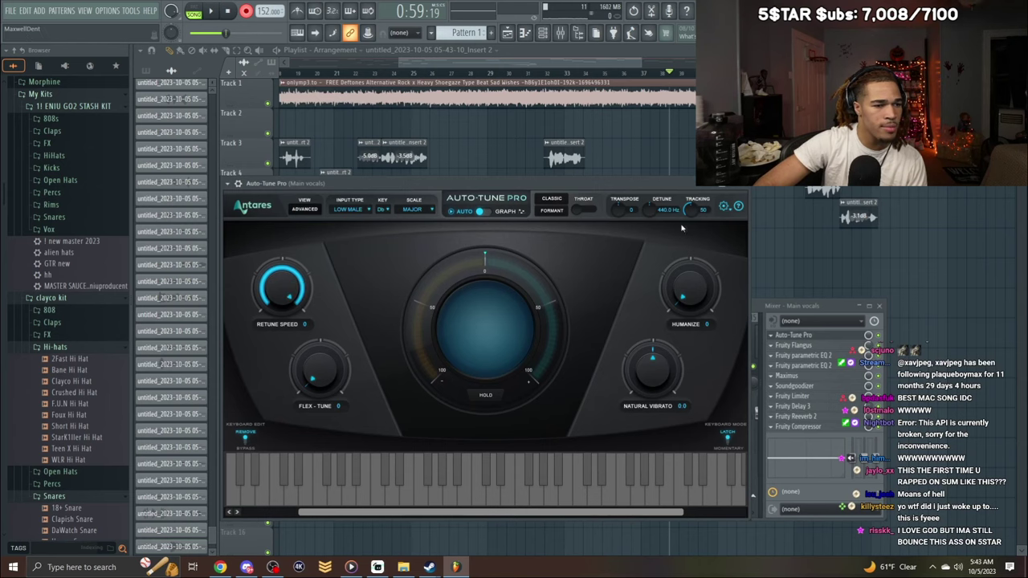
{"action": "left_click", "coordinate": [739, 183]}
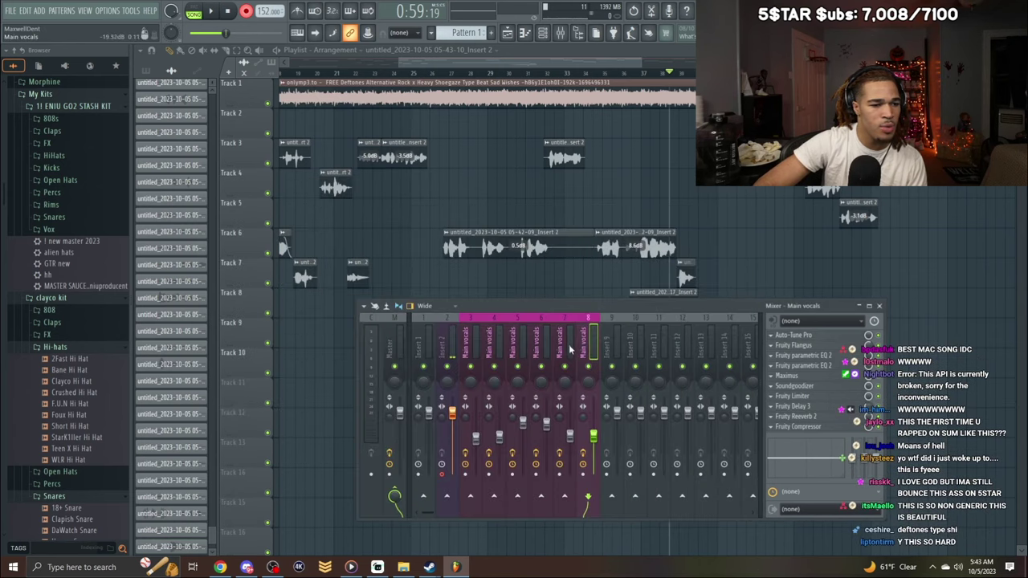
{"action": "left_click", "coordinate": [811, 336]}
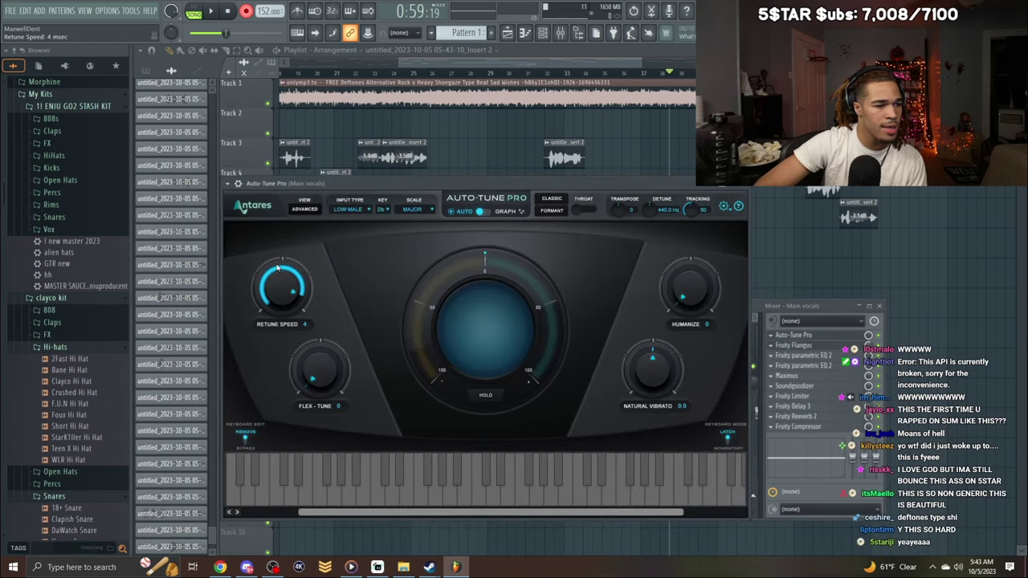
{"action": "key", "text": "Escape"}
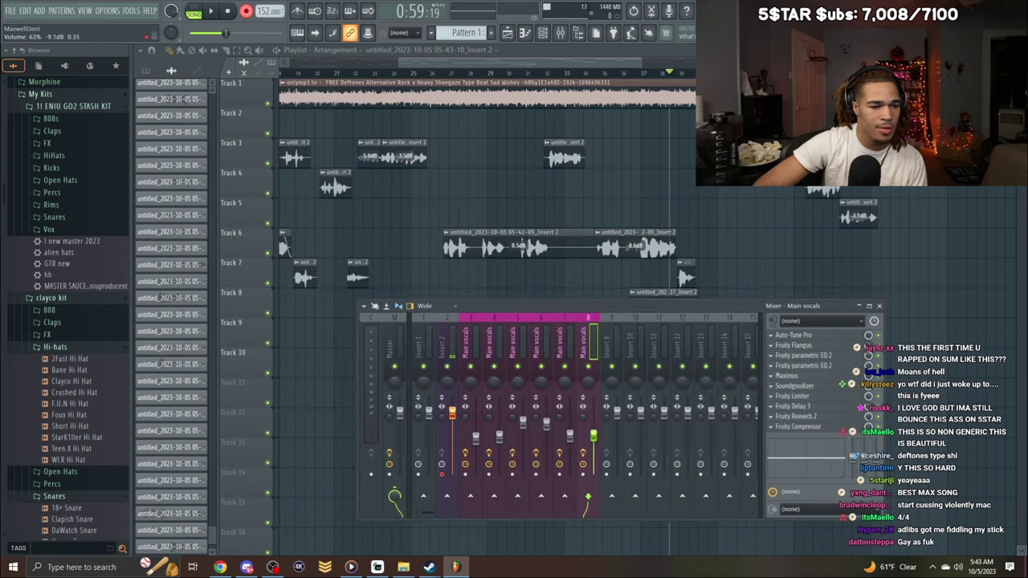
{"action": "left_click_drag", "start_coordinate": [593, 436], "coordinate": [593, 427]}
Route the long Track 6 take to Main vocals insert 8 and lower that insert's fader slightly during playback.
{"action": "double_click", "coordinate": [523, 246]}
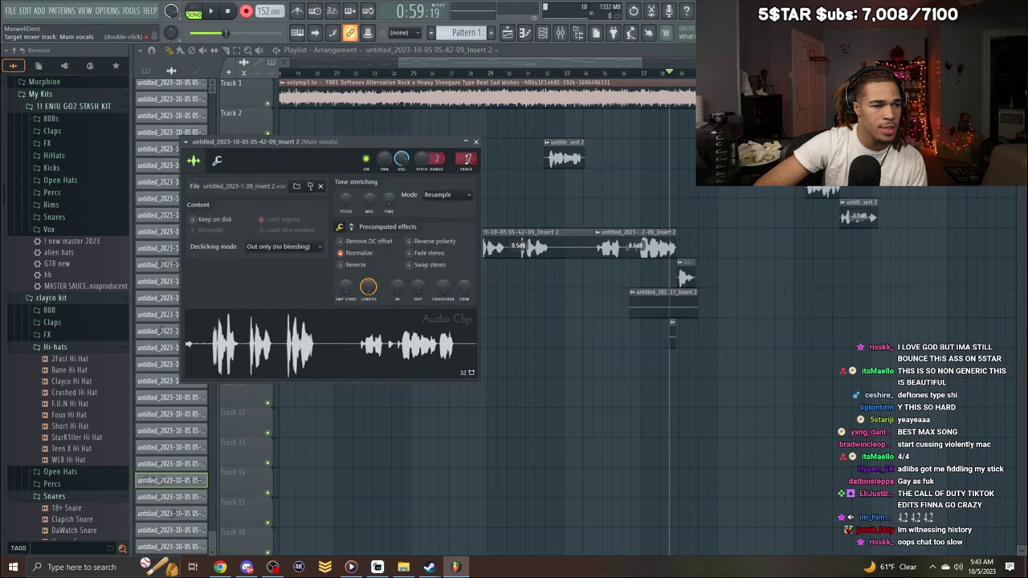
{"action": "key", "text": "Escape"}
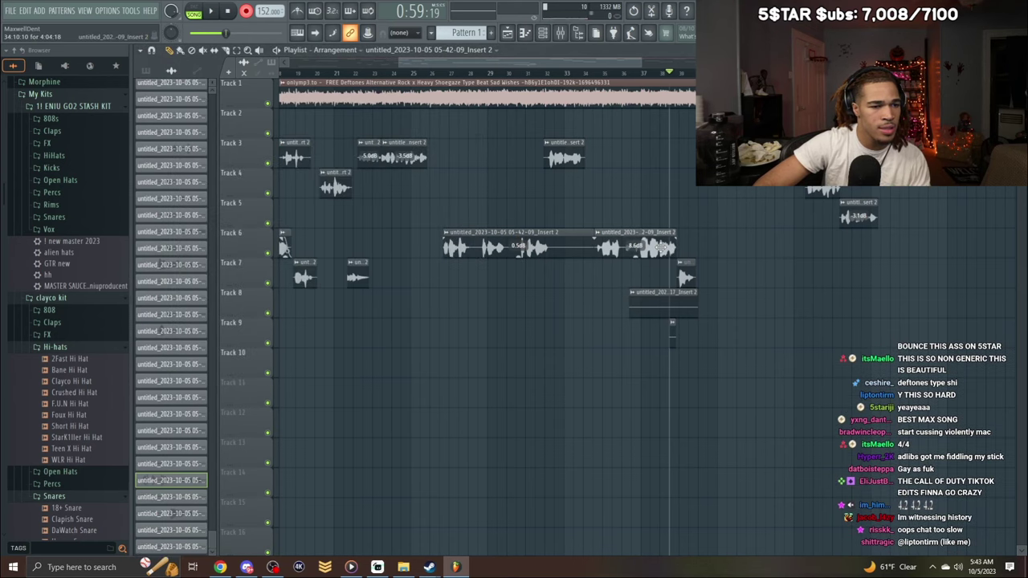
{"action": "double_click", "coordinate": [660, 246]}
{"action": "key", "text": "Escape"}
{"action": "key", "text": "space"}
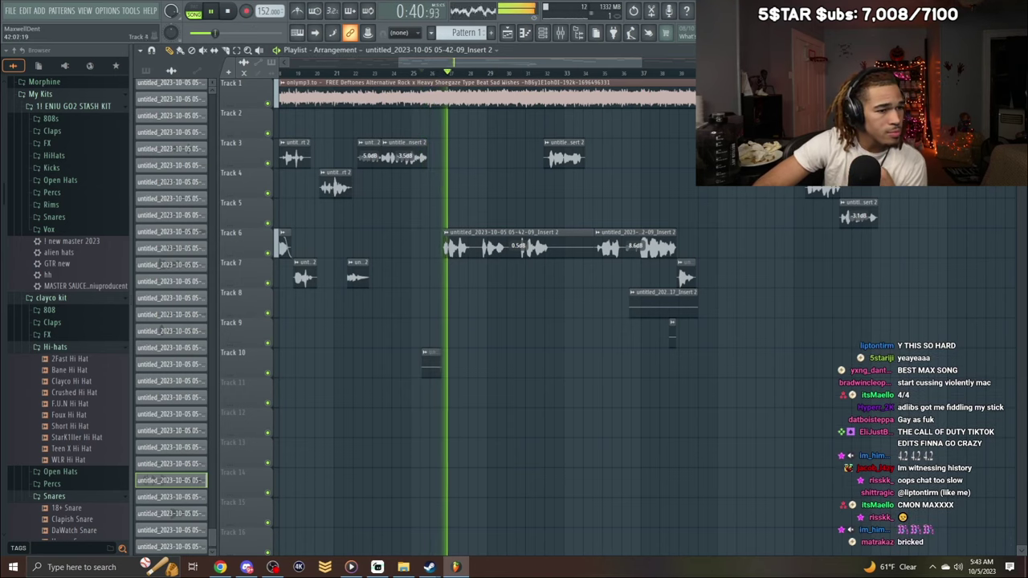
{"action": "key", "text": "F9"}
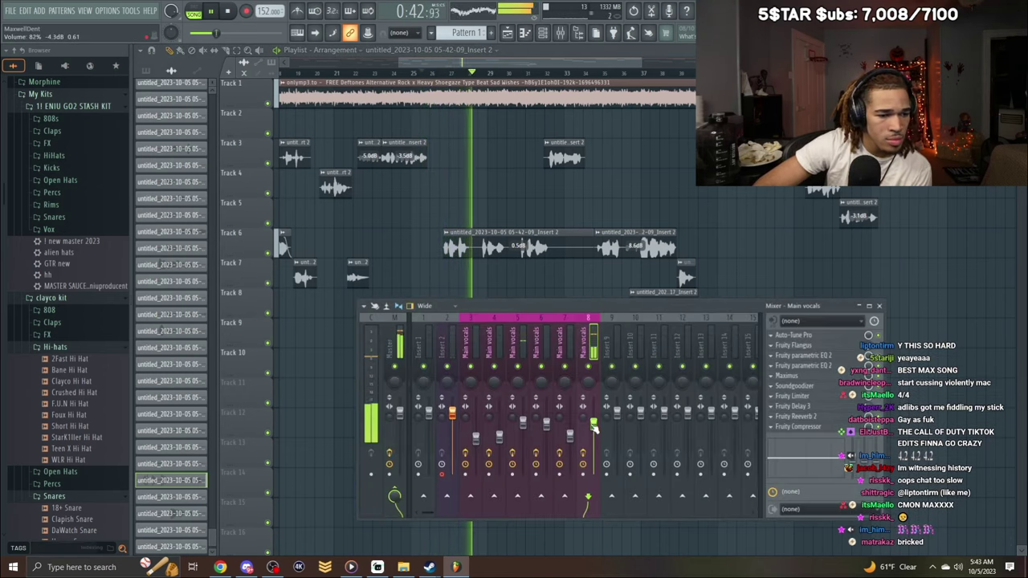
{"action": "left_click_drag", "start_coordinate": [593, 427], "coordinate": [593, 434]}
Record a backing take on Track 11 from about bar 26 to bar 32.
{"action": "left_click_drag", "start_coordinate": [431, 73], "coordinate": [416, 73]}
{"action": "left_click", "coordinate": [246, 12]}
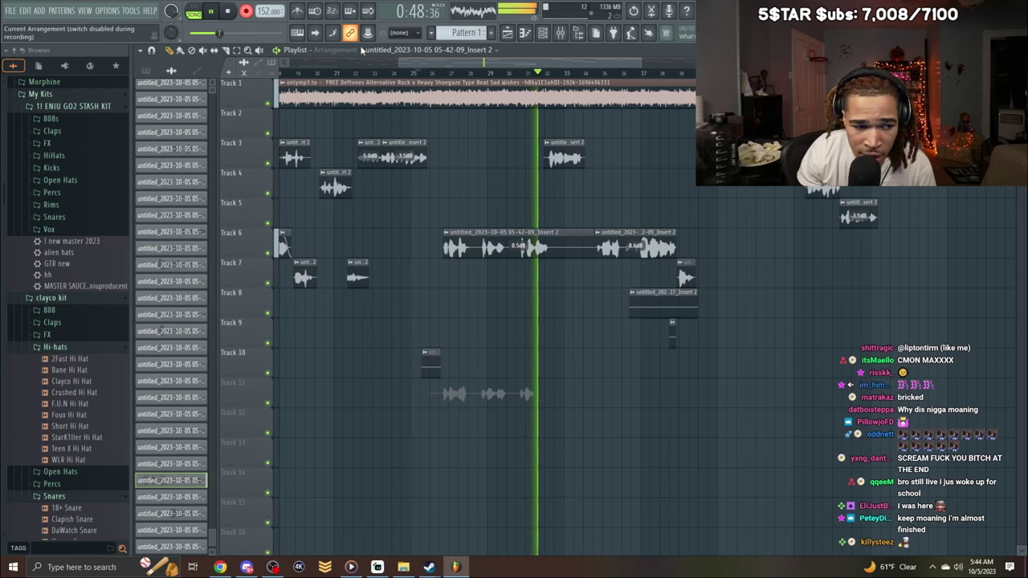
{"action": "key", "text": "space"}
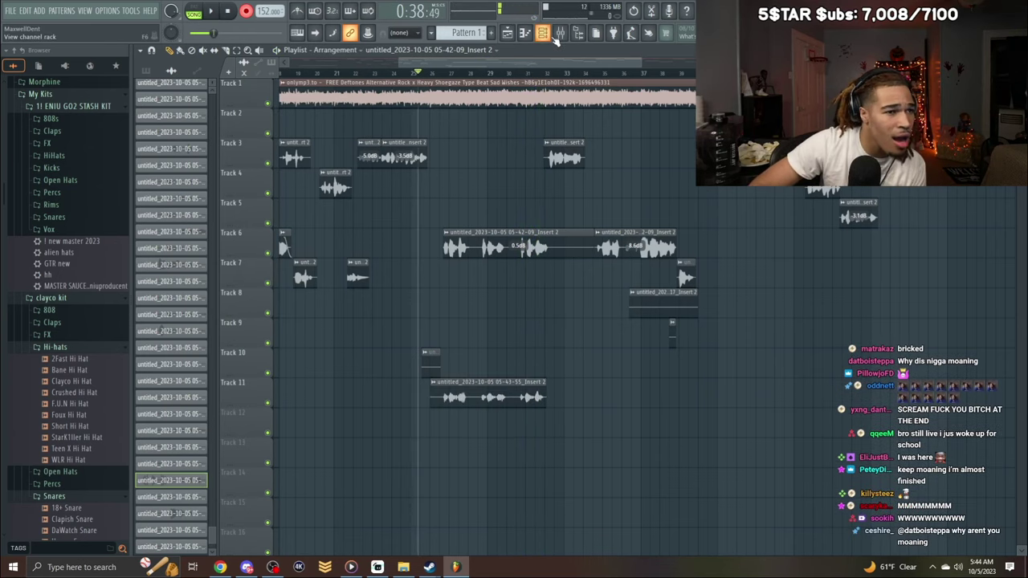
Copy the Main vocals channel state from insert 8 onto insert 9 and delete the clip placed by accident on Track 8.
{"action": "left_click", "coordinate": [560, 33]}
{"action": "right_click", "coordinate": [598, 347]}
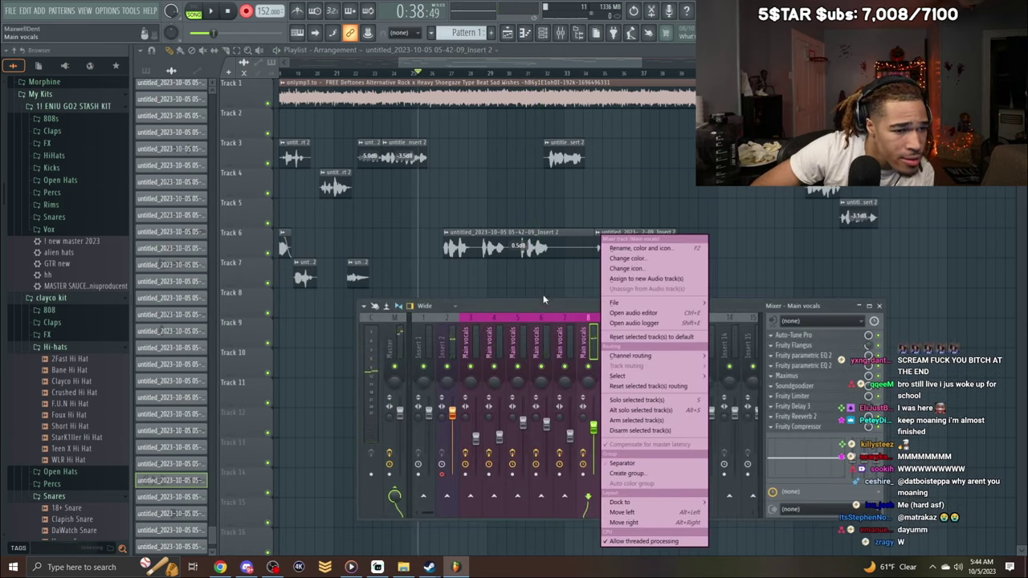
{"action": "mouse_move", "coordinate": [633, 304]}
{"action": "left_click_drag", "start_coordinate": [751, 224], "coordinate": [604, 333]}
{"action": "left_click", "coordinate": [572, 297]}
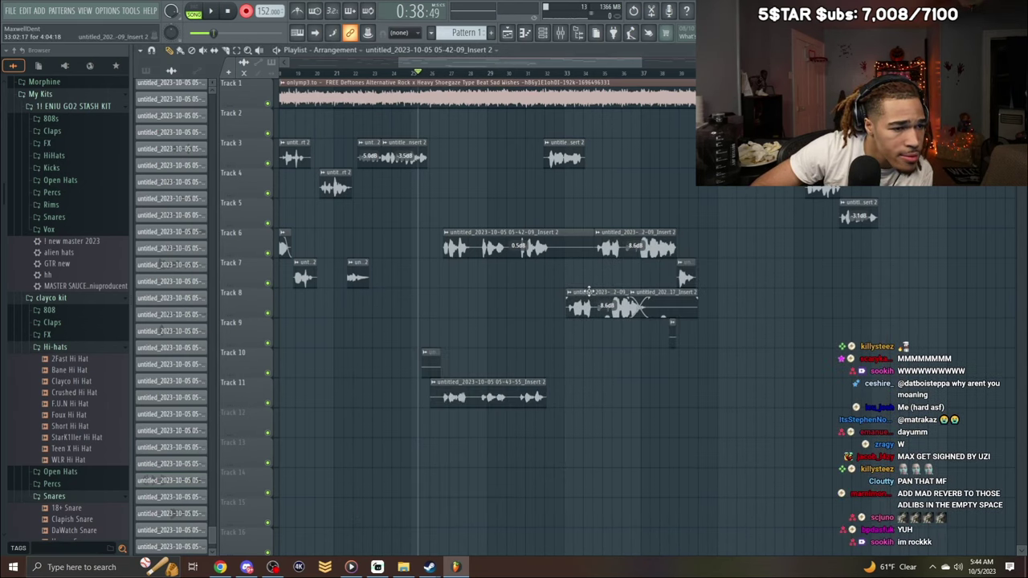
{"action": "right_click", "coordinate": [574, 298]}
Normalize the new Track 11 take in its audio clip settings.
{"action": "double_click", "coordinate": [452, 387]}
{"action": "left_click", "coordinate": [365, 231]}
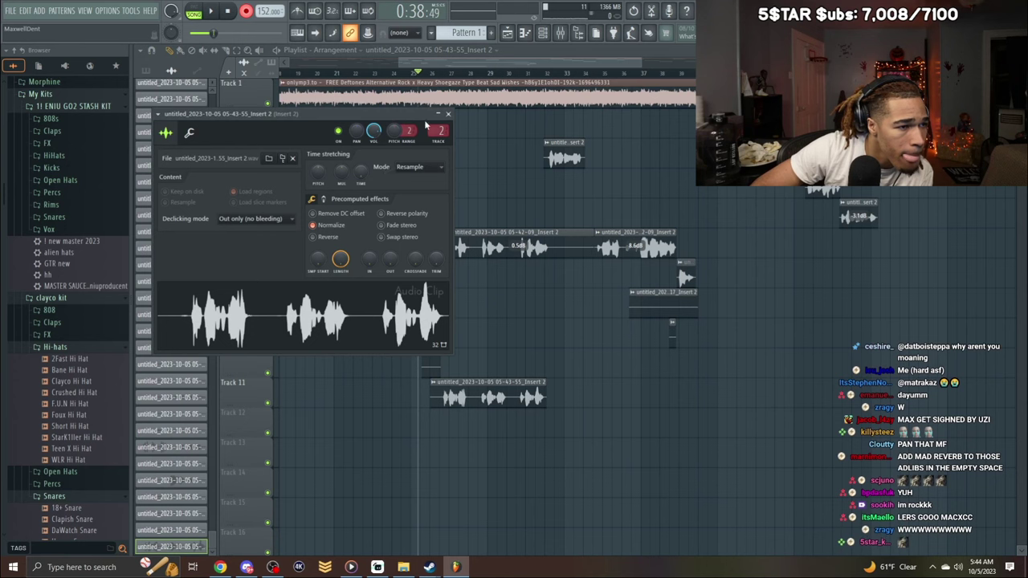
{"action": "left_click", "coordinate": [449, 114]}
Turn off record mode during playback and delete the stray clips on Tracks 12 and 10.
{"action": "key", "text": "space"}
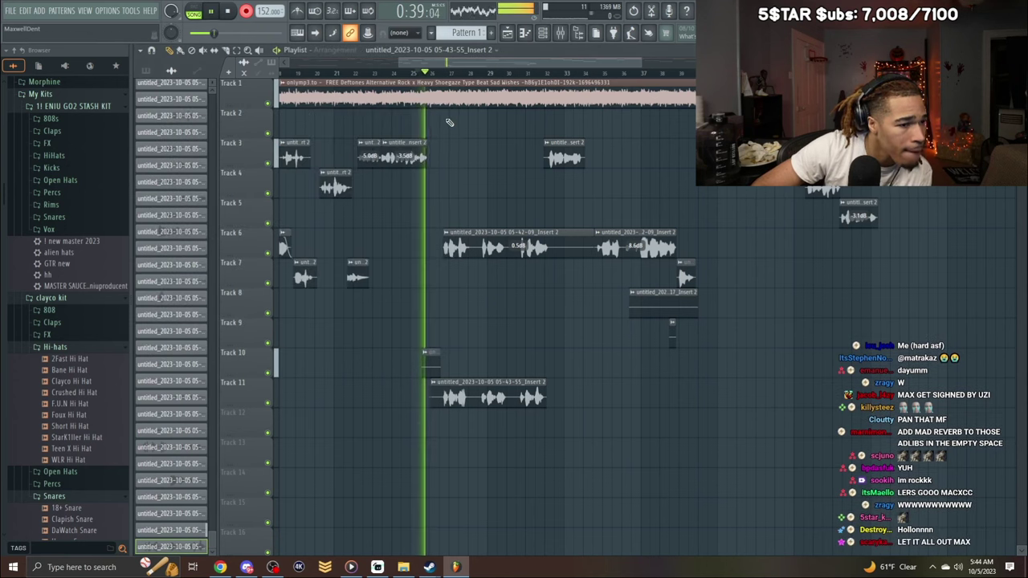
{"action": "left_click", "coordinate": [247, 12]}
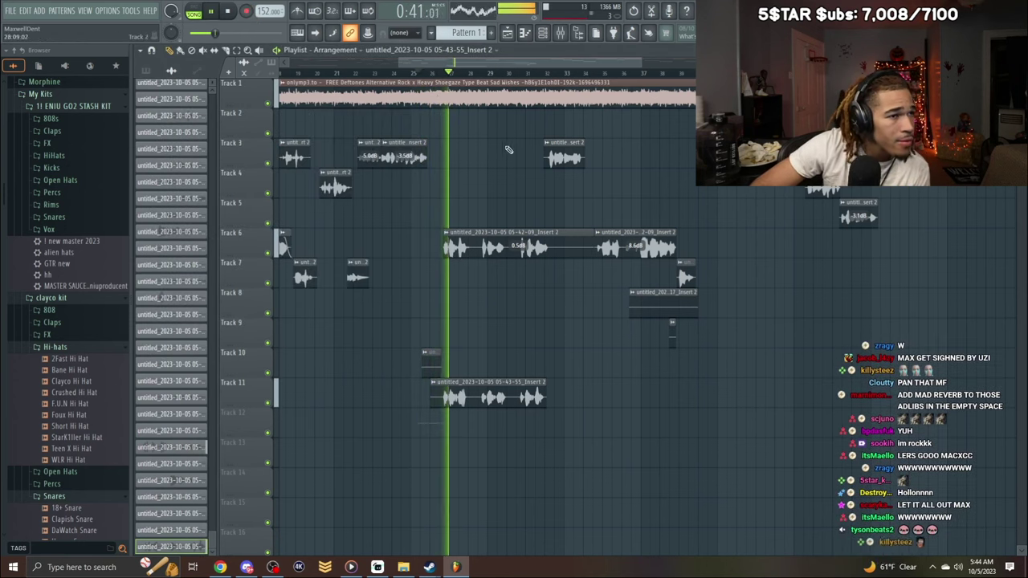
{"action": "right_click", "coordinate": [441, 425]}
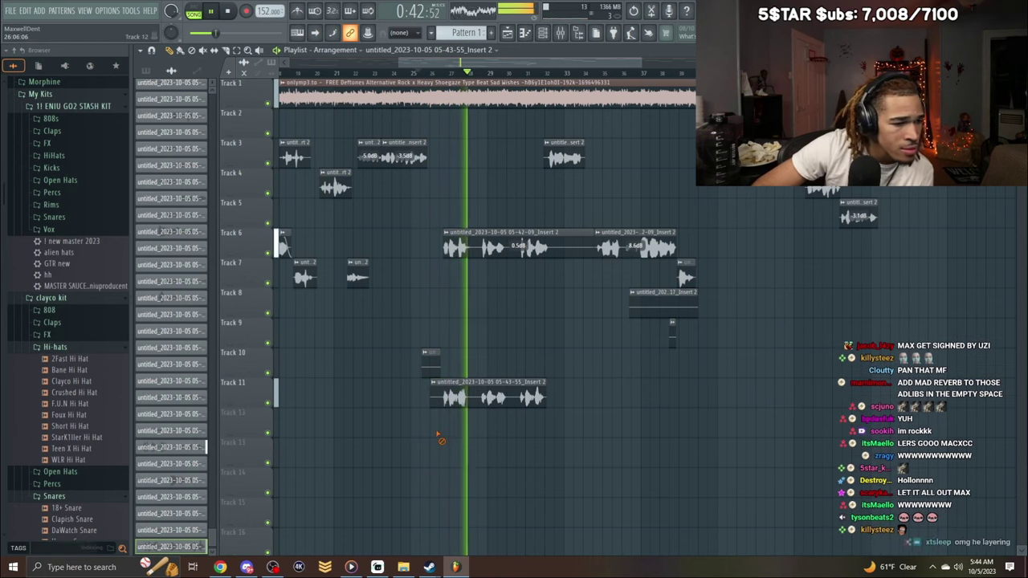
{"action": "right_click", "coordinate": [436, 366]}
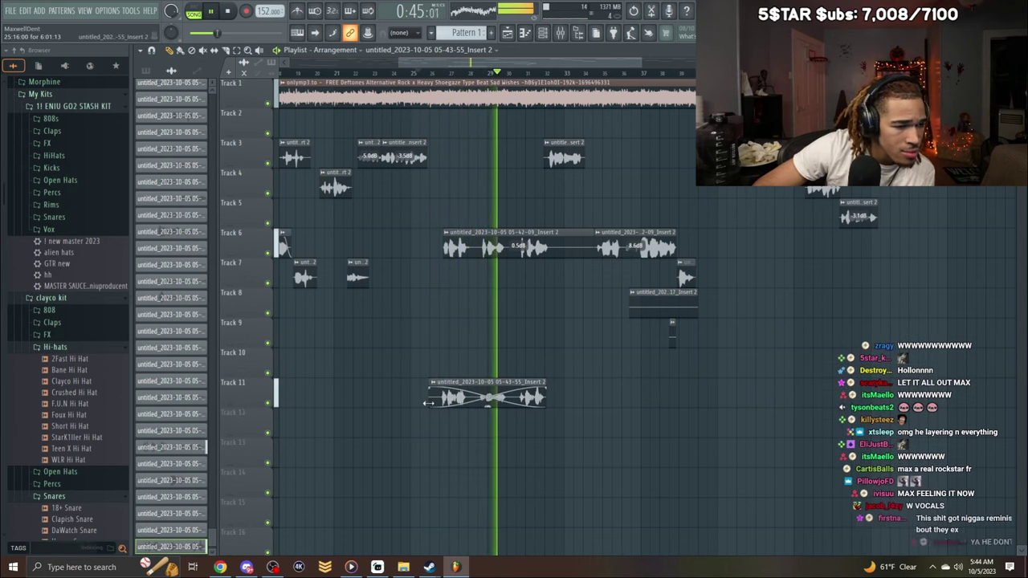
Trim the Track 11 take's start to just before bar 27, slice it near bar 29 and shorten the first piece to about bar 28.
{"action": "right_click", "coordinate": [467, 392]}
{"action": "left_click", "coordinate": [446, 398]}
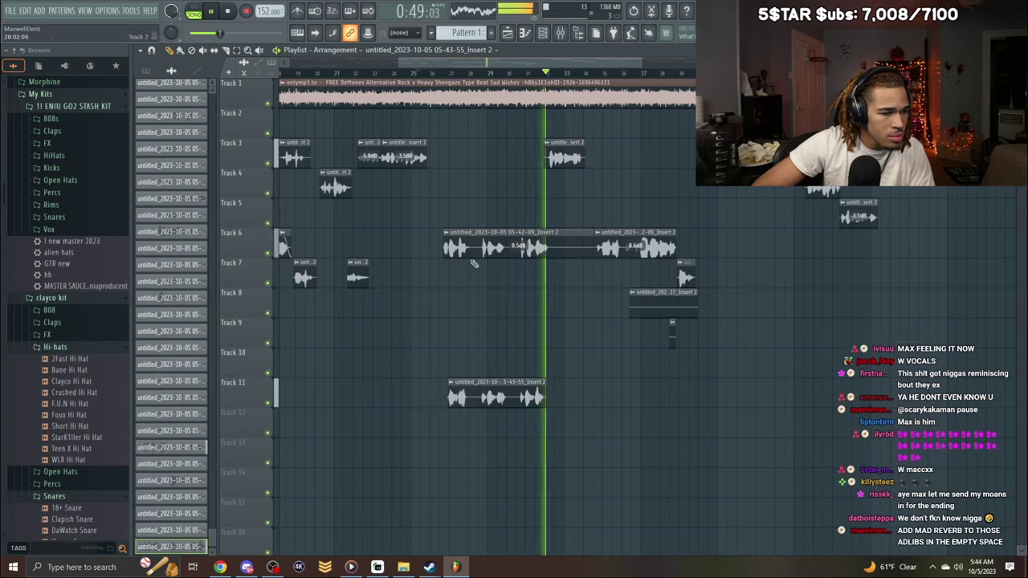
{"action": "left_click", "coordinate": [439, 73]}
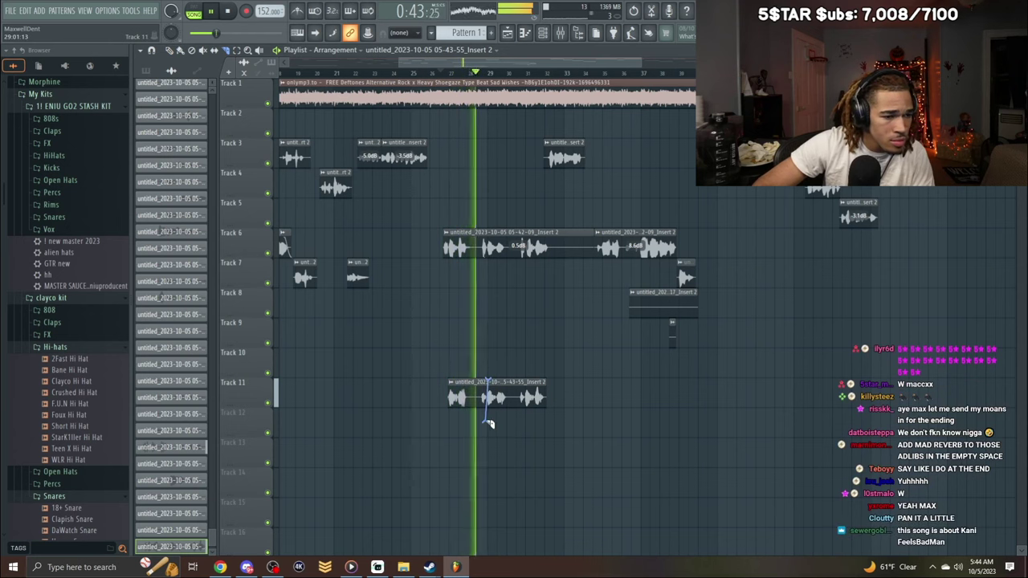
{"action": "left_click_drag", "start_coordinate": [488, 423], "coordinate": [488, 426]}
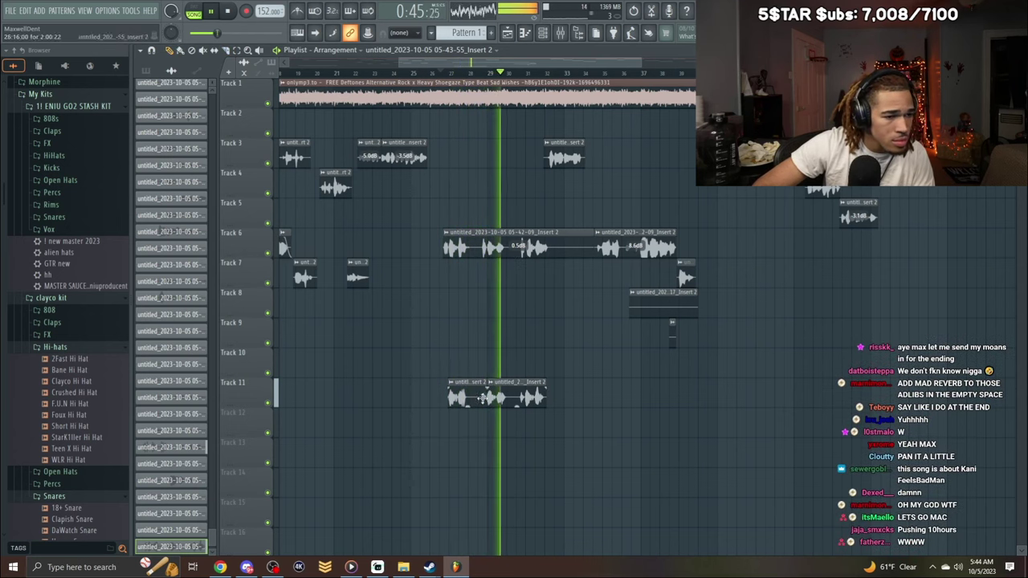
{"action": "left_click_drag", "start_coordinate": [484, 382], "coordinate": [463, 385]}
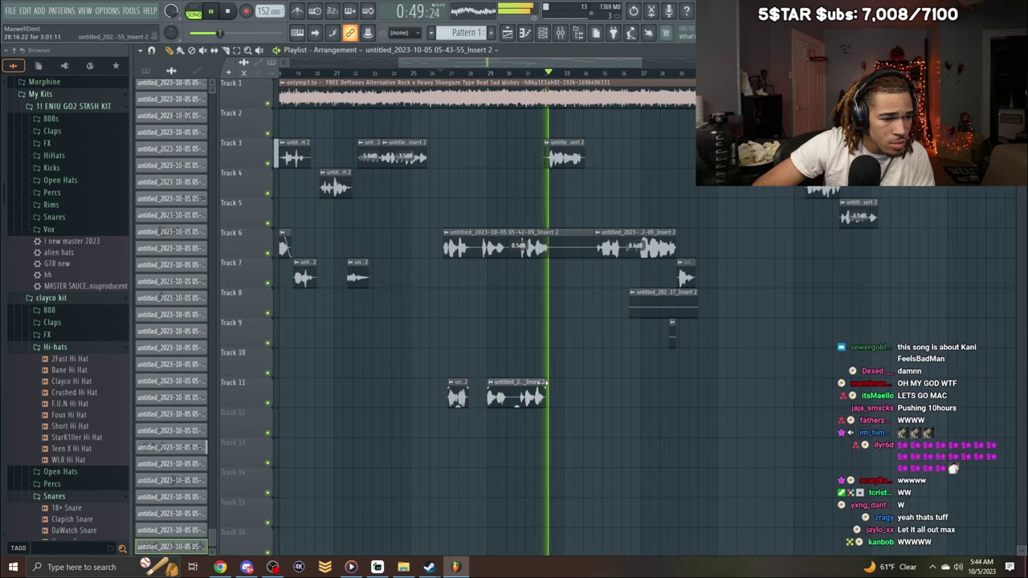
Trim the end of Track 6's first clip back to about bar 32 and delete the stray clips on Tracks 8 and 9.
{"action": "scroll", "coordinate": [555, 198], "scroll_direction": "right", "scroll_amount": 2}
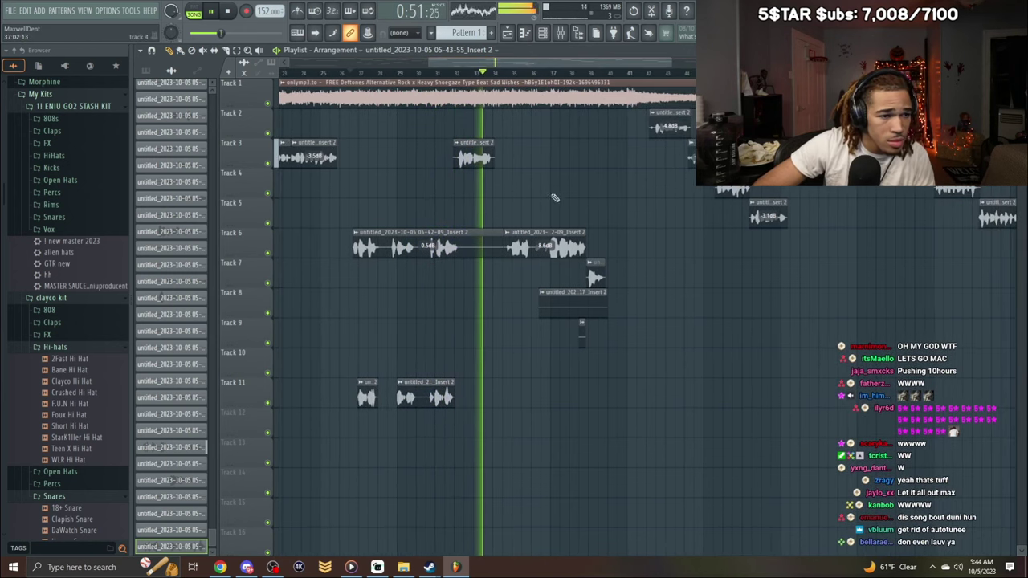
{"action": "left_click_drag", "start_coordinate": [505, 235], "coordinate": [461, 235]}
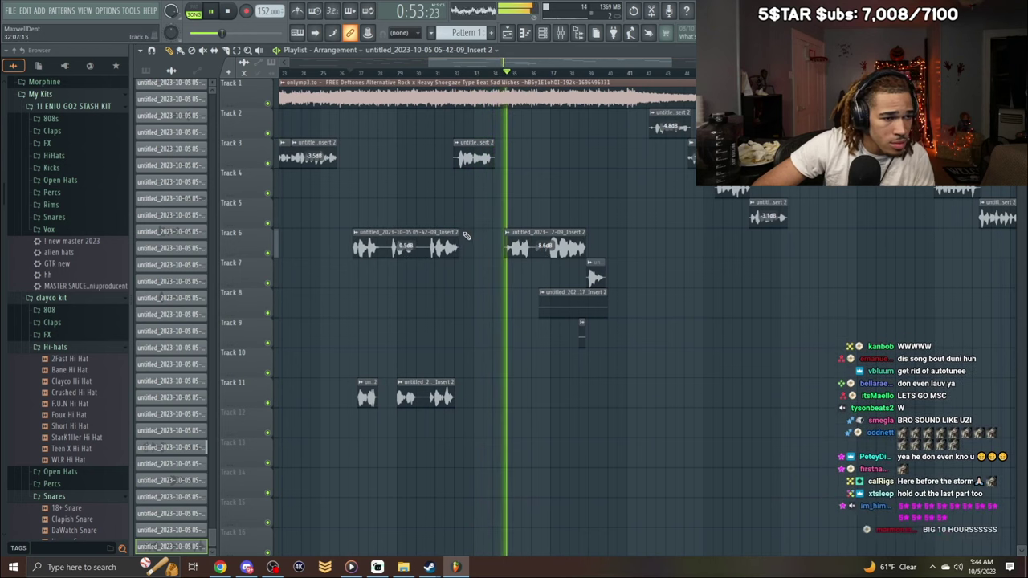
{"action": "right_click", "coordinate": [587, 307]}
{"action": "right_click", "coordinate": [583, 334]}
Record another backing take on Track 8 from about bar 34 to mid-bar 38.
{"action": "left_click", "coordinate": [486, 73]}
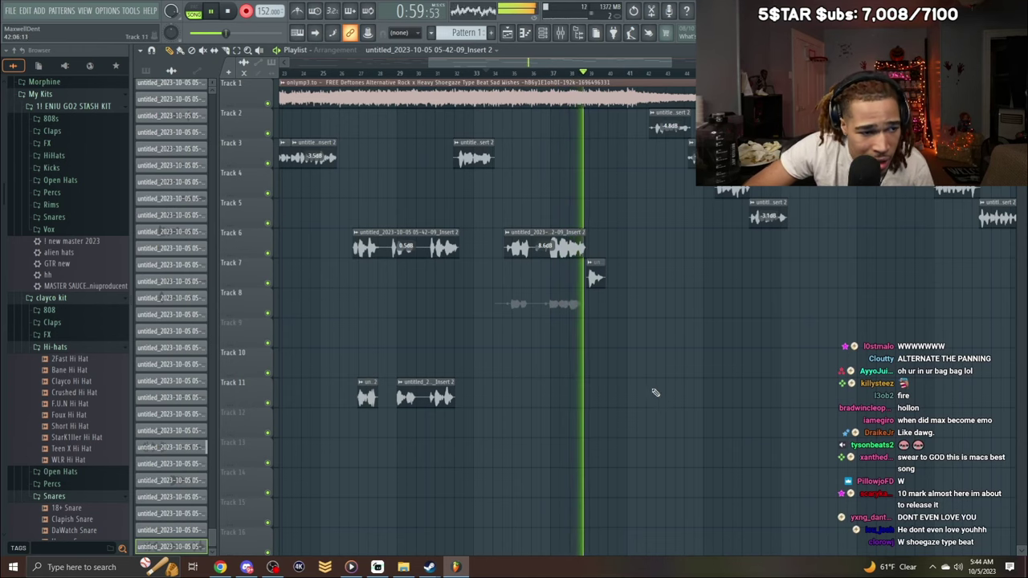
{"action": "key", "text": "space"}
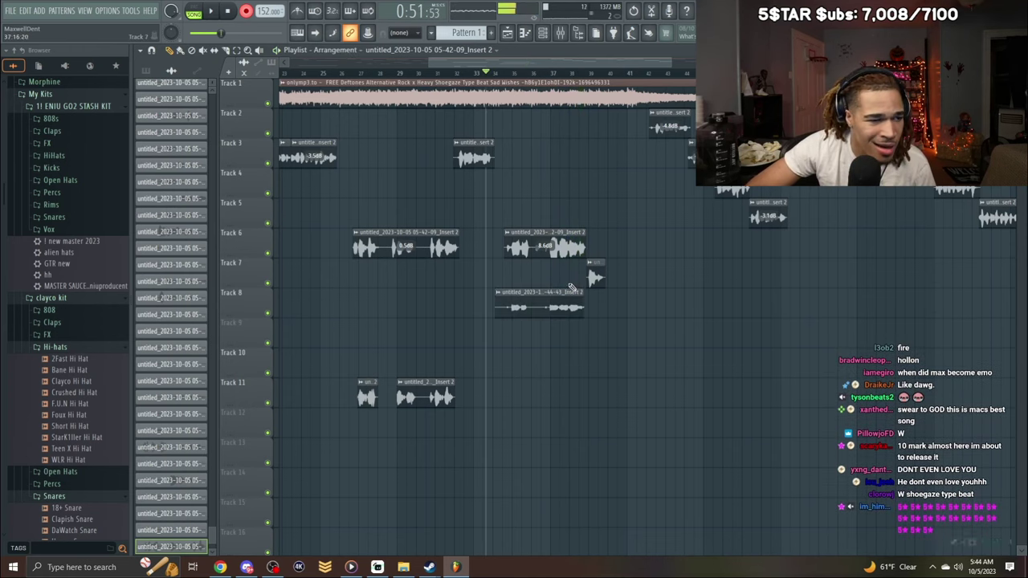
Normalize the new Track 8 take and route it to one of the Main vocals mixer inserts.
{"action": "double_click", "coordinate": [535, 307]}
{"action": "left_click", "coordinate": [357, 252]}
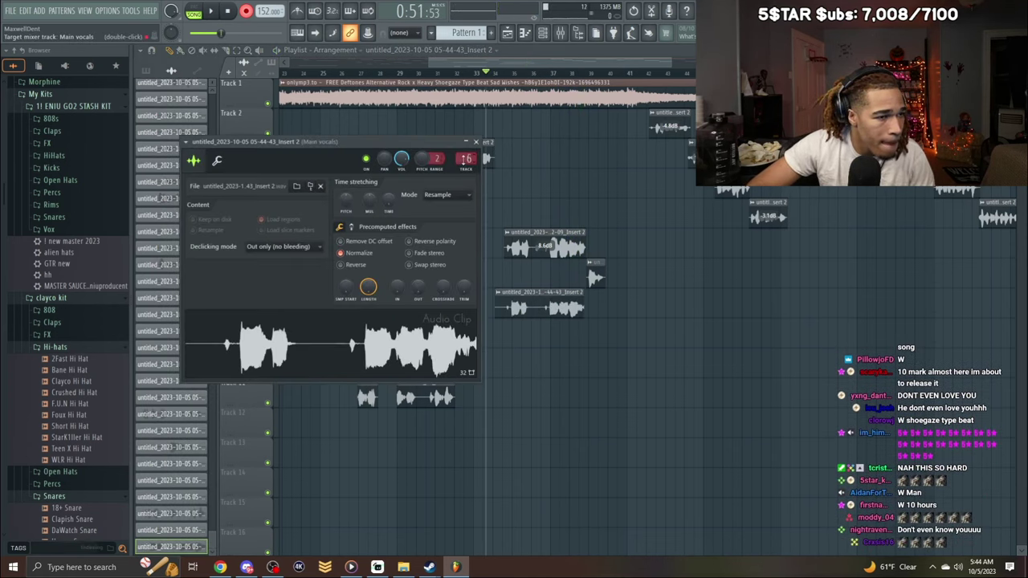
Record another backing take on Track 10 from mid-bar 33 to late bar 39 and trim the Track 8 take's end to mid-bar 36.
{"action": "key", "text": "space"}
{"action": "left_click", "coordinate": [476, 142]}
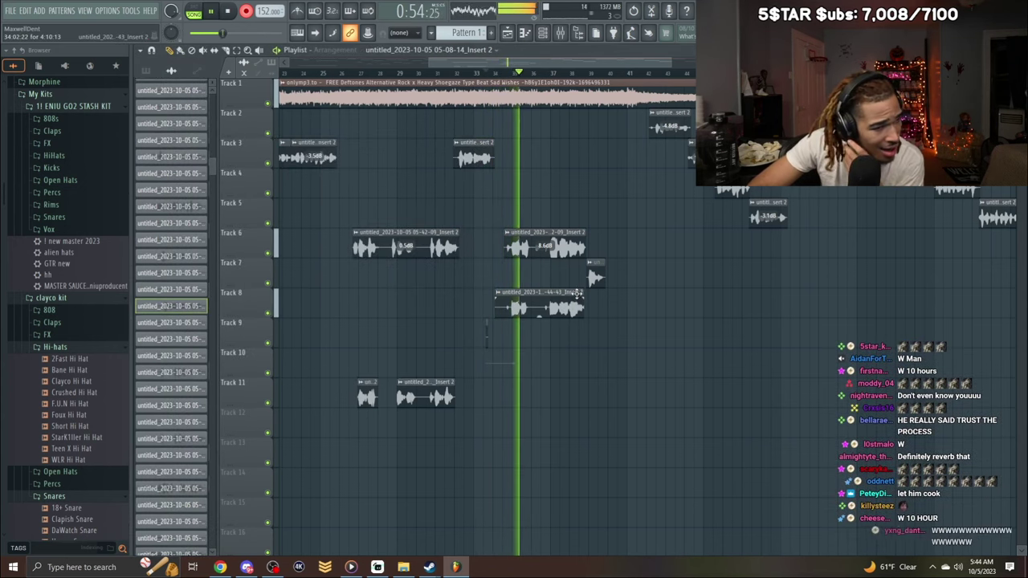
{"action": "left_click_drag", "start_coordinate": [584, 292], "coordinate": [543, 296]}
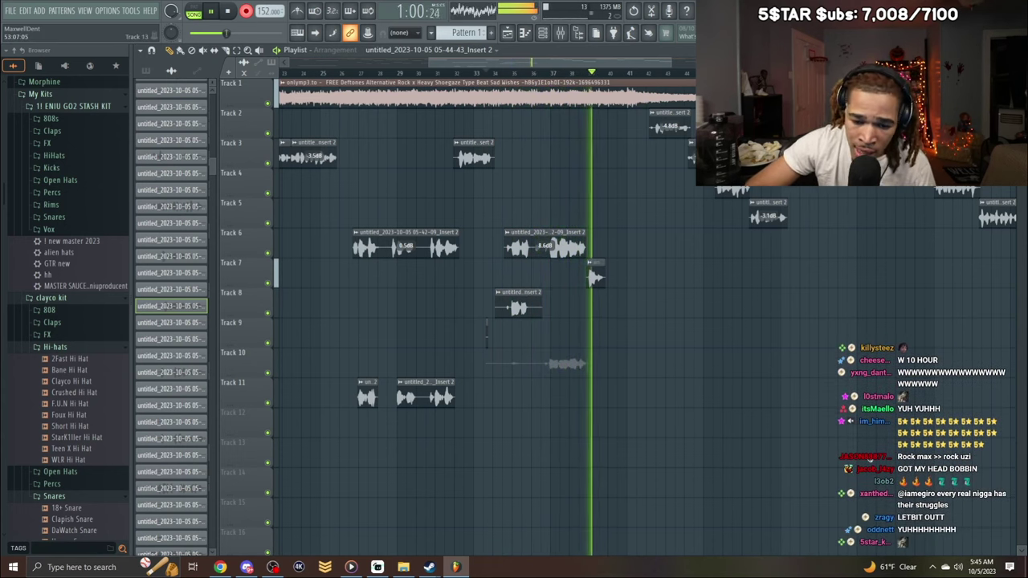
{"action": "key", "text": "space"}
Normalize the Track 10 take, route it to Main vocals insert 9 and play it from late bar 36.
{"action": "double_click", "coordinate": [563, 363]}
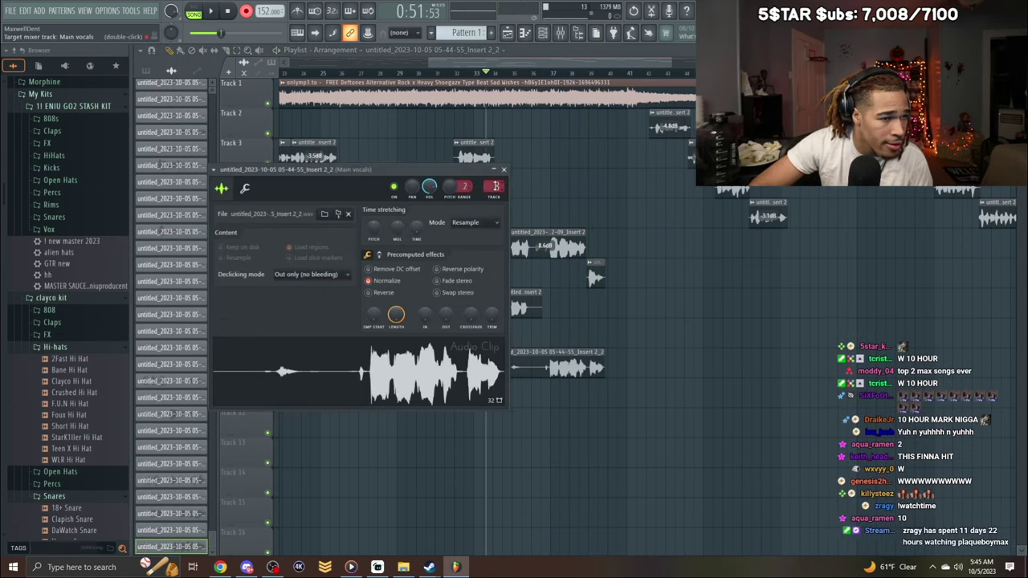
{"action": "left_click_drag", "start_coordinate": [494, 187], "coordinate": [493, 170]}
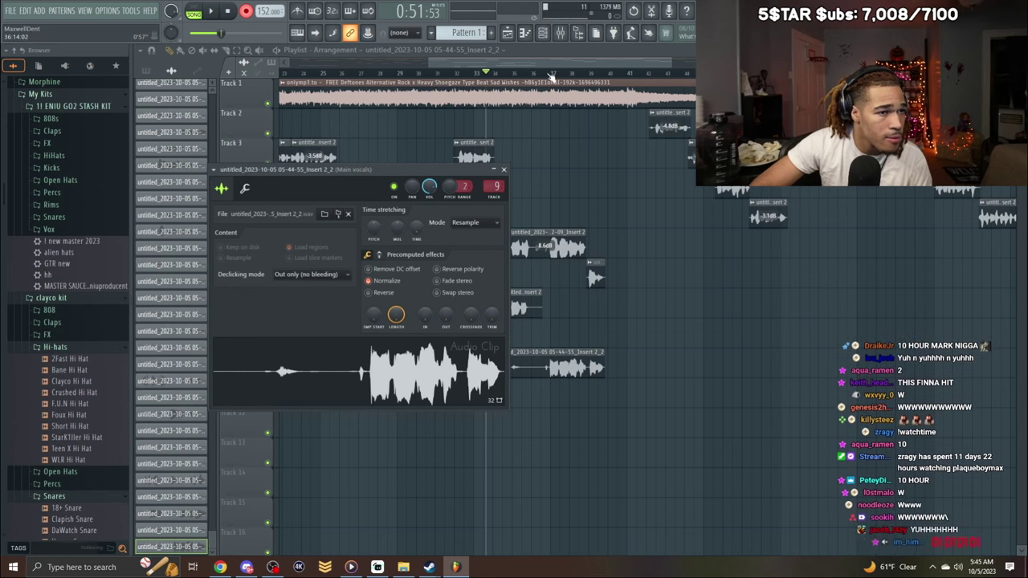
{"action": "left_click", "coordinate": [548, 75]}
{"action": "key", "text": "space"}
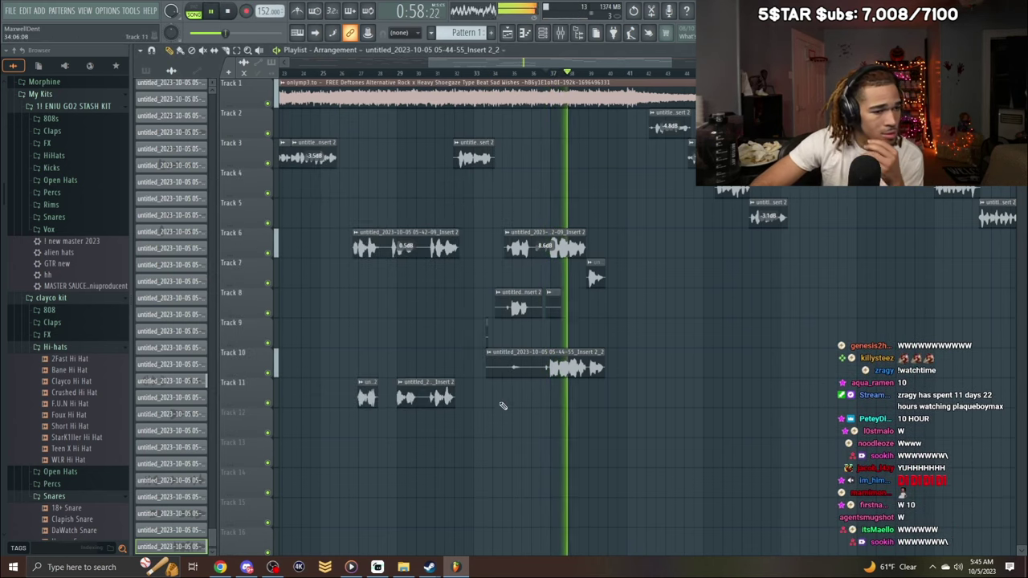
Trim the start of the Track 10 take to mid-bar 36 and delete the stray clips on Tracks 8 and 9.
{"action": "left_click_drag", "start_coordinate": [486, 374], "coordinate": [543, 381]}
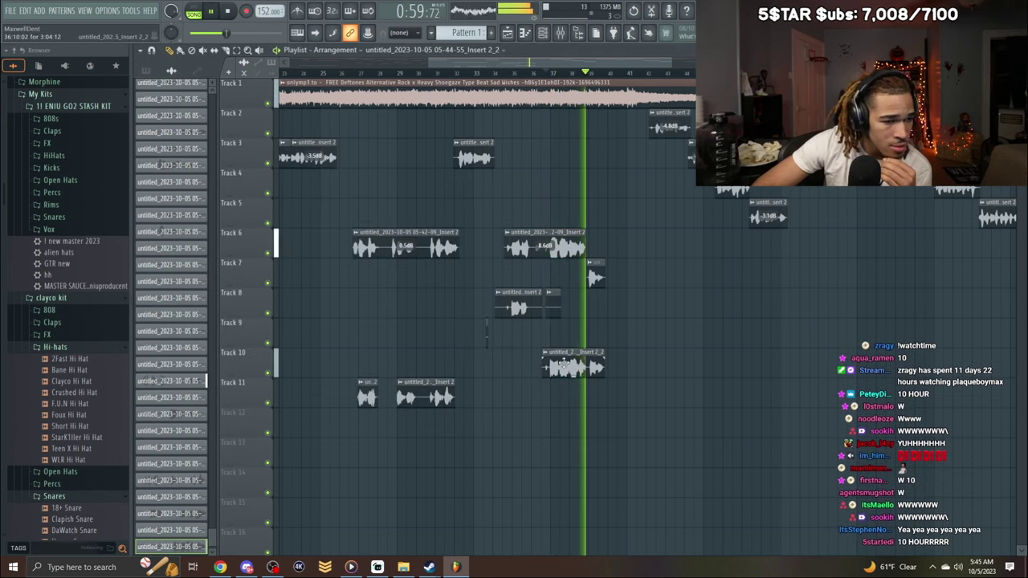
{"action": "right_click", "coordinate": [558, 312]}
{"action": "right_click", "coordinate": [486, 331]}
While playing from about bar 26, pan Main vocals insert 8 to 9% left and insert 9 slightly right.
{"action": "left_click", "coordinate": [341, 74]}
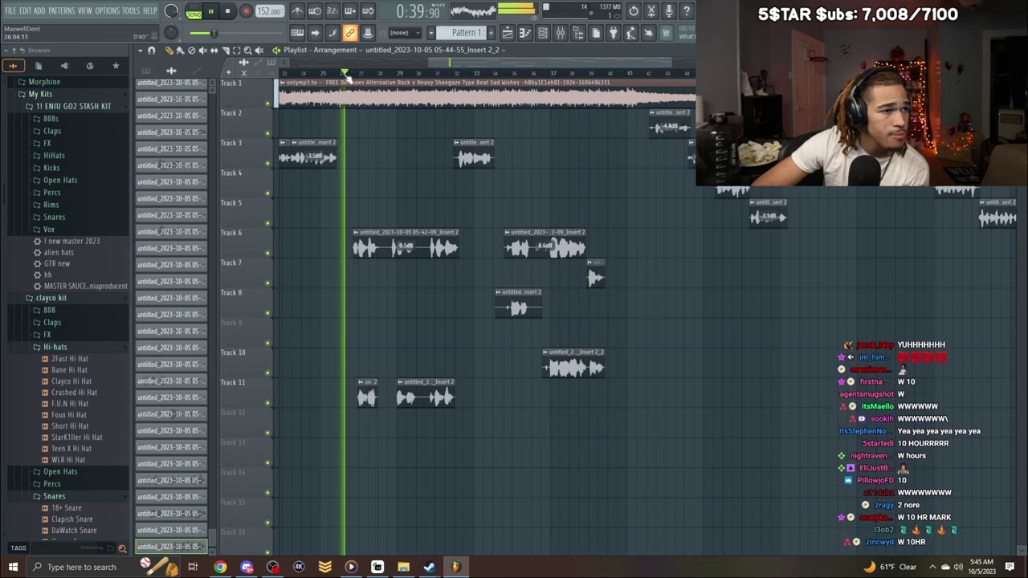
{"action": "key", "text": "F9"}
{"action": "key", "text": "space"}
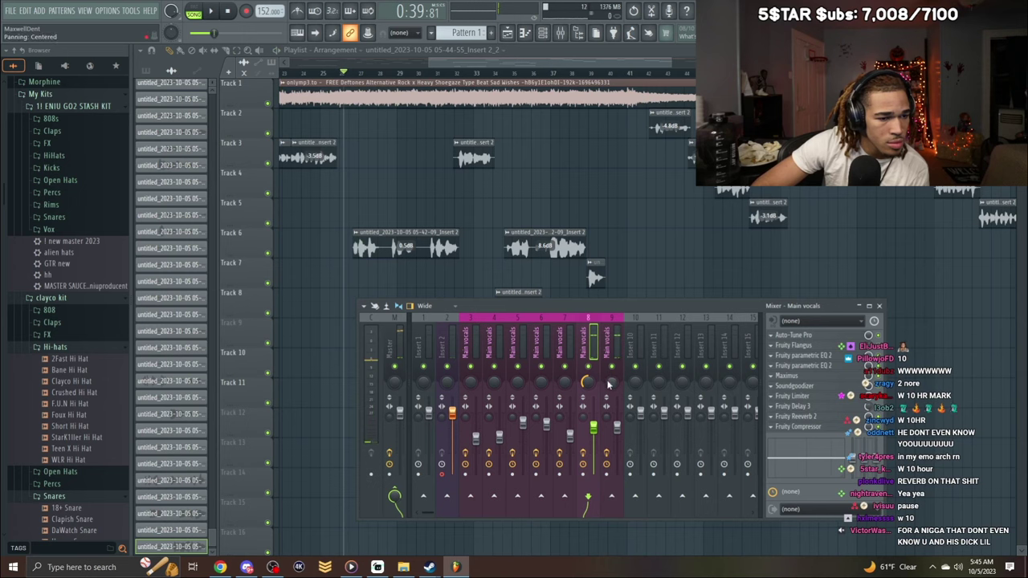
{"action": "left_click_drag", "start_coordinate": [608, 384], "coordinate": [608, 353]}
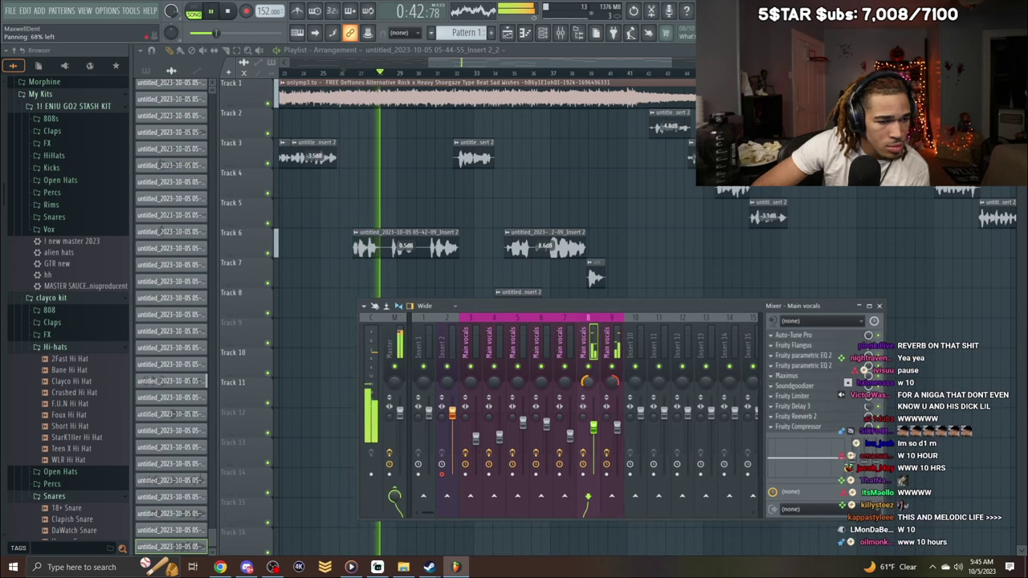
{"action": "left_click_drag", "start_coordinate": [587, 382], "coordinate": [610, 406]}
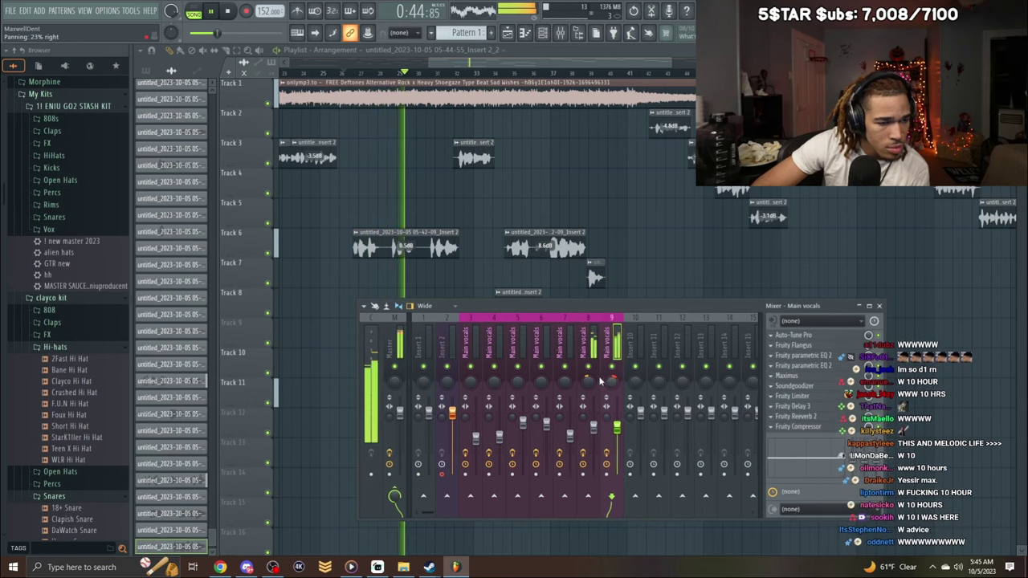
{"action": "left_click", "coordinate": [589, 380]}
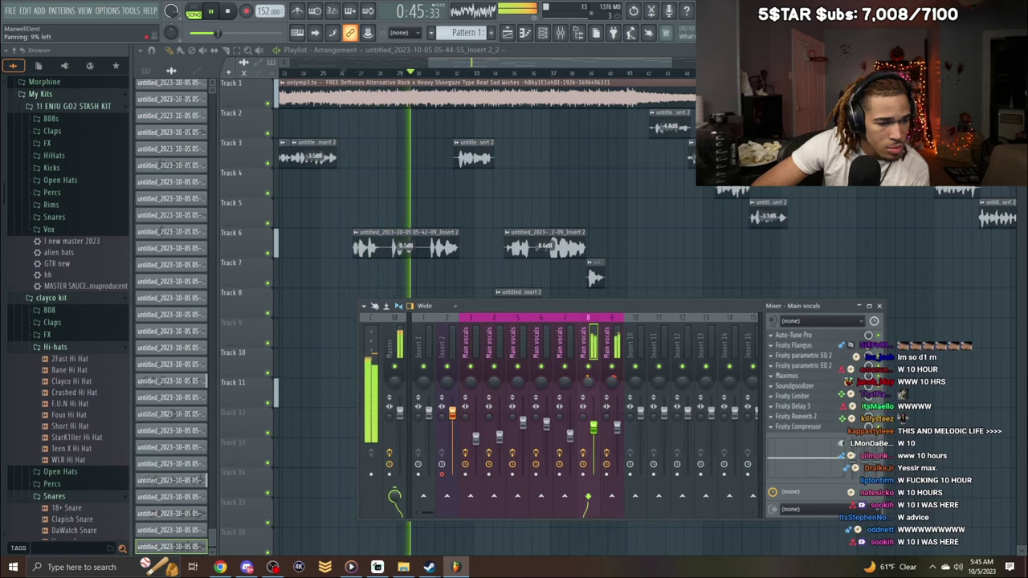
{"action": "left_click", "coordinate": [611, 382]}
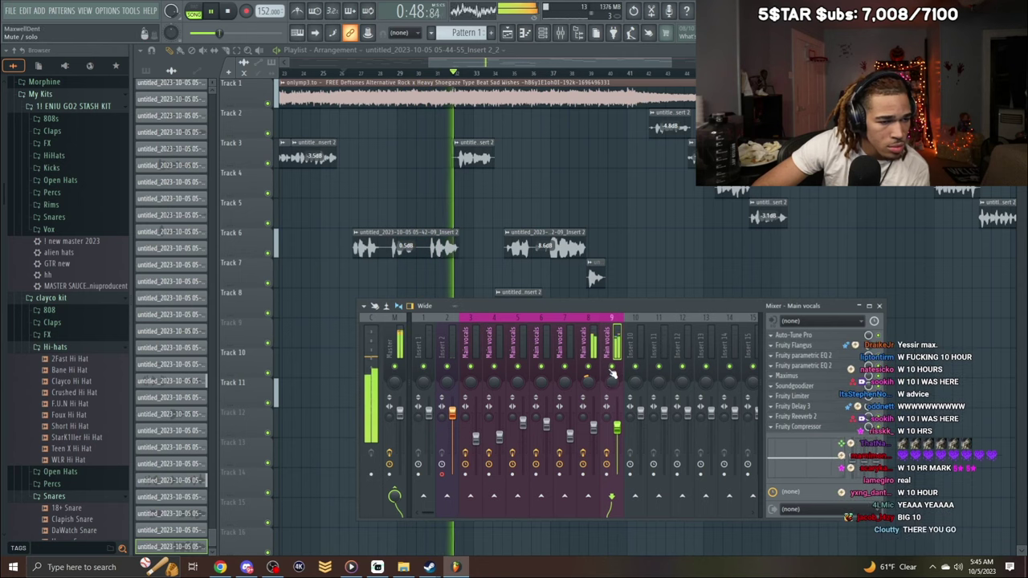
Trim the Track 8 take's start to mid-bar 34 and lower the clip gains to -4.9 dB on Track 8 and -6.3 dB on Track 10.
{"action": "left_click", "coordinate": [881, 307]}
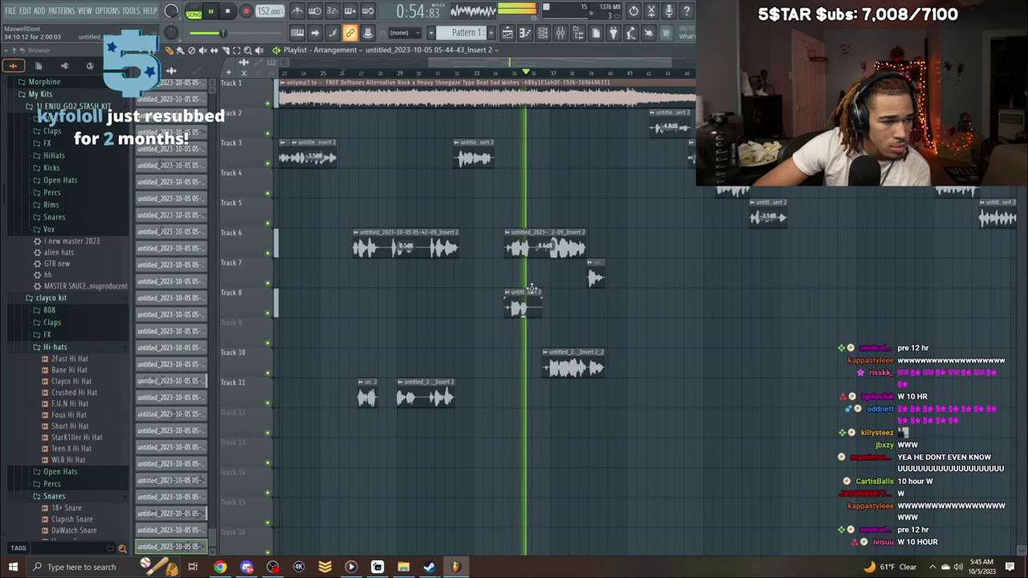
{"action": "left_click_drag", "start_coordinate": [523, 312], "coordinate": [523, 323]}
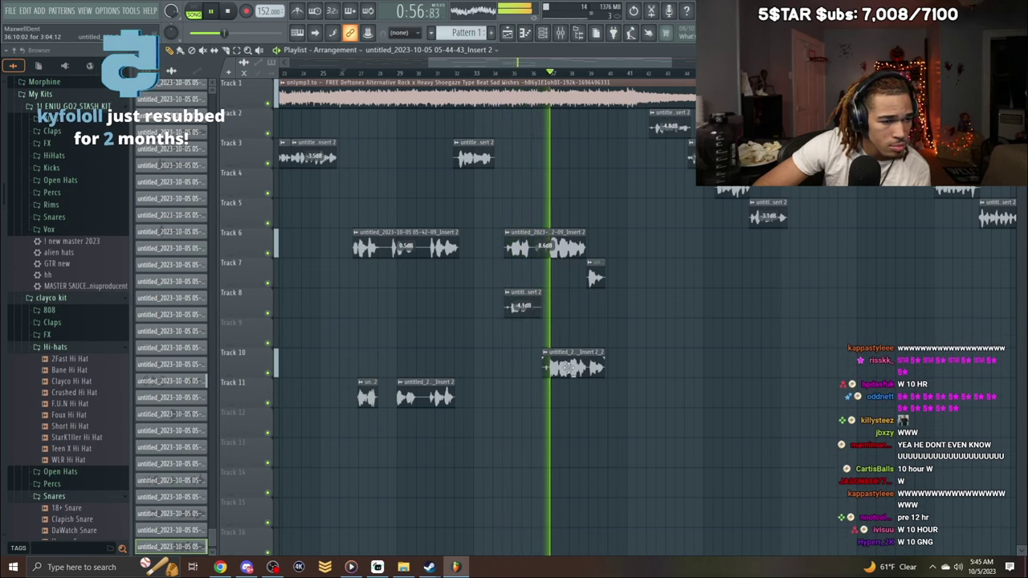
{"action": "scroll", "coordinate": [569, 368], "scroll_direction": "down", "scroll_amount": 4}
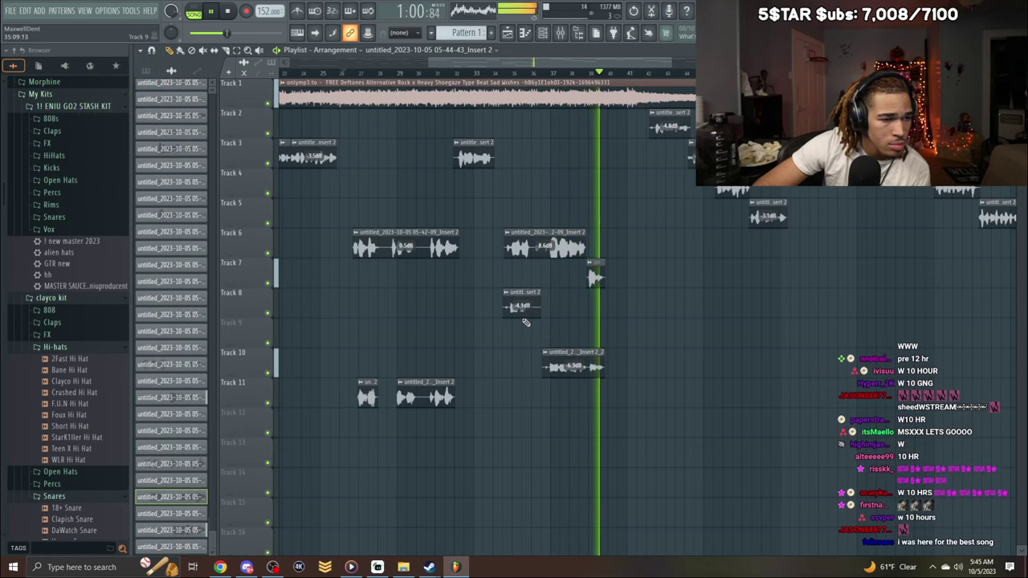
{"action": "left_click", "coordinate": [456, 50]}
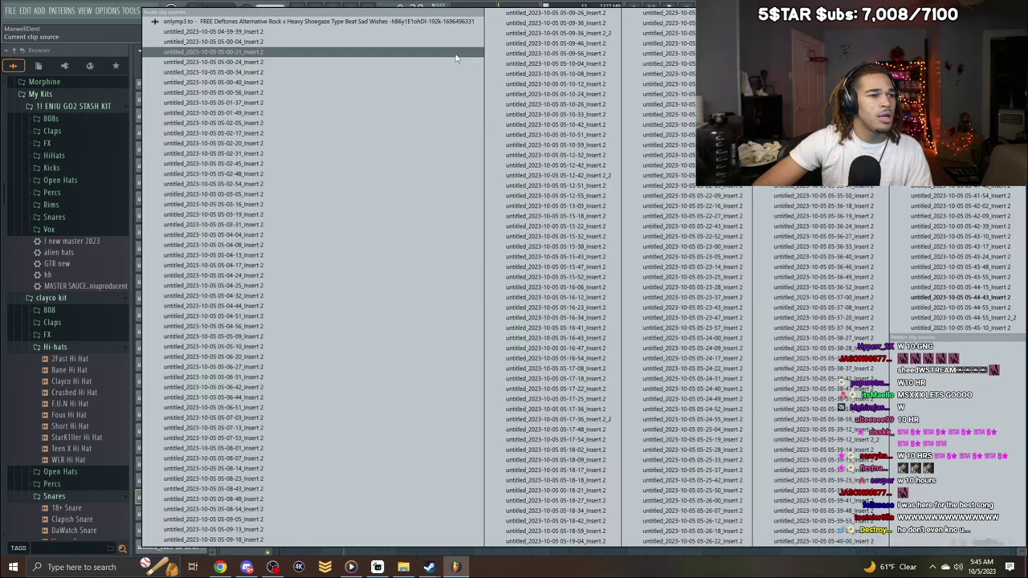
{"action": "key", "text": "Escape"}
Play from about bar 9 and reset the pans of Main vocals inserts 8 and 9 to slightly left and slightly right.
{"action": "left_click_drag", "start_coordinate": [592, 62], "coordinate": [446, 61]}
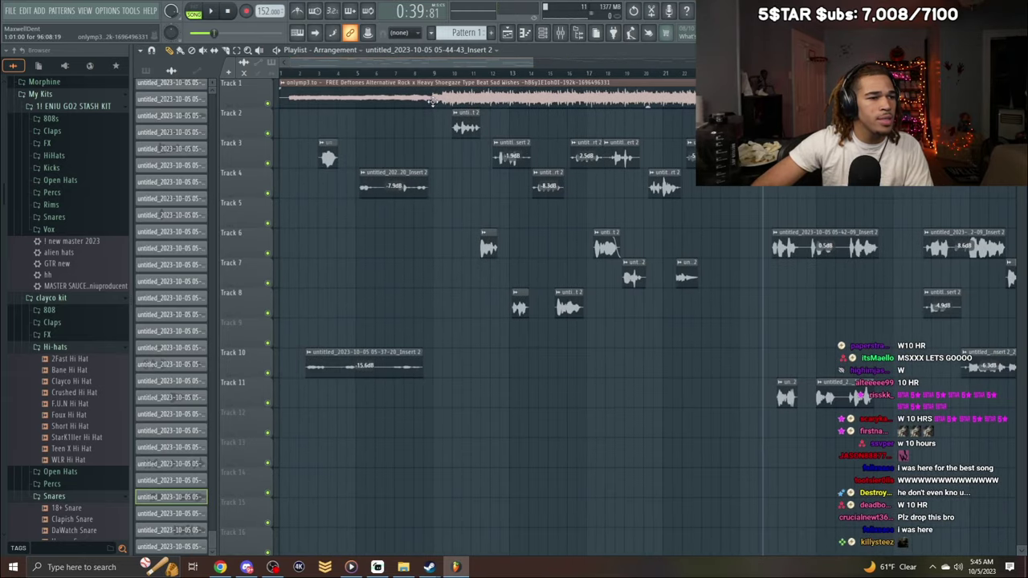
{"action": "left_click", "coordinate": [433, 74]}
{"action": "key", "text": "space"}
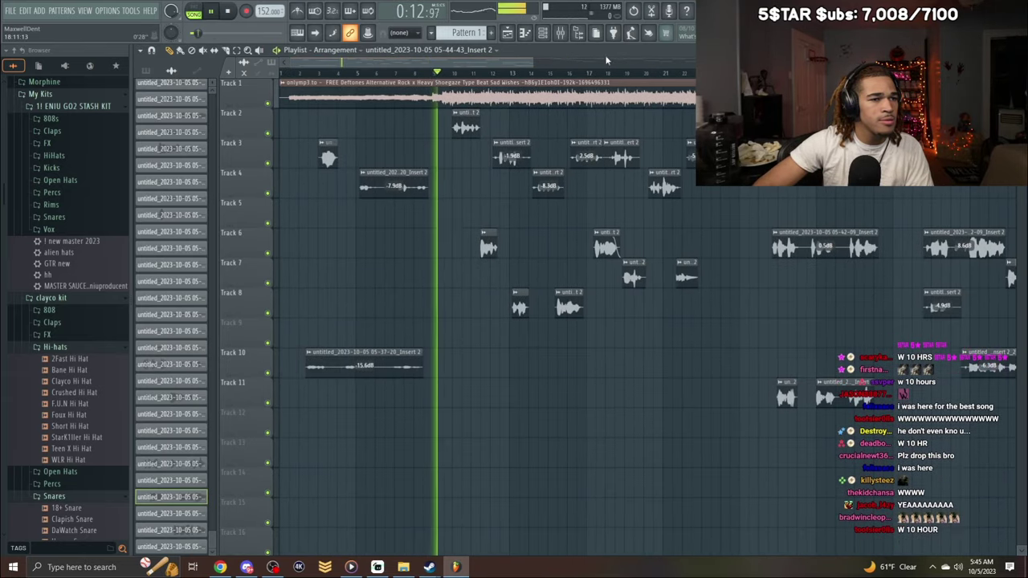
{"action": "key", "text": "F9"}
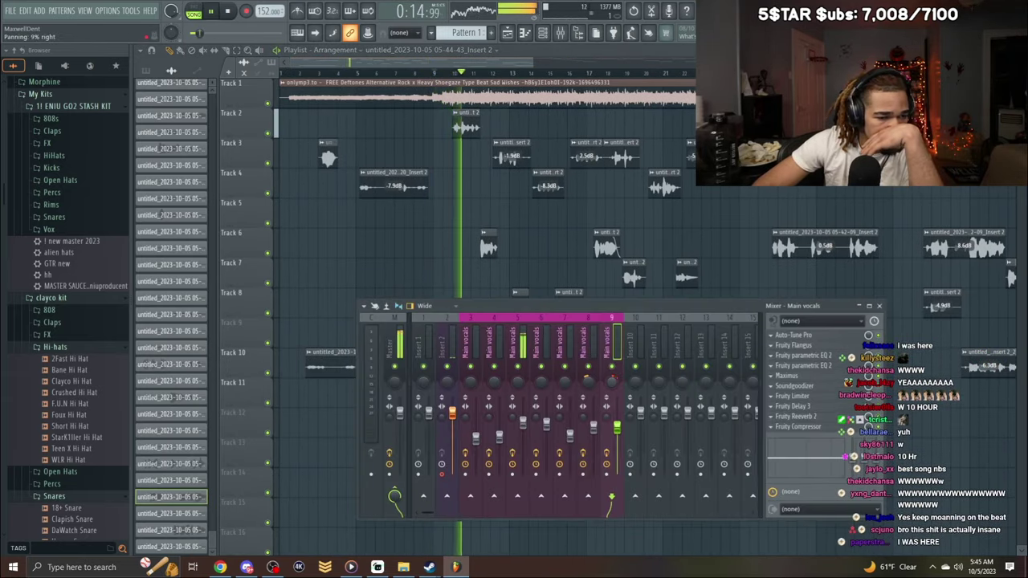
{"action": "left_click", "coordinate": [596, 390]}
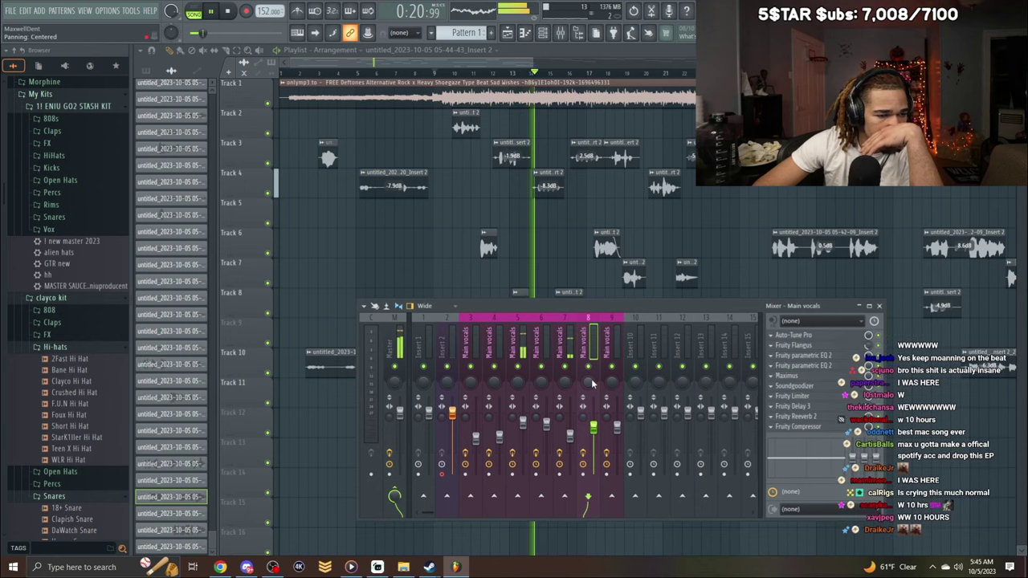
{"action": "left_click_drag", "start_coordinate": [590, 384], "coordinate": [592, 397]}
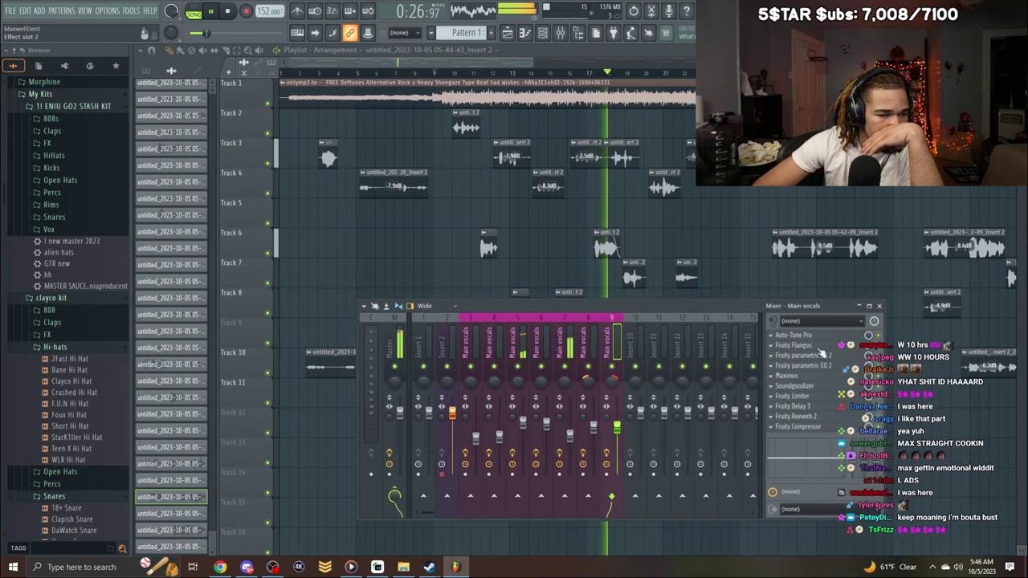
{"action": "left_click", "coordinate": [881, 306]}
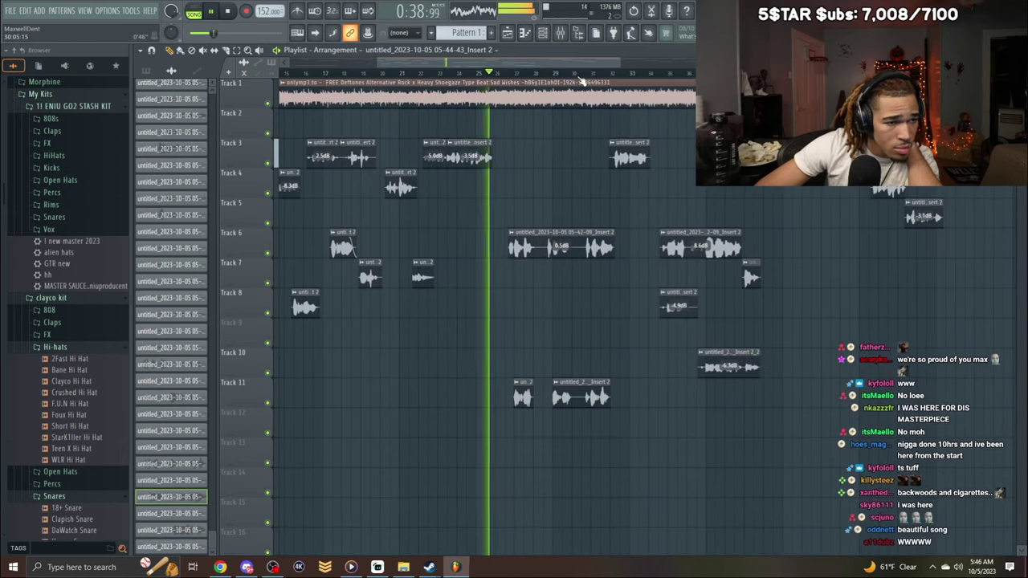
Set Main vocals insert 9's volume to 66% (-8.2 dB) and its panning to 7% right.
{"action": "left_click", "coordinate": [561, 32]}
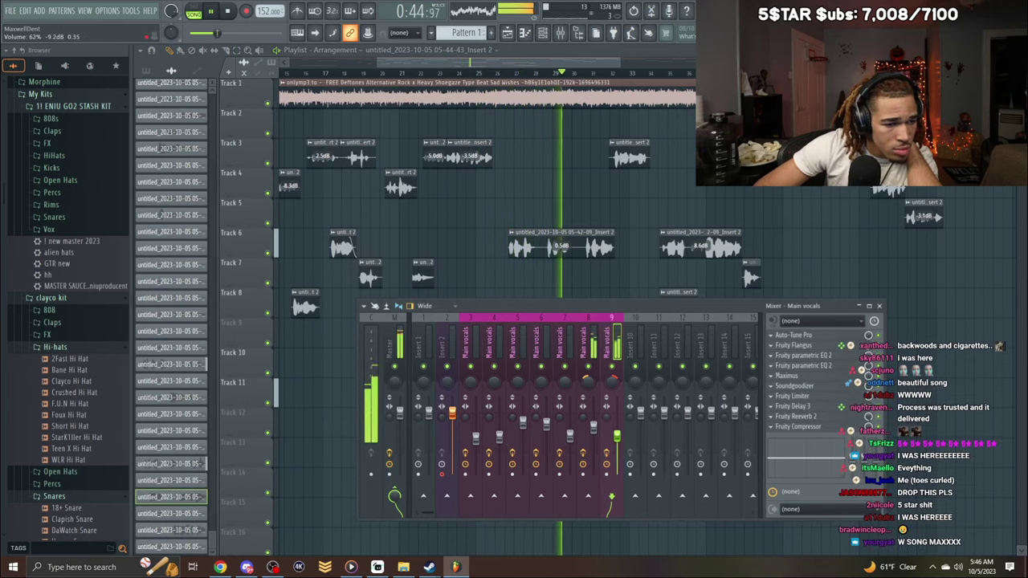
{"action": "left_click_drag", "start_coordinate": [618, 437], "coordinate": [617, 433]}
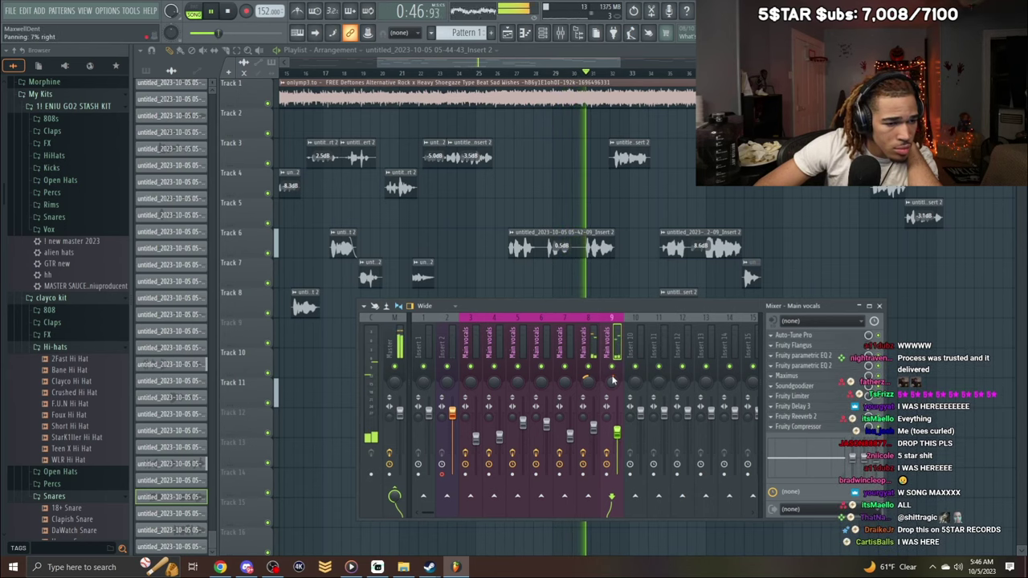
{"action": "mouse_move", "coordinate": [612, 381]}
{"action": "left_mouse_down"}
{"action": "mouse_move", "coordinate": [612, 371]}
{"action": "mouse_move", "coordinate": [596, 387]}
{"action": "left_mouse_up"}
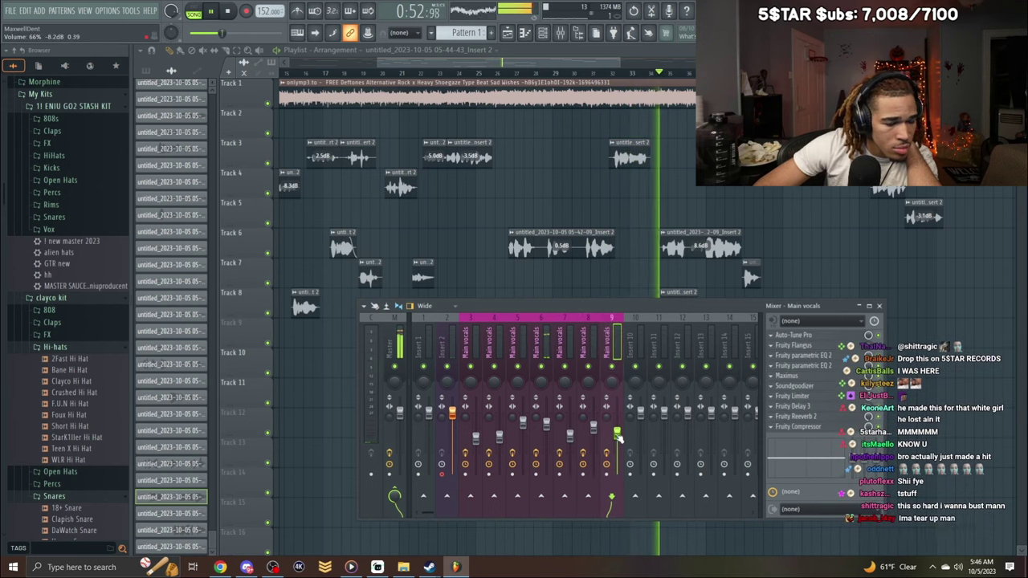
{"action": "left_click", "coordinate": [879, 306]}
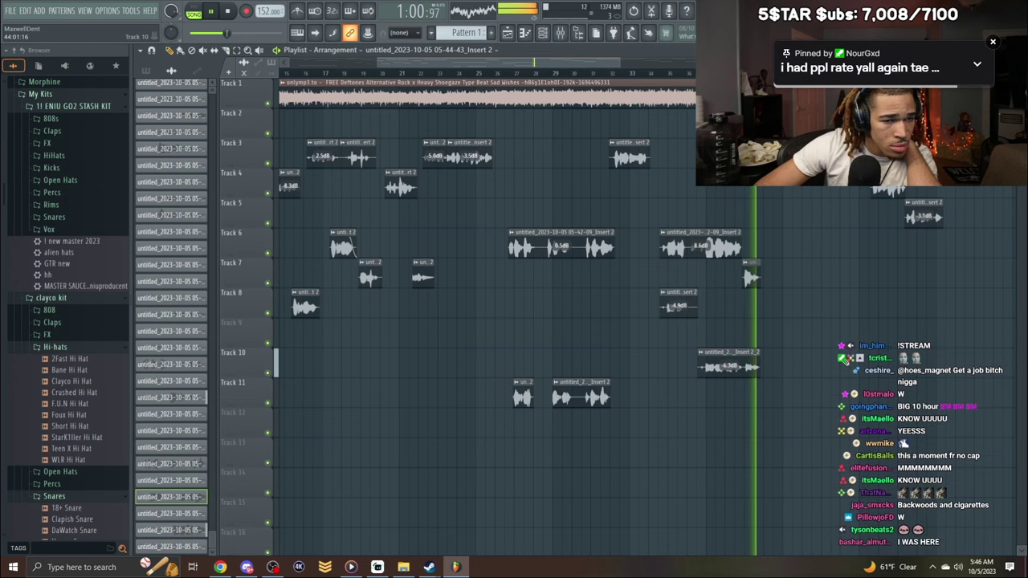
Cue the song to about bar 27, switch briefly to Discord and return to the playlist to play from there.
{"action": "left_click", "coordinate": [509, 72]}
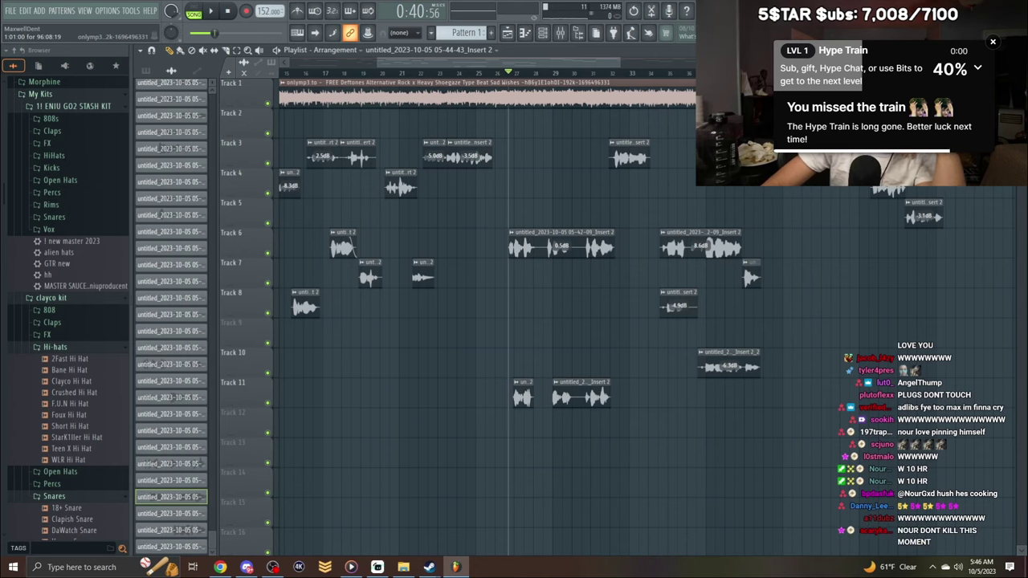
{"action": "key", "text": "alt+Tab"}
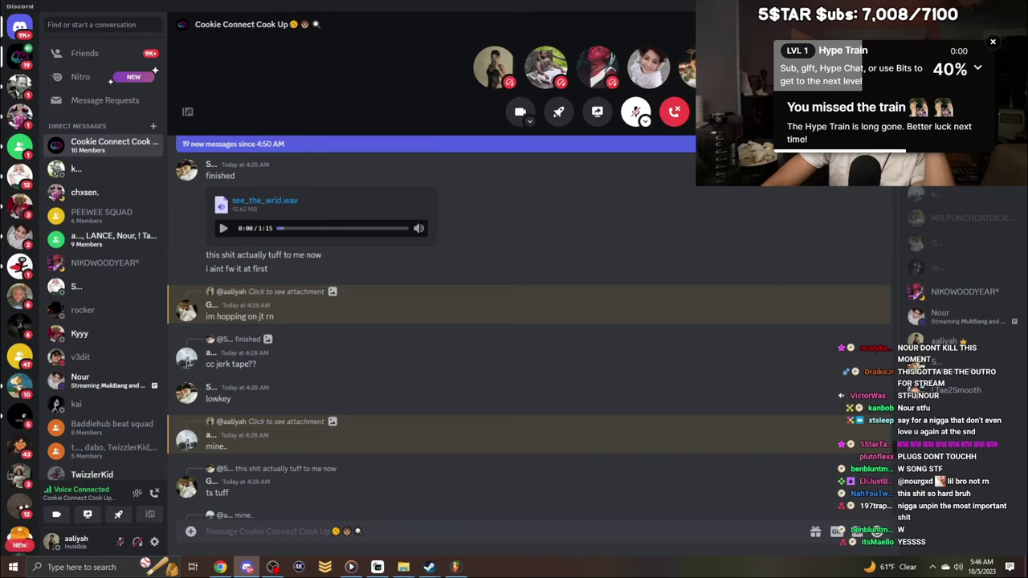
{"action": "key", "text": "alt+Tab"}
{"action": "key", "text": "space"}
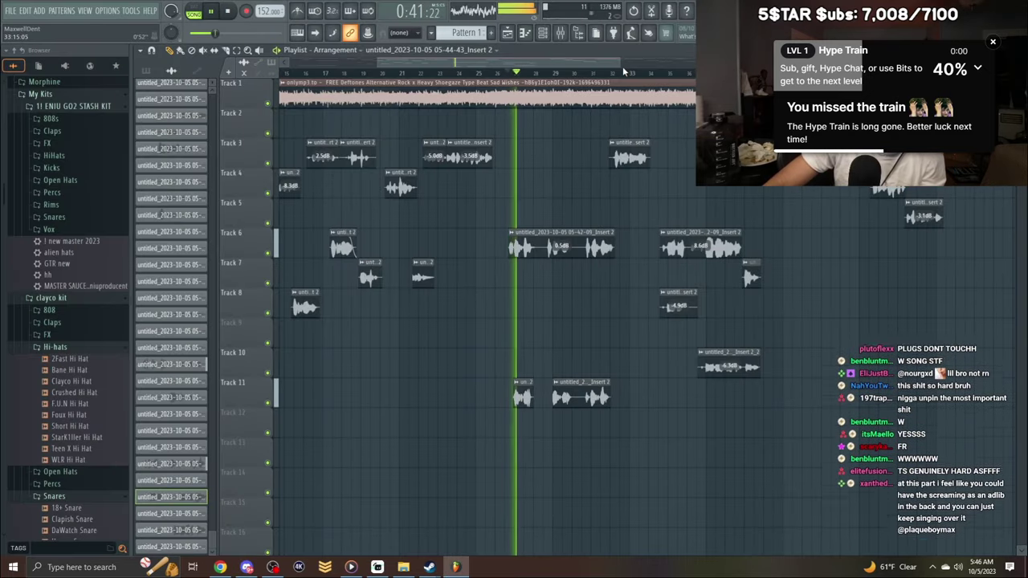
Raise the Track 10 clip's gain to -5.3 dB and trim its end to match the Track 6 clip just before bar 39.
{"action": "scroll", "coordinate": [460, 74], "scroll_direction": "up", "scroll_amount": 3}
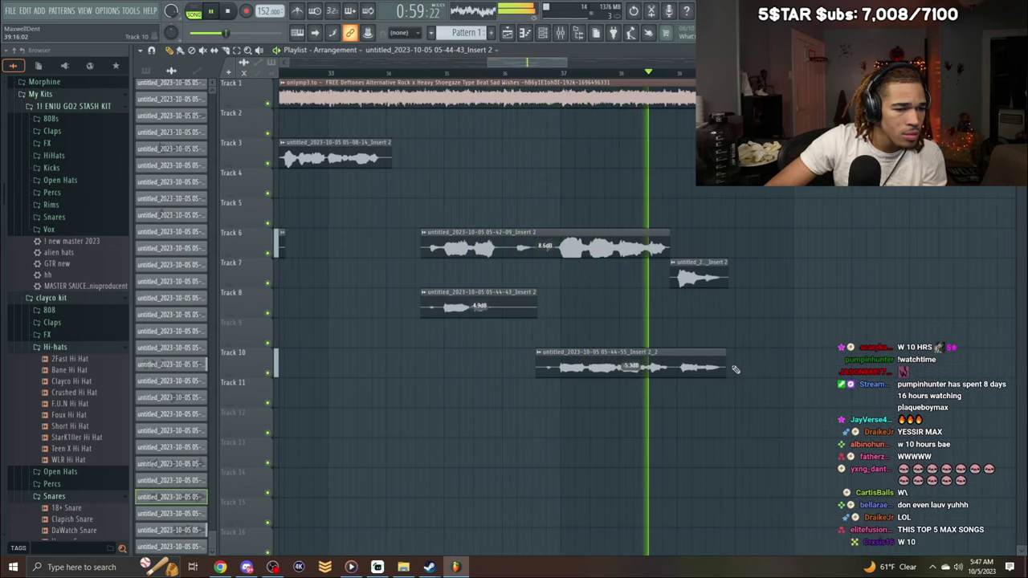
{"action": "left_click_drag", "start_coordinate": [726, 358], "coordinate": [669, 356]}
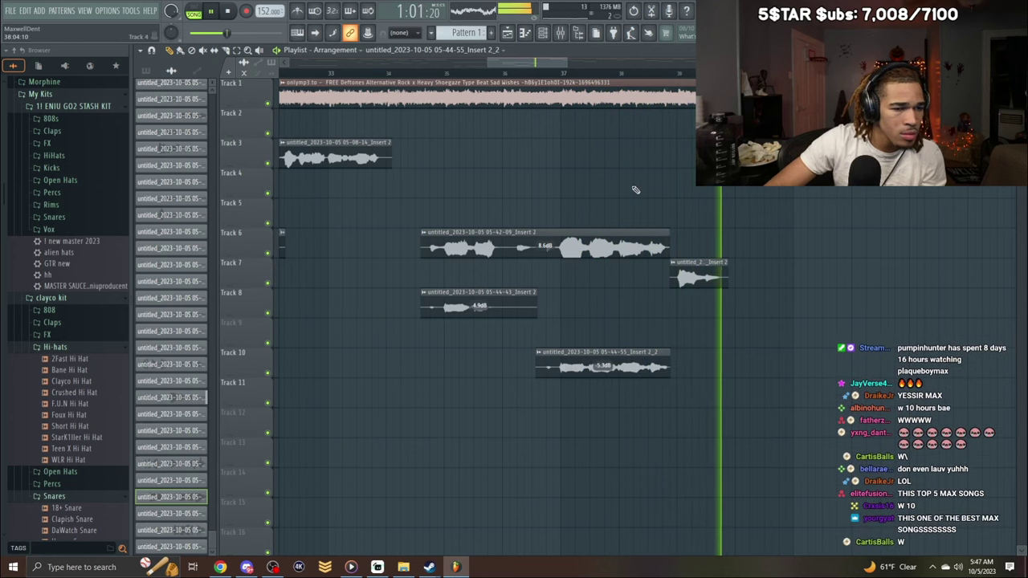
{"action": "left_click", "coordinate": [635, 73]}
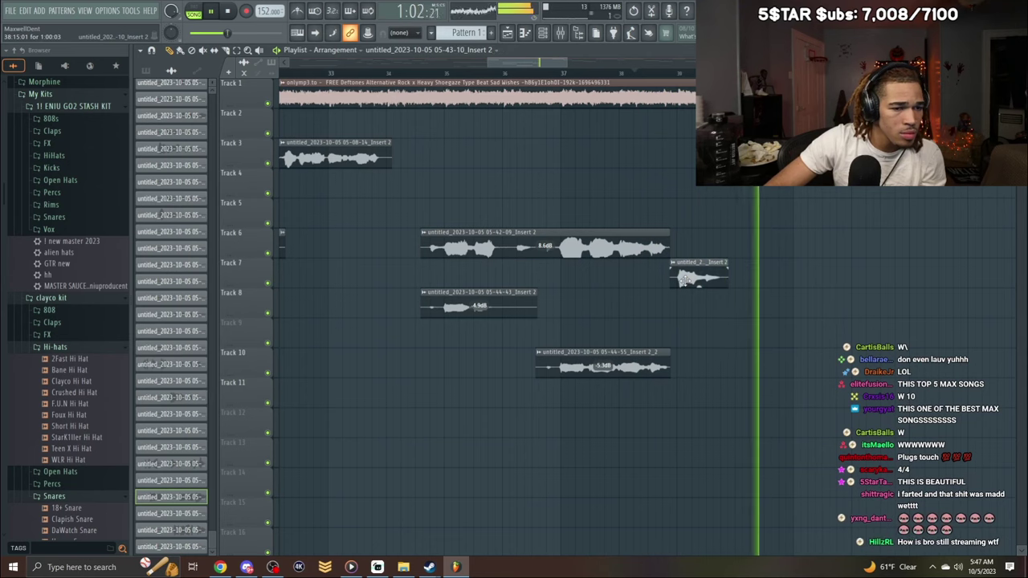
Copy the Main vocals settings from mixer track 8 to insert 10 and open the copied chain's Fruity Delay 3.
{"action": "key", "text": "space"}
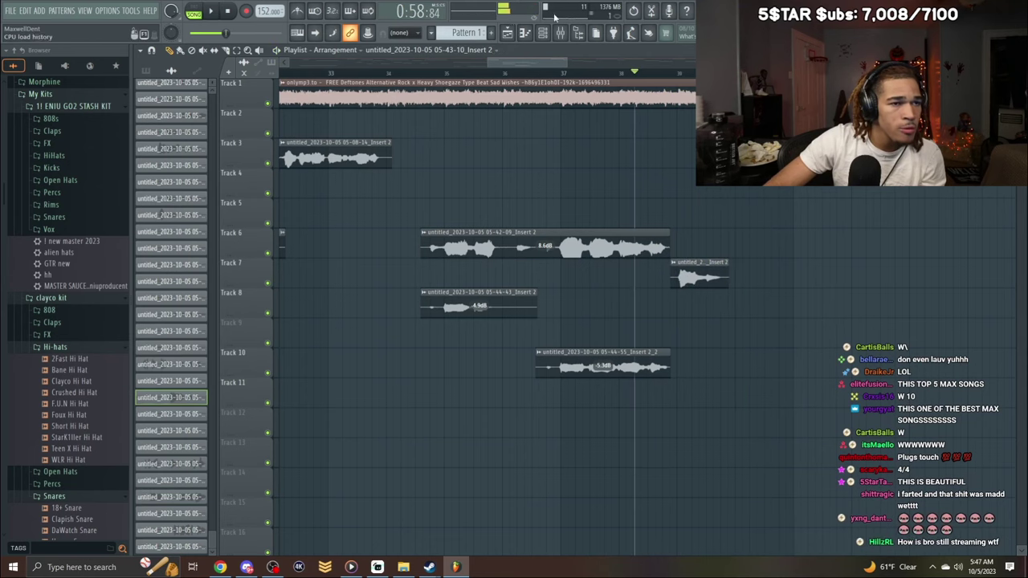
{"action": "double_click", "coordinate": [694, 278]}
{"action": "left_click", "coordinate": [574, 32]}
{"action": "right_click", "coordinate": [593, 322]}
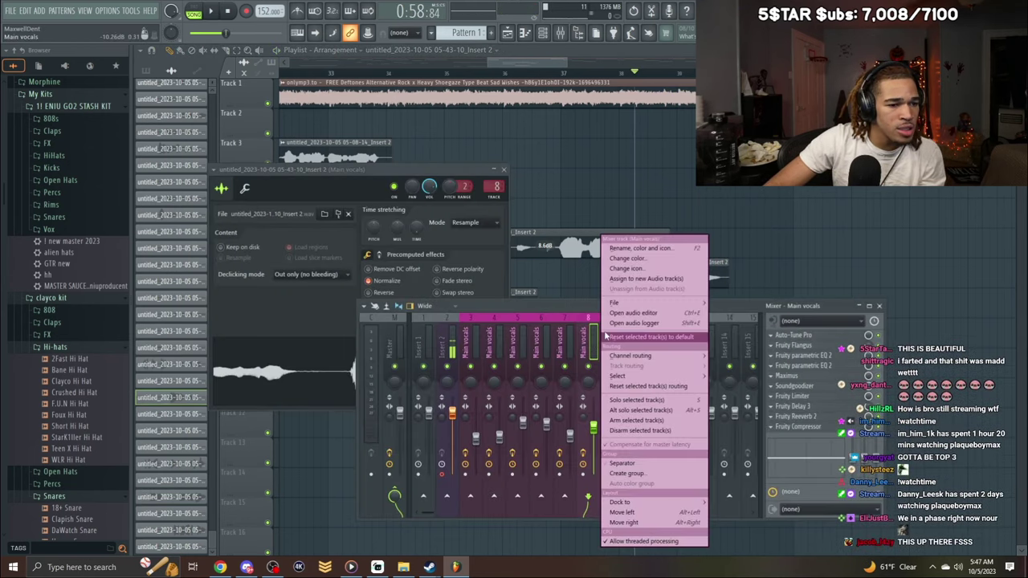
{"action": "mouse_move", "coordinate": [691, 303]}
{"action": "left_click_drag", "start_coordinate": [755, 225], "coordinate": [638, 349]}
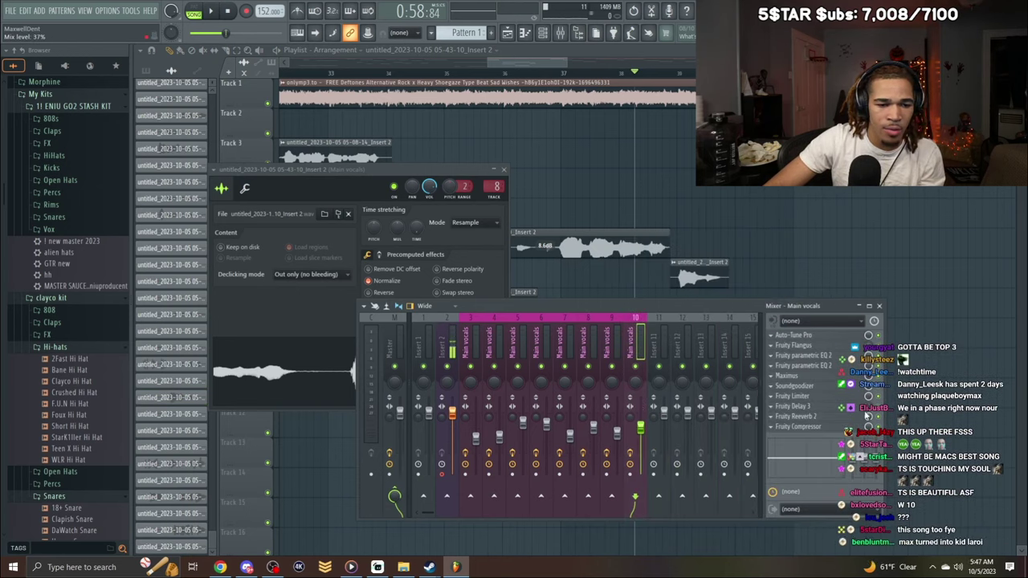
{"action": "left_click", "coordinate": [811, 406]}
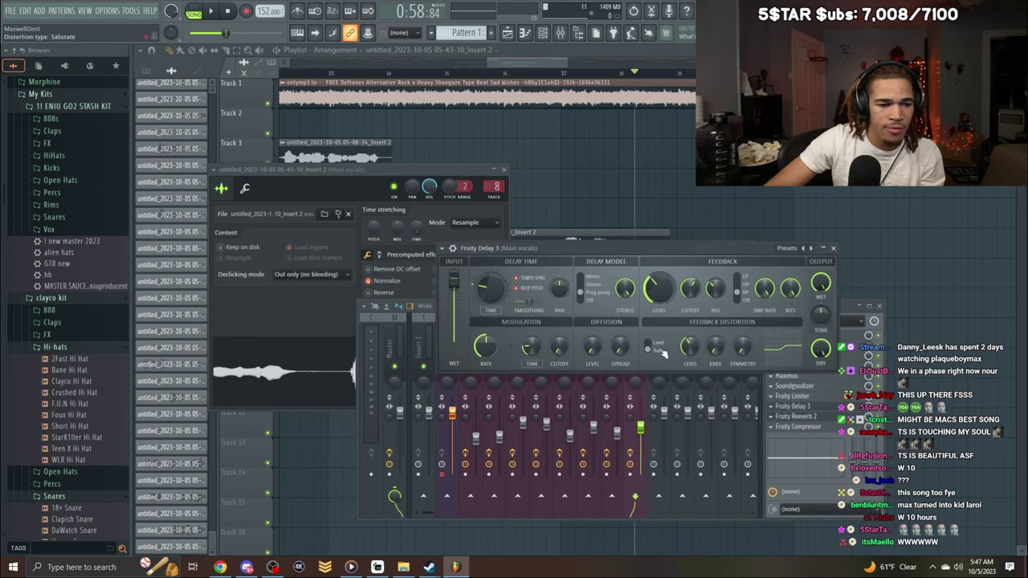
{"action": "key", "text": "F12"}
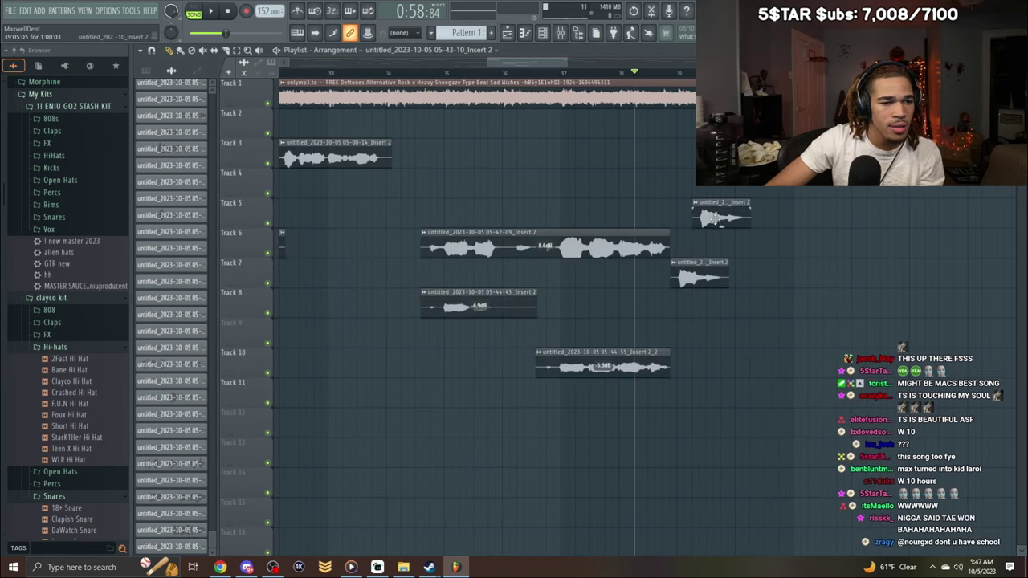
Decline making the Track 7 clip unique, route it to mixer track 10, and play back the section.
{"action": "left_click", "coordinate": [673, 267]}
{"action": "left_click", "coordinate": [700, 331]}
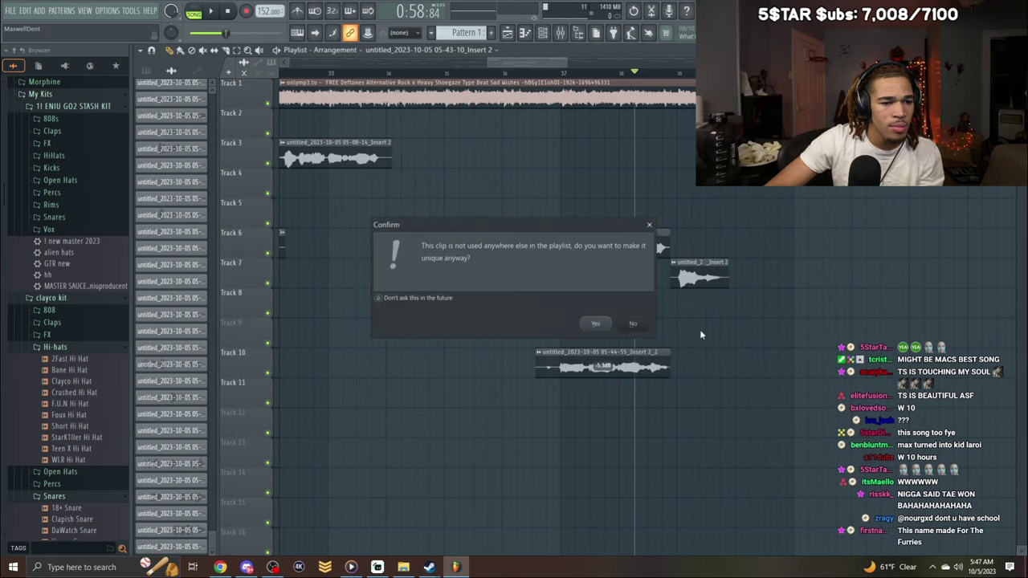
{"action": "left_click", "coordinate": [633, 325]}
{"action": "key", "text": "space"}
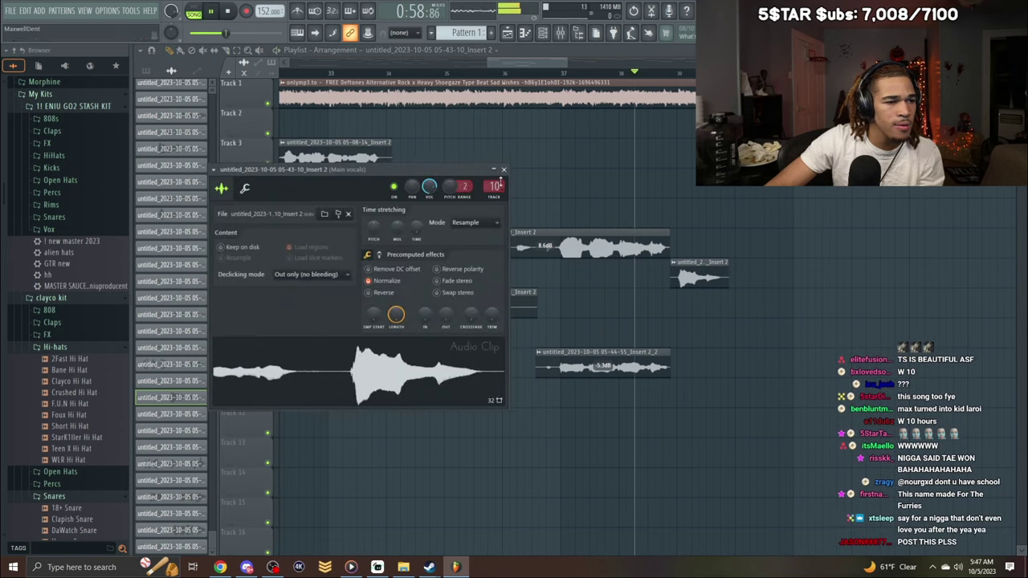
{"action": "left_click", "coordinate": [504, 169]}
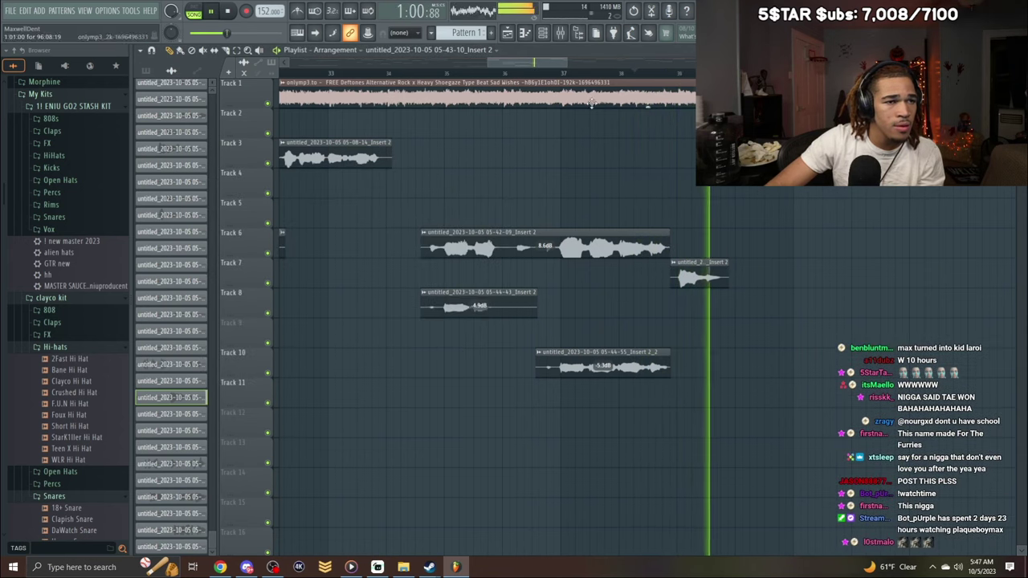
Slice the Track 7 clip in two at its midpoint and make the second piece unique.
{"action": "key", "text": "space"}
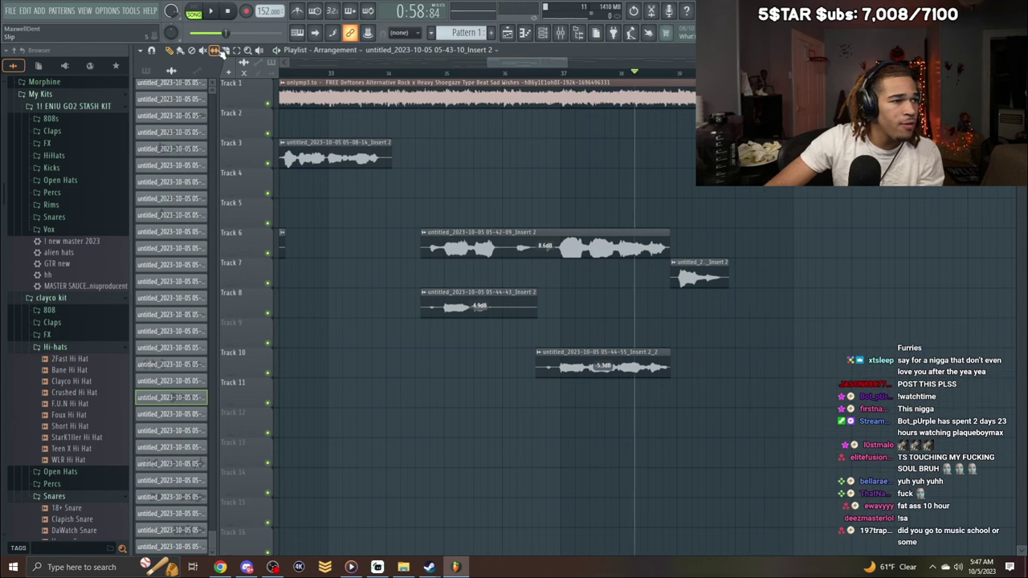
{"action": "left_click_drag", "start_coordinate": [700, 257], "coordinate": [699, 308]}
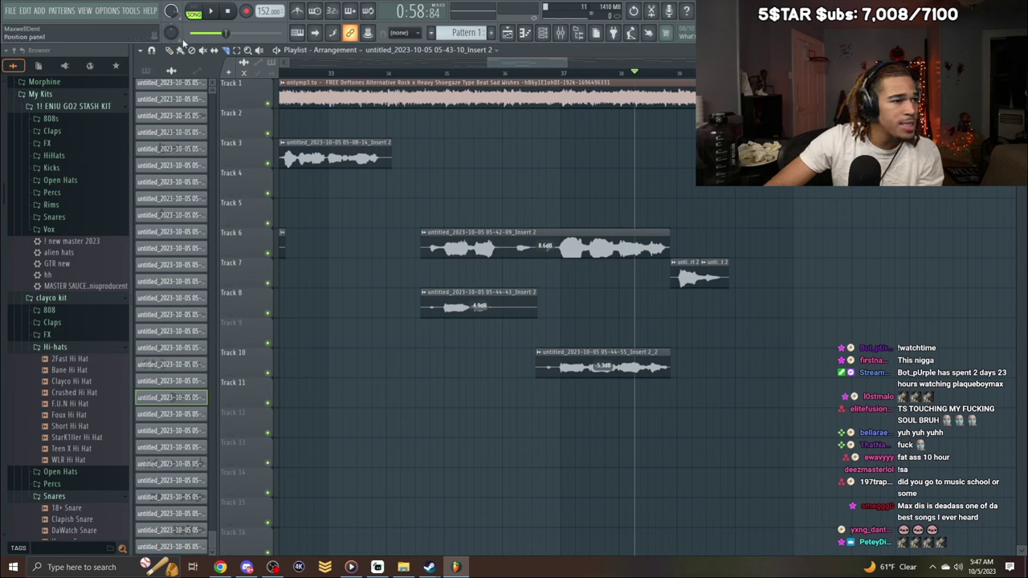
{"action": "left_click", "coordinate": [706, 262]}
{"action": "left_click", "coordinate": [747, 344]}
Route the first piece of the sliced Track 7 clip to mixer track 8 and check the levels during playback.
{"action": "double_click", "coordinate": [679, 280]}
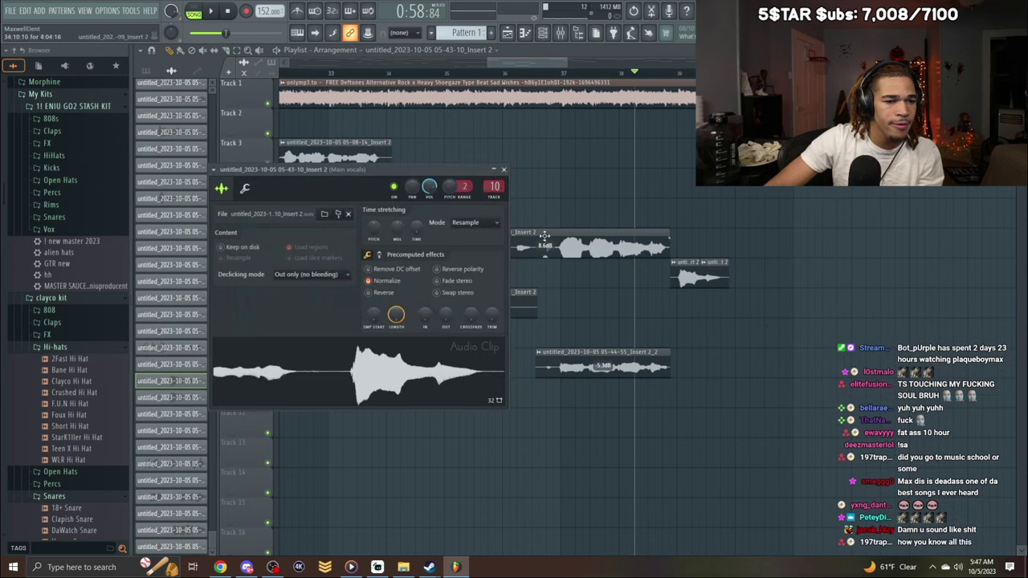
{"action": "scroll", "coordinate": [490, 191], "scroll_direction": "down", "scroll_amount": 2}
{"action": "key", "text": "space"}
{"action": "key", "text": "F9"}
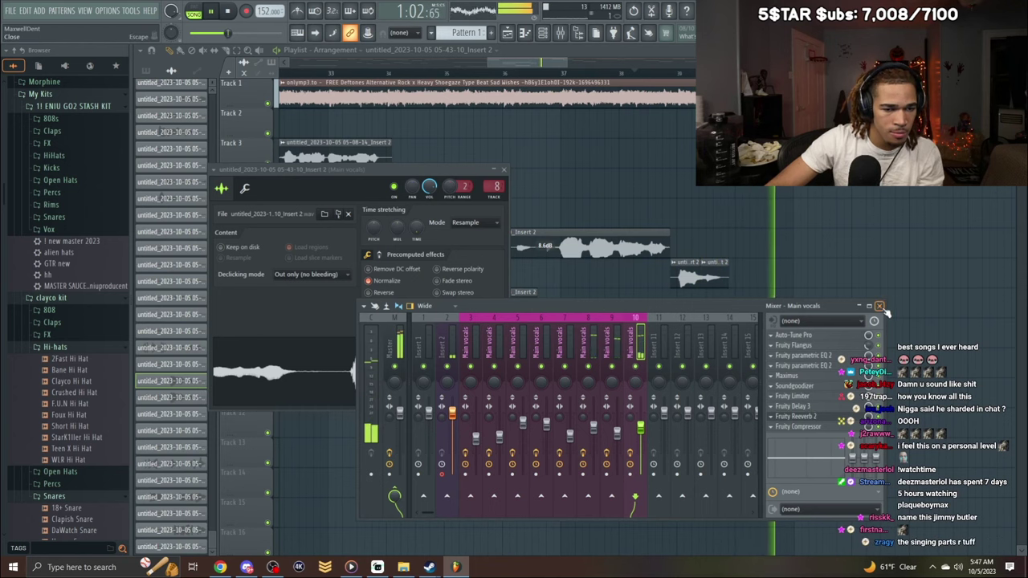
{"action": "left_click", "coordinate": [880, 306]}
Play back the later vocal sections and mute the 05-22-16 clip on Track 2 near bar 54.
{"action": "left_click_drag", "start_coordinate": [565, 60], "coordinate": [703, 63]}
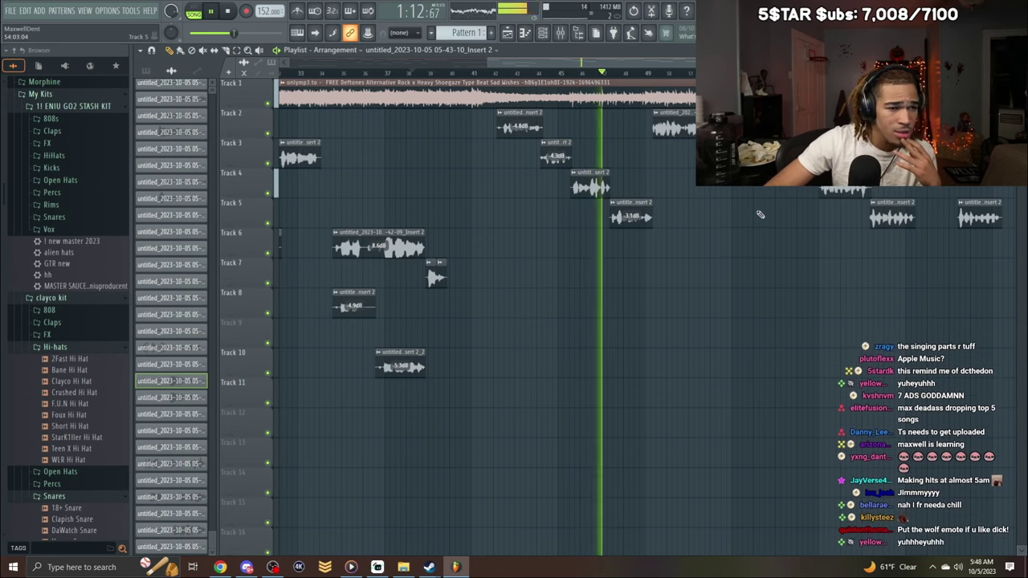
{"action": "scroll", "coordinate": [644, 67], "scroll_direction": "right", "scroll_amount": 1}
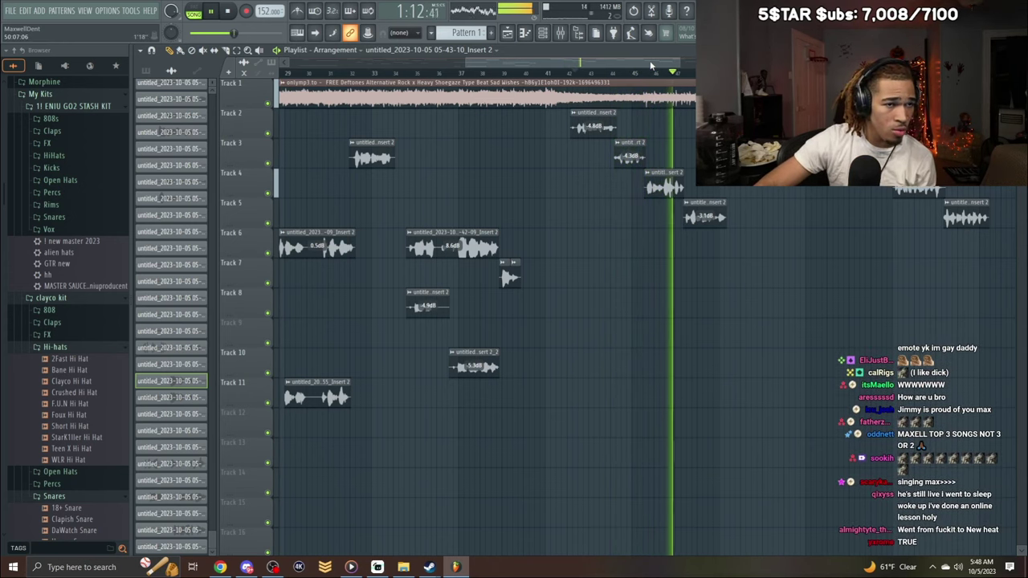
{"action": "left_click_drag", "start_coordinate": [649, 61], "coordinate": [652, 101]}
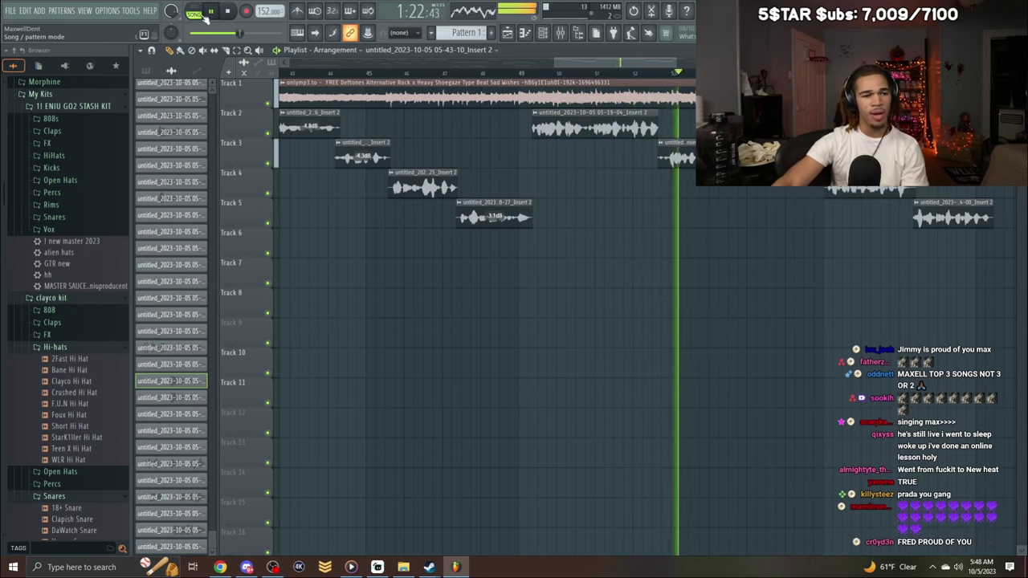
{"action": "key", "text": "space"}
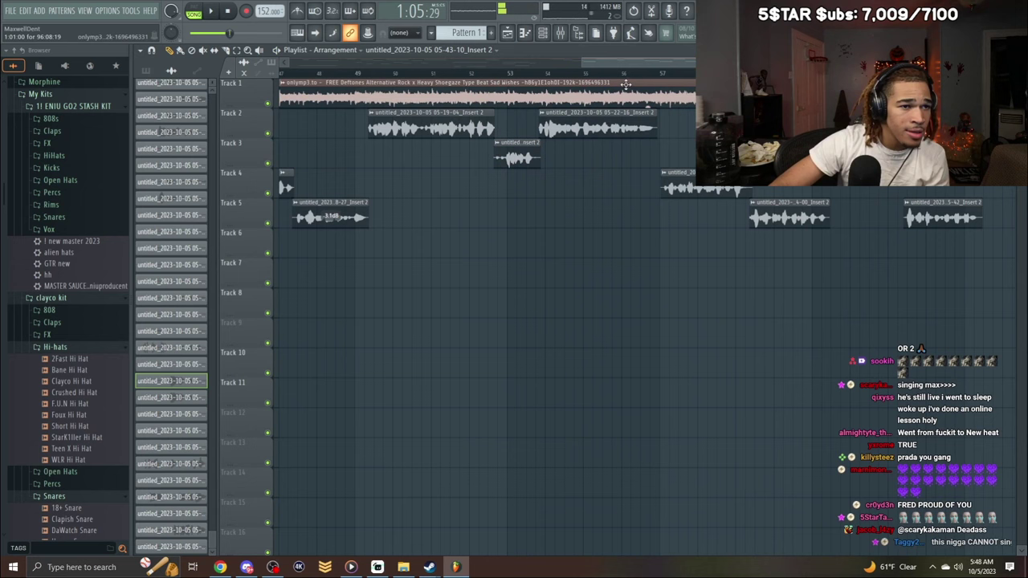
{"action": "left_click", "coordinate": [527, 74]}
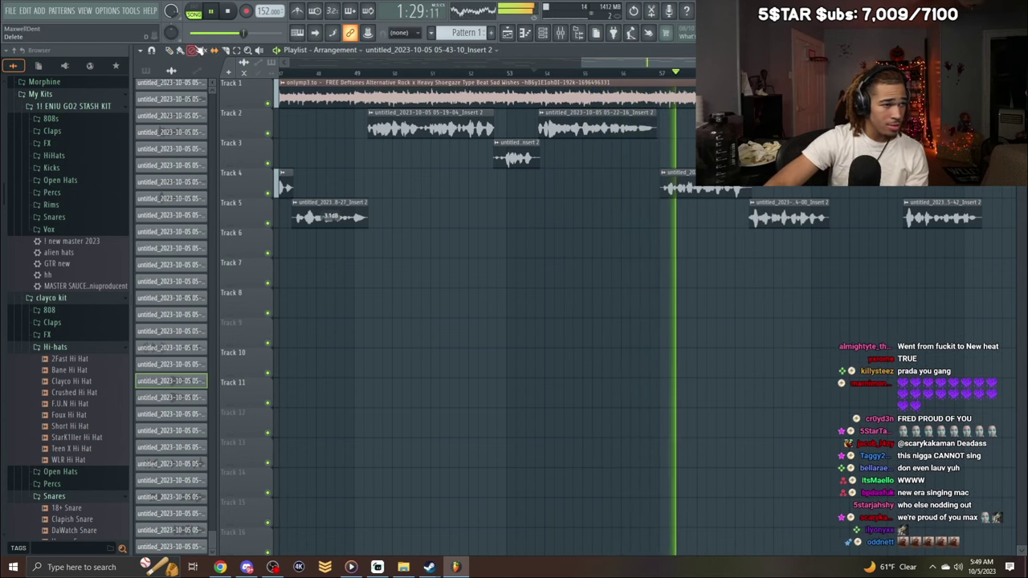
{"action": "key", "text": "space"}
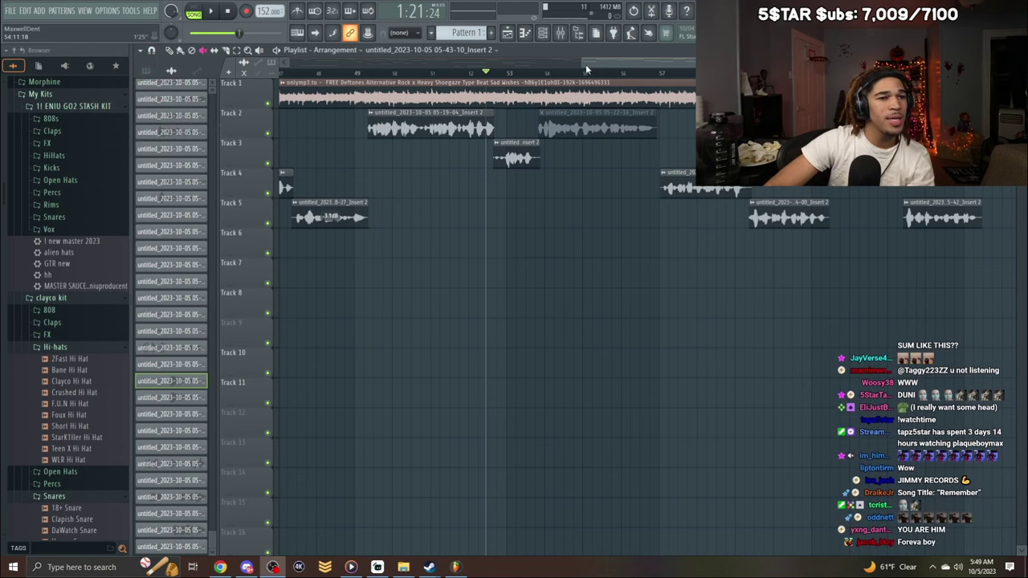
Listen through the arrangement and replay the section starting at bar 41.
{"action": "left_click_drag", "start_coordinate": [583, 63], "coordinate": [68, 121]}
{"action": "key", "text": "space"}
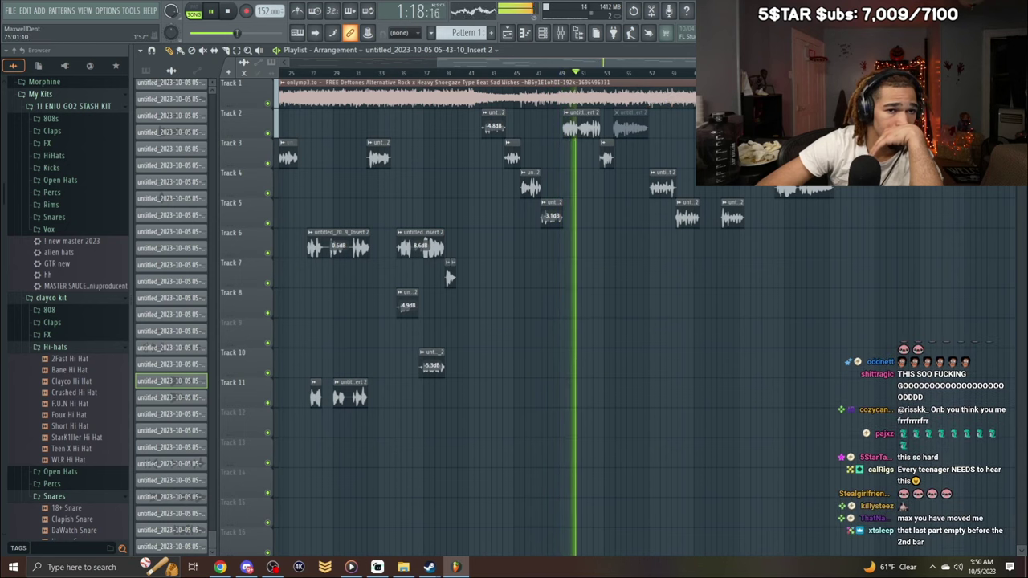
{"action": "left_click_drag", "start_coordinate": [854, 63], "coordinate": [632, 84]}
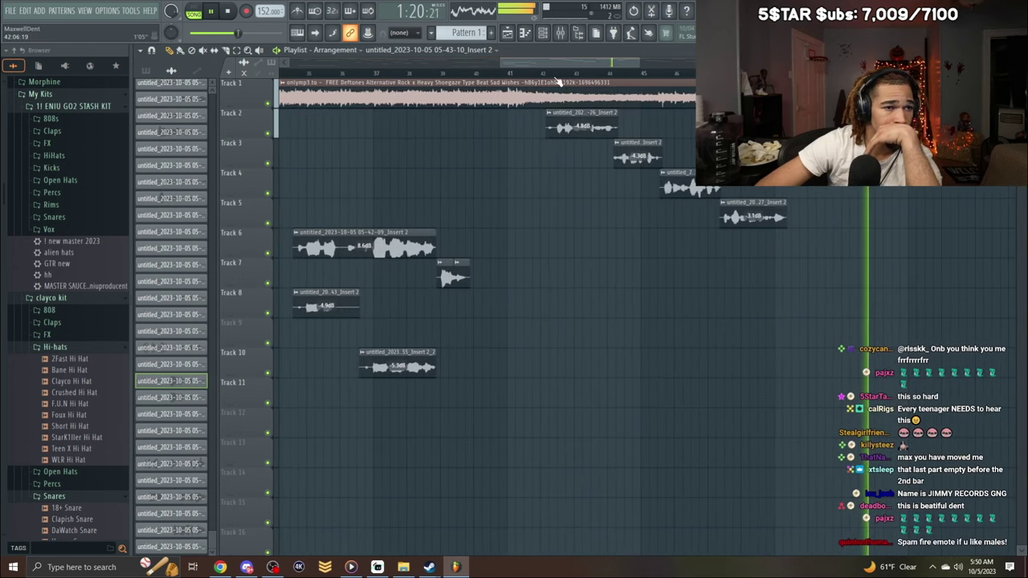
{"action": "left_click_drag", "start_coordinate": [536, 64], "coordinate": [569, 66]}
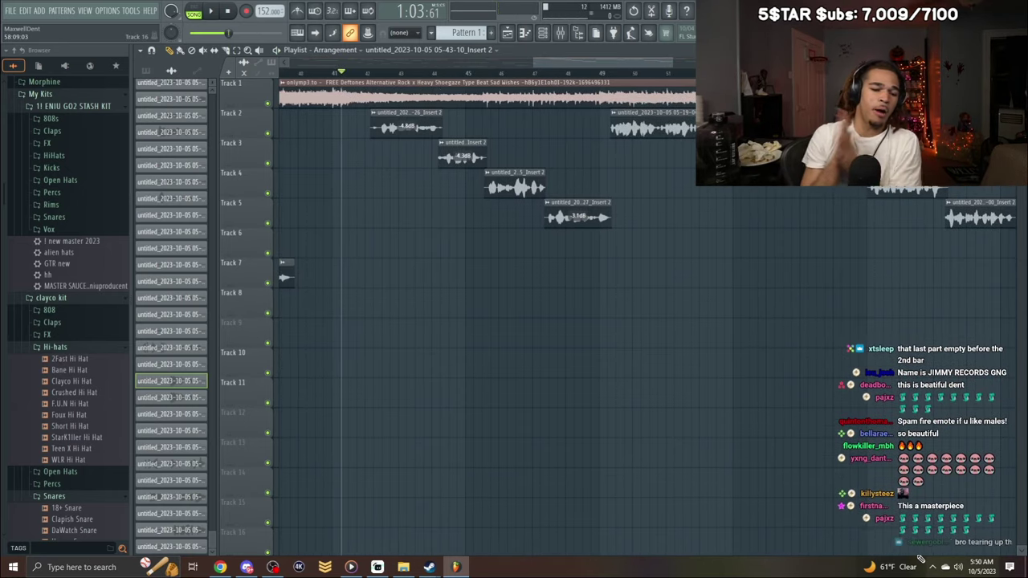
{"action": "key", "text": "space"}
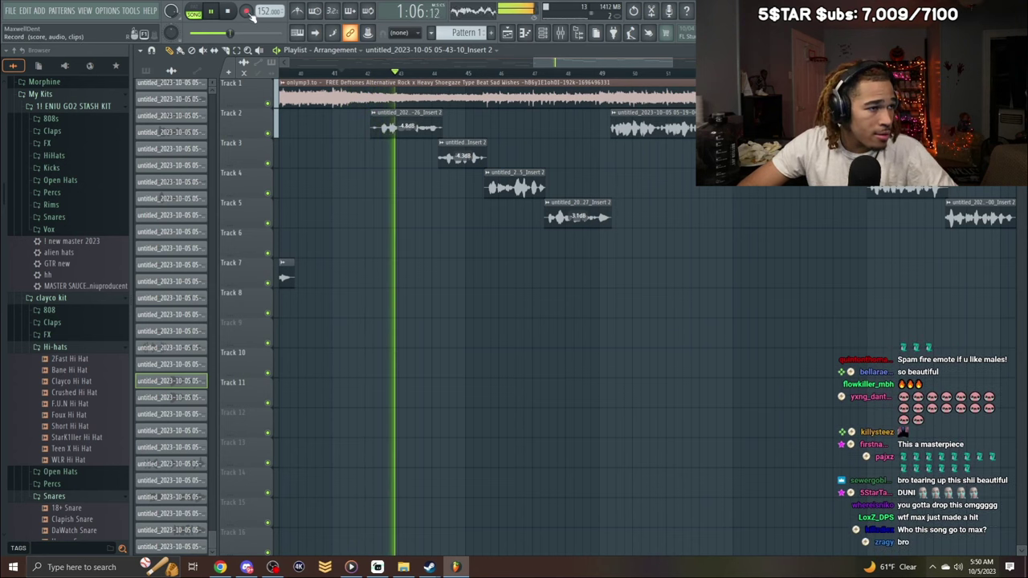
Try recording a vocal take from bar 41 and delete the stray clip placed on Track 6.
{"action": "left_click_drag", "start_coordinate": [414, 245], "coordinate": [427, 246]}
{"action": "key", "text": "space"}
{"action": "key", "text": "space"}
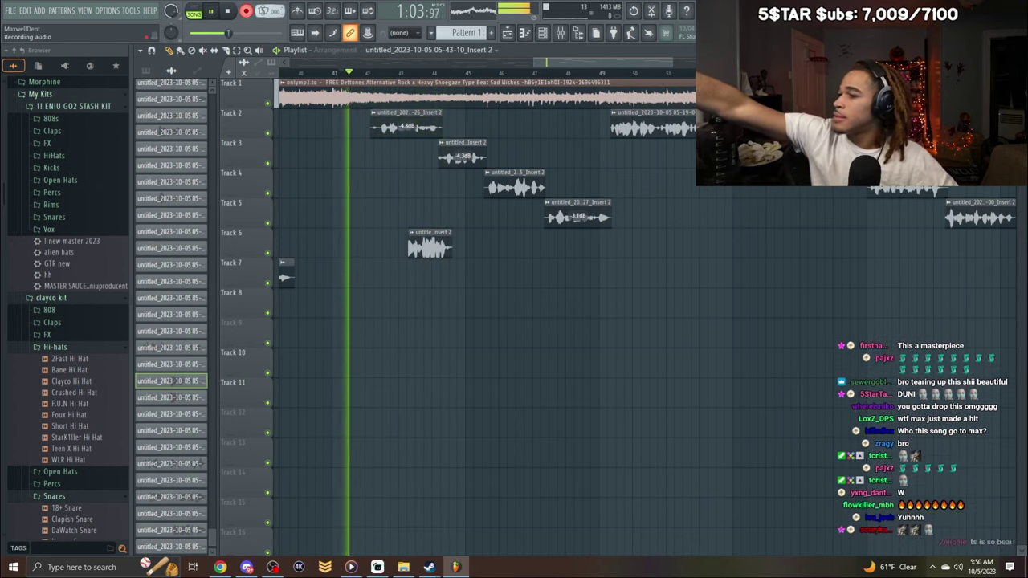
{"action": "right_click", "coordinate": [440, 232]}
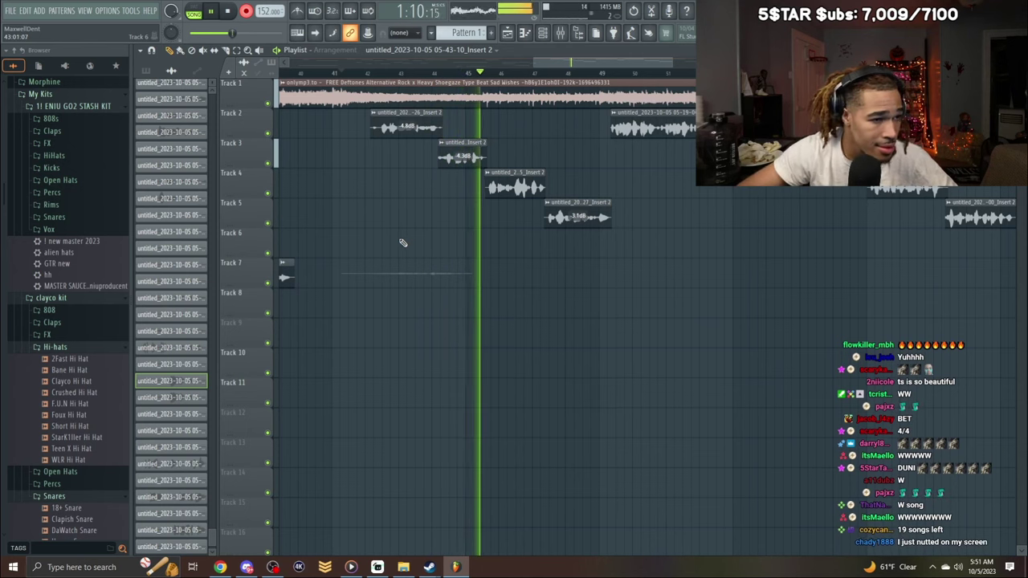
Record a vocal take on Track 6 from about bar 48 and normalize the recorded clip.
{"action": "left_click", "coordinate": [249, 11]}
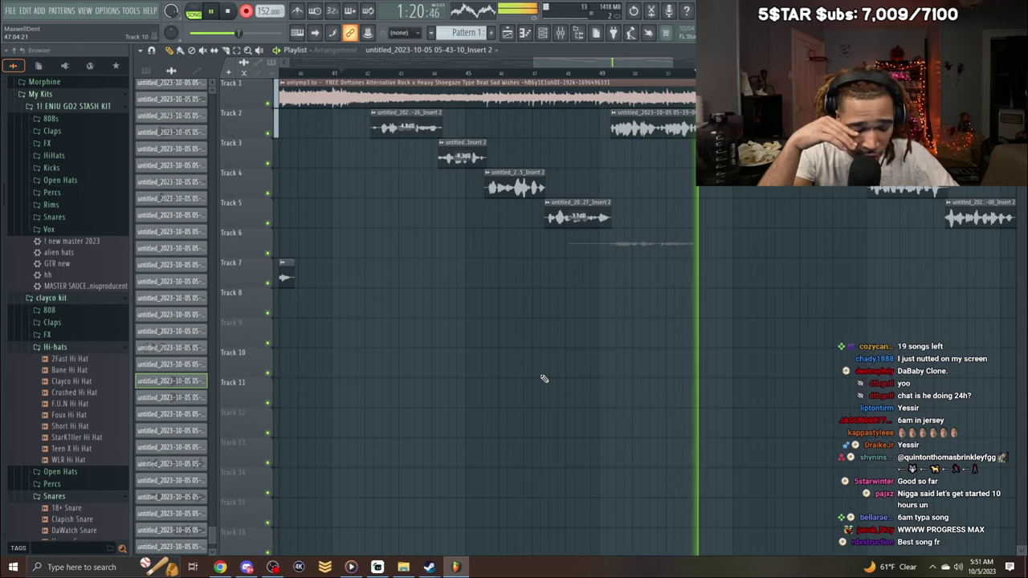
{"action": "key", "text": "space"}
{"action": "double_click", "coordinate": [659, 251]}
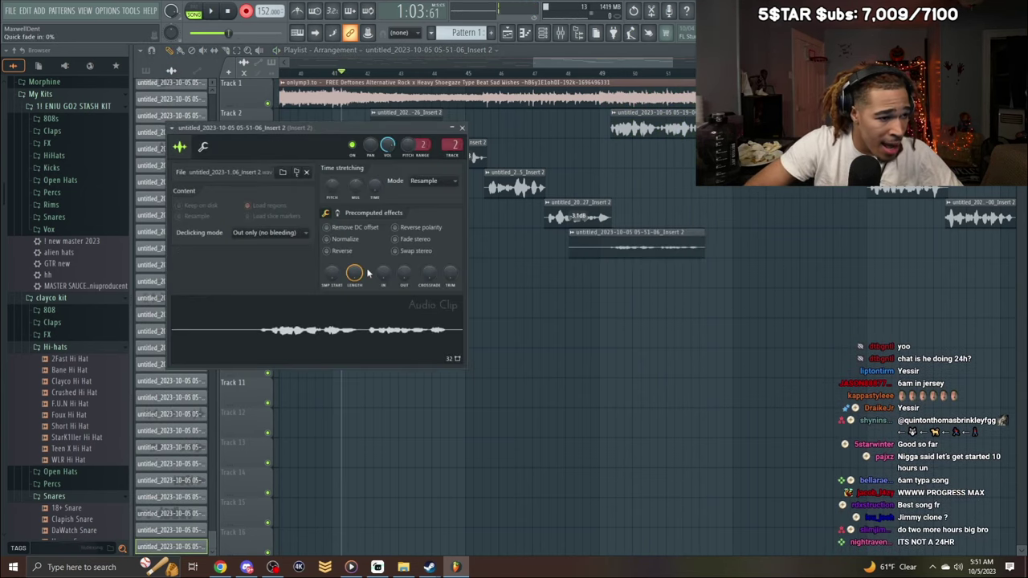
{"action": "left_click", "coordinate": [461, 128]}
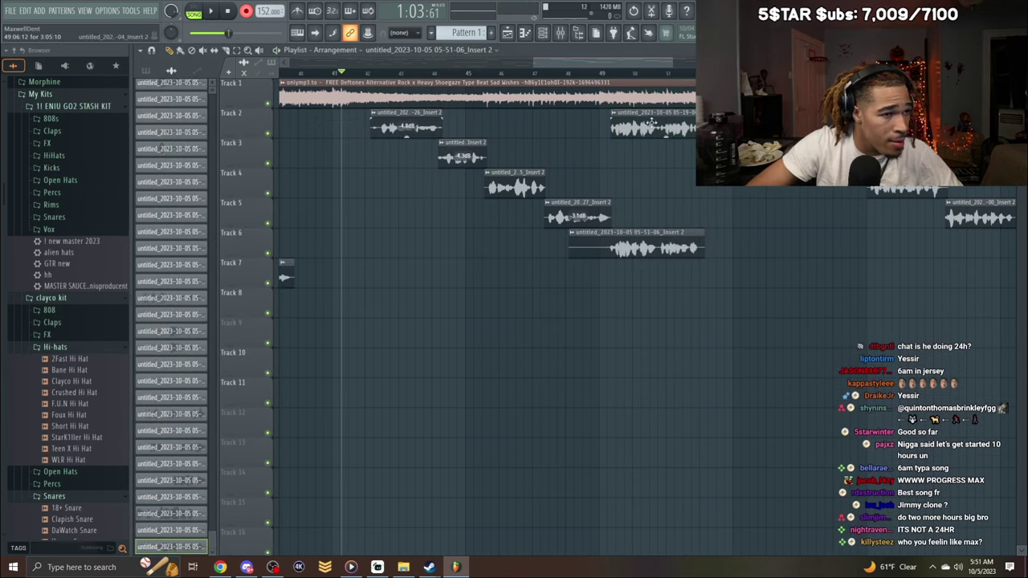
Discard the Track 6 takes and re-record the vocal on Track 7 from about bar 48.
{"action": "key", "text": "space"}
{"action": "key", "text": "space"}
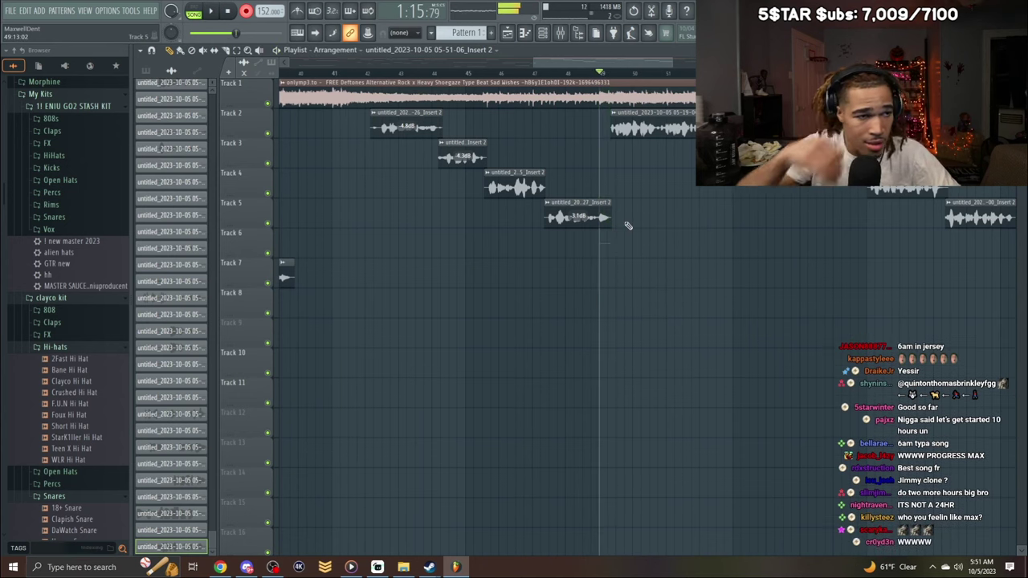
{"action": "left_click", "coordinate": [582, 71]}
{"action": "key", "text": "space"}
{"action": "right_click", "coordinate": [607, 239]}
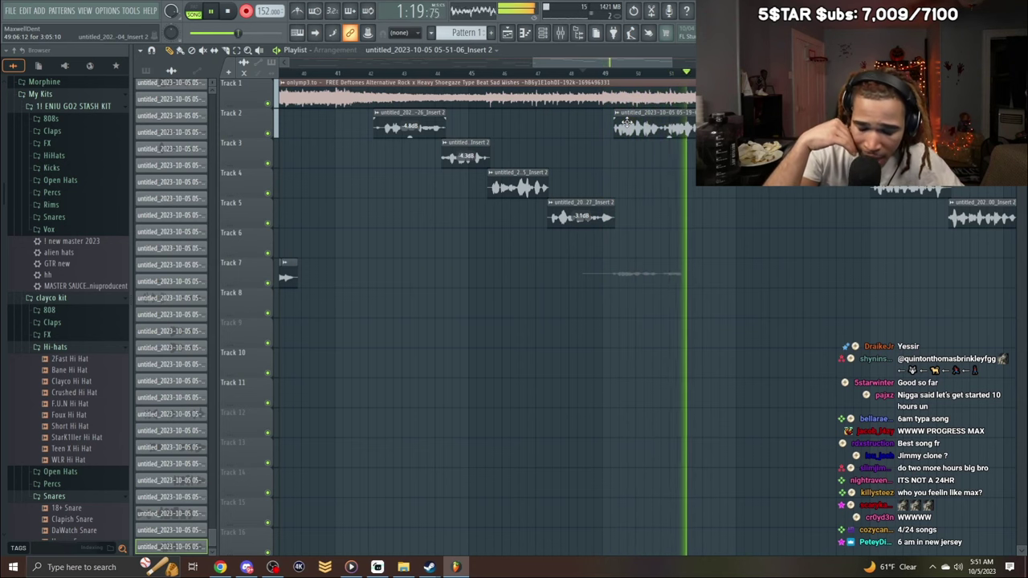
{"action": "key", "text": "space"}
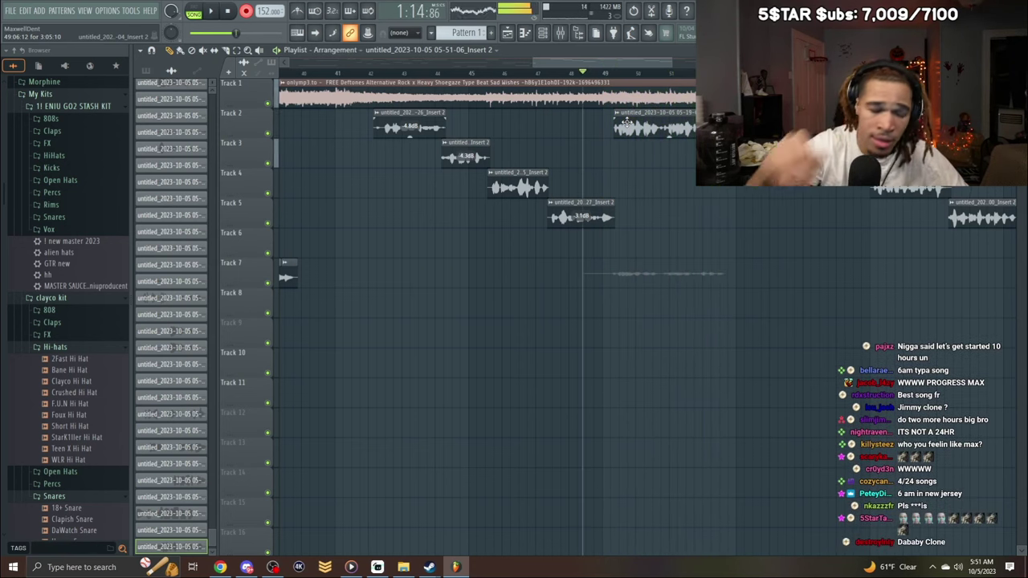
Normalize the newly recorded Track 7 clip and route it to mixer track 7.
{"action": "double_click", "coordinate": [671, 281]}
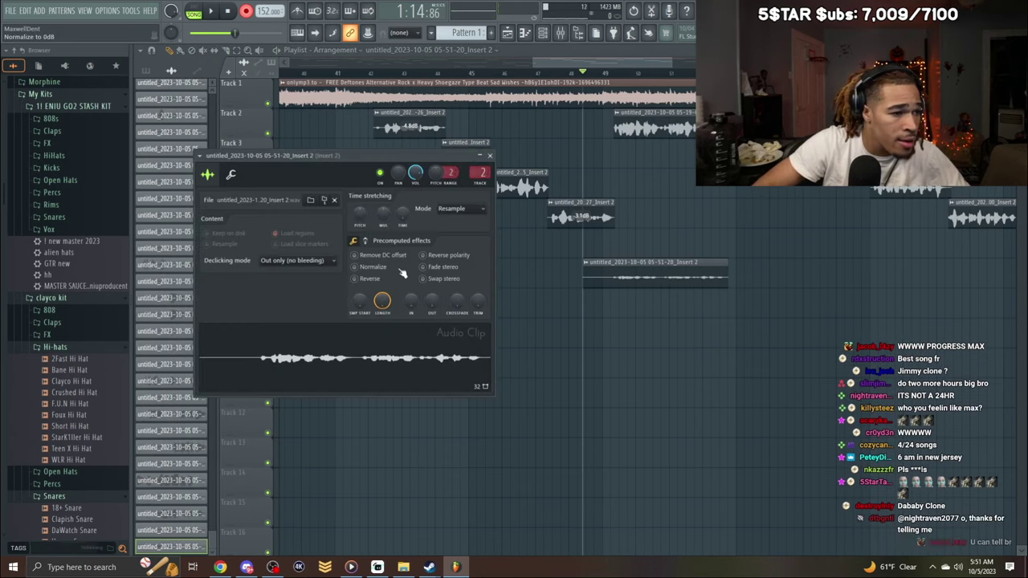
{"action": "scroll", "coordinate": [474, 167], "scroll_direction": "up", "scroll_amount": 2}
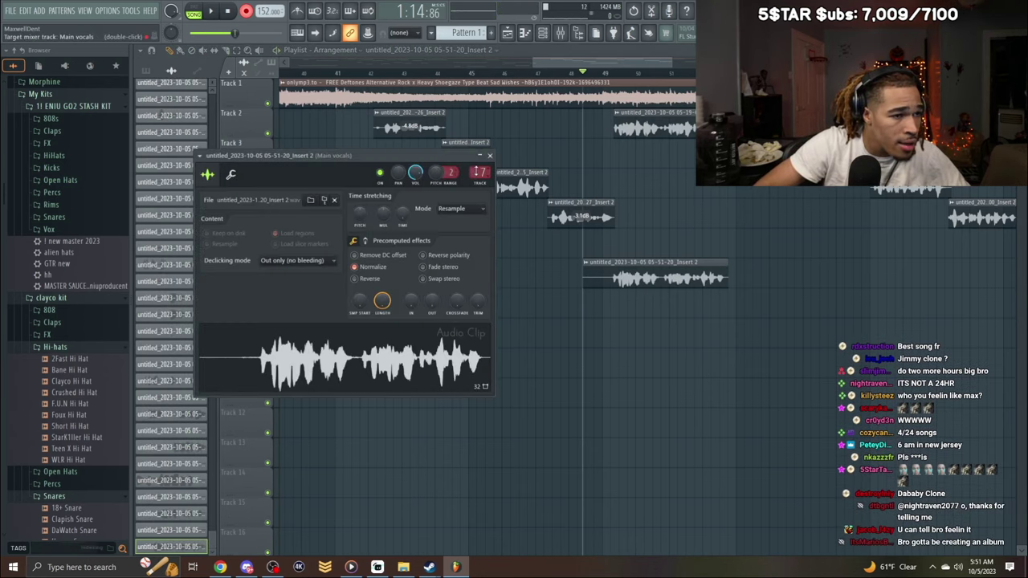
{"action": "key", "text": "space"}
{"action": "left_click", "coordinate": [489, 155]}
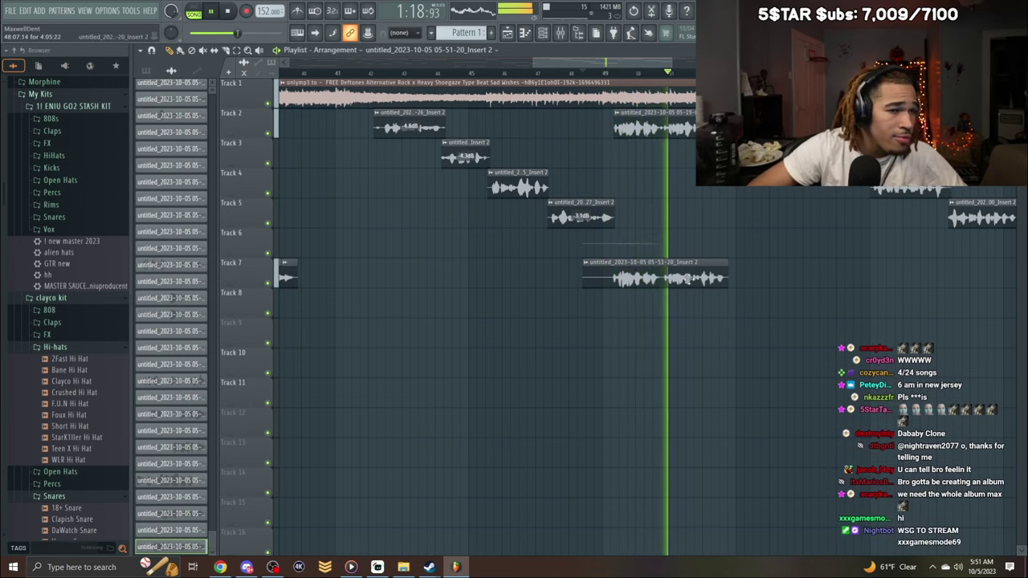
Stop the unwanted recording, play back the new Track 7 vocal, and delete the empty clip on Track 6.
{"action": "key", "text": "space"}
{"action": "double_click", "coordinate": [688, 279]}
{"action": "key", "text": "space"}
{"action": "left_click", "coordinate": [487, 155]}
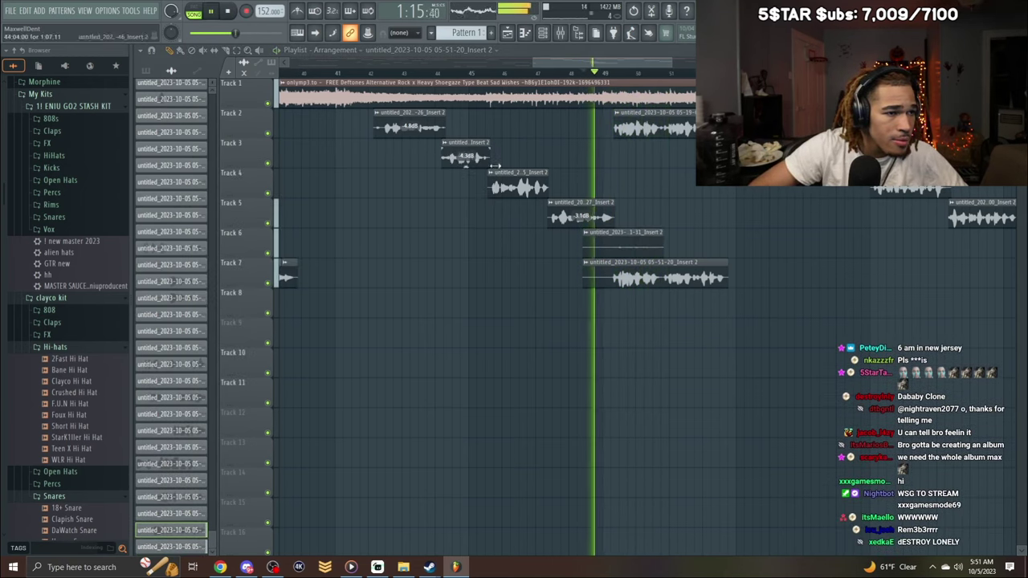
{"action": "right_click", "coordinate": [628, 241]}
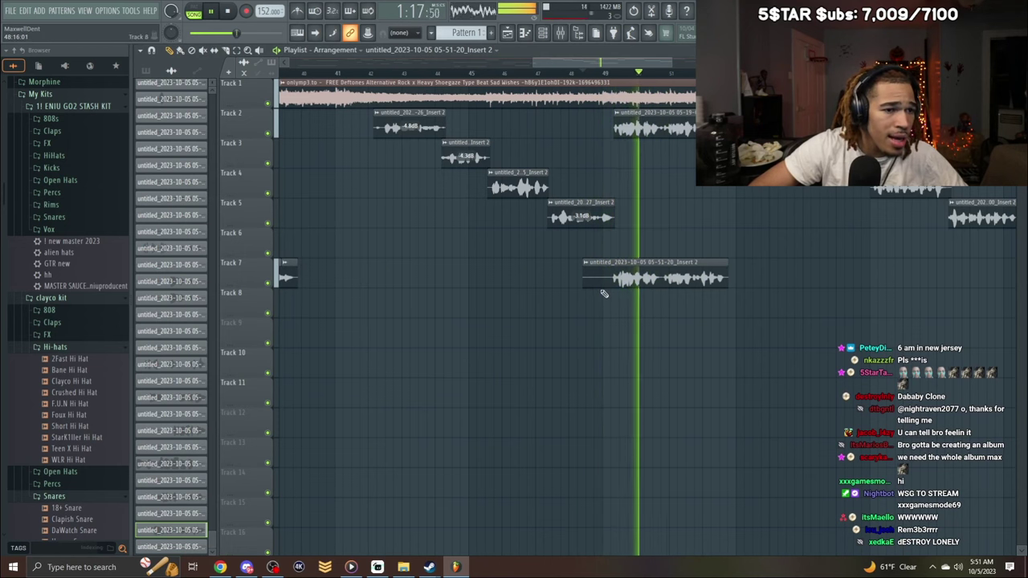
Trim the silent start off the Track 7 vocal clip to about bar 49 and play it back.
{"action": "left_click_drag", "start_coordinate": [584, 277], "coordinate": [611, 277]}
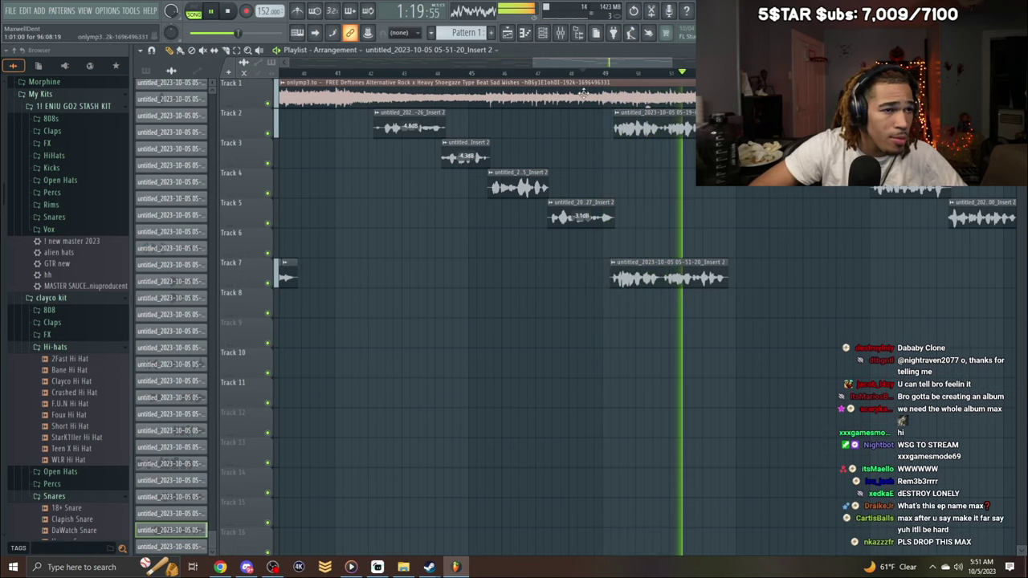
{"action": "scroll", "coordinate": [720, 289], "scroll_direction": "right", "scroll_amount": 1}
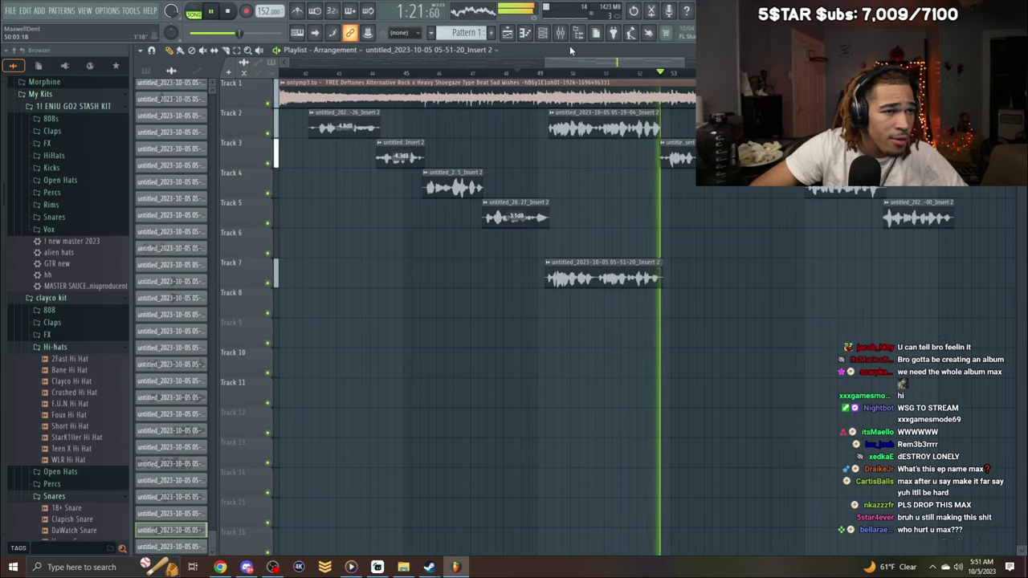
{"action": "key", "text": "space"}
Copy the Main vocals mixer state to mixer tracks 9, 10 and 11, and raise the volume of track 11.
{"action": "key", "text": "F9"}
{"action": "right_click", "coordinate": [602, 351]}
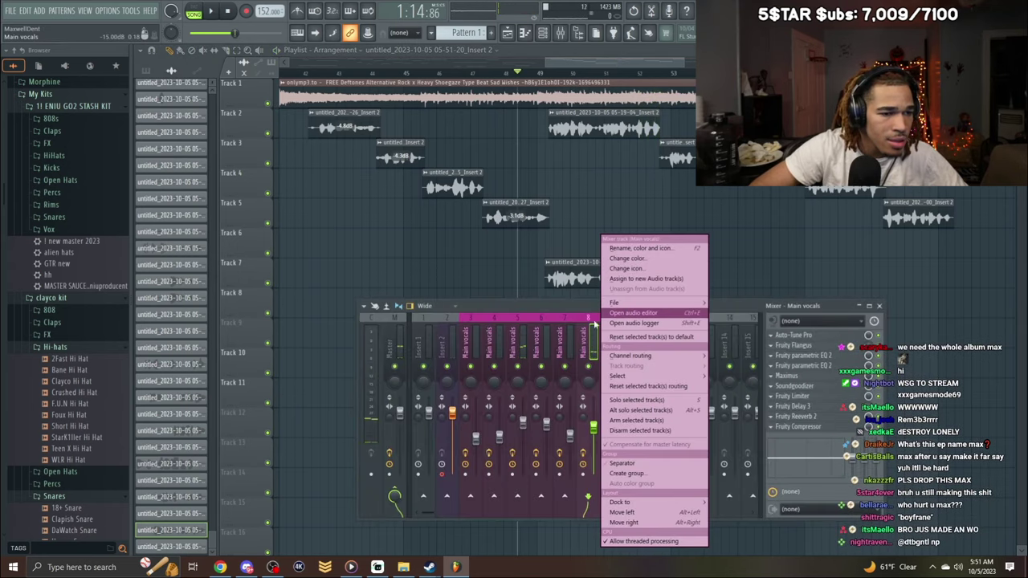
{"action": "left_click", "coordinate": [594, 325]}
{"action": "right_click", "coordinate": [578, 329]}
{"action": "mouse_move", "coordinate": [598, 306]}
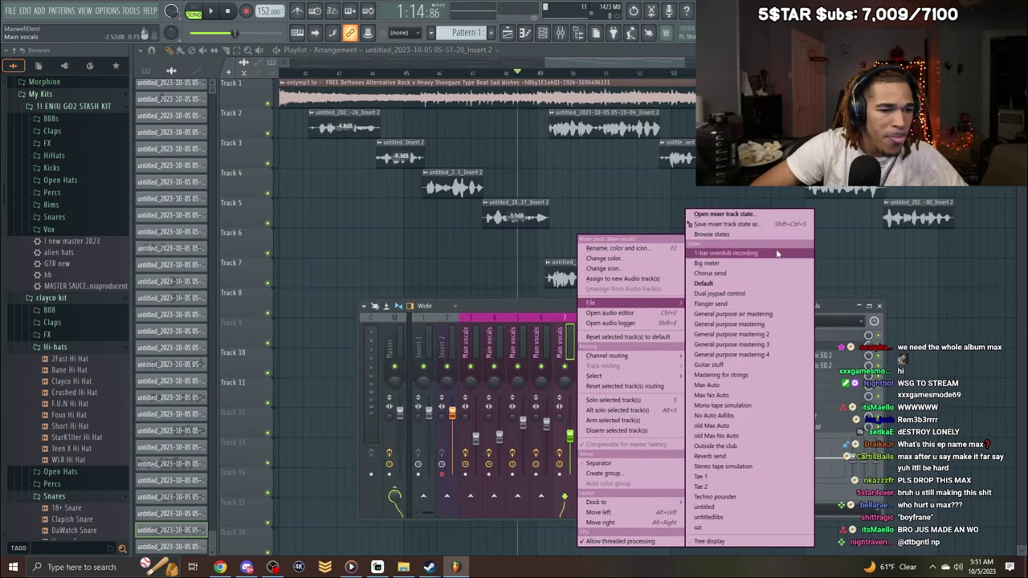
{"action": "left_click_drag", "start_coordinate": [766, 224], "coordinate": [660, 354]}
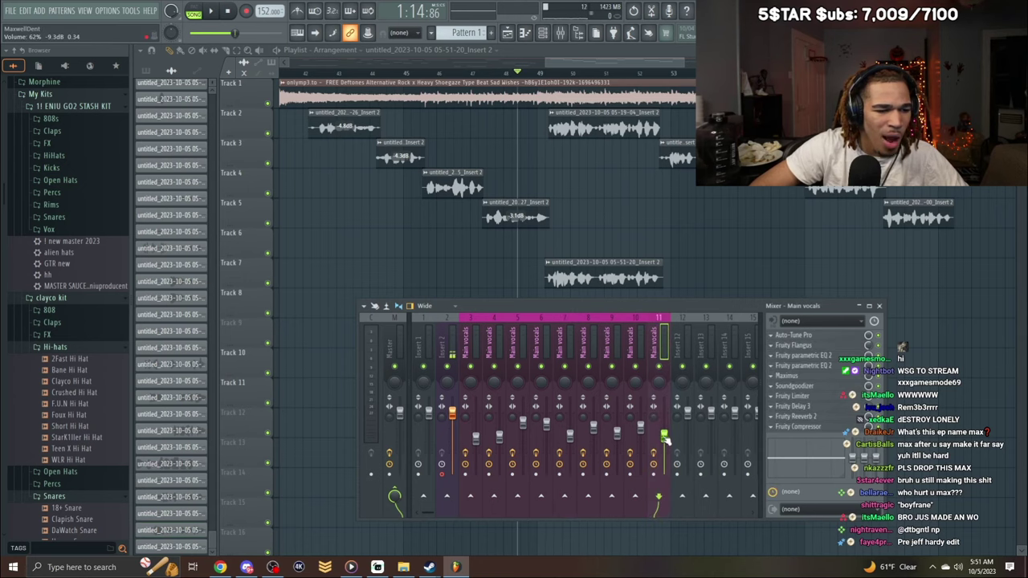
{"action": "left_click_drag", "start_coordinate": [666, 440], "coordinate": [666, 434]}
Route the Track 7 vocal clip to mixer track 11 and play it back while checking the mixer levels.
{"action": "double_click", "coordinate": [594, 263]}
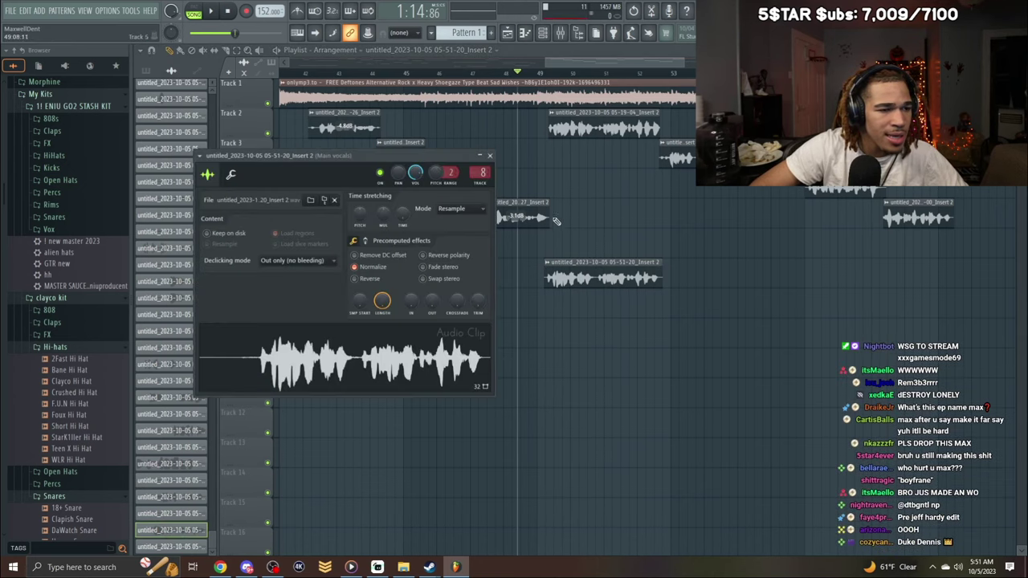
{"action": "scroll", "coordinate": [480, 171], "scroll_direction": "up", "scroll_amount": 4}
{"action": "key", "text": "space"}
{"action": "left_click", "coordinate": [490, 156]}
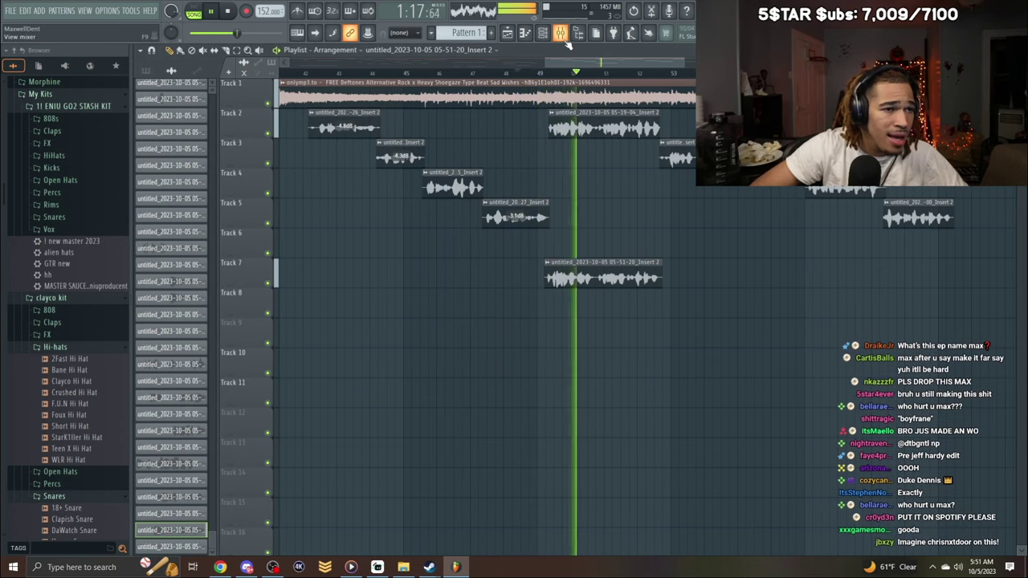
{"action": "key", "text": "F9"}
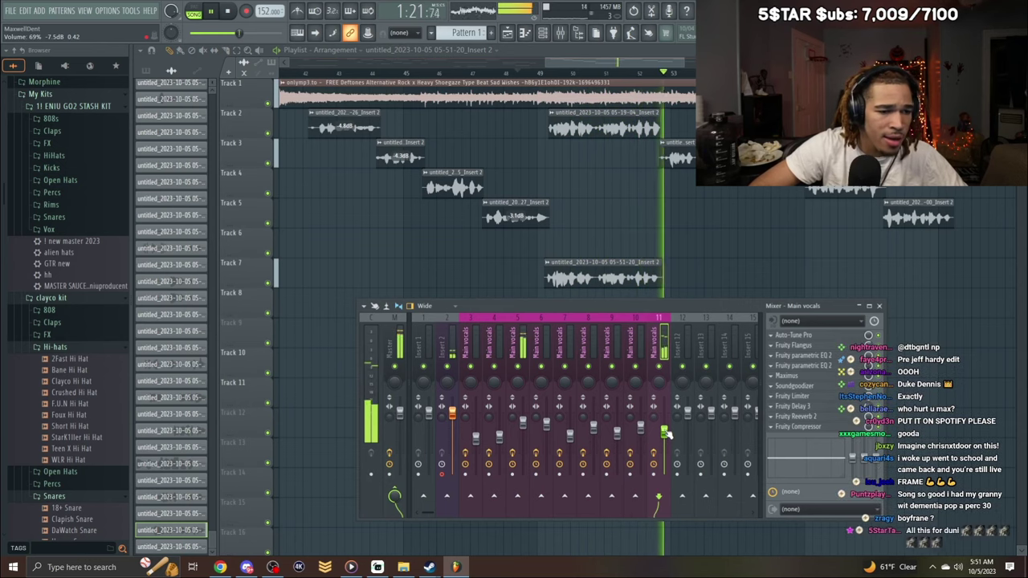
Record a vocal take on Track 6 from about bar 51 and route the normalized clip to mixer track 11.
{"action": "left_click", "coordinate": [614, 74]}
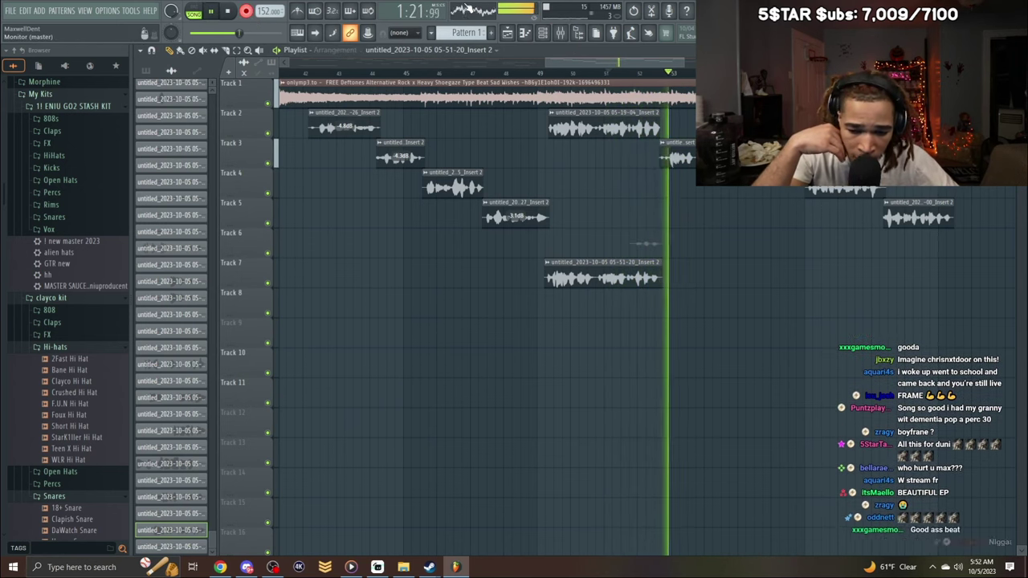
{"action": "key", "text": "space"}
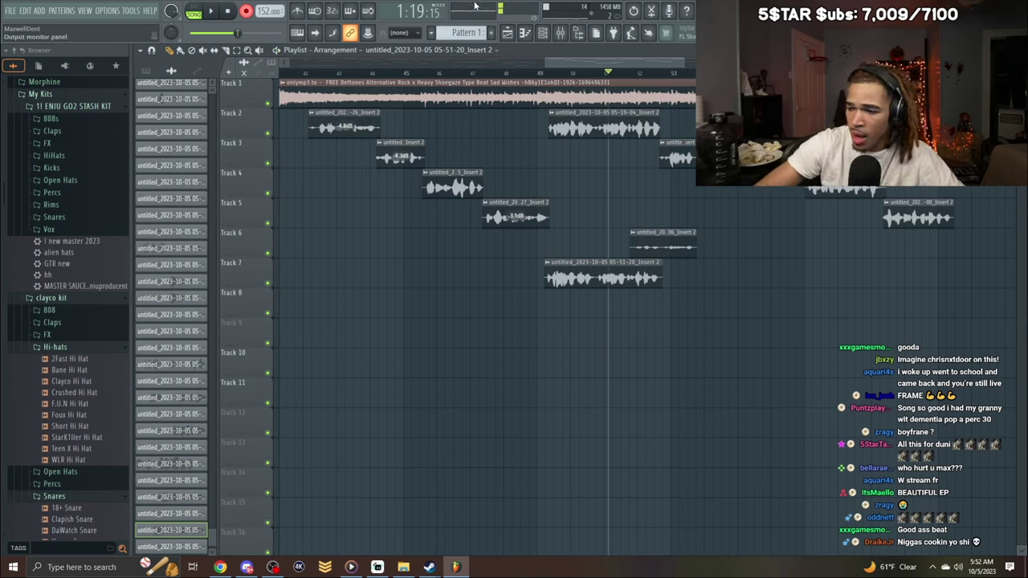
{"action": "double_click", "coordinate": [611, 279]}
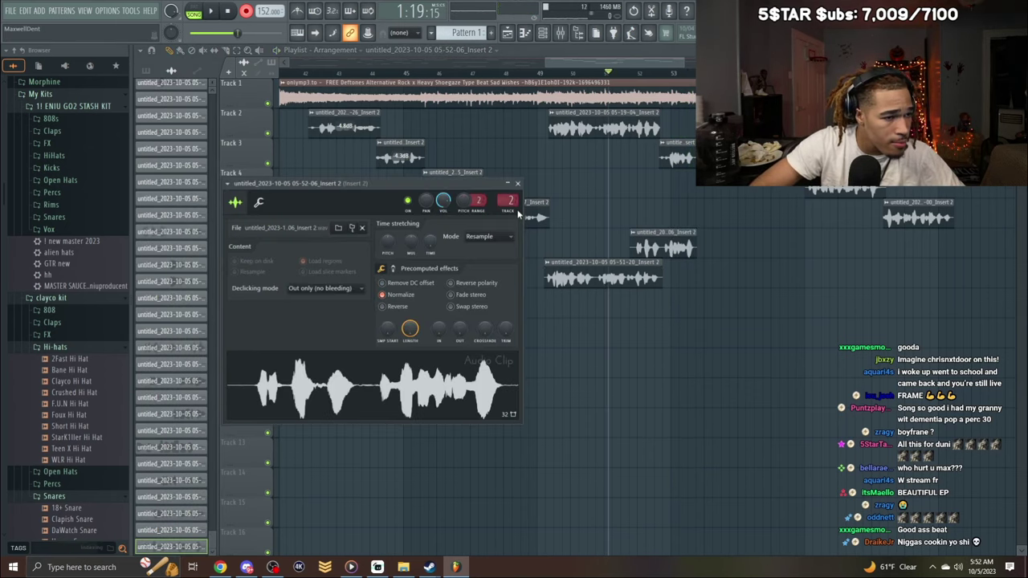
{"action": "scroll", "coordinate": [512, 201], "scroll_direction": "up", "scroll_amount": 5}
{"action": "key", "text": "space"}
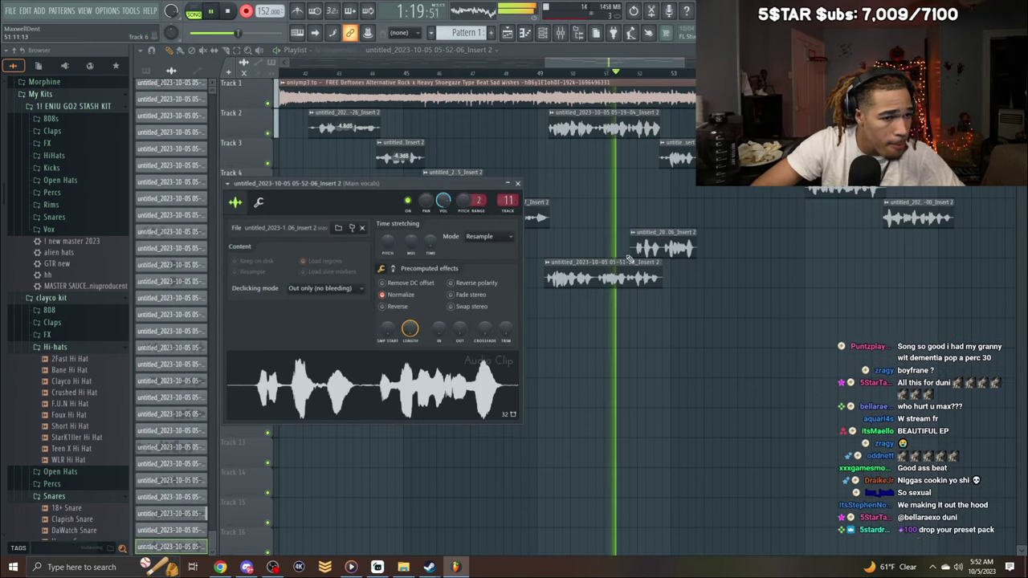
Trim the start of the Track 6 clip to just before bar 53 and delete the unwanted Track 8 recording.
{"action": "left_click_drag", "start_coordinate": [629, 254], "coordinate": [663, 268]}
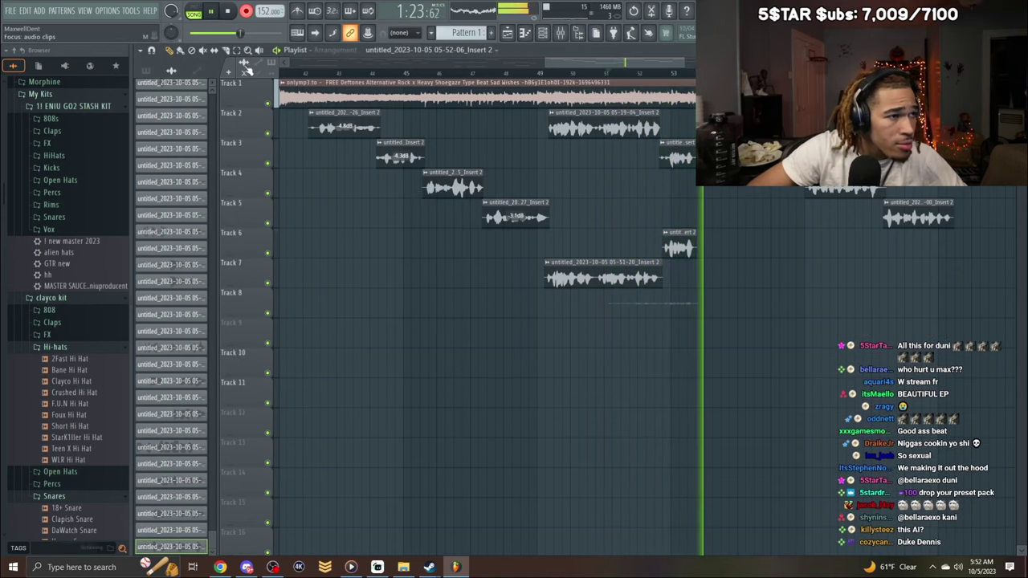
{"action": "left_click", "coordinate": [697, 73]}
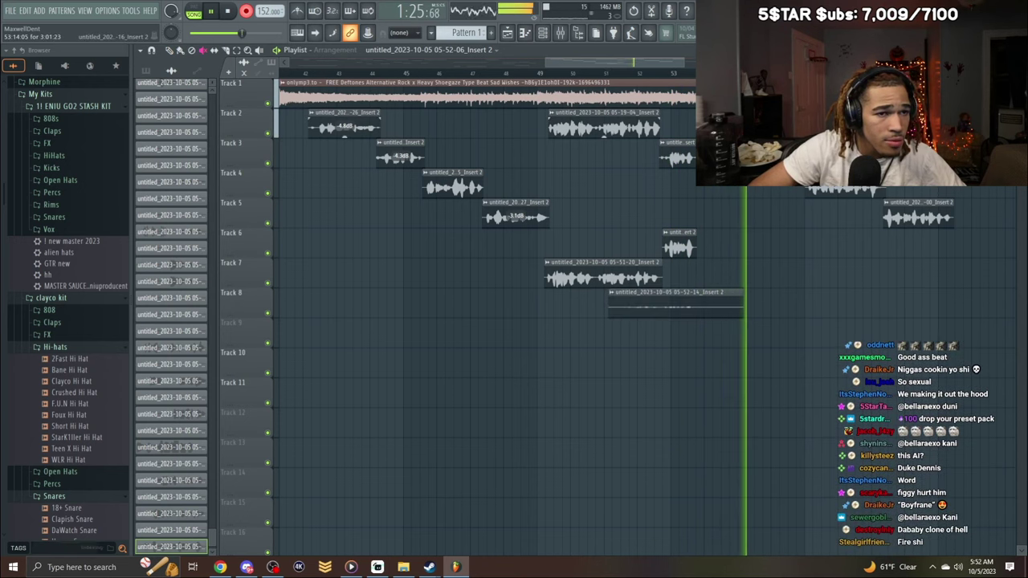
{"action": "left_click", "coordinate": [665, 73]}
{"action": "key", "text": "space"}
{"action": "right_click", "coordinate": [671, 307]}
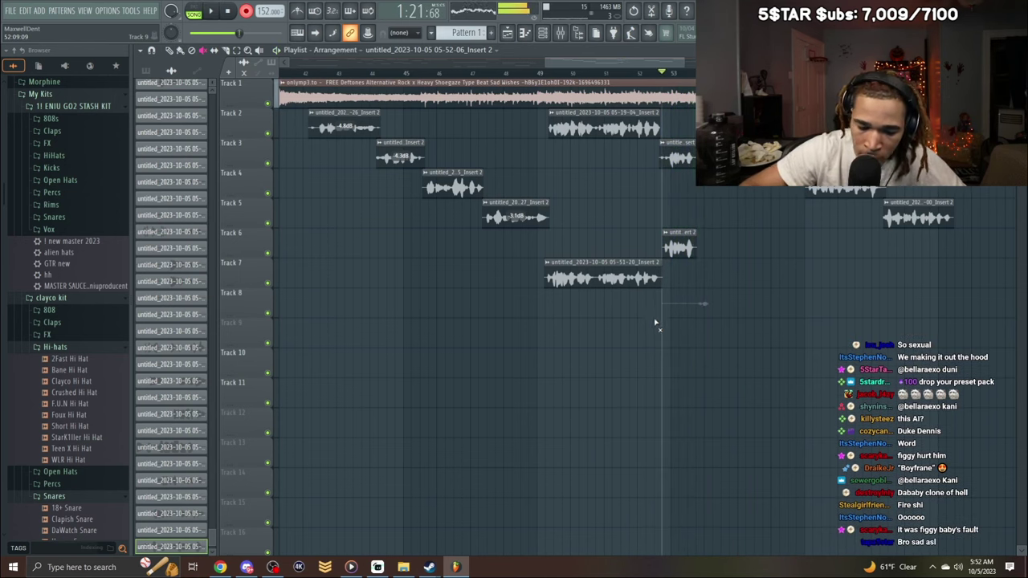
Discard the Track 8 takes and re-record the vocal on Track 9 from about bar 51 with the Track 6 and 7 clips muted.
{"action": "key", "text": "space"}
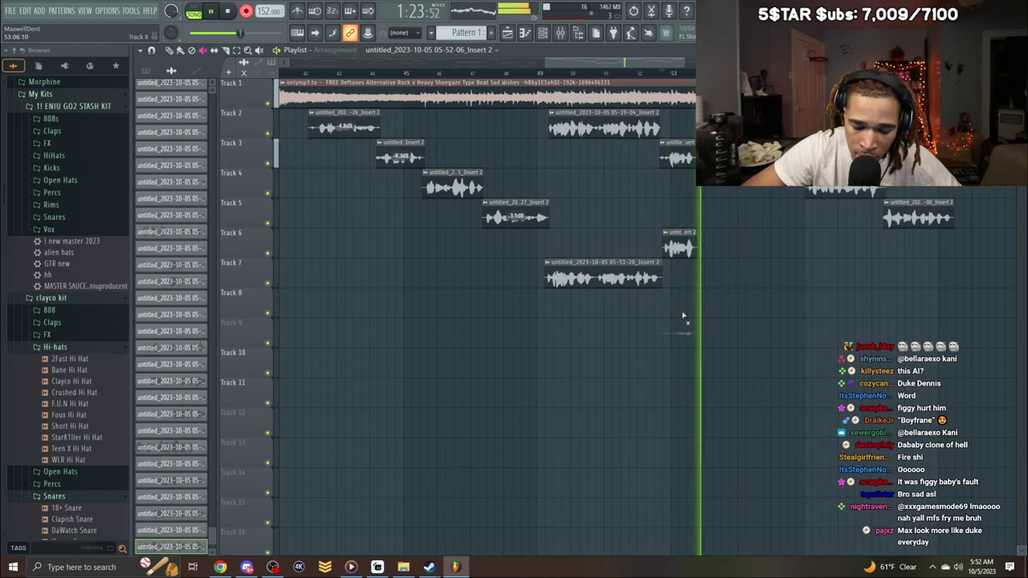
{"action": "key", "text": "space"}
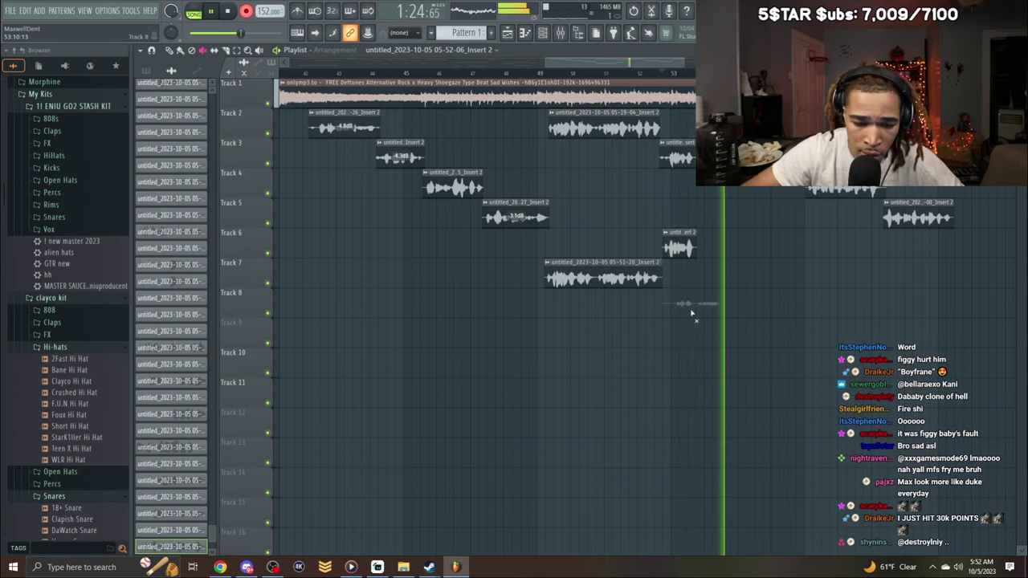
{"action": "left_click", "coordinate": [618, 73]}
{"action": "key", "text": "space"}
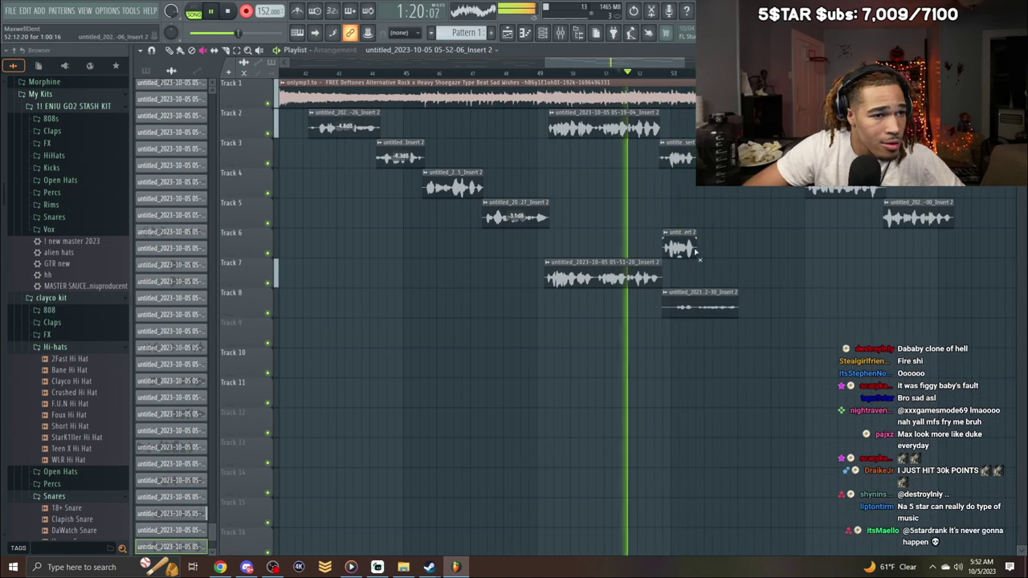
{"action": "right_click", "coordinate": [685, 305]}
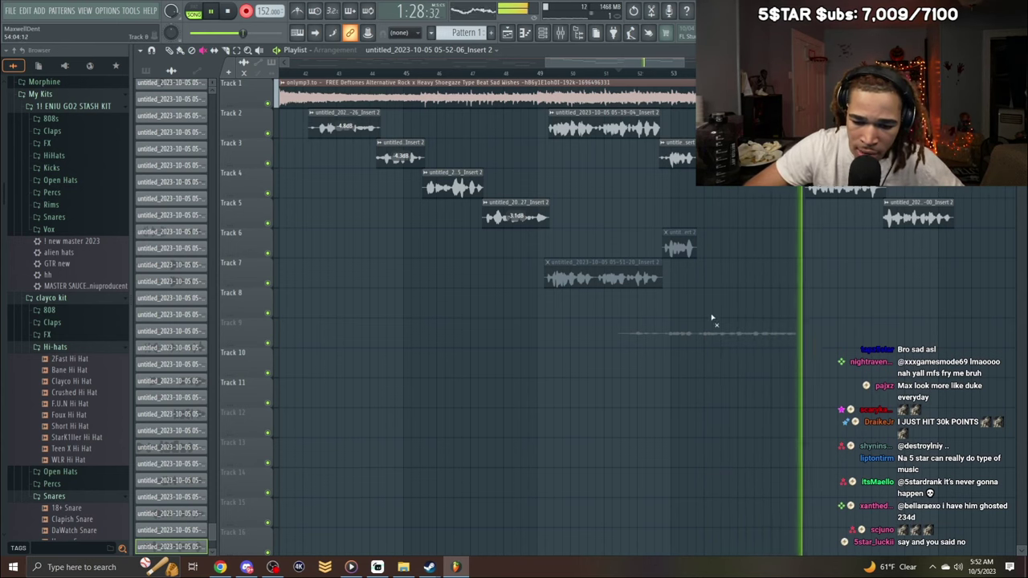
Normalize the new Track 9 vocal clip and route it to mixer track 5.
{"action": "double_click", "coordinate": [762, 322]}
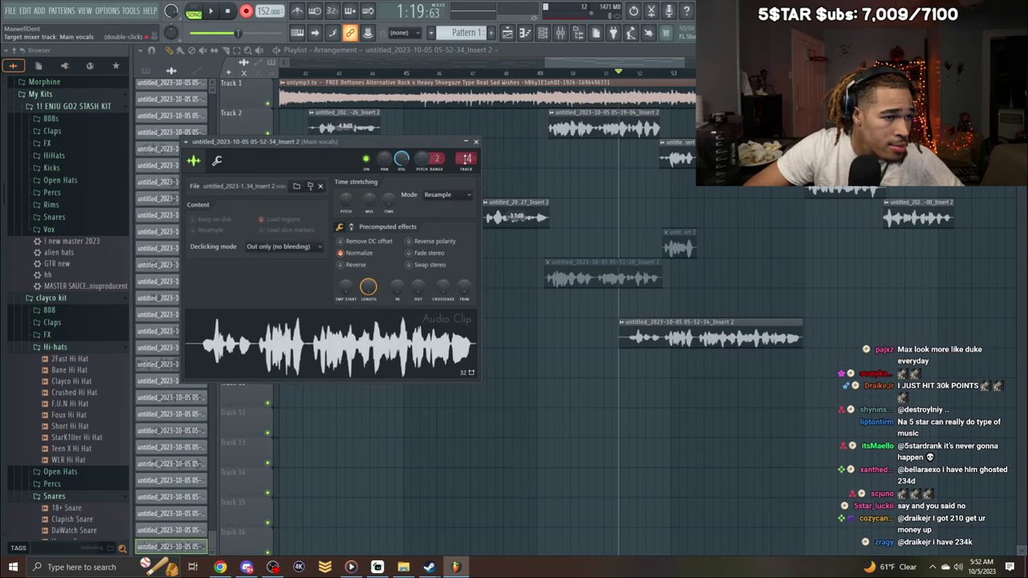
{"action": "left_click", "coordinate": [475, 142]}
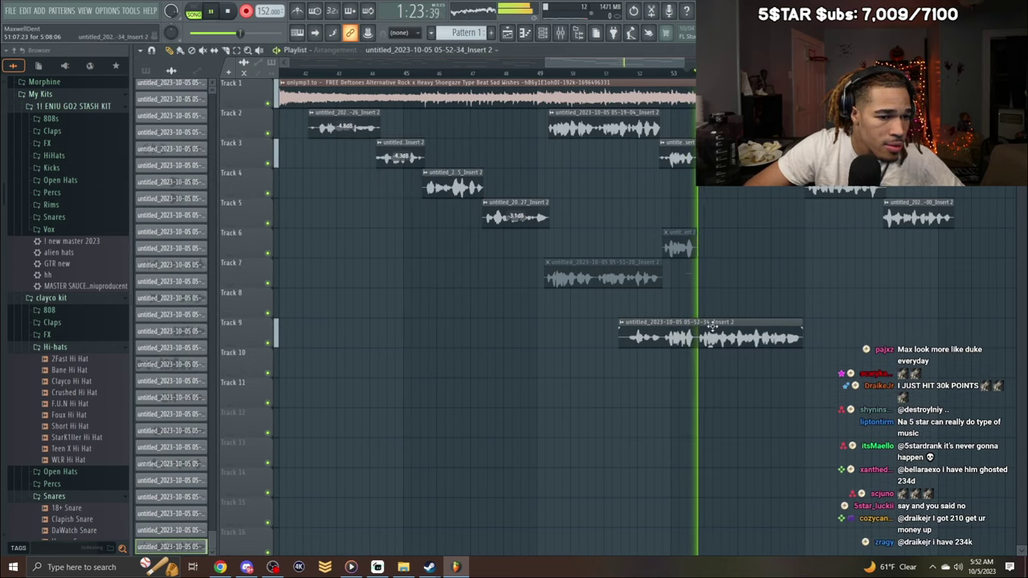
{"action": "double_click", "coordinate": [668, 330]}
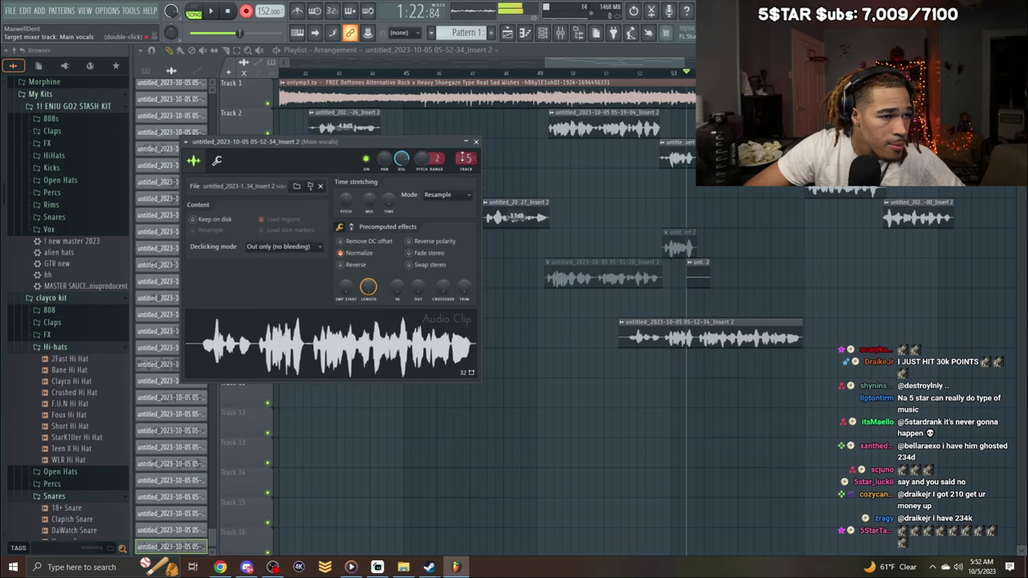
{"action": "key", "text": "space"}
{"action": "left_click", "coordinate": [476, 143]}
Trim the start of the Track 9 clip to just before bar 54 and delete the stray recordings on Tracks 7 and 10.
{"action": "left_click_drag", "start_coordinate": [621, 338], "coordinate": [693, 353]}
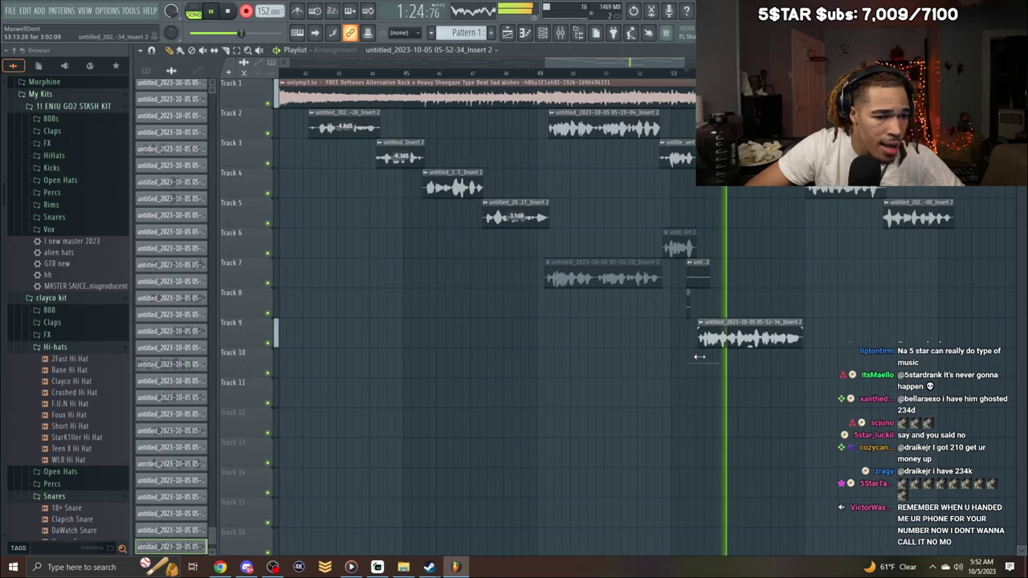
{"action": "key", "text": "space"}
{"action": "right_click", "coordinate": [701, 287]}
{"action": "right_click", "coordinate": [696, 368]}
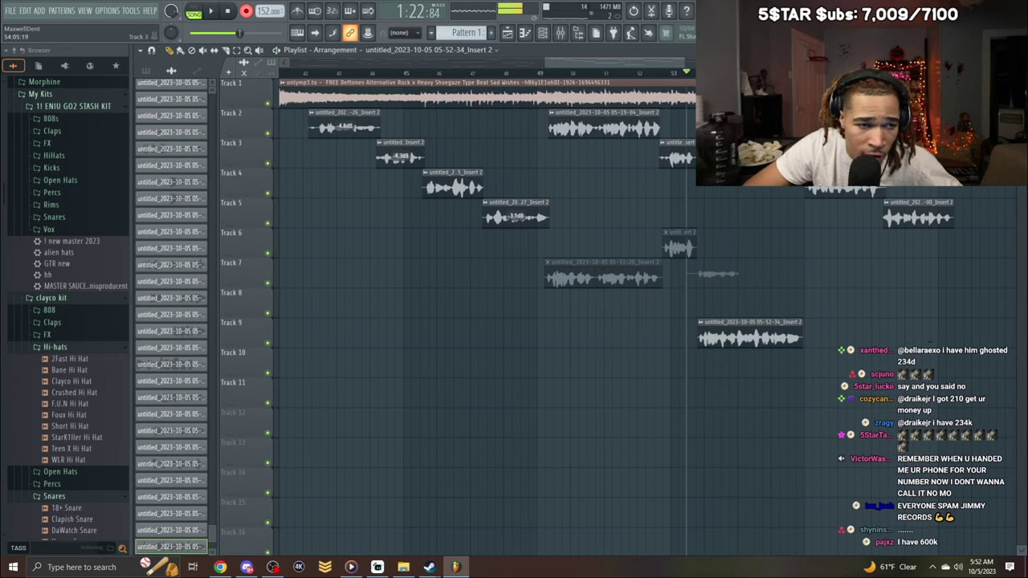
Record a vocal take on Track 7 from about bar 53, discarding the false starts.
{"action": "key", "text": "space"}
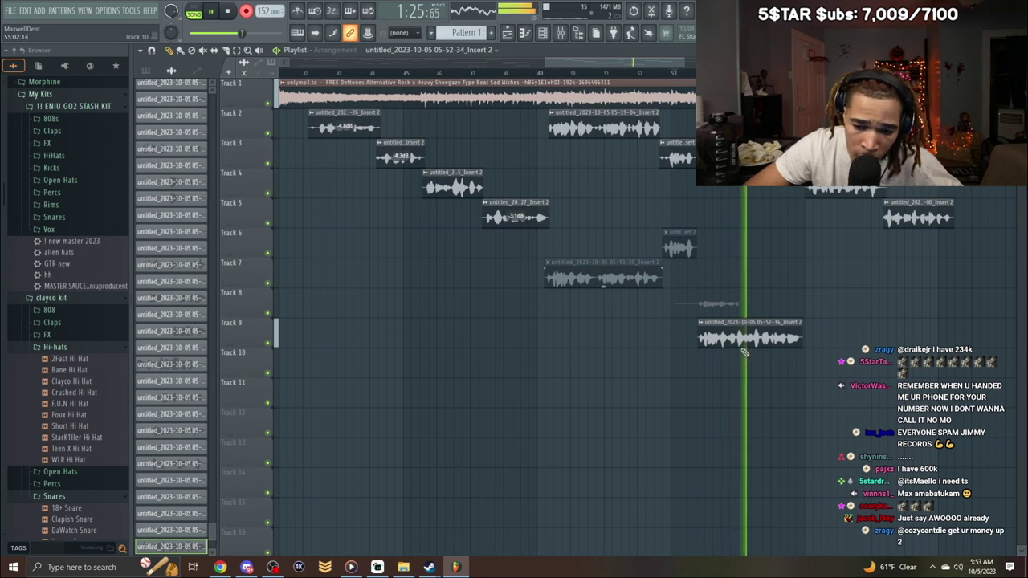
{"action": "key", "text": "space"}
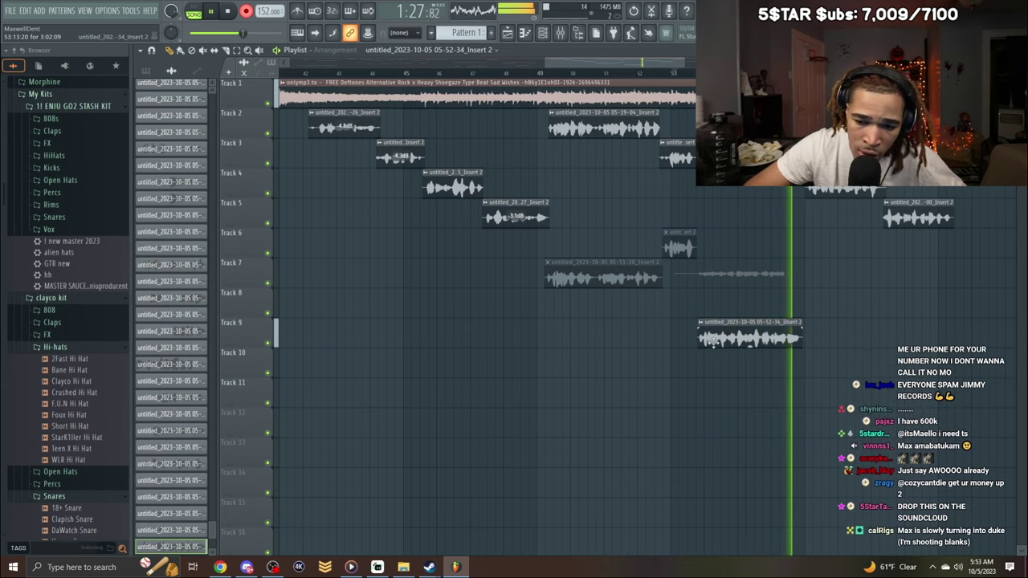
{"action": "key", "text": "space"}
Normalize the new Track 7 vocal clip and route it to a Main vocals mixer track.
{"action": "double_click", "coordinate": [725, 278]}
{"action": "left_click", "coordinate": [312, 225]}
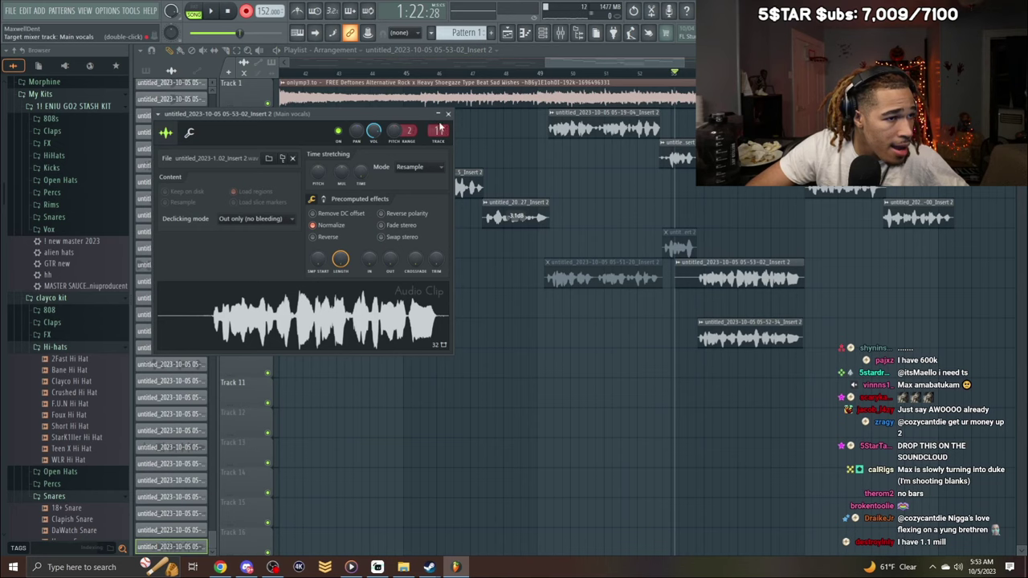
{"action": "left_click", "coordinate": [447, 113]}
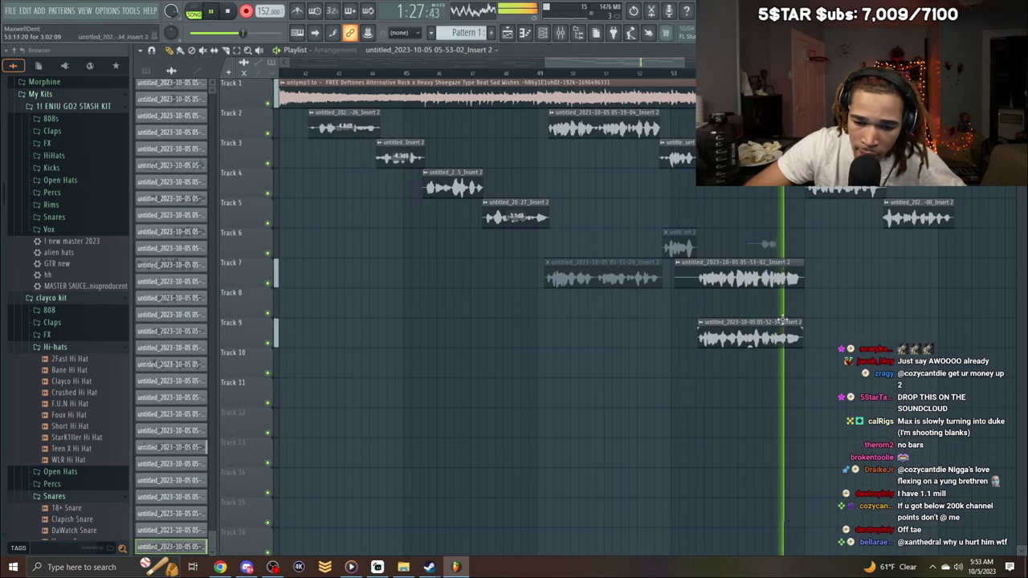
Stop the short vocal recording on Track 6 and trim the end of the Track 7 clip to just past bar 56.
{"action": "key", "text": "space"}
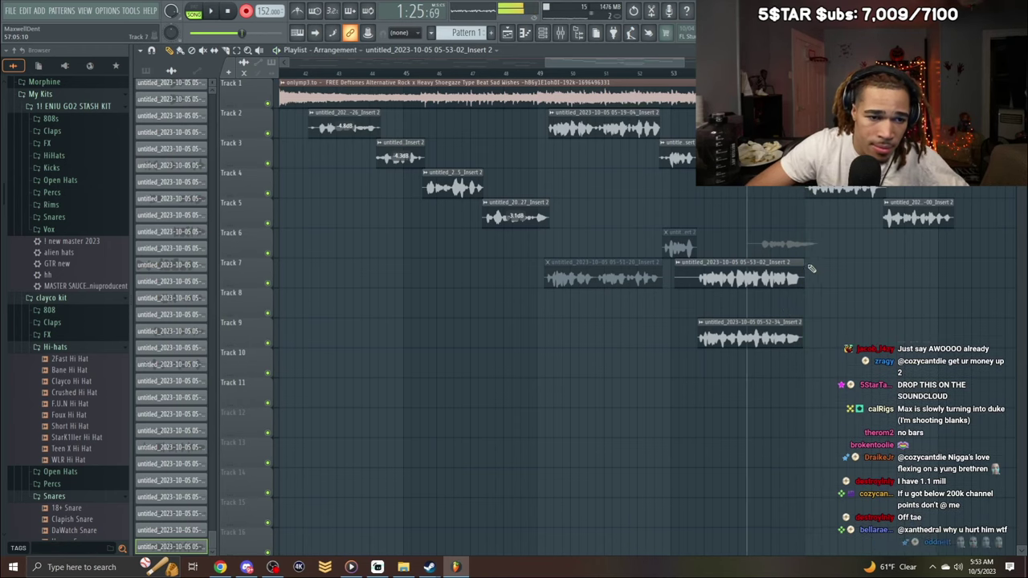
{"action": "left_click_drag", "start_coordinate": [807, 270], "coordinate": [792, 264]}
Normalize the short Track 6 take, route it to mixer track 10 and play it back.
{"action": "double_click", "coordinate": [785, 239]}
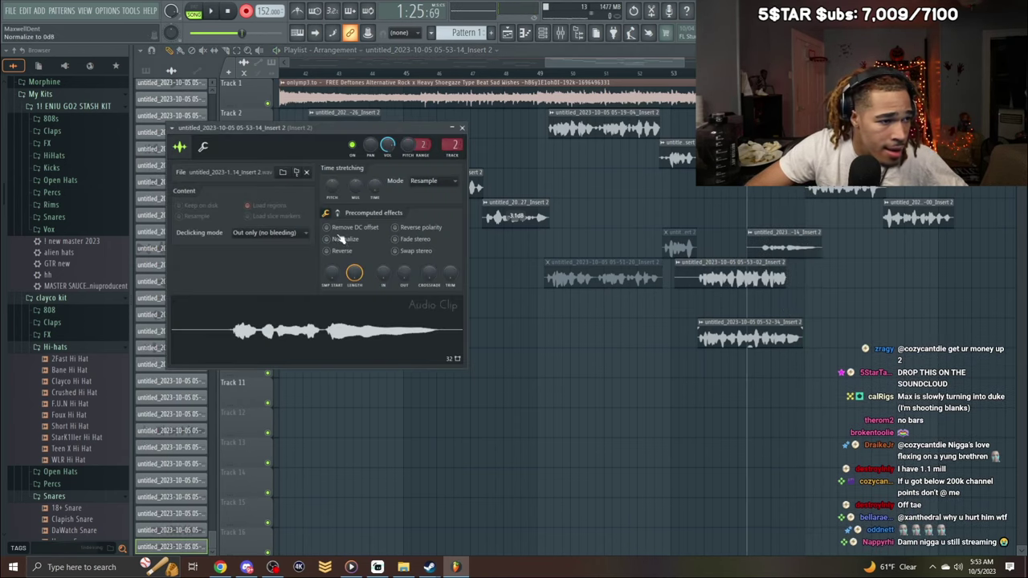
{"action": "left_click", "coordinate": [339, 239]}
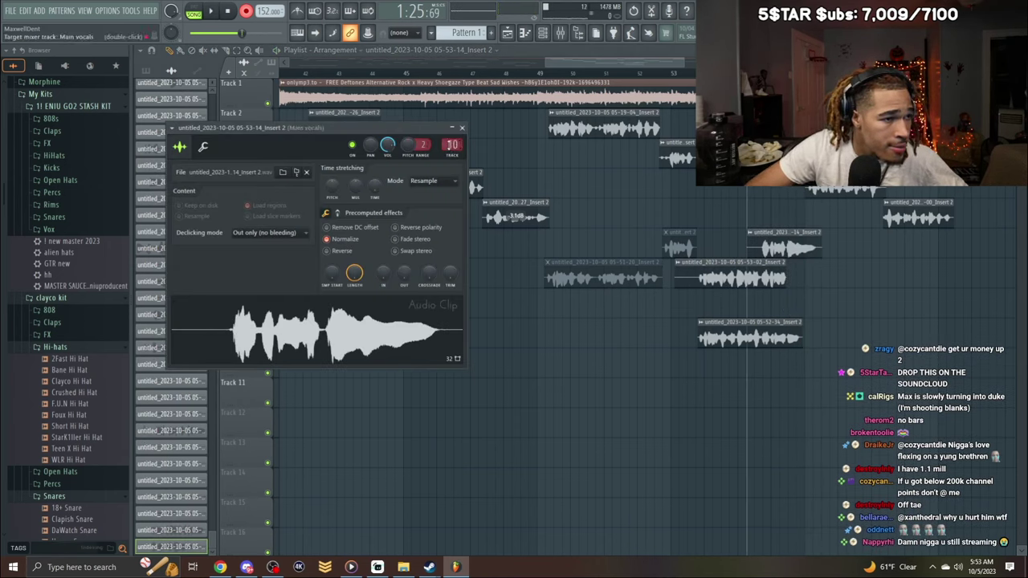
{"action": "key", "text": "space"}
{"action": "left_click", "coordinate": [464, 129]}
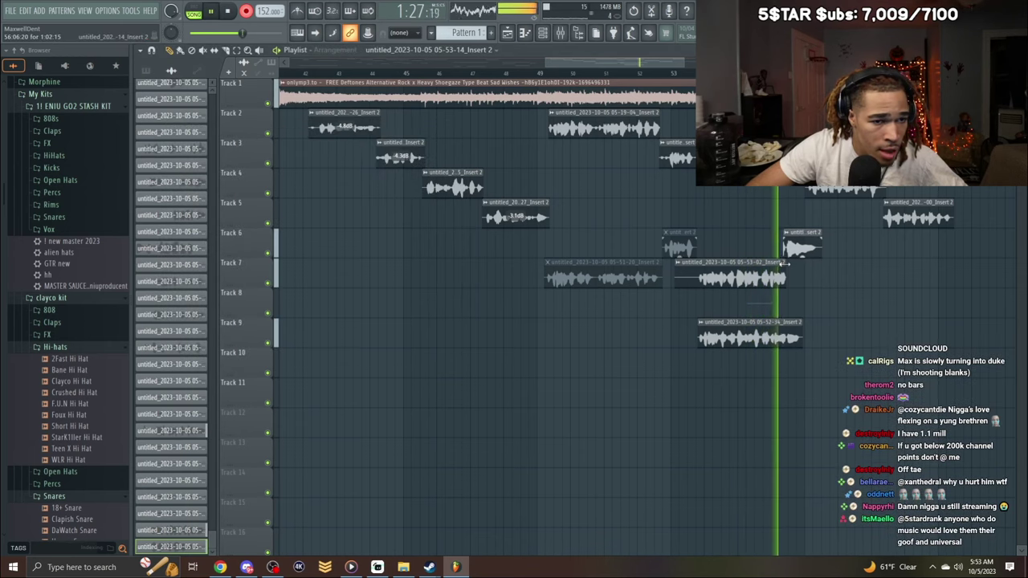
Delete the short Track 6 take and the stray Track 8 clip, and record a new vocal take on Track 6 from about bar 55.
{"action": "right_click", "coordinate": [801, 251]}
{"action": "key", "text": "space"}
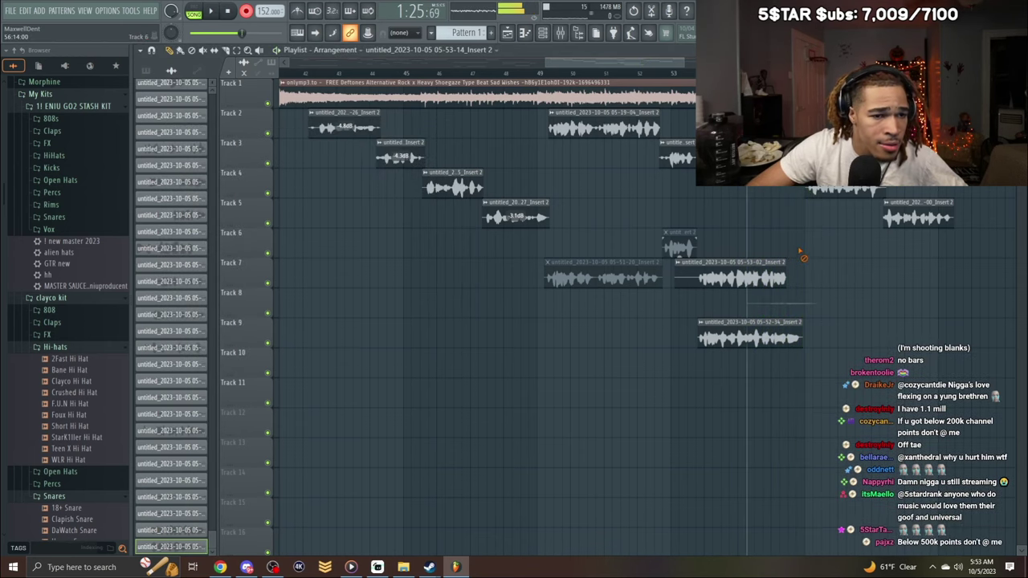
{"action": "right_click", "coordinate": [794, 302]}
{"action": "key", "text": "space"}
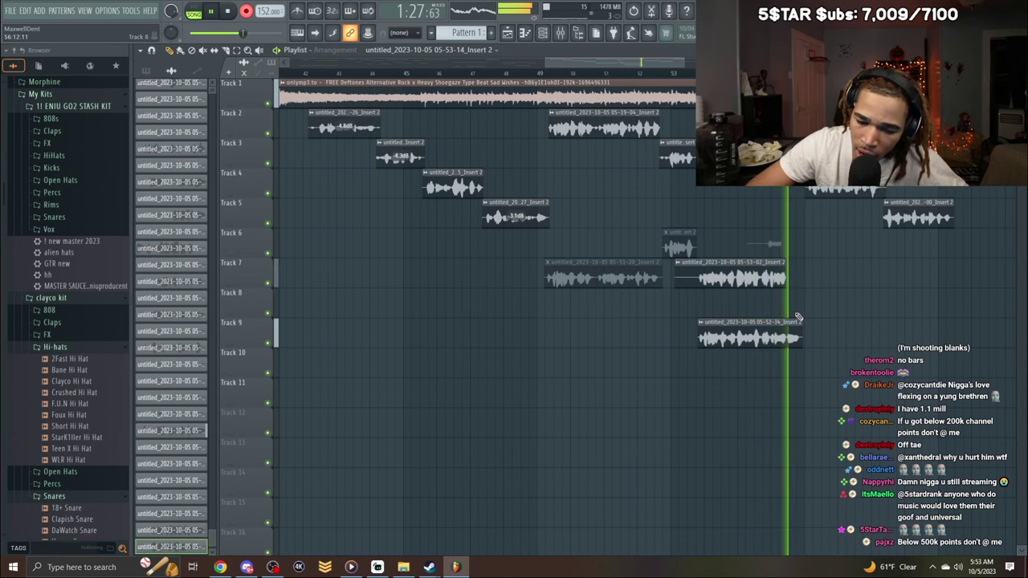
{"action": "right_click", "coordinate": [800, 241]}
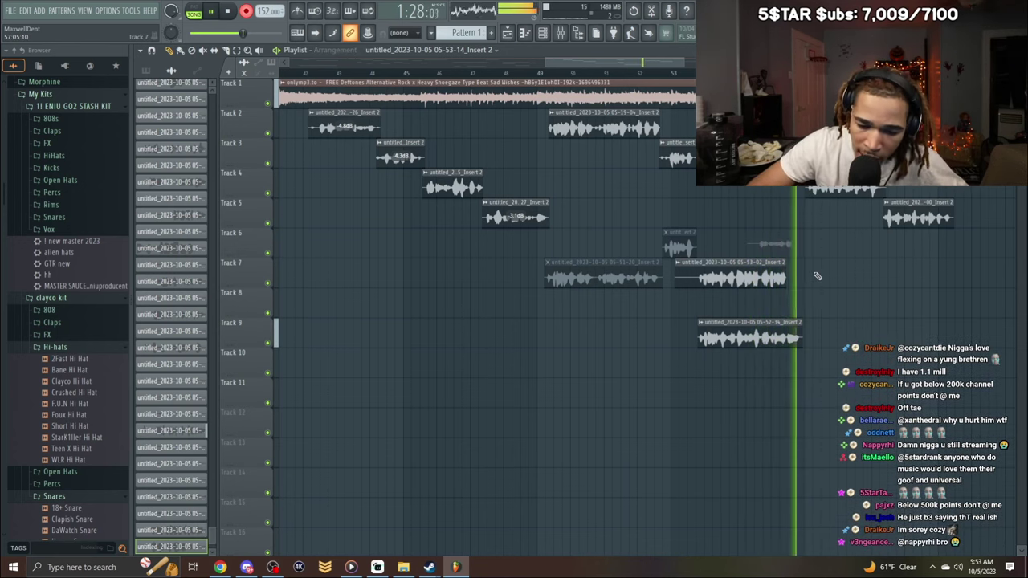
{"action": "key", "text": "space"}
Normalize the new Track 6 take, route it to Main vocals mixer track 11 and trim its start to just past bar 56.
{"action": "double_click", "coordinate": [796, 241]}
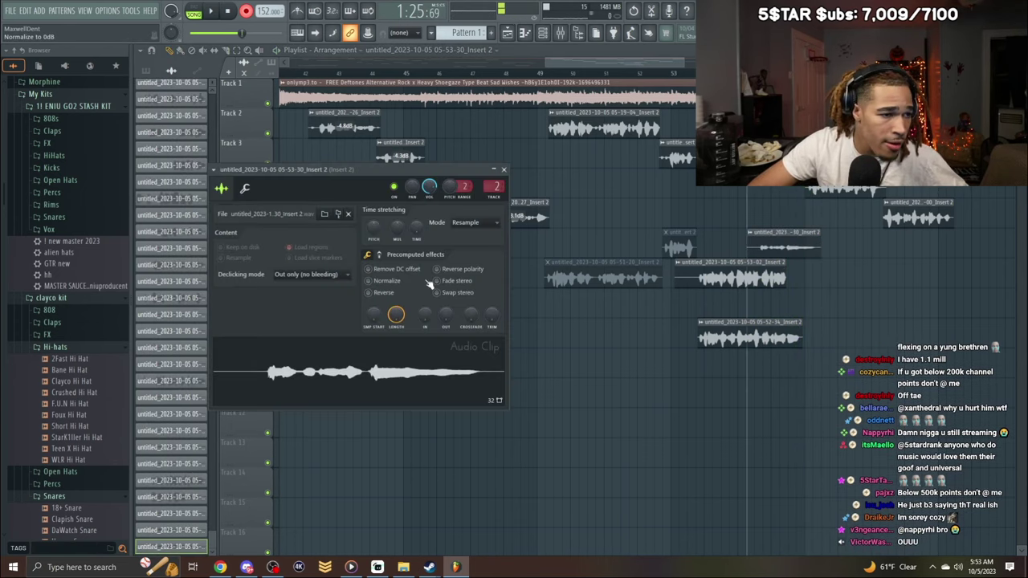
{"action": "left_click", "coordinate": [386, 280]}
{"action": "scroll", "coordinate": [500, 190], "scroll_direction": "up", "scroll_amount": 3}
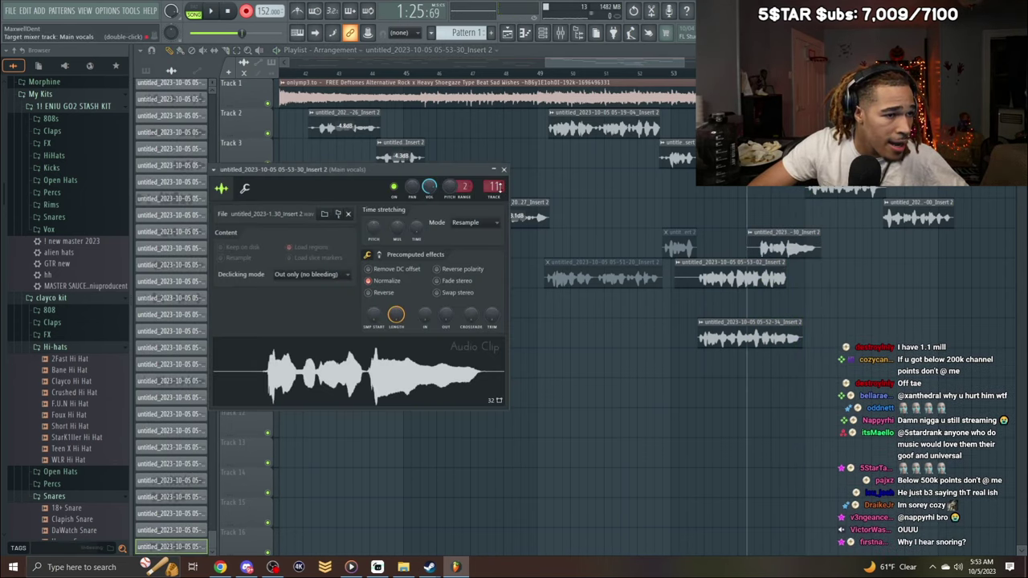
{"action": "key", "text": "space"}
{"action": "left_click_drag", "start_coordinate": [751, 250], "coordinate": [804, 257]}
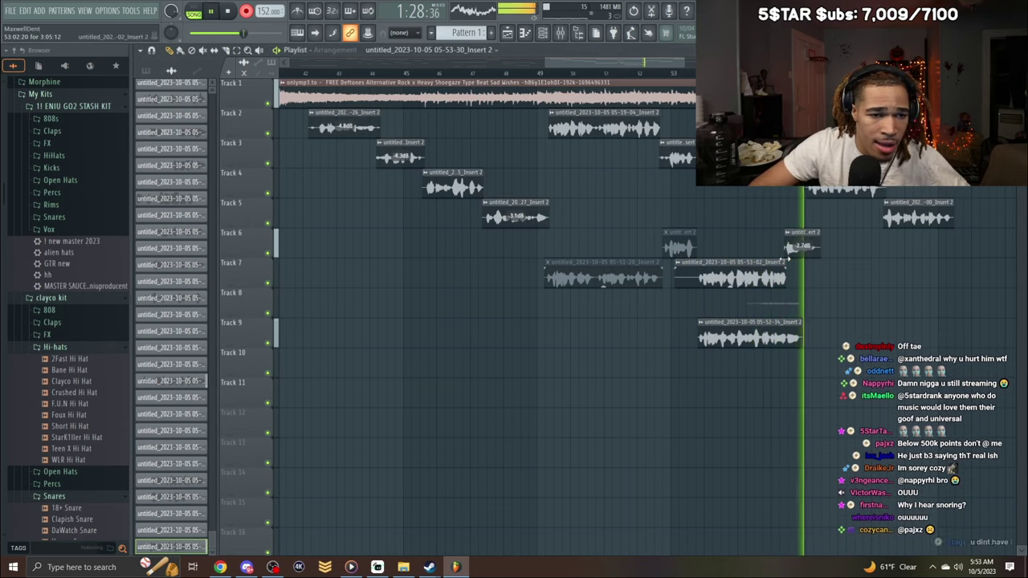
{"action": "key", "text": "space"}
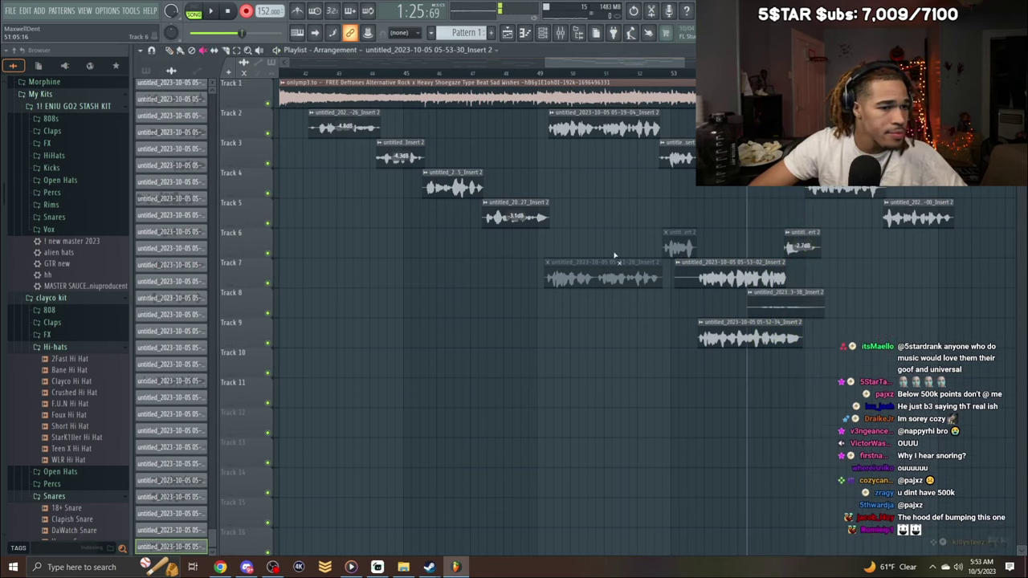
Play back the layered takes, deleting the stray clips on Tracks 10 and 8, and trim the second Track 7 clip's start to just before bar 54.
{"action": "left_click", "coordinate": [515, 74]}
{"action": "key", "text": "space"}
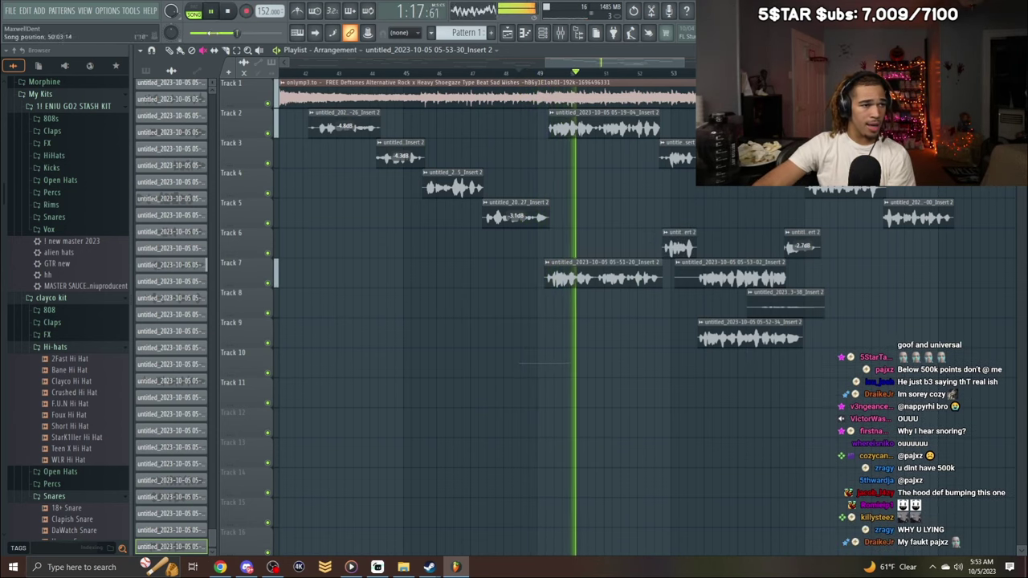
{"action": "right_click", "coordinate": [562, 359]}
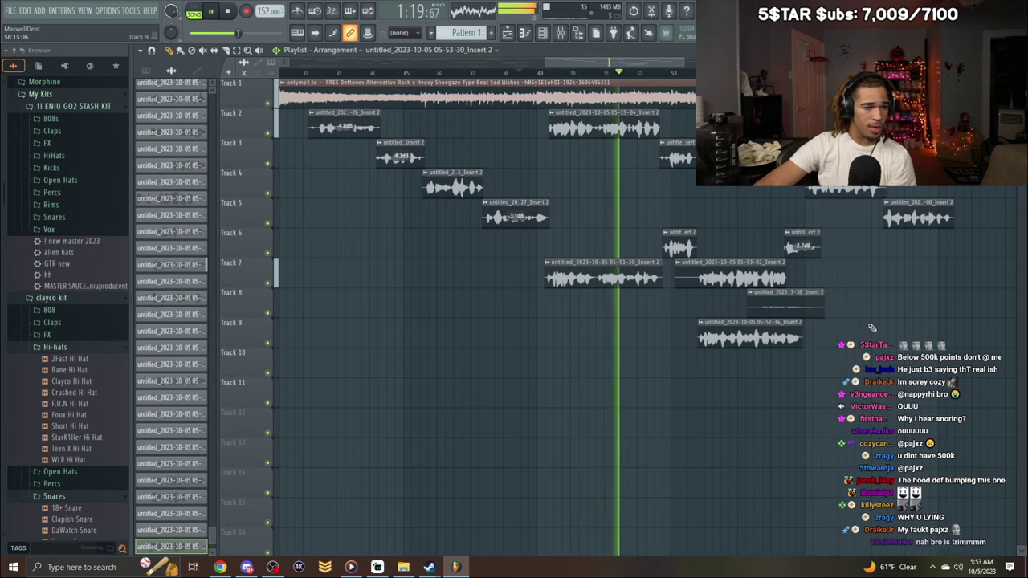
{"action": "right_click", "coordinate": [794, 308]}
{"action": "left_click_drag", "start_coordinate": [676, 279], "coordinate": [699, 281]}
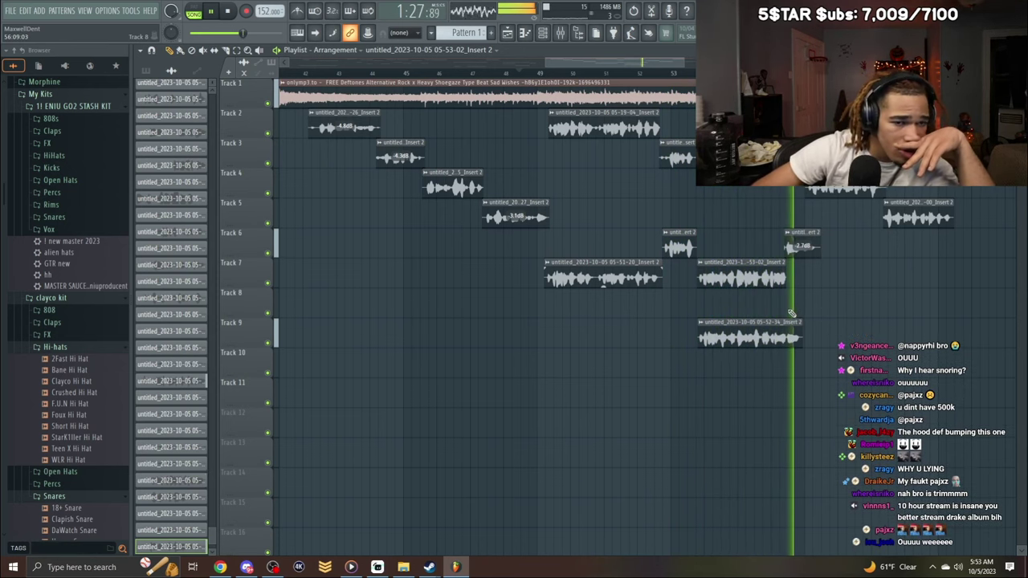
Replay the layered section and slightly raise the fader of Main vocals mixer track 11.
{"action": "left_click", "coordinate": [504, 74]}
{"action": "key", "text": "F9"}
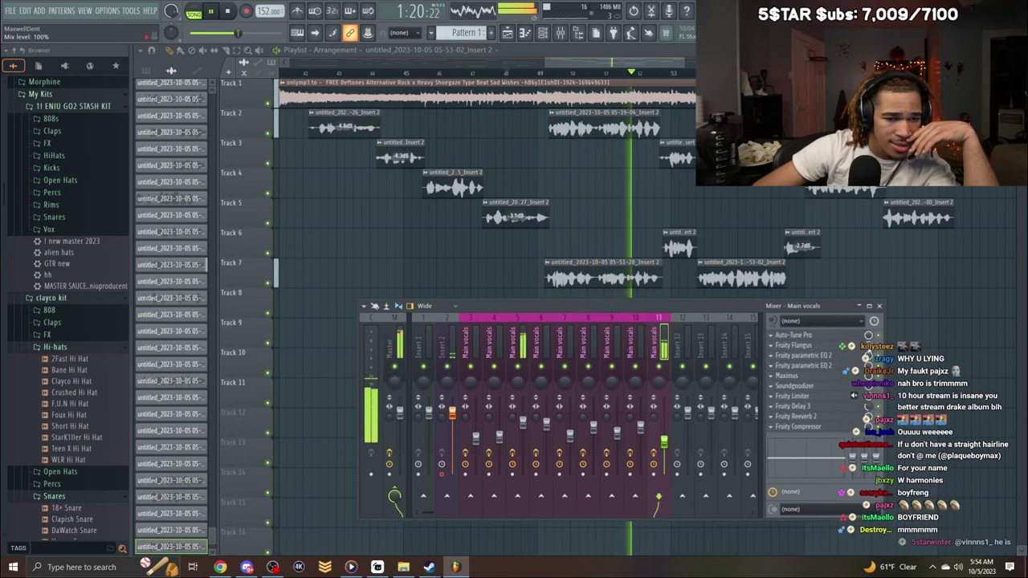
{"action": "left_click_drag", "start_coordinate": [664, 442], "coordinate": [664, 439]}
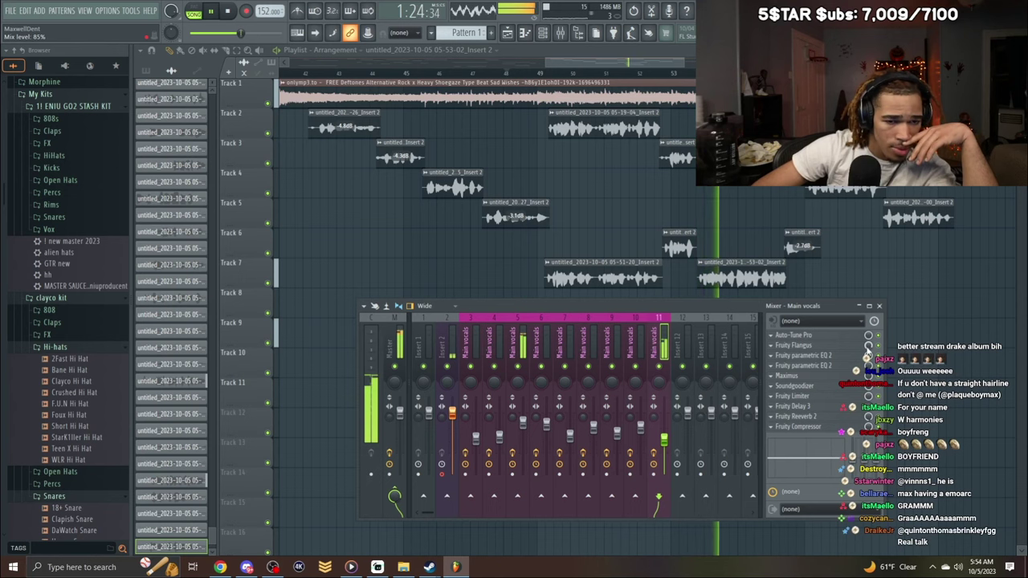
{"action": "left_click", "coordinate": [880, 306]}
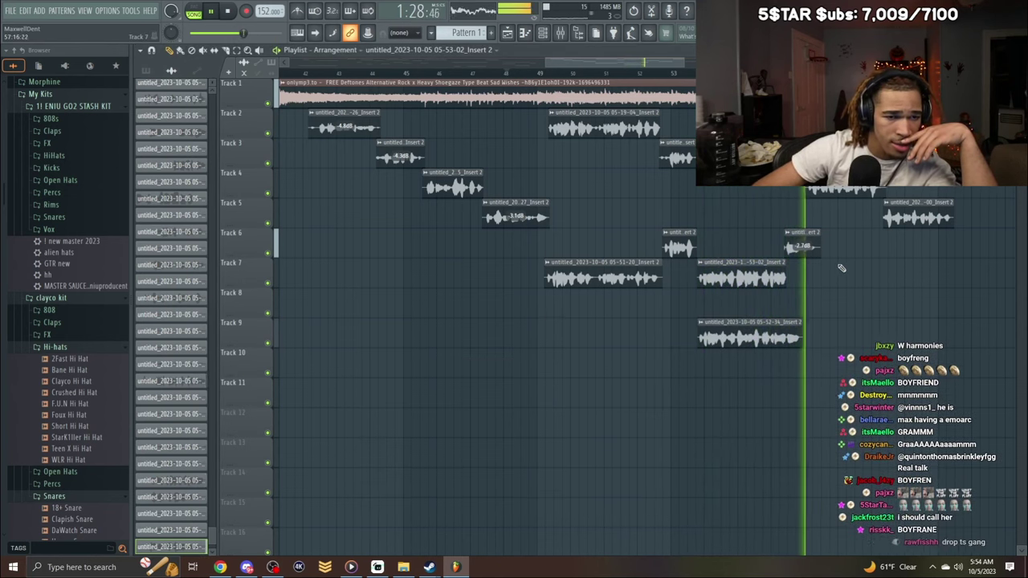
{"action": "left_click_drag", "start_coordinate": [582, 61], "coordinate": [629, 61]}
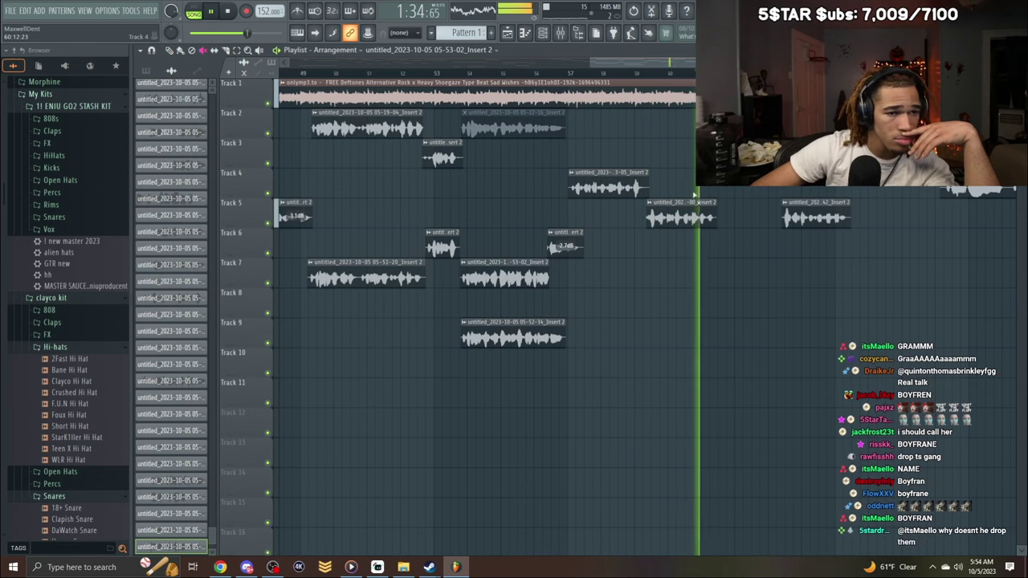
{"action": "key", "text": "space"}
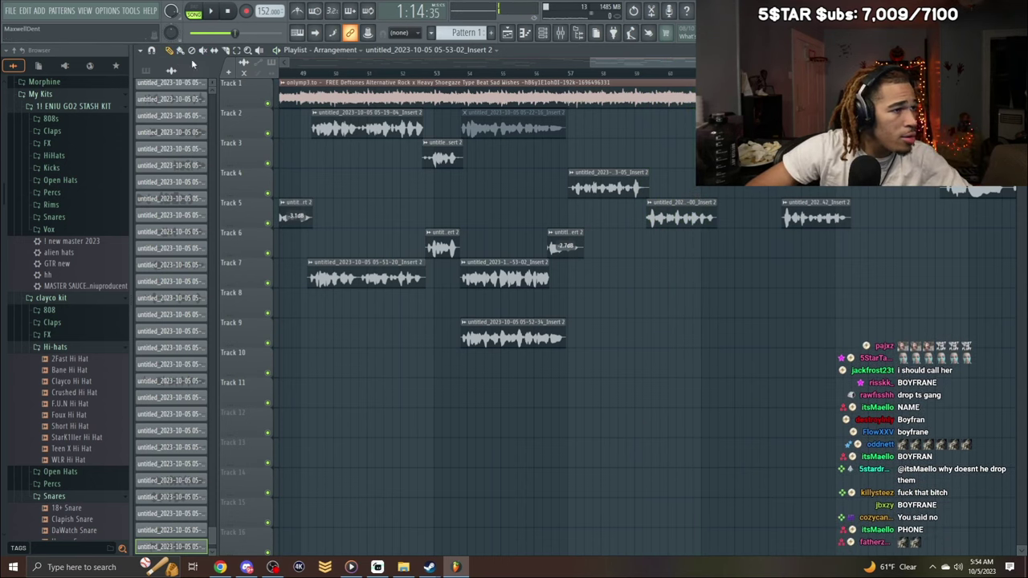
Mute the Track 5 clip starting near bar 59 and record a vocal take on Track 7 from about bar 57, discarding the first try.
{"action": "left_click", "coordinate": [599, 73]}
{"action": "left_click", "coordinate": [203, 50]}
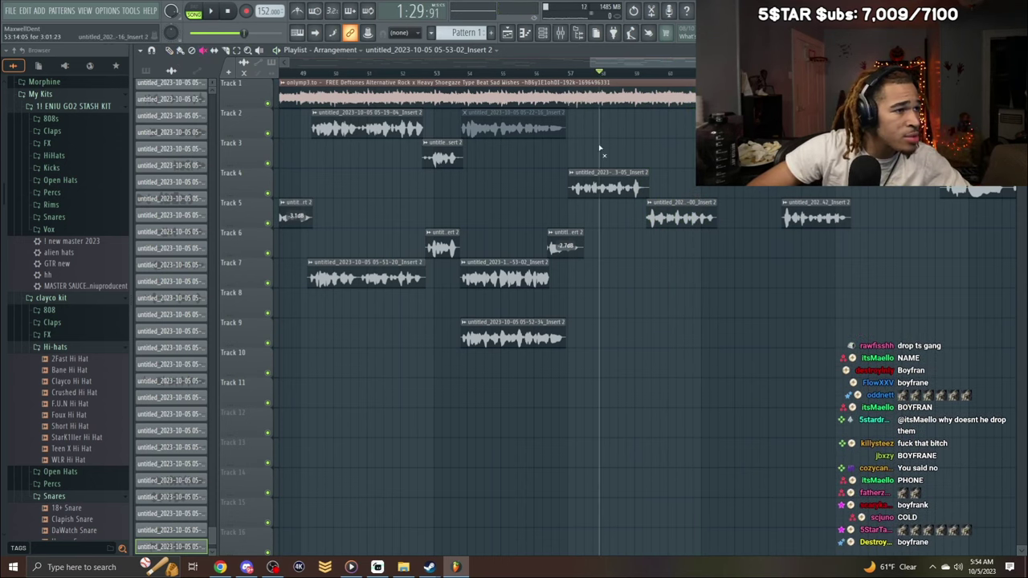
{"action": "left_click", "coordinate": [667, 216]}
{"action": "key", "text": "space"}
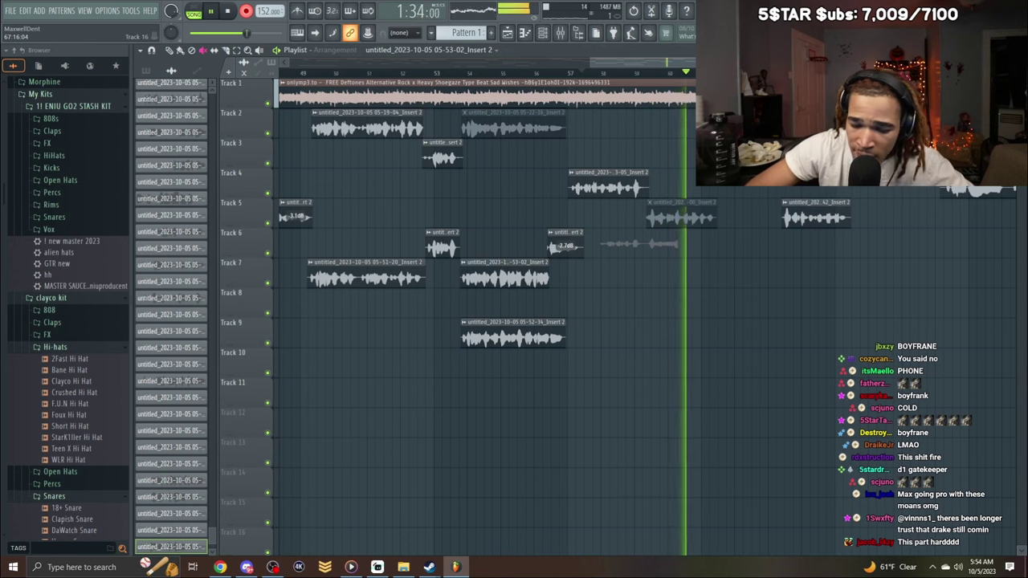
{"action": "key", "text": "space"}
{"action": "key", "text": "space"}
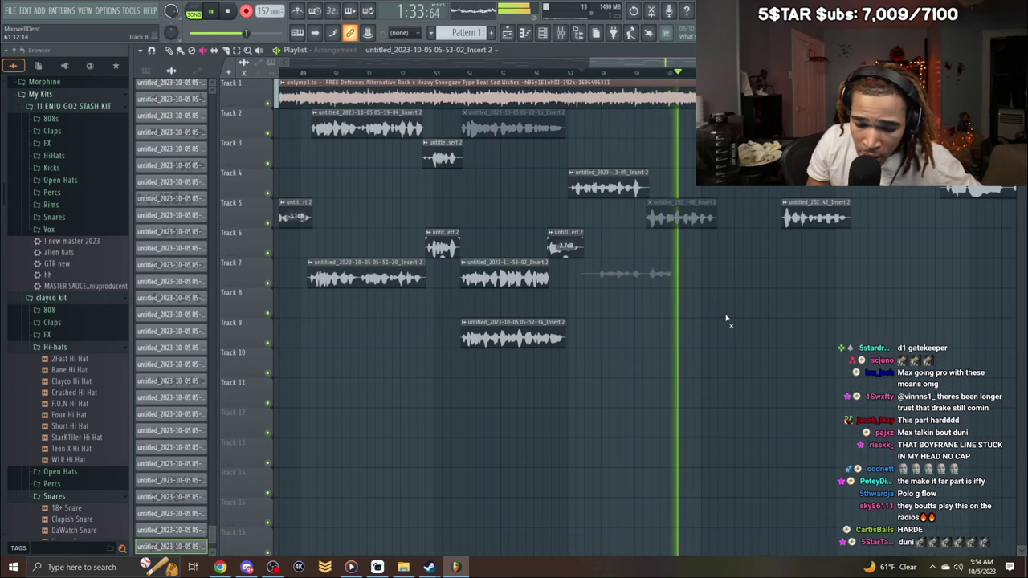
{"action": "key", "text": "space"}
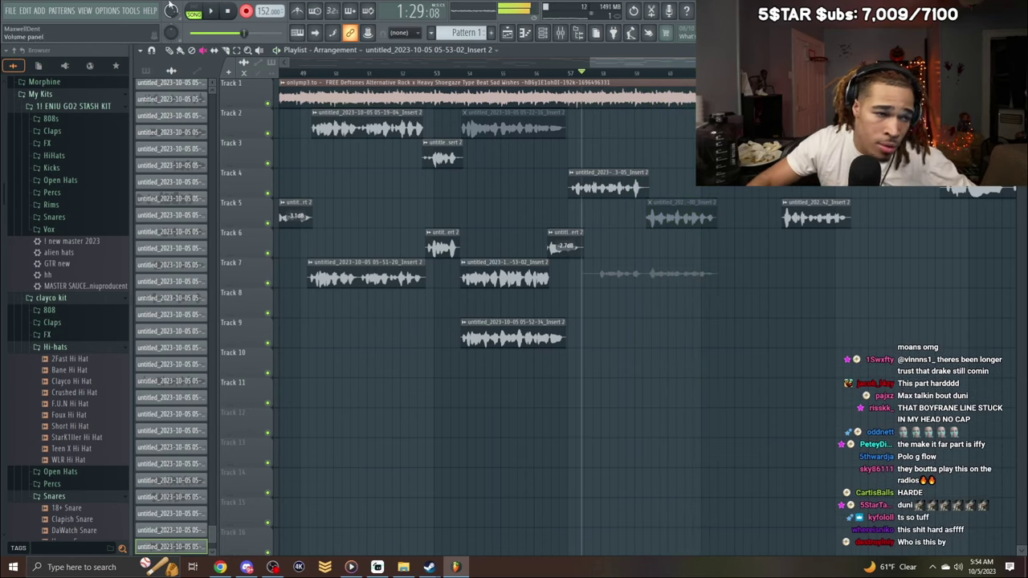
Normalize the new Track 7 take, trim its start to just past bar 59 and delete the duplicate clip above it on Track 6.
{"action": "double_click", "coordinate": [676, 271]}
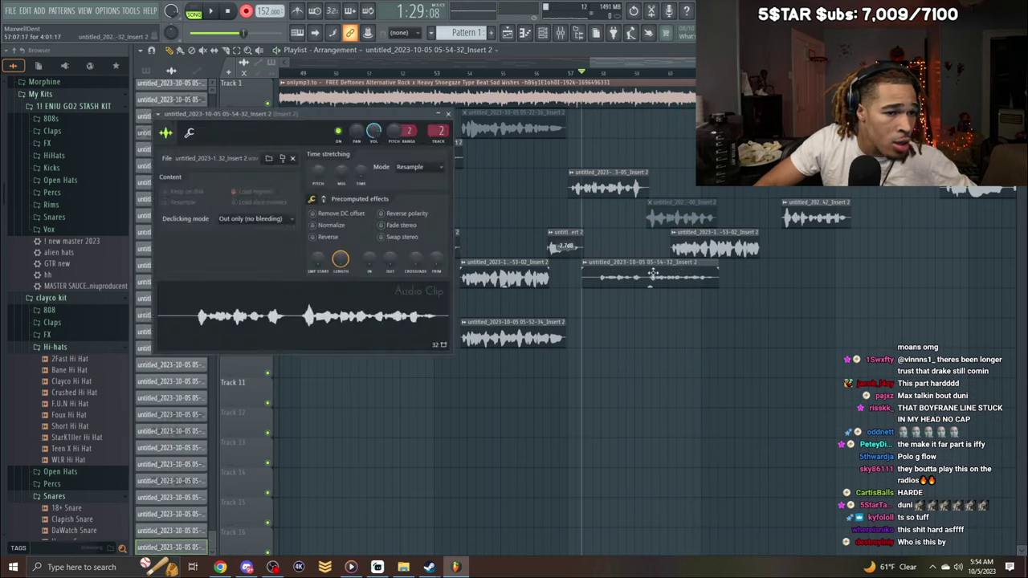
{"action": "left_click", "coordinate": [448, 114]}
{"action": "left_click_drag", "start_coordinate": [588, 273], "coordinate": [649, 273]}
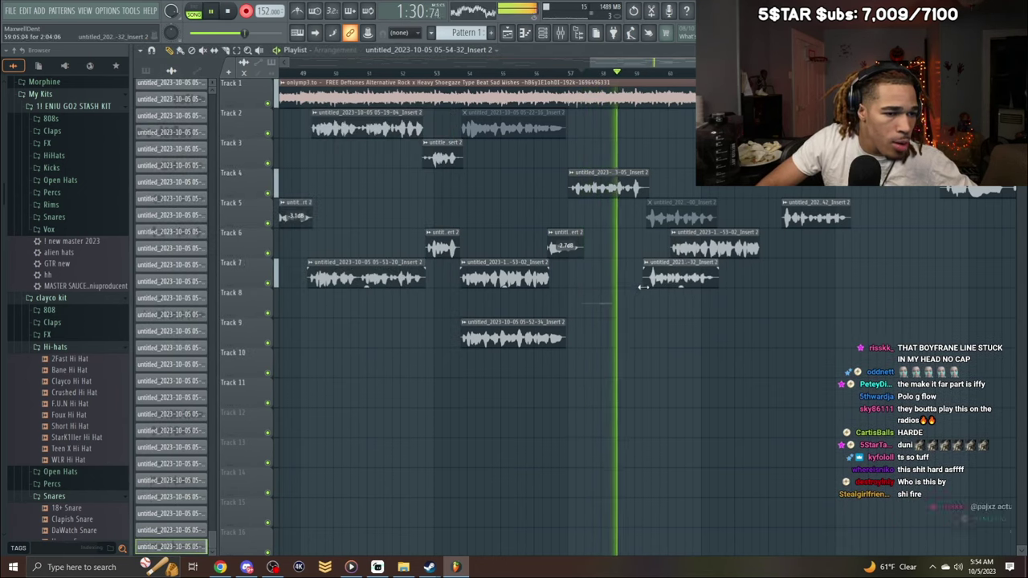
{"action": "right_click", "coordinate": [723, 250]}
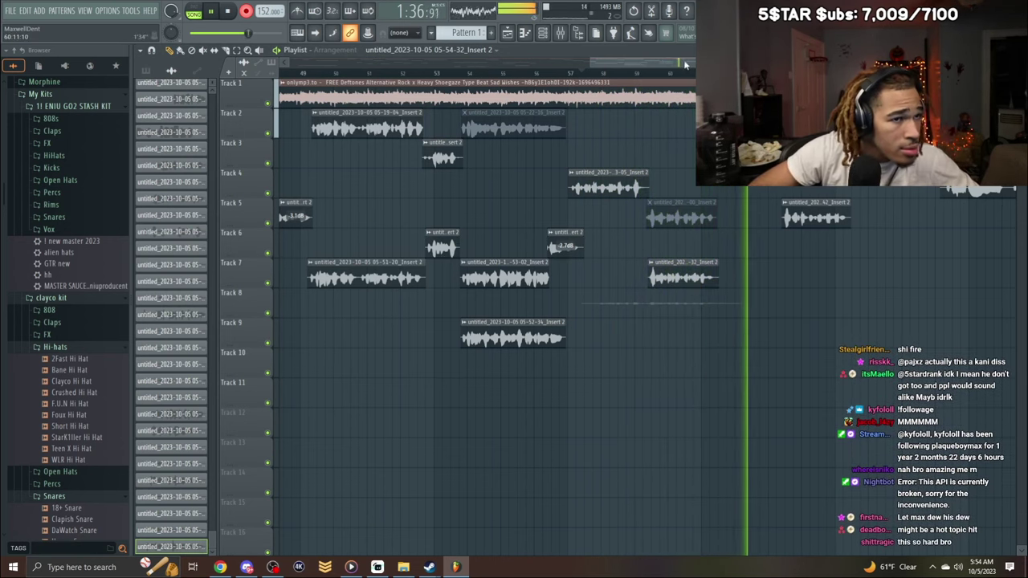
{"action": "key", "text": "space"}
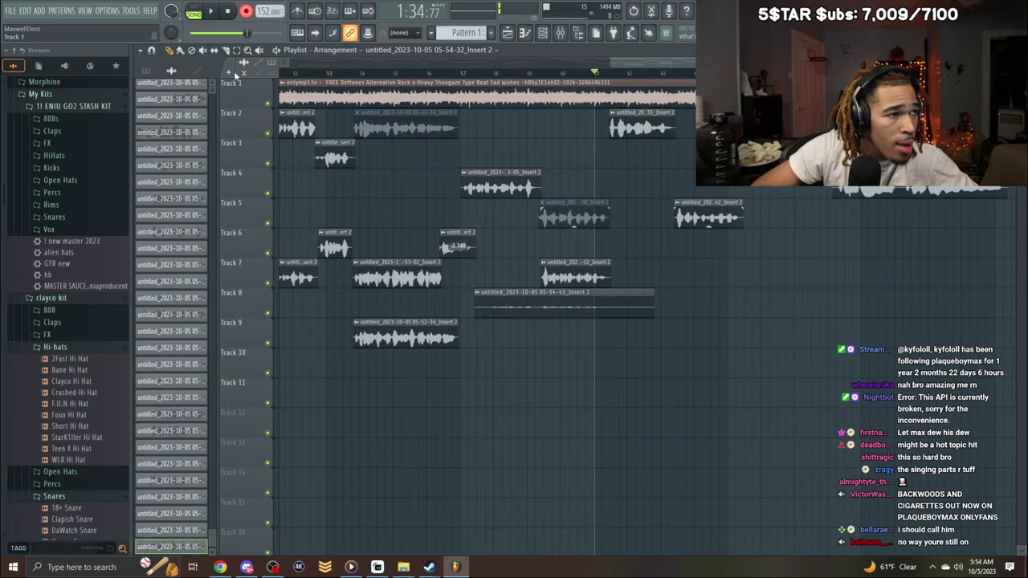
Mute the Track 2 clip near bar 61, delete the stray Track 8 clip and record a vocal take on Track 6 from about bar 60.
{"action": "left_click", "coordinate": [575, 74]}
{"action": "key", "text": "space"}
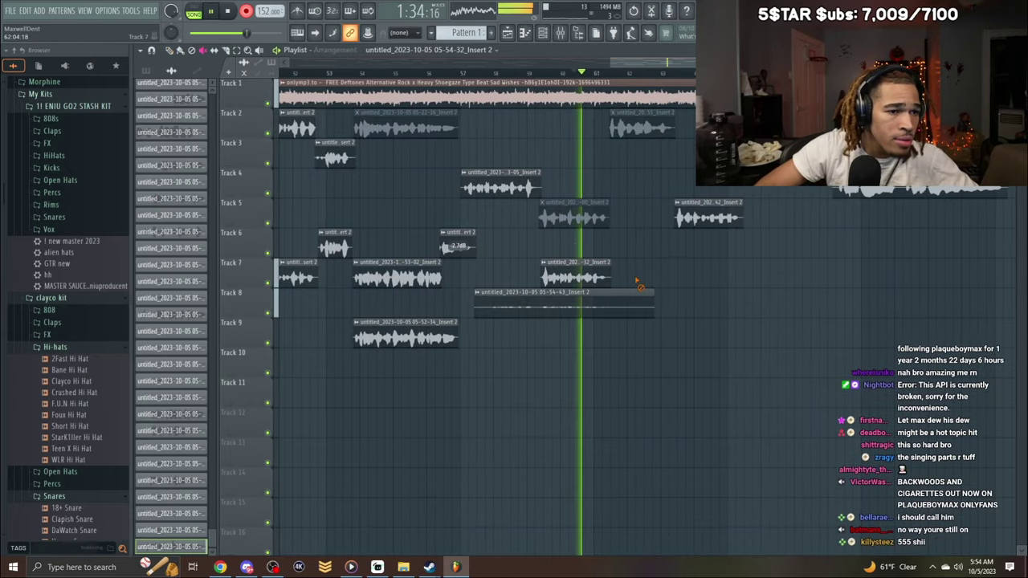
{"action": "right_click", "coordinate": [640, 296]}
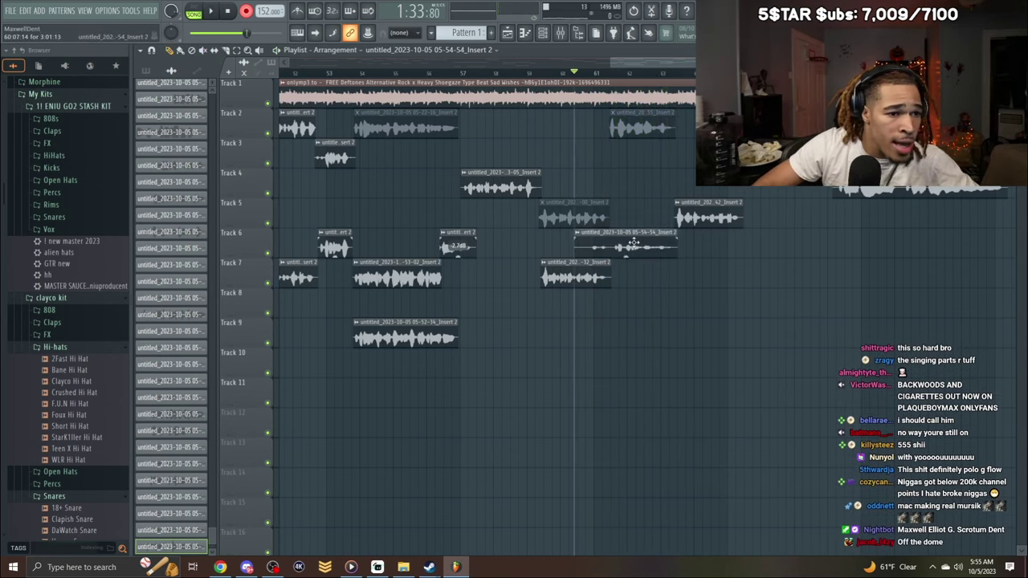
Normalize the new Track 6 take, route it to a Main vocals mixer track and trim its start to just past bar 61.
{"action": "double_click", "coordinate": [634, 241]}
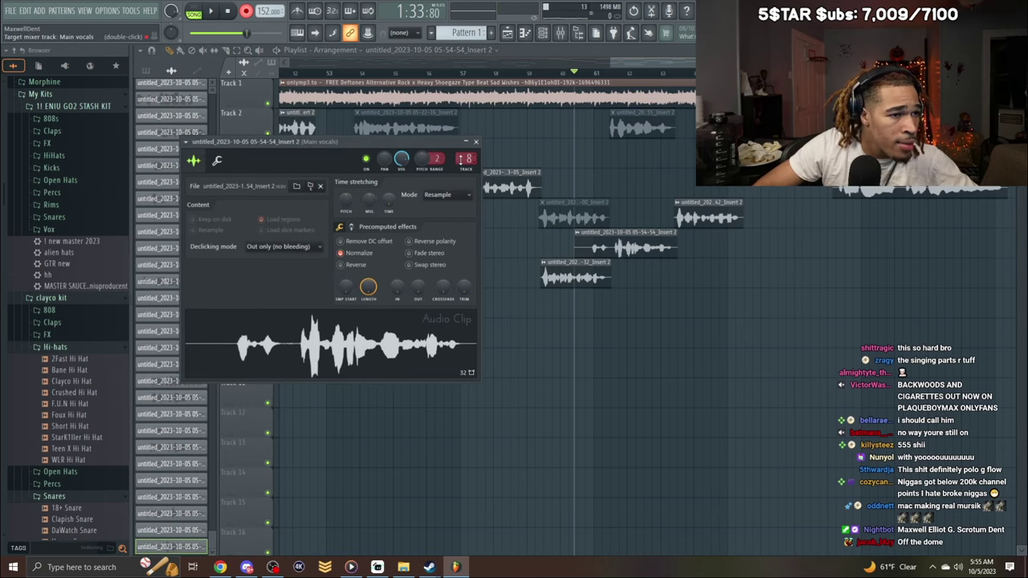
{"action": "key", "text": "space"}
{"action": "left_click_drag", "start_coordinate": [608, 233], "coordinate": [608, 259]}
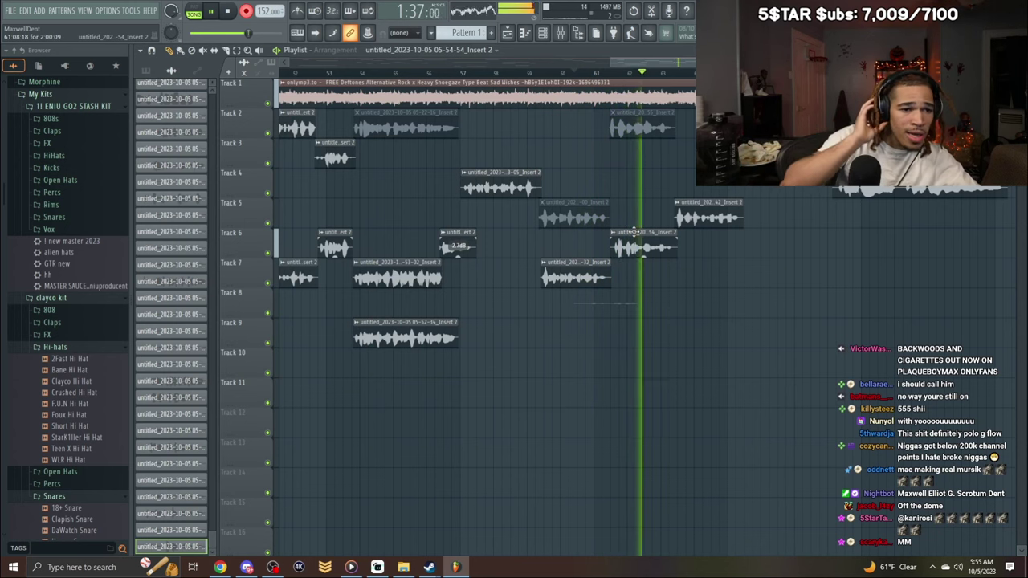
{"action": "key", "text": "space"}
Delete the Track 6 take and the stray Track 8 clip, and record a replacement vocal take on Track 9 from about bar 60.
{"action": "right_click", "coordinate": [628, 241]}
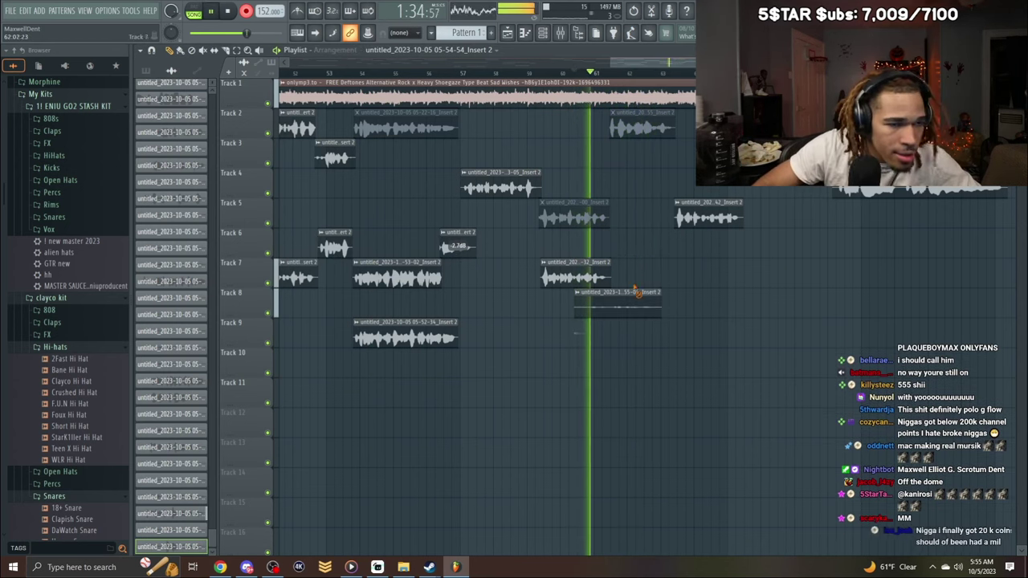
{"action": "right_click", "coordinate": [635, 304]}
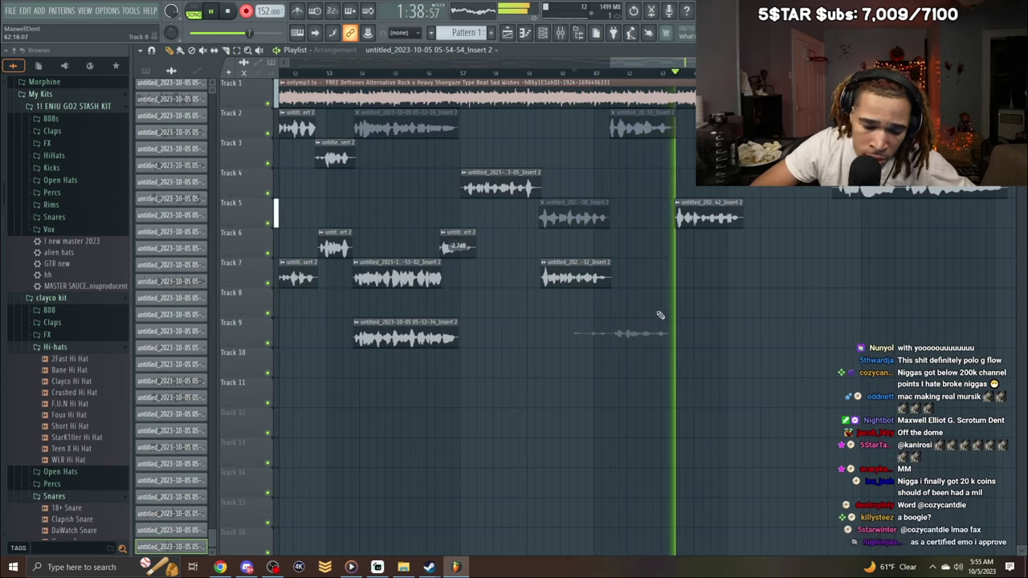
{"action": "key", "text": "space"}
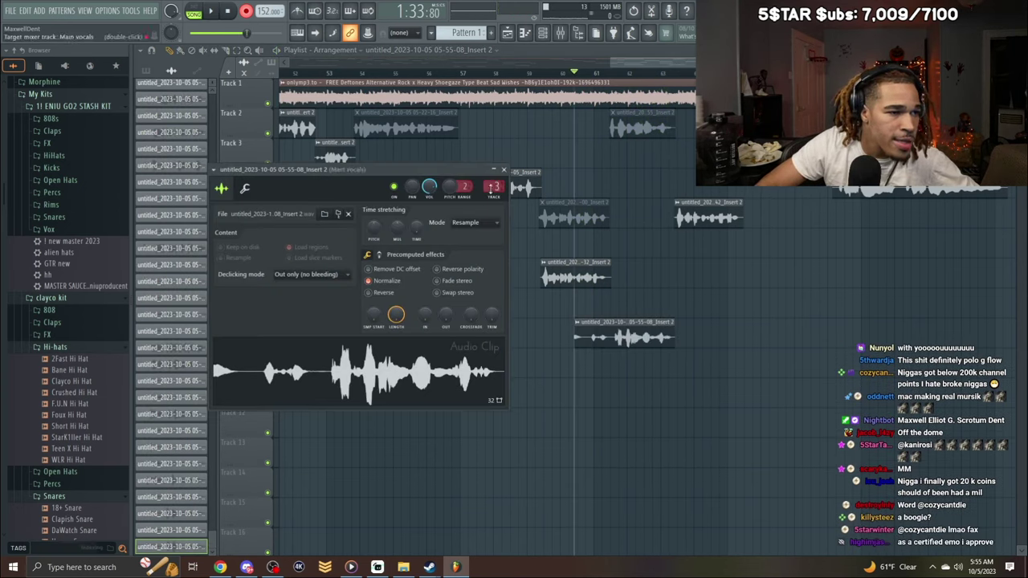
Normalize the Track 9 take, route it to a Main vocals mixer track and trim its start to just past bar 61.
{"action": "key", "text": "space"}
{"action": "key", "text": "space"}
{"action": "left_click_drag", "start_coordinate": [575, 342], "coordinate": [612, 351]}
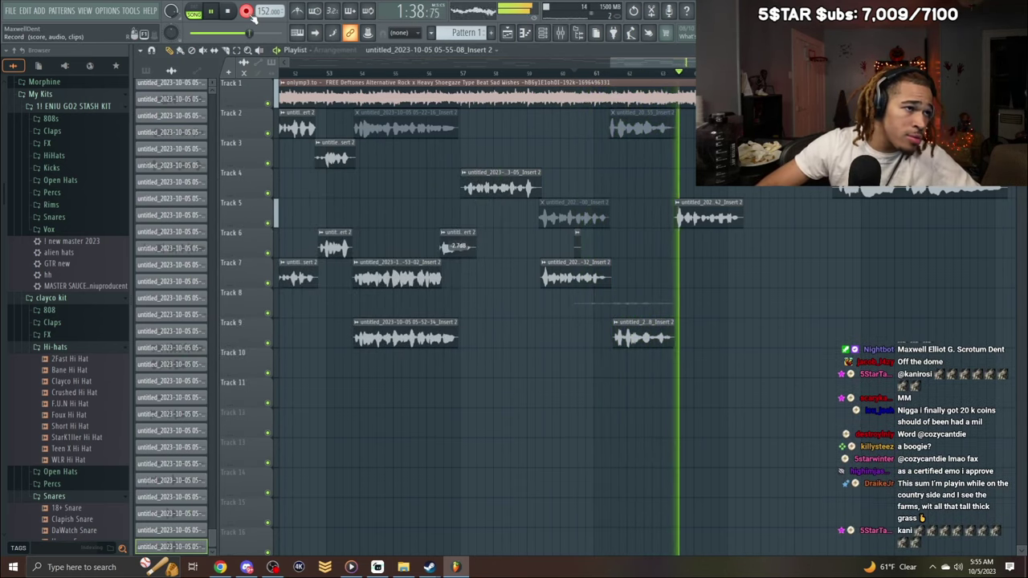
Delete the leftover clips on Tracks 6 and 8, undoing the accidental deletion of the new Track 9 take.
{"action": "right_click", "coordinate": [577, 245]}
{"action": "right_click", "coordinate": [629, 302]}
{"action": "right_click", "coordinate": [651, 325]}
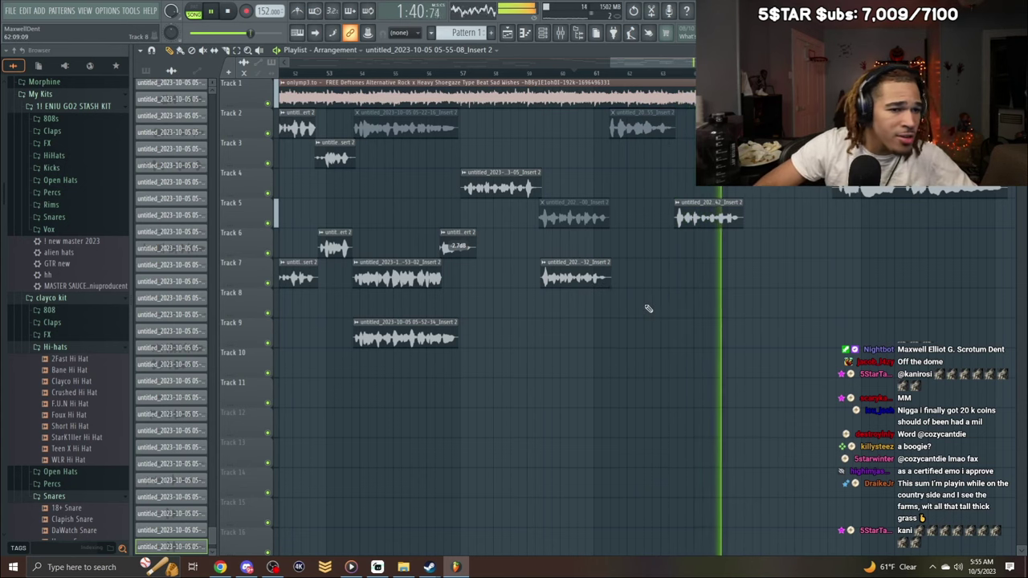
{"action": "key", "text": "ctrl+z"}
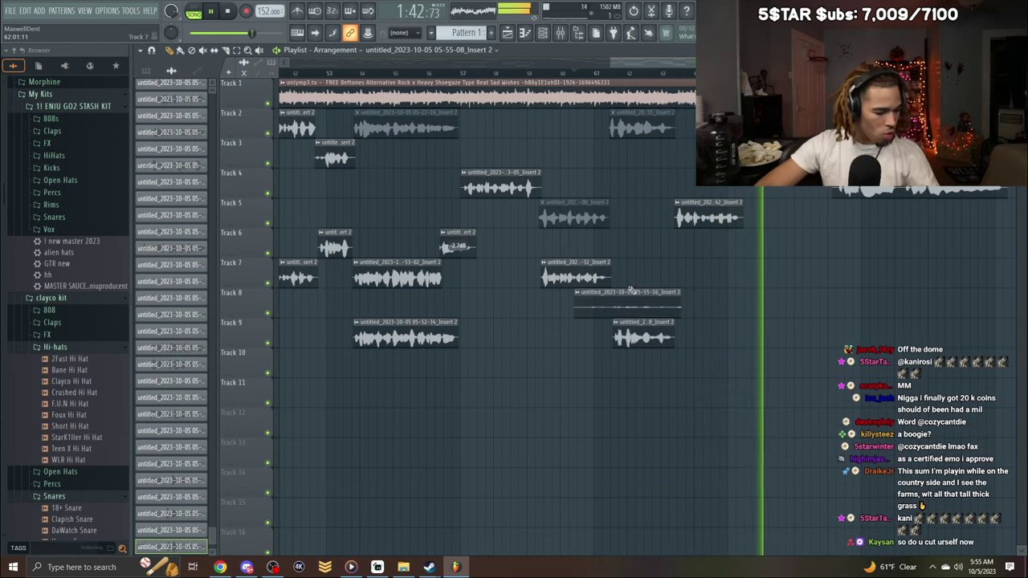
{"action": "right_click", "coordinate": [628, 310]}
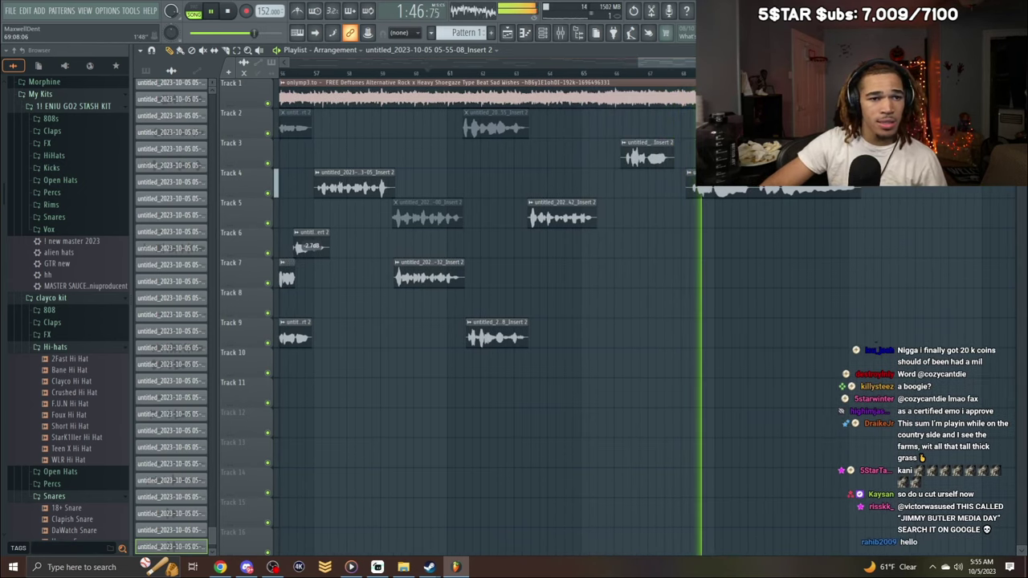
{"action": "scroll", "coordinate": [487, 322], "scroll_direction": "down", "scroll_amount": 2}
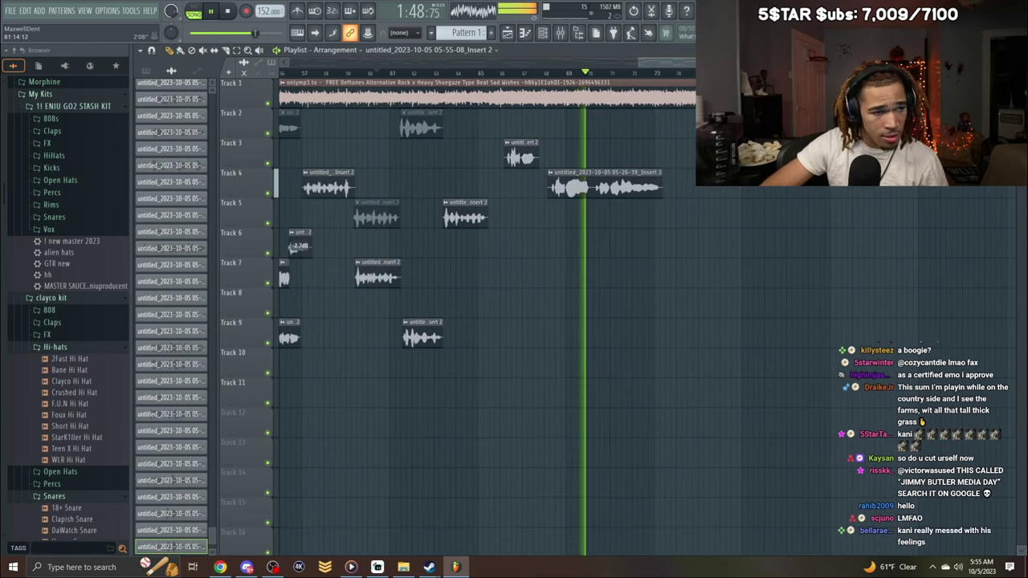
Play back the layered vocals from about bar 42 and check the mixer routing of the Track 2 clip at bar 49.
{"action": "left_click_drag", "start_coordinate": [640, 62], "coordinate": [344, 187]}
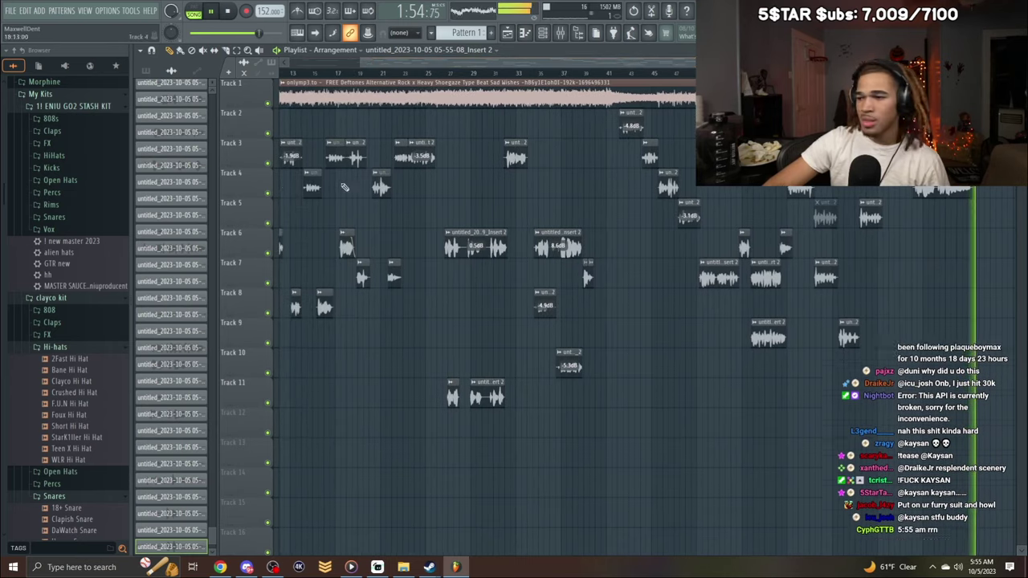
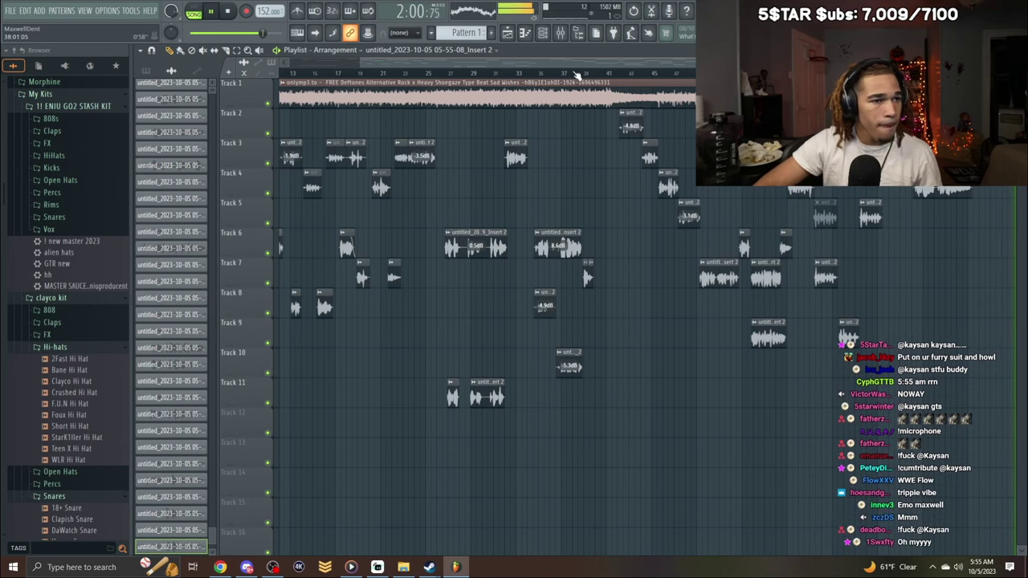
{"action": "left_click_drag", "start_coordinate": [576, 74], "coordinate": [620, 99]}
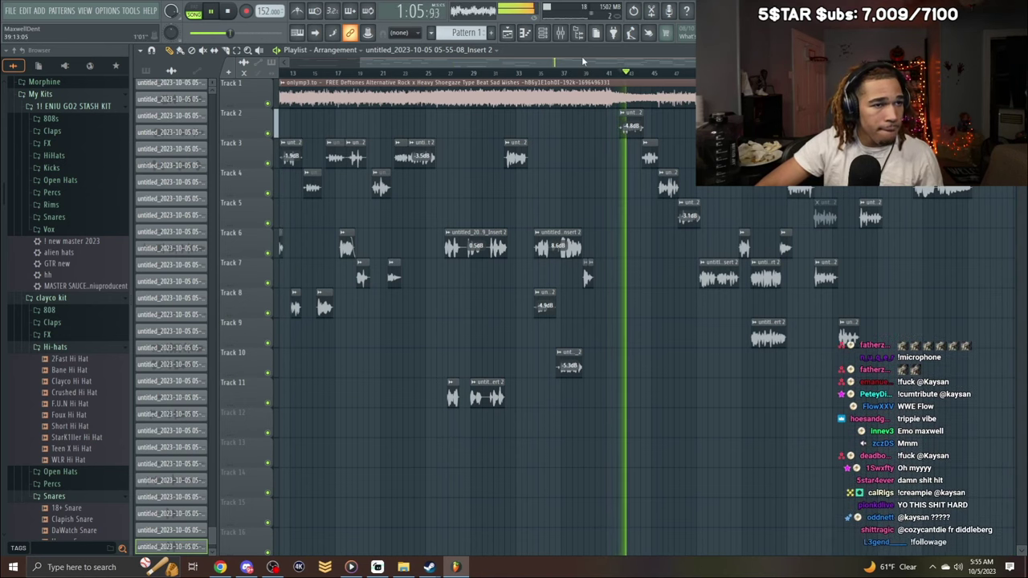
{"action": "left_click_drag", "start_coordinate": [797, 62], "coordinate": [726, 63]}
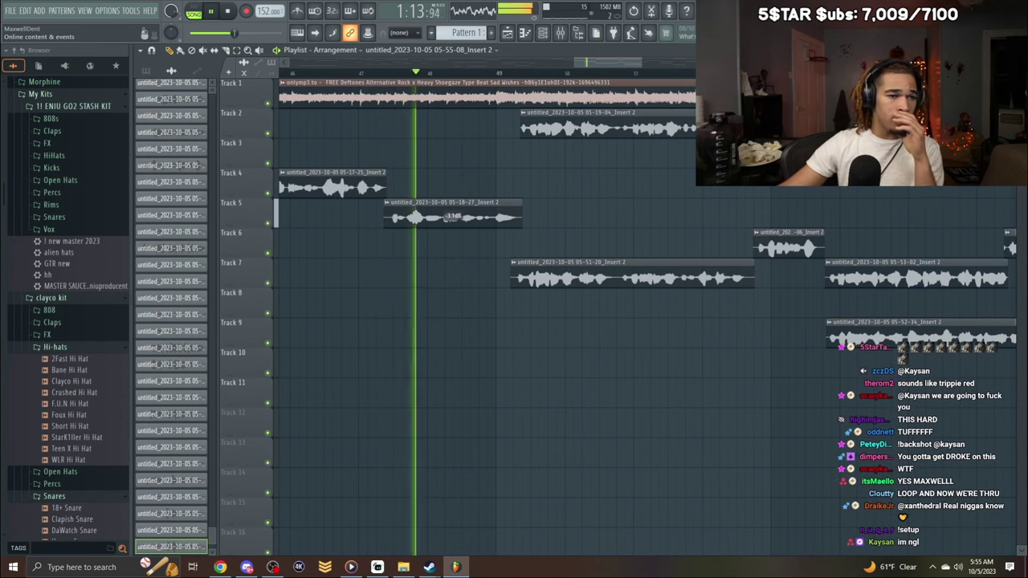
{"action": "left_click", "coordinate": [561, 34]}
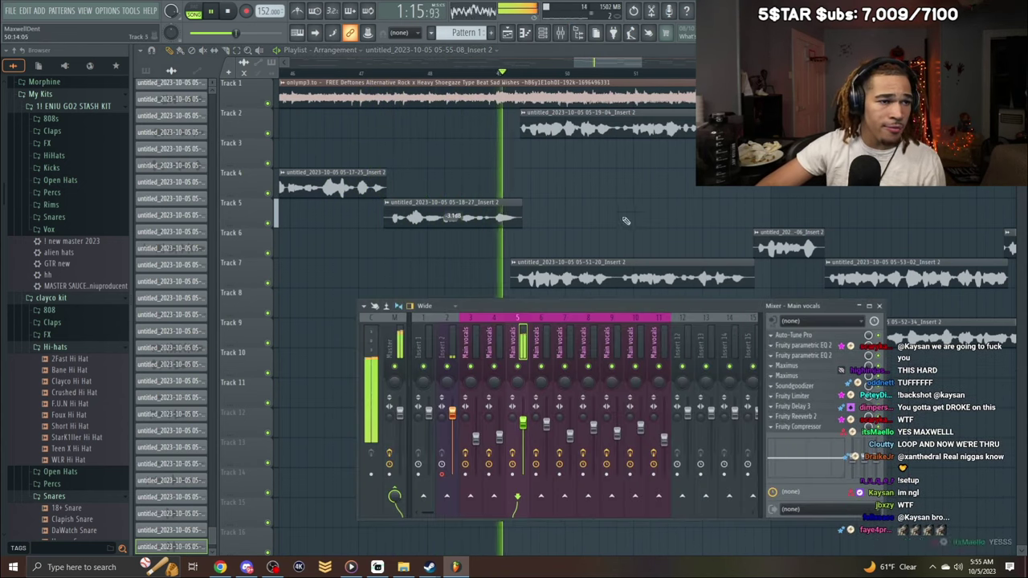
{"action": "double_click", "coordinate": [607, 135]}
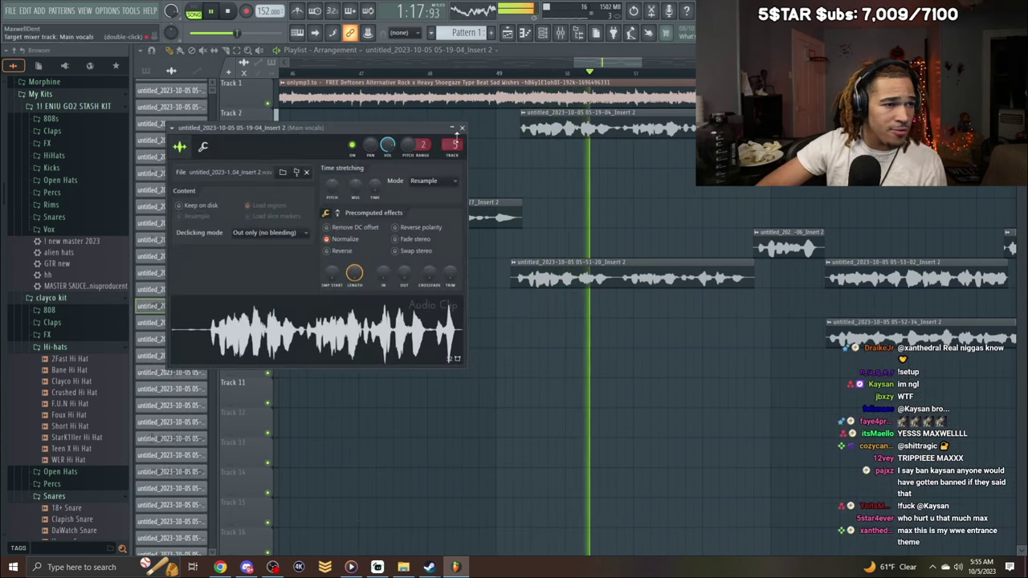
{"action": "key", "text": "F9"}
Try to copy the state of Main vocals mixer track 11 onto mixer track 12.
{"action": "right_click", "coordinate": [523, 347]}
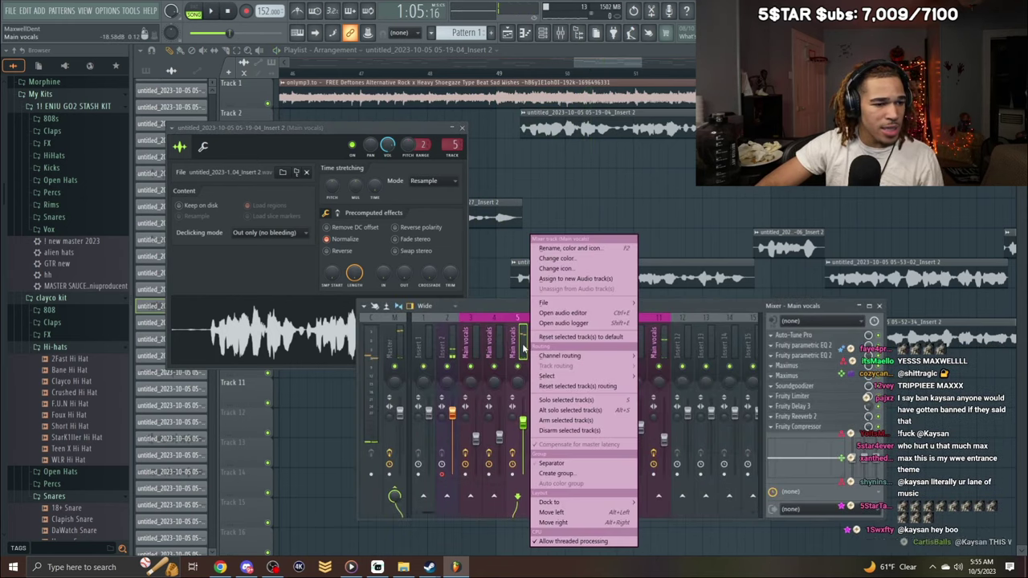
{"action": "right_click", "coordinate": [656, 353]}
{"action": "right_click", "coordinate": [664, 345]}
{"action": "mouse_move", "coordinate": [687, 303]}
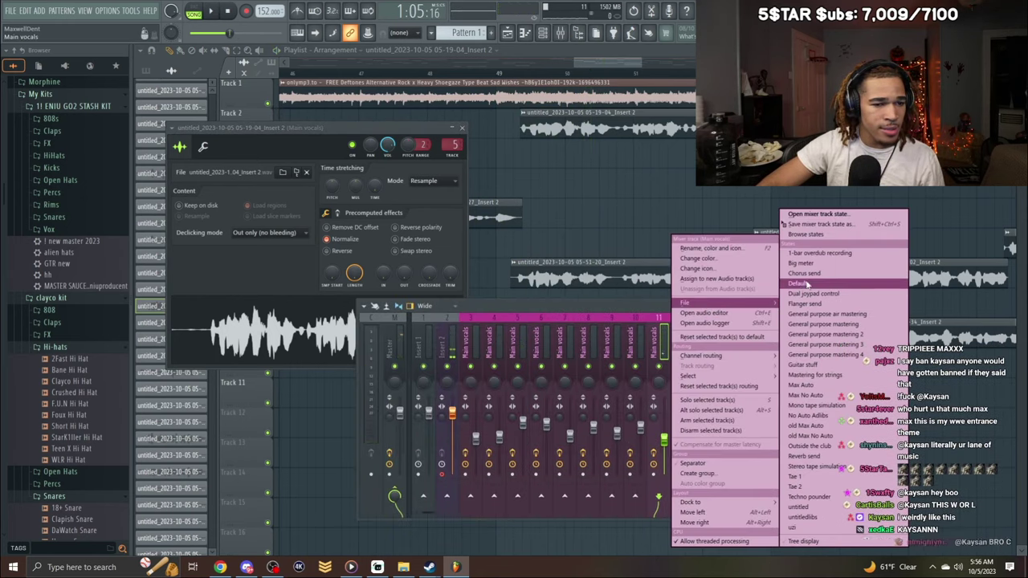
{"action": "left_click_drag", "start_coordinate": [823, 228], "coordinate": [677, 347]}
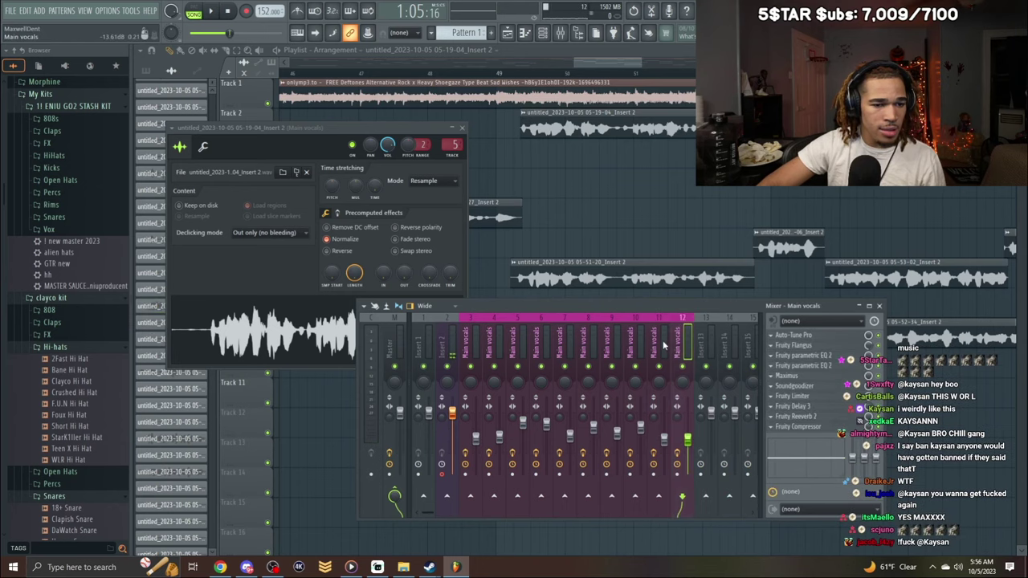
{"action": "key", "text": "ctrl+z"}
Copy mixer track 5's state onto mixer track 12, pan track 11 left and track 12 right, and raise track 11's volume.
{"action": "right_click", "coordinate": [528, 341]}
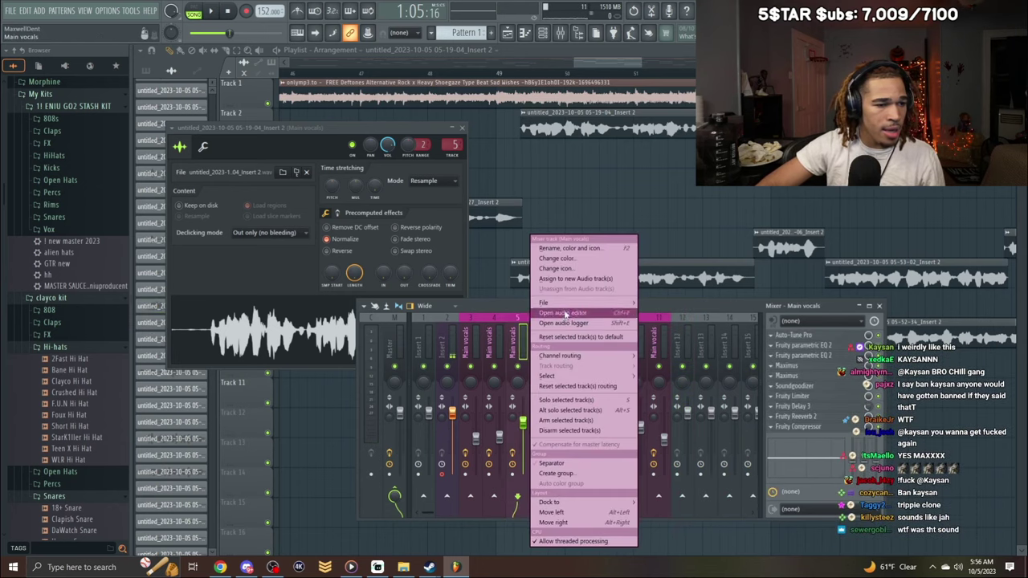
{"action": "mouse_move", "coordinate": [610, 303]}
{"action": "left_click_drag", "start_coordinate": [678, 225], "coordinate": [679, 349]}
{"action": "left_click_drag", "start_coordinate": [687, 390], "coordinate": [660, 399]}
{"action": "left_click", "coordinate": [682, 342]}
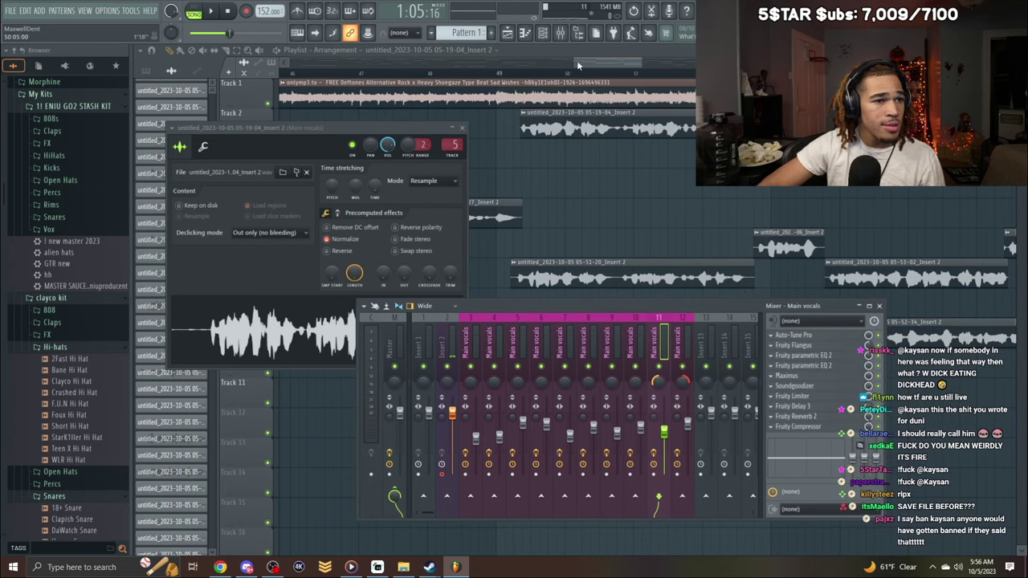
Route the Track 2 clip at bar 49 to mixer track 12 and check the routing of the Track 7 clip at bar 54.
{"action": "left_click_drag", "start_coordinate": [576, 62], "coordinate": [551, 78]}
{"action": "double_click", "coordinate": [660, 124]}
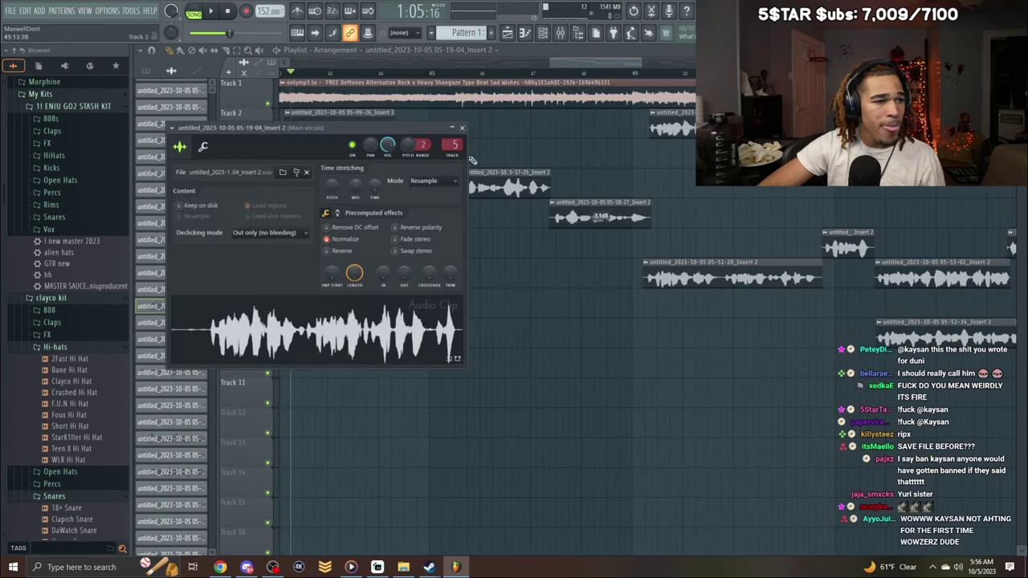
{"action": "left_click_drag", "start_coordinate": [446, 145], "coordinate": [446, 132]}
{"action": "double_click", "coordinate": [915, 277]}
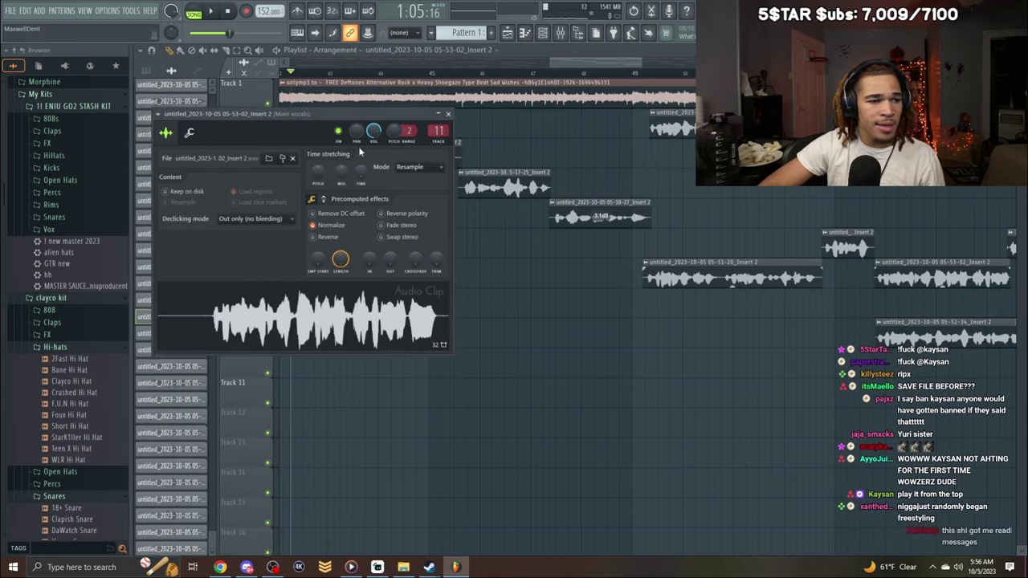
{"action": "left_click", "coordinate": [449, 113]}
Play back from about bar 48 and reduce the panning of Main vocals mixer tracks 11 and 12.
{"action": "left_click", "coordinate": [620, 73]}
{"action": "key", "text": "space"}
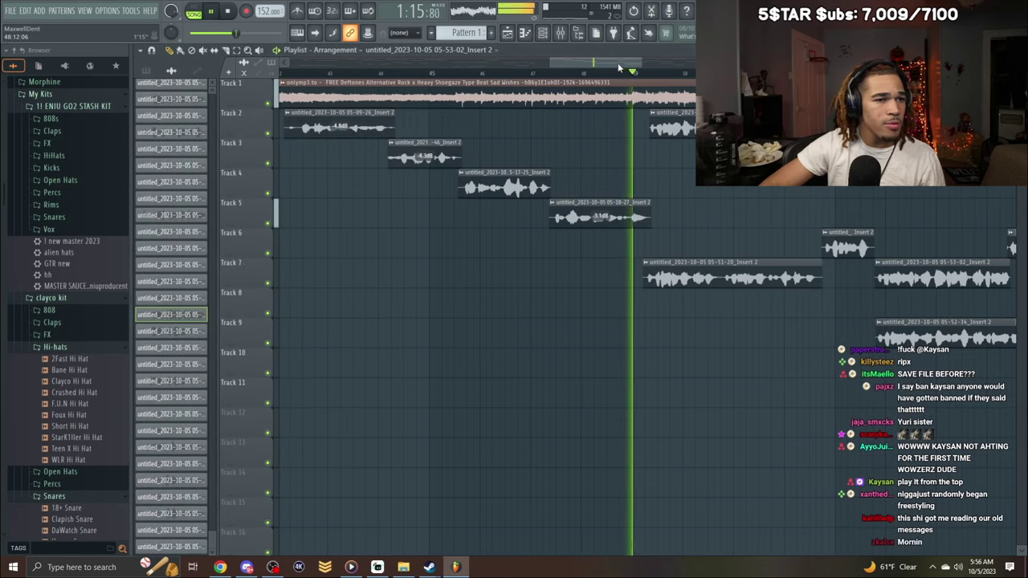
{"action": "scroll", "coordinate": [633, 72], "scroll_direction": "right", "scroll_amount": 1}
{"action": "key", "text": "space"}
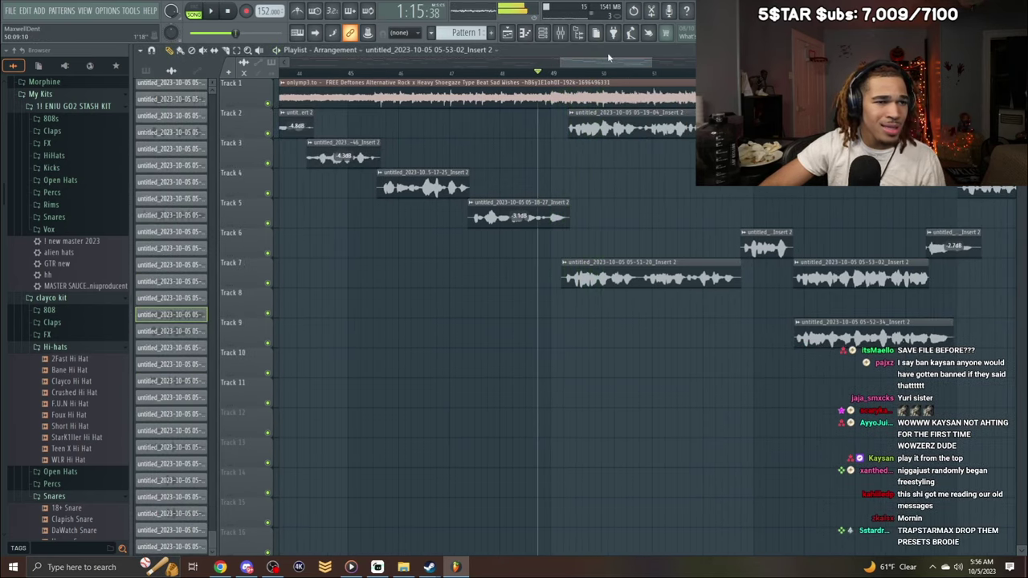
{"action": "left_click", "coordinate": [561, 32]}
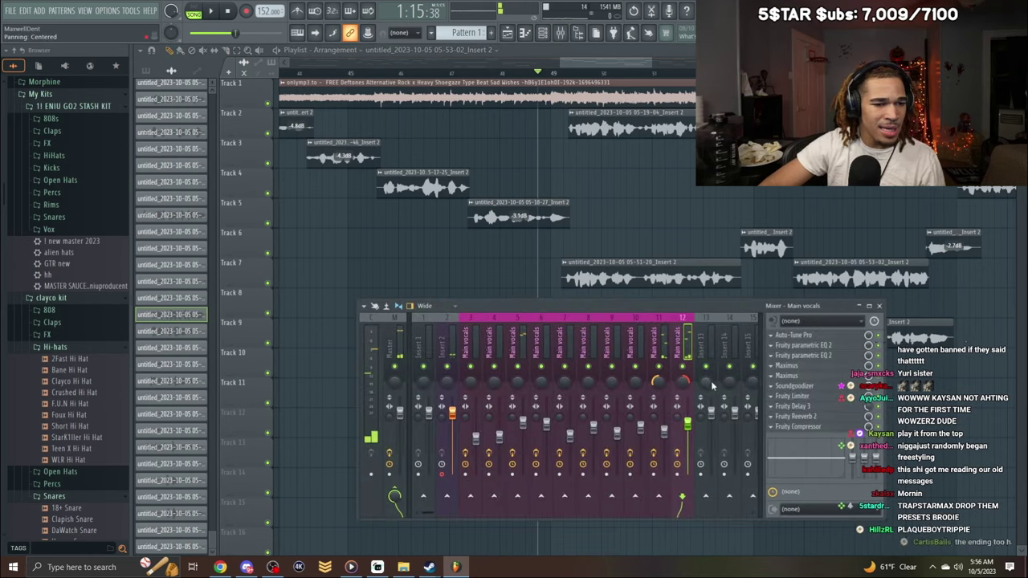
{"action": "left_click", "coordinate": [664, 386]}
{"action": "key", "text": "space"}
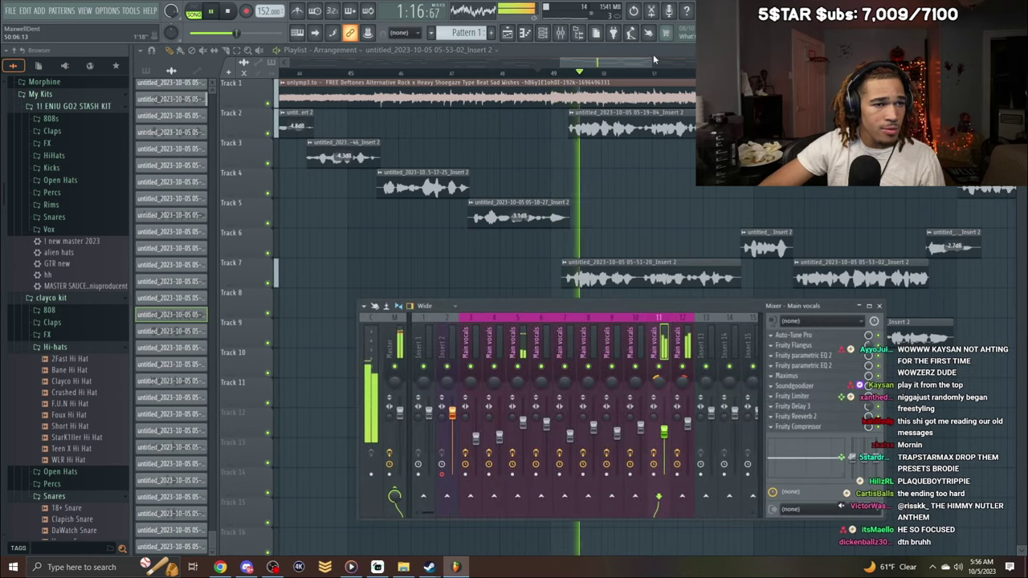
{"action": "key", "text": "space"}
Nudge the Track 7 vocal clip starting near bar 49 slightly later and play it back against the Track 2 layer.
{"action": "left_click_drag", "start_coordinate": [652, 62], "coordinate": [615, 81]}
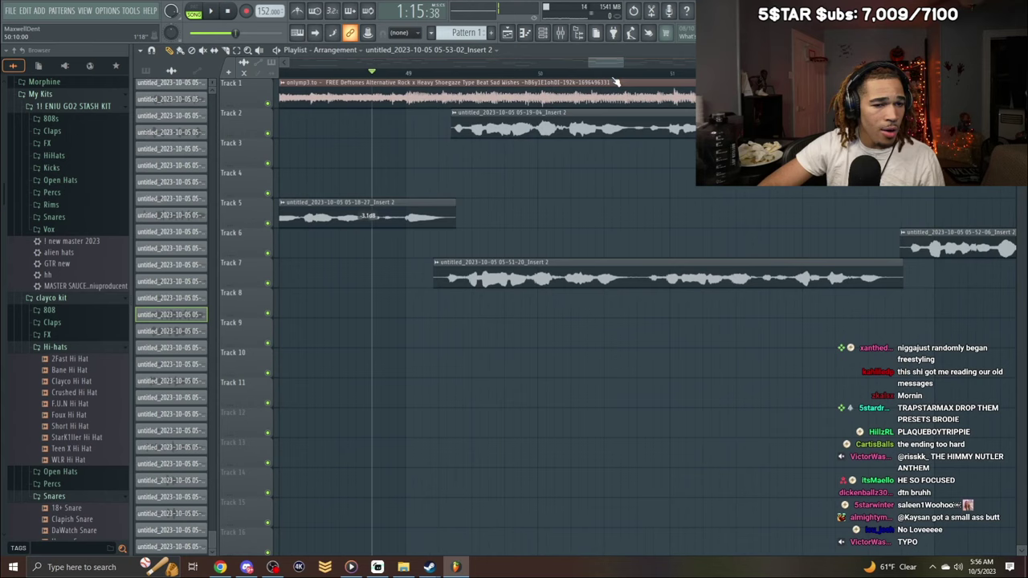
{"action": "left_click", "coordinate": [510, 294]}
{"action": "key", "text": "ctrl+z"}
{"action": "left_click_drag", "start_coordinate": [528, 276], "coordinate": [531, 276]}
{"action": "key", "text": "space"}
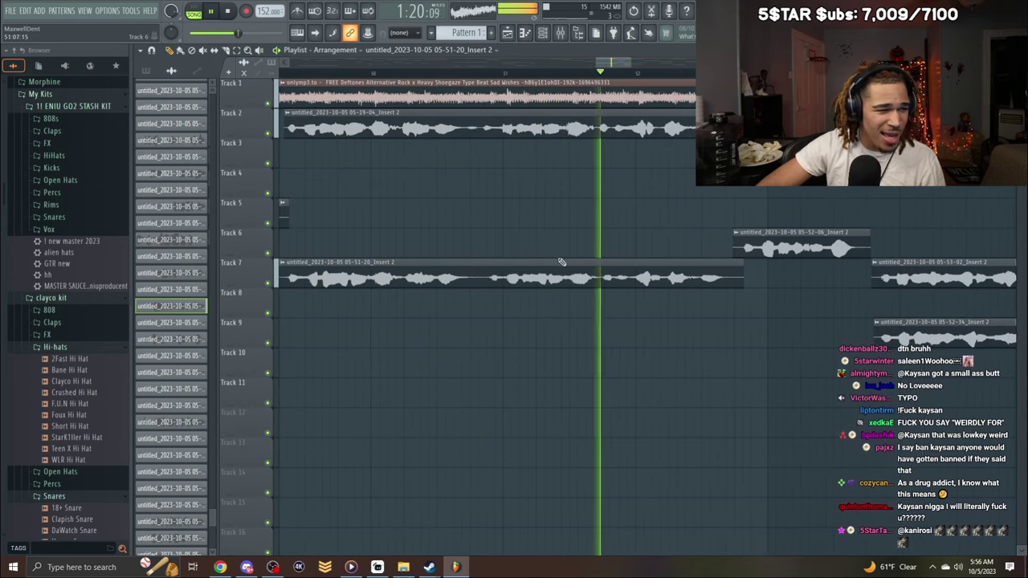
Nudge the Track 6 vocal clip near bar 53 slightly later and check its mixer routing.
{"action": "left_click_drag", "start_coordinate": [745, 251], "coordinate": [752, 251]}
{"action": "key", "text": "space"}
{"action": "double_click", "coordinate": [752, 251]}
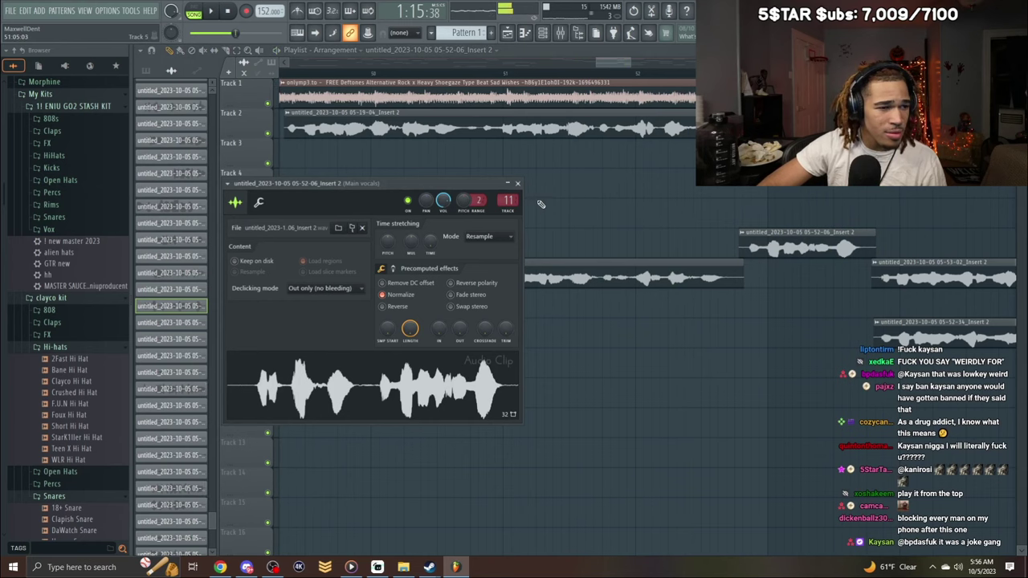
{"action": "left_click", "coordinate": [517, 186]}
Reroute the Track 3 clip near bar 53 to another Main vocals mixer track and play the section back.
{"action": "double_click", "coordinate": [283, 211]}
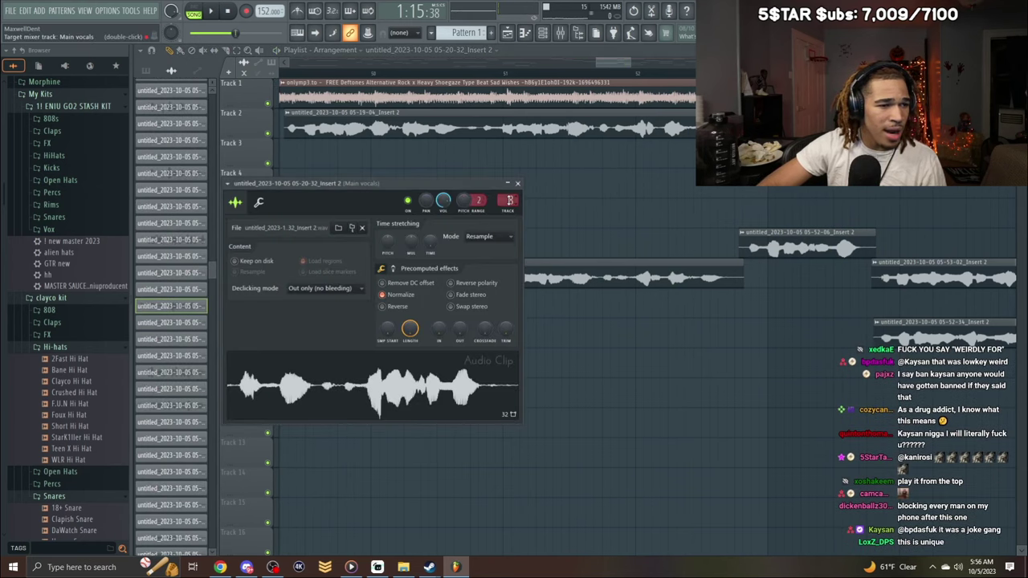
{"action": "left_click", "coordinate": [519, 184]}
{"action": "mouse_move", "coordinate": [609, 62]}
{"action": "left_mouse_down"}
{"action": "mouse_move", "coordinate": [591, 62]}
{"action": "mouse_move", "coordinate": [625, 66]}
{"action": "left_mouse_up"}
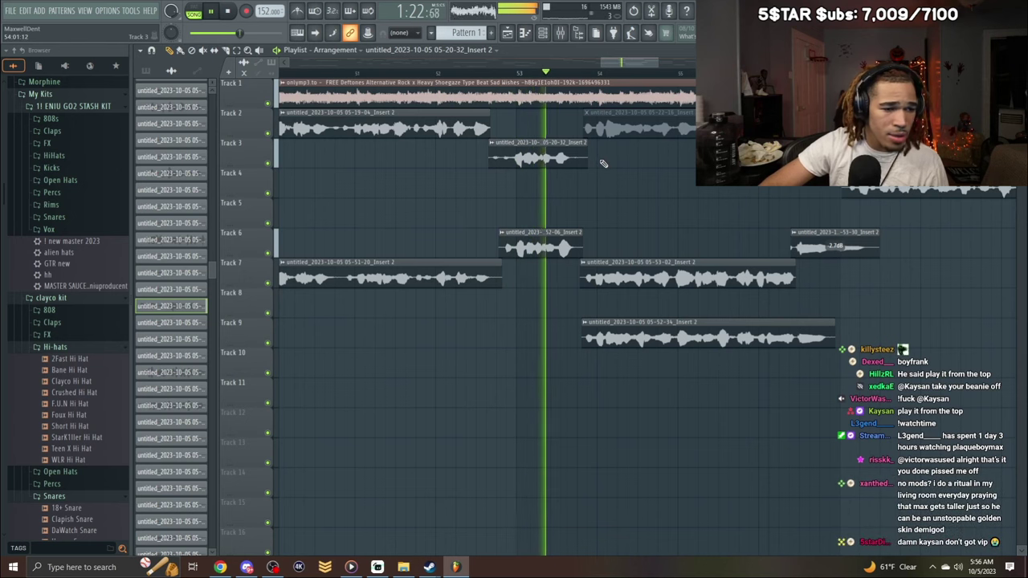
Route the Track 9 clip at bar 54 to mixer track 12 and keep the overlapping Track 7 clip on mixer track 11.
{"action": "double_click", "coordinate": [657, 271]}
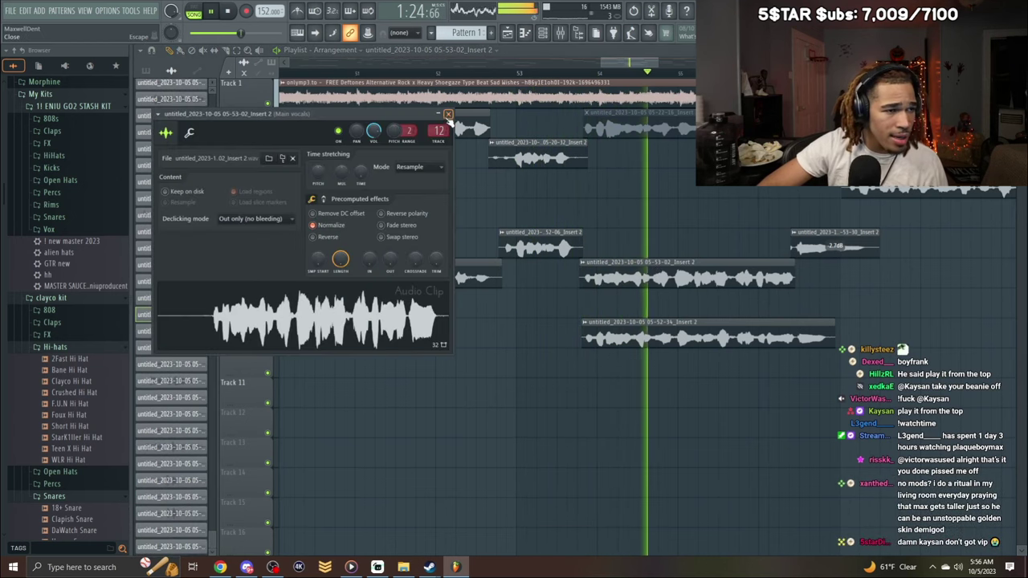
{"action": "left_click", "coordinate": [448, 117]}
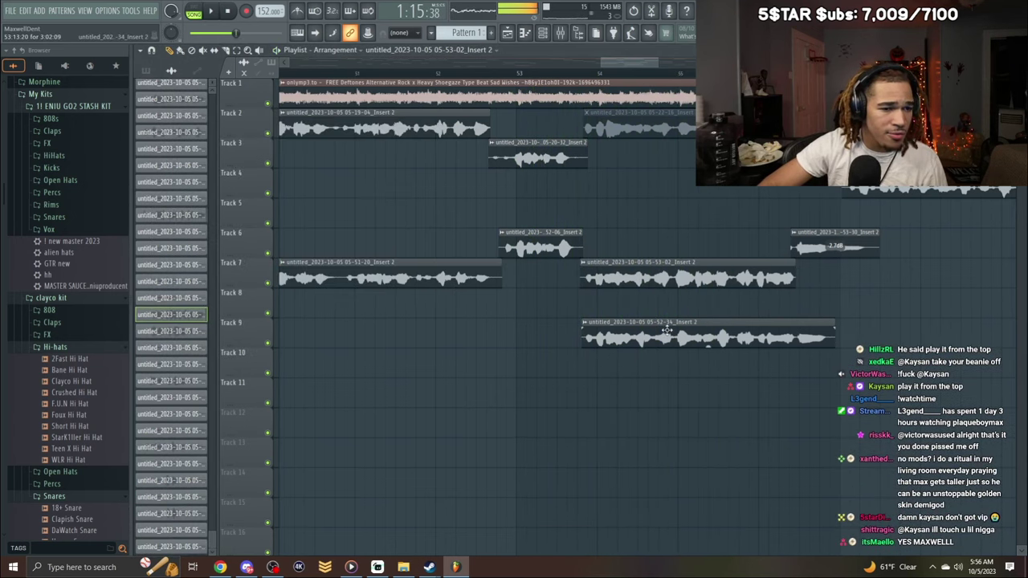
{"action": "double_click", "coordinate": [667, 330]}
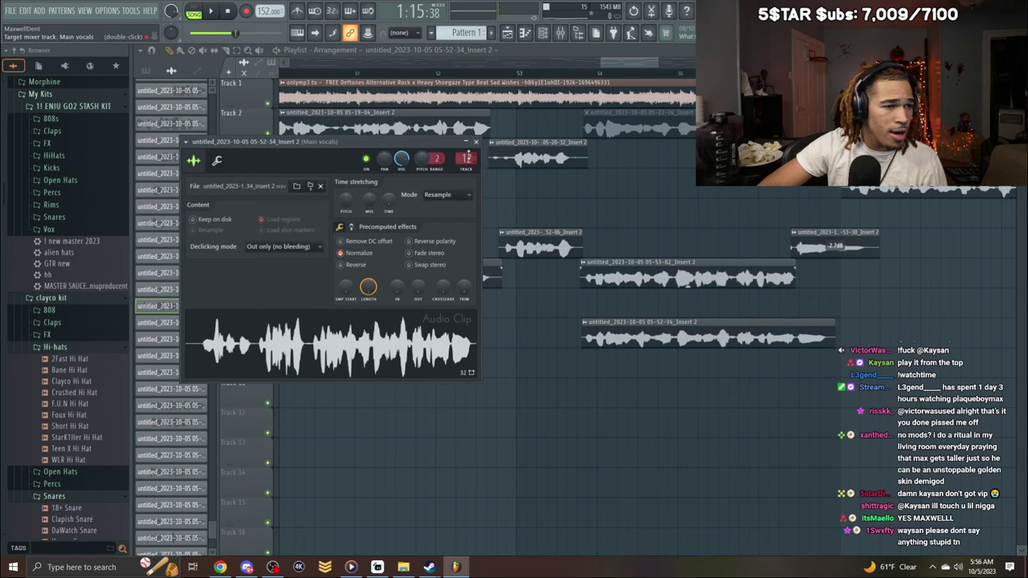
{"action": "left_click", "coordinate": [645, 302]}
{"action": "double_click", "coordinate": [638, 274]}
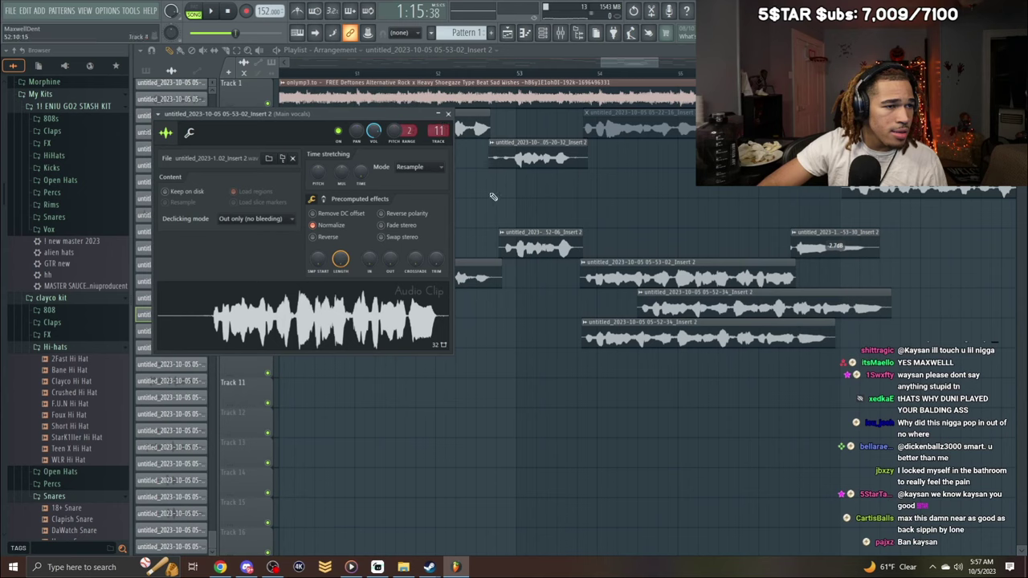
{"action": "left_click", "coordinate": [493, 197]}
Check the Track 6 clip's routing near bar 53, and delete the stray Track 8 duplicate near bar 55 during playback.
{"action": "double_click", "coordinate": [542, 241]}
{"action": "left_click", "coordinate": [522, 183]}
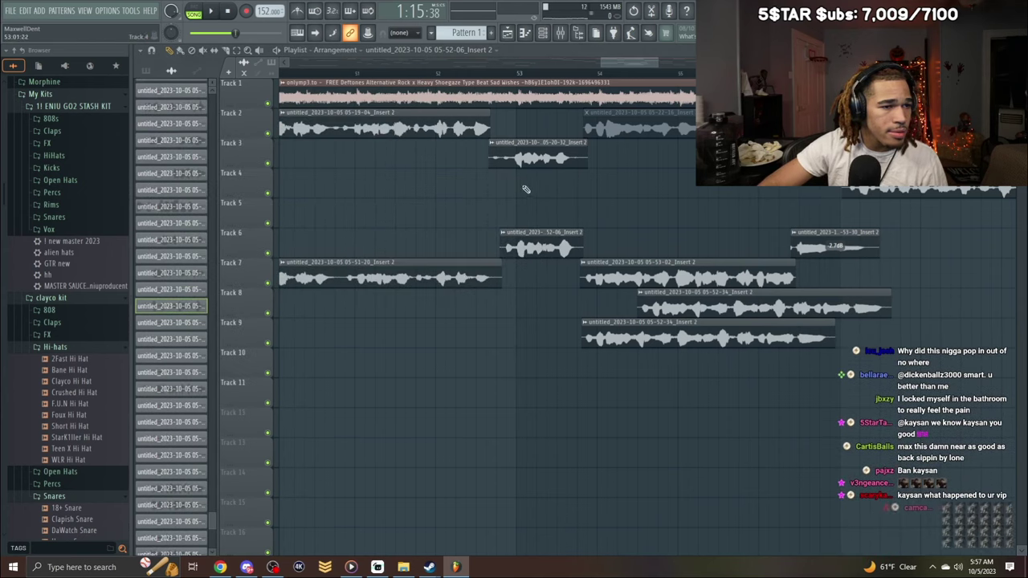
{"action": "key", "text": "space"}
{"action": "right_click", "coordinate": [721, 297]}
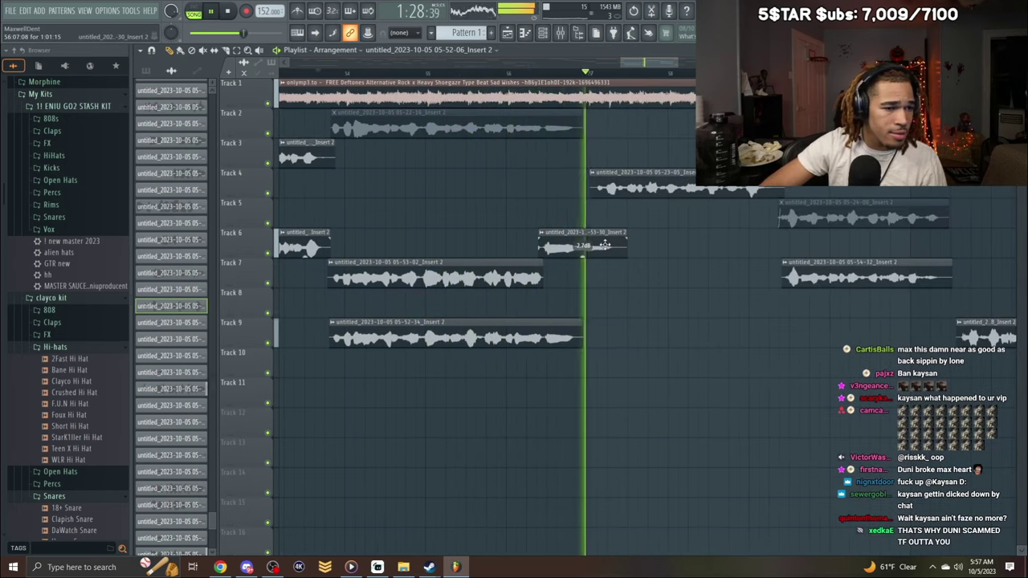
{"action": "left_click", "coordinate": [604, 245]}
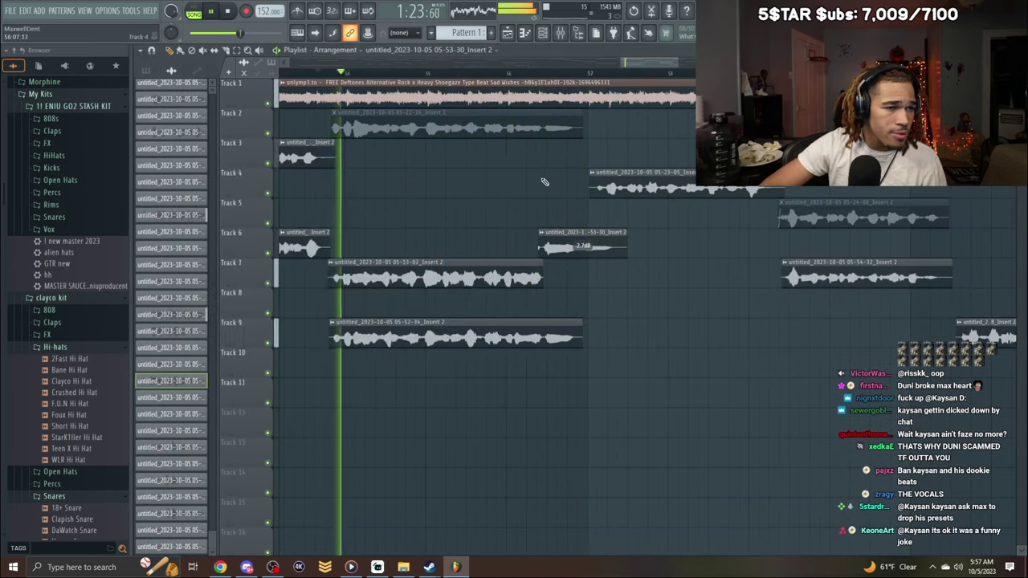
Lower Main vocals mixer tracks 11 and 12 to about 65% and 69% volume, and play back from about bar 49.
{"action": "scroll", "coordinate": [482, 81], "scroll_direction": "down", "scroll_amount": 4}
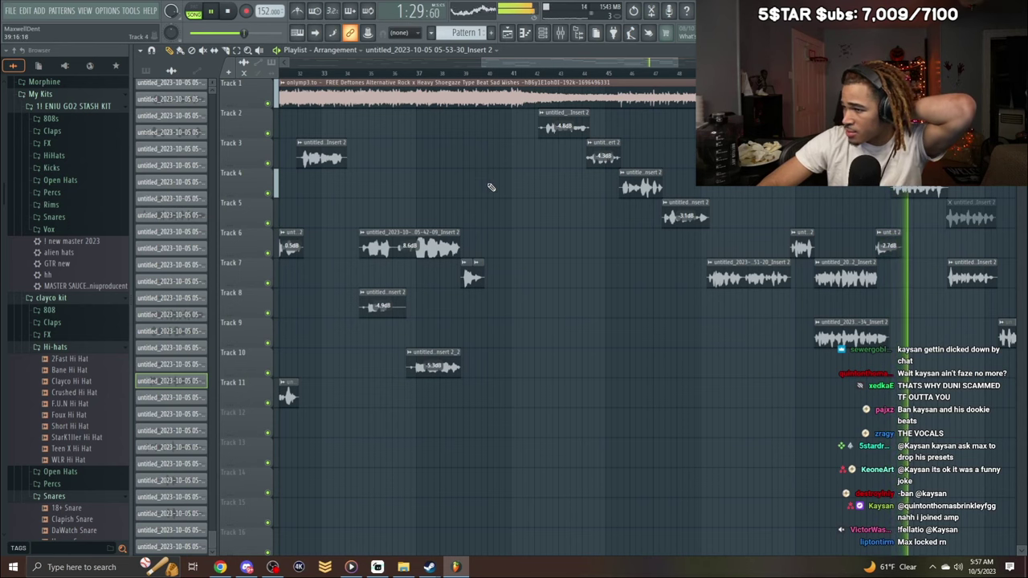
{"action": "scroll", "coordinate": [567, 57], "scroll_direction": "down", "scroll_amount": 1}
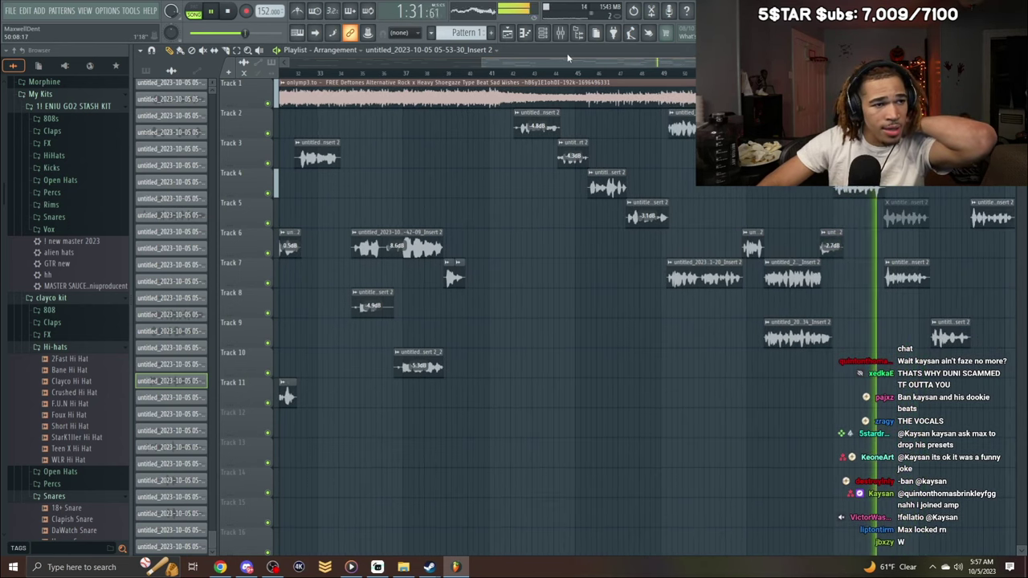
{"action": "left_click", "coordinate": [560, 34]}
{"action": "key", "text": "space"}
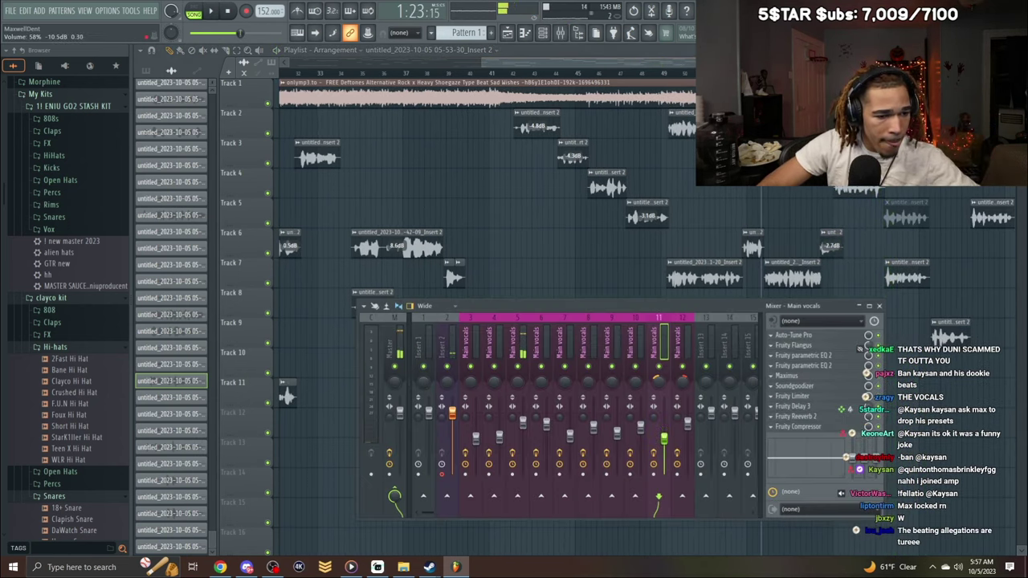
{"action": "left_click", "coordinate": [687, 432]}
{"action": "key", "text": "space"}
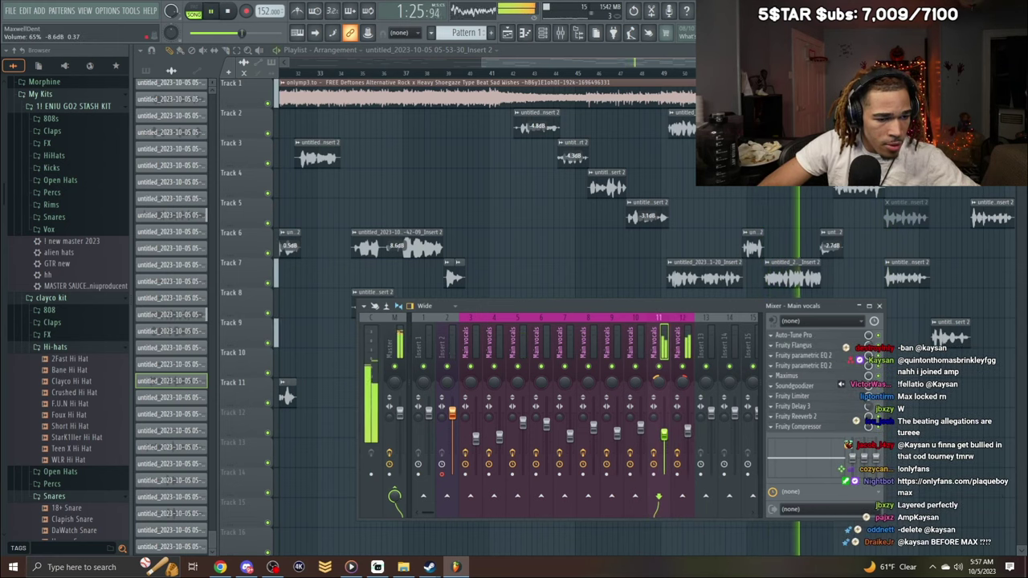
{"action": "left_click_drag", "start_coordinate": [690, 435], "coordinate": [691, 436]}
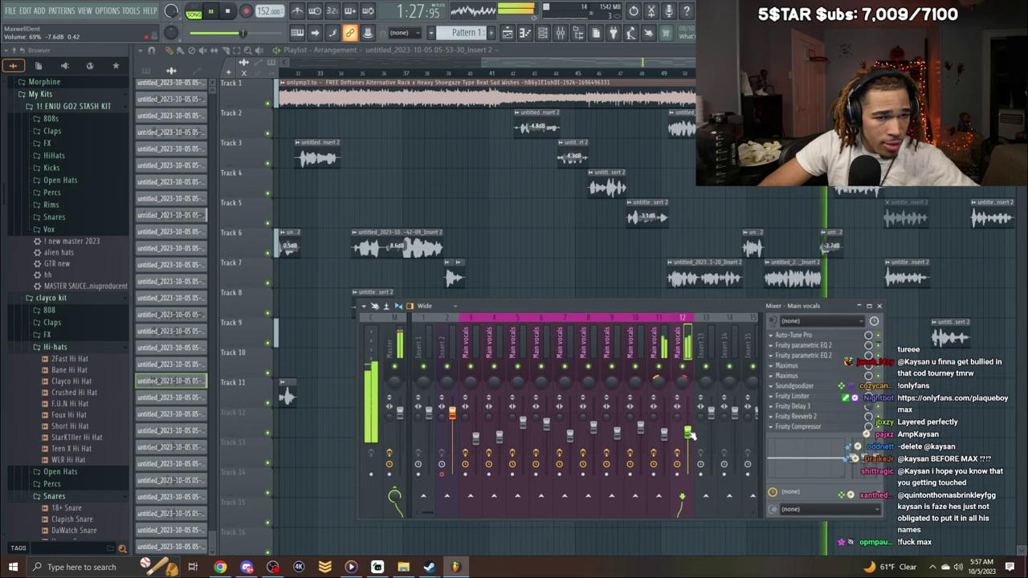
{"action": "scroll", "coordinate": [688, 434], "scroll_direction": "down", "scroll_amount": 3}
{"action": "left_click", "coordinate": [638, 73]}
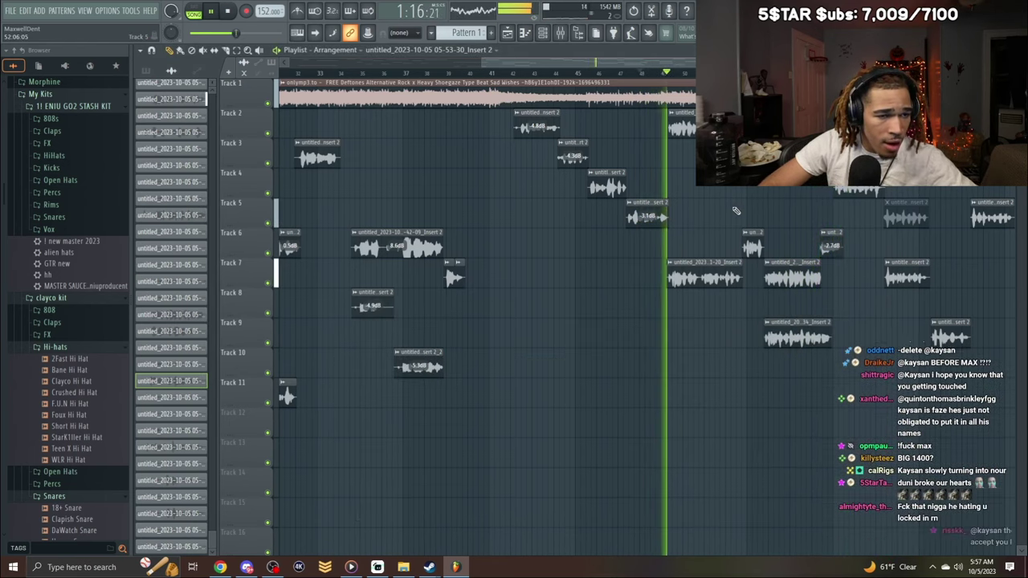
Rebalance the volumes of Main vocals mixer tracks 11 and 12 during playback, and pan track 12 about 11% right.
{"action": "left_click", "coordinate": [561, 33]}
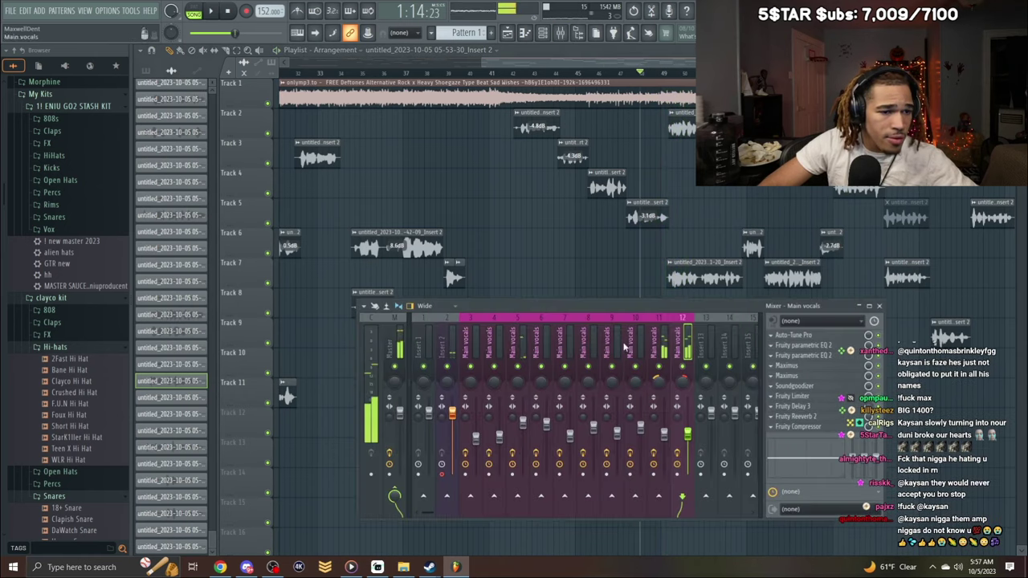
{"action": "left_click", "coordinate": [664, 436]}
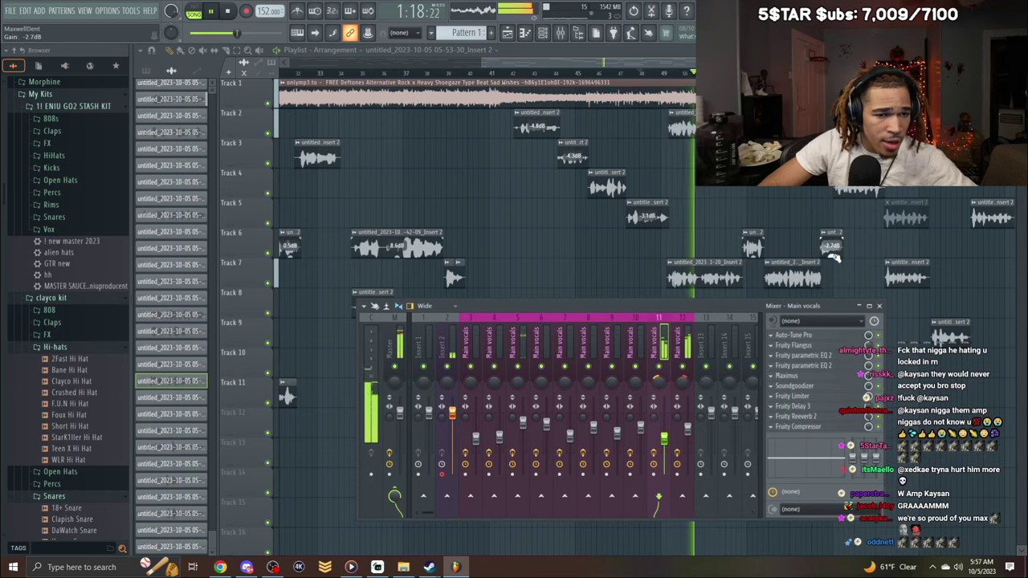
{"action": "mouse_move", "coordinate": [665, 442]}
{"action": "left_mouse_down"}
{"action": "mouse_move", "coordinate": [688, 437]}
{"action": "mouse_move", "coordinate": [665, 435]}
{"action": "left_mouse_up"}
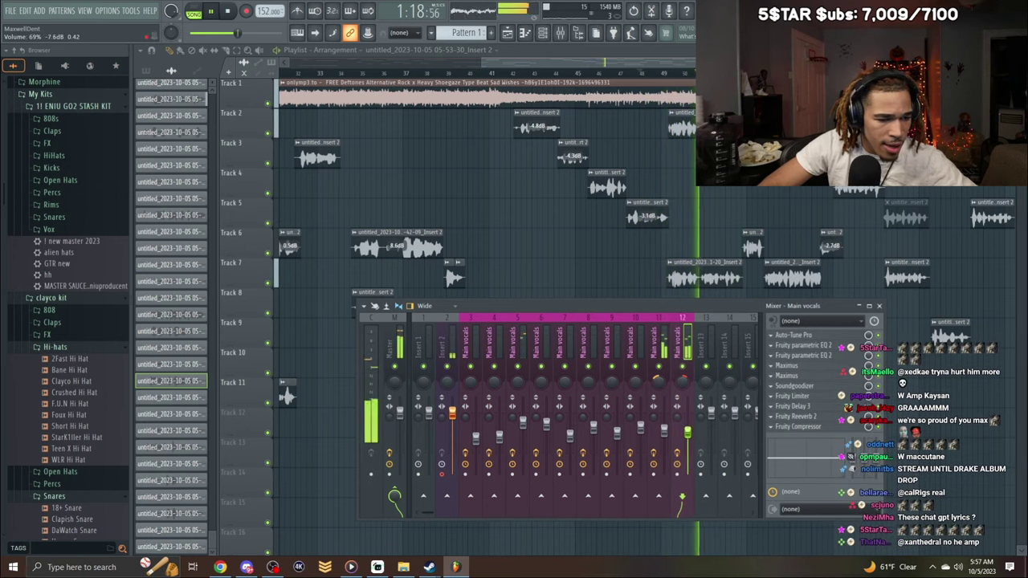
{"action": "left_click", "coordinate": [667, 435]}
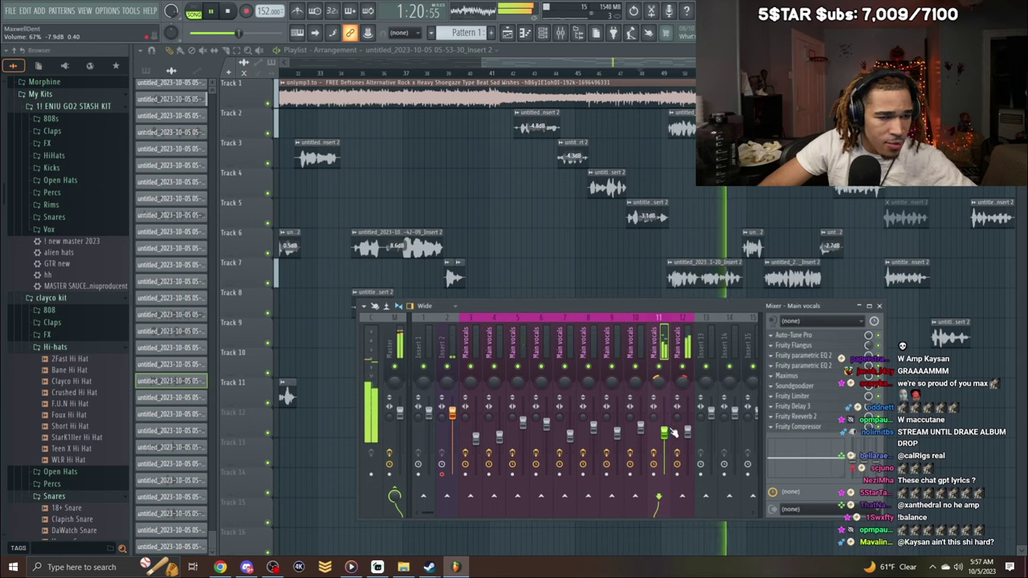
{"action": "key", "text": "space"}
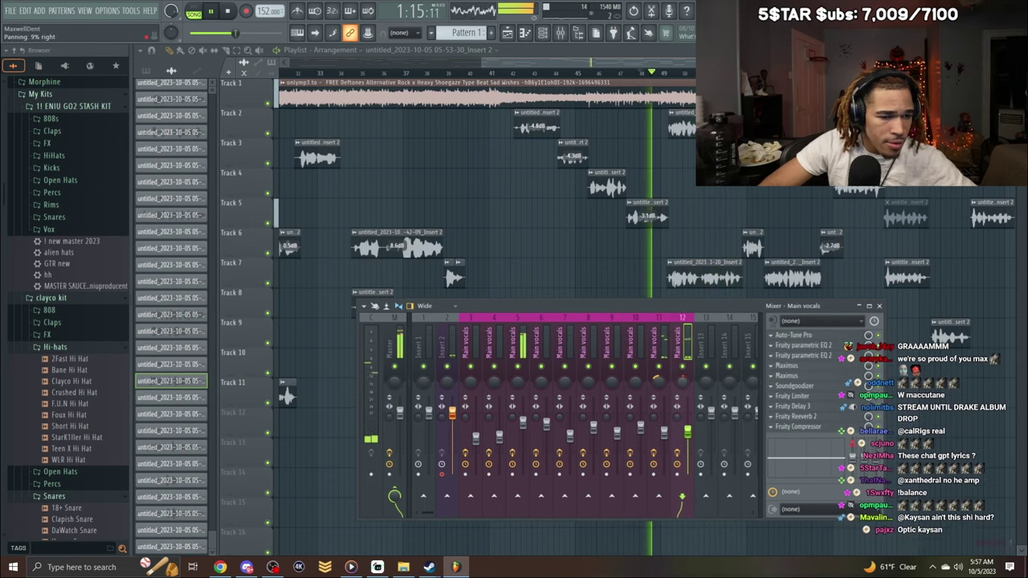
{"action": "left_click_drag", "start_coordinate": [659, 384], "coordinate": [660, 380]}
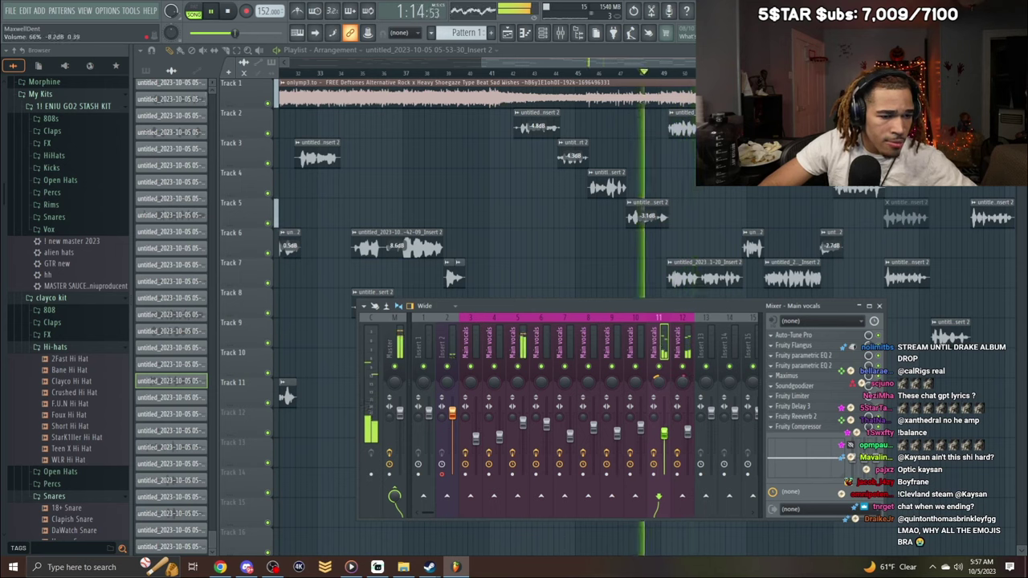
{"action": "left_click_drag", "start_coordinate": [666, 436], "coordinate": [671, 445]}
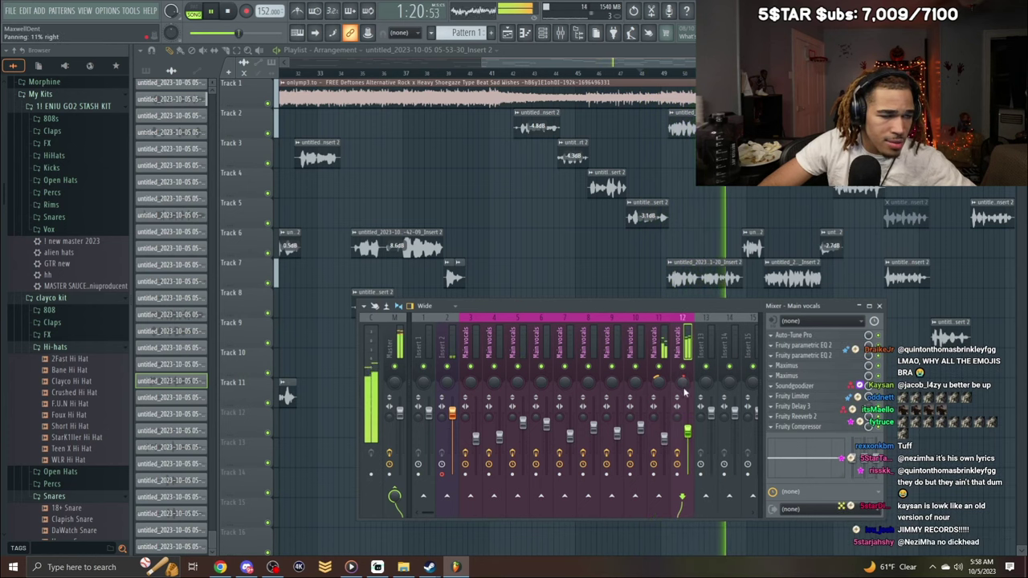
Mute the Track 9 clip near bar 61 and record a replacement vocal take on Track 6.
{"action": "left_click_drag", "start_coordinate": [692, 63], "coordinate": [688, 103]}
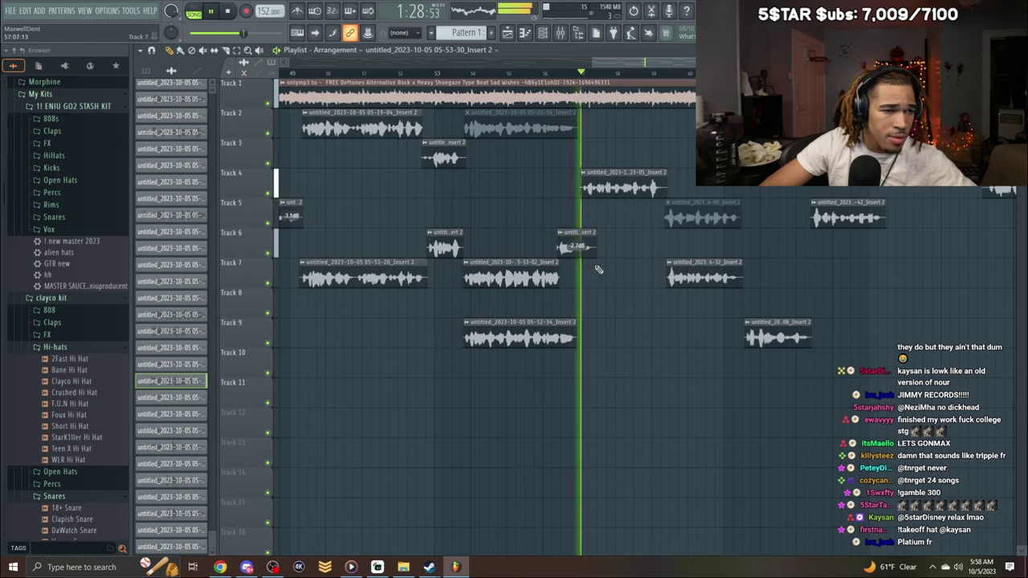
{"action": "left_click_drag", "start_coordinate": [714, 62], "coordinate": [858, 63]}
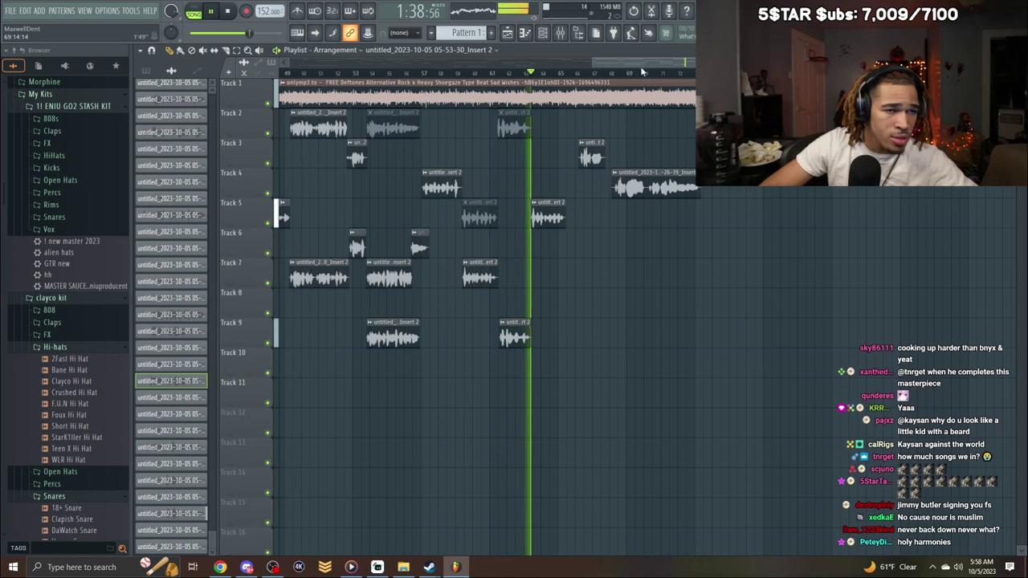
{"action": "key", "text": "space"}
{"action": "scroll", "coordinate": [447, 77], "scroll_direction": "up", "scroll_amount": 6}
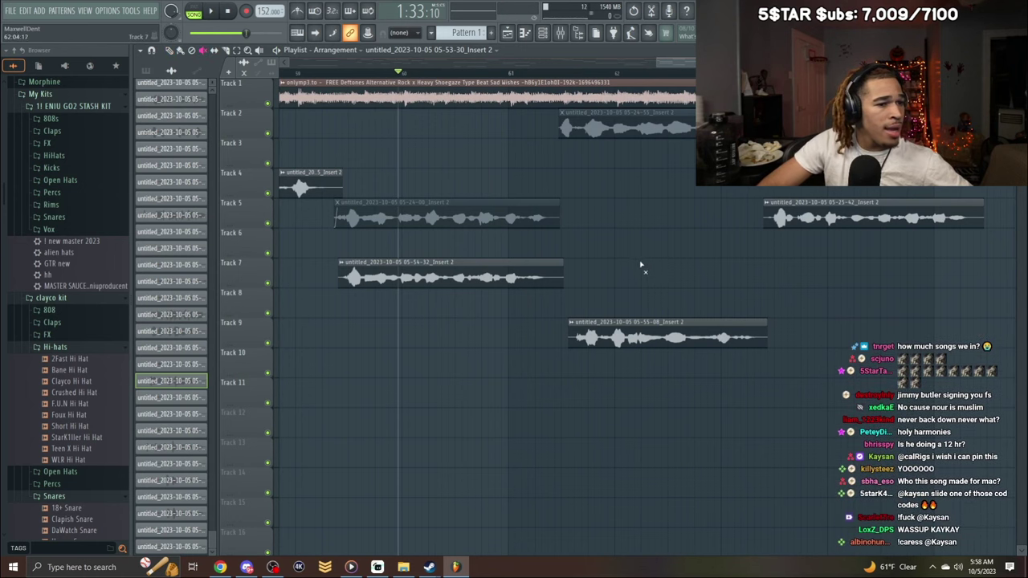
{"action": "key", "text": "space"}
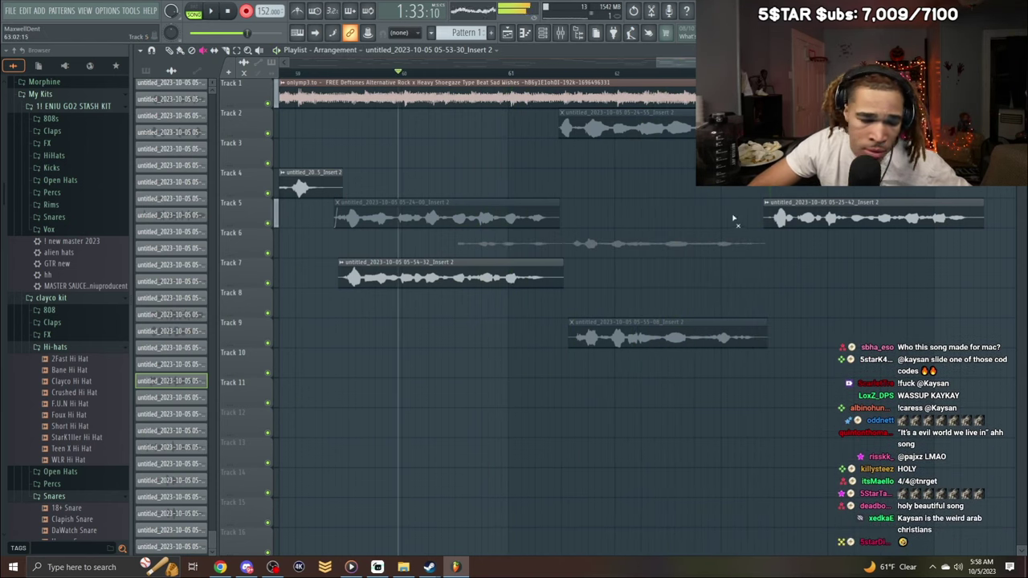
Normalize the new Track 6 take and route it to a Main vocals mixer track.
{"action": "double_click", "coordinate": [656, 243]}
{"action": "left_click", "coordinate": [434, 101]}
{"action": "double_click", "coordinate": [611, 245]}
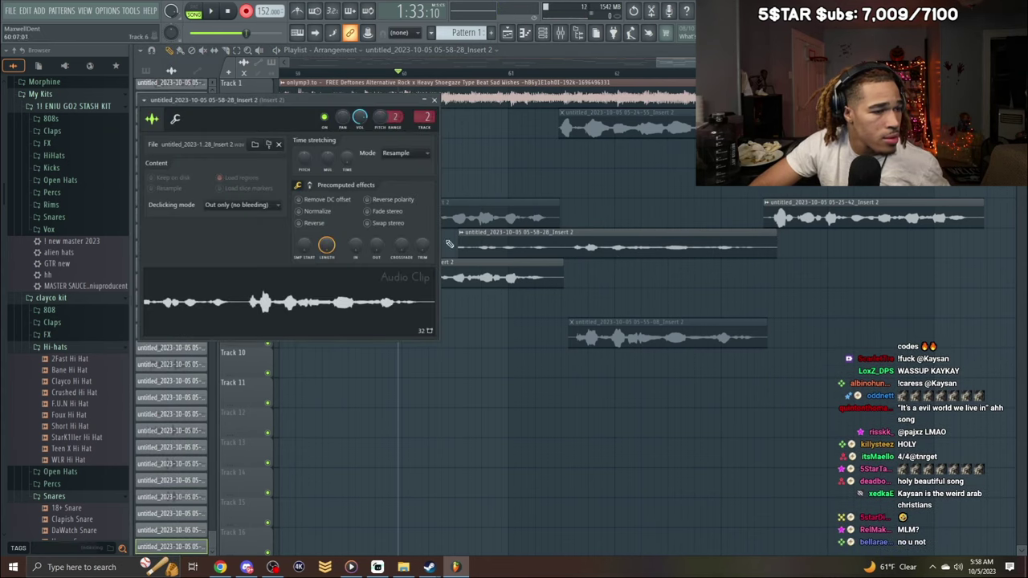
{"action": "left_click", "coordinate": [325, 212]}
{"action": "scroll", "coordinate": [423, 116], "scroll_direction": "up", "scroll_amount": 3}
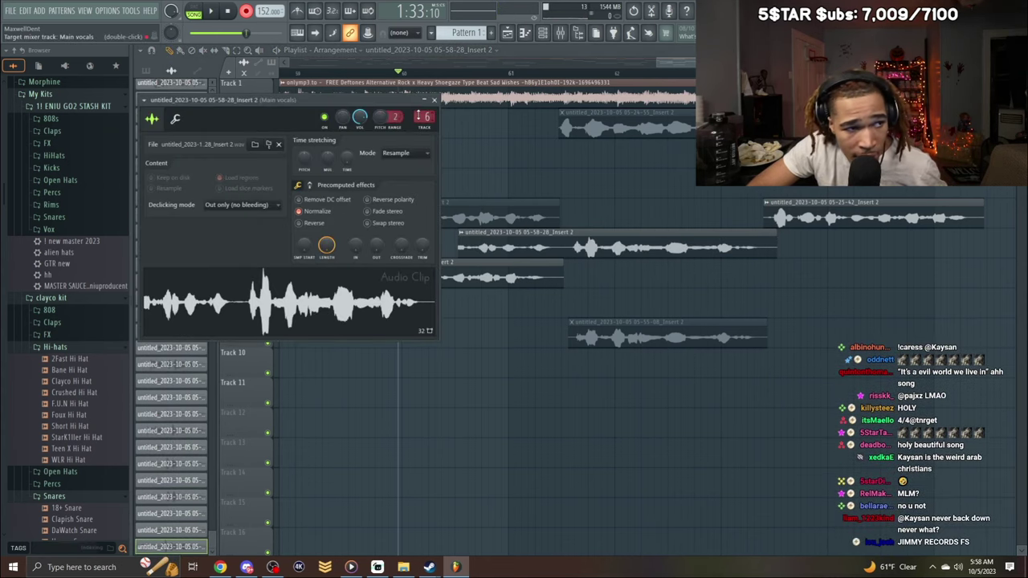
{"action": "left_click", "coordinate": [434, 100]}
Play back the new take and trim the Track 6 clip's start to late in bar 62.
{"action": "key", "text": "space"}
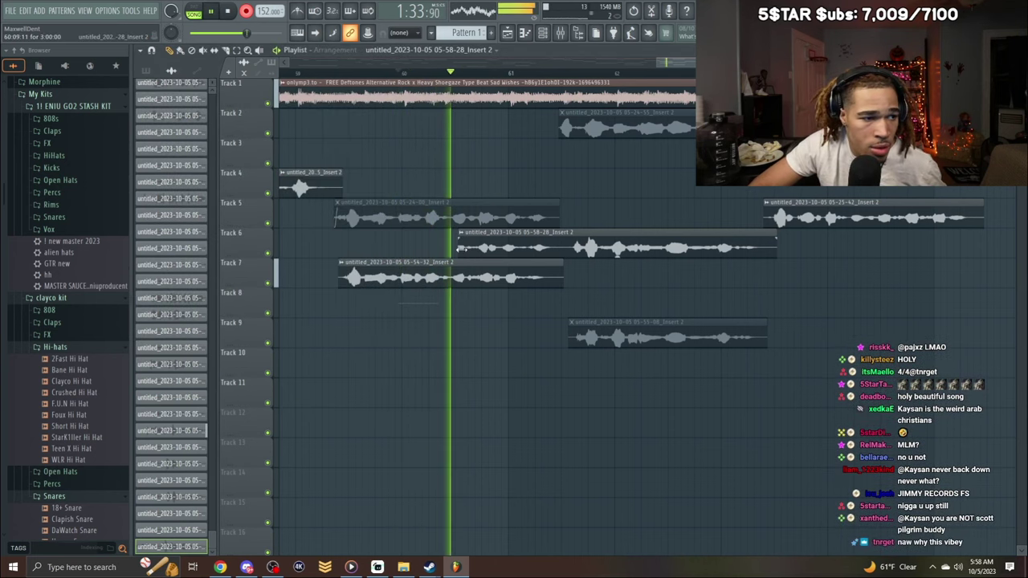
{"action": "left_click_drag", "start_coordinate": [556, 275], "coordinate": [572, 246]}
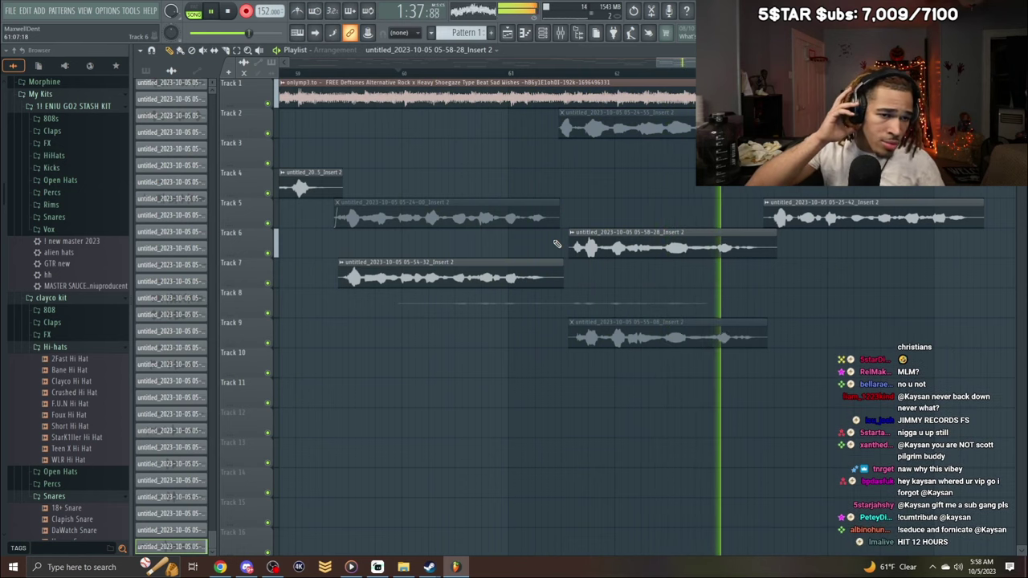
{"action": "key", "text": "space"}
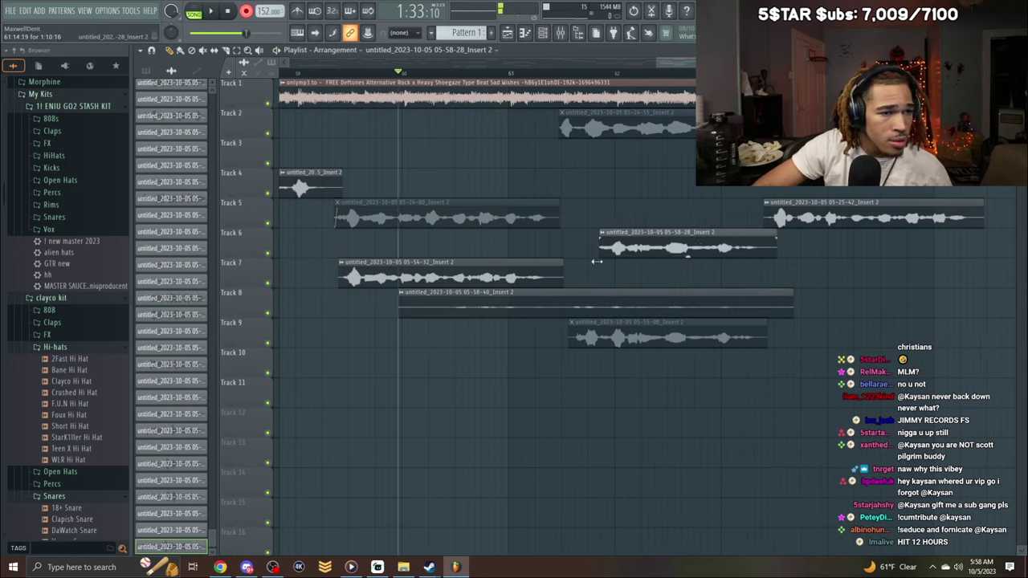
{"action": "left_click_drag", "start_coordinate": [714, 254], "coordinate": [715, 256]}
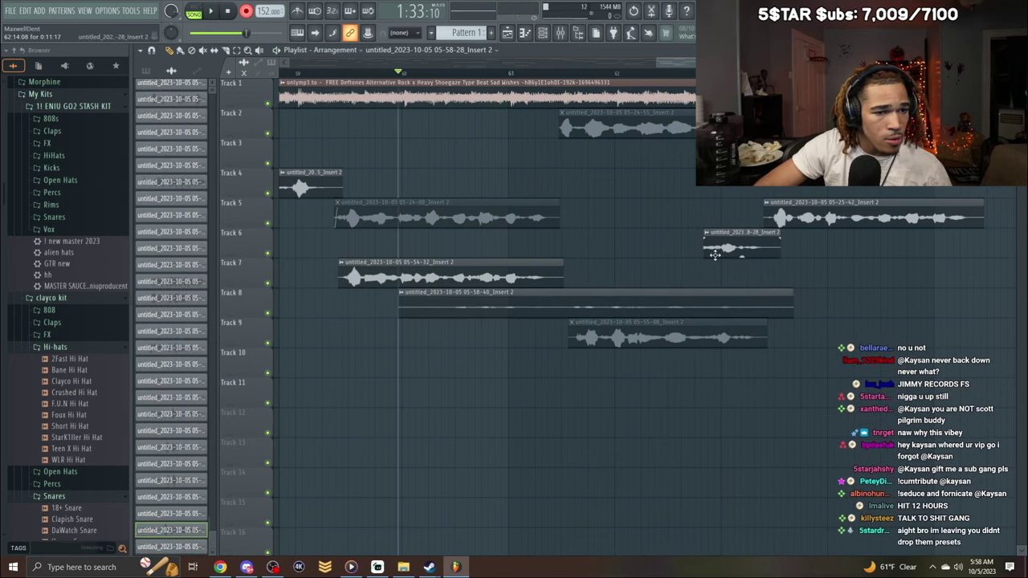
Shorten and unmute the Track 9 clip so it ends where the Track 6 clip starts, and delete the stray Track 8 recording.
{"action": "left_click_drag", "start_coordinate": [767, 322], "coordinate": [704, 317]}
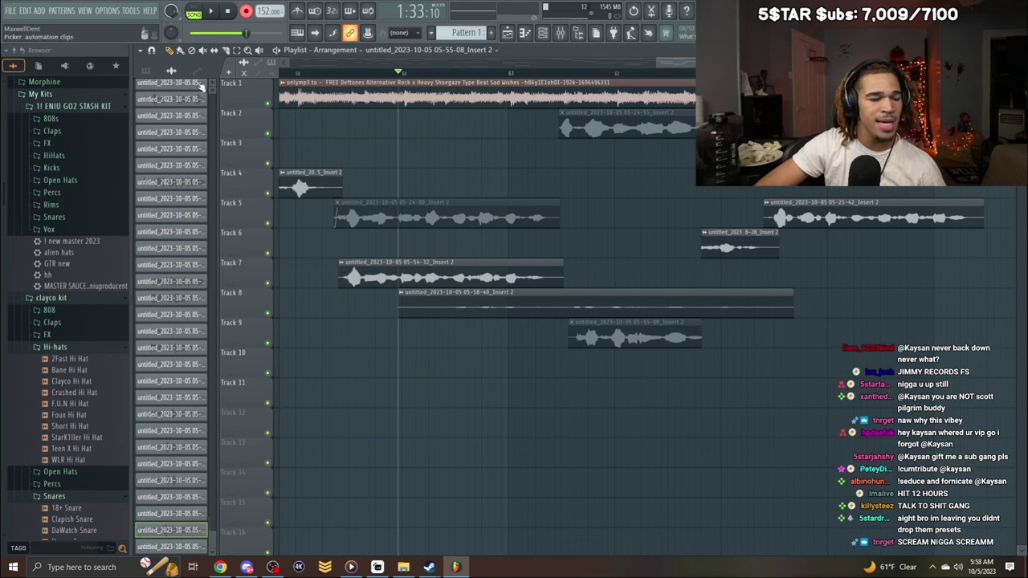
{"action": "right_click", "coordinate": [652, 311]}
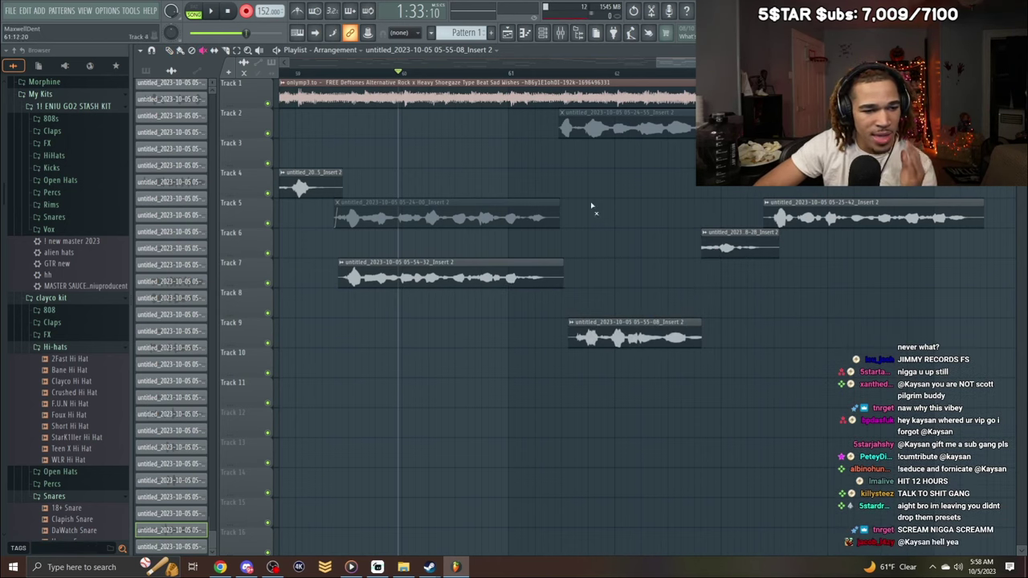
Play back the join between the Track 9 and Track 6 clips around bars 61 to 63 and the section following it.
{"action": "key", "text": "space"}
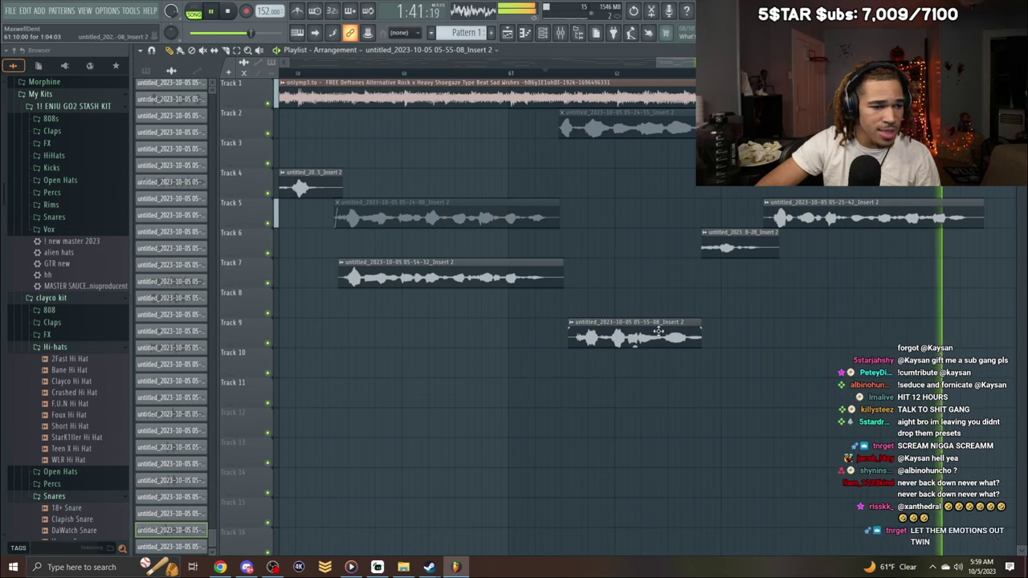
{"action": "key", "text": "space"}
{"action": "right_click", "coordinate": [585, 339]}
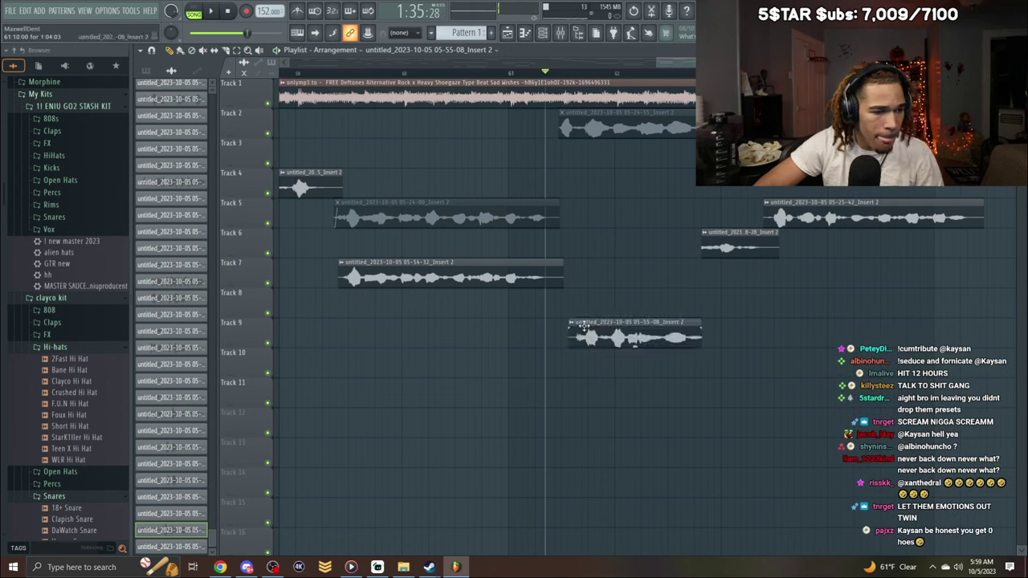
{"action": "key", "text": "space"}
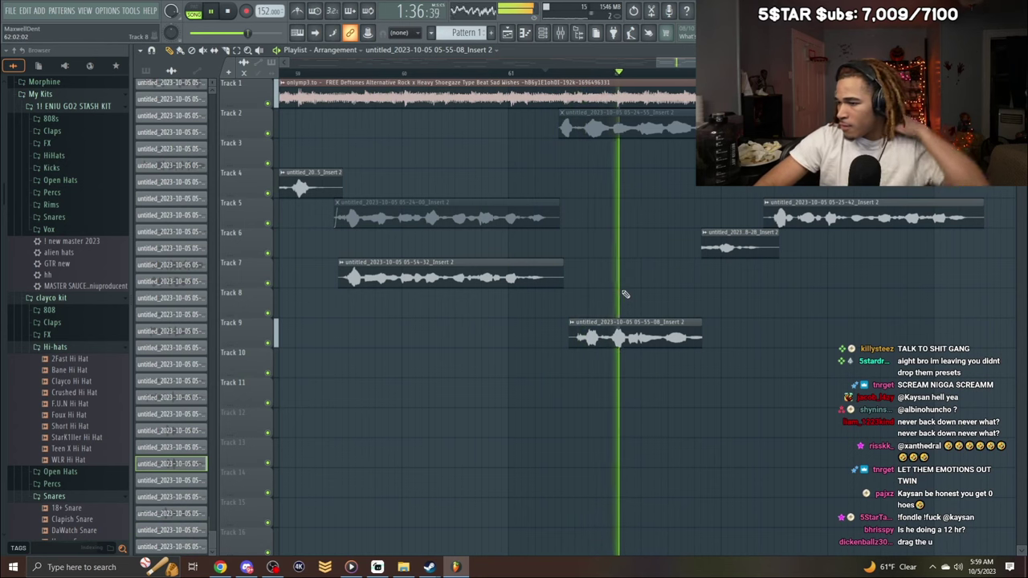
{"action": "scroll", "coordinate": [645, 174], "scroll_direction": "down", "scroll_amount": 3}
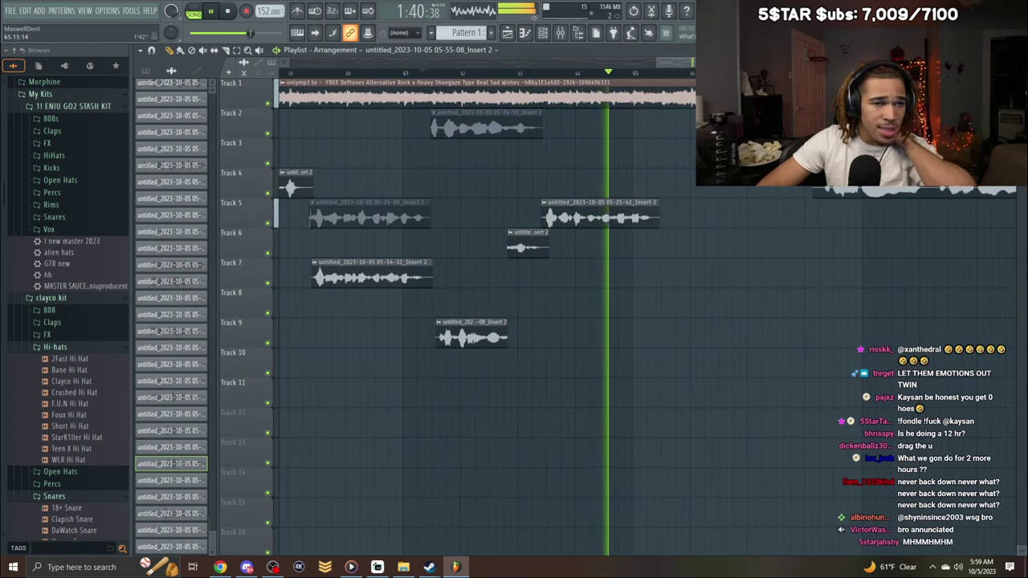
{"action": "scroll", "coordinate": [508, 90], "scroll_direction": "down", "scroll_amount": 2}
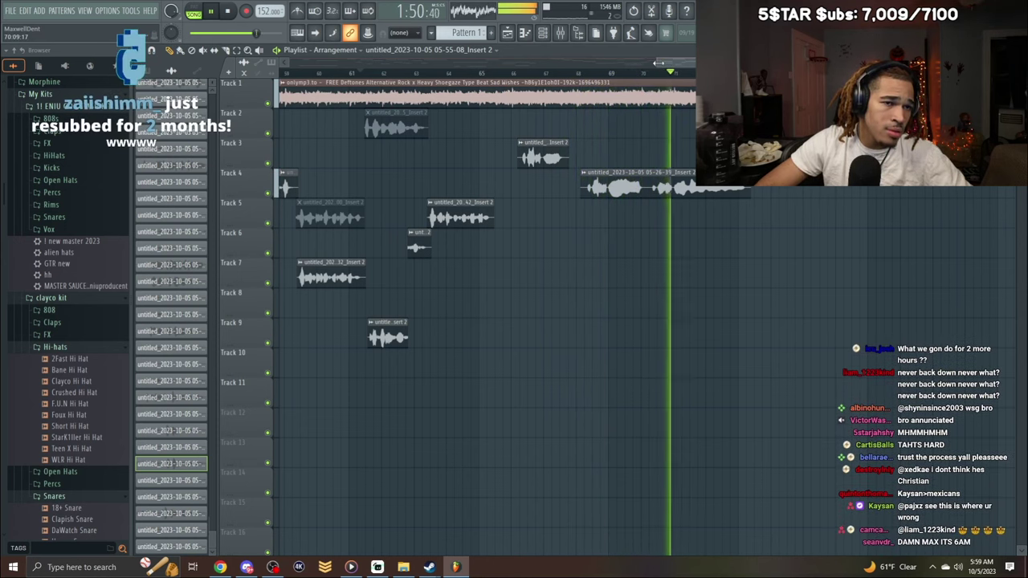
Play back from about bar 41 and set Main vocals mixer tracks 11 and 12 to about 60% and 77% volume.
{"action": "left_click_drag", "start_coordinate": [659, 62], "coordinate": [244, 63]}
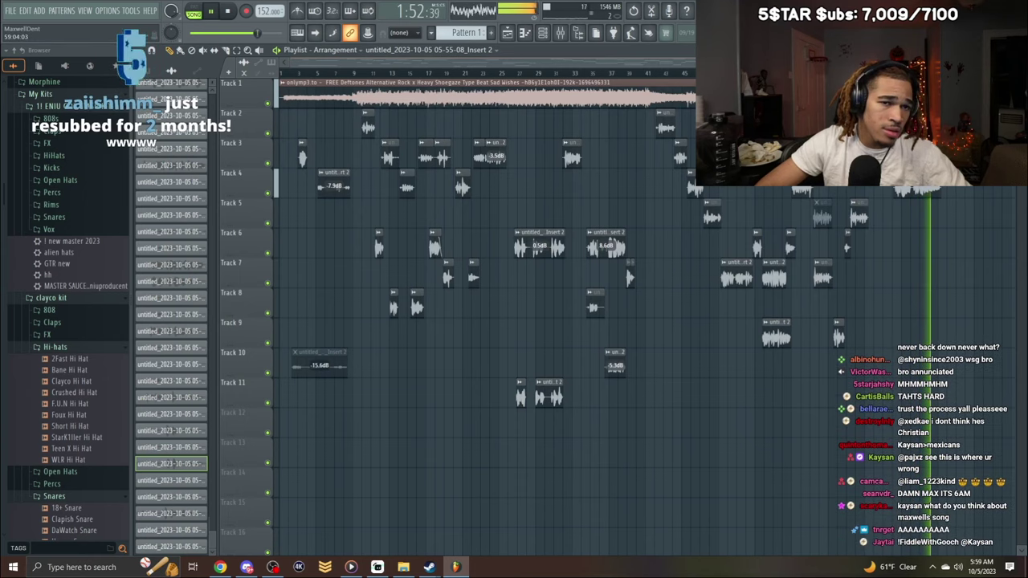
{"action": "scroll", "coordinate": [487, 314], "scroll_direction": "down", "scroll_amount": 3}
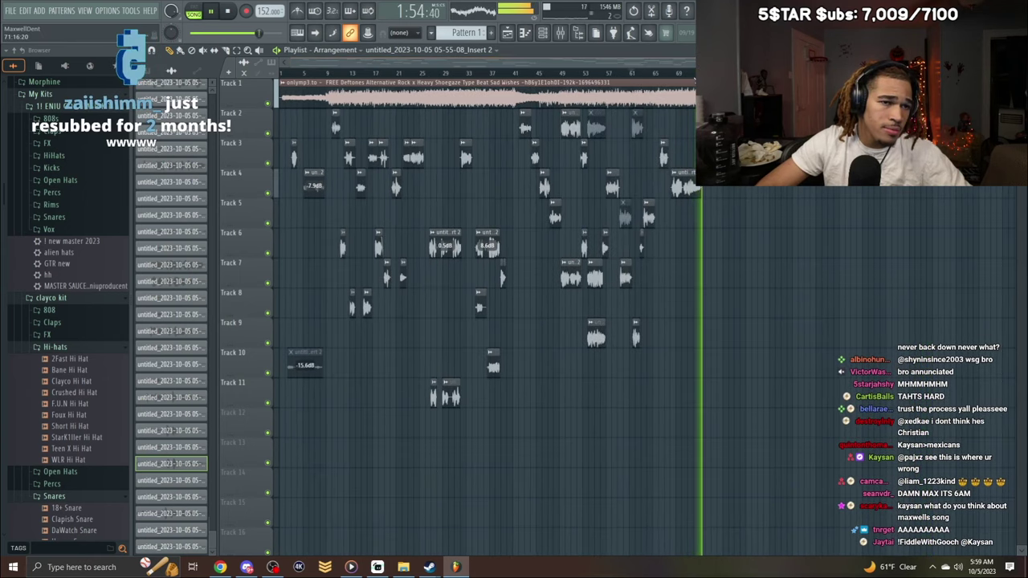
{"action": "left_click", "coordinate": [546, 73]}
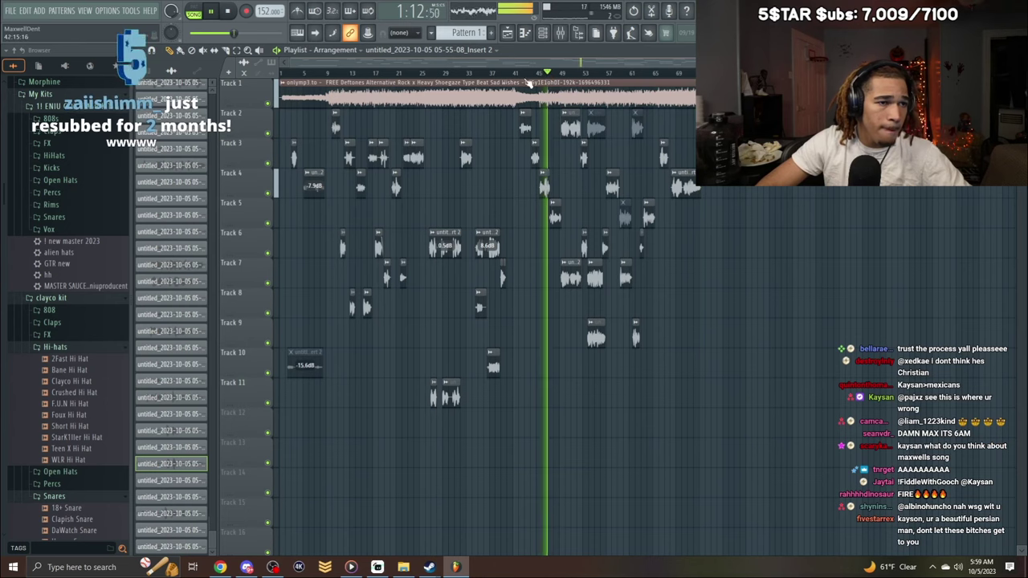
{"action": "left_click", "coordinate": [516, 73]}
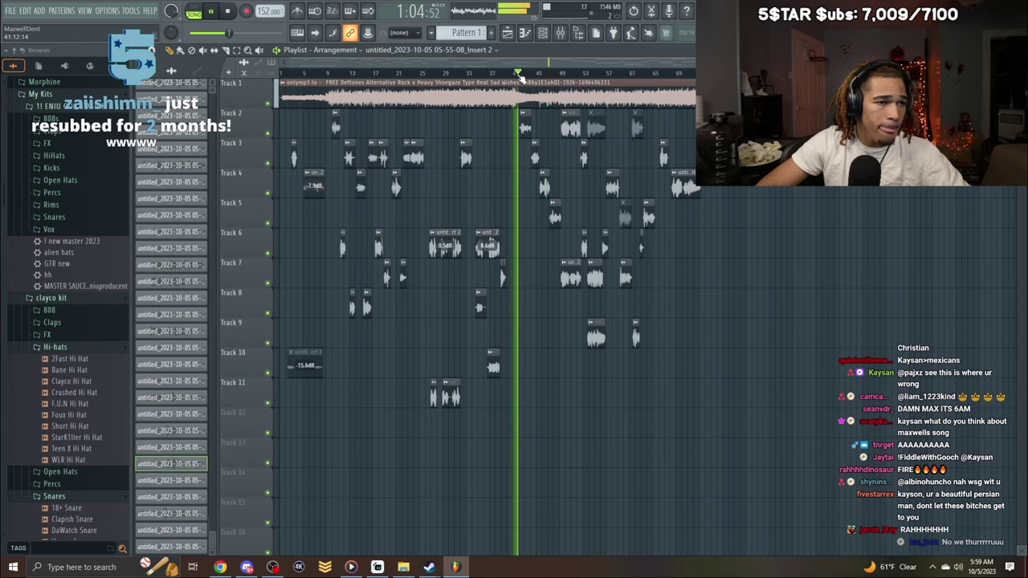
{"action": "left_click", "coordinate": [577, 32]}
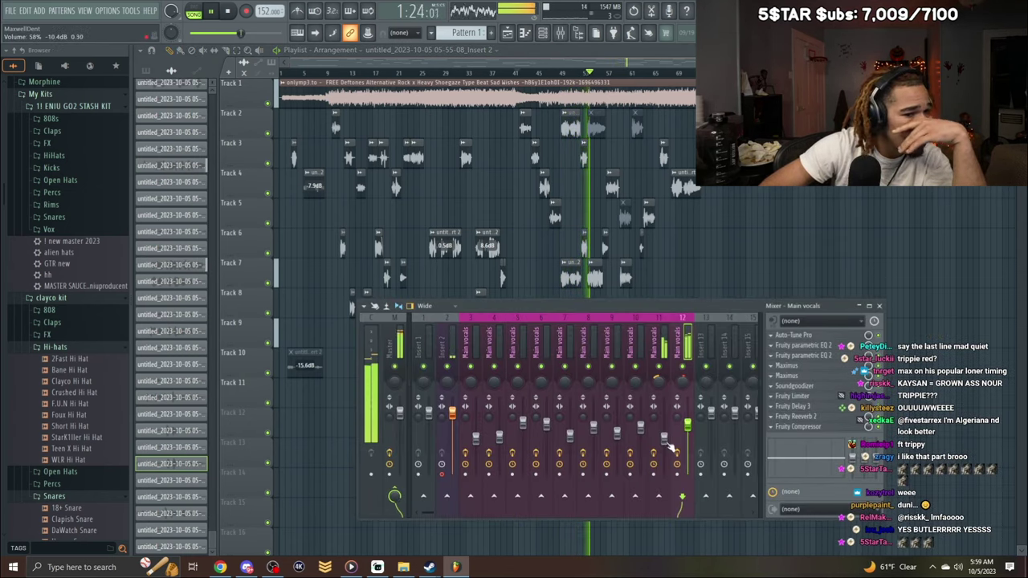
{"action": "left_click_drag", "start_coordinate": [664, 438], "coordinate": [664, 436]}
{"action": "left_click", "coordinate": [687, 424]}
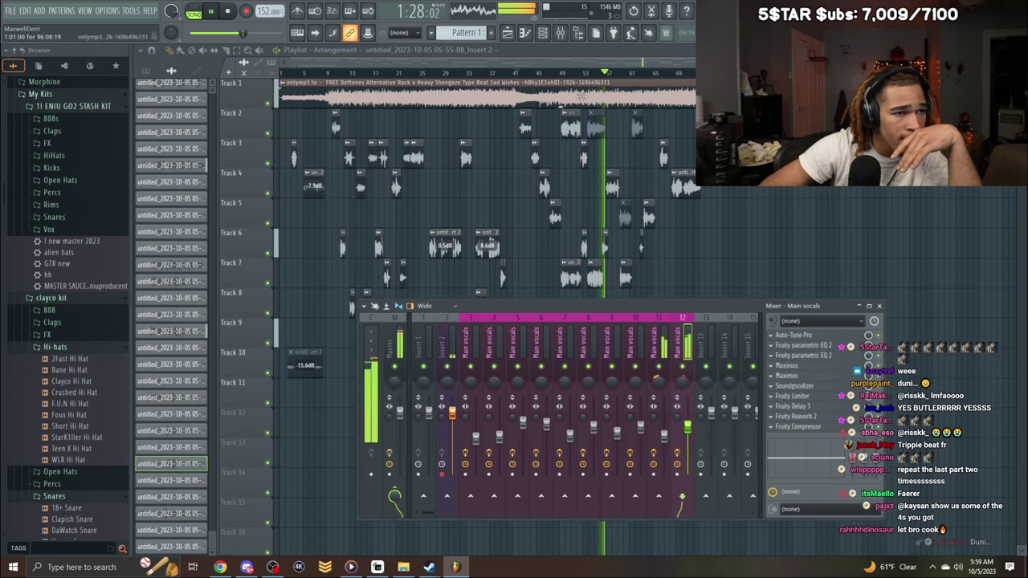
{"action": "left_click", "coordinate": [541, 73]}
{"action": "left_click", "coordinate": [560, 33]}
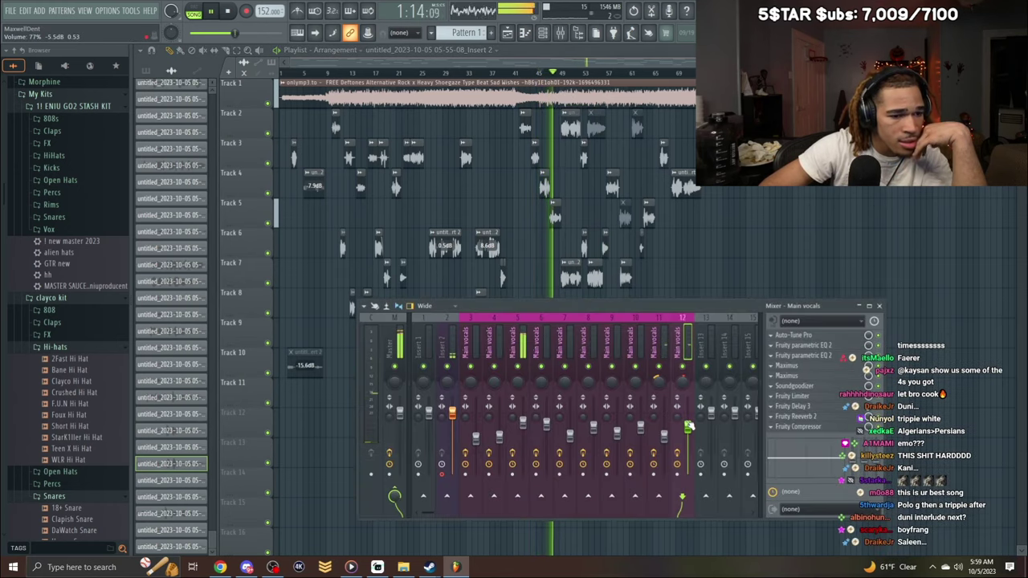
{"action": "left_click_drag", "start_coordinate": [690, 427], "coordinate": [663, 438]}
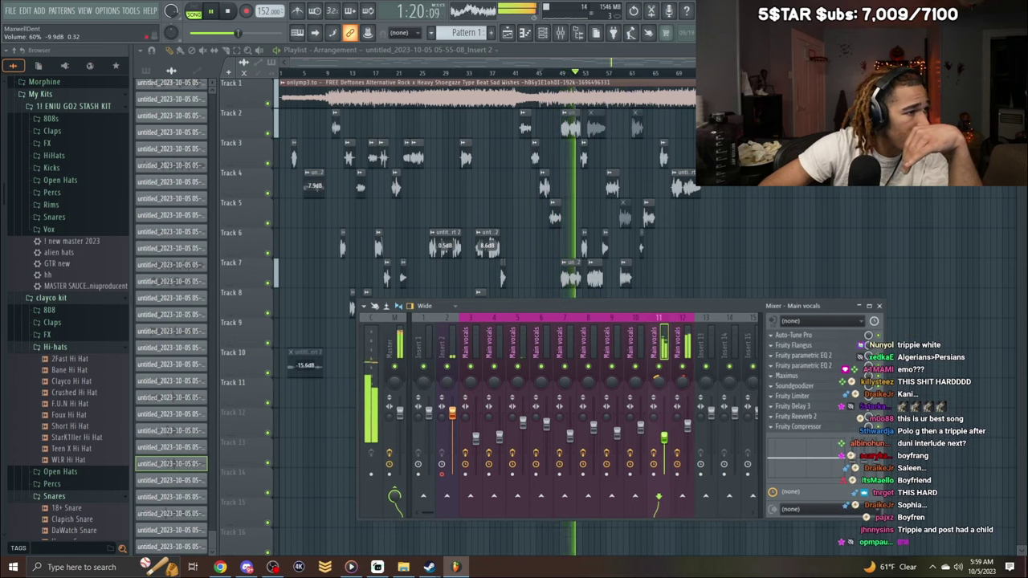
Play back Tracks 6 and 7 in isolation around bars 49 to 55, and restore all tracks.
{"action": "right_click", "coordinate": [267, 283]}
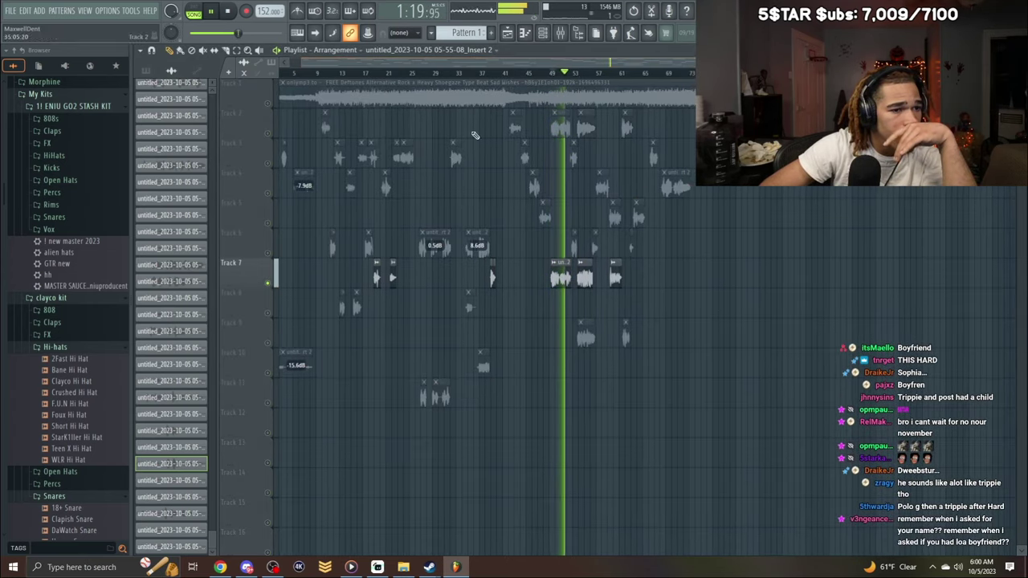
{"action": "left_click", "coordinate": [268, 253]}
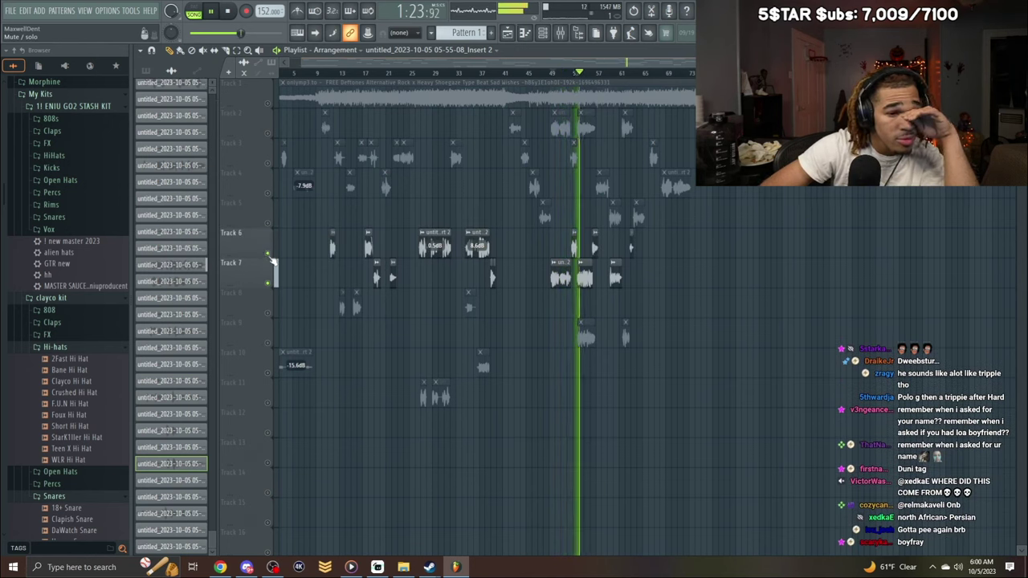
{"action": "key", "text": "F9"}
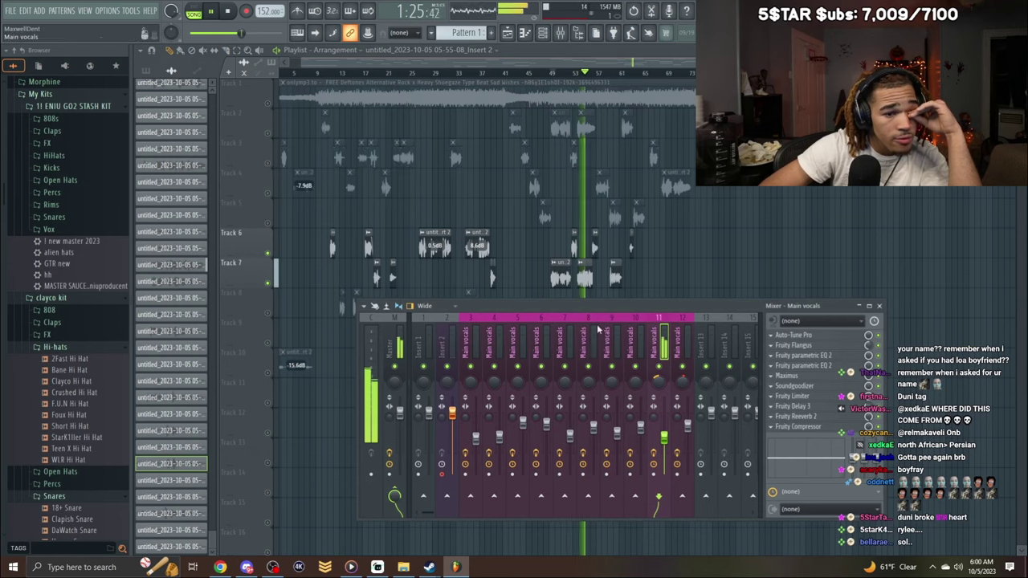
{"action": "left_click", "coordinate": [541, 74]}
{"action": "left_click_drag", "start_coordinate": [1004, 62], "coordinate": [663, 89]}
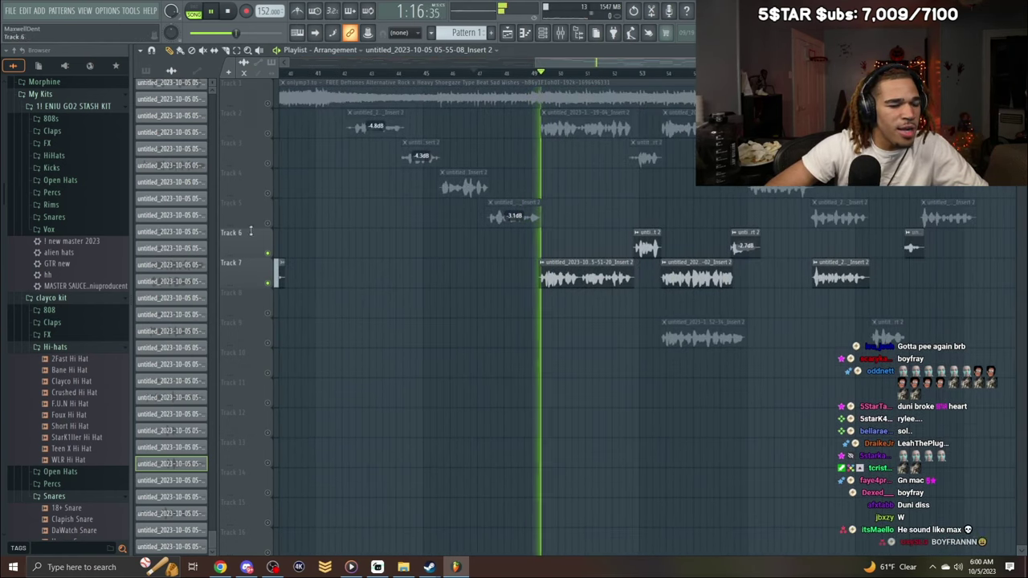
{"action": "right_click", "coordinate": [268, 283]}
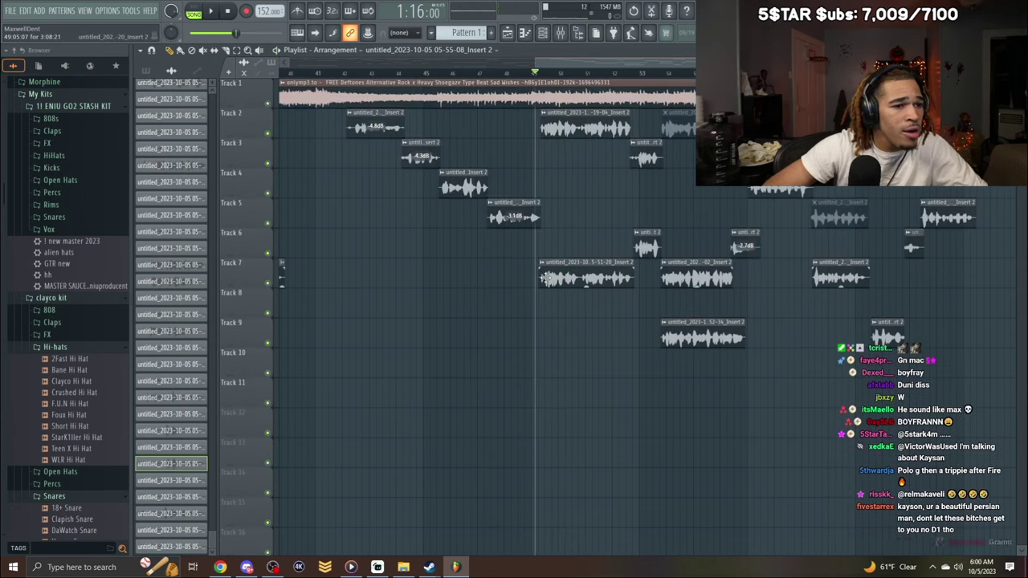
Record a new Track 8 take from about bar 48, normalize it and route it to Main vocals mixer track 11.
{"action": "left_click", "coordinate": [508, 74]}
{"action": "key", "text": "space"}
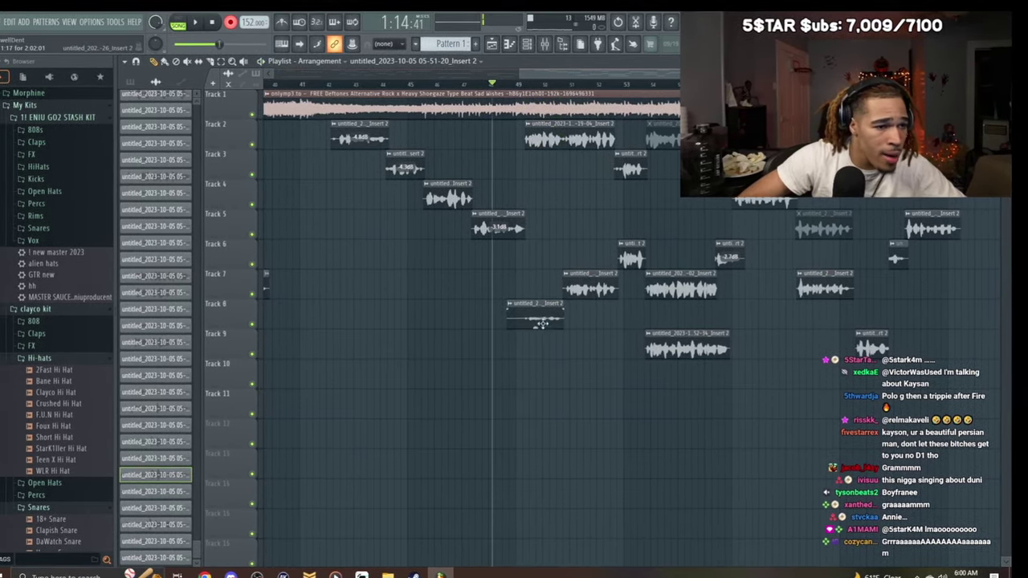
{"action": "double_click", "coordinate": [550, 308]}
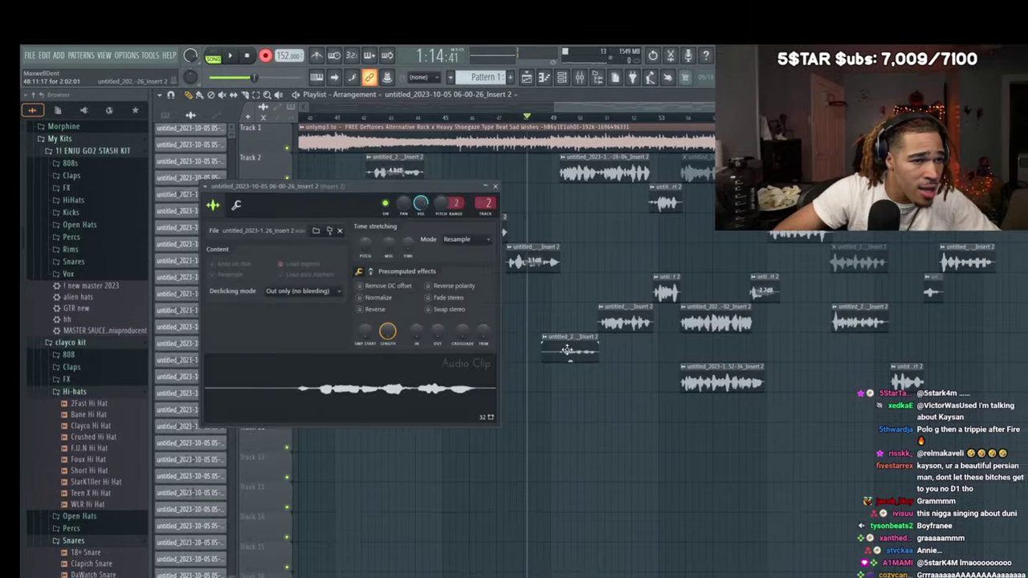
{"action": "left_click", "coordinate": [340, 253]}
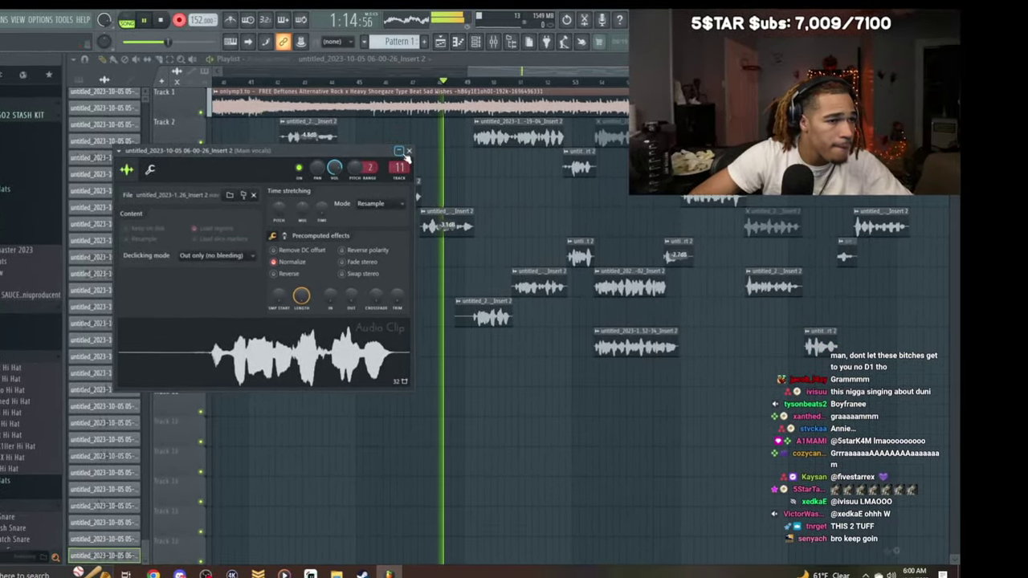
{"action": "left_click", "coordinate": [408, 152]}
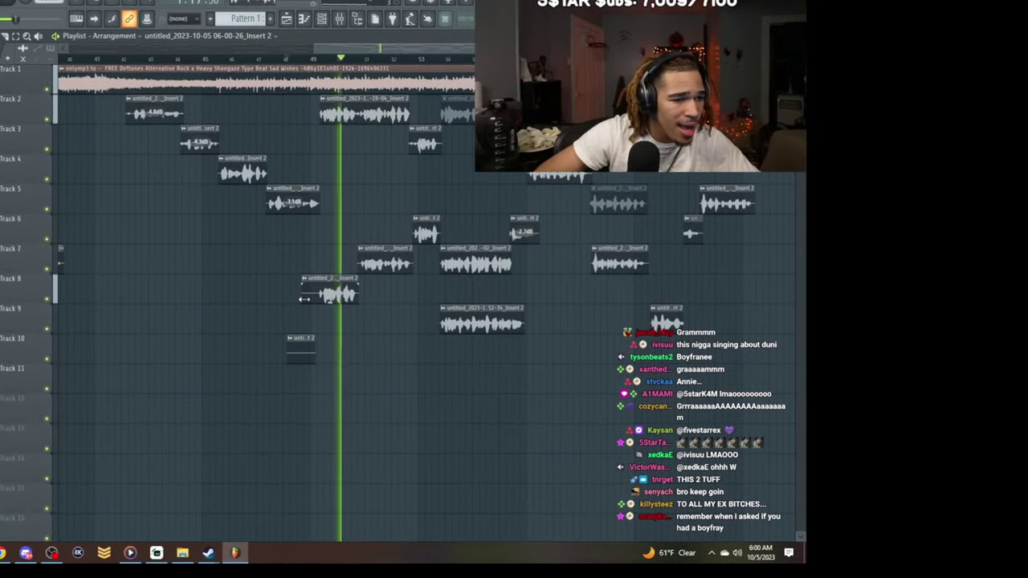
Trim the new Track 8 clip's start to about bar 49 and delete the stray Track 10 recording.
{"action": "left_click_drag", "start_coordinate": [634, 280], "coordinate": [651, 282]}
{"action": "right_click", "coordinate": [307, 349]}
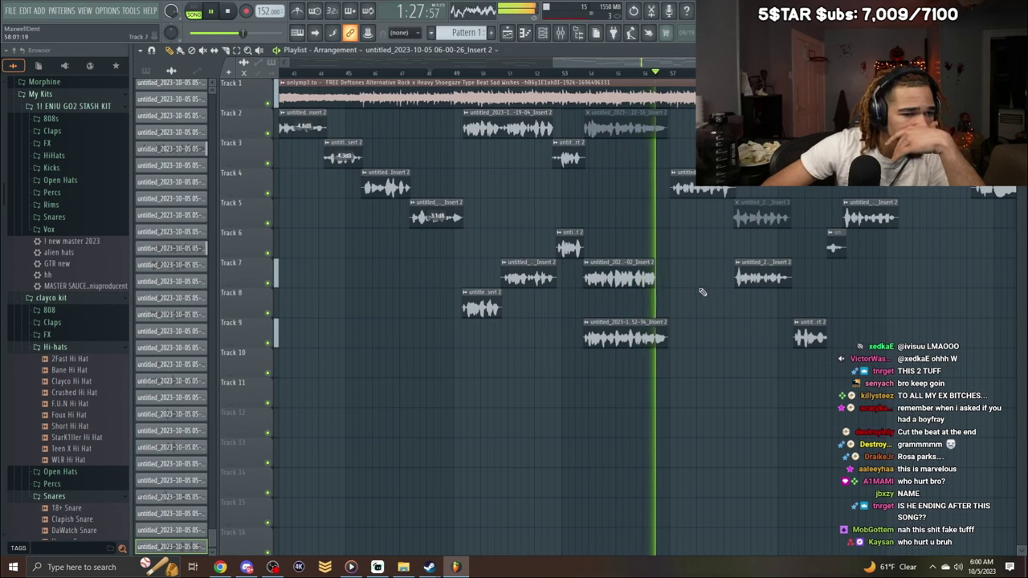
Record another Track 8 take from about bar 55, normalize it and route it to a Main vocals mixer track.
{"action": "left_click", "coordinate": [612, 73]}
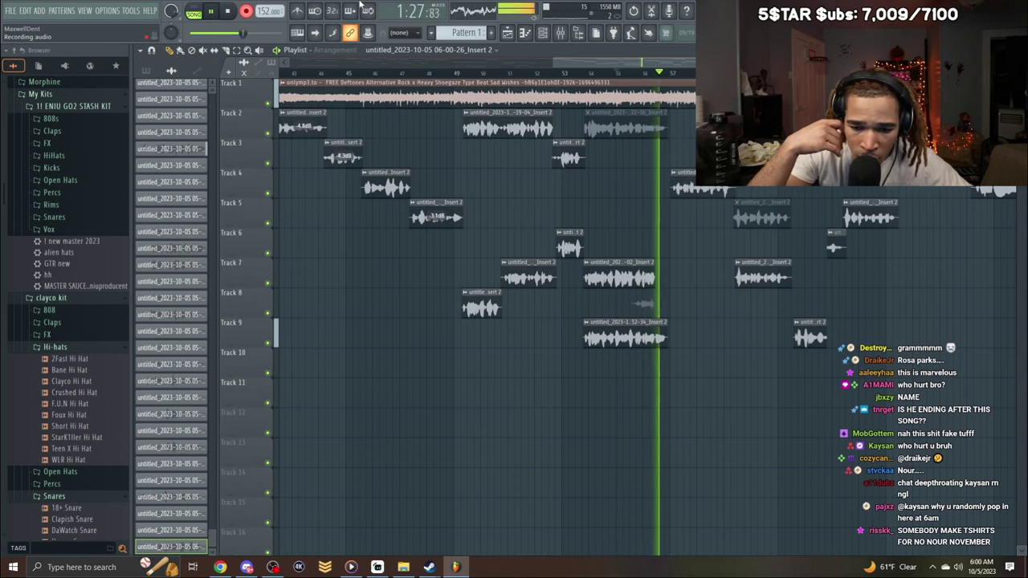
{"action": "double_click", "coordinate": [654, 312]}
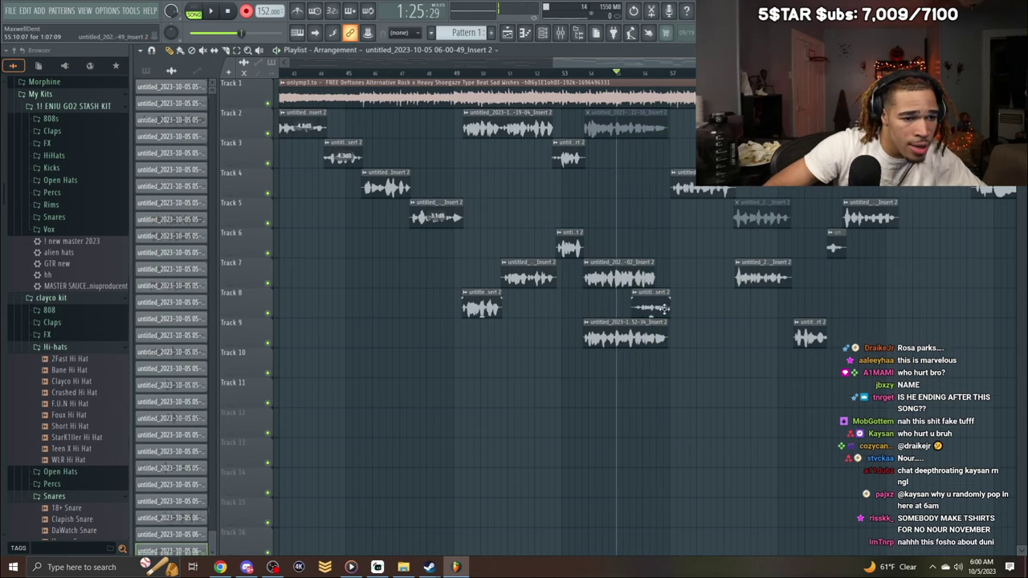
{"action": "left_click", "coordinate": [382, 281]}
{"action": "scroll", "coordinate": [487, 187], "scroll_direction": "up", "scroll_amount": 3}
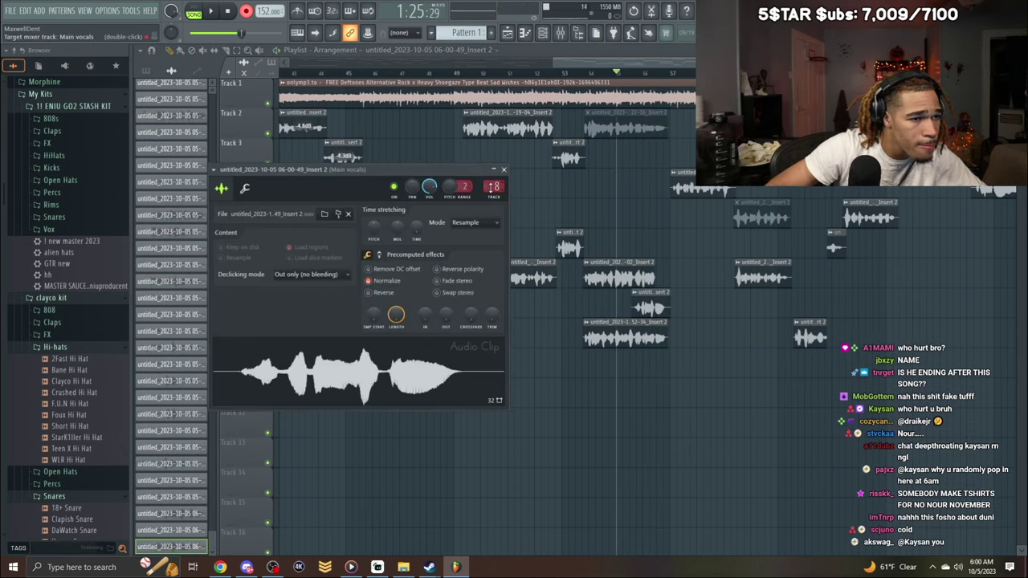
{"action": "scroll", "coordinate": [499, 176], "scroll_direction": "up", "scroll_amount": 1}
{"action": "left_click", "coordinate": [504, 171]}
Play back the new take, trim its start to about bar 56, and delete the stray Track 10 recording.
{"action": "key", "text": "space"}
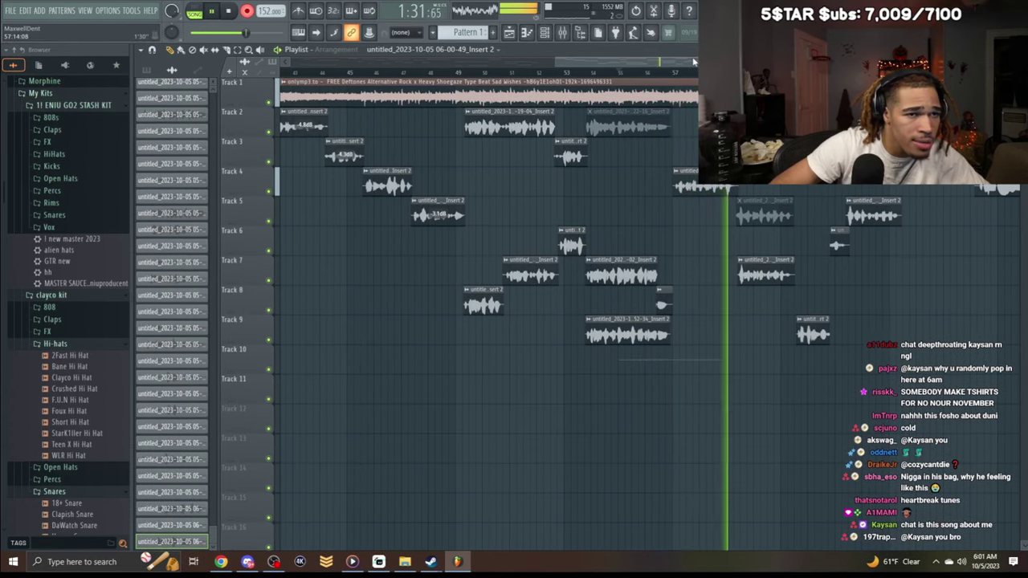
{"action": "left_click_drag", "start_coordinate": [694, 62], "coordinate": [703, 61]}
{"action": "left_click", "coordinate": [655, 73]}
{"action": "right_click", "coordinate": [656, 363]}
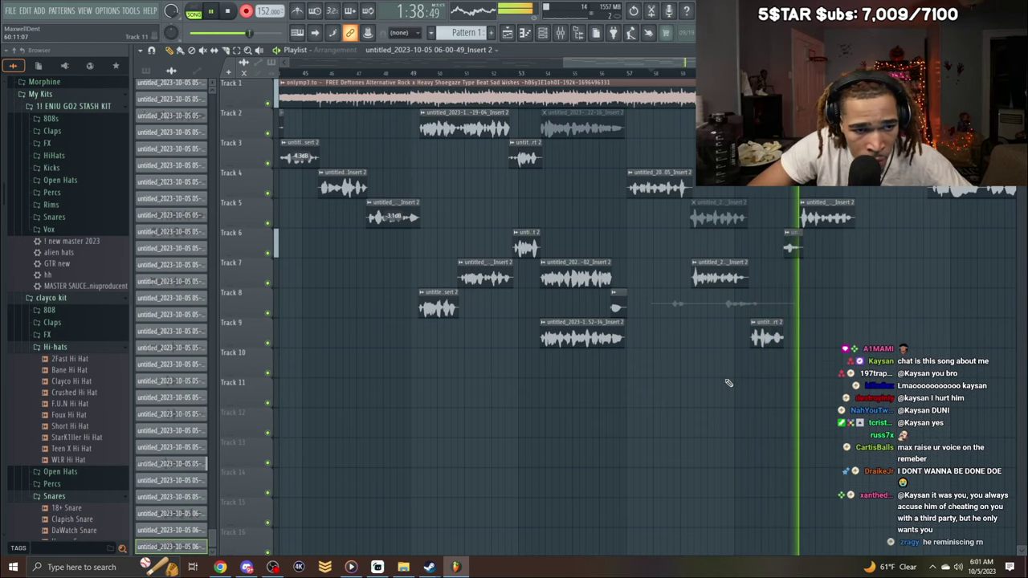
Finish the Track 8 take recorded from about bar 58, normalize it and route it to Main vocals mixer track 7.
{"action": "key", "text": "space"}
{"action": "double_click", "coordinate": [749, 312]}
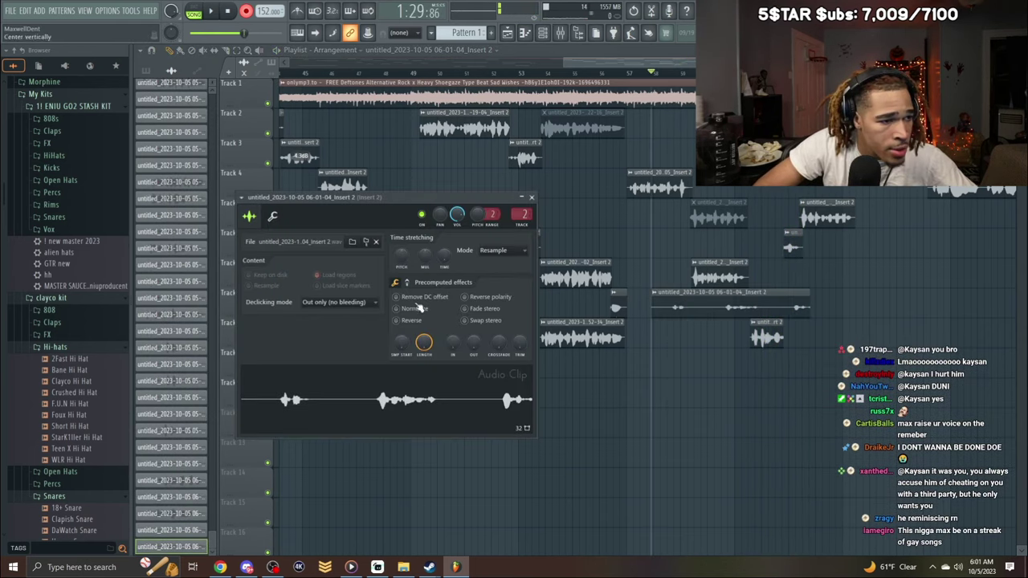
{"action": "left_click_drag", "start_coordinate": [522, 211], "coordinate": [523, 215]}
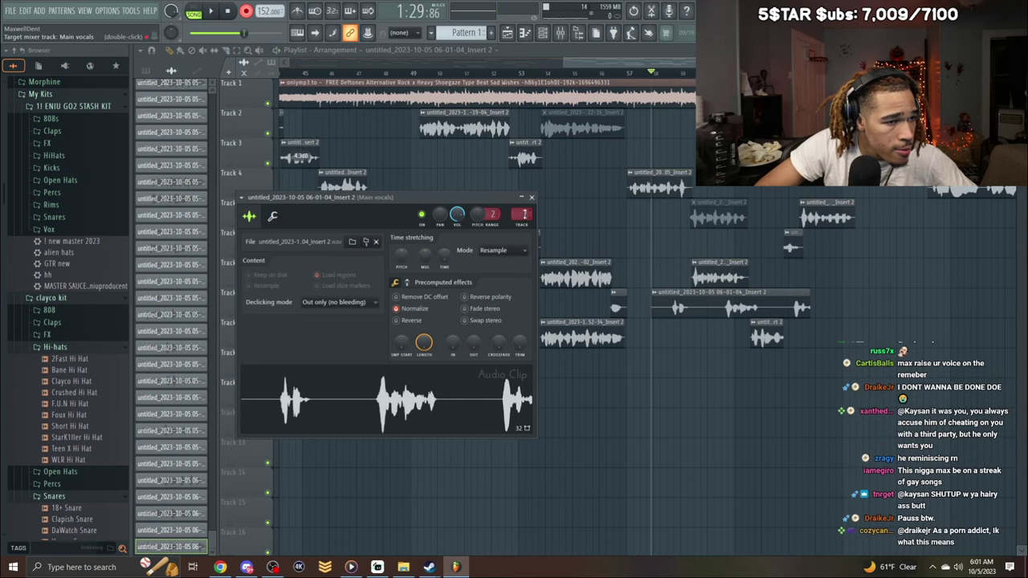
{"action": "key", "text": "space"}
{"action": "left_click", "coordinate": [531, 197]}
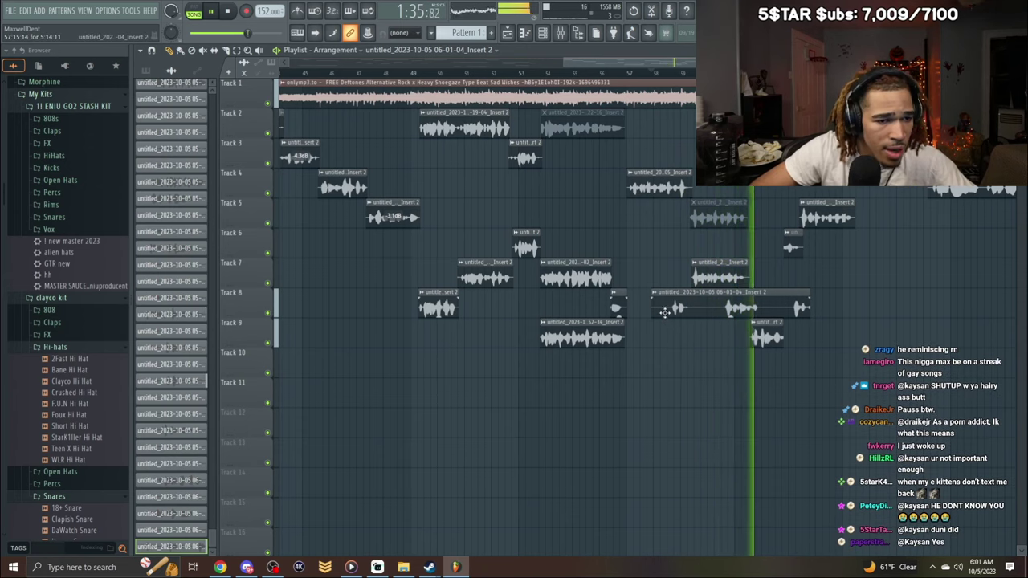
Reroute the long Track 8 take to Main vocals mixer track 8 and trim its start to about bar 60.
{"action": "key", "text": "space"}
{"action": "key", "text": "F9"}
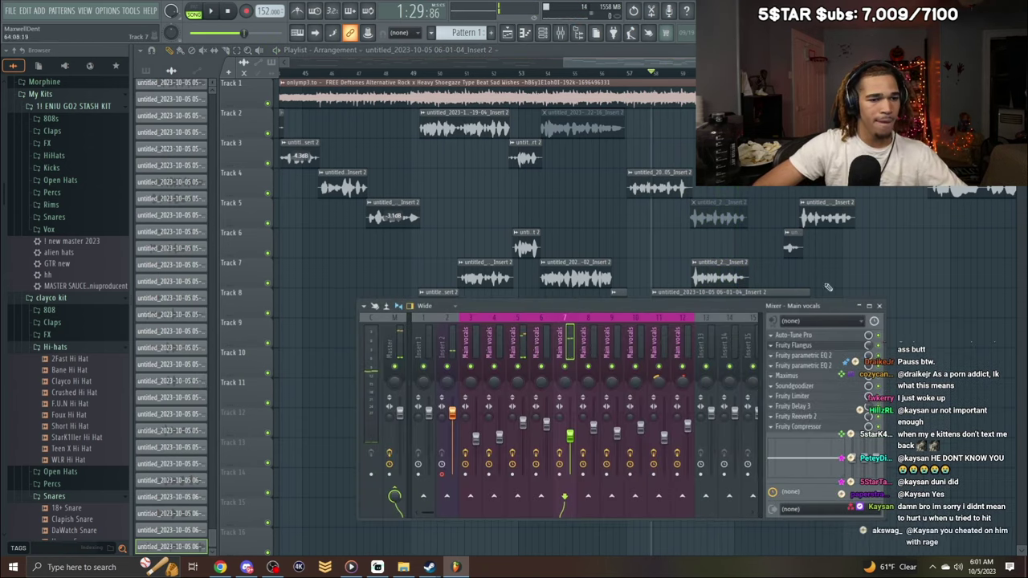
{"action": "key", "text": "F9"}
{"action": "double_click", "coordinate": [707, 304]}
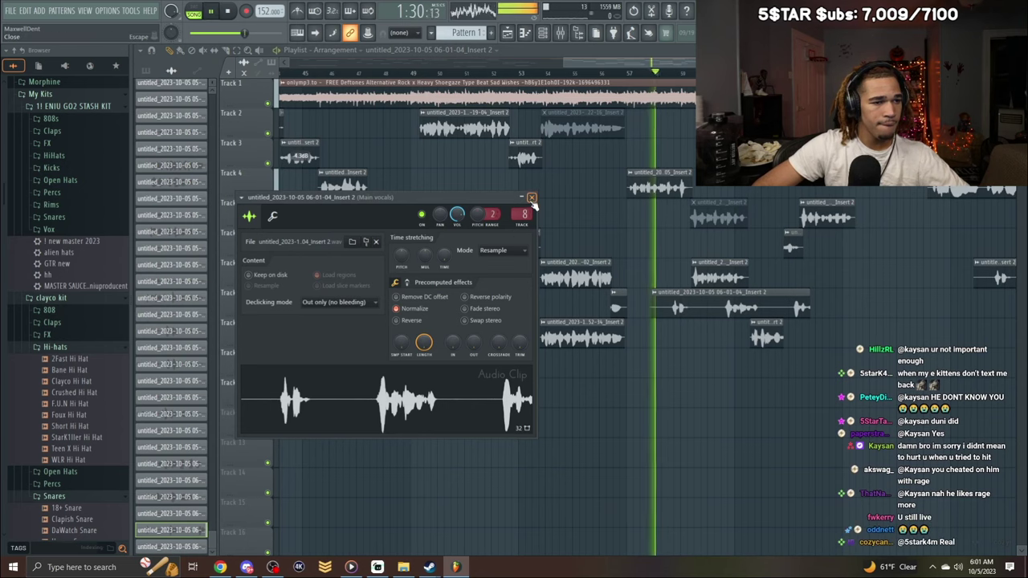
{"action": "left_click", "coordinate": [531, 197]}
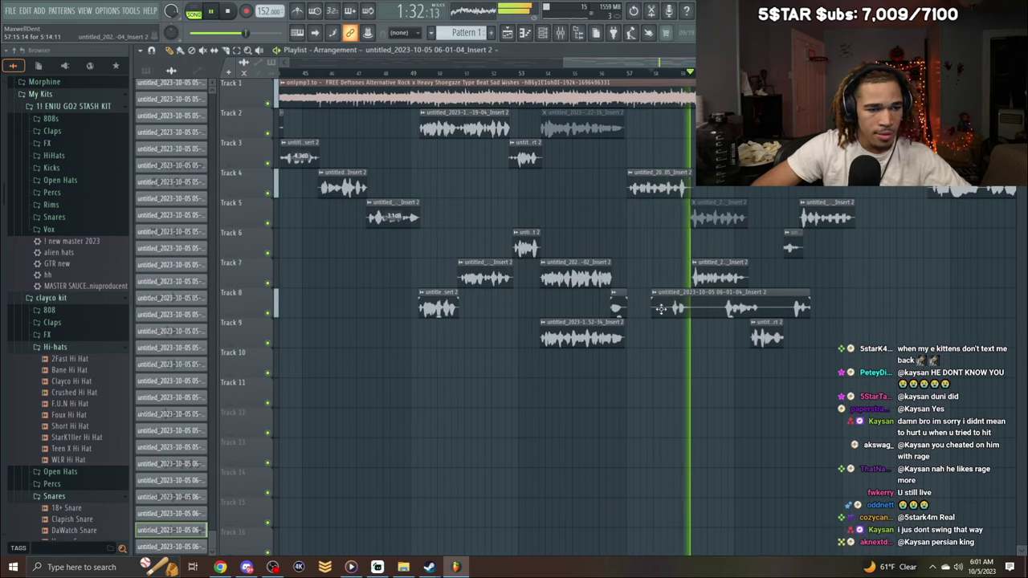
{"action": "left_click_drag", "start_coordinate": [653, 308], "coordinate": [722, 313]}
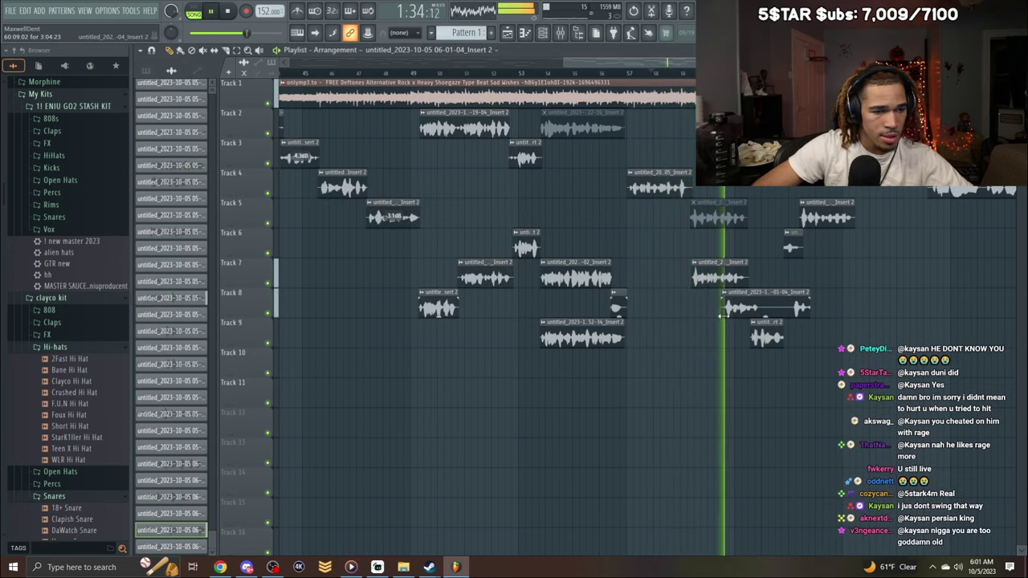
Record a Track 10 take from about bar 58, normalize it and route it to a Main vocals mixer track.
{"action": "left_click", "coordinate": [649, 75]}
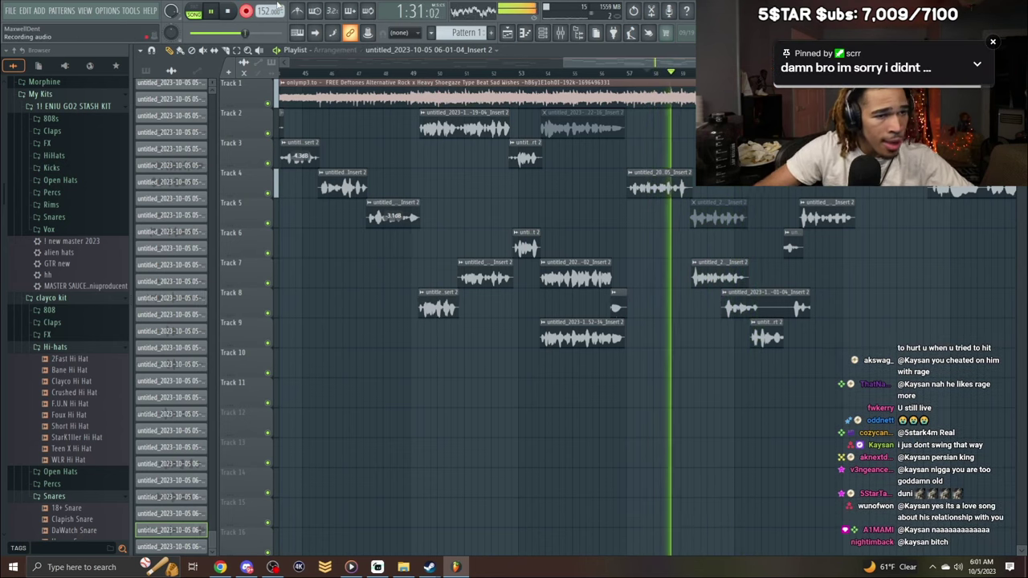
{"action": "key", "text": "space"}
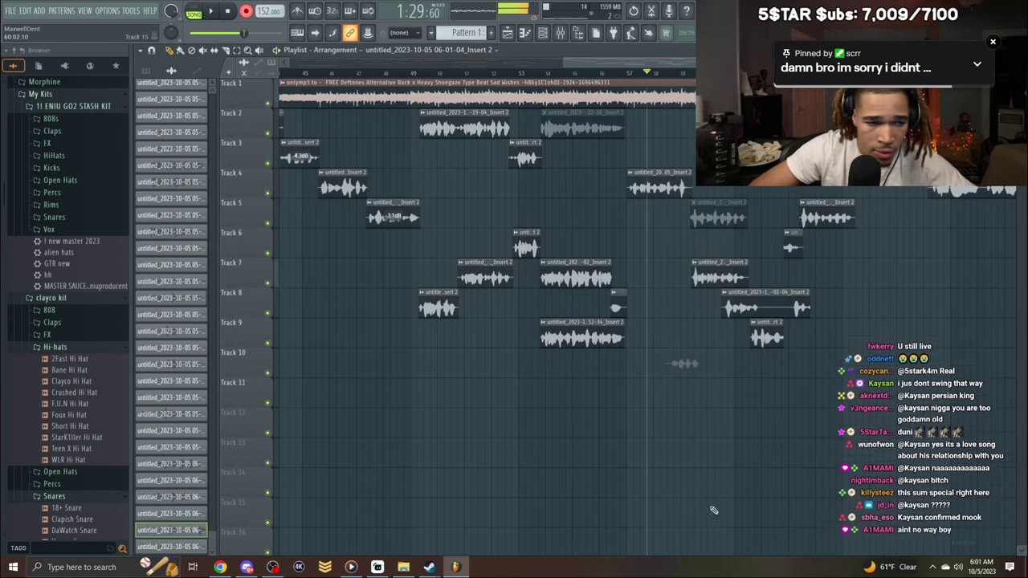
{"action": "left_click", "coordinate": [684, 366]}
{"action": "double_click", "coordinate": [683, 367]}
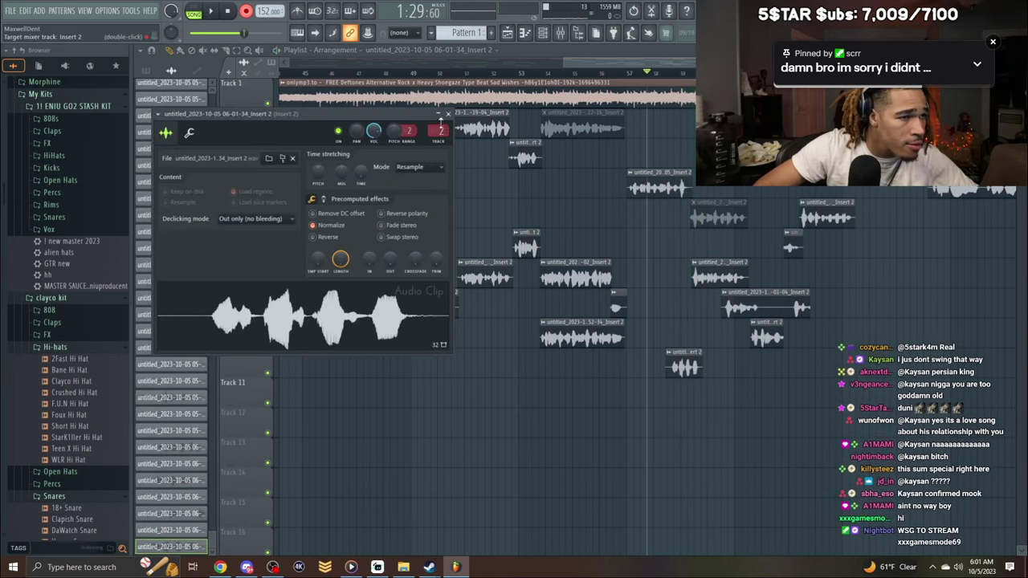
{"action": "scroll", "coordinate": [438, 130], "scroll_direction": "up", "scroll_amount": 4}
{"action": "left_click", "coordinate": [449, 113]}
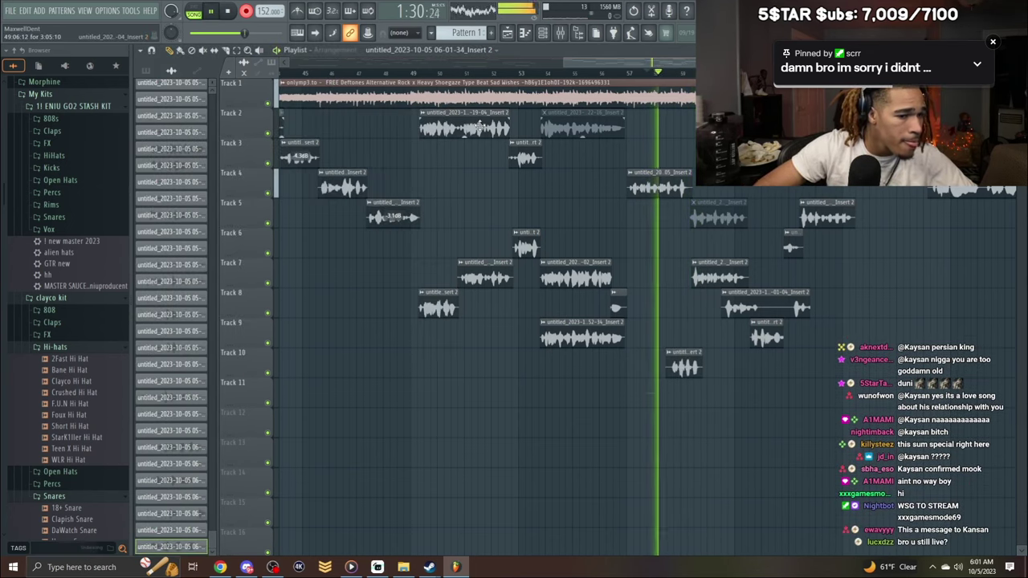
Turn off recording, trim the Track 10 clip's start to late in bar 58 and lower its gain to -6.8 dB.
{"action": "left_click", "coordinate": [246, 11]}
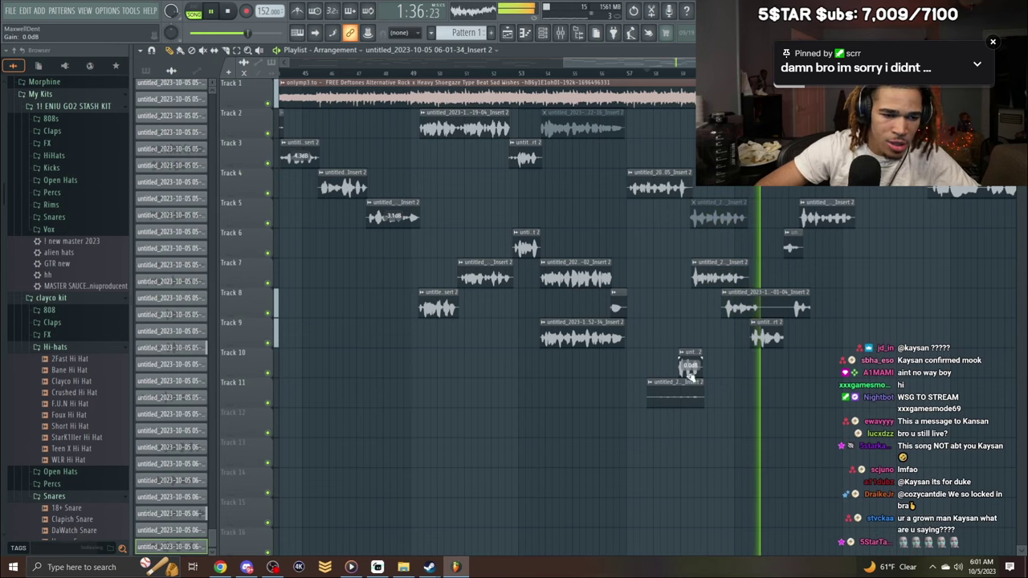
{"action": "key", "text": "space"}
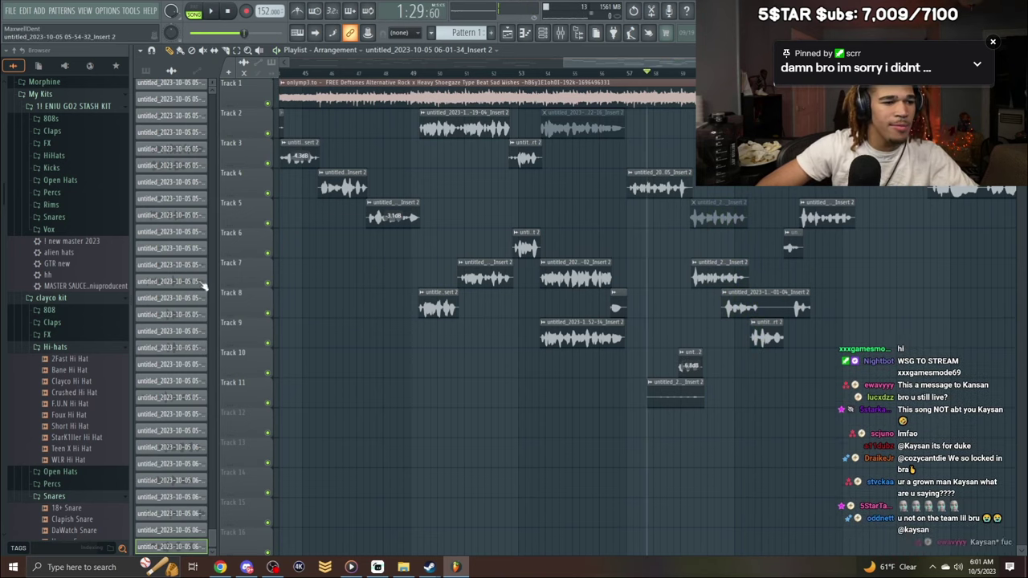
Audition Track 8 in solo, delete the stray Track 11 recording, and trim the bar 60 clip's end to late in bar 61.
{"action": "right_click", "coordinate": [267, 314]}
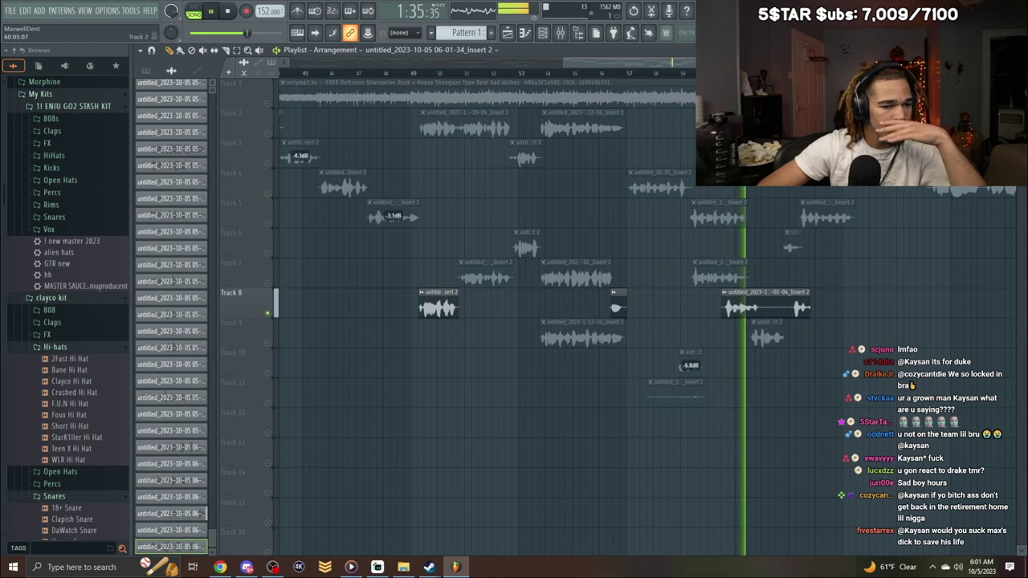
{"action": "left_click", "coordinate": [712, 73]}
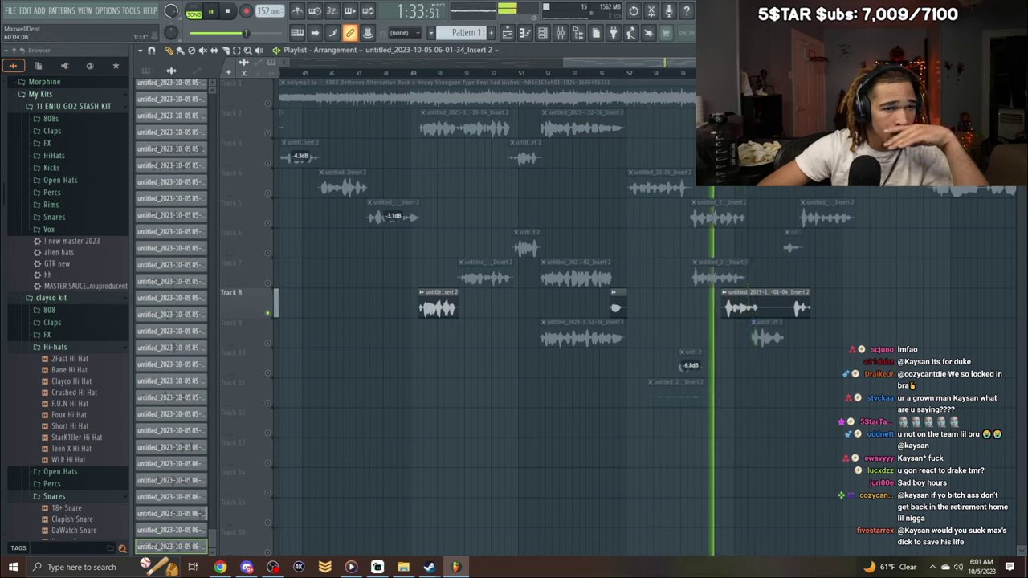
{"action": "right_click", "coordinate": [269, 314]}
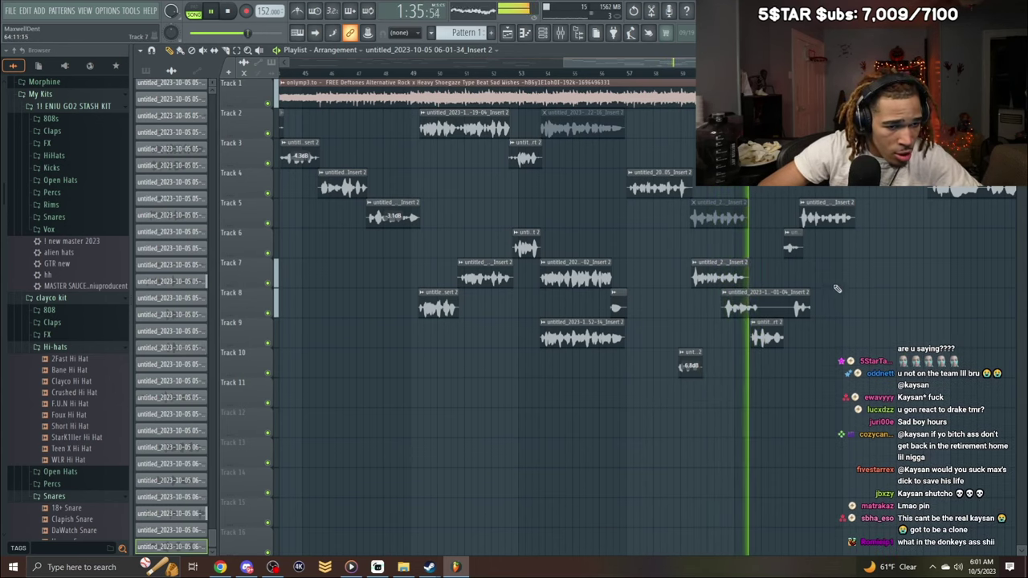
{"action": "left_click_drag", "start_coordinate": [810, 292], "coordinate": [761, 294]}
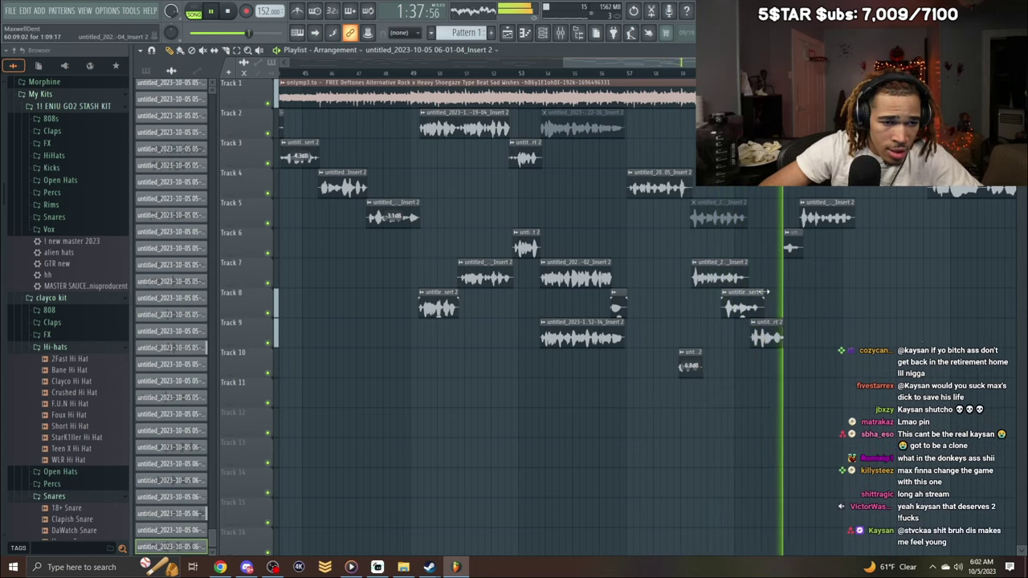
Delete the new Track 10 take, record one on Track 7 from about bar 62, normalize it and trim its start to just before bar 63.
{"action": "key", "text": "space"}
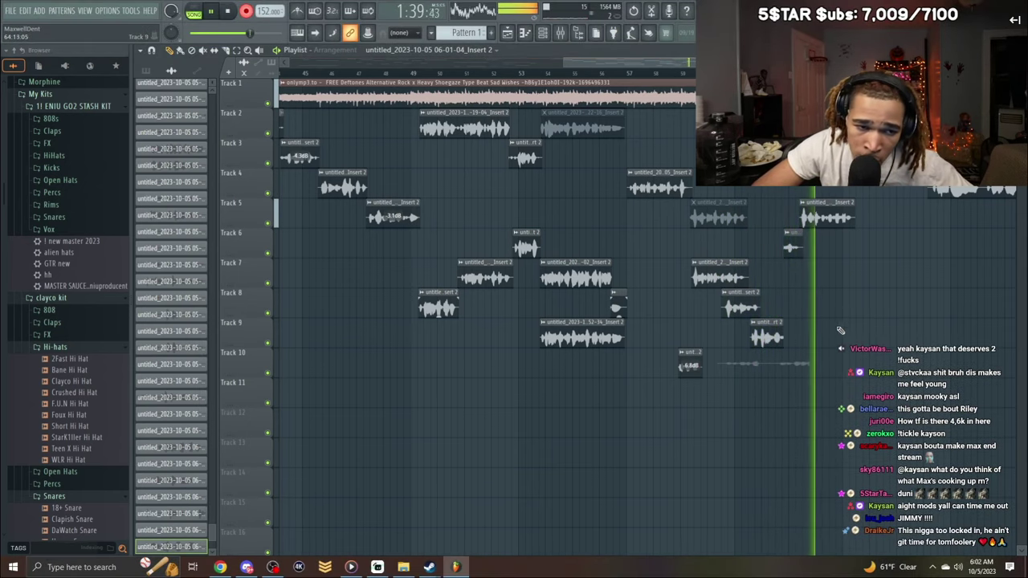
{"action": "right_click", "coordinate": [809, 362]}
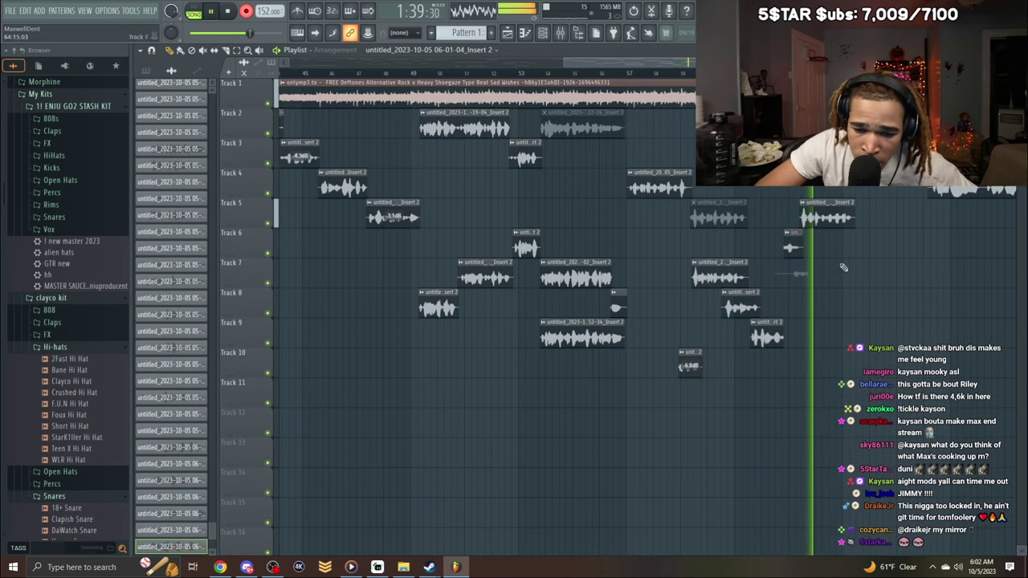
{"action": "double_click", "coordinate": [802, 278]}
{"action": "left_click", "coordinate": [420, 310]}
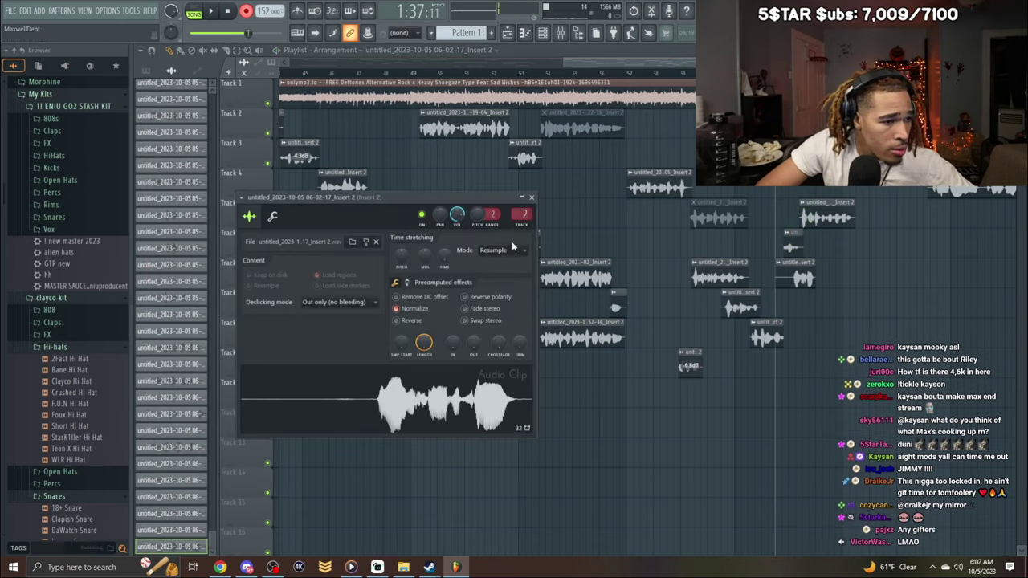
{"action": "left_click", "coordinate": [532, 197]}
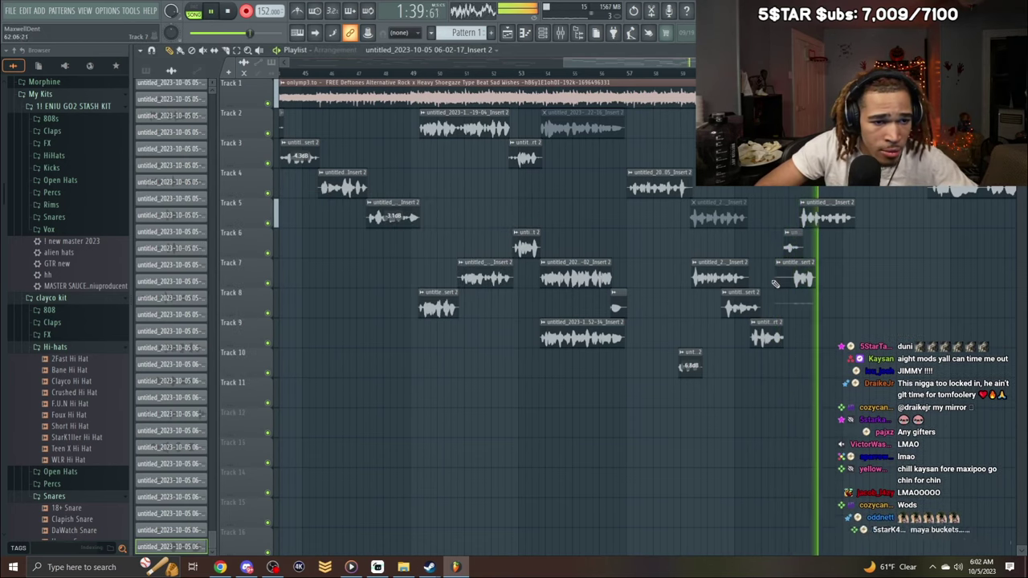
{"action": "left_click_drag", "start_coordinate": [776, 281], "coordinate": [789, 291]}
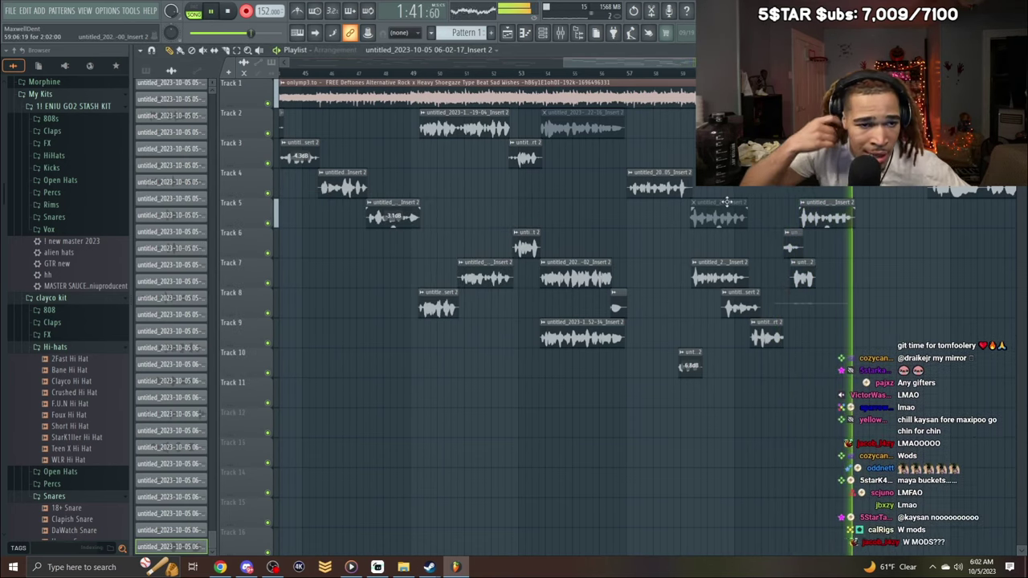
Record a Track 2 vocal take from about bar 64, normalize it and route it to a Main vocals mixer track.
{"action": "key", "text": "space"}
{"action": "key", "text": "space"}
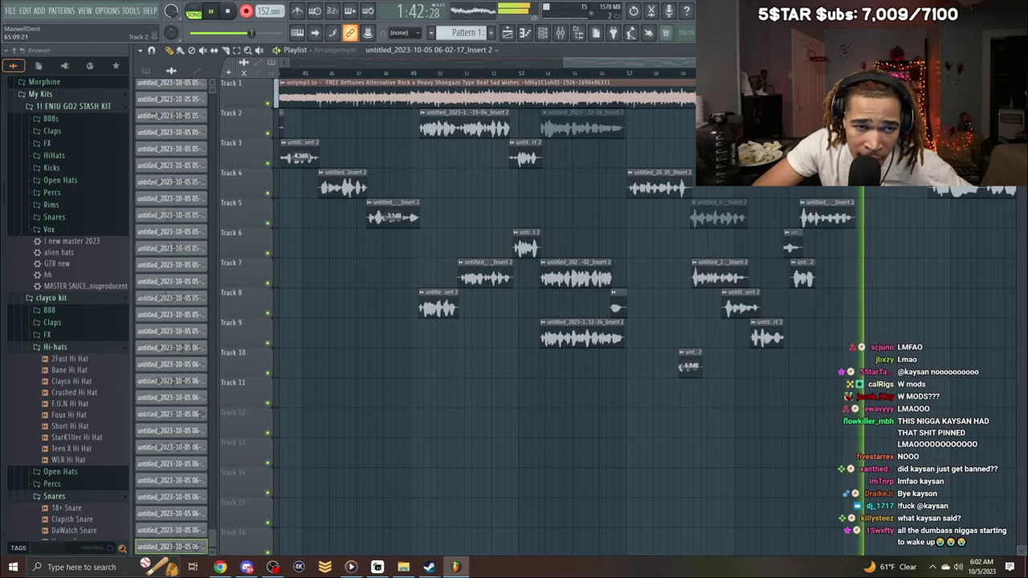
{"action": "key", "text": "space"}
{"action": "double_click", "coordinate": [447, 122]}
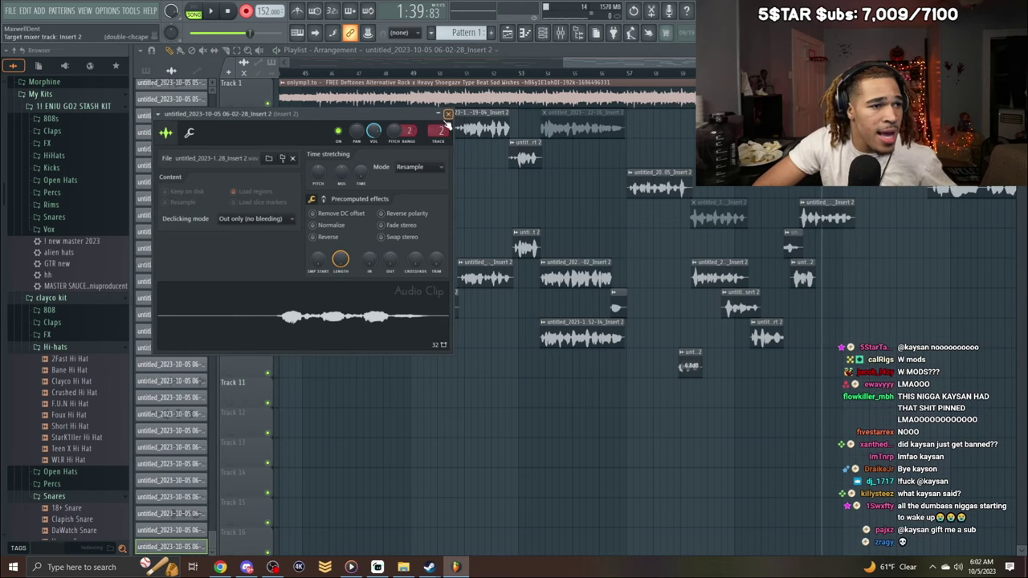
{"action": "left_click", "coordinate": [448, 113]}
{"action": "double_click", "coordinate": [356, 241]}
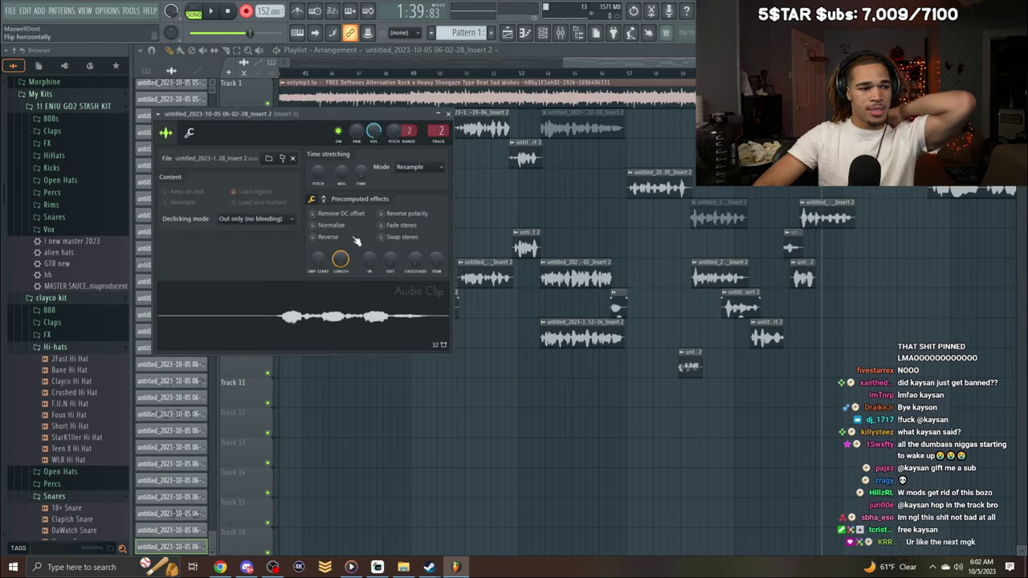
{"action": "key", "text": "space"}
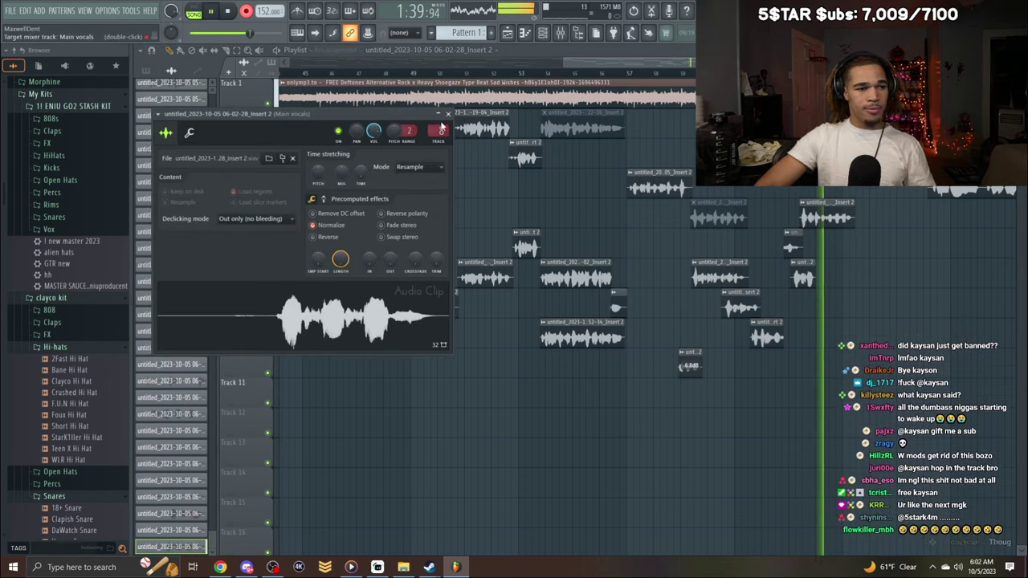
{"action": "left_click", "coordinate": [448, 113]}
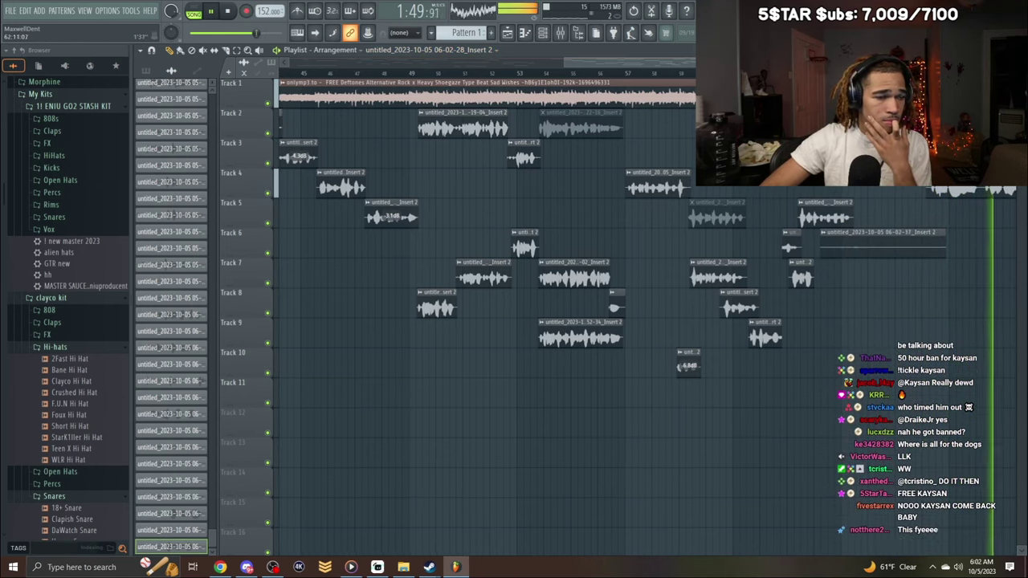
Replay the arrangement from about the middle of bar 55 to check the vocal layers.
{"action": "key", "text": "space"}
{"action": "left_click", "coordinate": [646, 76]}
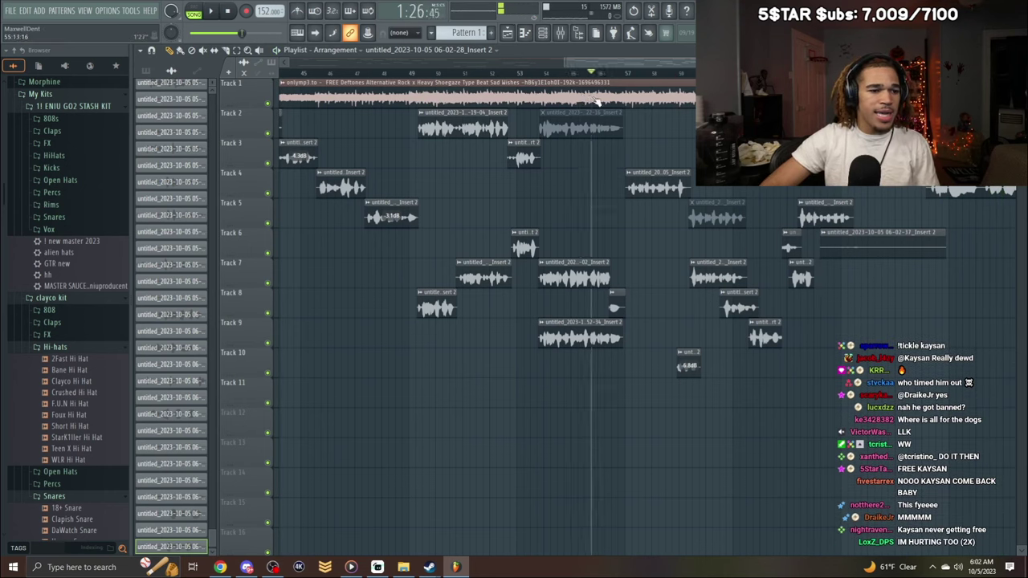
{"action": "key", "text": "space"}
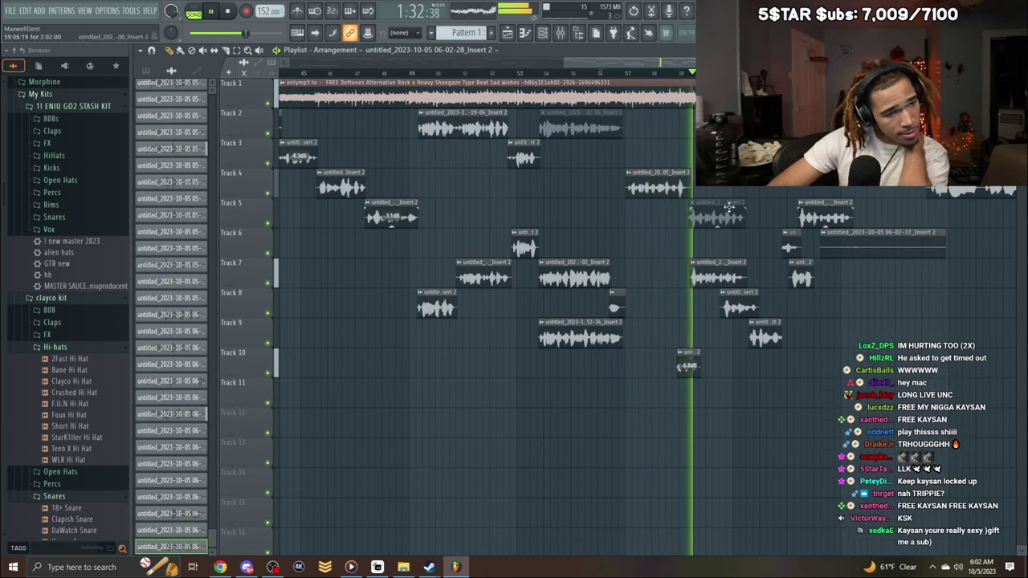
Trim the Track 10 clip's start to early in bar 59, checking it with playback from the middle of bar 58.
{"action": "left_click_drag", "start_coordinate": [738, 62], "coordinate": [676, 82]}
{"action": "key", "text": "space"}
{"action": "left_click", "coordinate": [534, 74]}
{"action": "key", "text": "space"}
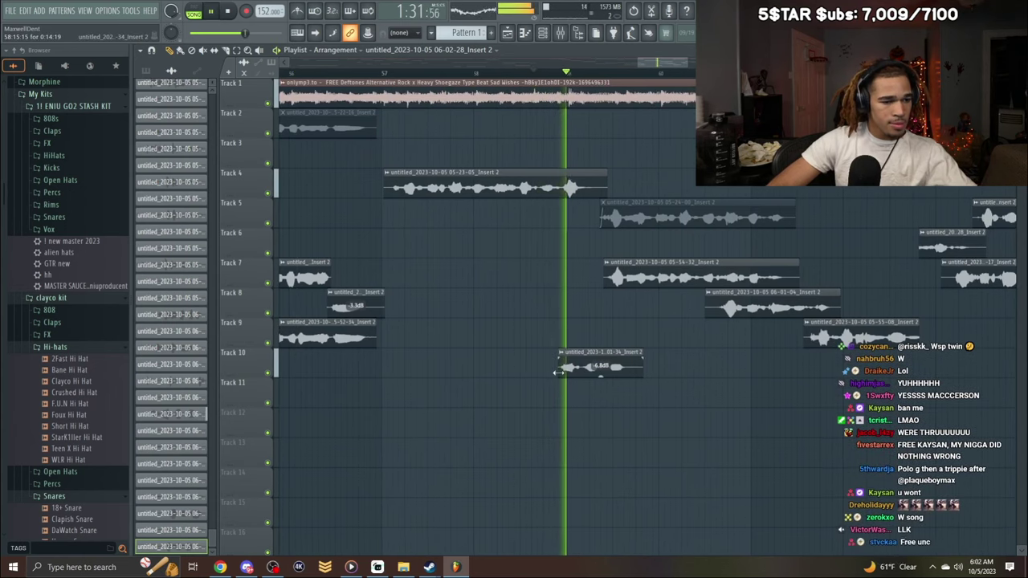
{"action": "key", "text": "space"}
{"action": "left_click_drag", "start_coordinate": [557, 372], "coordinate": [568, 370]}
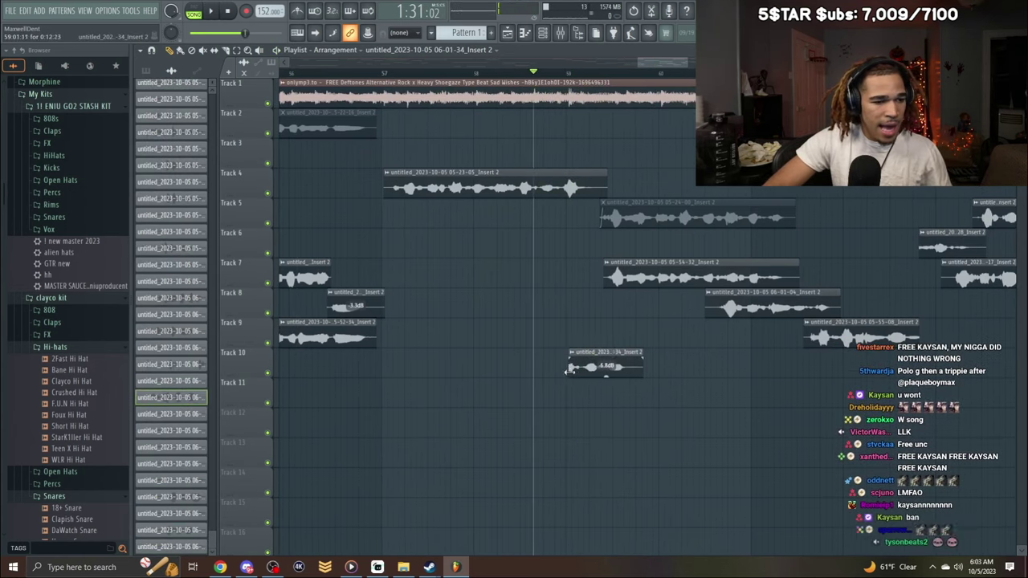
{"action": "key", "text": "space"}
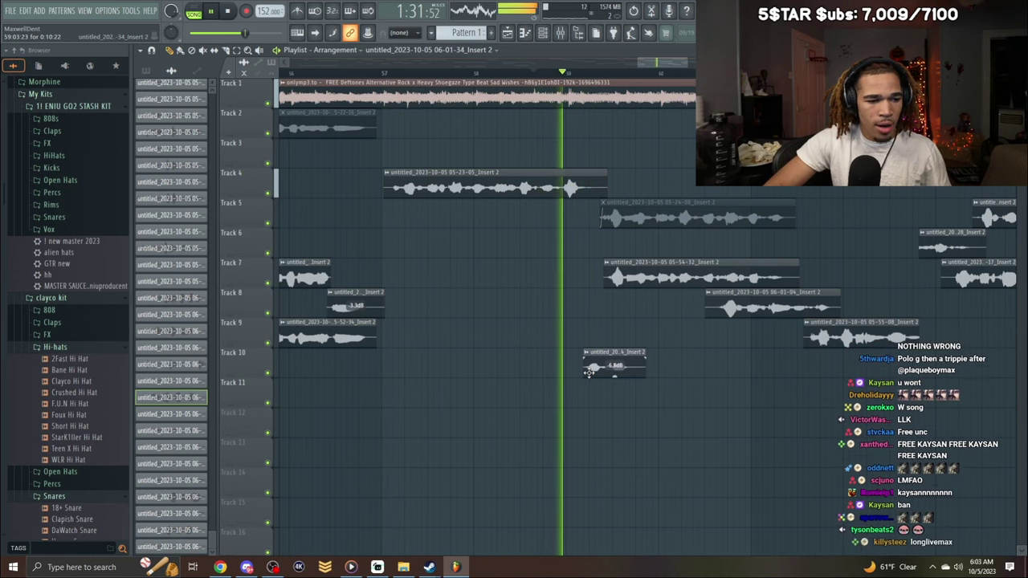
{"action": "key", "text": "space"}
{"action": "key", "text": "space"}
Lower the Track 10 clip's gain to -10.2 dB and nudge the clip slightly earlier, replaying from about bar 58.
{"action": "left_click_drag", "start_coordinate": [589, 372], "coordinate": [615, 379]}
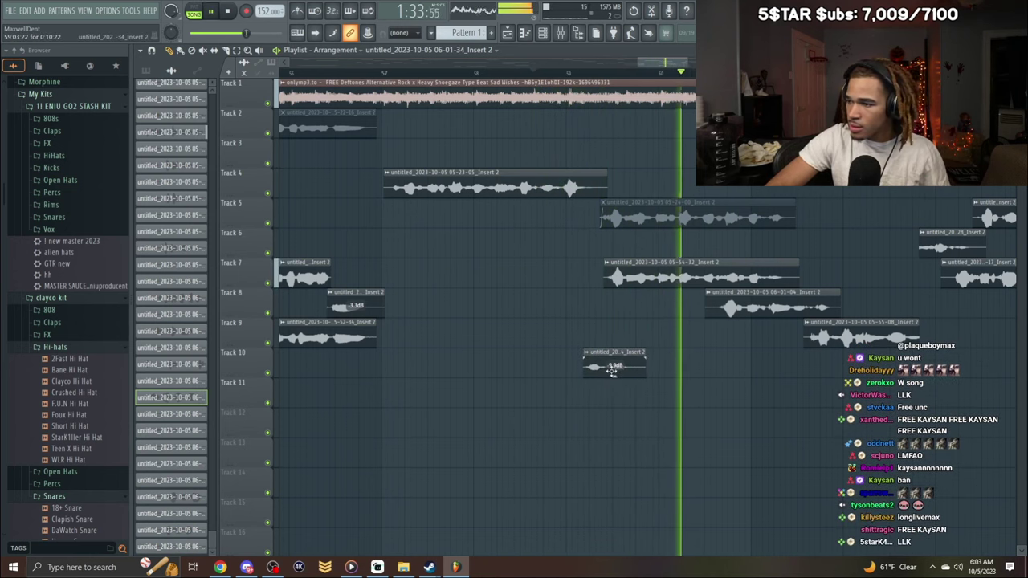
{"action": "key", "text": "space"}
{"action": "key", "text": "space"}
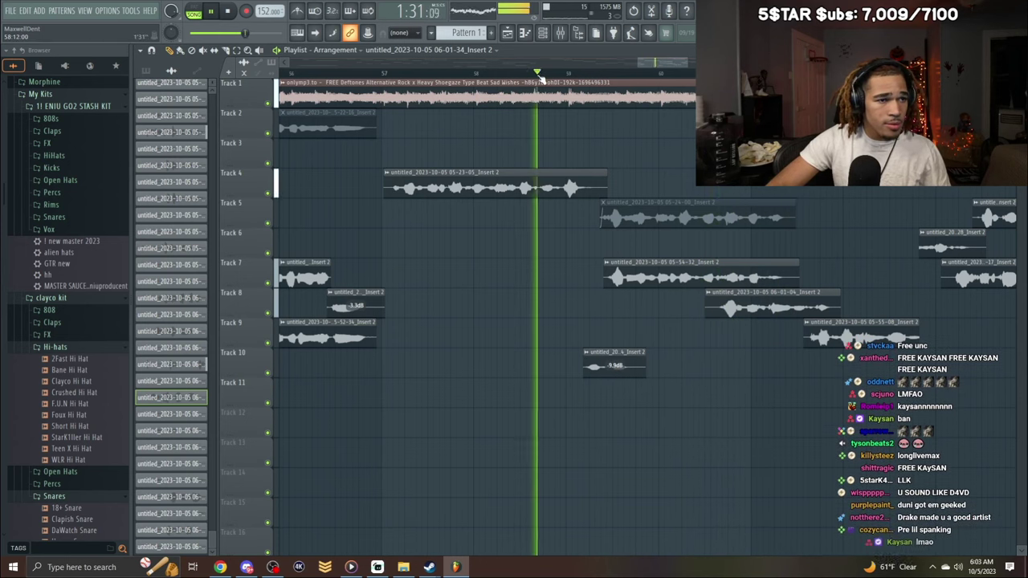
{"action": "key", "text": "space"}
{"action": "key", "text": "space"}
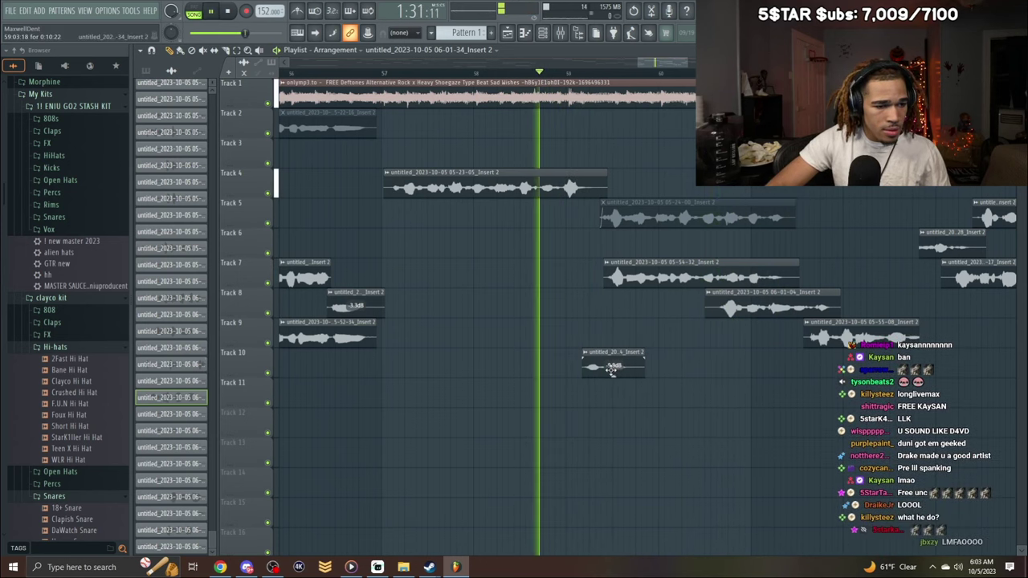
{"action": "key", "text": "space"}
{"action": "left_click_drag", "start_coordinate": [609, 371], "coordinate": [611, 370]}
{"action": "key", "text": "space"}
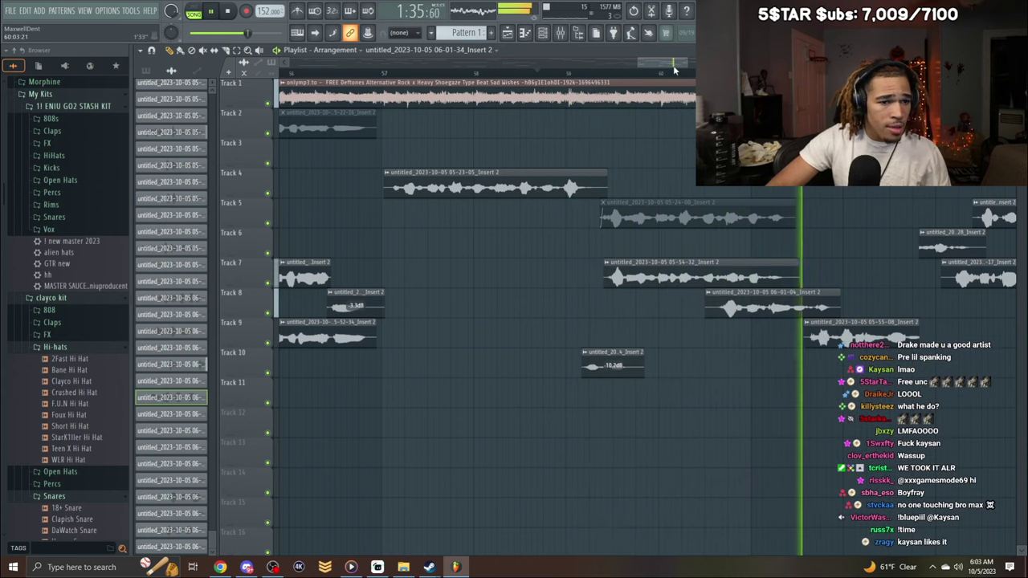
Delete the stray silent Track 6 recording after bar 64 and trim the Track 2 take's start to late in bar 64.
{"action": "left_click_drag", "start_coordinate": [687, 62], "coordinate": [759, 61]}
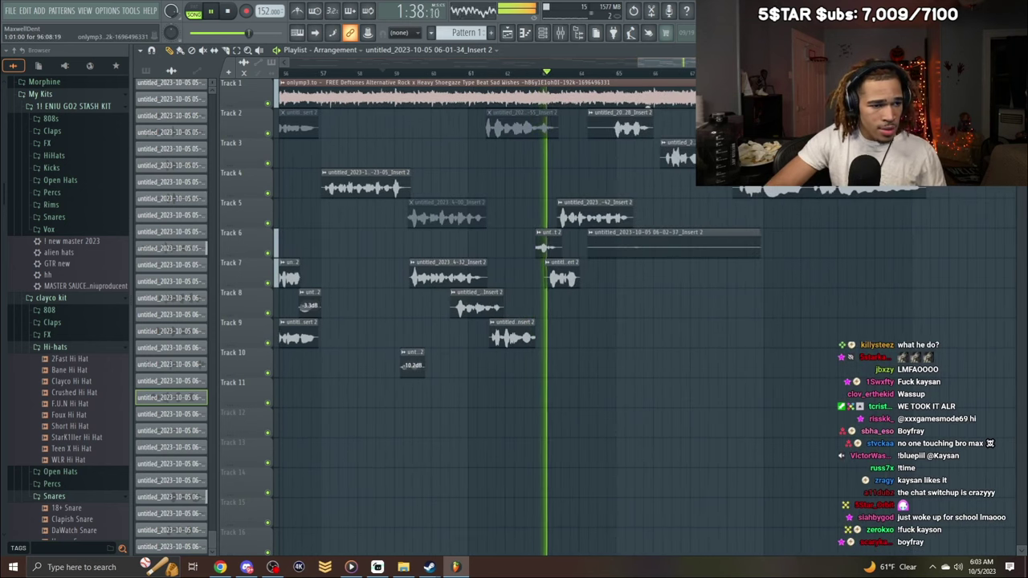
{"action": "right_click", "coordinate": [682, 229]}
{"action": "left_click_drag", "start_coordinate": [588, 137], "coordinate": [602, 137]}
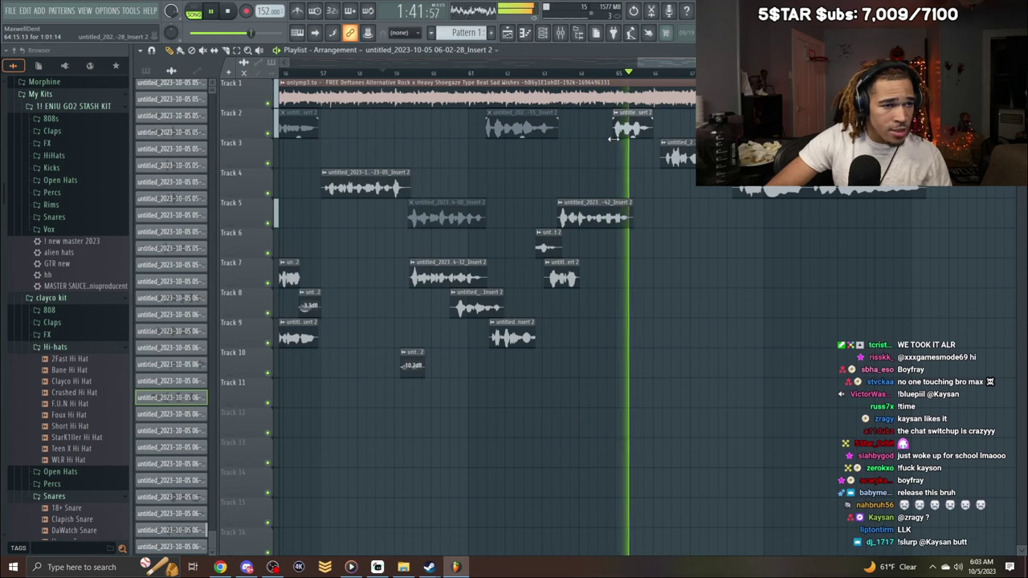
Play back the overall arrangement from about bar 41.
{"action": "scroll", "coordinate": [562, 81], "scroll_direction": "down", "scroll_amount": 2}
{"action": "scroll", "coordinate": [566, 79], "scroll_direction": "down", "scroll_amount": 3}
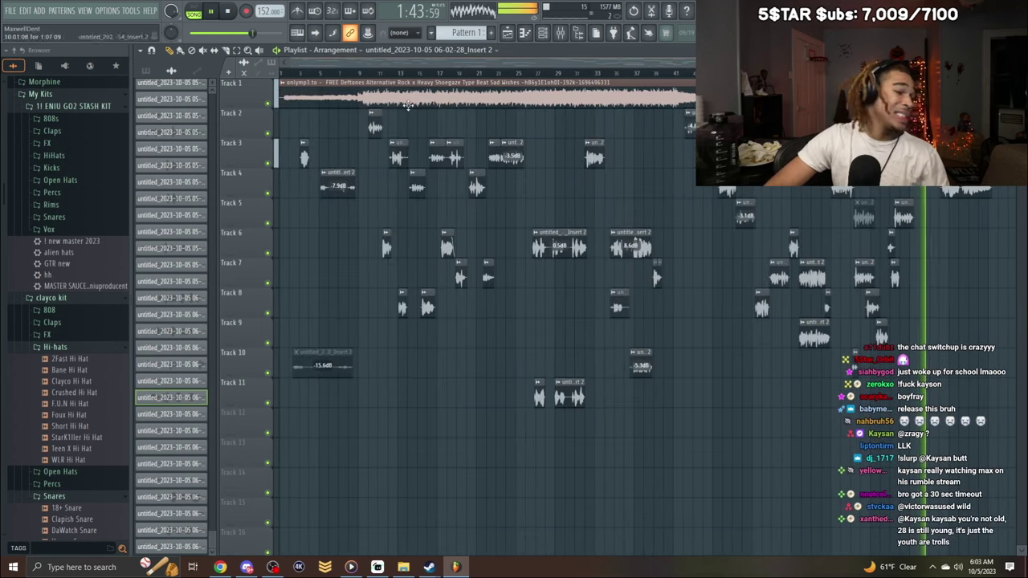
{"action": "left_click", "coordinate": [679, 75]}
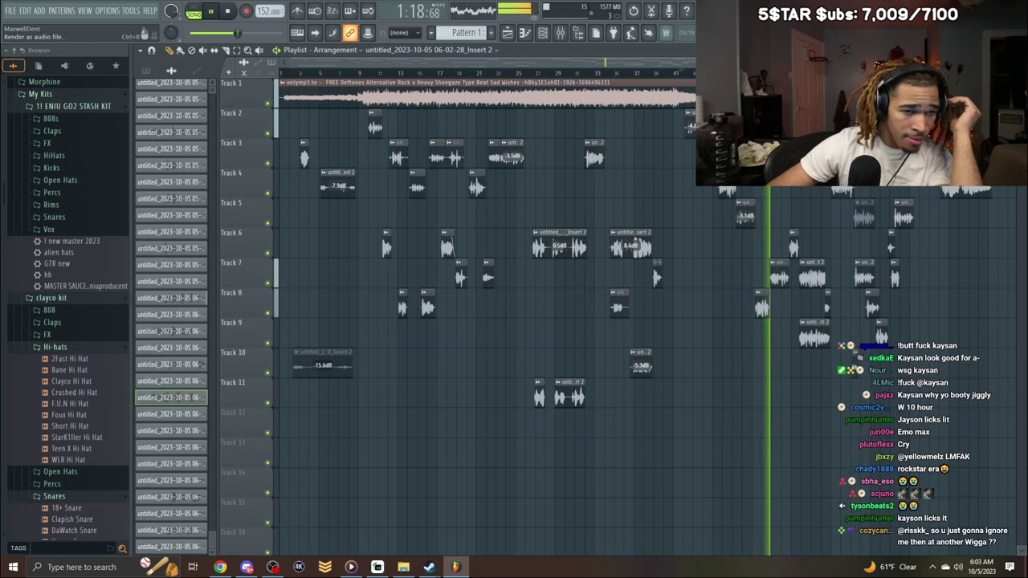
Set the panning of Main vocals mixer track 11 to 21% left and inspect its Auto-Tune Pro effect.
{"action": "left_click", "coordinate": [562, 34]}
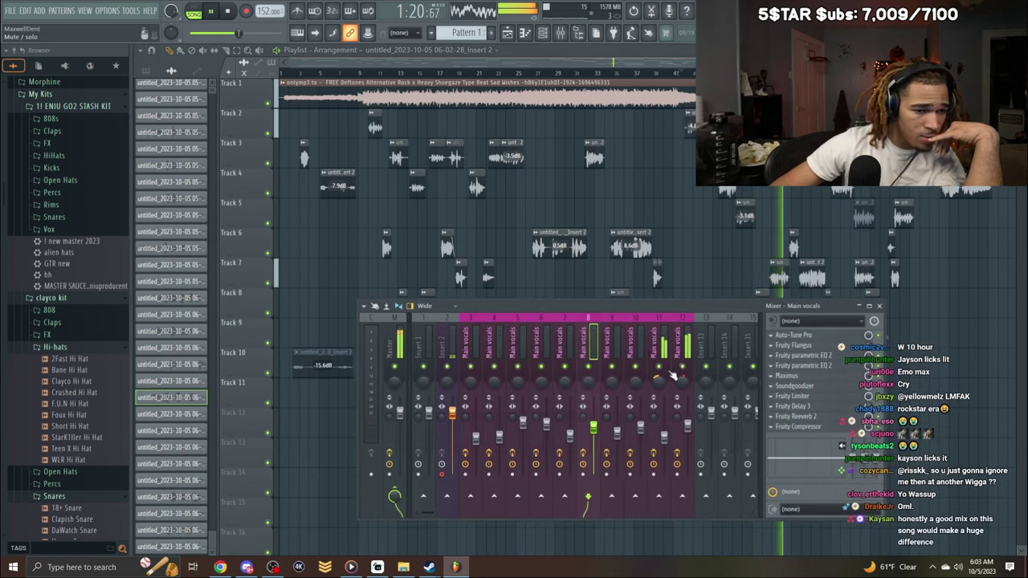
{"action": "left_click_drag", "start_coordinate": [659, 381], "coordinate": [659, 377]}
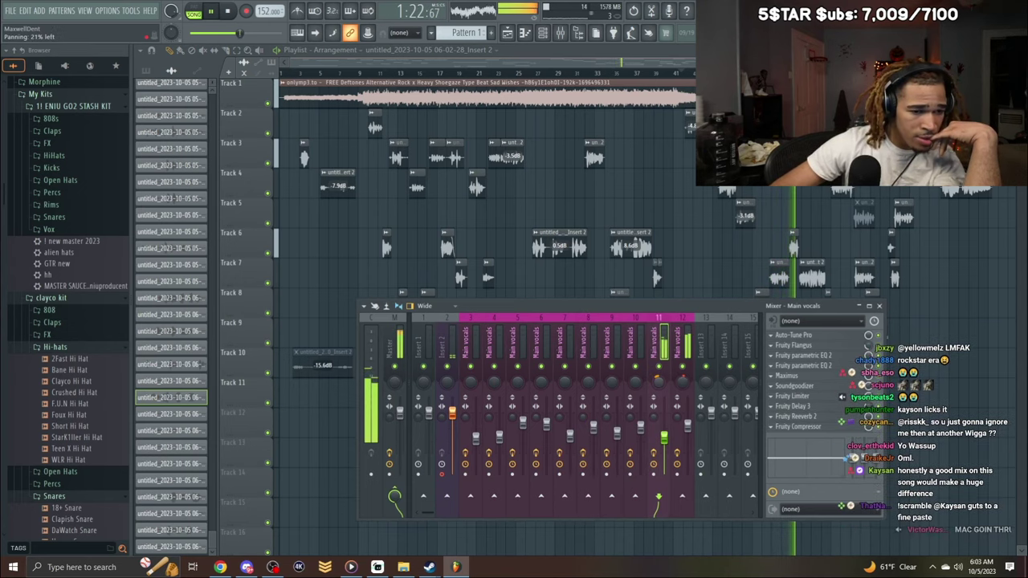
{"action": "left_click", "coordinate": [793, 334]}
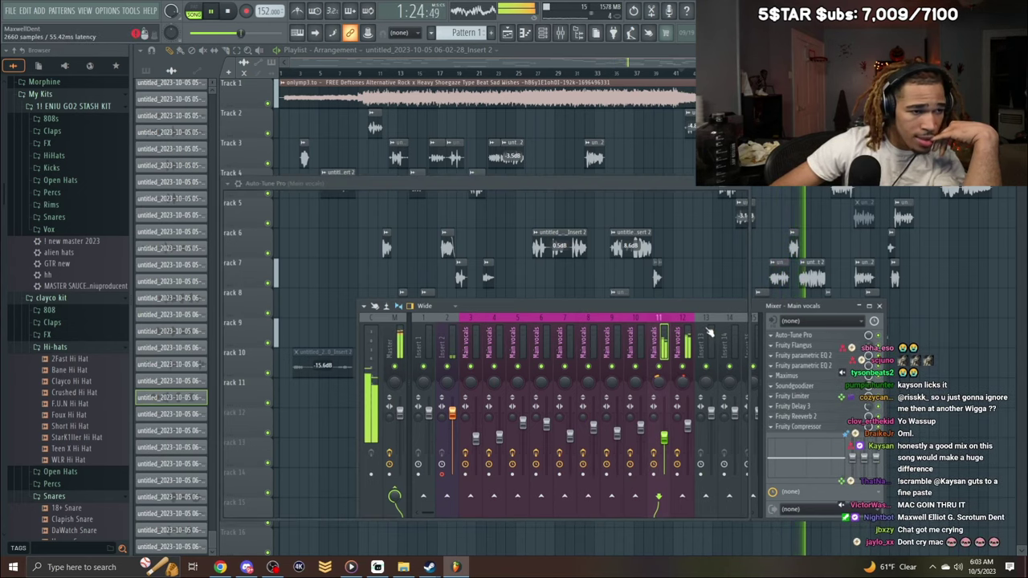
{"action": "left_click", "coordinate": [740, 183]}
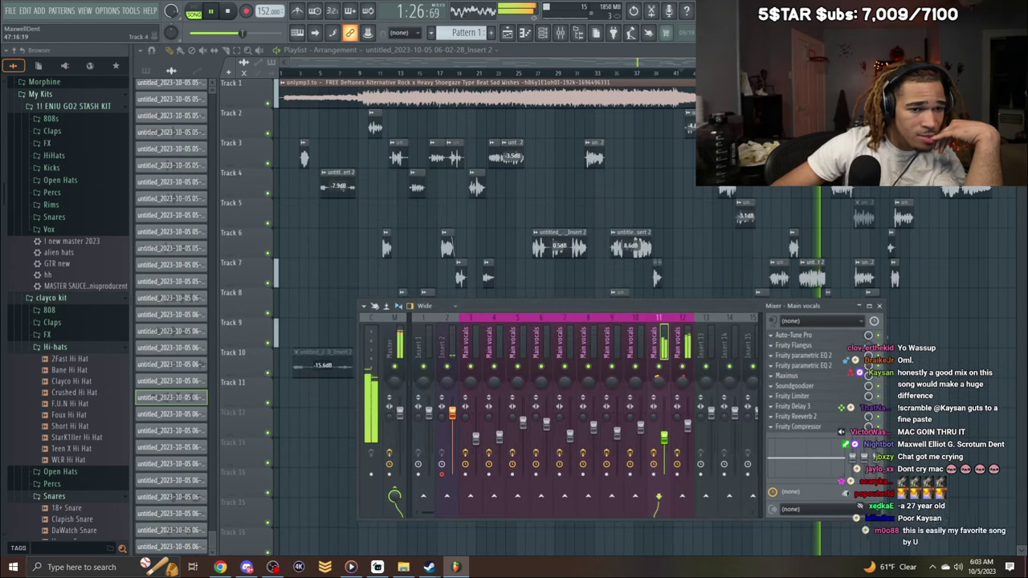
Audition the vocals from about bars 49 and 50 with the Track 1 beat muted, and unmute the beat.
{"action": "left_click", "coordinate": [769, 73]}
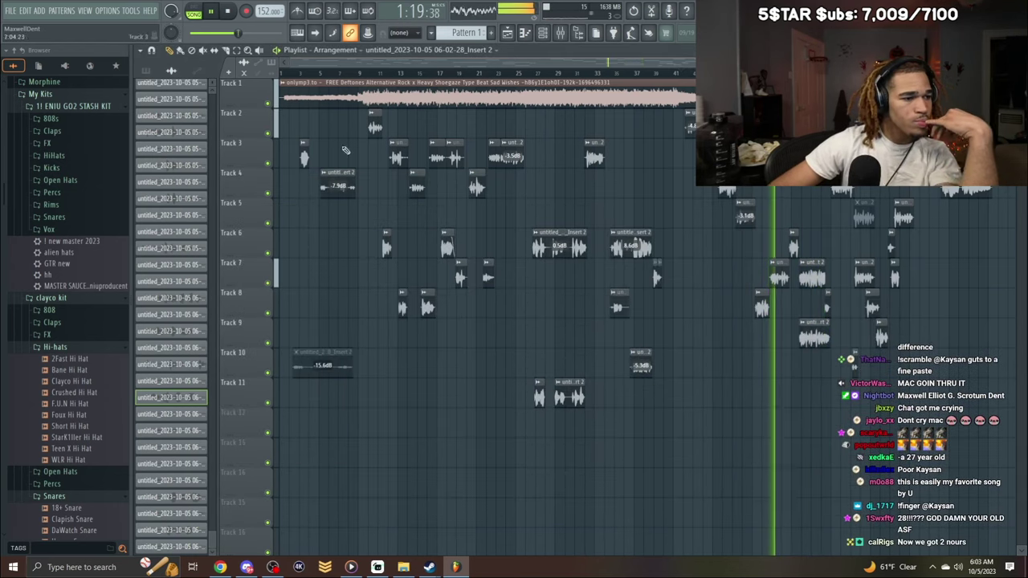
{"action": "key", "text": "space"}
{"action": "left_click", "coordinate": [268, 104]}
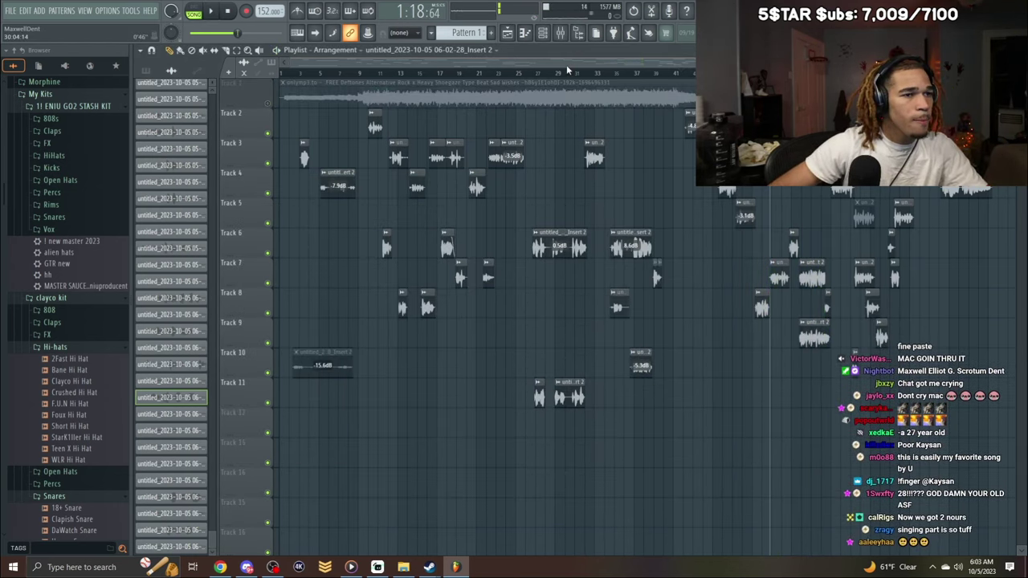
{"action": "left_click", "coordinate": [560, 32]}
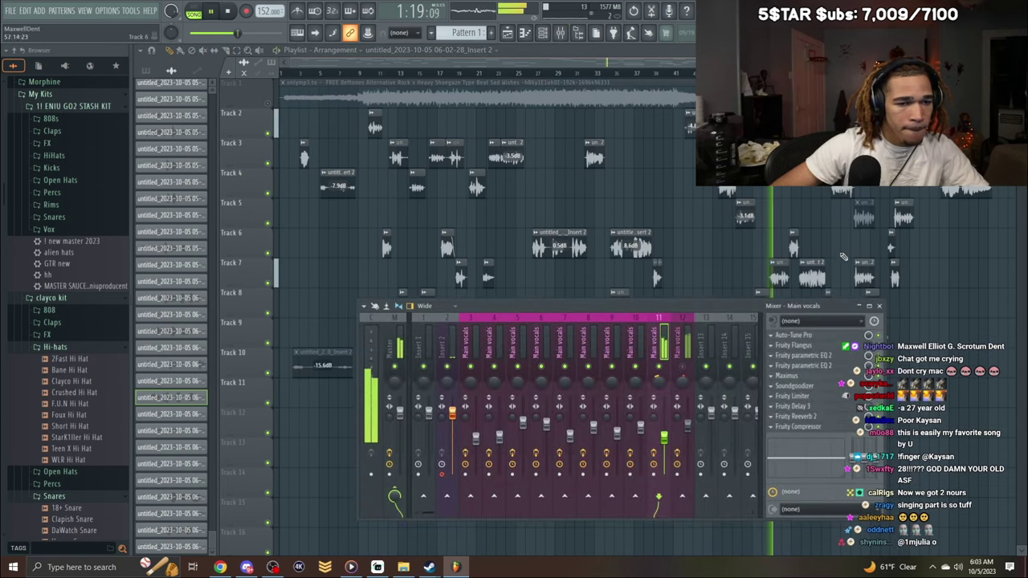
{"action": "key", "text": "F9"}
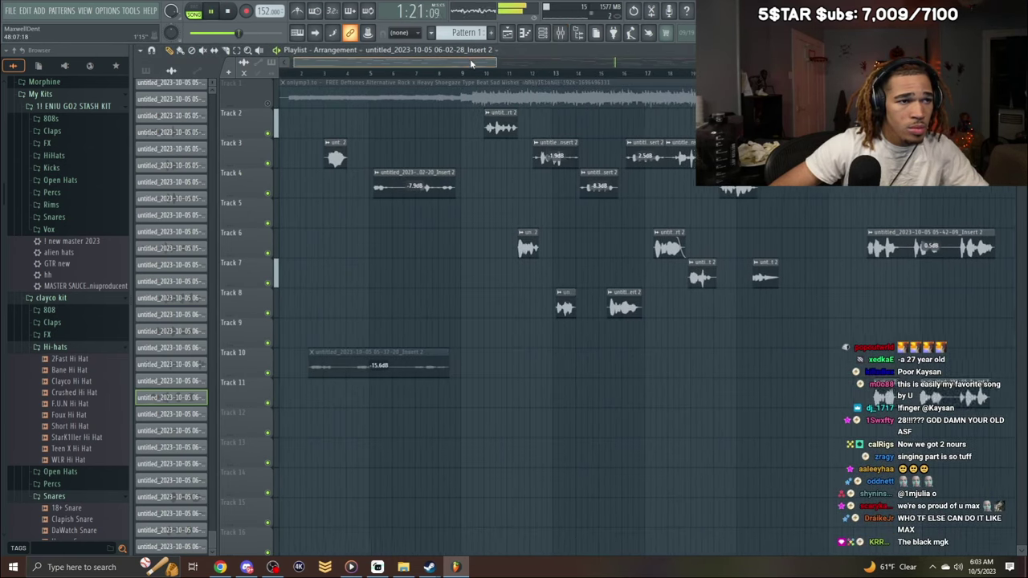
{"action": "key", "text": "space"}
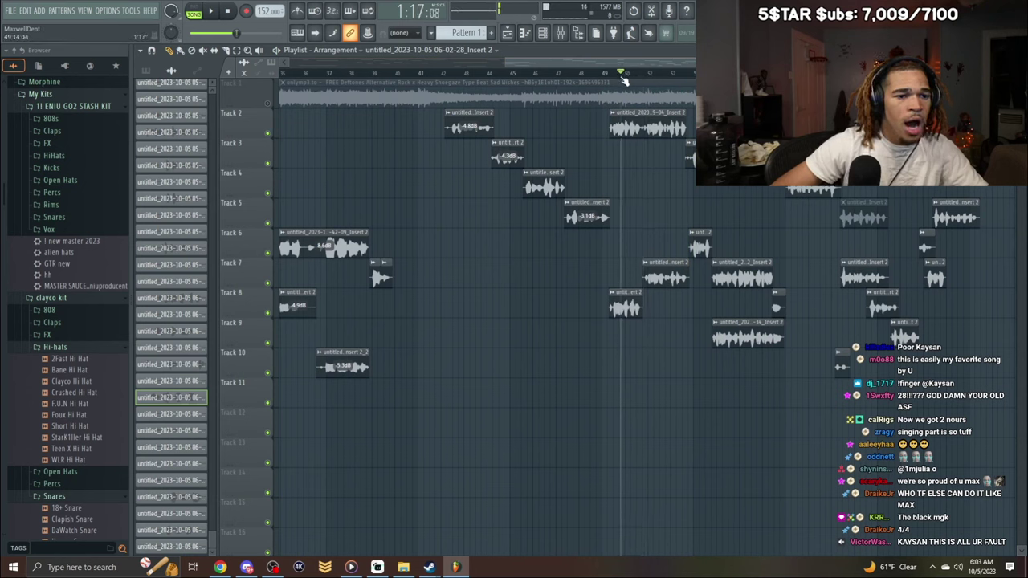
{"action": "key", "text": "space"}
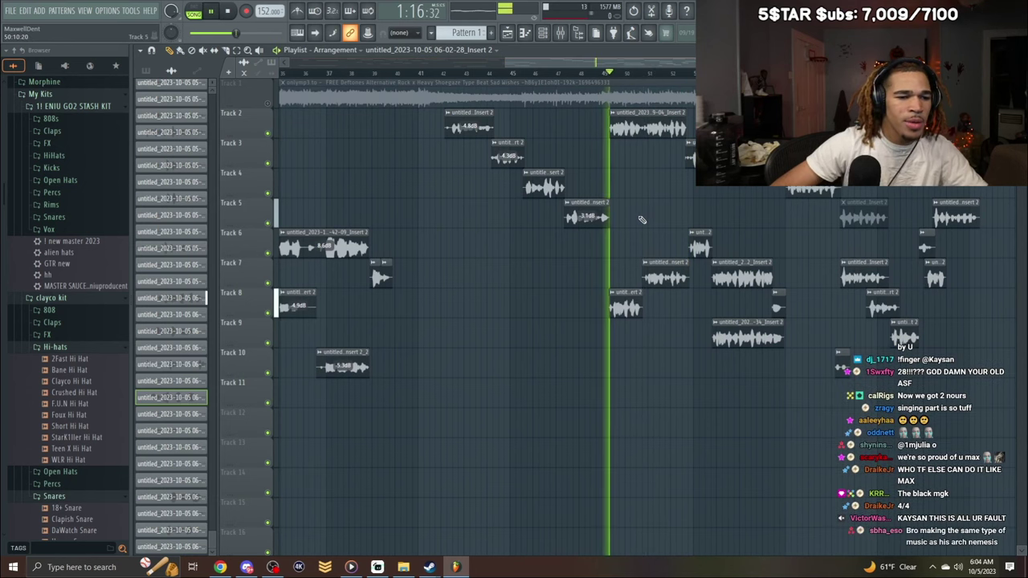
{"action": "left_click", "coordinate": [270, 104]}
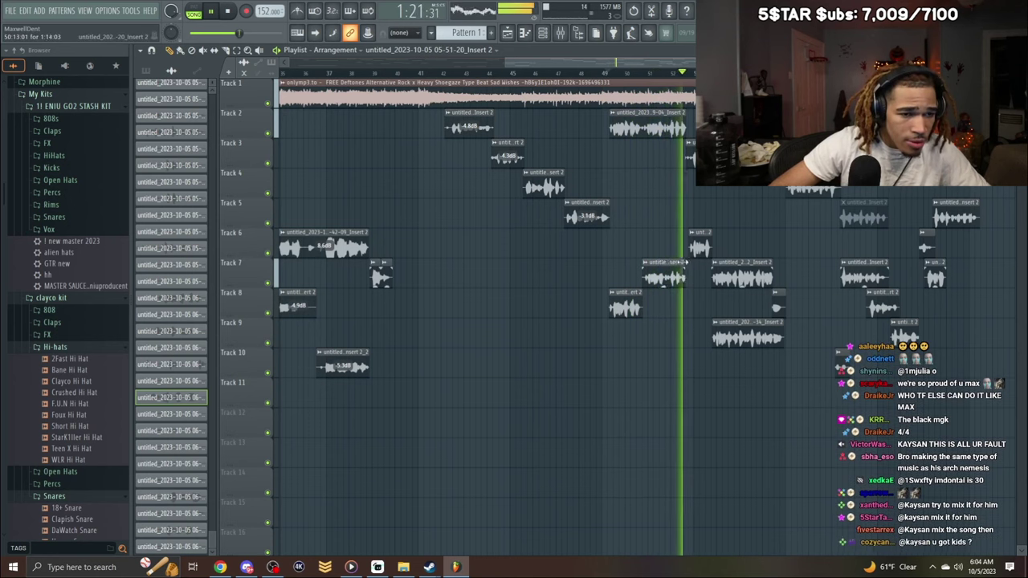
Trim the end of the Track 7 clip starting in bar 50 back to about the middle of bar 51.
{"action": "left_click_drag", "start_coordinate": [687, 265], "coordinate": [664, 265]}
{"action": "key", "text": "space"}
{"action": "key", "text": "space"}
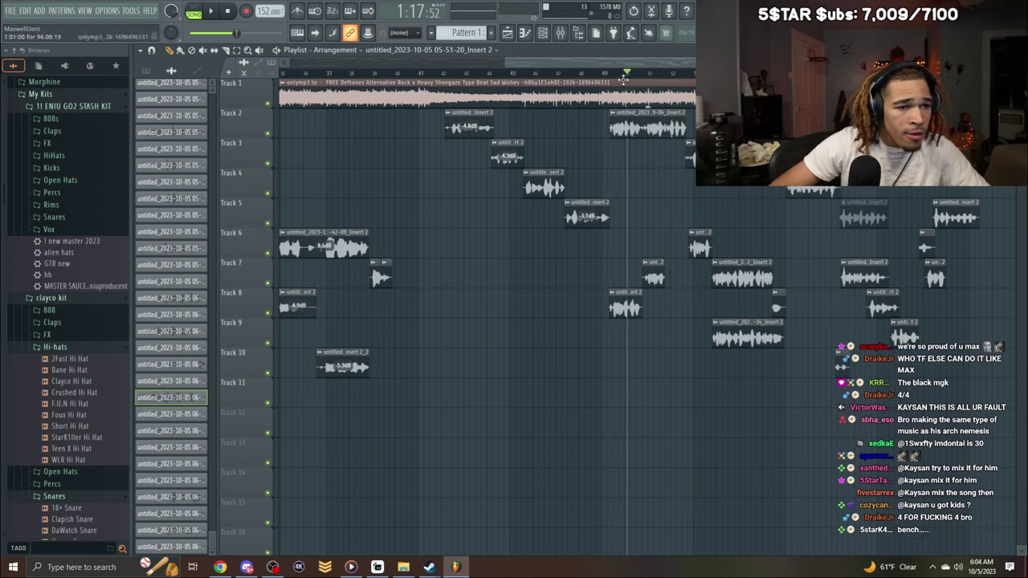
Record a vocal take onto Track 12 from about bar 50, discarding the first attempt on Track 11.
{"action": "left_click", "coordinate": [367, 33]}
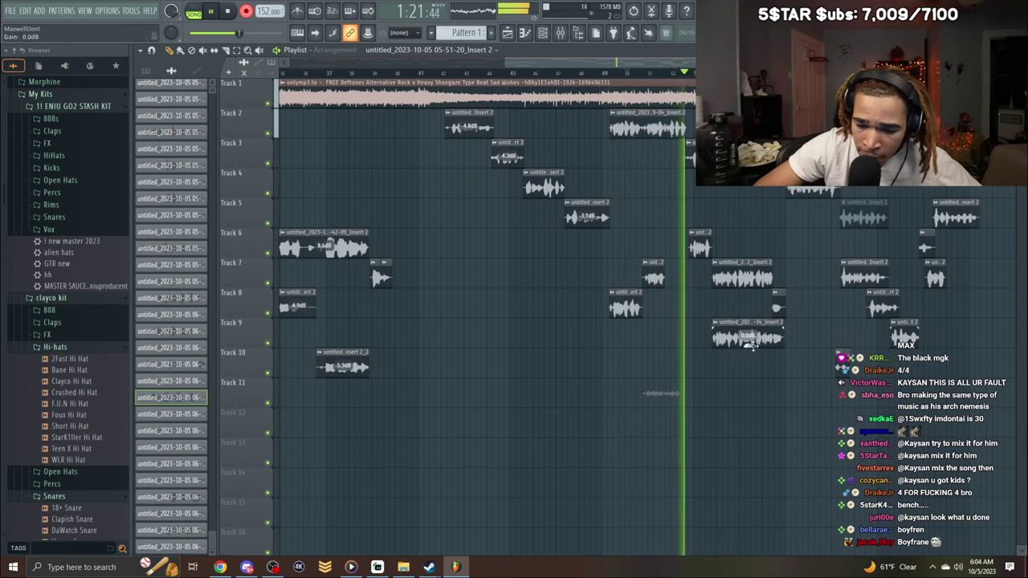
{"action": "key", "text": "space"}
{"action": "key", "text": "space"}
{"action": "right_click", "coordinate": [668, 395]}
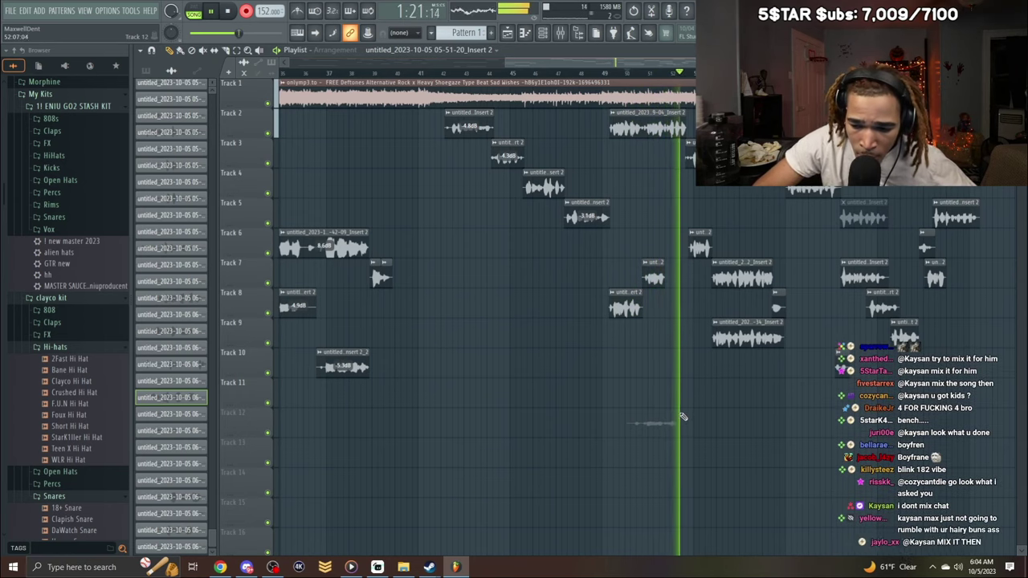
{"action": "key", "text": "space"}
Normalize the new Track 12 vocal clip and route it to Main vocals mixer track 11.
{"action": "double_click", "coordinate": [671, 414]}
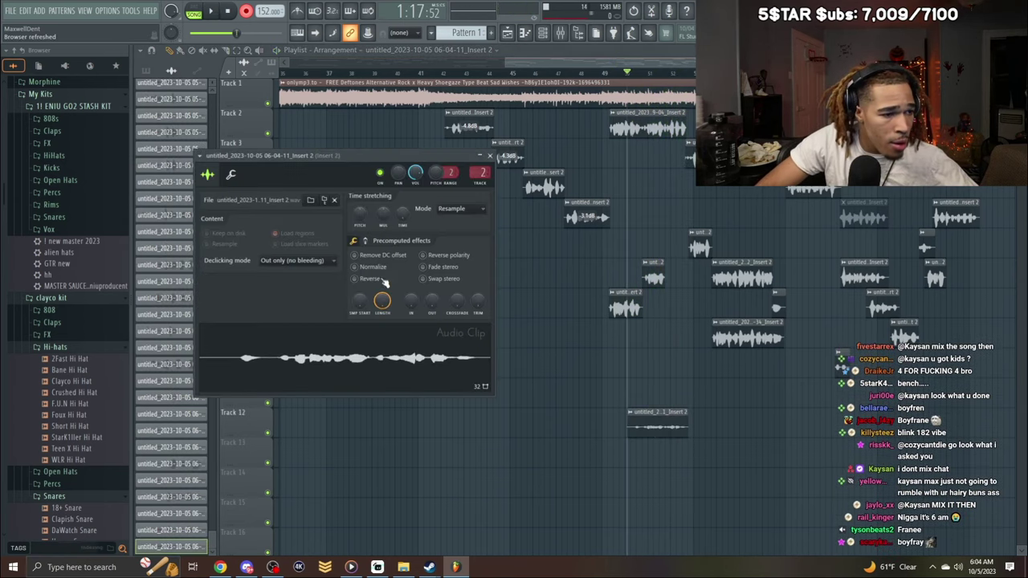
{"action": "left_click", "coordinate": [371, 267]}
{"action": "left_click_drag", "start_coordinate": [470, 178], "coordinate": [478, 172]}
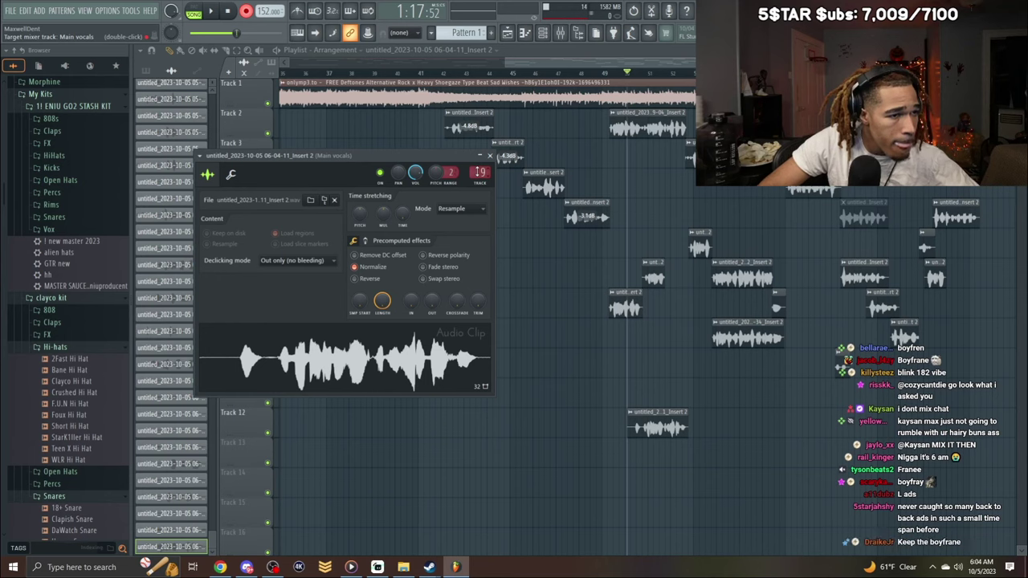
{"action": "scroll", "coordinate": [479, 172], "scroll_direction": "up", "scroll_amount": 1}
Play back the new take and trim the Track 12 clip to about one bar starting late in bar 51.
{"action": "key", "text": "space"}
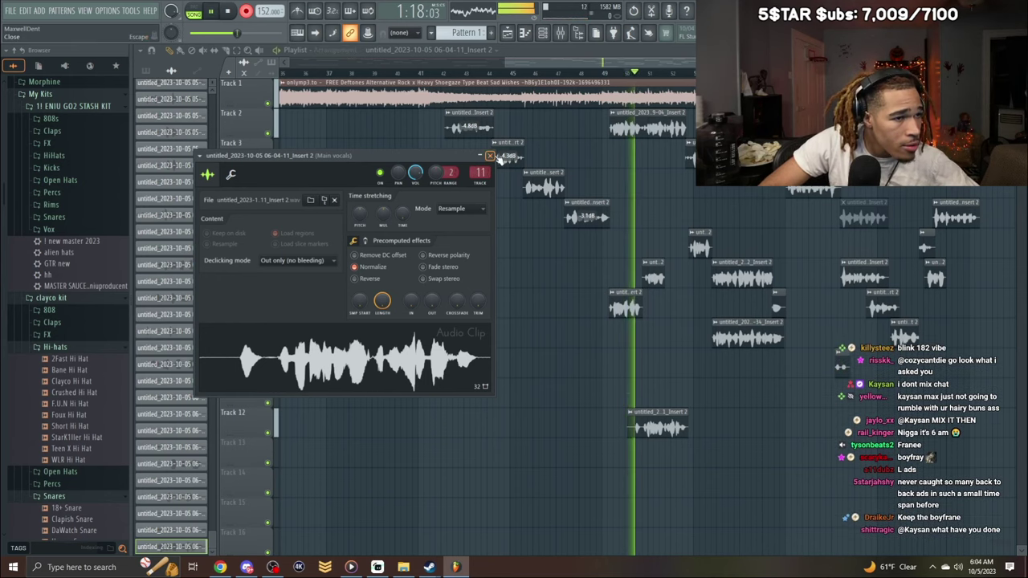
{"action": "left_click", "coordinate": [490, 155]}
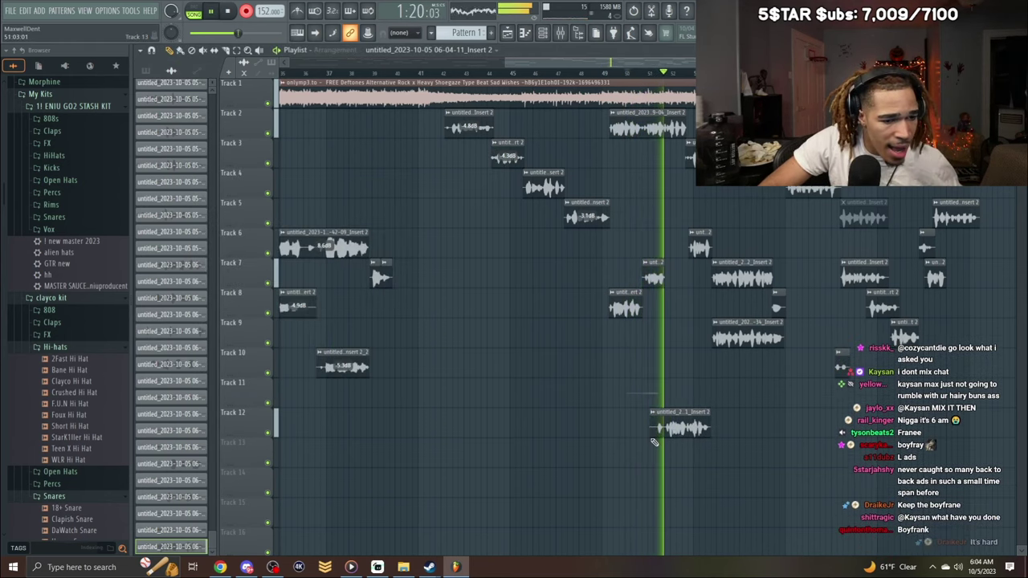
{"action": "left_click_drag", "start_coordinate": [655, 433], "coordinate": [633, 430]}
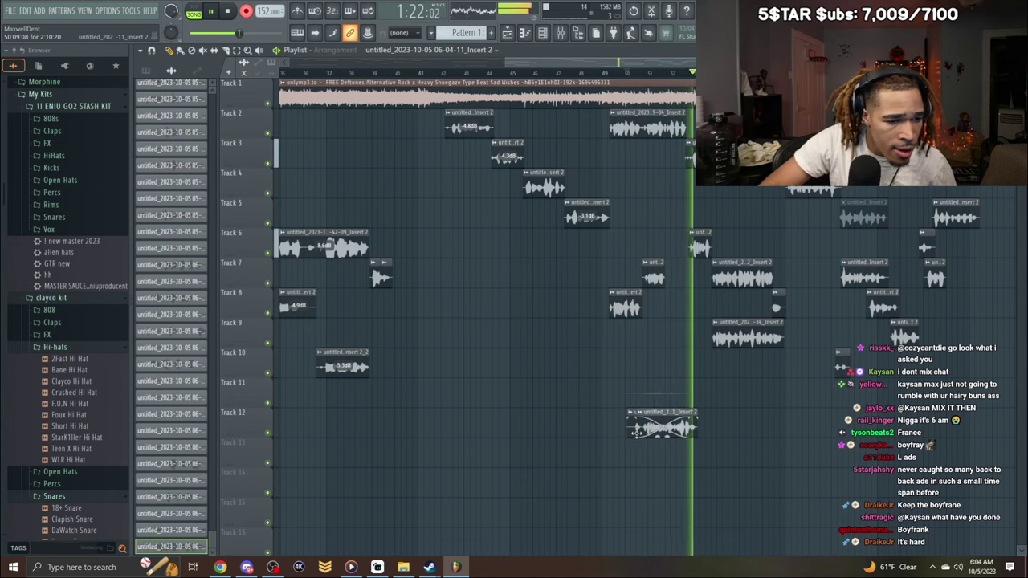
{"action": "left_click_drag", "start_coordinate": [629, 429], "coordinate": [653, 435]}
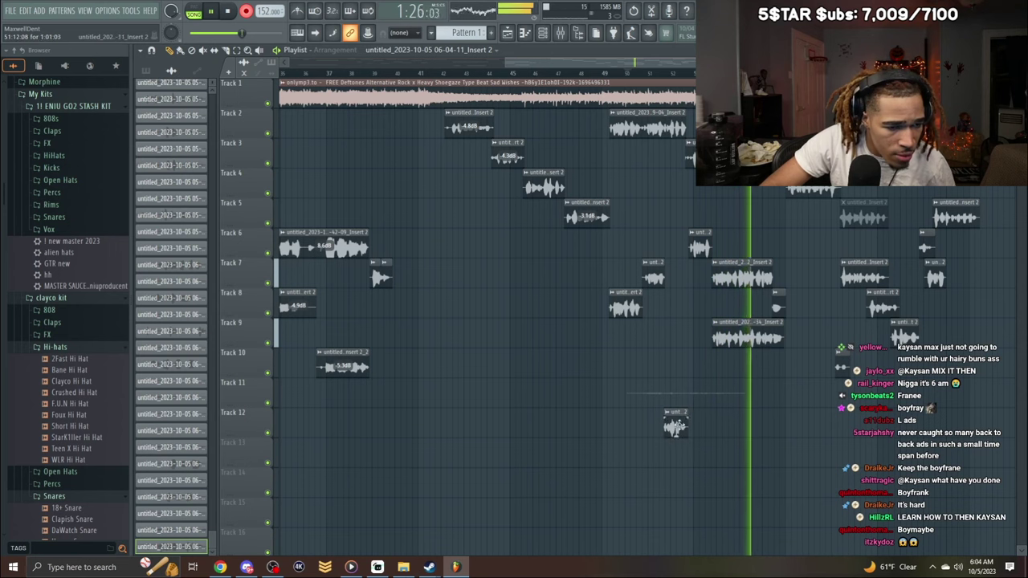
Delete the Track 7 vocal clip starting in bar 53 and the stray recording on Track 11.
{"action": "right_click", "coordinate": [749, 277]}
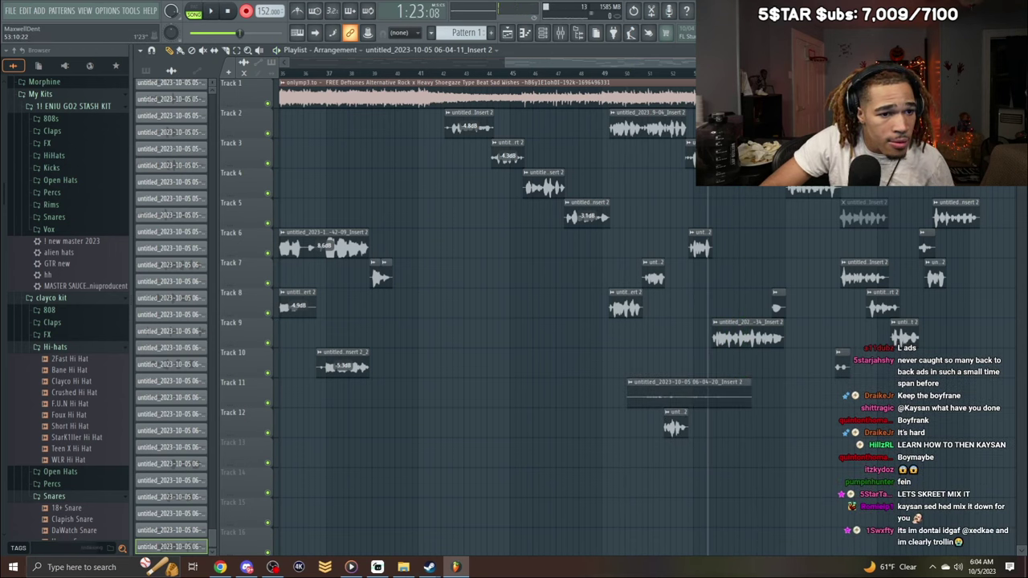
{"action": "key", "text": "space"}
{"action": "right_click", "coordinate": [722, 401]}
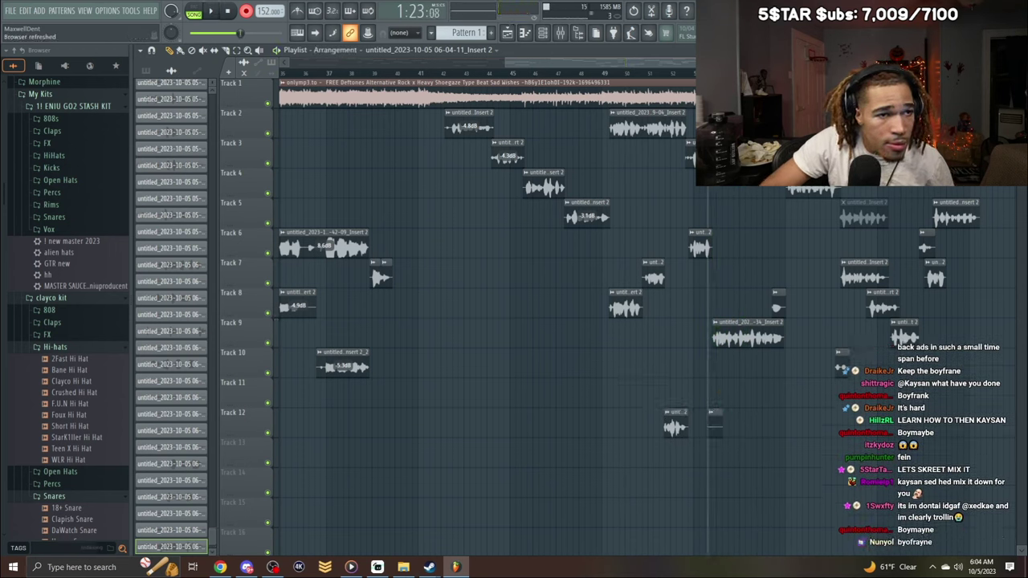
Record a vocal take onto Track 13 from late bar 52, discarding the first attempt and the short stray Track 12 clip.
{"action": "key", "text": "F9"}
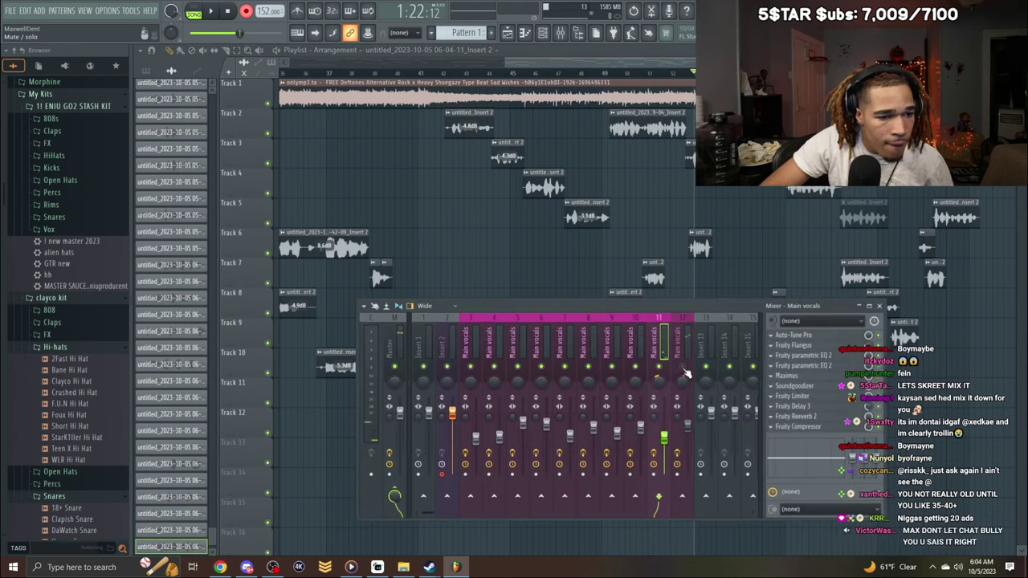
{"action": "key", "text": "space"}
{"action": "left_click", "coordinate": [880, 306]}
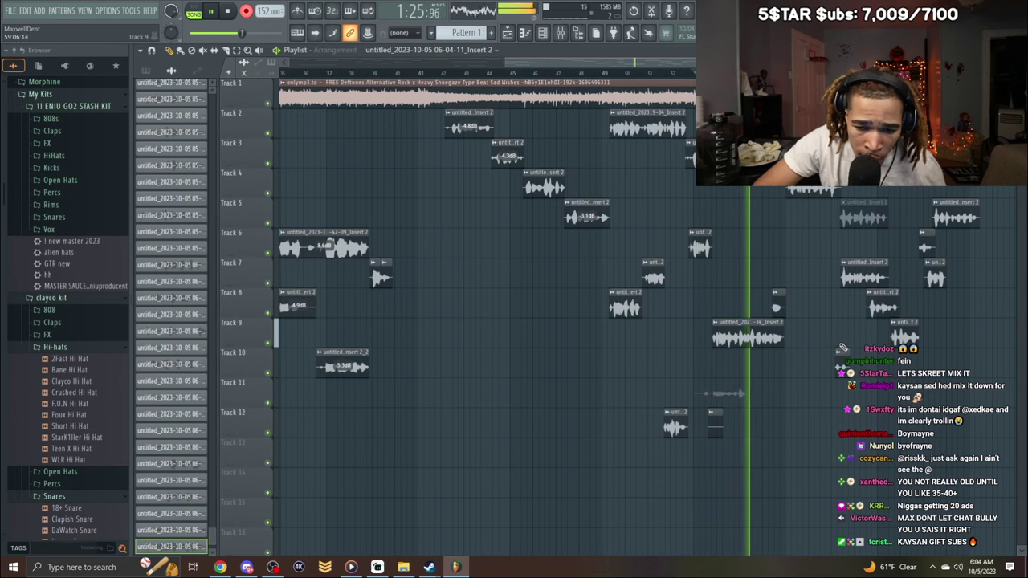
{"action": "key", "text": "space"}
{"action": "key", "text": "space"}
{"action": "right_click", "coordinate": [727, 394]}
{"action": "right_click", "coordinate": [715, 422]}
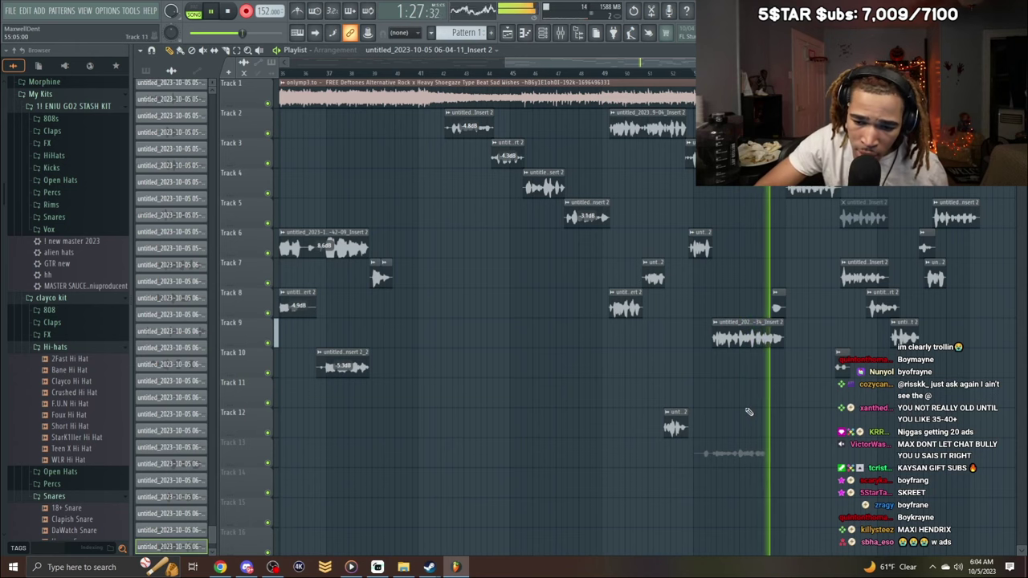
{"action": "key", "text": "space"}
Normalize the new Track 13 vocal clip and route it to a Main vocals mixer track.
{"action": "double_click", "coordinate": [748, 448]}
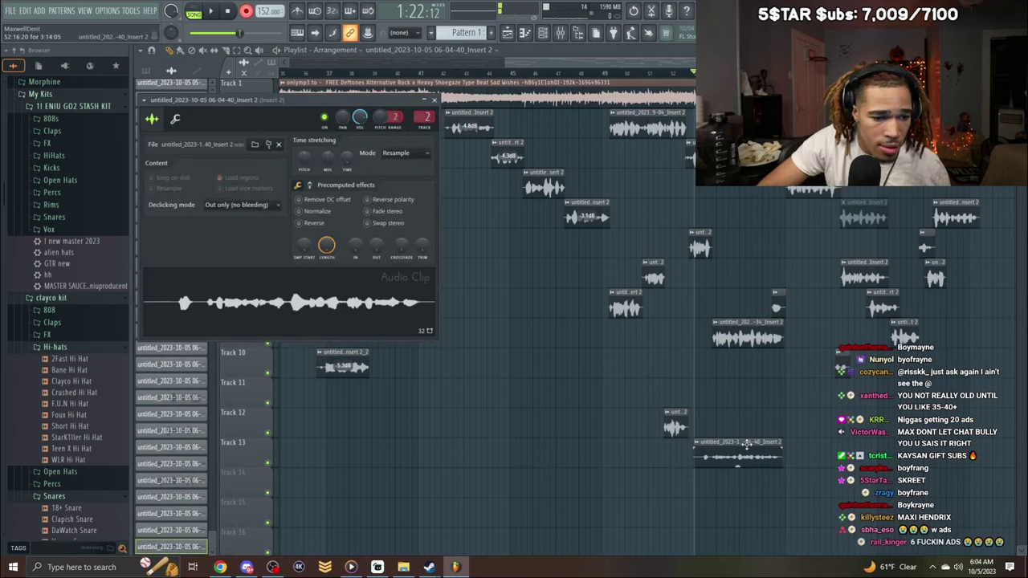
{"action": "left_click", "coordinate": [435, 100]}
{"action": "double_click", "coordinate": [675, 426]}
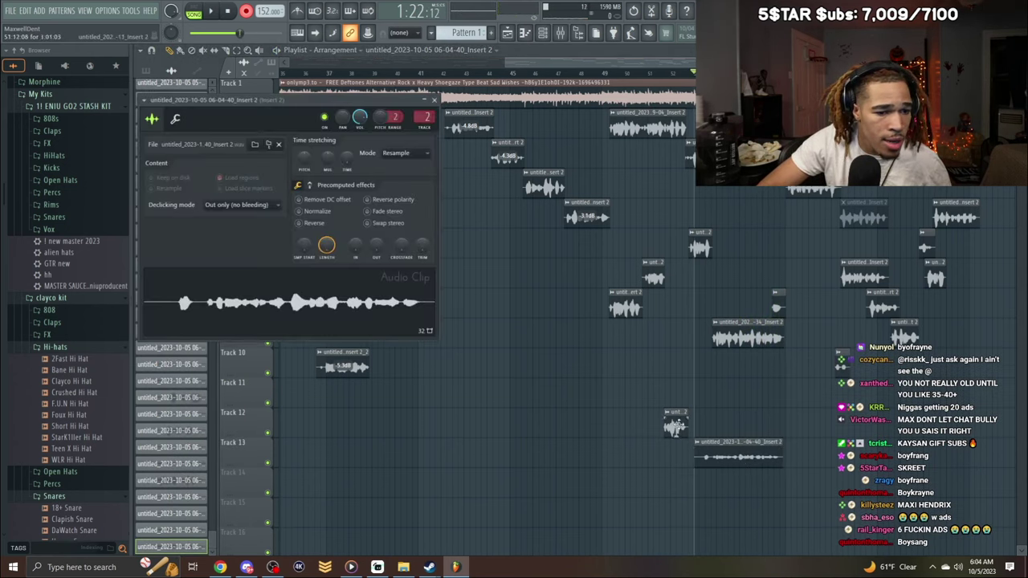
{"action": "left_click", "coordinate": [331, 212]}
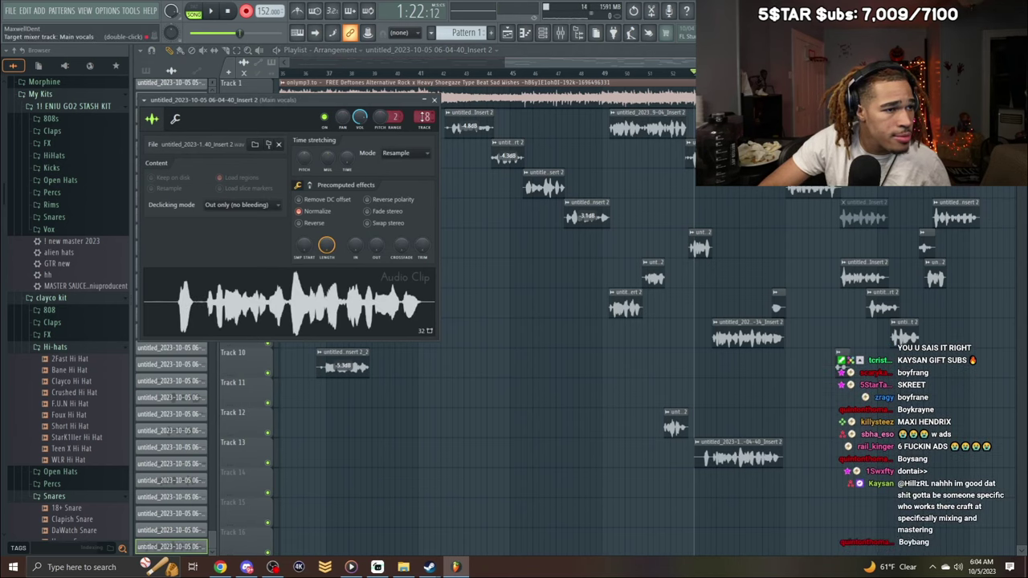
Play back the Track 13 take and trim the clip's start to about the middle of bar 53.
{"action": "key", "text": "space"}
{"action": "left_click", "coordinate": [435, 100]}
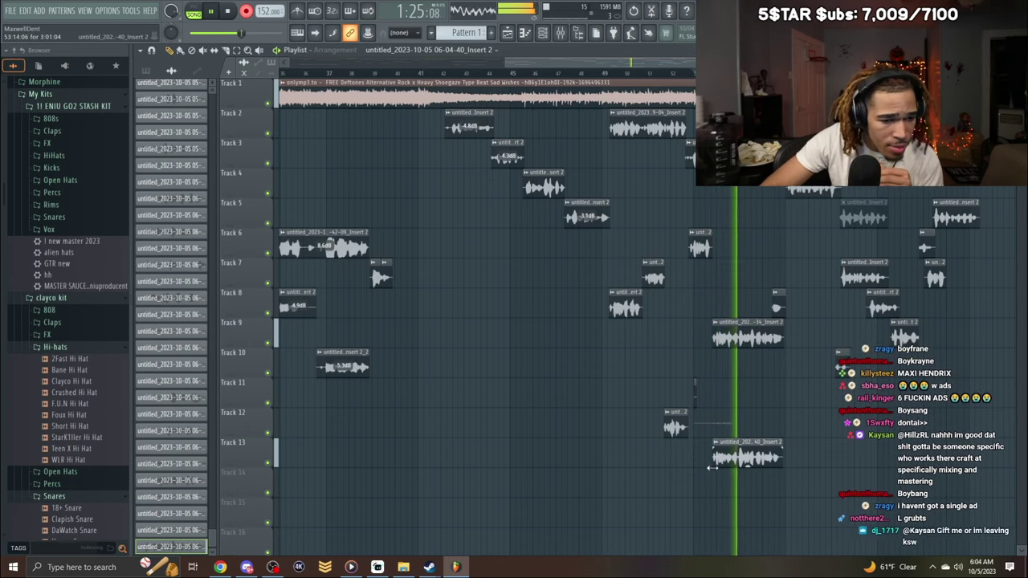
{"action": "left_click_drag", "start_coordinate": [696, 464], "coordinate": [714, 459]}
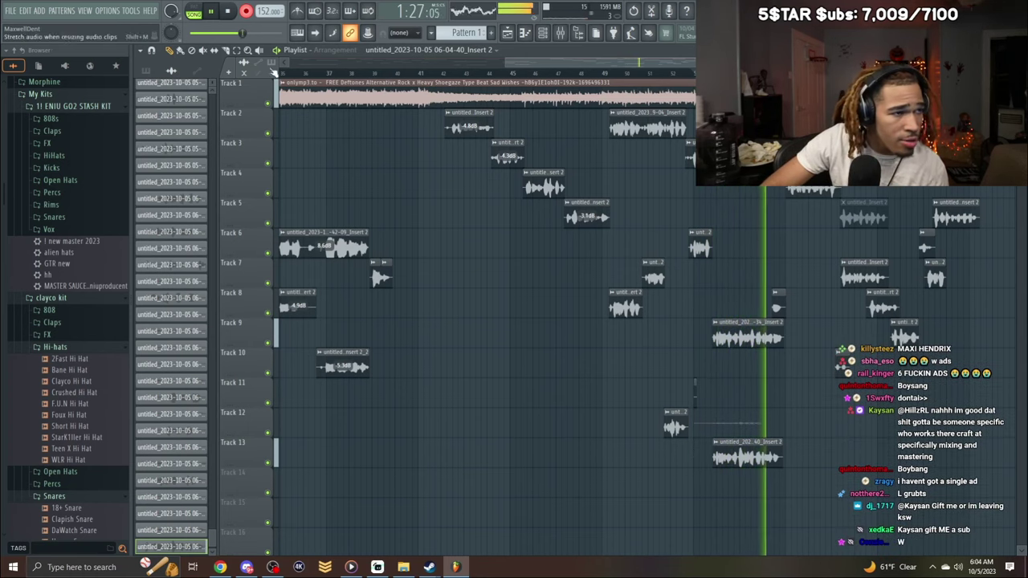
Audition the Track 13 take soloed, and delete it along with the stray Track 12 recording below bar 53.
{"action": "right_click", "coordinate": [270, 463]}
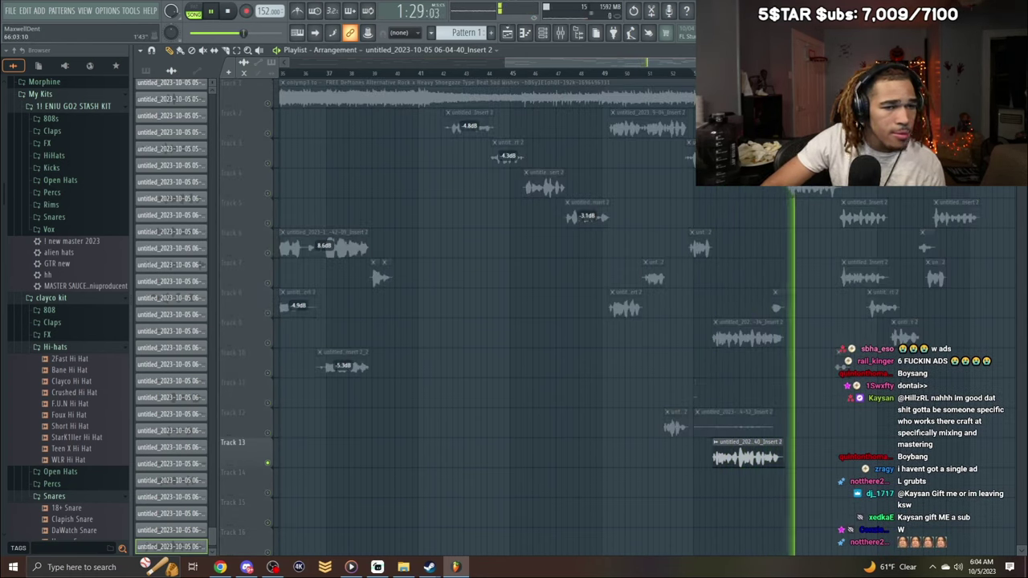
{"action": "key", "text": "space"}
{"action": "key", "text": "space"}
{"action": "right_click", "coordinate": [730, 428]}
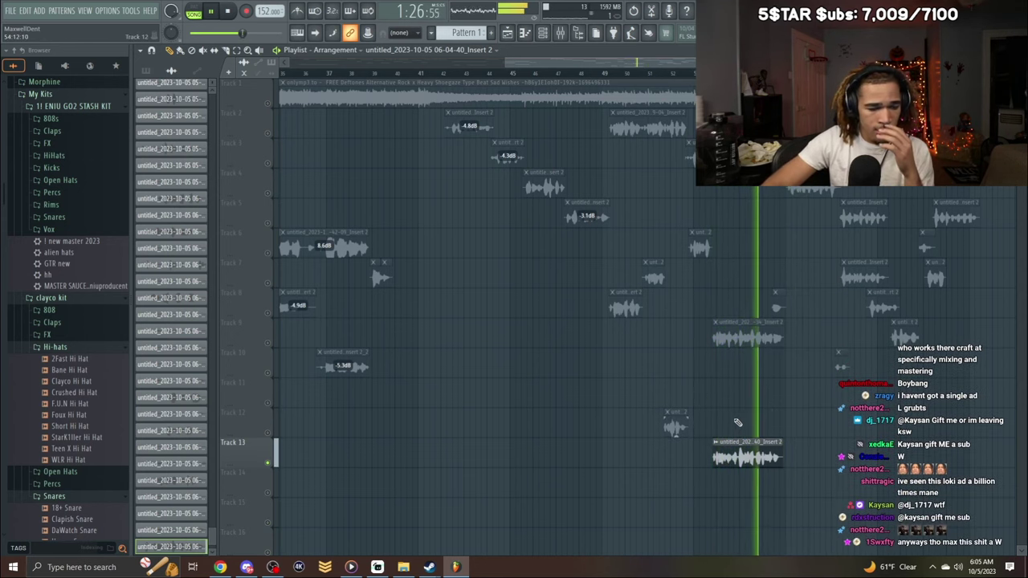
{"action": "right_click", "coordinate": [737, 447]}
{"action": "key", "text": "space"}
Move the playback start to about the middle of bar 52 and restore all tracks from the Track 13 solo.
{"action": "left_click", "coordinate": [686, 75]}
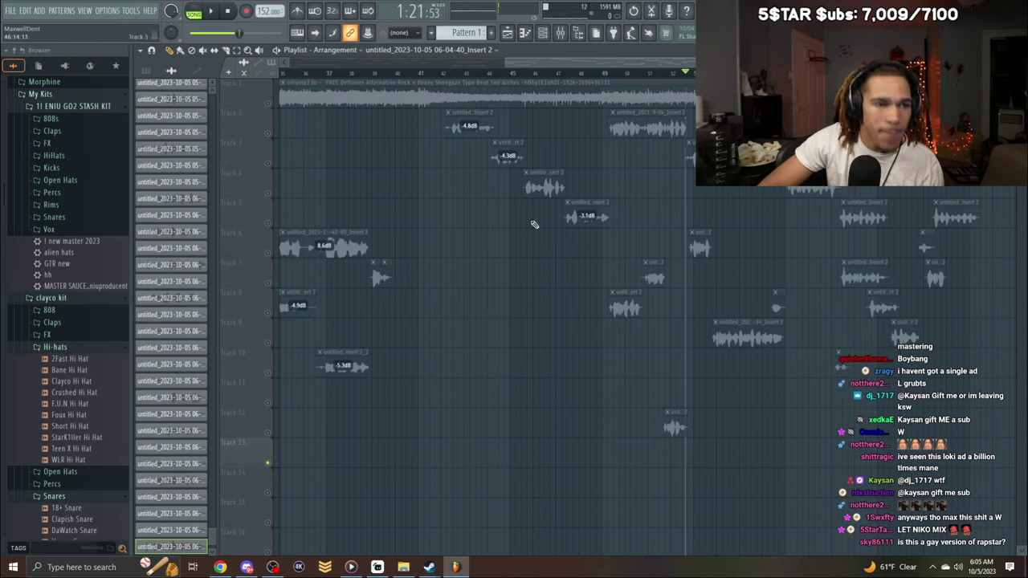
{"action": "right_click", "coordinate": [267, 464]}
{"action": "key", "text": "space"}
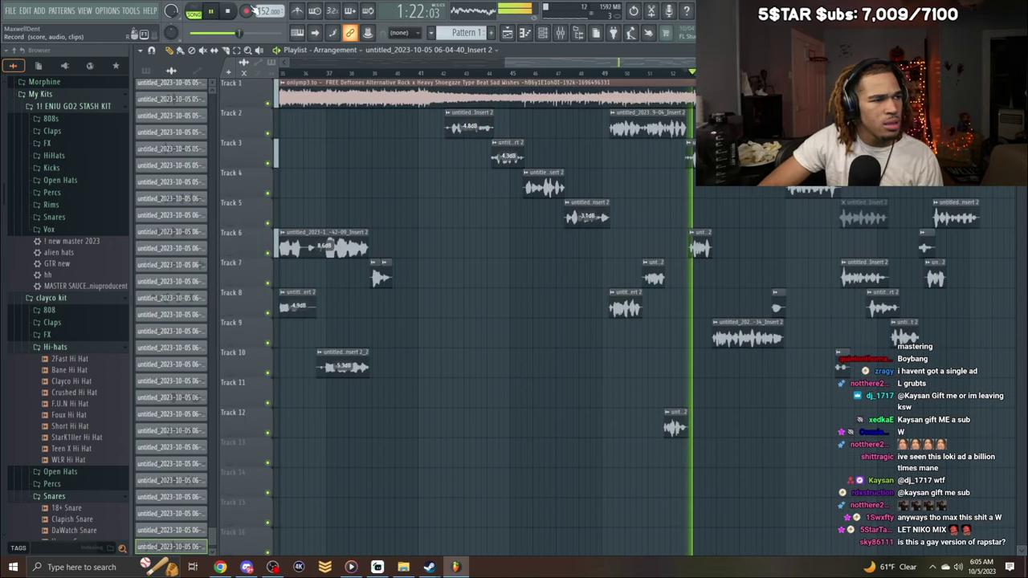
Record a vocal take onto Track 11 from about the middle of bar 52, discarding the earlier attempts.
{"action": "key", "text": "space"}
{"action": "key", "text": "space"}
{"action": "right_click", "coordinate": [723, 399]}
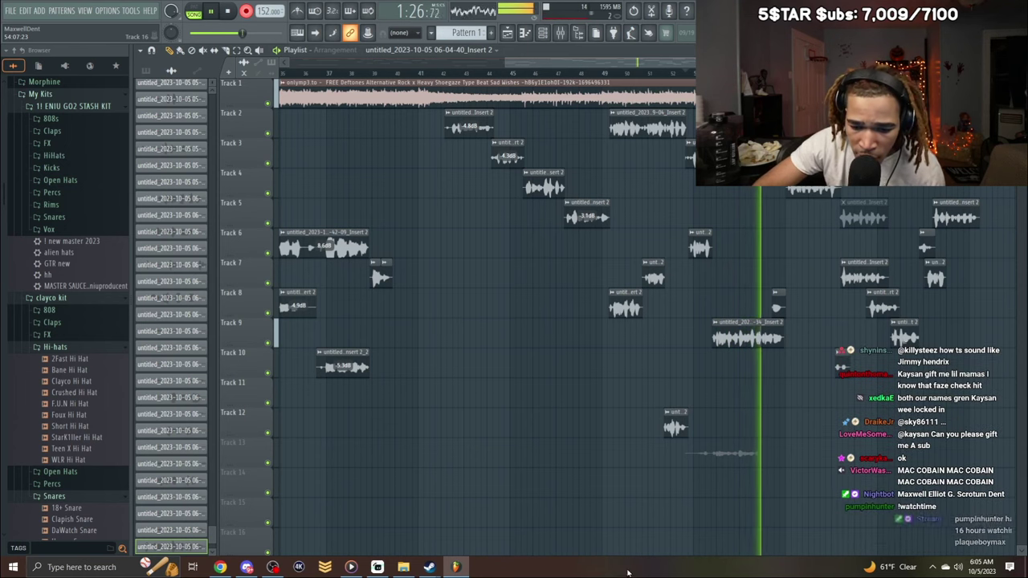
{"action": "key", "text": "space"}
{"action": "key", "text": "space"}
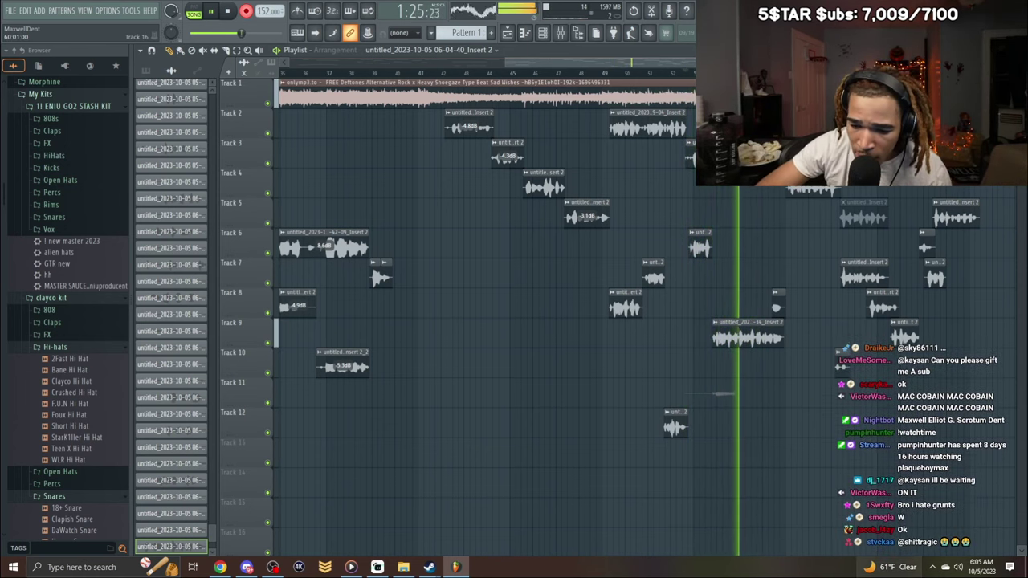
{"action": "mouse_move", "coordinate": [892, 569]}
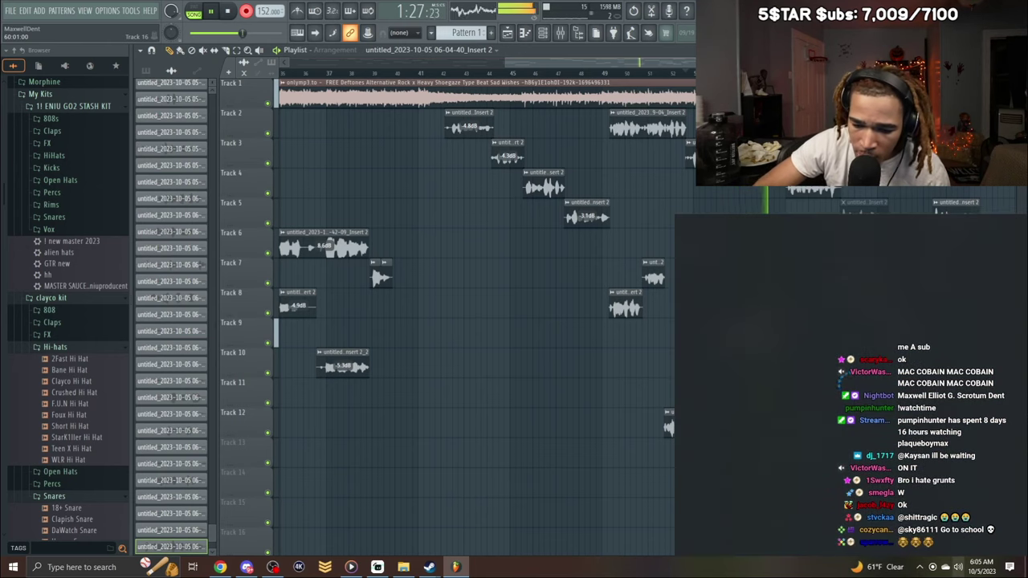
{"action": "key", "text": "space"}
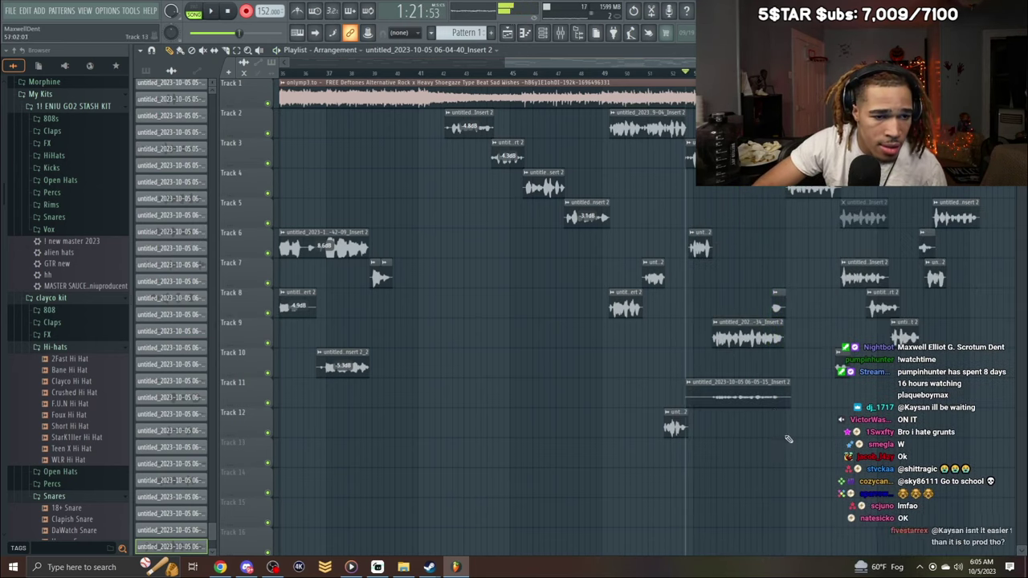
Normalize the new Track 11 vocal clip, reassign its target mixer track and play it back.
{"action": "double_click", "coordinate": [764, 393]}
{"action": "left_click", "coordinate": [369, 280]}
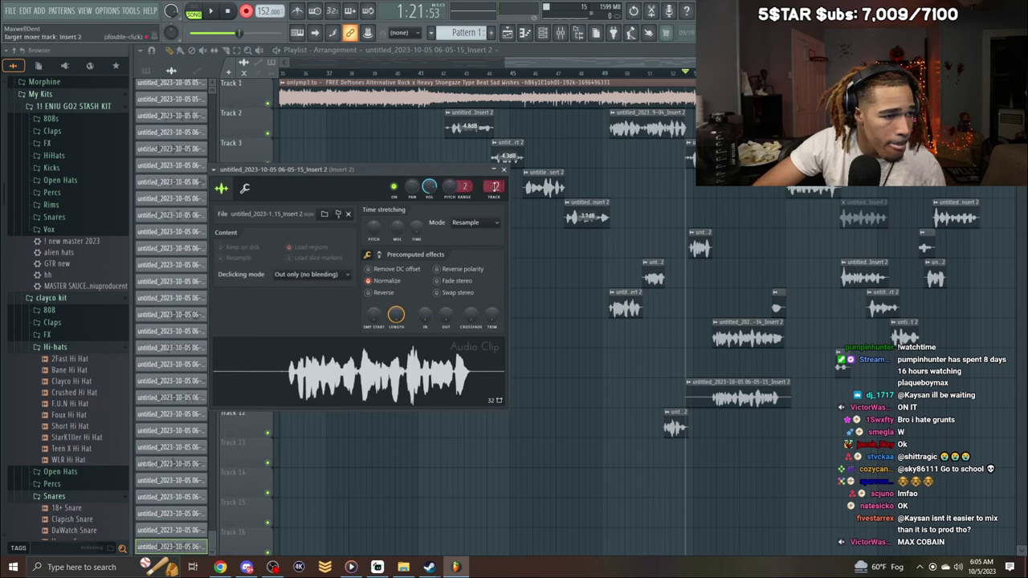
{"action": "scroll", "coordinate": [494, 186], "scroll_direction": "up", "scroll_amount": 6}
{"action": "key", "text": "space"}
{"action": "left_click", "coordinate": [505, 170]}
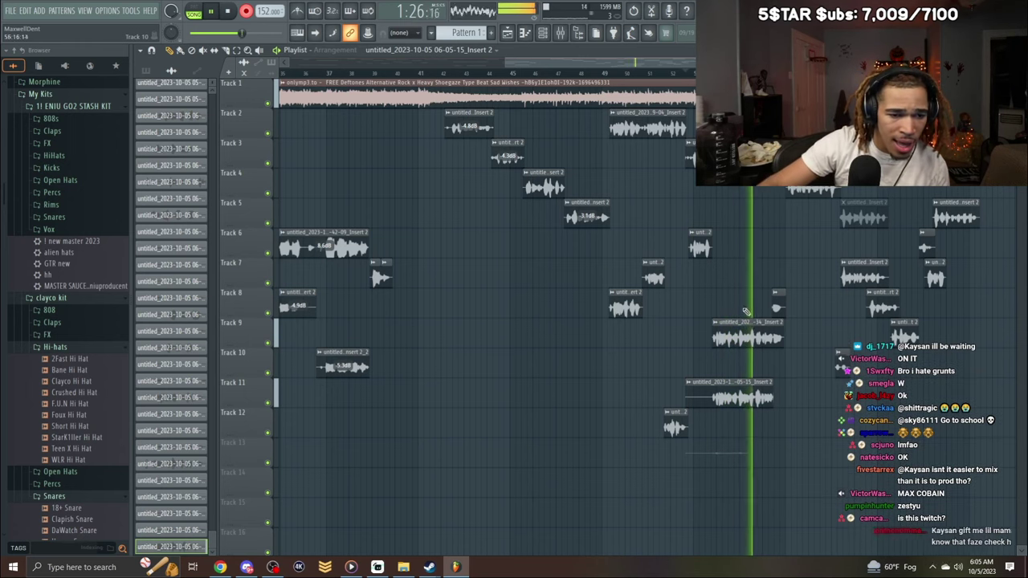
Trim the Track 11 clip's start to about the middle of bar 53, audition it soloed and unsolo the track.
{"action": "right_click", "coordinate": [267, 403]}
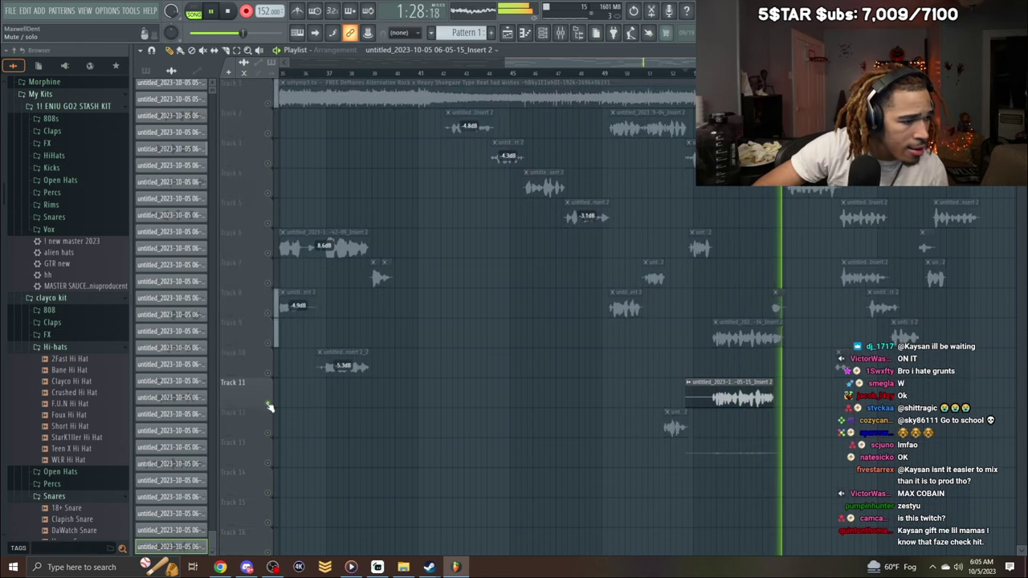
{"action": "left_click", "coordinate": [720, 73]}
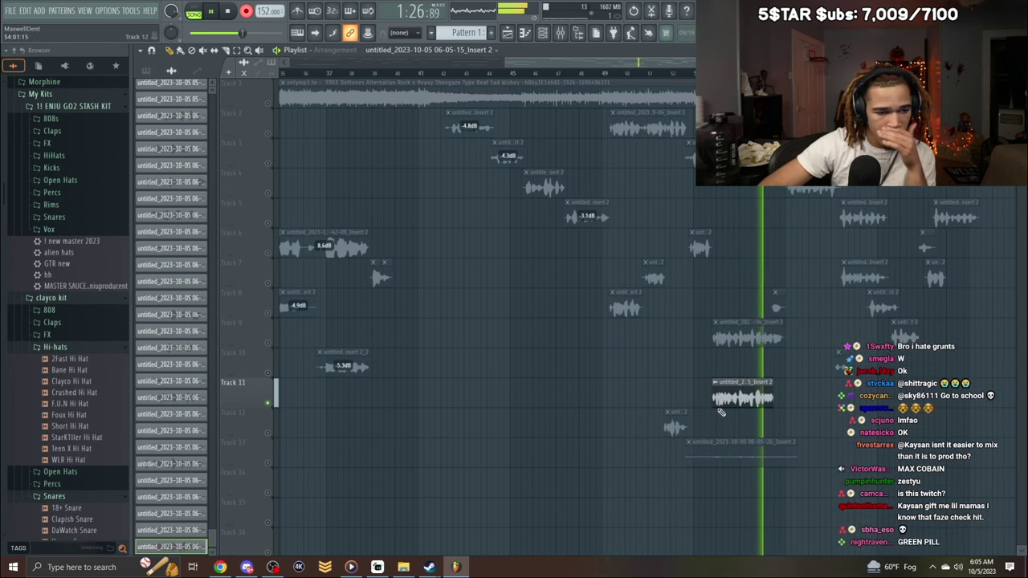
{"action": "right_click", "coordinate": [267, 403]}
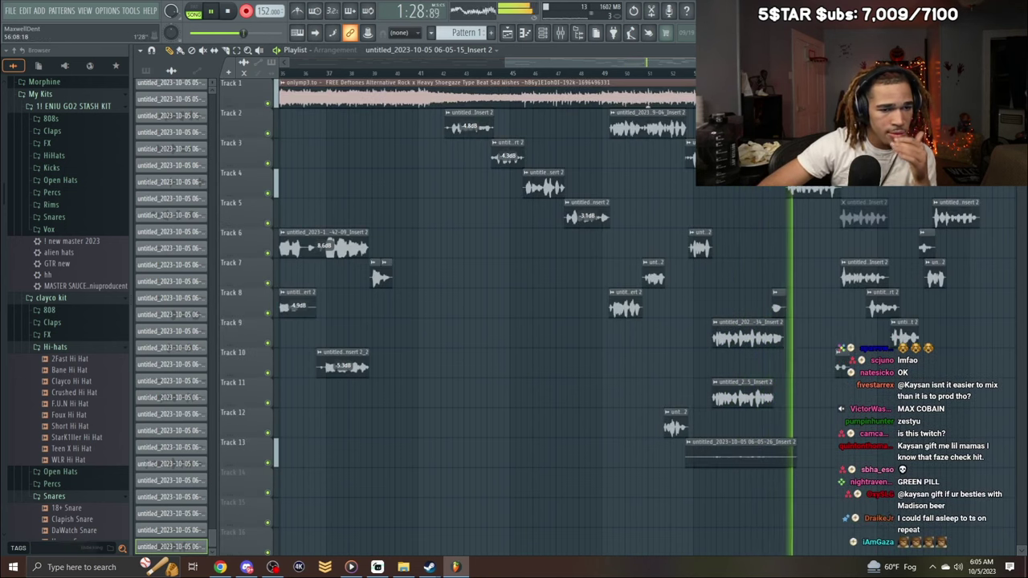
Play back the arrangement from about bars 55 and 48 with recording disarmed, and delete the stray Track 13 recording.
{"action": "left_click", "coordinate": [762, 73]}
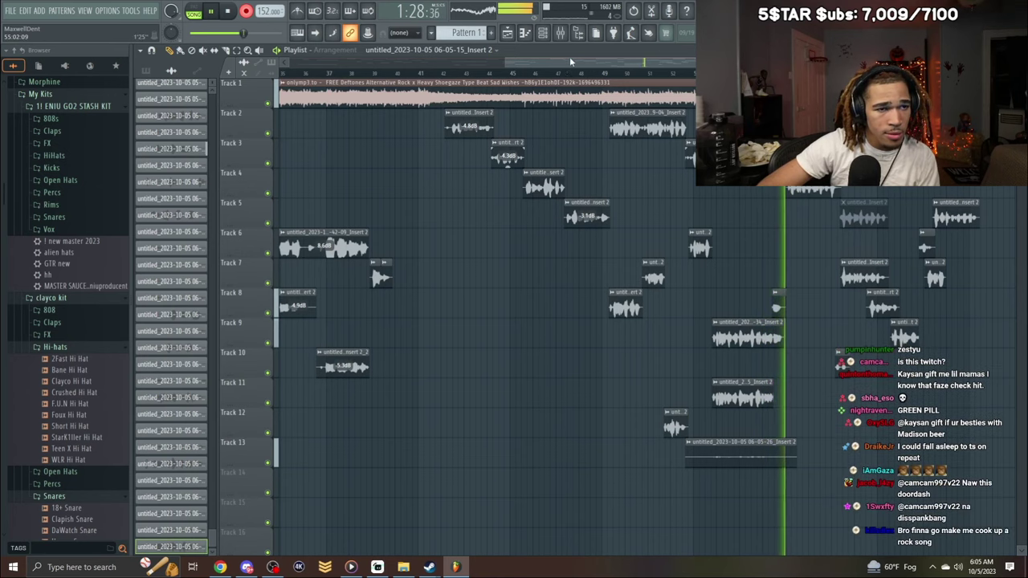
{"action": "left_click", "coordinate": [592, 73]}
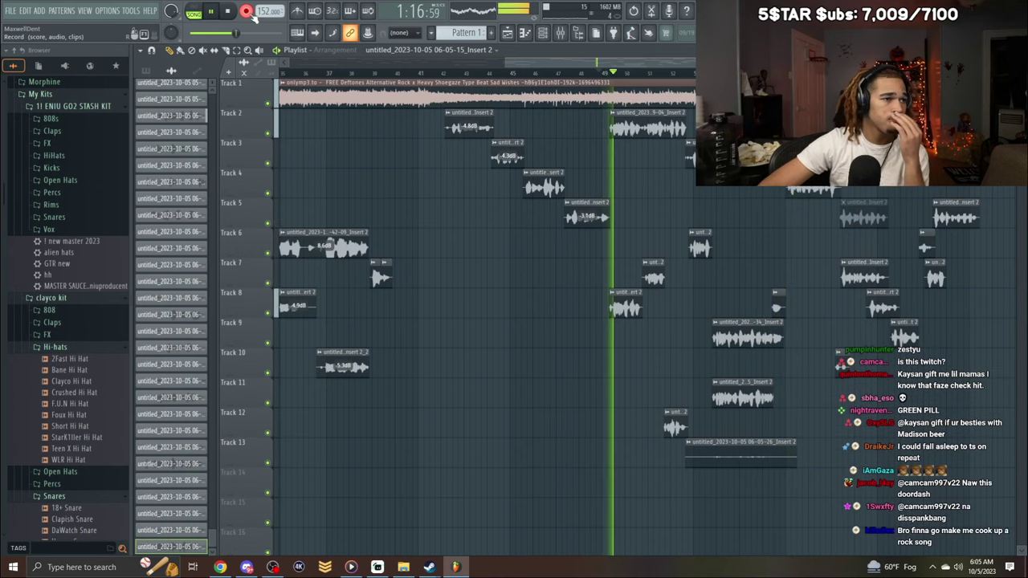
{"action": "right_click", "coordinate": [779, 446]}
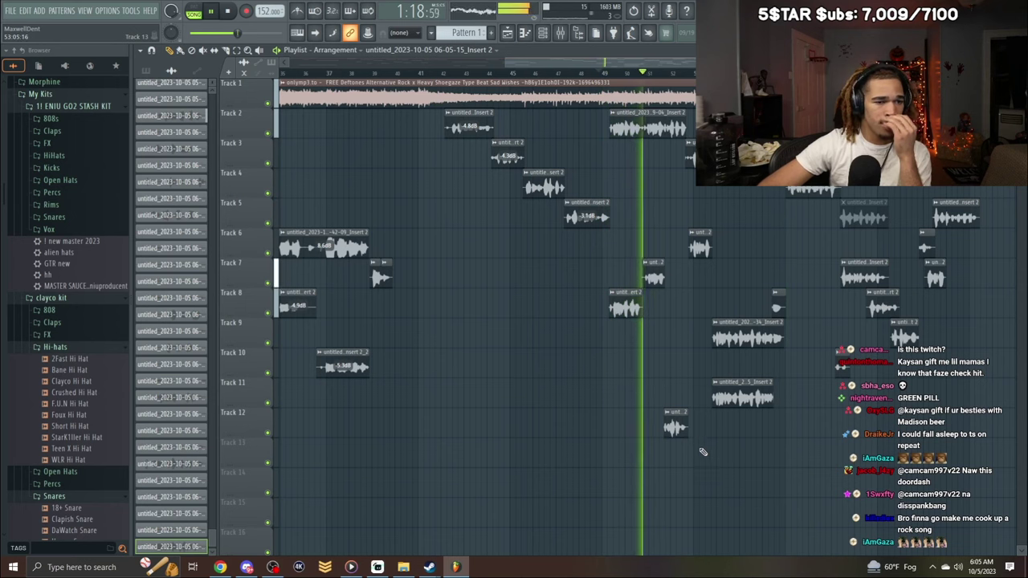
{"action": "left_click_drag", "start_coordinate": [710, 62], "coordinate": [848, 124]}
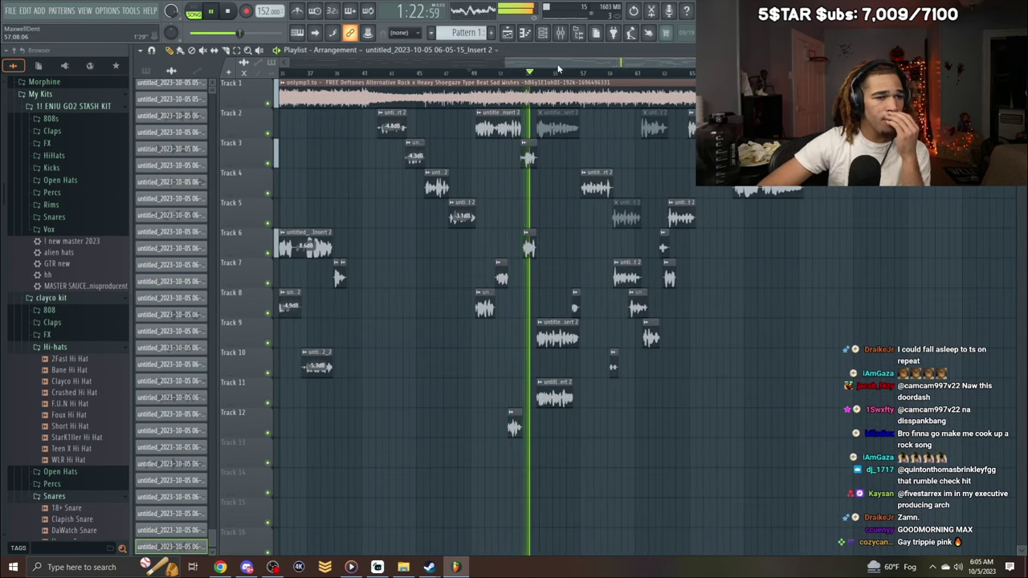
Play back the arrangement from about bars 50 and 42 and mute the Track 1 beat to hear the vocals alone.
{"action": "left_click", "coordinate": [489, 73]}
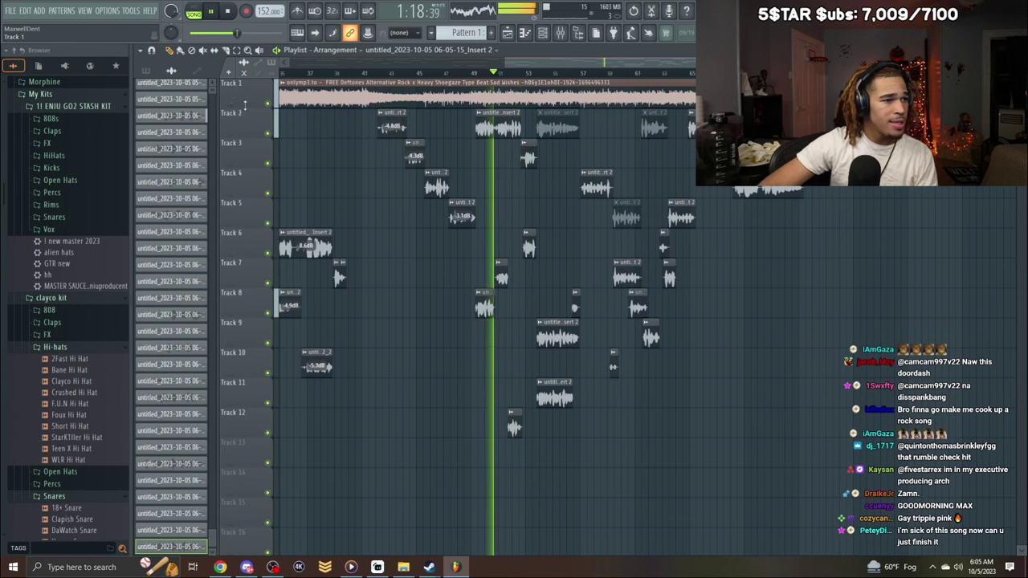
{"action": "left_click", "coordinate": [387, 74]}
{"action": "left_click", "coordinate": [269, 102]}
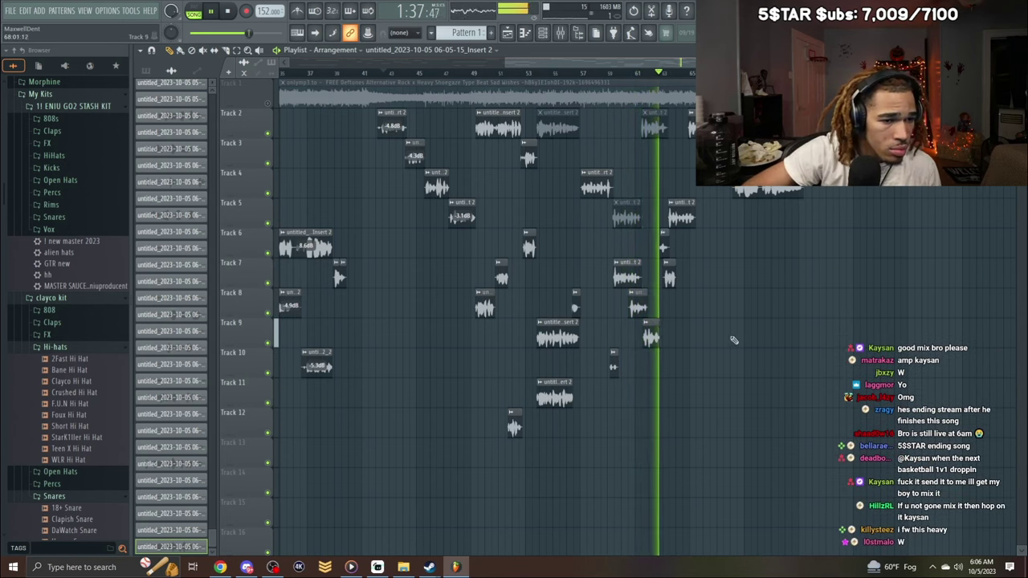
Trim the Track 8 clip's start near bar 61 and play back the vocals from about bar 60.
{"action": "left_click_drag", "start_coordinate": [628, 316], "coordinate": [634, 317]}
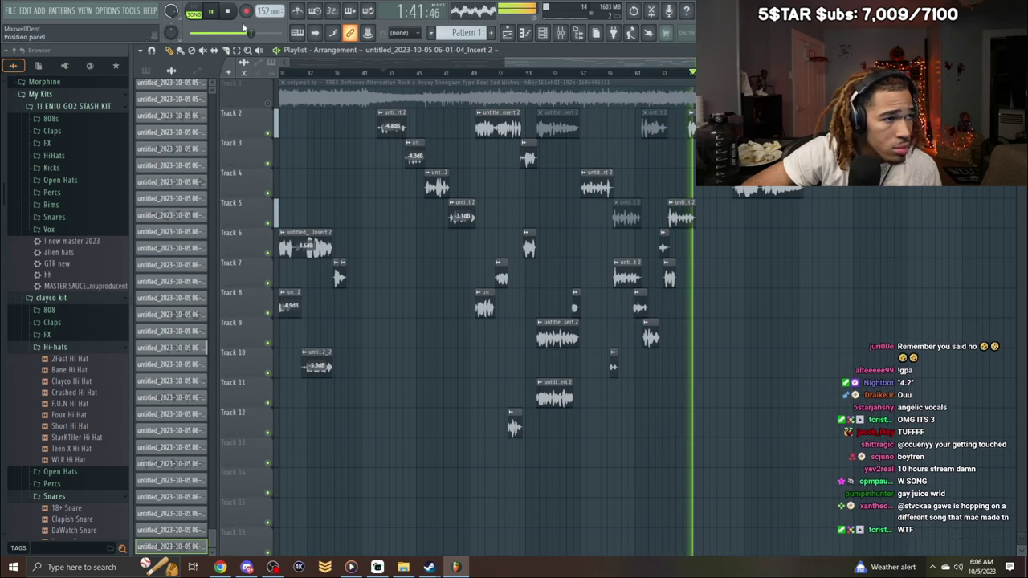
{"action": "left_click", "coordinate": [207, 13]}
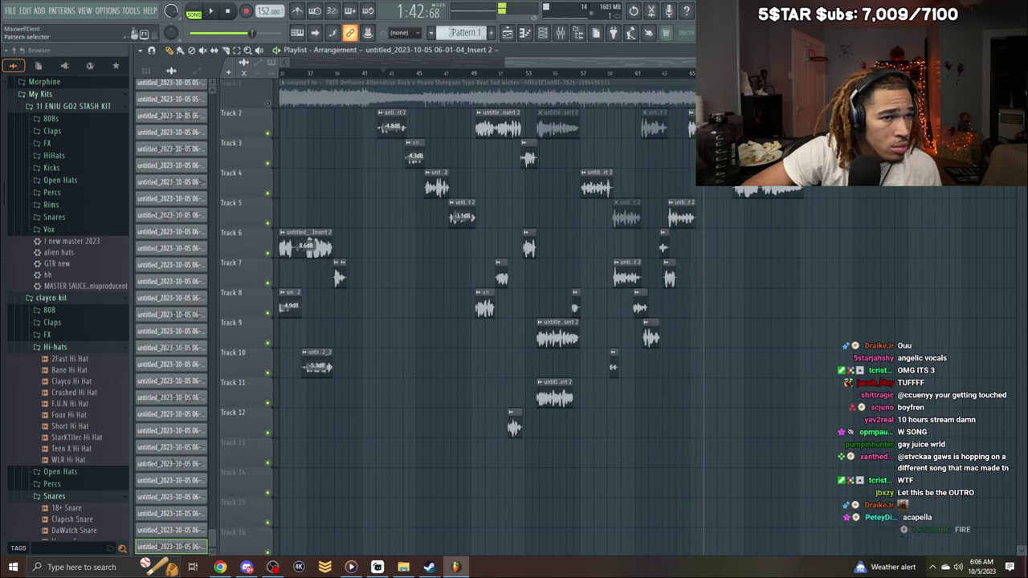
{"action": "key", "text": "space"}
{"action": "left_click", "coordinate": [627, 74]}
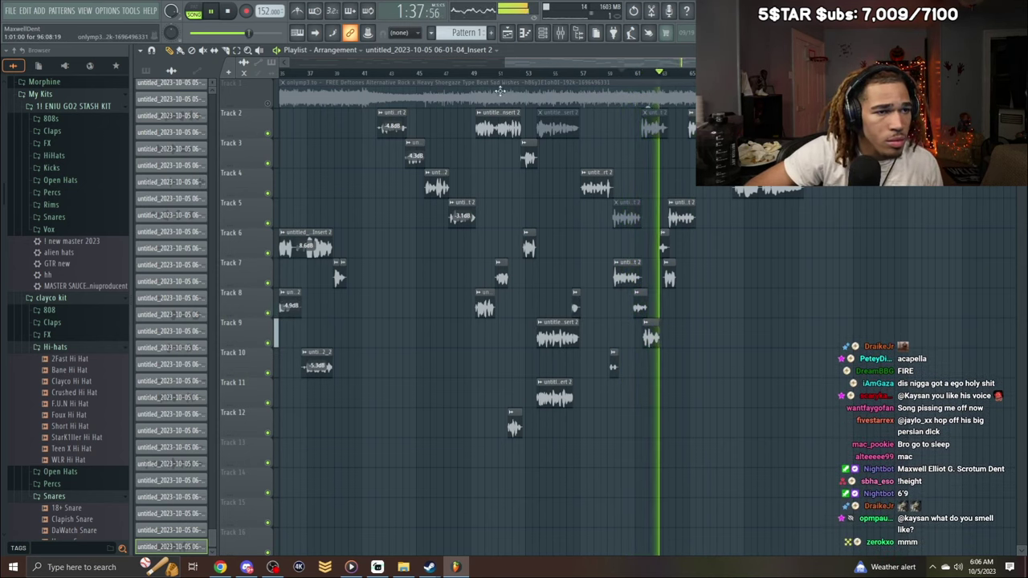
Play back the arrangement from about bars 57, 44 and 42 and unmute the Track 1 beat.
{"action": "scroll", "coordinate": [406, 101], "scroll_direction": "left", "scroll_amount": 5}
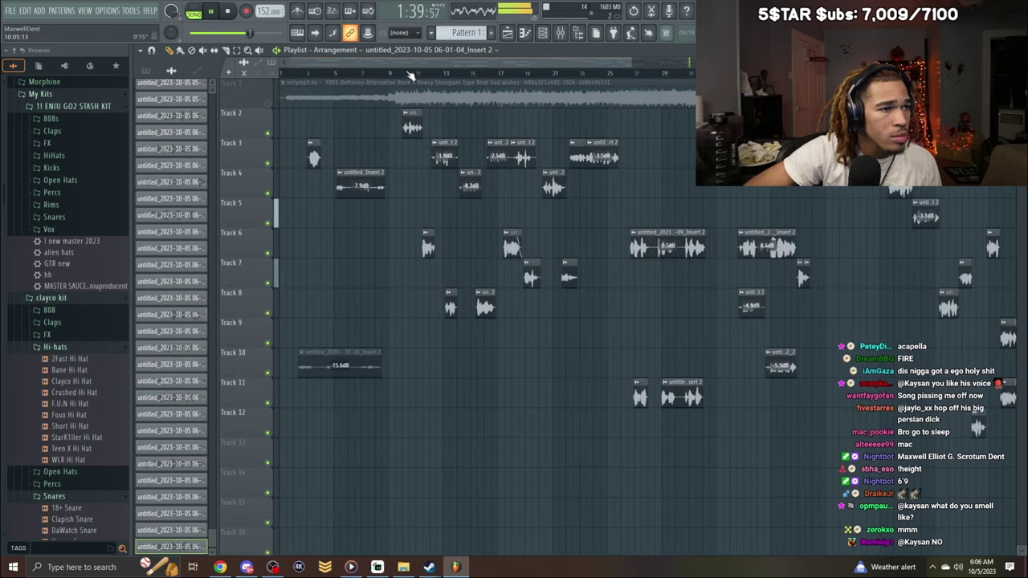
{"action": "left_click_drag", "start_coordinate": [628, 66], "coordinate": [765, 65]}
{"action": "left_click", "coordinate": [718, 73]}
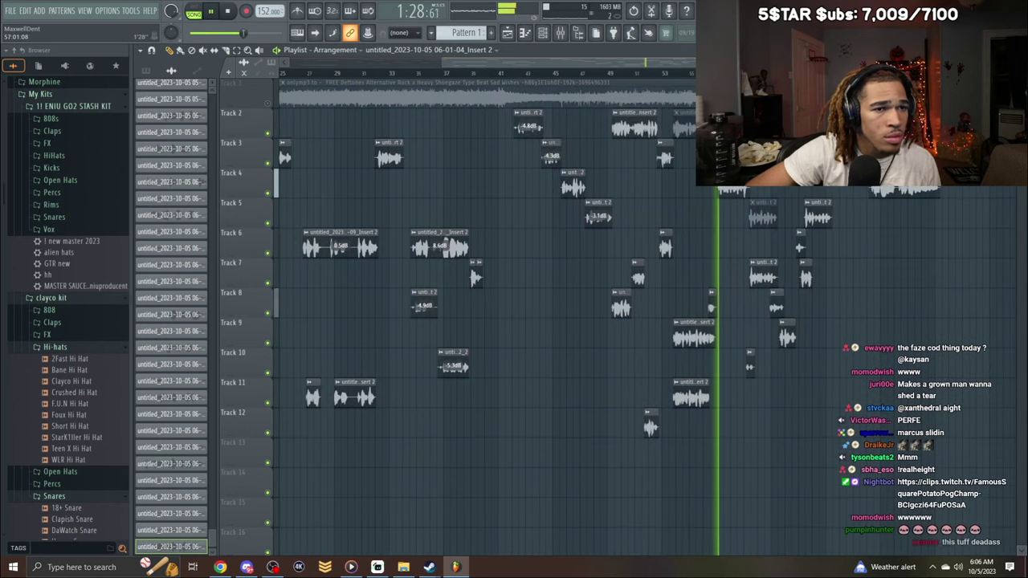
{"action": "left_click", "coordinate": [543, 73]}
{"action": "left_click", "coordinate": [509, 73]}
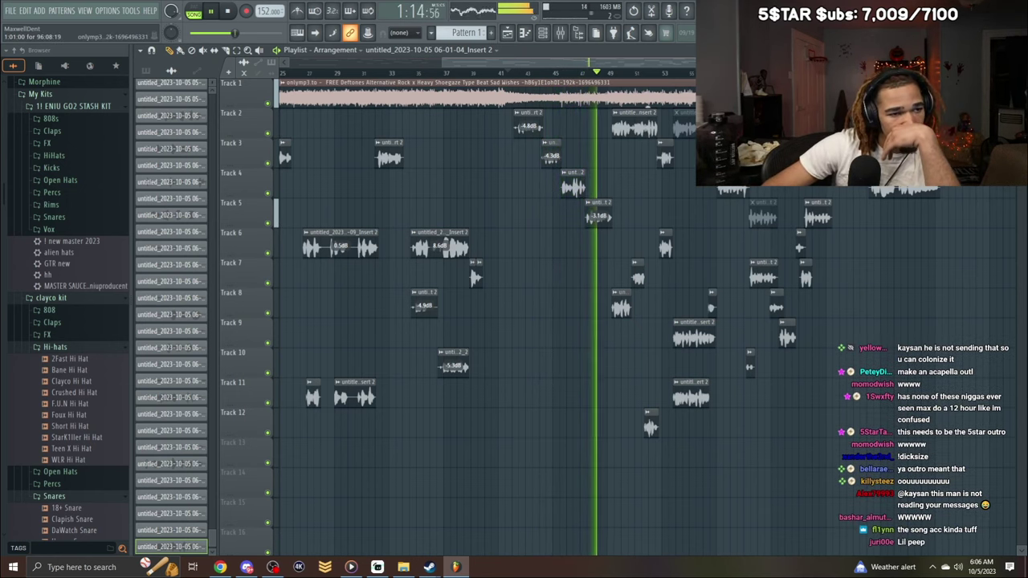
Adjust the target mixer track in the Track 1 beat clip's sample settings.
{"action": "double_click", "coordinate": [553, 82]}
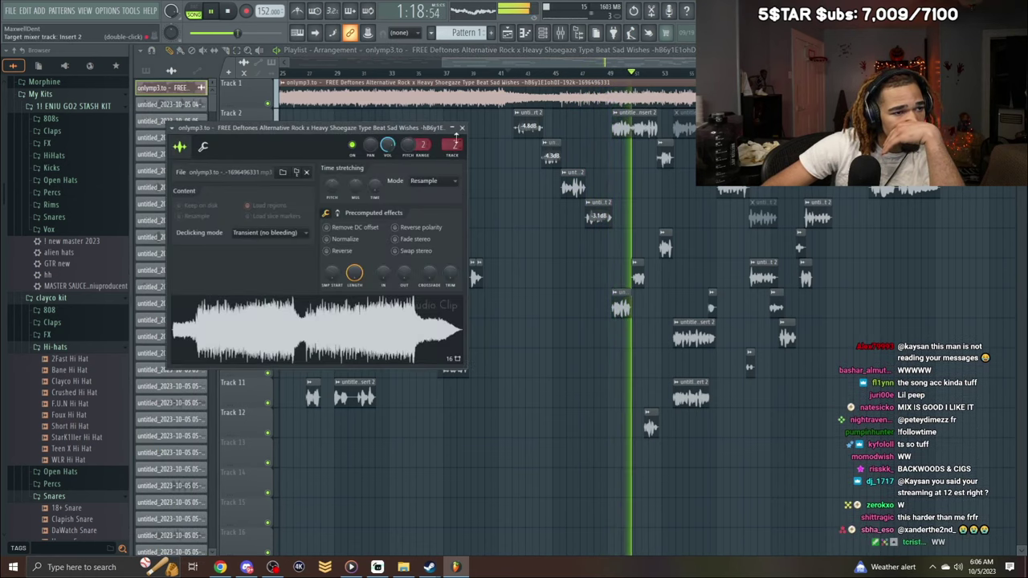
{"action": "scroll", "coordinate": [456, 143], "scroll_direction": "down", "scroll_amount": 1}
{"action": "left_click", "coordinate": [463, 127]}
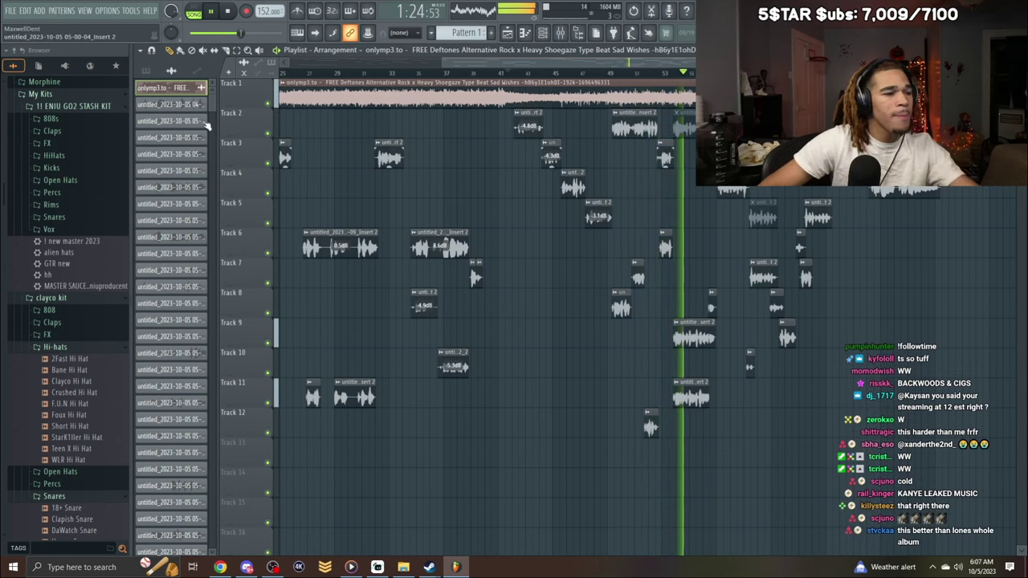
Shift the Track 1 beat clip slightly later from bar 1 and resume playback.
{"action": "left_click_drag", "start_coordinate": [521, 69], "coordinate": [216, 113]}
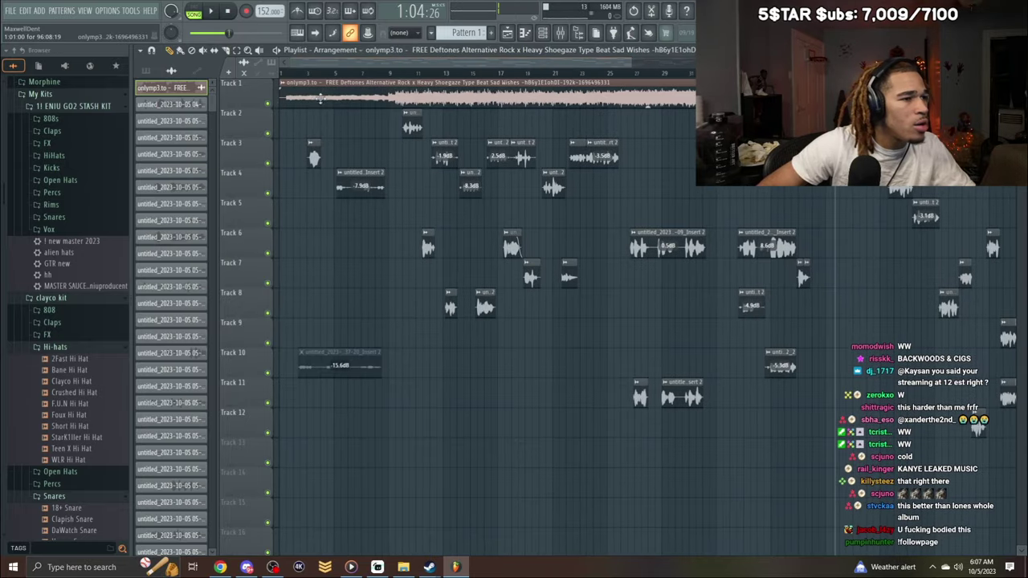
{"action": "left_click_drag", "start_coordinate": [291, 105], "coordinate": [295, 107]}
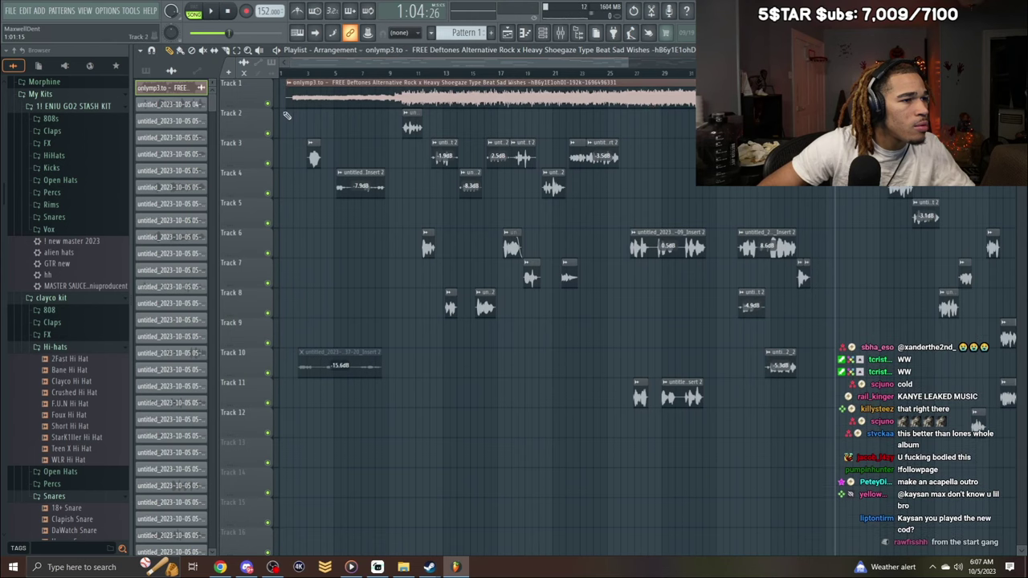
{"action": "scroll", "coordinate": [682, 86], "scroll_direction": "right", "scroll_amount": 3}
{"action": "key", "text": "space"}
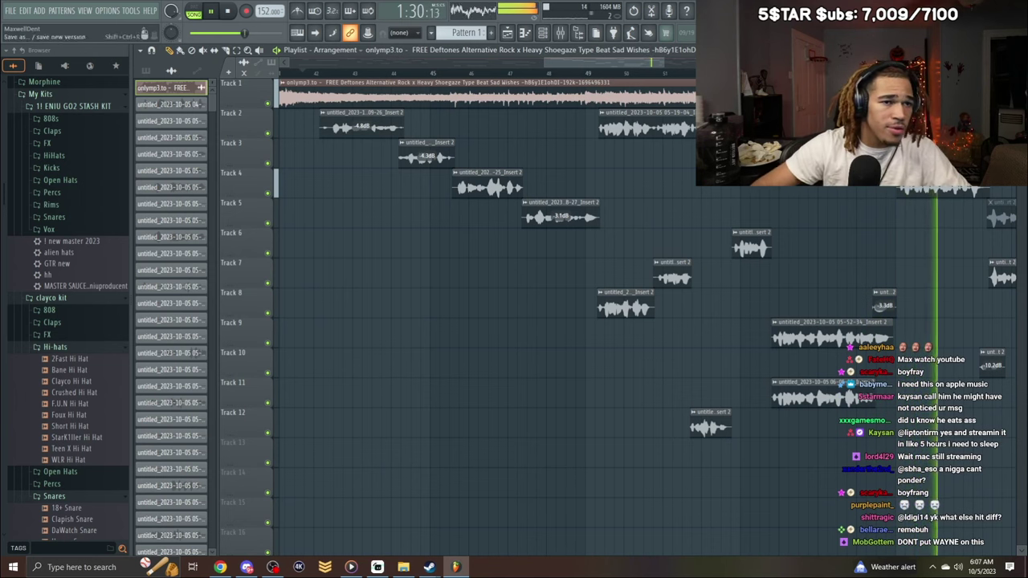
Mute the Track 8 clip near bar 49 and record a new vocal take onto Track 13 from late in bar 48.
{"action": "key", "text": "space"}
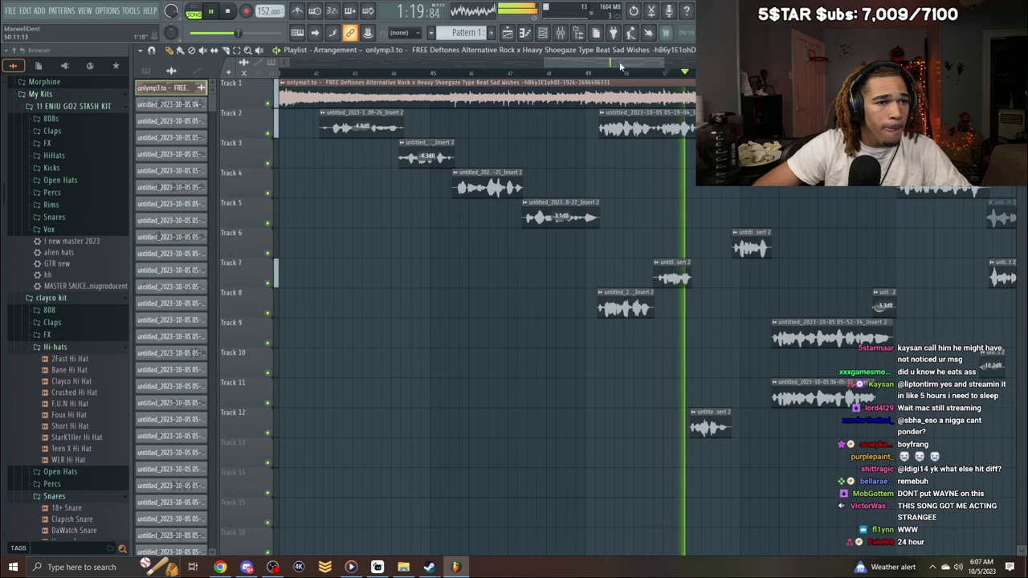
{"action": "left_click", "coordinate": [589, 72]}
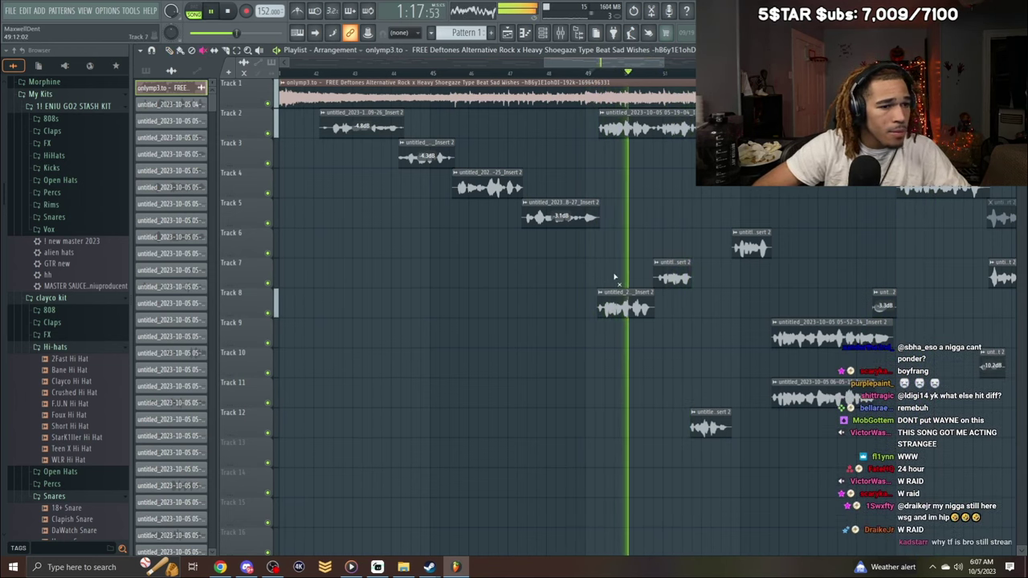
{"action": "key", "text": "space"}
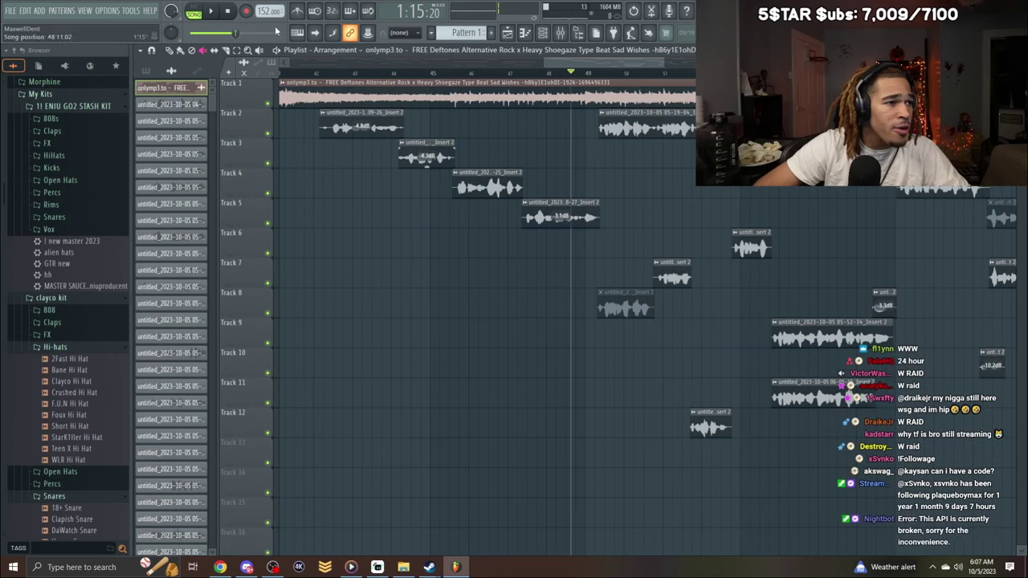
{"action": "key", "text": "space"}
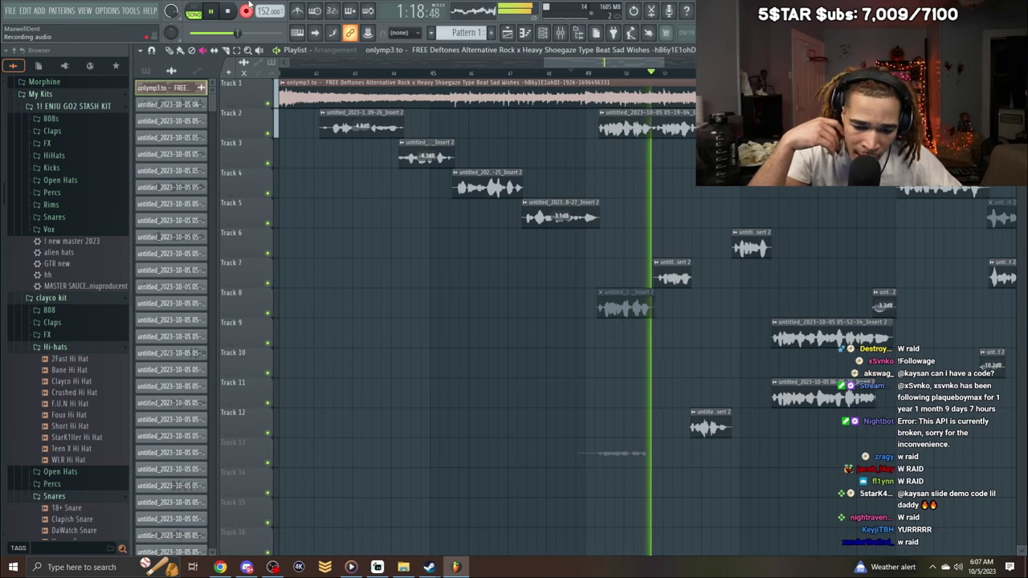
{"action": "key", "text": "space"}
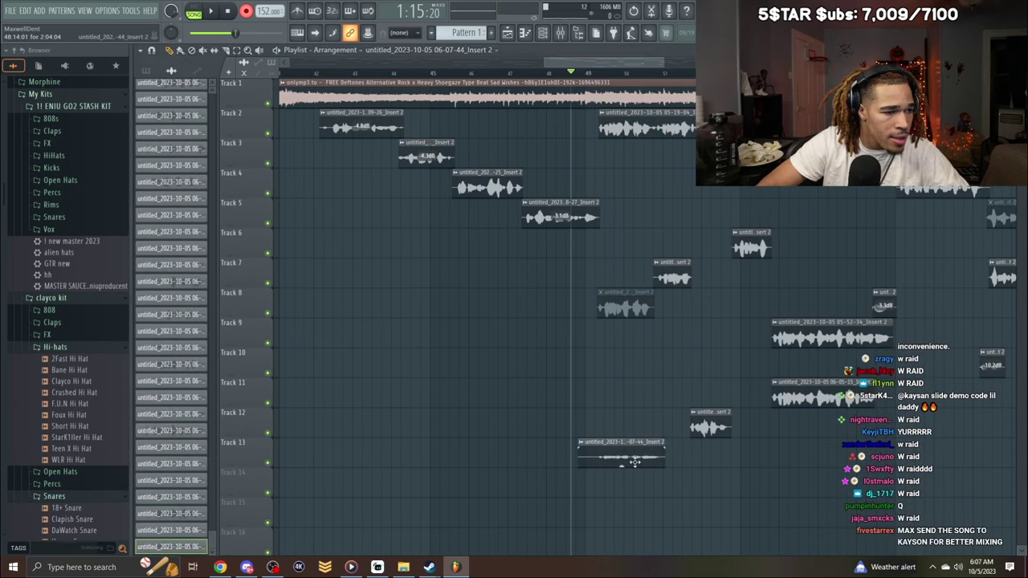
Normalize the new Track 13 clip, route it to the Main vocals mixer track and trim its silent start to about bar 49.
{"action": "double_click", "coordinate": [595, 443]}
{"action": "left_click", "coordinate": [396, 308]}
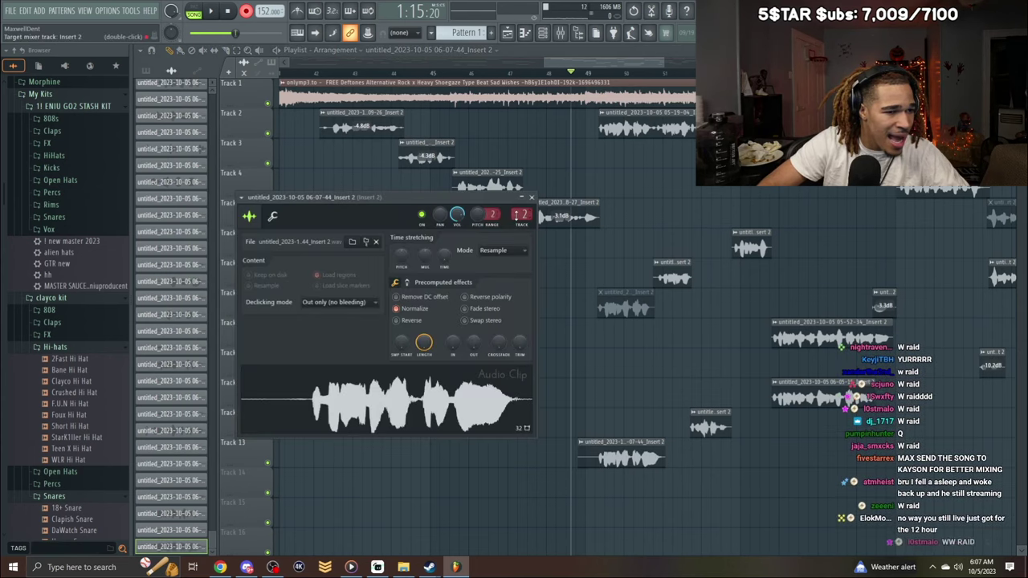
{"action": "scroll", "coordinate": [521, 212], "scroll_direction": "up", "scroll_amount": 3}
{"action": "key", "text": "space"}
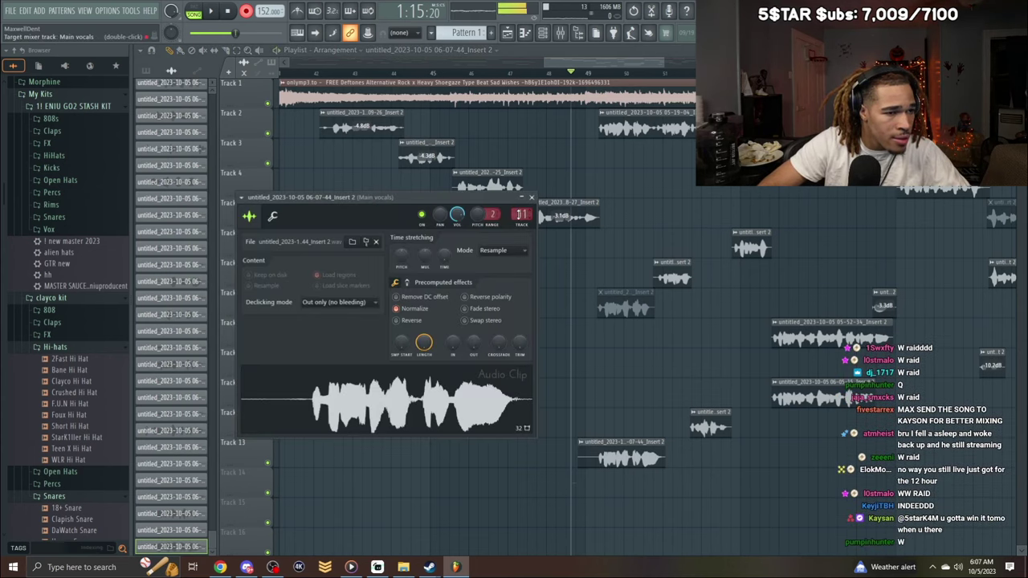
{"action": "left_click", "coordinate": [531, 196]}
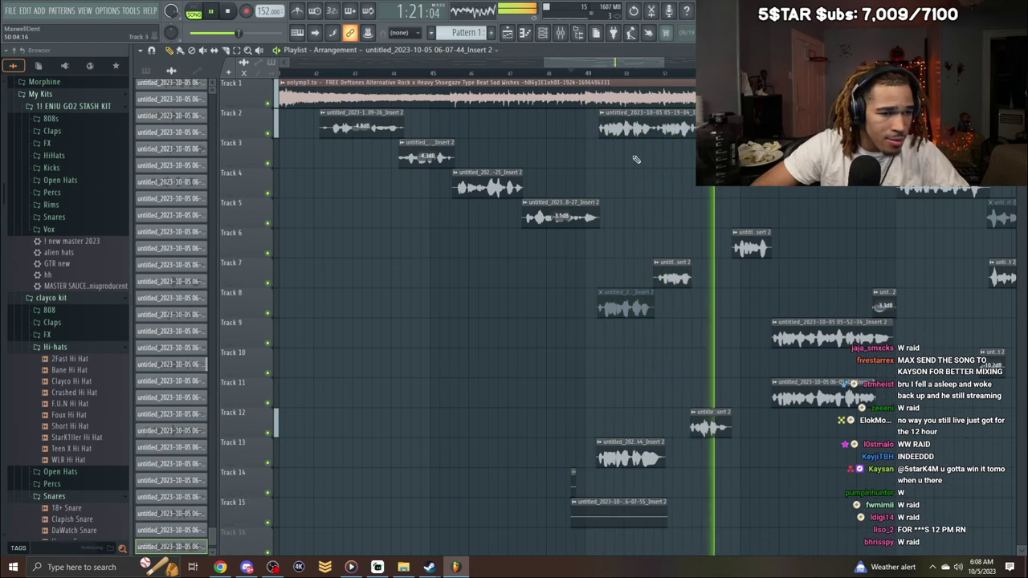
Play back from about the middle of bar 49 and delete the stray recordings on Tracks 14 and 15.
{"action": "left_click", "coordinate": [613, 73]}
{"action": "right_click", "coordinate": [654, 502]}
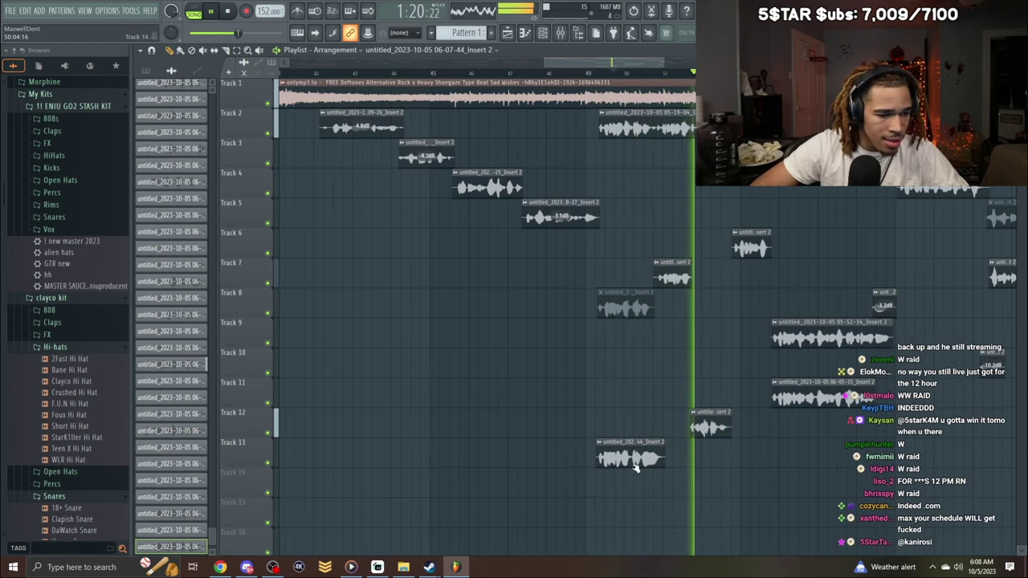
Mute the Track 6 clip near bar 53 and record a vocal take onto Track 13 from just before bar 52.
{"action": "left_click_drag", "start_coordinate": [589, 63], "coordinate": [615, 87]}
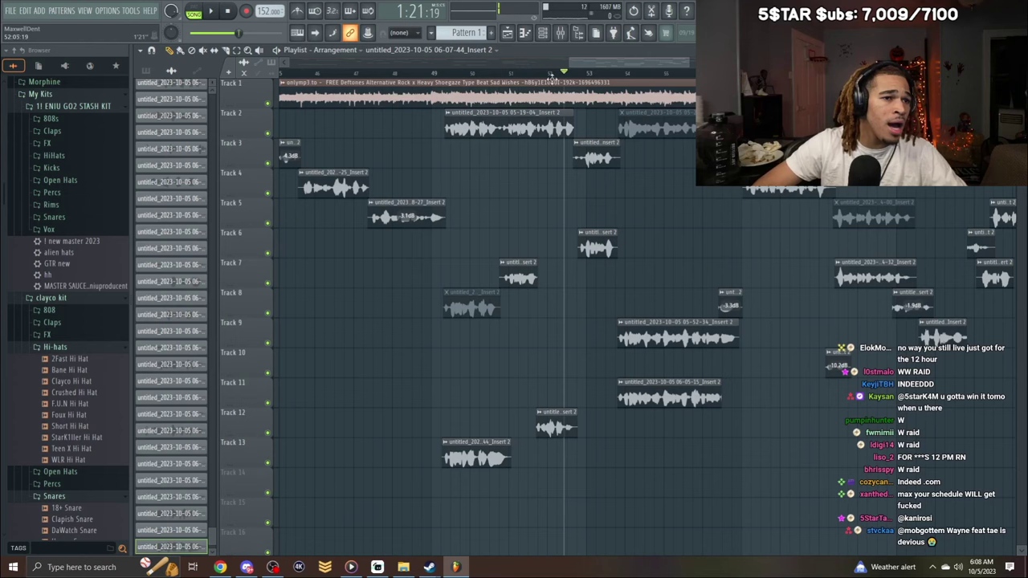
{"action": "left_click", "coordinate": [596, 247]}
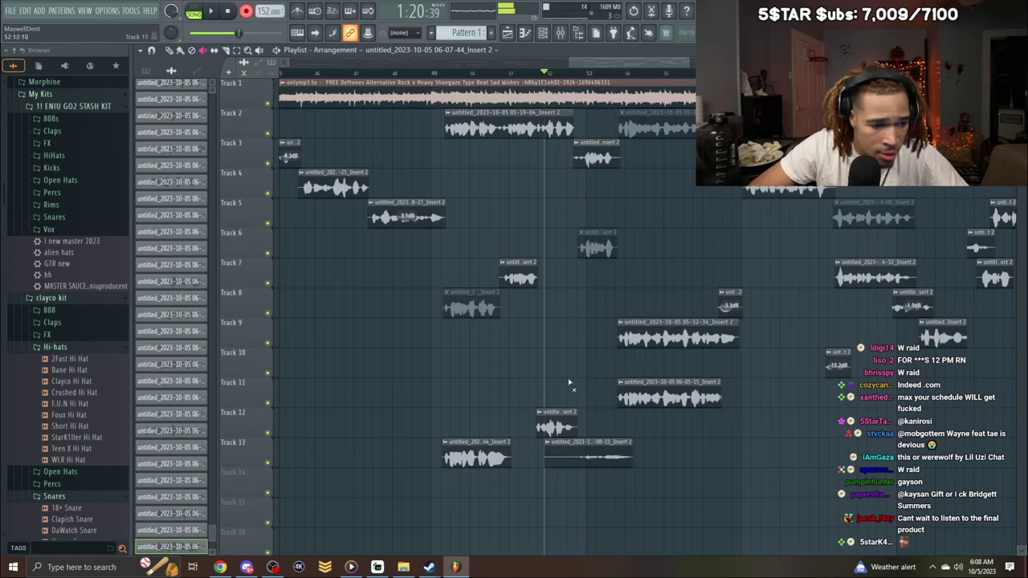
Normalize the second Track 13 clip, route it to the Main vocals mixer track and play it back with recording disarmed.
{"action": "double_click", "coordinate": [612, 462]}
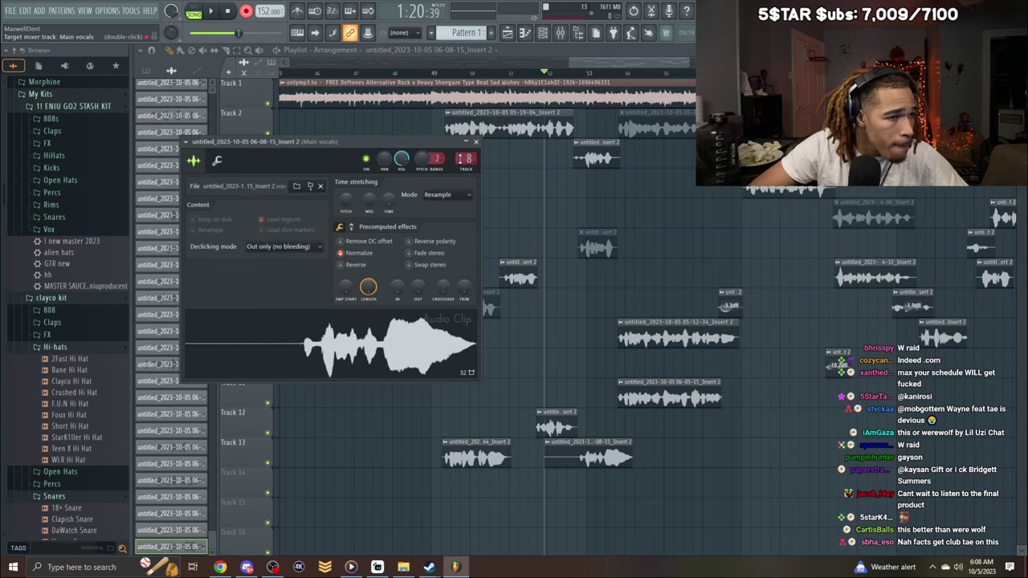
{"action": "key", "text": "space"}
{"action": "left_click", "coordinate": [475, 142]}
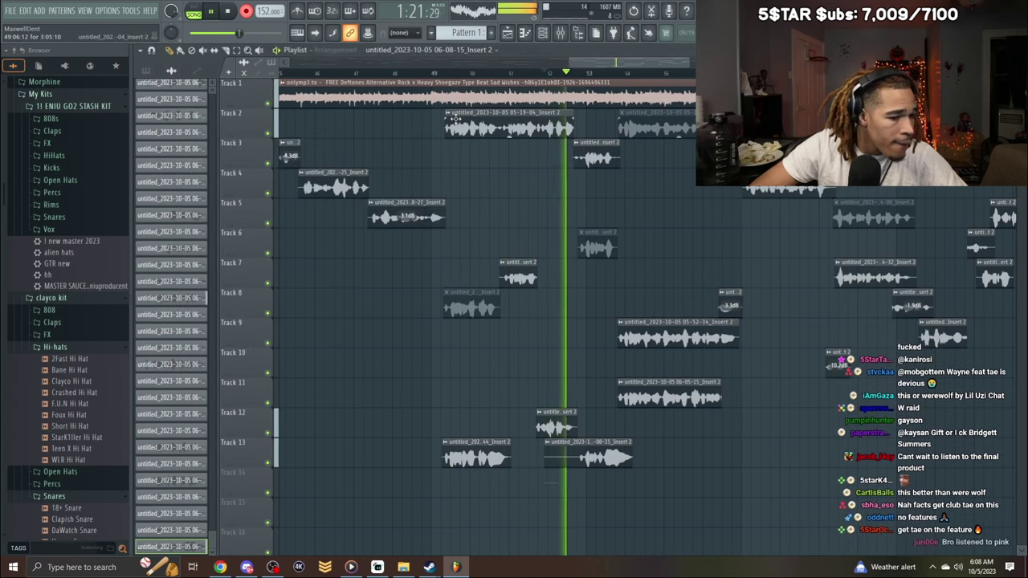
{"action": "left_click", "coordinate": [247, 11]}
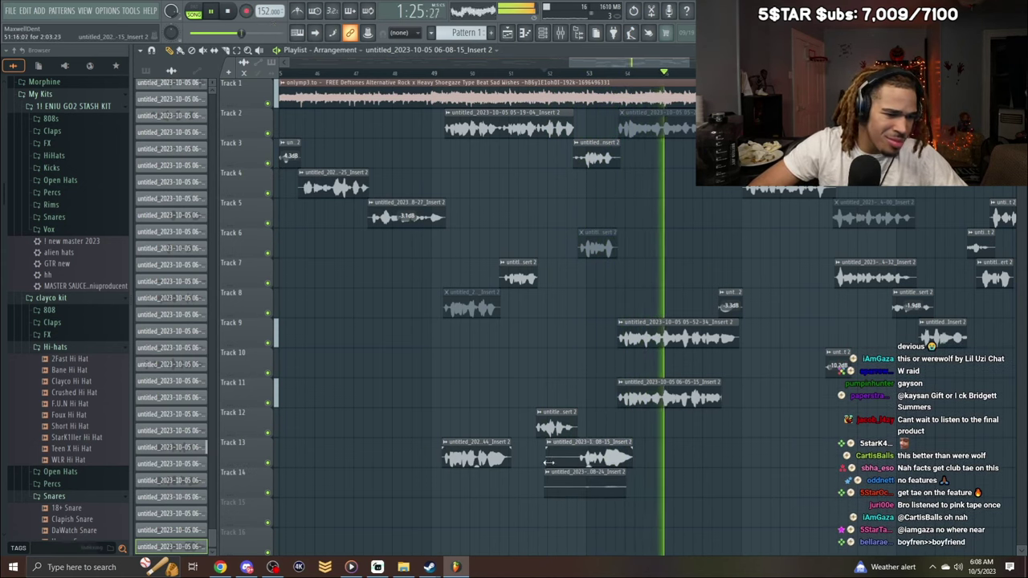
Trim the second Track 13 clip's start to just before bar 53 and delete the stray Track 14 recording.
{"action": "left_click_drag", "start_coordinate": [575, 459], "coordinate": [580, 459]}
{"action": "left_click", "coordinate": [593, 72]}
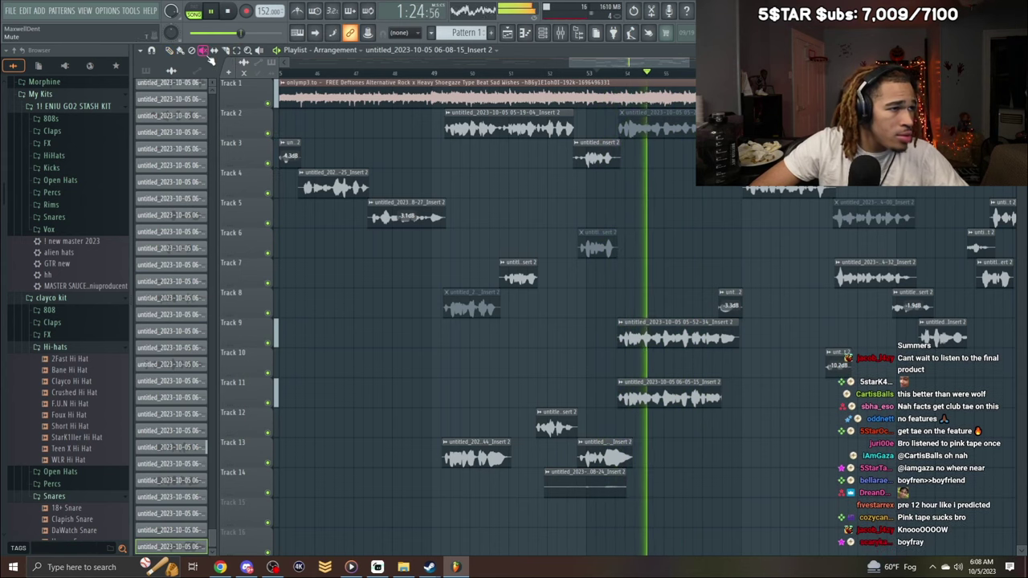
{"action": "right_click", "coordinate": [595, 491]}
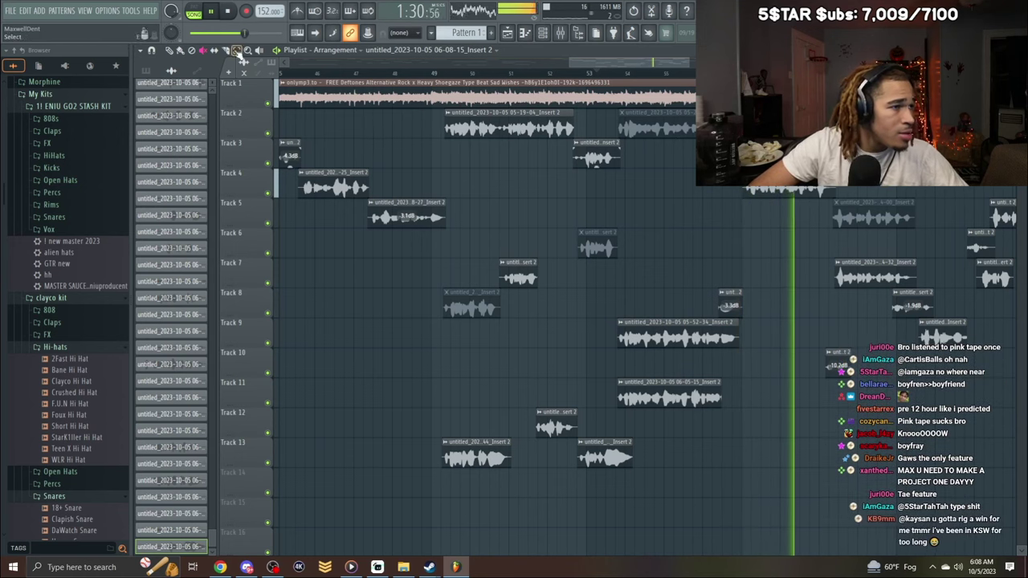
Shorten the Track 9 clip's end to about a third into bar 56 and play back from about bar 53.
{"action": "left_click", "coordinate": [409, 73]}
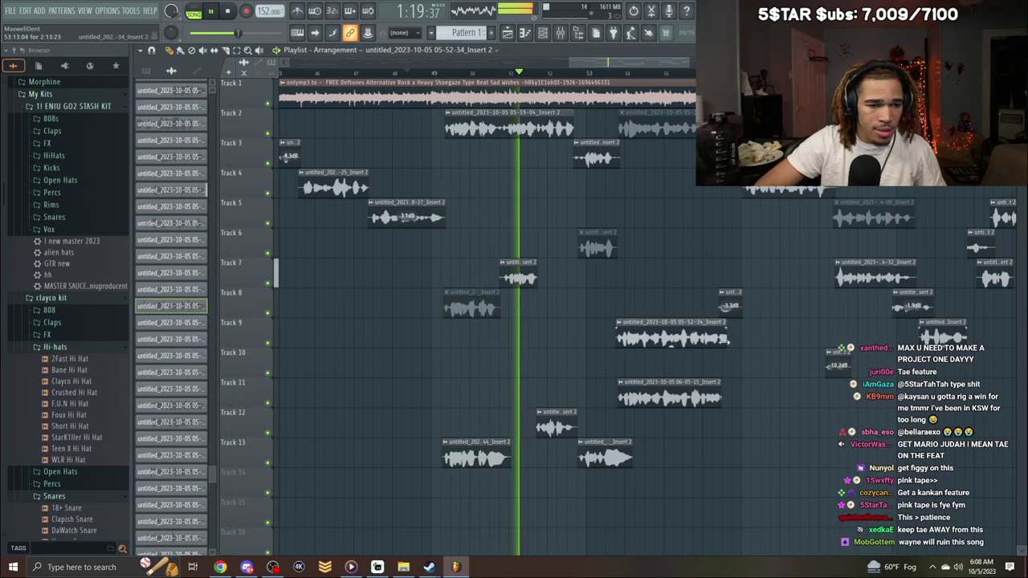
{"action": "left_click_drag", "start_coordinate": [736, 344], "coordinate": [717, 344]}
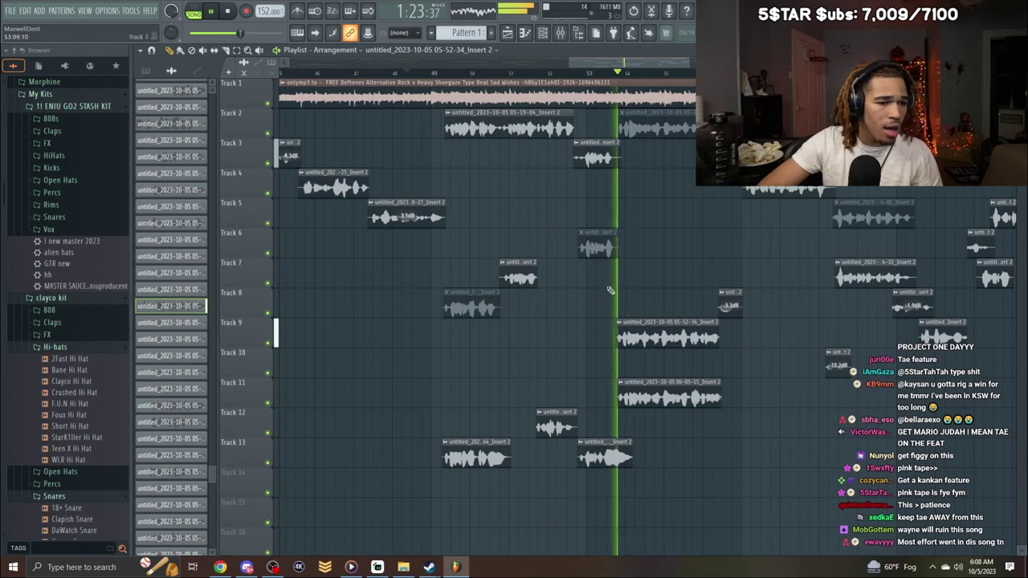
{"action": "left_click", "coordinate": [575, 85]}
{"action": "left_click", "coordinate": [588, 73]}
{"action": "key", "text": "space"}
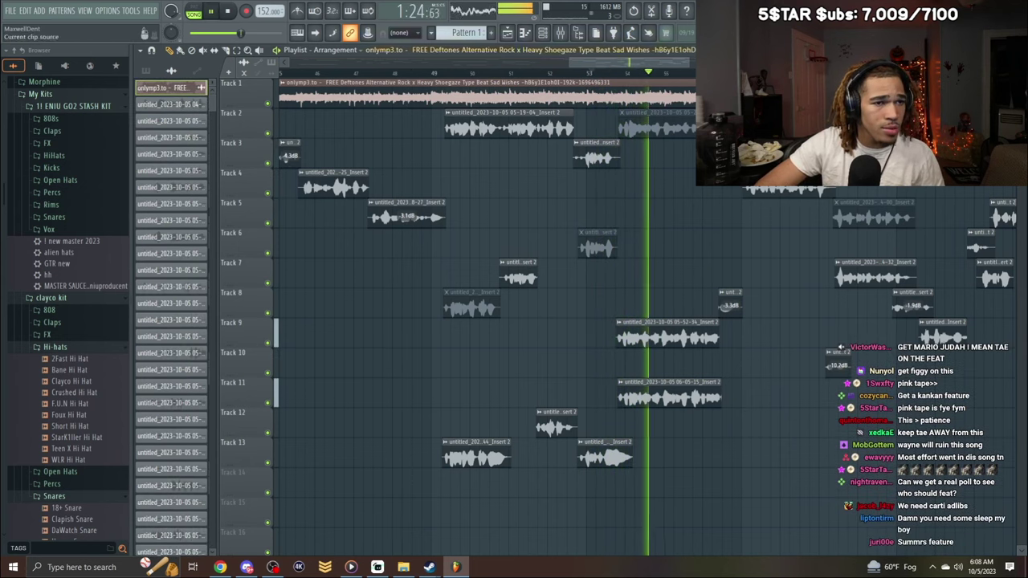
Nudge the Track 9 clip slightly later to line up with the Track 11 clip while playing from just before bar 53.
{"action": "left_click_drag", "start_coordinate": [689, 61], "coordinate": [633, 88]}
{"action": "key", "text": "space"}
{"action": "left_click", "coordinate": [392, 74]}
{"action": "key", "text": "space"}
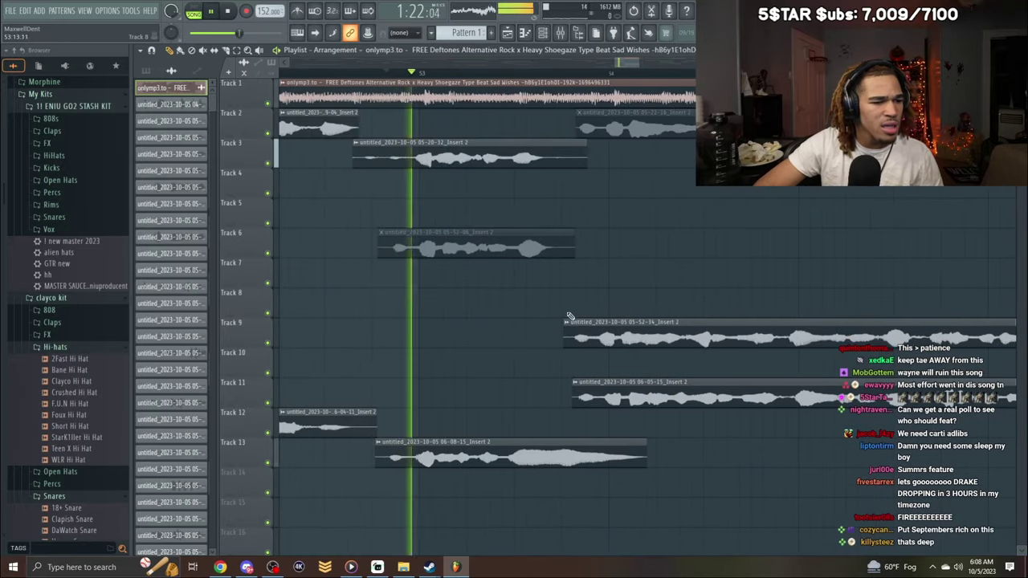
{"action": "left_click_drag", "start_coordinate": [585, 333], "coordinate": [591, 334]}
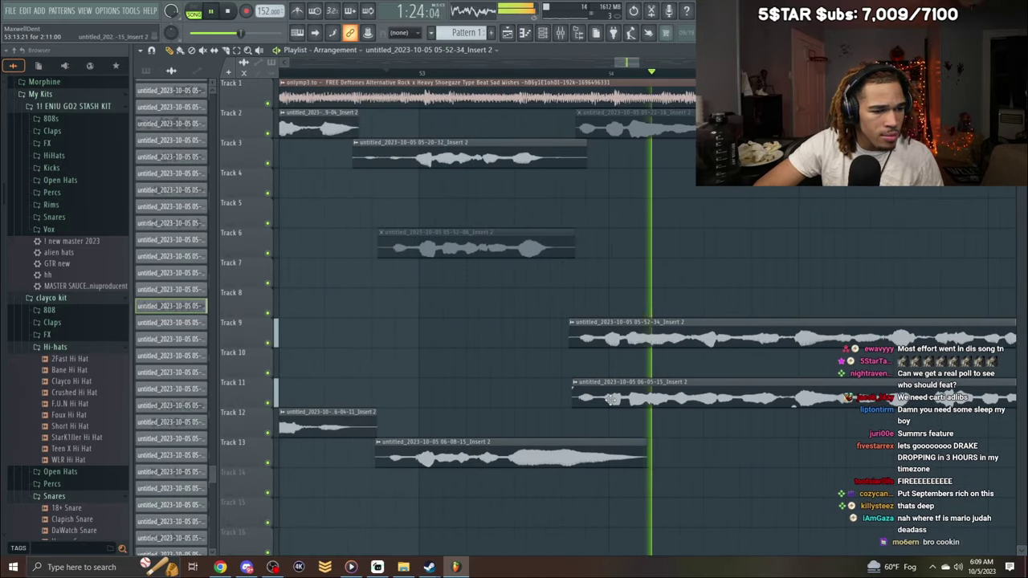
{"action": "left_click_drag", "start_coordinate": [611, 400], "coordinate": [611, 400]}
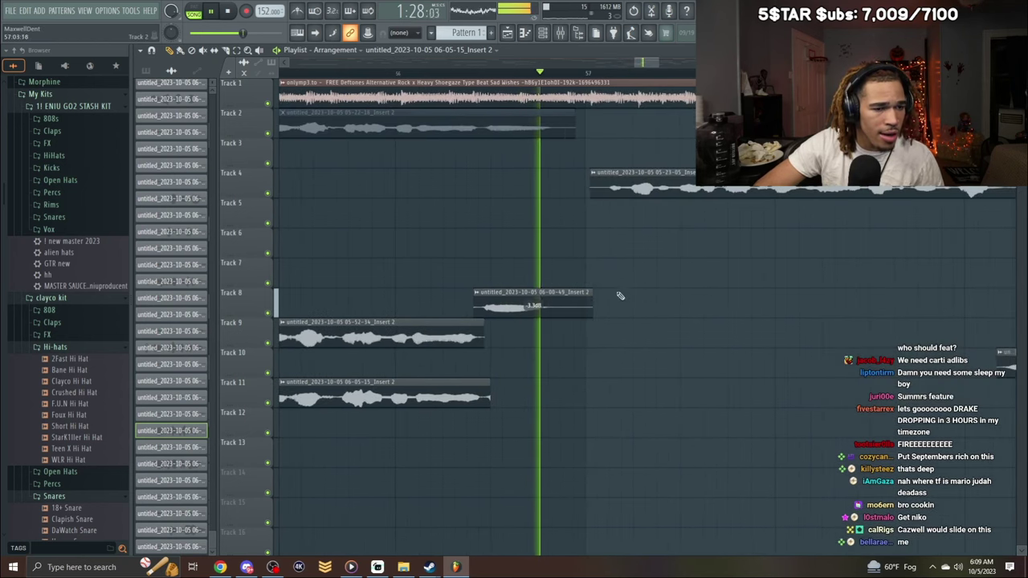
Nudge the Track 8 clip before bar 57 slightly later and restart playback ahead of it.
{"action": "left_click_drag", "start_coordinate": [534, 308], "coordinate": [536, 307]}
{"action": "key", "text": "space"}
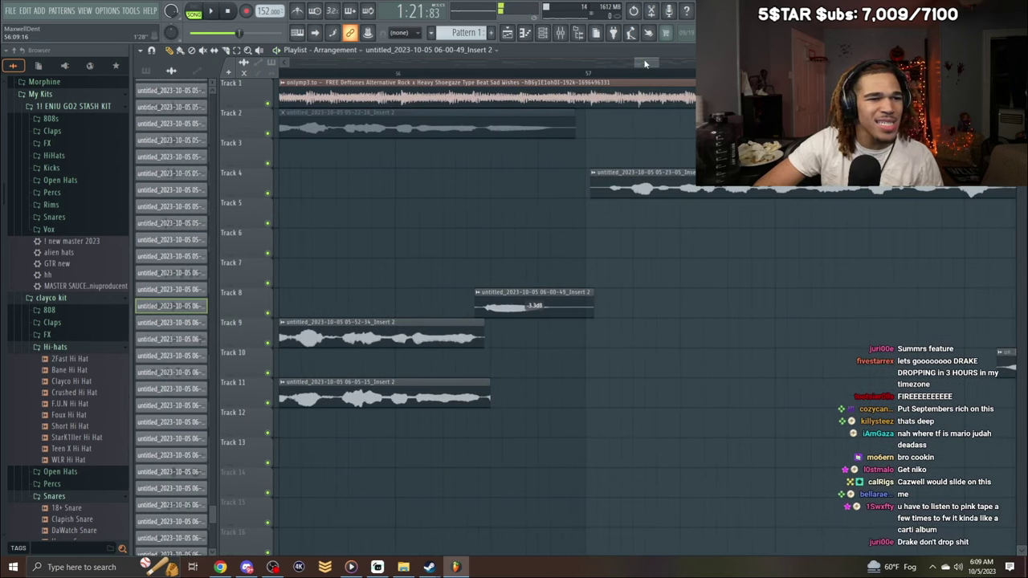
{"action": "key", "text": "space"}
Extend the Track 9 clip's end to late in bar 56 and set the Track 11 clip's end to just before the middle of bar 56.
{"action": "left_click", "coordinate": [682, 386]}
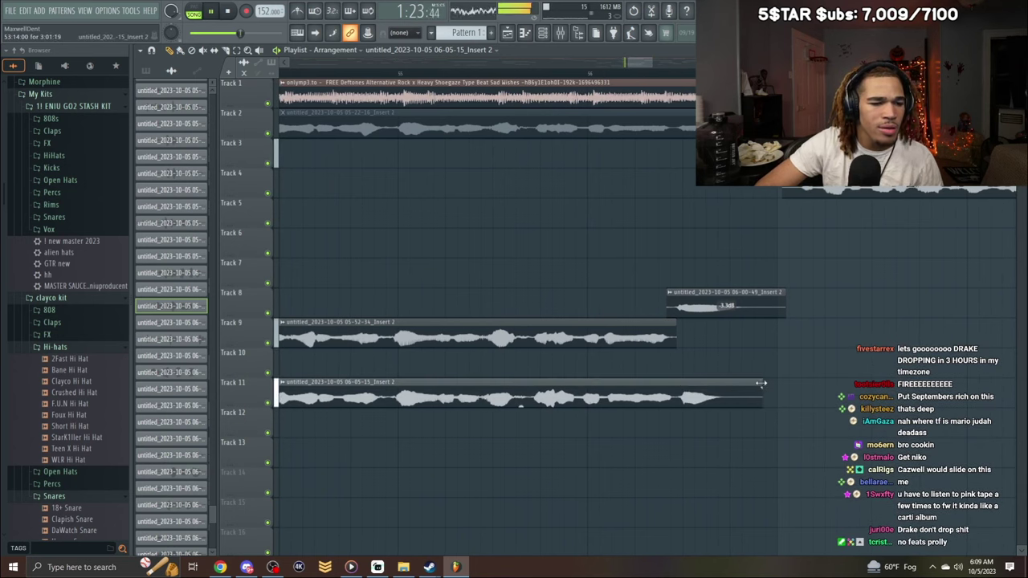
{"action": "left_click_drag", "start_coordinate": [720, 393], "coordinate": [727, 394]}
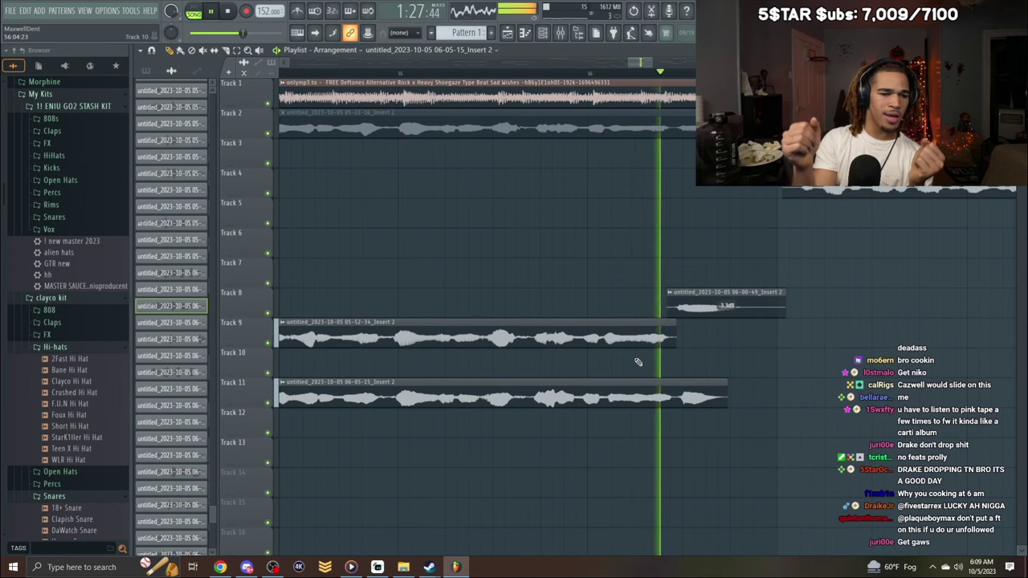
{"action": "key", "text": "space"}
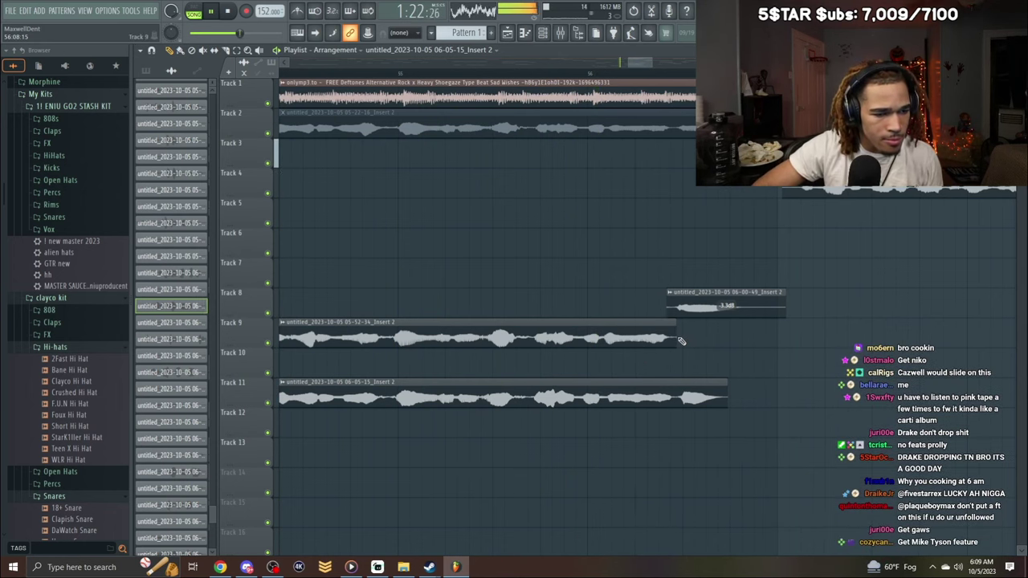
{"action": "left_click_drag", "start_coordinate": [681, 341], "coordinate": [722, 365]}
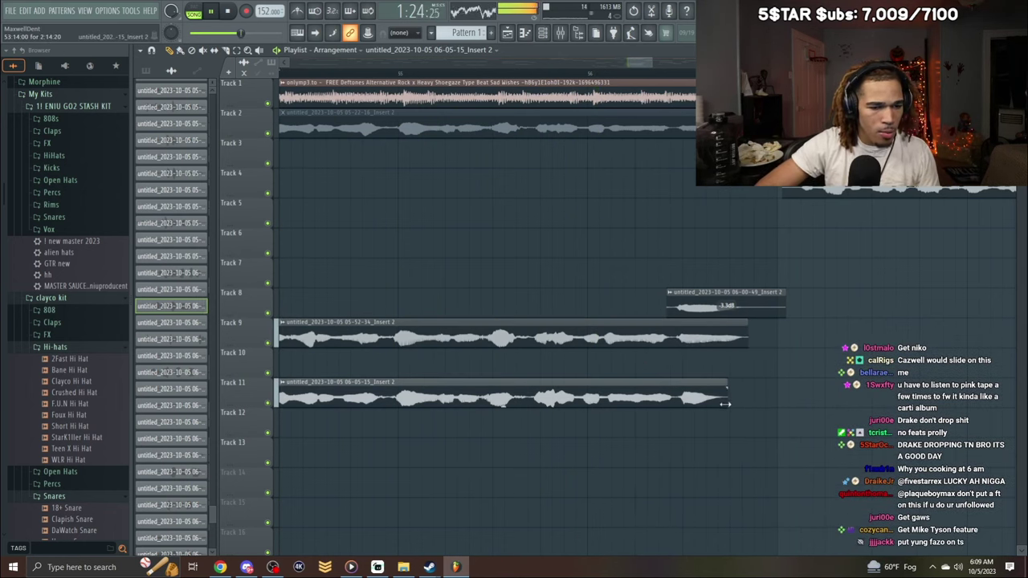
{"action": "left_click_drag", "start_coordinate": [725, 404], "coordinate": [672, 425]}
Play the arrangement from the start and review the layered vocals throughout, briefly checking the Main vocals effects chain in the mixer.
{"action": "left_click_drag", "start_coordinate": [628, 64], "coordinate": [286, 65]}
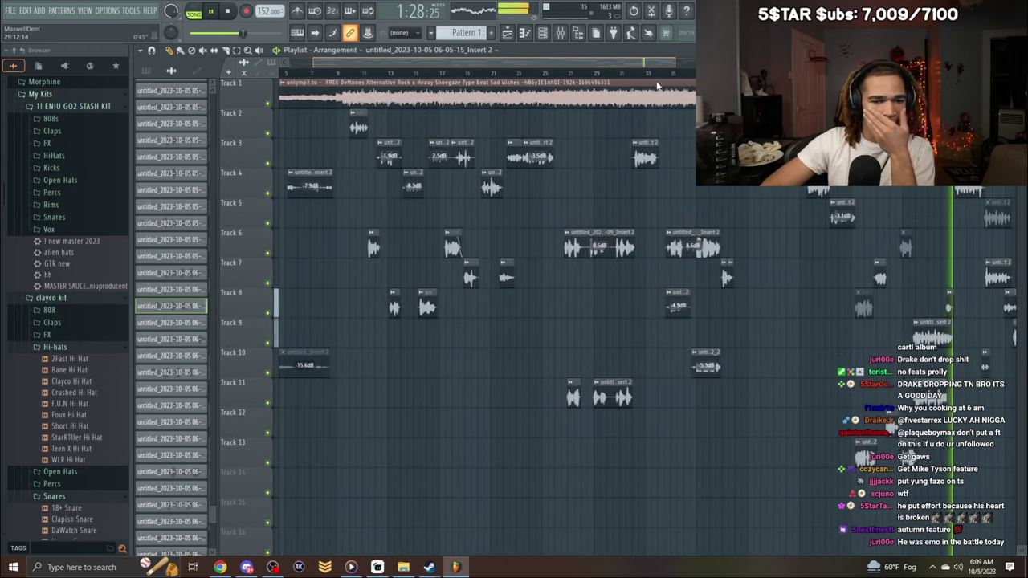
{"action": "left_click", "coordinate": [492, 74]}
{"action": "left_click_drag", "start_coordinate": [490, 76], "coordinate": [215, 161]}
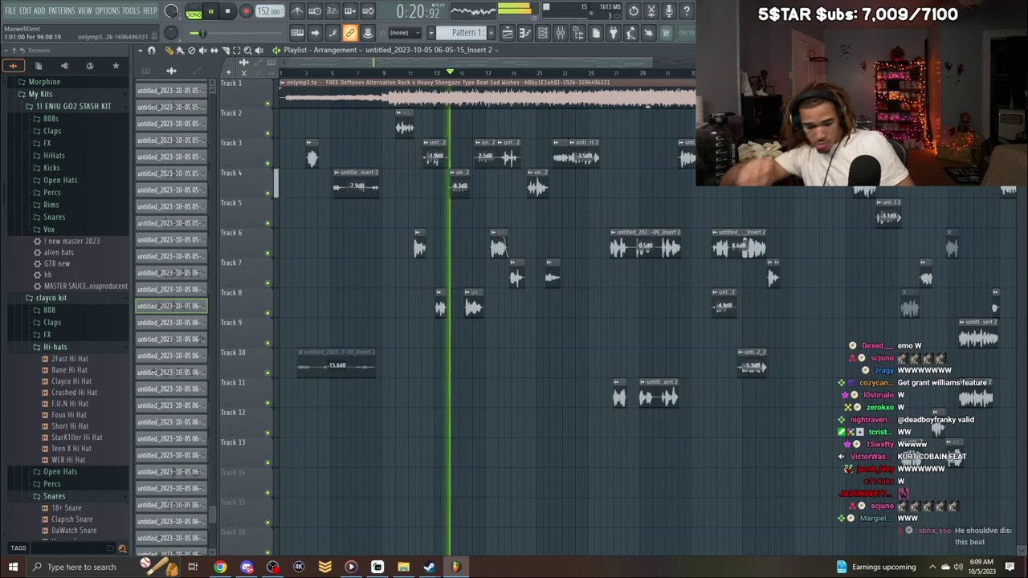
{"action": "left_click", "coordinate": [566, 37]}
{"action": "left_click", "coordinate": [574, 385]}
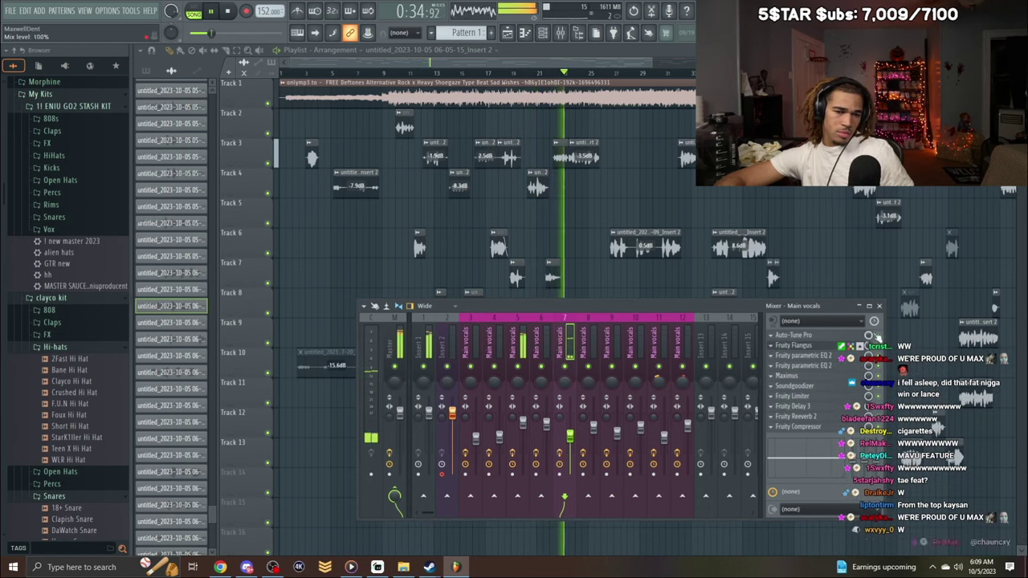
{"action": "key", "text": "F9"}
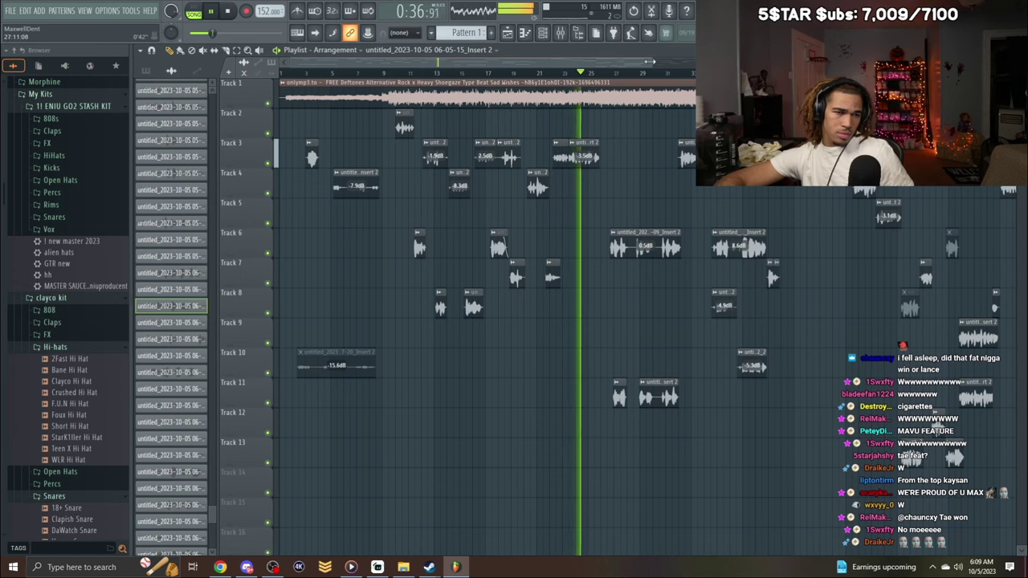
{"action": "left_click_drag", "start_coordinate": [650, 62], "coordinate": [734, 62]}
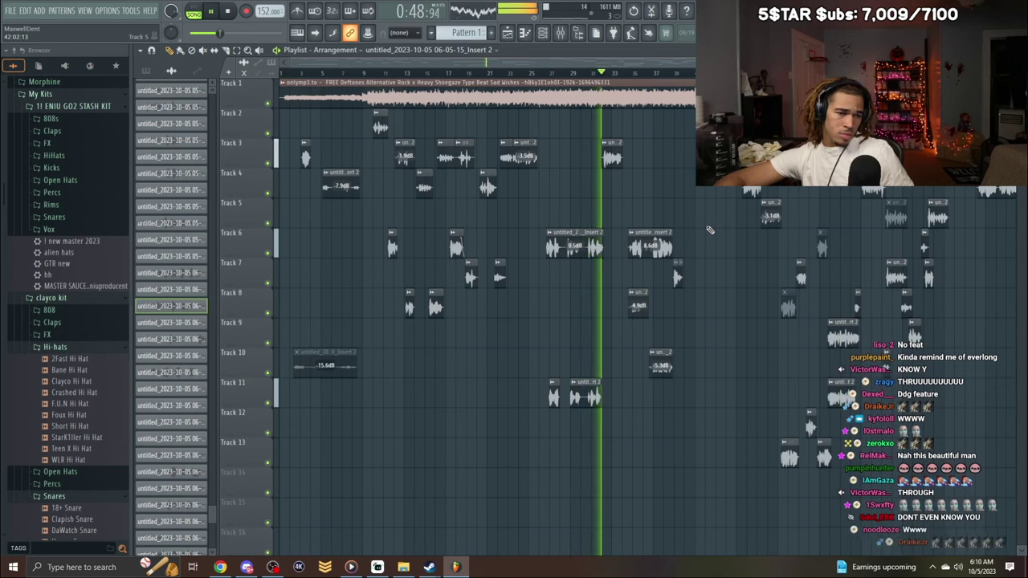
{"action": "left_click_drag", "start_coordinate": [565, 66], "coordinate": [659, 88]}
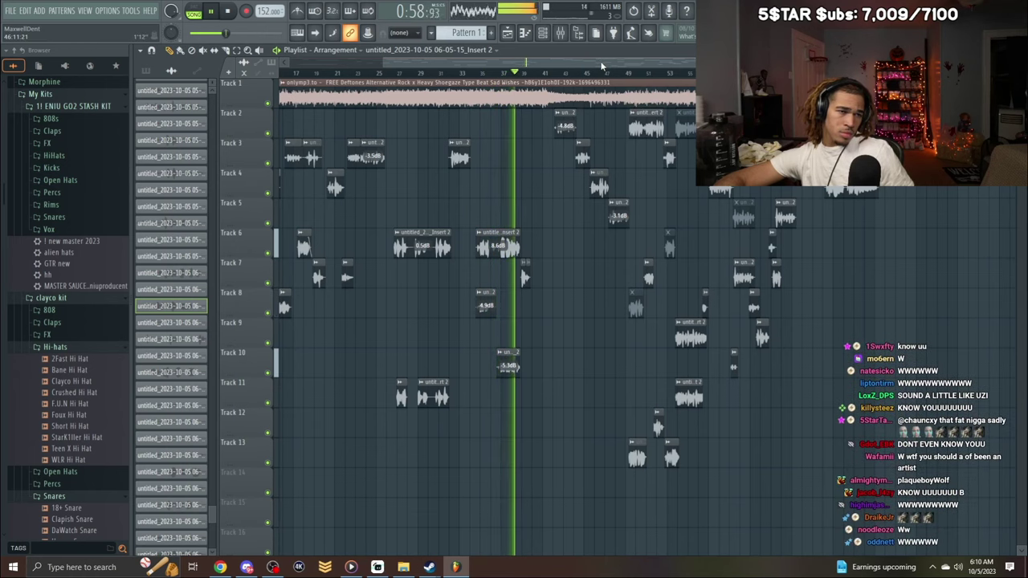
{"action": "scroll", "coordinate": [610, 67], "scroll_direction": "right", "scroll_amount": 2}
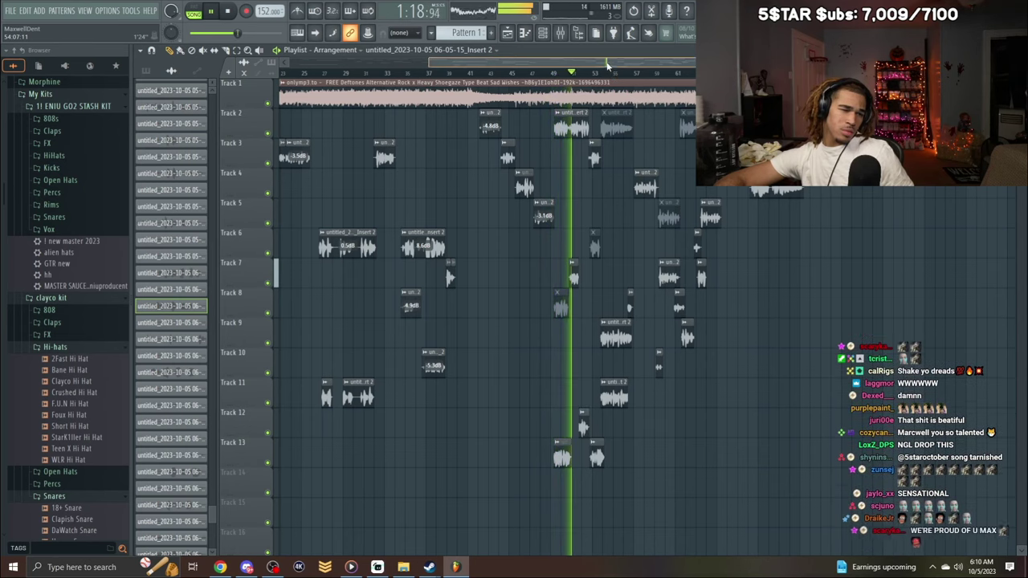
{"action": "left_click_drag", "start_coordinate": [607, 63], "coordinate": [645, 64]}
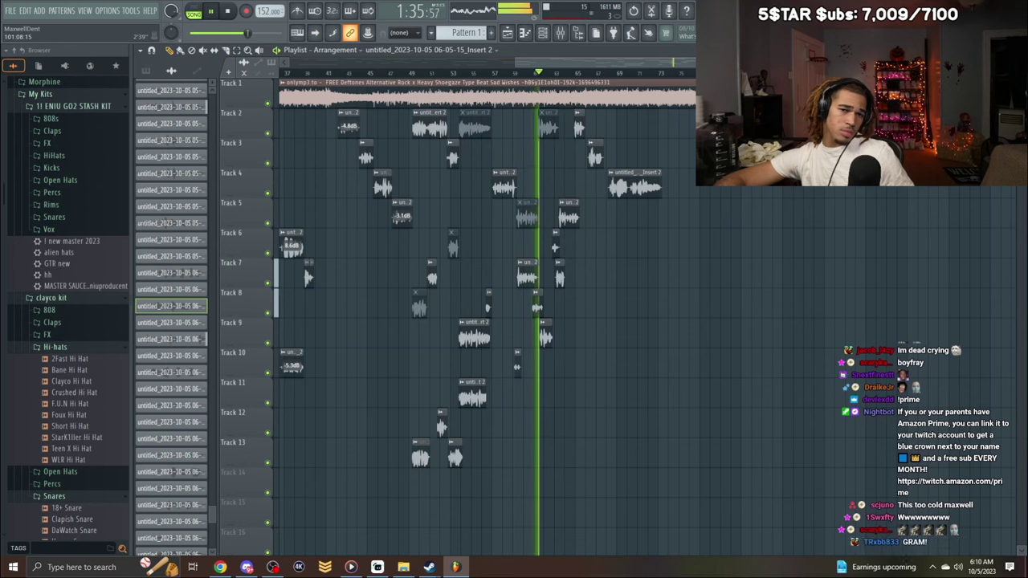
Set the clip gains to -6.7 dB on Track 7 at bar 63, -7.3 dB on Track 8 near bar 61 and -11.8 dB on Track 10 at bar 59.
{"action": "left_click_drag", "start_coordinate": [960, 63], "coordinate": [675, 78]}
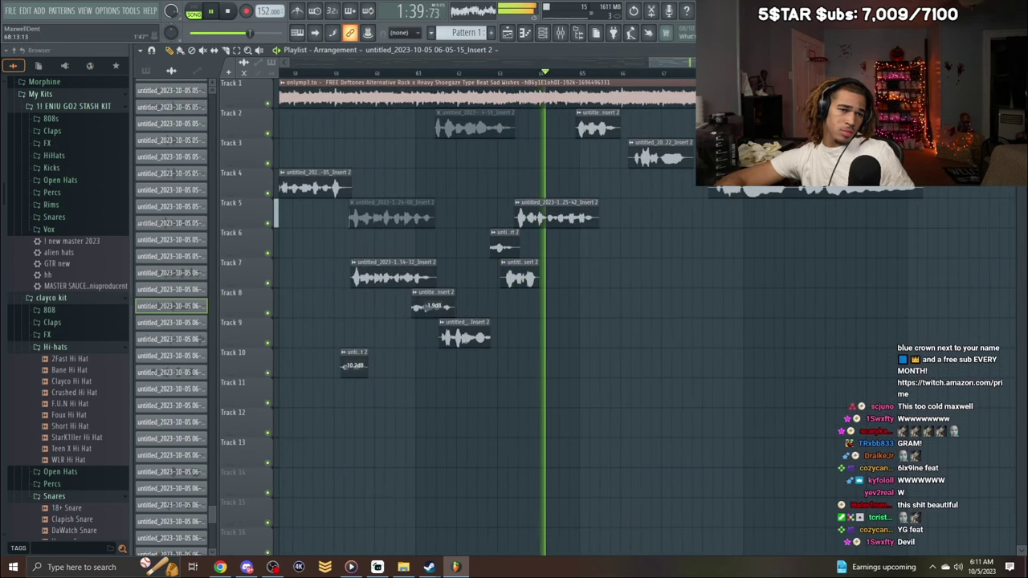
{"action": "scroll", "coordinate": [487, 321], "scroll_direction": "left", "scroll_amount": 1}
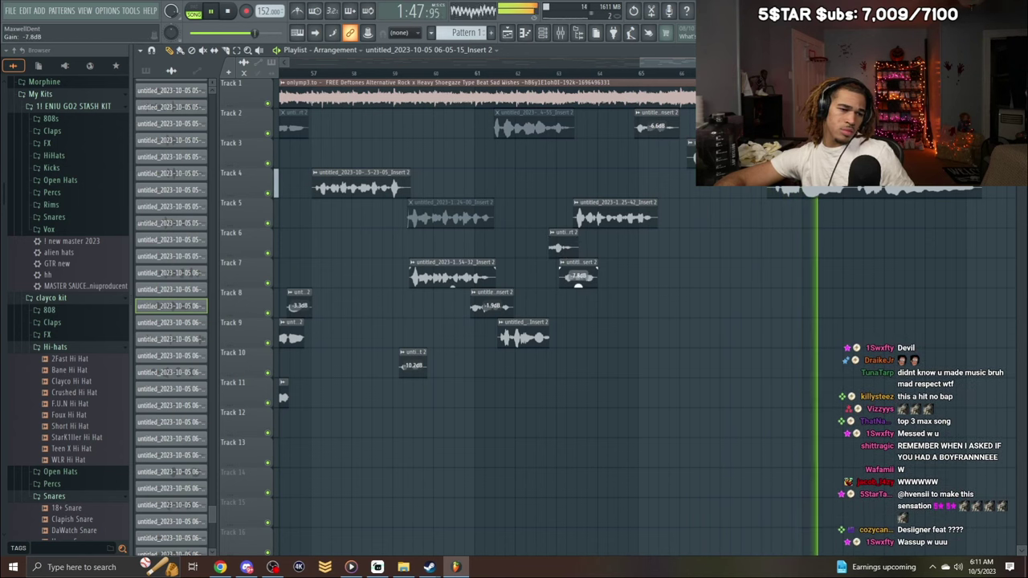
{"action": "left_click_drag", "start_coordinate": [496, 315], "coordinate": [496, 318]}
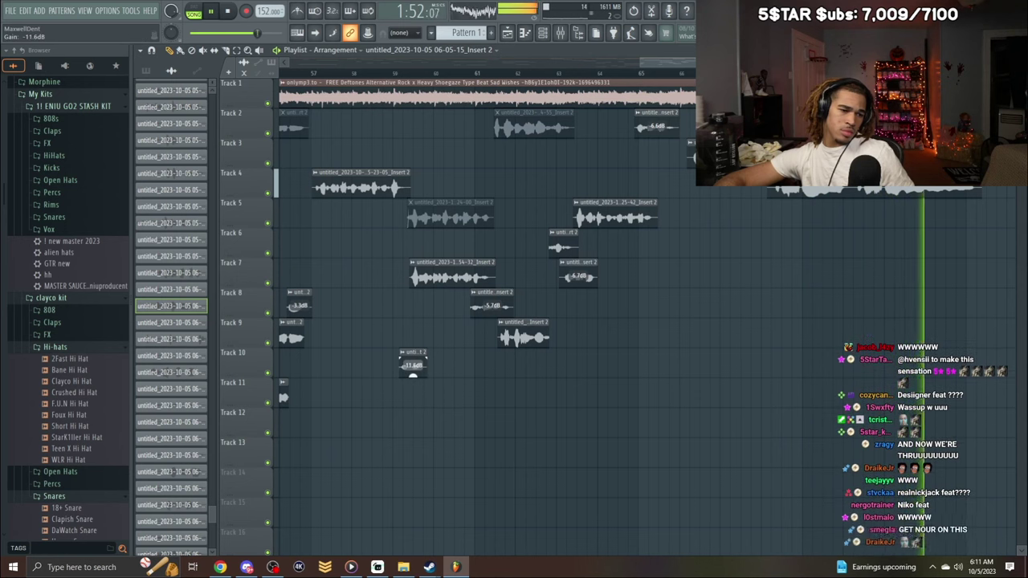
{"action": "left_click_drag", "start_coordinate": [413, 375], "coordinate": [413, 378]}
{"action": "left_click_drag", "start_coordinate": [493, 315], "coordinate": [493, 321]}
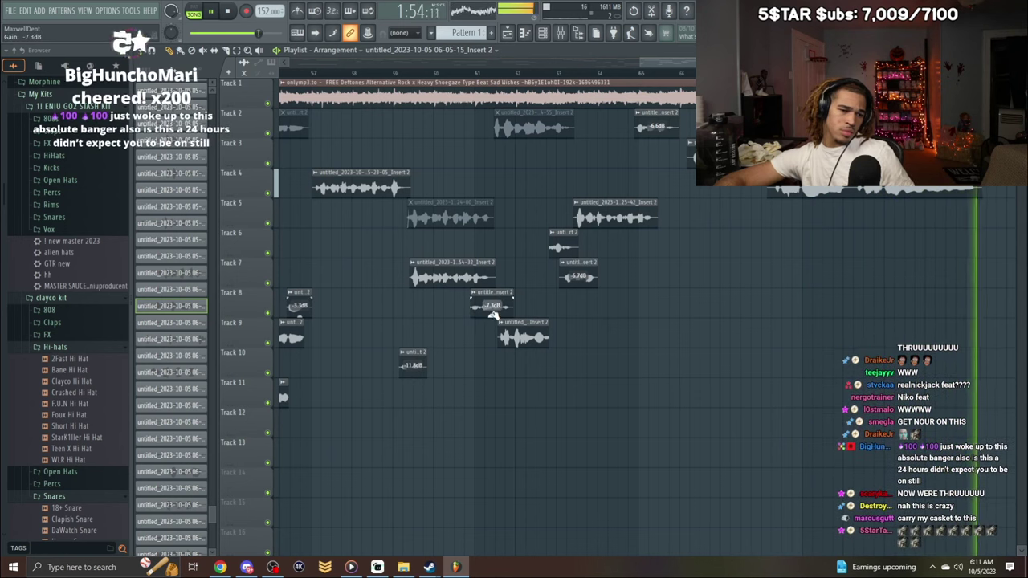
{"action": "scroll", "coordinate": [647, 313], "scroll_direction": "down", "scroll_amount": 3}
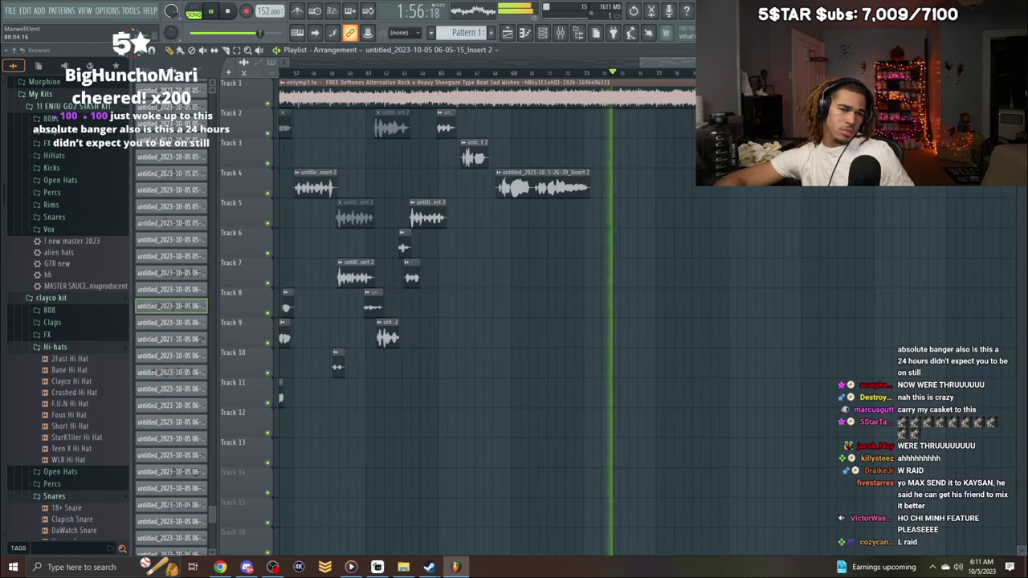
Replay from just before bar 59 and set the Track 7 clip at bar 63 to a gain of -8.4 dB.
{"action": "left_click_drag", "start_coordinate": [715, 62], "coordinate": [646, 61]}
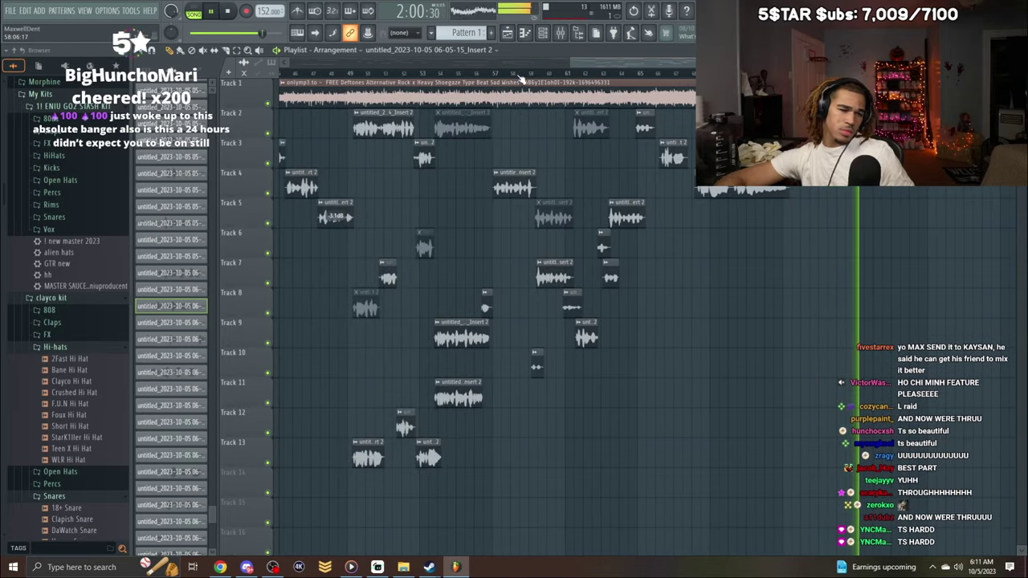
{"action": "scroll", "coordinate": [520, 78], "scroll_direction": "down", "scroll_amount": 2}
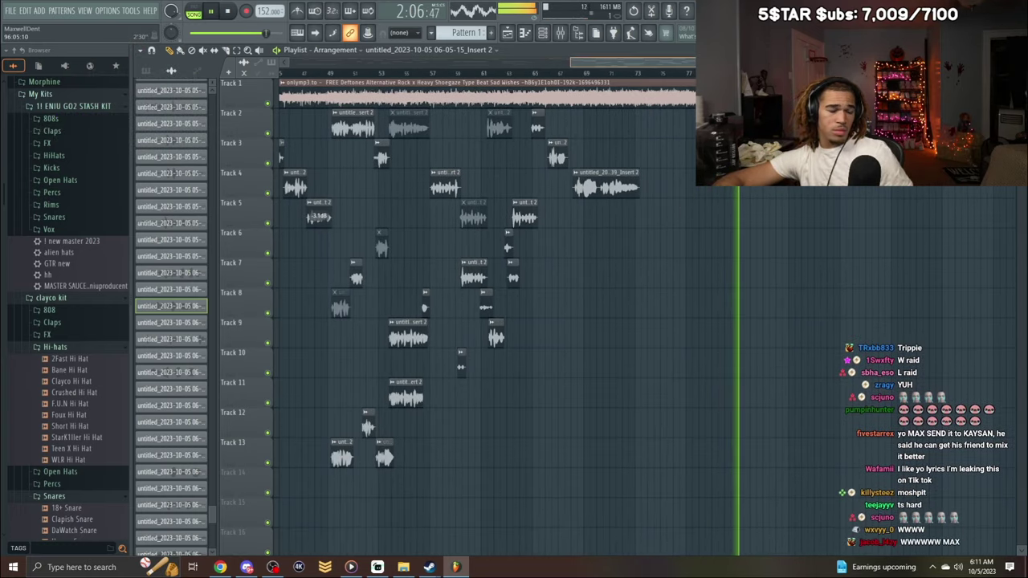
{"action": "left_click_drag", "start_coordinate": [936, 63], "coordinate": [697, 65]}
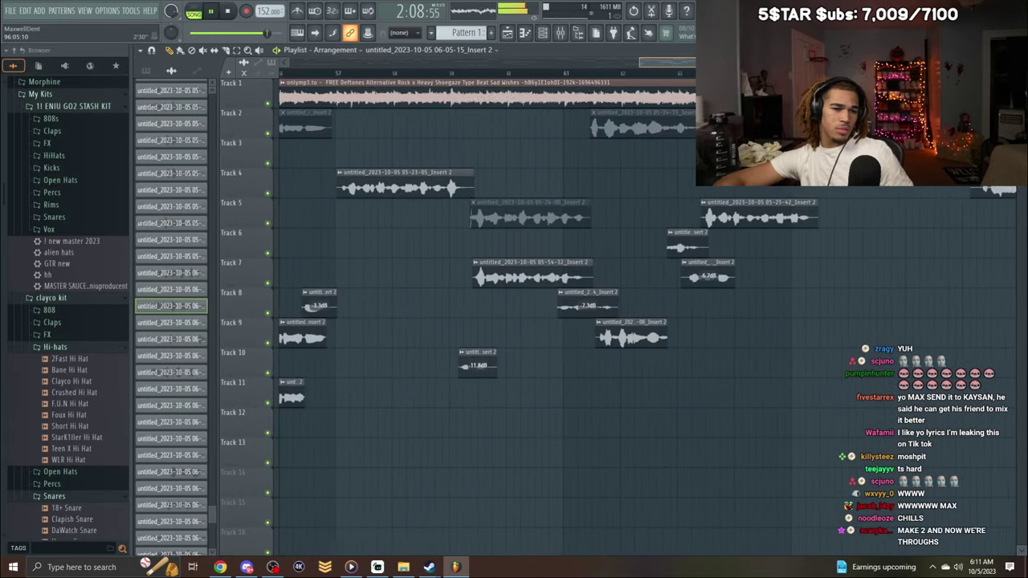
{"action": "left_click", "coordinate": [442, 73]}
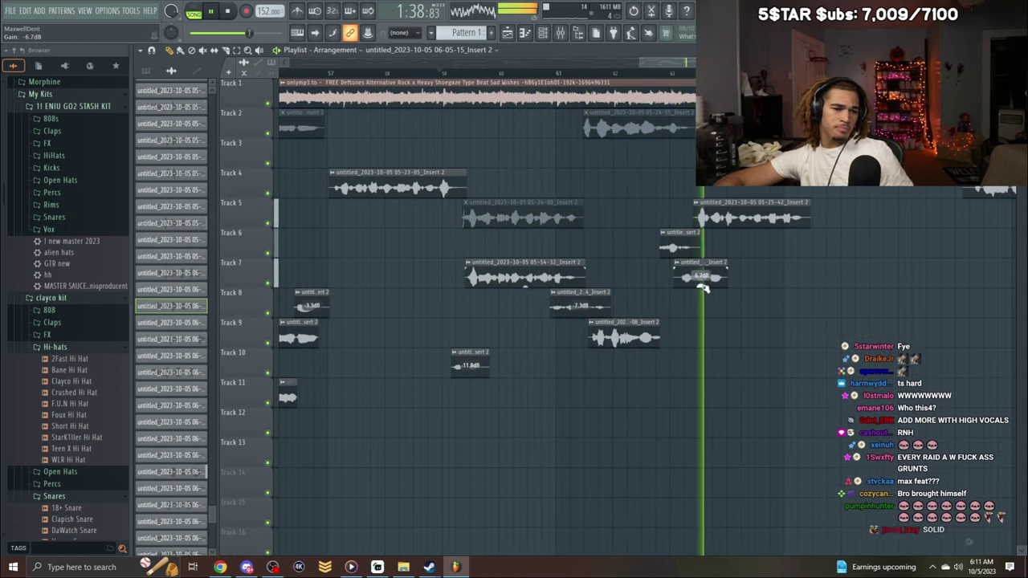
{"action": "left_click_drag", "start_coordinate": [702, 286], "coordinate": [701, 294]}
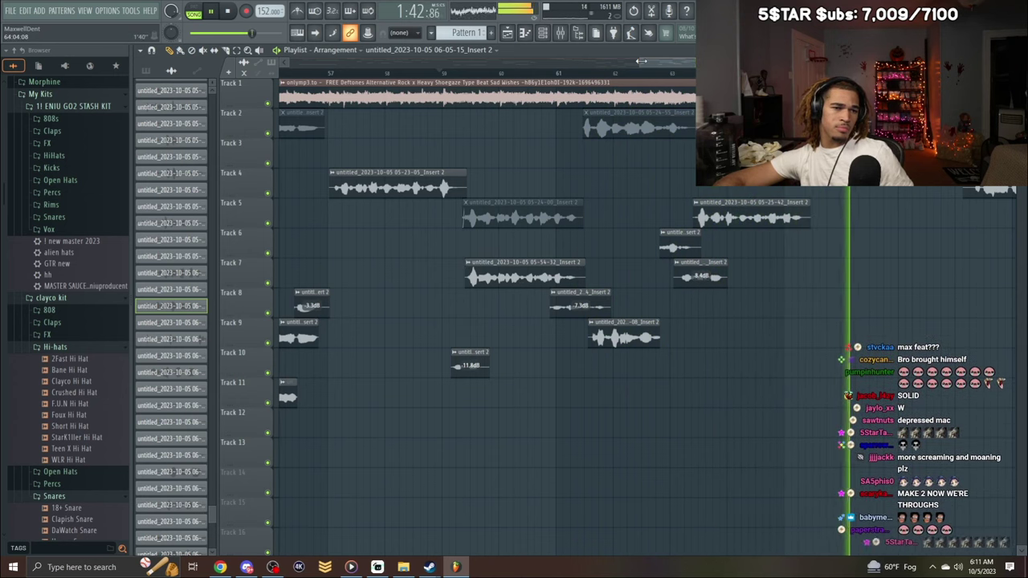
Listen back to the vocals from about bar 42, jumping ahead to about bar 46 and restarting from about bar 48.
{"action": "left_click_drag", "start_coordinate": [641, 61], "coordinate": [343, 123]}
{"action": "left_click", "coordinate": [690, 77]}
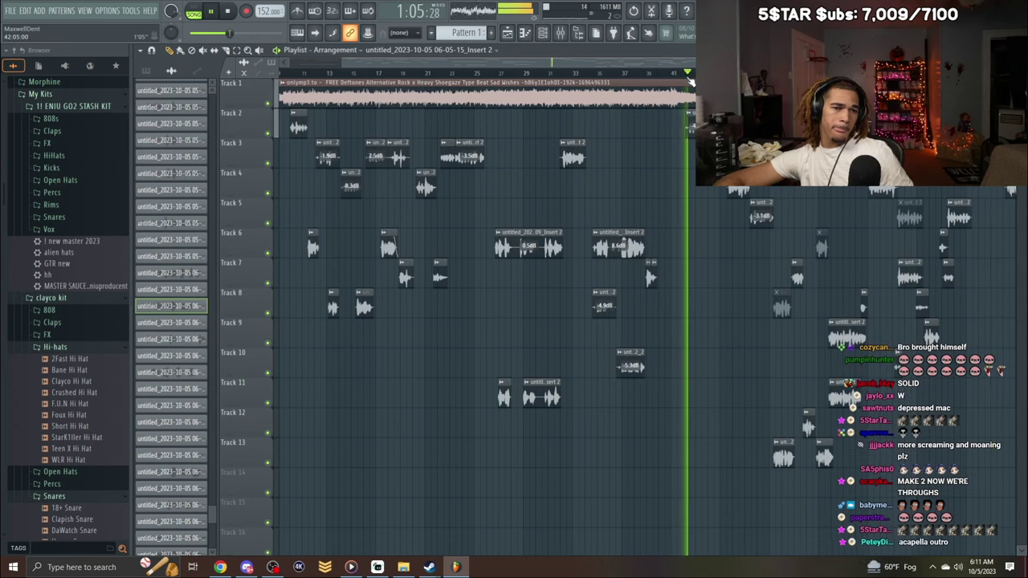
{"action": "left_click", "coordinate": [738, 73]}
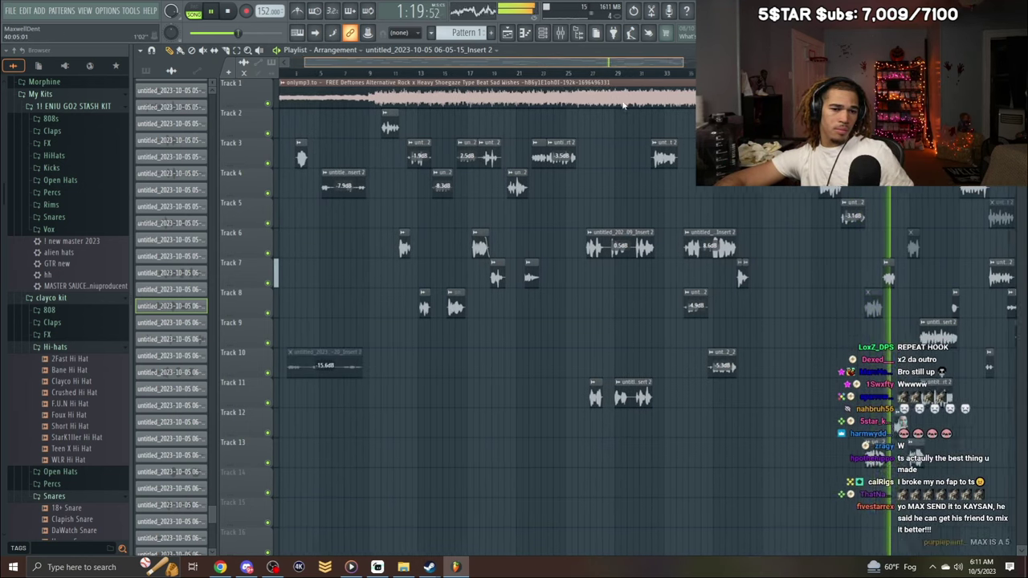
{"action": "left_click", "coordinate": [645, 72]}
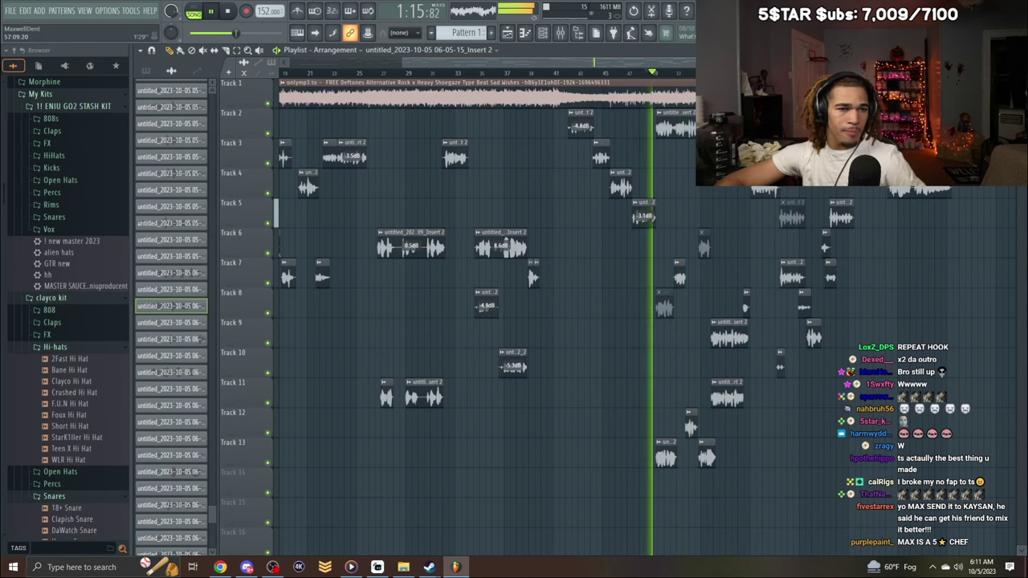
Mute the first Track 13 clip near bar 49, unmute the Track 8 clip at the same spot and briefly solo Track 8.
{"action": "left_click_drag", "start_coordinate": [800, 62], "coordinate": [623, 126]}
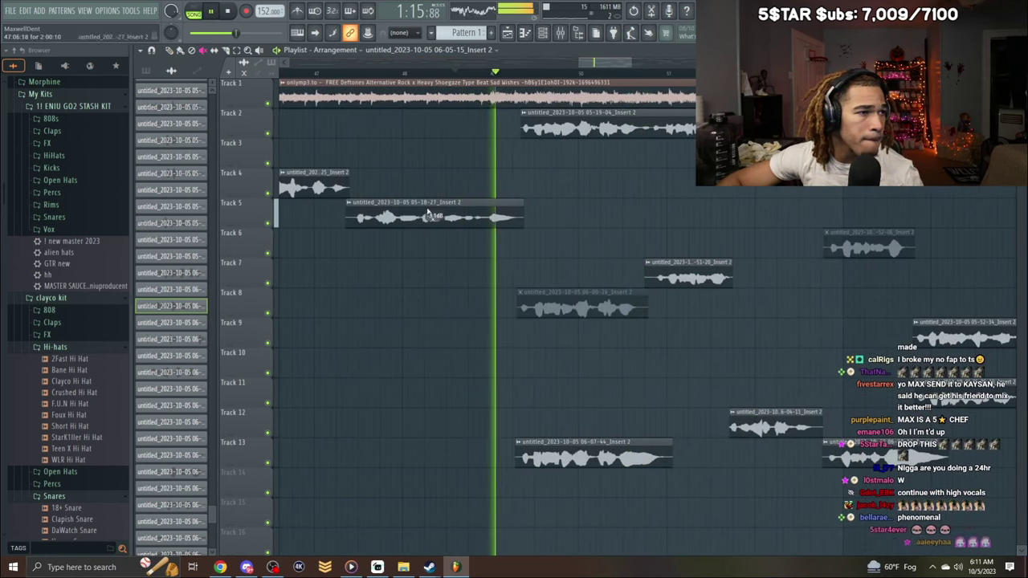
{"action": "left_click", "coordinate": [595, 451]}
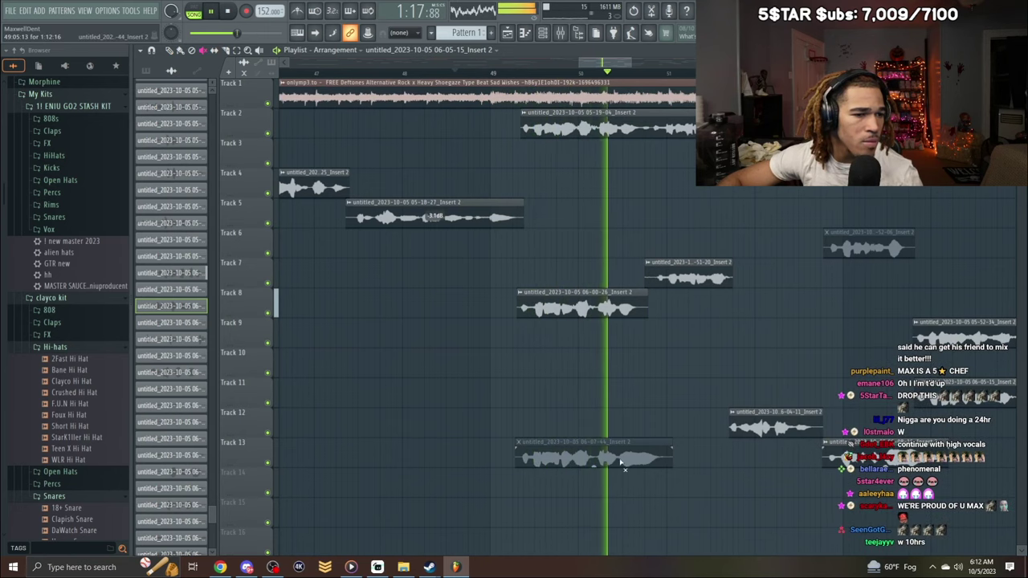
{"action": "right_click", "coordinate": [272, 314]}
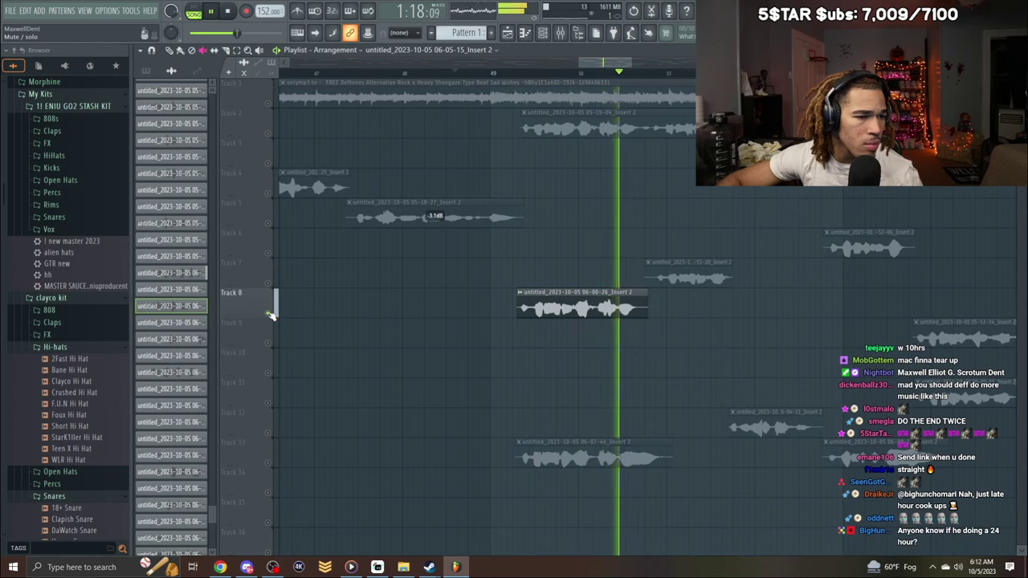
{"action": "right_click", "coordinate": [272, 315]}
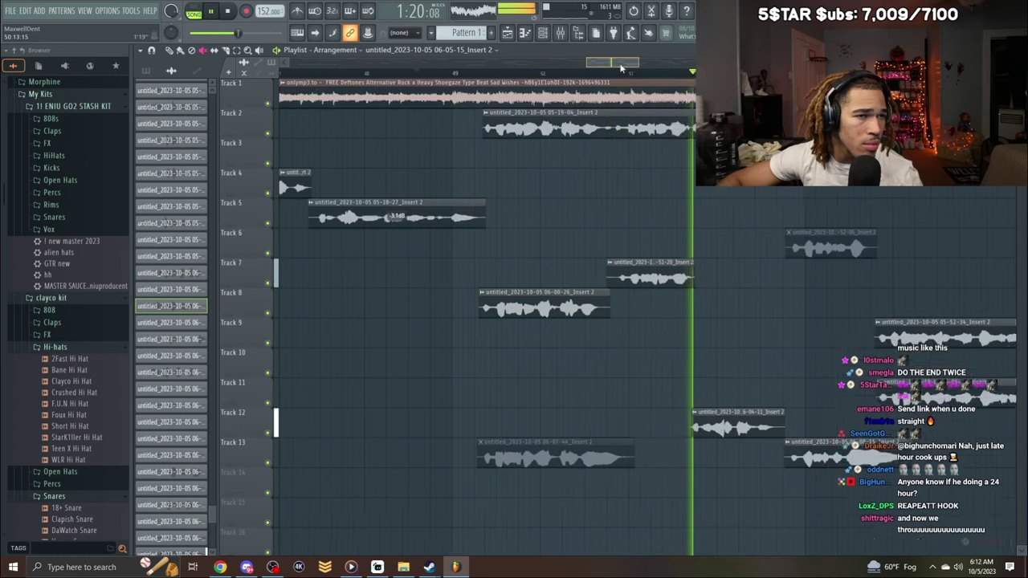
Slice the second Track 13 clip near the middle of bar 53, set its tail's gain to -8.3 dB and replay from about bar 52.
{"action": "left_click", "coordinate": [226, 51]}
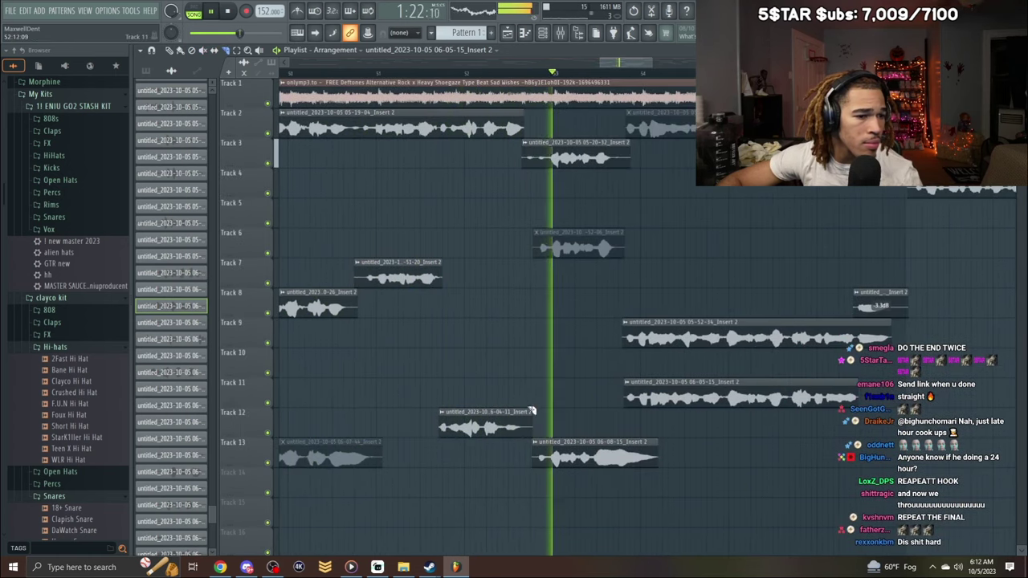
{"action": "mouse_move", "coordinate": [593, 439]}
{"action": "left_mouse_down"}
{"action": "mouse_move", "coordinate": [601, 452]}
{"action": "mouse_move", "coordinate": [595, 490]}
{"action": "left_mouse_up"}
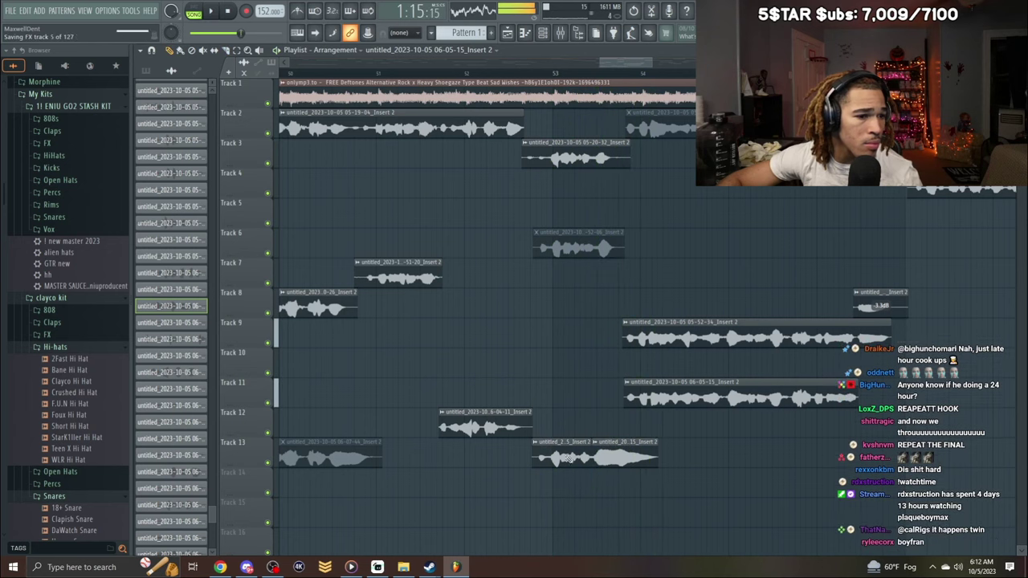
{"action": "key", "text": "space"}
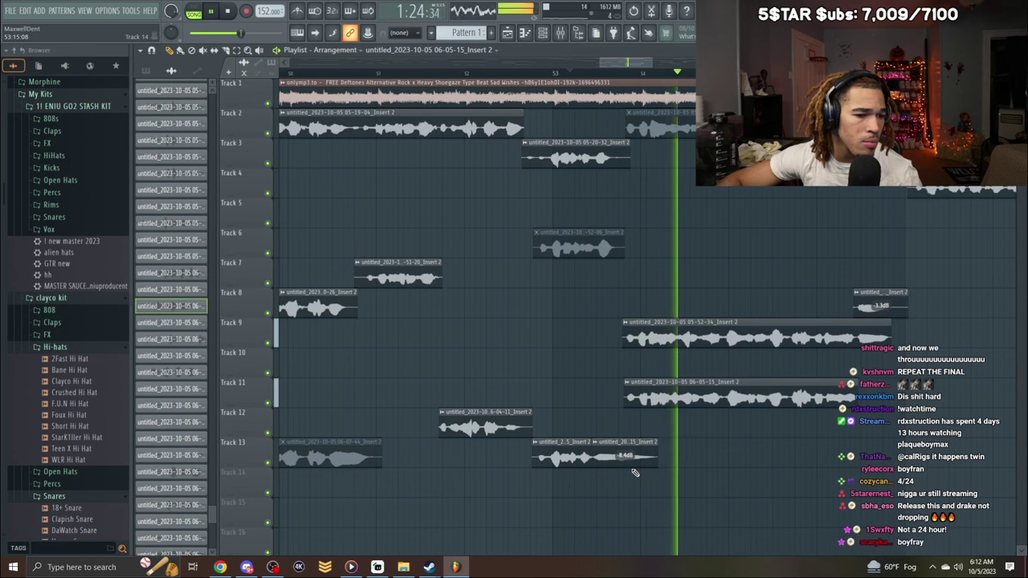
{"action": "left_click_drag", "start_coordinate": [626, 465], "coordinate": [630, 466]}
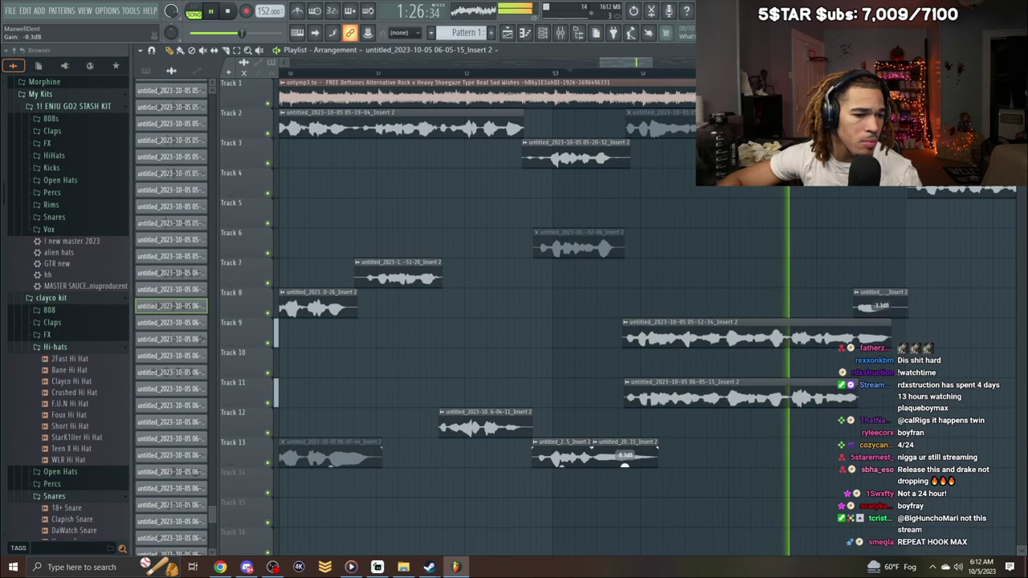
{"action": "left_click", "coordinate": [502, 73]}
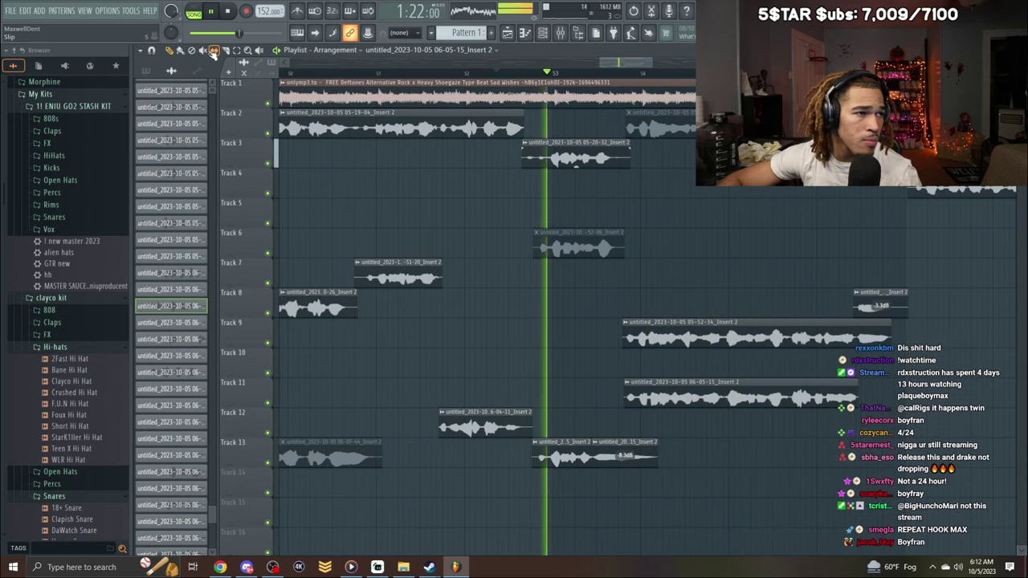
Mute both pieces of the second Track 13 clip near bar 53, unmute the Track 6 clip at the same spot and replay.
{"action": "key", "text": "space"}
{"action": "key", "text": "space"}
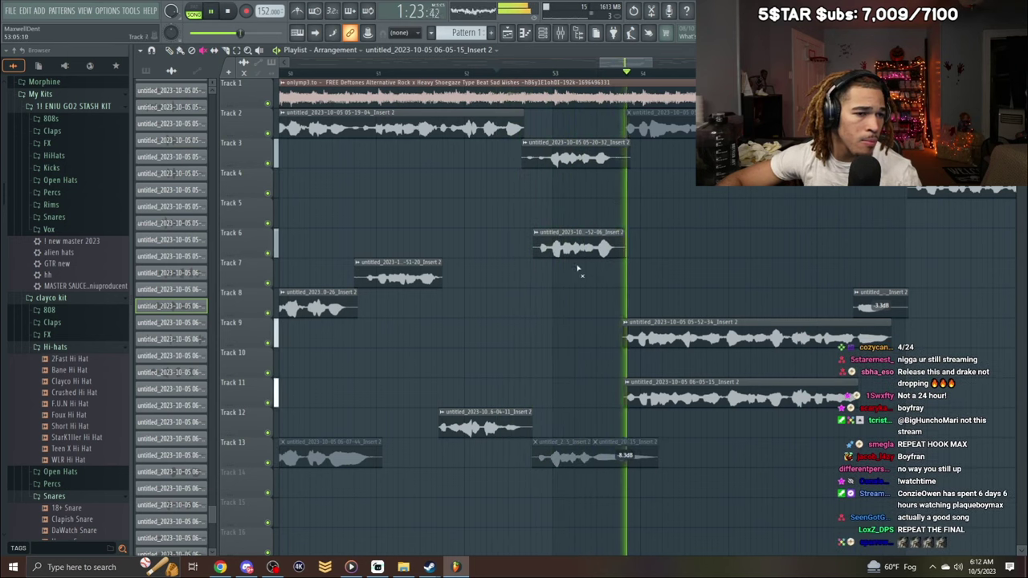
{"action": "left_click_drag", "start_coordinate": [652, 61], "coordinate": [800, 60]}
{"action": "left_click_drag", "start_coordinate": [600, 63], "coordinate": [391, 63]}
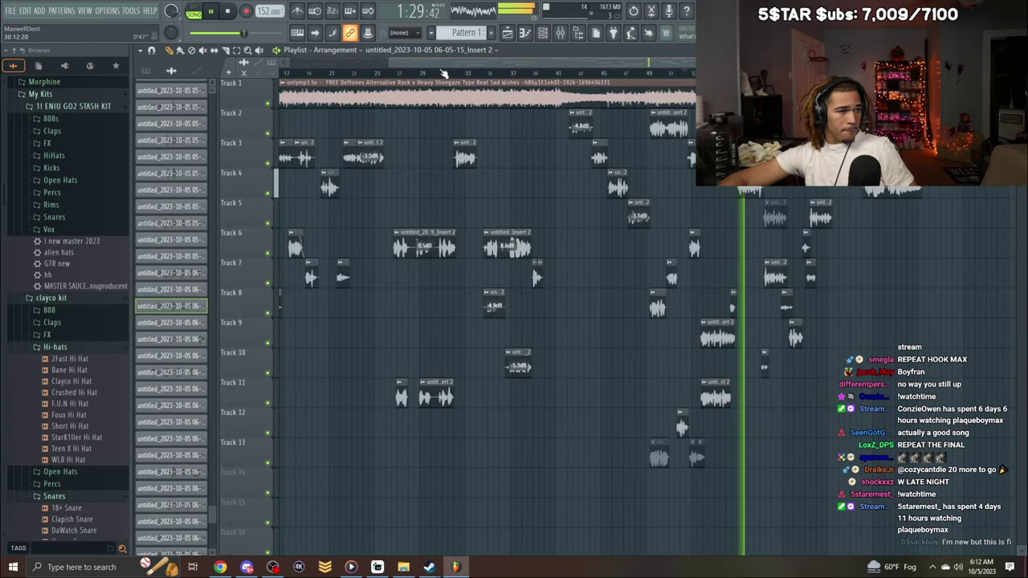
{"action": "left_click_drag", "start_coordinate": [445, 64], "coordinate": [391, 67]}
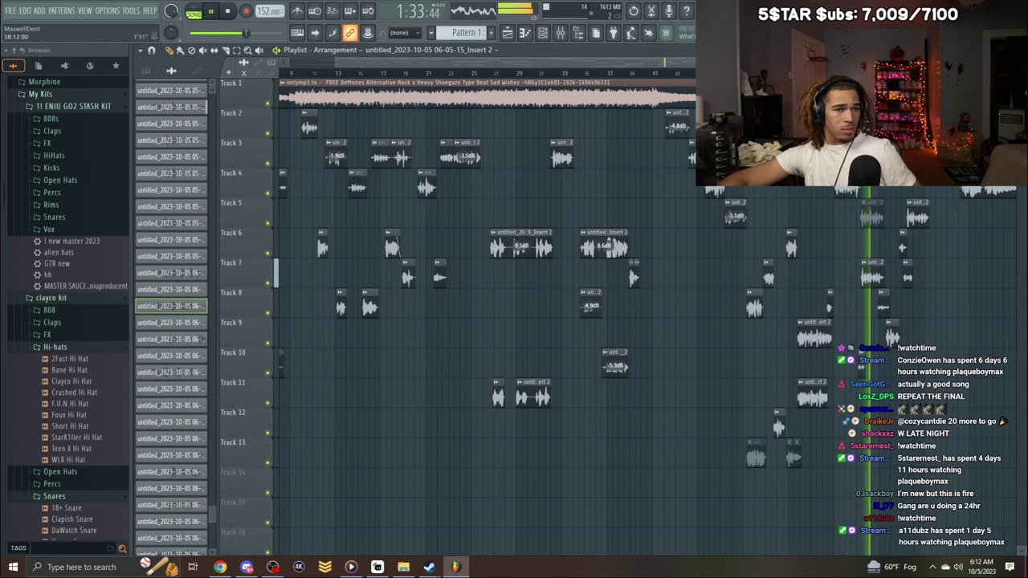
Nudge the Track 10 clip near bar 59 slightly later and replay from about the middle of bar 58.
{"action": "left_click_drag", "start_coordinate": [755, 63], "coordinate": [482, 84]}
{"action": "scroll", "coordinate": [628, 105], "scroll_direction": "right", "scroll_amount": 10}
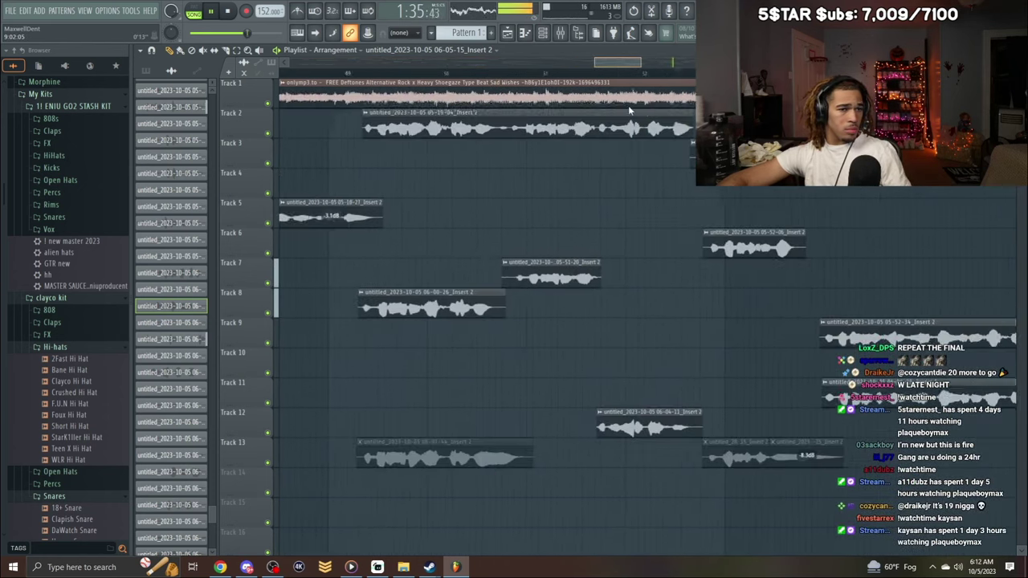
{"action": "left_click", "coordinate": [535, 74]}
{"action": "key", "text": "space"}
{"action": "left_click_drag", "start_coordinate": [630, 370], "coordinate": [634, 370]}
{"action": "key", "text": "space"}
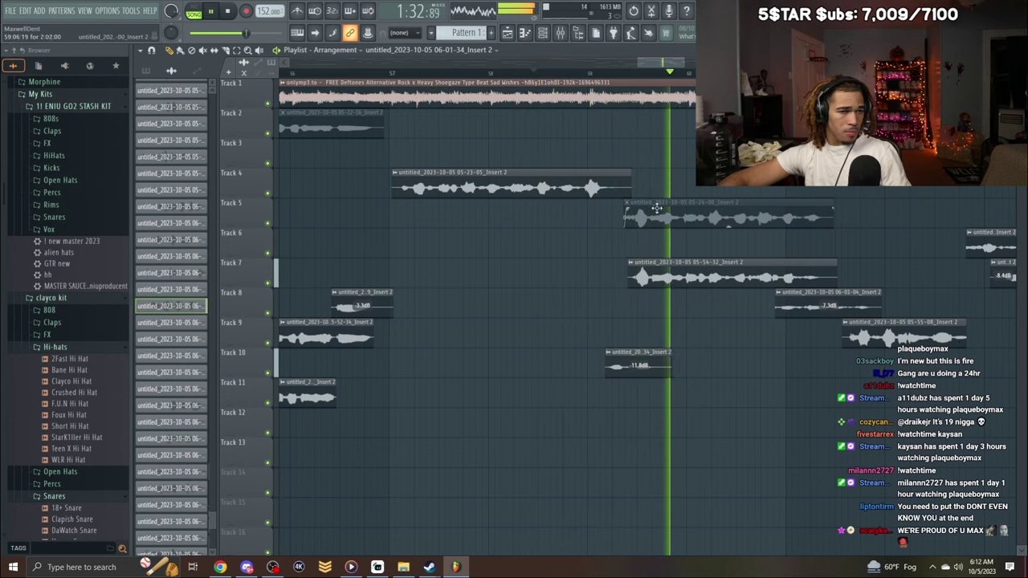
Listen to the song from about bar 10, jumping ahead to about bar 26.
{"action": "scroll", "coordinate": [657, 208], "scroll_direction": "down", "scroll_amount": 8}
{"action": "left_click", "coordinate": [388, 74]}
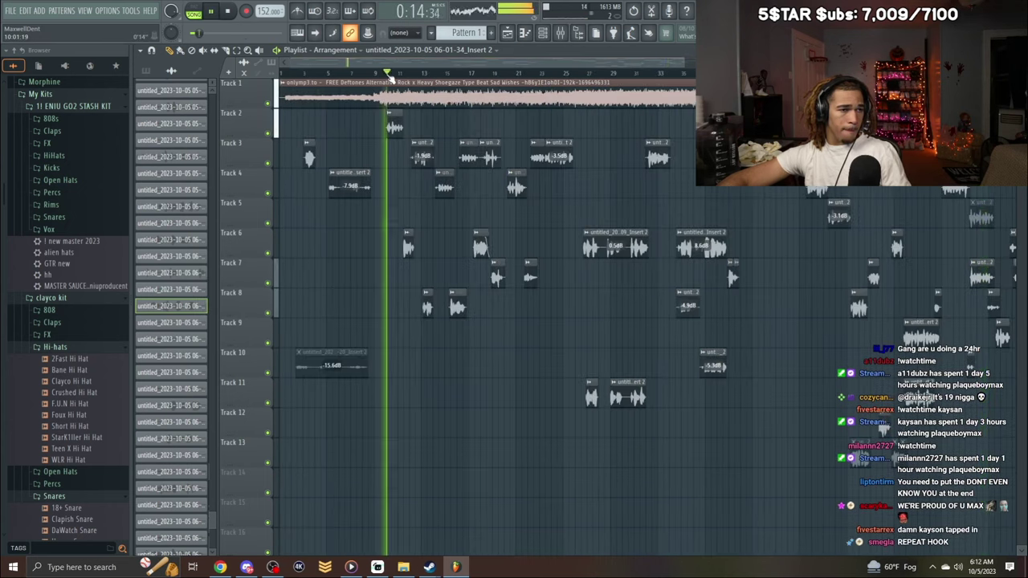
{"action": "left_click_drag", "start_coordinate": [682, 64], "coordinate": [498, 75]}
{"action": "left_click", "coordinate": [679, 74]}
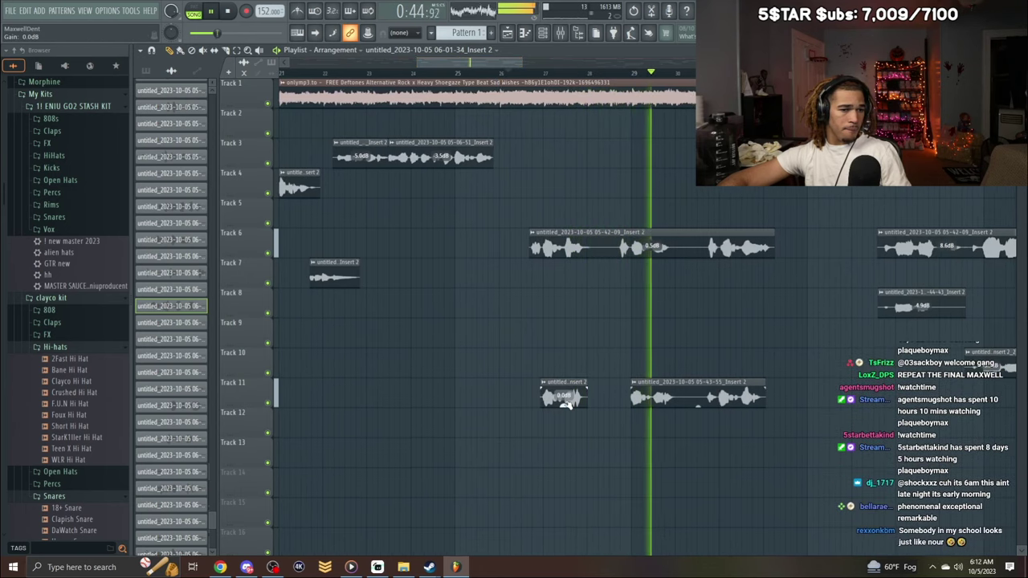
{"action": "key", "text": "space"}
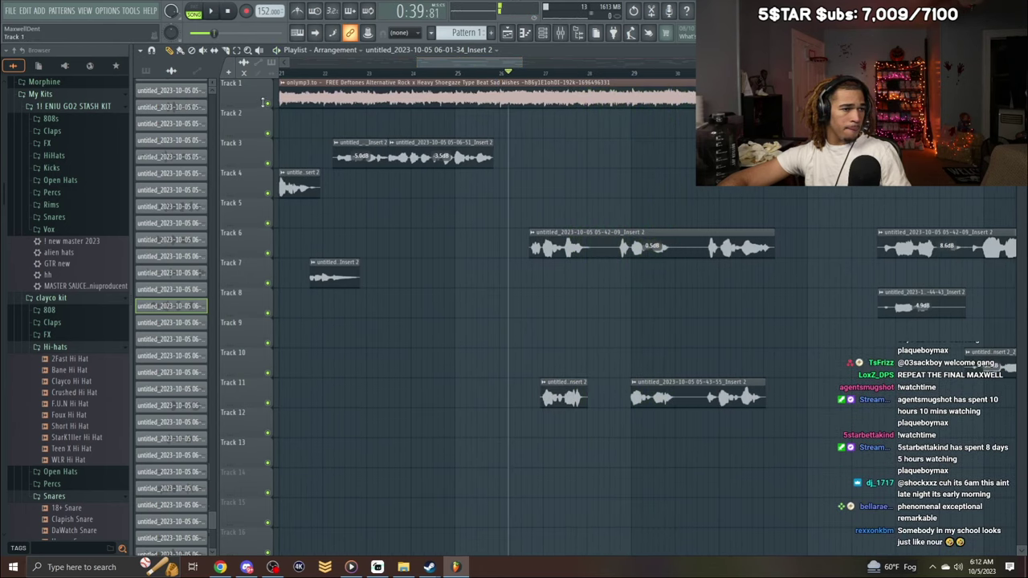
Mute the Track 1 beat, play the vocals from about bar 26 and briefly solo Track 11.
{"action": "left_click", "coordinate": [267, 102]}
{"action": "key", "text": "space"}
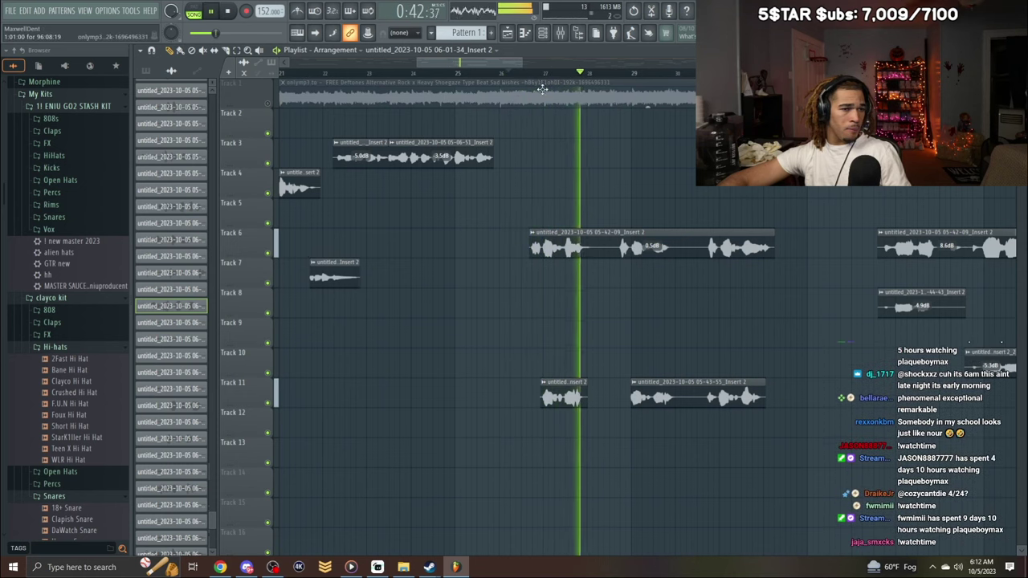
{"action": "left_click_drag", "start_coordinate": [509, 66], "coordinate": [530, 68]}
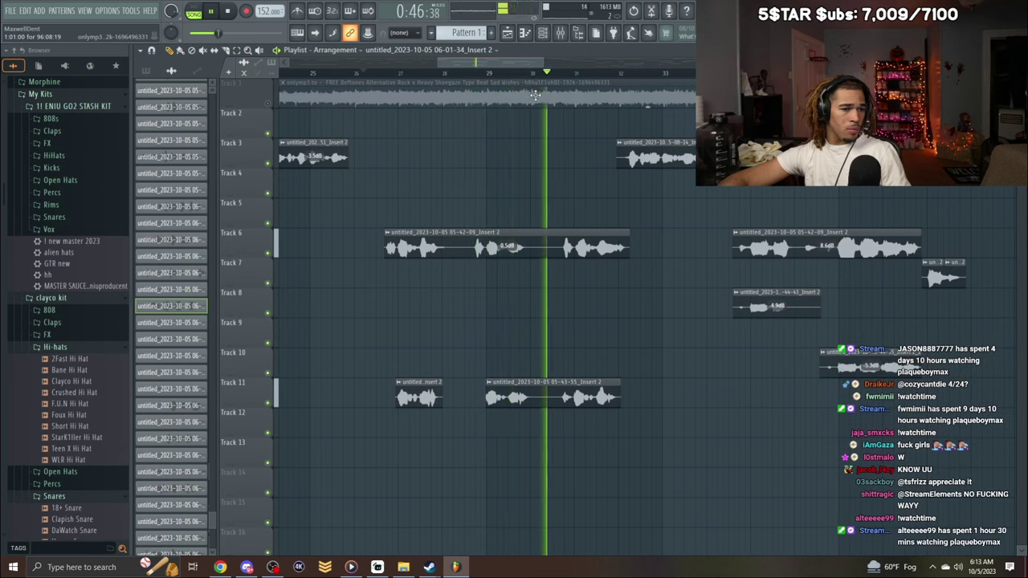
{"action": "right_click", "coordinate": [268, 401]}
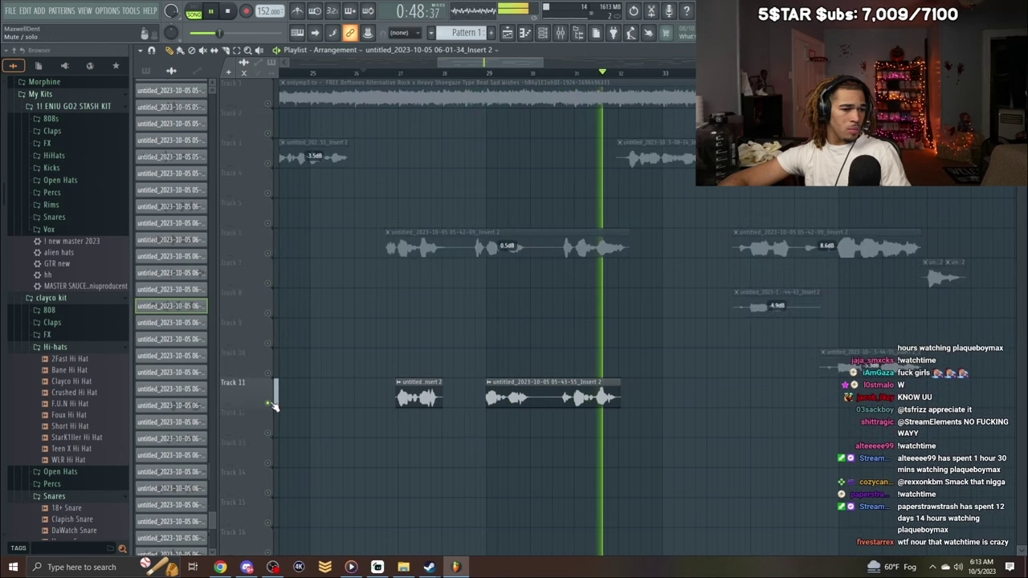
{"action": "right_click", "coordinate": [270, 403]}
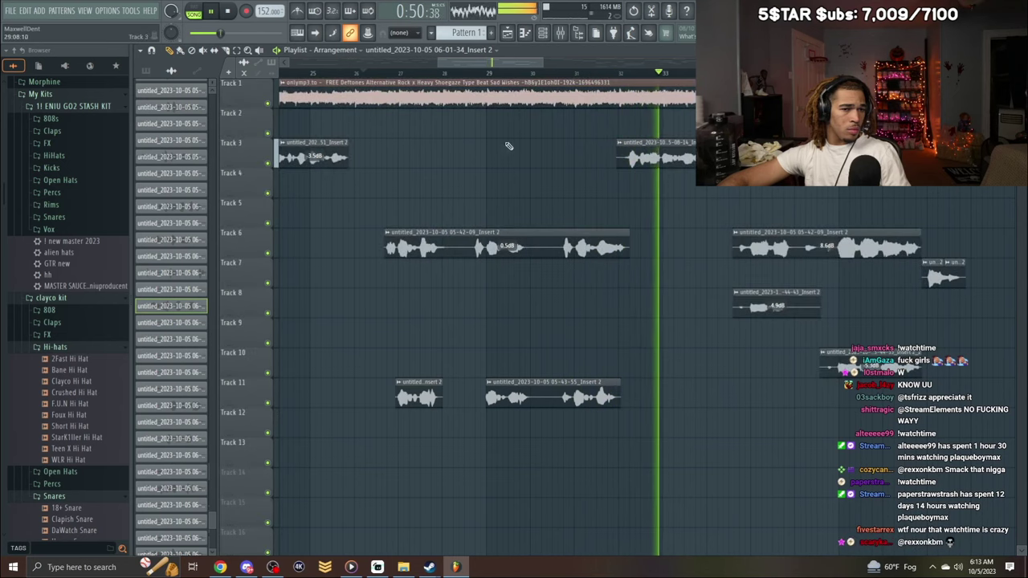
Mute the Track 1 beat again to hear the vocals alone from about bar 33, and unmute it near bar 38.
{"action": "left_click", "coordinate": [268, 103]}
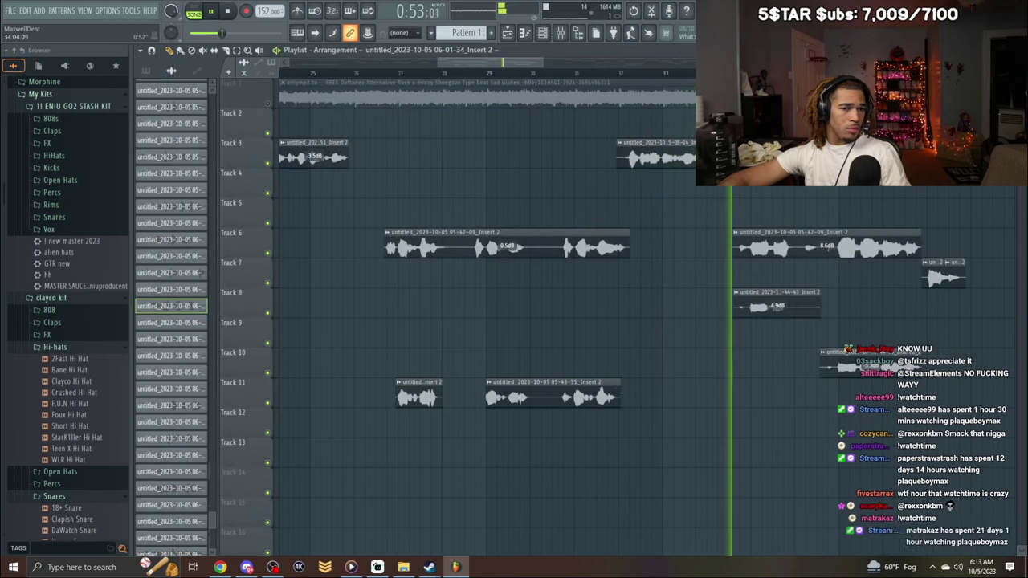
{"action": "left_click_drag", "start_coordinate": [534, 64], "coordinate": [558, 64]}
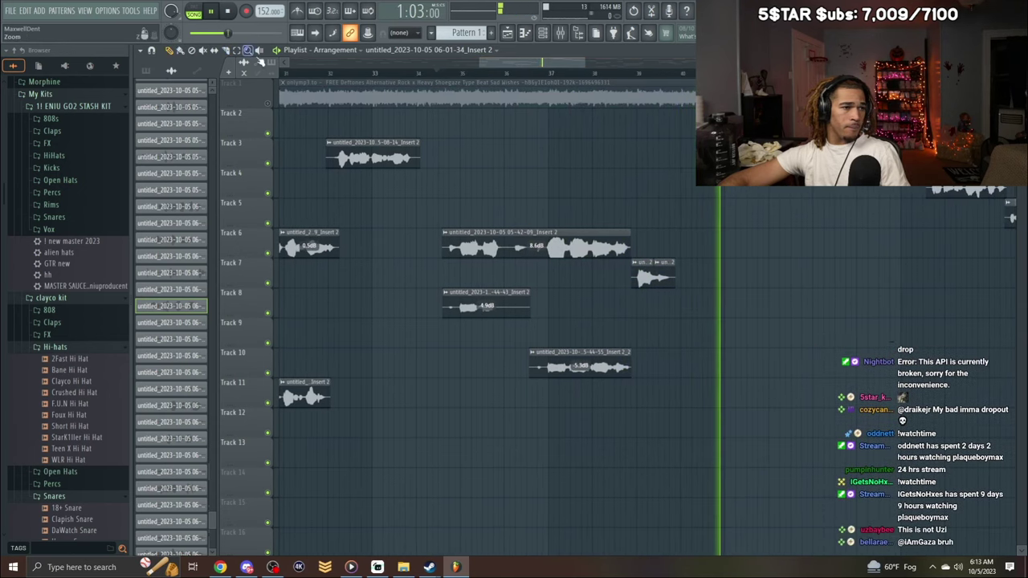
{"action": "left_click", "coordinate": [610, 73]}
{"action": "left_click", "coordinate": [268, 103]}
{"action": "key", "text": "space"}
{"action": "key", "text": "space"}
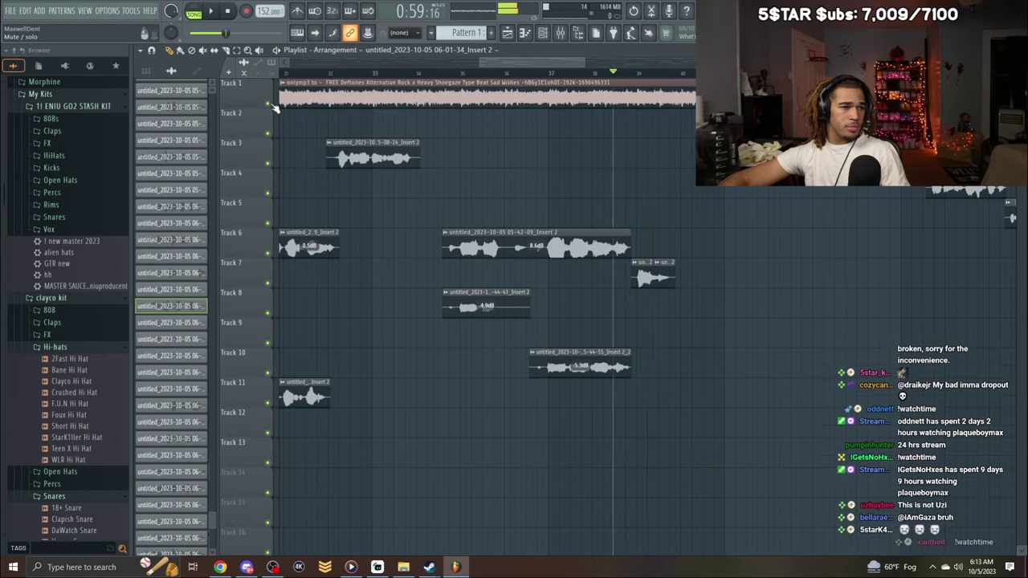
Cue the song just after the start of bar 38, arm recording and record a vocal take.
{"action": "left_click", "coordinate": [598, 74]}
{"action": "key", "text": "space"}
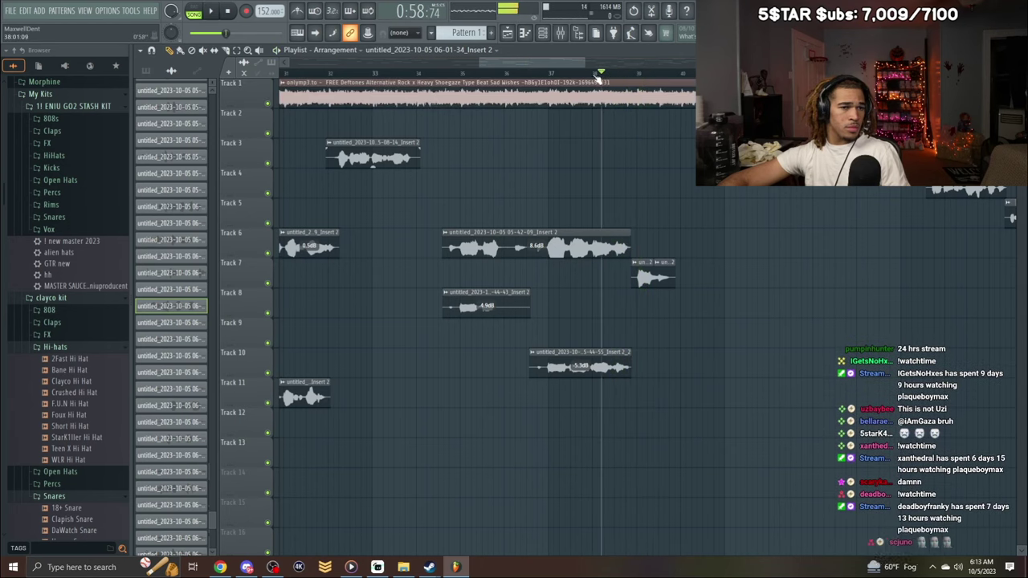
{"action": "left_click", "coordinate": [246, 12]}
{"action": "key", "text": "space"}
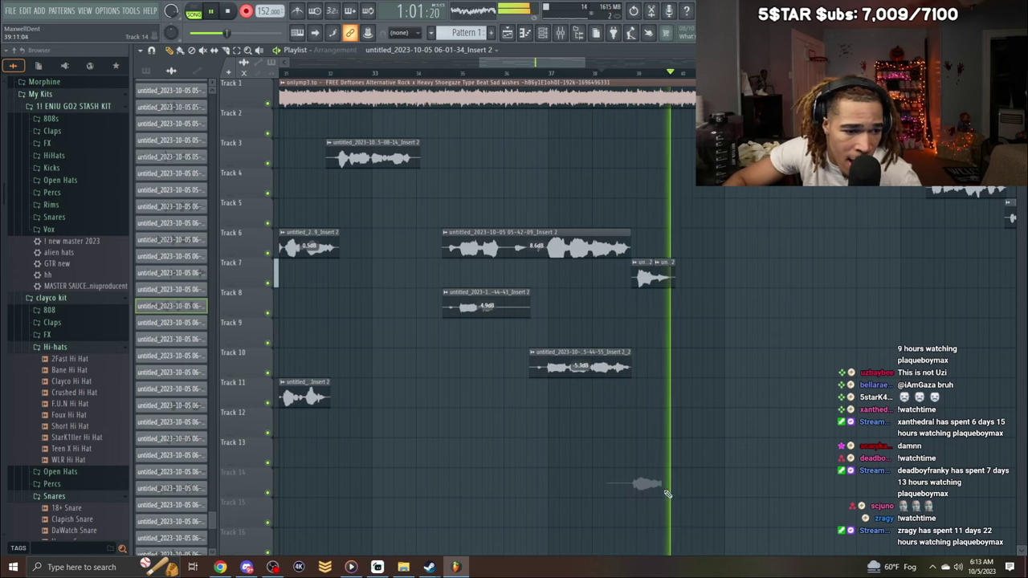
{"action": "key", "text": "space"}
Trim the recorded Track 14 take, normalize it and route it to mixer track 9 (Main vocals).
{"action": "right_click", "coordinate": [667, 487]}
{"action": "left_click", "coordinate": [667, 473]}
{"action": "right_click", "coordinate": [668, 485]}
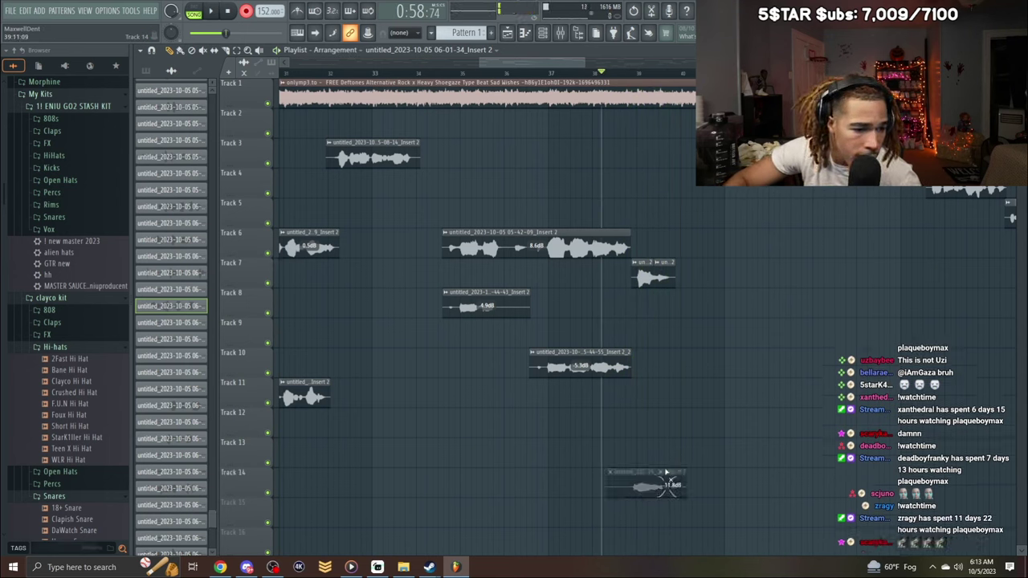
{"action": "left_click", "coordinate": [623, 384]}
{"action": "double_click", "coordinate": [581, 372]}
{"action": "right_click", "coordinate": [635, 401]}
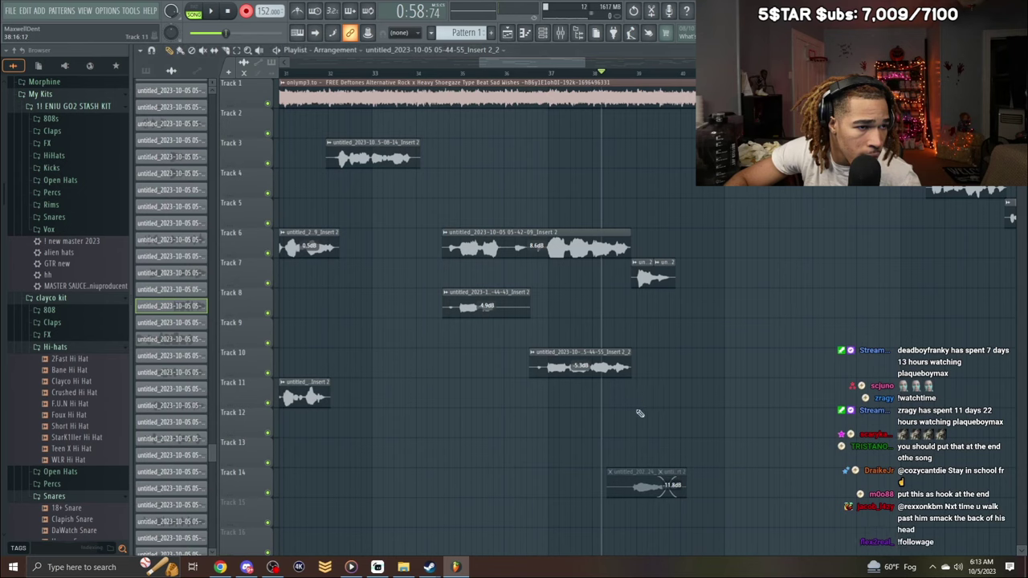
{"action": "double_click", "coordinate": [659, 482]}
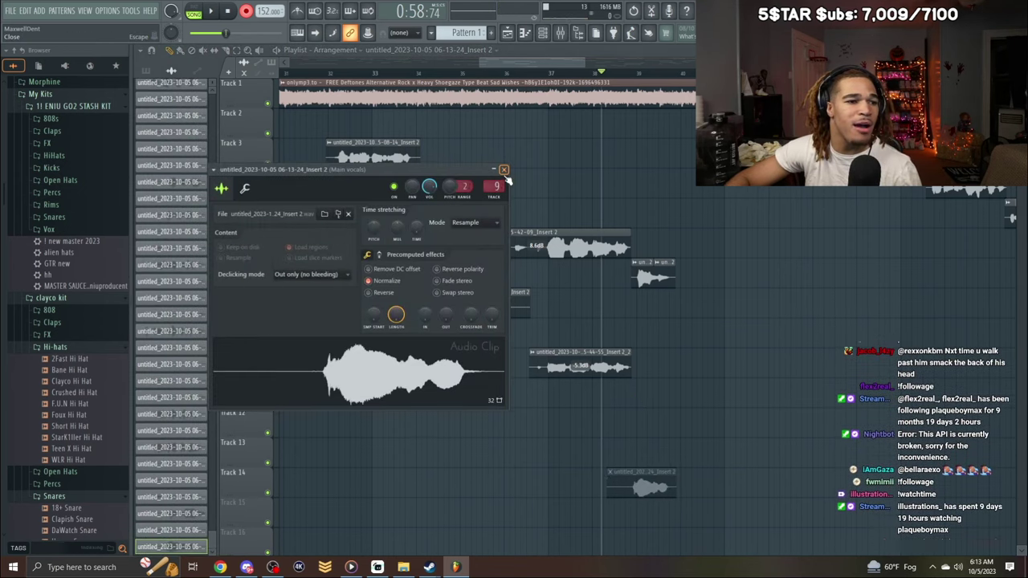
{"action": "key", "text": "Escape"}
Unmute the Track 14 take and replay repeatedly from just after bar 38 while nudging its timing.
{"action": "key", "text": "space"}
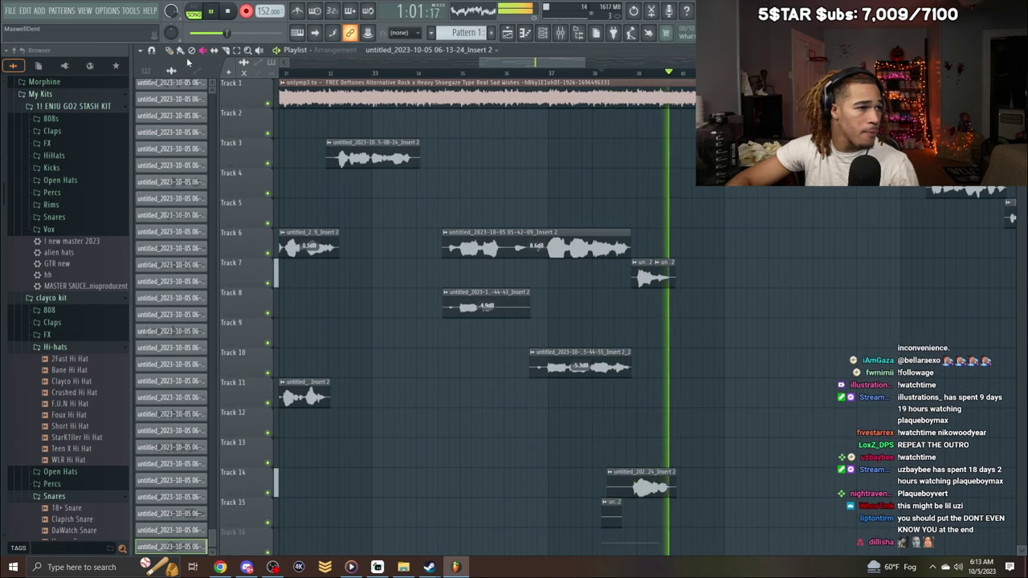
{"action": "key", "text": "space"}
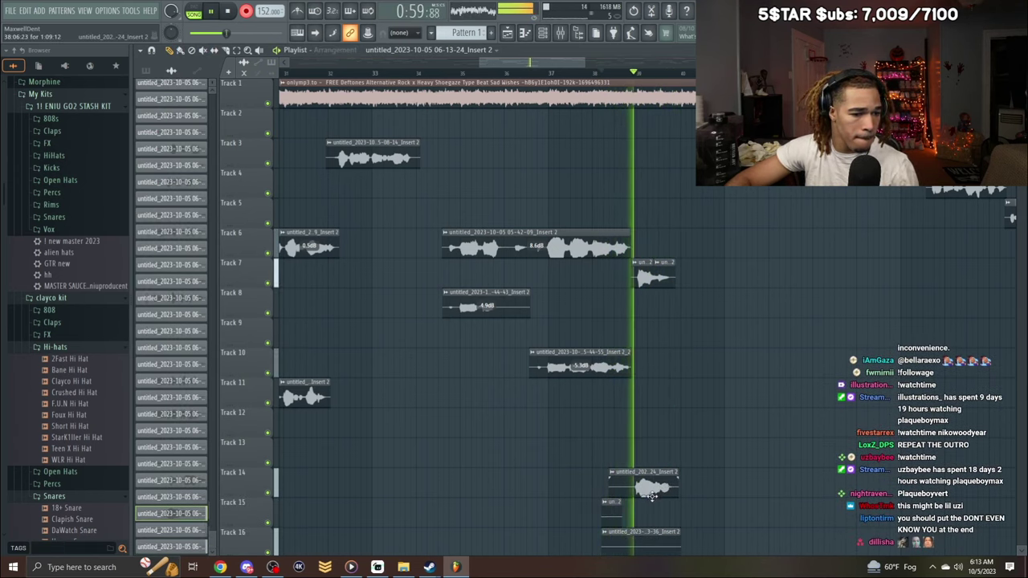
{"action": "key", "text": "space"}
{"action": "key", "text": "space"}
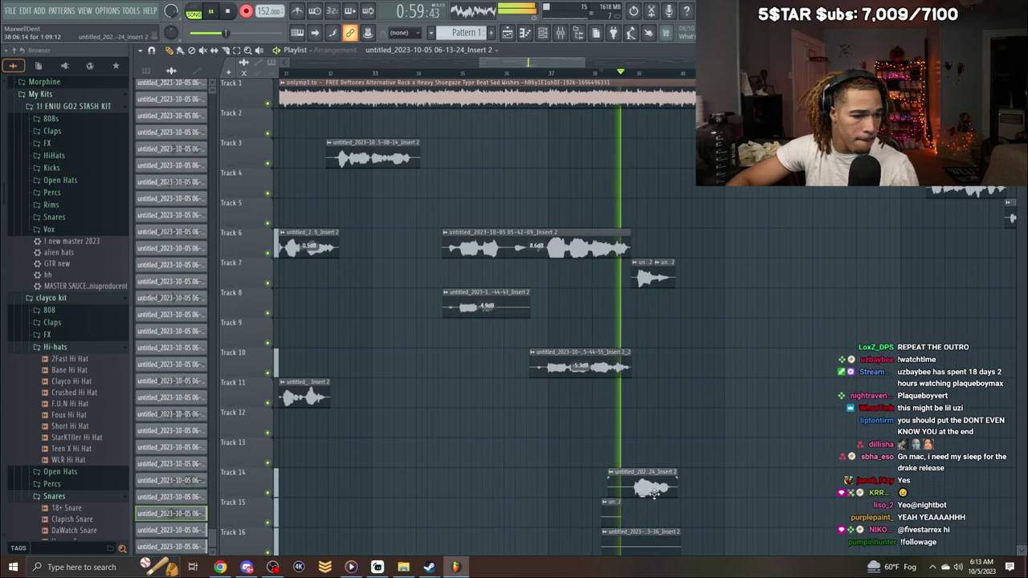
{"action": "key", "text": "space"}
Delete the Track 14 take and the Track 15 clip, and record a new vocal take from just after bar 38.
{"action": "right_click", "coordinate": [643, 496]}
{"action": "right_click", "coordinate": [614, 516]}
{"action": "key", "text": "space"}
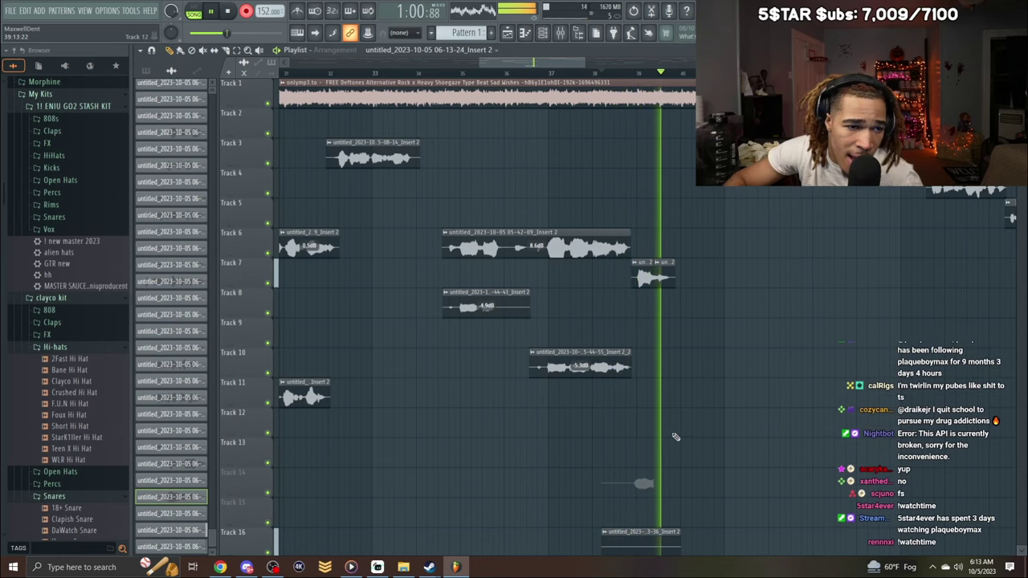
{"action": "key", "text": "space"}
Normalize the new Track 14 take, route it to mixer track 9 (Main vocals) and lower its gain to -11.3 dB.
{"action": "double_click", "coordinate": [647, 477]}
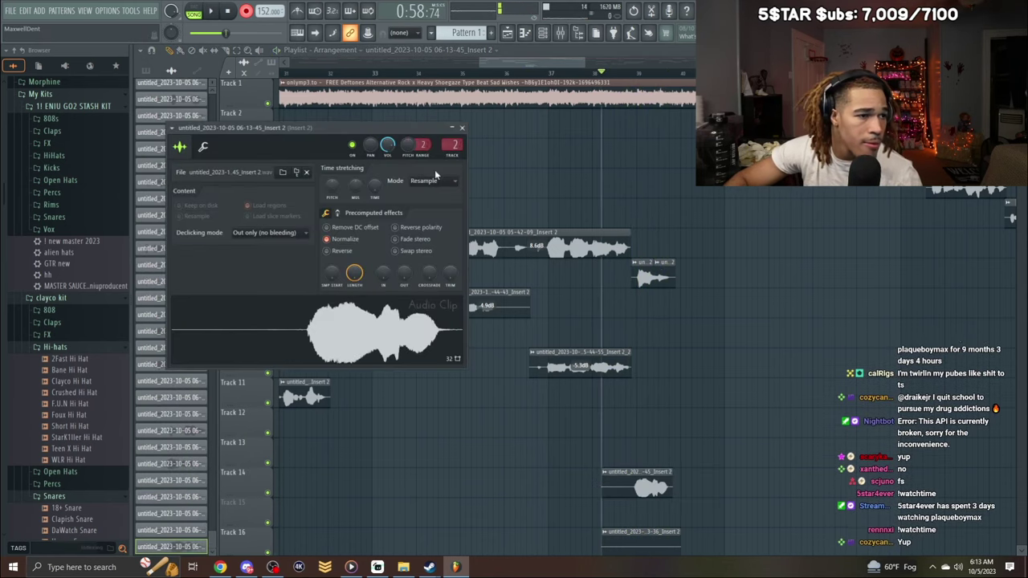
{"action": "scroll", "coordinate": [453, 145], "scroll_direction": "up", "scroll_amount": 4}
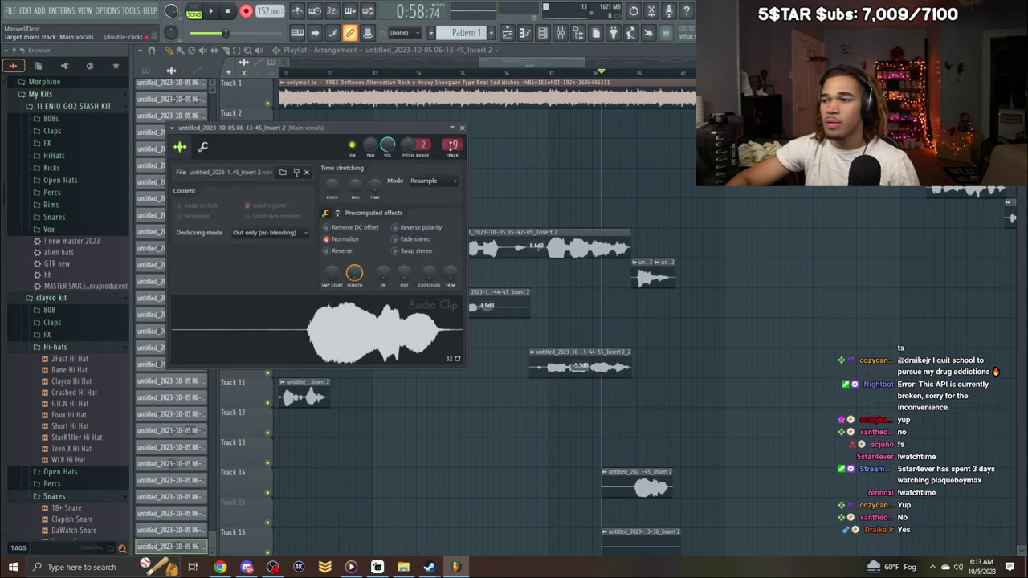
{"action": "left_click_drag", "start_coordinate": [640, 487], "coordinate": [639, 496]}
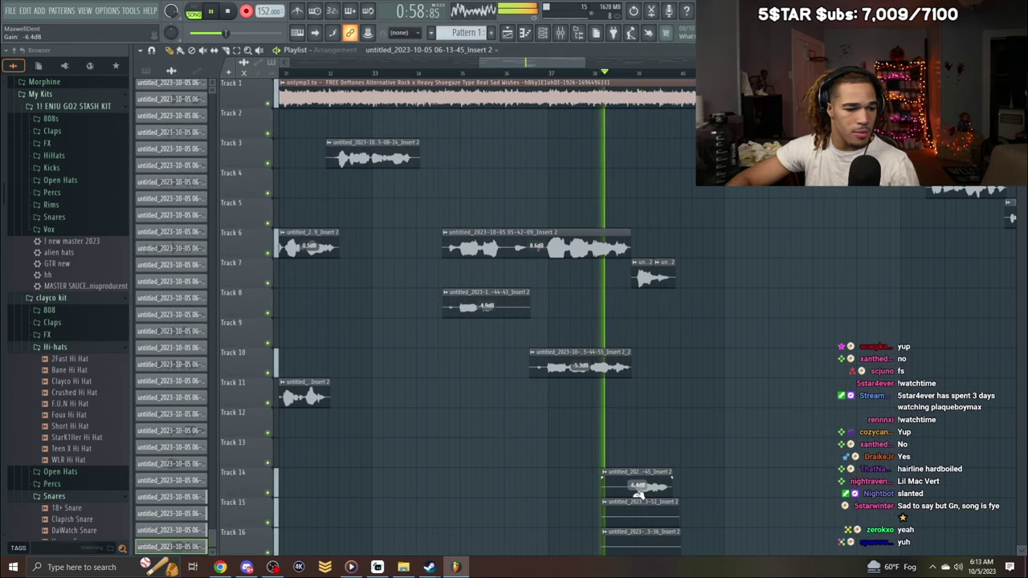
{"action": "scroll", "coordinate": [640, 491], "scroll_direction": "down", "scroll_amount": 4}
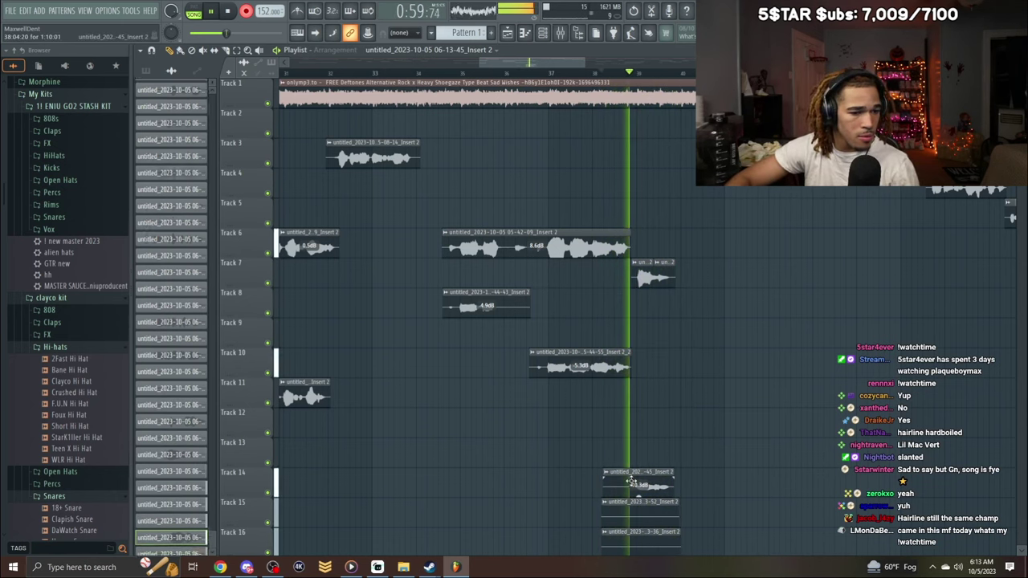
{"action": "scroll", "coordinate": [632, 483], "scroll_direction": "down", "scroll_amount": 1}
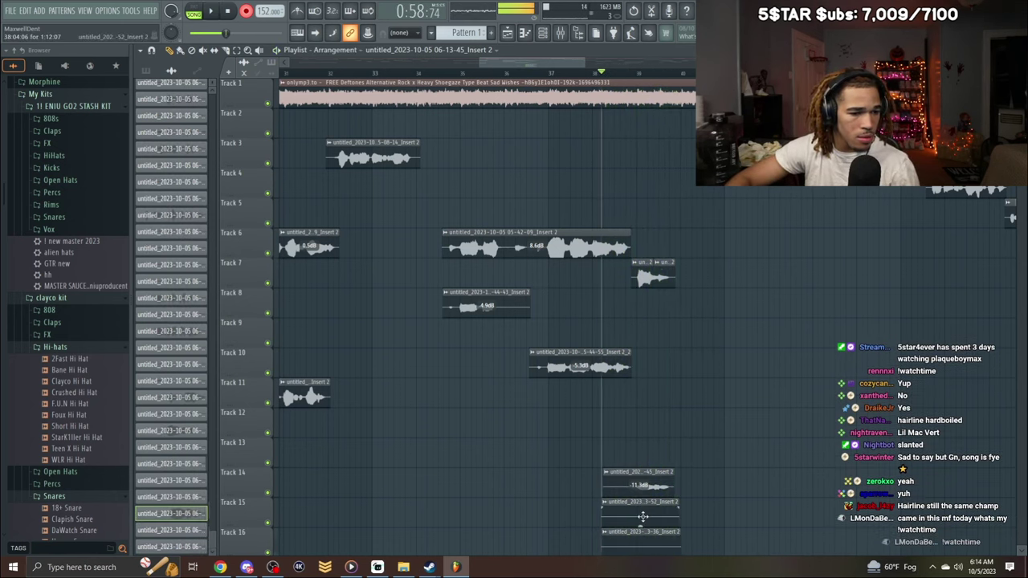
Trim the Track 14 take to a short phrase in bar 39, set its gain to -5.8 dB and delete the Track 15 and 16 recordings.
{"action": "key", "text": "space"}
{"action": "left_click_drag", "start_coordinate": [627, 491], "coordinate": [663, 494]}
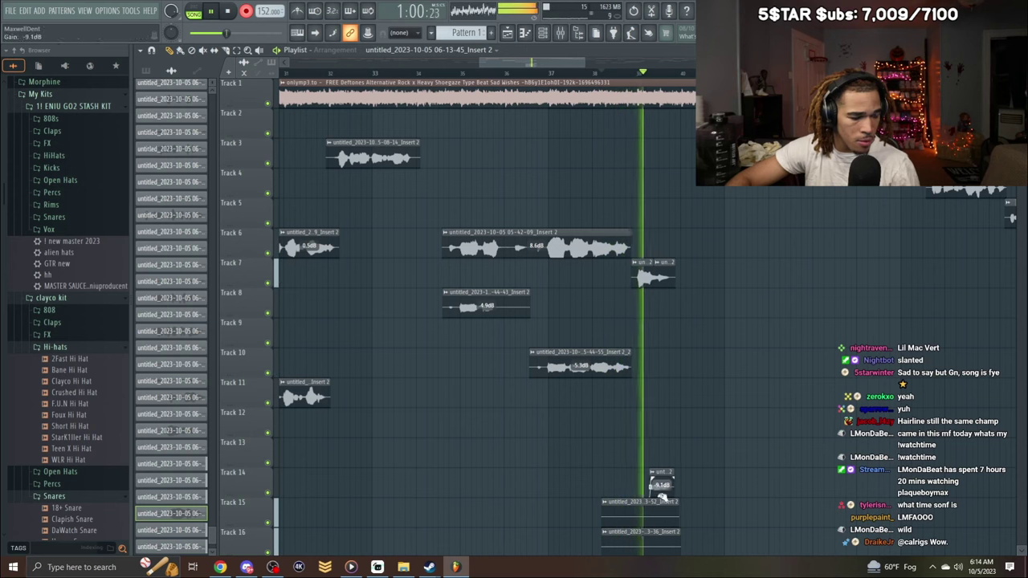
{"action": "key", "text": "space"}
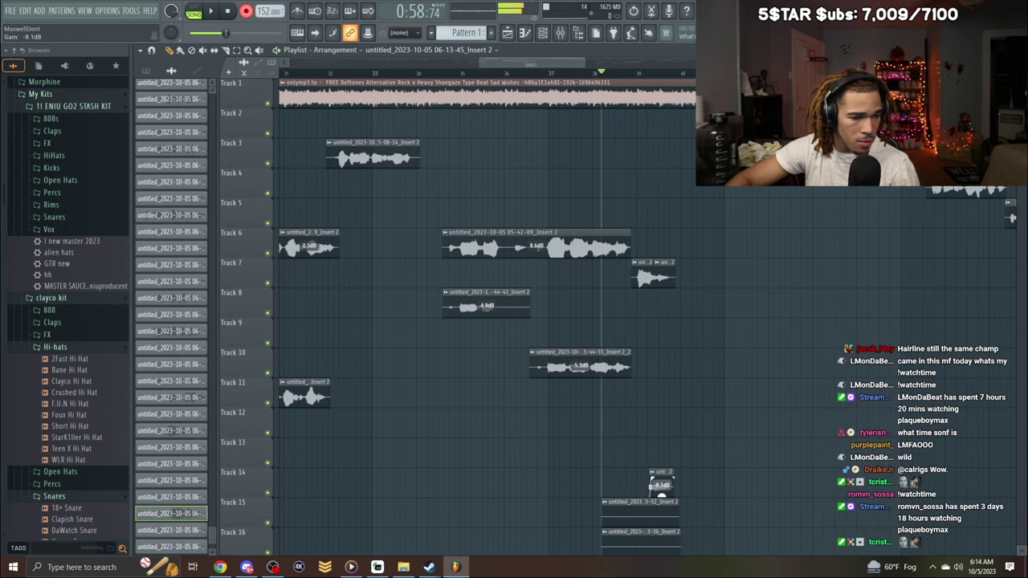
{"action": "key", "text": "space"}
{"action": "left_click_drag", "start_coordinate": [662, 491], "coordinate": [662, 484]}
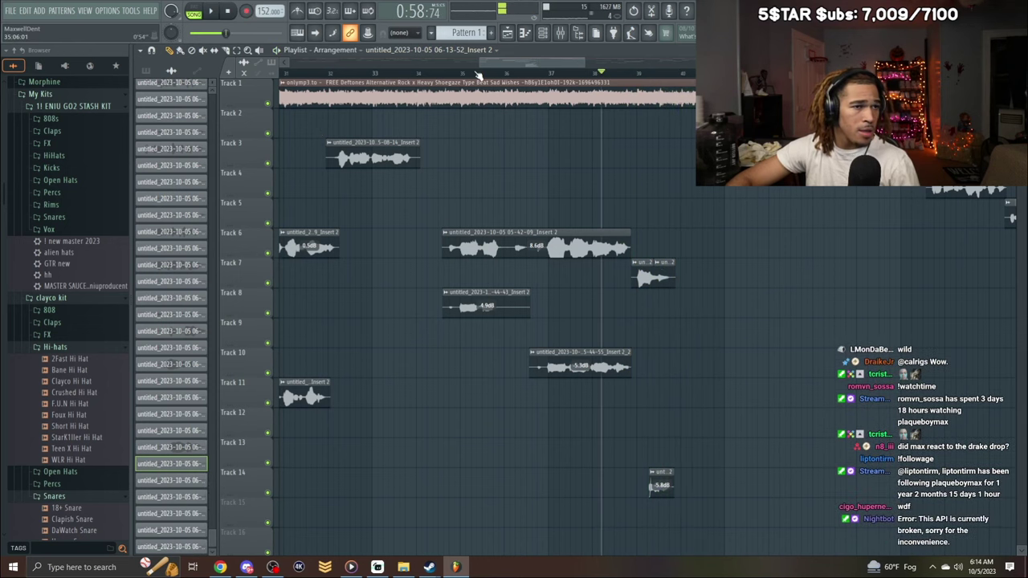
Return to the song start, show the whole arrangement and select the beat clip on Track 1.
{"action": "left_click_drag", "start_coordinate": [482, 65], "coordinate": [286, 65]}
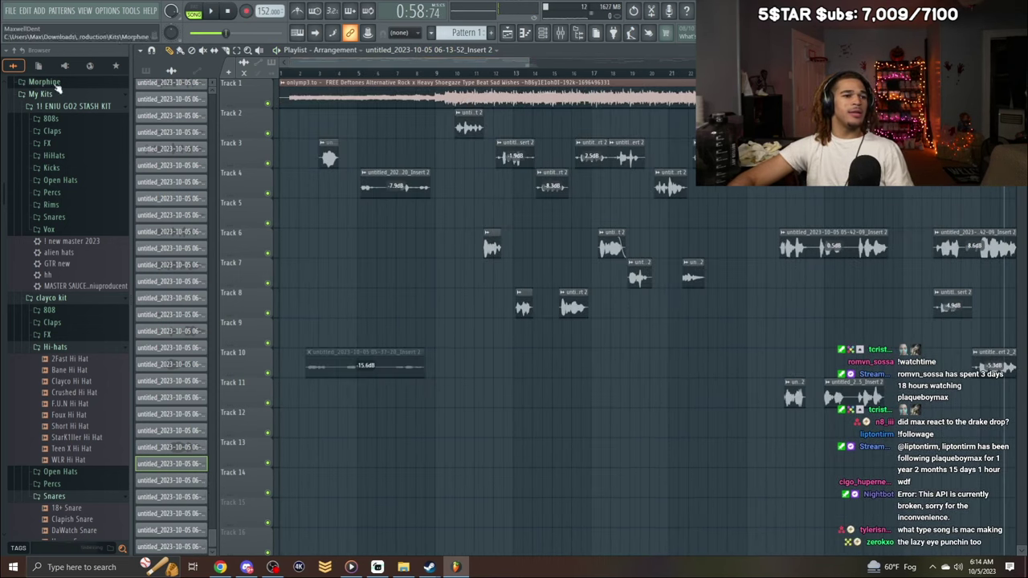
{"action": "left_click_drag", "start_coordinate": [530, 59], "coordinate": [1010, 61]}
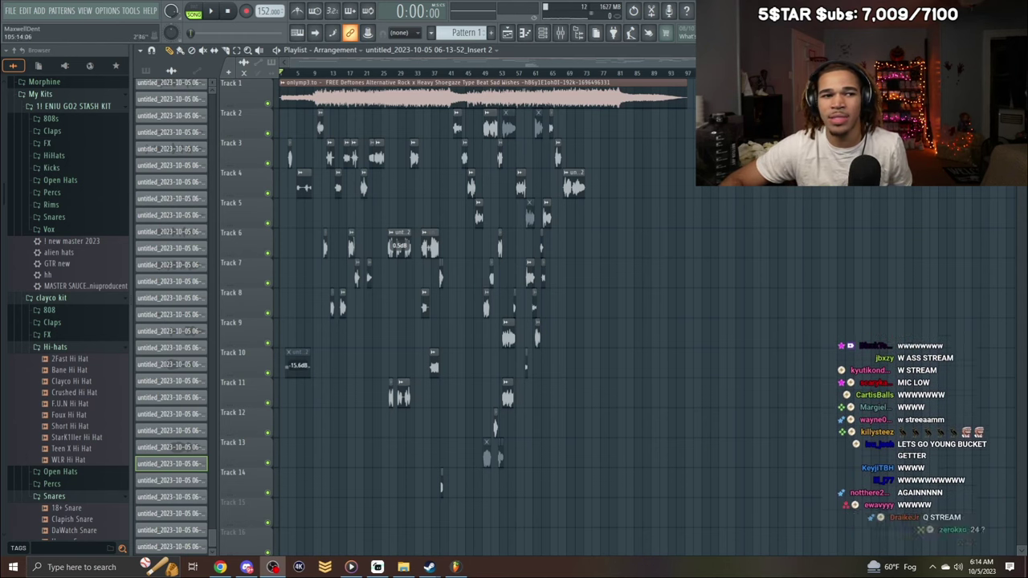
{"action": "scroll", "coordinate": [487, 315], "scroll_direction": "up", "scroll_amount": 3}
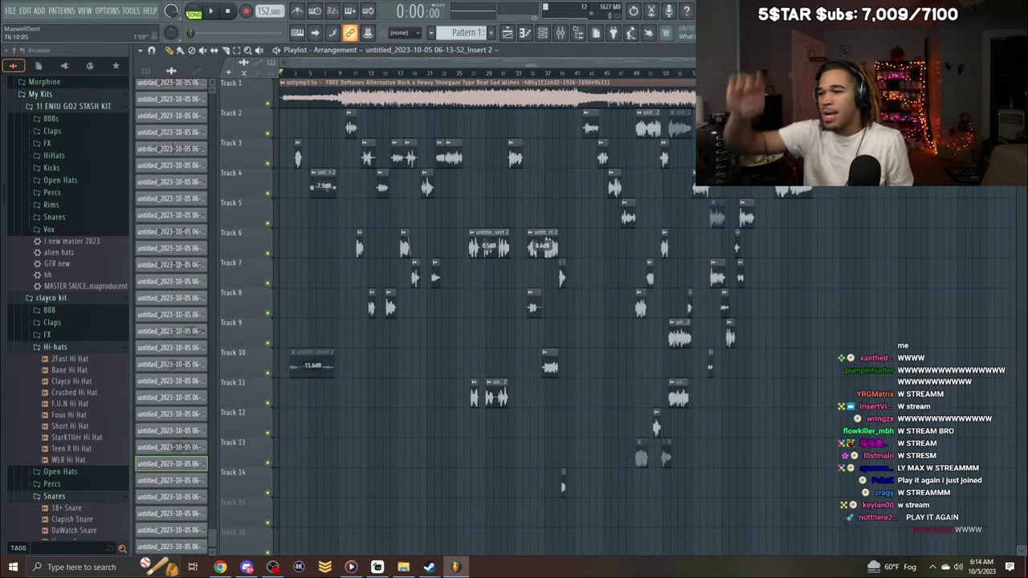
{"action": "left_click", "coordinate": [297, 83]}
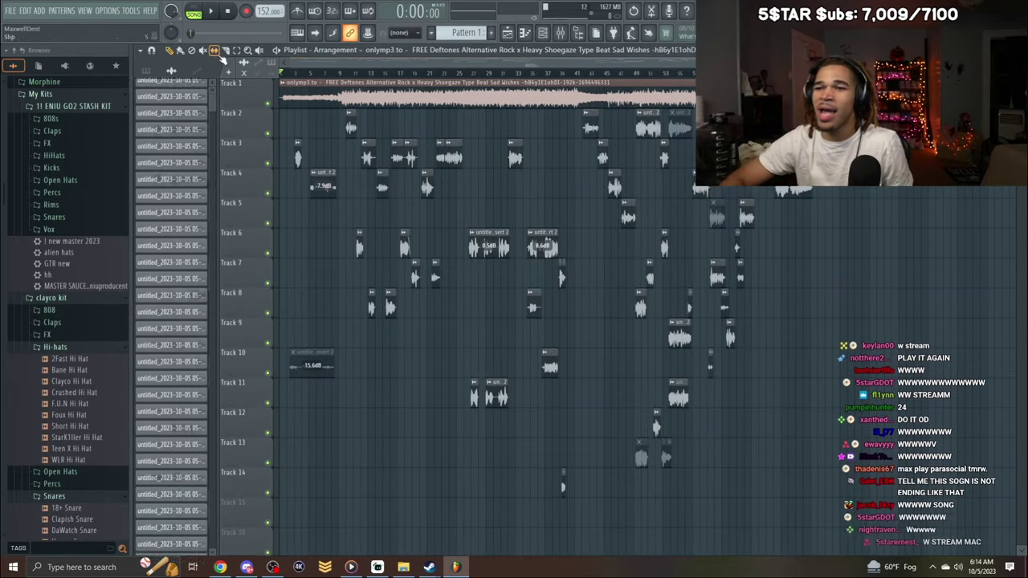